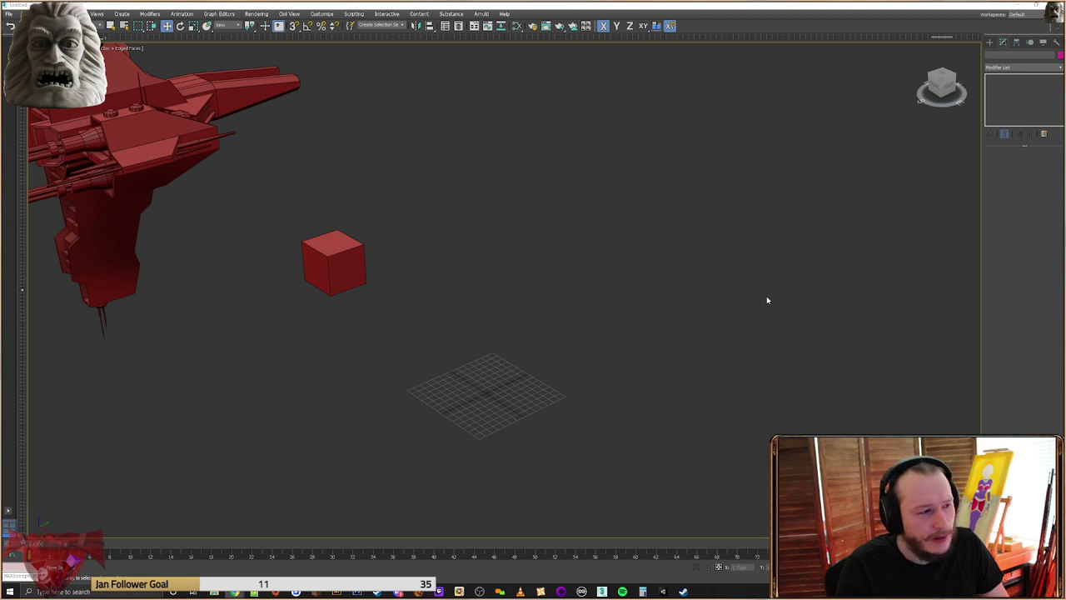
View the full-size reference picture of the Vengeance frigate in the browser and return to the modelling scene
middle_drag(665, 284, 614, 285)
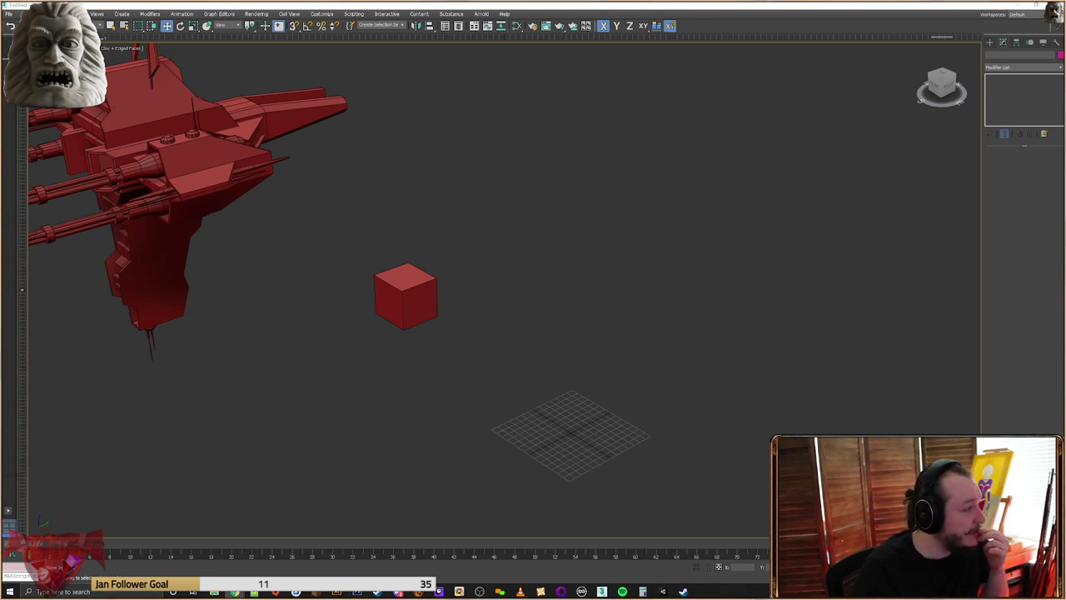
drag(2, 150, 560, 120)
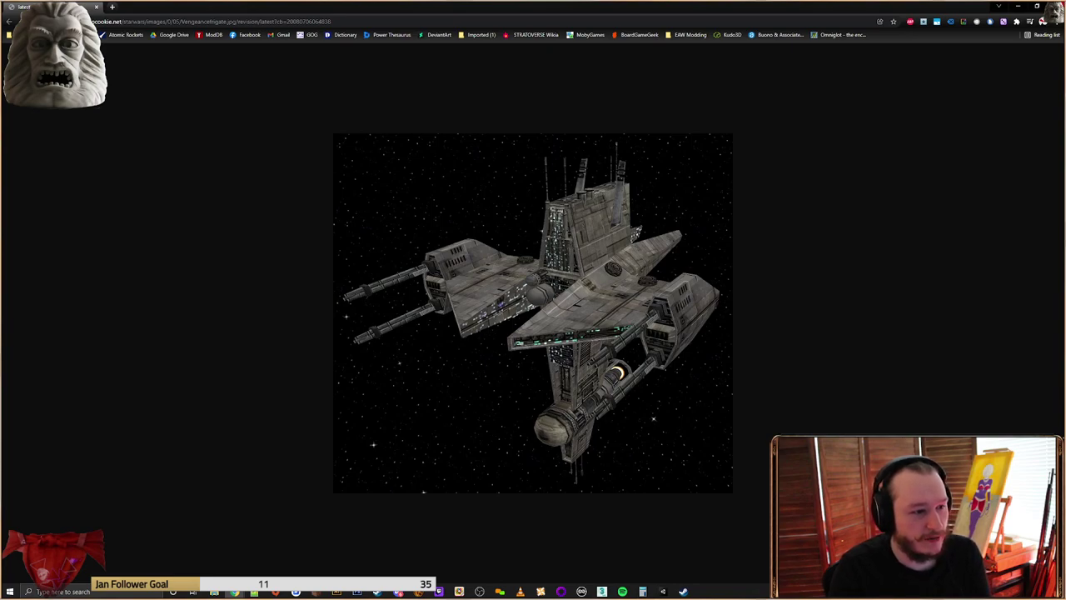
click(1018, 7)
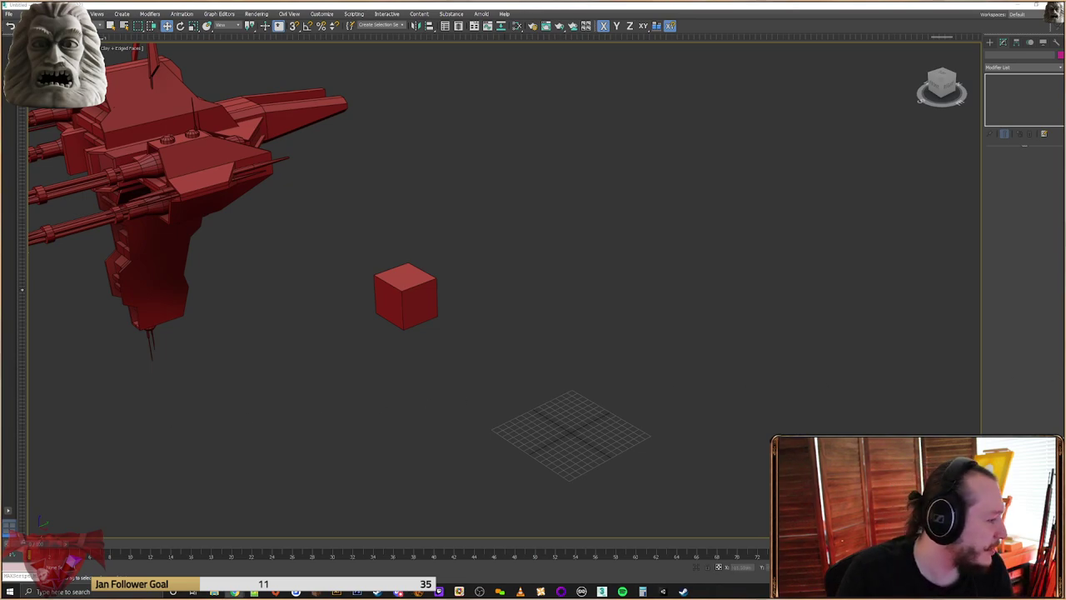
Bring the small Vengeance frigate model into the scene at the home grid
mouse_move(214, 591)
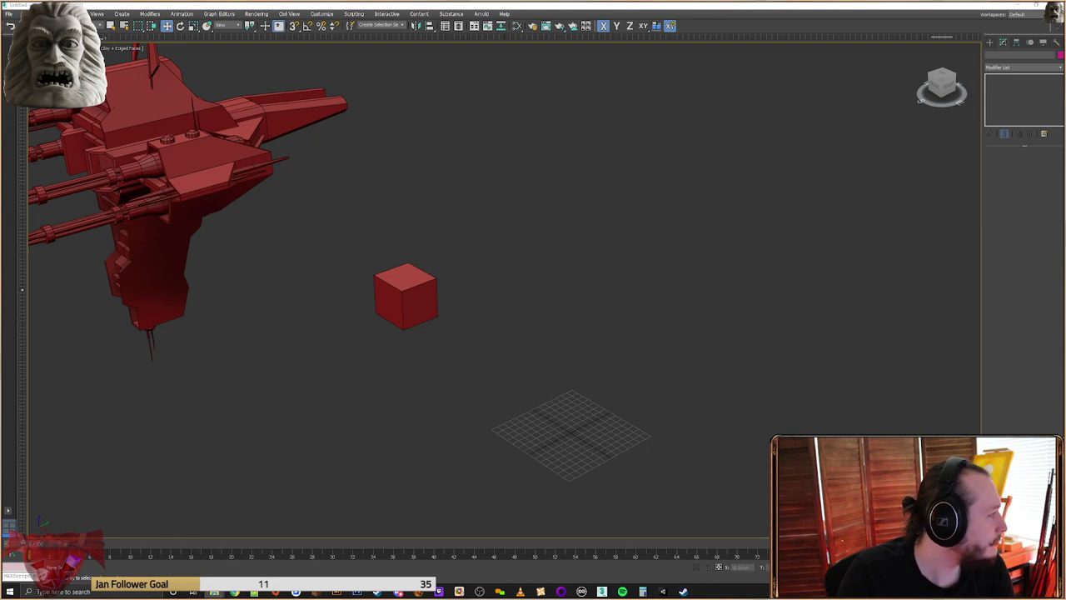
drag(331, 383, 504, 382)
click(502, 241)
middle_drag(305, 257, 379, 342)
scroll(575, 395, up, 5)
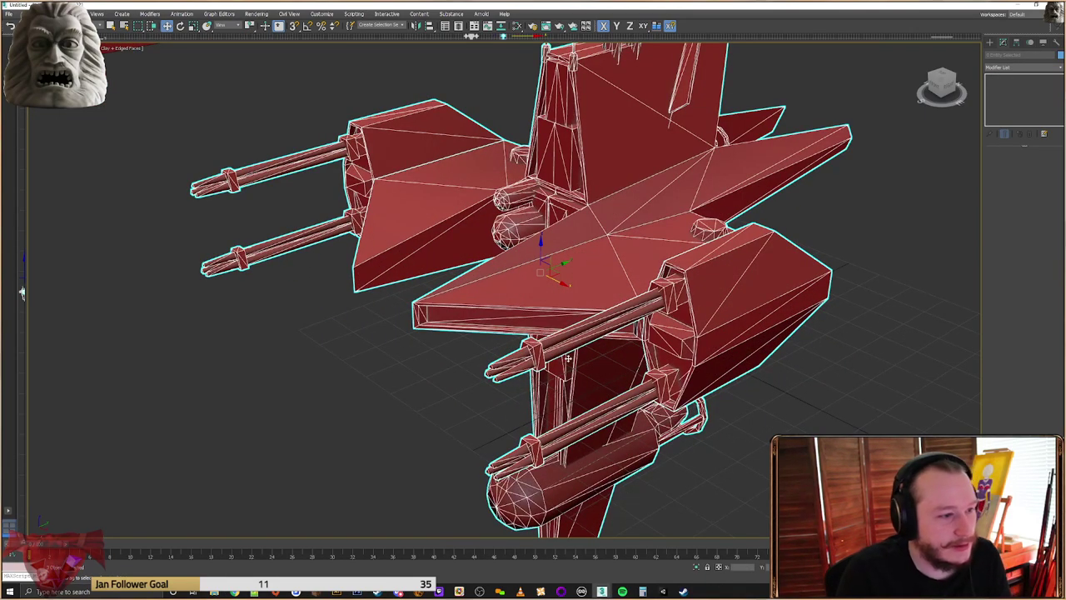
Examine the small frigate's mesh from several angles, covering the wings, side pods, tower and central hull
scroll(569, 358, down, 5)
scroll(547, 376, up, 2)
alt+middle_drag(547, 376, 633, 263)
click(806, 299)
scroll(624, 264, up, 3)
click(492, 355)
click(733, 271)
middle_drag(666, 355, 616, 296)
click(736, 304)
alt+middle_drag(737, 304, 621, 279)
middle_drag(744, 336, 458, 331)
alt+middle_drag(458, 331, 371, 289)
click(687, 371)
middle_drag(687, 370, 412, 333)
click(602, 363)
alt+middle_drag(602, 363, 440, 295)
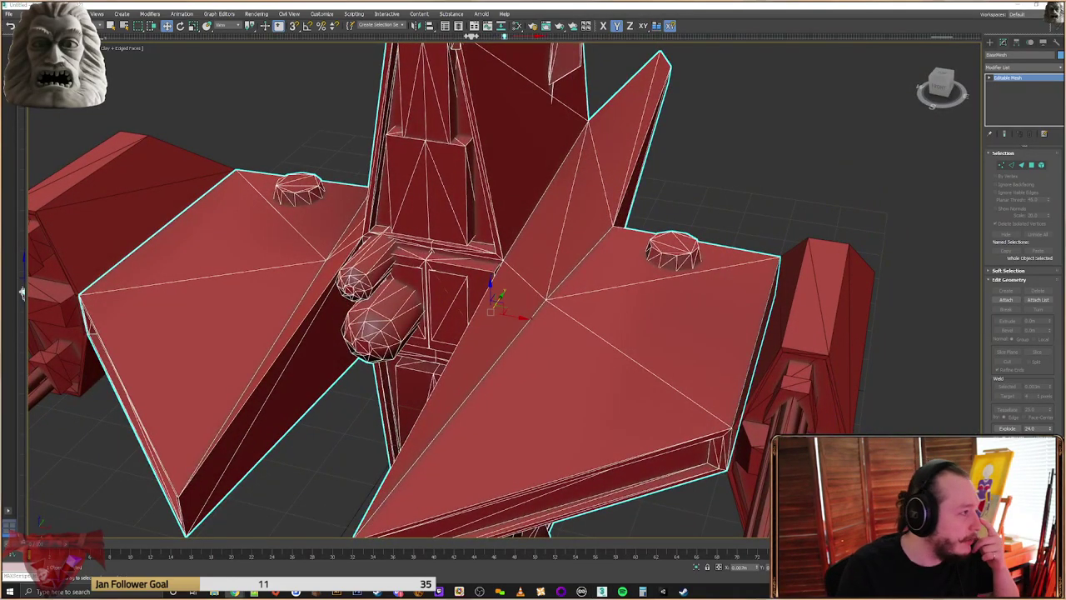
Open the Wookieepedia Vengeance-class frigate picture at full size from the browser's image results and return to the scene
drag(2, 126, 391, 2)
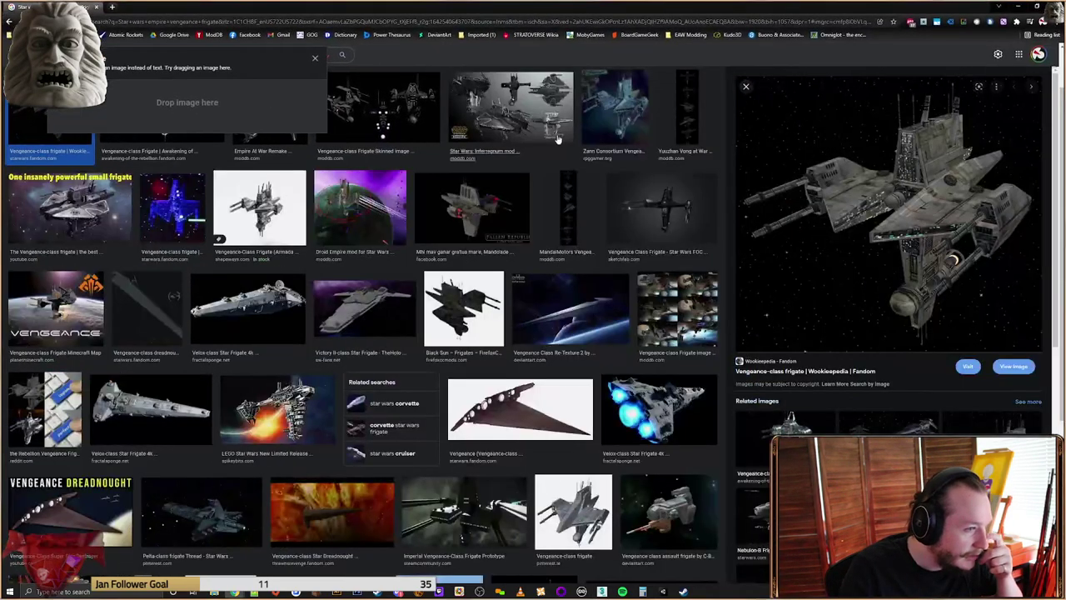
click(1013, 366)
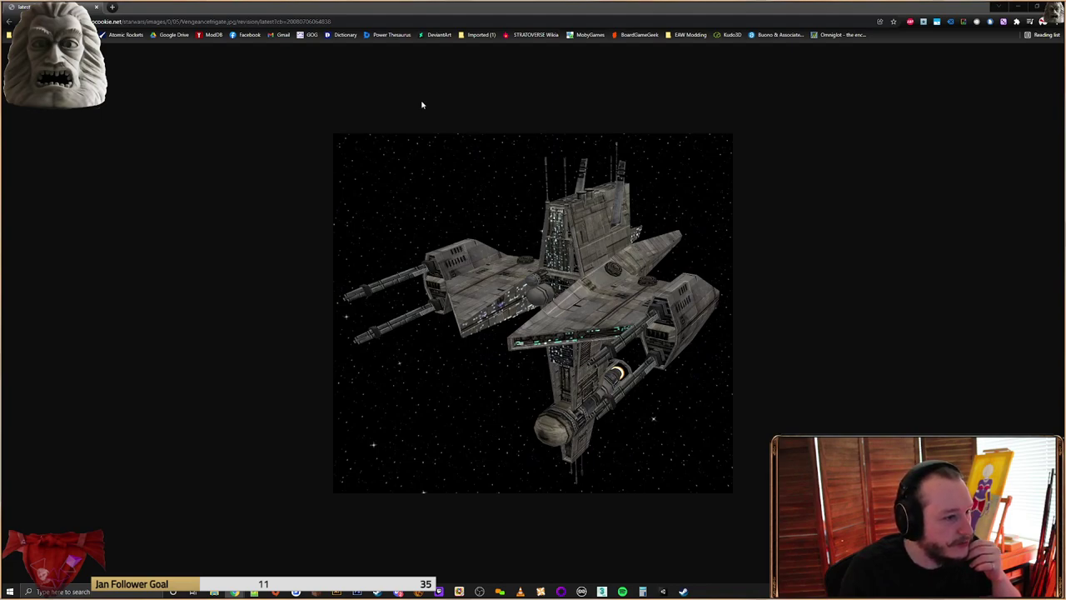
drag(533, 6, 0, 167)
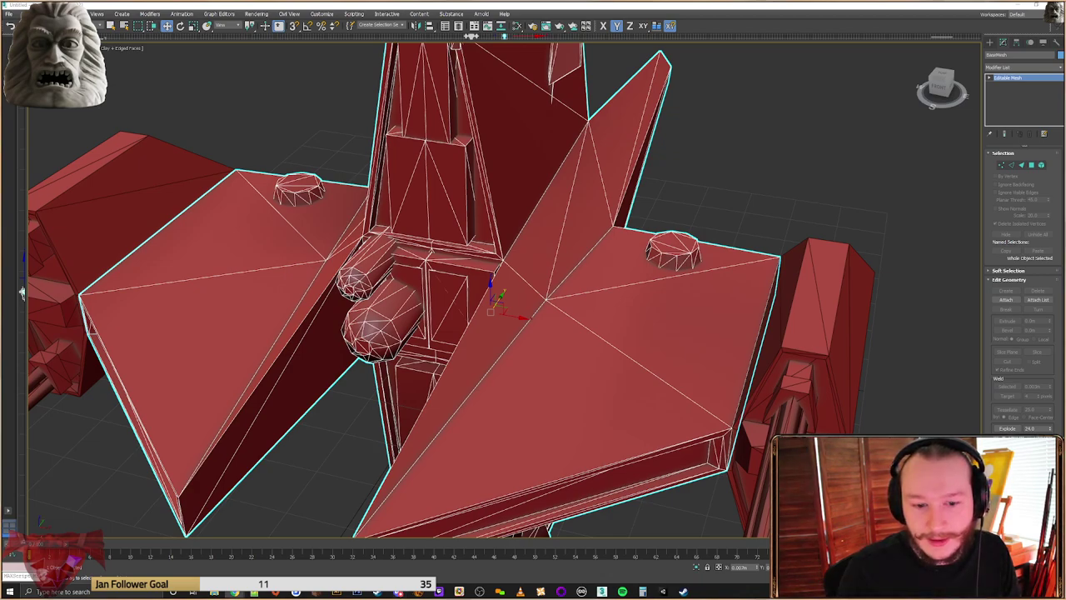
Import the second, larger winged ship model into the scene beside the small frigate
scroll(579, 362, down, 5)
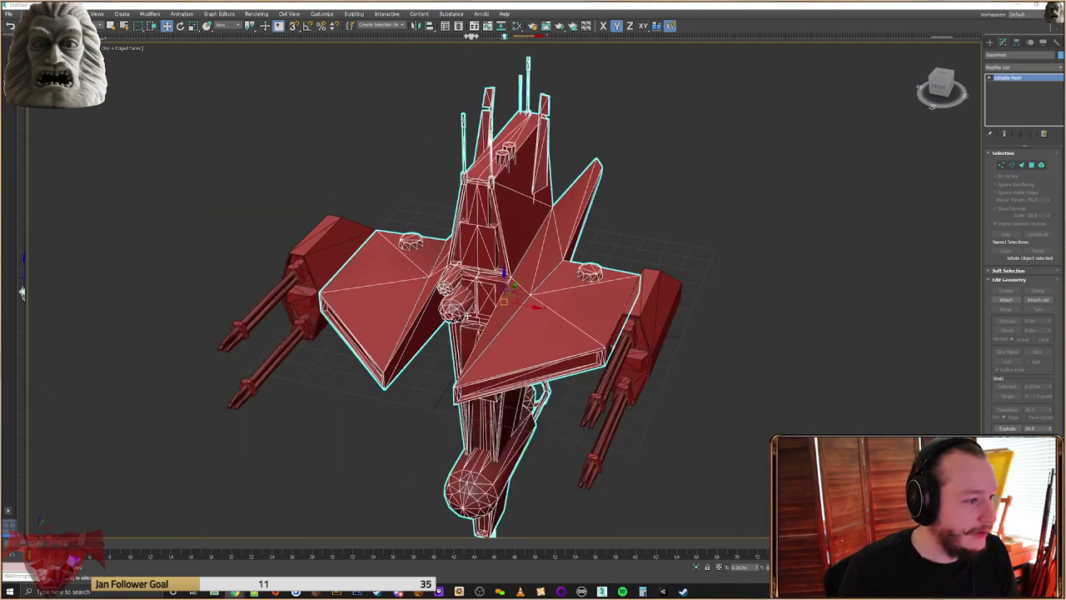
click(371, 275)
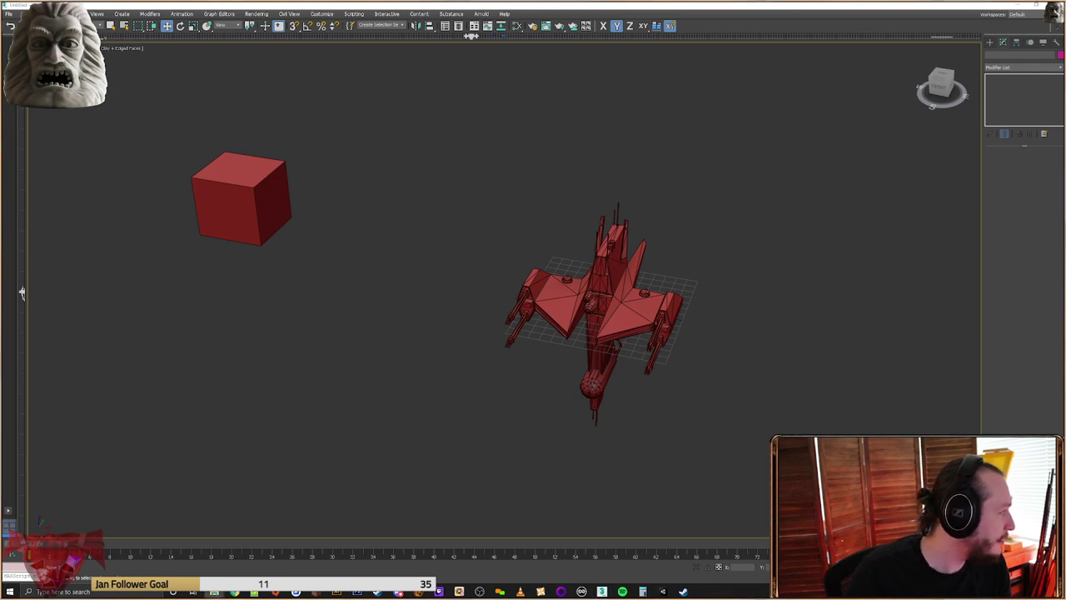
drag(367, 246, 441, 269)
click(487, 285)
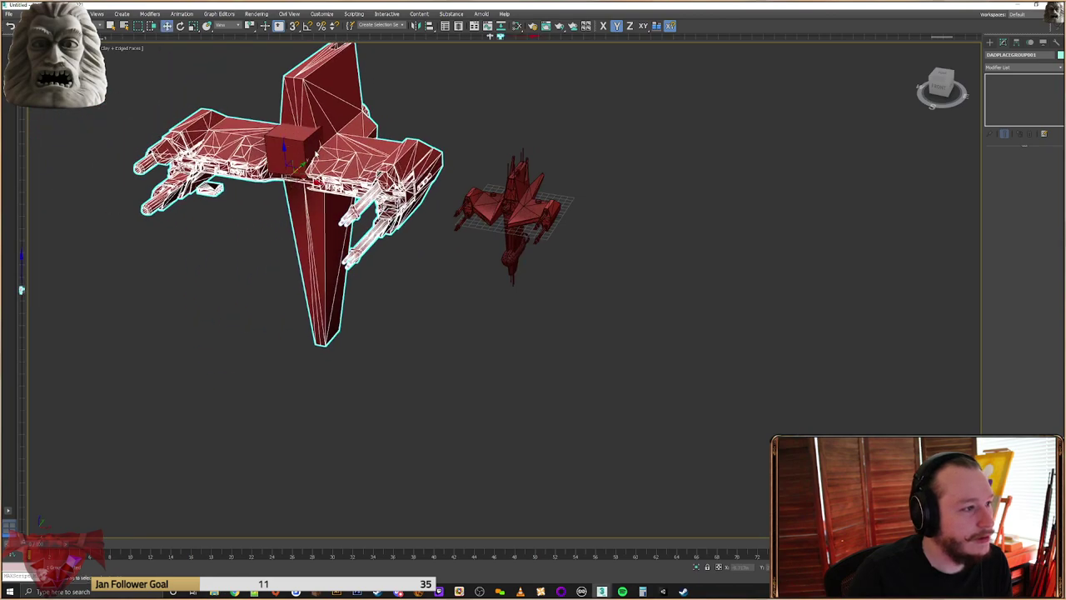
Move the cube out of the winged ship's centre to the empty space above the small frigate
click(310, 158)
middle_drag(336, 154, 361, 220)
click(321, 212)
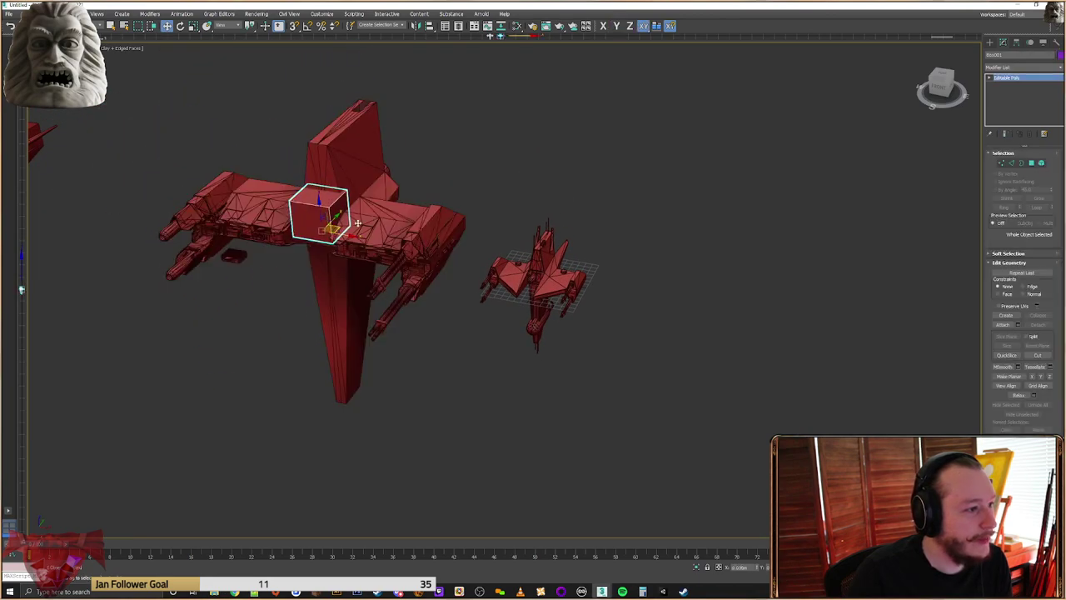
drag(321, 218, 600, 169)
middle_drag(466, 212, 552, 251)
key(z)
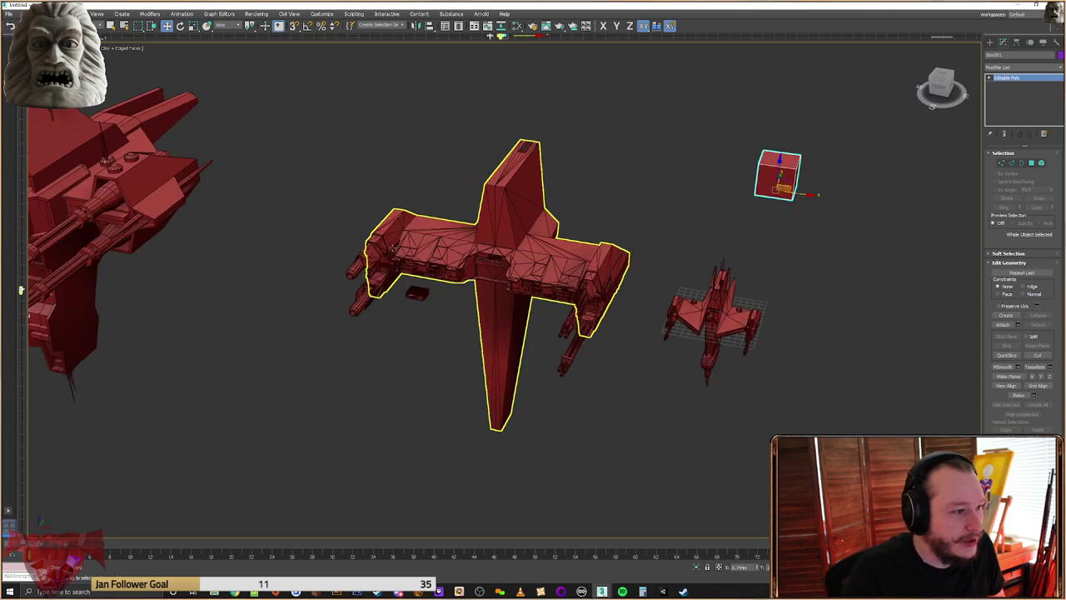
Shift the winged ship and the small frigate sideways toward the large gunship, placing the frigate just off the grid
drag(798, 150, 445, 532)
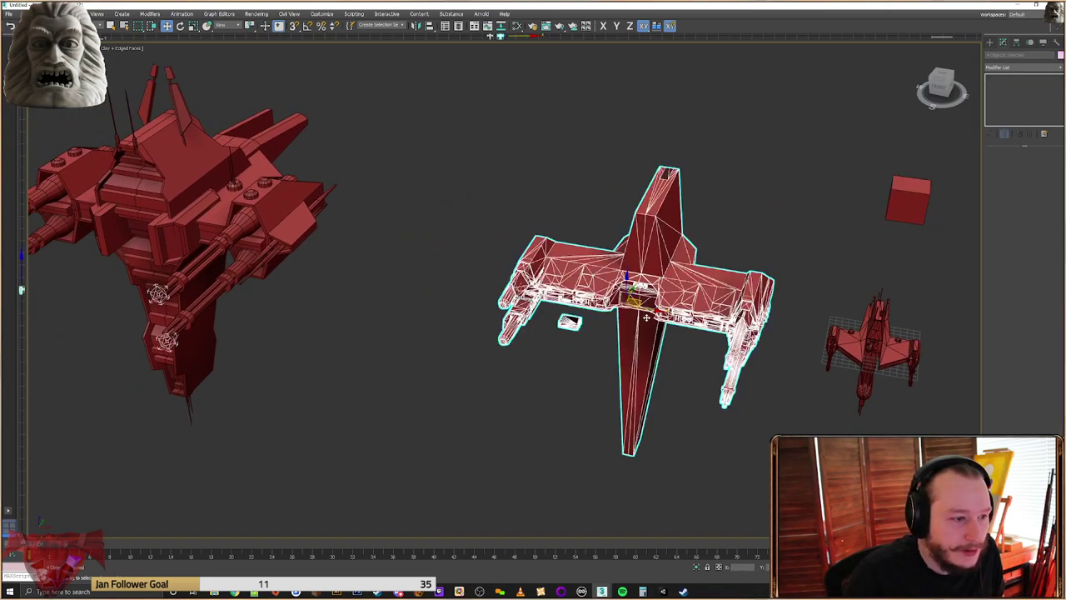
drag(652, 310, 562, 294)
click(876, 333)
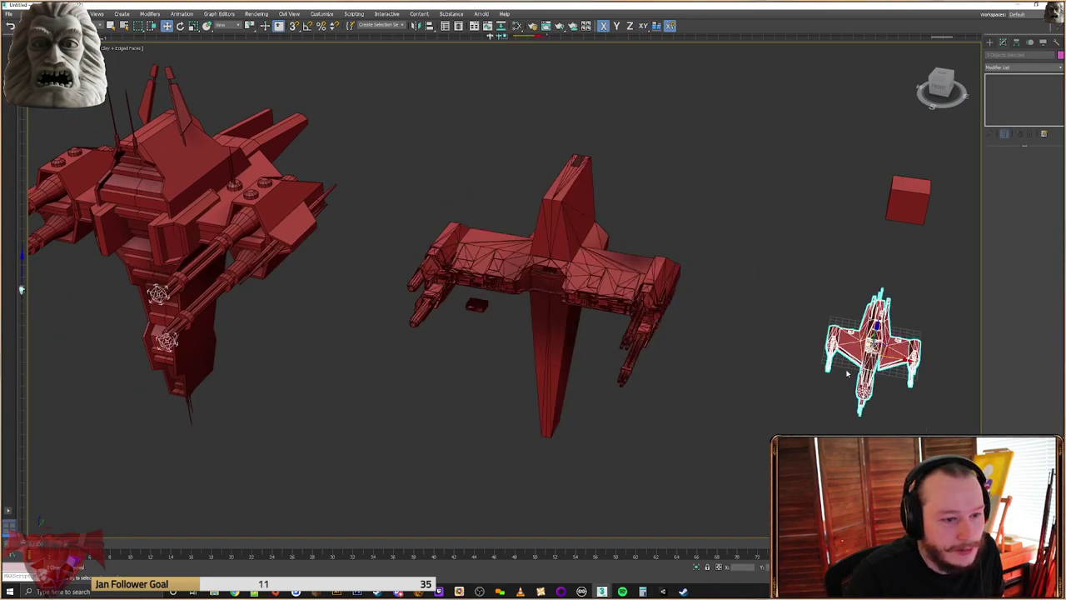
drag(876, 337, 768, 324)
drag(677, 156, 383, 452)
drag(648, 263, 613, 259)
drag(836, 261, 714, 421)
drag(802, 267, 663, 475)
Examine the large gunship's stepped hull, cannons and antennas against the other ships
middle_drag(508, 354, 684, 385)
drag(500, 93, 76, 467)
middle_drag(467, 359, 387, 345)
middle_drag(469, 299, 667, 316)
middle_drag(423, 262, 501, 295)
scroll(502, 310, up, 3)
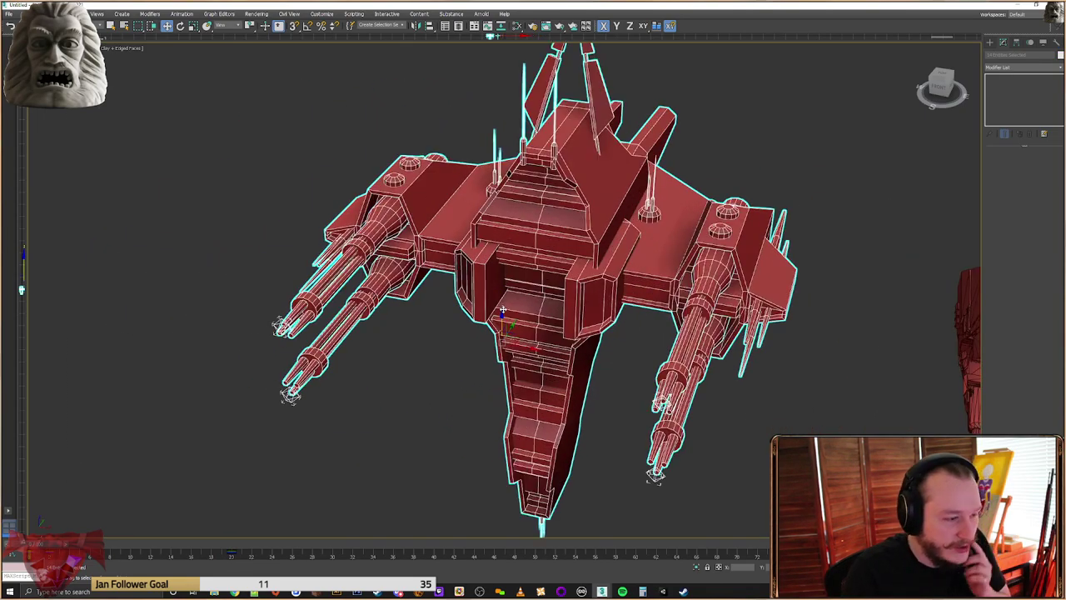
scroll(503, 310, down, 3)
middle_drag(534, 333, 445, 343)
scroll(444, 267, up, 2)
scroll(444, 267, down, 2)
click(594, 285)
middle_drag(594, 285, 379, 264)
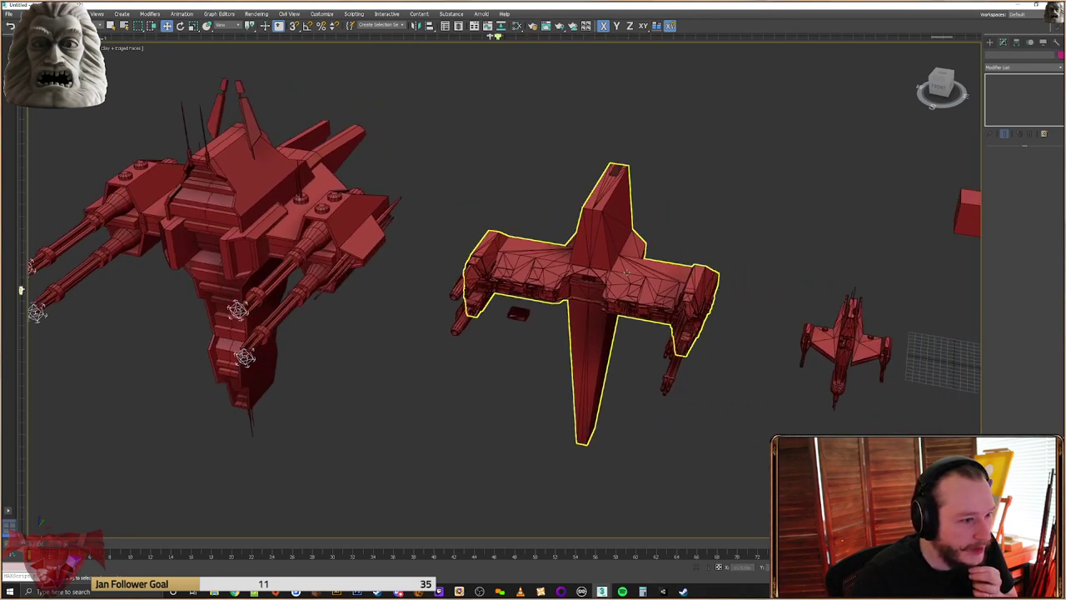
Inspect the winged ship's mesh around the front recess and wing leading edges, and compare it with its neighbours
scroll(628, 270, up, 3)
click(628, 270)
mouse_move(627, 270)
alt+middle_down()
mouse_move(570, 280)
mouse_move(615, 268)
alt+middle_up()
scroll(510, 292, up, 3)
alt+middle_drag(472, 325, 442, 333)
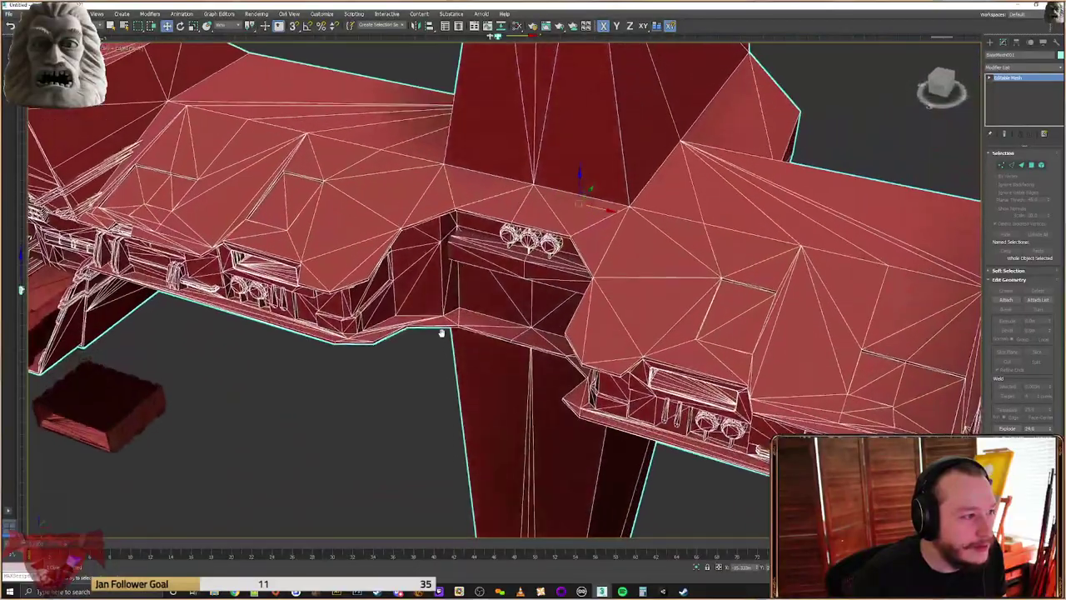
scroll(445, 336, down, 4)
alt+middle_drag(546, 348, 52, 498)
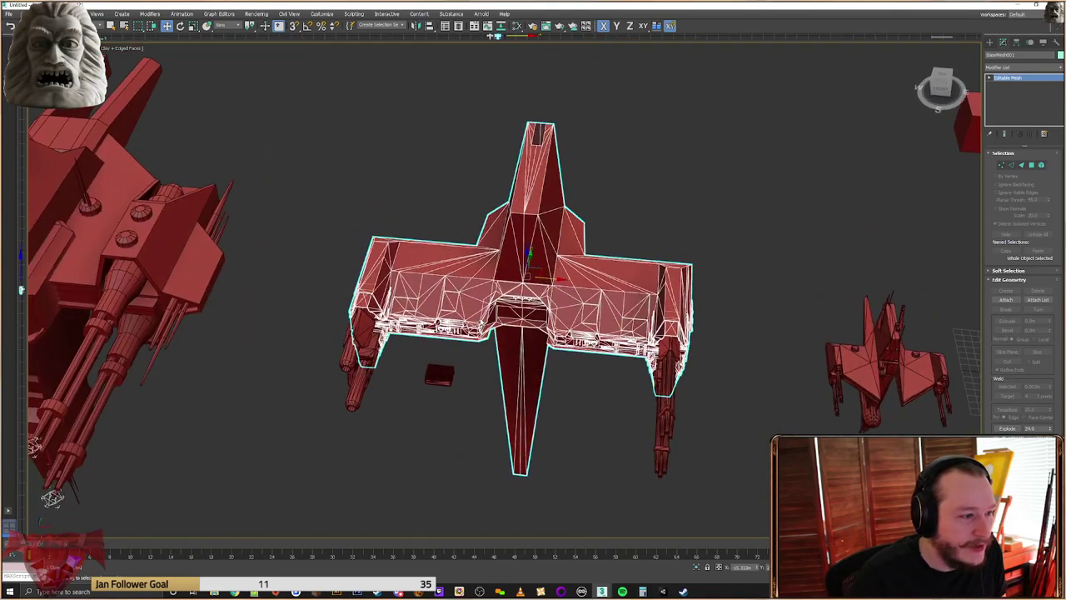
middle_drag(640, 367, 521, 302)
scroll(533, 317, down, 3)
middle_drag(412, 276, 523, 239)
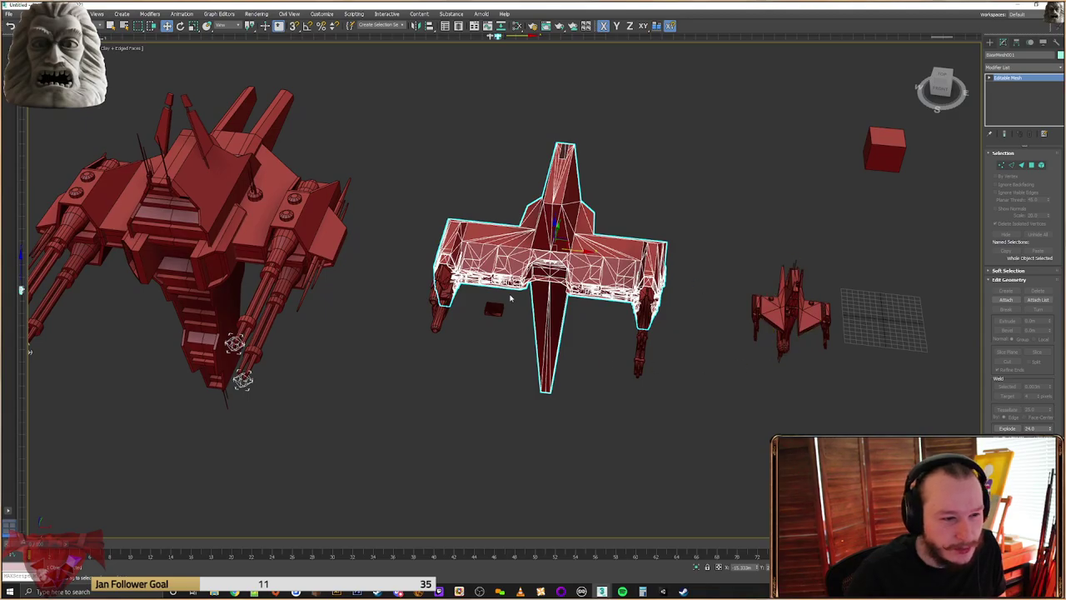
Inspect the pipes, vents and panels along the winged ship's wing edges and its cannons up close
scroll(511, 298, up, 4)
scroll(488, 341, up, 3)
click(481, 343)
alt+middle_drag(481, 343, 441, 350)
scroll(442, 329, up, 4)
scroll(441, 350, down, 2)
scroll(523, 333, down, 2)
alt+middle_drag(400, 279, 626, 322)
scroll(452, 290, up, 5)
click(452, 290)
scroll(459, 305, up, 5)
scroll(459, 305, down, 10)
alt+middle_drag(575, 253, 654, 317)
scroll(718, 244, up, 5)
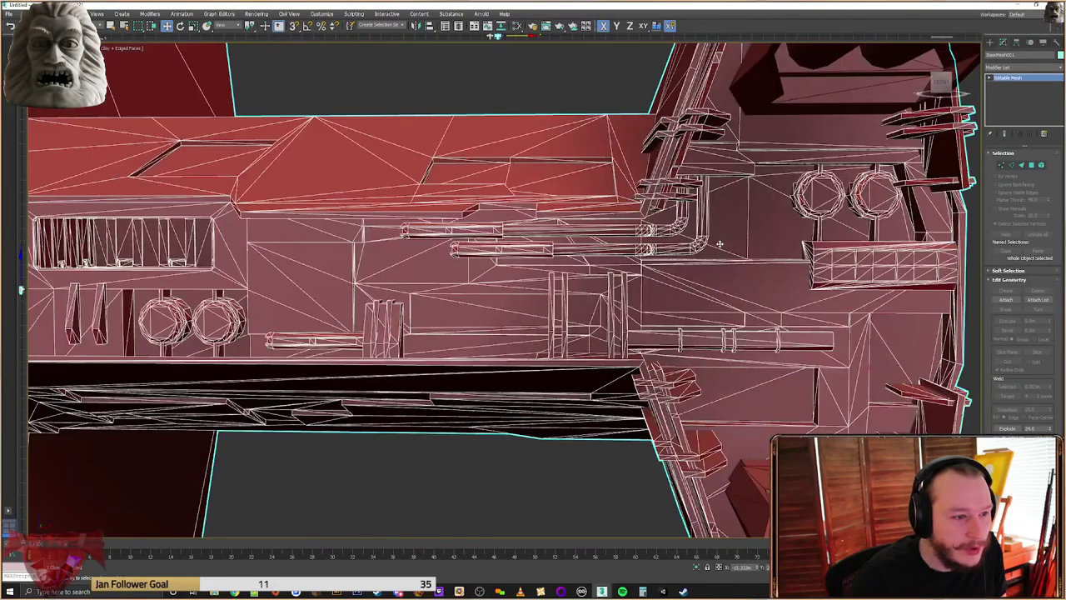
scroll(668, 252, down, 3)
scroll(662, 261, down, 4)
alt+middle_drag(662, 261, 585, 384)
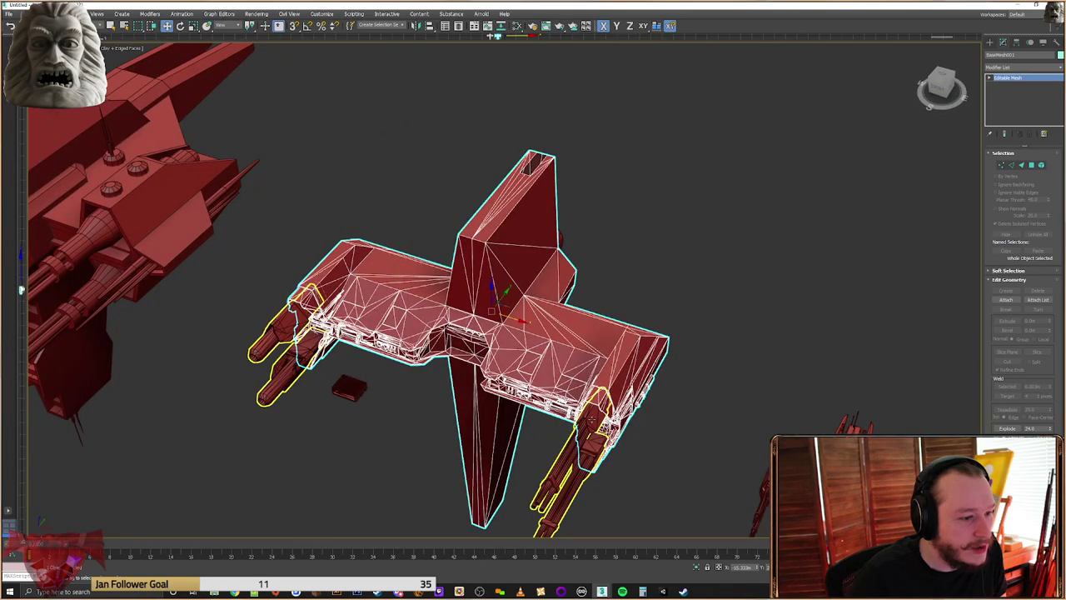
click(292, 376)
middle_drag(373, 393, 500, 357)
click(503, 358)
middle_drag(589, 353, 566, 348)
scroll(611, 297, down, 3)
alt+middle_drag(611, 298, 571, 274)
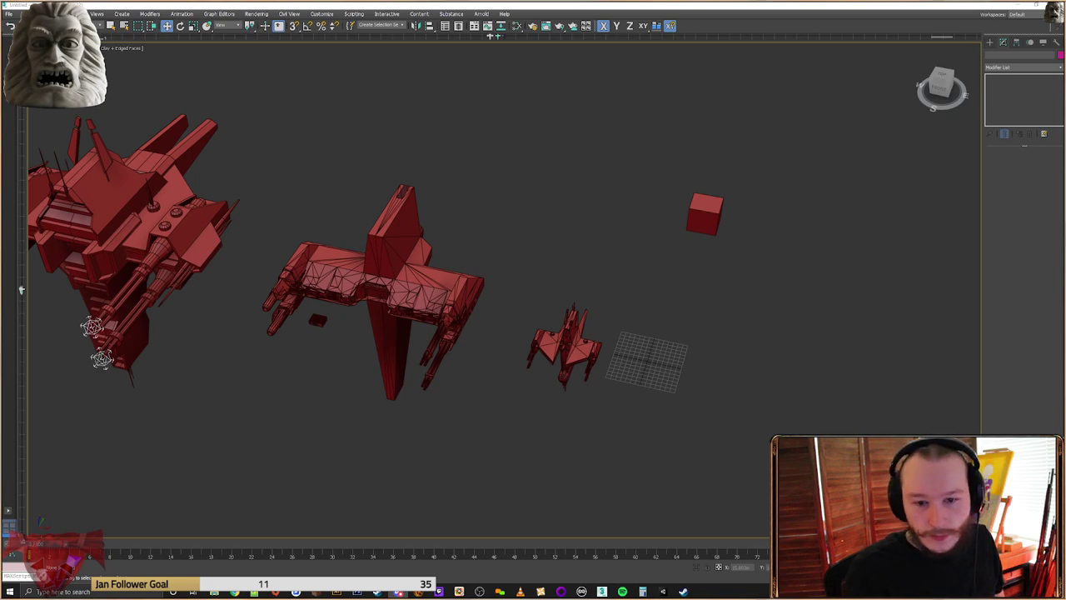
Compare the winged ship's level of detail and overall size with the small frigate
scroll(461, 260, down, 3)
middle_drag(462, 259, 550, 235)
scroll(505, 272, up, 4)
middle_drag(665, 281, 553, 291)
scroll(553, 291, up, 2)
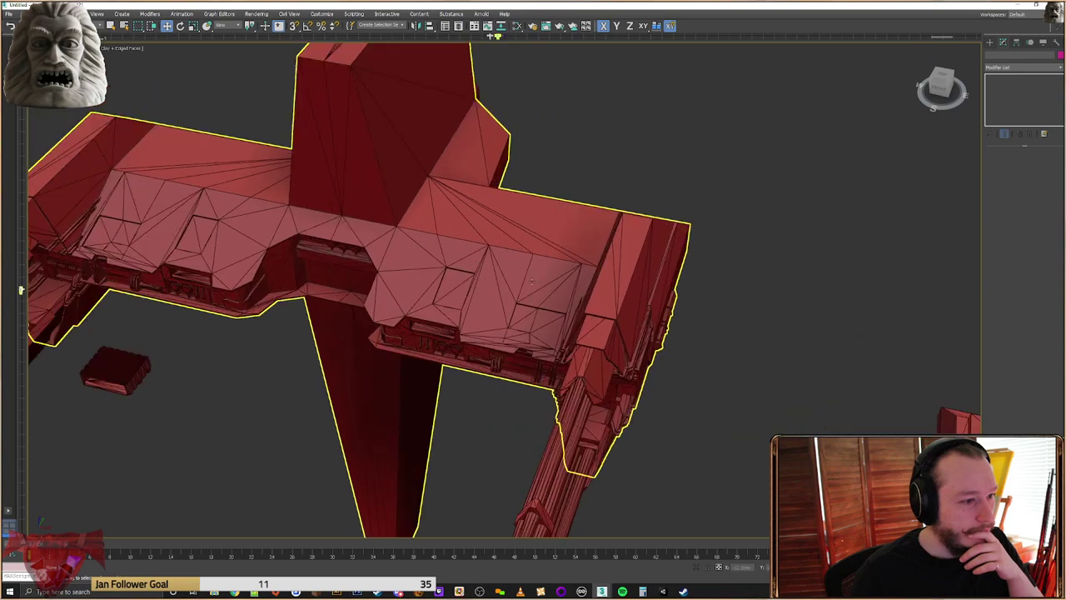
scroll(554, 290, down, 2)
scroll(573, 331, up, 3)
scroll(528, 291, down, 6)
key(ctrl+d)
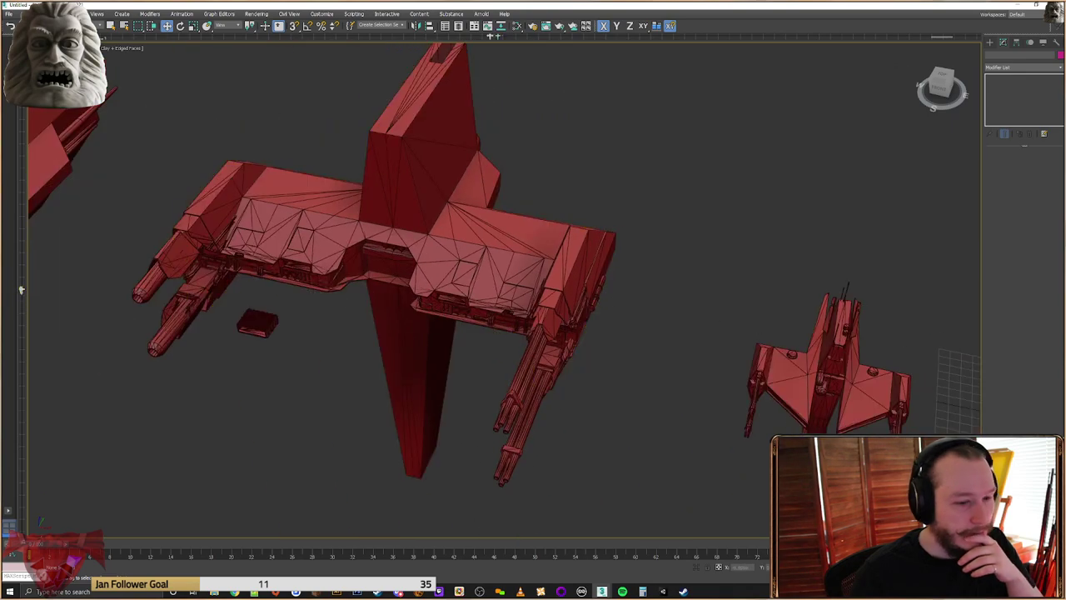
click(514, 254)
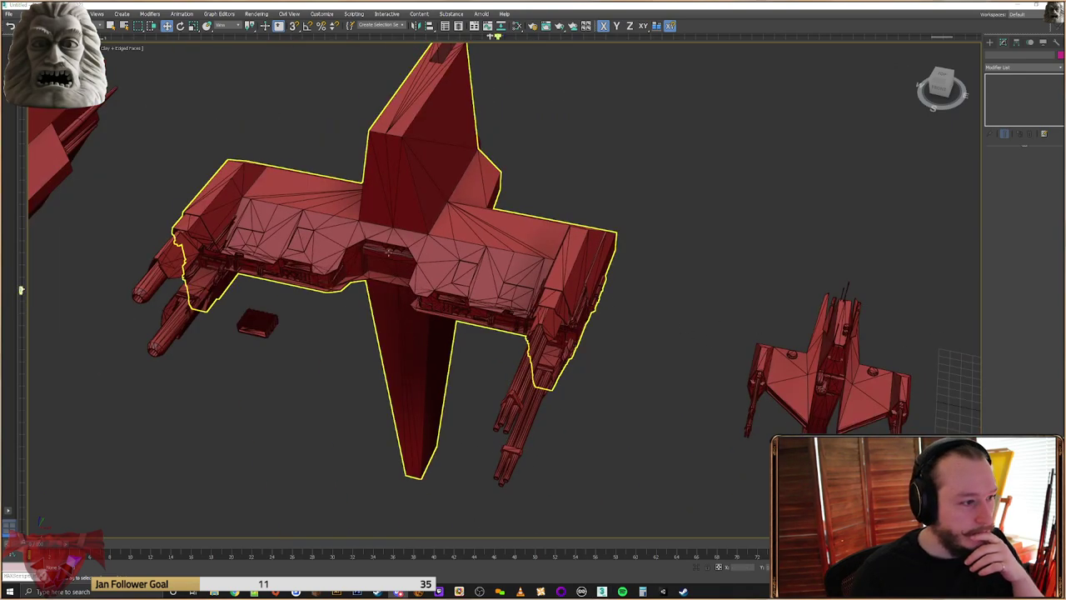
scroll(514, 254, up, 5)
scroll(595, 292, down, 5)
middle_drag(565, 286, 344, 182)
scroll(344, 182, down, 3)
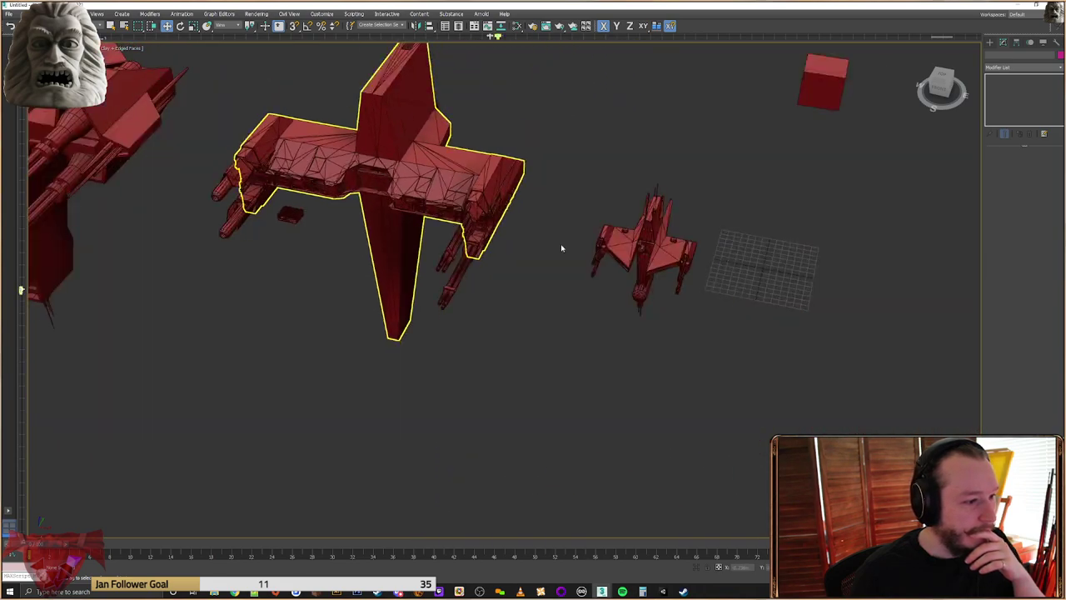
Move the large gunship and the winged ship together farther away from the small frigate along the X axis
drag(703, 178, 565, 331)
middle_drag(589, 248, 726, 325)
drag(636, 124, 353, 379)
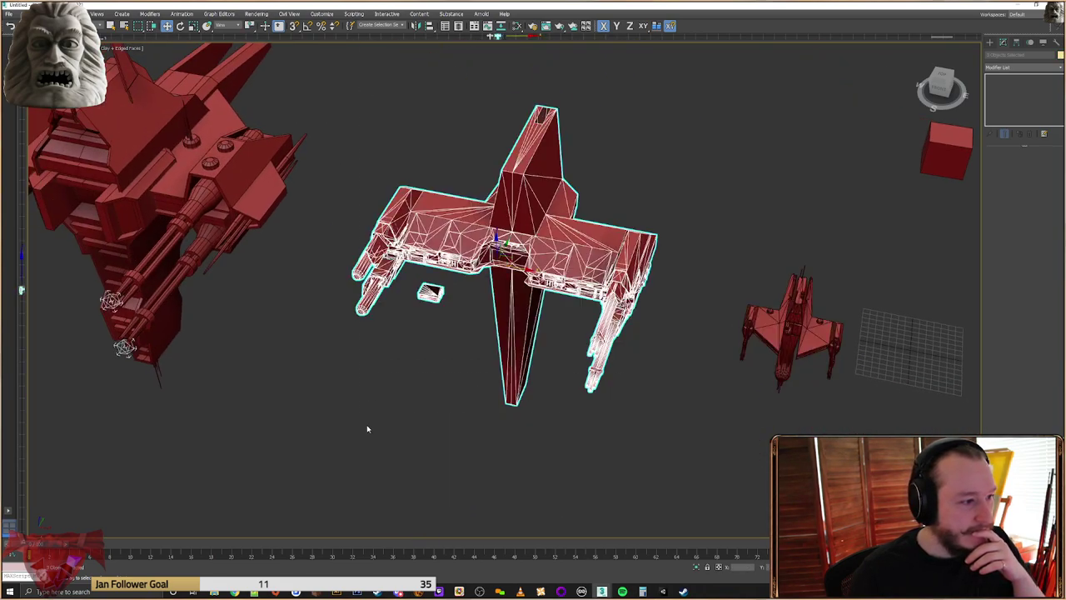
scroll(372, 375, down, 5)
drag(500, 173, 177, 402)
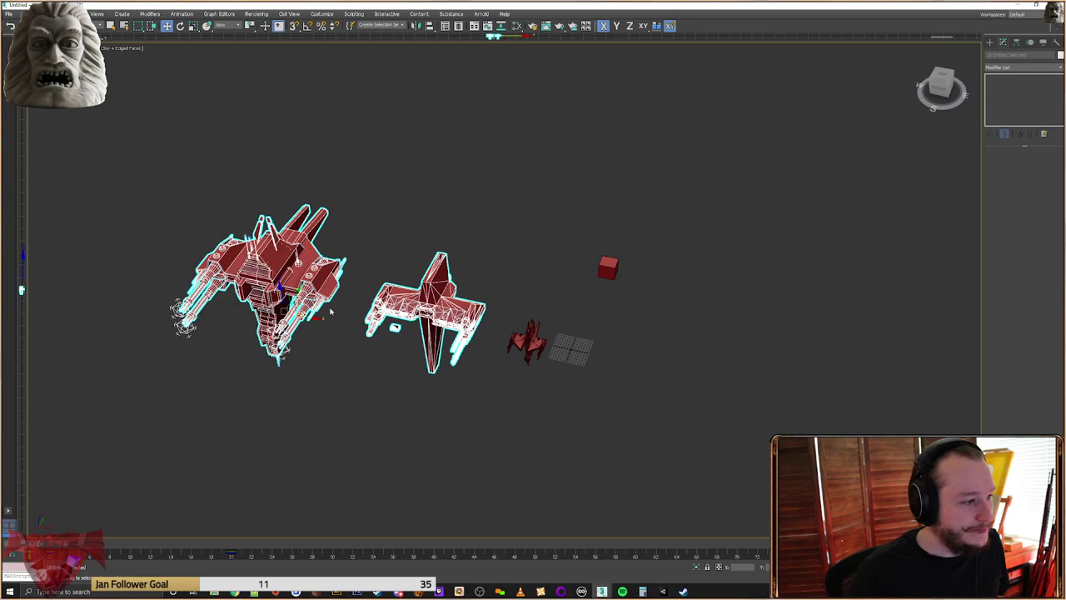
drag(305, 318, 196, 297)
click(462, 300)
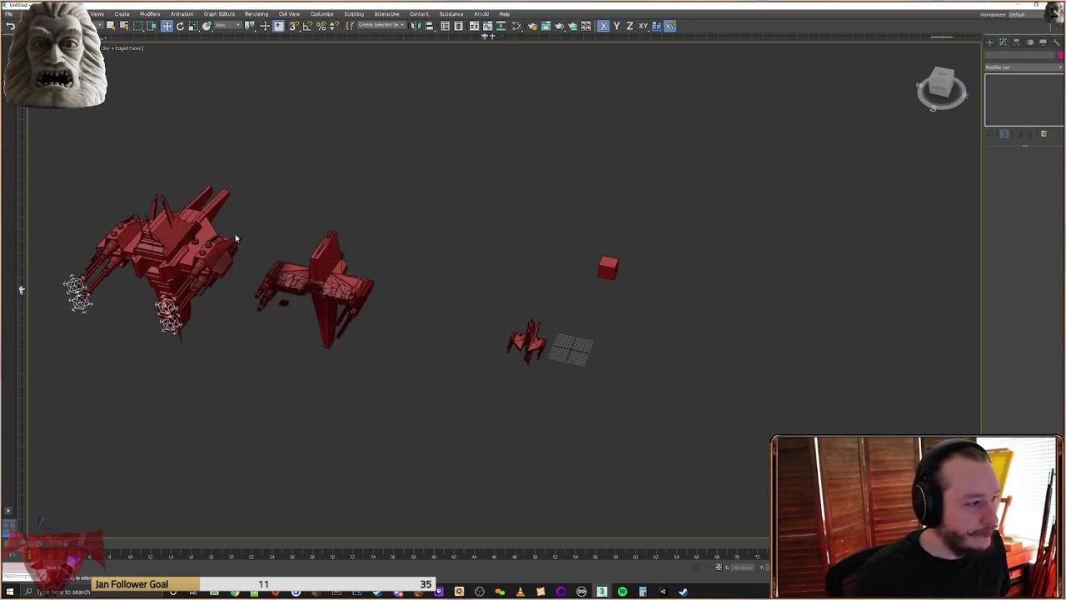
Move the winged ship past the large gunship to its far side, away from the small frigate
middle_drag(235, 238, 374, 205)
drag(381, 156, 183, 317)
scroll(337, 205, up, 3)
drag(610, 170, 463, 328)
right_click(534, 288)
click(543, 288)
drag(543, 288, 118, 196)
drag(481, 117, 166, 370)
drag(132, 271, 131, 272)
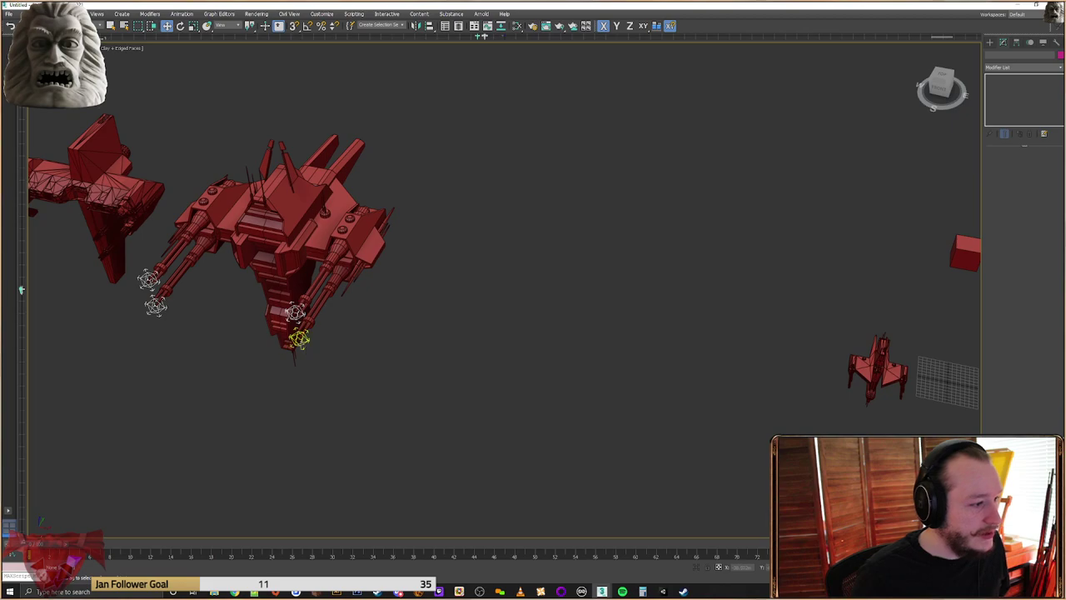
Delete the round helper objects at the muzzles of the large gunship's cannons
click(295, 326)
click(225, 325)
click(159, 296)
click(155, 310)
click(156, 307)
key(Delete)
click(155, 307)
key(Delete)
click(148, 281)
key(Delete)
click(148, 281)
key(Delete)
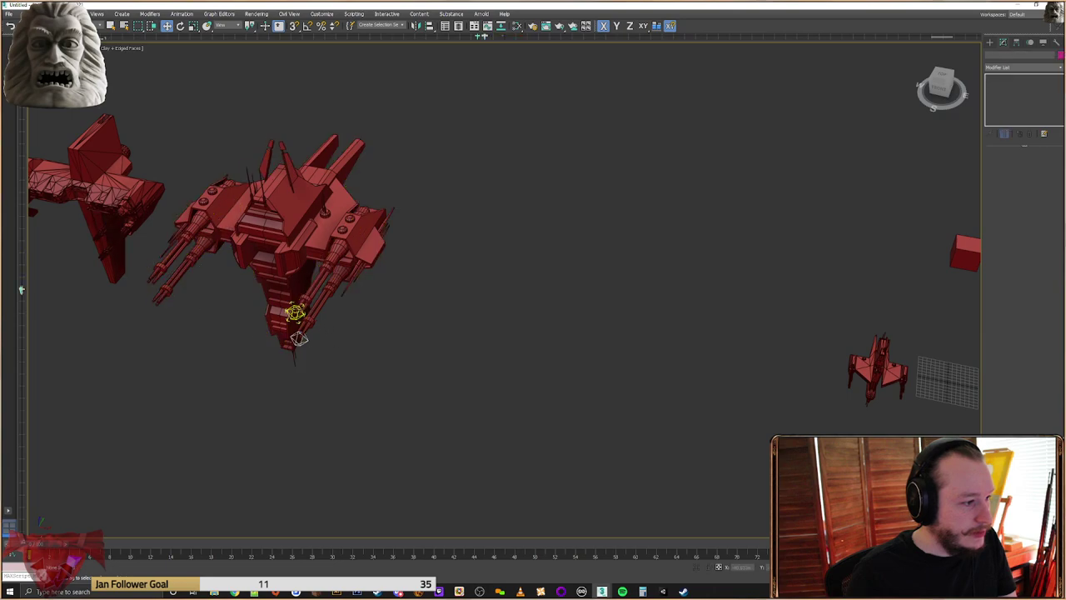
click(295, 313)
key(Delete)
Scale the whole large gunship down and move it toward the small frigate
drag(431, 119, 180, 400)
right_click(304, 219)
click(319, 243)
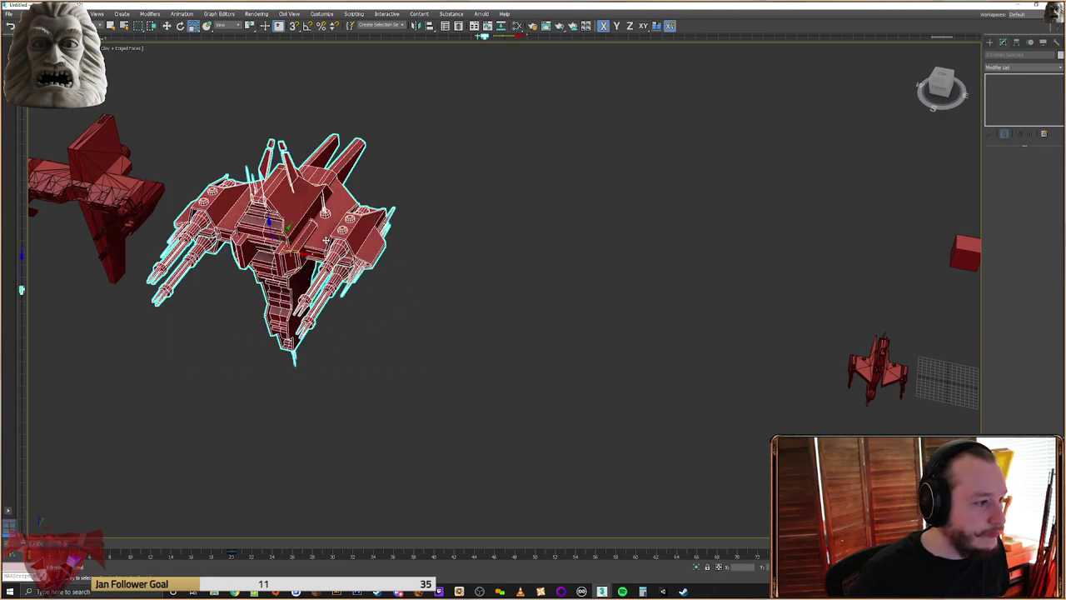
drag(279, 243, 451, 286)
right_click(275, 248)
click(287, 258)
Move all parts of the winged ship along the X axis to sit next to the scaled-down gunship
middle_drag(263, 201, 471, 232)
drag(426, 127, 129, 323)
drag(301, 229, 480, 259)
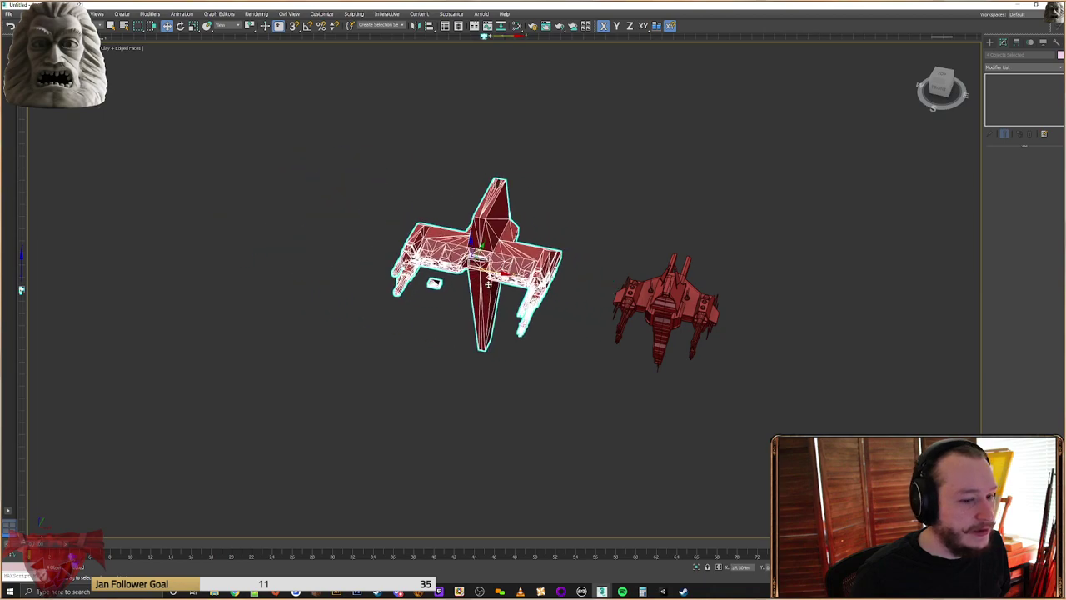
Move the winged ship and the gunship together along the X axis toward the small frigate
middle_drag(663, 288, 375, 254)
drag(450, 126, 164, 373)
drag(318, 265, 559, 315)
middle_drag(736, 322, 490, 292)
scroll(394, 293, up, 5)
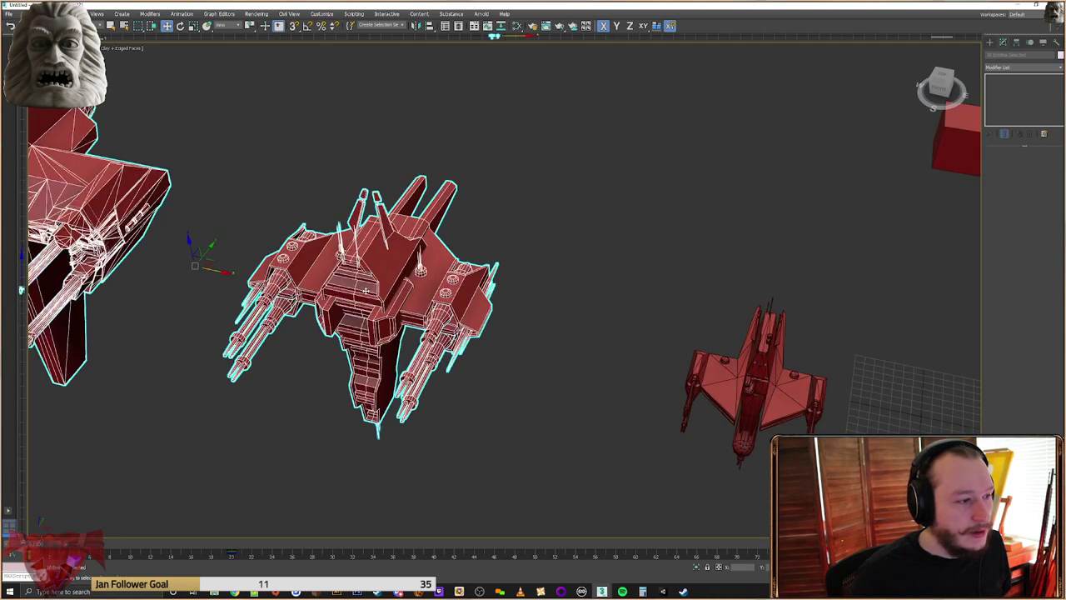
click(365, 291)
middle_drag(366, 291, 424, 290)
alt+middle_drag(423, 290, 384, 263)
middle_drag(528, 301, 507, 318)
middle_drag(567, 355, 507, 323)
click(494, 306)
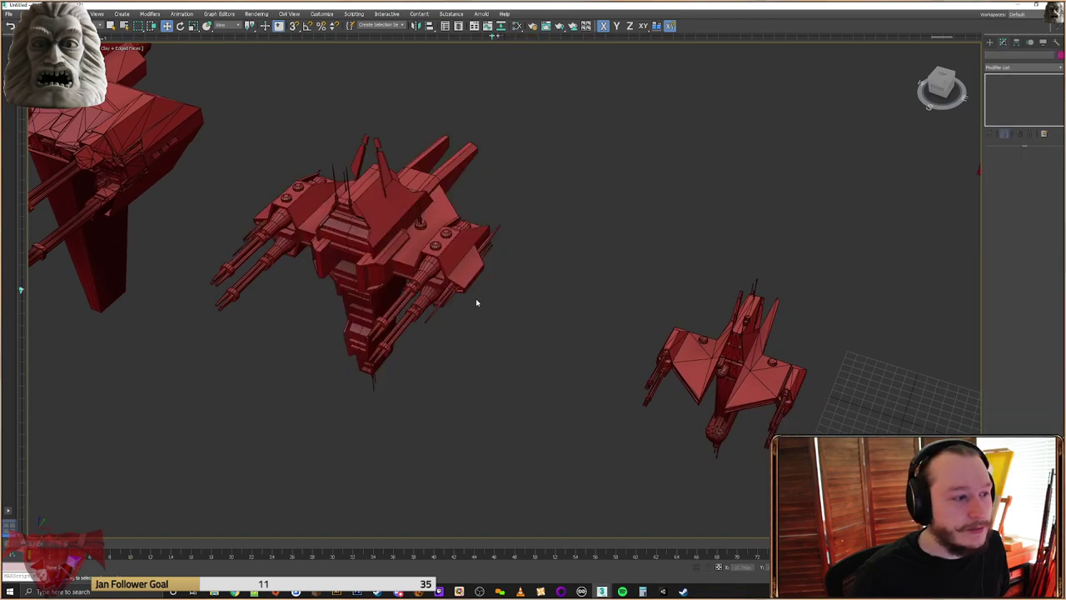
Select all parts of the small frigate and scale it up uniformly toward the gunship's size
middle_drag(533, 282, 548, 372)
drag(762, 214, 519, 483)
right_click(652, 367)
click(691, 385)
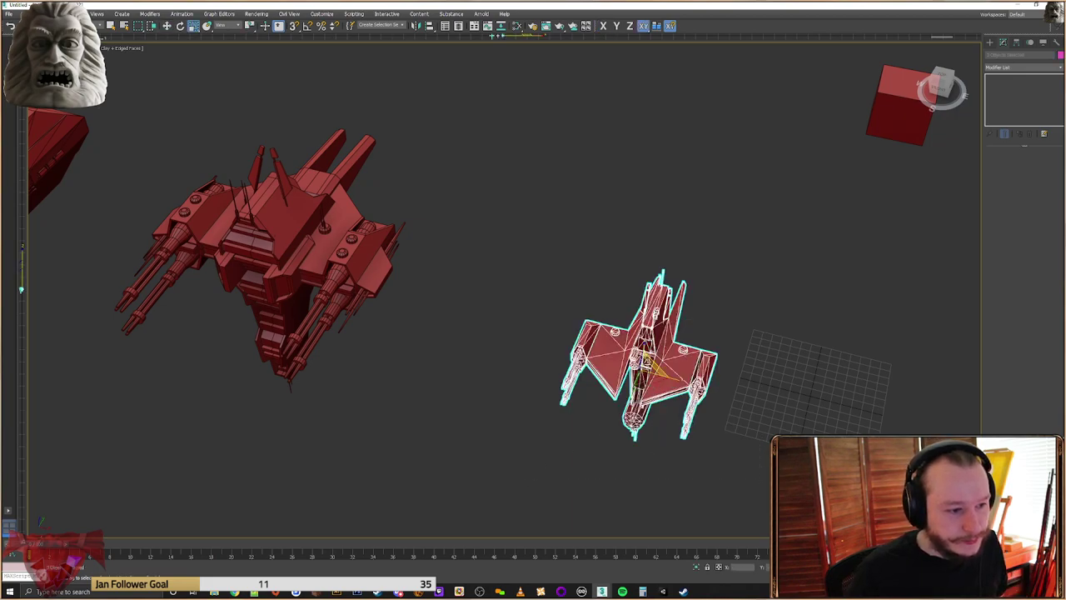
drag(650, 370, 673, 339)
alt+middle_drag(674, 338, 683, 366)
Move the enlarged small frigate onto the gunship so that their sizes can be compared directly
right_click(682, 367)
click(691, 373)
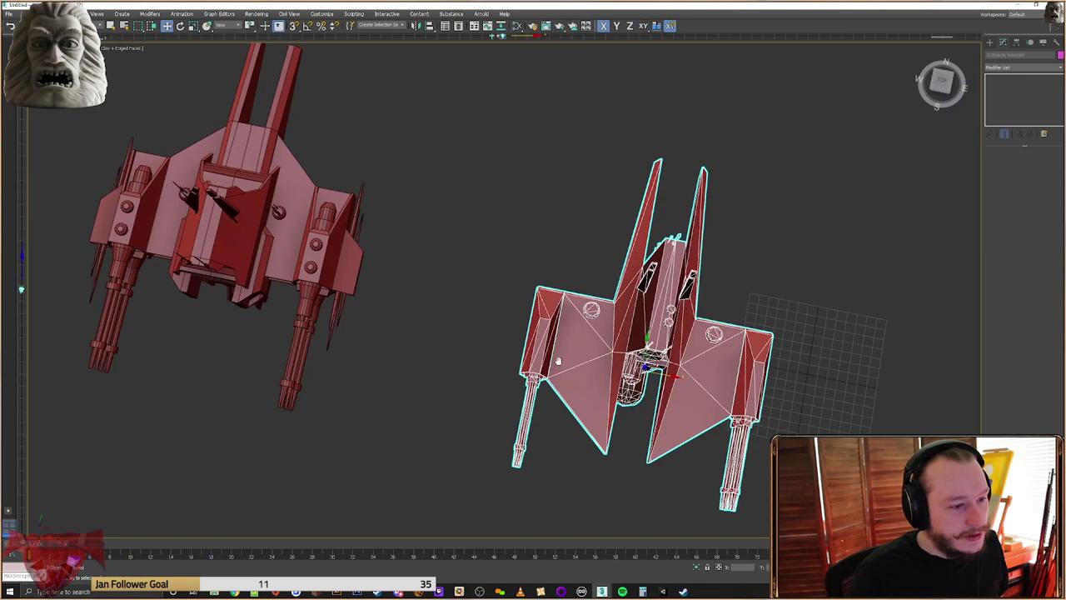
key(t)
drag(621, 362, 330, 343)
right_click(379, 338)
click(407, 360)
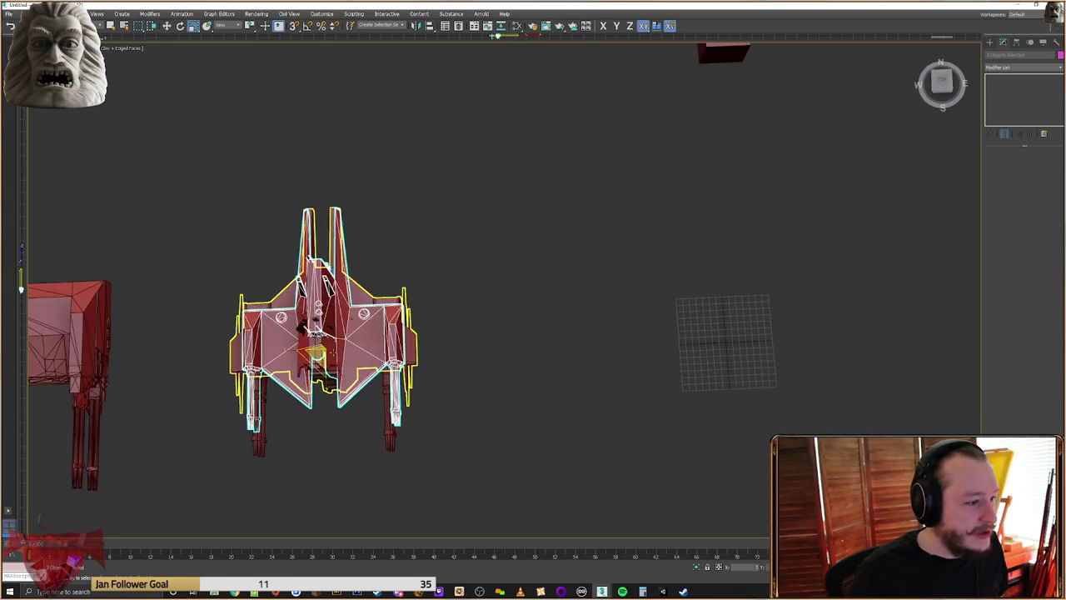
alt+middle_drag(406, 361, 400, 291)
Lower the small frigate to the gunship's height and move it along the X axis to stand beside the gunship
right_click(323, 262)
click(333, 273)
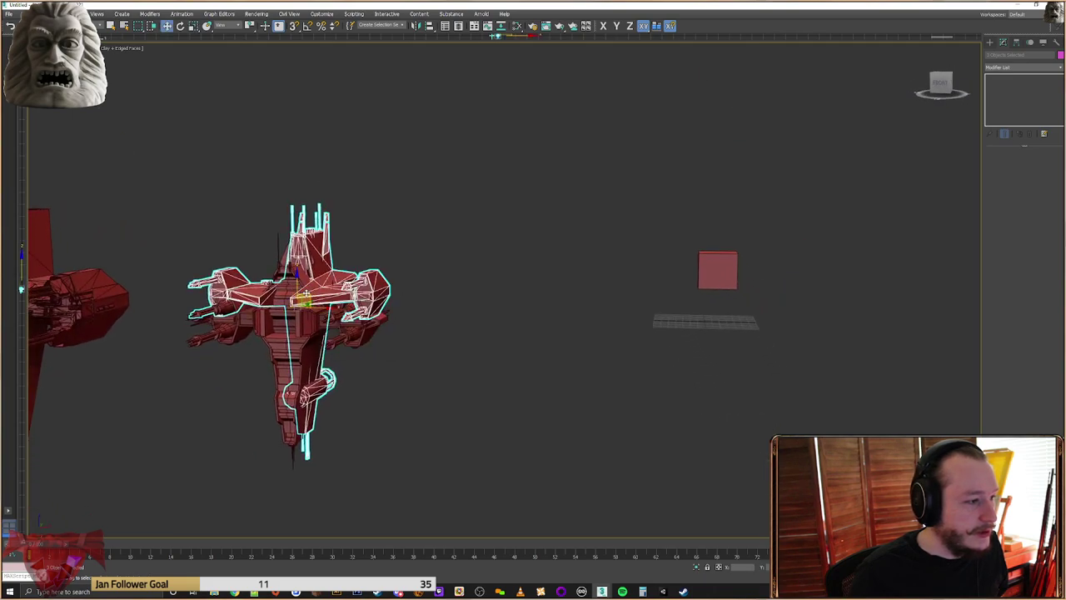
drag(298, 282, 297, 305)
alt+middle_drag(298, 304, 308, 321)
drag(316, 325, 422, 348)
scroll(566, 314, down, 4)
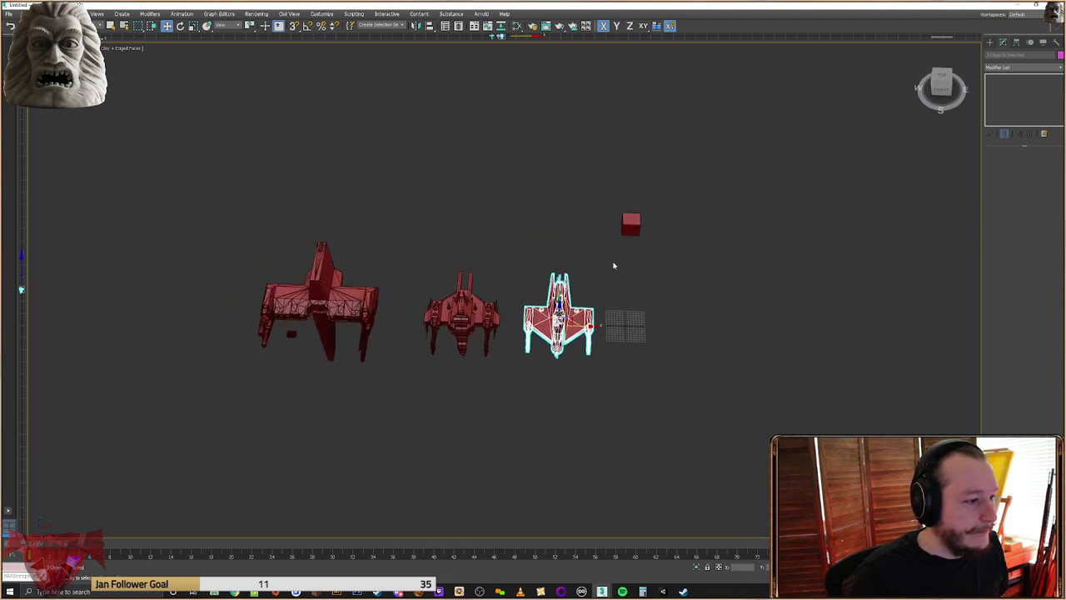
Select all parts of the winged ship and scale it up uniformly
drag(614, 265, 319, 390)
drag(360, 228, 290, 333)
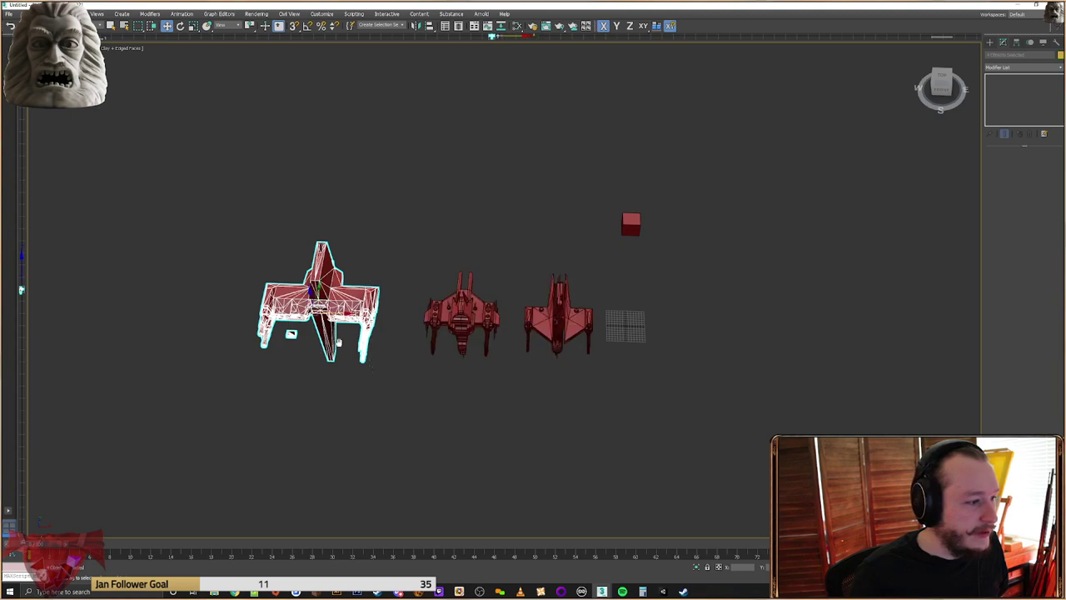
middle_drag(305, 323, 412, 306)
key(e)
key(r)
drag(400, 315, 391, 326)
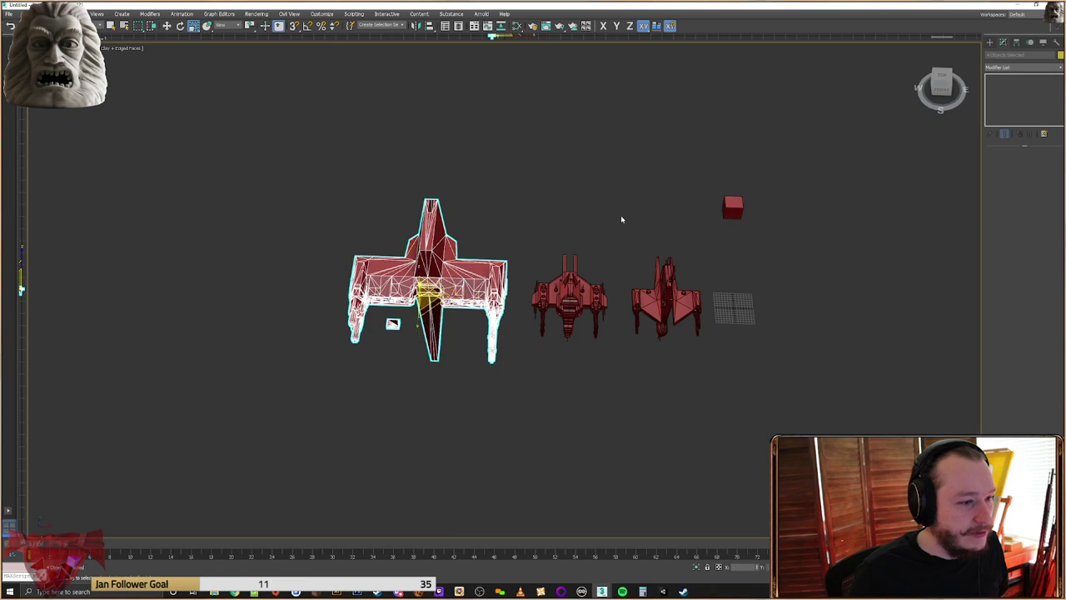
Move all three ships together along the X axis away from the home grid and the box
drag(697, 169, 196, 414)
right_click(560, 285)
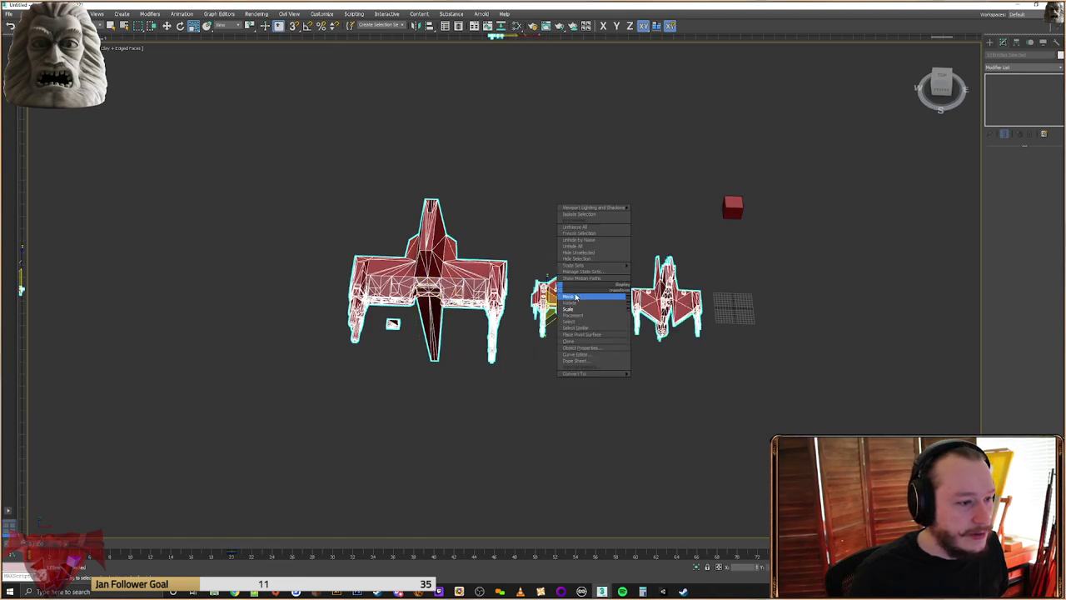
click(583, 296)
drag(572, 305, 454, 304)
click(731, 302)
alt+middle_drag(730, 302, 547, 357)
scroll(559, 283, up, 3)
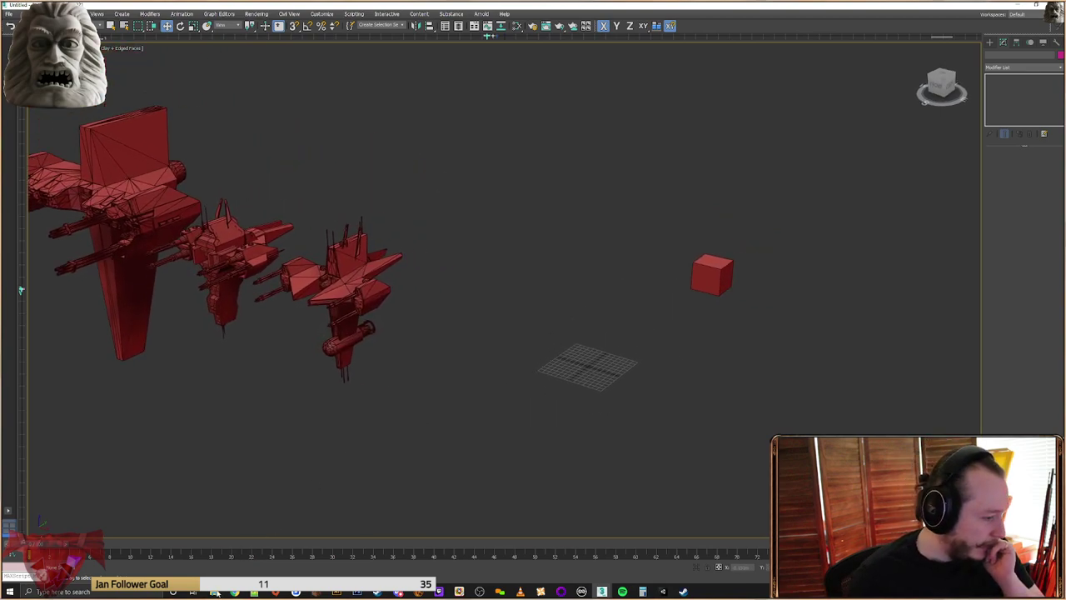
Import the line-up of labelled ship models, giving the conflicting hull object a unique name
mouse_move(215, 592)
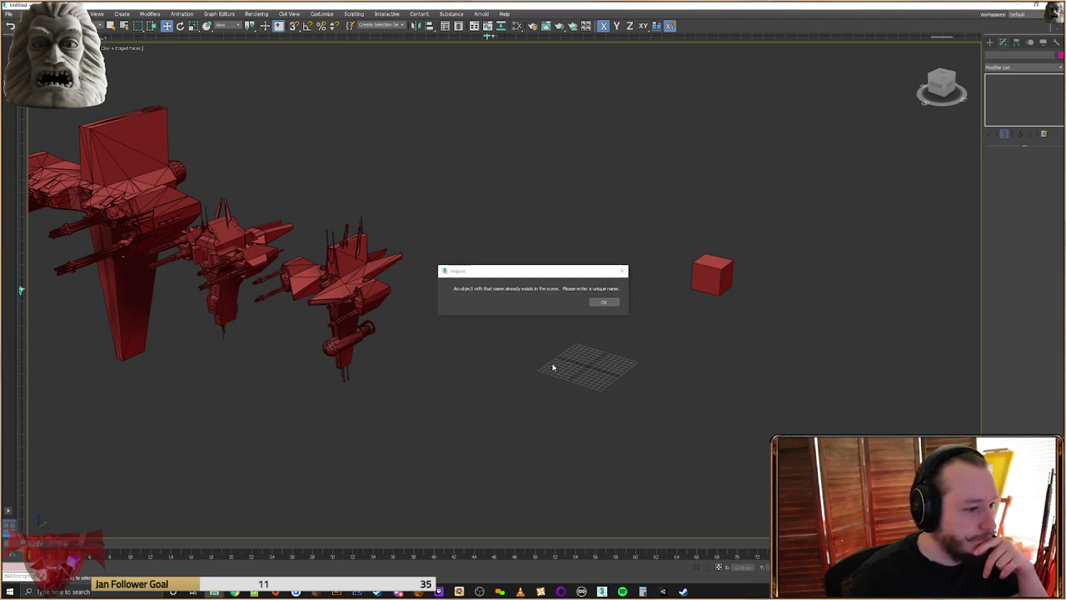
click(602, 302)
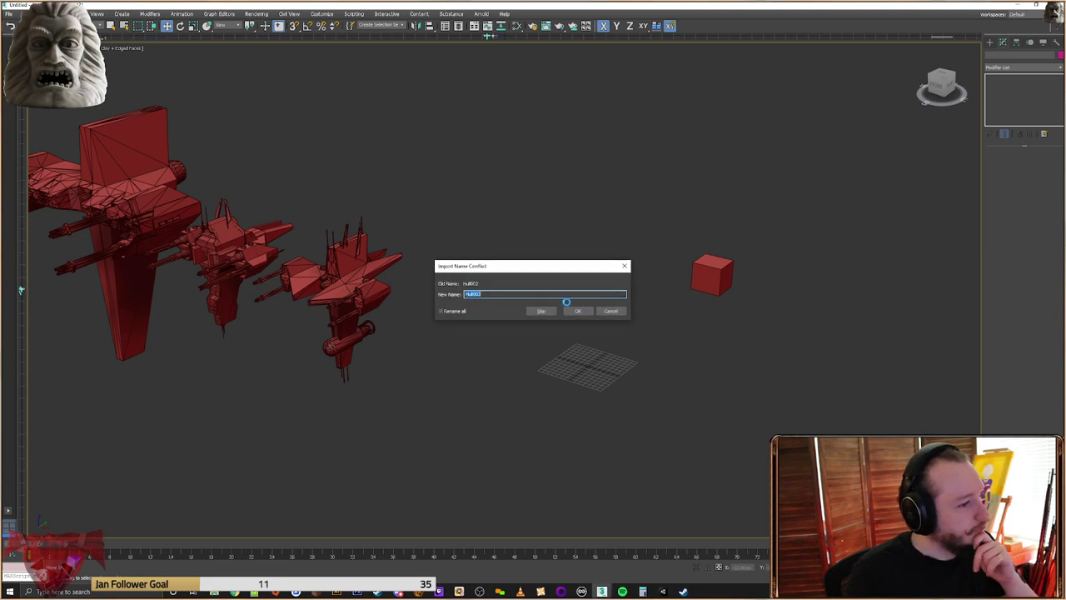
click(548, 294)
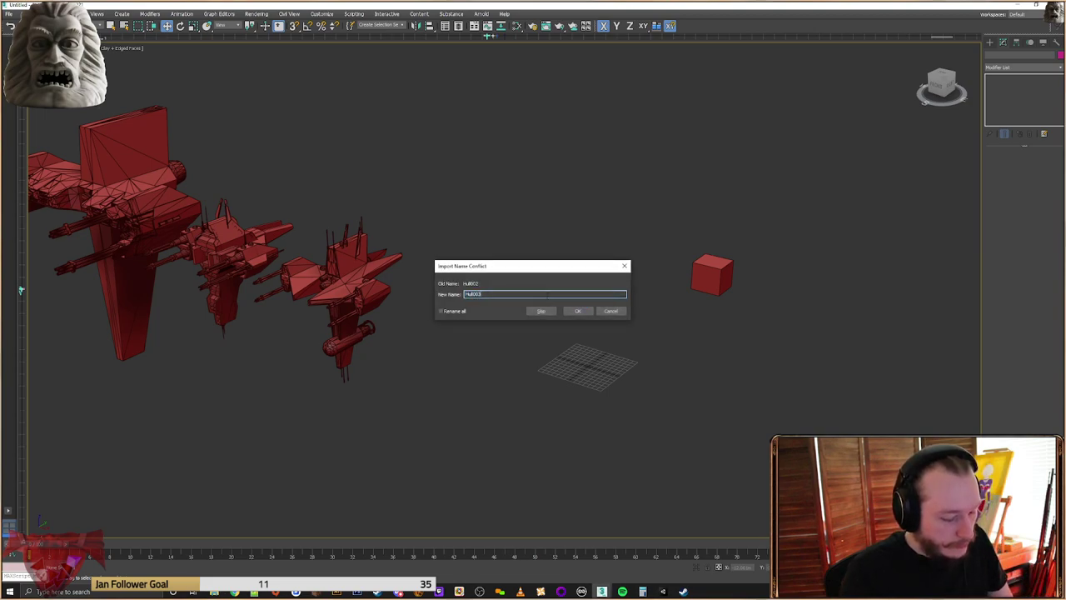
click(568, 312)
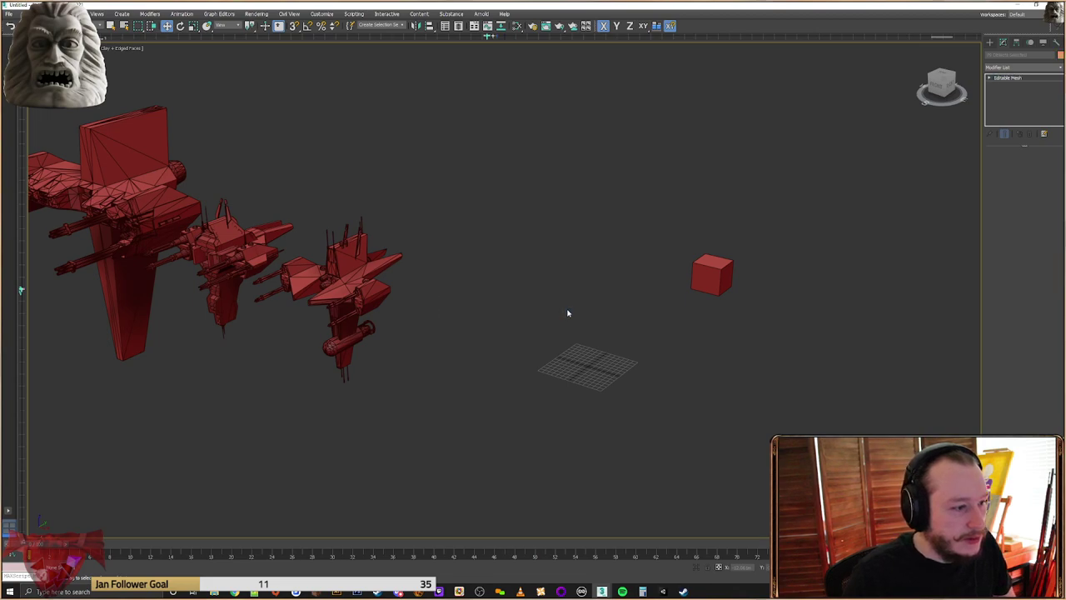
Delete two groups of unneeded objects from the imported line-up of ships
key(z)
key(w)
alt+middle_drag(471, 235, 574, 311)
drag(717, 146, 487, 263)
key(Delete)
scroll(435, 224, up, 8)
scroll(577, 213, down, 4)
drag(911, 298, 791, 439)
key(Delete)
Delete the ship labelled "Don't need this" together with its text label
scroll(526, 170, up, 5)
drag(727, 144, 559, 344)
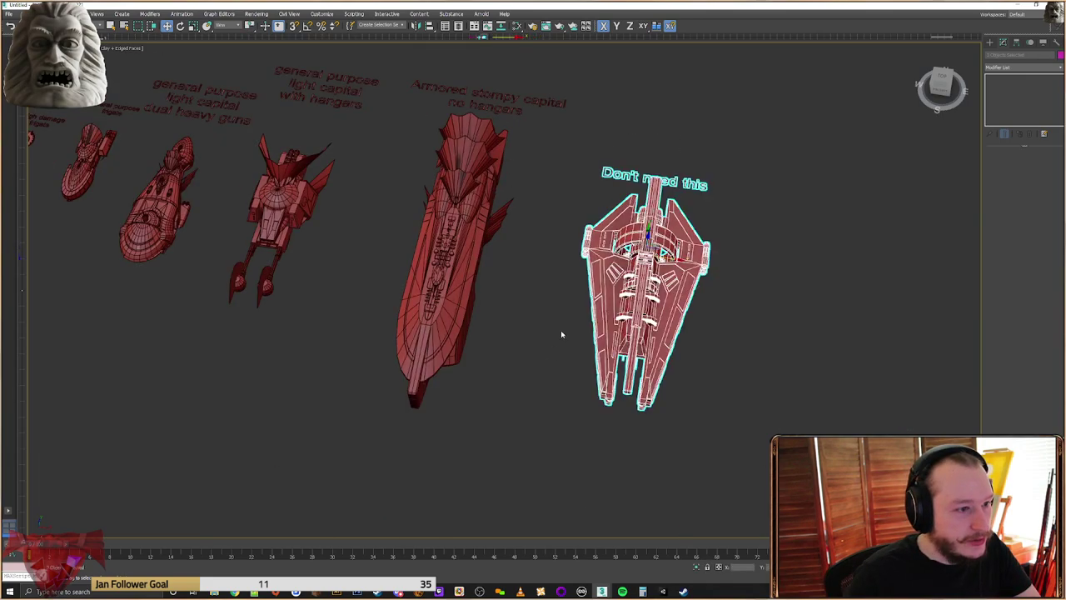
key(Delete)
Examine the labelled frigates and capital ships of the imported line-up from several angles
middle_drag(486, 127, 588, 222)
scroll(573, 275, up, 3)
scroll(533, 288, down, 3)
click(516, 302)
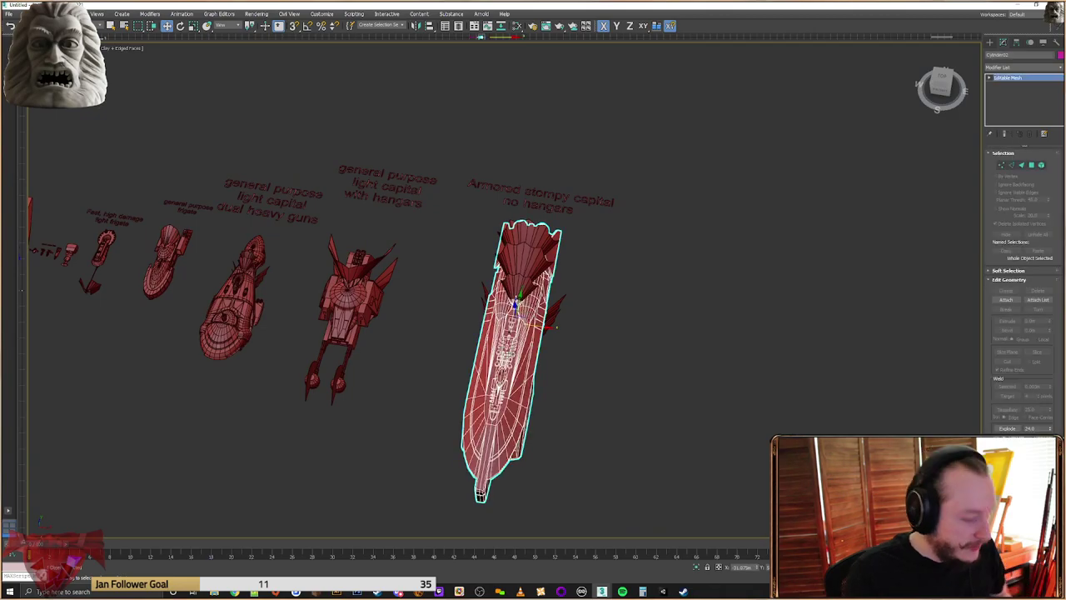
alt+middle_drag(504, 353, 441, 313)
scroll(507, 367, up, 5)
alt+middle_drag(507, 367, 612, 379)
scroll(600, 366, down, 5)
middle_drag(412, 309, 514, 318)
scroll(664, 360, up, 3)
alt+middle_drag(664, 360, 679, 344)
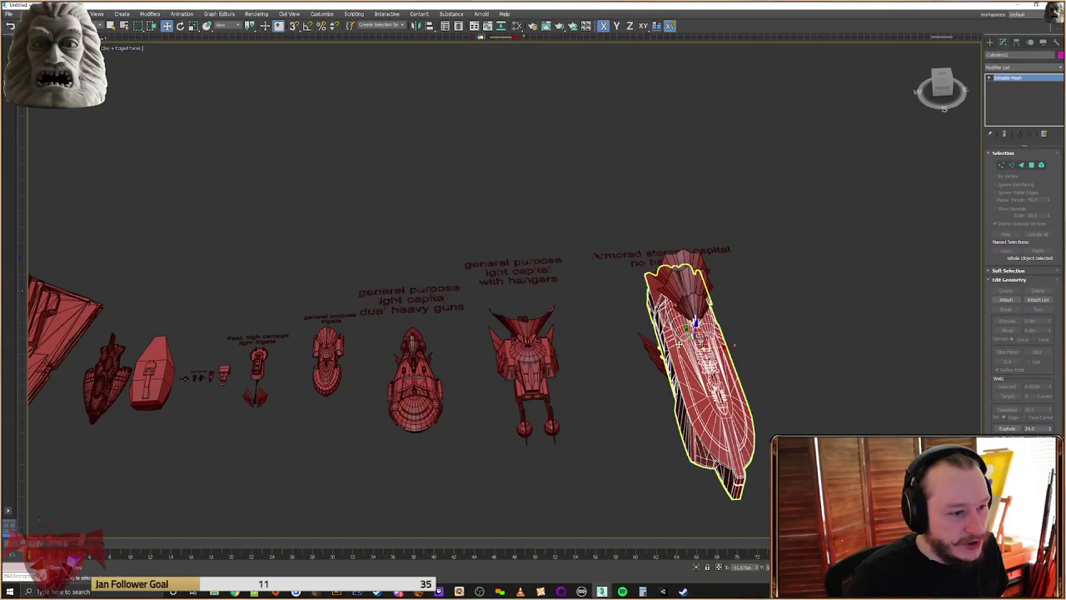
drag(433, 450, 619, 313)
alt+middle_drag(468, 334, 640, 219)
drag(423, 389, 417, 387)
scroll(418, 257, up, 5)
middle_drag(721, 314, 355, 339)
middle_drag(846, 246, 716, 274)
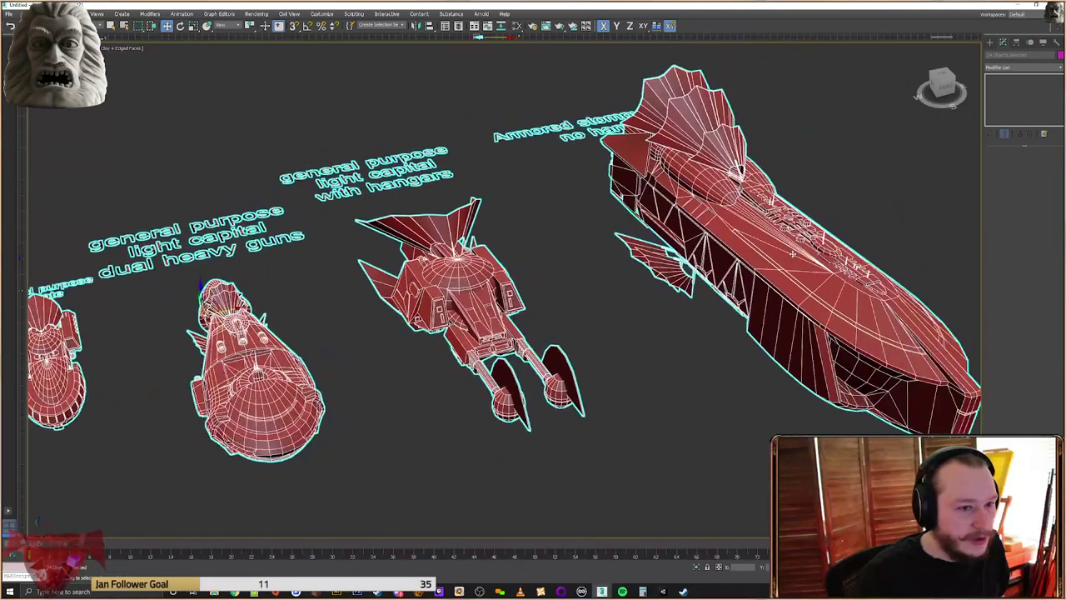
click(717, 275)
alt+middle_drag(646, 291, 669, 302)
scroll(669, 302, down, 5)
middle_drag(425, 308, 659, 344)
scroll(714, 323, down, 2)
Delete the labelled ships with their text labels and the tiny craft next to the boat-shaped hull
drag(869, 161, 519, 442)
scroll(497, 183, up, 5)
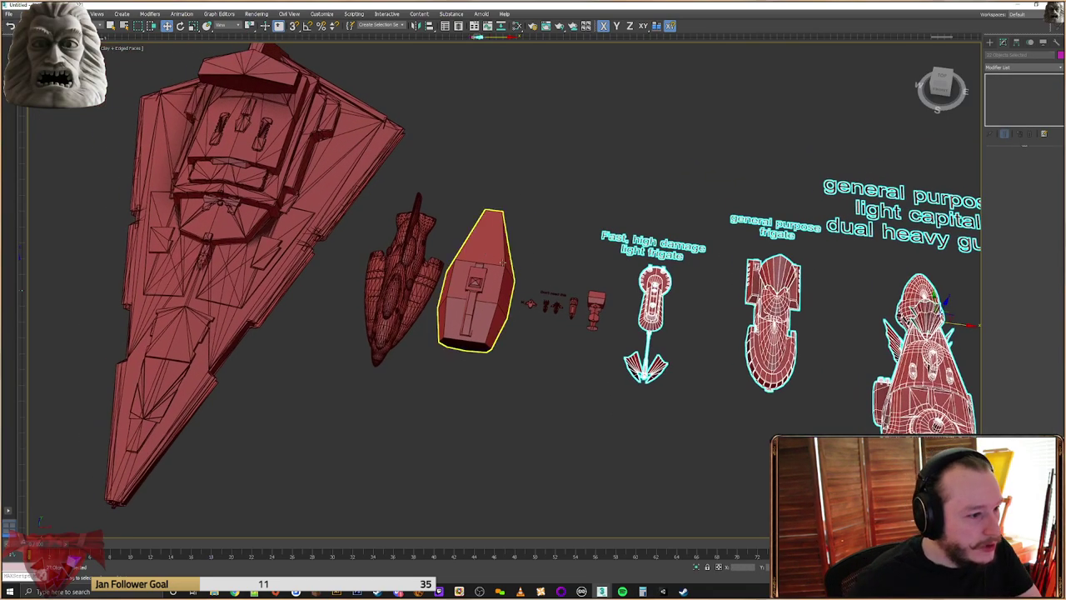
scroll(554, 312, up, 8)
drag(222, 391, 180, 395)
key(Delete)
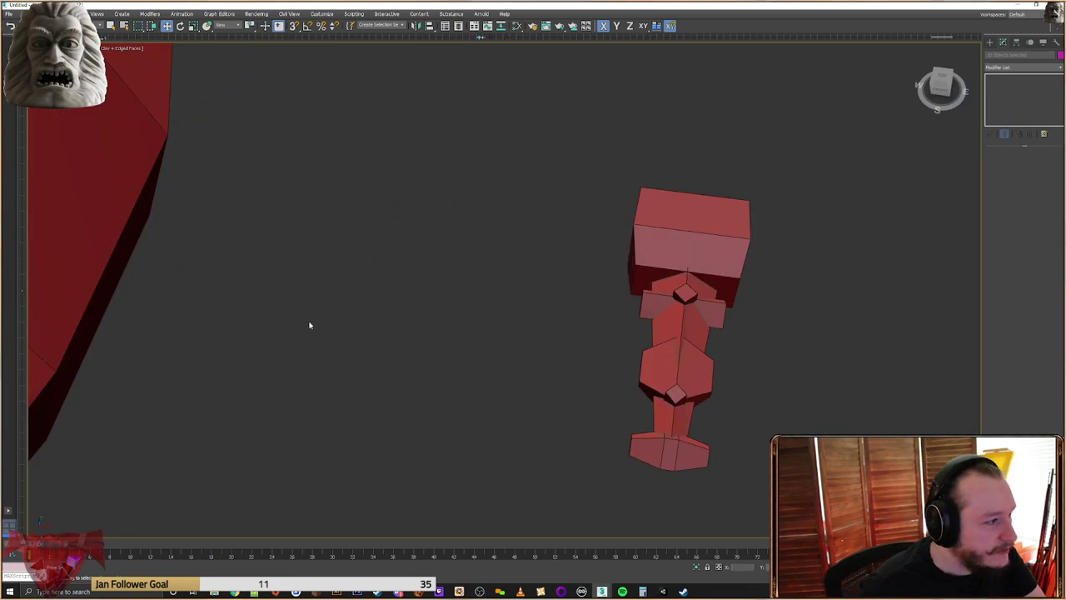
Delete the rounded finned cruiser between the Star Destroyer and the boat-shaped hull
scroll(659, 257, down, 5)
middle_drag(371, 224, 658, 307)
scroll(656, 306, down, 3)
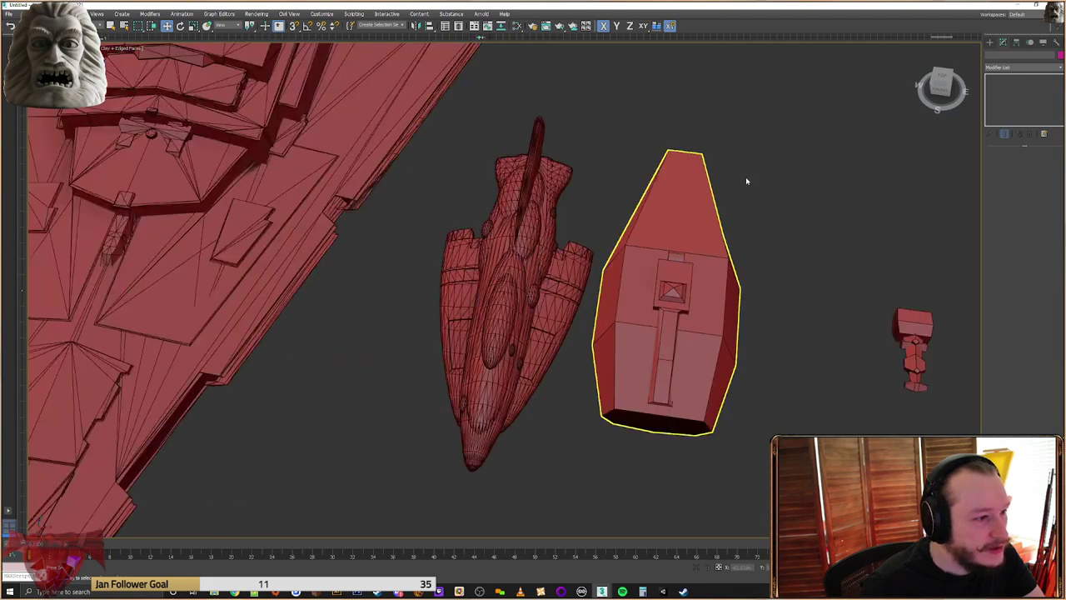
click(511, 304)
key(Delete)
scroll(734, 317, down, 4)
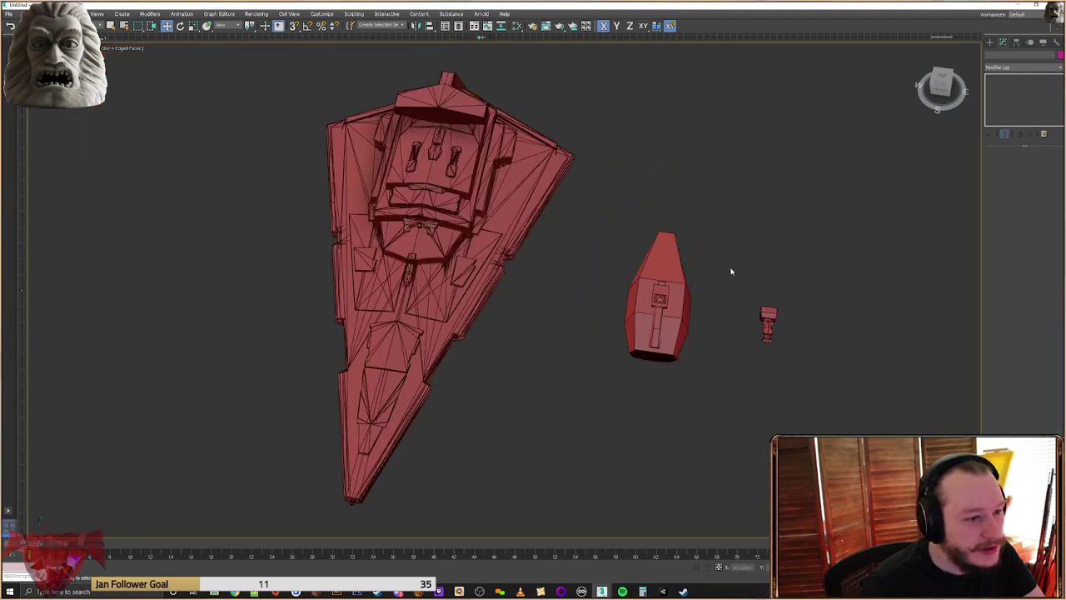
Move the boat-shaped hull and the small ship along the X axis closer to the Star Destroyer
drag(752, 253, 629, 336)
drag(808, 253, 609, 412)
drag(727, 313, 674, 308)
click(737, 282)
drag(734, 285, 676, 359)
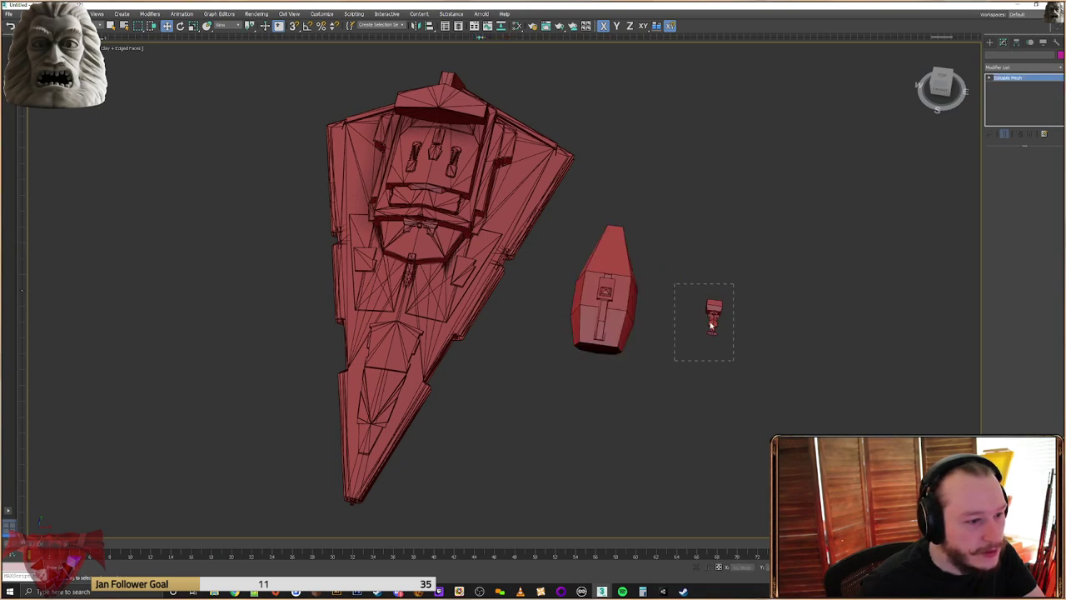
Delete the boat-shaped hull and move the small ship along the X axis next to the Star Destroyer
click(617, 302)
key(Delete)
drag(748, 273, 626, 371)
drag(735, 320, 574, 321)
alt+middle_drag(574, 322, 464, 310)
Move the Star Destroyer and the small ship together to stand between the three frigates and the box
scroll(533, 280, down, 5)
drag(583, 235, 457, 343)
alt+middle_drag(467, 341, 654, 148)
drag(639, 136, 317, 508)
middle_drag(415, 415, 708, 286)
middle_drag(542, 357, 581, 246)
scroll(569, 311, up, 3)
alt+middle_drag(708, 371, 666, 314)
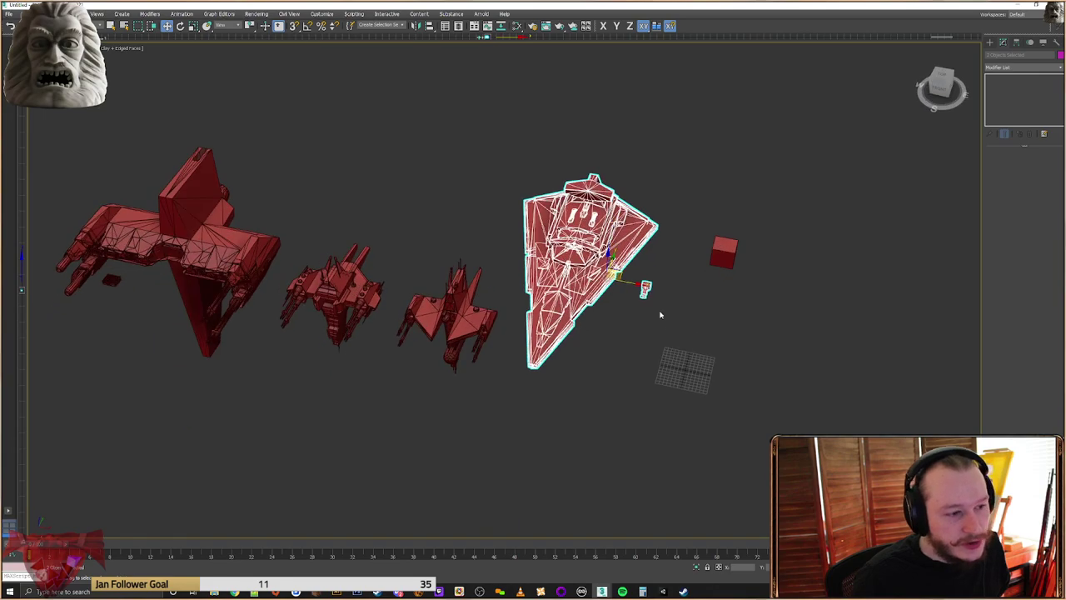
click(667, 314)
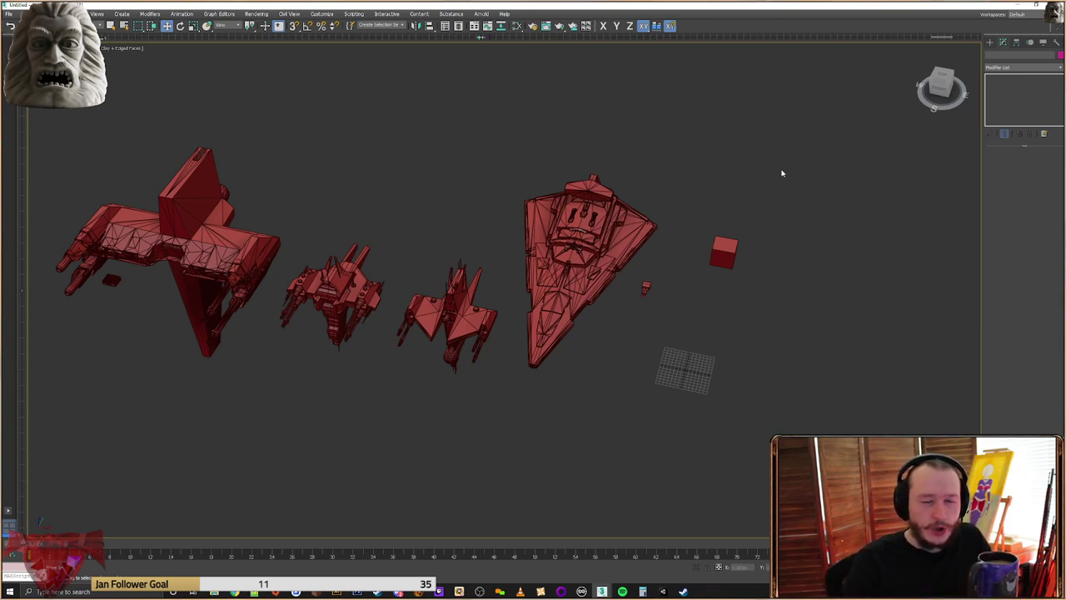
Move the three frigates together along the X axis away from the Star Destroyer
middle_drag(457, 226, 508, 234)
drag(528, 169, 90, 445)
drag(533, 188, 48, 477)
drag(380, 305, 341, 284)
click(428, 205)
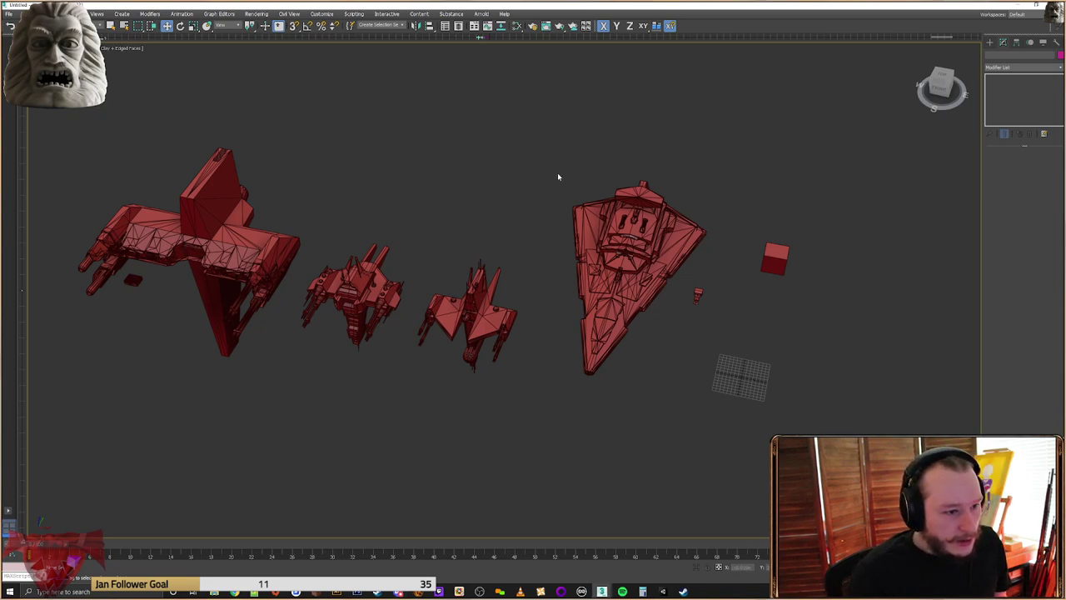
Move the Star Destroyer and the small ship along the Y axis to line up with the frigates
click(505, 271)
mouse_move(492, 342)
alt+middle_down()
mouse_move(509, 288)
mouse_move(466, 308)
mouse_move(430, 353)
mouse_move(502, 355)
mouse_move(544, 333)
mouse_move(498, 362)
alt+middle_up()
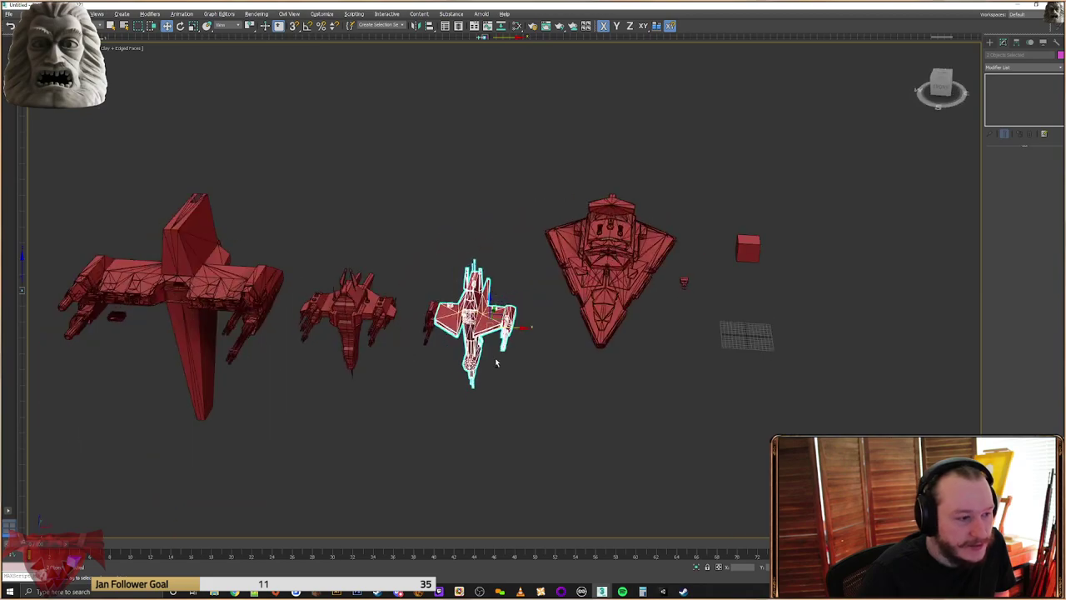
scroll(533, 338, up, 3)
click(566, 303)
click(611, 385)
alt+middle_drag(612, 385, 585, 386)
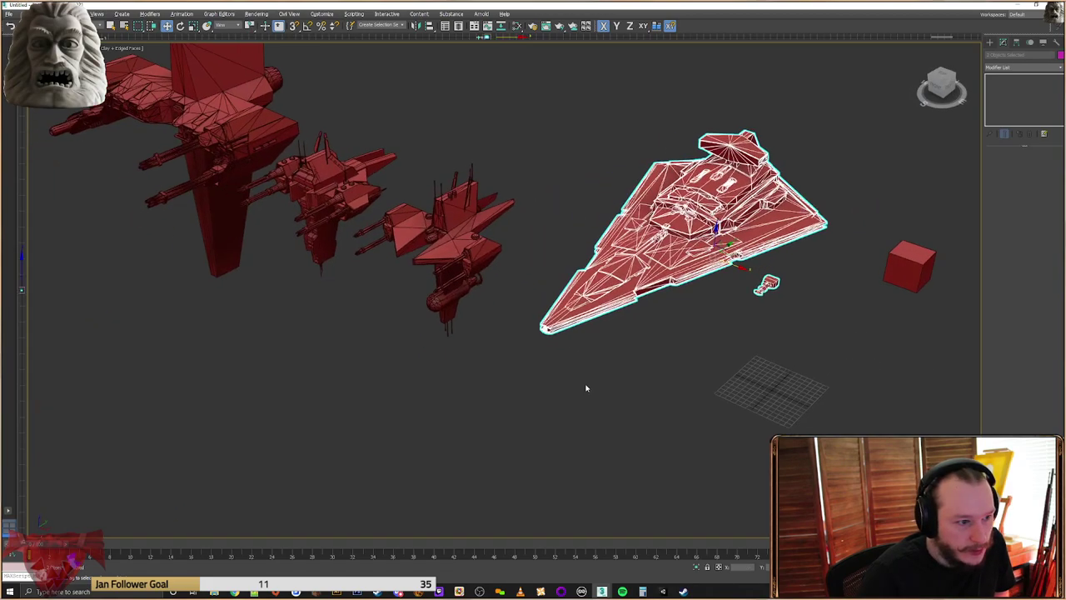
drag(729, 247, 664, 290)
Select the winged ship and examine its size against the rest of the line-up from above
alt+middle_drag(392, 343, 627, 275)
middle_drag(544, 260, 772, 244)
drag(456, 111, 115, 477)
scroll(459, 386, down, 4)
mouse_move(428, 358)
alt+middle_down()
mouse_move(459, 386)
mouse_move(430, 366)
alt+middle_up()
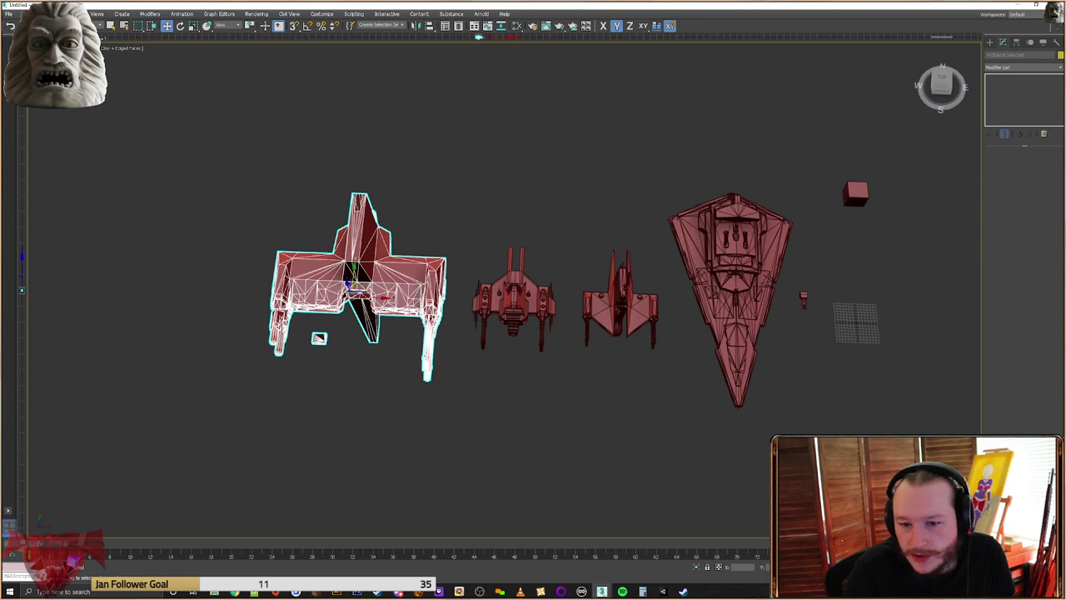
alt+middle_drag(385, 371, 399, 370)
middle_drag(399, 370, 317, 385)
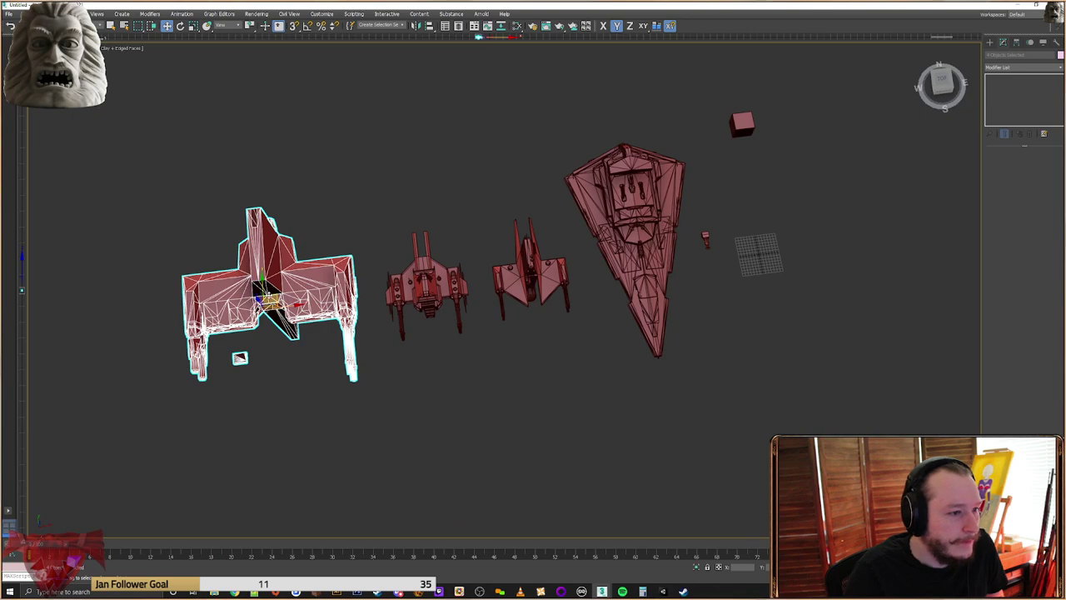
Clone the Star Destroyer as a copy and move the copy over the winged ship
click(620, 152)
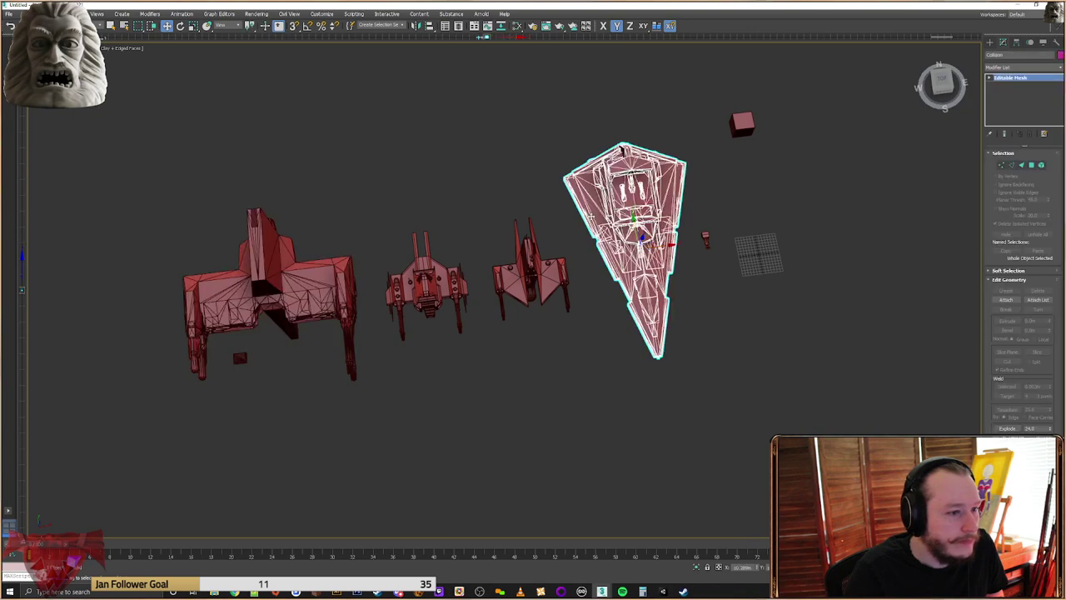
shift+drag(621, 152, 600, 16)
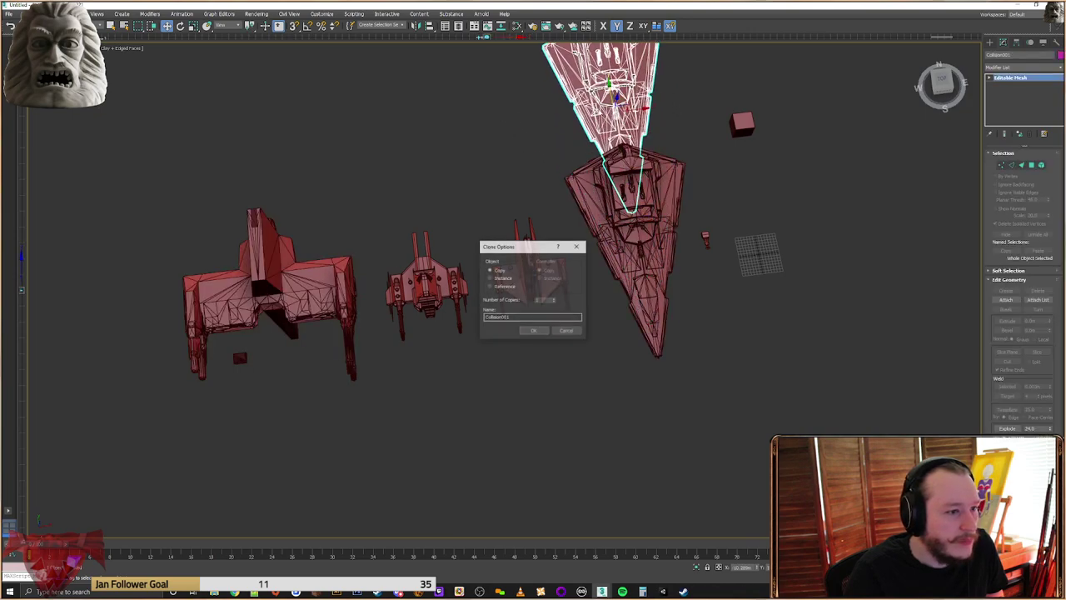
click(534, 331)
drag(623, 102, 250, 193)
middle_drag(275, 194, 435, 219)
Try to rotate the copied Star Destroyer about the Z axis and undo the rotation
right_click(435, 218)
click(466, 242)
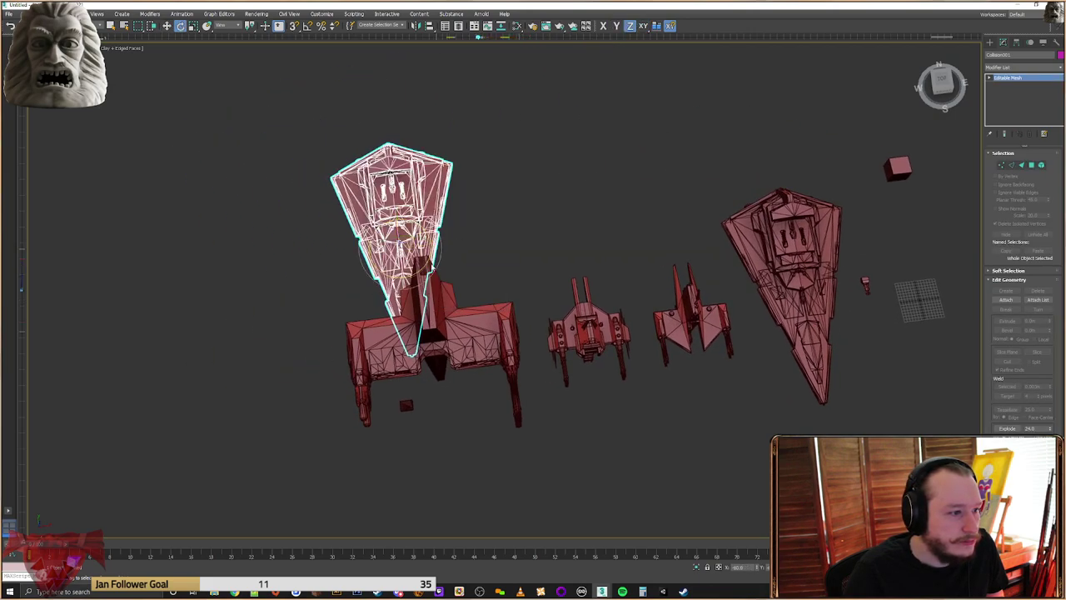
drag(411, 271, 443, 142)
key(ctrl+z)
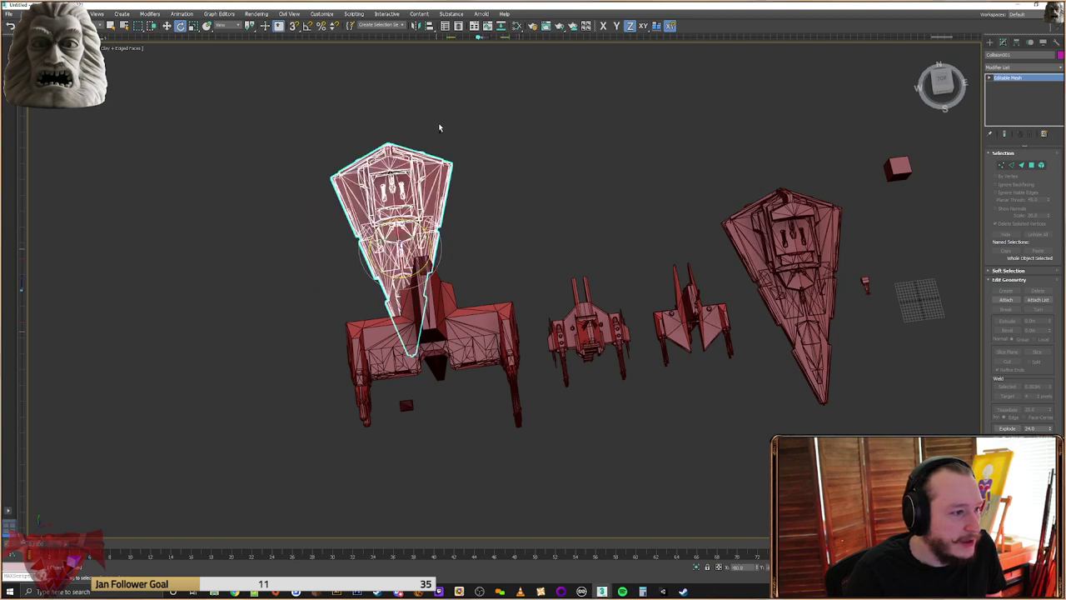
Toggle angle snap and rotate the copied Star Destroyer about the Z axis so it lies crosswise to the line-up
key(a)
mouse_move(422, 272)
mouse_down()
mouse_move(420, 250)
mouse_move(447, 246)
mouse_up()
middle_drag(498, 252, 602, 326)
Select all parts of the winged ship and move them over the copied Star Destroyer for a direct size comparison
drag(600, 345, 417, 452)
right_click(500, 392)
click(520, 402)
drag(510, 397, 490, 272)
alt+middle_drag(490, 272, 514, 277)
Scale the winged ship up slightly, using the copied Star Destroyer beneath it as the size reference
right_click(514, 277)
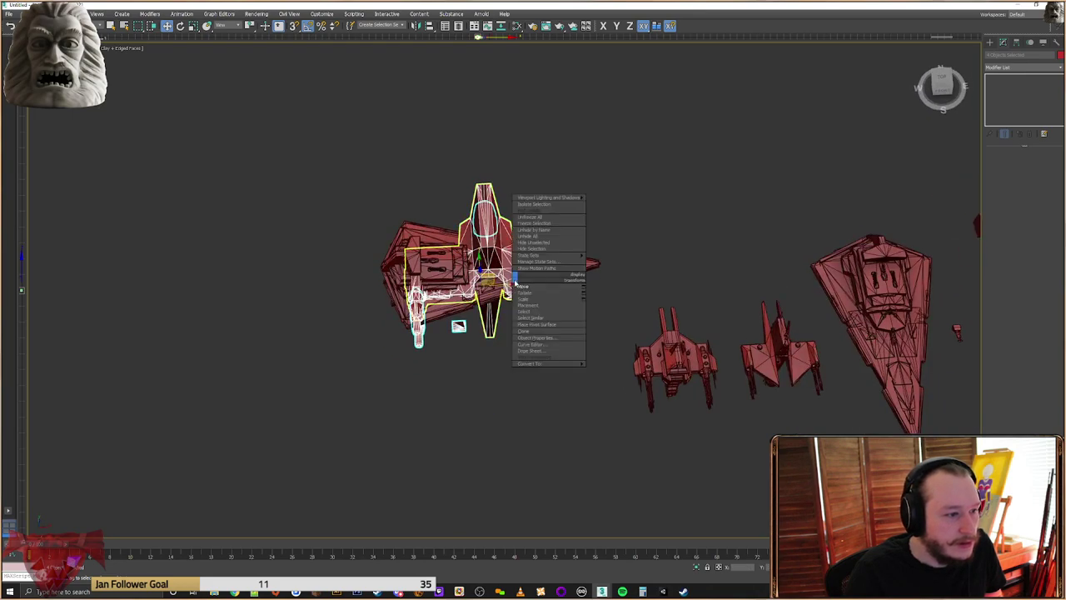
click(531, 300)
drag(472, 286, 475, 274)
Move the winged ship clear of the copied Star Destroyer along the Y axis and delete the copy
right_click(494, 282)
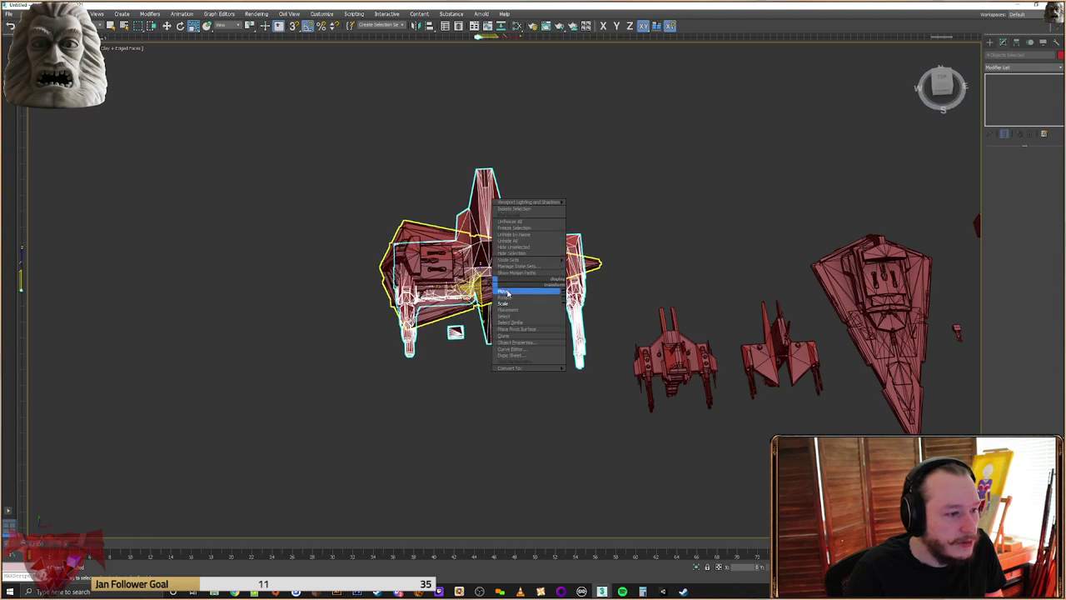
click(508, 292)
alt+middle_drag(508, 290, 480, 278)
drag(490, 268, 425, 350)
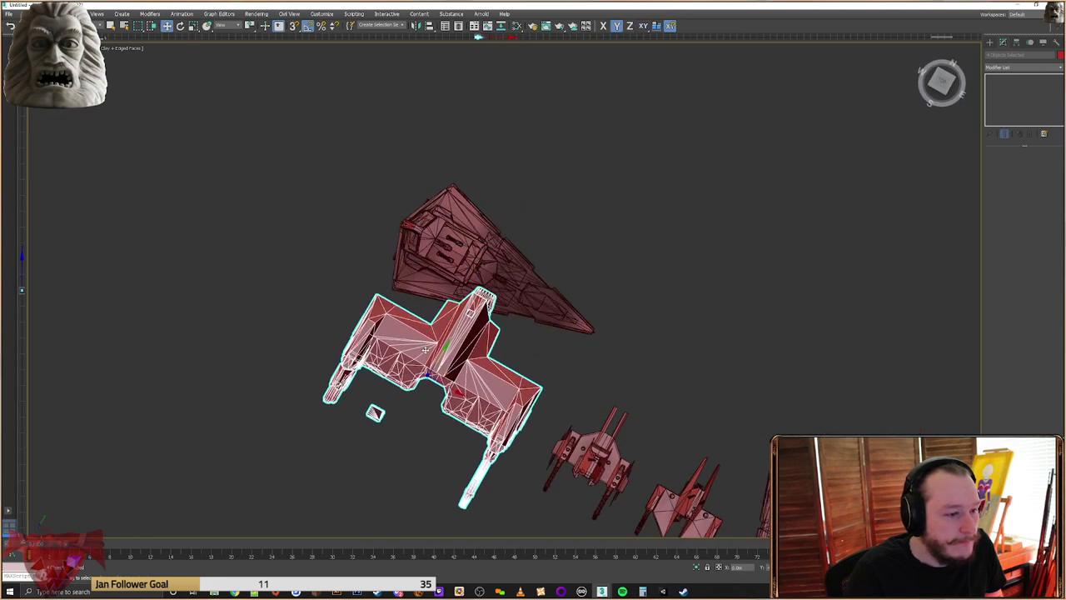
click(492, 283)
key(Delete)
Reposition the winged ship along the Y and X axes so it lines up beside the frigates
middle_drag(490, 313, 561, 170)
middle_drag(590, 109, 554, 317)
click(523, 237)
alt+middle_drag(524, 237, 525, 180)
drag(578, 118, 543, 161)
middle_drag(536, 253, 508, 317)
drag(474, 235, 457, 236)
middle_drag(613, 225, 508, 290)
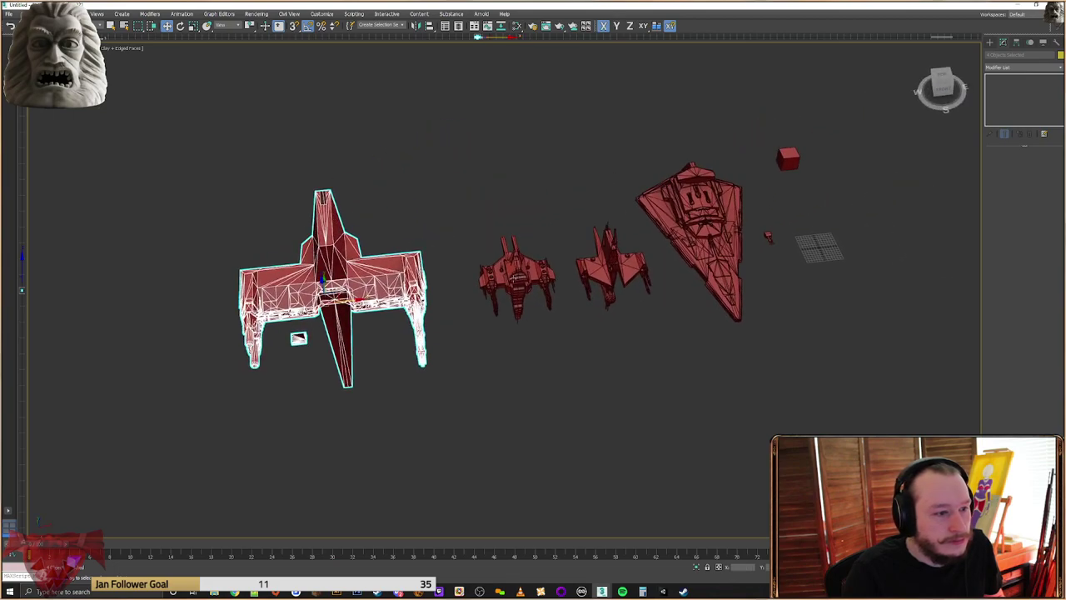
Space out the winged ship and the two frigates by moving them as a growing selection along the X axis
drag(543, 219, 231, 410)
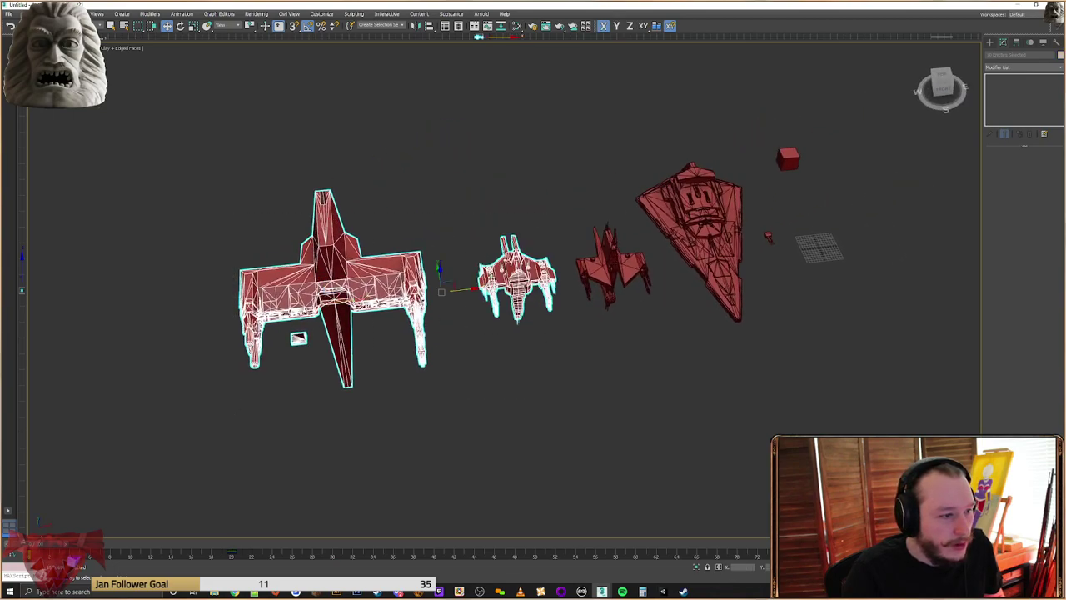
alt+middle_drag(567, 292, 579, 295)
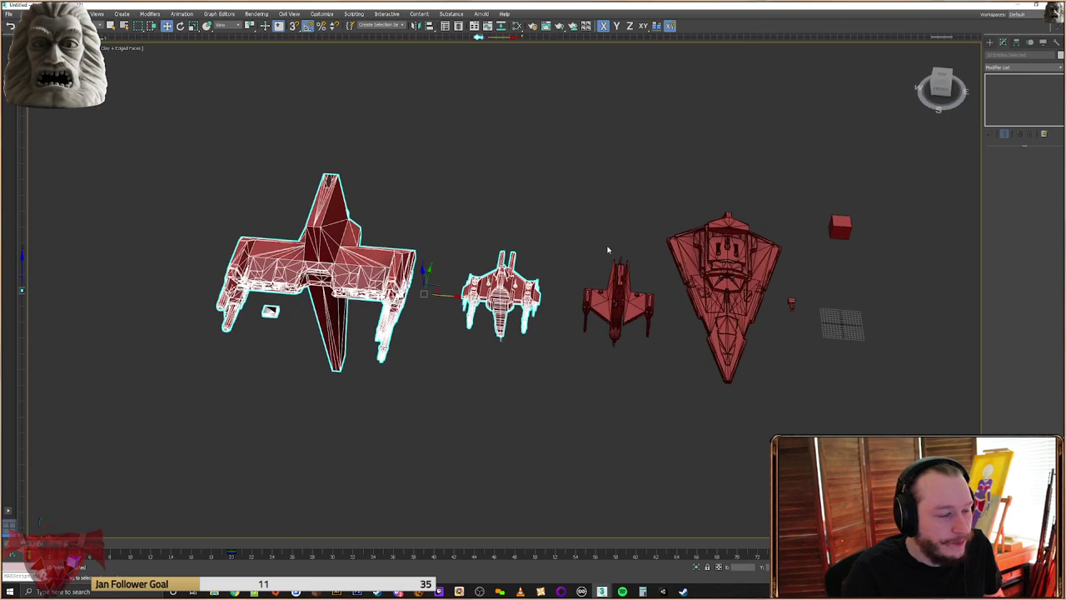
drag(455, 295, 449, 295)
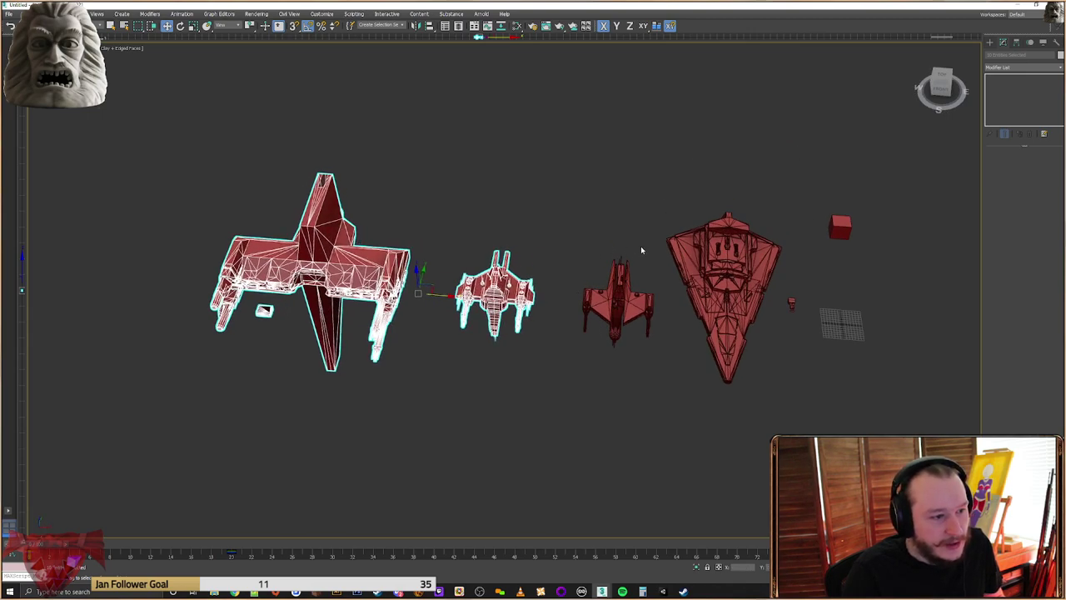
drag(664, 191, 250, 405)
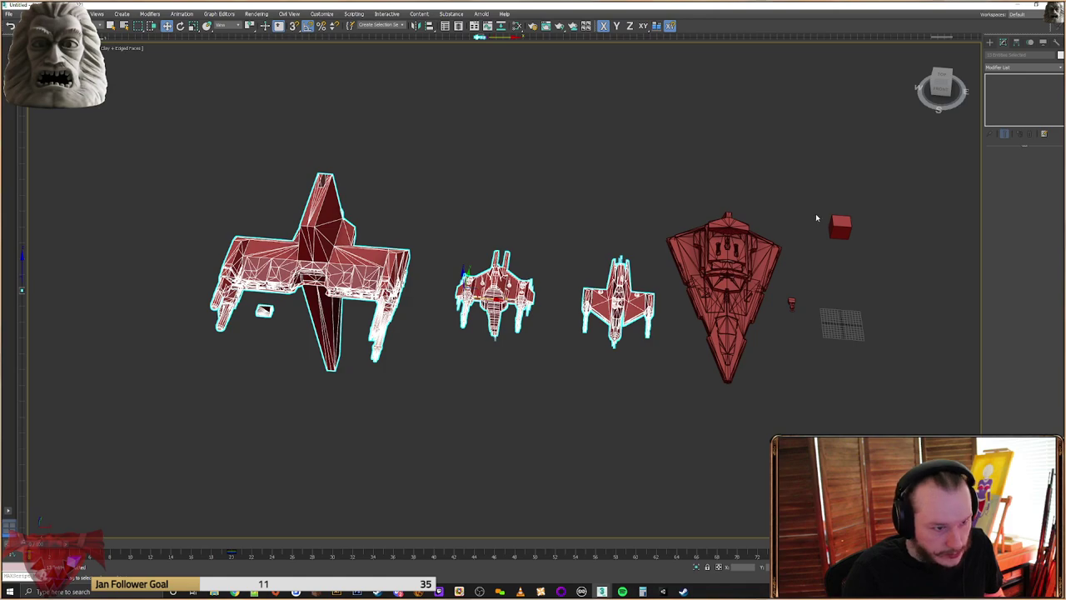
drag(466, 287, 446, 287)
Select the whole line-up of ships without the red box and move it farther along the X axis from the grid
drag(824, 202, 227, 397)
drag(510, 297, 475, 295)
click(558, 237)
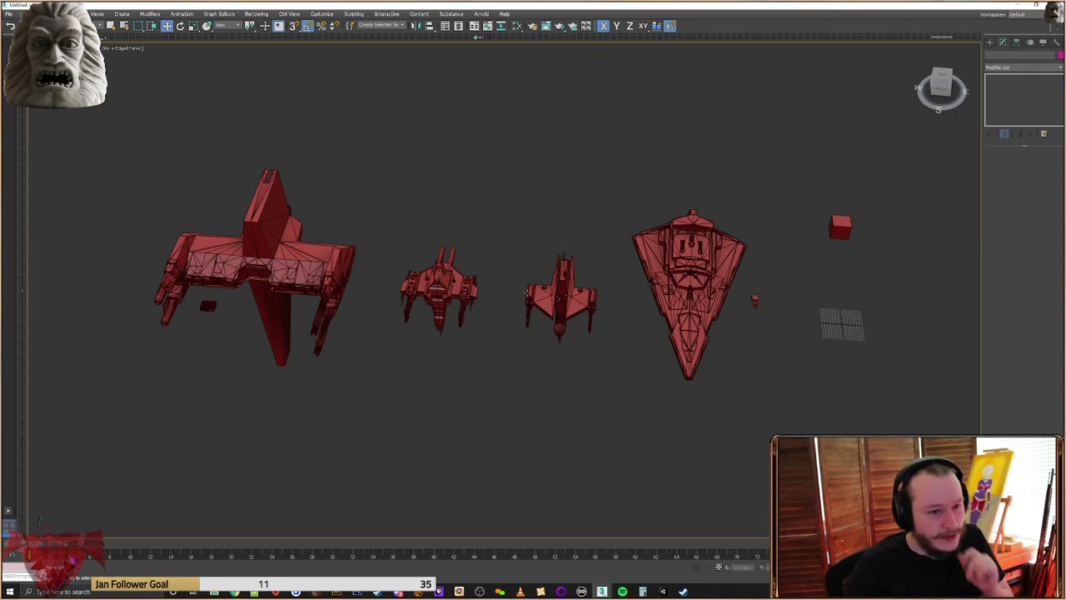
middle_drag(813, 300, 644, 304)
click(676, 232)
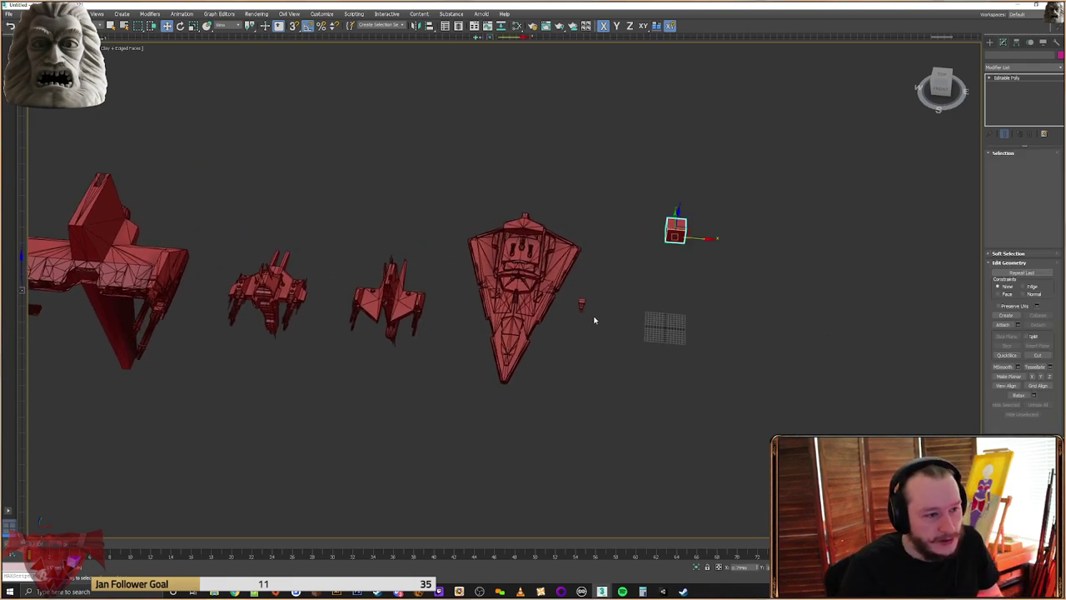
middle_drag(605, 220, 653, 225)
drag(185, 464, 52, 450)
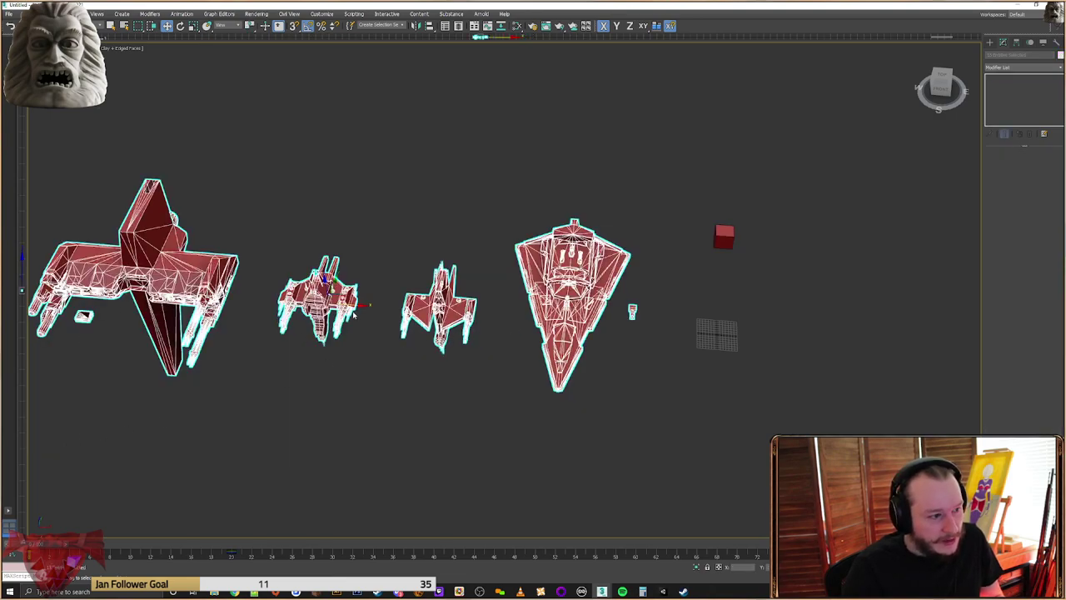
drag(355, 307, 324, 305)
middle_drag(681, 329, 553, 309)
click(330, 359)
middle_drag(323, 356, 400, 336)
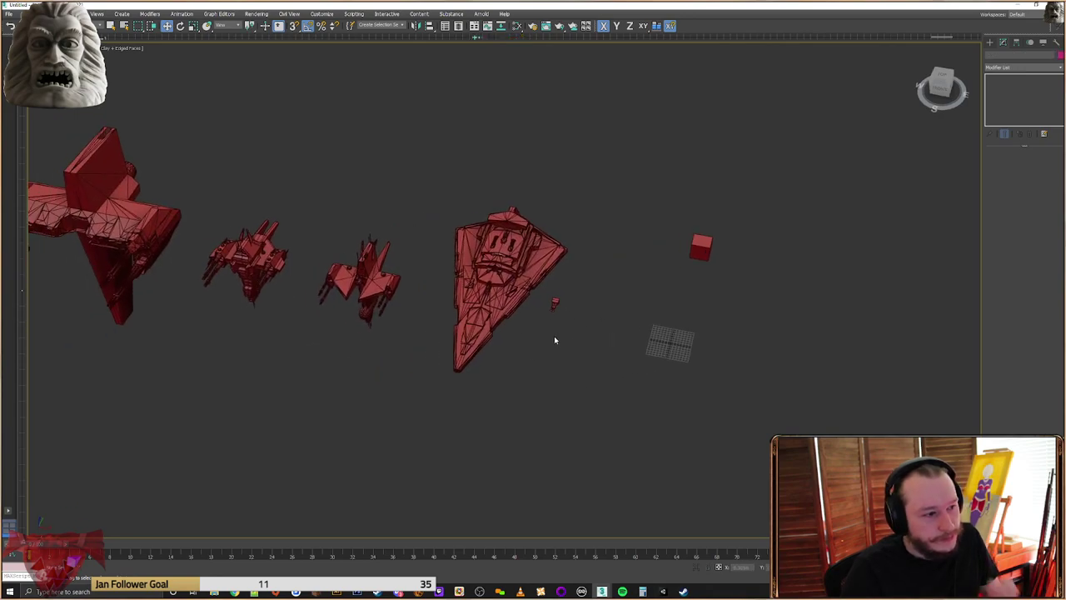
Move the small ship closer to the Star Destroyer's side, then clear the selection
drag(555, 304, 539, 342)
drag(566, 302, 530, 331)
click(535, 457)
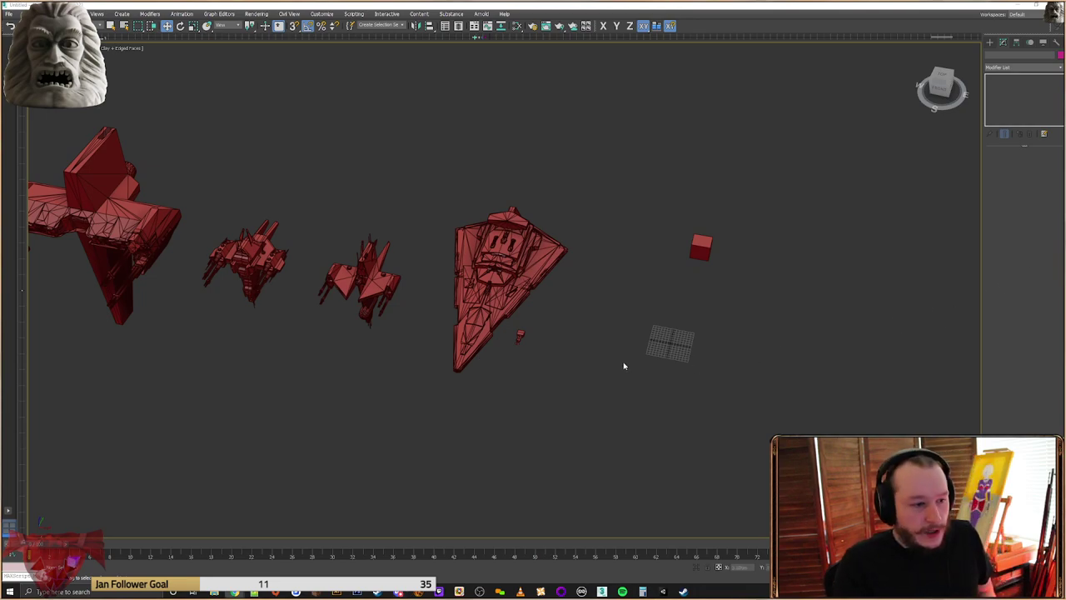
scroll(654, 369, up, 5)
mouse_move(736, 319)
alt+middle_down()
mouse_move(564, 330)
mouse_move(643, 361)
mouse_move(698, 410)
alt+middle_up()
middle_drag(450, 310, 633, 382)
middle_drag(522, 296, 677, 400)
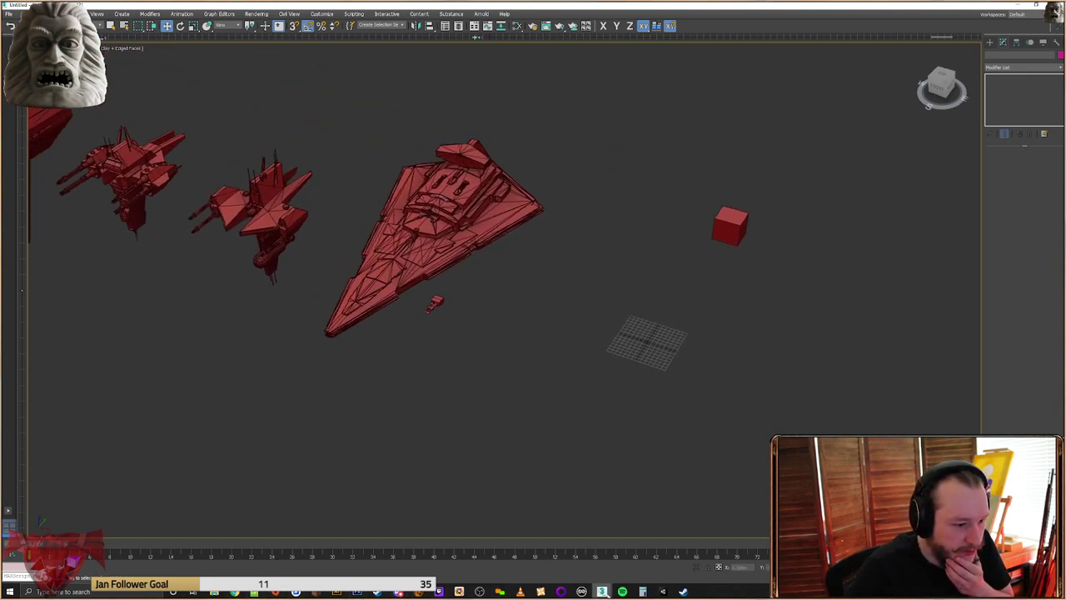
Switch to the empty 3ds Max window and open the existing scene file containing the ship collection
click(557, 554)
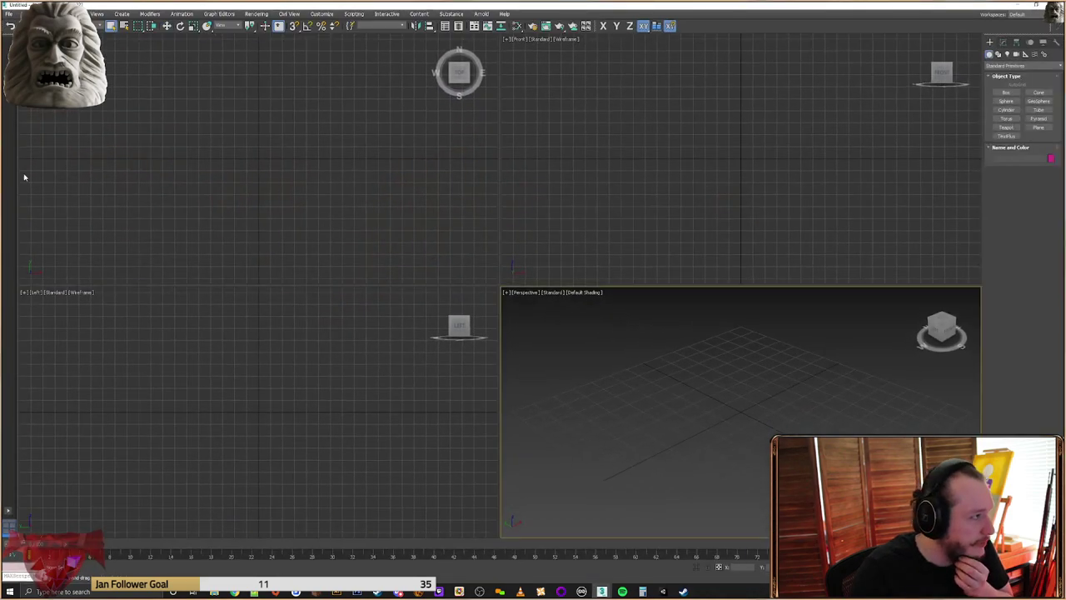
mouse_move(214, 591)
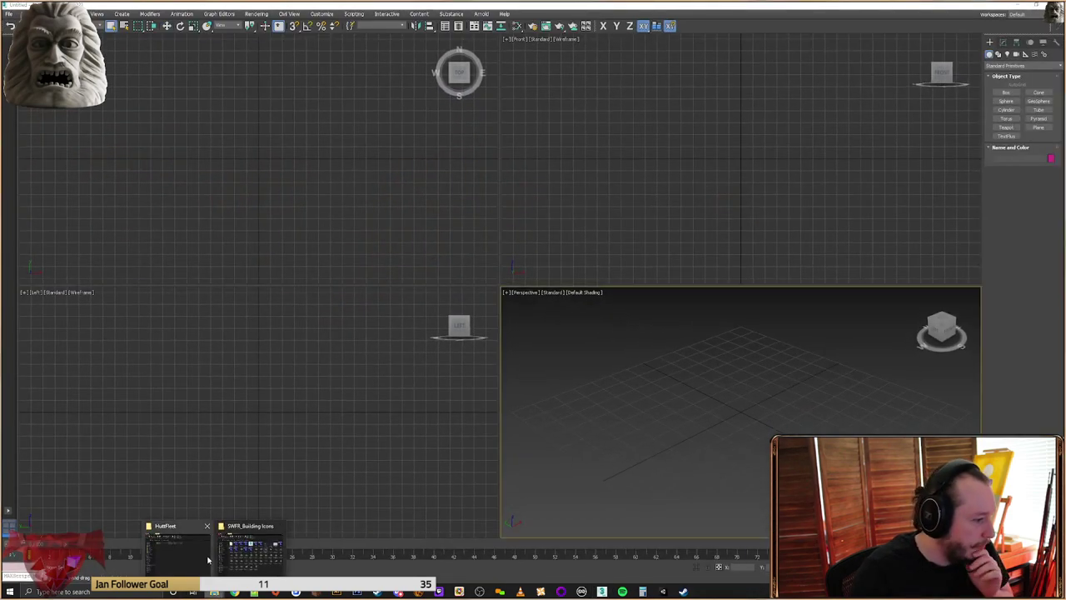
right_click(214, 592)
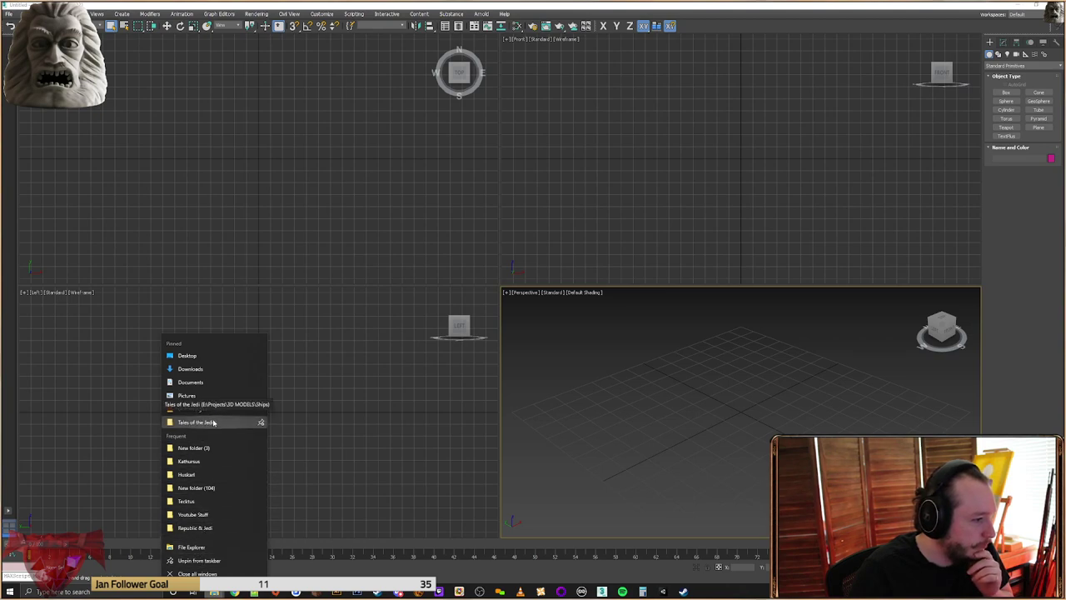
click(60, 448)
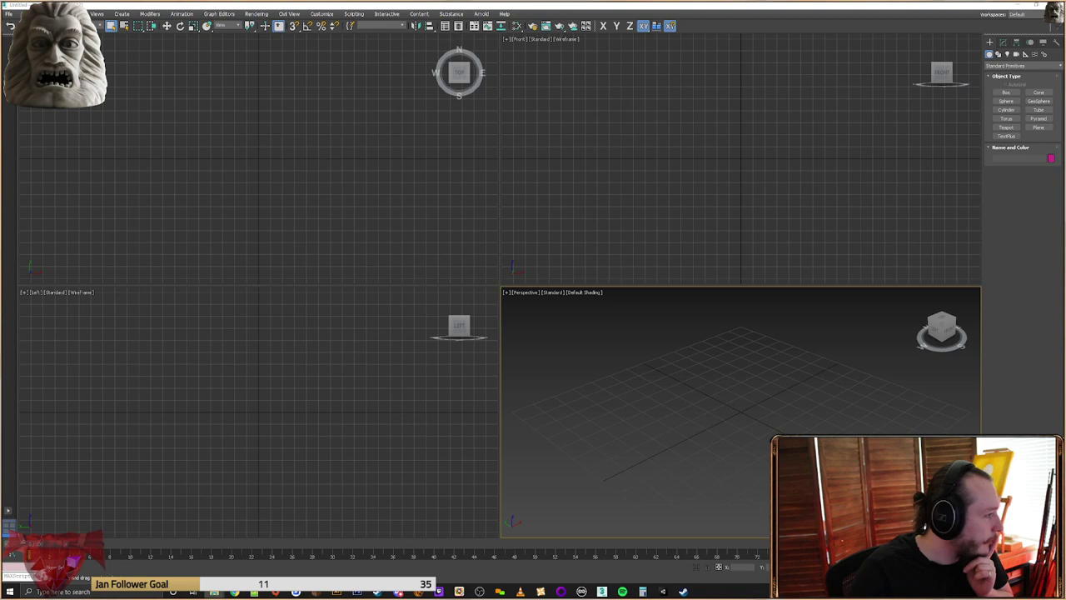
right_click(749, 372)
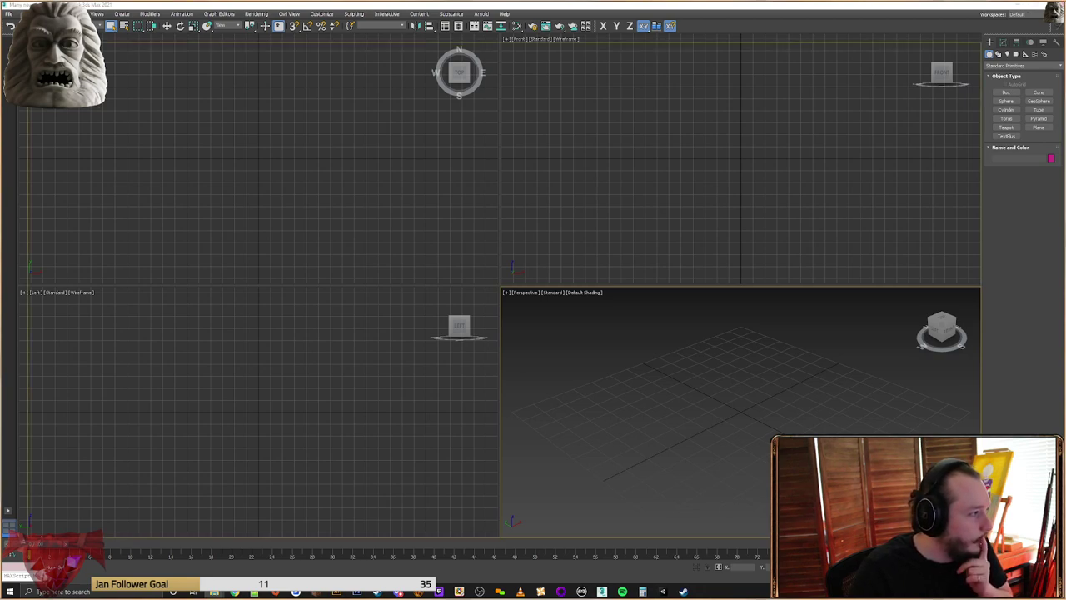
click(625, 371)
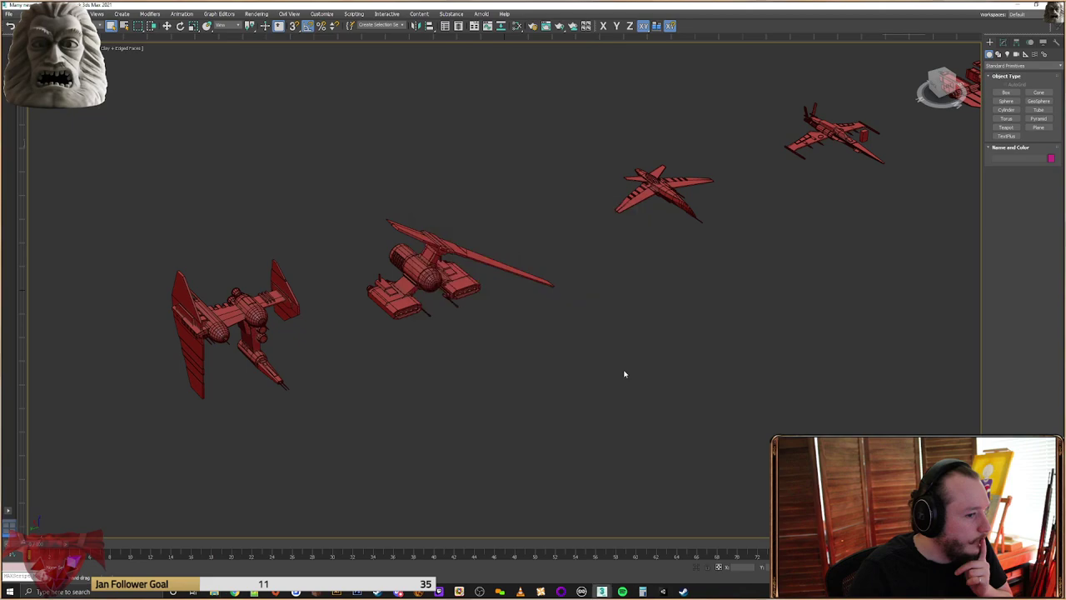
Survey the row of ships in the opened scene, from the small fighters to the large frigates
scroll(494, 243, down, 5)
middle_drag(821, 174, 519, 342)
middle_drag(920, 164, 386, 350)
middle_drag(800, 178, 258, 374)
middle_drag(777, 227, 248, 325)
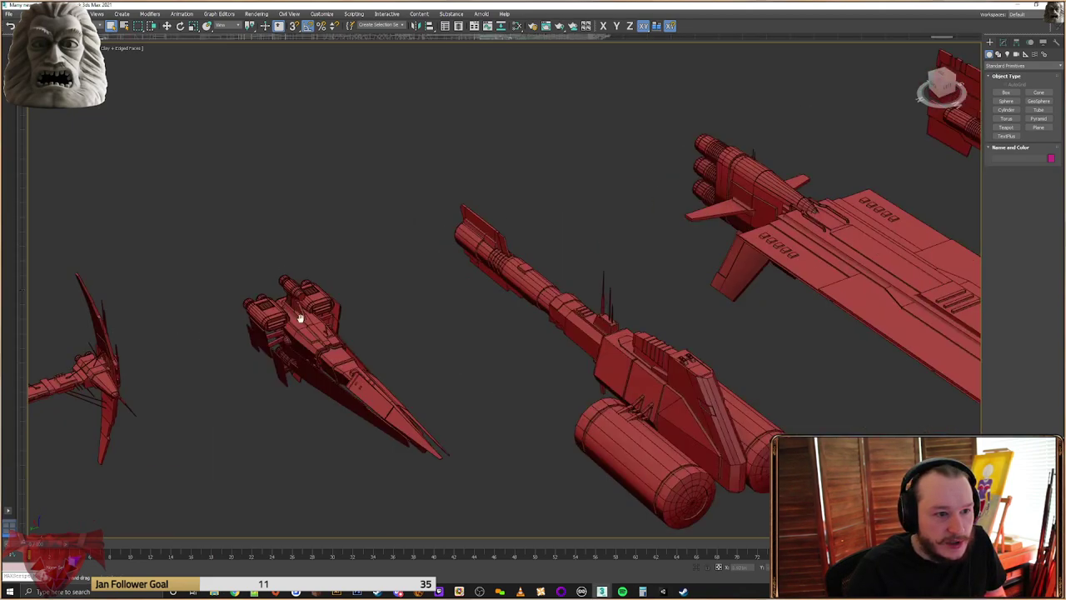
scroll(684, 241, down, 4)
middle_drag(624, 258, 433, 304)
scroll(433, 305, up, 3)
scroll(730, 221, down, 2)
middle_drag(731, 222, 260, 363)
scroll(287, 348, down, 5)
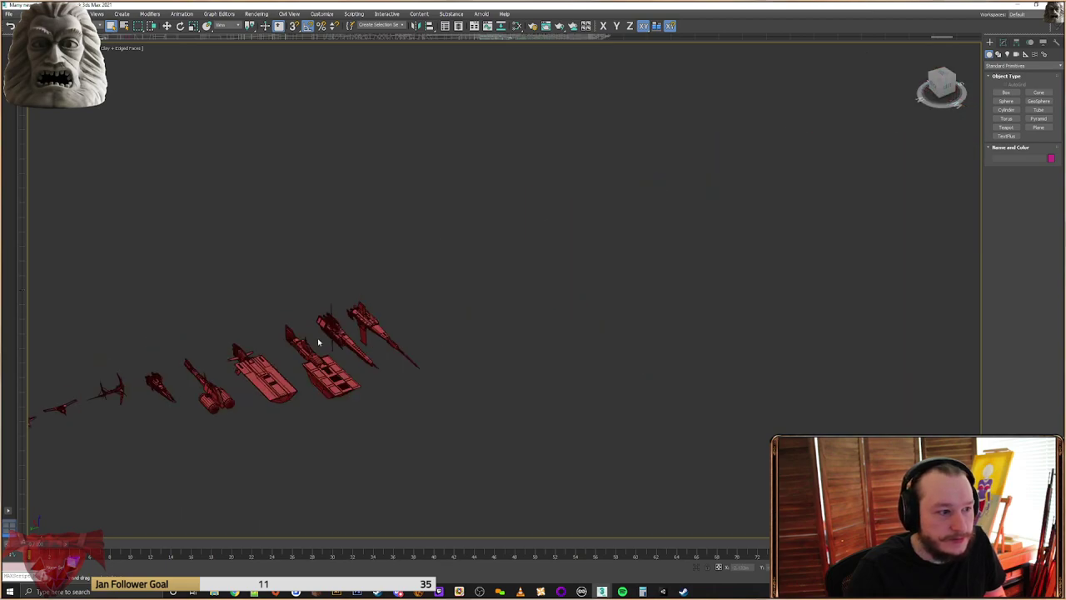
Unhide all objects in the scene and inspect the engine cylinders at the largest ship's stern
right_click(423, 225)
click(469, 193)
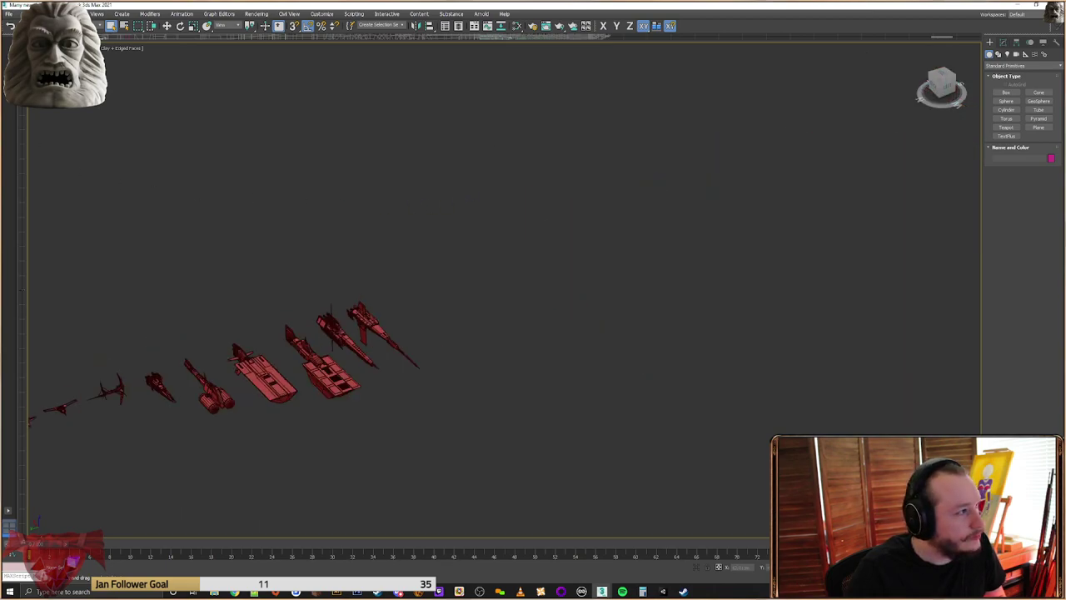
scroll(439, 300, up, 5)
click(647, 260)
scroll(649, 266, up, 3)
alt+middle_drag(649, 266, 673, 258)
scroll(662, 261, up, 7)
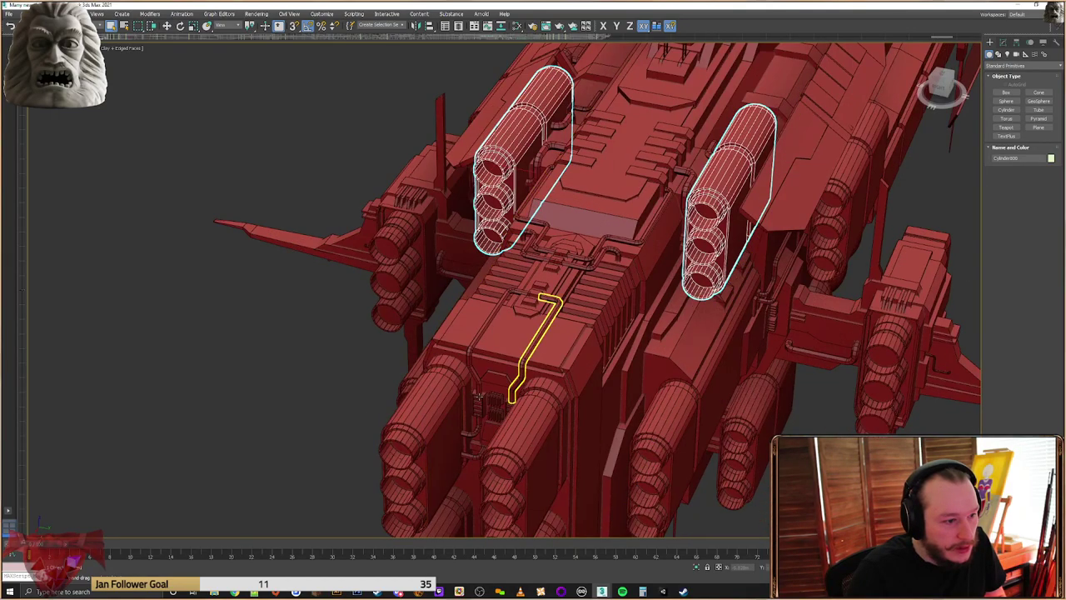
Examine the largest ship's stern, upper hull piping, side engine pods and flank panels
click(482, 401)
alt+middle_drag(481, 401, 562, 106)
scroll(488, 416, up, 4)
middle_drag(561, 431, 542, 307)
scroll(574, 171, down, 5)
middle_drag(579, 156, 500, 379)
alt+middle_drag(624, 170, 507, 274)
middle_drag(858, 266, 488, 229)
alt+middle_drag(592, 329, 546, 290)
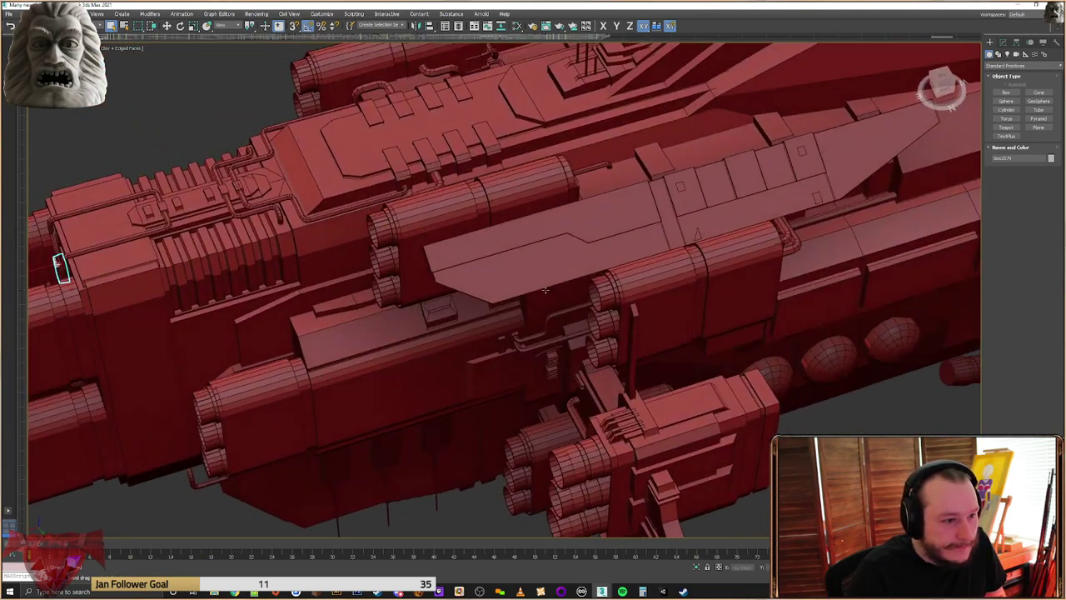
alt+middle_drag(721, 242, 722, 223)
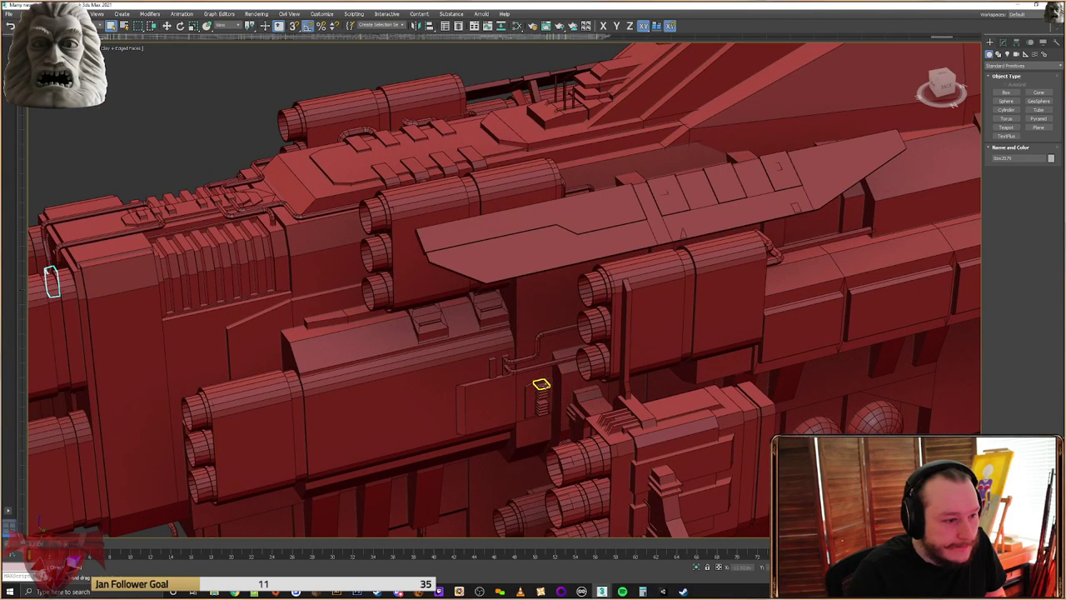
alt+middle_drag(597, 231, 409, 374)
alt+middle_drag(690, 286, 397, 405)
alt+middle_drag(771, 289, 430, 358)
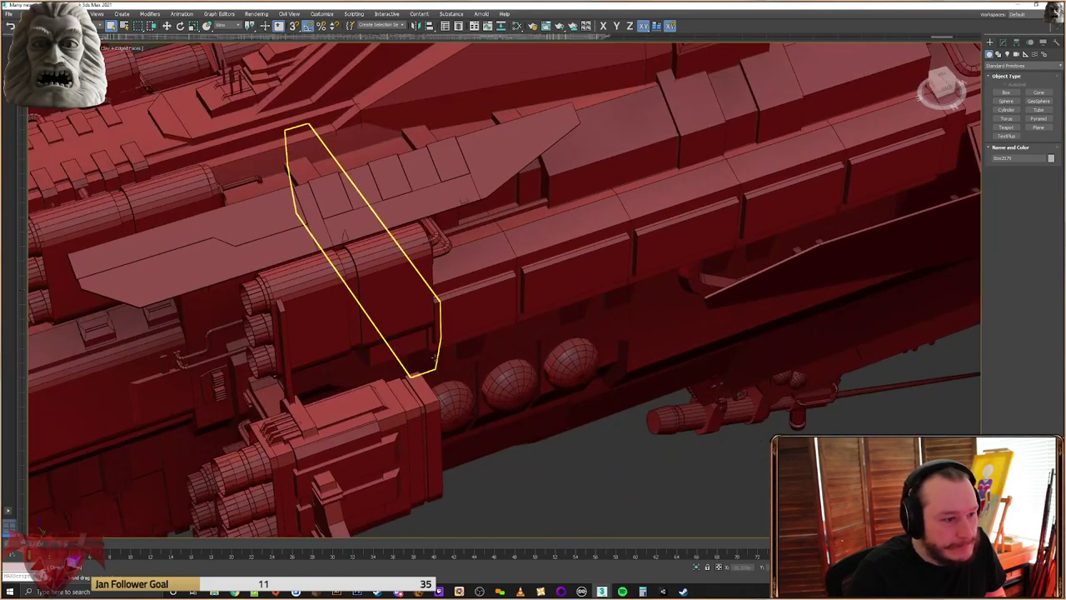
Examine the neighbouring long ship's stern, including its engine banks, pipes and central vent panels
middle_drag(500, 338, 641, 287)
scroll(633, 369, down, 5)
middle_drag(676, 392, 644, 265)
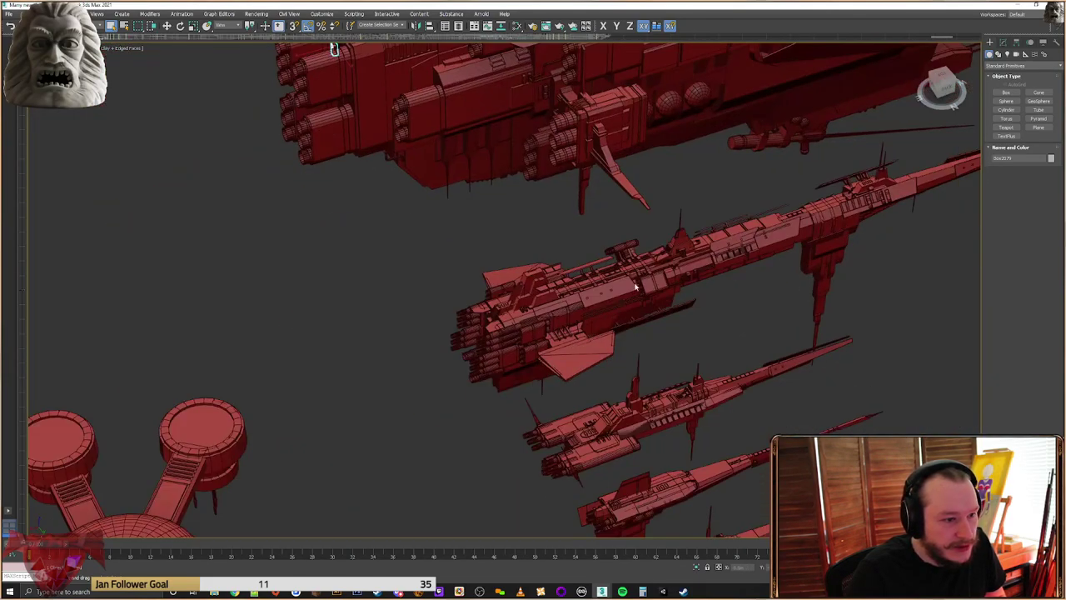
scroll(560, 328, up, 8)
alt+middle_drag(500, 291, 533, 311)
middle_drag(662, 208, 569, 300)
scroll(719, 158, up, 5)
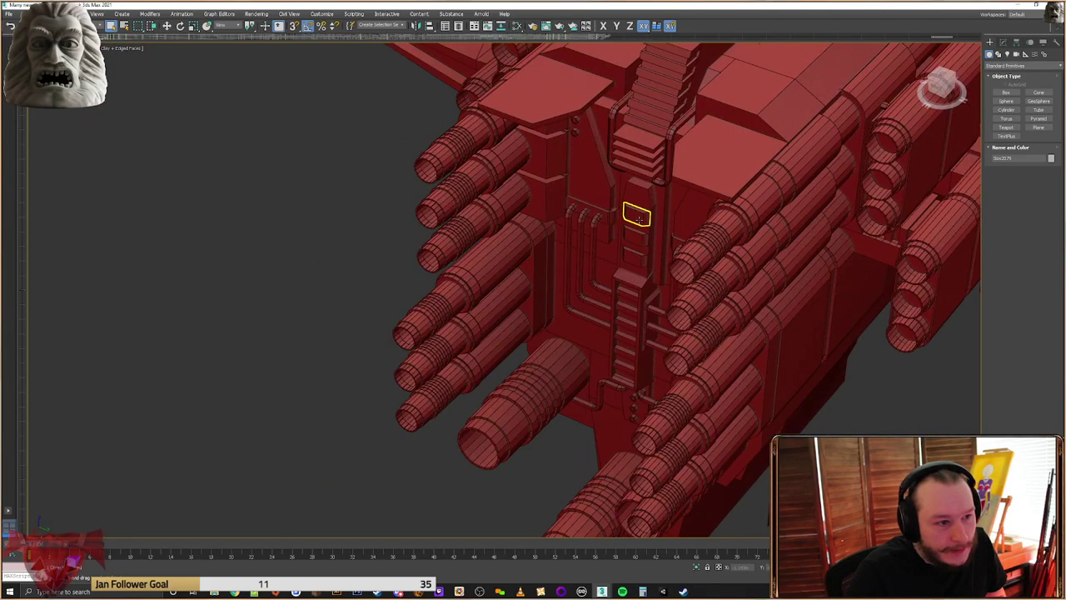
scroll(639, 220, up, 4)
scroll(622, 365, down, 2)
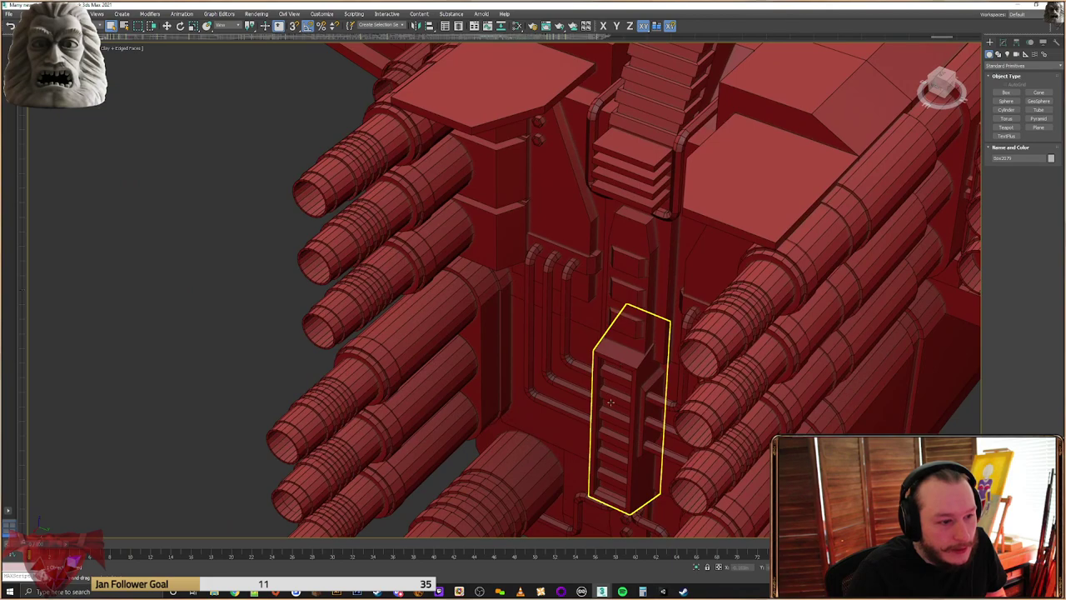
middle_drag(616, 403, 669, 276)
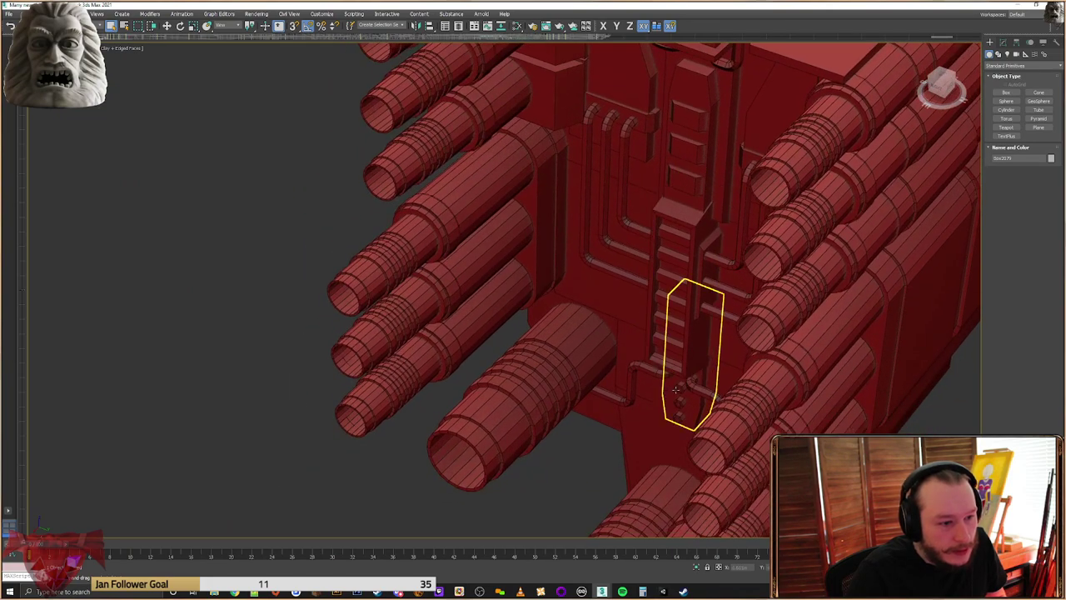
Examine the long ship's hull forward of the engines, including its plating, tower and side details
scroll(798, 61, down, 1)
middle_drag(798, 62, 623, 390)
middle_drag(833, 100, 533, 384)
scroll(737, 194, down, 2)
middle_drag(738, 193, 564, 429)
scroll(678, 250, down, 2)
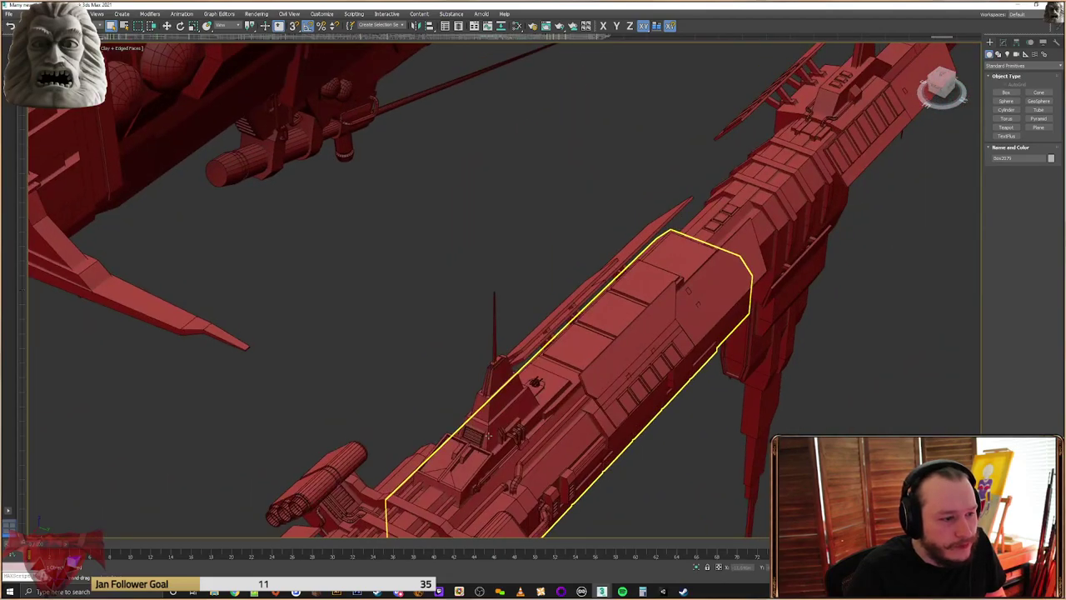
scroll(483, 435, up, 4)
scroll(481, 433, down, 4)
Look along the row of smaller ships and examine the engines and rear fins of the small pointed frigate
alt+middle_drag(489, 433, 592, 419)
scroll(593, 419, down, 4)
scroll(336, 155, up, 3)
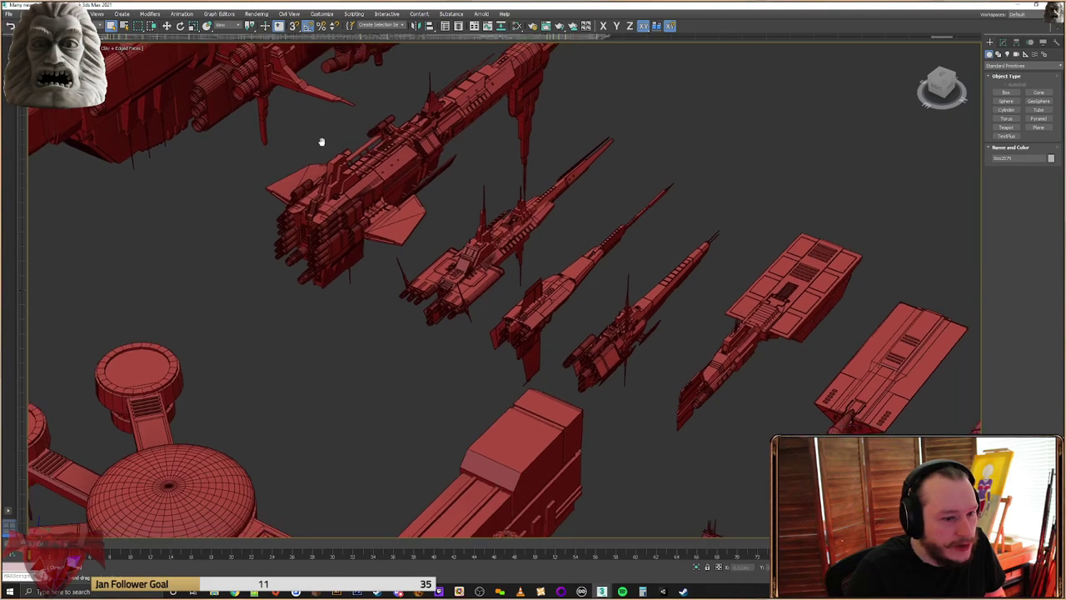
middle_drag(593, 289, 212, 148)
scroll(492, 332, up, 6)
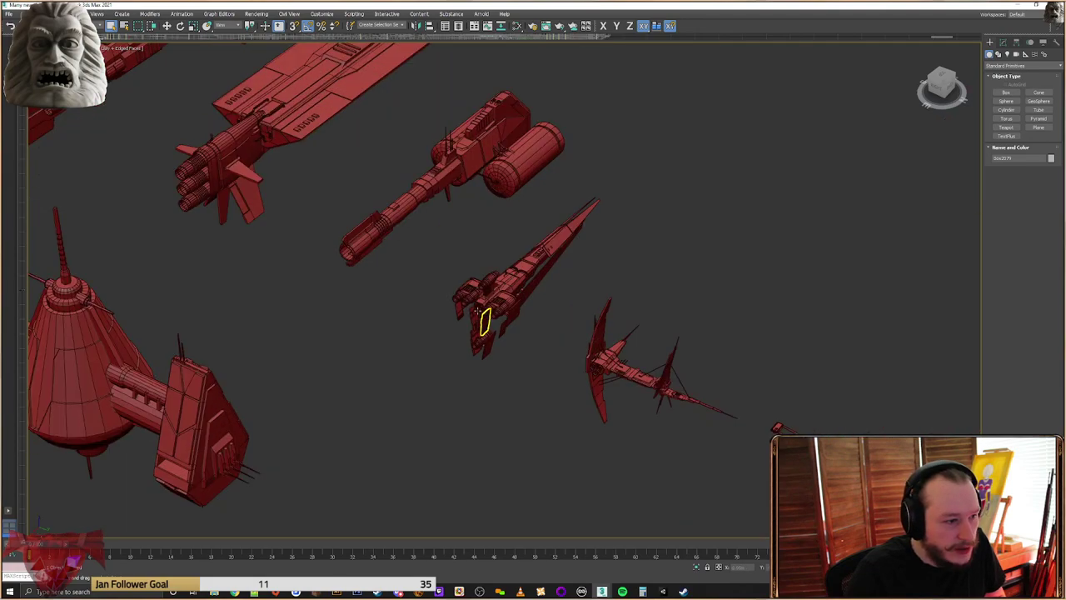
scroll(463, 312, up, 3)
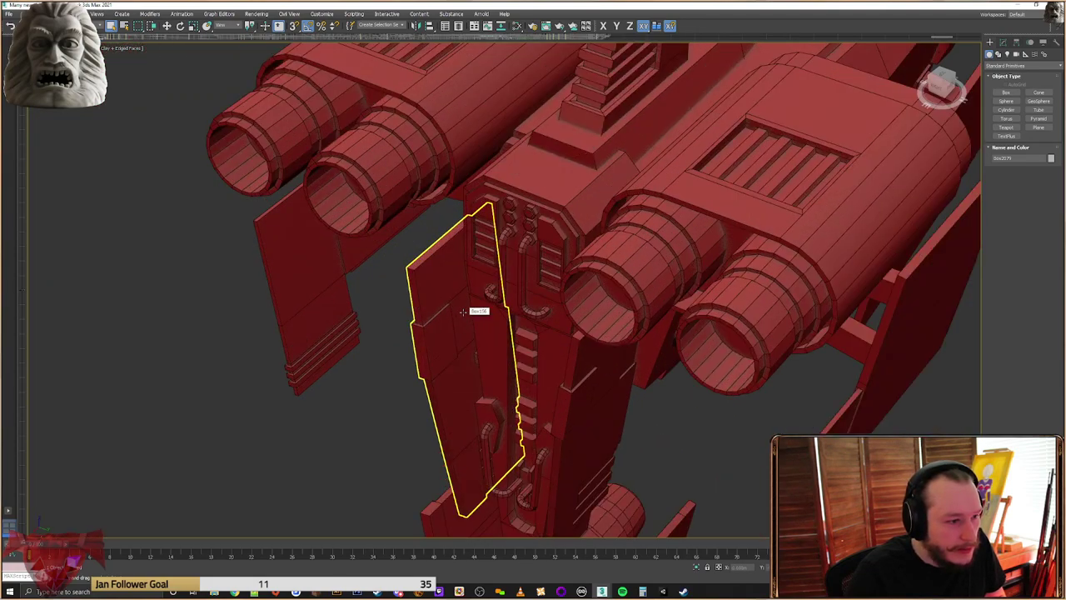
Look over the rest of the ship collection, including the three-engined winged ship and the long ship with two side tanks
scroll(463, 312, down, 5)
middle_drag(248, 195, 754, 393)
scroll(754, 392, down, 3)
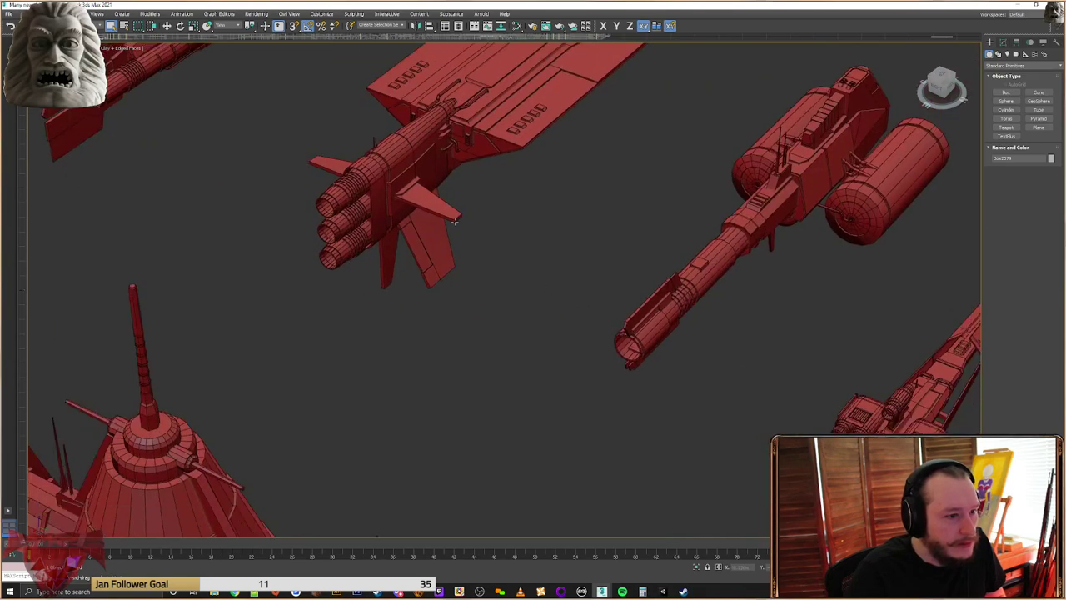
middle_drag(455, 221, 738, 457)
scroll(738, 458, down, 3)
middle_drag(347, 243, 625, 275)
middle_drag(619, 326, 686, 546)
middle_drag(836, 366, 753, 226)
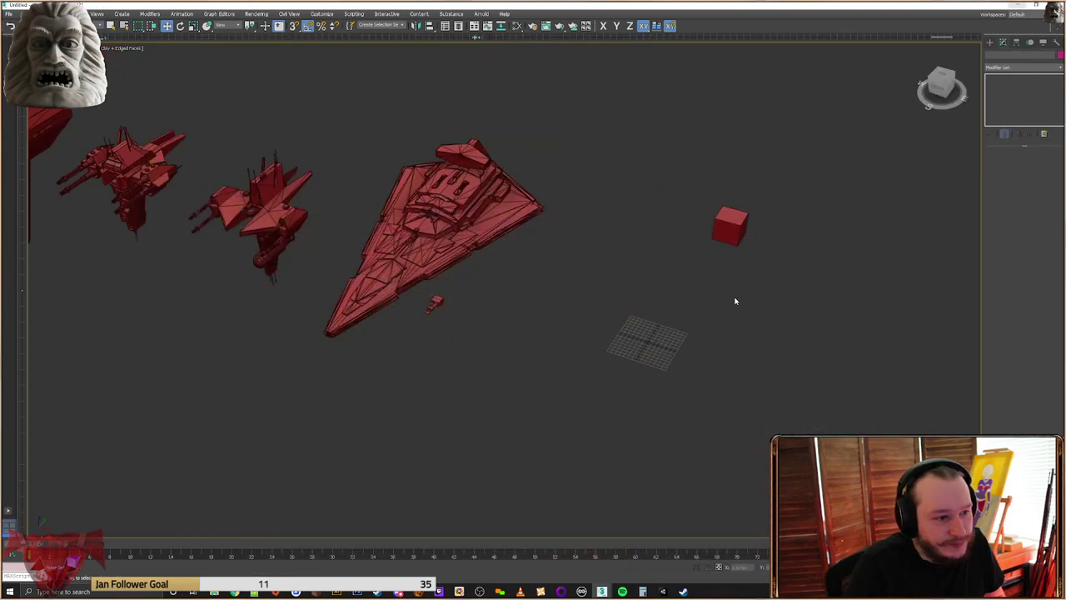
Copy the reference cube beside the Star Destroyer, place the copy over the grid and lower it slightly
scroll(736, 300, up, 3)
click(750, 166)
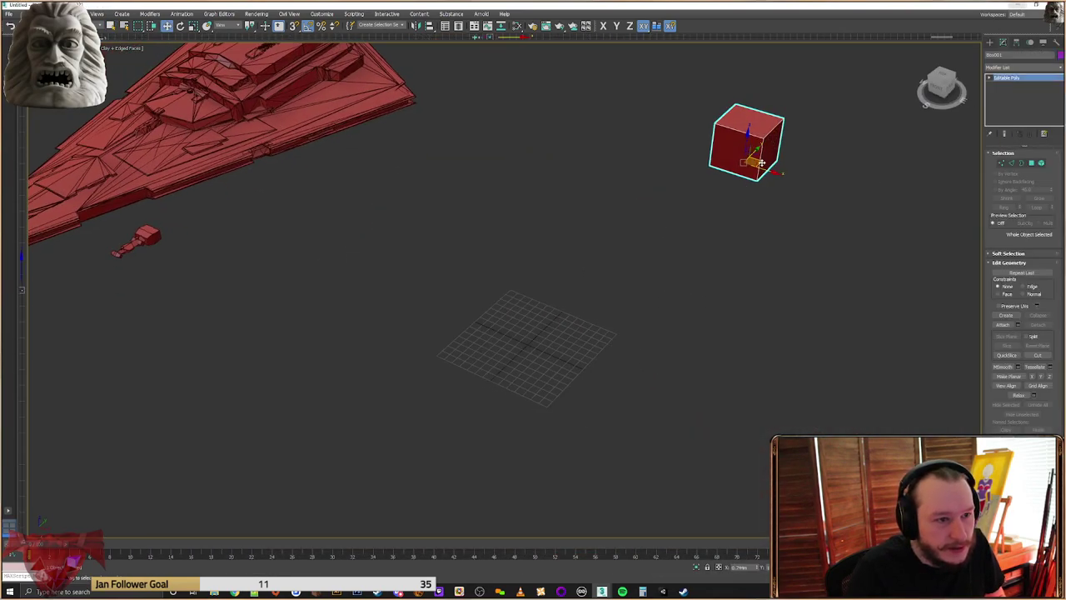
mouse_move(760, 160)
mouse_down()
mouse_move(533, 110)
mouse_move(401, 247)
mouse_up()
click(534, 332)
middle_drag(432, 298, 490, 334)
middle_drag(687, 261, 560, 286)
drag(544, 285, 727, 368)
middle_drag(742, 370, 609, 318)
scroll(622, 356, up, 5)
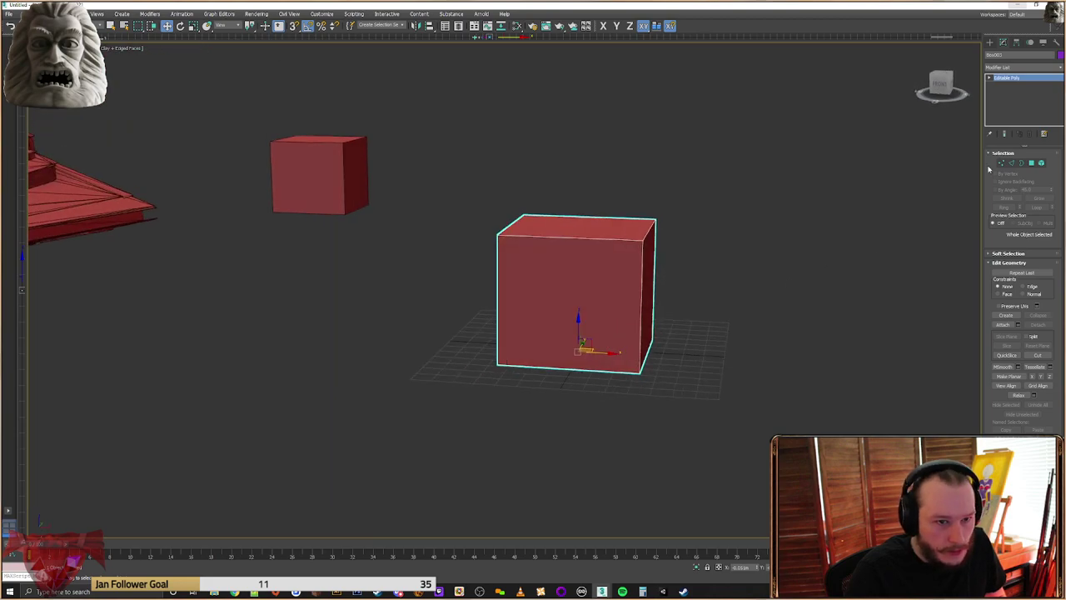
drag(578, 325, 578, 375)
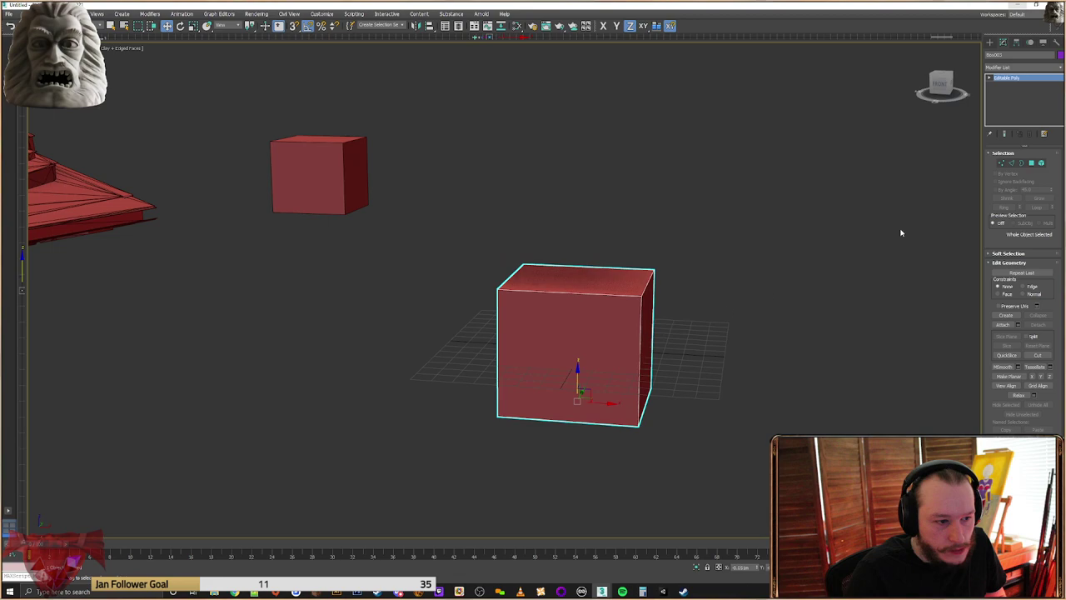
Select all vertices of the copied cube and scale them along X into a narrower block
key(1)
drag(698, 225, 597, 493)
drag(421, 510, 421, 508)
right_click(603, 380)
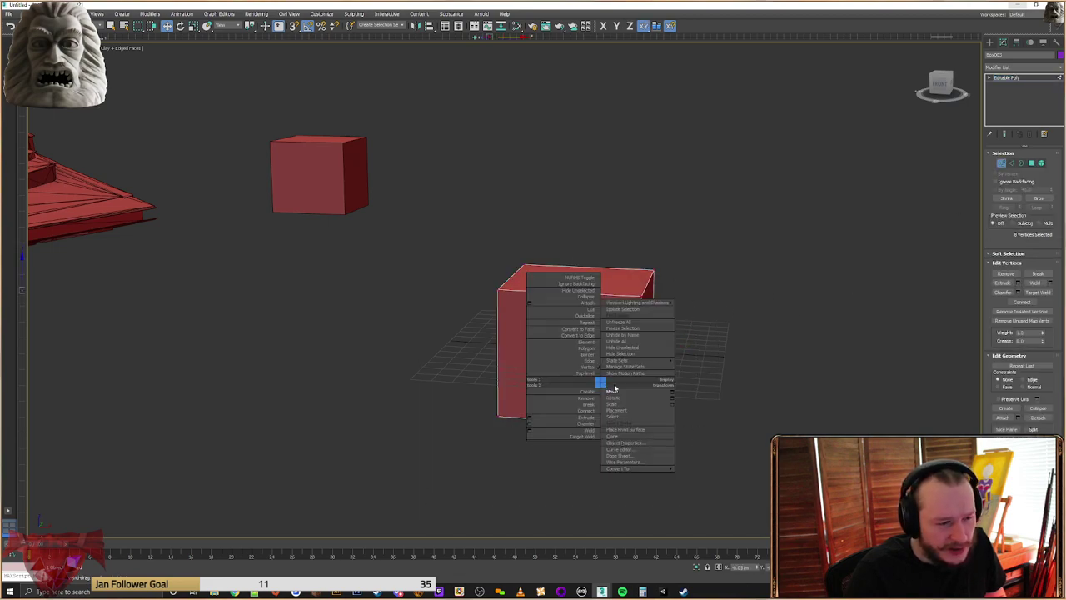
click(626, 404)
drag(614, 343, 577, 344)
Examine the cross-shaped ship nearest the Star Destroyer, including its wings, central hull and gun pods
scroll(369, 351, down, 5)
middle_drag(369, 351, 578, 393)
middle_drag(433, 392, 776, 364)
click(359, 308)
key(z)
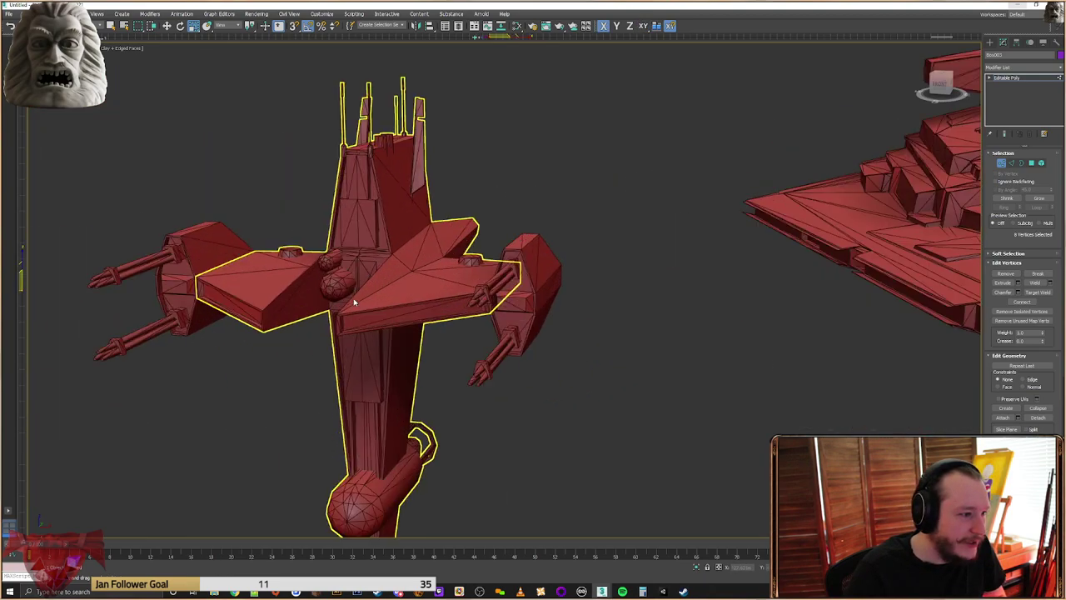
scroll(392, 300, up, 3)
alt+middle_drag(383, 298, 503, 300)
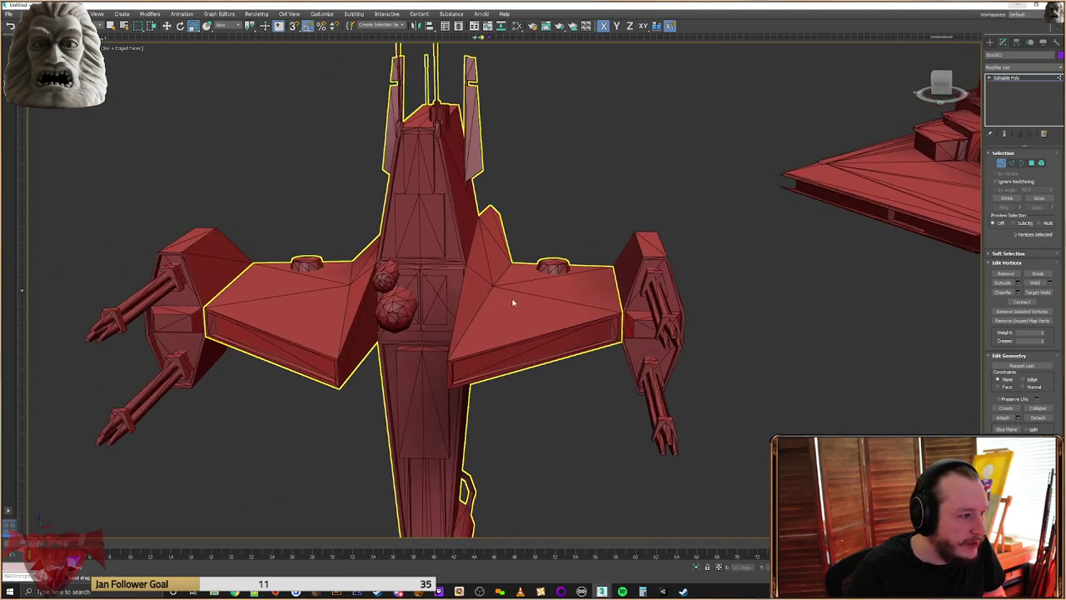
click(990, 43)
click(458, 349)
mouse_move(458, 350)
alt+middle_down()
mouse_move(476, 349)
mouse_move(461, 352)
alt+middle_up()
click(546, 254)
click(436, 223)
mouse_move(436, 222)
alt+middle_down()
mouse_move(486, 238)
mouse_move(445, 246)
mouse_move(471, 293)
mouse_move(499, 291)
mouse_move(495, 281)
mouse_move(538, 260)
alt+middle_up()
Inspect the cross-shaped ship's wing surfaces and wing tip up close in wireframe and shaded display
scroll(463, 249, up, 5)
key(F3)
key(F3)
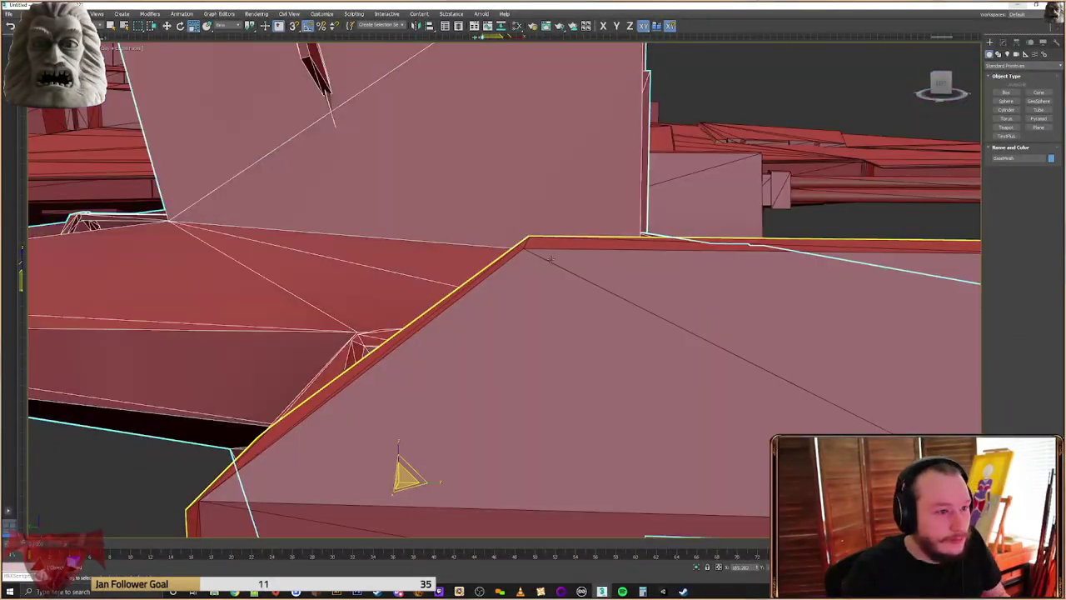
key(F3)
mouse_move(537, 303)
alt+middle_down()
mouse_move(500, 305)
mouse_move(521, 274)
mouse_move(549, 273)
mouse_move(512, 309)
mouse_move(363, 297)
mouse_move(291, 275)
alt+middle_up()
key(F3)
key(F3)
alt+middle_drag(617, 406, 428, 387)
mouse_move(528, 197)
alt+middle_down()
mouse_move(588, 357)
mouse_move(567, 349)
mouse_move(572, 302)
mouse_move(557, 305)
mouse_move(574, 202)
mouse_move(669, 191)
mouse_move(611, 132)
mouse_move(590, 141)
mouse_move(589, 250)
mouse_move(621, 310)
mouse_move(607, 324)
mouse_move(642, 318)
mouse_move(569, 381)
mouse_move(645, 341)
alt+middle_up()
key(F3)
scroll(680, 342, up, 5)
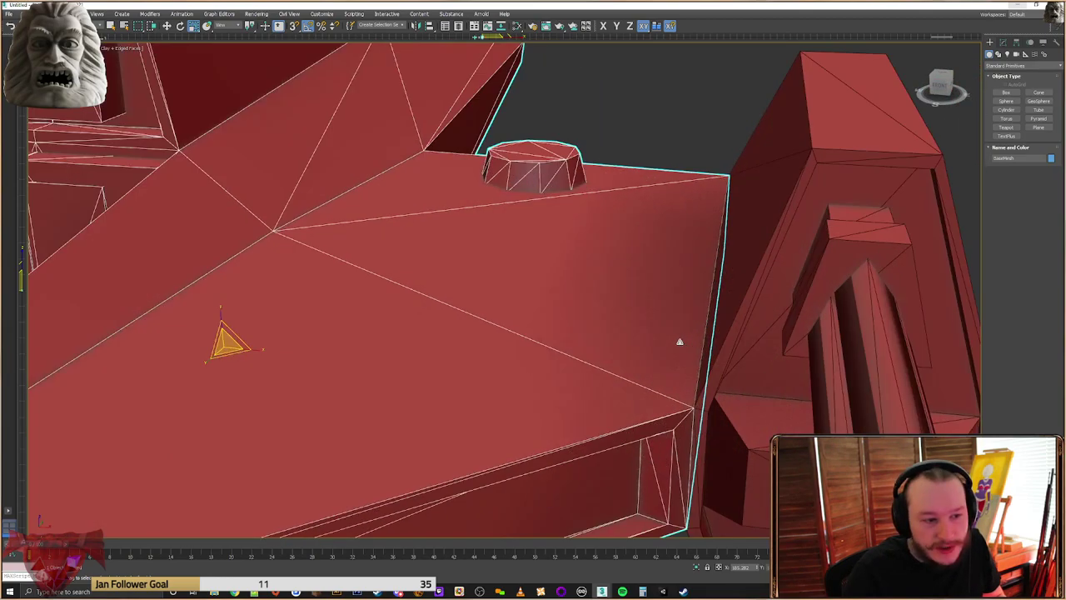
scroll(680, 341, down, 4)
alt+middle_drag(733, 321, 617, 360)
Lengthen the narrow block downward by moving its four bottom vertices down along Z
scroll(659, 364, down, 6)
middle_drag(941, 372, 573, 311)
click(595, 305)
scroll(573, 311, up, 5)
right_click(573, 311)
click(759, 333)
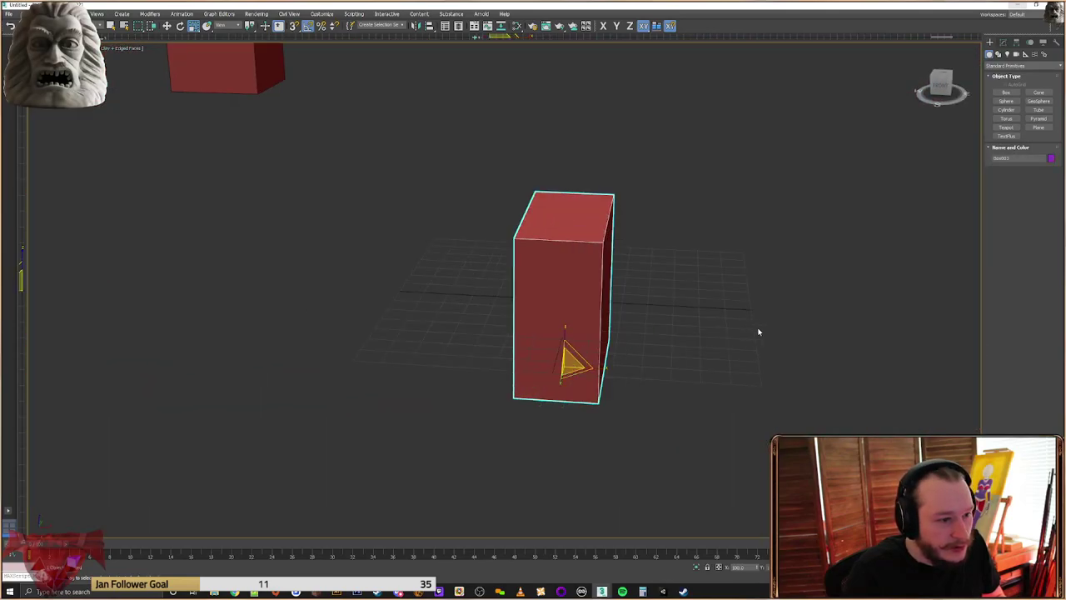
click(1003, 43)
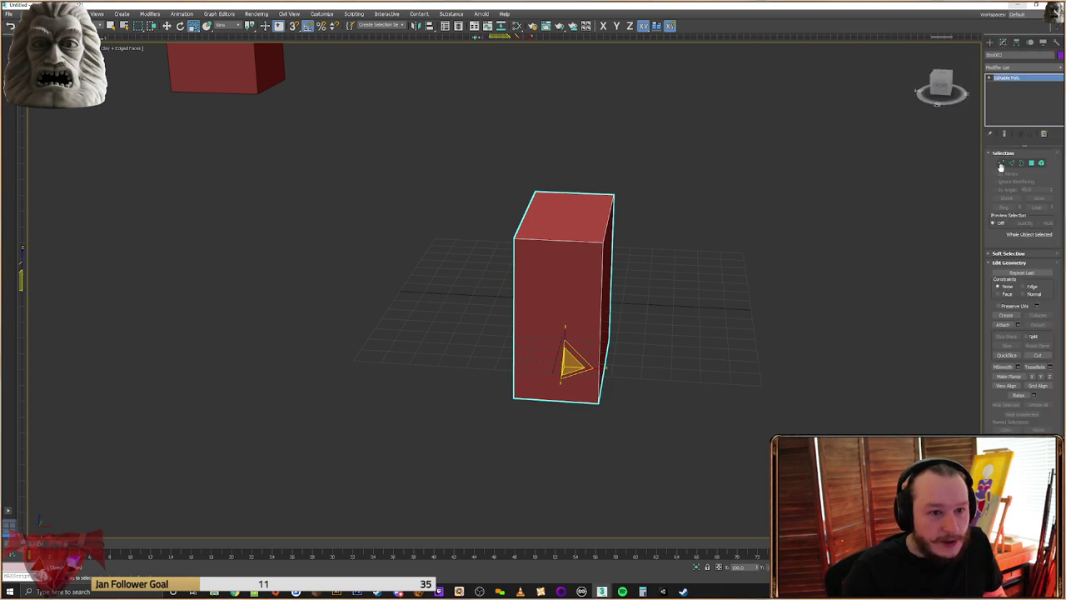
click(1003, 164)
scroll(612, 340, down, 3)
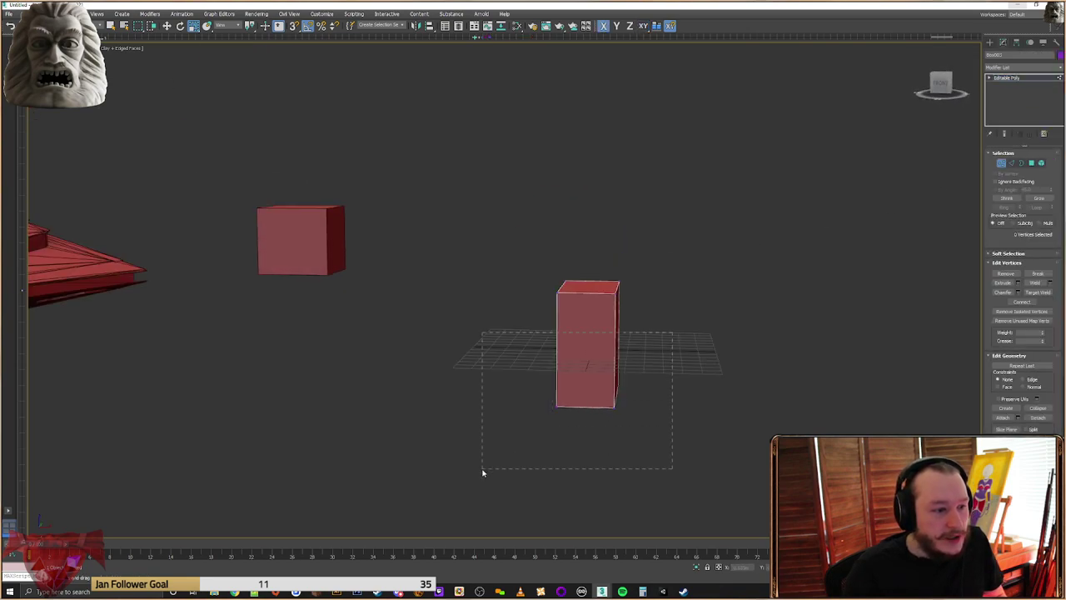
drag(483, 472, 480, 474)
scroll(556, 404, down, 3)
middle_drag(578, 393, 750, 306)
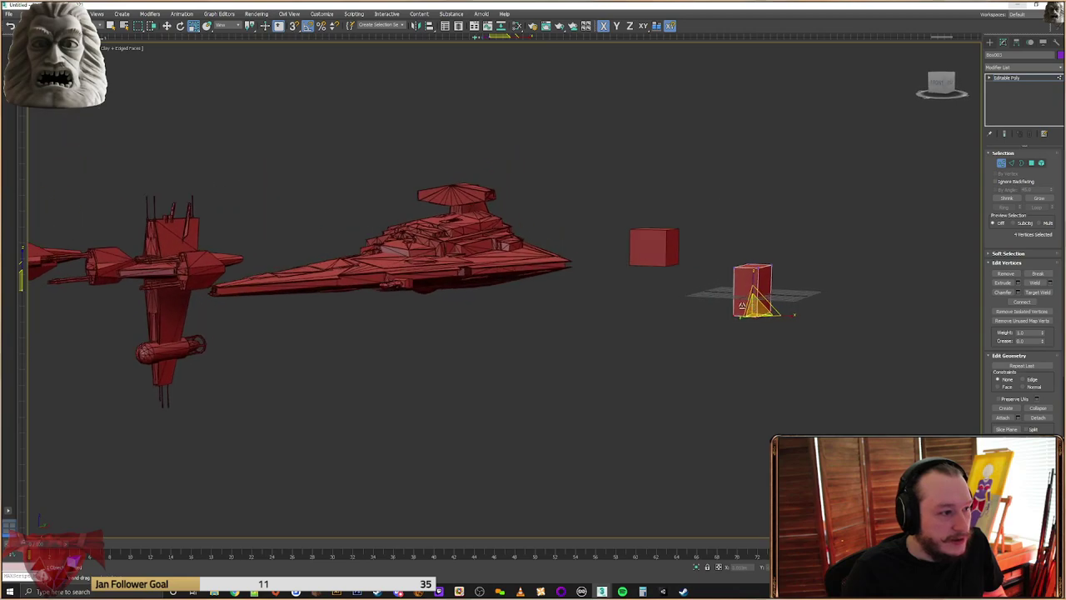
right_click(750, 306)
click(750, 310)
drag(752, 296, 730, 376)
alt+middle_drag(730, 376, 694, 364)
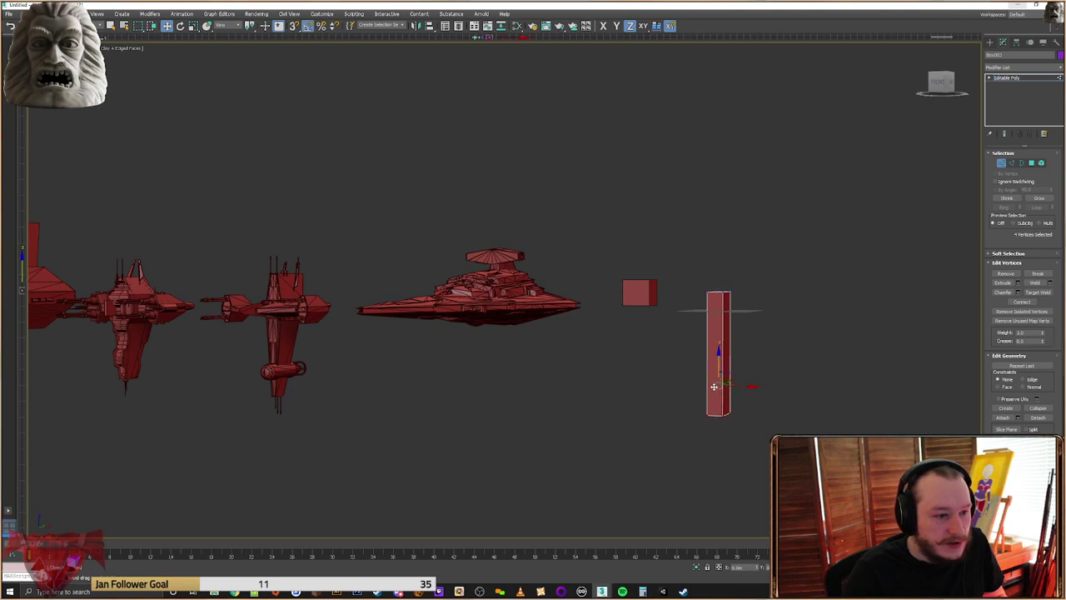
Examine the cross-shaped ship's hull and fin proportions from the side and the front
alt+middle_drag(739, 371, 648, 392)
middle_drag(441, 396, 732, 260)
scroll(447, 250, up, 4)
click(374, 279)
middle_drag(374, 278, 562, 250)
middle_drag(767, 272, 416, 267)
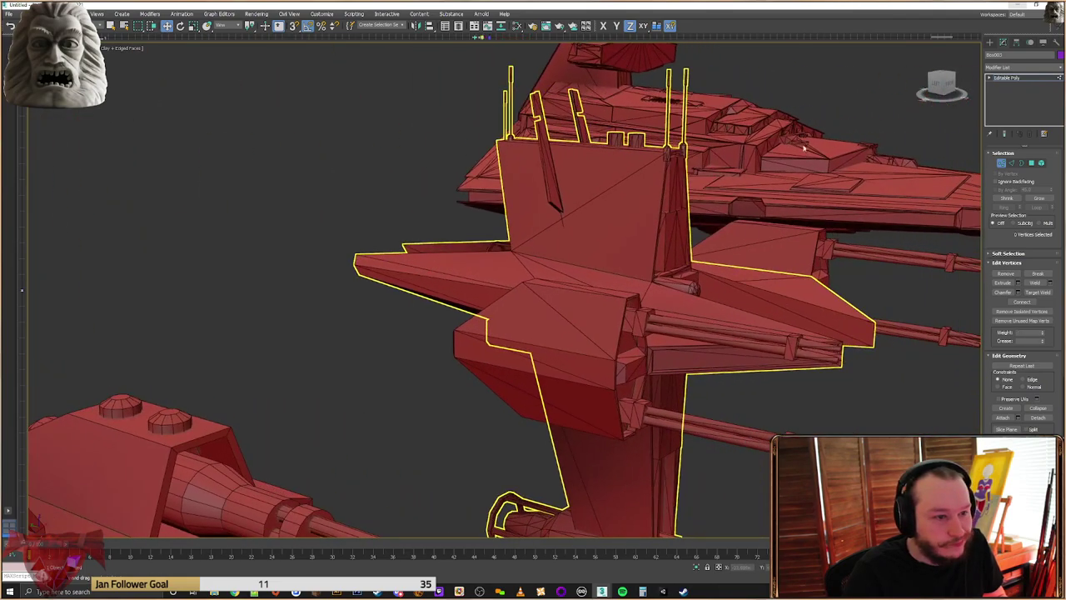
click(990, 43)
click(583, 321)
click(594, 247)
alt+middle_drag(595, 247, 561, 320)
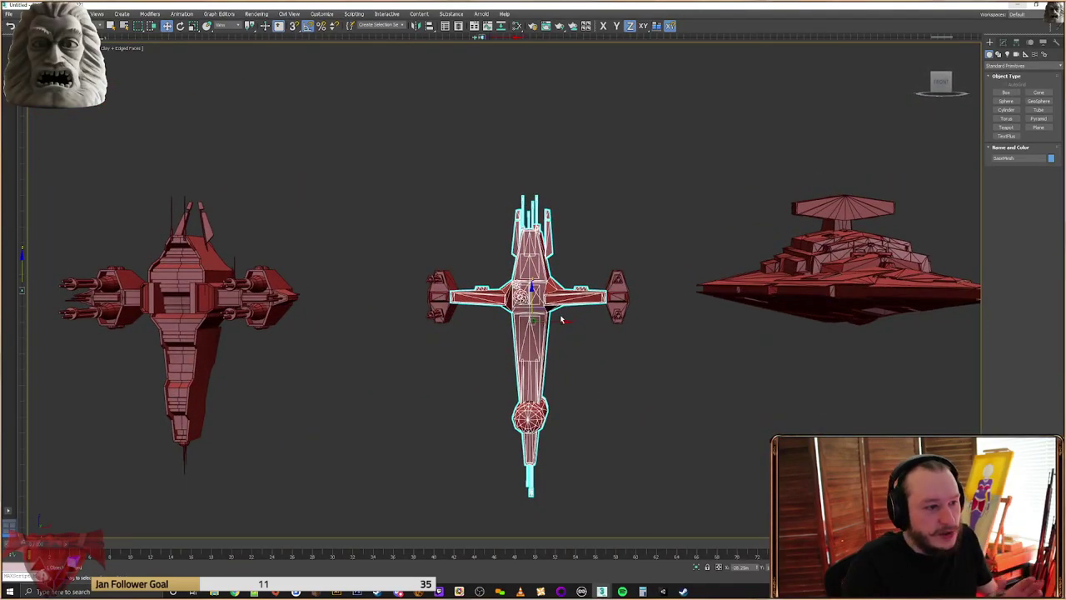
Extrude the tall block's top polygon upward twice to add two upper segments
scroll(562, 320, down, 5)
middle_drag(884, 320, 514, 319)
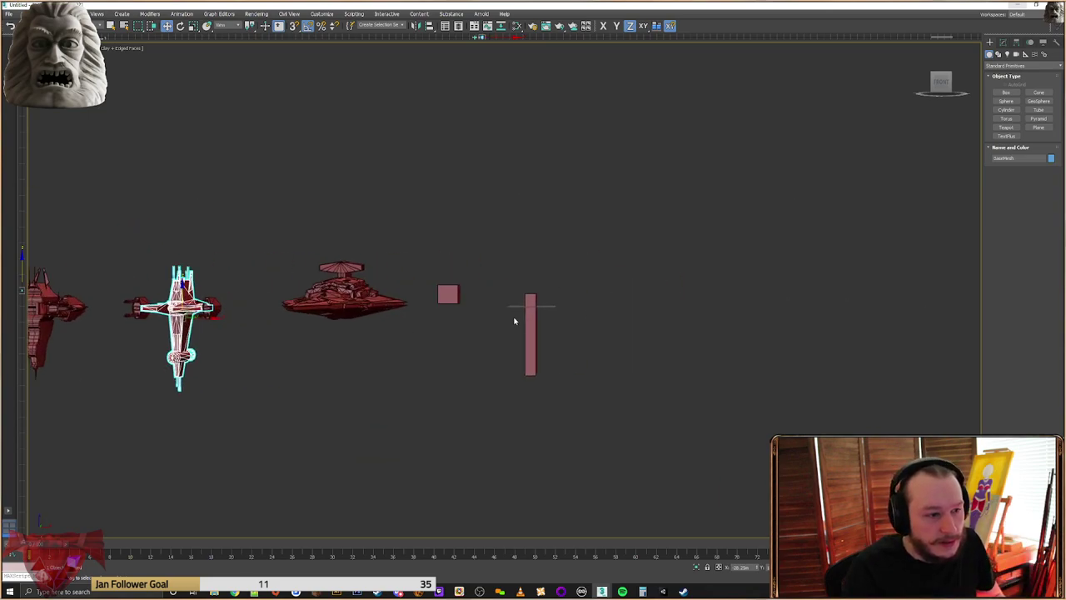
scroll(514, 319, up, 3)
click(536, 350)
click(1003, 42)
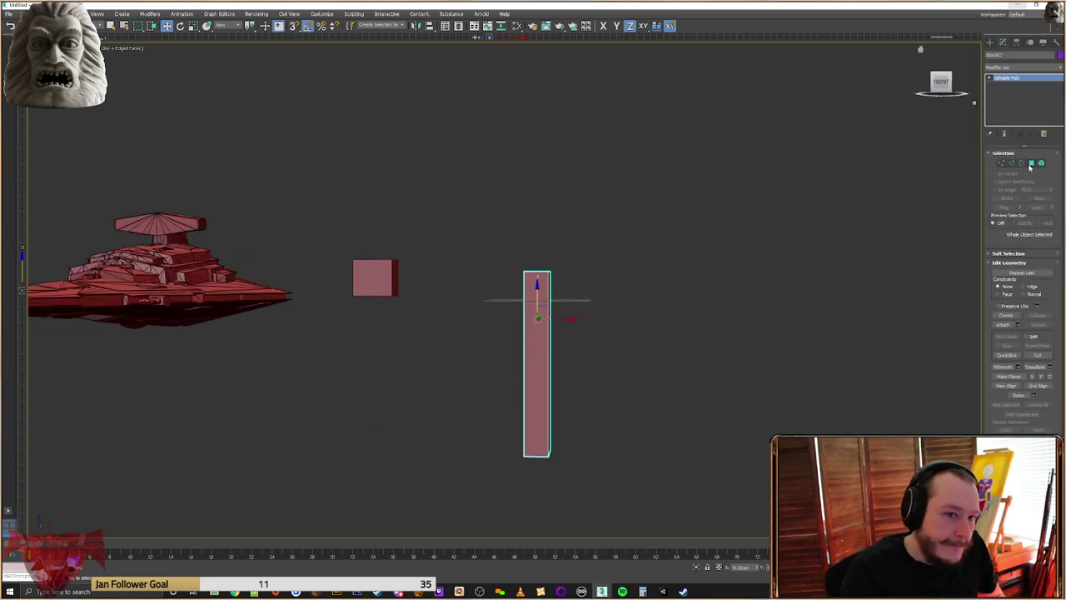
click(1033, 164)
alt+middle_drag(491, 286, 569, 281)
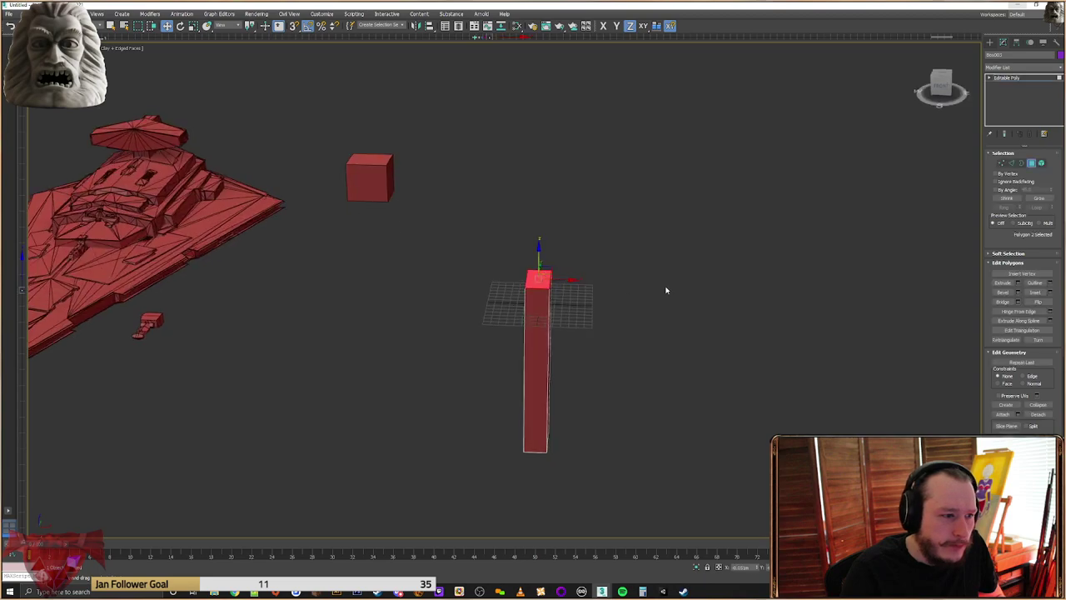
scroll(841, 285, up, 3)
click(1000, 286)
middle_drag(502, 292, 685, 300)
drag(578, 265, 558, 179)
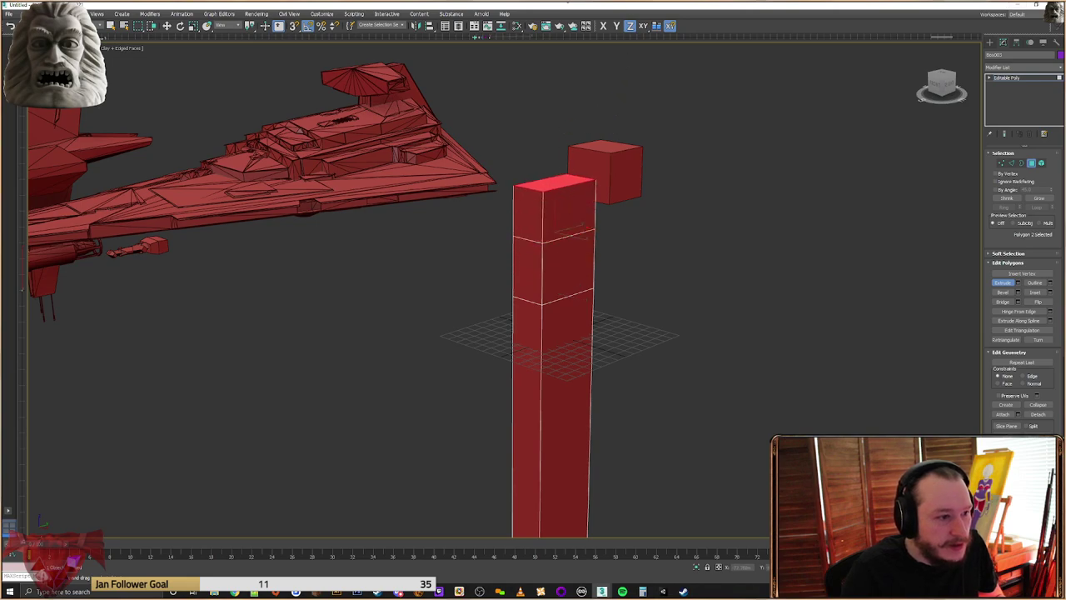
Raise the column's top polygon slightly along Z and leave sub-object editing
alt+middle_drag(592, 179, 618, 244)
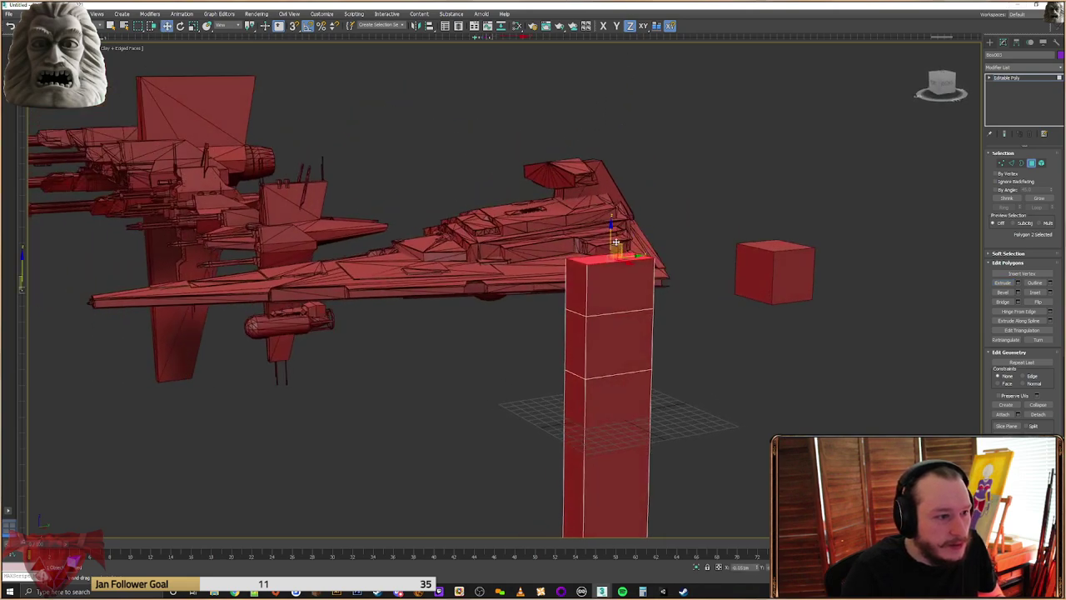
drag(613, 232, 624, 194)
alt+middle_drag(624, 333, 602, 324)
click(1000, 165)
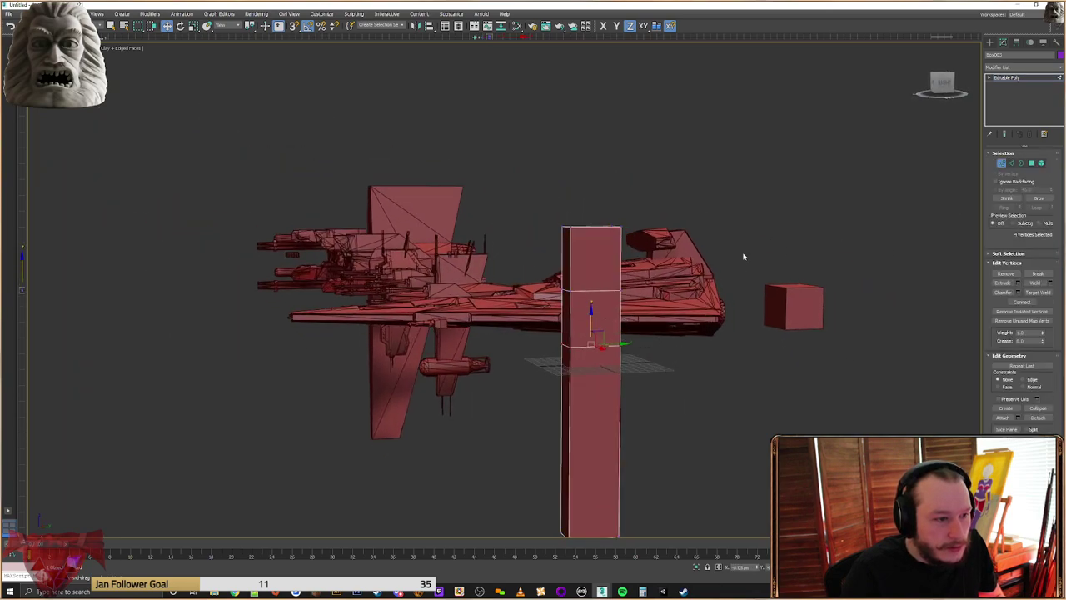
click(991, 42)
Move the two vertices at one side of the column's base inward along Y to taper the lower section
alt+middle_drag(601, 355, 535, 192)
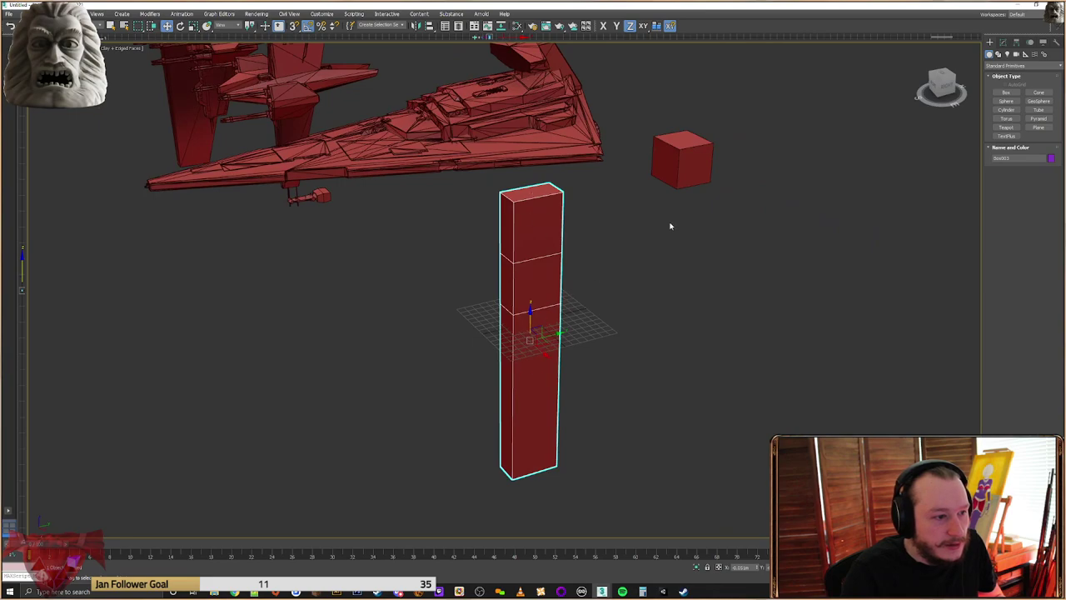
alt+middle_drag(663, 230, 718, 205)
click(1004, 44)
click(1003, 163)
alt+middle_drag(658, 308, 604, 437)
drag(580, 484, 569, 485)
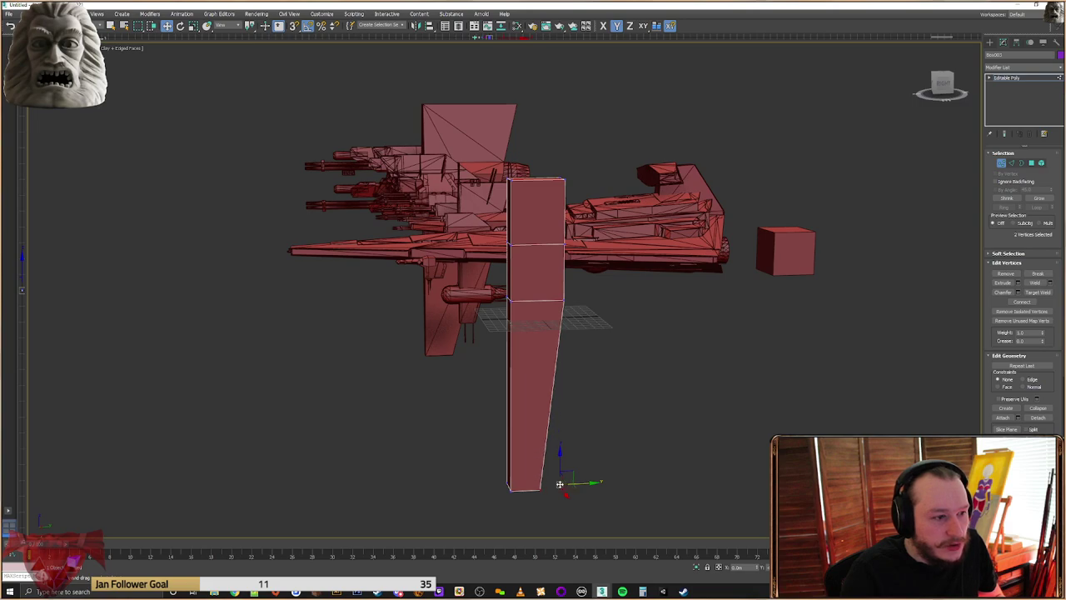
Pull the upper vertices on the tapered side outward along Y to form one continuous sloping edge
drag(552, 338, 552, 334)
alt+middle_drag(553, 333, 582, 266)
alt+middle_drag(529, 344, 568, 293)
drag(591, 240, 626, 212)
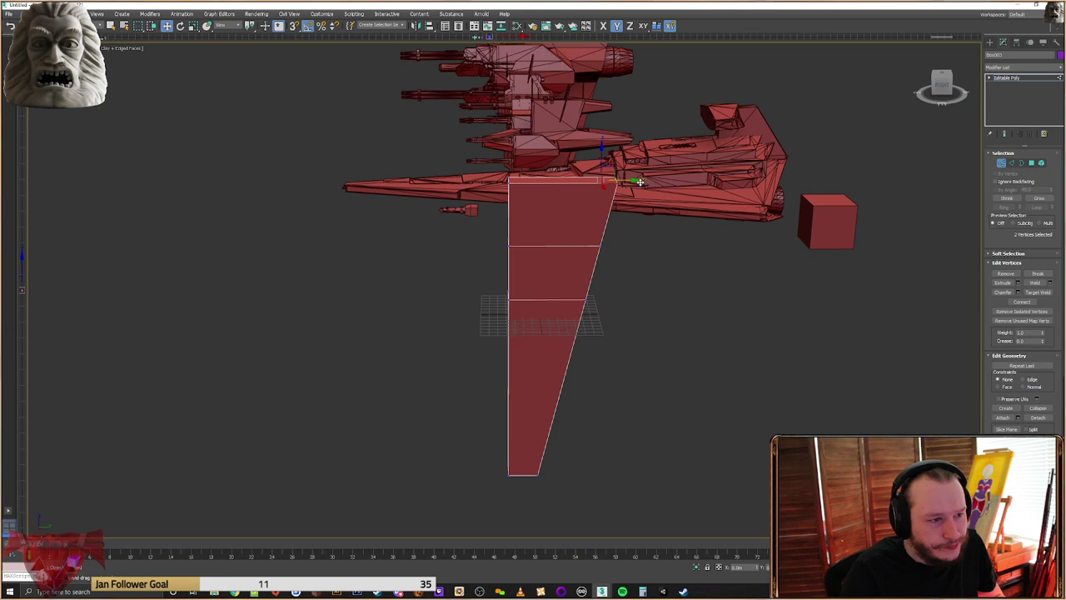
alt+middle_drag(598, 210, 614, 247)
scroll(614, 248, down, 3)
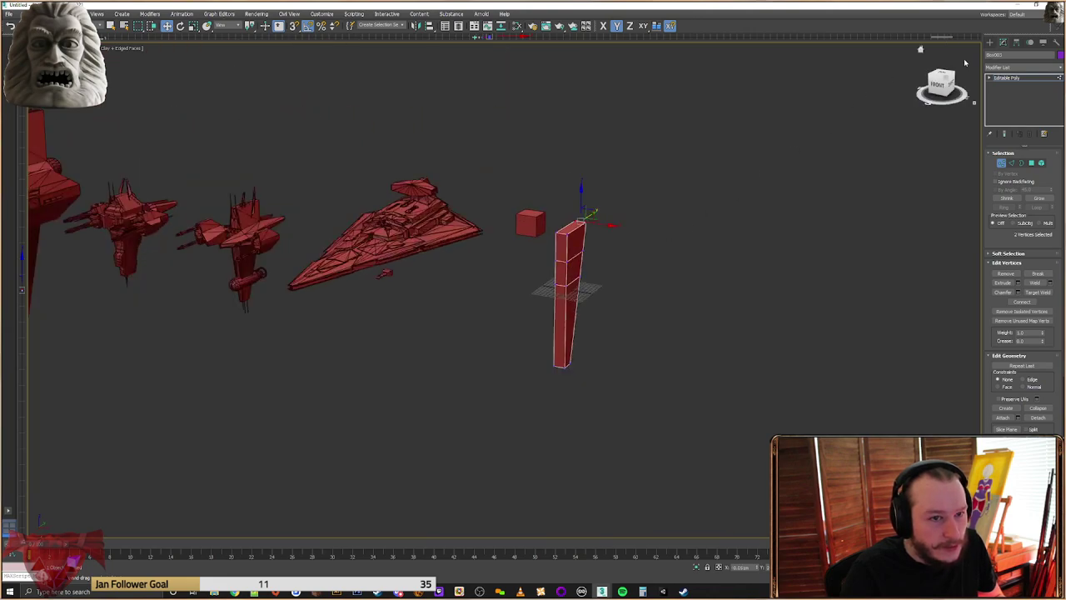
Copy the complete cross-shaped ship next to the tapered column and adjust the copy's position
click(990, 43)
click(289, 219)
alt+middle_drag(288, 219, 373, 222)
drag(320, 404, 320, 403)
alt+middle_drag(384, 250, 401, 230)
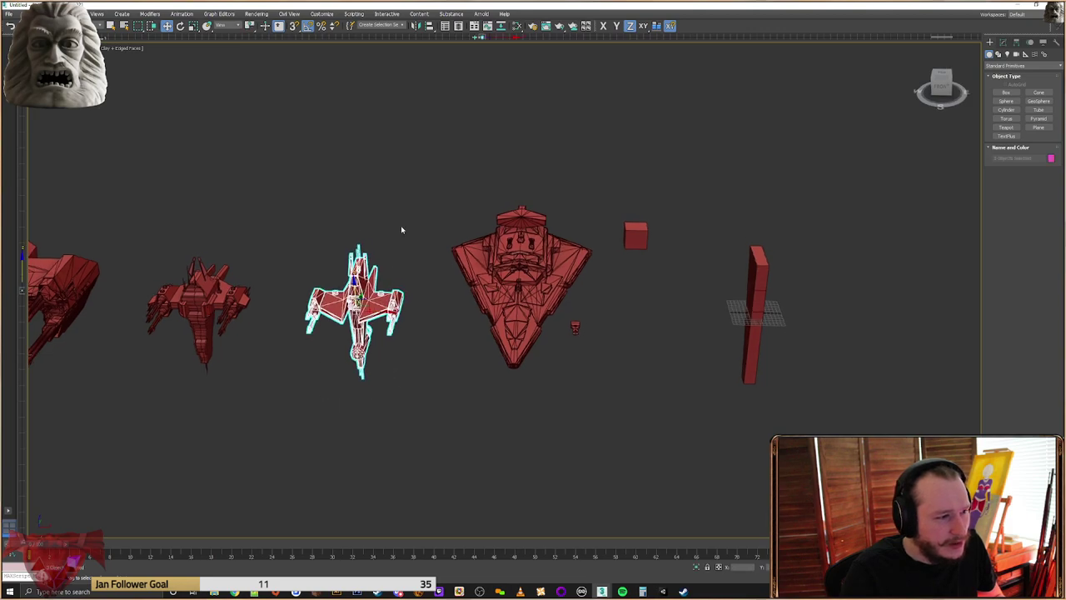
shift+drag(377, 310, 724, 315)
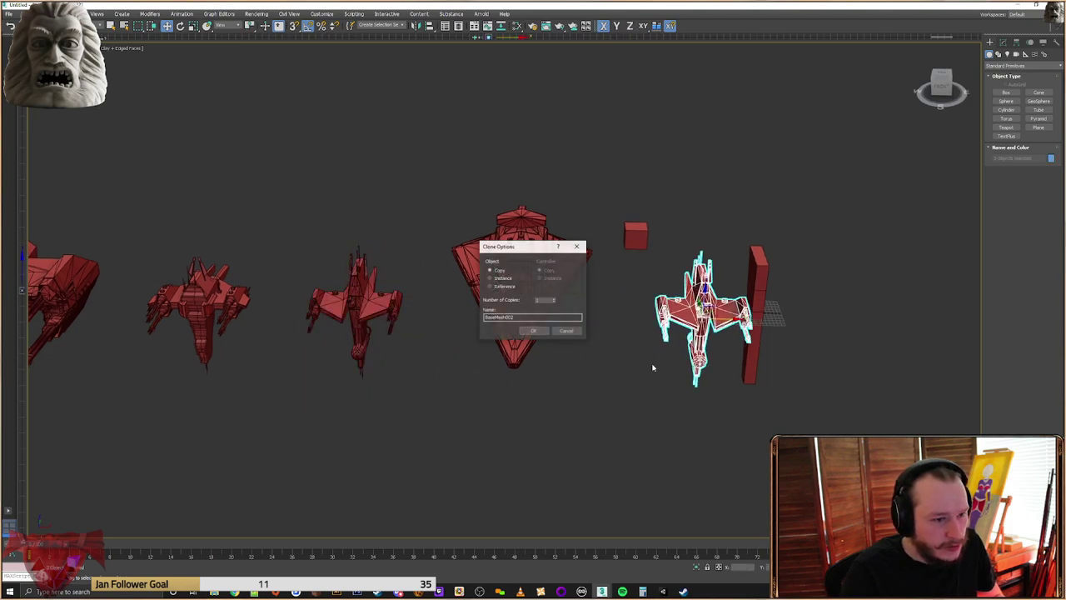
click(537, 332)
mouse_move(820, 351)
middle_down()
mouse_move(625, 345)
mouse_move(529, 293)
mouse_move(557, 289)
middle_up()
drag(488, 282, 492, 273)
Move the tapered column along X so it stands clear beside the copied ship's wing
alt+middle_drag(617, 291, 537, 308)
scroll(586, 306, up, 2)
click(614, 276)
drag(585, 305, 664, 302)
alt+middle_drag(664, 302, 642, 323)
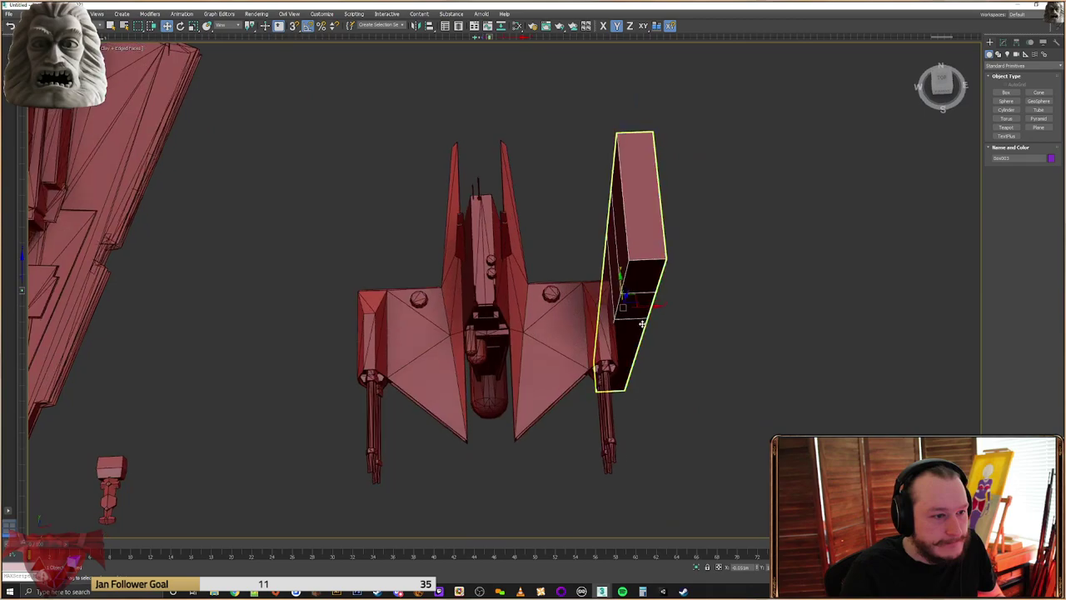
drag(647, 306, 686, 305)
alt+middle_drag(687, 306, 576, 336)
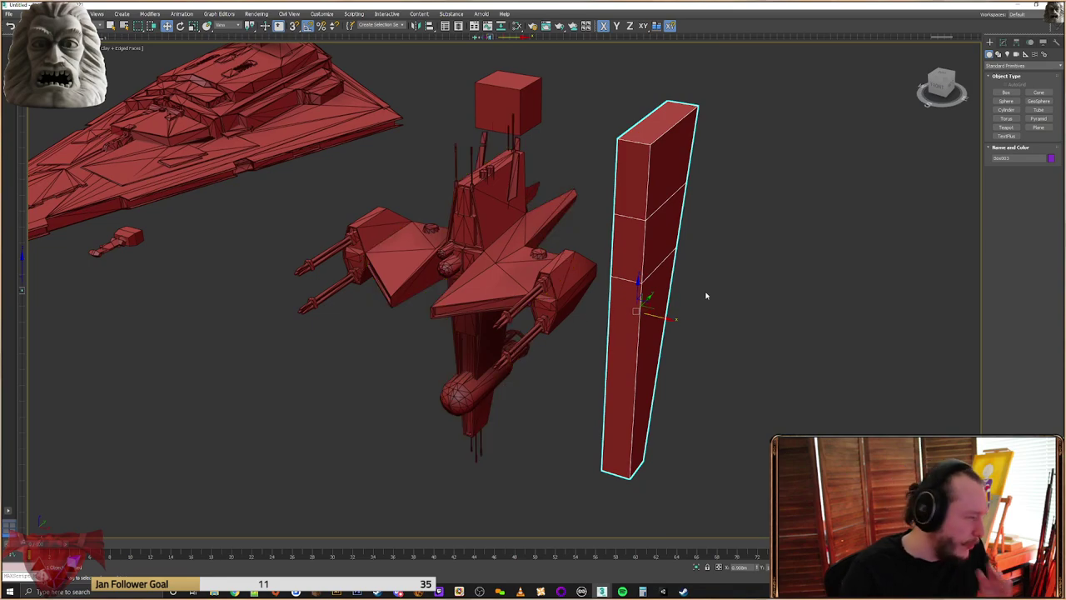
alt+middle_drag(702, 296, 679, 306)
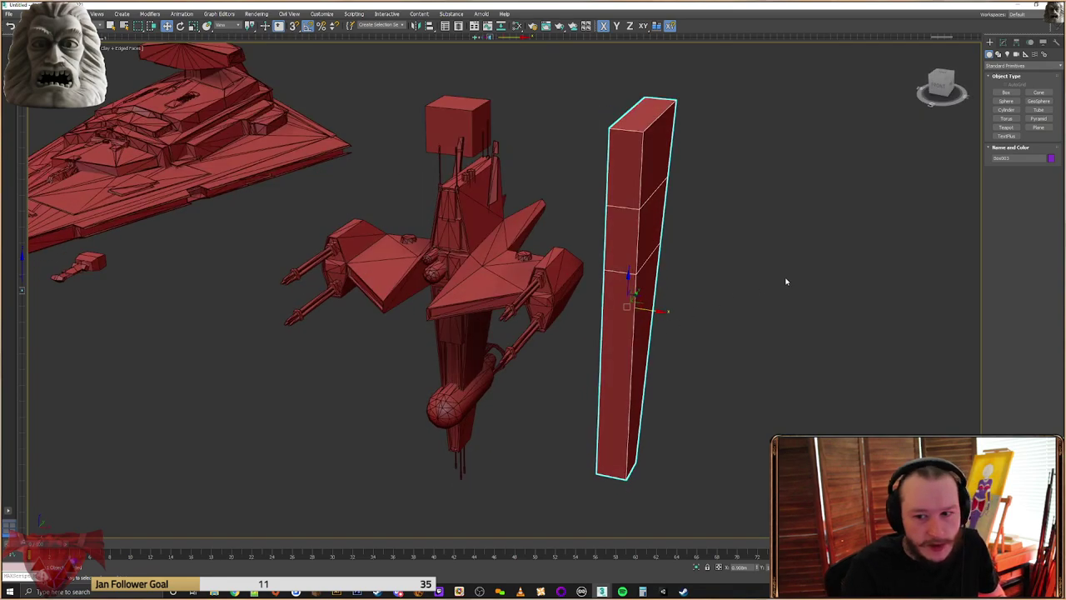
Select the column's upper 12 vertices and lower them along Z to shorten its bottom section
click(1004, 44)
click(1002, 163)
alt+middle_drag(693, 258, 707, 203)
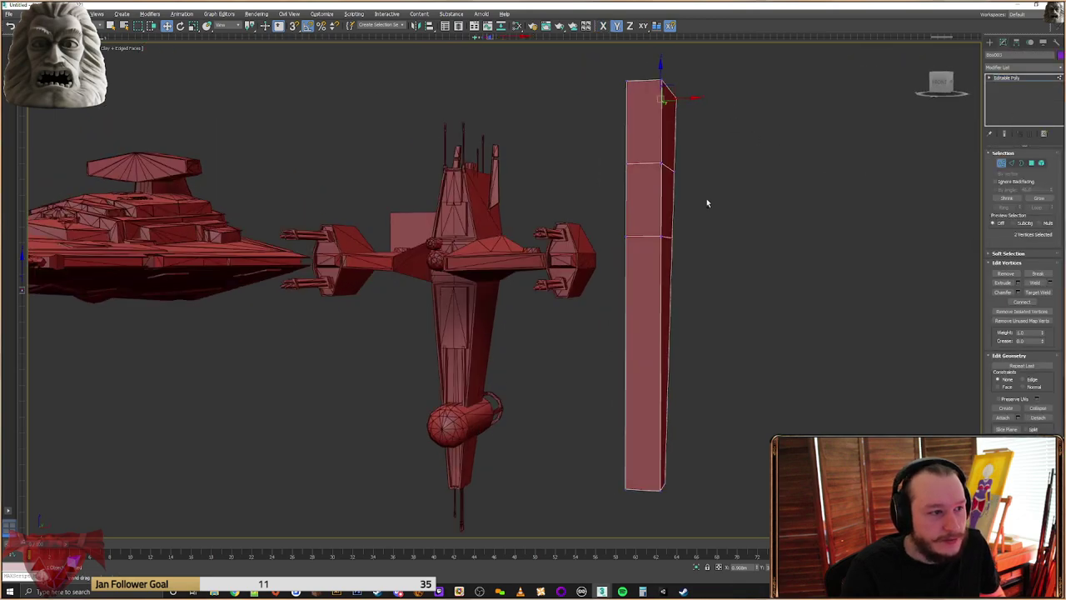
scroll(707, 203, down, 3)
drag(743, 98, 664, 225)
scroll(671, 207, up, 2)
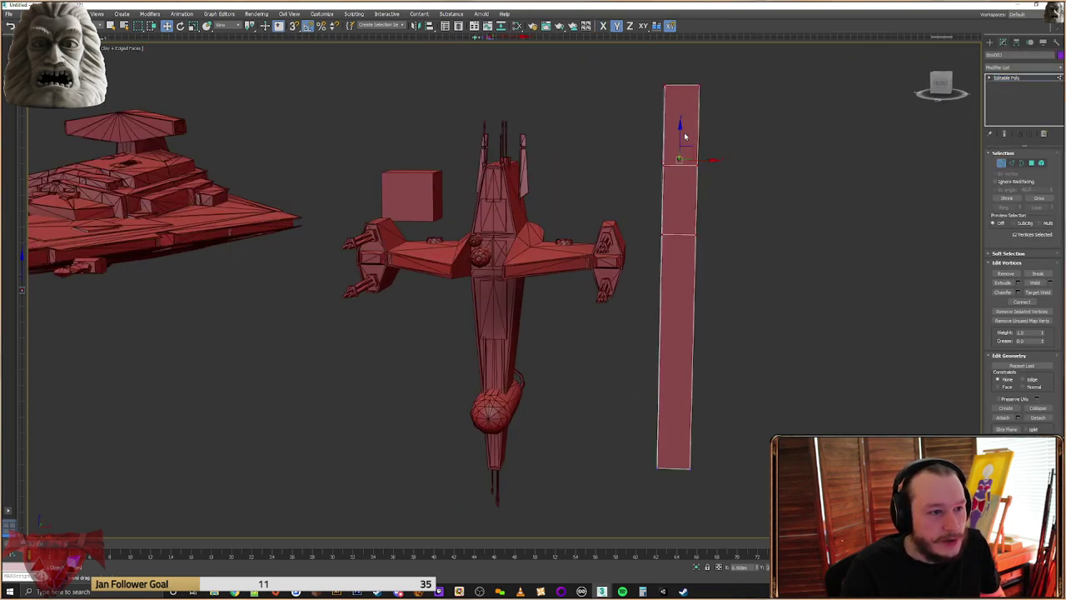
drag(678, 141, 661, 215)
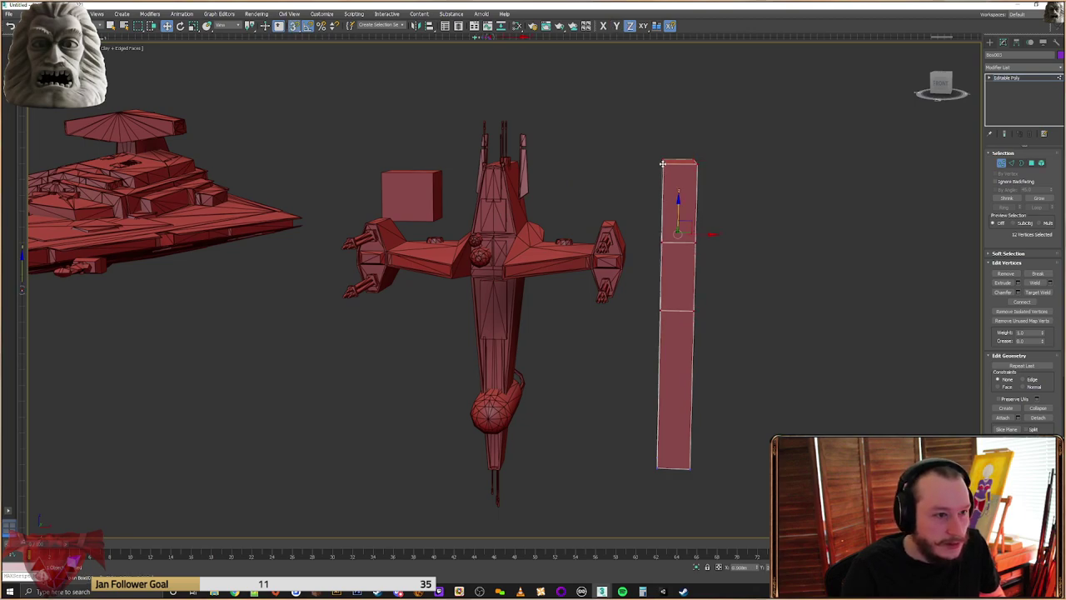
Snap the column's upper and bottom vertices along Z to the top and bottom heights of the copied ship's central hull
drag(666, 163, 494, 164)
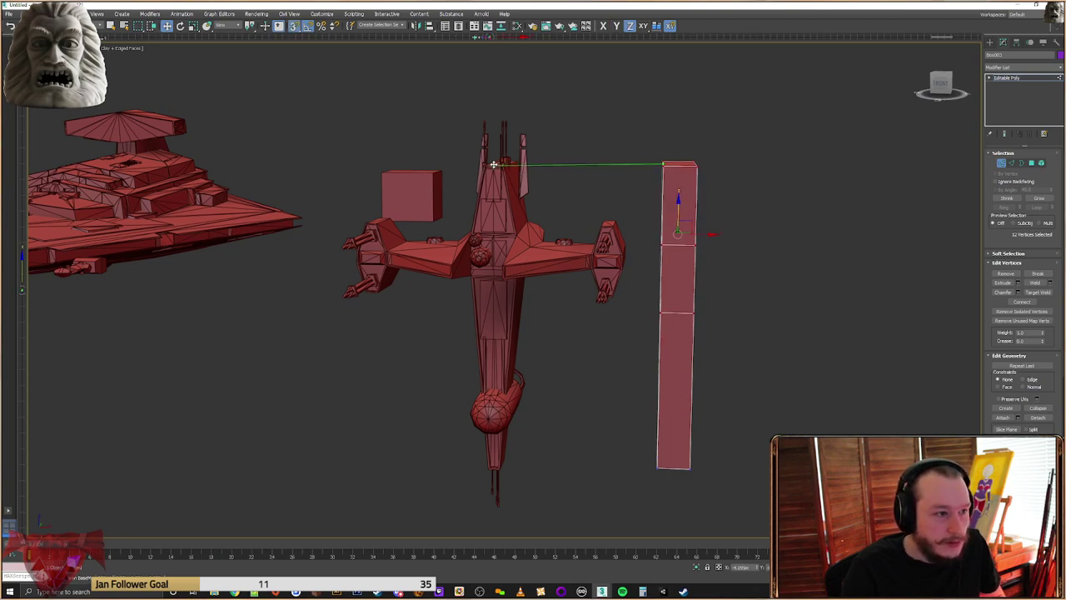
alt+middle_drag(688, 263, 726, 352)
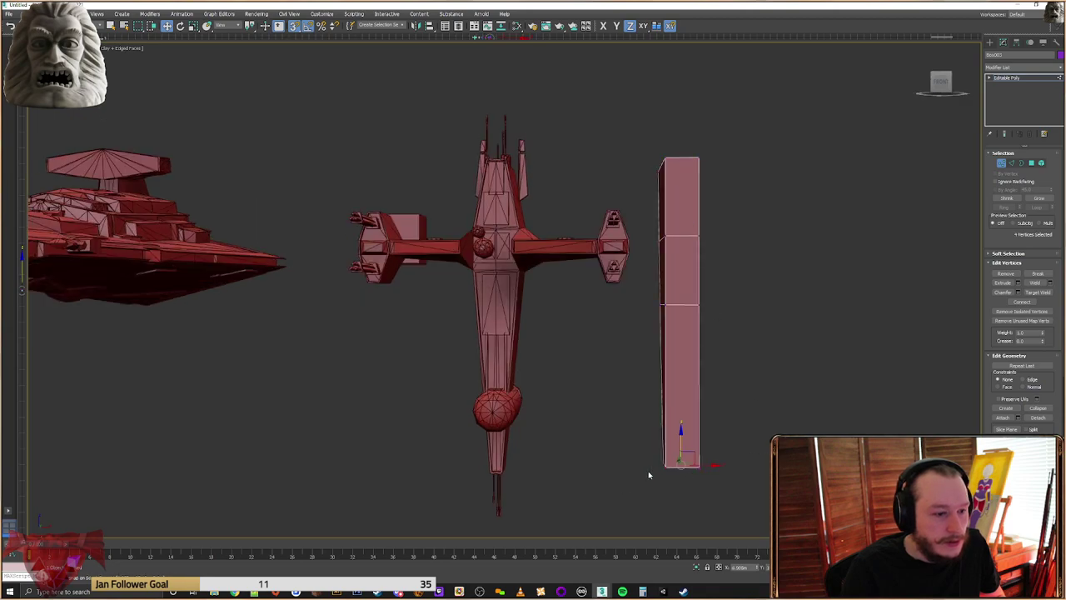
drag(682, 442, 502, 470)
Snap the column's two middle vertex rows along Z to the upper and lower levels of the ship's central wing section
alt+middle_drag(621, 419, 748, 341)
drag(574, 200, 575, 200)
key(f)
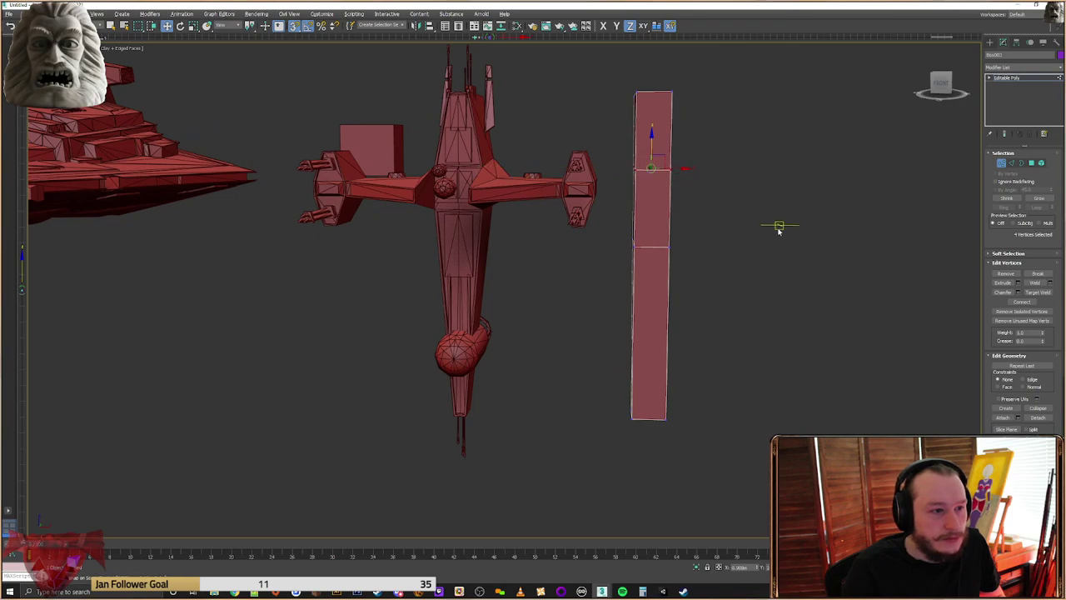
alt+middle_drag(779, 231, 765, 223)
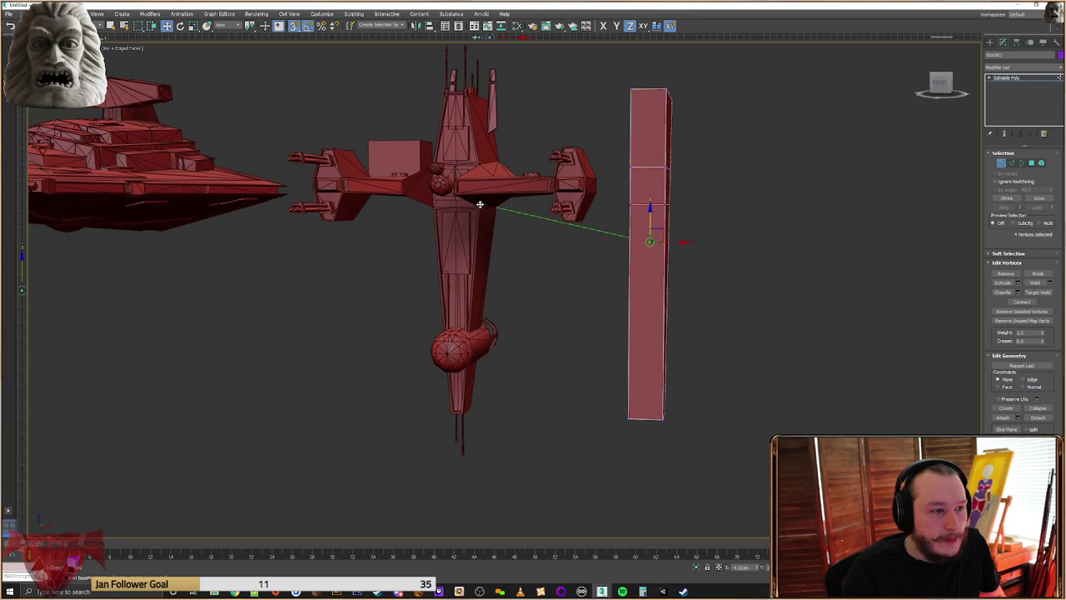
alt+middle_drag(525, 215, 722, 259)
alt+middle_drag(591, 198, 617, 202)
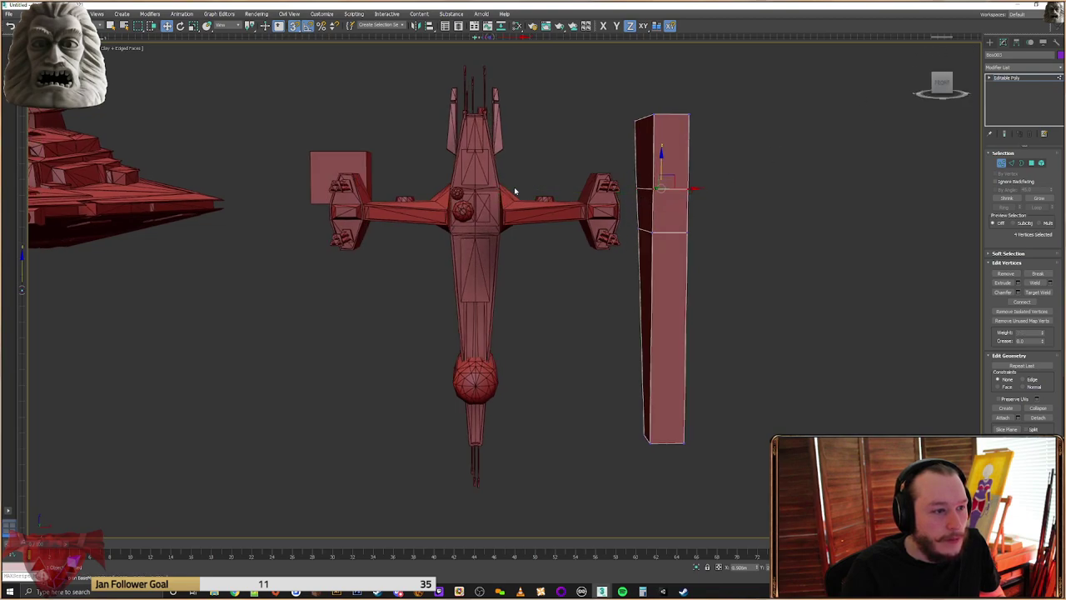
click(991, 42)
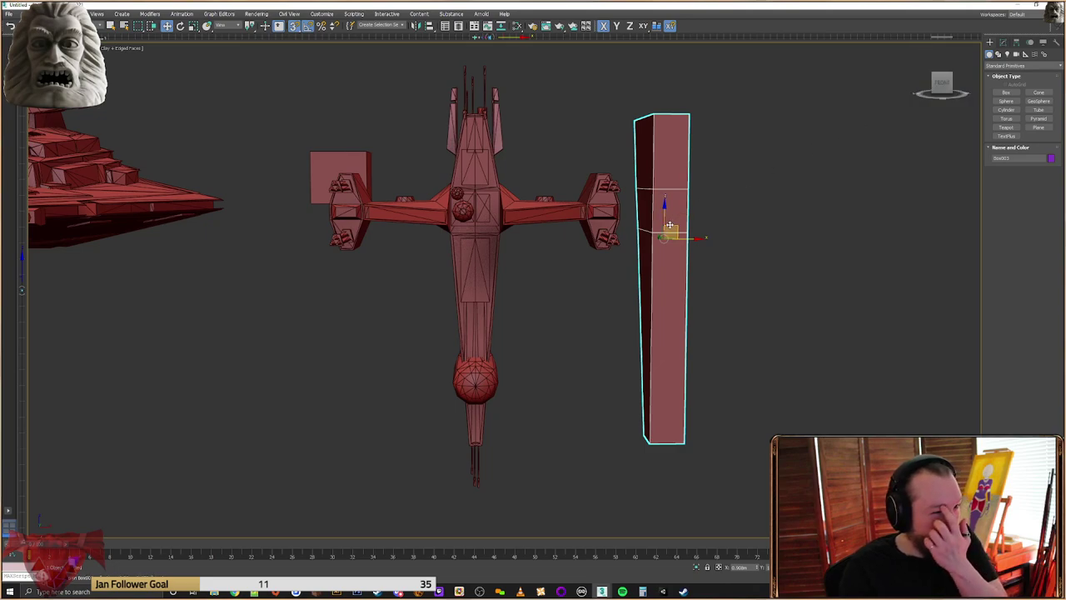
drag(683, 236, 704, 249)
right_click(704, 249)
click(771, 278)
Select the column's two top rear vertices and snap them along Y to the top rear corner of the ship's fin
alt+middle_drag(771, 278, 657, 271)
click(236, 220)
alt+middle_drag(656, 271, 594, 272)
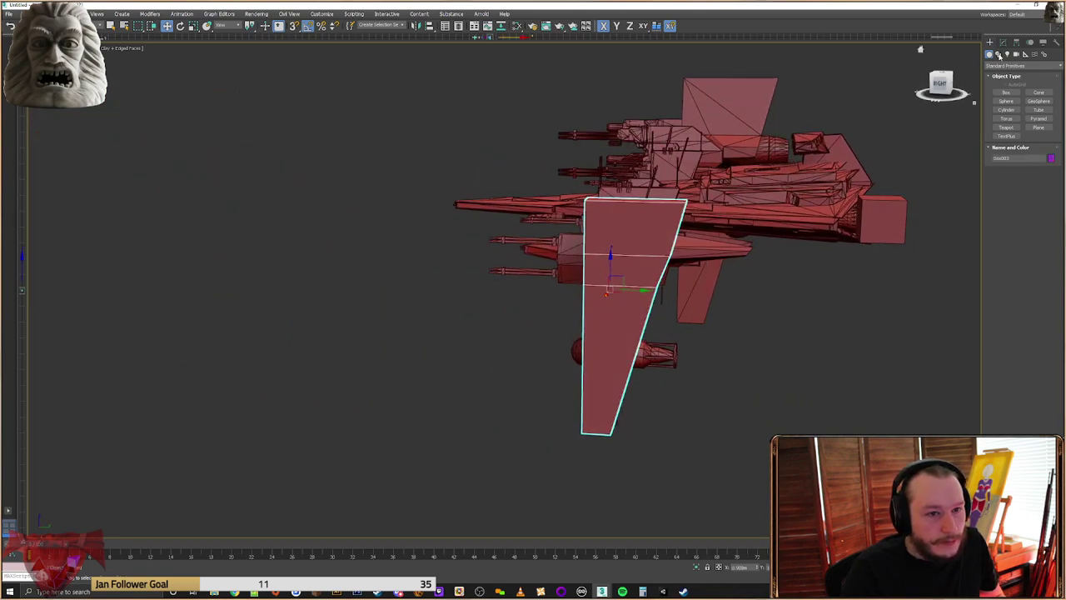
click(1002, 42)
click(1000, 163)
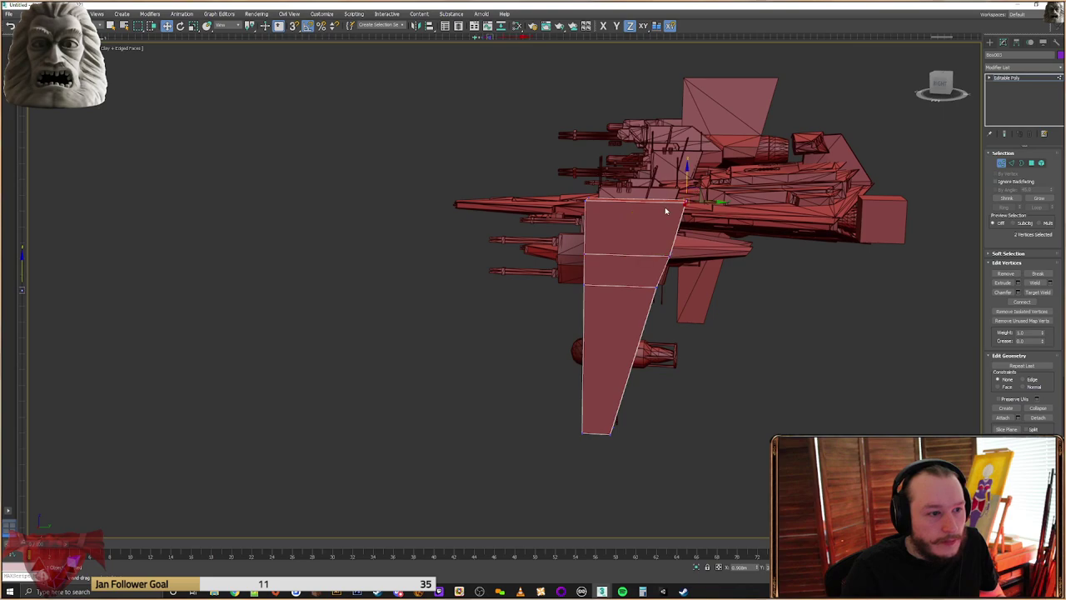
scroll(665, 211, up, 3)
key(F6)
drag(721, 198, 686, 204)
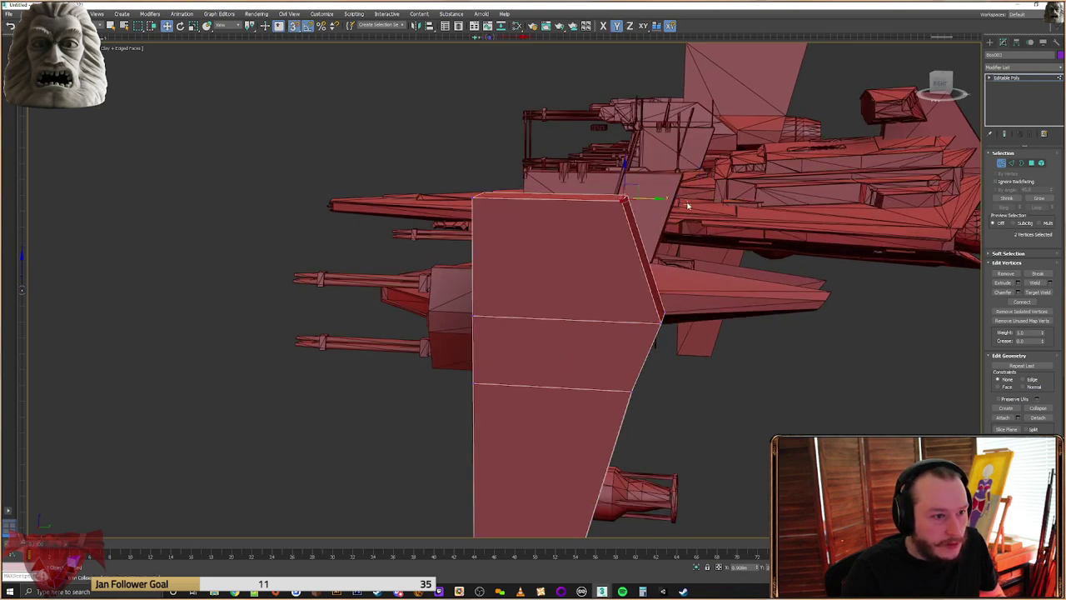
alt+middle_drag(688, 205, 698, 222)
alt+middle_drag(623, 193, 644, 202)
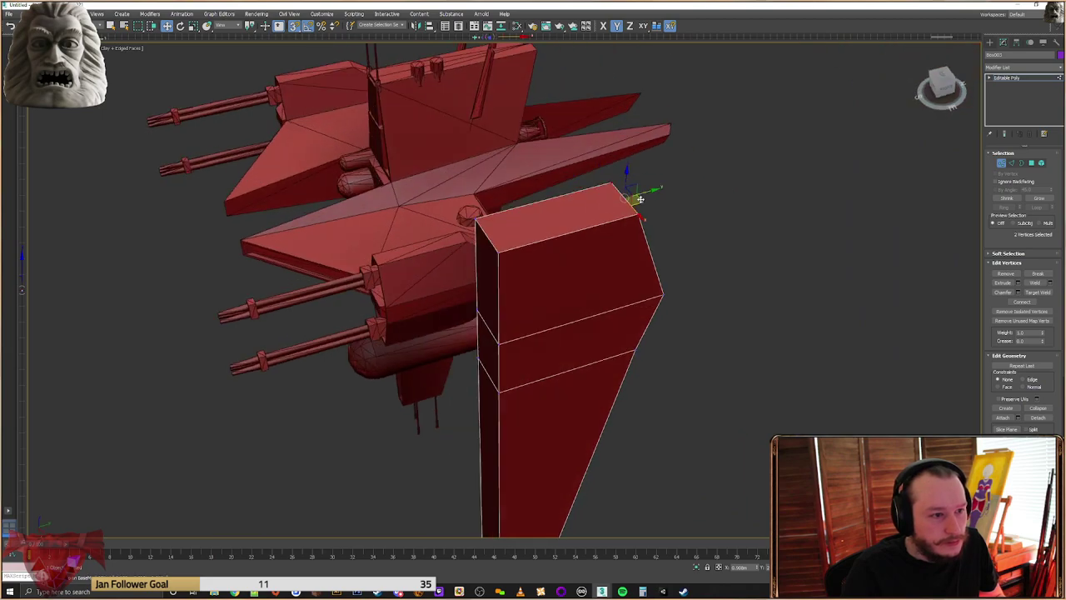
drag(610, 181, 537, 51)
Shift the rear vertices of both middle rows along Y to match the ship's rear profile
alt+middle_drag(538, 50, 649, 239)
alt+middle_drag(584, 210, 651, 200)
drag(653, 189, 695, 115)
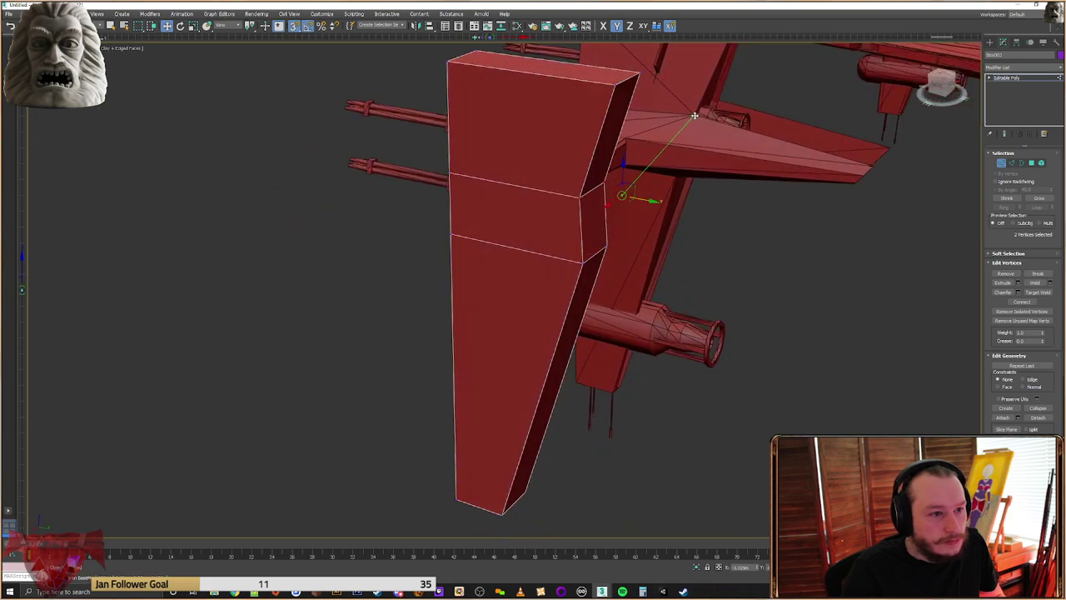
alt+middle_drag(666, 162, 590, 254)
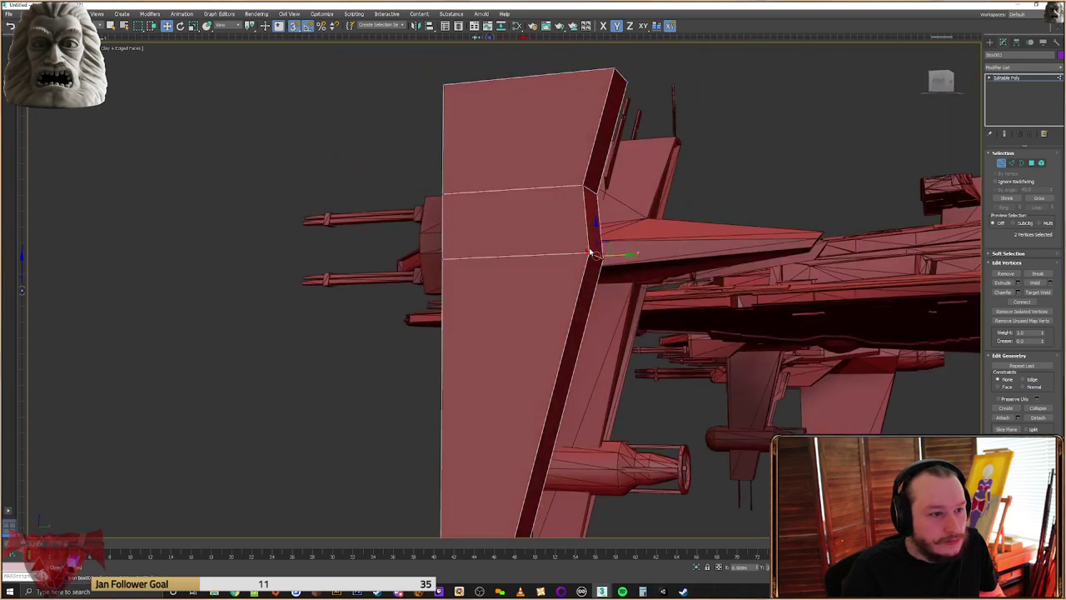
alt+middle_drag(634, 283, 645, 290)
alt+middle_drag(592, 188, 676, 290)
Move the whole column along X onto the copied ship, snapping its top corner to the ship hull's top corner
scroll(614, 294, down, 8)
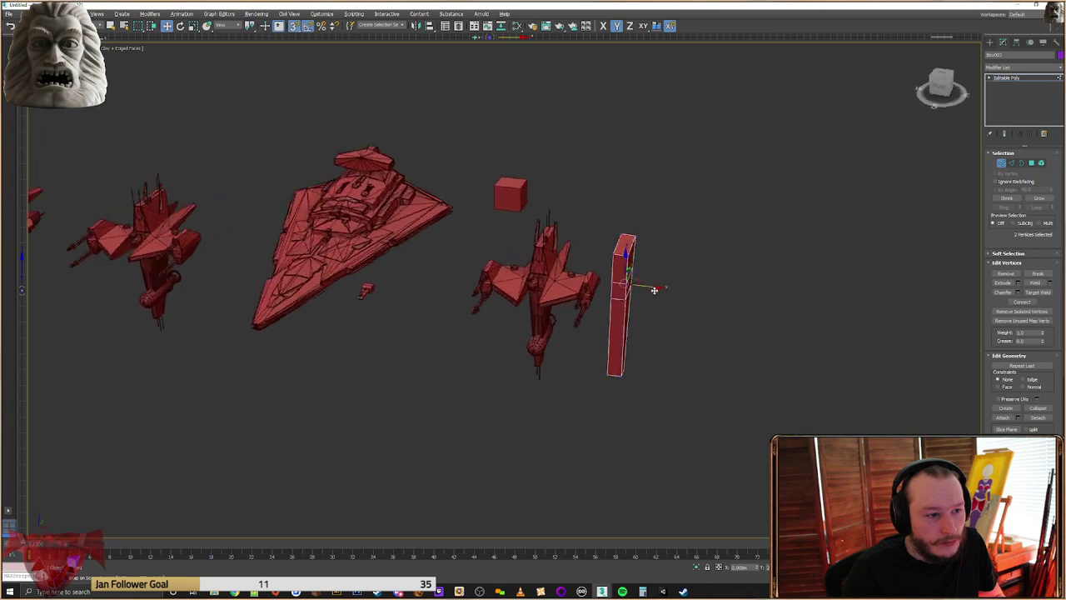
key(f)
key(s)
drag(664, 288, 555, 322)
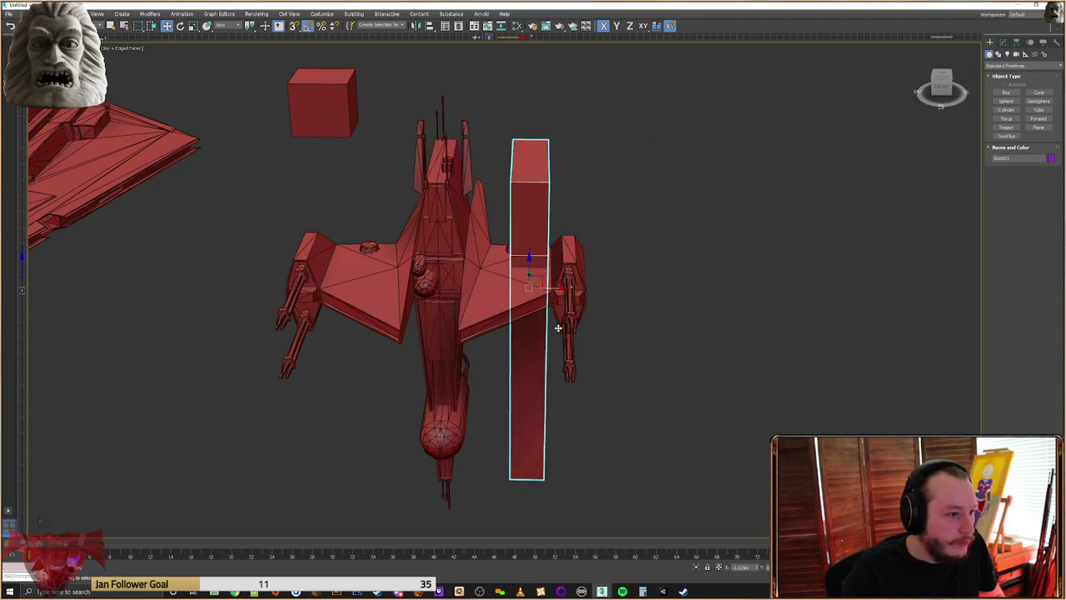
scroll(691, 281, up, 6)
scroll(667, 240, down, 1)
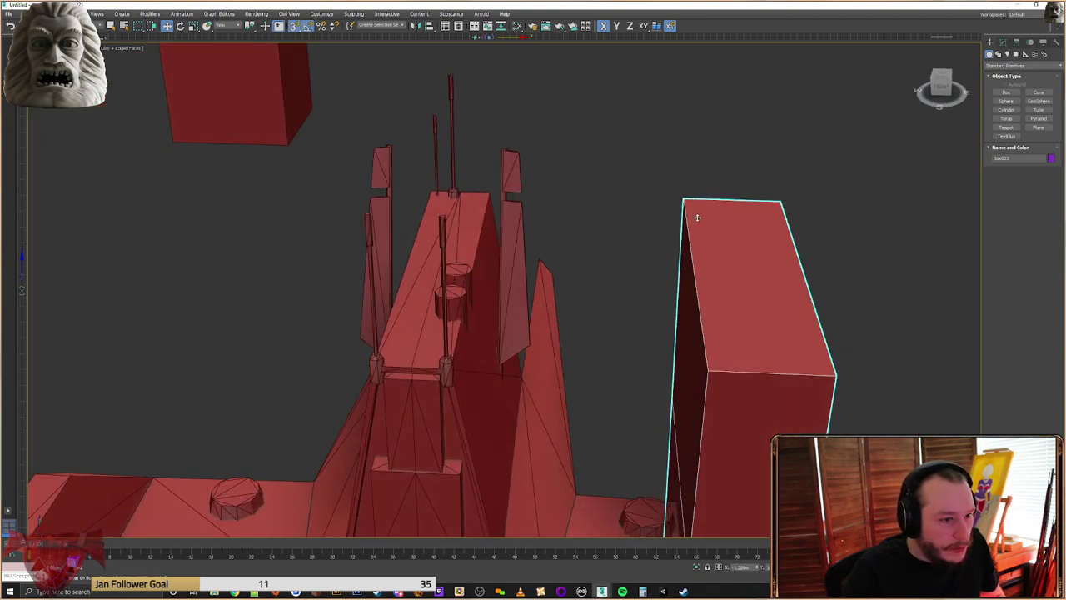
drag(685, 202, 429, 195)
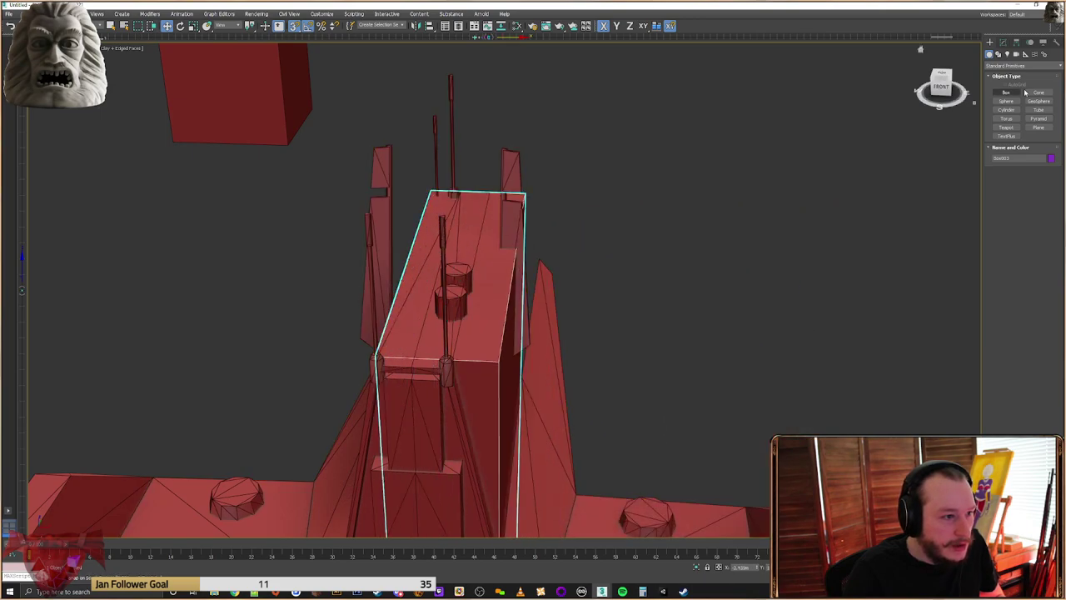
Pull the top vertices on the column's outer side inward along X to match the width of the ship's top
click(1003, 42)
click(1002, 163)
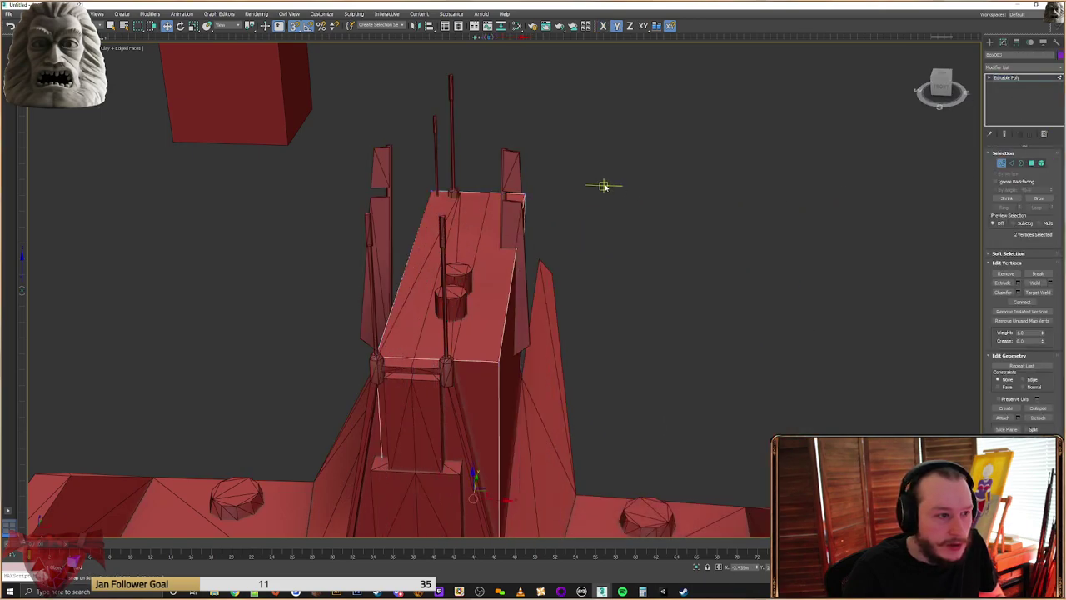
scroll(605, 185, down, 5)
middle_drag(612, 265, 593, 206)
drag(593, 113, 543, 162)
scroll(549, 124, up, 5)
middle_drag(548, 123, 550, 210)
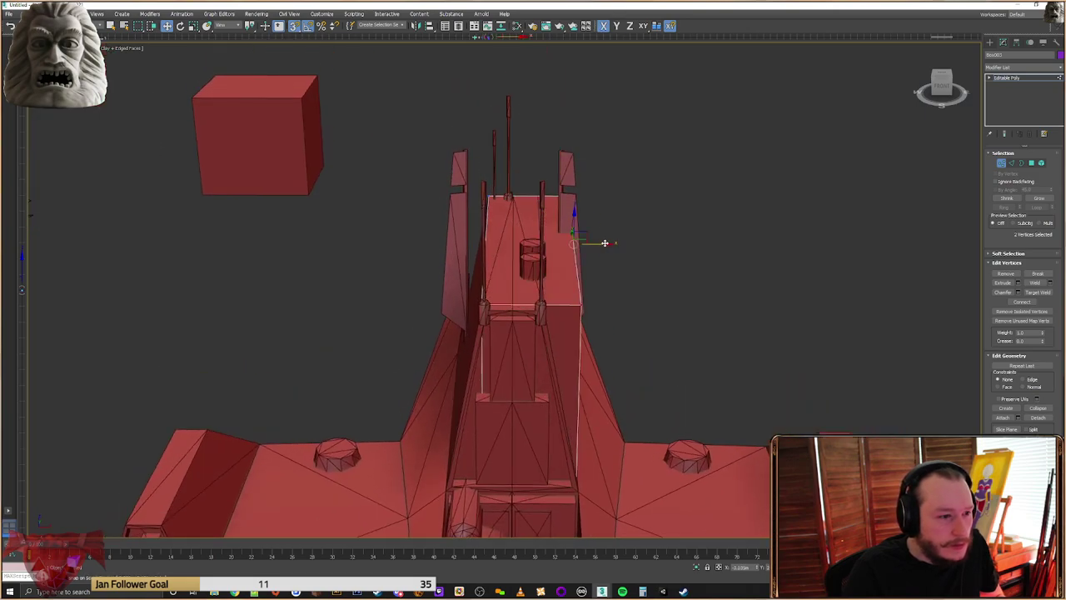
In wireframe, move the upper middle vertices on the column's front-view left side along X toward the ship's left hull edge
scroll(538, 261, down, 4)
key(f)
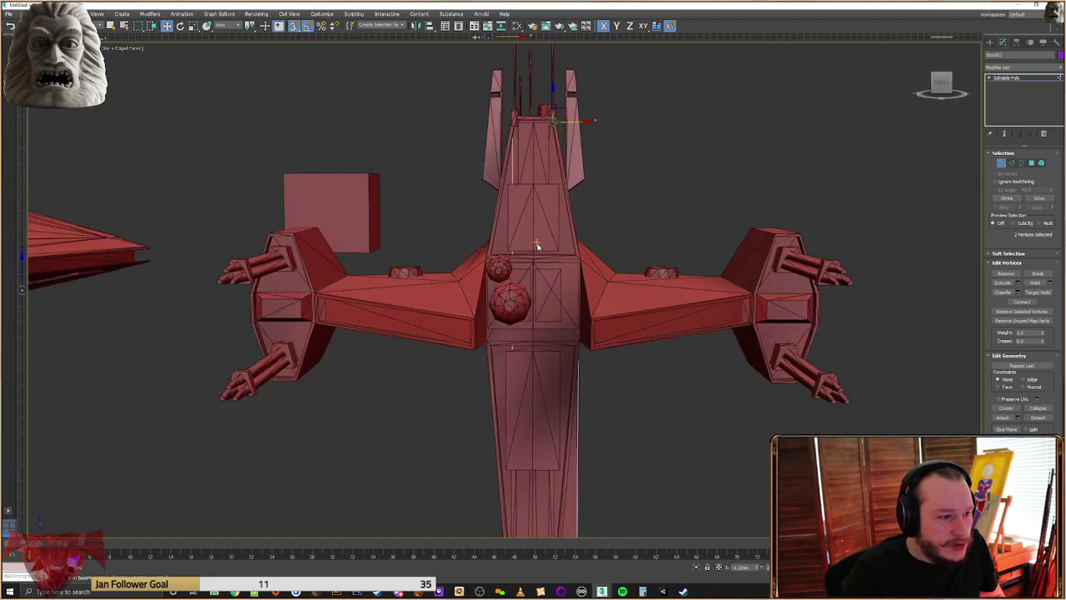
key(F3)
scroll(493, 281, up, 3)
alt+middle_drag(498, 269, 502, 275)
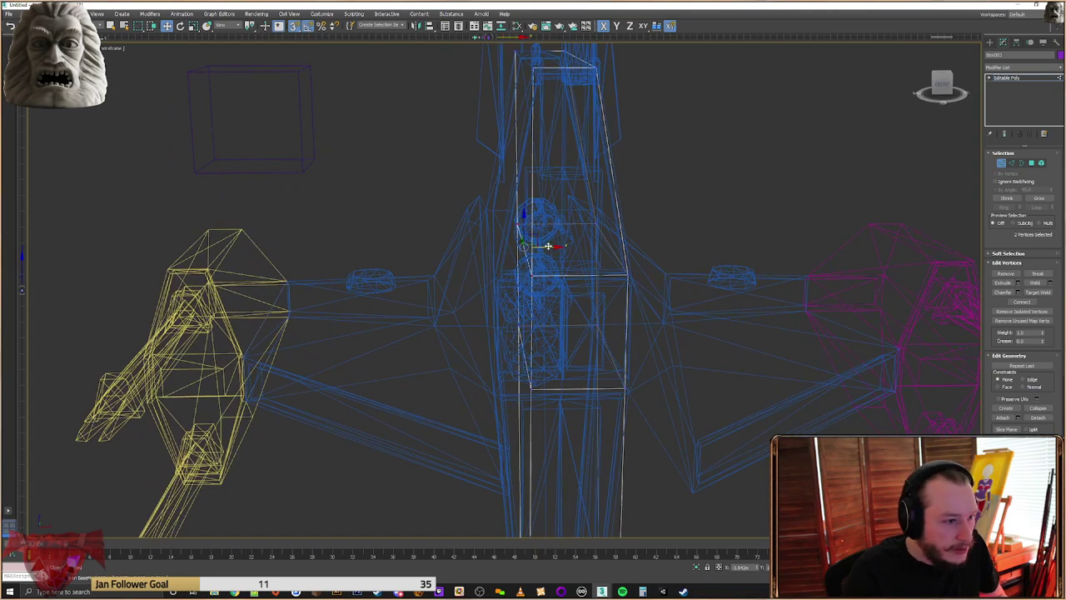
mouse_move(548, 245)
alt+middle_down()
mouse_move(578, 245)
mouse_move(555, 266)
alt+middle_up()
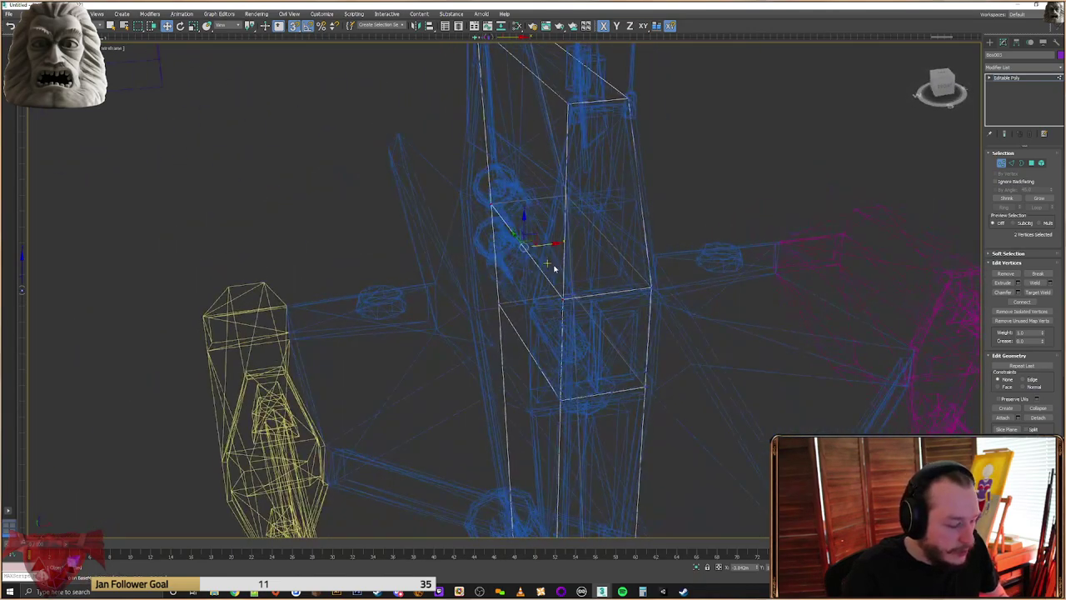
key(F3)
drag(512, 206, 498, 338)
Snap the middle vertices on the column's front-view right side along X to the ship's right hull edge
alt+middle_drag(498, 338, 699, 339)
scroll(698, 335, down, 2)
key(F3)
drag(765, 169, 640, 335)
key(F3)
middle_drag(694, 313, 675, 315)
drag(678, 255, 669, 288)
Narrow the column's base by moving both bottom vertex pairs inward along X to the ship's bottom corners
scroll(672, 333, down, 5)
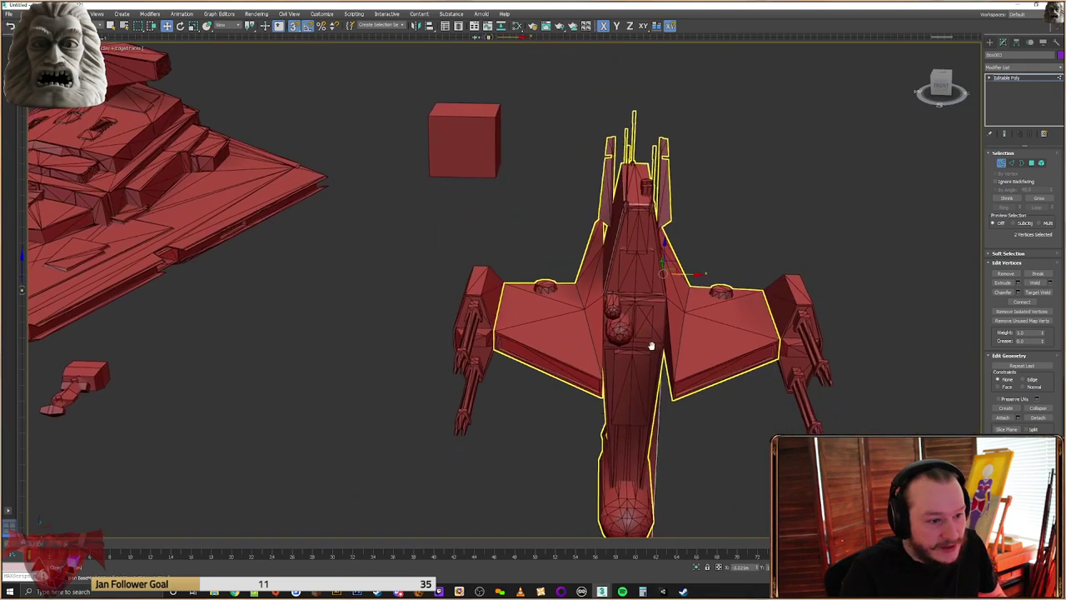
middle_drag(683, 392, 662, 276)
drag(653, 371, 574, 464)
scroll(602, 413, up, 5)
alt+middle_drag(598, 421, 606, 410)
drag(506, 293, 557, 399)
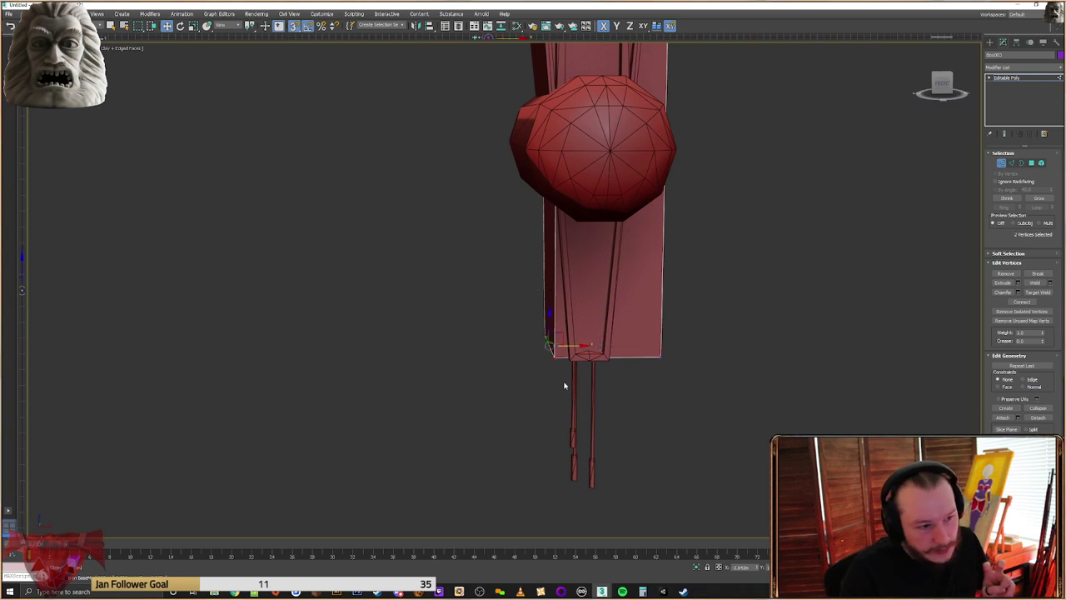
key(f)
drag(542, 339, 553, 338)
drag(678, 298, 594, 385)
drag(647, 337, 588, 347)
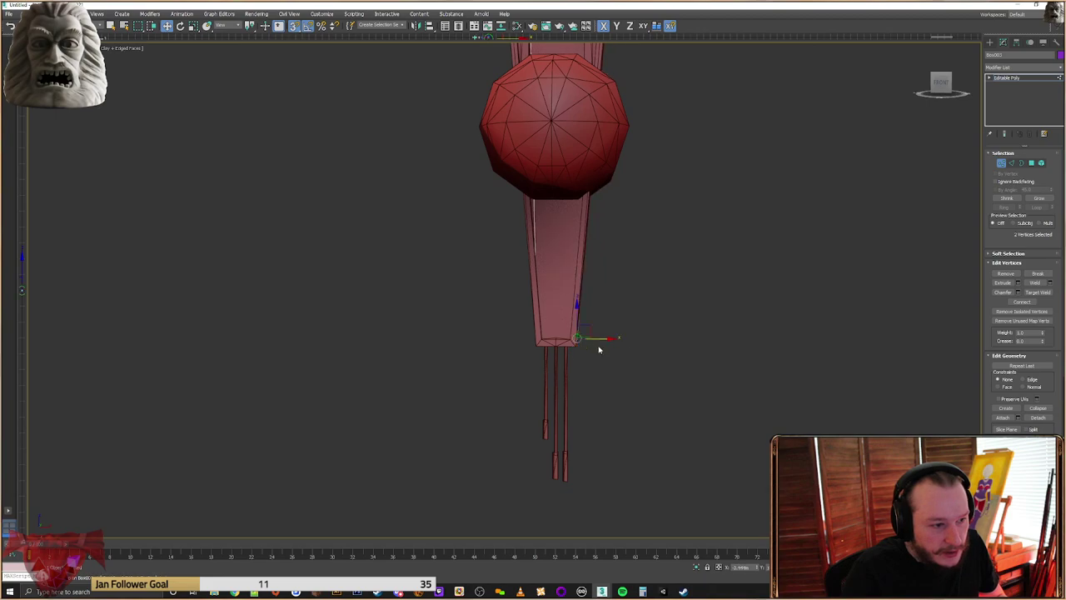
Align the column's eight front vertices and its bottom rear vertices along Y with the ship's side profile
key(l)
mouse_move(537, 392)
alt+middle_down()
mouse_move(569, 288)
mouse_move(533, 400)
alt+middle_up()
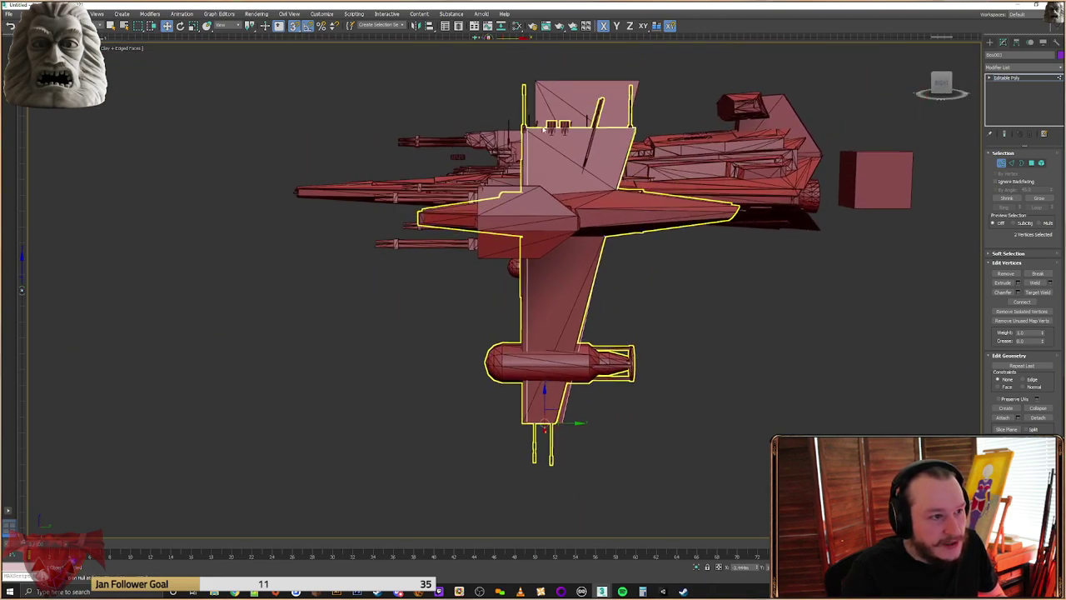
scroll(526, 403, up, 3)
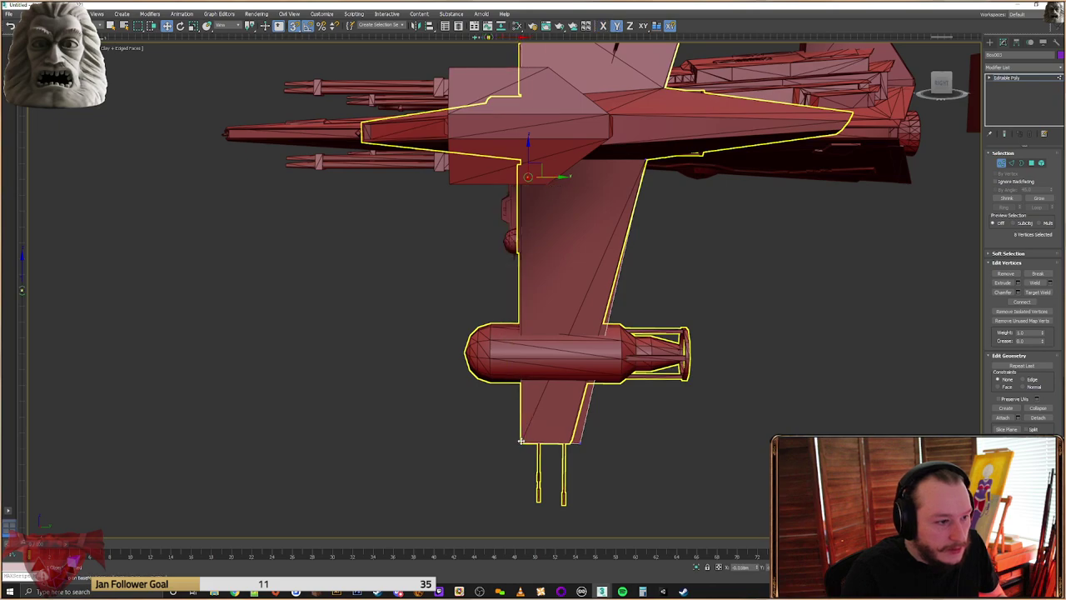
click(580, 440)
scroll(580, 440, up, 5)
drag(600, 446, 555, 443)
scroll(668, 265, down, 4)
Select the misaligned lower middle vertices on one side and move them along X to the ship's hull edge
alt+middle_drag(669, 264, 666, 400)
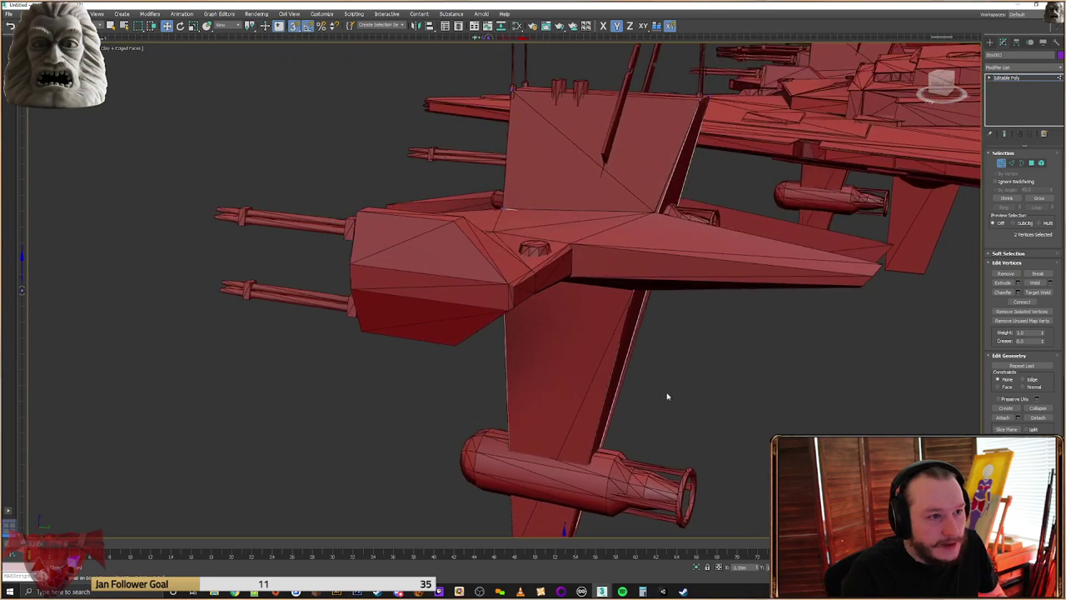
scroll(667, 400, down, 2)
alt+middle_drag(669, 322, 614, 309)
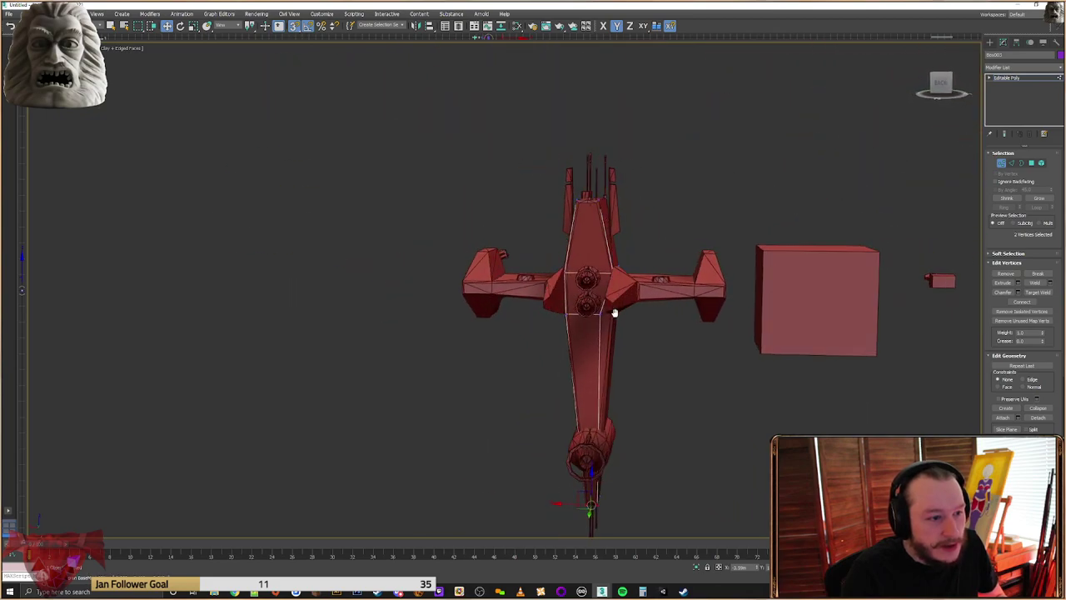
scroll(621, 313, up, 5)
key(F3)
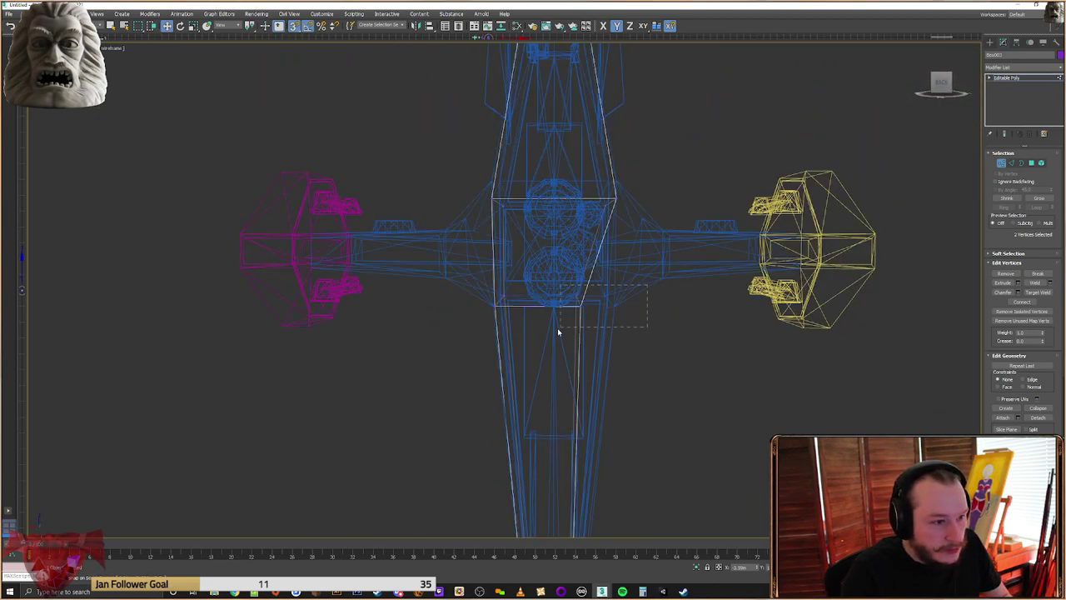
key(F3)
click(578, 304)
alt+middle_drag(556, 301, 681, 278)
key(shift+z)
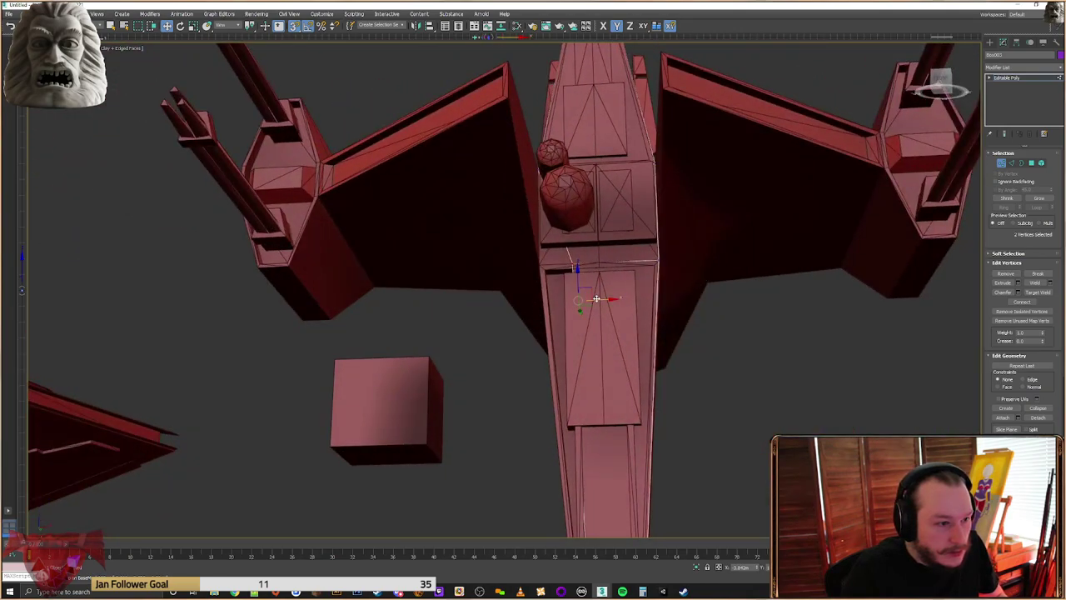
drag(547, 265, 542, 263)
Finish vertex editing and move the shaped hull along X until it stands clear beside the copied ship
scroll(595, 281, down, 5)
alt+middle_drag(595, 281, 1062, 69)
click(990, 43)
alt+middle_drag(658, 321, 616, 312)
scroll(596, 296, down, 3)
middle_drag(592, 292, 510, 273)
key(shift+z)
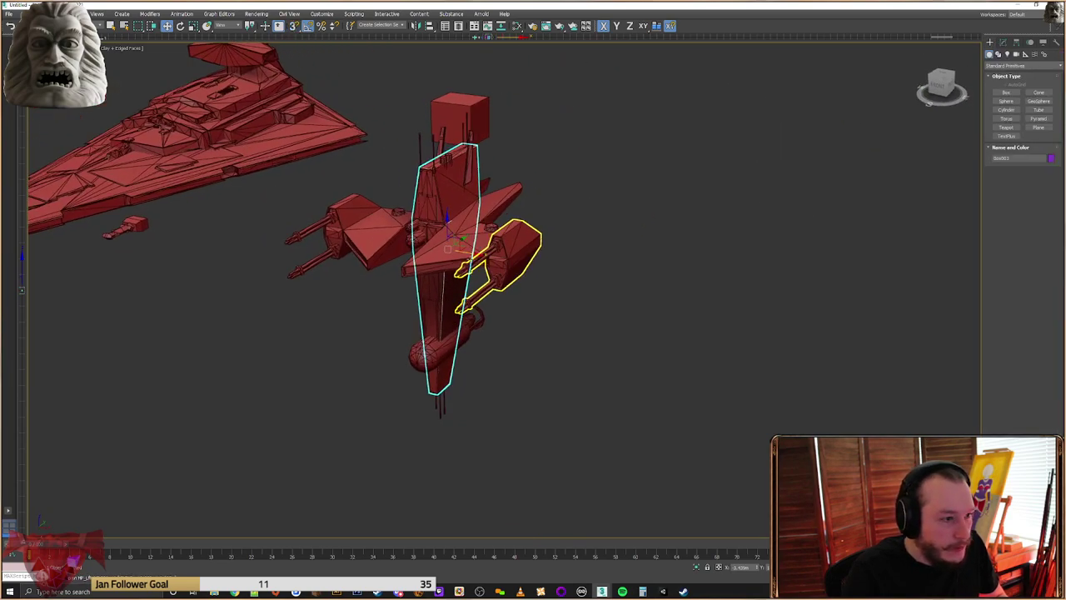
drag(464, 256, 734, 304)
mouse_move(733, 299)
alt+middle_down()
mouse_move(679, 288)
mouse_move(750, 295)
mouse_move(683, 292)
mouse_move(733, 292)
alt+middle_up()
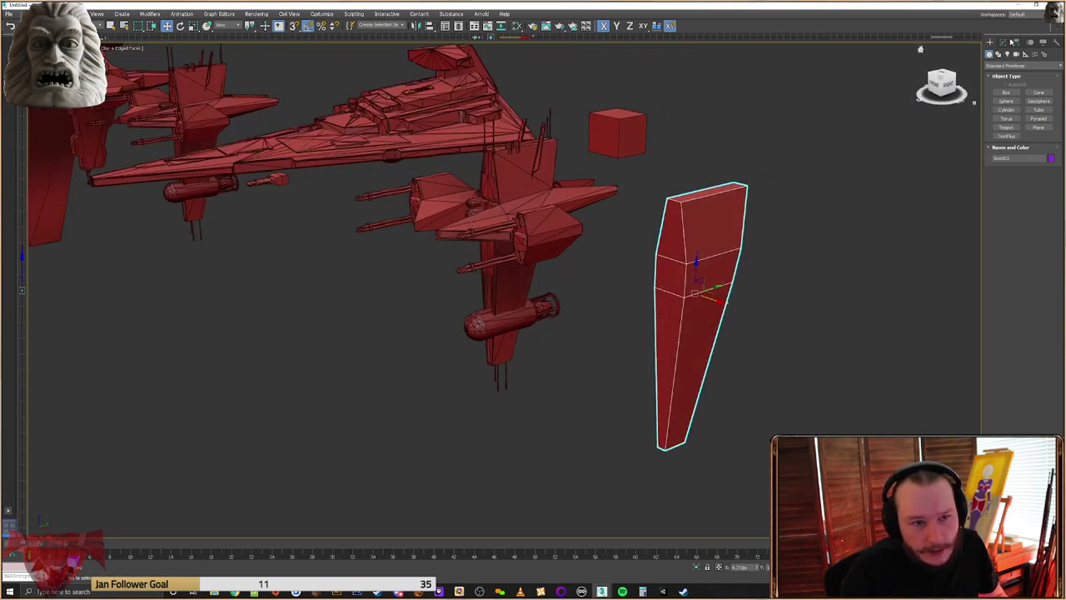
Inspect the polygons of the shaped hull and the separate cube by selecting all faces of each, and leave nothing selected
click(1003, 42)
click(1032, 165)
click(733, 205)
drag(786, 157, 620, 458)
drag(1023, 400, 1023, 273)
scroll(1035, 381, up, 5)
click(990, 42)
click(819, 134)
click(618, 134)
click(1004, 42)
click(1032, 164)
drag(659, 91, 516, 215)
scroll(1025, 292, down, 4)
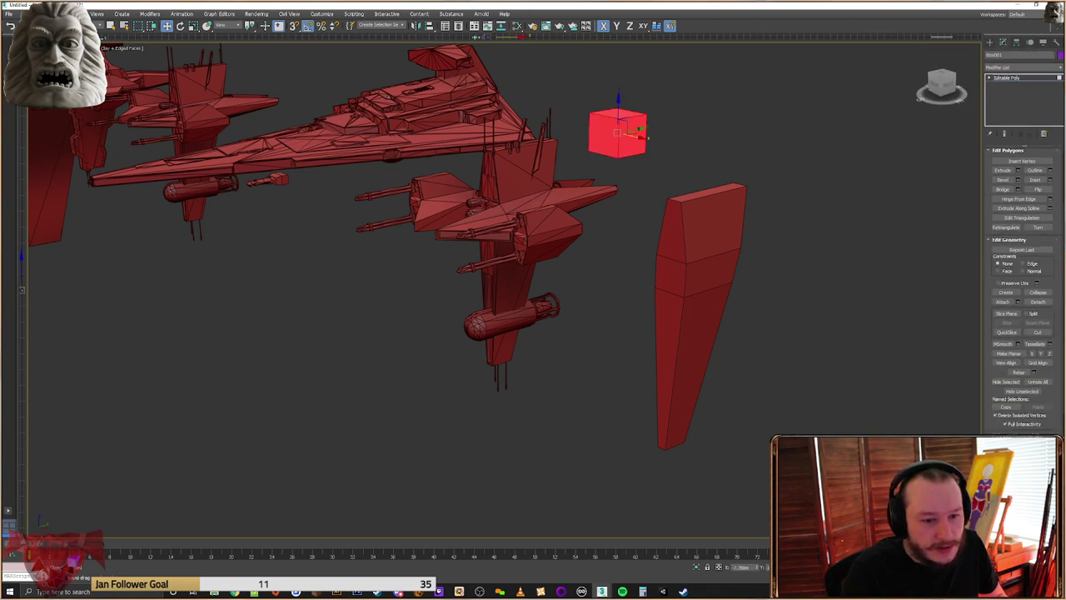
scroll(1017, 358, up, 3)
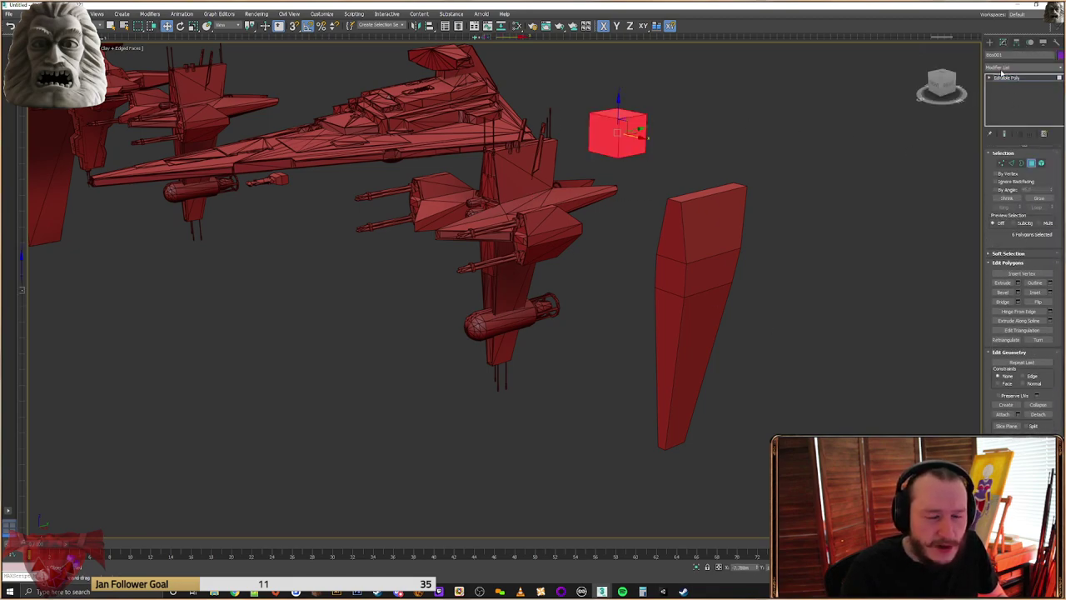
click(990, 43)
click(865, 172)
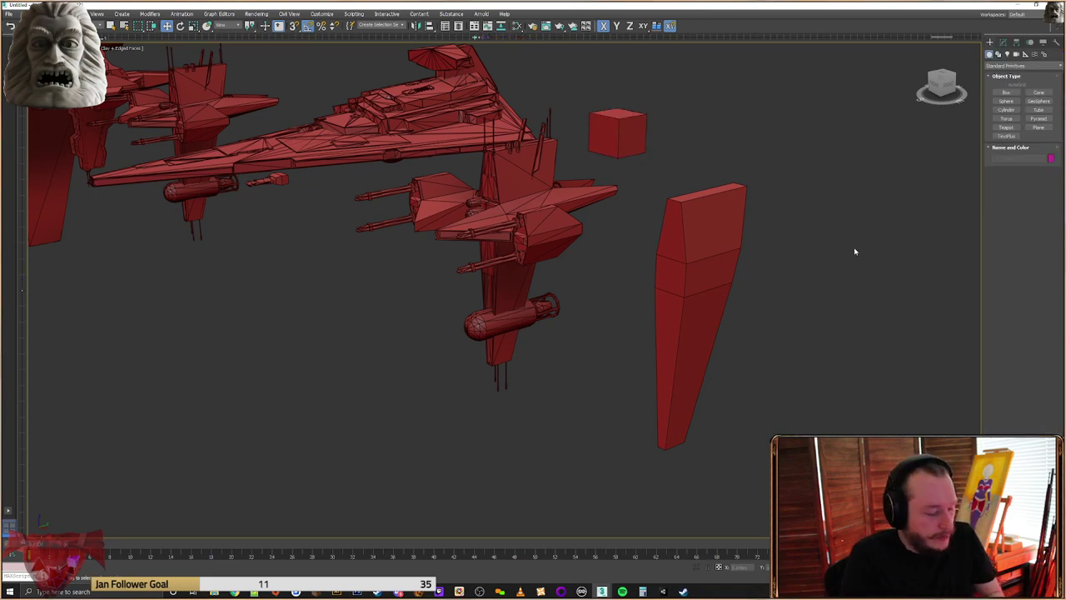
Examine the shaped hull's front and top proportions beside the copied cross-shaped ship
scroll(854, 242, up, 3)
alt+middle_drag(854, 242, 823, 259)
scroll(619, 358, down, 2)
middle_drag(619, 358, 658, 330)
click(625, 319)
middle_drag(561, 352, 629, 322)
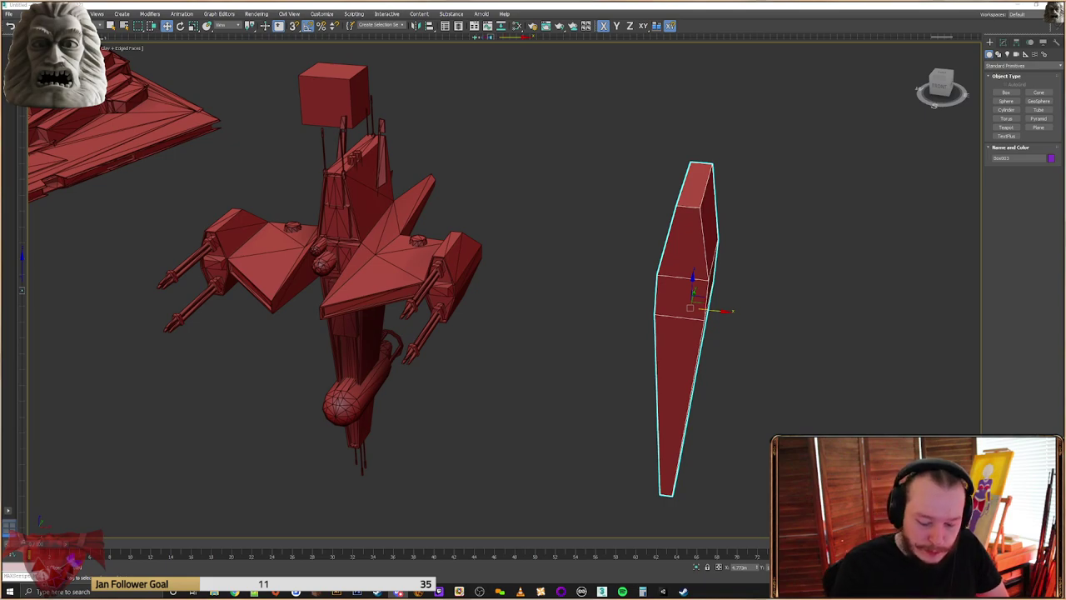
alt+middle_drag(613, 314, 609, 338)
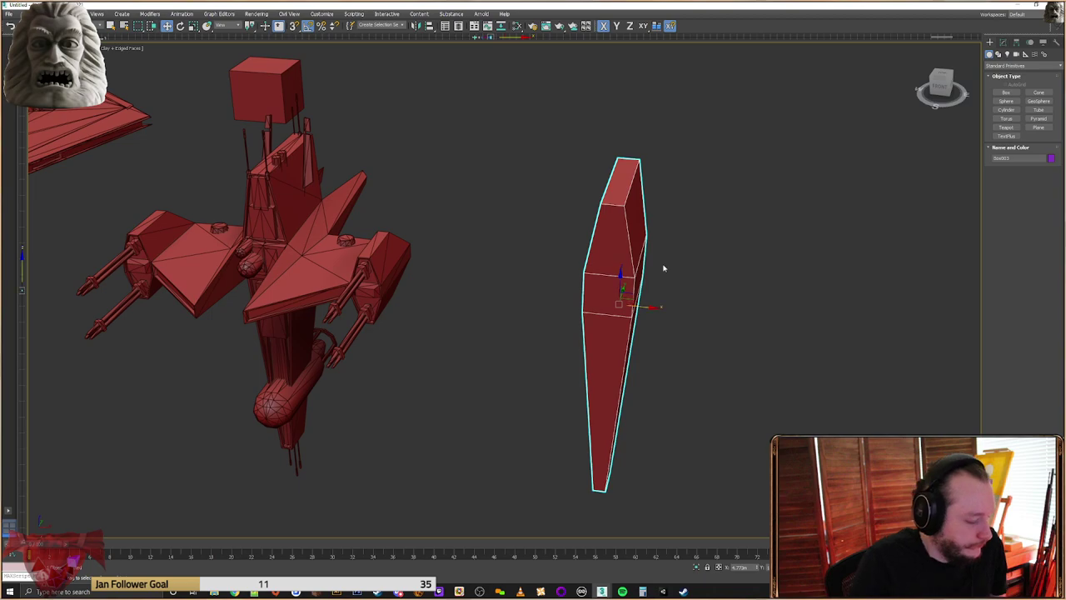
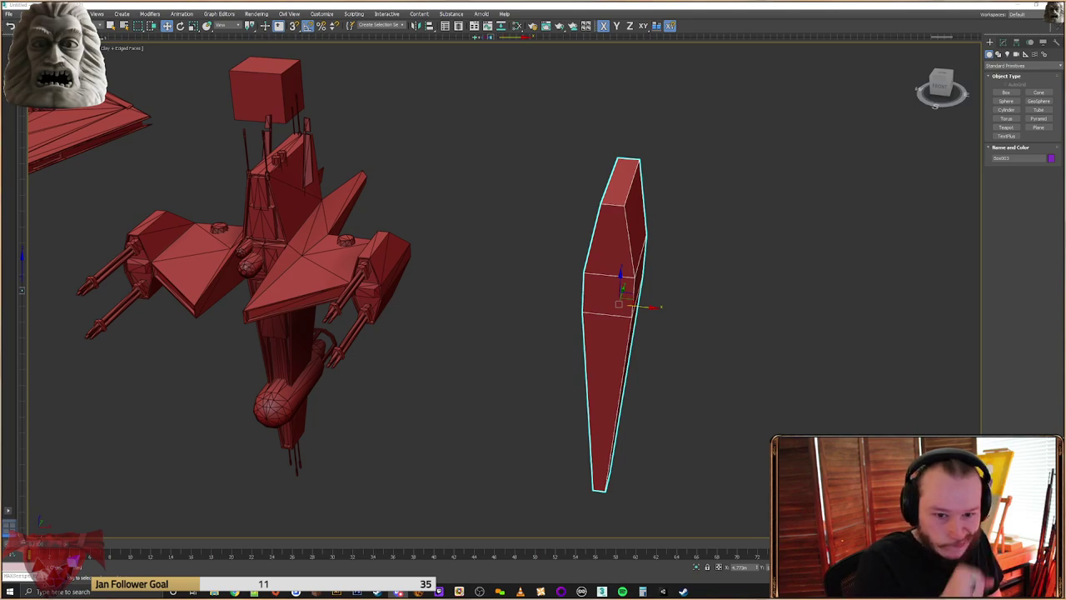
middle_drag(707, 346, 740, 328)
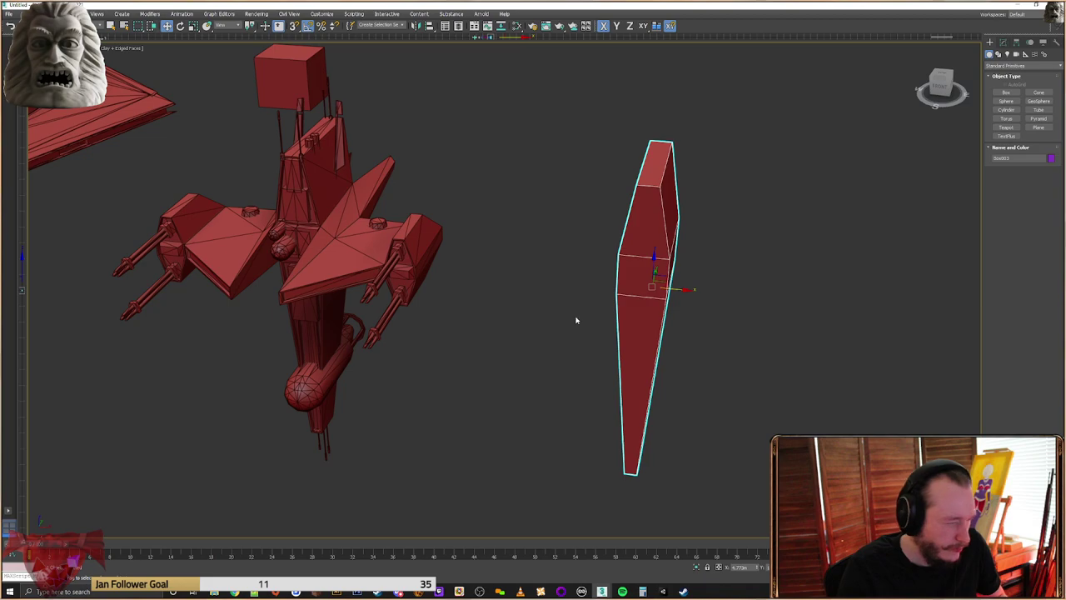
Copy the separate cube and place the duplicate on the far side of the shaped hull, away from the reference ship
alt+middle_drag(691, 202, 659, 289)
click(645, 159)
click(574, 101)
shift+drag(574, 122, 796, 333)
click(534, 331)
mouse_move(559, 331)
alt+middle_down()
mouse_move(602, 300)
mouse_move(638, 305)
mouse_move(611, 325)
mouse_move(669, 333)
mouse_move(645, 342)
alt+middle_up()
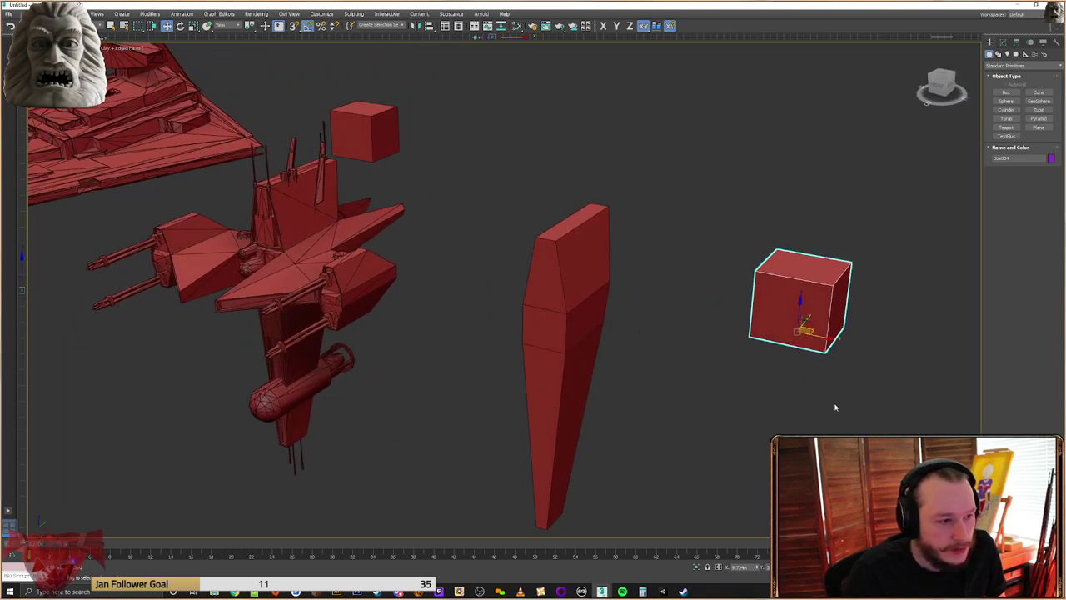
In the front view, move the duplicated cube against the outer side of the hull's middle section
alt+middle_drag(583, 358, 595, 321)
key(f)
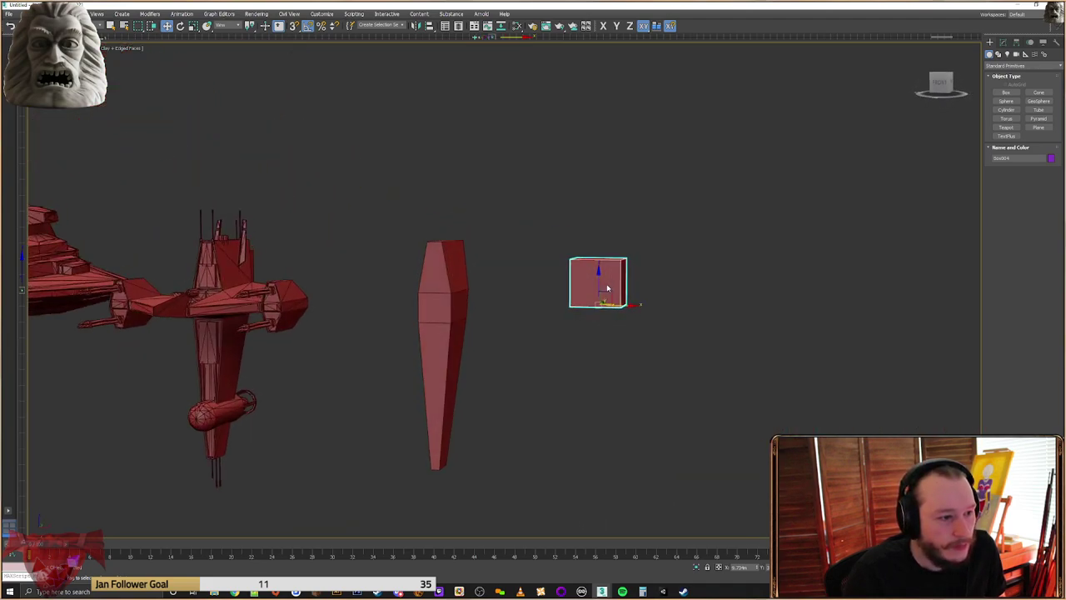
drag(609, 288, 508, 312)
alt+middle_drag(520, 310, 505, 309)
Scale the cube down vertically into a flat box and reposition it against the hull's middle section
right_click(503, 307)
click(510, 334)
drag(507, 288, 514, 321)
middle_drag(514, 322, 657, 326)
right_click(648, 336)
click(656, 345)
drag(657, 327, 607, 311)
alt+middle_drag(606, 311, 724, 350)
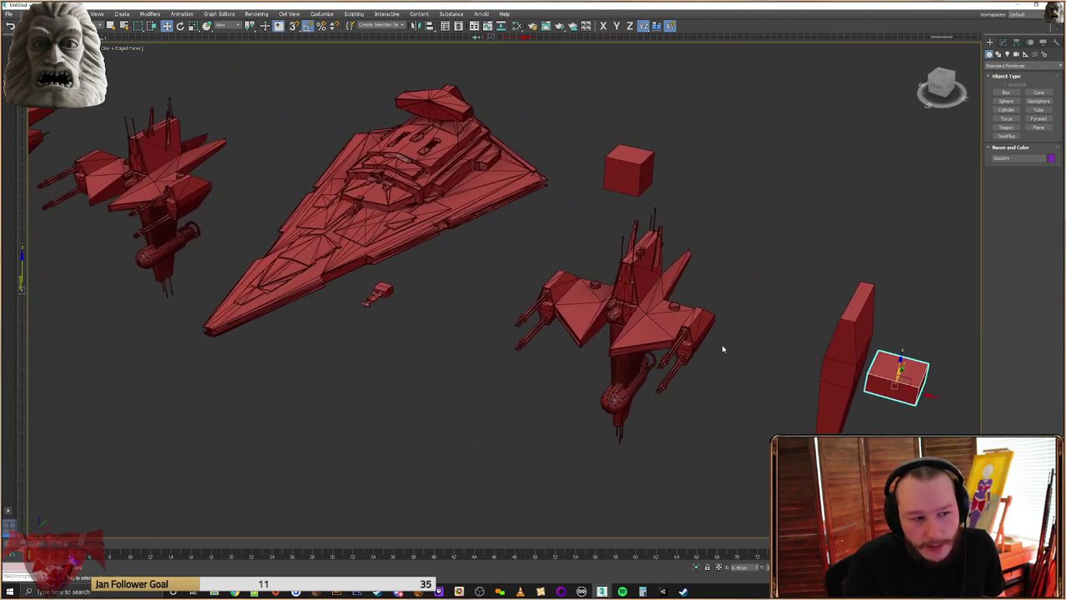
Examine the detailed frigate's stepped front hull, side blocks and gun pods up close
middle_drag(707, 345, 775, 328)
middle_drag(242, 196, 557, 261)
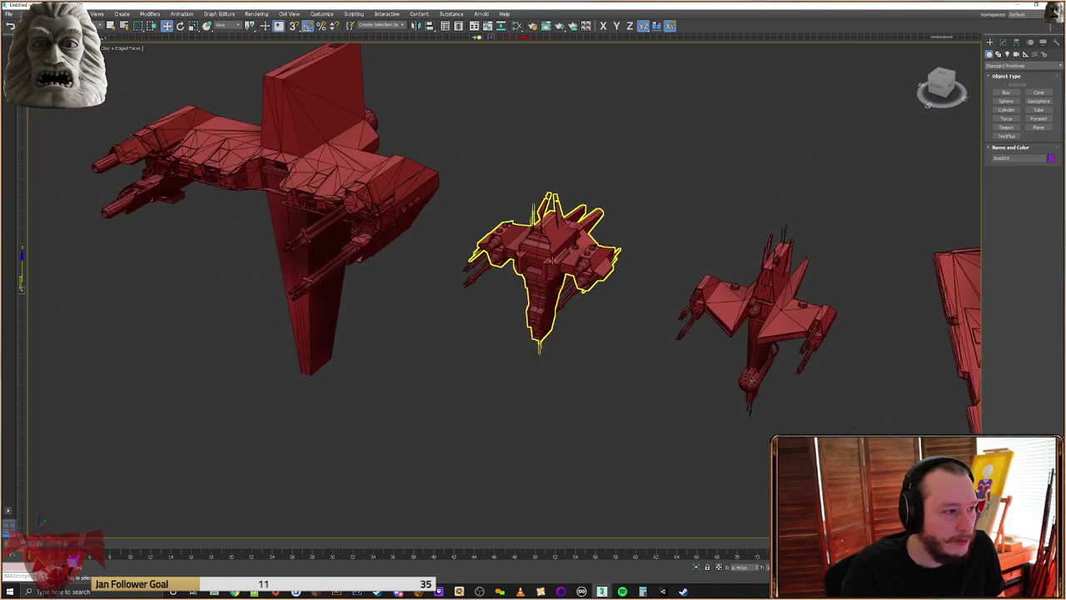
scroll(557, 265, up, 2)
scroll(553, 277, up, 4)
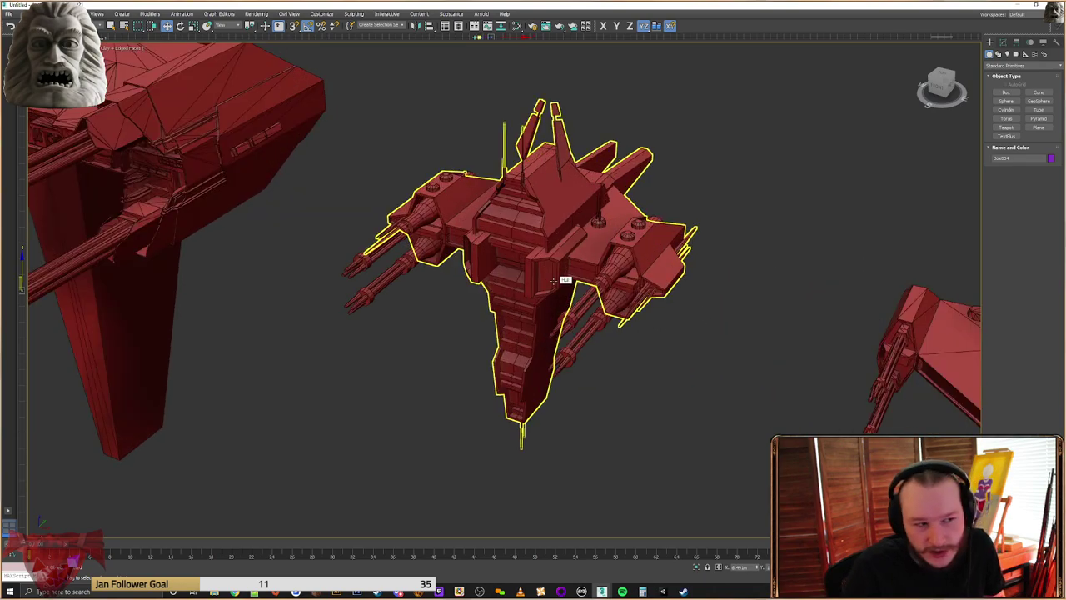
scroll(564, 281, up, 6)
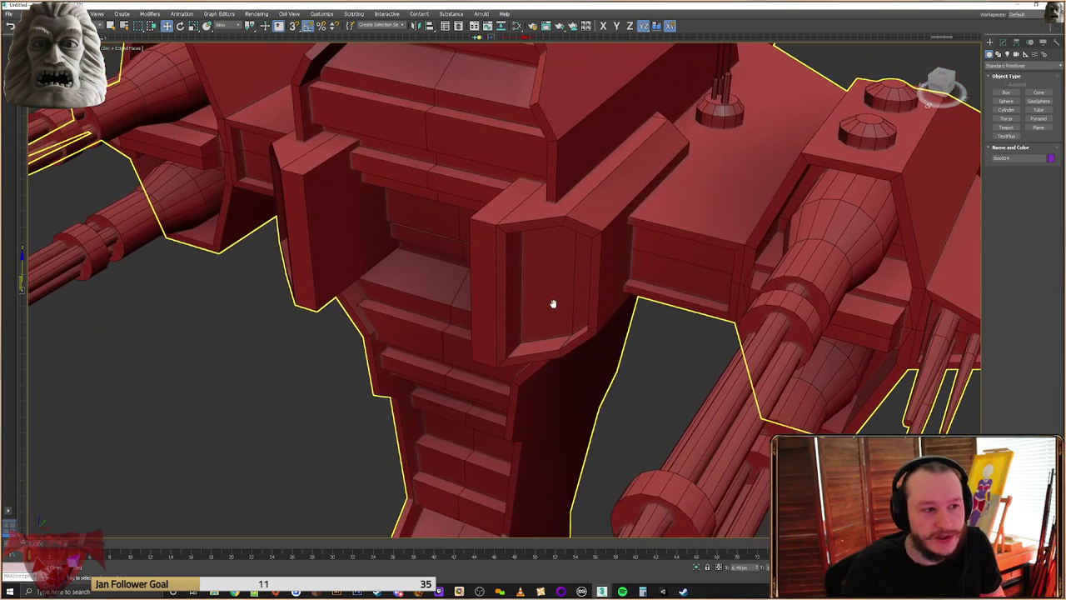
scroll(554, 244, down, 3)
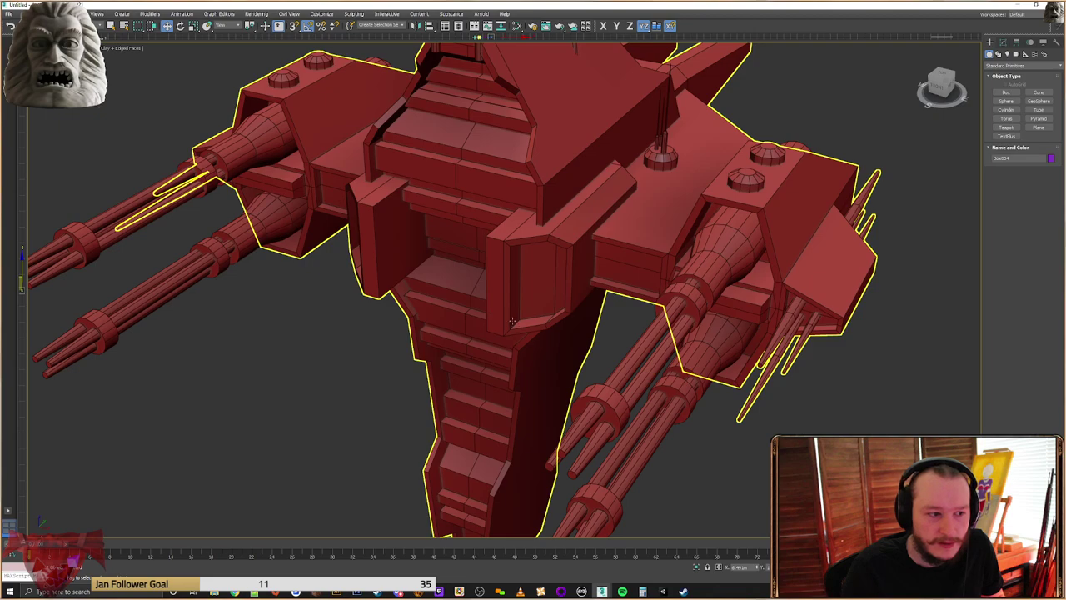
scroll(554, 278, down, 2)
scroll(401, 301, down, 2)
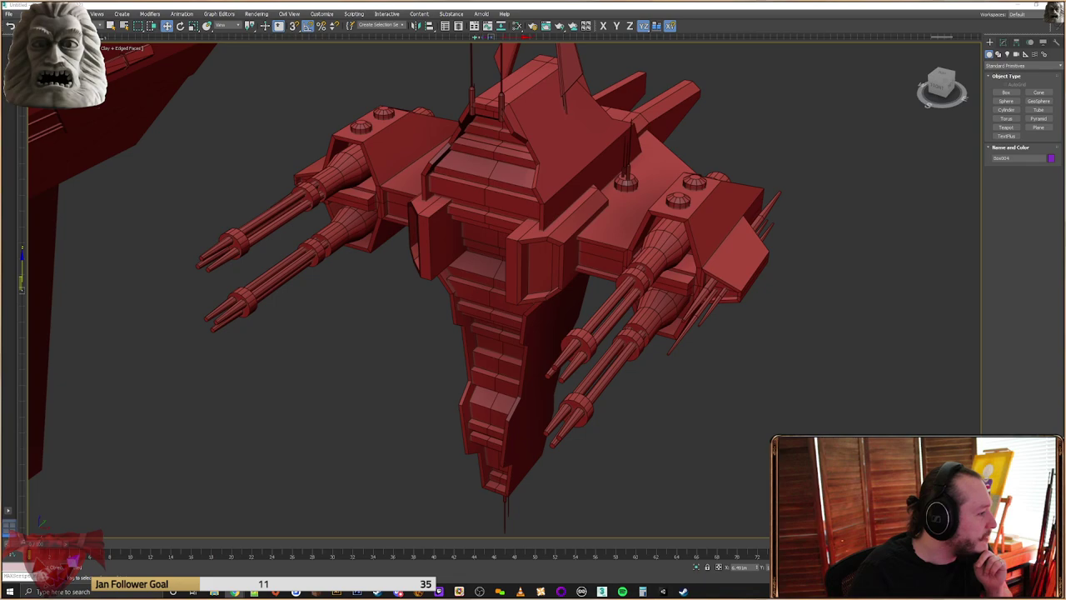
Switch to the browser and study the Mandalorian Frigate Vengeance image and the ArtStation Vengeance Frigate renders
drag(0, 141, 487, 1)
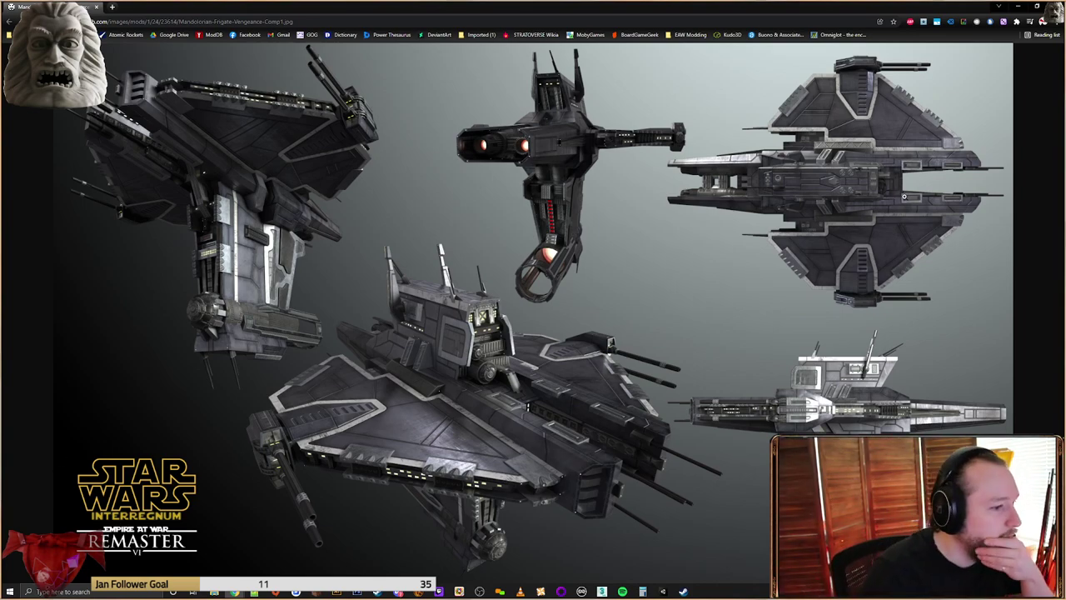
click(1018, 7)
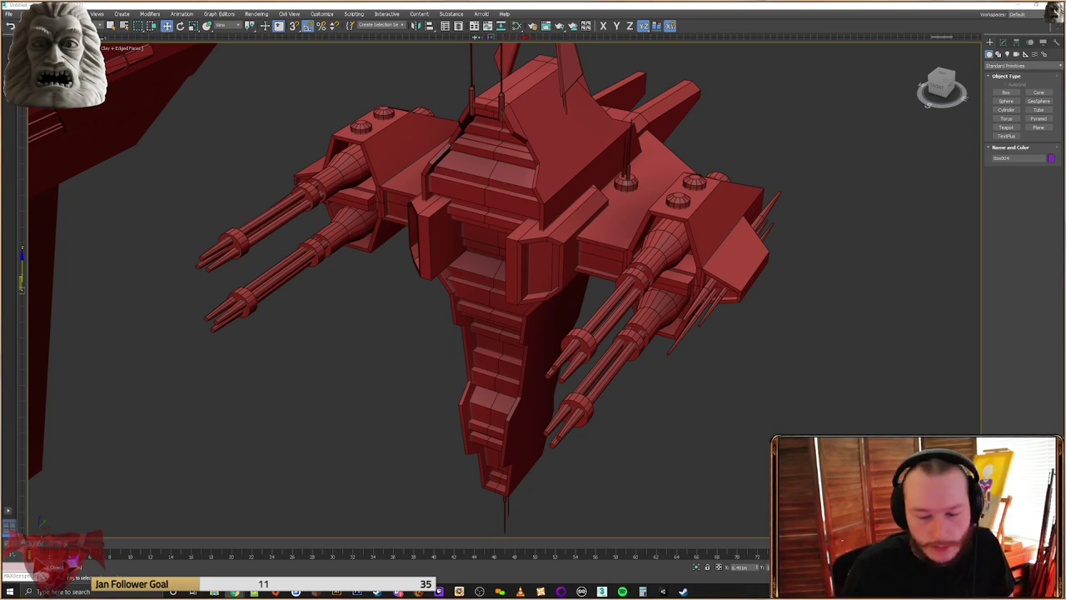
drag(2, 200, 695, 71)
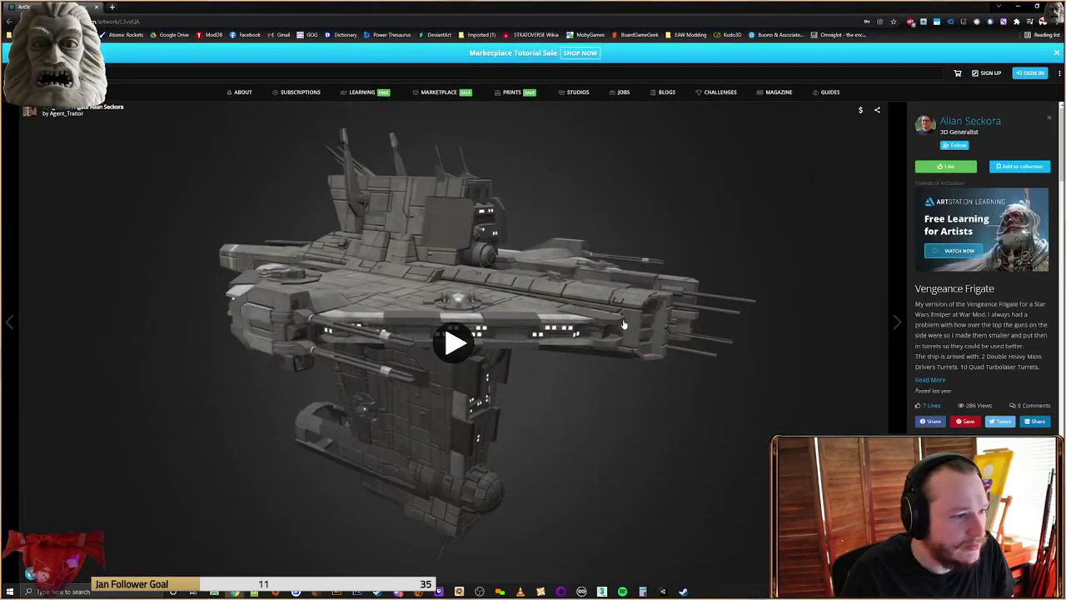
scroll(622, 325, down, 6)
scroll(623, 324, down, 3)
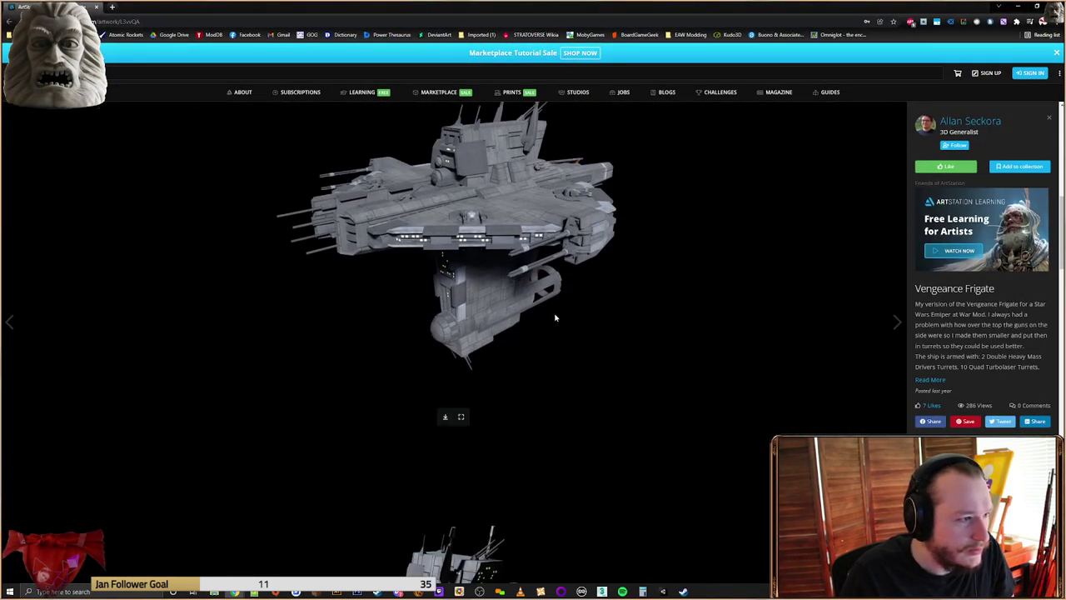
scroll(555, 315, down, 1)
scroll(555, 312, up, 3)
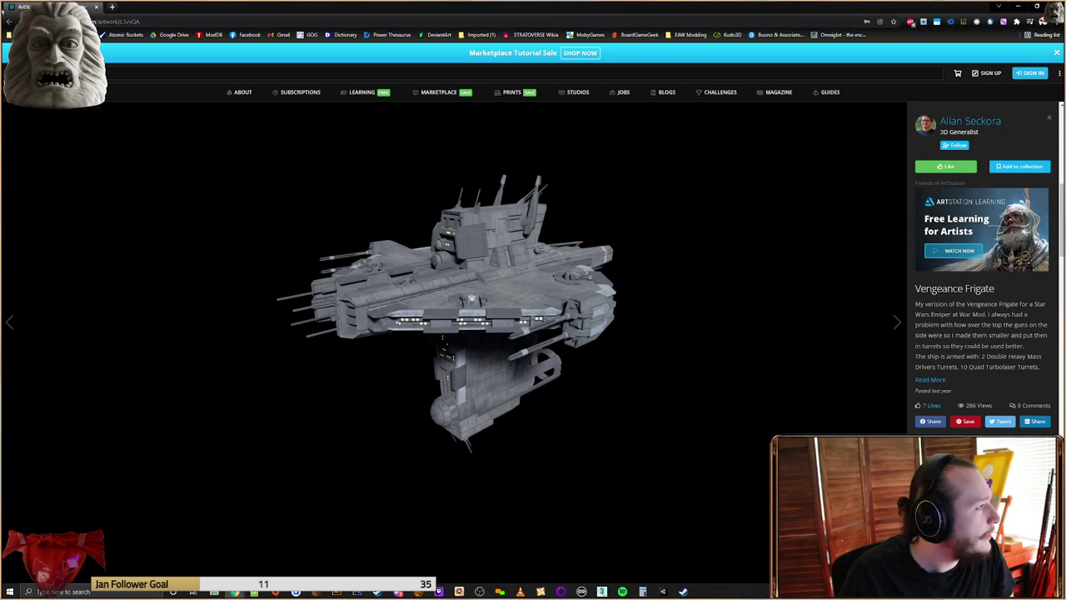
key(alt+Tab)
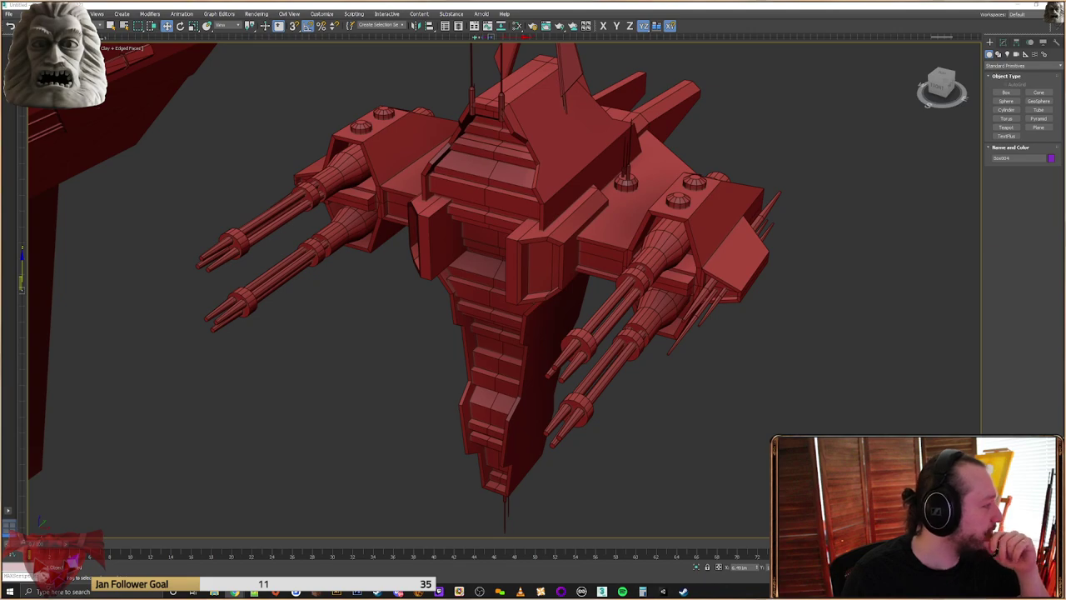
Study the renders of the MandalMotors Vengeance - Class Frigate on its ModDB image page from front to underside
drag(1, 134, 433, 2)
scroll(593, 263, up, 3)
scroll(625, 308, up, 3)
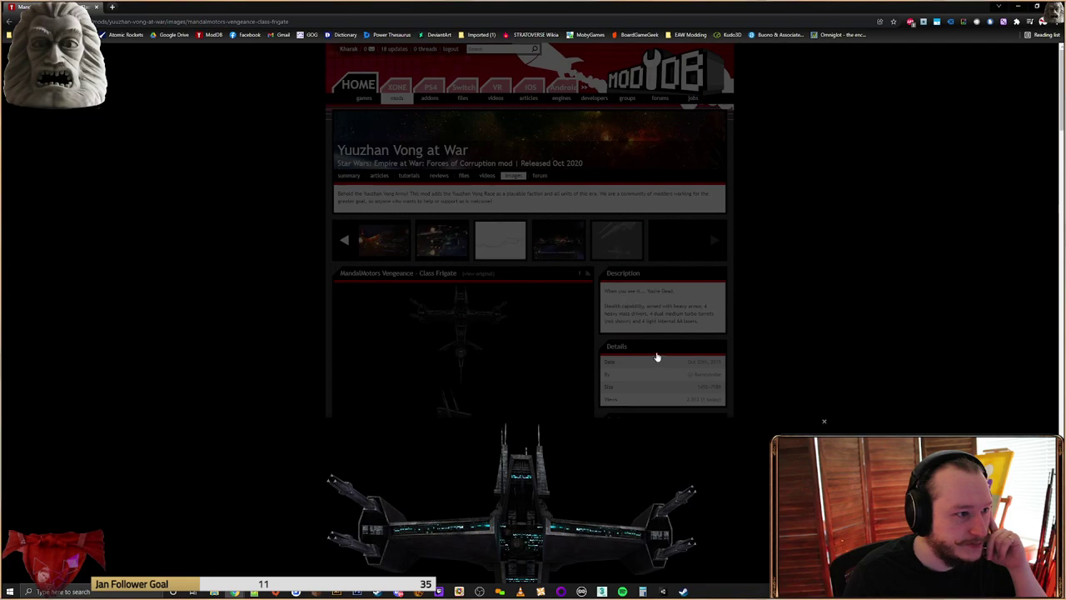
scroll(657, 352, down, 2)
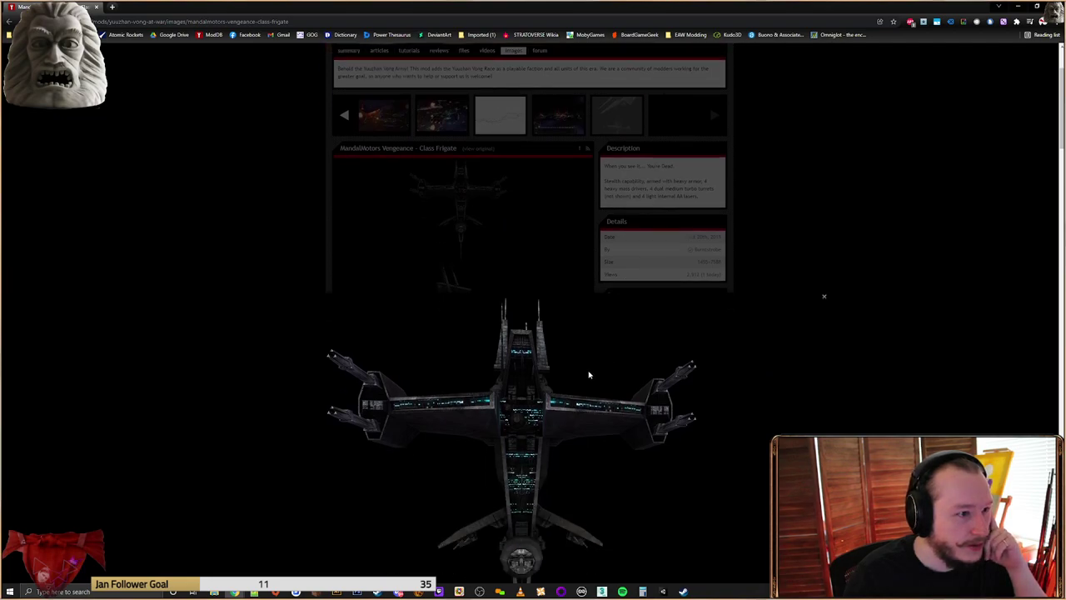
scroll(588, 375, down, 1)
scroll(588, 375, down, 5)
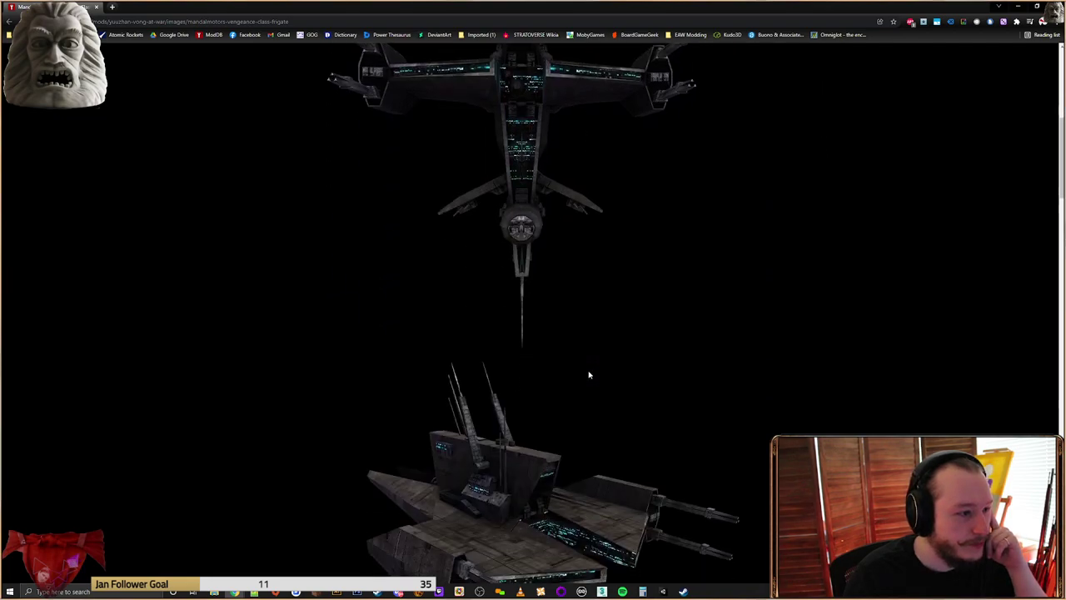
scroll(588, 375, down, 5)
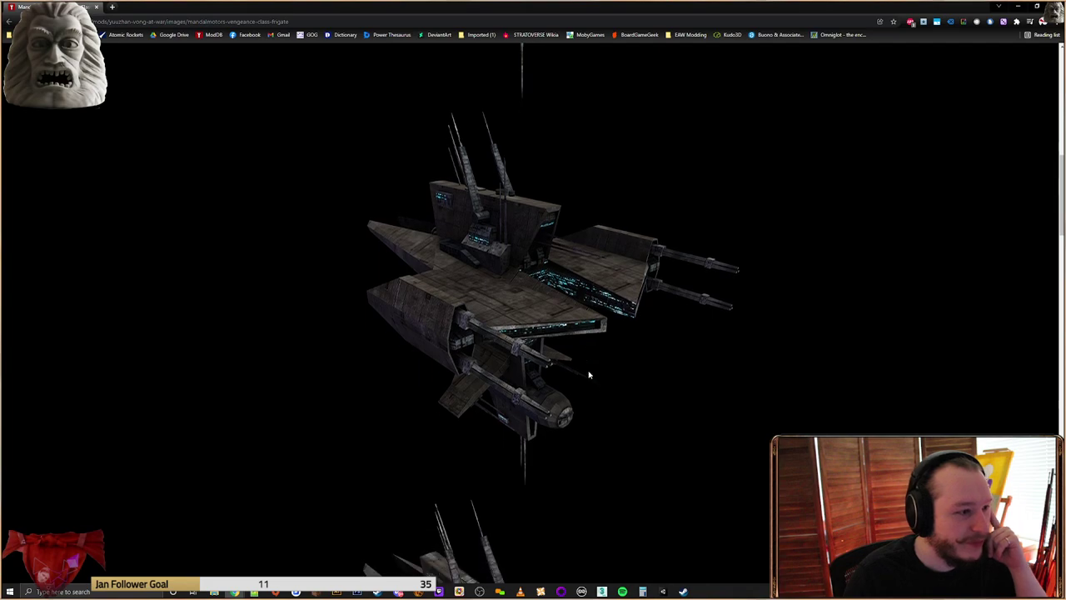
scroll(588, 375, down, 10)
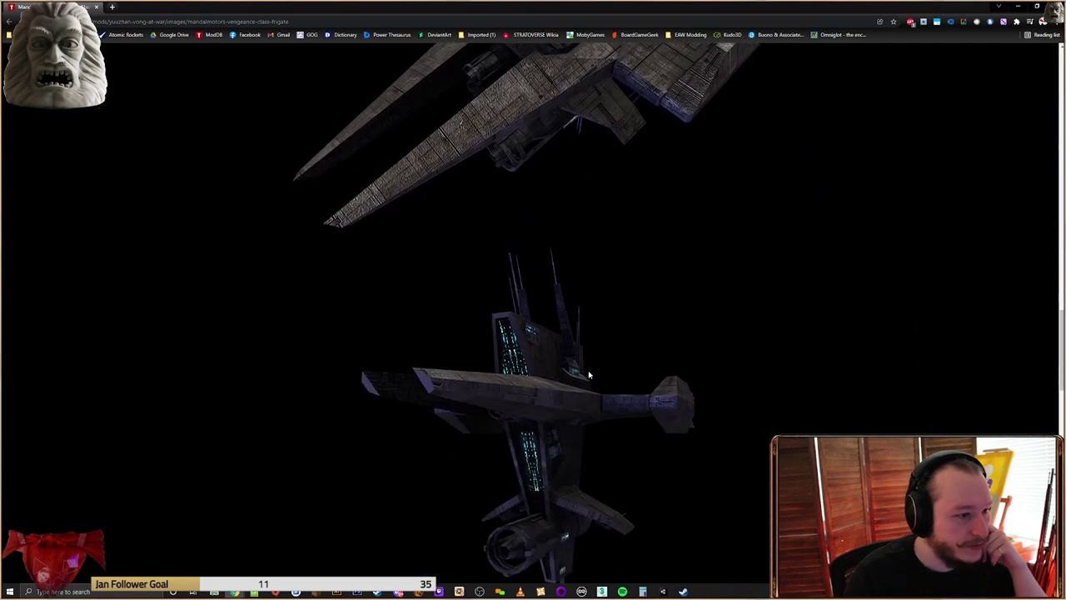
scroll(588, 375, down, 5)
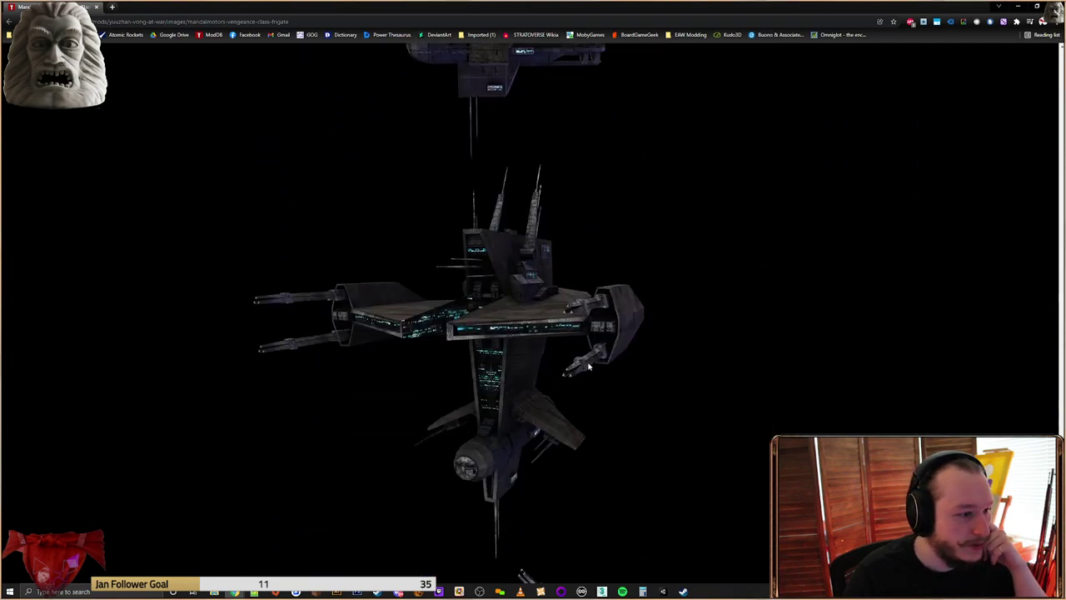
scroll(588, 365, down, 5)
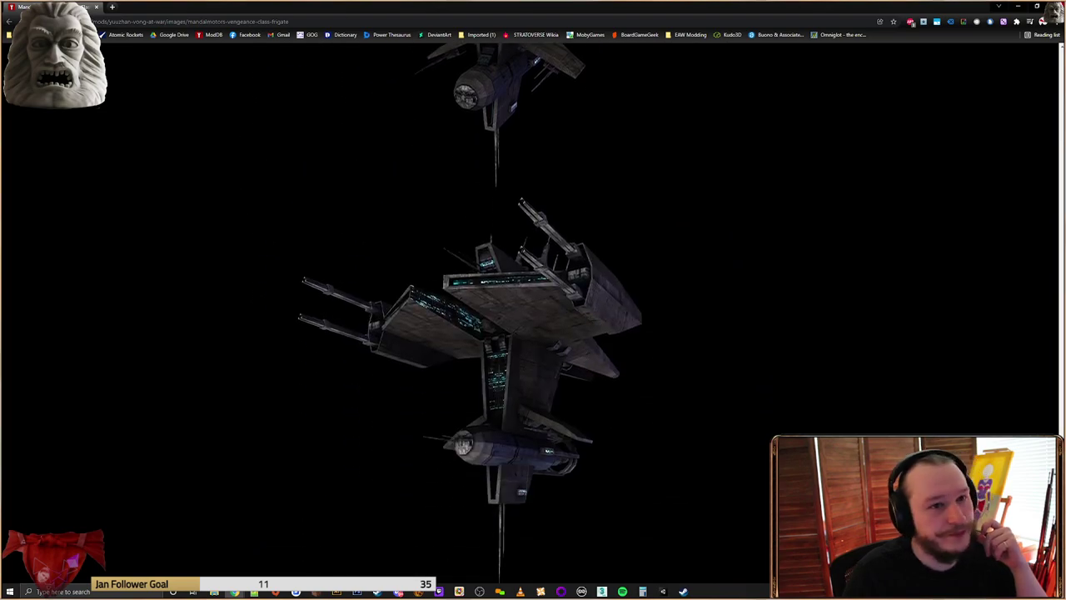
Switch back to 3ds Max and adjust the flat box's position so it adjoins the side of the hull's middle section
click(602, 591)
middle_drag(805, 288, 372, 194)
middle_drag(656, 324, 359, 221)
middle_drag(817, 283, 345, 243)
middle_drag(529, 257, 192, 250)
scroll(192, 250, down, 3)
click(673, 352)
alt+middle_drag(674, 357, 676, 363)
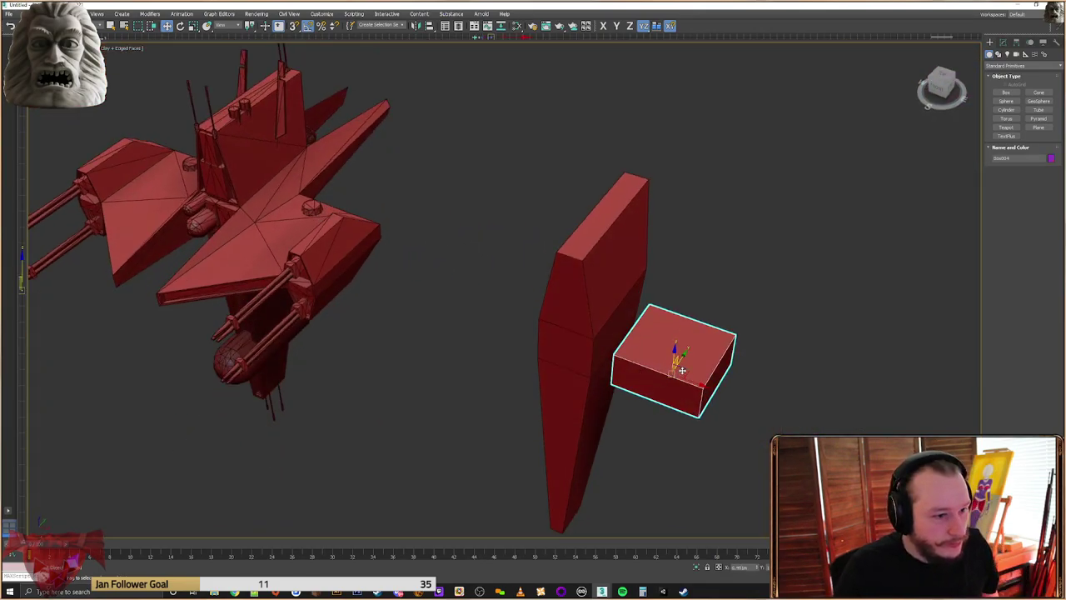
drag(681, 370, 653, 367)
alt+middle_drag(652, 368, 566, 352)
drag(633, 354, 655, 348)
alt+middle_drag(598, 354, 630, 354)
drag(658, 344, 651, 347)
alt+middle_drag(634, 354, 607, 312)
Make one copy of the flat side box along X and place it just beyond the original's outer end
middle_drag(492, 342, 654, 324)
alt+middle_drag(464, 289, 679, 306)
drag(693, 322, 833, 345)
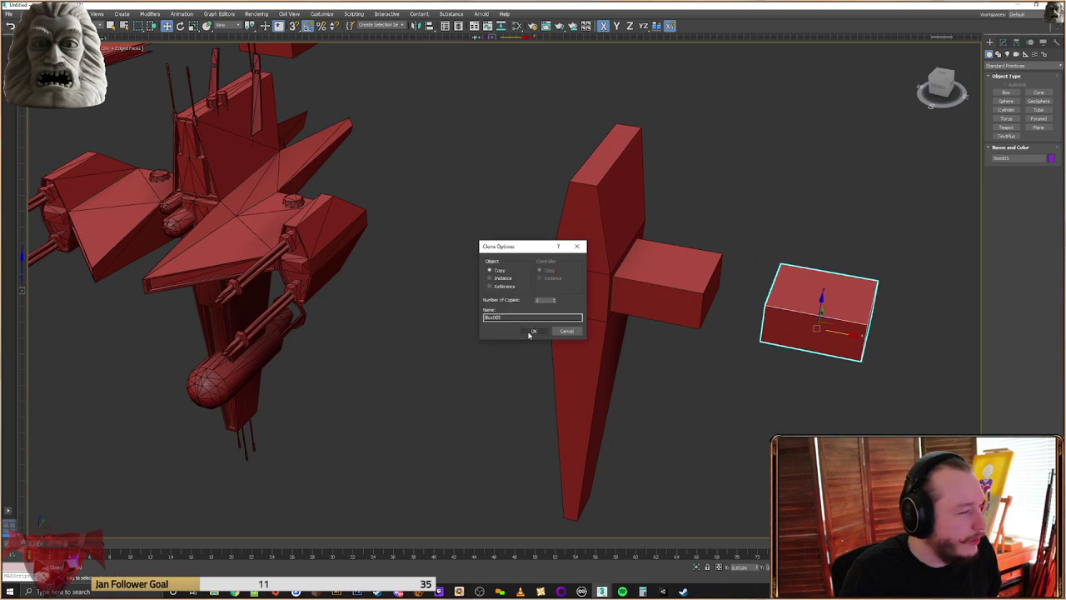
click(532, 331)
mouse_move(516, 328)
alt+middle_down()
mouse_move(505, 317)
mouse_move(630, 255)
mouse_move(603, 292)
mouse_move(771, 297)
alt+middle_up()
drag(737, 304, 675, 302)
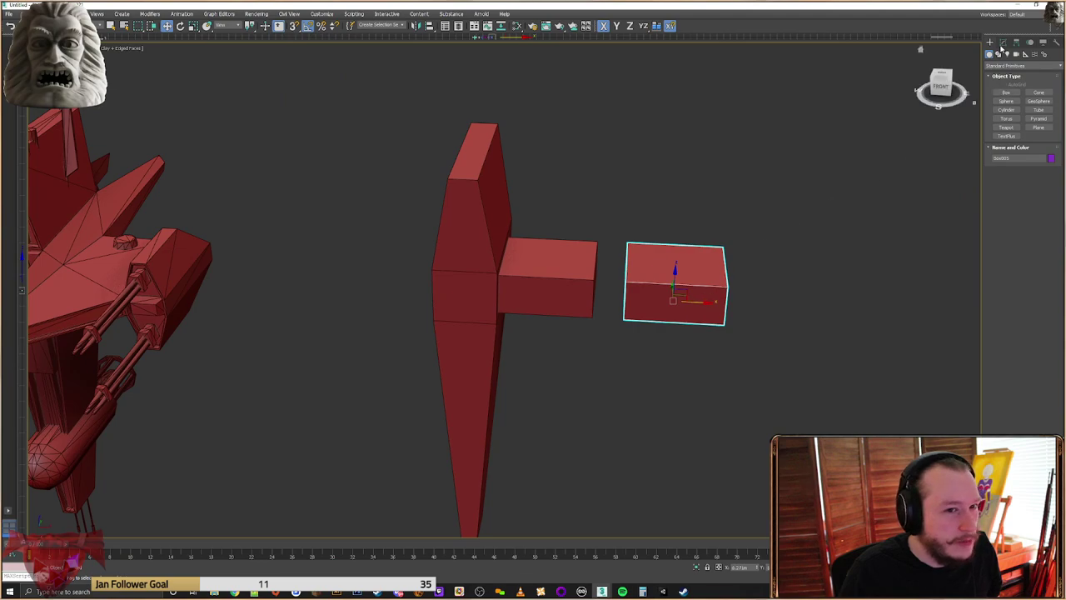
Narrow the copied box by moving its four inner vertices outward along X
click(1003, 42)
click(1002, 163)
drag(671, 200, 564, 357)
drag(647, 281, 669, 279)
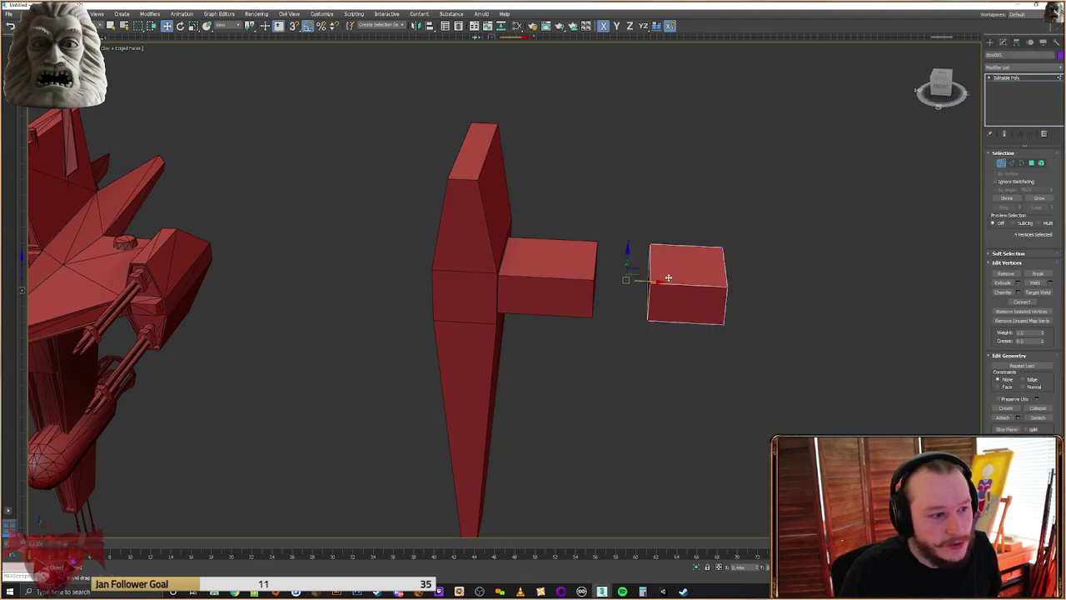
In the front view, raise the outer box's top vertices and lower its bottom vertices to make a tall block
key(f)
drag(694, 242, 717, 221)
drag(740, 279, 651, 335)
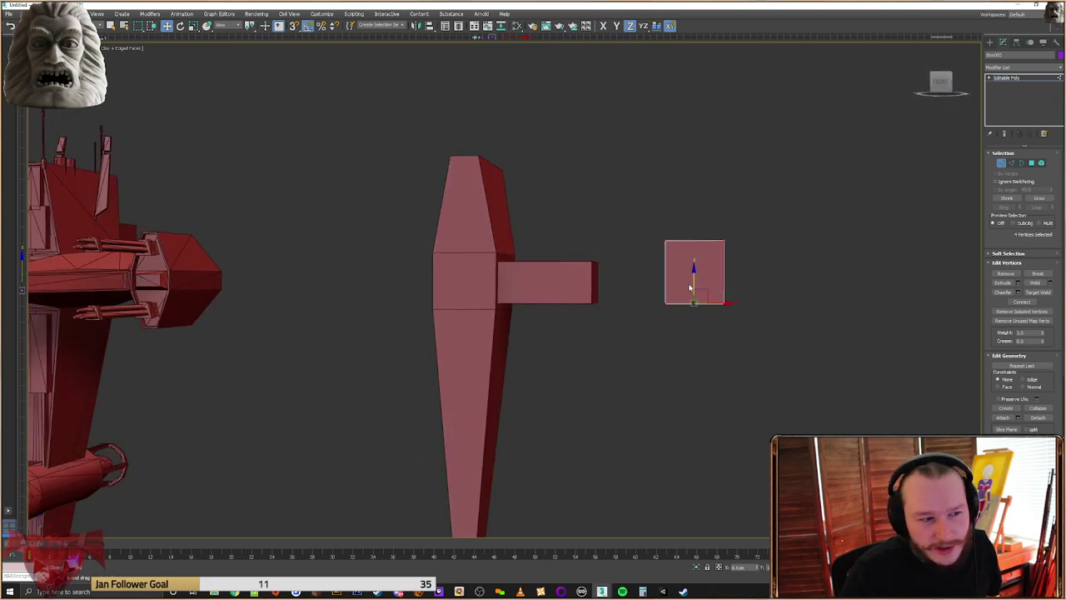
drag(692, 275, 693, 305)
drag(737, 218, 619, 279)
drag(692, 207, 705, 205)
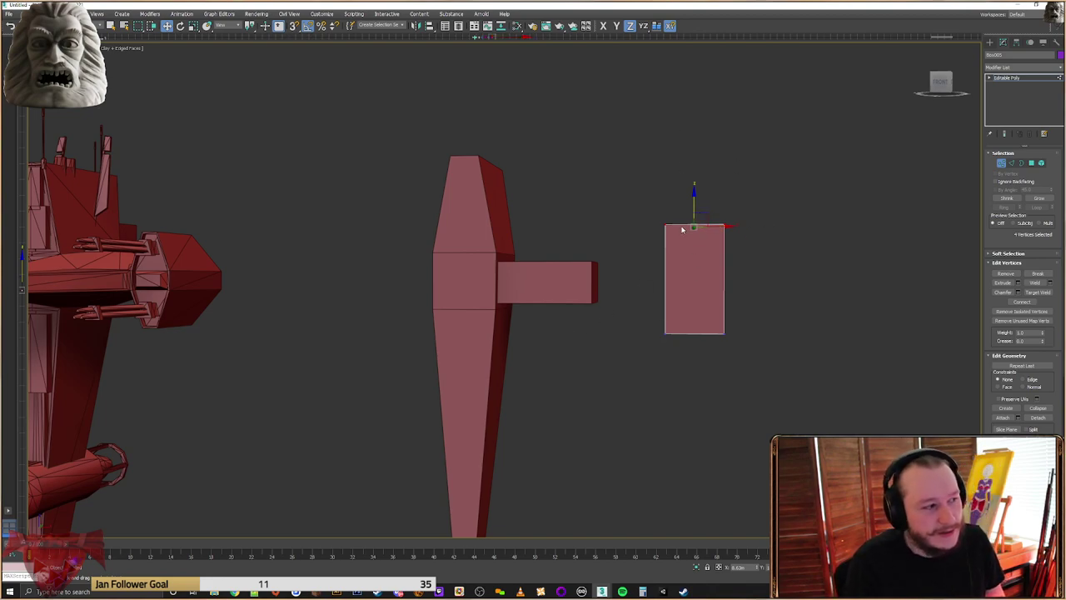
drag(694, 197, 703, 186)
drag(750, 282, 615, 385)
drag(692, 326, 693, 342)
Finish vertex editing and move the tall block along X closer to the flat side box
alt+middle_drag(693, 342, 669, 275)
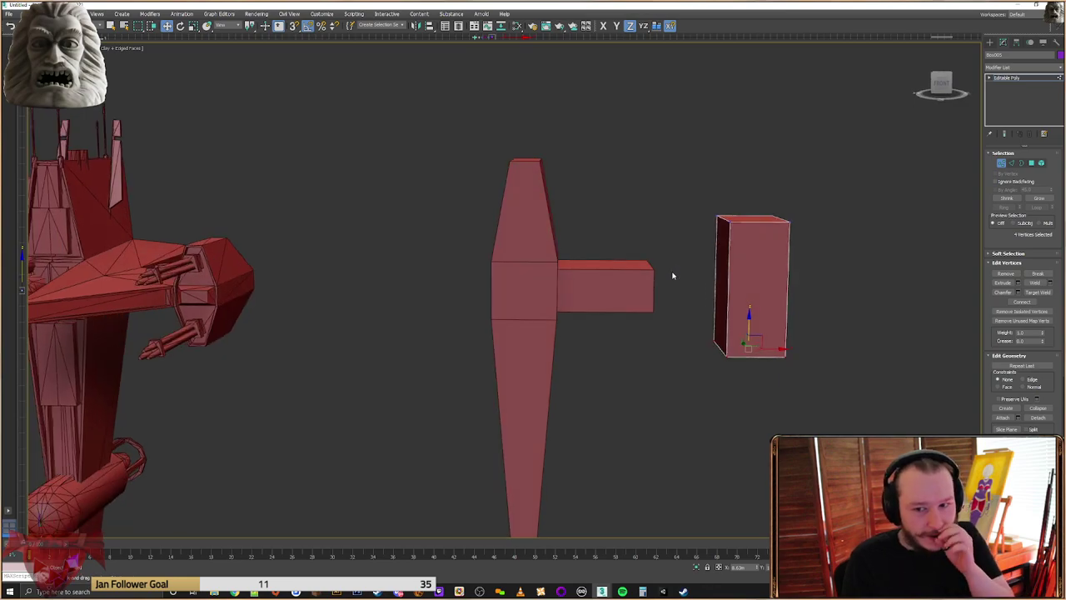
alt+middle_drag(704, 263, 683, 288)
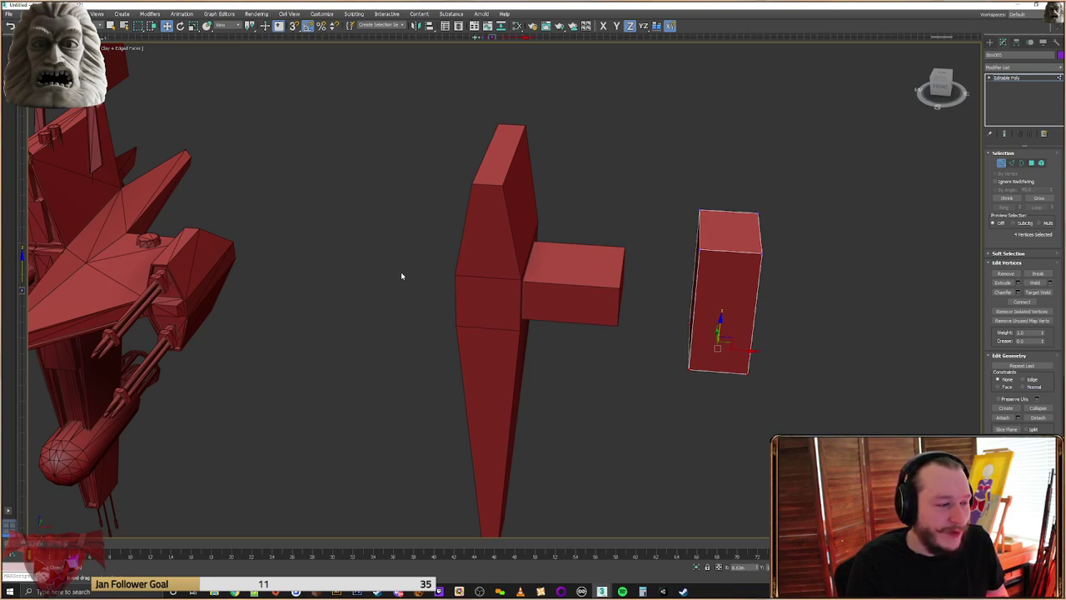
click(989, 42)
drag(716, 305, 688, 308)
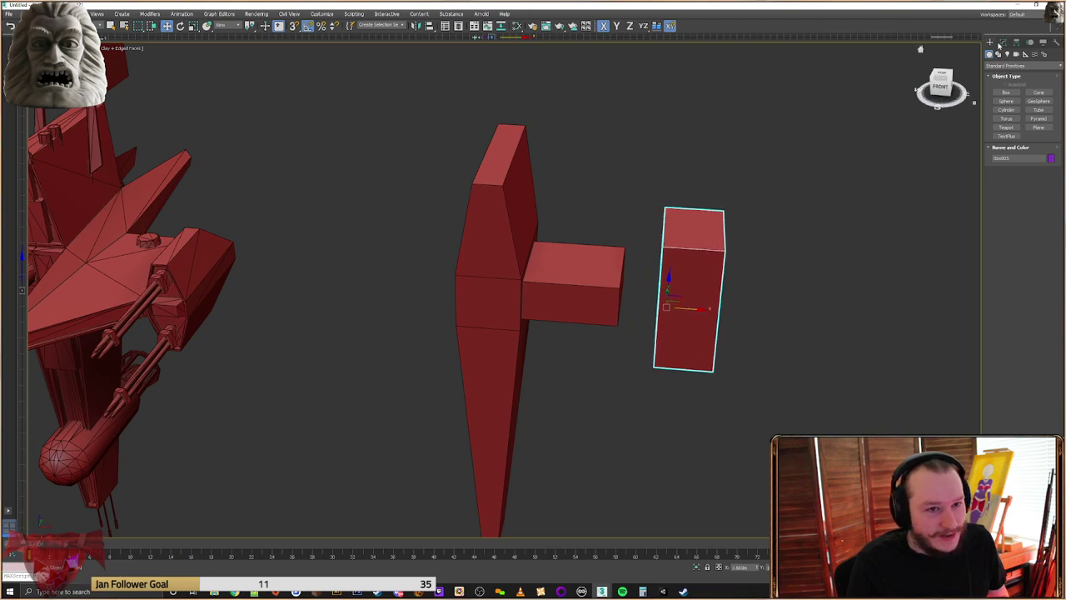
Narrow the tall outer block slightly by moving its four inner vertices outward along X, and finish vertex editing
click(1003, 42)
click(1002, 164)
drag(669, 190, 609, 406)
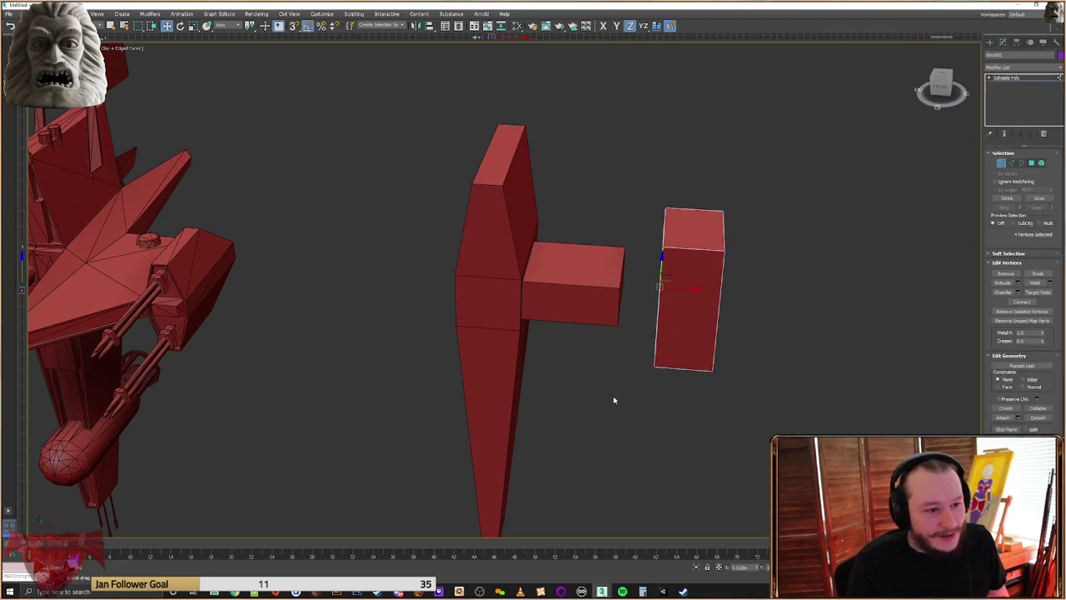
drag(685, 287, 694, 288)
alt+middle_drag(694, 288, 735, 192)
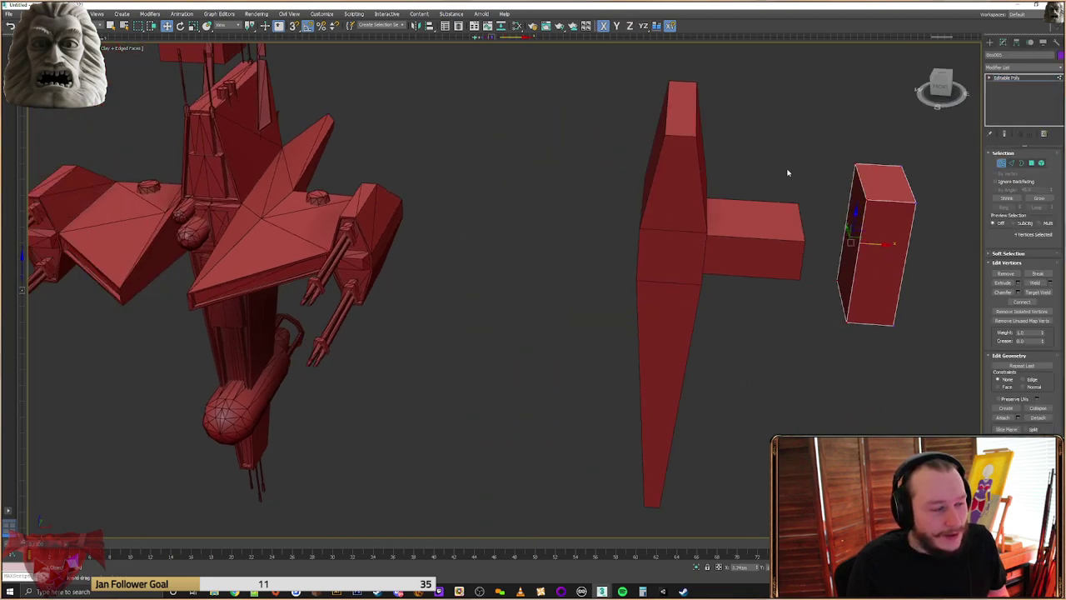
click(990, 42)
Lengthen the flat side box along X by moving its four outer vertices until they meet the tall outer block
click(761, 242)
alt+middle_drag(762, 242, 710, 252)
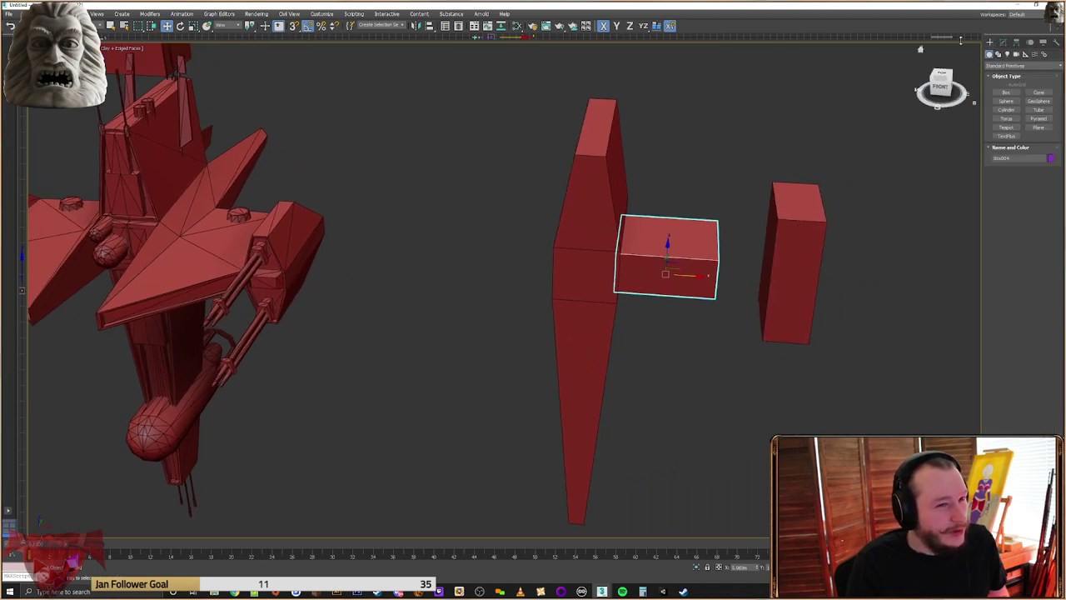
click(1004, 43)
click(1003, 165)
drag(774, 191, 703, 320)
drag(746, 274, 768, 274)
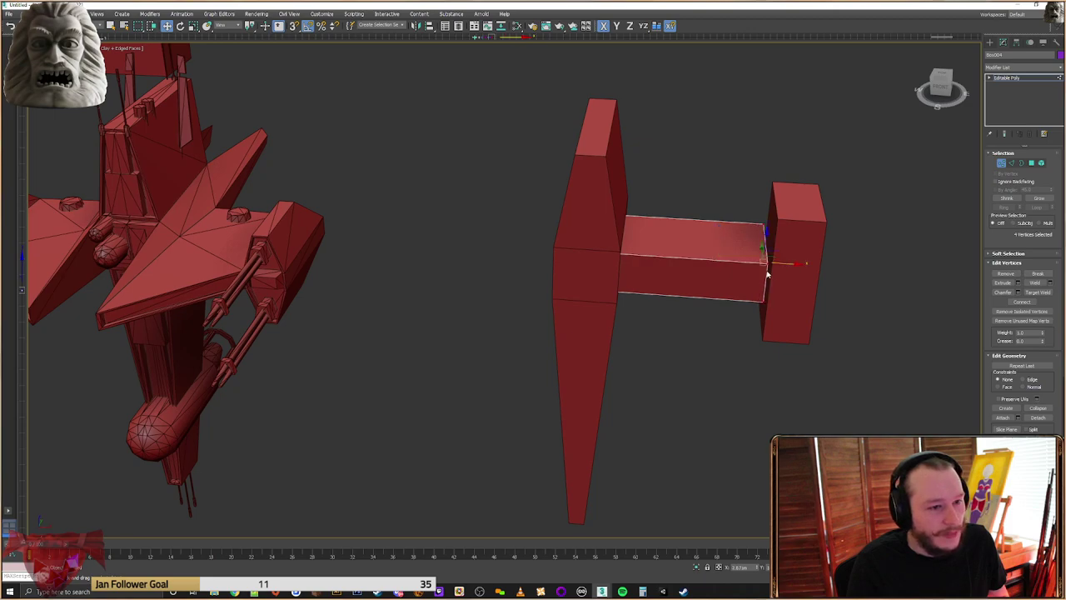
middle_drag(768, 273, 743, 260)
drag(767, 250, 772, 251)
middle_drag(772, 251, 733, 264)
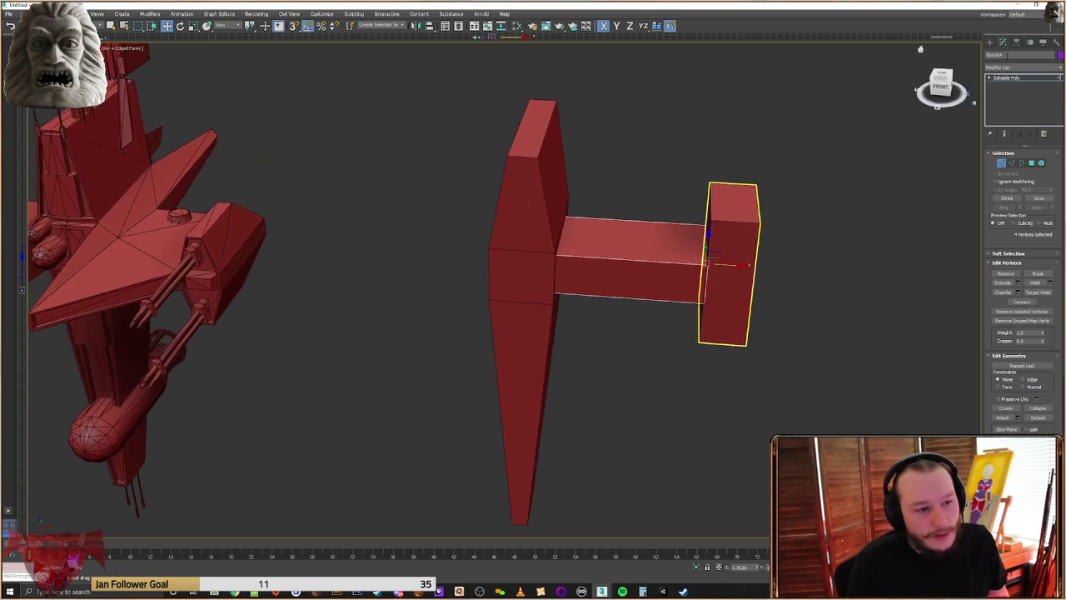
click(990, 42)
Select the hull, wing box and outer block together and move them along X away from the reference frigate
click(608, 453)
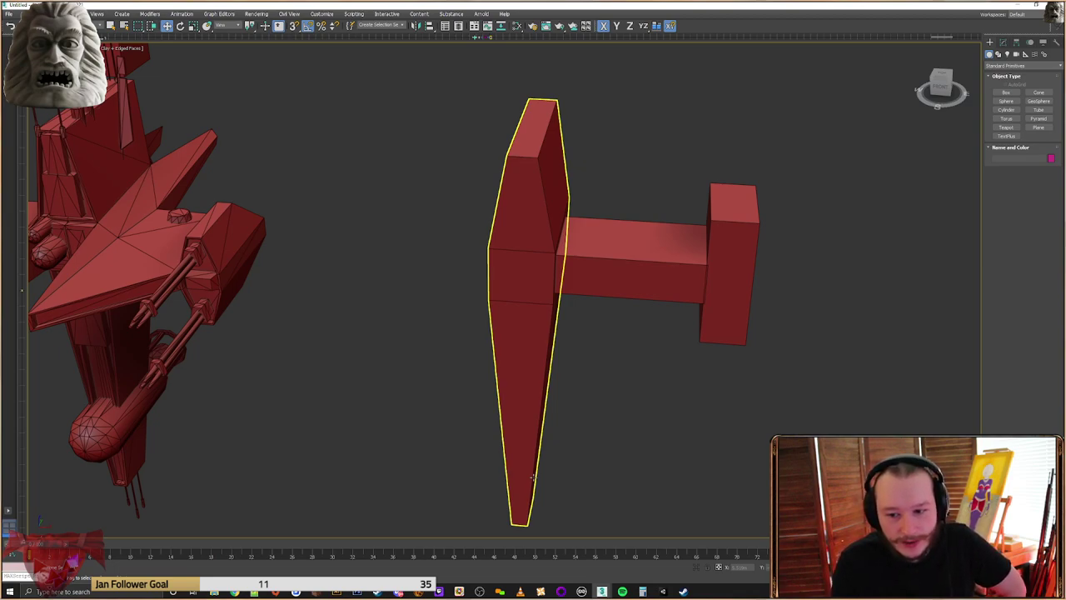
click(432, 407)
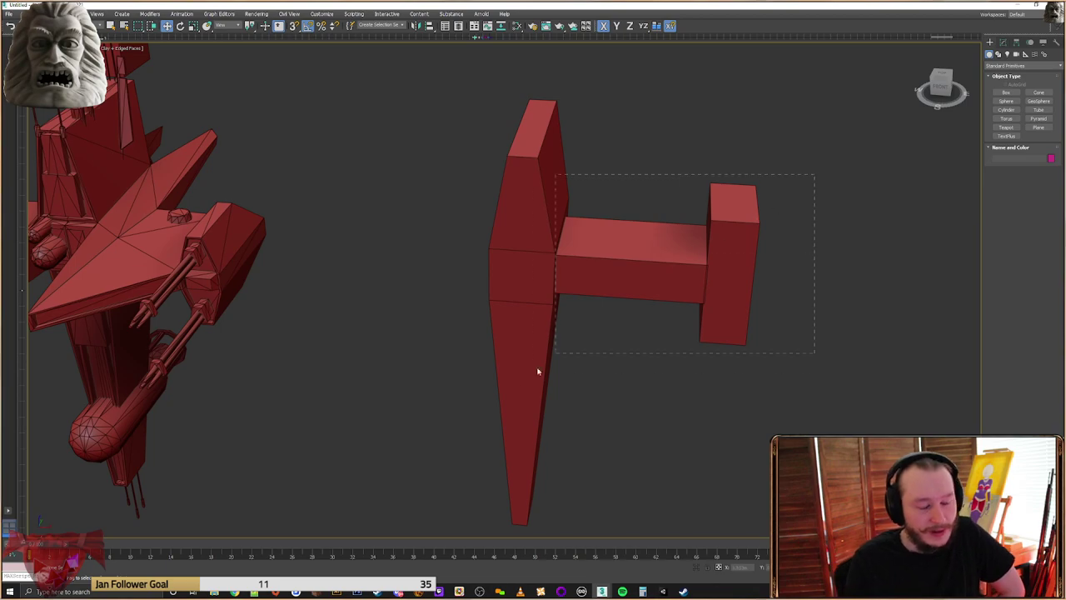
drag(550, 362, 519, 379)
drag(653, 283, 727, 287)
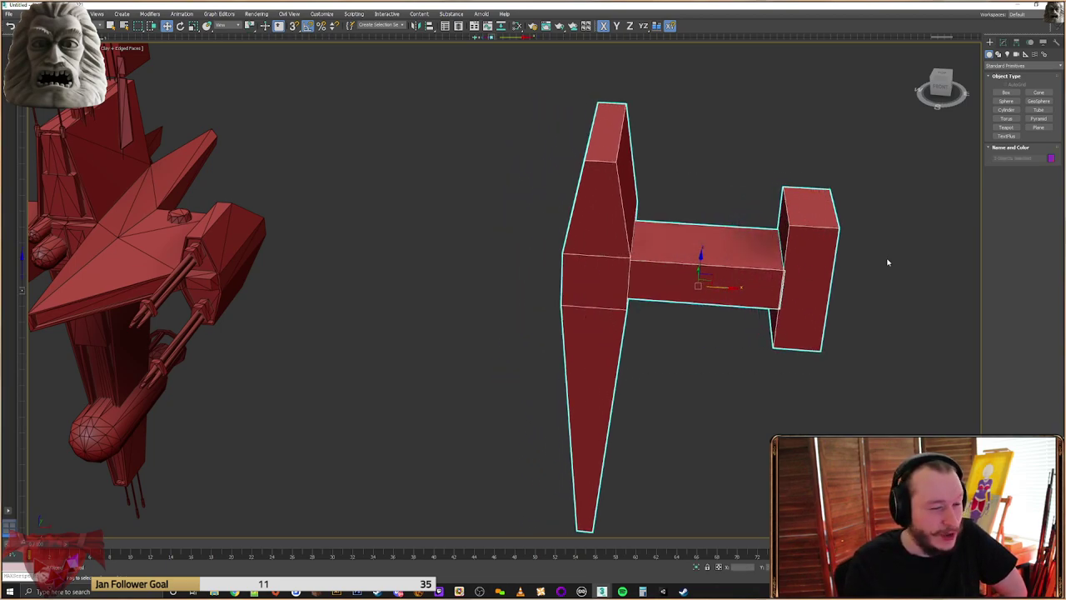
Make one copy of the wing box and outer block along X on the hull's opposite side
drag(879, 236, 762, 333)
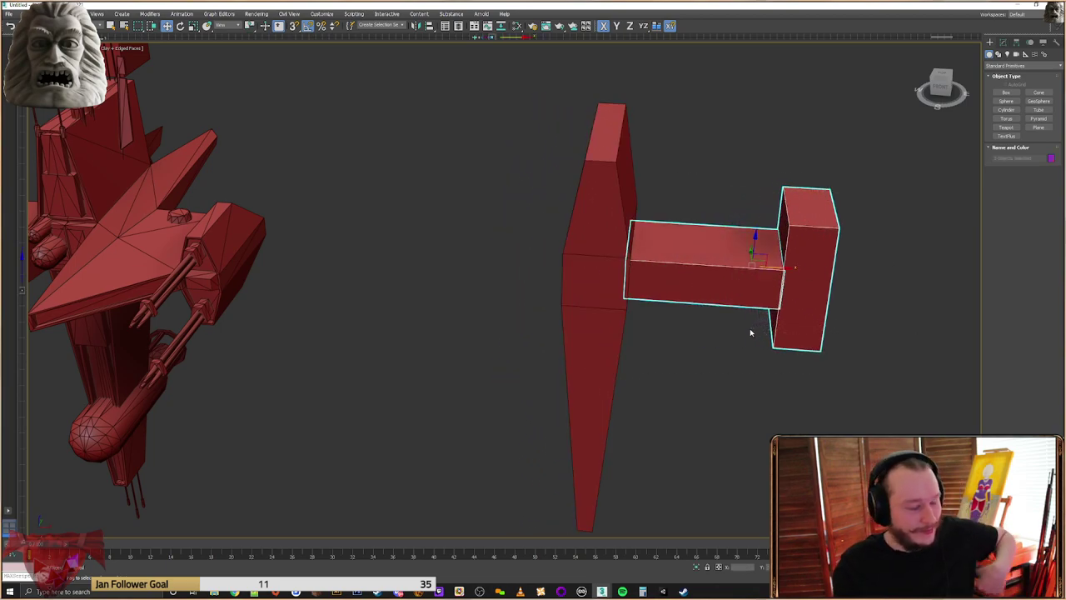
shift+drag(779, 268, 602, 289)
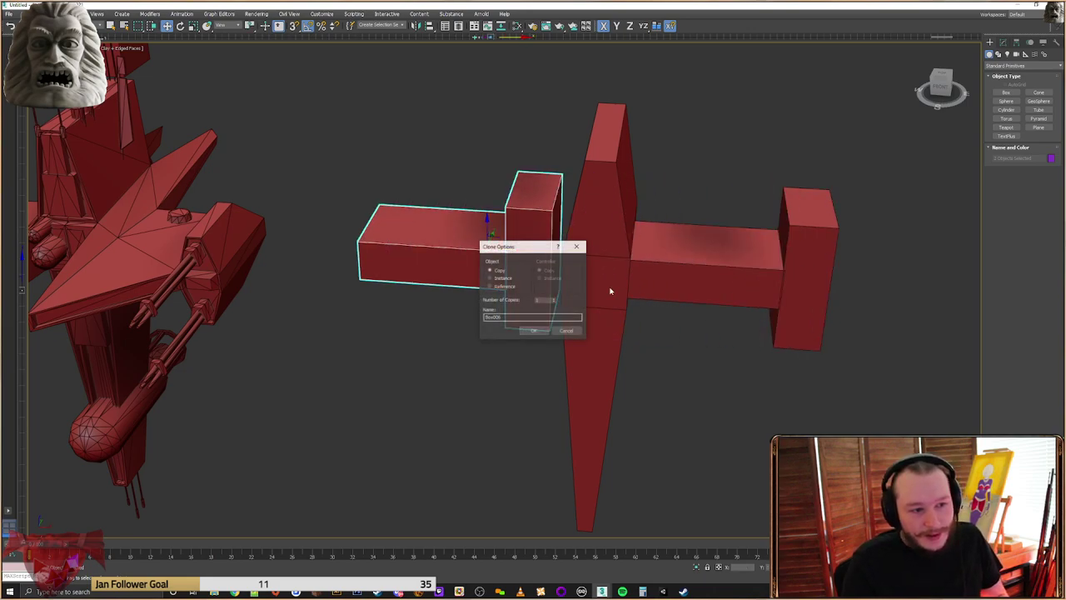
click(534, 330)
Mirror the copied wing and block across X without cloning, and move the pair along X against the hull
click(417, 25)
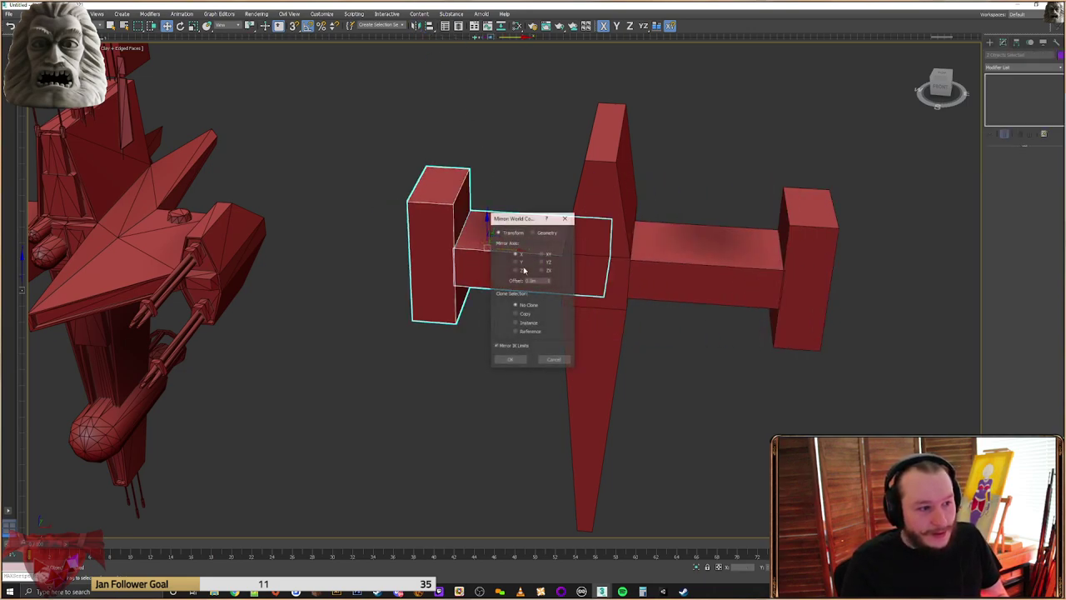
click(510, 359)
drag(514, 253, 475, 251)
mouse_move(491, 257)
alt+middle_down()
mouse_move(514, 255)
mouse_move(507, 244)
alt+middle_up()
alt+middle_drag(749, 250, 709, 251)
Nudge the original wing and outer block along X toward the hull so both sides sit evenly, and clear the selection
drag(905, 177, 764, 300)
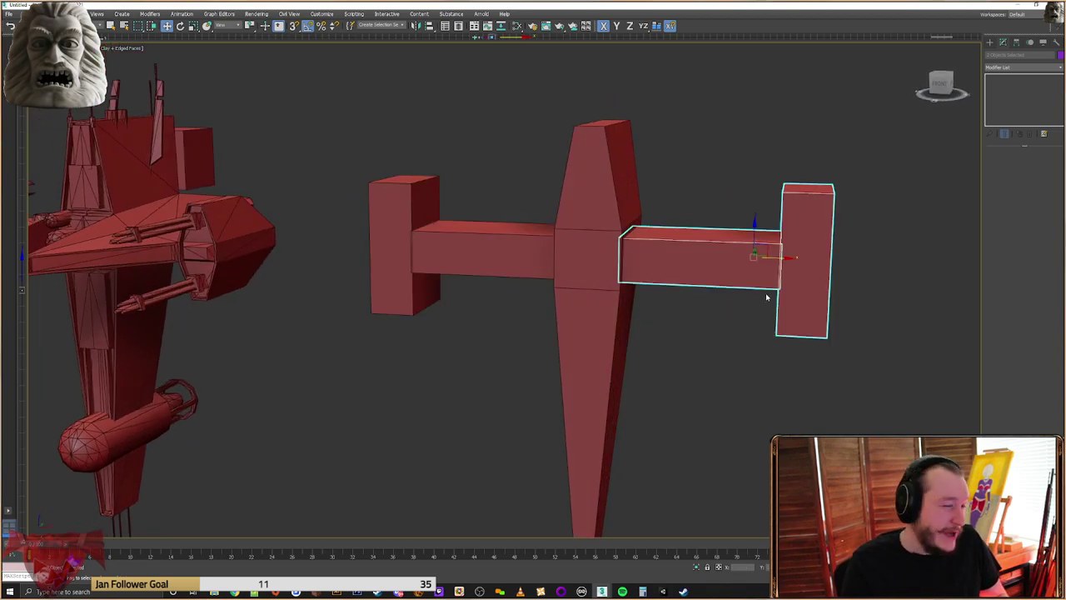
scroll(775, 258, up, 3)
mouse_move(770, 256)
mouse_down()
mouse_move(800, 256)
mouse_move(765, 256)
mouse_up()
mouse_move(567, 276)
alt+middle_down()
mouse_move(601, 279)
mouse_move(584, 277)
alt+middle_up()
click(279, 274)
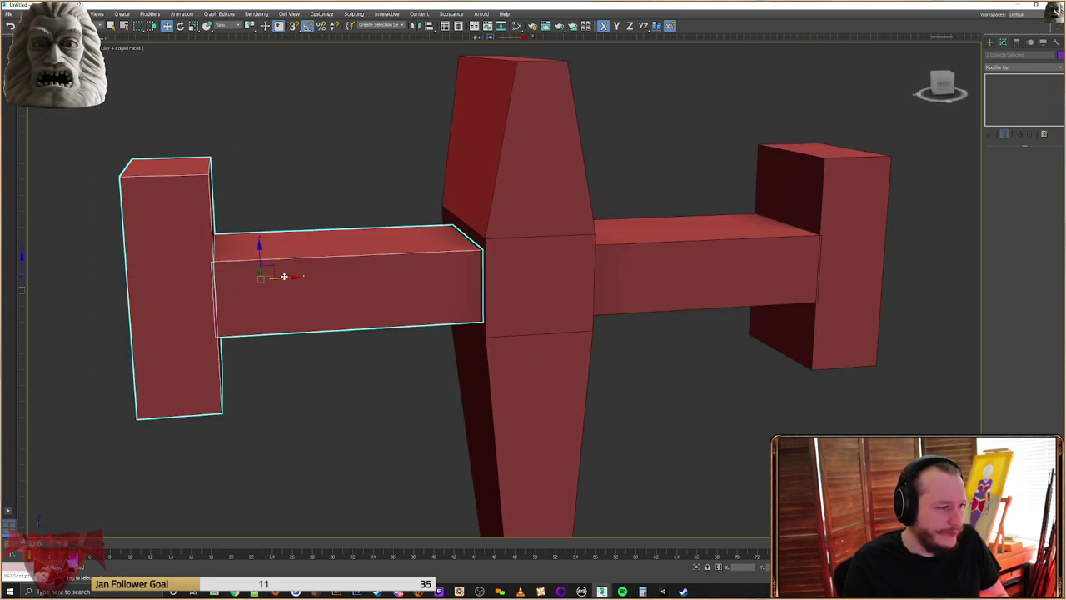
alt+middle_drag(358, 312, 668, 200)
click(668, 200)
scroll(560, 349, down, 5)
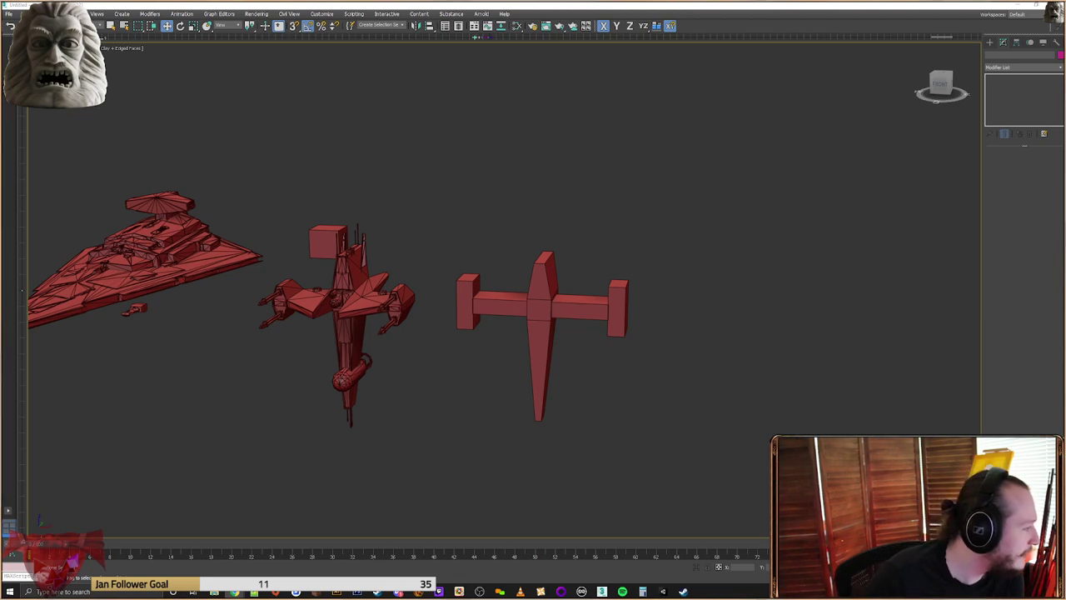
Switch to the browser to study the Vengeance frigate concept art, and return to 3ds Max
drag(2, 89, 614, 94)
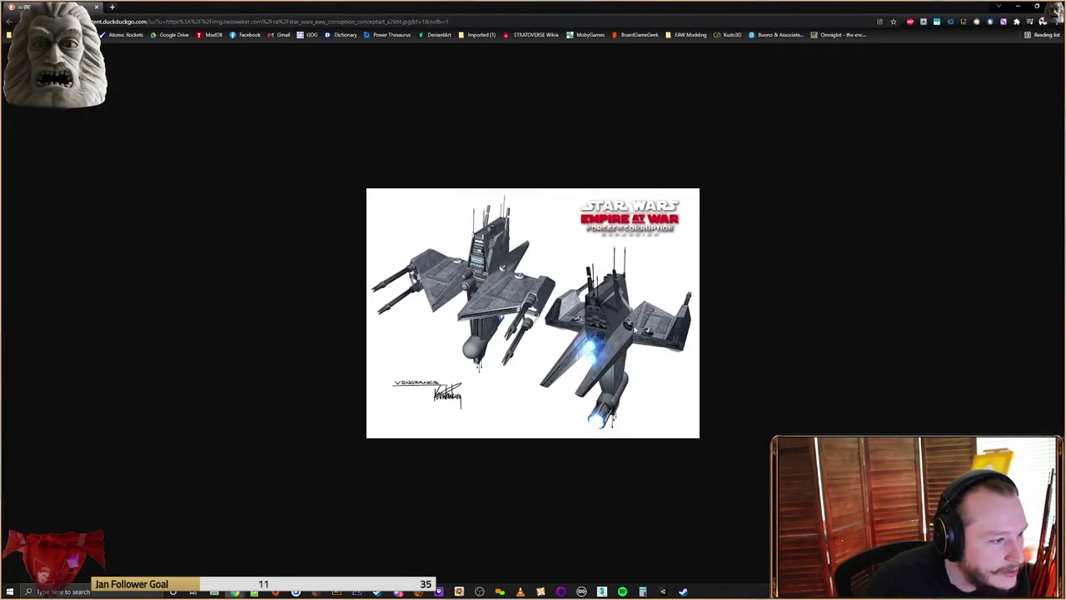
drag(743, 4, 620, 1)
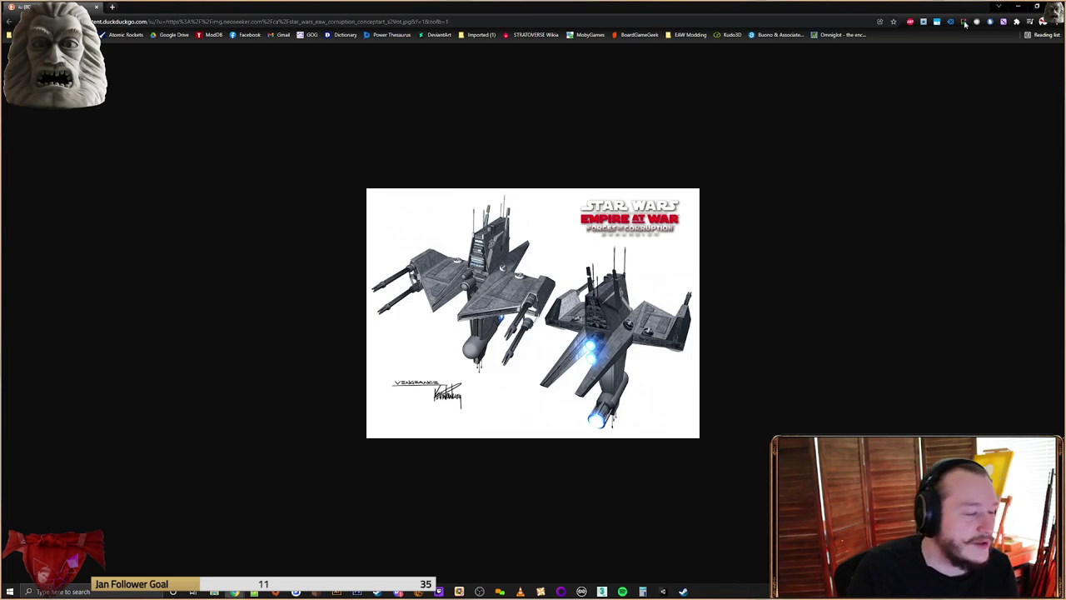
click(1020, 6)
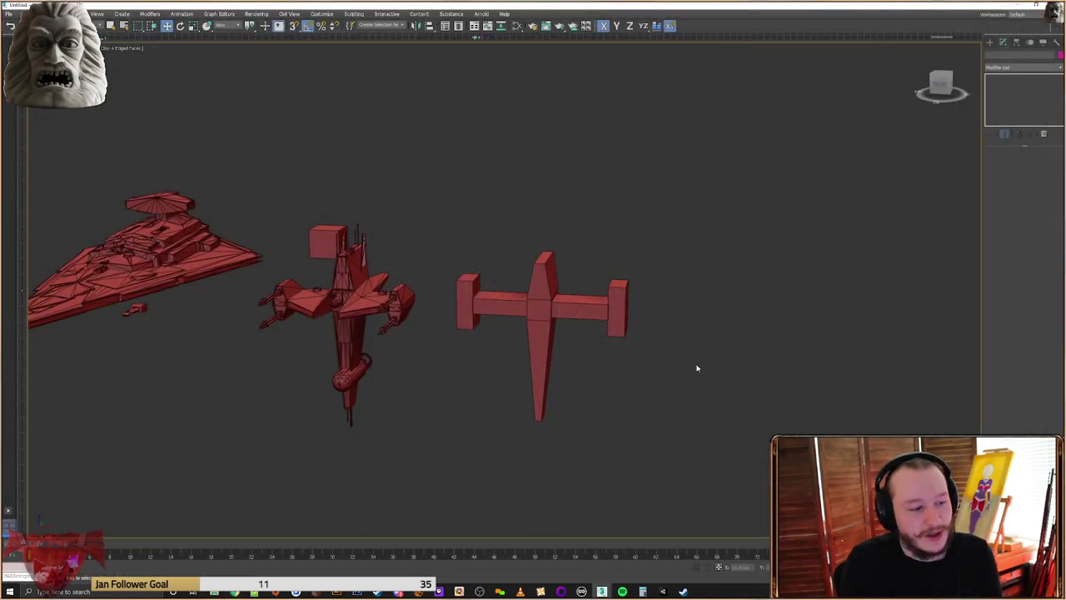
Examine the box block-out's hull, wings and outer blocks from several angles to judge its proportions
click(541, 342)
alt+middle_drag(542, 342, 608, 307)
scroll(537, 355, up, 3)
click(582, 361)
scroll(582, 355, up, 3)
click(610, 304)
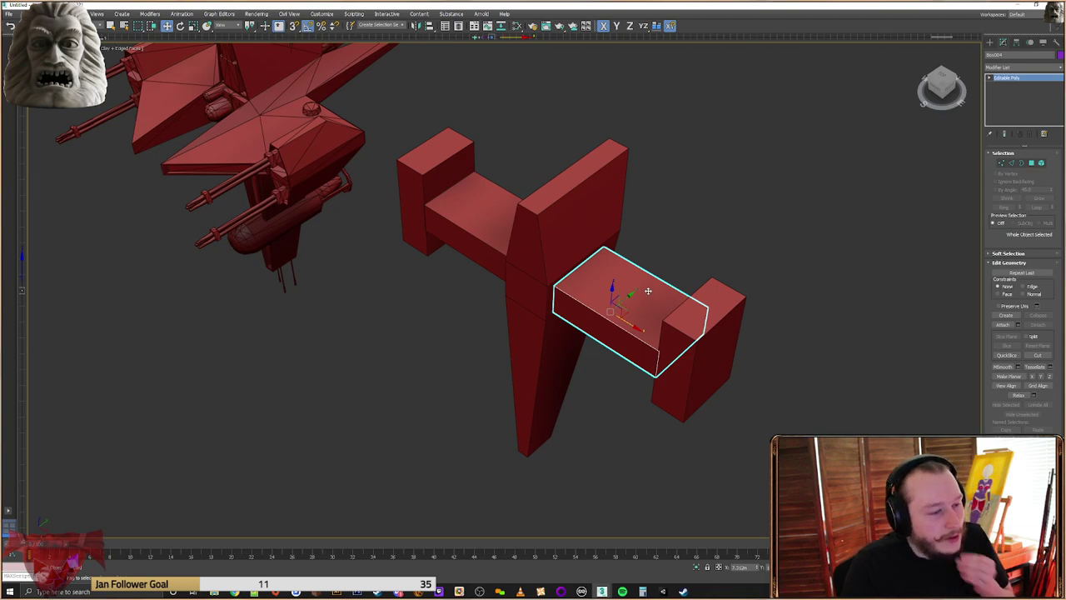
middle_drag(563, 280, 628, 305)
scroll(624, 312, down, 5)
drag(628, 370, 627, 370)
drag(674, 328, 691, 329)
click(629, 267)
alt+middle_drag(623, 267, 764, 233)
middle_drag(679, 269, 697, 252)
Examine the wing and gun-pod shapes of the reference ships and compare them with the block-out
middle_drag(342, 290, 579, 182)
scroll(385, 282, up, 4)
click(385, 282)
click(546, 155)
alt+middle_drag(664, 240, 619, 288)
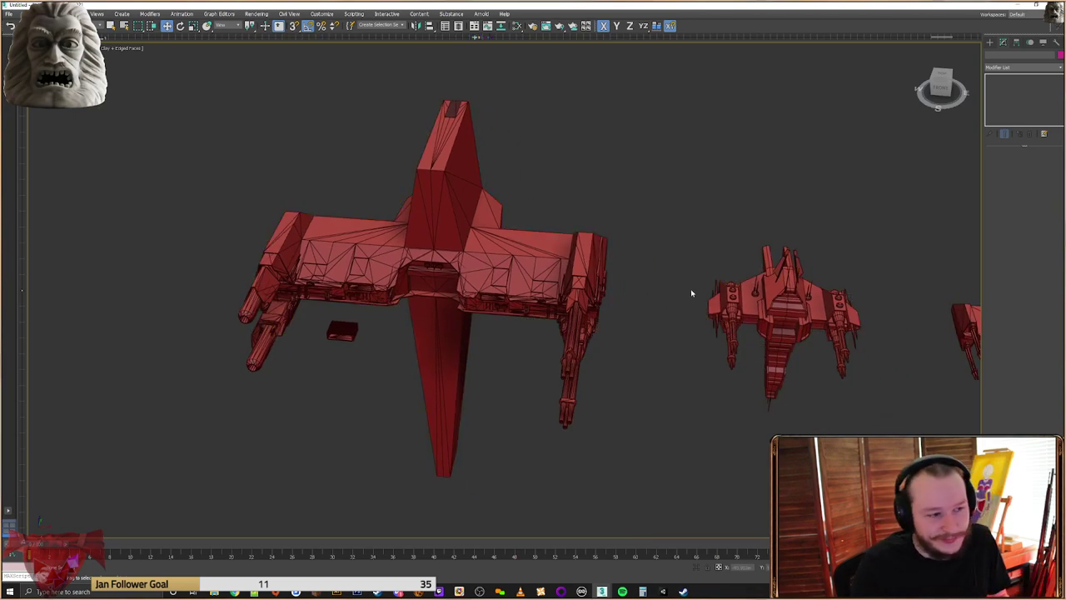
middle_drag(688, 267, 433, 250)
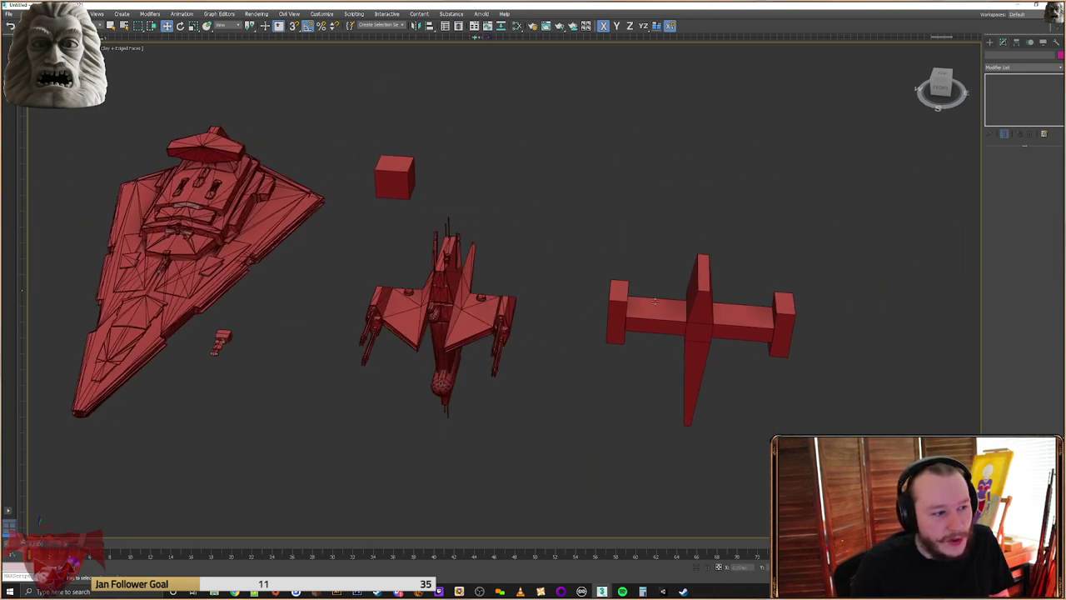
click(655, 311)
alt+middle_drag(454, 298, 467, 292)
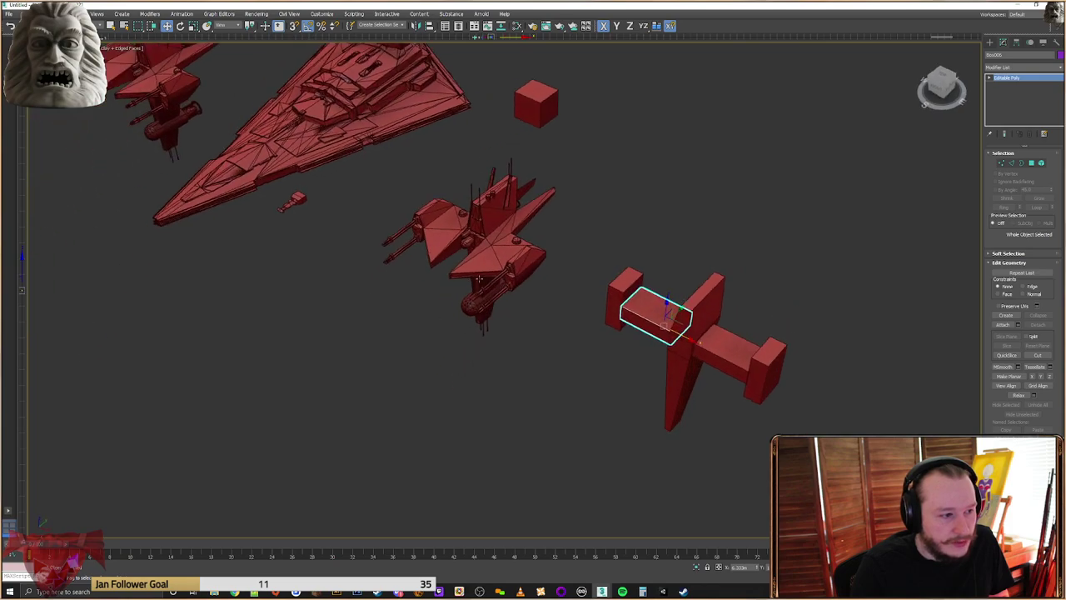
scroll(466, 292, up, 5)
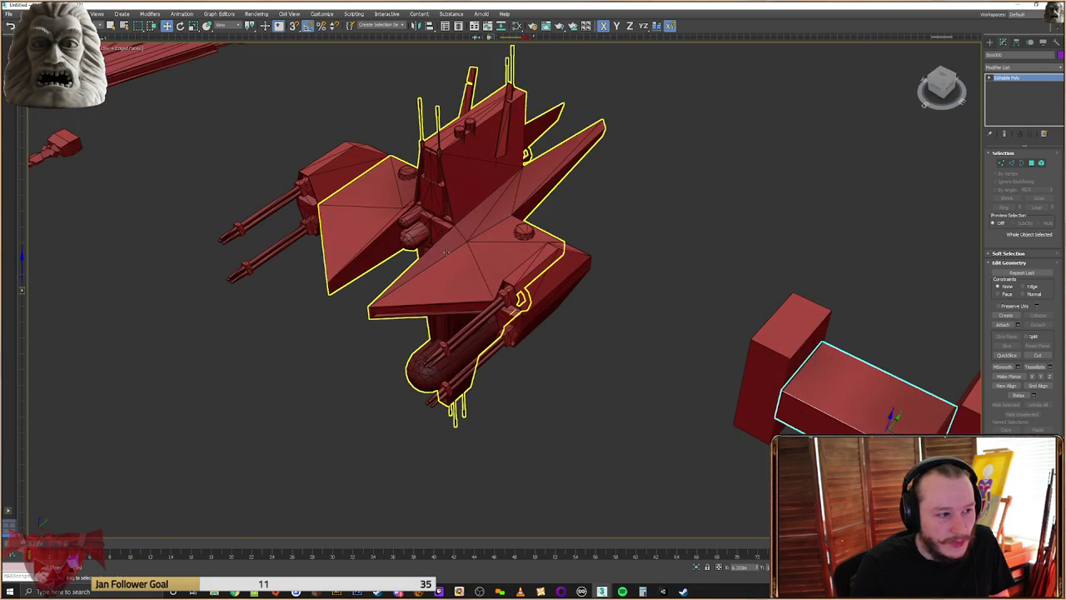
alt+middle_drag(388, 311, 376, 331)
scroll(376, 331, down, 3)
middle_drag(475, 253, 391, 179)
Copy the original side's wing box along Y and place the copy directly in front of it
click(682, 314)
alt+middle_drag(682, 314, 388, 258)
scroll(677, 260, up, 3)
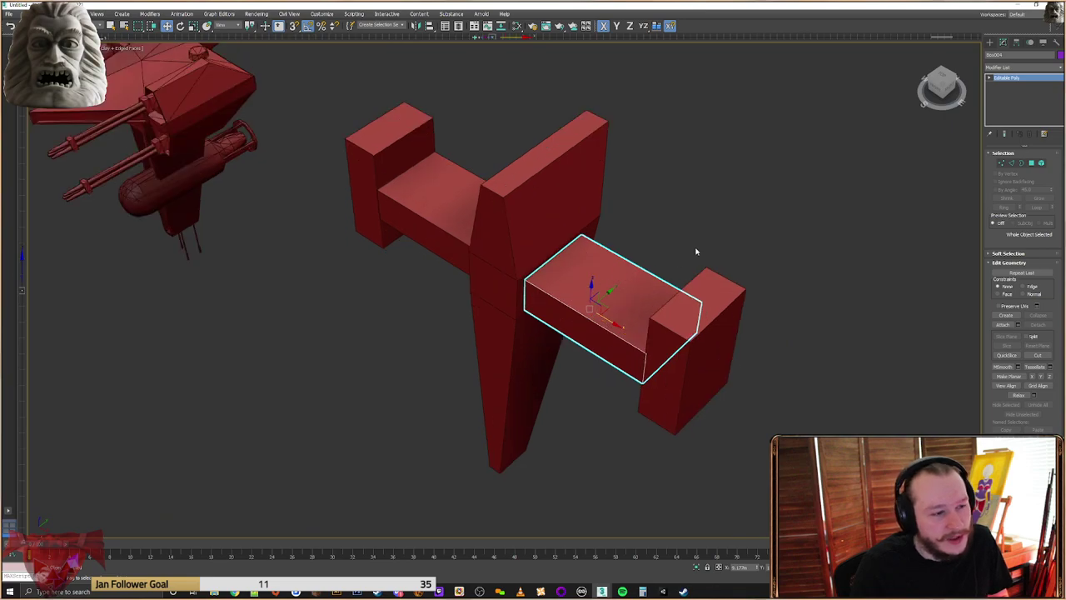
middle_drag(671, 274, 695, 276)
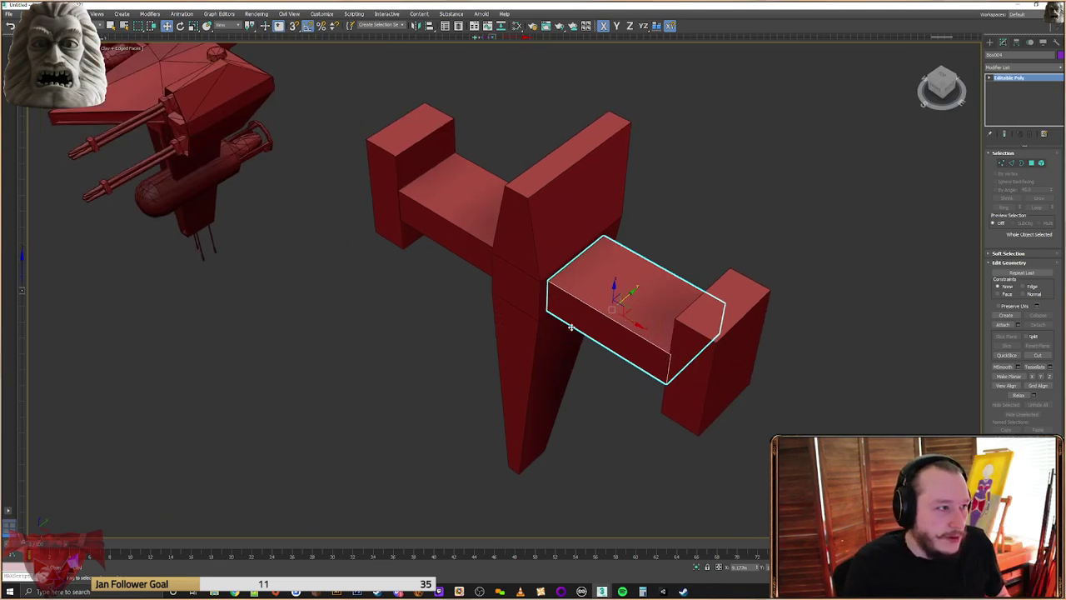
shift+drag(627, 287, 567, 341)
click(534, 333)
scroll(412, 312, up, 6)
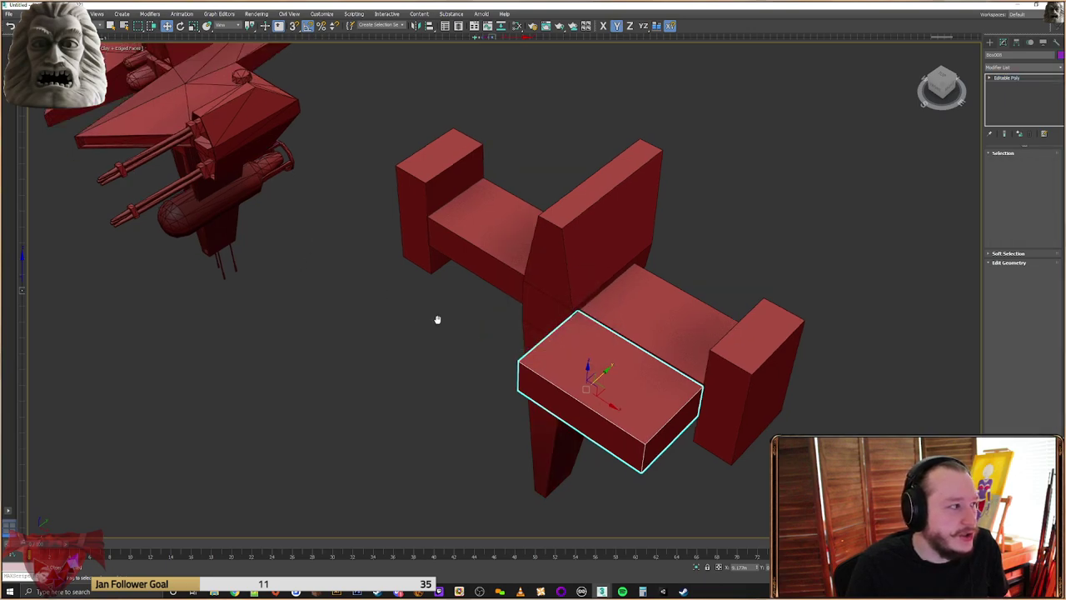
Flatten the copied front box by scaling it down along Z
alt+middle_drag(435, 82, 738, 223)
scroll(695, 297, up, 4)
scroll(738, 223, down, 5)
alt+middle_drag(667, 268, 642, 273)
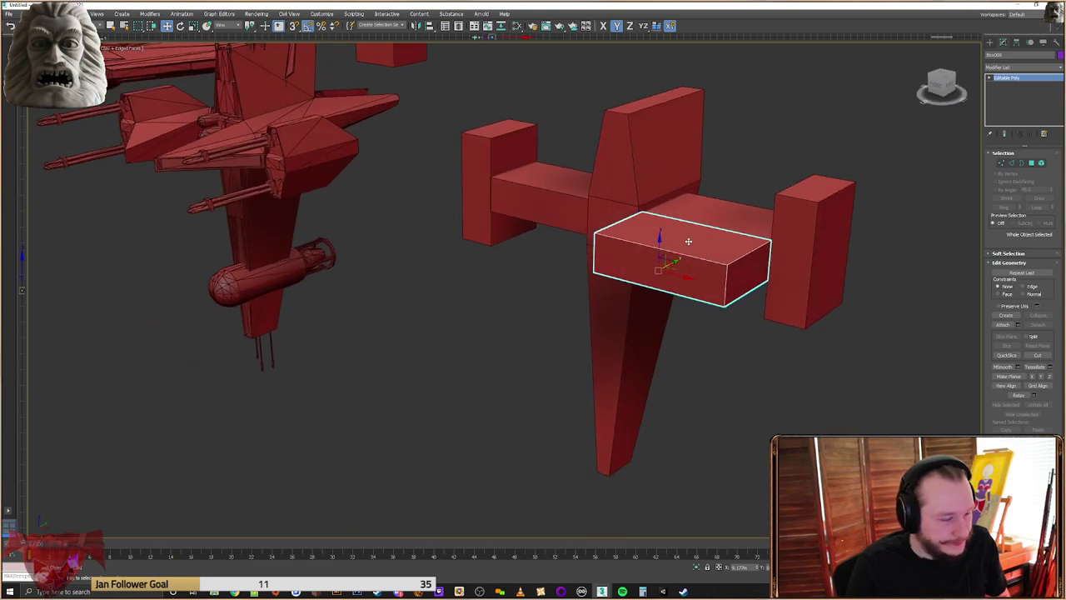
scroll(686, 248, up, 3)
right_click(664, 295)
click(683, 317)
alt+middle_drag(661, 326, 649, 275)
drag(641, 270, 644, 291)
alt+middle_drag(654, 284, 678, 295)
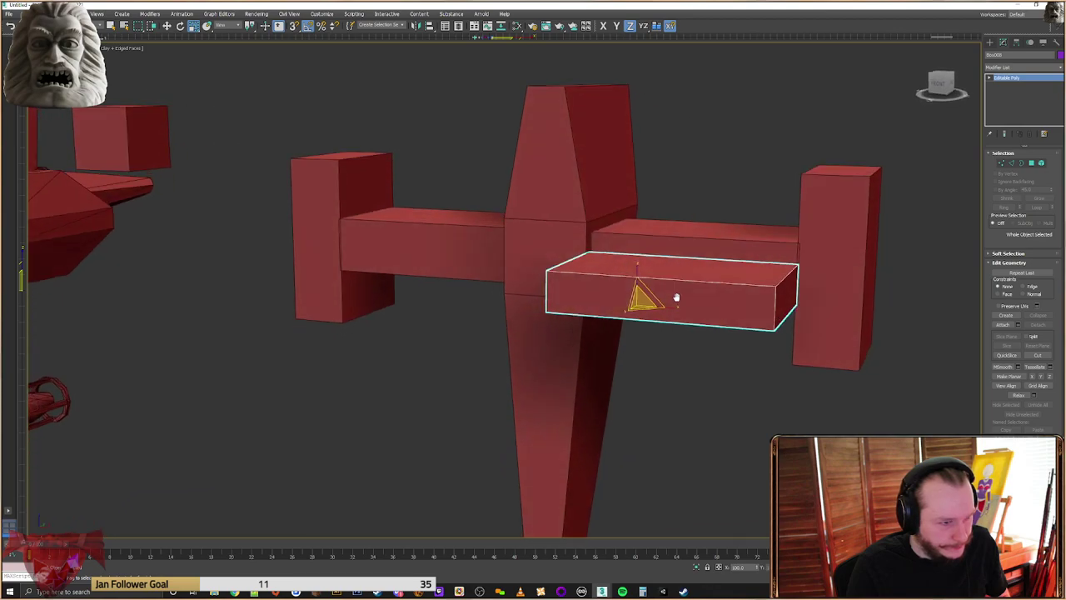
Raise the flattened front box slightly along Z beside the wing box
right_click(682, 273)
click(688, 278)
scroll(644, 278, up, 2)
drag(644, 279, 646, 269)
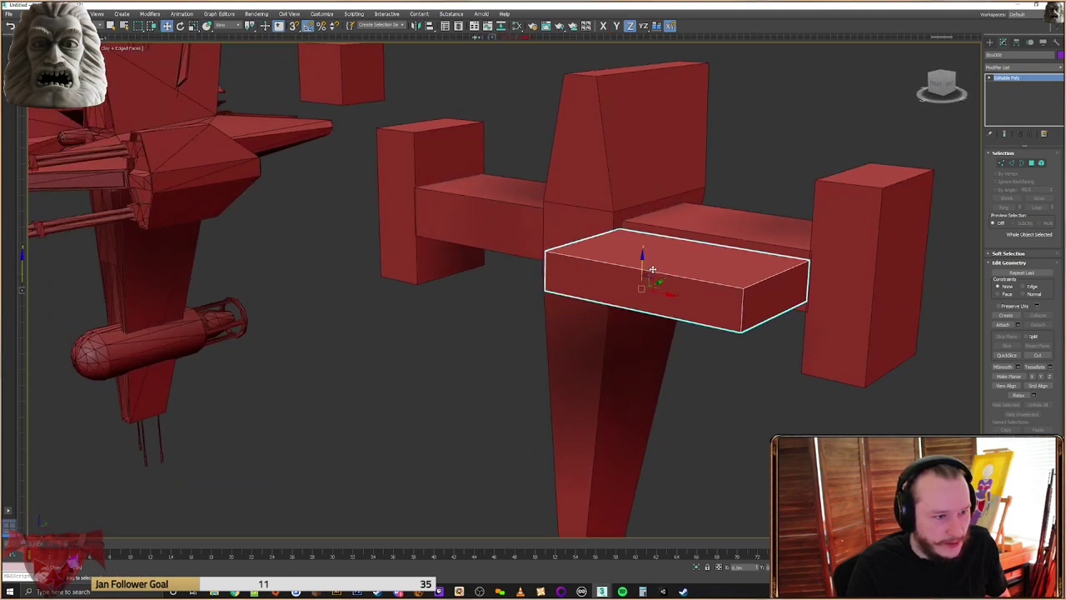
alt+middle_drag(596, 223, 635, 216)
alt+middle_drag(828, 247, 648, 258)
Extrude the front polygon of the flattened box forward, away from the wing box, to form a second section
click(1003, 165)
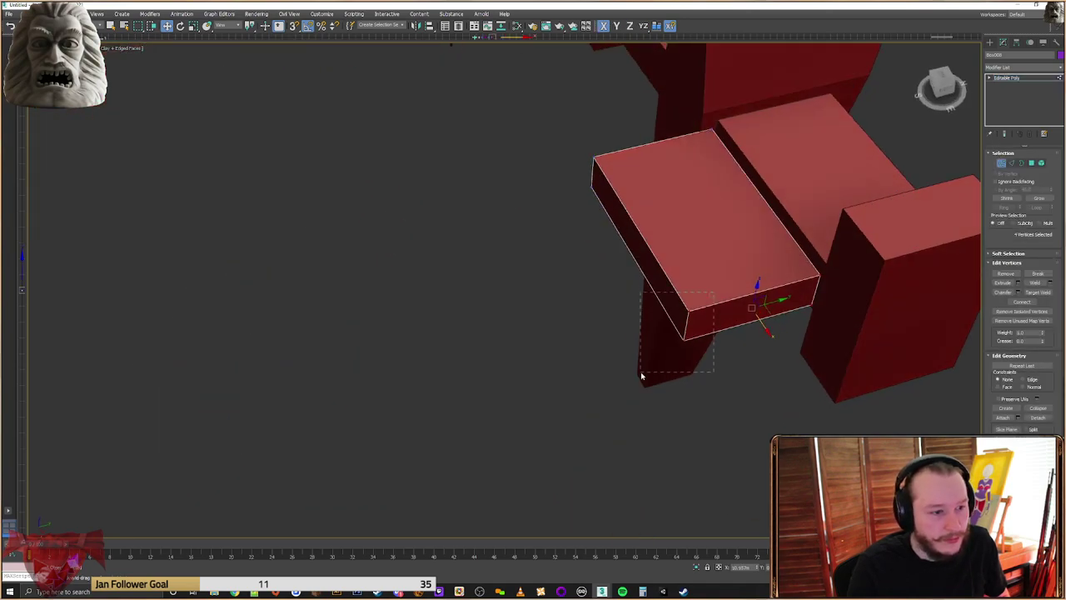
drag(641, 376, 711, 296)
alt+middle_drag(695, 295, 663, 304)
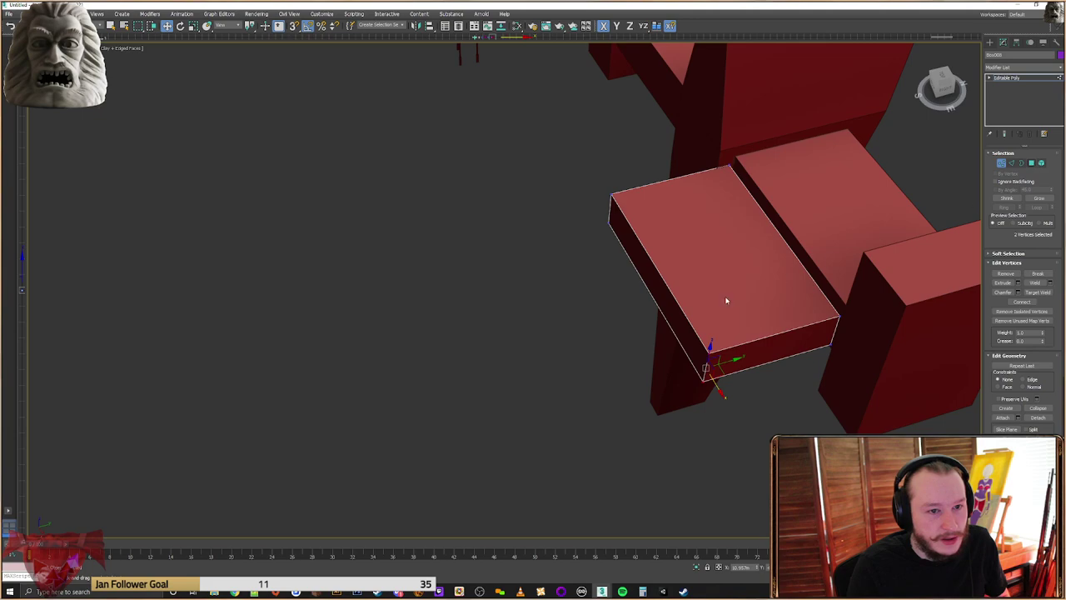
key(4)
click(659, 267)
click(1005, 286)
drag(682, 327, 920, 50)
scroll(774, 241, up, 3)
middle_drag(775, 246, 876, 261)
scroll(671, 276, down, 5)
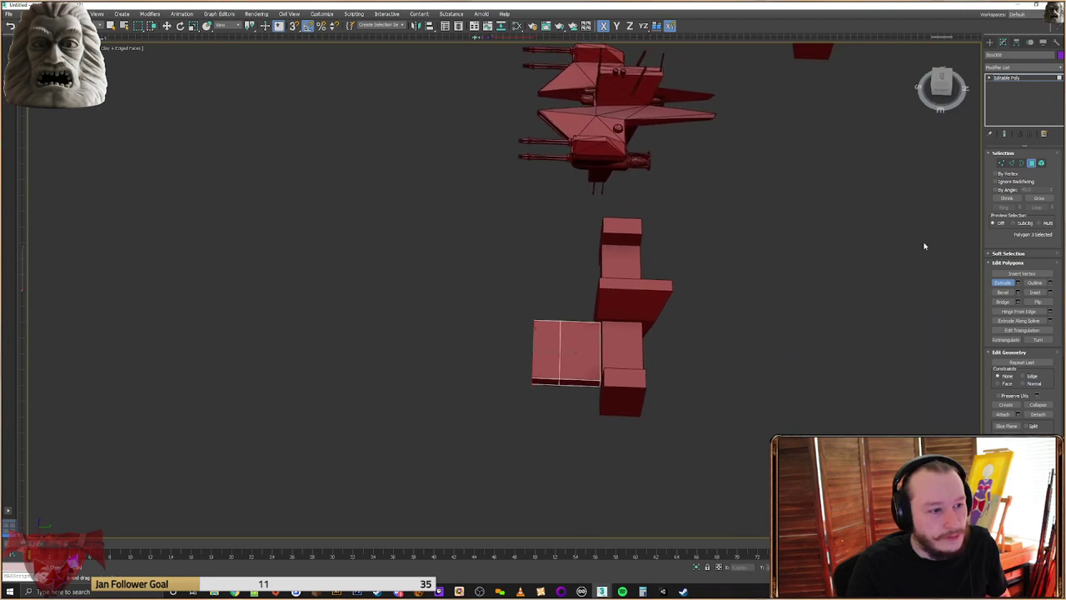
middle_drag(743, 245, 699, 262)
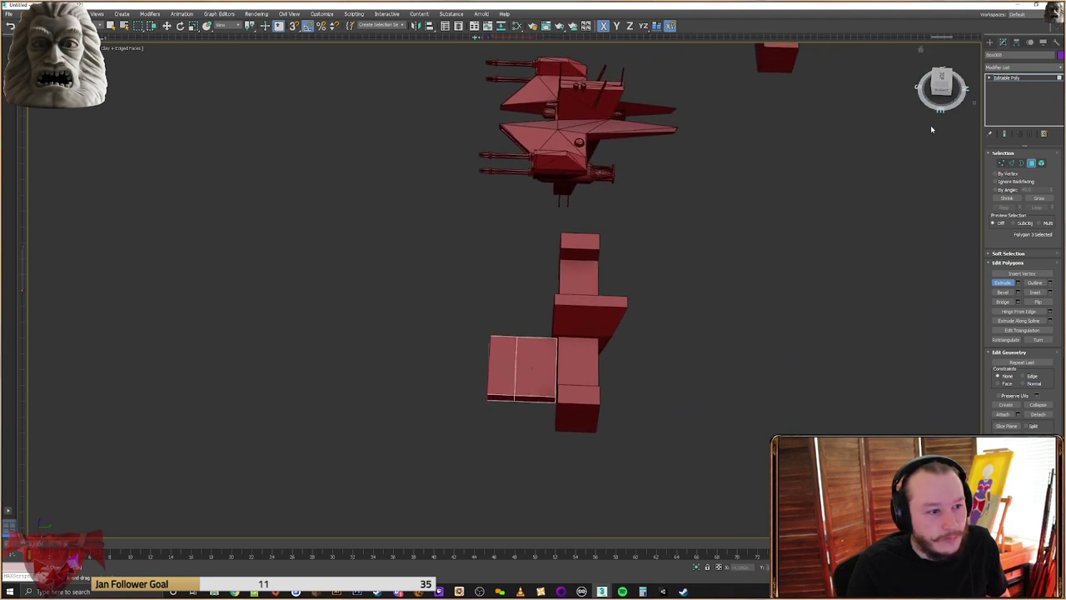
Taper the forward plate by moving its outer front corner vertices inward along X toward the hull
click(1002, 164)
drag(511, 324, 477, 356)
middle_drag(505, 339, 516, 344)
key(w)
drag(509, 336, 509, 119)
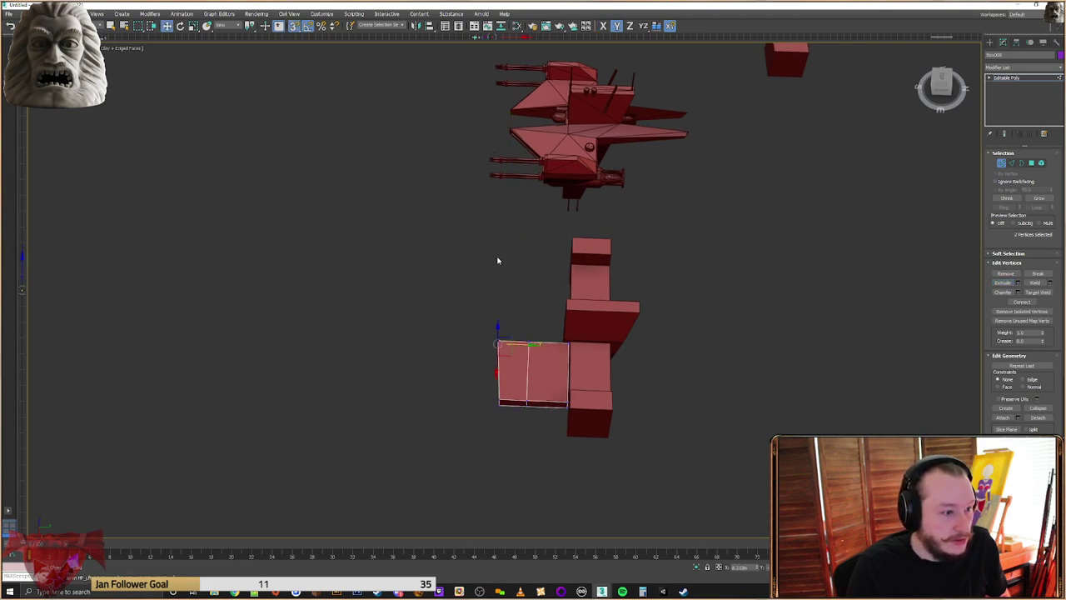
drag(514, 391, 486, 418)
scroll(531, 409, up, 3)
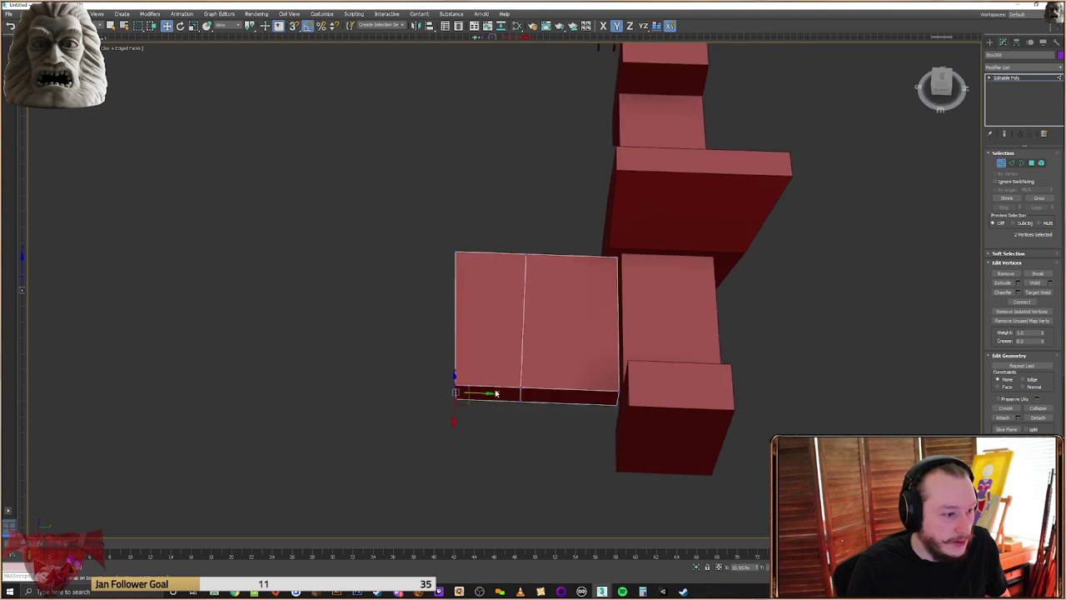
alt+middle_drag(531, 410, 571, 393)
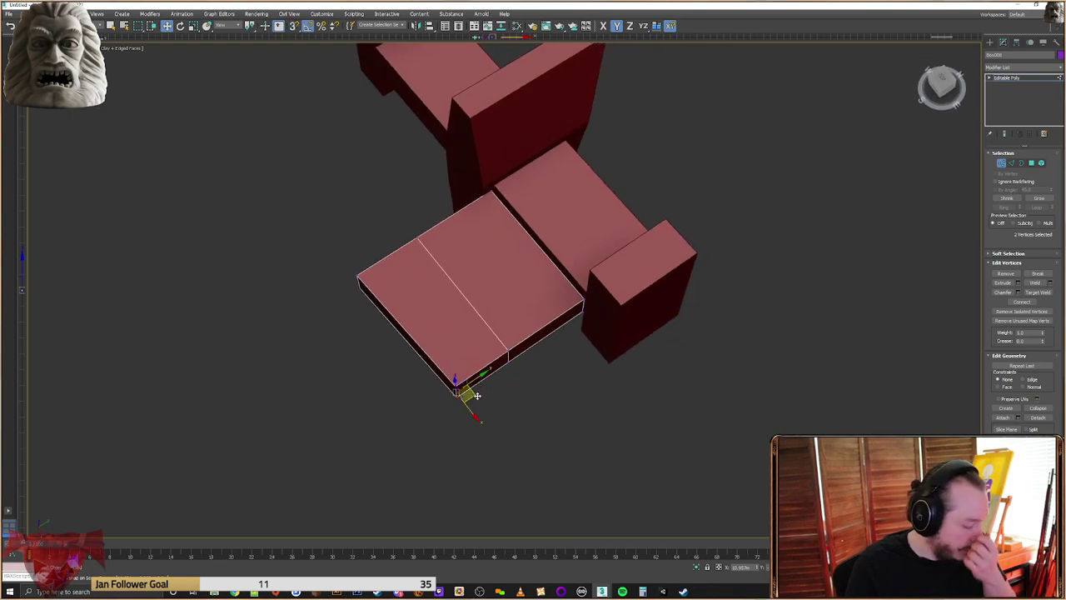
drag(488, 373, 360, 275)
key(s)
key(s)
drag(467, 421, 395, 349)
Move the plate's middle row of vertices along Y toward the wing box to lengthen the tapered front section
click(506, 359)
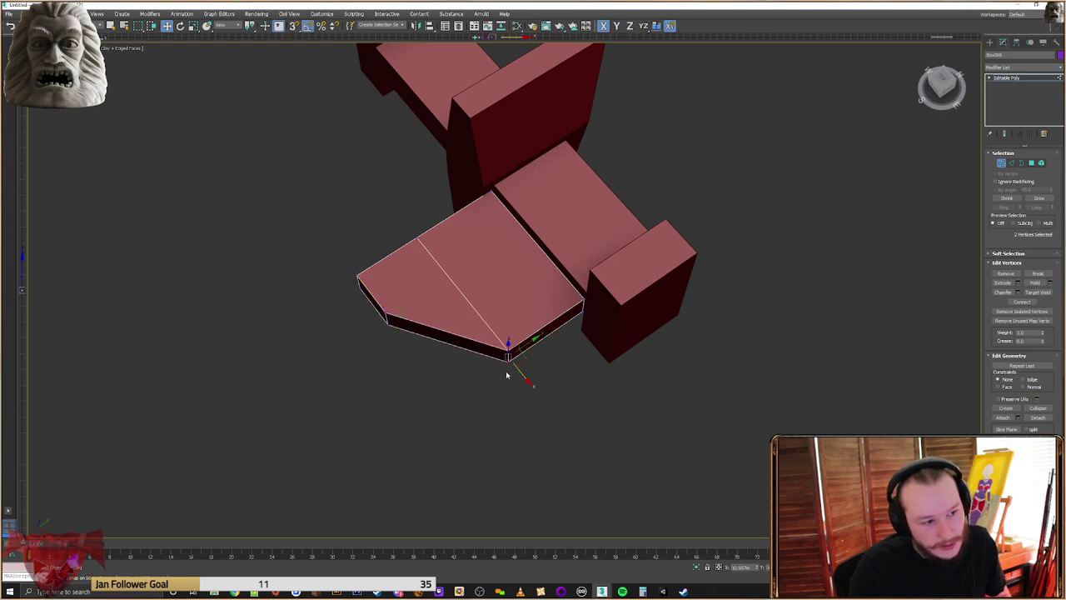
drag(432, 223, 401, 272)
key(F6)
drag(476, 285, 527, 265)
alt+middle_drag(460, 318, 633, 341)
scroll(602, 358, down, 3)
click(941, 82)
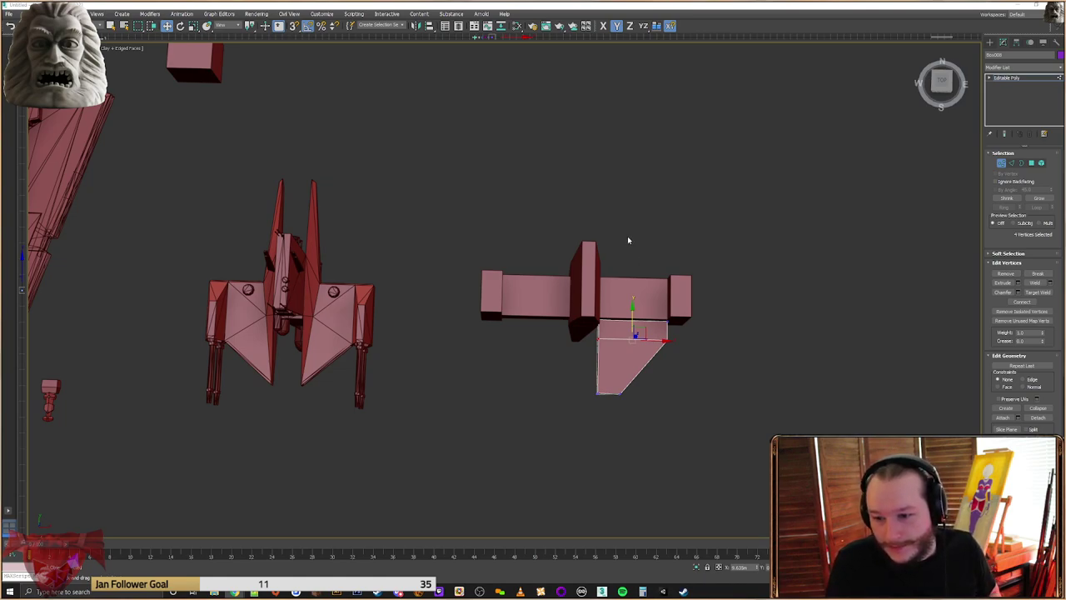
Examine the shape and height of the reference frigate's gun pod in relation to its wing
alt+middle_drag(582, 301, 559, 285)
scroll(658, 304, up, 5)
alt+middle_drag(640, 321, 974, 259)
click(656, 267)
click(989, 42)
click(628, 289)
scroll(382, 228, up, 4)
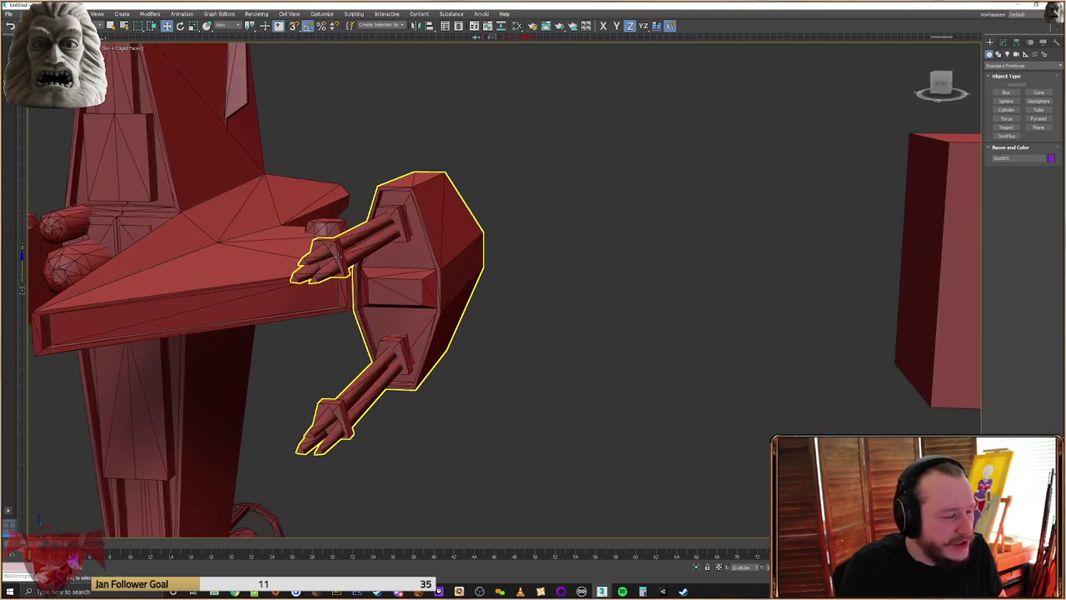
scroll(338, 254, up, 3)
click(359, 253)
alt+middle_drag(368, 249, 874, 288)
Align the gun-pod block's top vertices along Z with the top of the reference frigate's gun pod
click(768, 303)
alt+middle_drag(768, 303, 748, 265)
click(1003, 43)
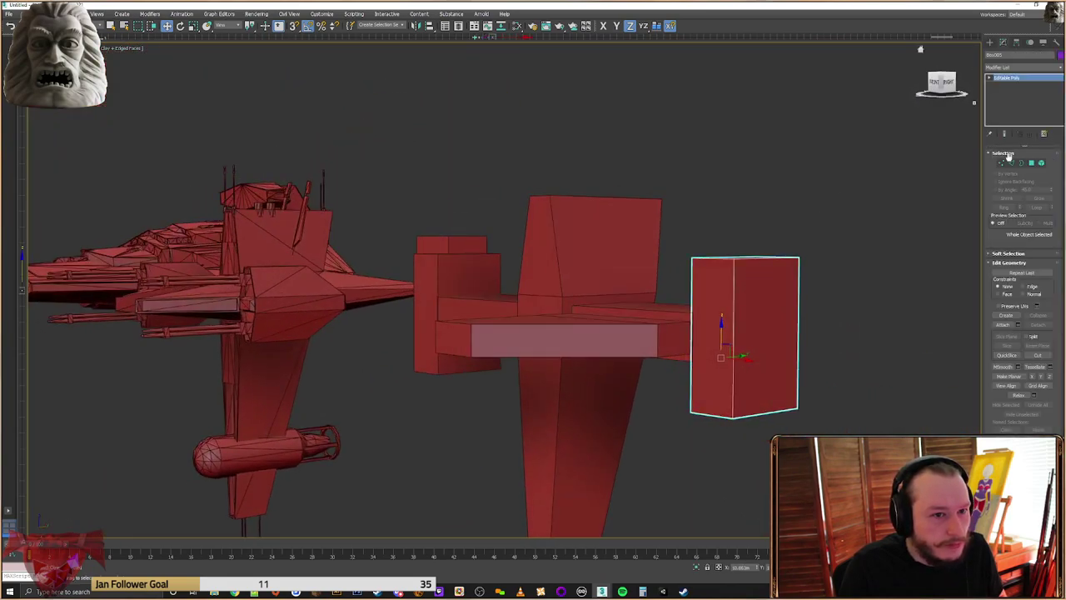
click(1002, 162)
drag(869, 209, 704, 279)
key(s)
click(746, 234)
alt+middle_drag(698, 263, 714, 267)
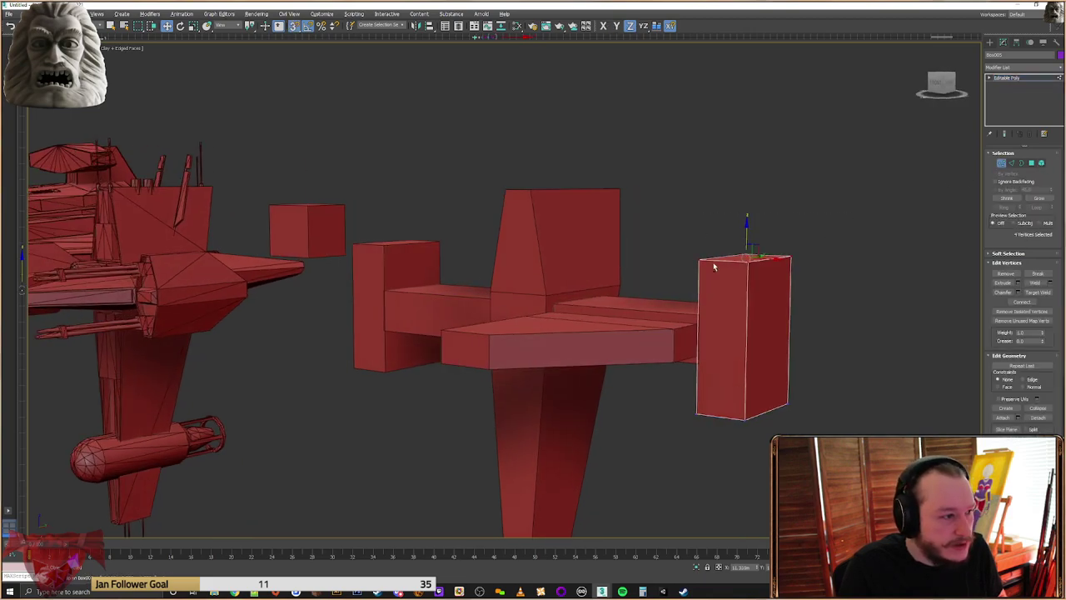
drag(699, 259, 232, 261)
alt+middle_drag(232, 261, 350, 264)
Raise the gun-pod block's bottom vertices along Z to match the underside of the reference gun pod
drag(805, 362, 650, 438)
alt+middle_drag(545, 442, 492, 429)
middle_drag(491, 429, 670, 421)
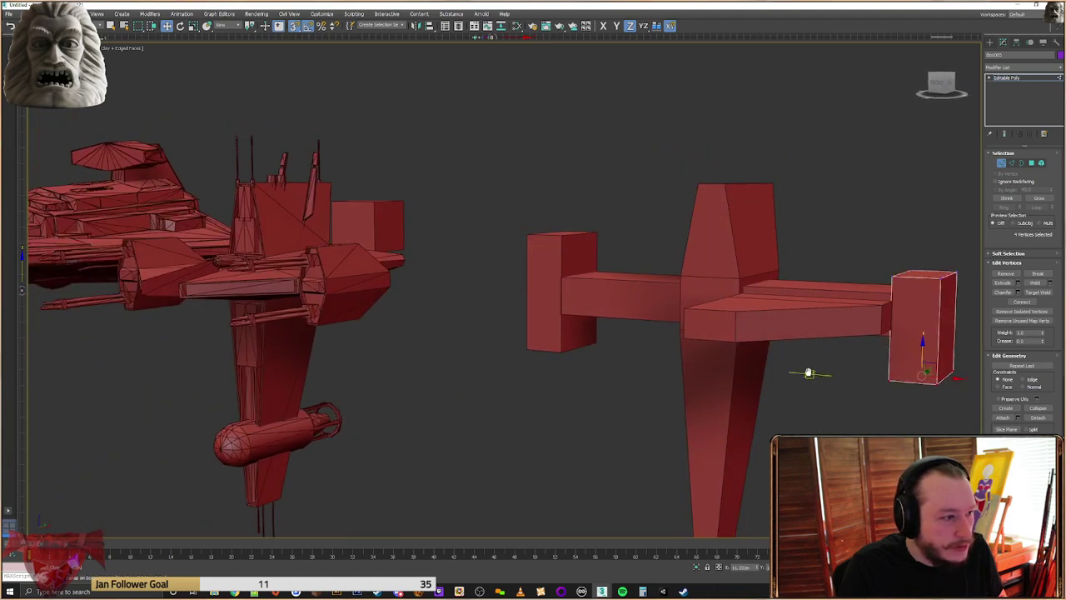
alt+middle_drag(805, 371, 890, 318)
drag(900, 335, 353, 308)
mouse_move(472, 321)
alt+middle_down()
mouse_move(745, 270)
mouse_move(706, 275)
mouse_move(722, 265)
mouse_move(698, 278)
mouse_move(704, 291)
mouse_move(480, 310)
alt+middle_up()
Lengthen the gun-pod block along Y by moving the vertices at its ends
drag(542, 265, 504, 375)
drag(551, 320, 474, 164)
drag(664, 259, 592, 373)
Copy the tapered forward plate along Y to the rear side of the wing box, guided by the reference frigate's wings
middle_drag(631, 341, 369, 409)
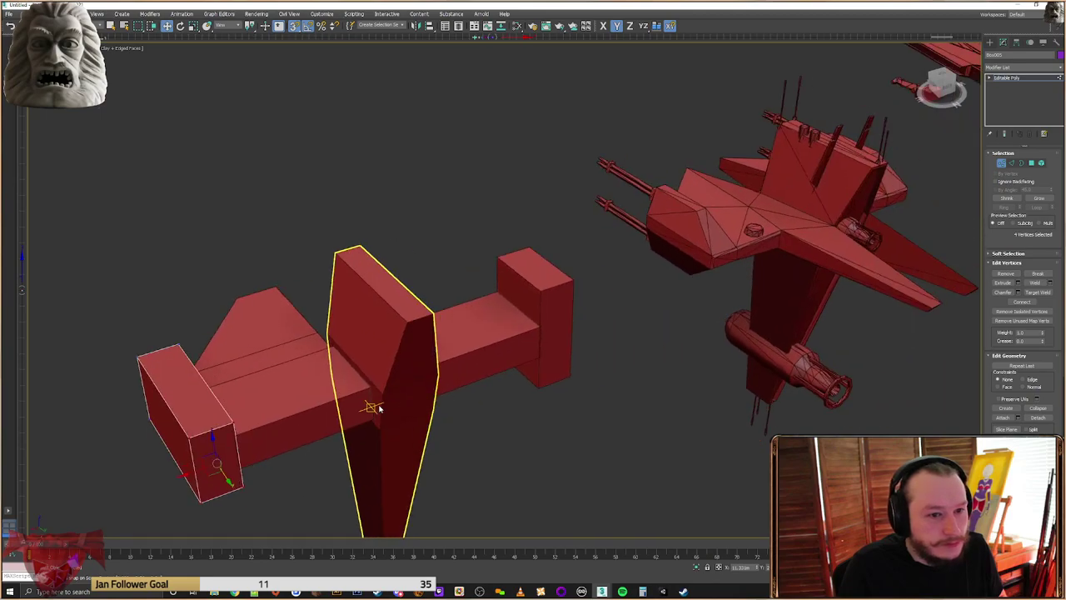
scroll(744, 269, up, 3)
scroll(760, 241, down, 3)
alt+middle_drag(757, 241, 743, 302)
middle_drag(743, 301, 441, 317)
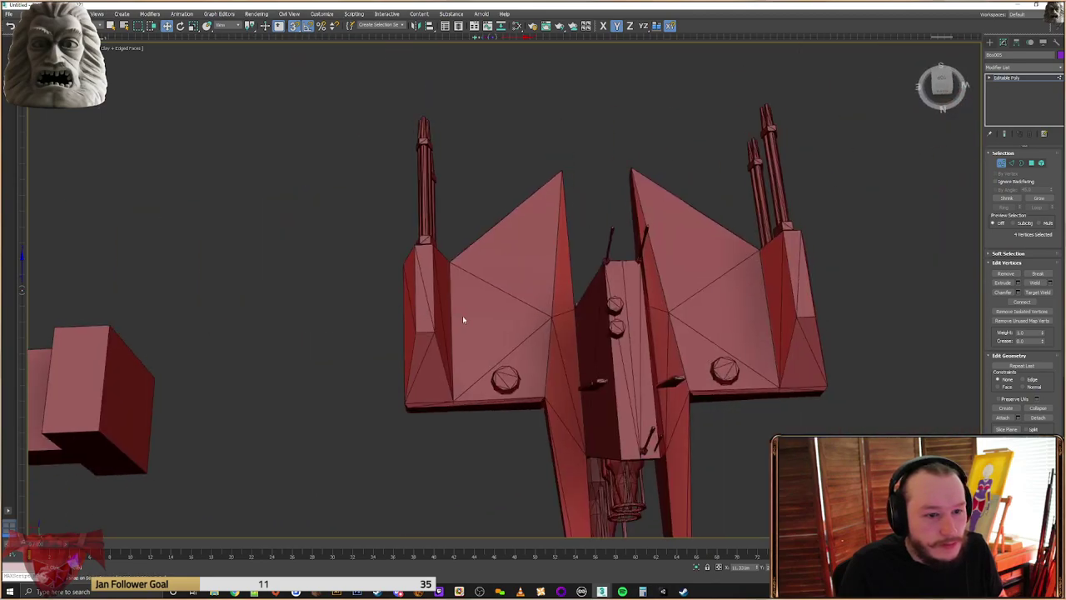
middle_drag(552, 406, 603, 210)
mouse_move(437, 304)
middle_down()
mouse_move(645, 312)
mouse_move(678, 293)
middle_up()
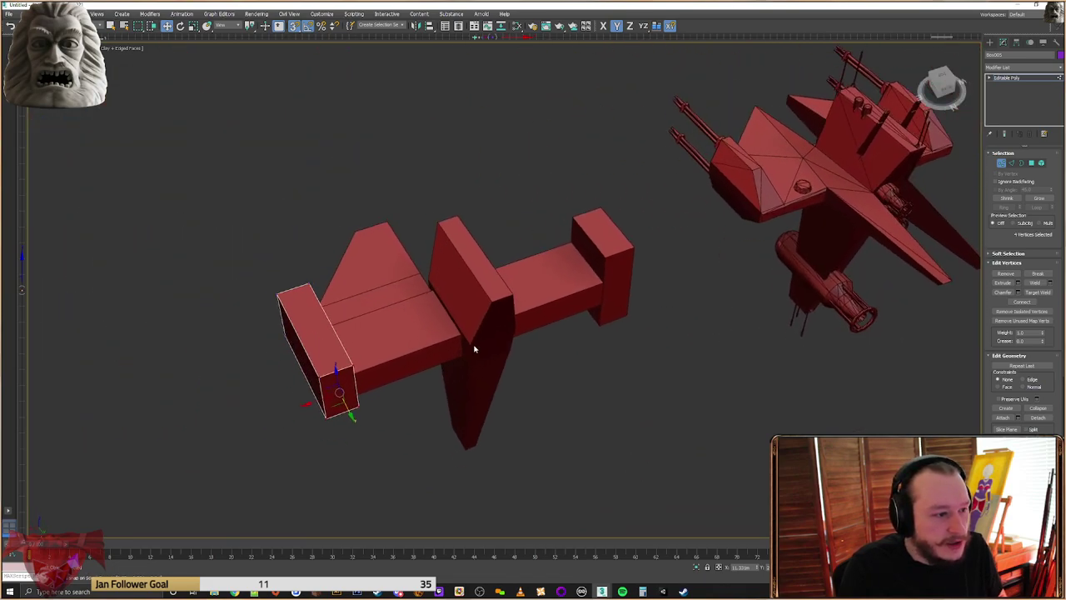
alt+middle_drag(431, 342, 617, 334)
click(989, 41)
click(422, 358)
alt+middle_drag(466, 337, 483, 373)
key(s)
shift+drag(466, 368, 626, 336)
click(537, 329)
Mirror the rear plate copy on the Y axis so its taper points backward, behind the wing box
click(418, 28)
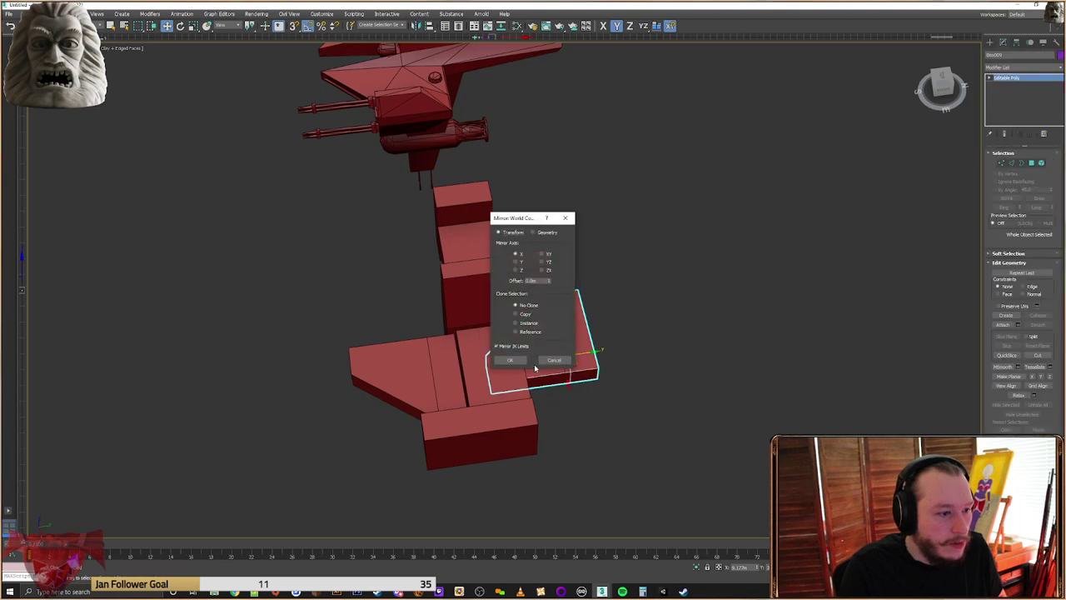
click(517, 262)
click(509, 359)
alt+middle_drag(510, 360, 611, 347)
drag(597, 371, 619, 358)
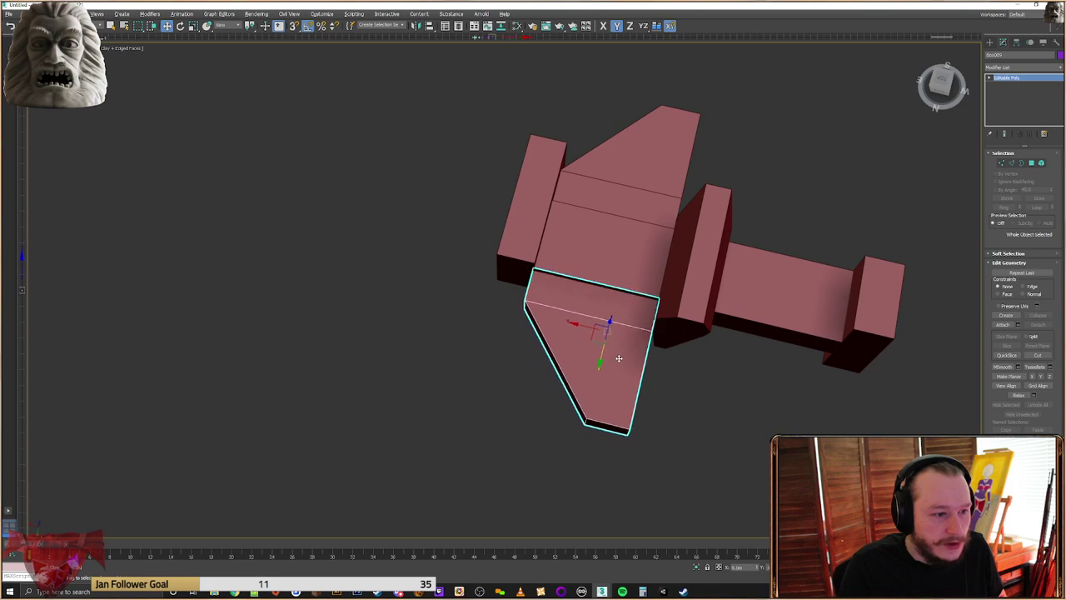
Narrow the rear plate into a slim prong by moving its outer vertices inward along X toward the hull
click(1003, 164)
drag(557, 252, 507, 323)
drag(504, 283, 645, 314)
drag(598, 403, 596, 408)
drag(615, 258, 525, 452)
drag(569, 337, 578, 338)
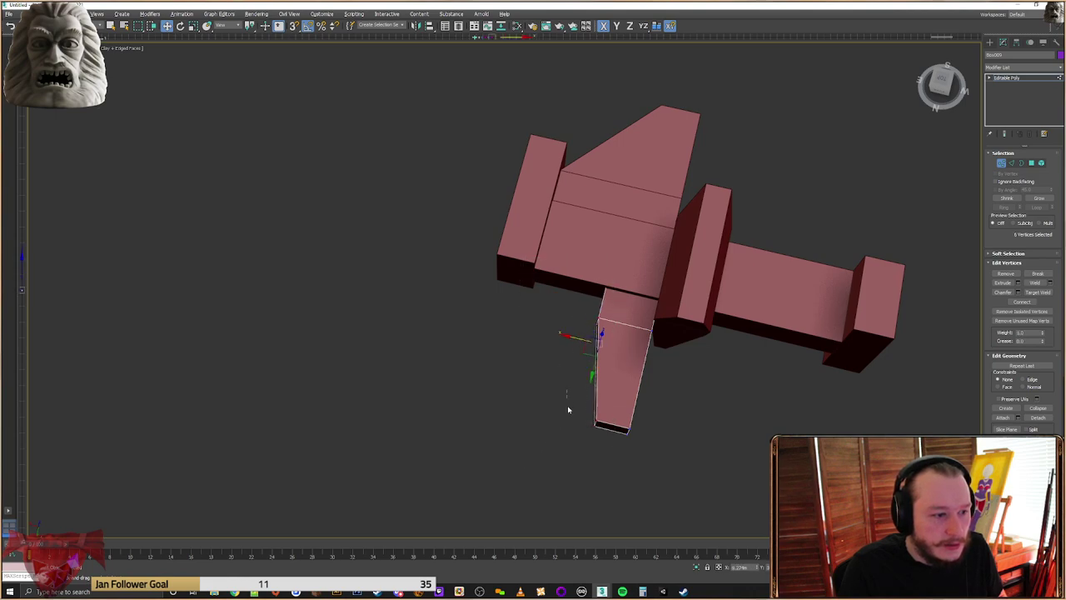
drag(603, 443, 603, 444)
scroll(583, 388, down, 4)
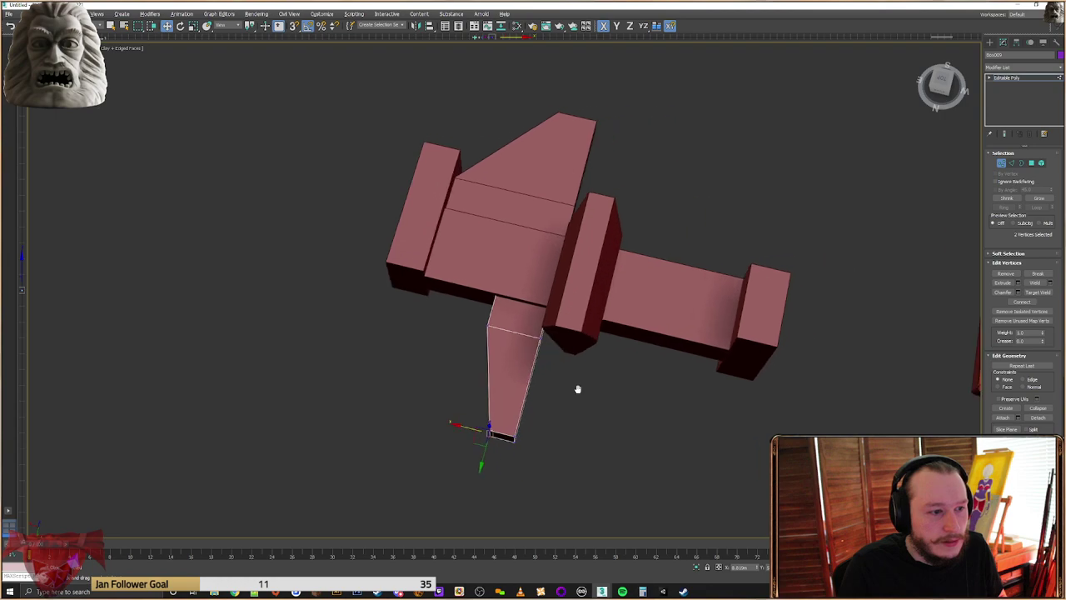
middle_drag(647, 362, 634, 308)
Snap the rear prong's tip vertices along Y to the tip of the reference frigate's rear wing prong
drag(555, 342, 483, 385)
alt+middle_drag(516, 386, 539, 387)
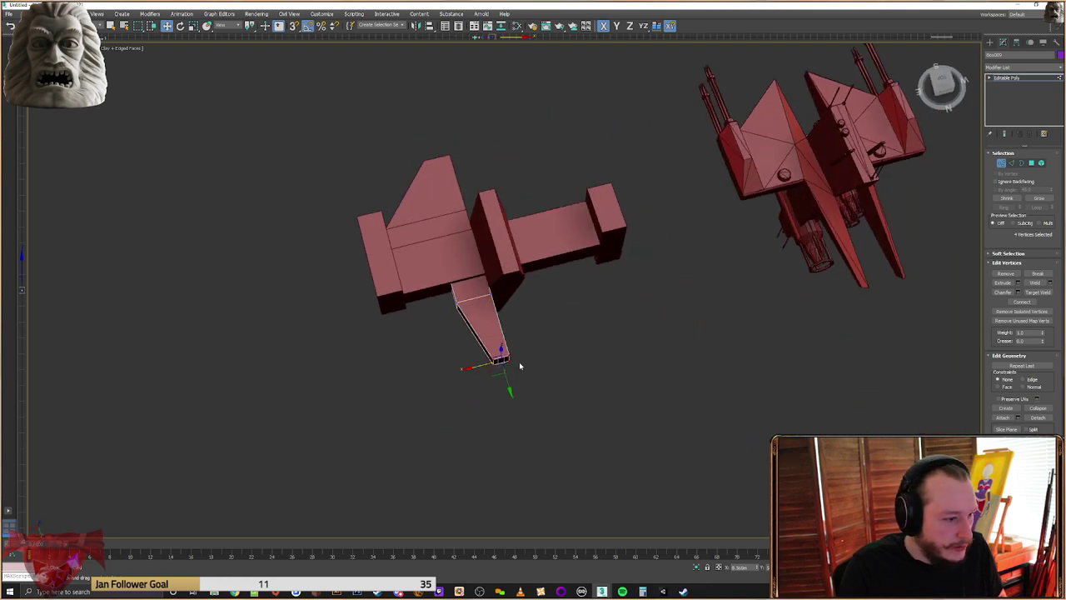
key(F6)
key(s)
drag(508, 357, 872, 288)
Delete the opposite side's wing box and gun-pod block
alt+middle_drag(648, 339, 648, 318)
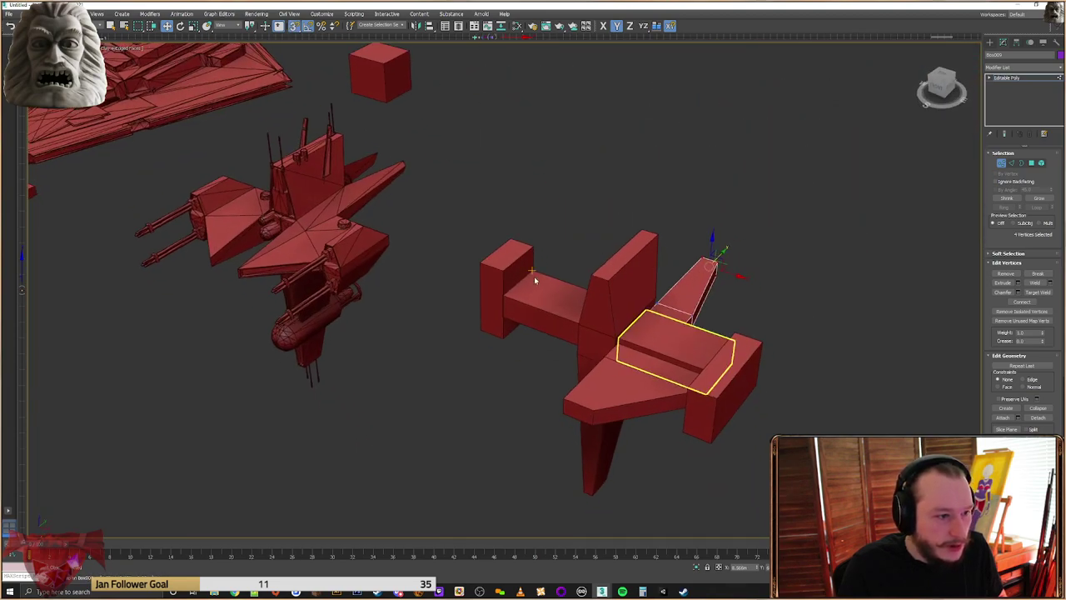
click(526, 310)
ctrl+click(498, 303)
key(Delete)
Select the remaining wing box, both plates and the gun-pod block together and shift them slightly along X against the hull
click(663, 344)
scroll(663, 346, up, 5)
scroll(612, 337, down, 5)
ctrl+click(685, 268)
ctrl+click(735, 383)
ctrl+click(585, 367)
scroll(579, 342, up, 2)
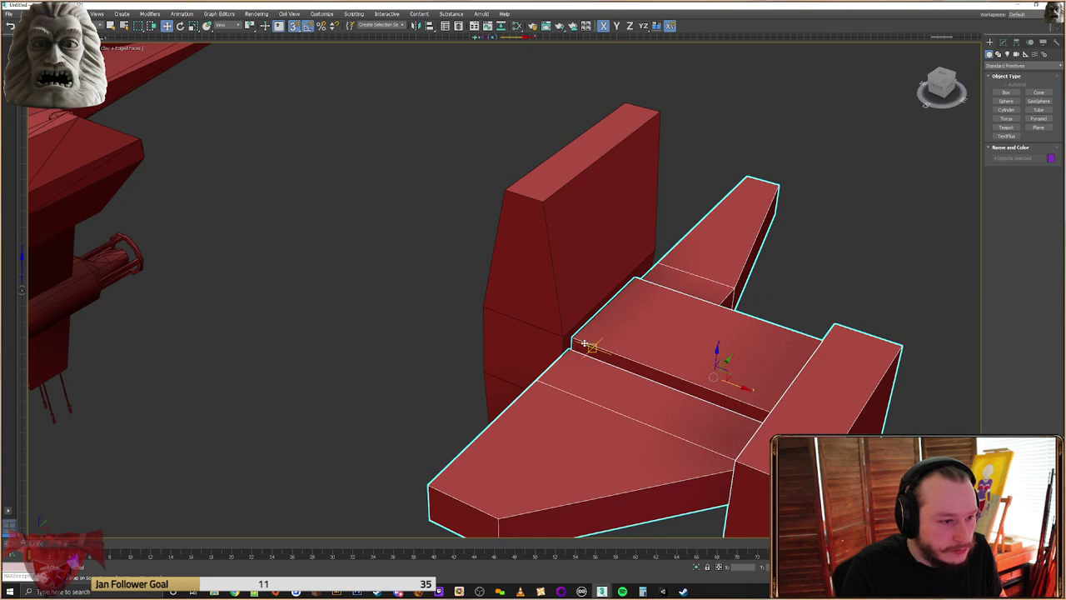
drag(575, 340, 564, 338)
scroll(564, 338, down, 5)
alt+middle_drag(564, 338, 665, 344)
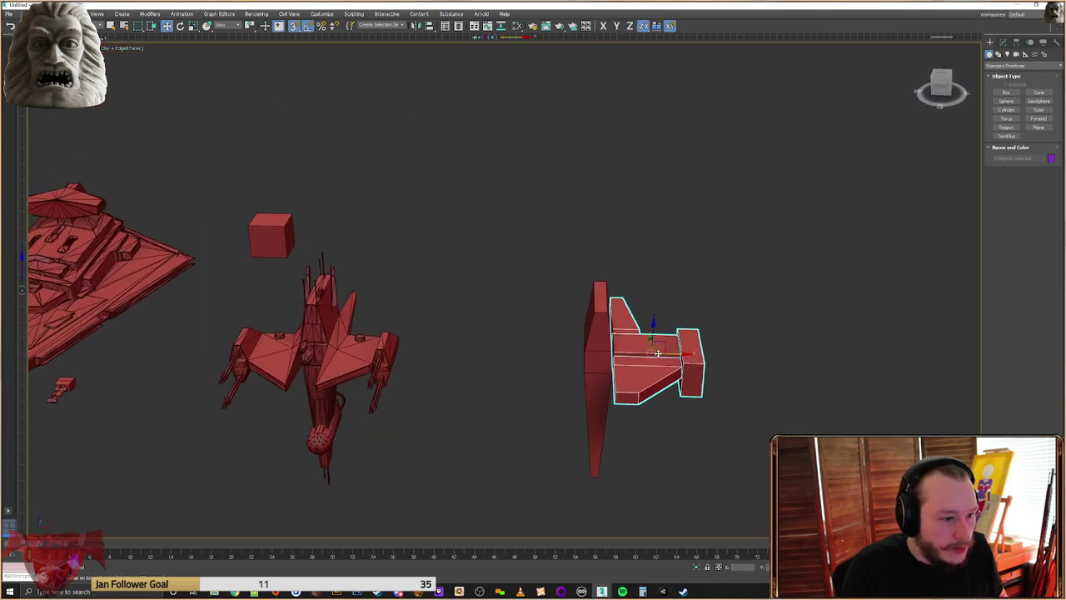
Move only the wing box along X onto the reference frigate's wing, with its inner end by the reference hull
click(667, 354)
drag(672, 354, 478, 354)
scroll(478, 354, up, 3)
middle_drag(478, 354, 655, 337)
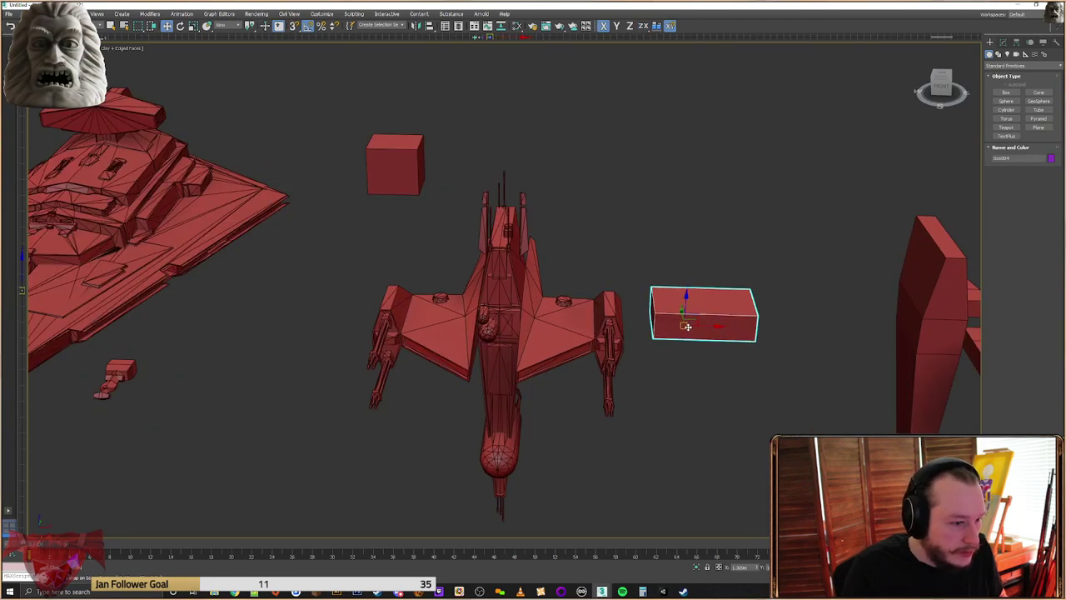
key(s)
drag(661, 317, 808, 341)
scroll(533, 320, up, 4)
drag(682, 316, 446, 307)
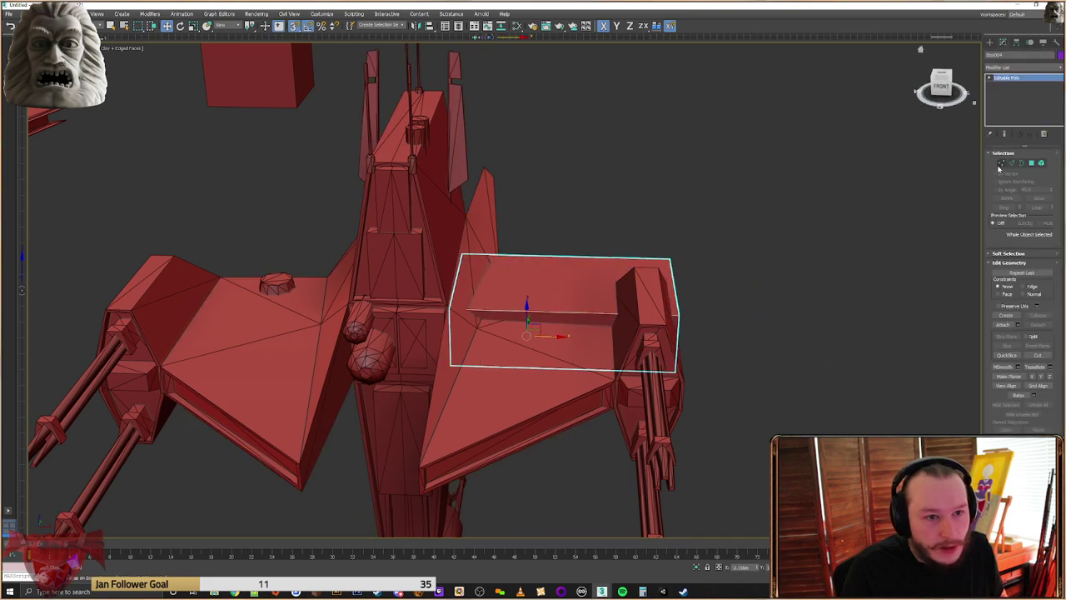
Shorten the wing box along X by moving its outer end vertices inward to match the reference wing's width
key(1)
drag(705, 320, 615, 382)
scroll(724, 379, down, 5)
middle_drag(733, 378, 457, 339)
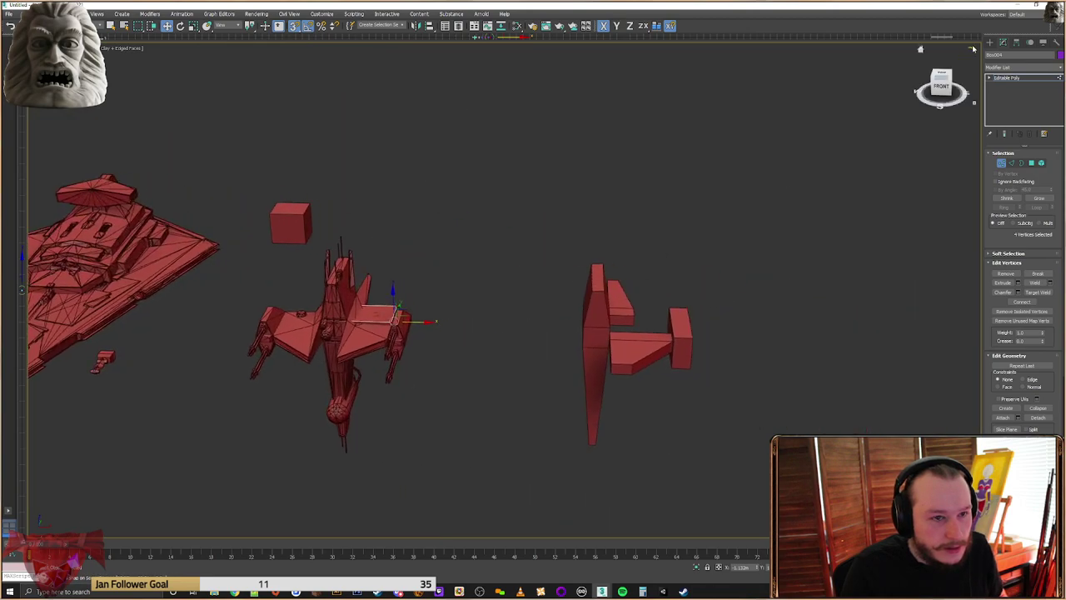
Move the shortened wing box back along X so its inner end sits against the new frigate's hull
click(990, 43)
alt+middle_drag(444, 299, 435, 332)
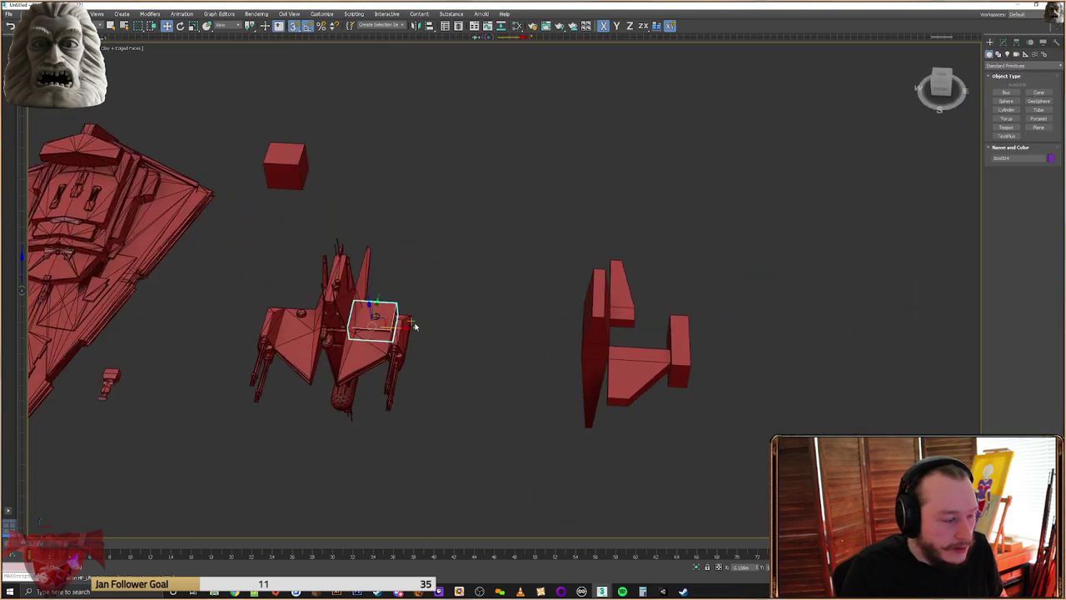
key(s)
drag(352, 324, 610, 339)
alt+middle_drag(741, 438, 630, 351)
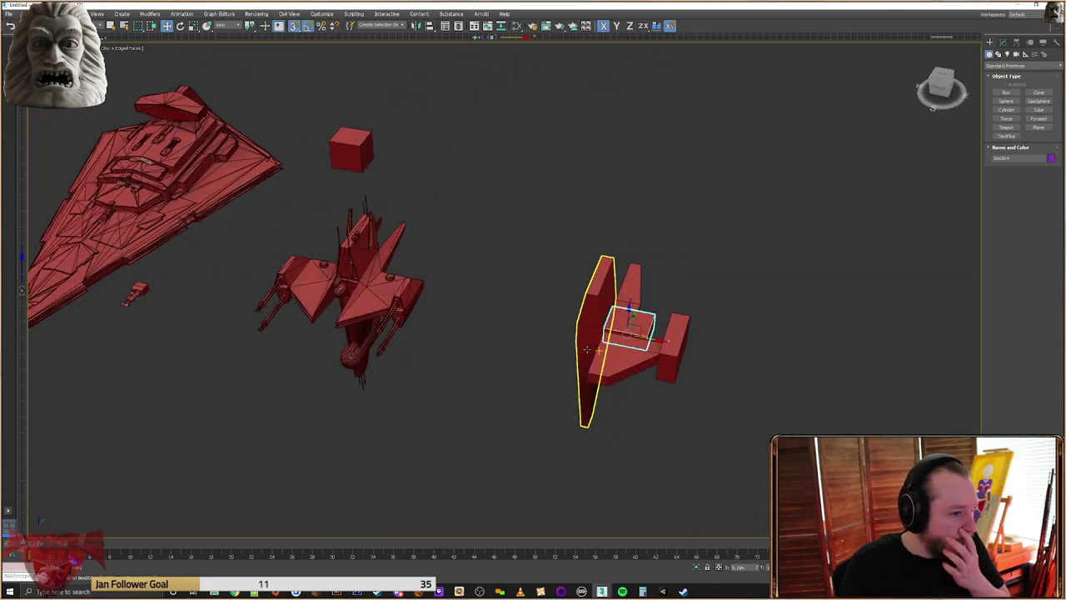
Compare the new frigate's hull and wing proportions with the row of reference ships
alt+middle_drag(545, 344, 829, 369)
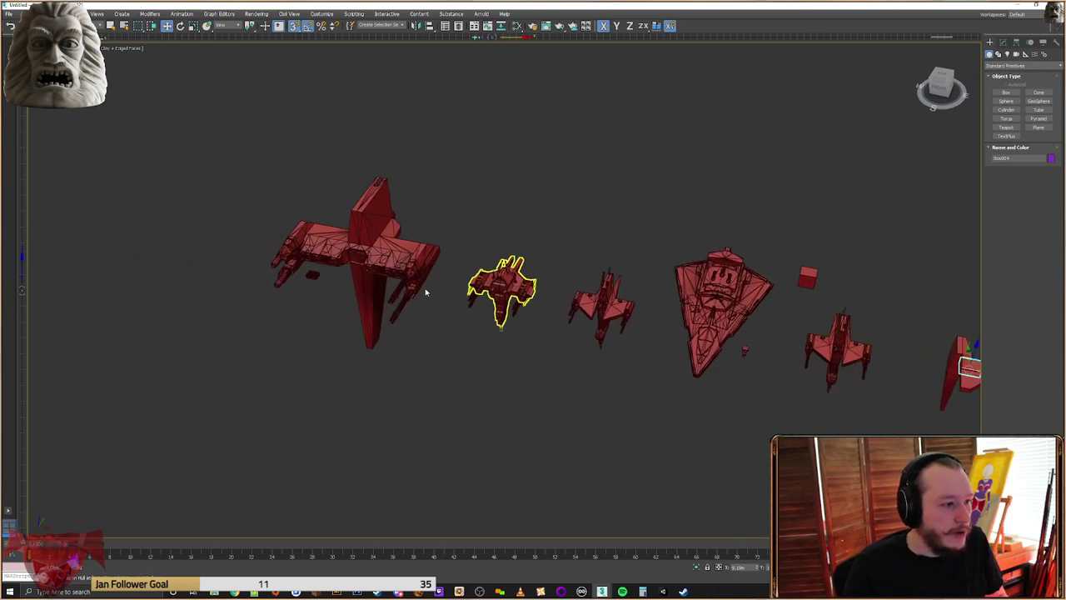
scroll(359, 243, up, 3)
scroll(360, 243, down, 2)
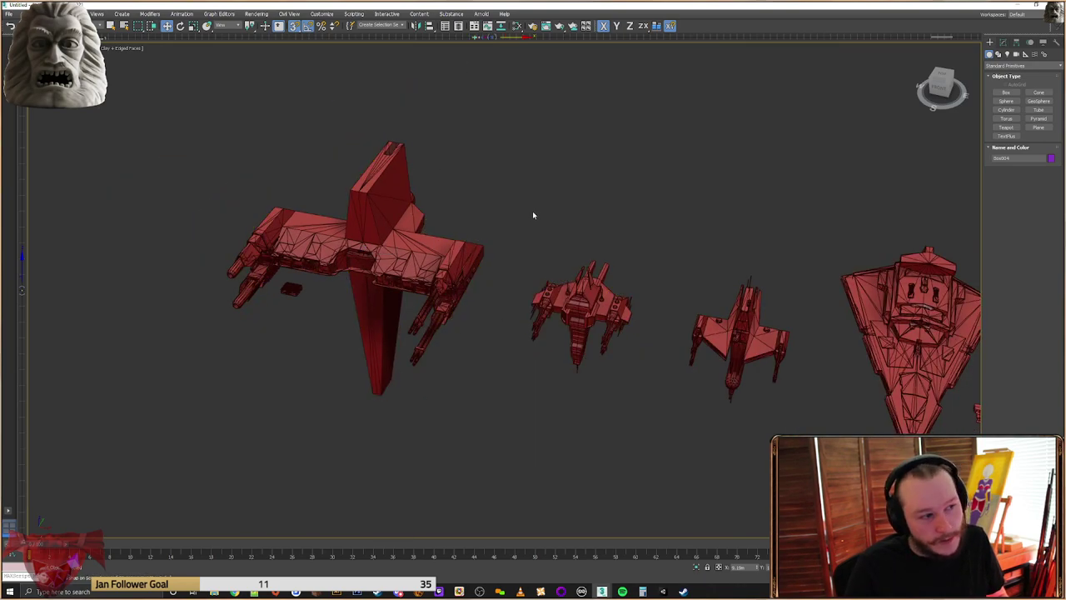
alt+middle_drag(471, 340, 536, 362)
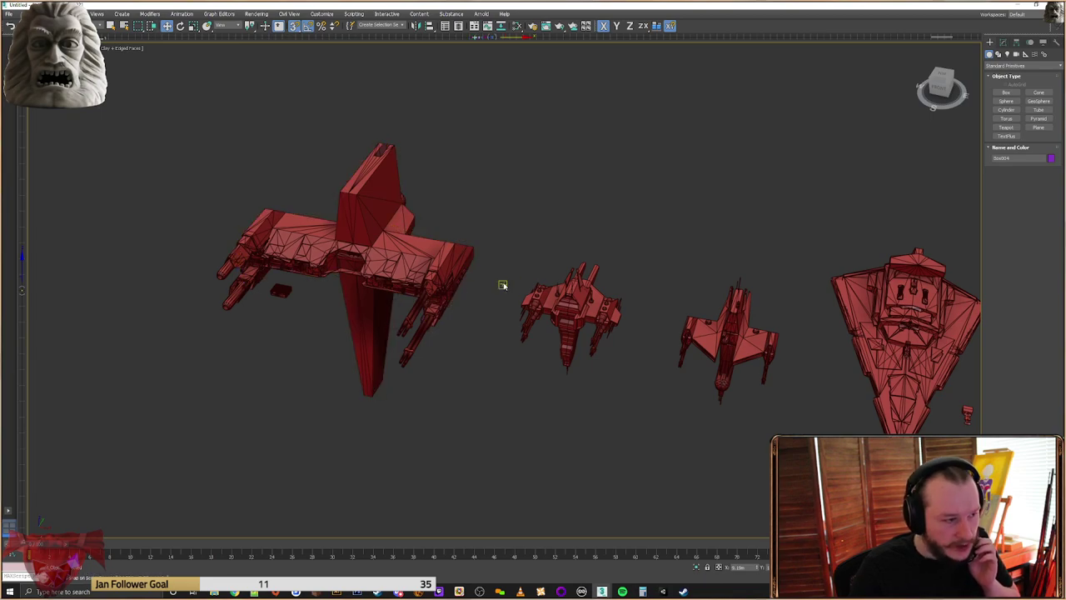
alt+middle_drag(695, 380, 635, 302)
click(670, 270)
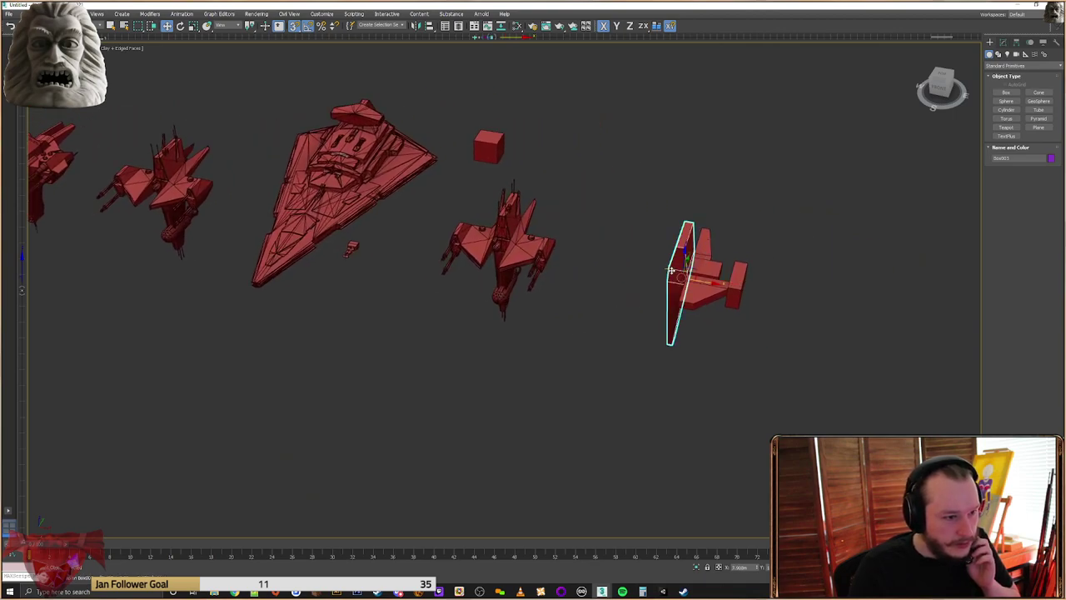
alt+middle_drag(675, 342, 677, 320)
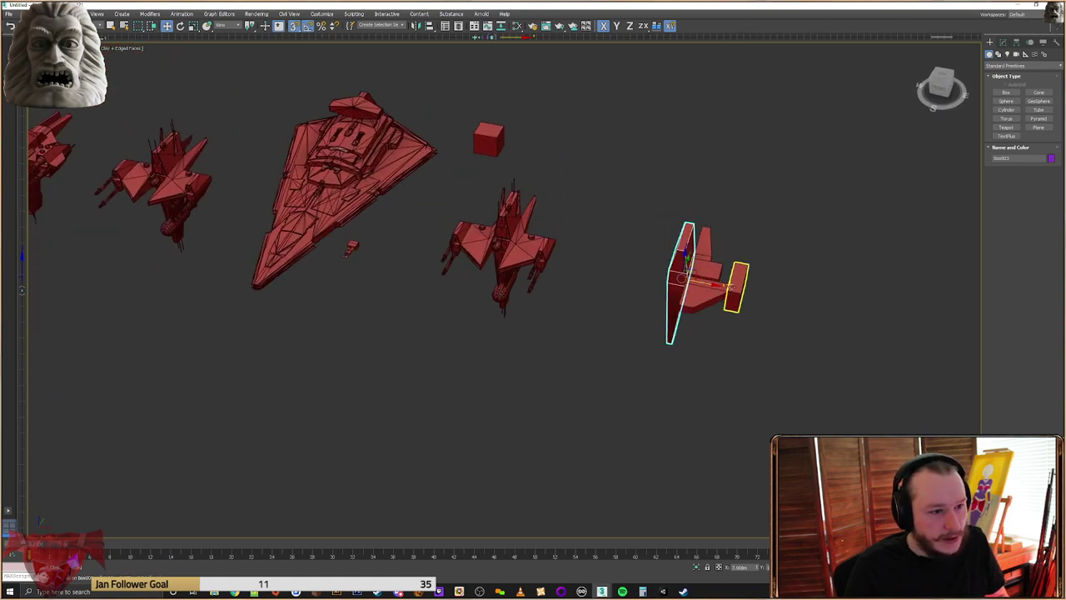
scroll(731, 285, up, 4)
Narrow the forward plate by moving its outer edge vertices along X in line with the wing box's outer end
click(679, 276)
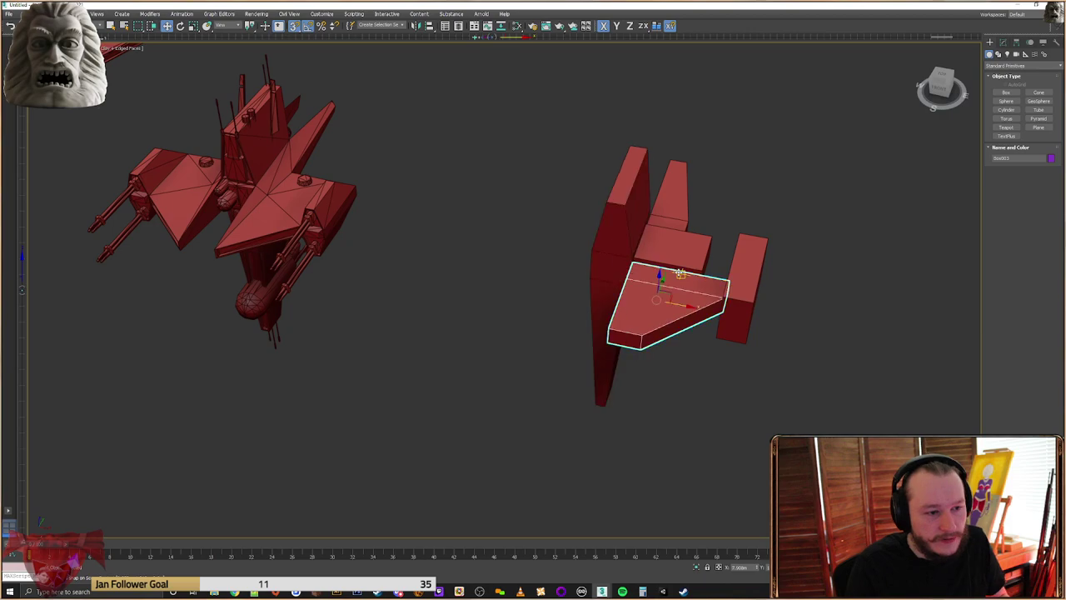
click(1010, 45)
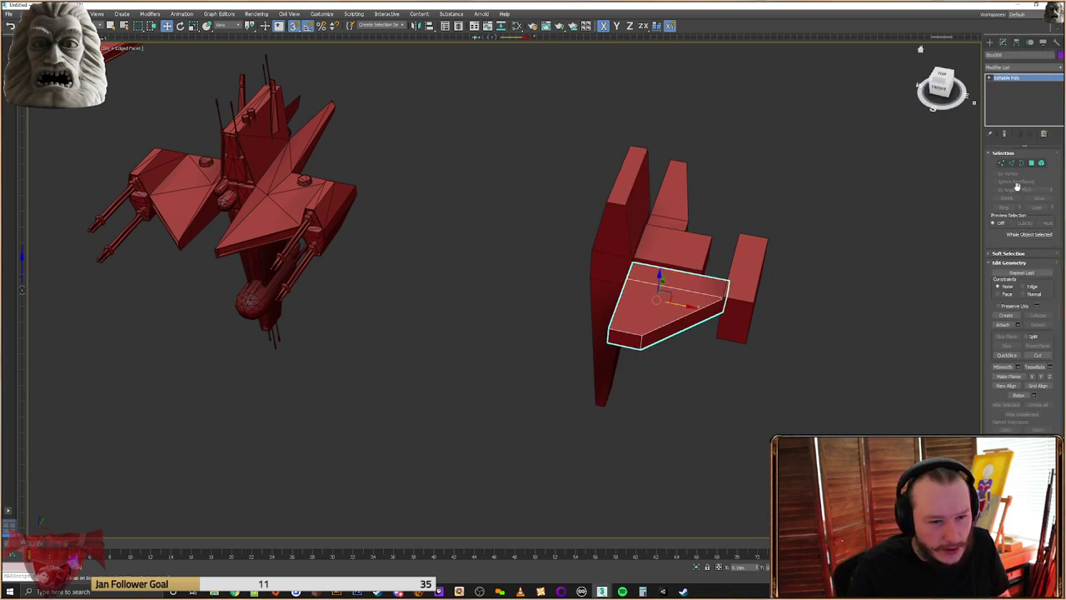
scroll(769, 262, up, 4)
drag(627, 434, 624, 431)
drag(731, 326, 652, 262)
Move the gun-pod block inward along X against the outer end of the shortened wing box
click(991, 42)
click(702, 330)
drag(702, 327, 654, 309)
mouse_move(655, 309)
alt+middle_down()
mouse_move(602, 353)
mouse_move(580, 320)
mouse_move(659, 309)
alt+middle_up()
scroll(572, 263, up, 5)
click(572, 263)
alt+middle_drag(619, 267, 664, 341)
click(636, 249)
Copy the wing box, both plates and the gun-pod block together along X to the hull's opposite side
scroll(883, 225, down, 3)
middle_drag(747, 278, 584, 357)
scroll(583, 356, down, 2)
drag(768, 202, 623, 332)
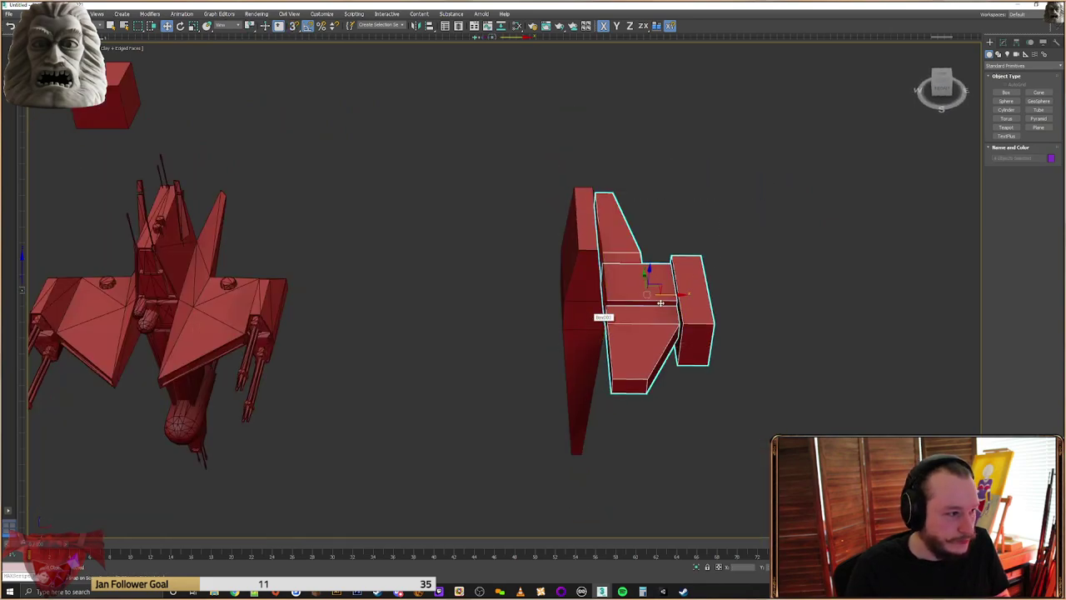
shift+drag(672, 295, 447, 293)
click(529, 333)
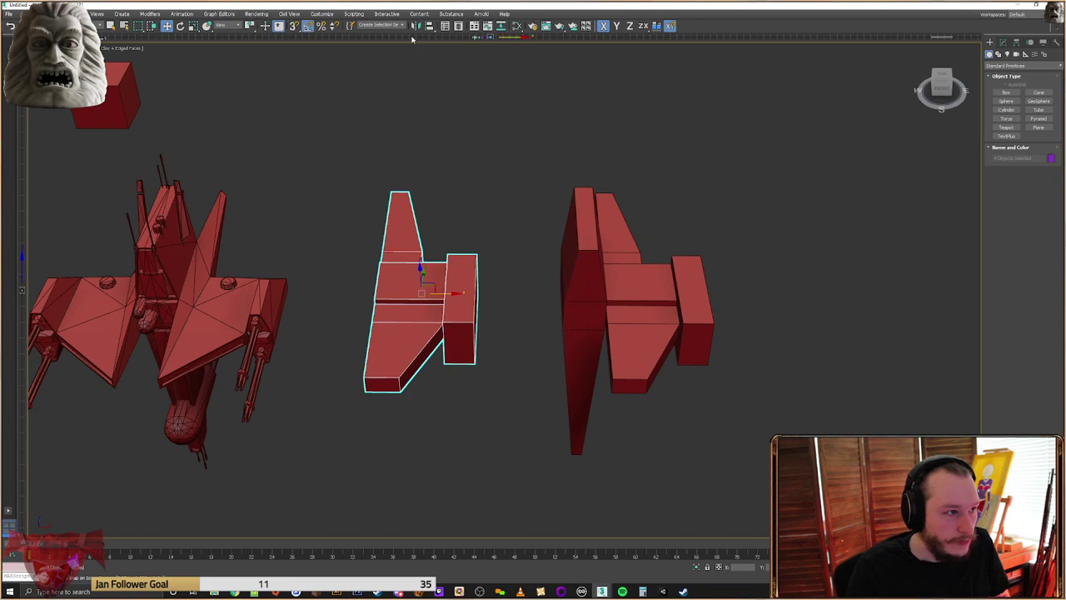
Mirror the copied wing box, plates and gun-pod block across X and move them along X against the hull's opposite side
click(416, 26)
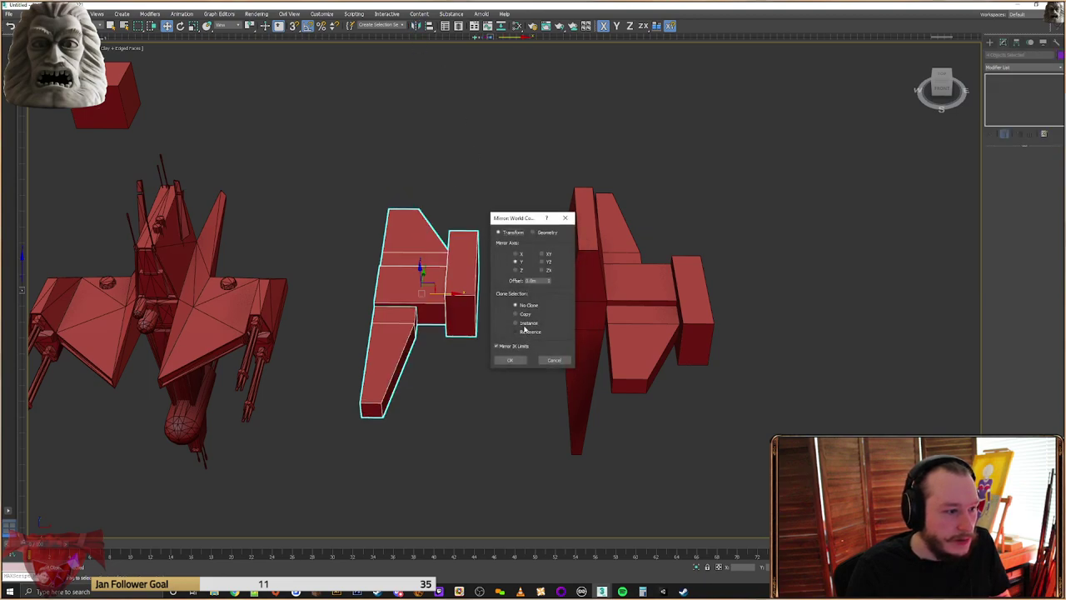
click(515, 254)
click(510, 360)
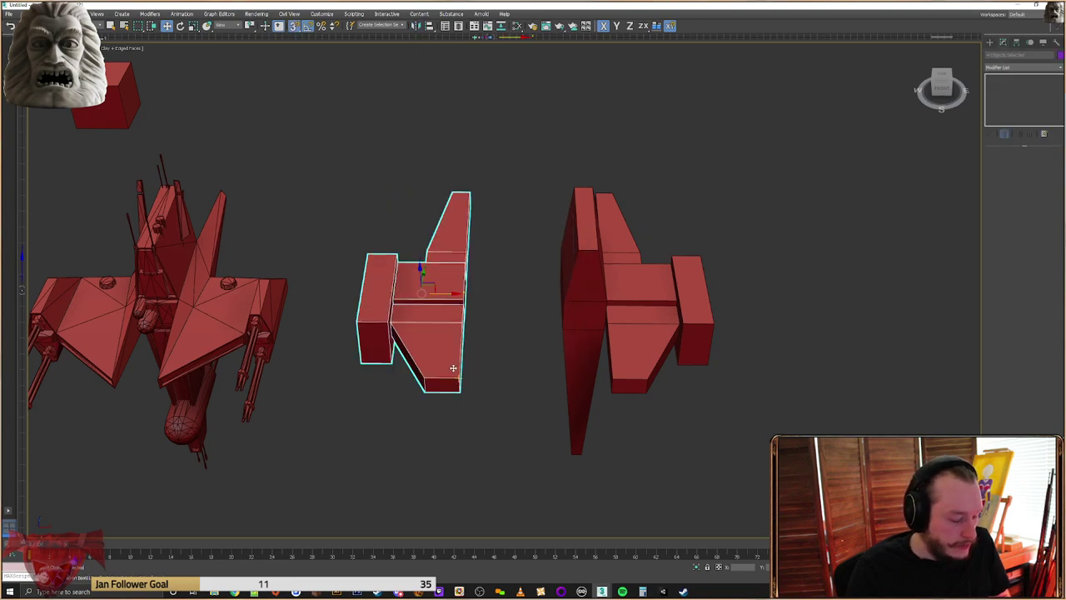
drag(456, 377, 556, 377)
click(423, 364)
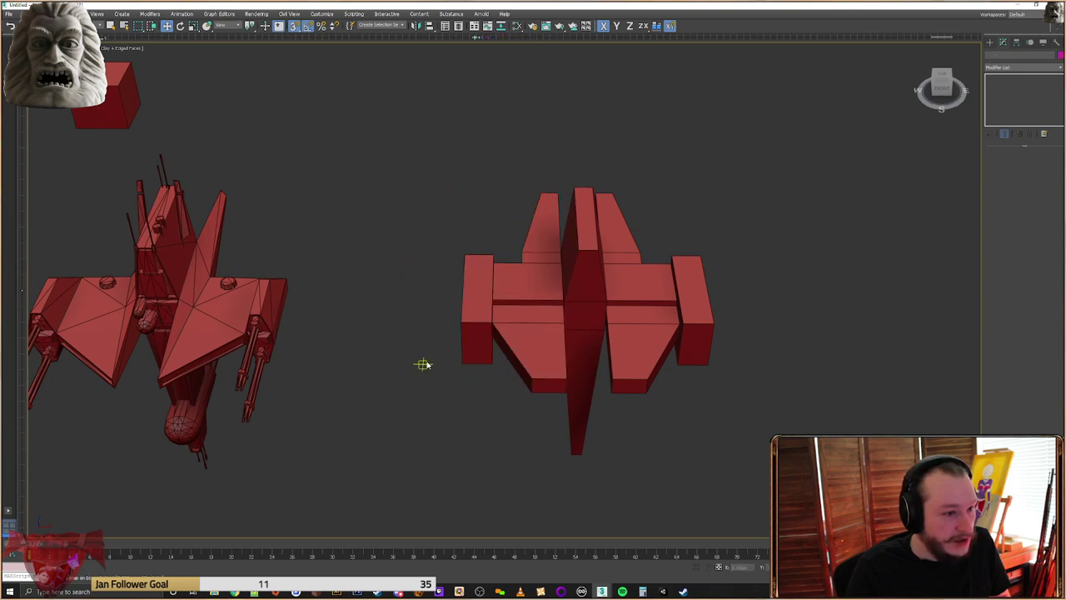
Narrow the original forward plate's front tip by moving its two outer tip vertices inward along X
alt+middle_drag(613, 354, 631, 408)
click(495, 444)
middle_drag(494, 444, 672, 250)
click(1001, 162)
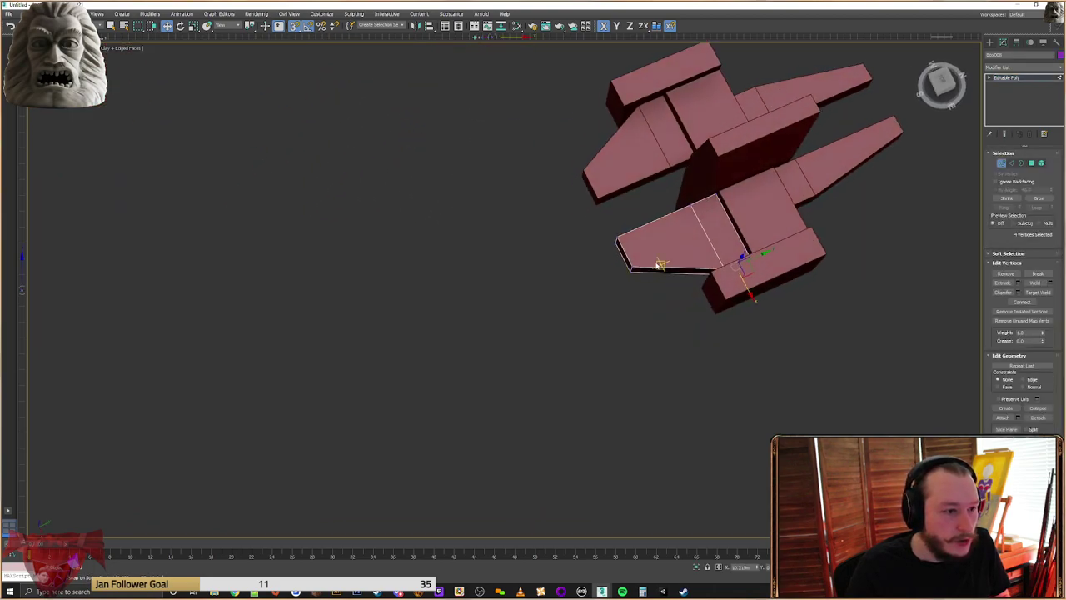
drag(660, 263, 615, 285)
scroll(644, 249, up, 3)
alt+middle_drag(644, 250, 620, 299)
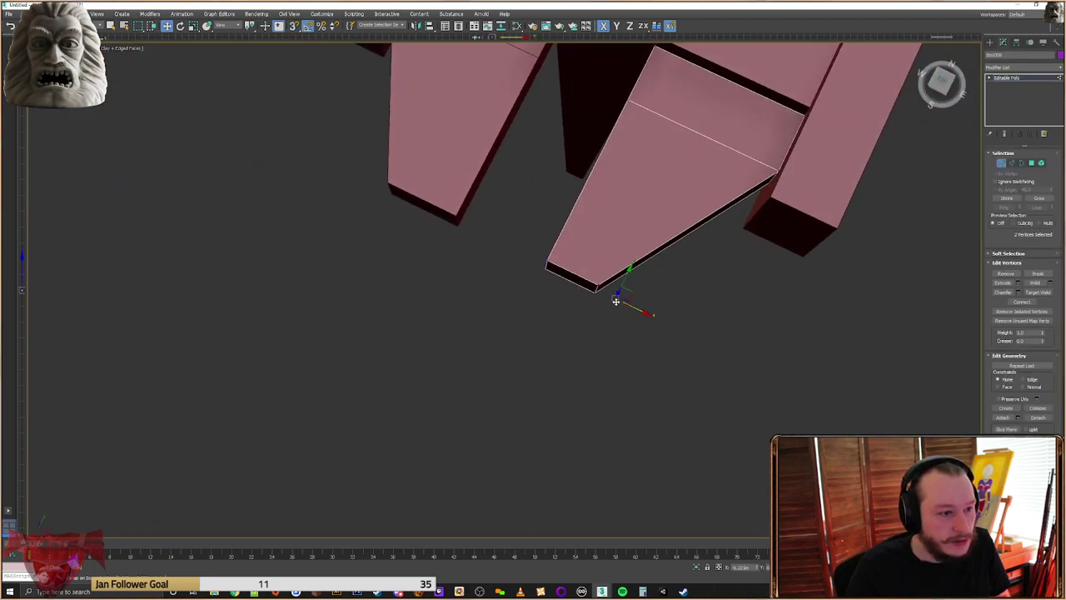
drag(603, 297, 593, 298)
alt+middle_drag(593, 297, 582, 352)
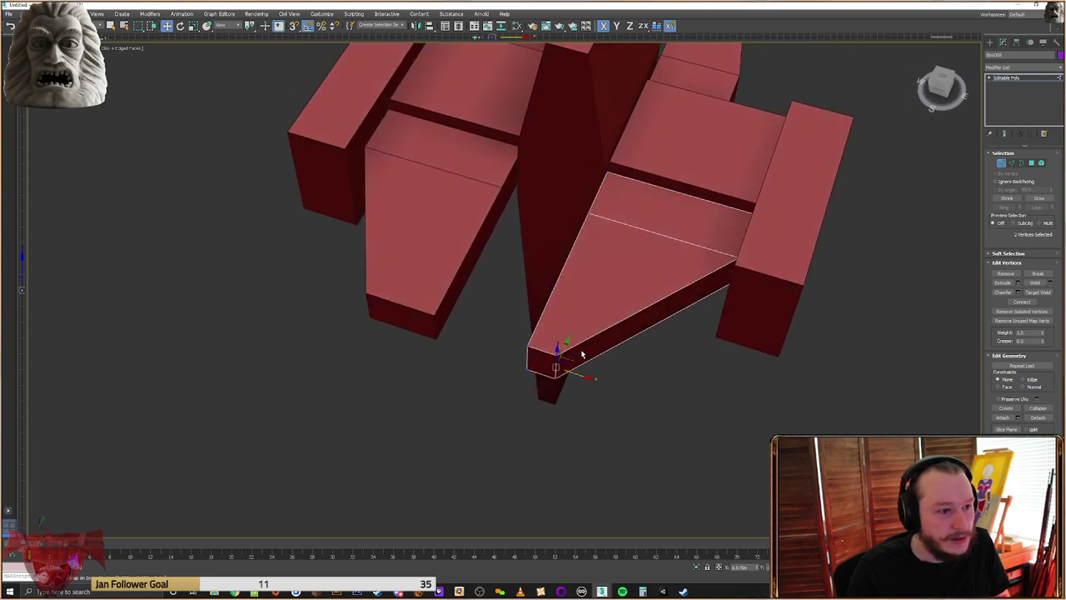
scroll(625, 322, down, 4)
Delete the opposite forward plate and copy the reshaped forward plate along X to that side of the hull
click(992, 43)
scroll(542, 250, up, 3)
click(553, 288)
click(696, 265)
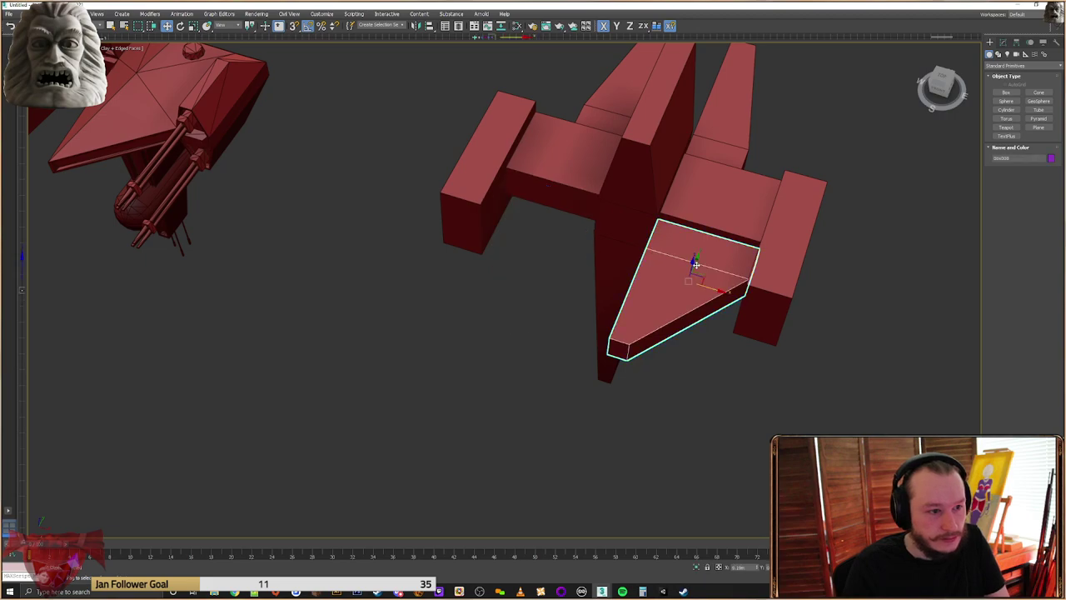
scroll(695, 265, up, 5)
click(415, 26)
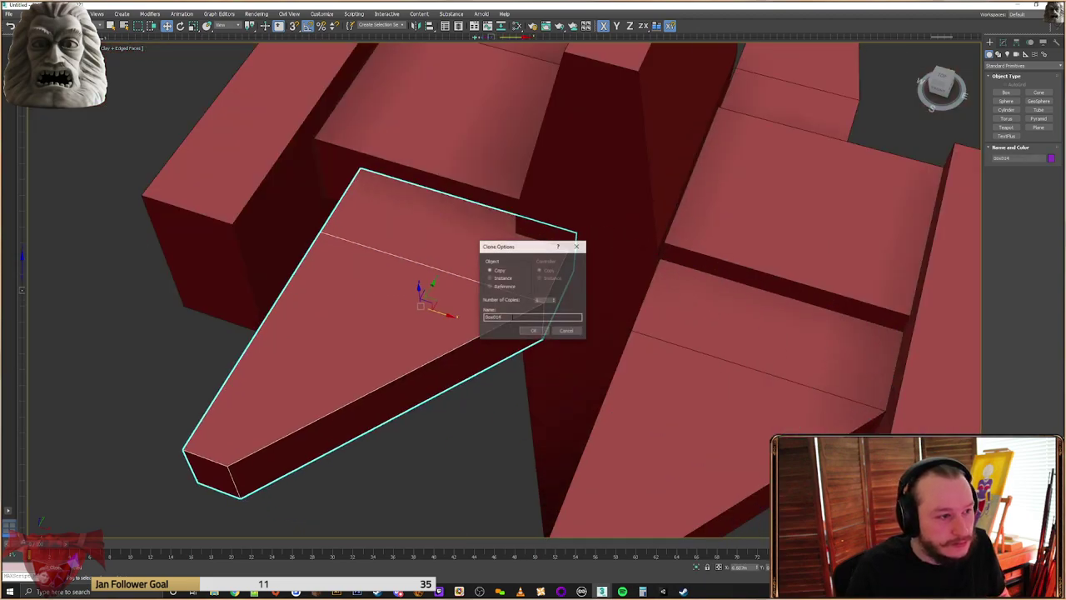
key(Return)
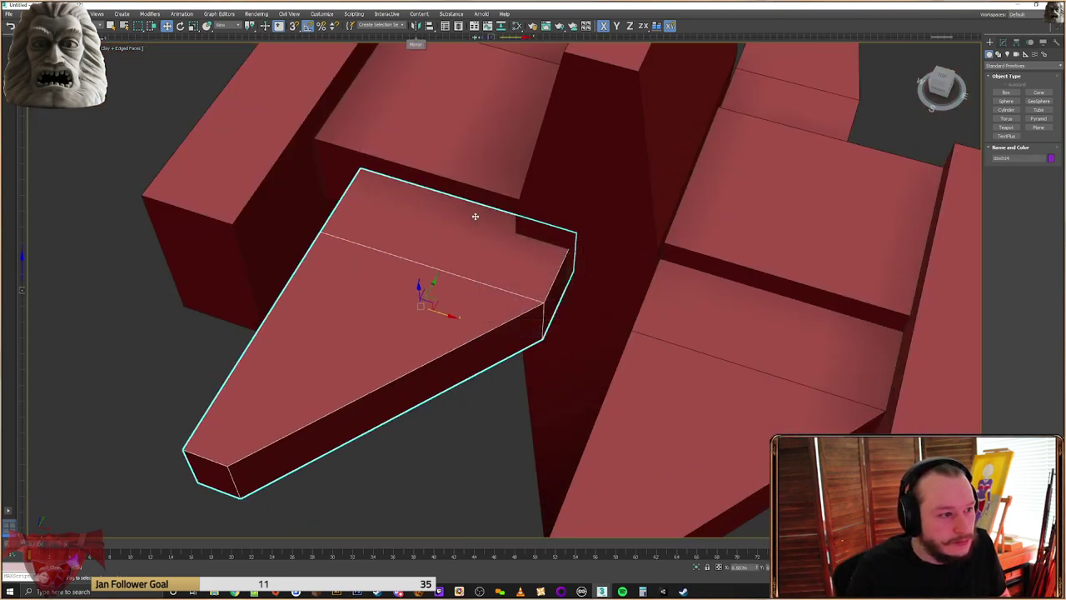
Mirror the copied forward plate across X and move it into place against the hull
click(415, 25)
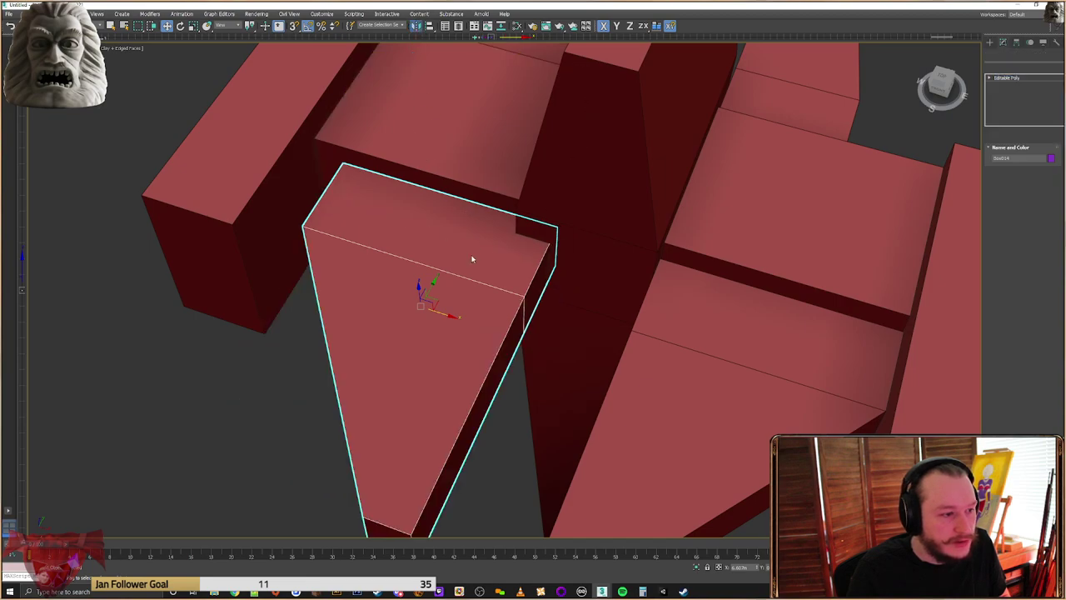
click(510, 361)
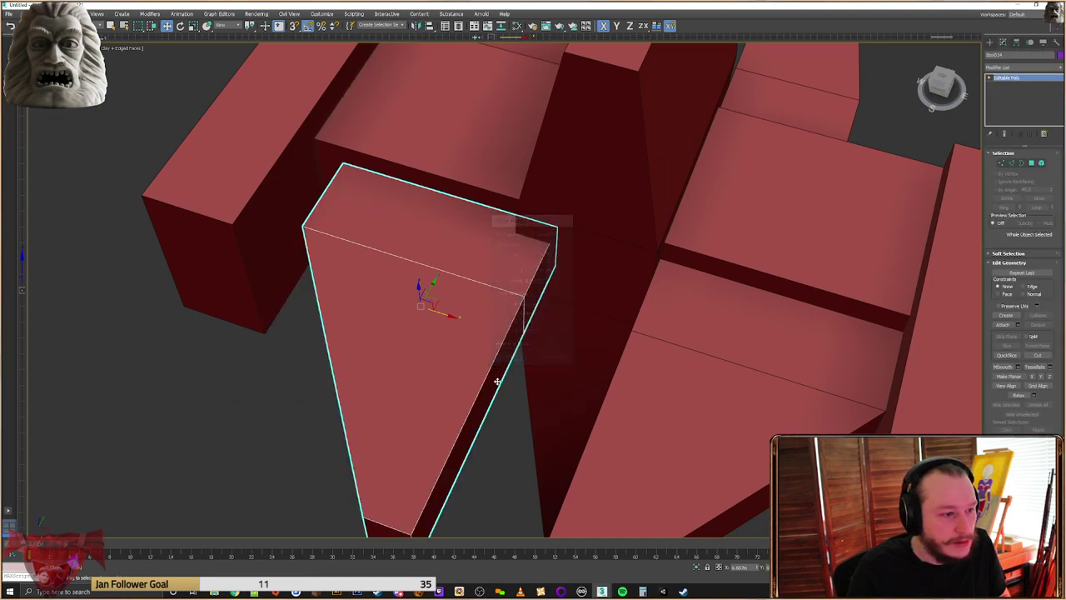
alt+middle_drag(510, 361, 498, 329)
drag(425, 486, 525, 180)
scroll(545, 227, down, 5)
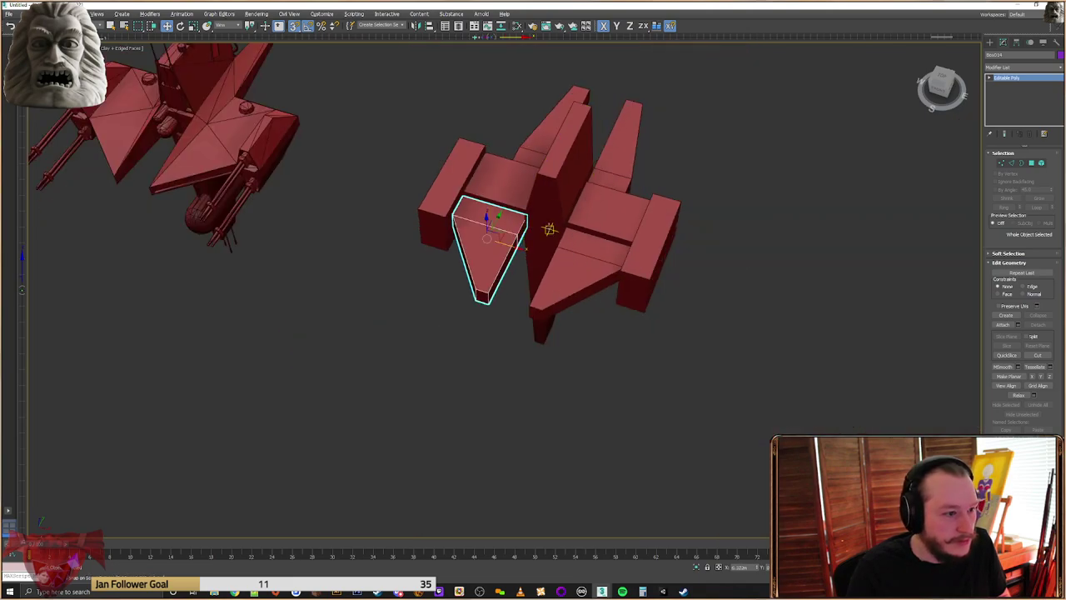
Apply Reset XForm to all of the new frigate's pieces together
alt+middle_drag(550, 229, 572, 181)
click(862, 107)
alt+middle_drag(667, 203, 727, 252)
click(723, 292)
scroll(731, 290, up, 3)
click(732, 289)
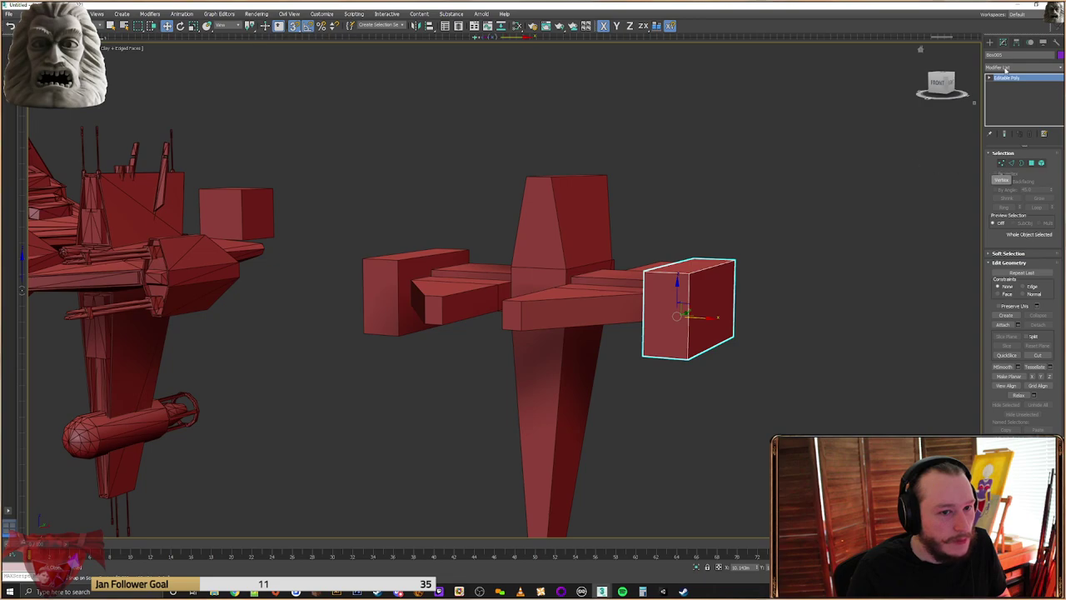
drag(783, 196, 421, 476)
click(1057, 42)
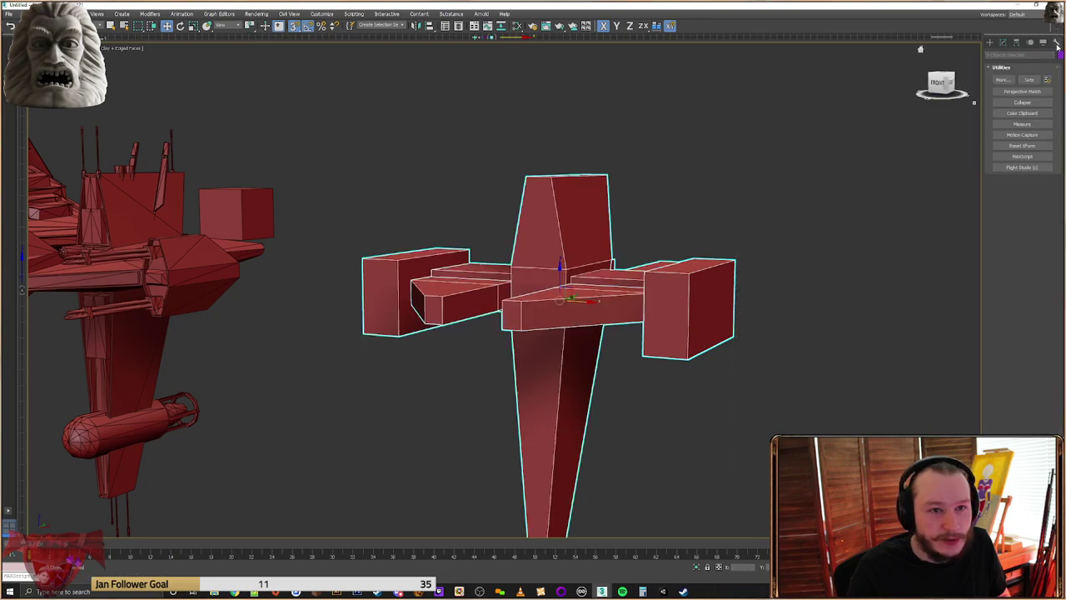
click(1022, 146)
click(1022, 195)
Convert all of the new frigate's pieces to Editable Poly
right_click(570, 298)
mouse_move(600, 384)
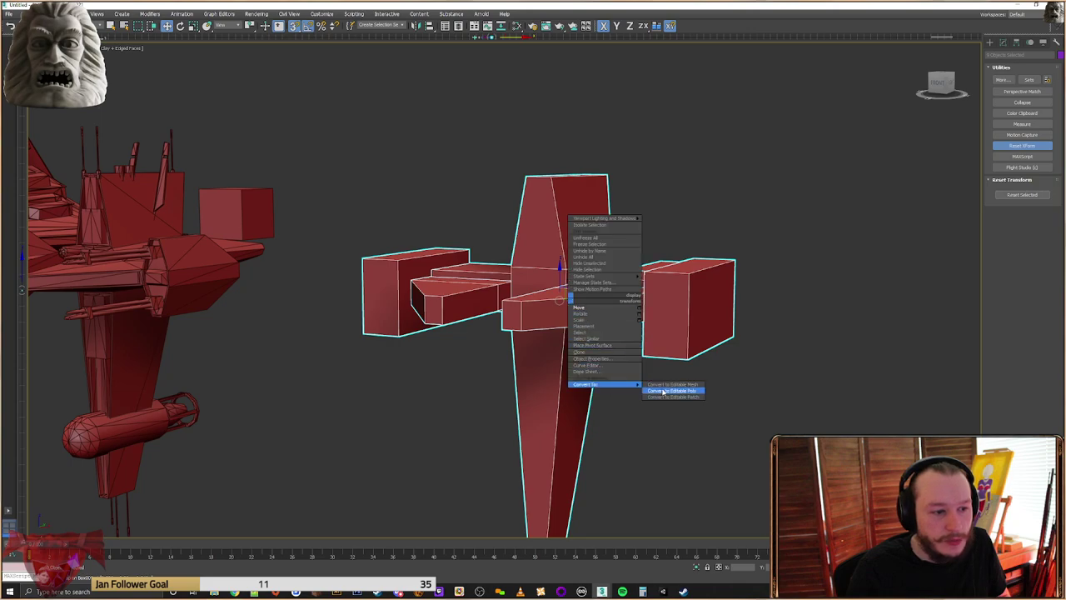
click(664, 390)
click(747, 294)
click(722, 292)
key(ctrl+z)
key(ctrl+z)
right_click(614, 289)
mouse_move(677, 375)
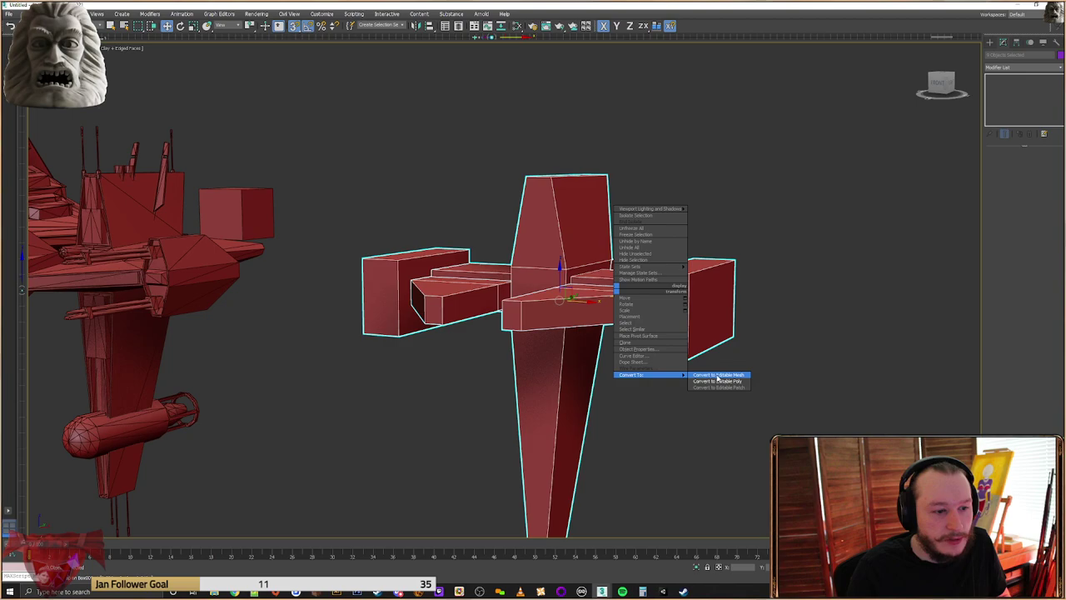
click(722, 383)
click(803, 347)
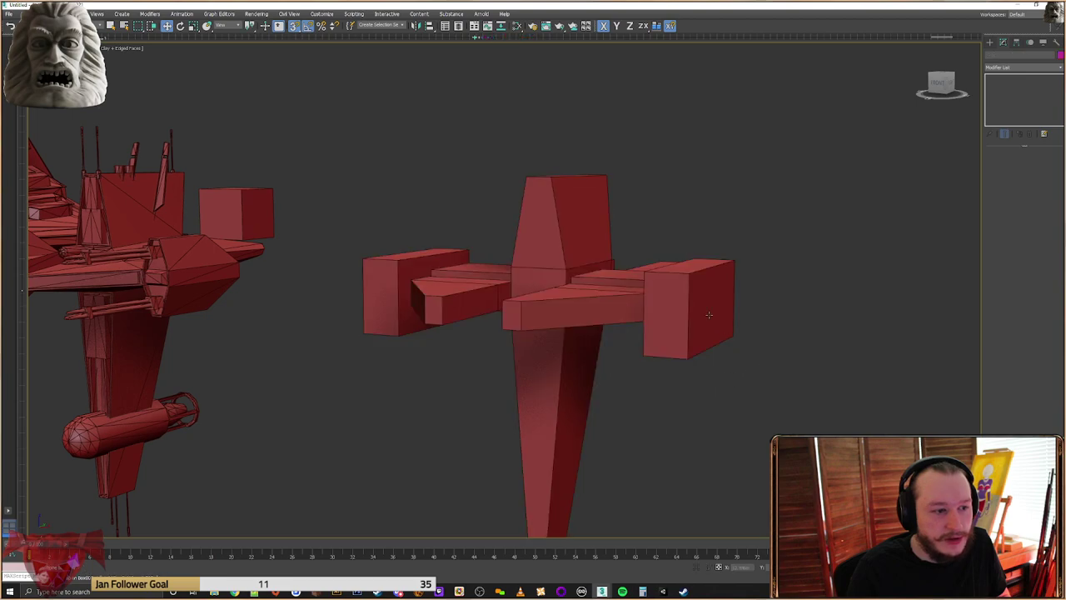
Save the untitled scene as a new Vengeance file
click(14, 16)
click(93, 107)
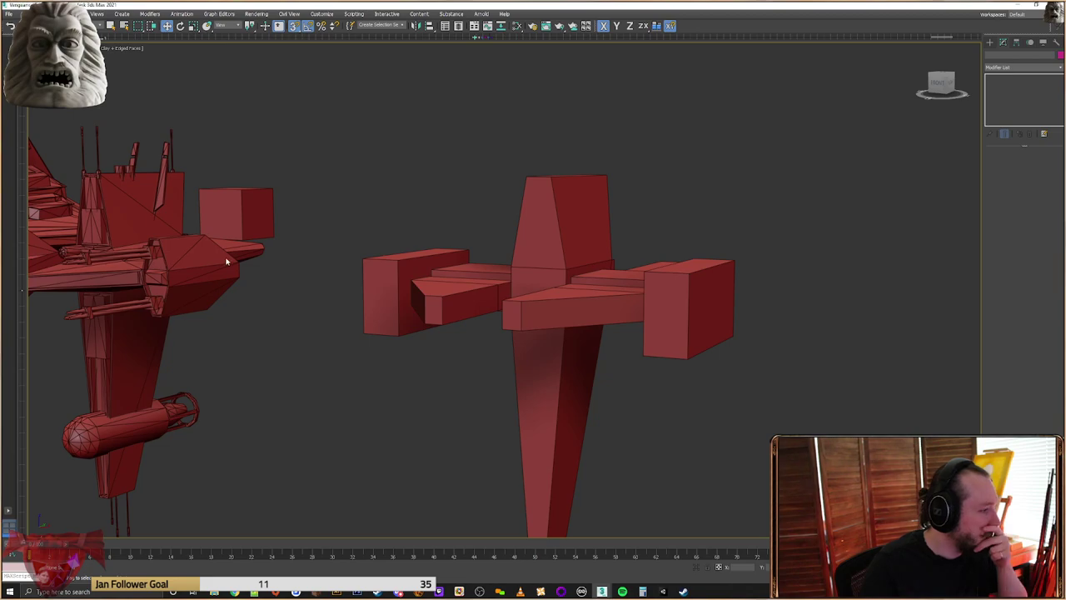
drag(434, 274, 598, 269)
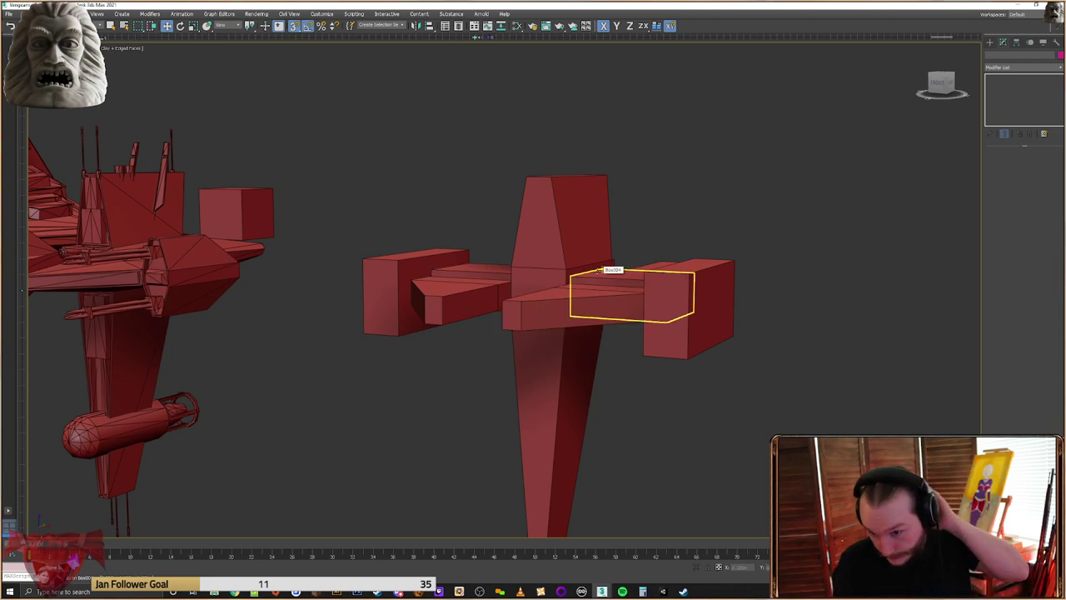
click(581, 263)
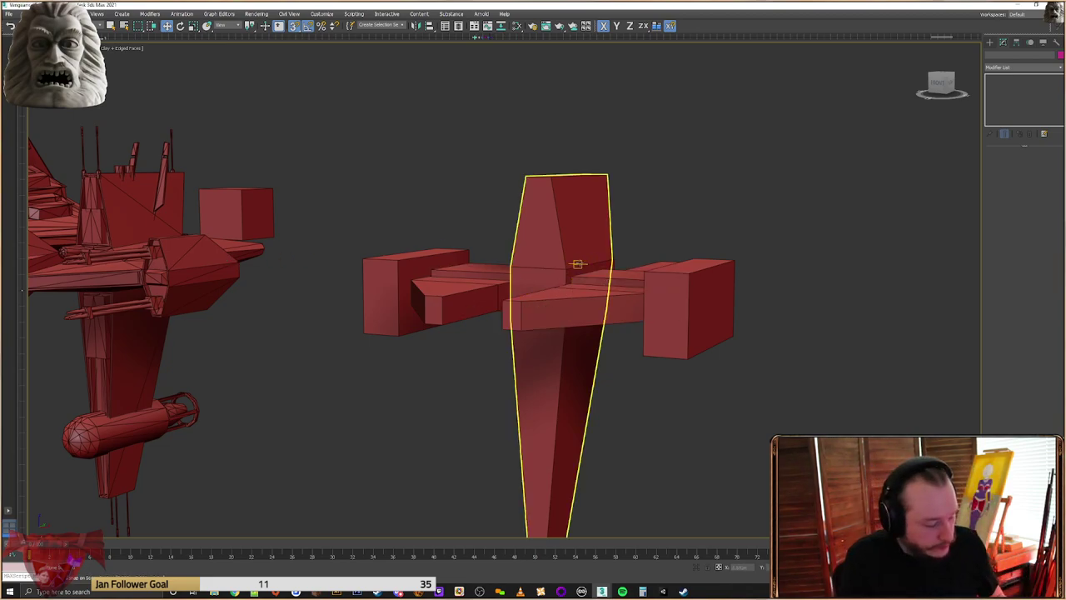
click(600, 271)
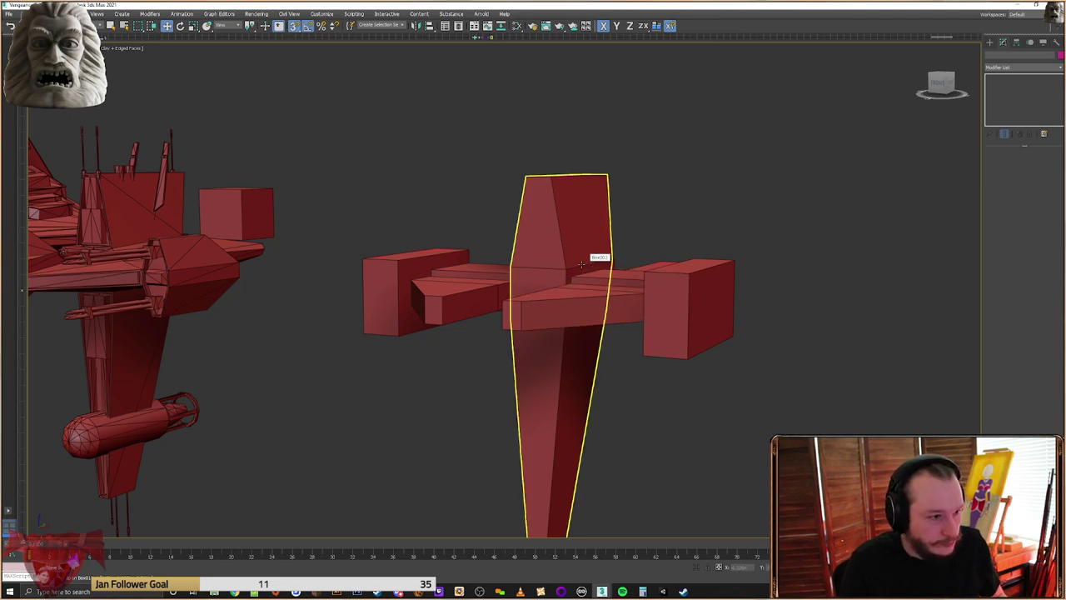
click(575, 250)
Narrow one rear plate by moving its outer edge vertices inward along X toward the hull
alt+middle_drag(575, 250, 552, 295)
alt+middle_drag(471, 311, 358, 315)
middle_drag(584, 328, 509, 270)
click(450, 279)
mouse_move(446, 279)
alt+middle_down()
mouse_move(463, 280)
mouse_move(443, 277)
alt+middle_up()
click(1003, 163)
alt+middle_drag(737, 311, 654, 317)
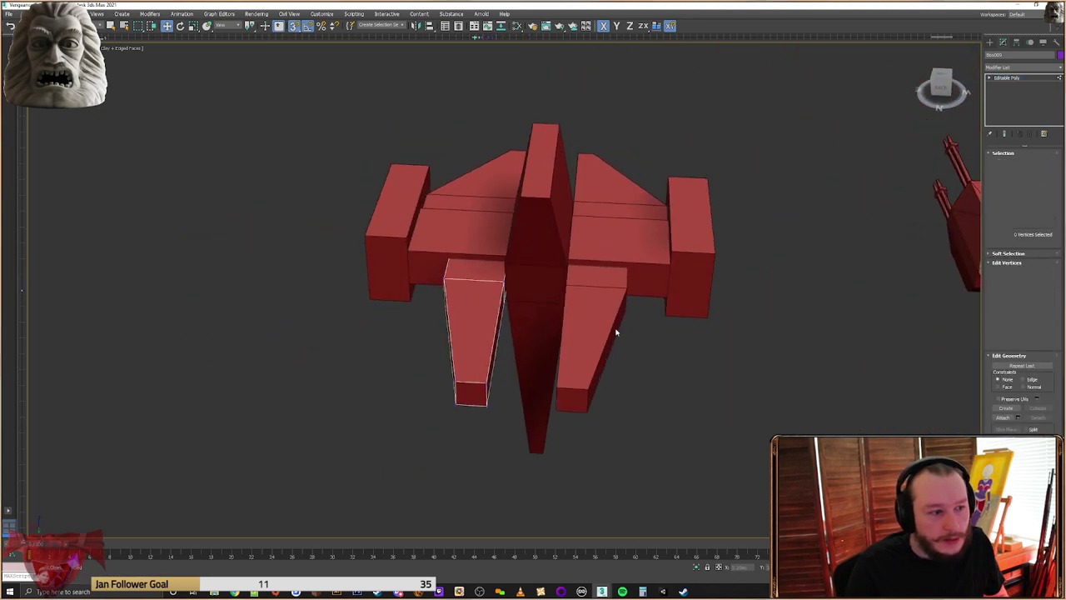
drag(459, 374, 441, 392)
ctrl+drag(464, 245, 408, 332)
alt+middle_drag(409, 333, 436, 334)
key(s)
drag(426, 316, 433, 313)
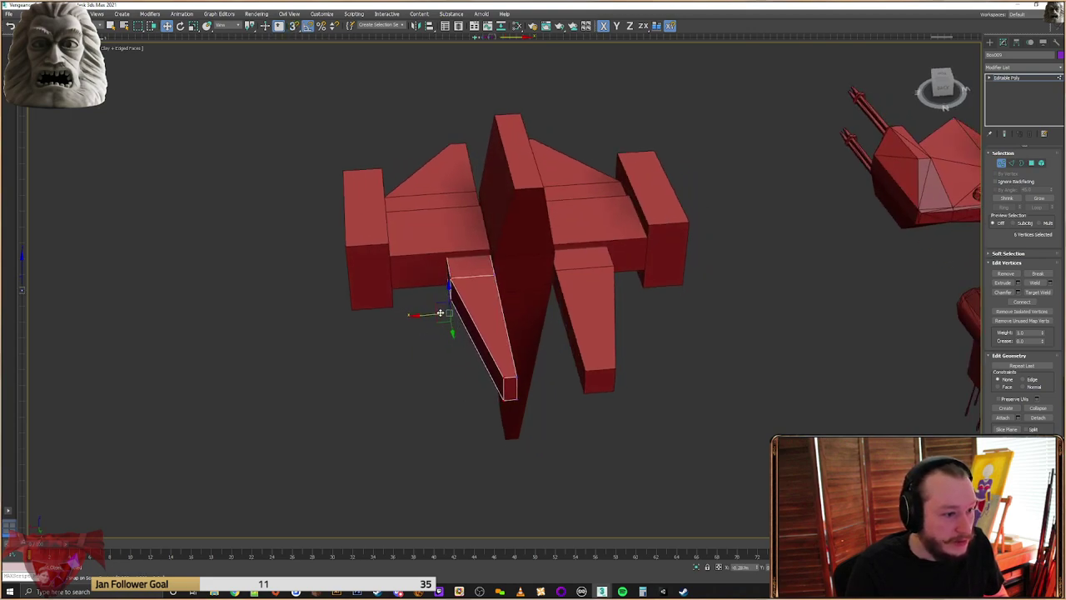
alt+middle_drag(441, 309, 519, 309)
Delete the opposite rear plate and copy the narrowed rear plate along X to that side of the hull
click(990, 42)
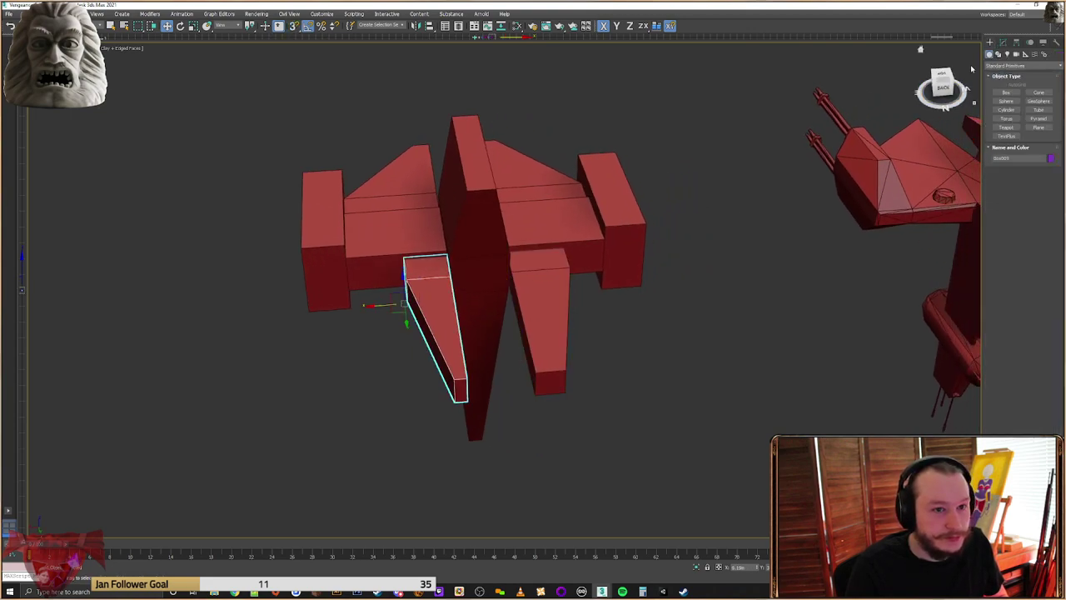
click(541, 272)
key(Delete)
click(420, 284)
scroll(419, 284, up, 3)
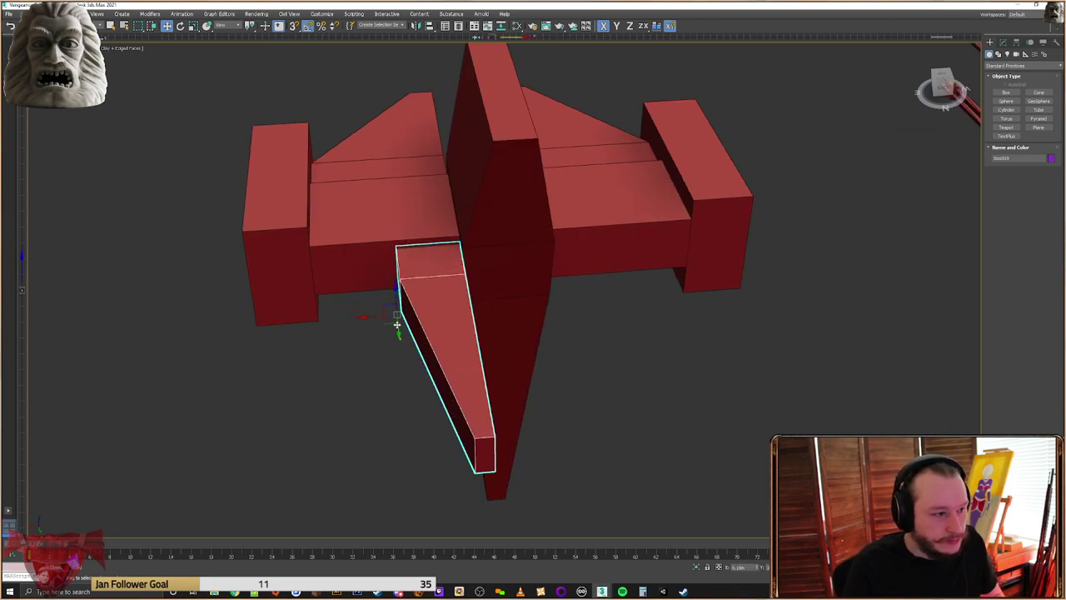
shift+drag(382, 315, 592, 301)
click(533, 331)
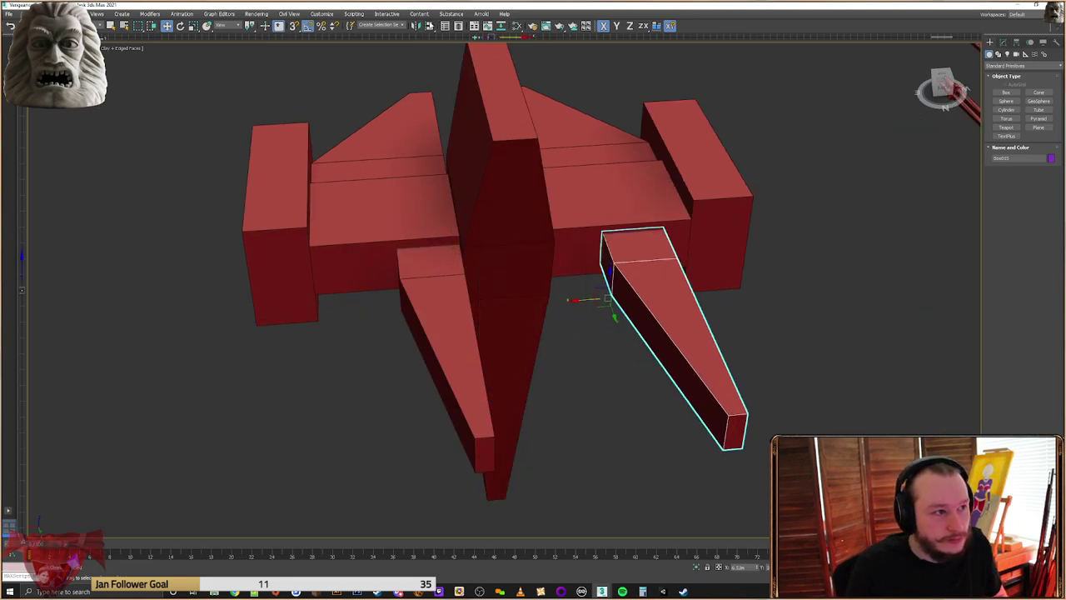
Mirror the copied rear plate across X and move it into place against the hull
click(416, 26)
click(512, 361)
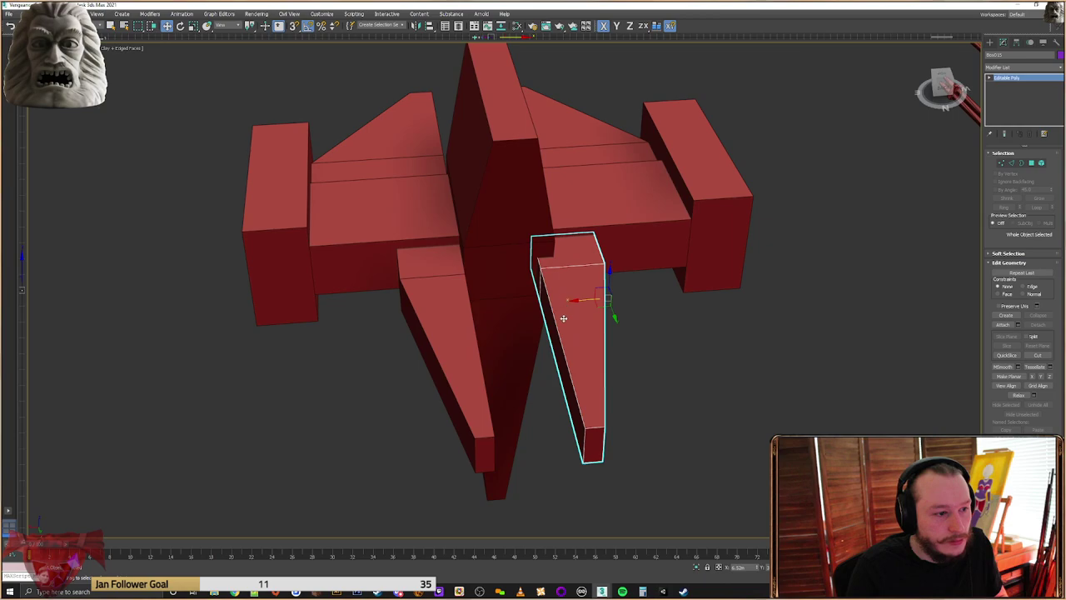
mouse_move(583, 424)
mouse_down()
mouse_move(618, 422)
mouse_move(600, 423)
mouse_up()
Chamfer the four long edges of one gun-pod block to give it an octagonal profile
click(270, 254)
alt+middle_drag(271, 254, 822, 159)
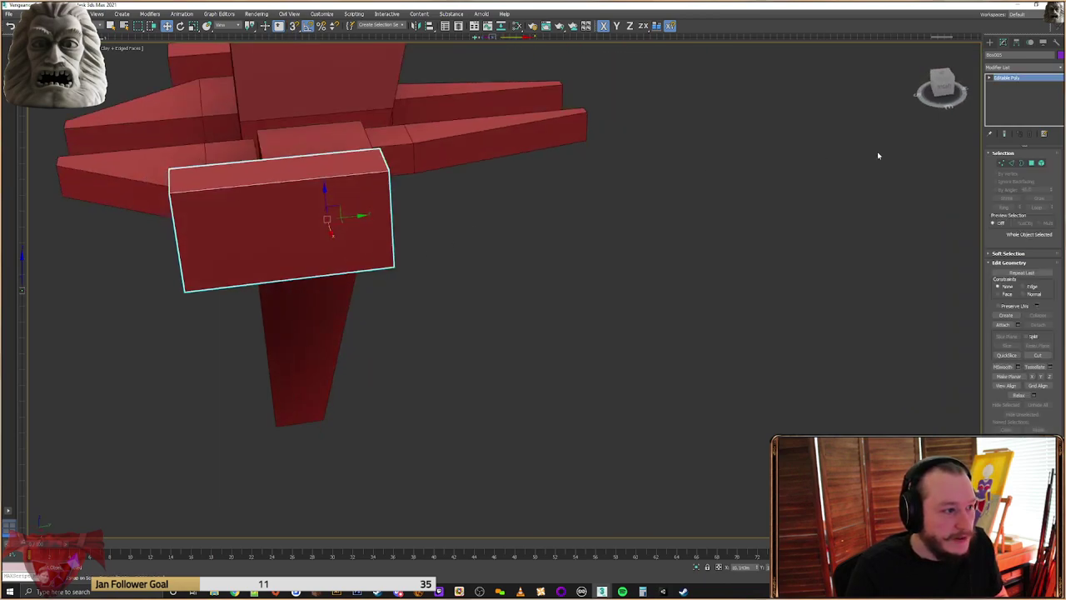
click(1013, 164)
alt+middle_drag(292, 334, 572, 218)
alt+middle_drag(543, 423, 515, 335)
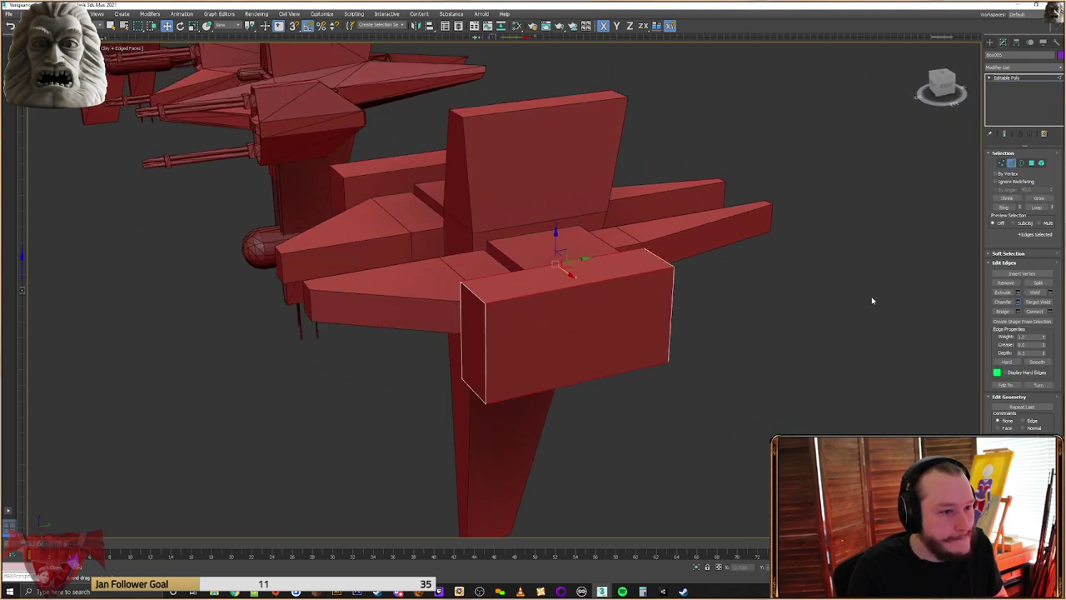
key(ctrl+shift+c)
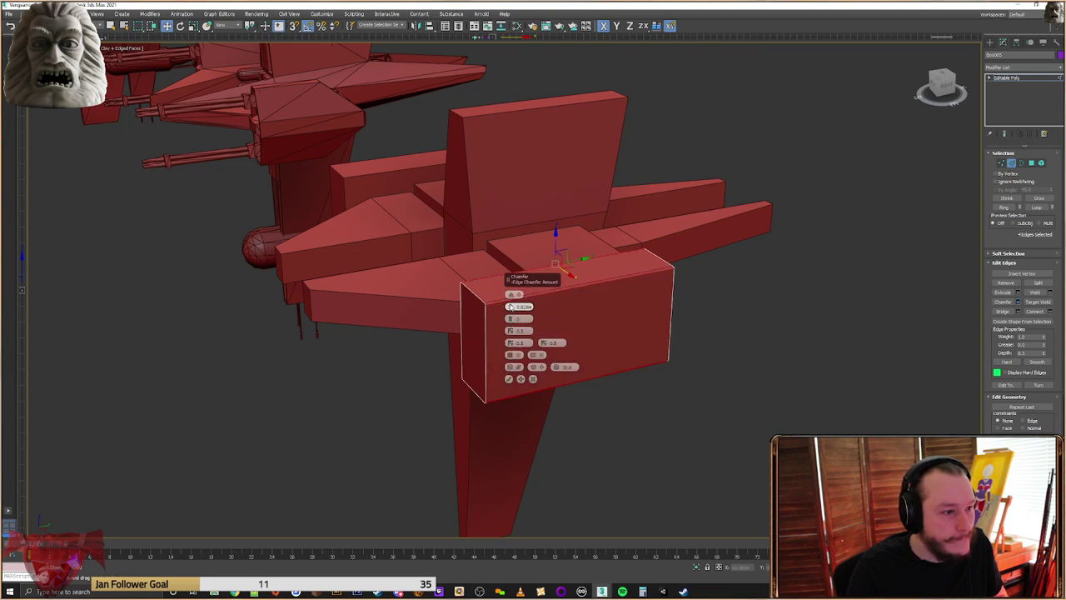
drag(510, 307, 500, 246)
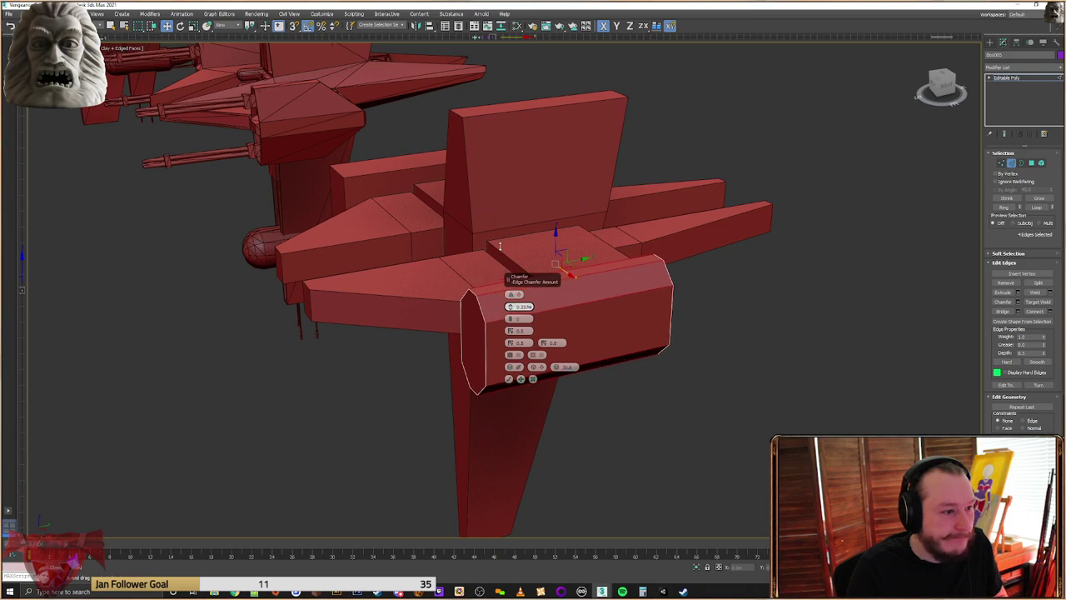
click(509, 379)
alt+middle_drag(386, 333, 514, 365)
middle_drag(661, 383, 550, 353)
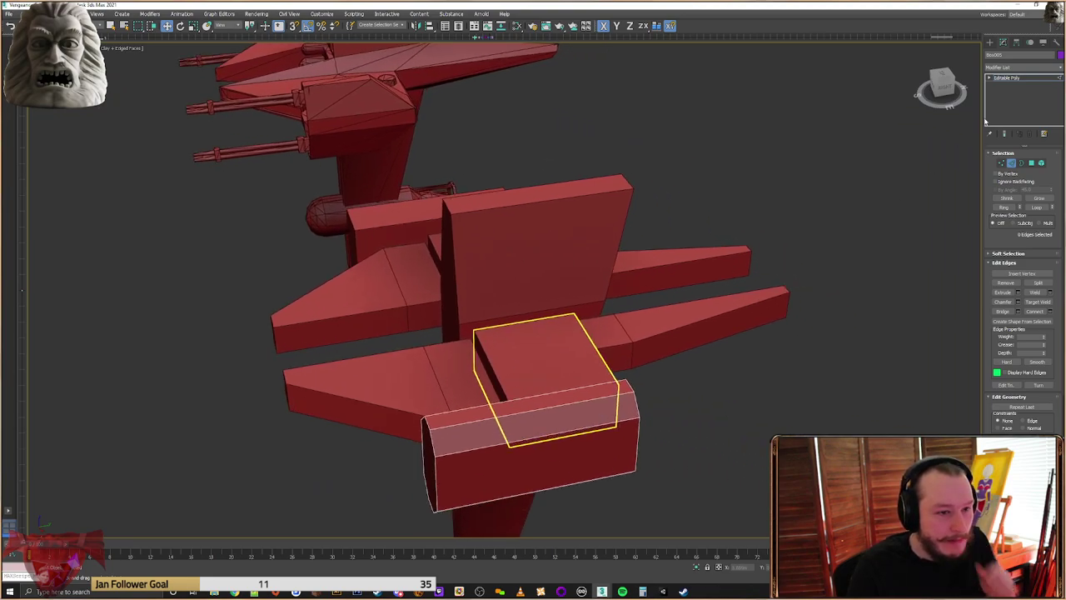
Move the wing box beside the chamfered gun pod along Y, snapping it against the forward plate
click(990, 43)
alt+middle_drag(564, 409, 537, 399)
click(511, 410)
click(540, 409)
ctrl+click(500, 390)
scroll(500, 390, up, 3)
alt+middle_drag(513, 385, 516, 389)
click(499, 360)
click(605, 364)
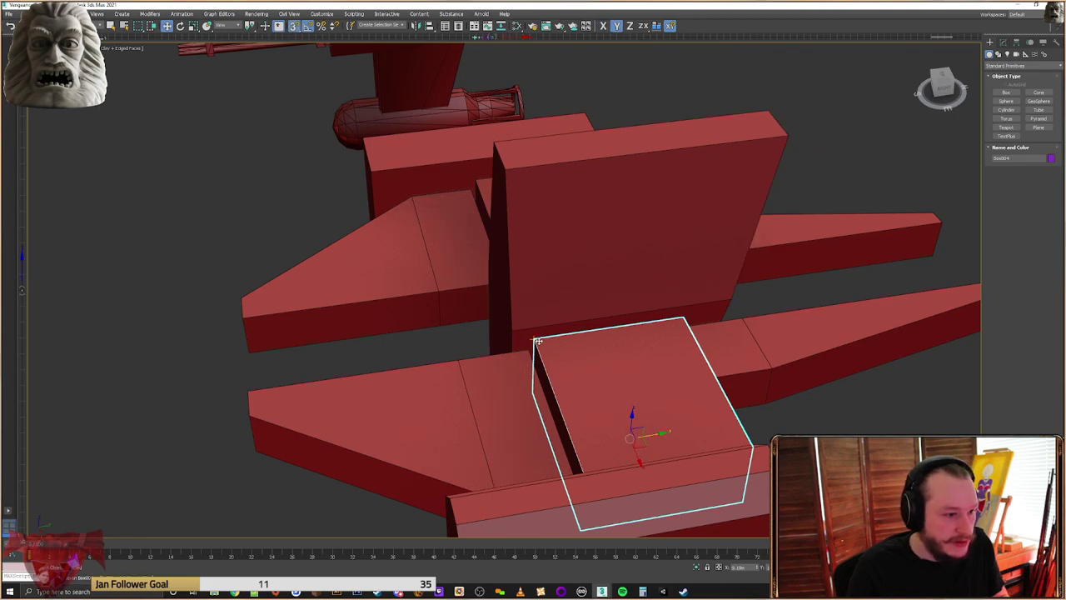
drag(660, 434, 516, 333)
Move the inner-end vertices of the rear plate on the chamfered-pod side along Y to meet the wing box
alt+middle_drag(516, 331, 511, 284)
scroll(519, 432, up, 5)
scroll(545, 287, down, 6)
alt+middle_drag(445, 302, 460, 297)
scroll(582, 282, up, 4)
alt+middle_drag(581, 282, 673, 327)
click(686, 327)
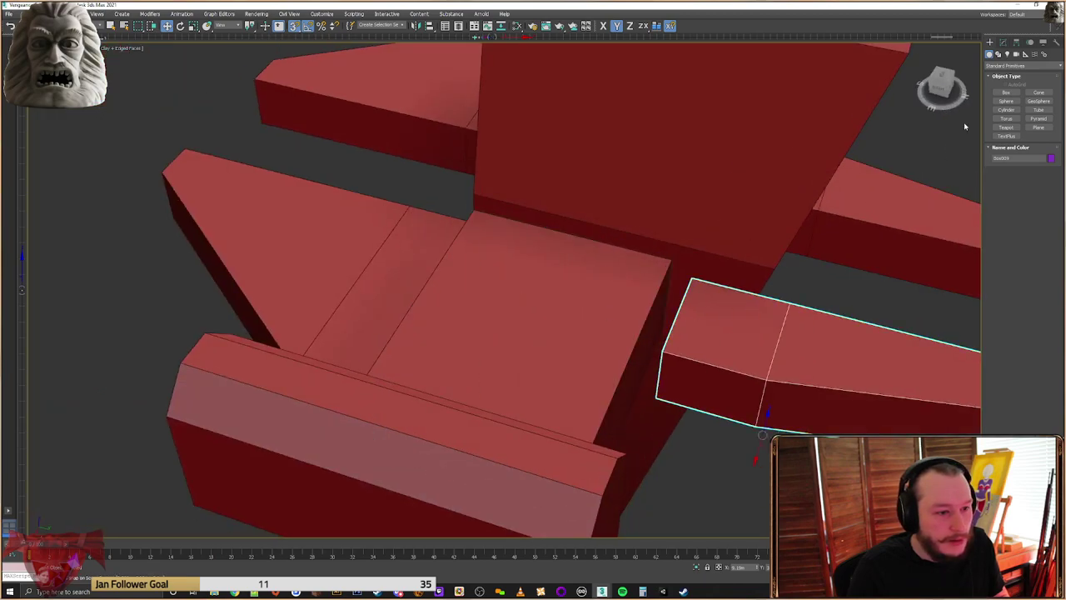
click(1003, 43)
scroll(545, 314, down, 5)
middle_drag(720, 252, 526, 379)
scroll(544, 314, up, 2)
scroll(526, 404, down, 2)
scroll(526, 380, up, 2)
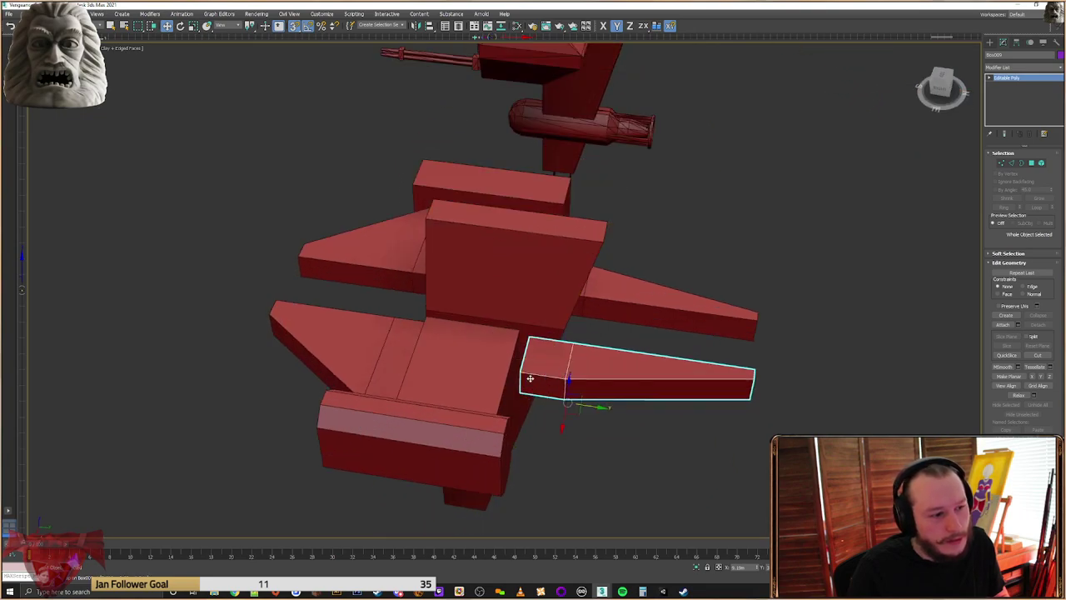
click(1001, 164)
alt+middle_drag(566, 333, 533, 329)
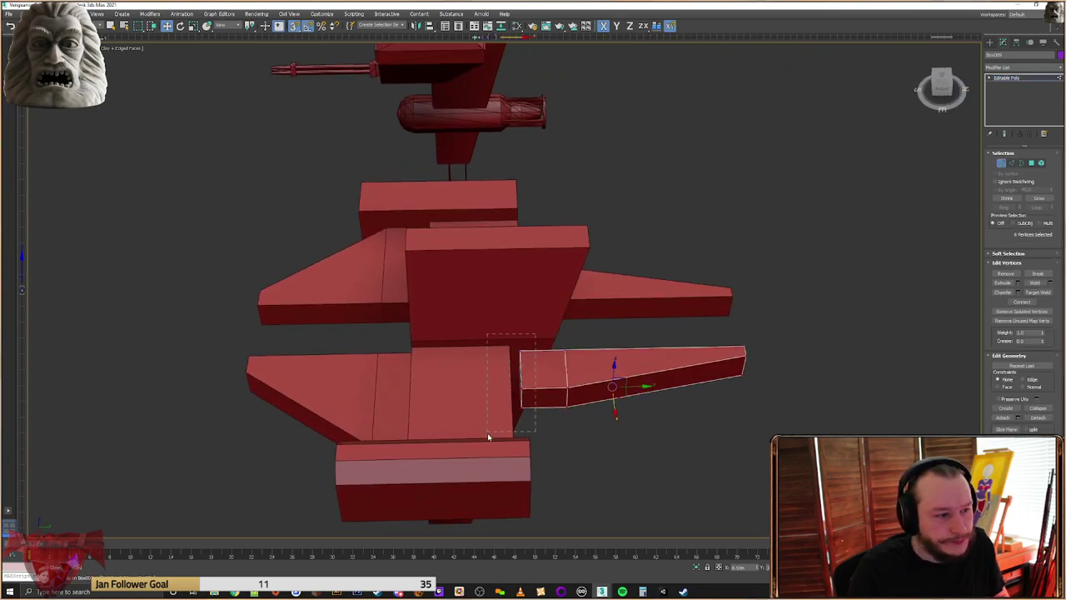
key(F6)
alt+middle_drag(403, 377, 636, 321)
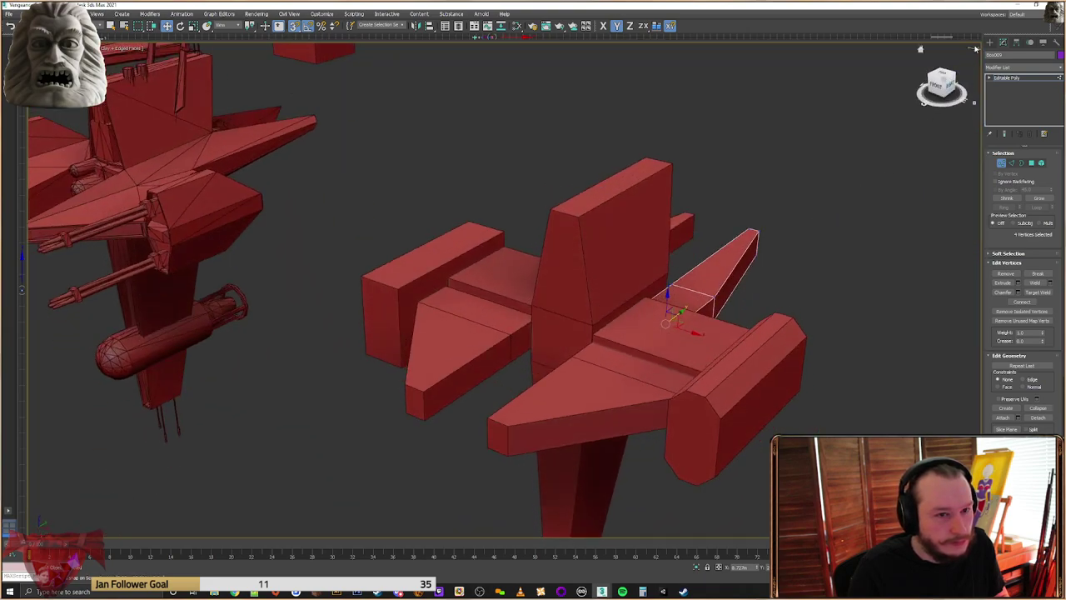
Move the forward plate on the chamfered-pod side along Y, snapping it to the front edge of the wing box
click(990, 43)
click(793, 284)
click(652, 343)
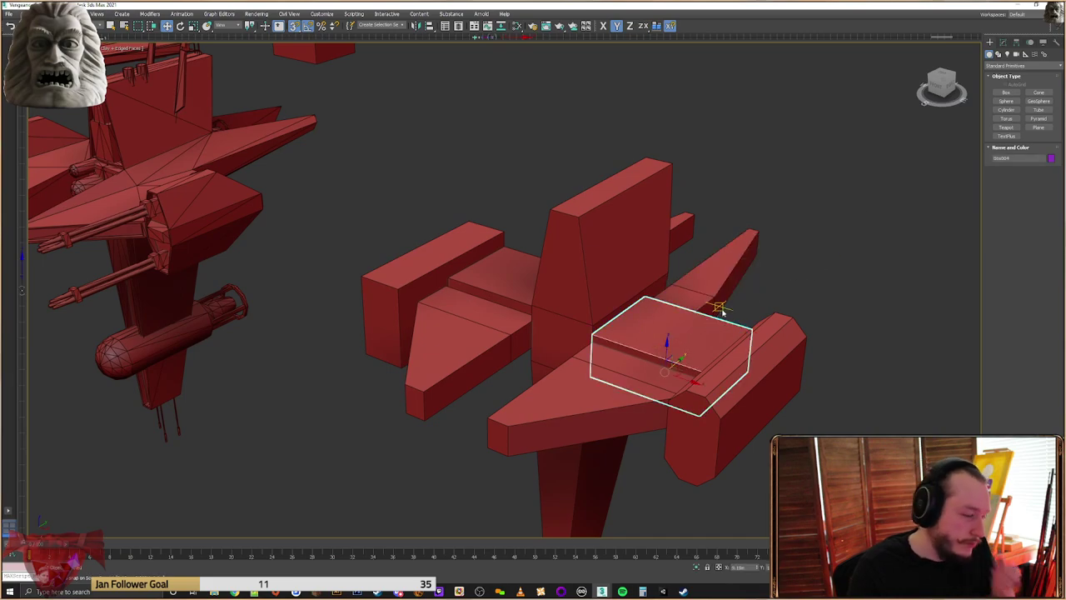
click(612, 391)
alt+middle_drag(612, 392, 457, 367)
scroll(573, 319, up, 2)
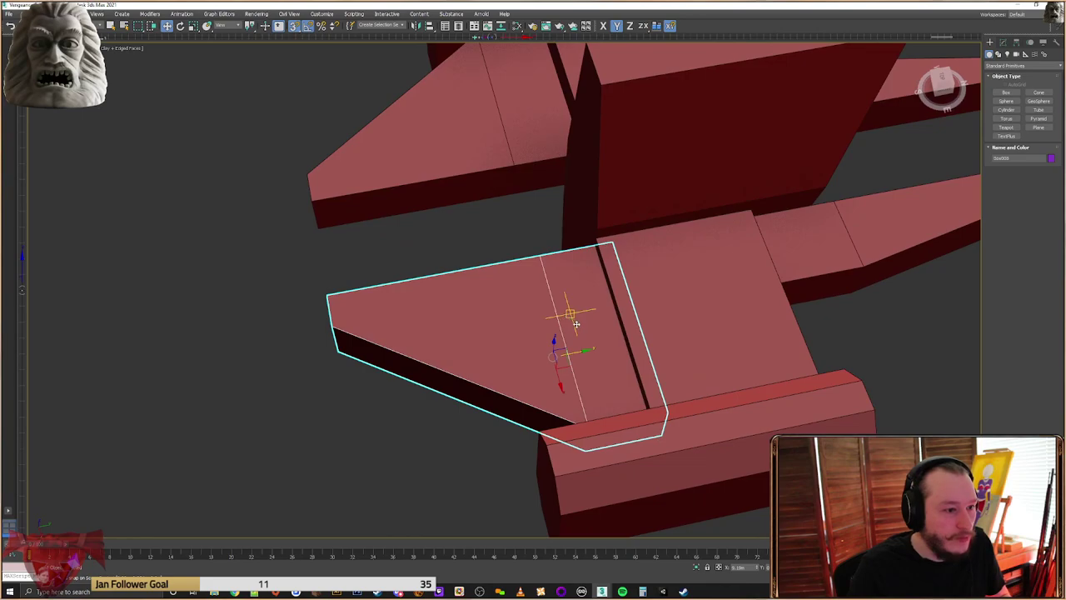
mouse_move(614, 244)
mouse_down()
mouse_move(552, 262)
mouse_move(595, 241)
mouse_up()
alt+middle_drag(508, 356, 581, 322)
click(584, 352)
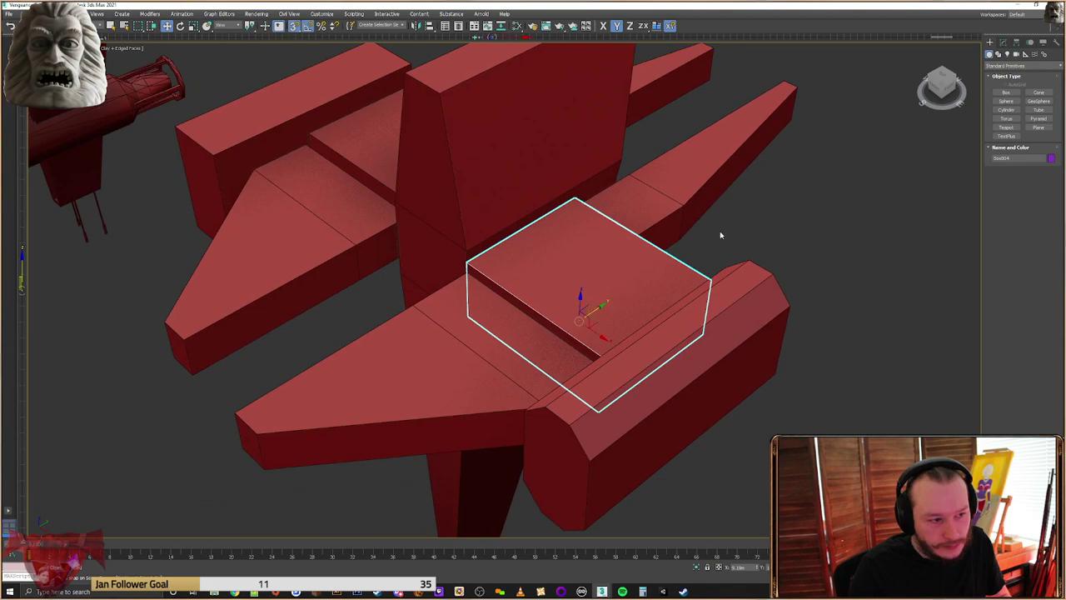
click(1002, 41)
click(1011, 163)
alt+middle_drag(914, 204, 571, 416)
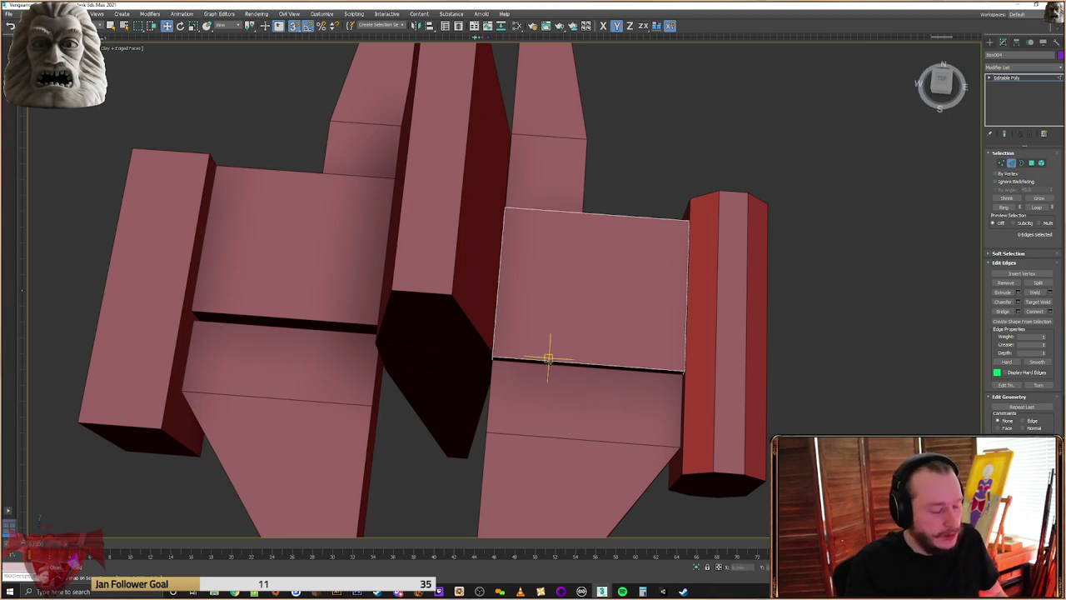
middle_drag(708, 283, 583, 262)
scroll(655, 216, down, 3)
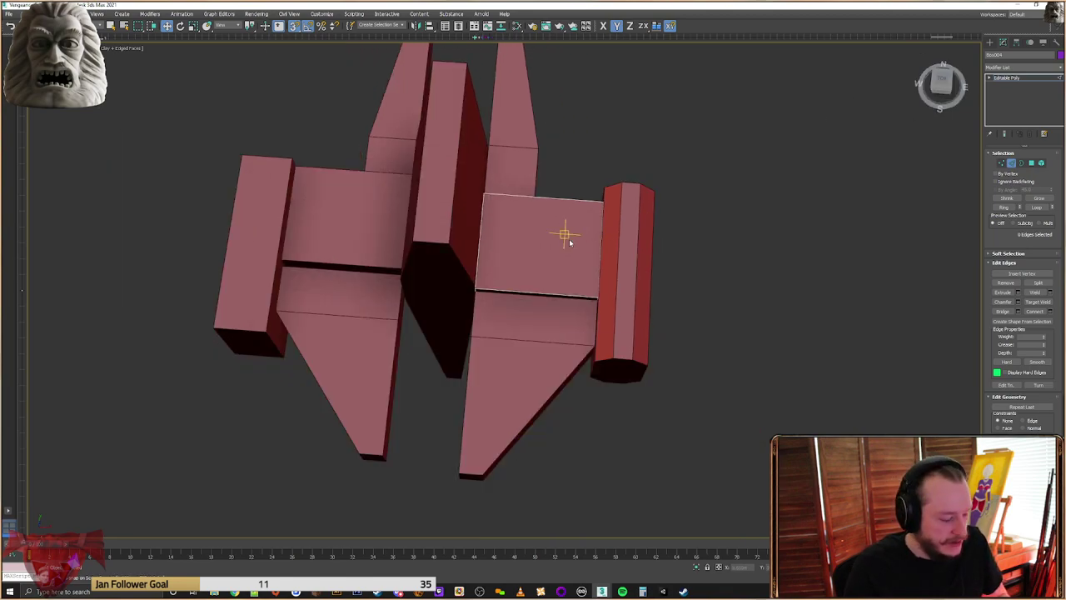
middle_drag(768, 211, 743, 222)
click(989, 42)
click(719, 231)
Copy the wing box along X into the empty space beyond the chamfered gun pod
click(539, 263)
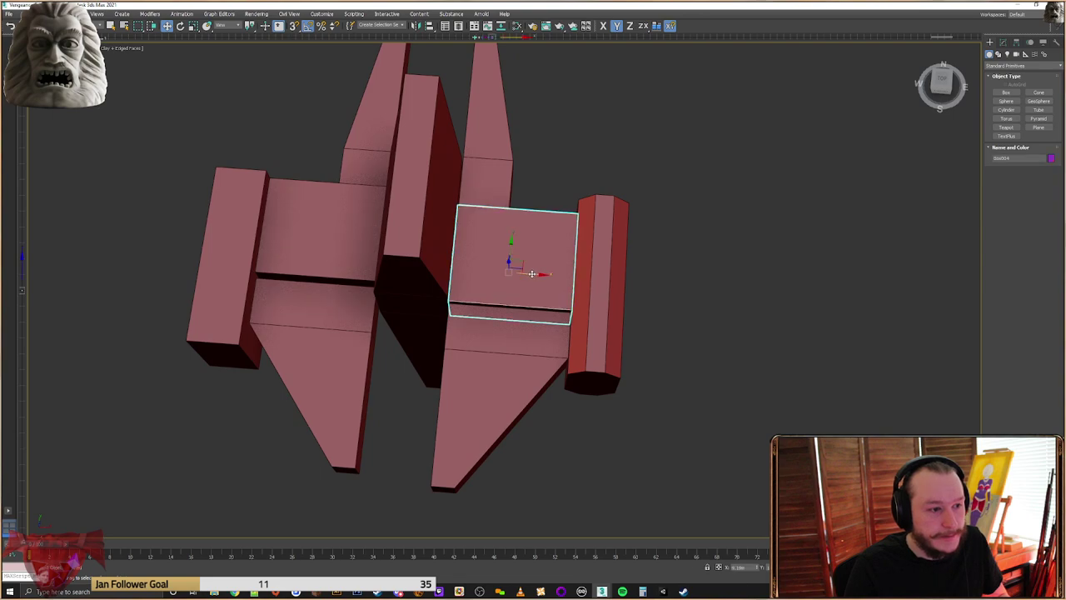
shift+drag(531, 274, 871, 287)
click(533, 332)
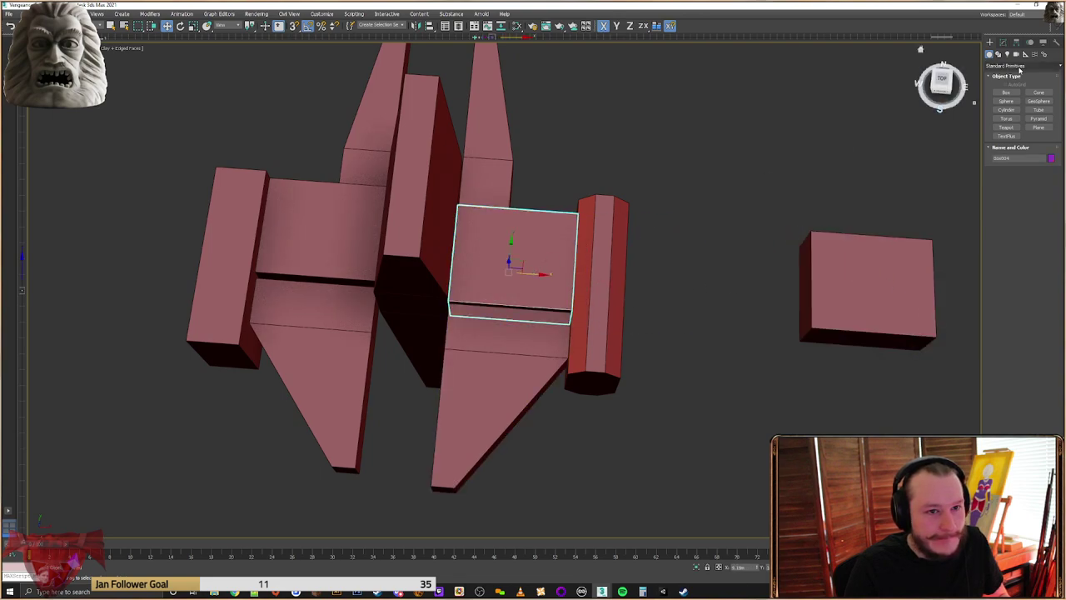
Chamfer the front outer vertical edge of the original wing box into a wide diagonal cut toward the gun pod
click(1003, 42)
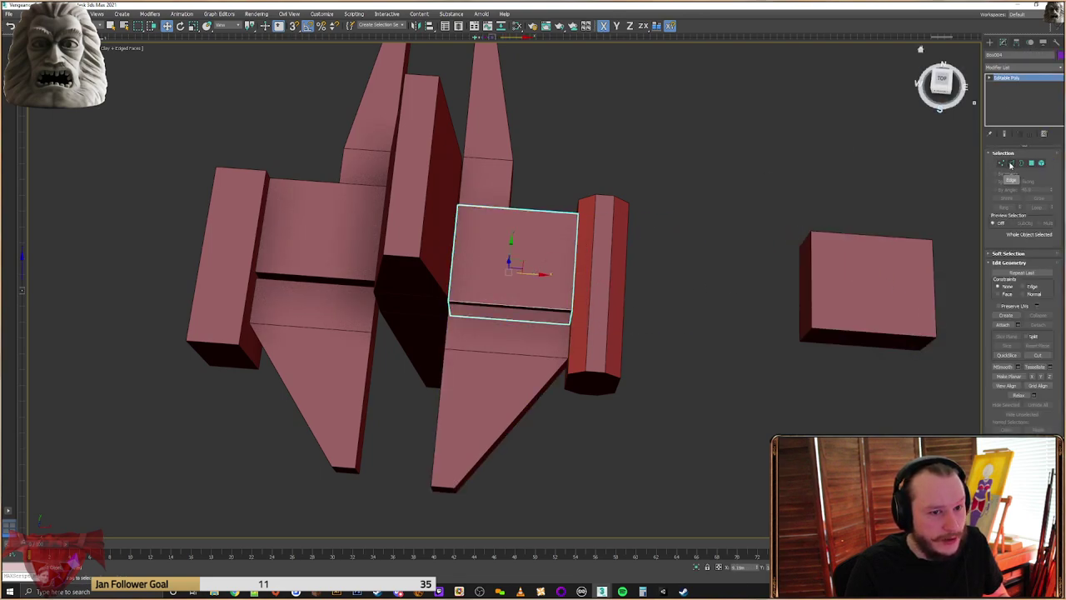
click(1011, 164)
alt+middle_drag(586, 320, 583, 297)
click(577, 291)
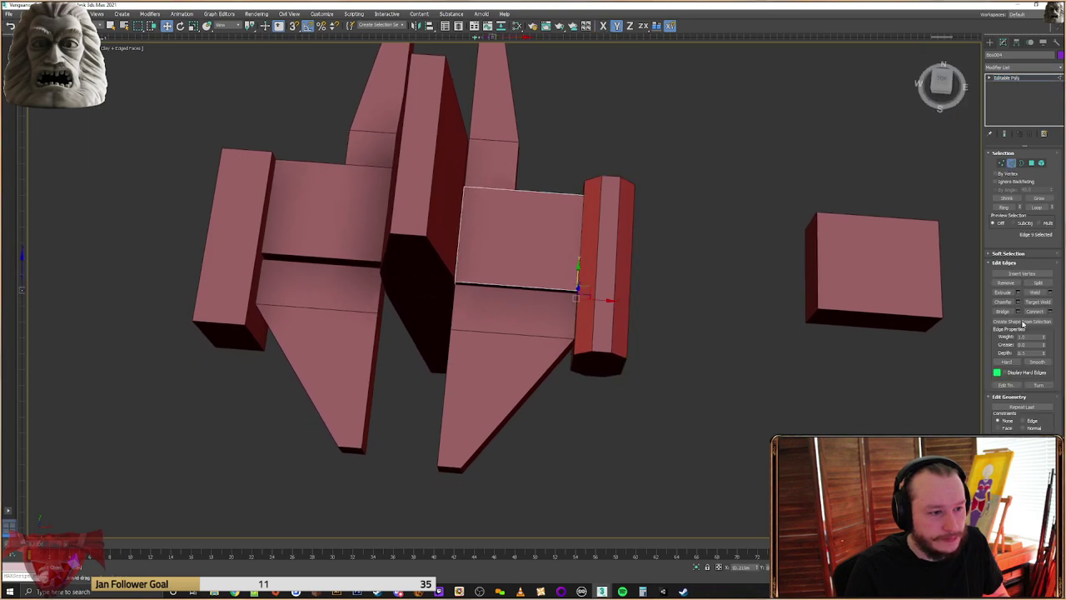
click(1018, 303)
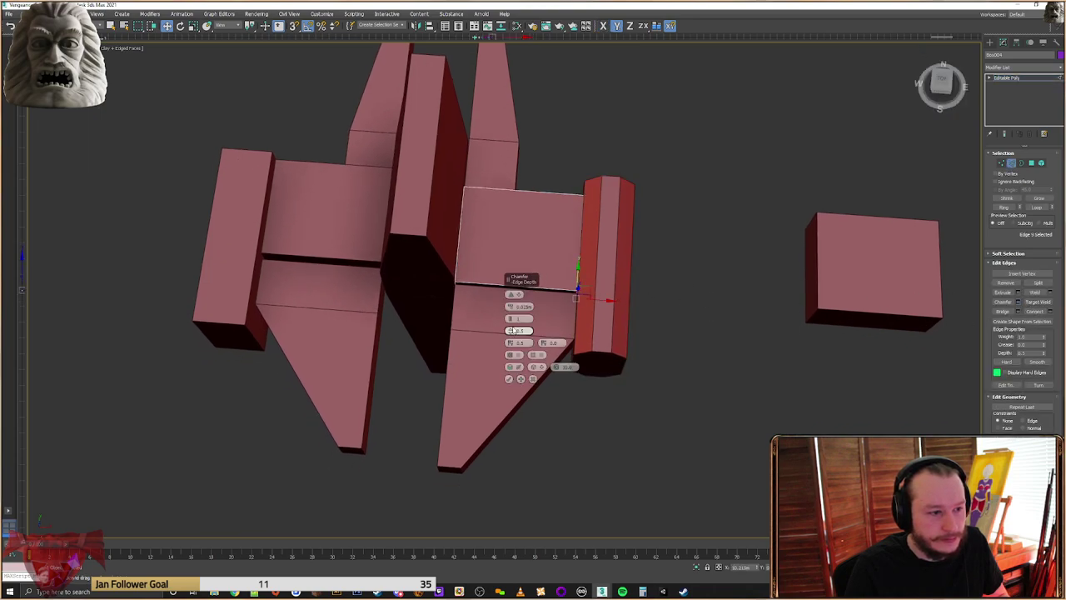
drag(518, 307, 559, 114)
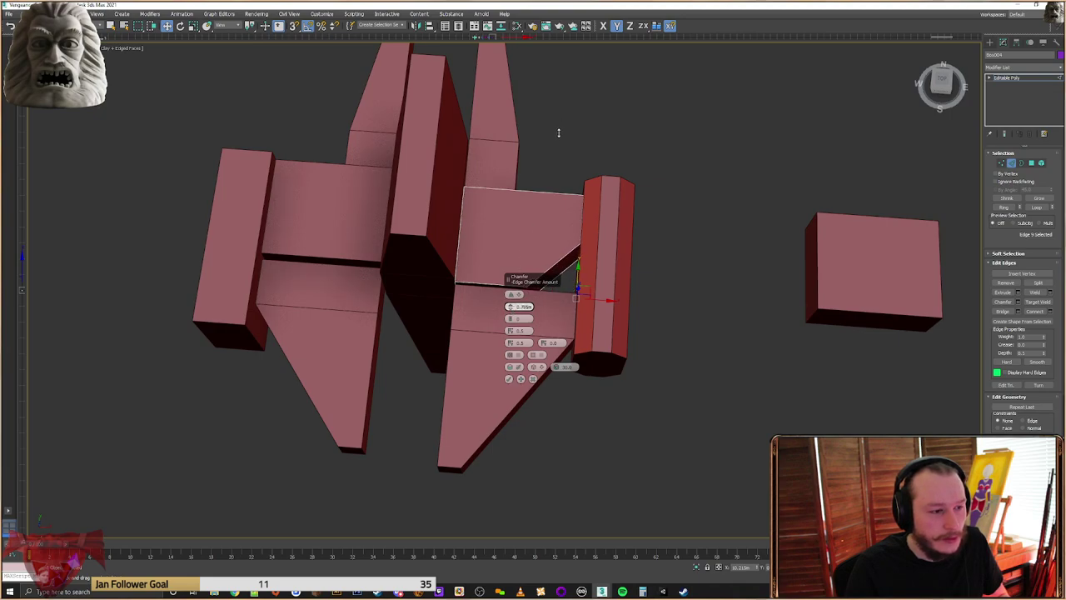
click(509, 379)
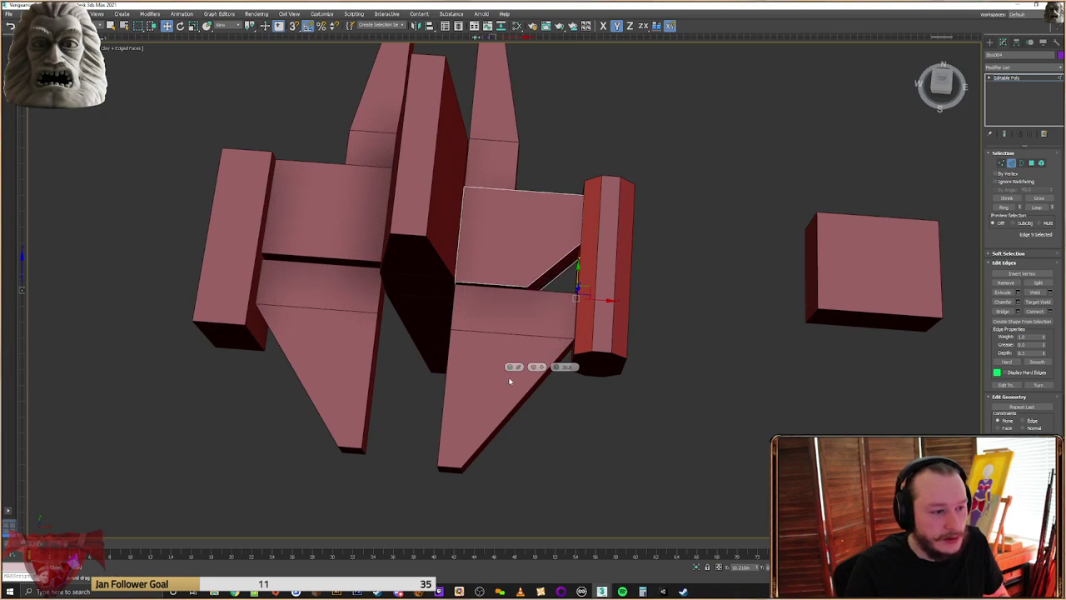
Move the inner-end vertices of the forward plate along Y so it fills the gap under the wing box's diagonal cut
click(990, 42)
click(734, 184)
click(518, 358)
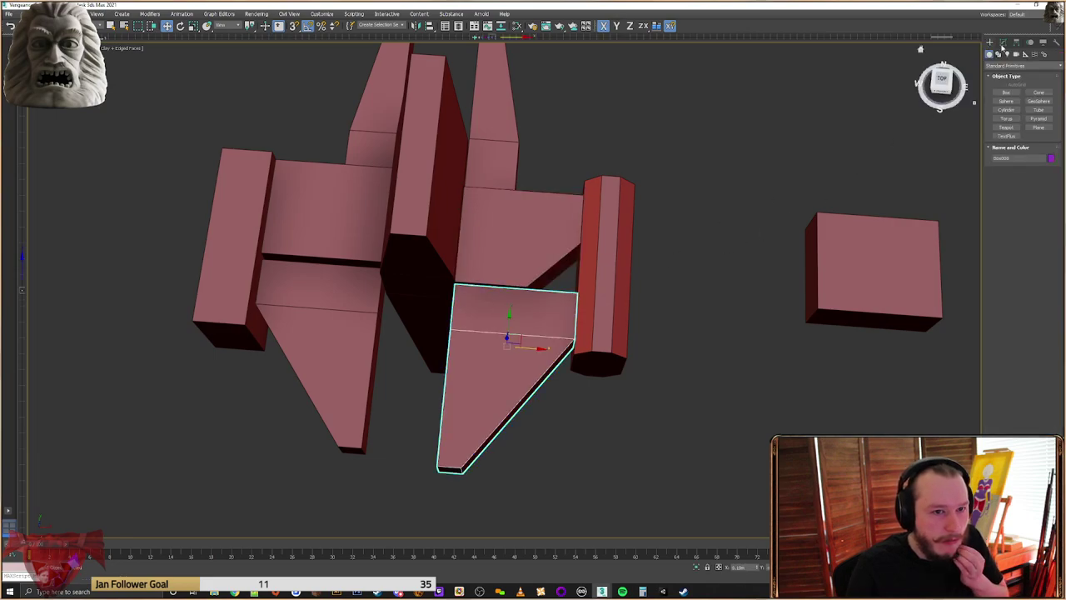
click(1003, 42)
click(1002, 163)
alt+middle_drag(575, 282, 614, 276)
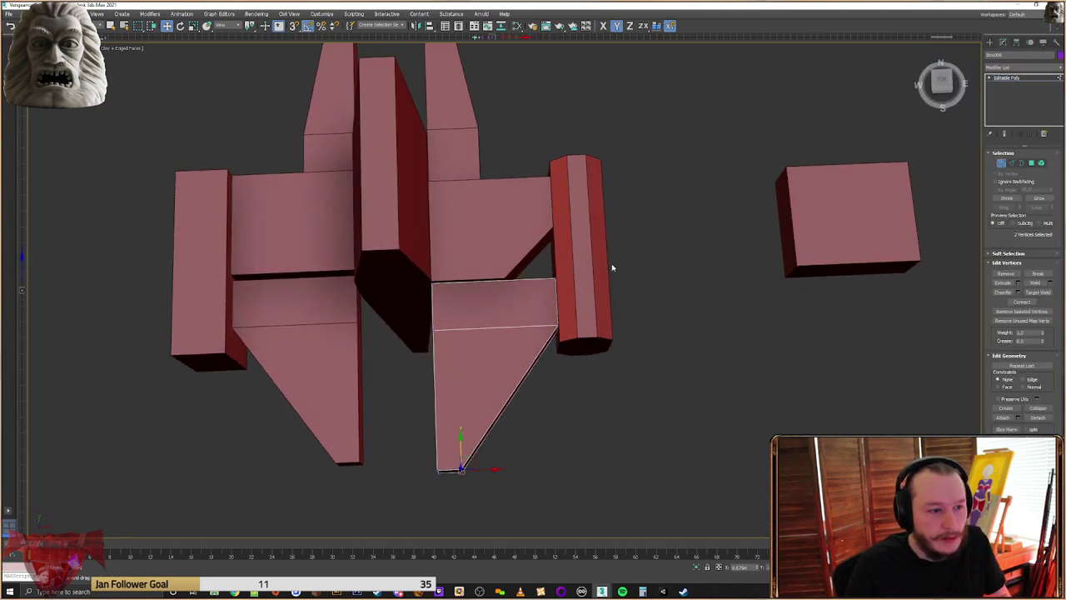
drag(491, 260, 498, 207)
alt+middle_drag(498, 206, 594, 275)
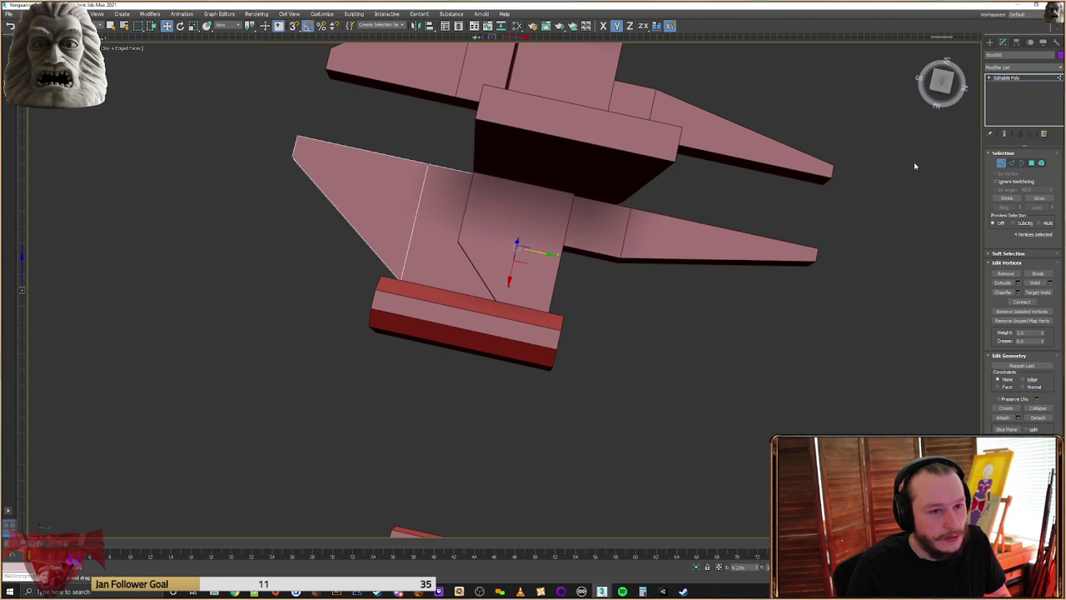
click(1003, 167)
Move the outer-side vertices of the chamfered wing box inward along X, away from the gun pod
alt+middle_drag(484, 318, 495, 320)
click(519, 263)
click(1002, 163)
drag(402, 366, 403, 365)
drag(499, 306, 662, 219)
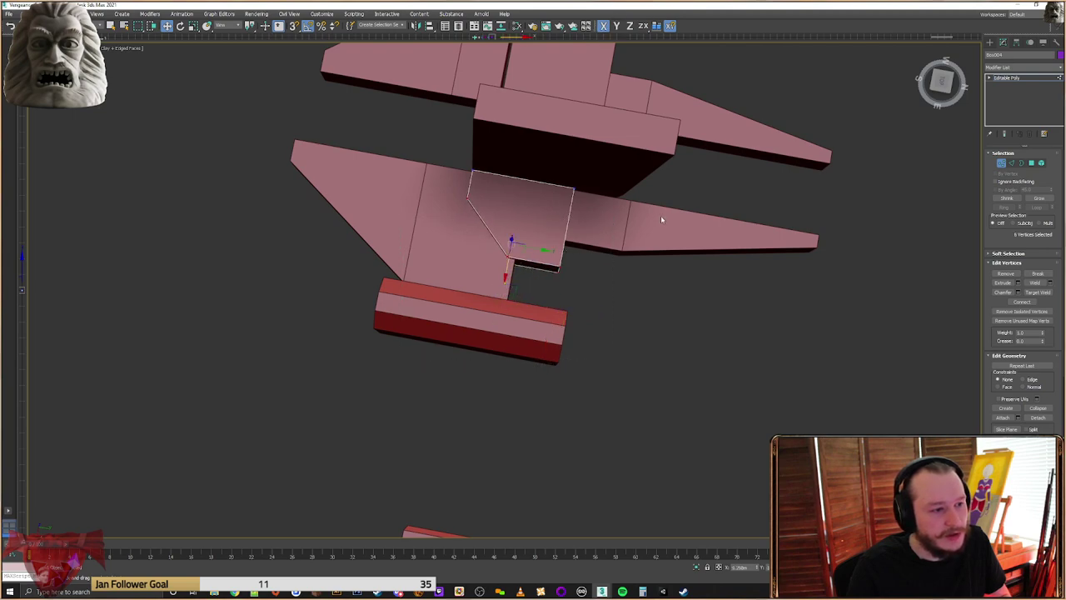
Extrude the wing box's outer side polygon until it reaches the octagonal gun pod
click(1030, 163)
click(541, 268)
click(1004, 283)
drag(552, 249, 690, 98)
alt+middle_drag(690, 99, 667, 270)
scroll(667, 270, up, 5)
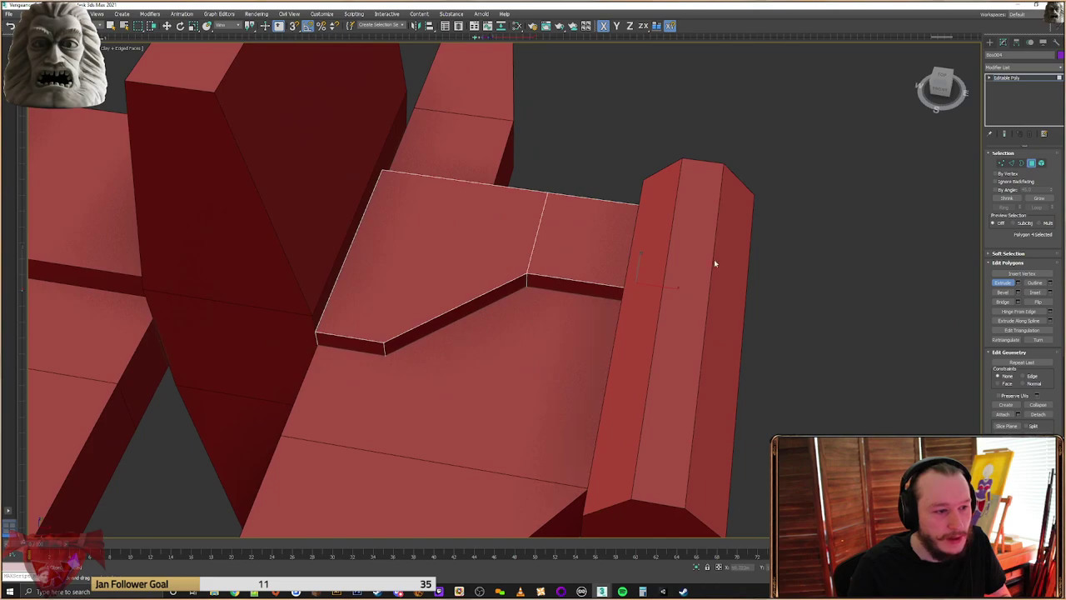
Try to chamfer the front horizontal edges of the wing box's extruded section beside the gun pod
click(1013, 163)
alt+middle_drag(575, 280, 580, 282)
ctrl+click(579, 388)
alt+middle_drag(582, 388, 576, 419)
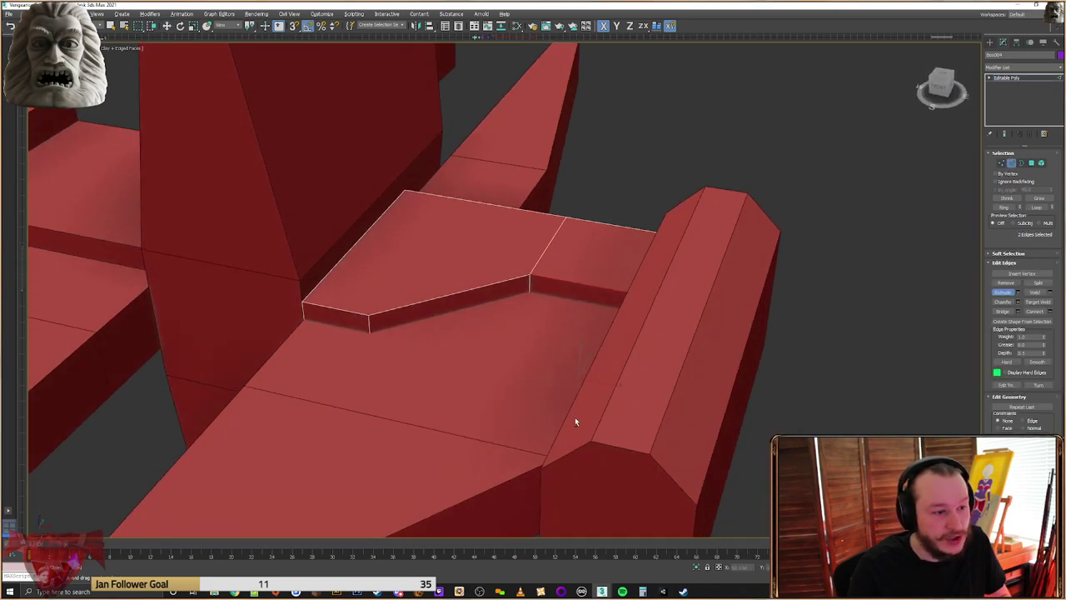
alt+middle_drag(659, 337, 650, 340)
key(ctrl+shift+c)
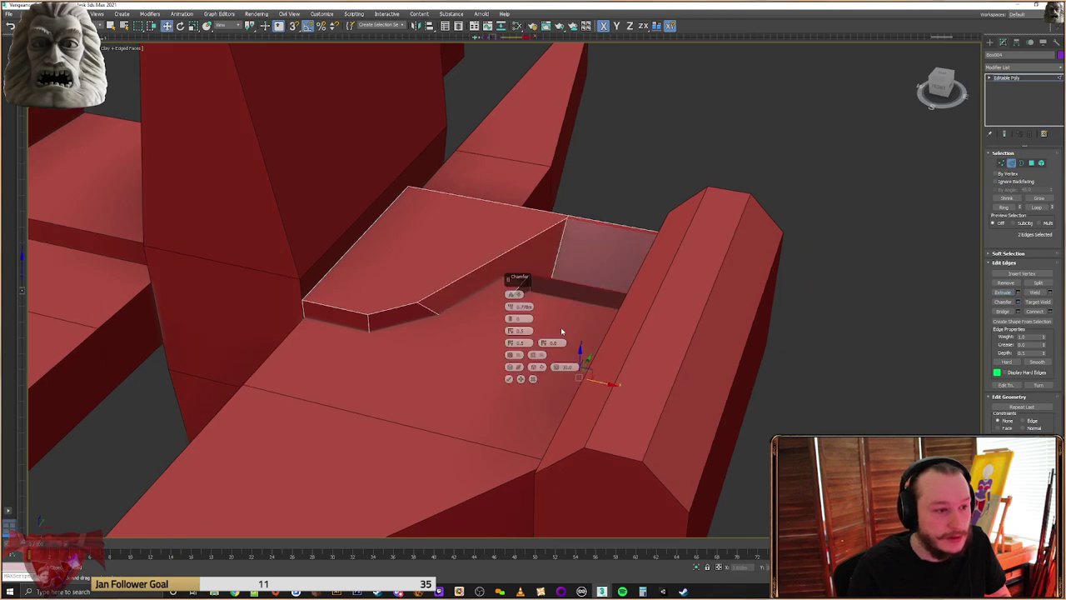
drag(510, 307, 508, 454)
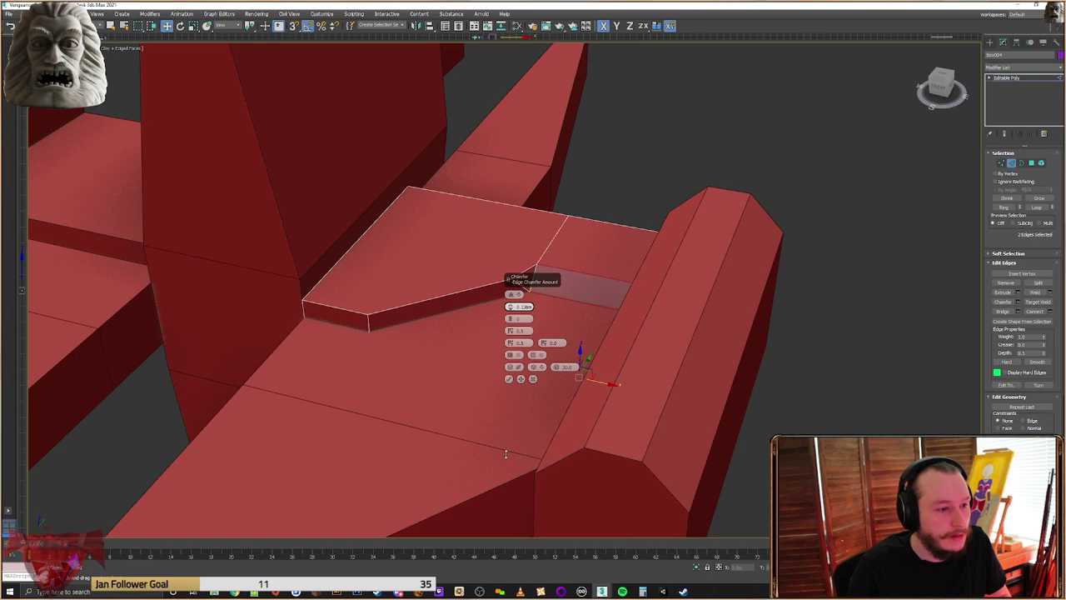
click(509, 380)
Check the chamfered corner of the wing box's extruded section and undo that edge chamfer
alt+middle_drag(509, 379, 561, 303)
scroll(550, 251, up, 3)
alt+middle_drag(550, 251, 543, 278)
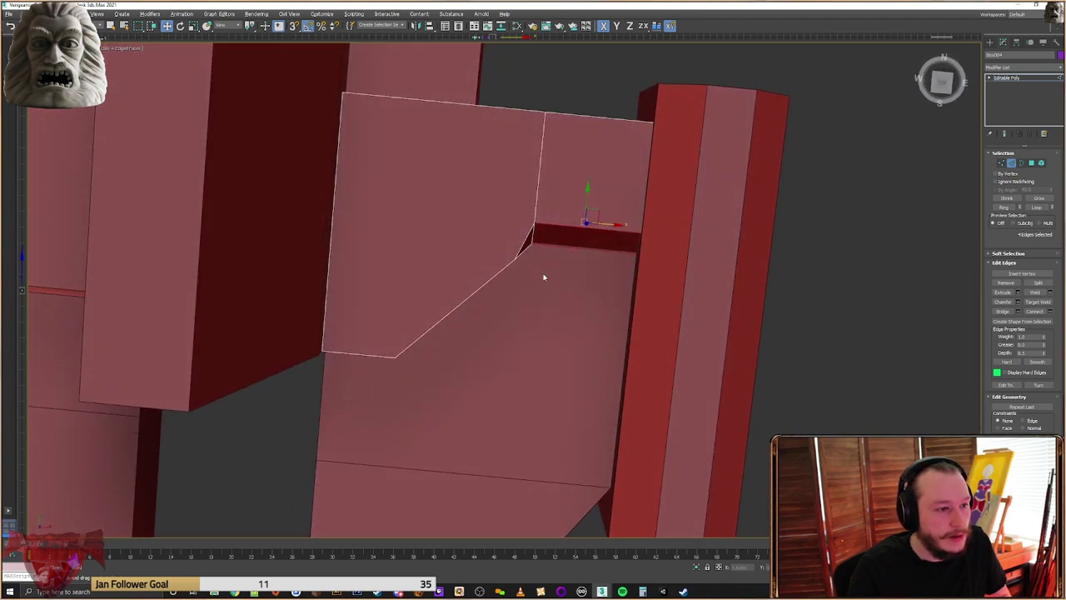
click(1002, 165)
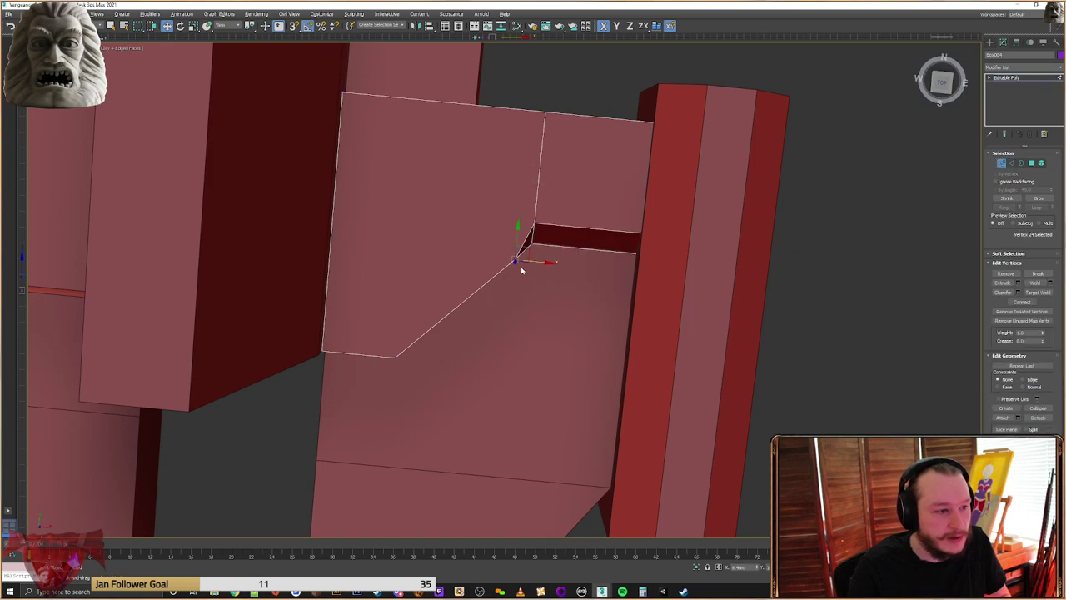
alt+middle_drag(559, 316, 736, 210)
click(740, 190)
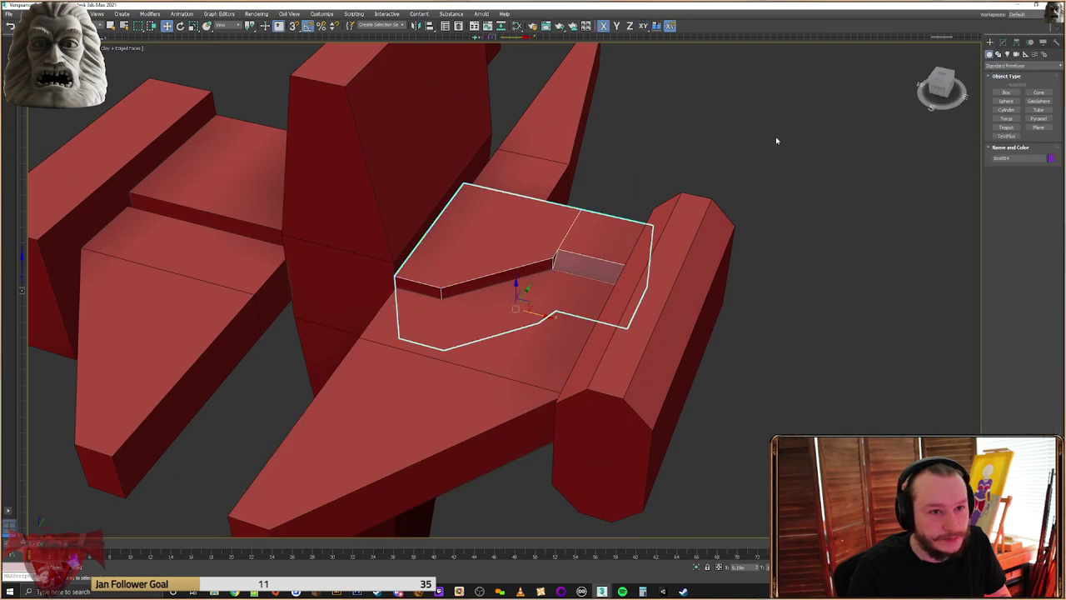
alt+middle_drag(542, 276, 593, 260)
click(775, 266)
click(775, 265)
alt+middle_drag(775, 265, 637, 242)
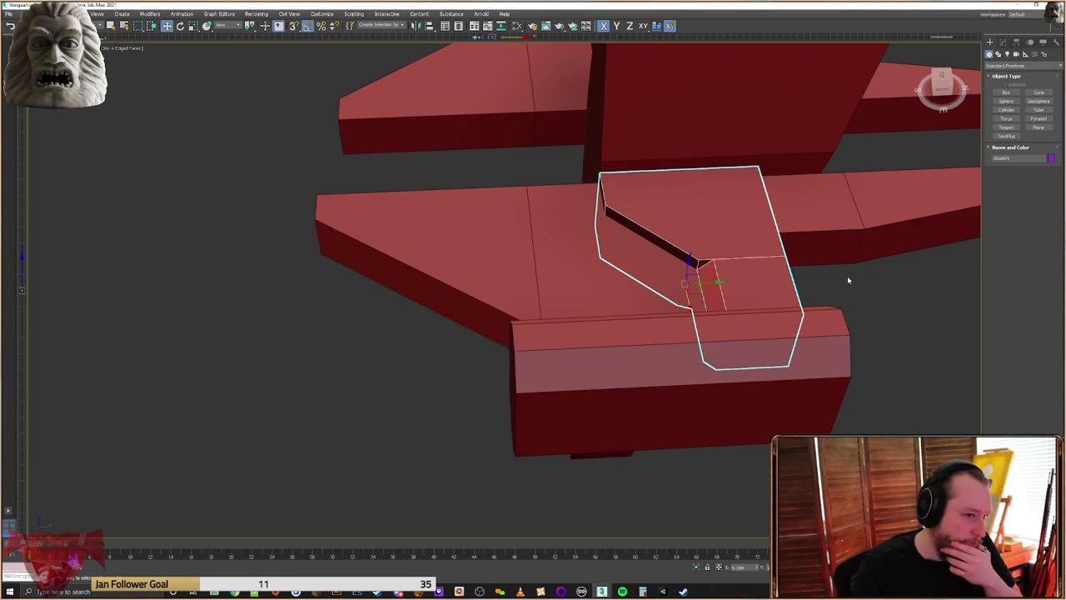
alt+middle_drag(828, 290, 850, 185)
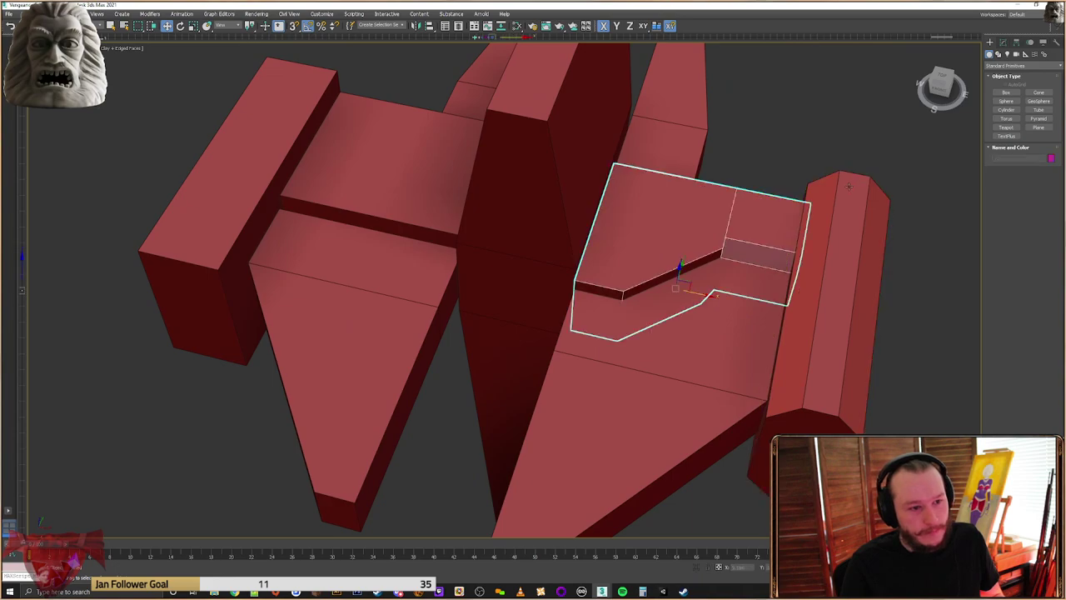
key(ctrl+z)
middle_drag(846, 289, 783, 283)
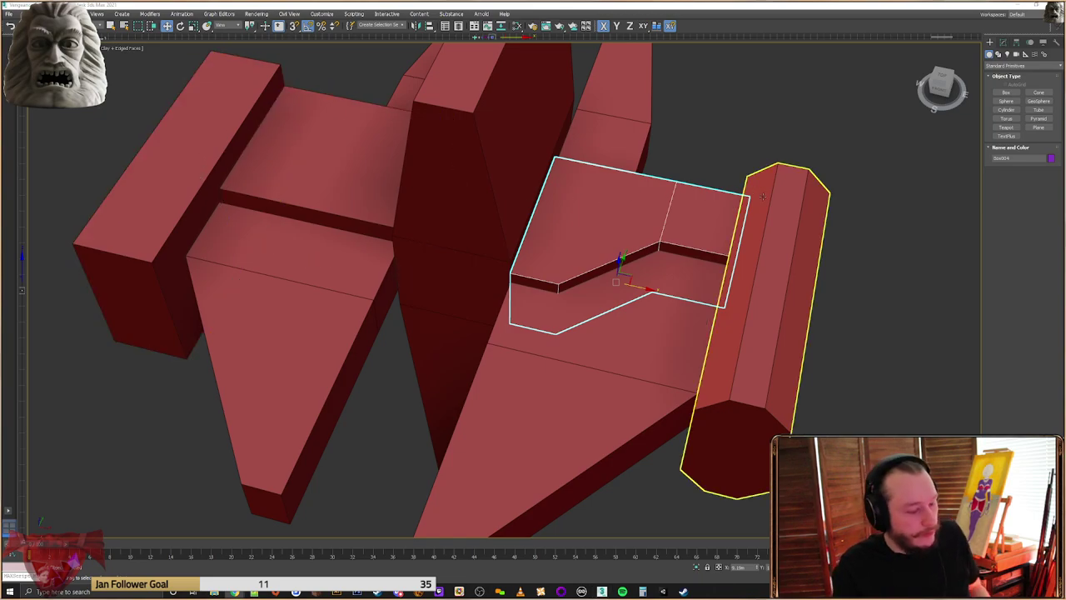
Adjust the position of the octagonal gun pod's rear-end vertices along Y
alt+middle_drag(763, 197, 743, 183)
scroll(743, 183, down, 5)
alt+middle_drag(742, 237, 714, 208)
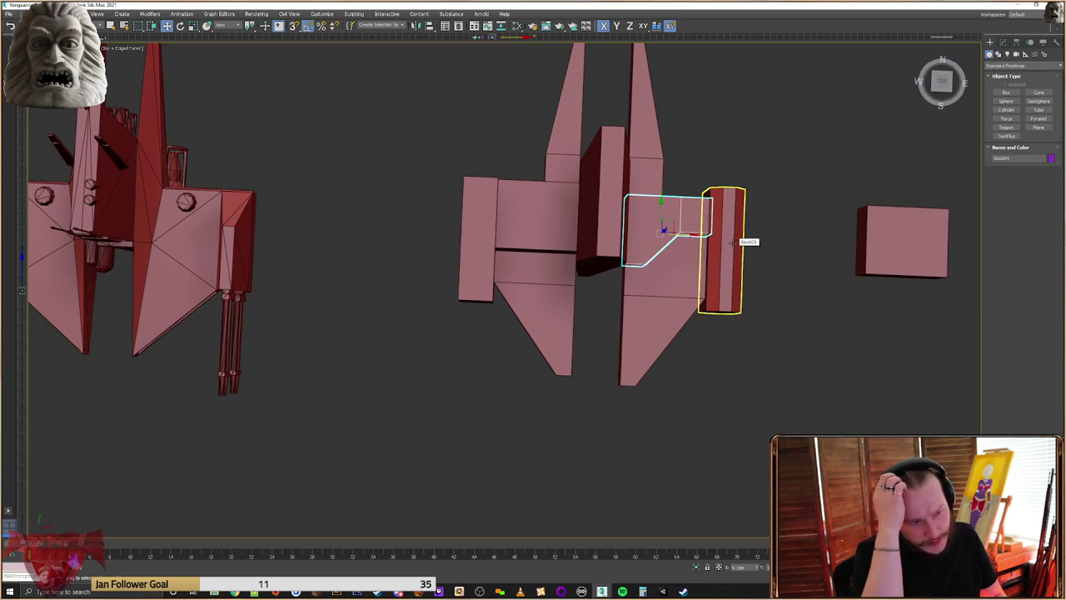
click(732, 242)
click(1003, 42)
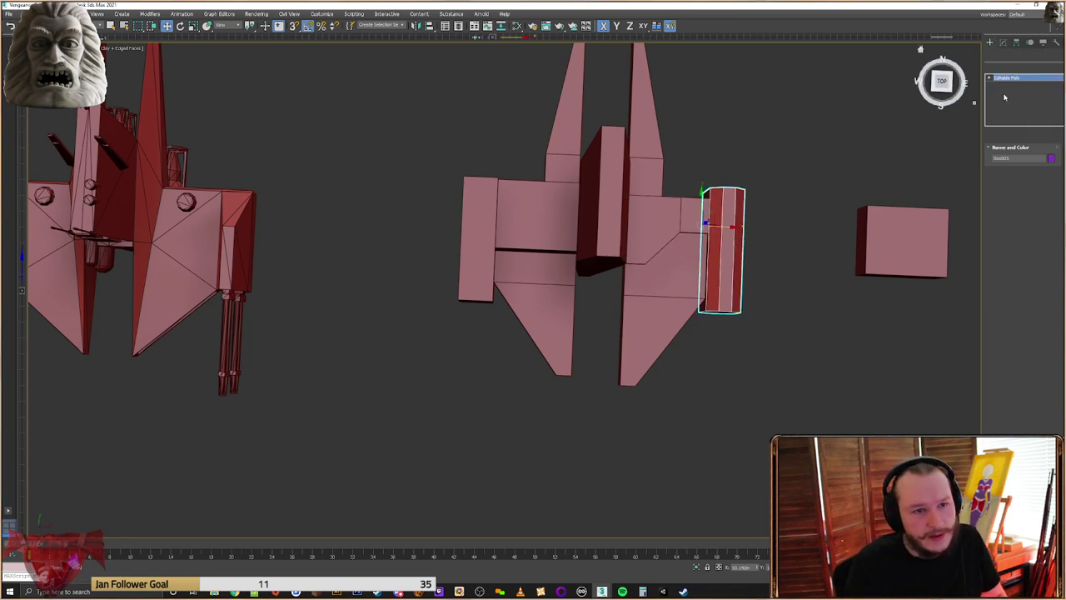
click(1002, 163)
drag(764, 159, 702, 209)
middle_drag(704, 211, 684, 193)
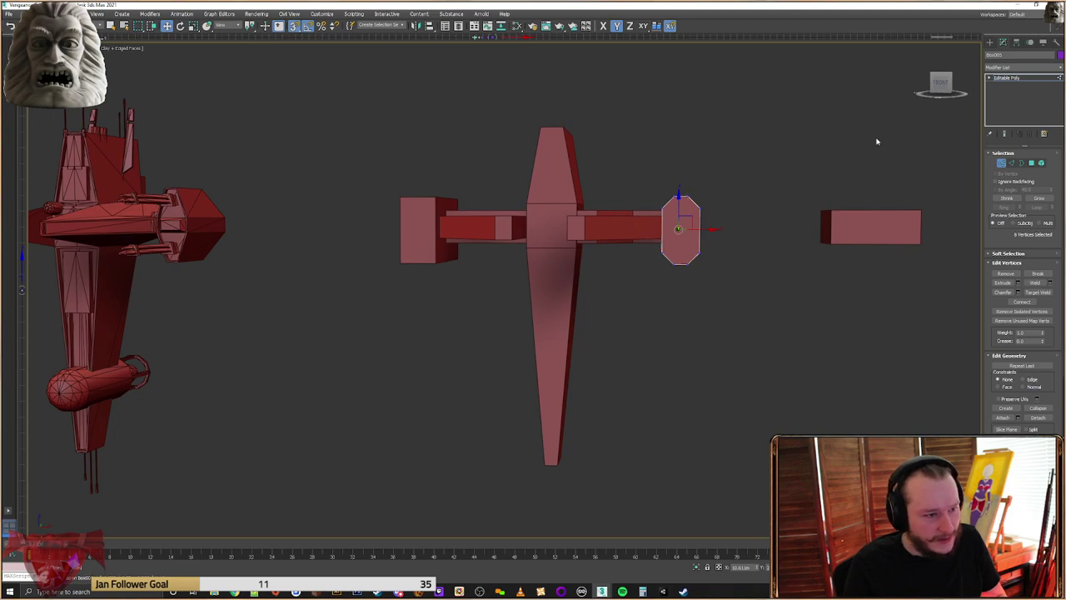
click(990, 43)
alt+middle_drag(661, 191, 681, 257)
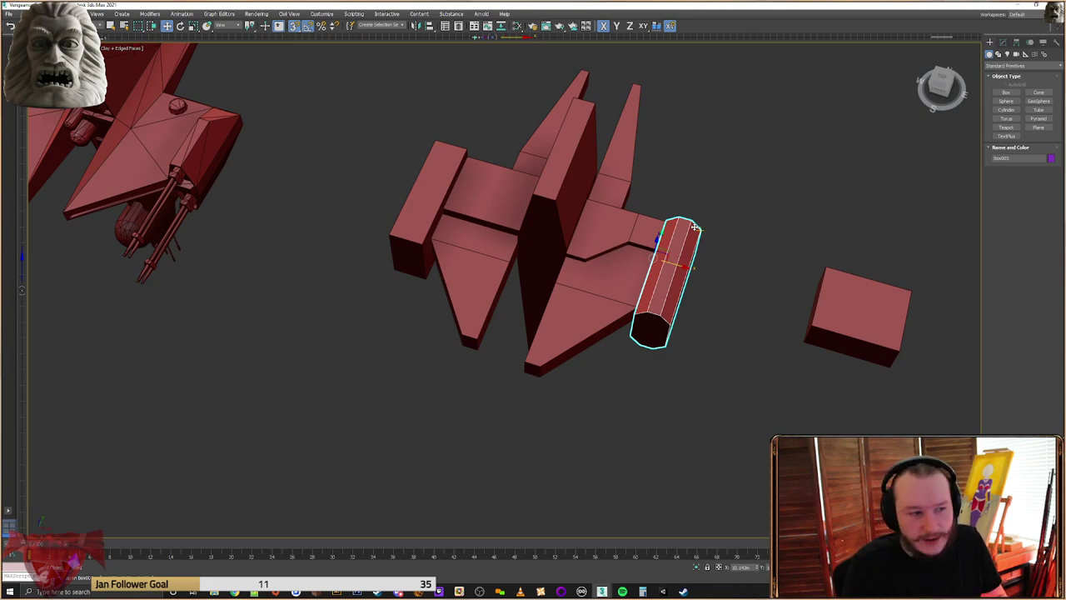
Chamfer the top and bottom horizontal edges of the wing box along the side facing away from its angled cutout
alt+middle_drag(656, 285, 616, 350)
click(677, 368)
alt+middle_drag(677, 367, 594, 294)
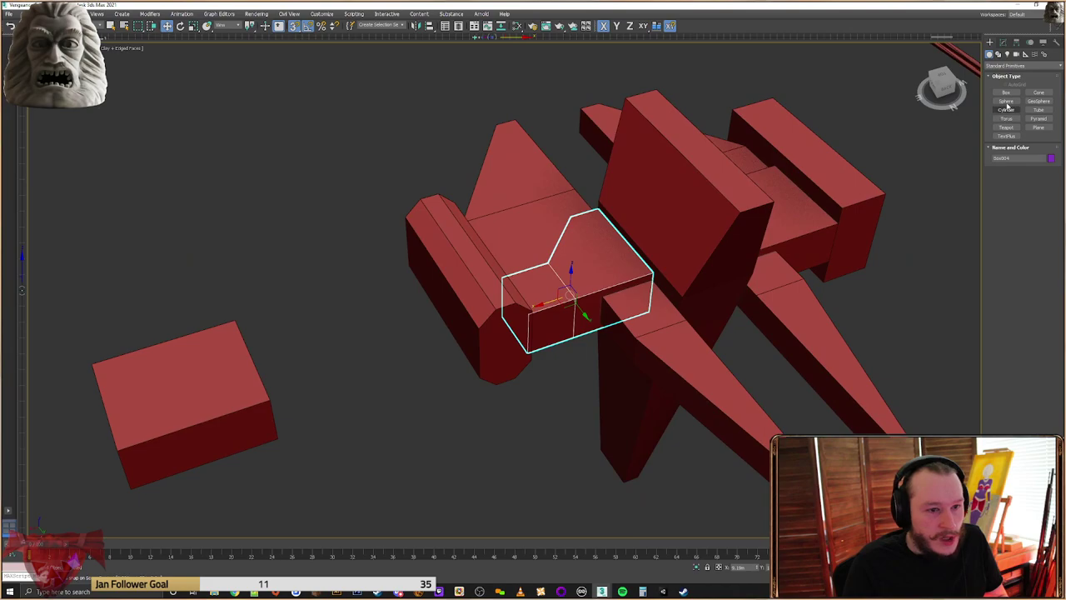
click(1002, 41)
click(1012, 164)
alt+middle_drag(599, 333, 571, 381)
drag(566, 352, 567, 350)
ctrl+drag(528, 385, 534, 342)
alt+middle_drag(535, 341, 588, 361)
scroll(620, 354, up, 3)
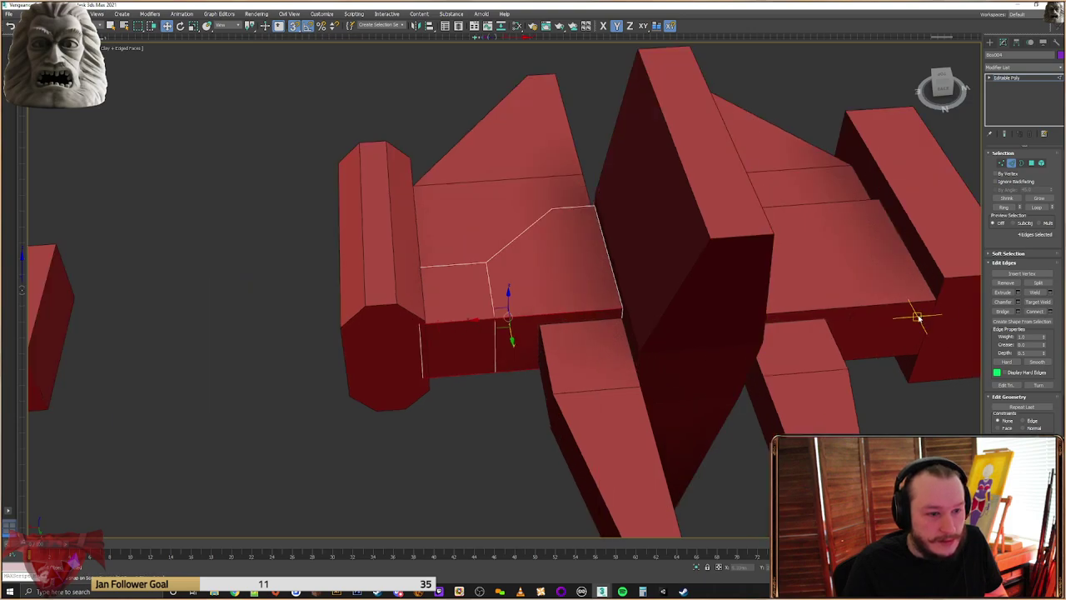
click(1010, 302)
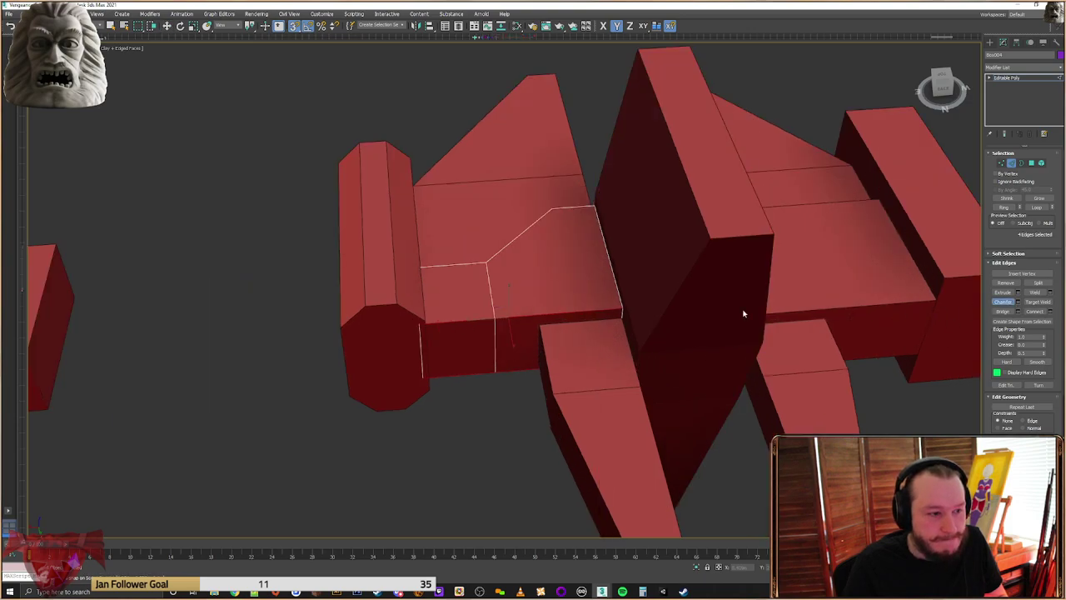
click(1019, 302)
alt+middle_drag(479, 320, 538, 309)
scroll(572, 306, up, 3)
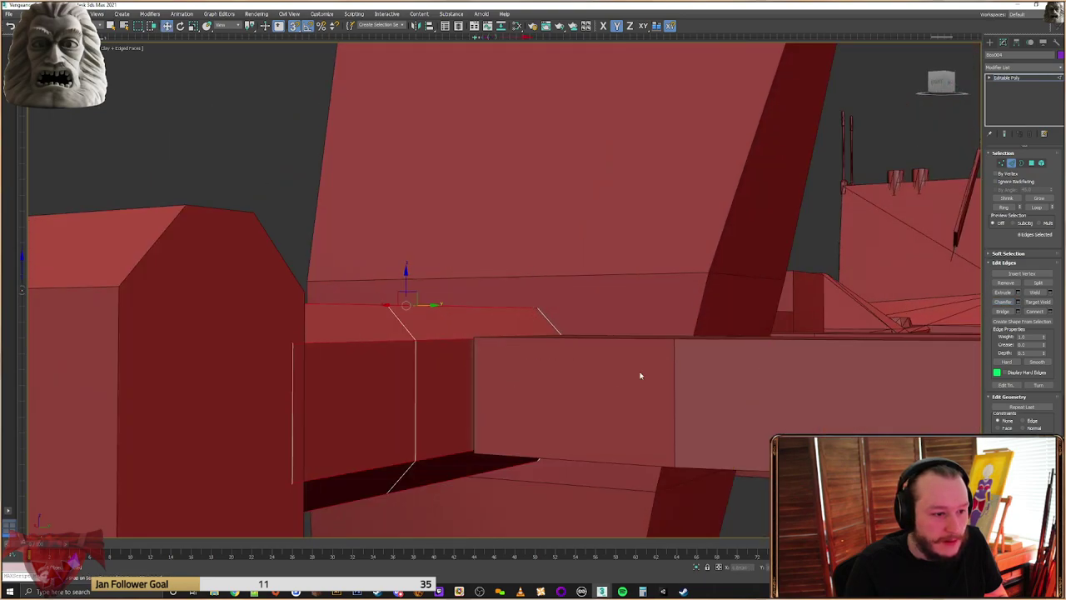
Line up the top and bottom vertices of the tapered plate beside the wing box with the box's chamfered edges
scroll(663, 342, down, 3)
middle_drag(741, 260, 820, 283)
click(990, 43)
click(490, 352)
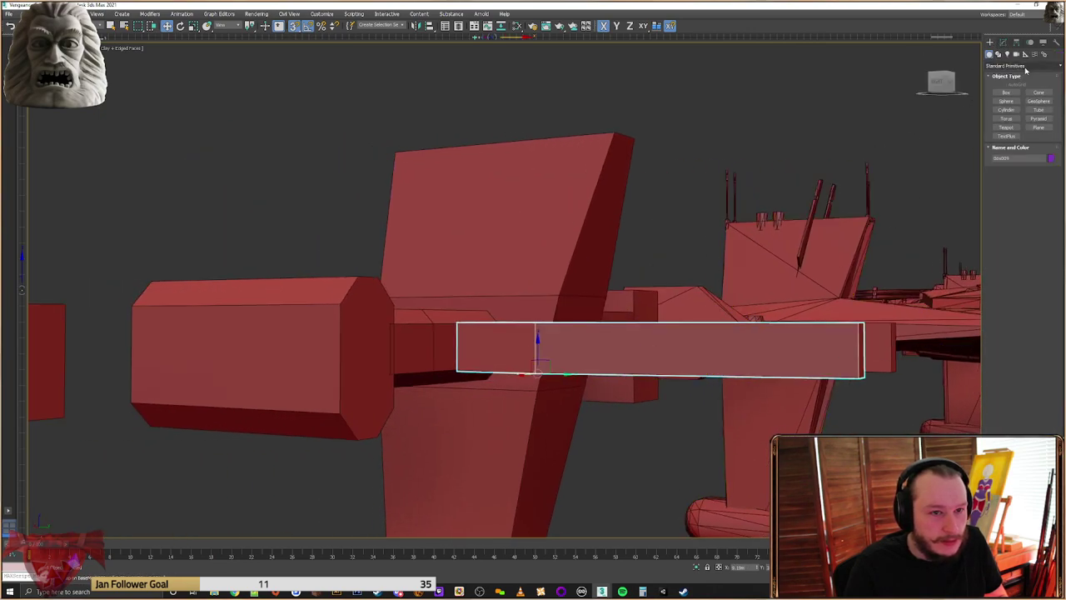
click(1004, 43)
click(1002, 163)
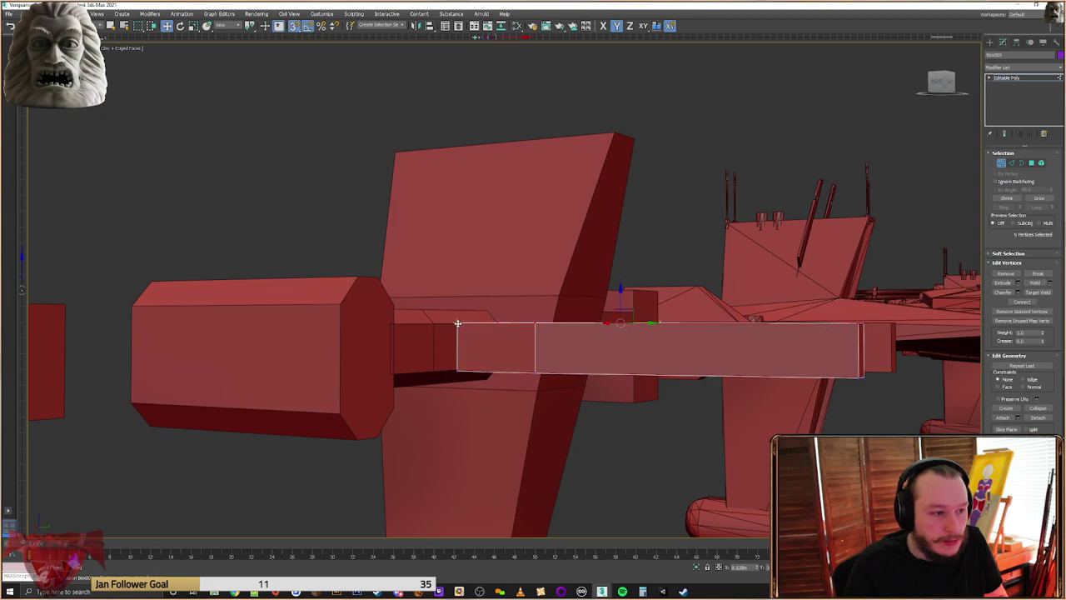
drag(889, 370, 428, 386)
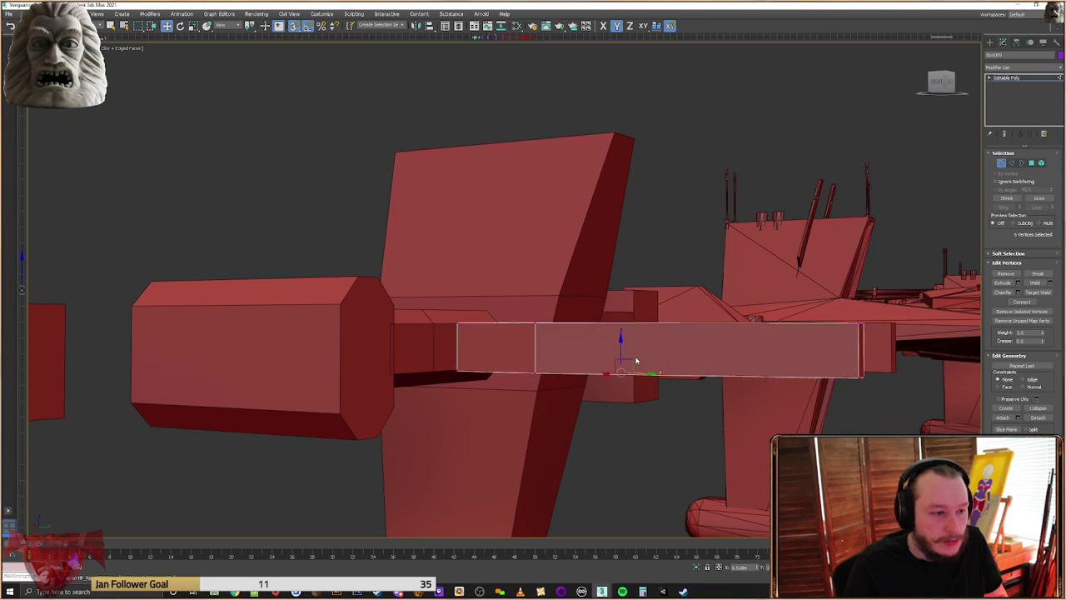
alt+middle_drag(464, 380, 488, 378)
alt+middle_drag(584, 322, 650, 335)
Move the wing box's outer-end vertices along X until that end sits flush with the octagonal gun pod's inner side
scroll(592, 353, down, 3)
alt+middle_drag(592, 353, 517, 317)
click(990, 44)
scroll(451, 274, up, 4)
click(469, 283)
click(518, 321)
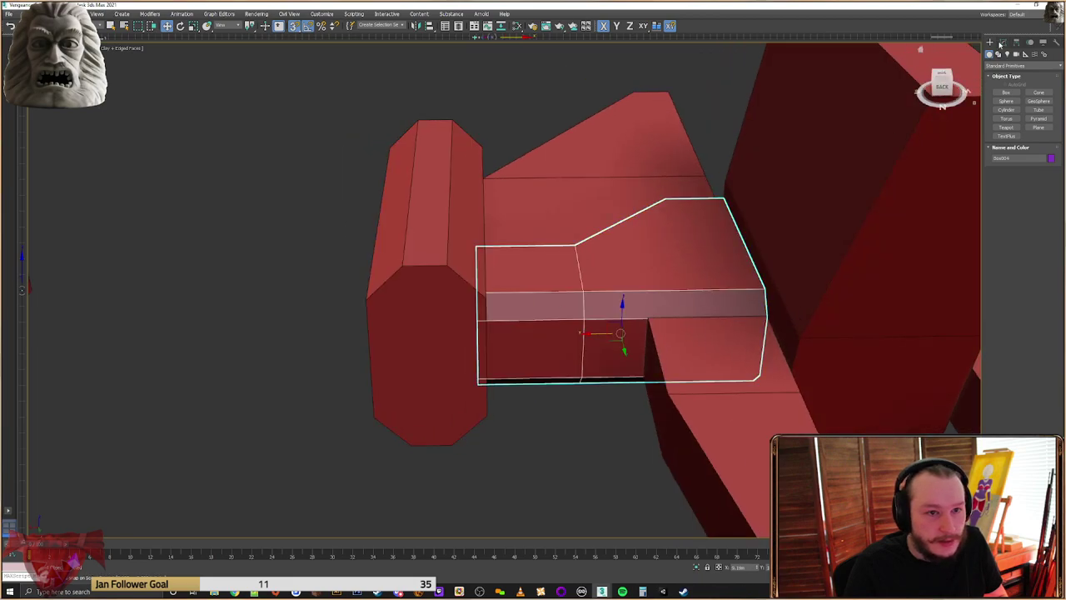
click(1003, 42)
click(1002, 164)
drag(540, 197, 450, 412)
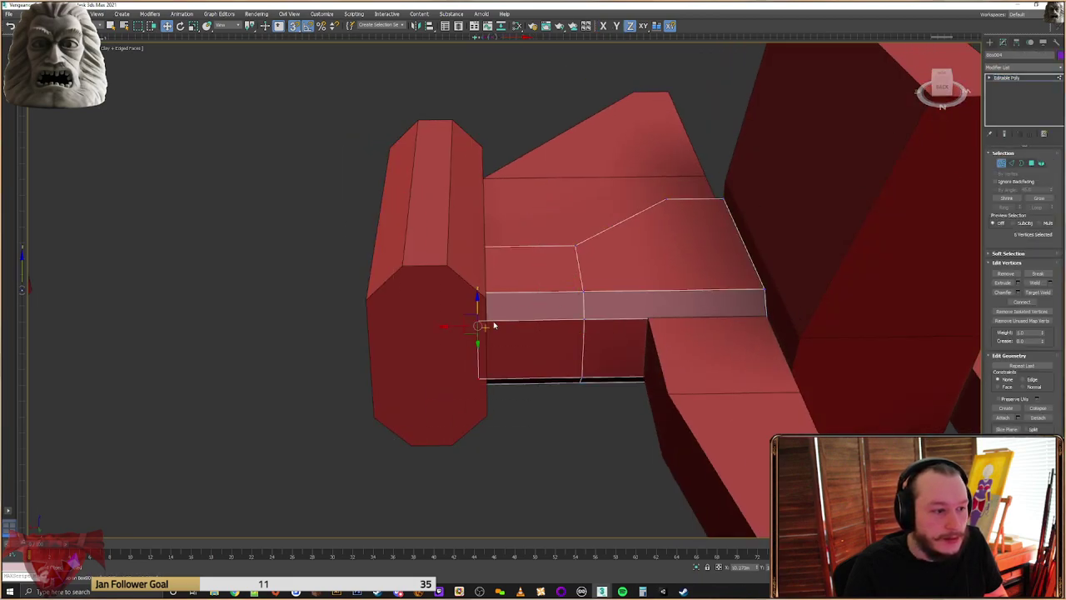
drag(439, 325, 475, 301)
scroll(475, 293, down, 8)
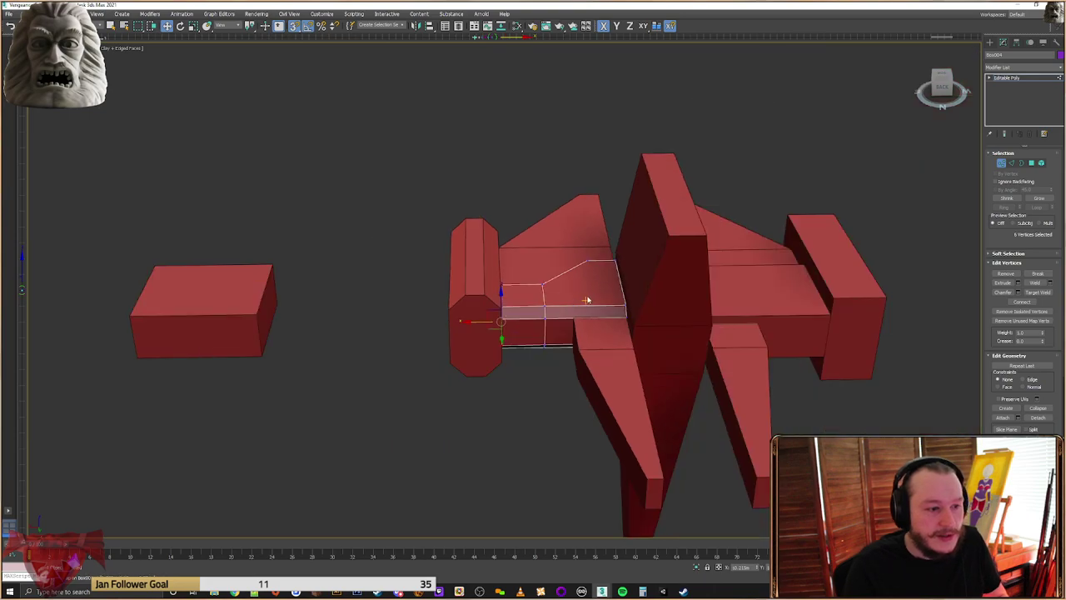
scroll(418, 304, up, 5)
alt+middle_drag(388, 312, 617, 250)
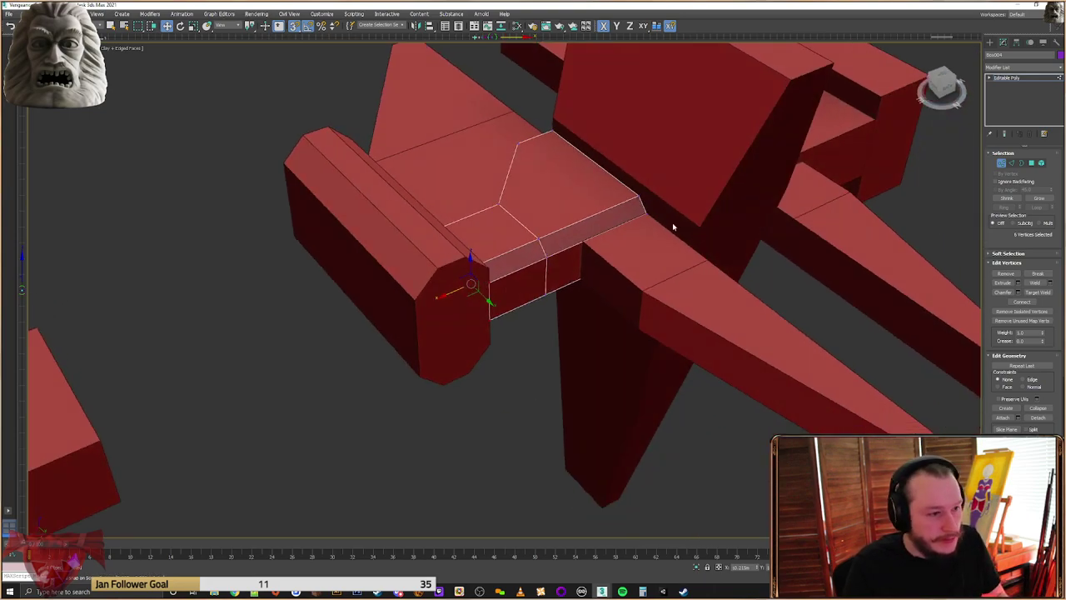
Make a copy of the octagonal gun pod and place it away from the hull
click(990, 42)
click(417, 257)
alt+middle_drag(417, 257, 427, 242)
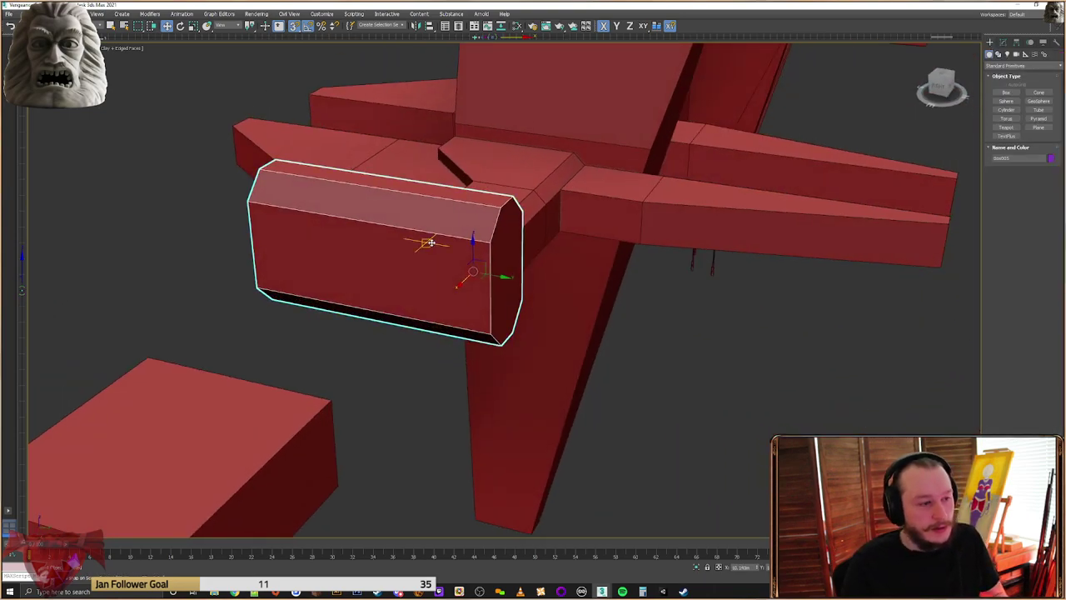
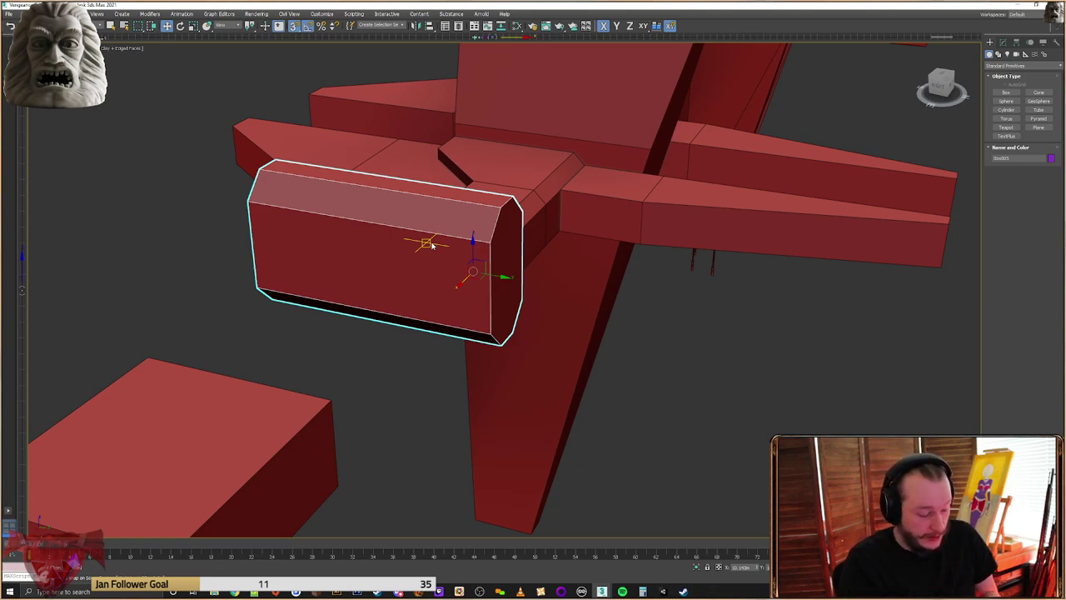
alt+middle_drag(471, 239, 416, 305)
mouse_move(414, 302)
shift+mouse_down()
mouse_move(219, 361)
mouse_move(142, 454)
shift+mouse_up()
click(536, 334)
Connect the long edges of the gun pod attached to the wing box with a new edge loop around its middle
click(375, 293)
mouse_move(375, 295)
alt+middle_down()
mouse_move(425, 274)
mouse_move(514, 291)
mouse_move(543, 253)
alt+middle_up()
scroll(410, 225, up, 5)
scroll(450, 280, down, 3)
click(1001, 43)
click(1013, 164)
drag(386, 192, 374, 556)
click(1035, 311)
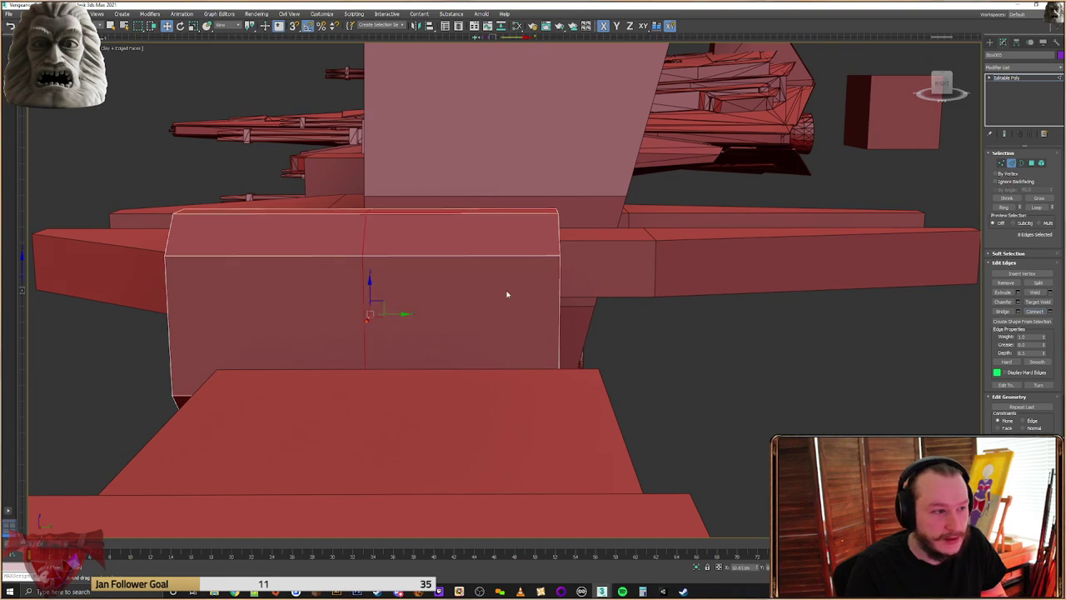
Connect the bevel edges of the chamfered side box's front half, adding a lengthwise edge along its upper and lower bevels
alt+middle_drag(416, 286, 559, 244)
click(333, 234)
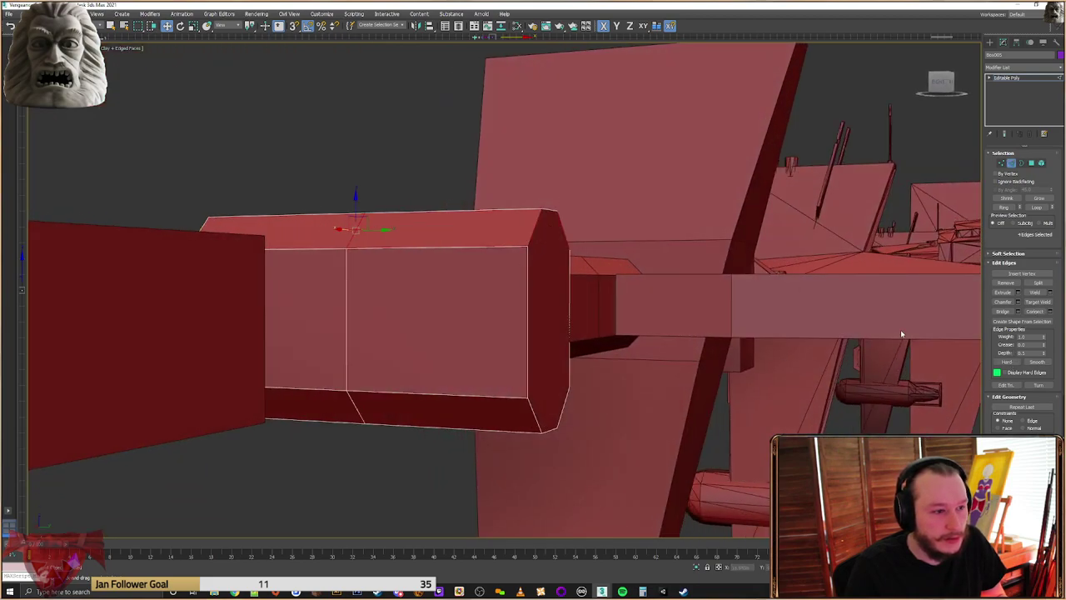
click(523, 427)
click(574, 232)
click(350, 232)
click(1038, 312)
middle_drag(644, 374, 590, 255)
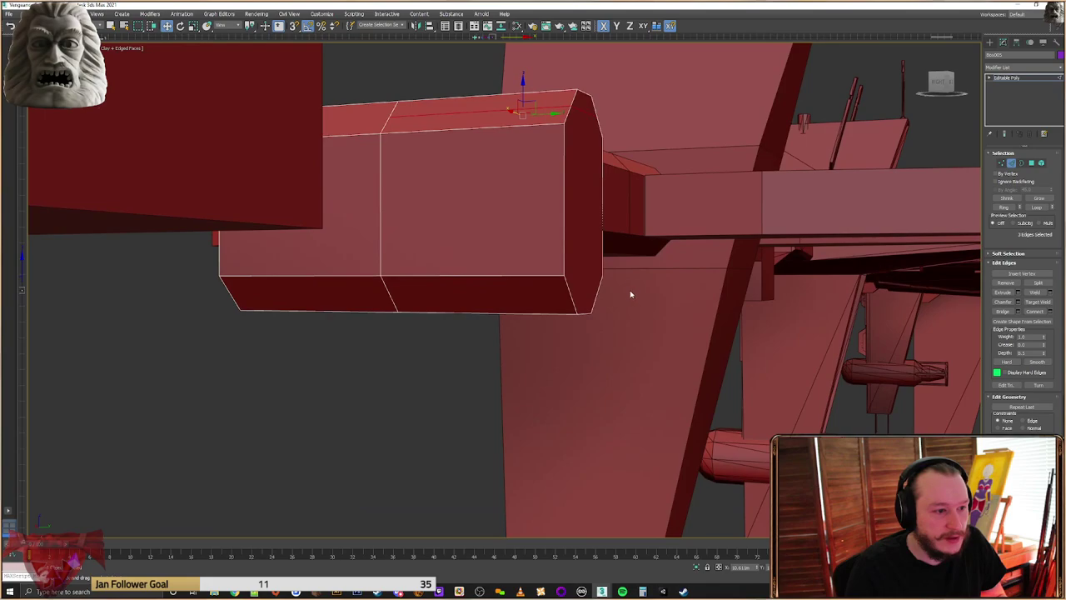
click(356, 295)
click(1037, 312)
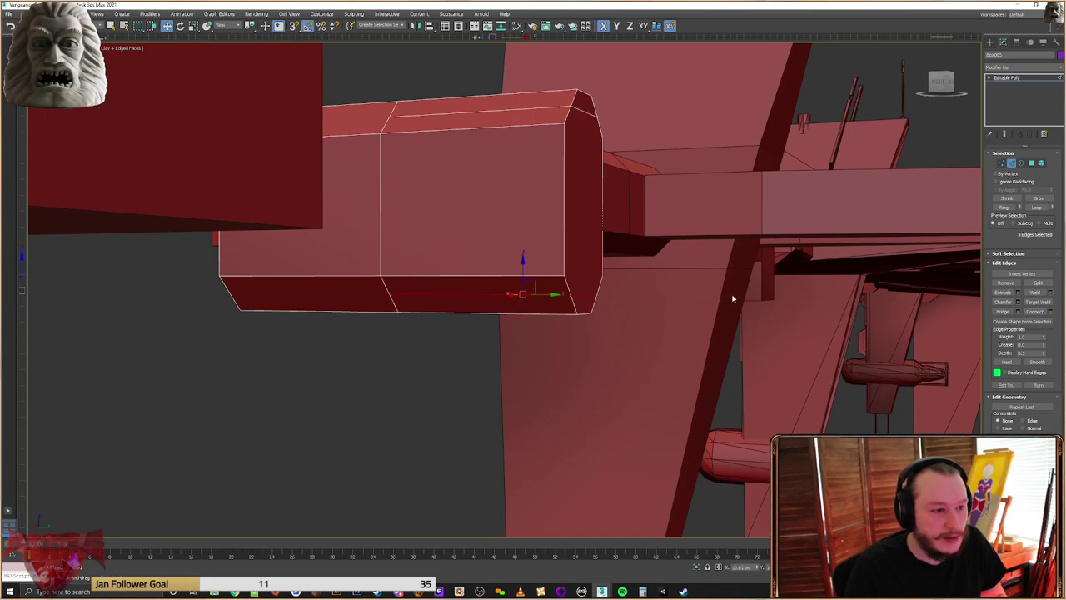
alt+middle_drag(589, 289, 694, 294)
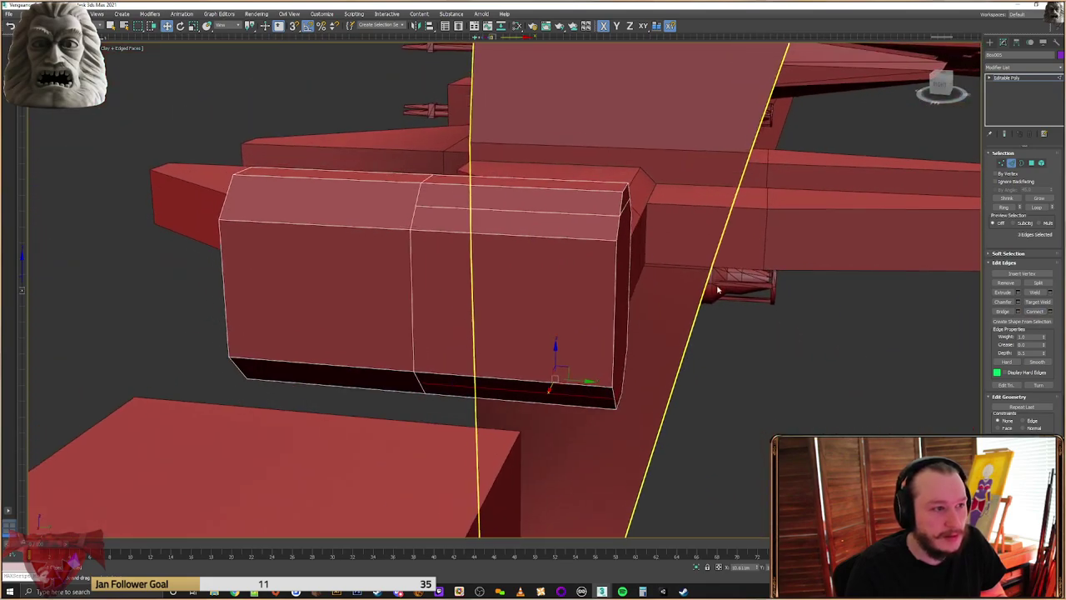
Delete the polygons above and below the new bevel edges on the box's front half, opening its top and underside
click(1031, 164)
drag(614, 192, 612, 191)
key(Delete)
click(618, 200)
key(Delete)
middle_drag(588, 392, 575, 341)
click(468, 283)
key(Delete)
scroll(575, 341, down, 3)
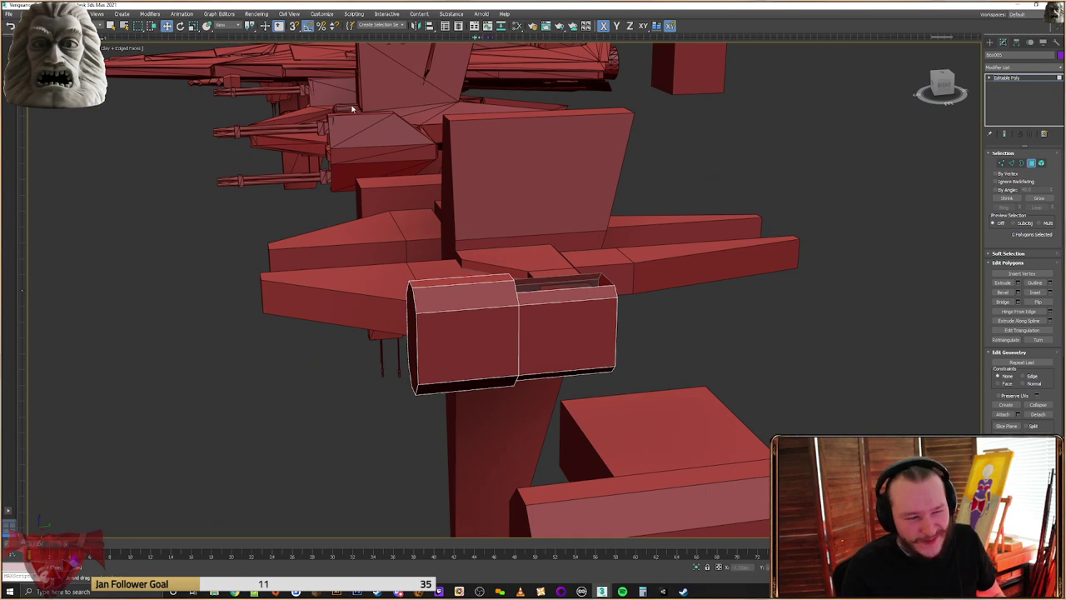
Create a polygon across the open top of the box's front half, set lower than the rear half
scroll(567, 253, up, 5)
alt+middle_drag(566, 253, 488, 333)
middle_drag(487, 334, 455, 204)
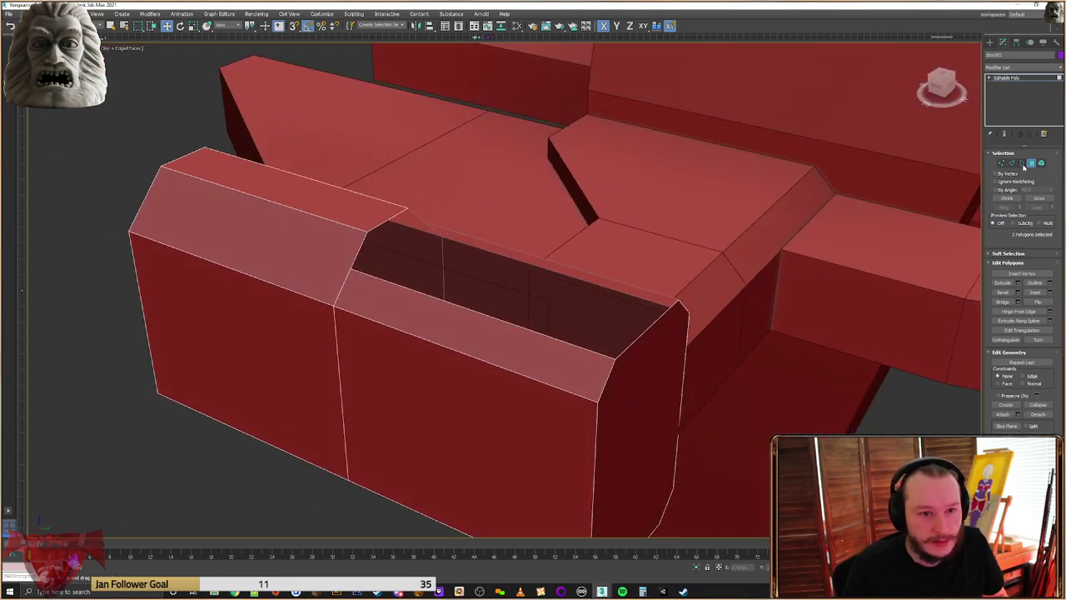
click(1009, 404)
alt+middle_drag(550, 325, 514, 302)
click(436, 225)
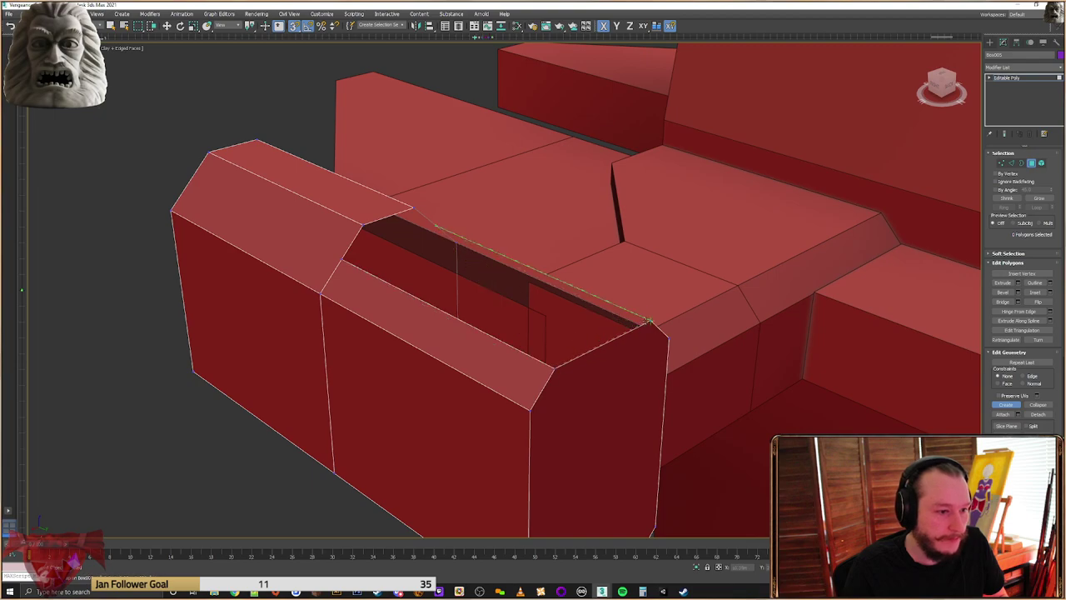
right_click(612, 371)
Create a matching recessed polygon across the open underside of the box's front half
alt+middle_drag(556, 396, 558, 202)
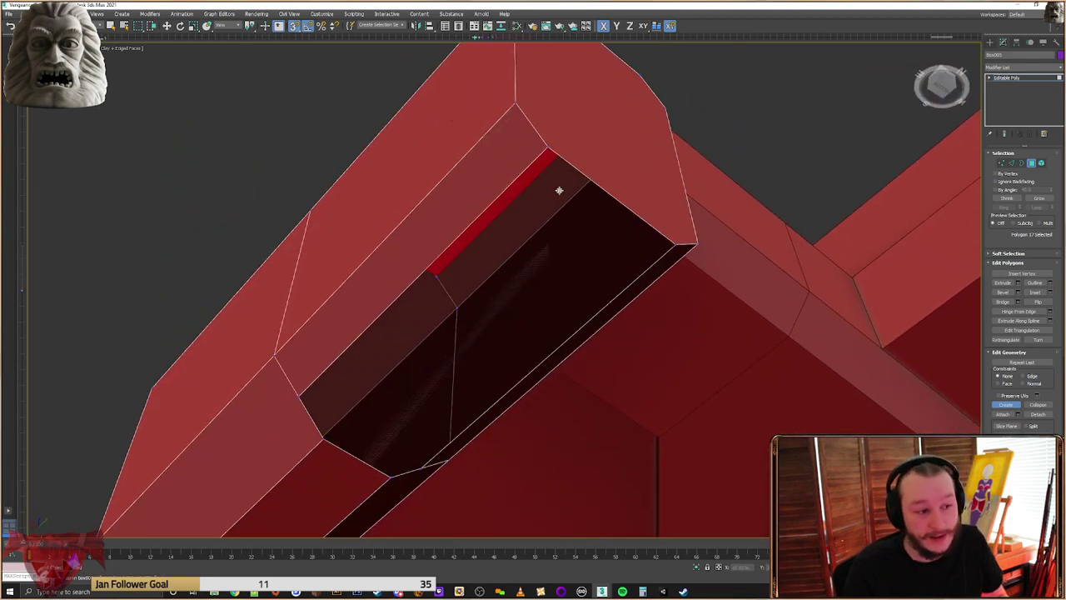
click(548, 149)
click(300, 398)
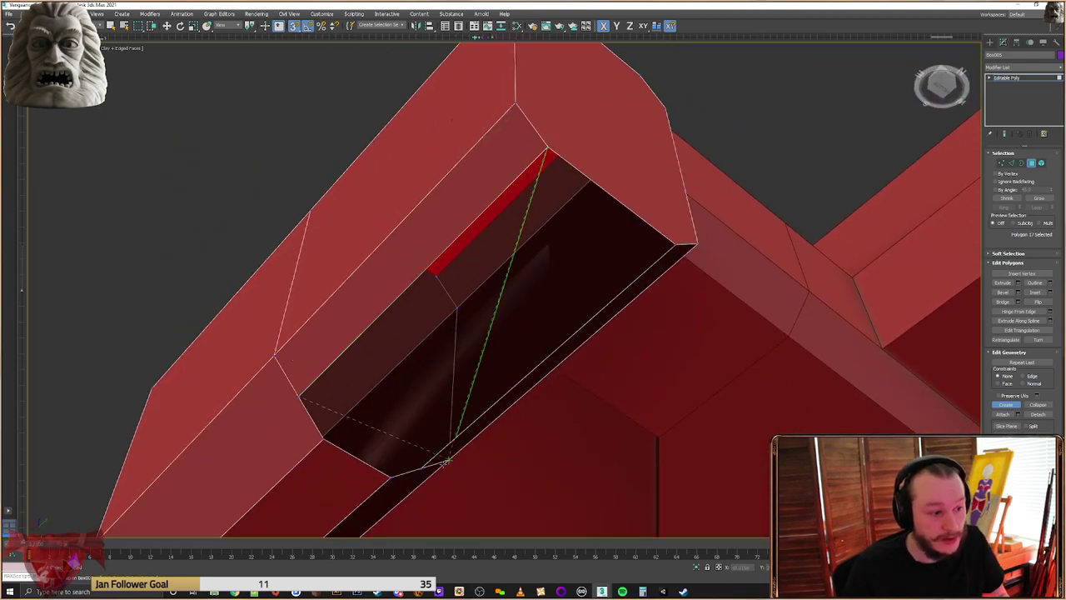
click(420, 468)
double_click(676, 242)
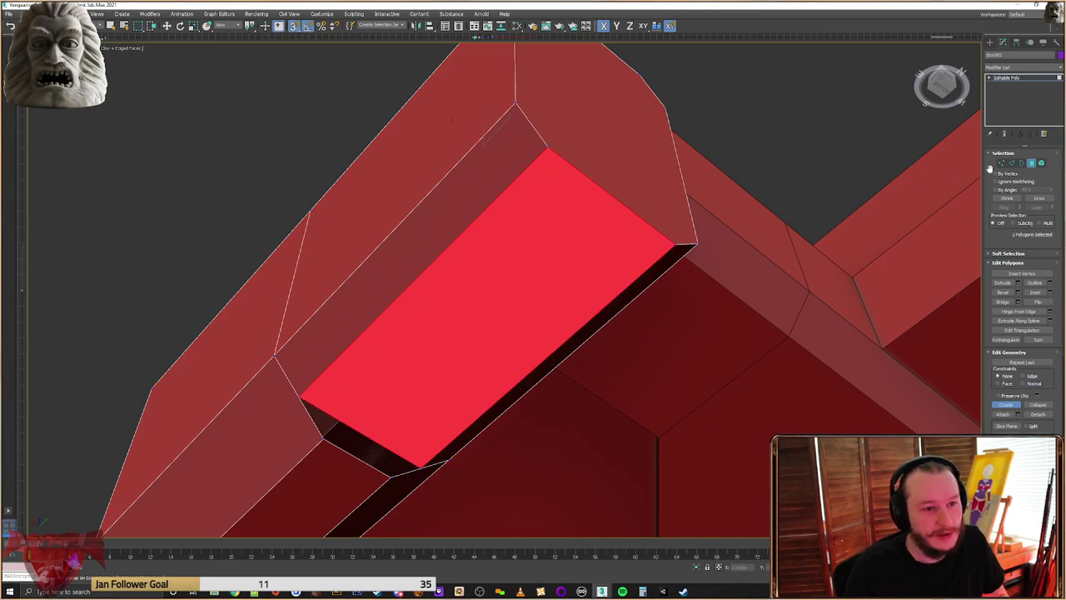
Cap the open borders at the steps between the box's two halves, on the underside and on top, and leave border editing
click(1022, 164)
key(w)
click(388, 476)
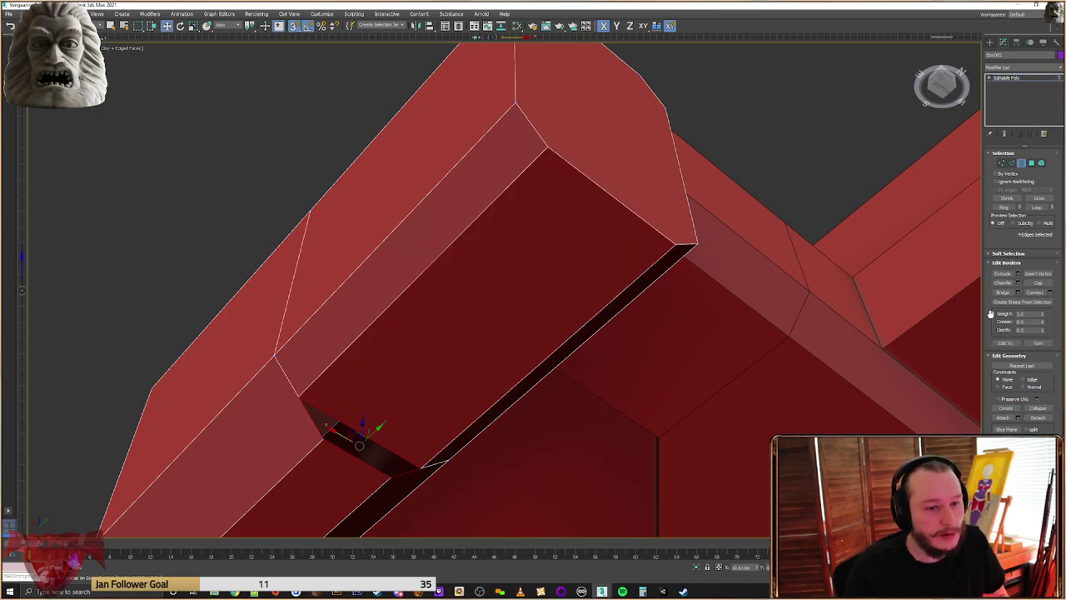
click(1039, 285)
alt+middle_drag(716, 218, 320, 136)
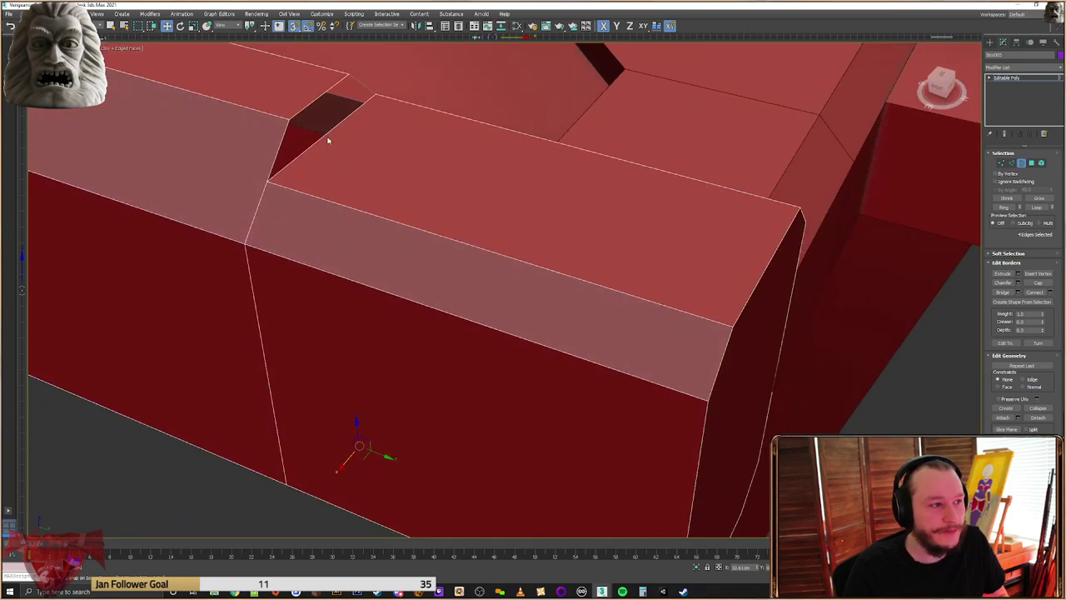
click(328, 140)
click(1045, 283)
scroll(658, 234, down, 6)
alt+middle_drag(648, 243, 609, 228)
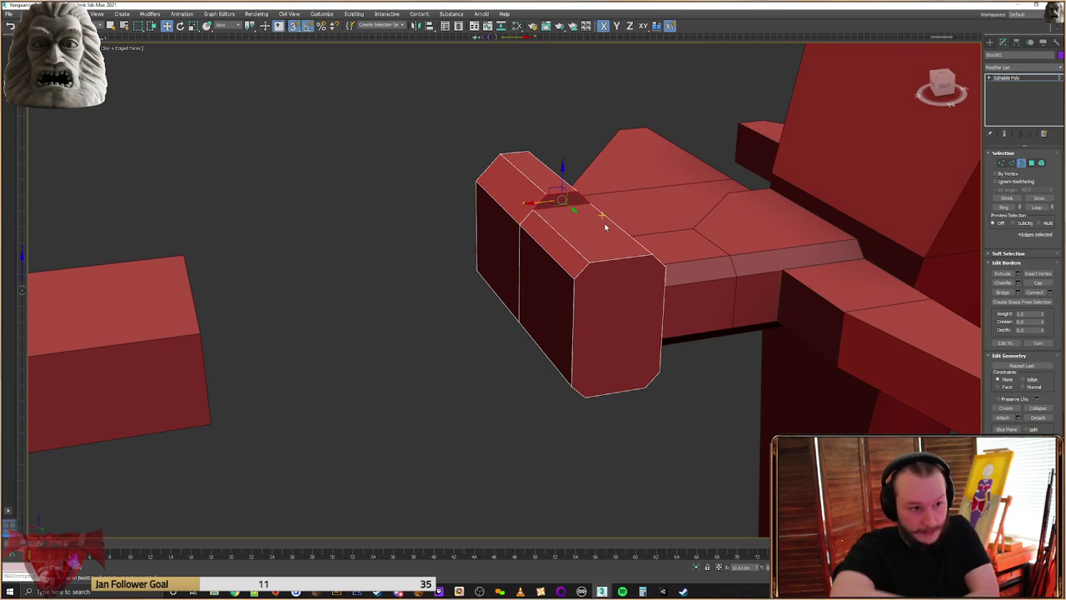
alt+middle_drag(575, 255, 986, 48)
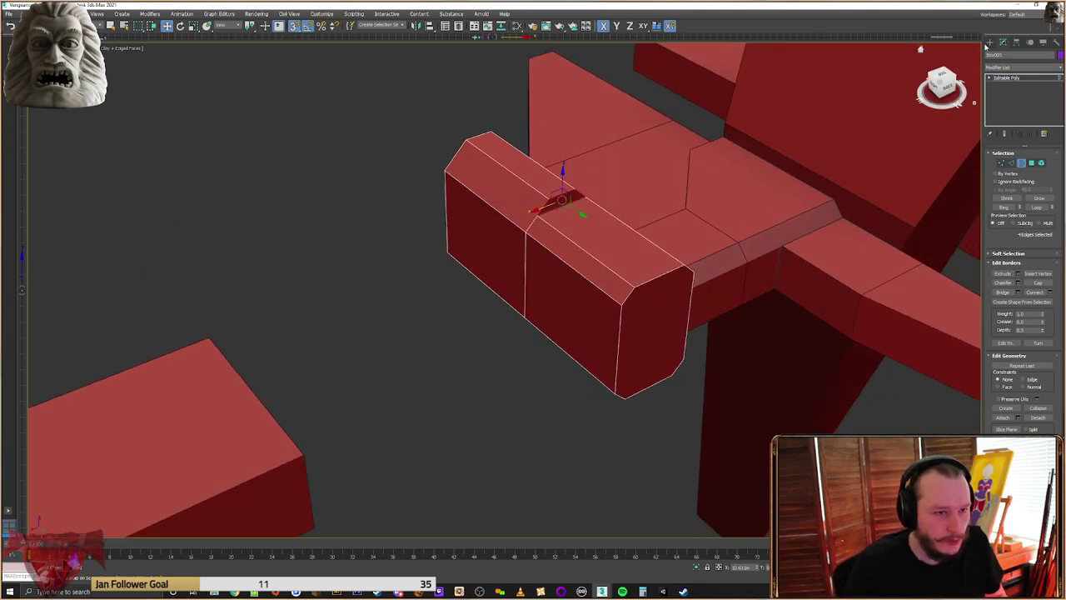
click(990, 42)
alt+middle_drag(534, 213, 380, 287)
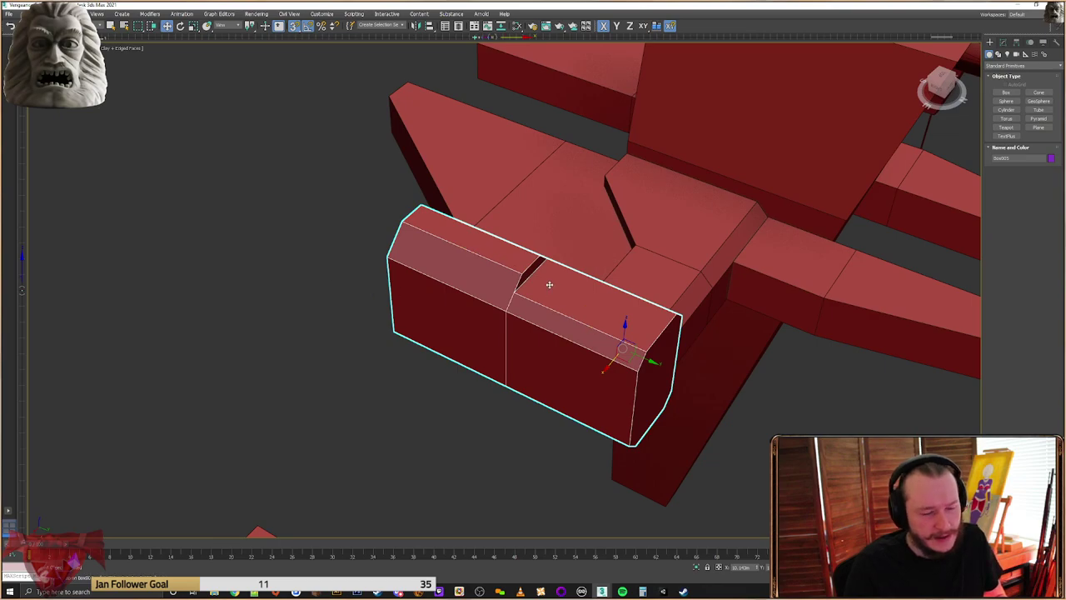
middle_drag(539, 281, 432, 296)
scroll(465, 345, down, 5)
click(316, 342)
click(271, 460)
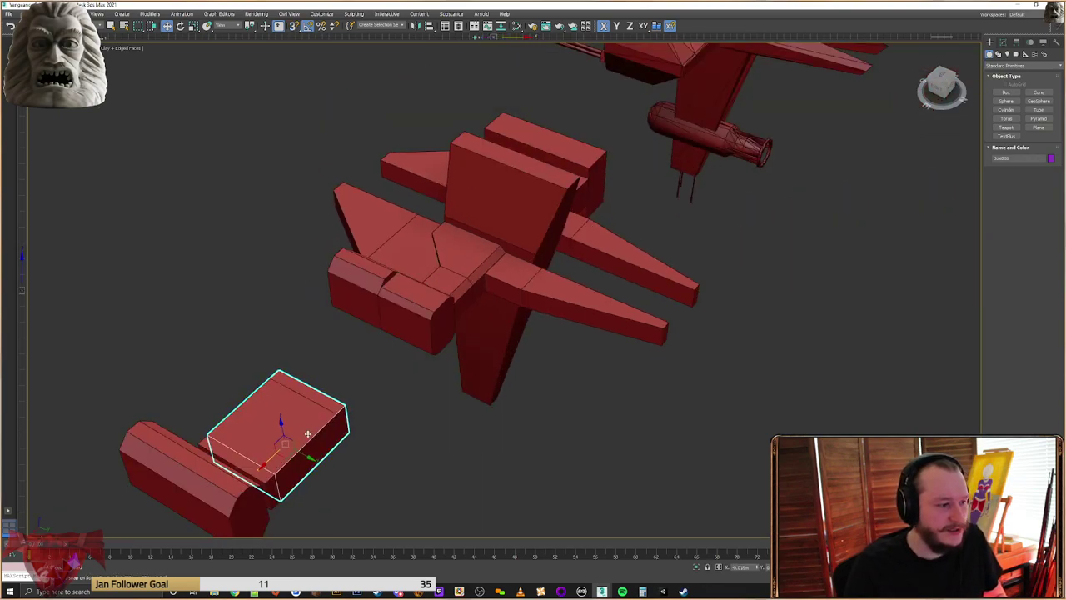
shift+drag(271, 457, 475, 327)
click(527, 333)
mouse_move(526, 333)
alt+middle_down()
mouse_move(462, 307)
mouse_move(440, 286)
alt+middle_up()
drag(418, 277, 365, 258)
alt+middle_drag(379, 264, 383, 254)
scroll(392, 275, up, 6)
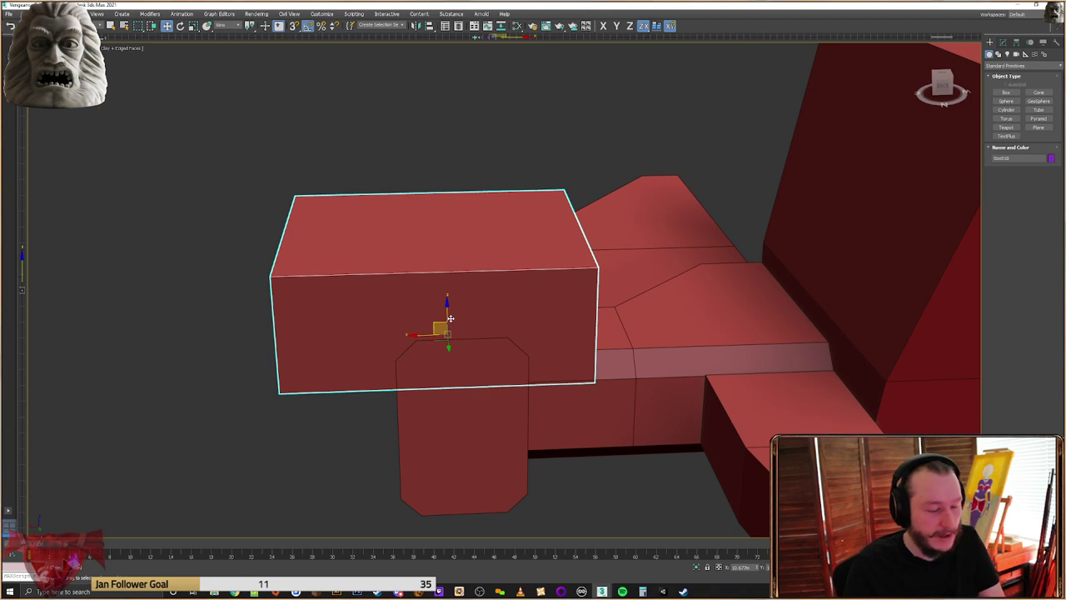
key(Delete)
Create a cylinder in the empty space beside the ship, with 16 sides and one height segment
scroll(450, 319, down, 3)
mouse_move(450, 319)
alt+middle_down()
mouse_move(531, 281)
mouse_move(395, 233)
alt+middle_up()
middle_drag(658, 312, 522, 250)
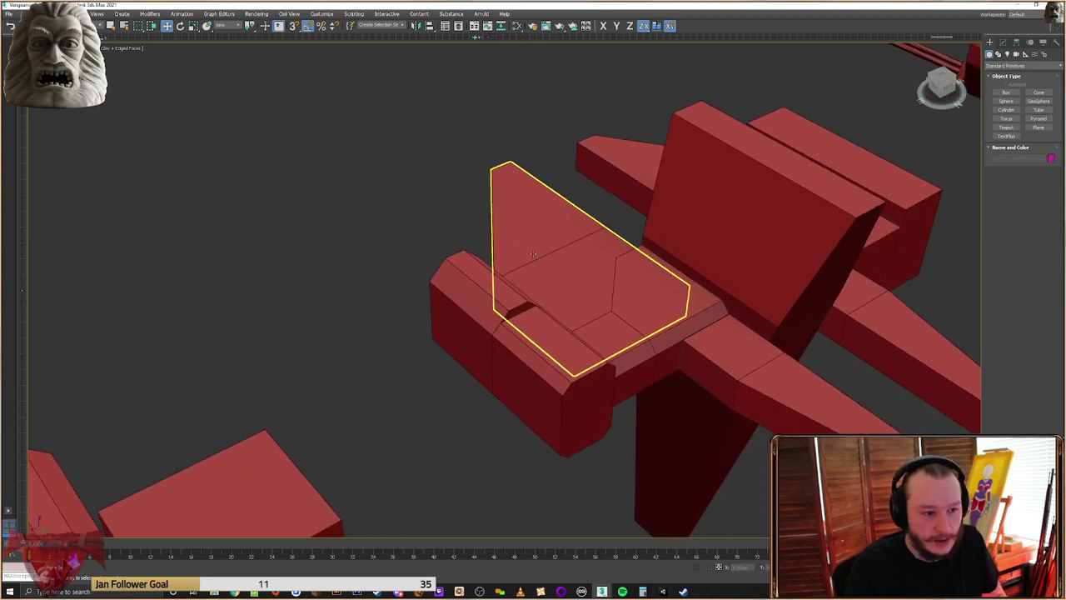
scroll(521, 250, down, 4)
click(766, 130)
click(1007, 109)
drag(405, 253, 428, 255)
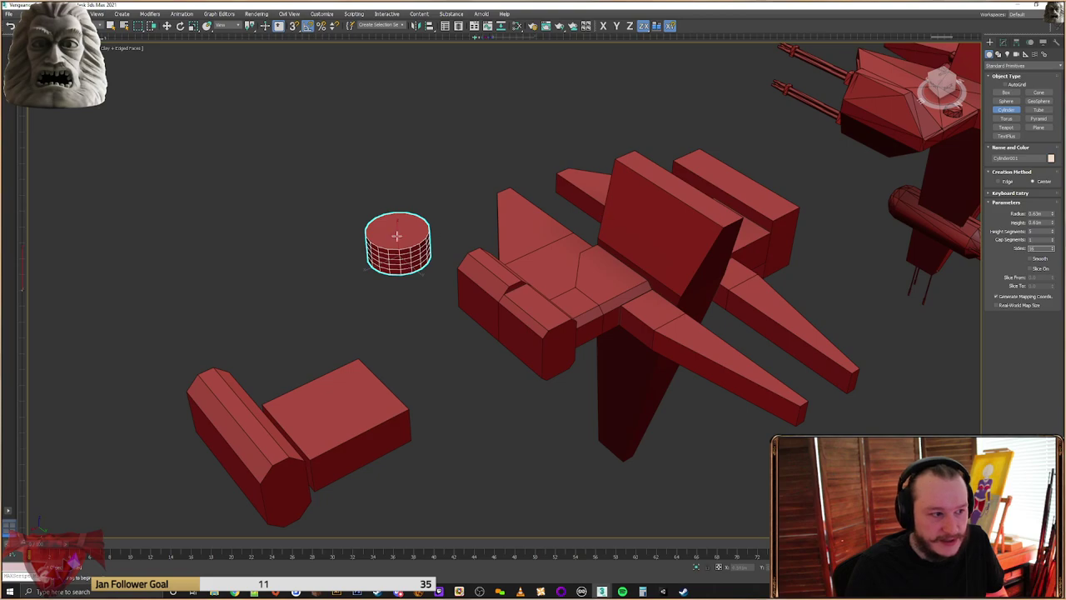
middle_drag(432, 236, 442, 234)
right_click(1053, 233)
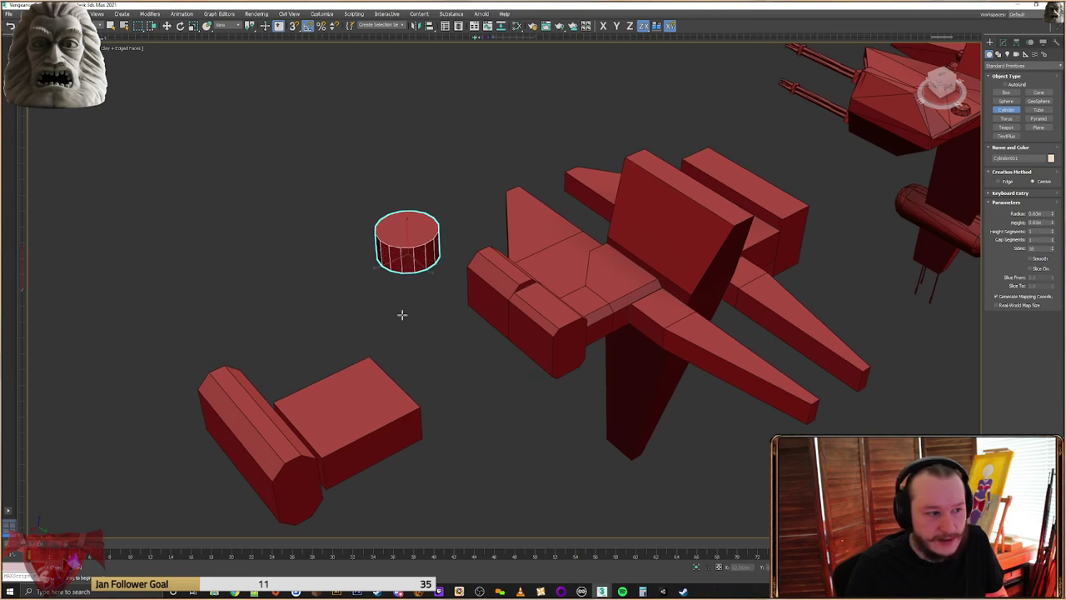
Rotate the cylinder 90 degrees about the X axis so it lies along the stepped box's length
right_click(426, 254)
right_click(443, 275)
click(457, 267)
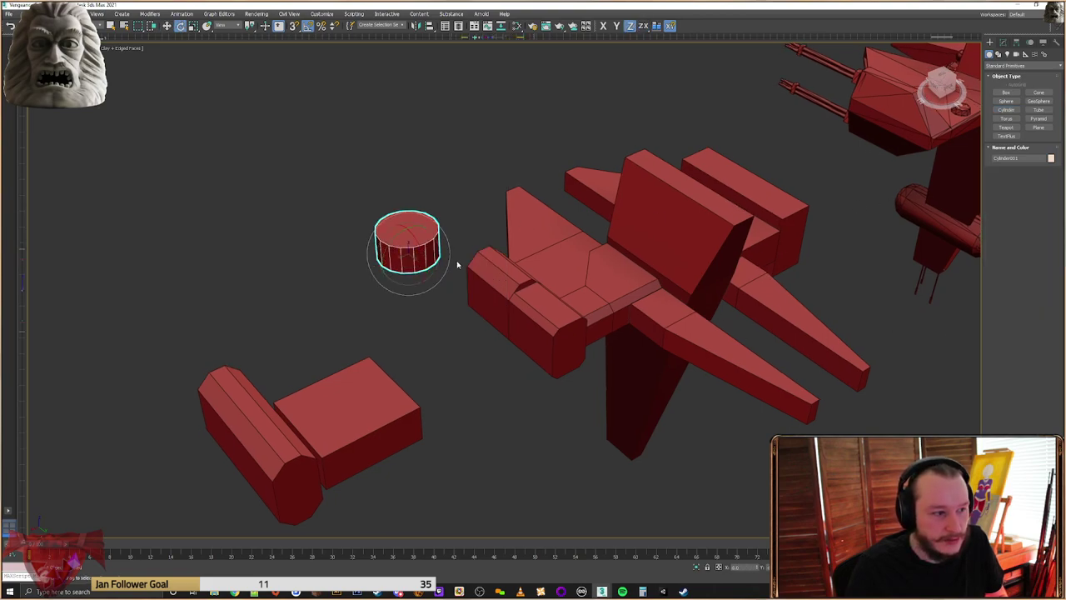
drag(423, 262, 409, 226)
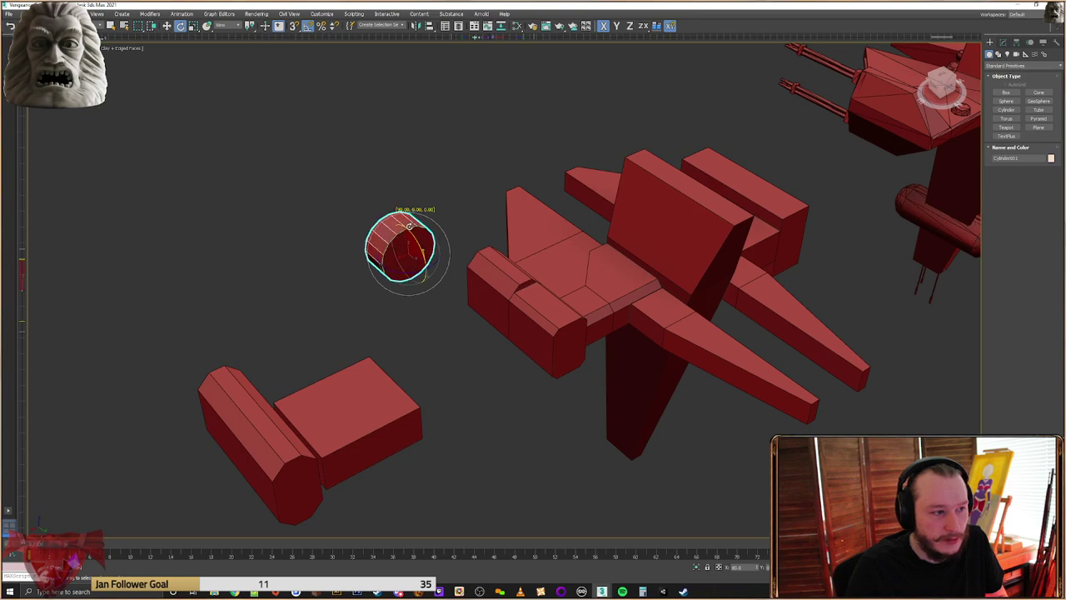
Align the cylinder to the stepped box, once by pivot points and once by object centres
click(429, 26)
click(516, 308)
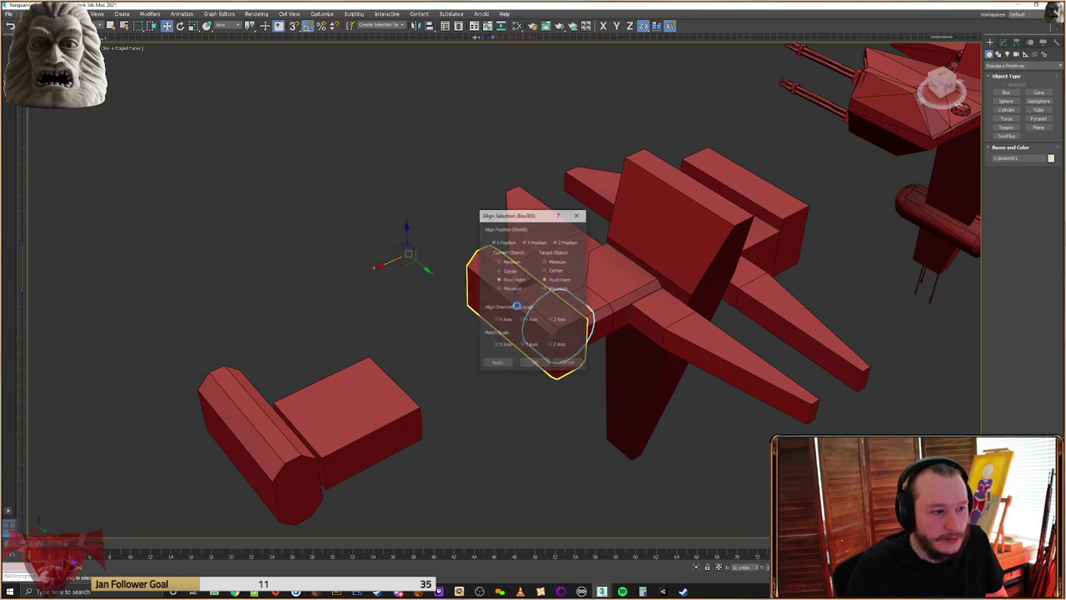
click(538, 360)
key(z)
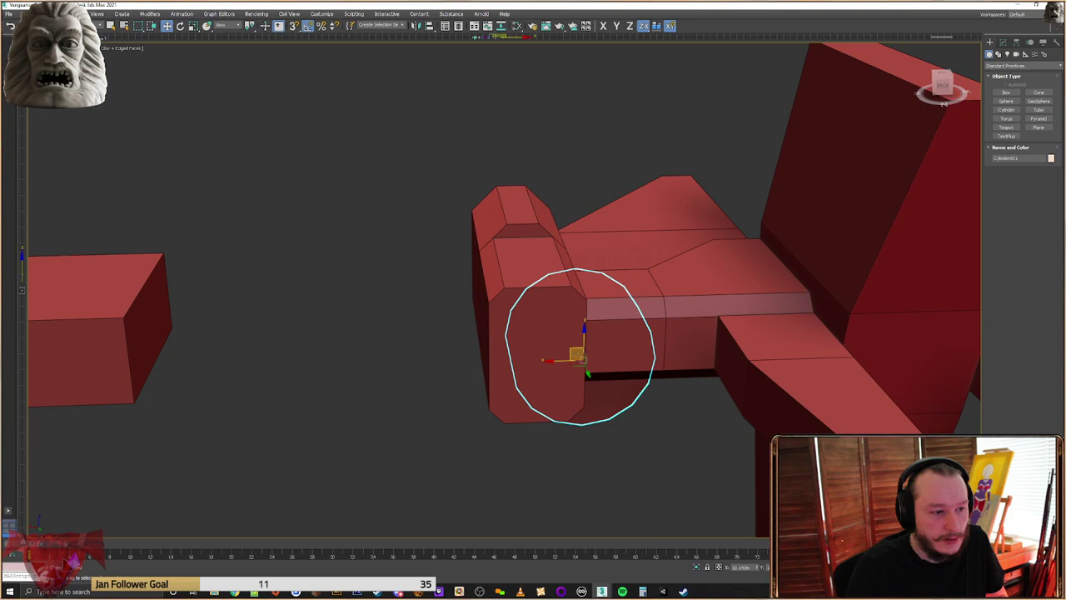
click(429, 26)
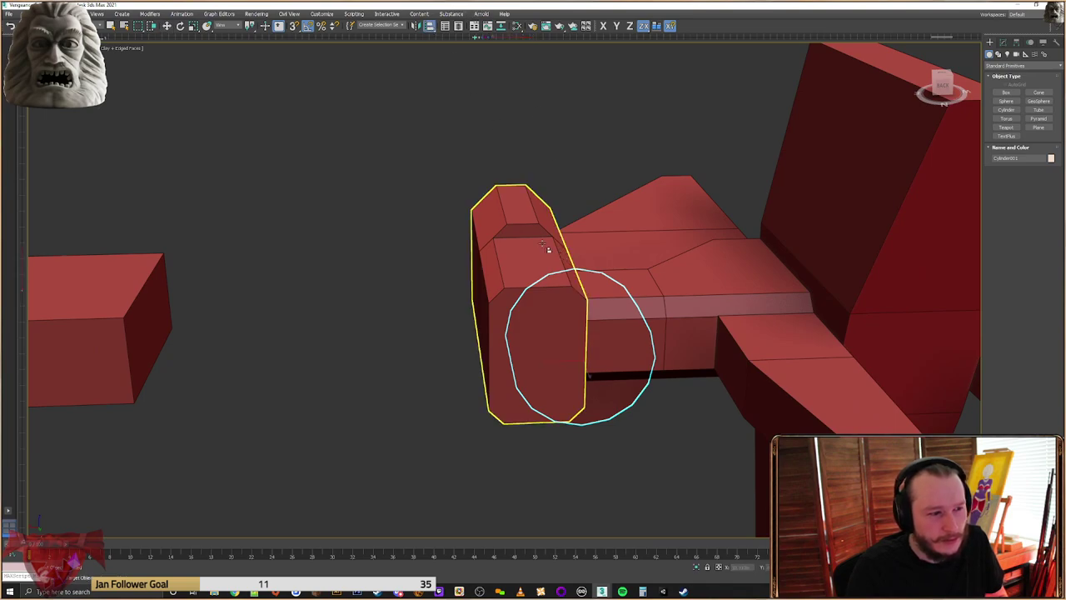
click(548, 279)
click(556, 270)
click(507, 272)
click(537, 363)
Raise the cylinder vertically to the top of the stepped box
alt+middle_drag(528, 344, 522, 295)
drag(523, 276, 522, 262)
alt+middle_drag(524, 255, 552, 281)
scroll(532, 232, up, 3)
Scale the cylinder along Y into a thin disc and shrink it uniformly to fit the box's width
right_click(526, 229)
click(554, 254)
right_click(534, 225)
click(544, 253)
drag(549, 313, 500, 250)
alt+middle_drag(500, 250, 469, 255)
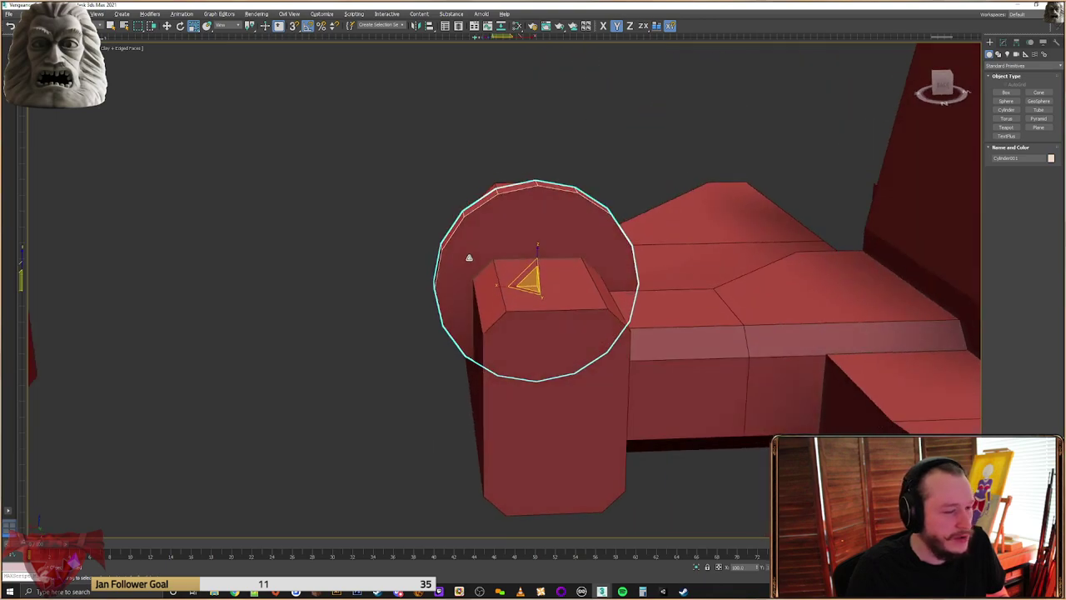
drag(529, 276, 561, 314)
mouse_move(528, 247)
alt+middle_down()
mouse_move(502, 235)
mouse_move(529, 255)
mouse_move(528, 232)
alt+middle_up()
scroll(530, 255, up, 4)
Adjust the disc's height so only its upper arc protrudes from the top of the box
right_click(524, 226)
click(536, 243)
drag(534, 270, 534, 262)
alt+middle_drag(534, 262, 590, 283)
scroll(594, 291, down, 3)
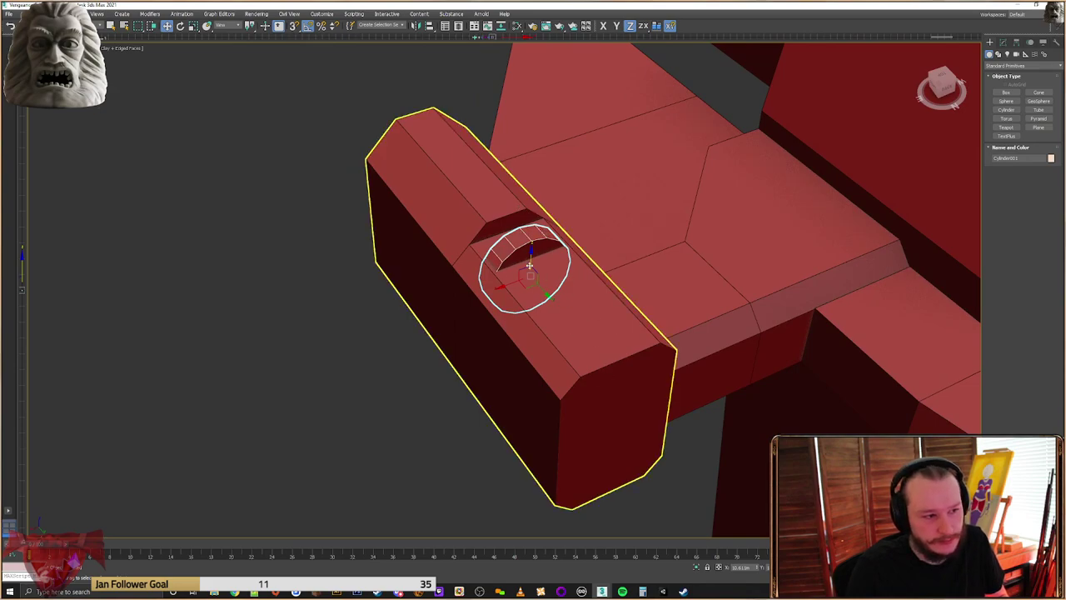
Slide the disc along Y against the step in the box and lower it slightly into the top face
alt+middle_drag(530, 266, 541, 273)
scroll(540, 274, up, 3)
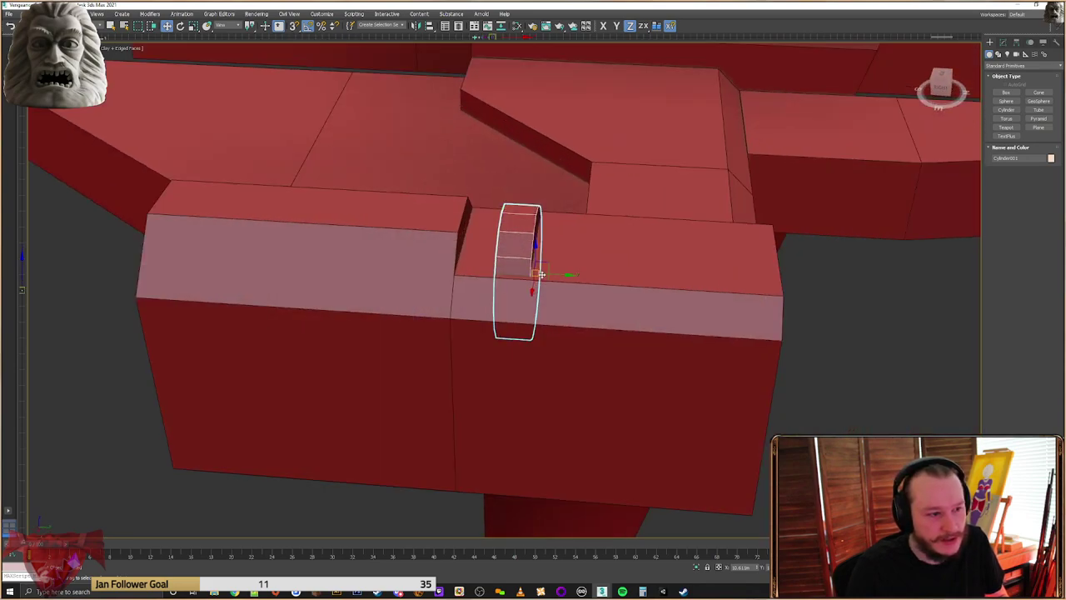
drag(561, 273, 539, 271)
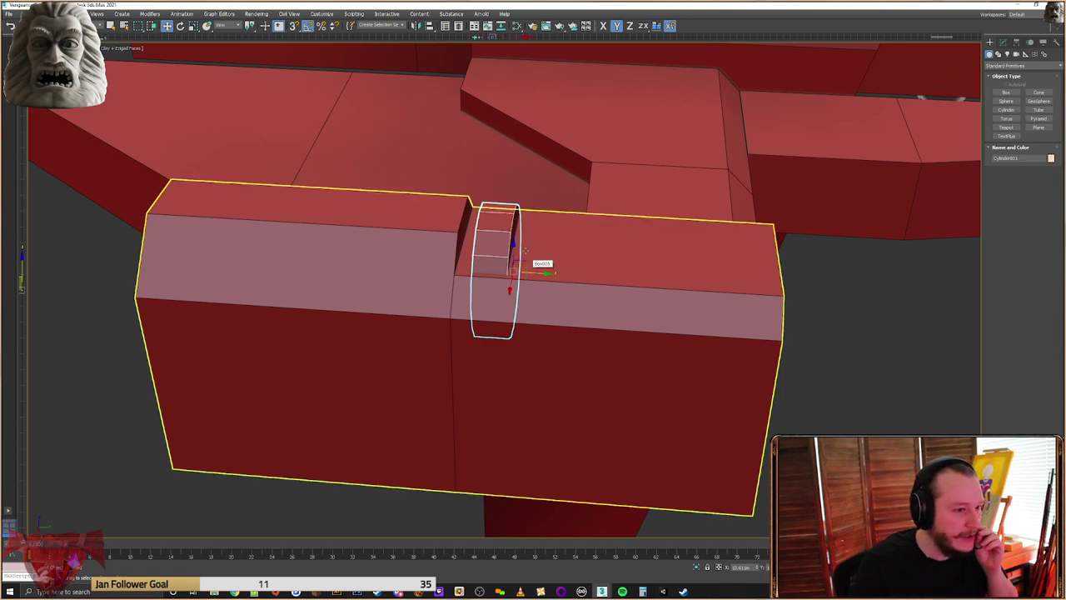
drag(540, 271, 493, 264)
alt+middle_drag(494, 265, 462, 235)
drag(506, 270, 510, 283)
scroll(506, 283, down, 4)
alt+middle_drag(506, 283, 441, 283)
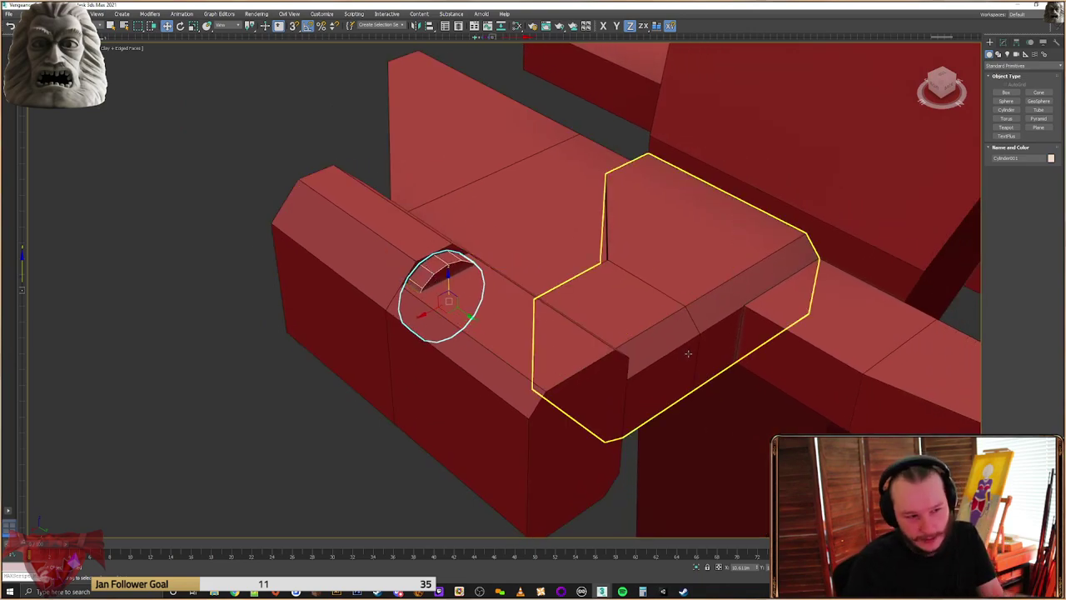
Clone the disc along Y to place a second one beside it on the lowered top face
scroll(498, 302, up, 3)
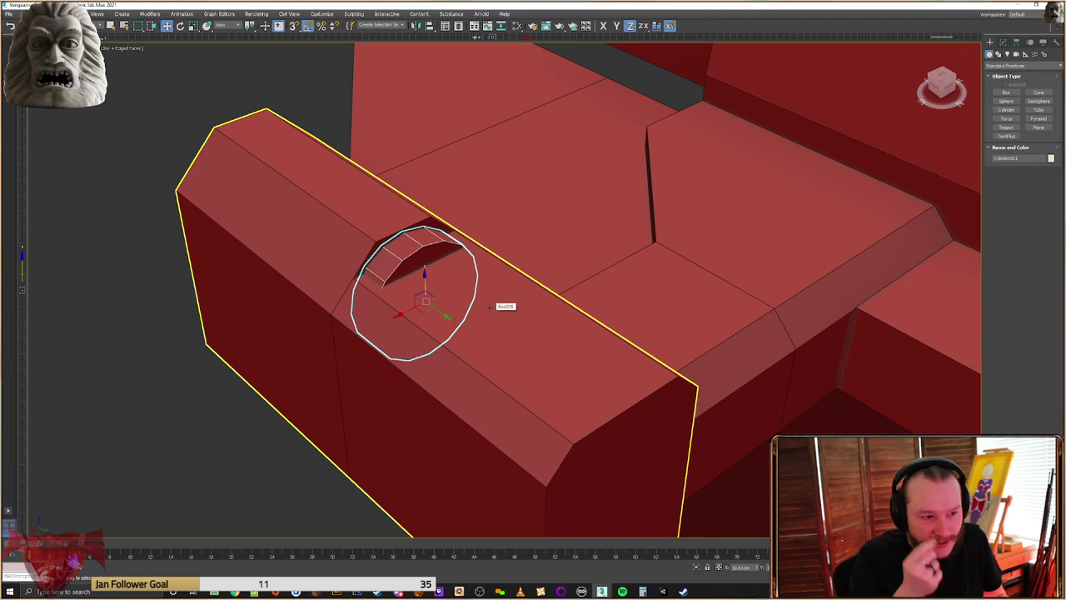
alt+middle_drag(363, 276, 475, 290)
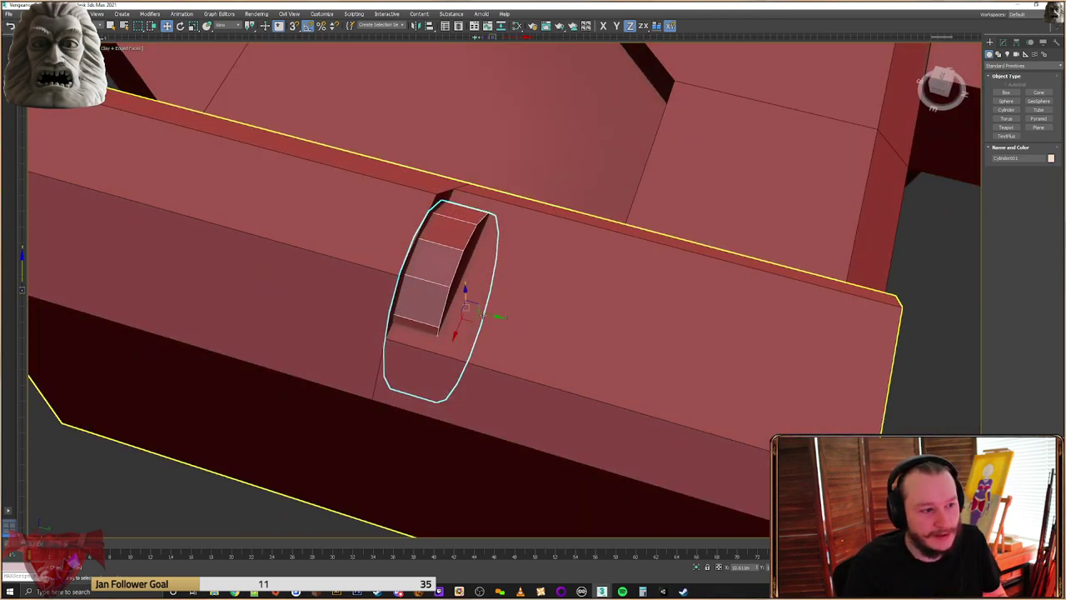
mouse_move(487, 312)
shift+mouse_down()
mouse_move(569, 318)
mouse_move(516, 319)
shift+mouse_up()
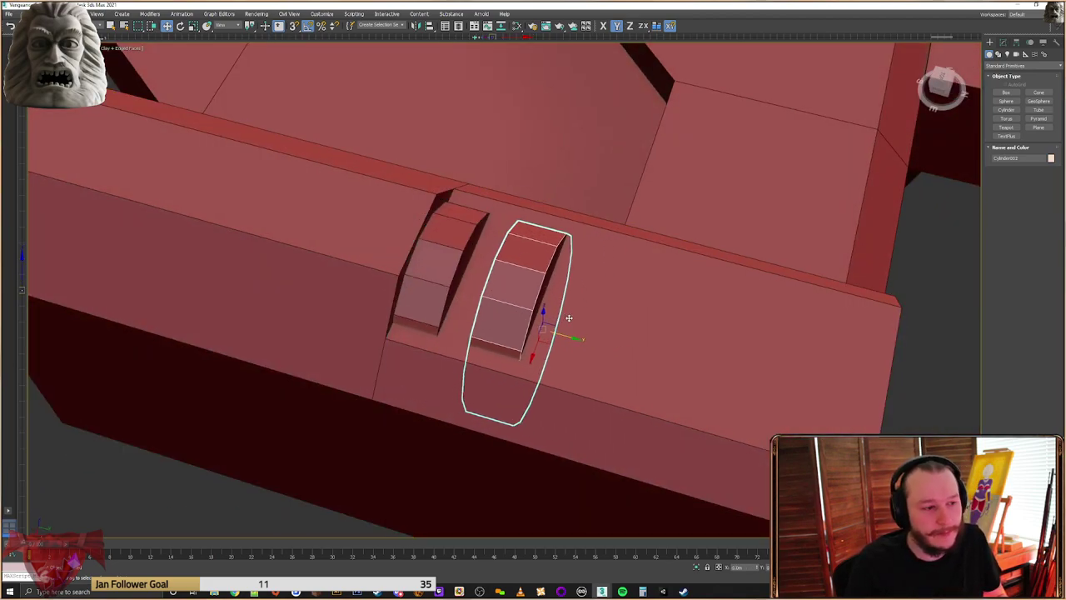
key(Return)
Clone both discs one spacing further along the box using snapping, and delete the overlapping duplicate
ctrl+click(435, 277)
alt+middle_drag(435, 275, 454, 251)
key(s)
shift+drag(474, 218, 550, 239)
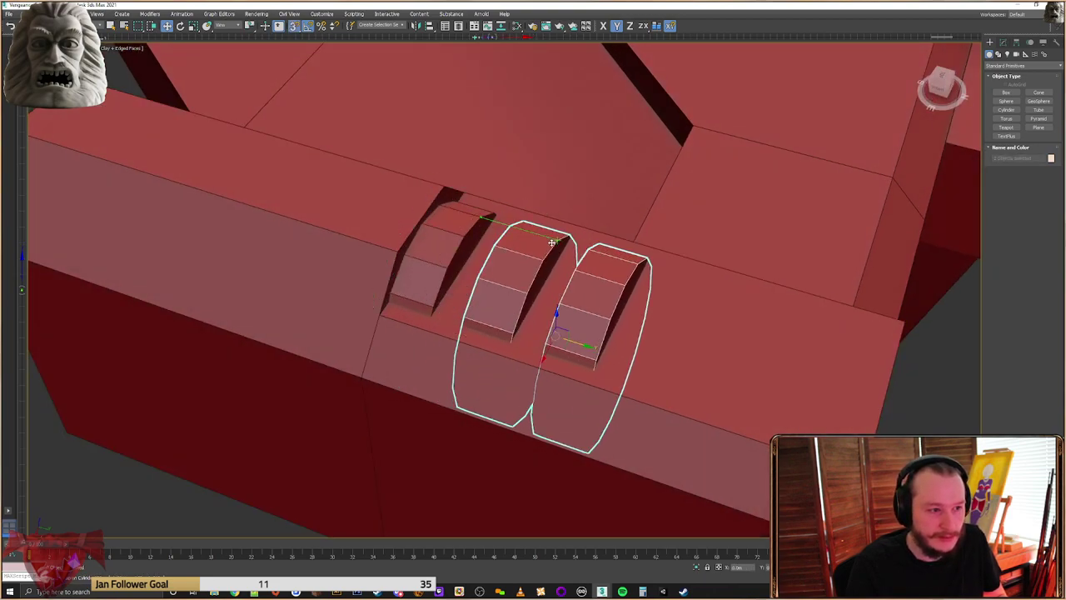
key(Return)
click(522, 260)
key(Delete)
Clone the three discs two spacings further along the box to extend the row to five, and delete the overlapping duplicate
click(576, 290)
ctrl+click(517, 252)
ctrl+click(462, 239)
shift+drag(483, 221, 639, 264)
click(540, 332)
click(601, 284)
key(Delete)
Clone the last four discs three spacings further along the box using snapping, and delete the outermost copy to leave a seven-disc row
scroll(594, 271, down, 4)
scroll(593, 273, up, 3)
click(610, 282)
click(625, 297)
ctrl+click(572, 263)
ctrl+click(519, 248)
ctrl+click(465, 231)
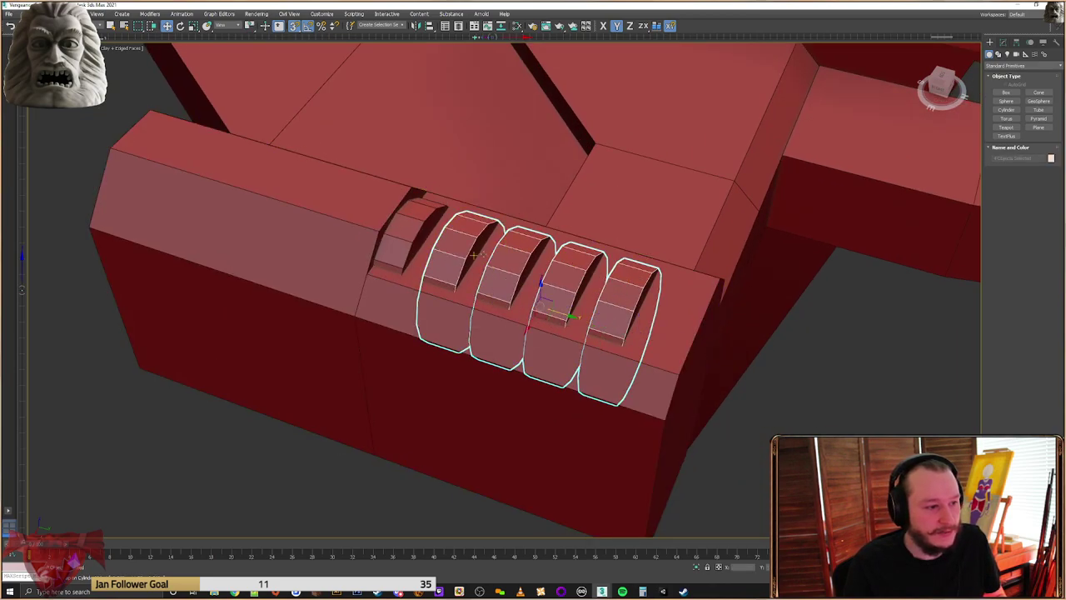
shift+drag(452, 229, 621, 279)
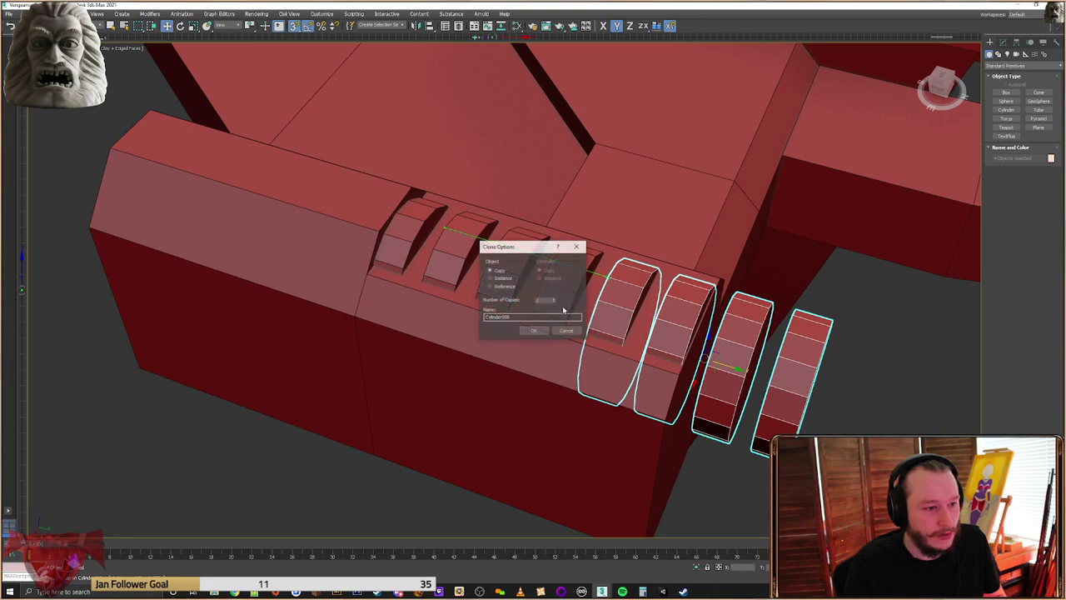
click(534, 330)
click(792, 350)
key(Delete)
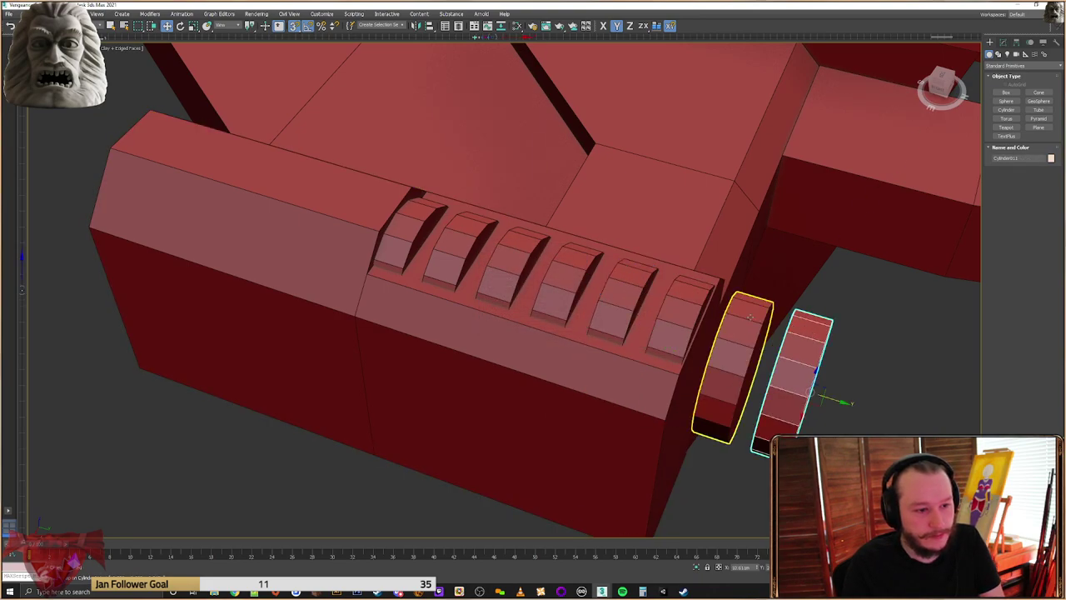
Select all seven discs, scale them together along Y and shift the row to fit within the lowered top face
click(750, 317)
ctrl+click(689, 304)
ctrl+click(633, 286)
ctrl+click(576, 271)
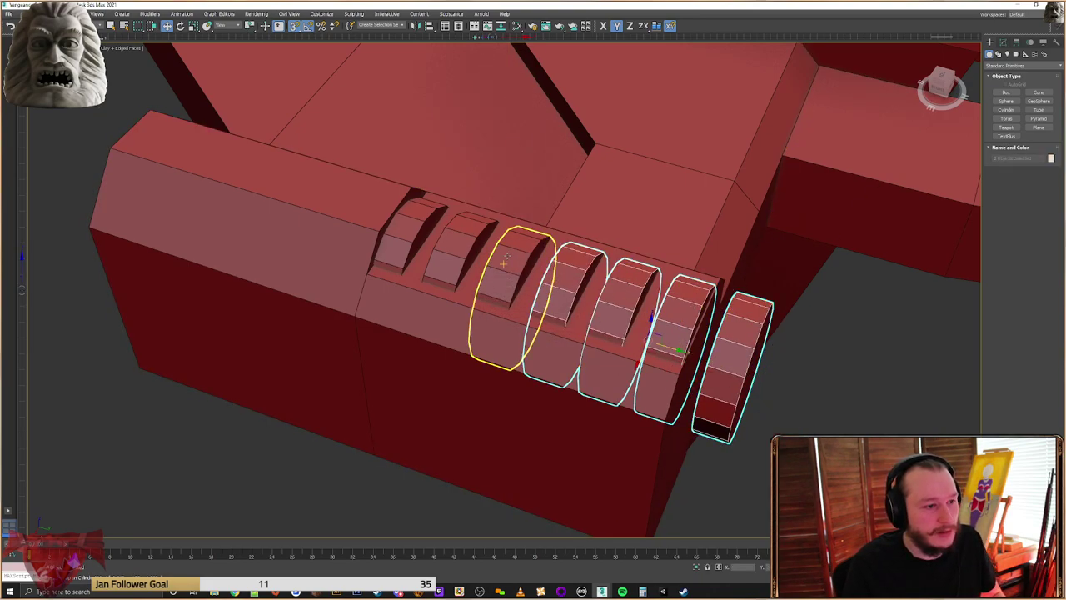
ctrl+click(520, 254)
ctrl+click(433, 232)
ctrl+click(486, 256)
ctrl+click(459, 244)
ctrl+click(423, 229)
right_click(532, 263)
click(568, 289)
drag(602, 324, 590, 320)
right_click(573, 290)
click(584, 299)
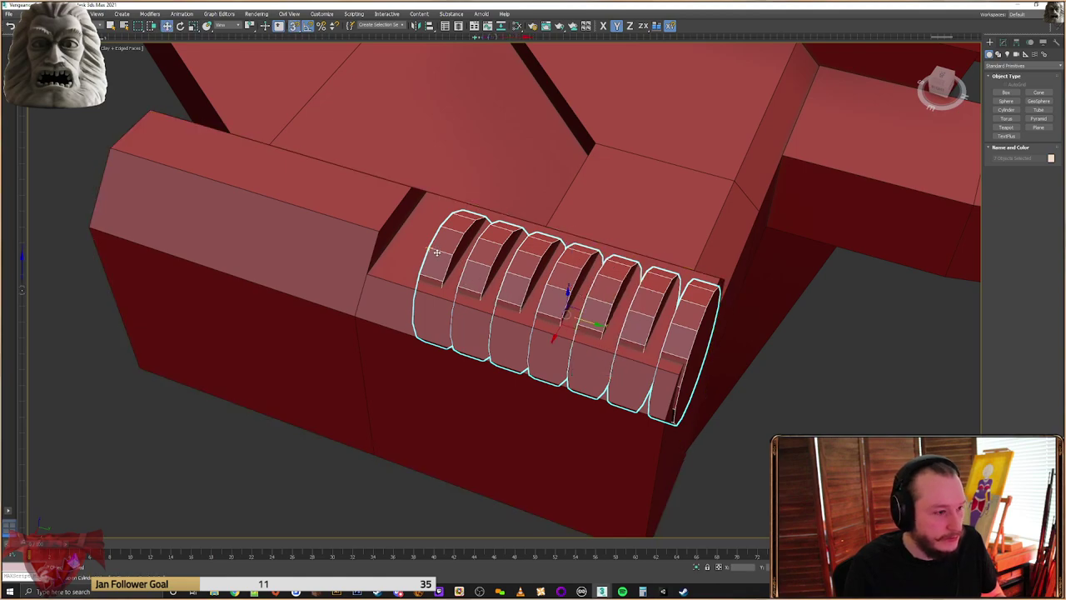
scroll(454, 263, down, 5)
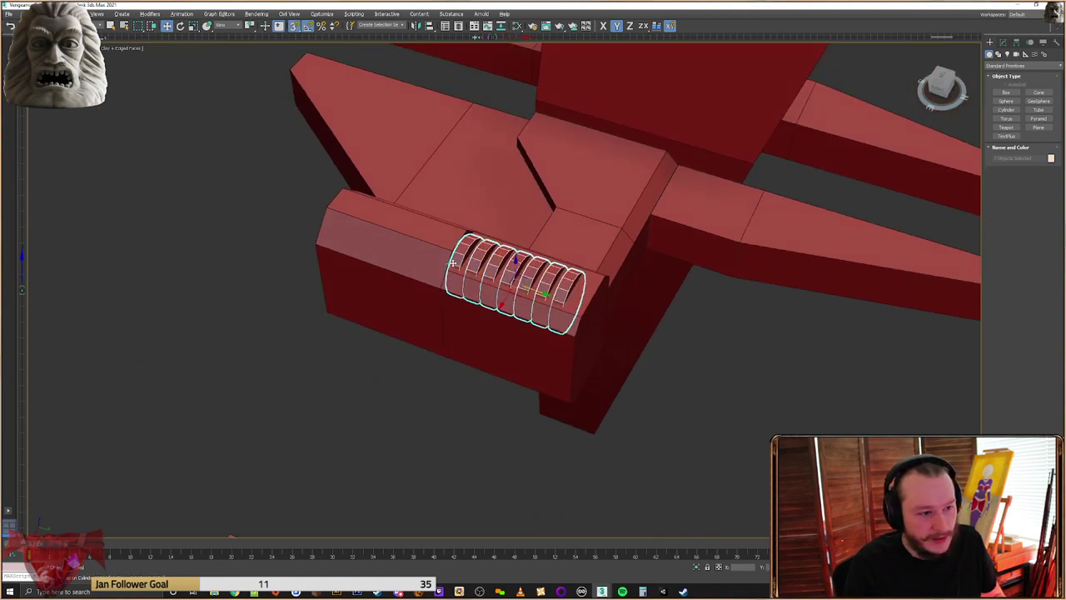
drag(657, 333, 711, 371)
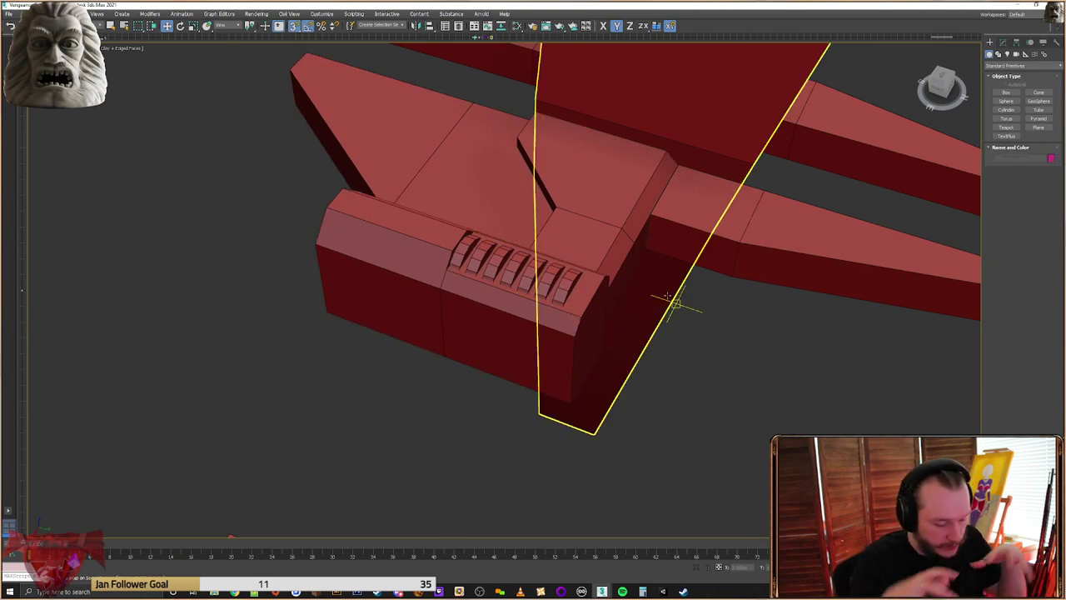
Clone the disc nearest the box's end, move the copy out along Y, lower it onto the end face and scale it uniformly
alt+middle_drag(517, 290, 454, 214)
scroll(362, 150, up, 3)
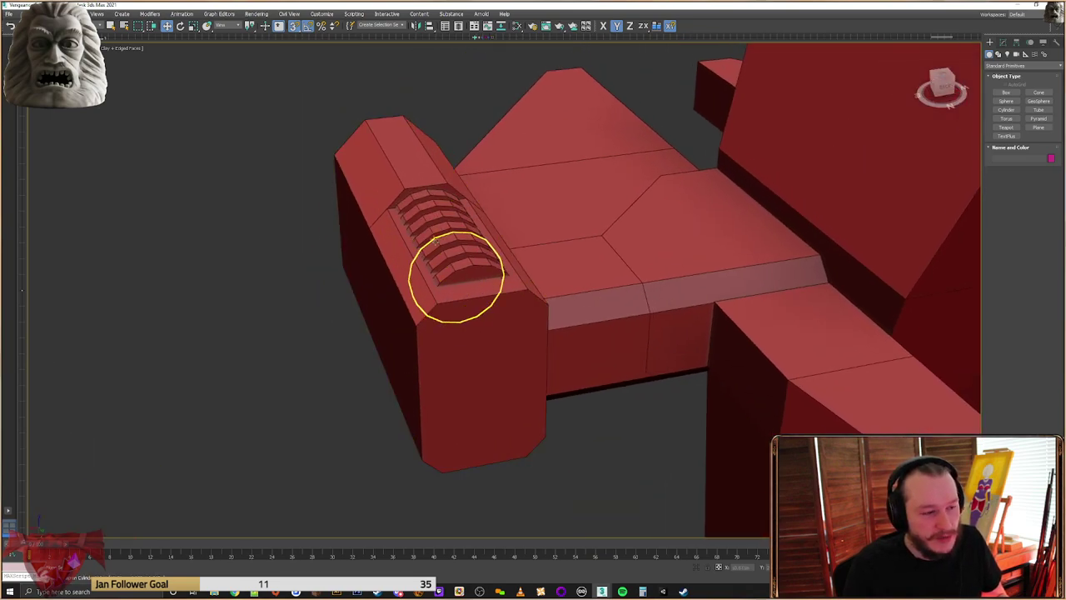
alt+middle_drag(455, 250, 540, 272)
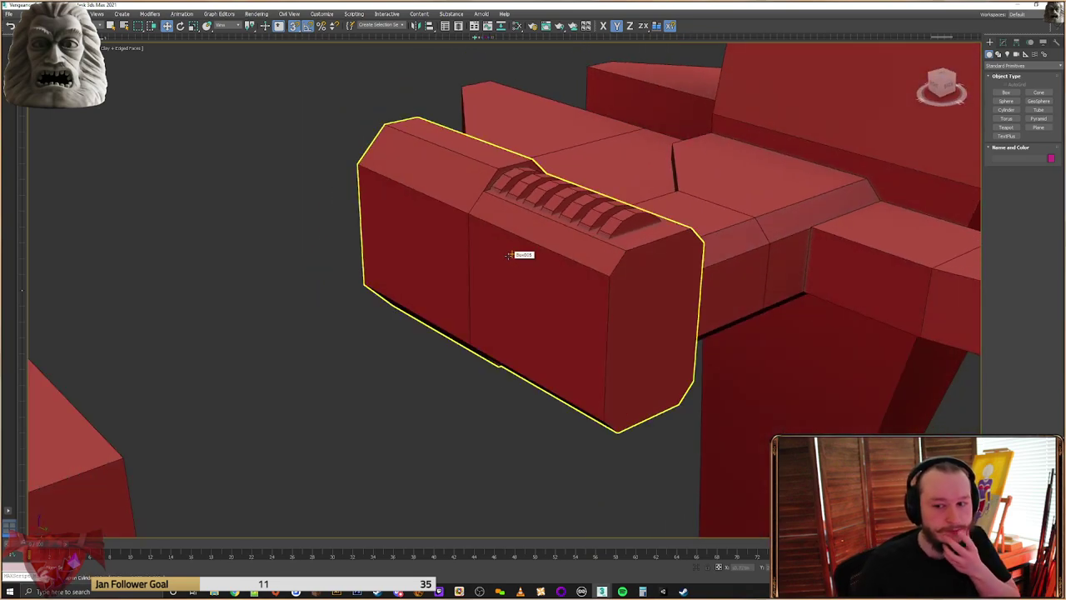
scroll(536, 246, down, 4)
mouse_move(536, 247)
alt+middle_down()
mouse_move(517, 248)
mouse_move(536, 262)
alt+middle_up()
scroll(533, 261, up, 5)
key(ctrl+v)
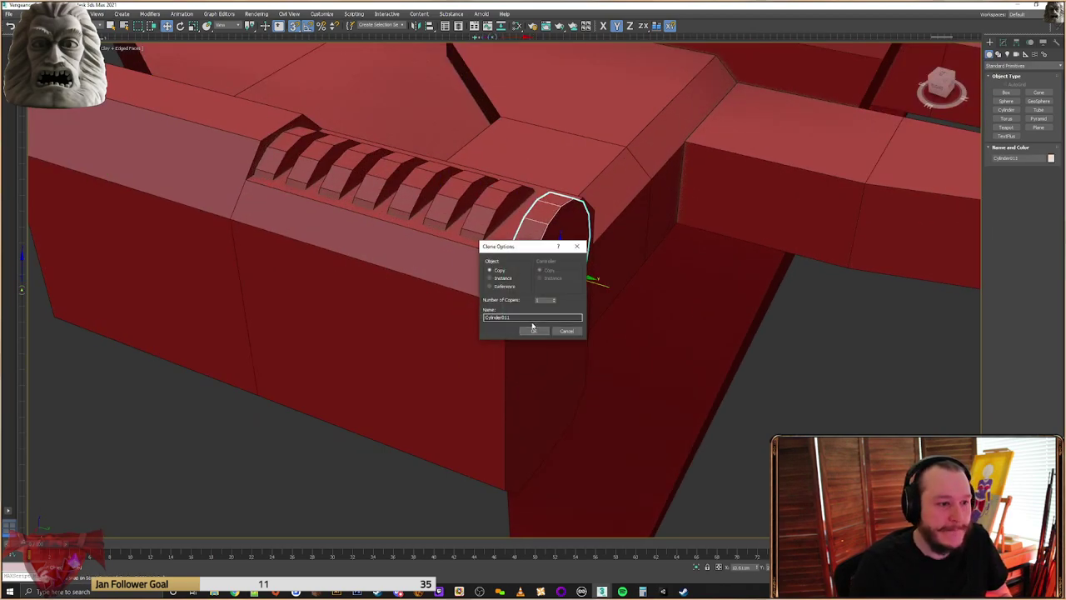
click(534, 322)
drag(537, 262, 601, 270)
alt+middle_drag(602, 270, 574, 257)
drag(572, 241, 572, 273)
key(r)
alt+middle_drag(564, 285, 566, 284)
drag(566, 283, 575, 293)
Convert the end-face disc to an Editable Poly, inset its outer cap and extrude the inset face slightly outward
click(1003, 41)
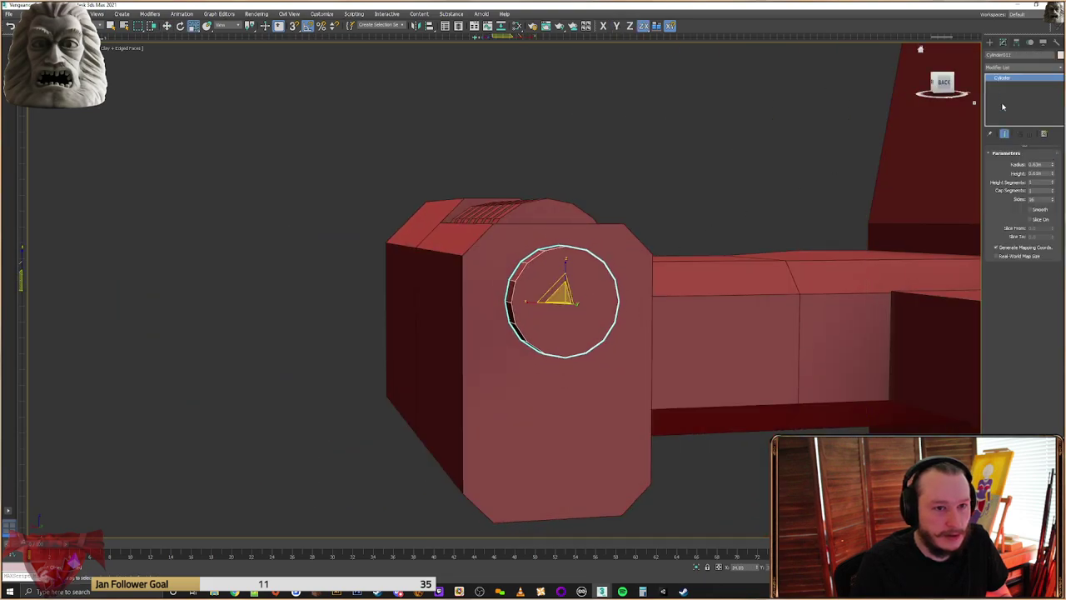
right_click(571, 250)
mouse_move(616, 347)
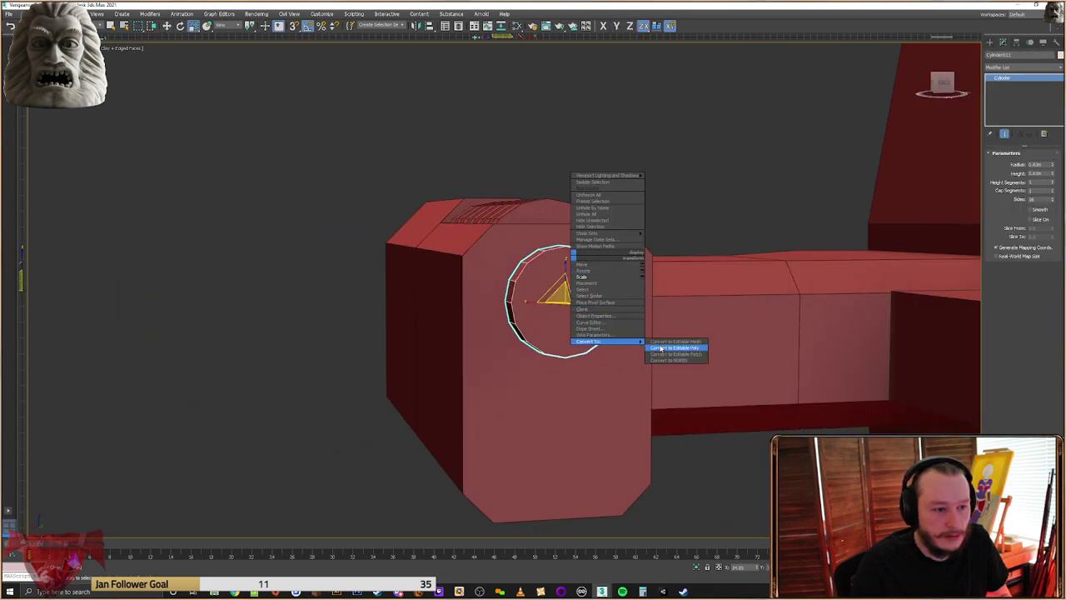
click(679, 353)
click(1031, 163)
click(560, 273)
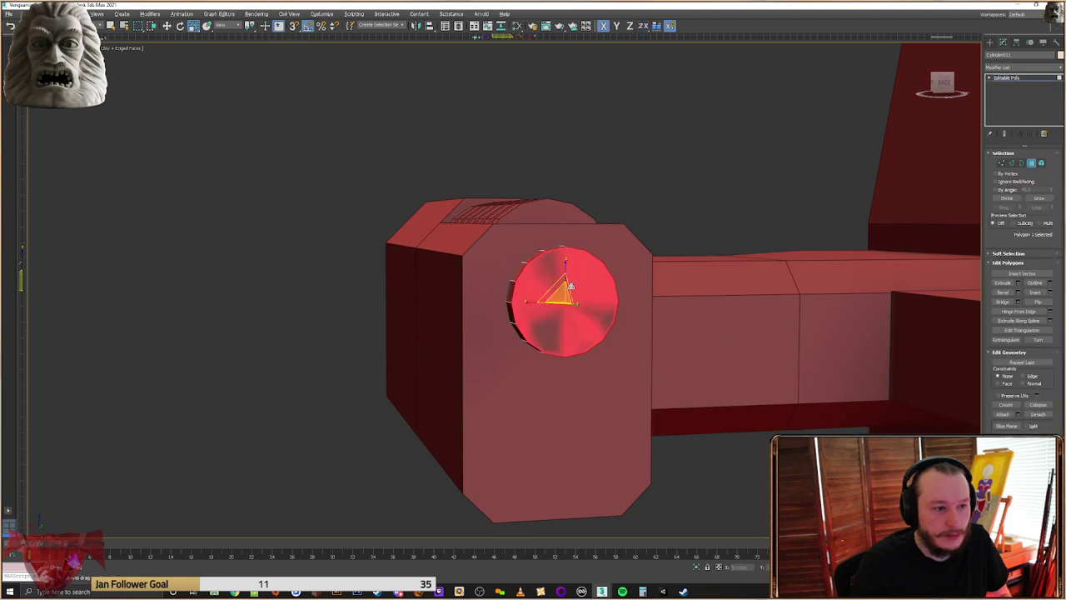
alt+middle_drag(556, 271, 589, 294)
scroll(590, 293, up, 3)
drag(527, 298, 555, 281)
click(1005, 283)
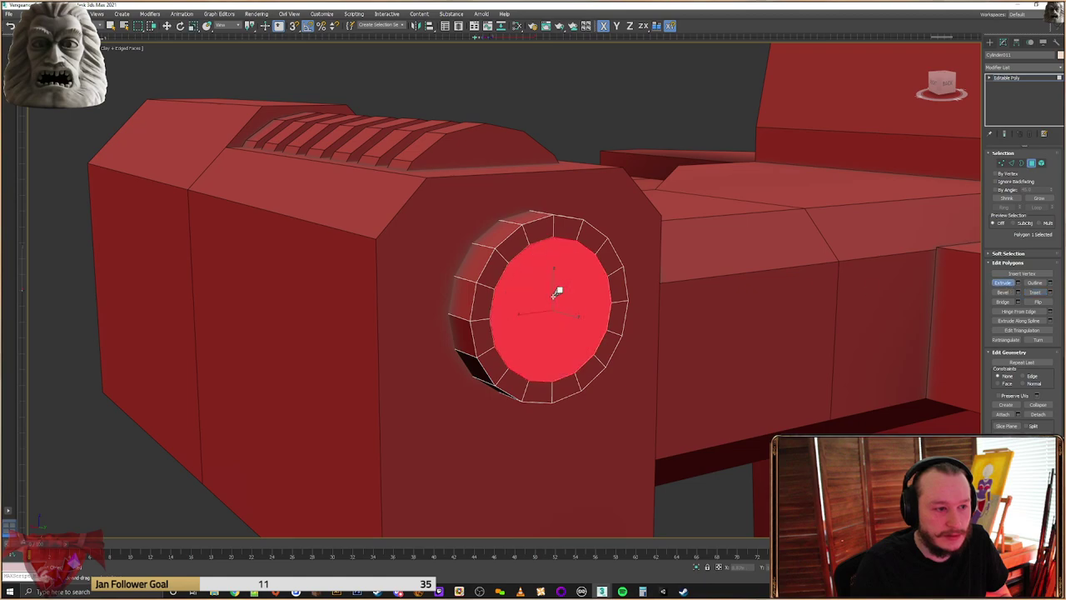
scroll(540, 300, down, 4)
middle_drag(540, 301, 719, 112)
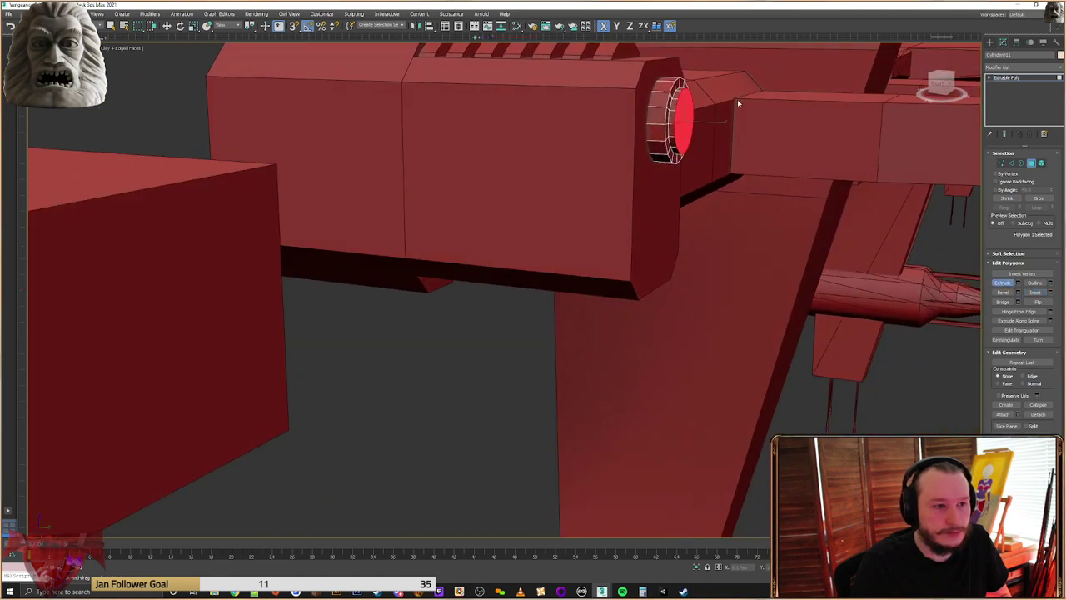
click(990, 42)
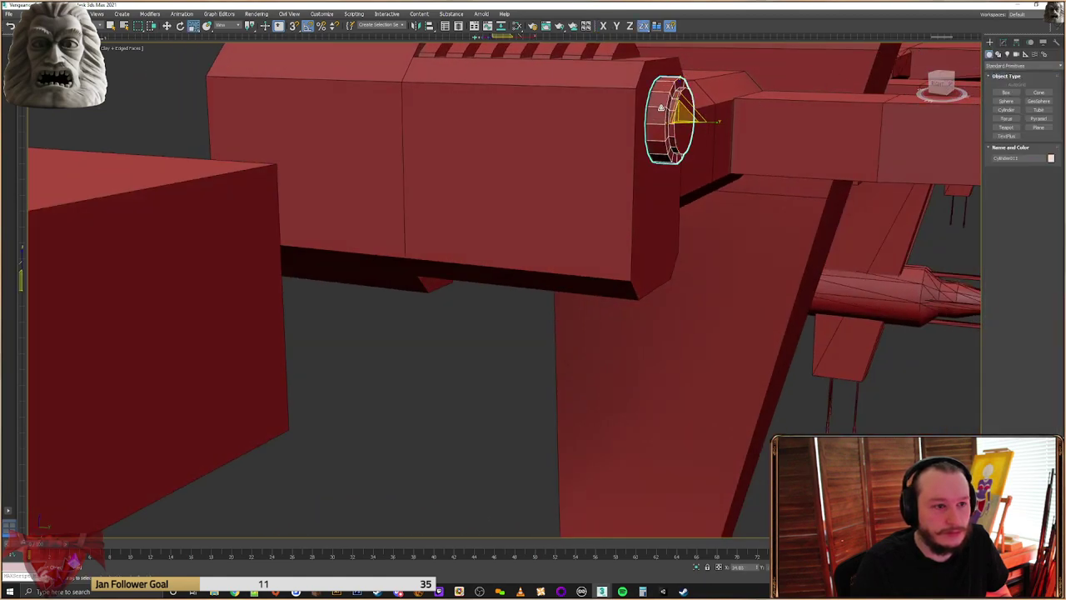
Clone the stepped disc straight down along Z to place a second one lower on the box's end face
right_click(659, 106)
click(681, 115)
alt+middle_drag(680, 116, 670, 94)
shift+drag(675, 98, 673, 204)
click(534, 332)
mouse_move(535, 332)
alt+middle_down()
mouse_move(521, 298)
mouse_move(489, 319)
mouse_move(518, 301)
alt+middle_up()
scroll(595, 248, down, 2)
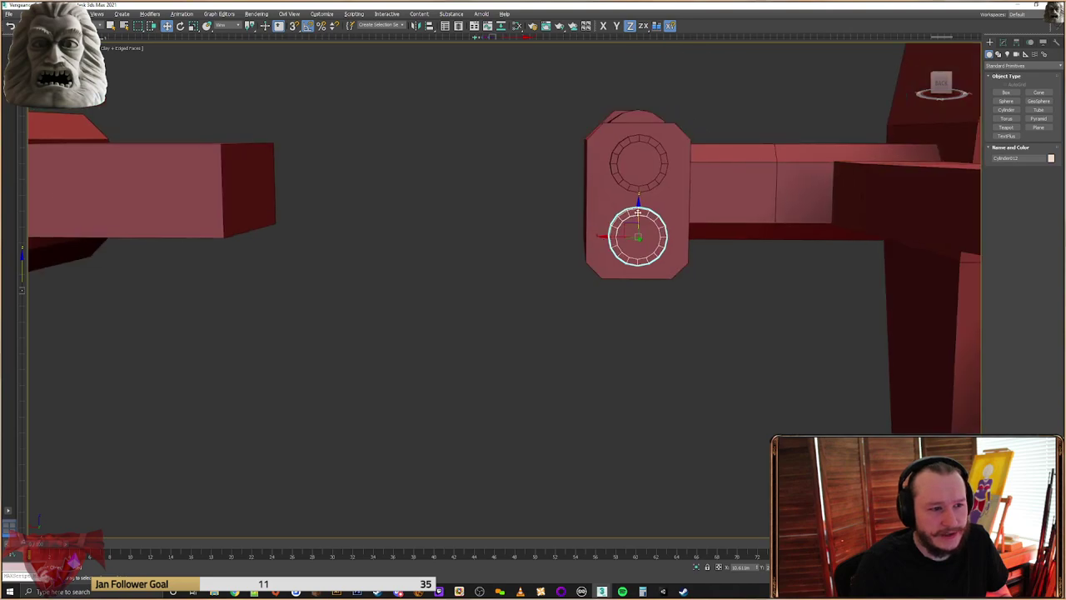
Select the row of discs on the box's top and clone it down along Z into the recess on the underside
alt+middle_drag(641, 214, 554, 227)
scroll(568, 275, down, 4)
scroll(553, 225, up, 4)
click(513, 219)
ctrl+click(489, 213)
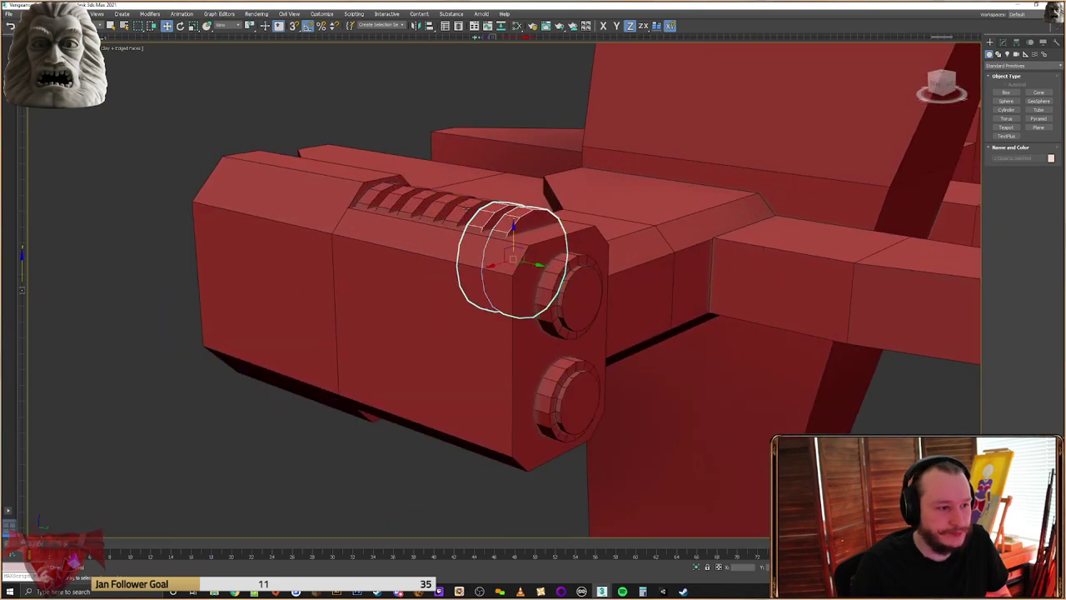
alt+middle_drag(401, 214, 568, 125)
mouse_move(499, 127)
shift+mouse_down()
mouse_move(479, 260)
mouse_move(507, 334)
shift+mouse_up()
click(534, 330)
mouse_move(534, 330)
alt+middle_down()
mouse_move(506, 303)
mouse_move(492, 305)
mouse_move(511, 279)
mouse_move(540, 417)
alt+middle_up()
click(542, 428)
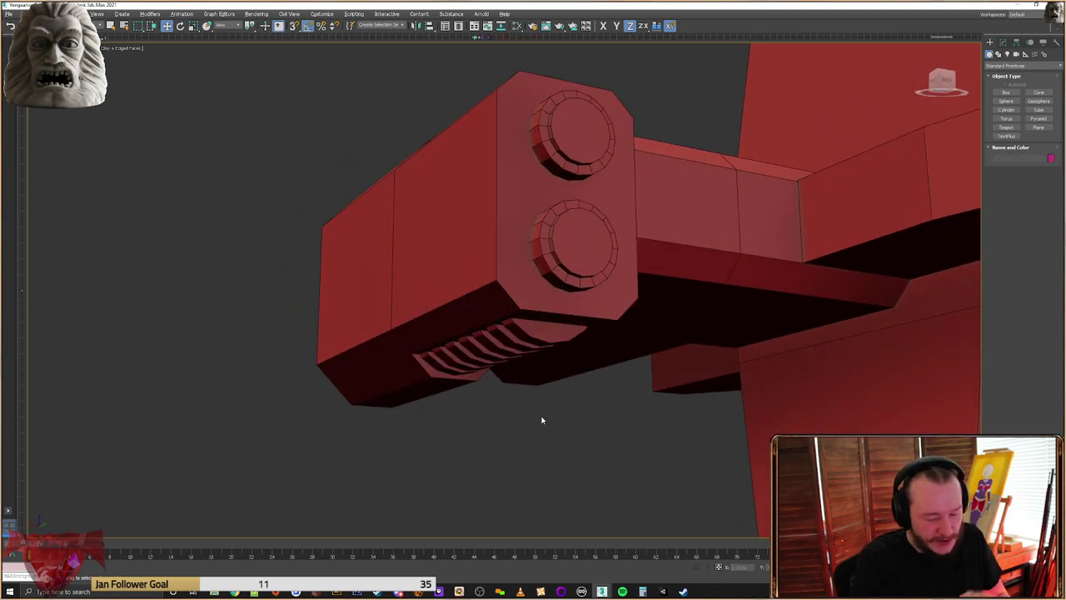
Examine the detailed side box in the context of the whole lineup of ships
alt+middle_drag(541, 420, 475, 247)
scroll(476, 250, down, 8)
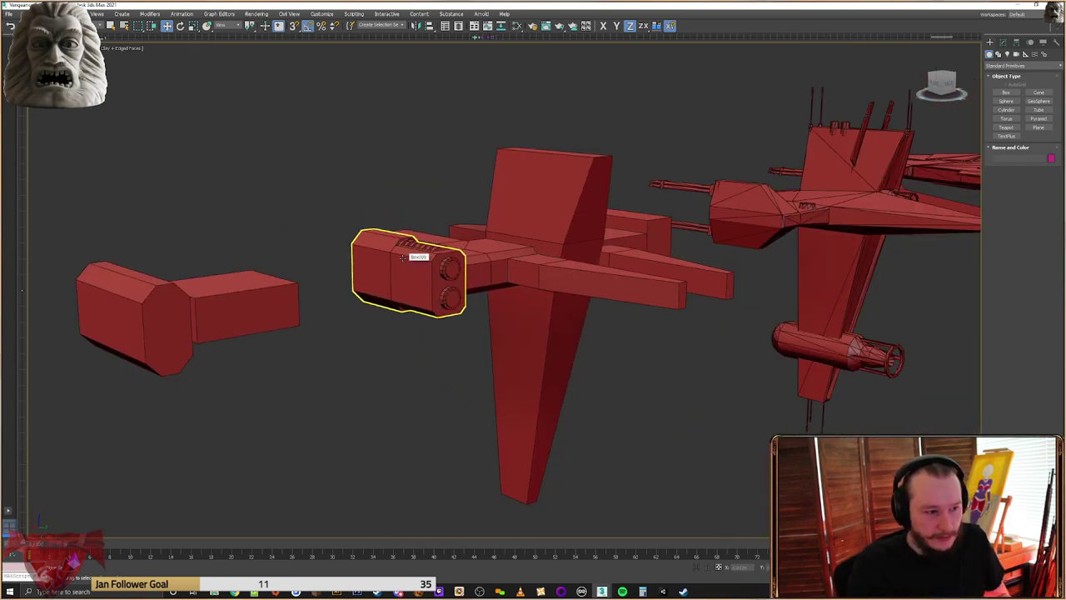
scroll(350, 288, up, 10)
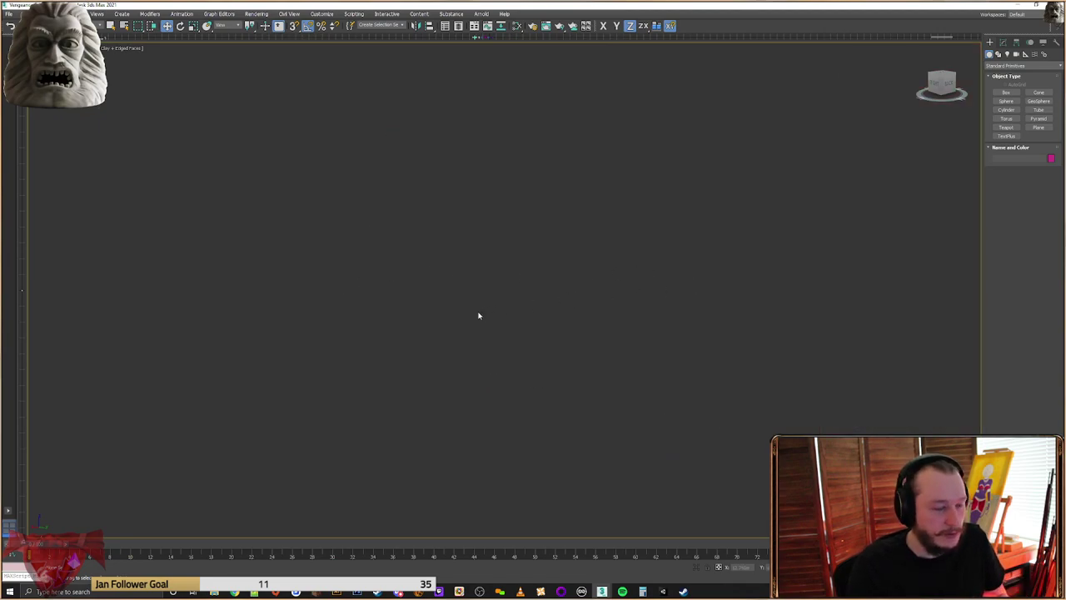
key(z)
scroll(249, 312, up, 3)
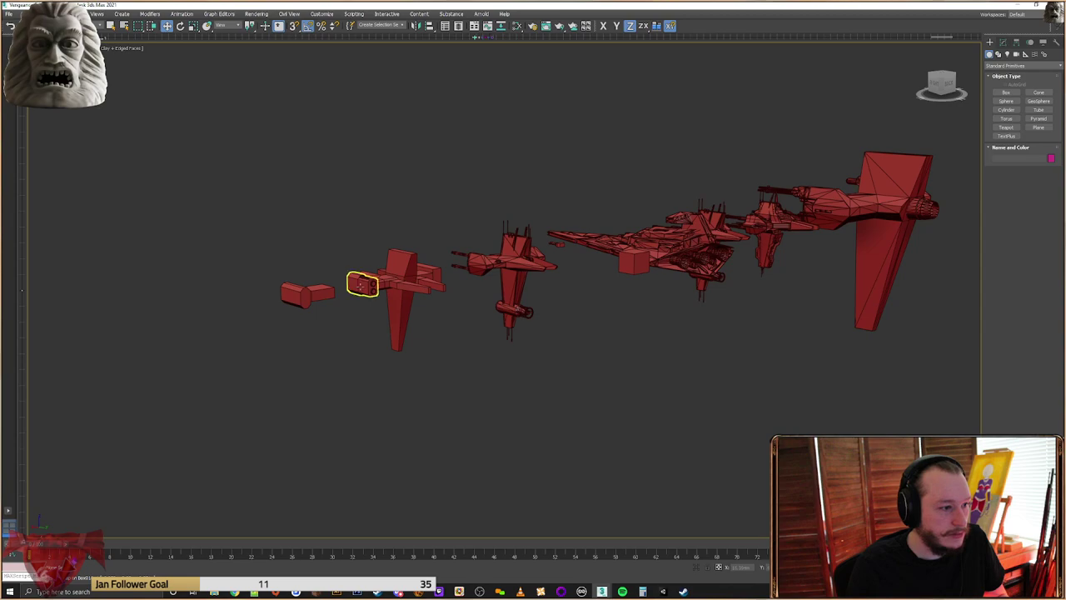
scroll(362, 285, up, 6)
click(454, 267)
mouse_move(454, 267)
alt+middle_down()
mouse_move(418, 332)
mouse_move(438, 326)
mouse_move(472, 270)
mouse_move(454, 274)
alt+middle_up()
scroll(443, 314, up, 5)
Compare the blocked-out ship with the neighbouring finished ship from above
alt+middle_drag(443, 314, 225, 304)
scroll(447, 331, down, 6)
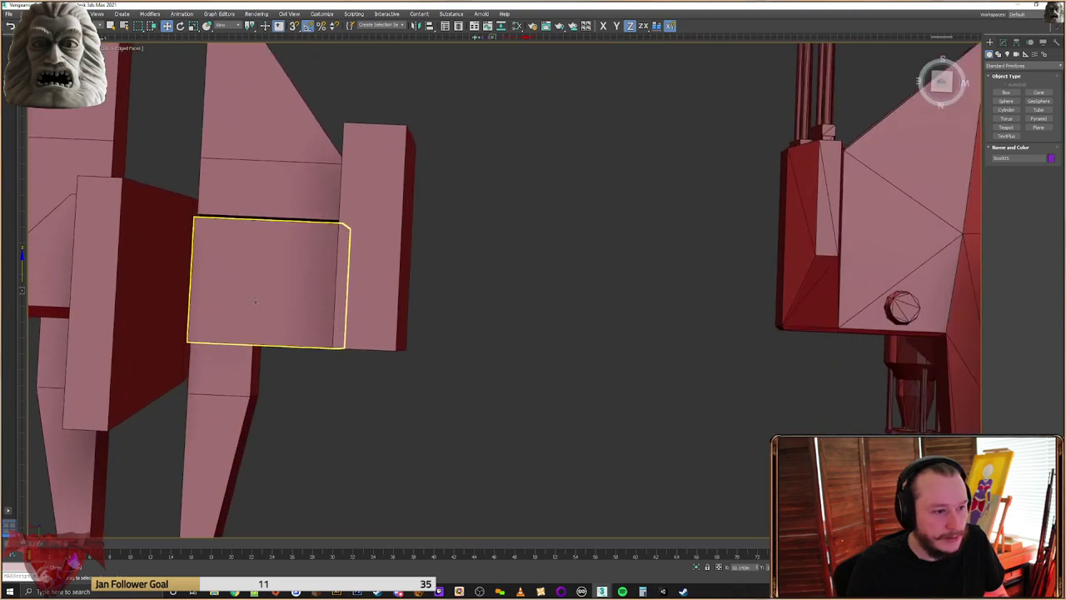
scroll(233, 303, down, 4)
scroll(542, 309, up, 4)
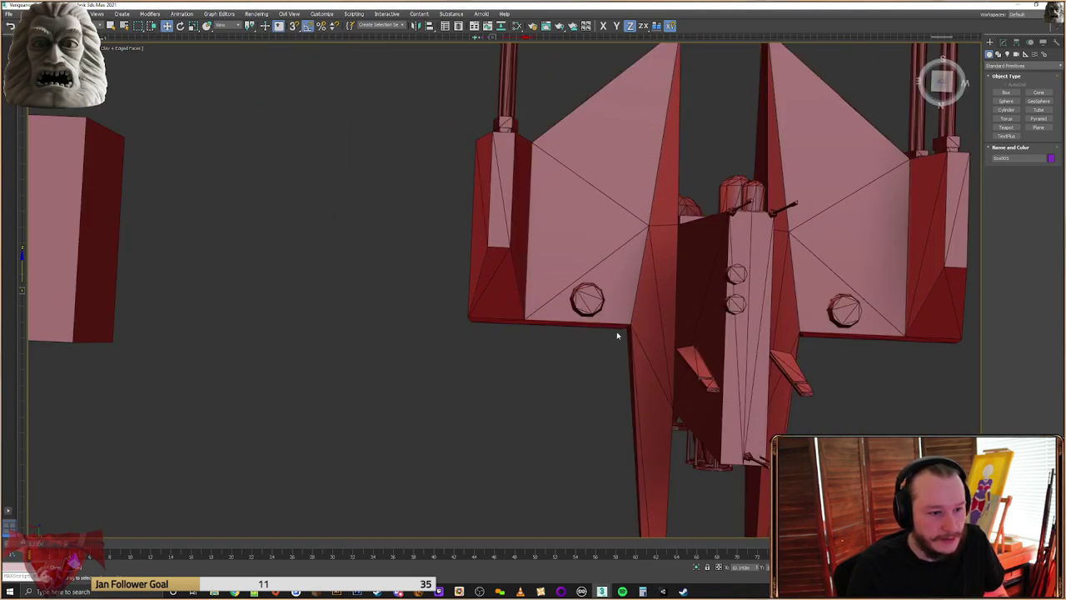
alt+middle_drag(569, 335, 514, 315)
scroll(565, 333, down, 4)
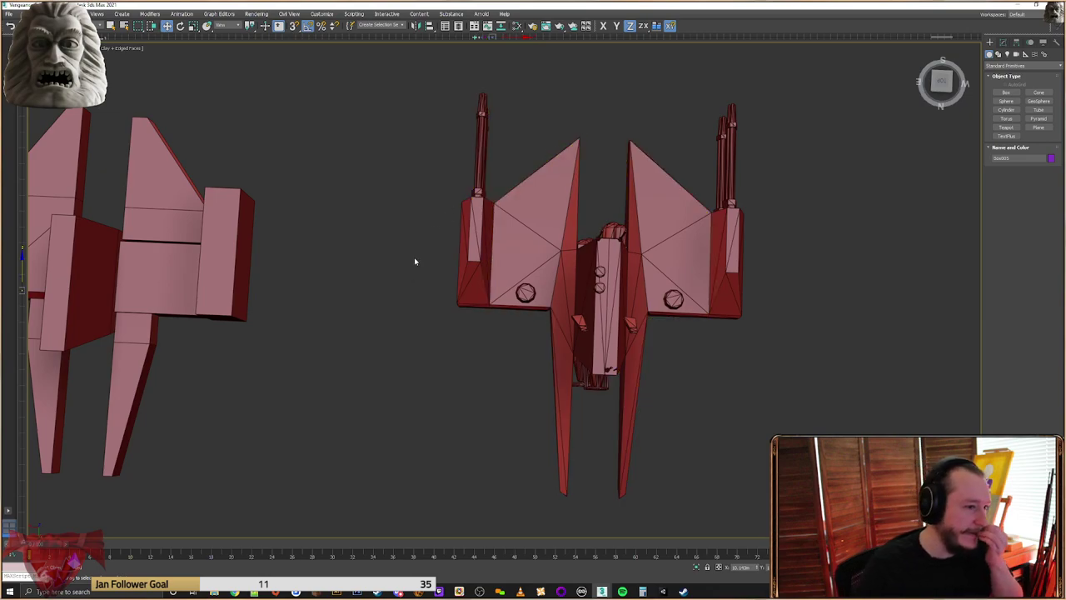
middle_drag(370, 315, 629, 298)
middle_drag(564, 317, 615, 324)
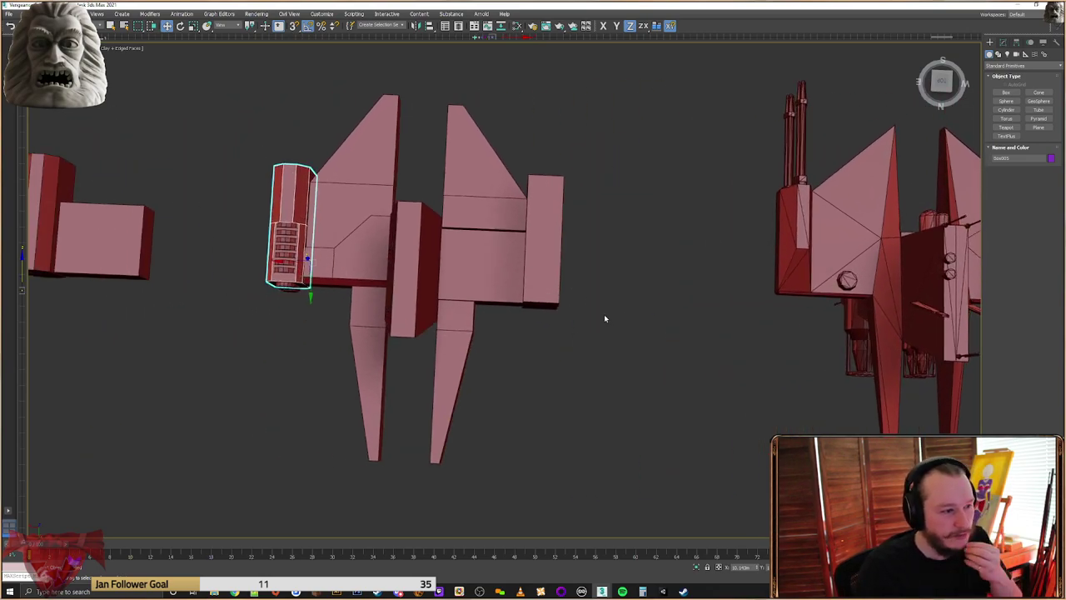
key(shift+z)
click(702, 313)
key(shift+z)
key(shift+z)
key(shift+z)
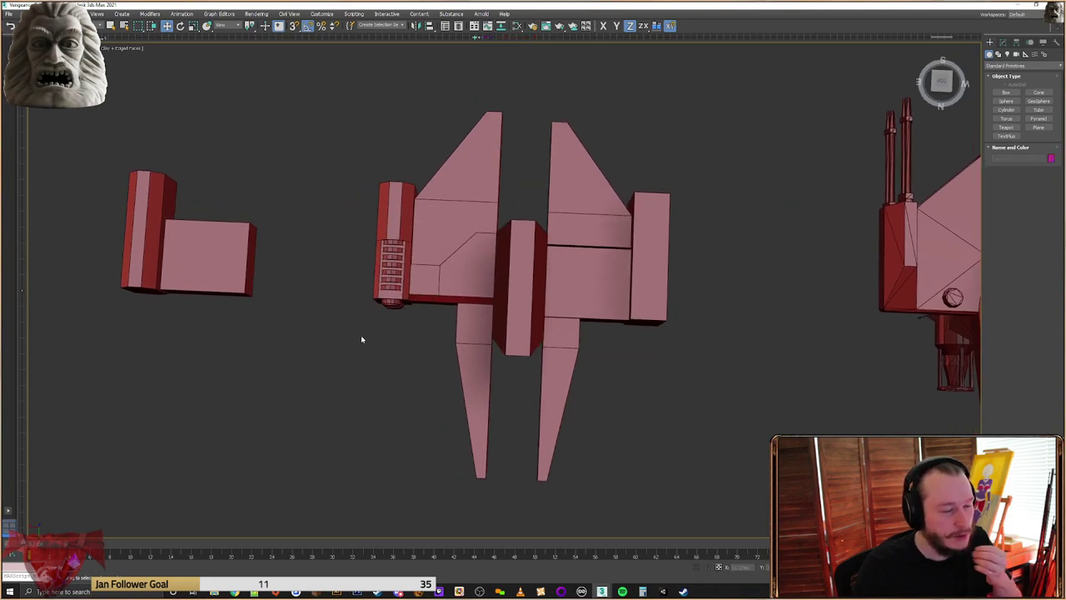
scroll(459, 340, up, 5)
middle_drag(469, 343, 487, 389)
click(490, 356)
scroll(493, 356, down, 2)
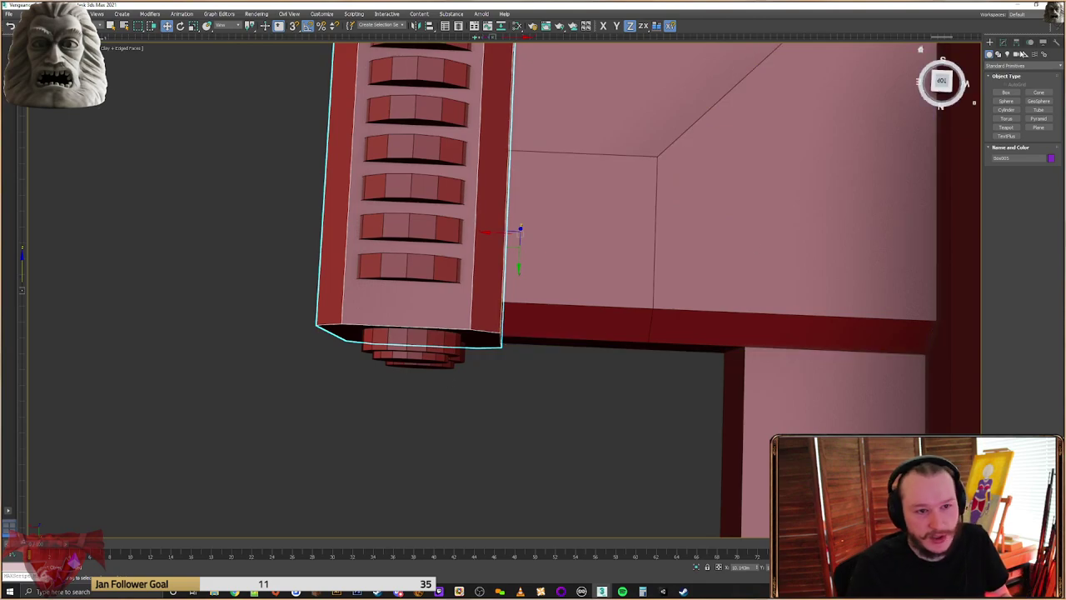
click(1004, 43)
click(1030, 165)
alt+middle_drag(389, 394, 388, 319)
click(520, 185)
alt+middle_drag(520, 185, 571, 275)
alt+middle_drag(520, 153, 578, 292)
click(579, 293)
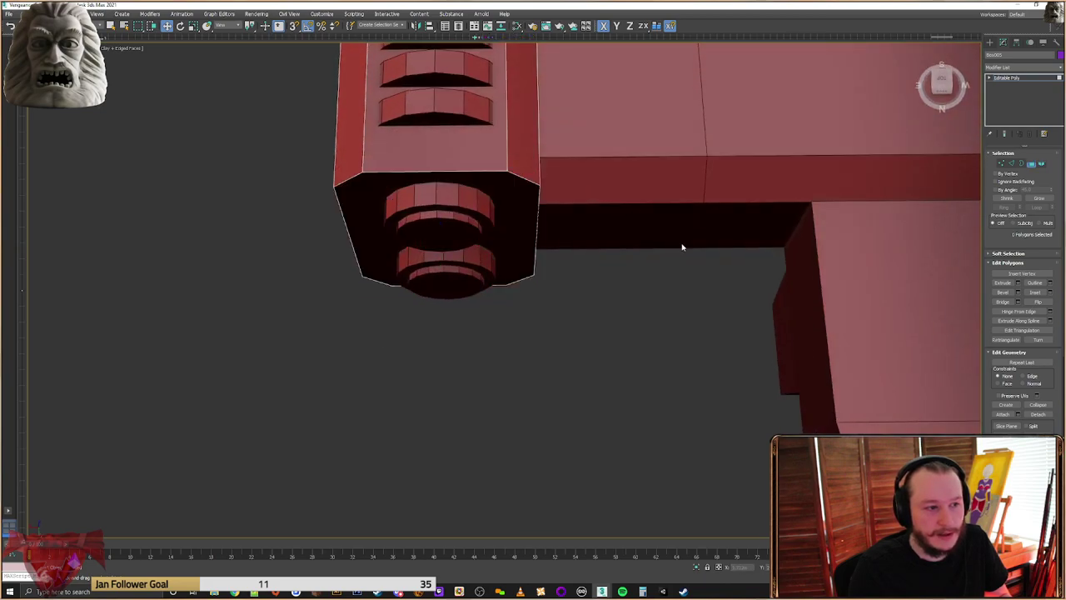
click(990, 42)
click(570, 265)
Select both stepped discs on the box's end face and push them along Y partly into the box
scroll(544, 211, down, 3)
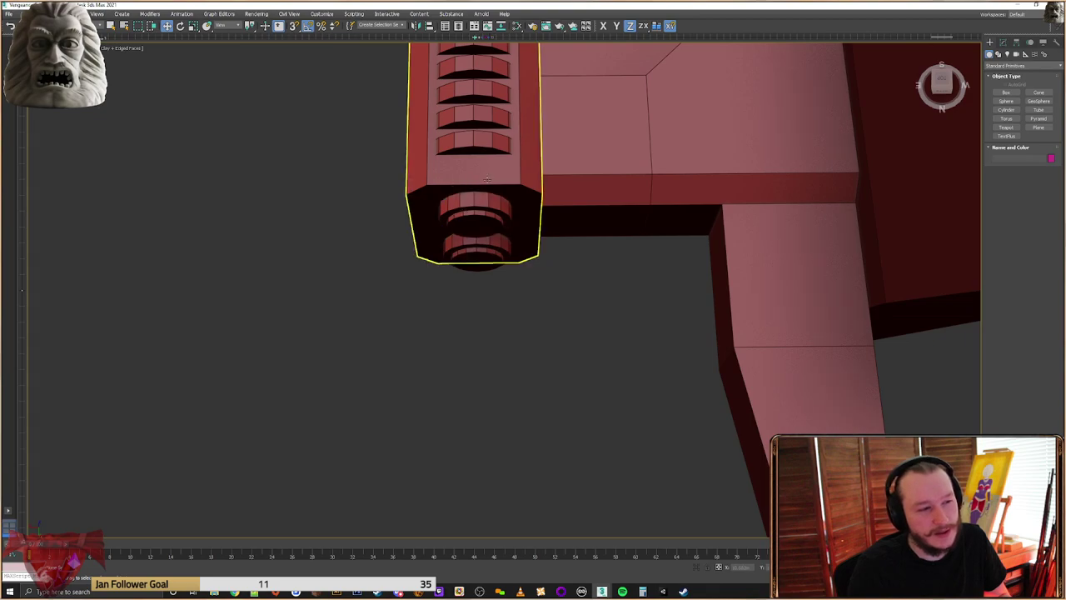
alt+middle_drag(494, 283, 486, 224)
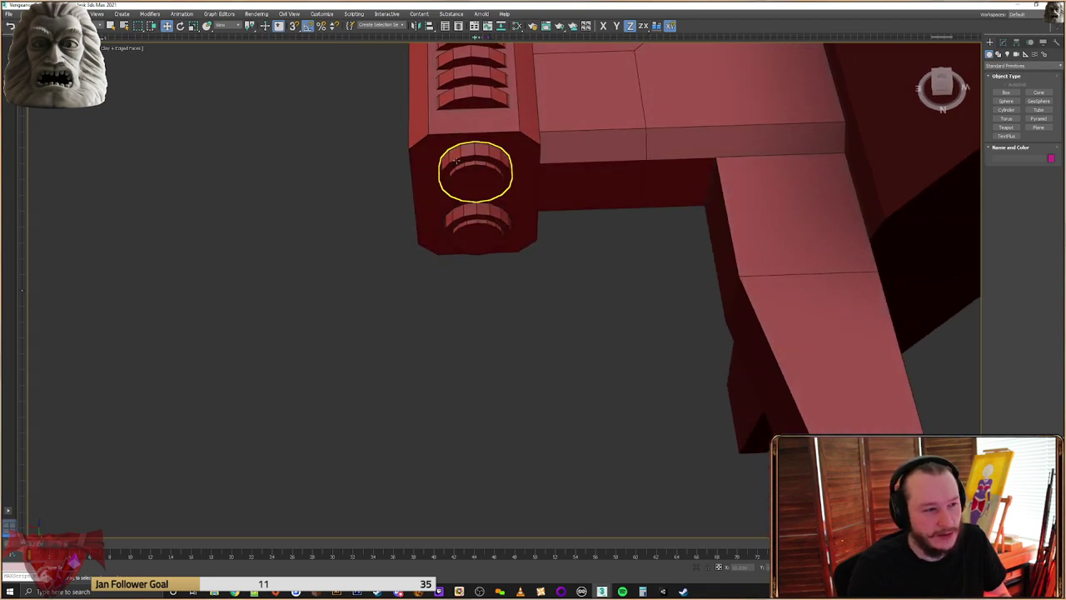
alt+middle_drag(508, 162, 409, 285)
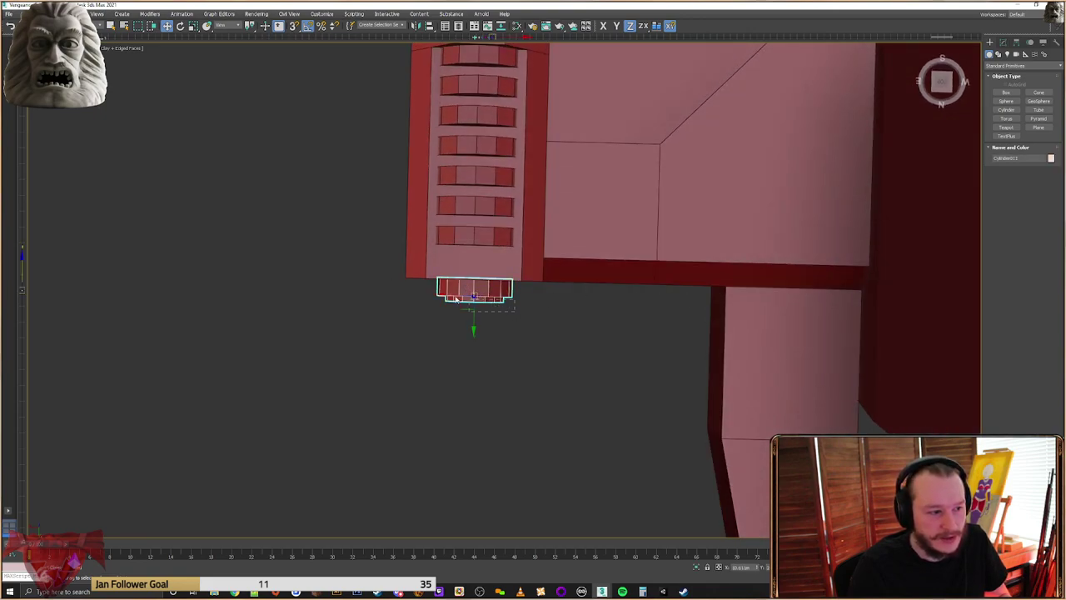
drag(480, 313, 482, 300)
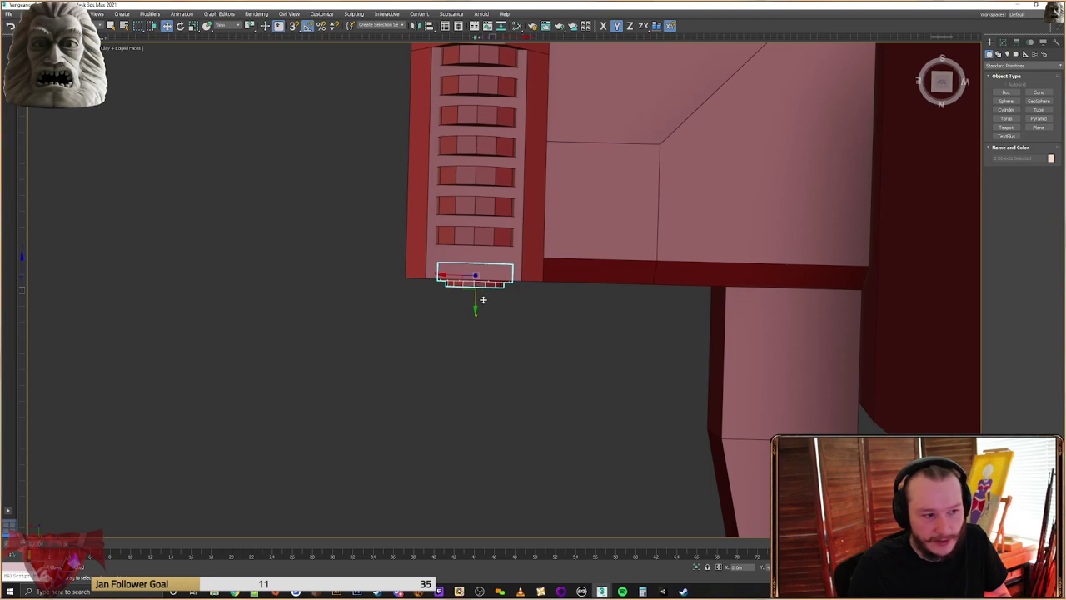
alt+middle_drag(549, 314, 521, 300)
drag(476, 310, 499, 314)
click(617, 352)
Examine the blocked-out ship from its opposite end and select the raised plate on the wing beside the detailed box
scroll(618, 352, down, 5)
middle_drag(603, 319, 371, 319)
alt+middle_drag(451, 313, 605, 263)
drag(379, 167, 468, 367)
alt+middle_drag(469, 366, 542, 304)
scroll(554, 300, up, 5)
click(560, 299)
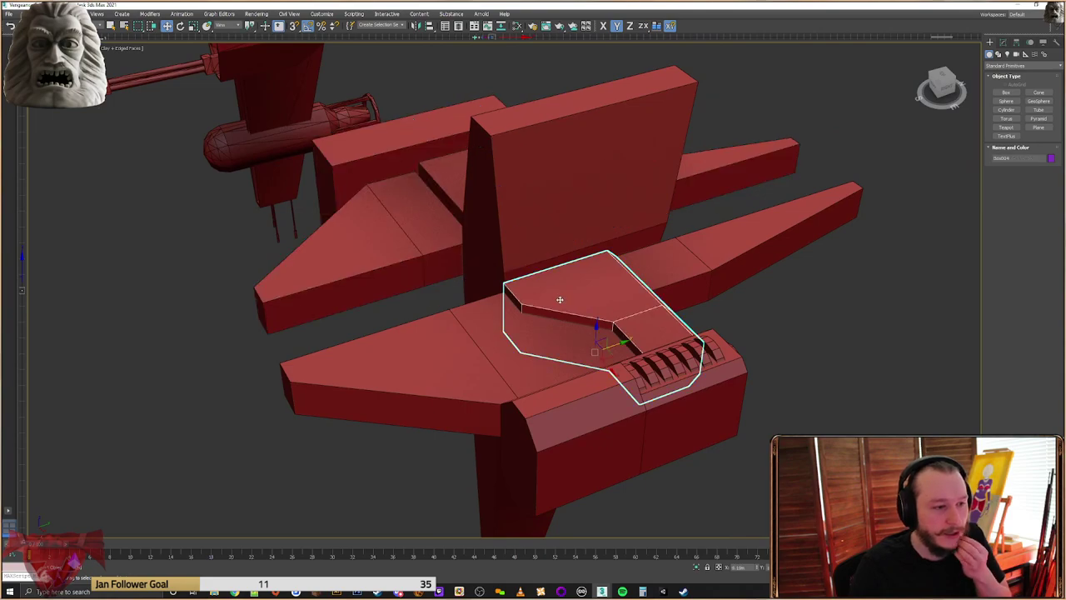
middle_drag(560, 290, 600, 316)
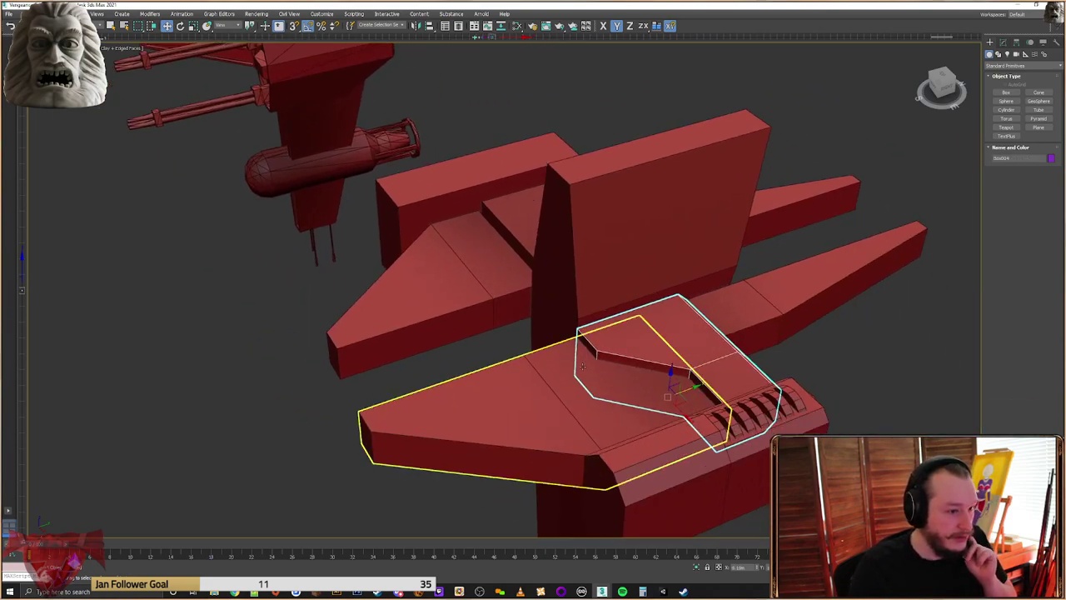
Extend the raised wing plate from its narrow front end face towards the wing's tip and select the extension's end vertices
click(1003, 41)
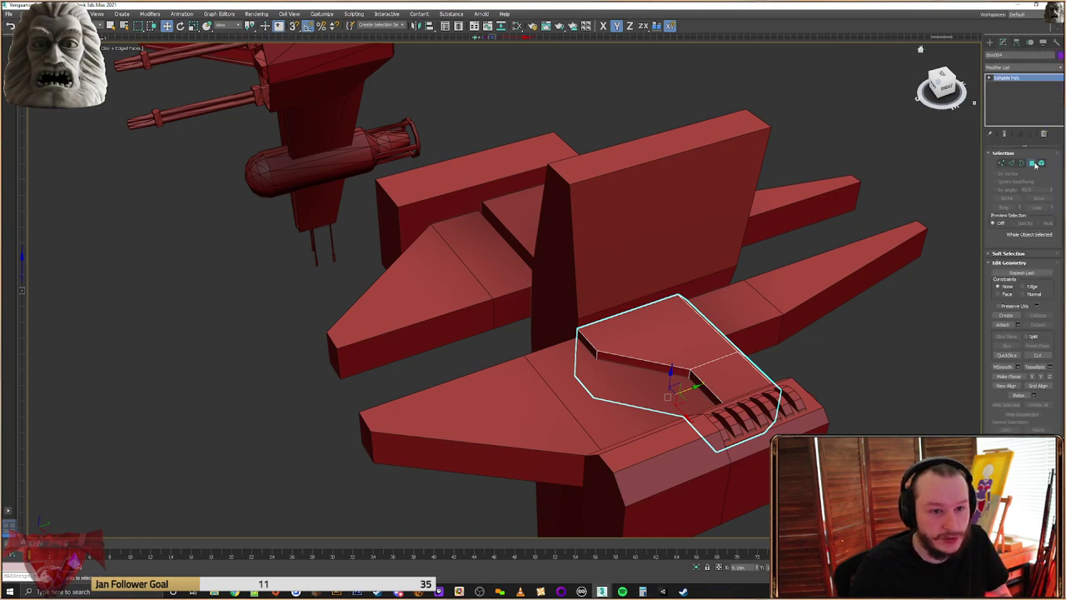
click(1033, 163)
middle_drag(577, 359, 657, 271)
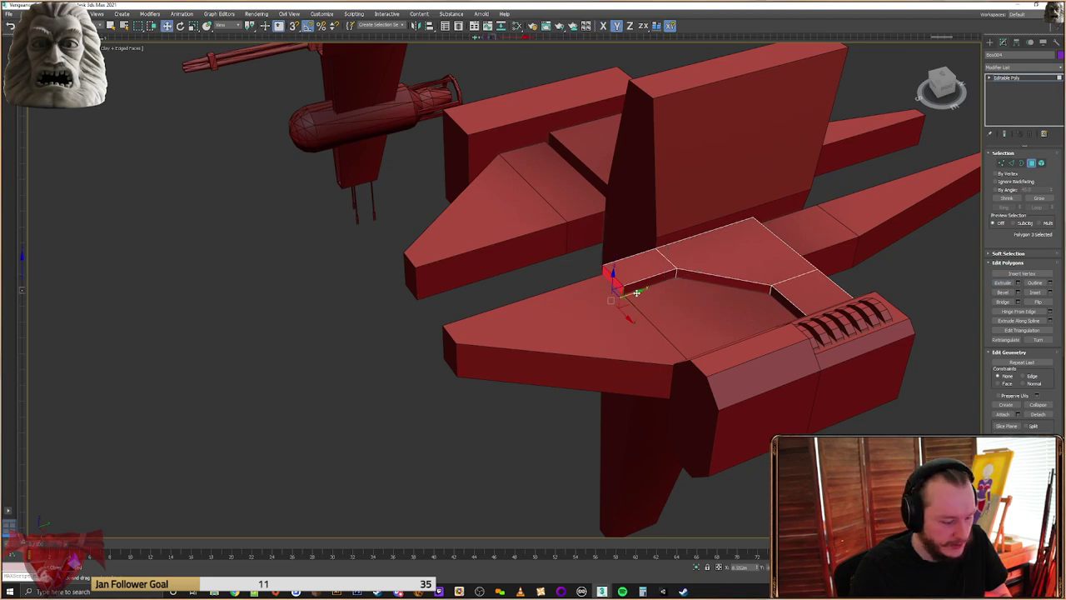
mouse_move(605, 275)
alt+middle_down()
mouse_move(588, 281)
mouse_move(620, 263)
alt+middle_up()
scroll(597, 291, up, 3)
click(1002, 162)
alt+middle_drag(589, 370, 607, 359)
right_click(640, 288)
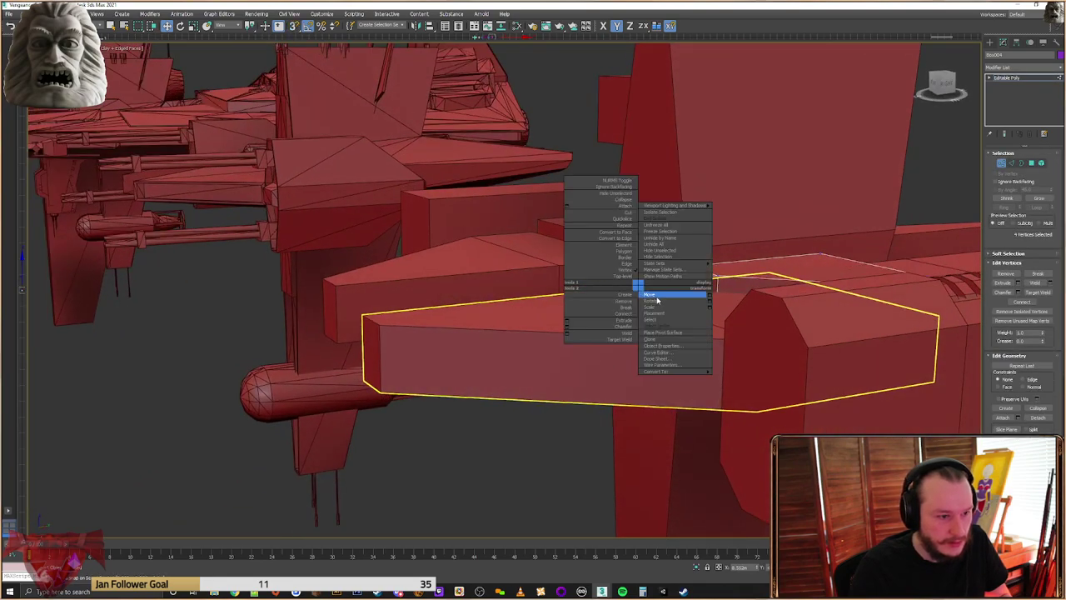
click(632, 316)
alt+middle_drag(623, 283, 733, 260)
click(990, 42)
Align the front wing section to the raised plate on Z position only, centre to centre
alt+middle_drag(750, 312, 606, 311)
click(764, 248)
click(642, 348)
click(431, 30)
click(566, 286)
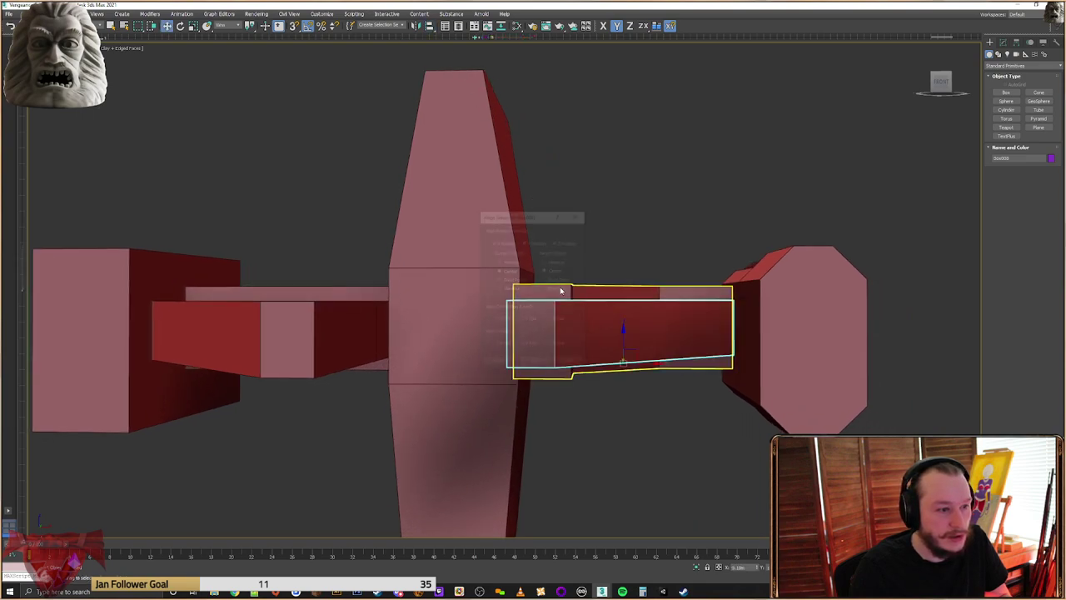
click(536, 243)
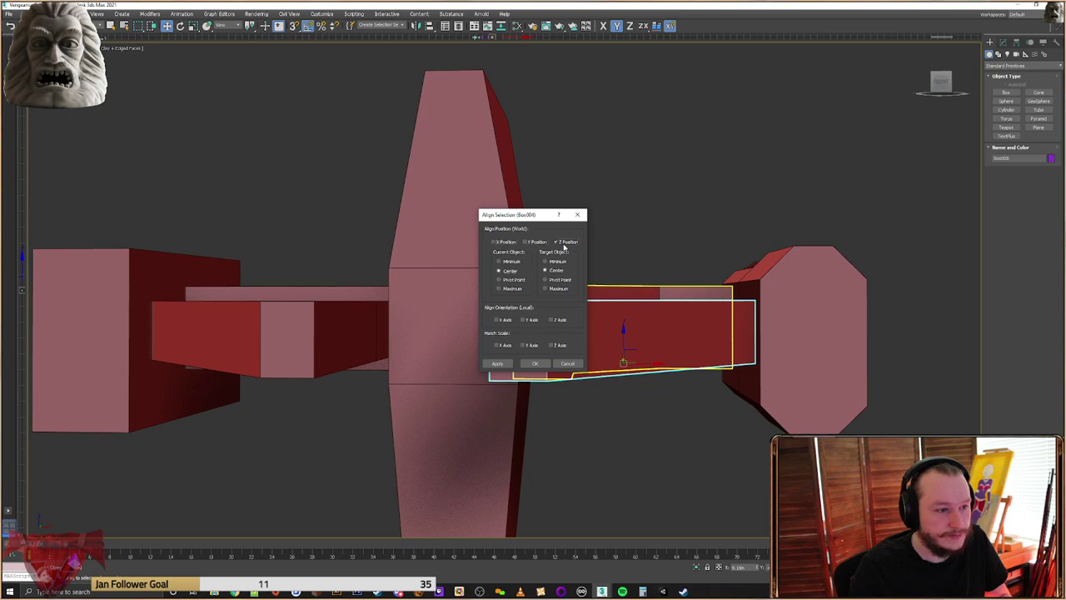
click(536, 363)
Align the chamfered side box to the wing assembly's centre on the Z axis
alt+middle_drag(721, 304, 789, 254)
click(797, 289)
alt+middle_drag(718, 317, 418, 55)
click(429, 28)
click(522, 331)
click(542, 362)
Select both rows of sunken discs and the two stepped end discs and move them up along Z to fit the side box
alt+middle_drag(612, 351, 791, 404)
scroll(640, 298, up, 4)
click(643, 288)
ctrl+click(631, 276)
ctrl+click(616, 264)
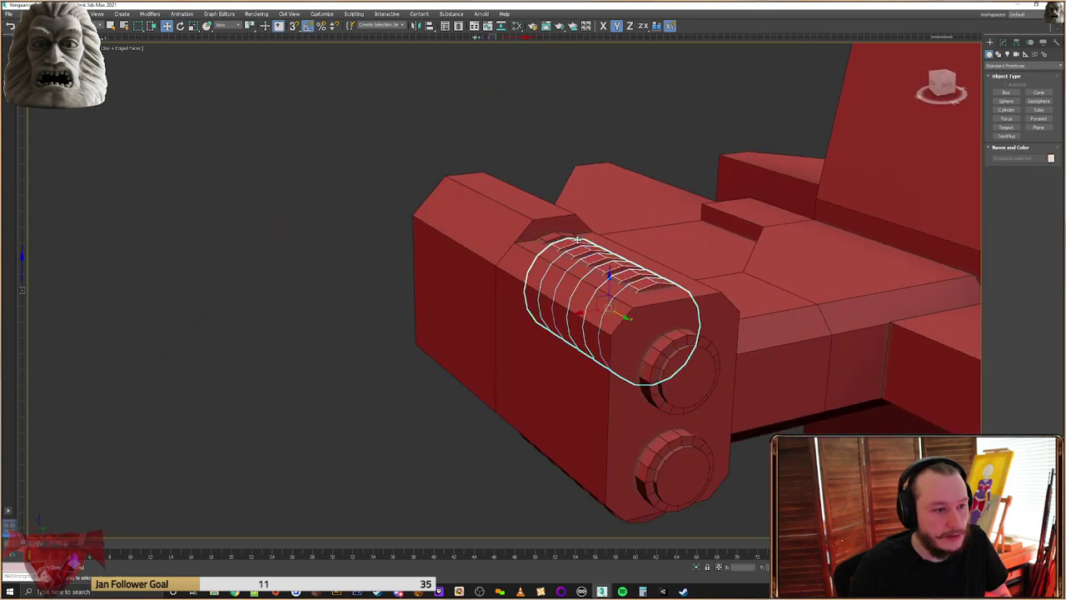
ctrl+click(671, 366)
ctrl+click(675, 466)
alt+middle_drag(674, 467, 600, 284)
ctrl+click(598, 286)
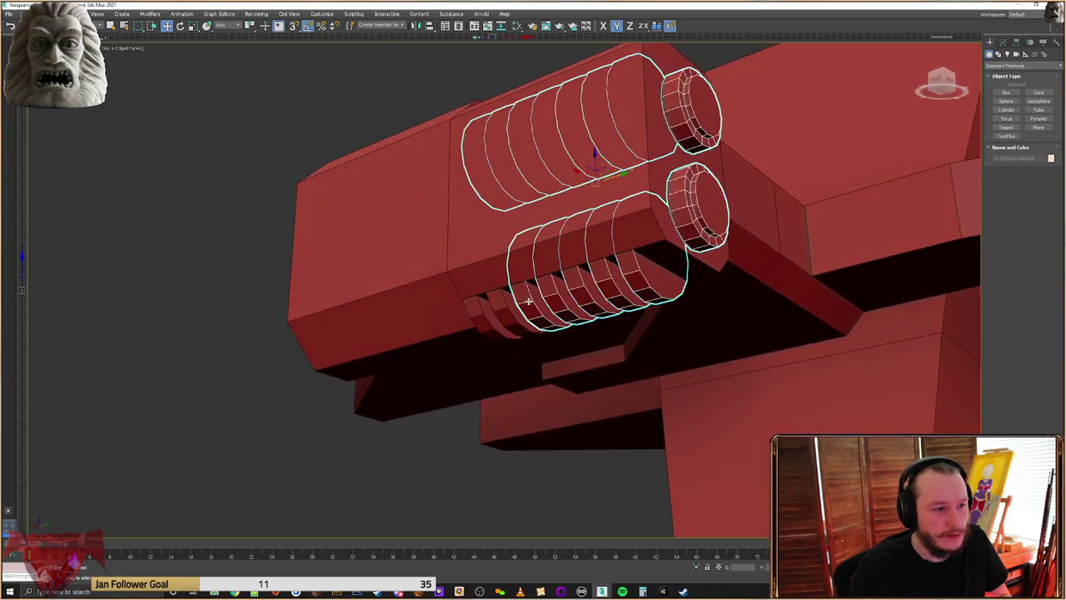
ctrl+click(478, 316)
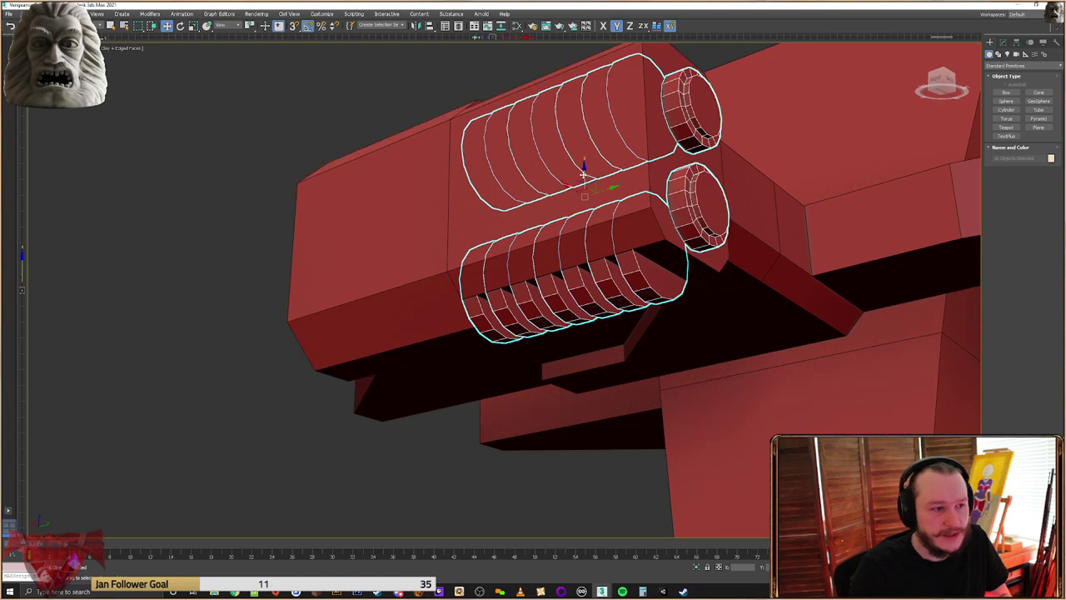
drag(586, 170, 593, 163)
mouse_move(591, 162)
alt+middle_down()
mouse_move(578, 167)
mouse_move(586, 152)
mouse_move(586, 164)
alt+middle_up()
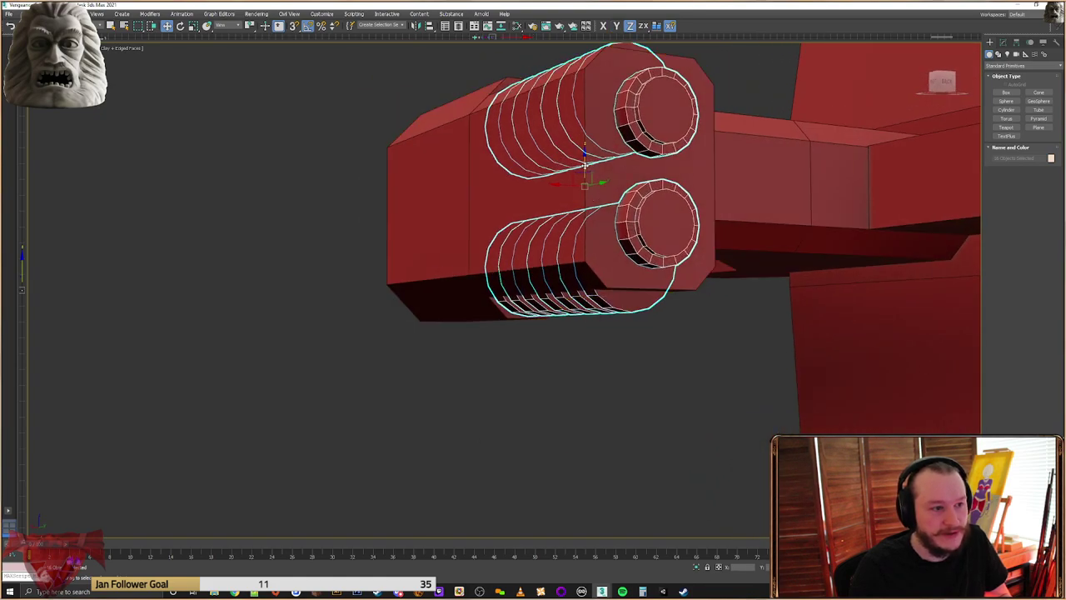
drag(585, 163, 586, 161)
Examine the realigned side box and its discs together with the rest of the ship from several angles
alt+middle_drag(722, 223, 674, 239)
middle_drag(674, 240, 595, 285)
click(625, 140)
scroll(592, 247, down, 3)
alt+middle_drag(592, 248, 575, 271)
middle_drag(575, 271, 667, 323)
scroll(655, 320, down, 5)
scroll(573, 306, up, 2)
alt+middle_drag(573, 306, 522, 350)
scroll(621, 286, up, 3)
Move the raised plate's front end vertices along Z so the extension slopes down to the wing surface
click(604, 289)
click(649, 210)
alt+drag(853, 159, 778, 180)
click(1003, 42)
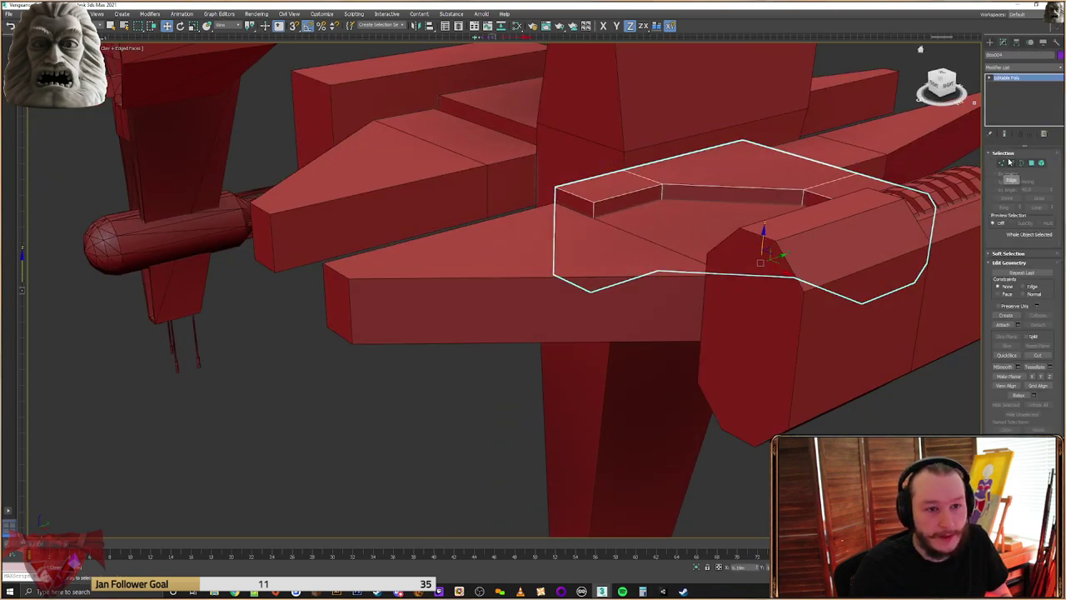
click(1003, 163)
alt+middle_drag(740, 210, 569, 274)
scroll(576, 177, up, 3)
drag(574, 267, 574, 252)
alt+middle_drag(574, 252, 638, 266)
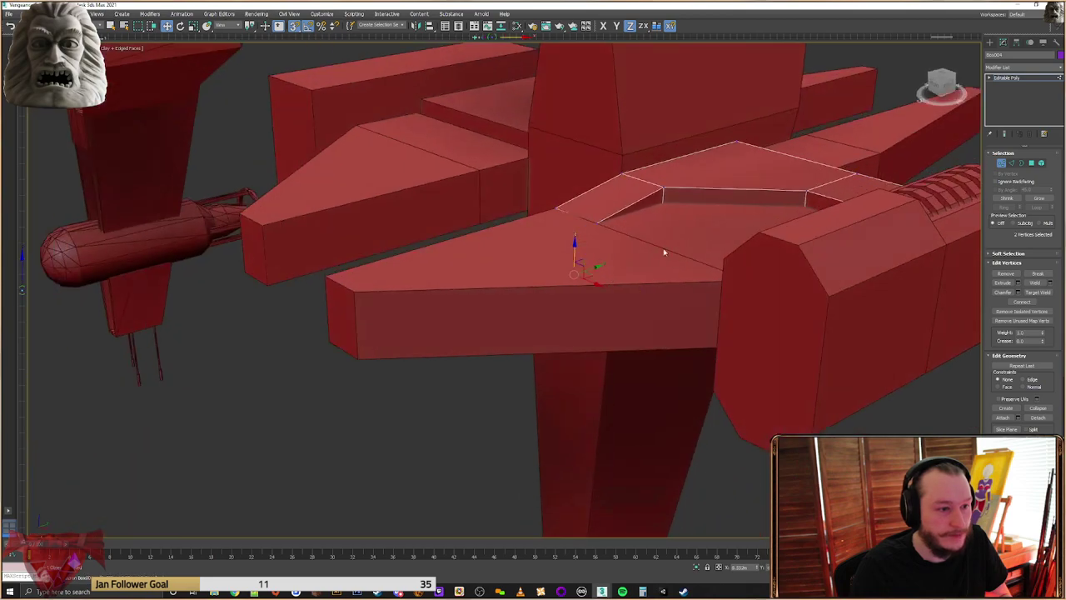
click(990, 43)
Examine the sloped wing plate from above and compare the blocked-out ship with the finished ship beside it
scroll(801, 177, down, 3)
middle_drag(801, 177, 705, 245)
click(736, 255)
middle_drag(613, 125, 735, 291)
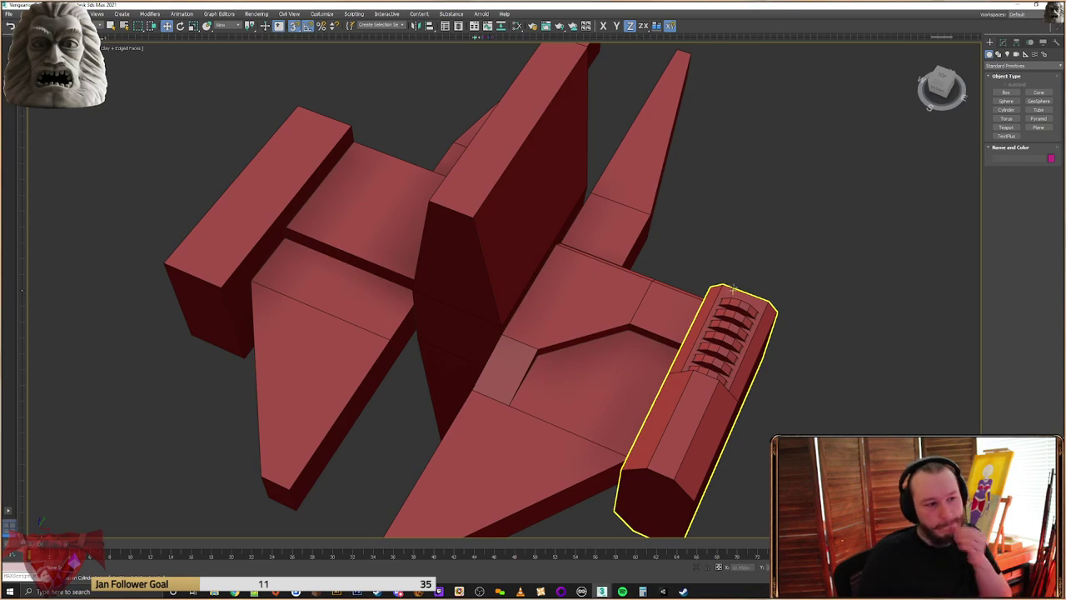
middle_drag(786, 219, 798, 177)
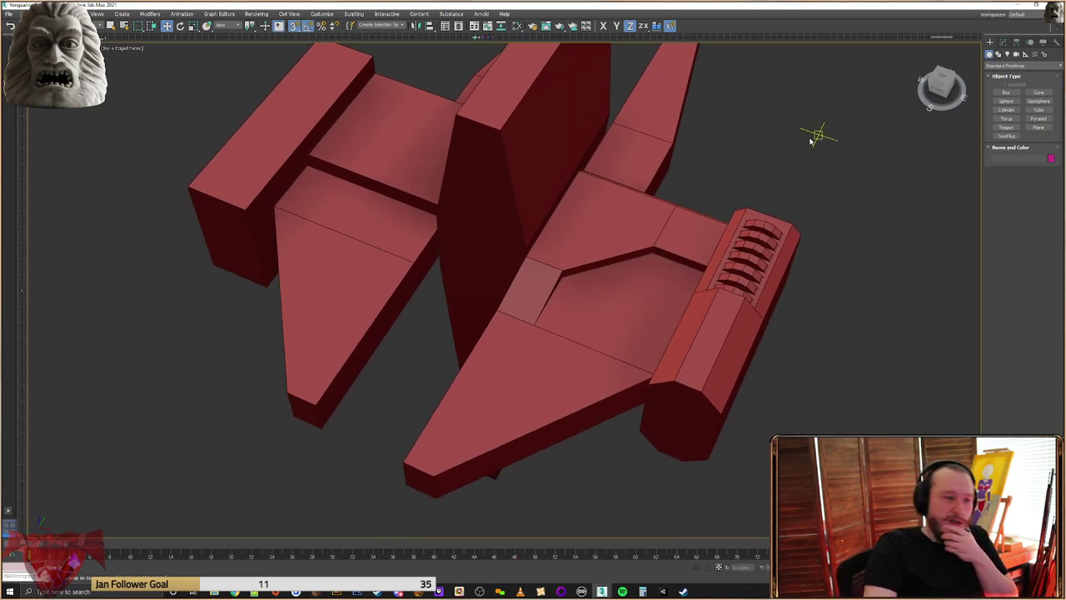
scroll(812, 142, down, 4)
scroll(758, 185, up, 2)
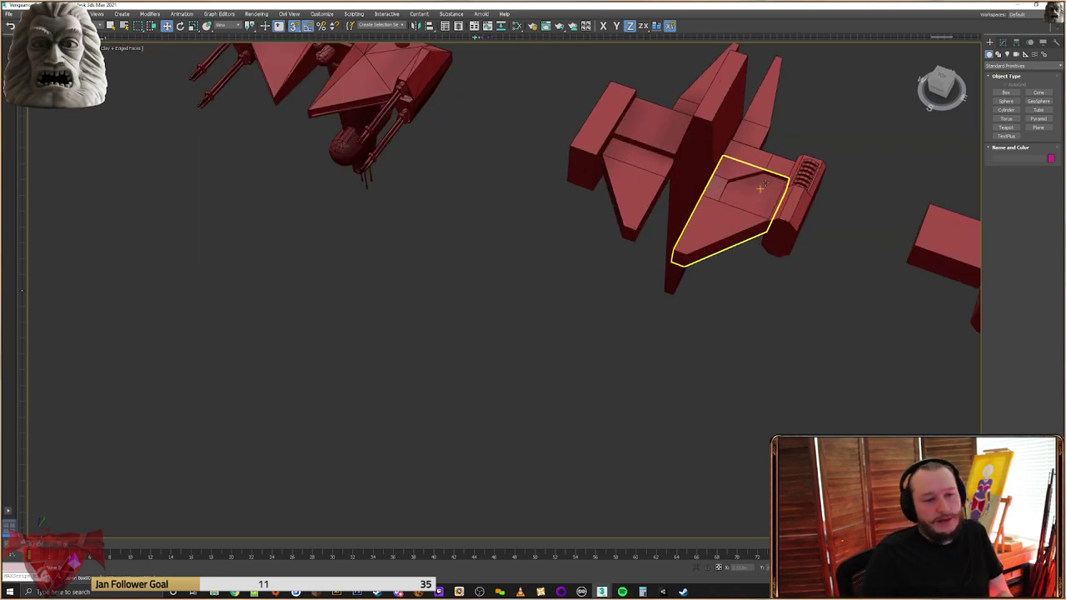
scroll(747, 177, up, 3)
scroll(698, 188, down, 5)
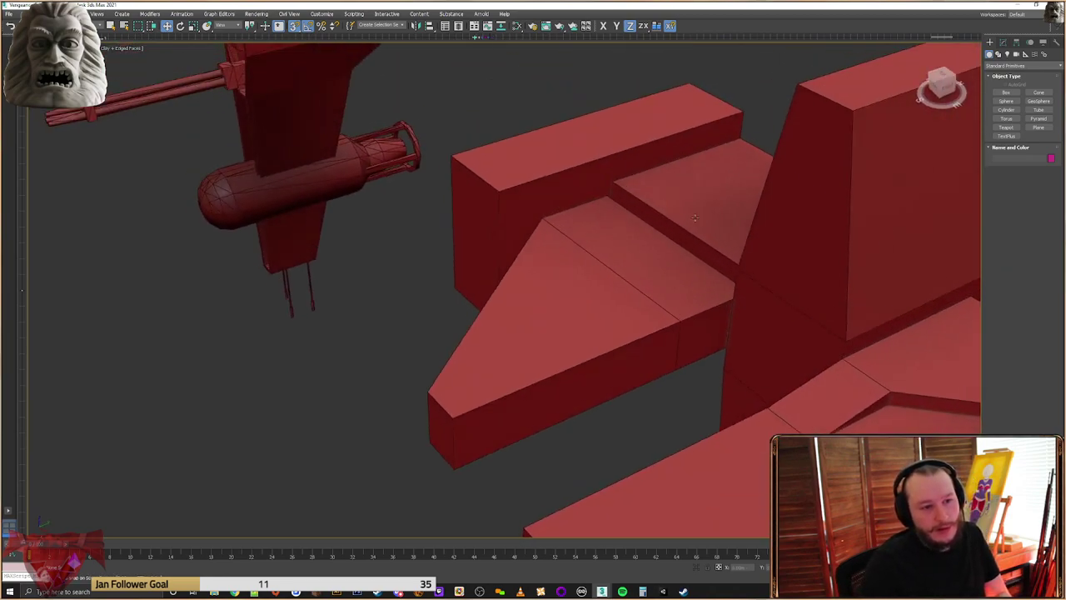
scroll(557, 275, down, 1)
middle_drag(563, 257, 587, 324)
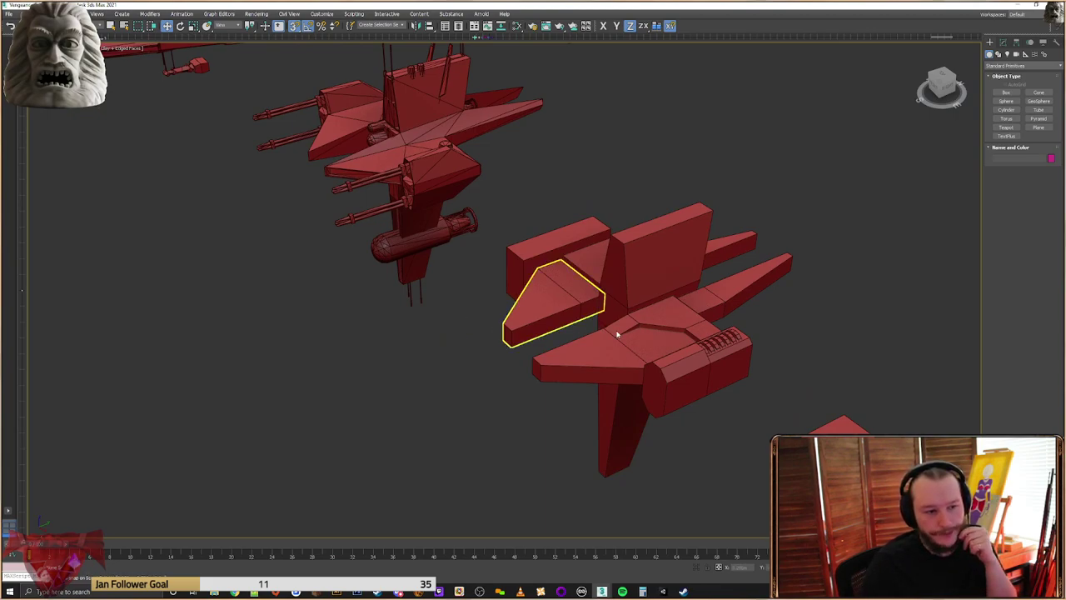
scroll(650, 324, up, 3)
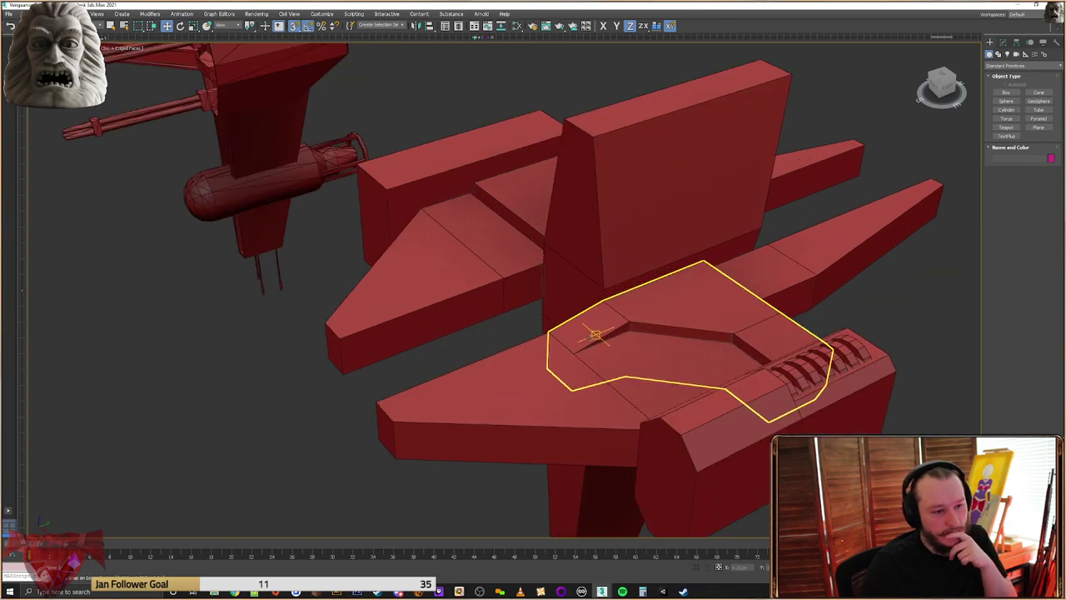
Shorten the plate's front extension by moving its four end vertices back along Y
click(635, 327)
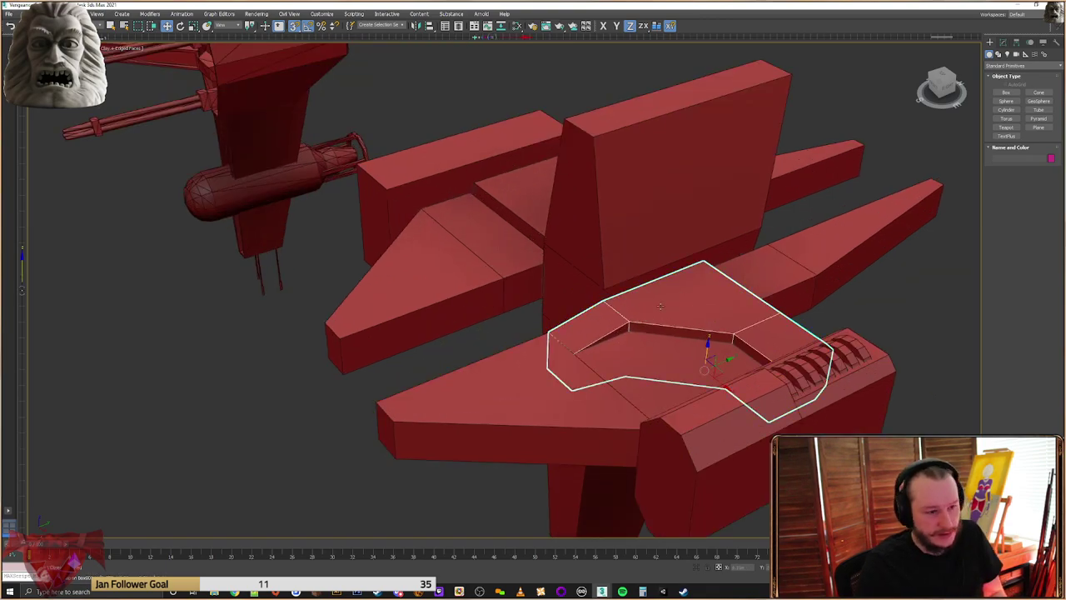
click(1003, 42)
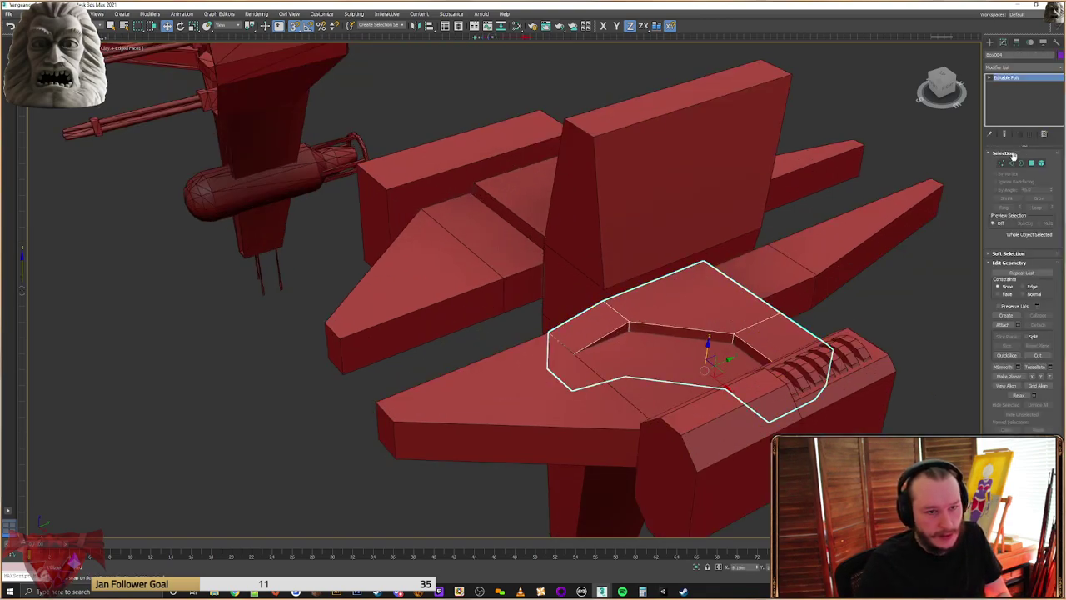
click(1004, 163)
alt+middle_drag(787, 346, 641, 354)
drag(580, 302, 473, 466)
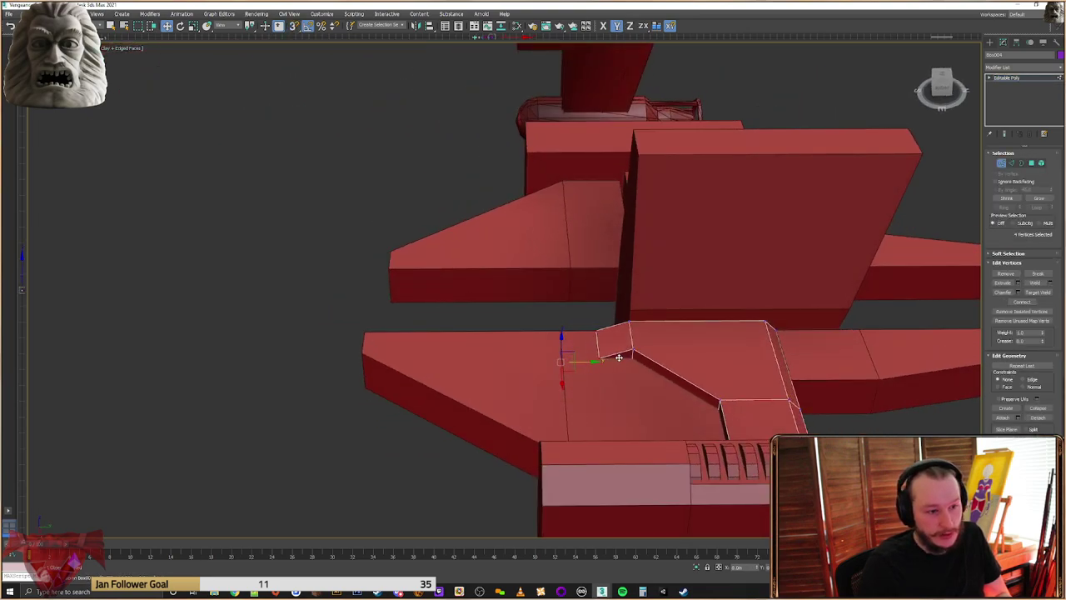
drag(637, 355, 635, 356)
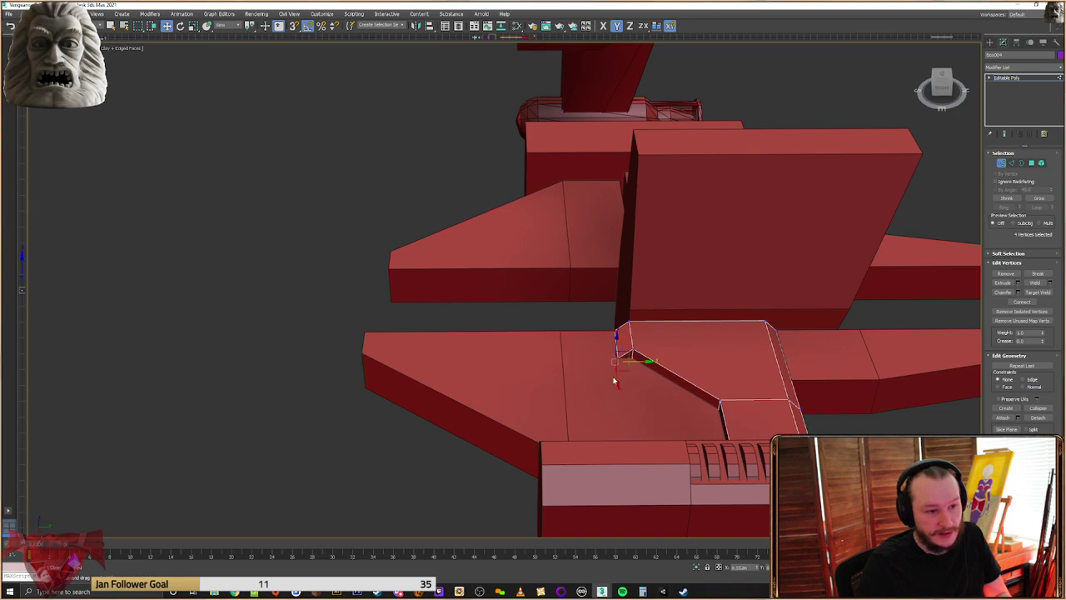
alt+middle_drag(615, 380, 675, 362)
scroll(673, 363, down, 2)
mouse_move(612, 374)
alt+middle_down()
mouse_move(554, 375)
mouse_move(606, 378)
alt+middle_up()
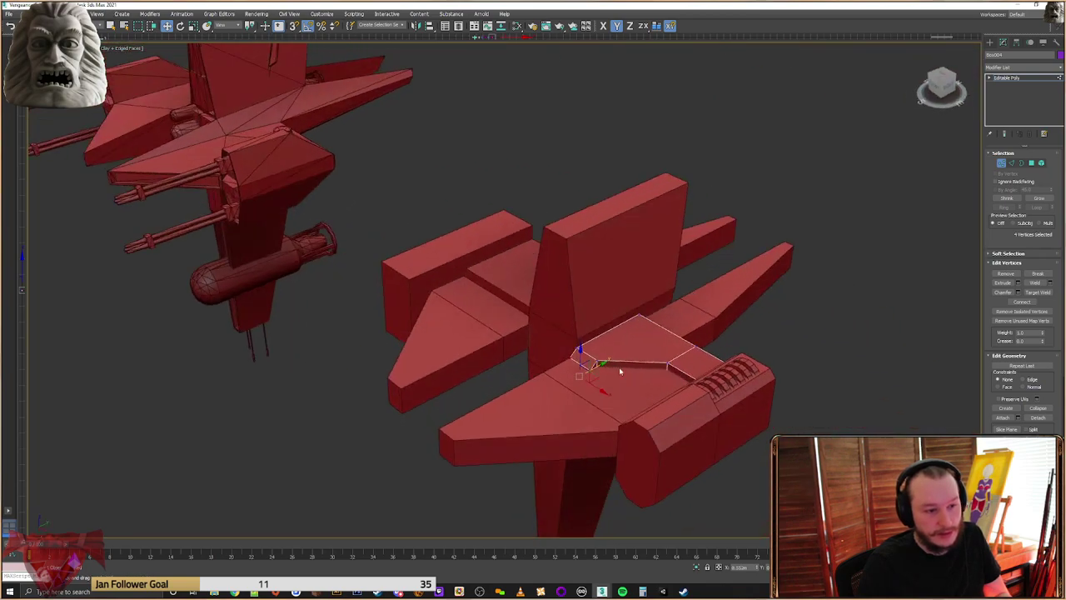
click(989, 42)
Review the plate's shape from above within the lineup of ships
click(839, 297)
scroll(838, 297, down, 4)
alt+middle_drag(738, 333, 673, 346)
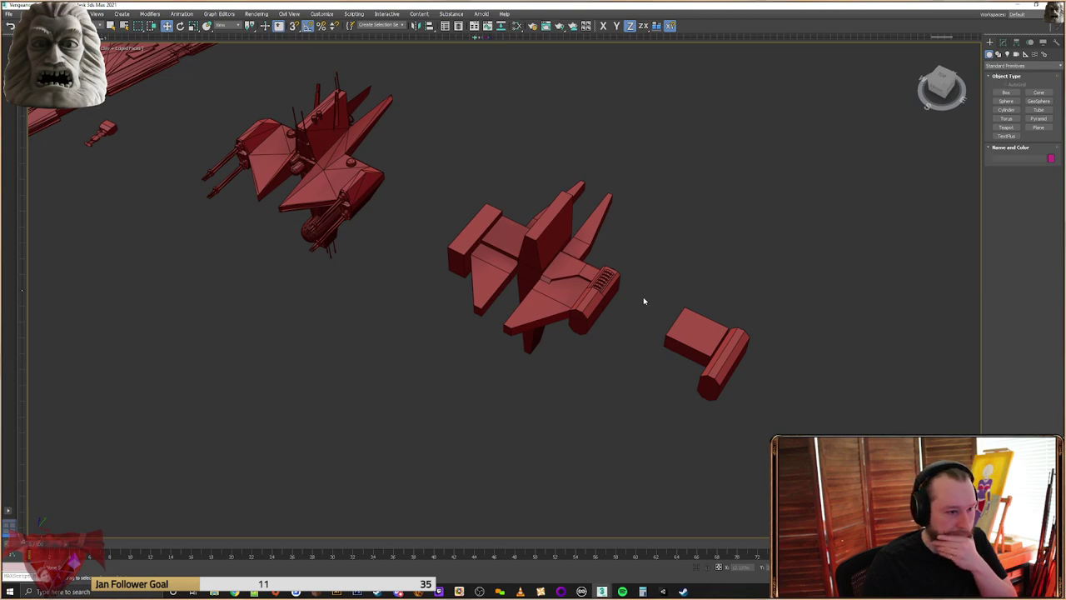
scroll(575, 292, up, 8)
Undo the sloping edits on the raised plate's front end, keeping its flat full-height extension
click(561, 282)
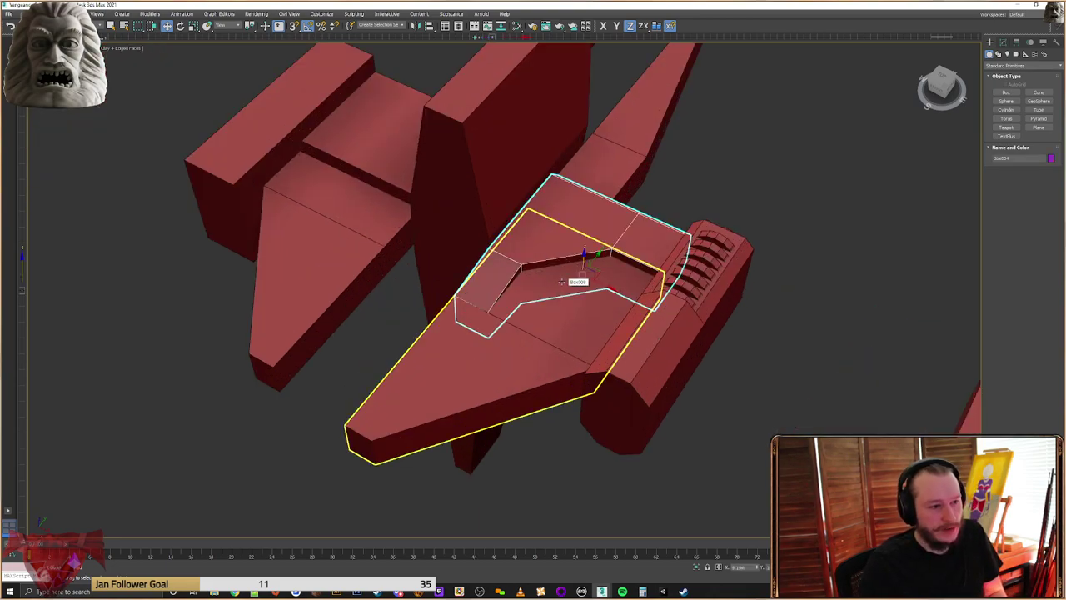
key(ctrl+z)
key(ctrl+z)
key(ctrl+z)
key(ctrl+z)
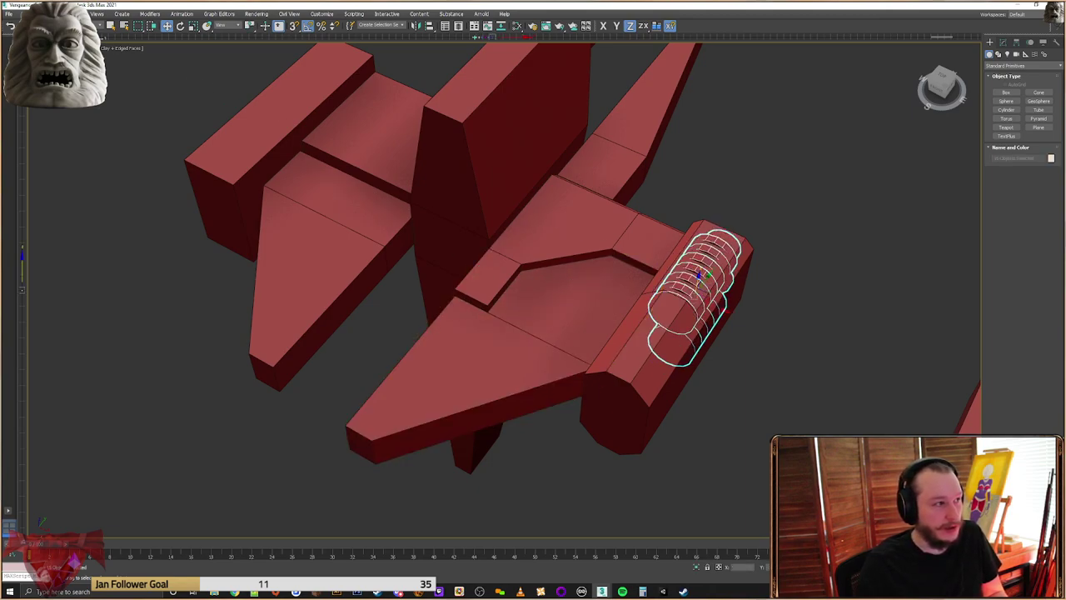
key(ctrl+y)
key(ctrl+y)
Shift the two outer corner vertices at the front of the plate's extension along X
click(502, 279)
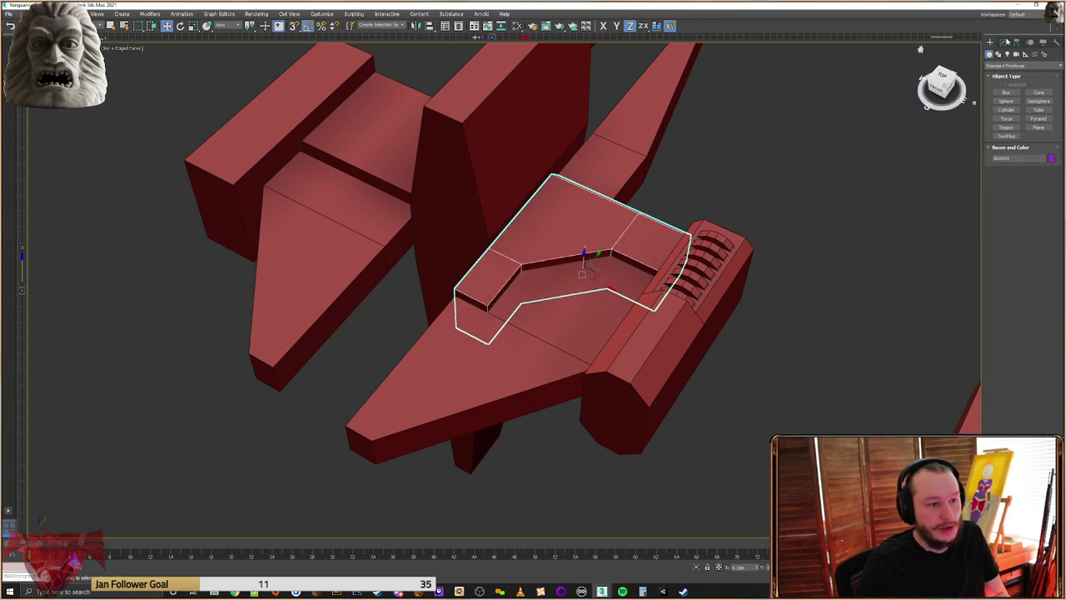
click(1002, 42)
click(1000, 166)
alt+middle_drag(422, 305, 509, 336)
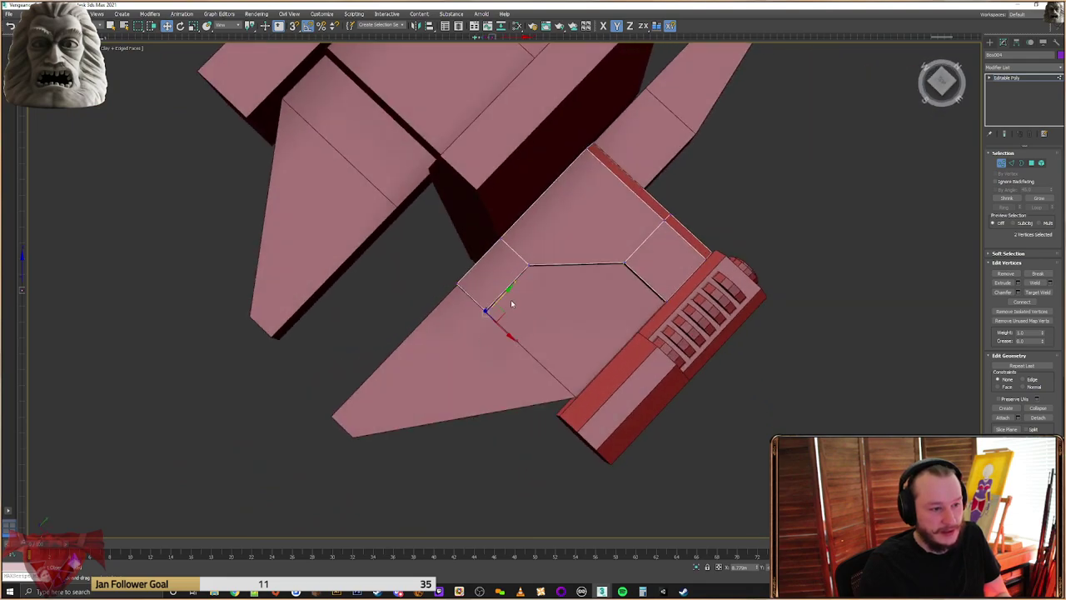
drag(502, 329, 485, 318)
alt+middle_drag(496, 317, 542, 314)
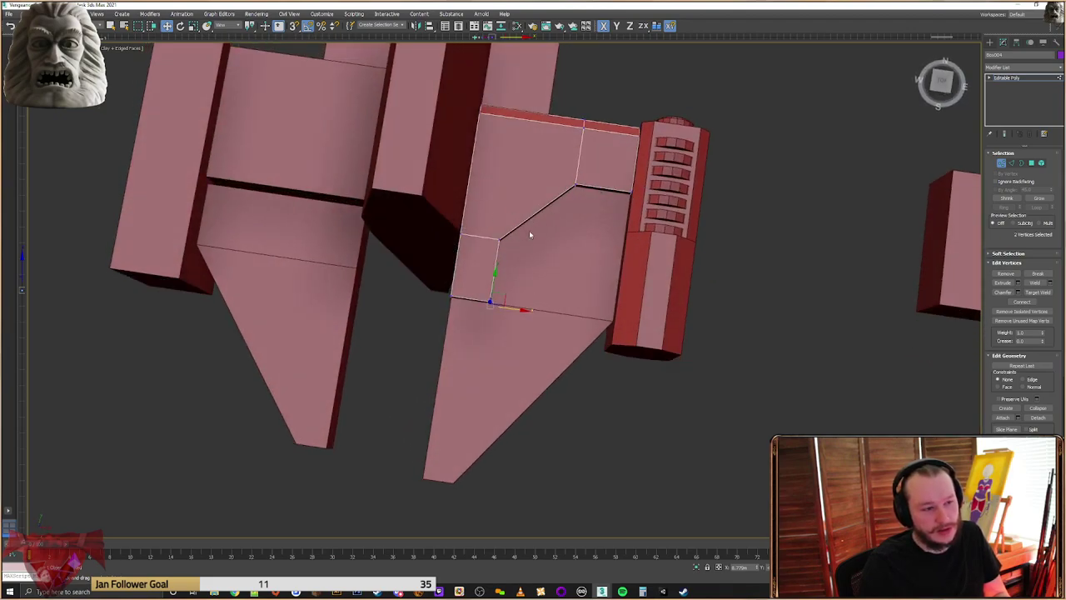
Remove the plate's front extension and cap the open border left at its front end
alt+middle_drag(496, 278, 524, 293)
click(813, 255)
click(1021, 164)
alt+middle_drag(522, 286, 505, 221)
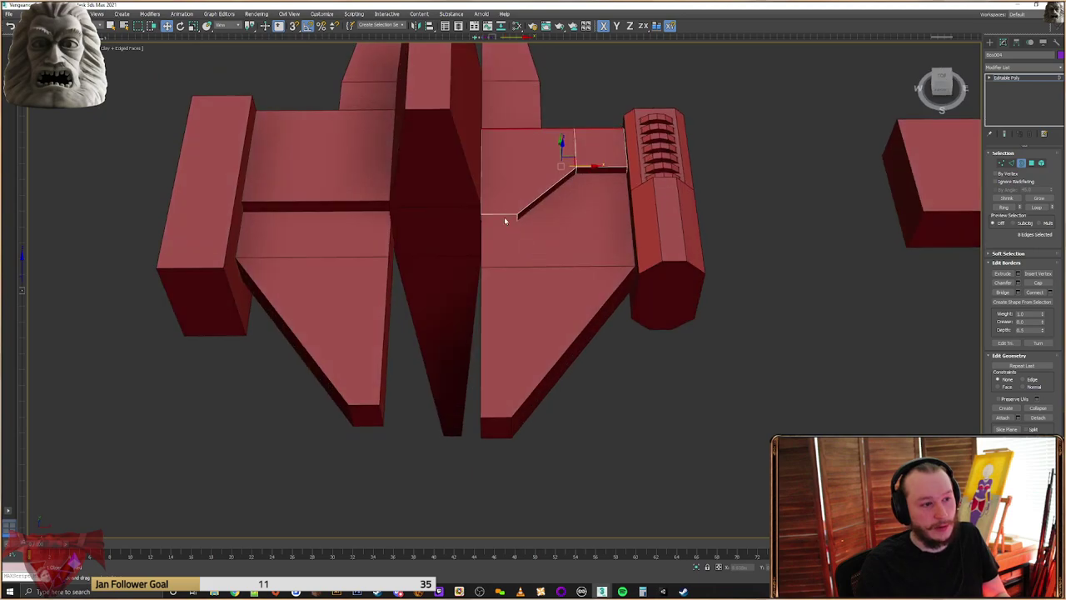
click(520, 216)
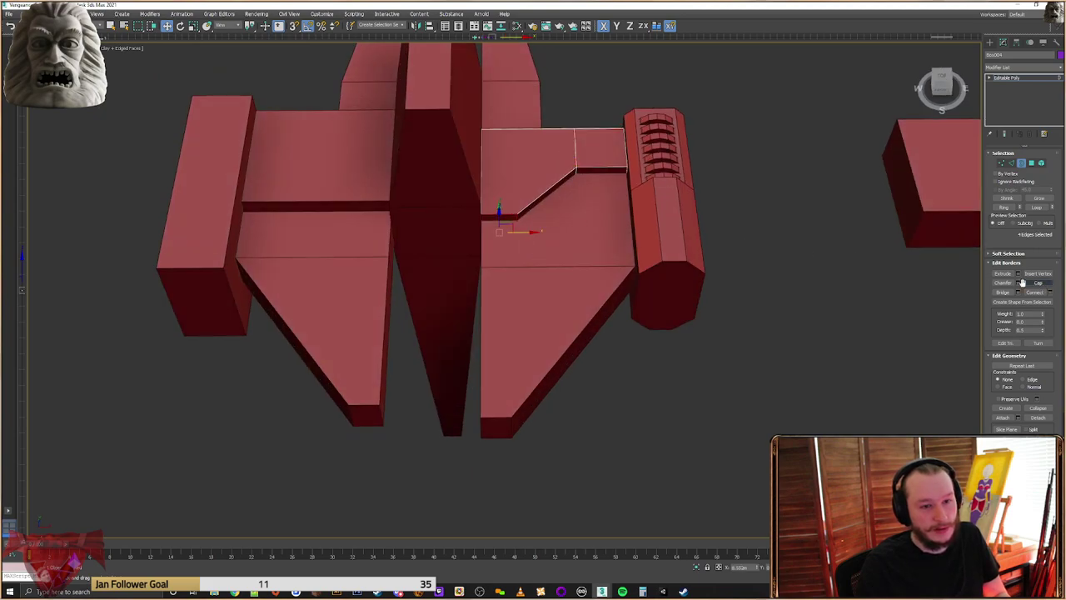
alt+middle_drag(874, 265, 811, 231)
click(991, 41)
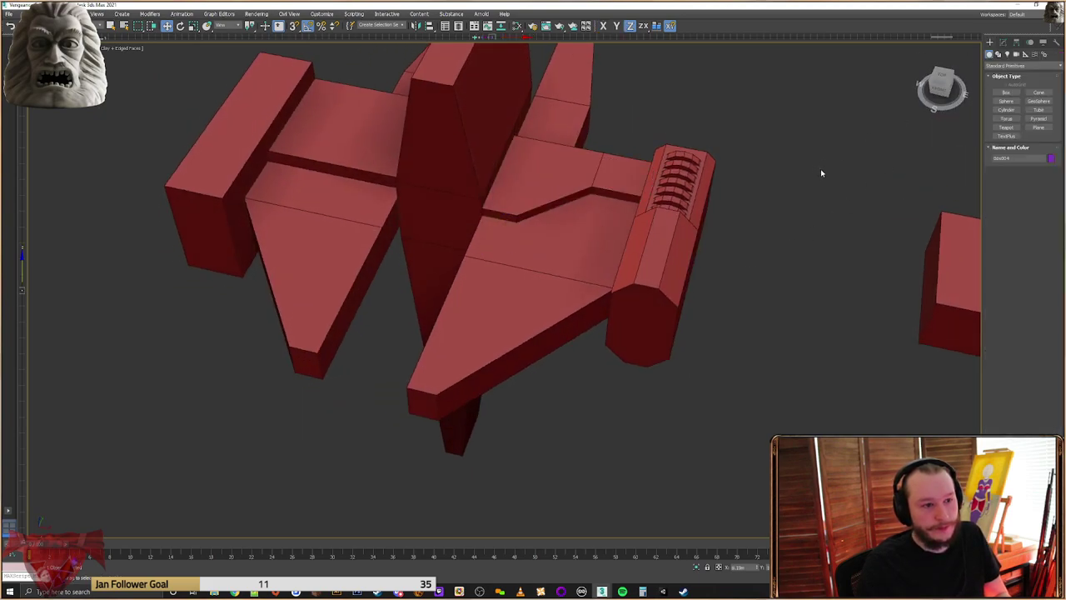
click(820, 168)
middle_drag(640, 256, 643, 289)
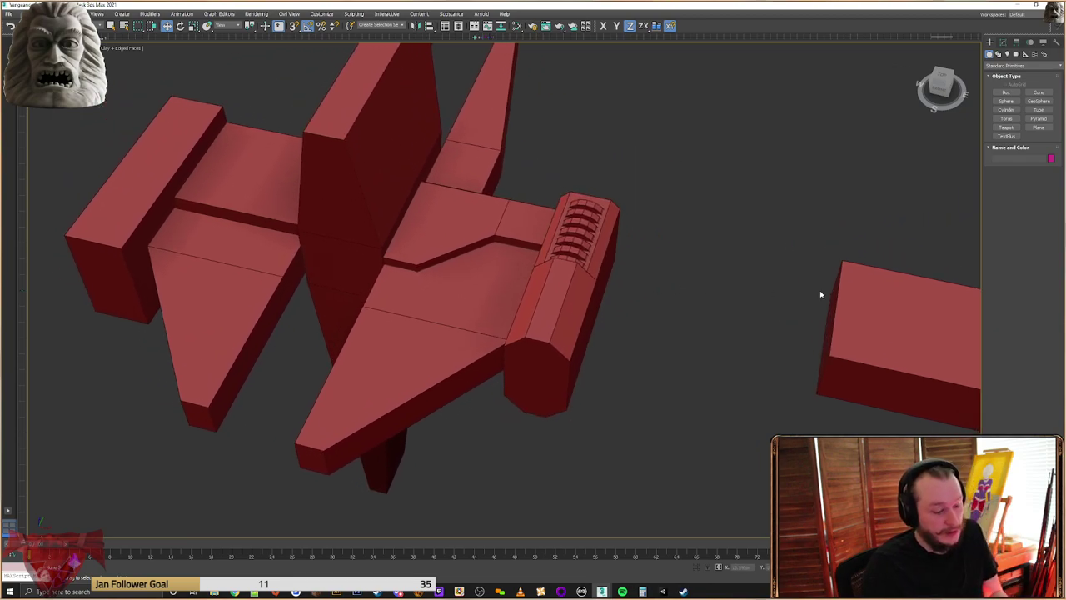
Copy the spare block beside the ship, snap the copy's corner onto the wing plate's corner, and move the old plate aside
click(860, 294)
middle_drag(876, 303, 722, 288)
mouse_move(756, 343)
shift+mouse_down()
mouse_move(339, 264)
mouse_move(590, 298)
shift+mouse_up()
click(535, 333)
key(s)
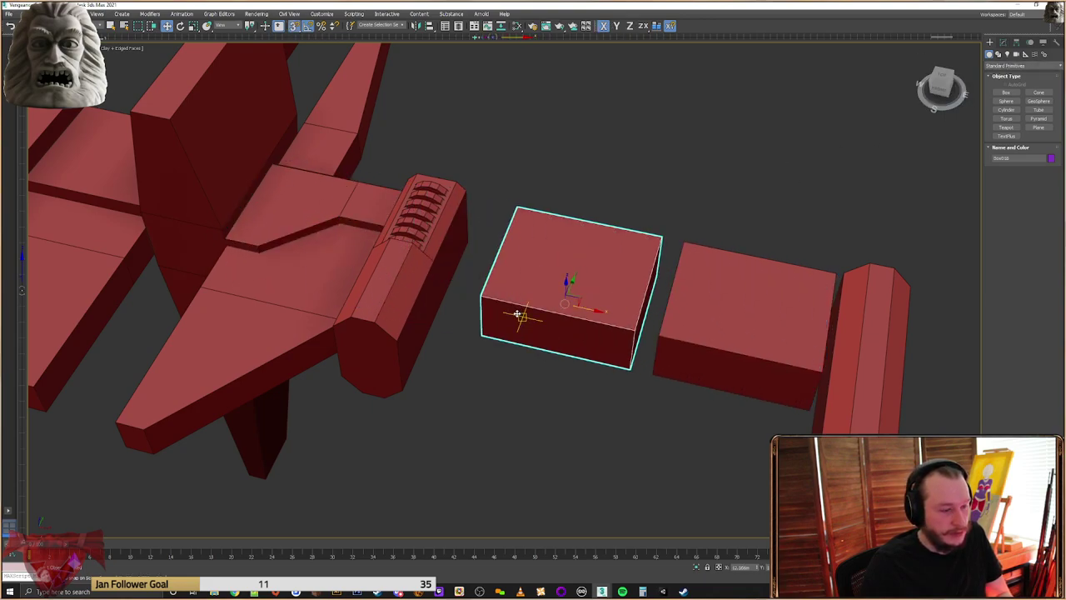
drag(483, 296, 225, 238)
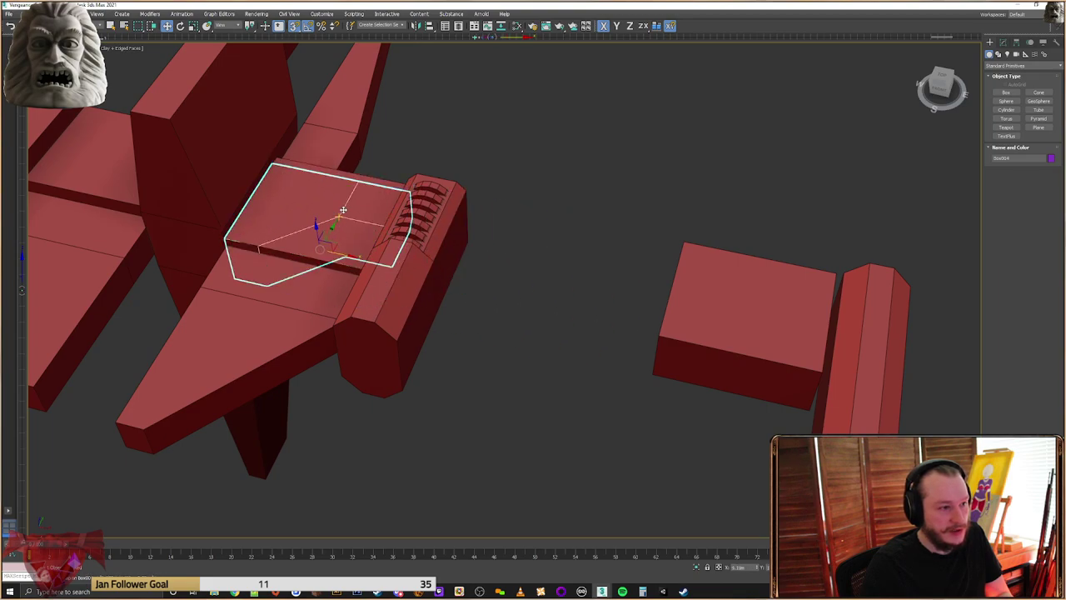
drag(338, 255, 625, 296)
Select the new raised plate on the wing and extrude its front face forward a short distance
click(350, 218)
click(1003, 43)
click(1011, 164)
alt+middle_drag(288, 204, 432, 345)
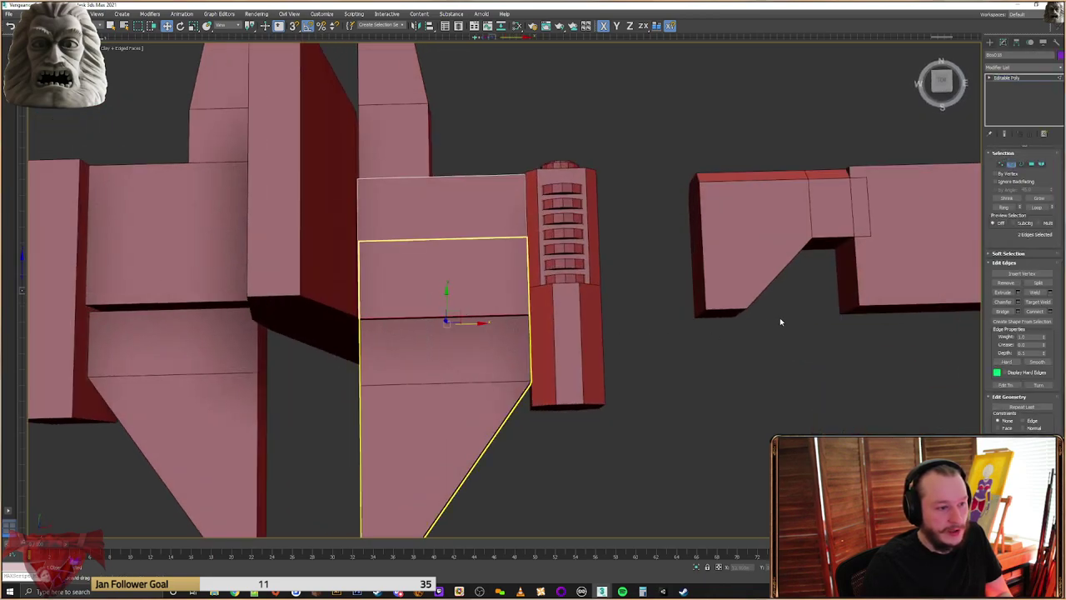
scroll(546, 309, down, 2)
alt+middle_drag(525, 333, 442, 258)
scroll(442, 286, up, 5)
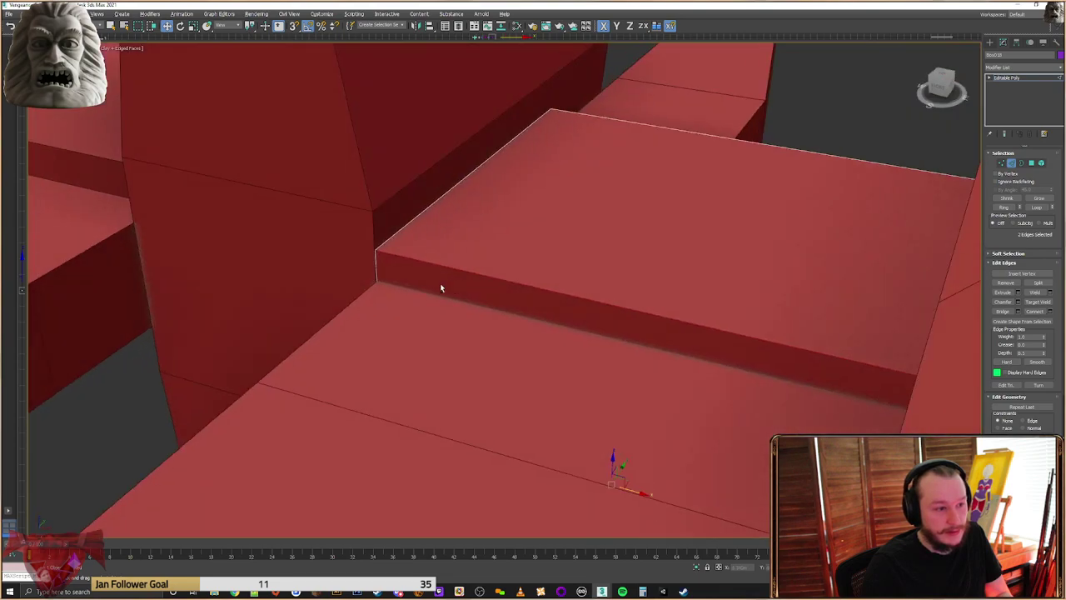
scroll(441, 288, down, 3)
alt+middle_drag(512, 286, 900, 267)
click(1030, 163)
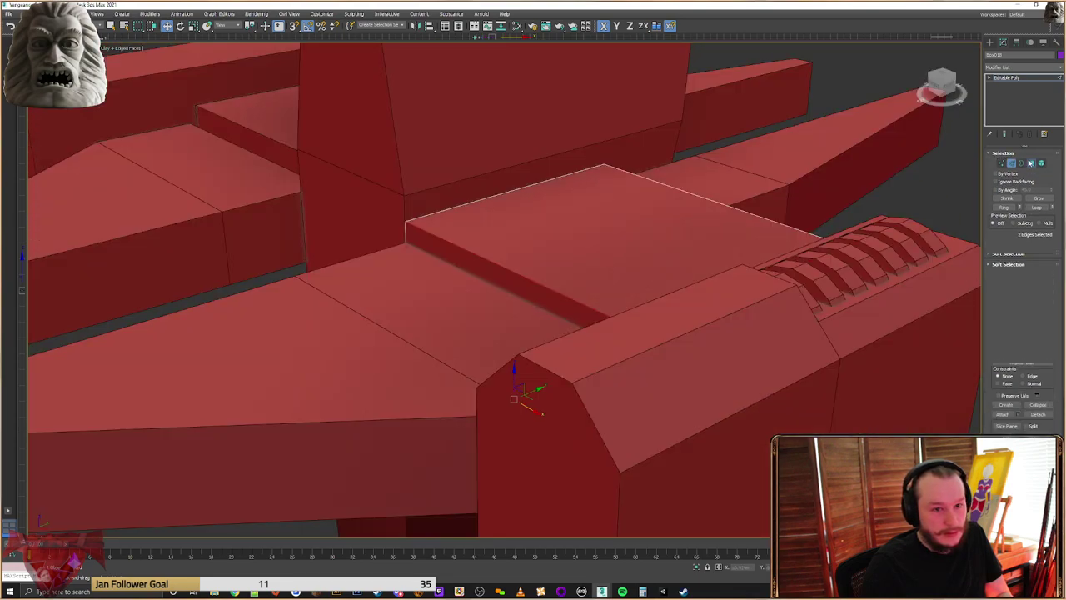
click(495, 256)
click(469, 259)
drag(469, 259, 508, 218)
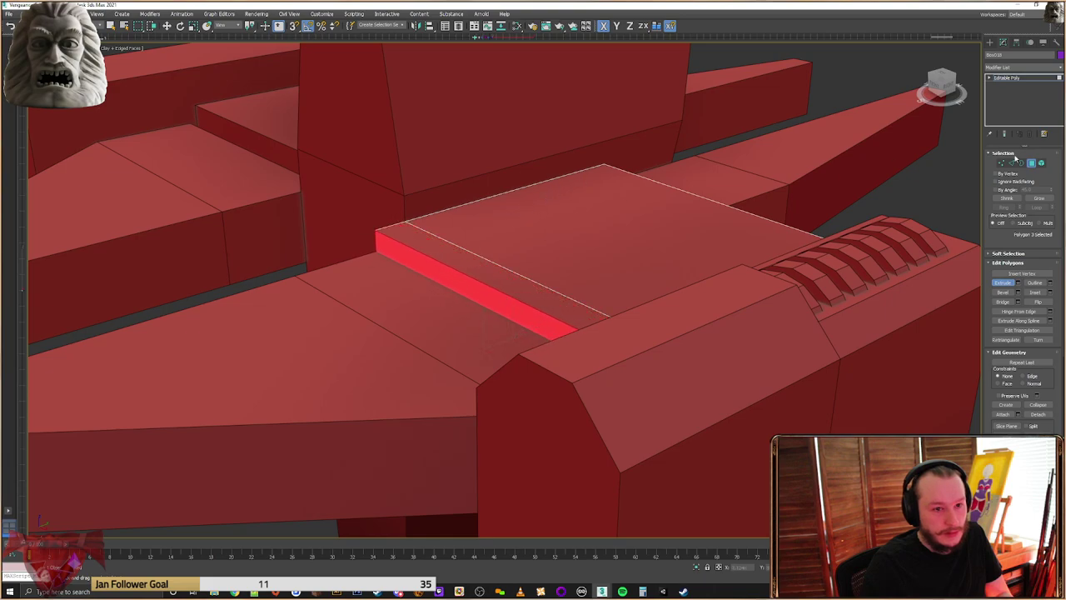
Snap the two upper front vertices of the plate's extruded section down along Z to the wing's top surface
click(1004, 163)
click(376, 231)
alt+middle_drag(378, 234, 562, 156)
ctrl+click(551, 160)
right_click(551, 159)
click(558, 165)
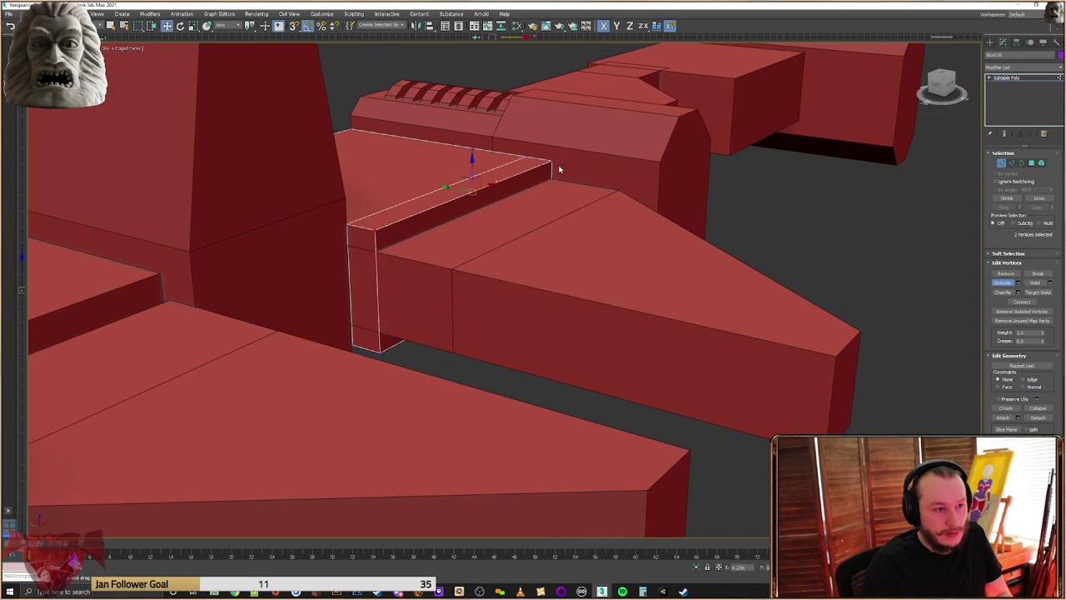
drag(376, 230, 451, 269)
Snap the two lower front vertices of the extruded section up along Z to the wing's underside
alt+middle_drag(417, 351, 462, 293)
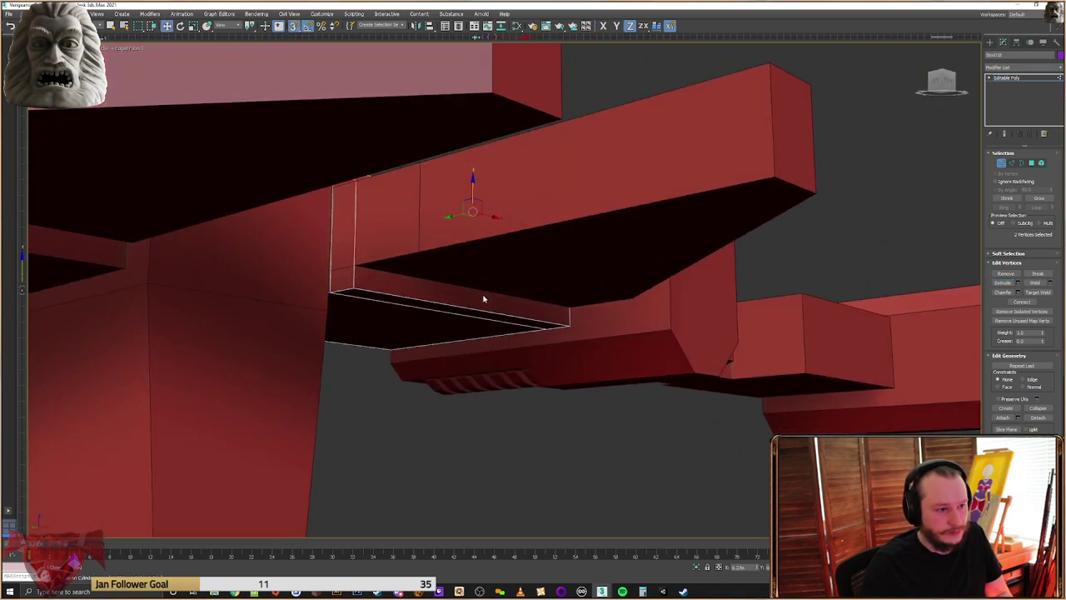
click(569, 325)
ctrl+click(354, 289)
drag(470, 284, 420, 250)
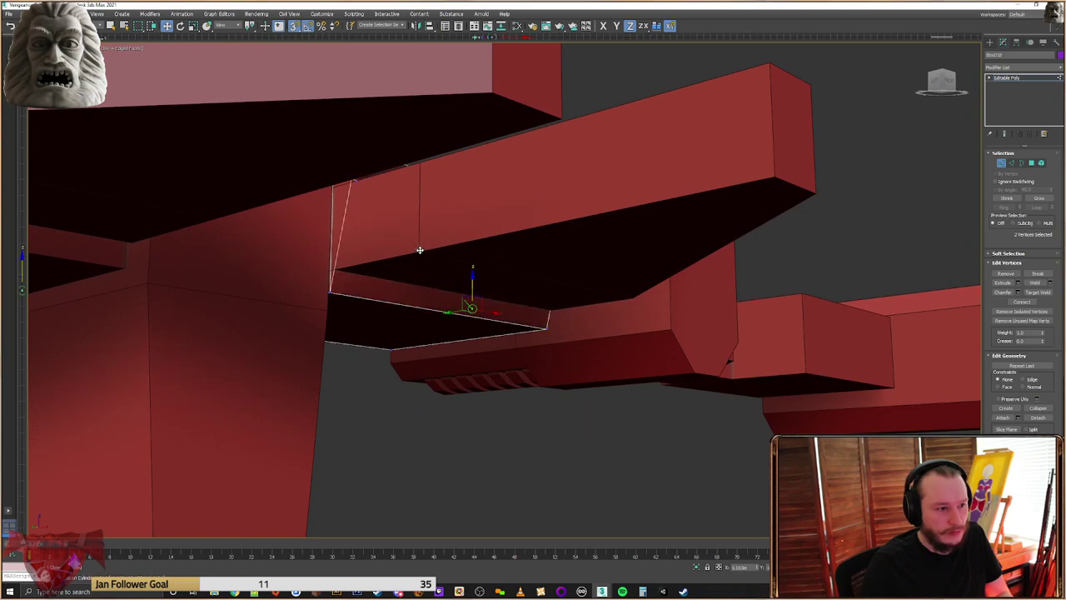
alt+middle_drag(420, 250, 479, 281)
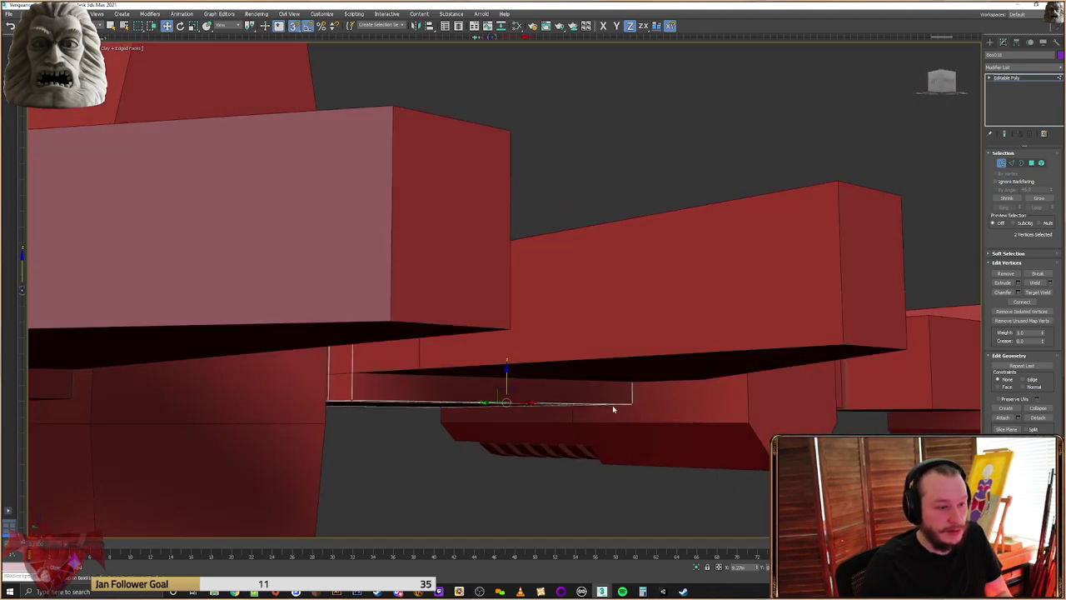
drag(352, 401, 422, 373)
Inspect the tapered plate from above and from its rear end next to the disc-studded side box
alt+middle_drag(421, 373, 664, 200)
scroll(658, 250, down, 5)
middle_drag(659, 325, 611, 194)
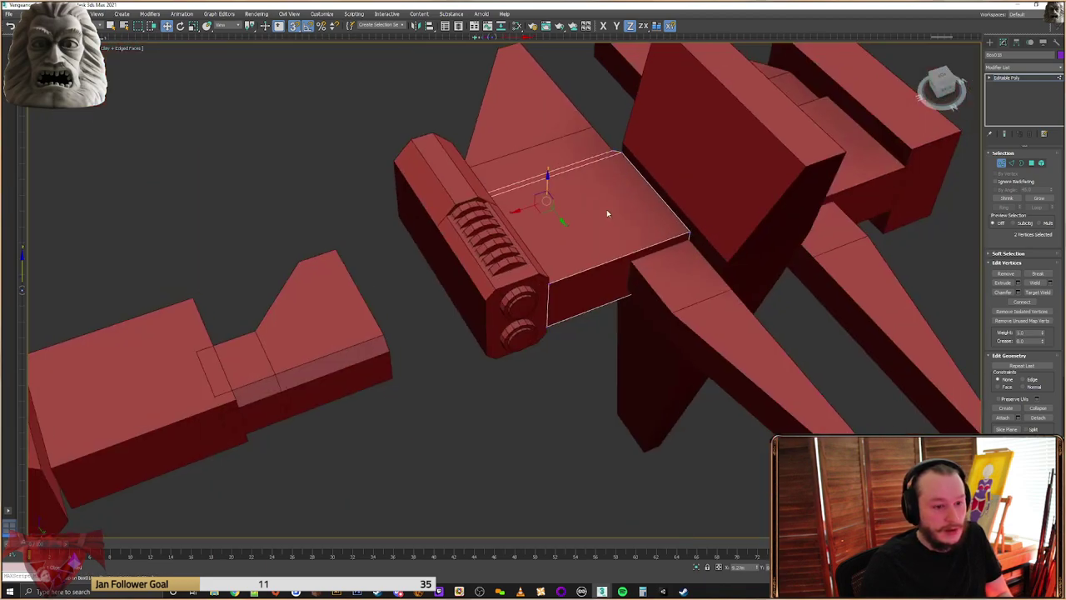
alt+middle_drag(593, 294, 577, 277)
alt+middle_drag(457, 310, 598, 236)
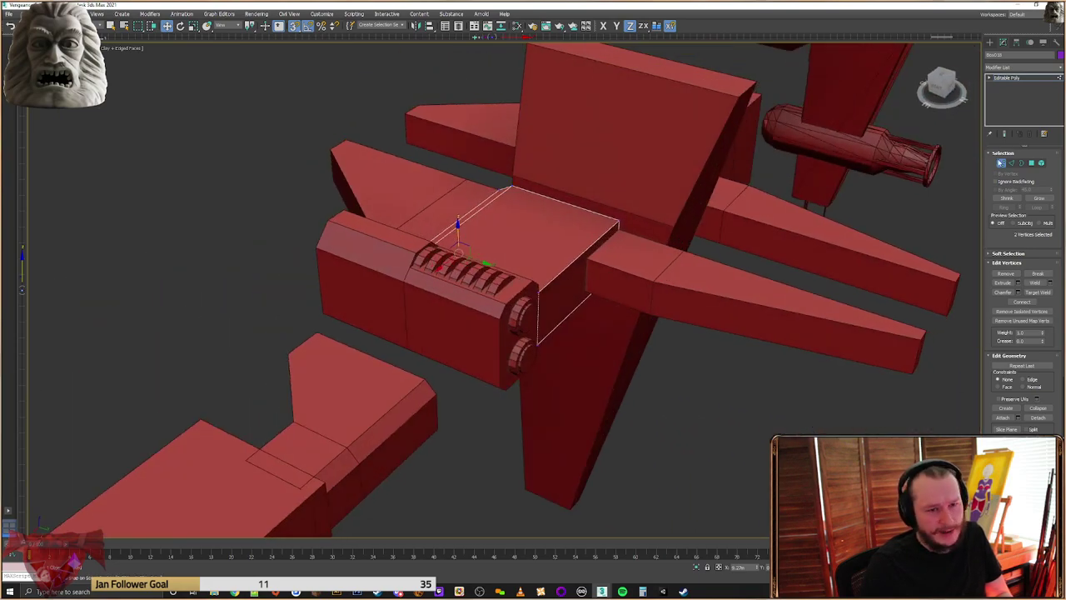
click(1012, 163)
alt+middle_drag(708, 242, 718, 287)
drag(725, 302, 548, 291)
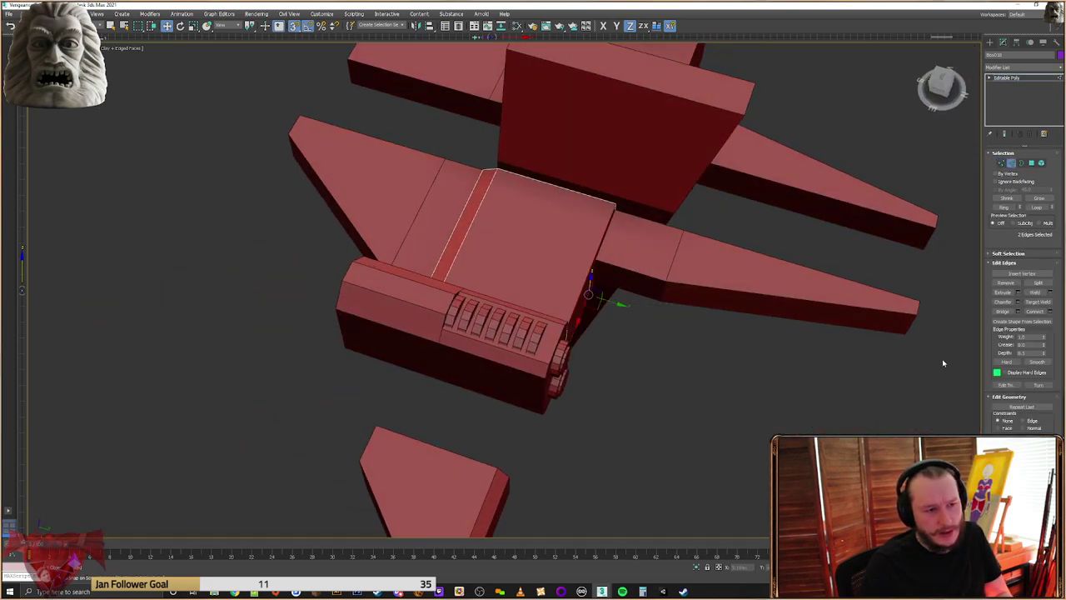
alt+middle_drag(637, 333, 571, 286)
scroll(572, 266, up, 2)
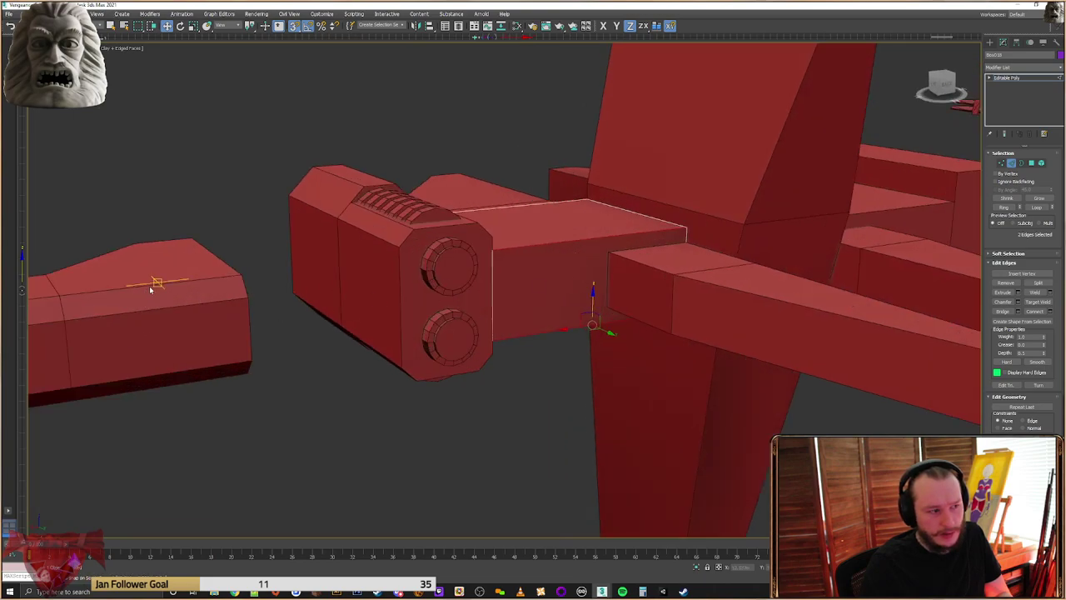
alt+middle_drag(149, 285, 296, 279)
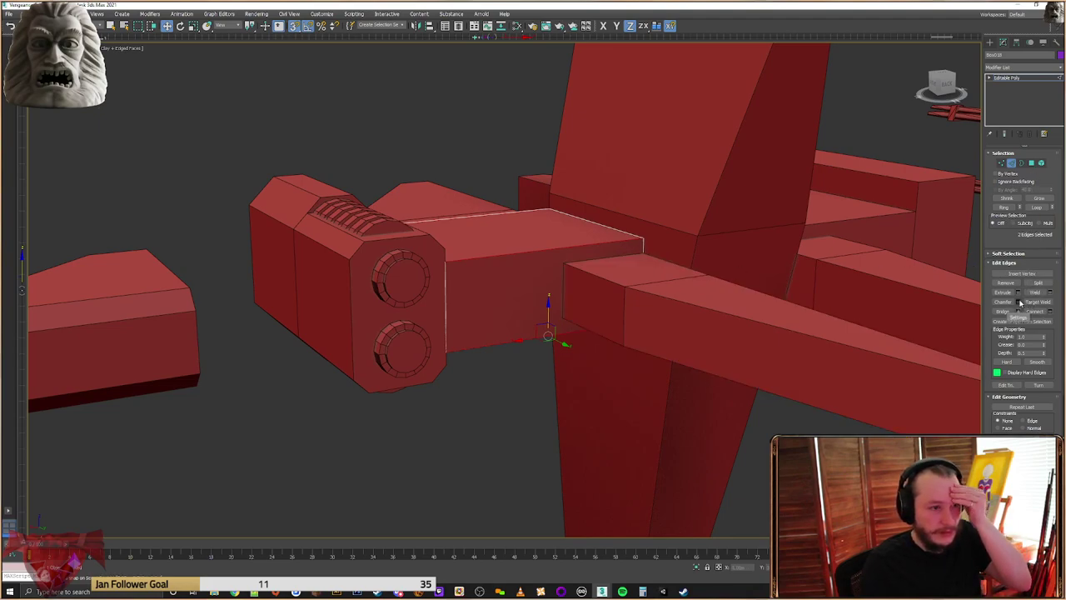
Extrude the plate's rear face outward a short distance
click(1032, 165)
click(558, 257)
click(1003, 283)
alt+middle_drag(552, 262, 564, 276)
drag(543, 262, 534, 254)
Lower the two upper rear vertices of the plate's extruded rear section towards the wing's height
click(1003, 163)
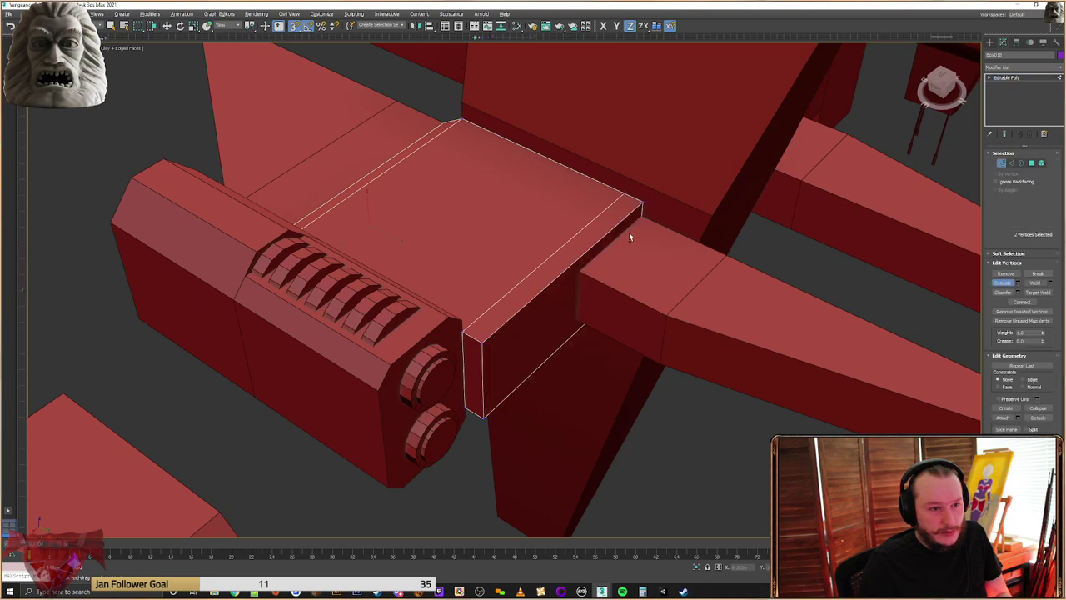
alt+middle_drag(631, 234, 647, 147)
ctrl+click(525, 213)
key(w)
drag(590, 160, 690, 207)
alt+middle_drag(626, 313, 591, 252)
click(990, 41)
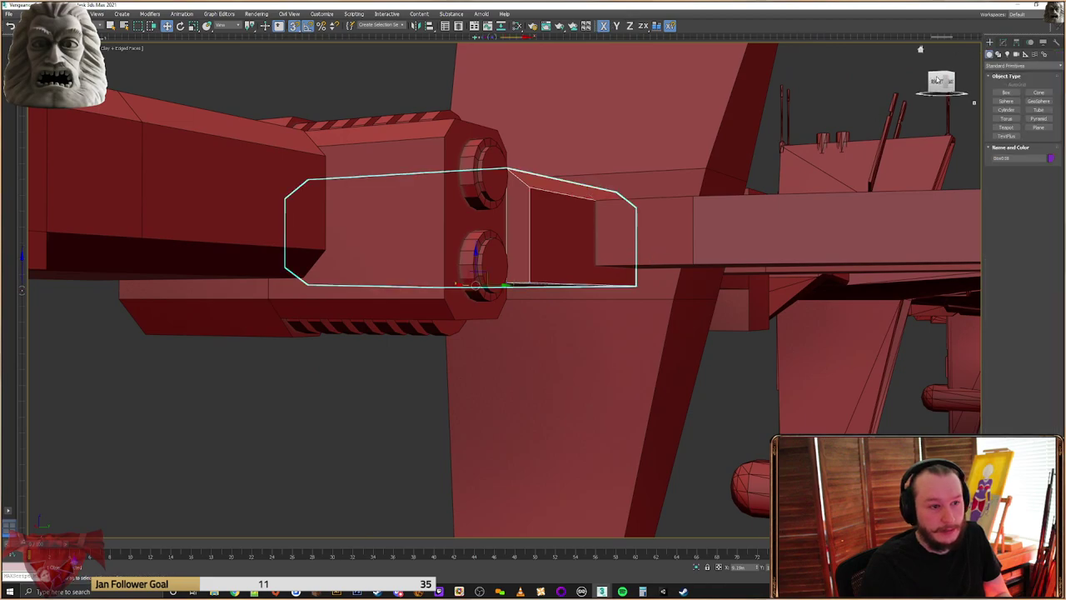
click(726, 207)
click(431, 26)
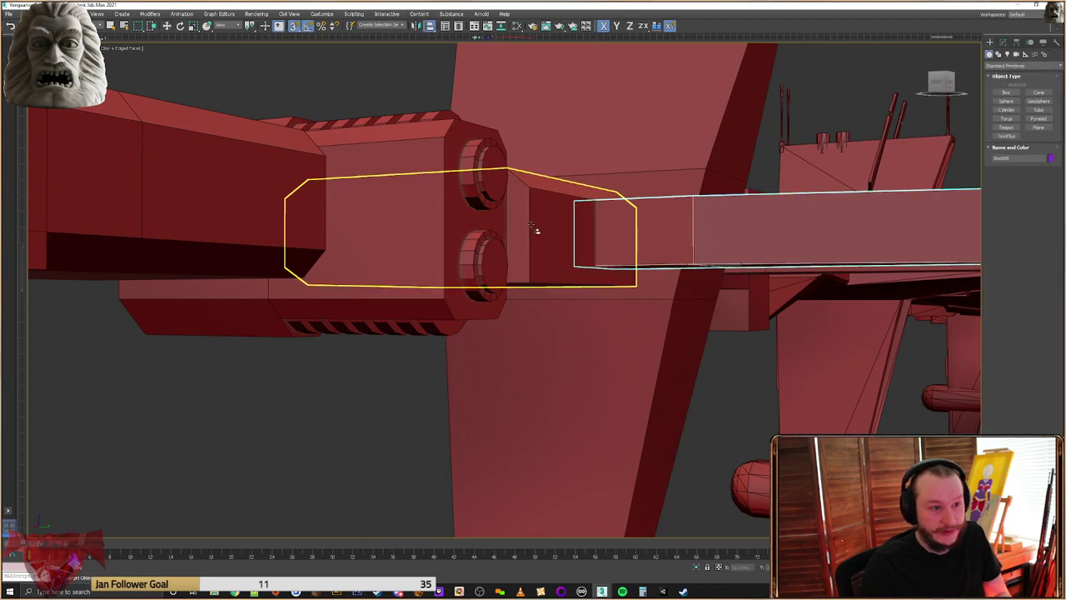
click(536, 231)
click(537, 362)
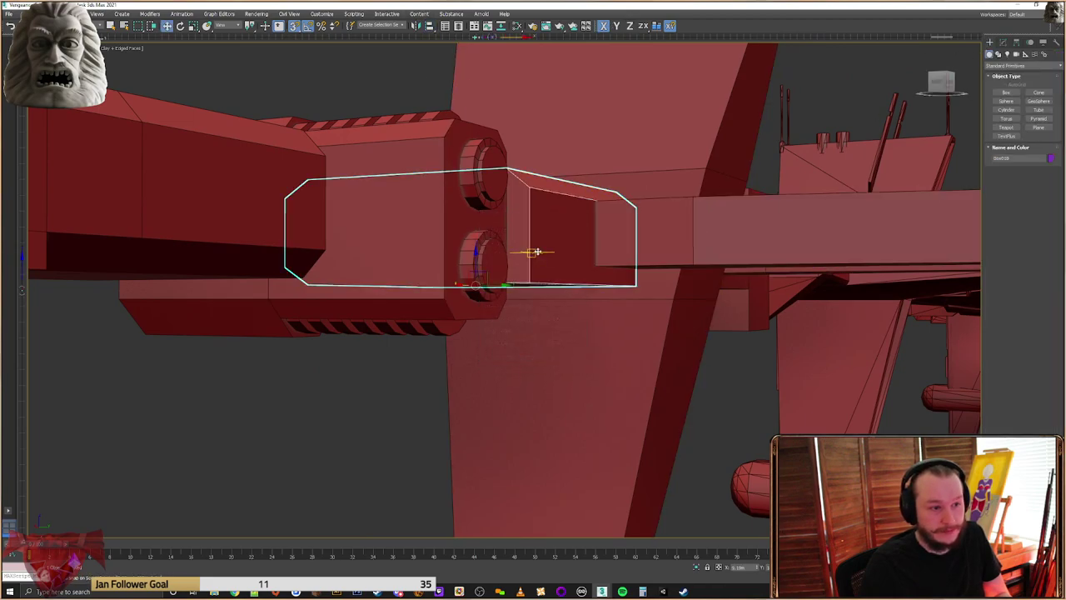
Snap the plate's two upper rear vertices along Z to the height of the rear wing's top edge
click(1003, 43)
click(1003, 164)
alt+middle_drag(744, 213, 669, 193)
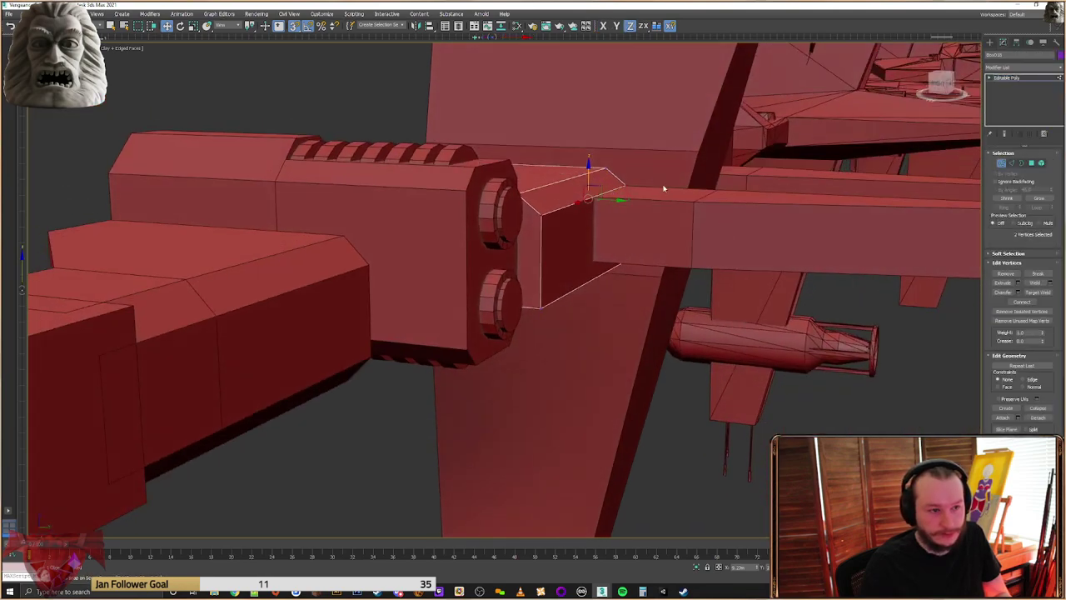
drag(590, 176, 694, 206)
alt+middle_drag(621, 312, 609, 281)
Raise the plate's two lower rear vertices along Z to the rear wing's underside
click(631, 281)
ctrl+click(538, 290)
drag(588, 260, 679, 265)
alt+middle_drag(679, 265, 562, 311)
Move the plate's rear-end vertices along Y so they snap flush with the end of the side box
drag(775, 198, 435, 336)
click(587, 283)
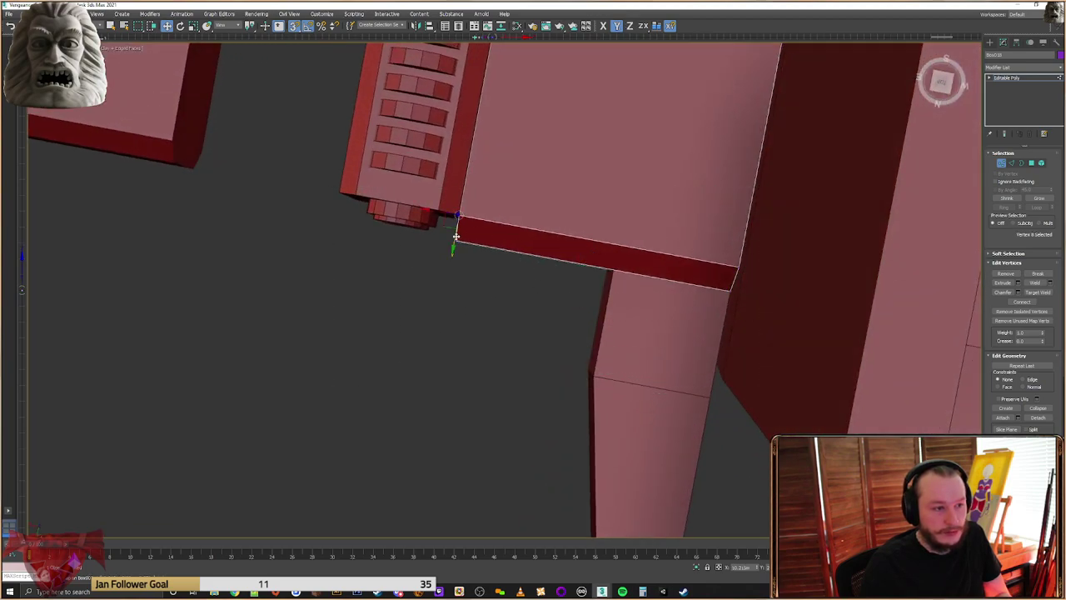
drag(457, 241, 462, 219)
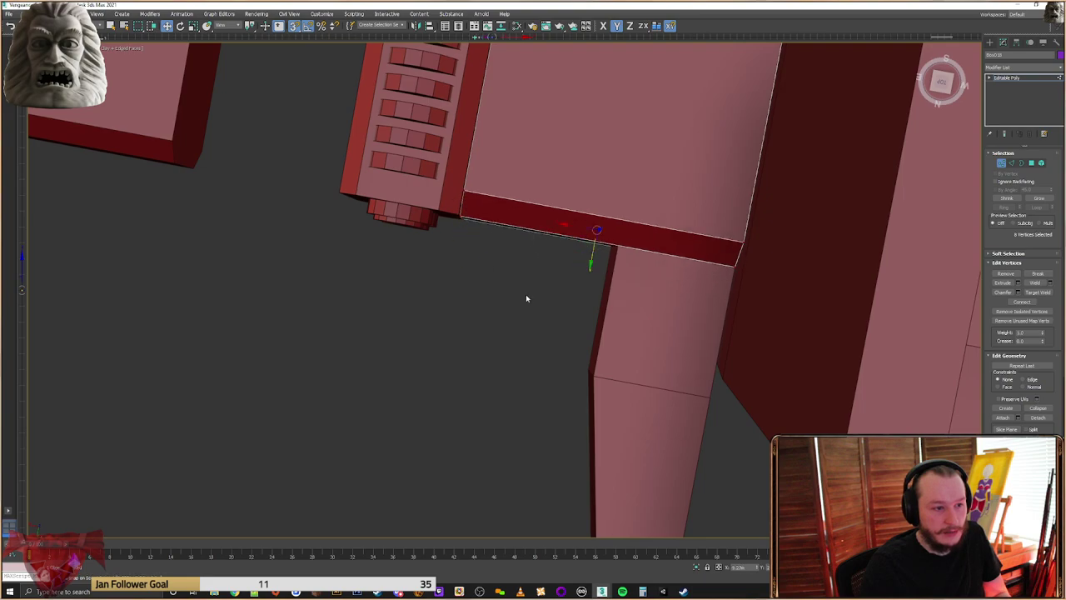
alt+middle_drag(516, 293, 625, 204)
click(991, 42)
Copy the notched spare piece from beside the ship onto the raised plate
alt+middle_drag(850, 179, 608, 217)
click(794, 103)
alt+middle_drag(773, 218, 754, 232)
scroll(433, 216, down, 5)
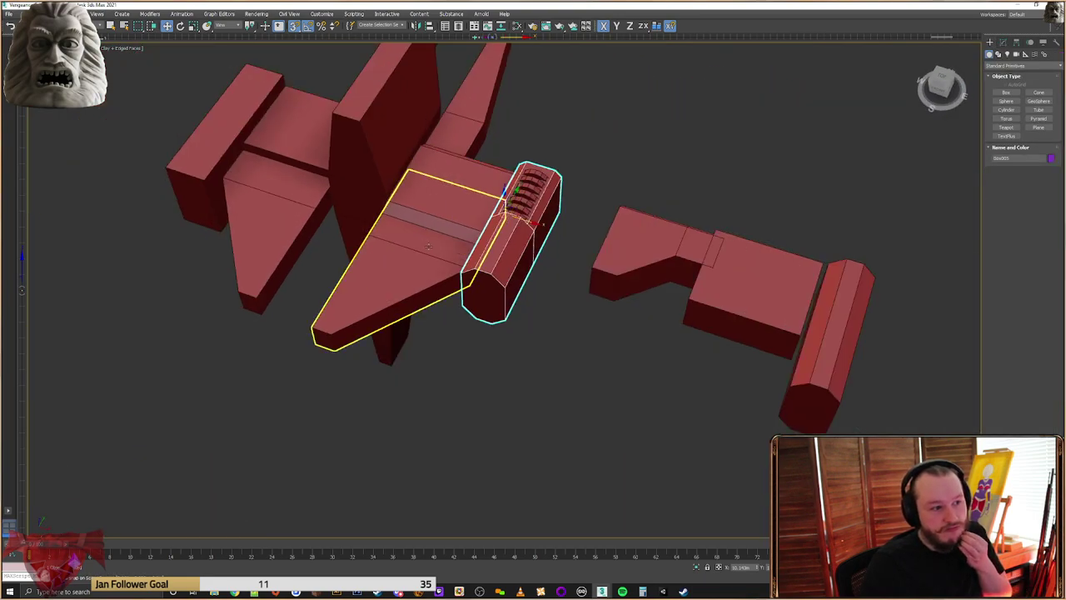
middle_drag(695, 196, 768, 202)
click(681, 219)
alt+middle_drag(523, 214, 716, 317)
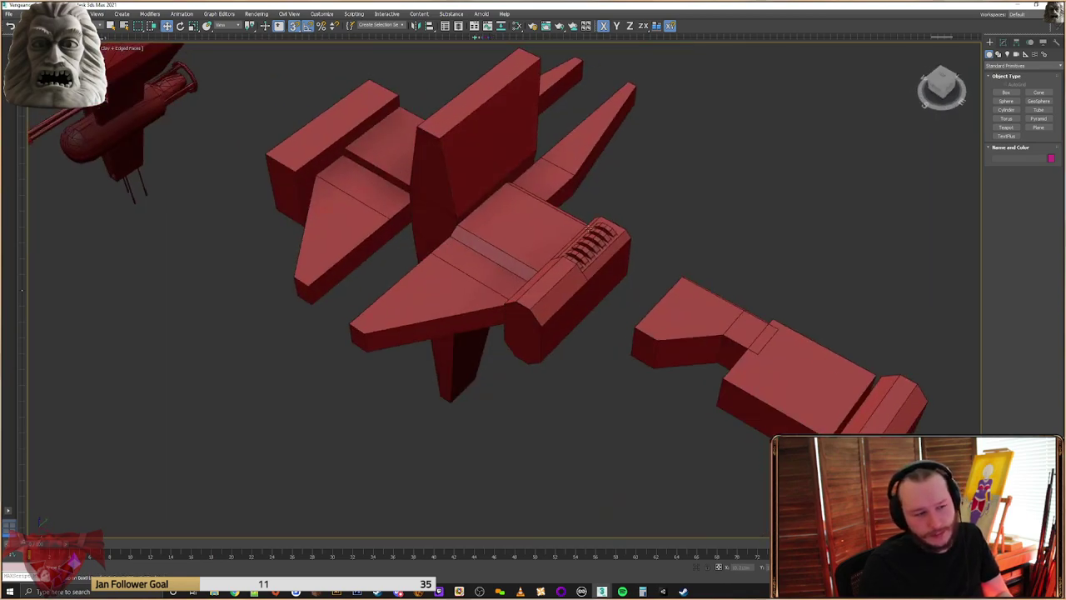
click(673, 320)
drag(720, 356, 522, 280)
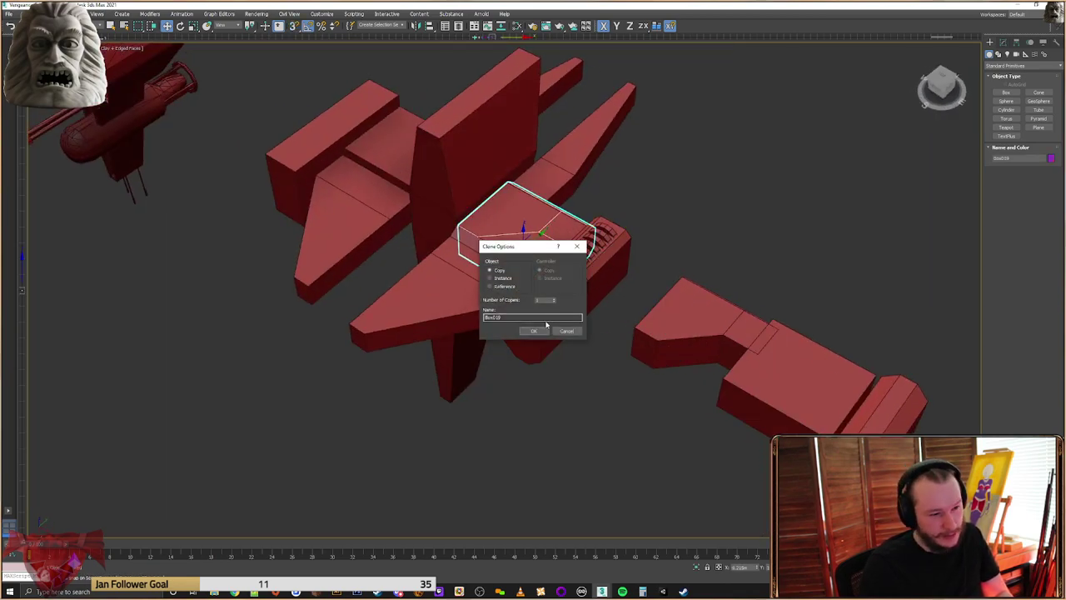
click(533, 334)
Snap the copied notched piece's corner onto the matching corner of the raised plate
scroll(508, 258, up, 3)
alt+middle_drag(508, 257, 566, 224)
drag(599, 313, 914, 322)
click(917, 322)
click(921, 321)
middle_drag(837, 317, 758, 317)
drag(757, 309, 383, 242)
middle_drag(384, 242, 408, 244)
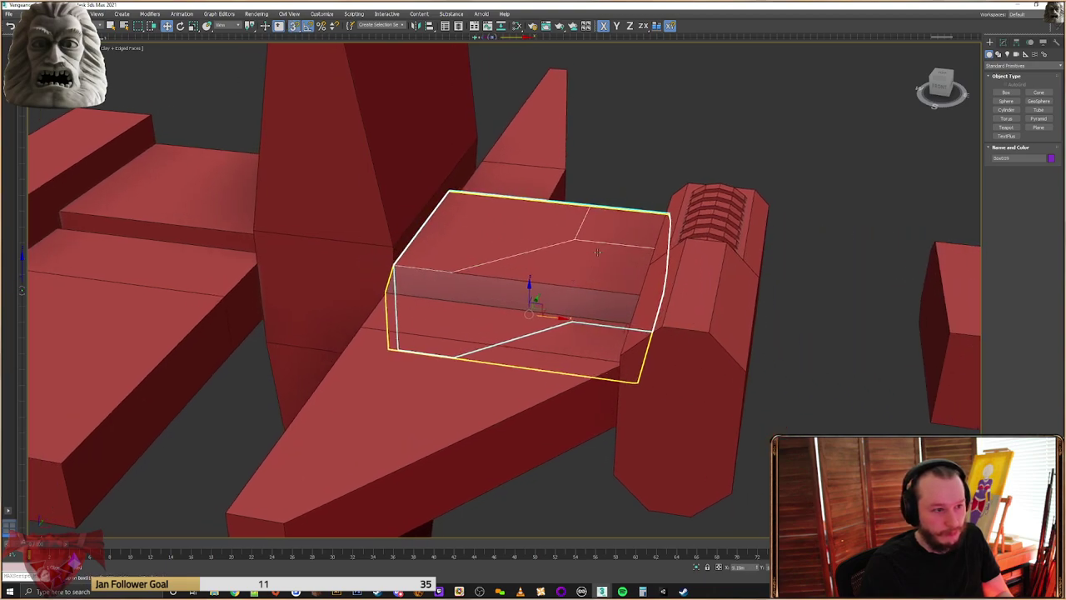
Select all vertices of the copied notched piece and scale them slightly to stand just proud of the plate
click(1003, 42)
click(1002, 163)
drag(695, 214, 276, 526)
right_click(539, 257)
click(575, 283)
drag(551, 228, 555, 225)
alt+middle_drag(554, 225, 712, 251)
Move the notched piece's rear-end vertices along Y to line up with the plate's rear end
drag(712, 251, 649, 310)
ctrl+drag(573, 291, 423, 402)
right_click(523, 309)
click(548, 324)
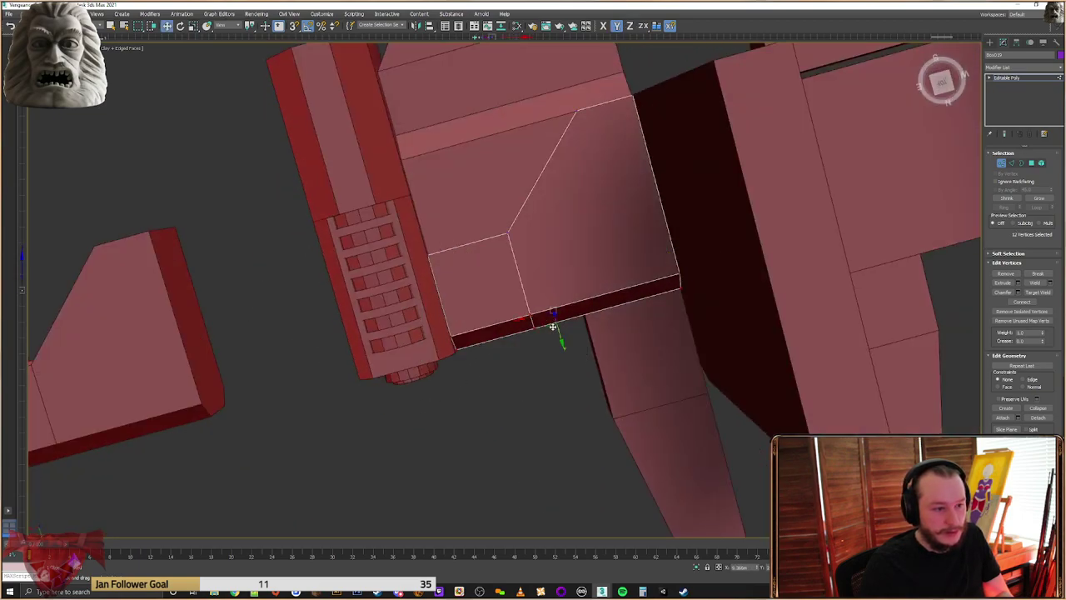
drag(560, 332, 556, 316)
alt+middle_drag(555, 314, 542, 345)
key(4)
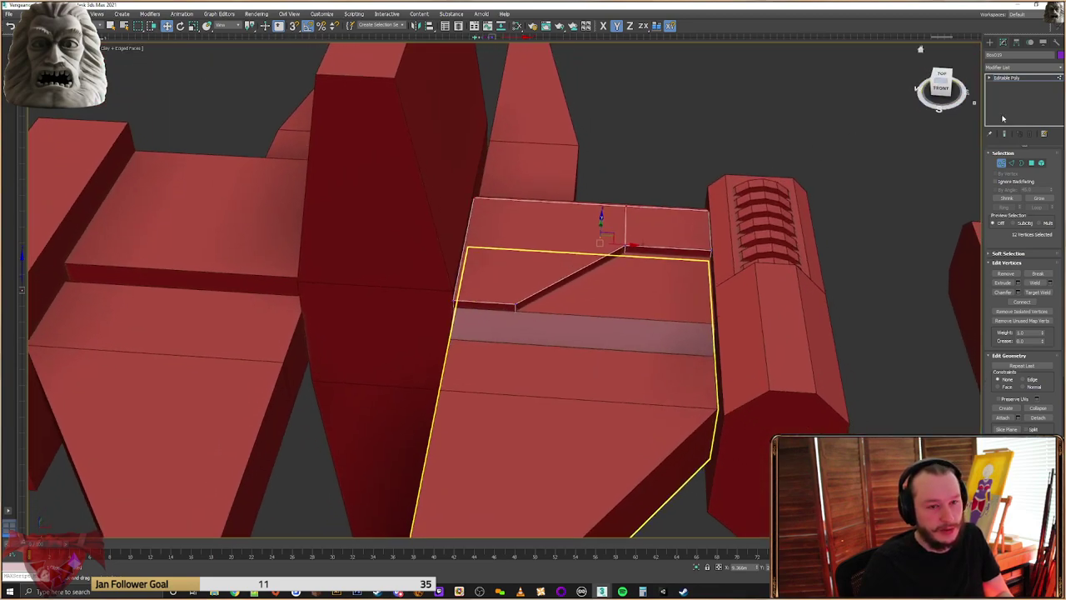
middle_drag(587, 275, 593, 217)
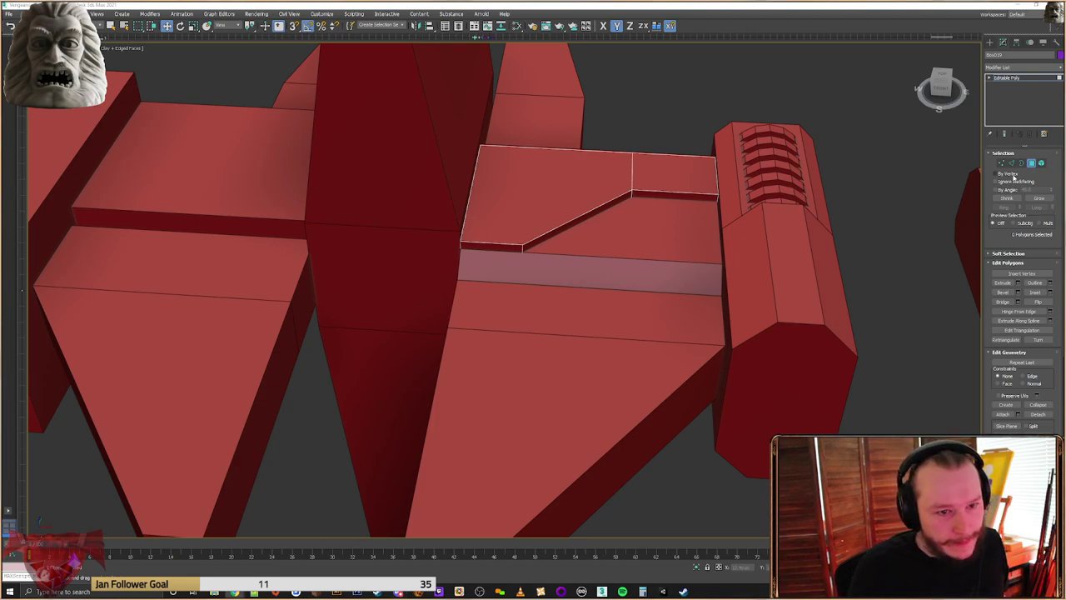
scroll(737, 270, down, 4)
middle_drag(717, 274, 583, 278)
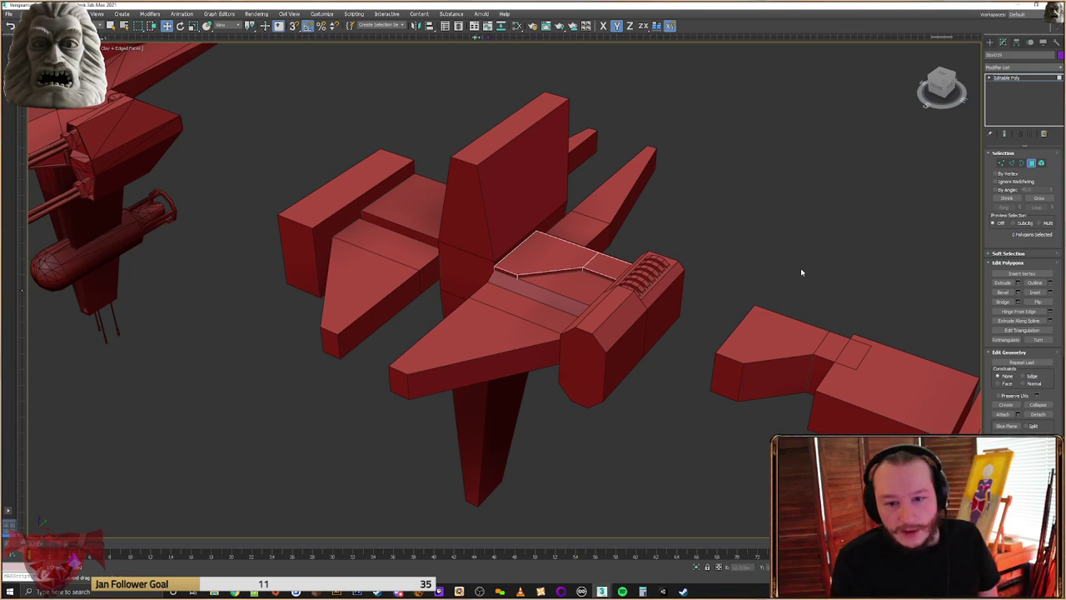
middle_drag(724, 288, 724, 274)
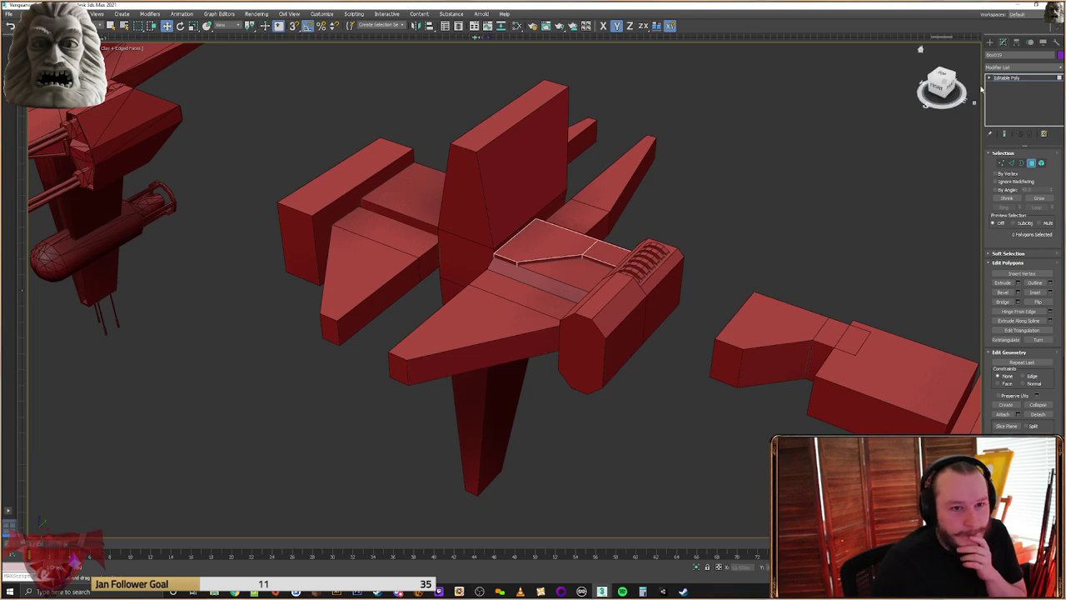
Copy the spare rectangular block in the XY plane to a spot in front of the wing
click(990, 42)
click(733, 295)
middle_drag(759, 336, 685, 322)
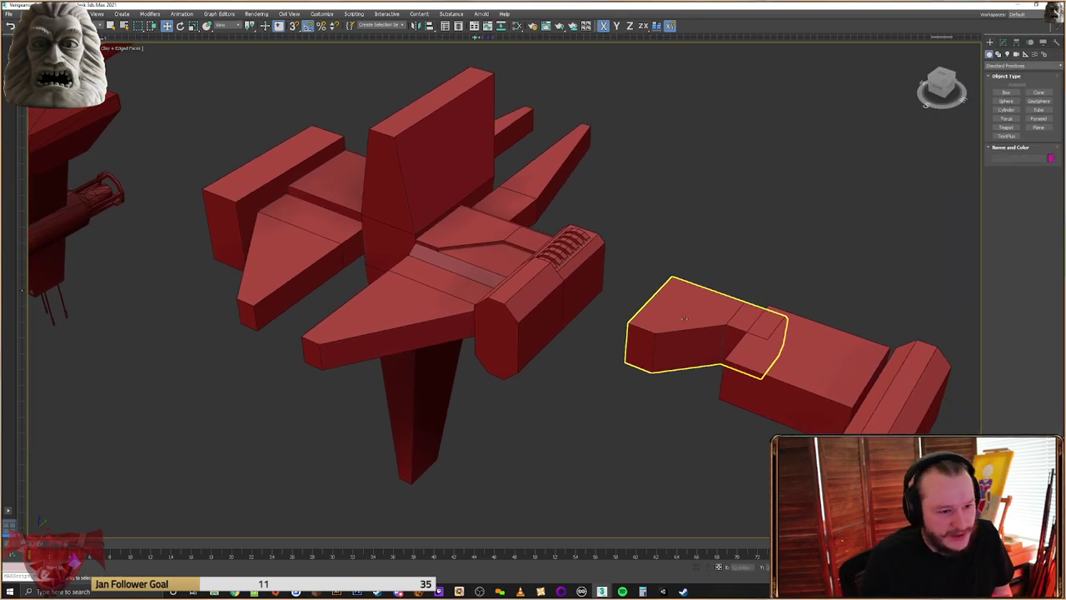
scroll(685, 322, down, 3)
alt+middle_drag(550, 291, 649, 298)
click(771, 334)
alt+middle_drag(699, 327, 591, 256)
scroll(610, 276, up, 3)
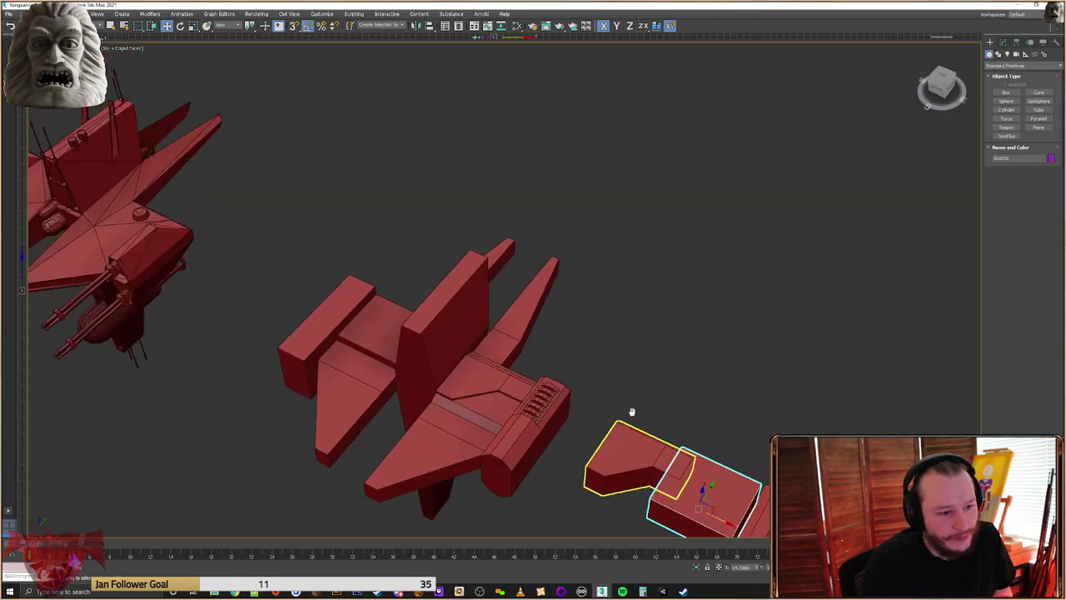
middle_drag(674, 471, 664, 408)
mouse_move(704, 439)
shift+mouse_down()
mouse_move(595, 400)
mouse_move(480, 458)
shift+mouse_up()
click(536, 330)
Scale the copied rectangular block down into a narrow bar
middle_drag(566, 382, 618, 319)
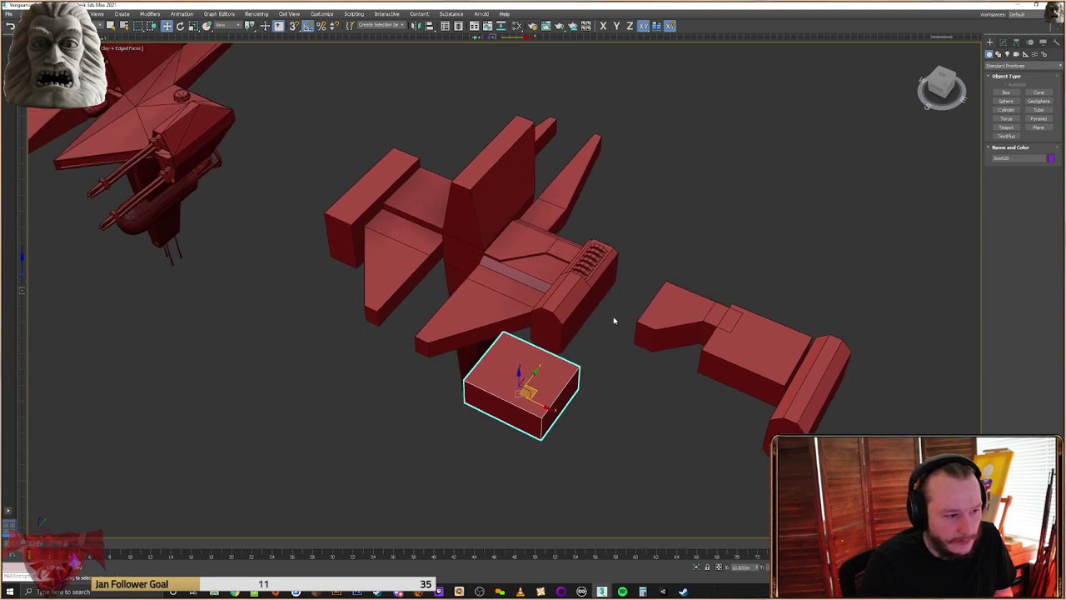
scroll(533, 340, up, 5)
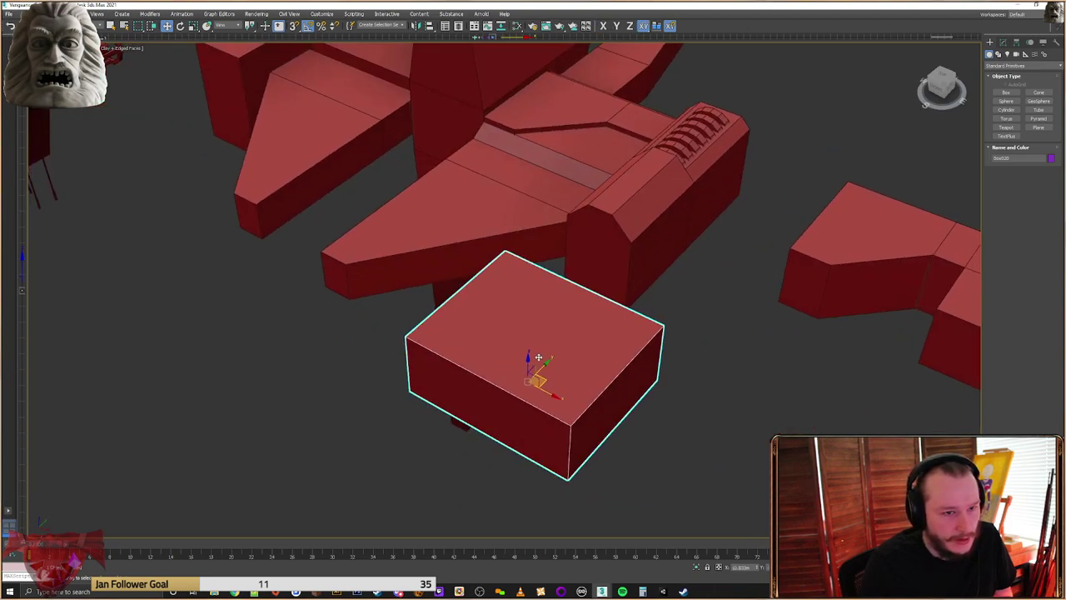
right_click(606, 328)
click(618, 358)
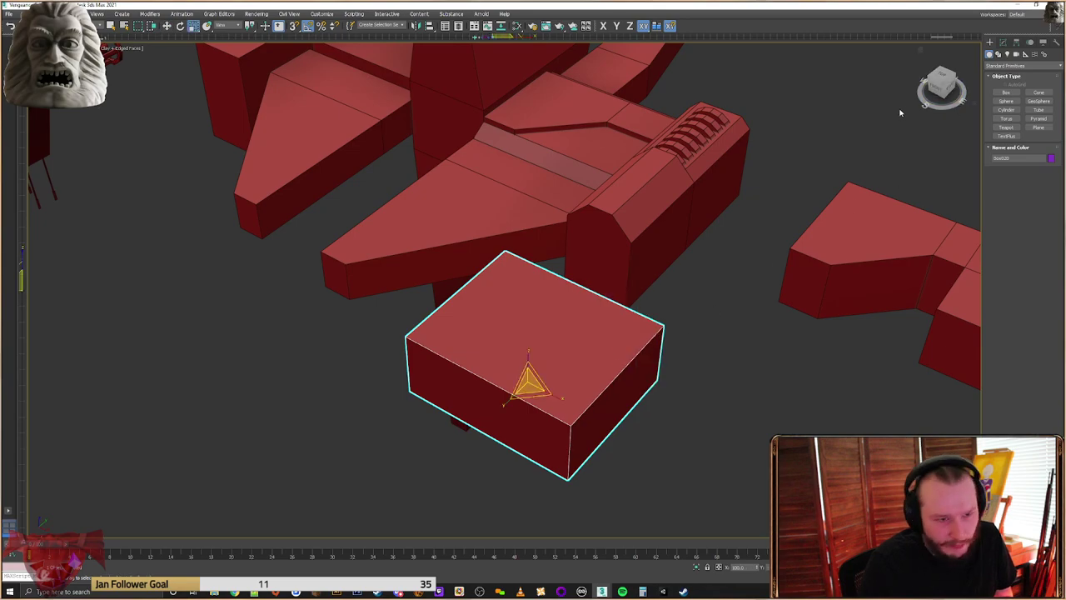
drag(558, 397, 531, 443)
alt+middle_drag(532, 444, 554, 376)
drag(559, 392, 521, 388)
Raise the narrow bar along Z to the height of the wing and open its vertices for editing
right_click(525, 373)
click(539, 384)
alt+middle_drag(539, 386, 534, 371)
drag(528, 359, 528, 305)
scroll(525, 313, up, 5)
key(1)
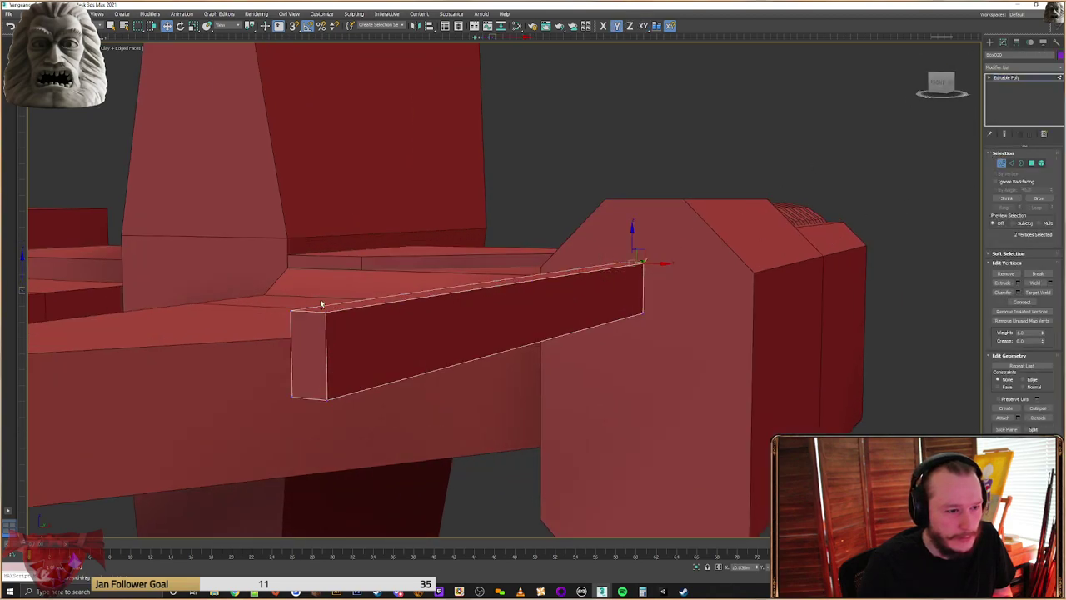
Scale the narrow bar's top vertices inward along X to give it a tapered cross-section
right_click(437, 272)
click(491, 297)
mouse_move(525, 277)
mouse_down()
mouse_move(542, 278)
mouse_move(531, 280)
mouse_up()
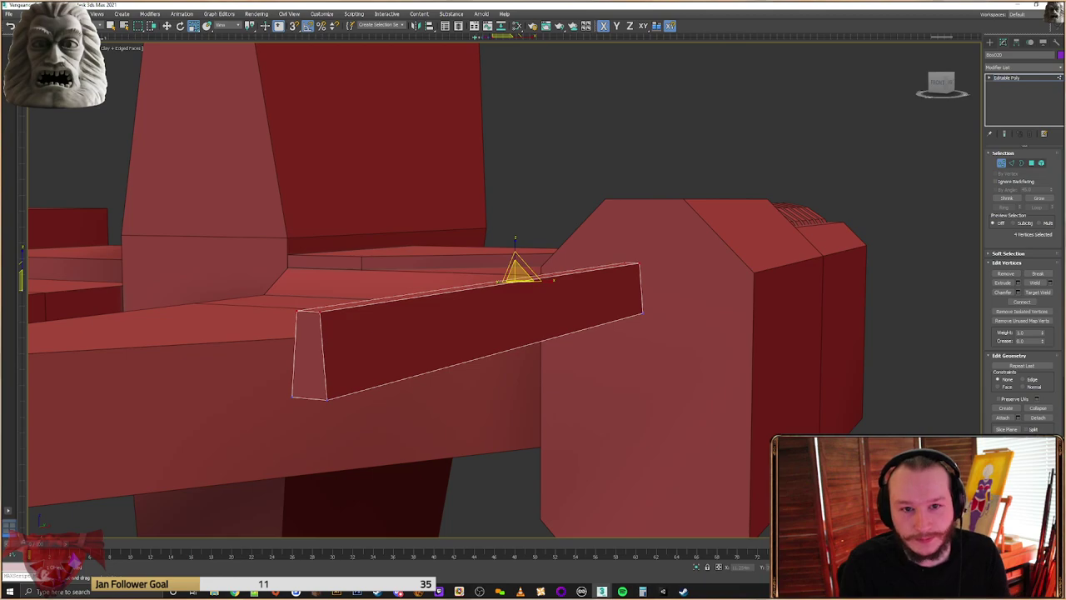
middle_drag(621, 336, 662, 275)
middle_drag(663, 275, 510, 331)
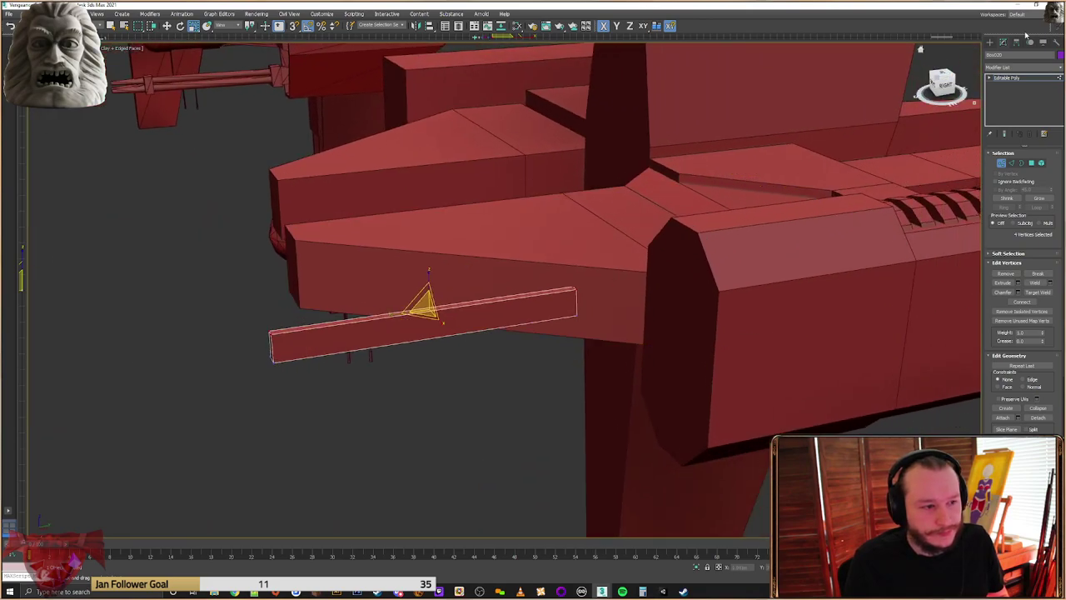
Leave vertex editing and move the bar along Y until its rear end meets the side box
click(990, 43)
key(w)
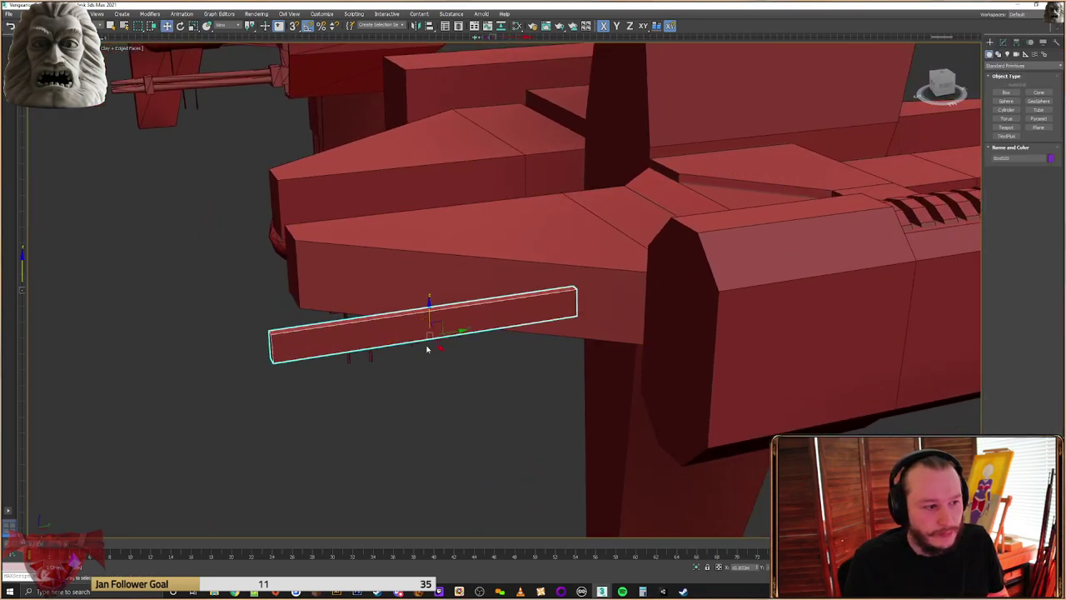
drag(454, 331, 564, 313)
drag(577, 312, 602, 309)
scroll(602, 309, down, 3)
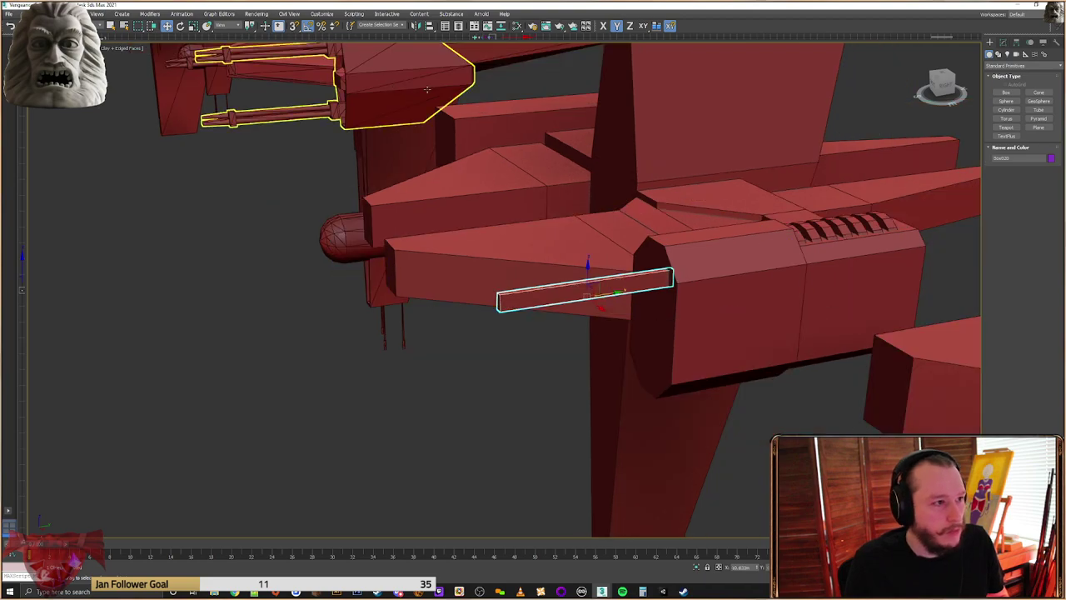
Align the bar to the side box, centre to centre, on the X position only
click(695, 269)
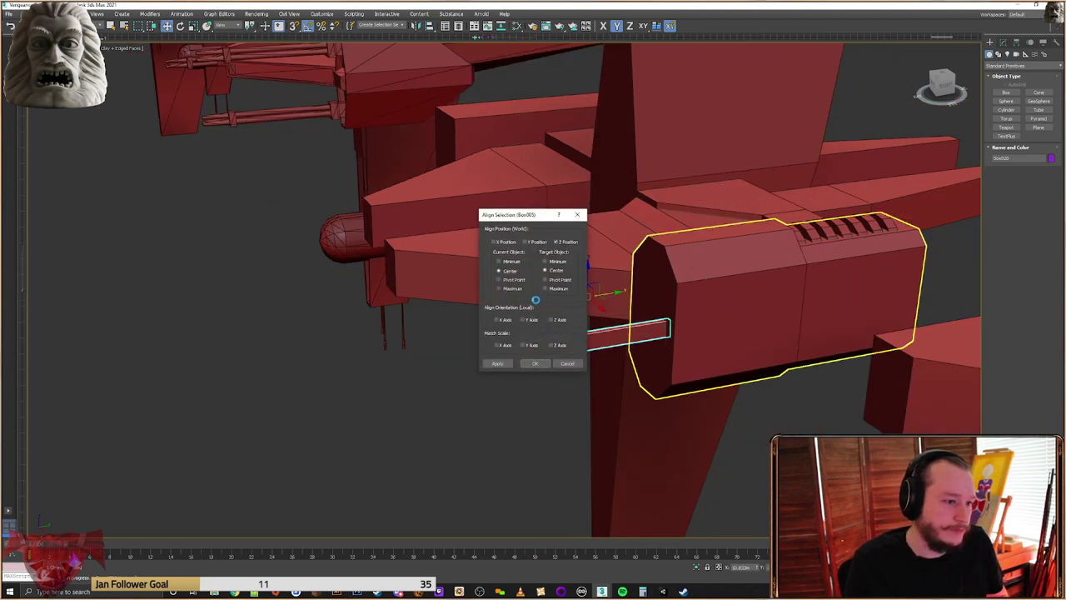
click(558, 242)
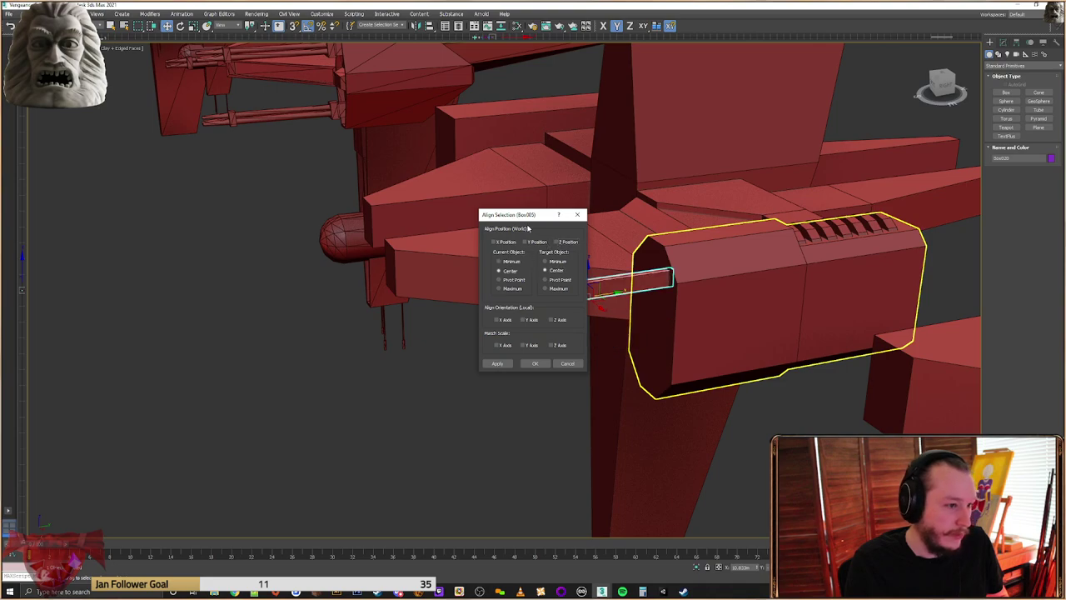
drag(530, 232, 472, 233)
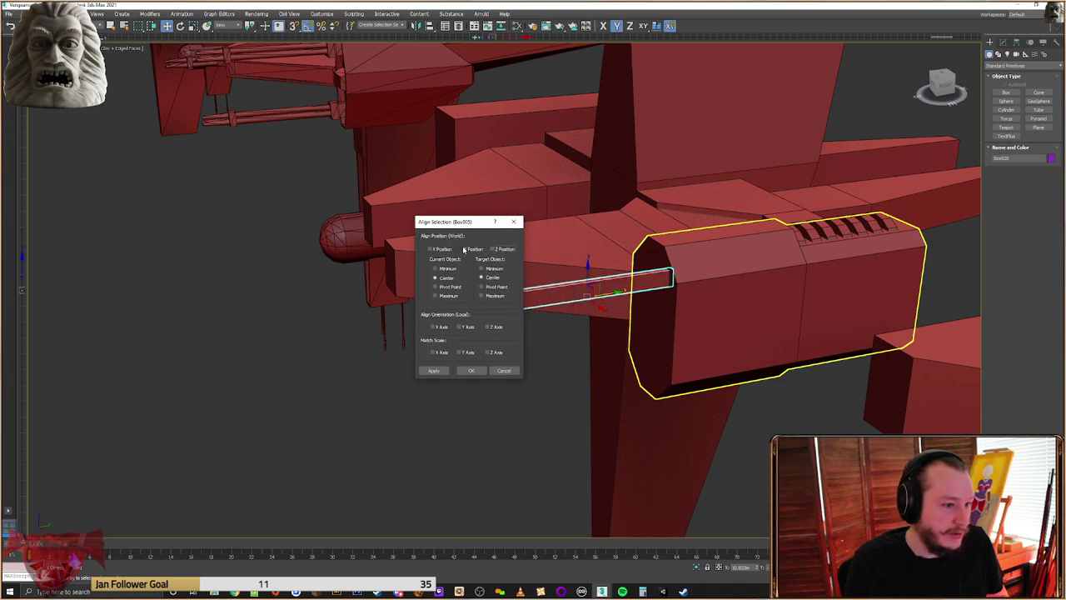
click(434, 249)
click(477, 373)
Adjust the bar's length by moving its front-end vertices along Y, and leave vertex editing
alt+middle_drag(567, 279, 533, 372)
scroll(557, 297, down, 2)
scroll(536, 309, down, 3)
click(1003, 43)
click(1001, 163)
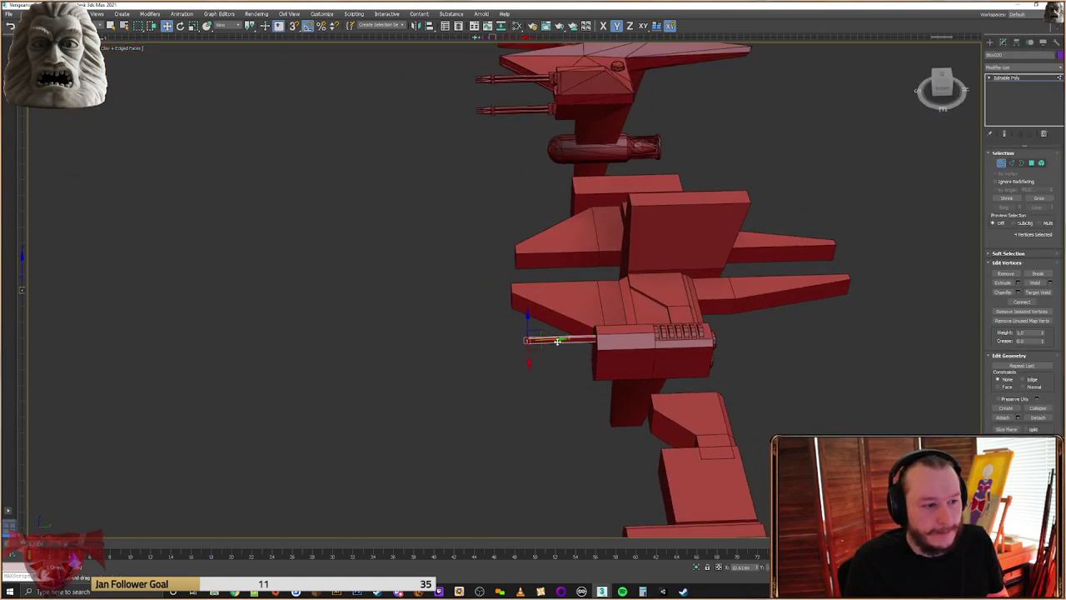
key(s)
drag(512, 172, 481, 114)
middle_drag(495, 221, 472, 277)
alt+middle_drag(500, 345, 500, 300)
click(992, 43)
Raise the bar along Z to the upper part of the side box's front face
alt+middle_drag(657, 409, 638, 234)
scroll(633, 242, up, 5)
alt+middle_drag(618, 305, 635, 263)
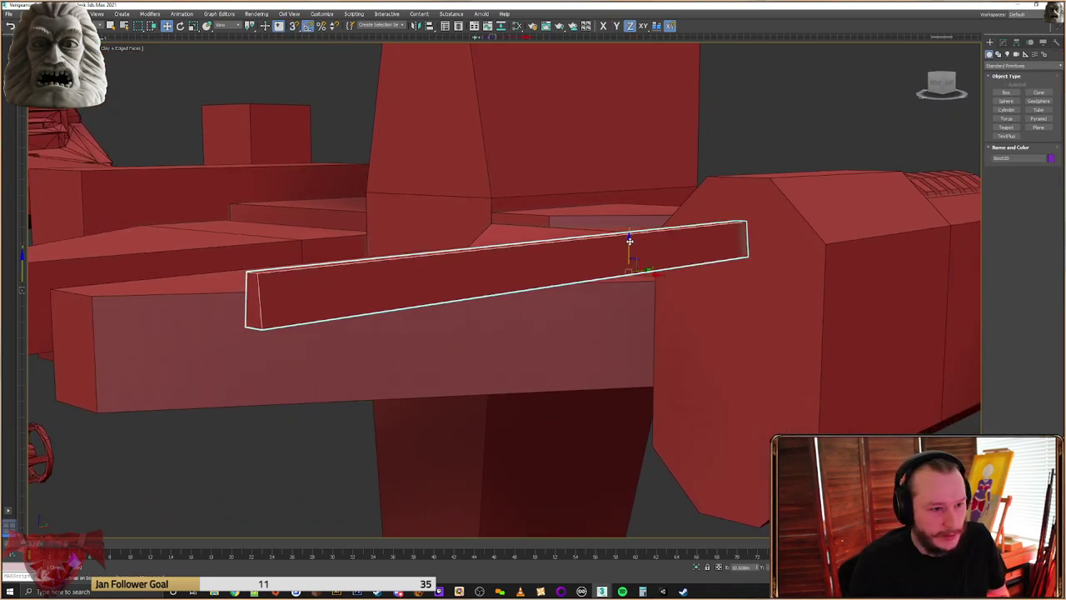
drag(631, 244, 629, 216)
alt+middle_drag(627, 248, 656, 250)
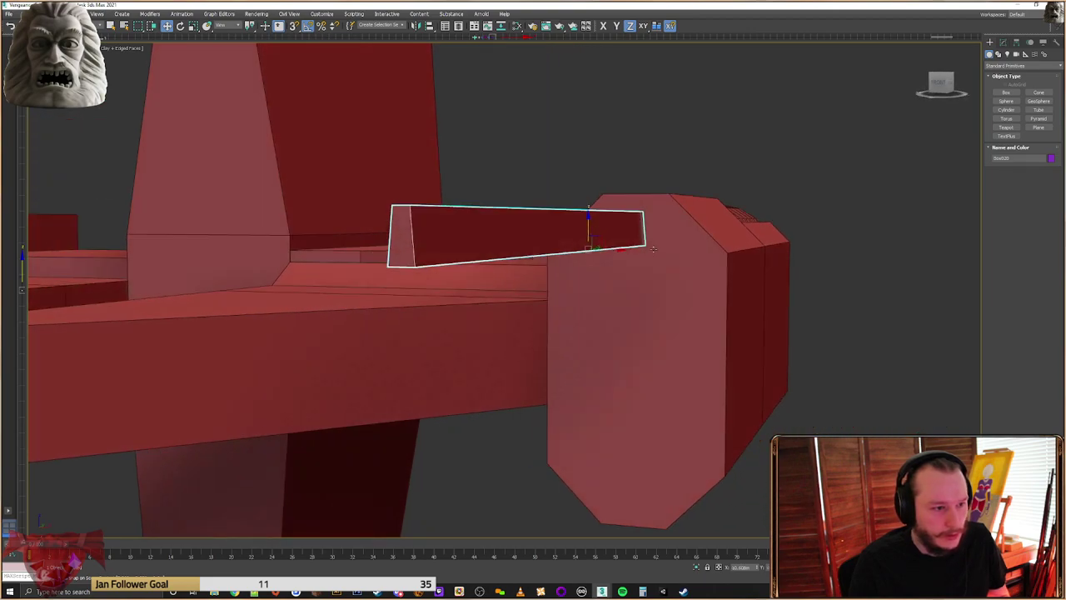
click(1016, 42)
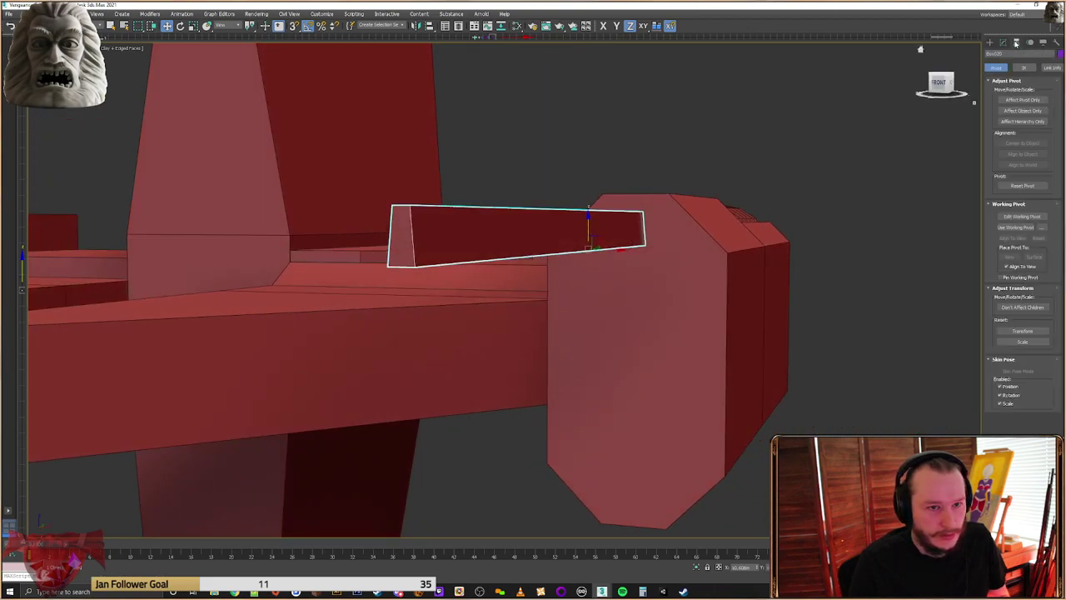
click(1029, 101)
mouse_move(717, 229)
alt+middle_down()
mouse_move(779, 226)
mouse_move(703, 246)
alt+middle_up()
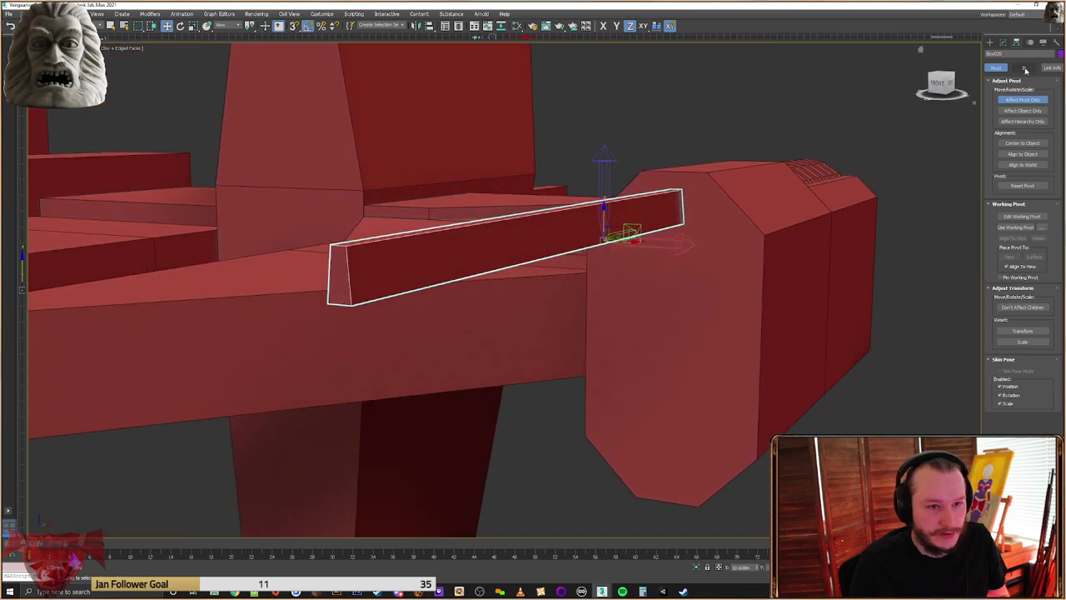
click(990, 42)
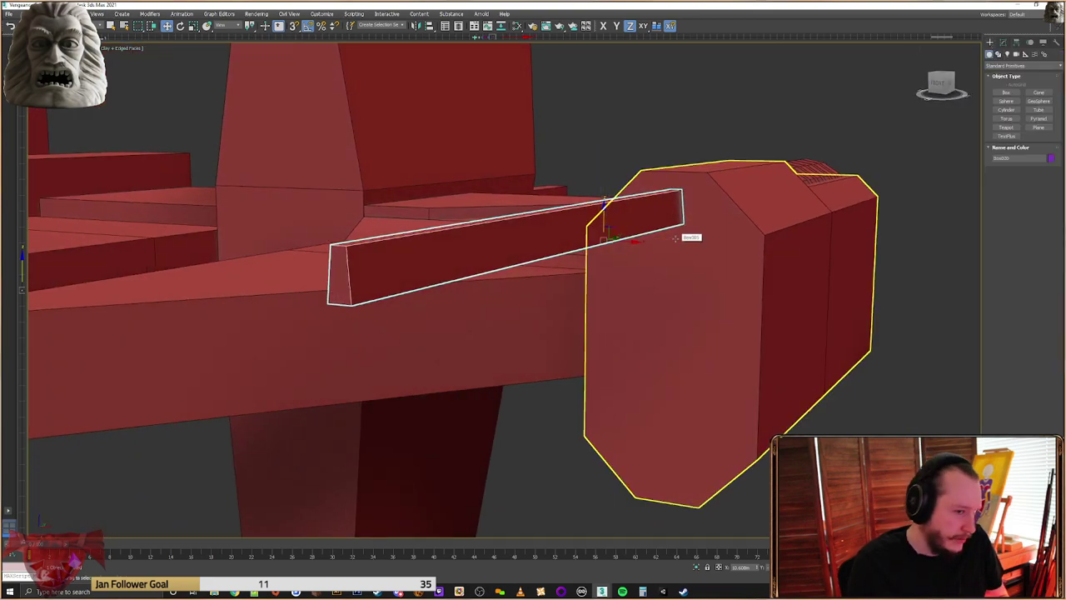
Create a tilted copy of the bar by rotating it around the Y axis
alt+middle_drag(619, 221, 636, 219)
right_click(617, 217)
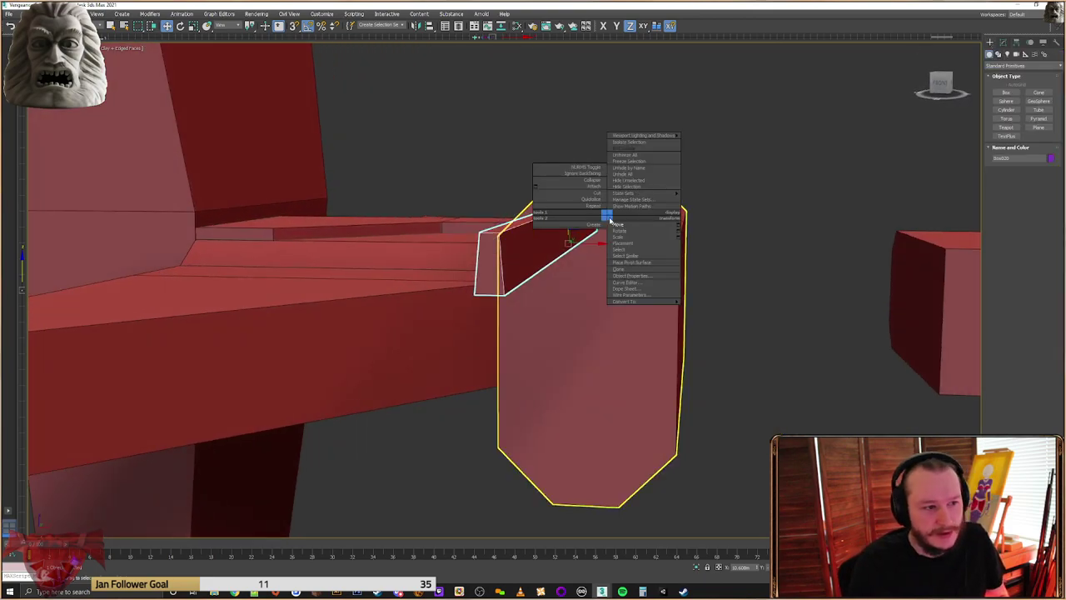
click(629, 234)
drag(592, 225, 632, 270)
click(528, 332)
Move the tilted copy in the ZX plane to just below the upright bar and refine its rotation
mouse_move(527, 330)
alt+middle_down()
mouse_move(543, 308)
mouse_move(516, 320)
mouse_move(494, 303)
alt+middle_up()
right_click(492, 302)
click(506, 308)
drag(506, 297, 513, 295)
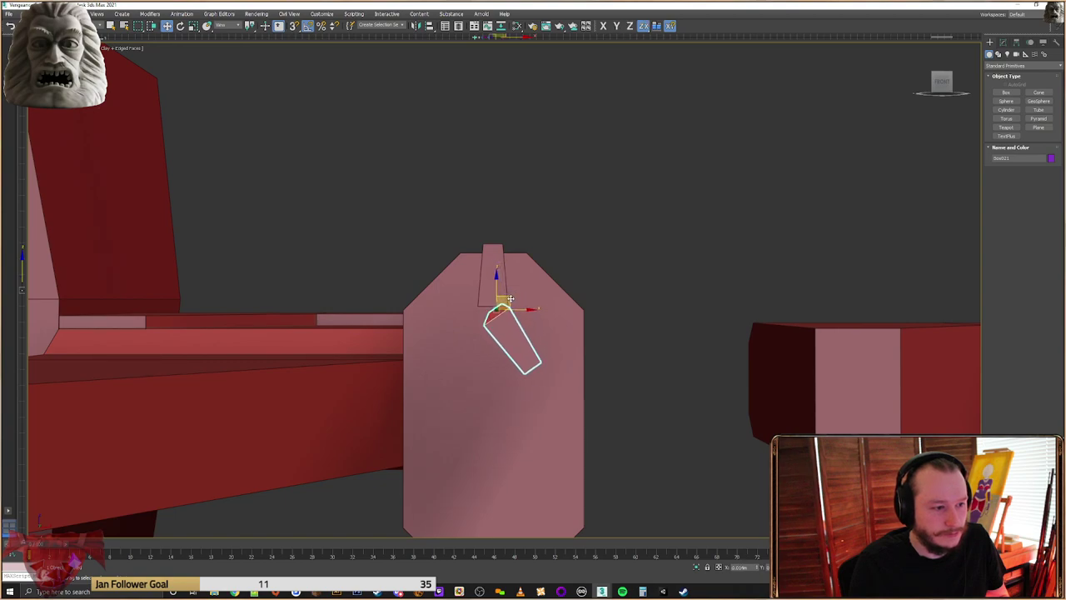
right_click(511, 300)
click(525, 315)
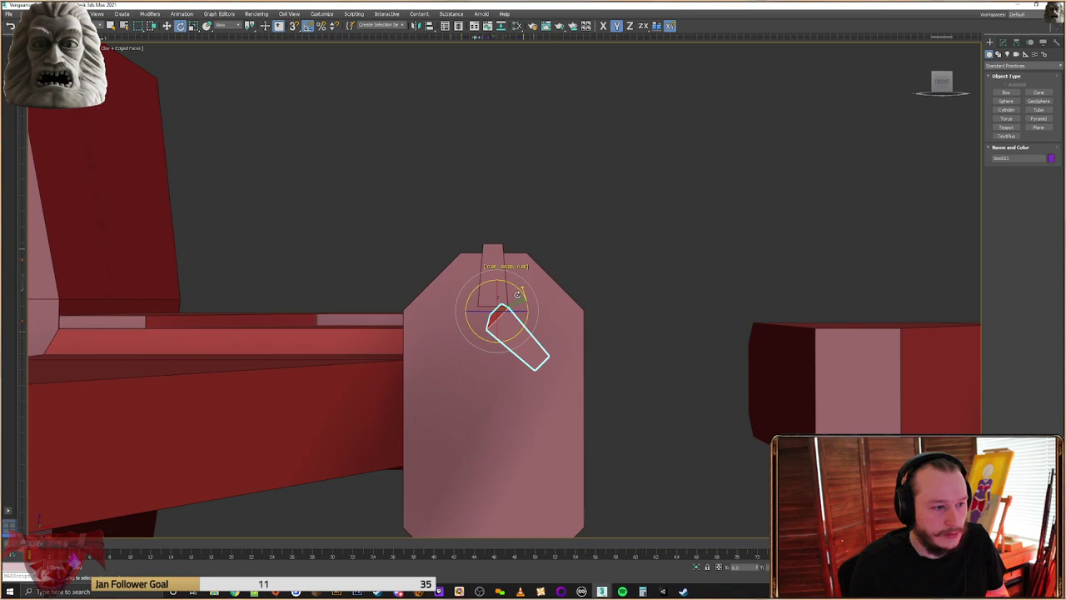
key(w)
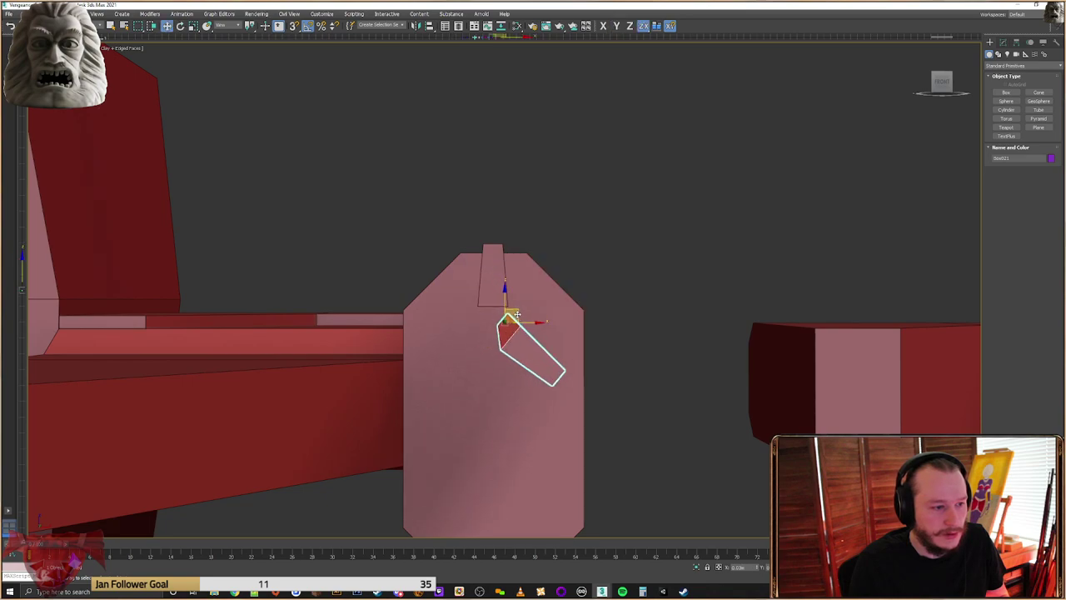
Copy the tilted bar along X to the other side and turn the copy to the opposite tilt, pairing them as an inverted V
shift+drag(523, 322, 428, 321)
key(Return)
right_click(473, 334)
click(496, 348)
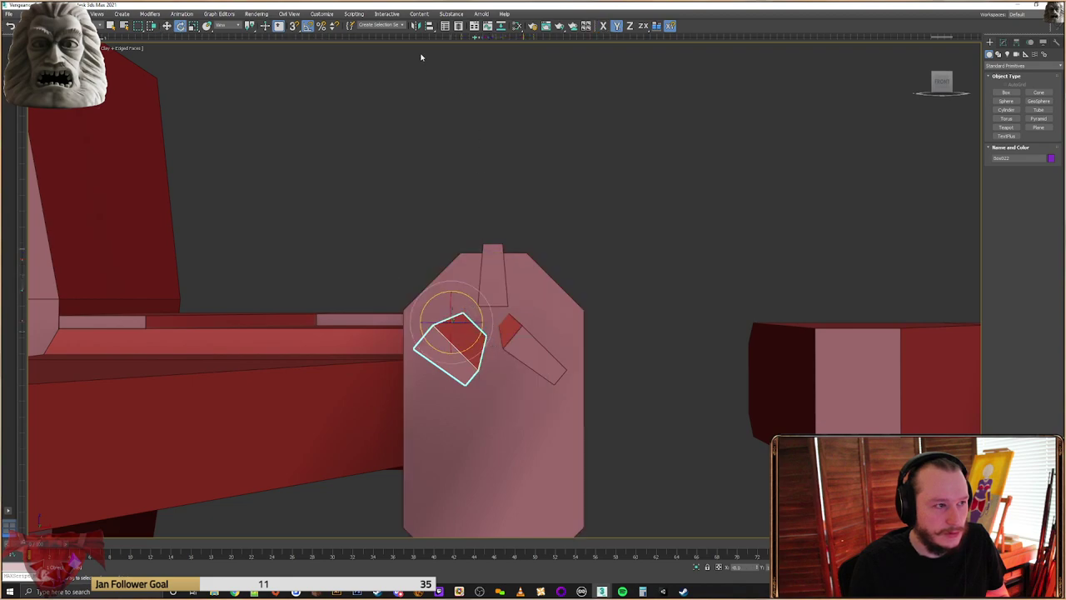
shift+drag(454, 320, 497, 325)
key(Return)
key(w)
Select all three bars and copy the group downward along Z on the side box's front
alt+middle_drag(497, 325, 400, 350)
drag(321, 269, 325, 412)
alt+middle_drag(325, 412, 497, 320)
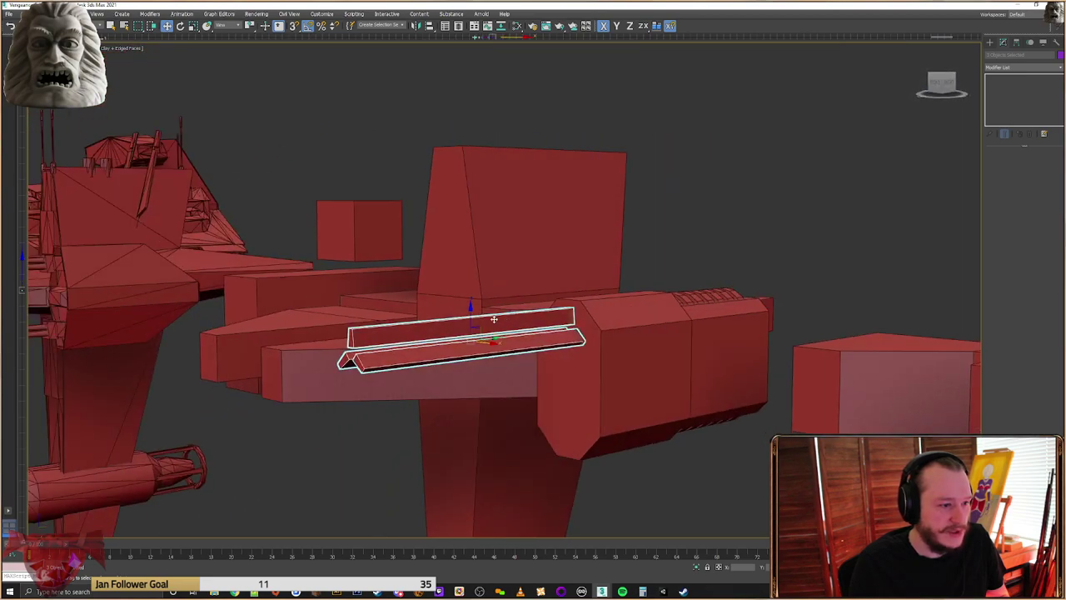
shift+drag(471, 315, 473, 409)
click(537, 332)
Mirror the lower bar group on the Z axis without cloning and adjust its height along Z
click(415, 26)
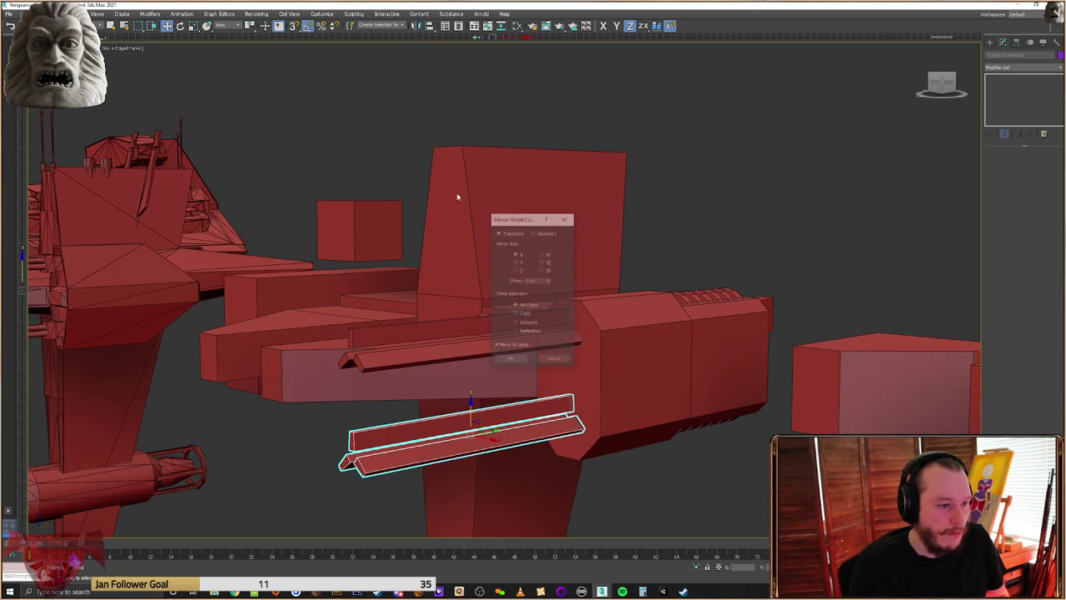
click(517, 270)
click(511, 361)
alt+middle_drag(511, 361, 474, 438)
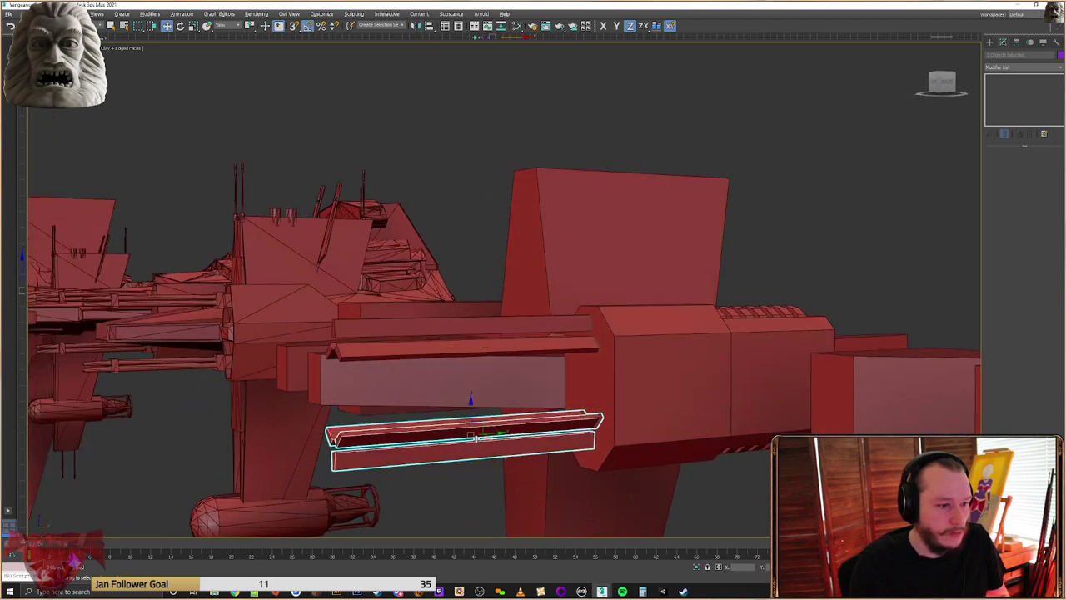
drag(471, 413, 479, 422)
Examine the ship, its barrel groups and the spare side parts from several angles
alt+middle_drag(479, 423, 659, 402)
middle_drag(729, 371, 537, 391)
drag(748, 298, 836, 412)
click(569, 386)
scroll(569, 385, up, 5)
middle_drag(569, 386, 619, 365)
scroll(647, 376, down, 8)
drag(868, 356, 726, 467)
middle_drag(663, 373, 721, 389)
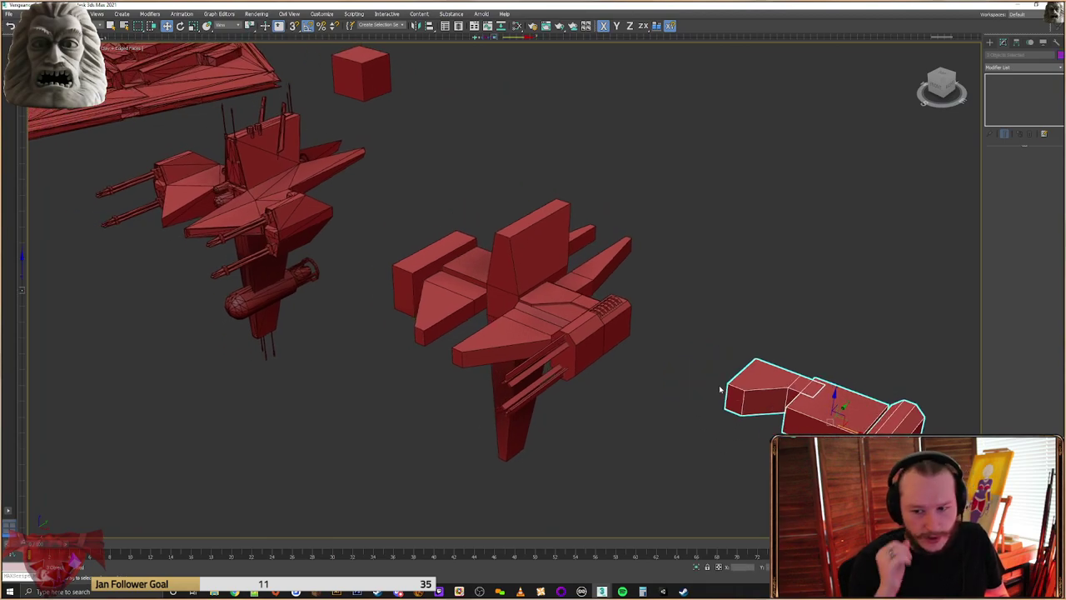
click(534, 266)
alt+middle_drag(533, 267, 536, 397)
scroll(535, 396, down, 2)
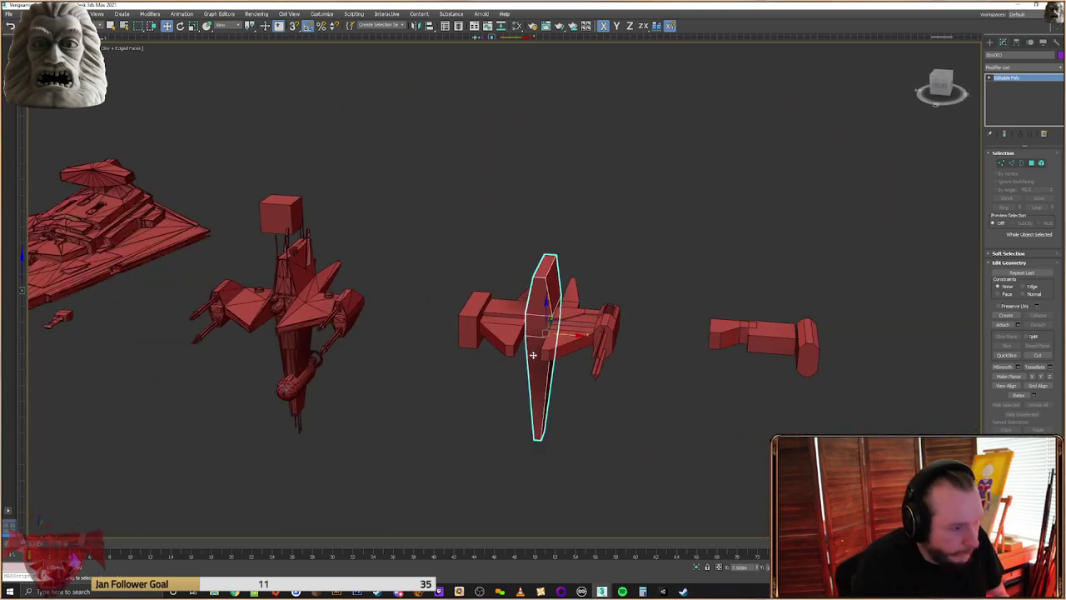
Extrude the small front polygon of the notched panel forward over the wing
scroll(604, 325, up, 5)
click(538, 342)
alt+middle_drag(539, 341, 450, 287)
middle_drag(698, 262, 862, 226)
scroll(862, 226, up, 2)
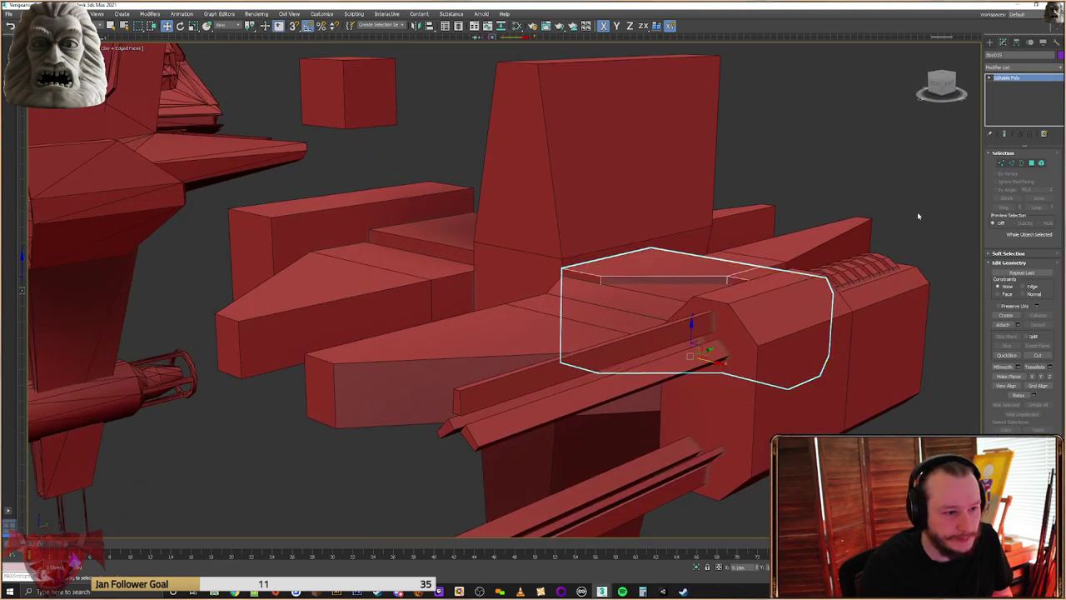
click(1032, 163)
click(584, 278)
alt+middle_drag(583, 278, 615, 296)
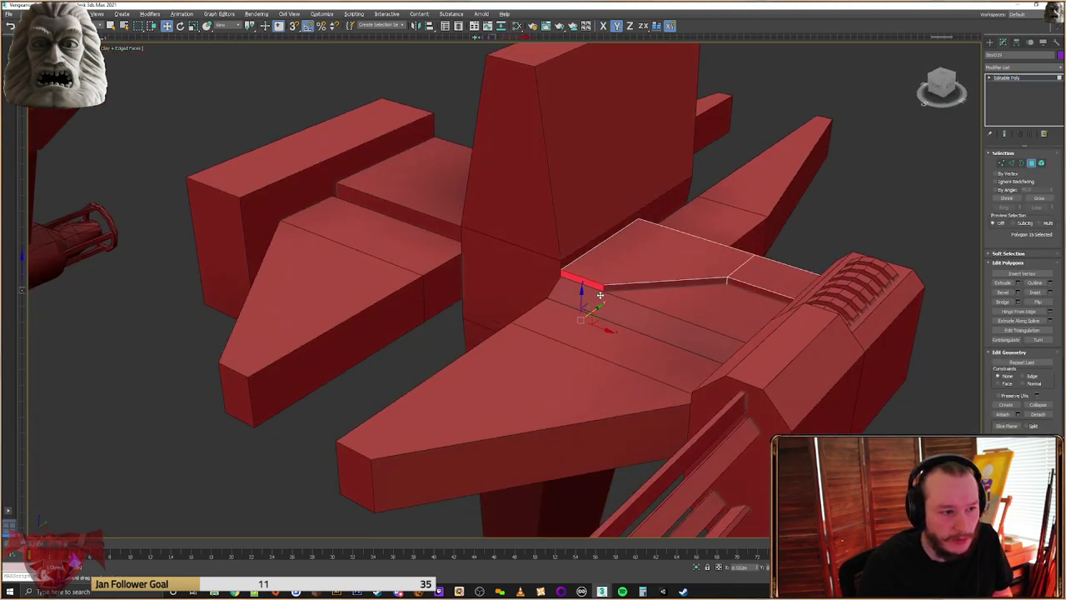
scroll(615, 296, up, 4)
click(1002, 284)
drag(576, 267, 761, 101)
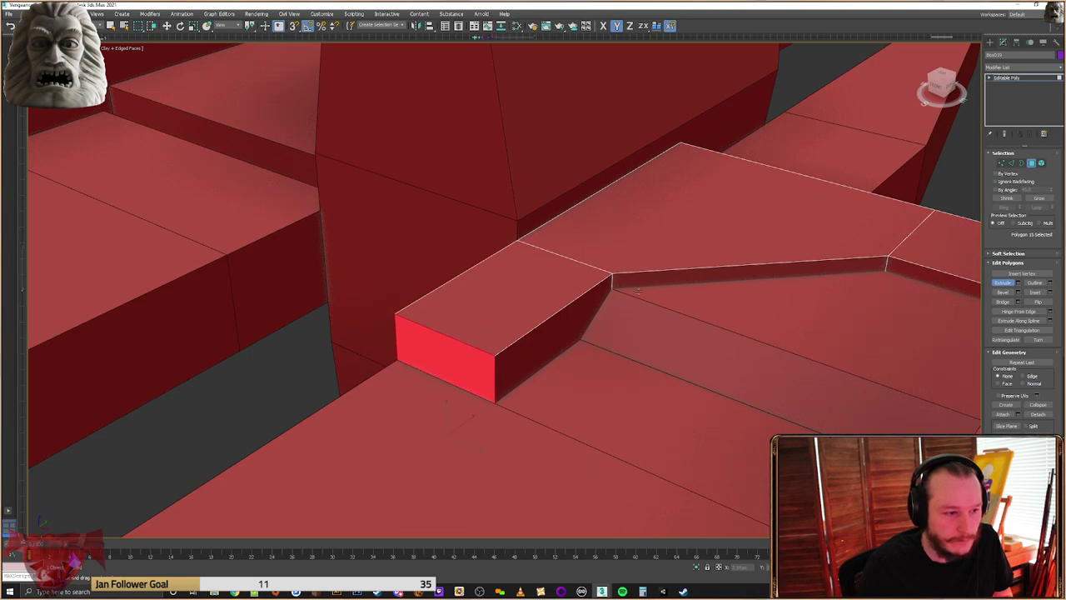
Extrude the panel's front polygon again to add a second segment reaching toward the wing's tip
scroll(638, 291, down, 5)
alt+middle_drag(595, 306, 573, 340)
drag(577, 338, 800, 52)
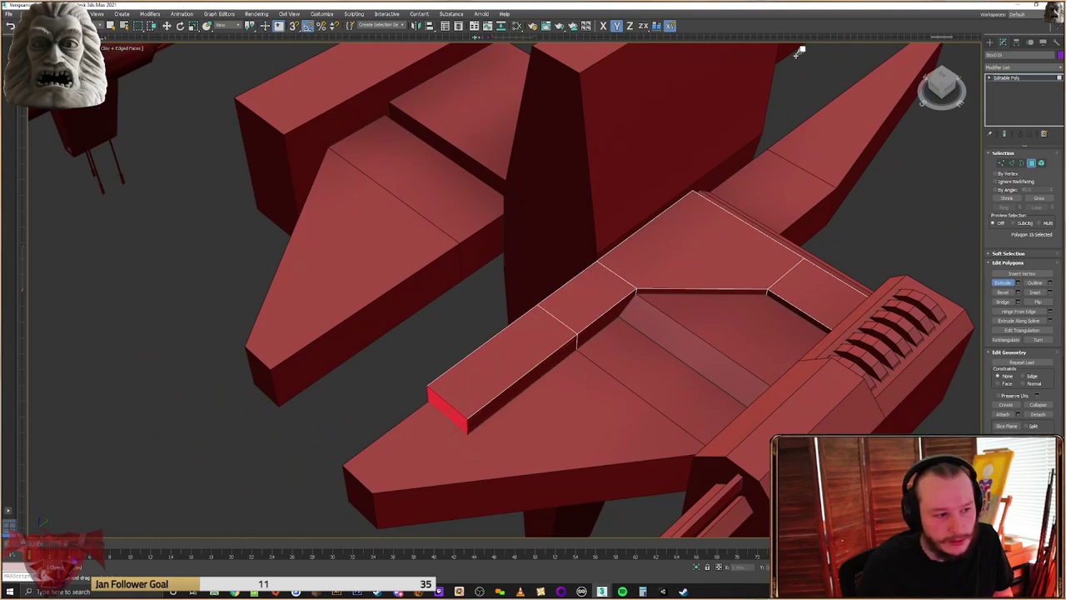
Lower the panel extension's front-end vertices so it slopes down into the wing's top surface, and leave vertex editing
click(1001, 163)
alt+middle_drag(546, 396, 448, 389)
drag(436, 224, 323, 425)
alt+middle_drag(333, 416, 414, 330)
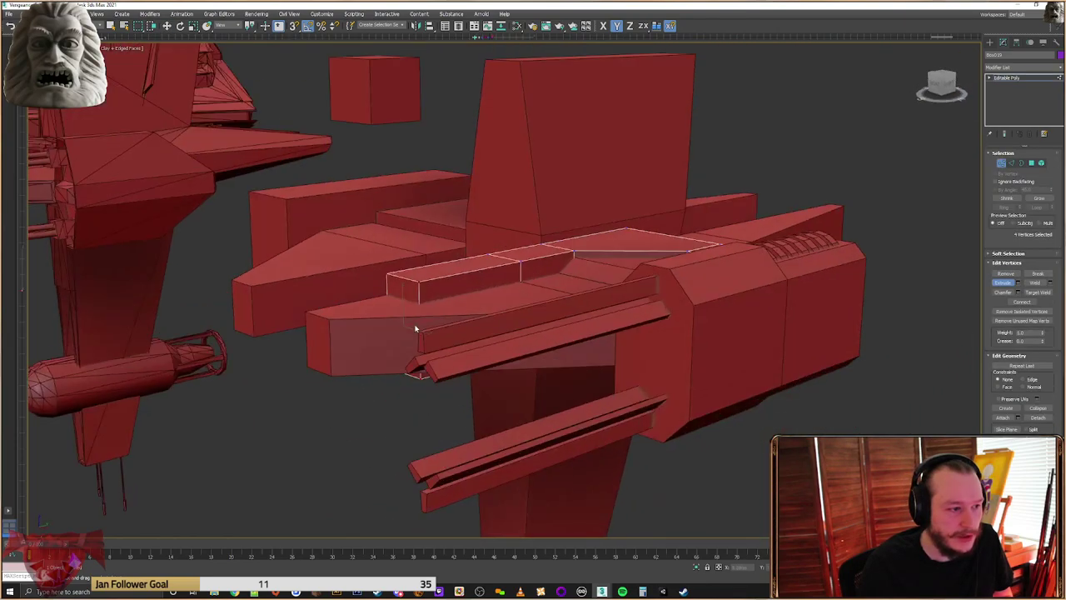
scroll(420, 282, up, 2)
key(w)
drag(394, 246, 247, 319)
alt+middle_drag(247, 319, 431, 423)
drag(395, 397, 309, 388)
alt+middle_drag(407, 370, 559, 338)
click(990, 42)
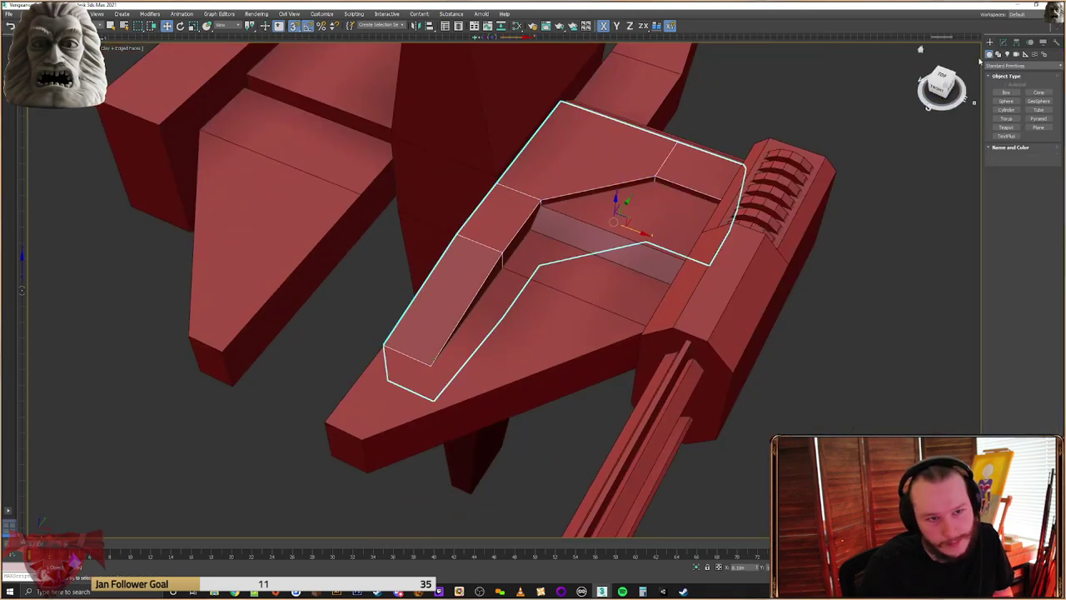
click(866, 204)
Examine the wing and its sloped panel from the front and from the opposite side
scroll(648, 360, down, 3)
click(619, 324)
alt+middle_drag(619, 324, 575, 315)
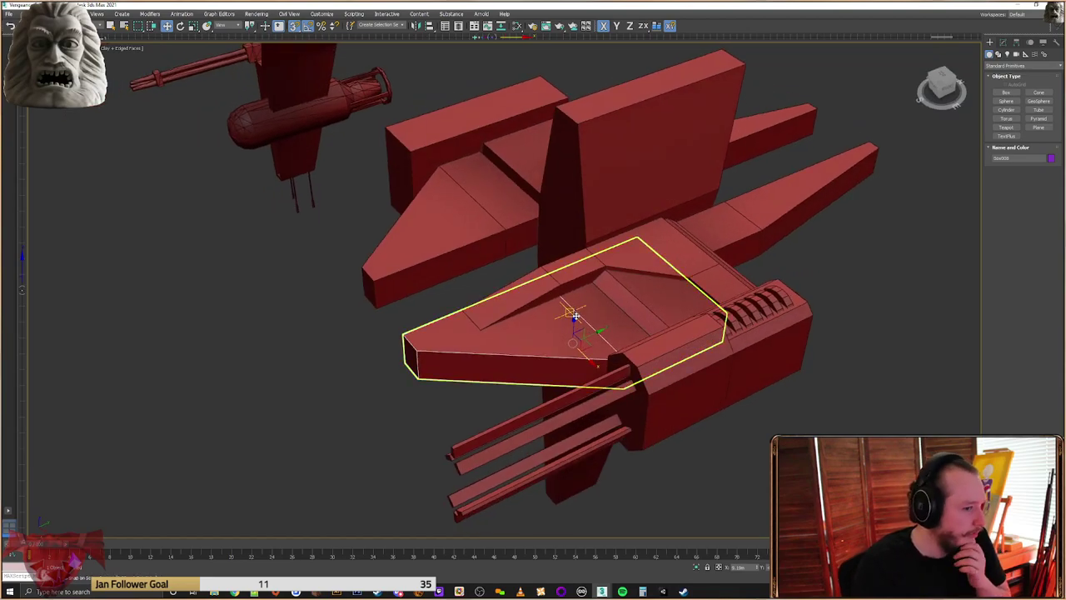
alt+middle_drag(567, 375, 658, 287)
click(824, 225)
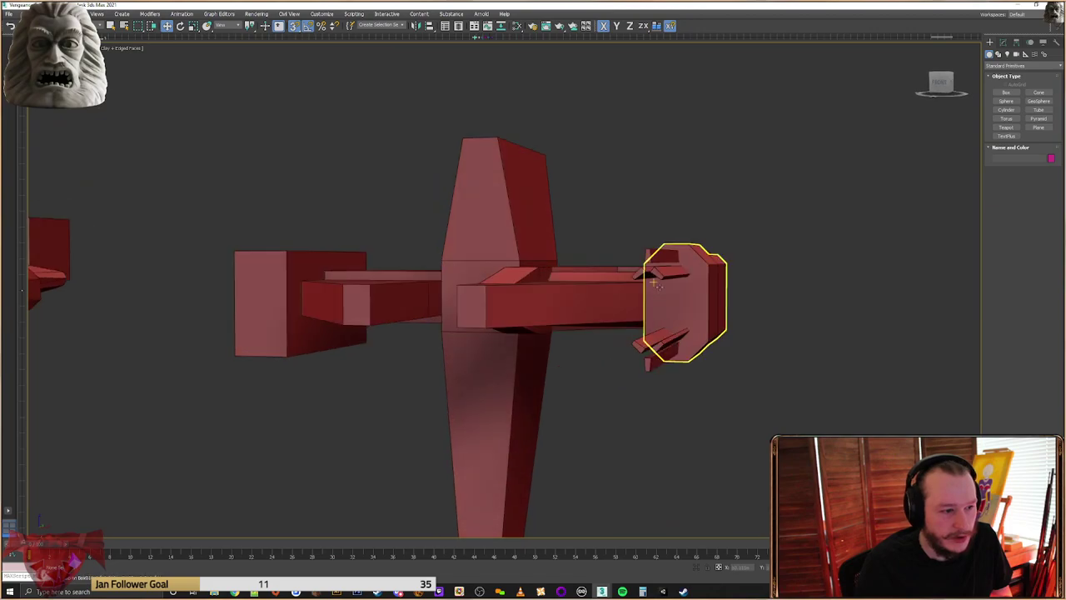
alt+middle_drag(600, 304, 683, 331)
click(654, 325)
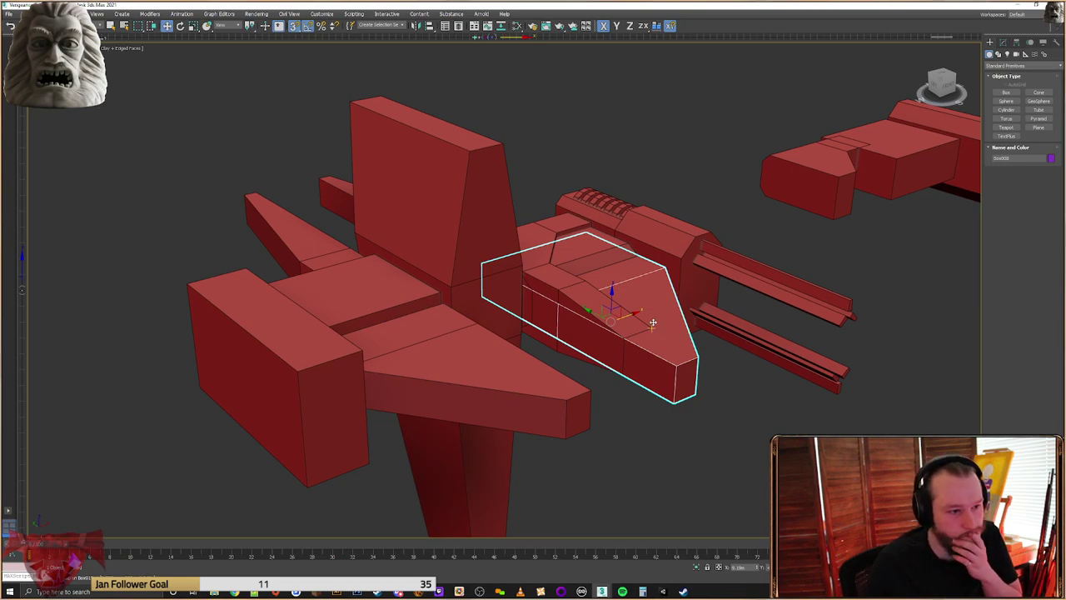
click(718, 381)
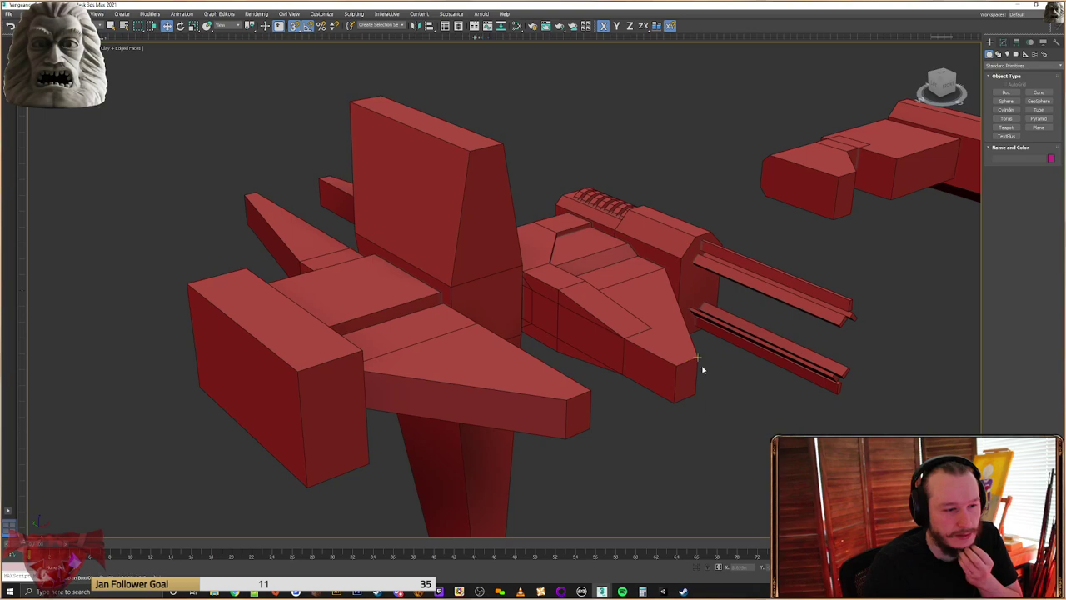
Copy the front wing piece along X to an empty spot beyond the spare parts
click(603, 341)
alt+middle_drag(603, 341, 523, 359)
scroll(738, 350, down, 6)
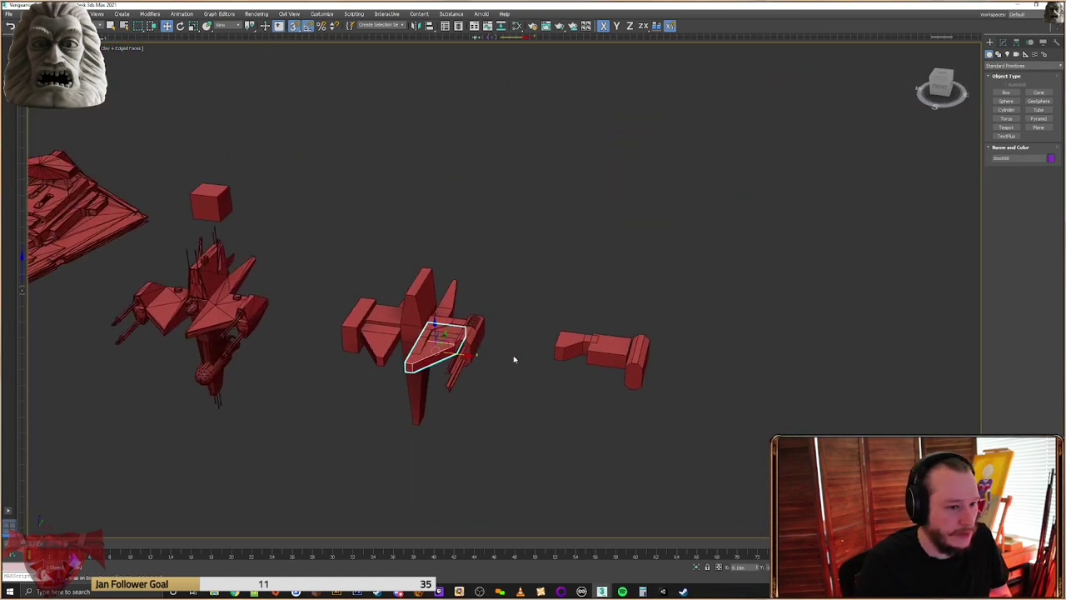
shift+drag(450, 345, 682, 380)
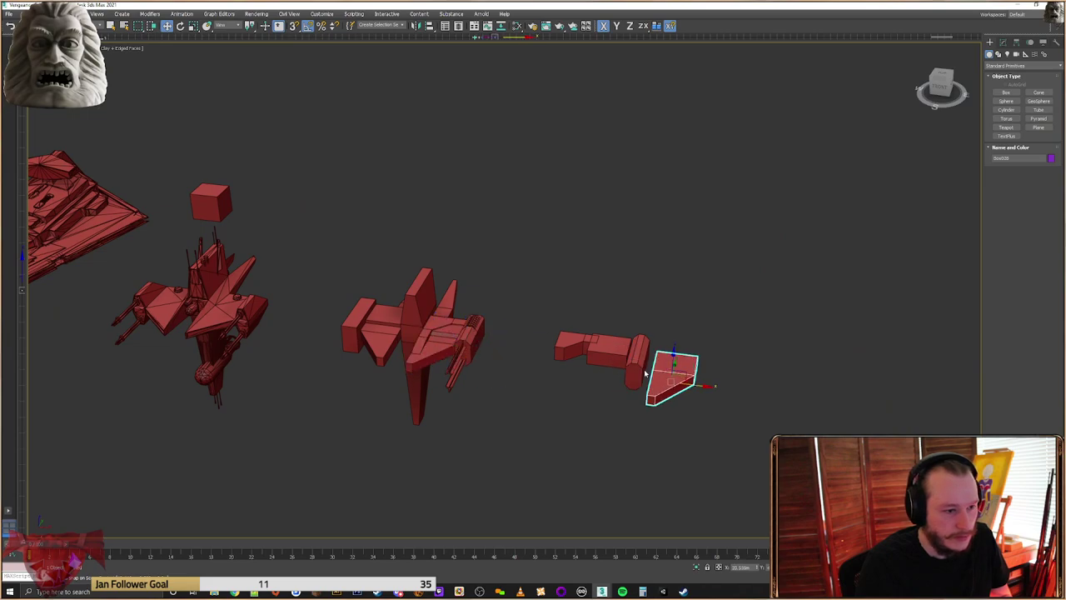
click(537, 329)
scroll(432, 369, up, 7)
click(442, 329)
middle_drag(442, 329, 685, 260)
click(1003, 42)
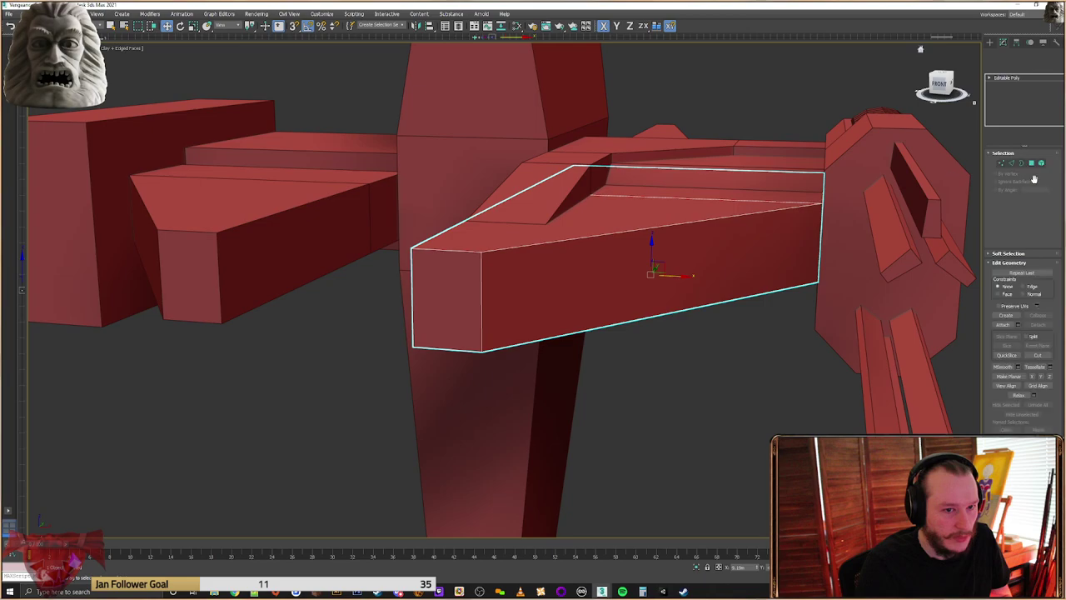
alt+middle_drag(601, 337, 699, 297)
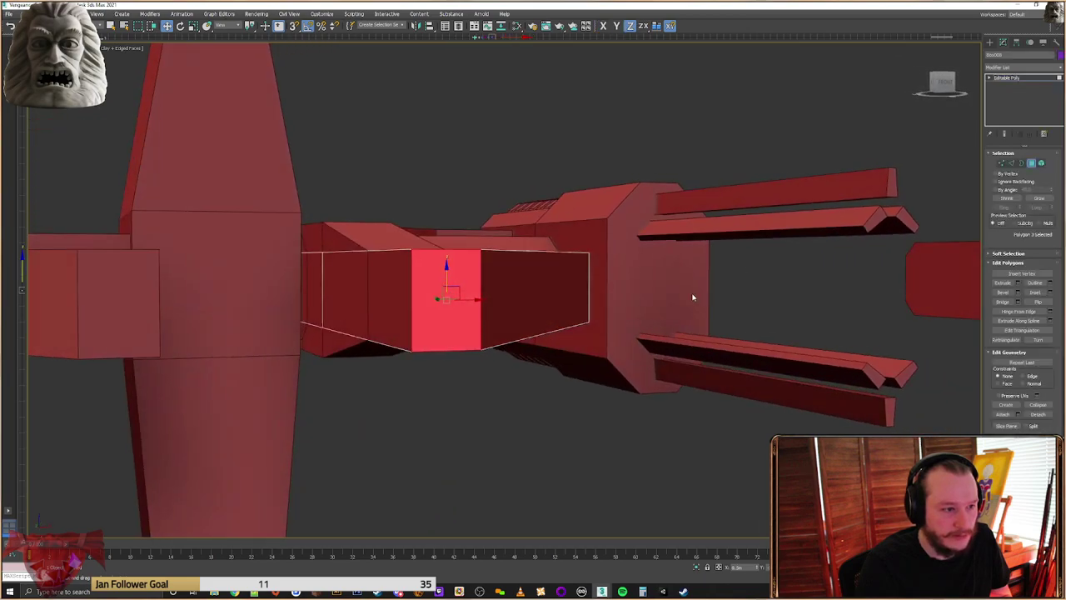
drag(575, 292, 577, 292)
alt+middle_drag(584, 292, 793, 294)
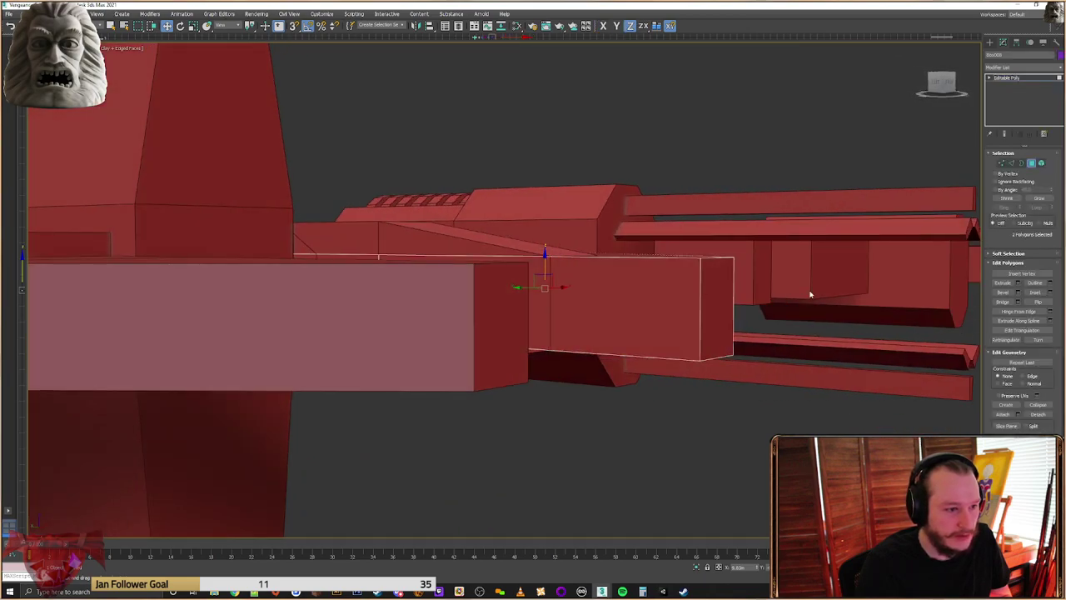
shift+click(701, 303)
alt+middle_drag(700, 301, 669, 309)
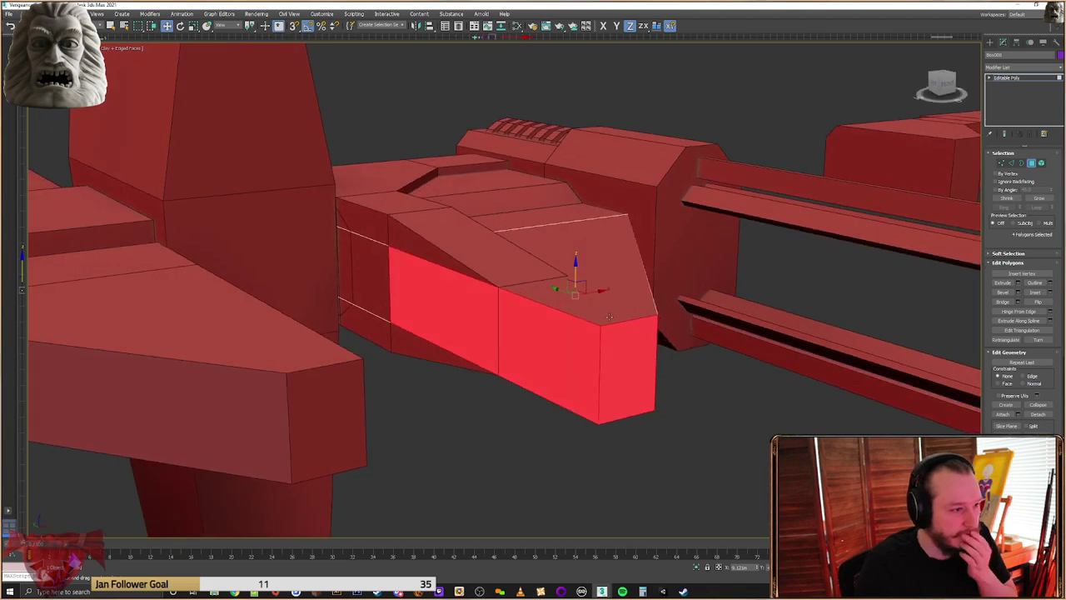
Examine the reference ship's wing and gun pod and compare them with the same area of the blocked-out ship
scroll(517, 311, down, 5)
alt+middle_drag(517, 311, 552, 289)
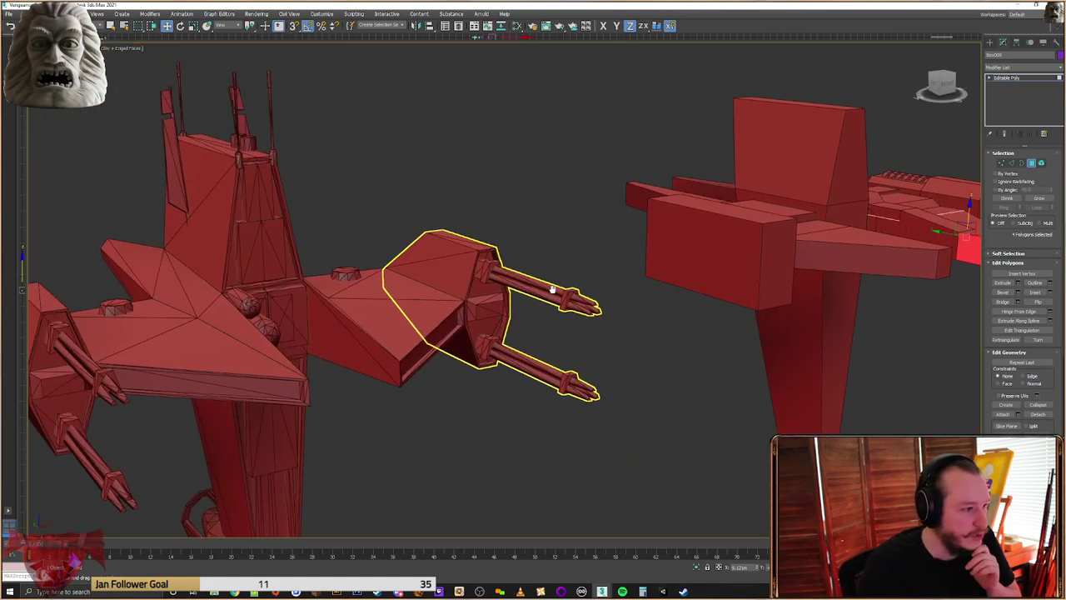
alt+middle_drag(297, 335, 281, 350)
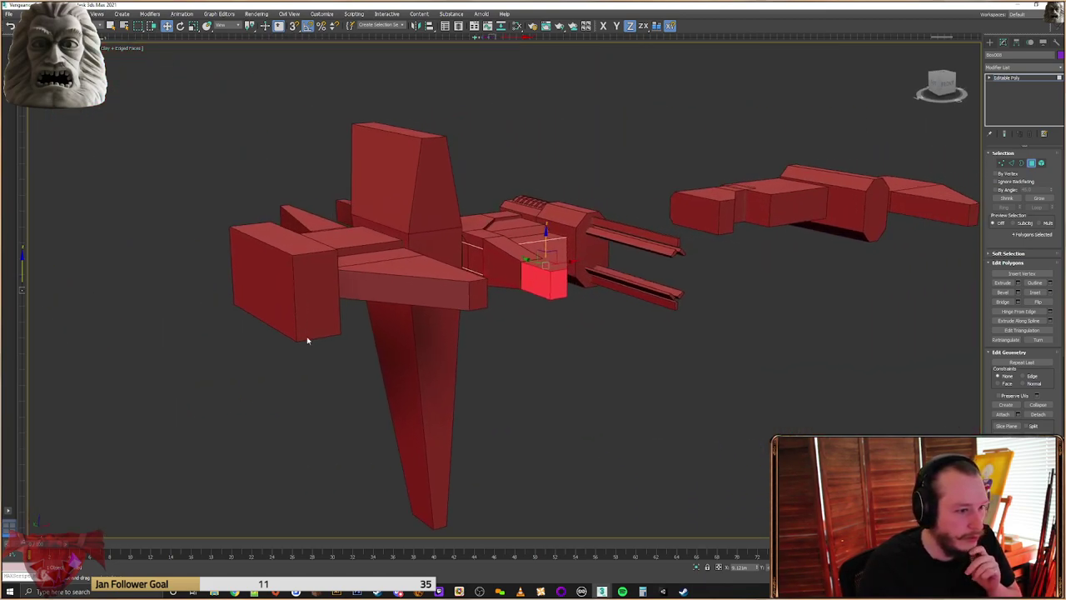
scroll(469, 259, up, 6)
alt+middle_drag(425, 262, 412, 298)
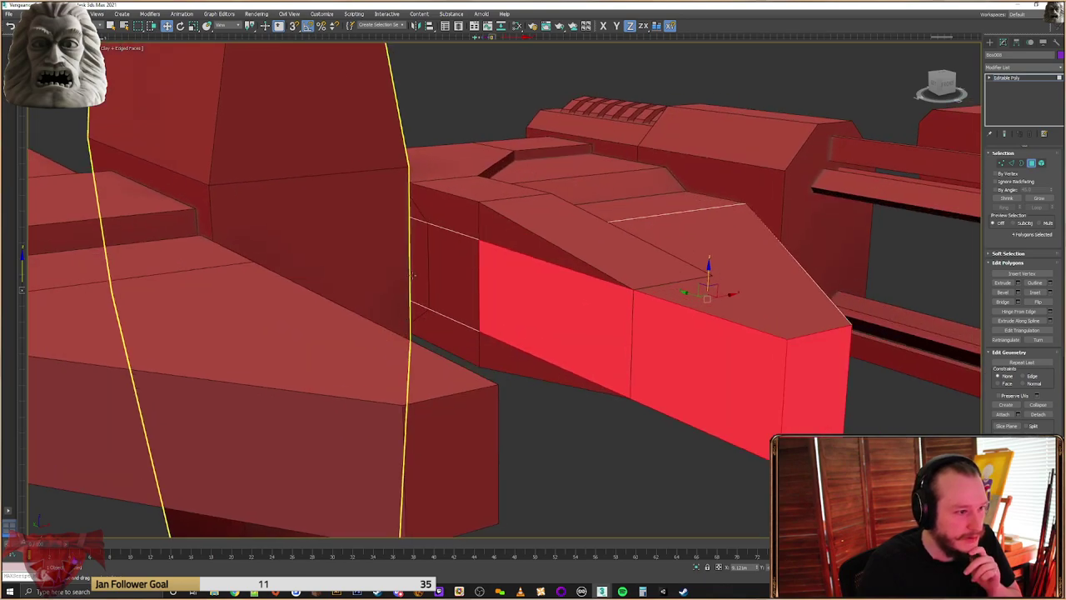
scroll(374, 287, down, 6)
middle_drag(302, 361, 545, 317)
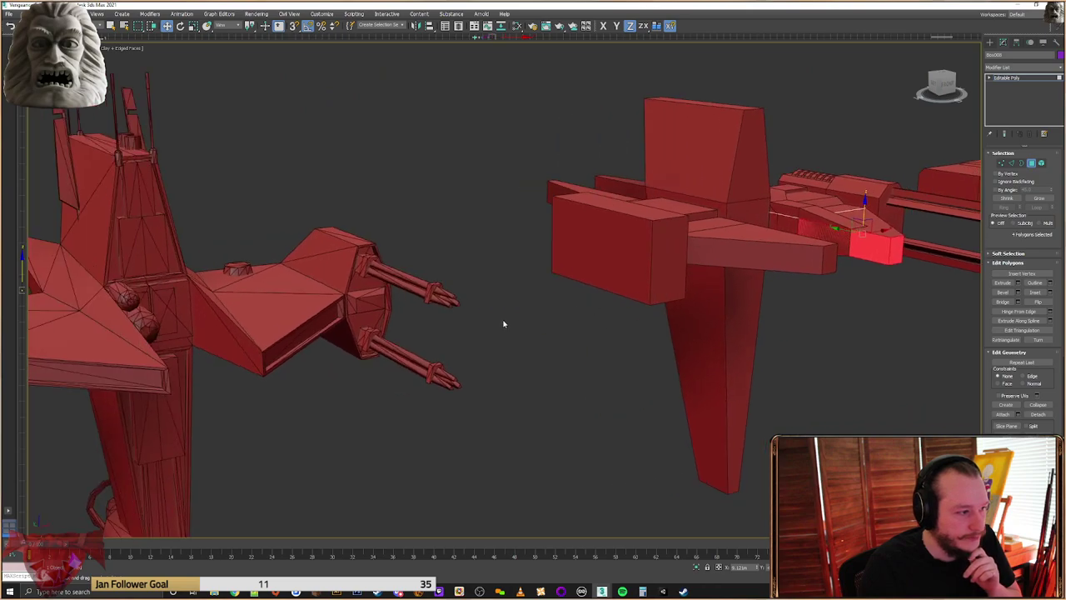
scroll(179, 327, up, 3)
scroll(125, 333, up, 2)
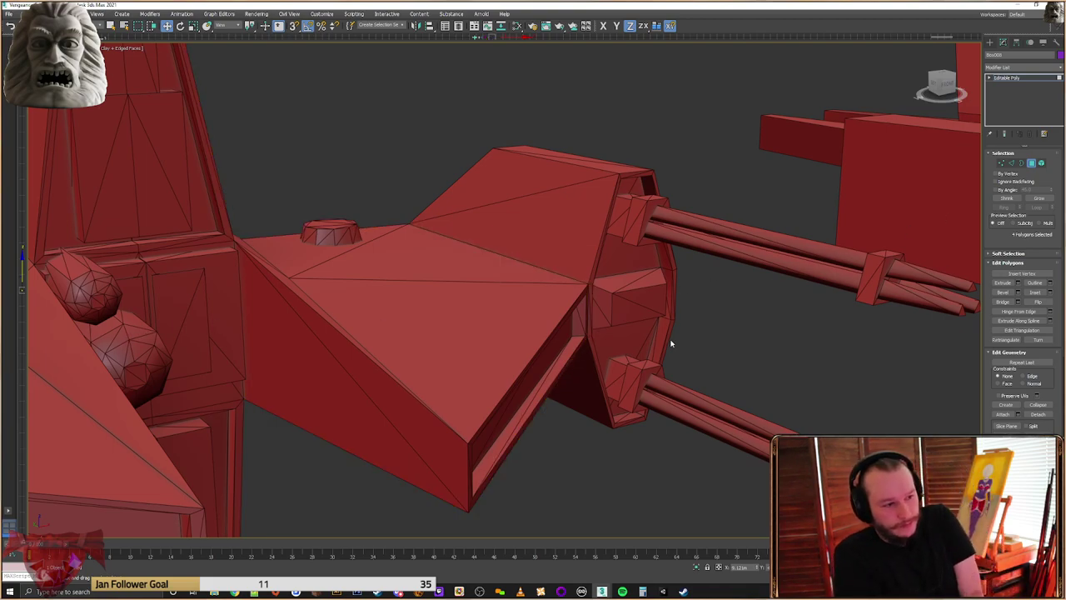
middle_drag(805, 328, 420, 359)
middle_drag(749, 291, 499, 224)
alt+middle_drag(590, 241, 488, 291)
scroll(487, 292, down, 3)
click(672, 314)
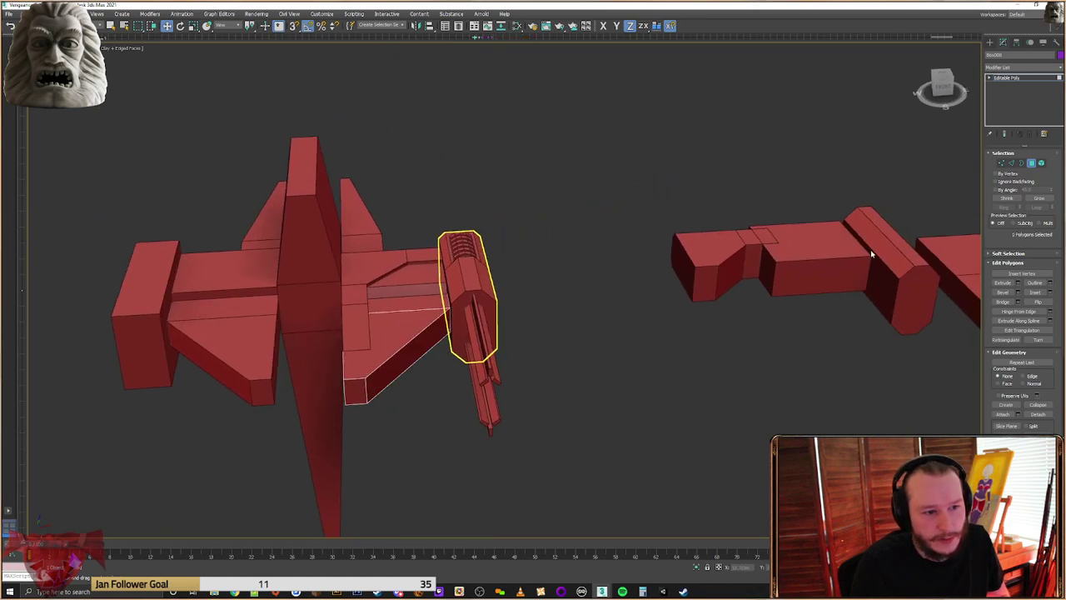
Copy the middle spare box along X back to the ship's detailed wing
click(990, 43)
click(642, 288)
shift+drag(661, 298, 229, 323)
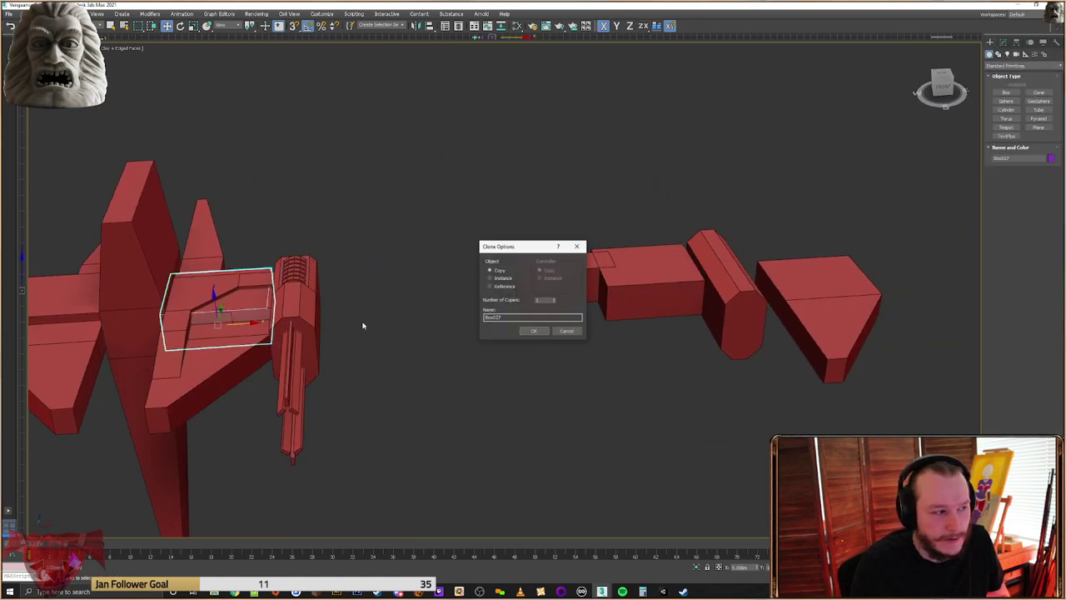
click(536, 330)
Move the copied box in the horizontal plane to sit in front of the central hull beside the detailed wing
middle_drag(305, 346, 646, 310)
alt+middle_drag(646, 310, 590, 342)
drag(575, 267, 534, 310)
mouse_move(534, 310)
alt+middle_down()
mouse_move(539, 302)
mouse_move(501, 298)
mouse_move(529, 301)
mouse_move(530, 315)
alt+middle_up()
scroll(539, 302, up, 4)
scroll(528, 301, up, 2)
scroll(530, 308, down, 2)
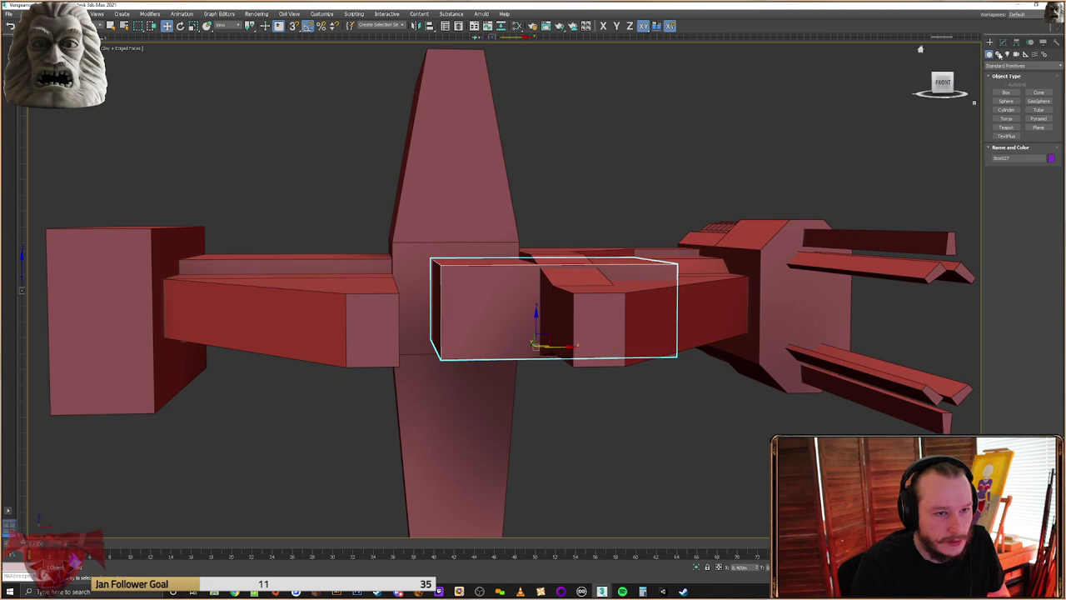
Fit the copied box's height by moving its top and bottom vertices vertically with snapping to the neighbouring hull and wing geometry
click(1004, 43)
click(1001, 163)
drag(686, 238, 385, 295)
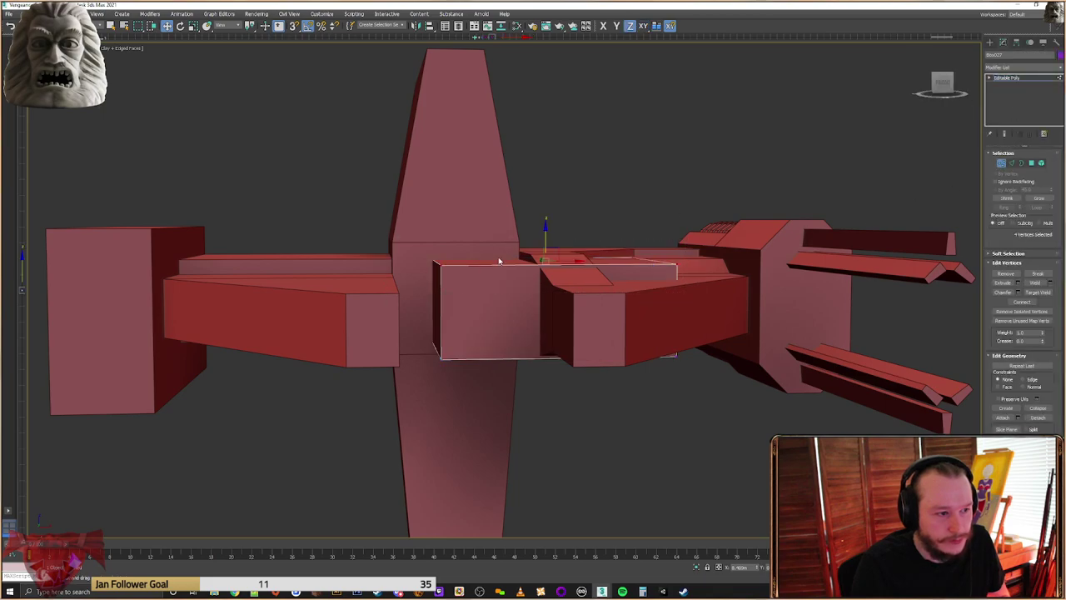
key(s)
mouse_move(543, 242)
mouse_down()
mouse_move(523, 269)
mouse_move(528, 253)
mouse_up()
key(ctrl+z)
drag(752, 329, 382, 432)
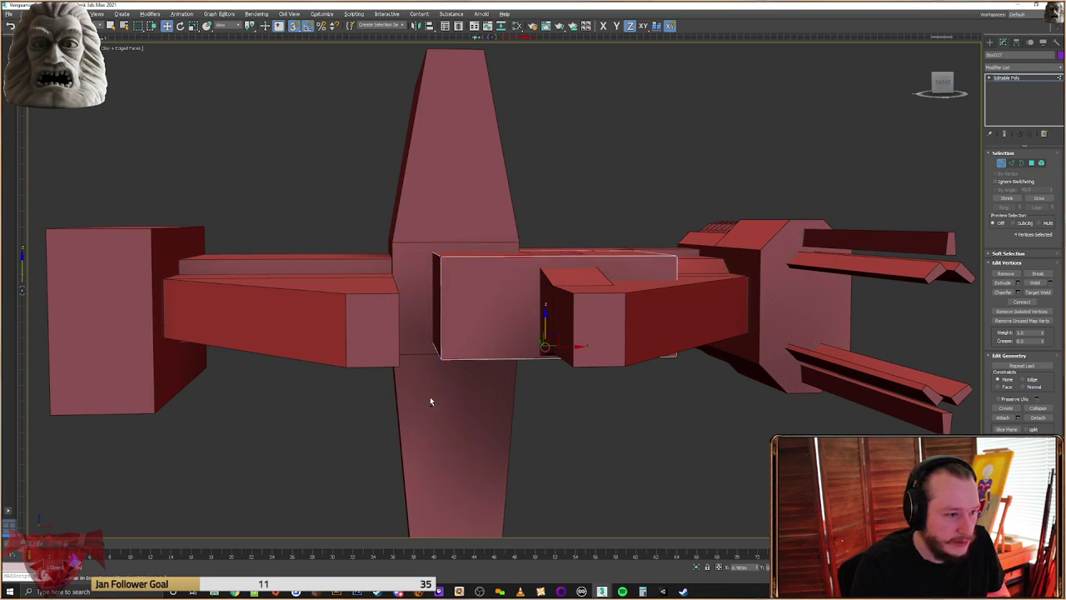
alt+middle_drag(429, 398, 454, 364)
drag(544, 322, 532, 357)
Pull the box's wing-side vertices in to the wing's inner edge and move its front vertices back toward the hull
drag(745, 217, 574, 412)
alt+middle_drag(698, 256, 669, 303)
drag(648, 303, 526, 267)
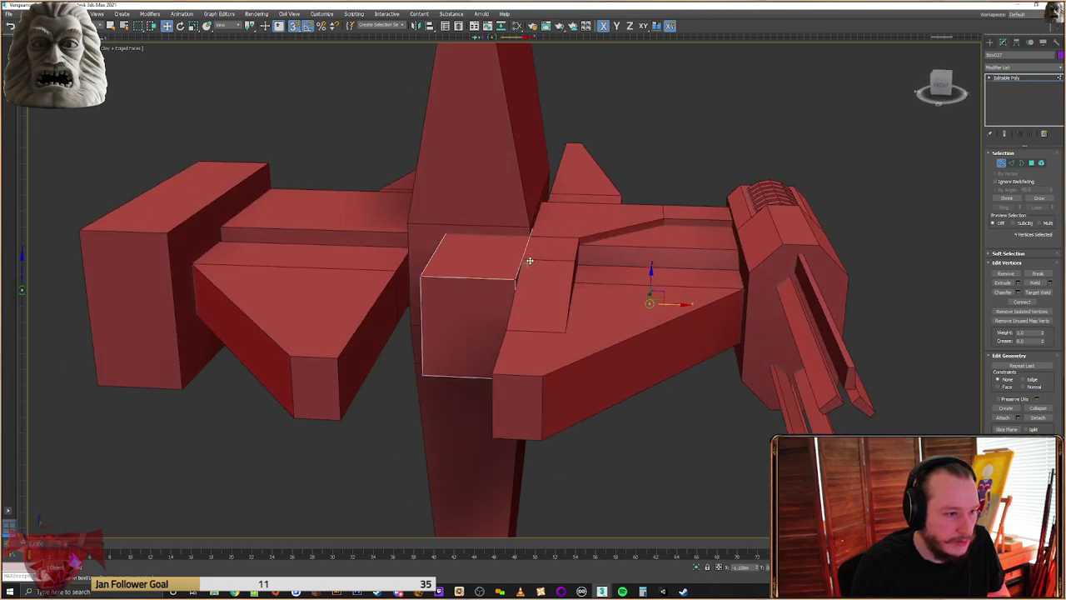
alt+middle_drag(526, 267, 444, 280)
alt+middle_drag(369, 369, 424, 295)
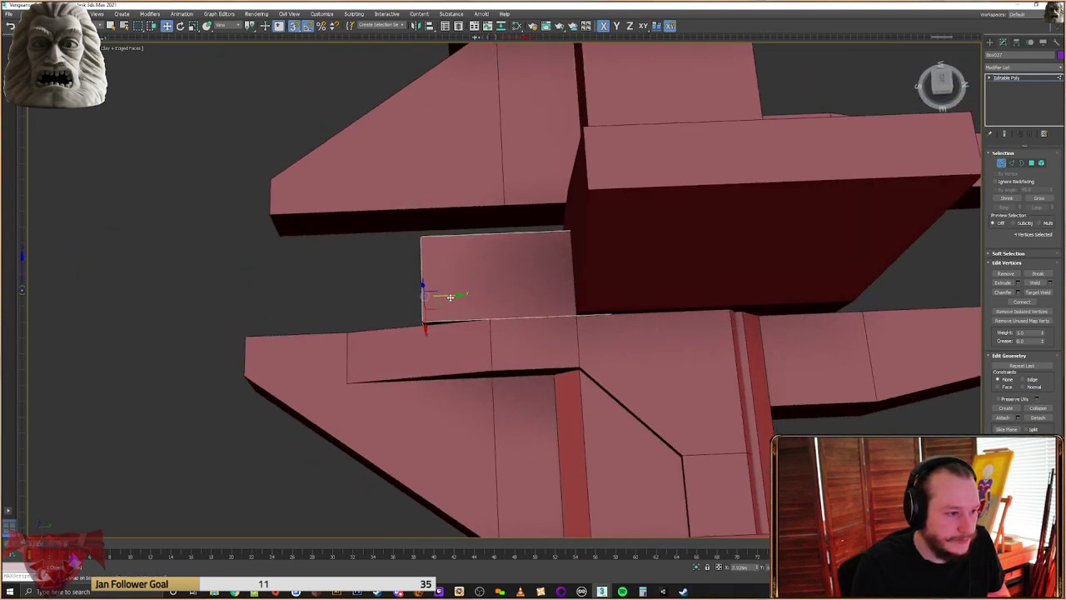
drag(470, 294, 529, 312)
Snap the thinned box's rear vertices along Y to the front face of the hull
drag(650, 200, 568, 372)
key(s)
key(s)
drag(605, 288, 588, 190)
alt+middle_drag(541, 247, 540, 253)
drag(542, 225, 520, 346)
key(s)
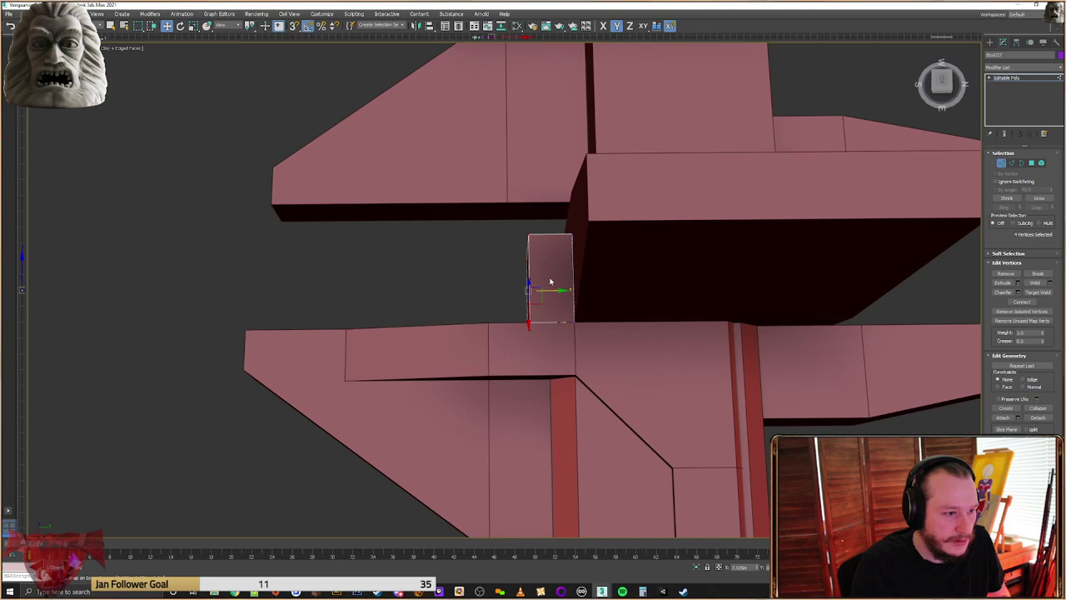
Narrow the box to a small plate by moving its vertices farthest from the detailed wing along X toward it
alt+middle_drag(553, 291, 546, 279)
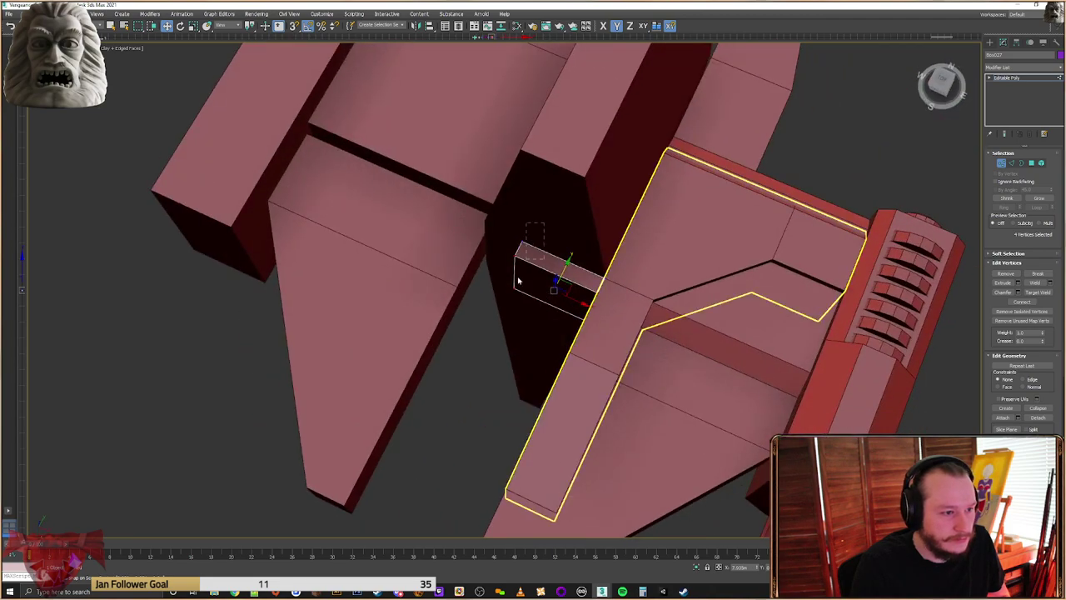
drag(544, 277, 577, 291)
alt+middle_drag(578, 291, 591, 264)
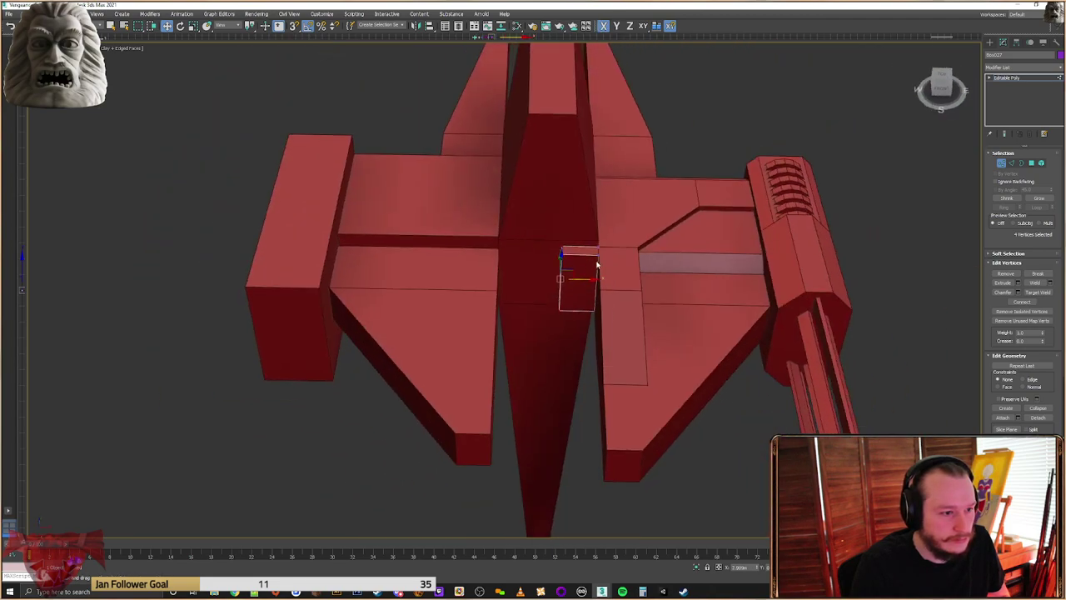
Chamfer the plate's upper and lower corner edges on its free side with 0 connect segments, and leave edge editing
click(1010, 163)
scroll(537, 299, up, 5)
click(597, 189)
alt+middle_drag(600, 268, 610, 223)
ctrl+click(610, 345)
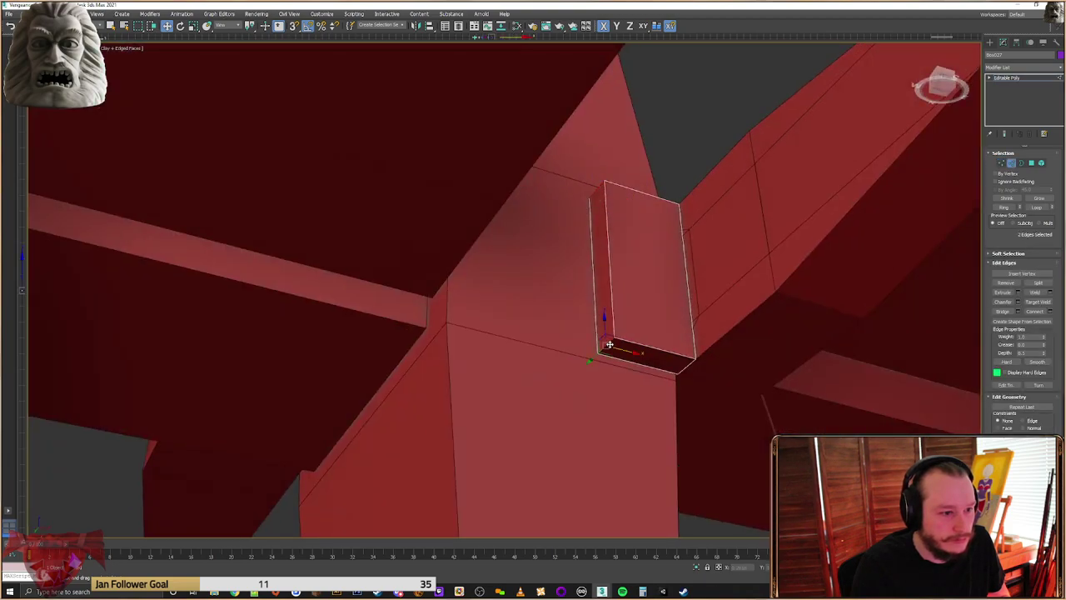
click(1018, 302)
alt+middle_drag(589, 340, 537, 330)
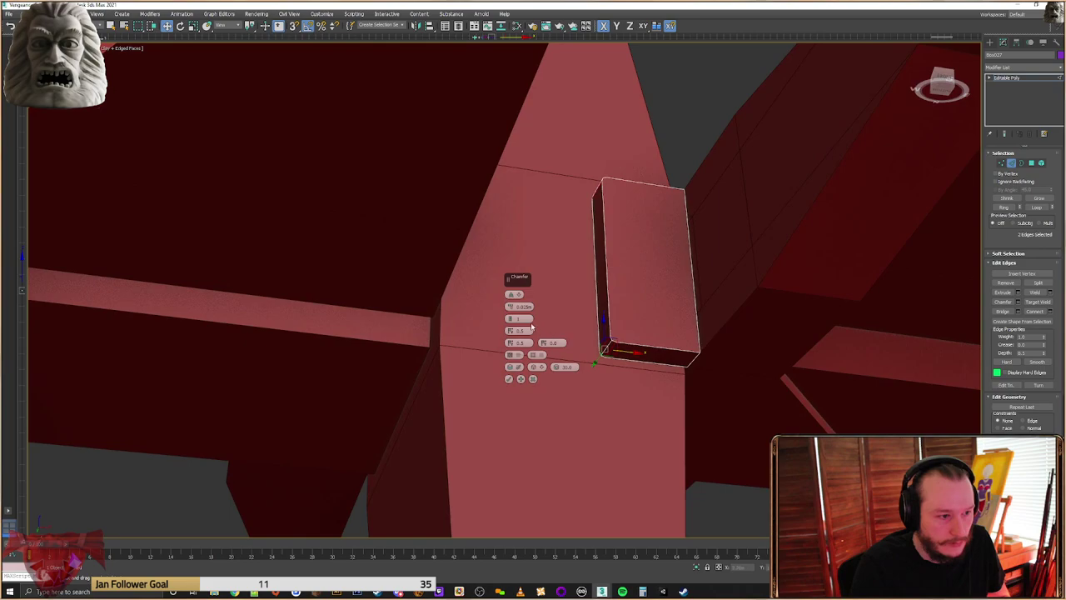
click(512, 321)
drag(512, 307, 536, 250)
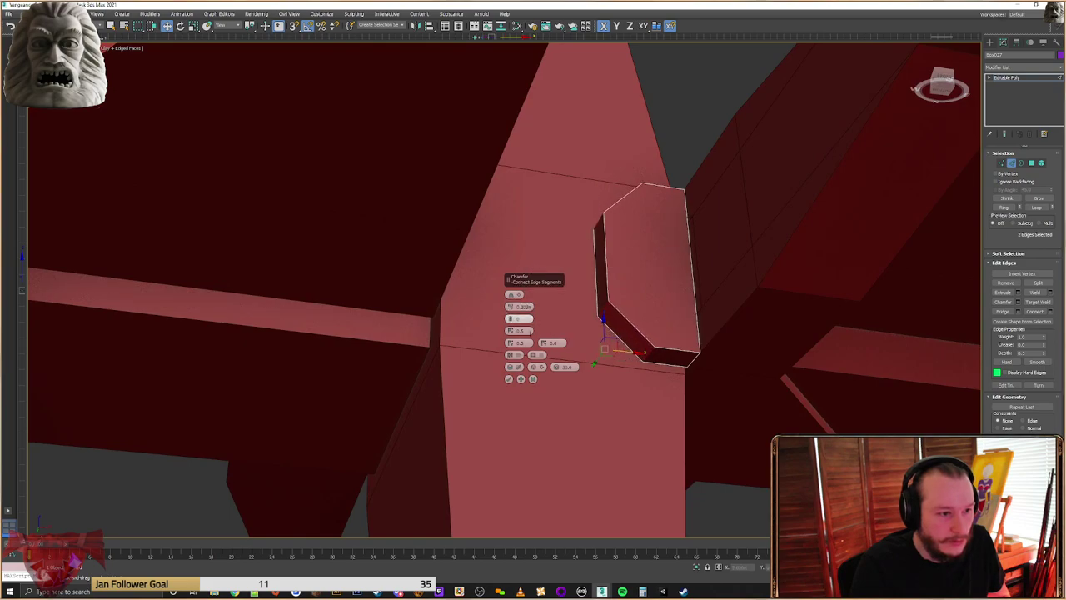
click(510, 379)
alt+middle_drag(579, 353, 631, 410)
click(989, 42)
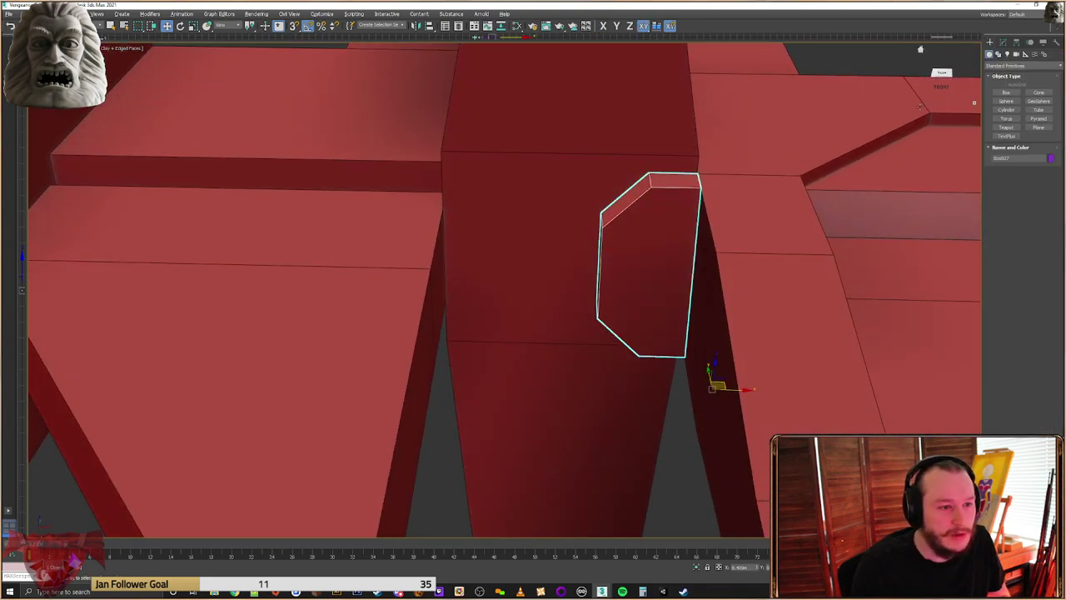
Copy the chamfered plate along X and mirror the copy on the X axis without cloning
shift+drag(731, 388, 587, 388)
click(532, 330)
click(416, 25)
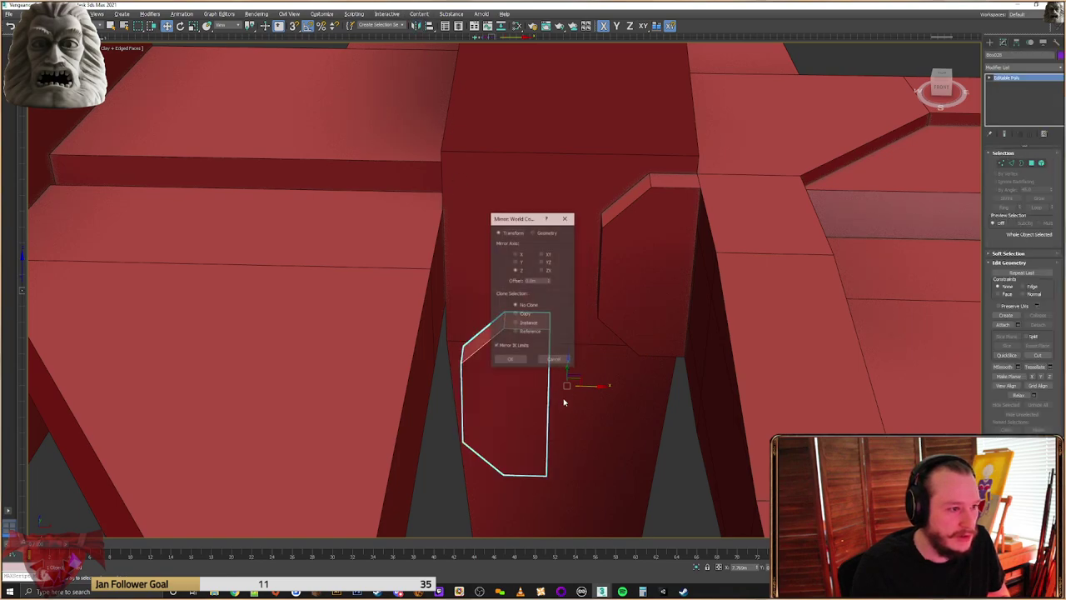
click(517, 262)
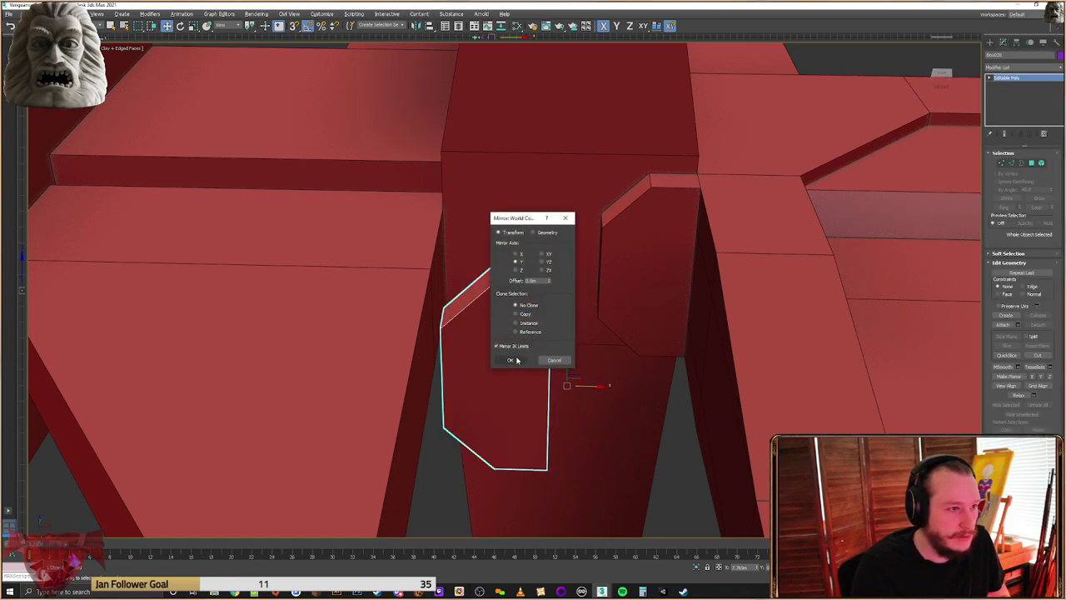
click(515, 253)
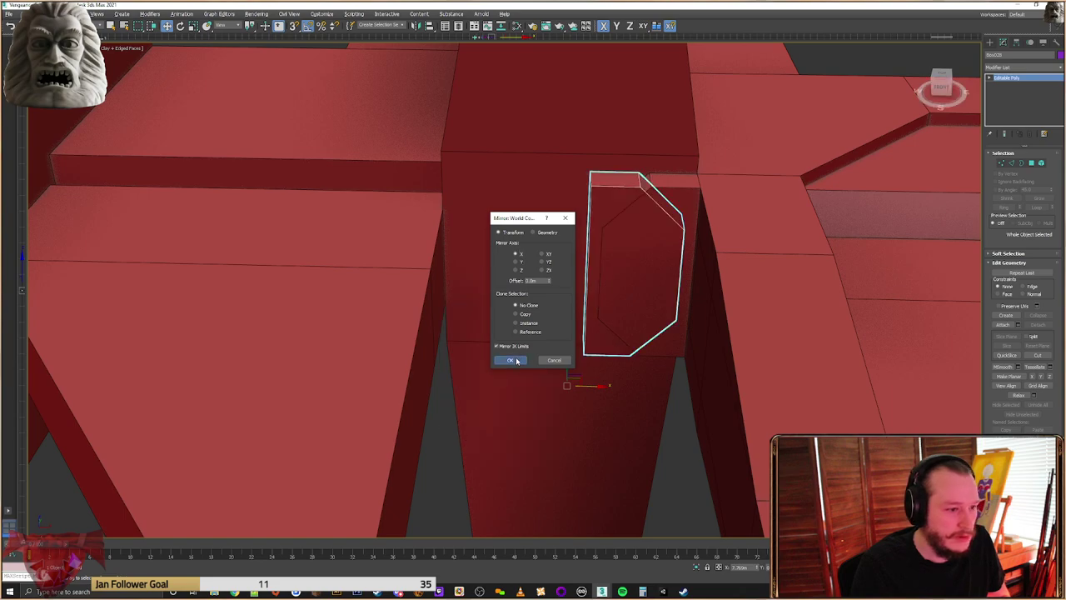
click(517, 360)
Move the mirrored plate along X to the opposite edge of the hull front
drag(593, 356, 444, 356)
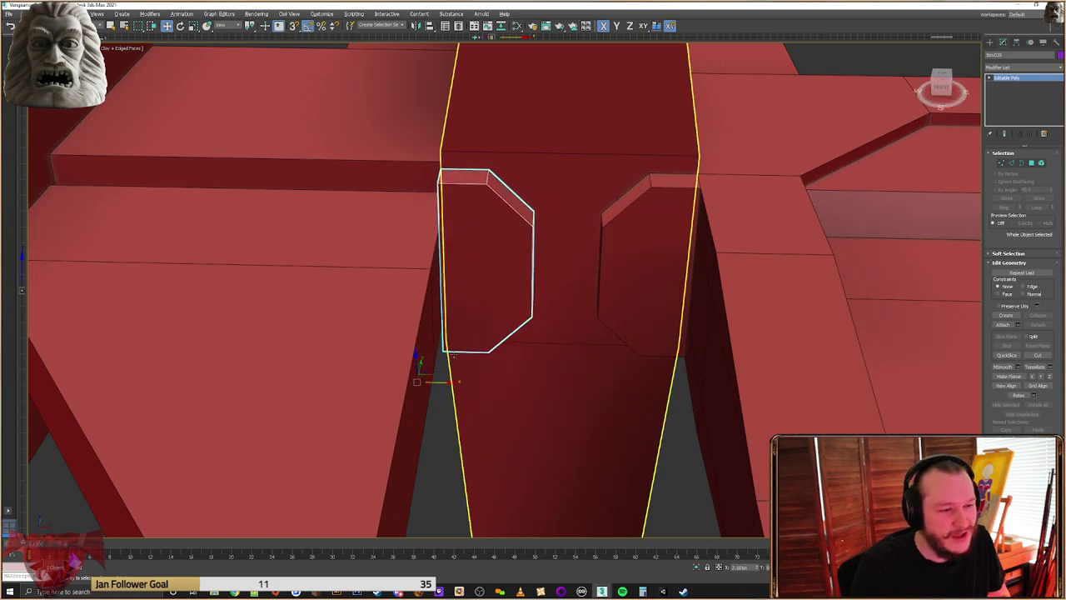
scroll(454, 356, down, 4)
key(ctrl+d)
mouse_move(602, 316)
middle_down()
mouse_move(581, 305)
mouse_move(588, 309)
middle_up()
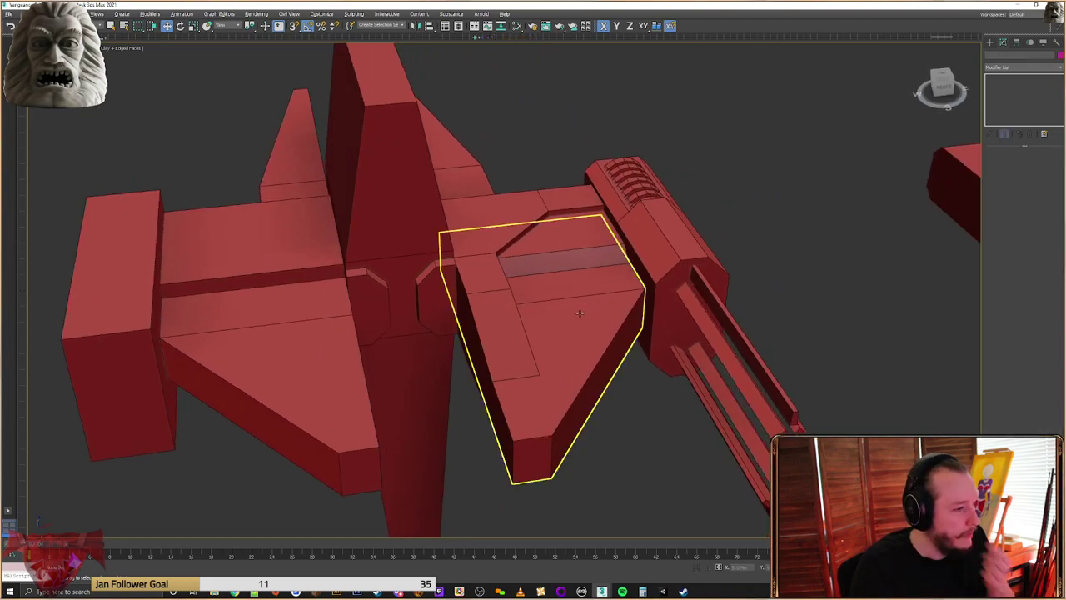
scroll(472, 313, up, 6)
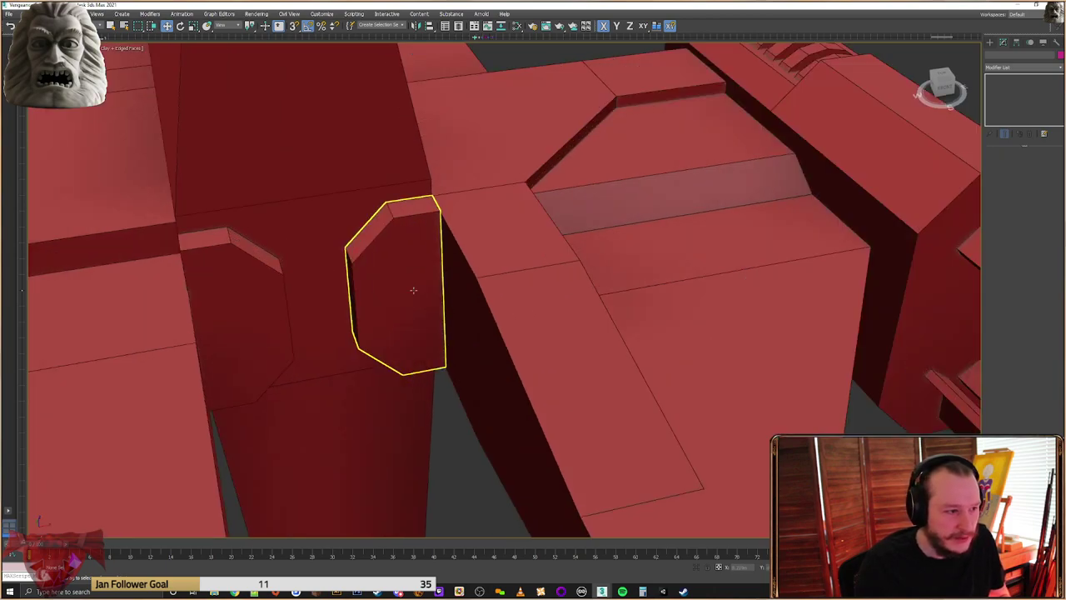
click(414, 291)
alt+middle_drag(445, 362, 458, 362)
Inset the front wing's connected side and nose faces as one group, leaving thin borders along their upper and lower edges
click(459, 362)
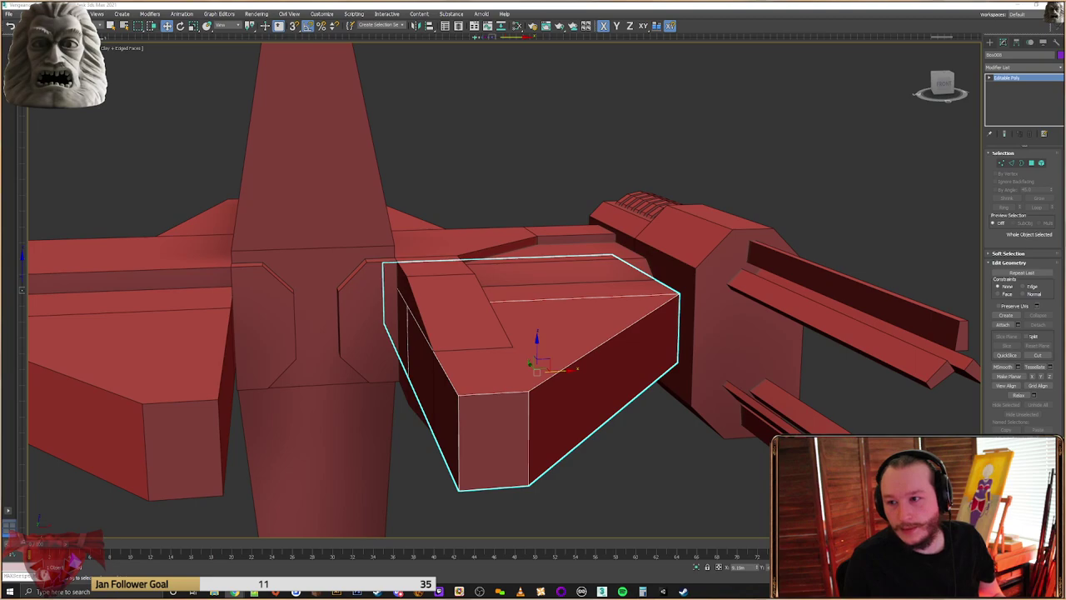
mouse_move(575, 322)
middle_down()
mouse_move(596, 306)
mouse_move(564, 305)
middle_up()
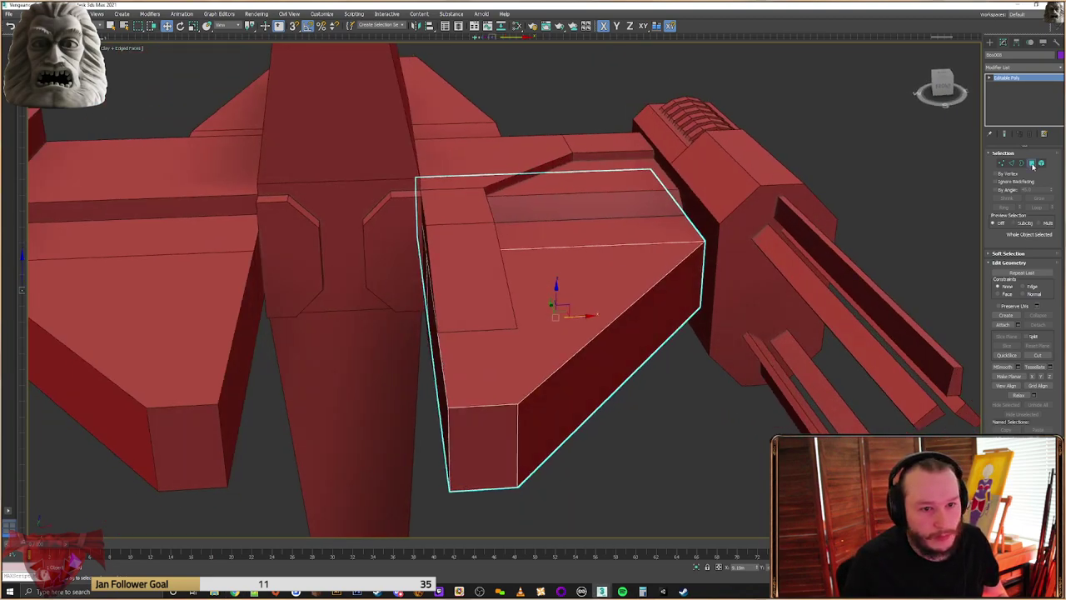
key(4)
click(631, 309)
alt+middle_drag(681, 308, 740, 342)
click(507, 345)
ctrl+click(648, 281)
key(F4)
key(F3)
ctrl+click(800, 308)
key(F3)
alt+middle_drag(550, 349, 586, 347)
ctrl+click(364, 312)
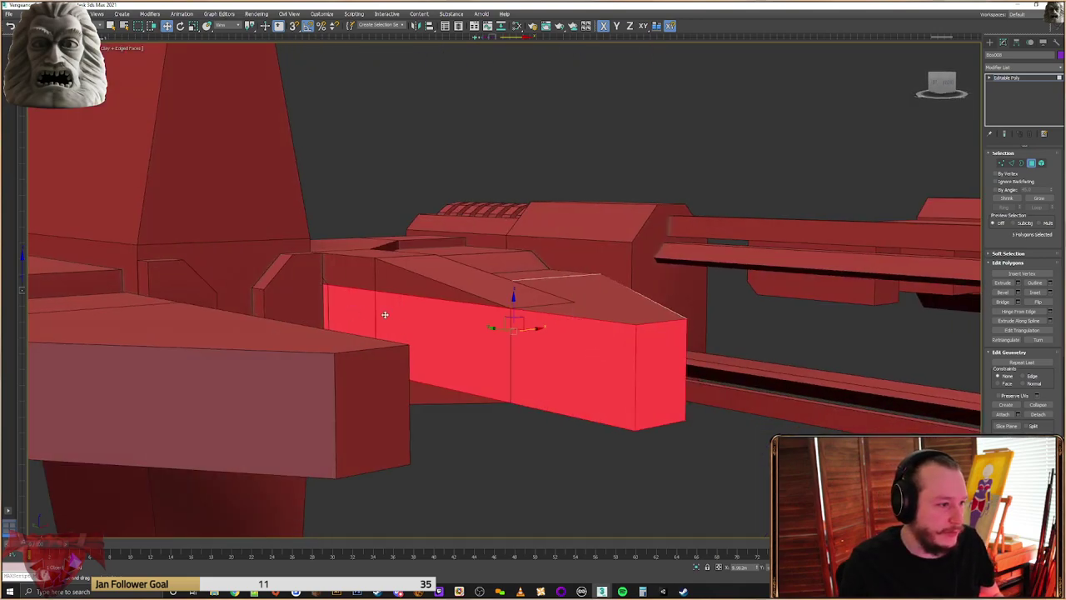
alt+middle_drag(520, 321, 487, 324)
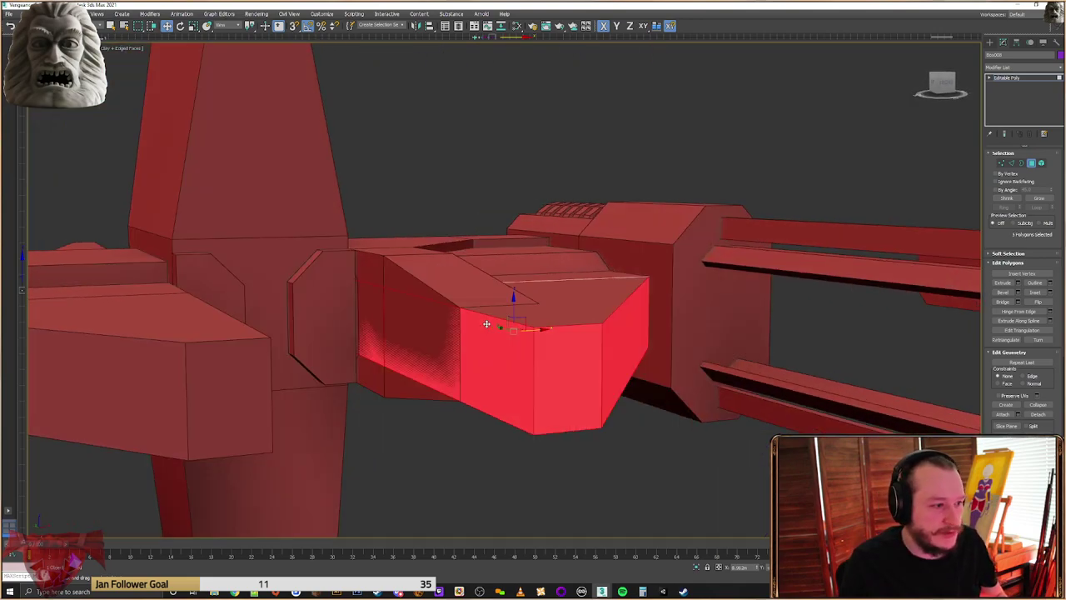
click(1052, 292)
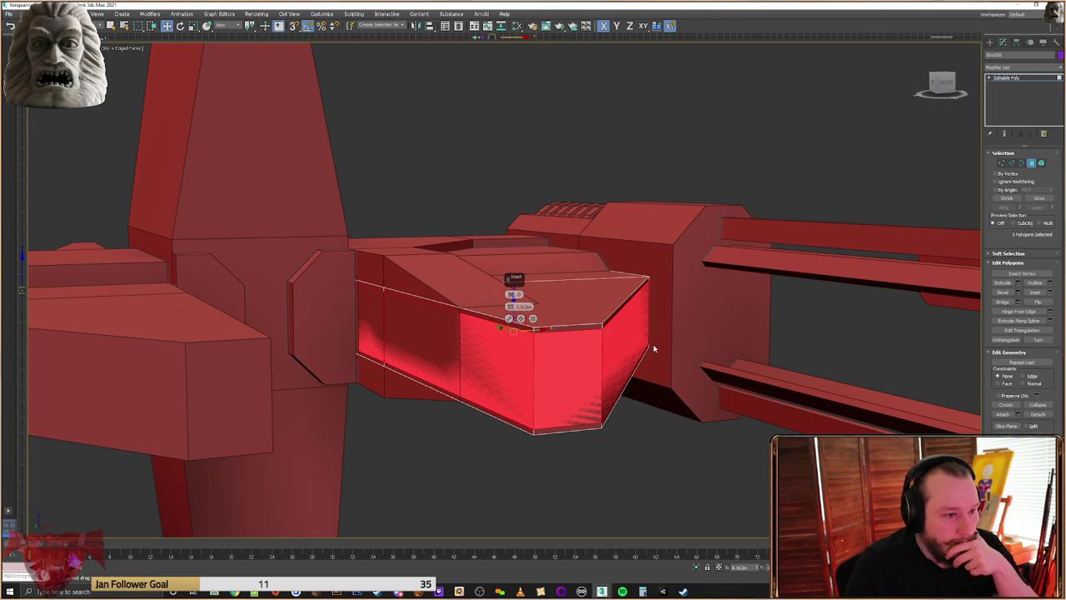
middle_drag(655, 353, 622, 305)
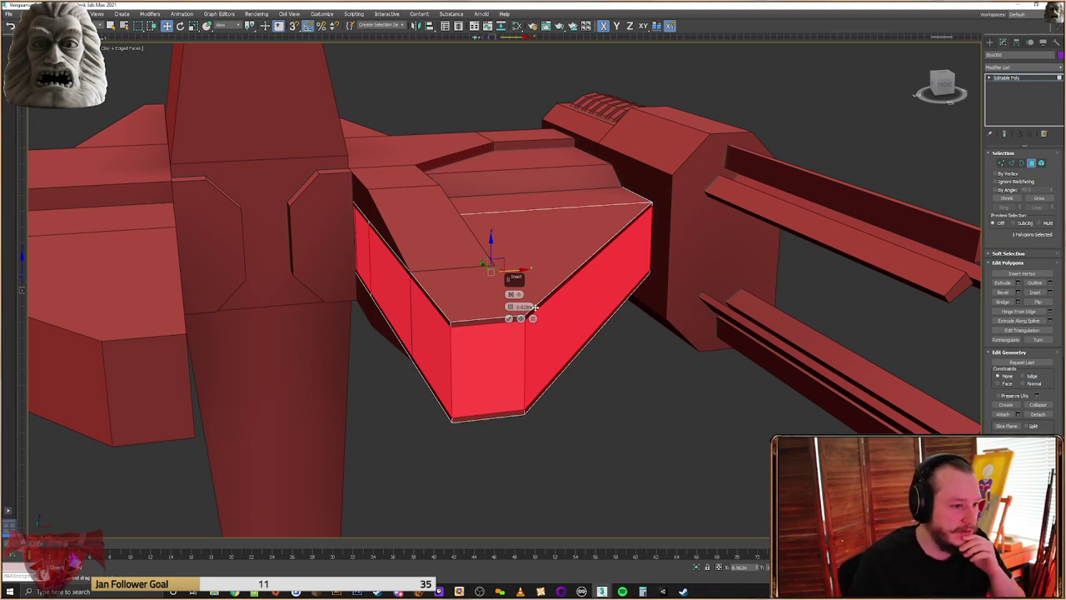
drag(511, 306, 512, 301)
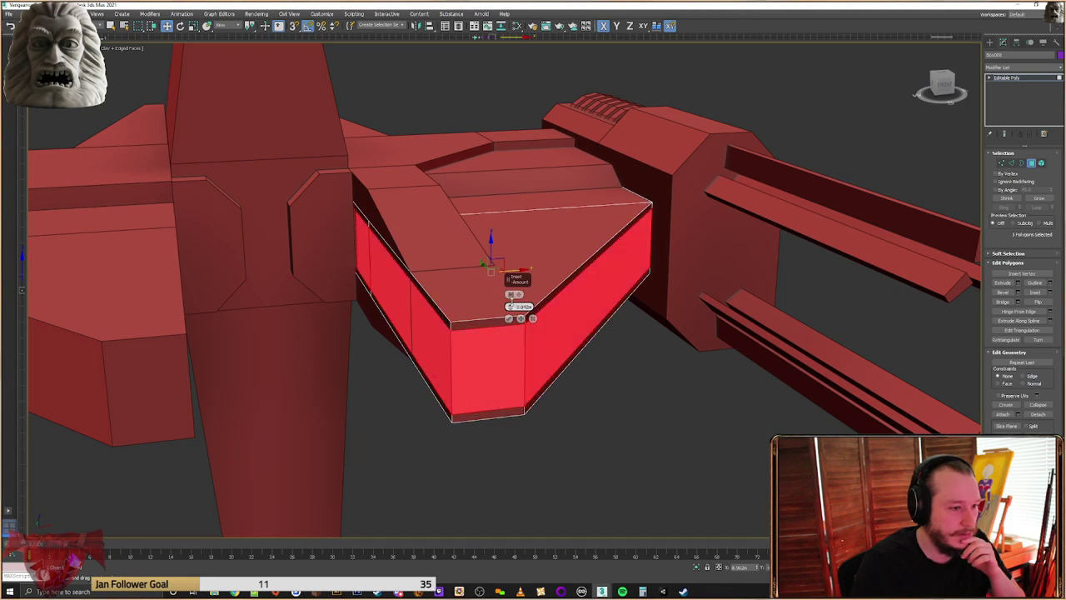
click(510, 320)
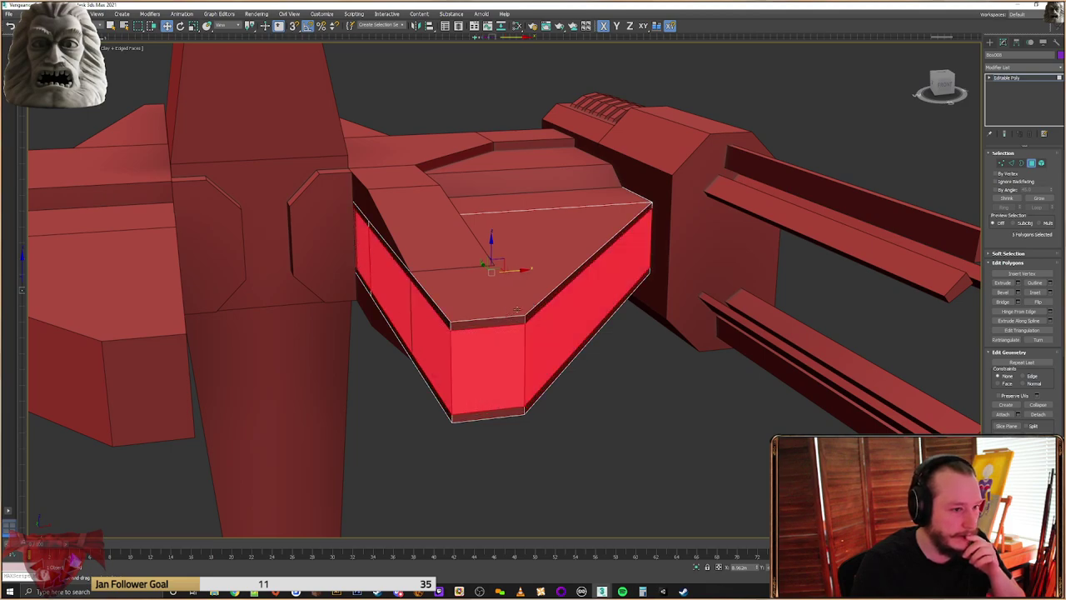
Extrude the inset side faces inward to form a deep recess around the wing, and leave polygon editing
click(1018, 284)
drag(511, 309, 532, 384)
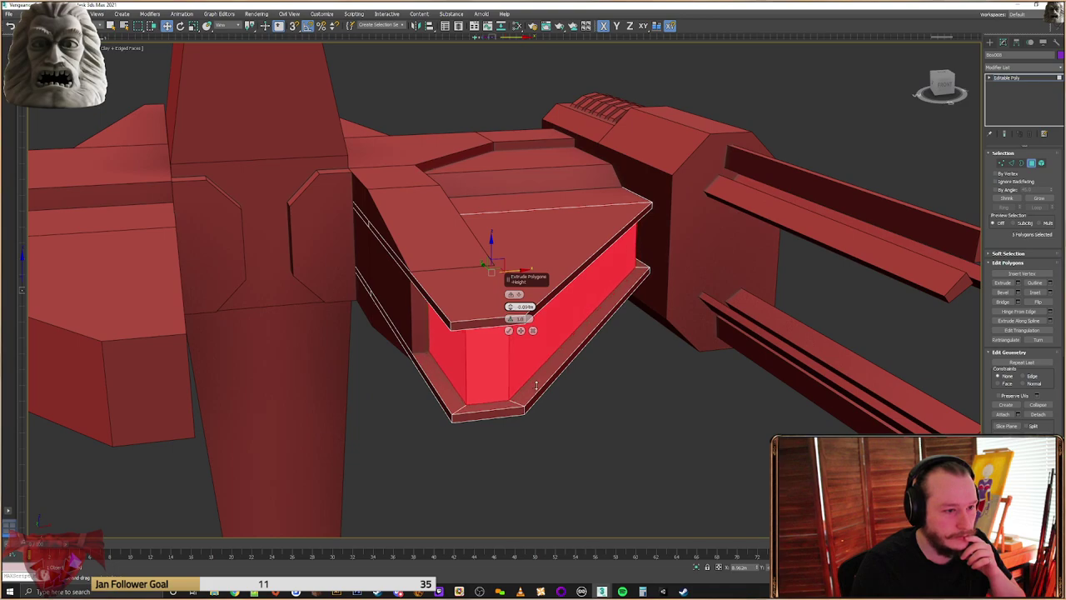
click(509, 330)
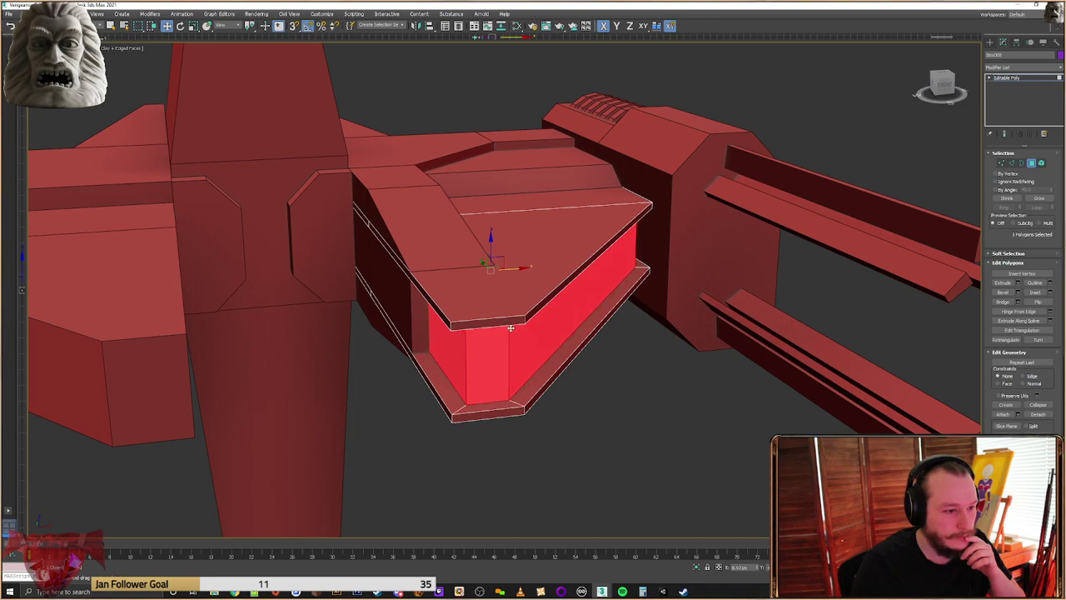
middle_drag(445, 355, 542, 362)
click(990, 42)
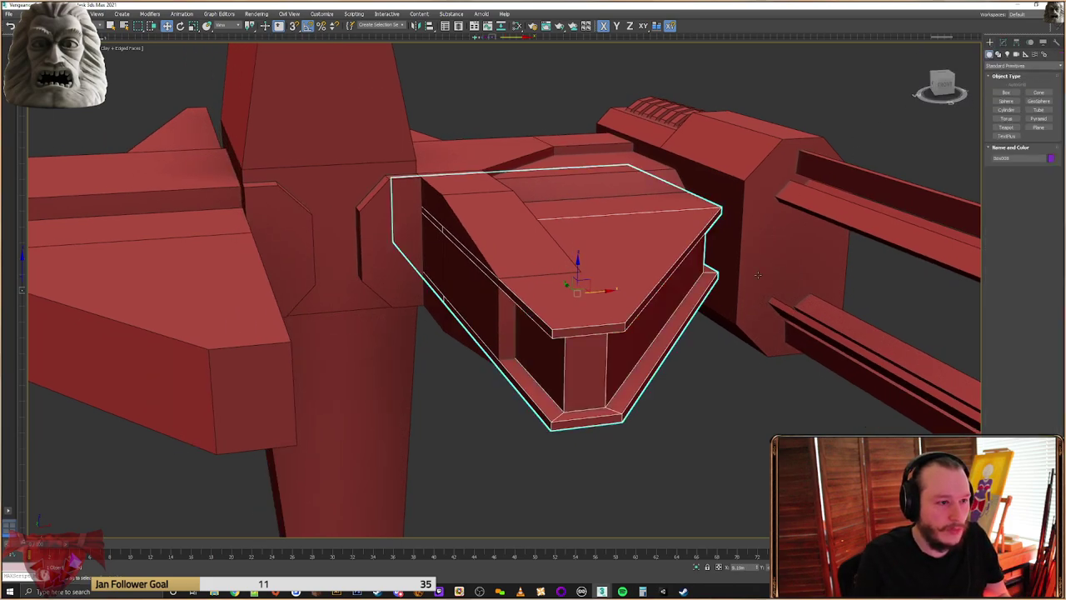
Copy the plain rectangular box from the spare parts beside the ship over to the detailed front wing
click(734, 370)
middle_drag(588, 336, 518, 355)
scroll(518, 354, down, 3)
alt+middle_drag(646, 212, 599, 273)
scroll(598, 274, down, 4)
scroll(937, 286, up, 3)
middle_drag(937, 285, 592, 281)
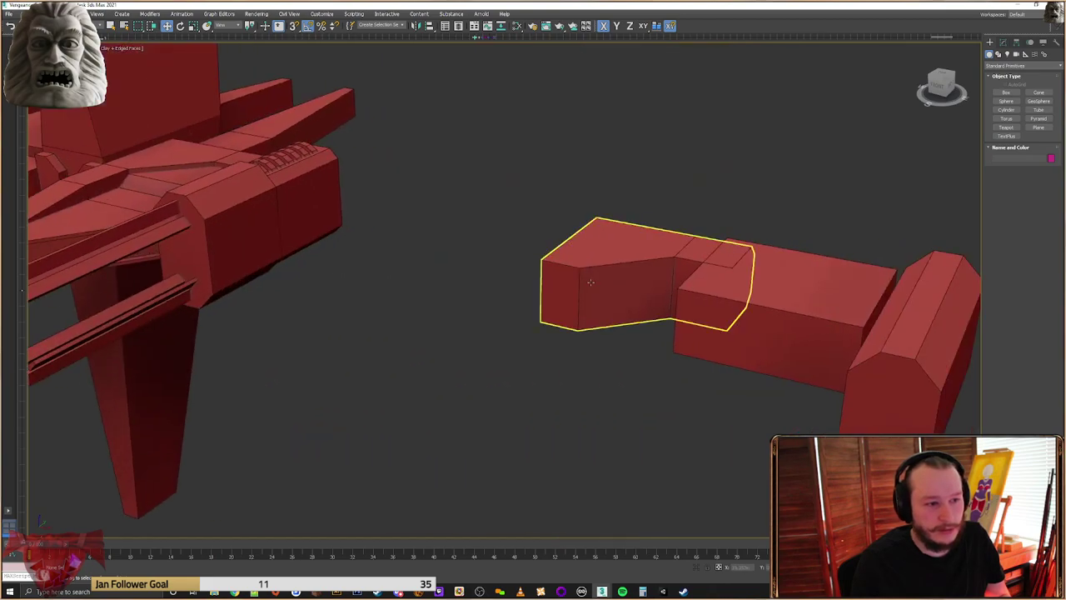
click(741, 306)
alt+middle_drag(742, 306, 700, 350)
scroll(700, 348, down, 4)
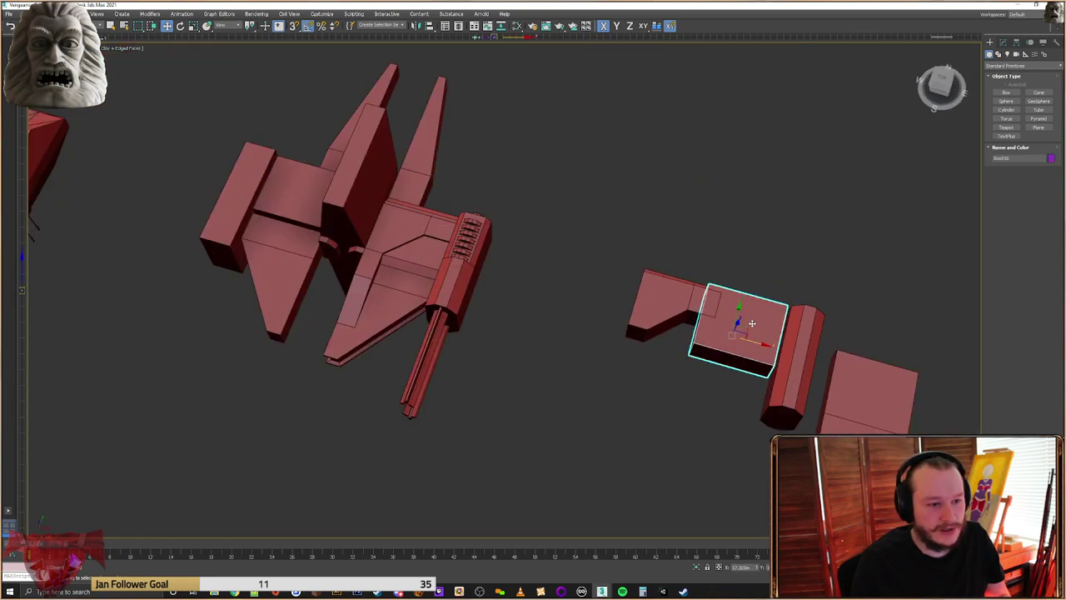
shift+drag(748, 326, 437, 341)
click(533, 331)
Position the copied box over the inner part of the front wing next to the hull
mouse_move(481, 349)
alt+middle_down()
mouse_move(501, 298)
mouse_move(534, 310)
mouse_move(511, 288)
mouse_move(533, 281)
mouse_move(535, 324)
mouse_move(517, 350)
mouse_move(576, 352)
alt+middle_up()
scroll(504, 304, up, 6)
scroll(550, 343, up, 3)
alt+middle_drag(662, 363, 650, 348)
drag(650, 348, 345, 274)
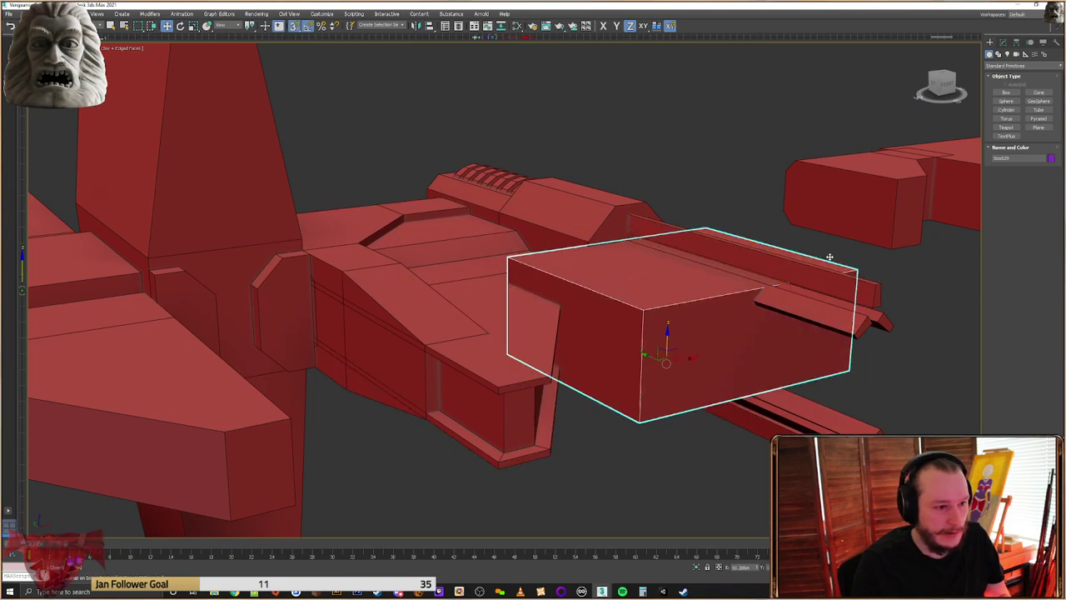
alt+middle_drag(741, 292, 698, 297)
click(696, 358)
drag(560, 314, 406, 318)
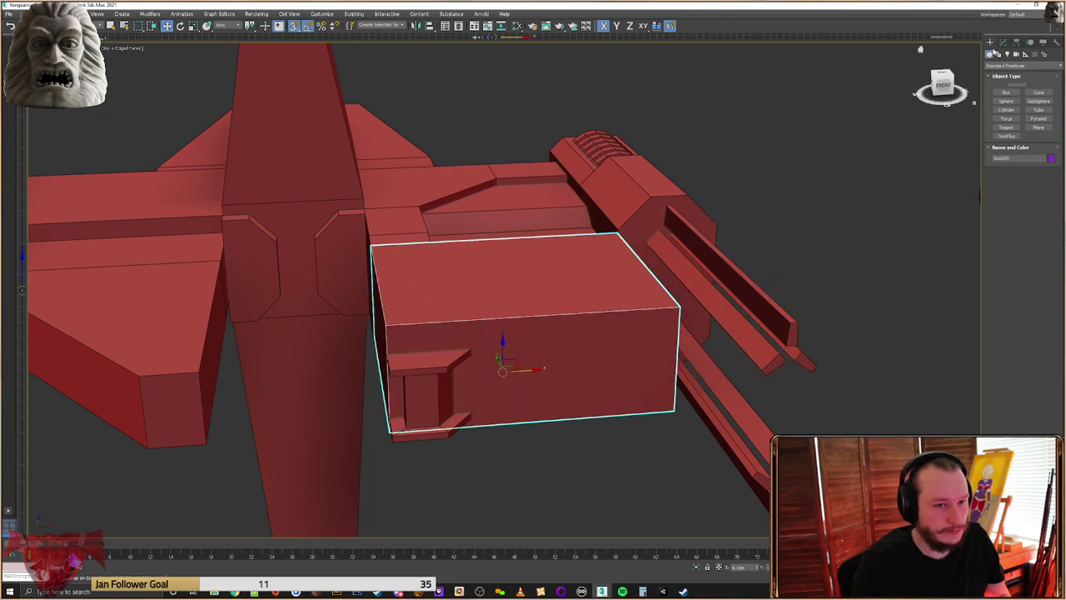
Narrow the box by moving its outer-side vertices along X toward the hull, and move its rear vertices back along Y
click(1002, 42)
click(1001, 163)
drag(792, 164, 586, 462)
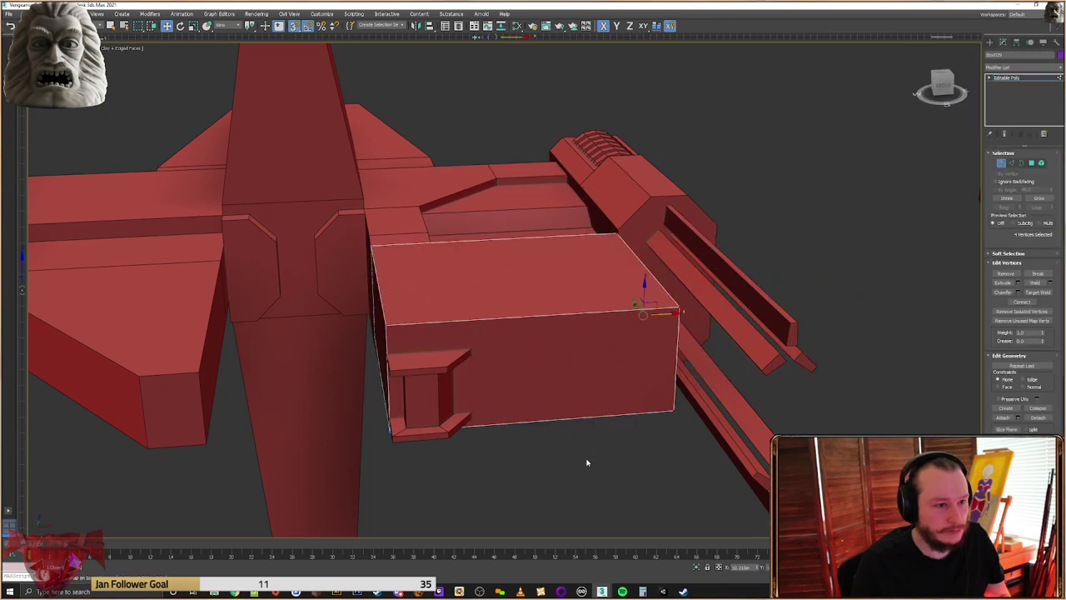
drag(676, 315, 428, 236)
alt+middle_drag(428, 236, 455, 273)
drag(417, 260, 385, 374)
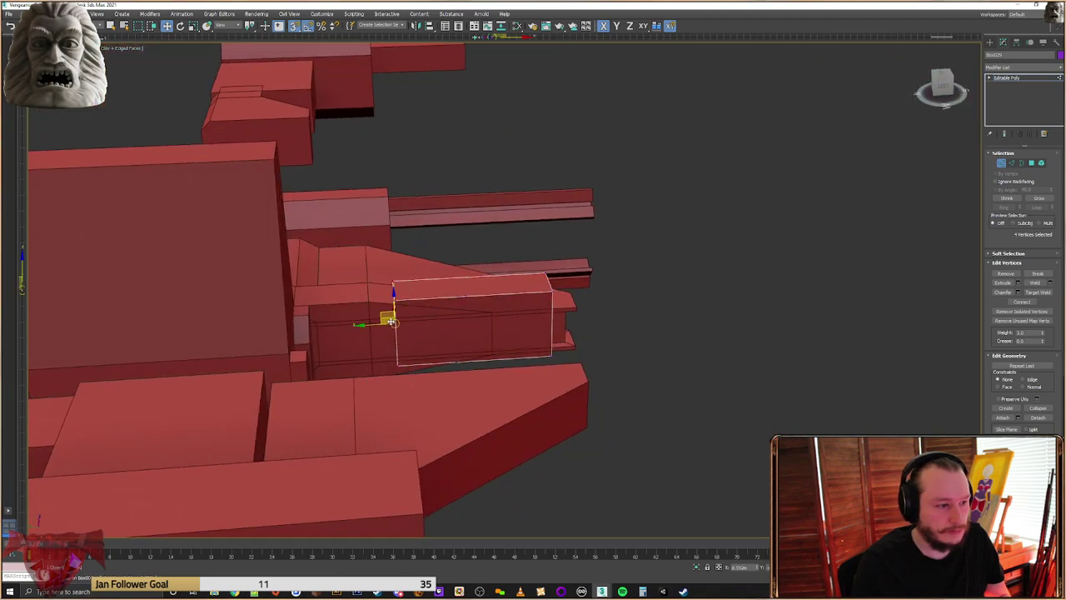
drag(378, 323, 354, 324)
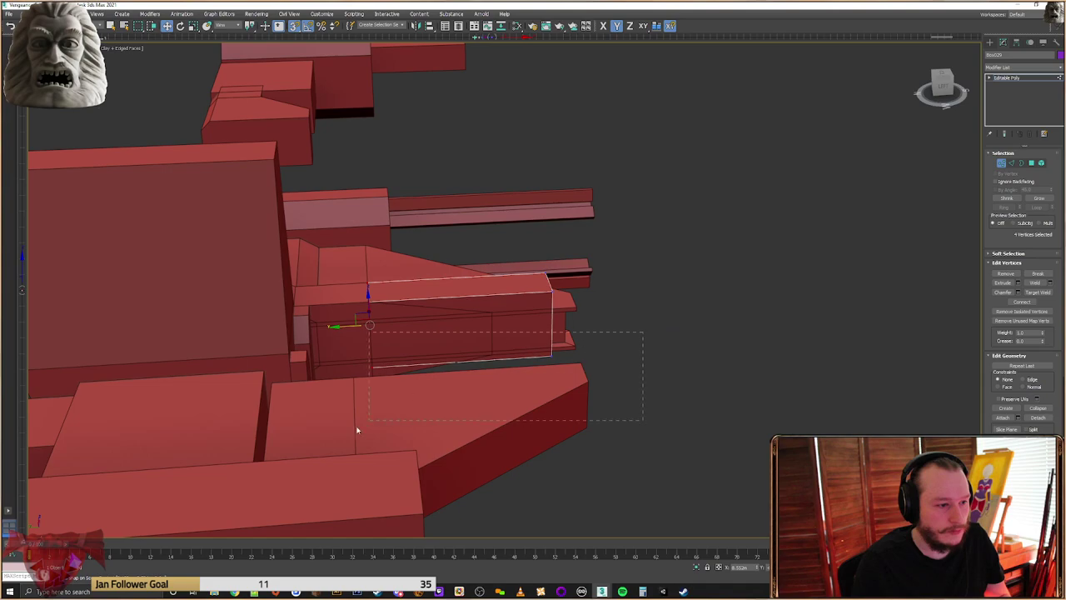
Raise the box's bottom vertices to the wing's top surface, and lower its front upper vertices along Z to make a sloped plate
alt+middle_drag(364, 426, 443, 372)
drag(438, 319, 369, 298)
drag(575, 276, 483, 307)
click(491, 282)
ctrl+click(484, 292)
alt+middle_drag(493, 282, 486, 268)
mouse_move(489, 268)
mouse_down()
mouse_move(476, 294)
mouse_move(484, 284)
mouse_up()
alt+middle_drag(484, 286, 474, 311)
scroll(474, 311, up, 6)
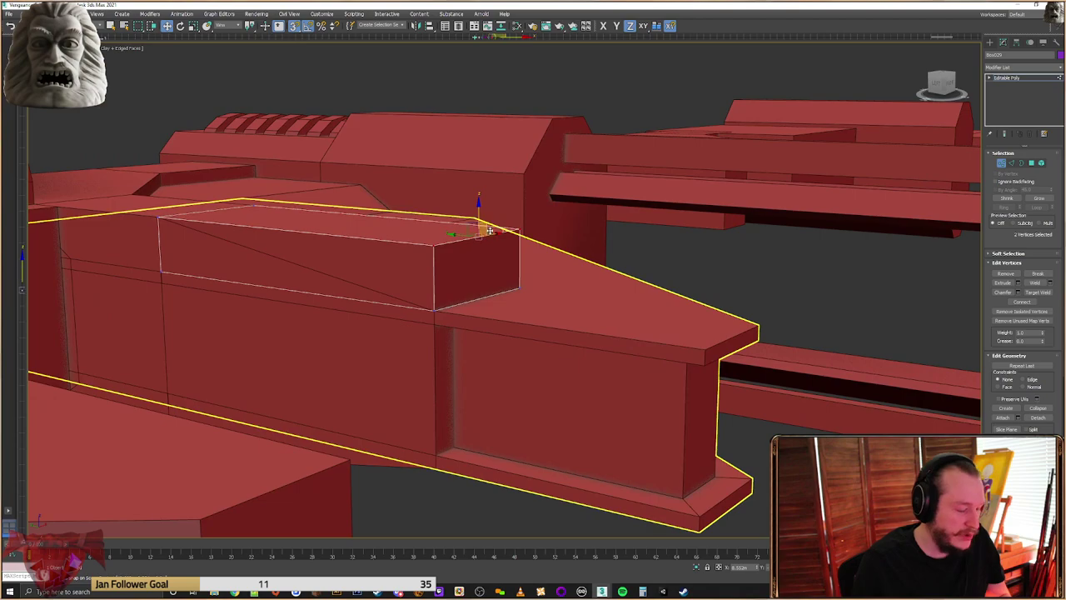
drag(477, 214, 479, 263)
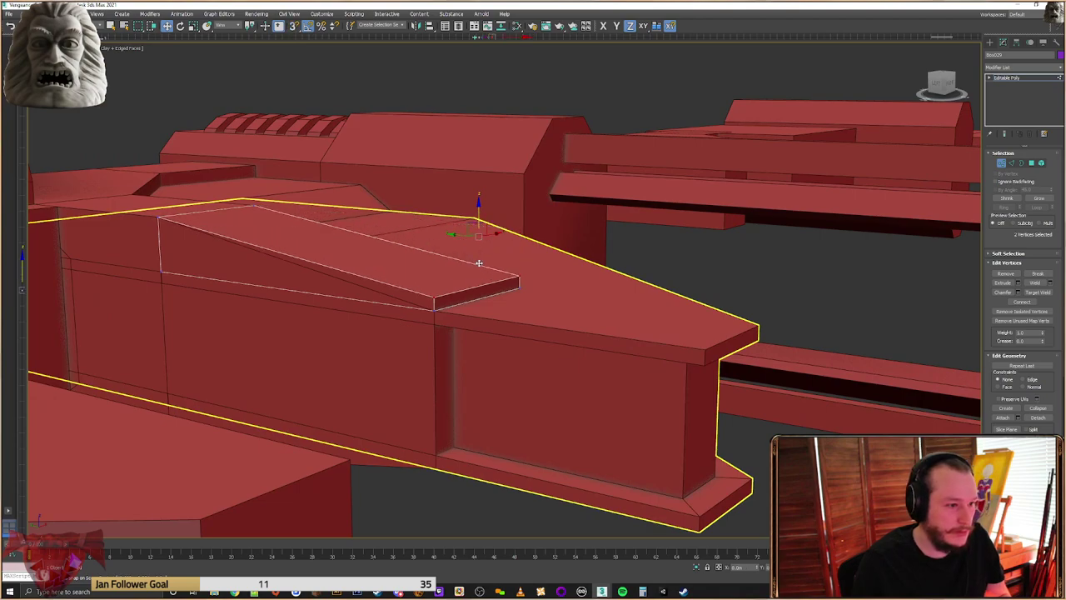
Delete the surplus polygons beneath the sloped plate, and leave polygon editing
alt+middle_drag(410, 316, 329, 325)
alt+middle_drag(502, 292, 468, 297)
middle_drag(638, 289, 495, 321)
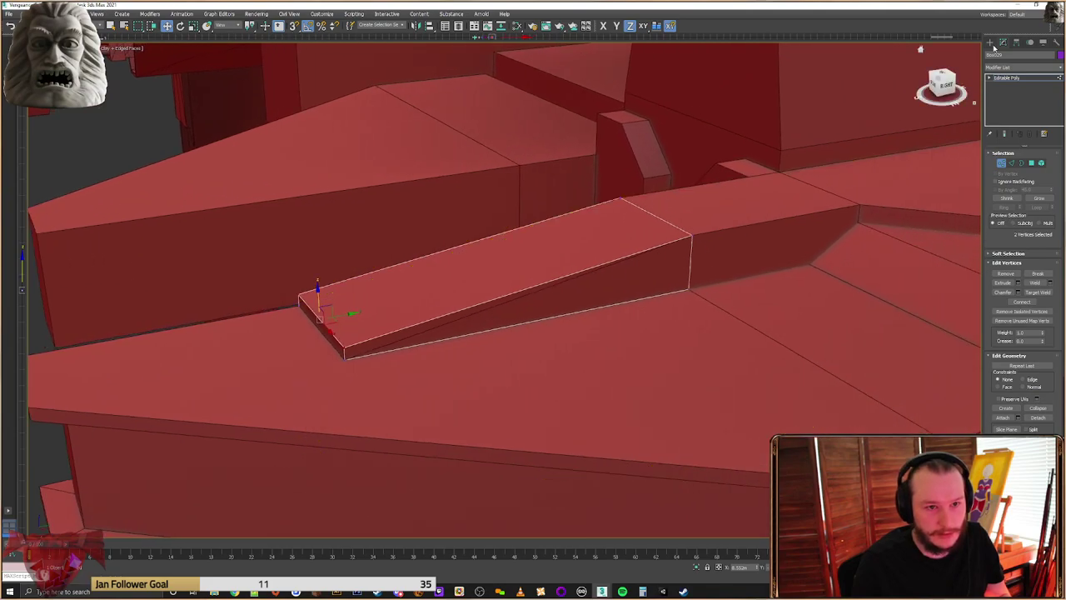
click(1006, 77)
click(1031, 165)
scroll(545, 350, down, 4)
alt+middle_drag(534, 334, 499, 400)
drag(464, 242, 365, 472)
key(Delete)
alt+middle_drag(504, 338, 611, 269)
scroll(616, 275, down, 3)
alt+middle_drag(654, 350, 590, 240)
click(990, 43)
Center the sloped plate's pivot on the object
click(707, 293)
alt+middle_drag(705, 294, 666, 267)
click(1014, 41)
click(1023, 100)
click(1021, 143)
click(990, 41)
scroll(645, 266, up, 3)
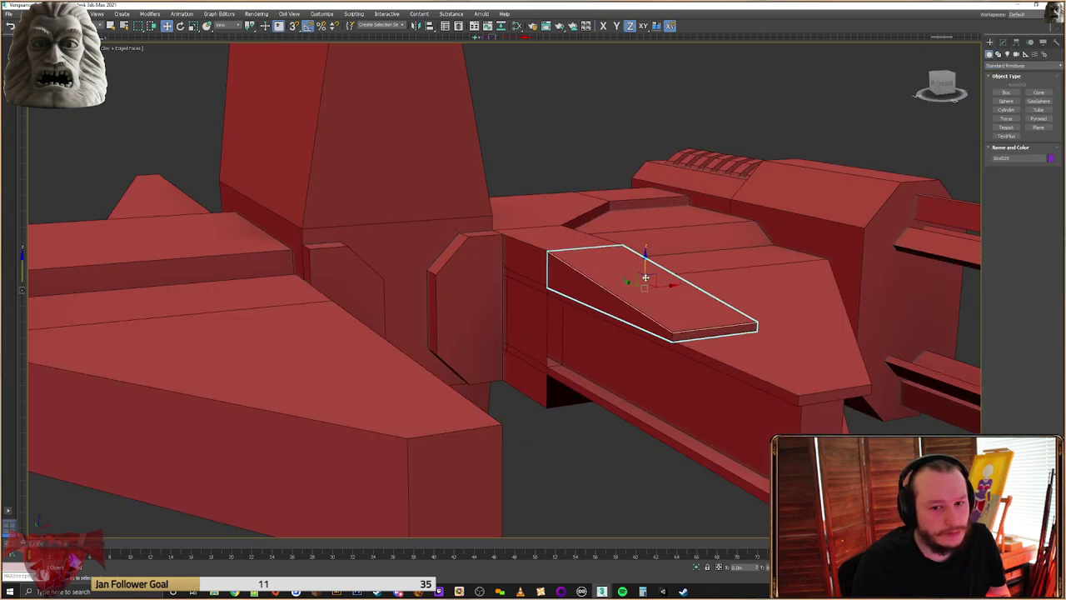
Copy the short sloped plate down along Z, and mirror the copy on the Z axis without cloning beneath the wing
shift+drag(646, 266, 643, 395)
click(532, 331)
click(414, 26)
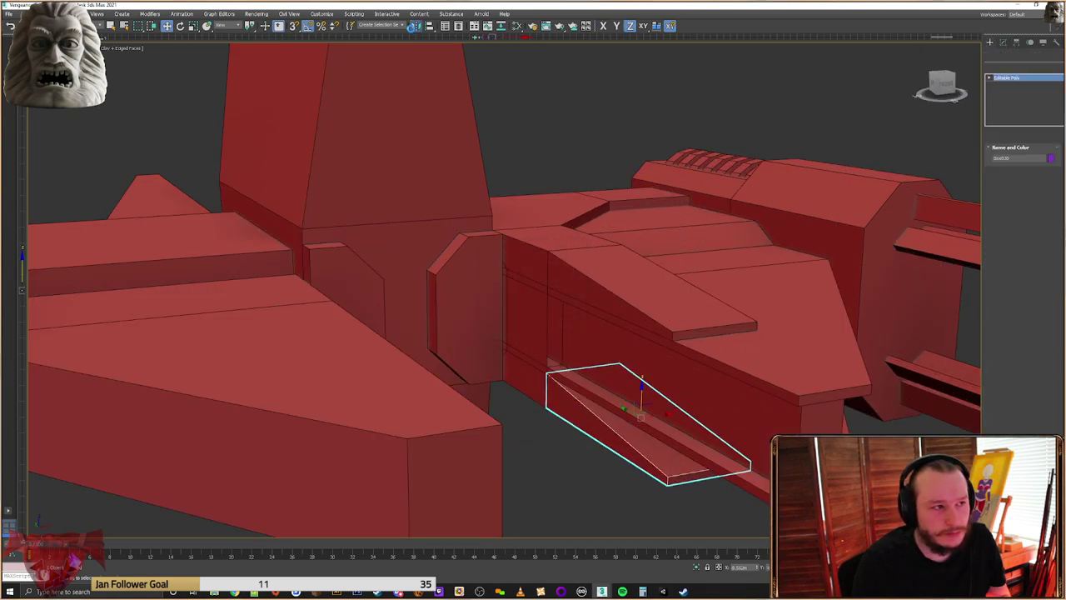
click(410, 26)
click(516, 262)
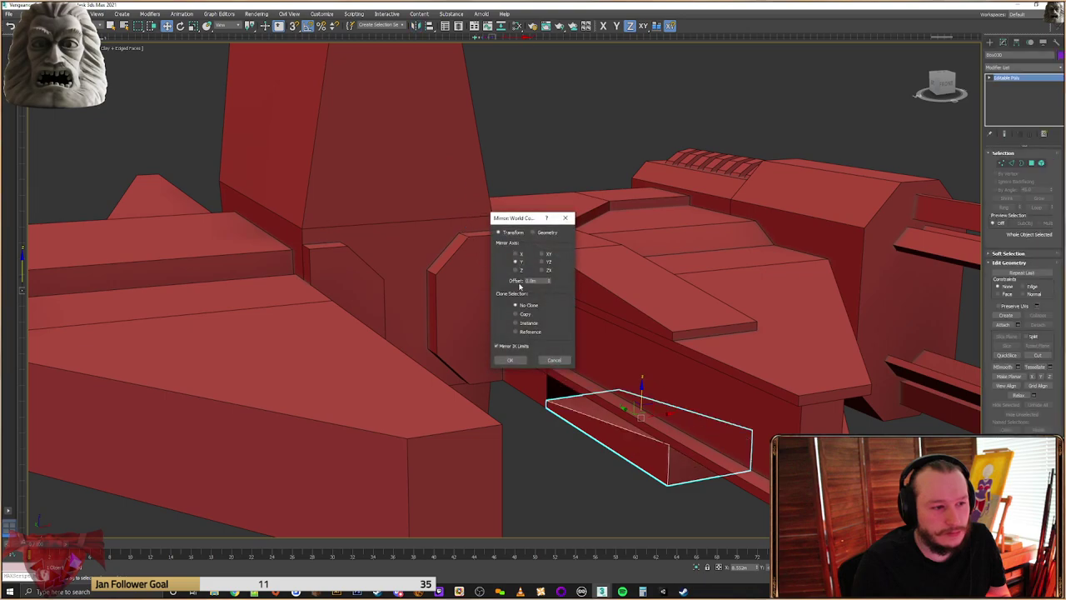
click(515, 269)
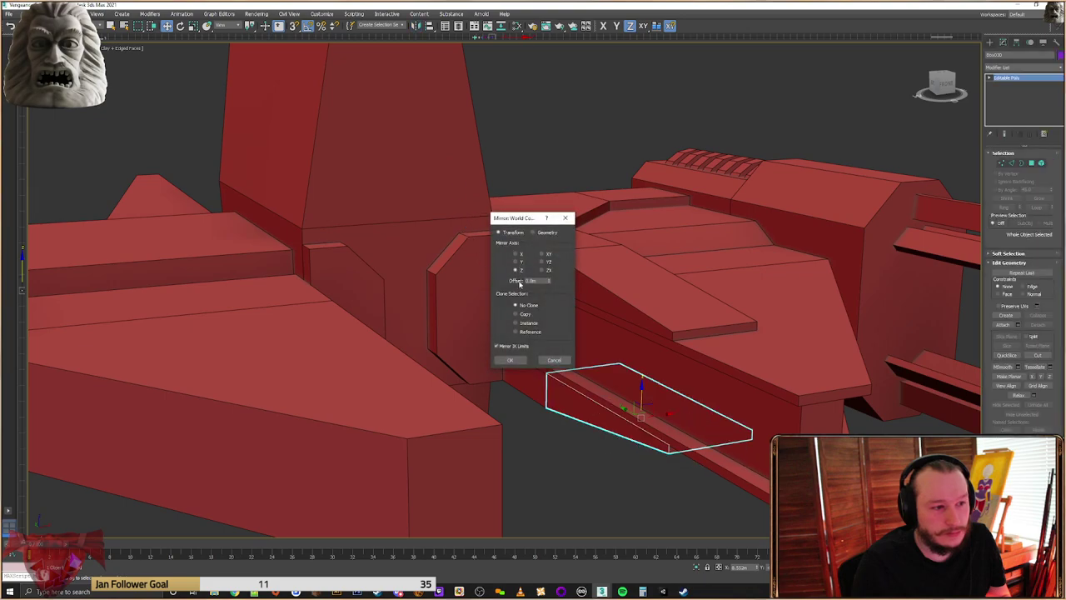
click(510, 360)
scroll(583, 417, up, 5)
drag(735, 362, 506, 293)
Cut the hull crosspiece's protruding block behind the sloped plate back to the crosspiece's front step
scroll(517, 283, down, 3)
alt+middle_drag(525, 275, 524, 304)
click(492, 240)
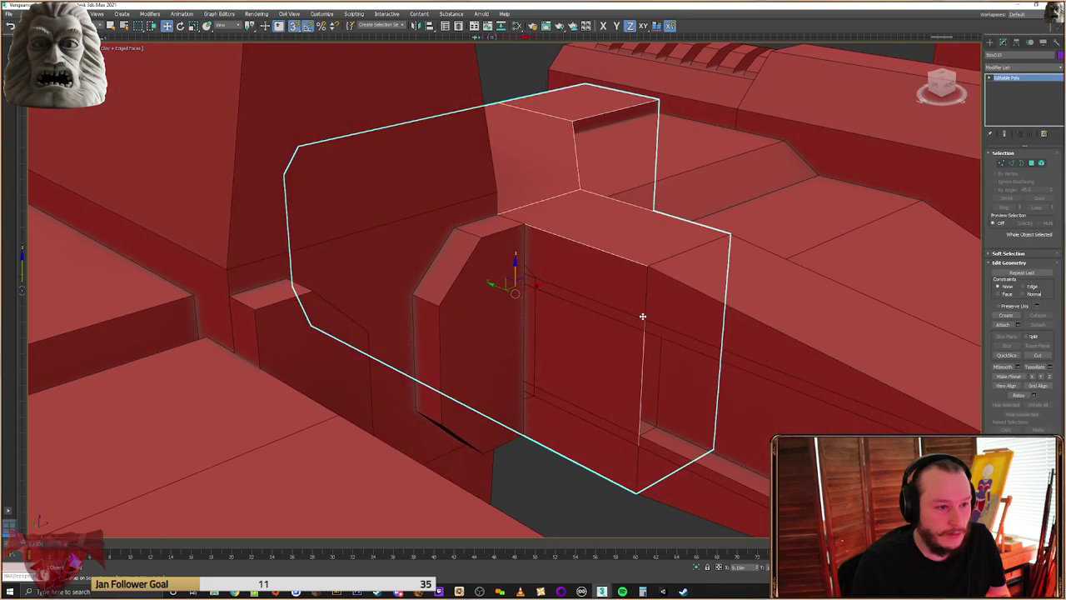
alt+middle_drag(583, 255, 390, 401)
click(1033, 164)
alt+middle_drag(433, 335, 456, 369)
click(396, 408)
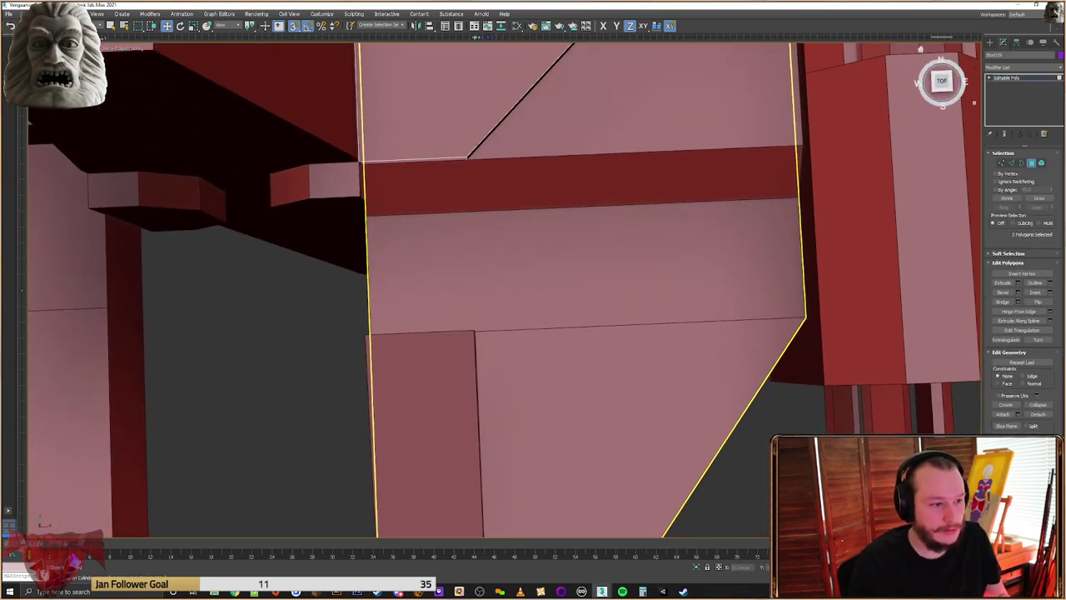
scroll(567, 333, down, 2)
alt+middle_drag(567, 333, 686, 293)
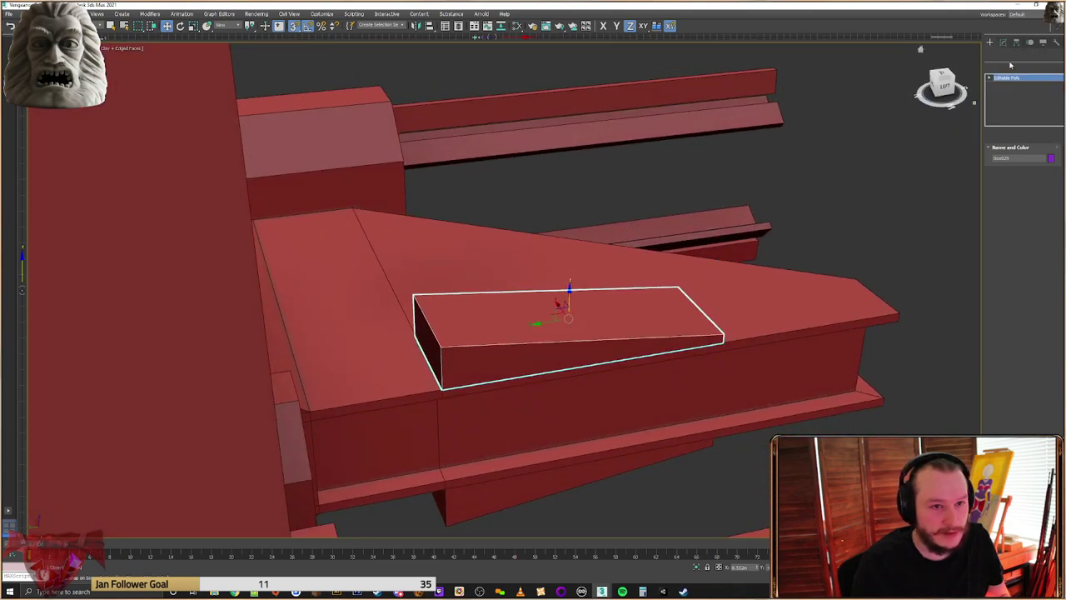
Extrude the sloped plate's rear face, and move it back along Y until the plate reaches the hull crosspiece
key(4)
click(427, 342)
click(1003, 282)
drag(429, 330, 453, 311)
key(w)
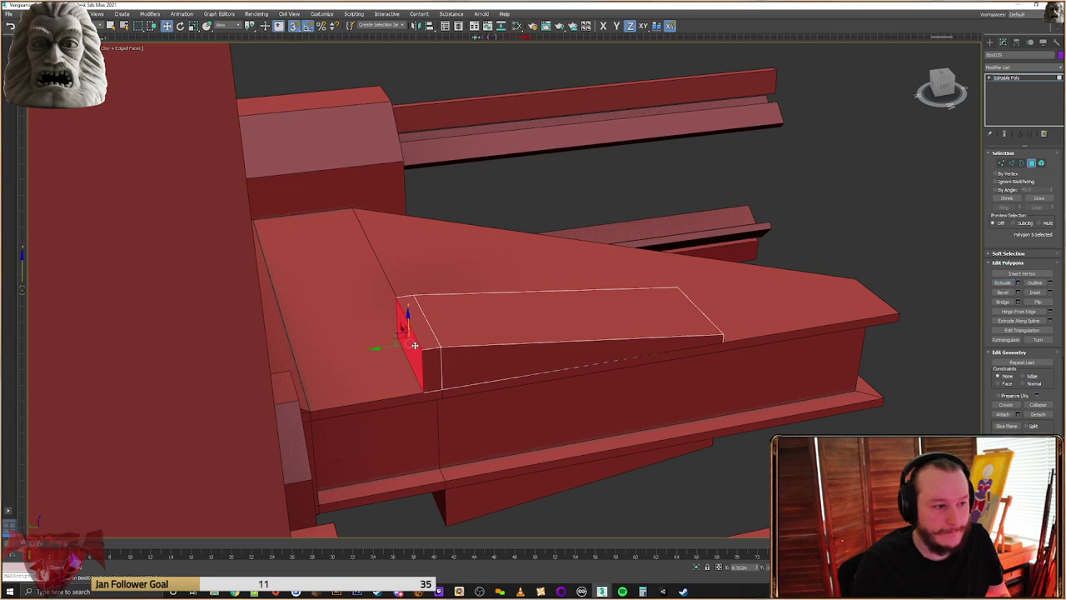
alt+middle_drag(419, 345, 379, 343)
drag(379, 343, 261, 300)
alt+middle_drag(261, 300, 533, 366)
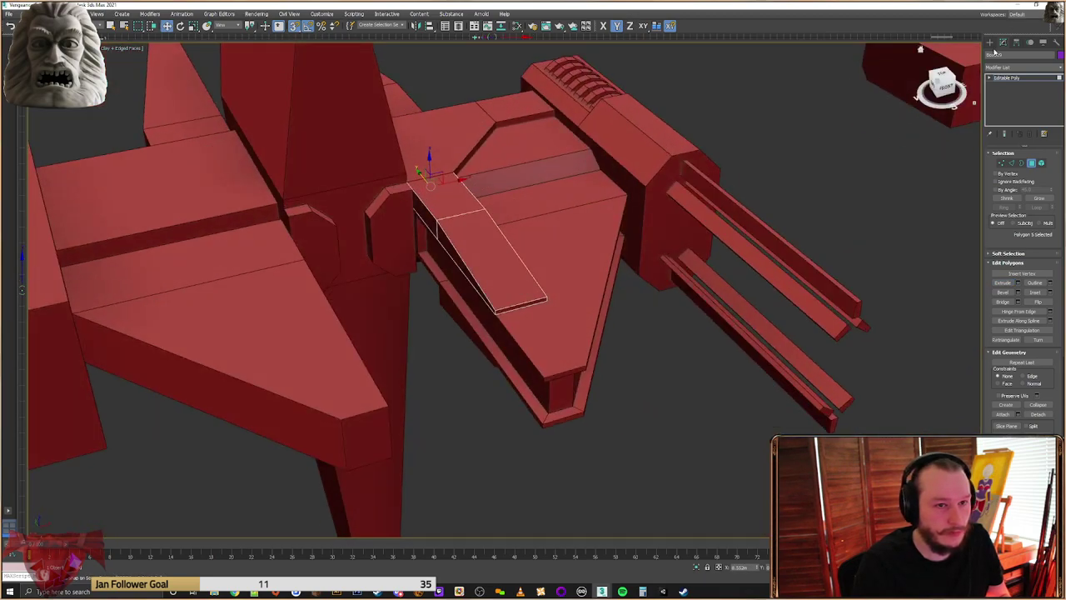
Leave polygon editing and delete the short mirrored plate beneath the wing
click(990, 43)
click(445, 308)
key(Delete)
Copy the lengthened sloped plate down along Z, and mirror the copy on the Z axis without cloning
click(464, 251)
alt+middle_drag(464, 251, 479, 216)
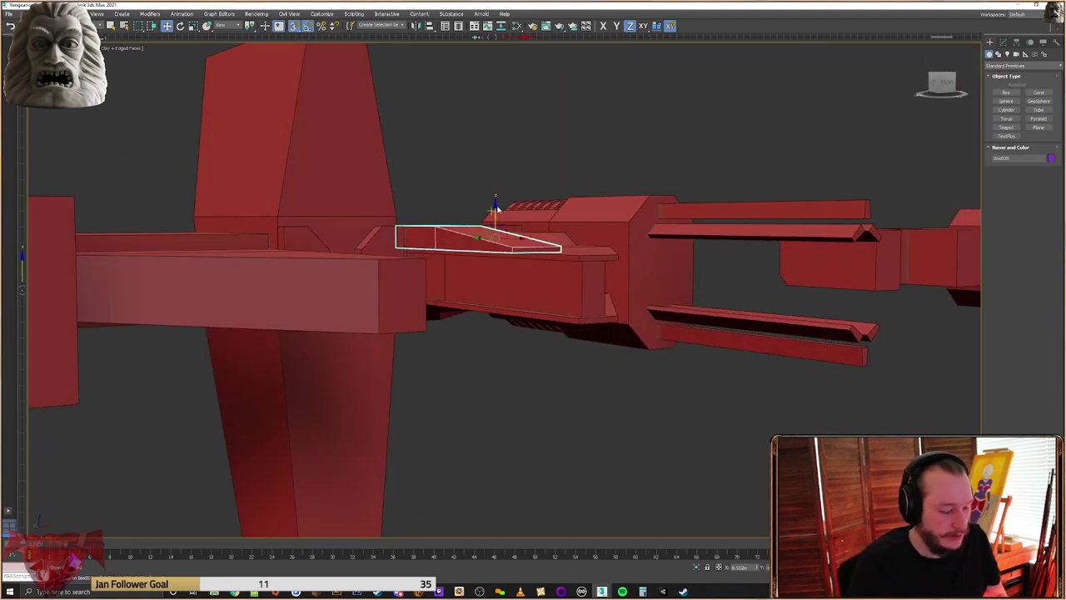
shift+drag(497, 210, 497, 318)
key(Return)
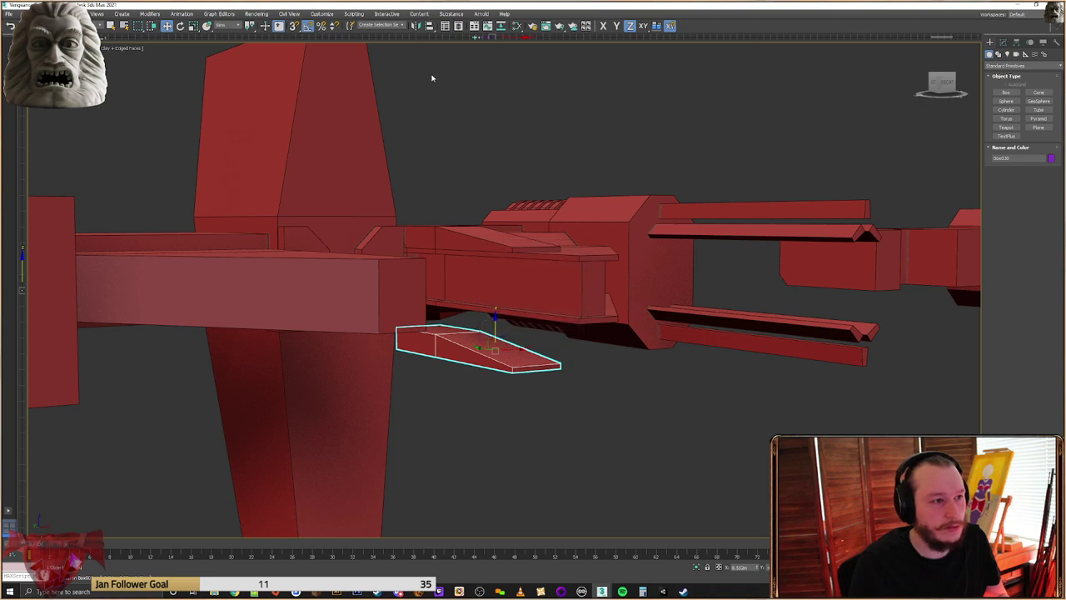
click(415, 28)
click(523, 364)
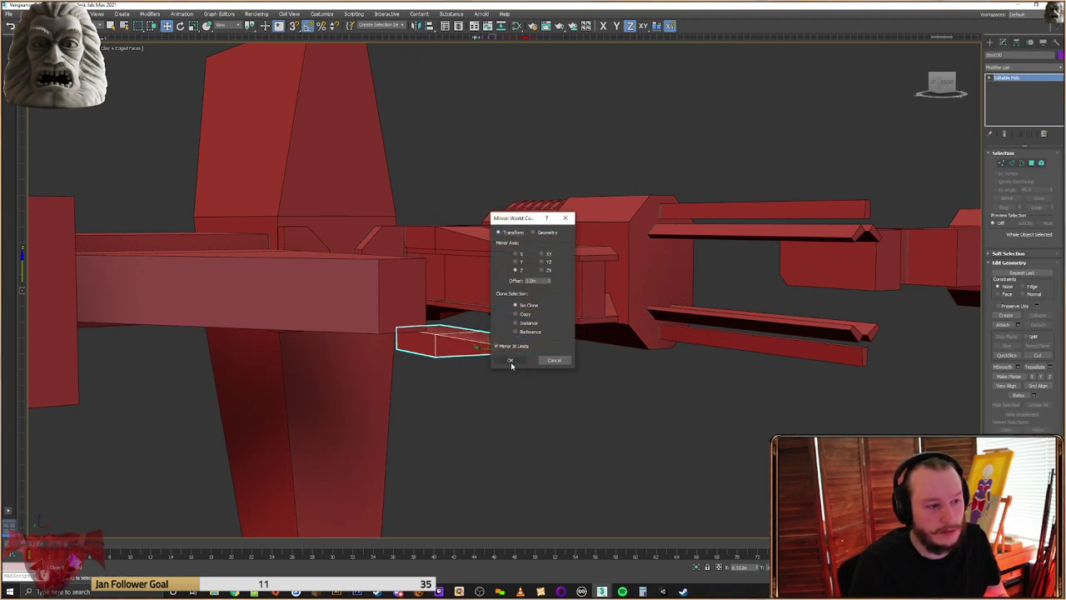
click(510, 362)
Move the mirrored plate up along Z against the underside of the front wing
drag(561, 345, 576, 324)
alt+middle_drag(577, 324, 523, 360)
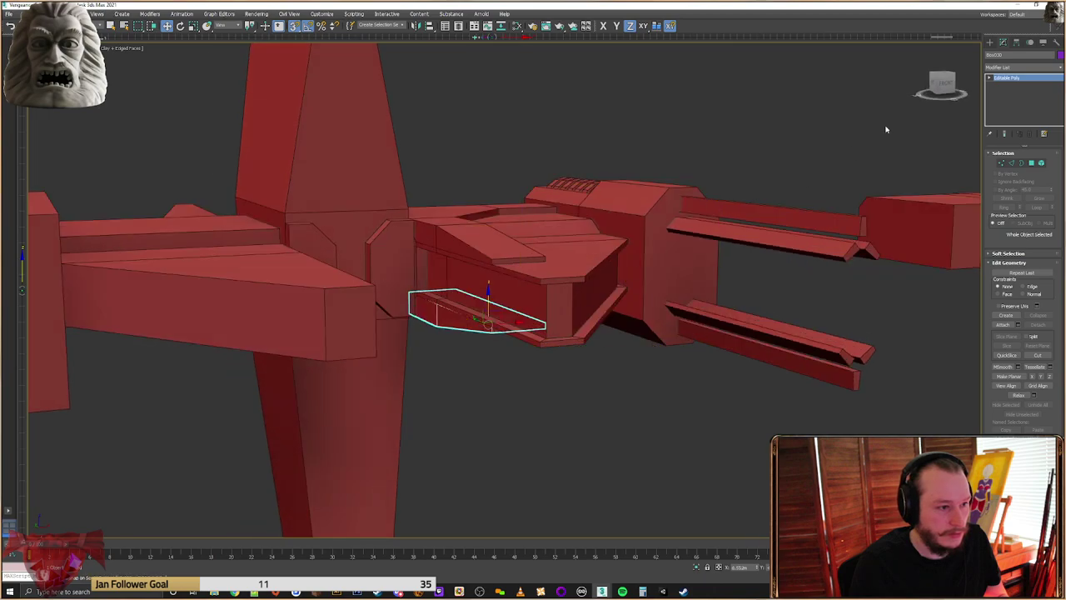
click(990, 43)
Select the narrow end polygon inside the front wing's side recess, and move it forward along Y to shorten the recess
scroll(341, 260, up, 3)
alt+middle_drag(342, 259, 341, 292)
scroll(454, 287, up, 2)
click(450, 243)
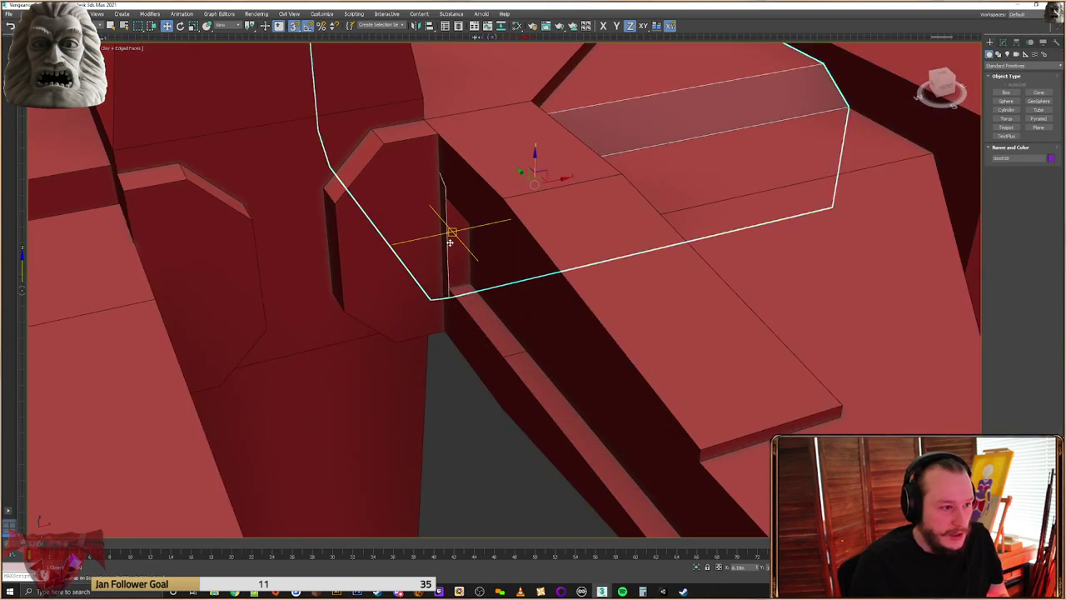
click(516, 279)
click(515, 282)
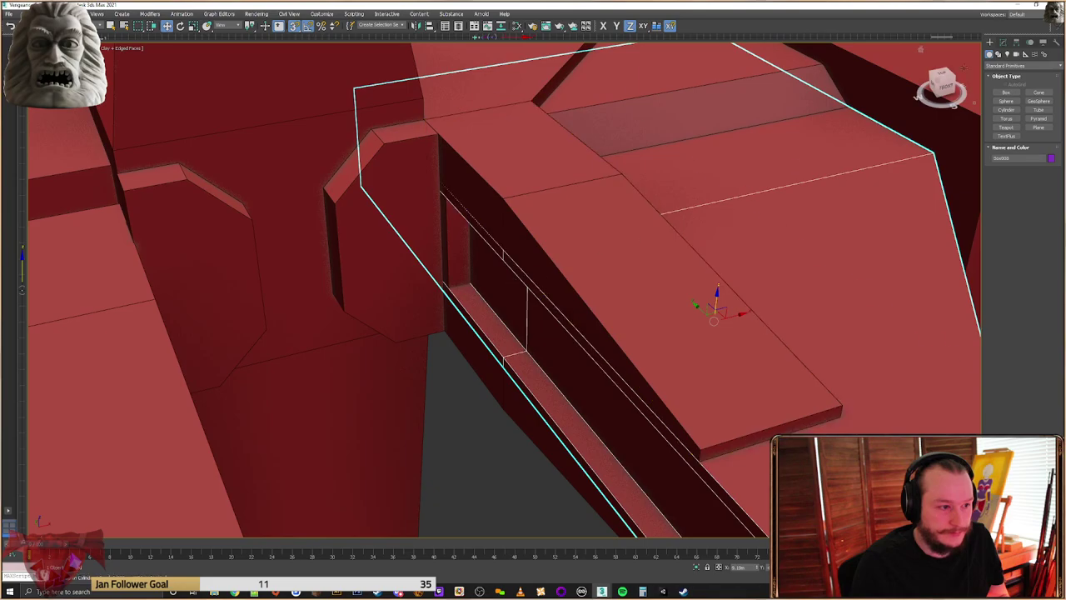
click(1003, 43)
click(1031, 162)
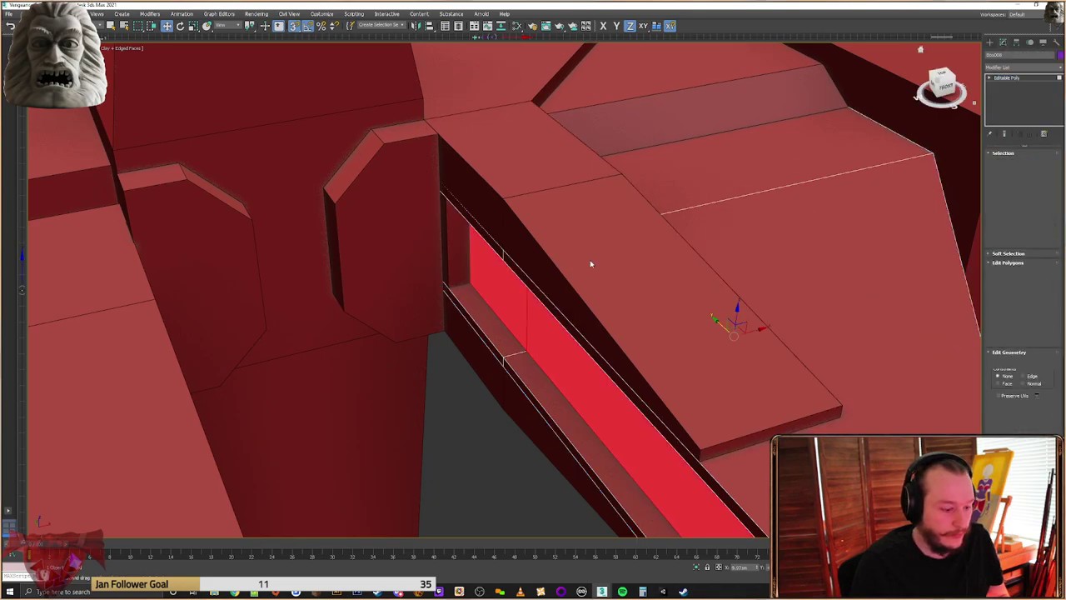
key(F3)
click(405, 179)
alt+middle_drag(408, 179, 511, 260)
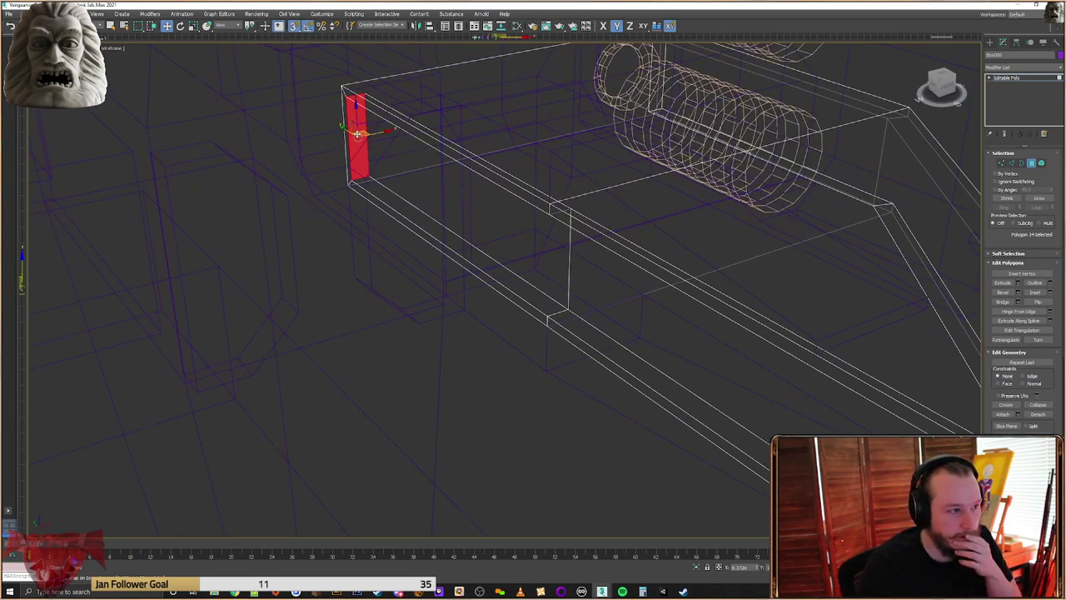
drag(353, 131, 511, 238)
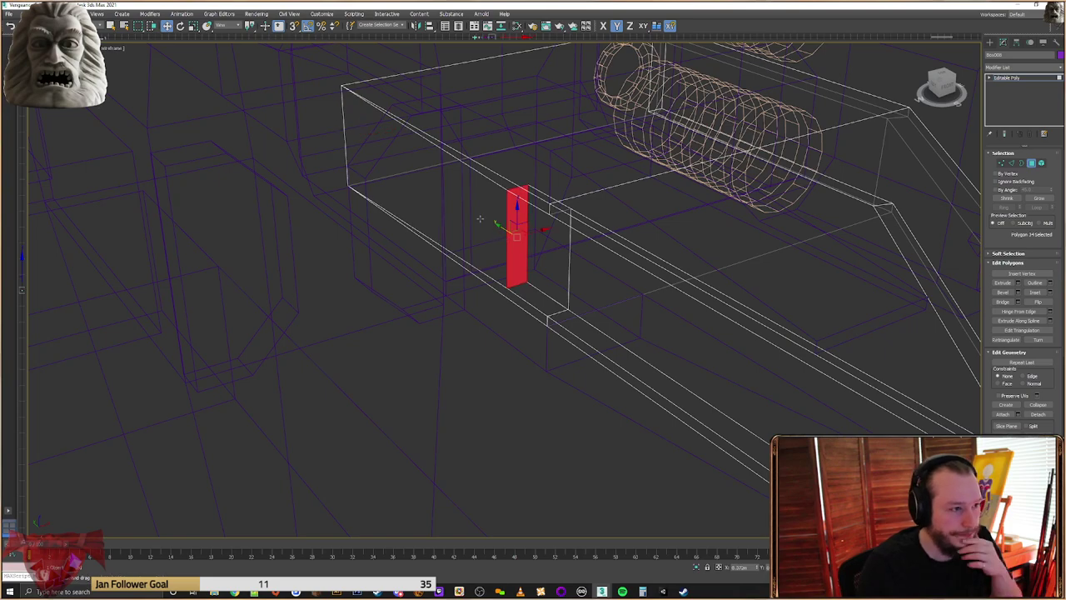
Examine the wing and engine block from the front and rear around the shortened recess
alt+middle_drag(480, 218, 376, 200)
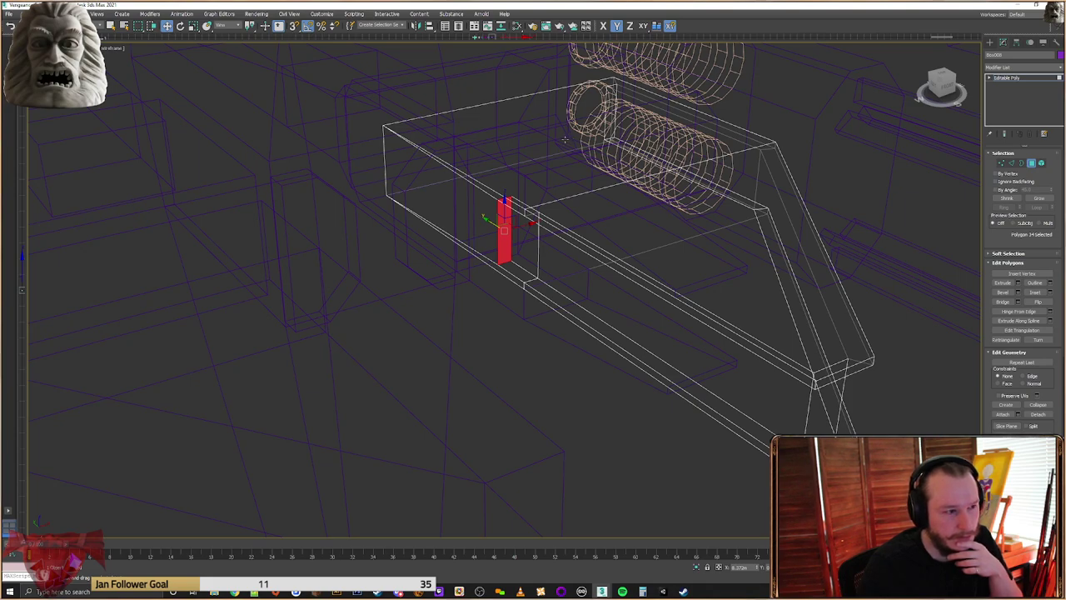
key(F3)
scroll(676, 249, down, 2)
mouse_move(676, 249)
alt+middle_down()
mouse_move(614, 263)
mouse_move(547, 253)
mouse_move(526, 396)
alt+middle_up()
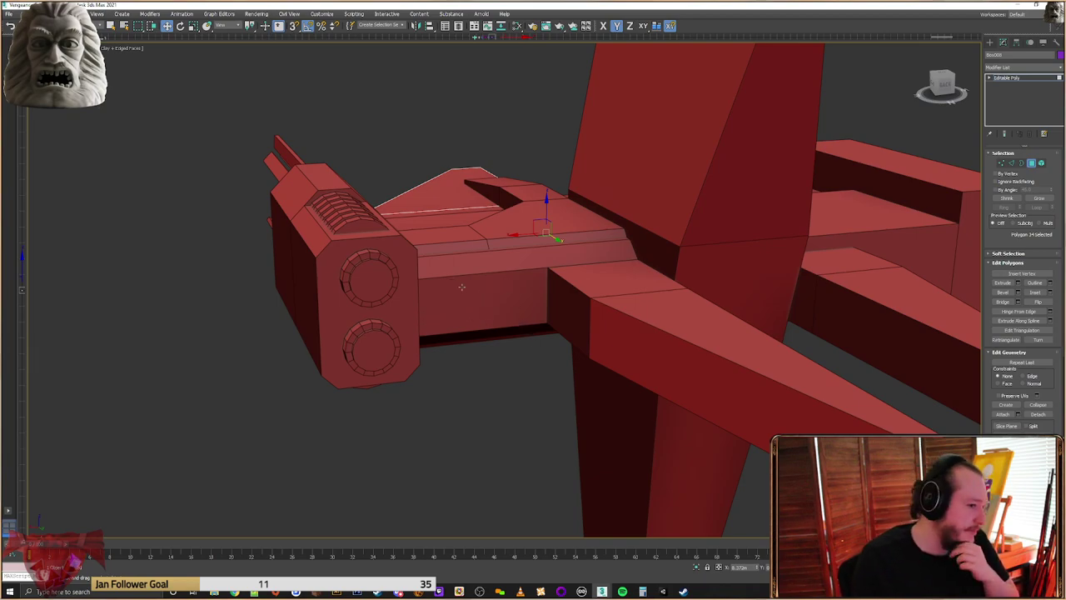
alt+middle_drag(412, 297, 383, 256)
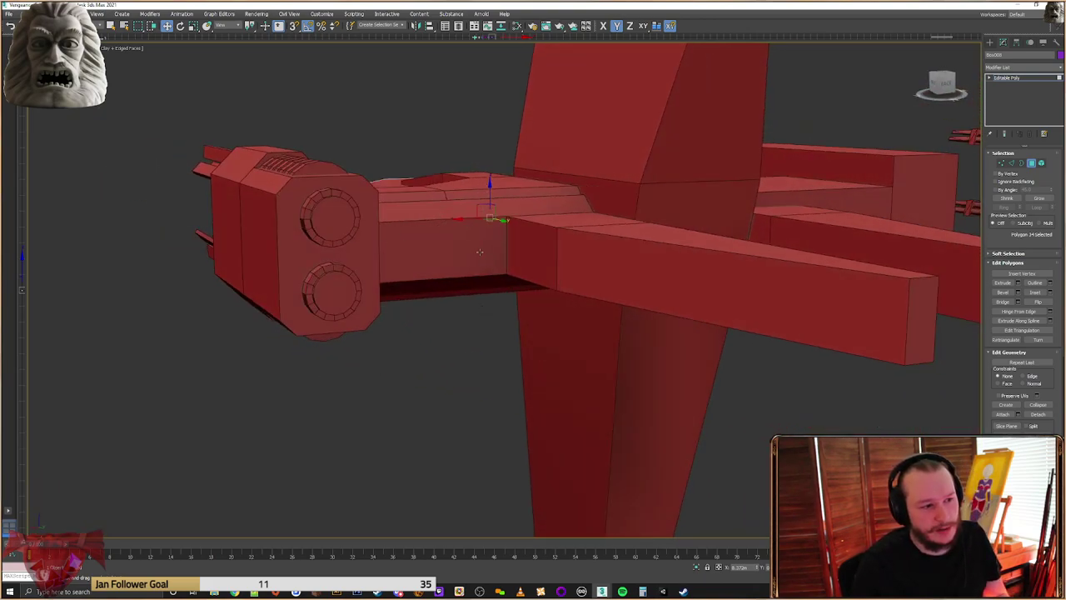
alt+middle_drag(469, 245, 553, 325)
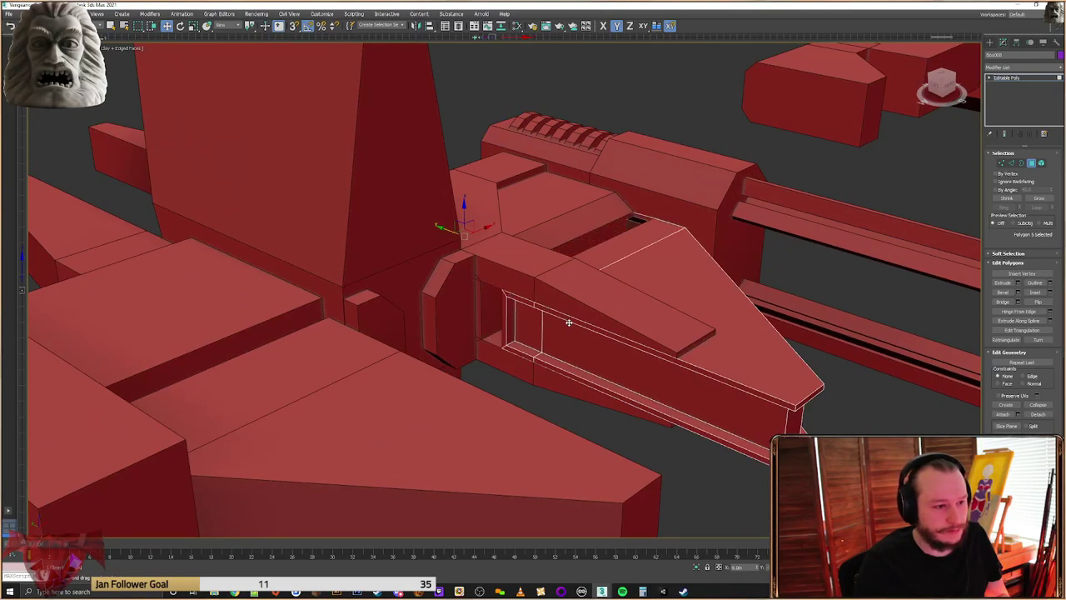
Move the outer upper and lower vertices of the recess's end face back along Y, and leave the wing's editing
key(F3)
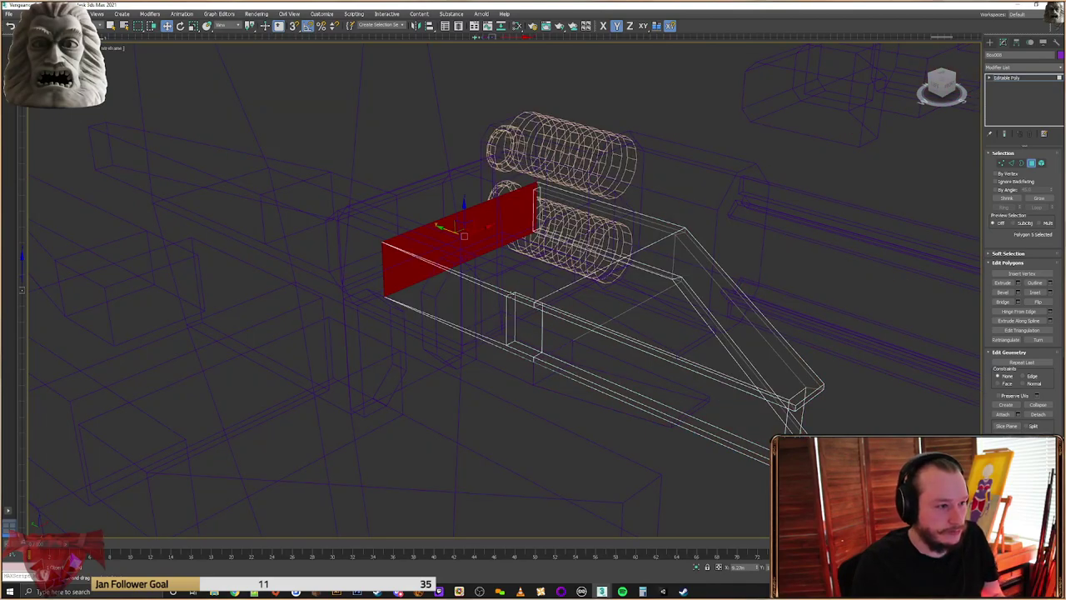
click(513, 320)
mouse_move(507, 321)
alt+middle_down()
mouse_move(477, 313)
mouse_move(833, 246)
alt+middle_up()
key(F3)
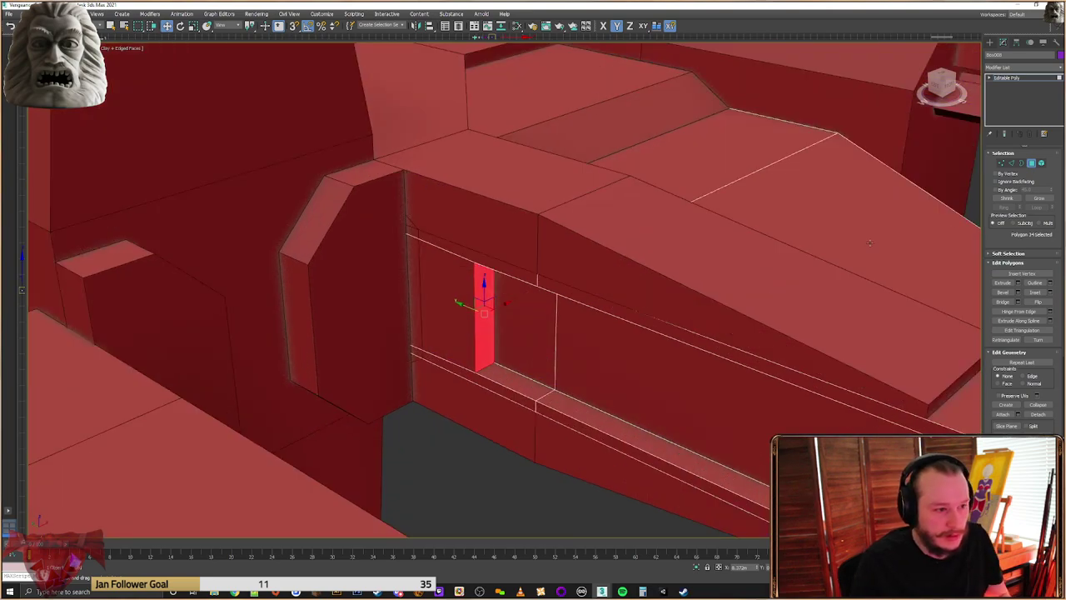
click(1003, 164)
click(474, 261)
ctrl+click(475, 373)
drag(460, 312, 433, 300)
alt+middle_drag(433, 300, 504, 321)
click(989, 43)
click(776, 92)
Select the undetailed blocked-out wing assembly on the other side of the central hull and delete it
alt+middle_drag(707, 296, 594, 292)
alt+middle_drag(498, 336, 633, 364)
scroll(517, 342, down, 2)
click(458, 334)
scroll(529, 417, down, 3)
click(530, 418)
scroll(652, 361, down, 3)
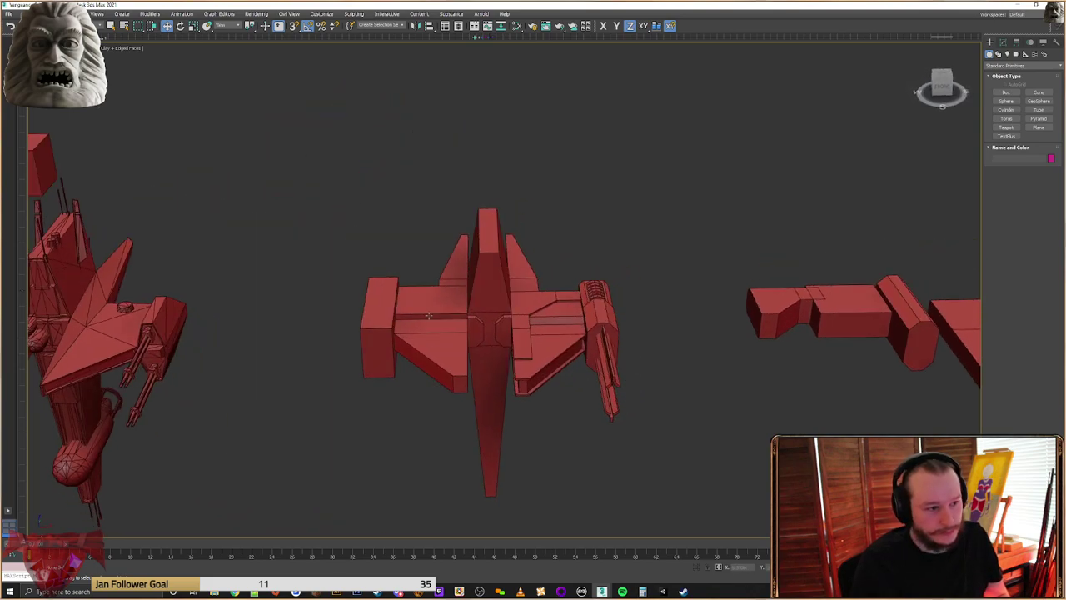
drag(438, 392, 445, 400)
middle_drag(449, 379, 427, 371)
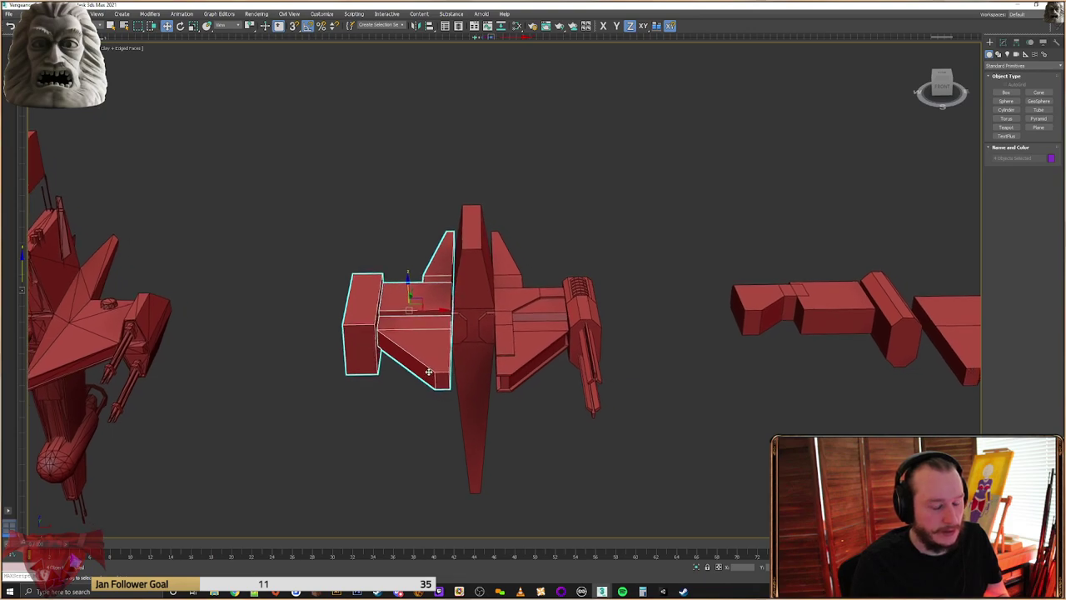
key(Delete)
Copy the detailed wing assembly with its guns across the hull along X, and mirror the copy on the X axis without cloning
drag(633, 209, 506, 395)
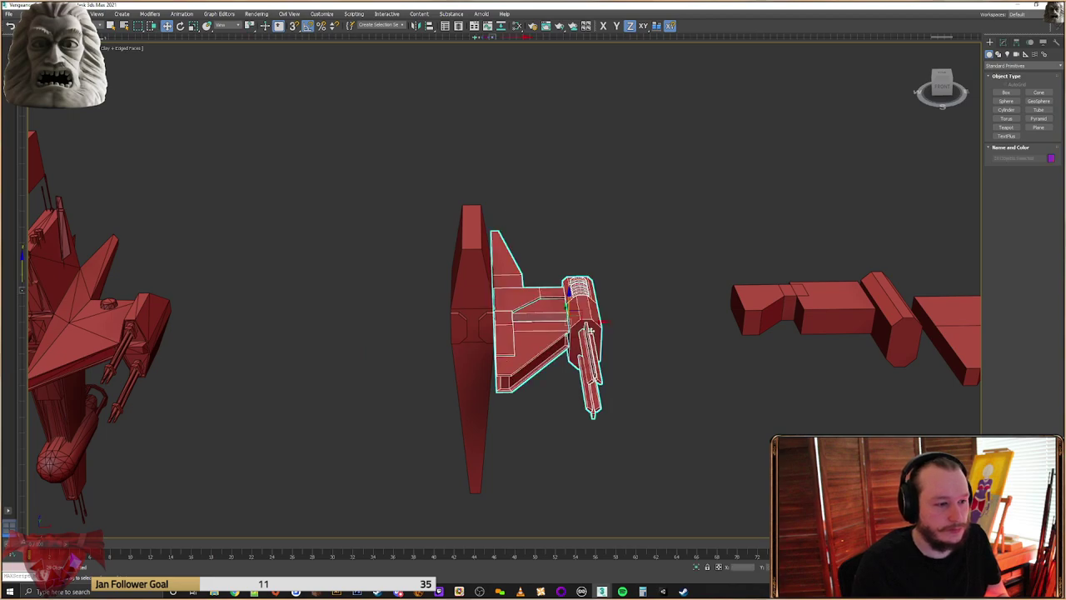
shift+drag(590, 331, 382, 331)
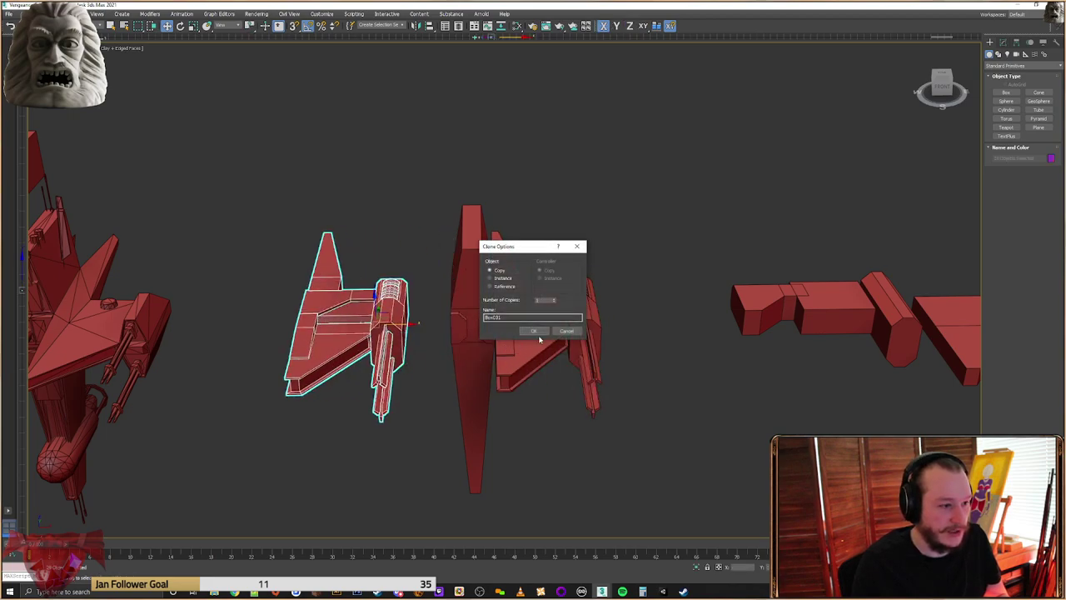
click(534, 331)
click(415, 25)
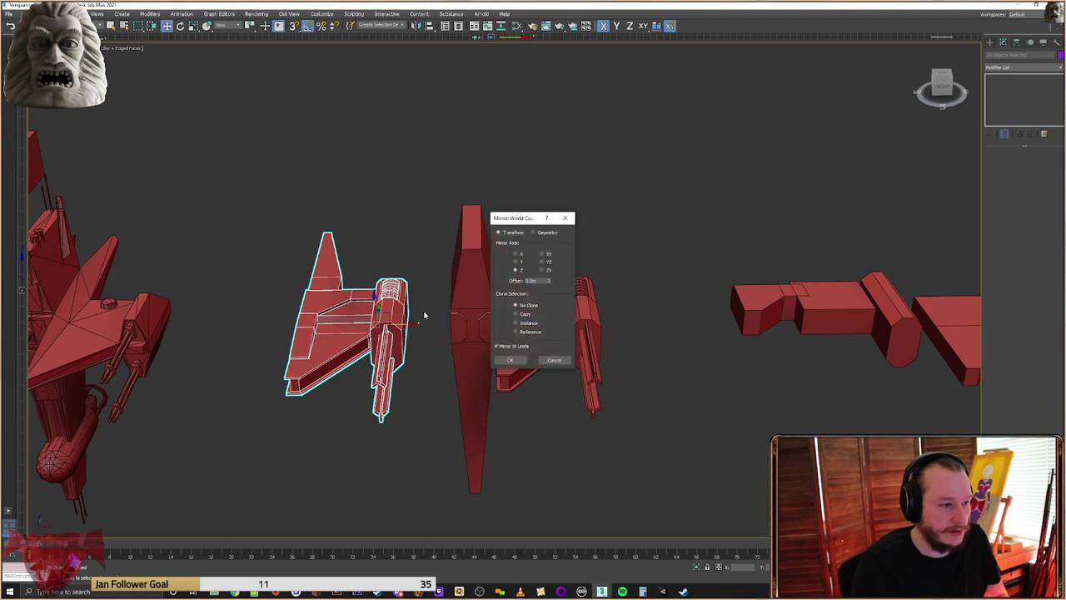
click(515, 262)
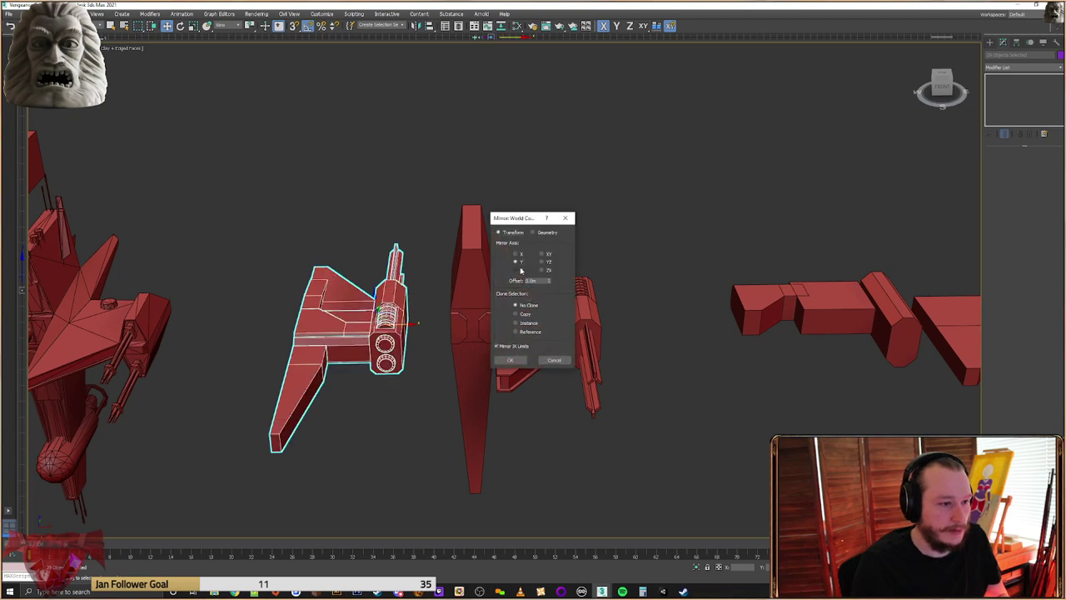
click(515, 253)
click(511, 358)
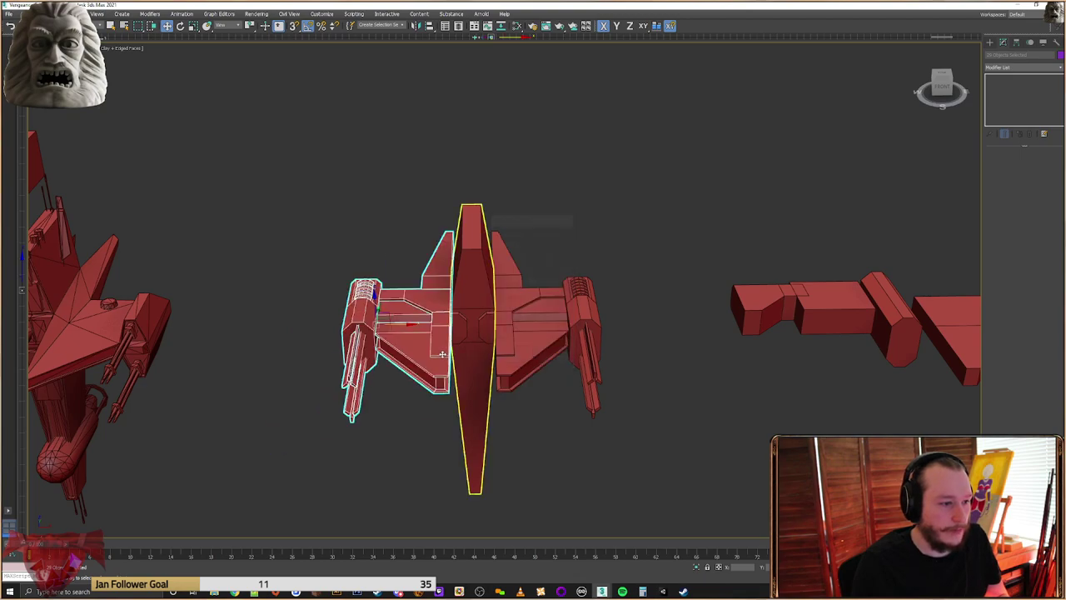
Adjust the mirrored wing assembly's position along X against the central hull, and clear the selection
scroll(354, 303, up, 5)
drag(354, 302, 306, 303)
drag(375, 419, 450, 349)
mouse_move(450, 348)
alt+middle_down()
mouse_move(443, 328)
mouse_move(466, 345)
alt+middle_up()
scroll(466, 341, down, 4)
click(989, 43)
click(703, 216)
Examine the ship with both detailed wings, and compare its proportions with the reference ship beside it
alt+middle_drag(703, 216, 365, 227)
click(594, 280)
click(367, 225)
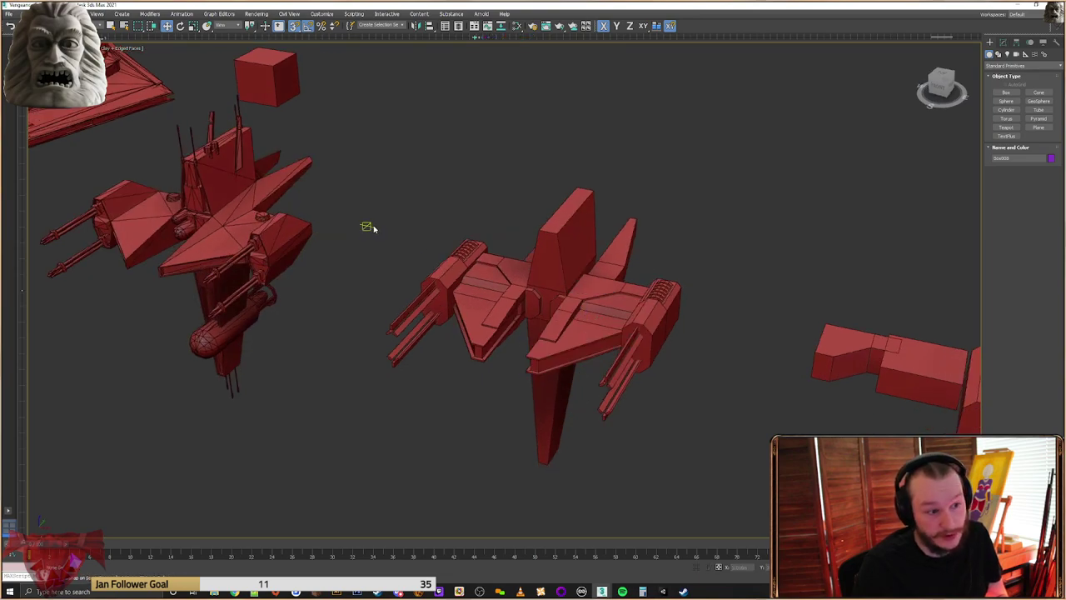
alt+middle_drag(693, 283, 698, 286)
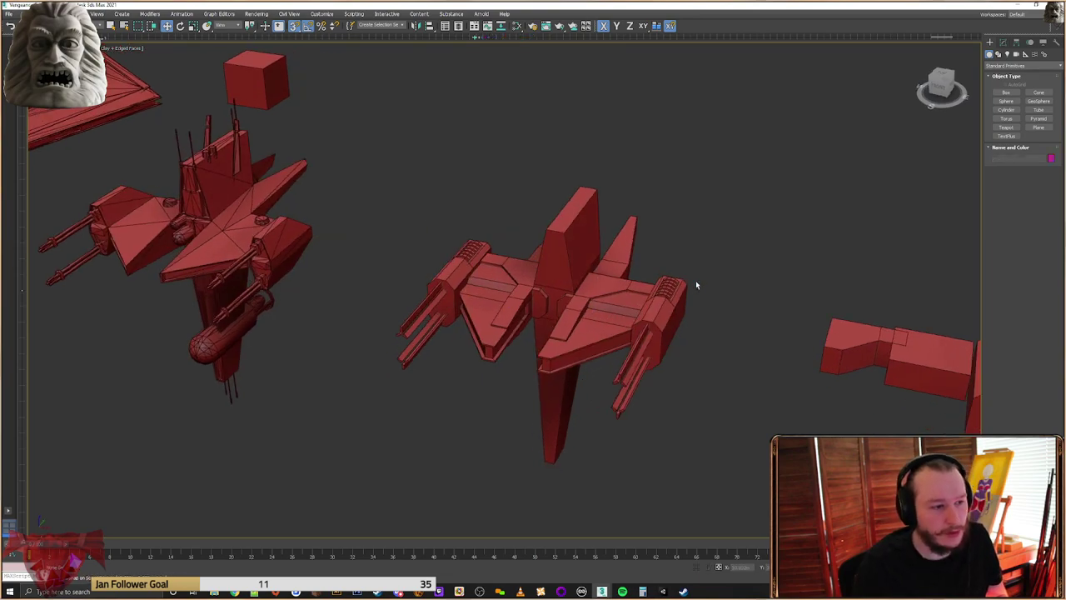
click(564, 269)
alt+middle_drag(564, 269, 556, 267)
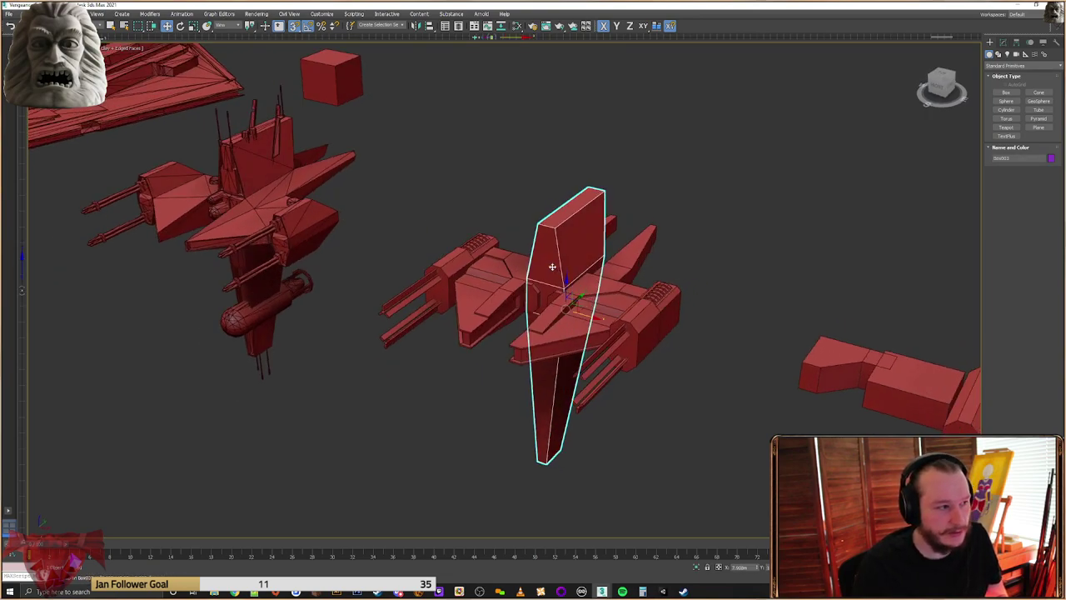
scroll(554, 269, up, 3)
middle_drag(267, 229, 554, 331)
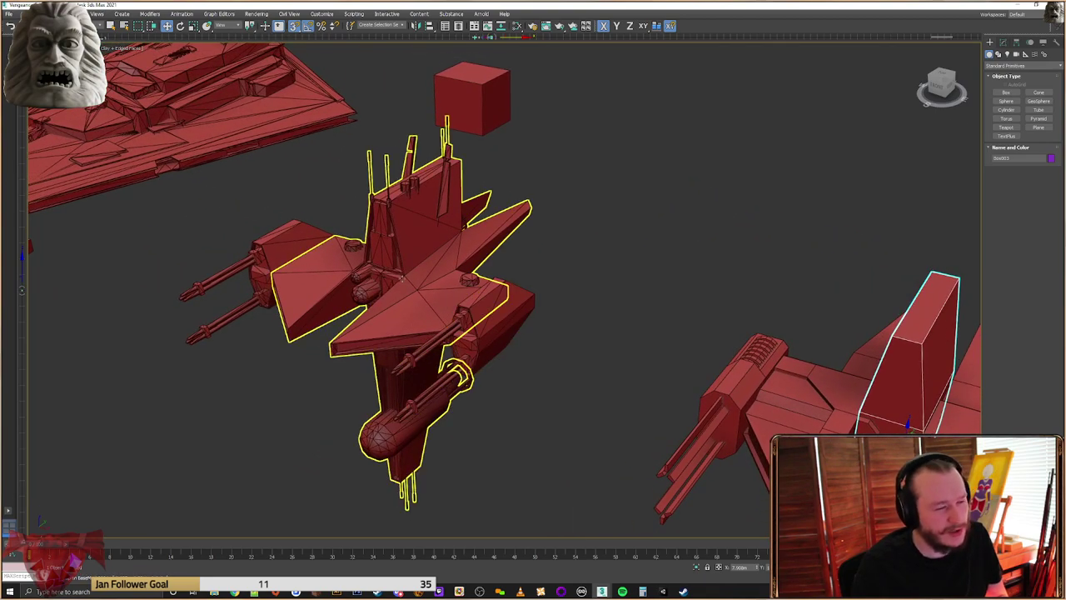
click(555, 280)
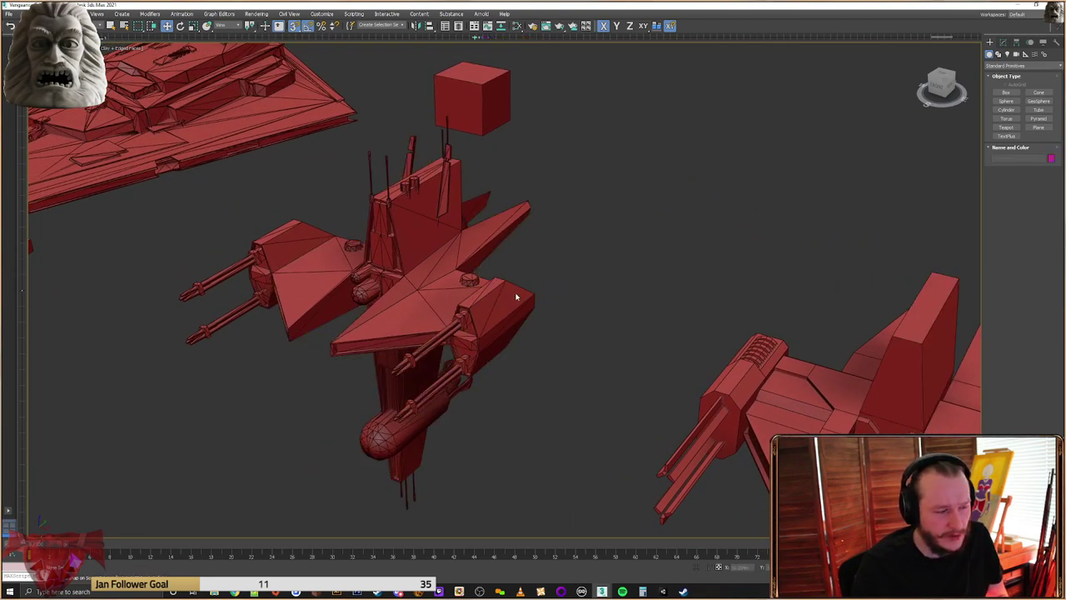
middle_drag(617, 321, 502, 280)
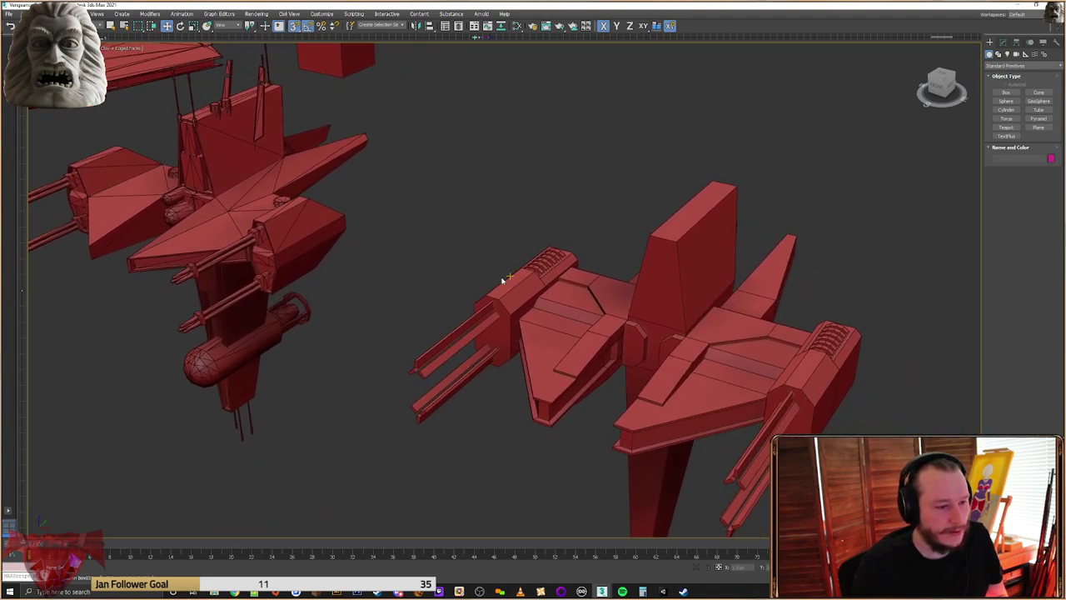
middle_drag(579, 346, 543, 333)
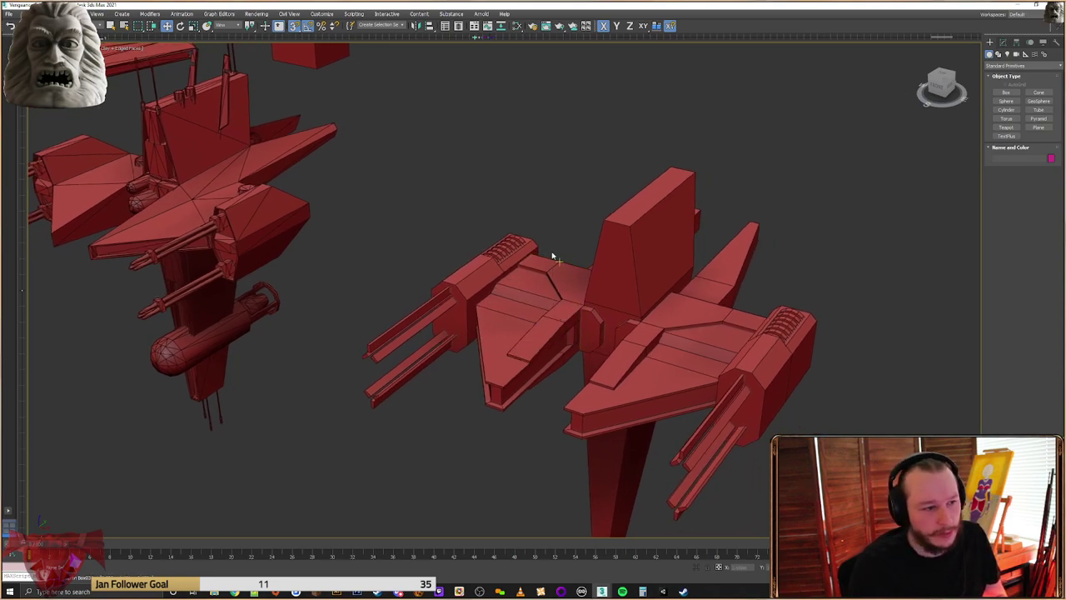
middle_drag(475, 259, 520, 233)
middle_drag(643, 201, 600, 209)
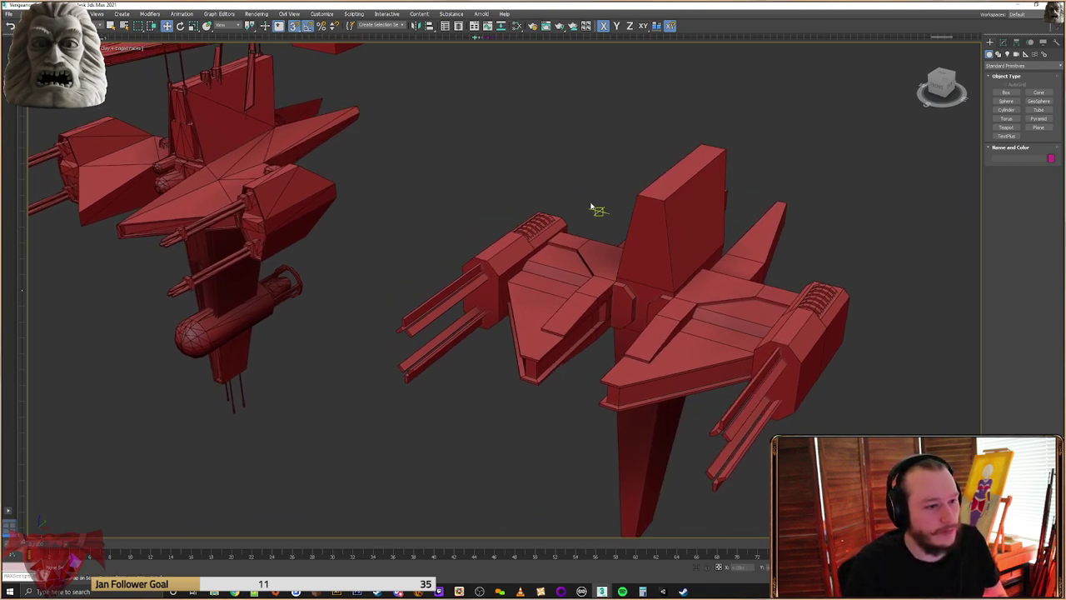
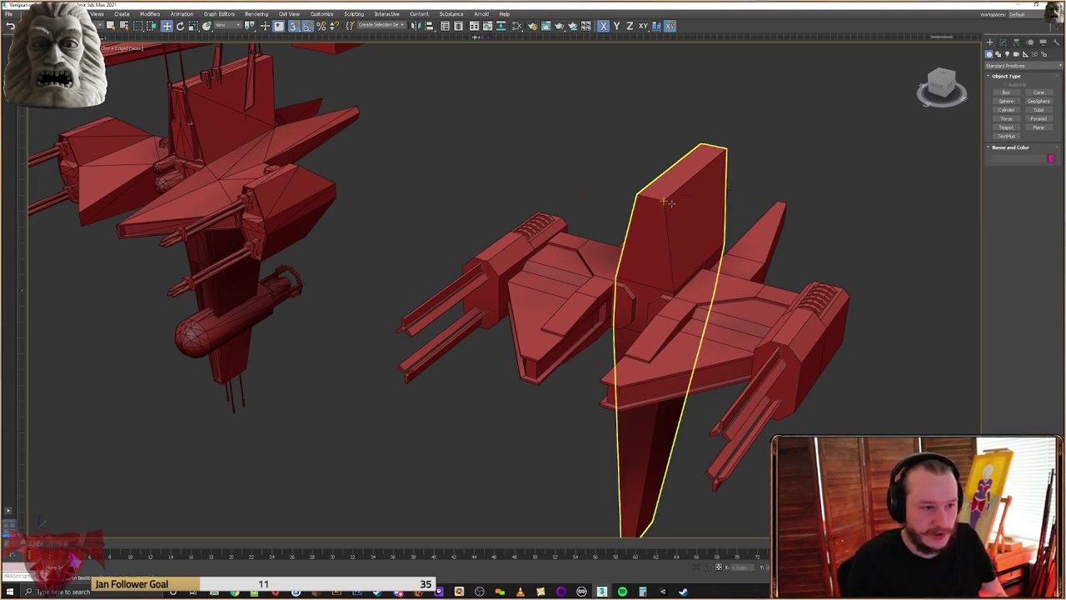
Examine the stepped panels and framing on the front of the reference ship's central tower
click(693, 237)
middle_drag(695, 238, 734, 270)
click(573, 200)
scroll(573, 257, up, 3)
click(574, 258)
scroll(388, 250, up, 3)
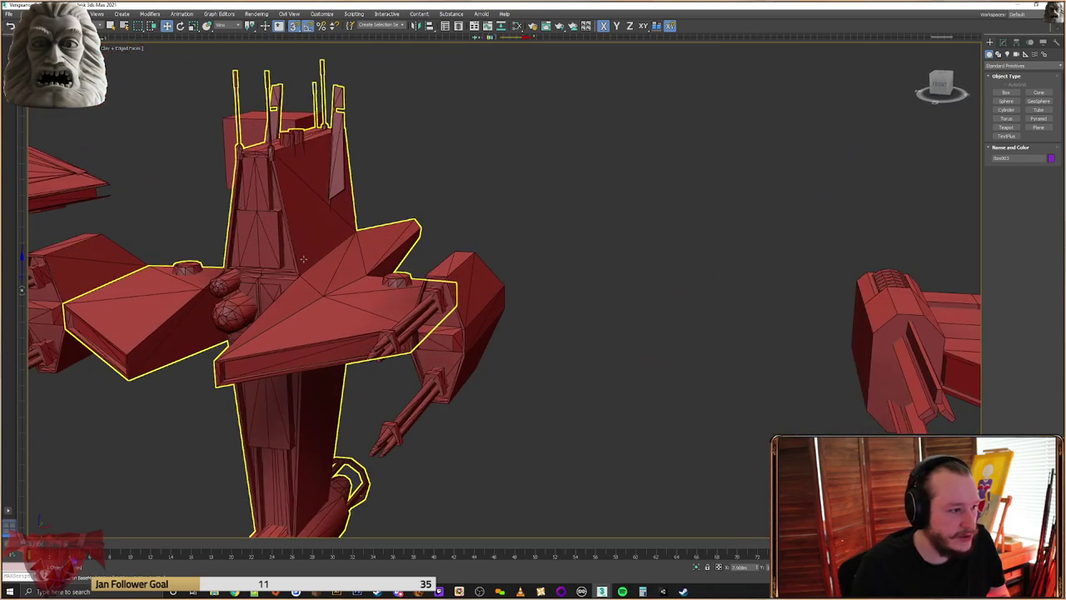
scroll(285, 490, up, 2)
middle_drag(285, 490, 407, 238)
scroll(385, 196, up, 2)
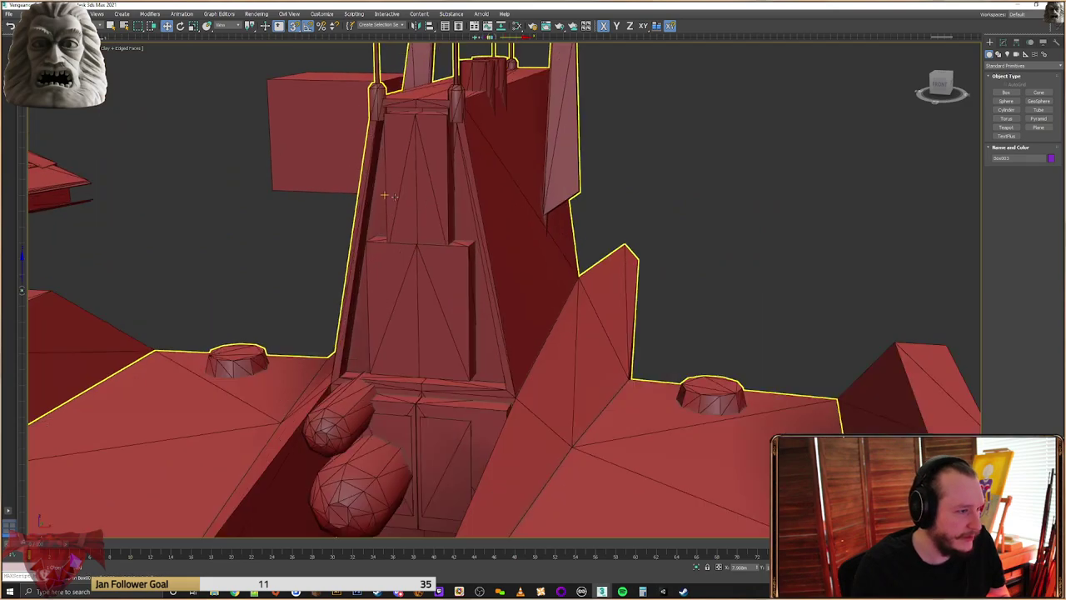
alt+middle_drag(456, 261, 498, 264)
scroll(500, 188, up, 2)
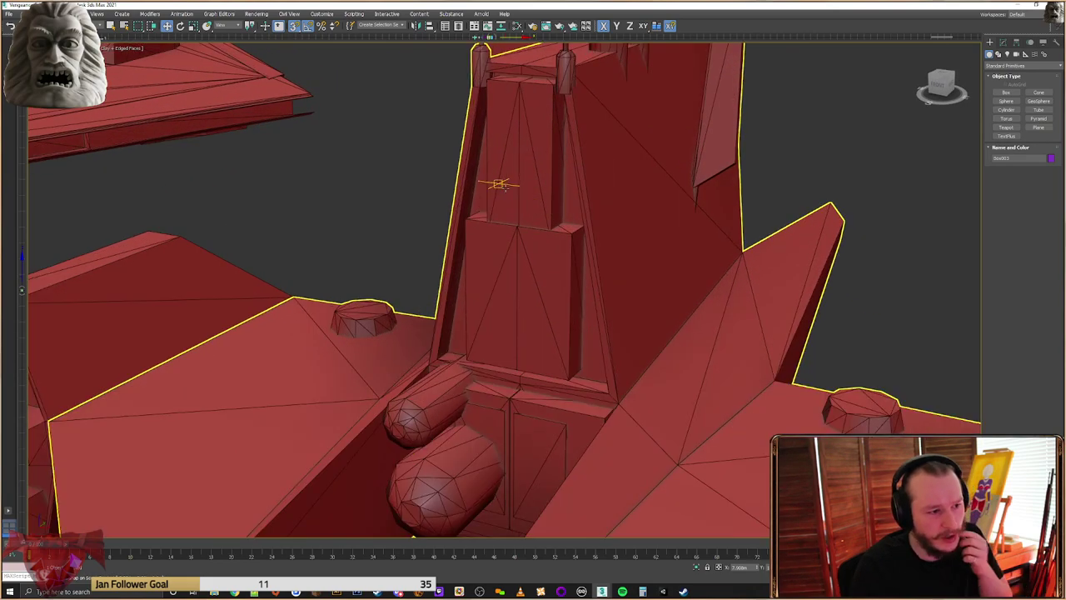
alt+middle_drag(495, 209, 434, 243)
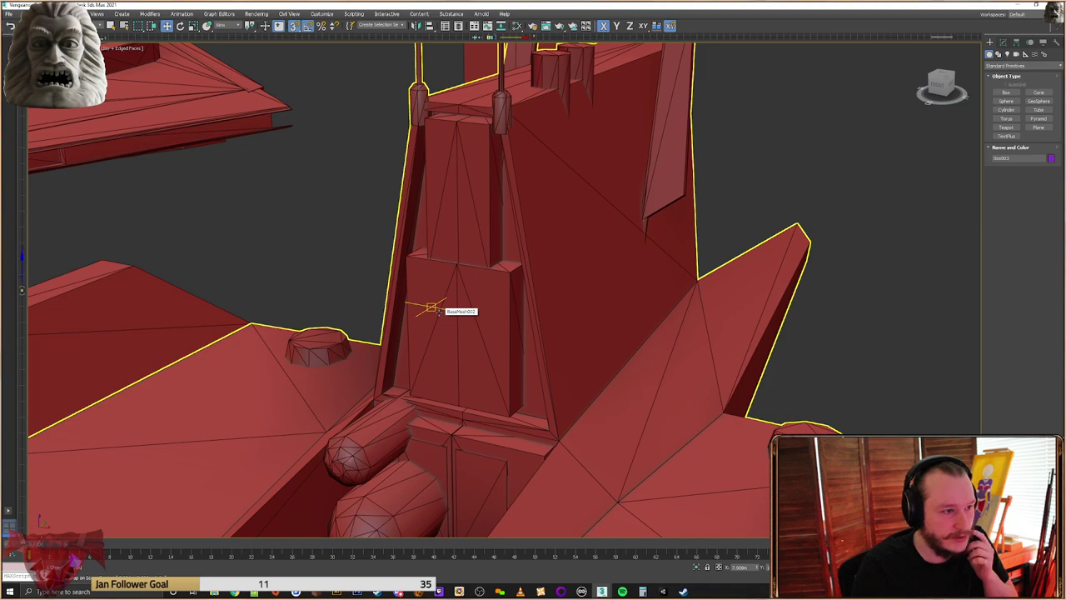
Select the reference ship's mesh, and examine the recessed panels behind the rounded pods between its wings
alt+middle_drag(548, 409, 619, 275)
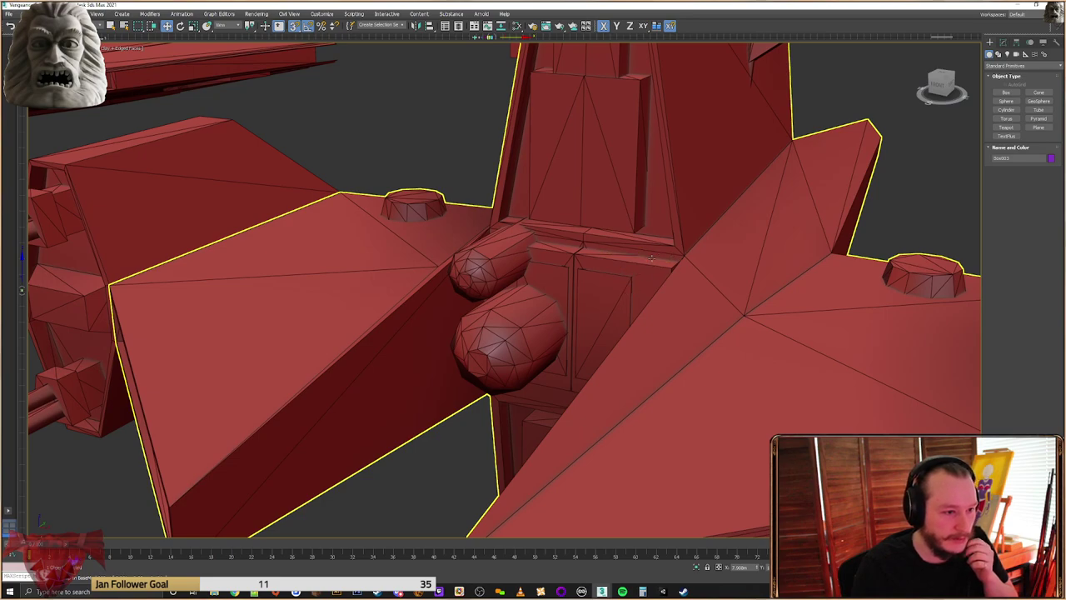
alt+middle_drag(616, 291, 636, 264)
click(574, 313)
alt+middle_drag(571, 317, 536, 333)
scroll(451, 357, up, 5)
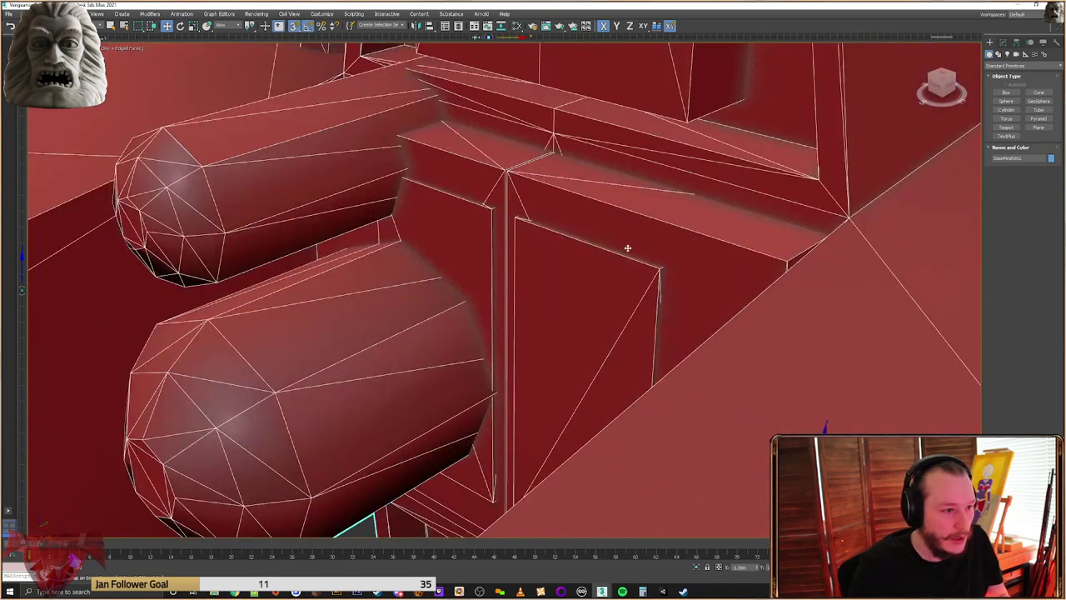
double_click(1001, 37)
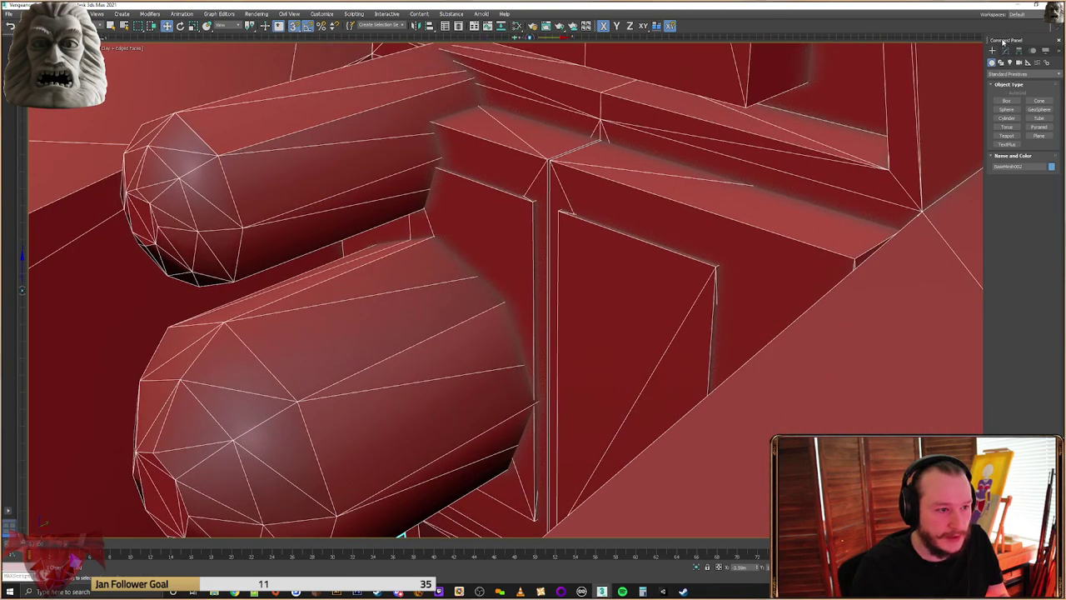
double_click(1002, 41)
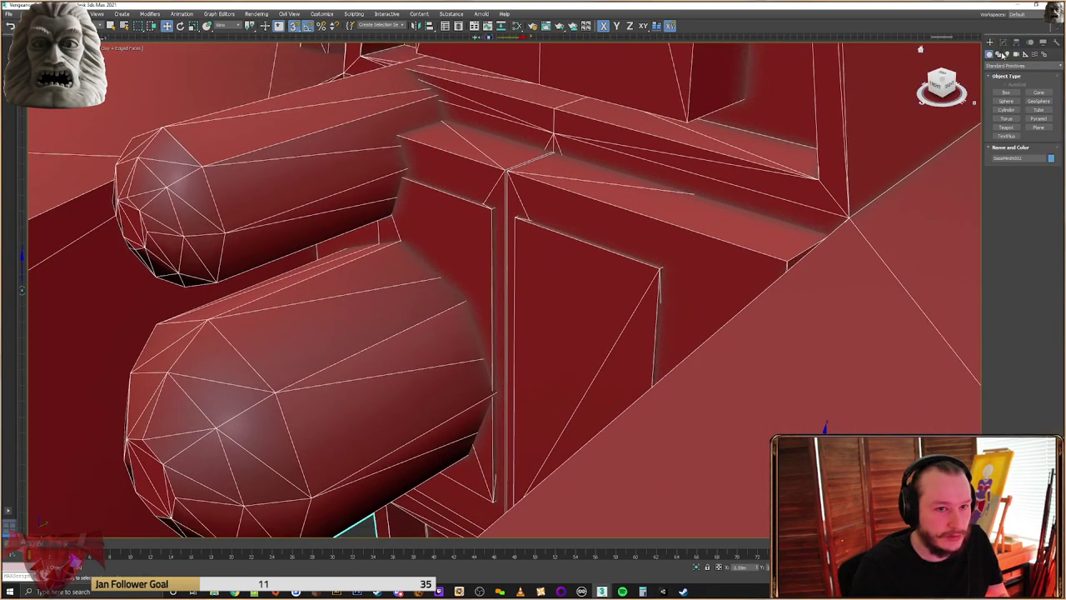
Inspect the recessed panels below the reference ship's tower by selecting two of their faces, and clear the selection
click(1000, 55)
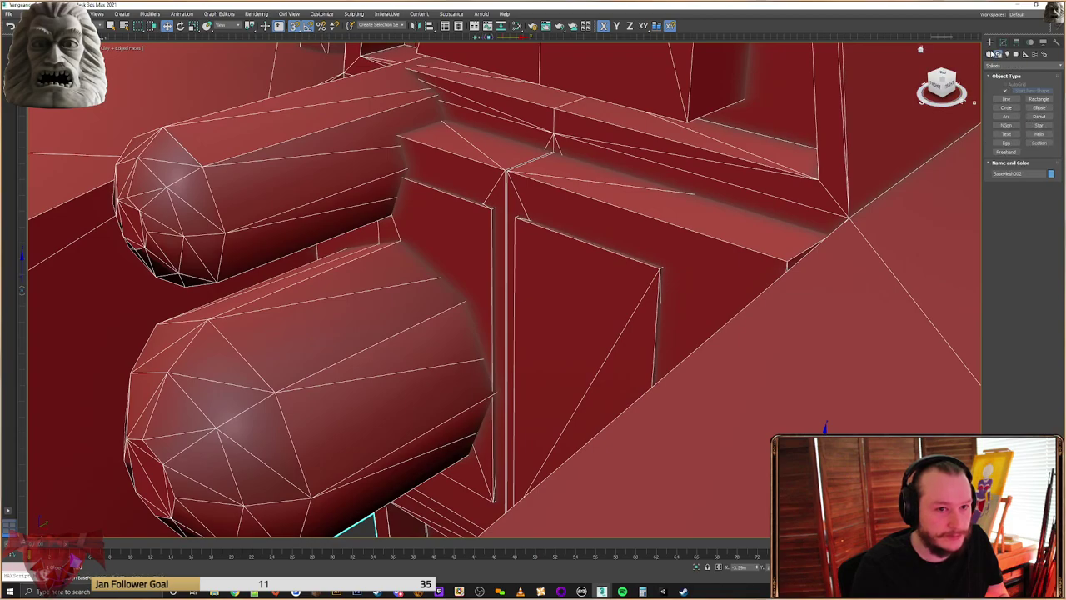
click(1002, 42)
click(1032, 165)
click(696, 265)
click(582, 293)
mouse_move(583, 306)
alt+middle_down()
mouse_move(580, 321)
mouse_move(633, 331)
mouse_move(602, 345)
mouse_move(553, 327)
mouse_move(576, 255)
mouse_move(578, 326)
alt+middle_up()
scroll(553, 328, down, 10)
scroll(583, 329, up, 10)
ctrl+click(620, 371)
alt+middle_drag(621, 370, 559, 337)
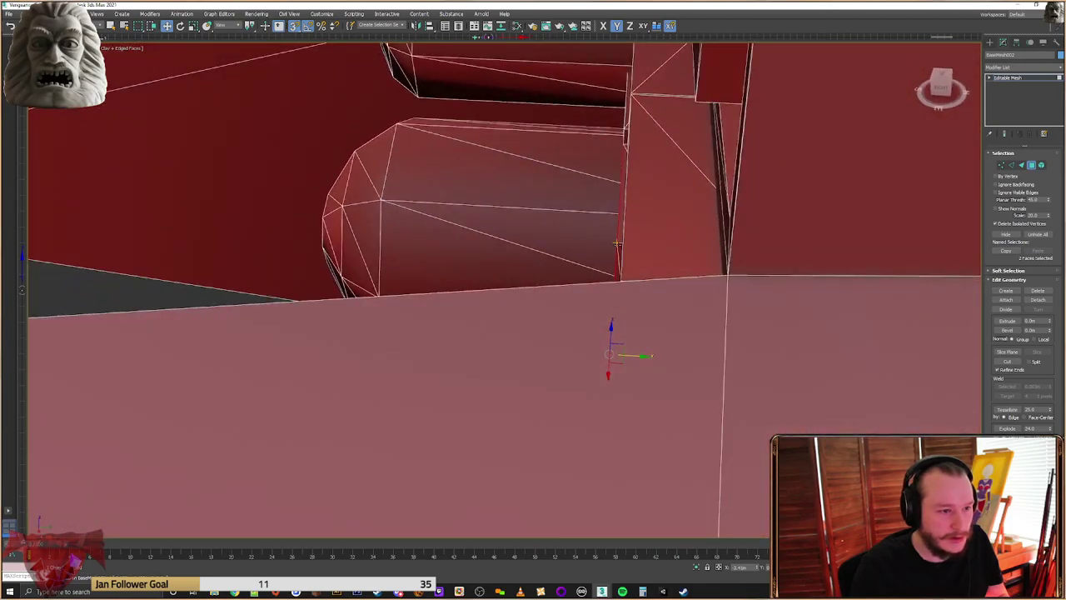
scroll(620, 244, down, 12)
alt+middle_drag(621, 210, 651, 230)
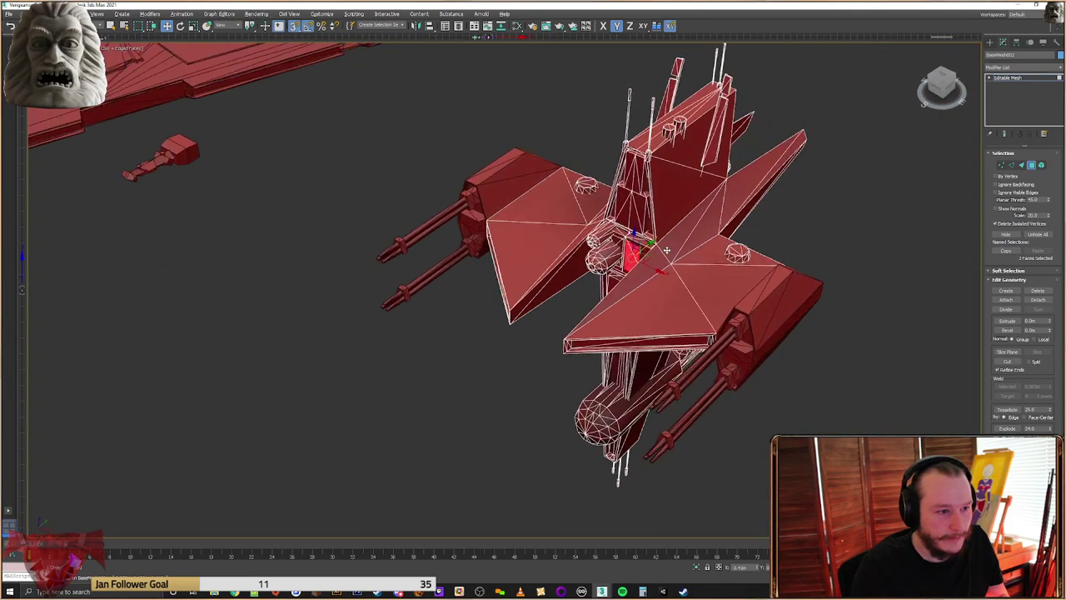
click(990, 43)
click(834, 219)
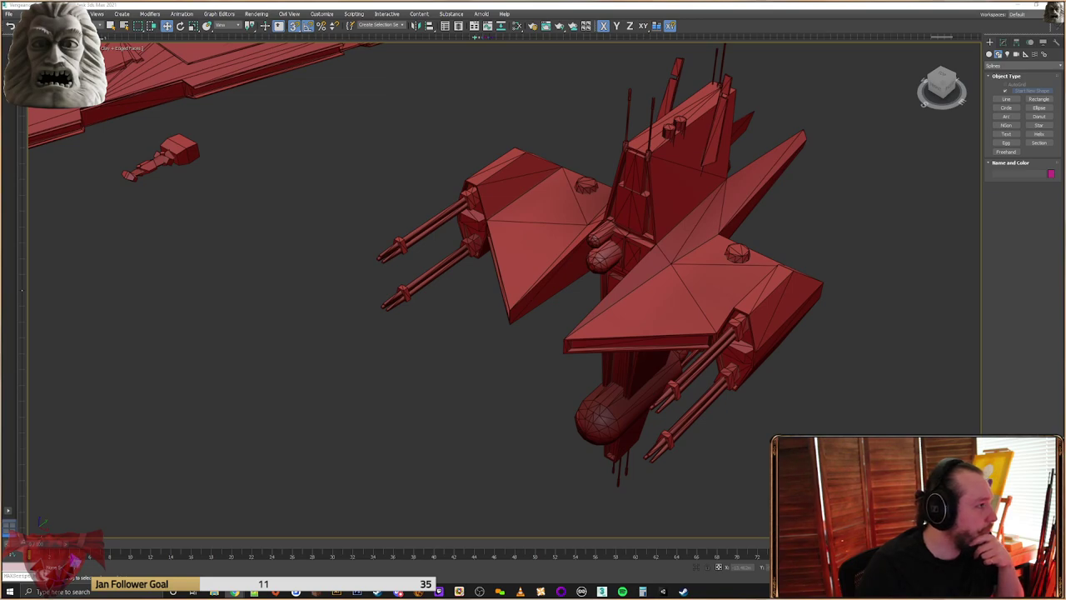
Check the ship's reference picture in the browser, return to 3ds Max, and examine the front of the reference mesh's central tower
key(alt+Tab)
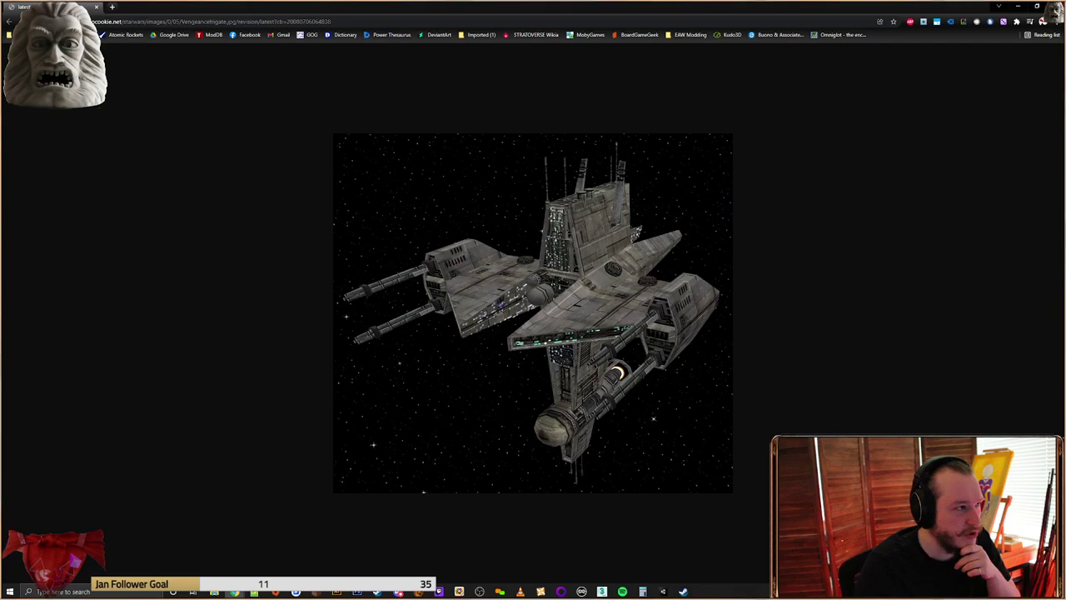
click(1018, 6)
middle_drag(641, 271, 575, 302)
click(621, 248)
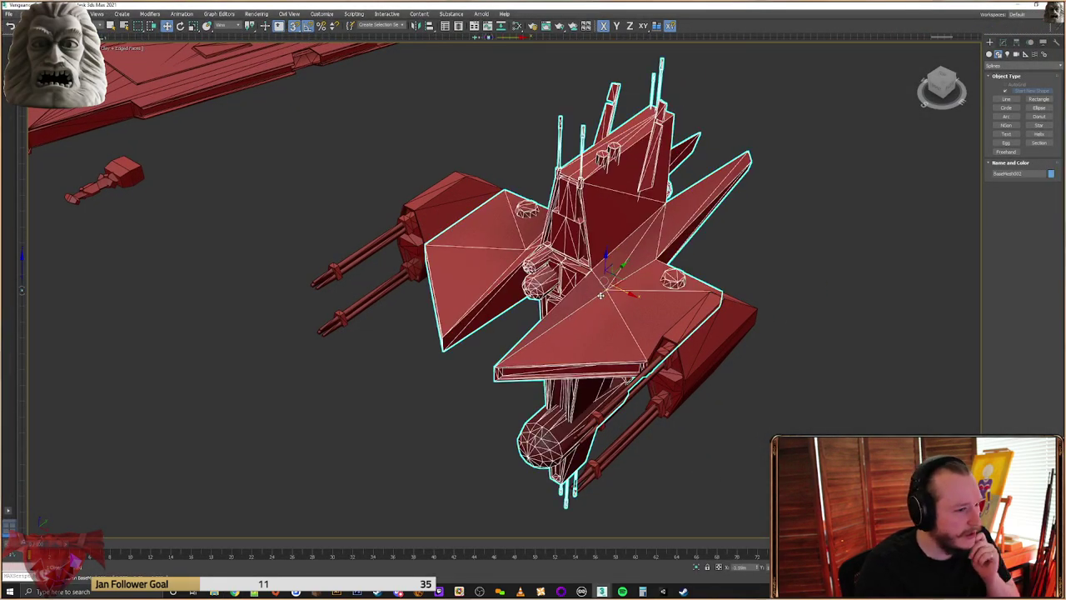
alt+middle_drag(600, 295, 613, 329)
scroll(594, 257, up, 5)
scroll(594, 258, down, 6)
scroll(583, 330, up, 2)
scroll(572, 329, up, 2)
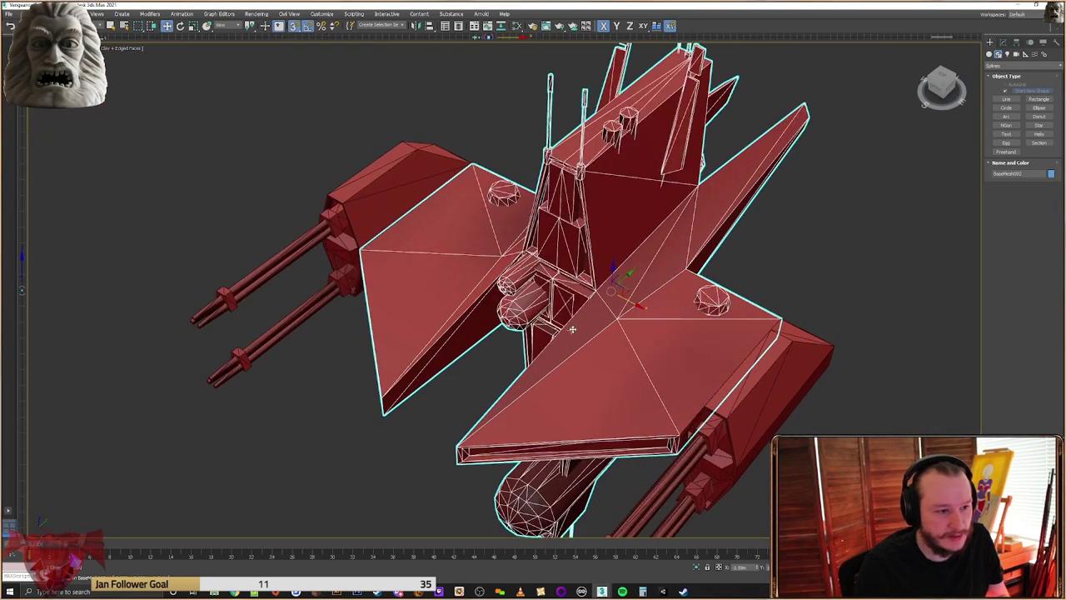
scroll(570, 295, up, 3)
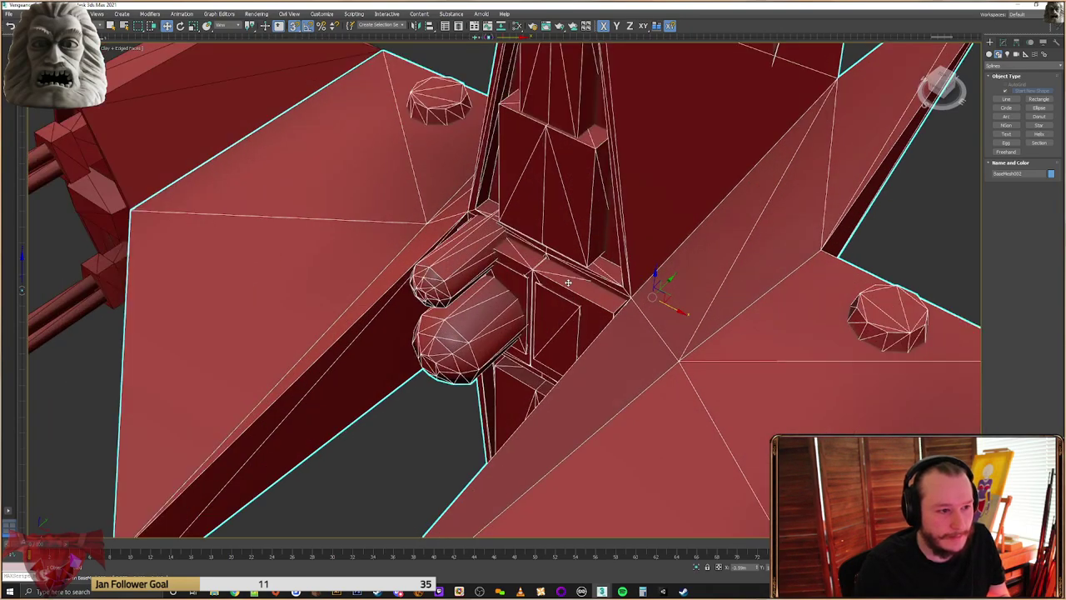
scroll(569, 283, down, 4)
mouse_move(573, 276)
alt+middle_down()
mouse_move(597, 279)
mouse_move(573, 285)
mouse_move(589, 273)
alt+middle_up()
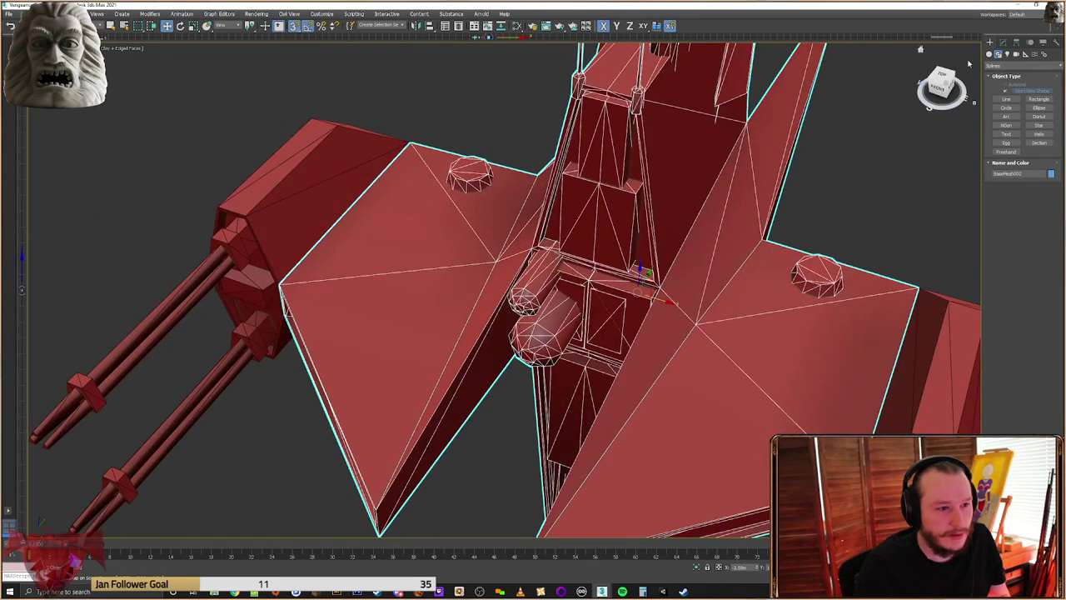
Select the large tapered faces behind the stepped panels on the reference tower's front, and inspect them in wireframe
click(1003, 42)
click(1032, 164)
click(631, 158)
click(639, 161)
mouse_move(639, 161)
alt+middle_down()
mouse_move(640, 148)
mouse_move(623, 161)
mouse_move(558, 159)
alt+middle_up()
ctrl+click(576, 162)
scroll(576, 175, up, 3)
key(F3)
alt+middle_drag(568, 214, 583, 250)
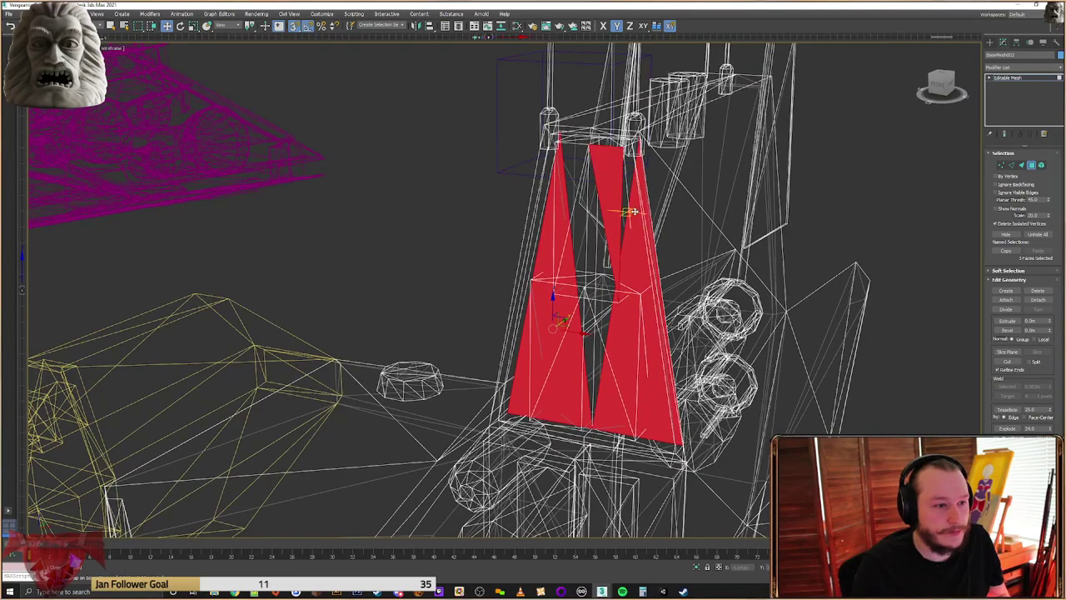
key(ctrl+z)
alt+middle_drag(622, 202, 512, 312)
scroll(575, 311, up, 3)
scroll(578, 279, up, 2)
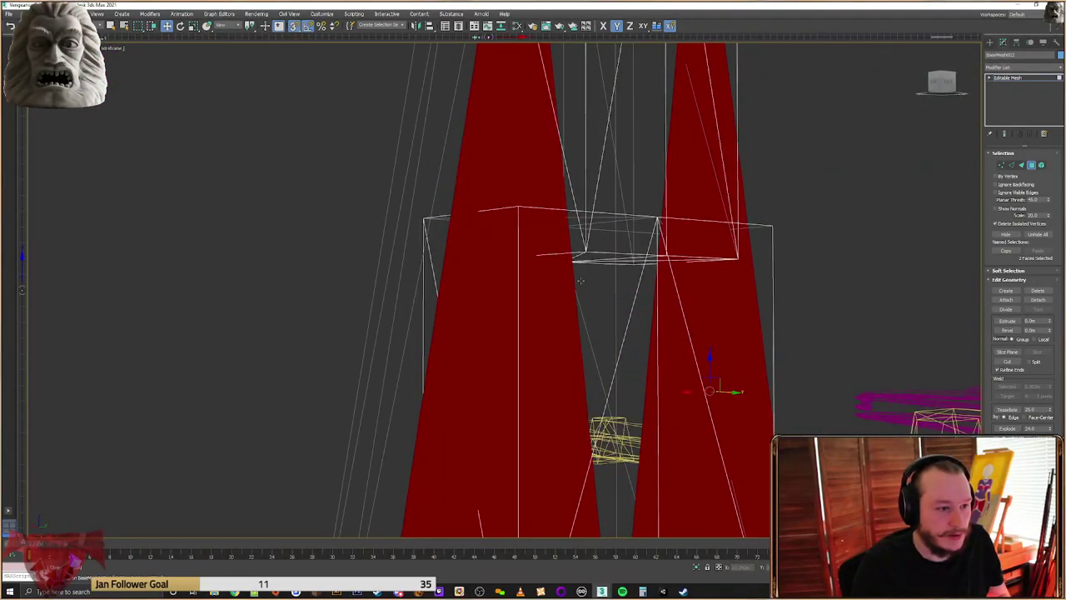
ctrl+click(586, 283)
key(ctrl+z)
Add the remaining backing faces of the reference tower's front to the selection, and inspect the complete tapered shape from the front
alt+middle_drag(586, 283, 642, 141)
scroll(642, 141, down, 3)
scroll(659, 167, up, 6)
key(F3)
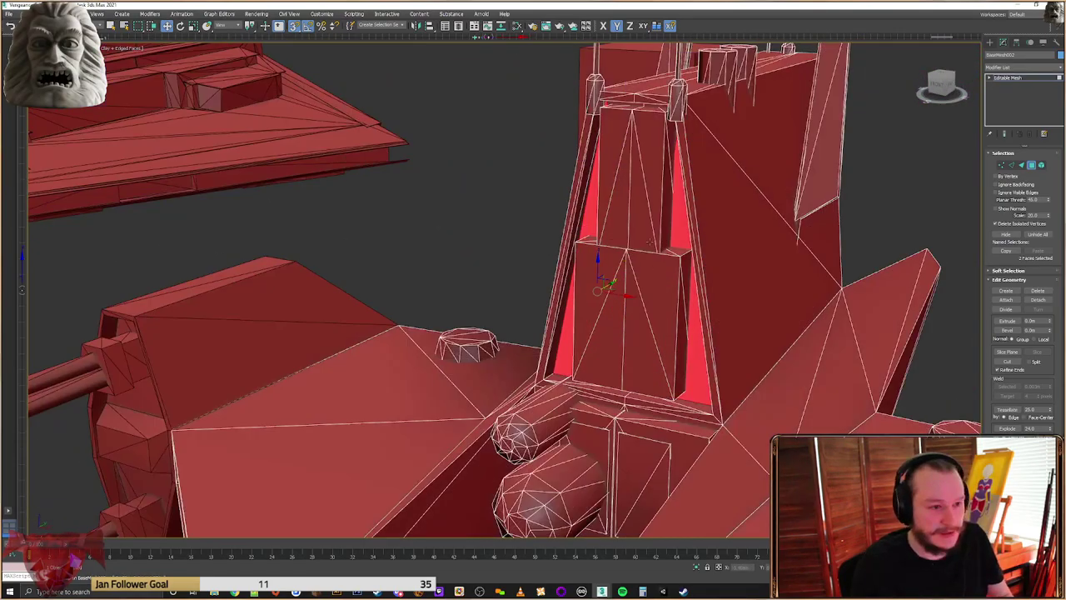
scroll(685, 194, down, 3)
middle_drag(661, 248, 677, 257)
ctrl+click(706, 84)
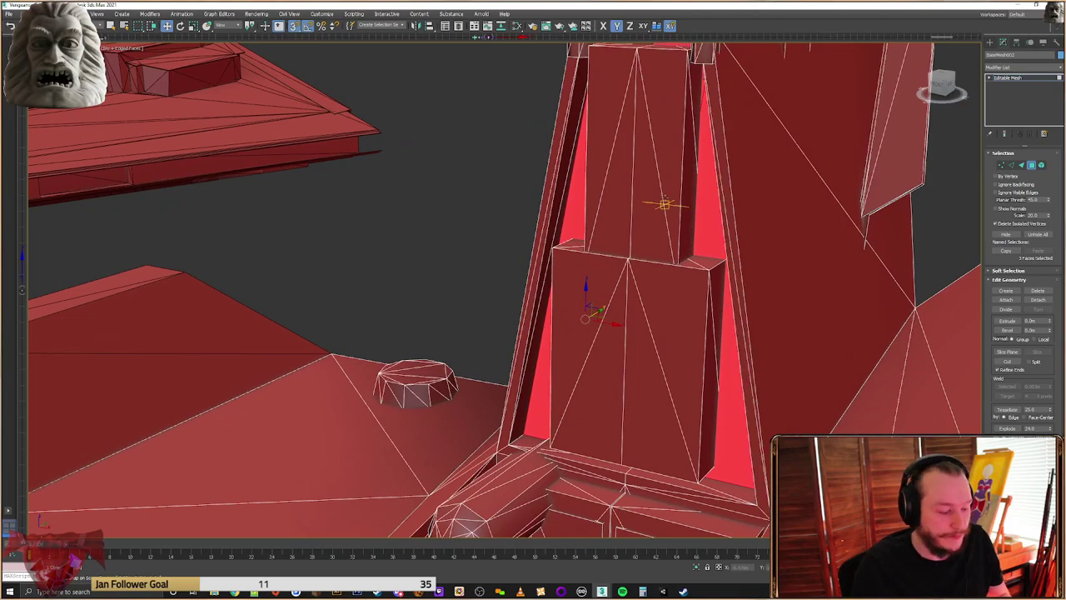
scroll(667, 200, down, 2)
alt+middle_drag(668, 196, 715, 397)
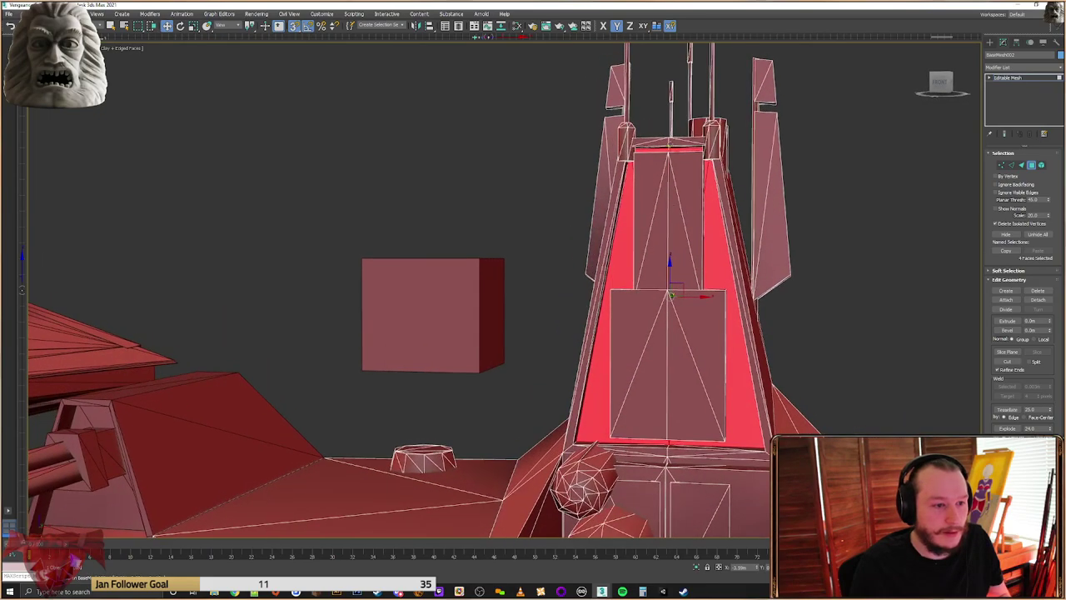
key(F3)
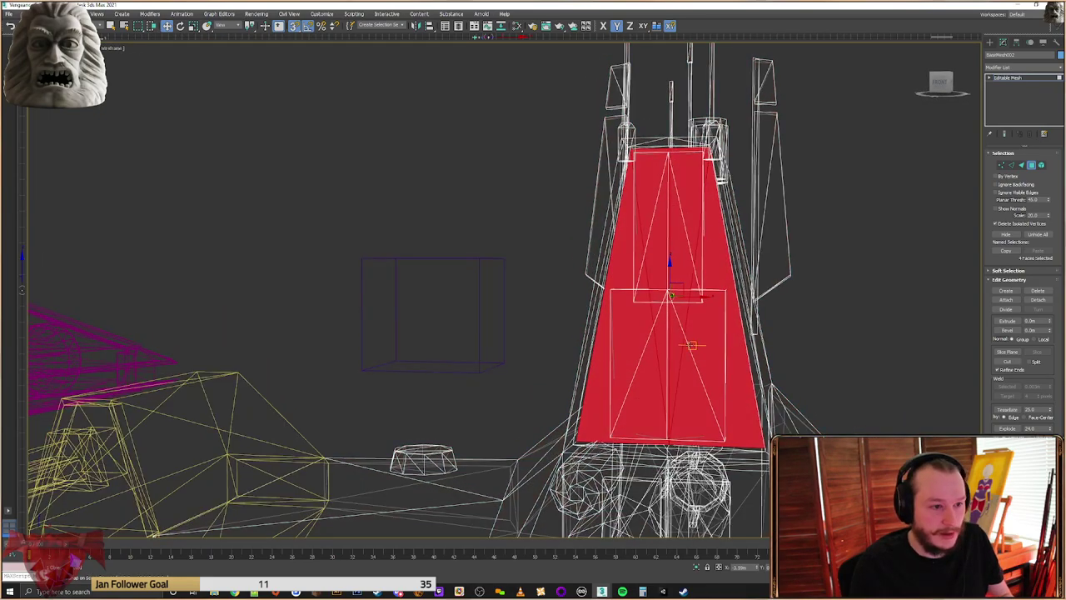
alt+middle_drag(681, 151, 667, 131)
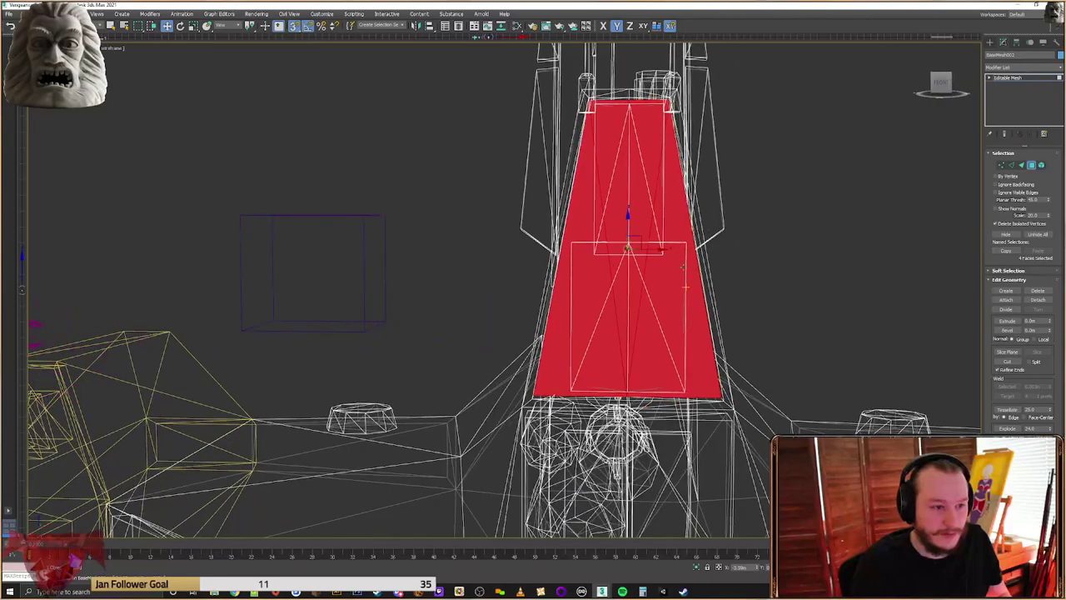
middle_drag(622, 199, 520, 300)
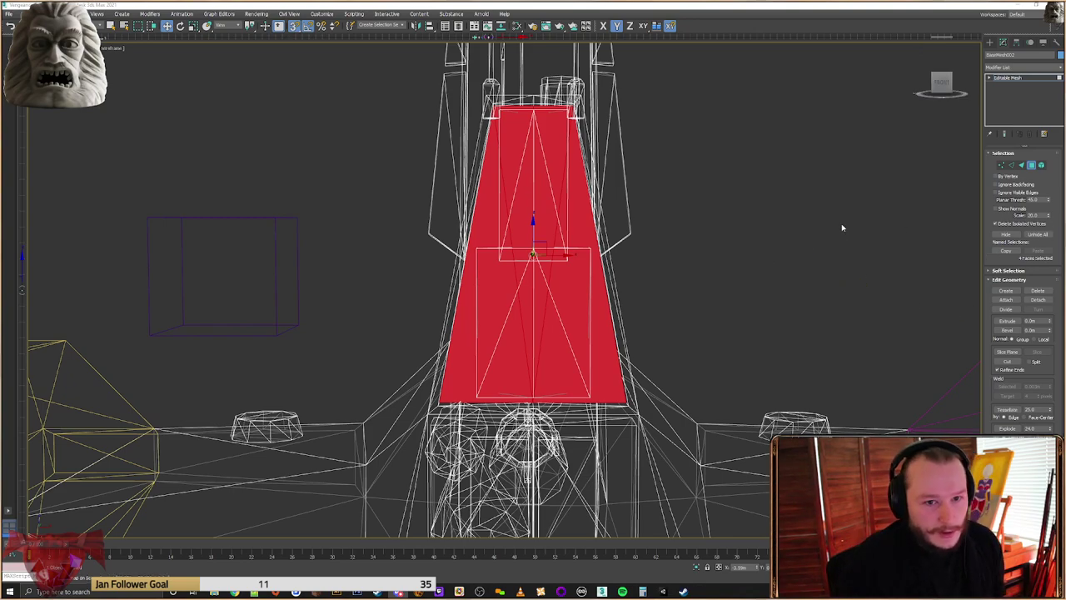
Clear the face selection, restore the shaded display, and select the central hull block of the blocked-out ship
click(941, 201)
scroll(738, 333, down, 5)
mouse_move(739, 333)
alt+middle_down()
mouse_move(502, 289)
mouse_move(525, 352)
mouse_move(686, 269)
alt+middle_up()
scroll(661, 299, down, 6)
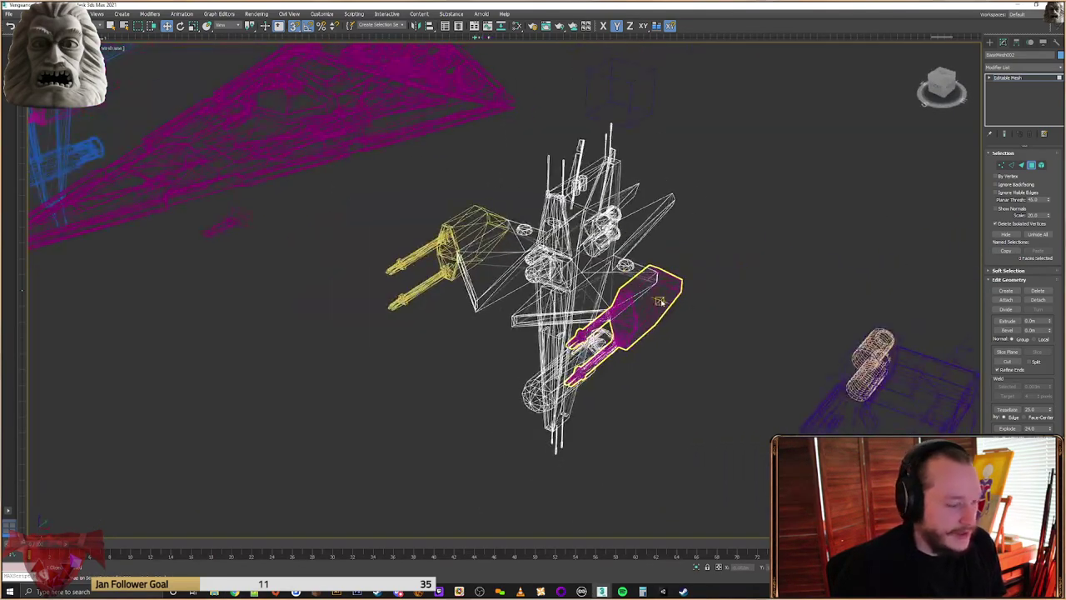
key(F3)
middle_drag(789, 347, 699, 317)
scroll(699, 317, up, 6)
scroll(671, 278, down, 2)
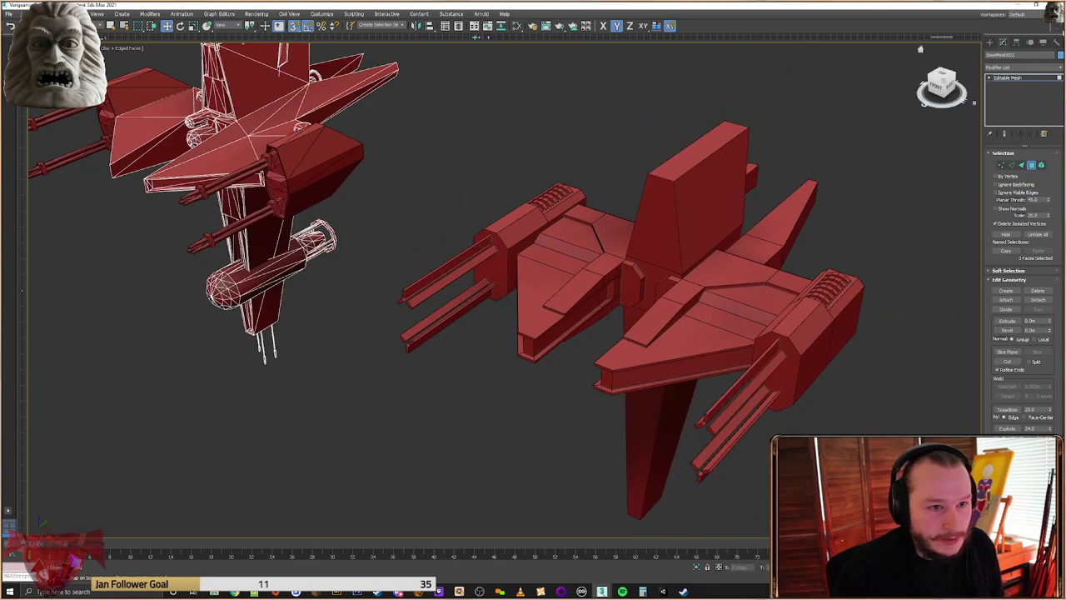
click(990, 42)
click(686, 208)
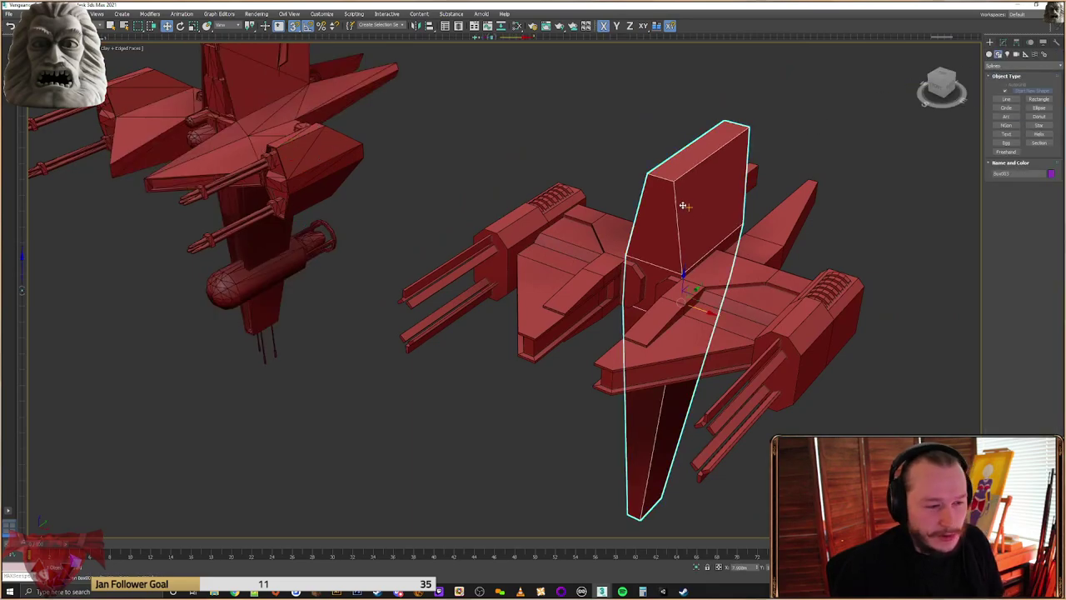
Select the upper and lower front polygons of the central hull block
scroll(723, 304, up, 2)
alt+middle_drag(724, 304, 690, 333)
scroll(691, 326, up, 4)
click(1004, 43)
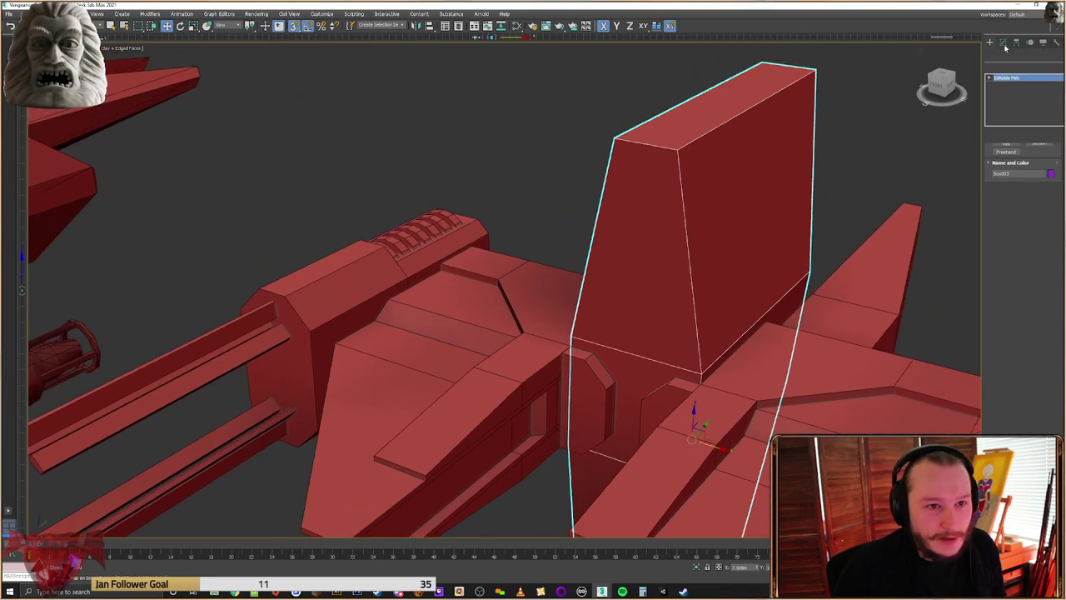
click(1030, 164)
alt+middle_drag(667, 261, 558, 304)
ctrl+click(691, 268)
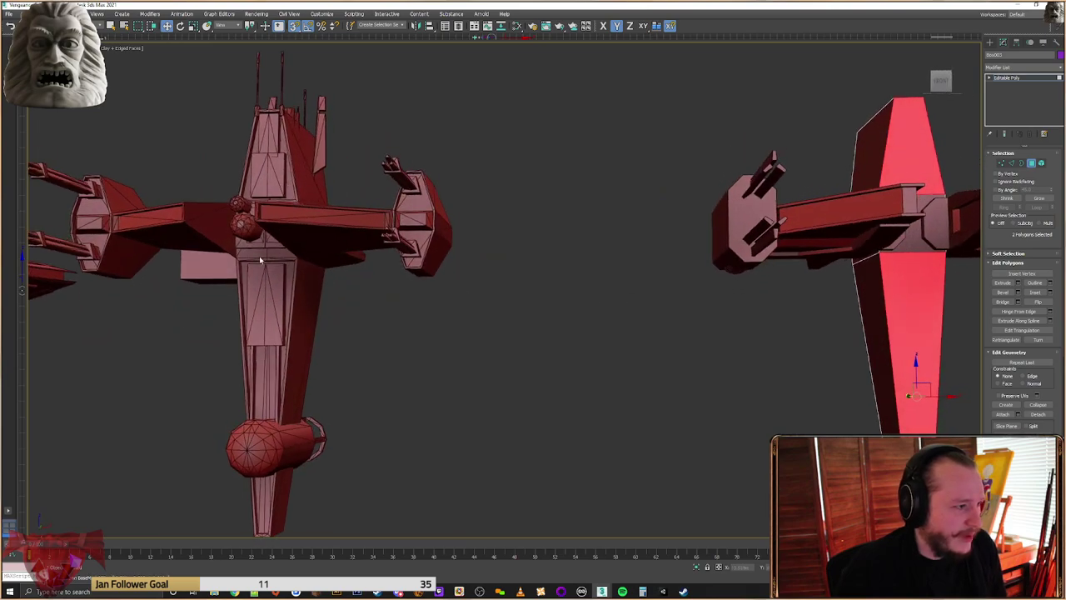
Inset the central hull's upper and lower front polygons to leave a narrow frame around each
middle_drag(659, 297, 423, 271)
scroll(741, 277, up, 4)
alt+middle_drag(690, 249, 764, 343)
scroll(669, 236, up, 3)
scroll(764, 247, down, 2)
alt+middle_drag(764, 250, 740, 302)
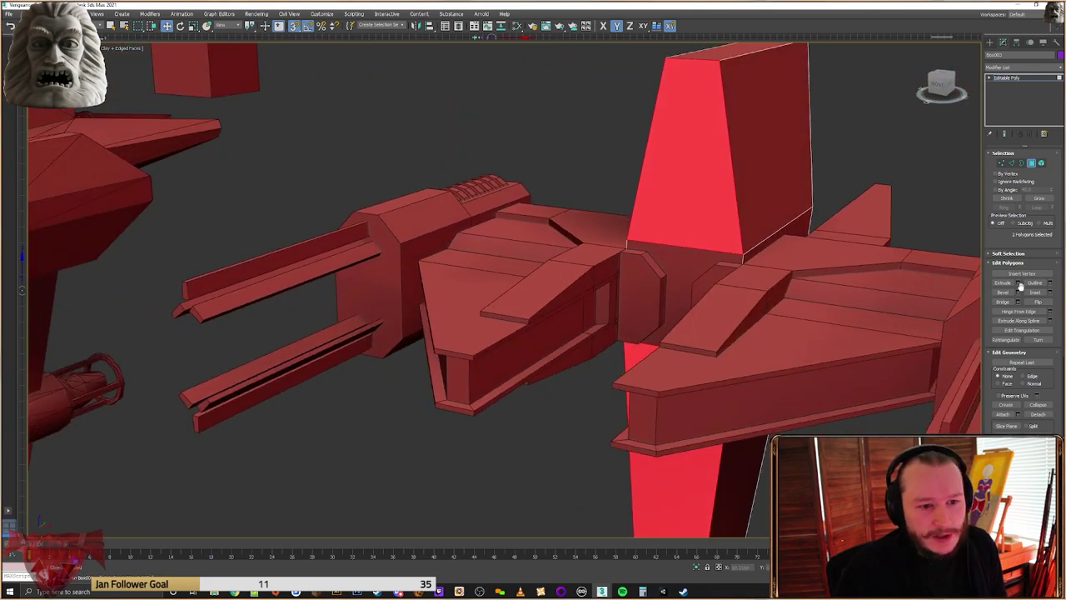
click(1051, 293)
alt+middle_drag(709, 247, 728, 240)
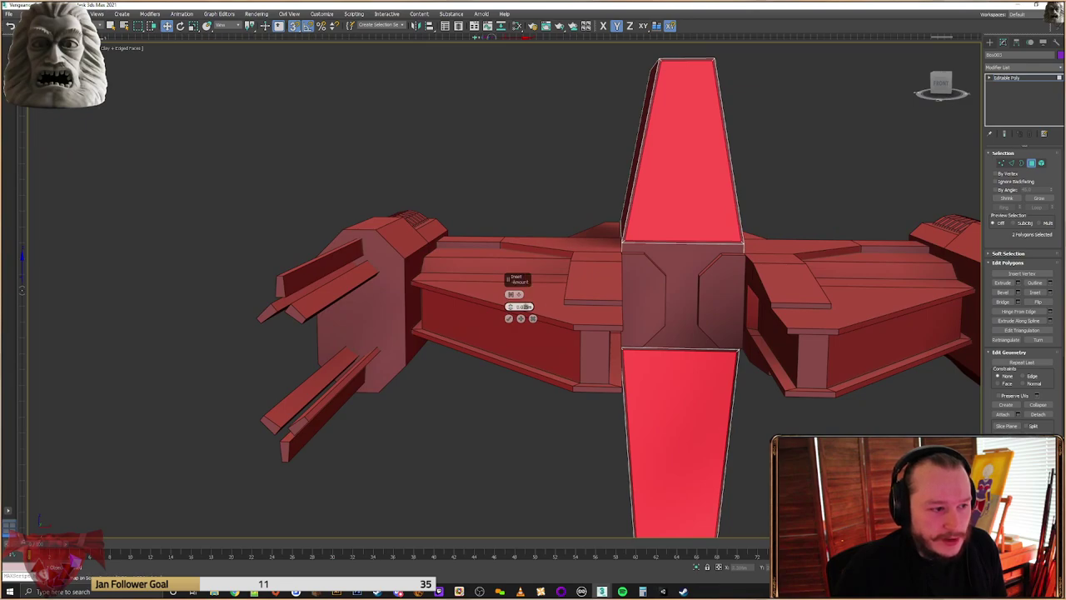
alt+middle_drag(830, 268, 910, 253)
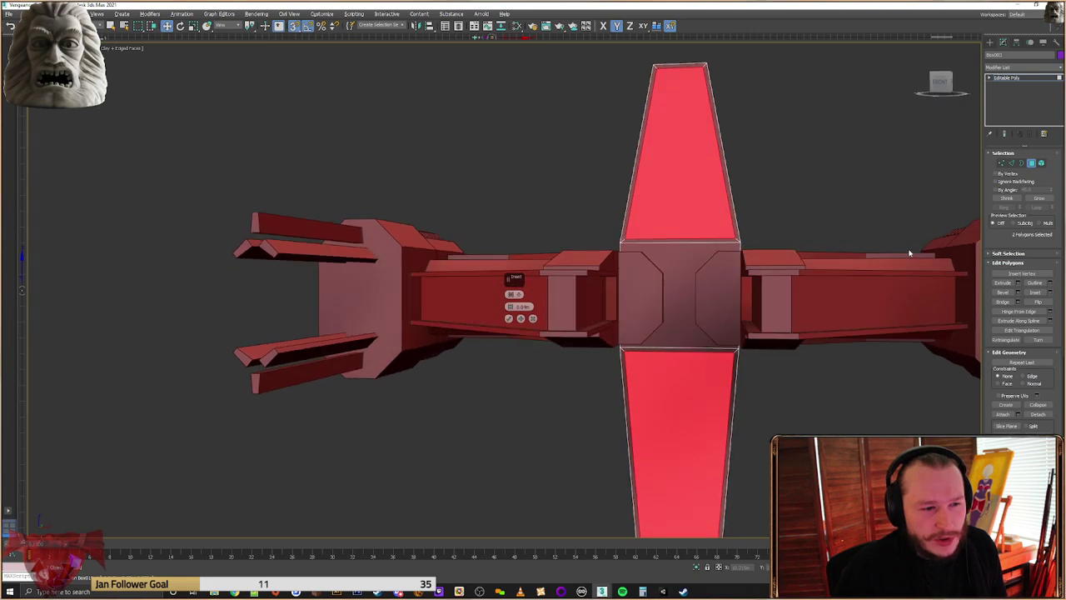
alt+middle_drag(809, 254, 785, 295)
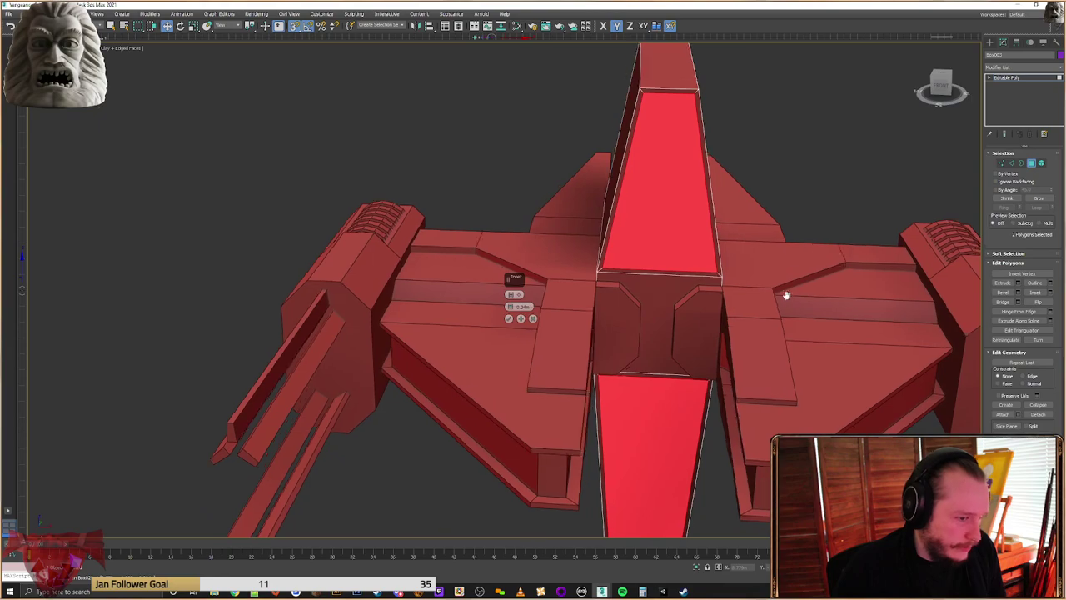
click(509, 318)
Compare the hull's framed front faces with the stepped panels on the reference ship's tower
alt+middle_drag(731, 294, 716, 311)
scroll(706, 312, down, 5)
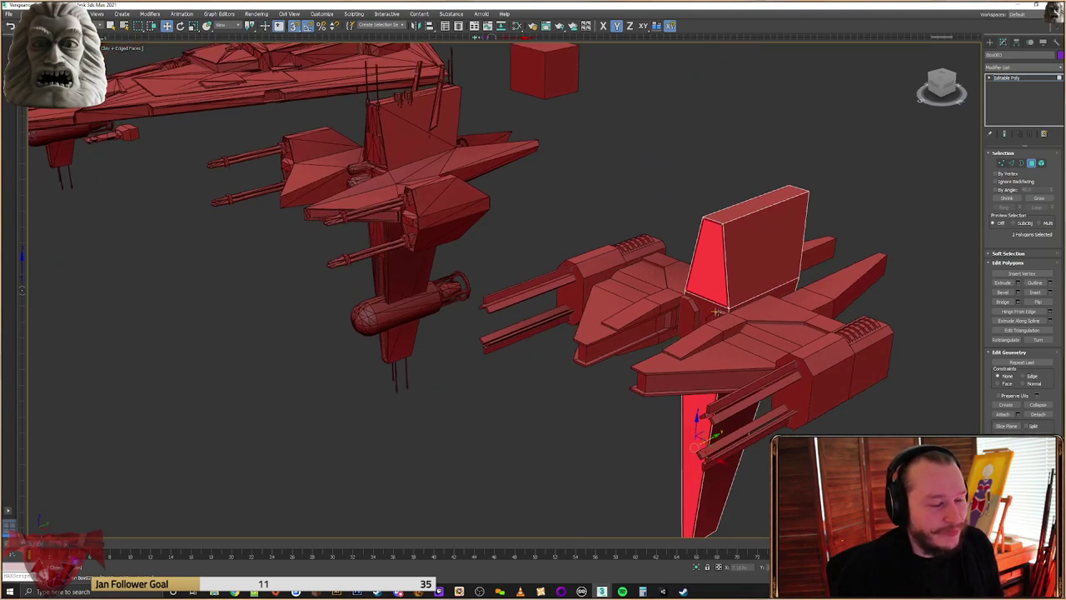
click(703, 260)
alt+middle_drag(650, 260, 698, 265)
middle_drag(600, 264, 750, 280)
scroll(569, 213, up, 3)
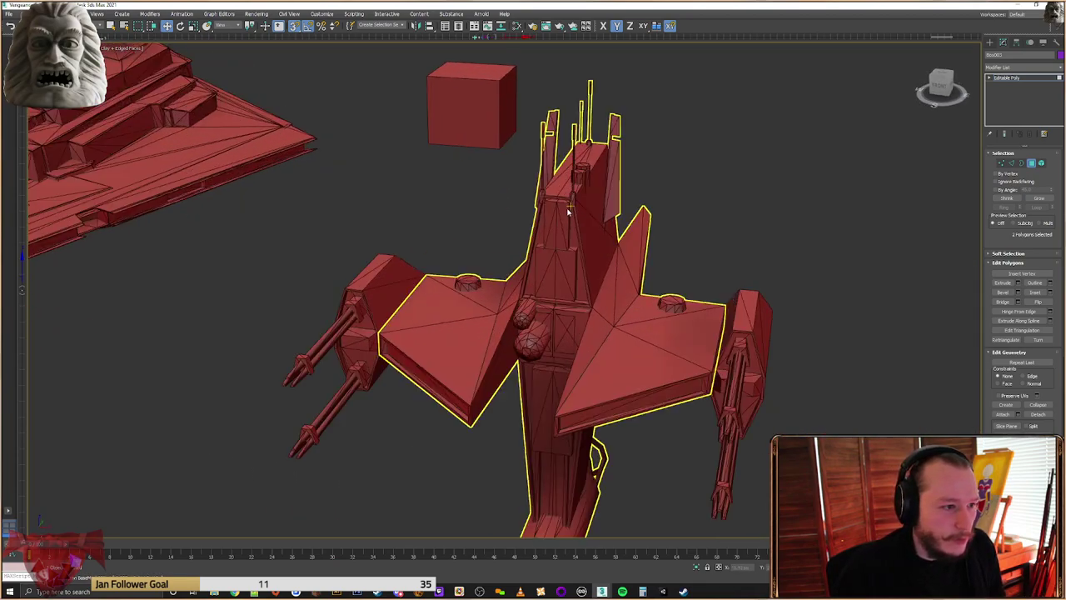
scroll(603, 221, up, 5)
scroll(566, 269, up, 2)
scroll(567, 269, down, 3)
alt+middle_drag(546, 368, 117, 219)
scroll(678, 278, down, 3)
middle_drag(883, 291, 567, 273)
alt+middle_drag(566, 274, 502, 197)
Extrude the two inset front faces slightly inward to recess them within their frames
scroll(725, 200, up, 4)
alt+middle_drag(725, 200, 737, 322)
scroll(673, 288, down, 4)
click(1003, 283)
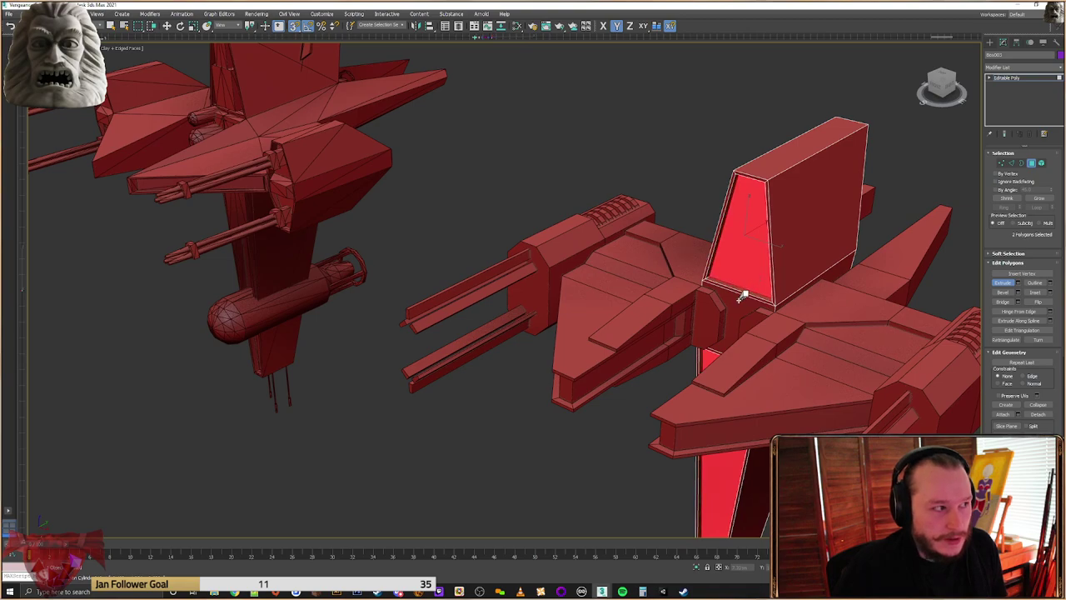
drag(738, 300, 725, 305)
Compare the hull's recessed front with the reference ship's tower, clear the face selection, and inspect the recess up close
middle_drag(500, 250, 735, 314)
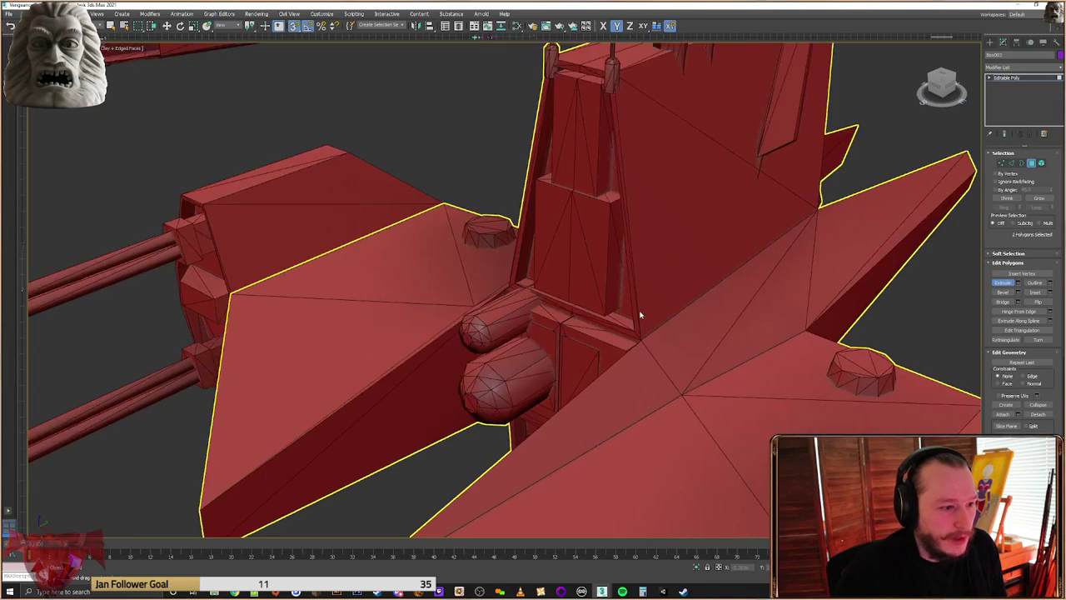
scroll(643, 315, up, 3)
scroll(467, 274, down, 5)
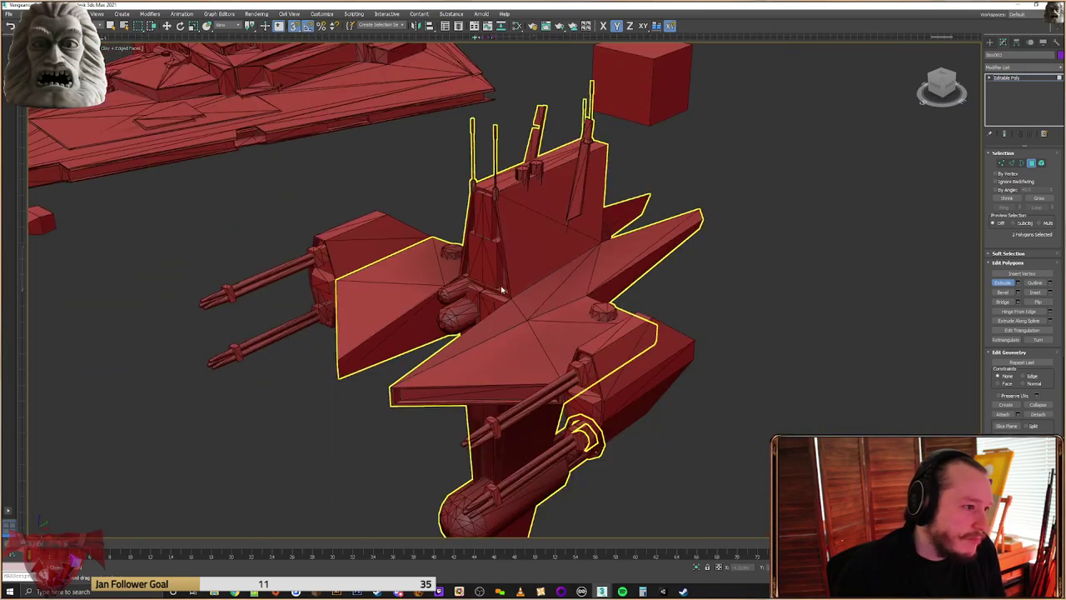
scroll(376, 281, down, 4)
middle_drag(376, 281, 742, 346)
middle_drag(452, 259, 422, 239)
scroll(692, 335, up, 4)
scroll(692, 335, up, 2)
scroll(692, 333, down, 7)
scroll(423, 239, down, 2)
scroll(700, 272, up, 8)
alt+middle_drag(751, 281, 638, 233)
scroll(717, 273, down, 3)
click(536, 264)
scroll(639, 315, down, 3)
scroll(614, 287, up, 4)
alt+middle_drag(638, 287, 645, 351)
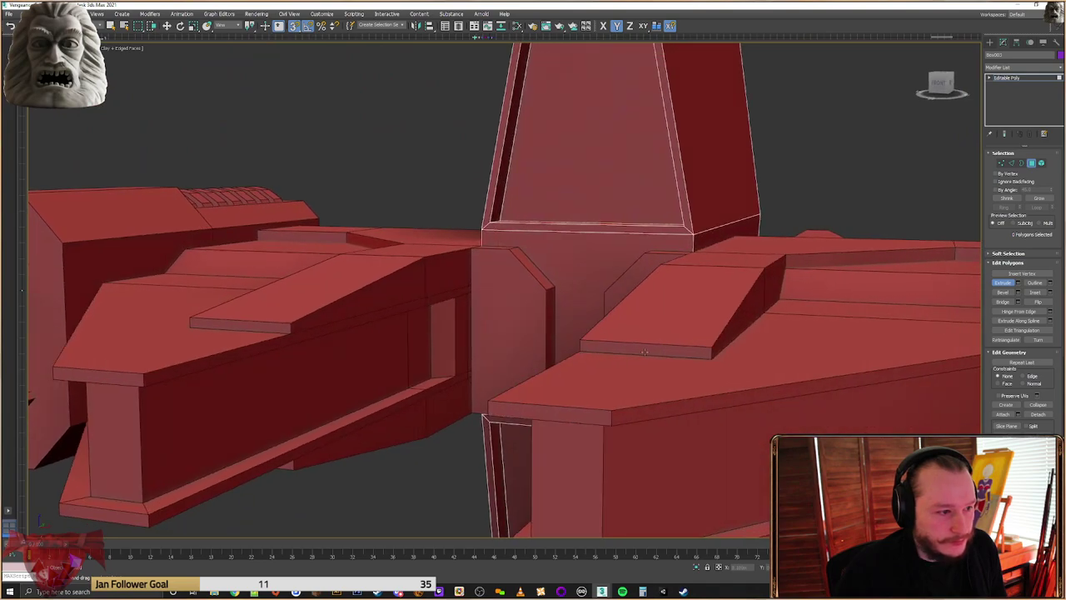
Connect the vertical edges of the hull's middle section with two edge loops, pinched apart toward the upper and lower hull blocks
click(587, 269)
click(1011, 163)
alt+middle_drag(660, 280, 687, 258)
drag(765, 241, 689, 266)
alt+middle_drag(689, 266, 712, 268)
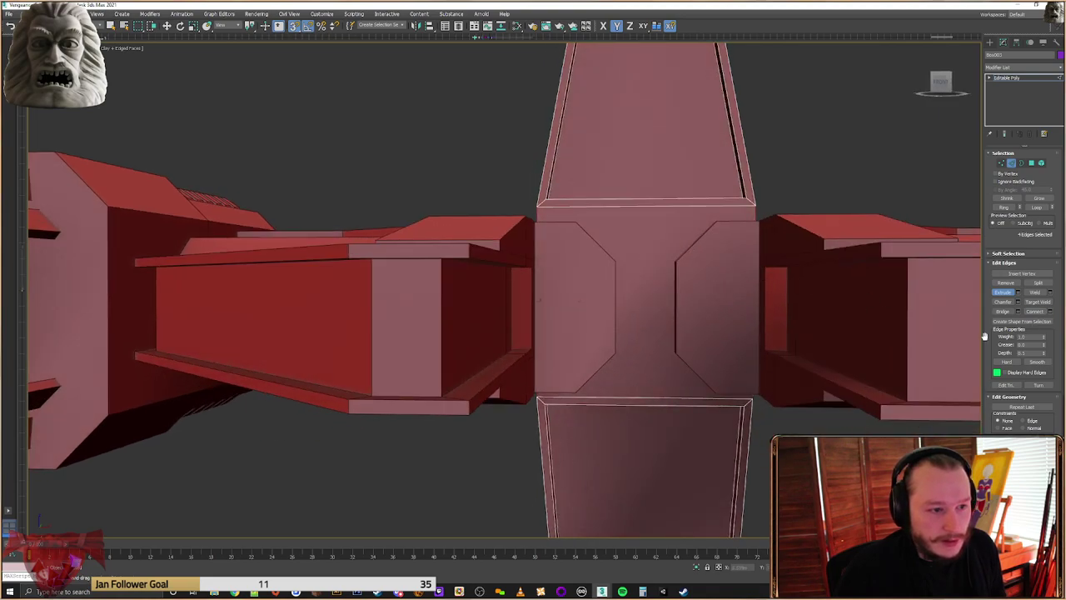
click(1049, 311)
key(w)
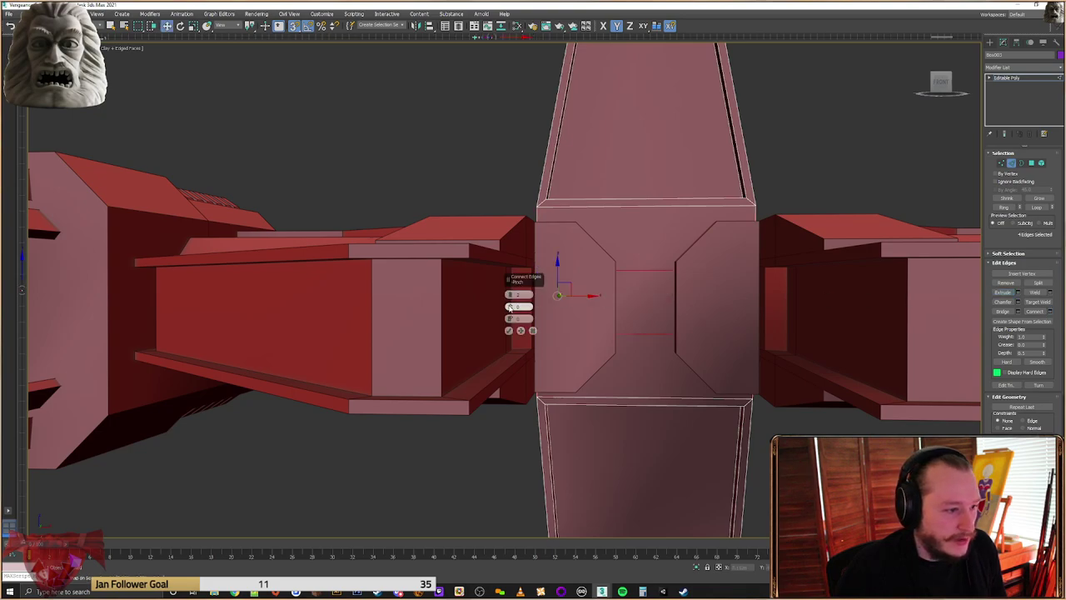
drag(516, 237, 531, 175)
alt+middle_drag(560, 183, 592, 225)
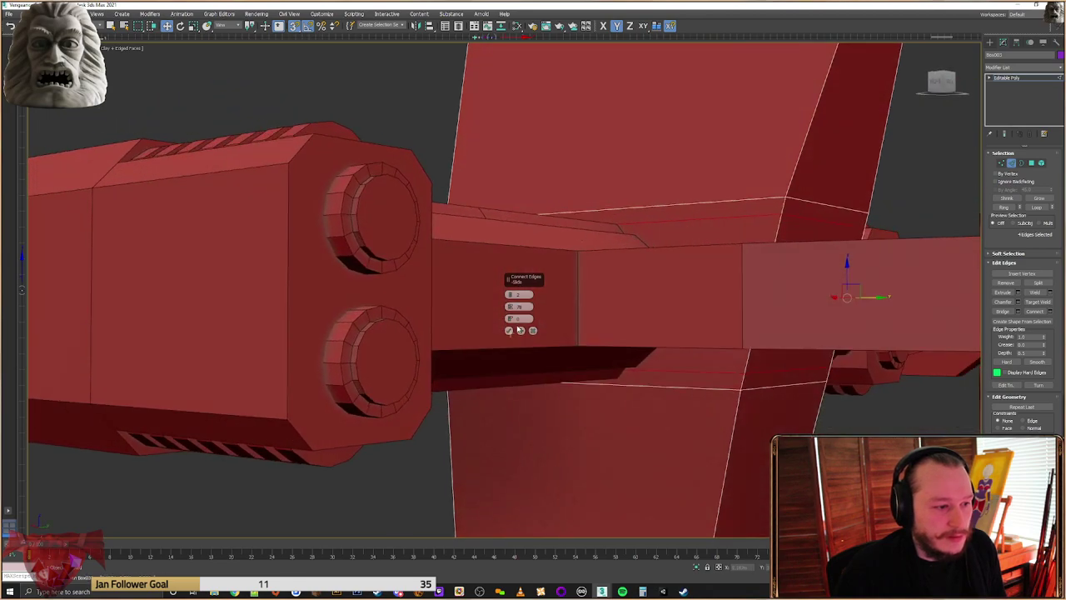
click(509, 330)
alt+middle_drag(506, 334, 623, 321)
scroll(774, 291, down, 3)
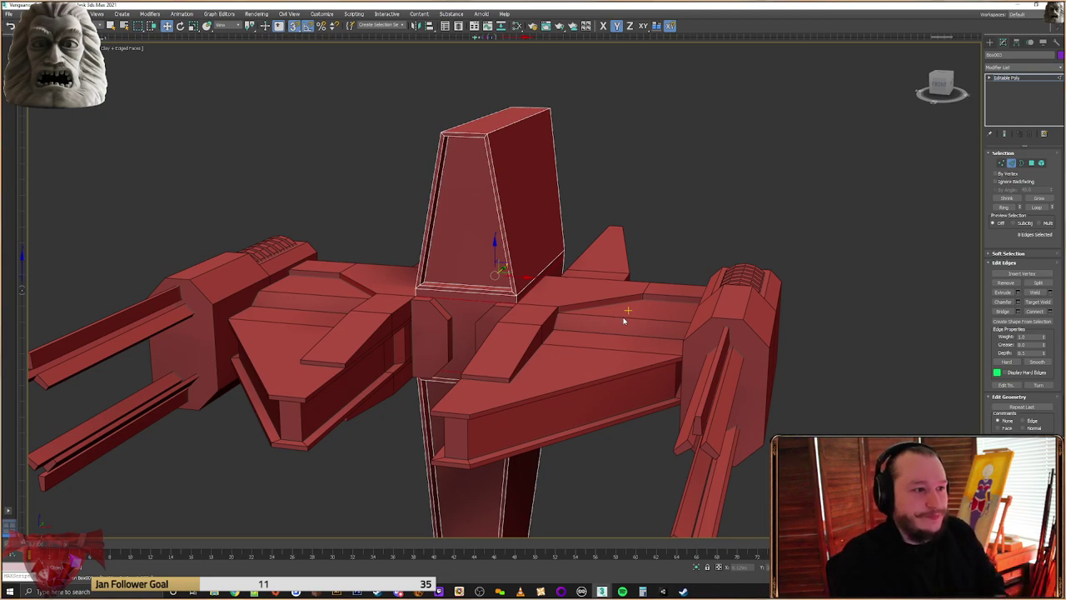
Constrain movement to edges and slide the upper loop's four corner vertices closer to the base of the upper hull block
alt+middle_drag(643, 281, 533, 302)
scroll(500, 309, up, 5)
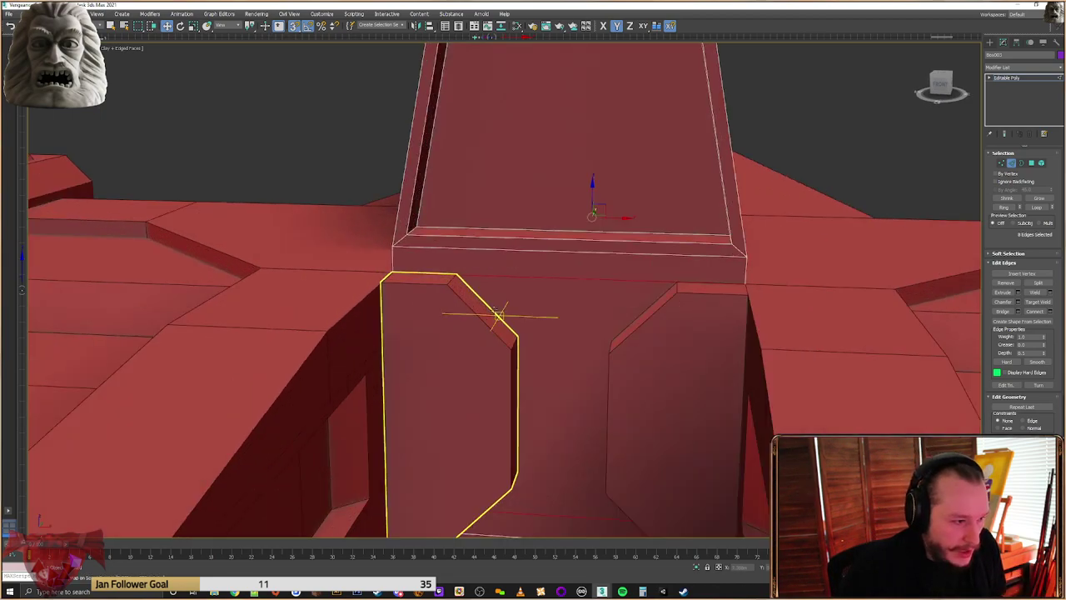
click(1033, 163)
click(605, 309)
alt+middle_drag(604, 309, 689, 271)
click(1001, 164)
alt+middle_drag(871, 225, 769, 245)
key(F3)
middle_drag(843, 207, 851, 203)
click(840, 202)
drag(840, 202, 469, 222)
click(1036, 380)
alt+middle_drag(744, 233, 764, 212)
click(686, 175)
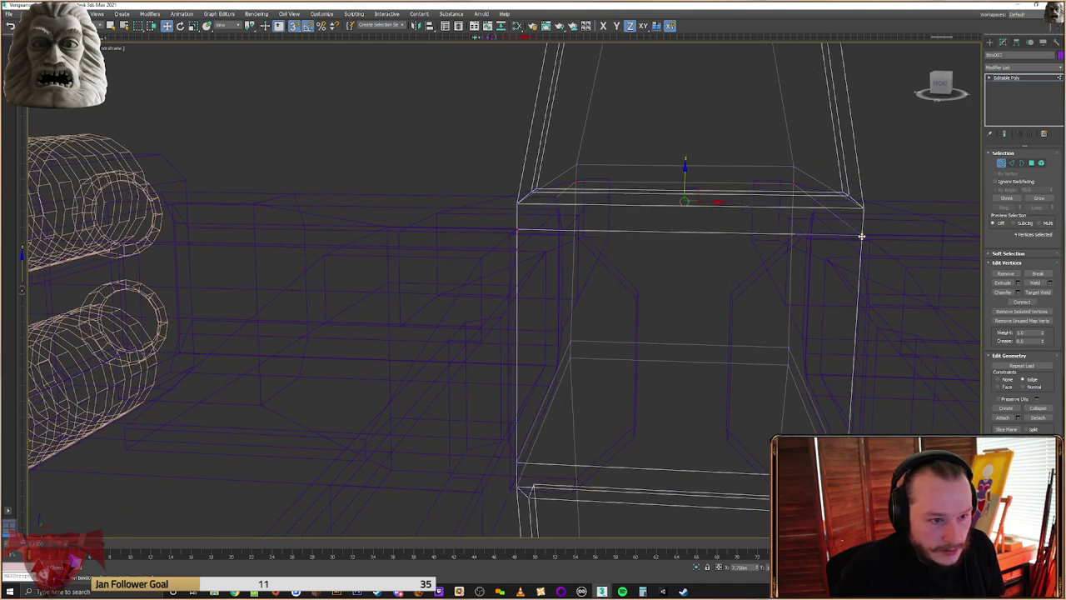
Slide the lower loop's four corner vertices along their edges closer to the lower hull block's frame
middle_drag(775, 379, 764, 258)
alt+middle_drag(764, 257, 722, 209)
drag(737, 270, 736, 270)
ctrl+drag(825, 268, 804, 285)
ctrl+drag(529, 244, 451, 260)
ctrl+drag(617, 258, 564, 286)
key(F3)
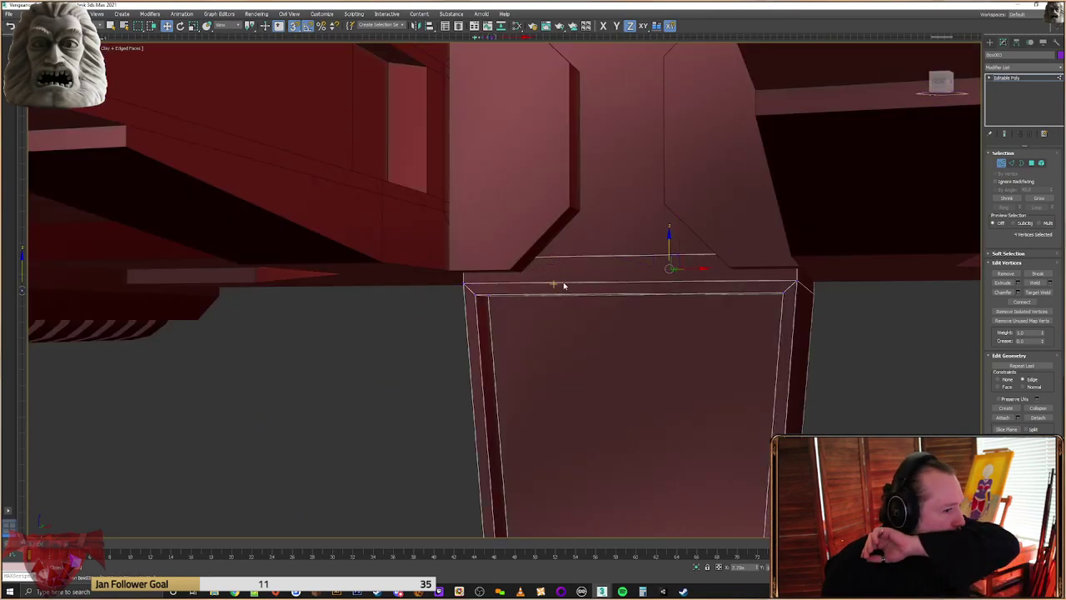
alt+middle_drag(572, 303, 574, 294)
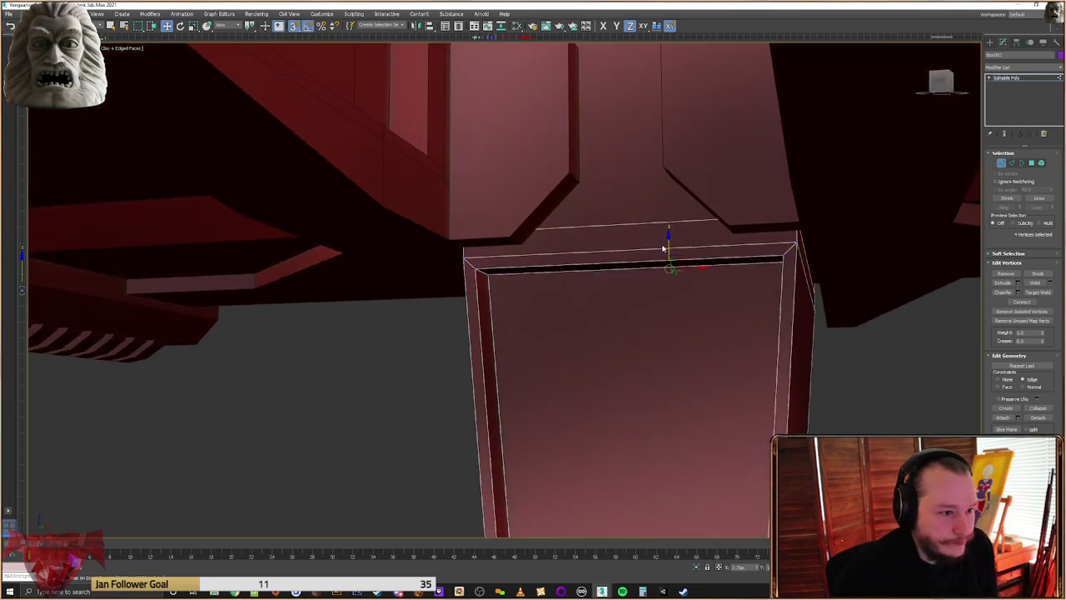
drag(667, 243, 507, 237)
middle_drag(601, 231, 629, 330)
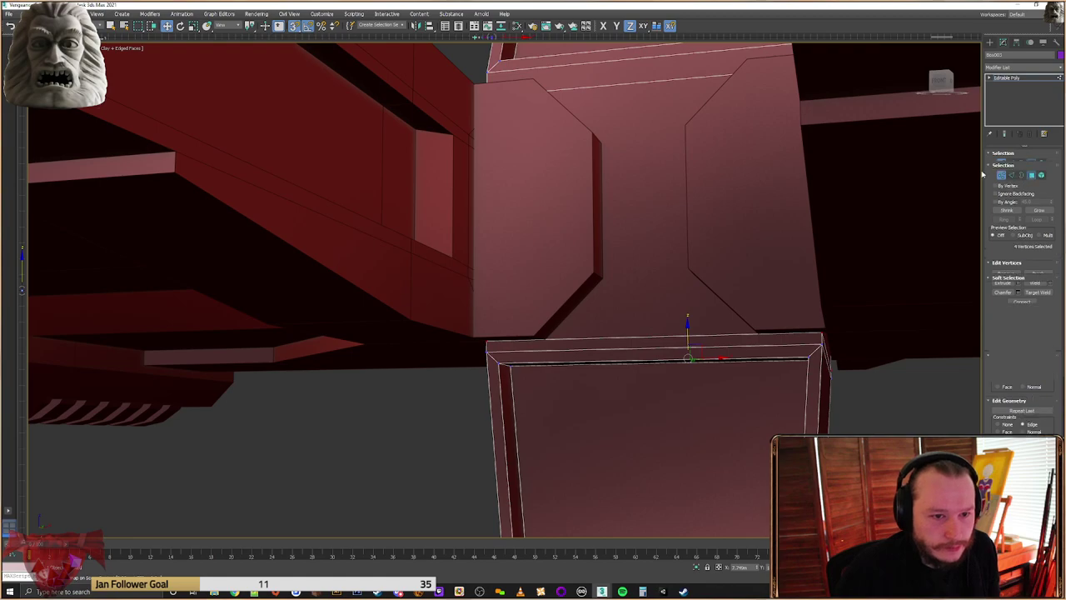
Extrude the middle section's front face slightly outward between the two octagonal side panels
click(1032, 163)
alt+middle_drag(673, 224, 732, 343)
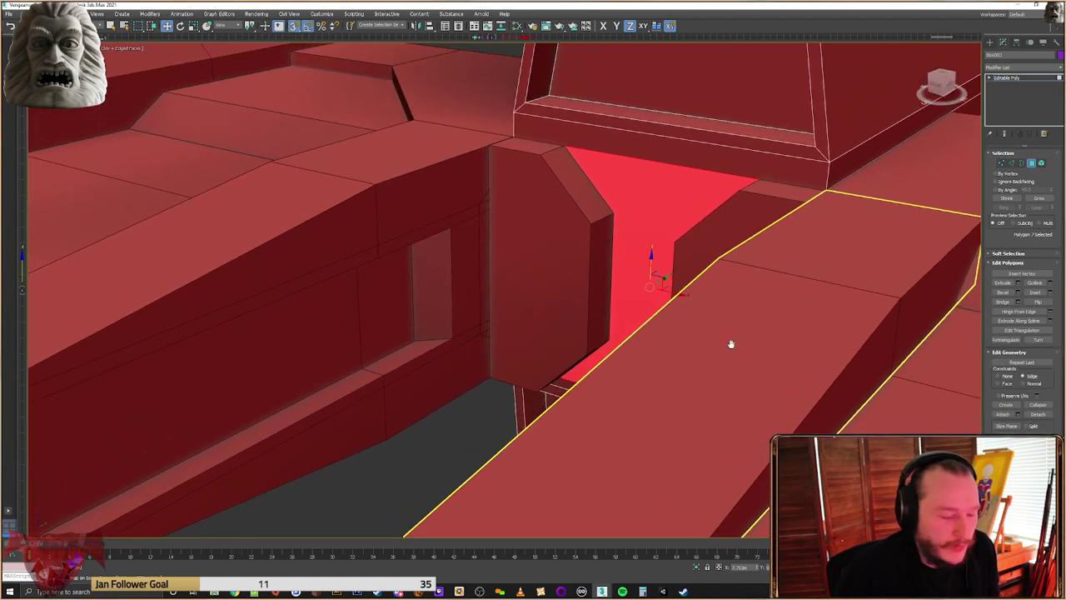
alt+middle_drag(731, 283, 745, 366)
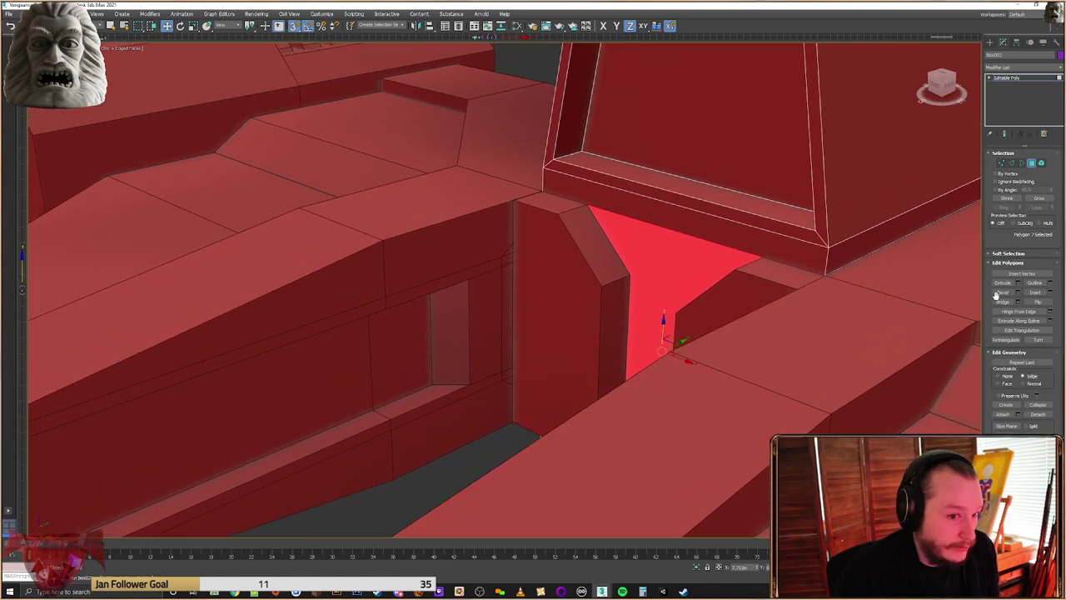
click(1003, 284)
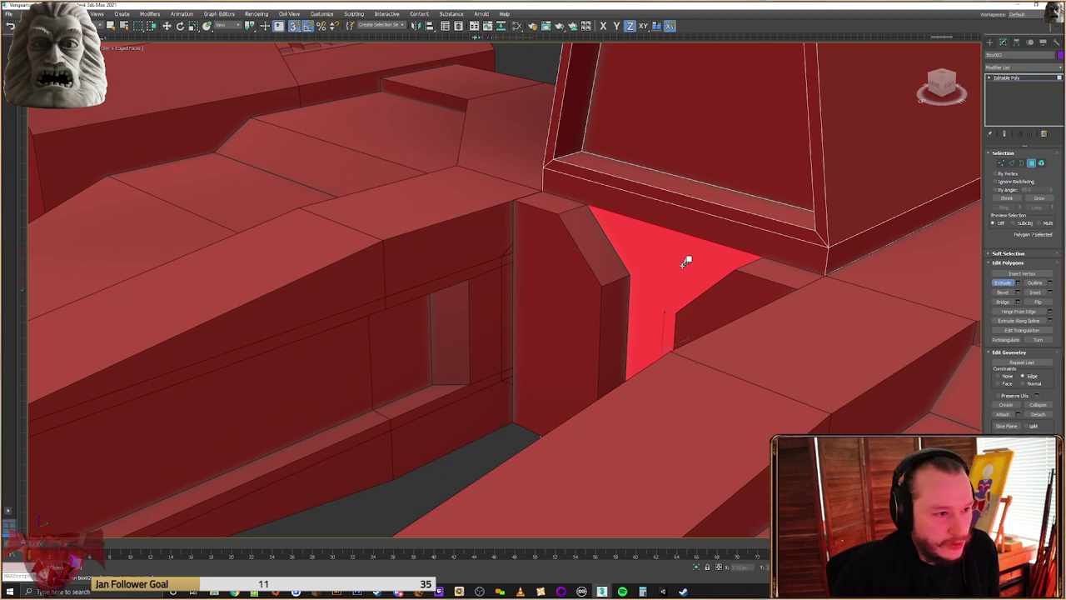
scroll(685, 262, up, 1)
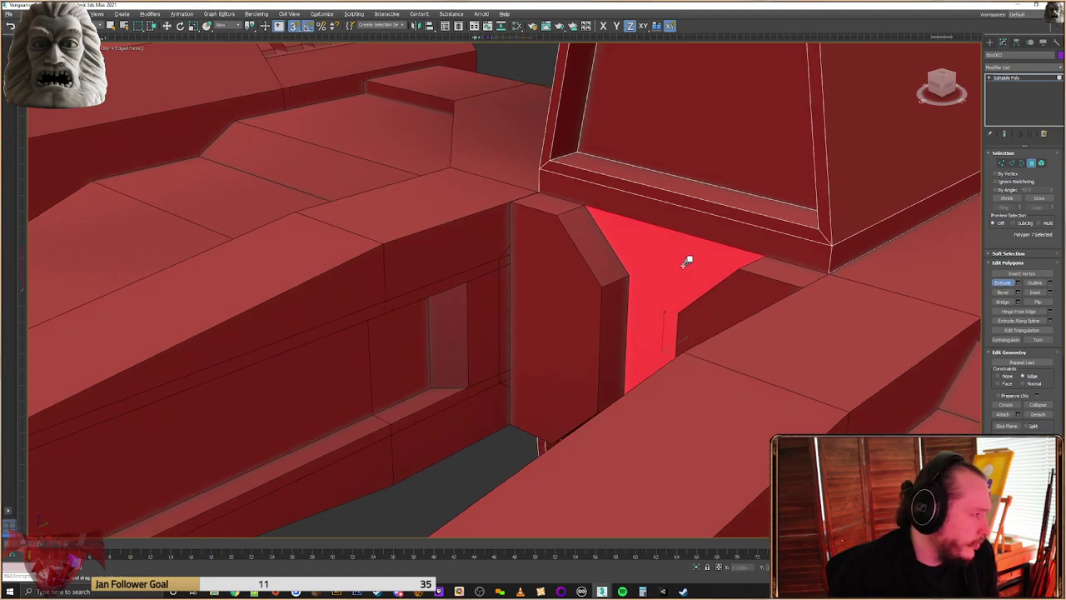
drag(684, 261, 722, 239)
Examine the corners where the extruded middle face meets the side panels and the wings
alt+middle_drag(722, 238, 605, 269)
scroll(512, 208, up, 5)
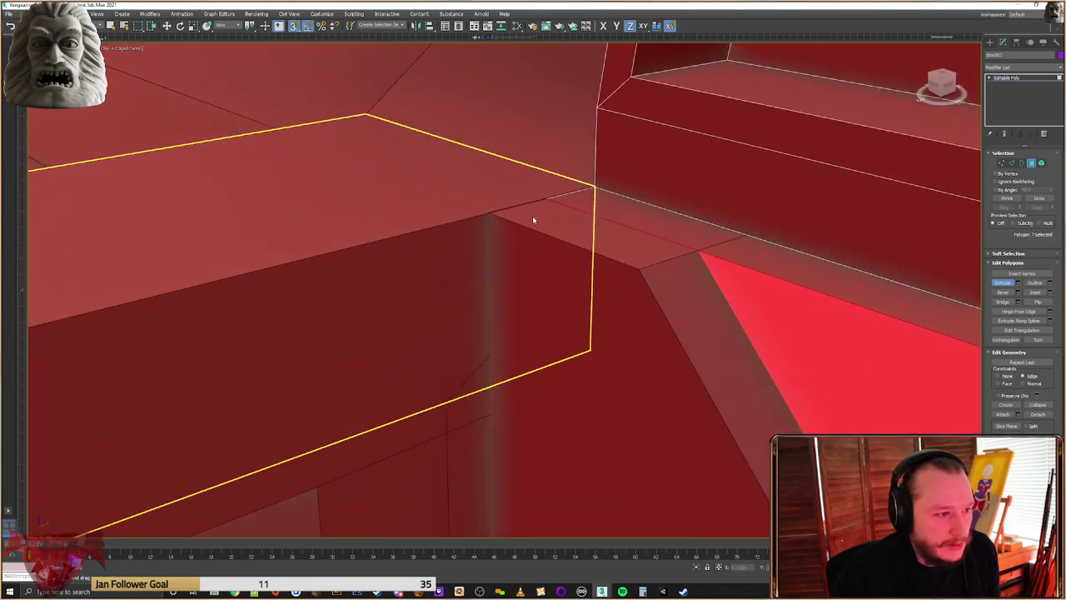
scroll(533, 219, up, 3)
scroll(533, 218, down, 6)
middle_drag(721, 279, 606, 277)
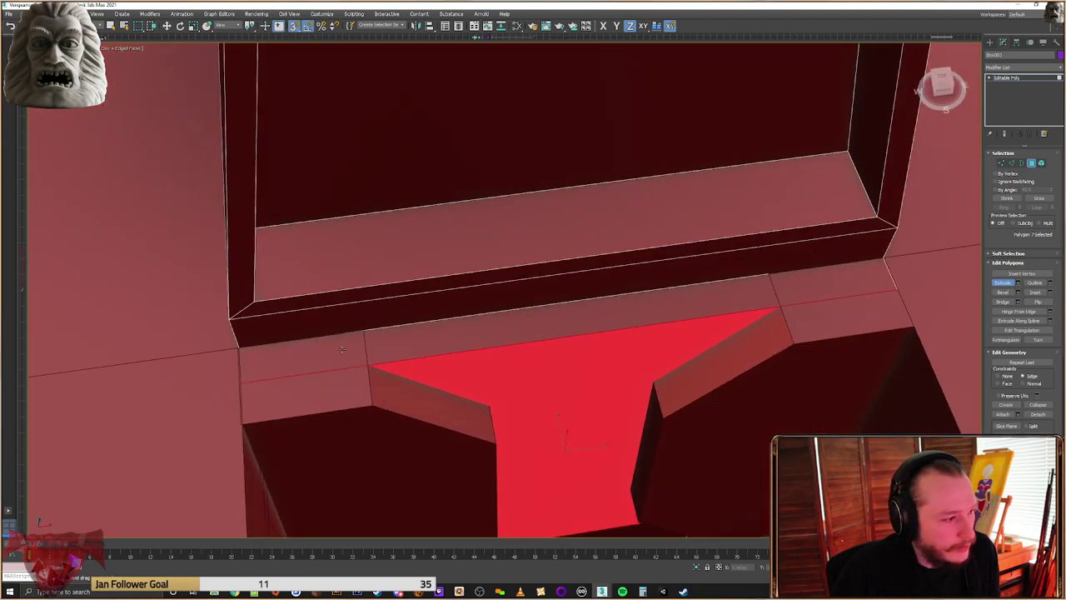
scroll(400, 326, up, 6)
alt+middle_drag(459, 315, 498, 318)
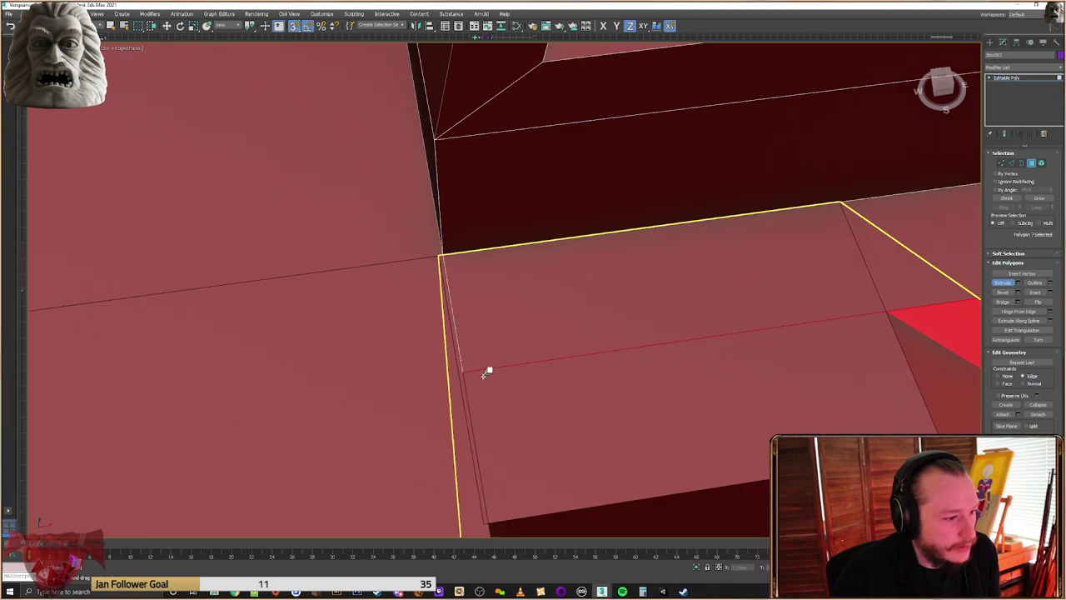
scroll(489, 373, down, 2)
middle_drag(759, 398, 501, 268)
scroll(472, 307, down, 3)
Scale the extruded front face down vertically so its upper and lower borders slope inward
key(w)
right_click(537, 291)
click(554, 305)
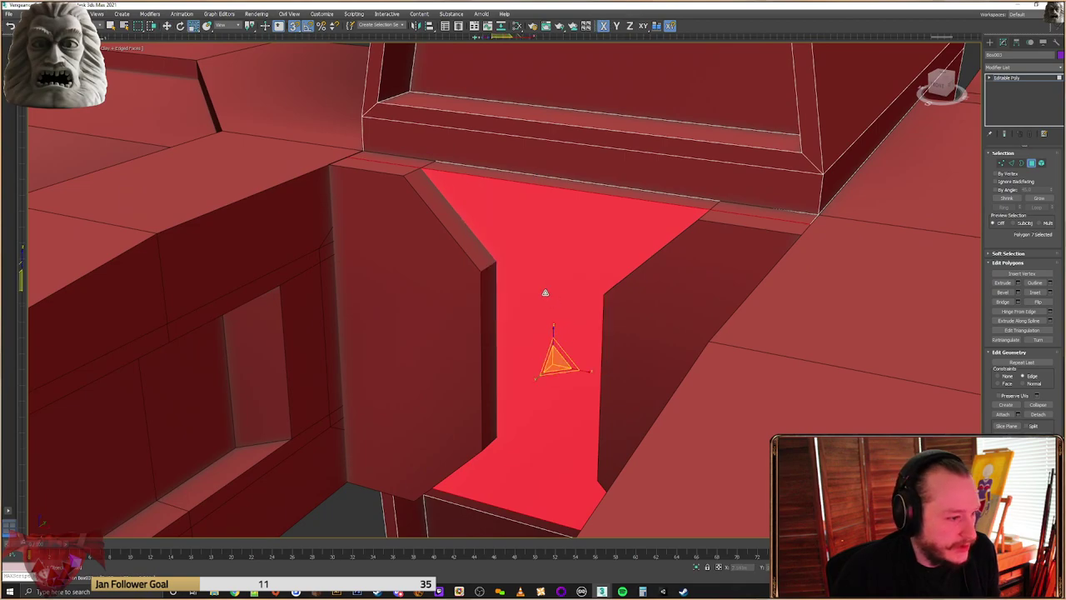
mouse_move(551, 332)
mouse_down()
mouse_move(552, 358)
mouse_move(550, 333)
mouse_up()
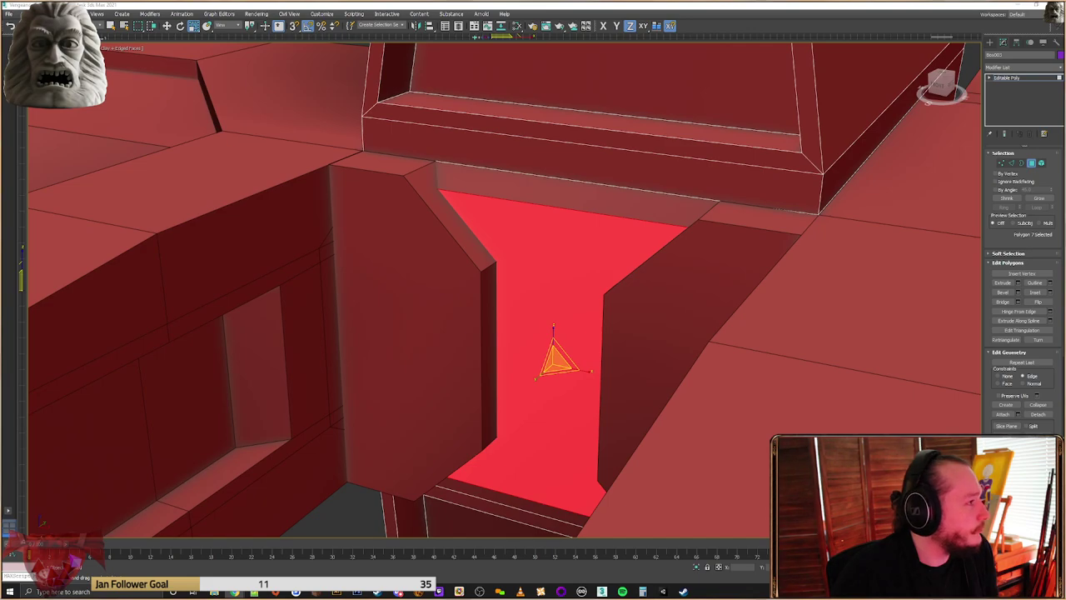
alt+middle_drag(606, 273, 575, 246)
scroll(607, 279, down, 4)
Leave the hull's face editing and select one of the chamfered side panels in front of the middle section
click(992, 43)
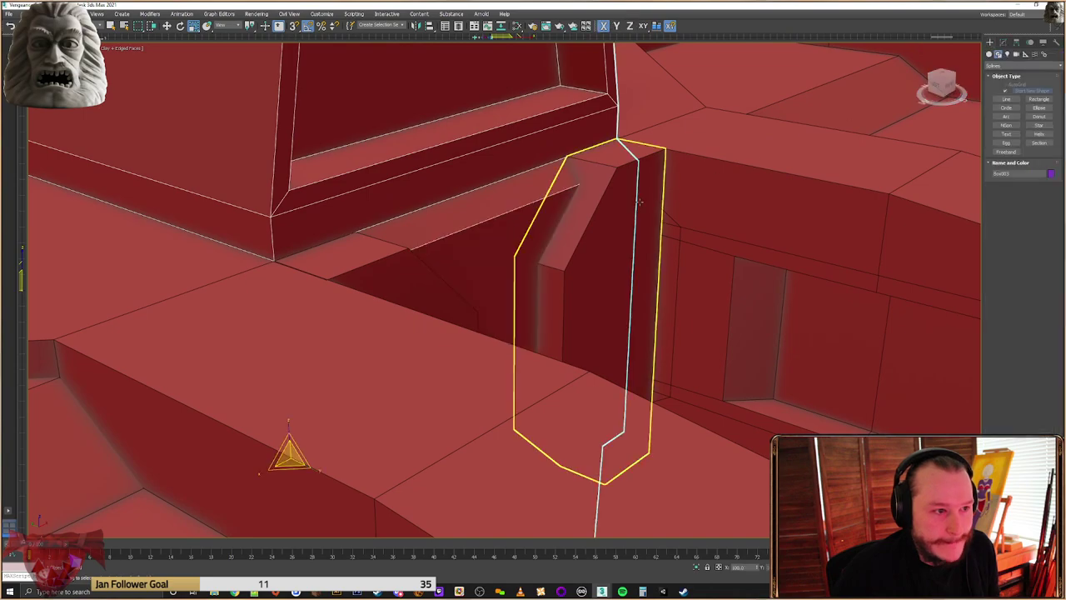
click(621, 283)
alt+middle_drag(666, 291, 646, 285)
middle_drag(708, 296, 658, 284)
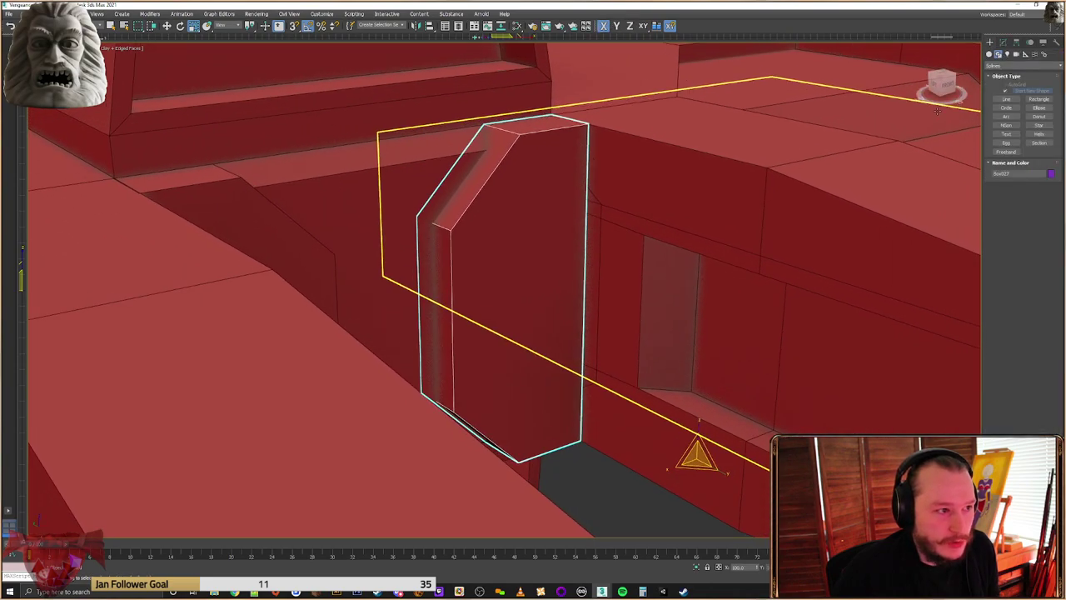
click(1004, 42)
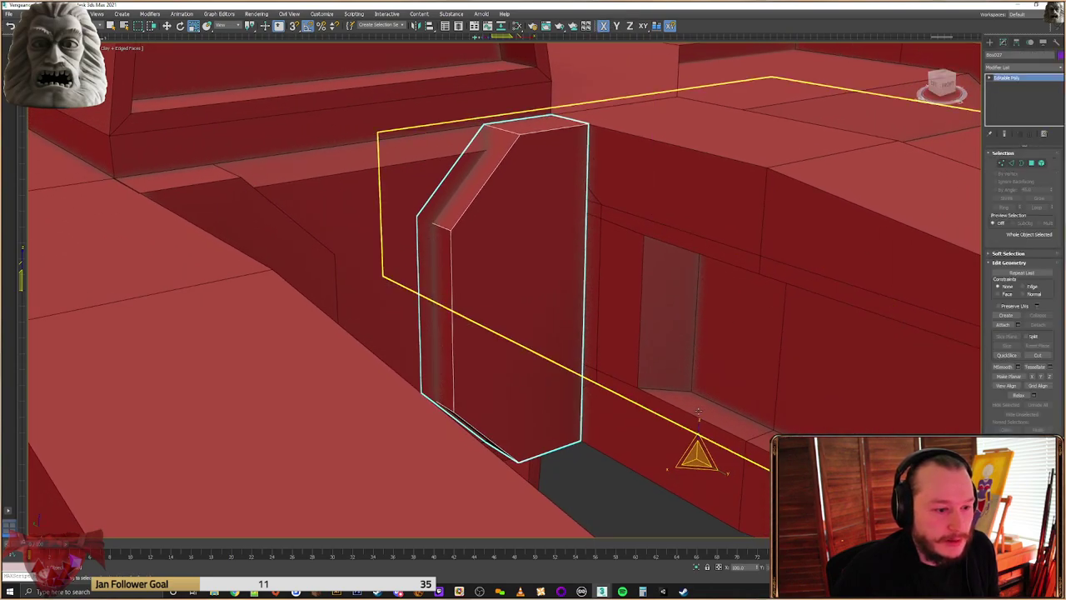
drag(698, 433, 700, 427)
drag(695, 428, 690, 427)
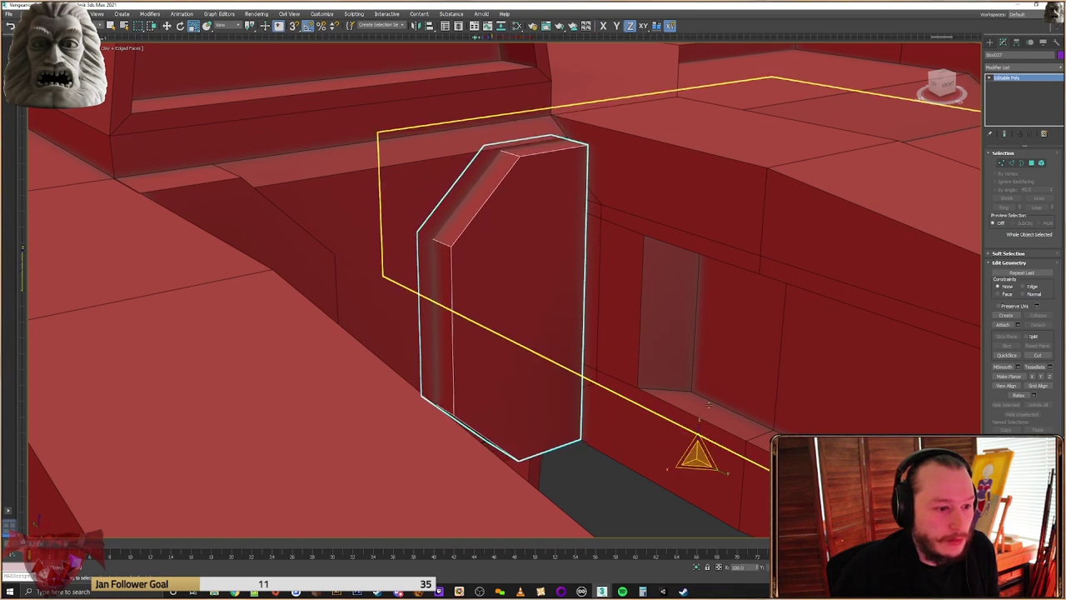
key(ctrl+z)
Center the side panel's pivot on the object and scale the panel down slightly in height
click(1017, 42)
click(1037, 99)
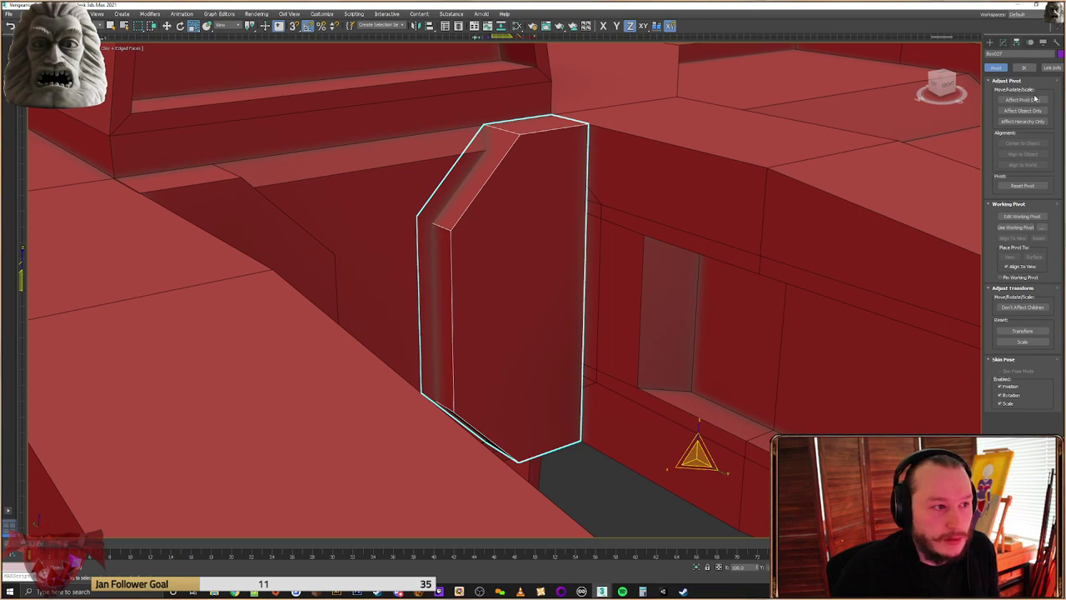
click(1023, 100)
click(1023, 144)
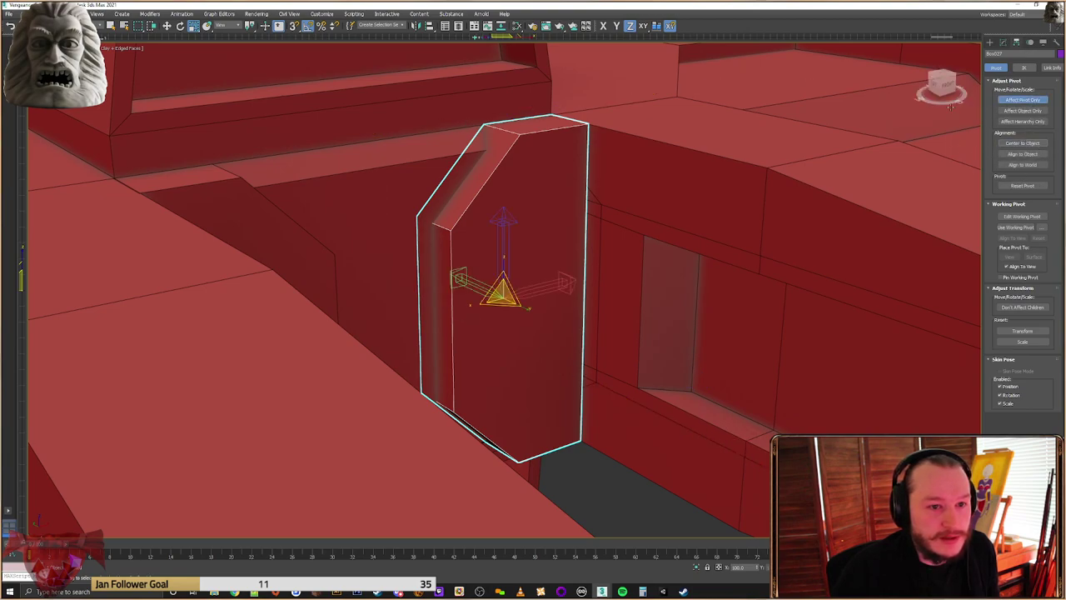
click(989, 43)
drag(503, 254, 504, 260)
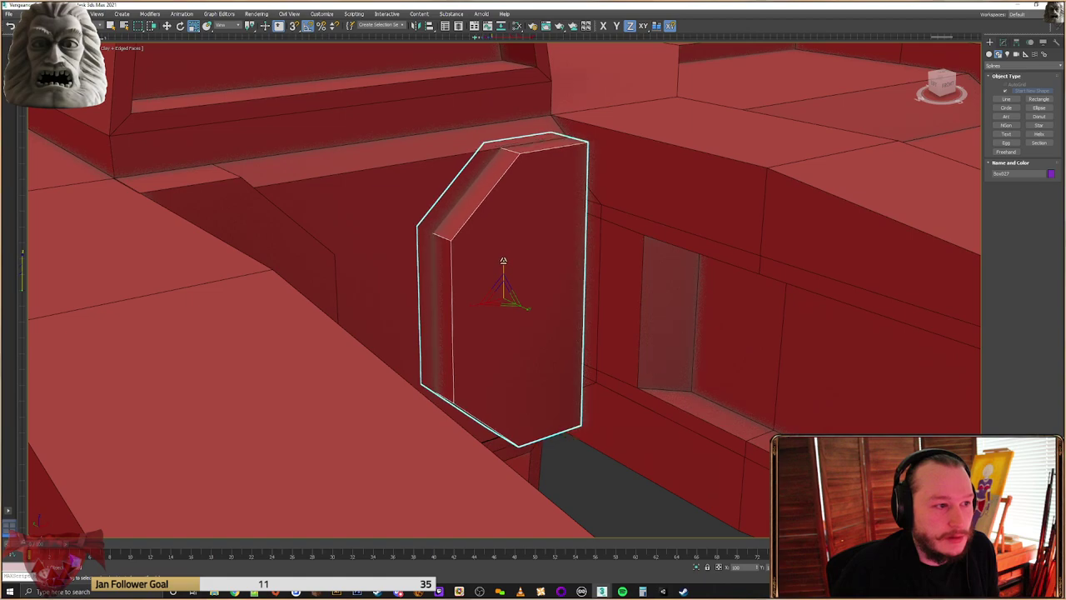
mouse_move(579, 272)
alt+middle_down()
mouse_move(559, 269)
mouse_move(568, 267)
alt+middle_up()
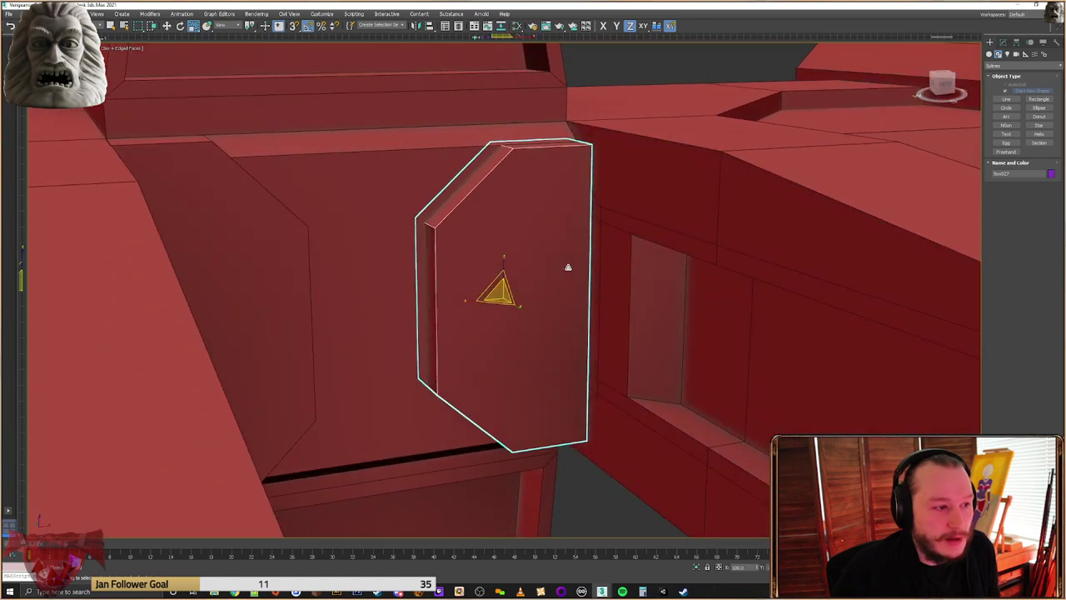
Raise the side panel's upper four vertices slightly and adjust the height of its lower four vertices
key(1)
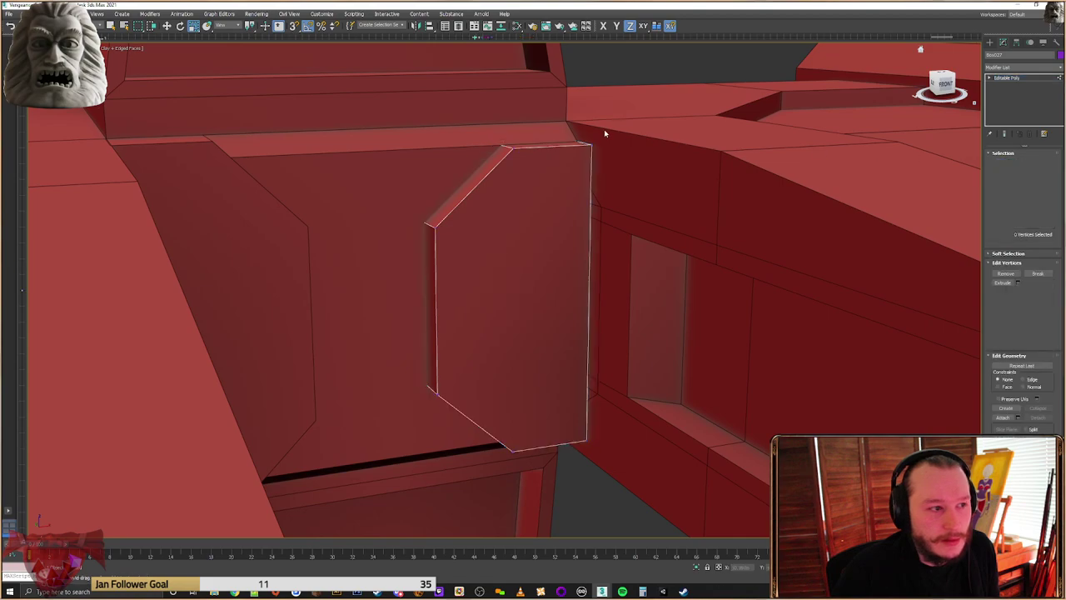
drag(606, 133, 455, 169)
right_click(531, 146)
click(547, 154)
right_click(552, 147)
click(564, 156)
key(s)
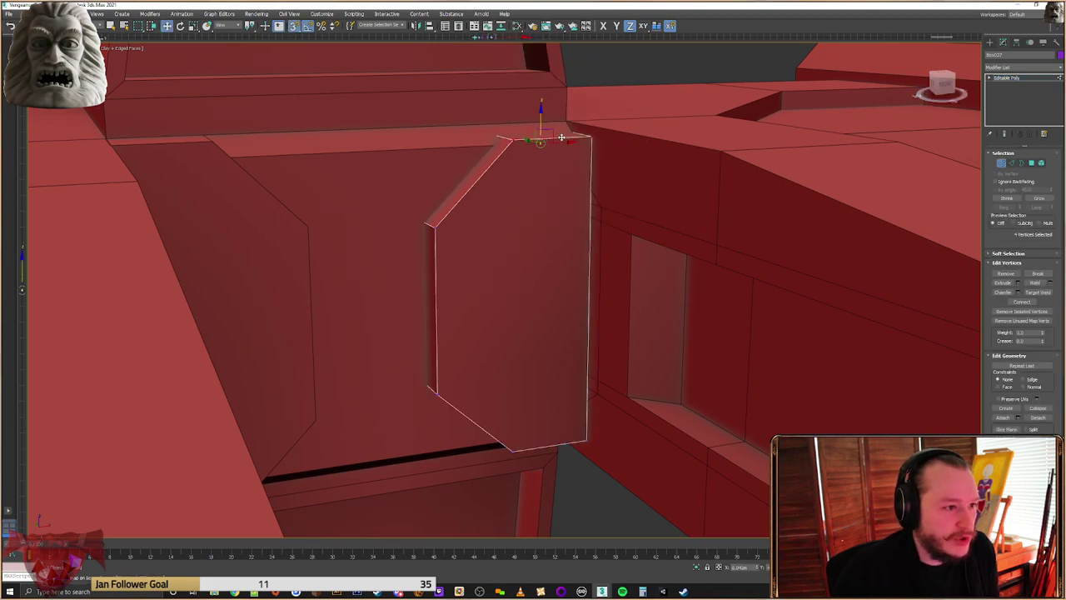
mouse_move(561, 214)
alt+middle_down()
mouse_move(543, 219)
mouse_move(570, 220)
alt+middle_up()
drag(472, 364, 470, 365)
drag(550, 283, 591, 291)
alt+middle_drag(591, 291, 584, 235)
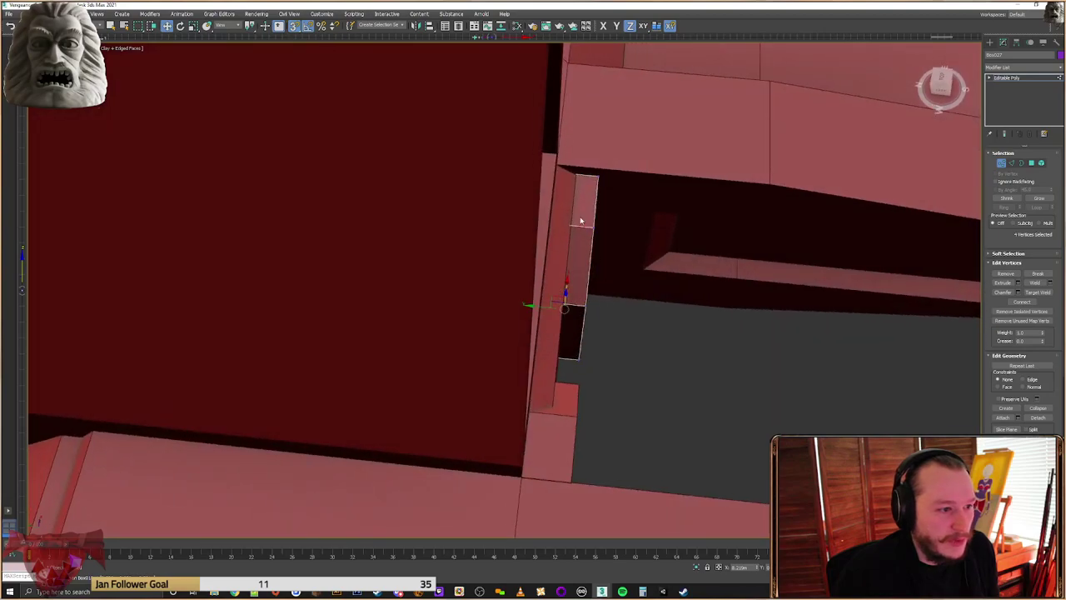
Select the side panel's six rear vertices and adjust the panel's depth along the Y axis
drag(513, 335, 514, 335)
alt+middle_drag(559, 300, 564, 286)
drag(558, 194, 512, 430)
alt+middle_drag(512, 430, 539, 312)
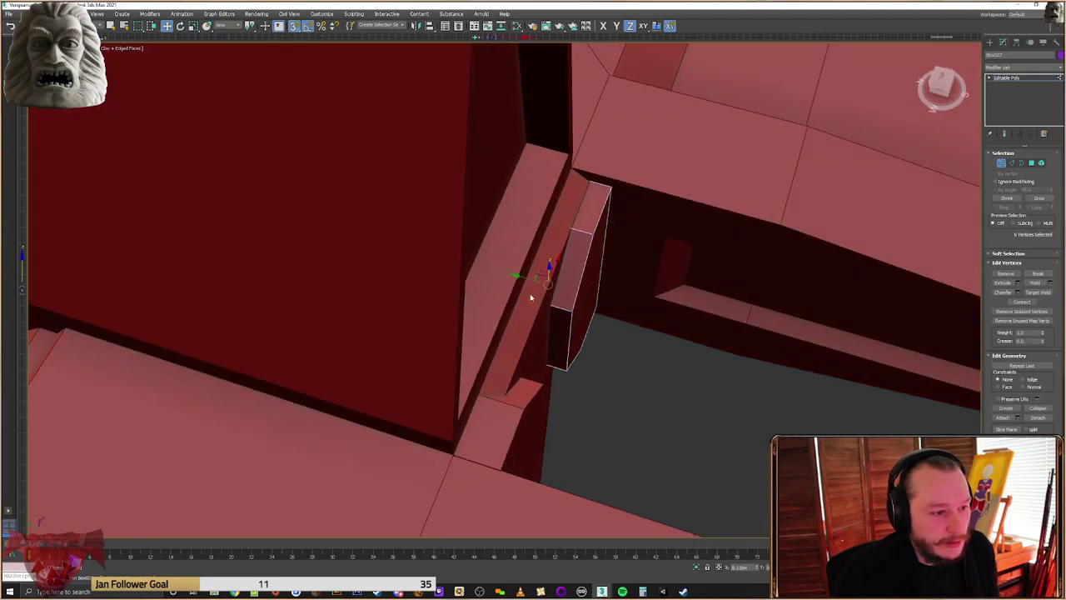
key(F6)
alt+middle_drag(612, 259, 554, 299)
Delete the old, unmodified side panel on the opposite side of the middle section
click(989, 42)
click(403, 240)
key(Delete)
Clone the resized side panel as a copy, mirror it across X, and place it on the opposite side of the middle section
click(560, 243)
shift+drag(717, 348, 588, 349)
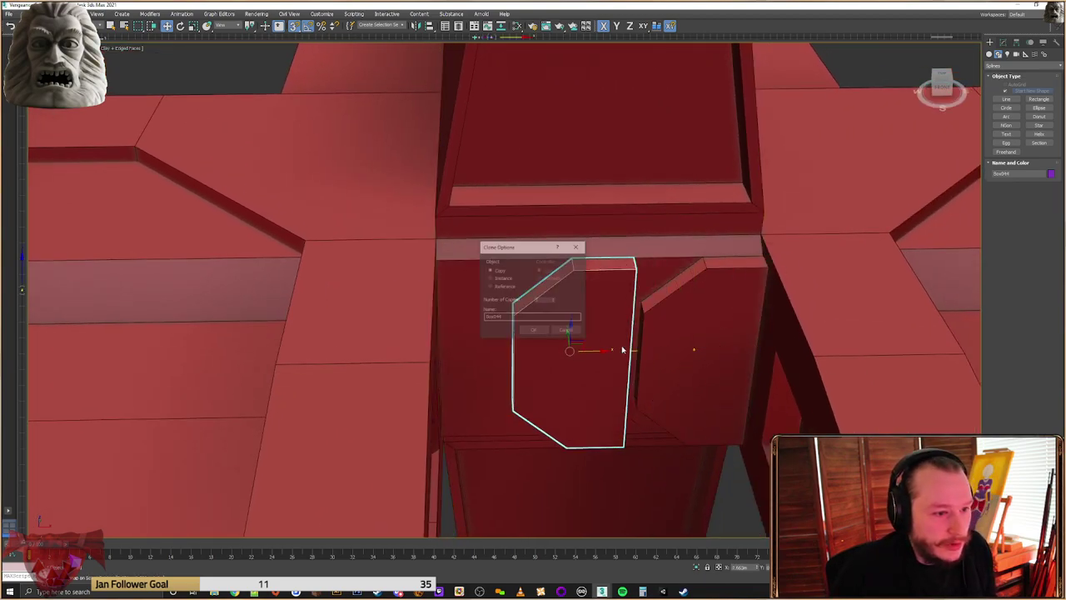
click(533, 329)
click(414, 28)
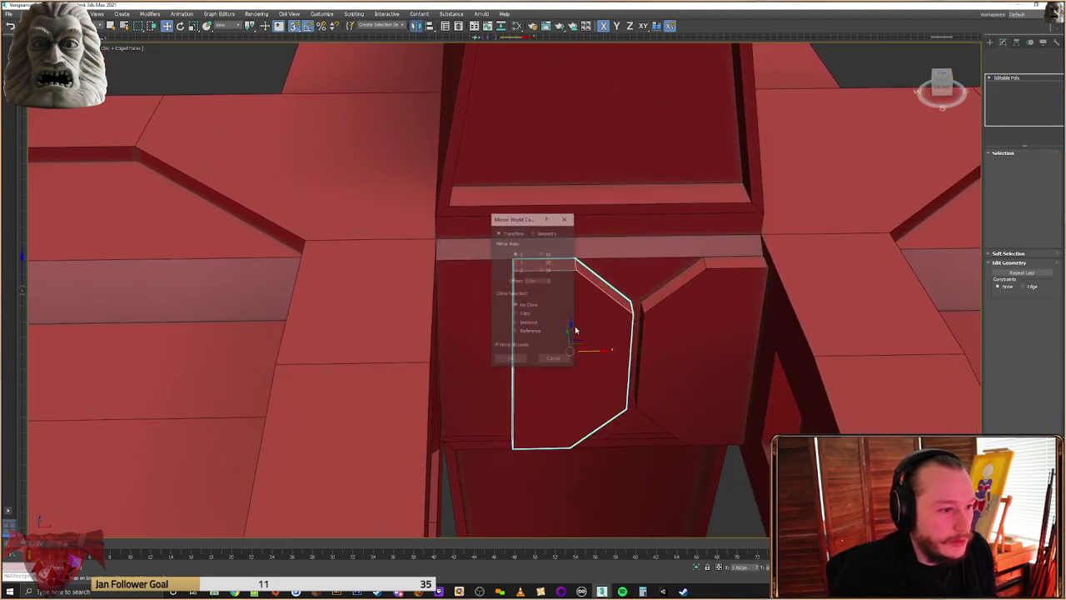
click(511, 361)
drag(514, 272, 442, 265)
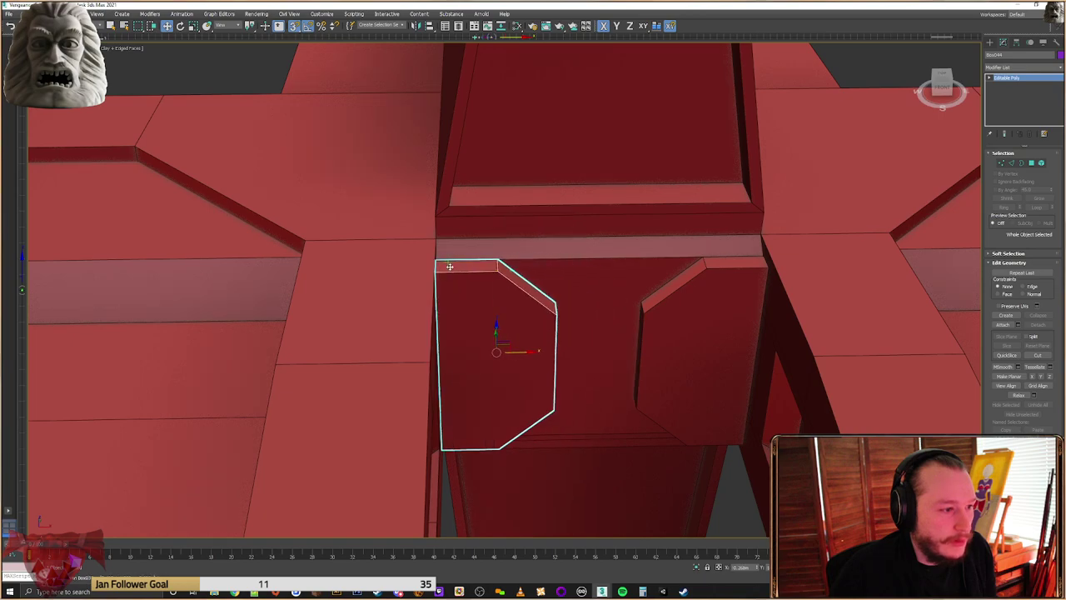
Clear the selection and examine the reworked middle section and the whole ship from several angles
scroll(628, 331, down, 5)
alt+middle_drag(628, 331, 563, 326)
click(990, 43)
click(511, 124)
scroll(555, 285, up, 4)
mouse_move(496, 336)
alt+middle_down()
mouse_move(619, 341)
mouse_move(669, 328)
mouse_move(623, 316)
mouse_move(631, 334)
mouse_move(562, 298)
mouse_move(600, 302)
alt+middle_up()
scroll(669, 329, down, 3)
middle_drag(749, 289, 488, 309)
scroll(612, 216, down, 5)
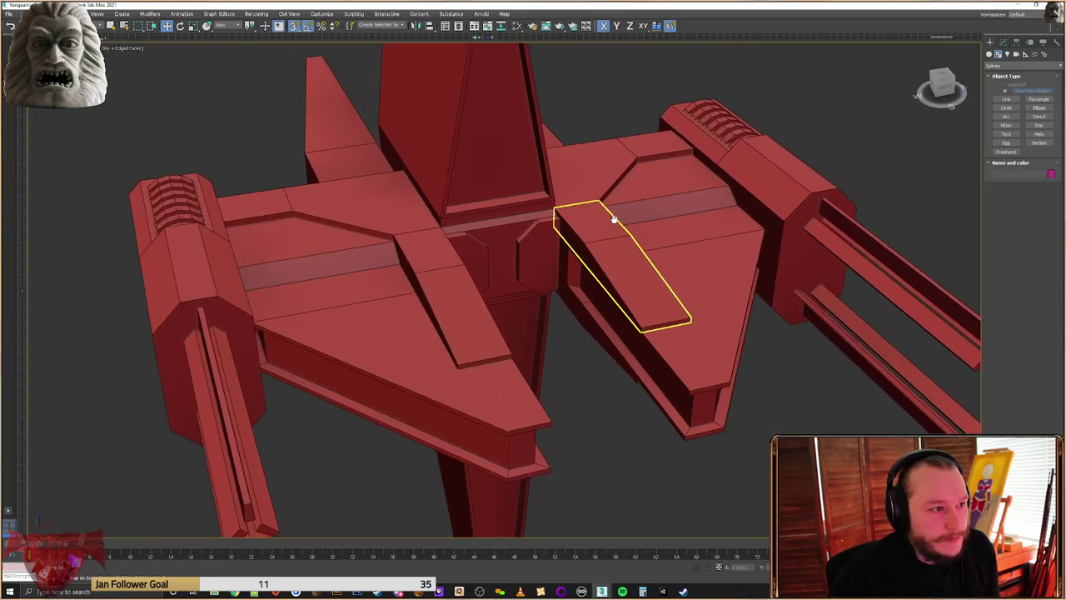
alt+middle_drag(611, 217, 583, 195)
alt+middle_drag(713, 234, 797, 222)
alt+middle_drag(675, 305, 755, 325)
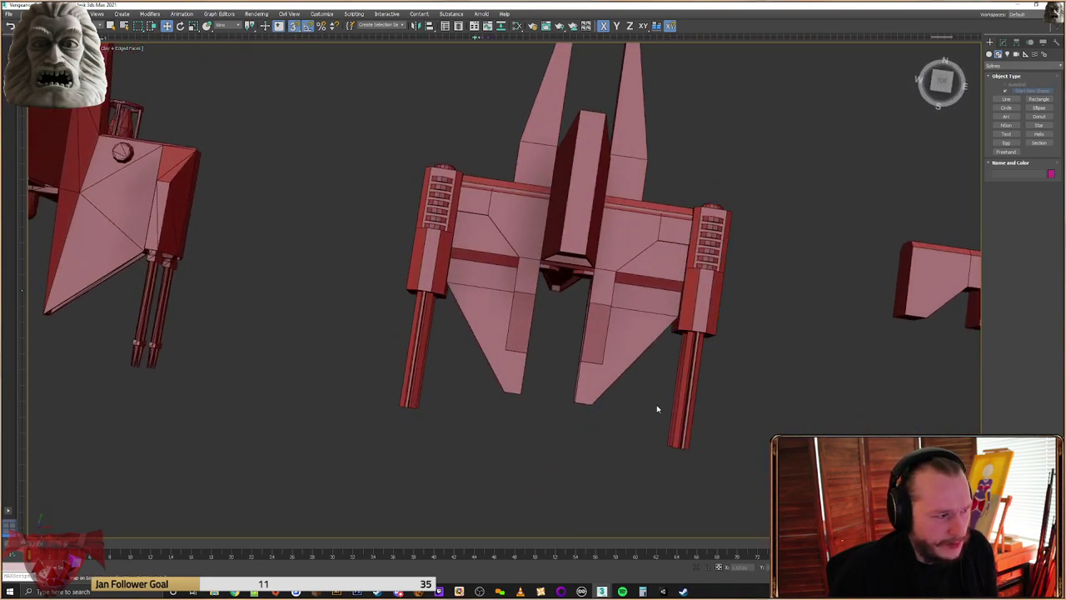
Examine the blocked-out ship's wings, vented side pods and twin guns from above, the side and the front
alt+middle_drag(705, 352, 729, 268)
alt+middle_drag(695, 305, 599, 313)
scroll(640, 310, up, 4)
scroll(631, 309, down, 4)
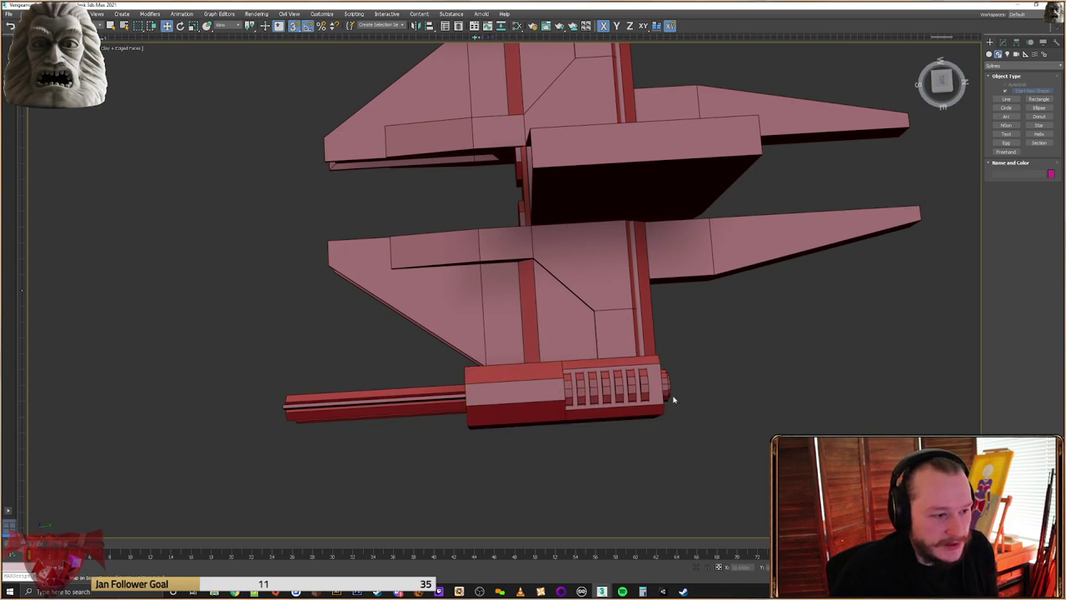
alt+middle_drag(654, 406, 630, 405)
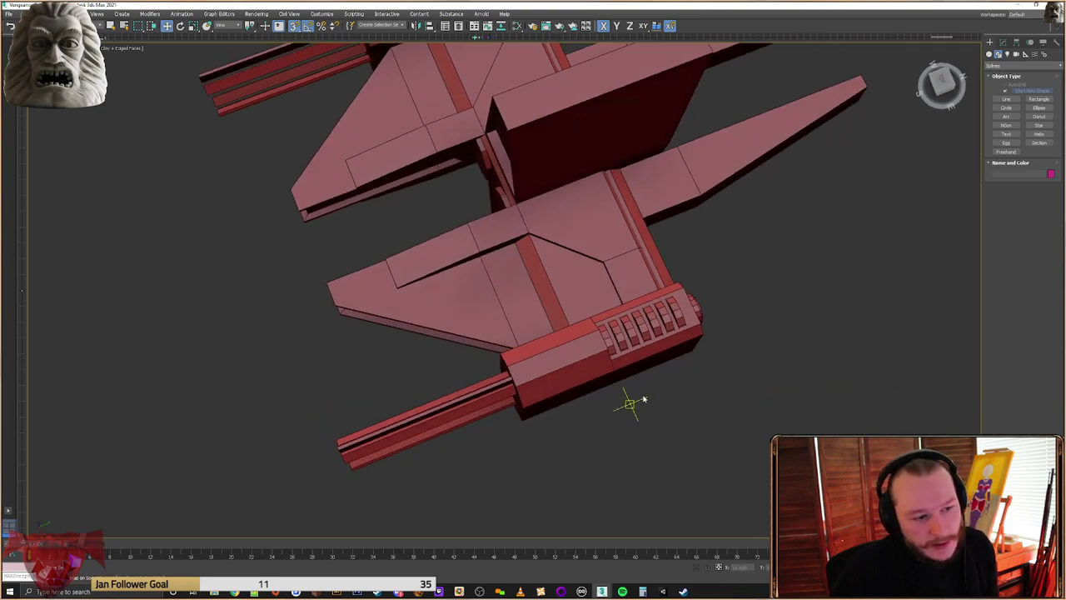
alt+middle_drag(709, 309, 577, 176)
scroll(667, 349, down, 5)
scroll(660, 335, up, 4)
scroll(584, 239, up, 3)
middle_drag(584, 239, 703, 341)
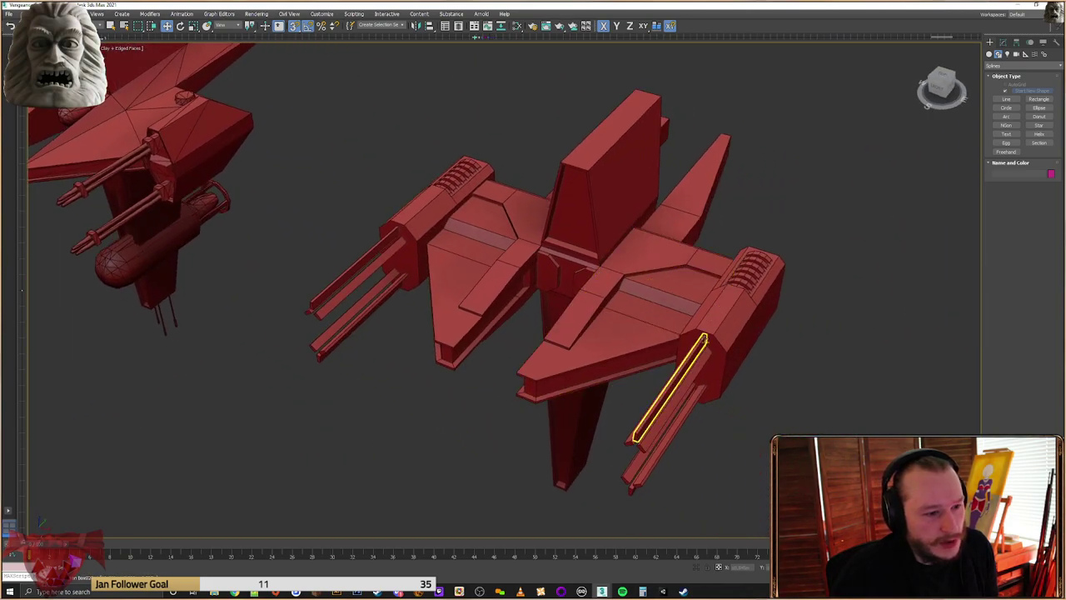
click(707, 331)
alt+middle_drag(733, 309, 778, 295)
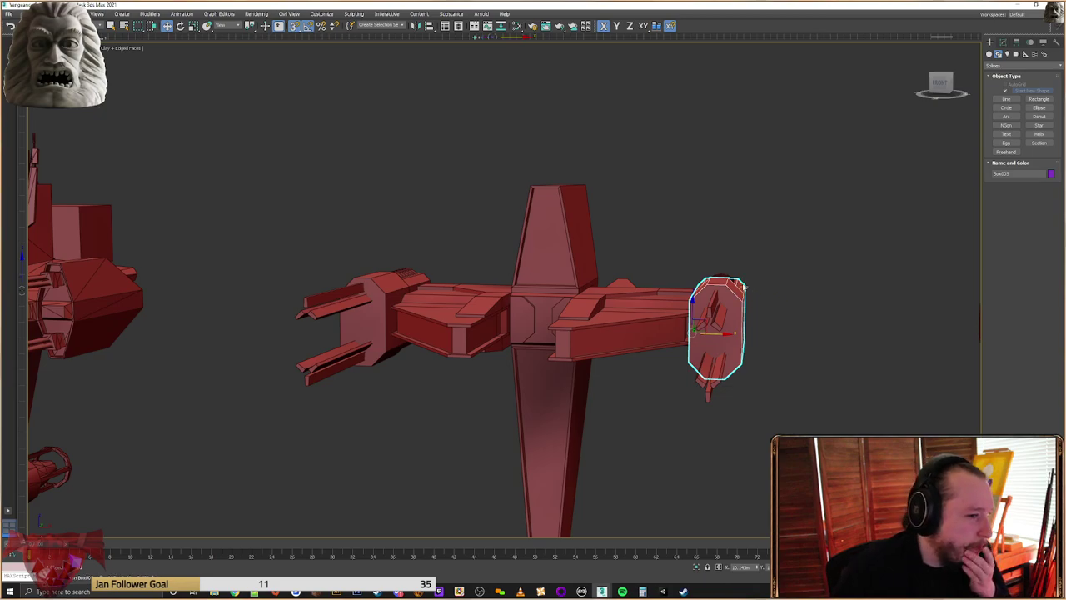
scroll(729, 277, up, 3)
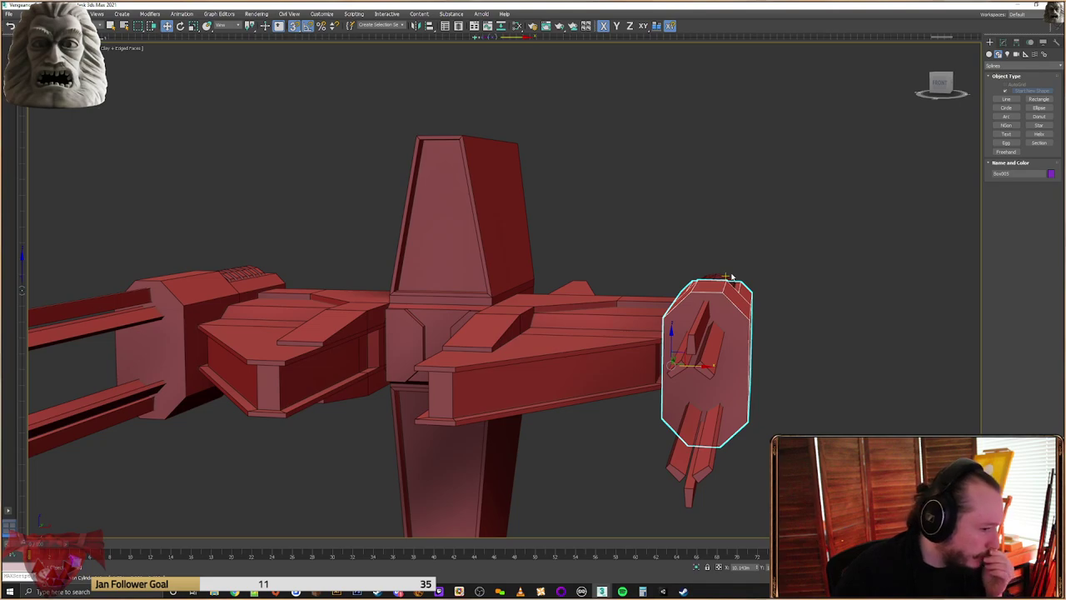
scroll(714, 308, down, 4)
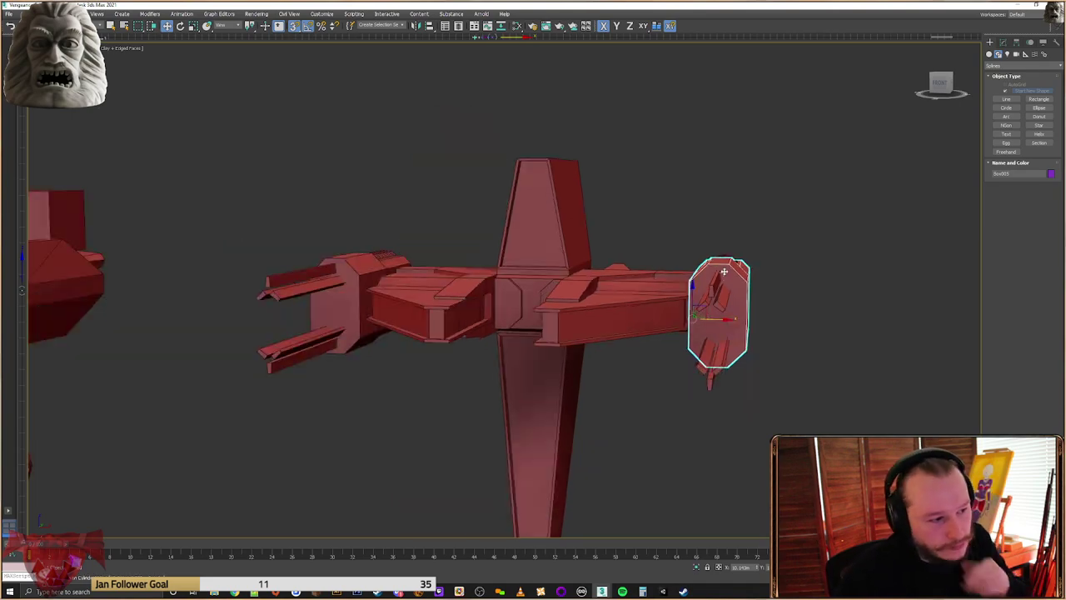
Clear the selection of the side gun pod and save the scene
alt+middle_drag(715, 308, 704, 331)
click(705, 331)
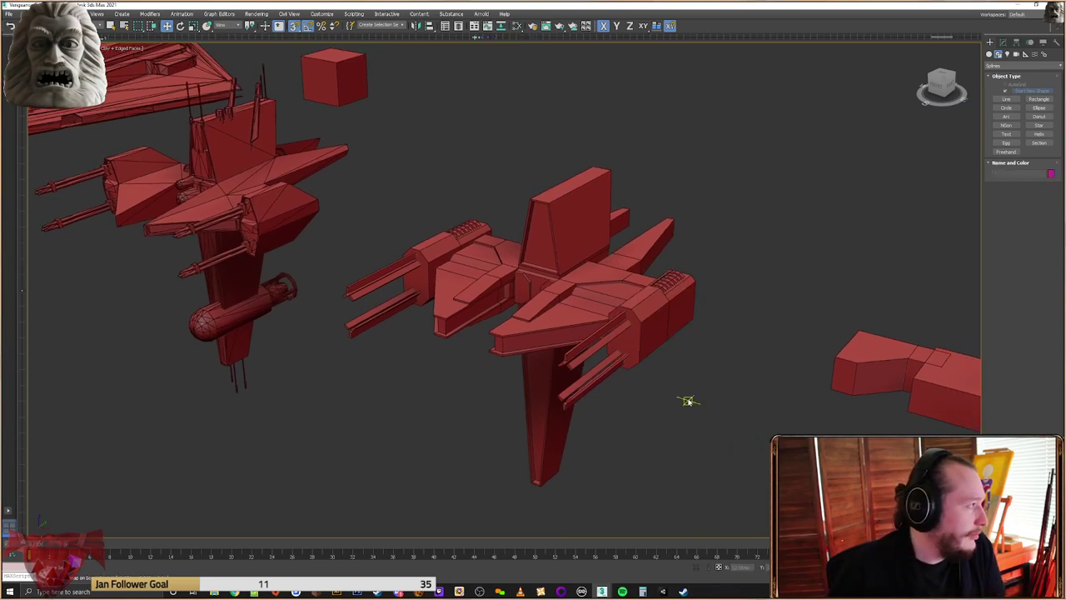
key(ctrl+s)
key(Return)
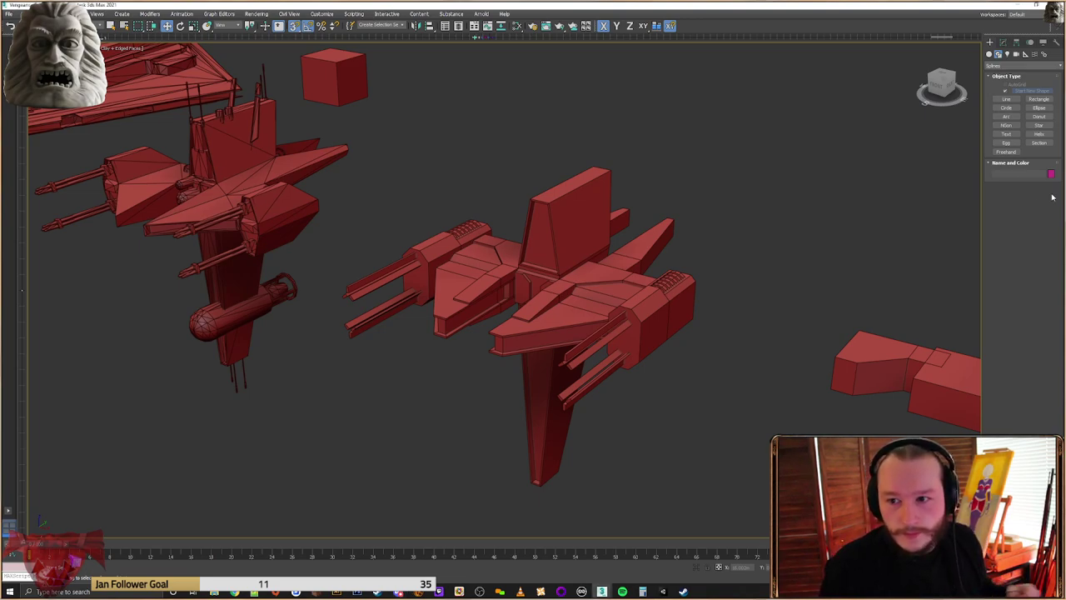
Select the triangulated reference ship and examine its upper fin, including the antennas, angled side blades and small cylinders on the top edge
alt+middle_drag(683, 263, 645, 307)
click(600, 220)
click(329, 115)
click(319, 120)
scroll(319, 124, up, 6)
scroll(412, 186, down, 3)
middle_drag(414, 186, 429, 192)
scroll(419, 213, down, 2)
scroll(417, 225, up, 5)
scroll(416, 220, down, 3)
scroll(638, 216, down, 2)
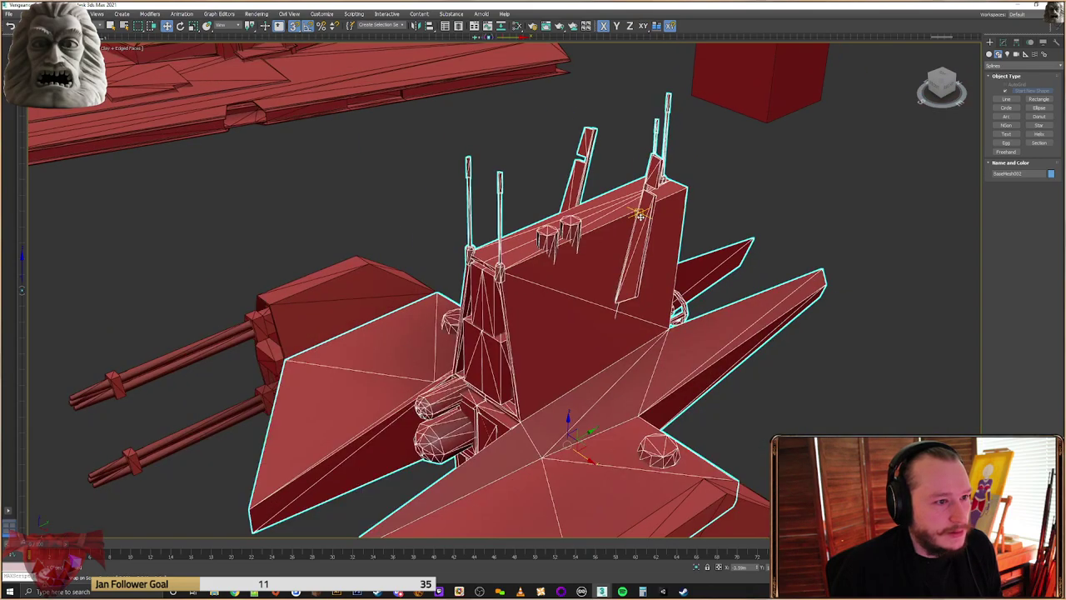
alt+middle_drag(703, 223, 742, 229)
scroll(558, 130, up, 5)
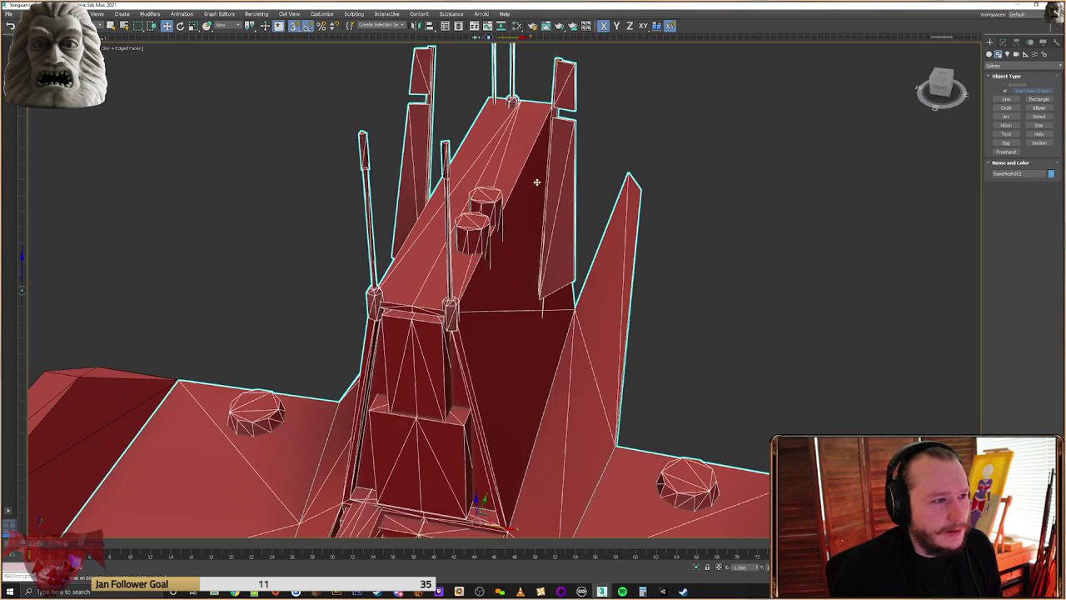
scroll(538, 180, down, 5)
click(567, 159)
click(553, 162)
Select the hull of the more detailed reference ship and examine its stepped tower, angled blades and antennas
alt+middle_drag(552, 162, 708, 223)
scroll(708, 223, down, 4)
middle_drag(592, 219, 833, 242)
scroll(451, 146, up, 4)
middle_drag(451, 146, 800, 159)
middle_drag(333, 179, 672, 210)
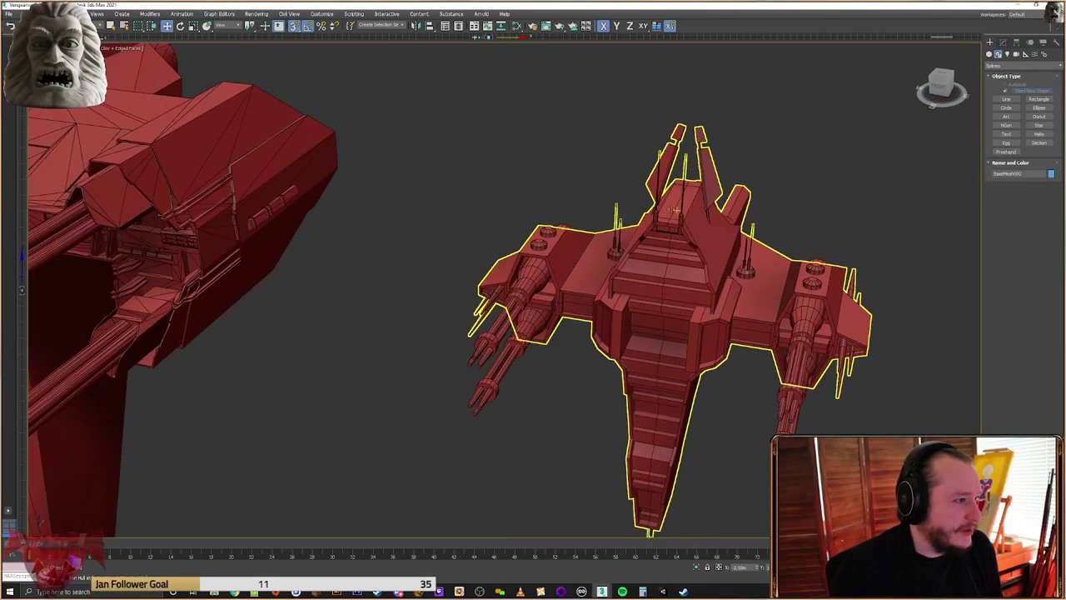
click(705, 170)
scroll(709, 169, up, 4)
scroll(699, 225, down, 4)
middle_drag(638, 329, 709, 145)
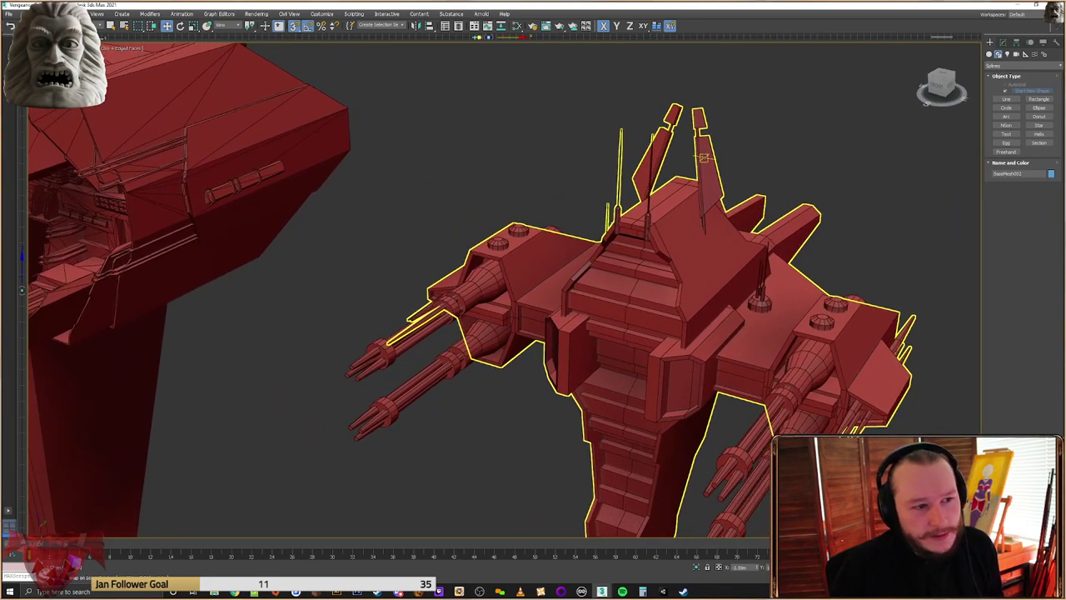
click(709, 145)
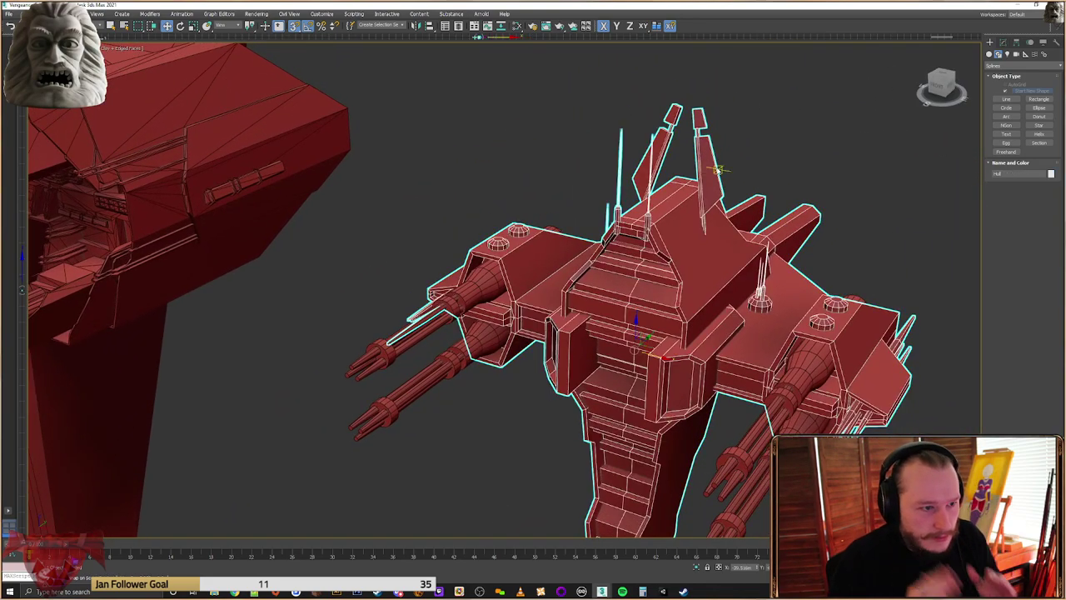
middle_drag(795, 243, 646, 290)
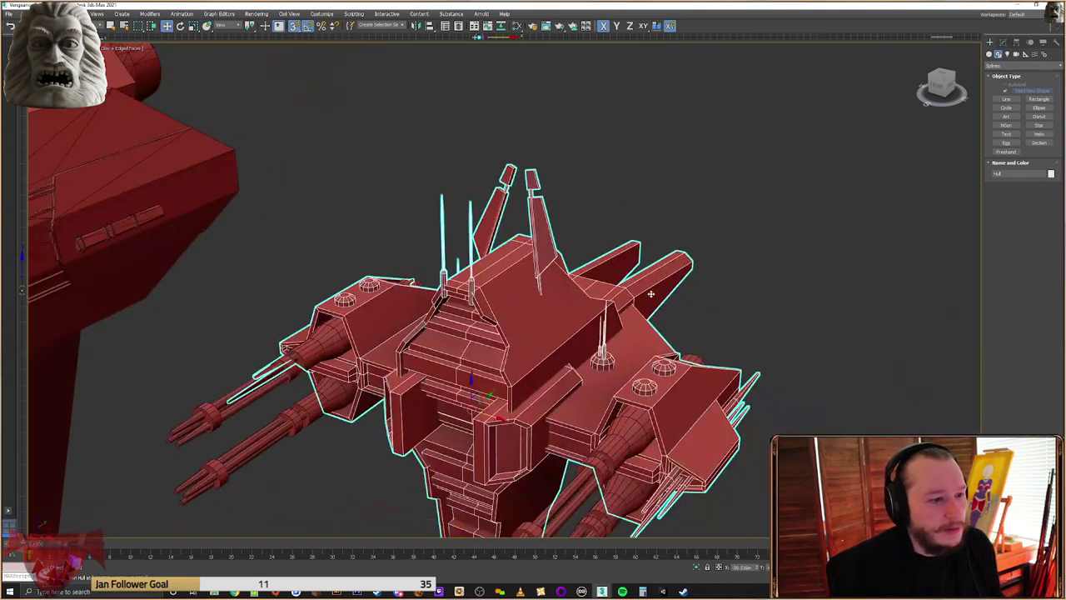
scroll(533, 243, down, 5)
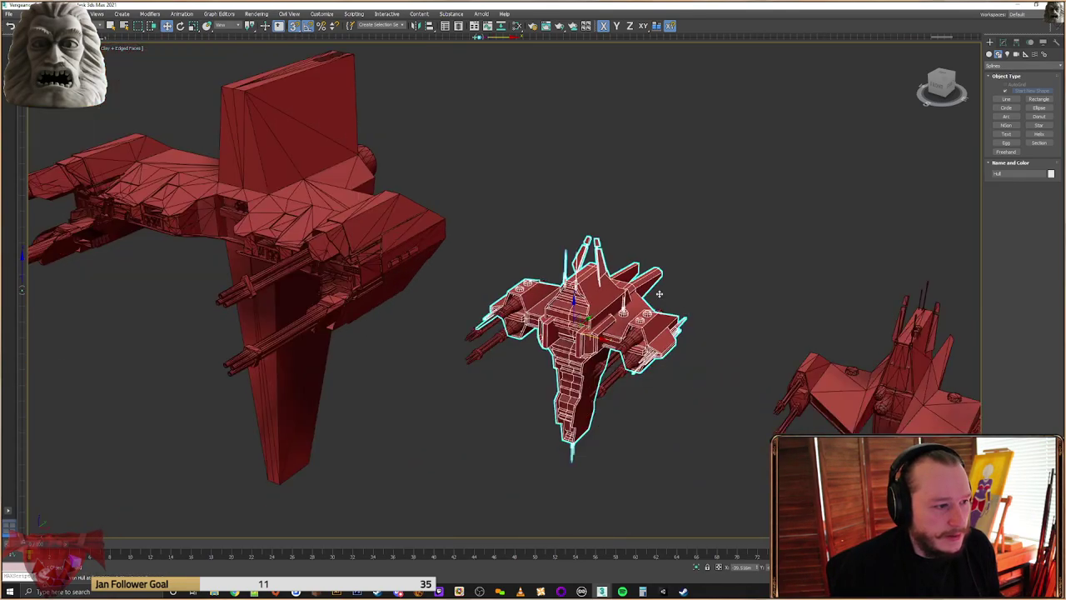
Return to the blocked-out ship, select its central hull and compare its tall fin with the neighbouring reference ship
middle_drag(734, 334, 334, 179)
middle_drag(750, 250, 500, 254)
middle_drag(833, 308, 611, 240)
middle_drag(837, 287, 237, 118)
click(536, 212)
scroll(537, 212, down, 3)
middle_drag(550, 213, 578, 216)
alt+middle_drag(714, 205, 533, 258)
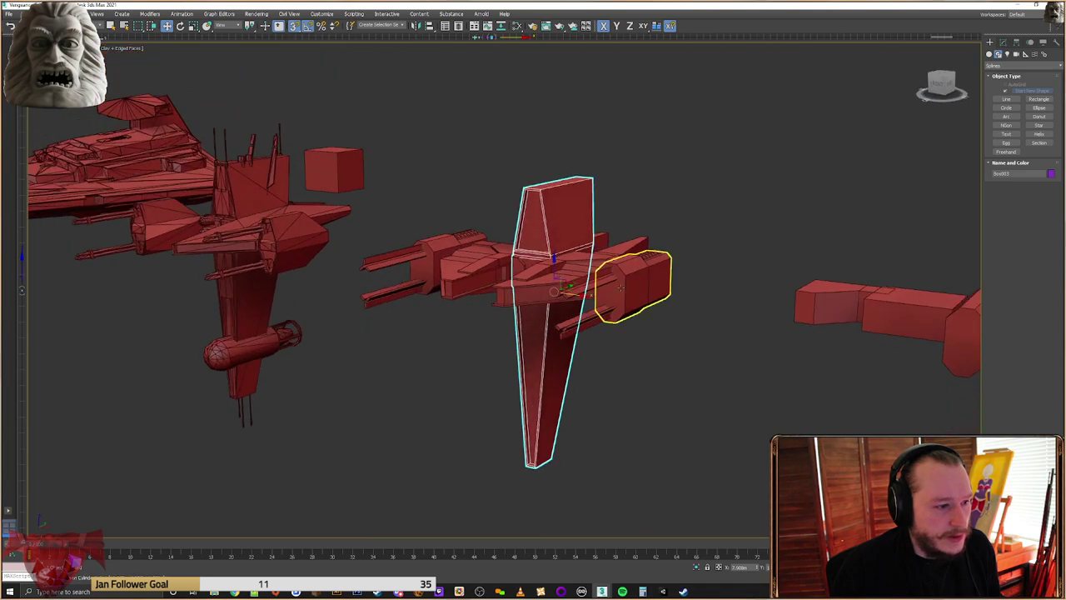
Select the triangulated reference ship again and examine its lower fin, with the cylindrical pod and the antennas at the tip
scroll(342, 259, up, 3)
click(257, 272)
middle_drag(257, 272, 547, 267)
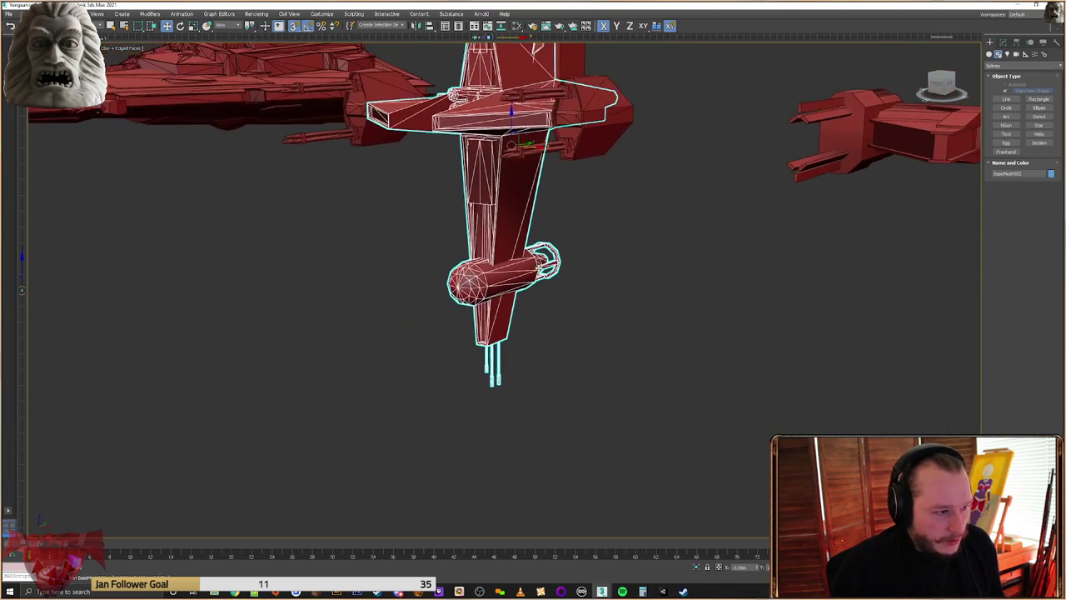
scroll(567, 267, up, 6)
scroll(569, 267, down, 8)
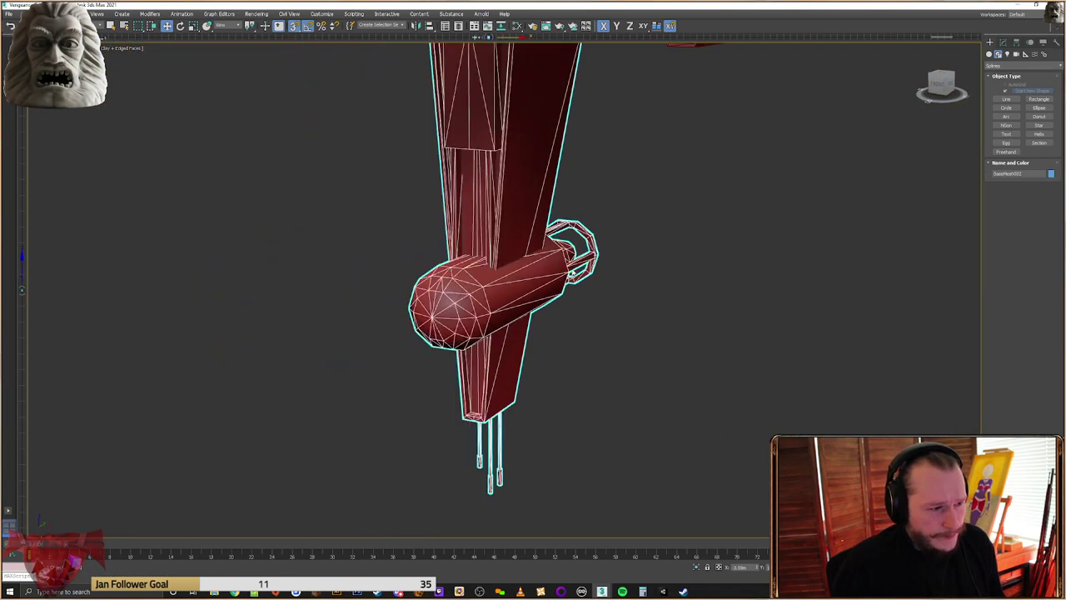
alt+middle_drag(634, 262, 564, 259)
key(t)
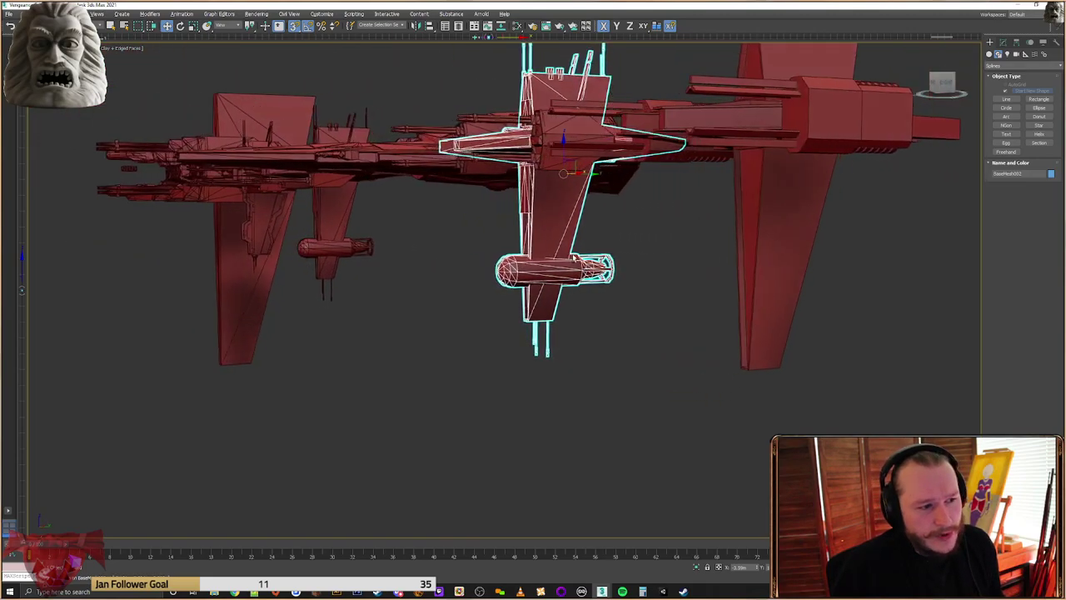
Examine the pod on the reference ship's lower fin from several sides and clear the selection
mouse_move(474, 264)
alt+middle_down()
mouse_move(488, 253)
mouse_move(477, 233)
mouse_move(466, 250)
mouse_move(381, 255)
mouse_move(426, 272)
mouse_move(485, 269)
alt+middle_up()
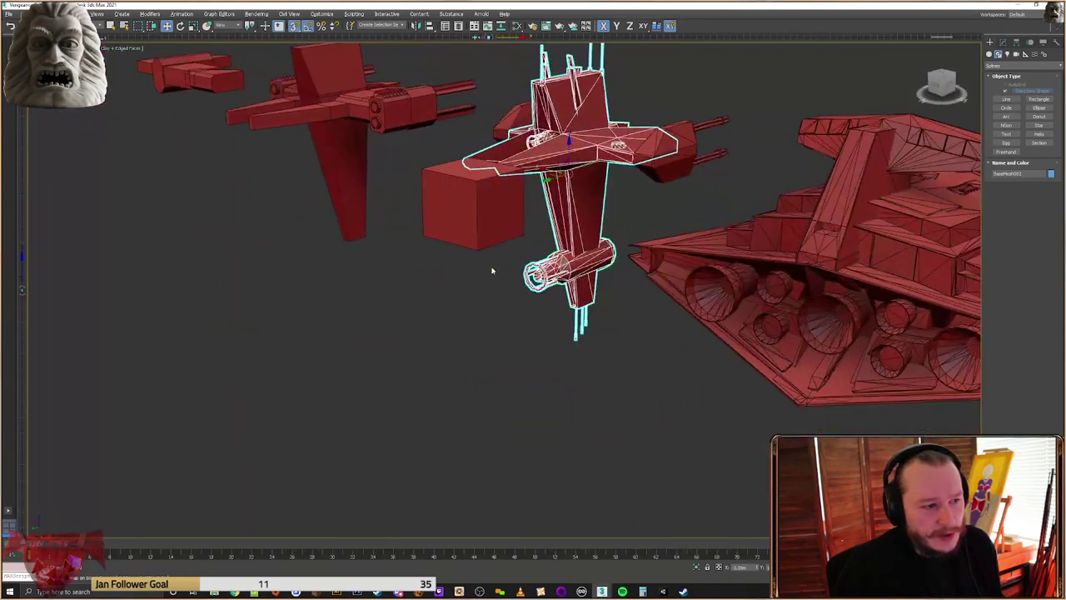
scroll(500, 270, up, 6)
alt+middle_drag(598, 249, 723, 273)
scroll(728, 237, down, 5)
scroll(698, 241, up, 5)
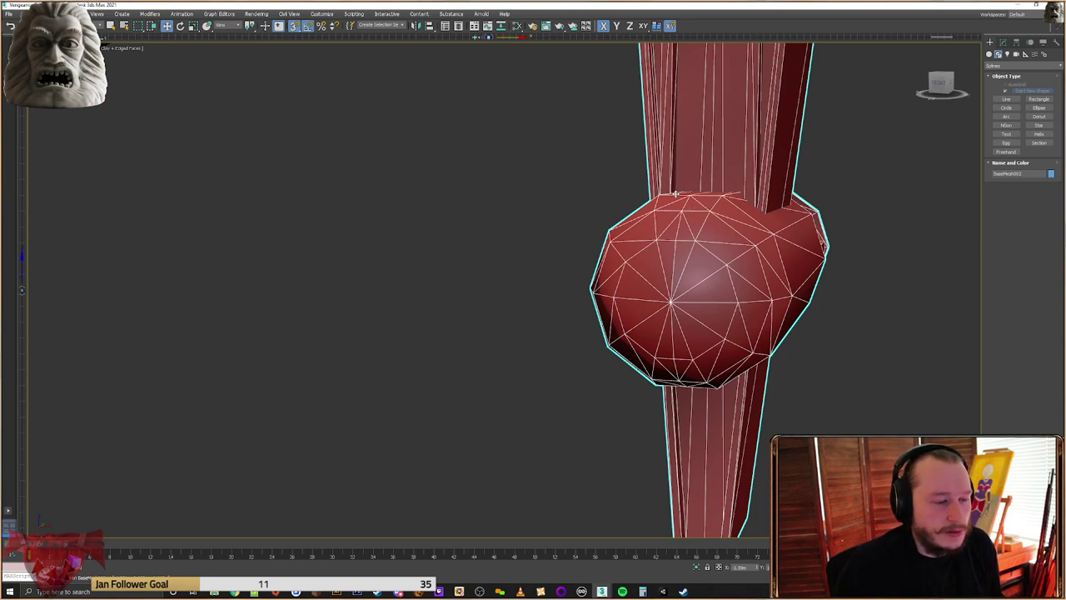
scroll(691, 327, down, 7)
alt+middle_drag(794, 219, 775, 259)
middle_drag(774, 259, 531, 314)
click(518, 268)
alt+middle_drag(708, 272, 685, 275)
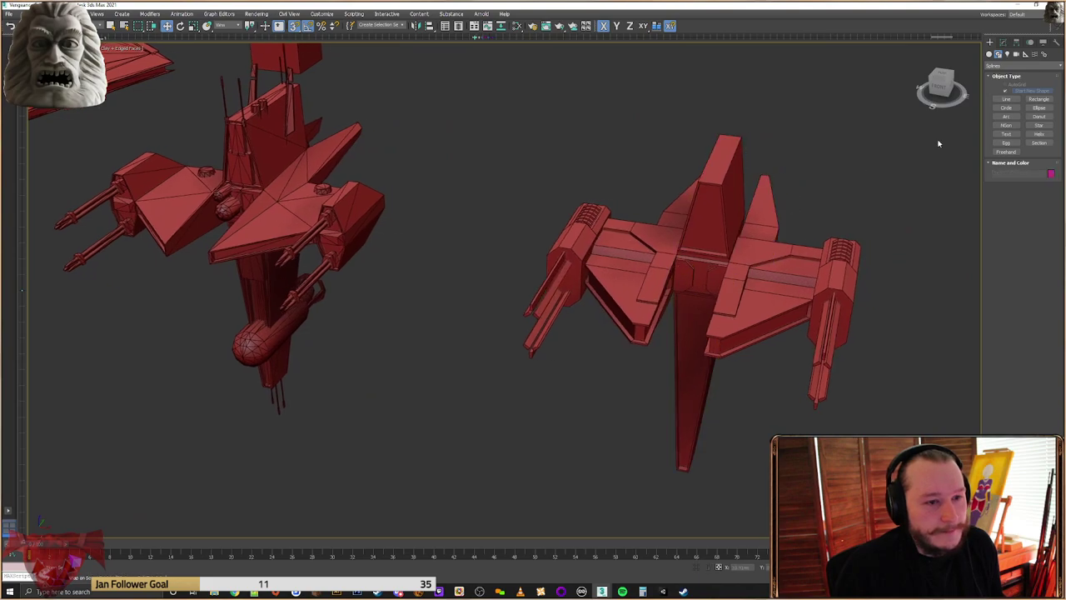
Create a Capsule from the Extended Primitives between the reference ship and the new ship
click(1009, 65)
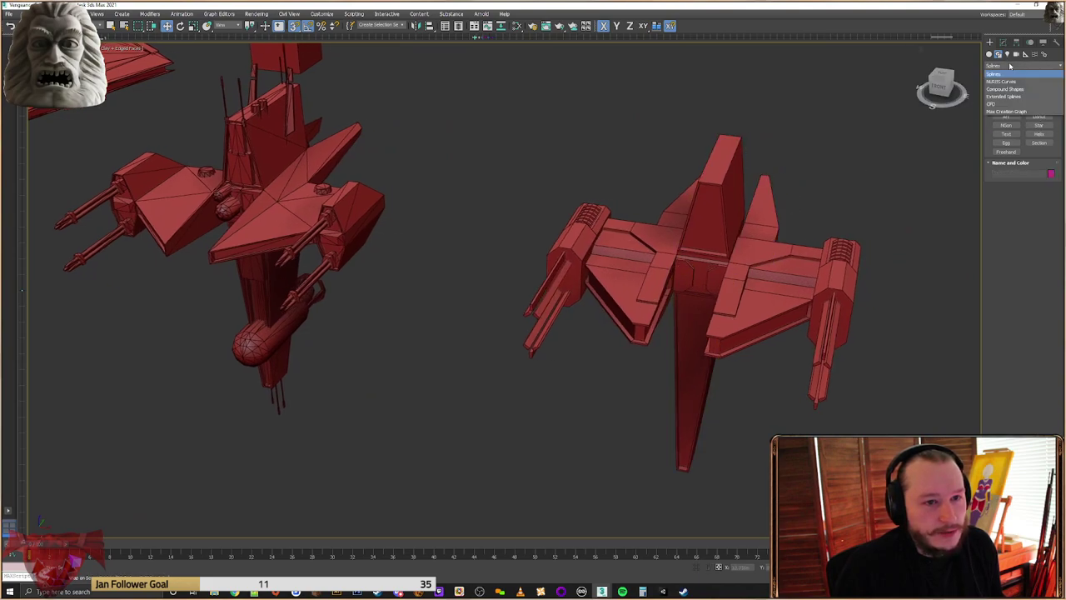
click(1010, 66)
click(989, 55)
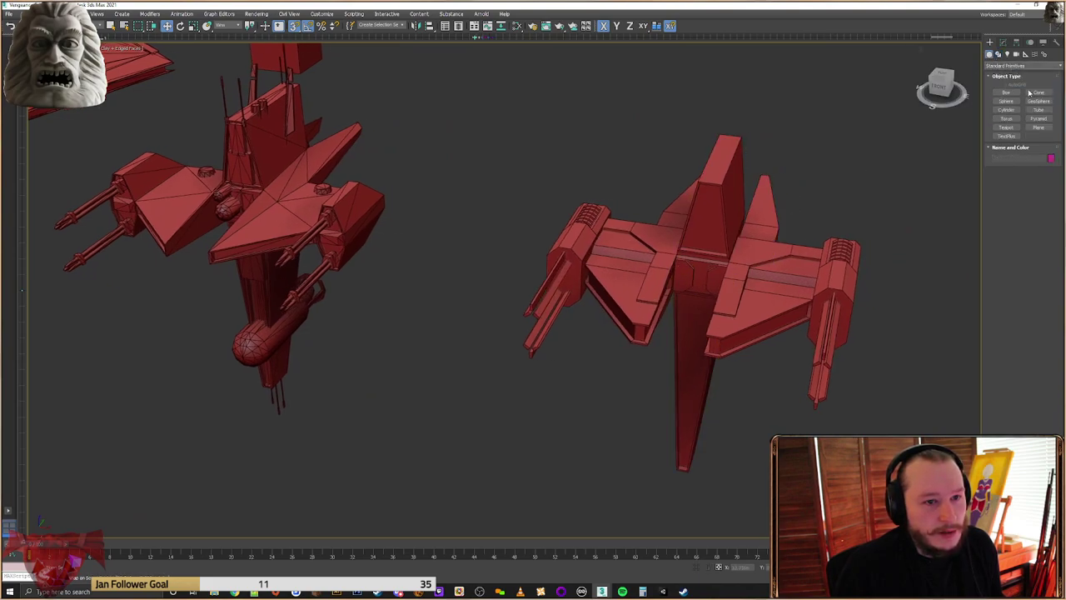
click(1011, 67)
click(1014, 82)
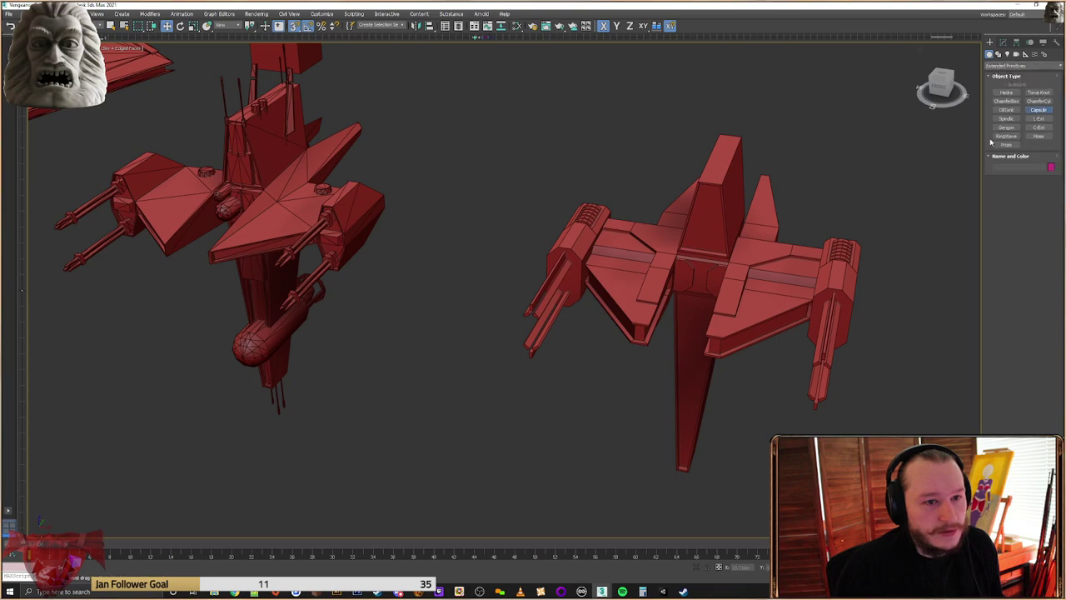
drag(443, 255, 469, 269)
click(476, 154)
Rotate the capsule so that it lies lengthwise along the ship's direction
alt+middle_drag(556, 211, 525, 202)
right_click(483, 182)
right_click(479, 180)
click(493, 193)
drag(434, 235, 430, 238)
Align the capsule with the new ship's central fin
middle_drag(497, 244, 478, 179)
click(430, 25)
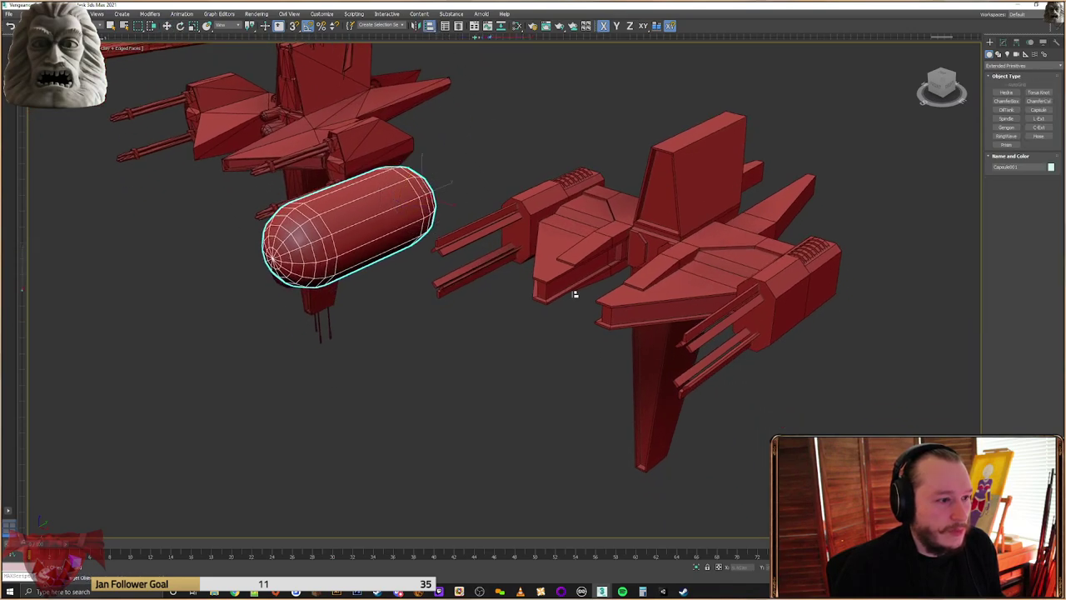
click(639, 365)
click(473, 370)
Move the capsule over to the reference ship and align it with that ship's mesh
alt+middle_drag(487, 361, 659, 279)
scroll(524, 340, down, 4)
drag(675, 263, 395, 353)
alt+middle_drag(436, 359, 405, 357)
scroll(405, 357, up, 4)
alt+middle_drag(503, 322, 414, 116)
click(433, 26)
click(498, 371)
click(487, 372)
Slide the capsule backward along Y and scale it to roughly match the reference pod's thickness
key(F6)
drag(448, 370, 671, 370)
alt+middle_drag(671, 370, 553, 351)
scroll(577, 349, up, 3)
right_click(603, 353)
click(624, 371)
drag(603, 366, 606, 378)
alt+middle_drag(616, 398, 566, 367)
Move the capsule forward and down in the YZ plane until it overlaps the reference pod's rounded front
right_click(584, 360)
click(593, 372)
scroll(592, 371, up, 1)
alt+middle_drag(655, 356, 670, 354)
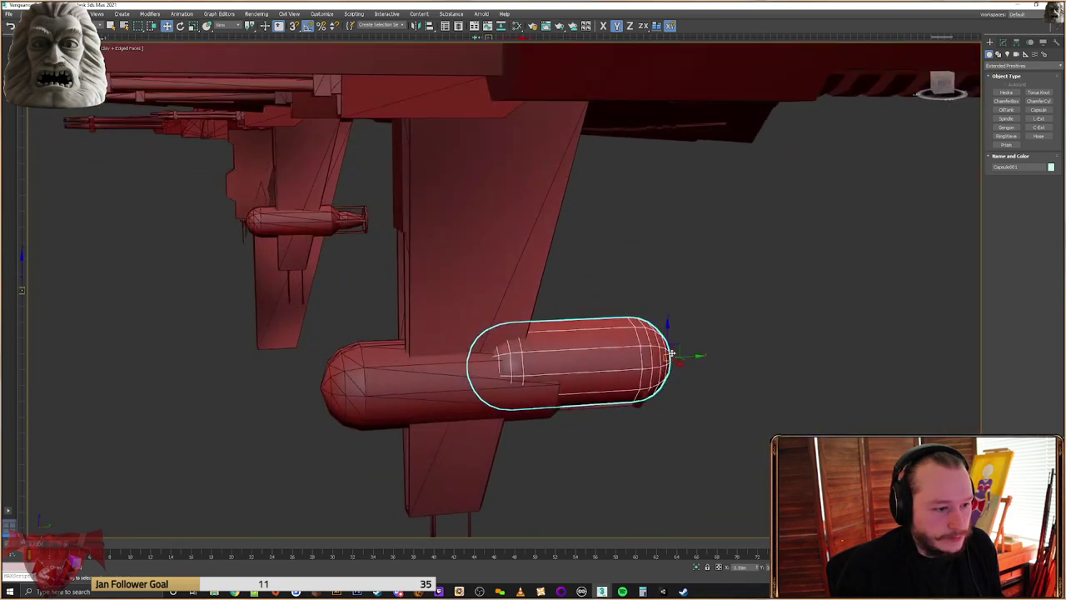
drag(676, 350, 535, 368)
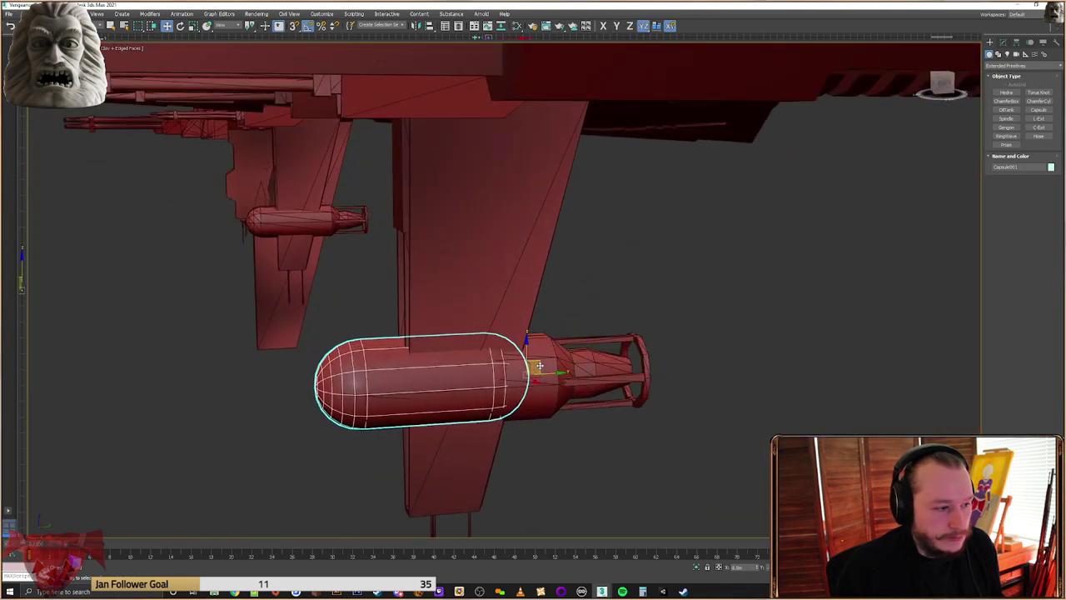
Fine-tune the capsule's scale and Y position so its outline matches the reference pod's nose and thickness
scroll(454, 357, up, 1)
alt+middle_drag(453, 356, 500, 334)
right_click(505, 307)
click(526, 321)
drag(584, 301, 585, 303)
mouse_move(584, 303)
alt+middle_down()
mouse_move(570, 306)
mouse_move(580, 311)
alt+middle_up()
right_click(569, 306)
click(582, 315)
mouse_move(657, 306)
mouse_down()
mouse_move(377, 333)
mouse_move(678, 298)
mouse_move(662, 310)
mouse_up()
alt+middle_drag(662, 310, 643, 310)
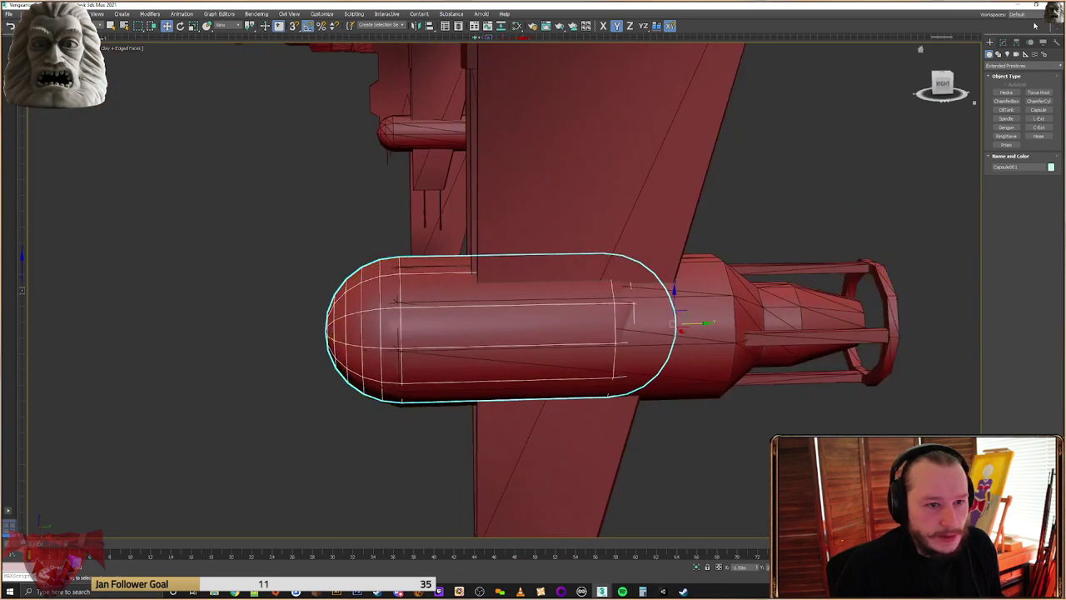
Set the capsule's Sides parameter to 16
click(1004, 40)
middle_drag(869, 207, 778, 205)
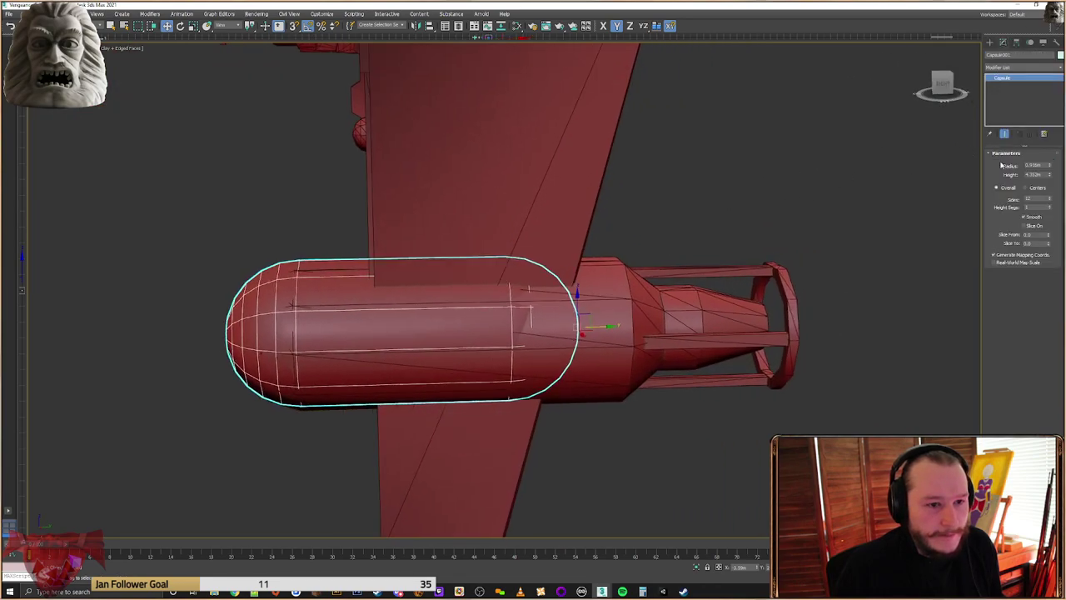
alt+middle_drag(419, 304, 525, 308)
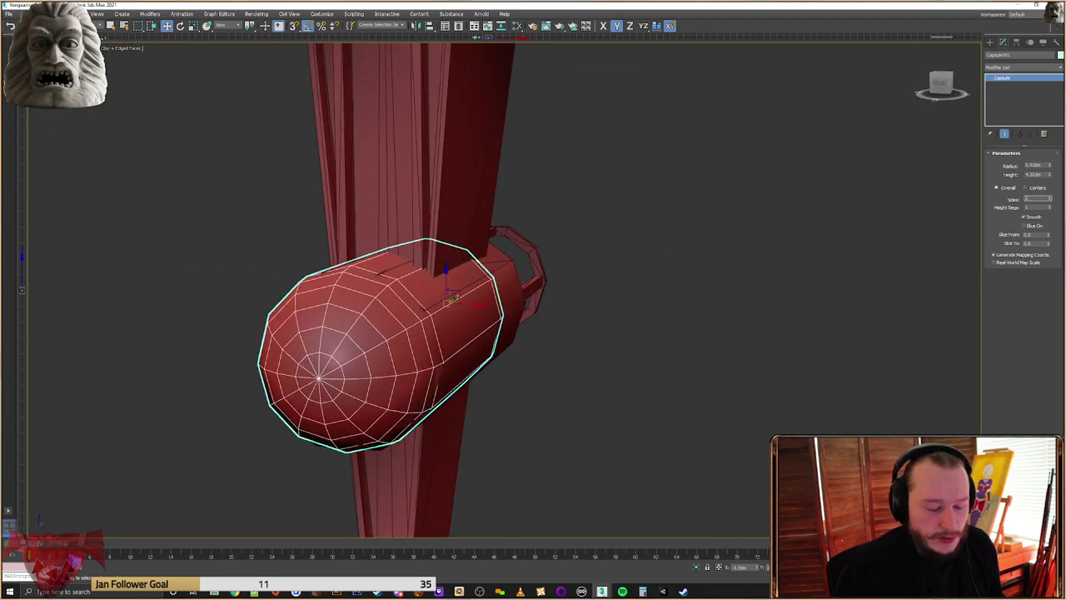
alt+middle_drag(526, 201, 659, 241)
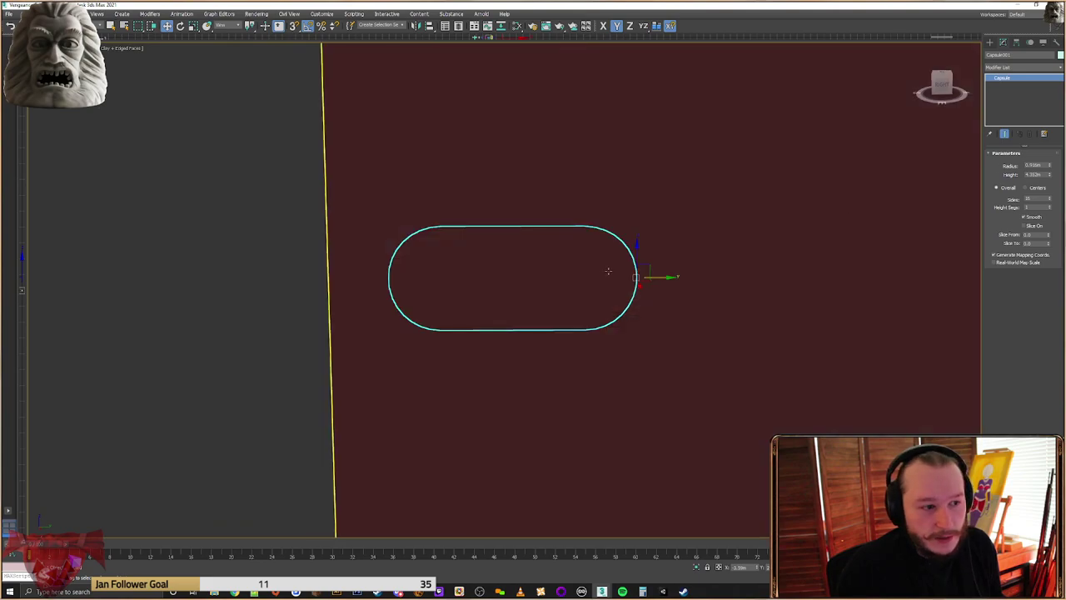
Convert the capsule to an Editable Poly
alt+middle_drag(607, 269, 590, 271)
scroll(582, 270, up, 3)
right_click(573, 266)
mouse_move(600, 351)
click(675, 358)
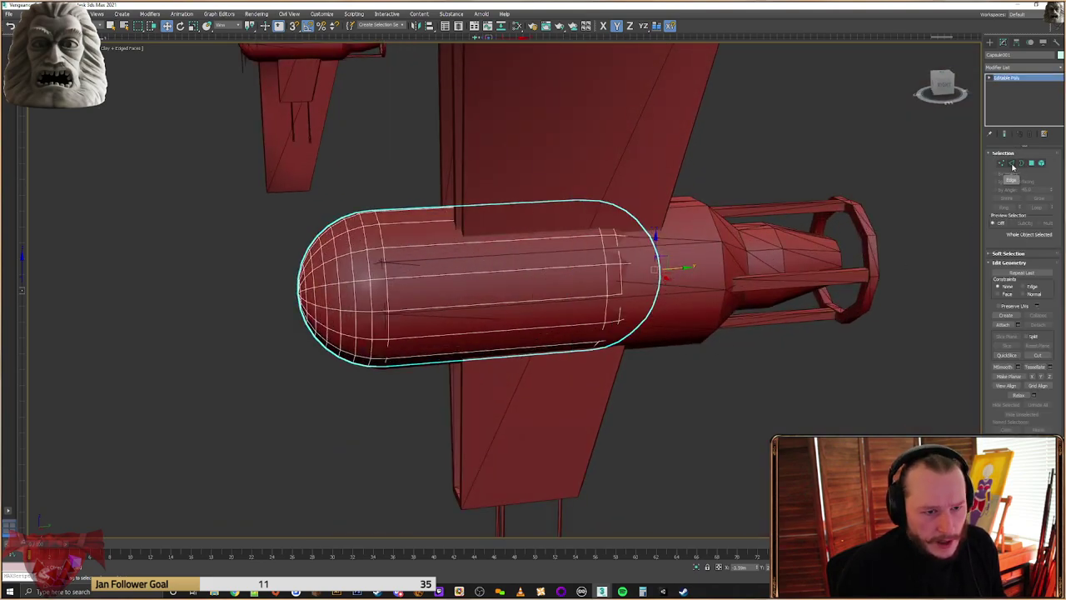
Select all polygons of the capsule's rounded rear end in wireframe and delete them
click(1034, 165)
alt+middle_drag(797, 254, 769, 232)
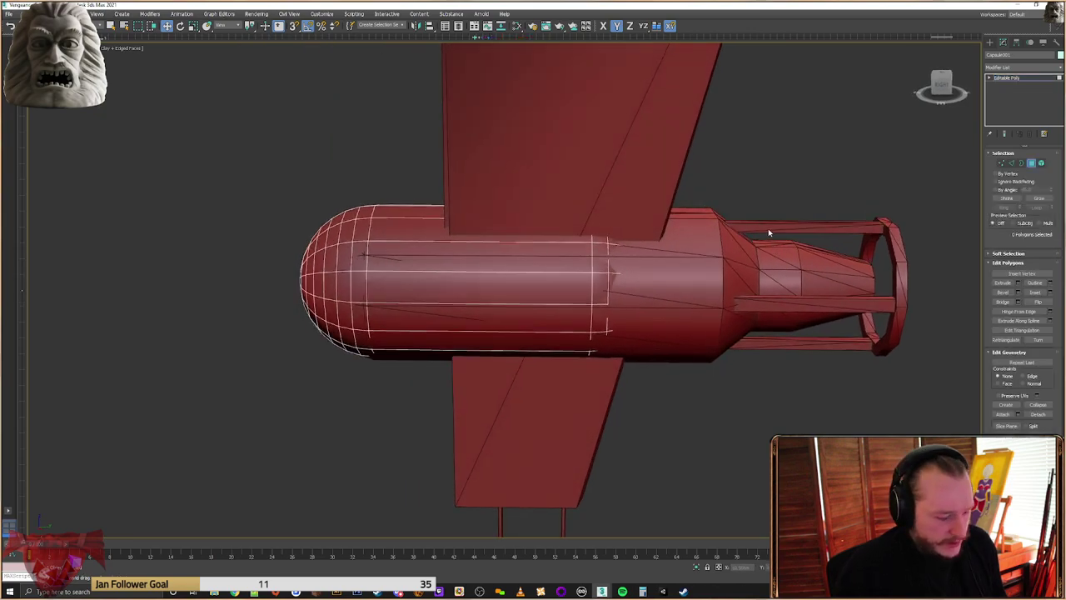
key(F3)
drag(755, 139, 727, 191)
drag(598, 368, 598, 376)
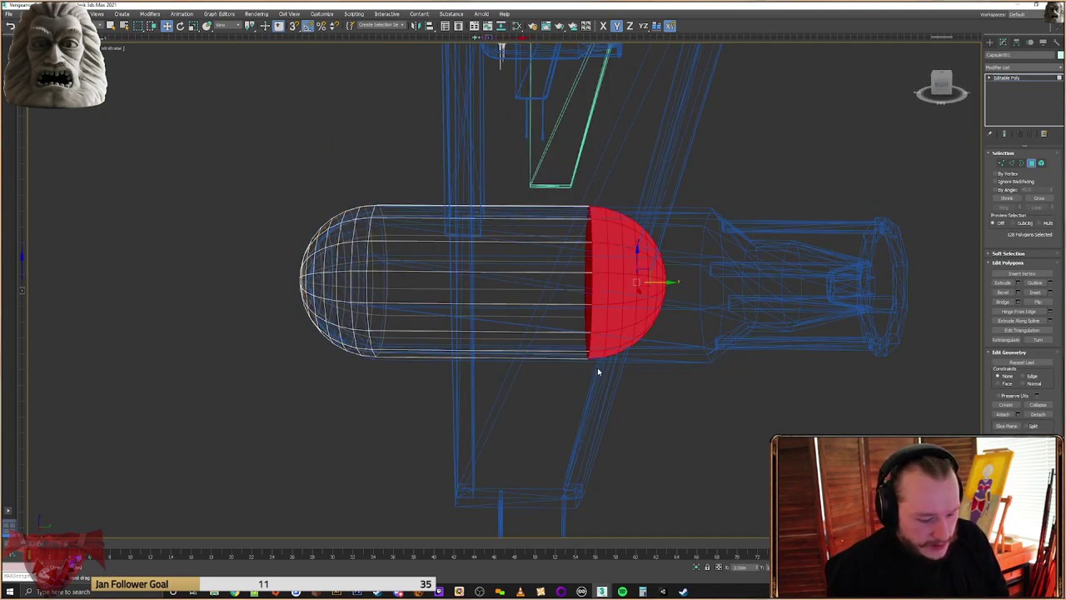
key(Delete)
key(F3)
Move the vertices of the capsule's open rear end along Y to the edge where the reference pod starts tapering
click(1002, 164)
drag(685, 154, 569, 386)
middle_drag(613, 301, 550, 306)
drag(546, 286, 659, 285)
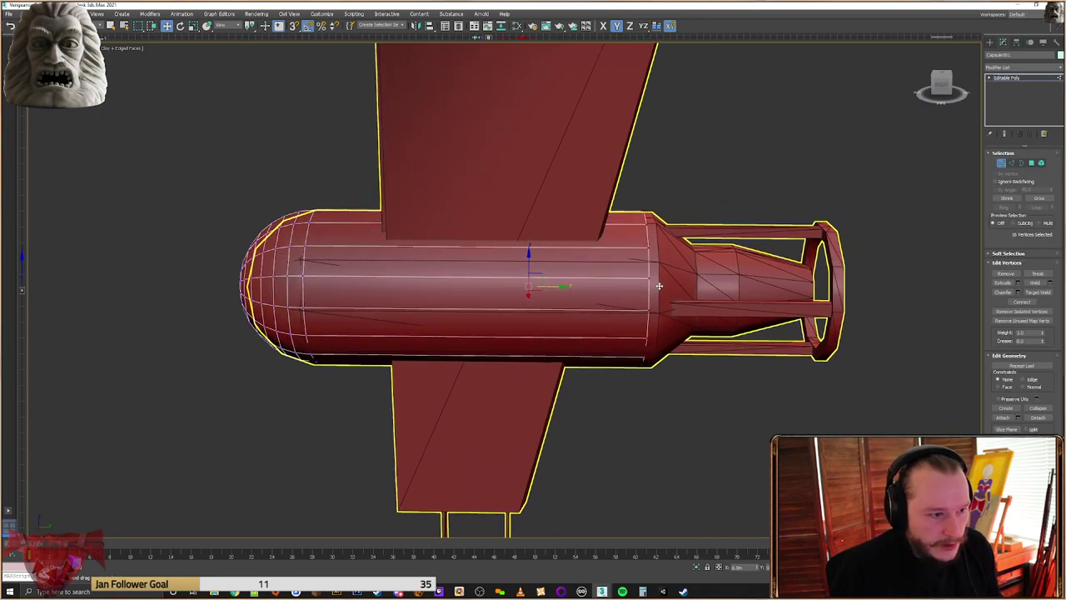
alt+middle_drag(666, 286, 579, 298)
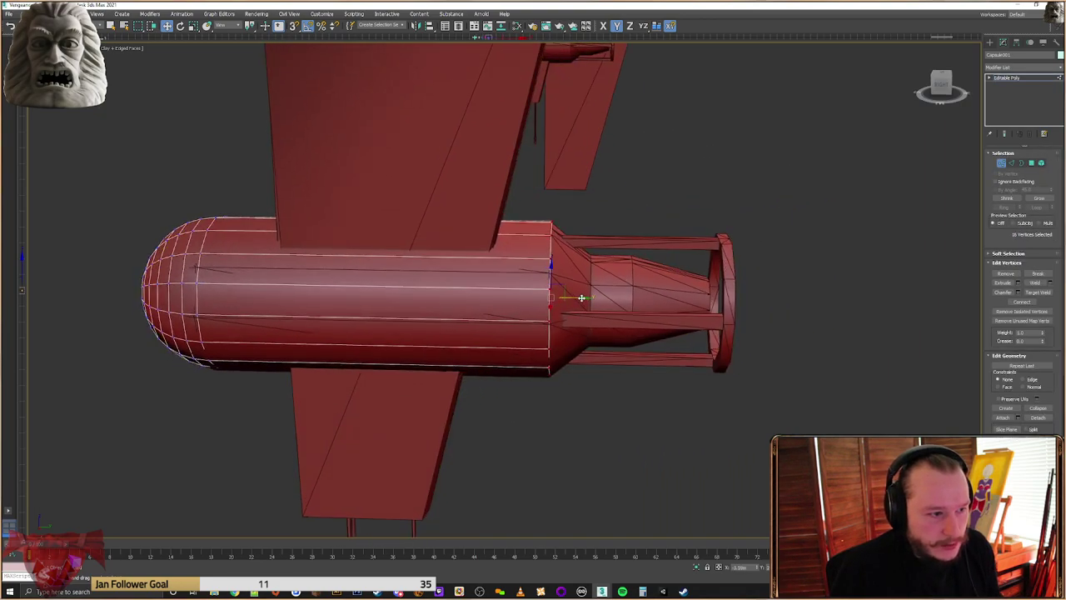
Cap the capsule's open rear border and select the new cap polygon
click(1021, 162)
alt+middle_drag(662, 238, 551, 247)
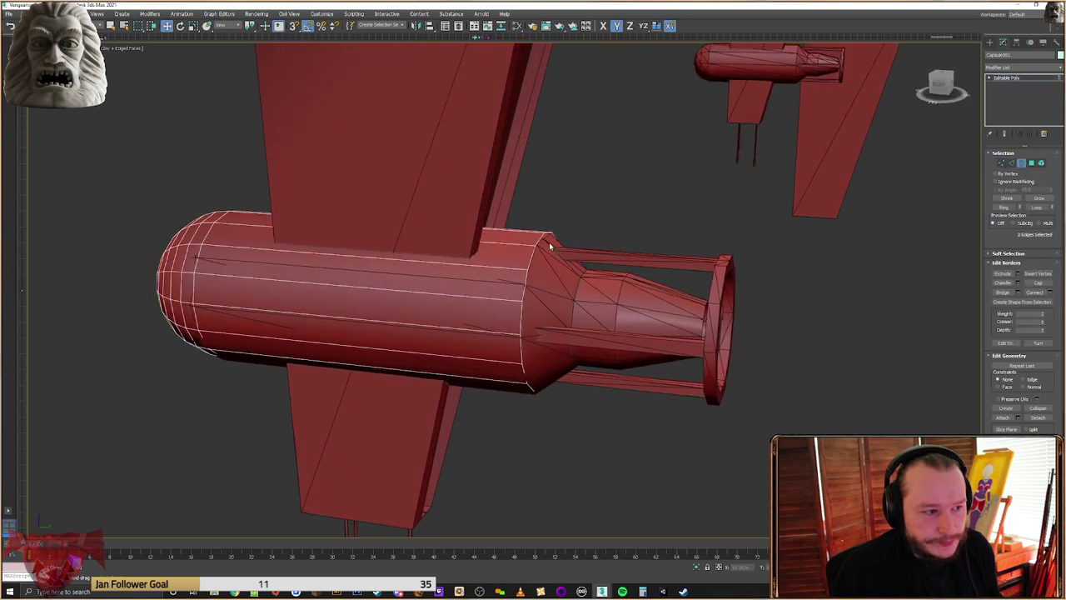
click(1032, 164)
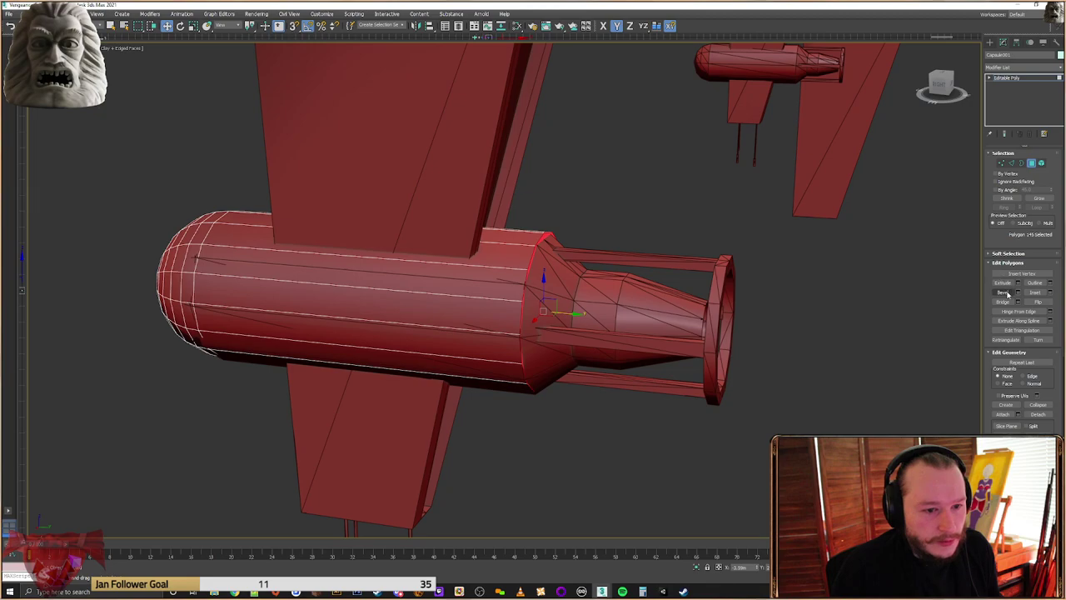
Bevel the rear cap polygon in stages to form the pod's tapered shoulder, short neck and narrowing tail up to the ring
click(1006, 293)
alt+middle_drag(583, 282, 560, 280)
drag(548, 275, 662, 172)
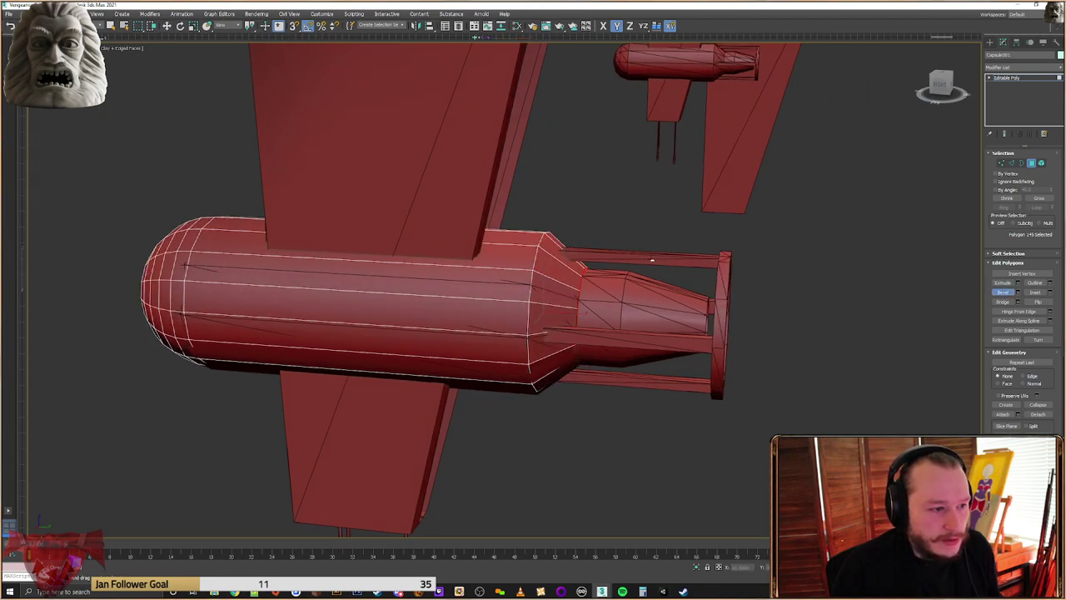
alt+middle_drag(652, 263, 692, 291)
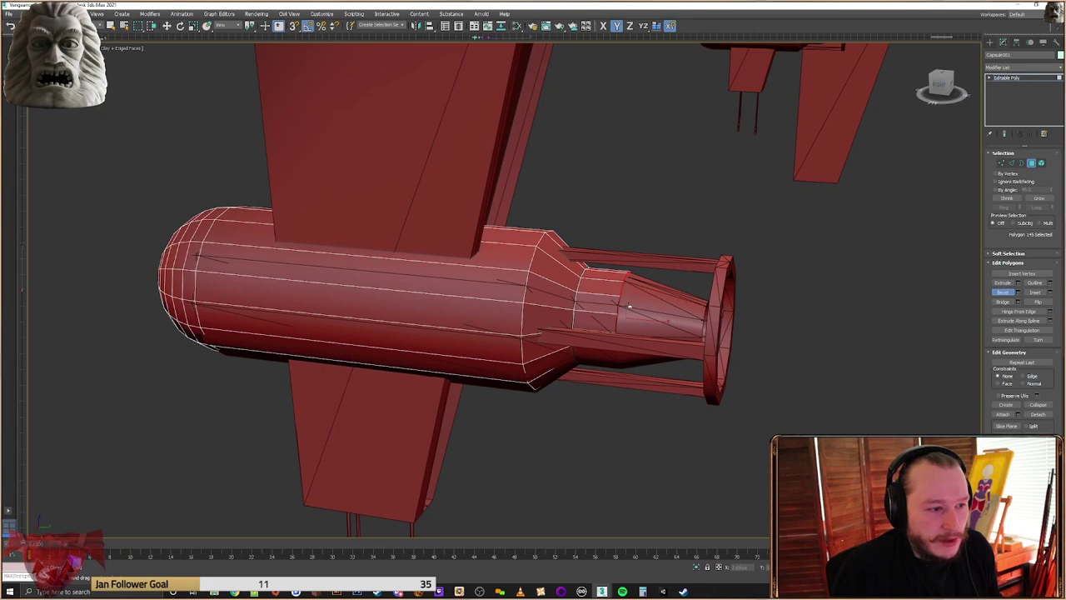
drag(629, 307, 618, 158)
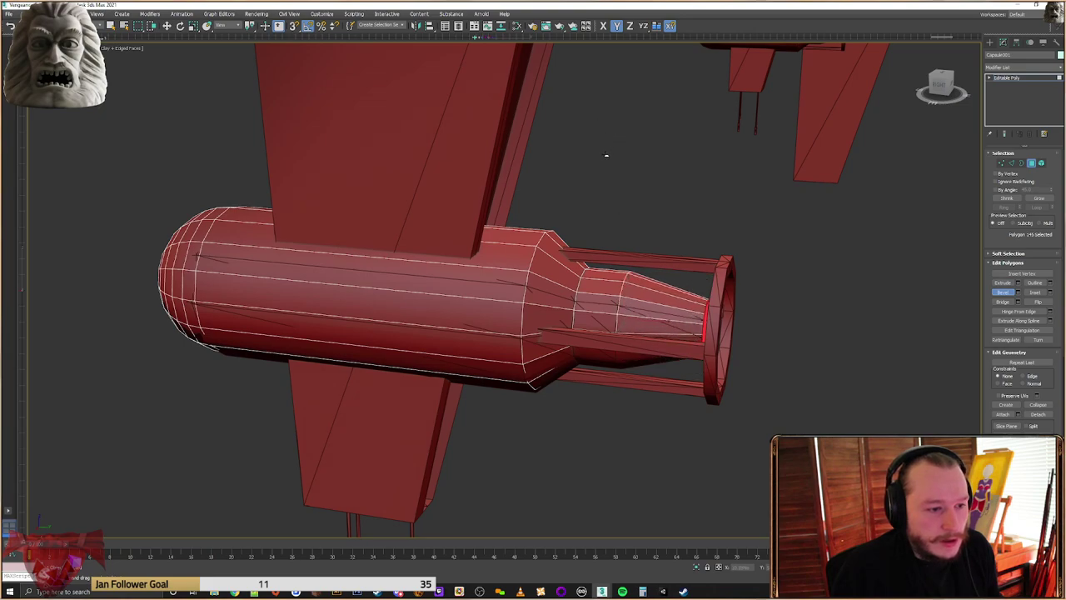
alt+middle_drag(623, 207, 633, 248)
scroll(625, 243, up, 2)
scroll(575, 253, down, 4)
Align the finished pod with the new ship's central fin by X Position, center to center, and clear the selection
alt+middle_drag(569, 254, 642, 231)
scroll(656, 266, down, 3)
click(990, 43)
scroll(642, 231, down, 4)
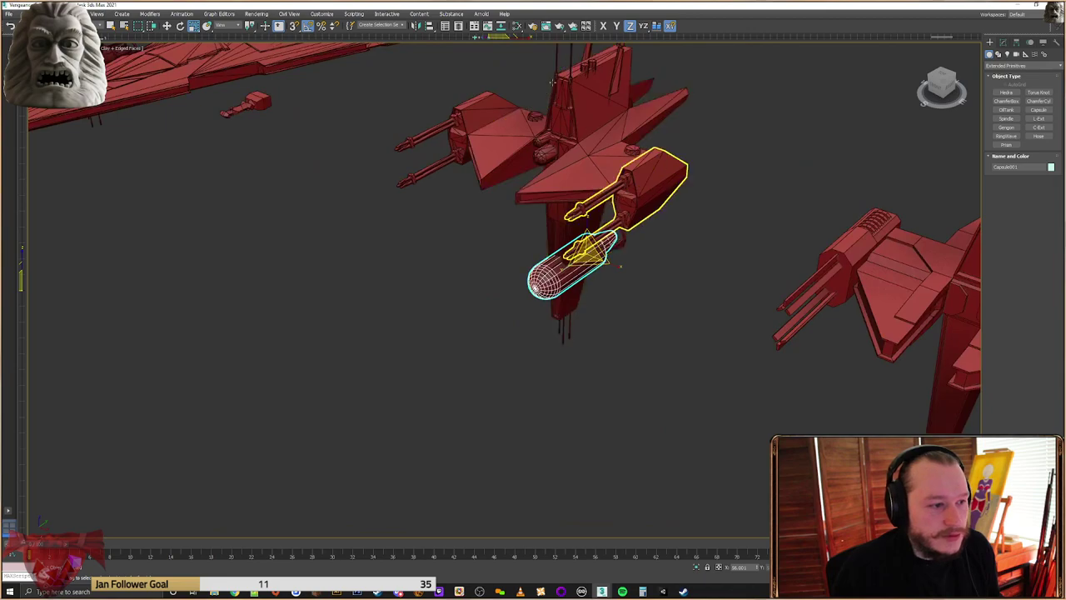
click(431, 26)
click(613, 264)
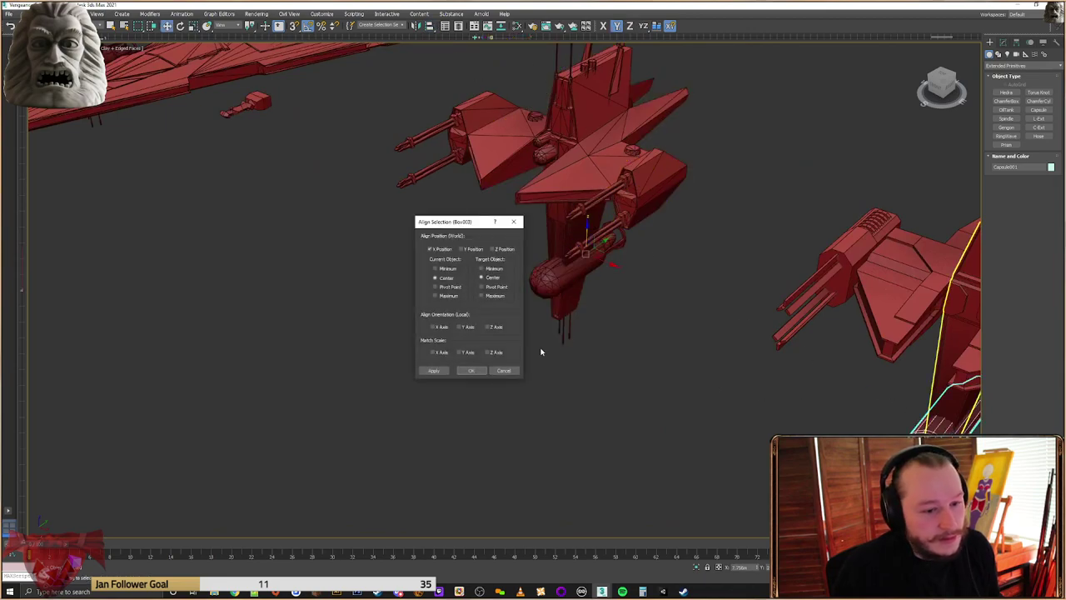
click(469, 371)
alt+middle_drag(469, 371, 609, 341)
click(621, 340)
click(814, 392)
alt+middle_drag(814, 391, 775, 372)
click(797, 357)
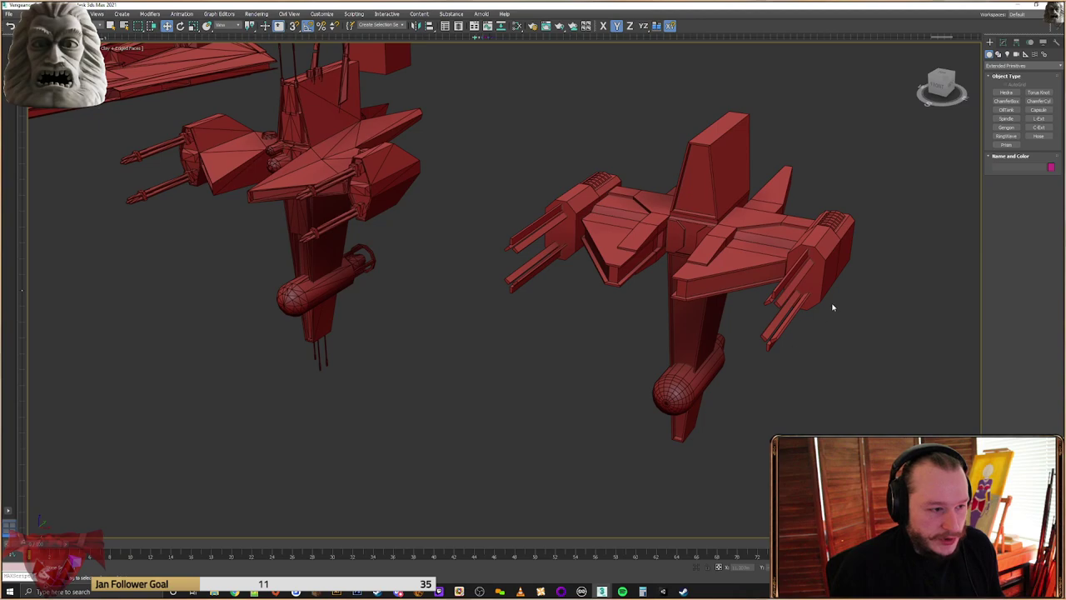
Compare the new ship's lower fin and pod with the reference ship from the side, front and above
alt+middle_drag(752, 186, 733, 216)
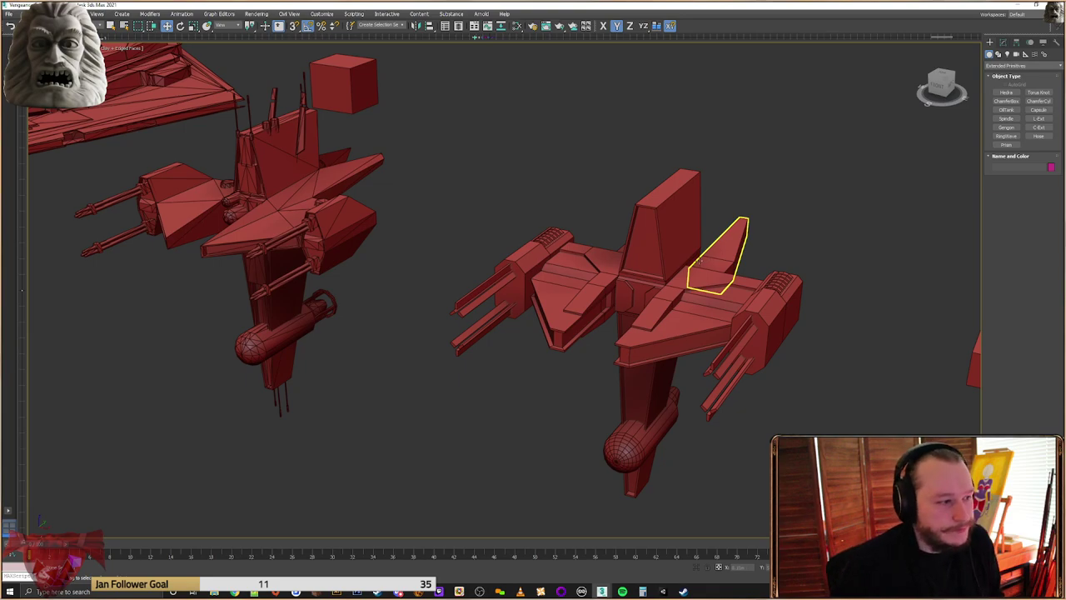
alt+middle_drag(641, 316, 595, 340)
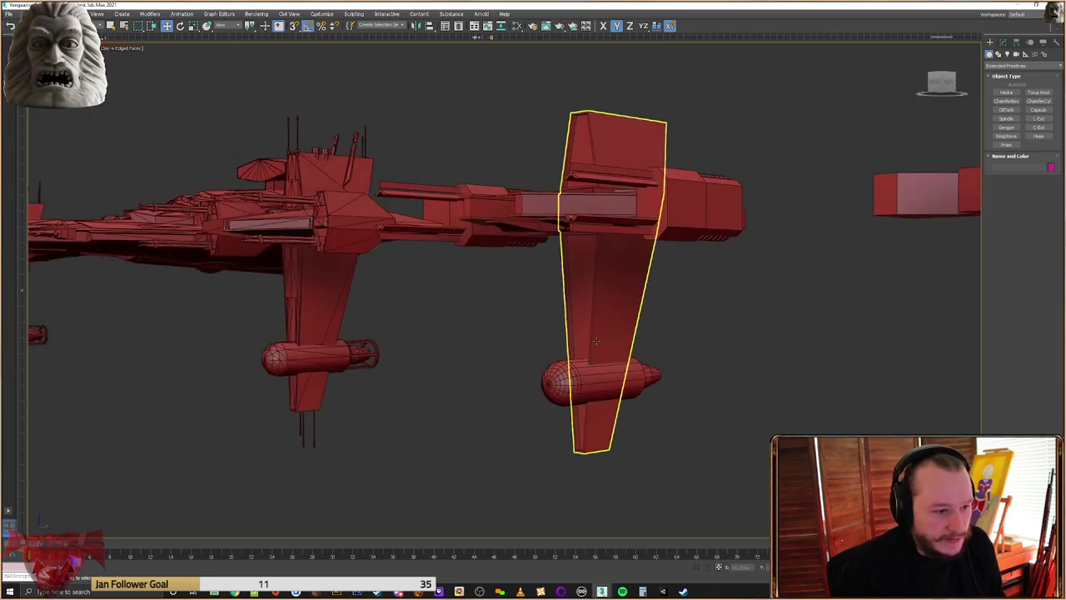
alt+middle_drag(595, 379, 719, 411)
middle_drag(320, 368, 557, 366)
scroll(637, 350, up, 5)
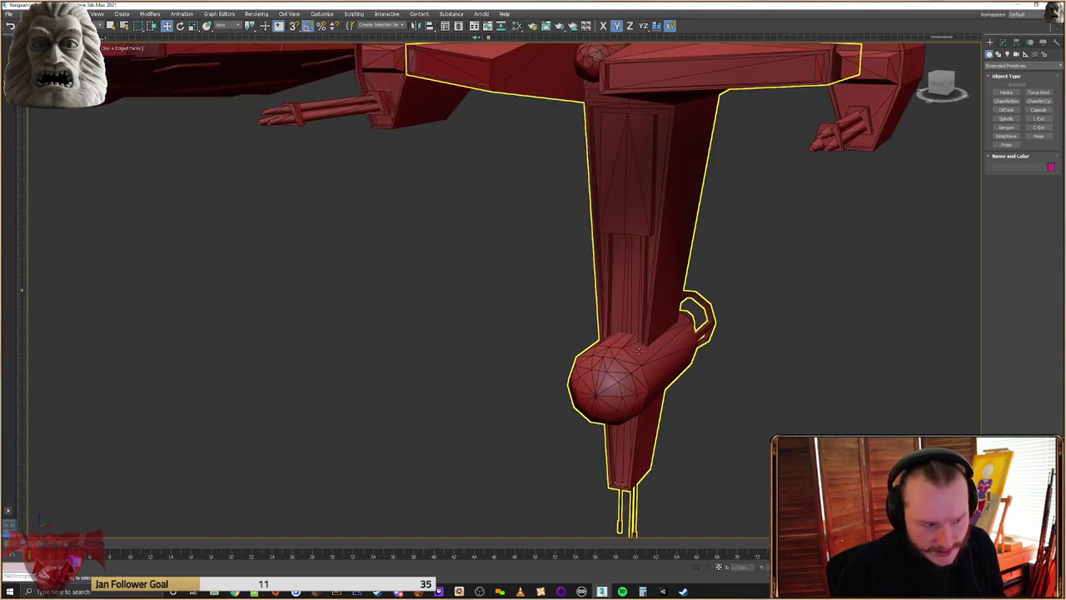
scroll(639, 351, down, 5)
scroll(766, 369, up, 3)
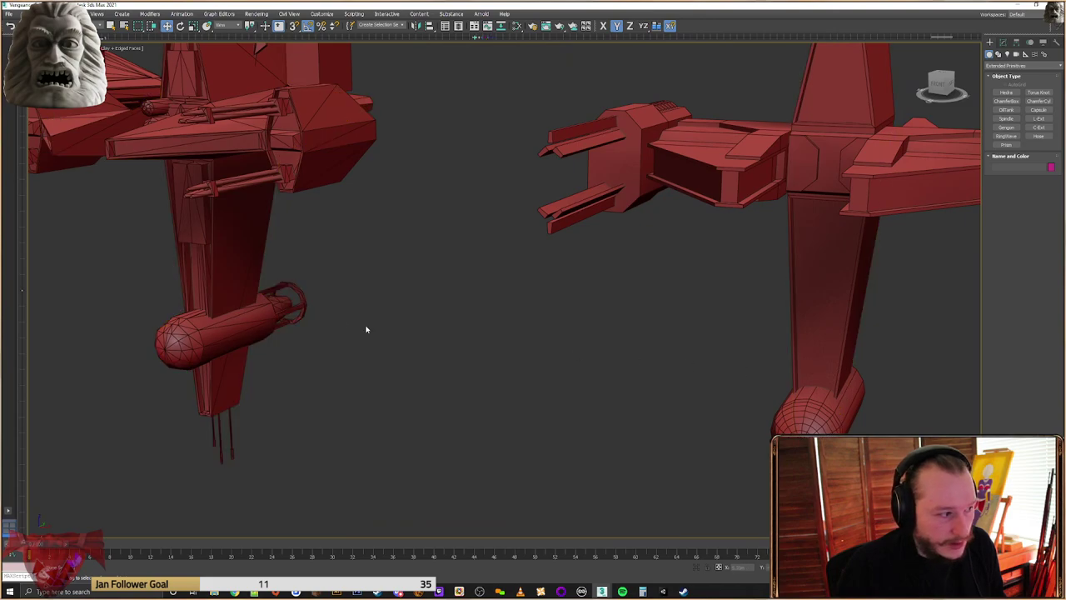
alt+middle_drag(713, 265, 636, 325)
scroll(635, 325, down, 3)
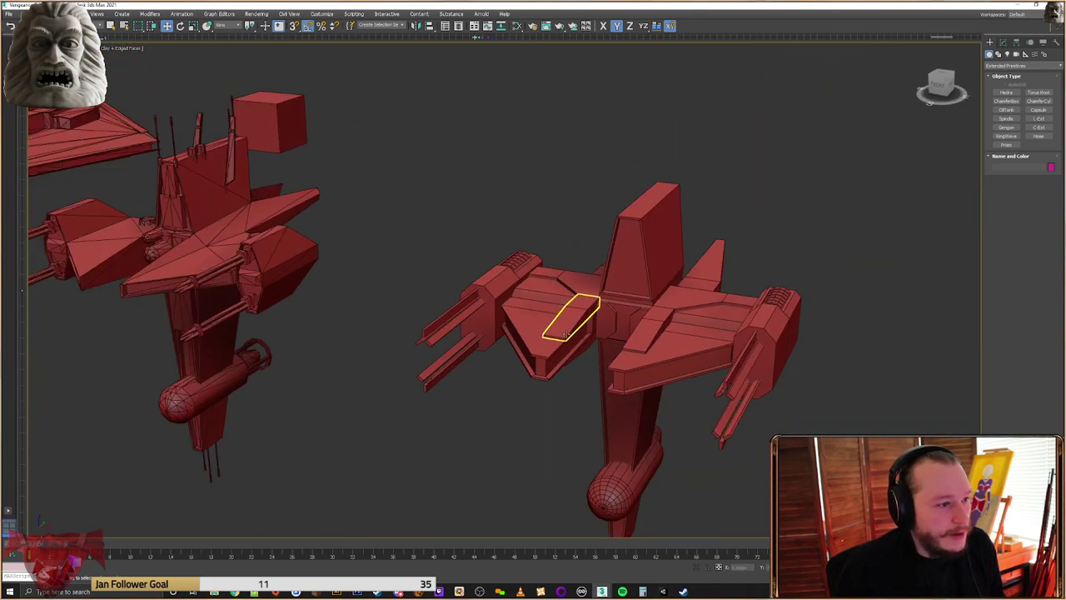
scroll(572, 329, up, 3)
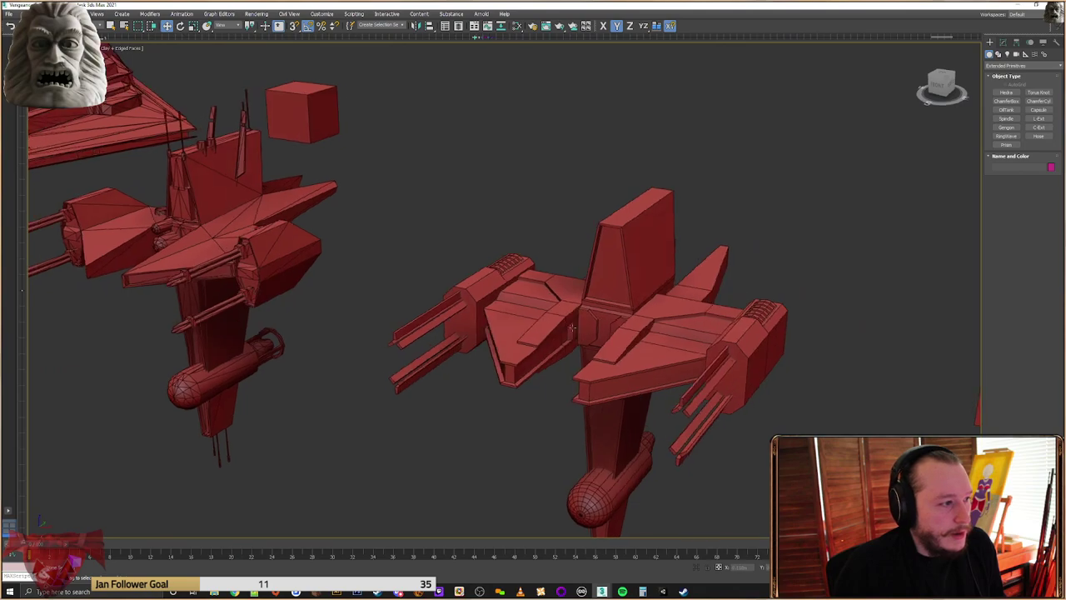
Select the new ship's central fin and compare its upper part with the reference ship's fin details
click(632, 245)
alt+middle_drag(612, 231, 614, 239)
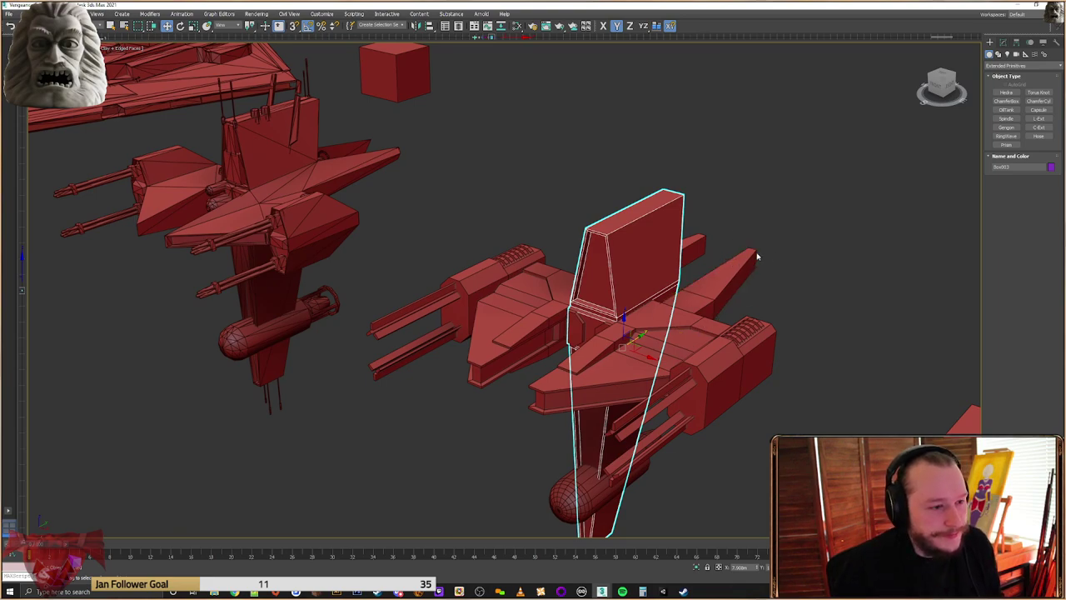
middle_drag(736, 236, 676, 268)
scroll(684, 275, down, 3)
scroll(685, 275, down, 3)
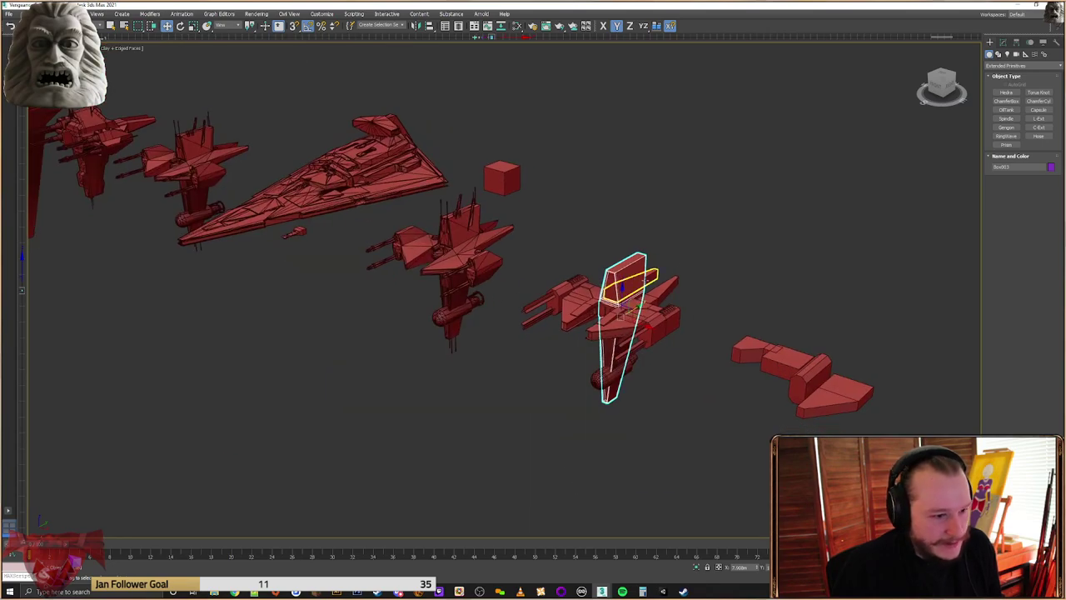
scroll(489, 238, up, 10)
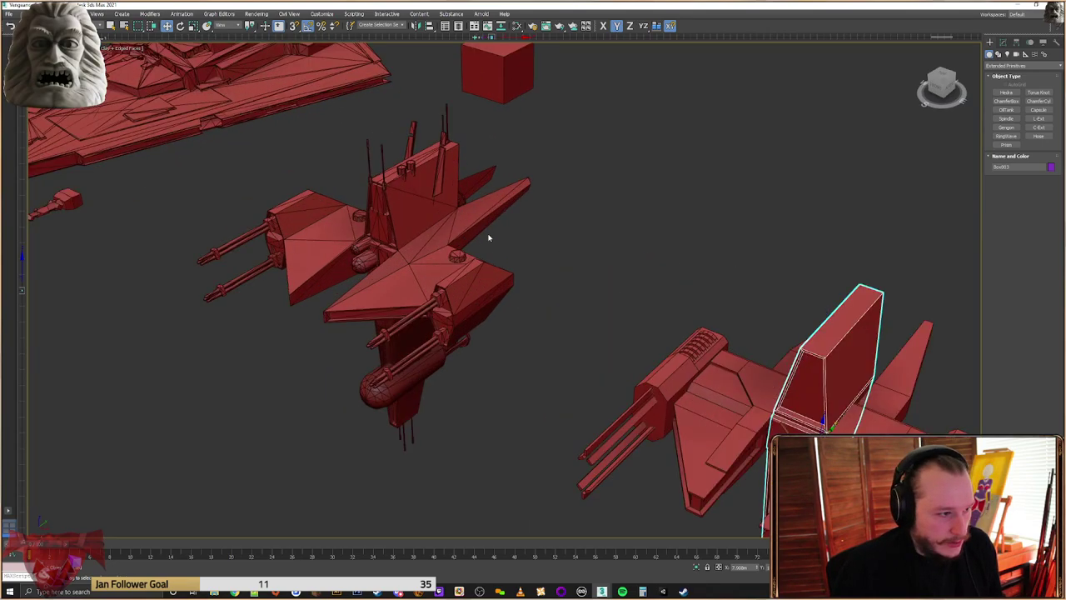
Examine the antennas and their bases on top of the reference ship's upper fin
scroll(388, 183, down, 5)
scroll(498, 257, up, 2)
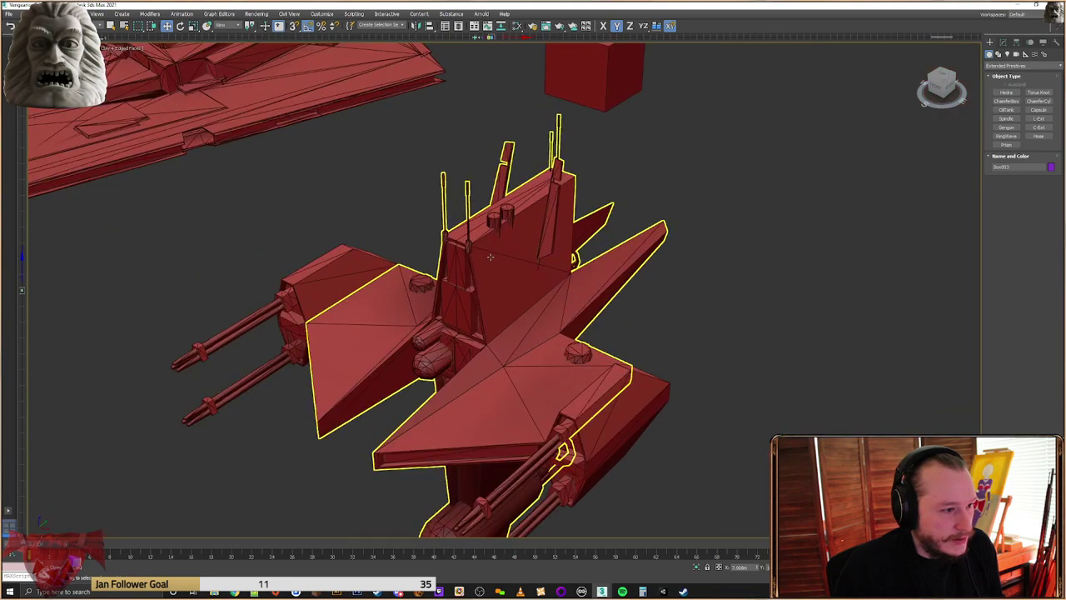
scroll(469, 242, up, 5)
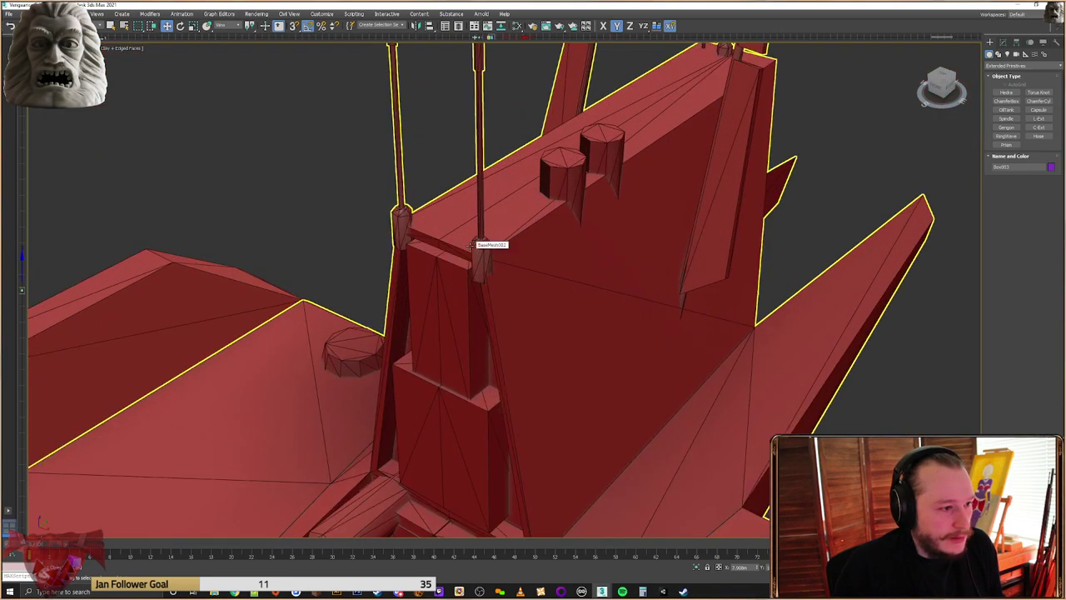
click(484, 253)
alt+middle_drag(484, 252, 484, 267)
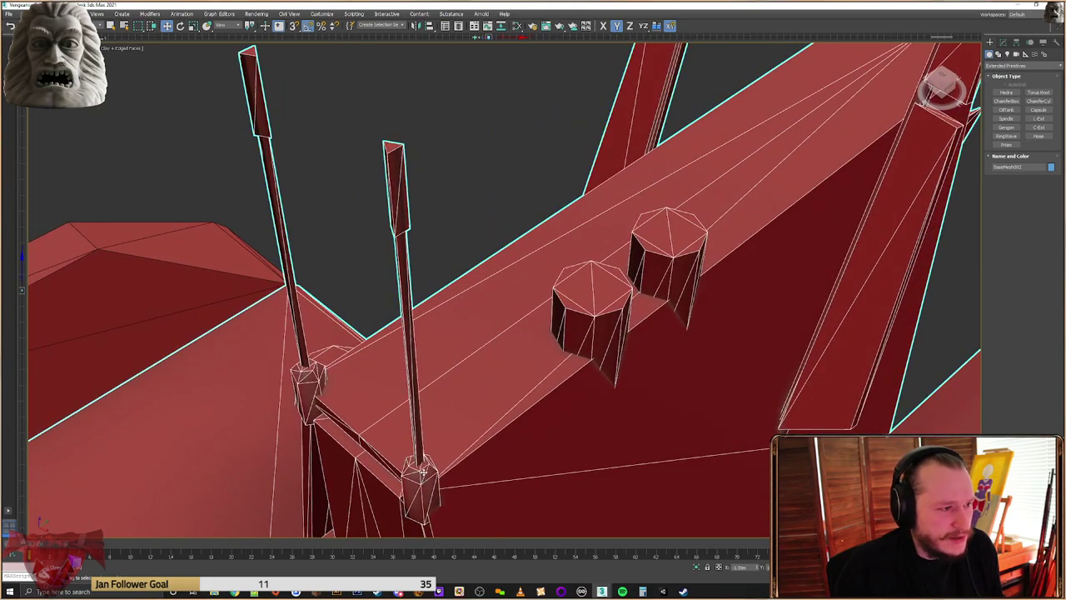
scroll(423, 472, down, 4)
middle_drag(457, 459, 547, 192)
scroll(525, 213, down, 3)
alt+middle_drag(590, 238, 535, 273)
scroll(633, 270, down, 3)
Create a standard-primitive cylinder about 0.073 m in radius and 0.547 m high in front of the new ship
click(1012, 65)
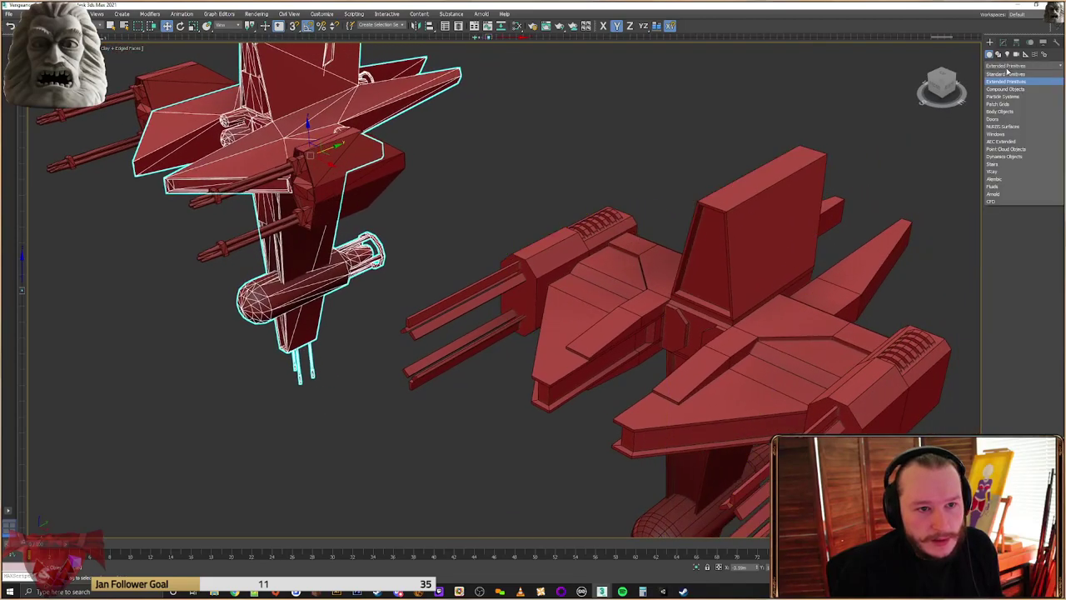
click(1018, 74)
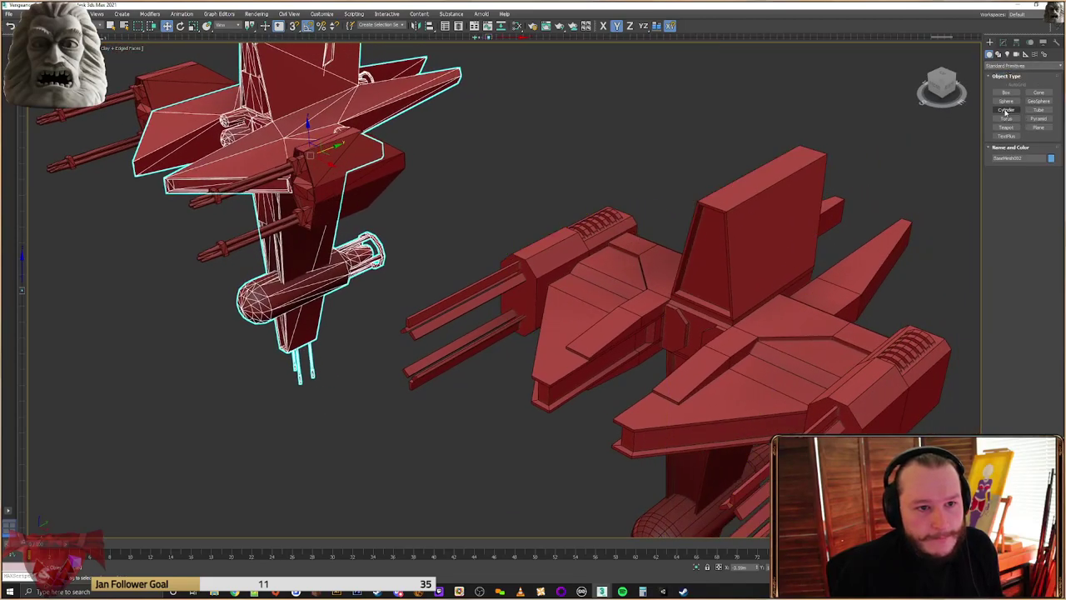
click(1005, 111)
click(445, 472)
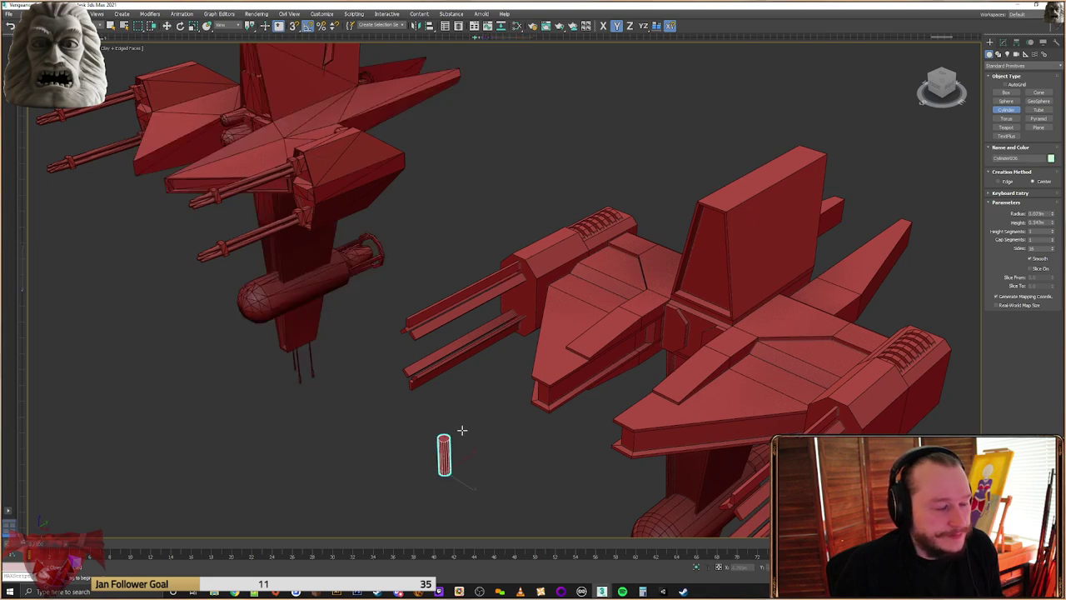
alt+middle_drag(515, 374, 478, 428)
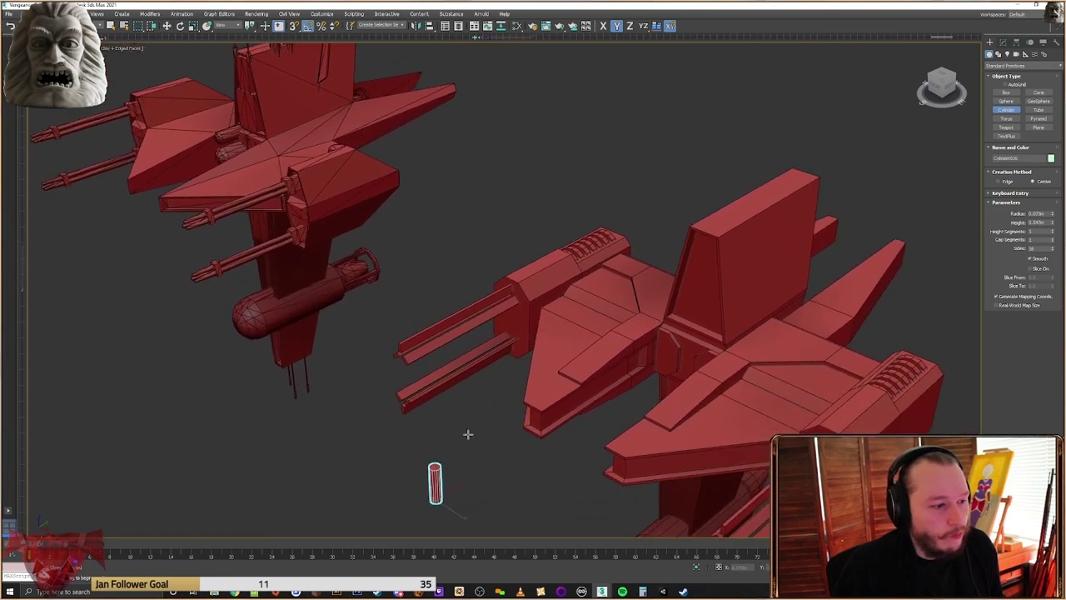
right_click(450, 470)
Raise the cylinder and move it over beside the new ship's central fin
drag(447, 490, 528, 238)
mouse_move(528, 239)
alt+middle_down()
mouse_move(576, 217)
mouse_move(547, 260)
mouse_move(528, 252)
alt+middle_up()
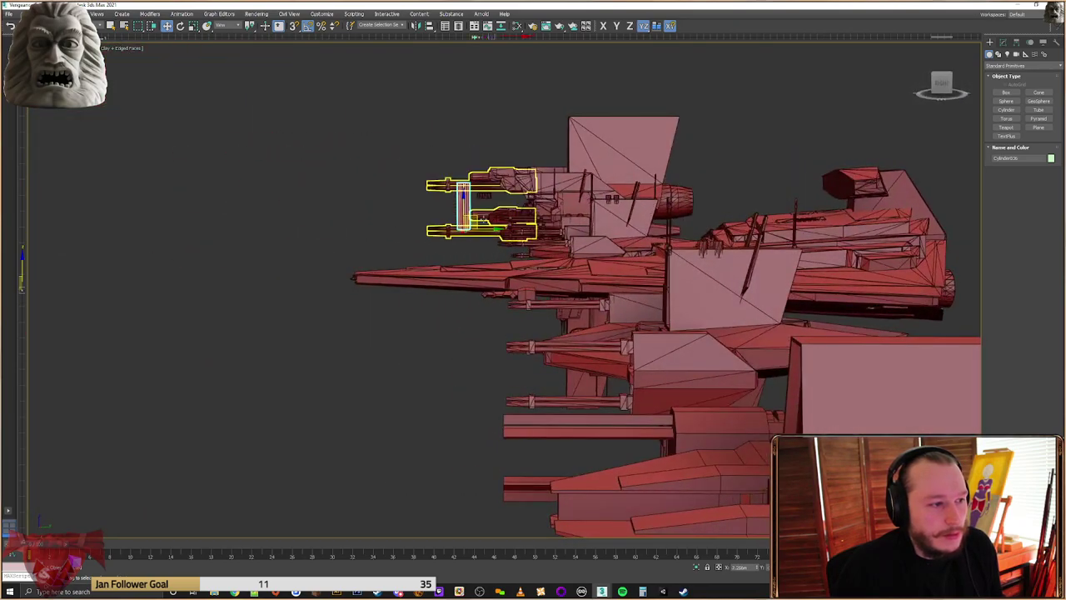
drag(476, 221, 813, 336)
alt+middle_drag(813, 335, 881, 319)
Examine the shape and placement of the reference fin's front antenna bases from the front and side
scroll(242, 217, up, 6)
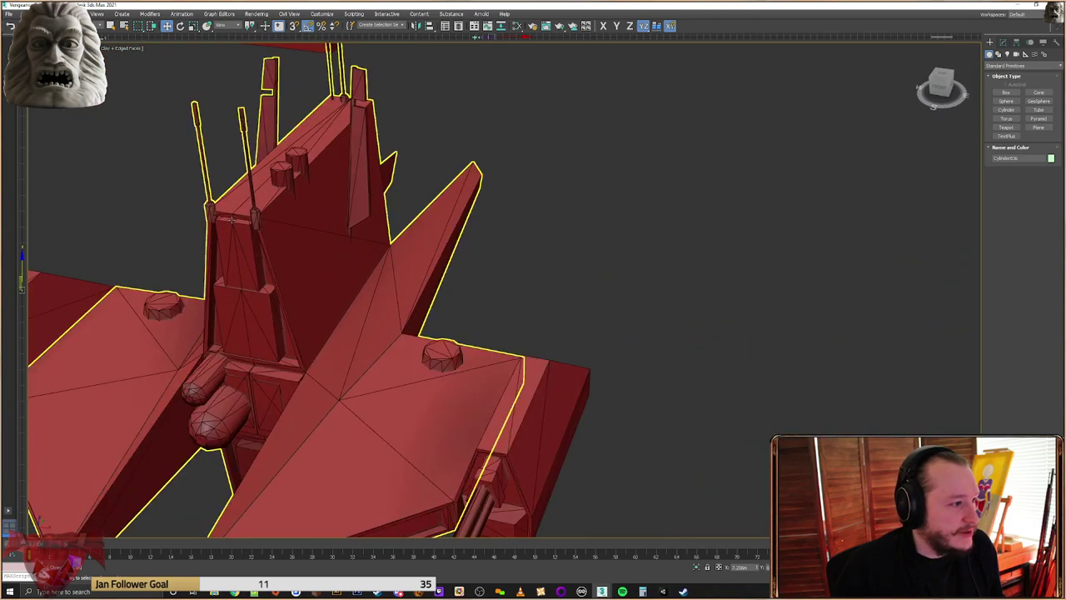
middle_drag(318, 249, 683, 226)
scroll(683, 226, down, 12)
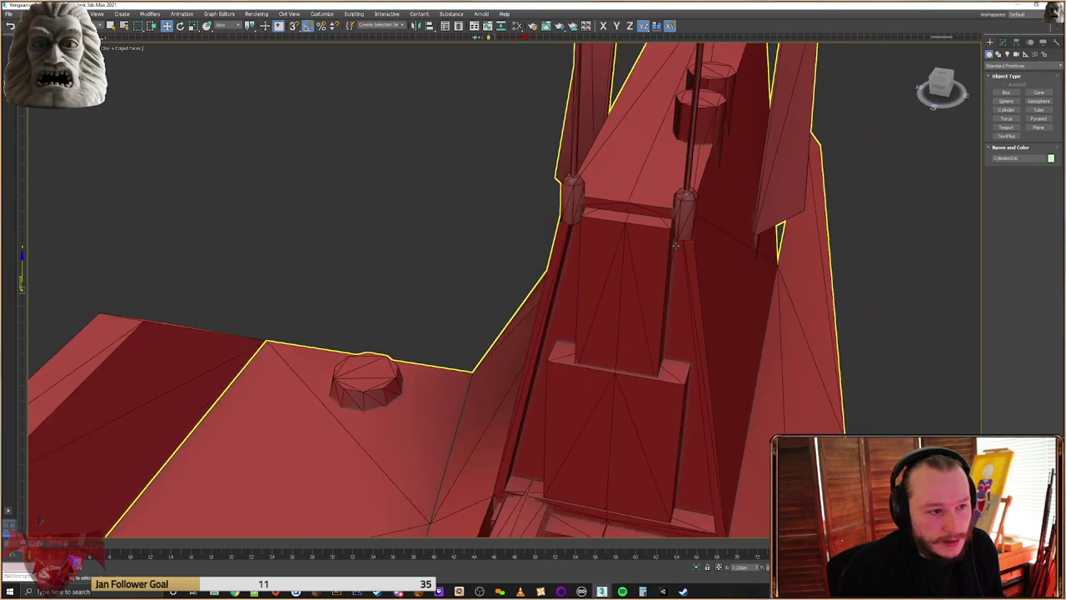
scroll(731, 370, up, 8)
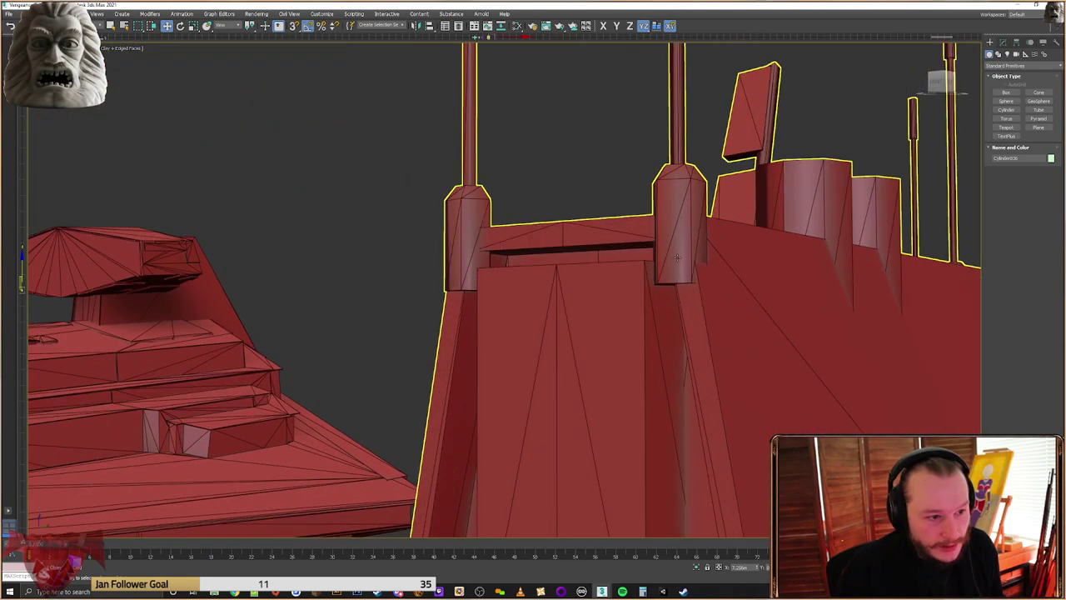
scroll(709, 233, down, 12)
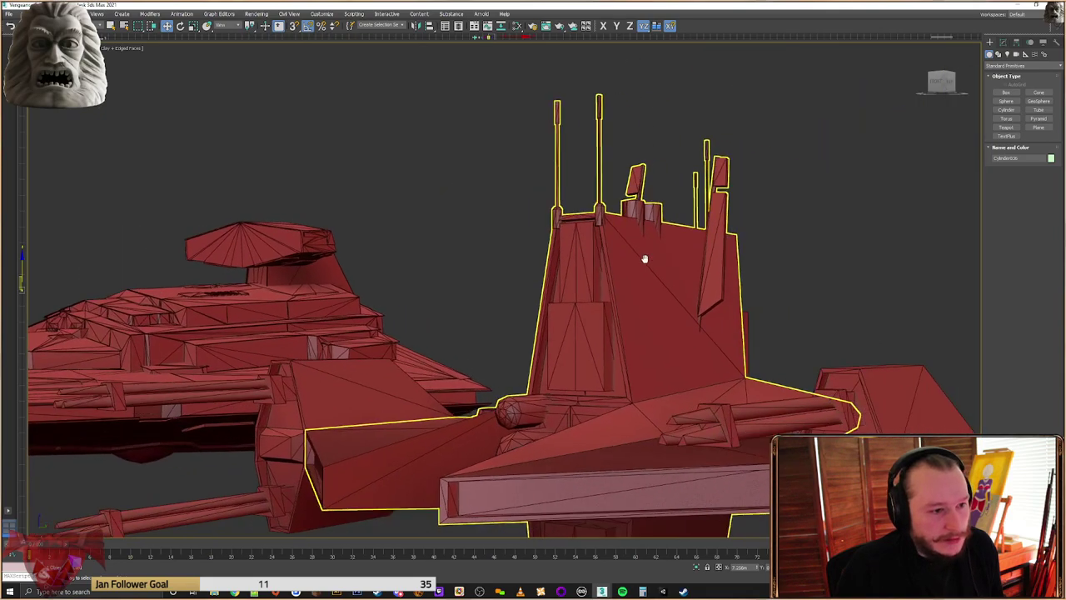
alt+middle_drag(448, 279, 588, 239)
scroll(646, 246, up, 6)
scroll(656, 265, up, 4)
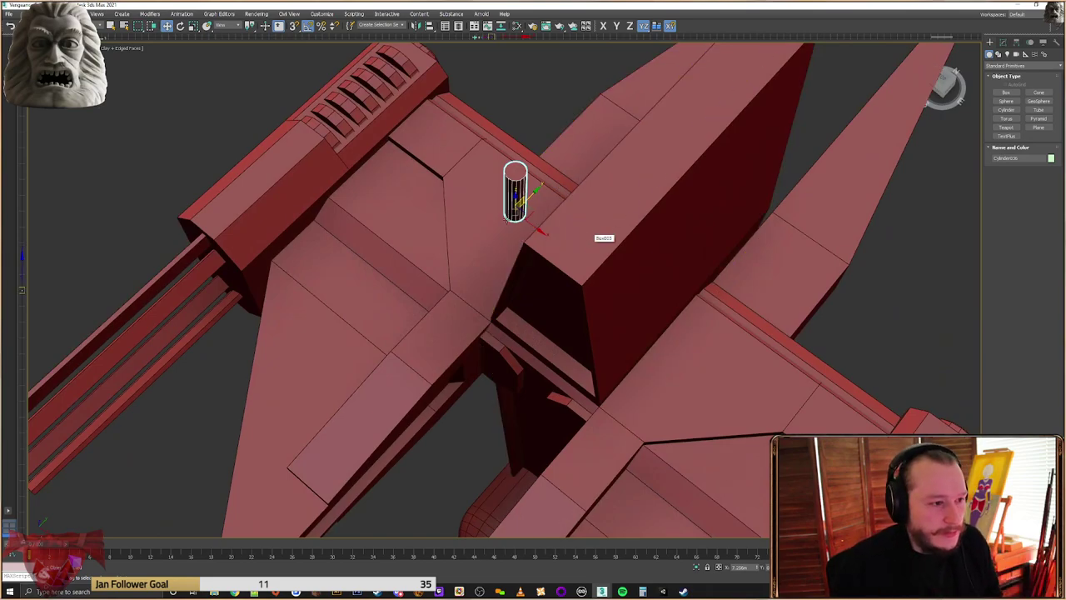
Position the cylinder at the upper front corner of the new ship's central fin, following the reference antenna base
alt+middle_drag(532, 218, 657, 269)
scroll(532, 262, down, 8)
middle_drag(108, 158, 361, 200)
scroll(171, 144, up, 5)
alt+middle_drag(170, 144, 533, 219)
scroll(533, 220, up, 5)
scroll(534, 220, up, 3)
scroll(534, 220, down, 8)
scroll(742, 325, down, 3)
middle_drag(900, 342, 676, 288)
scroll(705, 311, up, 8)
scroll(685, 286, up, 2)
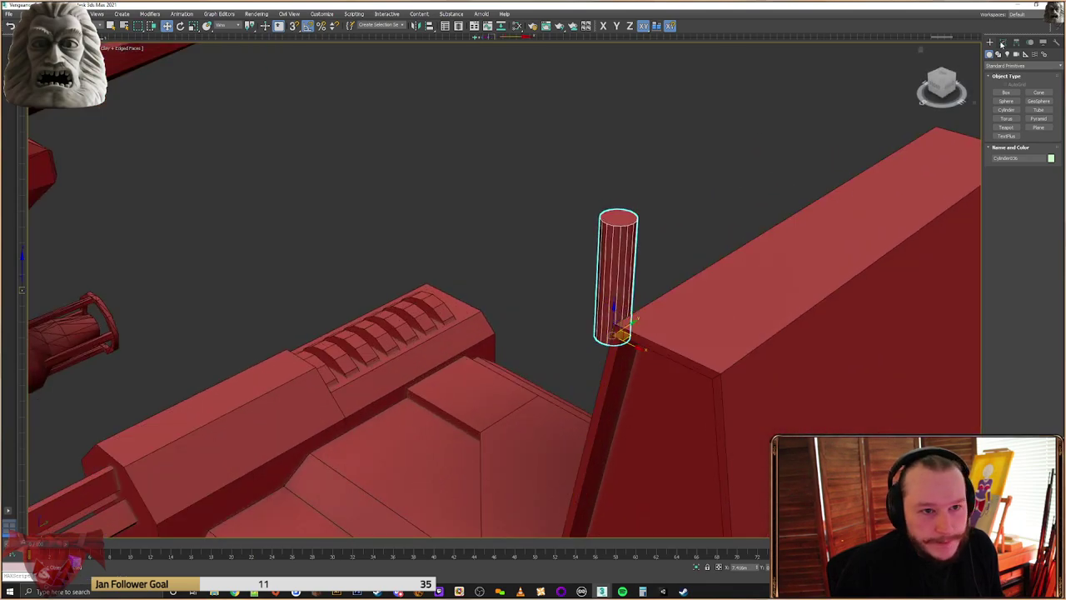
Set the cylinder's sides to 6 and turn off its smoothing
click(1004, 42)
drag(1043, 200, 985, 198)
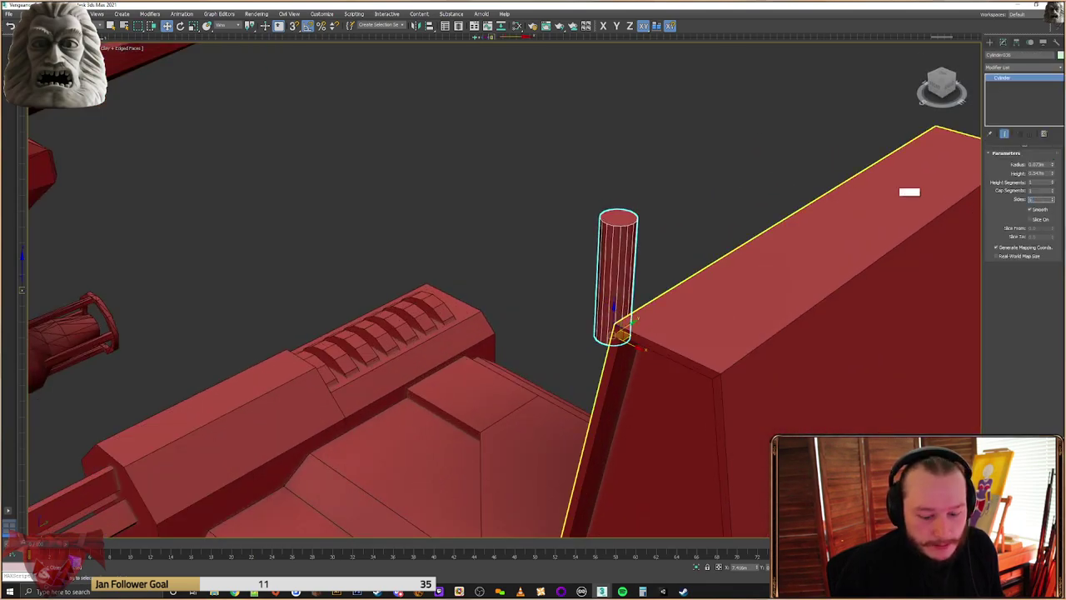
key(Return)
alt+middle_drag(617, 239, 590, 267)
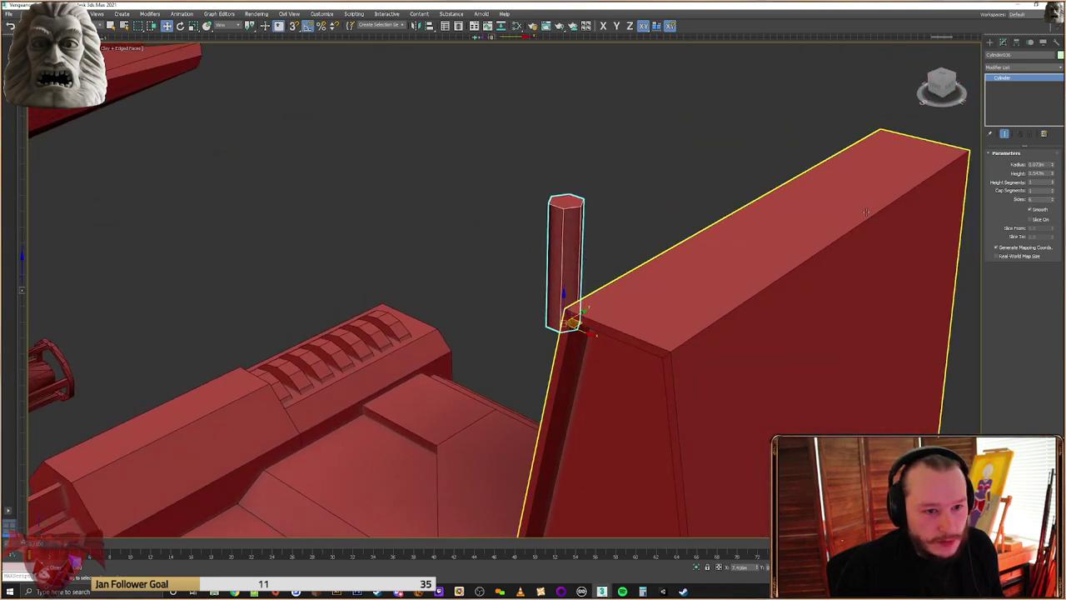
alt+middle_drag(819, 215, 863, 207)
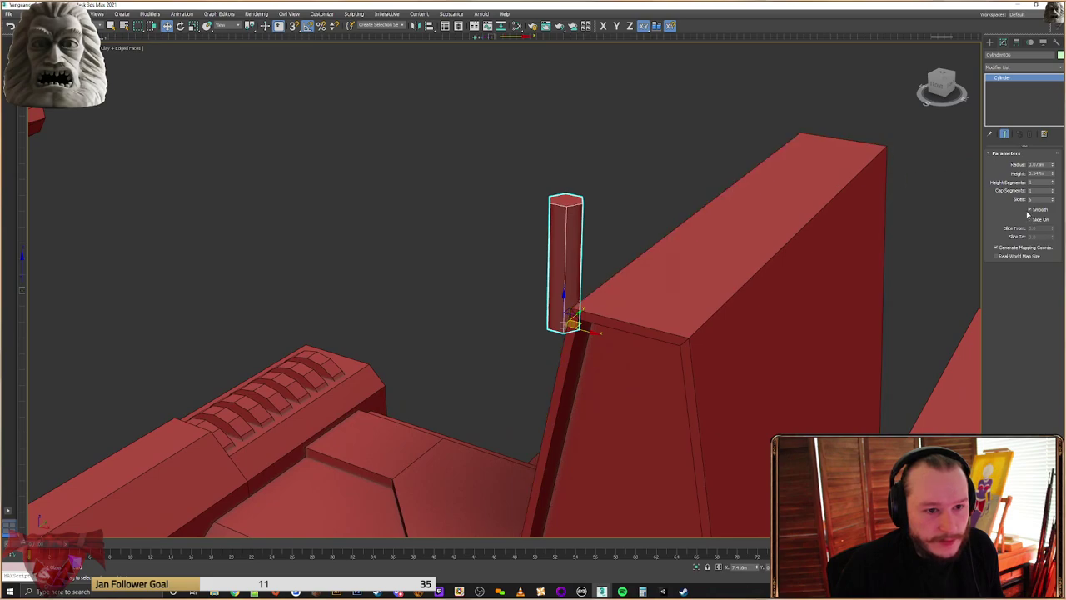
Convert the cylinder to an Editable Poly and lower its top vertices to shorten it
right_click(613, 199)
mouse_move(637, 278)
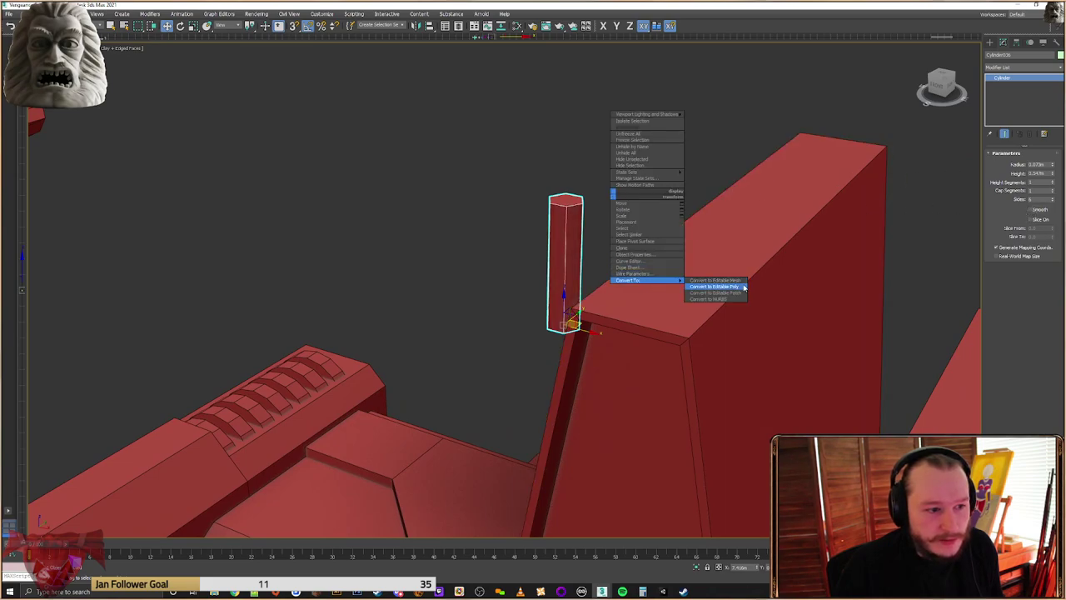
click(704, 288)
click(1001, 163)
drag(602, 181, 547, 217)
drag(566, 178, 565, 233)
alt+middle_drag(567, 239, 506, 279)
Rotate the hexagonal cylinder 30 degrees about its vertical axis, viewed from above
click(990, 44)
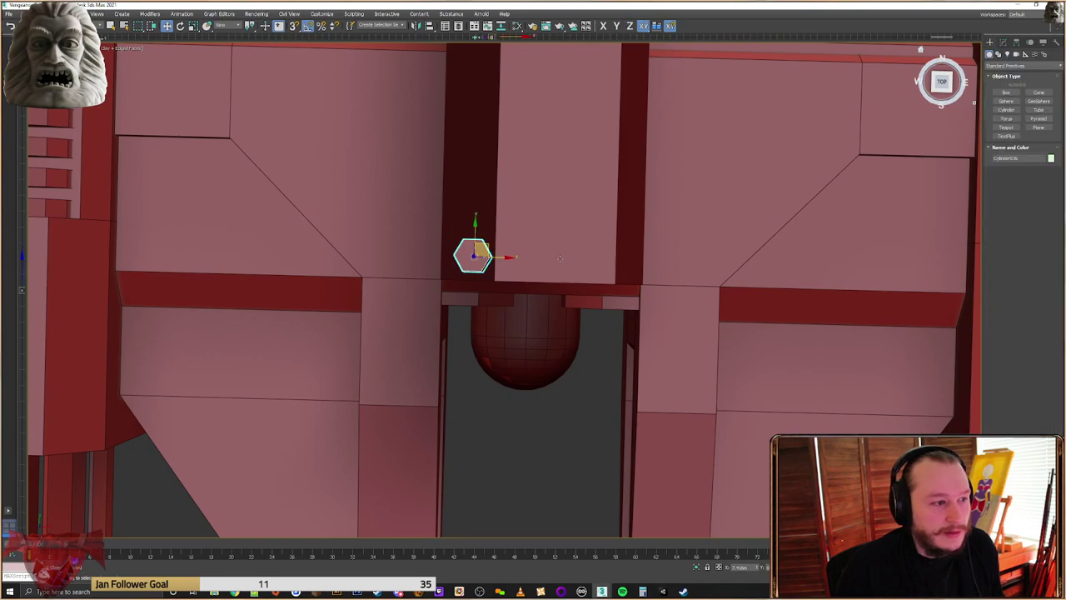
scroll(445, 276, up, 2)
middle_drag(438, 278, 504, 287)
right_click(528, 255)
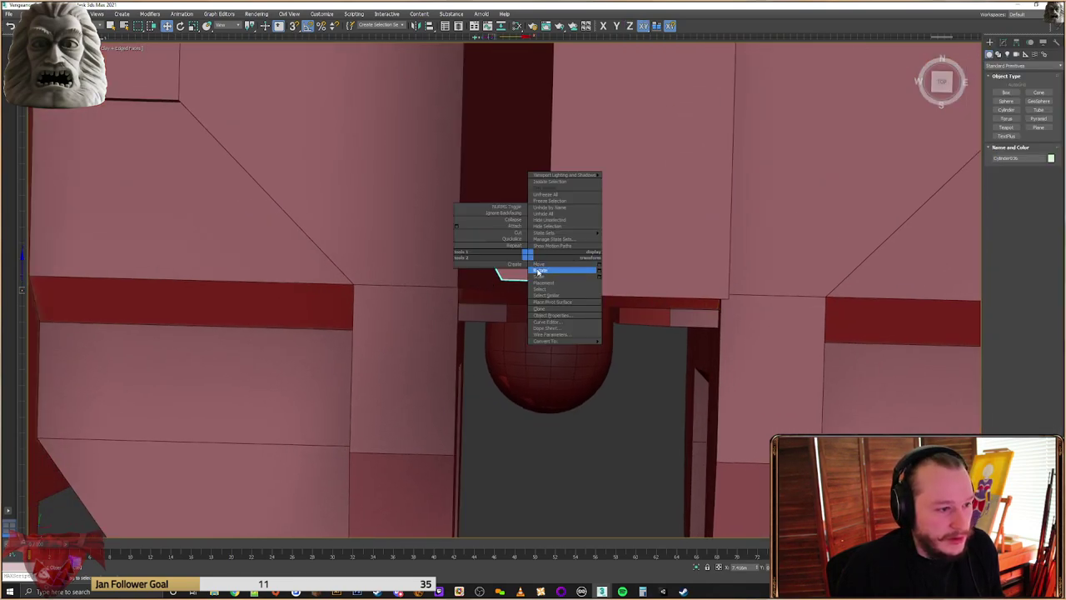
click(539, 271)
drag(542, 277, 549, 271)
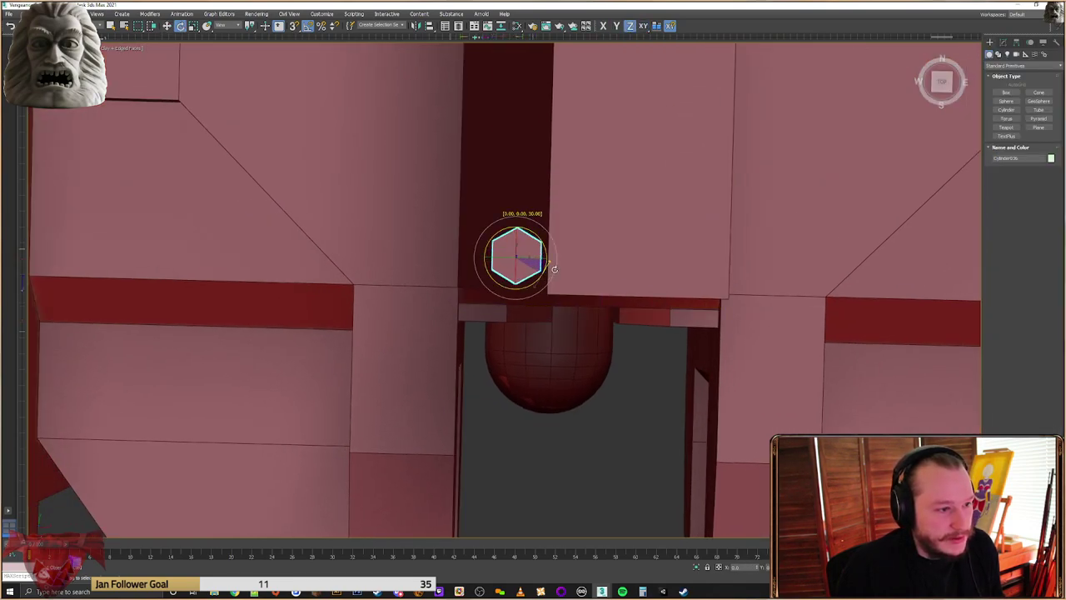
Scale down the hexagonal cylinder and move it against the fin's upper front corner
alt+middle_drag(554, 269, 482, 265)
right_click(497, 238)
click(513, 259)
scroll(492, 266, up, 3)
right_click(502, 267)
click(505, 279)
scroll(513, 255, down, 3)
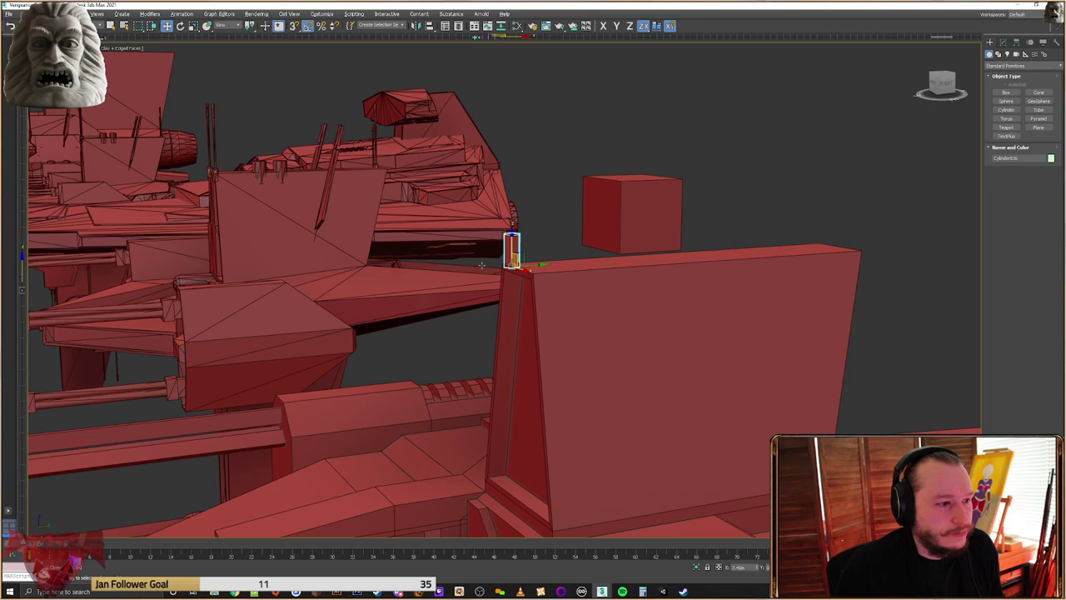
alt+middle_drag(482, 265, 513, 247)
scroll(513, 246, up, 3)
Fine-tune the hexagonal cylinder's size and position beside the fin's top edge
right_click(513, 265)
click(535, 283)
drag(517, 288, 515, 285)
mouse_move(514, 283)
alt+middle_down()
mouse_move(509, 250)
mouse_move(519, 281)
alt+middle_up()
right_click(512, 274)
click(518, 277)
drag(520, 286, 519, 295)
scroll(522, 291, down, 3)
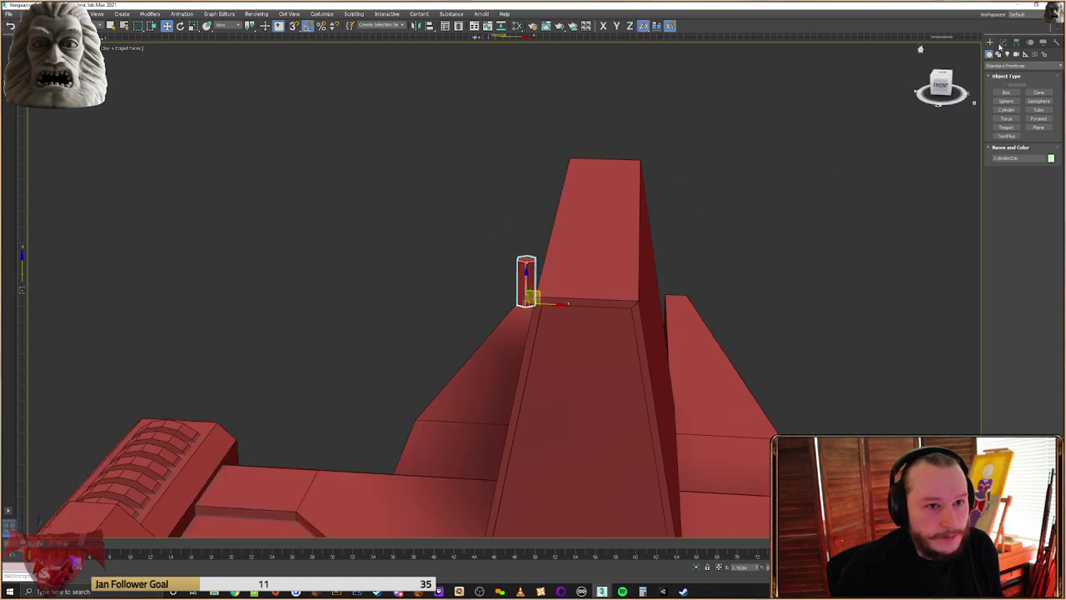
Bevel the hexagonal cylinder's top polygon into a tapered cap
click(1002, 42)
click(1034, 164)
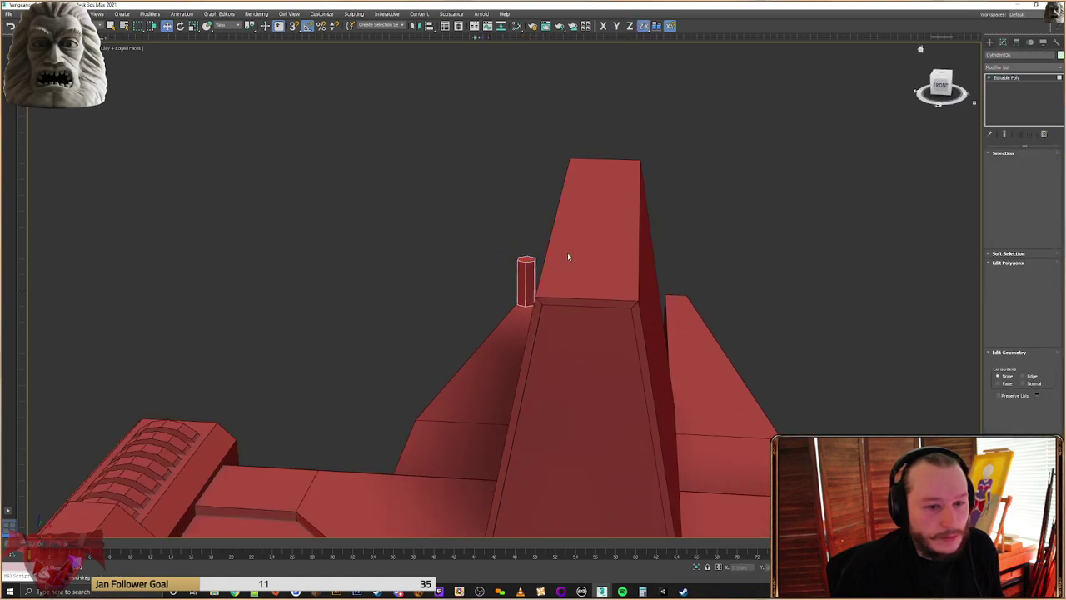
scroll(590, 250, up, 2)
click(508, 246)
scroll(555, 272, up, 2)
alt+middle_drag(555, 273, 536, 288)
click(1003, 292)
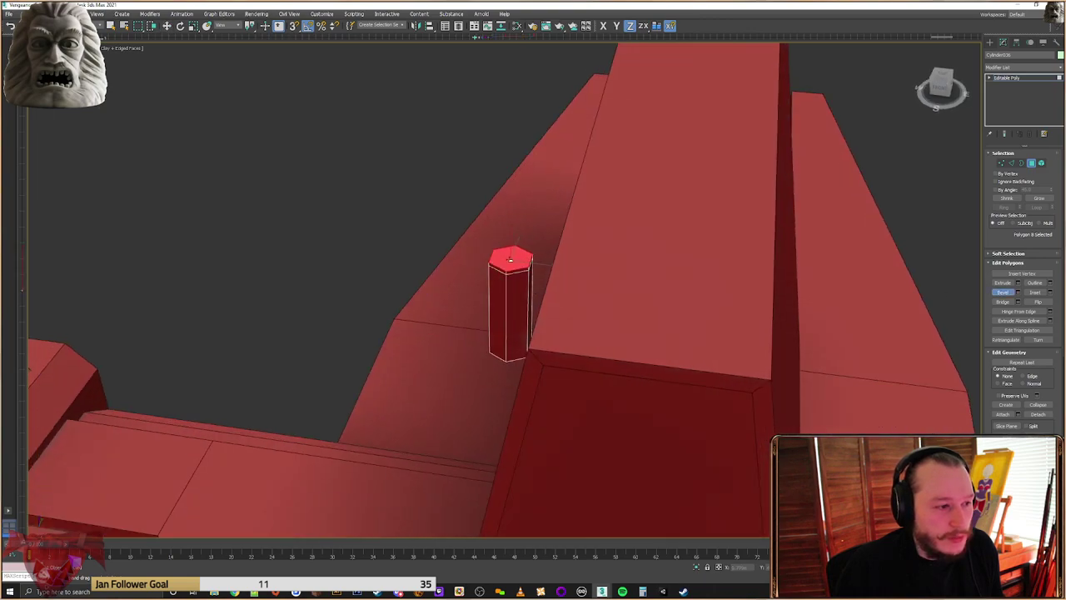
scroll(458, 271, up, 2)
Inset the top polygon of the antenna base's tapered cap
alt+middle_drag(456, 271, 396, 266)
scroll(397, 265, down, 4)
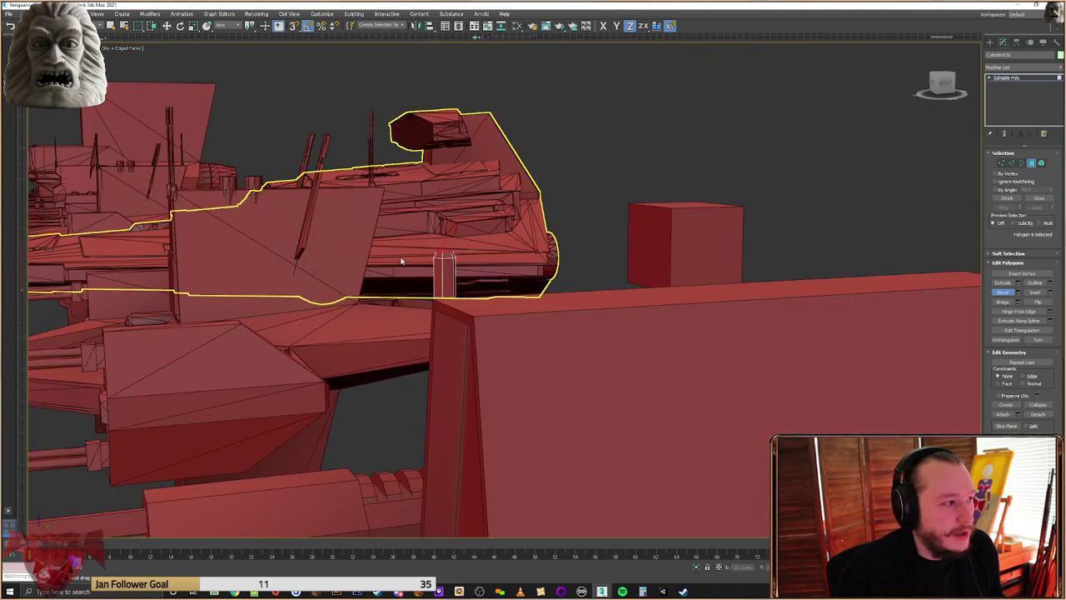
alt+middle_drag(401, 262, 430, 298)
click(1035, 292)
scroll(418, 252, up, 3)
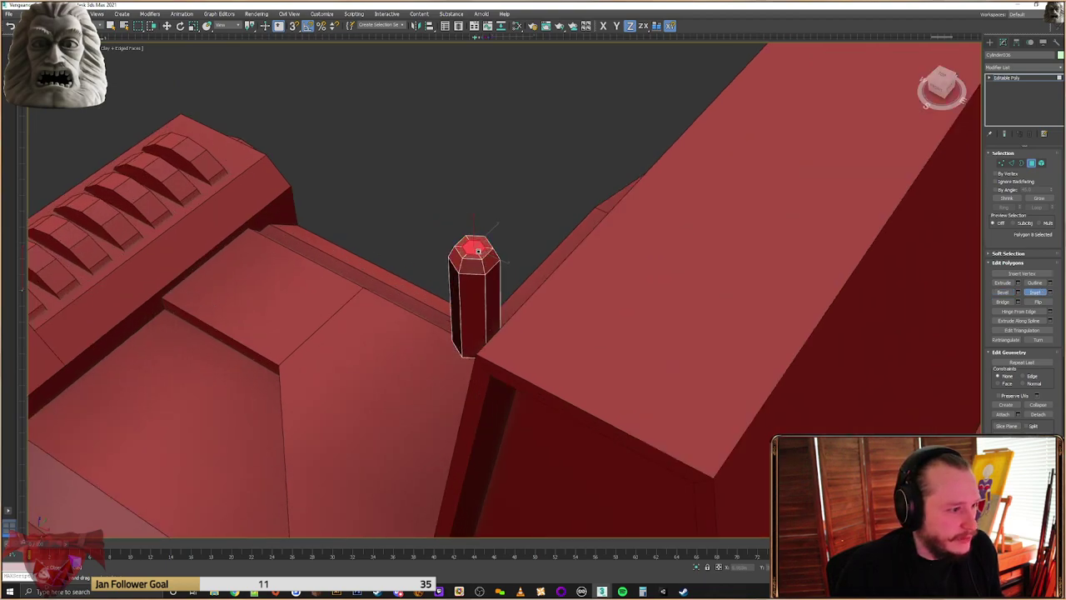
Compare the new antenna base with the antennas on the reference ship's fin
mouse_move(478, 251)
alt+middle_down()
mouse_move(576, 249)
mouse_move(533, 288)
alt+middle_up()
middle_drag(533, 288, 626, 342)
middle_drag(275, 179, 592, 355)
mouse_move(414, 254)
middle_down()
mouse_move(613, 363)
mouse_move(555, 348)
mouse_move(748, 374)
mouse_move(563, 375)
middle_up()
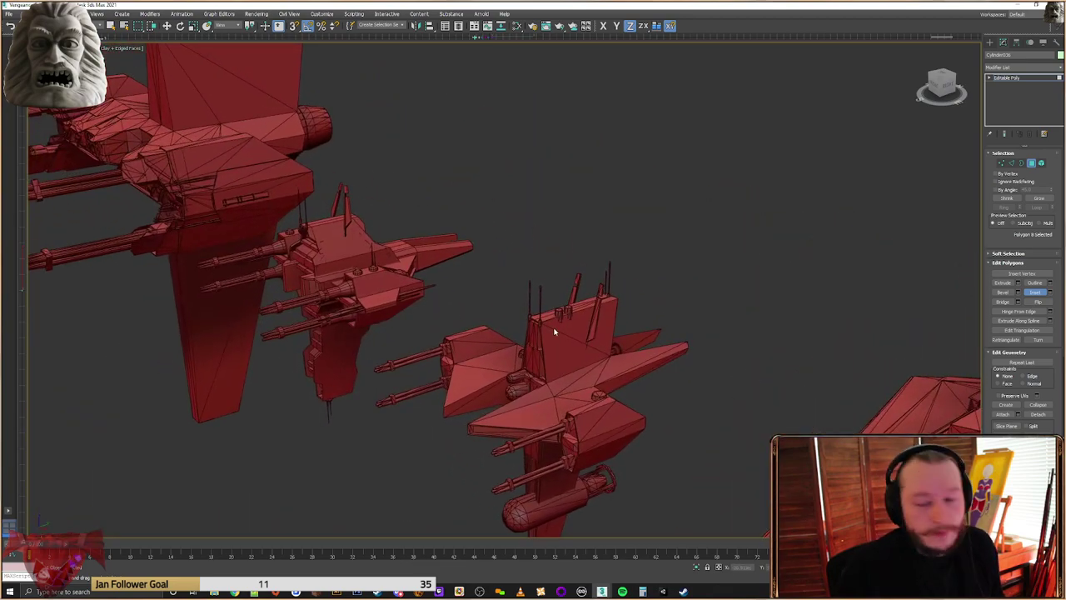
scroll(554, 331, up, 2)
scroll(531, 329, up, 4)
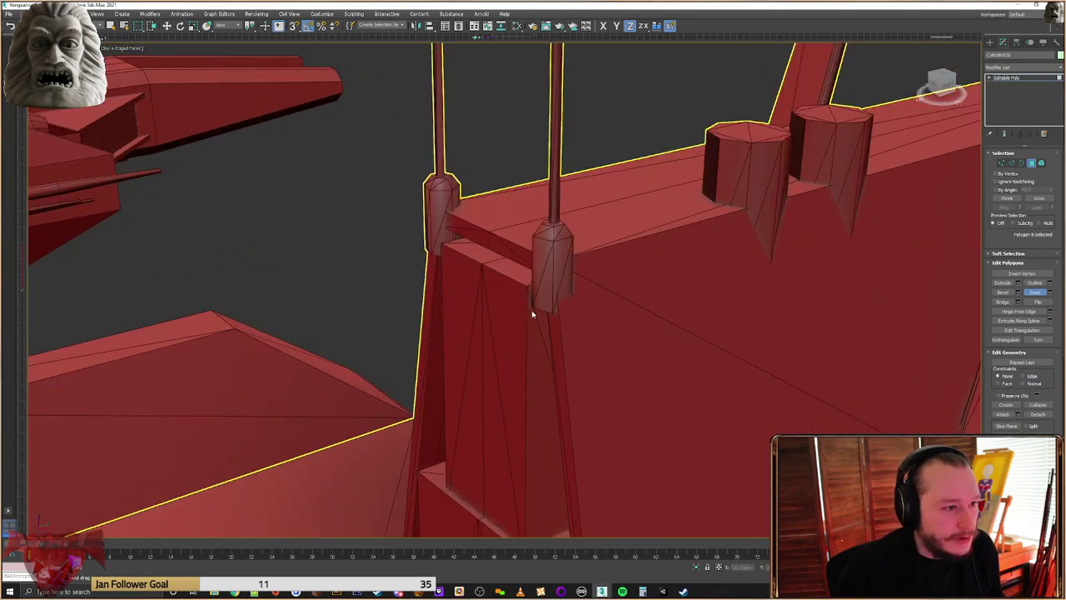
scroll(533, 313, down, 4)
middle_drag(534, 311, 566, 294)
scroll(646, 321, down, 3)
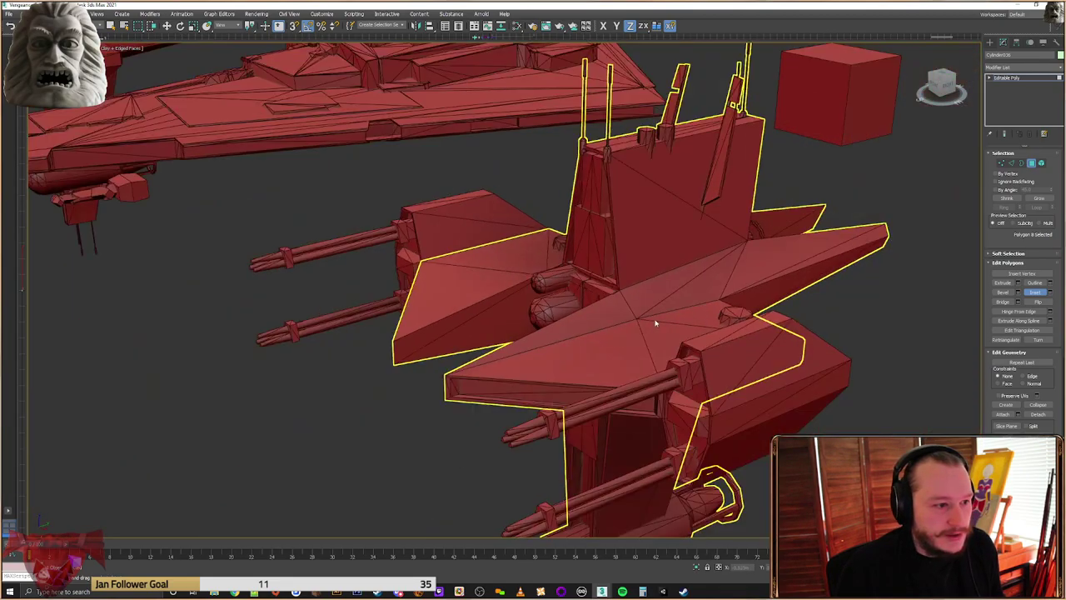
scroll(647, 322, down, 4)
middle_drag(648, 322, 883, 354)
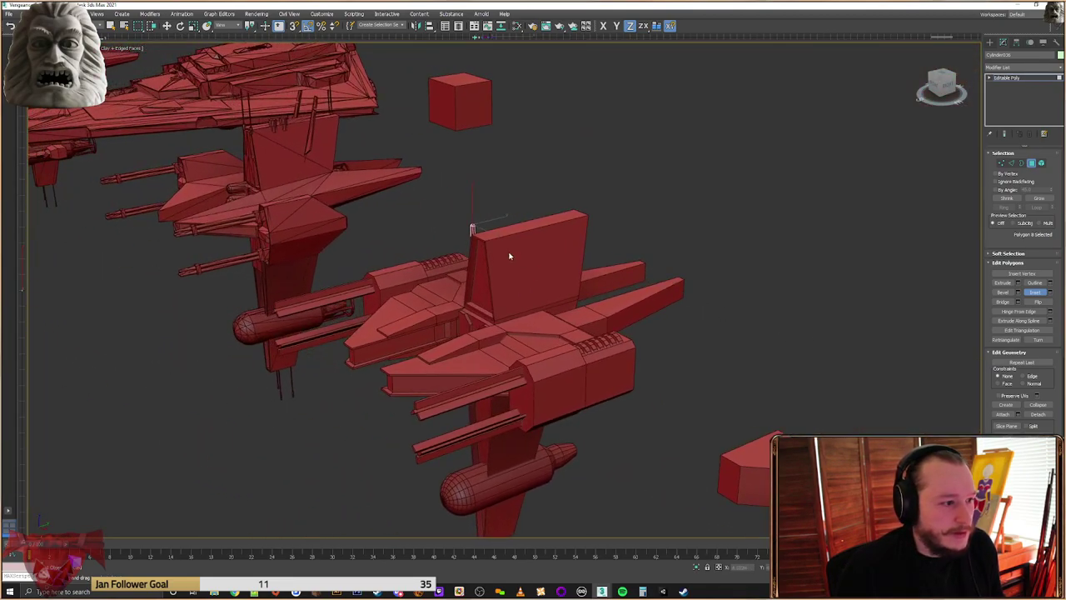
scroll(514, 252, up, 5)
alt+middle_drag(513, 252, 504, 215)
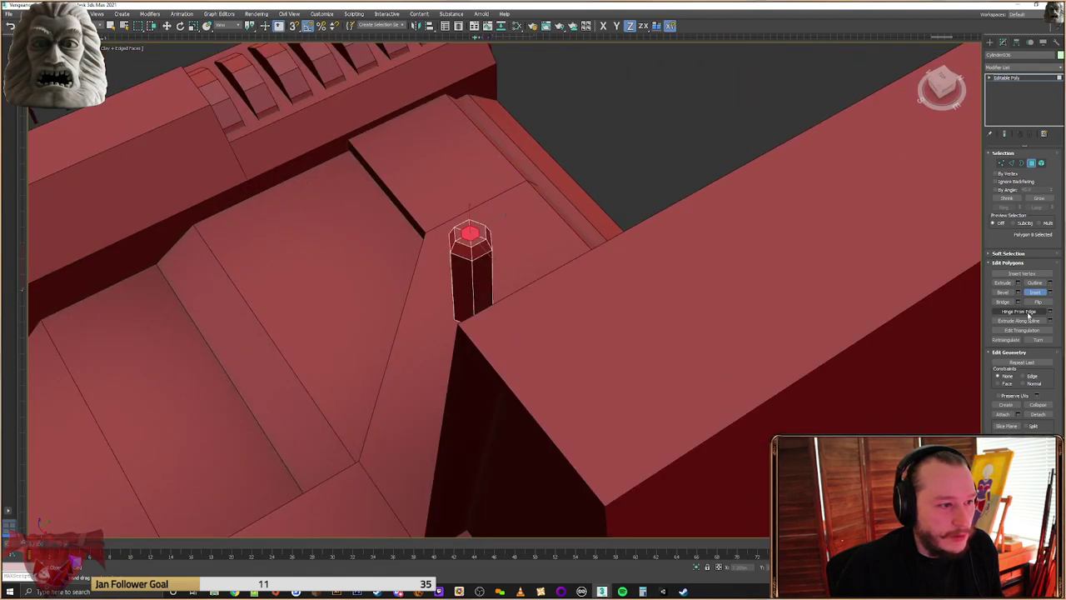
Apply another inset to the small polygon on the cap using the Inset settings
key(w)
click(1048, 293)
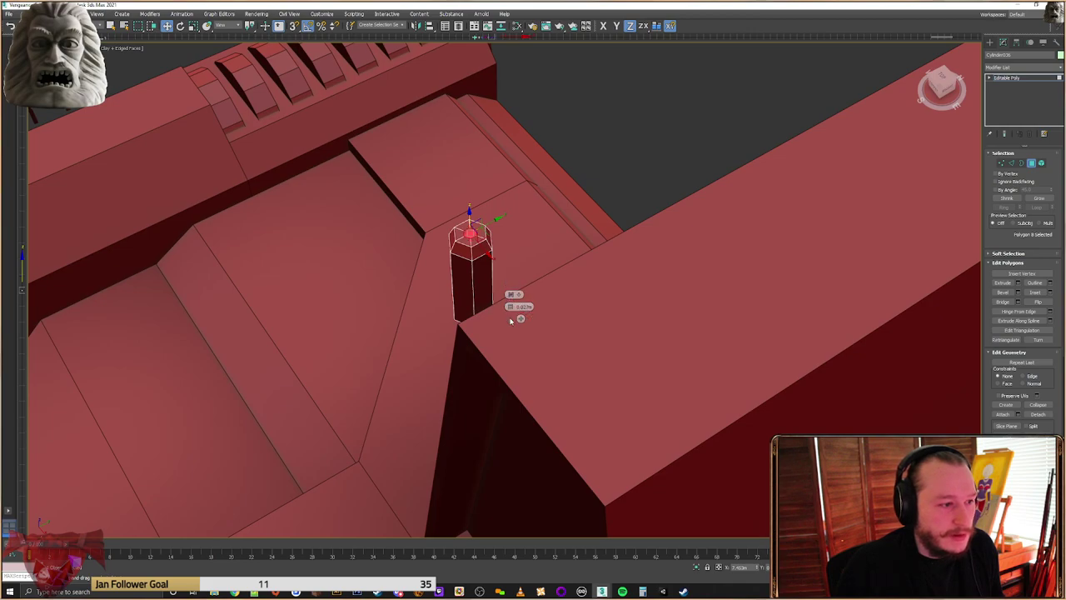
click(509, 318)
Extrude the small inset polygon upward into a long thin antenna rod and check its height against the reference
scroll(509, 319, down, 4)
alt+middle_drag(638, 326, 841, 287)
click(1002, 283)
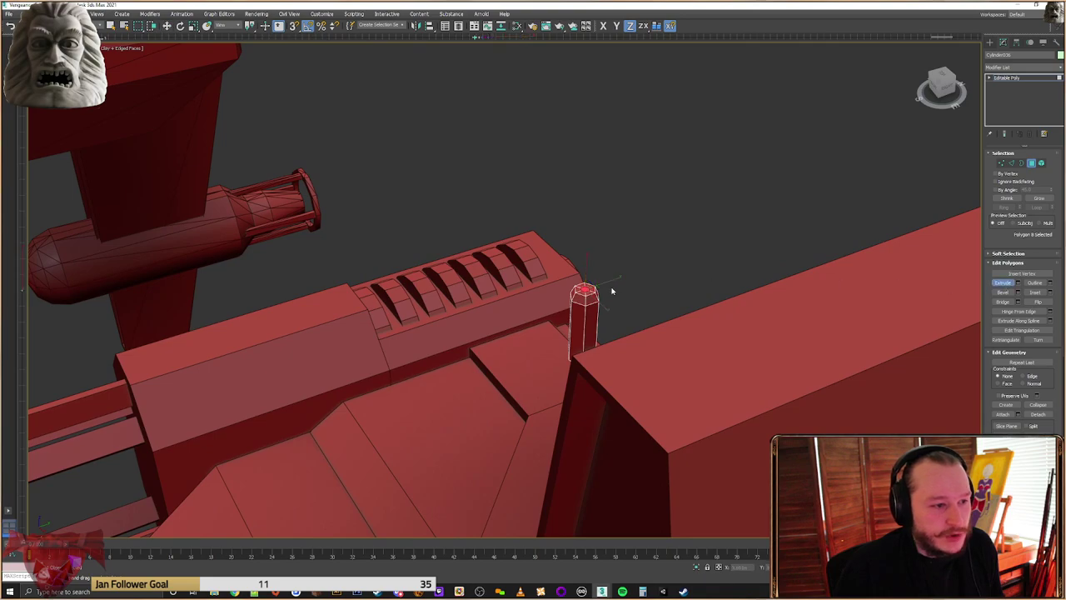
drag(594, 284, 636, 178)
alt+middle_drag(636, 179, 639, 311)
key(w)
alt+middle_drag(638, 259, 633, 231)
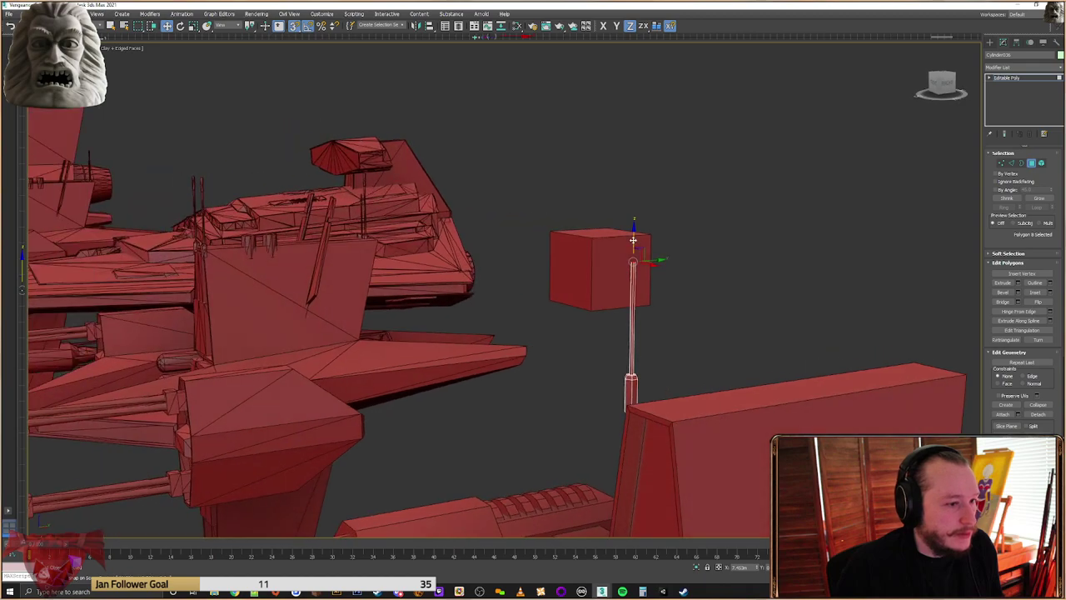
Connect the vertical edges of the antenna rod with a new edge loop and slide it up near the tip
alt+middle_drag(339, 206, 752, 277)
click(1012, 163)
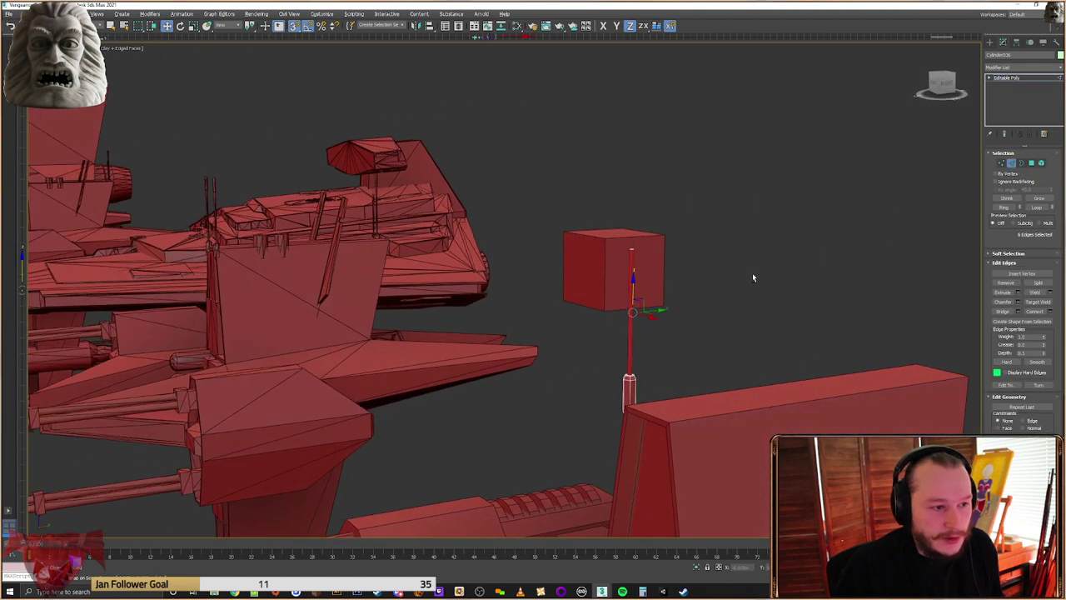
click(1049, 312)
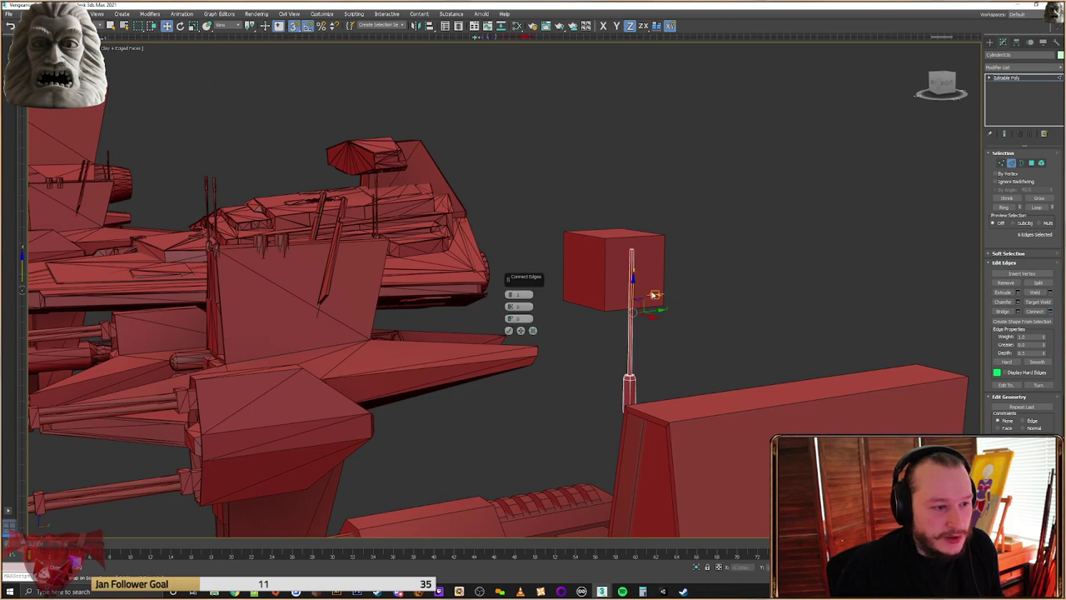
click(521, 331)
alt+middle_drag(577, 295, 596, 298)
drag(633, 291, 114, 170)
scroll(119, 171, up, 5)
key(shift+z)
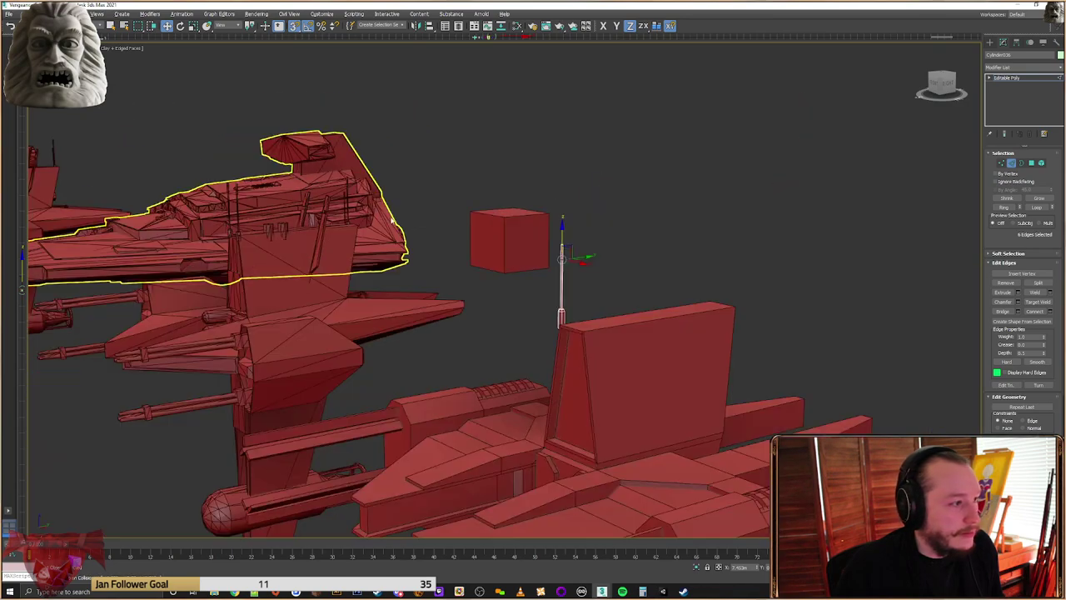
scroll(561, 243, up, 5)
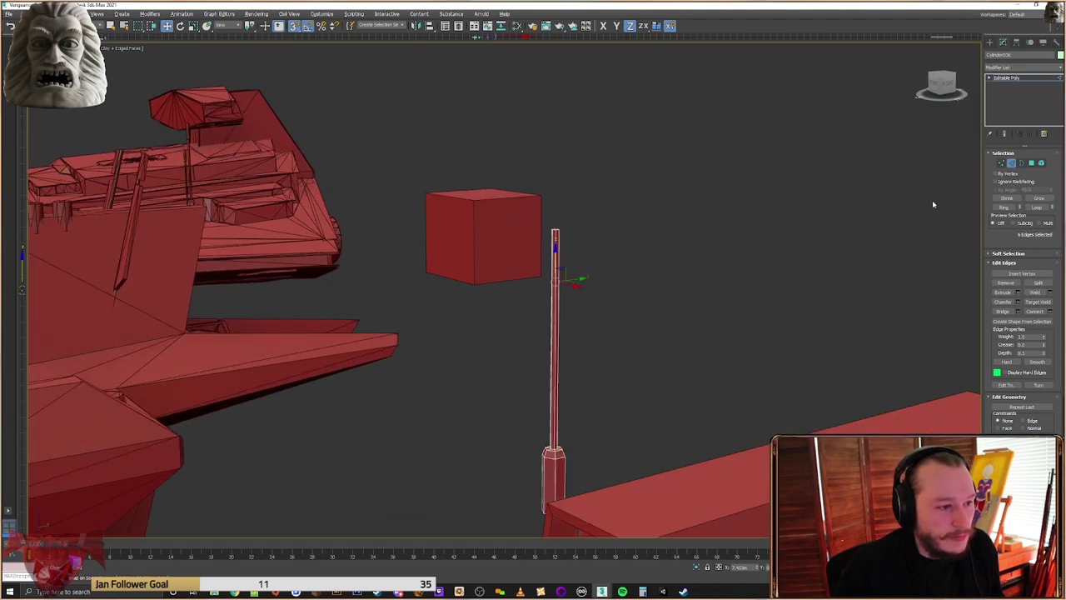
Extrude the polygons around the rod's upper section slightly outward by Local Normal to form a thicker antenna tip
click(1032, 165)
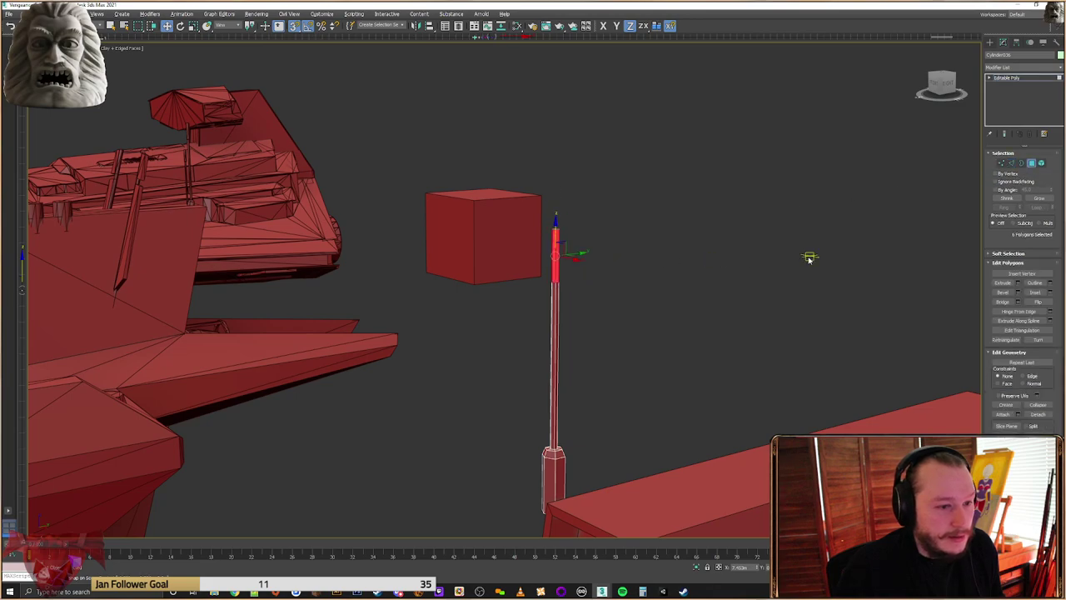
alt+middle_drag(809, 259, 818, 282)
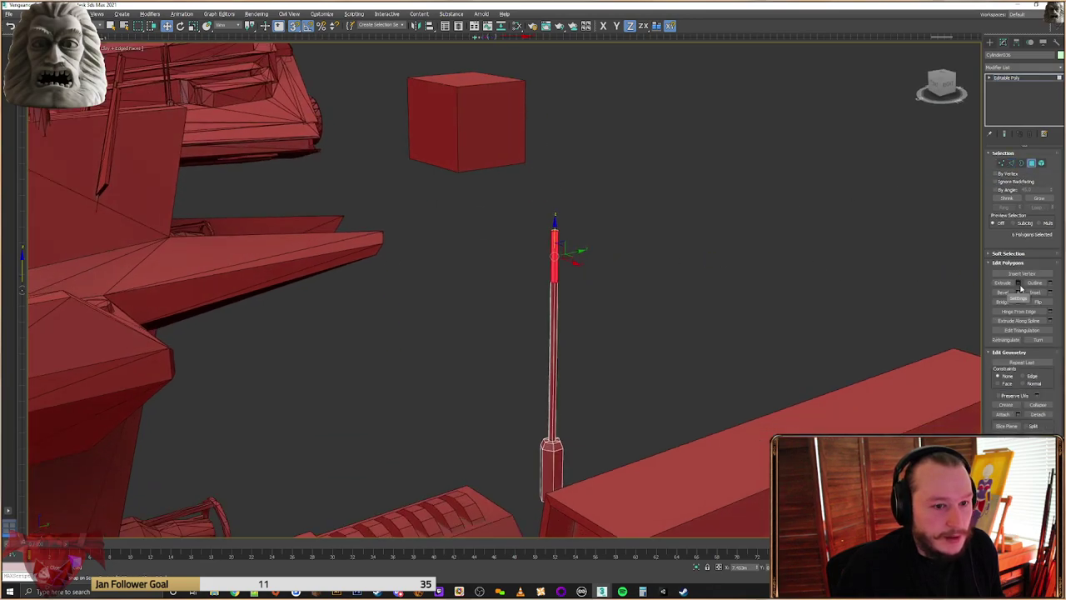
click(1019, 284)
alt+middle_drag(730, 264, 620, 275)
click(514, 295)
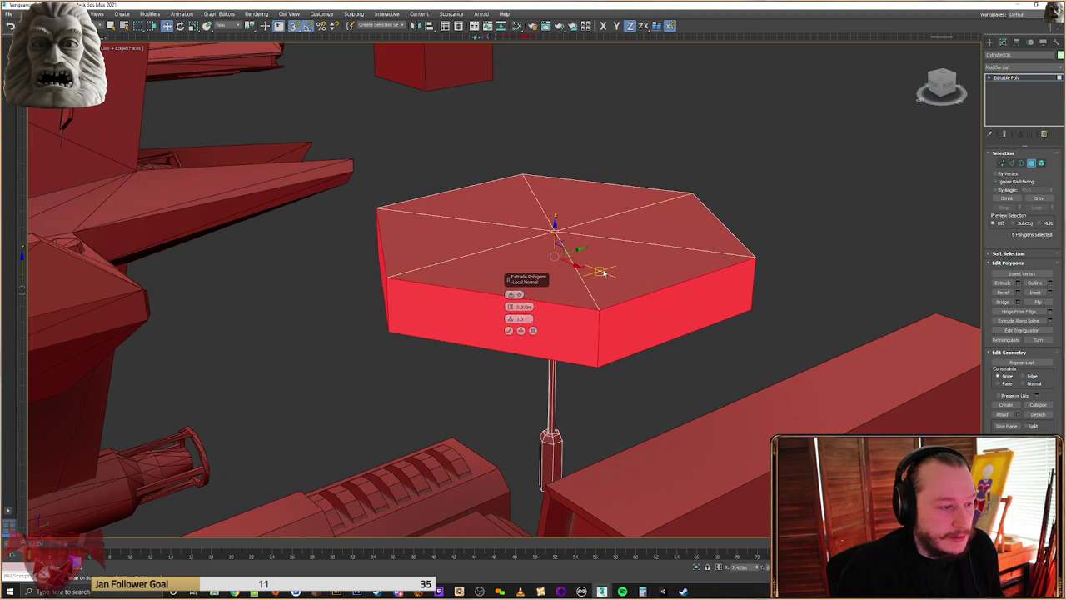
drag(512, 307, 620, 524)
alt+middle_drag(583, 321, 564, 359)
scroll(537, 280, up, 3)
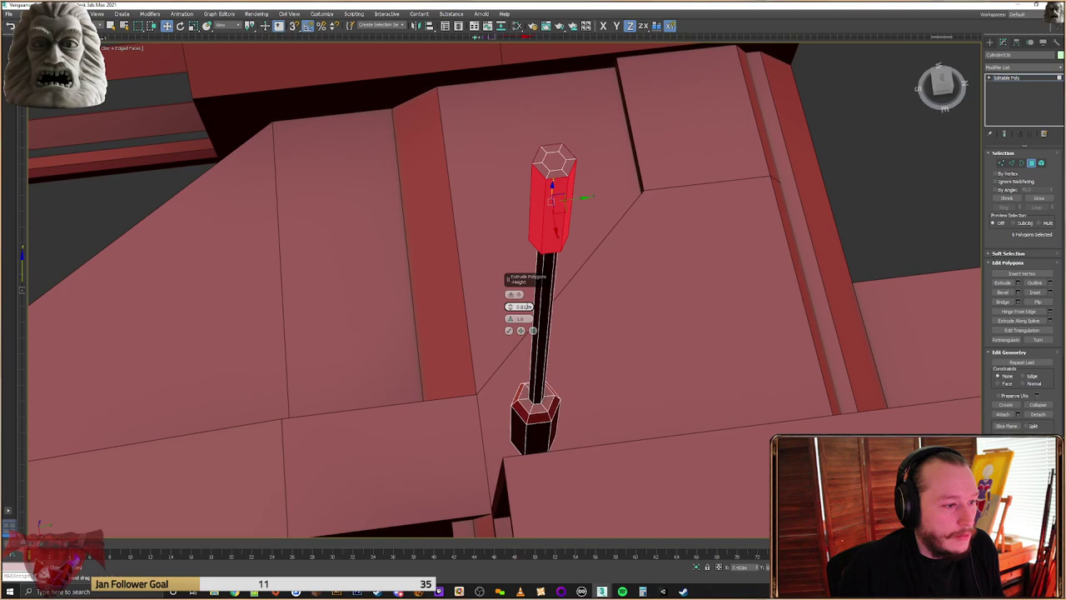
alt+middle_drag(624, 309, 613, 287)
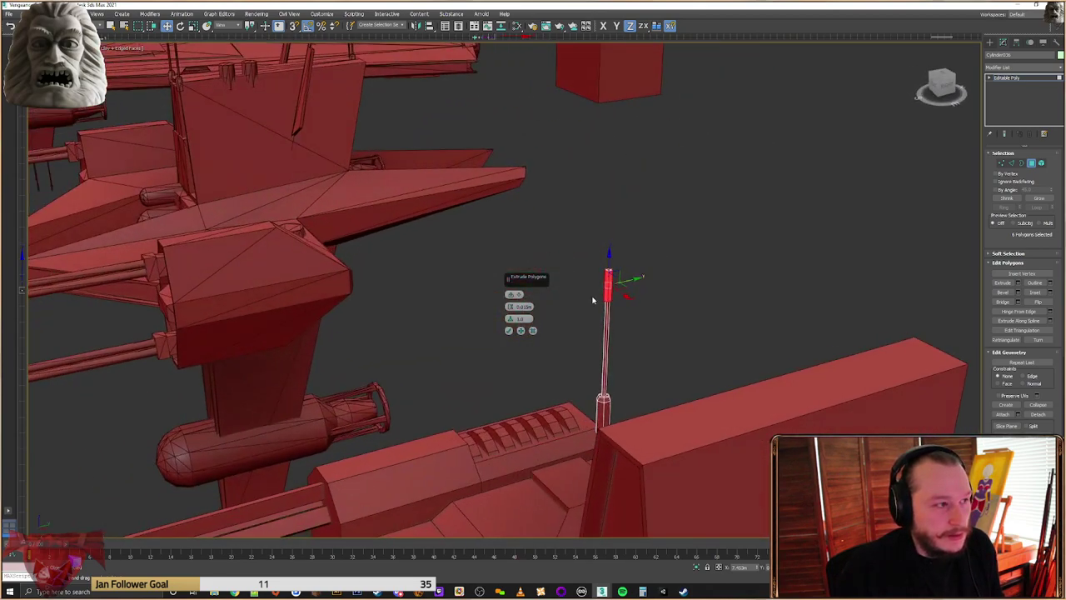
click(508, 330)
Inspect the antenna's rod and tip and how its base sits against the fin's corner
click(669, 305)
alt+middle_drag(669, 305, 619, 259)
drag(561, 266, 561, 265)
alt+middle_drag(579, 258, 604, 285)
scroll(605, 285, up, 7)
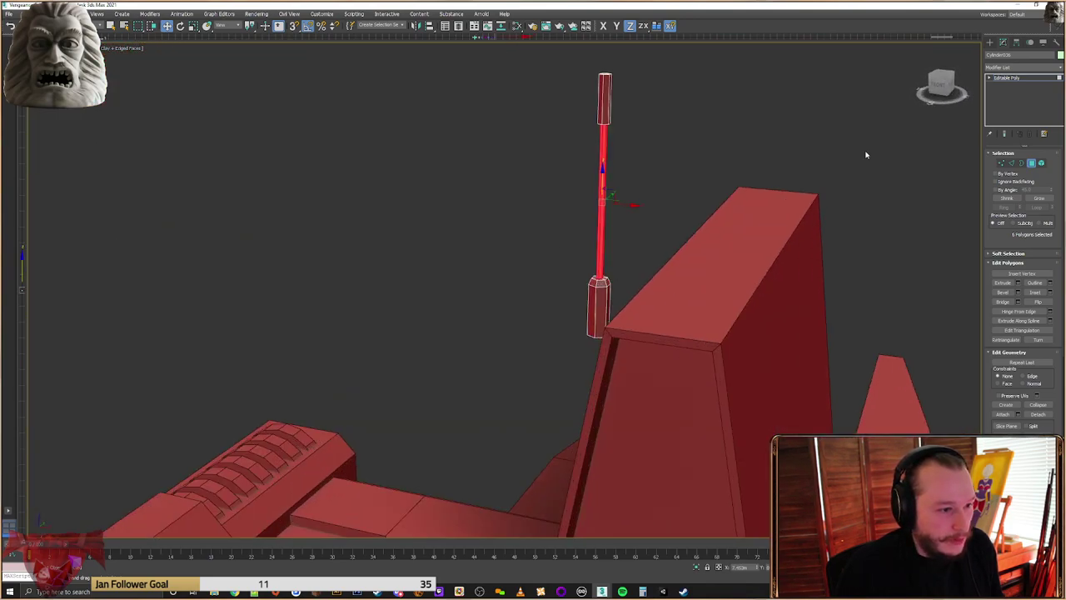
click(990, 43)
alt+middle_drag(597, 345, 611, 339)
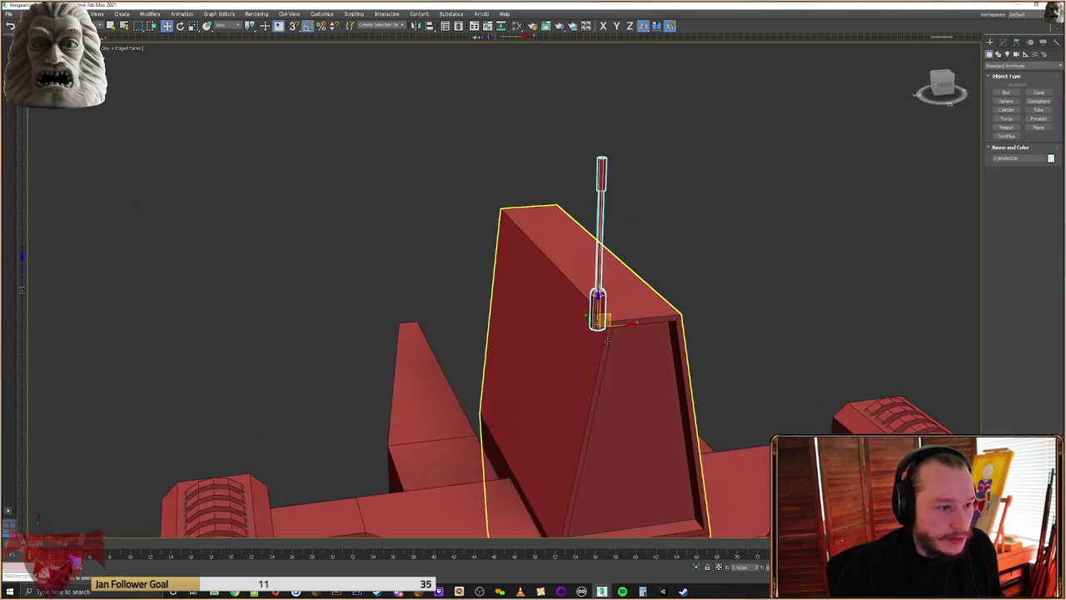
Copy a box from the spare blockout parts beside the ship and place the copy at the fin's upper part
scroll(698, 334, down, 4)
middle_drag(698, 335, 662, 291)
click(708, 293)
middle_drag(762, 282, 575, 285)
click(937, 340)
alt+middle_drag(938, 340, 886, 344)
shift+drag(950, 349, 413, 272)
click(535, 333)
scroll(400, 266, up, 5)
alt+middle_drag(471, 263, 492, 286)
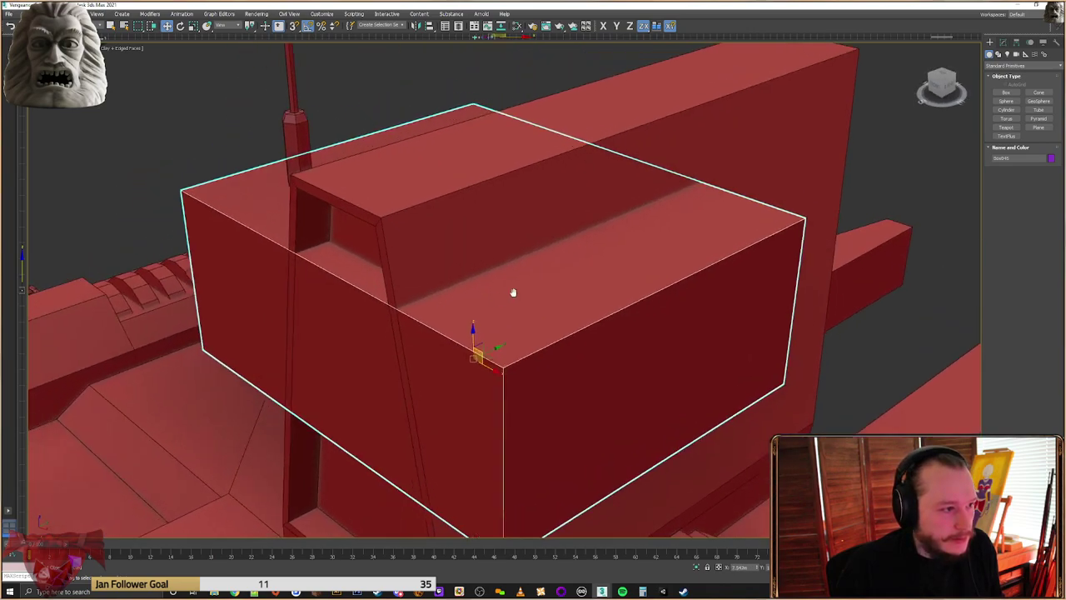
scroll(550, 296, down, 5)
alt+middle_drag(584, 291, 569, 291)
Move the copied box's vertices to reduce its depth and width beside the fin's front edge
click(1003, 42)
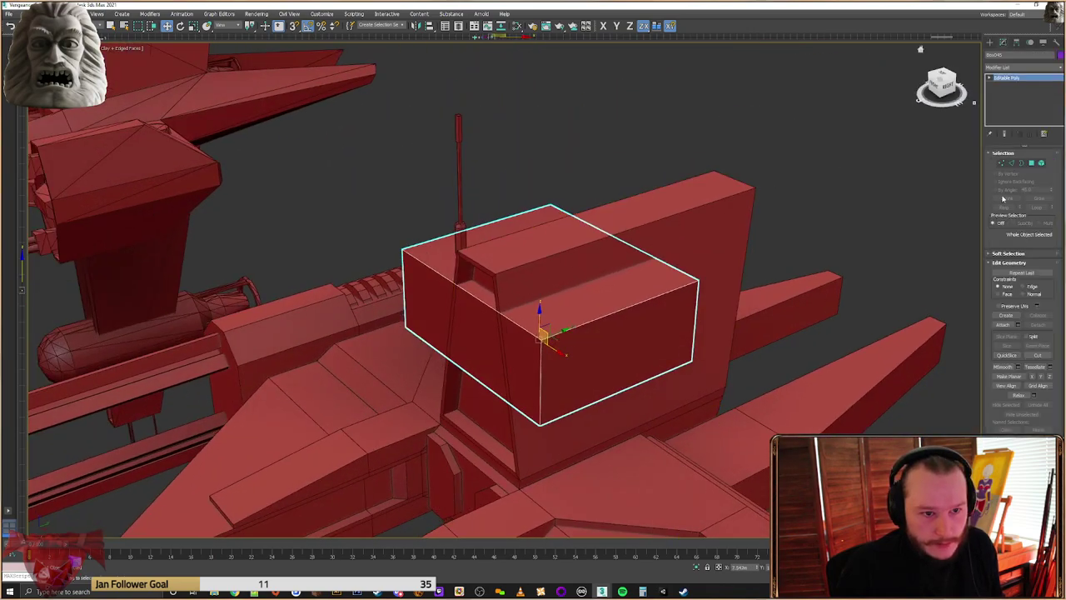
click(1001, 164)
alt+middle_drag(747, 235, 671, 255)
drag(651, 432, 651, 432)
drag(738, 278, 570, 270)
alt+middle_drag(559, 273, 639, 279)
drag(679, 217, 620, 354)
drag(658, 280, 540, 279)
Raise the box's bottom vertices and pull in its outer side to leave a small block below the antenna
drag(450, 336, 406, 350)
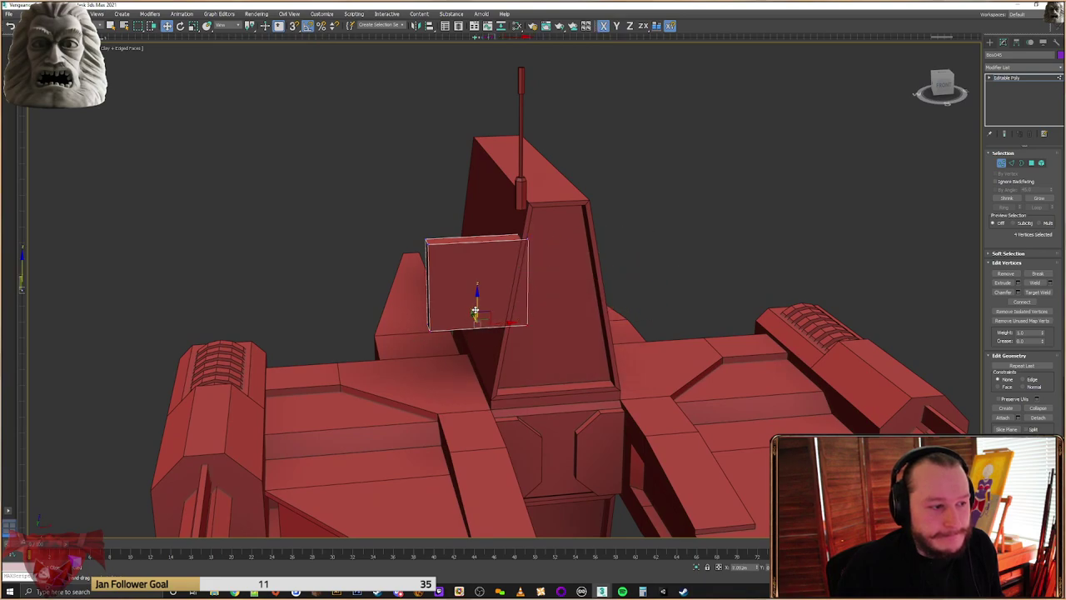
drag(475, 309, 477, 252)
drag(450, 204, 391, 313)
drag(445, 256, 512, 258)
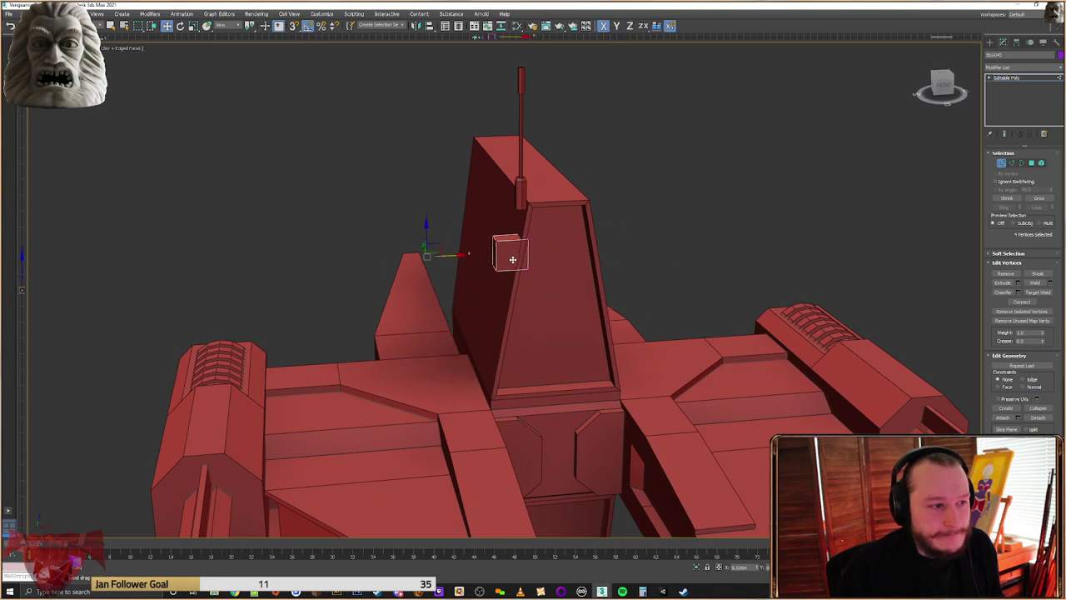
Center the small block's pivot to the object and move the block up toward the antenna base
click(988, 45)
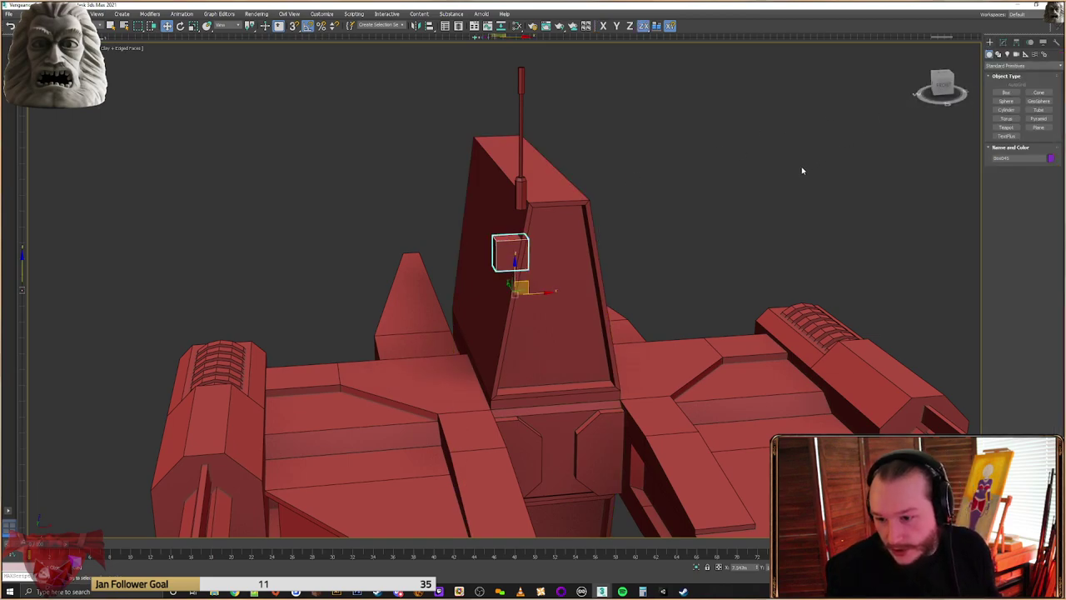
alt+middle_drag(698, 214, 574, 284)
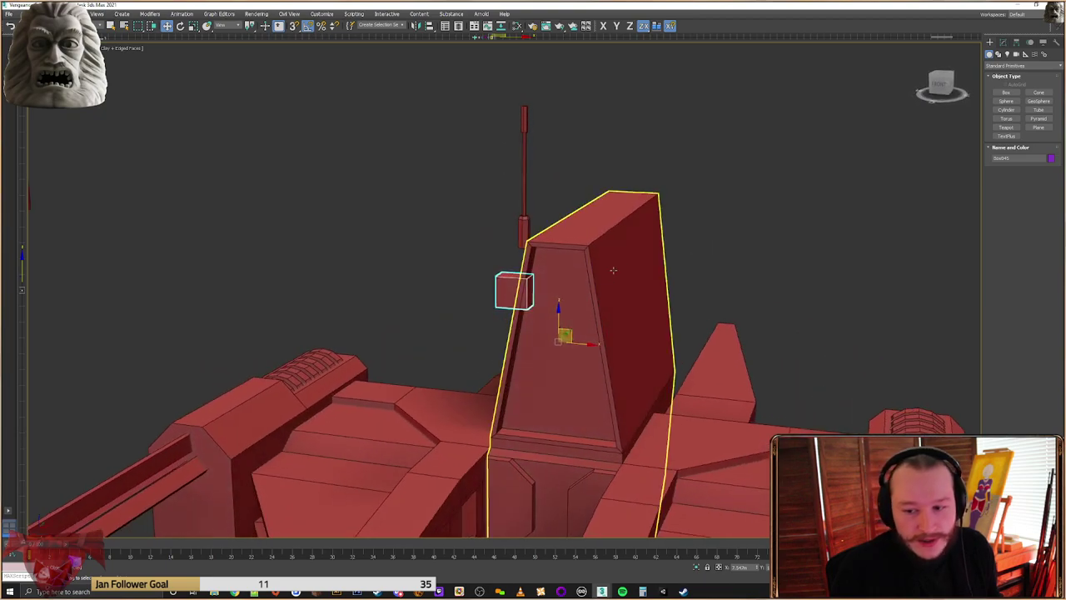
click(1015, 42)
click(1023, 100)
click(1023, 142)
click(991, 42)
drag(521, 284, 530, 258)
scroll(492, 228, down, 4)
Switch the viewport's display style from Clay to Default Shading
click(125, 48)
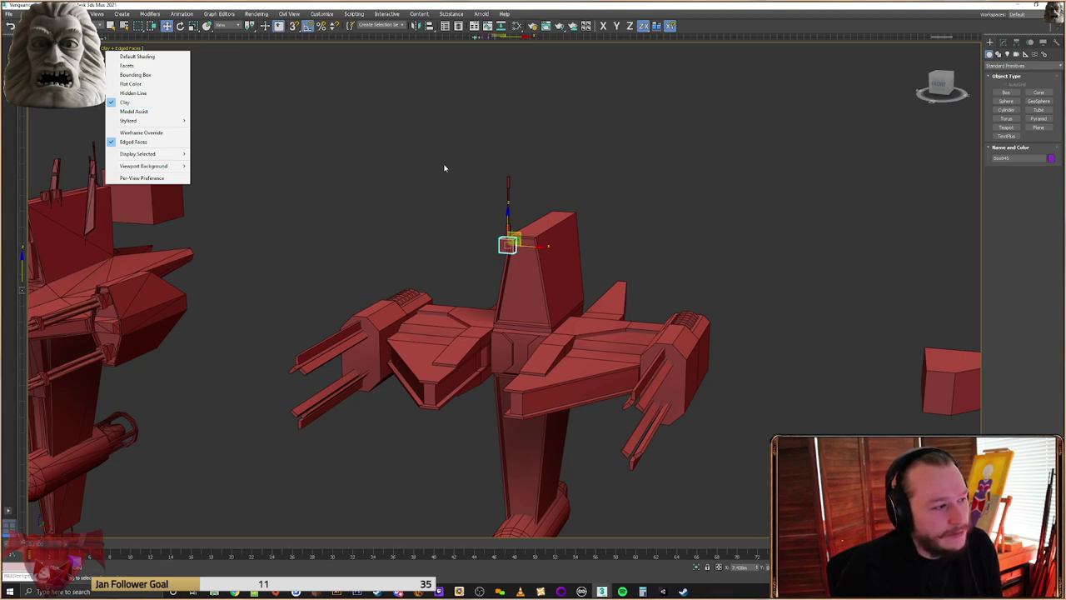
click(241, 110)
mouse_move(507, 216)
alt+middle_down()
mouse_move(500, 223)
mouse_move(558, 191)
mouse_move(511, 194)
alt+middle_up()
click(486, 255)
middle_drag(375, 178, 597, 225)
scroll(596, 225, down, 3)
click(104, 108)
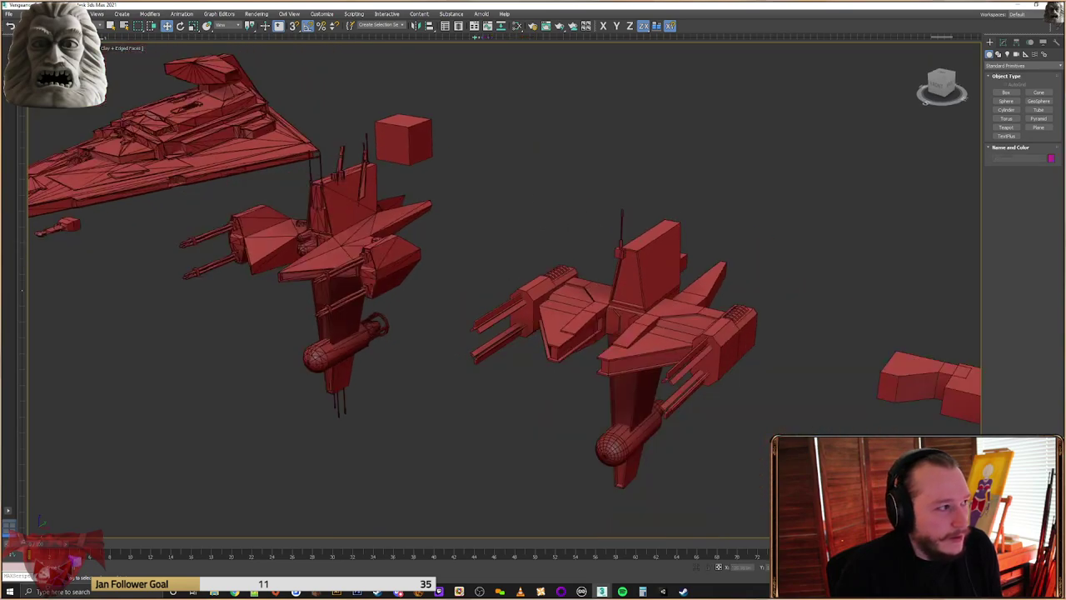
click(106, 49)
click(125, 67)
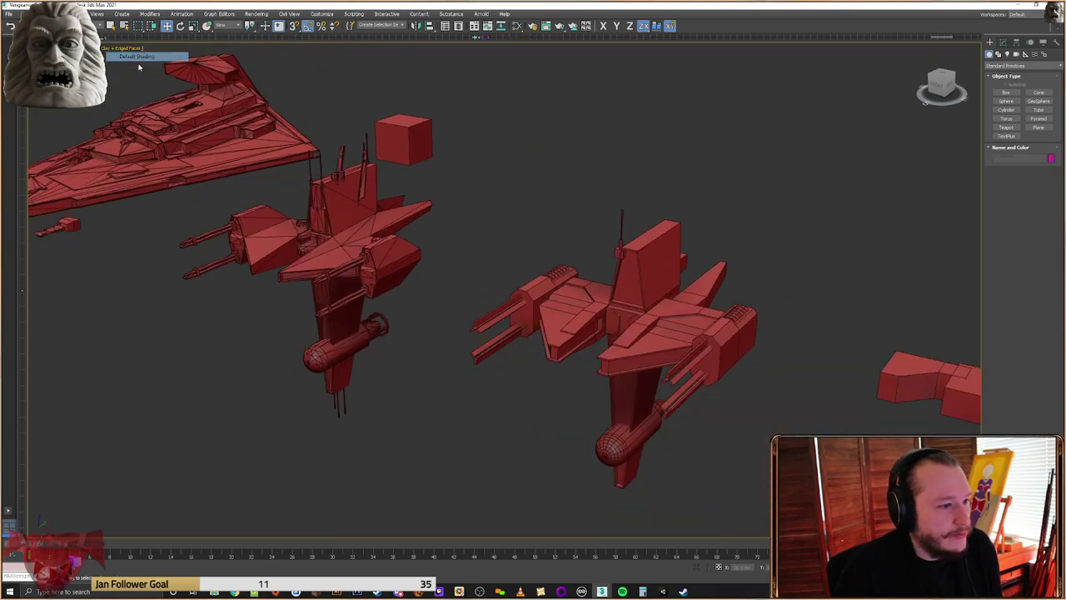
Select all objects in the scene and assign them one light gray object color
scroll(446, 177, down, 6)
key(ctrl+a)
scroll(481, 172, up, 3)
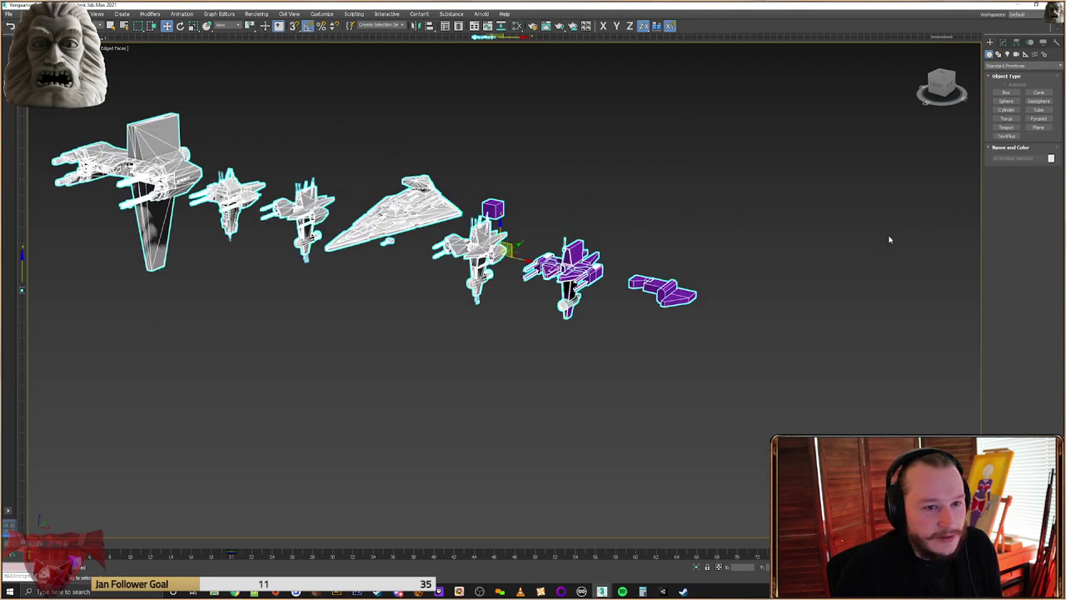
click(1052, 158)
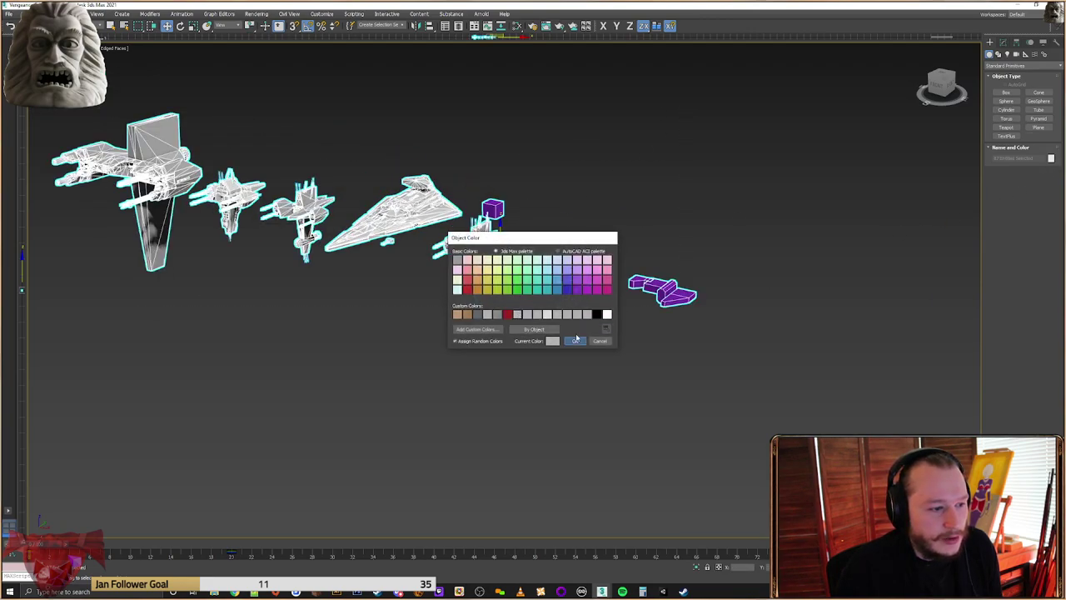
click(575, 340)
scroll(576, 268, up, 4)
click(442, 237)
scroll(537, 240, up, 2)
click(551, 246)
alt+middle_drag(551, 246, 520, 241)
click(495, 204)
middle_drag(494, 205, 526, 225)
Return the viewport's display style to Clay
click(88, 49)
click(104, 49)
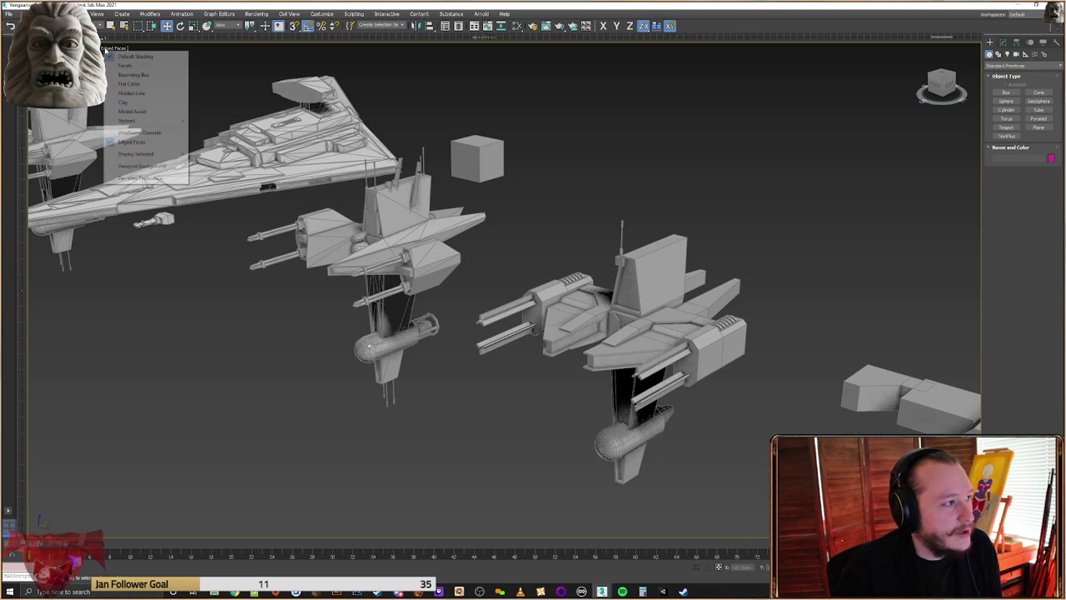
click(146, 102)
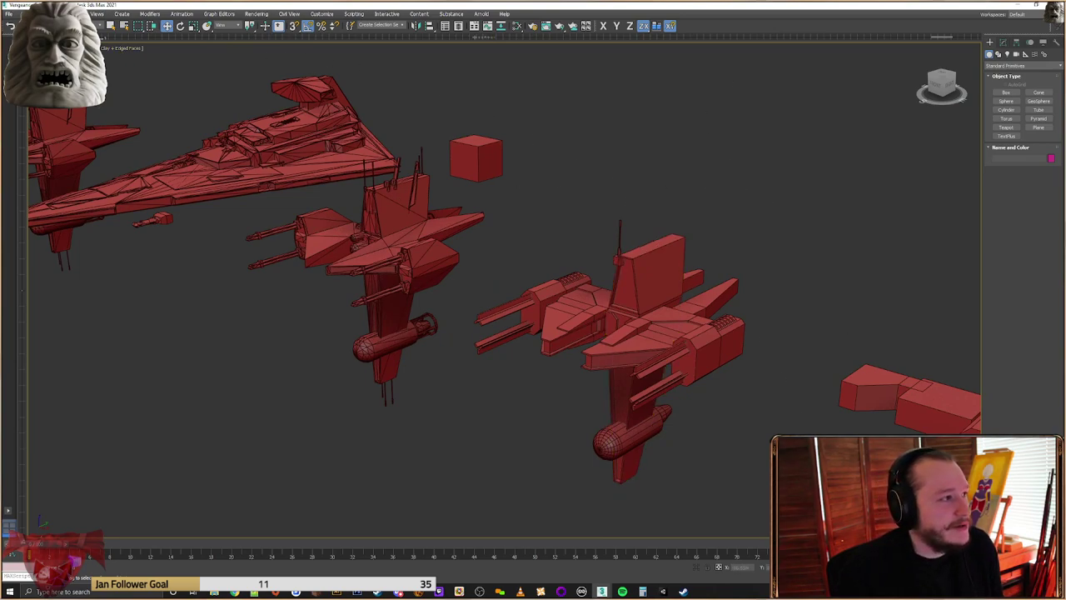
click(102, 49)
click(789, 374)
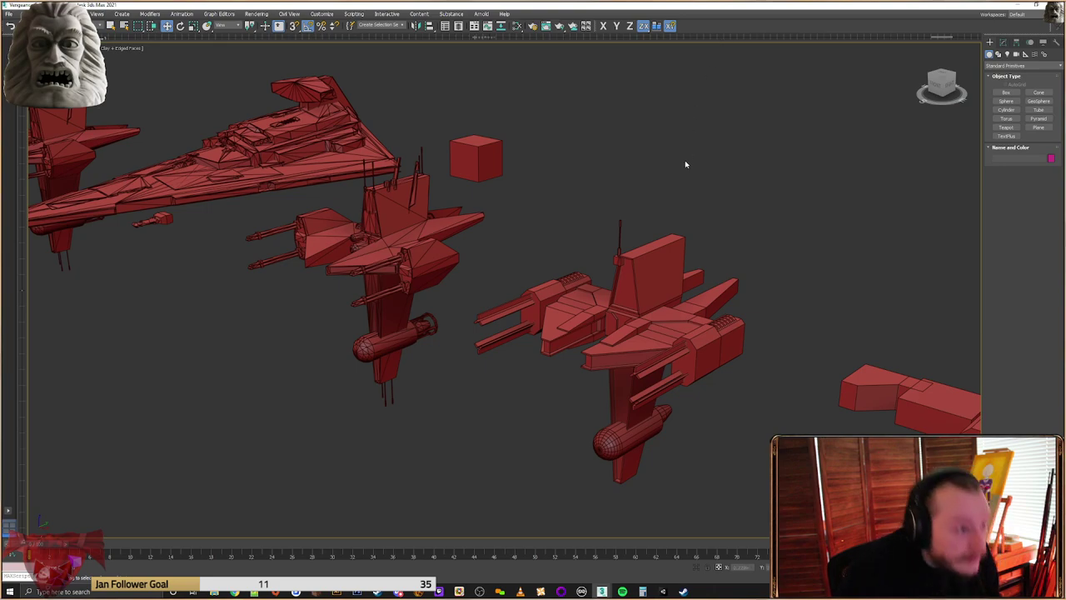
Try Default Shading on the recolored ships again and switch the viewport back to Clay
click(121, 48)
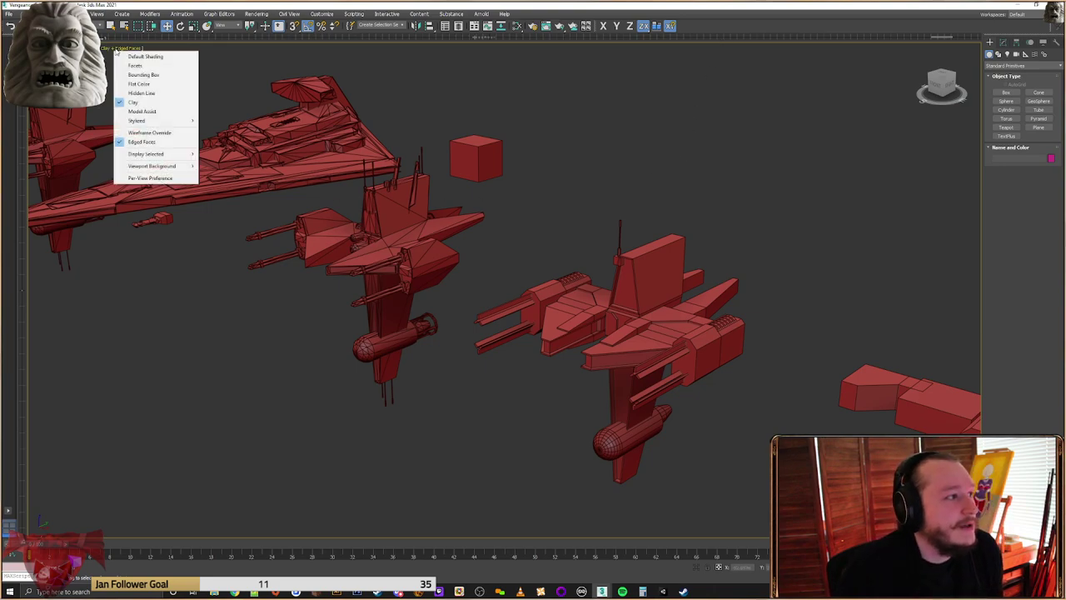
click(137, 67)
click(126, 49)
click(139, 56)
scroll(564, 236, down, 4)
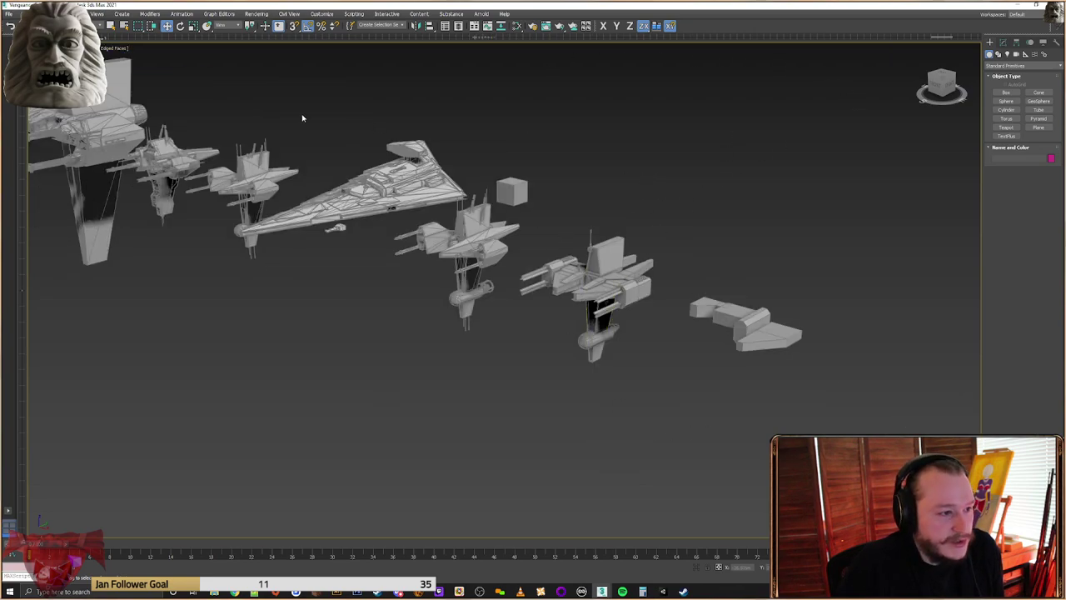
click(120, 48)
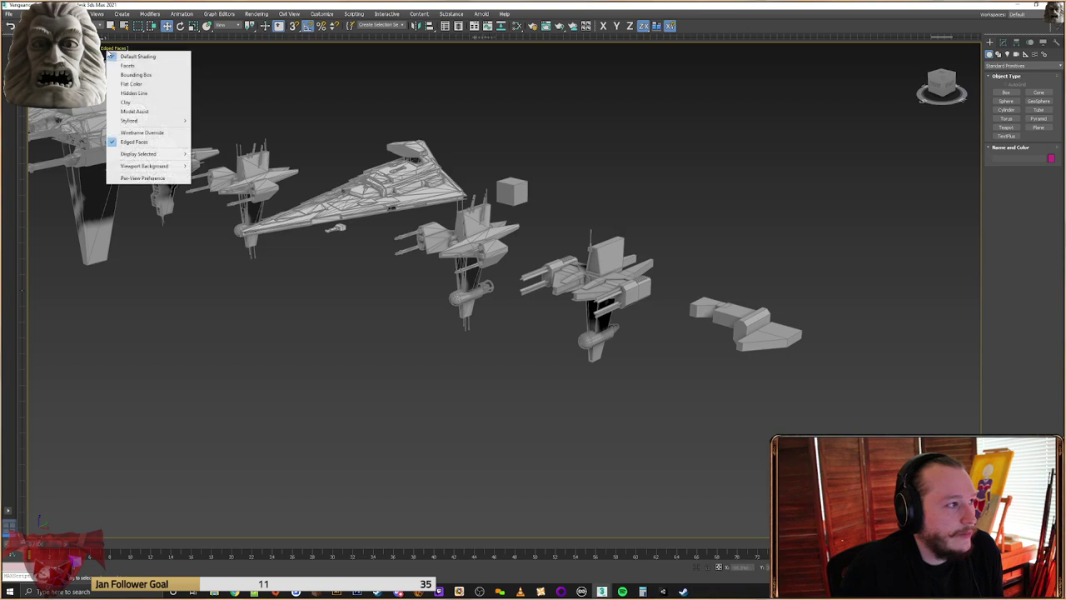
click(143, 103)
Position the small block directly beneath the antenna base at the fin's edge
scroll(573, 262, up, 4)
scroll(574, 263, up, 5)
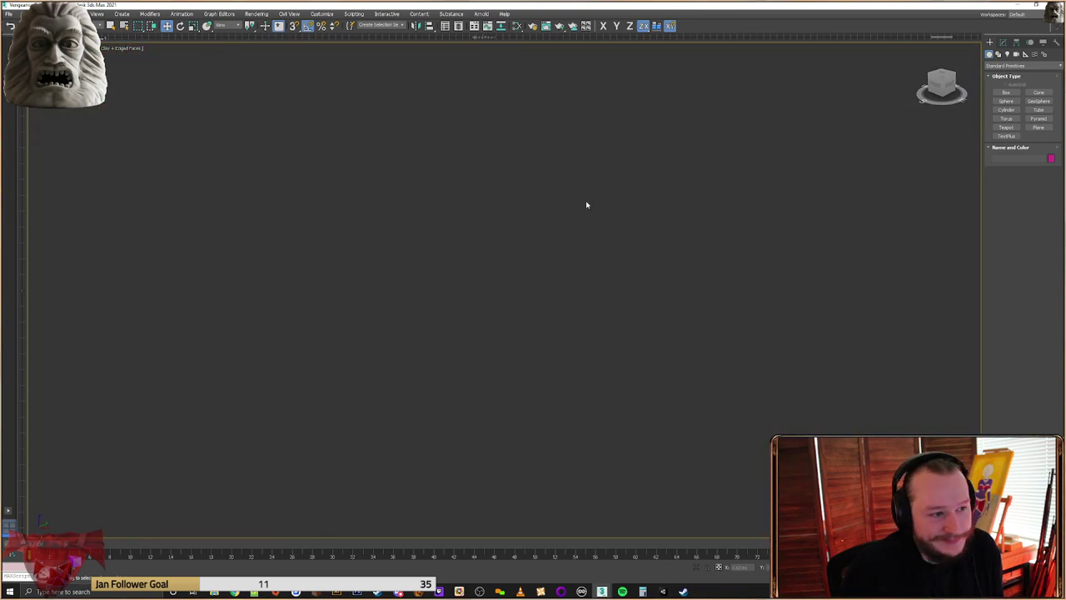
scroll(588, 203, down, 5)
click(611, 188)
scroll(610, 188, up, 4)
alt+middle_drag(610, 188, 614, 240)
click(524, 231)
drag(511, 229, 502, 262)
click(532, 262)
Move the vertices on one side of the block along Y to adjust its depth under the antenna base
click(1002, 42)
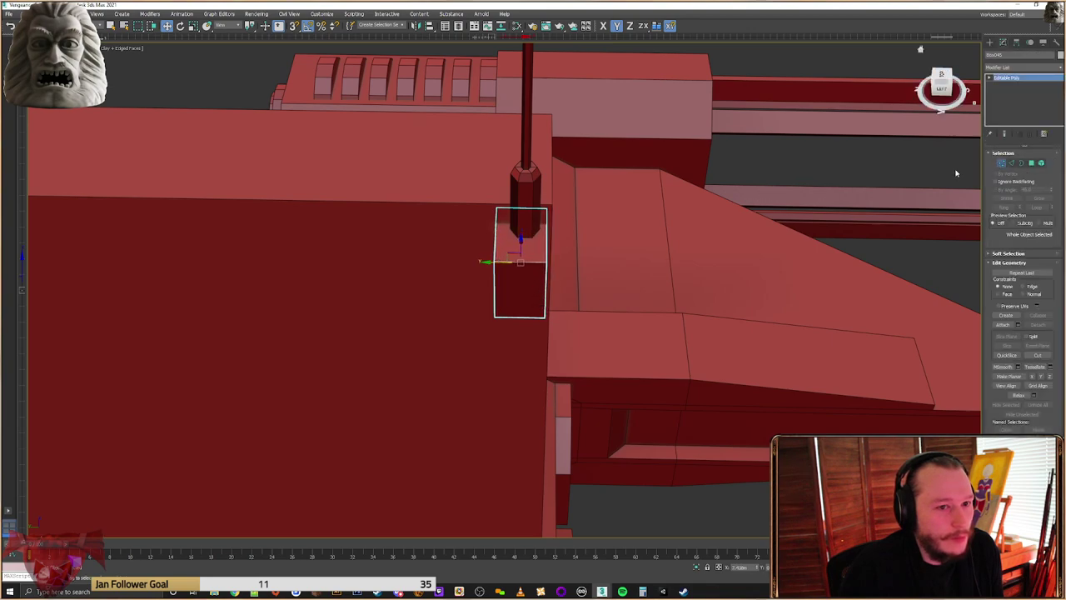
key(1)
drag(433, 150, 517, 374)
drag(475, 260, 482, 260)
alt+middle_drag(482, 261, 479, 233)
drag(433, 243, 433, 243)
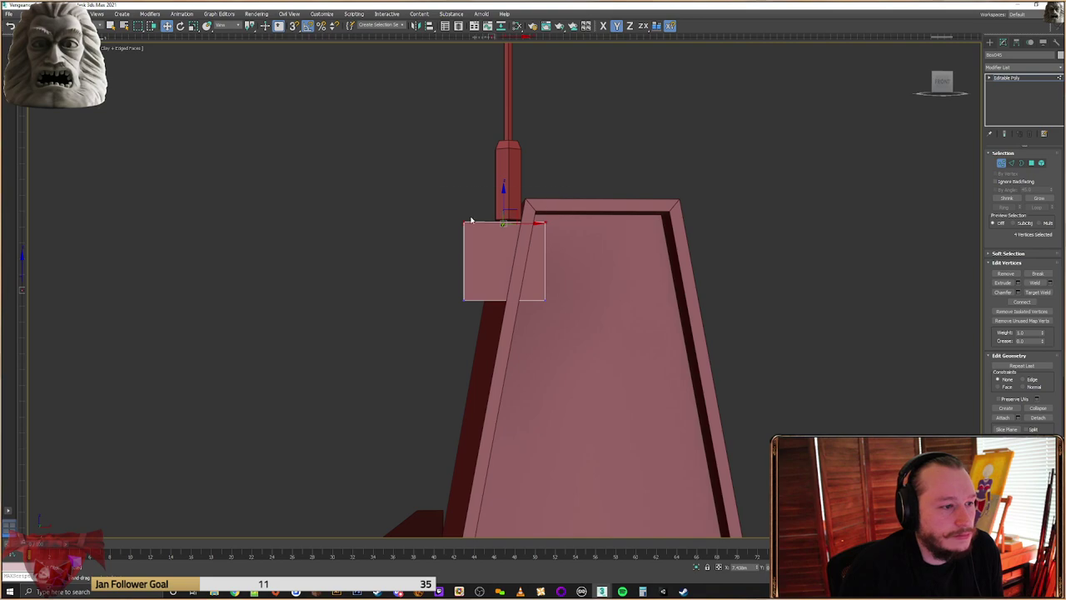
alt+middle_drag(502, 201, 476, 223)
click(768, 118)
click(989, 42)
Shift the antenna slightly along X, away from the fin, over the supporting block
click(519, 238)
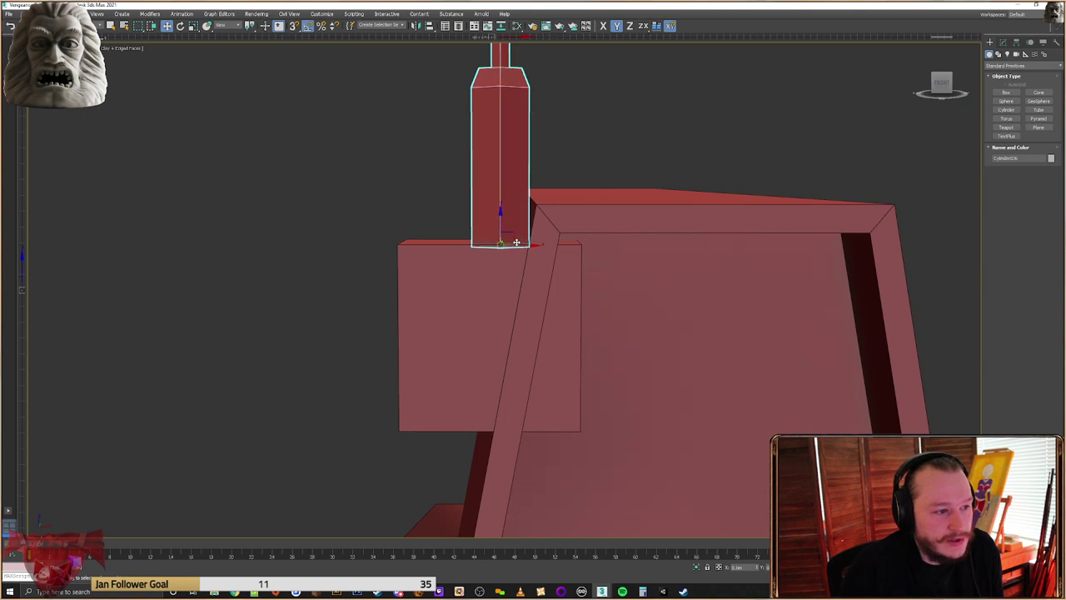
drag(527, 247, 524, 246)
click(525, 247)
click(522, 241)
drag(525, 247, 520, 246)
Narrow the supporting block by moving both its outer and inner side vertices inward along X
click(520, 249)
click(1005, 43)
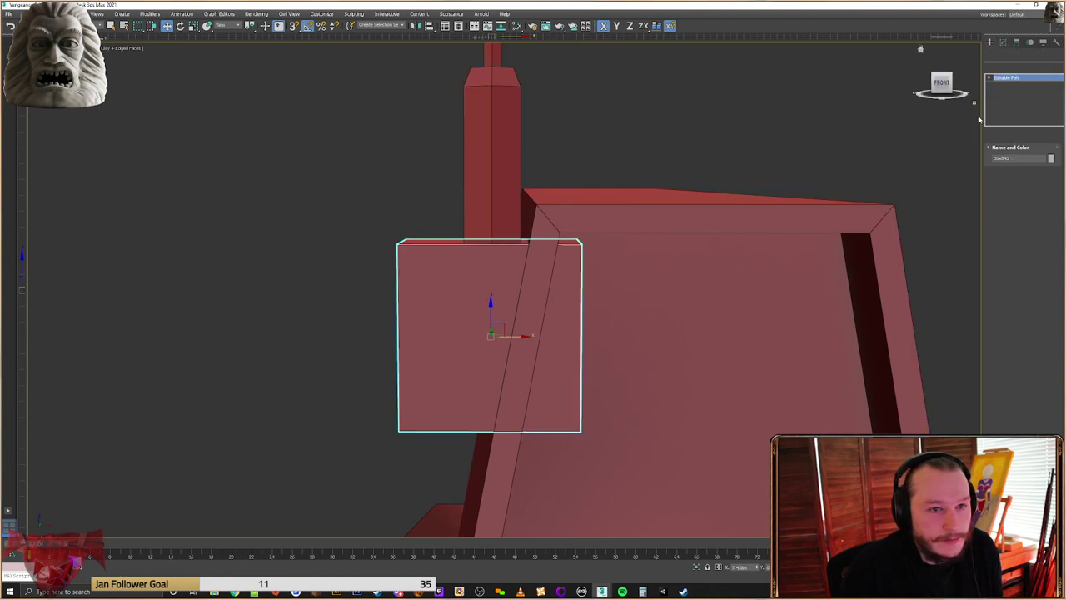
click(1002, 164)
drag(428, 217, 368, 456)
drag(434, 331, 477, 332)
drag(553, 488, 552, 486)
drag(602, 334, 566, 329)
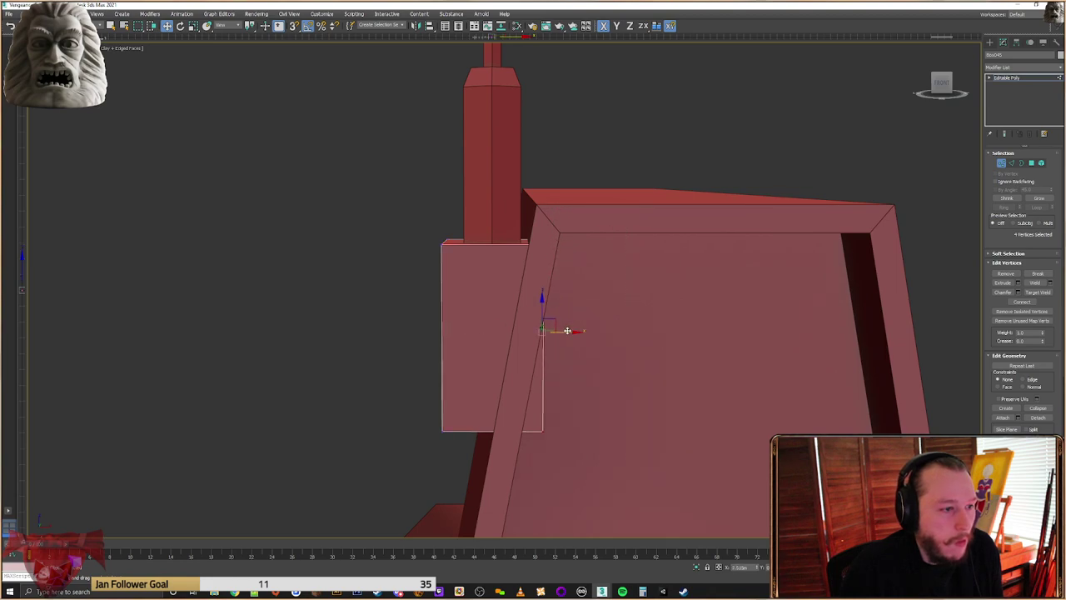
Raise the supporting block's bottom vertices to make it shorter against the fin's slanted edge
drag(515, 463, 514, 471)
click(558, 421)
drag(559, 419, 486, 319)
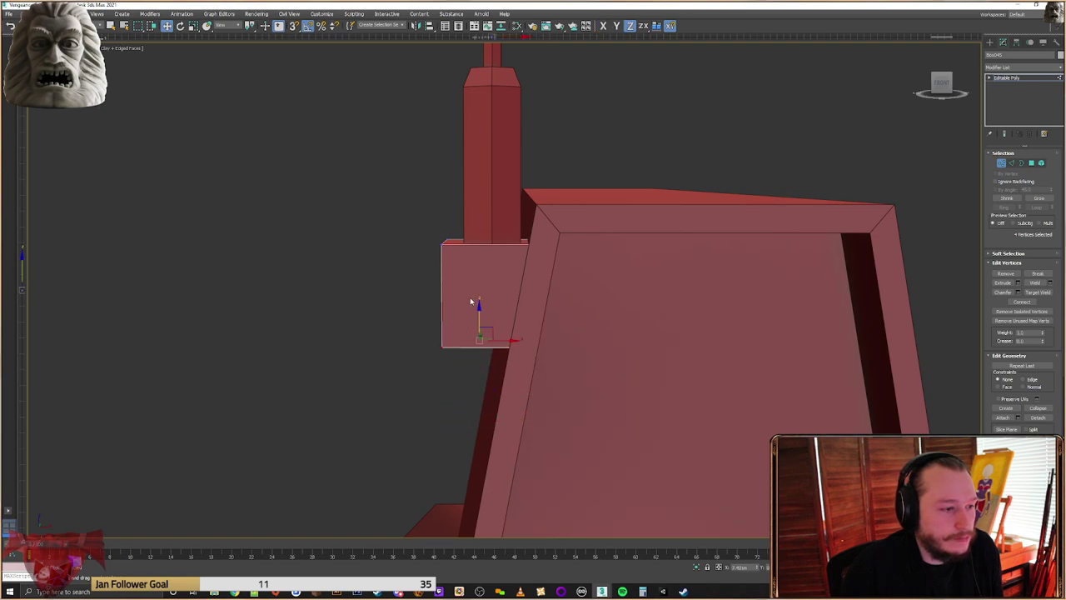
Narrow the supporting block by moving the vertices on both of its ends inward along Y, closer to the antenna base
alt+middle_drag(417, 357, 519, 347)
drag(540, 215, 490, 399)
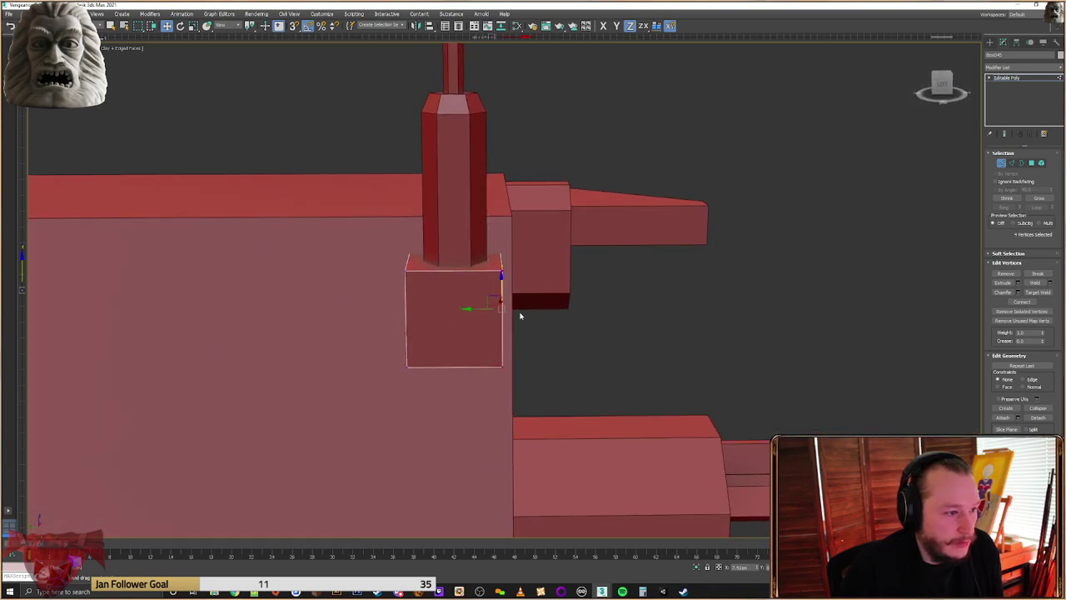
drag(484, 310, 473, 309)
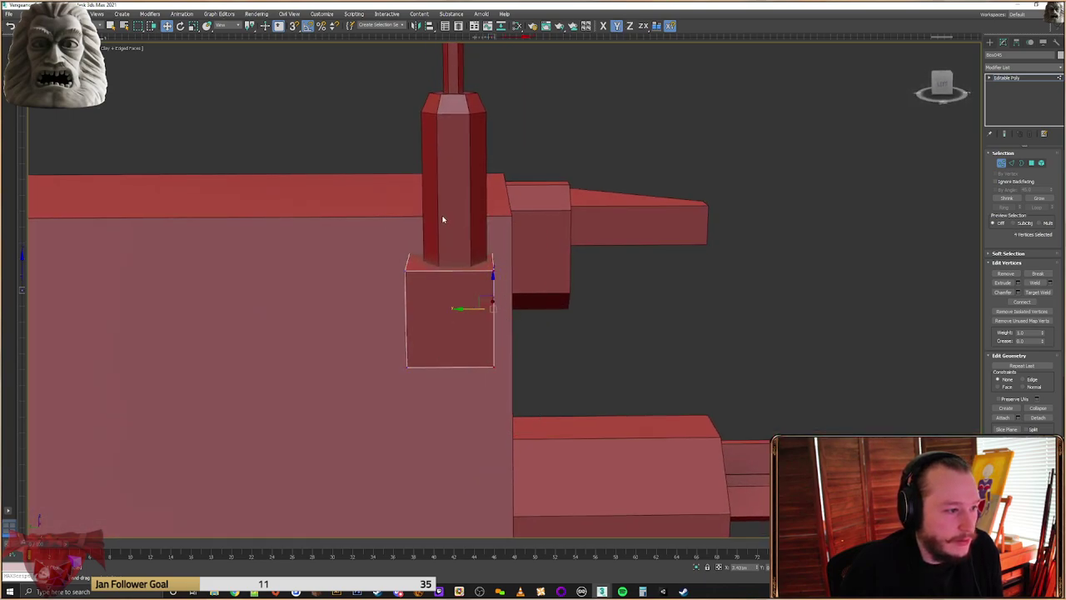
drag(359, 435, 360, 433)
drag(380, 308, 391, 309)
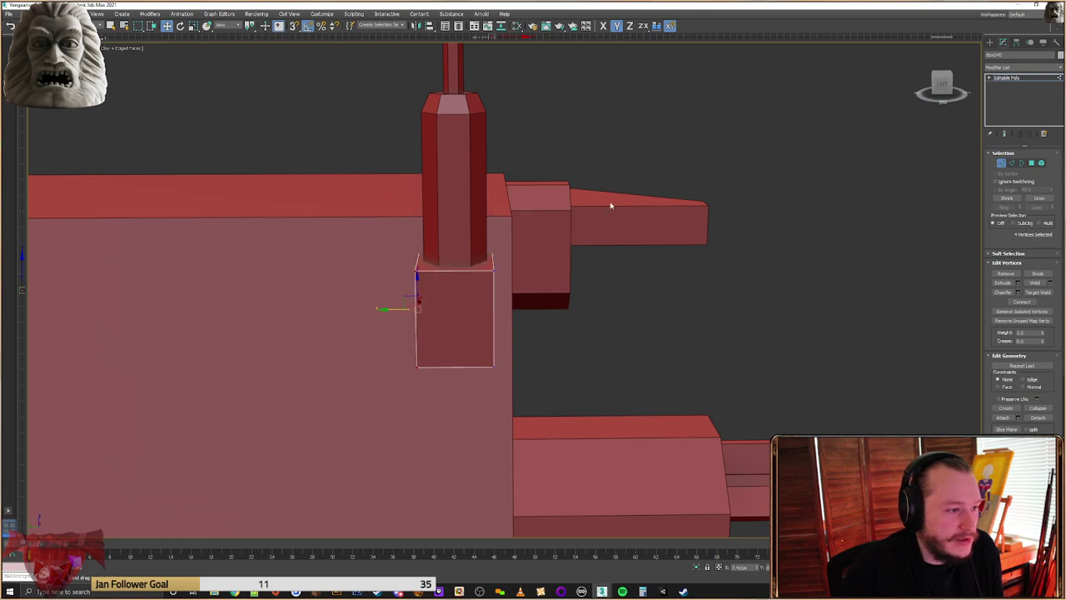
Align the supporting block to the antenna on the X position, center to center
click(990, 42)
click(430, 26)
click(423, 250)
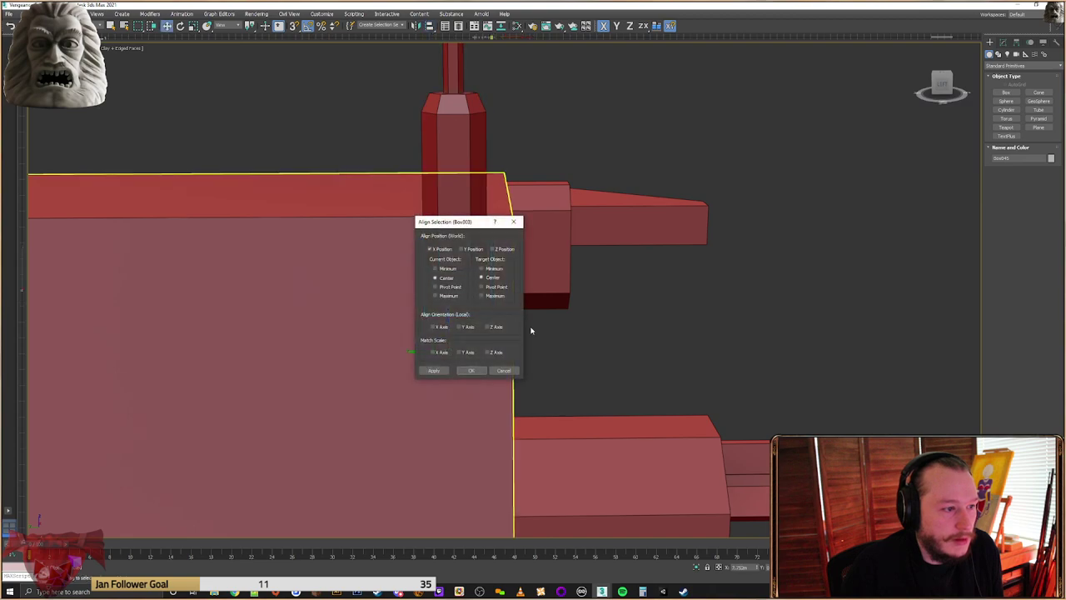
click(504, 370)
click(429, 26)
click(450, 213)
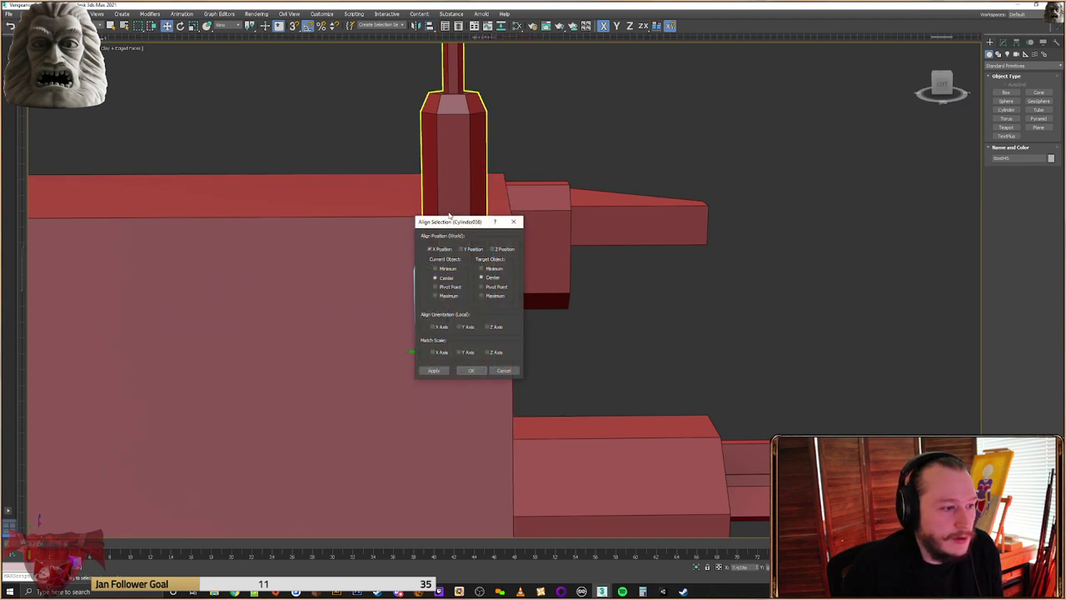
click(477, 370)
Lower the block's inner bottom vertices along the fin's slanted edge so that the block's underside slopes down toward the fin
alt+middle_drag(486, 361, 433, 330)
click(1003, 43)
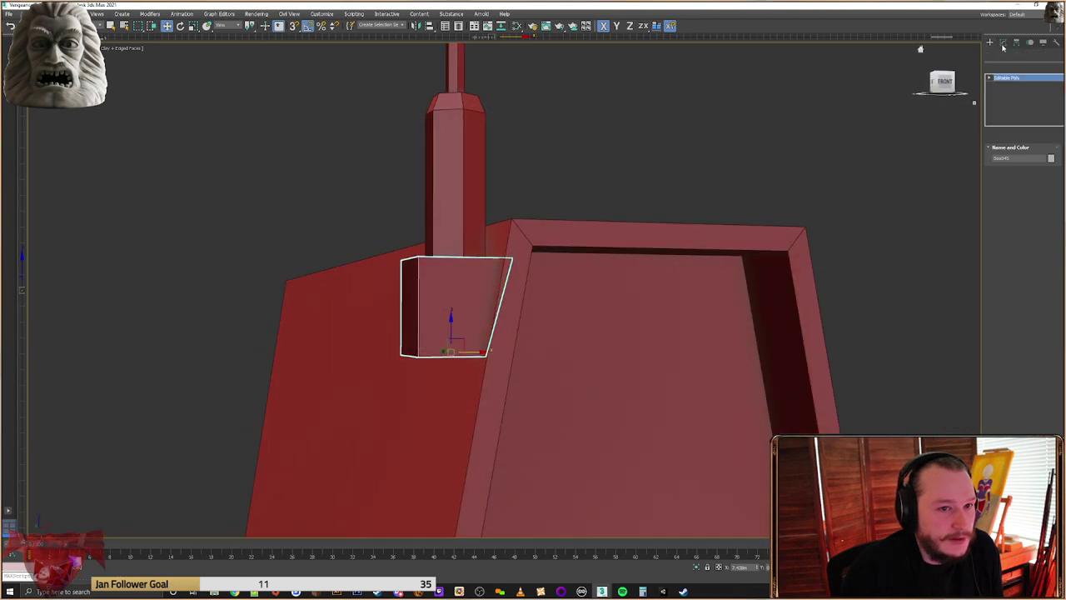
click(1002, 164)
alt+middle_drag(547, 341, 527, 340)
drag(527, 340, 464, 397)
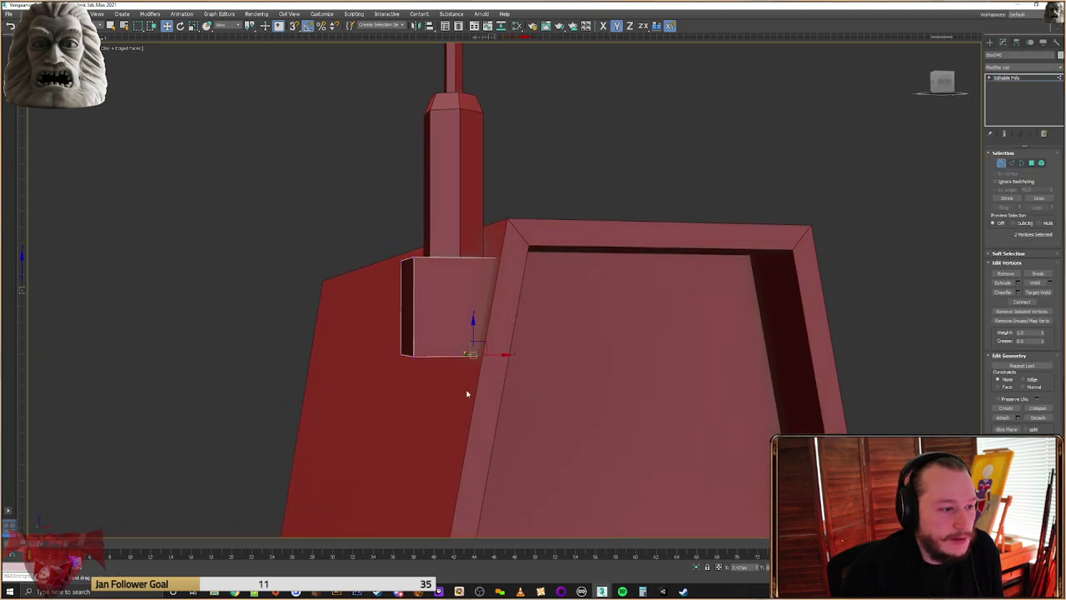
alt+middle_drag(532, 344, 514, 344)
drag(482, 339, 474, 379)
Move the block's inner top vertices along X to meet the fin's slanted edge
alt+middle_drag(528, 320, 519, 324)
drag(559, 213, 479, 286)
alt+middle_drag(488, 303, 482, 308)
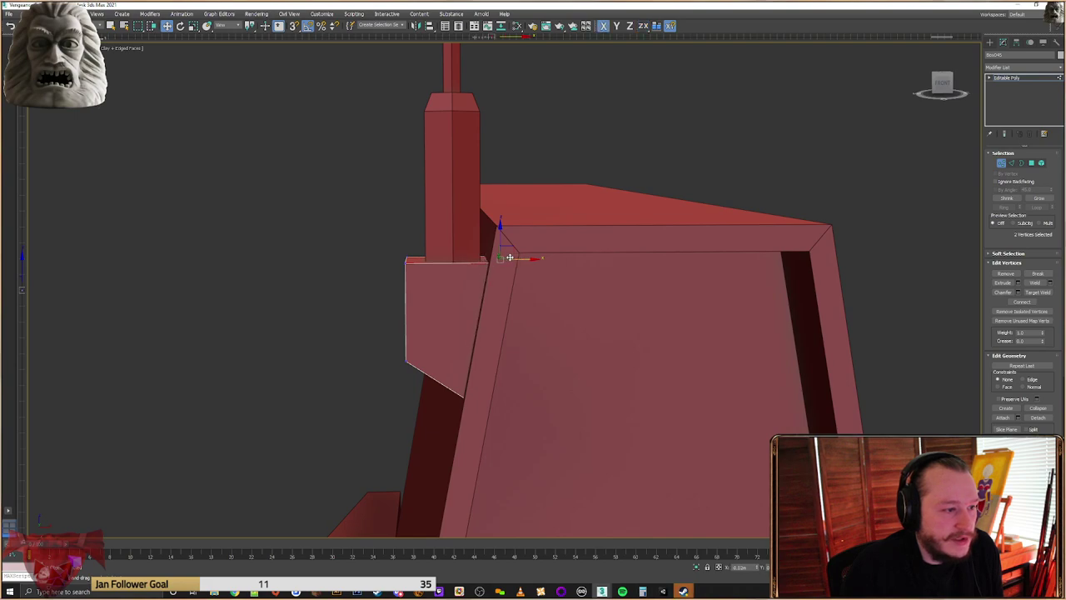
drag(510, 257, 511, 258)
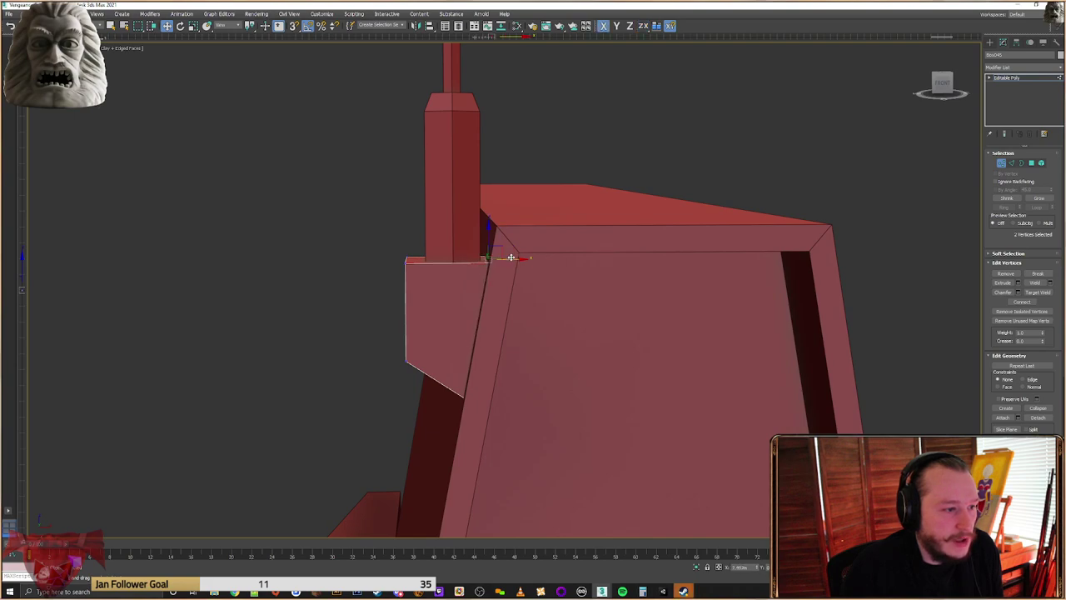
Shift the antenna slightly outward along X to recenter it on top of the reshaped block
click(991, 42)
click(552, 114)
click(475, 134)
drag(482, 259, 475, 259)
Reset the supporting block's transform with Reset XForm and convert it back to an Editable Poly
click(415, 340)
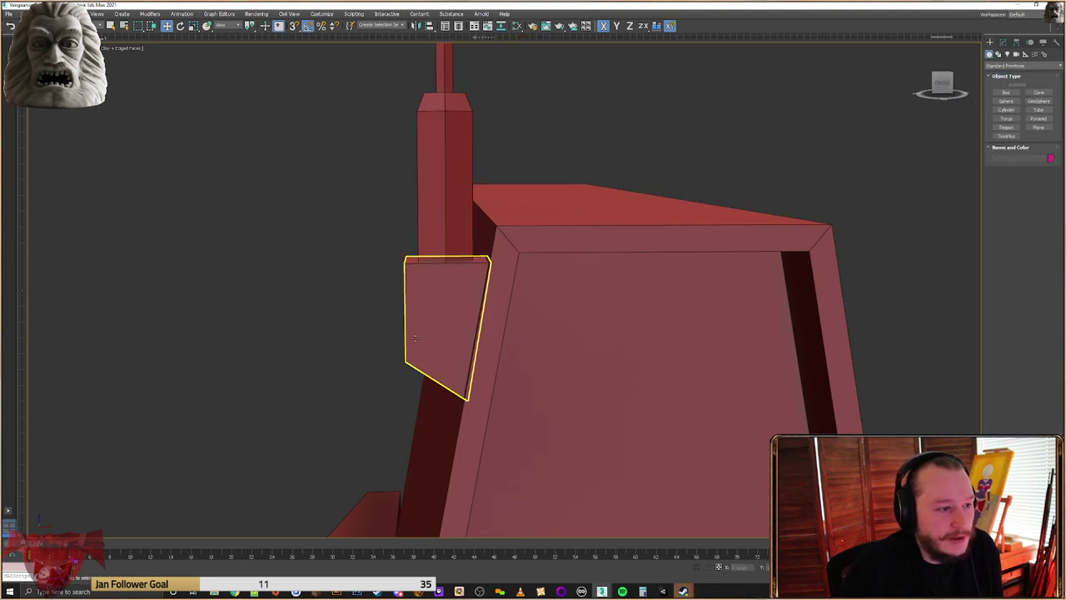
scroll(415, 340, down, 4)
click(414, 326)
alt+middle_drag(414, 325, 391, 316)
scroll(439, 319, up, 2)
scroll(393, 317, up, 2)
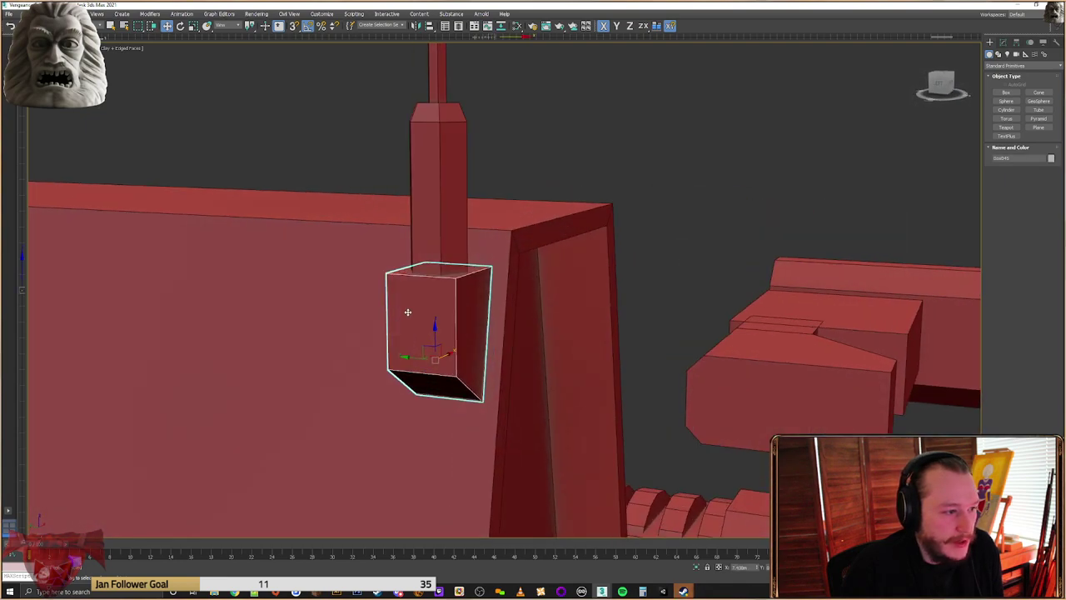
click(1056, 41)
click(1023, 194)
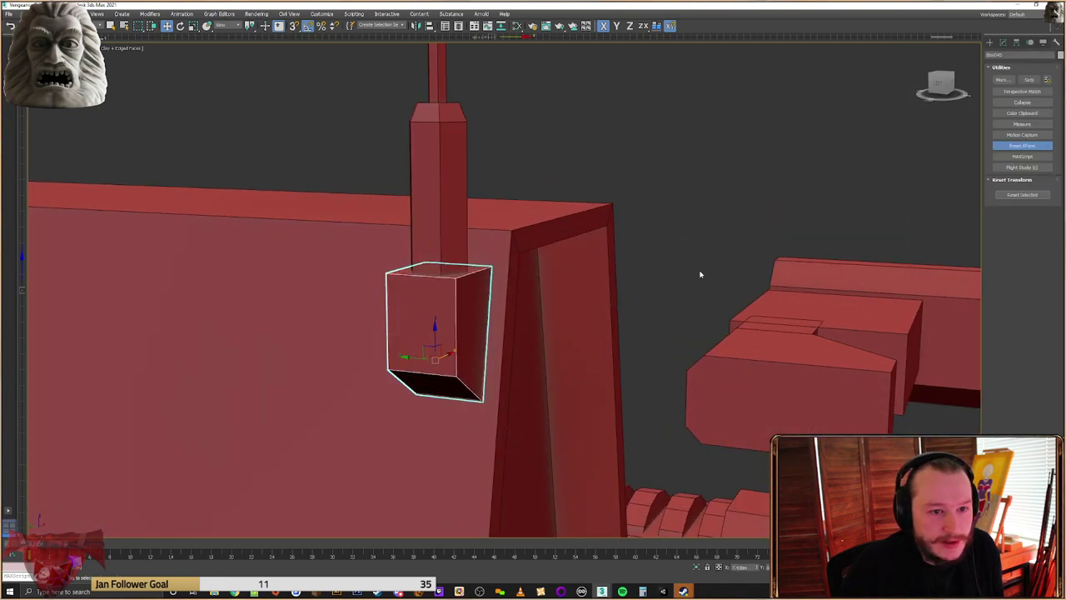
right_click(469, 305)
mouse_move(500, 382)
click(574, 393)
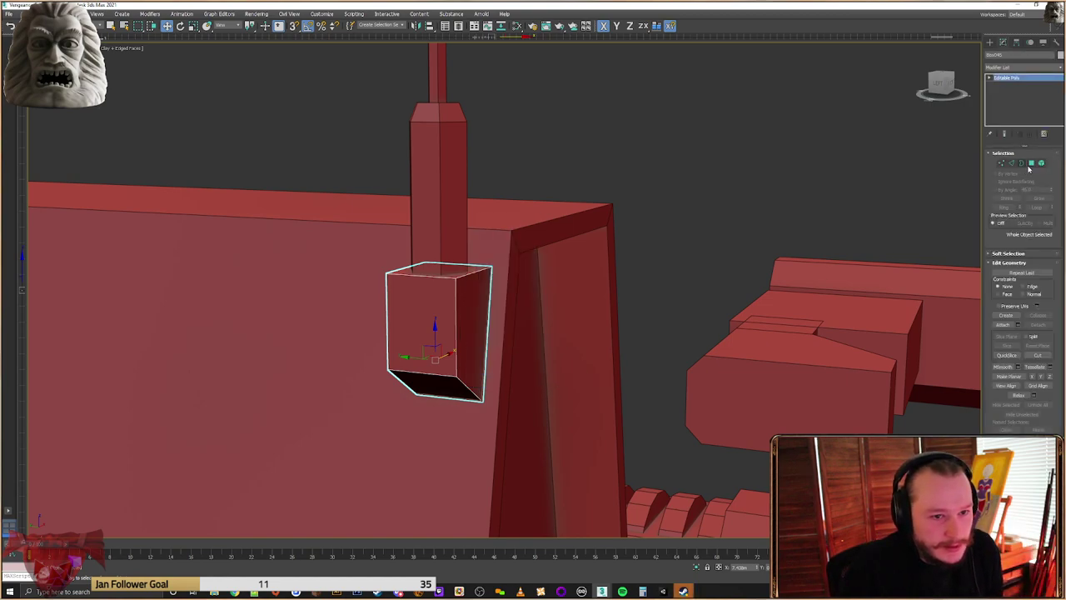
Inset the block's outer side polygon with a narrow border and extrude the inset polygon slightly outward
click(1032, 164)
click(436, 309)
alt+middle_drag(393, 342, 440, 333)
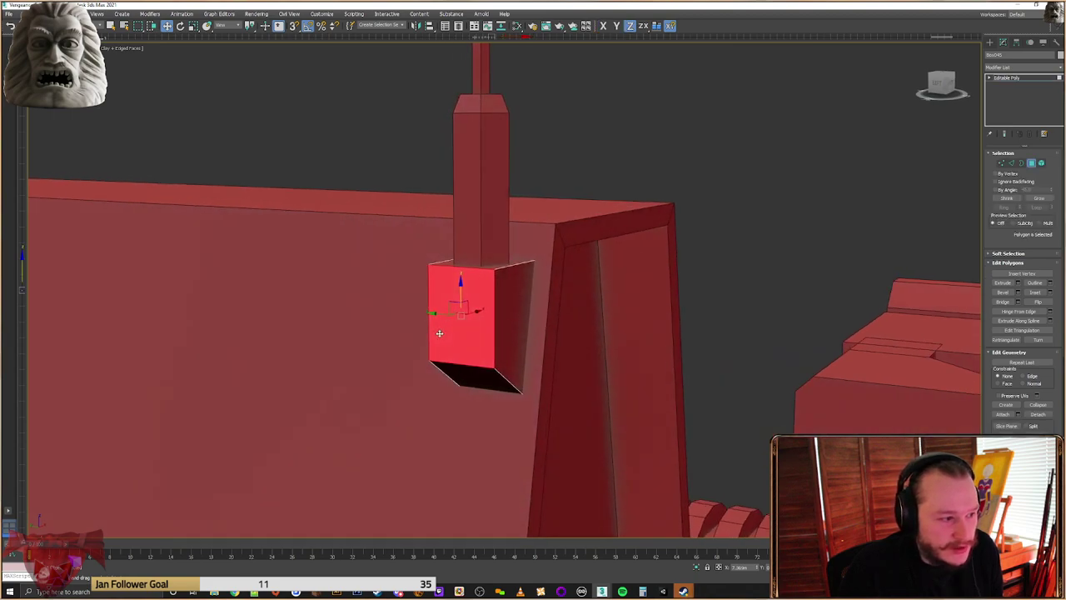
scroll(439, 333, up, 2)
click(1050, 293)
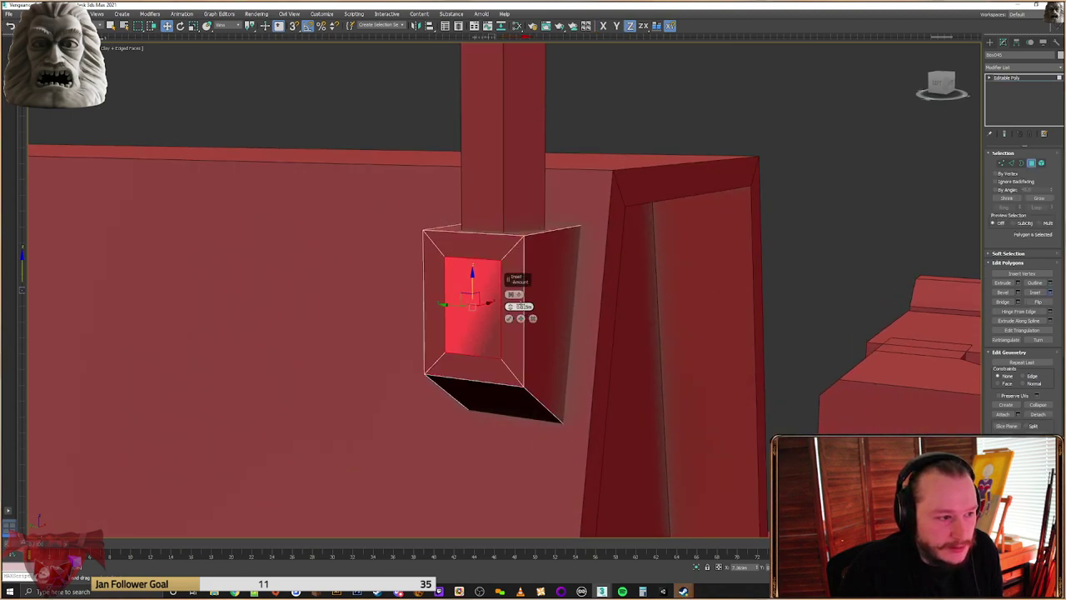
drag(511, 308, 517, 361)
click(509, 319)
click(1018, 283)
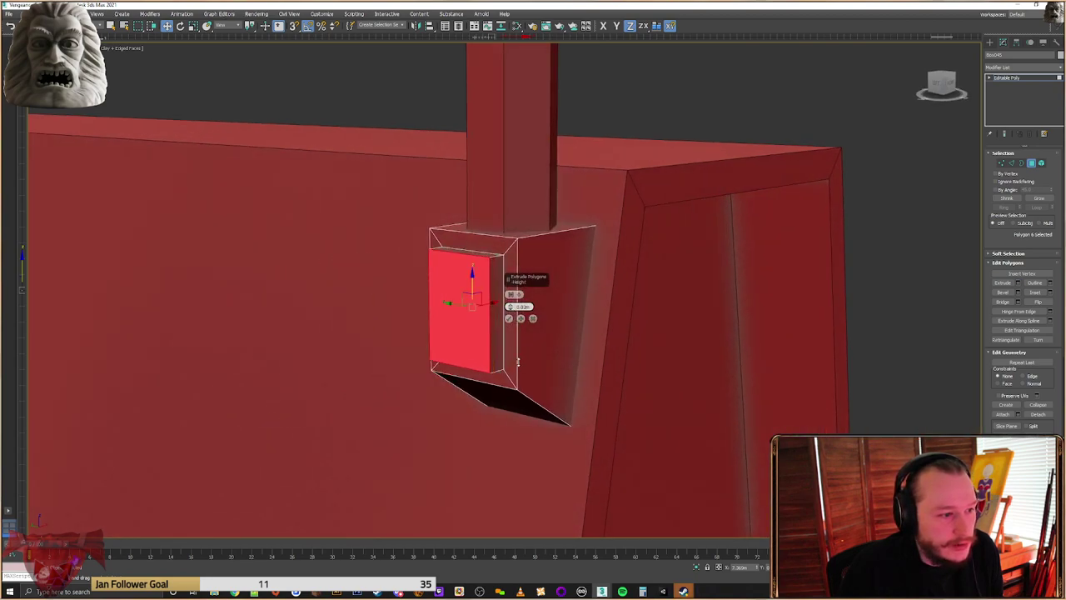
click(509, 319)
Scale down the four outer vertices of the extruded panel to give it tapered edges
alt+middle_drag(509, 319, 419, 294)
key(1)
drag(443, 240, 460, 270)
ctrl+drag(453, 383, 454, 385)
right_click(468, 351)
click(483, 372)
drag(456, 276, 463, 283)
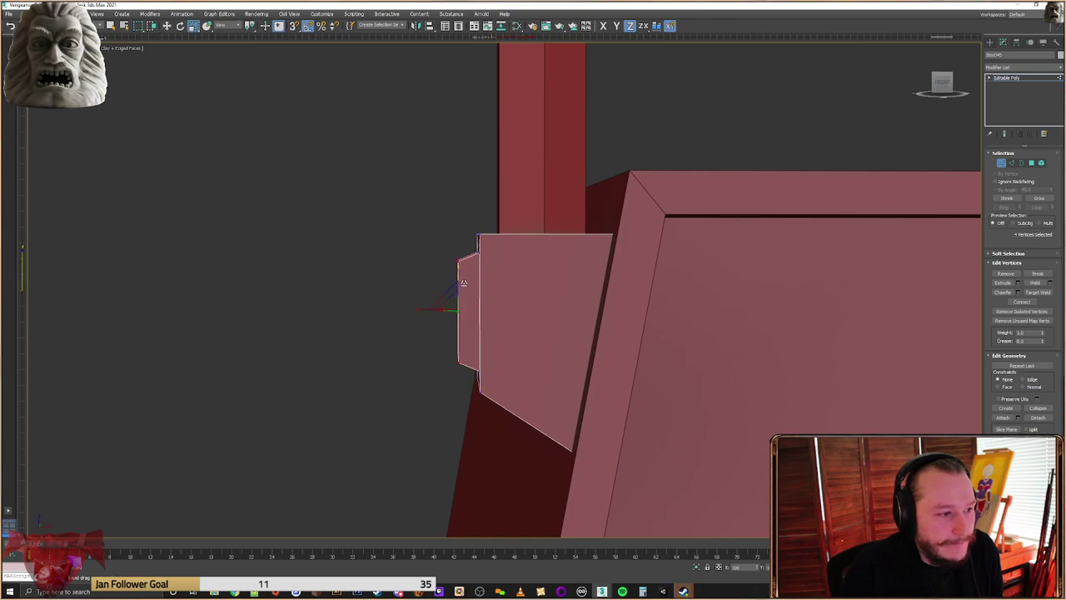
Clone the antenna together with its supporting block along X to the opposite side of the fin
click(991, 42)
scroll(607, 250, down, 4)
alt+middle_drag(605, 251, 502, 327)
scroll(669, 284, down, 3)
click(767, 219)
scroll(718, 253, down, 6)
scroll(568, 356, up, 2)
click(593, 345)
ctrl+click(597, 321)
scroll(597, 332, up, 3)
right_click(502, 327)
click(512, 336)
drag(526, 305, 673, 320)
click(530, 329)
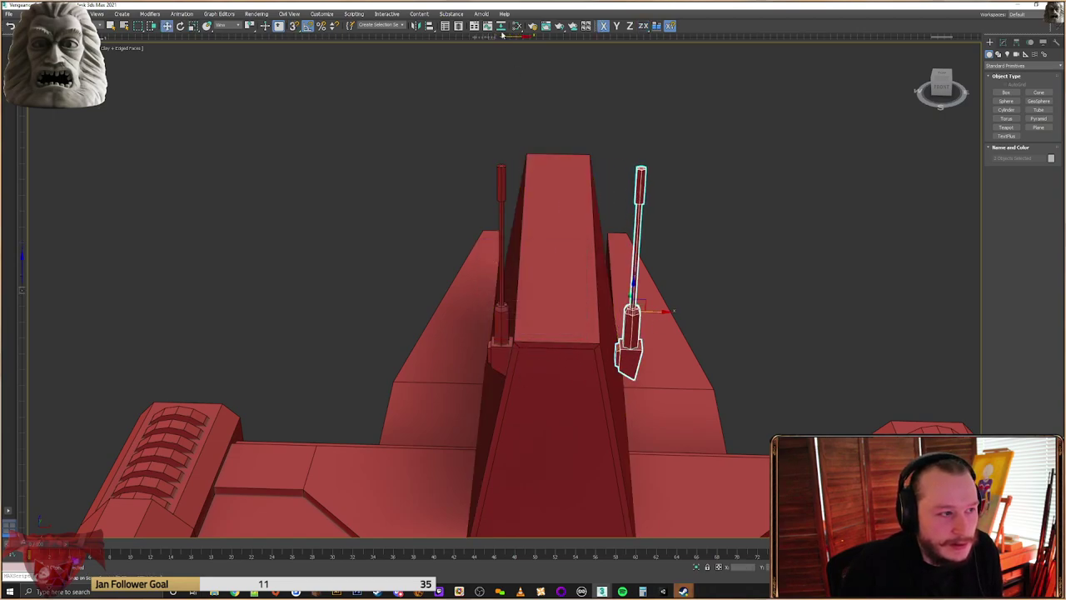
Mirror the copied antenna and block on the X axis with No Clone
click(419, 38)
click(417, 27)
click(549, 305)
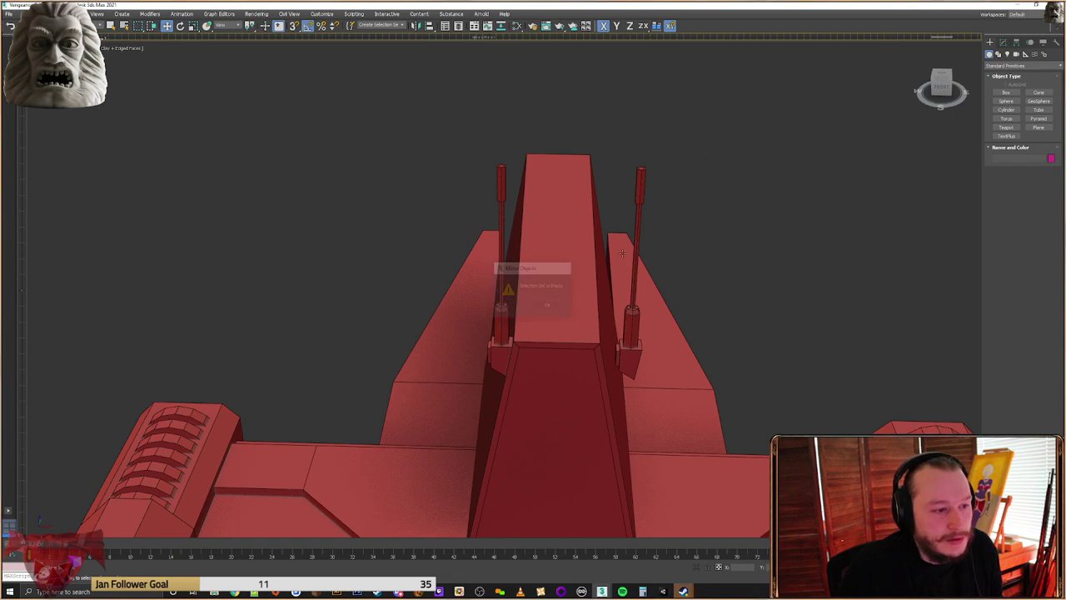
click(636, 208)
ctrl+click(629, 349)
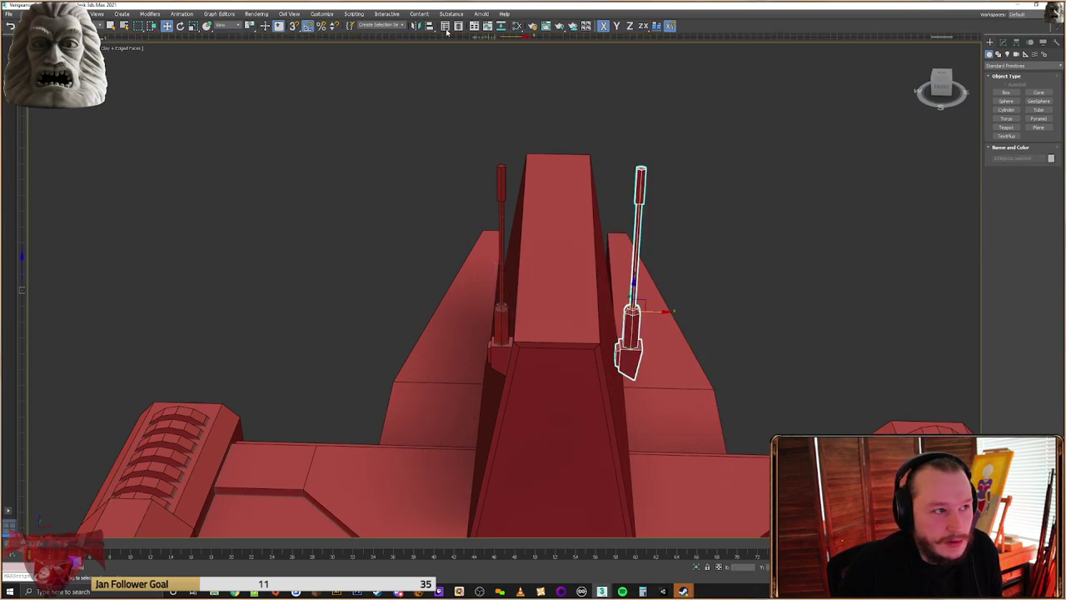
click(418, 27)
click(507, 360)
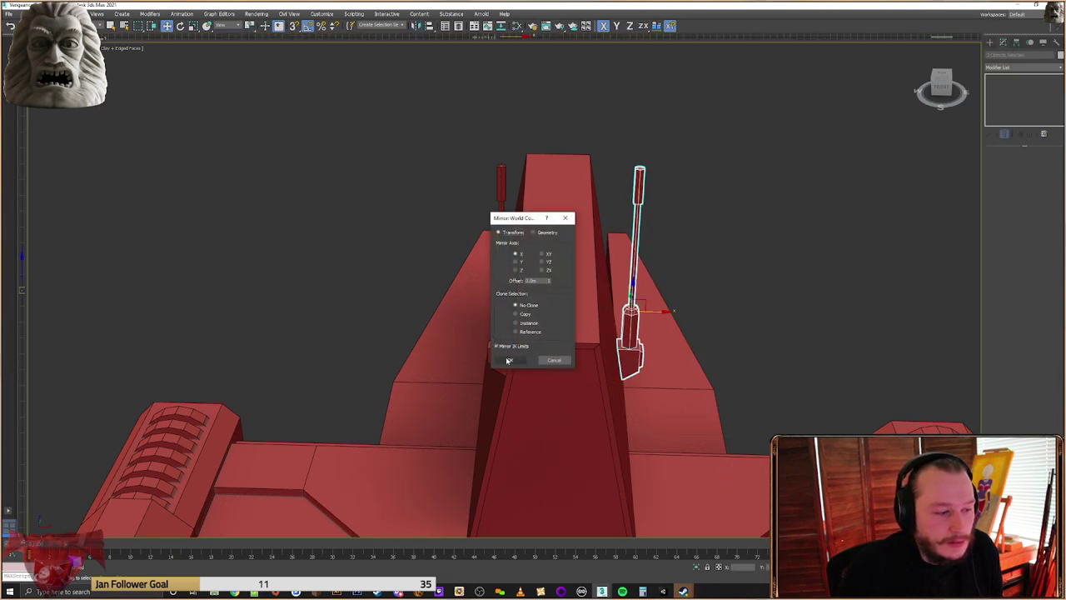
click(508, 360)
Move the mirrored antenna and block along X until the block sits against the fin's side
key(z)
drag(638, 310, 594, 310)
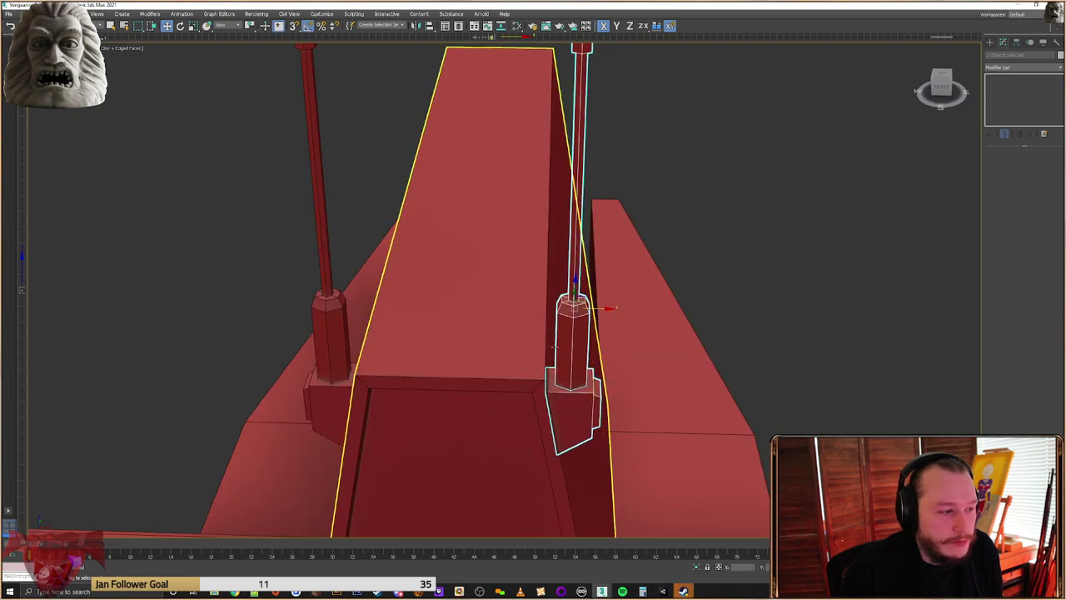
scroll(555, 346, down, 6)
click(651, 315)
Compare the new ship with the large reference ship, examining the reference's fin, wings and front hull details from several angles
middle_drag(600, 361, 536, 221)
click(478, 274)
scroll(471, 278, down, 5)
click(514, 281)
scroll(522, 262, up, 2)
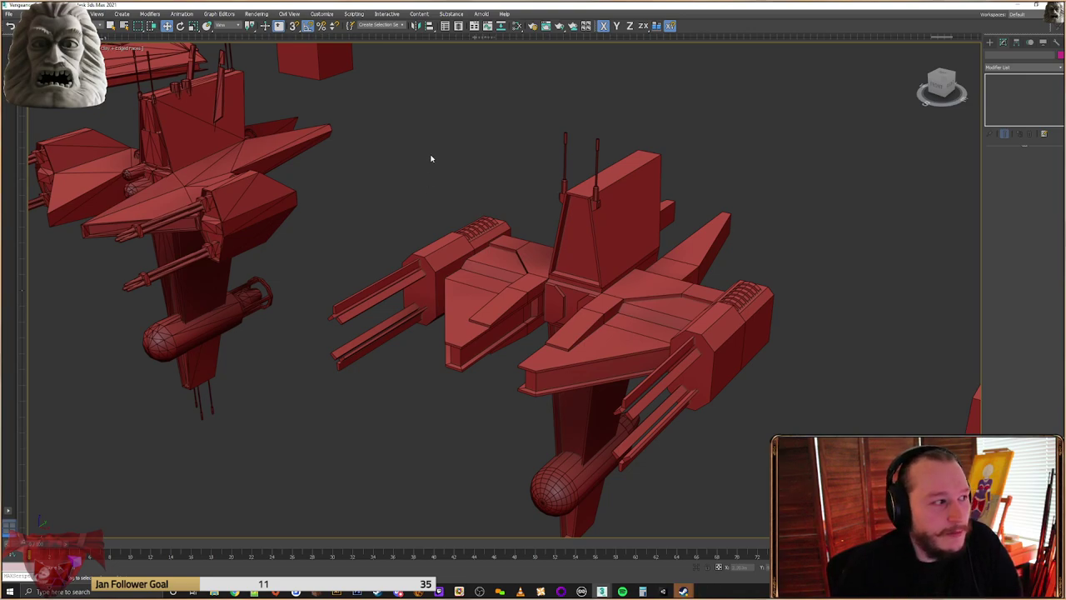
alt+middle_drag(445, 104, 827, 315)
scroll(452, 247, up, 3)
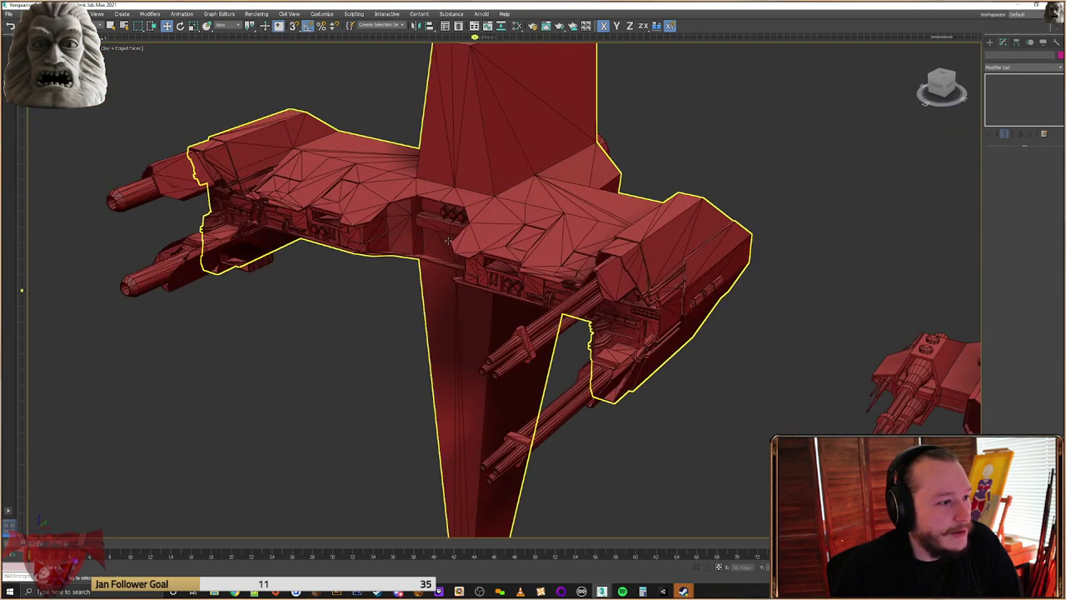
click(452, 247)
middle_drag(451, 247, 525, 284)
click(421, 162)
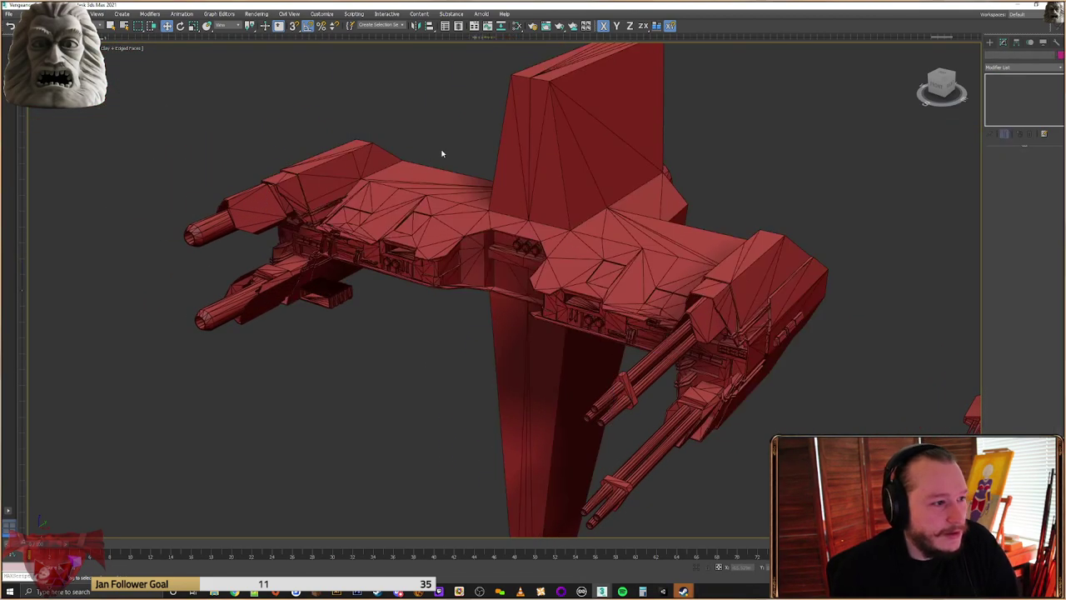
click(437, 170)
alt+middle_drag(437, 171, 591, 232)
click(435, 187)
click(571, 231)
click(571, 232)
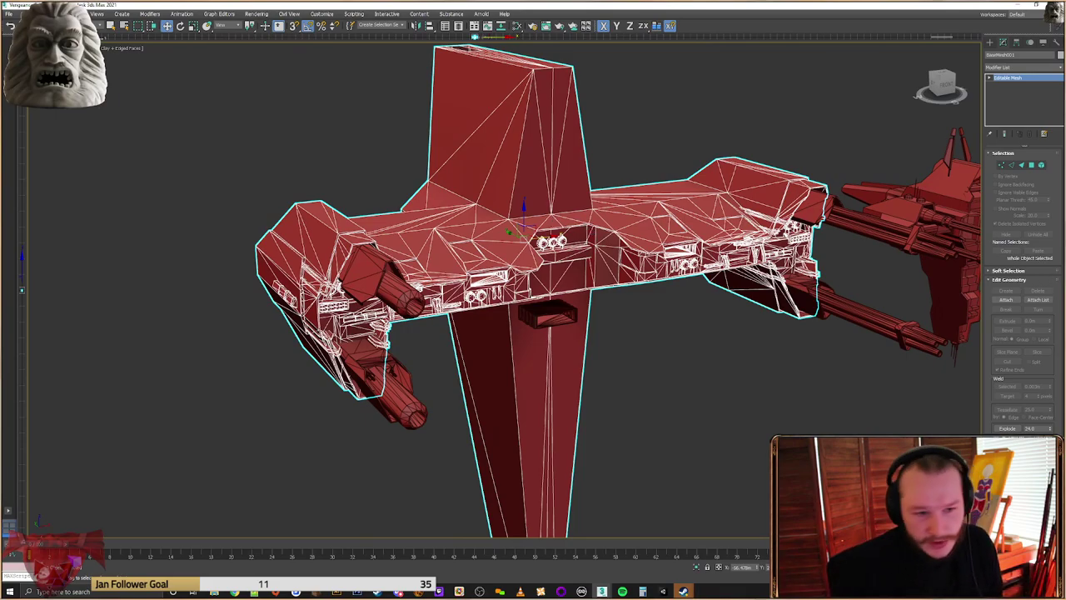
alt+middle_drag(683, 201, 659, 173)
click(659, 172)
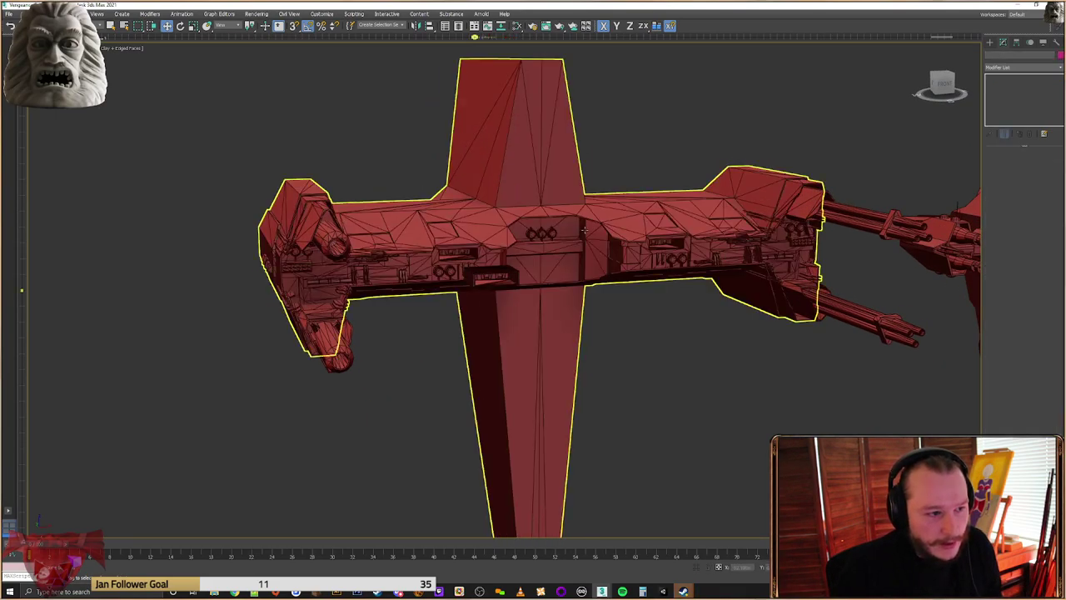
click(585, 230)
alt+middle_drag(584, 230, 728, 172)
scroll(653, 254, up, 3)
click(728, 171)
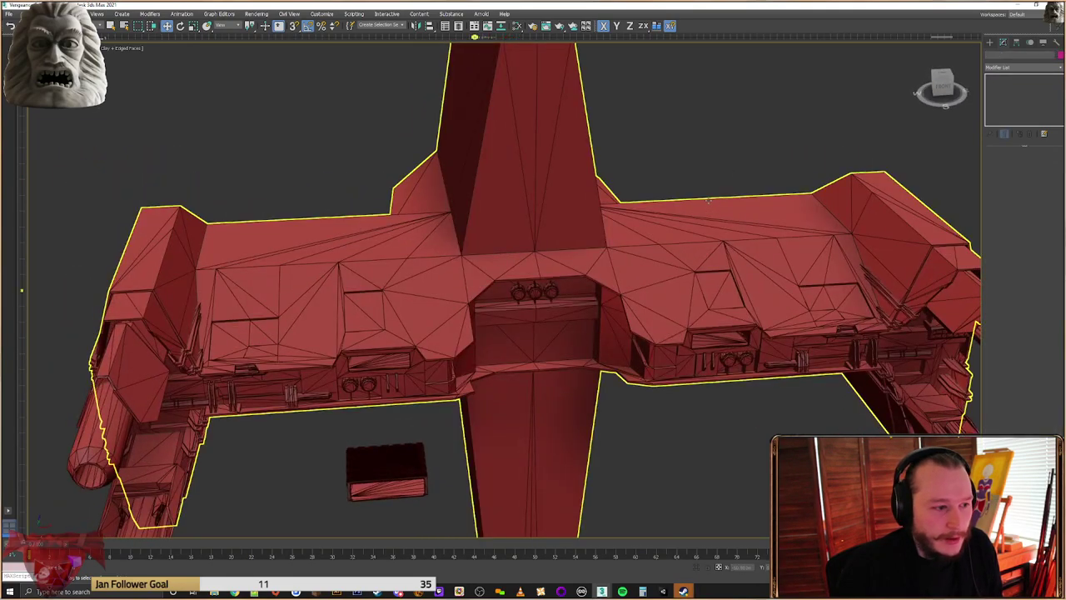
scroll(661, 220, down, 5)
click(661, 220)
alt+middle_drag(661, 220, 724, 234)
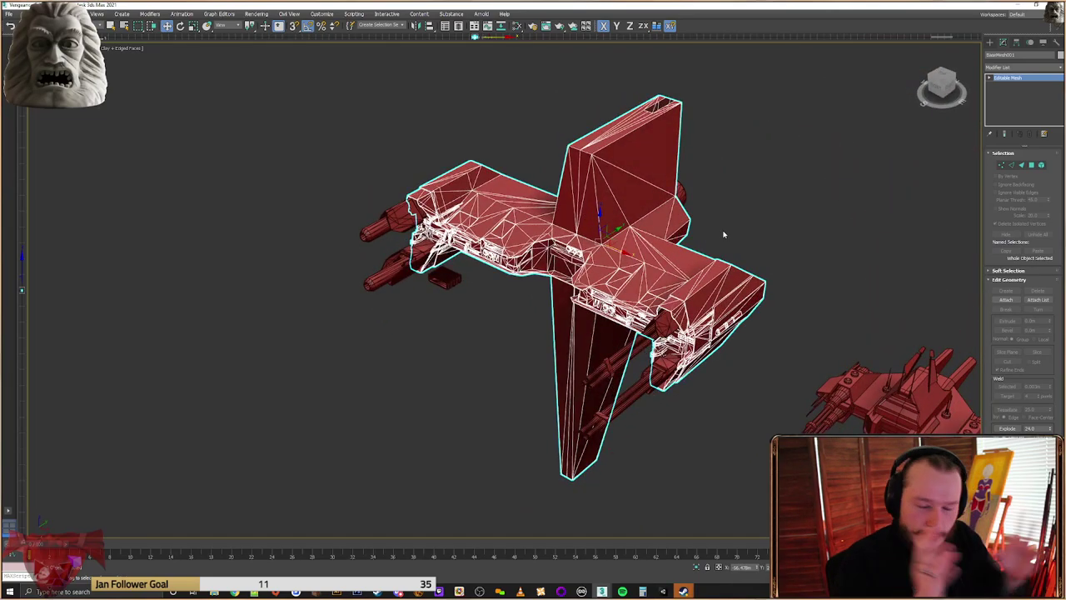
middle_drag(755, 246, 729, 239)
click(739, 252)
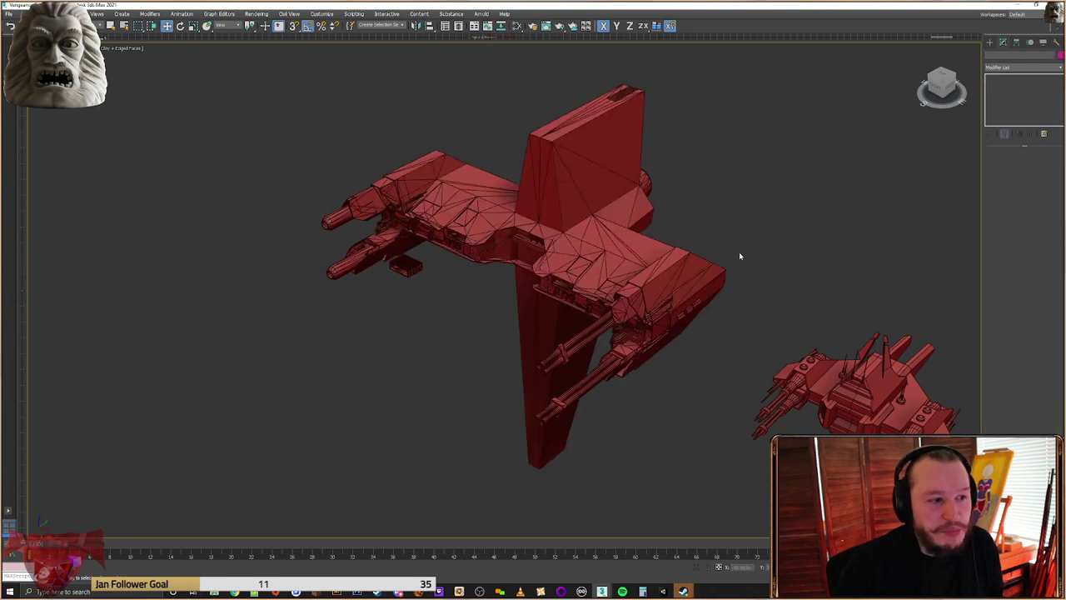
Look over the row of reference ships and compare their shapes and sizes, including the wedge-shaped ship
middle_drag(776, 280, 596, 280)
scroll(702, 260, down, 5)
scroll(596, 280, up, 3)
middle_drag(511, 251, 552, 255)
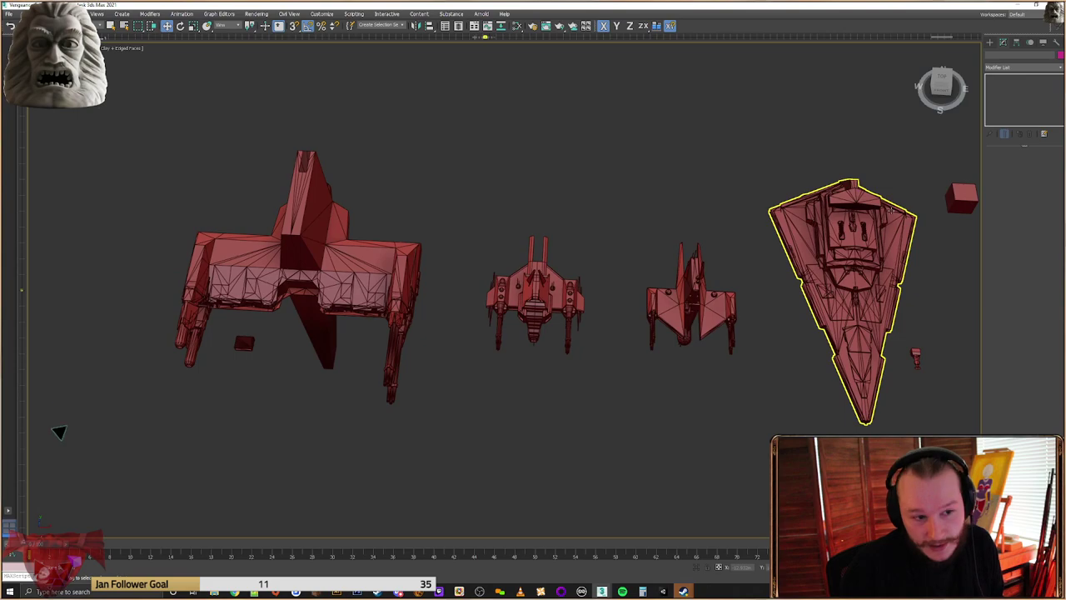
click(880, 300)
middle_drag(881, 301, 849, 292)
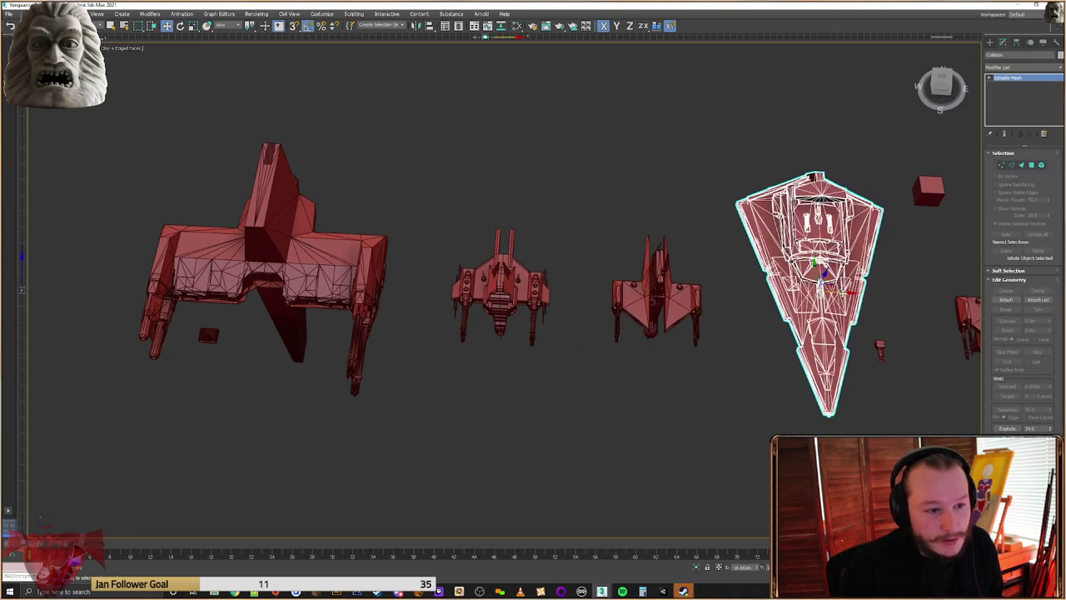
click(605, 267)
middle_drag(605, 267, 616, 235)
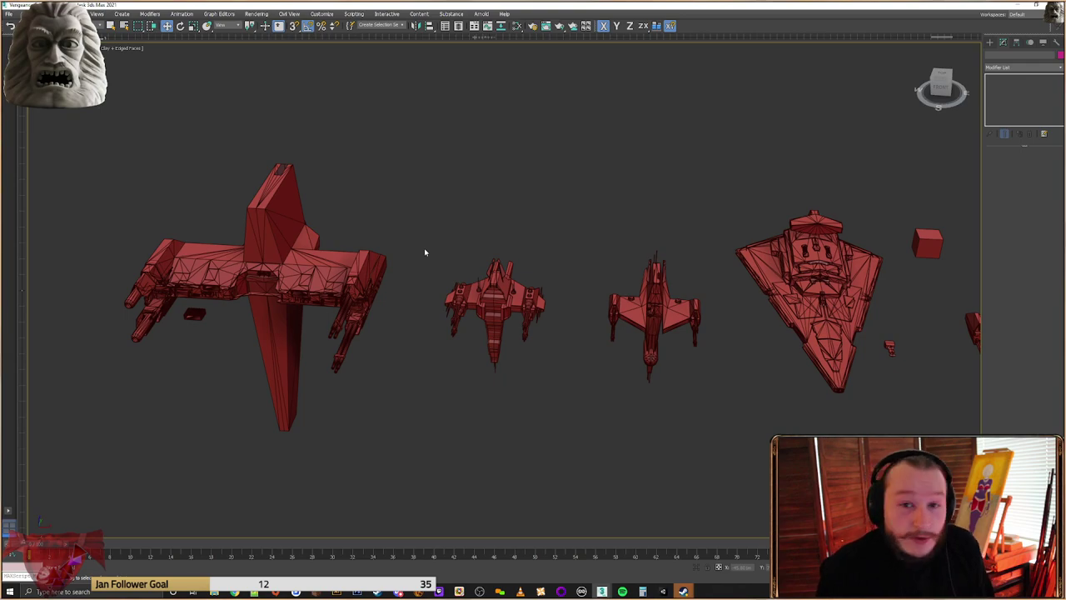
middle_drag(479, 254, 457, 272)
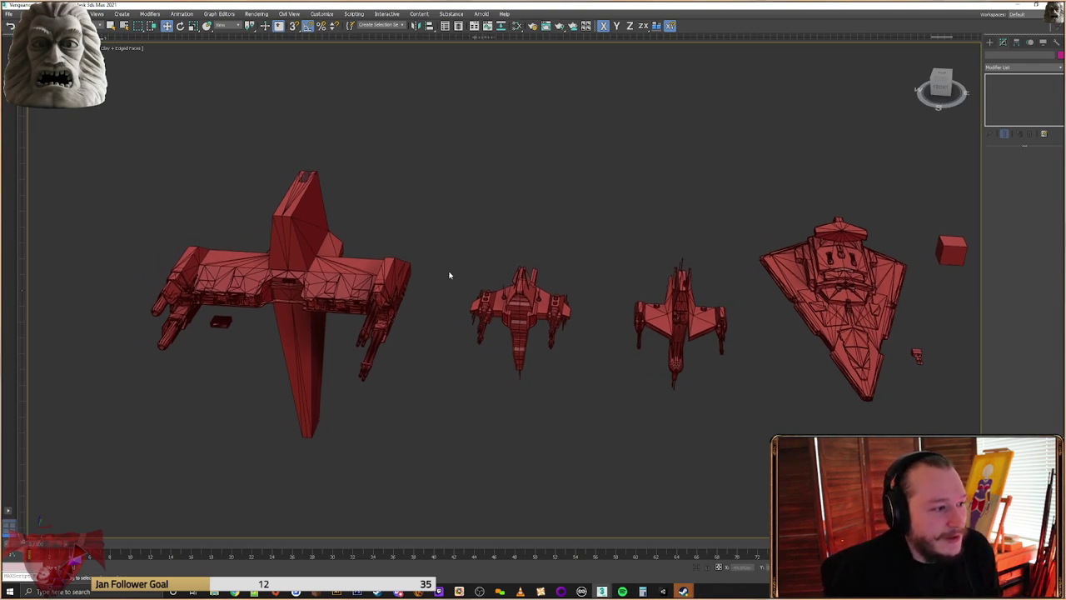
drag(423, 286, 450, 252)
alt+middle_drag(450, 253, 423, 240)
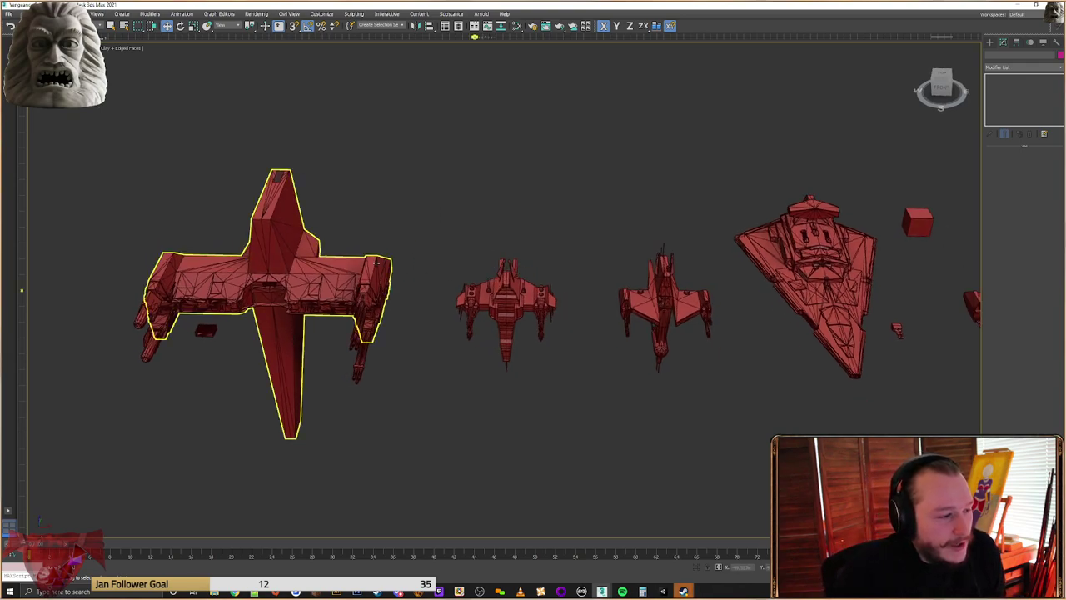
Compare the large winged reference ship with the smaller references and the new ship, looking over wings, guns and fins
click(348, 269)
click(416, 237)
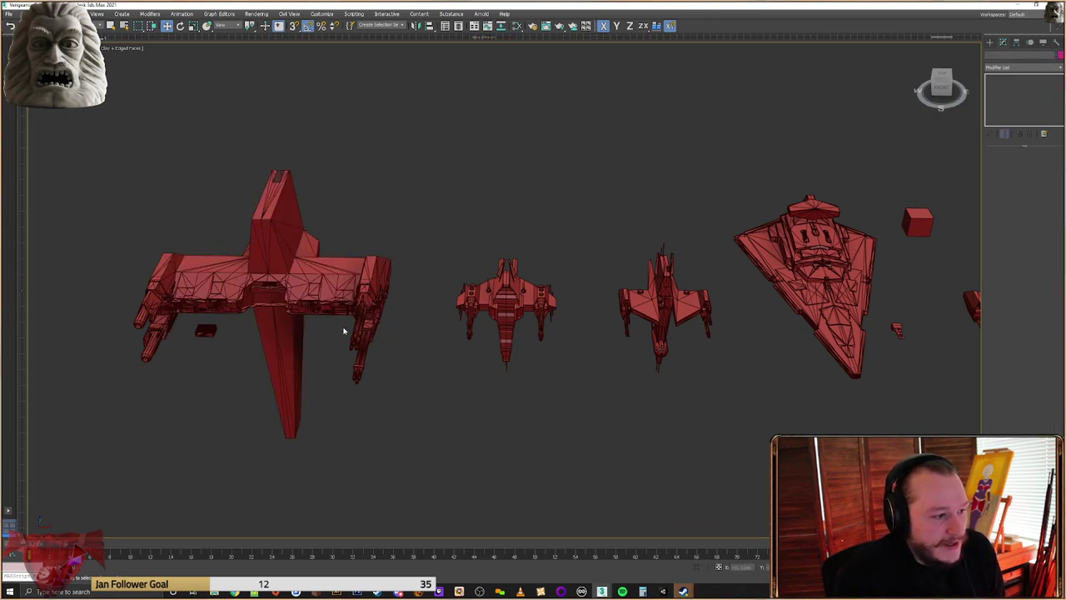
click(309, 275)
alt+middle_drag(309, 276, 448, 286)
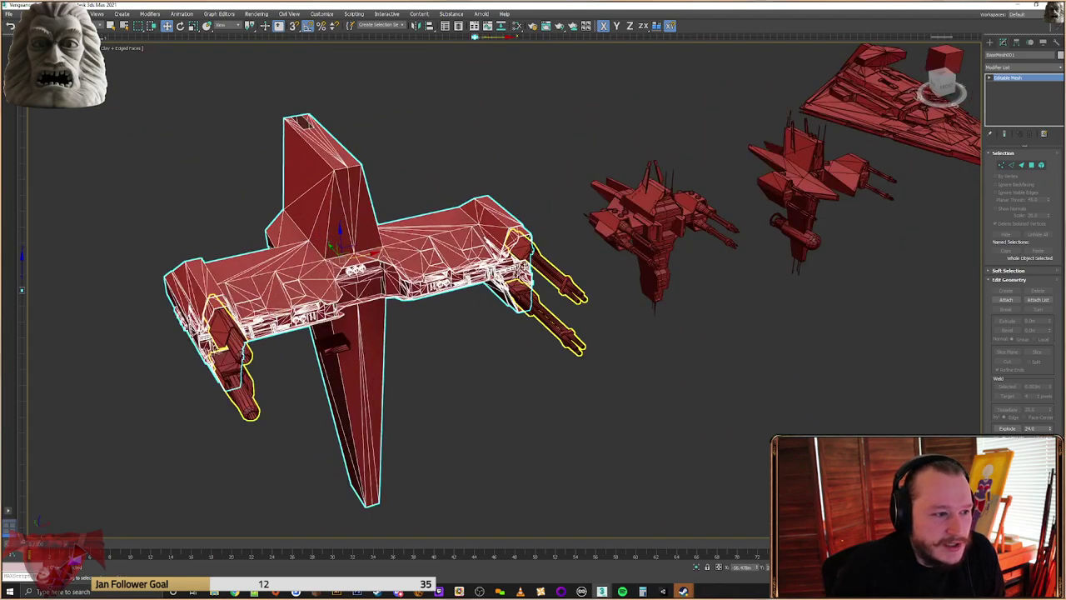
click(616, 288)
alt+middle_drag(617, 288, 512, 305)
middle_drag(573, 332, 421, 325)
middle_drag(679, 340, 419, 298)
scroll(427, 297, down, 3)
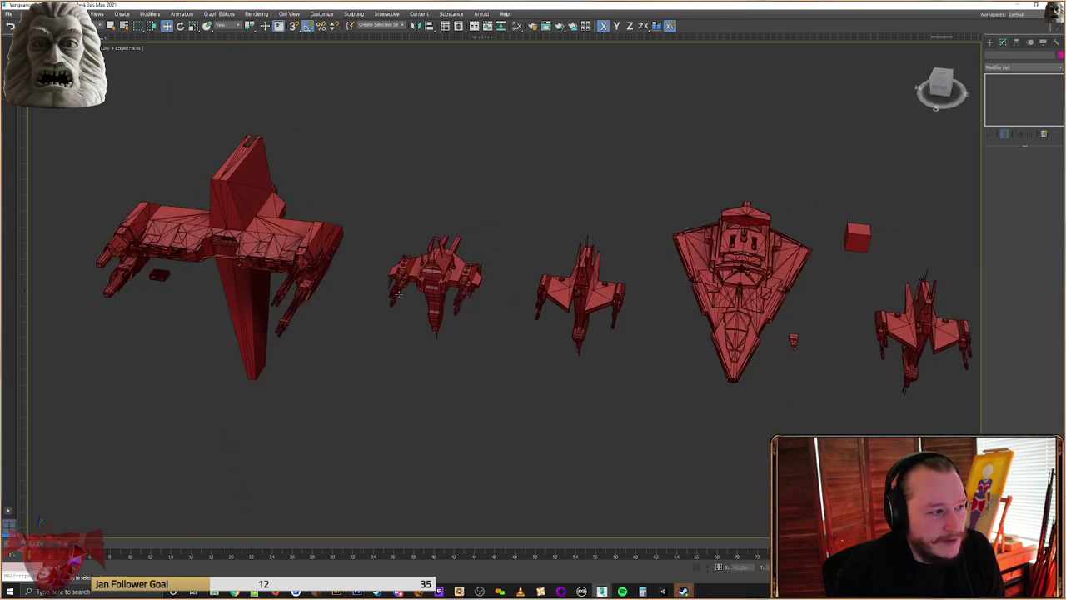
middle_drag(479, 332, 423, 328)
alt+middle_drag(588, 368, 521, 316)
click(509, 304)
scroll(474, 293, up, 5)
click(465, 229)
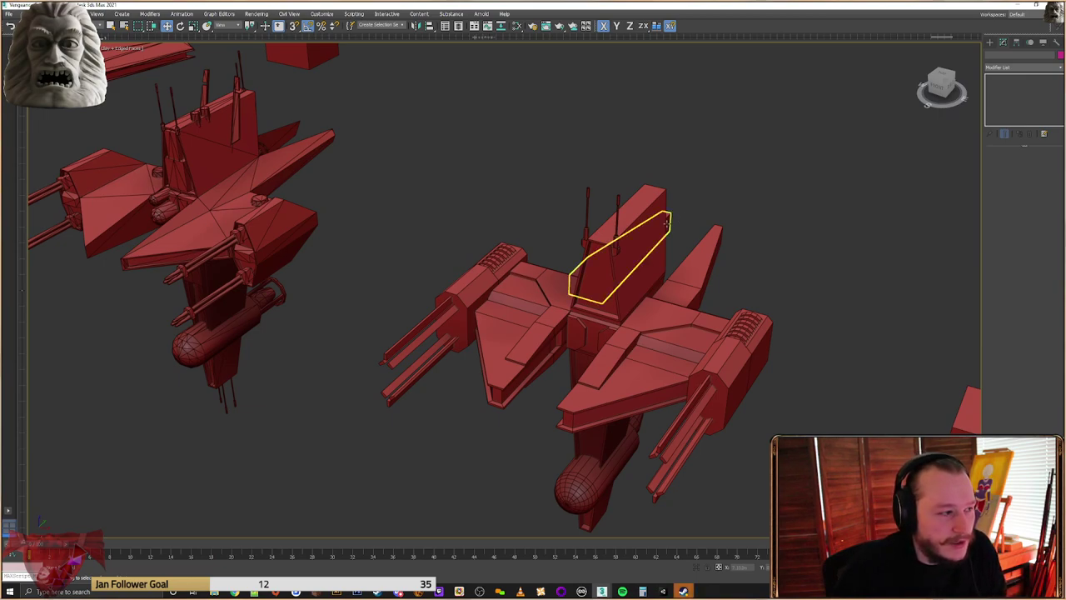
Inspect the new ship's upper fin, wings, gun barrels and lower fin from several angles for missing details
mouse_move(718, 238)
alt+middle_down()
mouse_move(674, 253)
mouse_move(705, 241)
alt+middle_up()
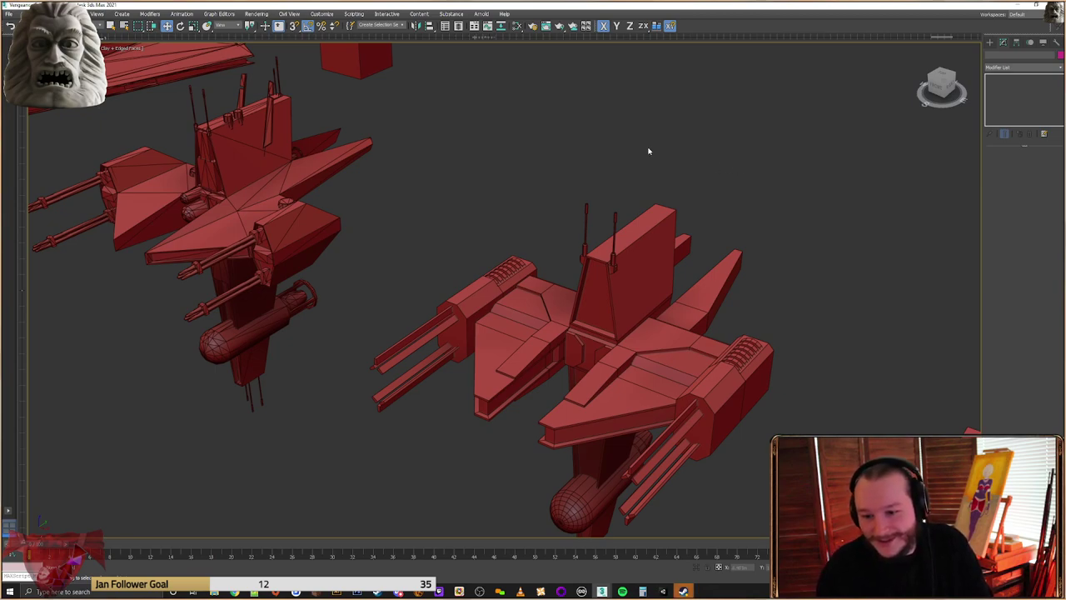
middle_drag(694, 306, 714, 297)
click(657, 275)
click(717, 306)
middle_drag(578, 287, 666, 298)
scroll(593, 305, up, 4)
scroll(593, 305, down, 2)
alt+middle_drag(593, 304, 638, 260)
click(617, 253)
click(775, 255)
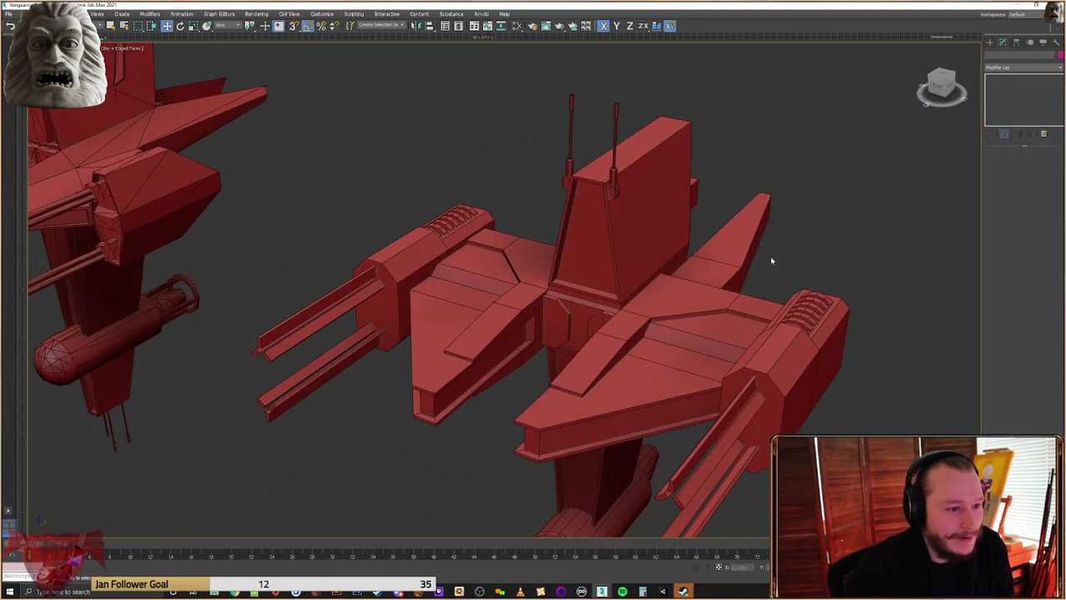
alt+middle_drag(776, 254, 761, 267)
middle_drag(751, 379, 721, 200)
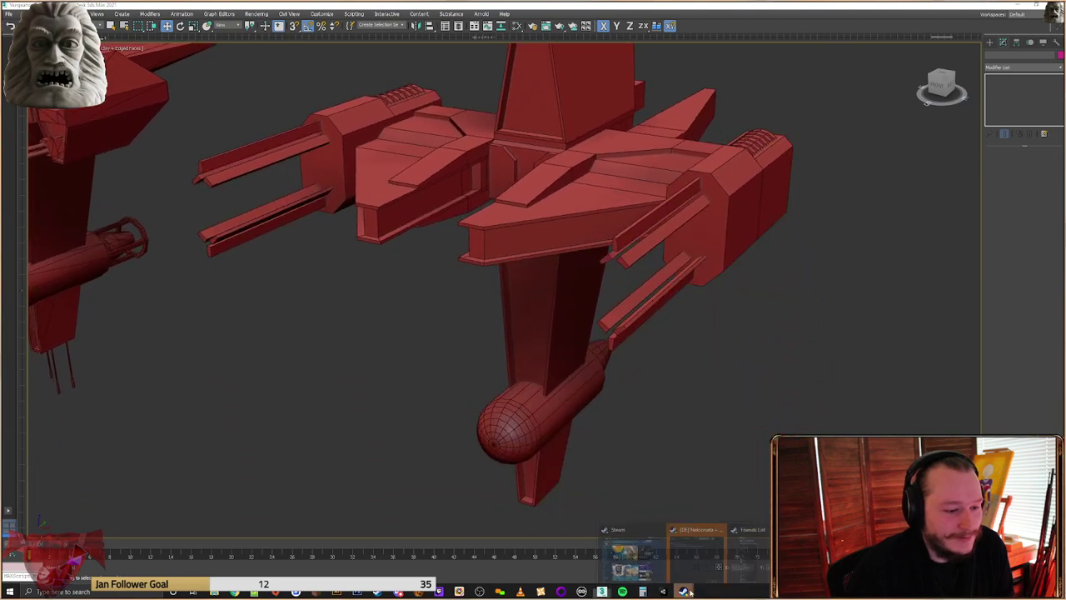
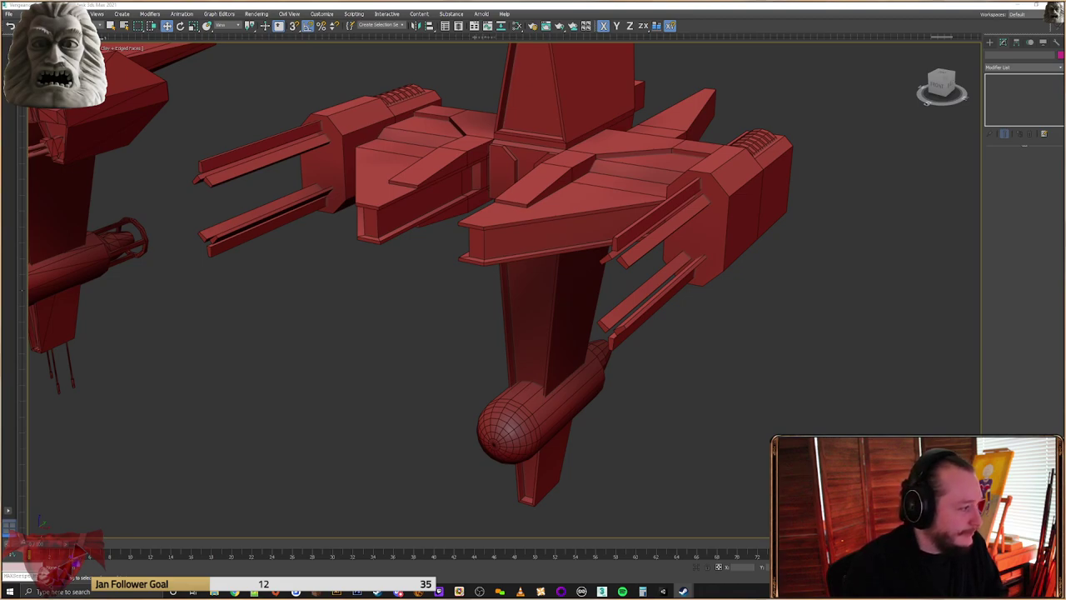
click(658, 287)
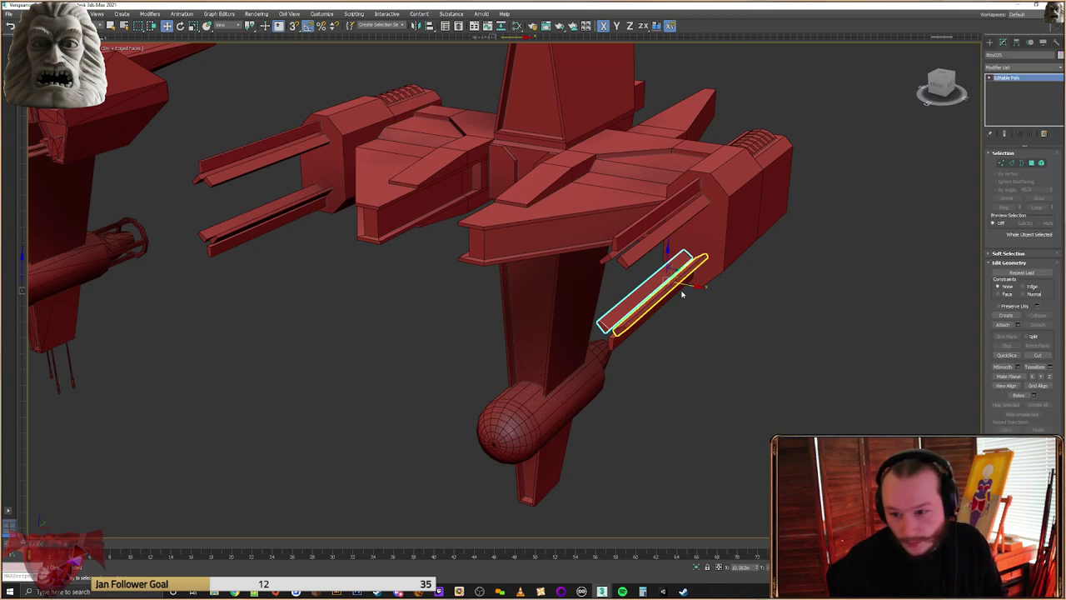
click(752, 351)
middle_drag(679, 284, 754, 423)
click(632, 314)
middle_drag(614, 305, 597, 378)
alt+middle_drag(606, 332, 572, 376)
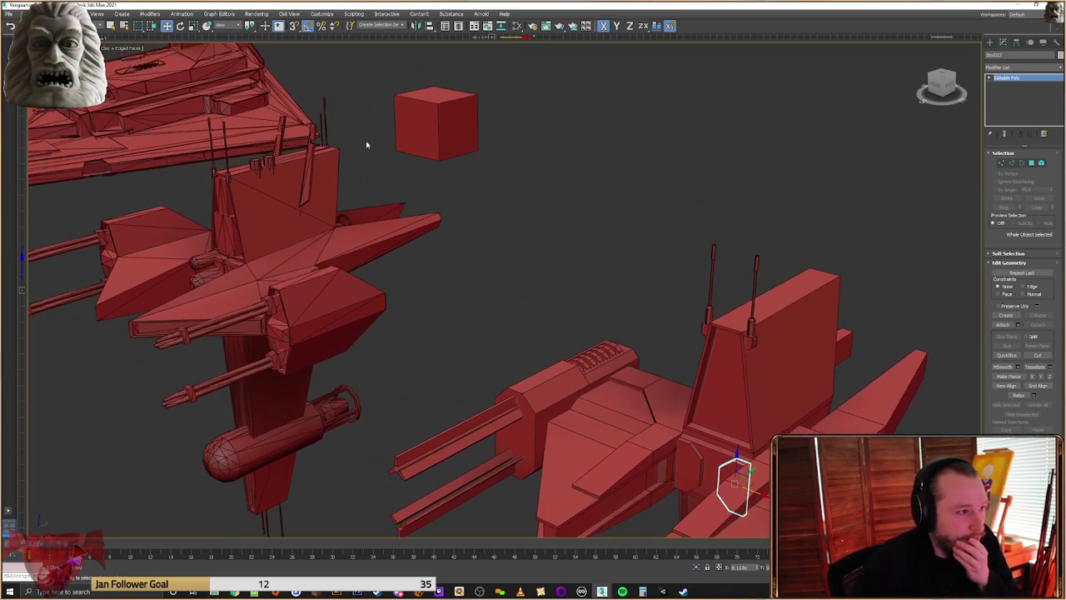
Examine the antennas and side plates on top of the neighbouring reference ship's fin up close
click(324, 129)
scroll(324, 128, up, 5)
scroll(372, 190, down, 3)
middle_drag(379, 198, 397, 232)
scroll(465, 297, up, 5)
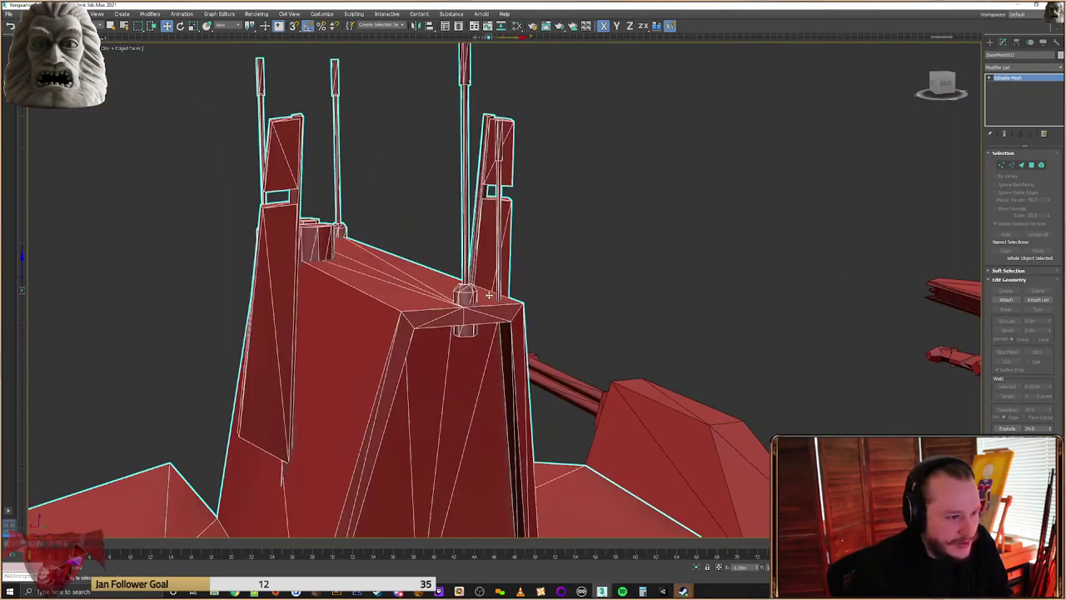
scroll(463, 305, up, 3)
middle_drag(394, 227, 439, 280)
middle_drag(517, 364, 607, 160)
scroll(463, 348, down, 4)
scroll(607, 159, down, 5)
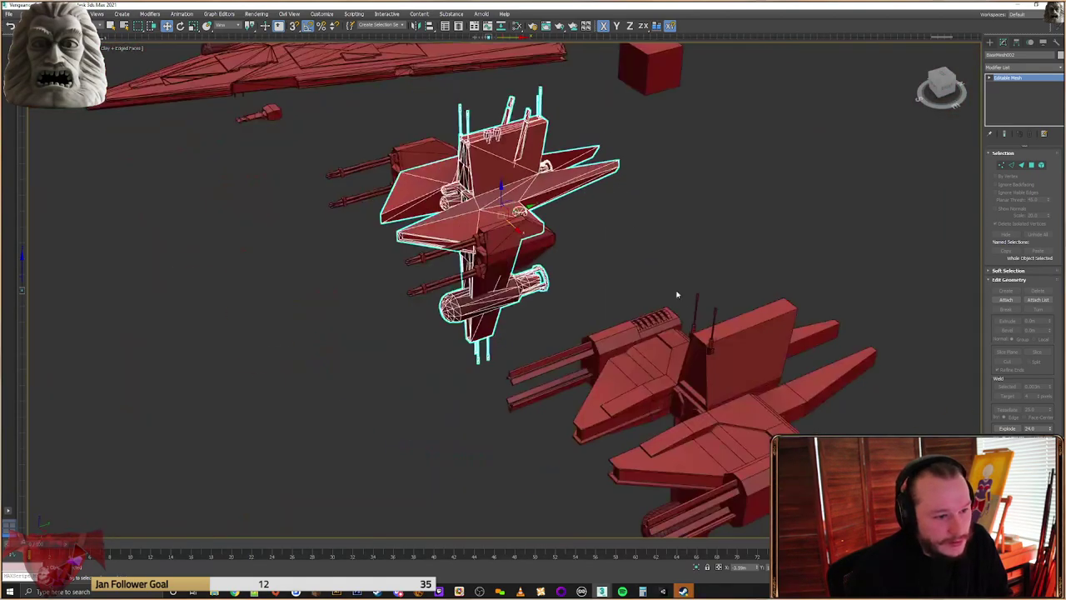
Copy the new ship's front fin antenna to the rear end of the fin's top
alt+middle_drag(662, 272, 650, 279)
scroll(691, 335, up, 7)
click(694, 340)
scroll(748, 350, down, 6)
middle_drag(747, 351, 566, 379)
scroll(614, 360, down, 2)
shift+drag(816, 350, 814, 344)
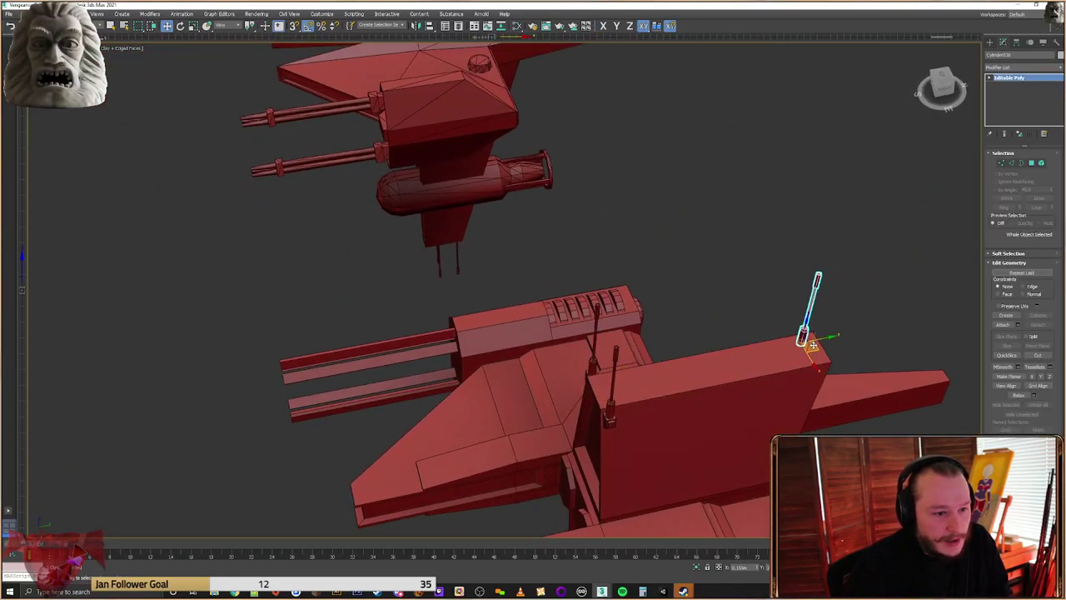
click(538, 335)
Compare the copied rear antenna's height and position with the antennas on the reference ship's fin
alt+middle_drag(576, 395, 832, 250)
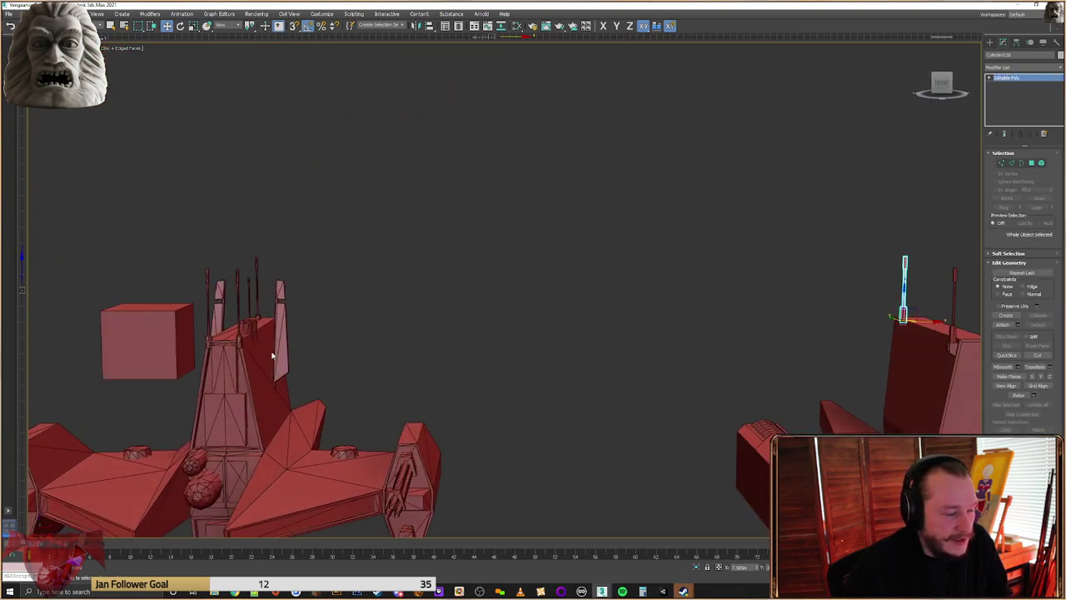
click(245, 340)
alt+middle_drag(427, 317, 666, 358)
scroll(416, 354, up, 5)
alt+middle_drag(738, 326, 537, 365)
scroll(433, 354, down, 4)
drag(537, 364, 536, 363)
alt+middle_drag(536, 363, 552, 324)
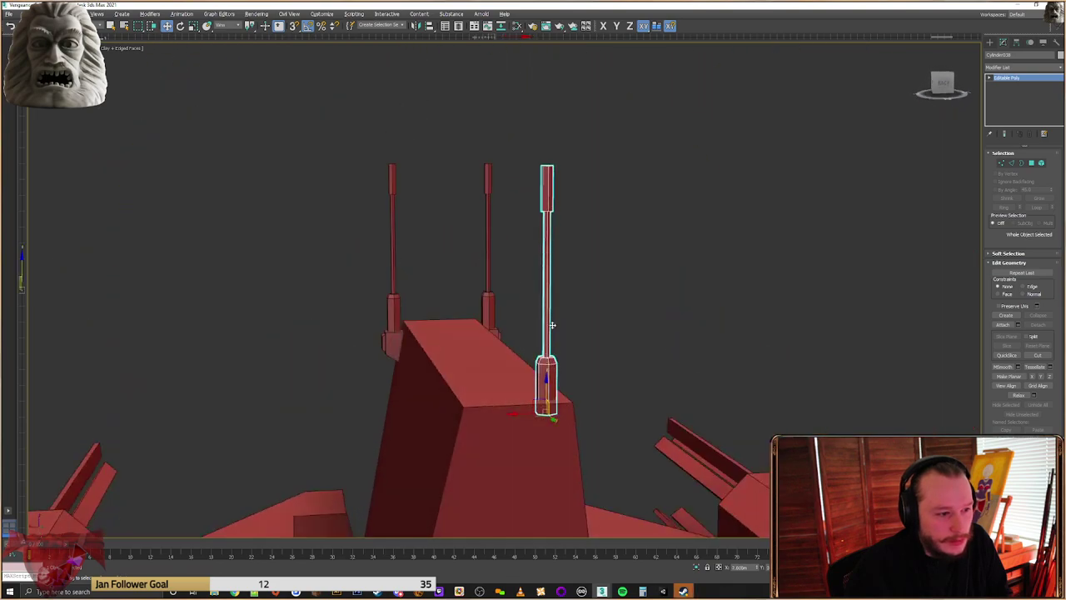
Edit the rear antenna's vertices to lower its upper part and shorten its base to sit on the fin's top
click(1001, 162)
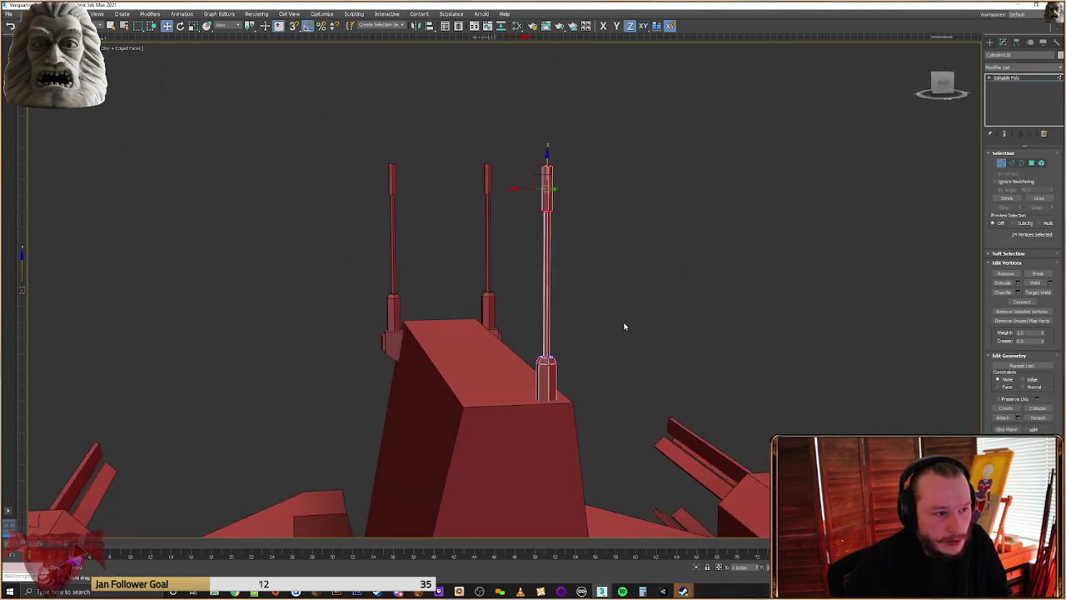
drag(546, 240, 547, 260)
drag(577, 397, 498, 449)
middle_drag(498, 449, 503, 436)
key(s)
drag(551, 375, 578, 388)
click(990, 42)
alt+middle_drag(570, 340, 557, 360)
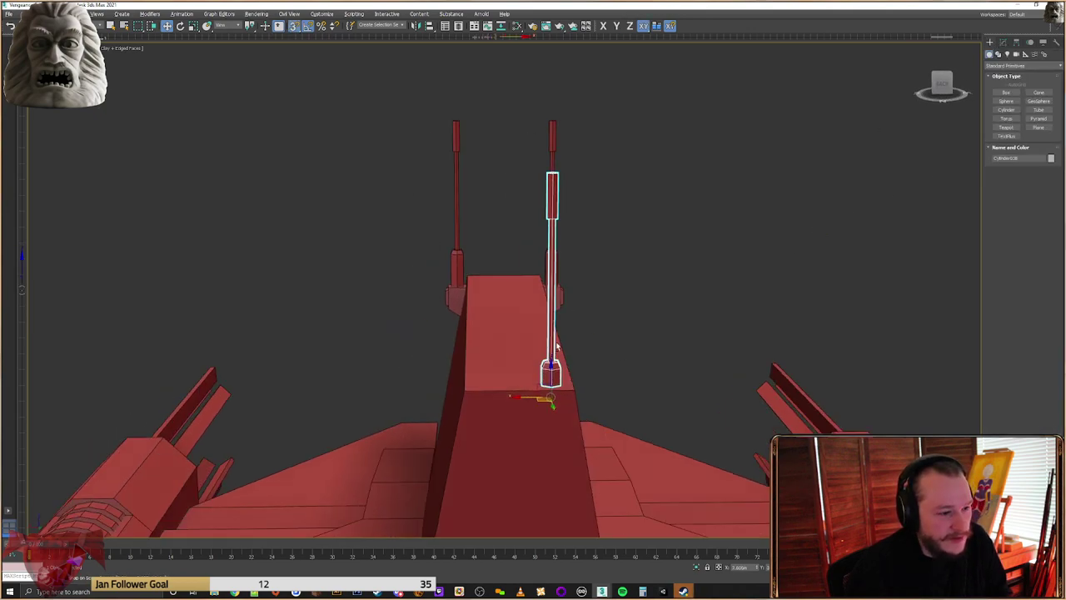
Make one copy of the rear antenna along X on the opposite side of the fin's top
drag(534, 397, 463, 400)
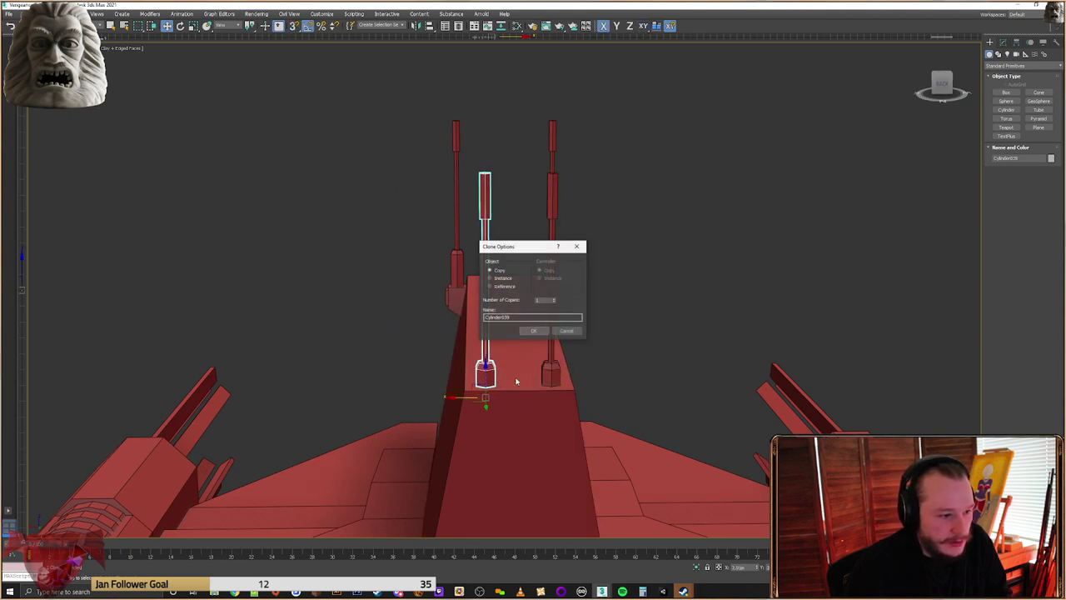
click(528, 333)
mouse_move(528, 334)
alt+middle_down()
mouse_move(521, 346)
mouse_move(648, 188)
alt+middle_up()
click(638, 192)
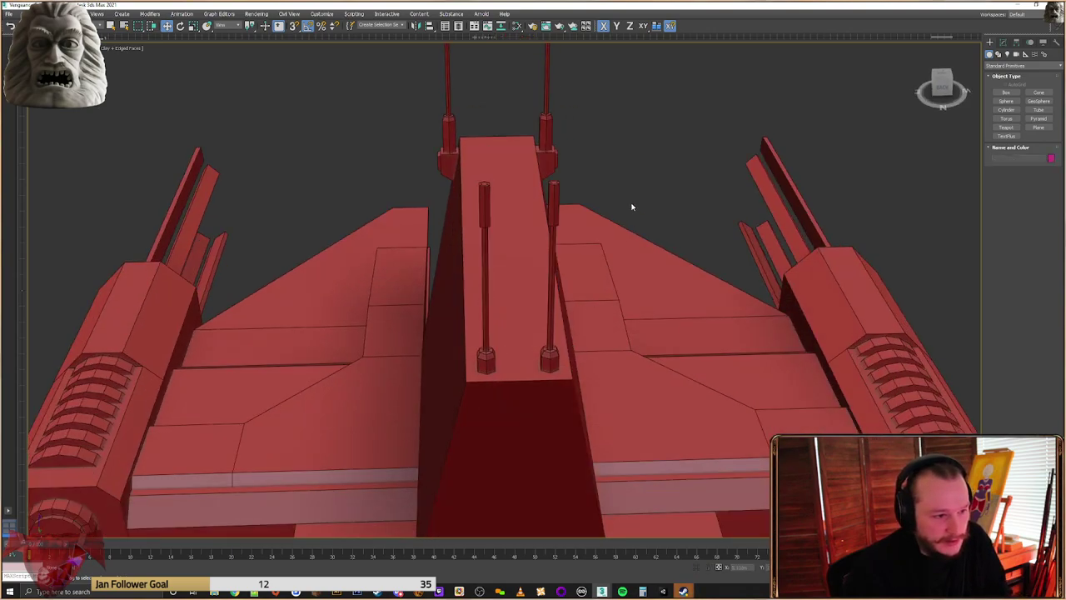
Check the new pair of rear antennas against the reference ship's fin from several angles
click(549, 358)
alt+middle_drag(549, 359, 569, 322)
click(469, 309)
alt+middle_drag(469, 309, 483, 305)
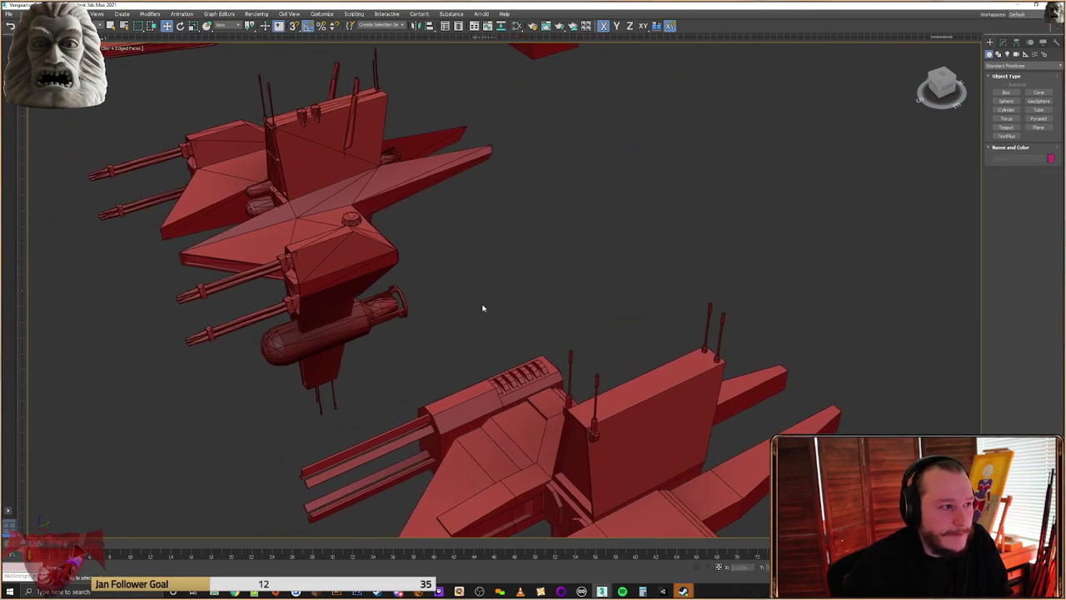
middle_drag(560, 292, 557, 291)
scroll(719, 355, up, 3)
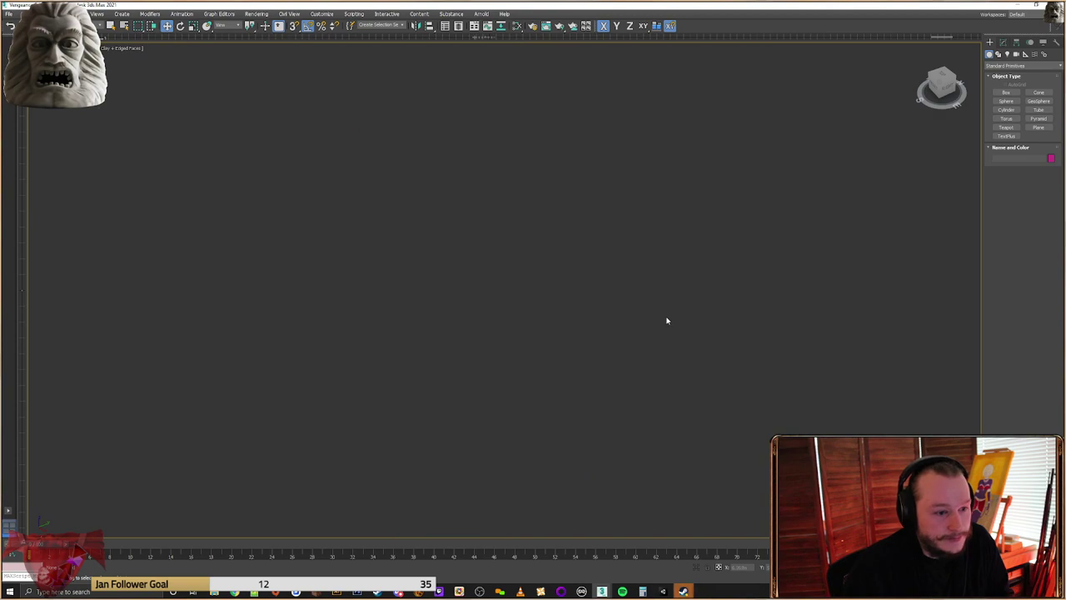
key(z)
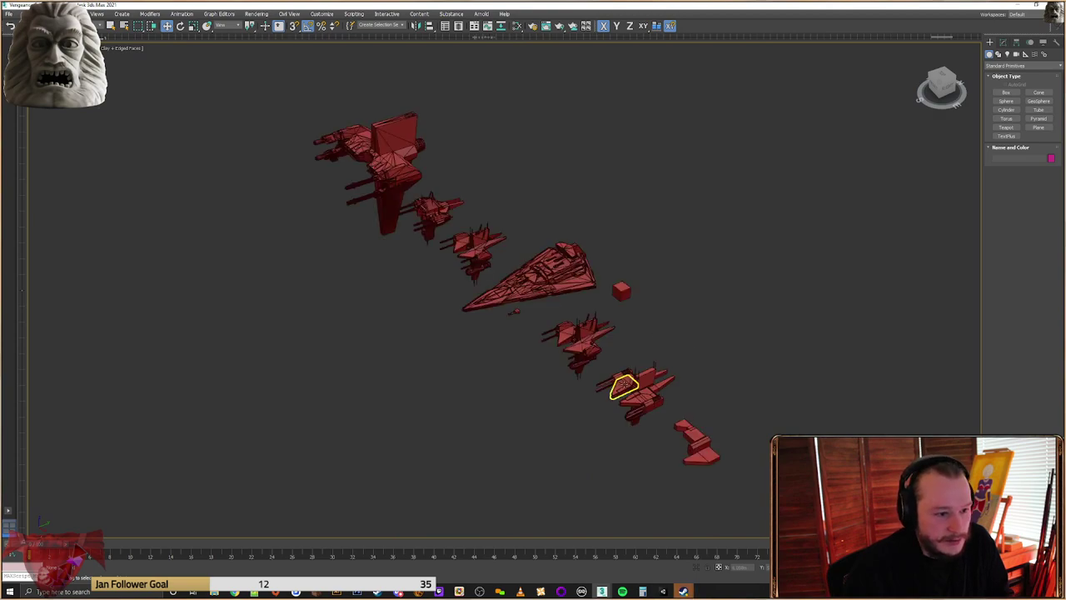
scroll(648, 358, up, 8)
click(651, 356)
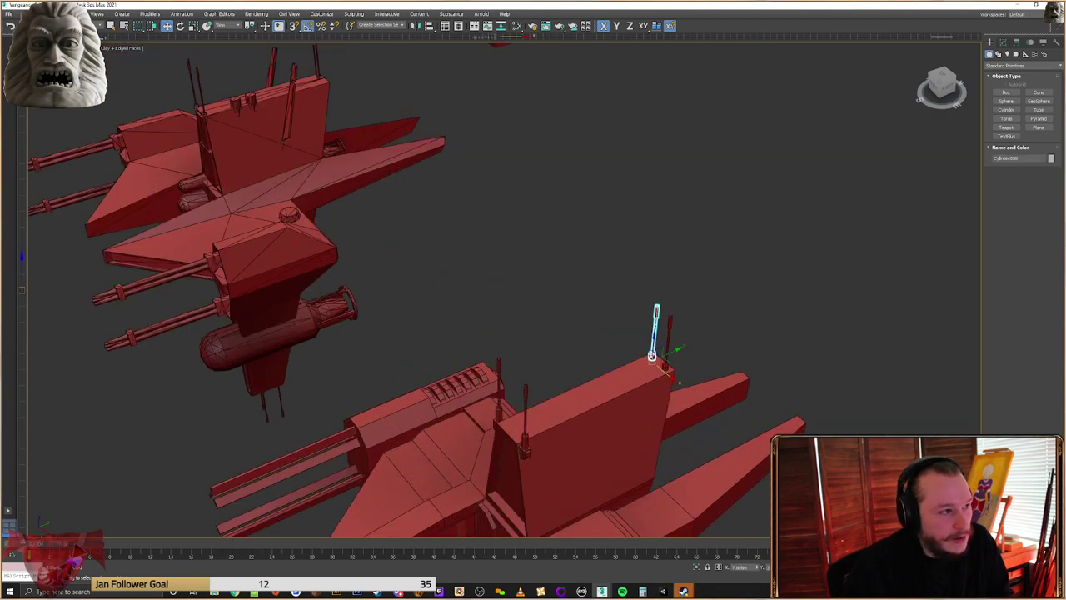
scroll(651, 358, up, 3)
scroll(652, 358, down, 5)
Examine the antennas hanging beneath the reference ship's lower fin from below and from the side
alt+middle_drag(654, 367, 696, 358)
click(727, 317)
middle_drag(656, 324, 768, 48)
click(355, 269)
scroll(355, 270, up, 3)
alt+middle_drag(355, 271, 335, 218)
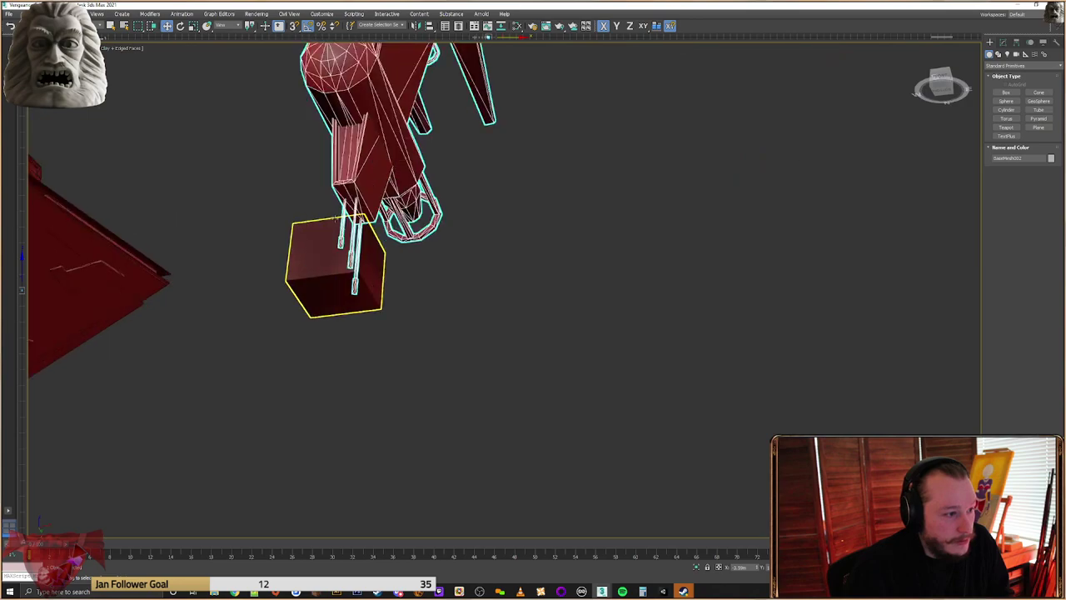
scroll(334, 218, up, 3)
scroll(381, 212, down, 2)
mouse_move(451, 213)
alt+middle_down()
mouse_move(647, 231)
mouse_move(610, 324)
mouse_move(633, 287)
mouse_move(581, 208)
mouse_move(579, 183)
alt+middle_up()
scroll(626, 295, down, 4)
Copy a front fin antenna straight down along Z to the tip of the new ship's lower fin
click(614, 254)
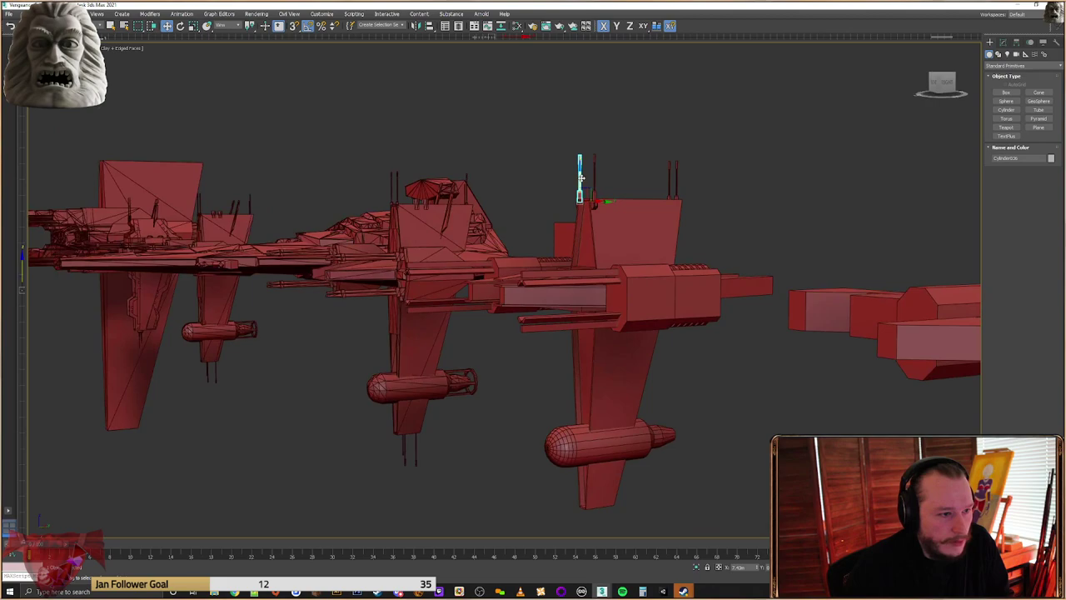
shift+drag(580, 213, 581, 468)
click(531, 331)
Mirror the copied antenna on the Z axis with No Clone so it points downward
scroll(533, 350, up, 8)
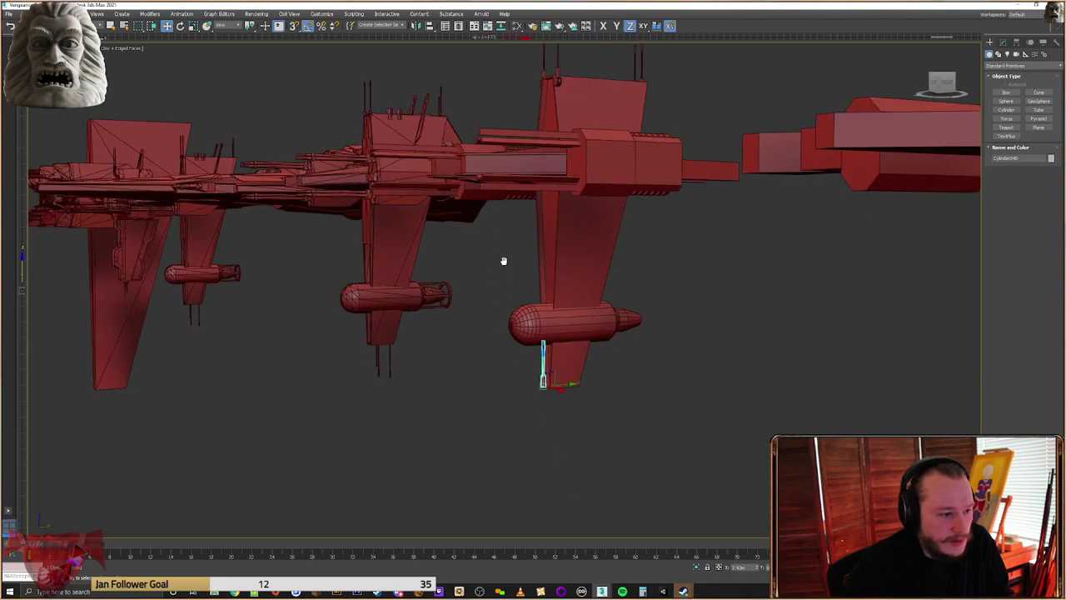
alt+middle_drag(537, 373, 575, 336)
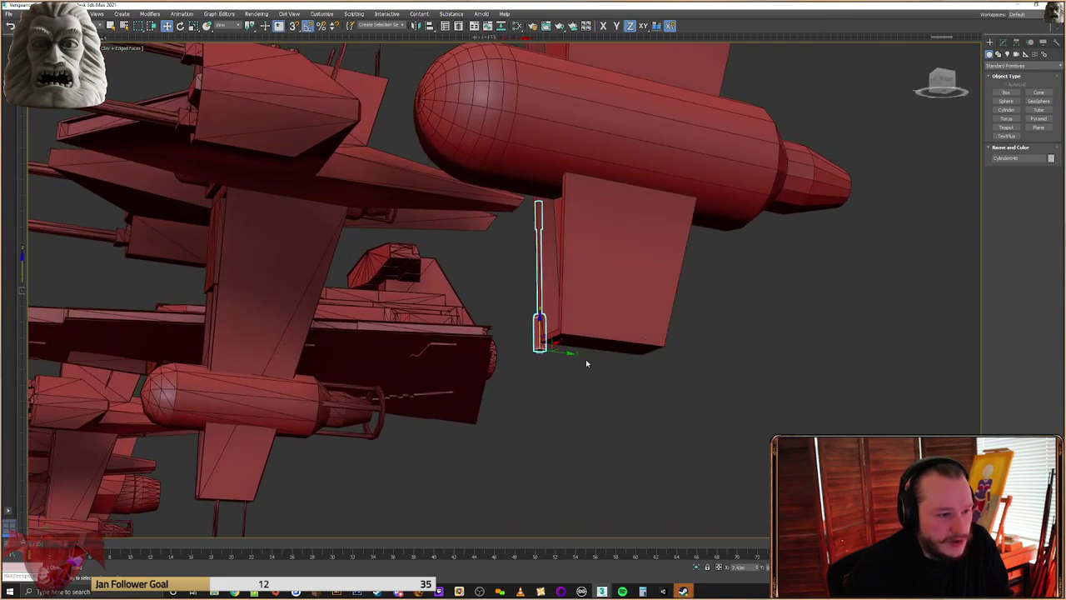
key(alt+m)
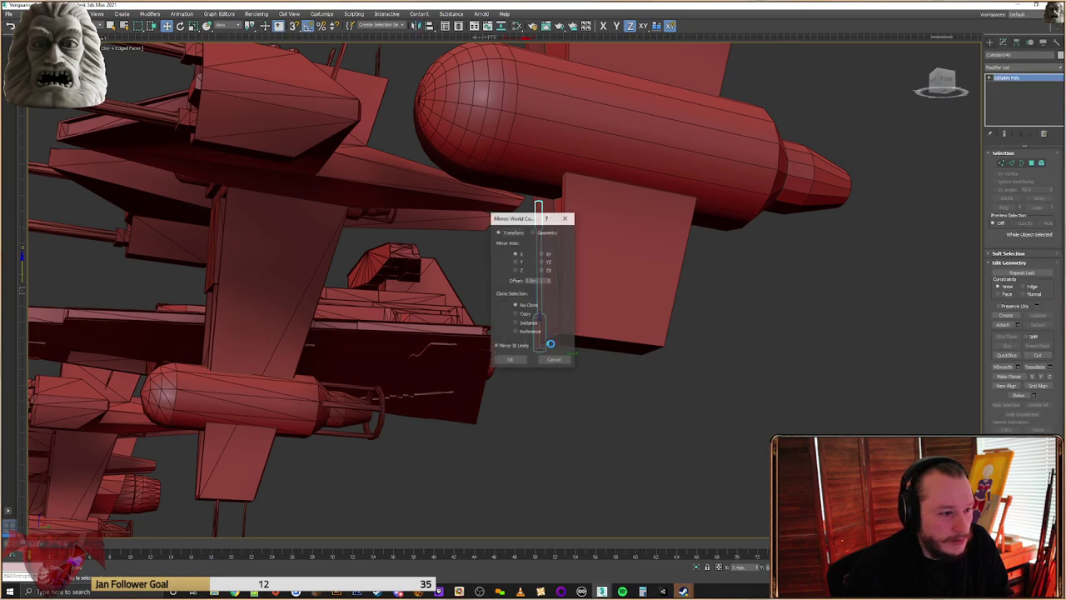
drag(533, 219, 398, 259)
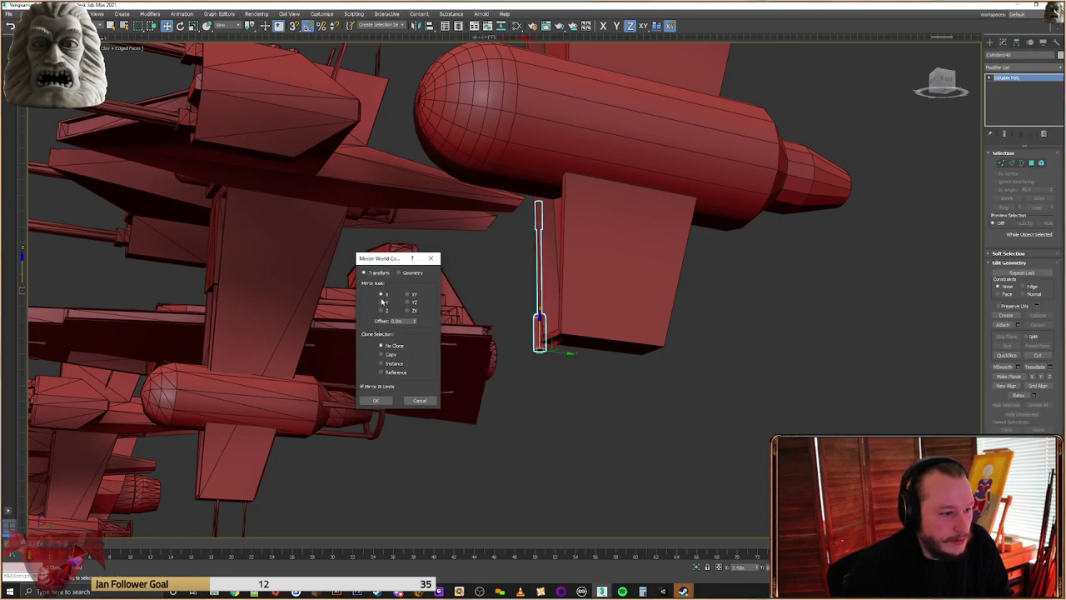
click(381, 310)
click(375, 401)
Move the mirrored antenna along X to sit beneath the tip of the lower fin
alt+middle_drag(562, 353, 560, 361)
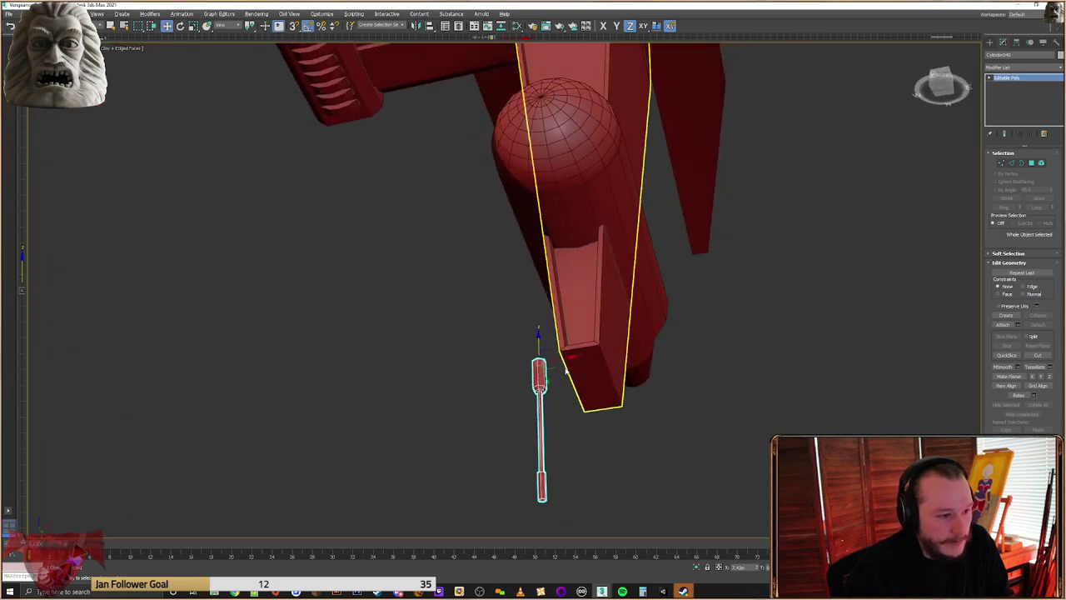
drag(560, 360, 595, 356)
alt+middle_drag(595, 355, 538, 360)
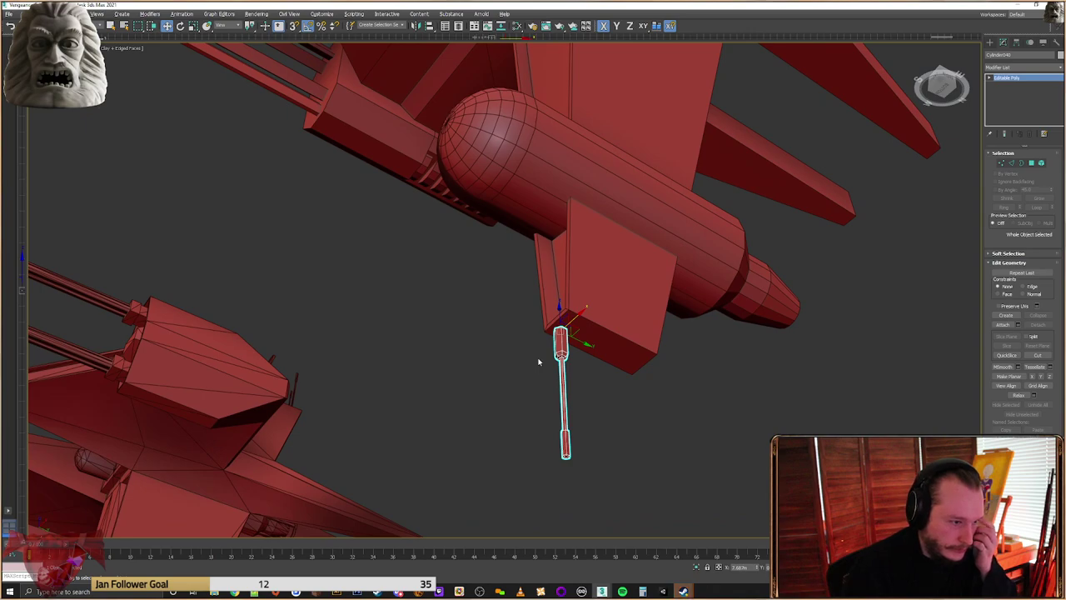
alt+middle_drag(596, 320, 552, 350)
Copy a spare block and place the copy directly beneath the tip of the lower fin
scroll(673, 338, down, 5)
click(883, 130)
shift+drag(547, 363, 541, 350)
click(539, 333)
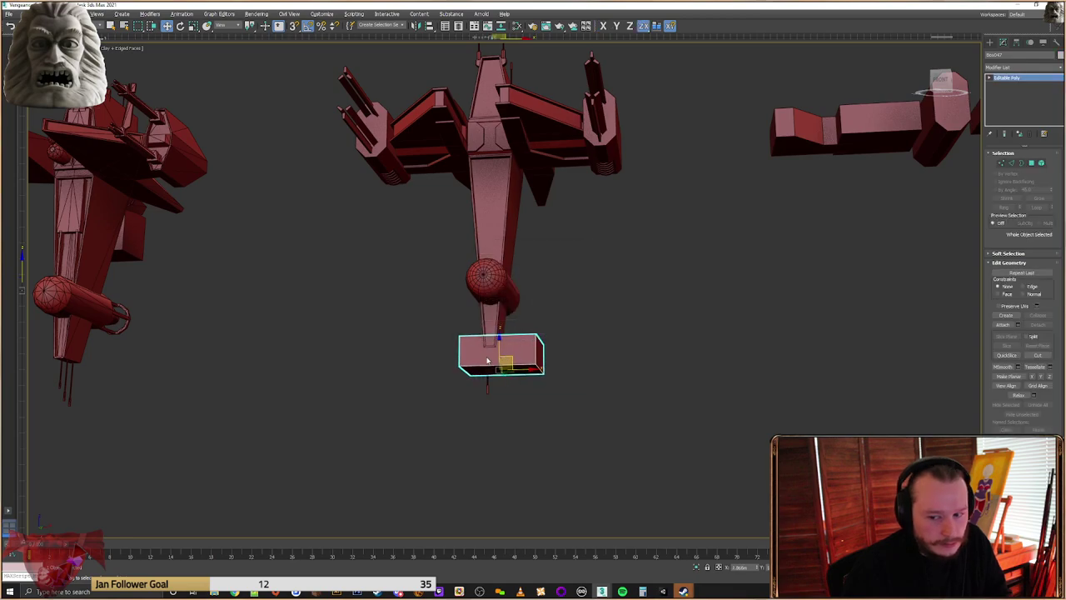
scroll(472, 346, up, 8)
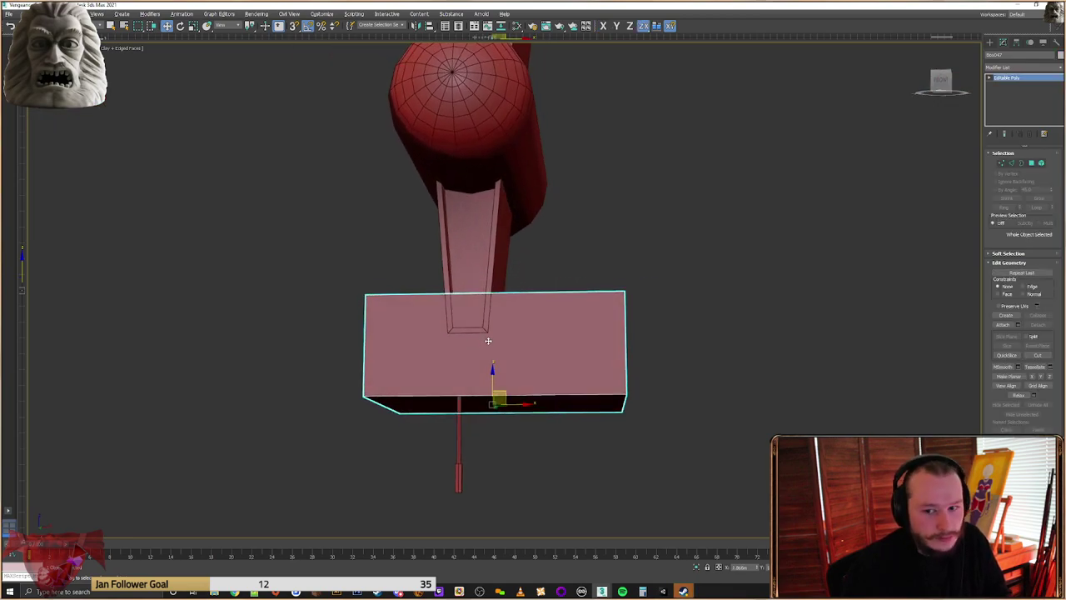
drag(502, 392, 481, 430)
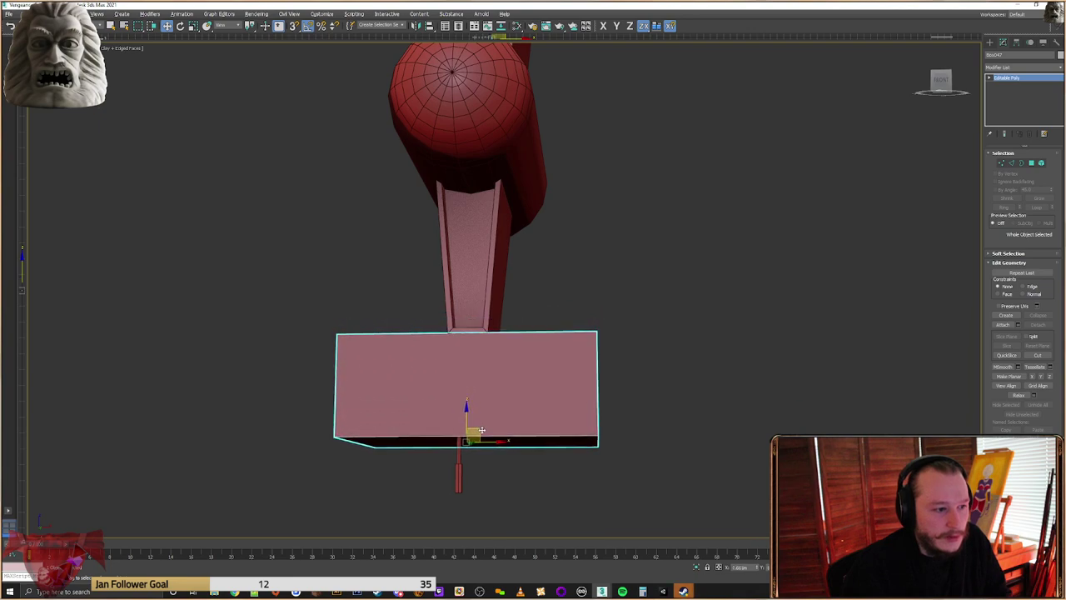
Scale down all vertices of the block under the lower fin to form a small, flat antenna mount
click(1003, 163)
key(ctrl+a)
right_click(554, 373)
click(573, 400)
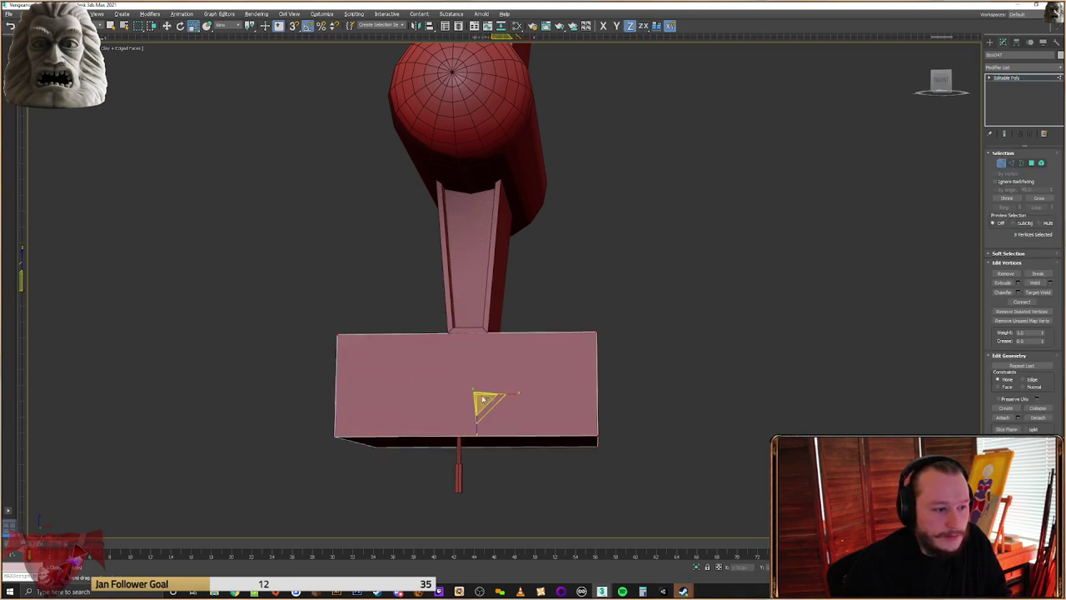
alt+middle_drag(497, 376, 475, 395)
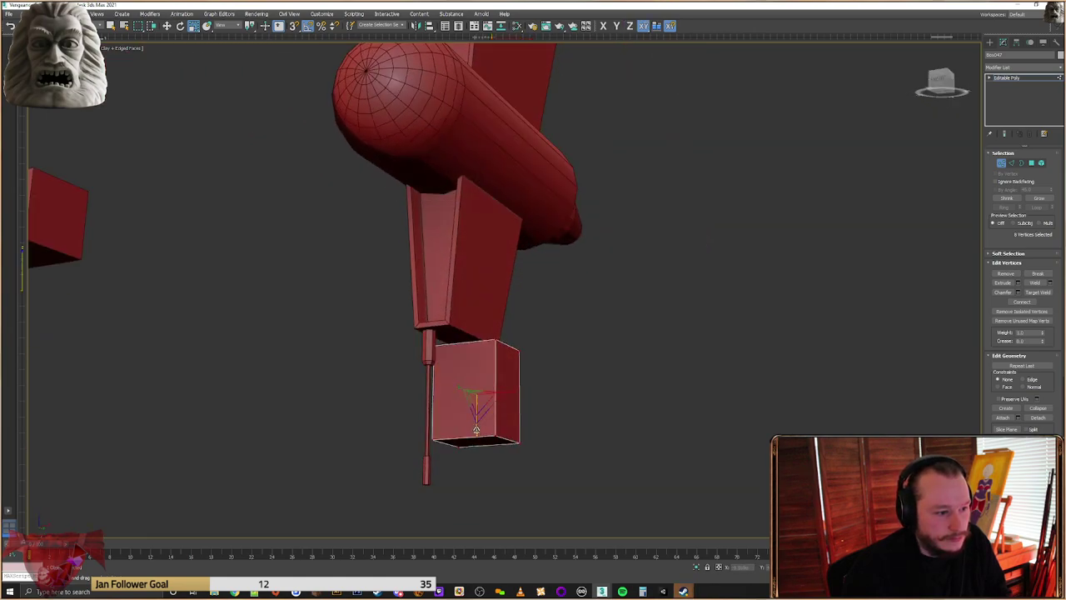
drag(477, 428, 480, 351)
drag(508, 393, 483, 398)
drag(479, 435, 493, 407)
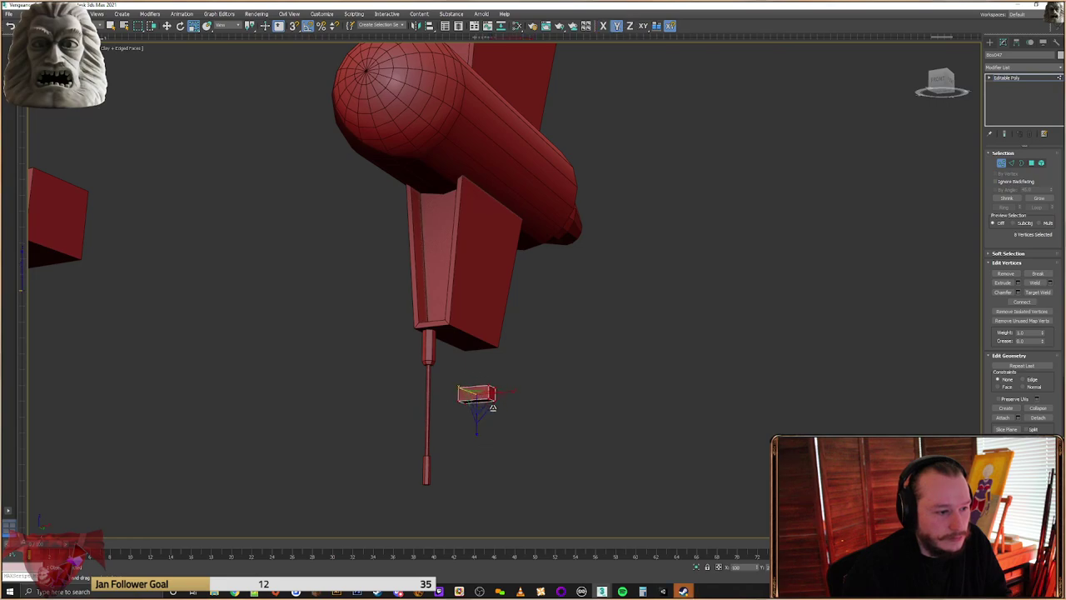
Move the mount's vertices over to the antenna just below the lower fin's tip and leave vertex editing
right_click(487, 387)
click(497, 399)
alt+middle_drag(498, 399, 459, 374)
drag(497, 398, 424, 375)
alt+middle_drag(424, 374, 454, 374)
key(1)
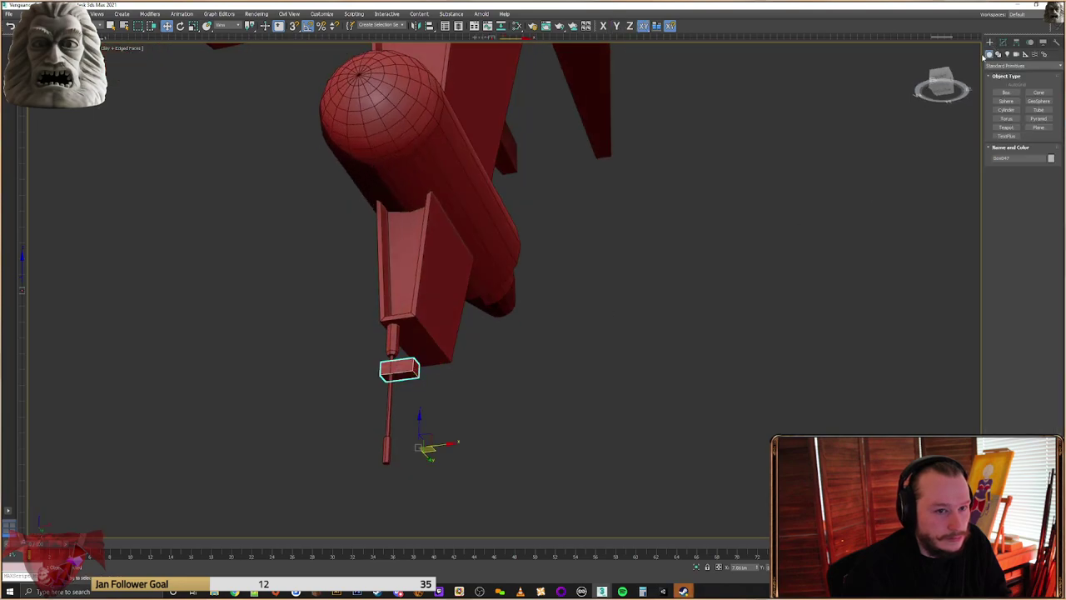
Center the mount block's pivot on the object
scroll(427, 379, up, 3)
click(1016, 42)
click(1023, 100)
click(1023, 144)
click(990, 42)
Move the mount up against the underside of the lower fin and align it with the fin
alt+middle_drag(518, 354, 388, 364)
drag(389, 364, 398, 274)
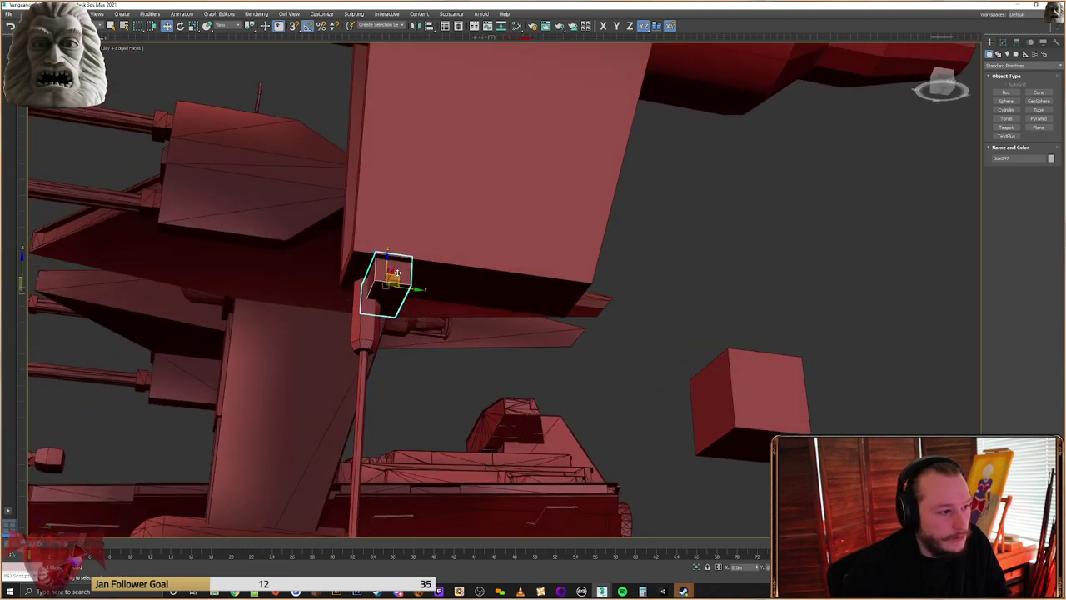
alt+middle_drag(397, 273, 414, 237)
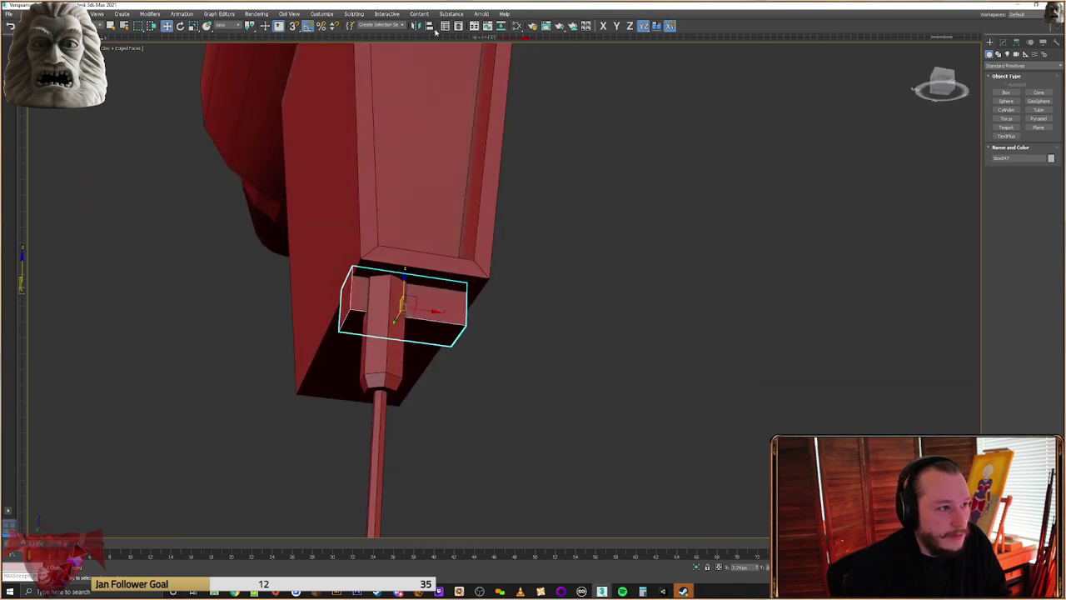
click(463, 229)
click(462, 249)
click(441, 249)
click(470, 370)
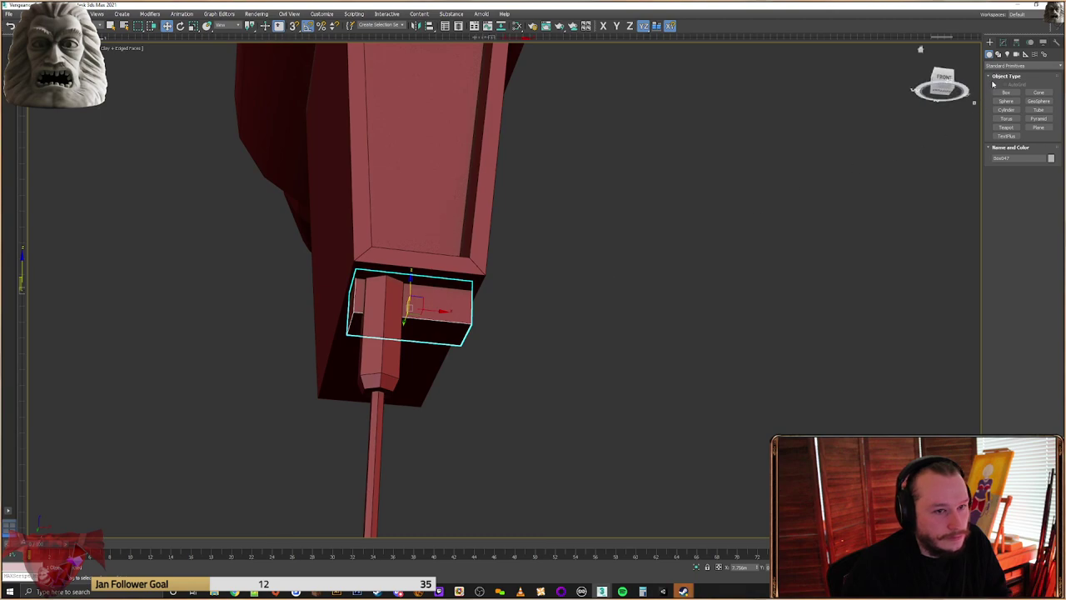
Move the mount's four upper vertices along Z to meet the underside of the lower fin
click(1004, 42)
click(1005, 165)
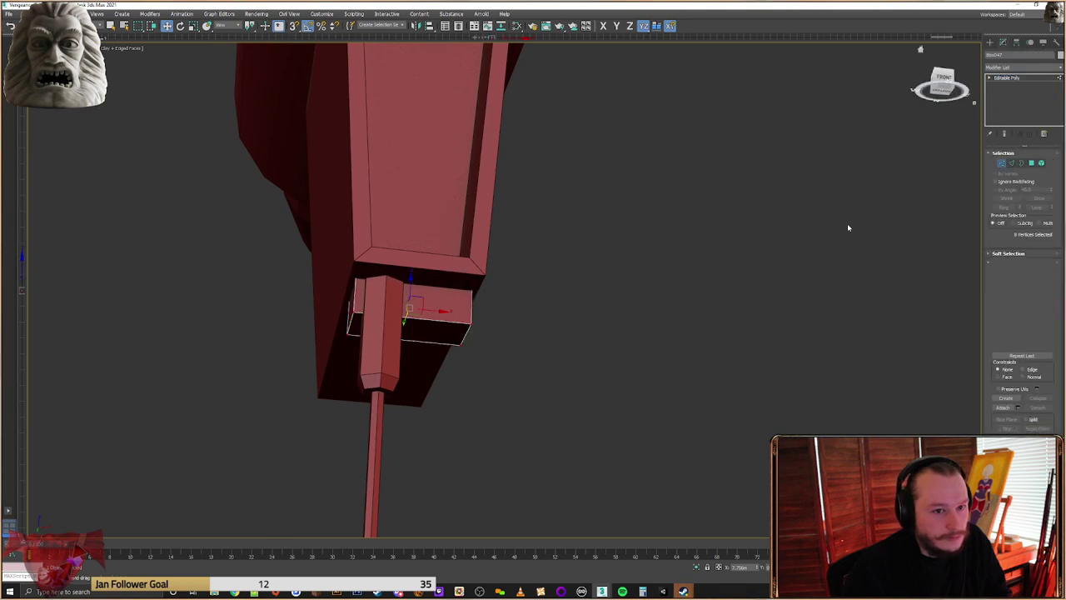
alt+middle_drag(723, 262, 555, 320)
drag(500, 317, 289, 374)
alt+middle_drag(405, 350, 389, 146)
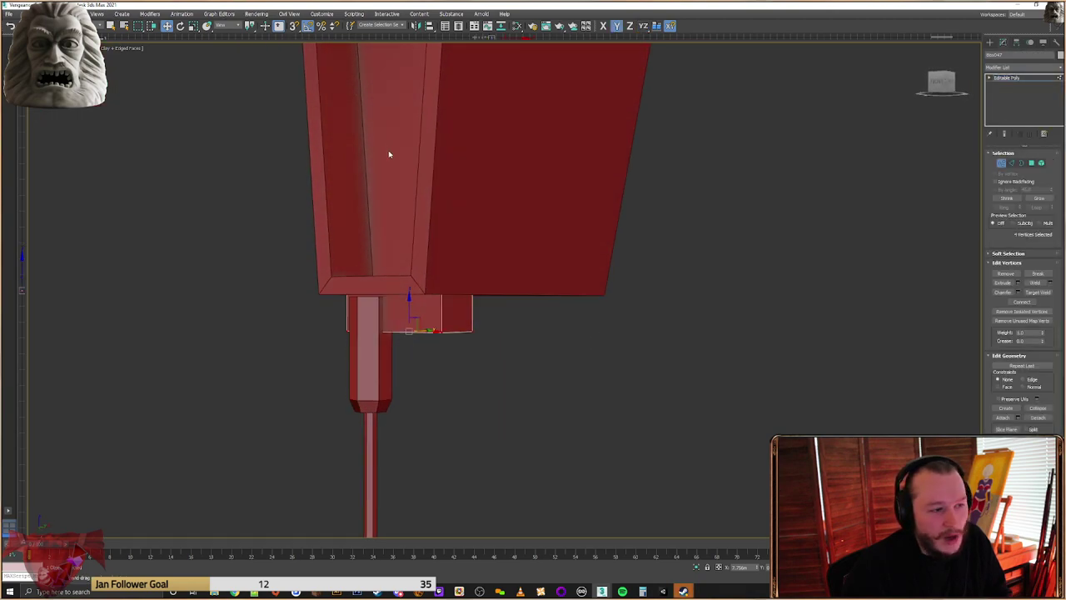
scroll(591, 300, down, 5)
alt+middle_drag(591, 300, 492, 248)
alt+middle_drag(477, 283, 504, 272)
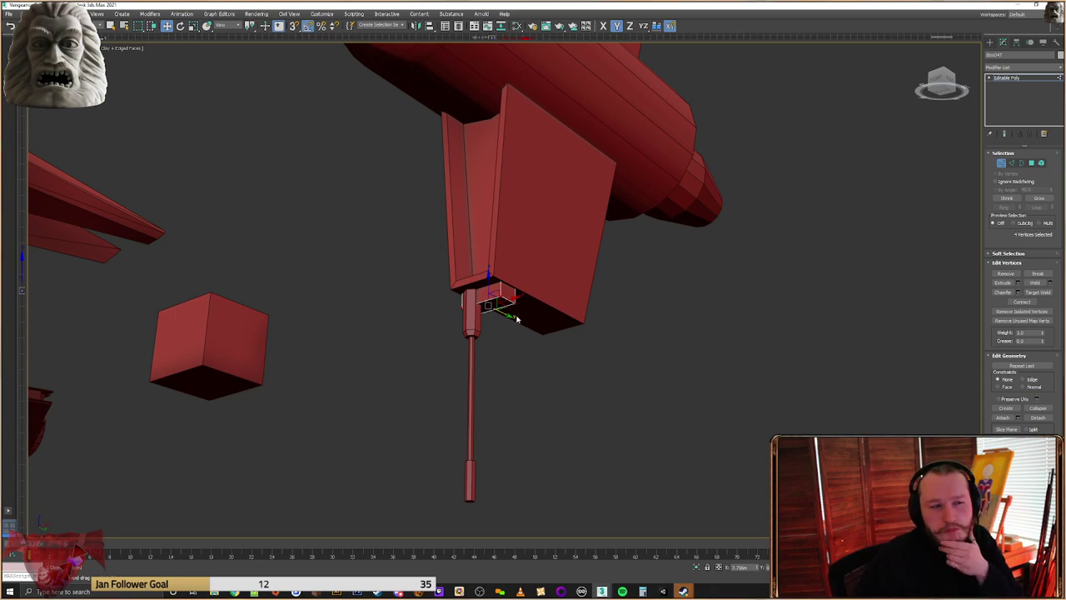
mouse_move(512, 317)
alt+middle_down()
mouse_move(498, 286)
mouse_move(502, 302)
alt+middle_up()
scroll(498, 286, up, 4)
drag(607, 241, 345, 311)
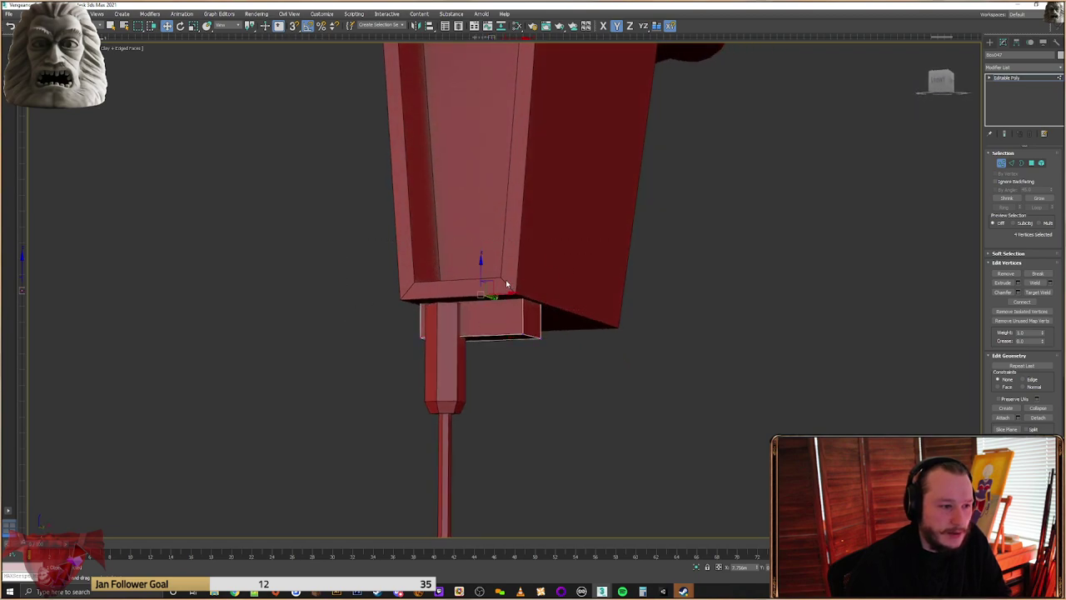
drag(483, 269, 522, 292)
key(s)
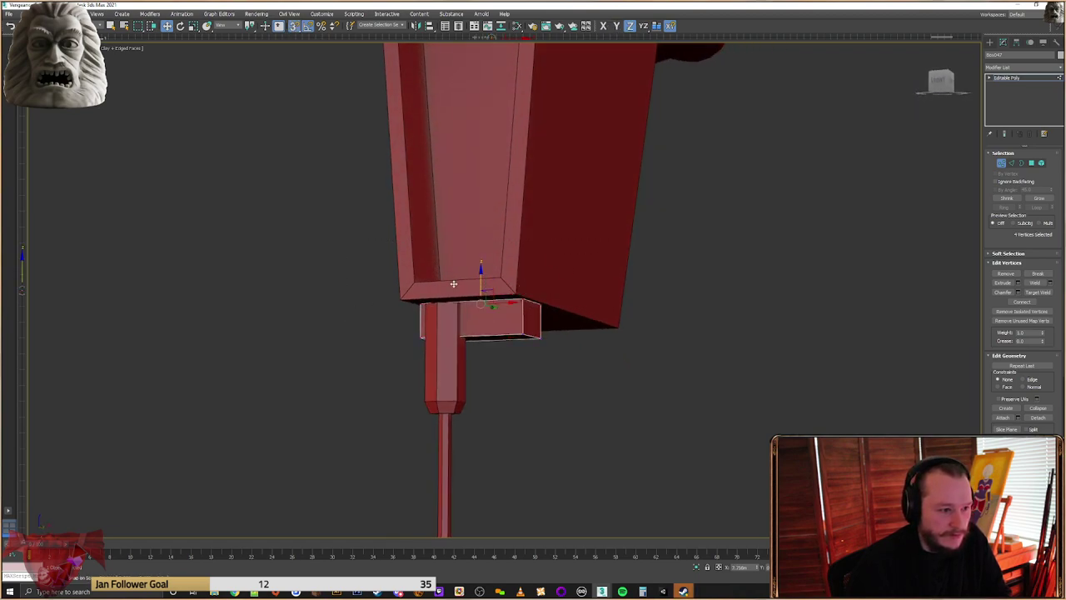
Raise the mount's four lower vertices along Z to make the mount thinner
alt+middle_drag(641, 331, 535, 330)
alt+middle_drag(454, 355, 468, 346)
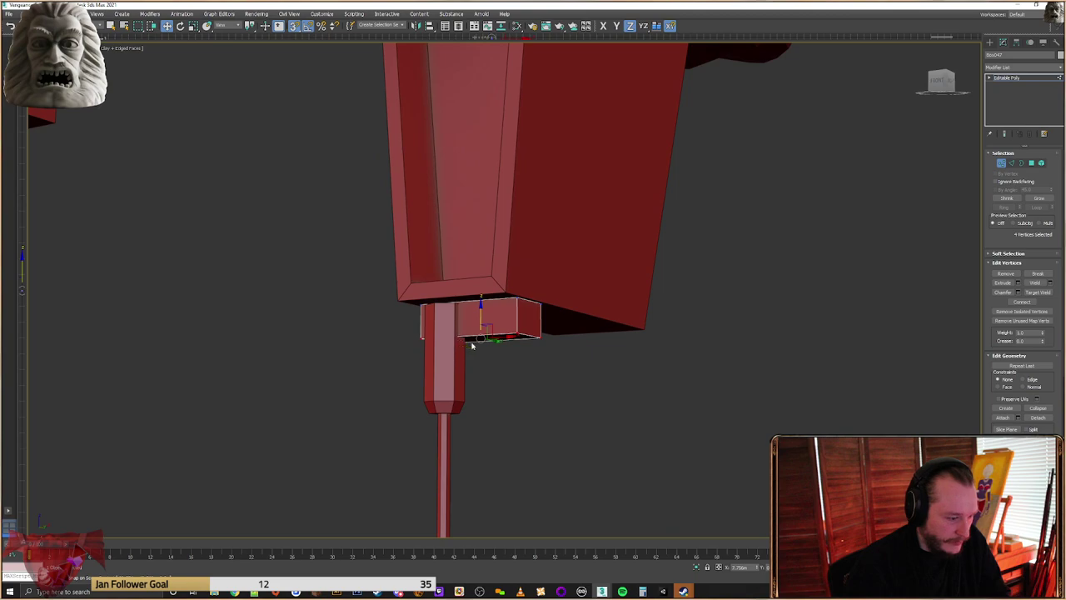
drag(484, 311, 502, 301)
alt+middle_drag(519, 276, 537, 311)
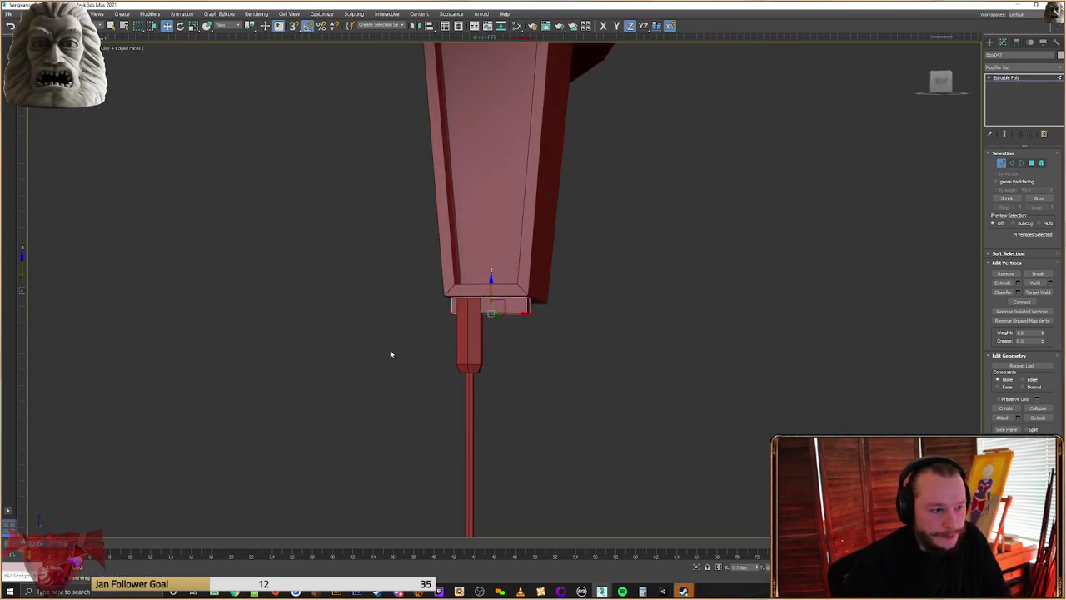
Scale the mount's lower vertices inward on X for tapered sides and raise them slightly along Z
scroll(499, 319, up, 3)
right_click(509, 315)
click(533, 337)
drag(526, 308, 521, 309)
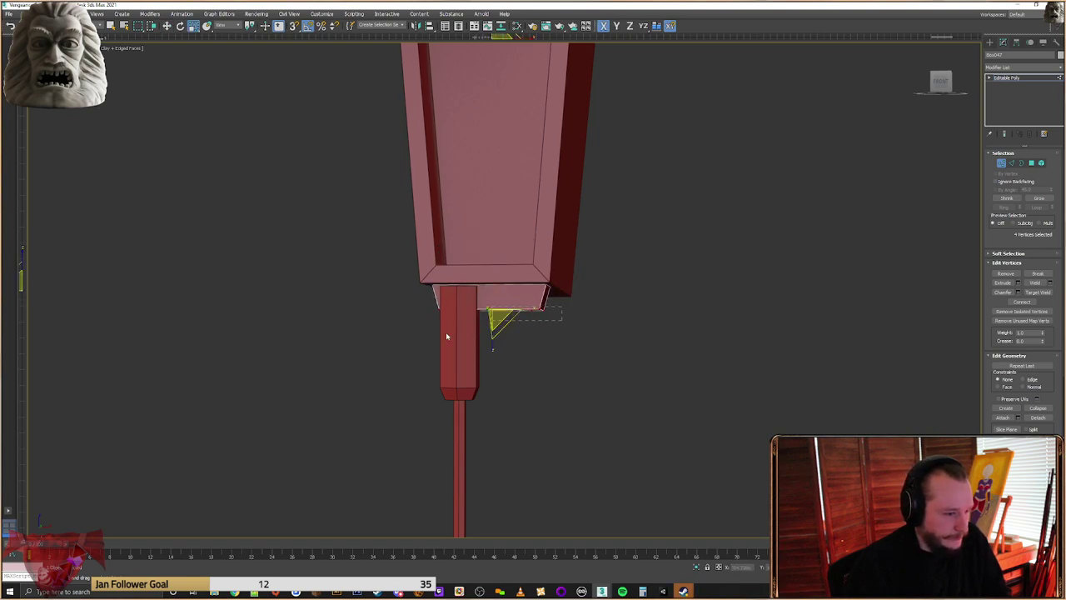
key(w)
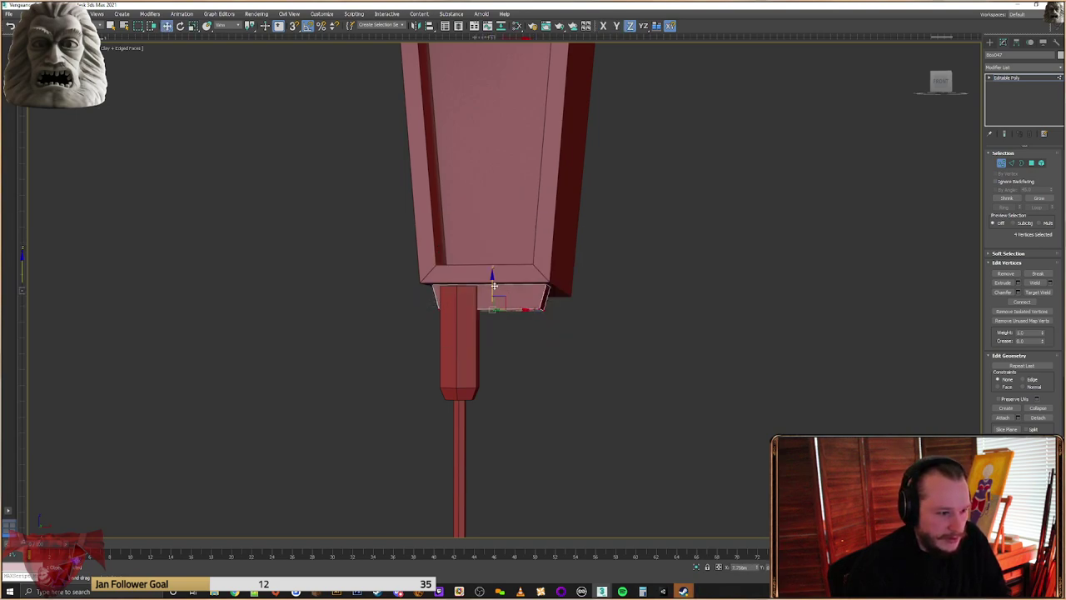
drag(495, 284, 506, 277)
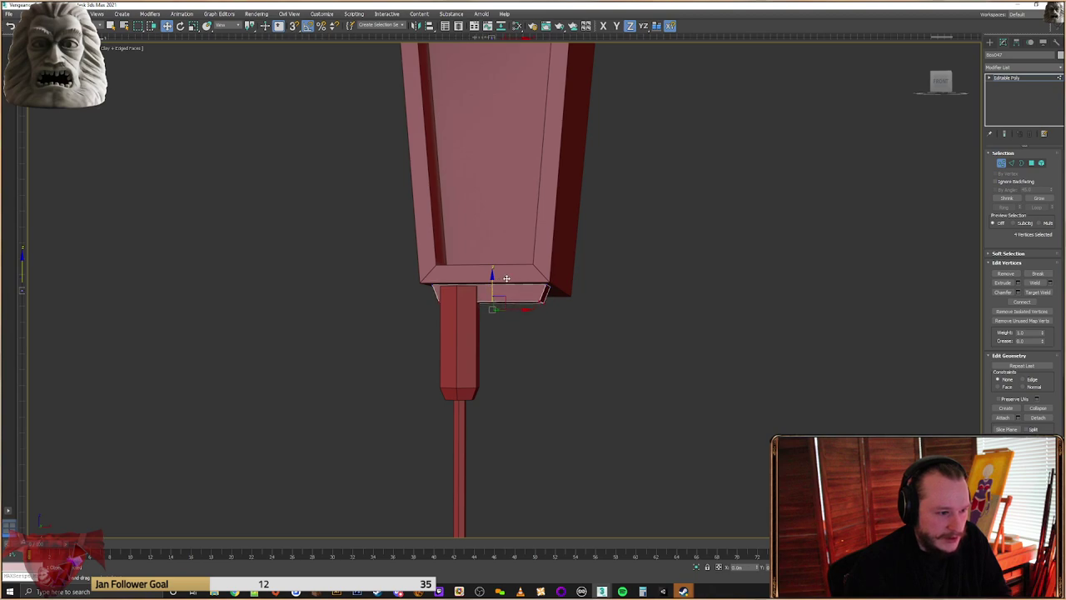
Select the lower antenna and examine its placement with the mount beneath the fin
click(990, 42)
click(460, 333)
scroll(530, 239, down, 3)
alt+middle_drag(550, 228, 500, 253)
scroll(530, 239, down, 5)
key(f)
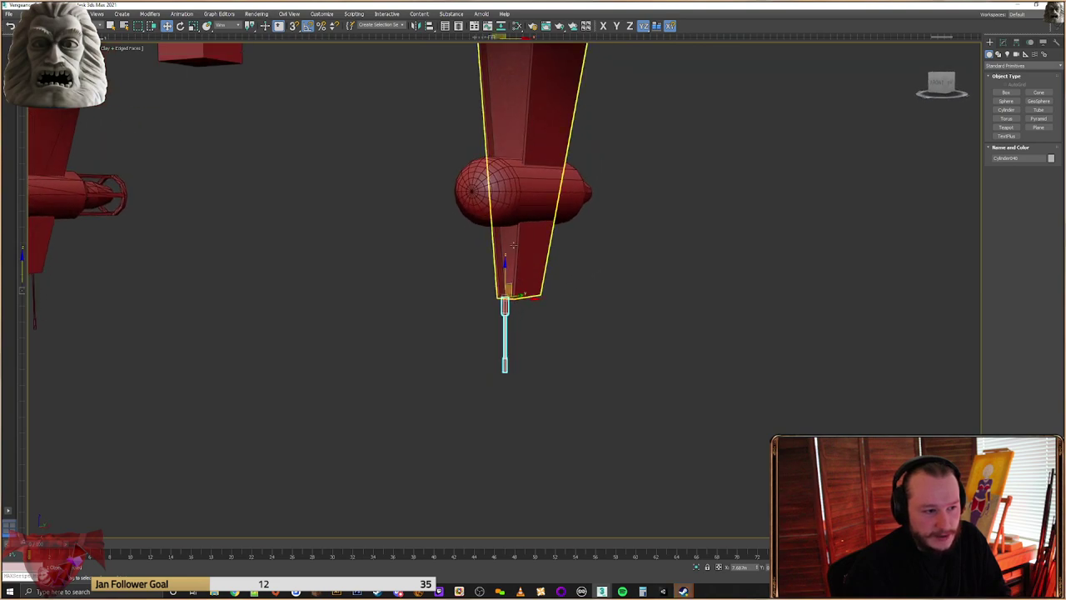
scroll(519, 293, up, 3)
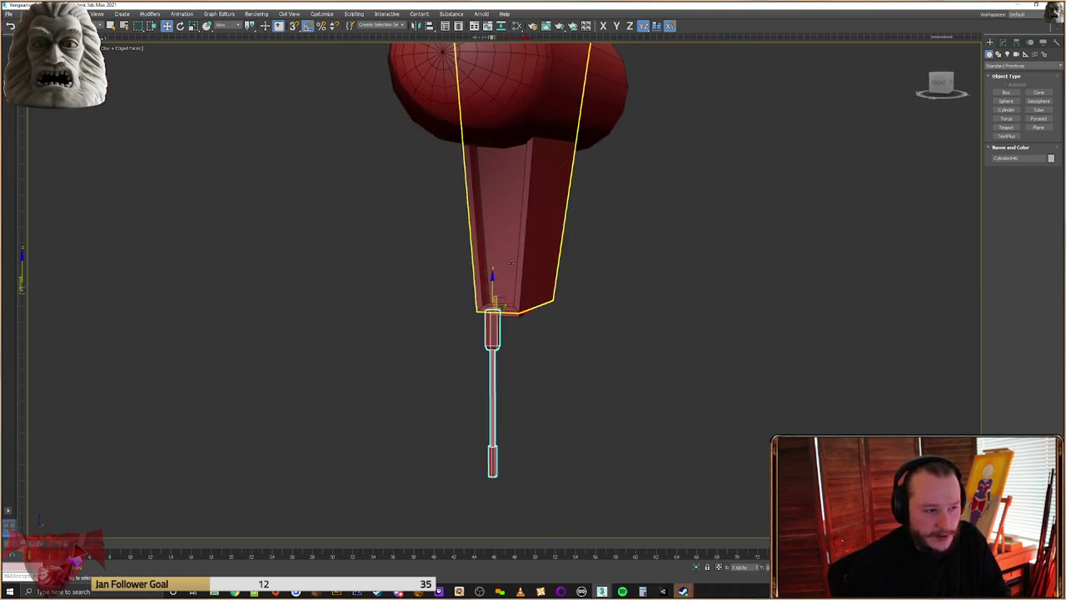
alt+middle_drag(545, 228, 559, 226)
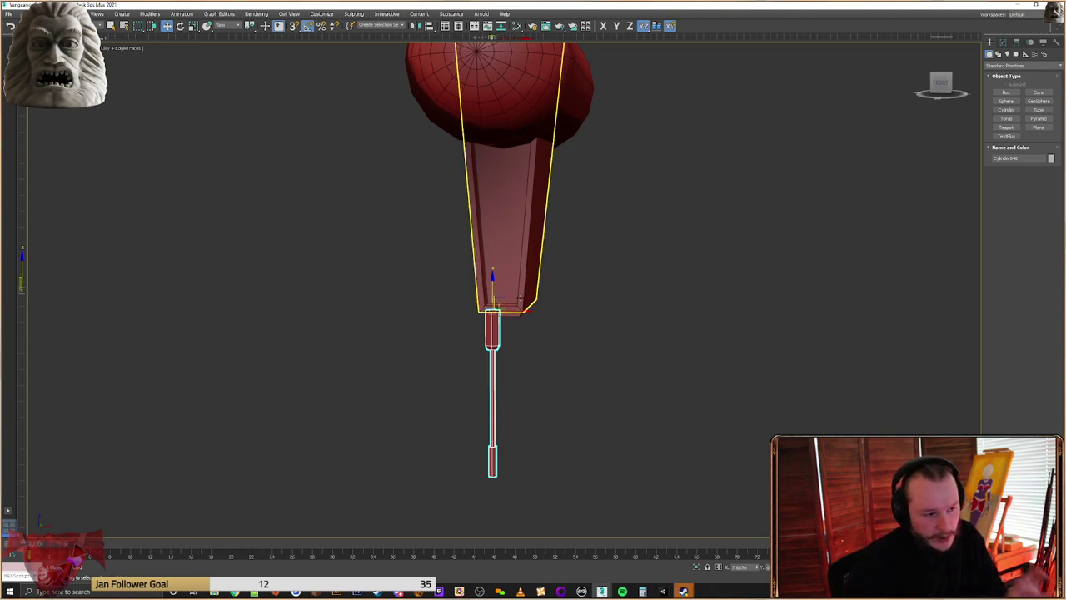
alt+middle_drag(508, 325, 541, 317)
Move the mount along Y toward the front of the lower fin, closer to the antenna
scroll(493, 348, up, 5)
click(534, 361)
middle_drag(542, 317, 528, 286)
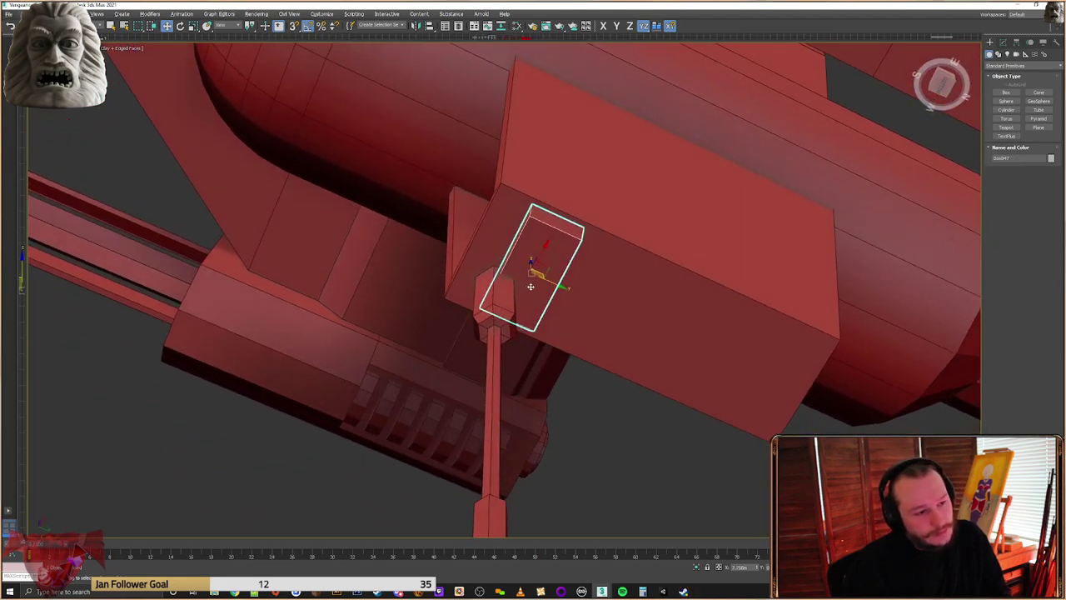
drag(548, 279, 526, 278)
alt+middle_drag(527, 278, 498, 298)
Move the mount and antenna together backward along Y, away from the lower fin's front edge
ctrl+click(500, 300)
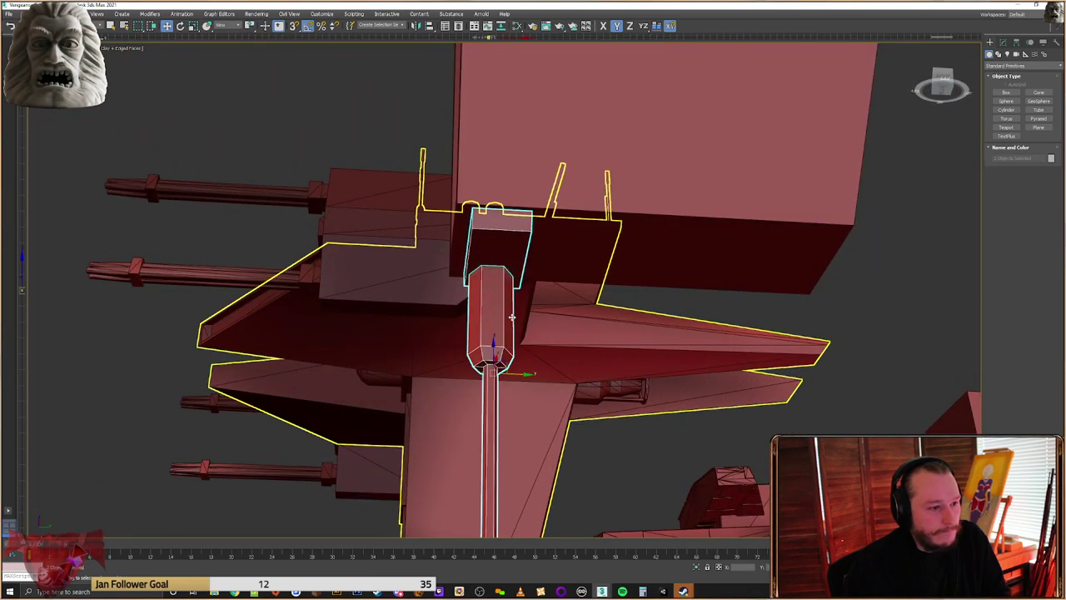
drag(515, 374, 565, 373)
alt+middle_drag(563, 328, 541, 319)
Align the antenna to the mount in Y Position only, center to center
click(412, 250)
key(alt+a)
click(412, 179)
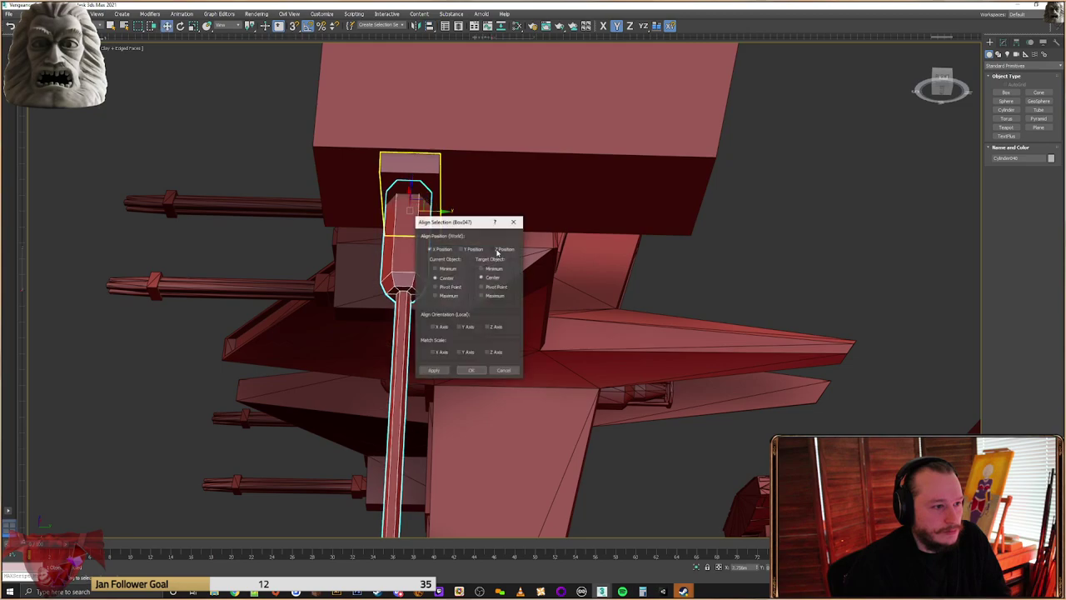
click(429, 250)
click(463, 249)
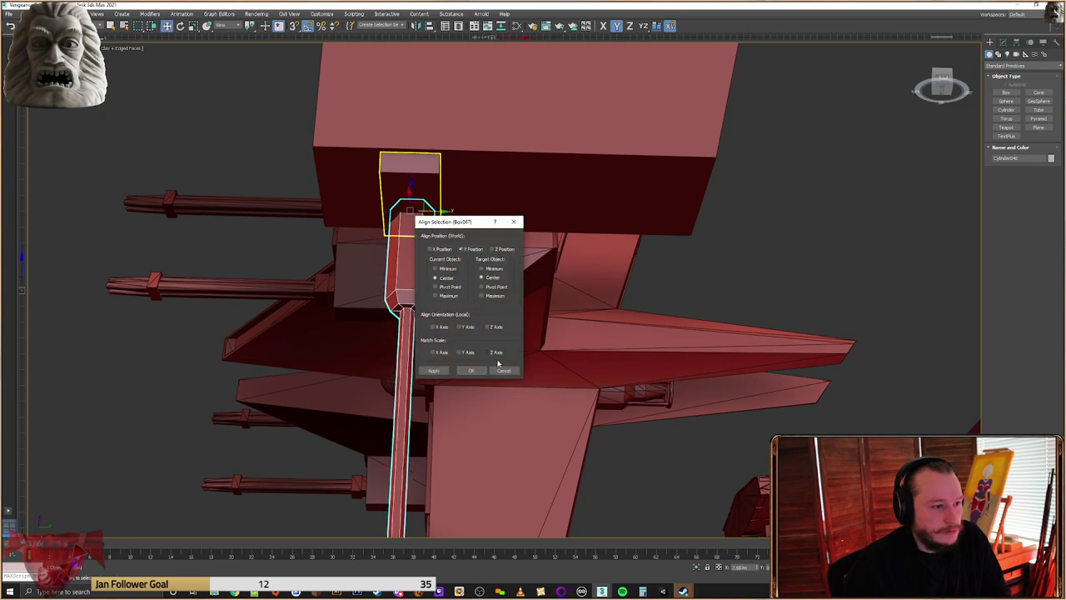
click(472, 371)
Scale all of the mount's vertices outward on X to widen it beneath the lower fin
alt+middle_drag(429, 282, 498, 291)
scroll(413, 206, up, 3)
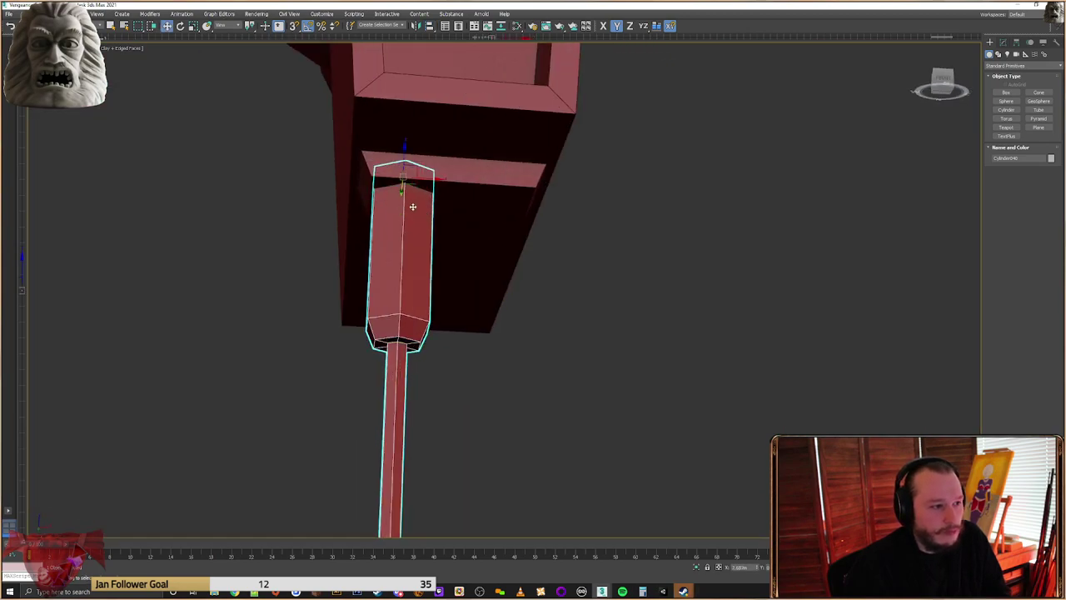
alt+middle_drag(411, 205, 414, 121)
middle_drag(414, 121, 414, 189)
scroll(430, 277, up, 4)
click(466, 261)
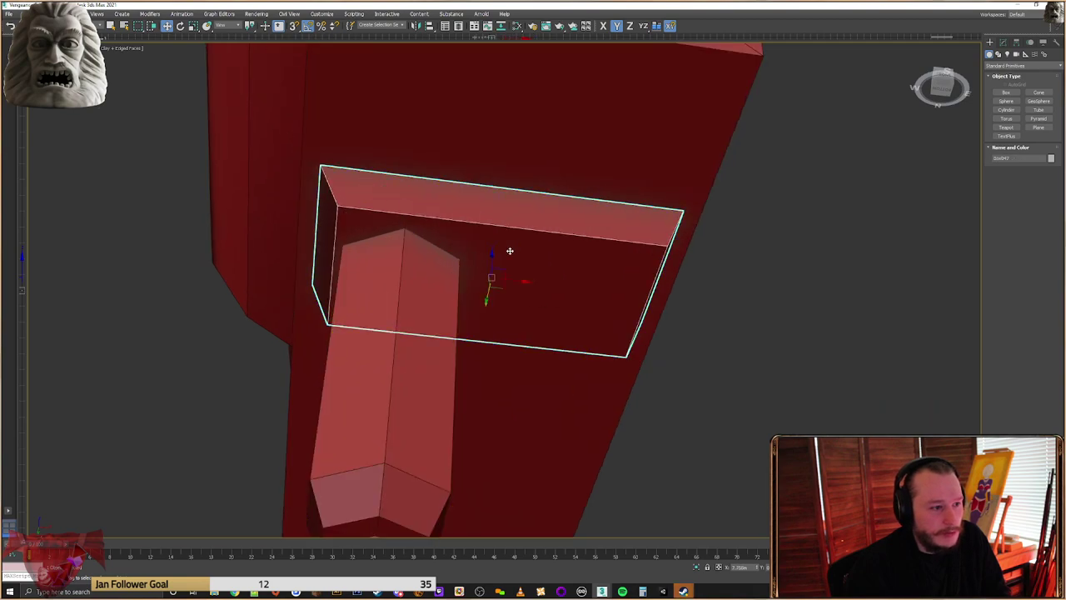
click(1003, 42)
key(1)
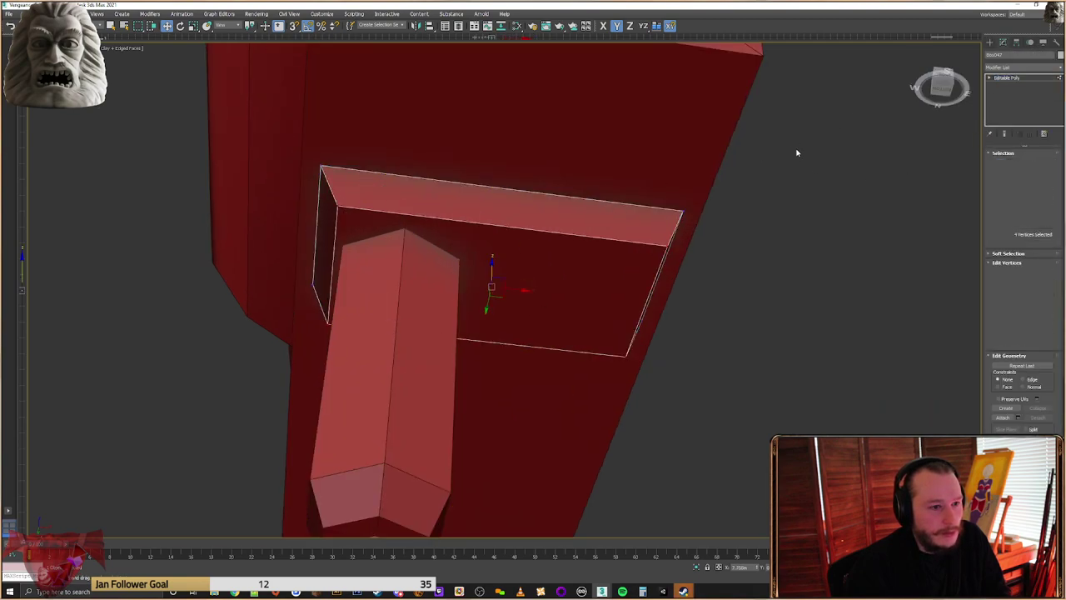
right_click(483, 249)
click(506, 274)
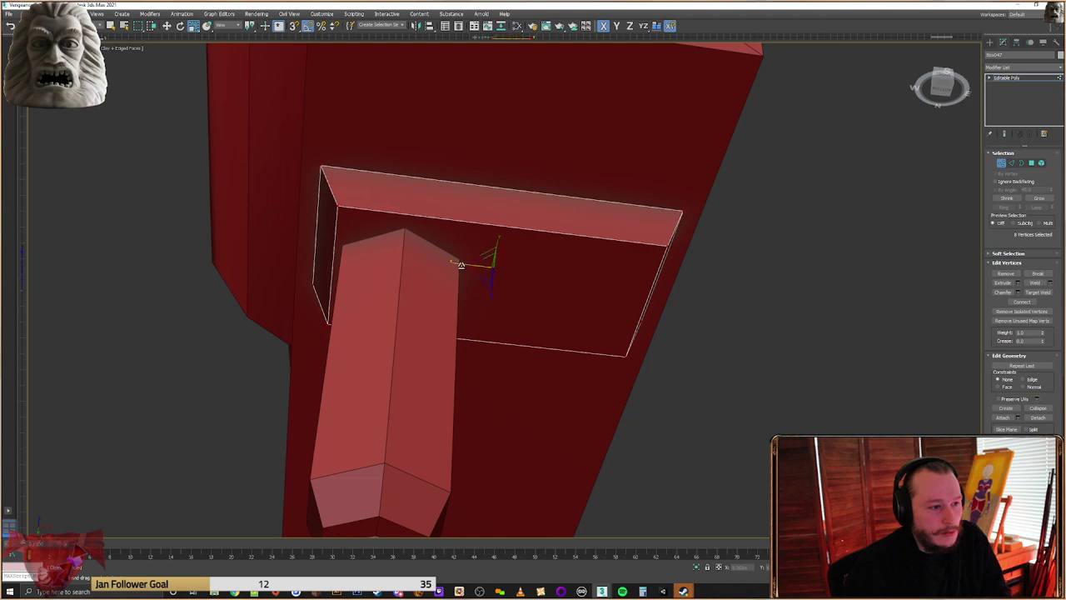
drag(460, 265, 367, 223)
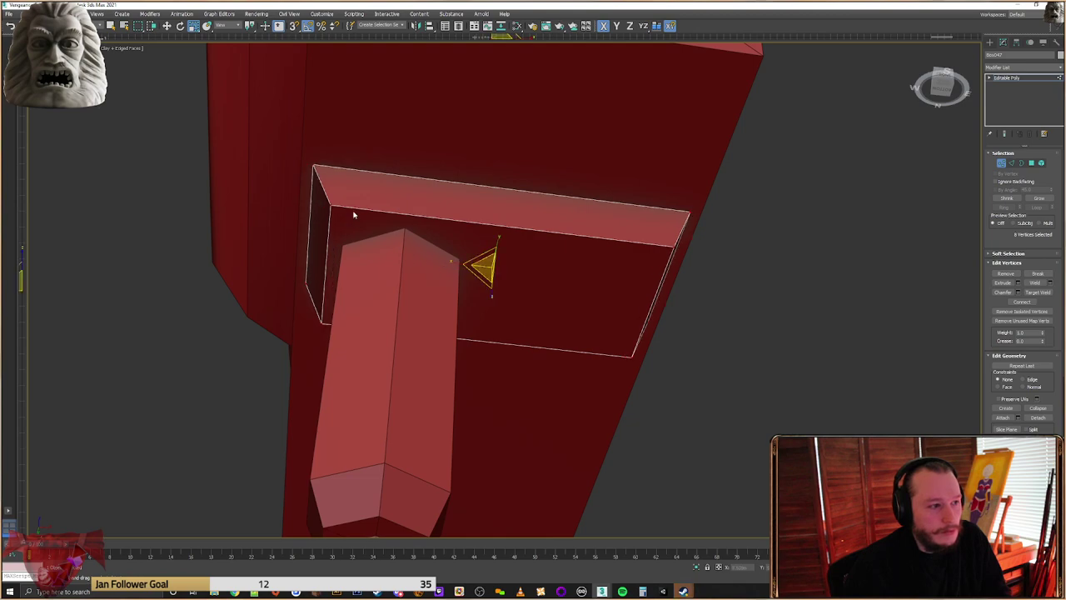
Scale the mount's four bottom vertices outward on X to reduce the taper of its sides
click(332, 209)
ctrl+click(322, 327)
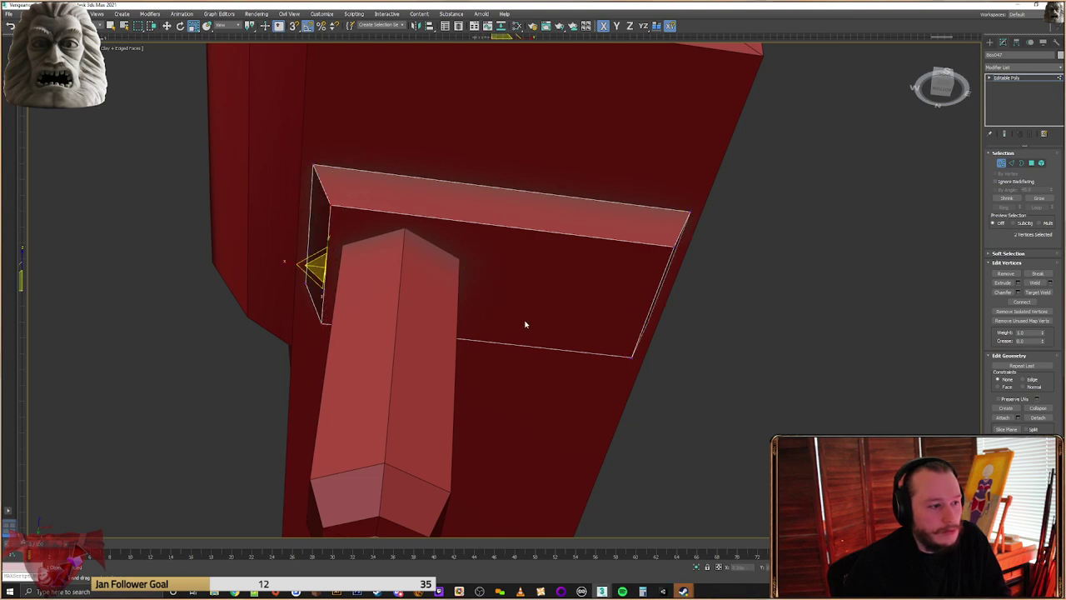
ctrl+click(635, 354)
ctrl+click(672, 250)
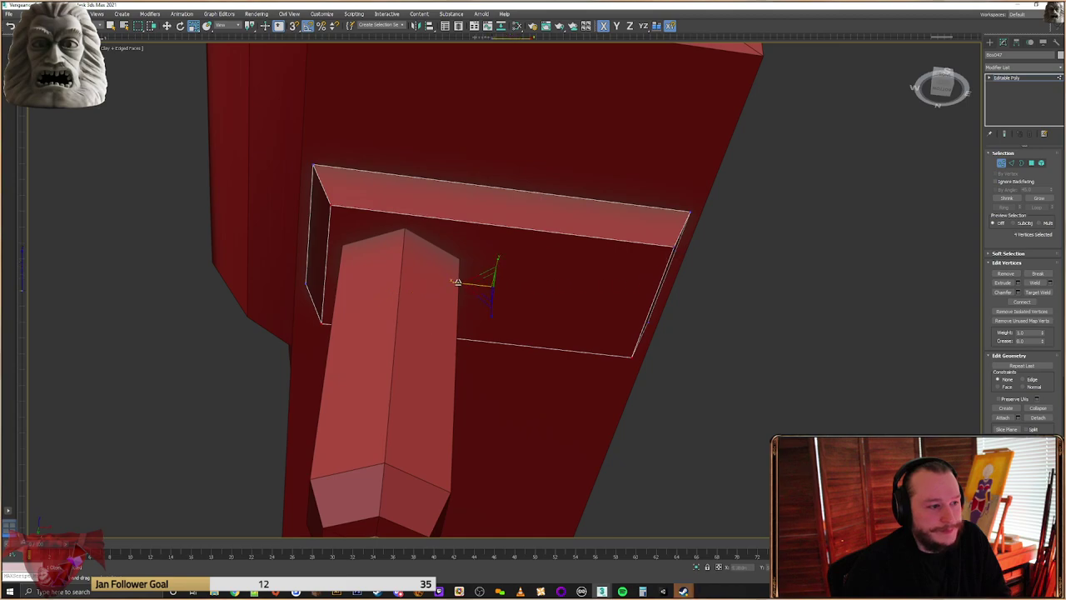
drag(458, 282, 456, 282)
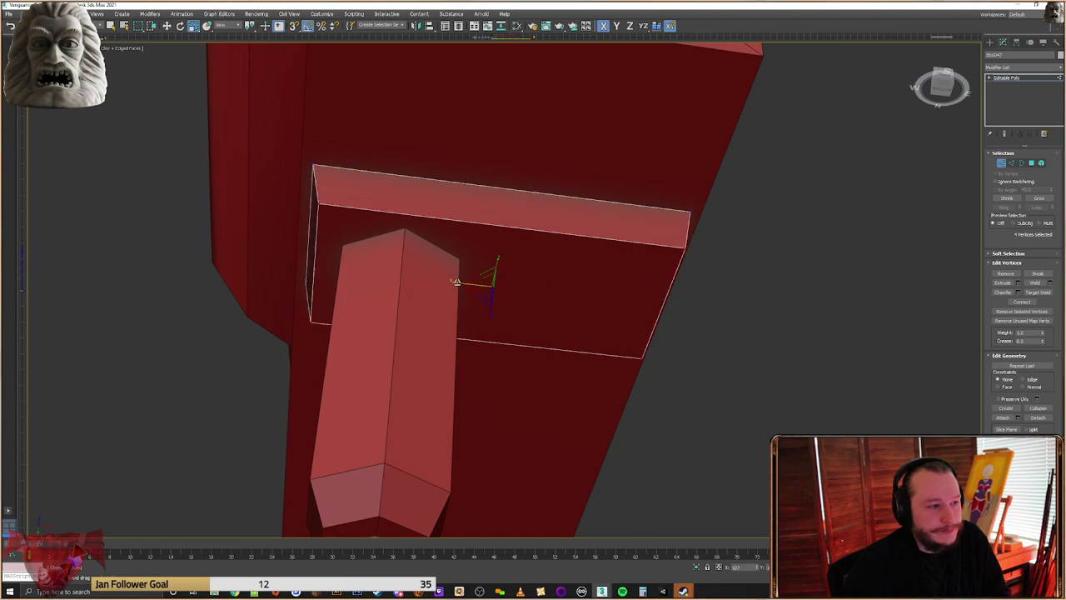
Copy the lower antenna along X to the opposite end of the mount
click(990, 42)
click(422, 295)
right_click(421, 295)
right_click(439, 298)
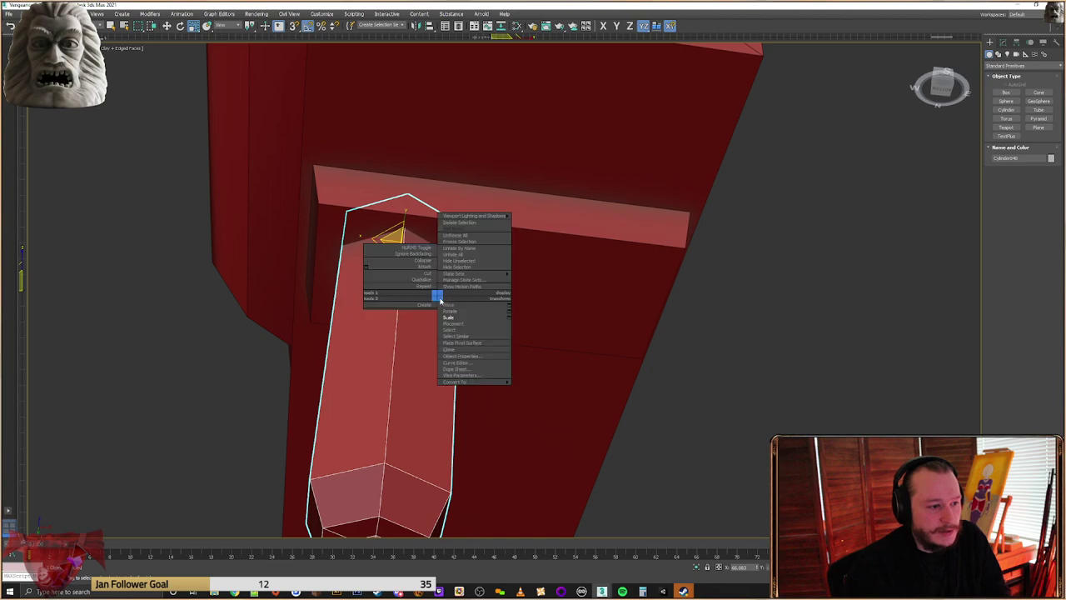
click(447, 305)
alt+middle_drag(448, 304, 426, 221)
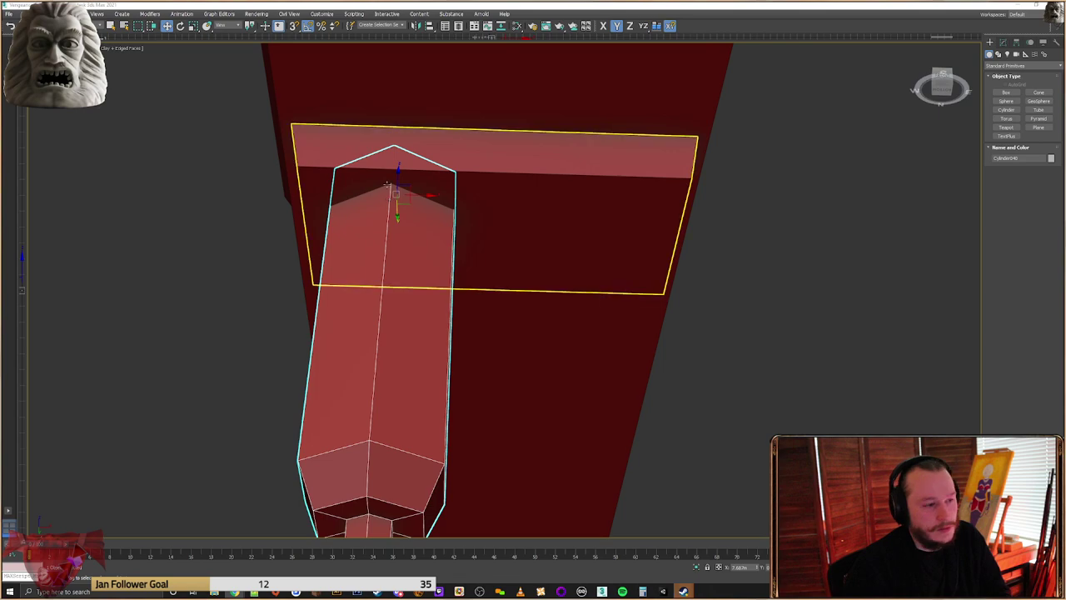
alt+middle_drag(374, 249, 382, 176)
drag(392, 112, 277, 121)
alt+middle_drag(277, 121, 346, 161)
mouse_move(414, 170)
mouse_down()
mouse_move(403, 170)
mouse_move(552, 172)
mouse_up()
scroll(407, 185, down, 3)
scroll(398, 185, up, 1)
key(Return)
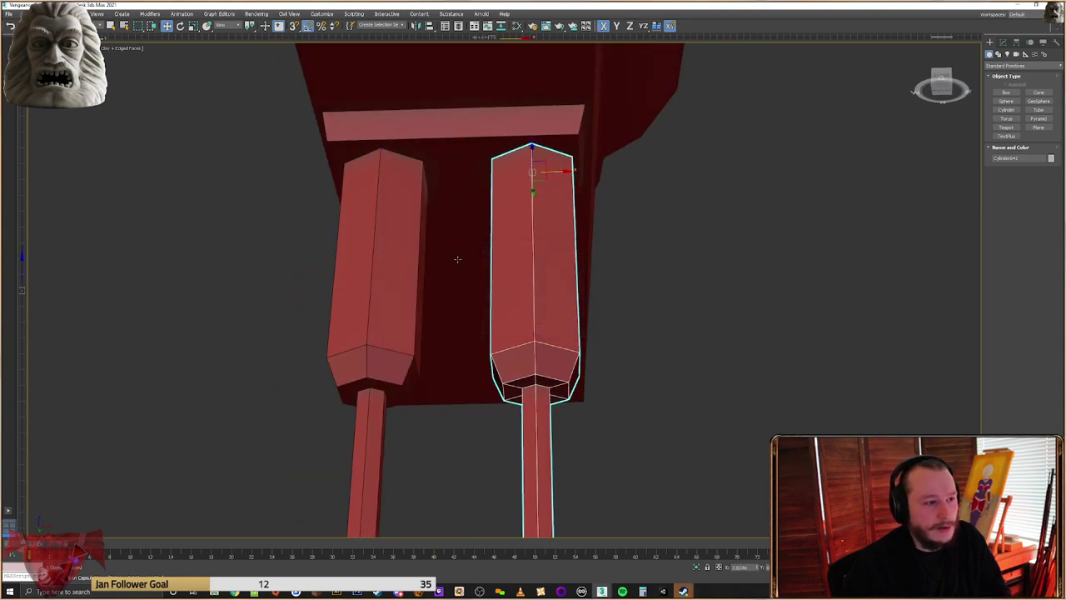
Delete the polygons of the thick base section from the copied lower antenna, leaving only its rod and tip
scroll(460, 261, down, 6)
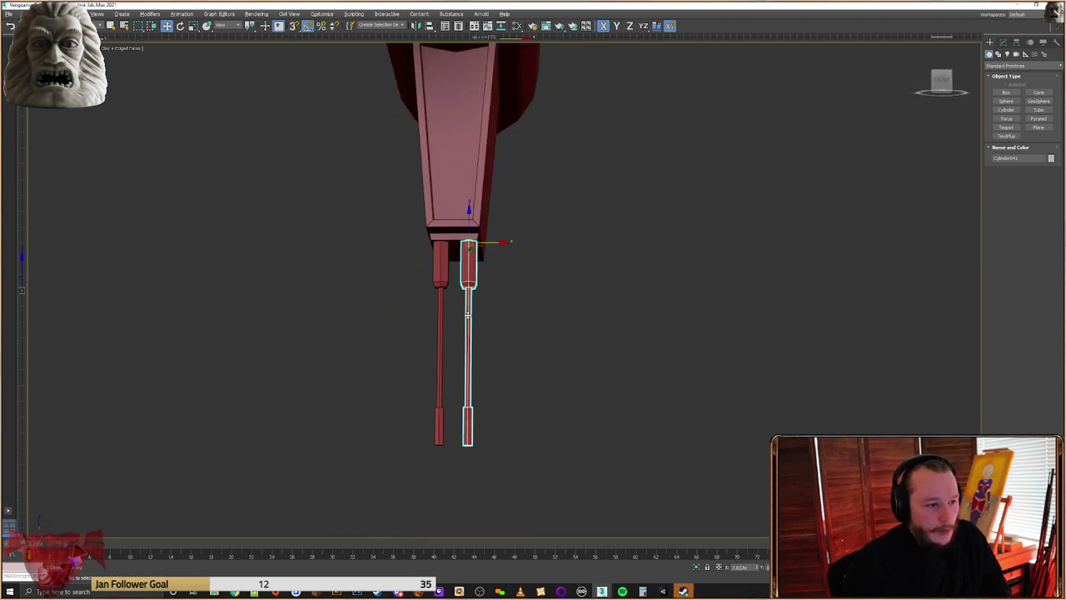
scroll(478, 286, up, 4)
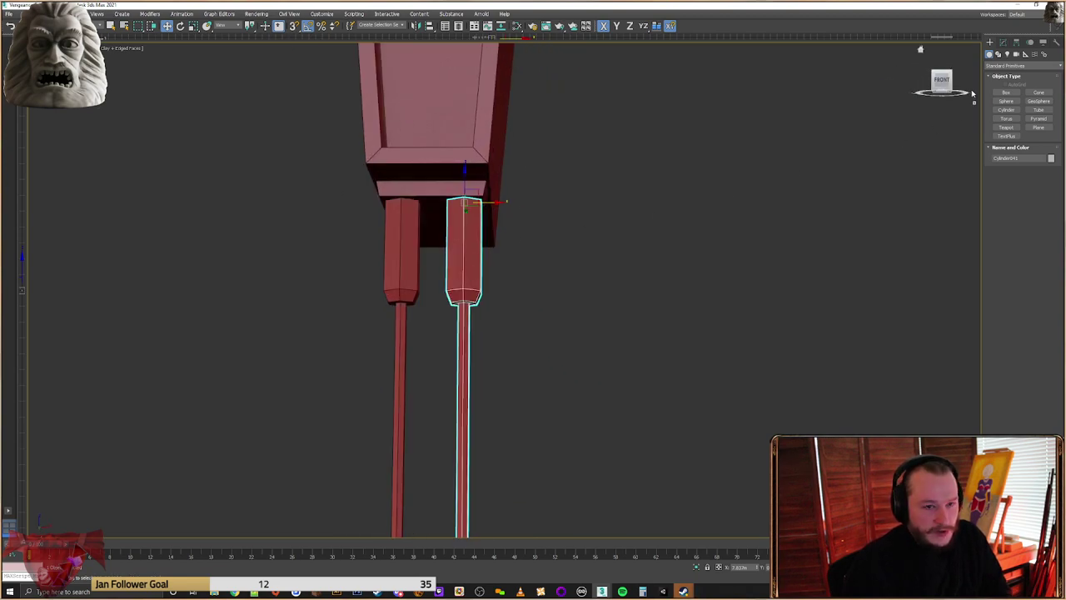
click(1004, 41)
click(1031, 163)
drag(557, 182, 427, 295)
scroll(439, 285, up, 3)
key(Delete)
drag(552, 314, 514, 350)
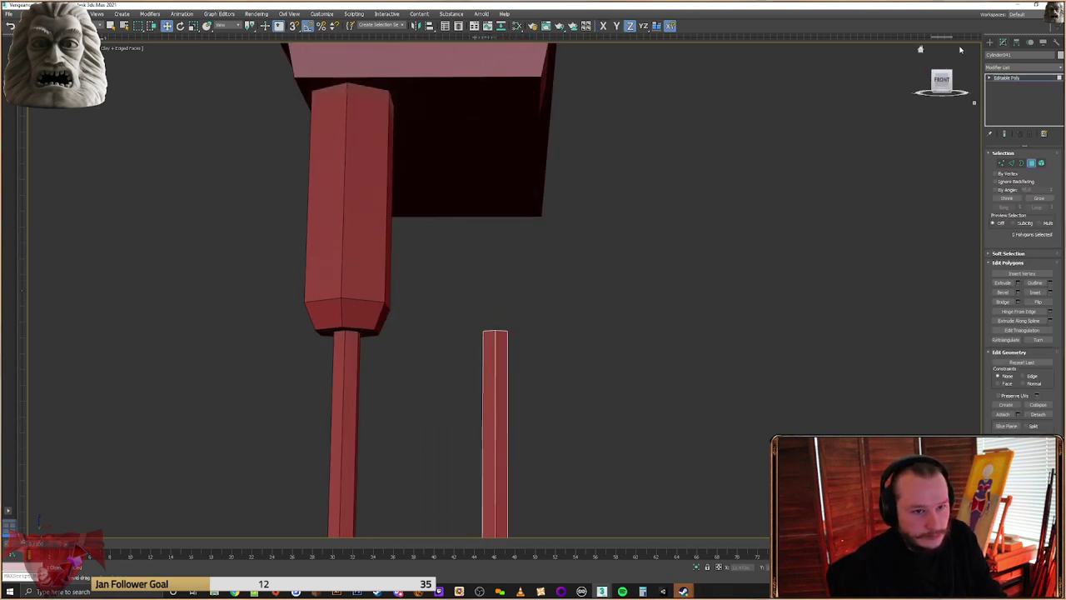
Center the trimmed antenna's pivot on its geometry and raise the antenna along Z to meet the mount under the lower fin
click(991, 43)
scroll(902, 128, down, 3)
click(1016, 42)
click(1023, 99)
click(991, 42)
scroll(605, 353, down, 2)
drag(593, 322, 600, 260)
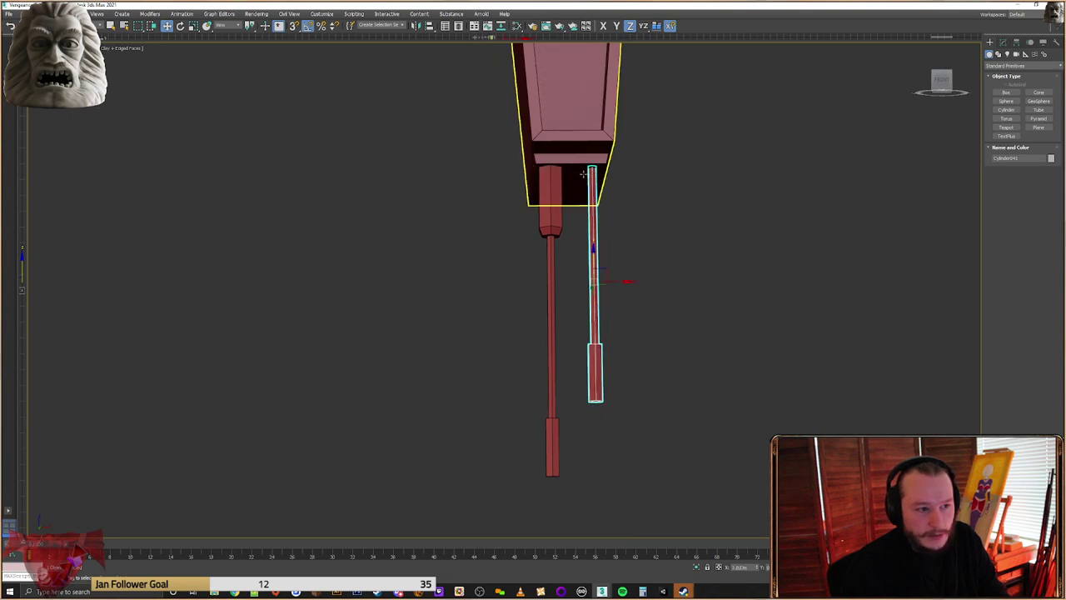
Delete the other, untrimmed lower antenna and put a copy of the trimmed one in its place along X
click(556, 205)
key(Delete)
click(591, 252)
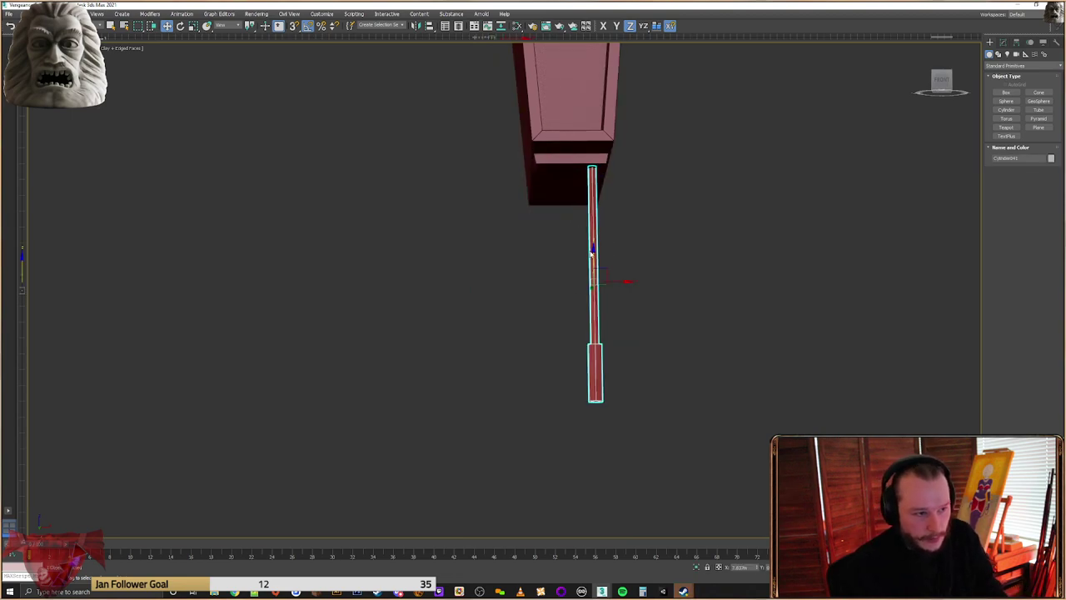
scroll(591, 253, up, 3)
shift+drag(611, 296, 545, 294)
click(533, 331)
scroll(542, 308, down, 3)
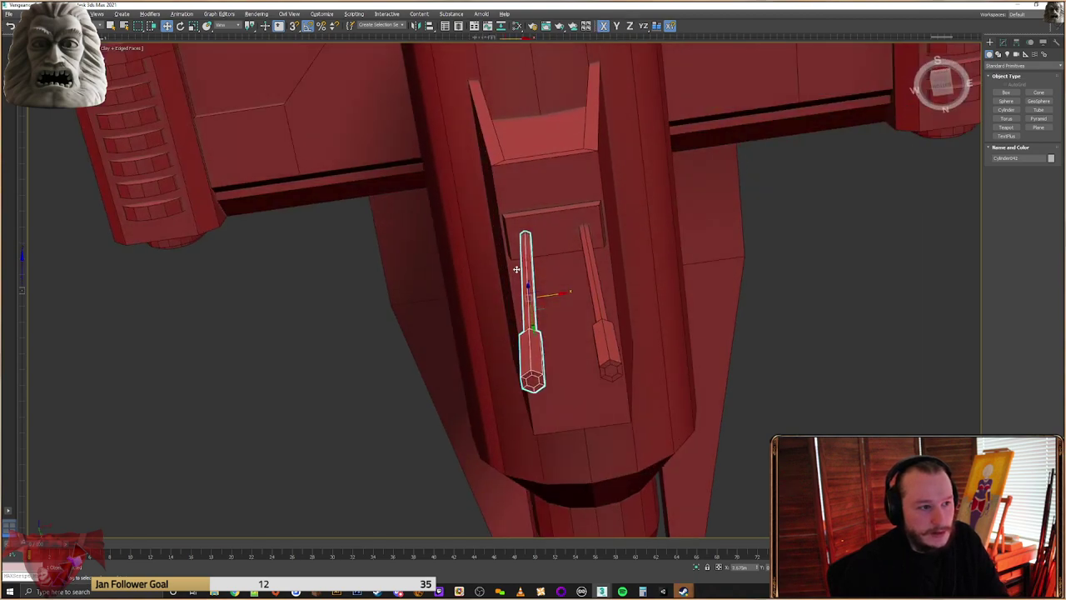
drag(550, 297, 552, 297)
Examine the new spaceship from several angles beside the reference ship and the other models in the scene
alt+middle_drag(552, 298, 602, 288)
scroll(543, 321, down, 5)
click(624, 308)
scroll(584, 290, down, 5)
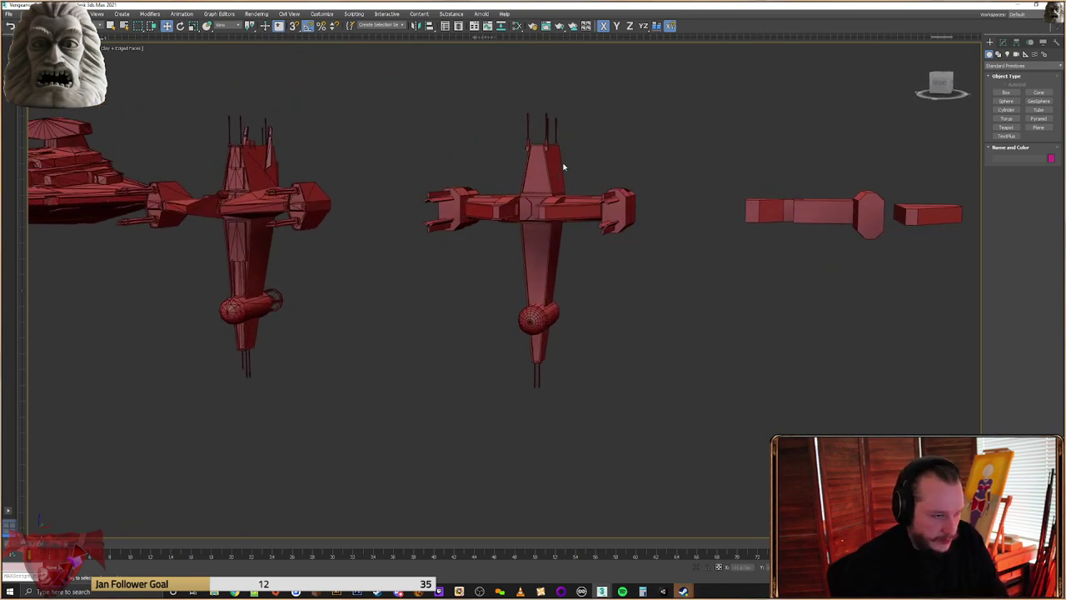
alt+middle_drag(538, 240, 565, 260)
scroll(567, 265, up, 4)
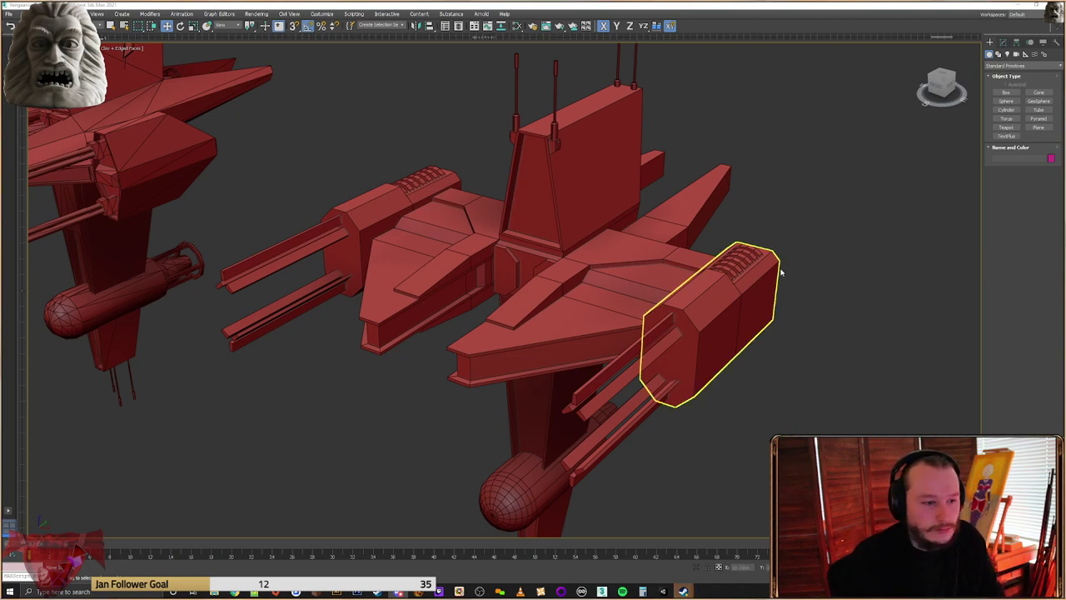
alt+middle_drag(791, 275, 700, 282)
click(557, 304)
scroll(557, 304, up, 3)
middle_drag(557, 304, 653, 340)
scroll(697, 263, down, 5)
scroll(689, 317, down, 3)
scroll(697, 285, down, 4)
click(647, 338)
scroll(649, 330, up, 5)
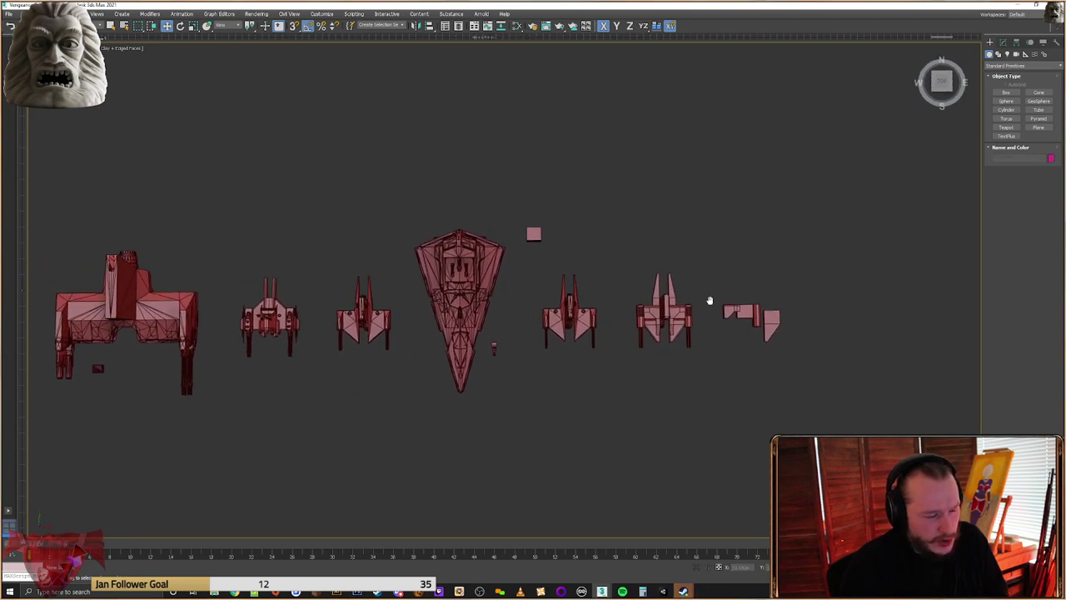
Copy the reference ship's outer gun pod and place it by the small turret next to the large wedge-shaped ship
click(615, 300)
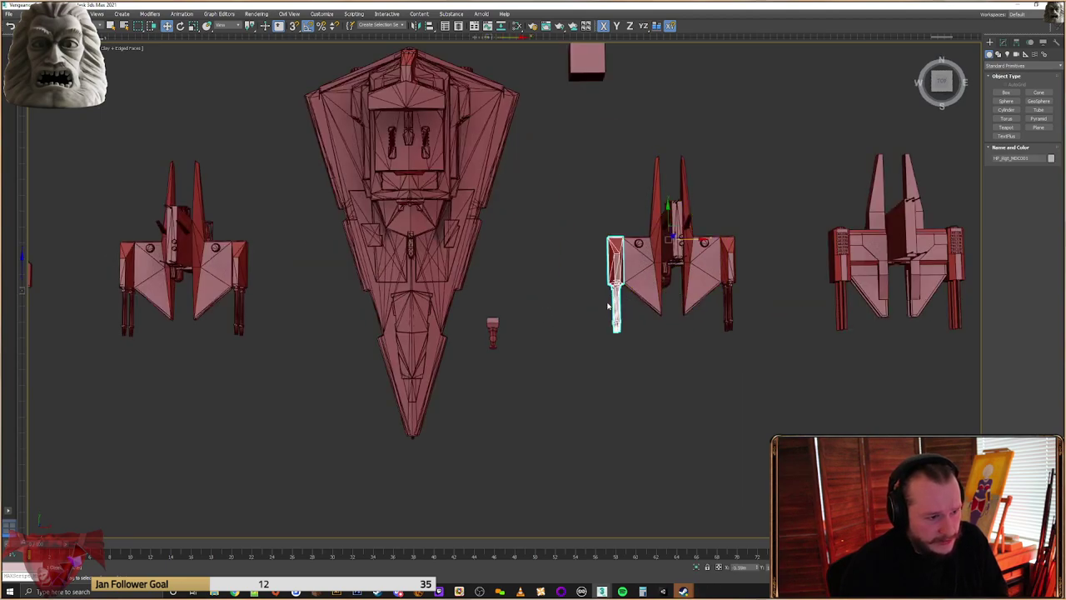
scroll(607, 297, up, 5)
alt+middle_drag(607, 298, 635, 279)
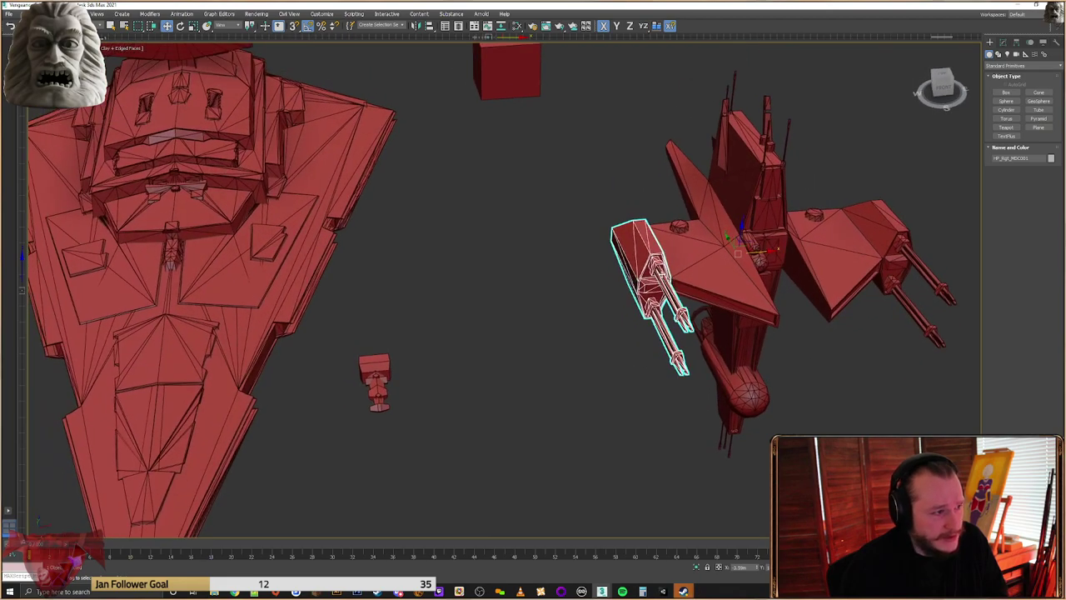
mouse_move(755, 253)
shift+mouse_down()
mouse_move(363, 284)
mouse_move(478, 341)
mouse_move(542, 323)
shift+mouse_up()
click(567, 332)
mouse_move(481, 329)
alt+middle_down()
mouse_move(533, 308)
mouse_move(543, 333)
alt+middle_up()
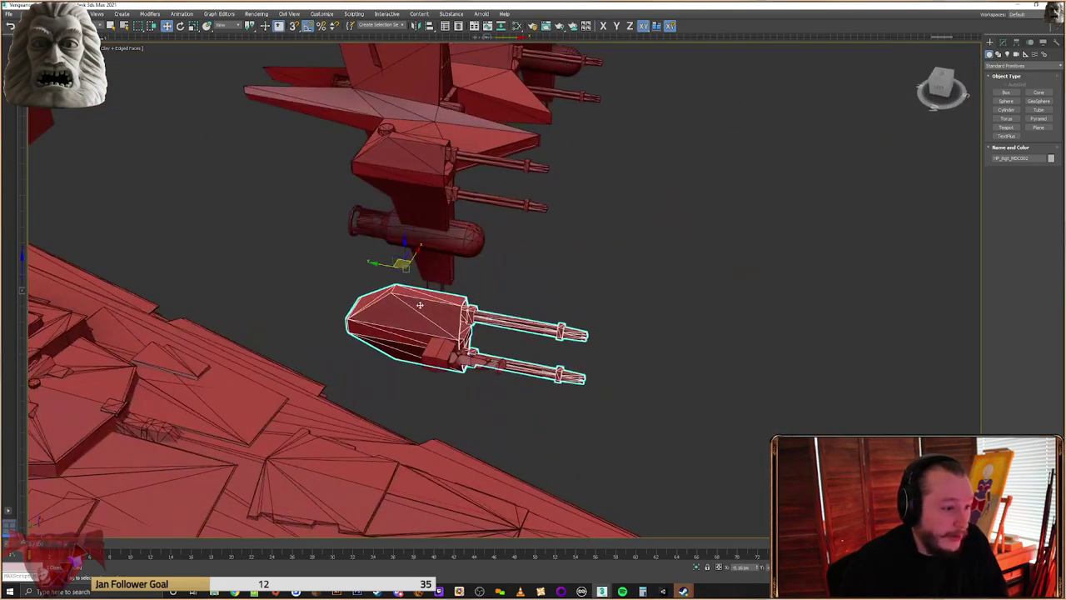
click(410, 278)
Move the small turret upward and sideways clear of the copied gun pod to compare their sizes
click(461, 352)
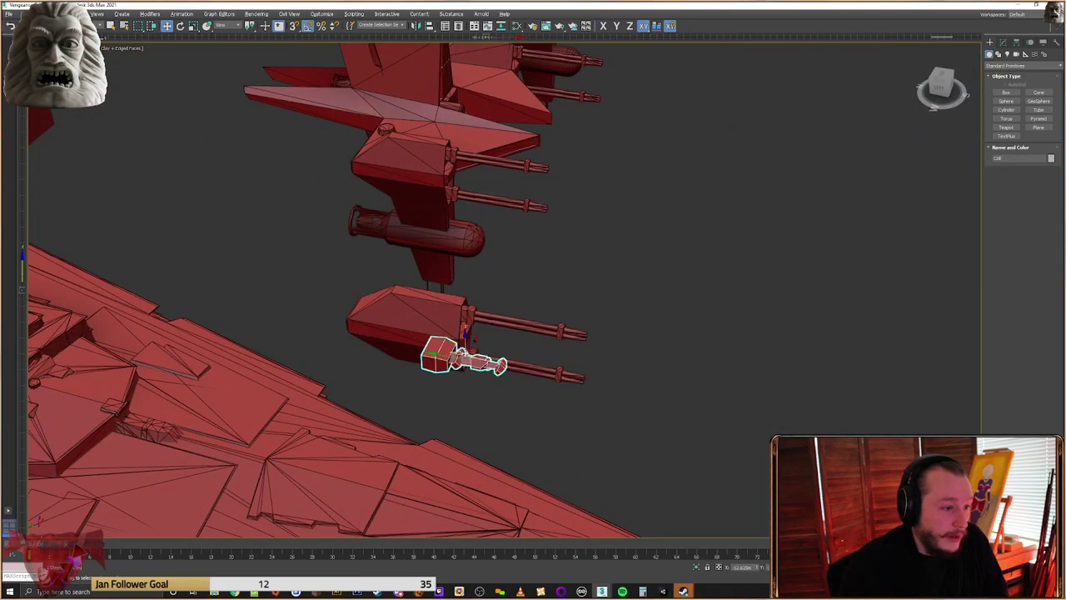
alt+middle_drag(461, 352, 464, 355)
drag(531, 348, 533, 347)
alt+middle_drag(534, 348, 581, 292)
scroll(556, 340, up, 3)
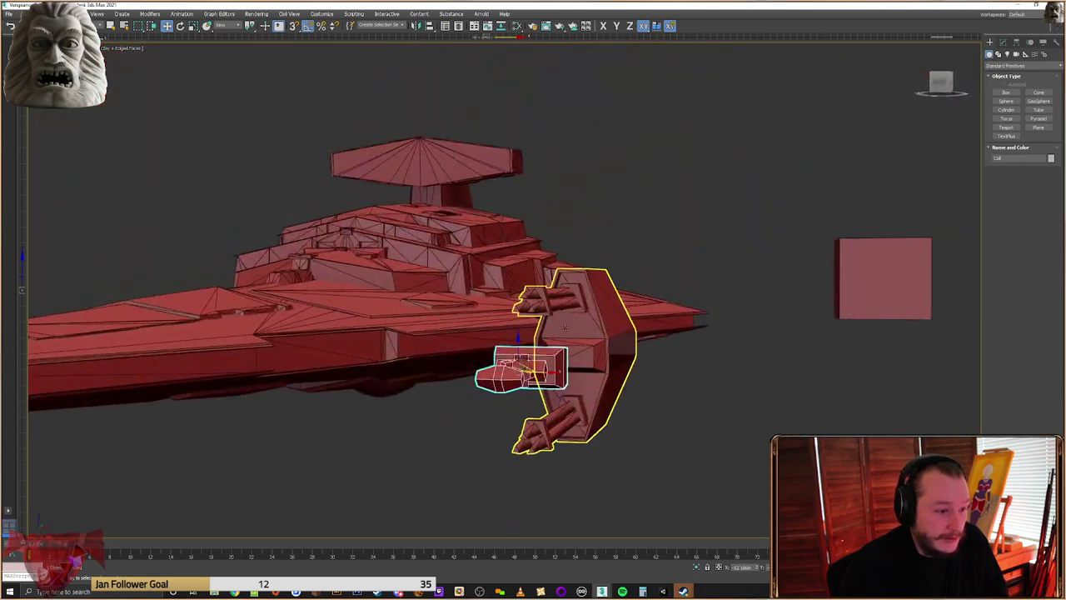
drag(531, 358, 511, 288)
alt+middle_drag(511, 288, 542, 366)
drag(534, 300, 493, 299)
scroll(700, 269, down, 3)
scroll(700, 269, down, 3)
middle_drag(699, 269, 555, 347)
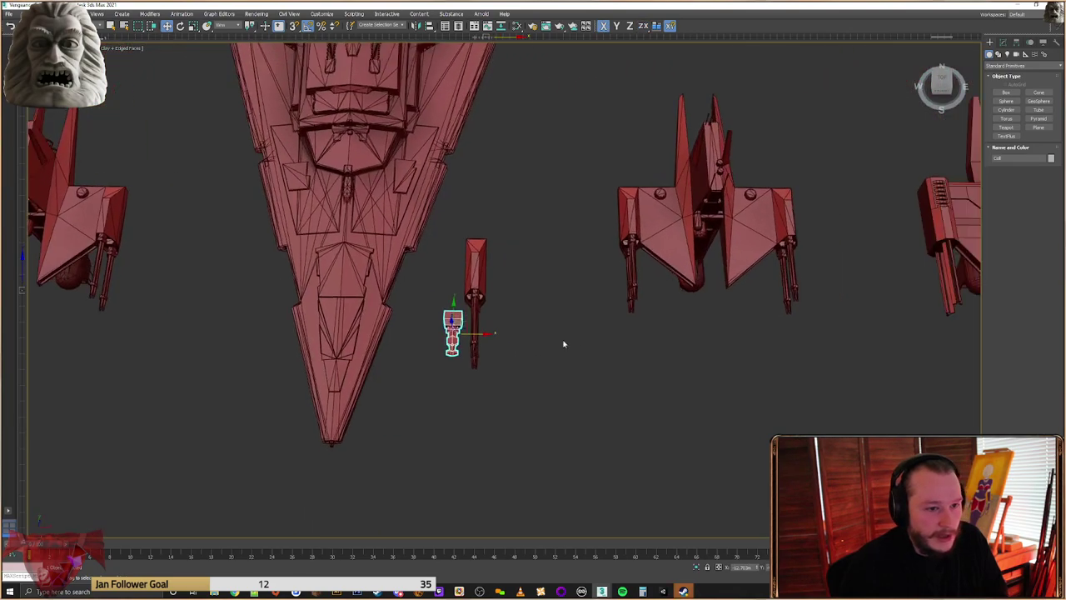
Move the small turret along X toward the reference ship and adjust its height for comparison
scroll(557, 346, down, 4)
alt+middle_drag(698, 252, 684, 212)
alt+middle_drag(670, 301, 581, 317)
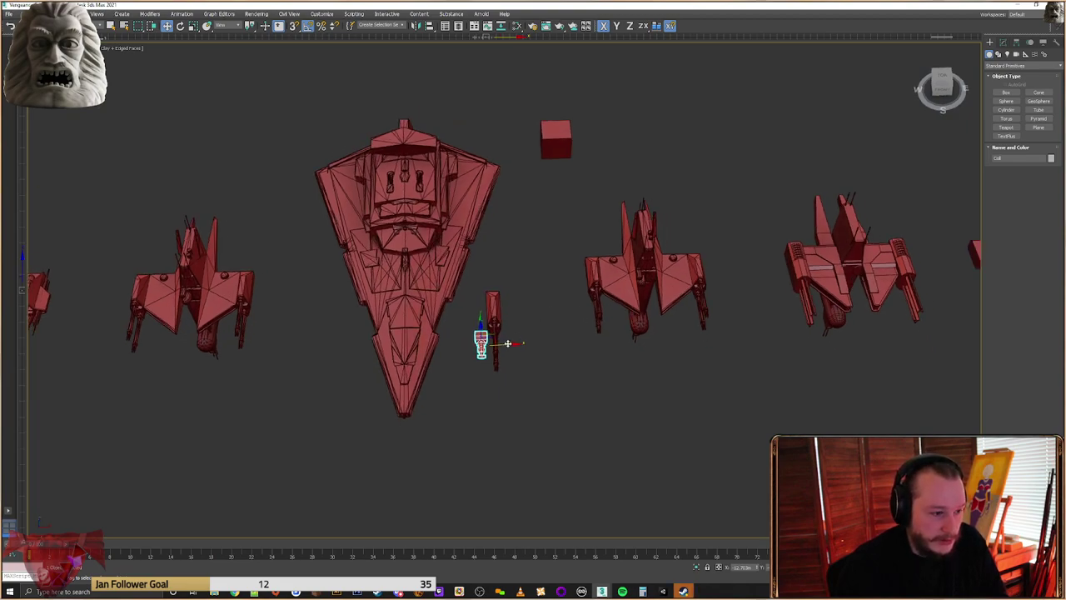
alt+middle_drag(505, 338, 476, 336)
scroll(505, 342, up, 4)
drag(478, 333, 638, 247)
mouse_move(638, 254)
alt+middle_down()
mouse_move(635, 241)
mouse_move(623, 258)
alt+middle_up()
drag(569, 189, 569, 229)
click(652, 258)
Inspect the new ship's wings and gun housings from several sides alongside the reference ship
scroll(652, 257, down, 3)
middle_drag(653, 291, 536, 319)
click(609, 333)
middle_drag(912, 330, 556, 327)
click(434, 297)
alt+middle_drag(434, 288, 381, 302)
middle_drag(313, 227, 405, 278)
alt+middle_drag(490, 293, 430, 288)
middle_drag(429, 266, 617, 350)
scroll(638, 369, up, 5)
alt+middle_drag(471, 348, 318, 370)
click(340, 367)
alt+middle_drag(455, 352, 622, 351)
click(485, 353)
scroll(626, 364, down, 5)
middle_drag(623, 351, 628, 335)
scroll(628, 335, up, 1)
middle_drag(535, 360, 561, 338)
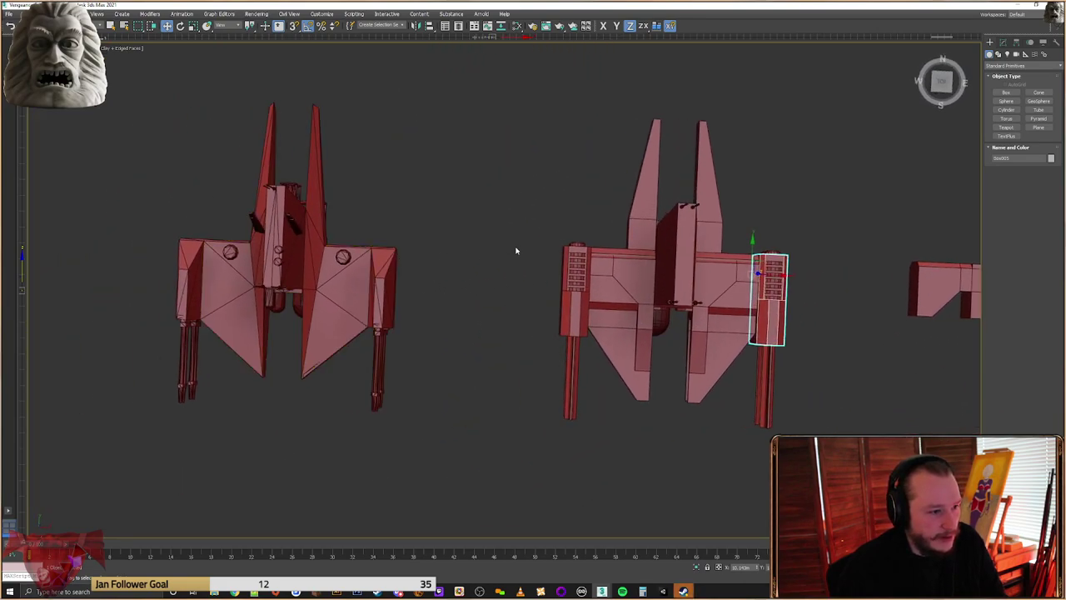
Compare the reference ship's gun pods with the new ship's, then examine the vented gun housing closely from above
middle_drag(427, 261, 486, 236)
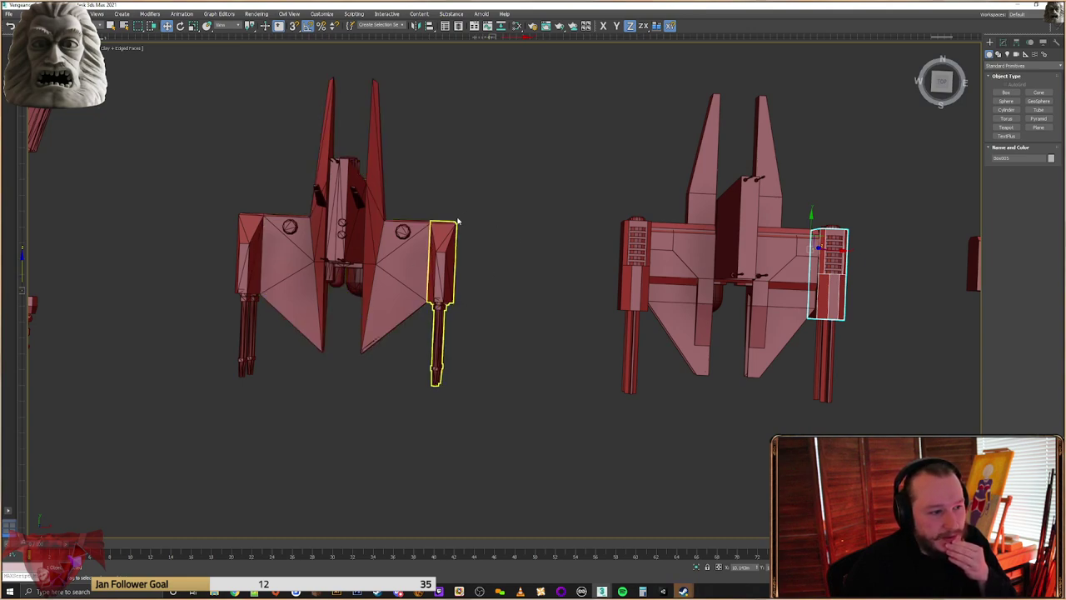
middle_drag(523, 312, 398, 320)
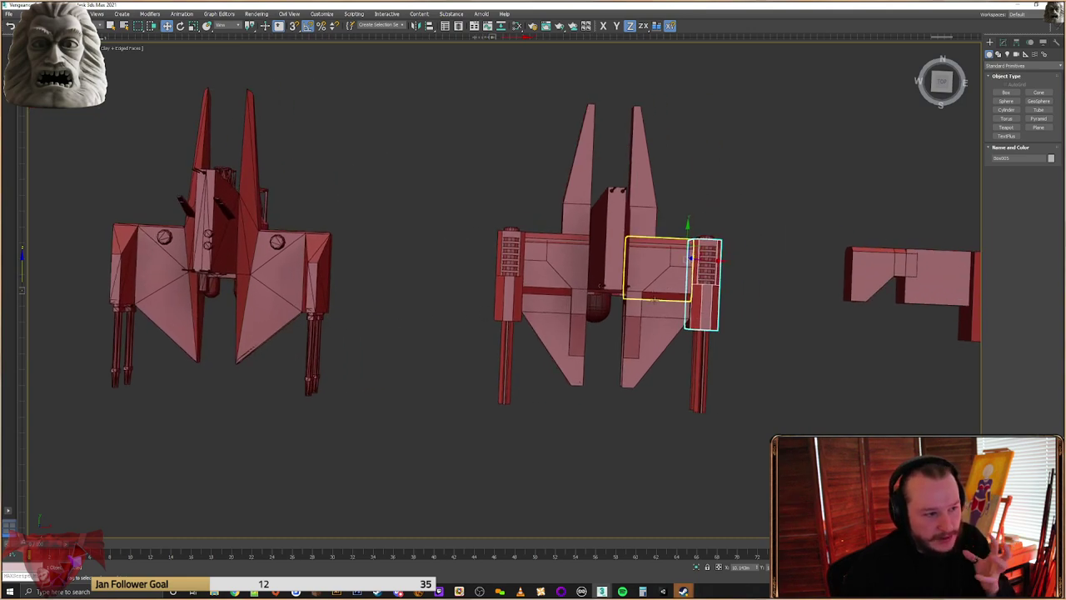
alt+middle_drag(667, 321, 596, 260)
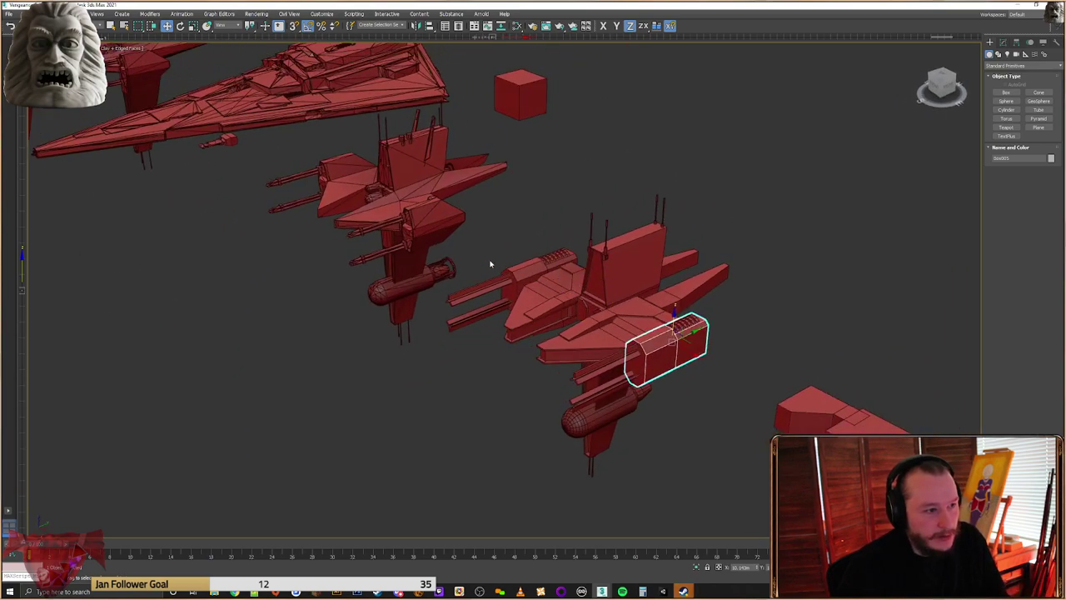
scroll(493, 260, up, 3)
mouse_move(502, 306)
alt+middle_down()
mouse_move(551, 271)
mouse_move(443, 281)
mouse_move(498, 321)
alt+middle_up()
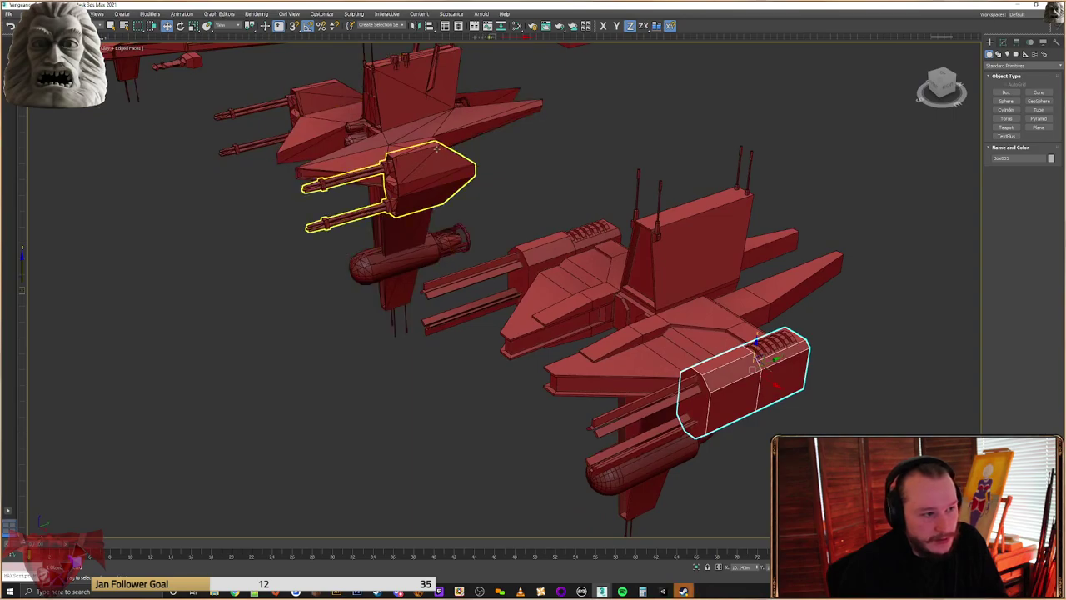
alt+middle_drag(669, 328, 617, 293)
middle_drag(738, 346, 669, 288)
scroll(669, 288, up, 3)
scroll(676, 309, down, 3)
middle_drag(698, 335, 598, 358)
scroll(636, 318, up, 6)
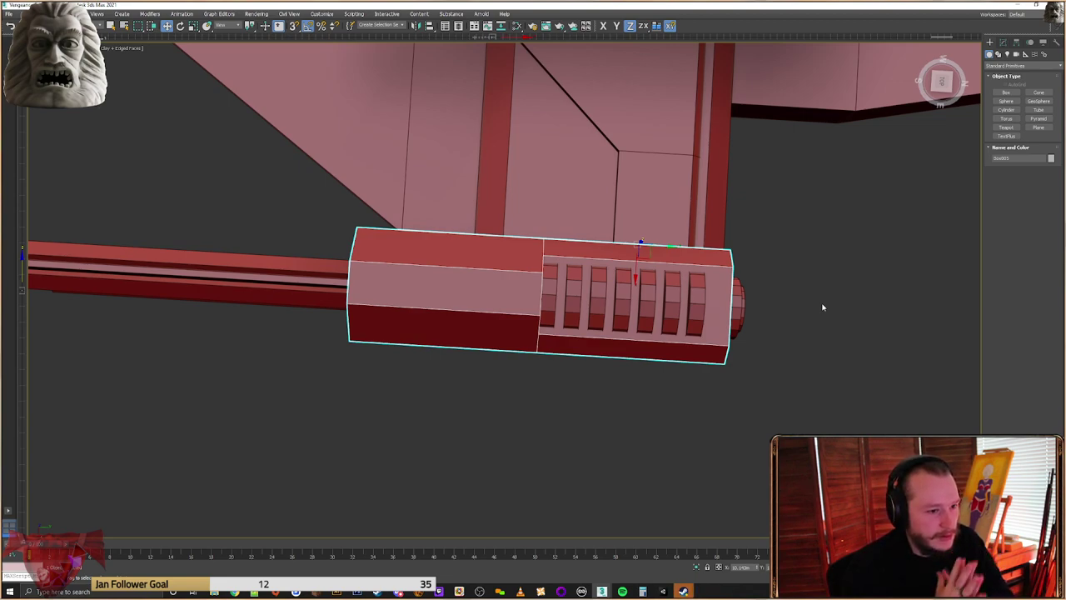
Exit Steam and launch it again
mouse_move(683, 590)
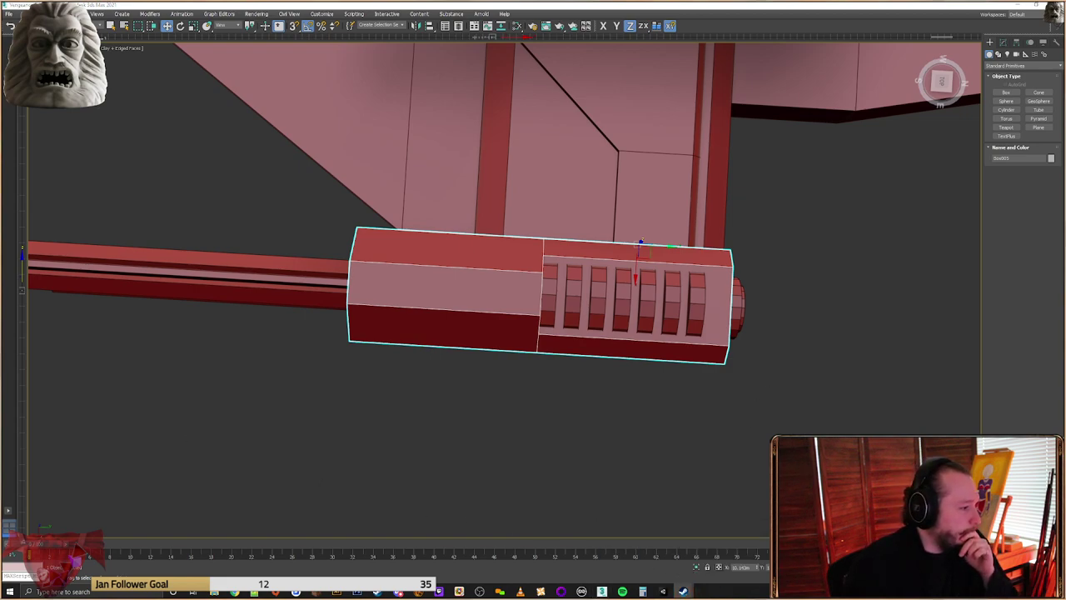
right_click(684, 590)
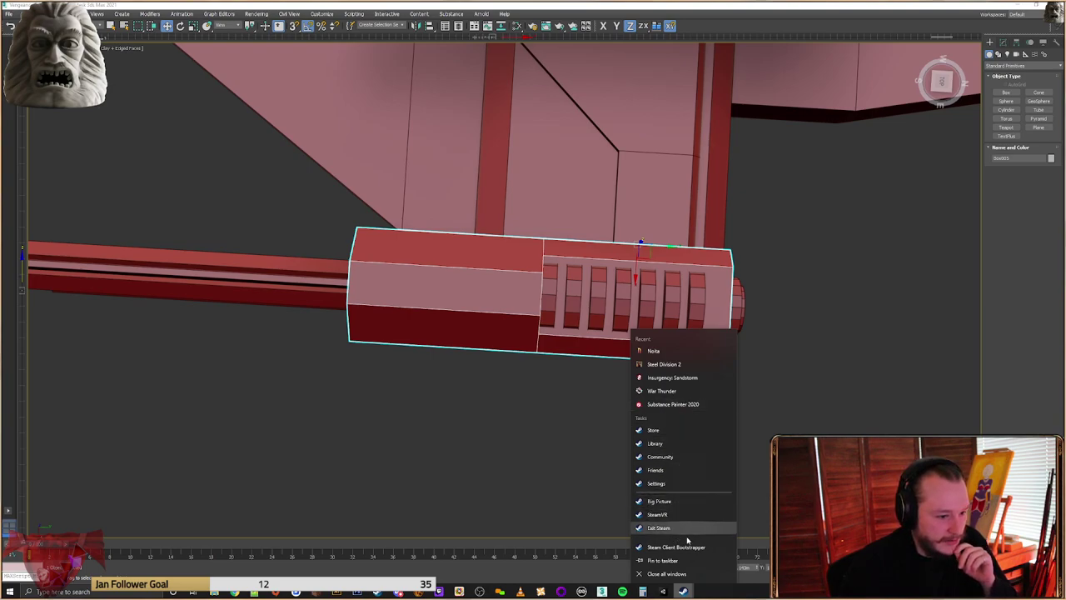
click(642, 529)
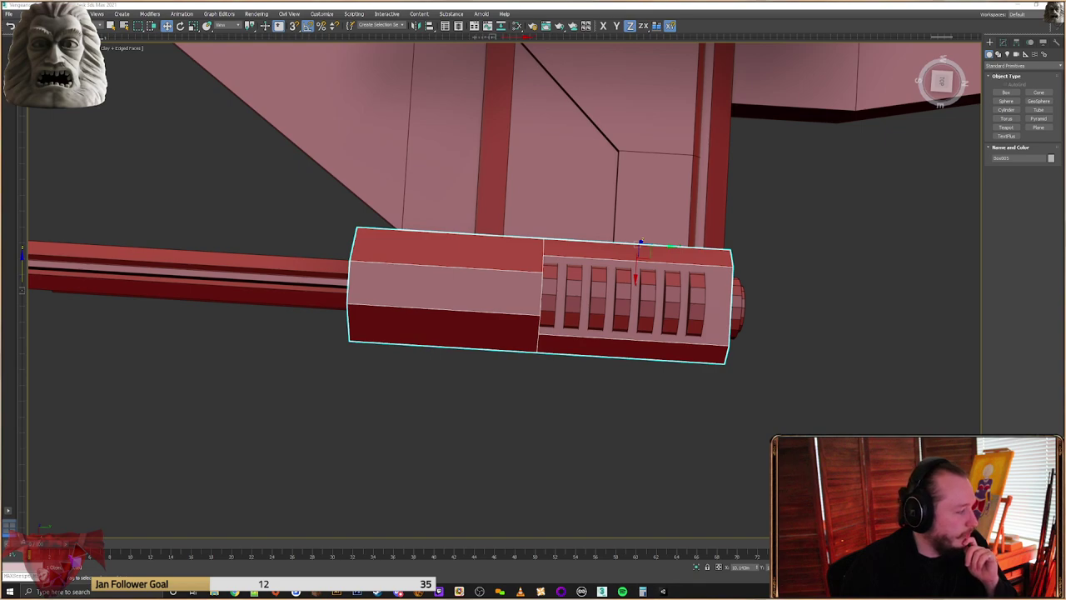
key(super)
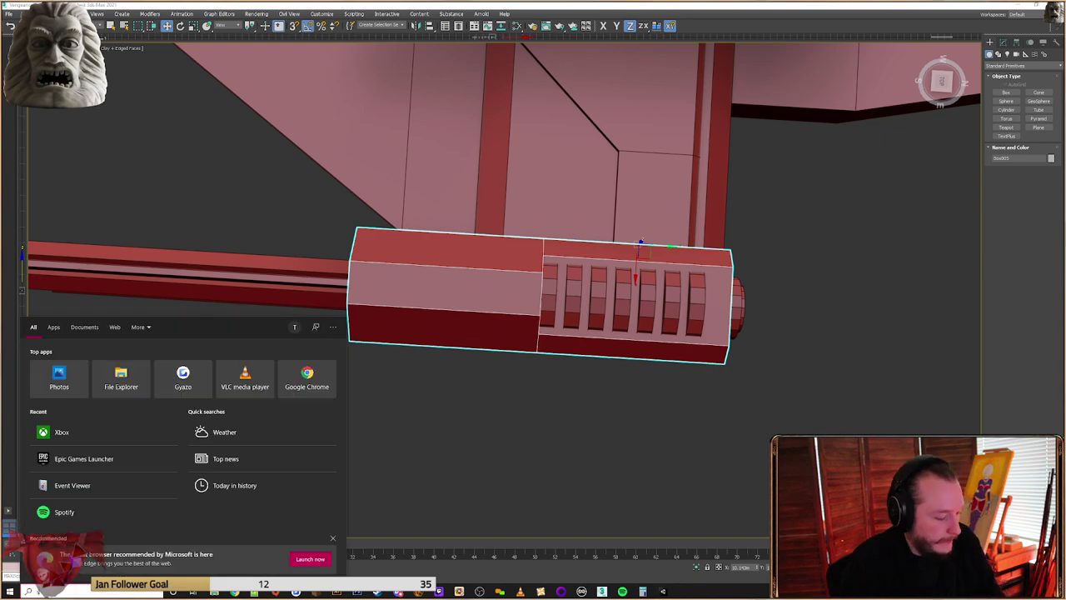
text(steam)
click(487, 462)
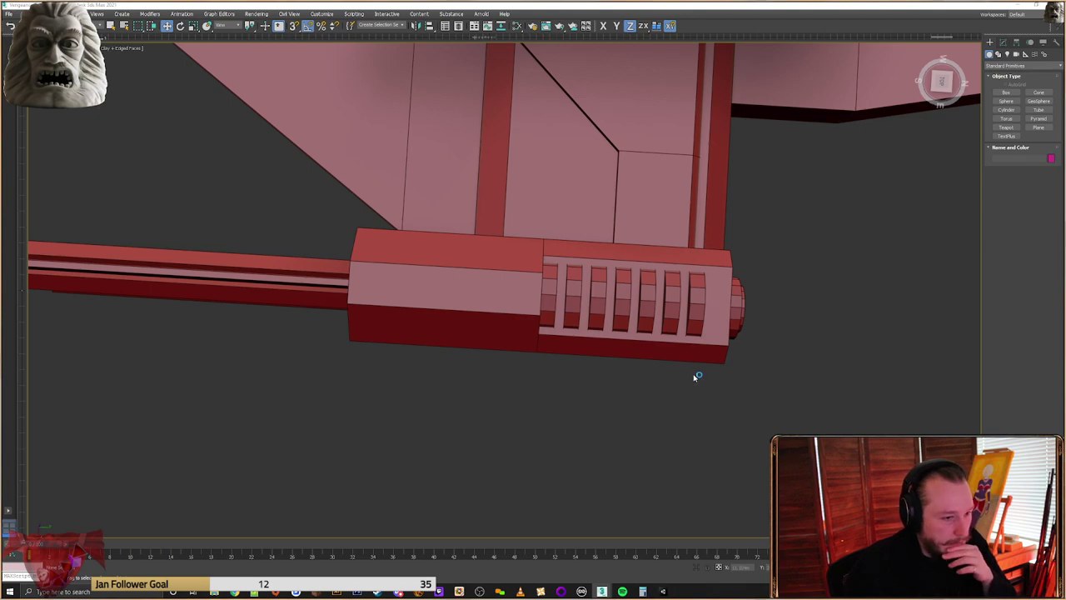
Move the outer-side vertices of the gun housing inward along X to narrow it
click(644, 340)
middle_drag(575, 372, 617, 395)
key(1)
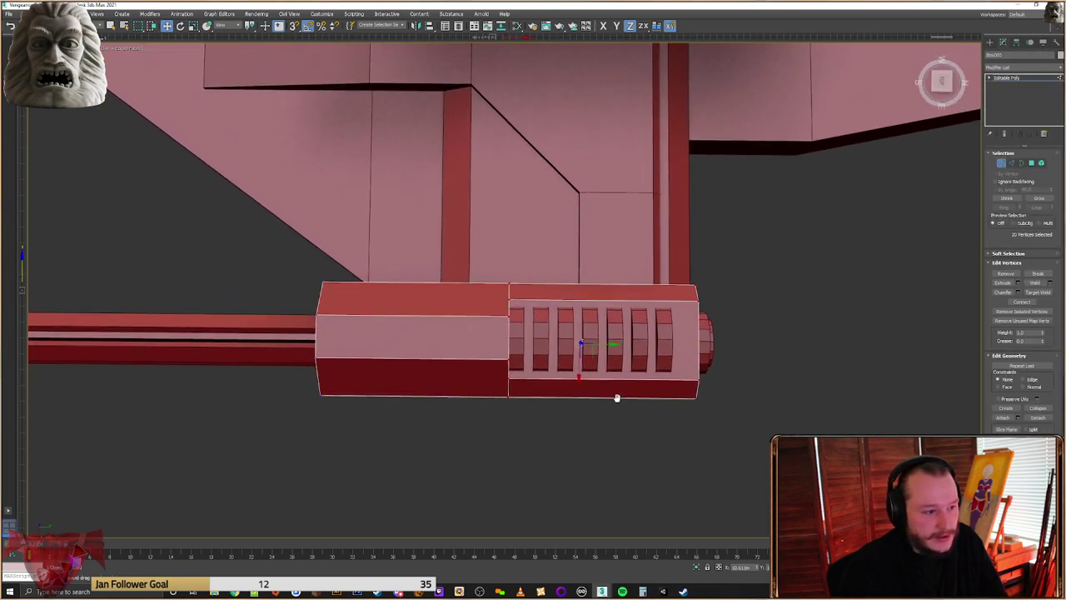
key(F3)
mouse_move(798, 438)
mouse_down()
mouse_move(384, 383)
mouse_move(290, 345)
mouse_move(286, 352)
mouse_up()
key(F3)
alt+middle_drag(469, 361, 498, 385)
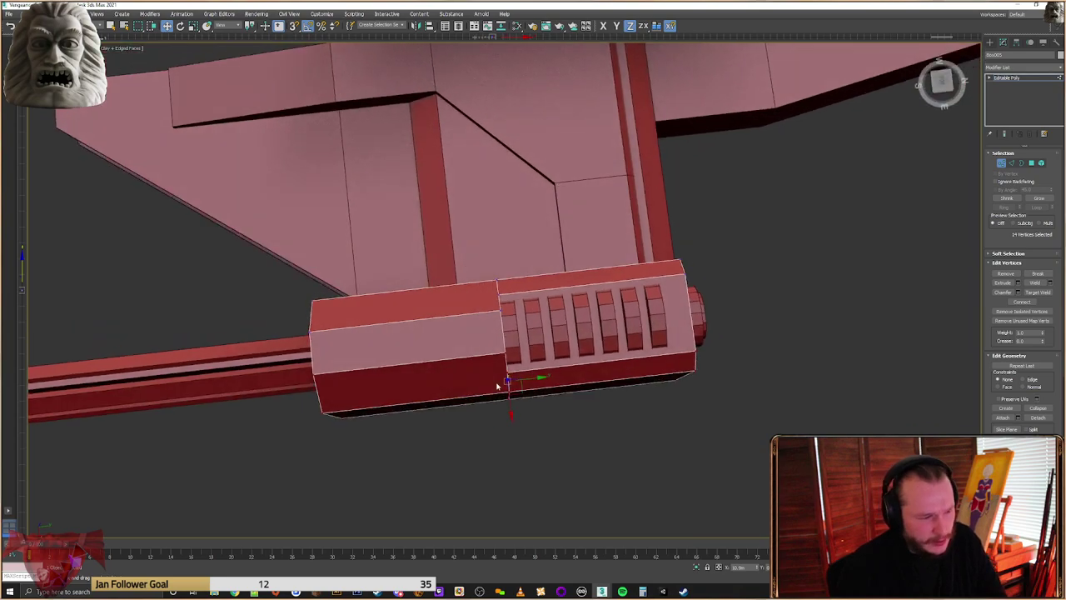
drag(510, 399, 524, 386)
alt+middle_drag(525, 386, 513, 318)
scroll(574, 333, down, 5)
Align the upper and lower vent rings and both rear exhaust cylinders to the gun housing in X Position only, center to center
click(989, 43)
scroll(546, 325, up, 3)
scroll(576, 359, up, 4)
click(534, 313)
ctrl+click(558, 324)
ctrl+click(587, 343)
ctrl+click(615, 364)
ctrl+click(640, 376)
ctrl+click(669, 390)
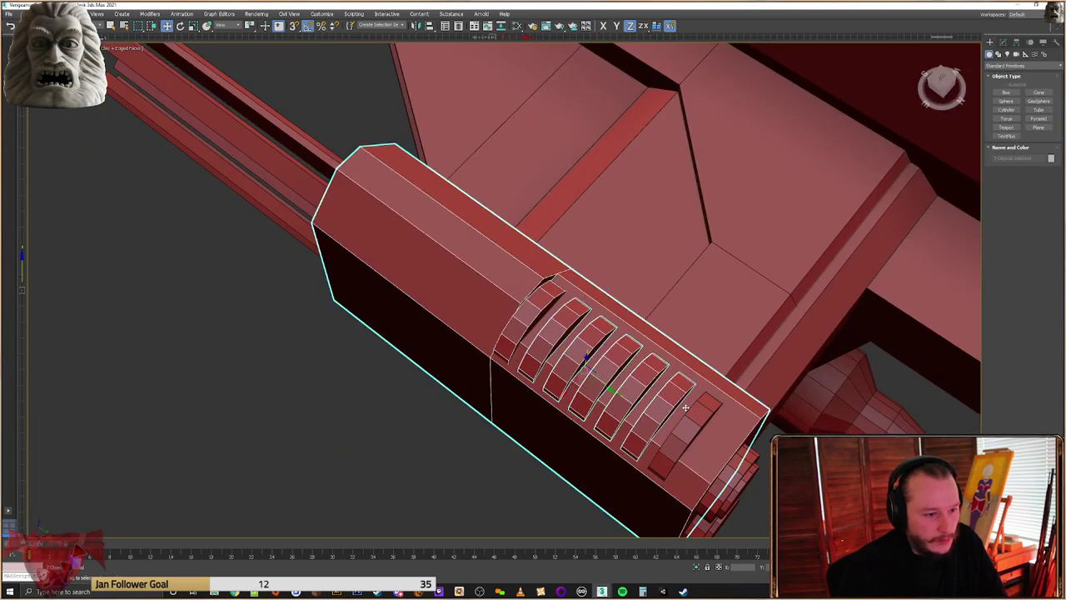
ctrl+click(695, 416)
alt+middle_drag(695, 414, 558, 158)
ctrl+click(585, 318)
ctrl+click(569, 325)
ctrl+click(550, 336)
ctrl+click(530, 347)
ctrl+click(510, 357)
ctrl+click(494, 368)
ctrl+click(477, 379)
ctrl+click(632, 250)
ctrl+click(645, 136)
alt+middle_drag(645, 136, 629, 184)
click(430, 26)
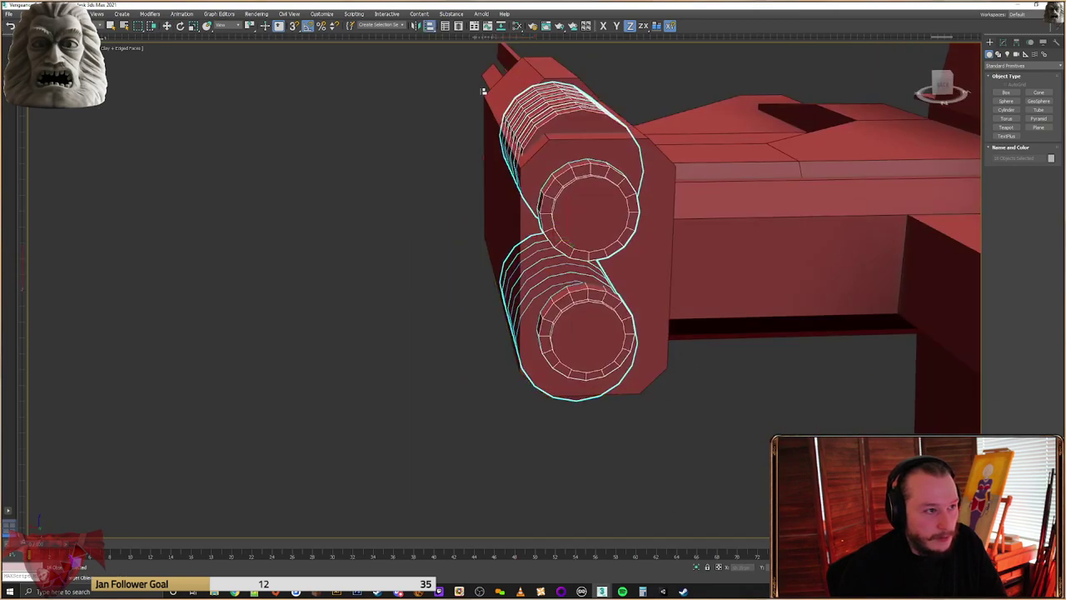
click(647, 240)
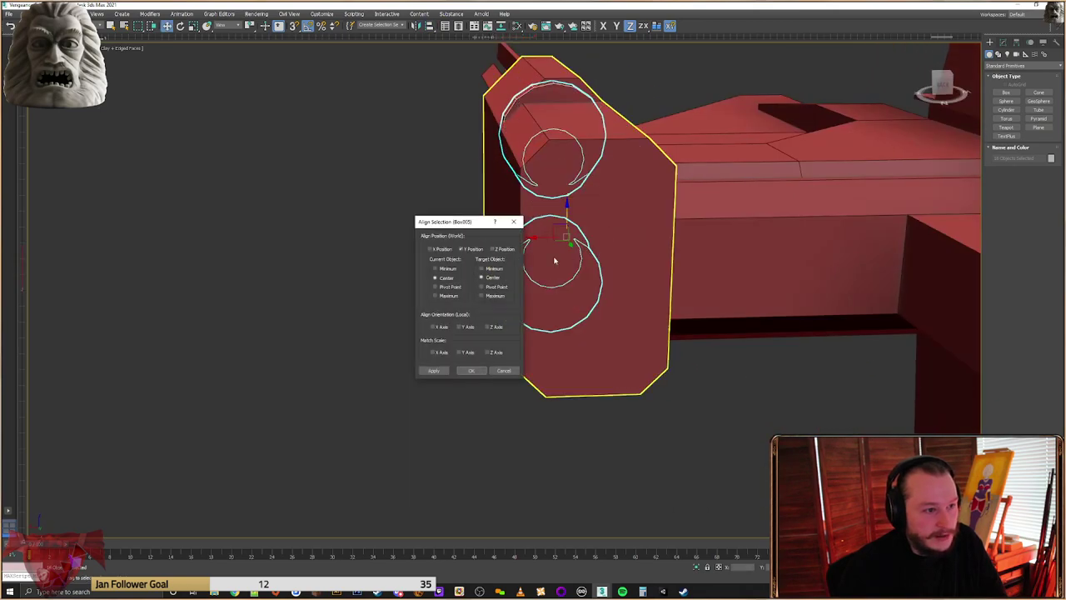
click(467, 252)
click(452, 251)
click(477, 372)
alt+middle_drag(518, 293, 493, 323)
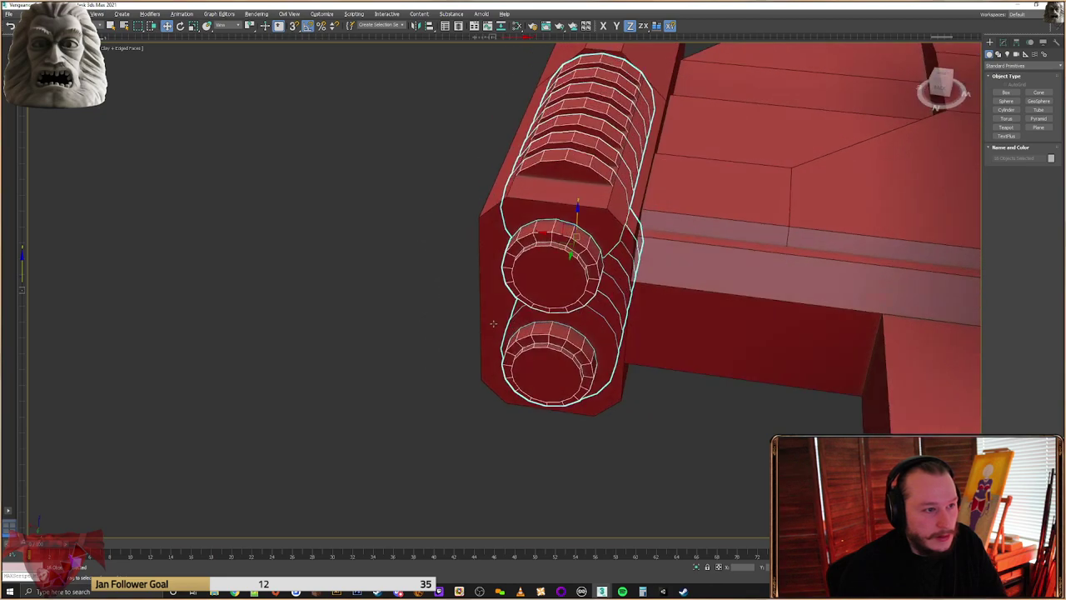
click(424, 325)
Examine the narrowed gun housing from the rear, side and above against the wing and barrels
scroll(543, 279, down, 2)
mouse_move(543, 281)
alt+middle_down()
mouse_move(689, 305)
mouse_move(533, 281)
alt+middle_up()
scroll(688, 305, down, 5)
middle_drag(729, 240, 672, 271)
click(719, 208)
alt+middle_drag(719, 207, 559, 245)
scroll(692, 204, up, 5)
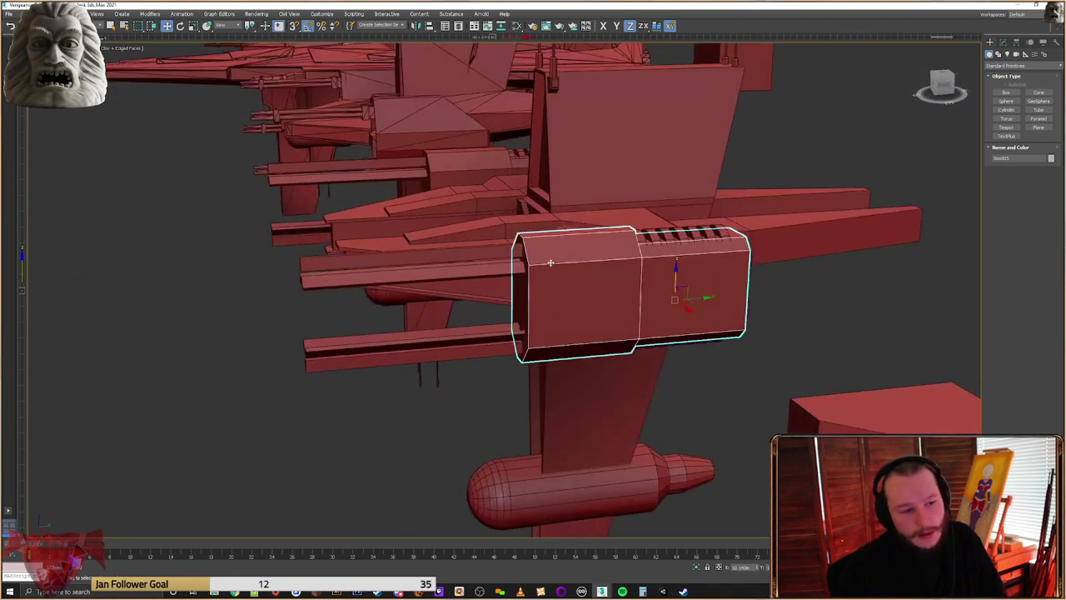
alt+middle_drag(554, 302, 567, 300)
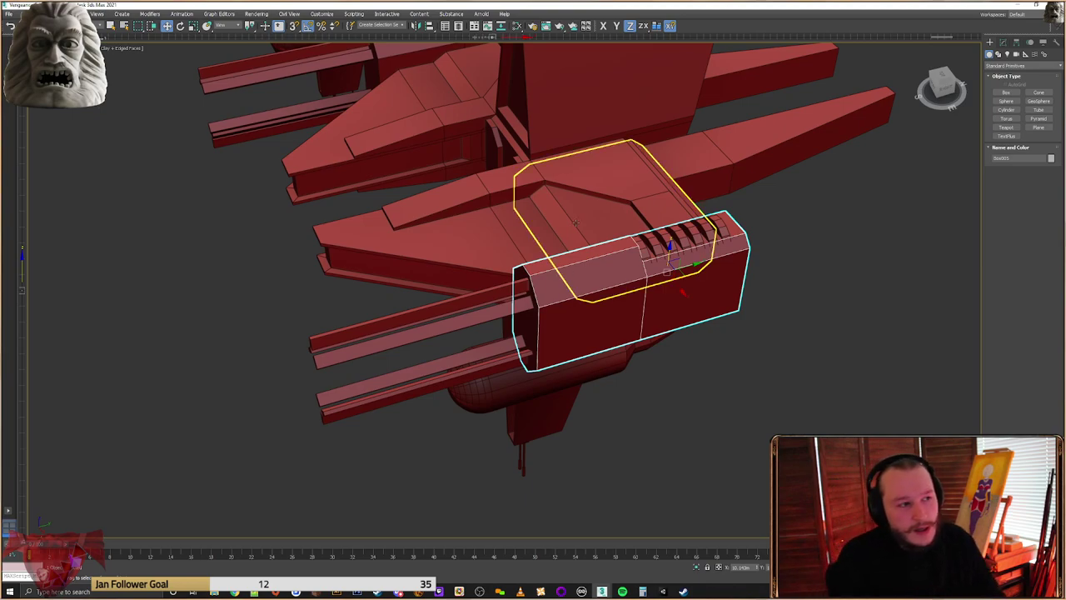
Examine the reference ship's wing guns and compare them with the new ship's gun housings and barrels
scroll(604, 312, down, 4)
scroll(605, 312, up, 5)
click(519, 182)
scroll(521, 183, up, 3)
middle_drag(569, 164, 547, 250)
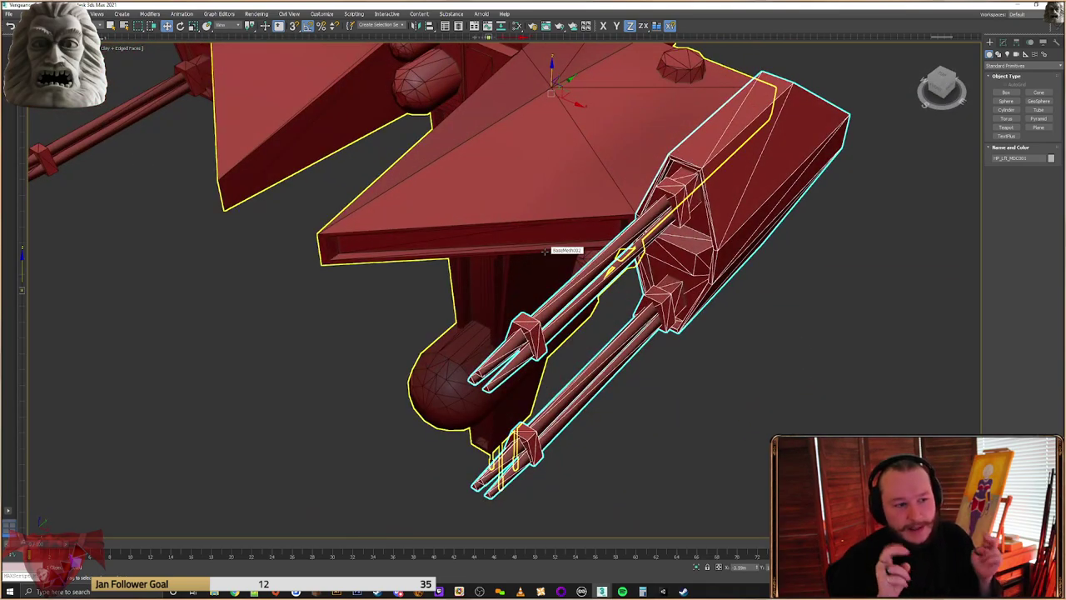
alt+middle_drag(546, 251, 519, 244)
scroll(604, 312, down, 3)
middle_drag(586, 302, 545, 326)
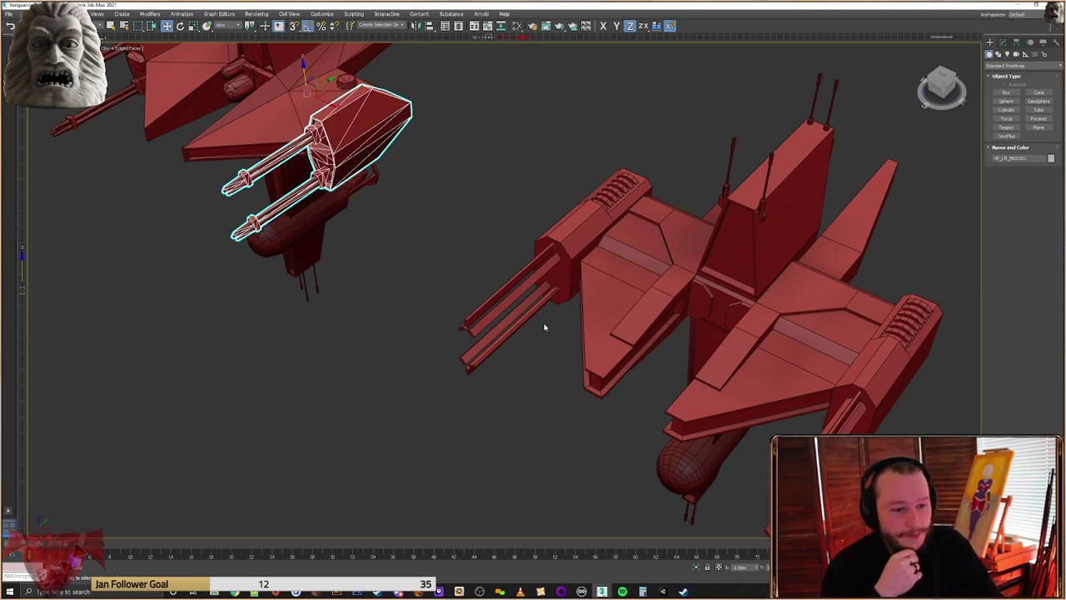
middle_drag(698, 385, 658, 357)
scroll(700, 408, up, 3)
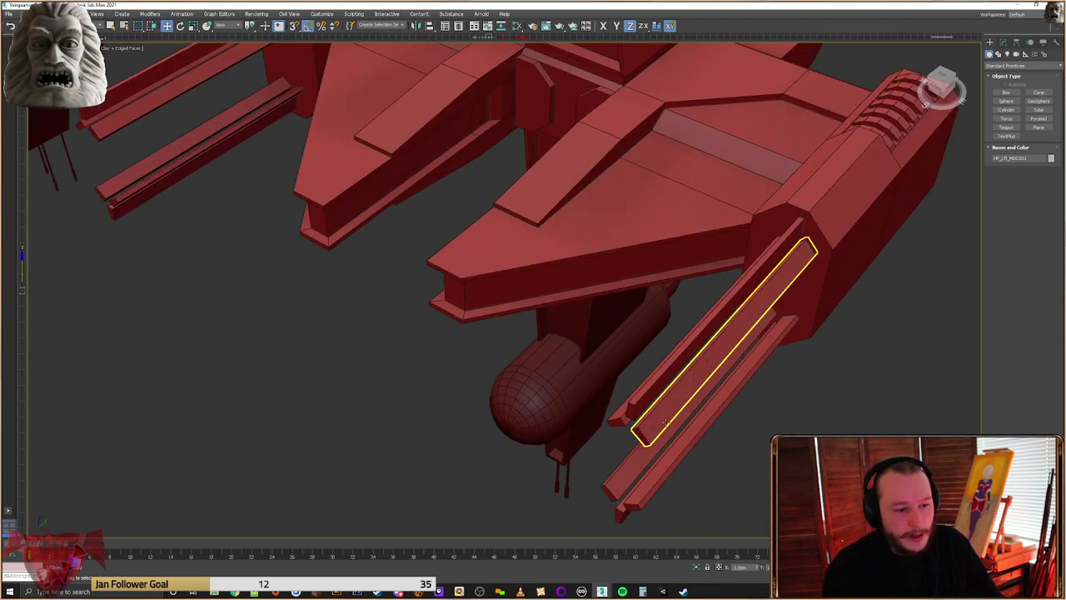
scroll(618, 399, down, 6)
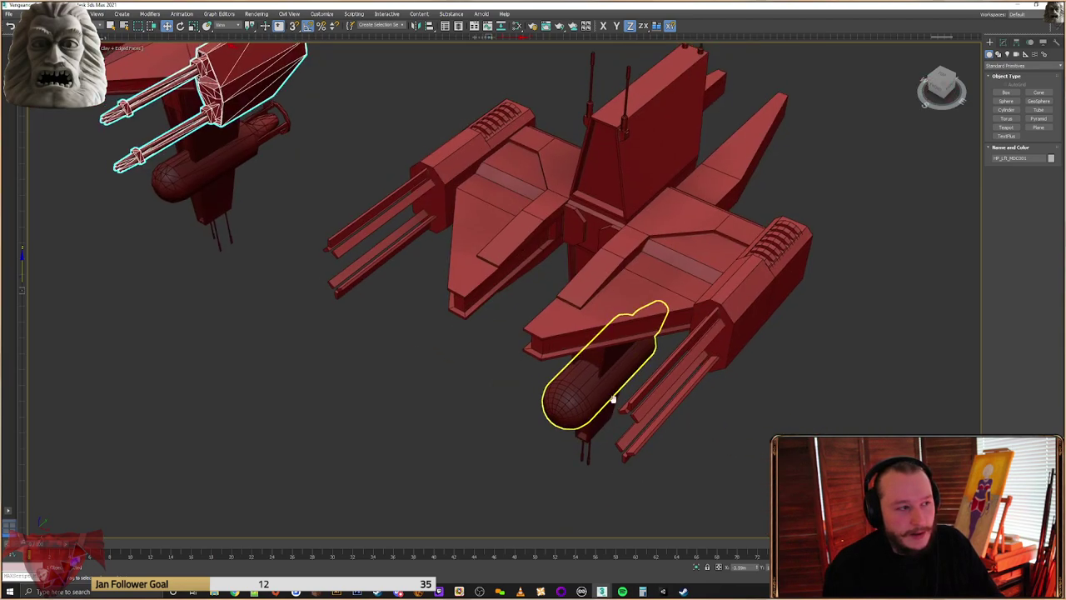
middle_drag(621, 406, 616, 400)
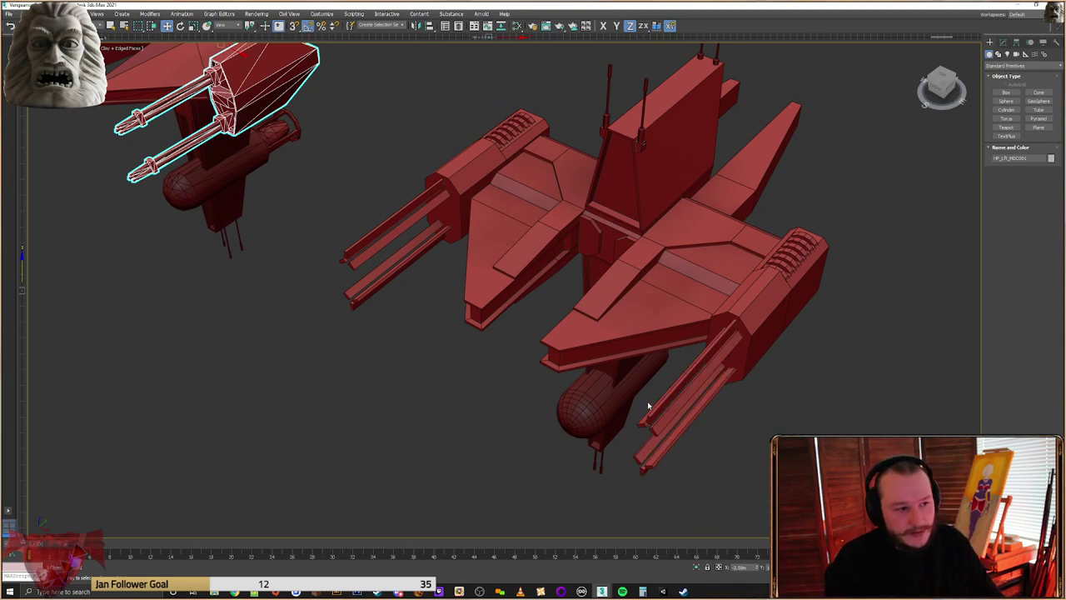
middle_drag(696, 405, 676, 297)
Select the gun barrels on one wing, line them up with the narrowed housing along X, and slide them slightly rearward along Y
drag(594, 363, 664, 290)
scroll(655, 293, up, 2)
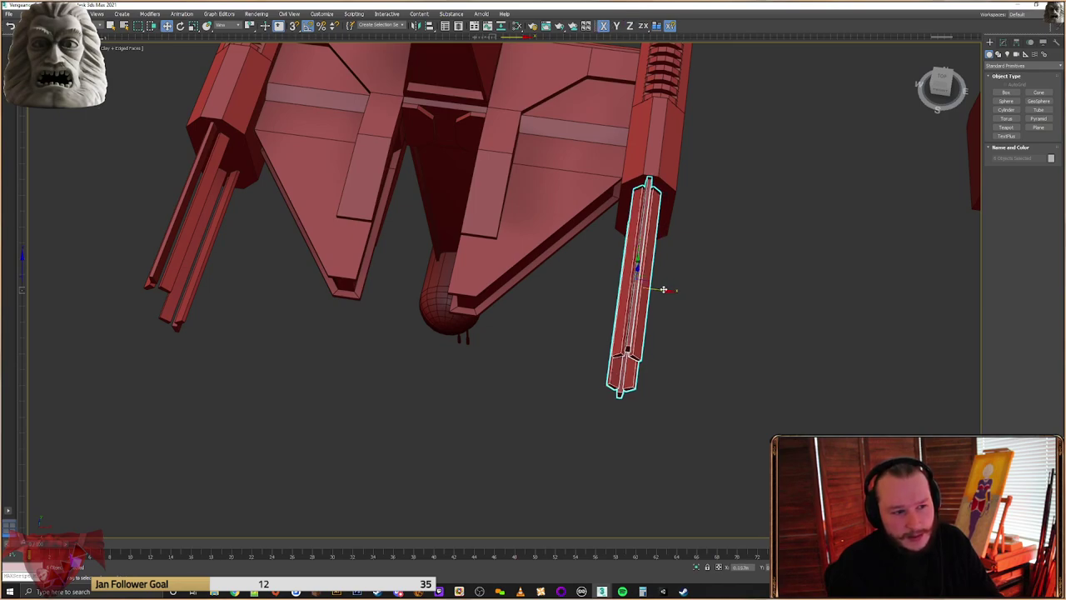
alt+middle_drag(676, 273, 640, 287)
alt+middle_drag(641, 287, 607, 347)
scroll(626, 285, up, 2)
scroll(594, 293, down, 4)
alt+middle_drag(466, 319, 709, 303)
scroll(670, 372, up, 4)
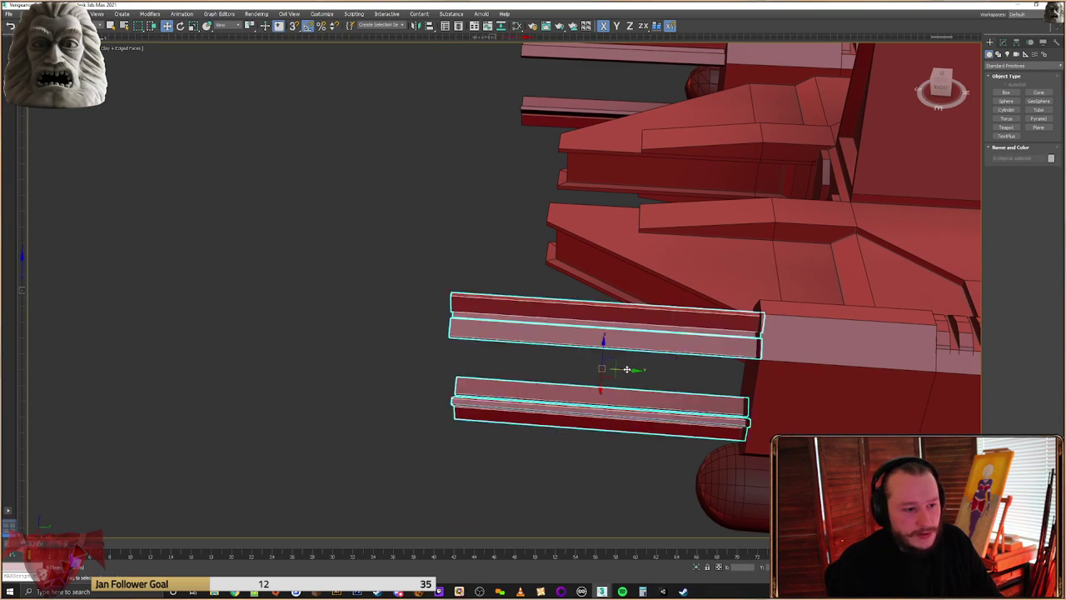
drag(627, 369, 639, 370)
alt+middle_drag(639, 369, 573, 305)
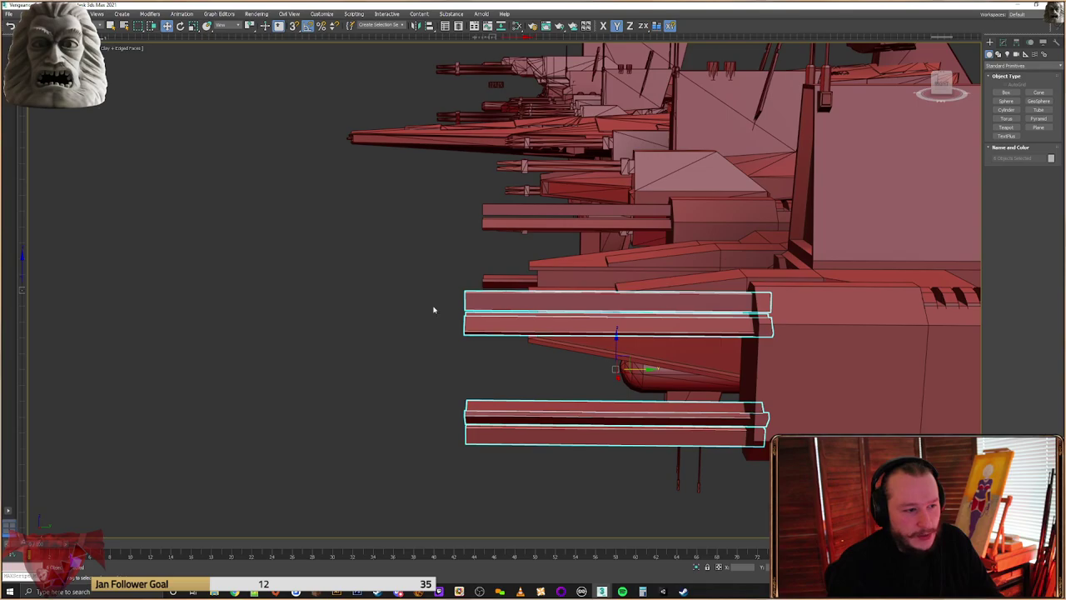
alt+middle_drag(452, 308, 499, 399)
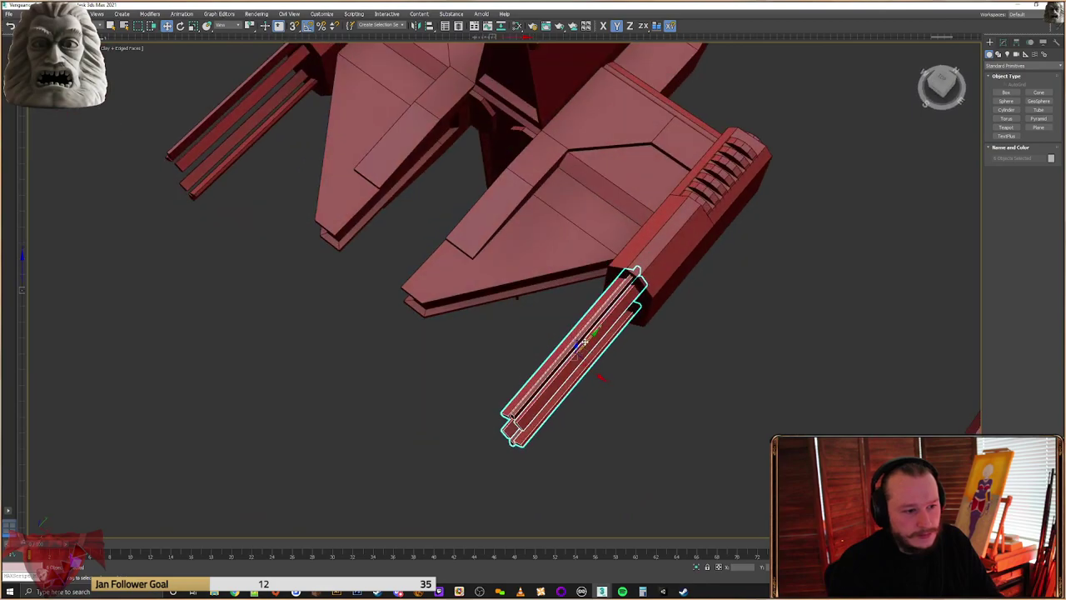
alt+middle_drag(526, 350, 594, 295)
click(466, 354)
Examine the gun housing, its barrels and the front of the neighbouring wing panel up close
click(652, 321)
scroll(638, 305, up, 3)
scroll(595, 312, up, 3)
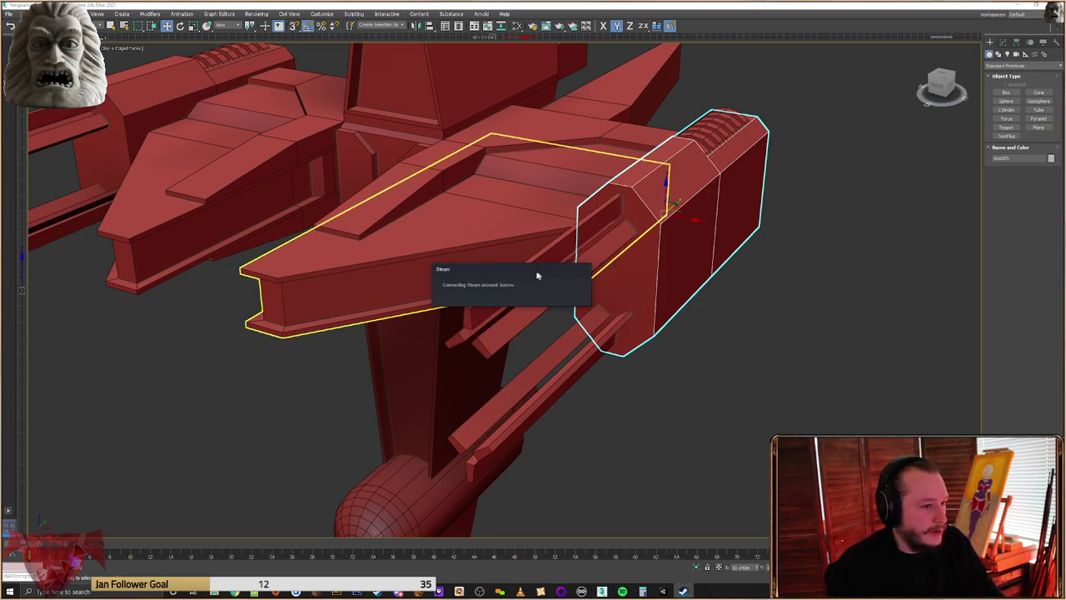
click(305, 375)
alt+middle_drag(432, 350, 417, 350)
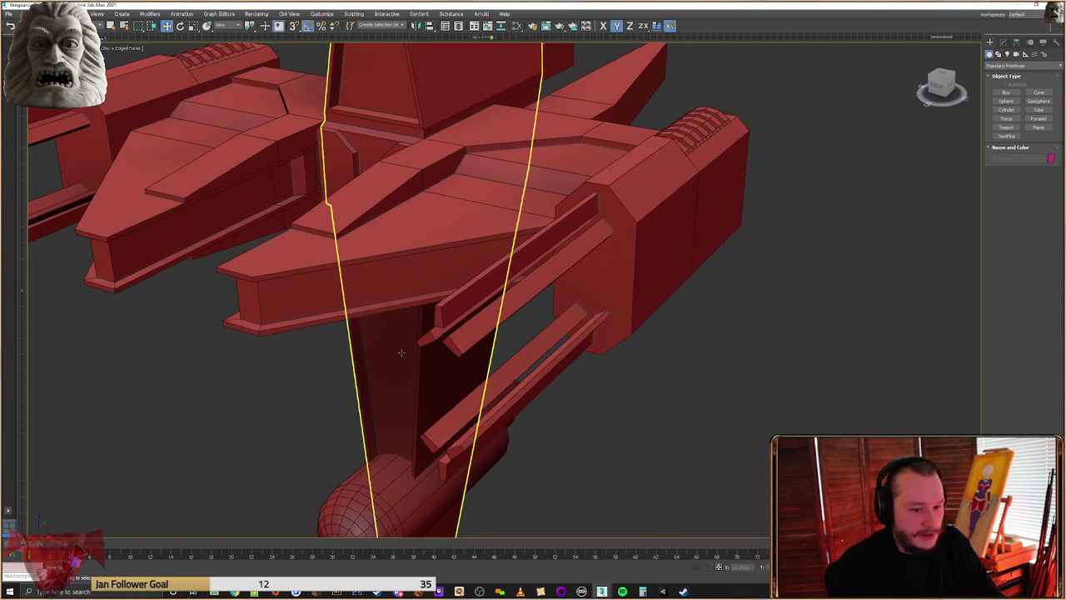
click(350, 301)
alt+middle_drag(359, 300, 359, 302)
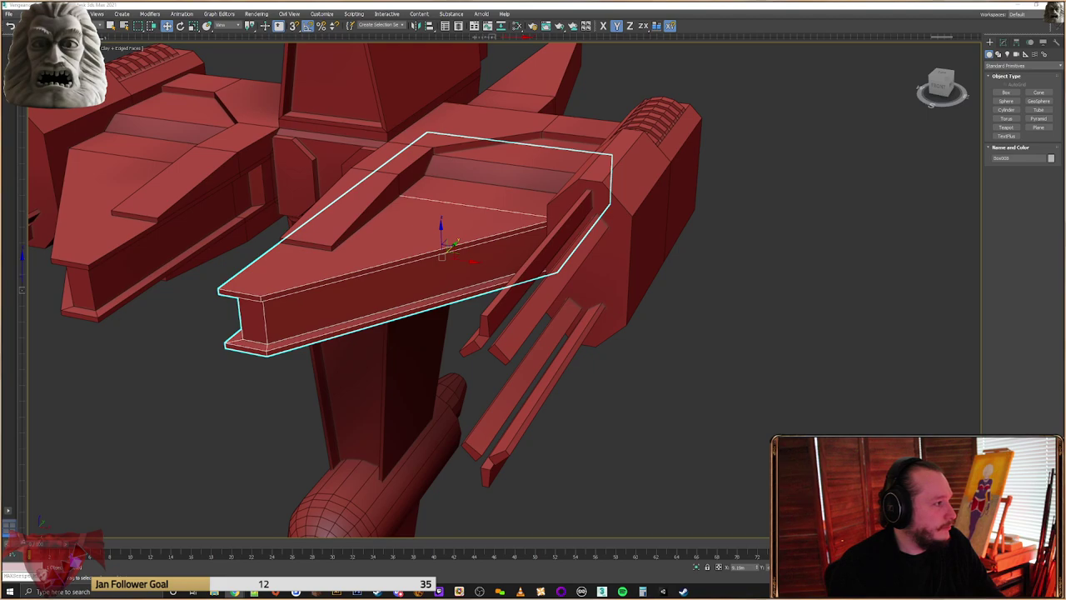
middle_drag(325, 283, 419, 286)
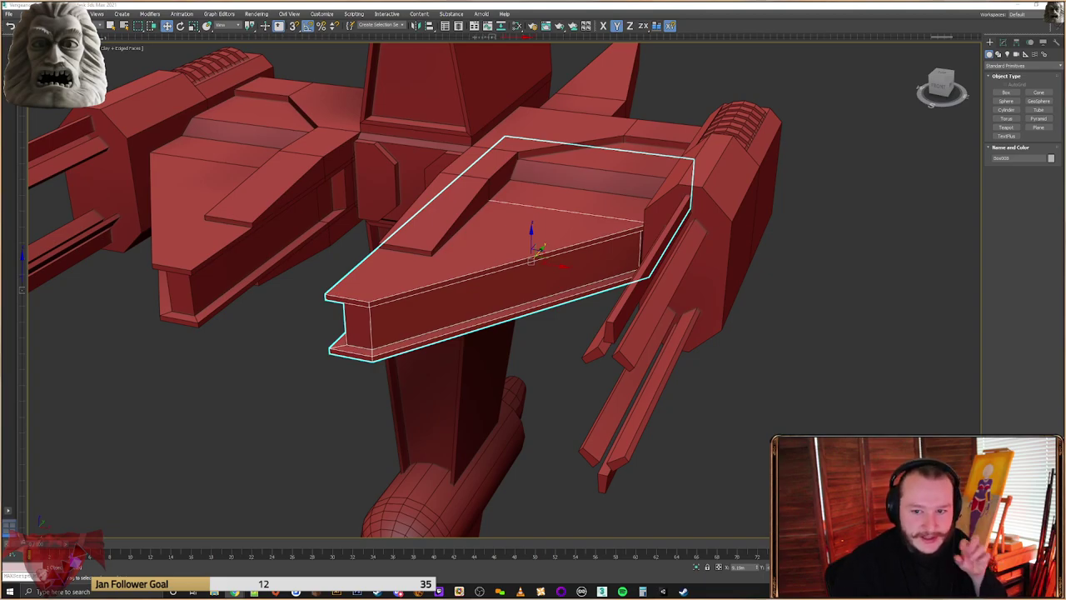
View the shark-mouthed A-10 Warthog cannon photo in the browser's image results, and return to the 3ds Max scene
drag(1065, 125, 900, 2)
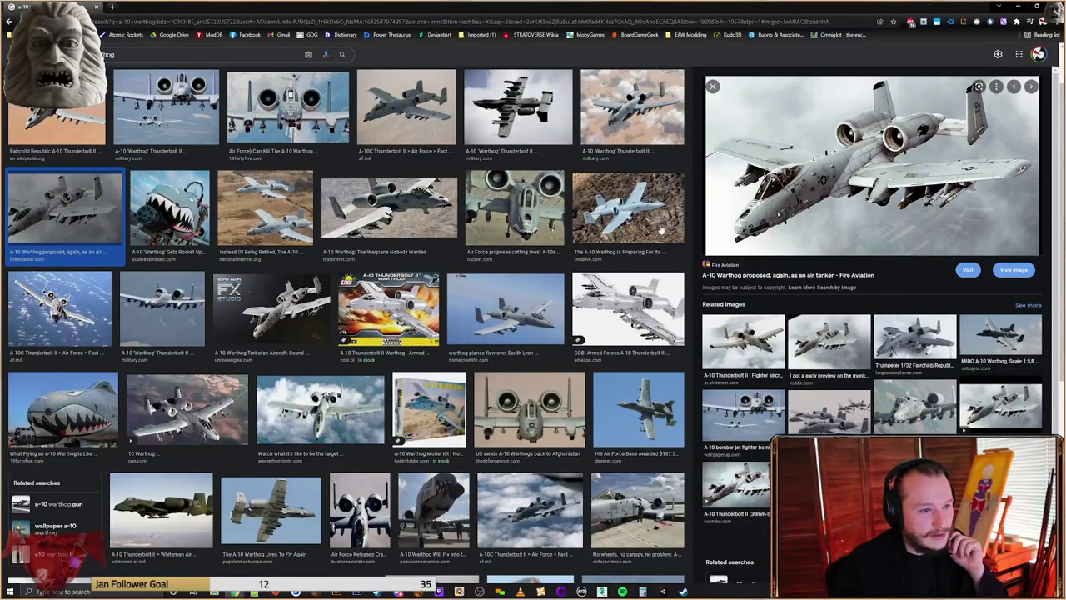
click(152, 210)
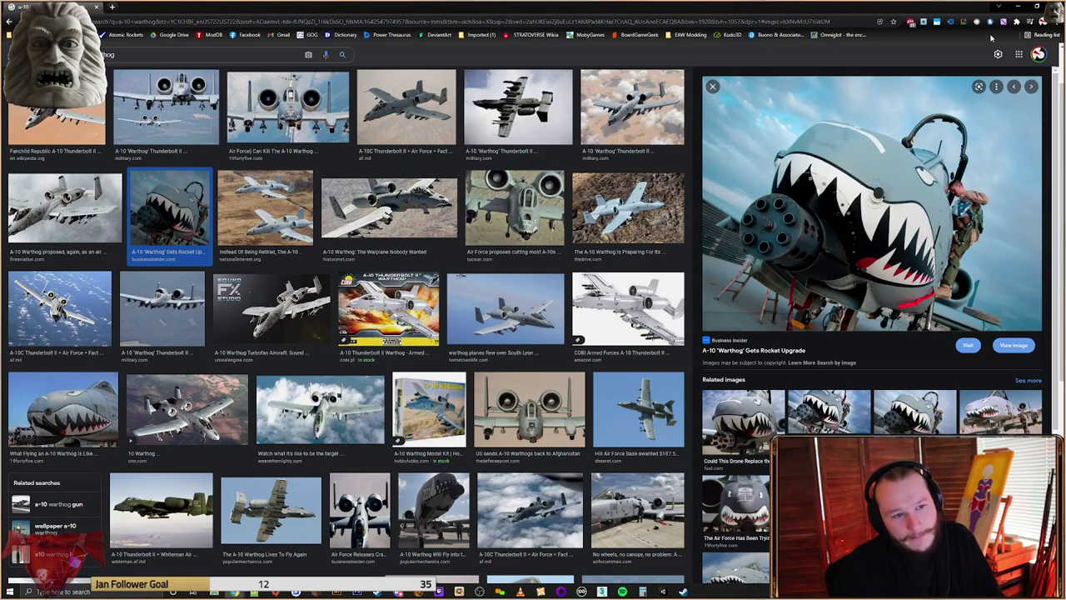
click(1000, 6)
click(1018, 6)
Try to push the near wing's gun barrels back along Y so only short stubs protrude from the housing
alt+middle_drag(704, 315, 492, 371)
drag(426, 353, 381, 450)
drag(515, 372, 652, 356)
alt+middle_drag(571, 396, 658, 375)
click(747, 406)
scroll(721, 417, down, 5)
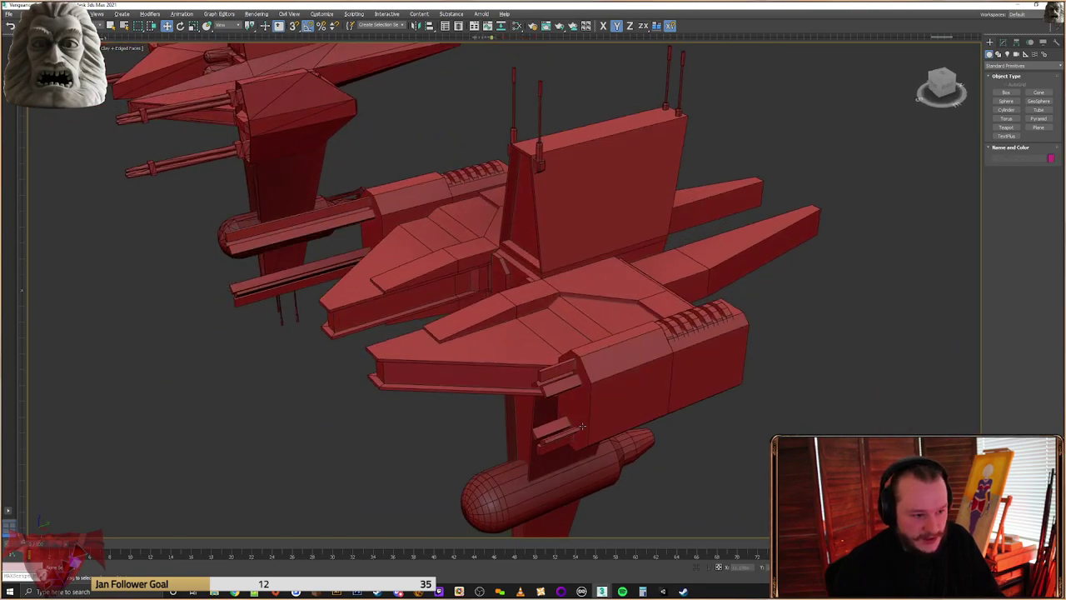
Try to push the opposite wing's gun barrels back into their housing along Y to match the shortened pair
middle_drag(697, 427, 752, 386)
scroll(692, 371, up, 6)
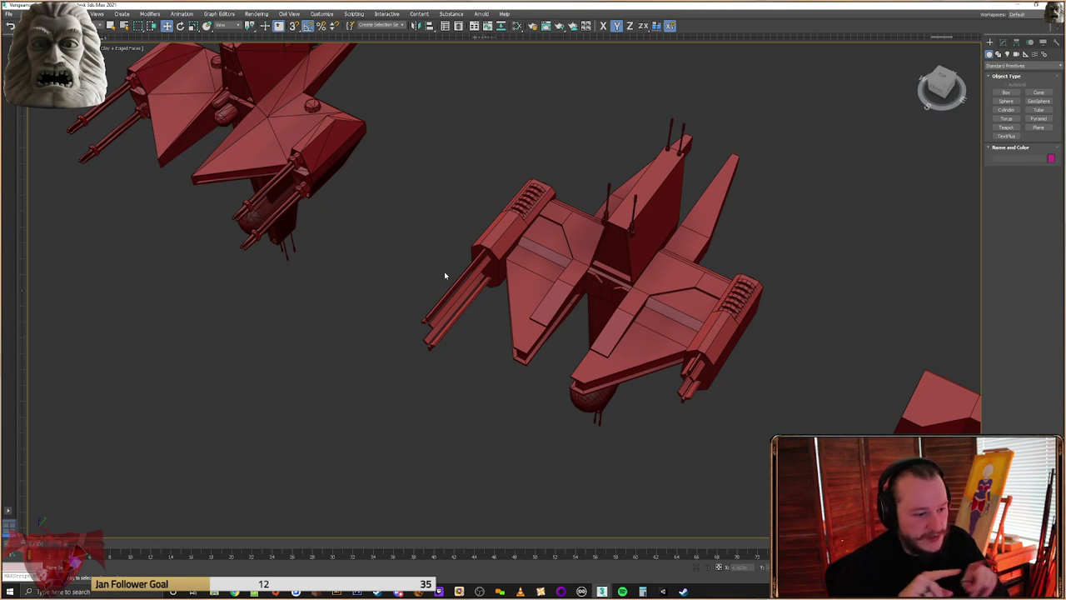
scroll(444, 273, up, 4)
scroll(336, 209, down, 7)
middle_drag(336, 210, 608, 307)
drag(586, 290, 585, 232)
click(558, 257)
Compare the new ship's shortened barrels and overall silhouette with the reference ship from above, behind and in front
middle_drag(582, 361, 555, 365)
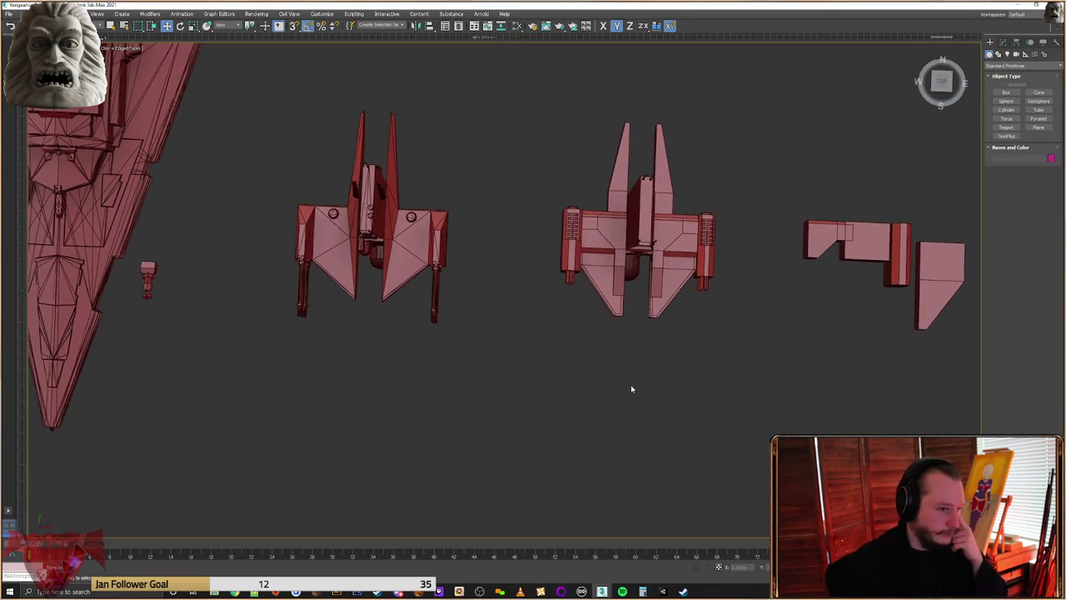
middle_drag(629, 382, 587, 403)
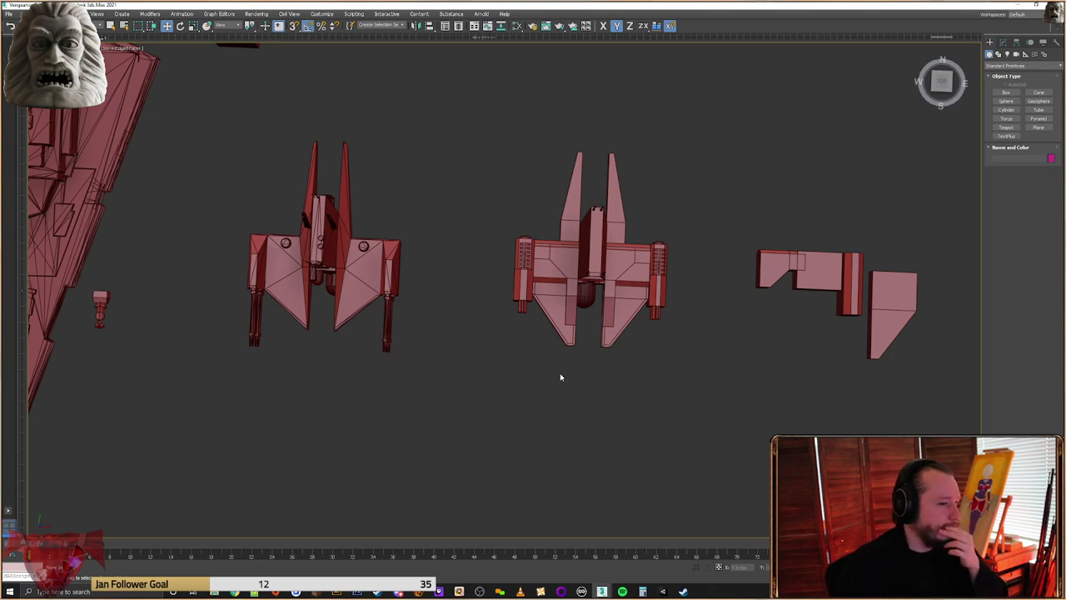
alt+middle_drag(576, 385, 383, 393)
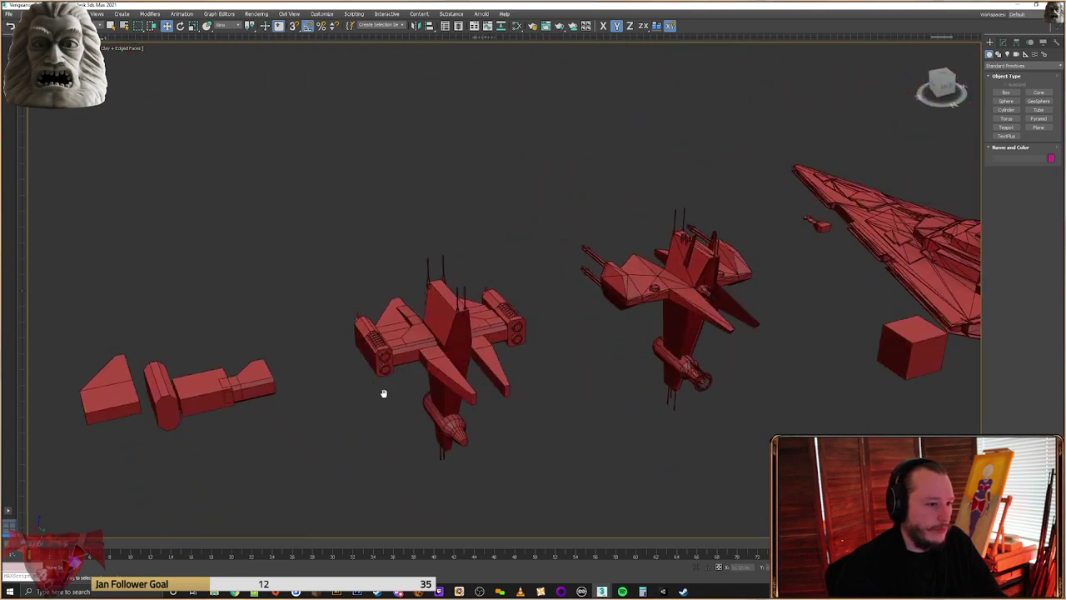
alt+middle_drag(549, 408, 472, 389)
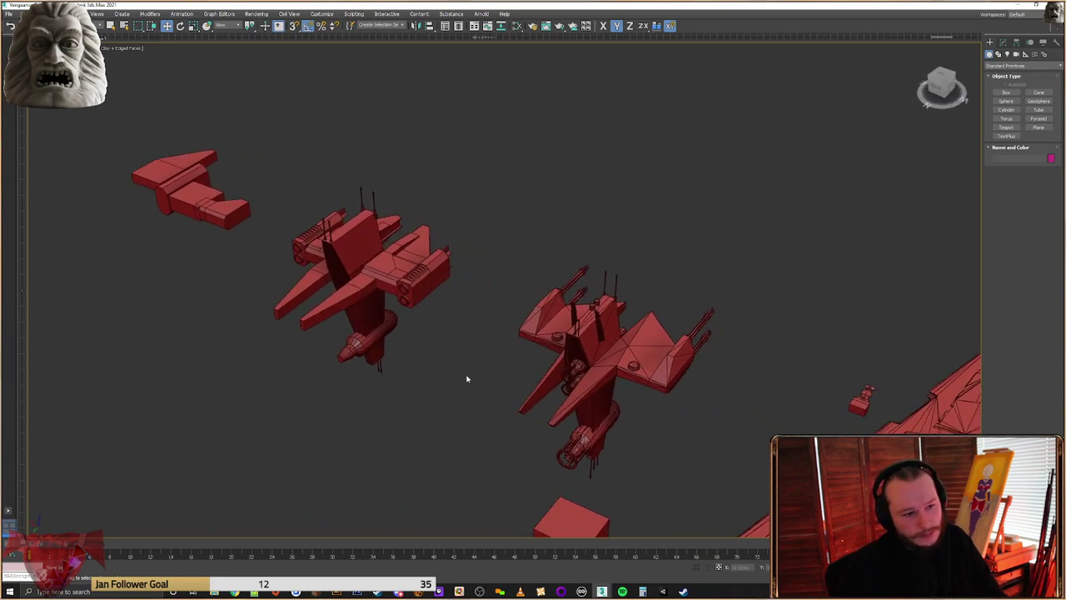
alt+middle_drag(464, 374, 469, 376)
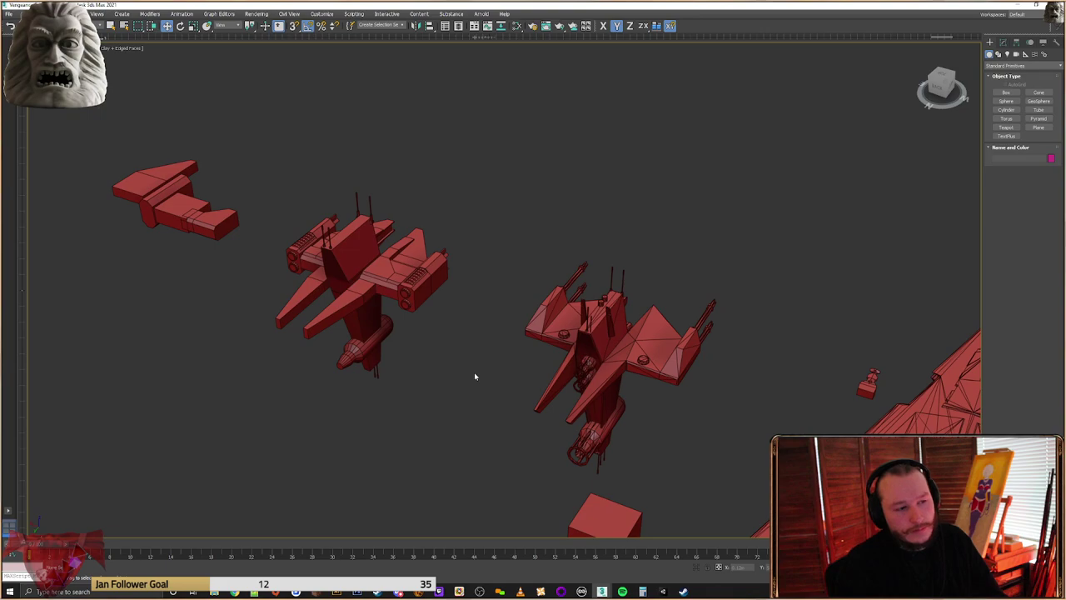
alt+middle_drag(477, 316, 564, 369)
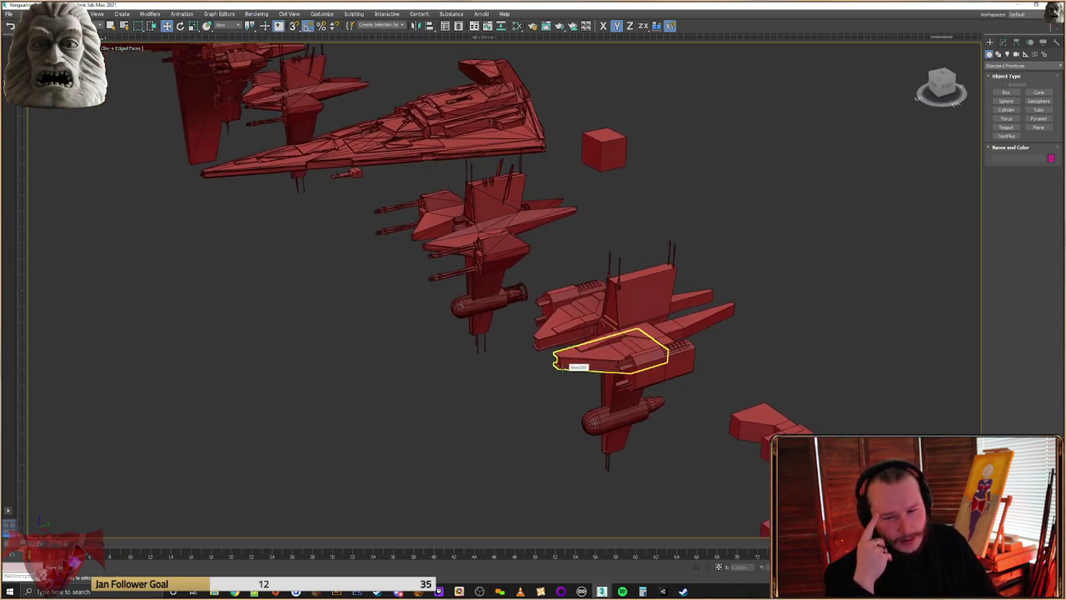
alt+middle_drag(631, 297, 652, 323)
Undo the moves that pushed both wings' gun barrels into their housings
key(ctrl+z)
key(ctrl+z)
middle_drag(757, 390, 718, 505)
click(672, 306)
click(562, 215)
Examine the vented gun housing's outer side and upper faces from several angles beside the wing
scroll(617, 265, up, 5)
click(702, 289)
middle_drag(601, 267, 618, 356)
click(629, 259)
scroll(615, 272, up, 4)
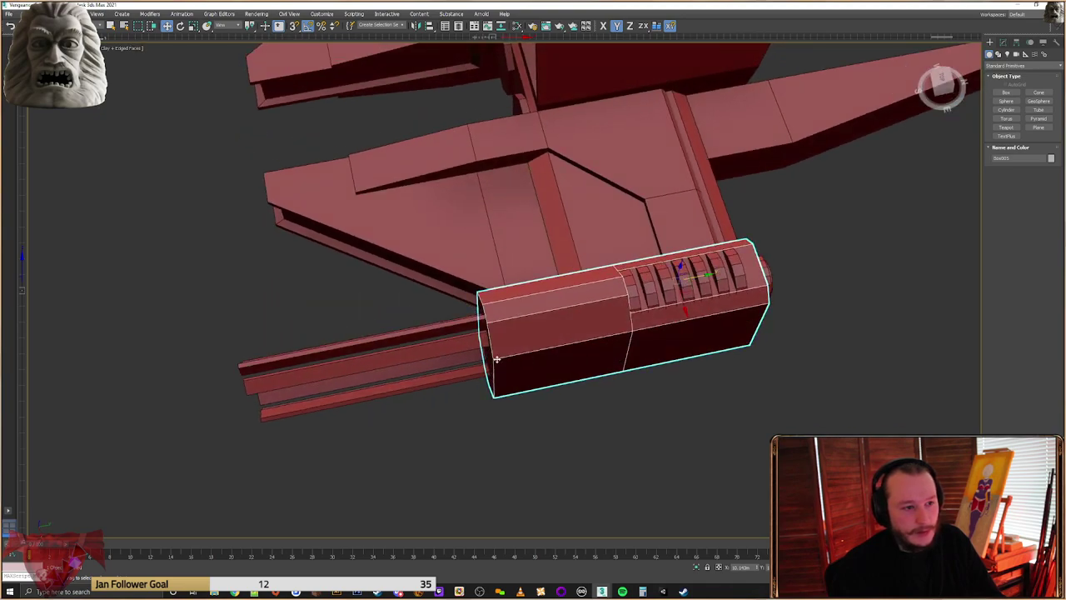
alt+middle_drag(322, 429, 569, 354)
alt+middle_drag(676, 328, 610, 336)
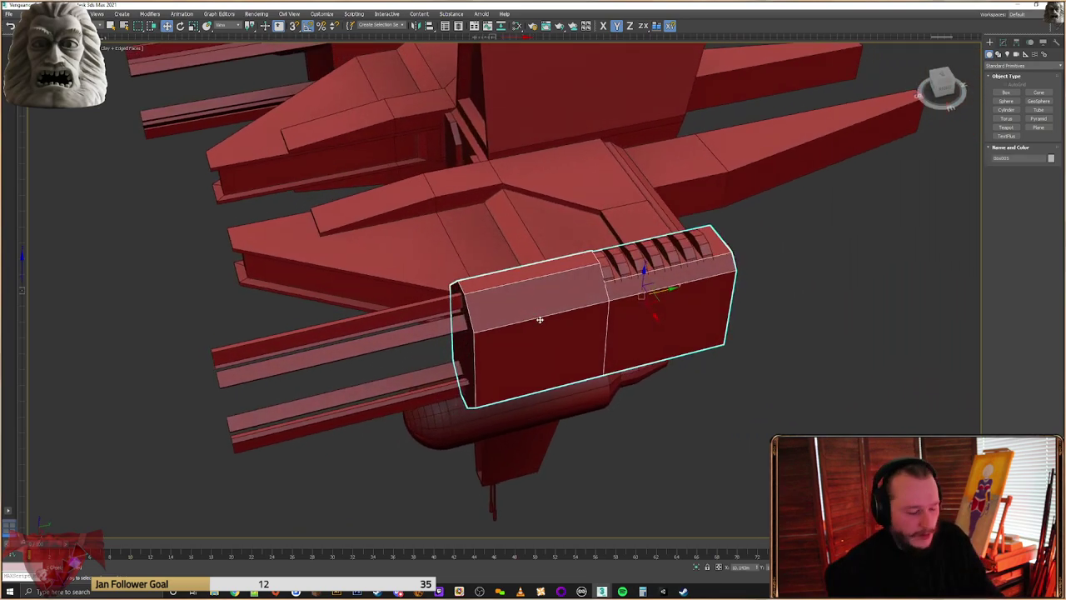
scroll(560, 332, up, 3)
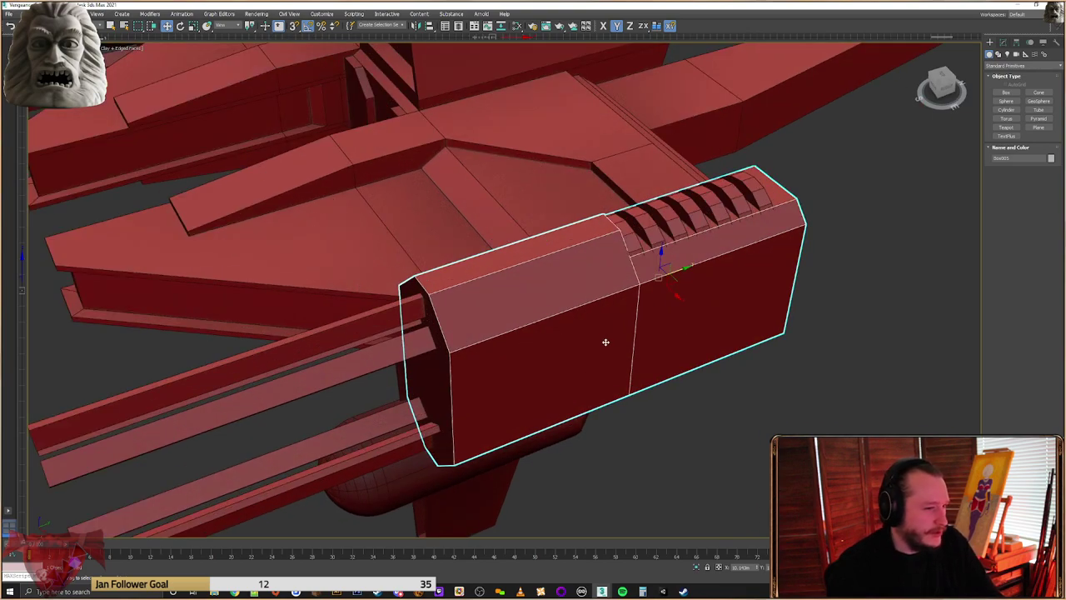
click(1003, 43)
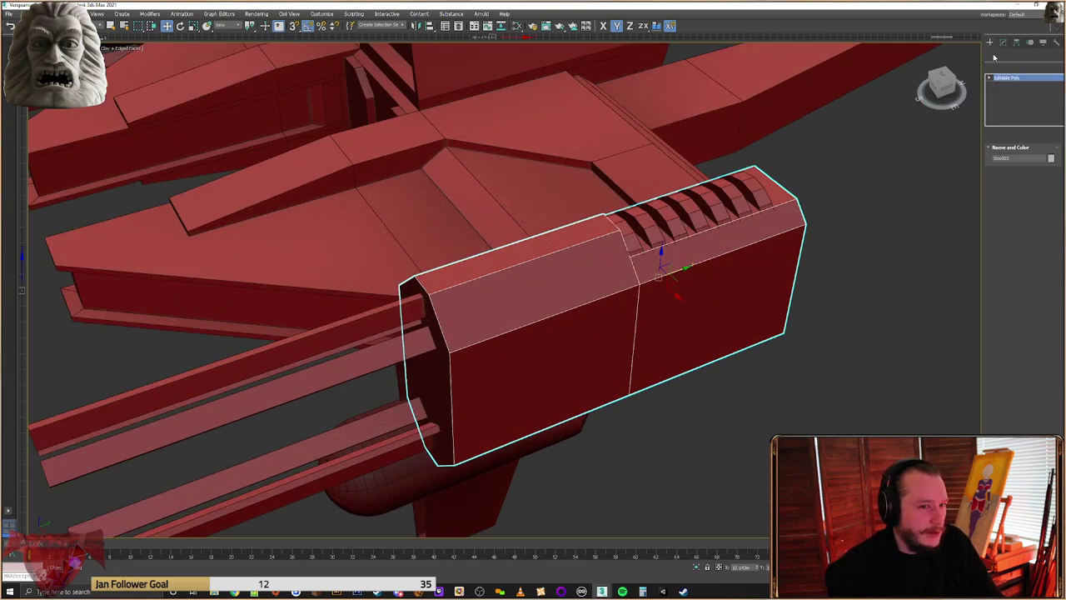
click(838, 221)
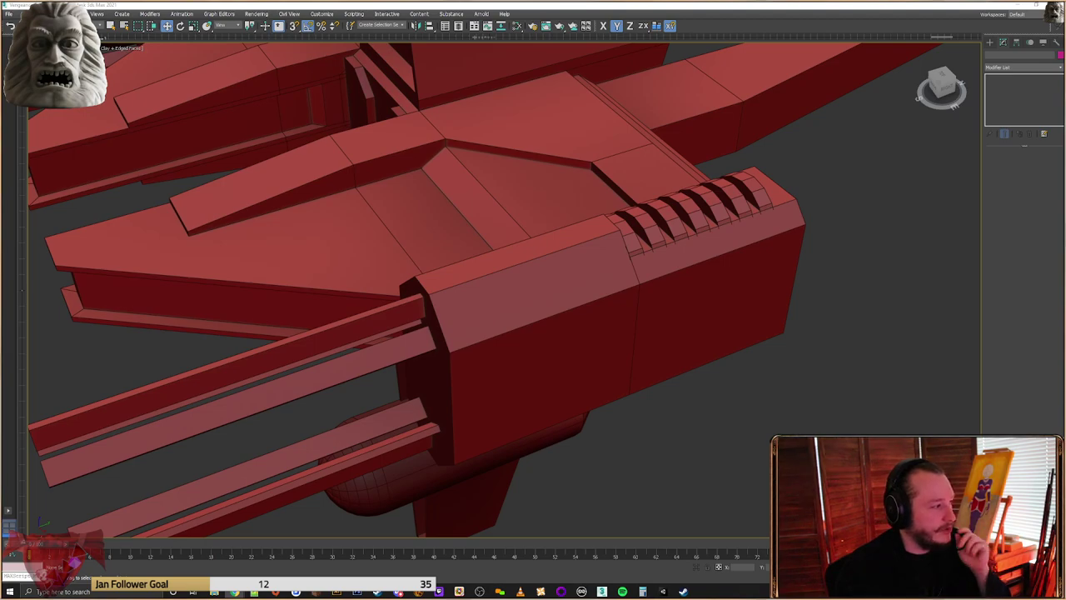
Select one wing's complete gun assembly, including housing, vent rings, exhausts and barrels, and shift it along X beside the wing
scroll(345, 283, down, 6)
middle_drag(355, 287, 788, 120)
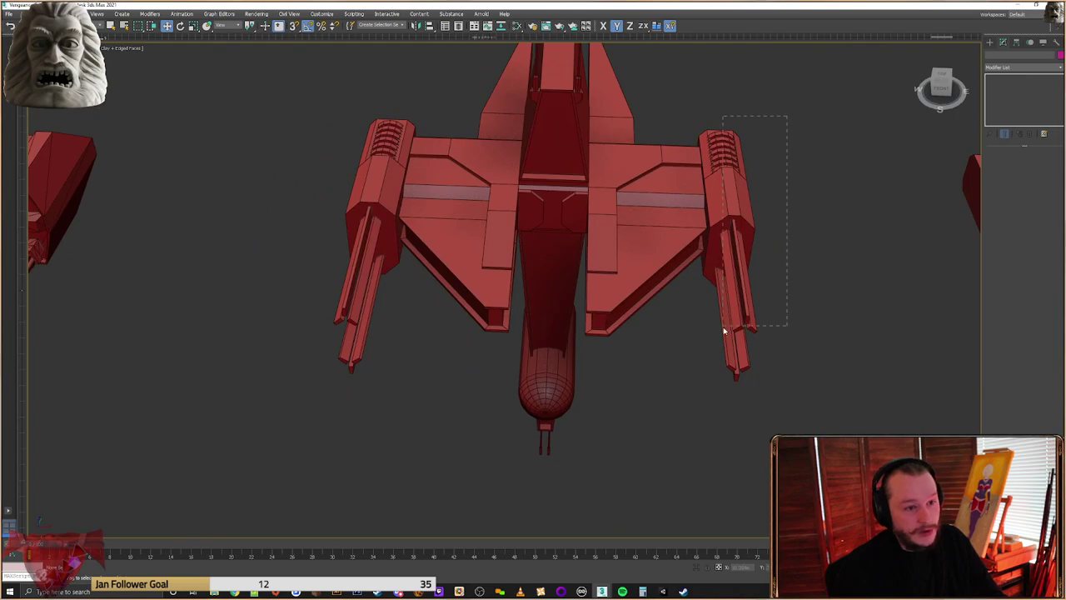
click(726, 366)
alt+middle_drag(725, 367, 690, 236)
right_click(706, 239)
click(742, 253)
key(f)
drag(696, 211, 678, 220)
alt+middle_drag(700, 218, 455, 245)
Slide the selected gun assembly rearward along Y relative to the wing
scroll(685, 239, up, 5)
right_click(626, 190)
click(654, 200)
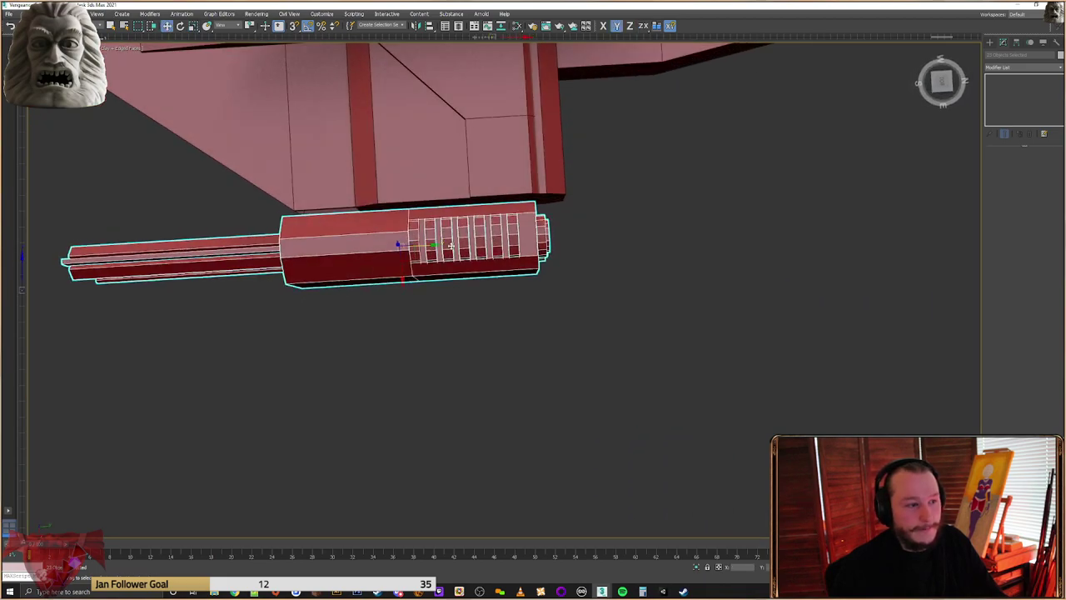
drag(413, 250, 445, 243)
alt+middle_drag(440, 240, 537, 319)
click(538, 319)
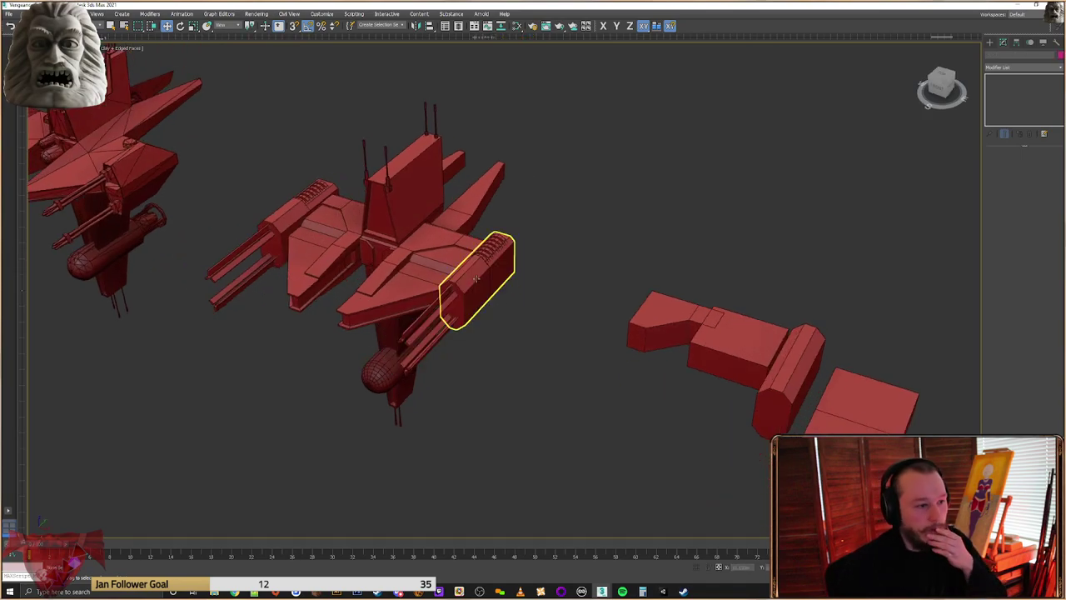
Select the polygons around the rear, vented half of the gun housing beside the wing
click(505, 305)
key(z)
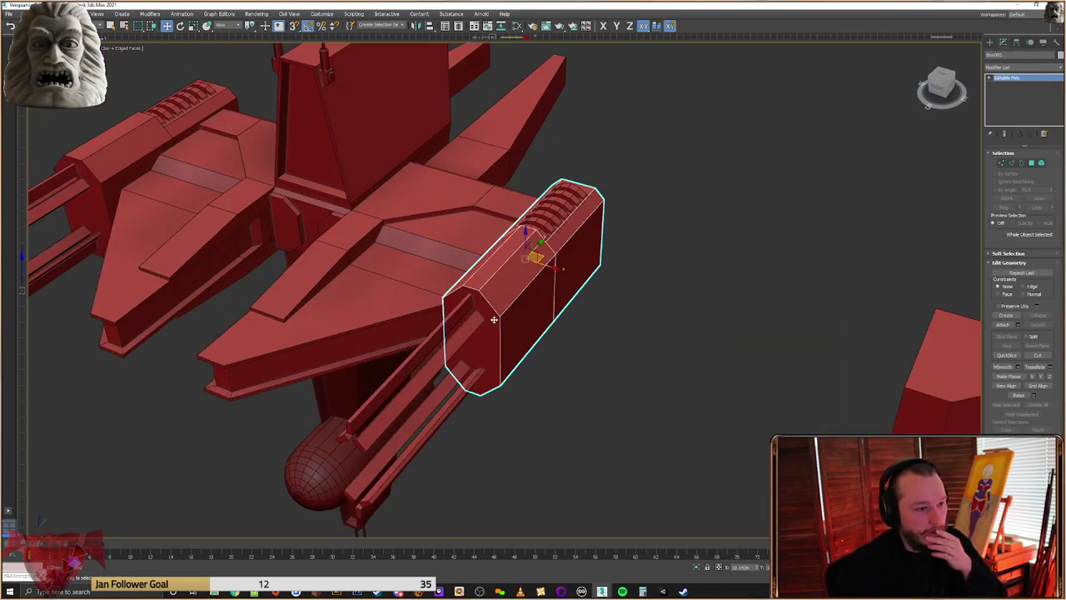
scroll(494, 321, up, 2)
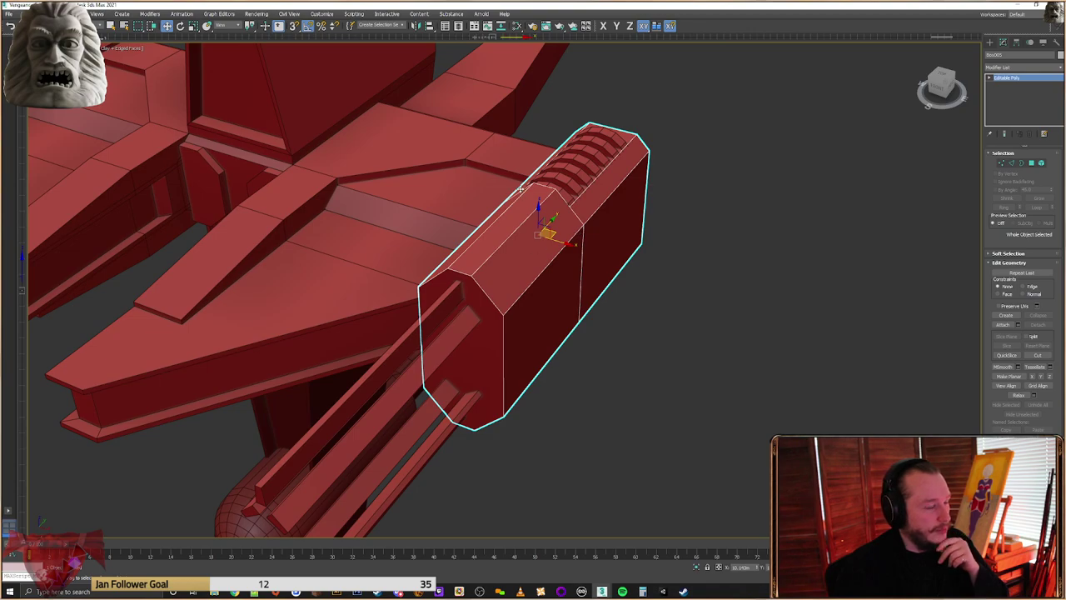
alt+middle_drag(666, 222, 521, 320)
click(1031, 163)
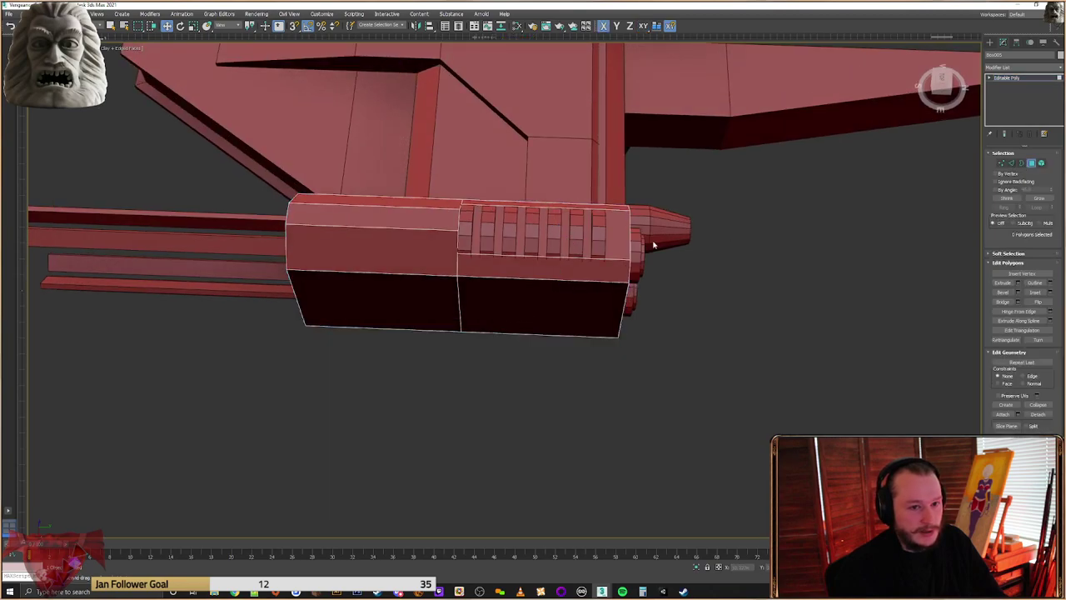
drag(522, 394, 524, 385)
alt+middle_drag(524, 385, 564, 324)
mouse_move(549, 252)
alt+middle_down()
mouse_move(555, 264)
mouse_move(542, 254)
alt+middle_up()
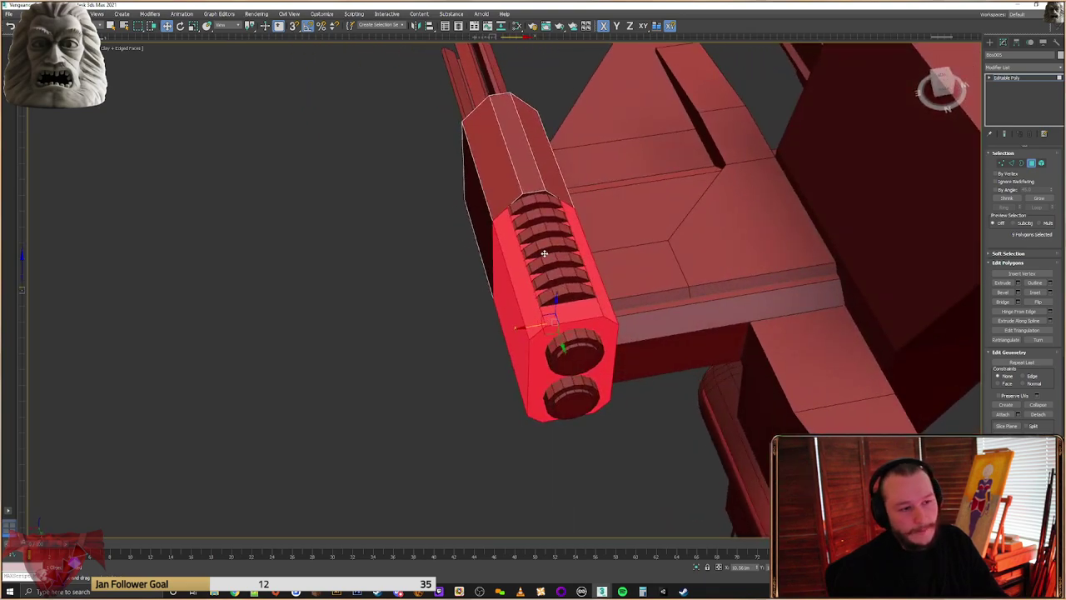
Extrude the selected rear housing polygons inward so the vented section steps in from the front section
click(1018, 284)
alt+middle_drag(499, 270, 564, 277)
click(511, 295)
alt+middle_drag(533, 322, 492, 295)
drag(510, 310, 553, 375)
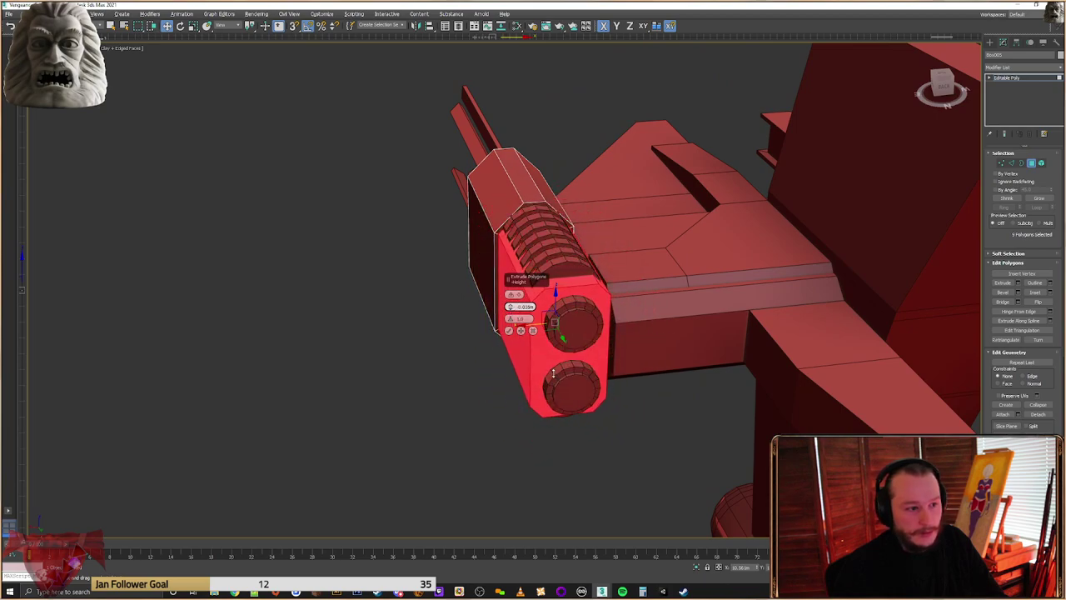
click(510, 332)
alt+middle_drag(510, 332, 471, 331)
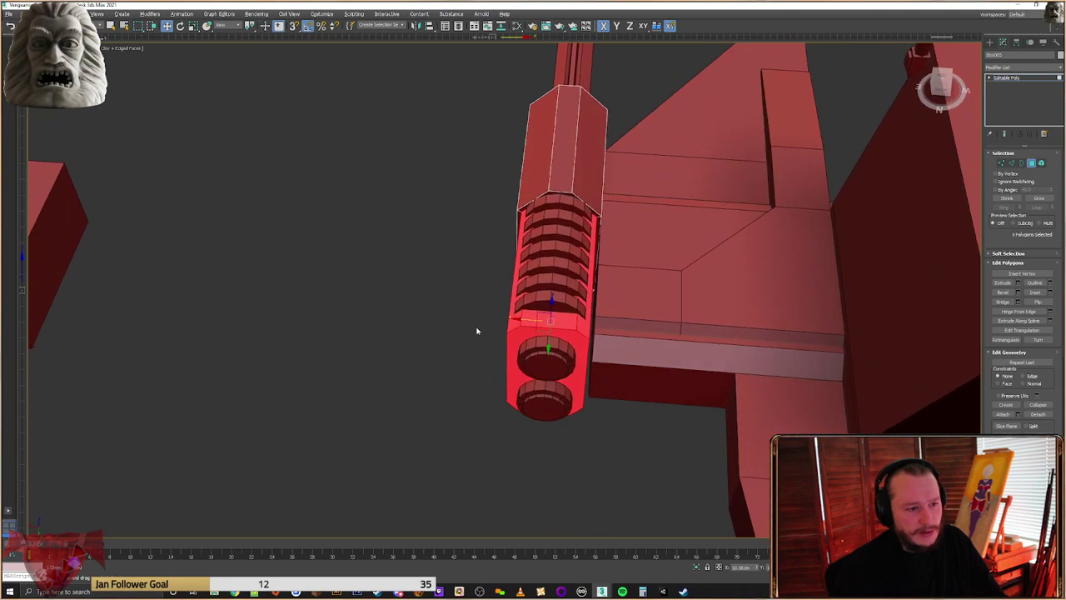
Move the housing's rear-end vertices along Y to line up with the wing's rear edge, and inspect the alignment
alt+middle_drag(614, 298, 543, 339)
key(1)
drag(555, 344, 374, 431)
drag(476, 405, 520, 385)
key(s)
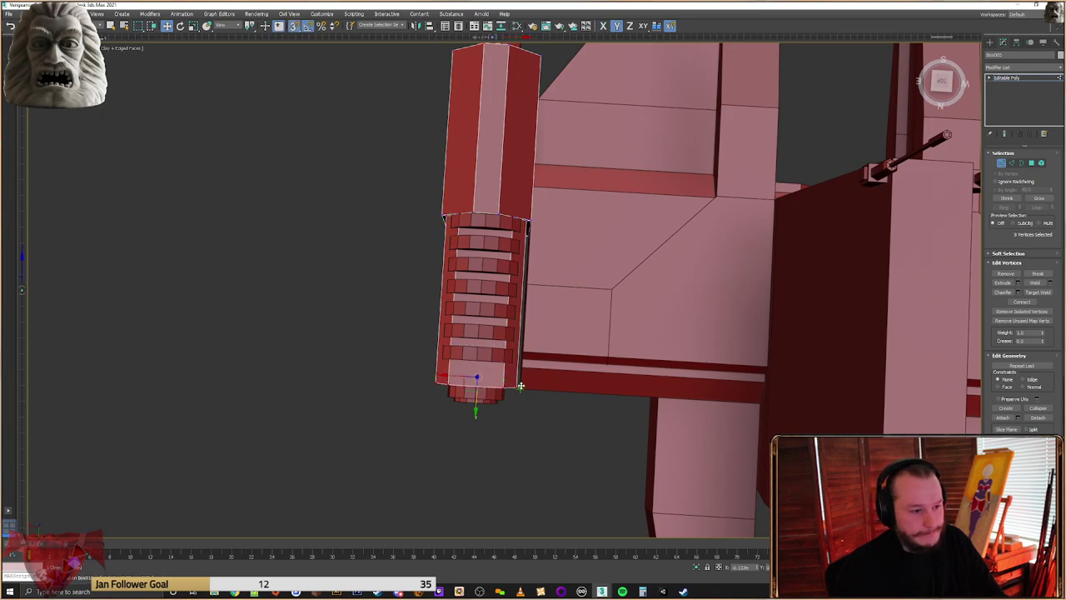
alt+middle_drag(530, 369, 602, 278)
scroll(533, 369, up, 5)
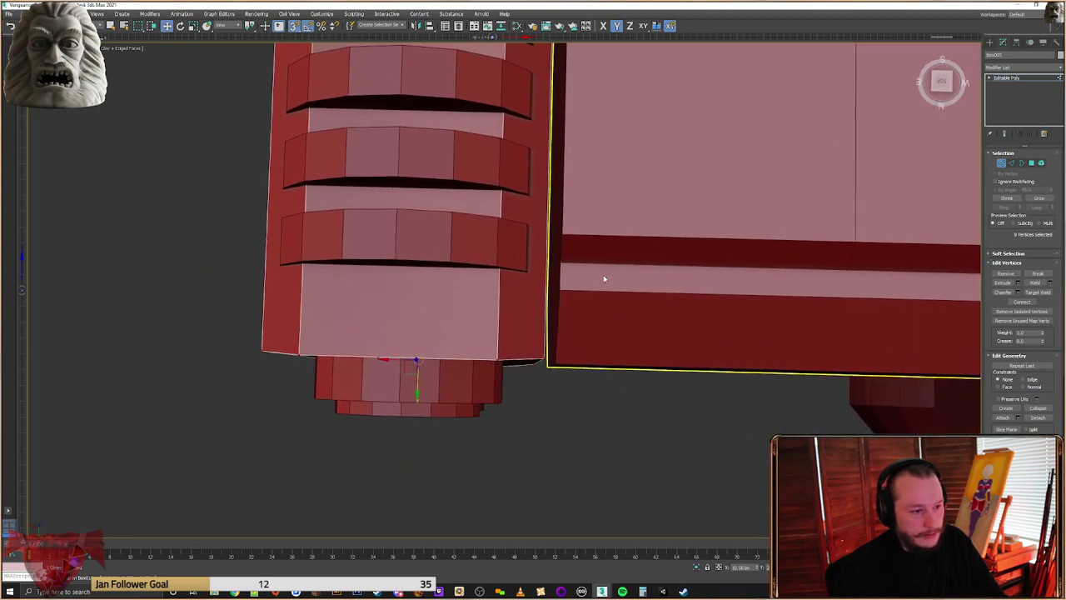
alt+middle_drag(672, 291, 810, 290)
middle_drag(591, 330, 671, 397)
alt+middle_drag(697, 388, 726, 219)
scroll(570, 269, up, 3)
Select both rows of vent rings in the housing and scale them slightly in the ZX plane
click(564, 226)
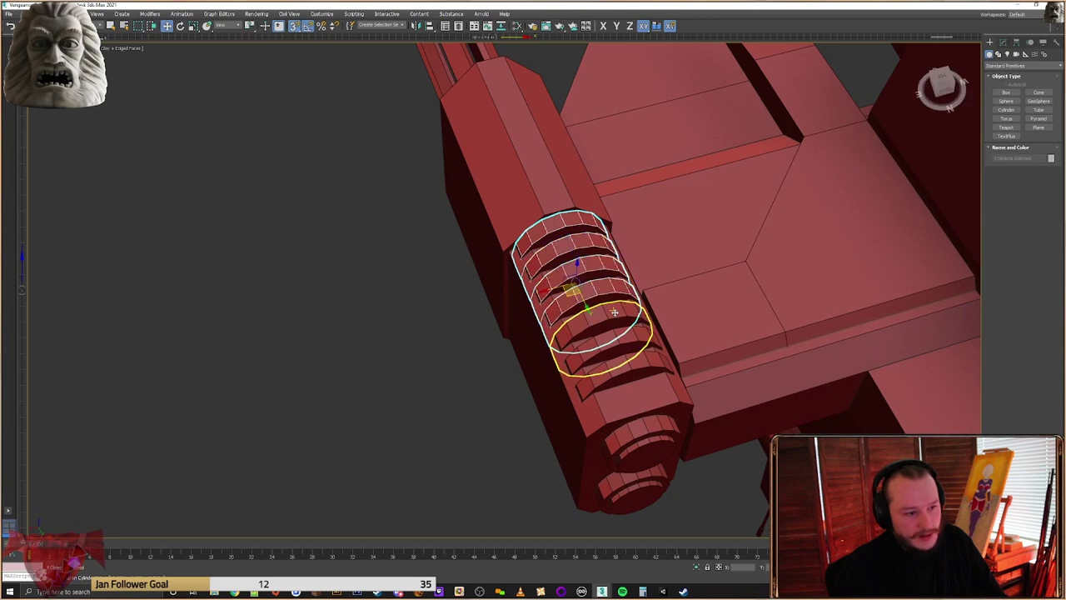
alt+middle_drag(587, 329, 578, 454)
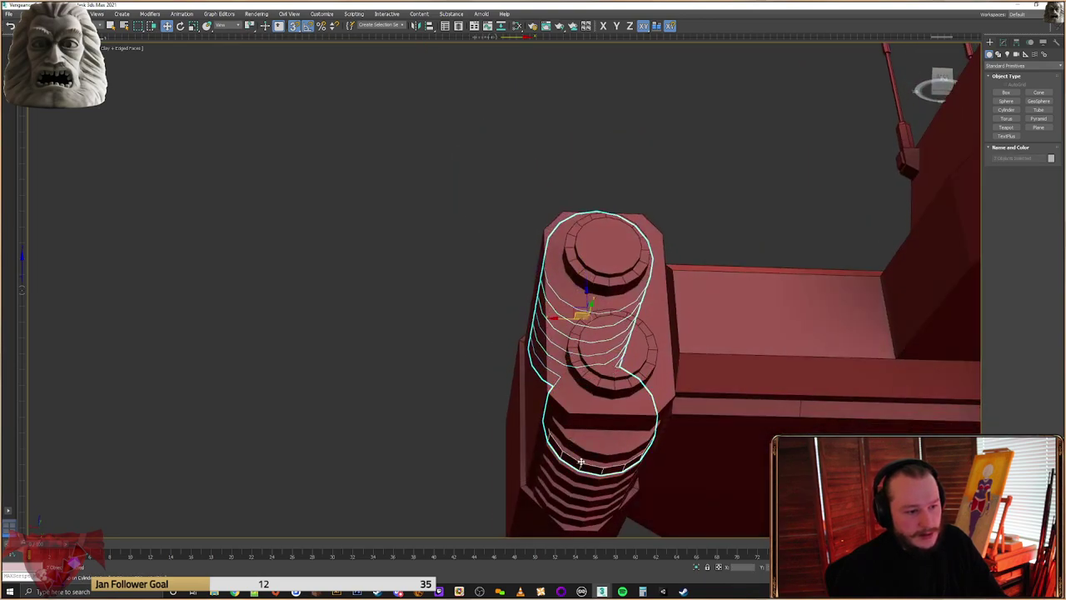
scroll(589, 447, up, 3)
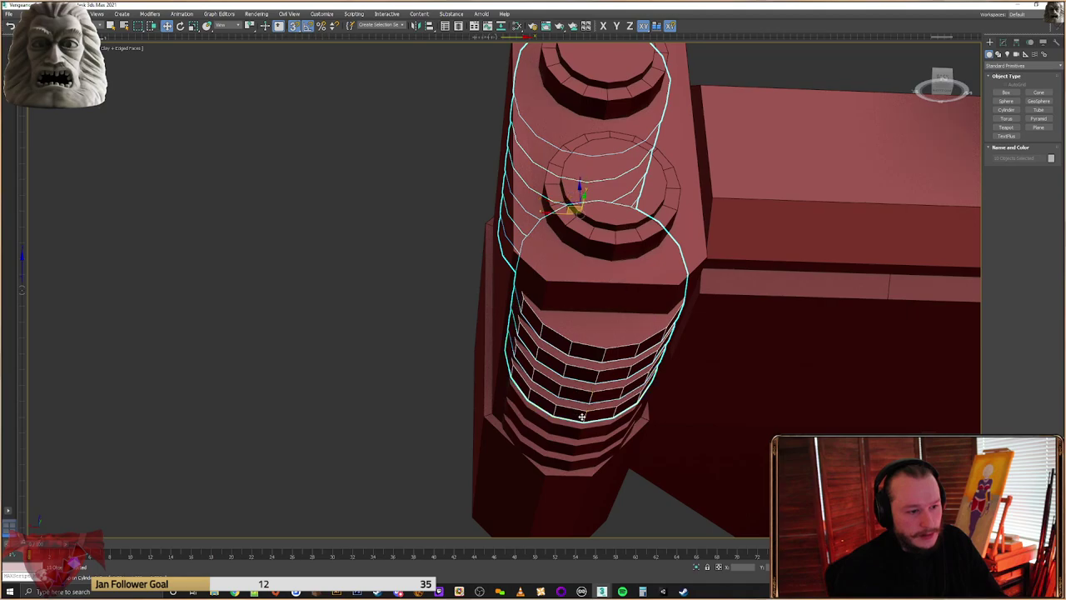
alt+middle_drag(572, 448, 572, 275)
right_click(571, 267)
click(602, 288)
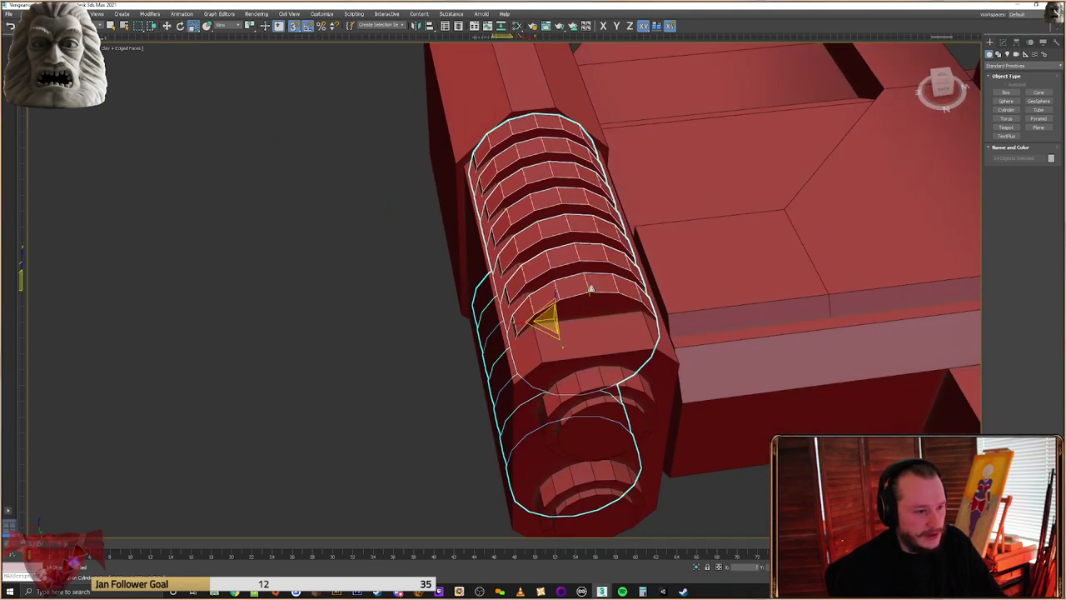
drag(544, 311, 551, 310)
alt+middle_drag(558, 309, 620, 319)
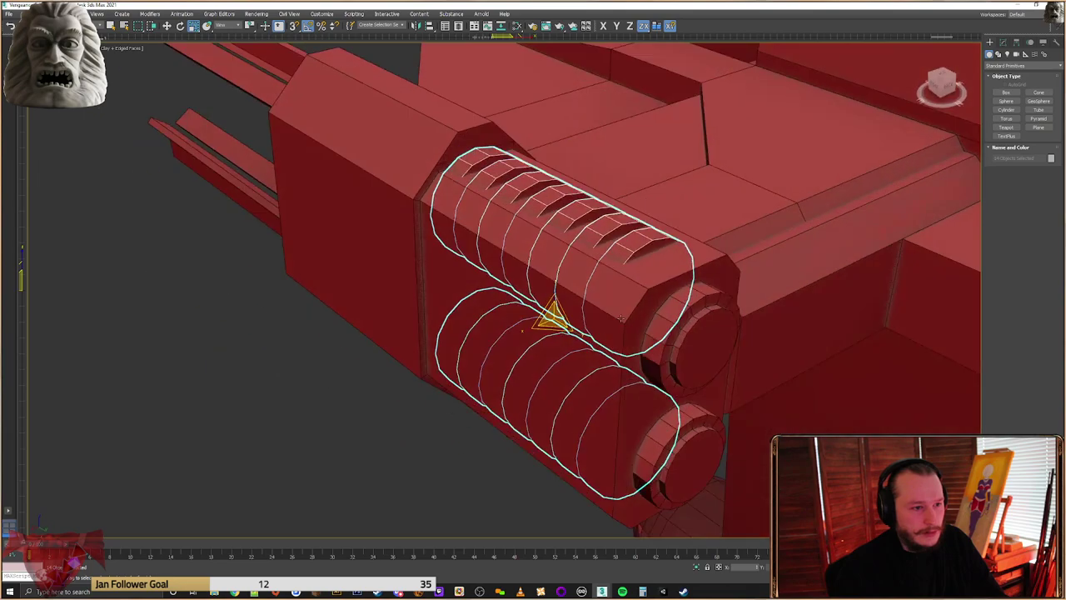
Select the upper row of vent rings and raise it slightly through the housing's top
scroll(621, 318, up, 1)
click(633, 235)
ctrl+click(608, 212)
ctrl+click(578, 194)
ctrl+click(544, 181)
ctrl+click(508, 170)
drag(507, 170, 484, 163)
key(w)
drag(547, 211, 549, 206)
Select the lower row of vent rings and shift it slightly downward along Z
alt+middle_drag(540, 240, 570, 398)
click(488, 446)
ctrl+click(508, 436)
ctrl+click(529, 423)
drag(528, 422, 614, 372)
drag(546, 346, 555, 357)
Examine the stepped gun housing and its vents up close and against the whole ship
alt+middle_drag(572, 320, 566, 407)
click(367, 373)
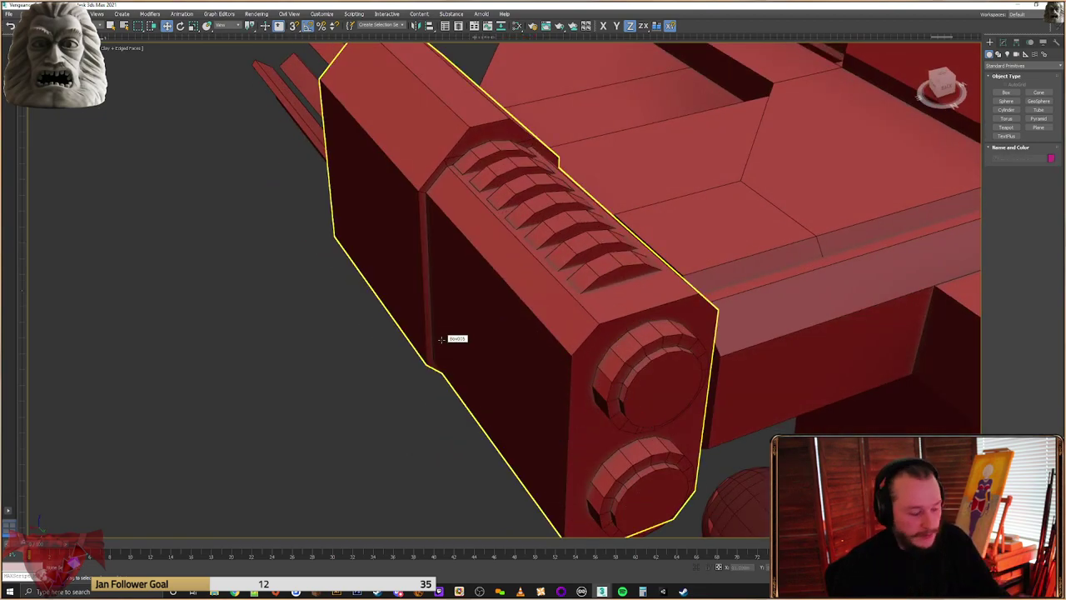
alt+middle_drag(496, 294, 554, 302)
click(666, 269)
alt+middle_drag(666, 269, 611, 334)
alt+middle_drag(671, 314, 727, 300)
scroll(722, 275, down, 3)
click(766, 261)
scroll(742, 276, down, 6)
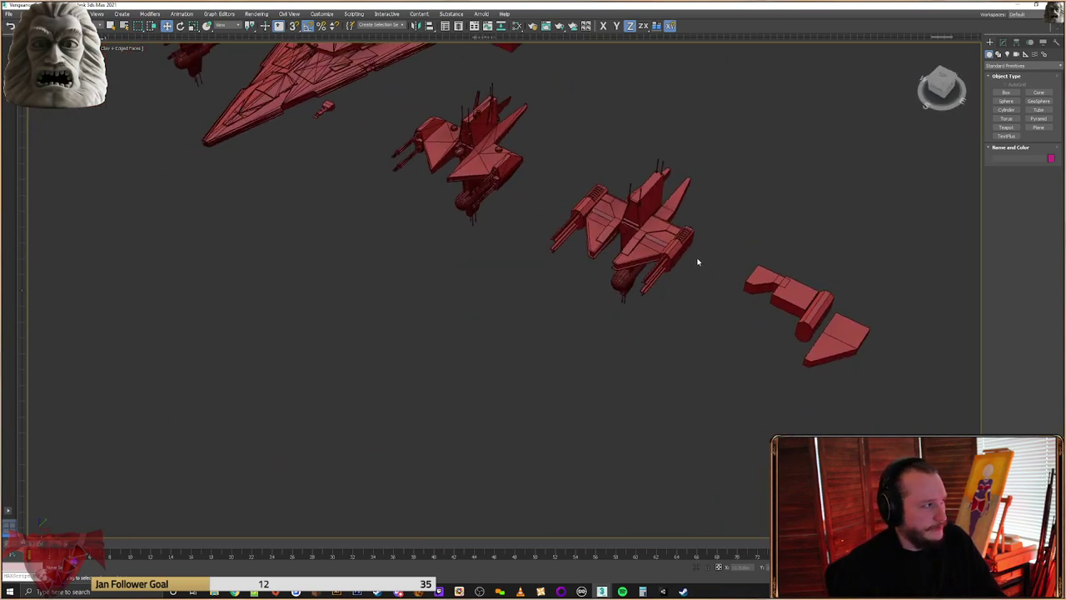
scroll(688, 249, up, 6)
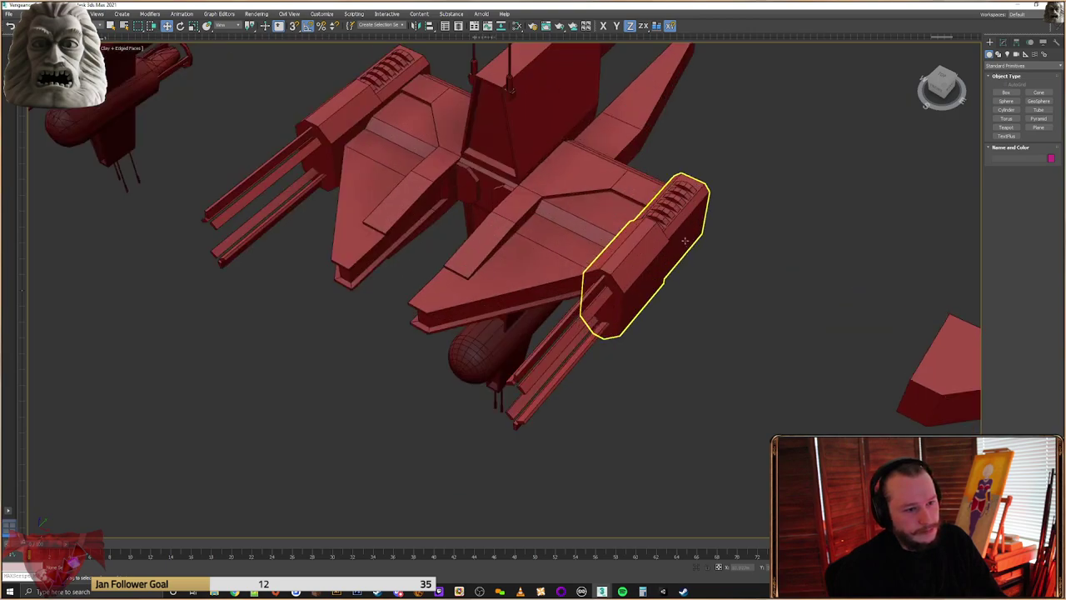
middle_drag(685, 238, 676, 272)
scroll(676, 271, down, 2)
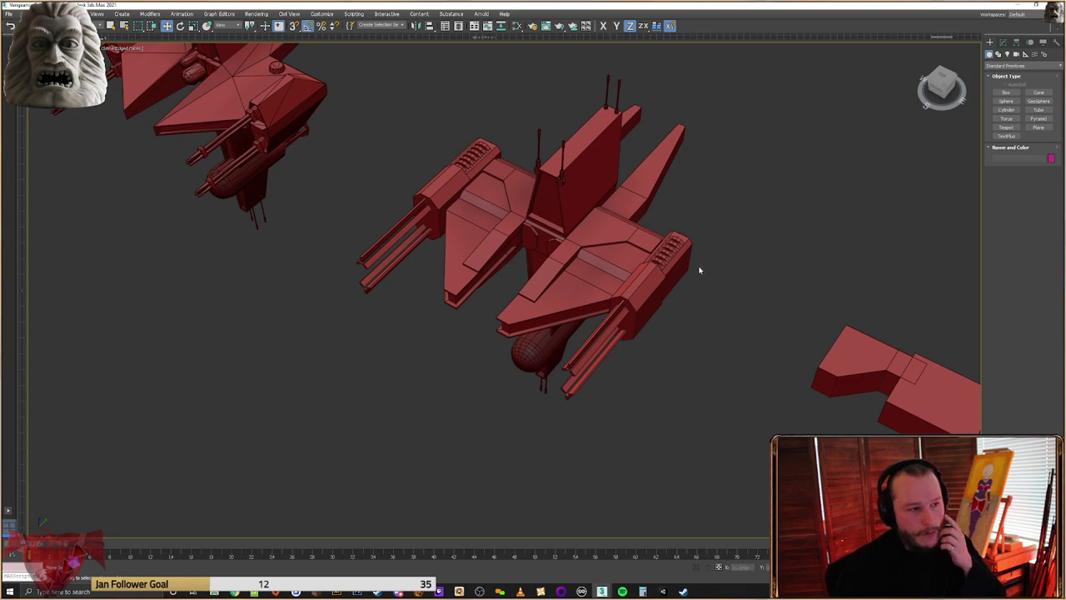
Select the uppermost barrel bar of the reworked gun and scale it in the ZX plane
scroll(596, 317, up, 5)
click(558, 380)
alt+middle_drag(559, 380, 517, 337)
scroll(529, 351, up, 3)
scroll(496, 346, down, 3)
right_click(582, 323)
click(593, 343)
scroll(593, 343, down, 2)
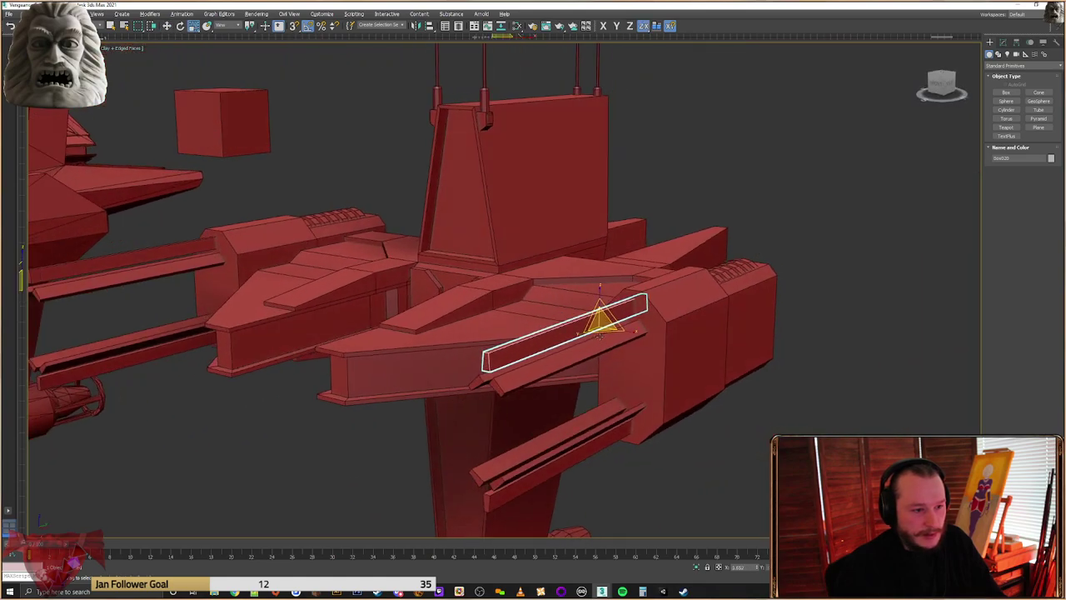
scroll(600, 317, up, 4)
drag(611, 317, 601, 316)
alt+middle_drag(583, 314, 479, 296)
middle_drag(760, 291, 713, 255)
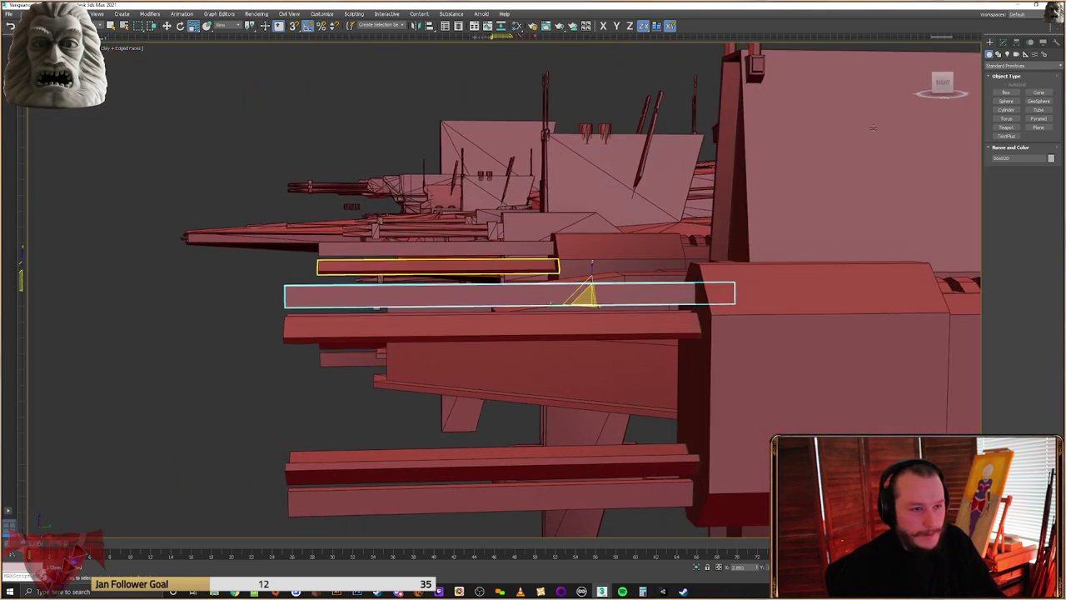
Select the upper barrel bar's two top front vertices and lower them along Z to taper its front end
click(1003, 43)
click(1003, 164)
drag(303, 269, 275, 295)
alt+middle_drag(274, 295, 252, 270)
scroll(326, 297, up, 3)
key(e)
key(w)
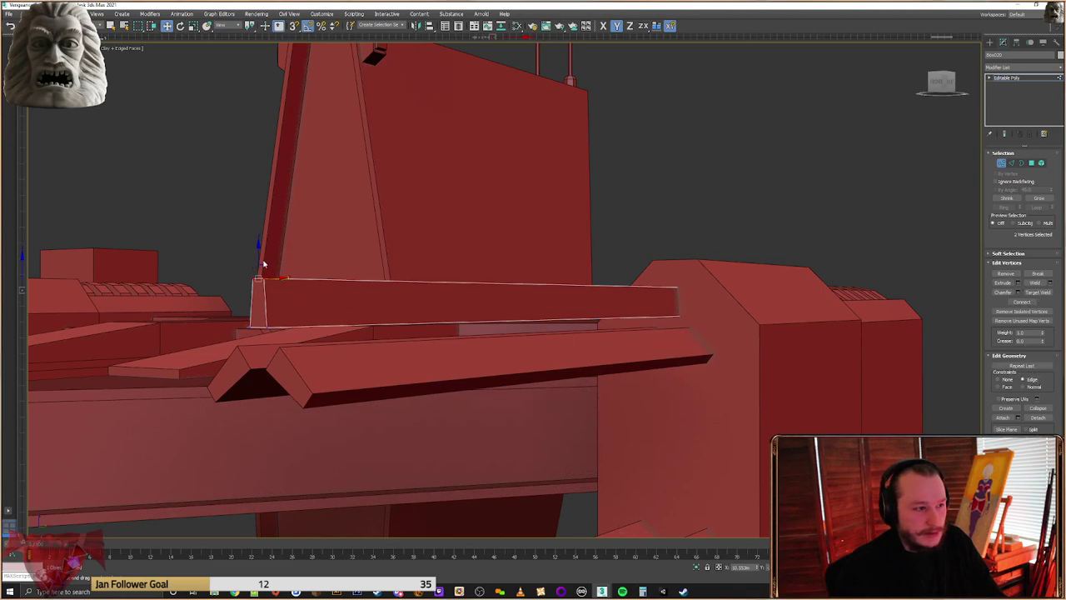
drag(256, 259, 241, 269)
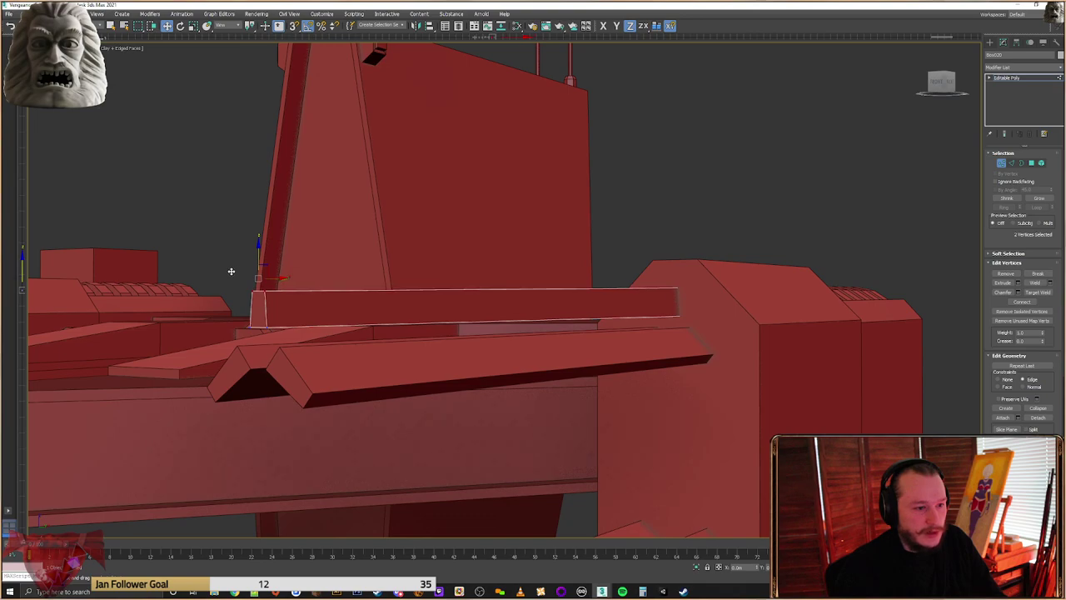
Pull the bar's four rear-end vertices forward along Y to the housing's front face
alt+middle_drag(609, 288, 669, 246)
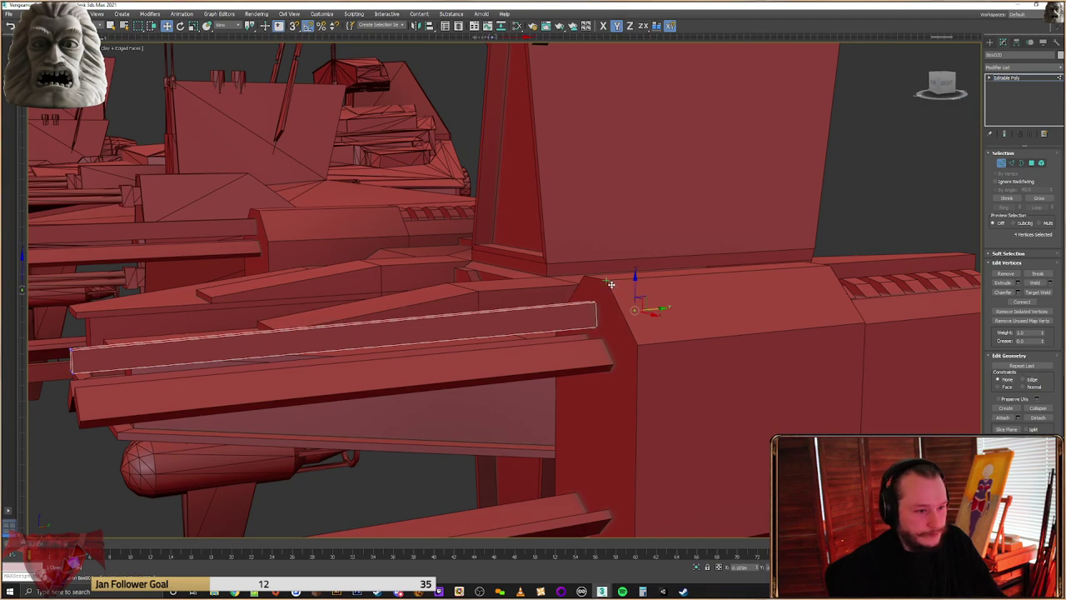
scroll(548, 344, down, 2)
alt+middle_drag(548, 344, 833, 174)
click(989, 42)
alt+middle_drag(612, 248, 498, 260)
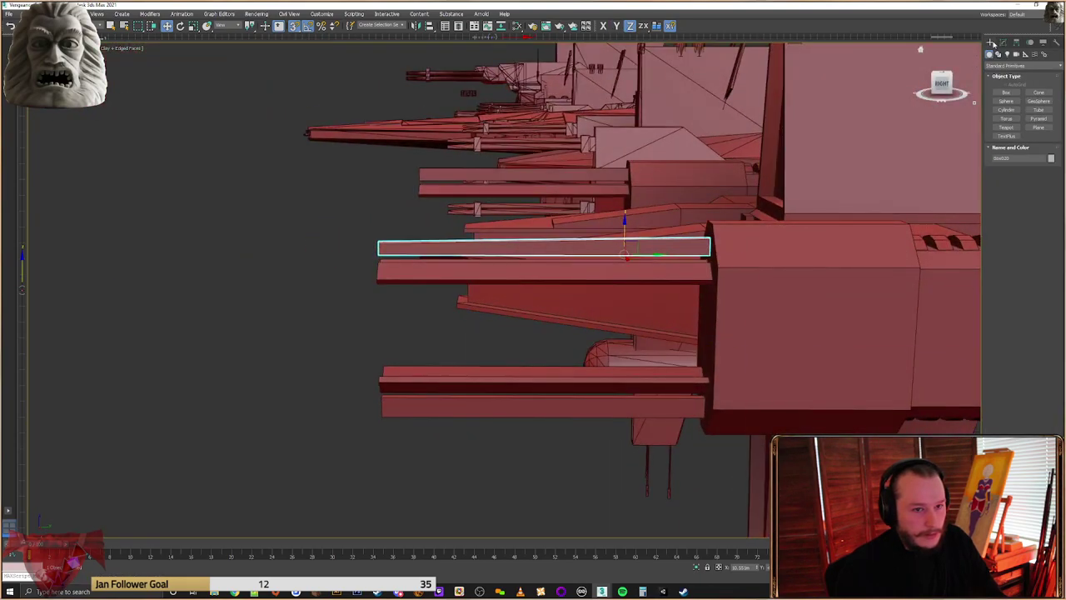
Shorten the upper barrel bar by moving its four front-end vertices back along Y
click(1003, 42)
click(1001, 164)
drag(356, 220, 399, 266)
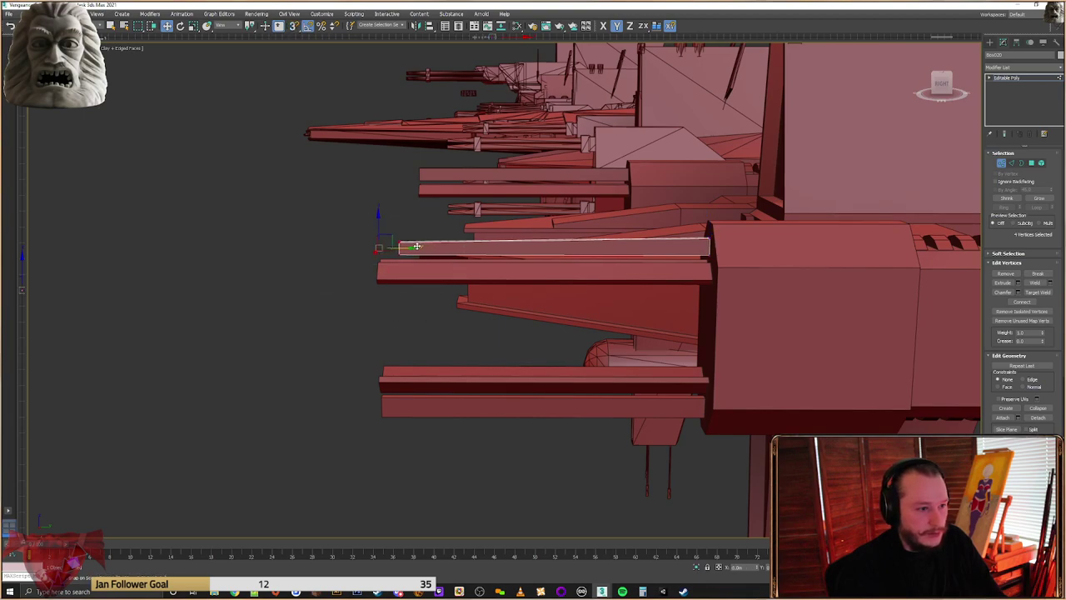
alt+middle_drag(417, 247, 452, 250)
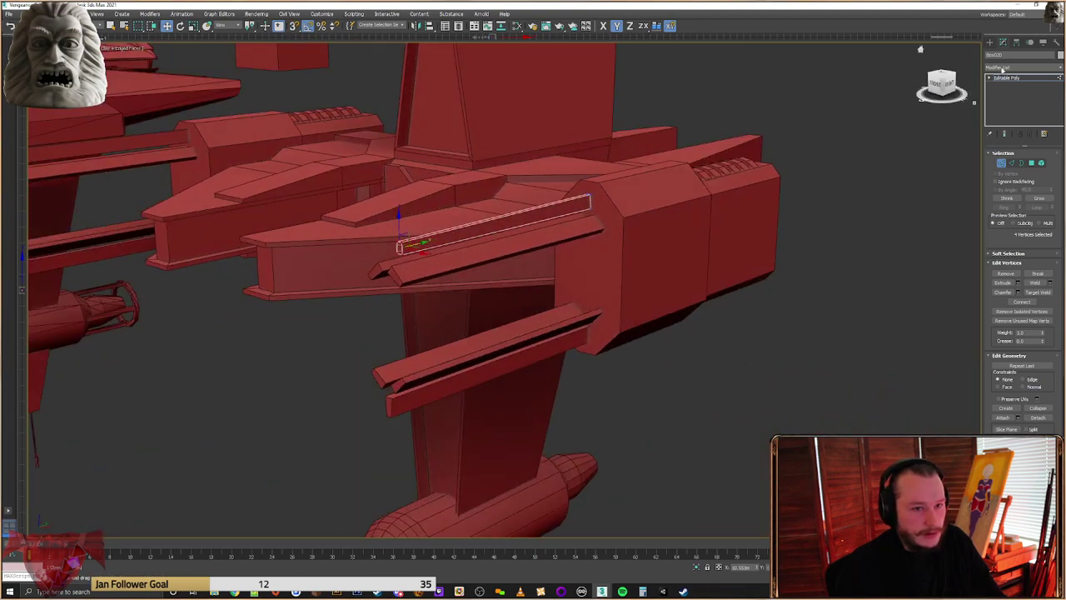
Delete the gun's other barrel bars, keeping only the tapered upper bar
alt+middle_drag(399, 137, 319, 196)
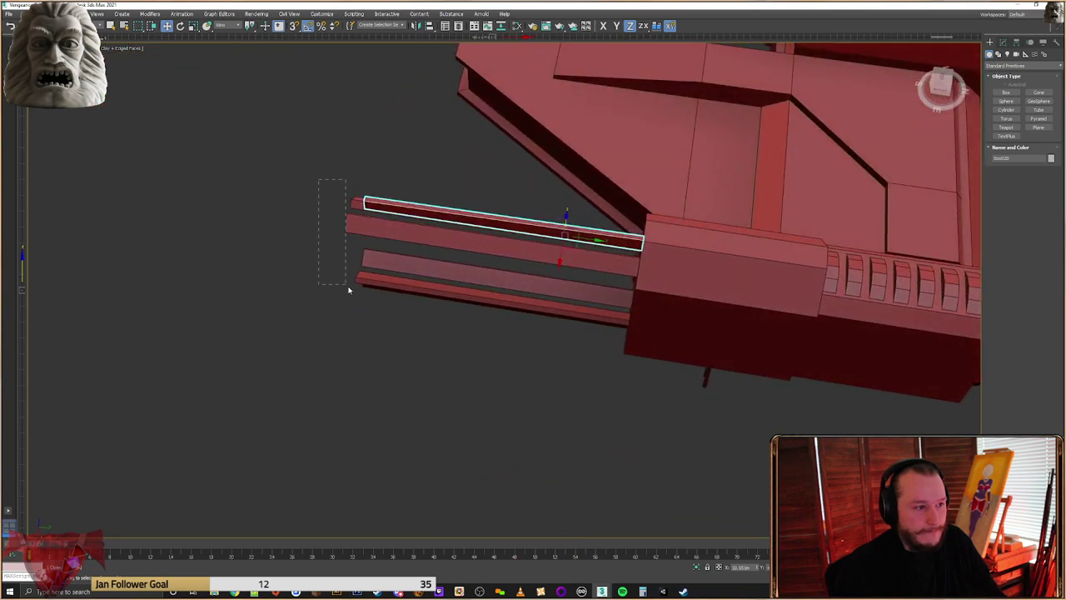
drag(359, 292, 358, 289)
alt+middle_drag(358, 290, 374, 288)
key(Delete)
click(373, 293)
key(Delete)
alt+middle_drag(426, 317, 542, 209)
scroll(542, 209, up, 3)
alt+middle_drag(485, 342, 506, 312)
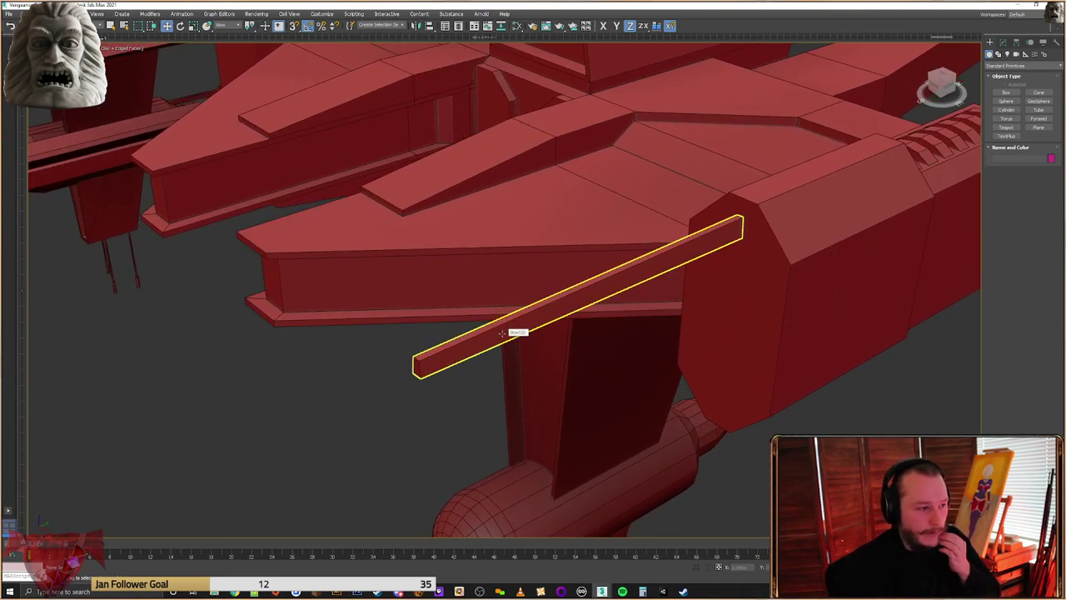
Make a copy of the tapered barrel bar rotated about its length, seen from the front
click(500, 329)
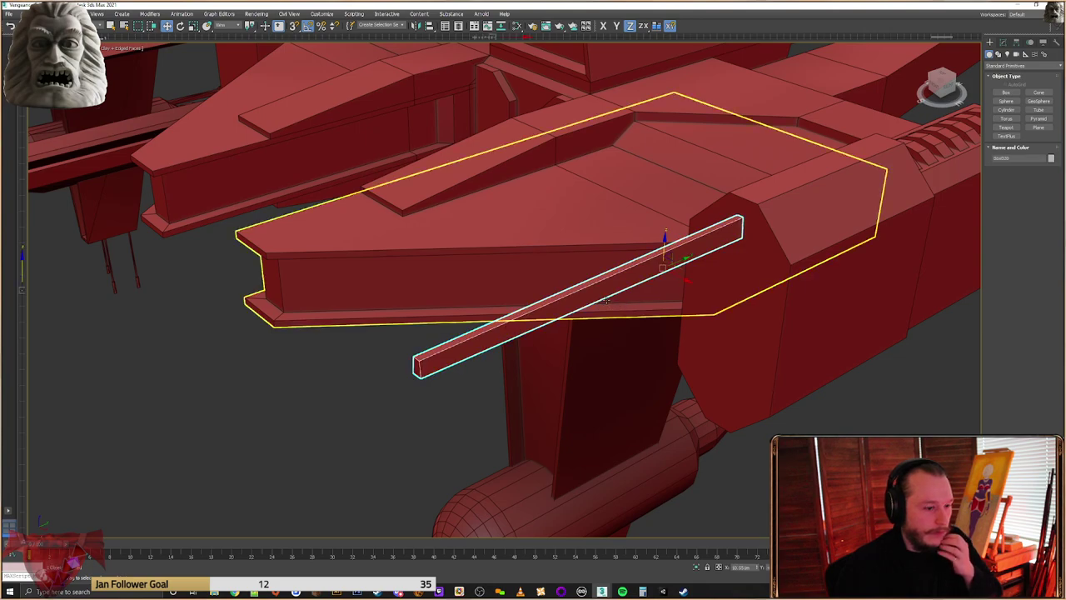
alt+middle_drag(617, 297, 598, 267)
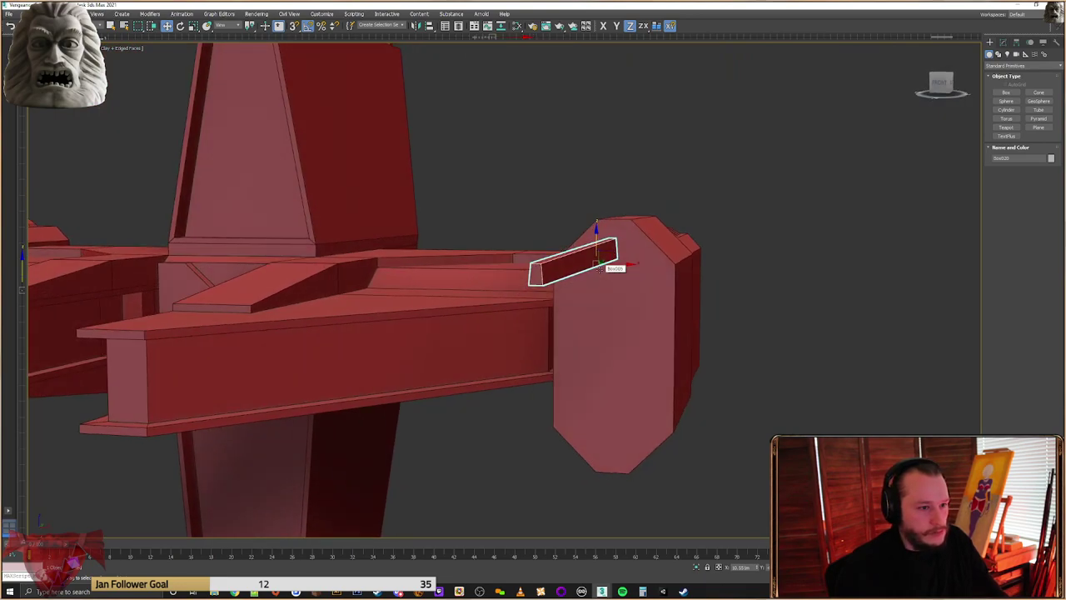
scroll(612, 264, up, 2)
right_click(600, 242)
click(609, 262)
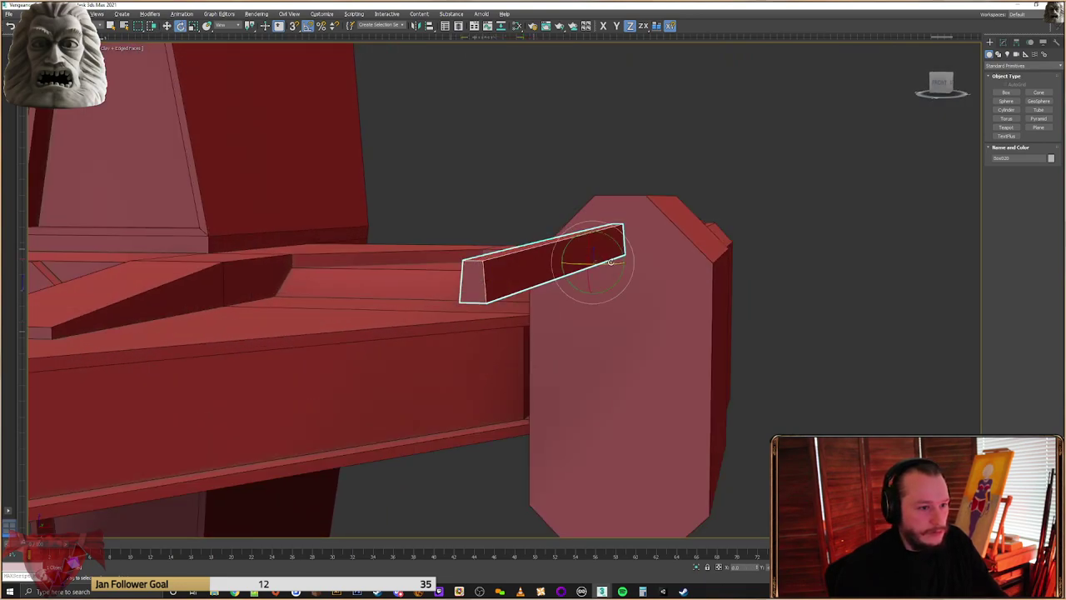
alt+middle_drag(609, 263, 616, 259)
drag(594, 251, 624, 293)
click(535, 332)
alt+middle_drag(543, 316, 547, 315)
Move the rotated bar against the upright bar's lower end and clone it along X toward the wing
right_click(572, 276)
click(580, 285)
drag(578, 260, 584, 266)
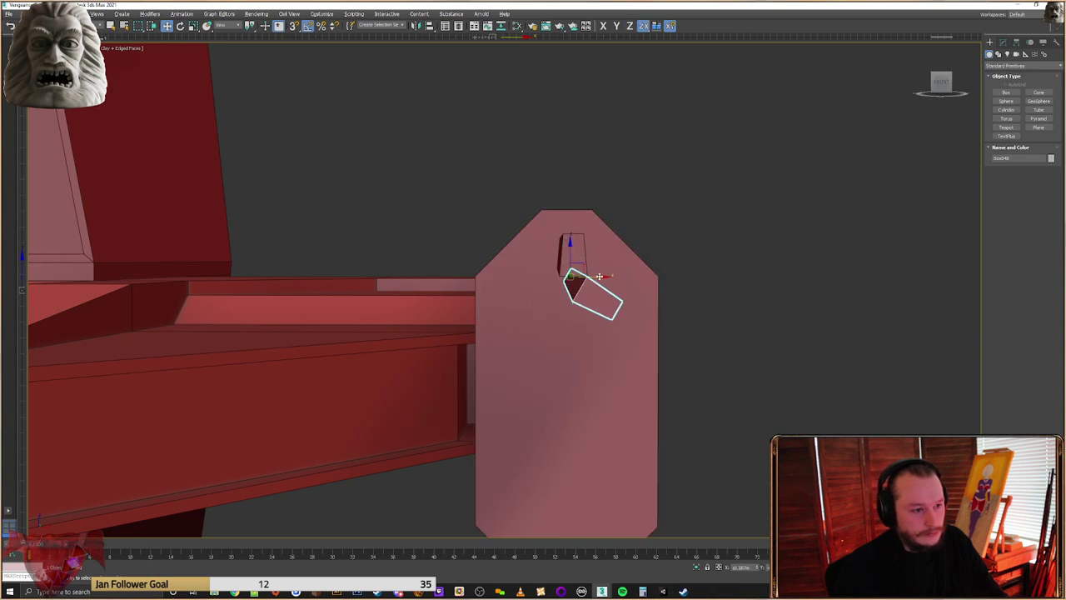
shift+drag(599, 277, 542, 279)
click(533, 331)
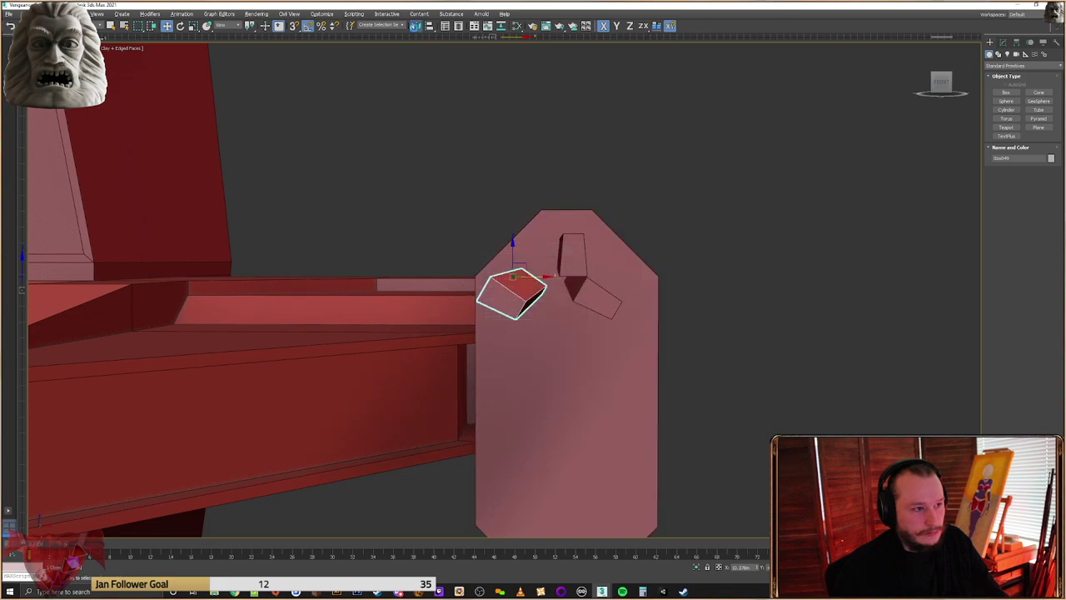
Mirror the cloned barrel bar across the X axis and move it against the upright bar's lower end on the wing side
click(415, 27)
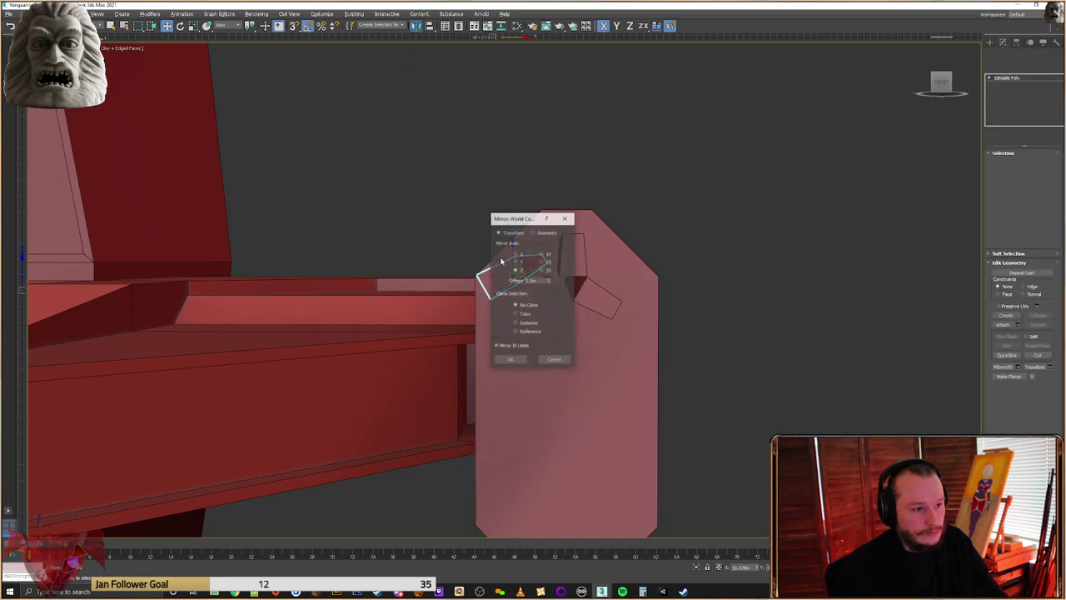
click(523, 360)
middle_drag(510, 161, 489, 134)
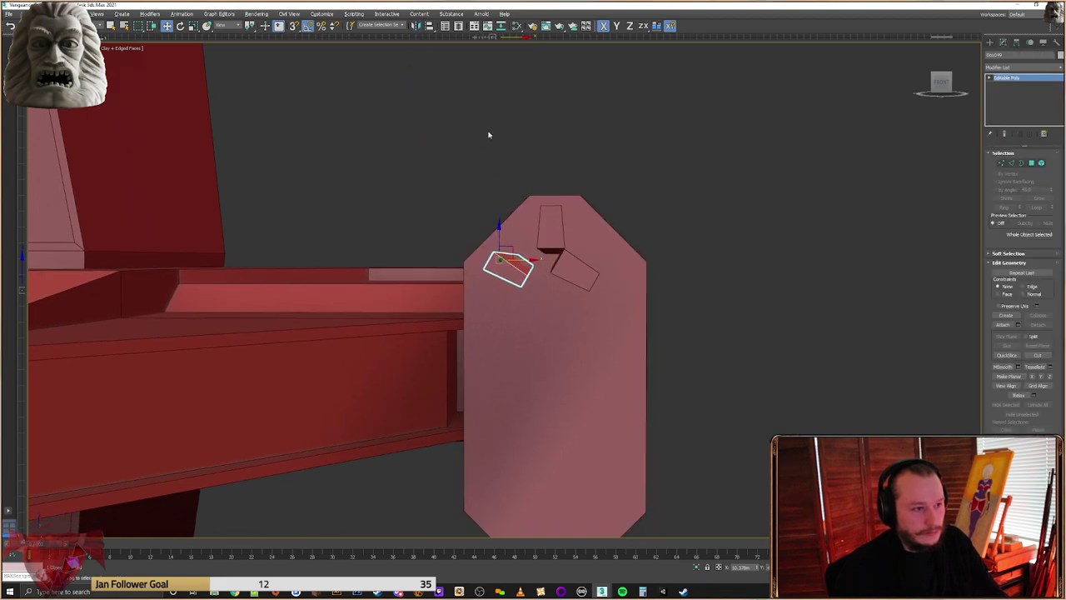
click(416, 25)
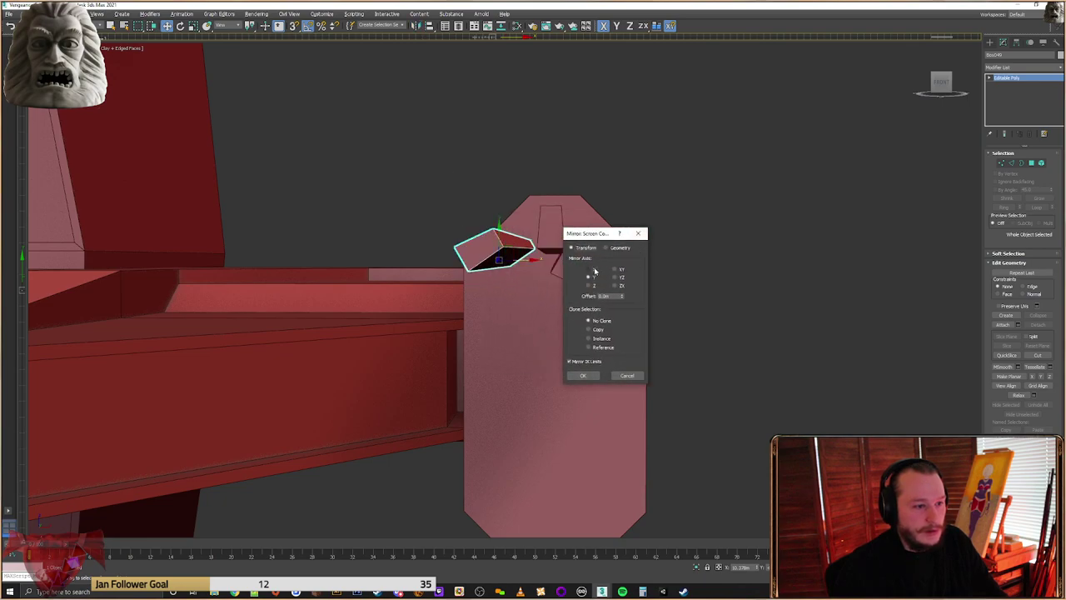
click(593, 270)
click(585, 375)
drag(524, 261, 554, 260)
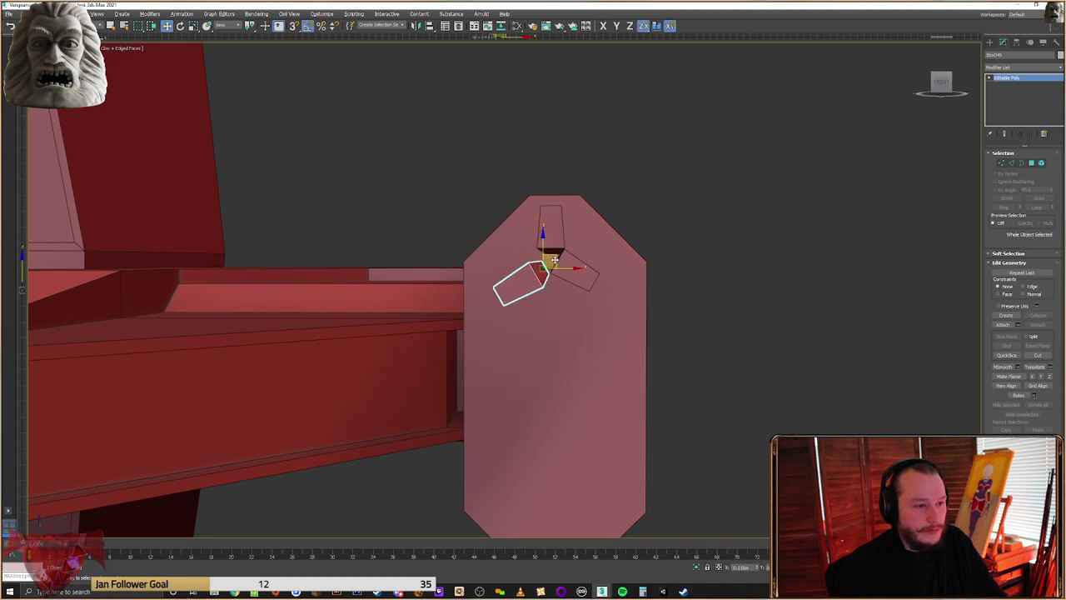
Move the other rotated bar outward and down so the three bars are evenly spaced around a small central gap
click(564, 263)
drag(567, 249, 573, 256)
key(ctrl+z)
click(569, 260)
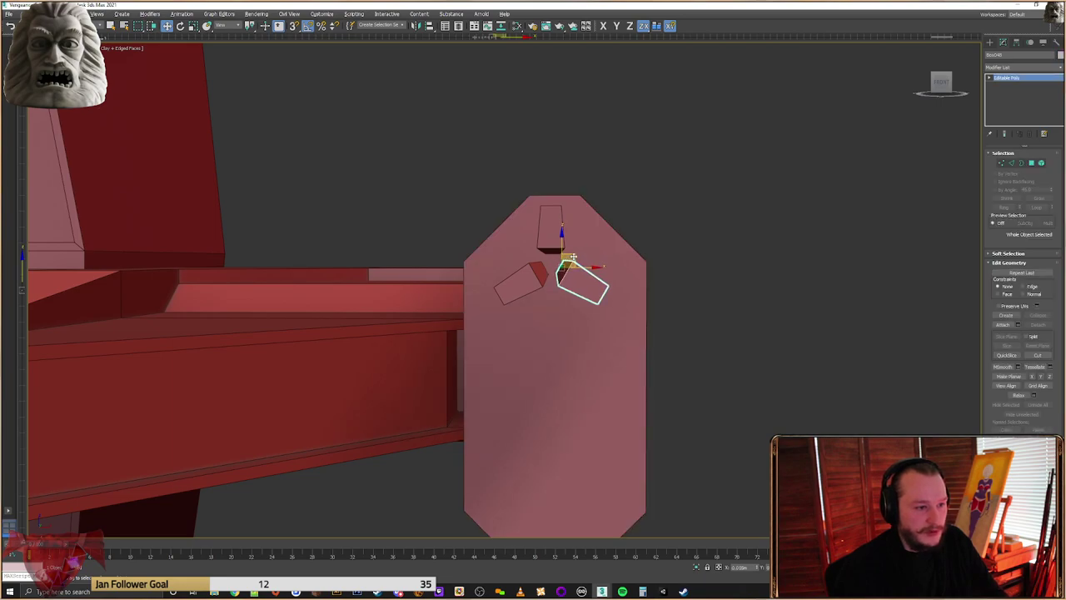
alt+middle_drag(573, 257, 596, 250)
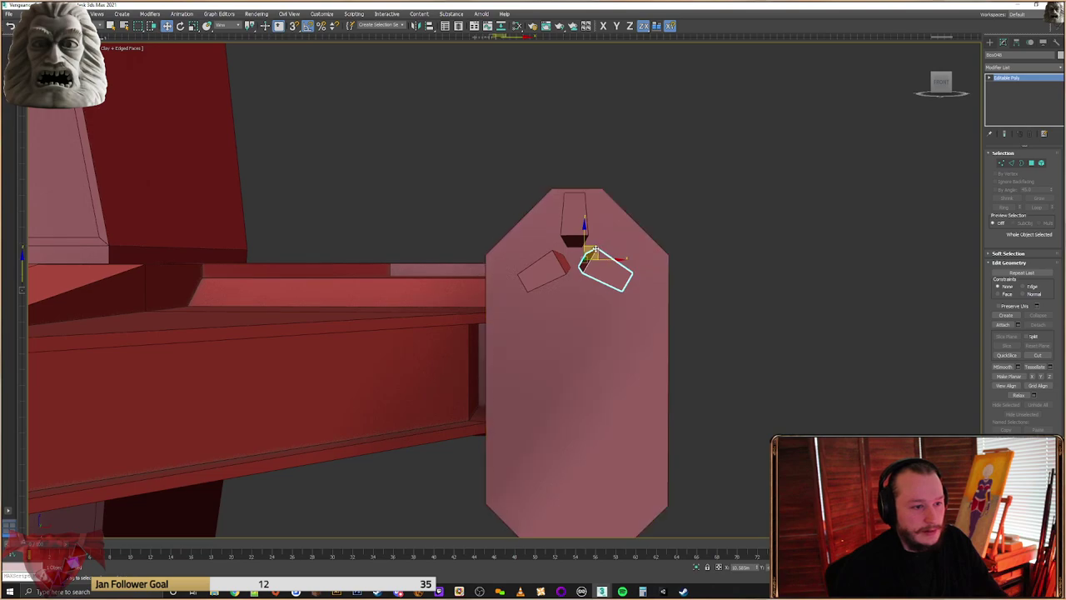
drag(597, 251, 595, 248)
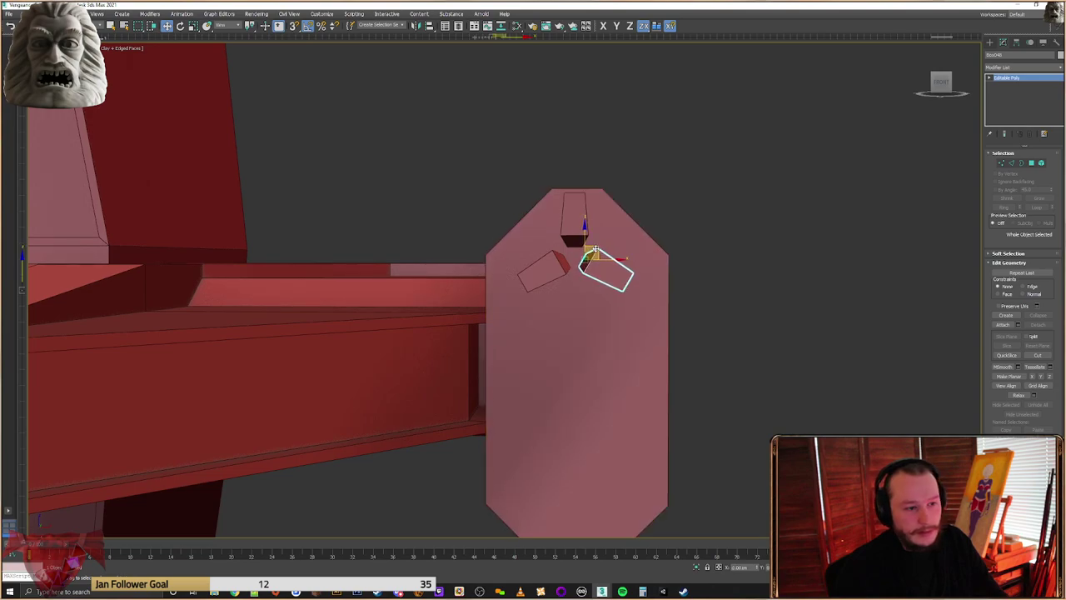
click(706, 240)
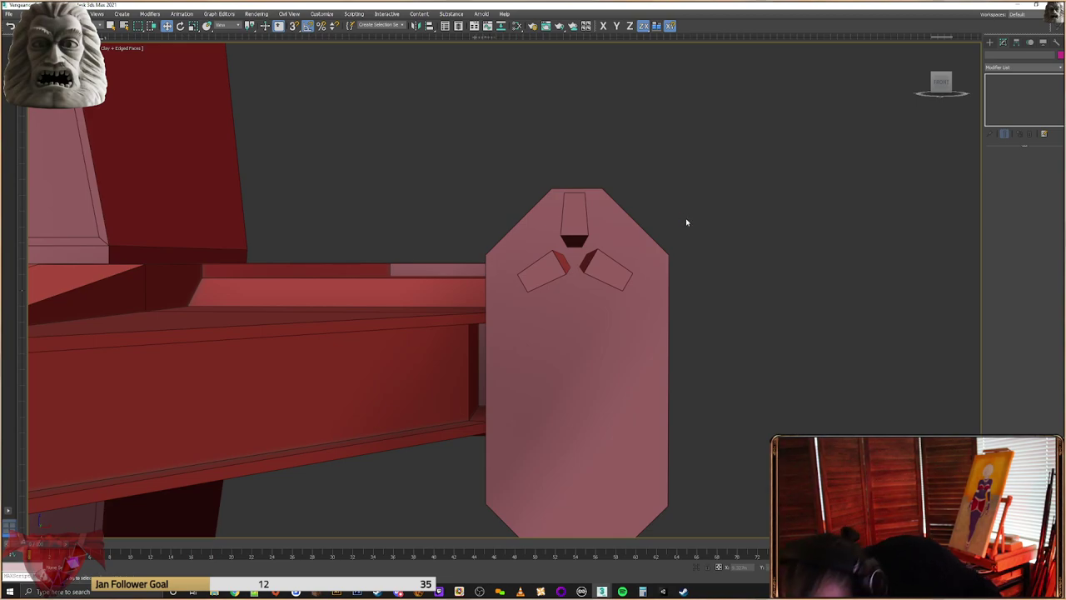
Clone the three-bar barrel straight down along Z to the lower part of the gun housing's front
alt+middle_drag(526, 268, 398, 296)
scroll(444, 300, down, 5)
scroll(398, 297, up, 2)
scroll(399, 297, up, 2)
middle_drag(525, 317, 550, 324)
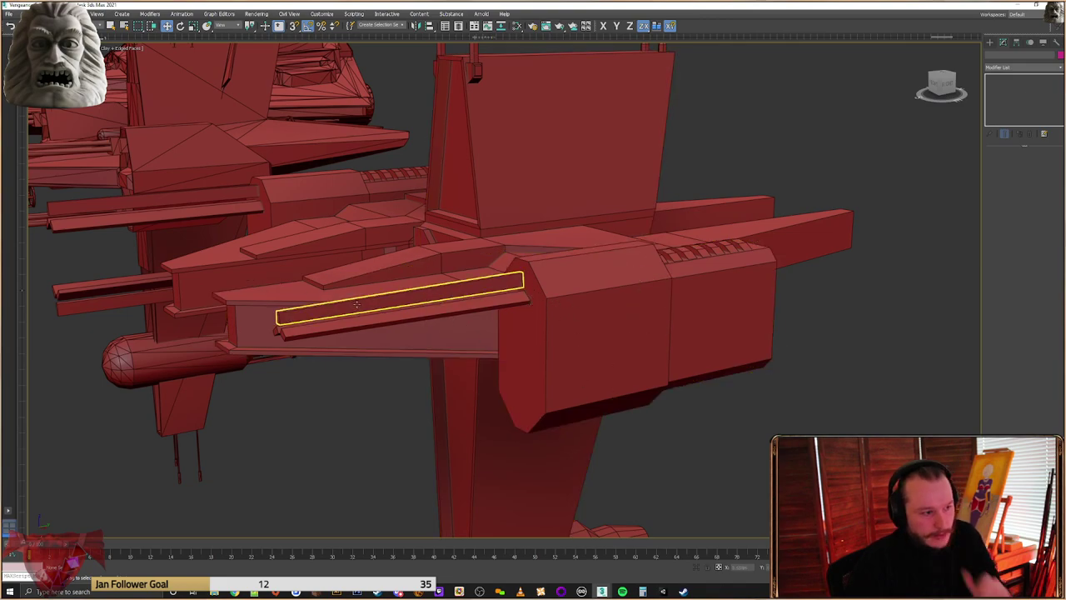
alt+middle_drag(428, 310, 346, 292)
click(213, 357)
shift+drag(346, 291, 344, 399)
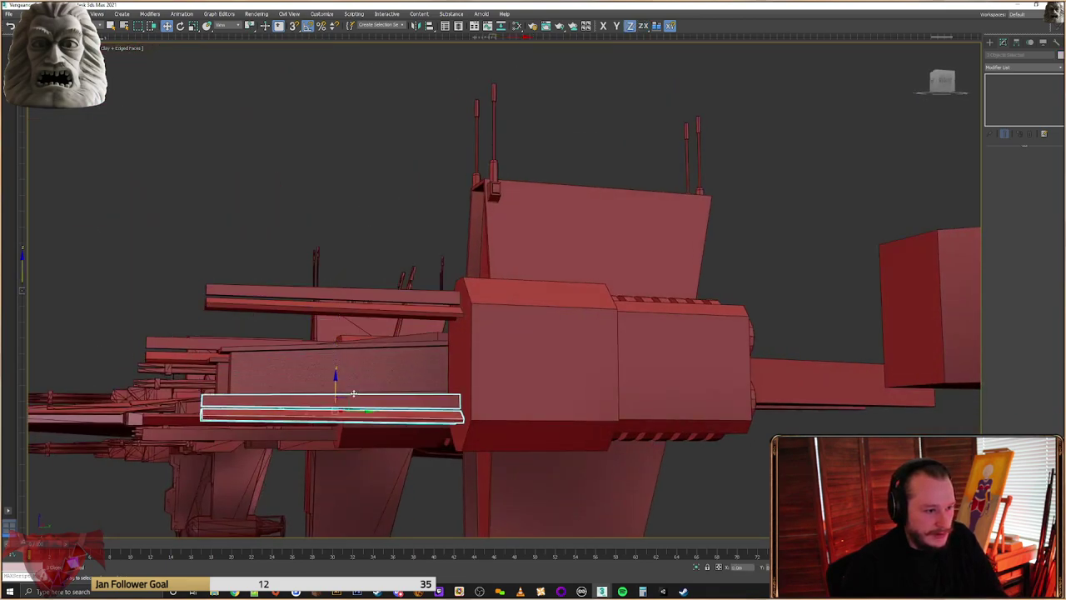
click(534, 329)
Mirror the lower barrel bars about the Z axis without cloning and adjust their height slightly
click(416, 26)
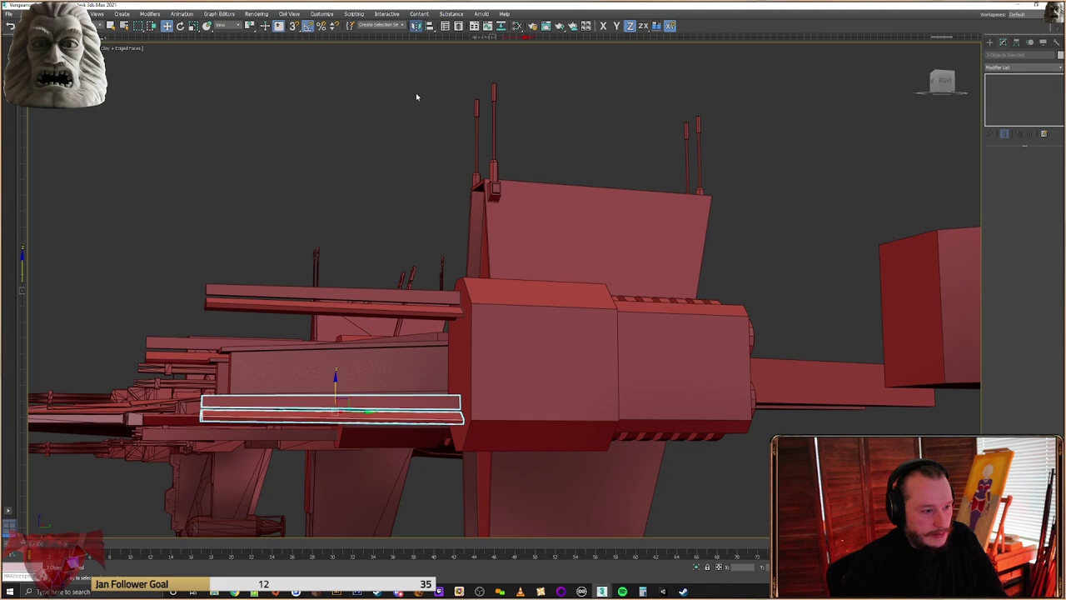
click(517, 261)
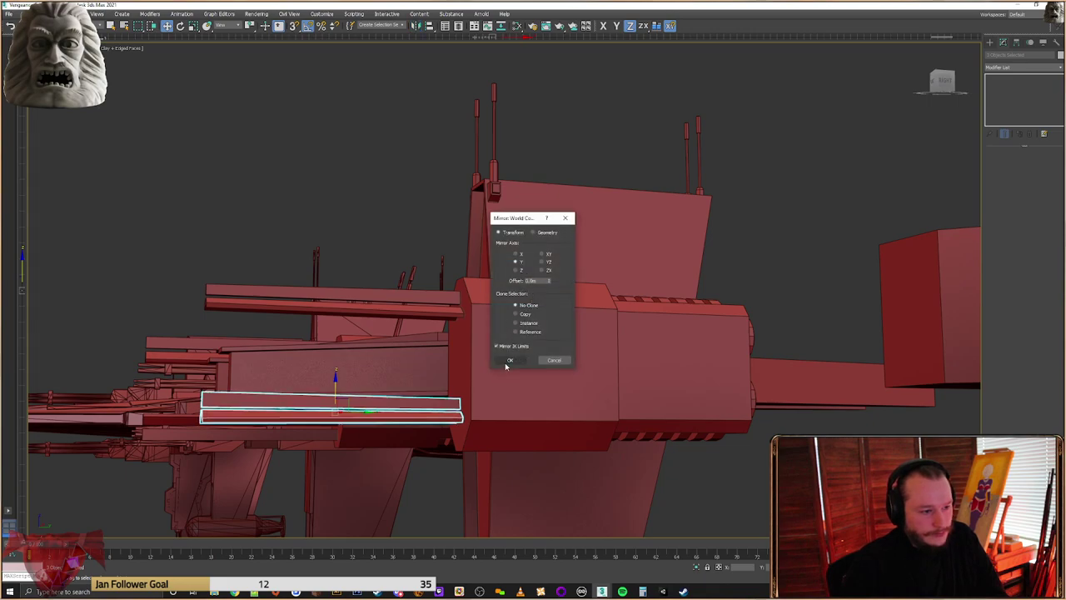
click(517, 271)
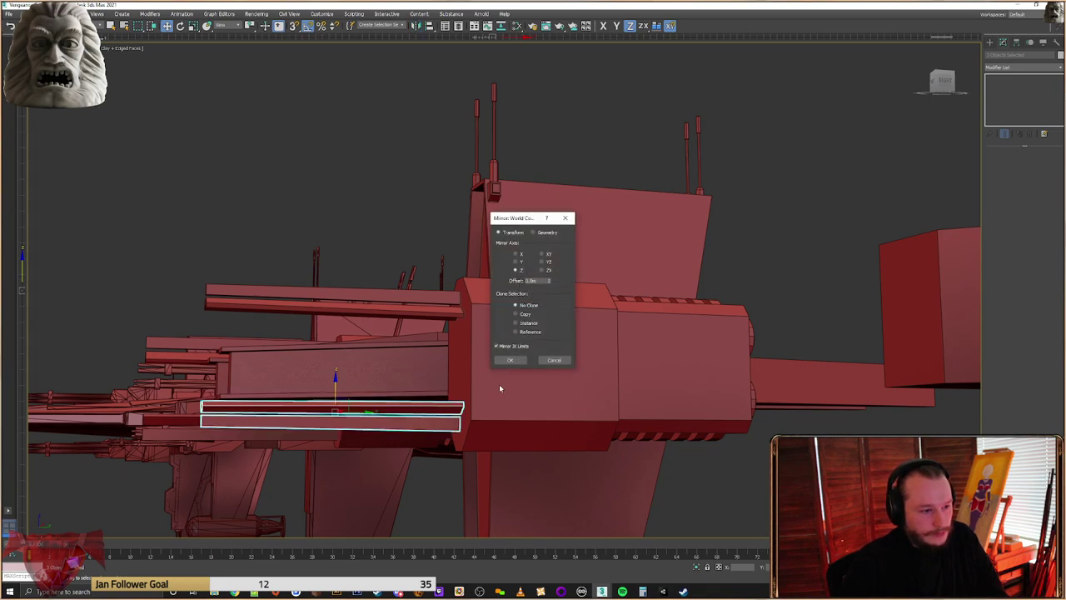
click(509, 360)
alt+middle_drag(500, 369, 454, 398)
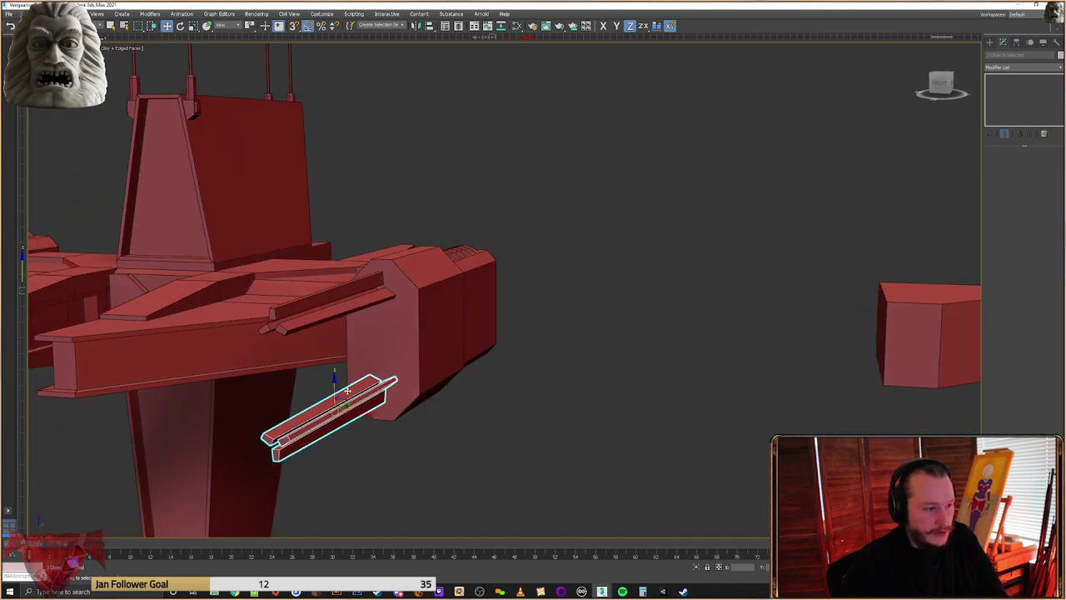
drag(337, 385, 339, 389)
Clone the outer gun housing along X and place the copy beside the spare parts away from the ship
middle_drag(611, 375, 690, 366)
alt+middle_drag(689, 367, 636, 363)
click(588, 383)
scroll(588, 383, down, 3)
mouse_move(635, 362)
middle_down()
mouse_move(569, 304)
mouse_move(545, 348)
mouse_move(576, 367)
mouse_move(587, 349)
mouse_move(649, 368)
middle_up()
shift+drag(603, 357, 739, 507)
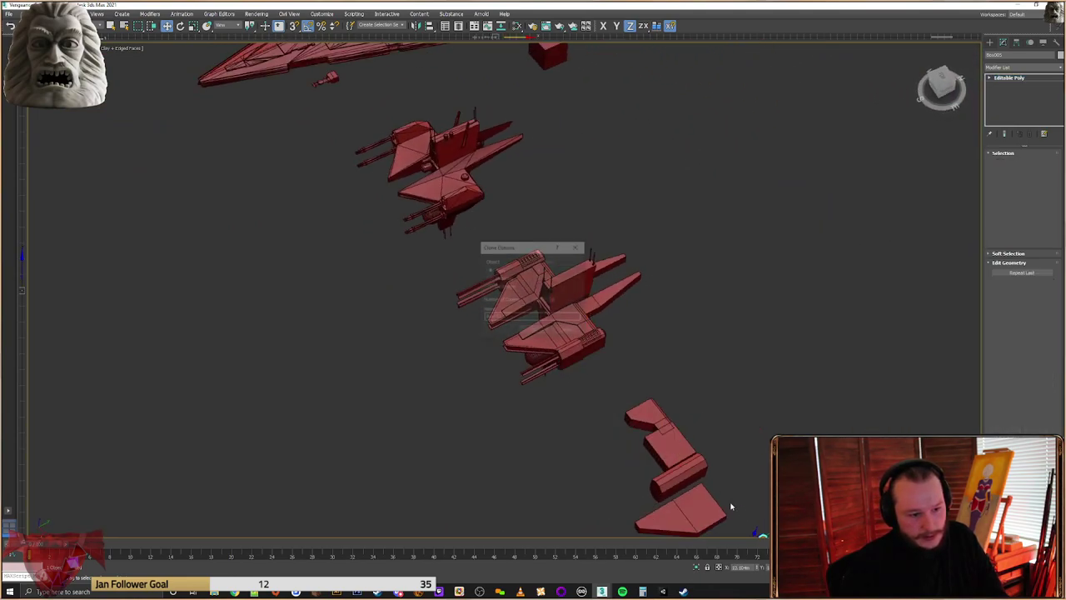
key(Return)
Connect the lengthwise edges of the original housing's front section with a new edge loop and slide it forward along Y
click(563, 360)
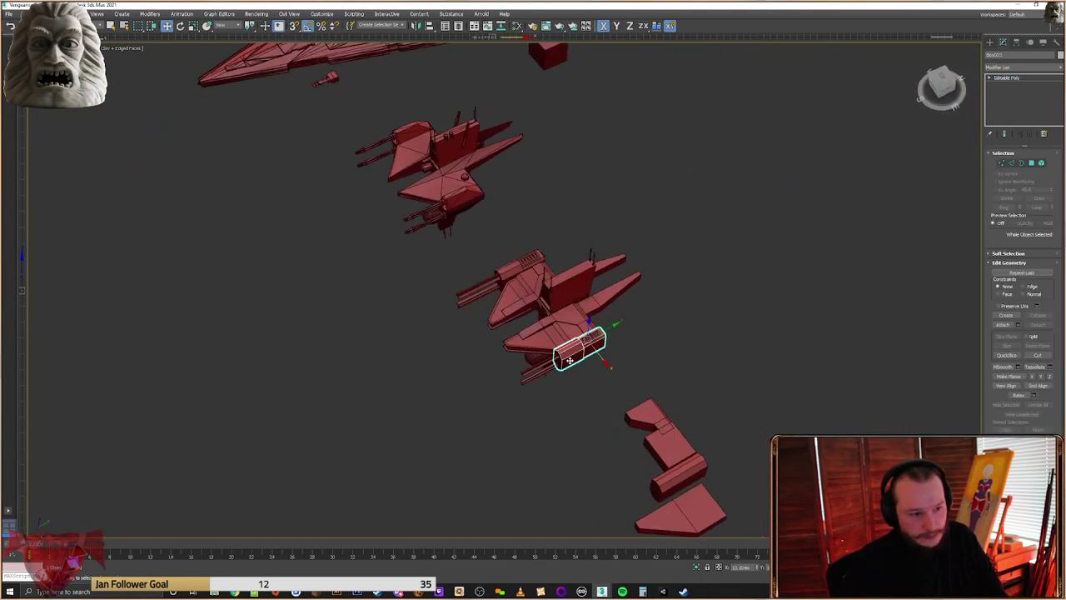
scroll(563, 358, up, 10)
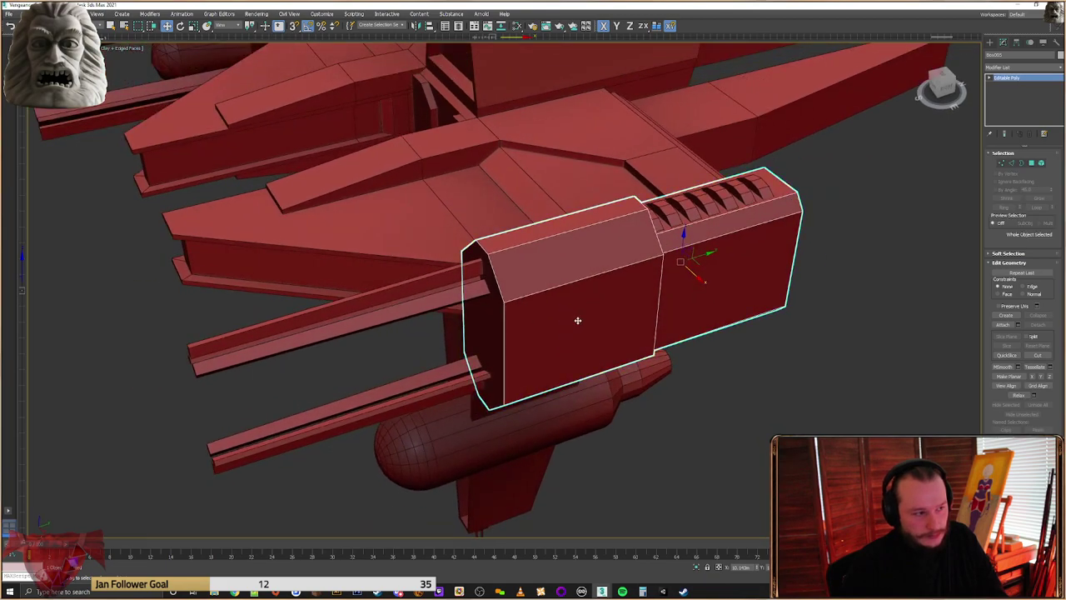
alt+middle_drag(786, 218, 618, 249)
alt+middle_drag(473, 217, 519, 241)
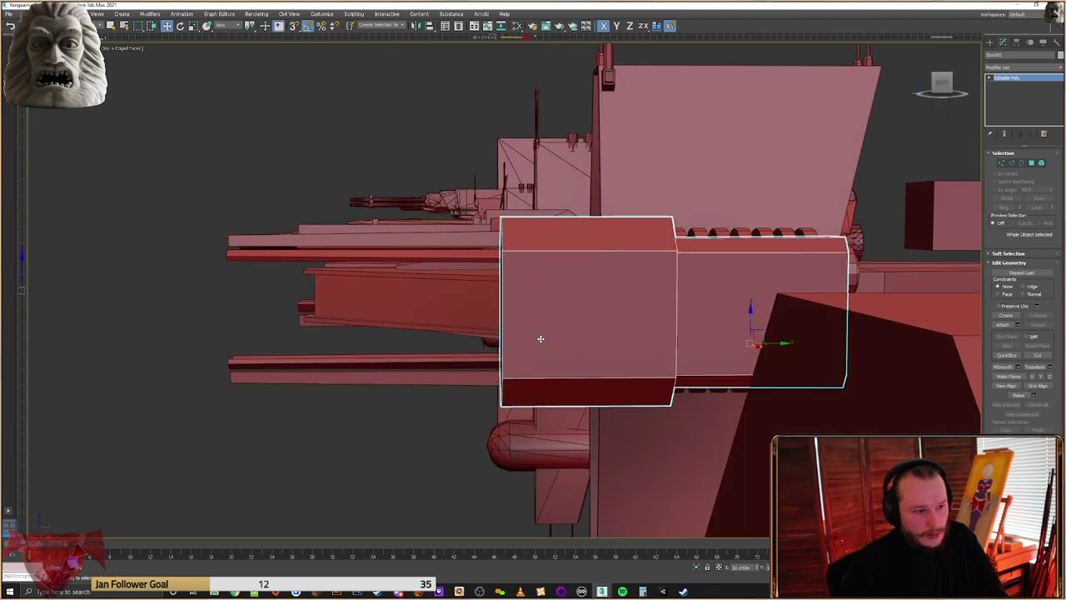
click(1011, 164)
drag(582, 518, 582, 517)
click(1040, 313)
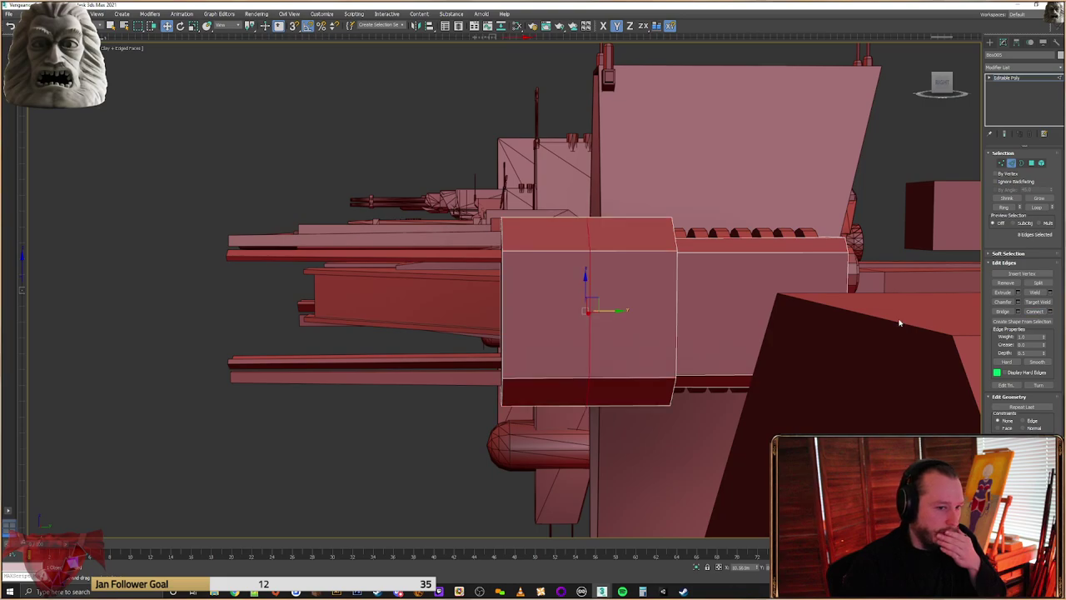
mouse_move(611, 312)
mouse_down()
mouse_move(583, 313)
mouse_move(599, 311)
mouse_up()
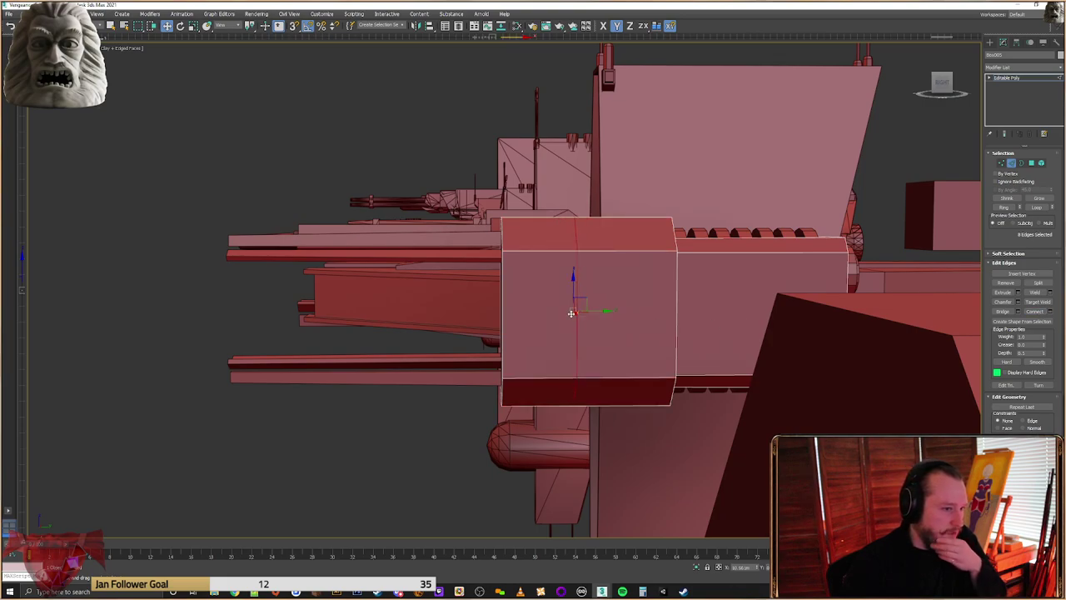
Connect the upright edges at the front of the housing with 2 horizontal segments on the sides
alt+middle_drag(524, 311, 750, 327)
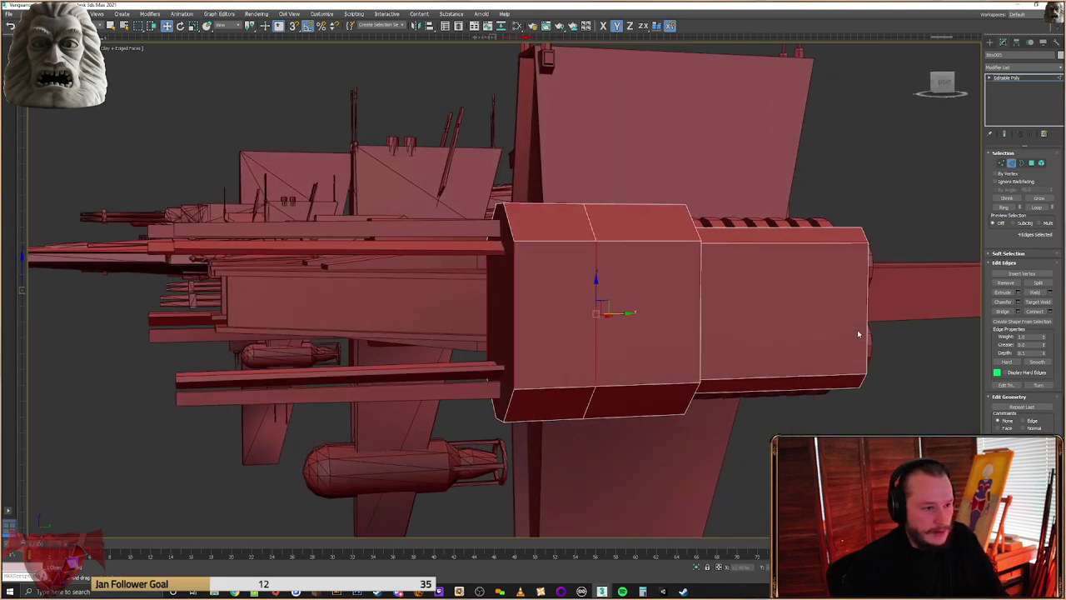
click(1036, 312)
click(1049, 312)
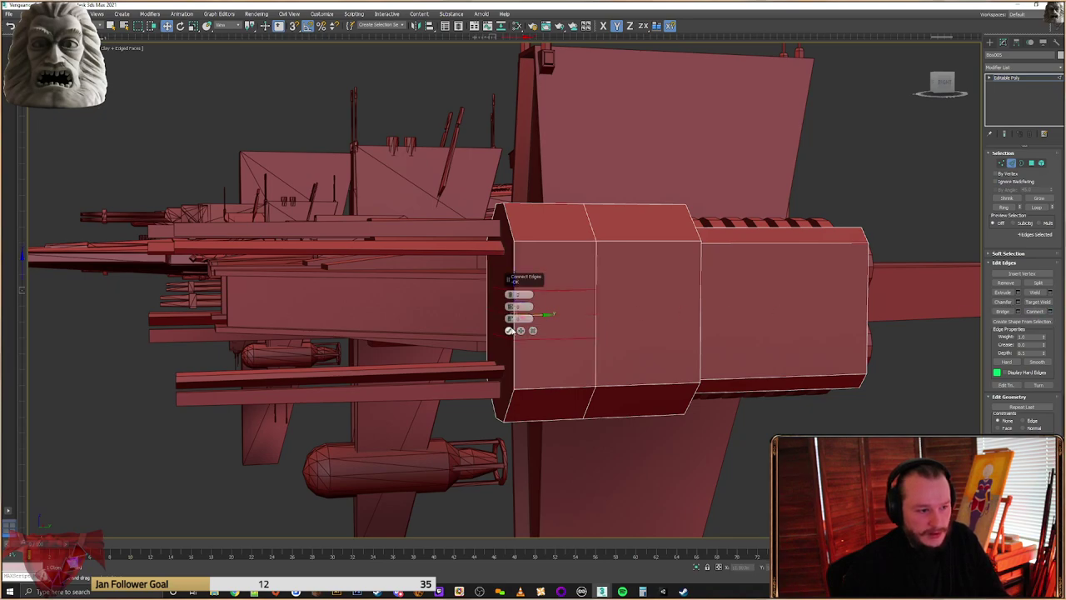
click(510, 331)
Scale the eight new side vertices apart along Z, toward the housing's upper and lower bevels
alt+middle_drag(512, 331, 544, 325)
right_click(535, 295)
click(562, 315)
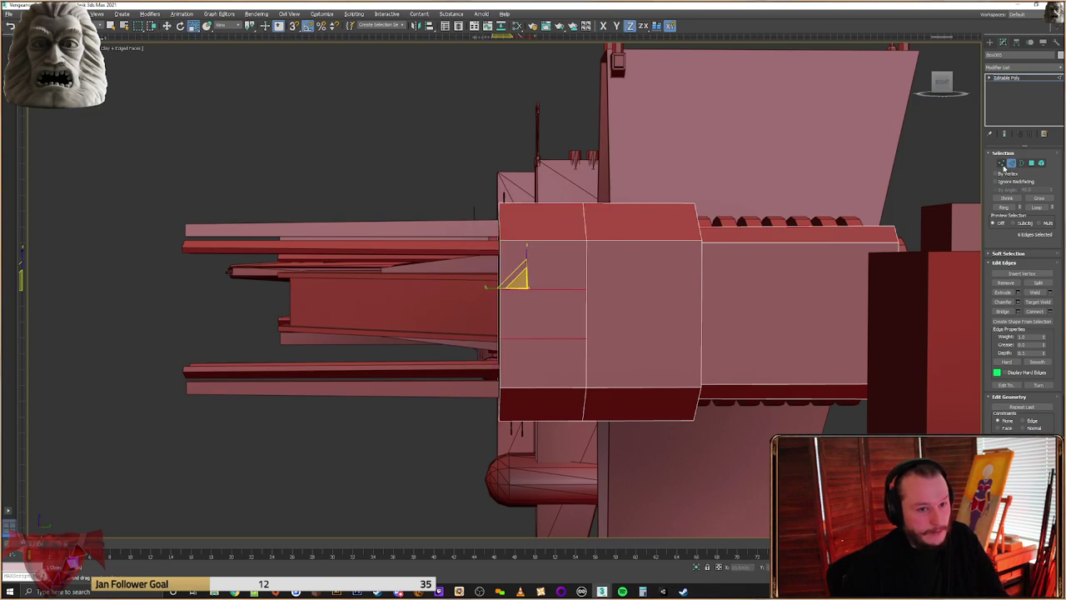
key(1)
drag(458, 343, 458, 343)
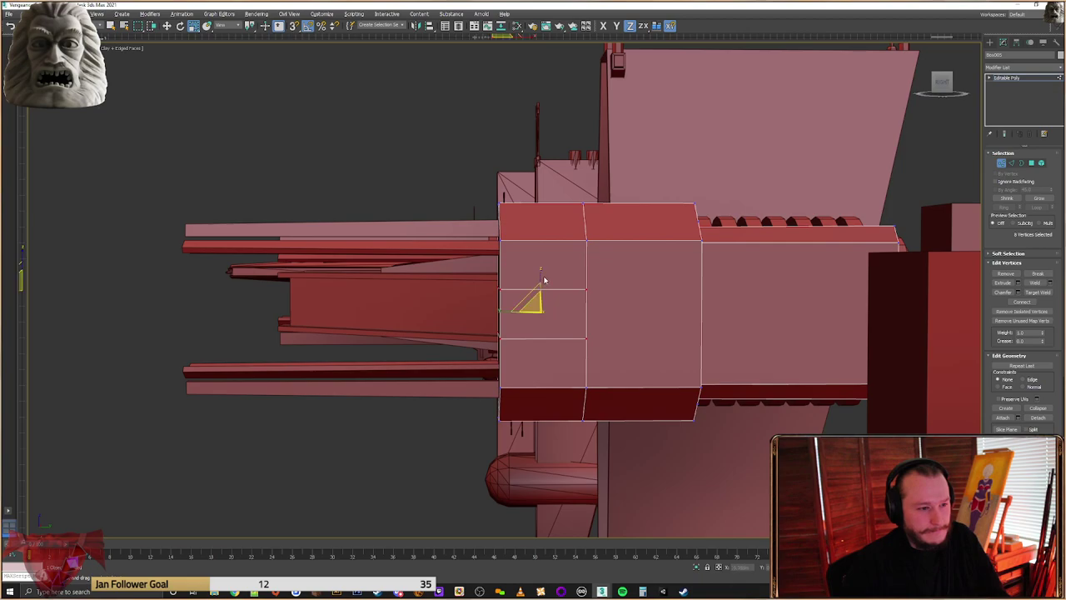
drag(540, 275, 557, 239)
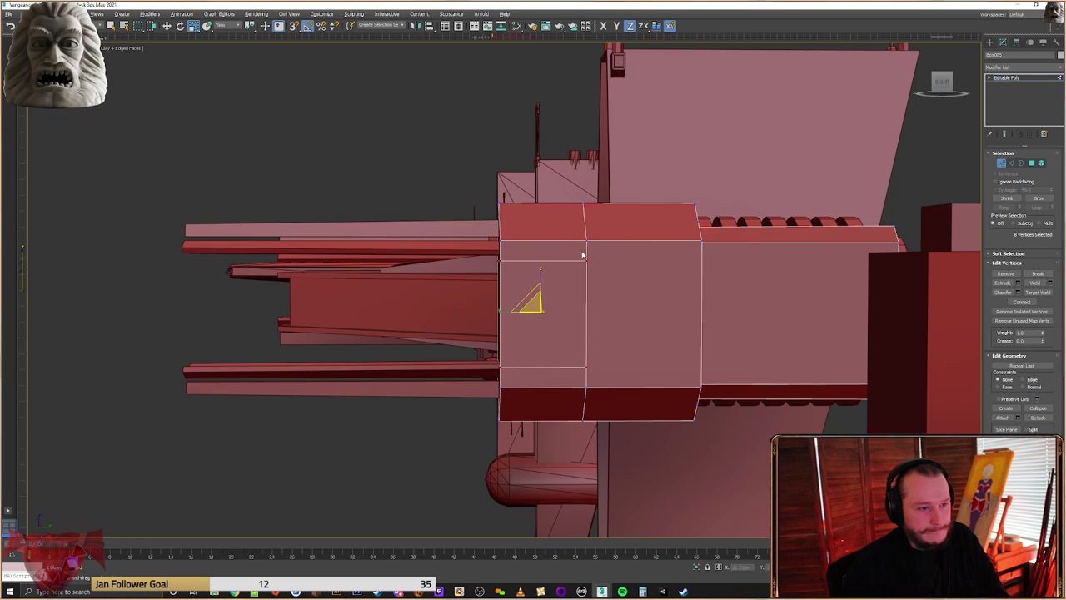
Scale the four rear vertices of the new side edges closer together along Z so the side panels taper backward
key(F3)
drag(561, 313, 572, 280)
click(609, 293)
ctrl+click(579, 365)
key(F3)
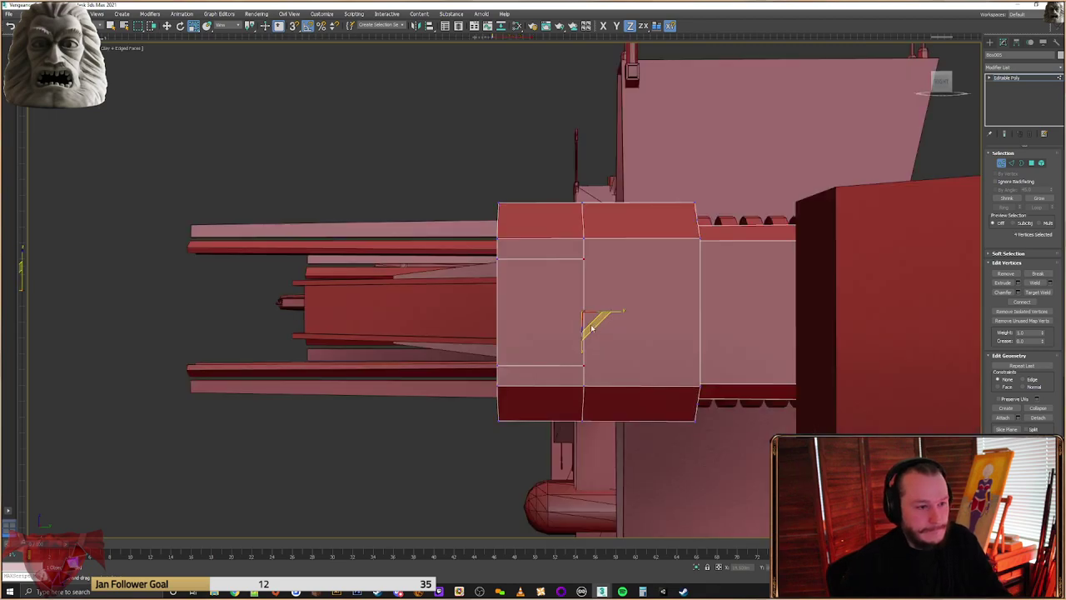
drag(586, 346, 592, 335)
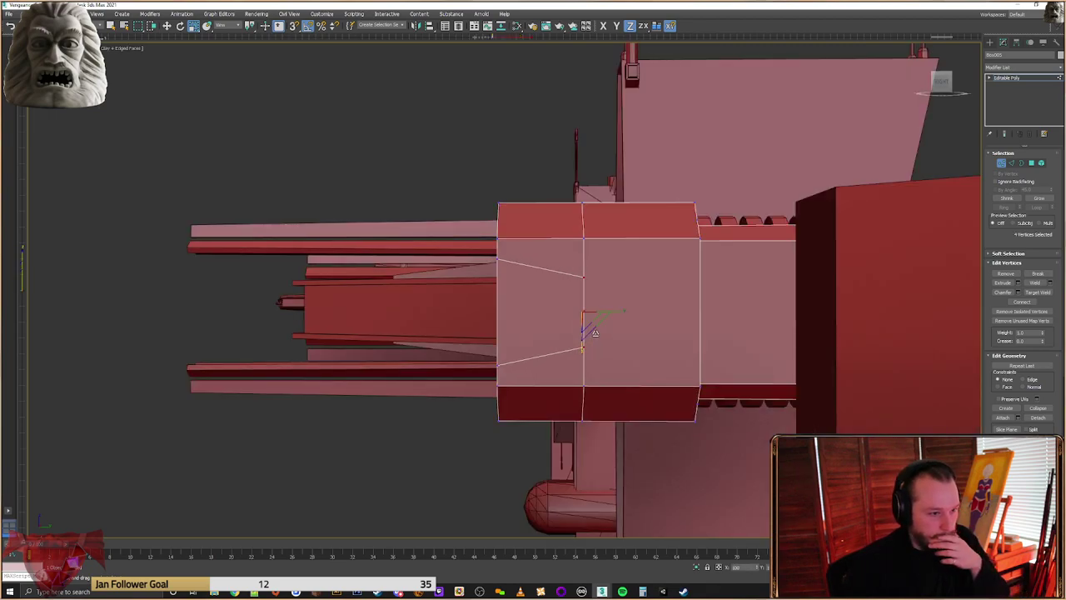
Delete the front centre polygon and the tapered side polygons between the two barrels to open the housing's front
alt+middle_drag(598, 332, 782, 263)
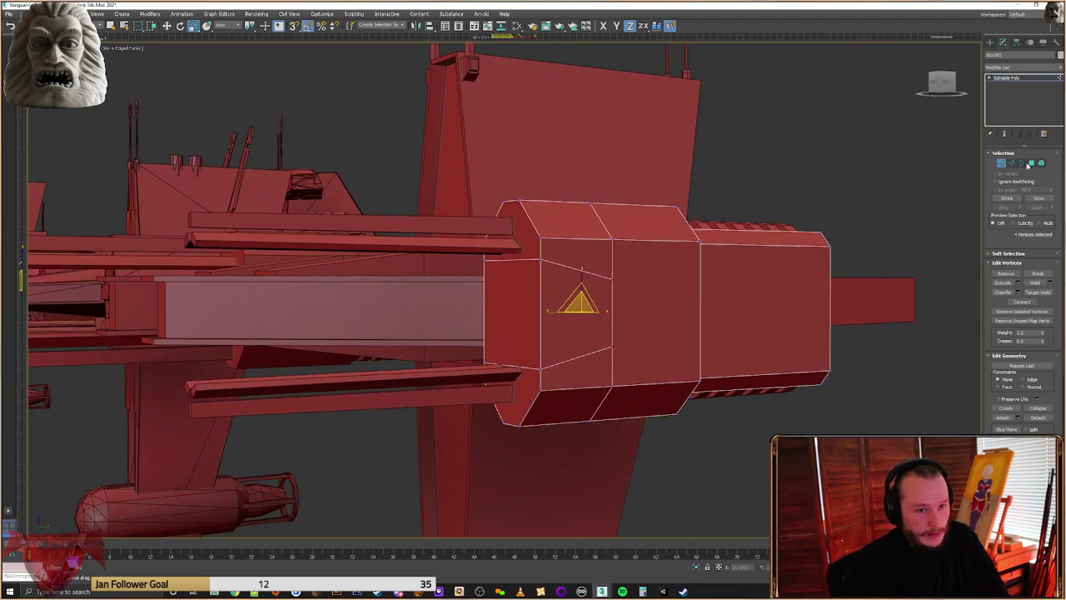
key(4)
click(556, 317)
alt+middle_drag(533, 305, 650, 307)
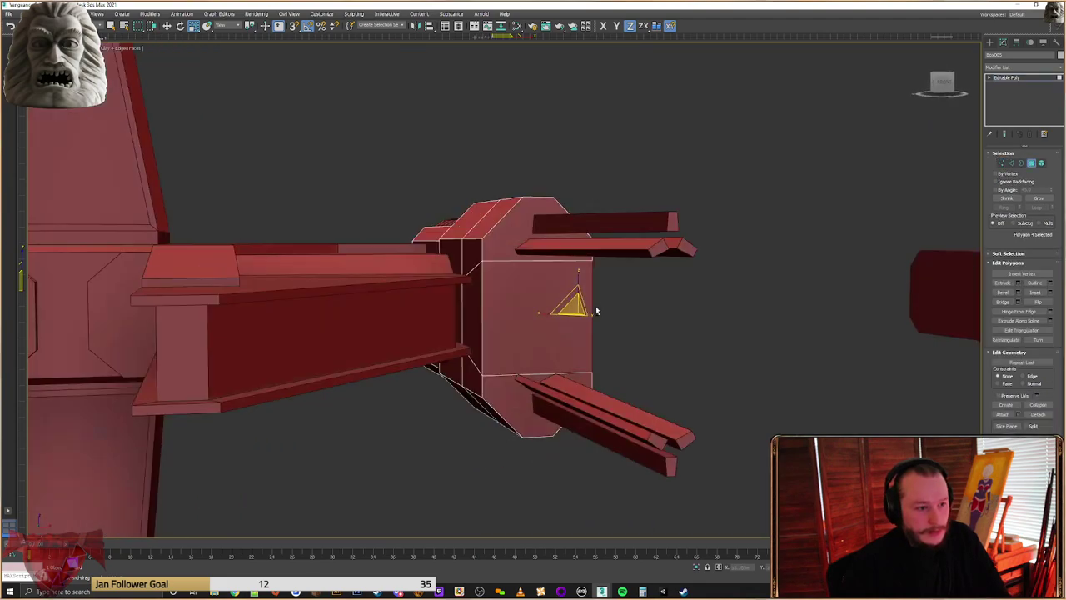
ctrl+click(485, 309)
key(Delete)
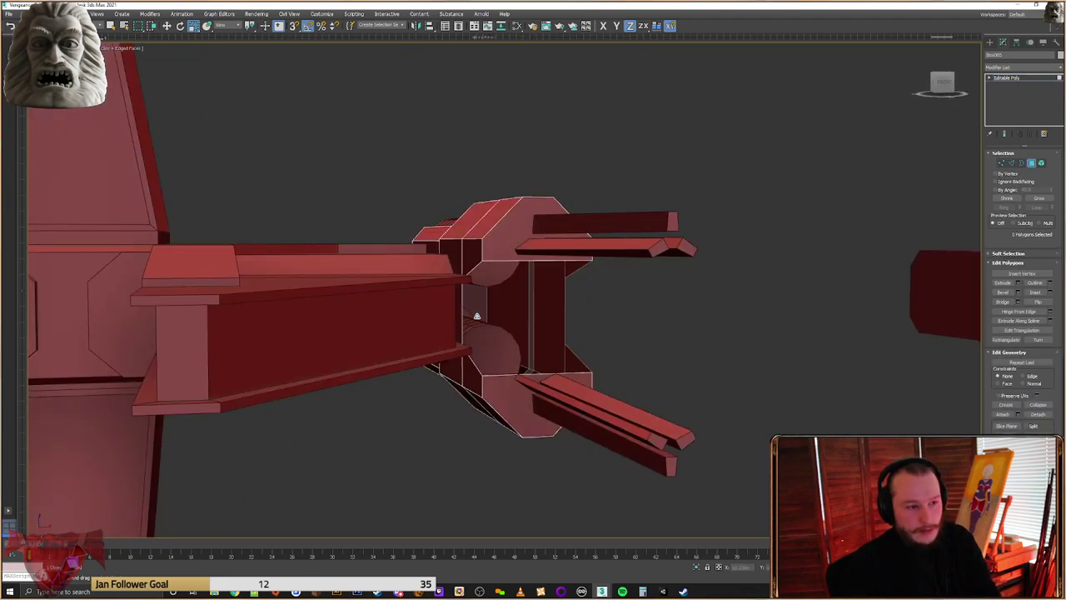
Create a sloped polygon across the bottom of the front opening, snapping to its corner vertices
click(1006, 404)
key(s)
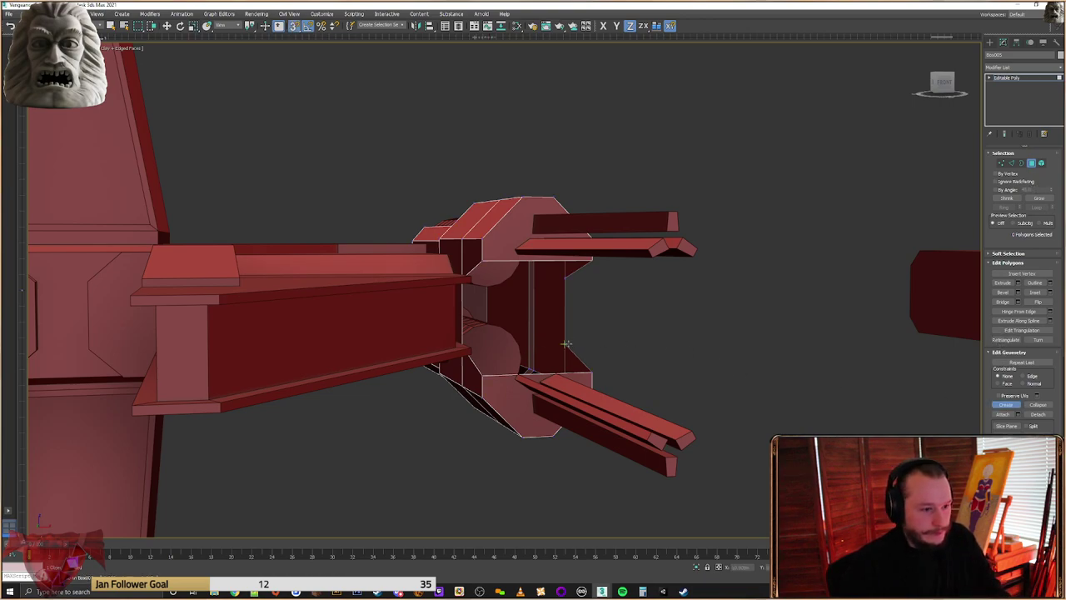
alt+middle_drag(481, 373, 431, 350)
click(414, 346)
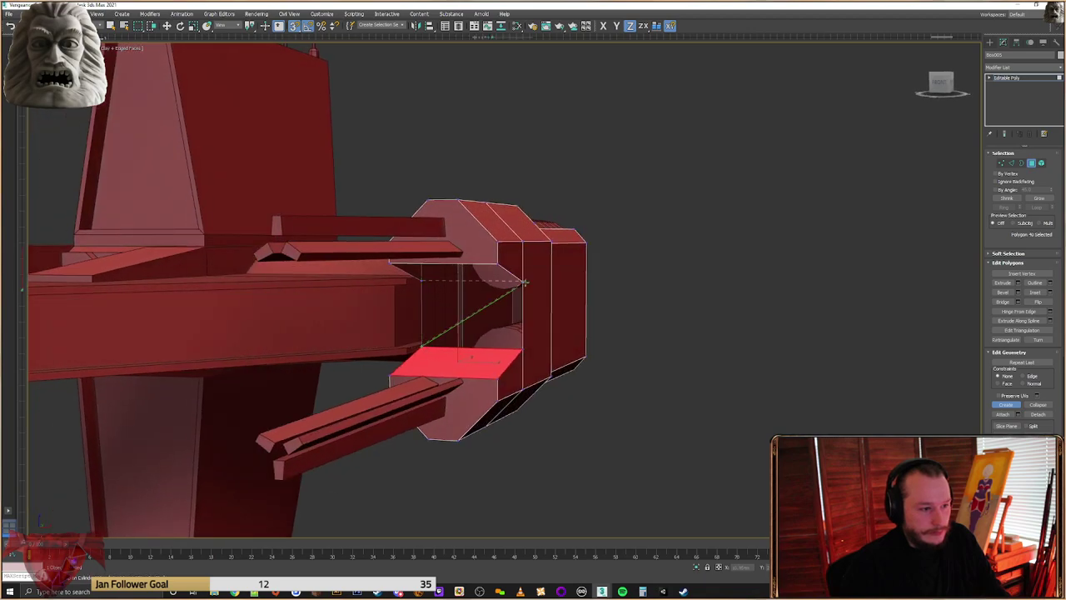
Create an upright polygon closing the back of the front opening between its four rear vertices
scroll(532, 306, up, 3)
right_click(557, 308)
key(ctrl+z)
click(302, 254)
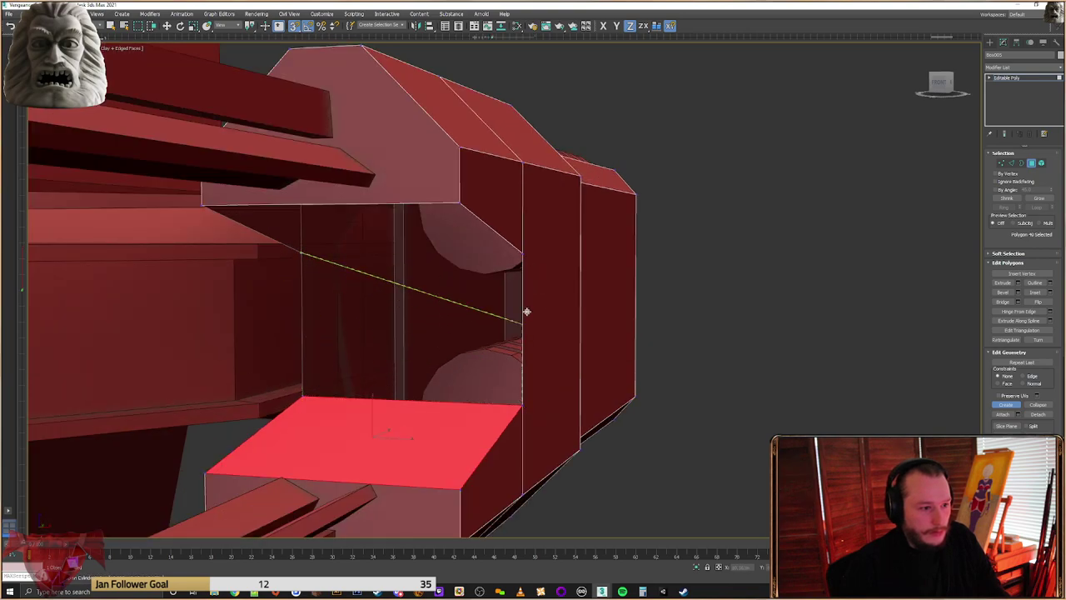
click(521, 252)
Create a sloped polygon across the top of the front opening, snapping to its four corner vertices
alt+middle_drag(504, 307, 321, 287)
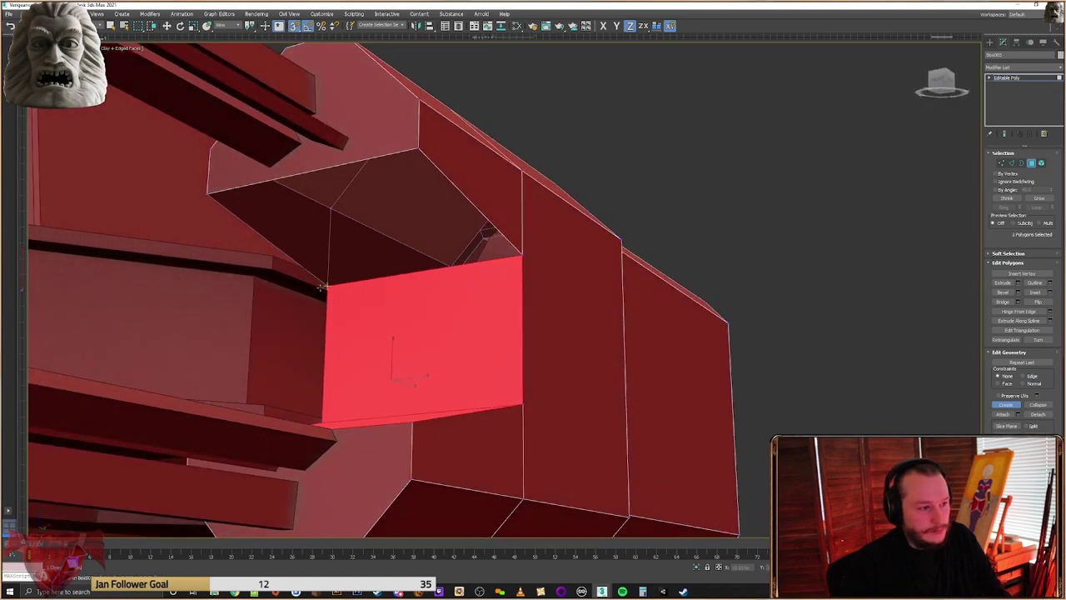
click(208, 193)
click(419, 149)
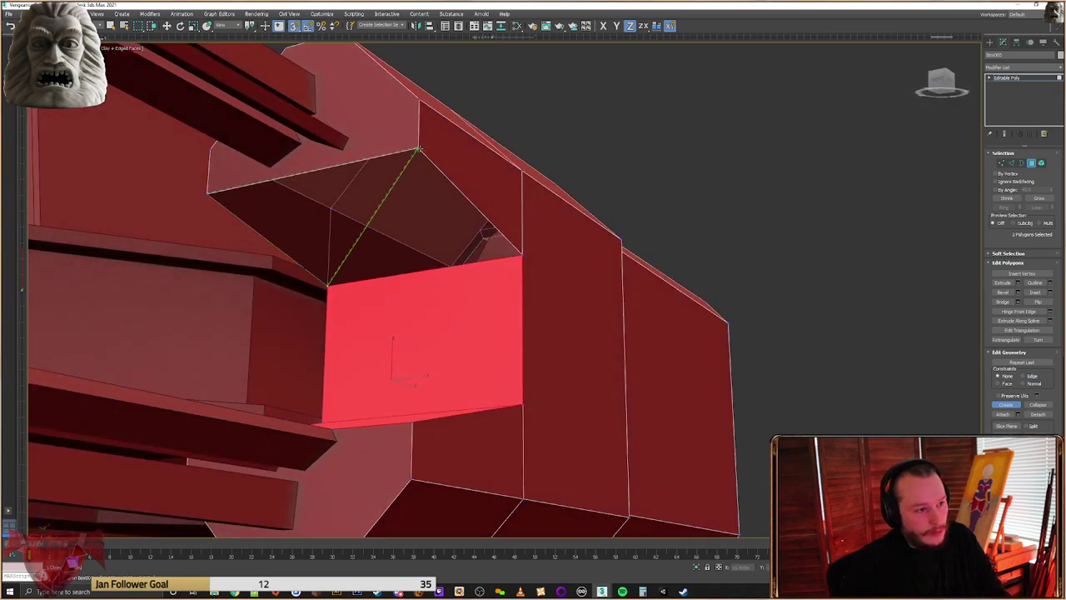
click(490, 232)
alt+middle_drag(490, 232, 577, 350)
click(597, 298)
scroll(502, 326, up, 4)
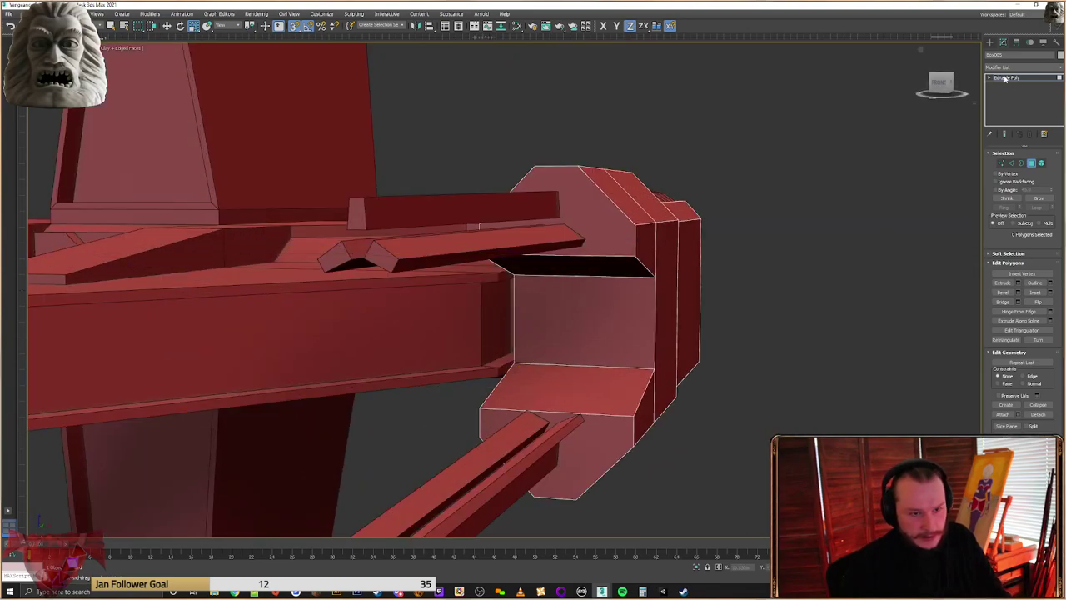
Select the narrow end polygon of the beam beside the gun housing and move it along Y toward the notch
click(990, 42)
click(504, 331)
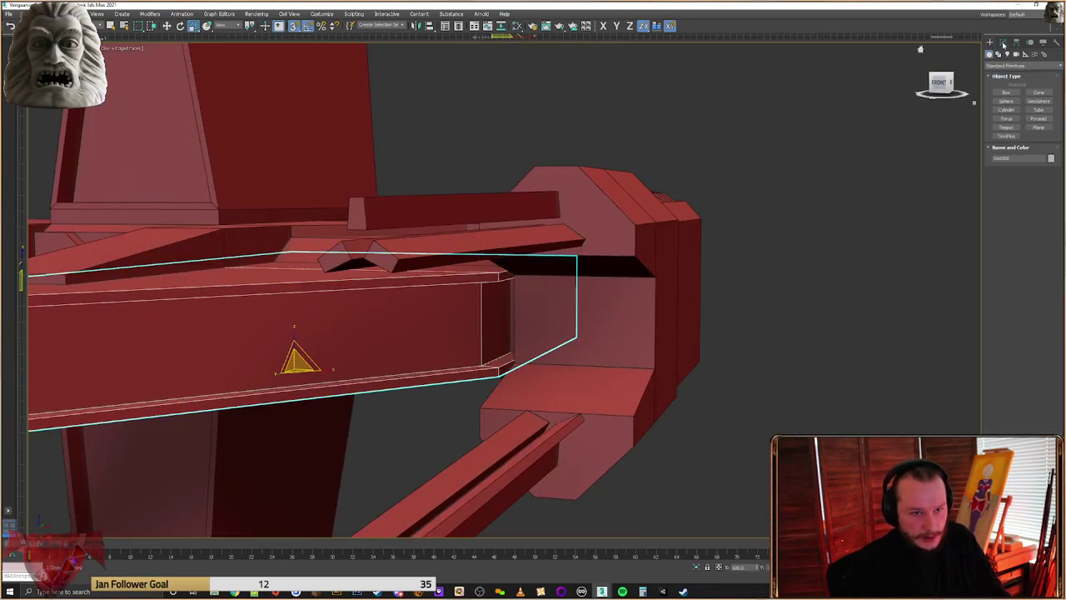
click(1004, 42)
click(1030, 163)
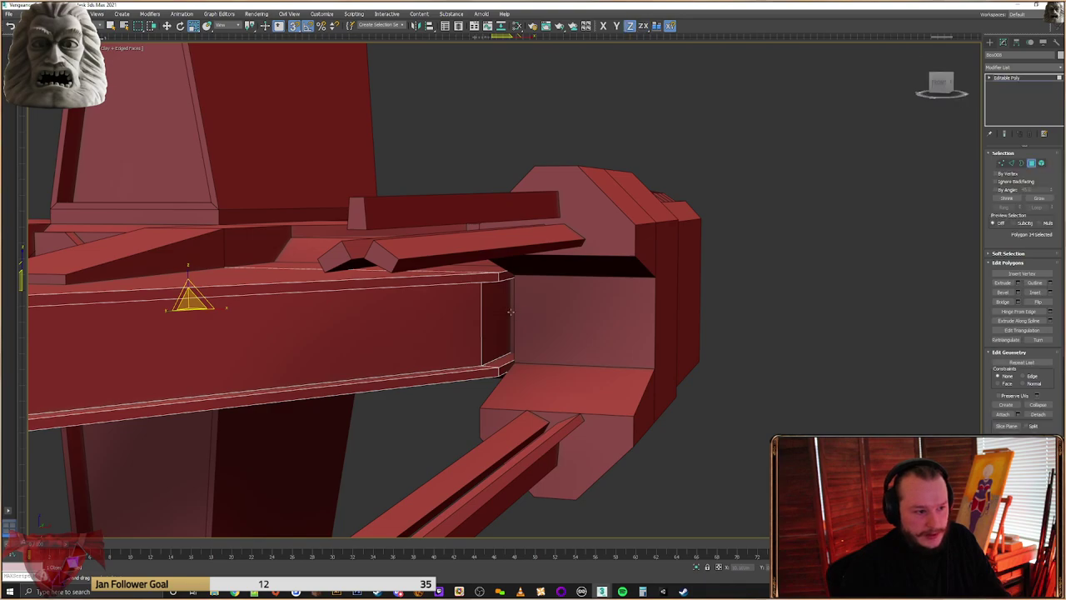
click(504, 317)
mouse_move(511, 312)
alt+middle_down()
mouse_move(528, 321)
mouse_move(525, 341)
mouse_move(500, 345)
alt+middle_up()
key(F3)
click(593, 305)
alt+middle_drag(590, 308, 570, 314)
right_click(569, 313)
click(596, 321)
right_click(601, 303)
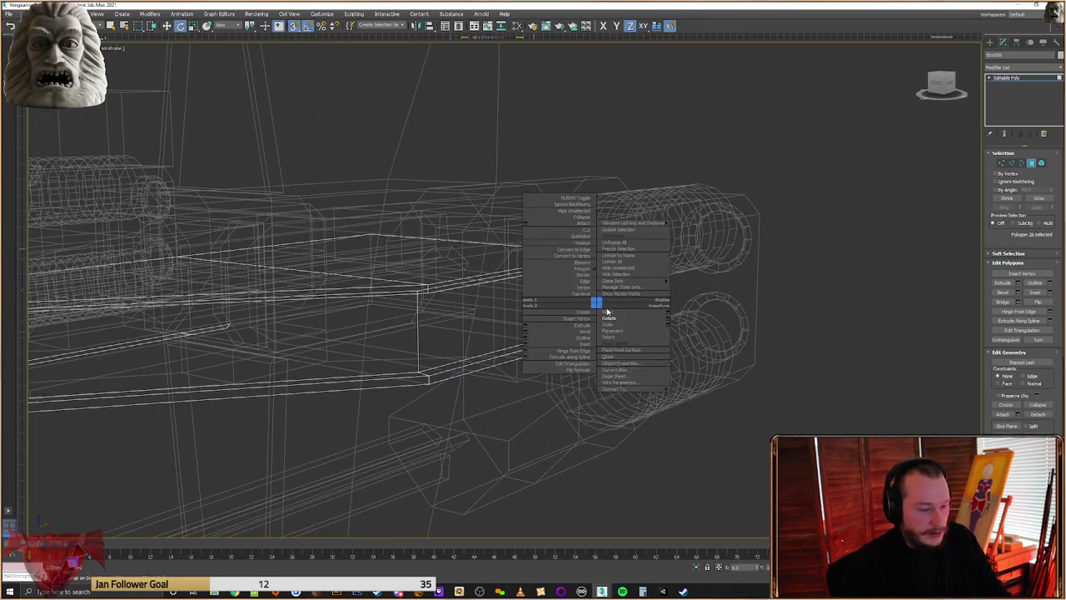
click(608, 306)
drag(613, 291, 465, 351)
key(F3)
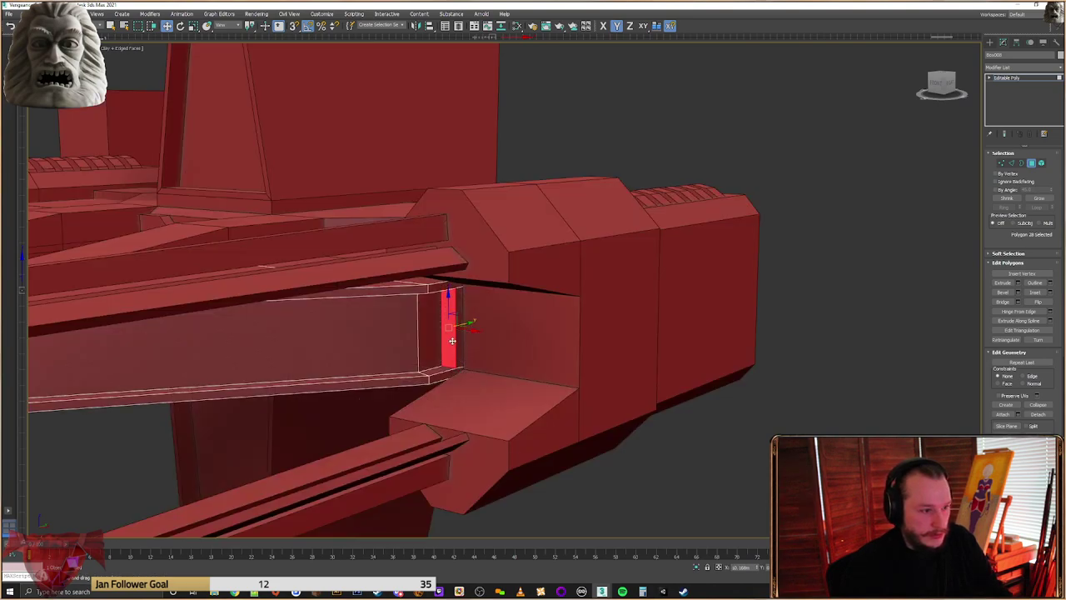
Adjust the beam's end polygon along Y and snap its two outer vertices to the rear corner of the housing's notch
scroll(454, 342, up, 4)
alt+middle_drag(457, 339, 448, 347)
drag(472, 304, 454, 311)
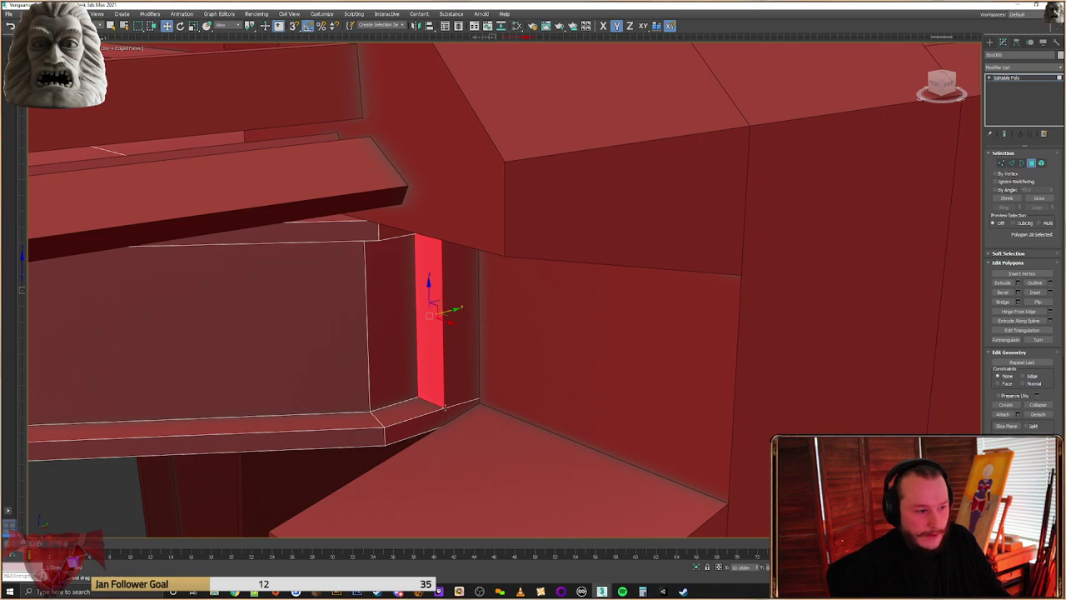
alt+middle_drag(446, 408, 447, 384)
click(1001, 163)
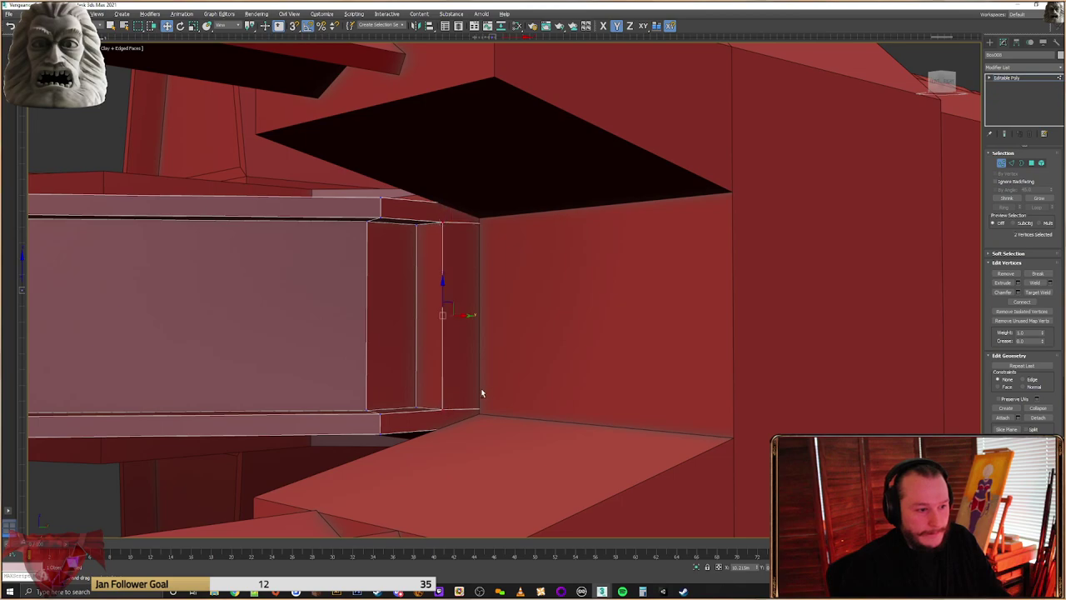
alt+middle_drag(485, 391, 475, 404)
drag(471, 314, 484, 405)
key(s)
scroll(492, 399, down, 5)
alt+middle_drag(542, 366, 593, 345)
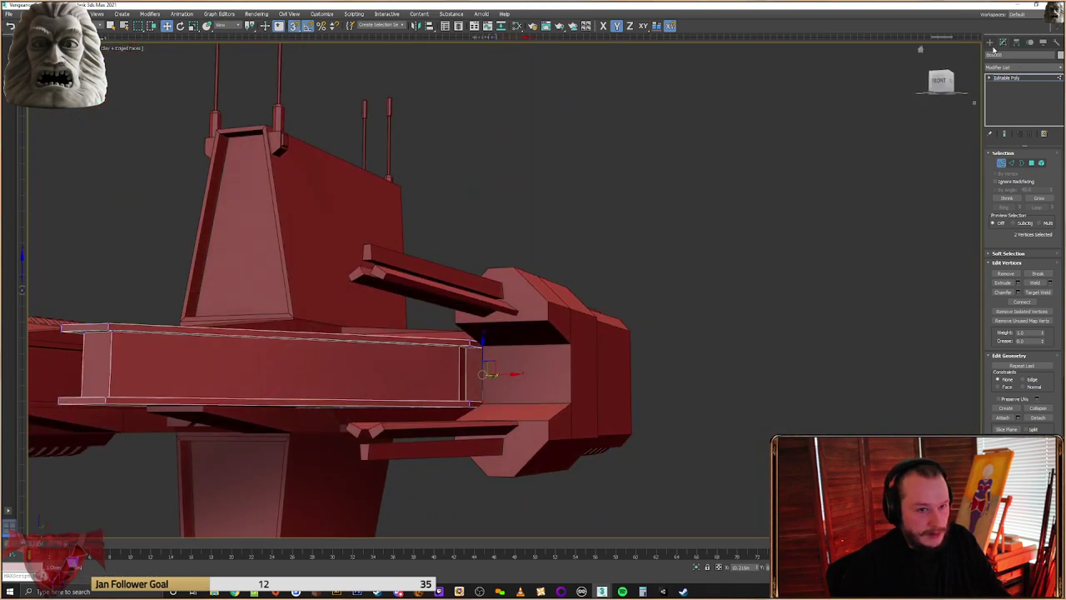
Move the two lower rear vertices of the gun housing's notch along Z, snapping them level with the beam's lower end corner
click(992, 44)
scroll(599, 391, up, 3)
click(514, 340)
click(1003, 43)
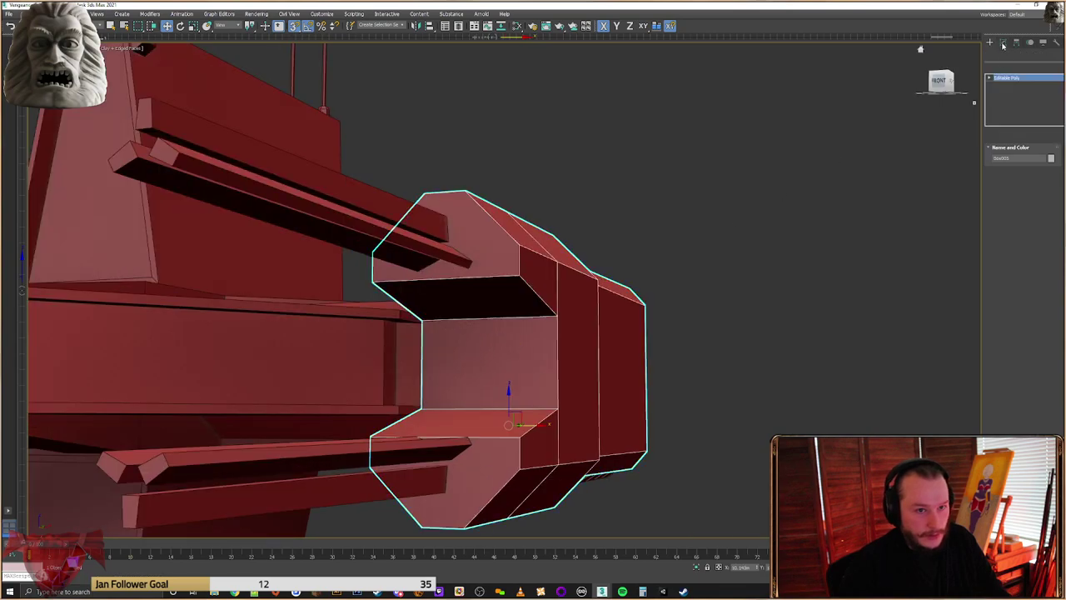
key(1)
scroll(395, 305, up, 4)
click(366, 300)
ctrl+click(675, 291)
drag(514, 273, 371, 309)
alt+middle_drag(398, 402, 382, 366)
click(379, 365)
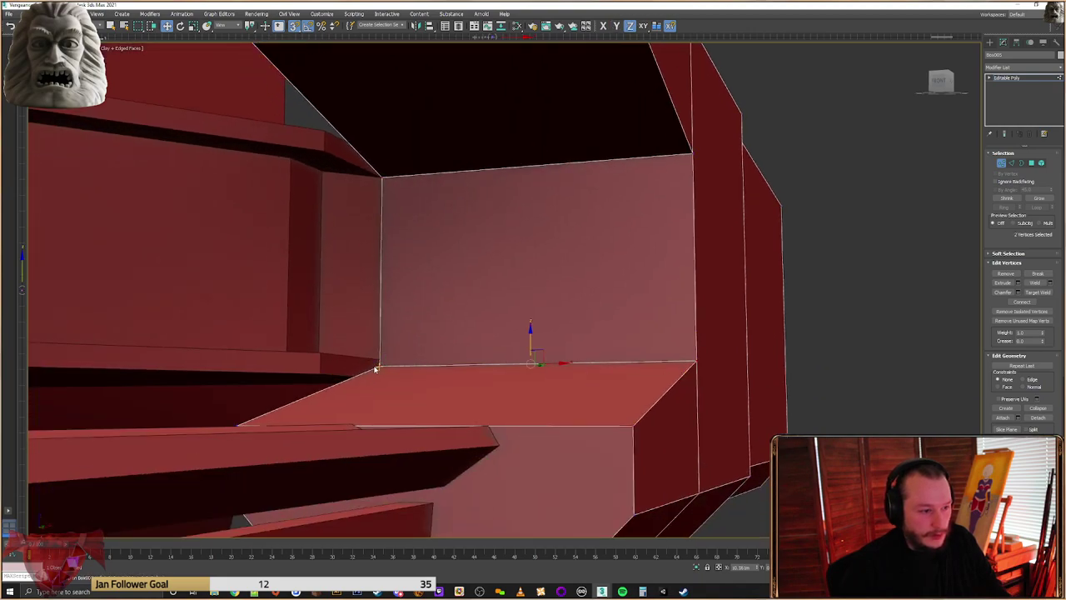
scroll(508, 340, down, 5)
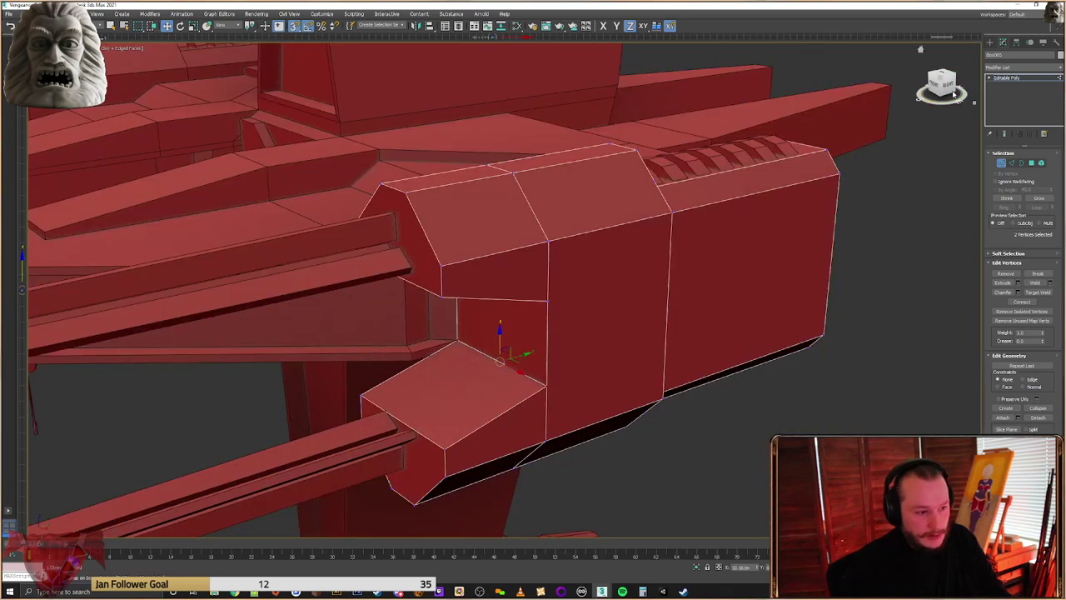
click(990, 42)
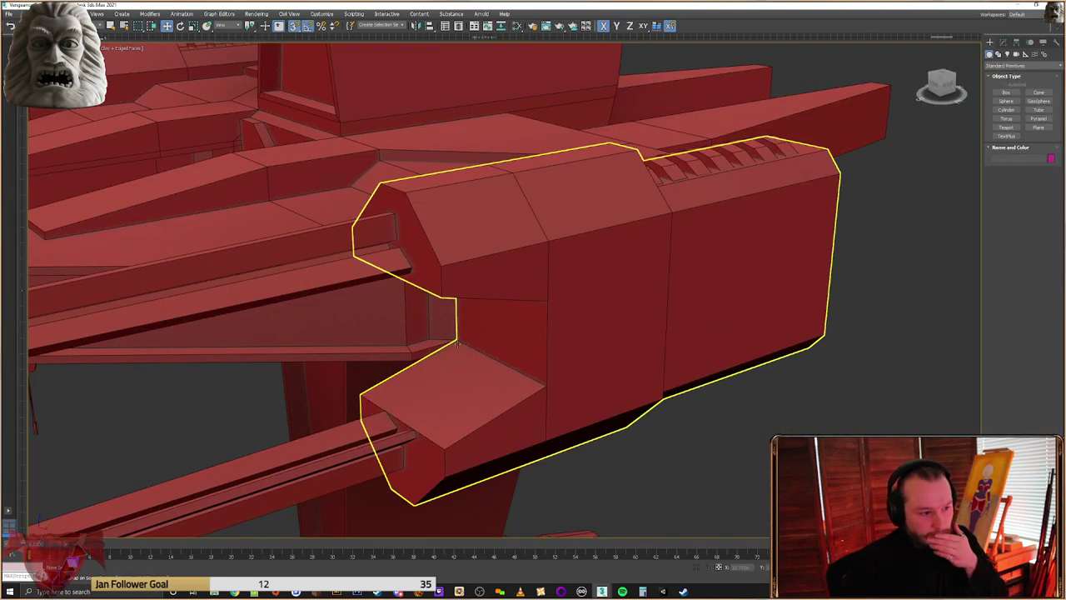
scroll(461, 345, up, 6)
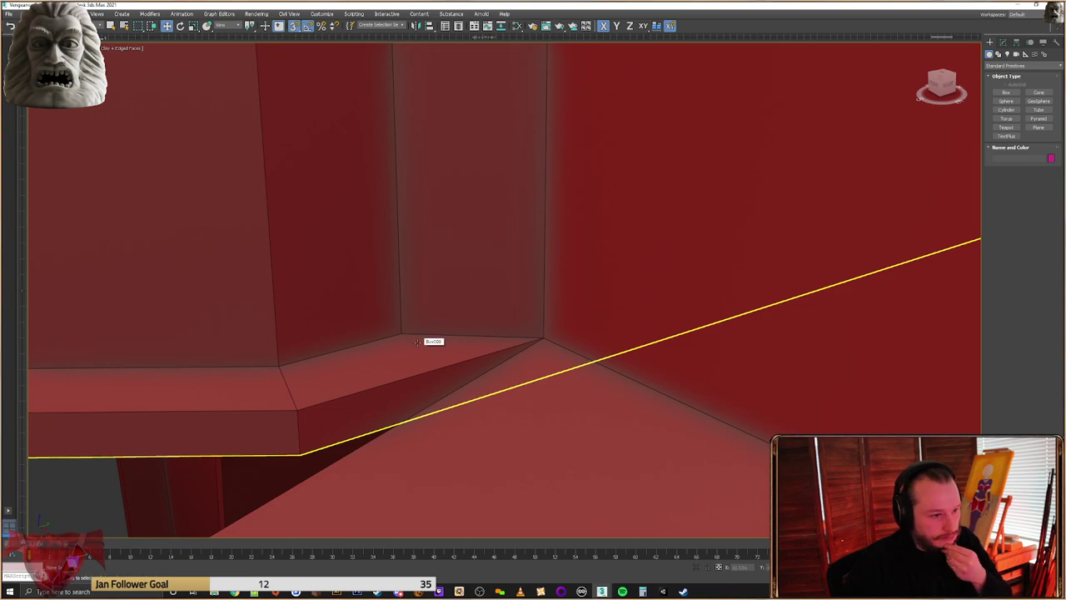
scroll(420, 341, down, 5)
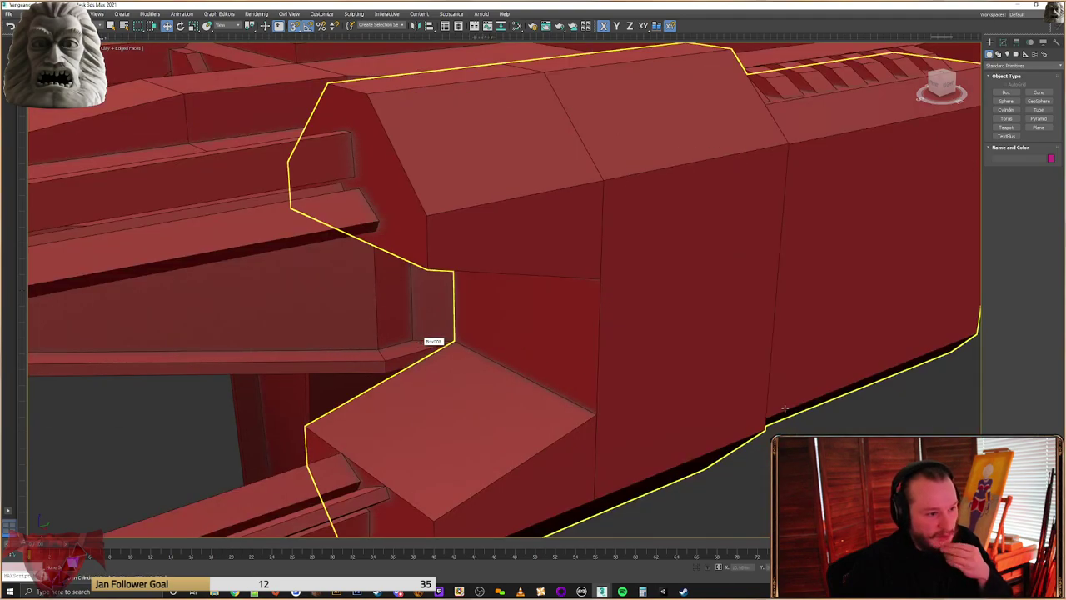
Reset the XForm of the large angular weapon housing and convert it back to an Editable Poly
scroll(817, 418, down, 5)
click(736, 353)
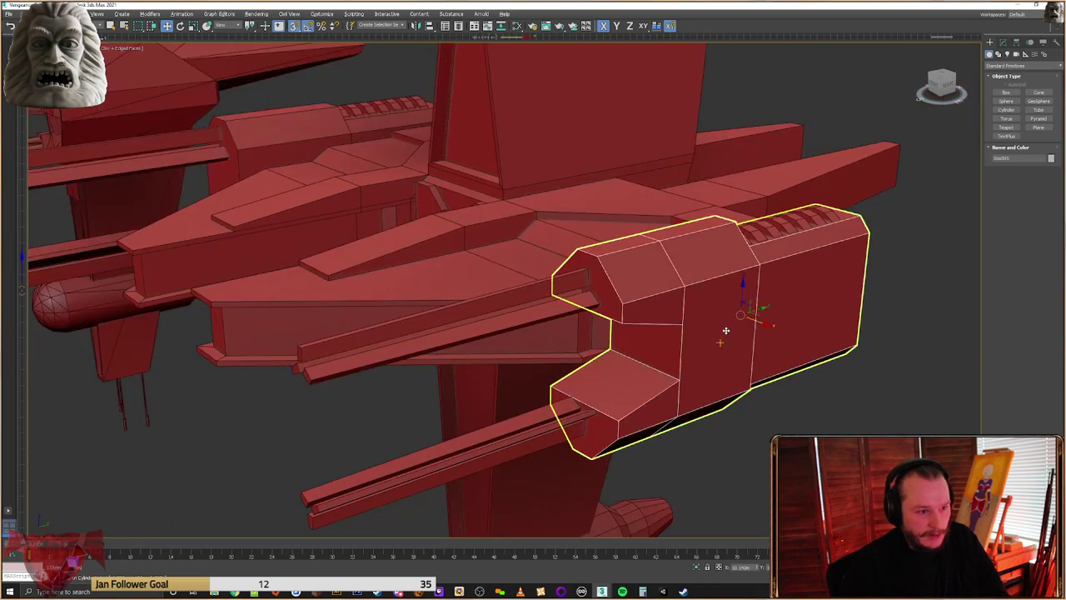
alt+middle_drag(724, 334, 754, 254)
click(1004, 42)
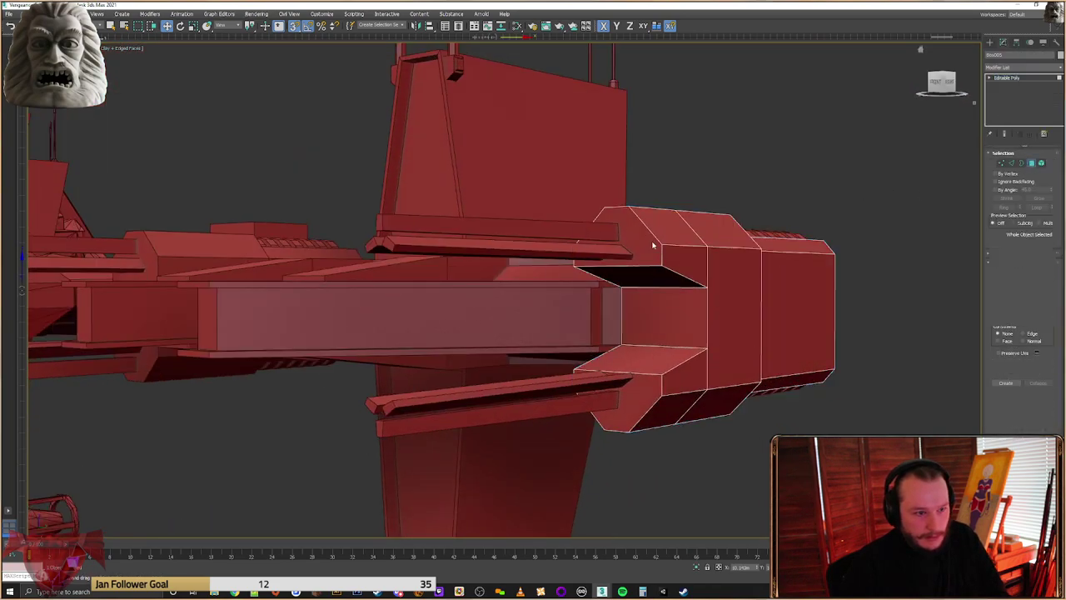
key(4)
click(1058, 43)
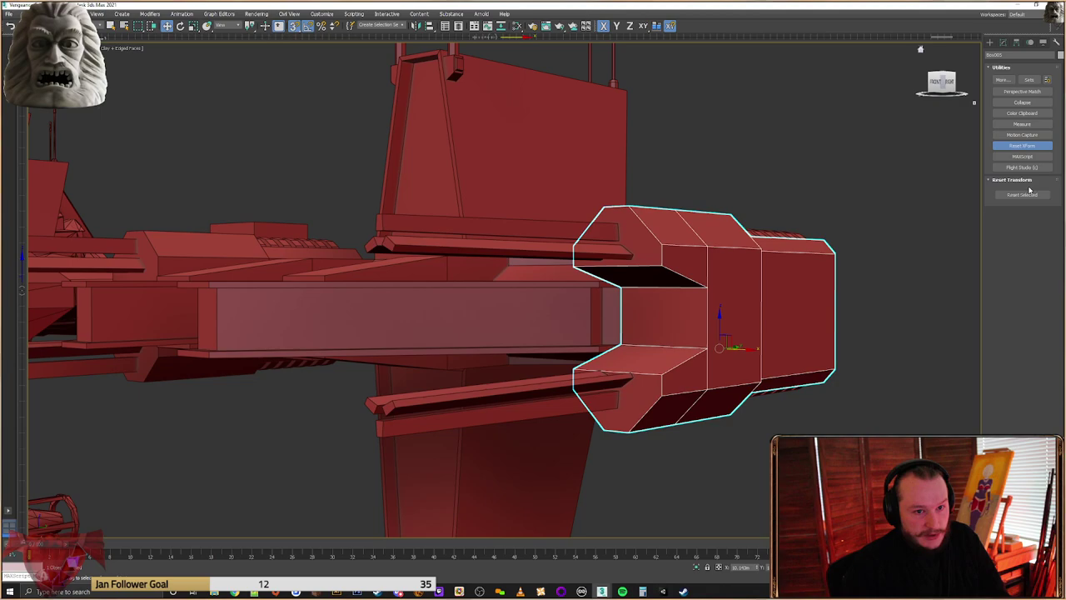
click(1028, 194)
right_click(690, 321)
mouse_move(738, 410)
click(780, 417)
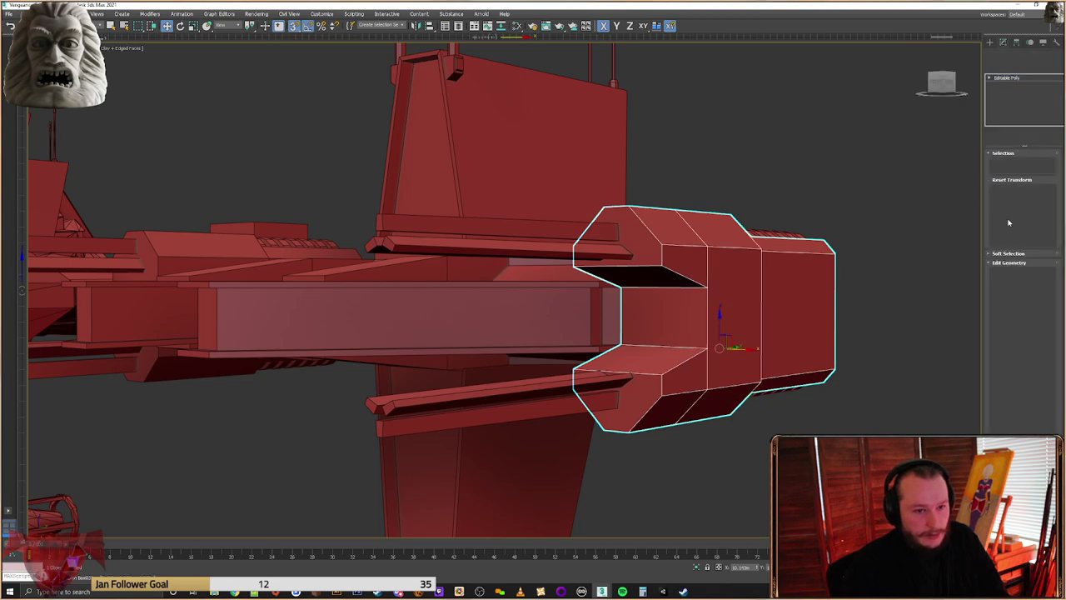
Select the five front-facing polygons of the housing, from the upper front face through the recess to the lower one
key(4)
alt+middle_drag(628, 251, 617, 217)
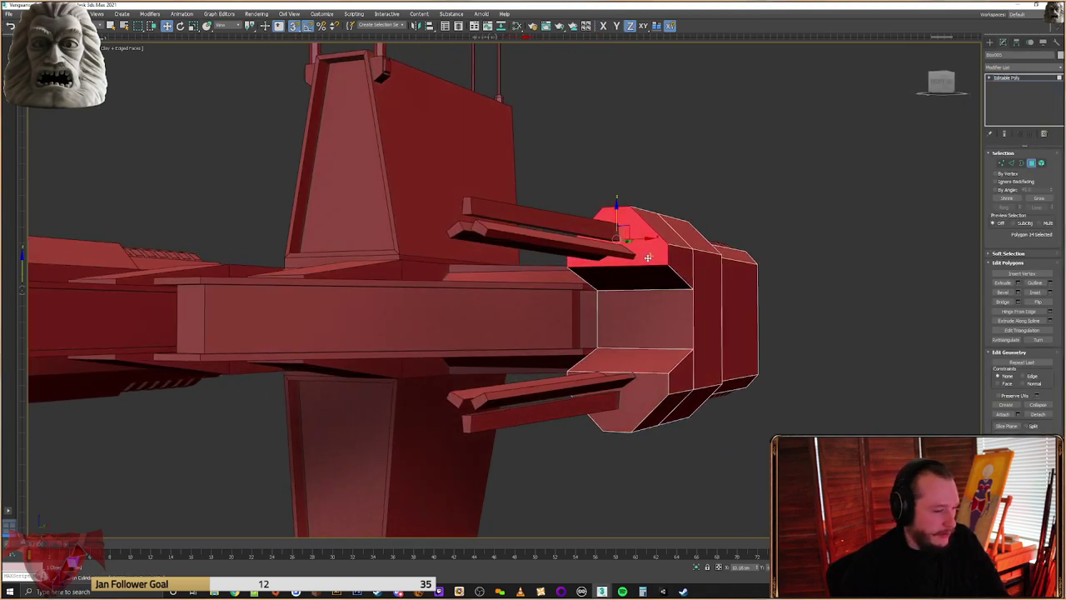
ctrl+click(641, 277)
ctrl+click(638, 321)
ctrl+click(635, 362)
ctrl+click(632, 401)
alt+middle_drag(633, 400, 581, 426)
alt+middle_drag(625, 255, 667, 310)
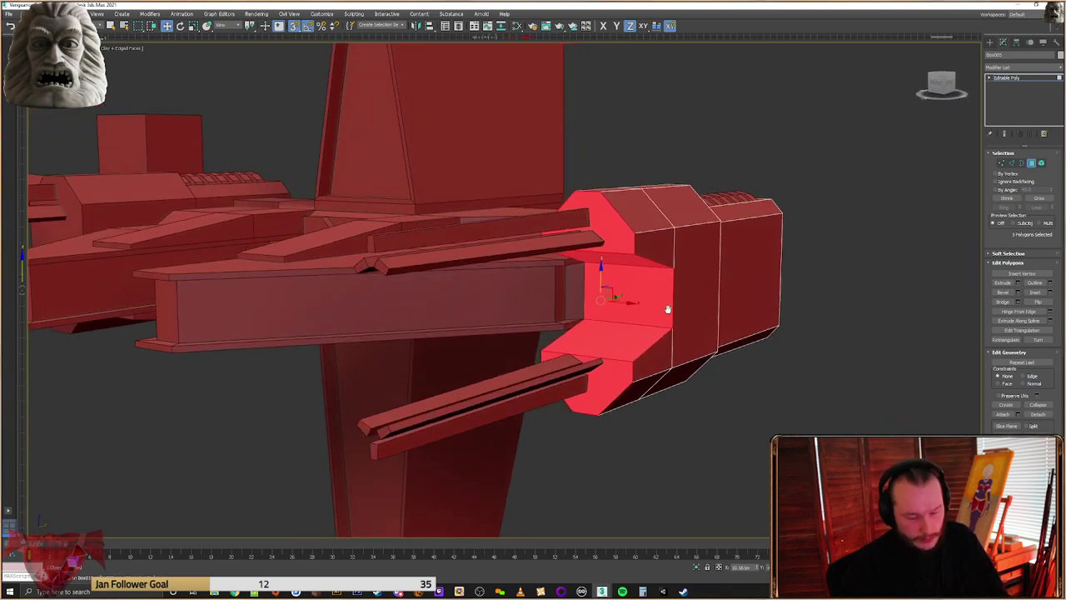
click(1039, 294)
scroll(577, 227, up, 3)
alt+middle_drag(573, 225, 651, 263)
drag(634, 236, 626, 236)
key(ctrl+z)
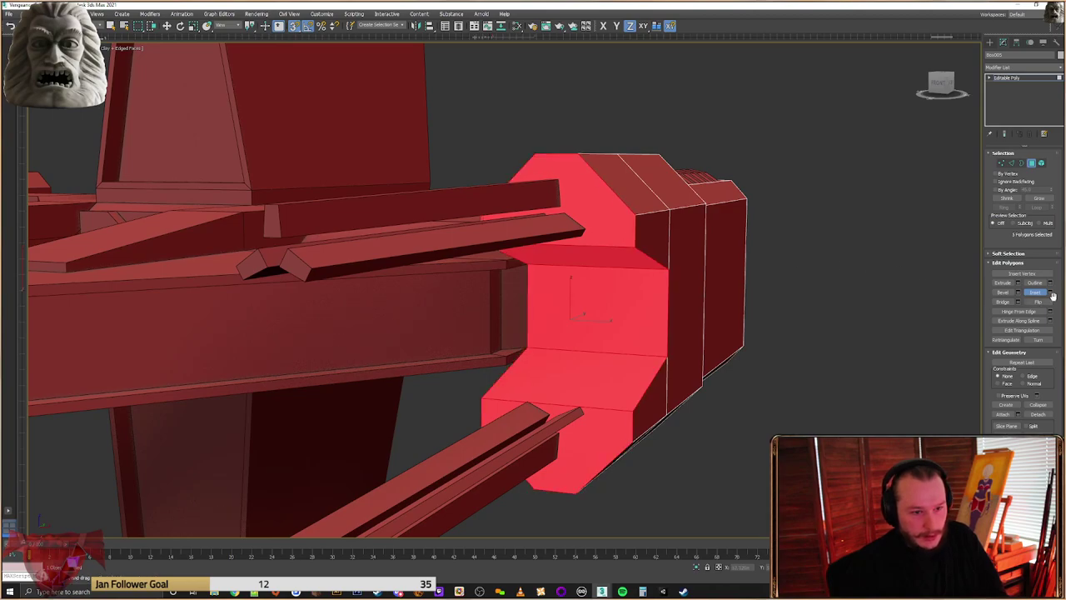
Inset the selected front polygons as a group to leave a narrow rim around the housing's front
click(1050, 292)
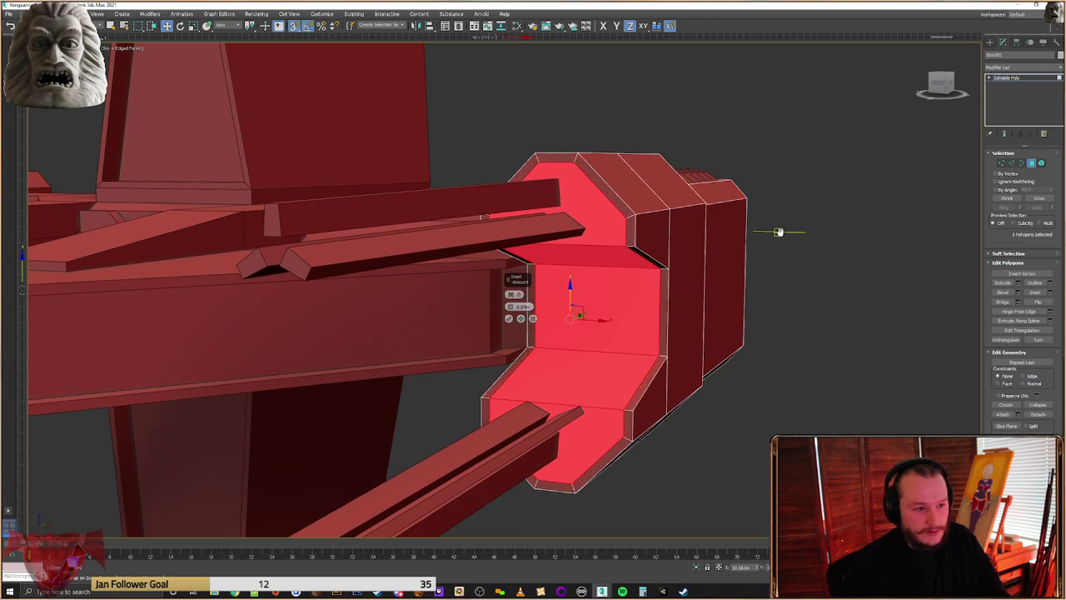
alt+middle_drag(710, 182, 659, 223)
click(509, 320)
alt+middle_drag(509, 319, 600, 282)
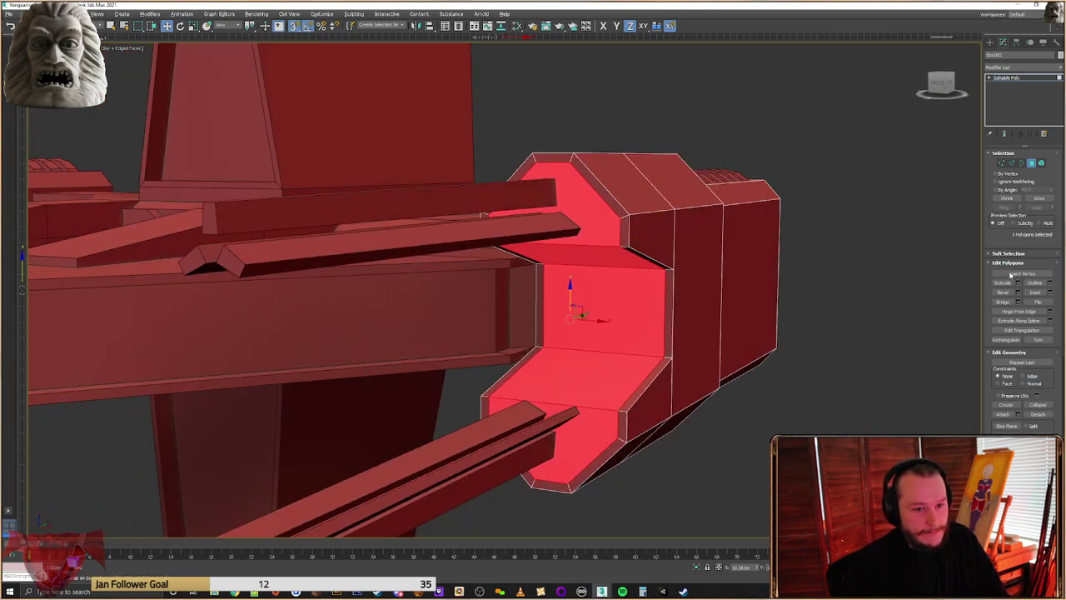
alt+middle_drag(759, 292, 757, 276)
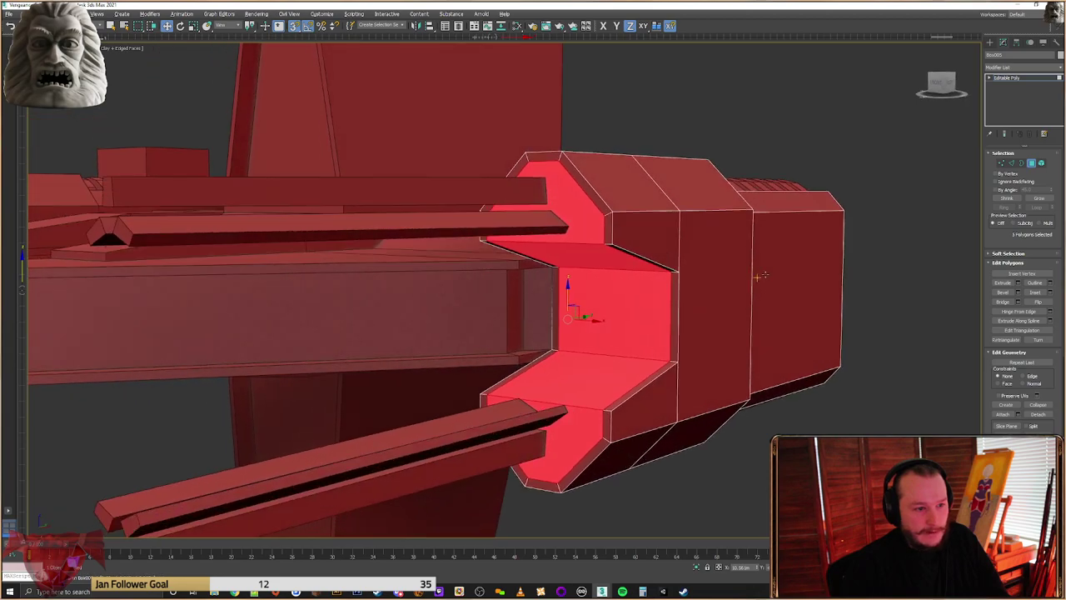
Extrude the inset front polygons inward using Local Normal to hollow the housing's front, then finish polygon editing
click(1017, 283)
mouse_move(633, 310)
alt+middle_down()
mouse_move(594, 309)
mouse_move(645, 286)
mouse_move(629, 300)
mouse_move(637, 310)
alt+middle_up()
scroll(613, 307, down, 3)
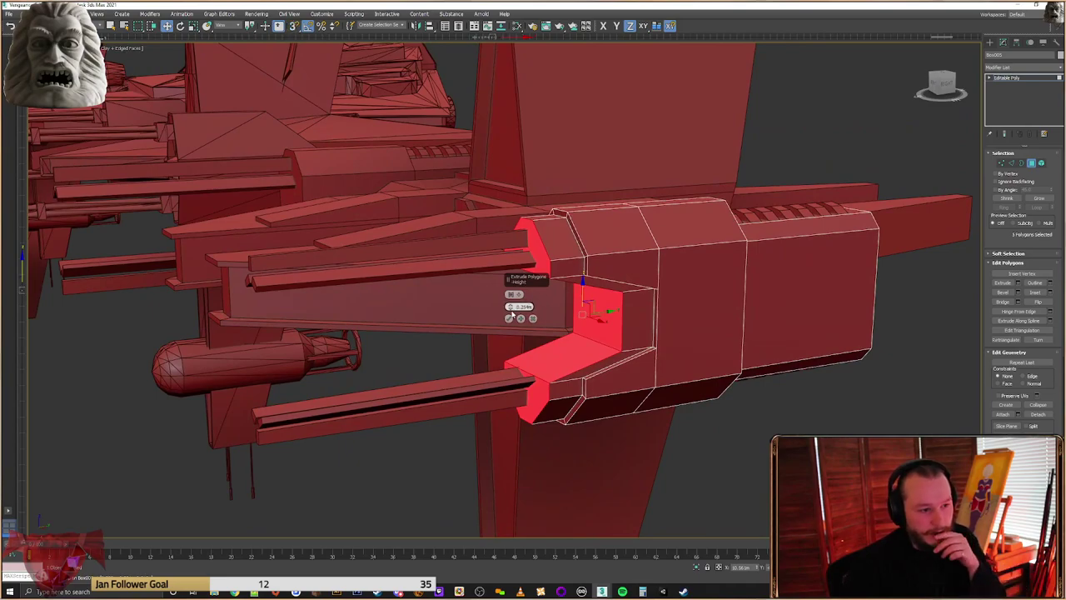
drag(510, 309, 568, 388)
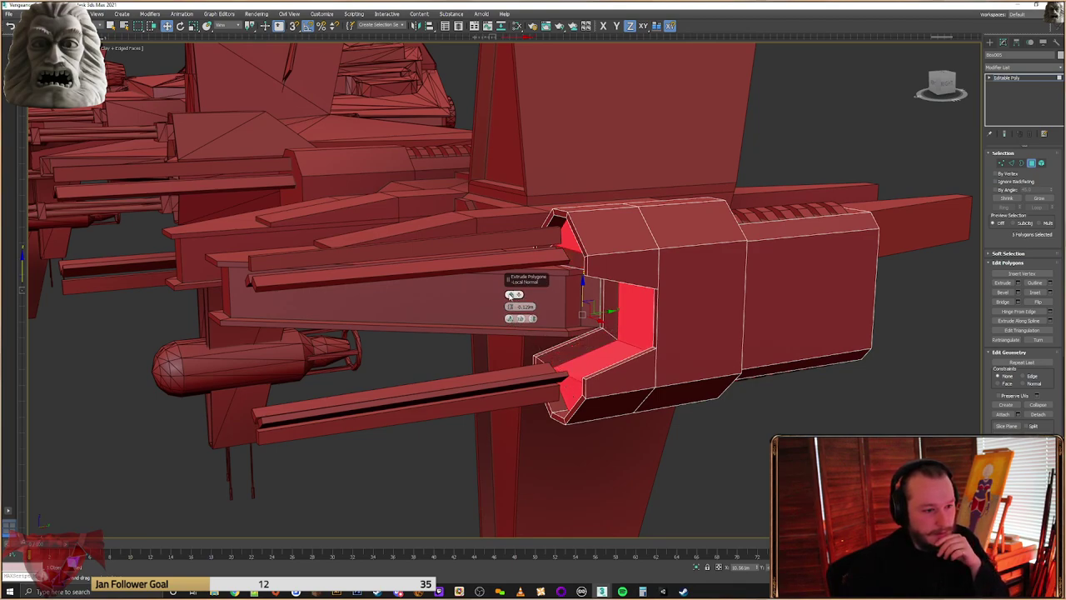
alt+middle_drag(618, 322, 536, 323)
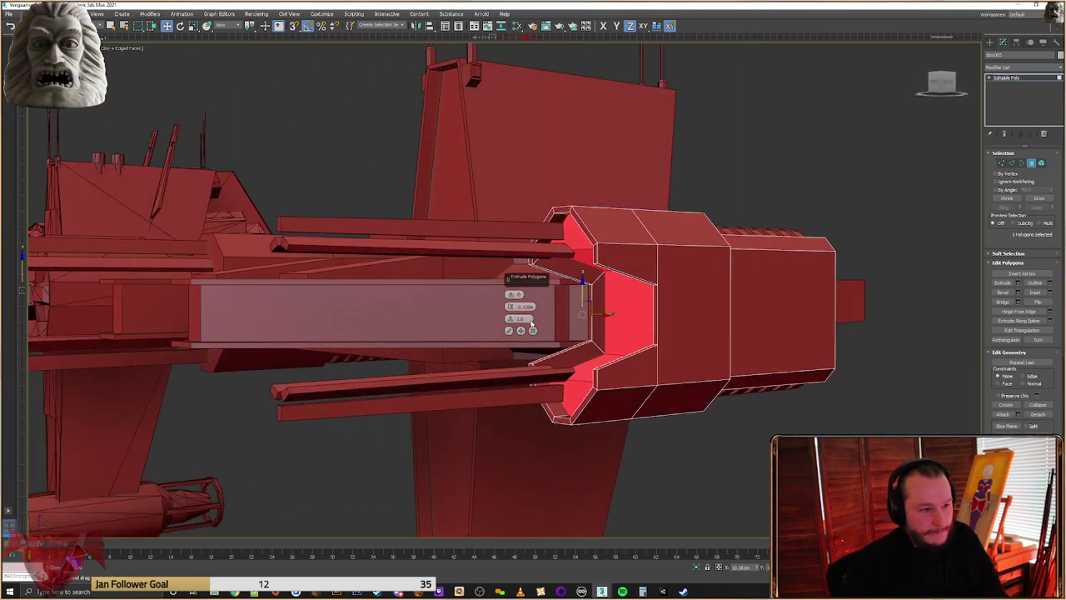
click(509, 331)
alt+middle_drag(598, 309, 644, 320)
scroll(598, 303, up, 3)
click(923, 318)
alt+middle_drag(836, 316, 810, 312)
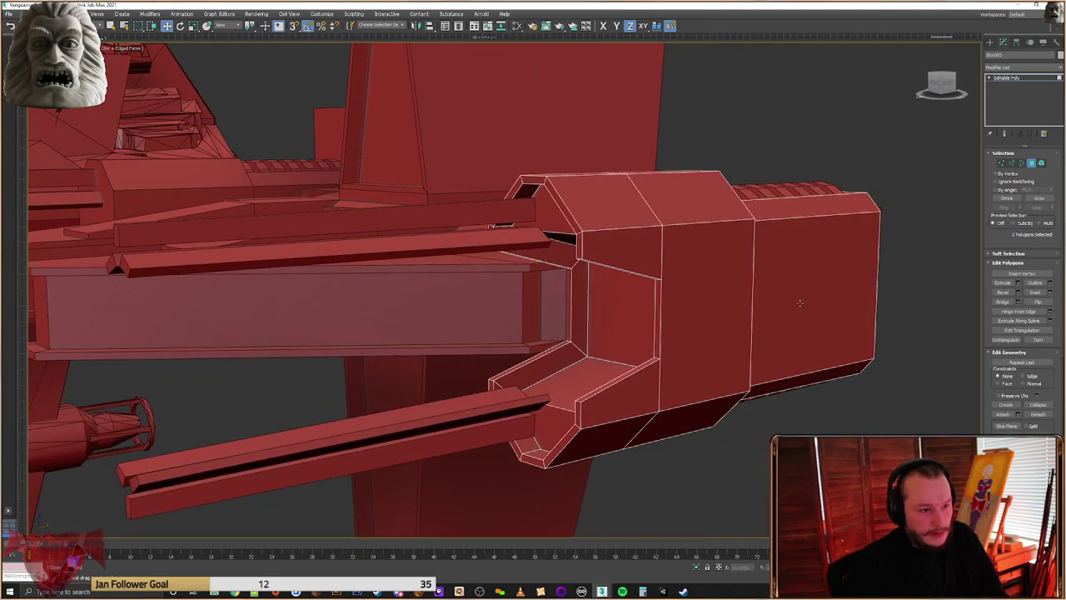
scroll(643, 348, down, 3)
alt+middle_drag(643, 349, 652, 373)
scroll(616, 354, down, 4)
click(990, 43)
click(833, 117)
Select the upper and lower gun rails together and shift them slightly along their length toward the housing
alt+middle_drag(812, 216, 785, 222)
scroll(750, 267, up, 4)
scroll(498, 310, up, 4)
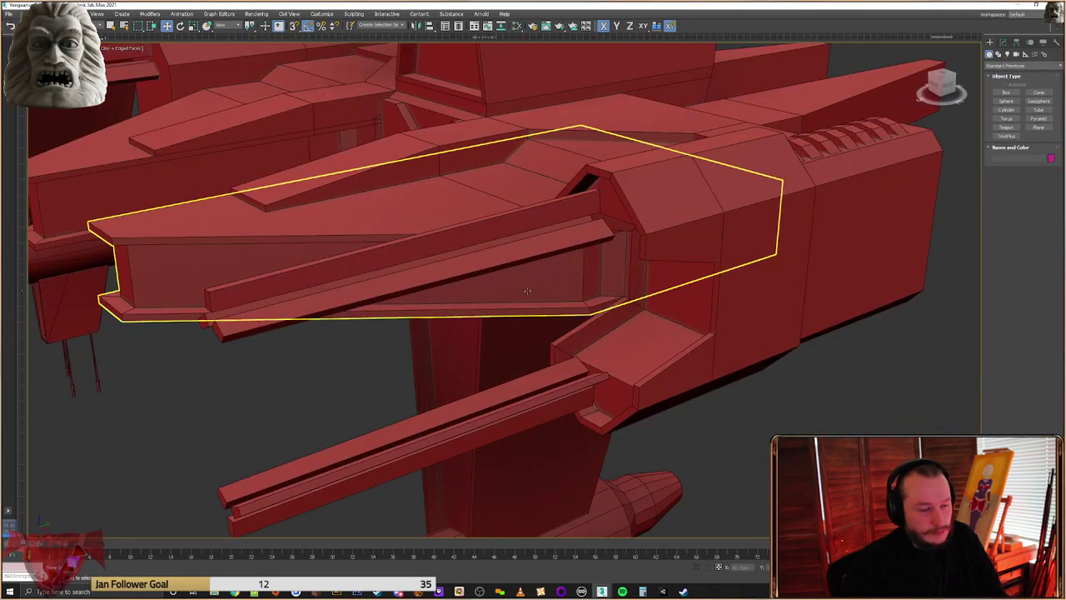
scroll(561, 289, down, 3)
middle_drag(498, 310, 475, 315)
drag(312, 332, 317, 428)
alt+middle_drag(315, 417, 327, 360)
drag(408, 394, 413, 394)
alt+middle_drag(417, 393, 518, 419)
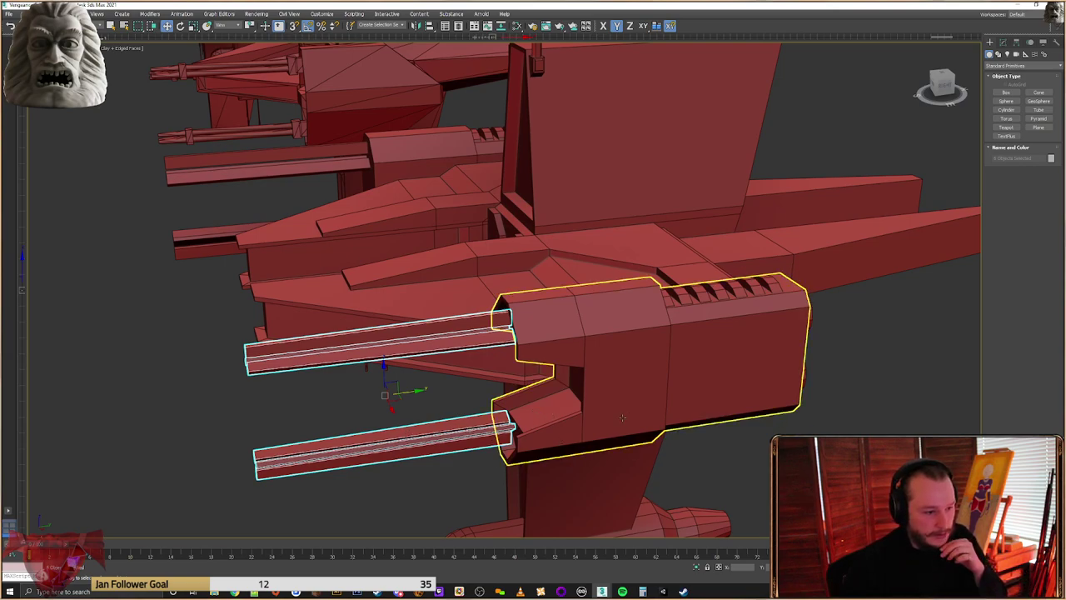
click(289, 428)
Duplicate the spare chamfered block and place the copy over the weapon housing
scroll(692, 388, down, 10)
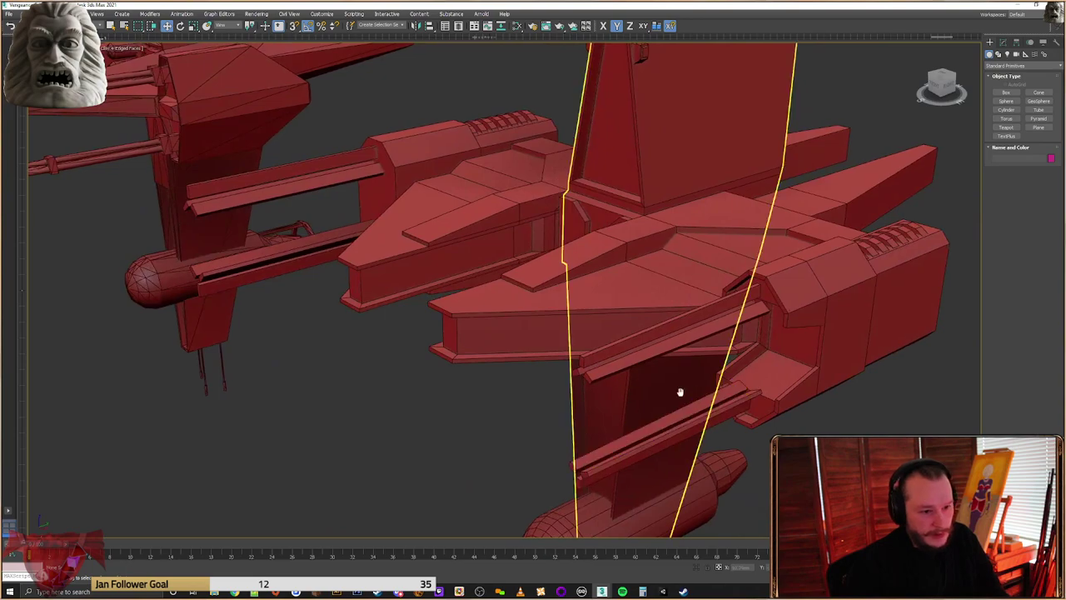
click(696, 385)
scroll(701, 391, up, 8)
click(761, 445)
shift+drag(784, 429, 413, 360)
click(534, 331)
key(z)
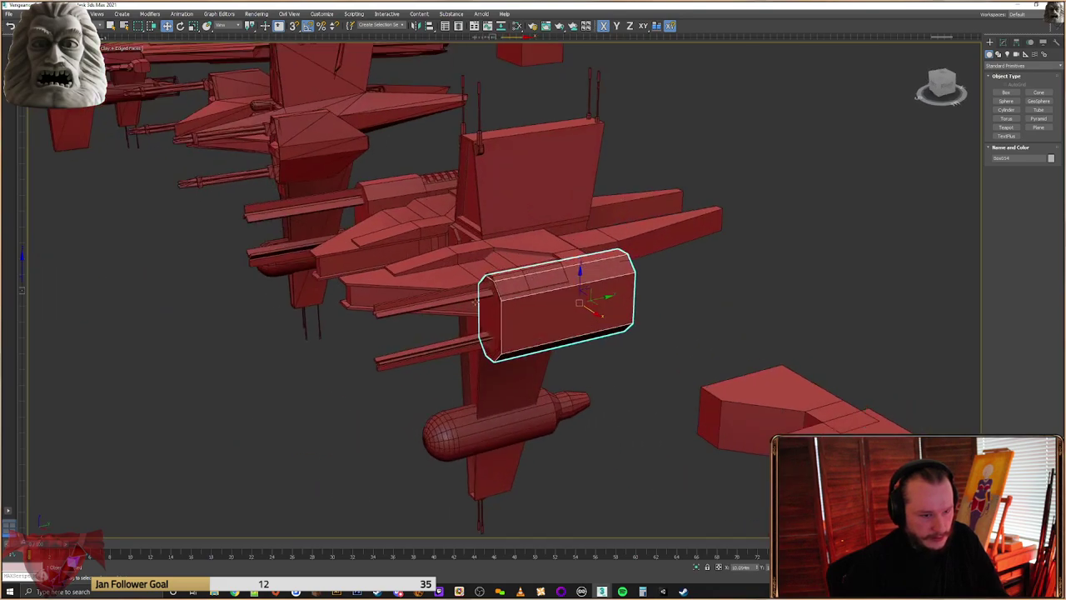
alt+middle_drag(518, 354, 575, 344)
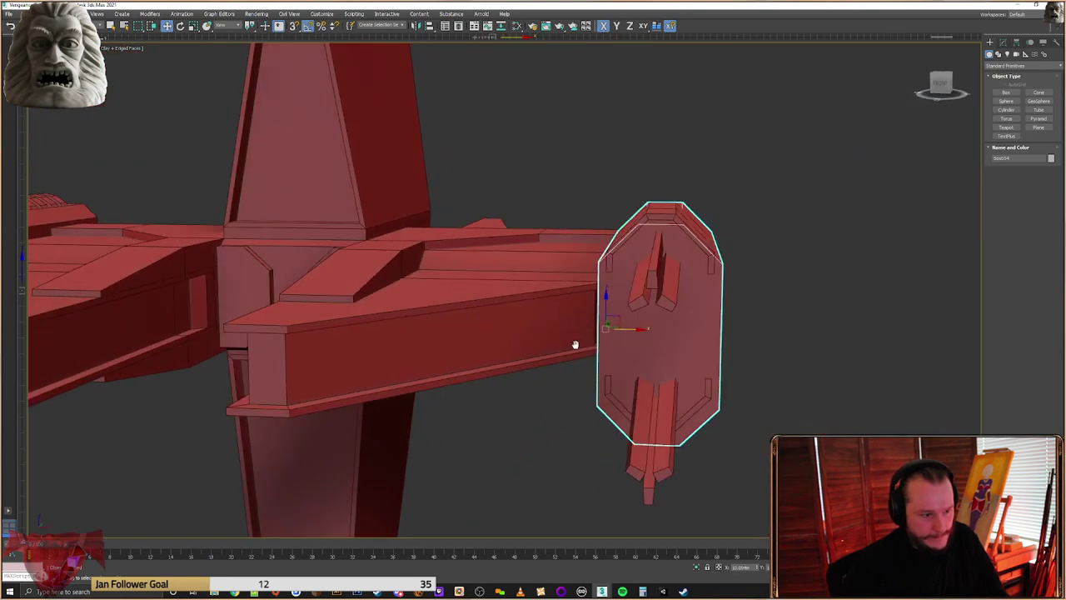
Align the copied block to the weapon housing on the X position, center to center
click(431, 26)
click(672, 209)
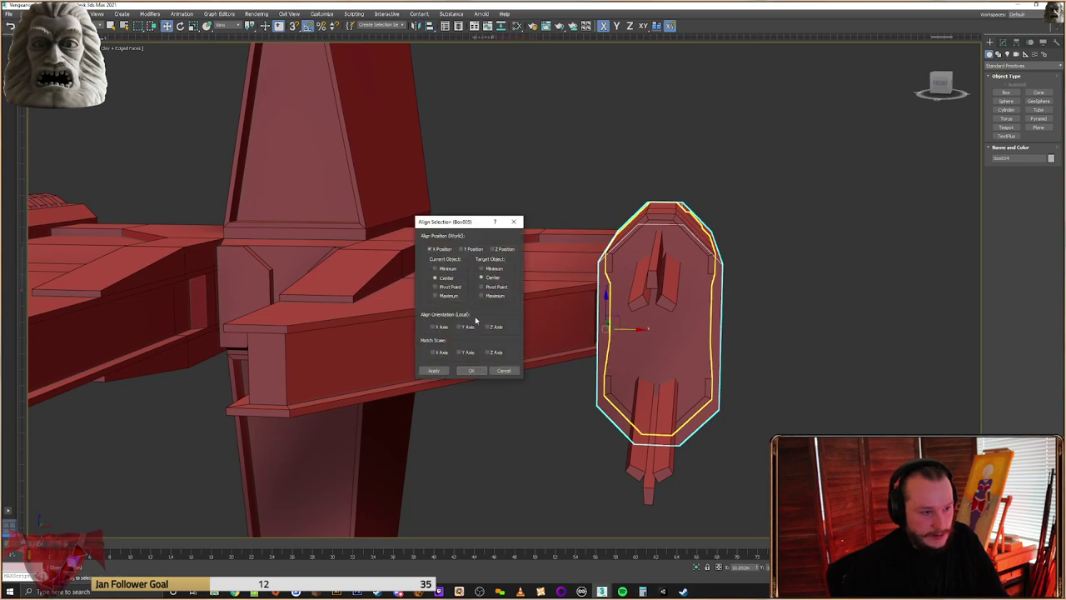
click(472, 372)
alt+middle_drag(499, 367, 615, 356)
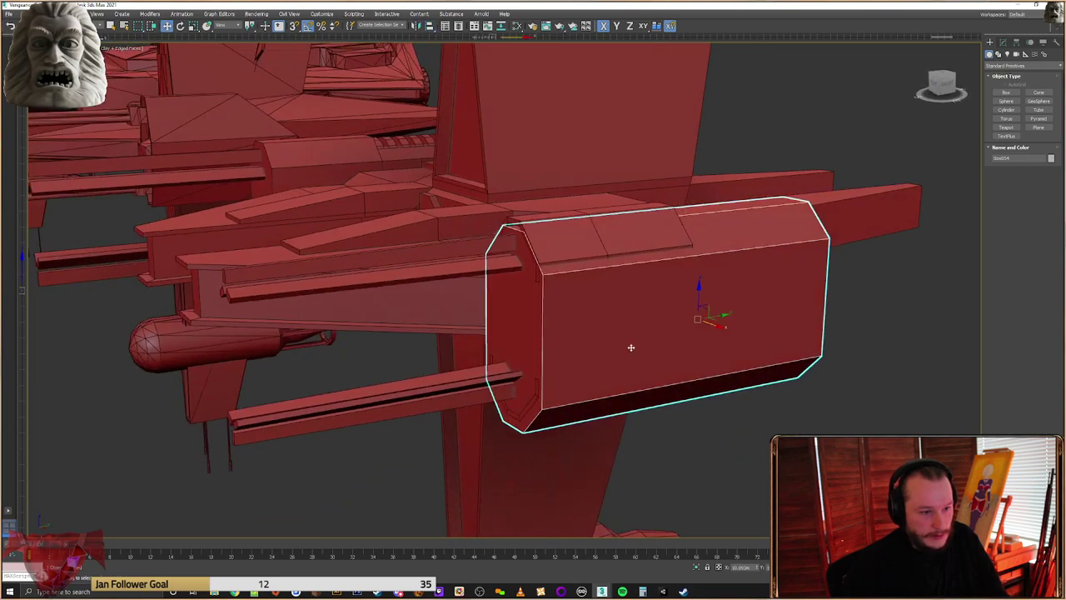
Scale the copied block down to fit inside the housing and move it forward to the open front
right_click(595, 307)
click(625, 326)
drag(695, 313, 700, 339)
right_click(684, 321)
click(705, 329)
alt+middle_drag(731, 329, 706, 312)
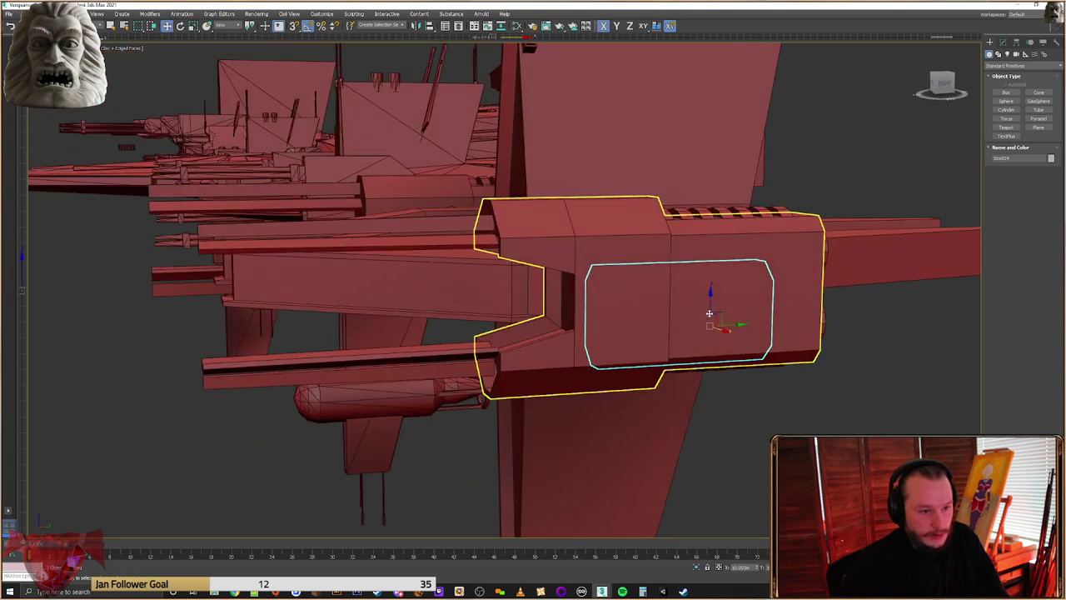
drag(706, 315, 607, 315)
alt+middle_drag(607, 315, 564, 364)
scroll(540, 360, up, 4)
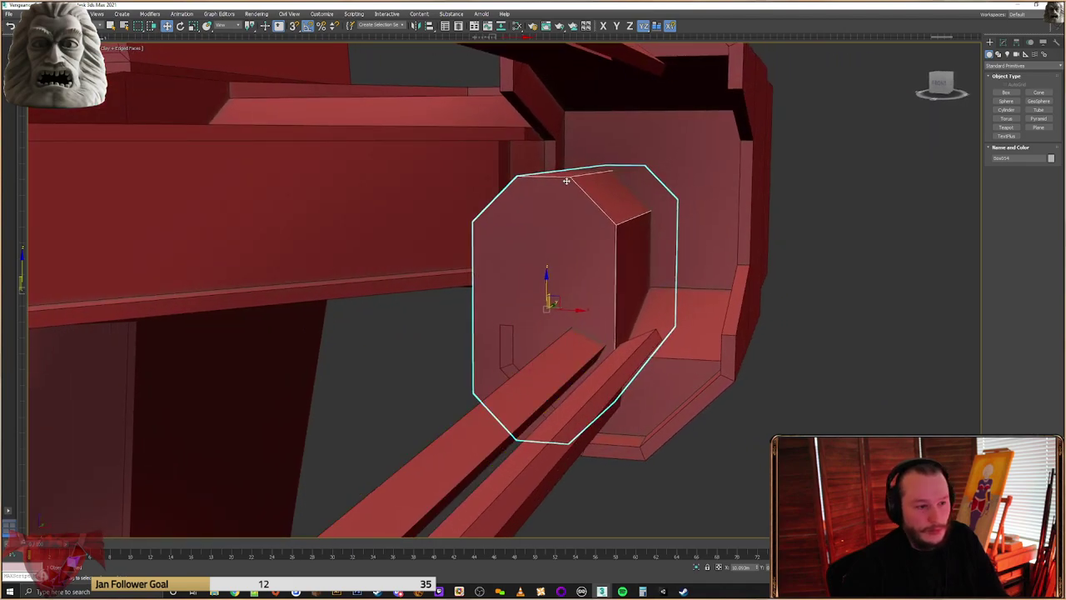
Center the block's pivot on the object and align the block to the weapon housing again
click(1004, 42)
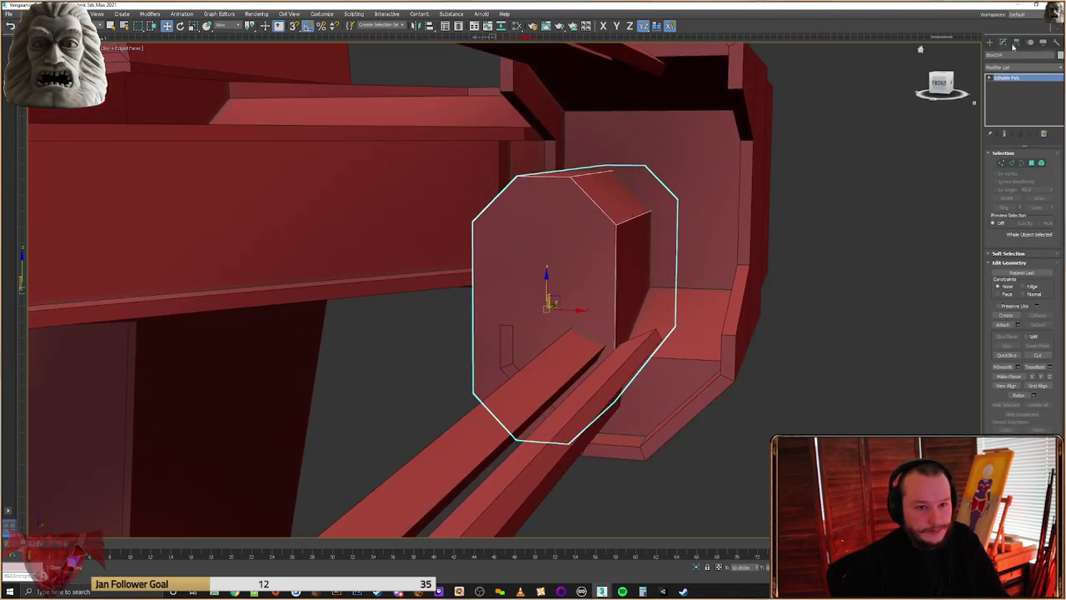
click(1018, 41)
click(1024, 100)
click(1034, 143)
click(989, 41)
click(431, 26)
click(690, 326)
click(468, 374)
alt+middle_drag(575, 372, 622, 343)
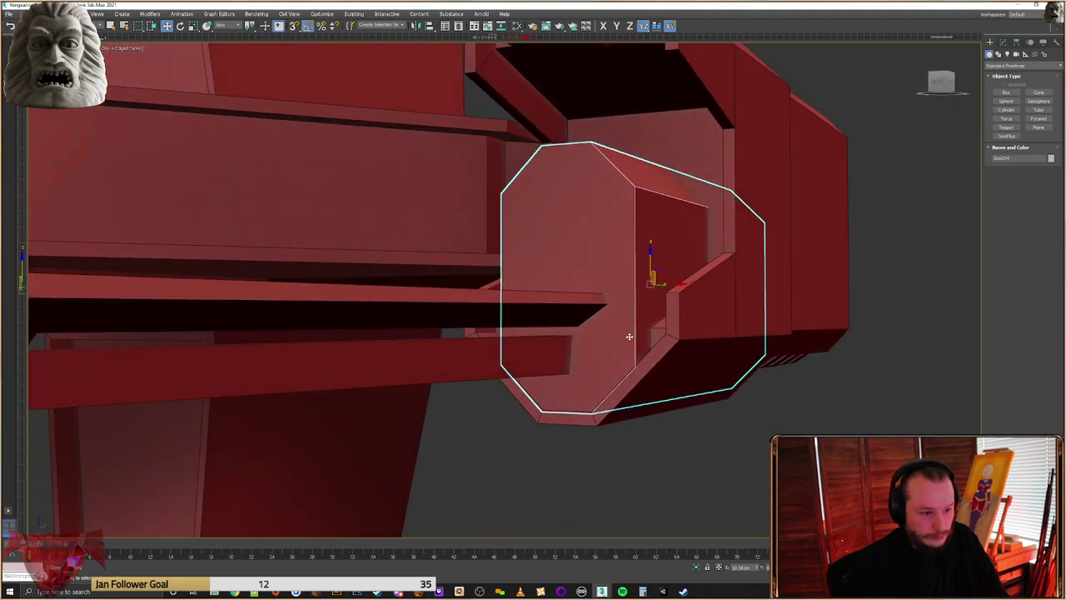
Adjust the block's height and scale it down further to fit the housing's lower front opening
drag(657, 258, 651, 245)
alt+middle_drag(651, 246, 638, 272)
right_click(639, 271)
click(651, 288)
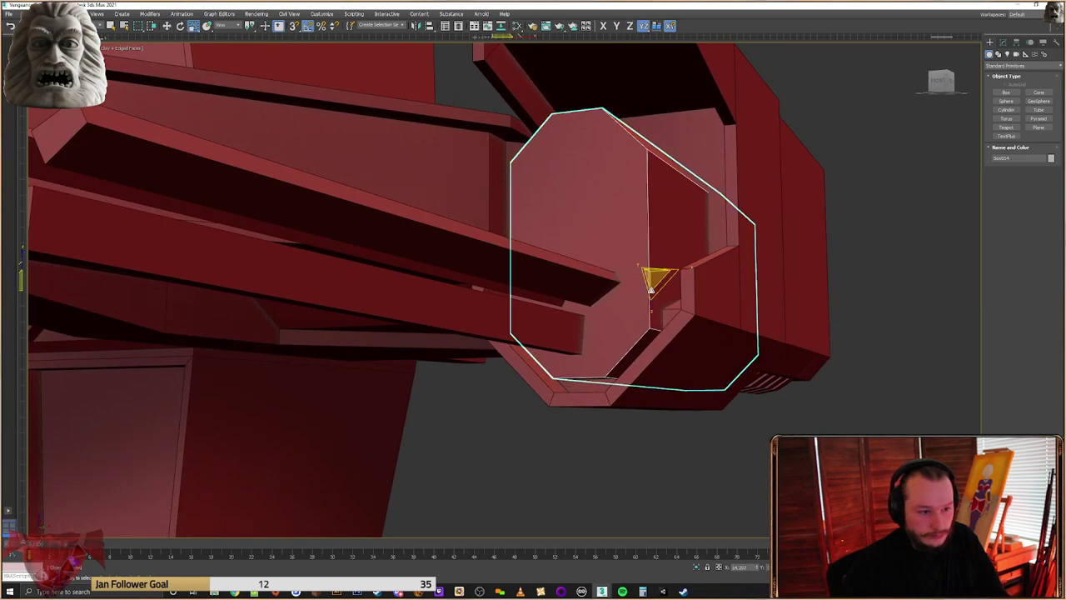
drag(659, 280, 644, 289)
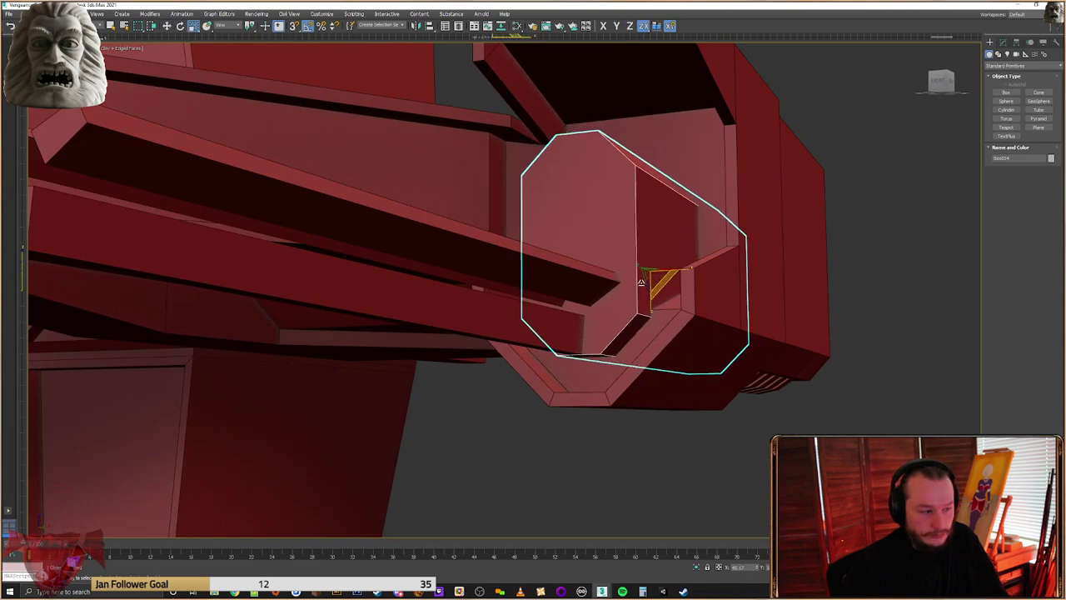
alt+middle_drag(643, 289, 624, 280)
Move the scaled block into position behind the lower gun rails
right_click(603, 268)
click(624, 277)
drag(661, 257, 650, 269)
alt+middle_drag(650, 269, 615, 246)
drag(661, 257, 659, 266)
alt+middle_drag(529, 360, 650, 324)
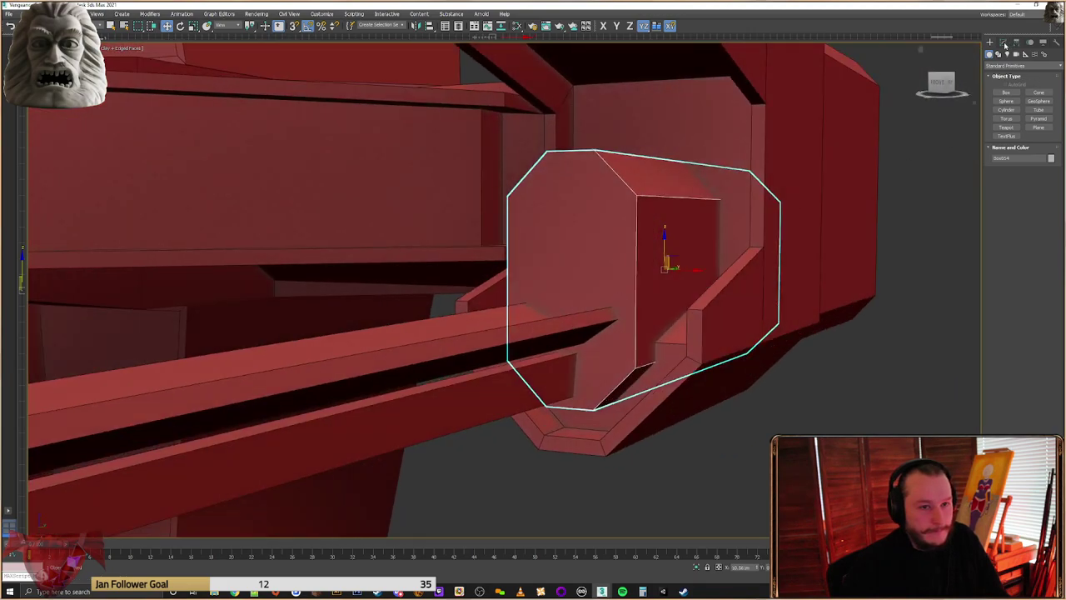
Lower the block's upper vertices to shorten it into a compact octagonal shape around the lower rails
click(1004, 43)
click(1003, 164)
alt+middle_drag(862, 129, 853, 126)
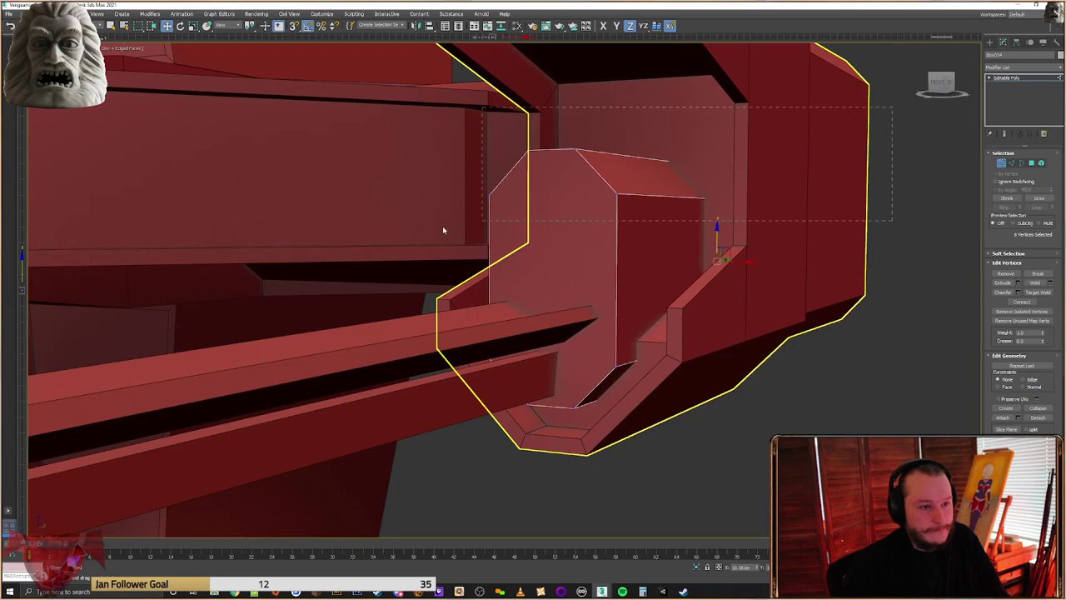
drag(650, 157, 626, 247)
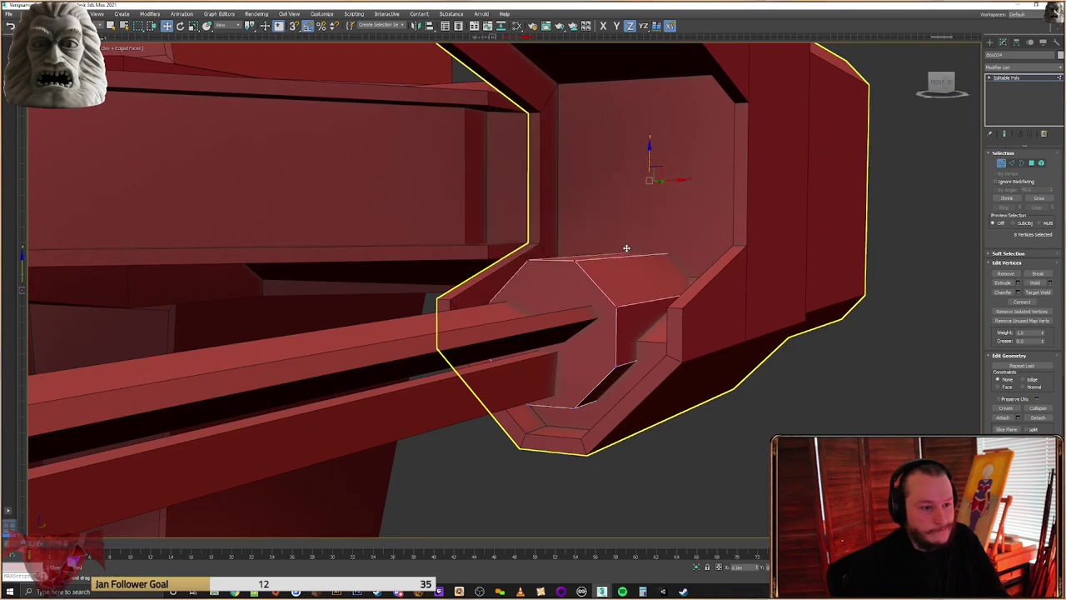
mouse_move(633, 247)
alt+middle_down()
mouse_move(650, 240)
mouse_move(632, 260)
alt+middle_up()
mouse_move(646, 248)
mouse_down()
mouse_move(655, 242)
mouse_move(644, 238)
mouse_up()
mouse_move(645, 239)
alt+middle_down()
mouse_move(606, 255)
mouse_move(609, 241)
mouse_move(631, 247)
alt+middle_up()
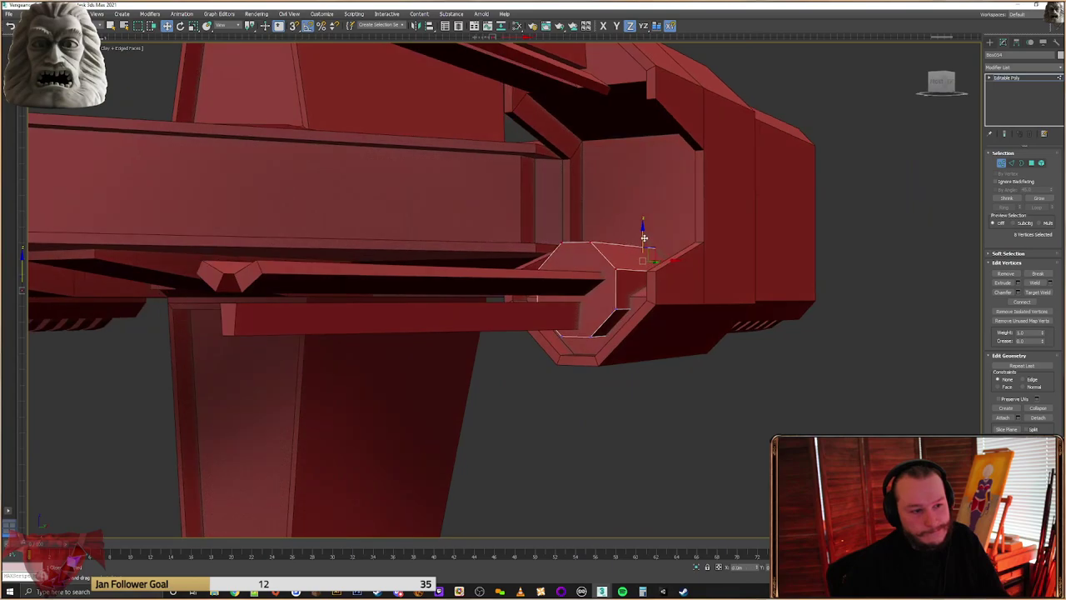
Return to object level and nudge the shortened block within the housing's lower opening
click(989, 43)
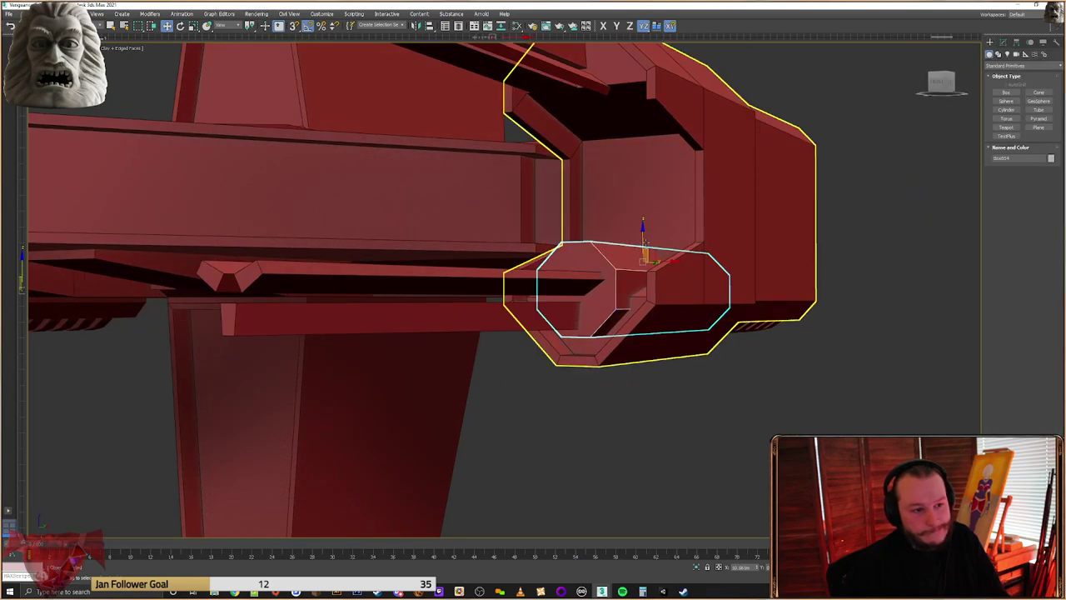
drag(644, 240, 651, 245)
alt+middle_drag(650, 245, 665, 262)
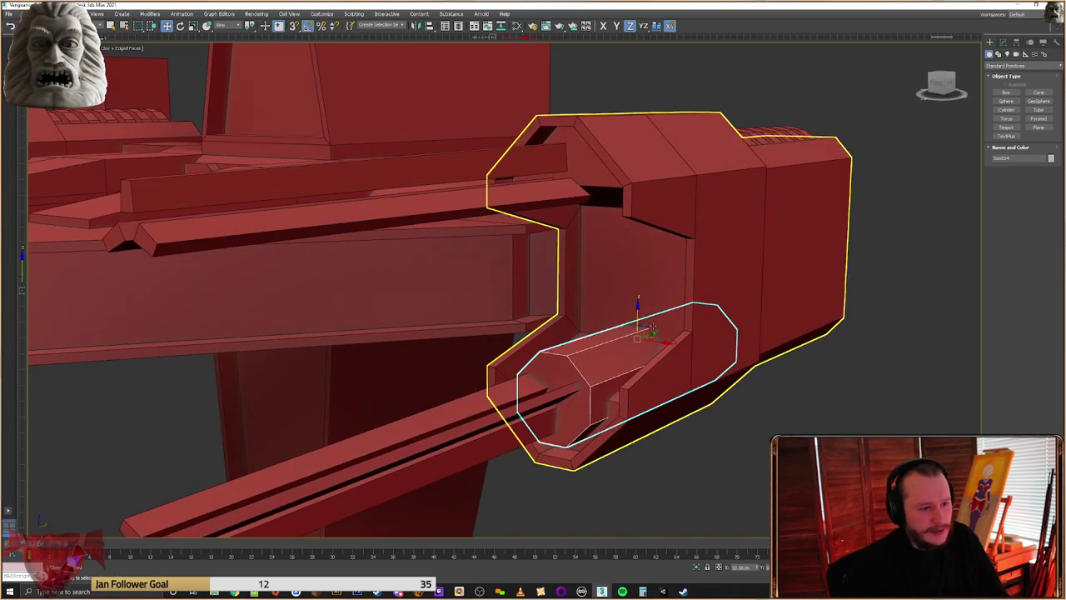
Move the lower mounting block's rear vertices forward to shorten it inside the housing
click(1004, 42)
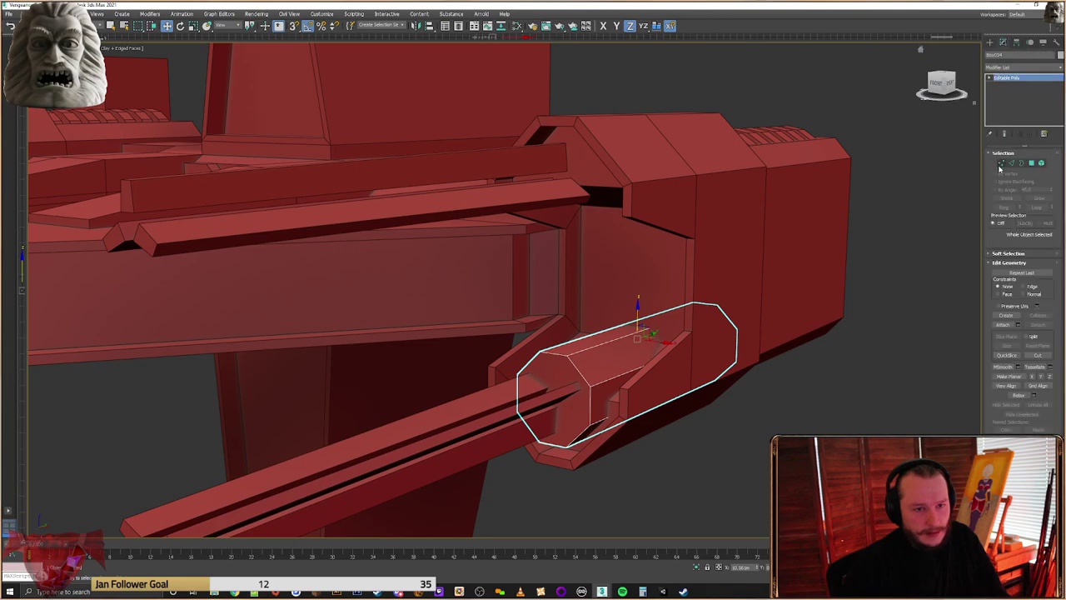
click(1000, 165)
drag(624, 459, 623, 458)
alt+middle_drag(723, 330, 690, 346)
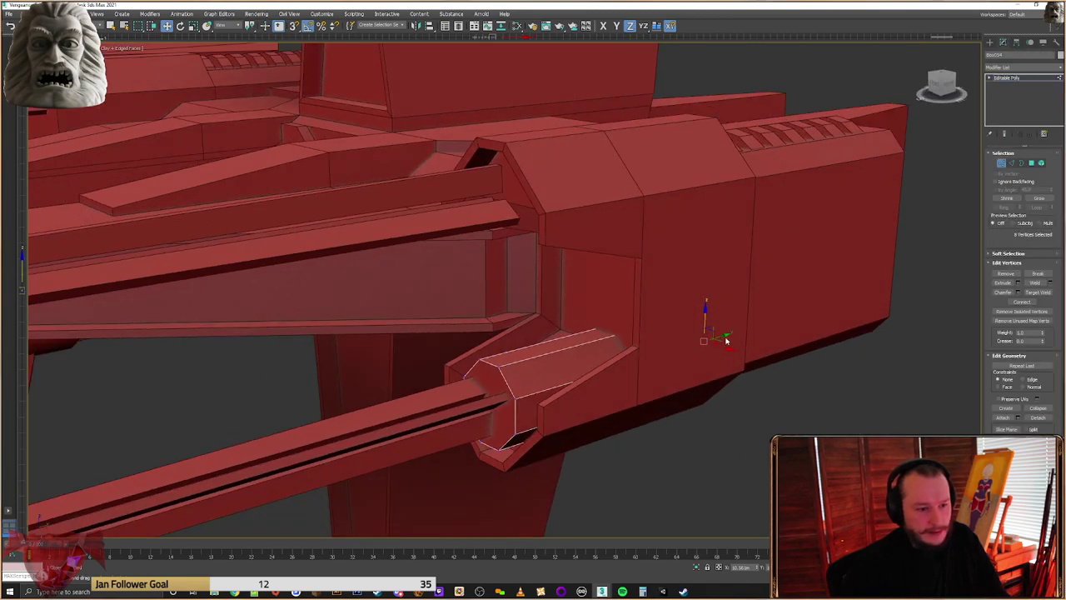
drag(630, 353, 629, 353)
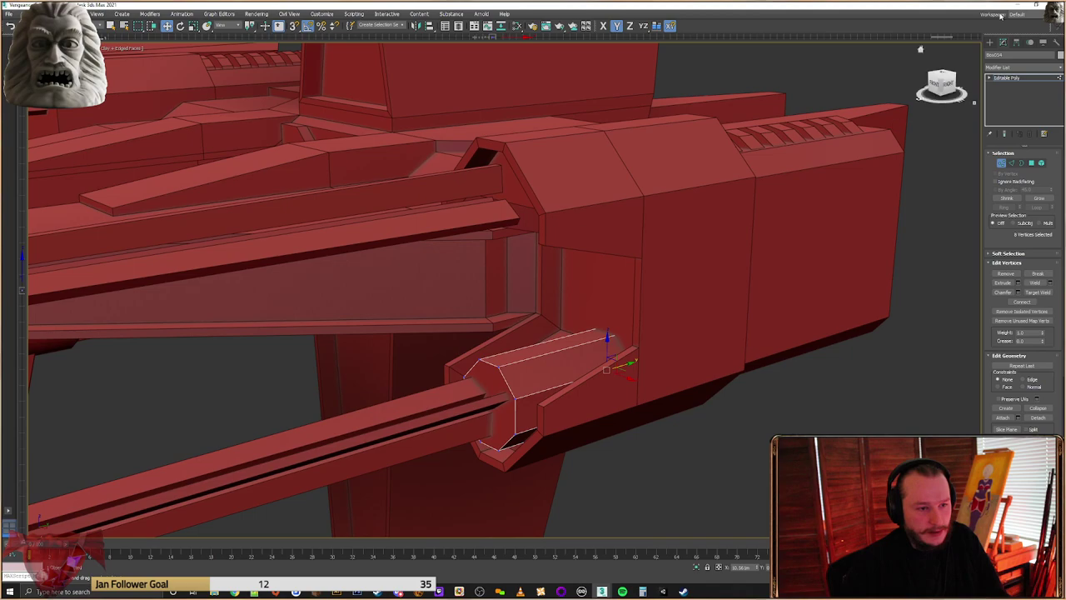
Return to object level and copy the shortened block upward behind the upper gun rails
click(990, 42)
alt+middle_drag(571, 395, 607, 363)
mouse_move(606, 368)
shift+mouse_down()
mouse_move(608, 200)
mouse_move(614, 215)
shift+mouse_up()
click(528, 328)
alt+middle_drag(528, 329, 562, 330)
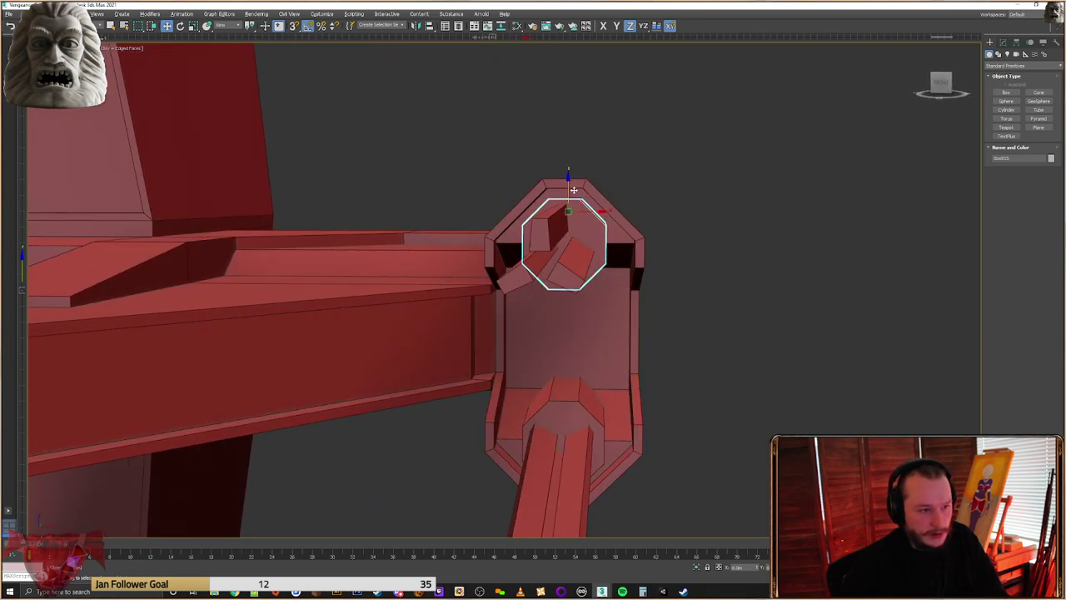
alt+middle_drag(576, 190, 633, 158)
Select the two upper gun rails and adjust their height against the new upper block
drag(812, 283, 725, 369)
alt+middle_drag(725, 370, 658, 301)
drag(669, 304, 677, 312)
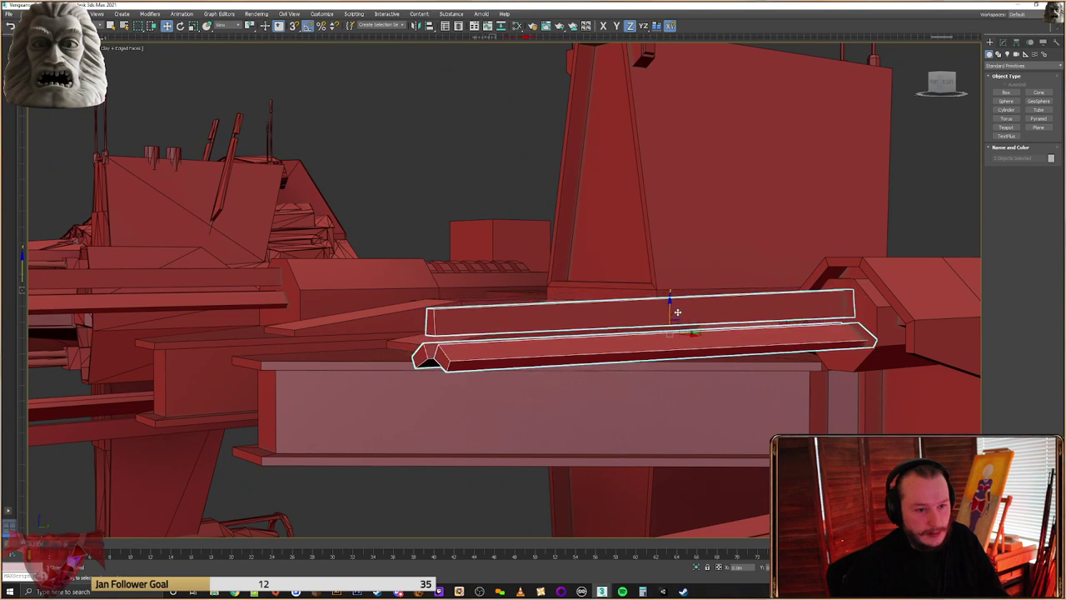
scroll(679, 312, down, 4)
click(734, 327)
Examine the weapon housing and its gun rails on the whole ship beside the neighbouring reference ship
alt+middle_drag(747, 328, 623, 267)
click(719, 340)
alt+middle_drag(719, 340, 753, 381)
click(752, 382)
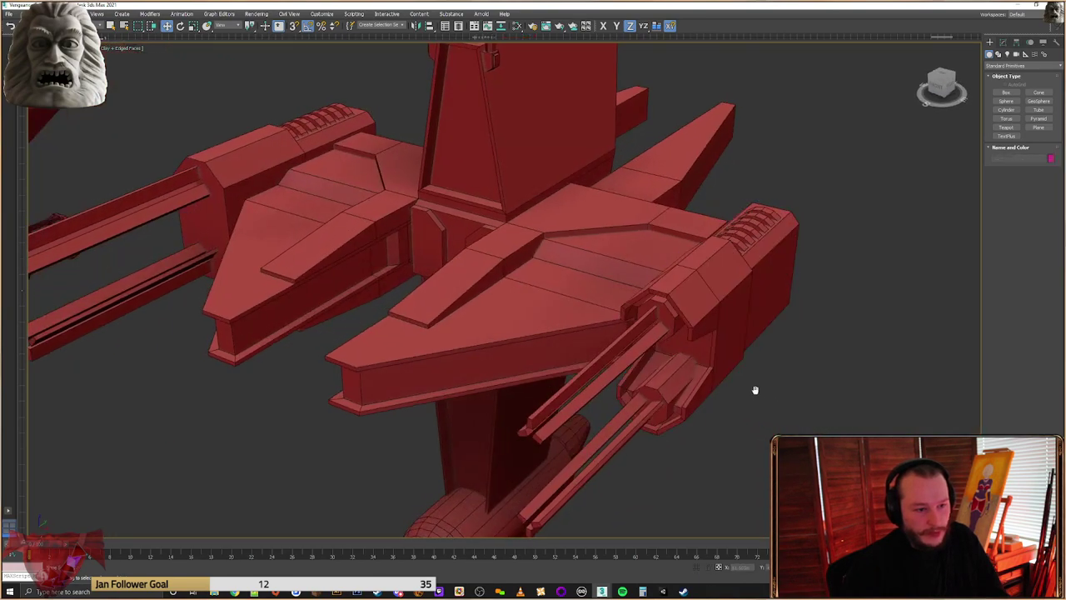
scroll(679, 360, down, 6)
click(679, 360)
alt+middle_drag(679, 360, 778, 350)
click(767, 348)
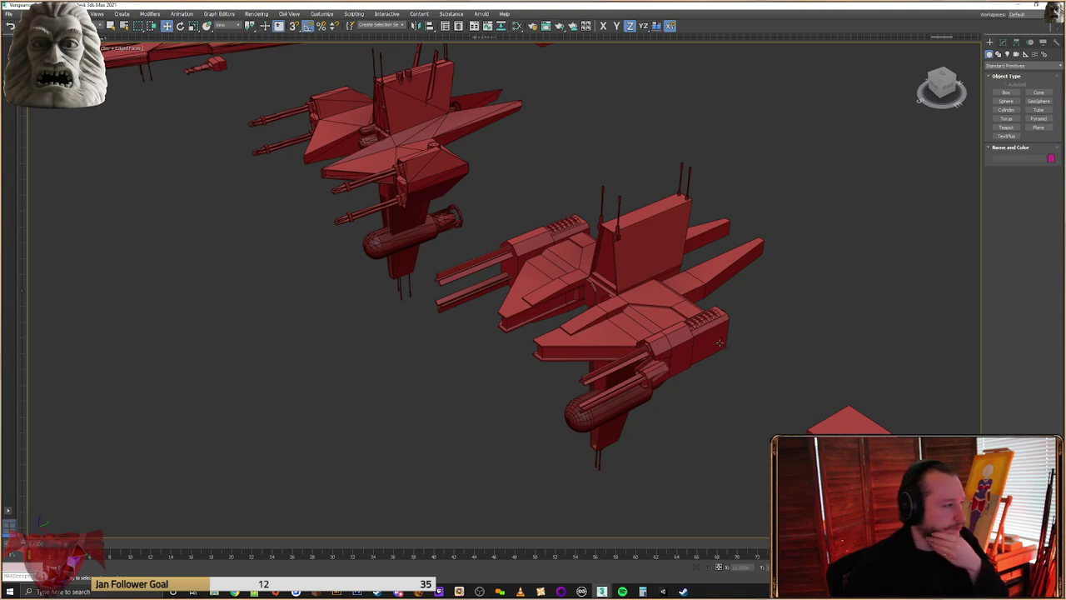
Copy the plain box from beside the ship and bring the copy over to the weapon housing
mouse_move(723, 342)
alt+middle_down()
mouse_move(761, 315)
mouse_move(799, 317)
mouse_move(669, 329)
mouse_move(733, 337)
alt+middle_up()
click(717, 345)
shift+drag(722, 355, 549, 330)
click(538, 332)
scroll(534, 334, up, 5)
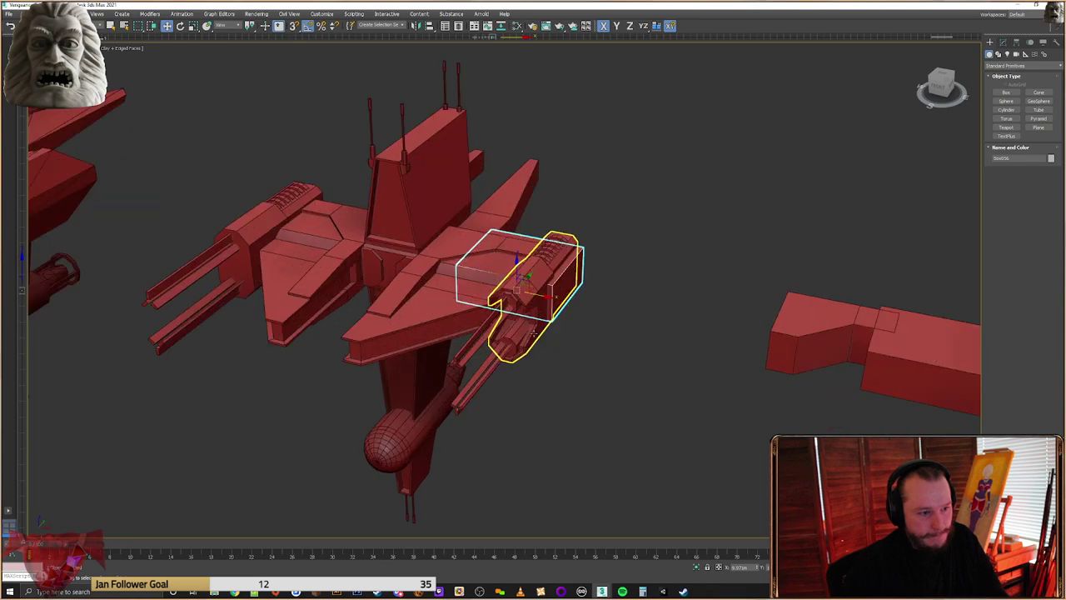
Align the copied box to the weapon housing, centre to centre on the X position only
scroll(534, 333, up, 4)
mouse_move(550, 331)
alt+middle_down()
mouse_move(507, 308)
mouse_move(533, 342)
alt+middle_up()
alt+middle_drag(534, 343, 479, 54)
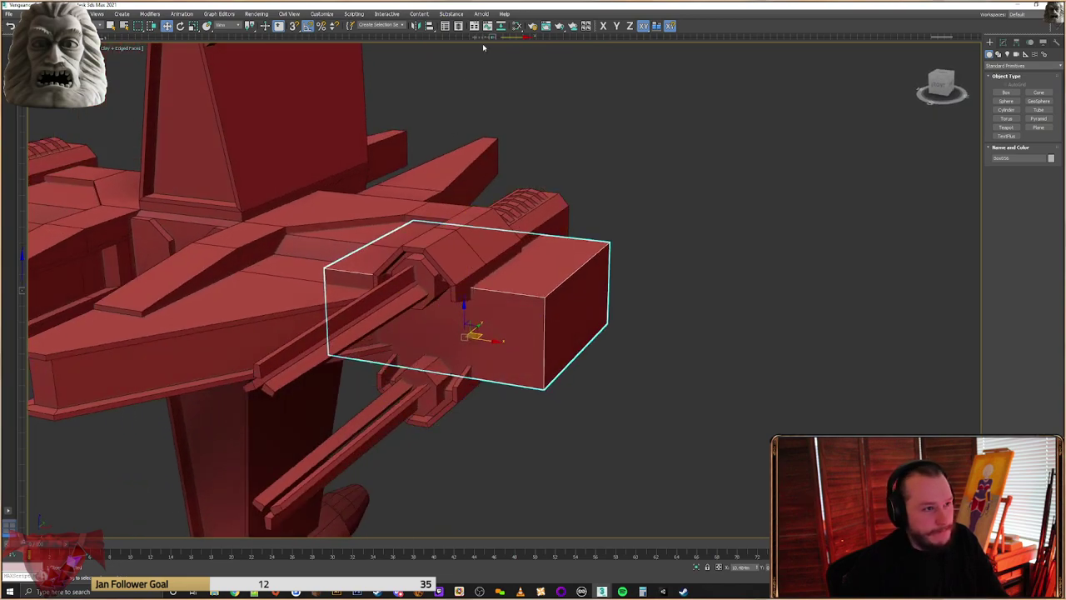
click(431, 27)
click(475, 268)
click(474, 372)
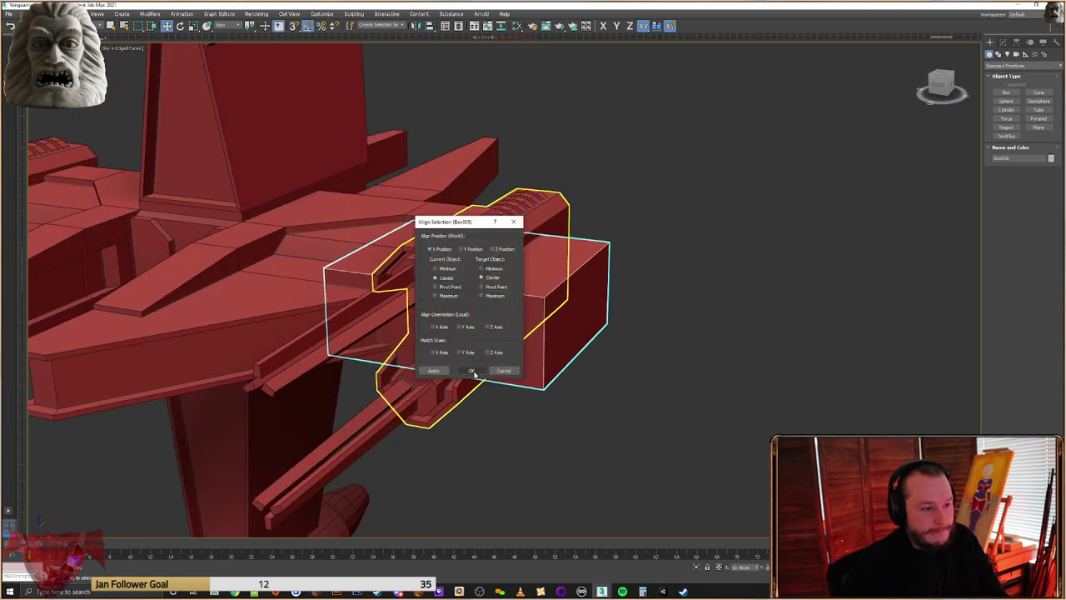
Scale the copied box down to suit the housing's front recess
scroll(497, 338, up, 4)
alt+middle_drag(498, 338, 487, 311)
scroll(492, 321, down, 2)
right_click(487, 310)
click(510, 331)
drag(450, 326, 482, 334)
Move the box into the housing's front recess, between the upper and lower mounting blocks
right_click(503, 310)
click(517, 319)
alt+middle_drag(515, 319, 459, 318)
drag(458, 326, 370, 287)
alt+middle_drag(371, 287, 416, 278)
scroll(416, 278, up, 3)
middle_drag(416, 279, 426, 290)
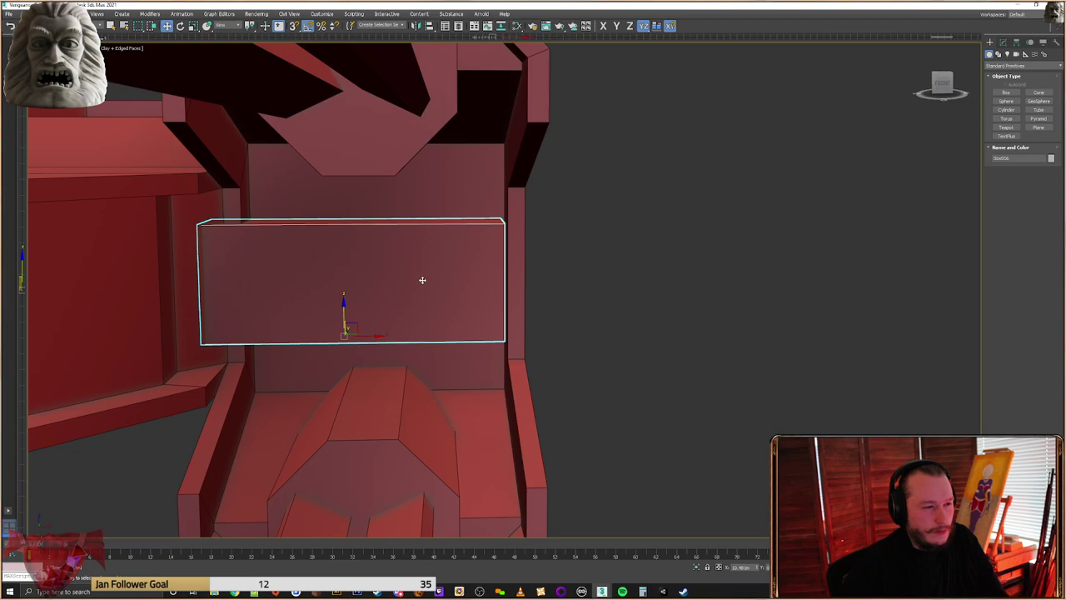
Snap the vertices at both ends of the box to the recess's inner side walls to fit its width
click(1003, 42)
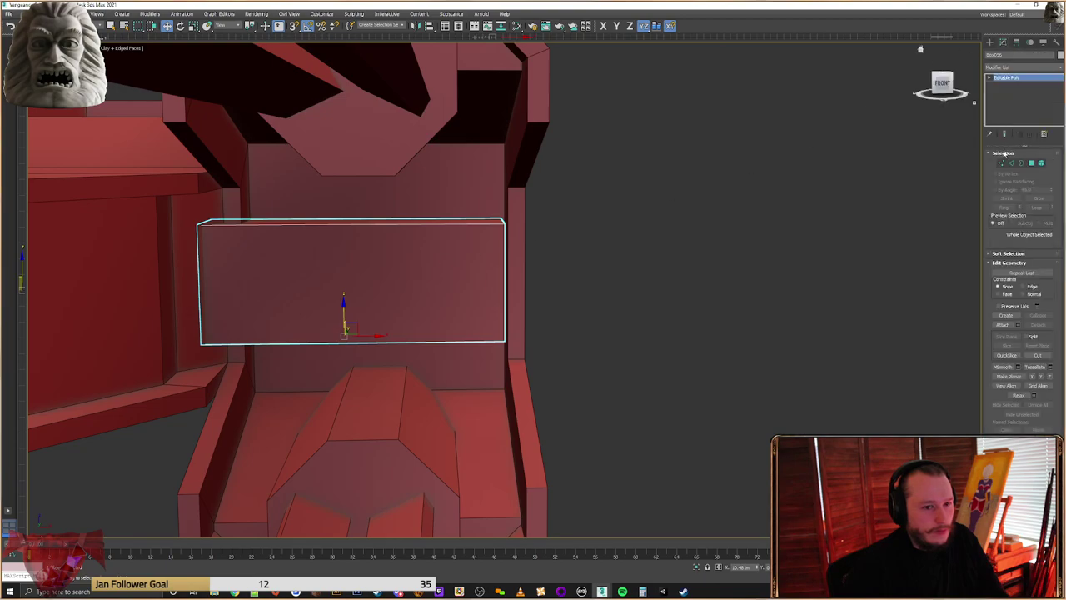
click(1001, 162)
drag(611, 202, 486, 385)
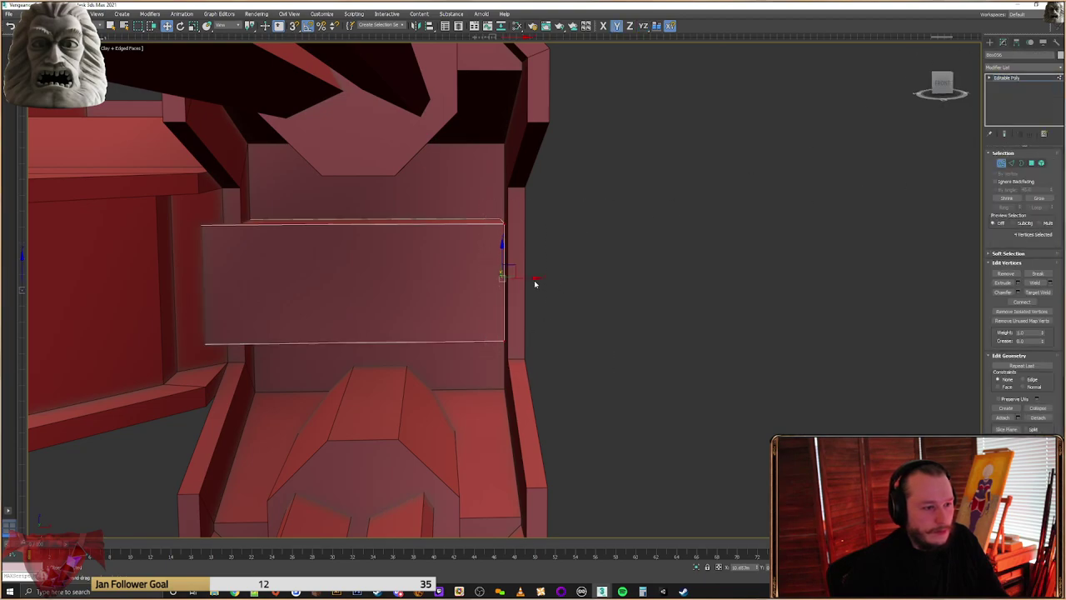
drag(529, 279, 509, 189)
drag(483, 224, 510, 186)
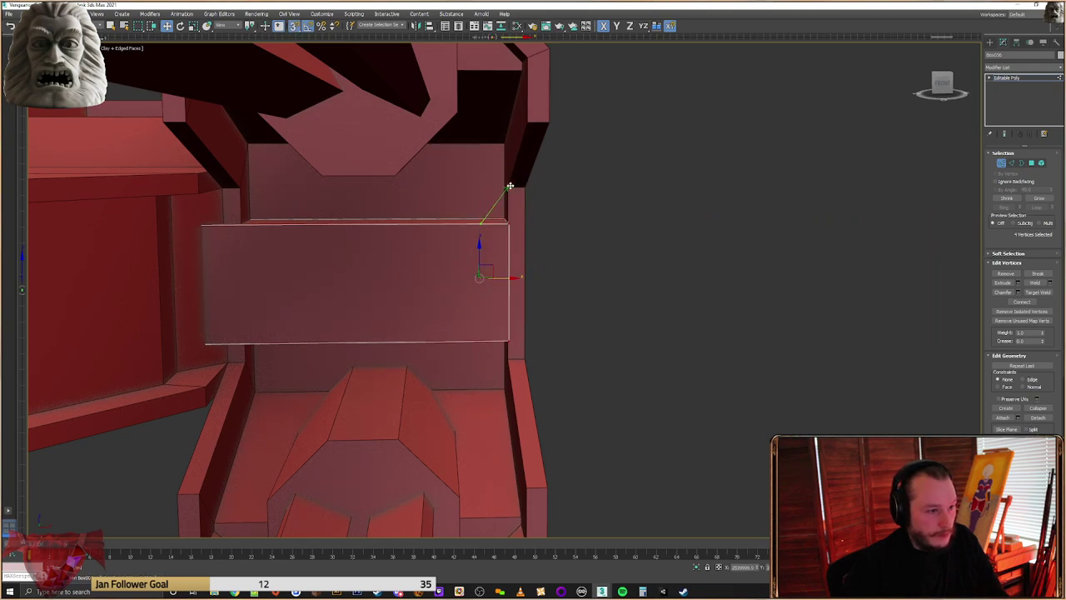
drag(227, 281, 288, 267)
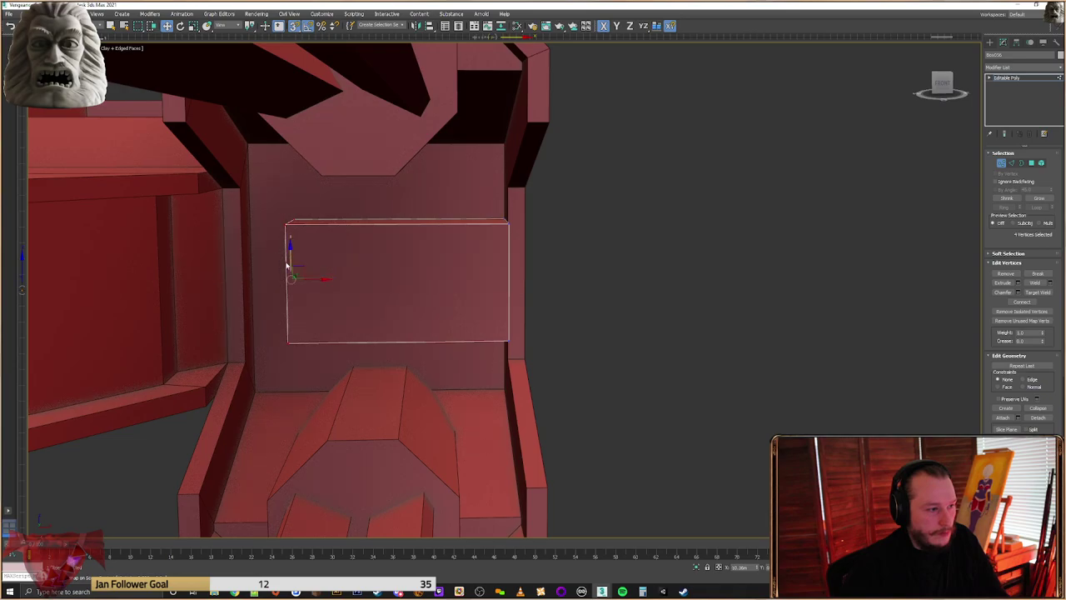
drag(284, 225, 245, 196)
Snap the box's rear vertices in depth to the back wall of the housing's recess
alt+middle_drag(431, 288, 357, 300)
key(F3)
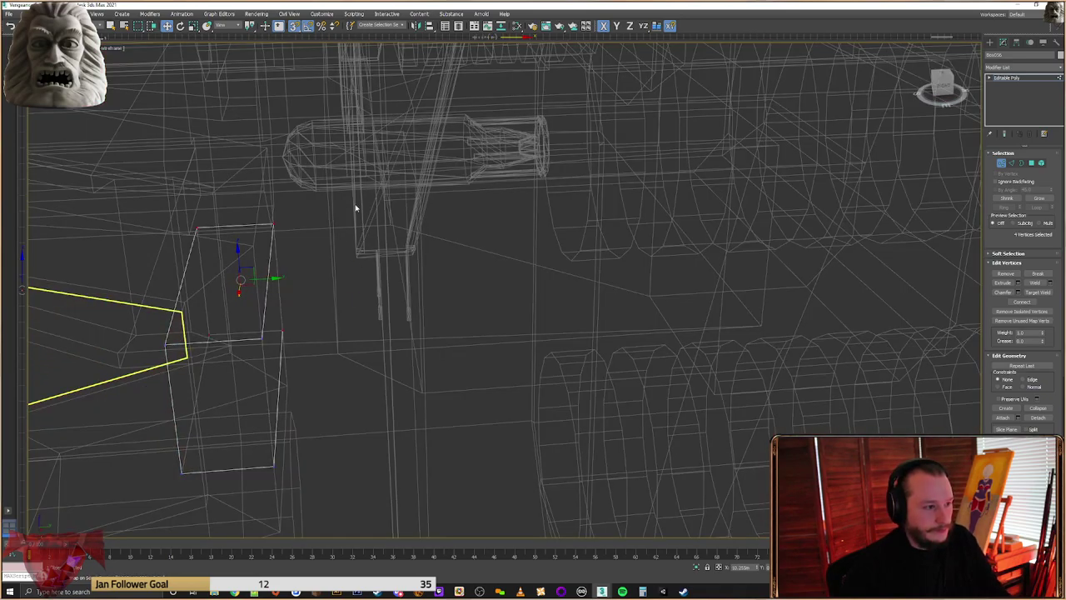
mouse_move(261, 483)
alt+middle_down()
mouse_move(469, 352)
mouse_move(416, 286)
mouse_move(439, 285)
alt+middle_up()
key(F3)
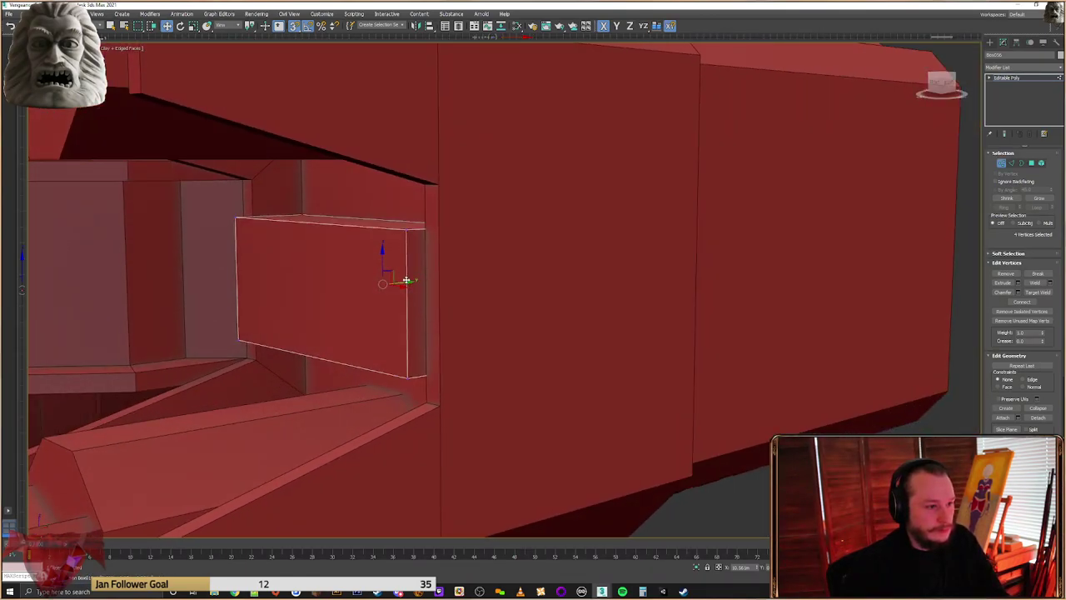
alt+middle_drag(311, 382, 391, 317)
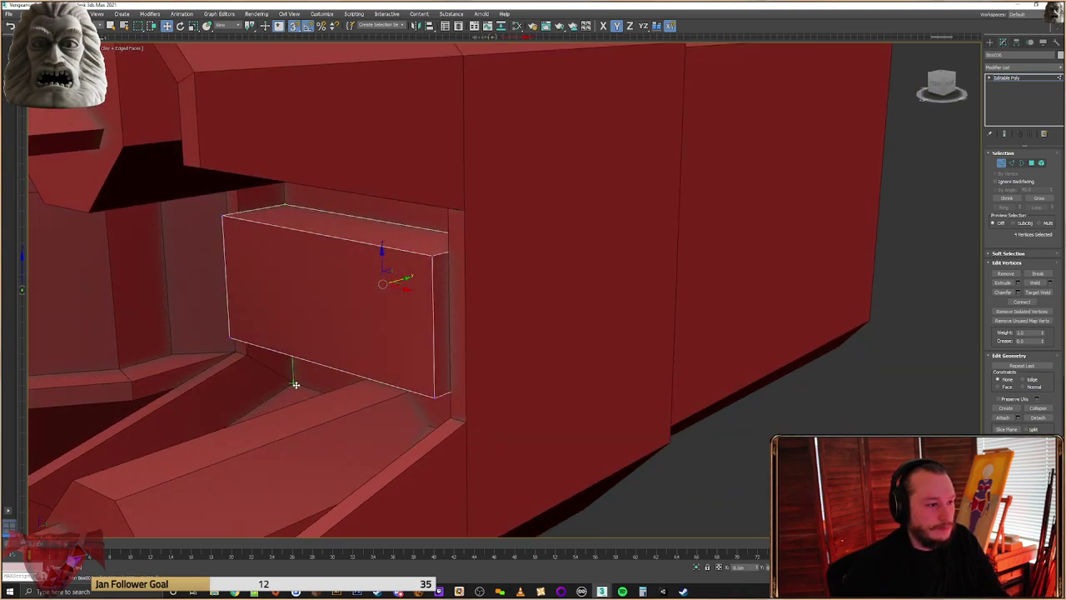
alt+middle_drag(292, 374, 533, 283)
Scale the box's front polygon down vertically so the box tapers toward the front
click(1033, 164)
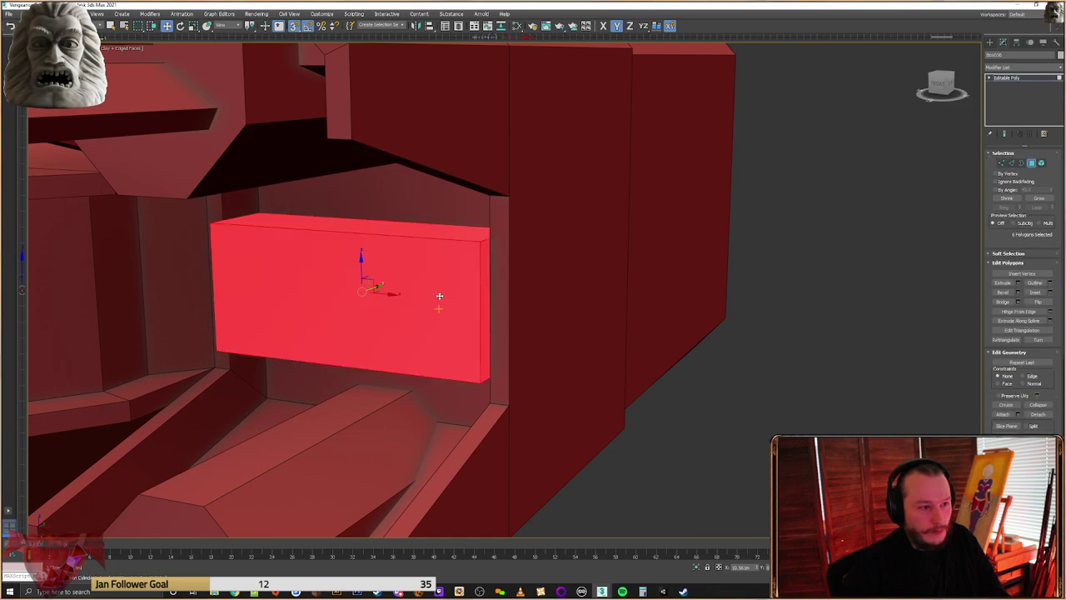
click(439, 299)
alt+middle_drag(436, 293, 422, 298)
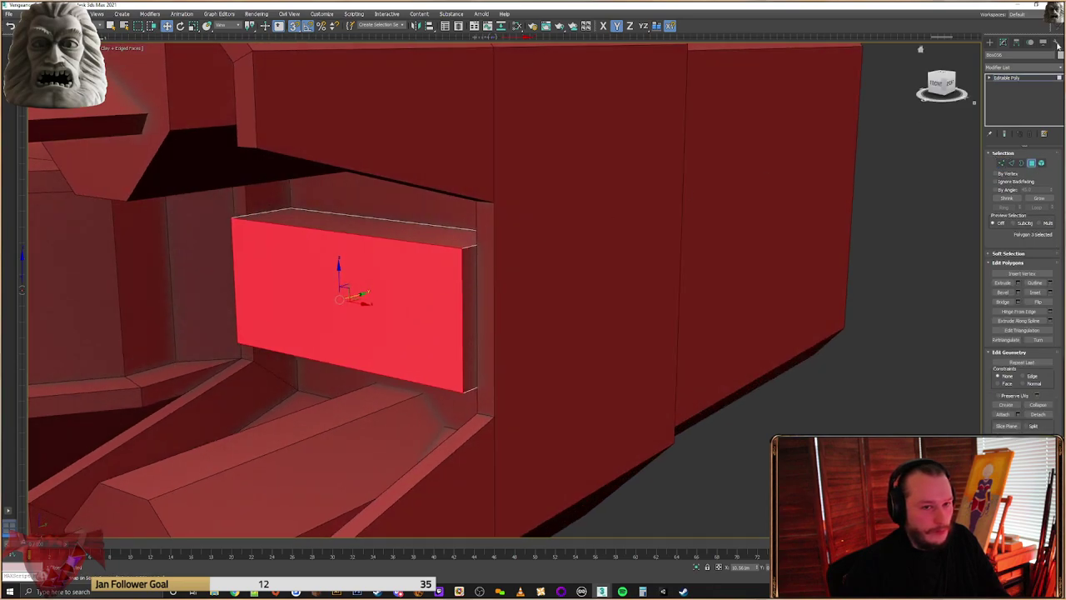
right_click(401, 271)
click(423, 293)
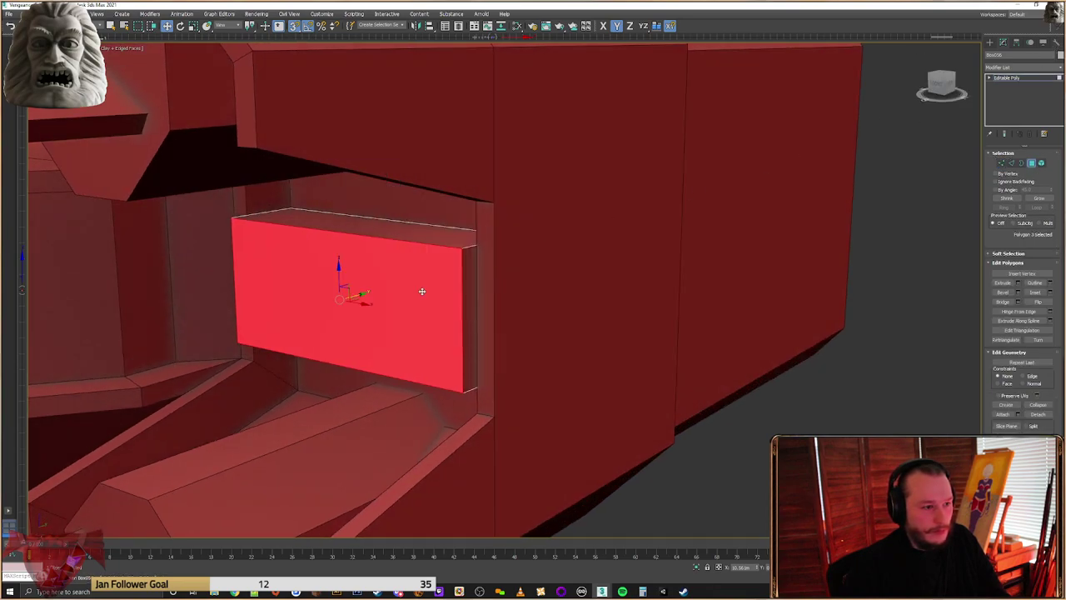
drag(338, 259, 341, 276)
alt+middle_drag(341, 275, 440, 249)
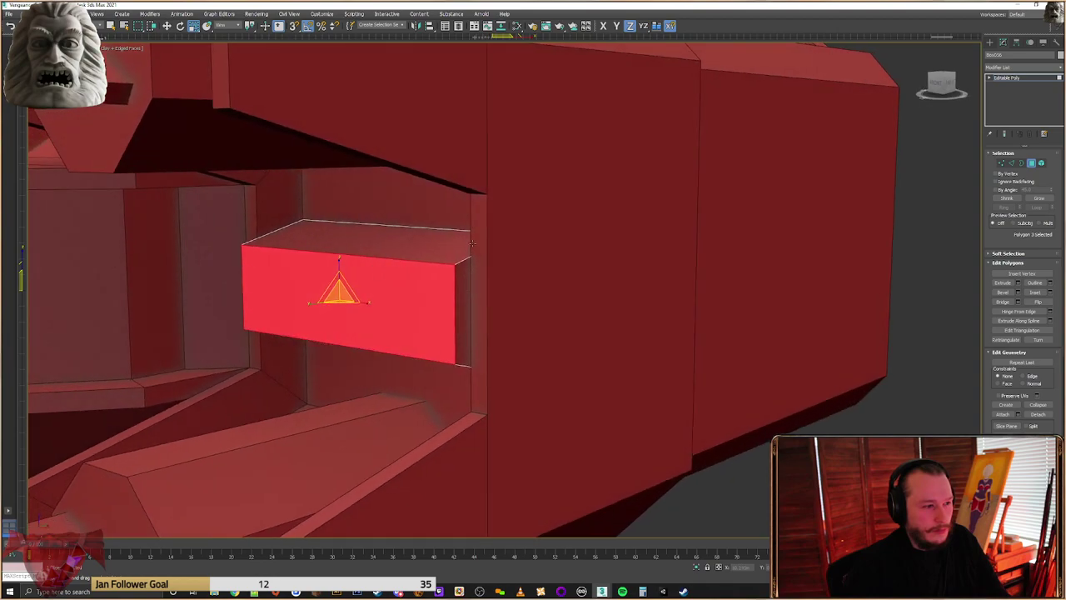
Reset the box's transform with Reset XForm and convert it back to an Editable Poly
click(1056, 43)
click(1023, 145)
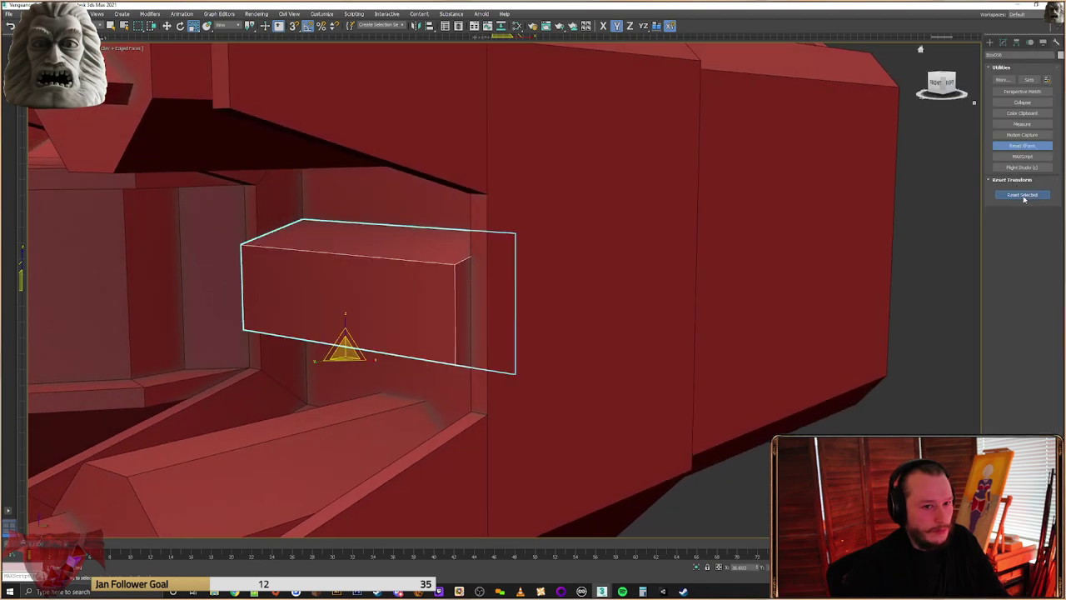
right_click(430, 304)
mouse_move(491, 389)
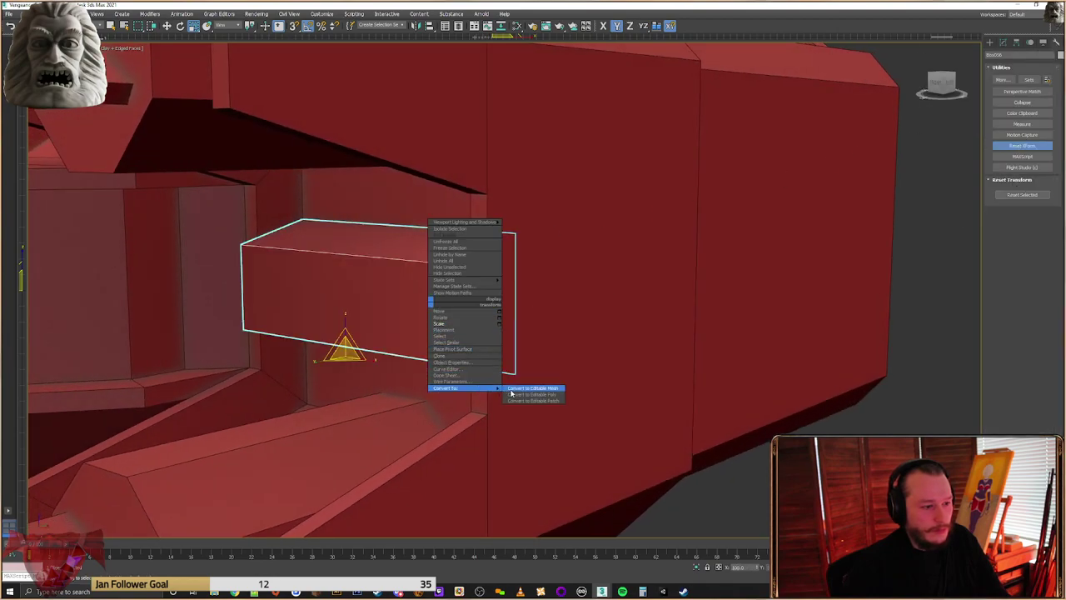
click(534, 394)
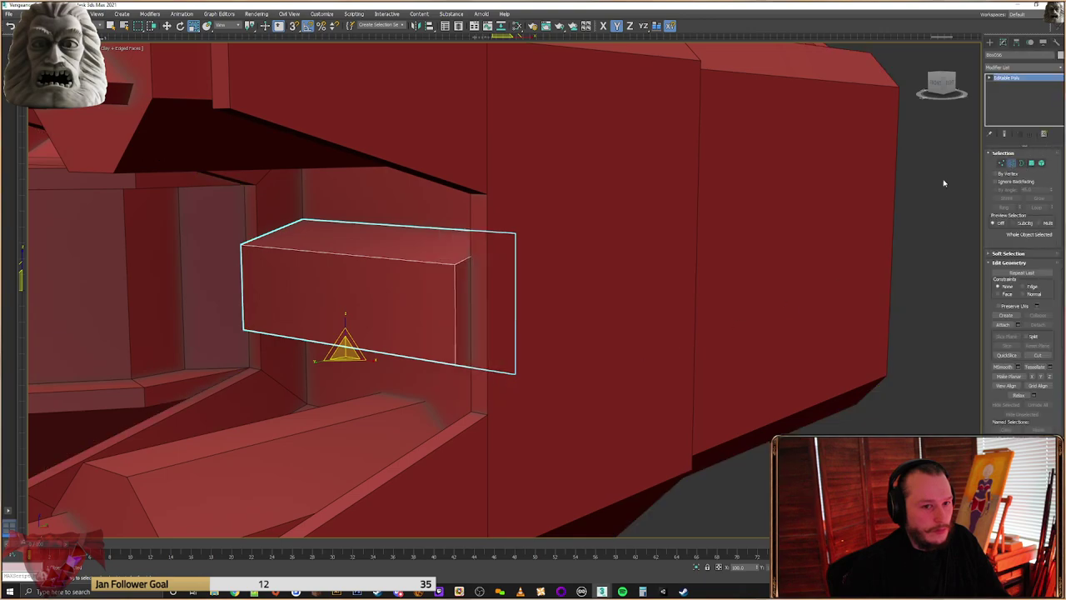
Connect the upper and lower front edges of the box with 2 segments, dividing the front into three panels
key(2)
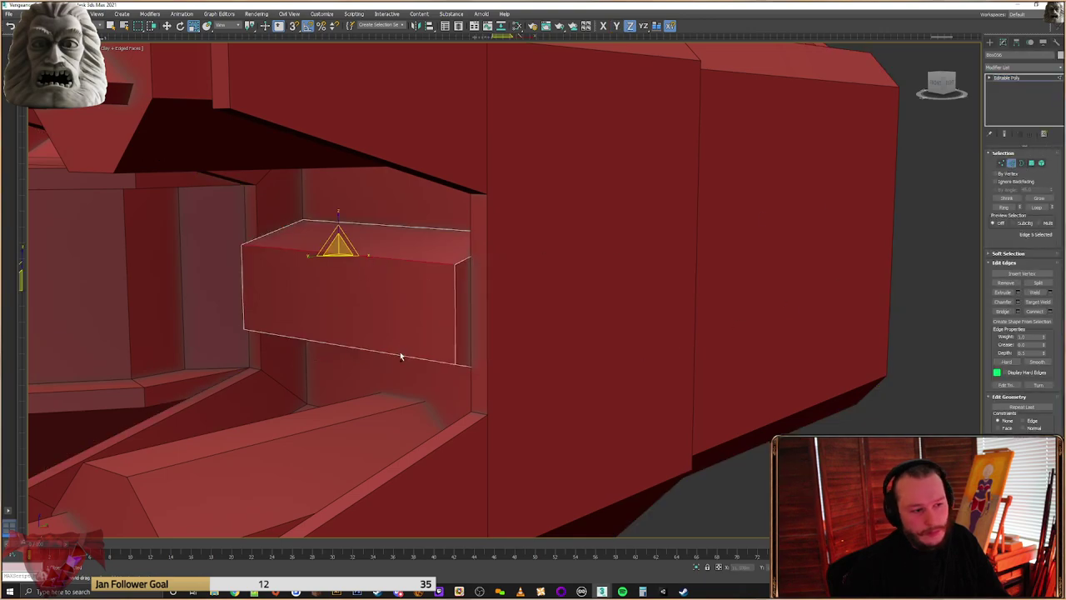
click(400, 352)
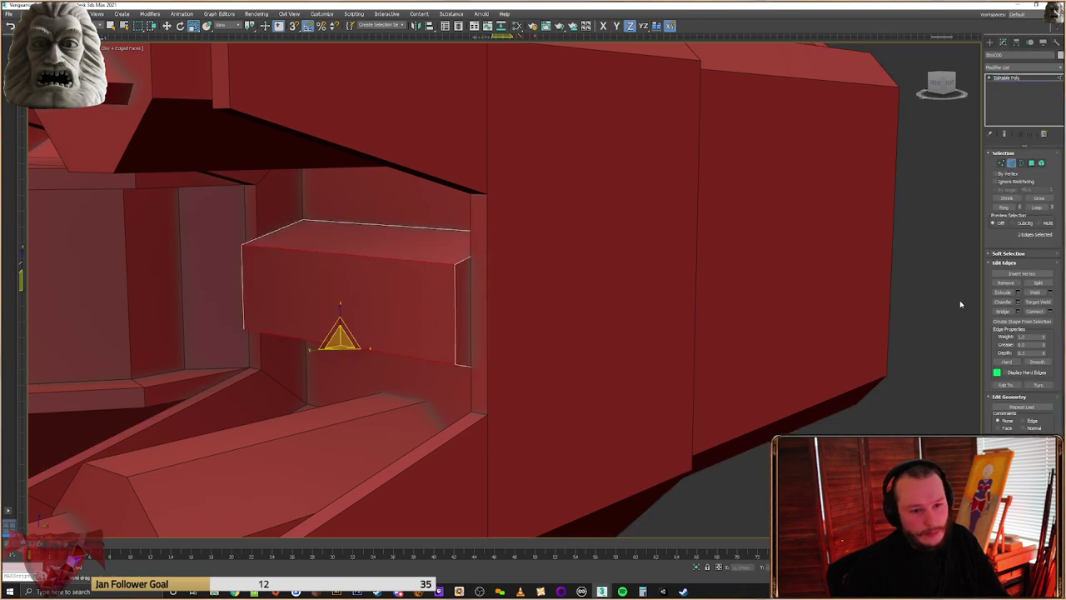
click(1051, 311)
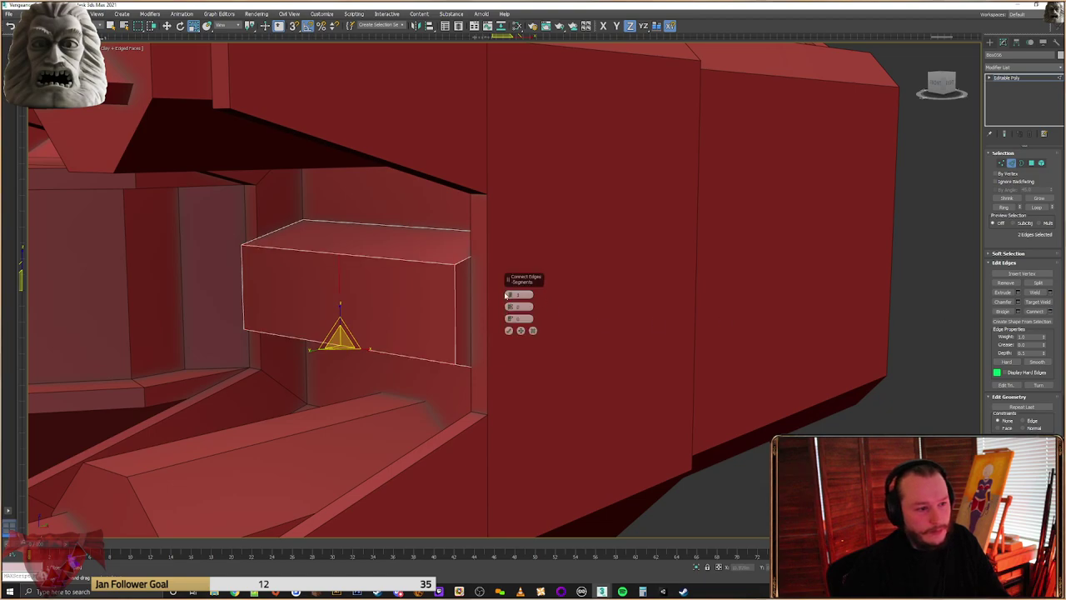
alt+middle_drag(511, 294, 516, 331)
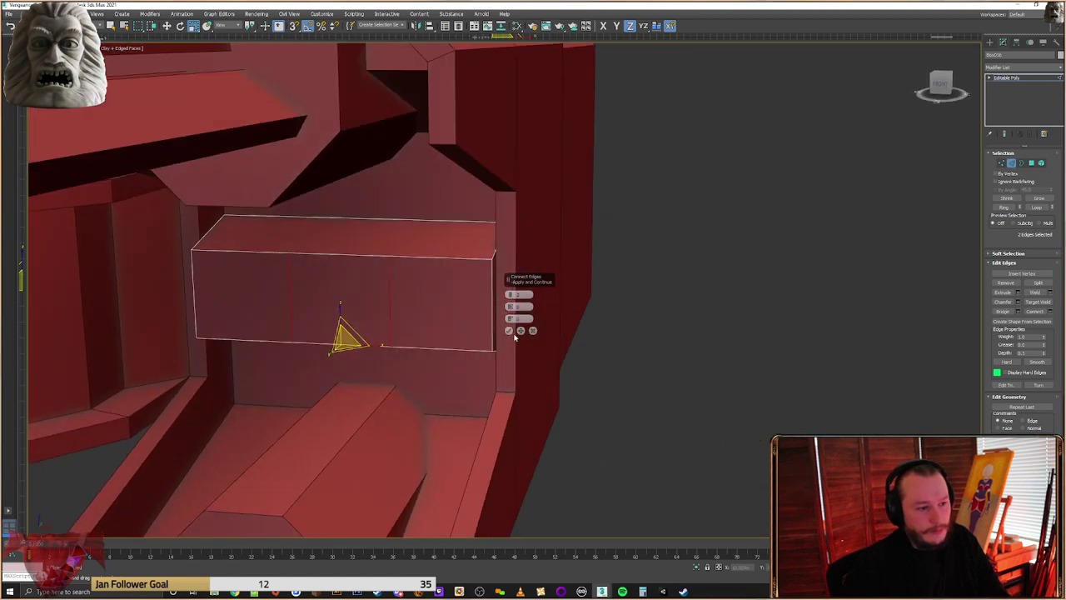
click(512, 330)
Inset the three front panels individually with the By Polygon option
click(1032, 163)
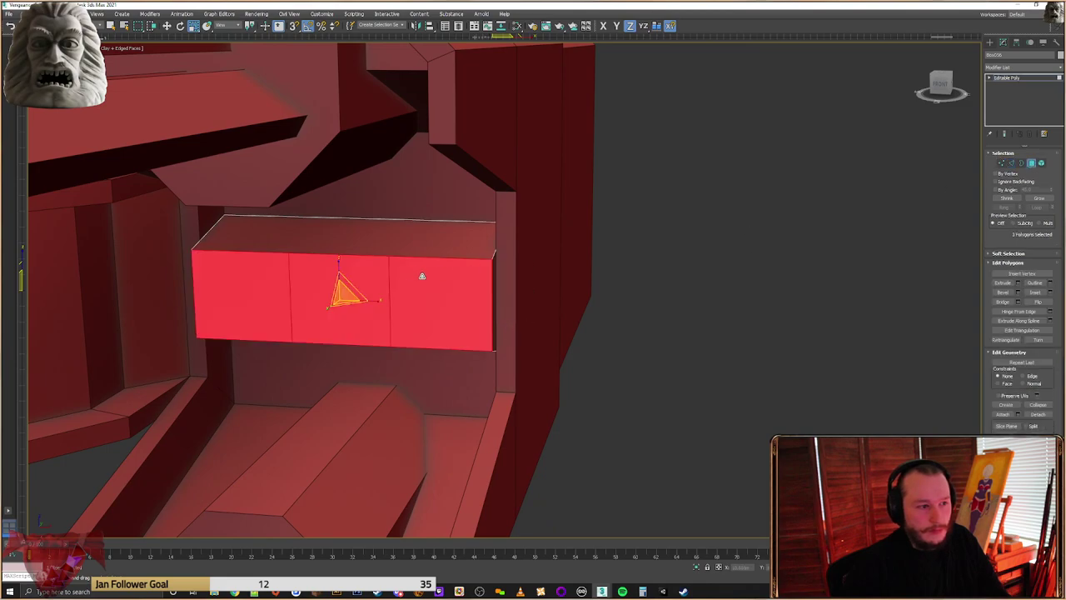
click(1049, 293)
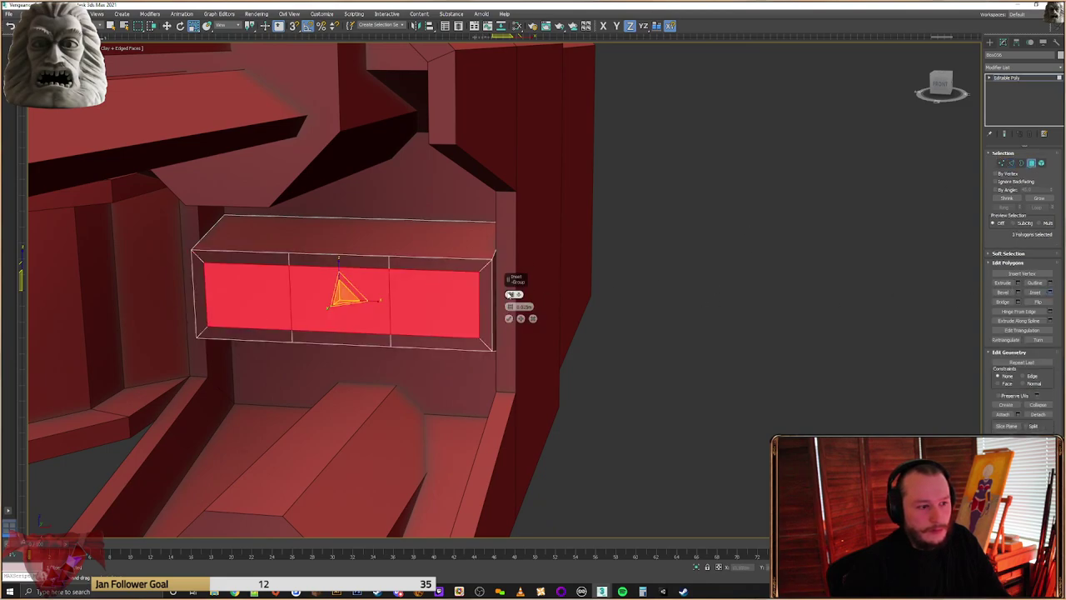
click(510, 294)
click(512, 298)
alt+middle_drag(594, 327, 546, 325)
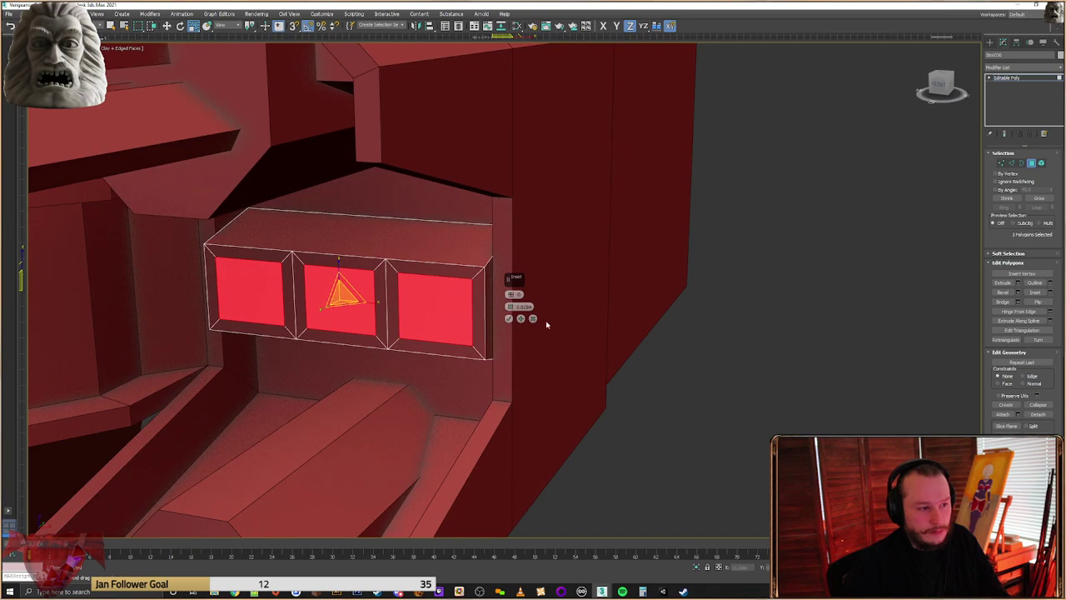
click(502, 319)
key(z)
scroll(490, 321, down, 4)
key(ctrl+z)
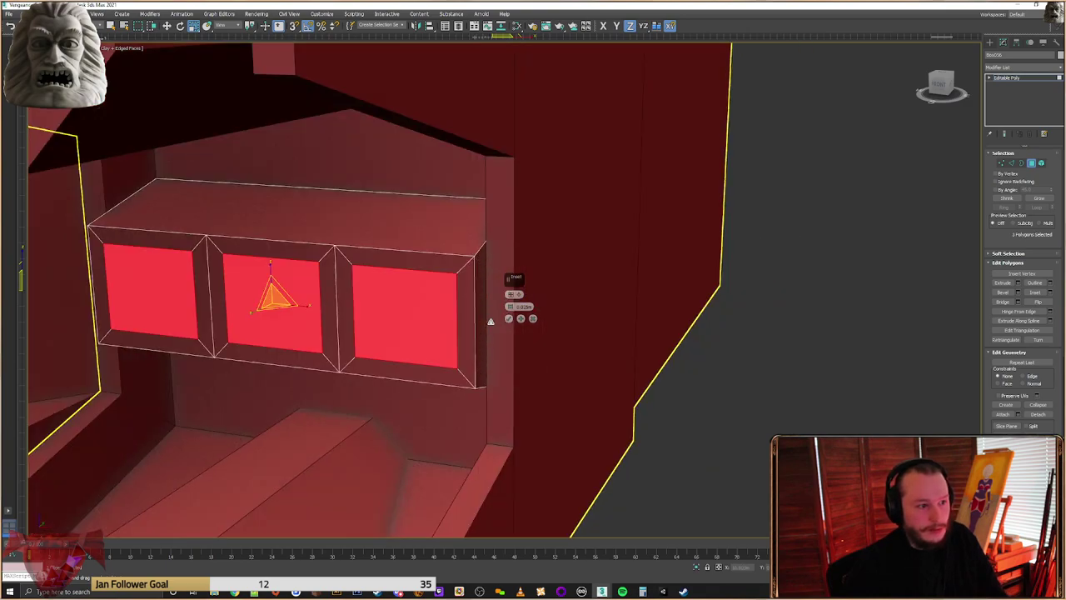
click(509, 319)
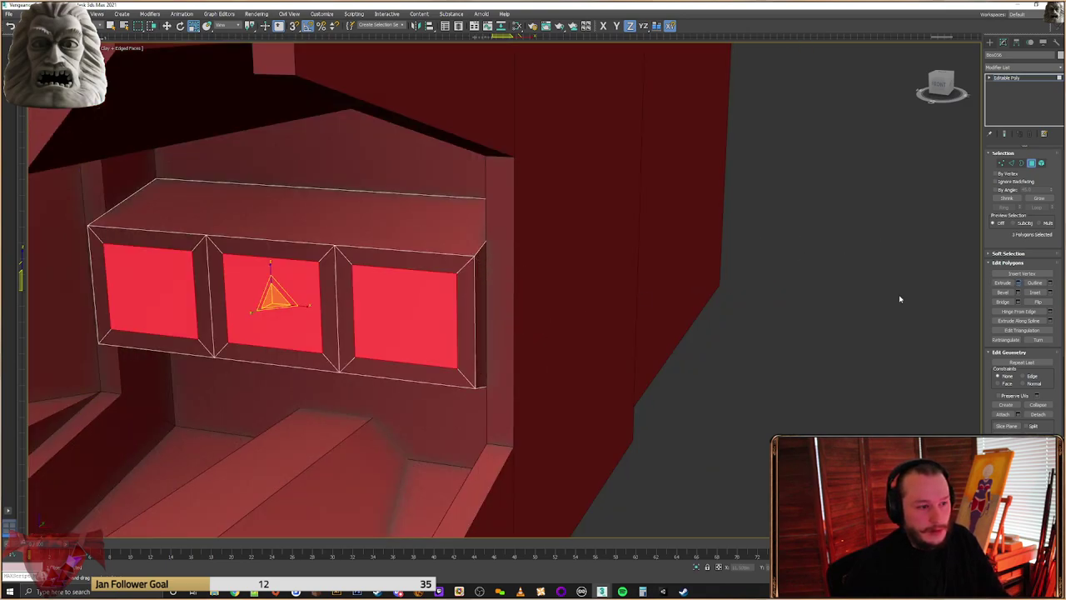
Extrude the three inset front panels of the recess box outward and finish editing the box
alt+middle_drag(665, 311, 584, 334)
drag(513, 309, 520, 358)
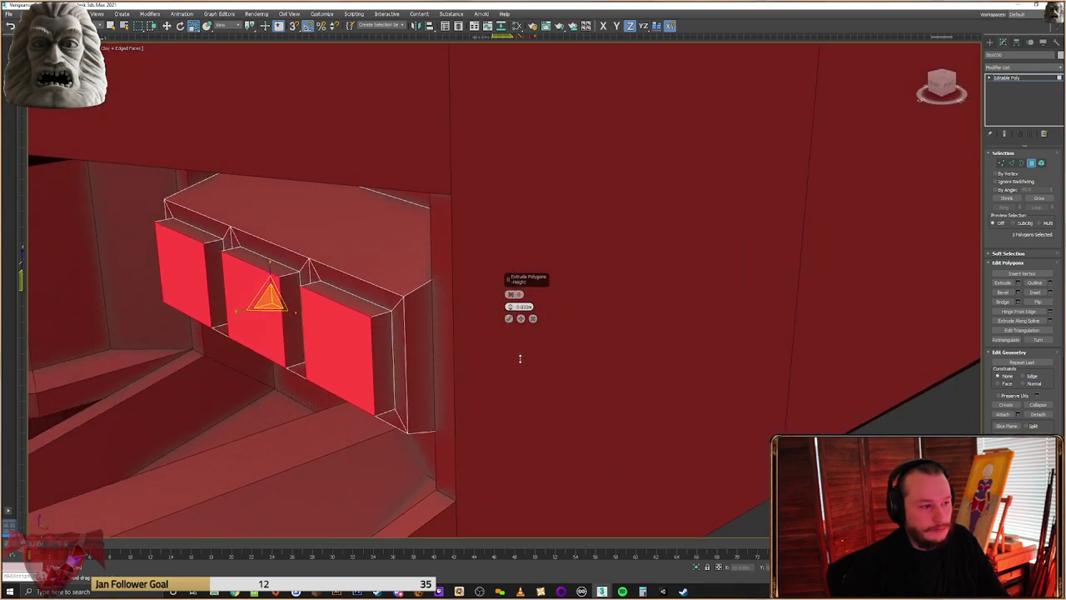
click(510, 320)
scroll(510, 320, down, 5)
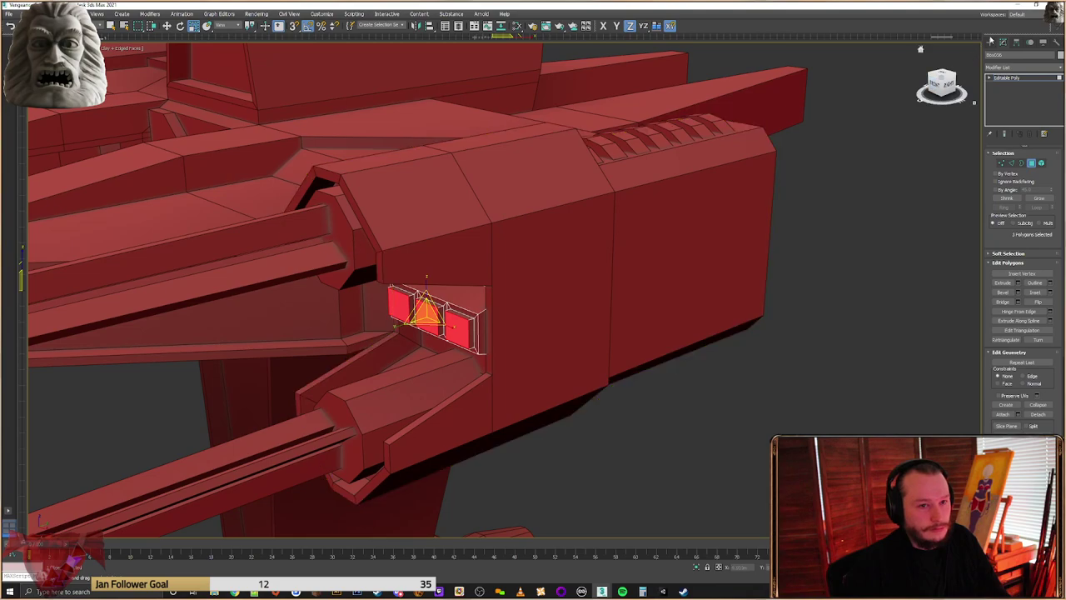
click(990, 42)
scroll(803, 275, down, 8)
alt+middle_drag(714, 305, 669, 338)
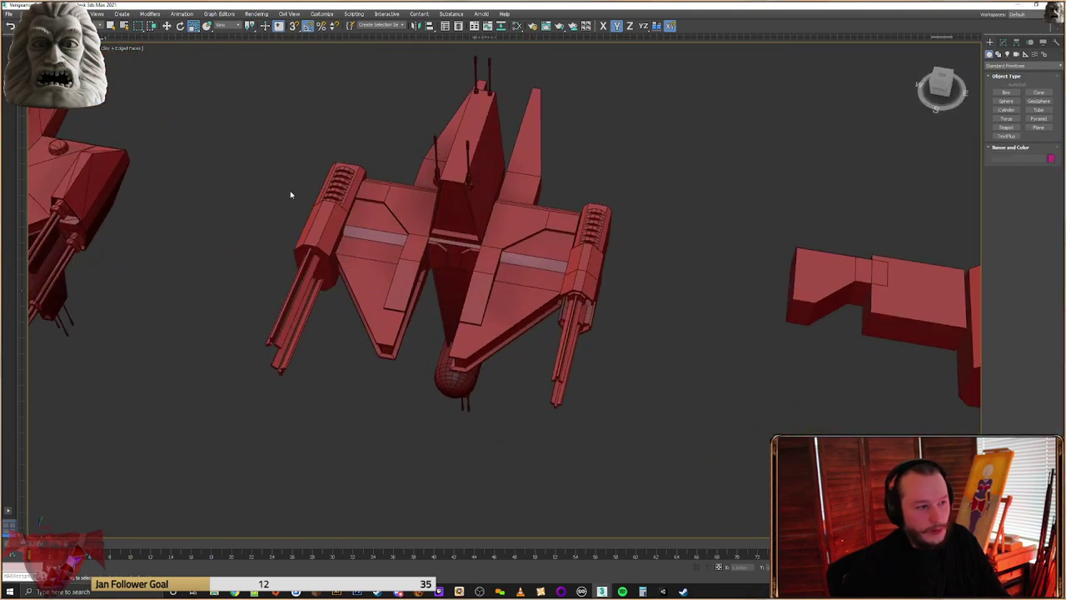
Move the outdated gun pod assembly off the fighter's wing along X, placing it beside the spare parts
scroll(316, 167, down, 5)
alt+middle_drag(325, 167, 284, 173)
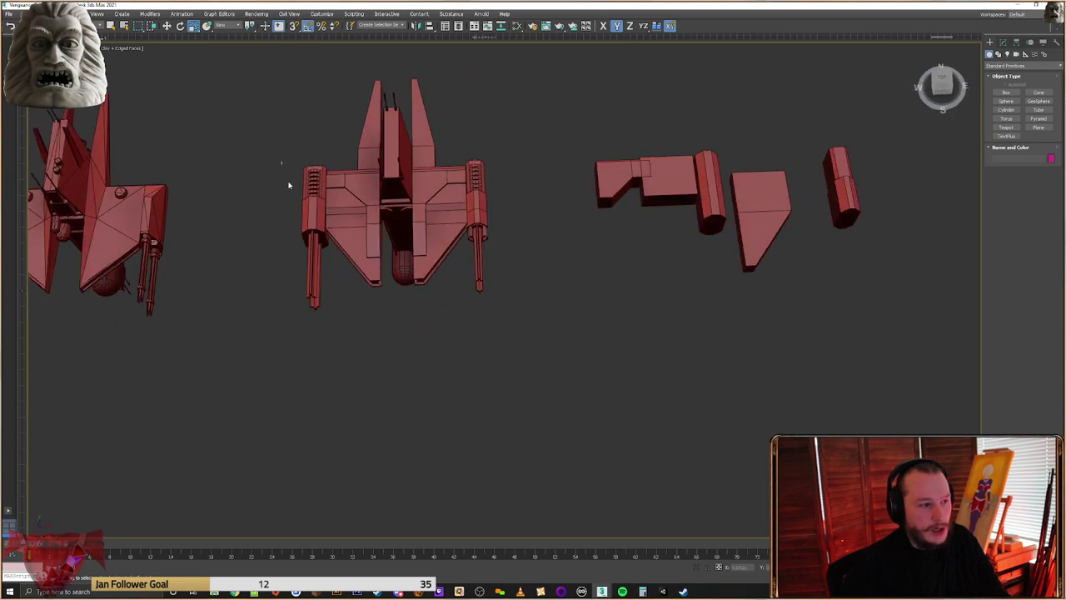
drag(315, 300, 316, 300)
right_click(310, 213)
click(316, 214)
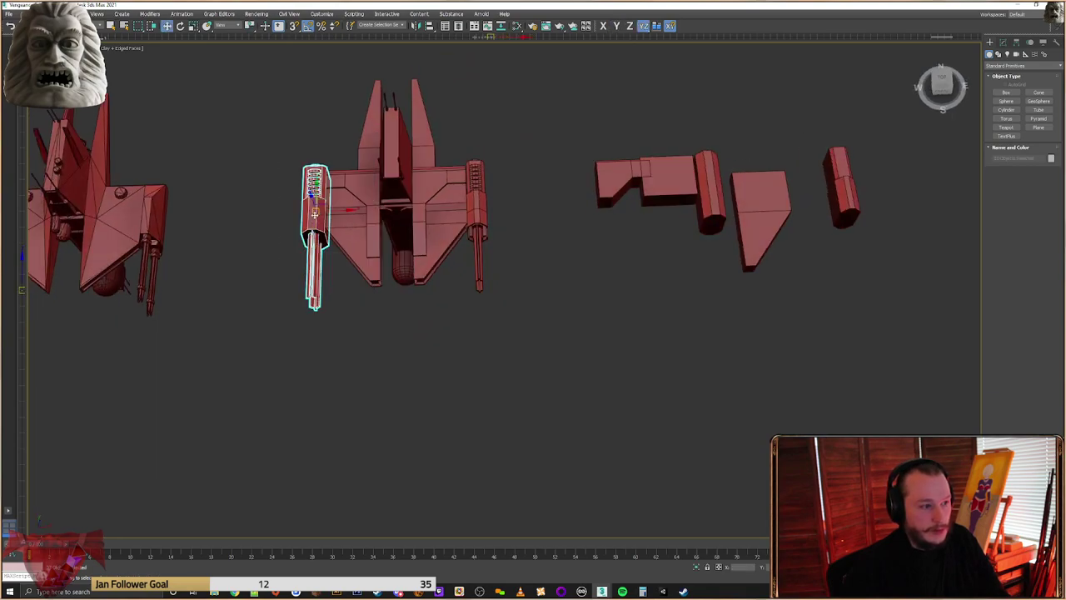
drag(333, 210, 918, 189)
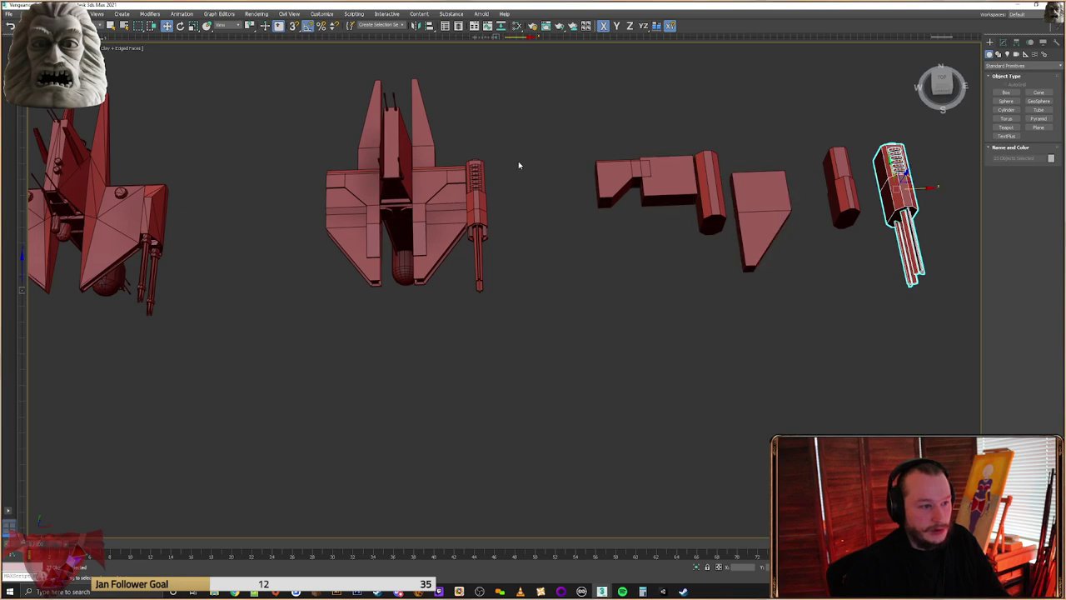
Copy the newly detailed gun pod assembly along X to the opposite wing and fit it against the wing's outer end
drag(477, 302, 478, 300)
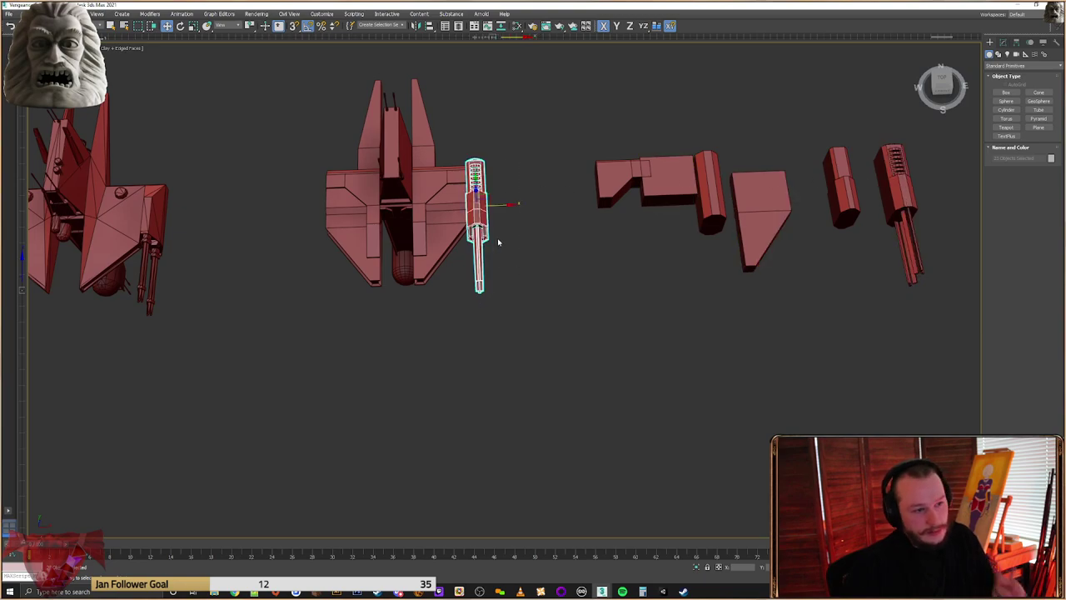
scroll(498, 242, up, 2)
shift+drag(545, 267, 378, 267)
click(530, 334)
mouse_move(508, 332)
alt+middle_down()
mouse_move(355, 287)
mouse_move(367, 267)
alt+middle_up()
scroll(354, 288, up, 4)
scroll(368, 286, up, 3)
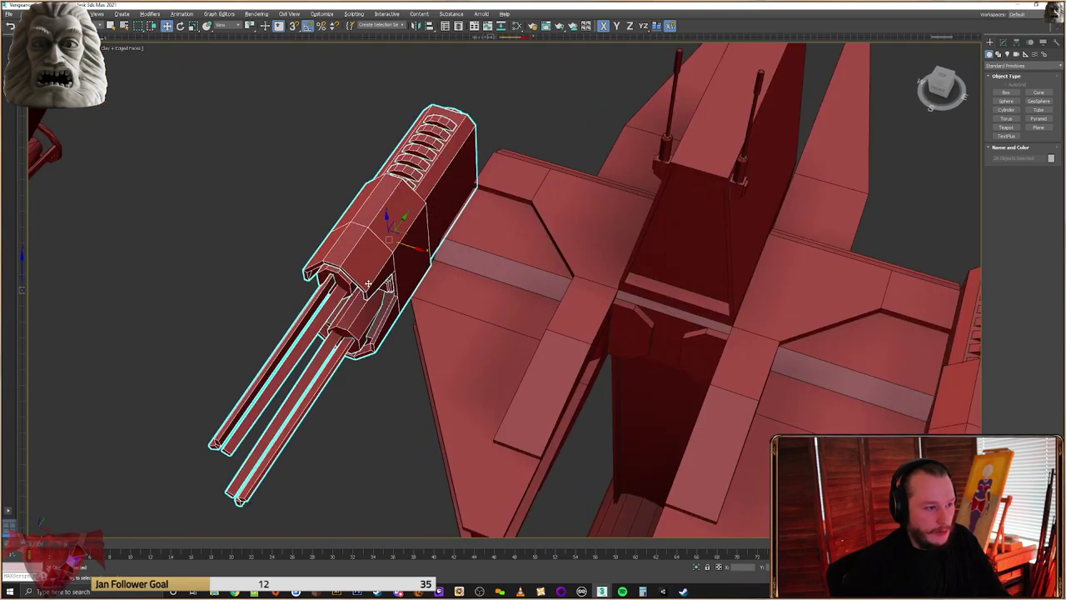
drag(392, 254, 423, 257)
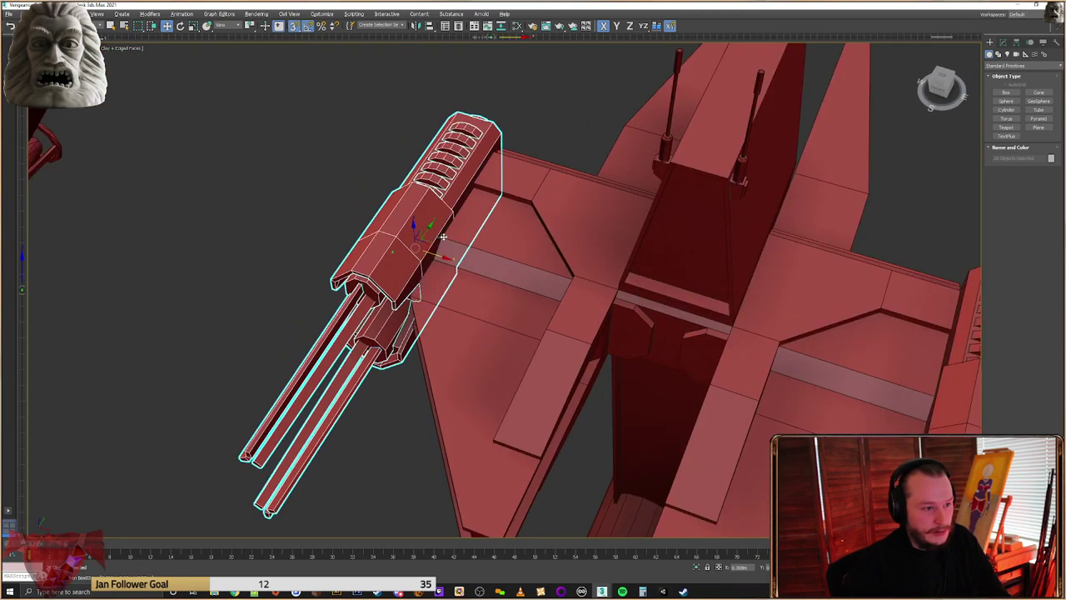
scroll(467, 315, down, 4)
alt+middle_drag(475, 321, 740, 262)
Copy the reference fighter's gun pod beside the new pod to compare their sizes, and delete the copy
click(801, 206)
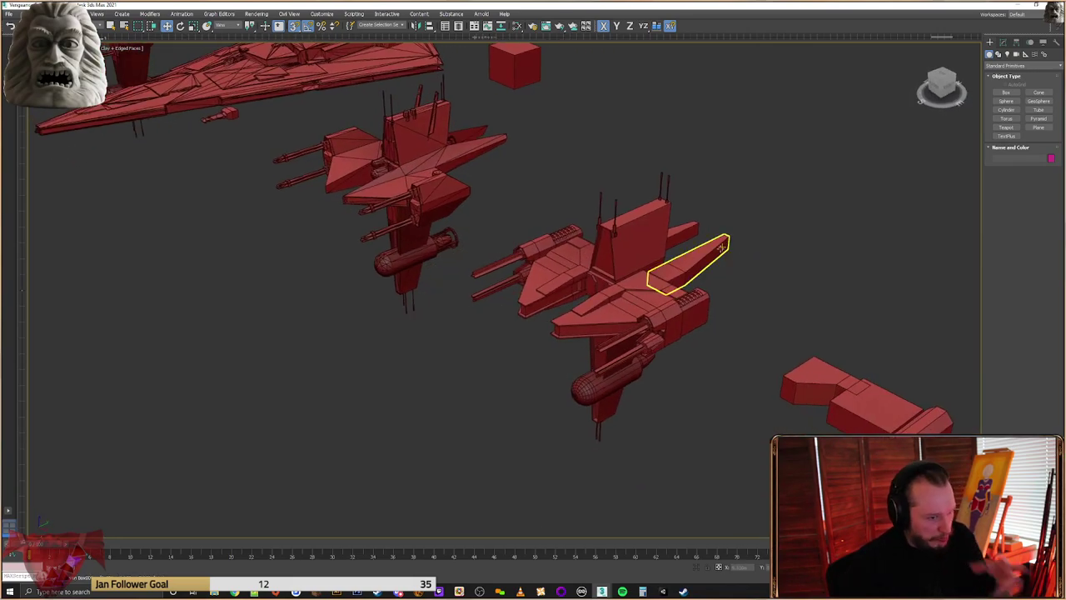
alt+middle_drag(608, 266, 542, 258)
click(415, 233)
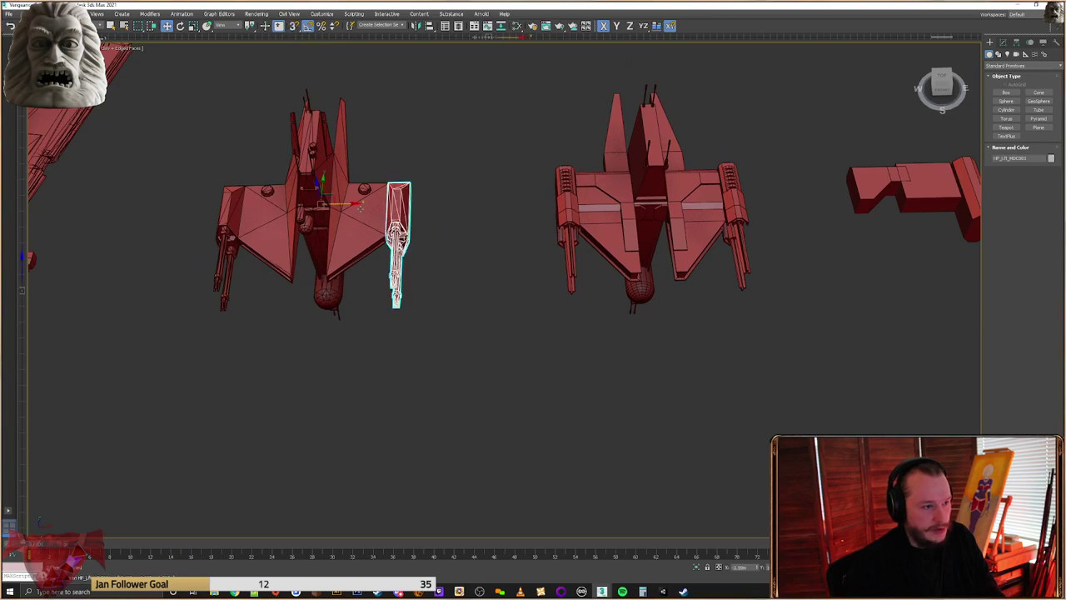
shift+drag(339, 203, 691, 203)
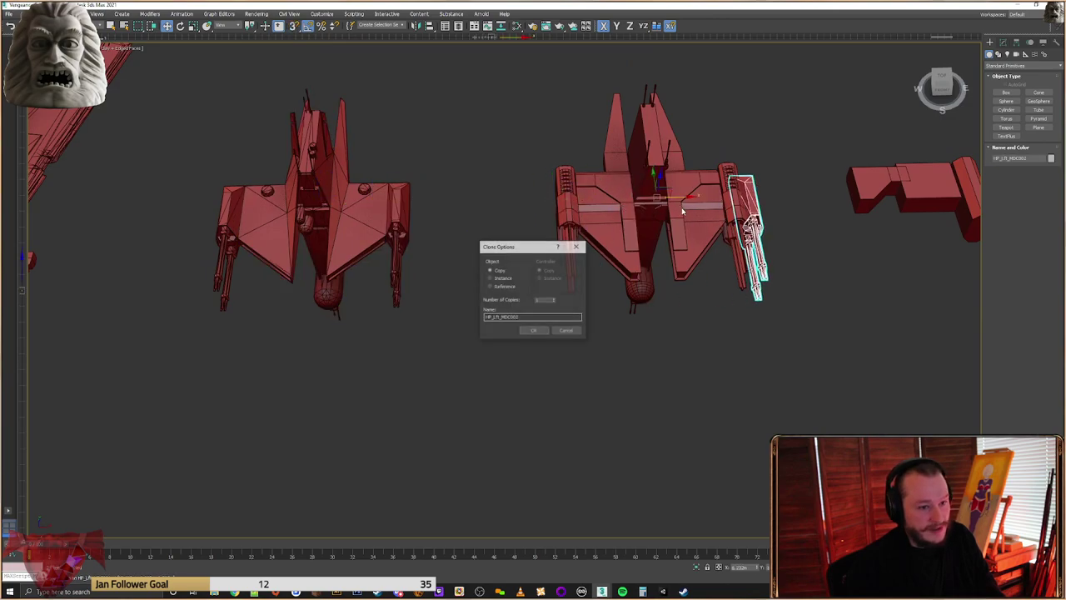
click(544, 333)
scroll(754, 241, up, 5)
mouse_move(771, 242)
alt+middle_down()
mouse_move(724, 214)
mouse_move(604, 309)
mouse_move(589, 304)
mouse_move(594, 277)
alt+middle_up()
alt+middle_drag(517, 316, 582, 252)
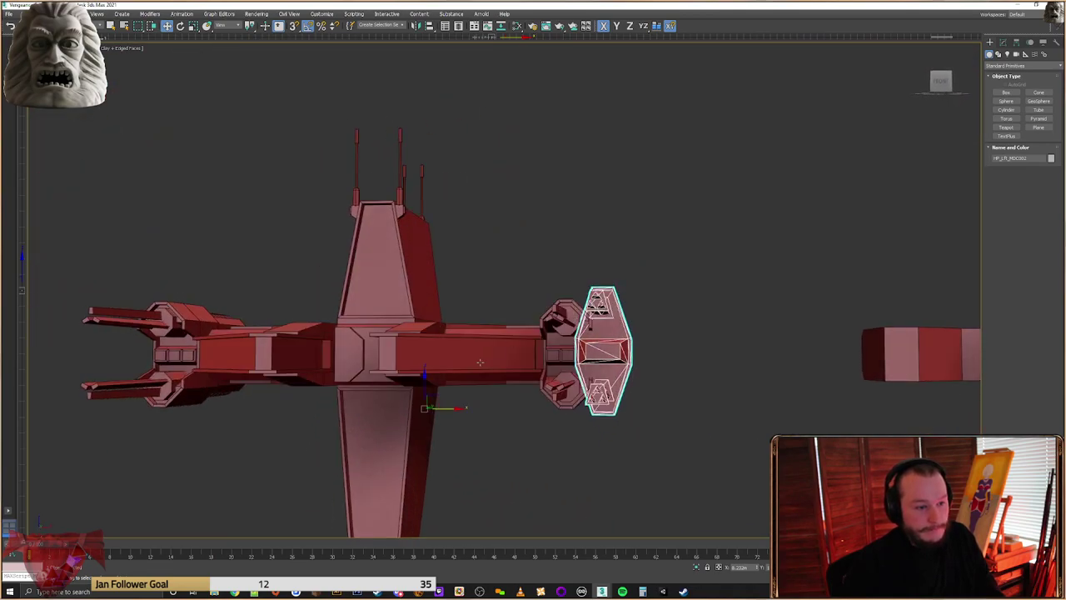
drag(423, 380, 428, 388)
alt+middle_drag(430, 388, 537, 360)
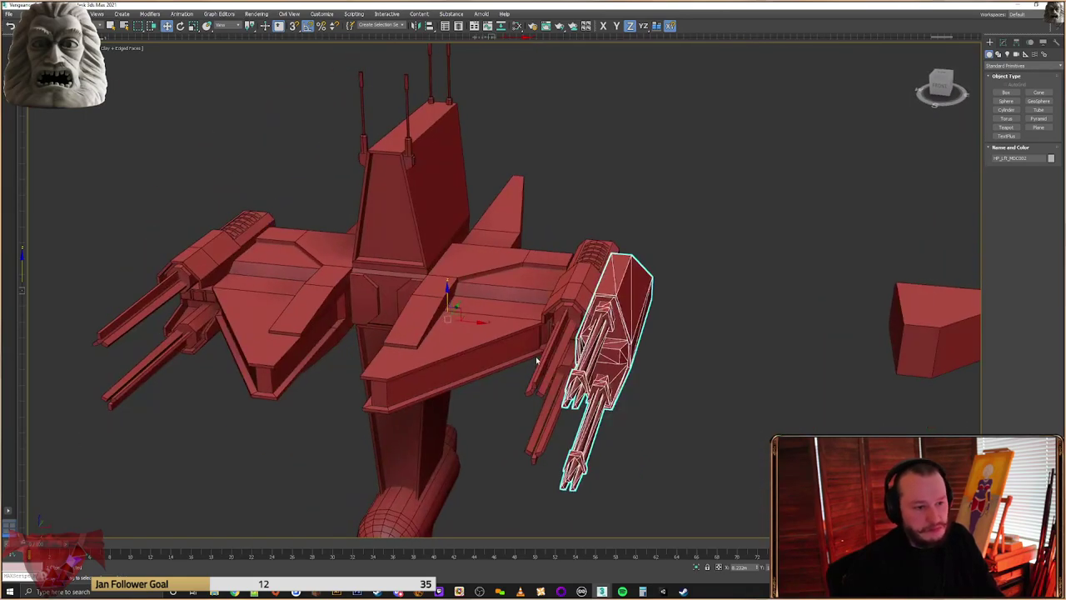
key(Delete)
Examine the fighter's overall proportions and its gun pods from the front and side
scroll(598, 271, down, 3)
click(597, 279)
alt+middle_drag(595, 283, 536, 286)
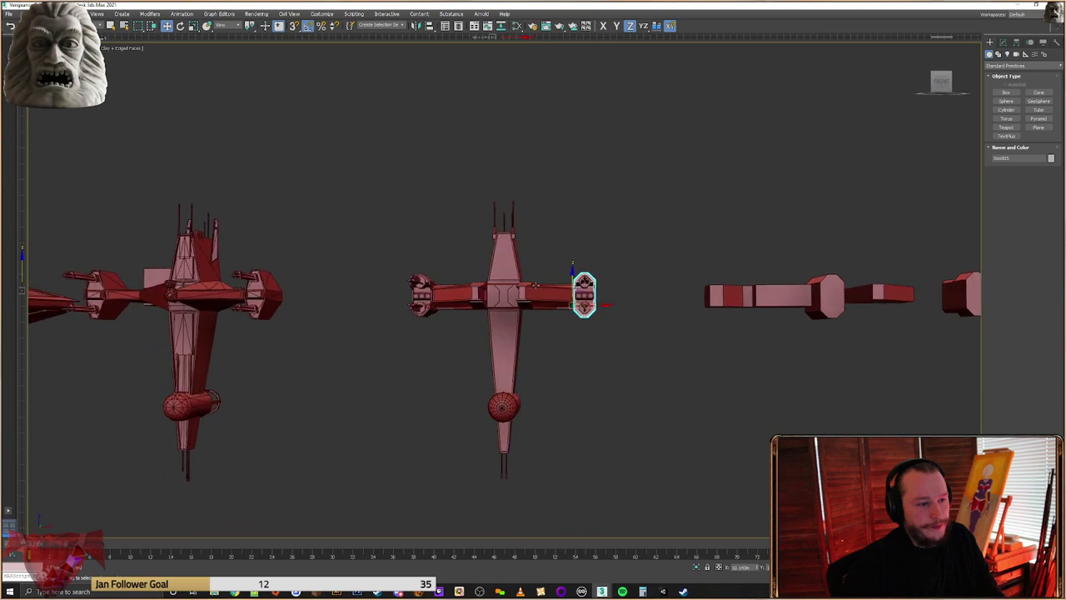
click(620, 308)
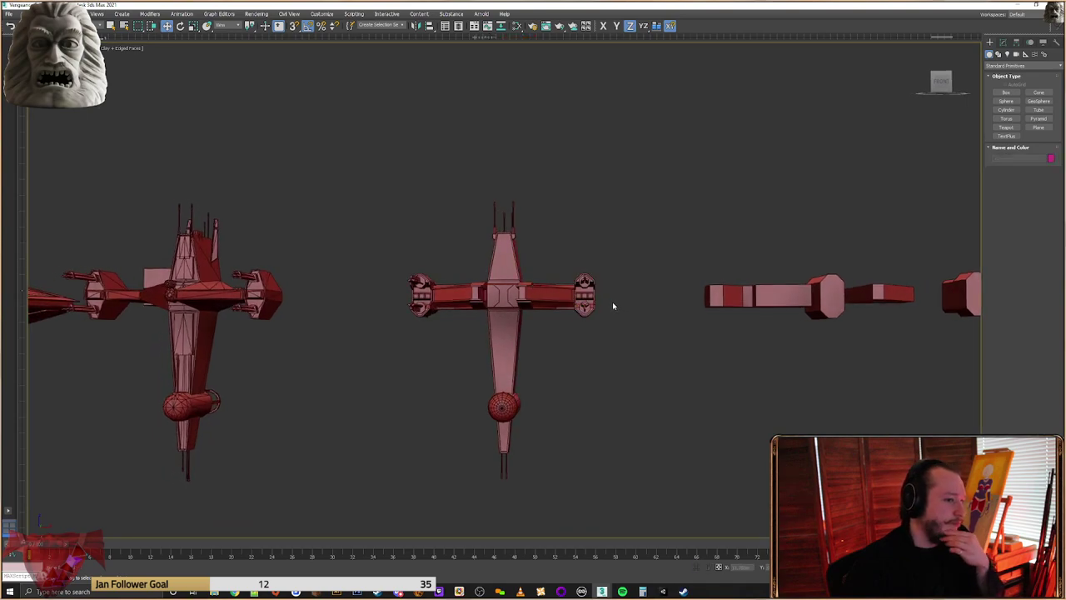
alt+middle_drag(581, 299, 560, 324)
scroll(560, 324, up, 2)
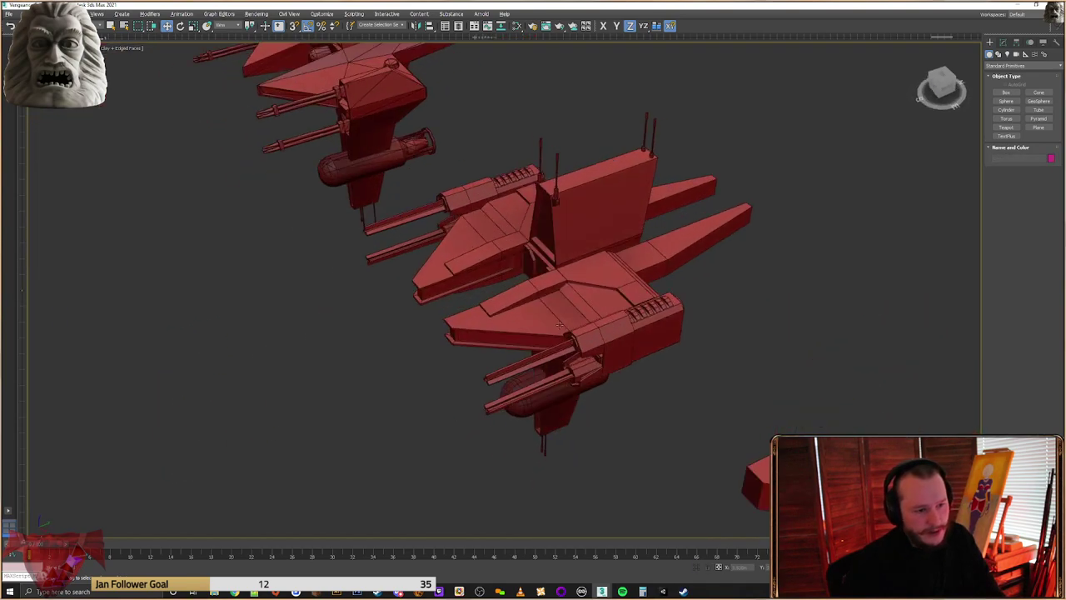
scroll(650, 353, up, 5)
scroll(646, 352, down, 2)
middle_drag(644, 351, 671, 349)
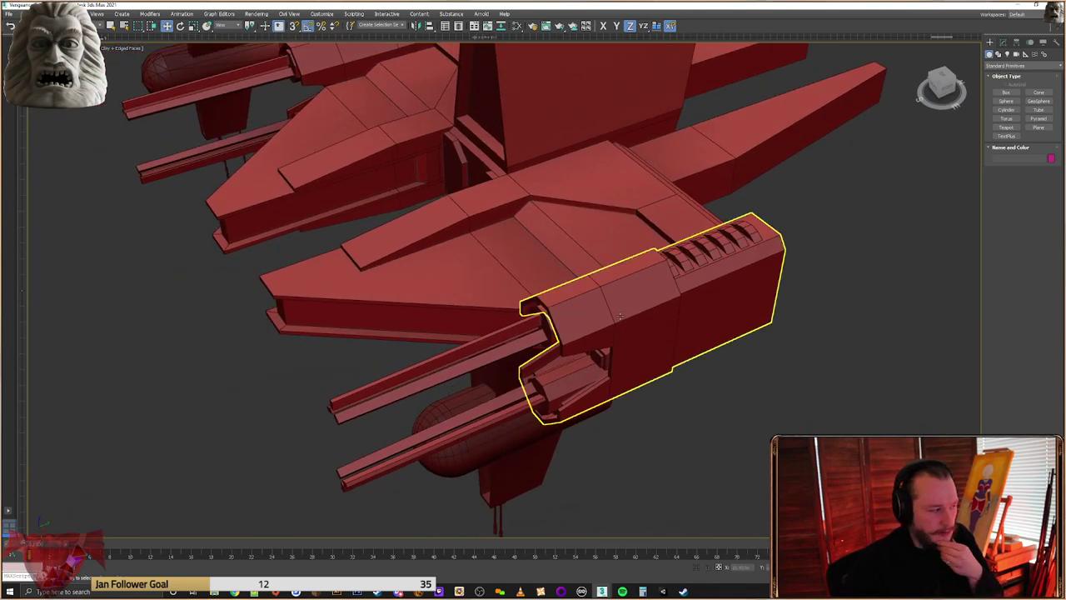
scroll(590, 301, down, 5)
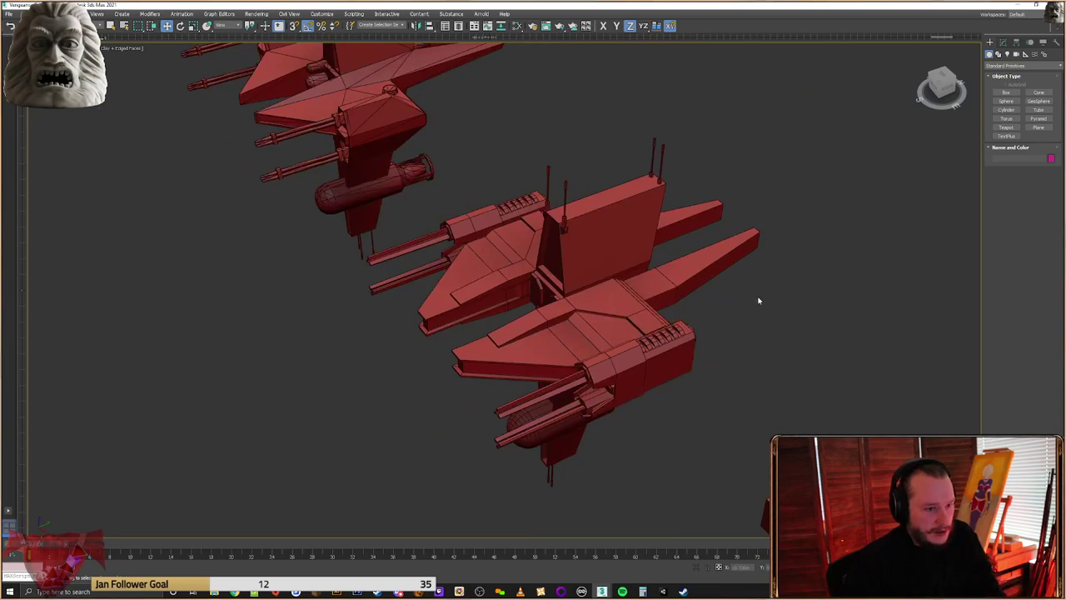
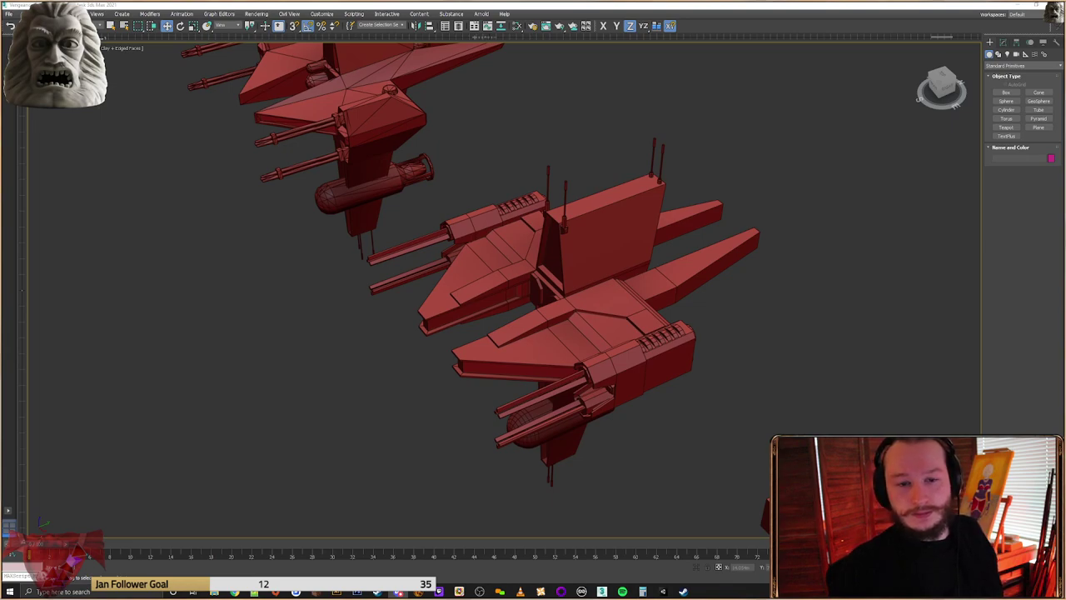
Compare the rear and side profile of the new fighter with the reference fighter
click(690, 279)
alt+middle_drag(683, 280, 557, 300)
scroll(735, 293, up, 3)
scroll(735, 293, up, 2)
click(737, 293)
alt+middle_drag(737, 293, 693, 282)
alt+middle_drag(649, 329, 722, 337)
alt+middle_drag(655, 372, 660, 335)
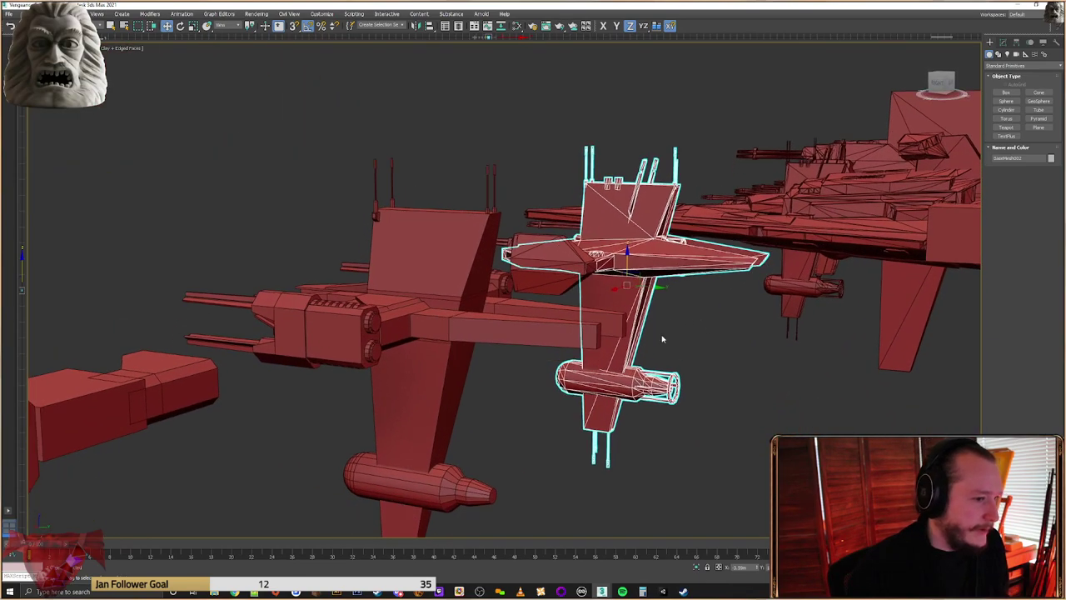
Try to taper the rear fin by scaling its end vertices down vertically, and undo the scaling
click(498, 330)
alt+middle_drag(498, 330, 500, 327)
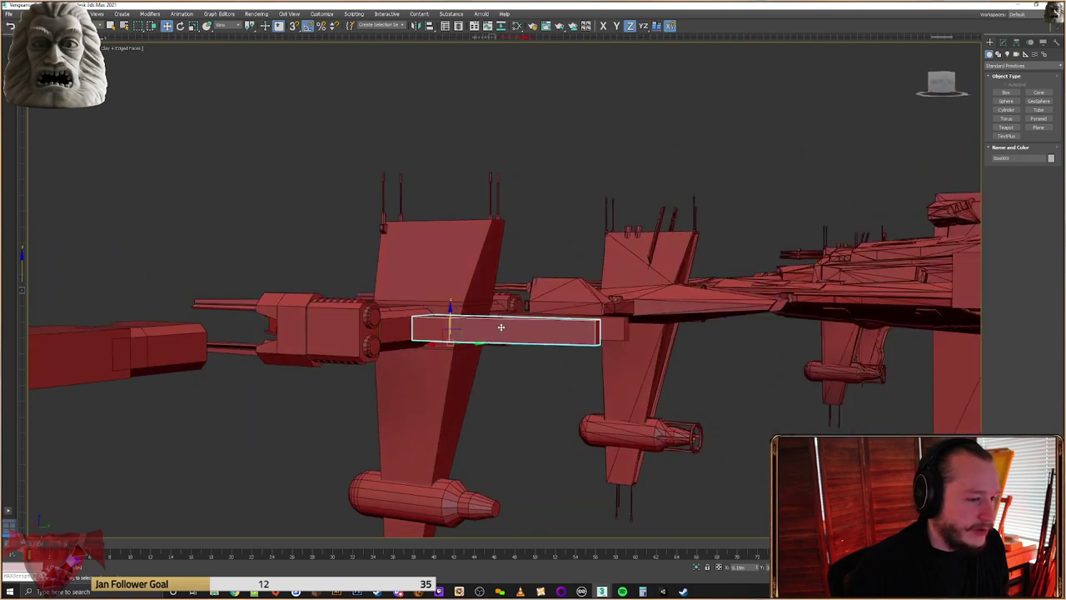
alt+middle_drag(599, 327, 545, 321)
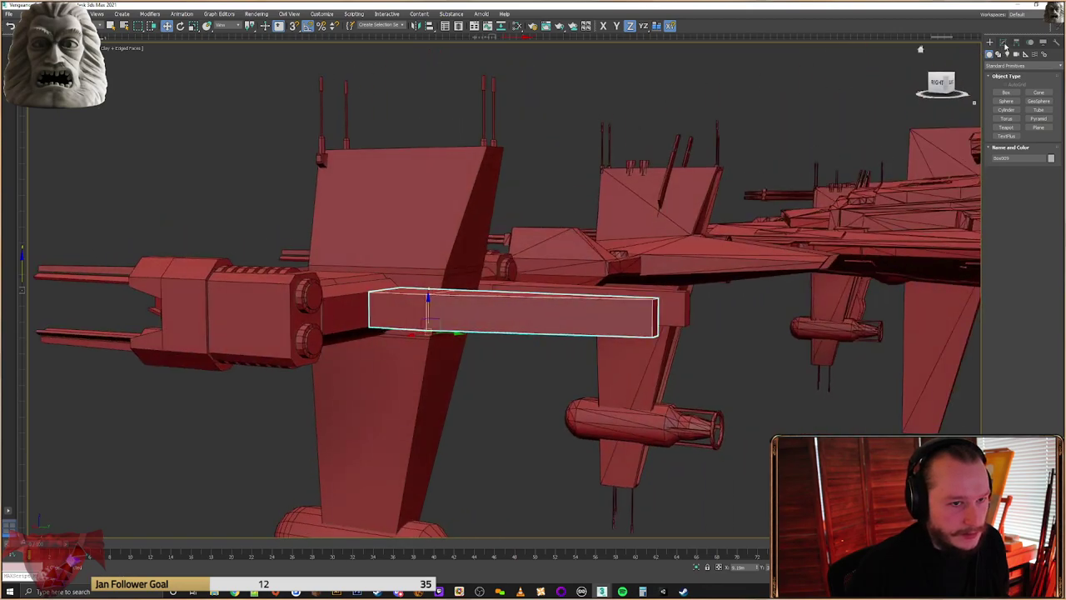
click(1005, 45)
click(1000, 165)
drag(614, 364, 683, 279)
alt+middle_drag(650, 326, 659, 320)
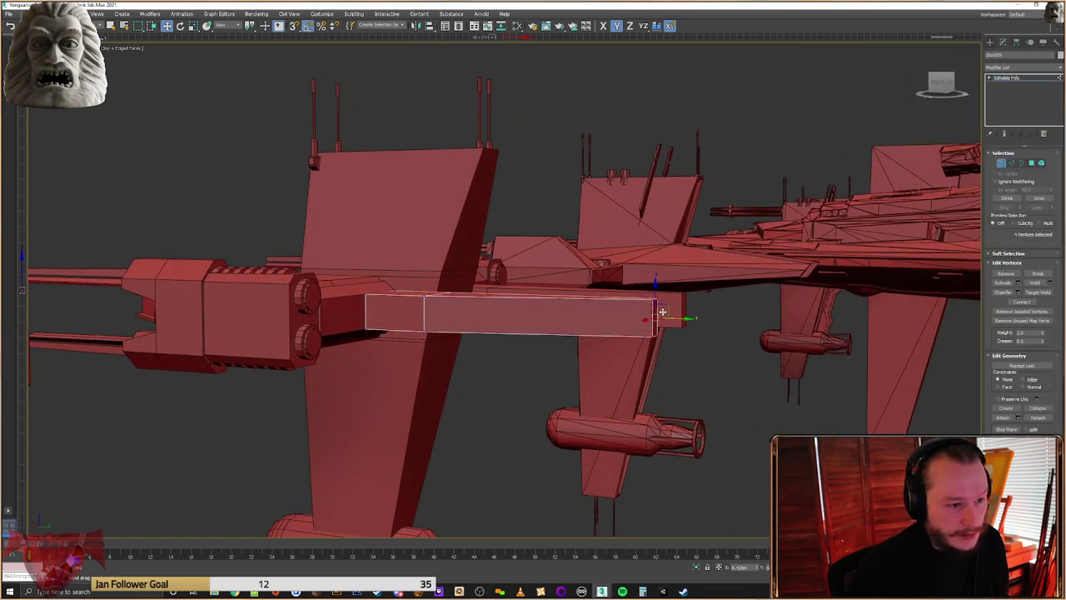
right_click(662, 295)
click(679, 310)
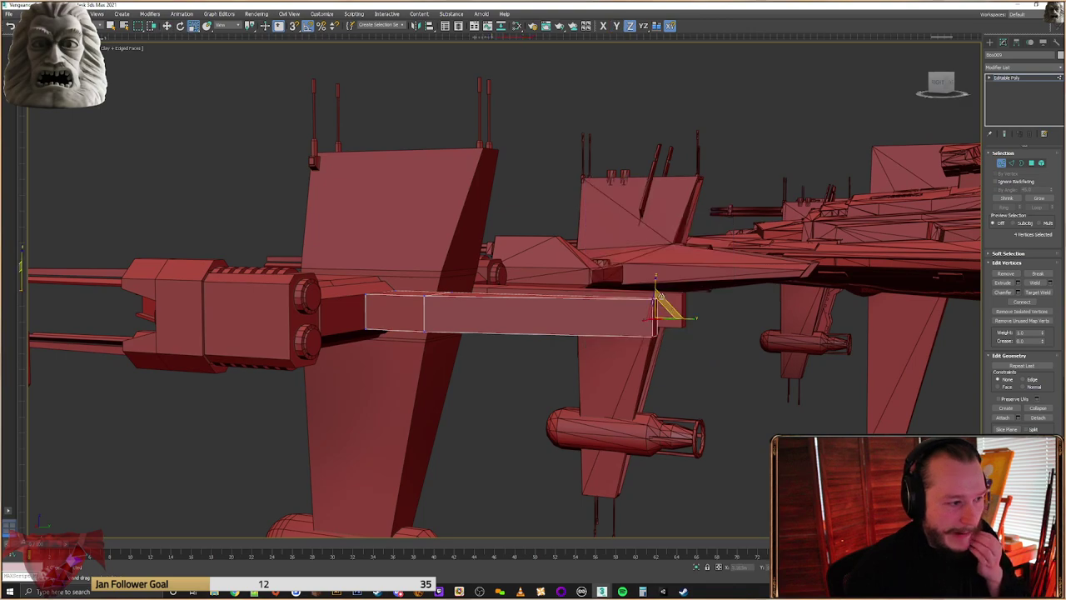
drag(658, 290, 664, 320)
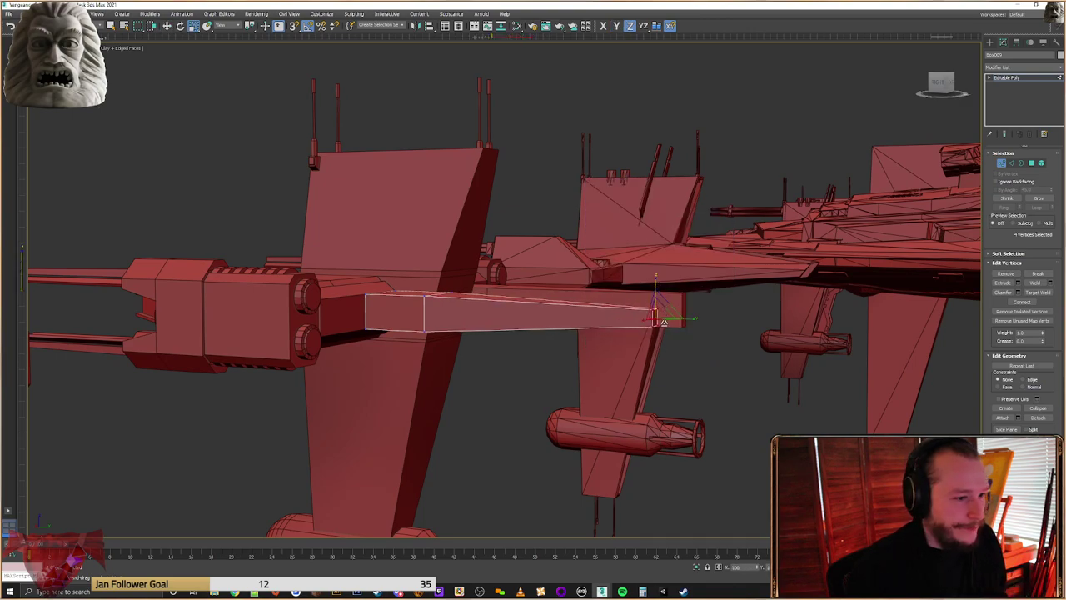
mouse_move(664, 330)
alt+middle_down()
mouse_move(528, 338)
mouse_move(561, 382)
mouse_move(633, 355)
mouse_move(628, 343)
mouse_move(649, 338)
alt+middle_up()
key(ctrl+z)
Try to slant the rear fin's tip by sliding its lower end vertices forward with the Edge constraint
alt+middle_drag(735, 322, 694, 327)
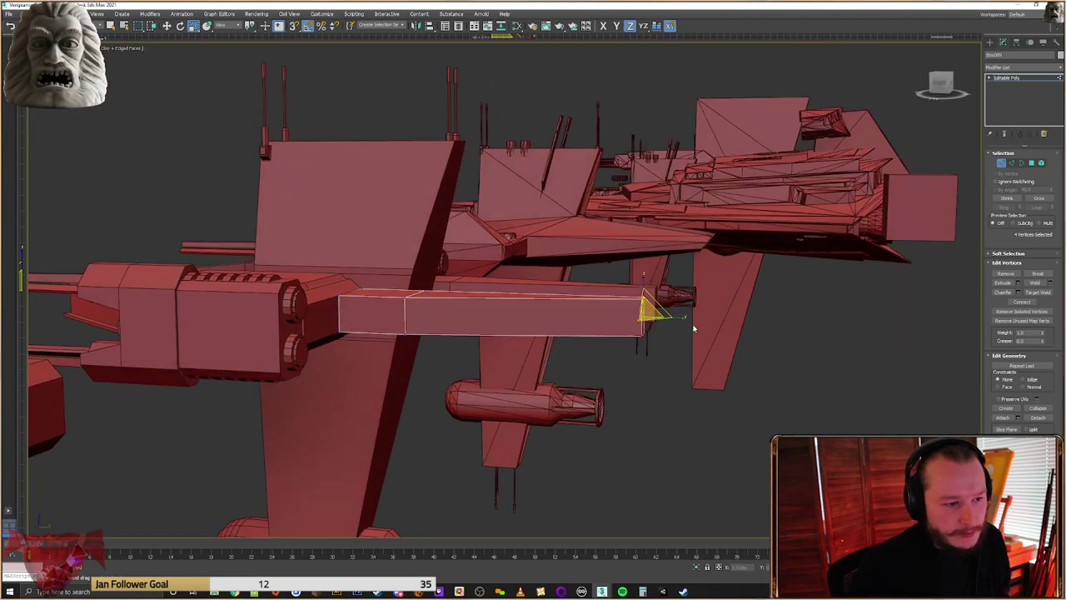
drag(673, 353, 628, 322)
right_click(627, 321)
click(650, 332)
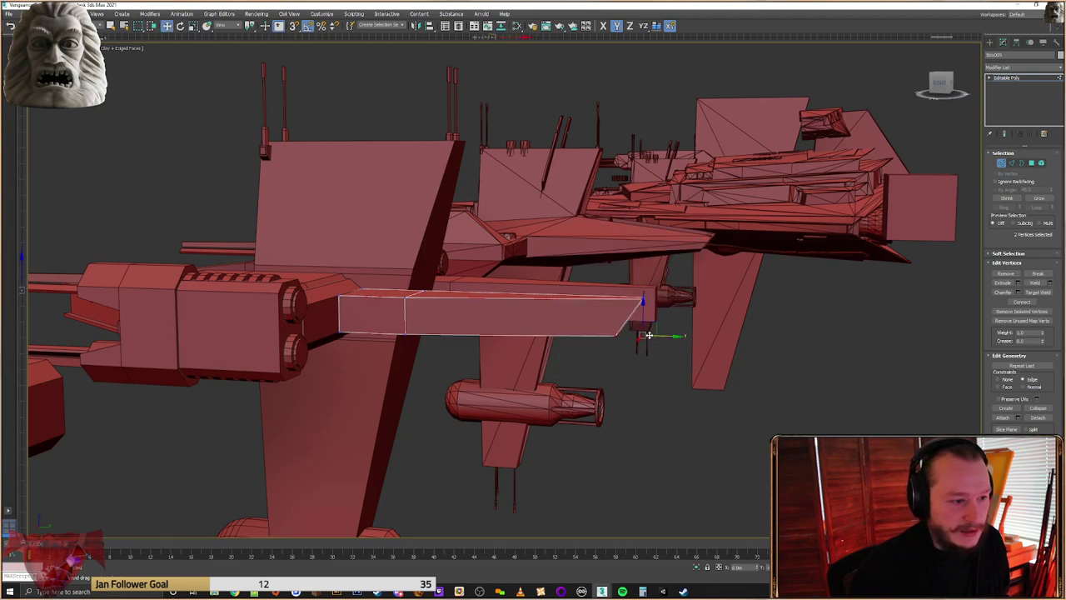
alt+middle_drag(660, 336, 683, 329)
alt+middle_drag(638, 298, 654, 314)
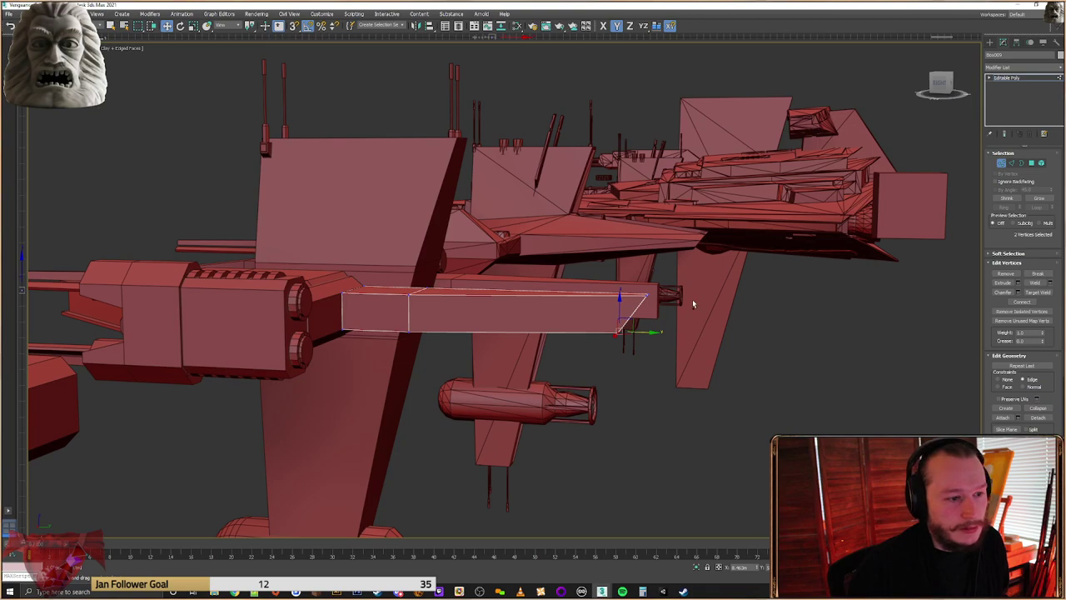
mouse_move(638, 313)
alt+middle_down()
mouse_move(634, 330)
mouse_move(632, 314)
alt+middle_up()
drag(644, 332, 669, 326)
alt+middle_drag(711, 323, 711, 335)
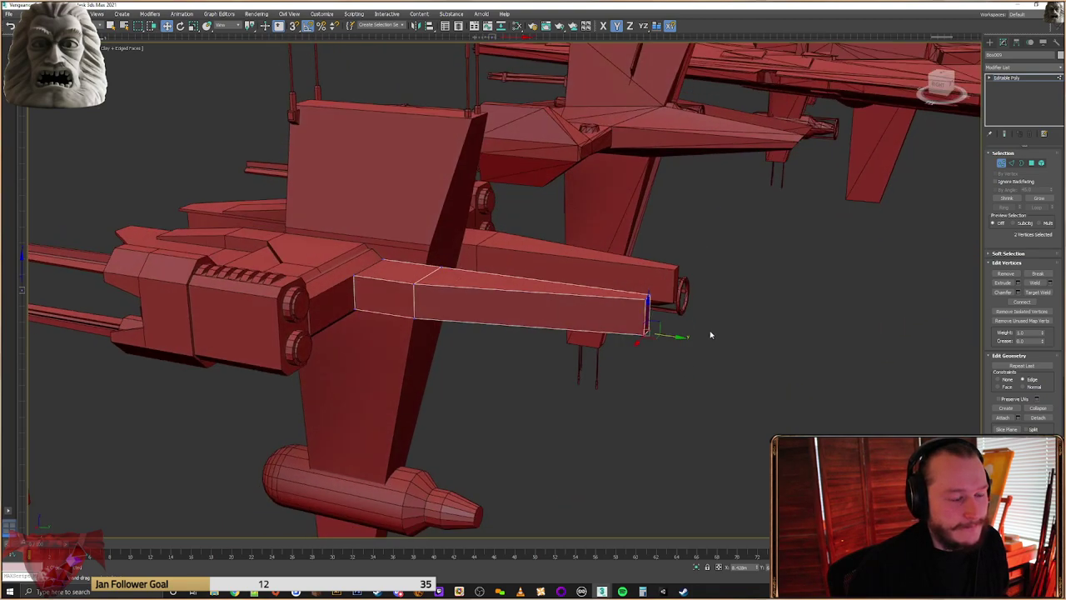
Extend the outer end vertices of the thick wing block sideways along the X axis into the gun pod
middle_drag(511, 345, 512, 345)
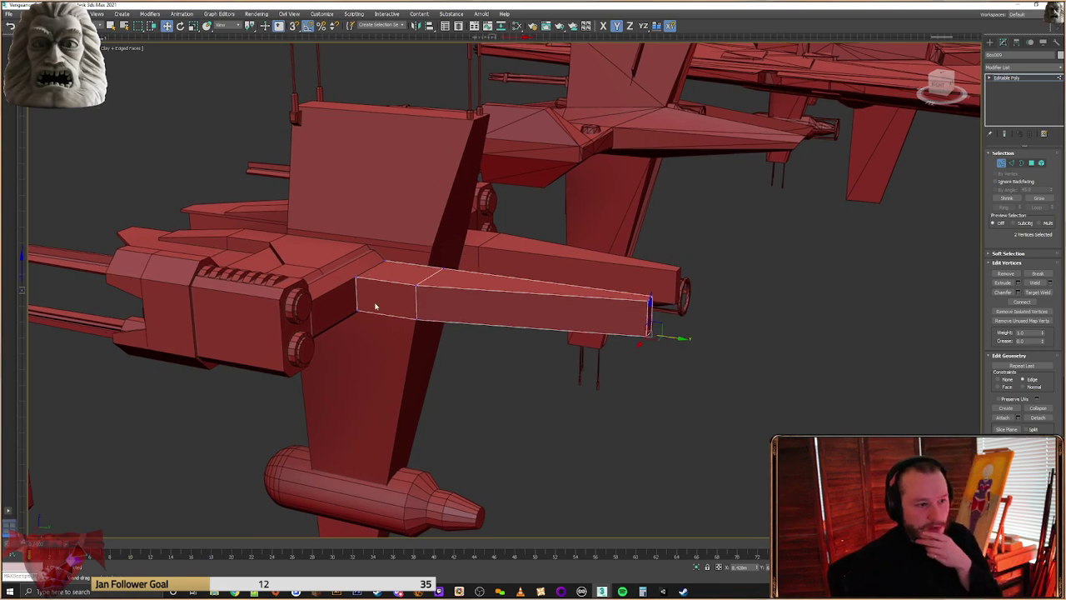
mouse_move(474, 283)
alt+middle_down()
mouse_move(473, 269)
mouse_move(489, 271)
alt+middle_up()
middle_drag(490, 271, 648, 283)
scroll(478, 369, down, 2)
alt+middle_drag(477, 369, 521, 295)
scroll(513, 252, up, 3)
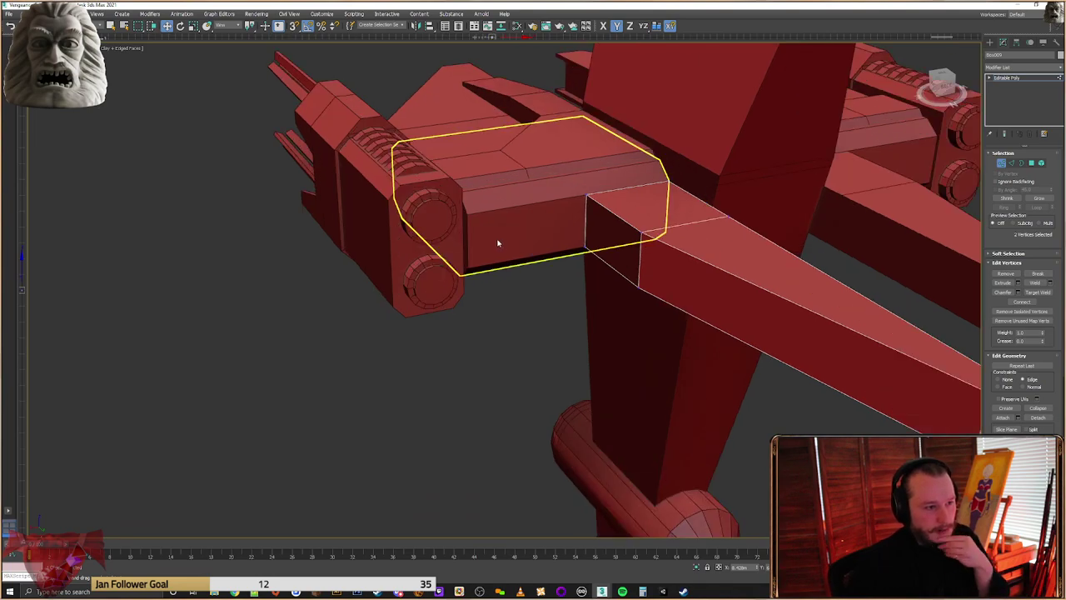
click(990, 42)
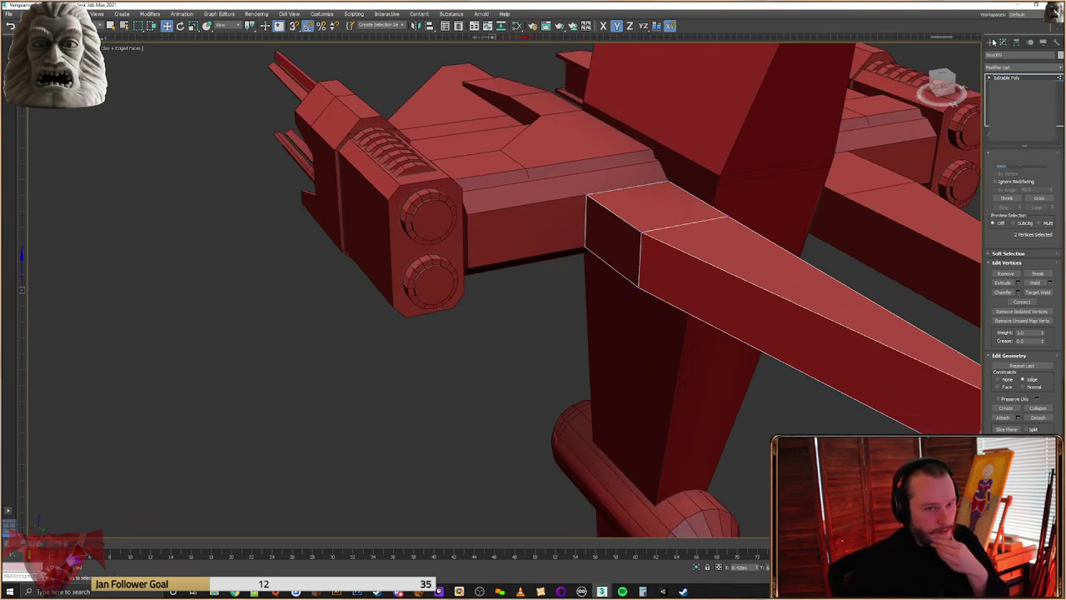
click(561, 209)
middle_drag(562, 209, 587, 200)
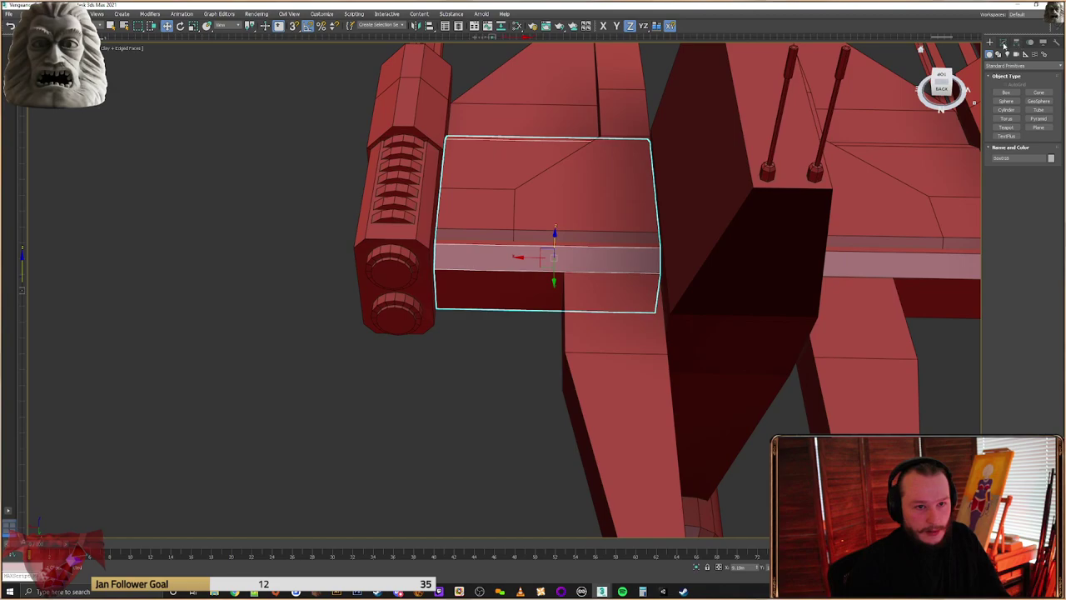
click(1003, 43)
click(1003, 165)
drag(511, 125, 409, 312)
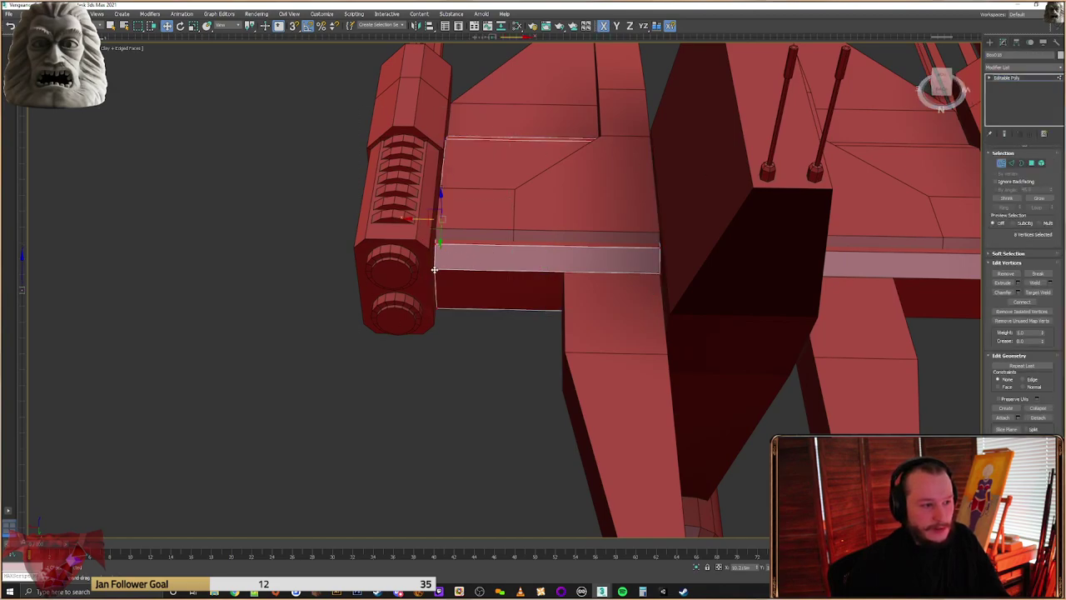
scroll(389, 290, up, 4)
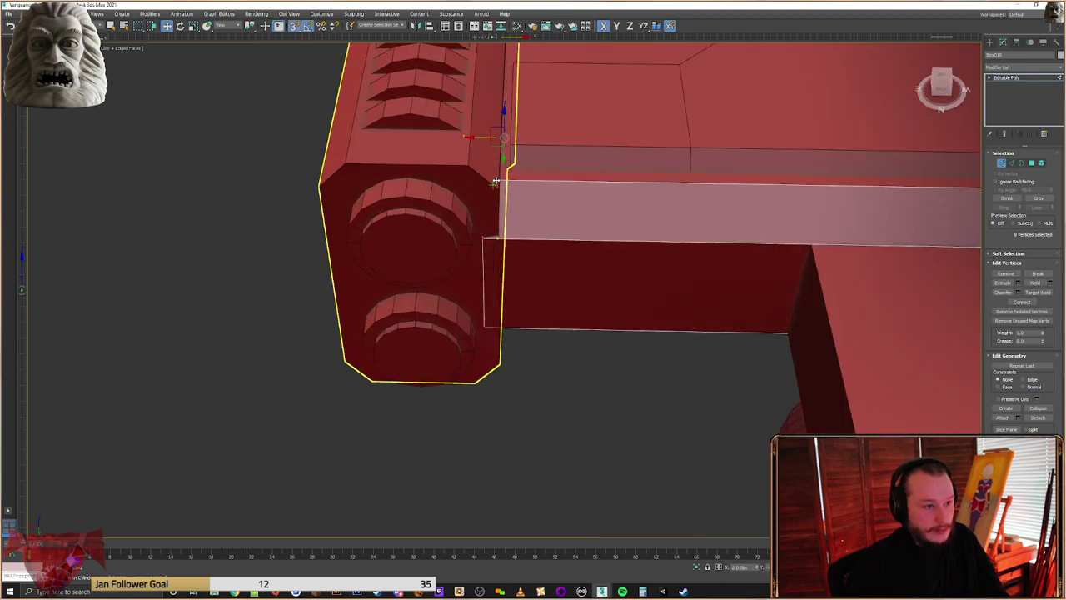
Extend the raised upper wing panel's outer side vertices along the X axis to meet the gun pod
click(989, 42)
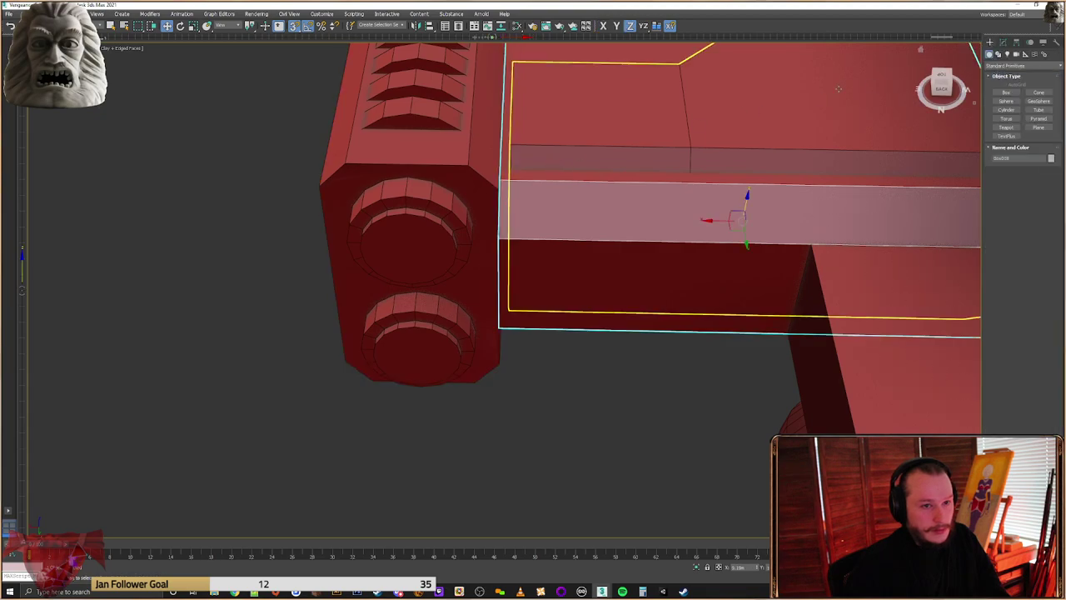
click(657, 161)
middle_drag(657, 160, 600, 189)
scroll(599, 189, down, 2)
click(1004, 42)
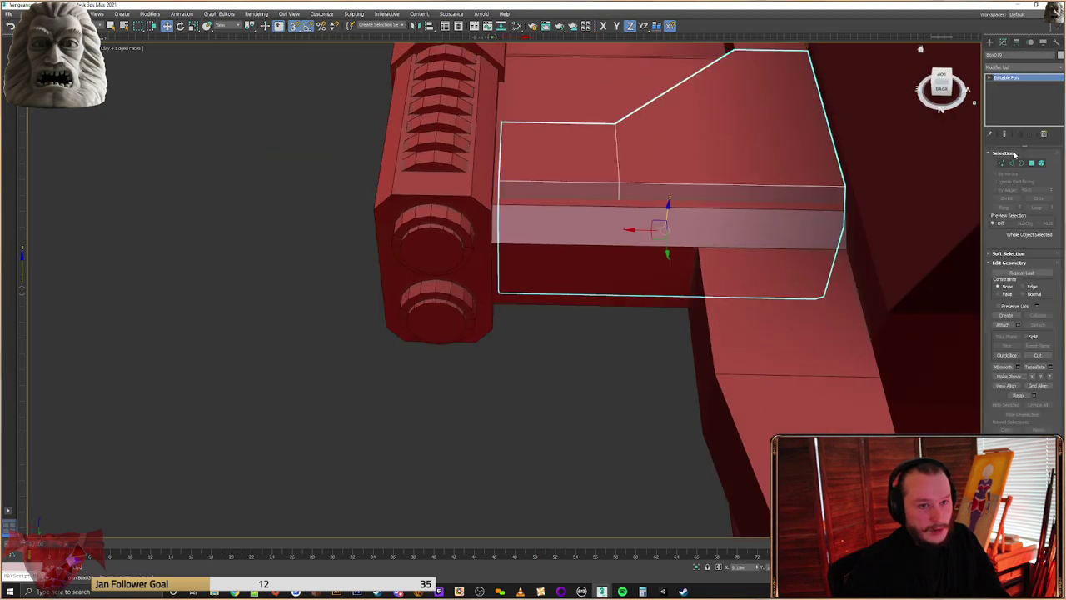
click(1001, 164)
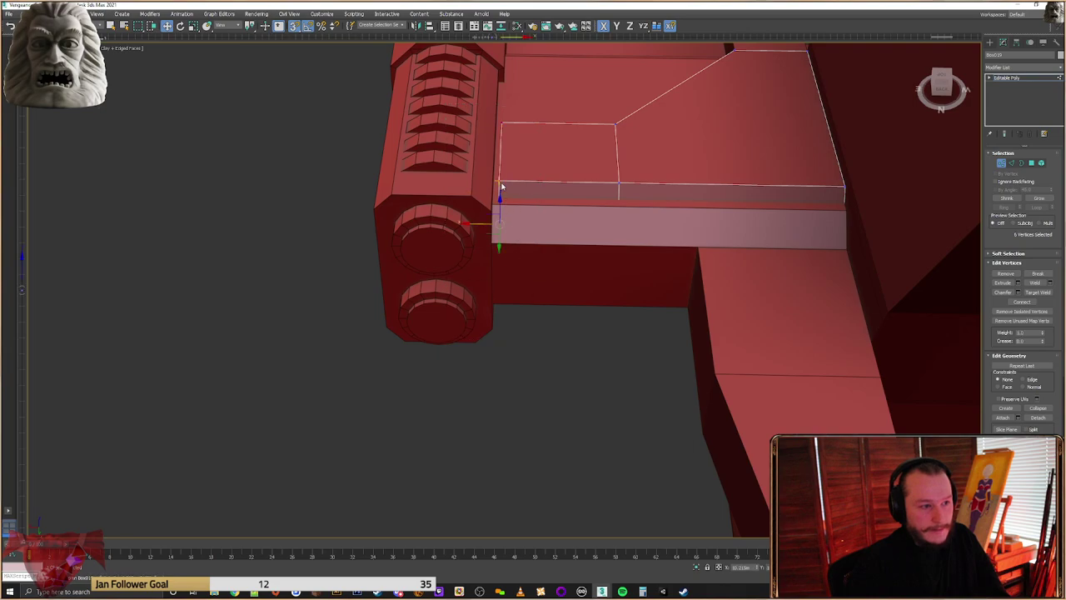
alt+middle_drag(488, 209, 640, 309)
Examine the wing and gun pod joints and both rear fins, comparing them with the reference fighter
click(990, 44)
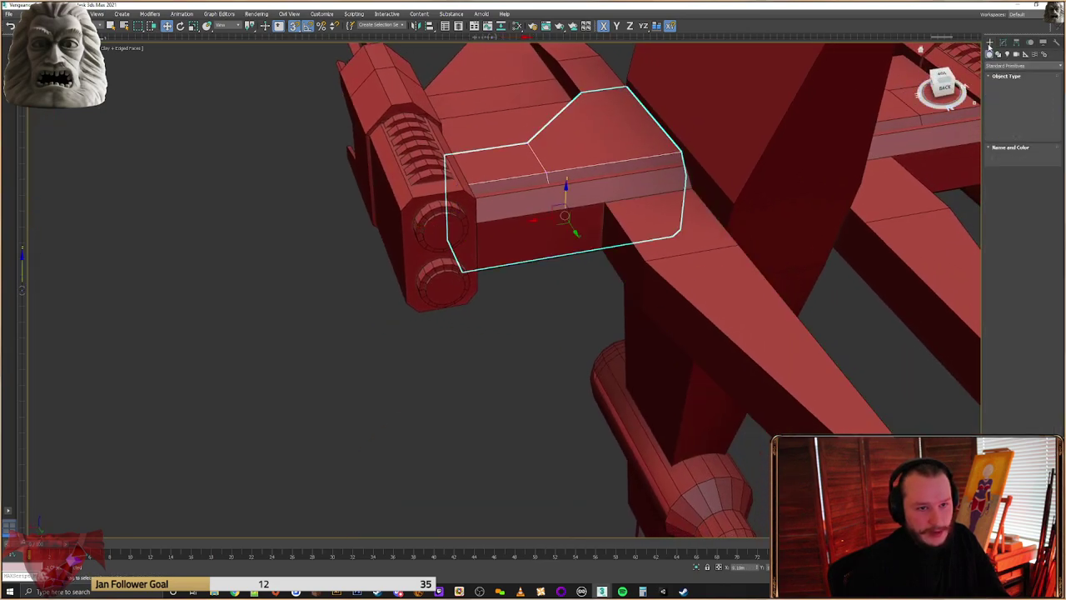
alt+middle_drag(705, 290, 659, 250)
scroll(659, 250, down, 3)
alt+middle_drag(764, 260, 811, 312)
alt+middle_drag(601, 240, 874, 317)
click(874, 316)
alt+middle_drag(842, 238, 727, 262)
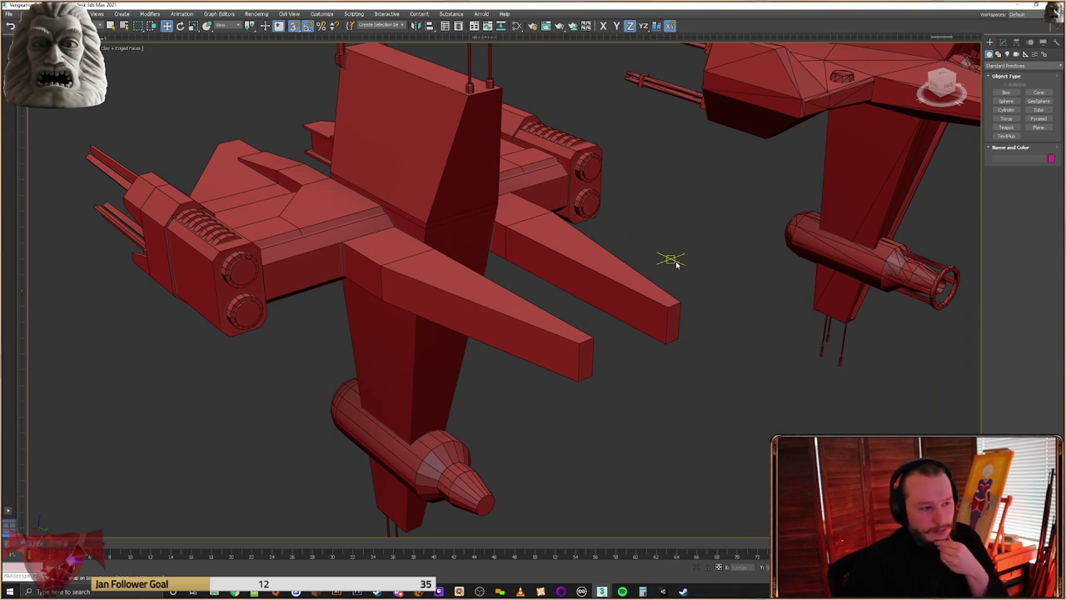
Select the rear fin's outer side and end polygons and inset them slightly
click(462, 286)
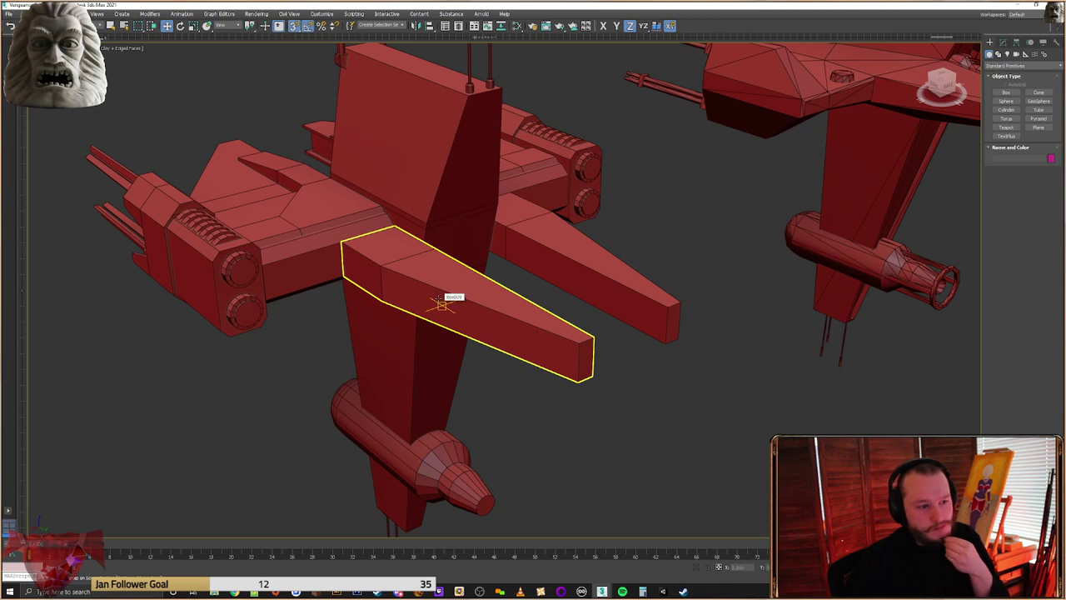
click(441, 302)
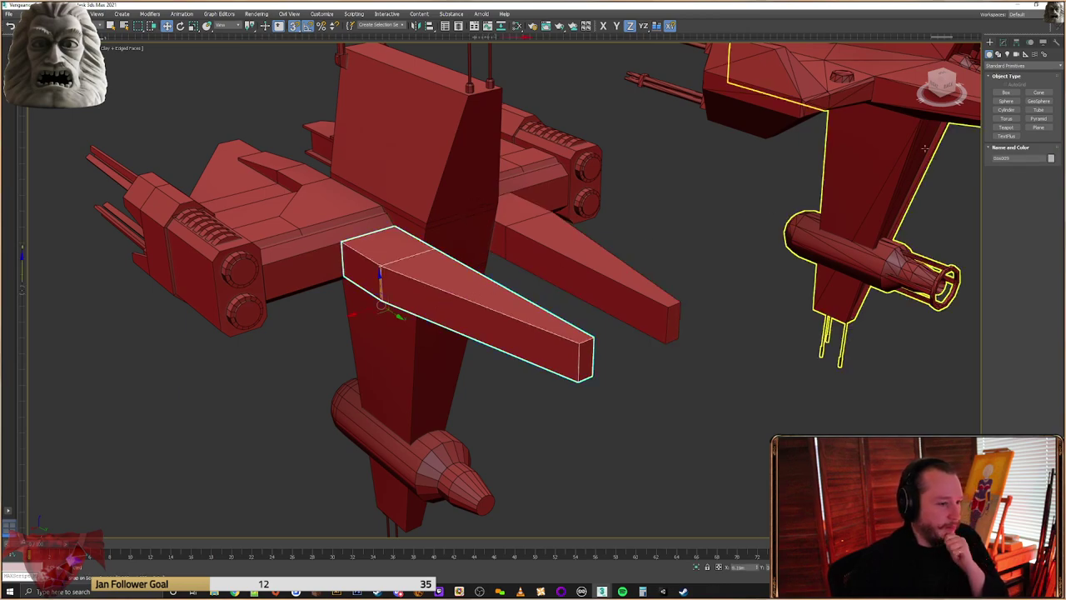
click(1003, 43)
click(1036, 164)
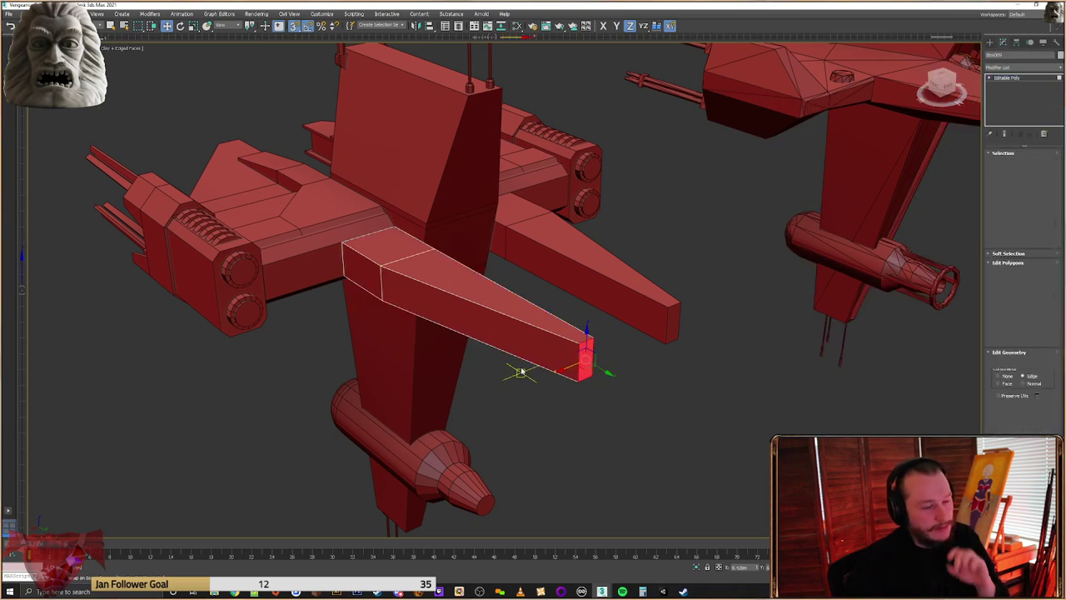
alt+middle_drag(512, 353, 553, 330)
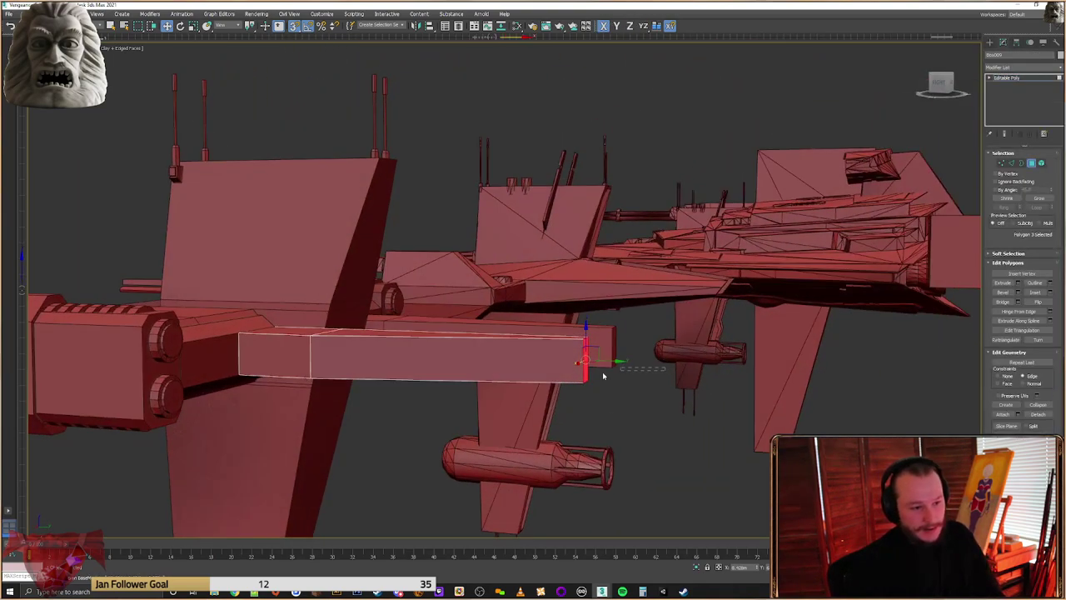
ctrl+click(513, 369)
ctrl+click(299, 367)
alt+middle_drag(299, 367, 615, 330)
click(1050, 293)
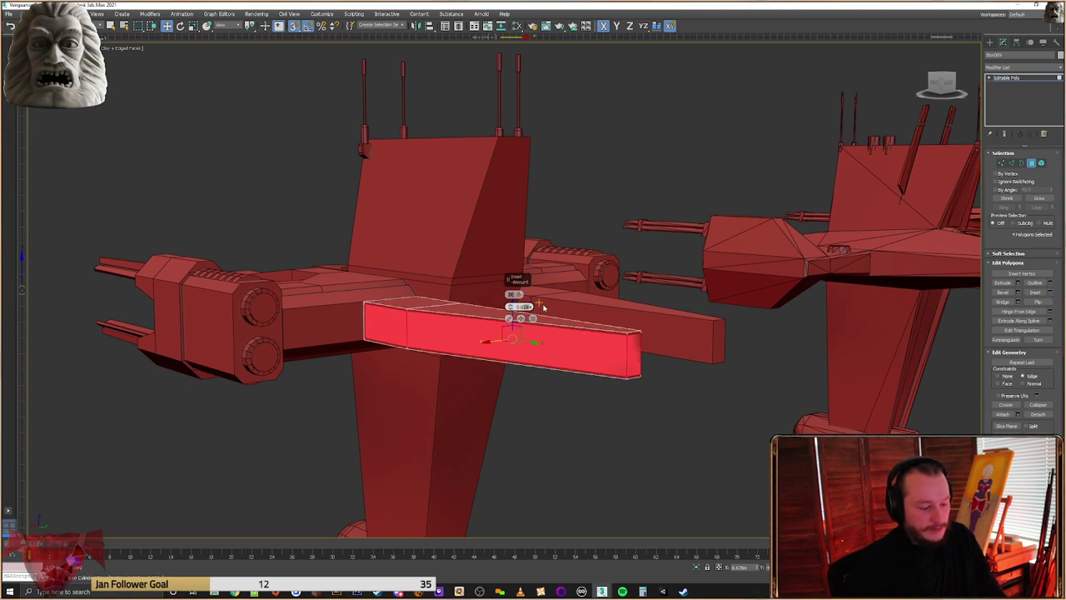
click(509, 320)
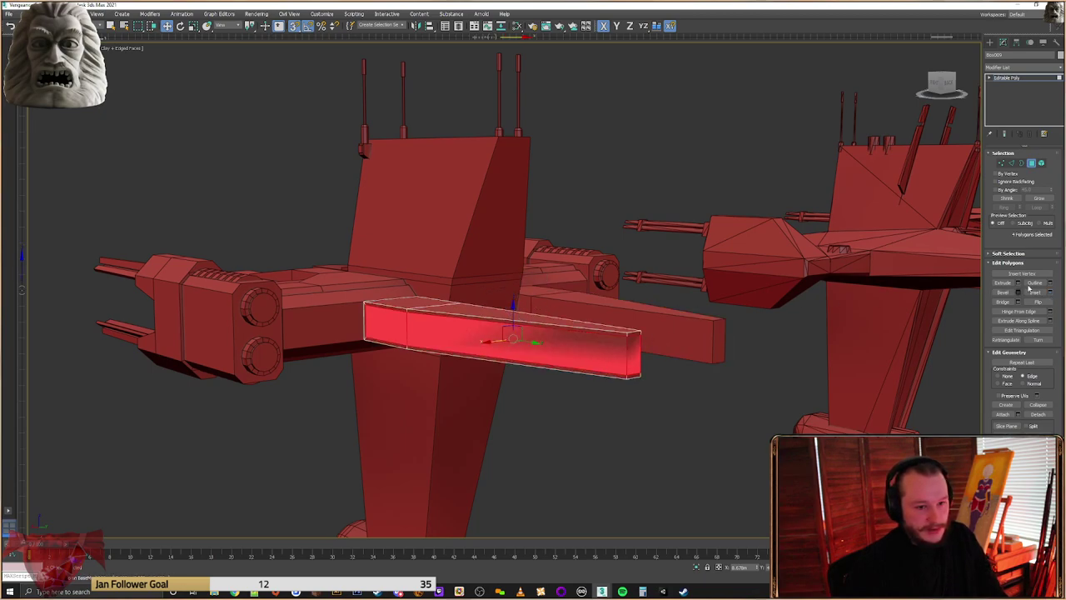
Extrude the inset fin polygons inward along their local normals to form a recessed channel around the side and tip
click(1018, 283)
alt+middle_drag(512, 308, 512, 297)
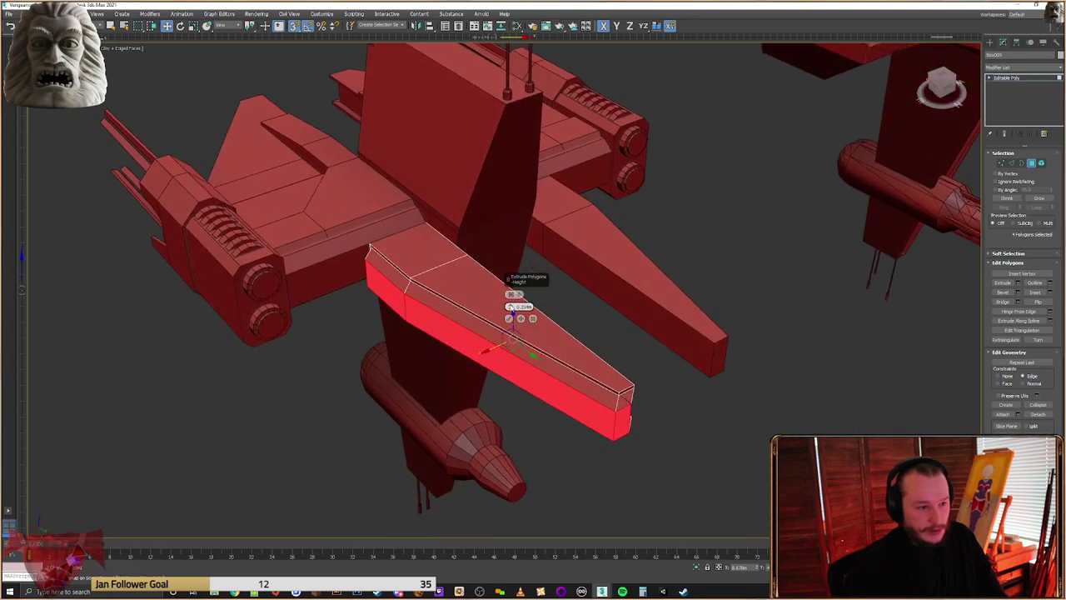
click(512, 295)
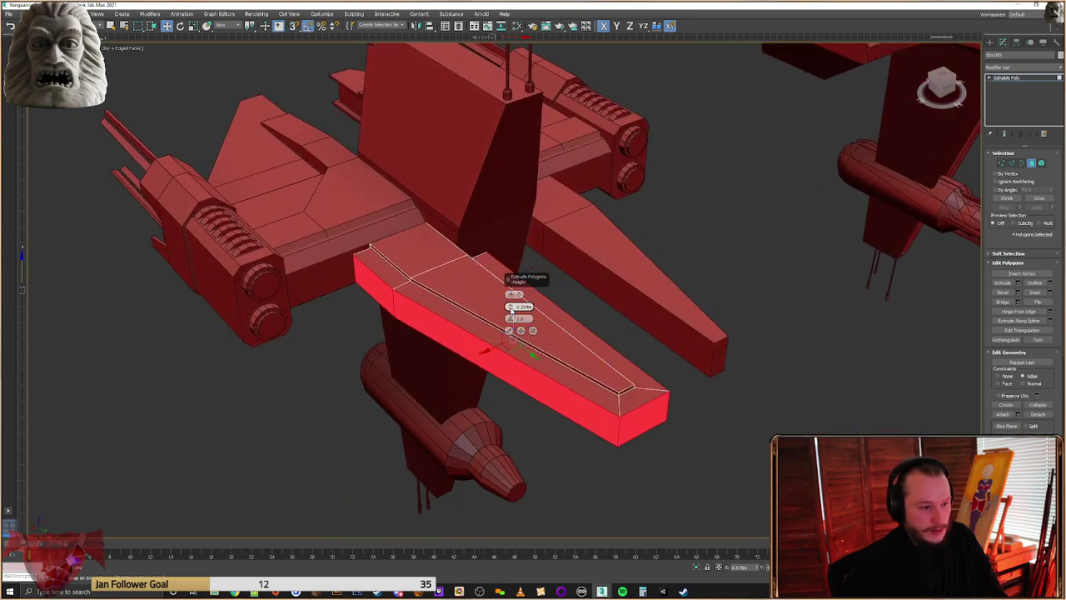
drag(512, 309, 515, 384)
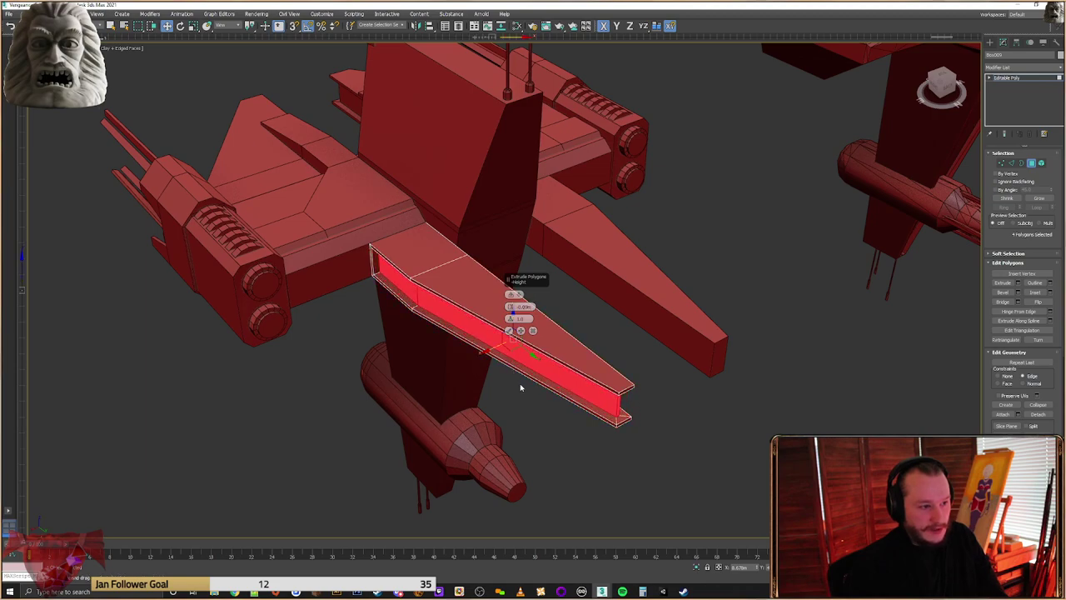
click(509, 331)
alt+middle_drag(625, 364, 421, 302)
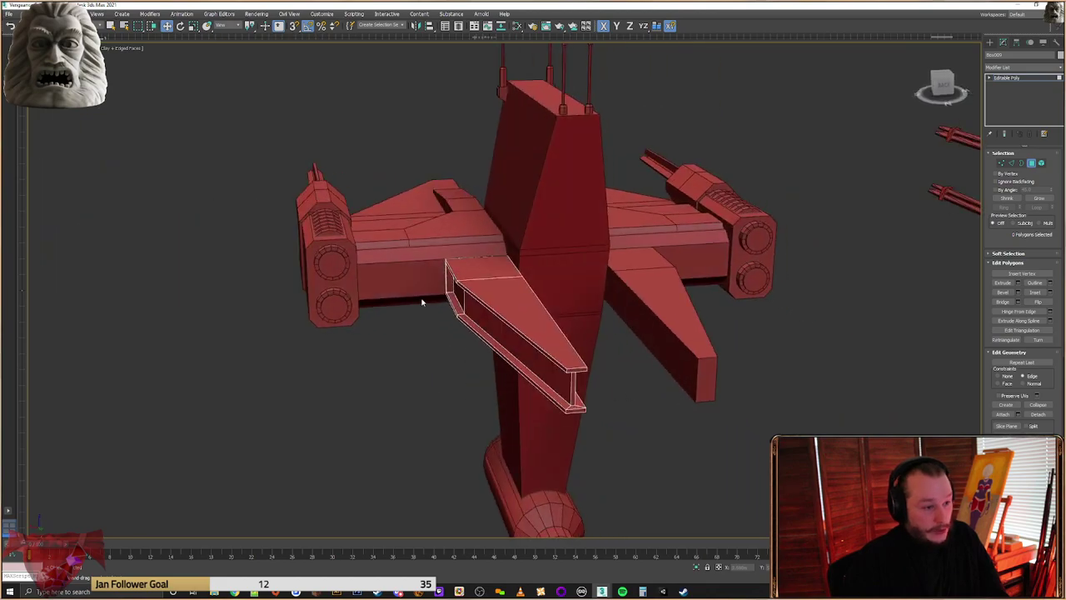
alt+middle_drag(594, 406, 534, 357)
scroll(534, 357, down, 5)
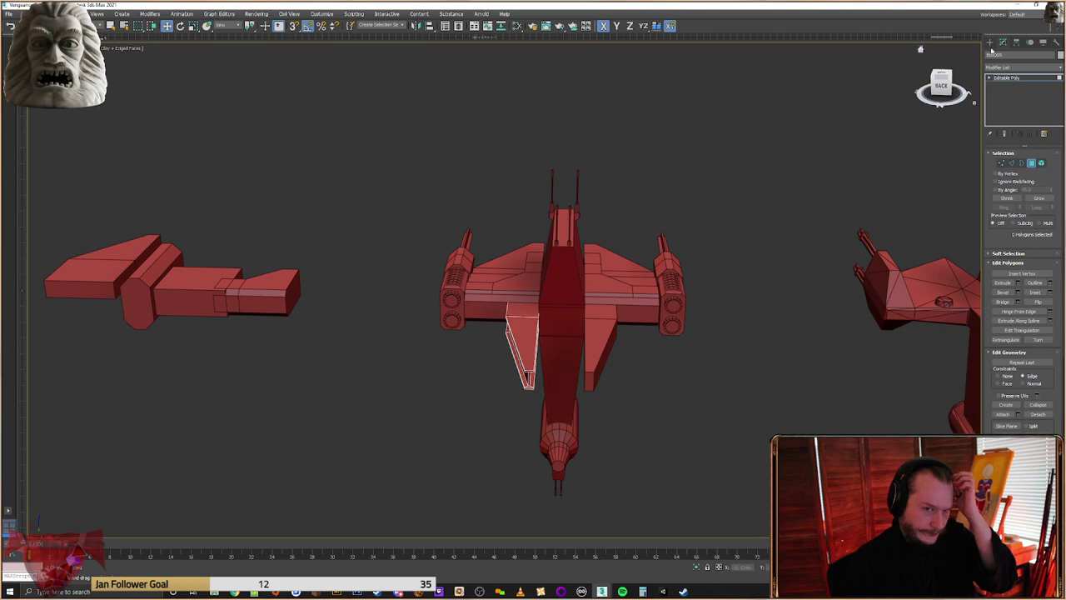
click(990, 43)
alt+middle_drag(564, 275, 524, 302)
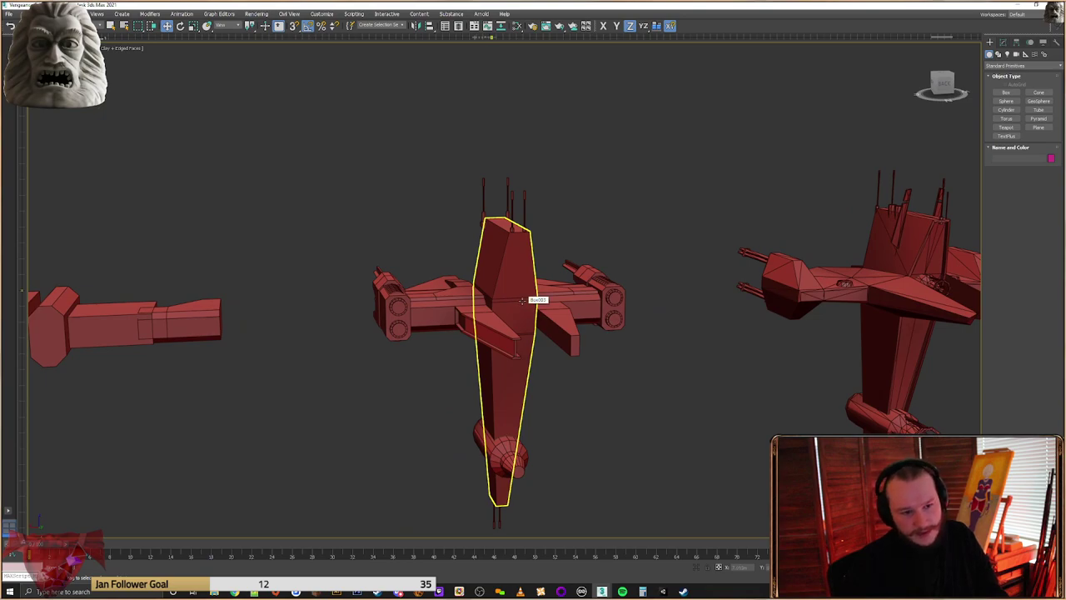
Close off the channel's front section near the wing by bringing its recessed polygons flush with the fin's outer side
mouse_move(538, 338)
alt+middle_down()
mouse_move(549, 340)
mouse_move(539, 346)
alt+middle_up()
scroll(539, 346, up, 5)
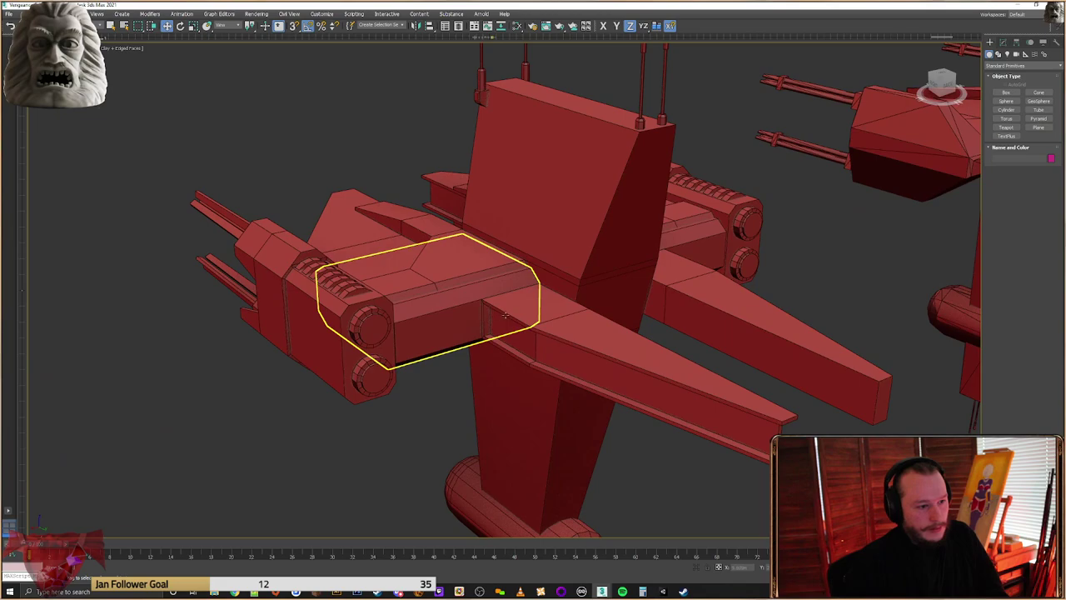
click(550, 343)
click(1003, 41)
click(1032, 163)
click(492, 319)
drag(499, 326, 534, 356)
alt+middle_drag(705, 345, 554, 374)
click(568, 379)
drag(547, 390, 493, 434)
alt+middle_drag(495, 430, 520, 268)
scroll(619, 300, down, 4)
click(683, 388)
click(990, 42)
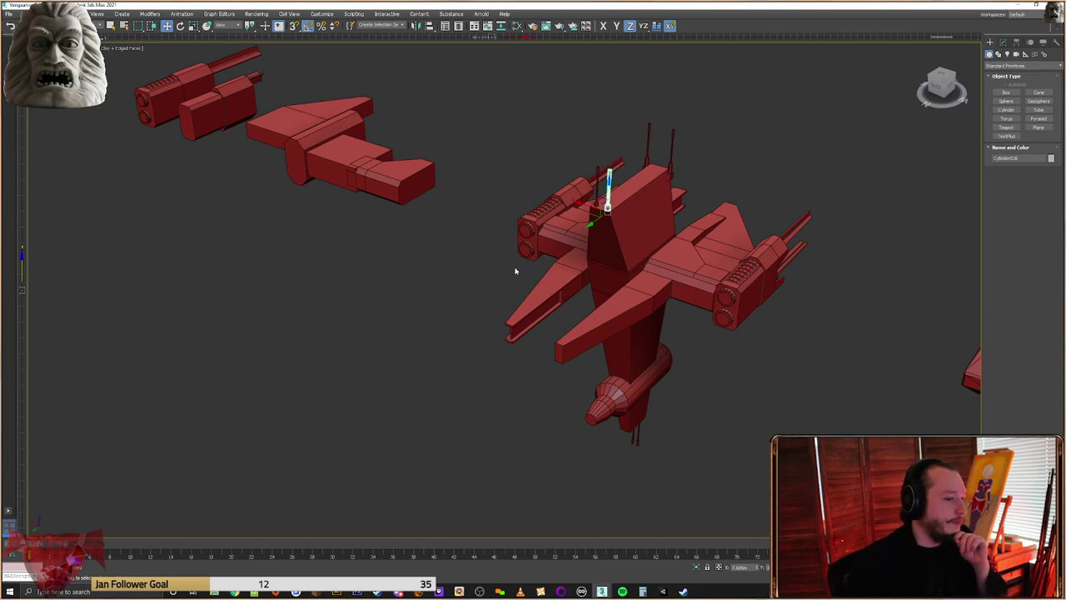
Slide the four inner vertices at the fin's tip inward along the Y axis with the Edge constraint to deepen the end notch
scroll(508, 341, up, 2)
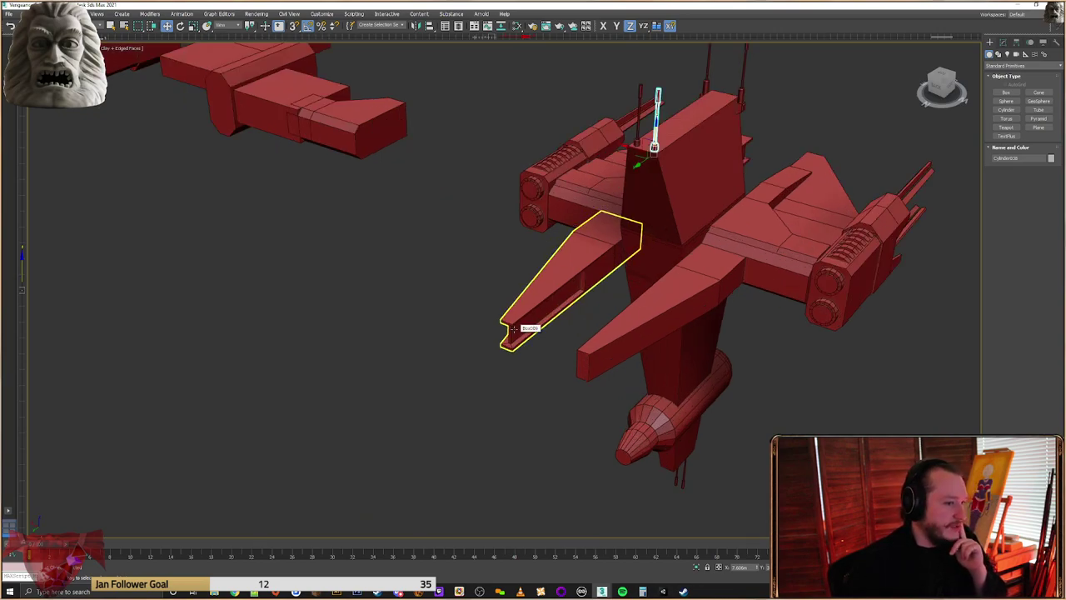
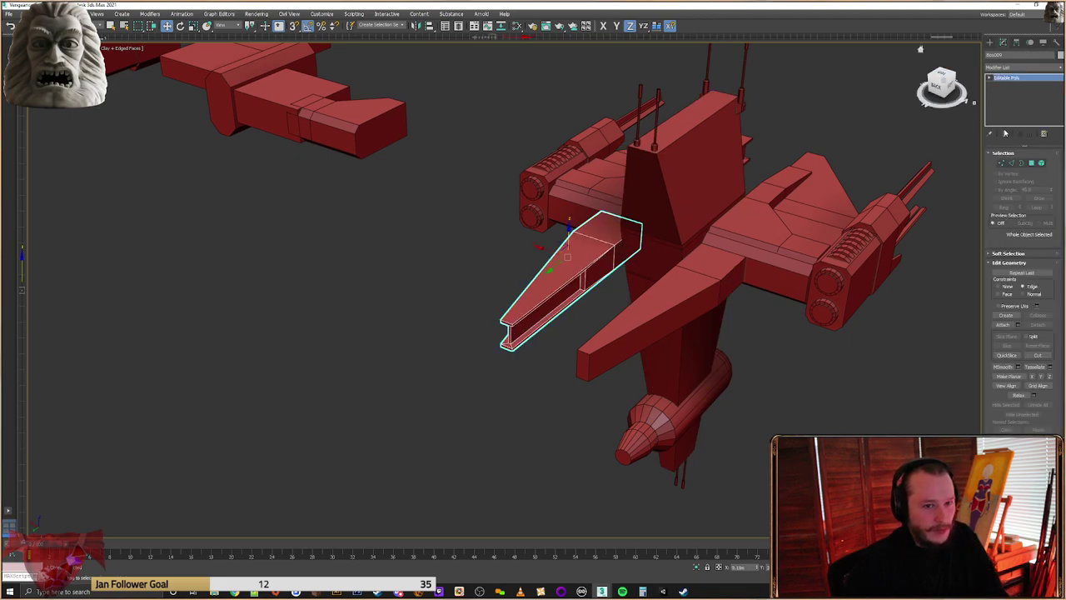
click(1001, 163)
scroll(543, 330, up, 2)
alt+middle_drag(556, 363, 497, 345)
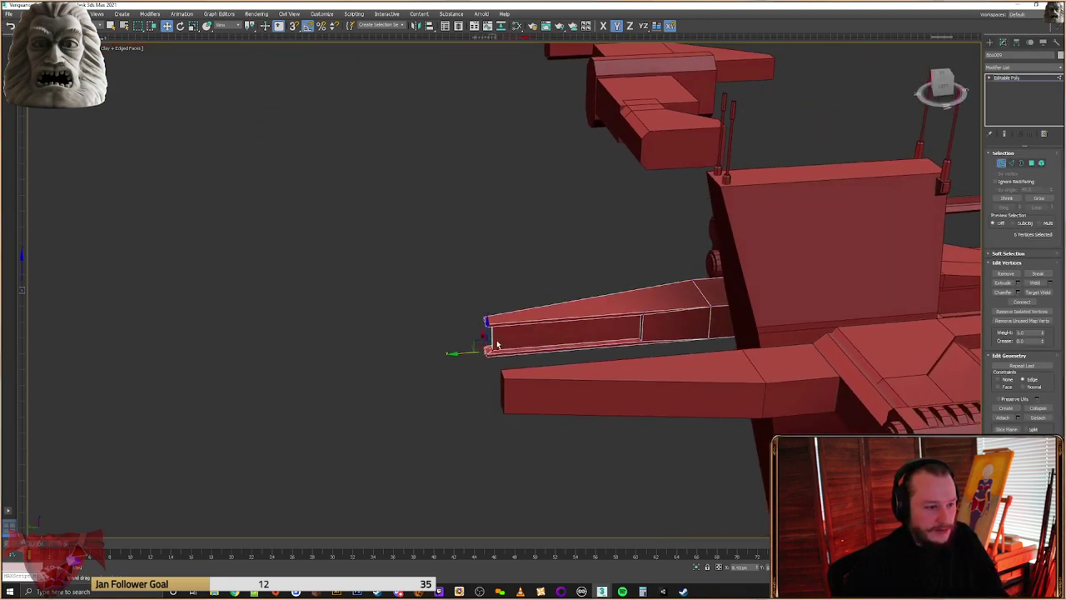
scroll(503, 336, up, 4)
key(F3)
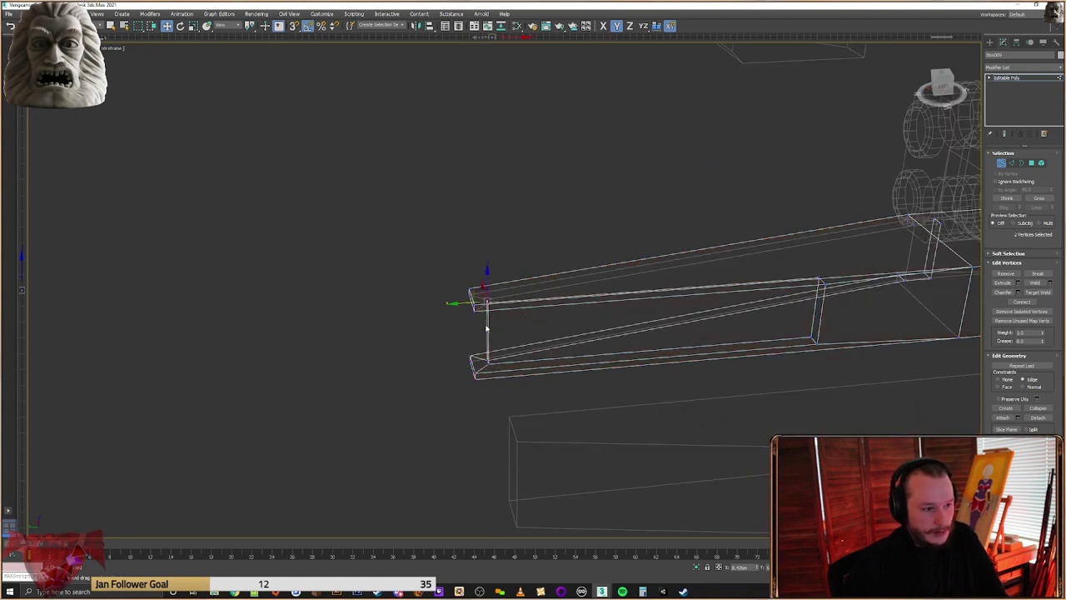
key(F3)
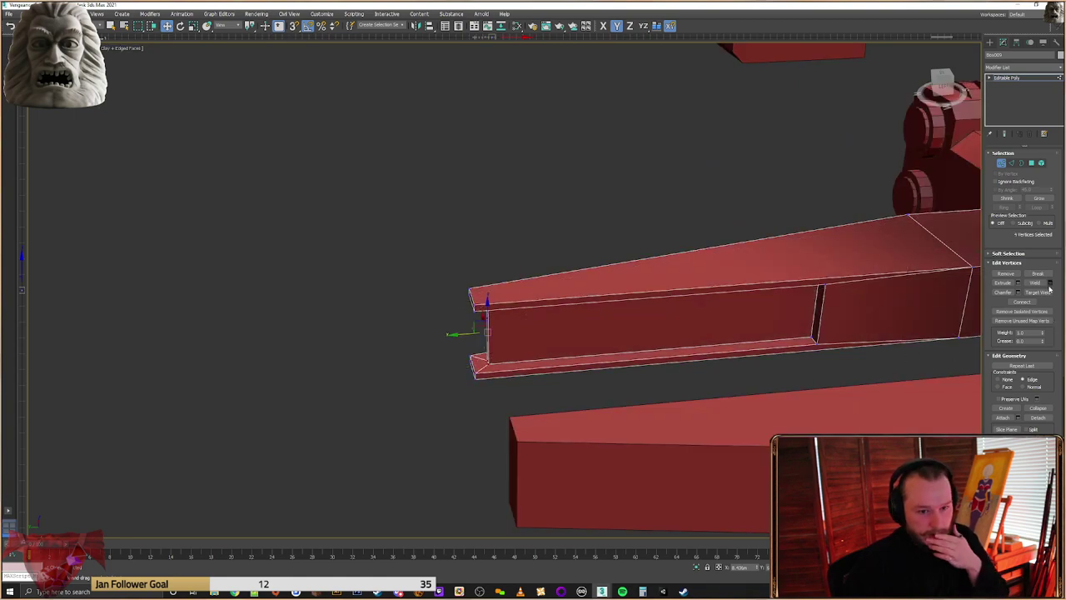
drag(467, 334, 509, 342)
Set the constraint to None and move the fin's tip vertices rearward along the Y axis to lengthen the fin
alt+middle_drag(549, 358, 639, 356)
scroll(638, 341, down, 3)
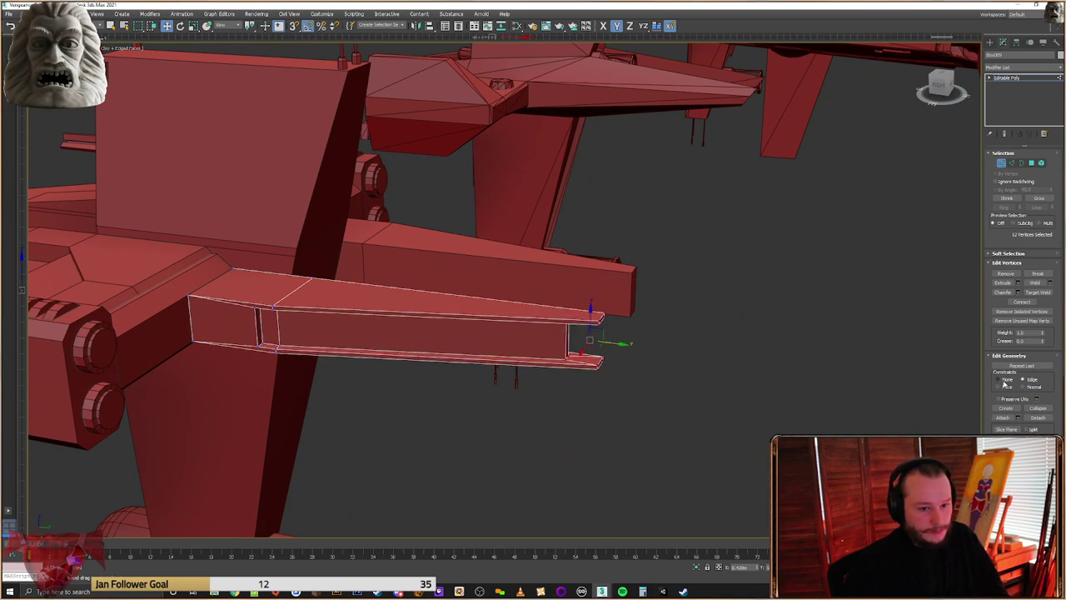
drag(622, 344, 666, 355)
alt+middle_drag(667, 355, 701, 350)
scroll(662, 364, down, 3)
scroll(697, 374, down, 2)
click(990, 42)
click(754, 334)
Shift the two vertices at the front end of the detailed fin's side recess along the Y axis
alt+middle_drag(612, 389, 539, 397)
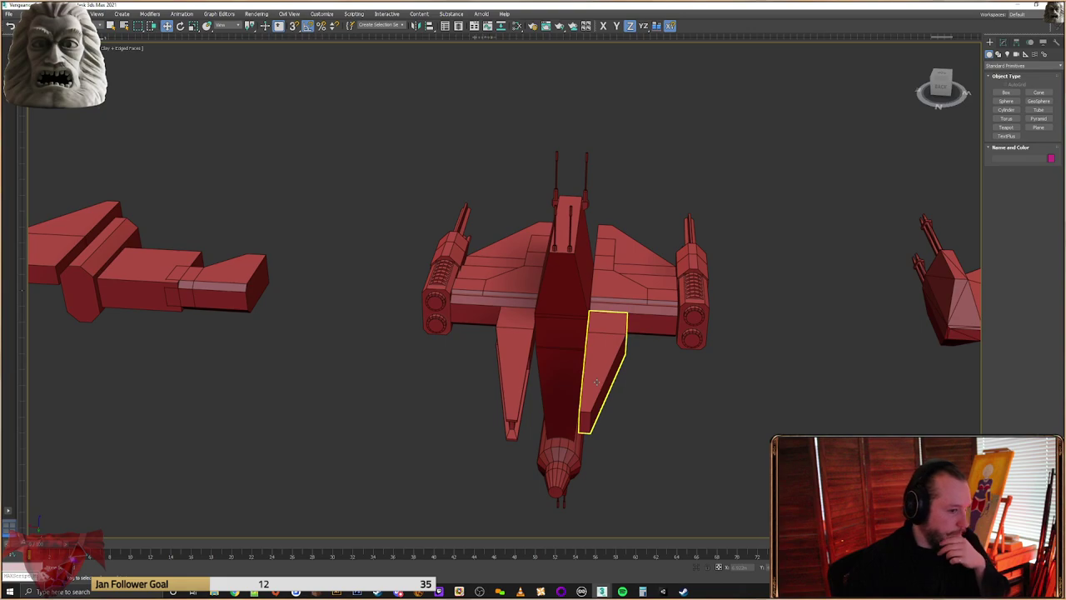
alt+middle_drag(538, 384, 545, 350)
scroll(545, 350, up, 5)
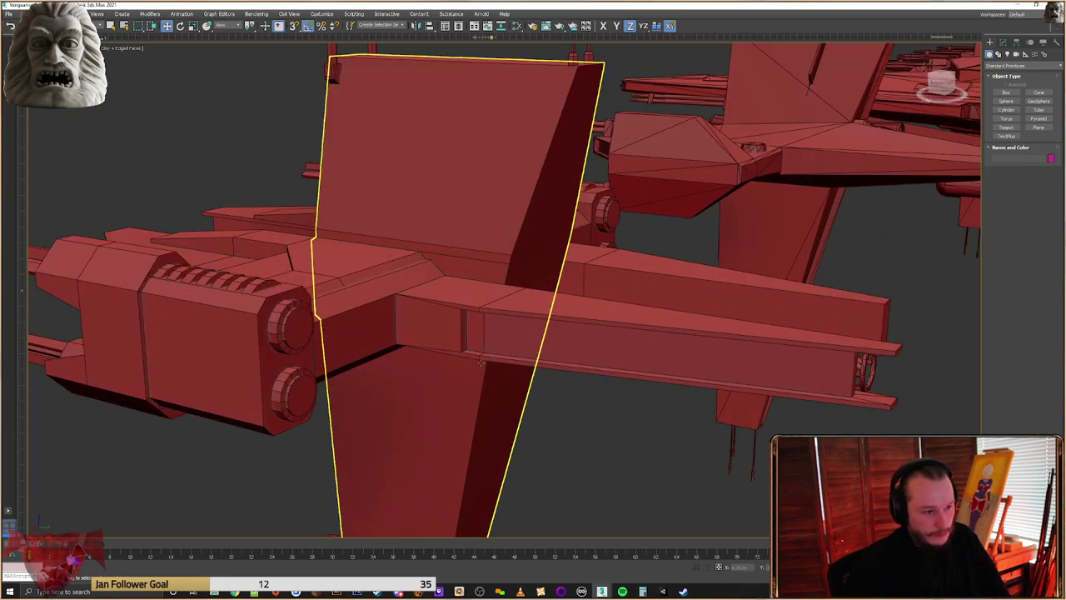
click(560, 340)
click(1004, 43)
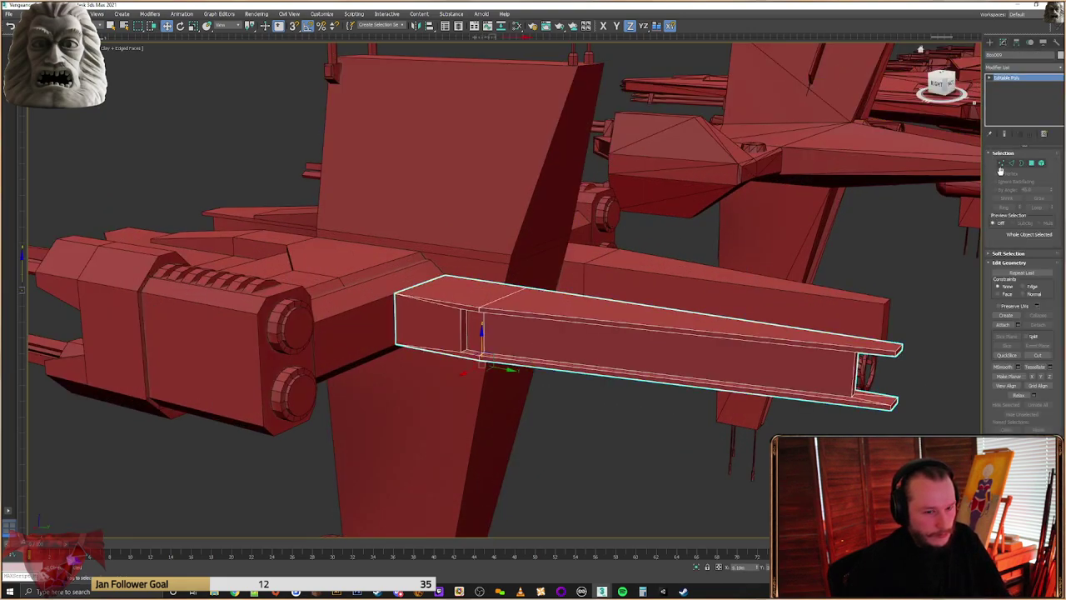
click(1000, 163)
scroll(458, 318, up, 5)
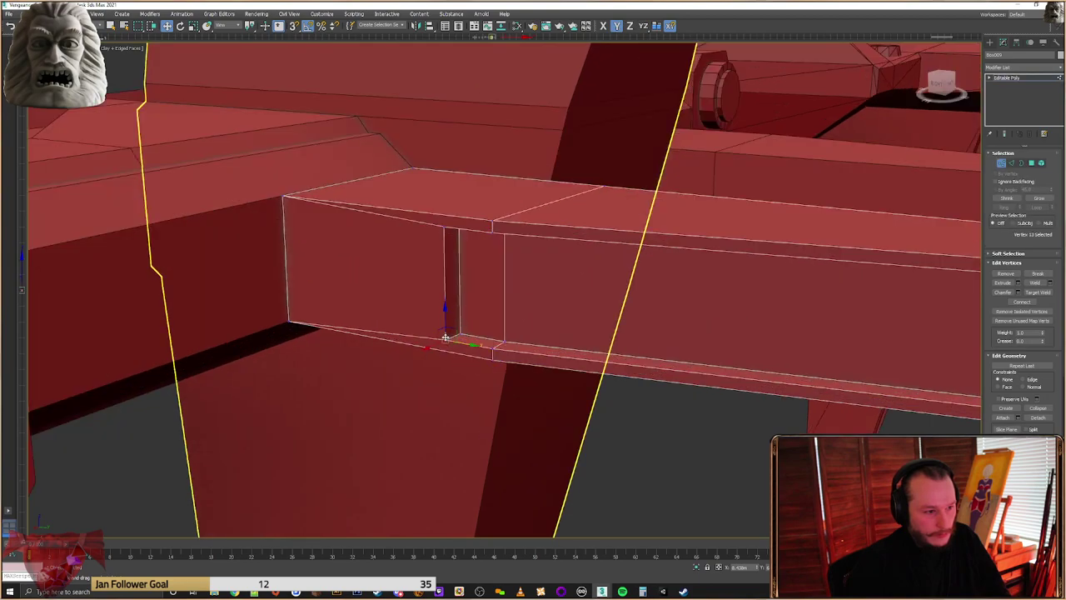
alt+middle_drag(445, 228, 442, 274)
drag(459, 293, 444, 286)
scroll(548, 307, down, 5)
alt+middle_drag(547, 308, 583, 279)
scroll(582, 279, down, 3)
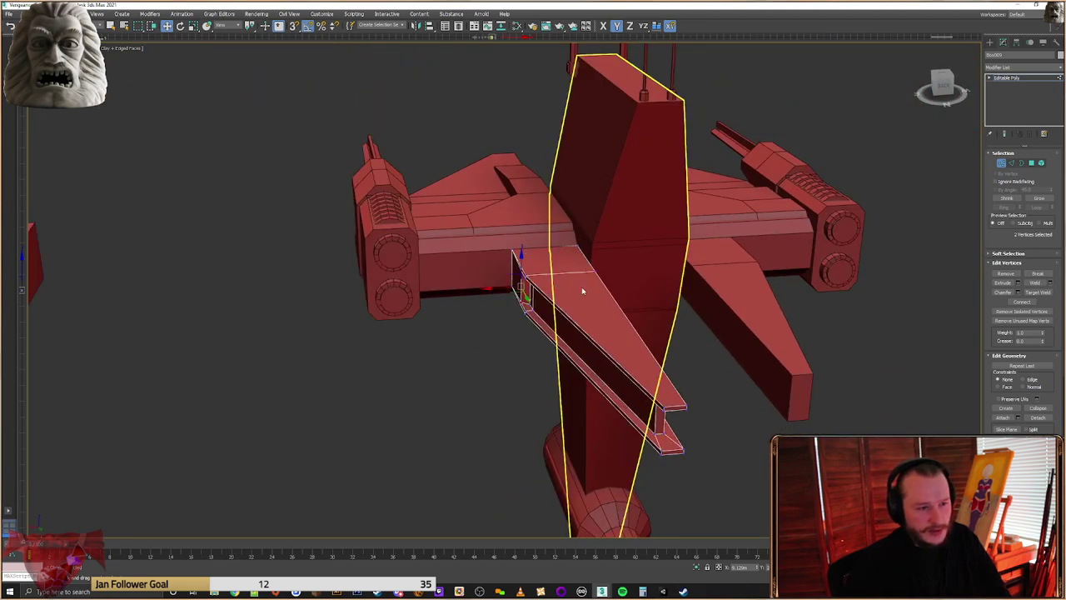
Delete the plain fin on the opposite side and clone the detailed fin across the hull along the X axis
alt+middle_drag(579, 297, 634, 275)
click(989, 43)
scroll(674, 325, down, 5)
click(673, 327)
drag(657, 323, 256, 324)
click(620, 325)
scroll(622, 325, up, 5)
shift+drag(571, 321, 705, 321)
click(537, 331)
Mirror the cloned fin on the X axis with No Clone
click(416, 26)
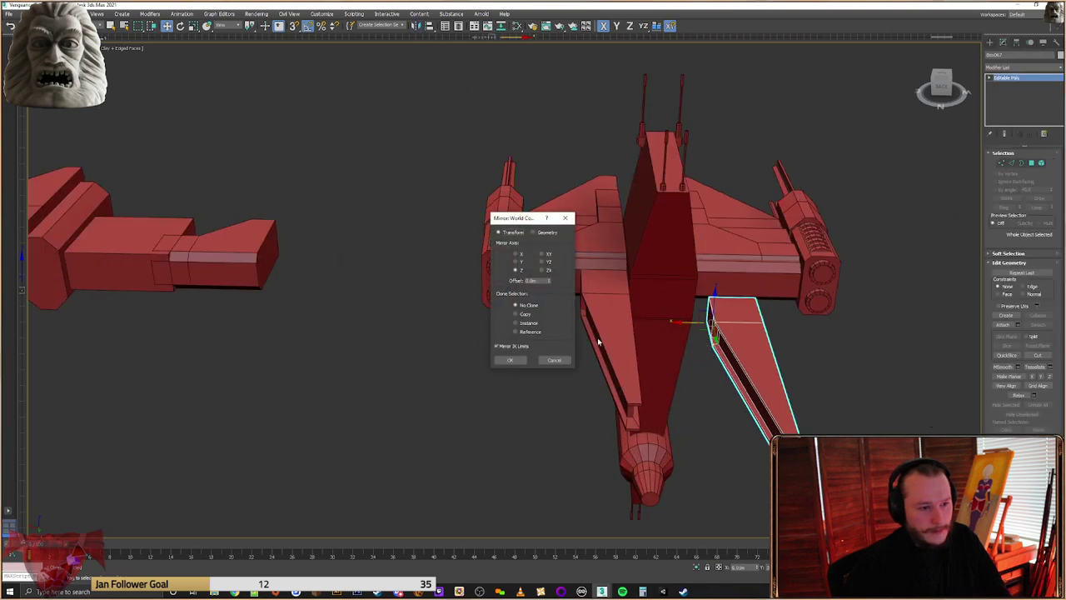
click(517, 262)
click(518, 254)
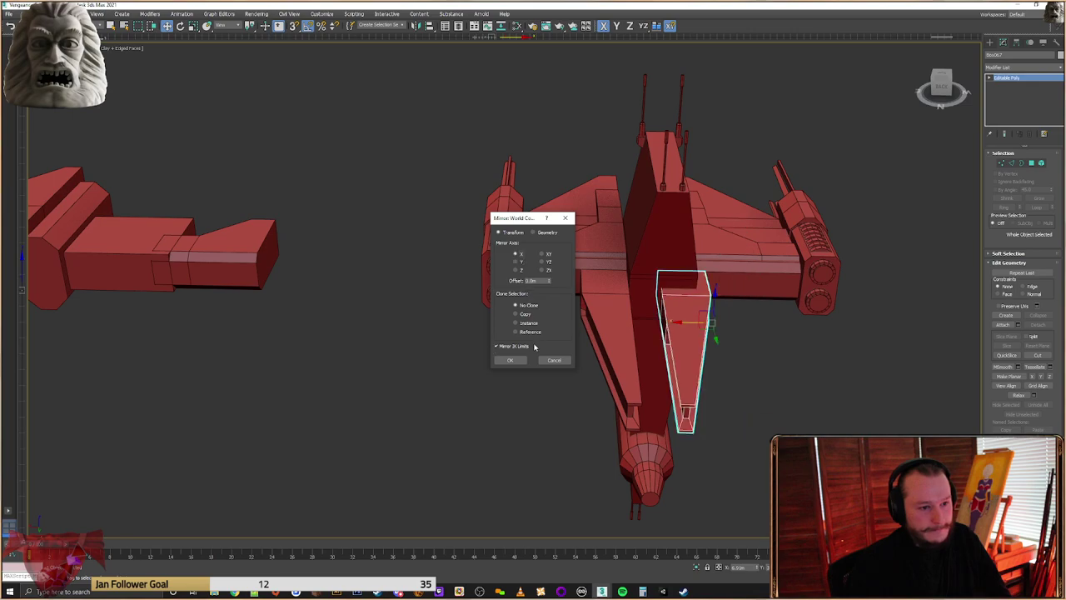
click(509, 360)
Move the mirrored fin along the X axis and snap it into place beside the central hull
scroll(683, 323, up, 5)
drag(709, 322, 853, 319)
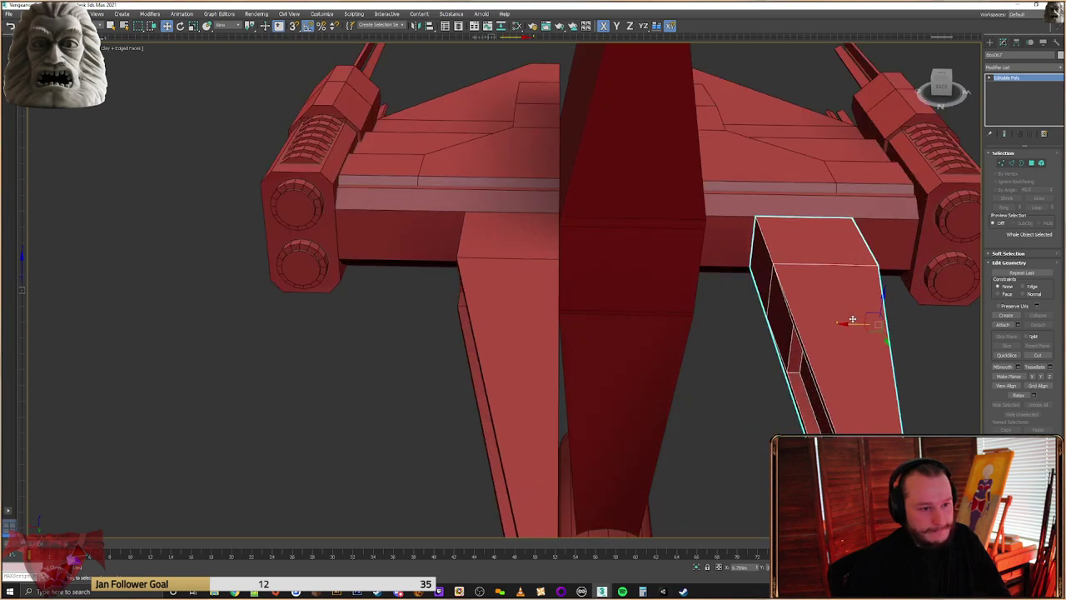
drag(774, 267, 712, 266)
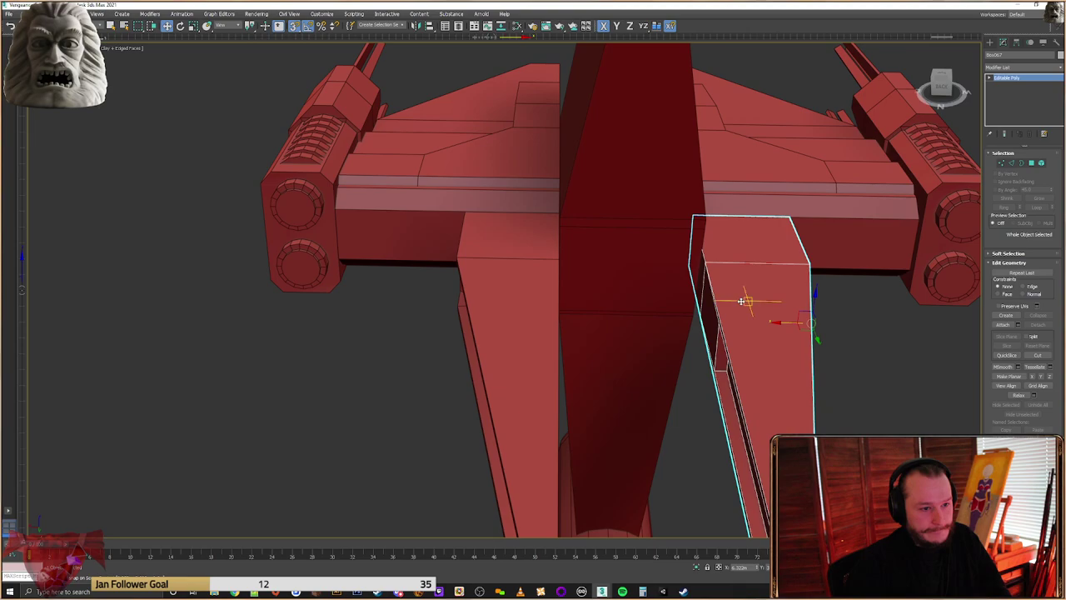
scroll(725, 304, down, 6)
click(850, 333)
alt+middle_drag(850, 333, 631, 305)
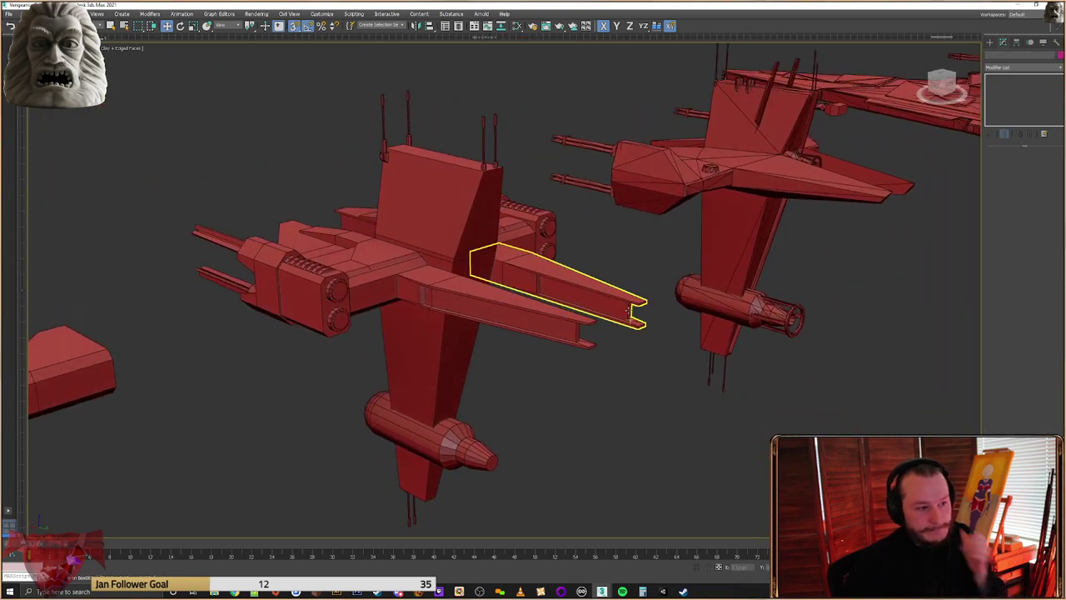
Select the central hull and examine the doubled edge loop beneath the wings at vertex level
middle_drag(626, 362, 639, 372)
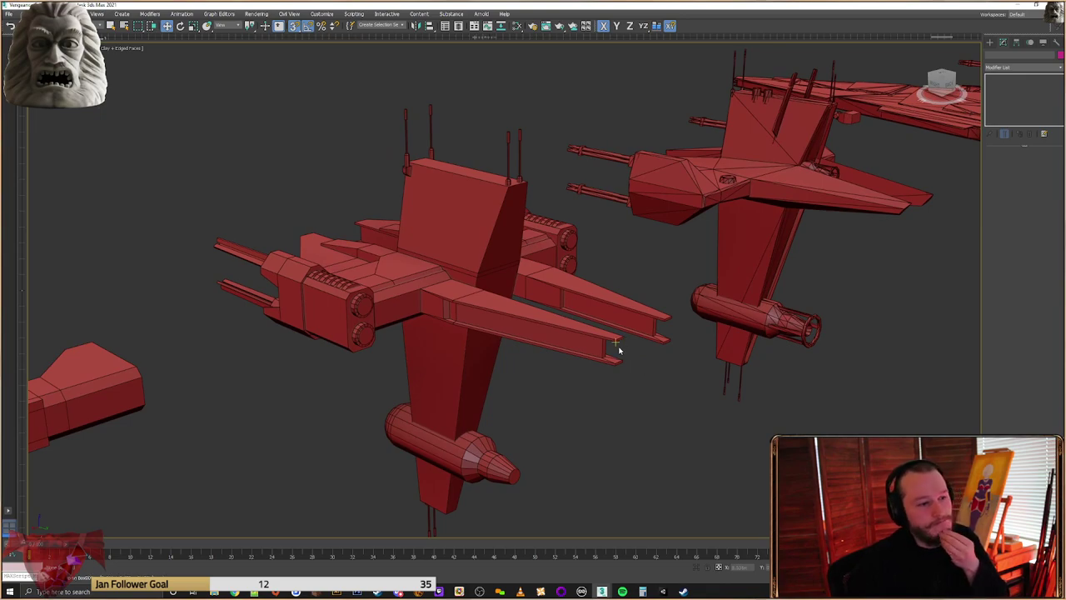
alt+middle_drag(631, 303, 602, 291)
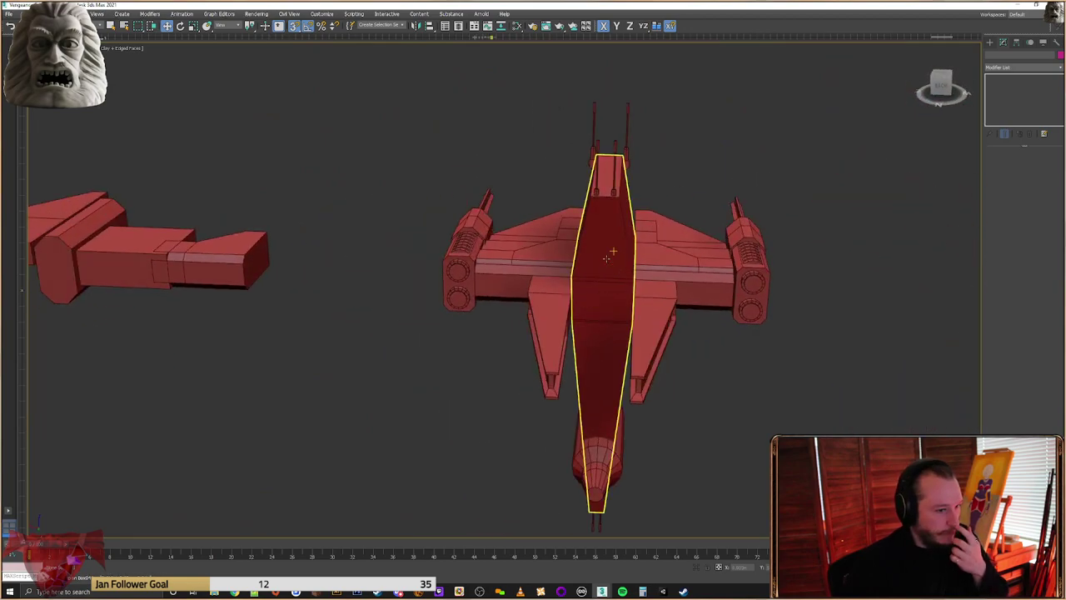
click(599, 250)
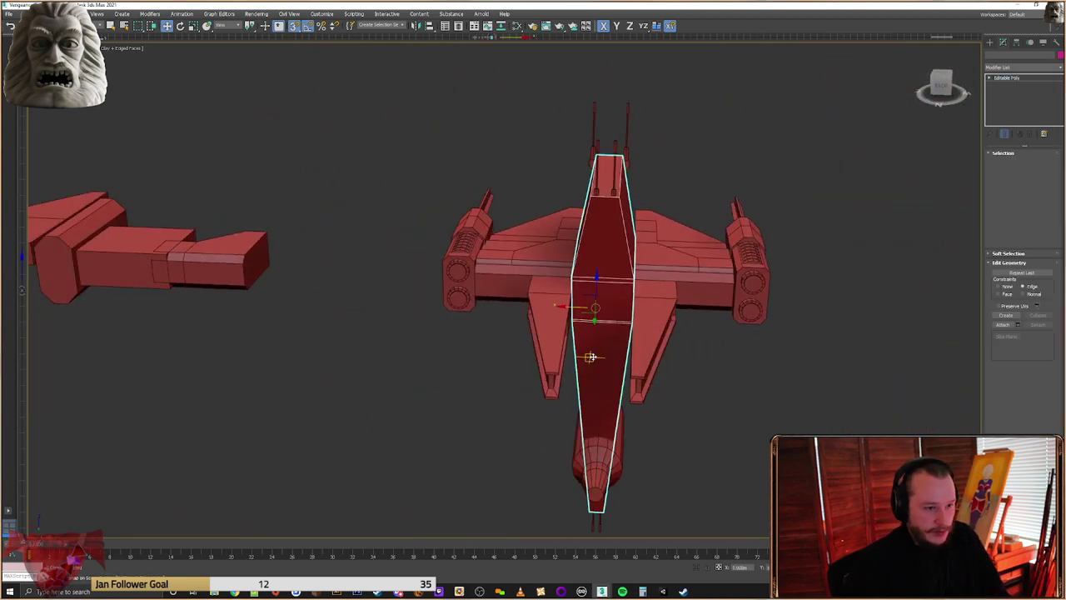
alt+middle_drag(607, 409, 501, 330)
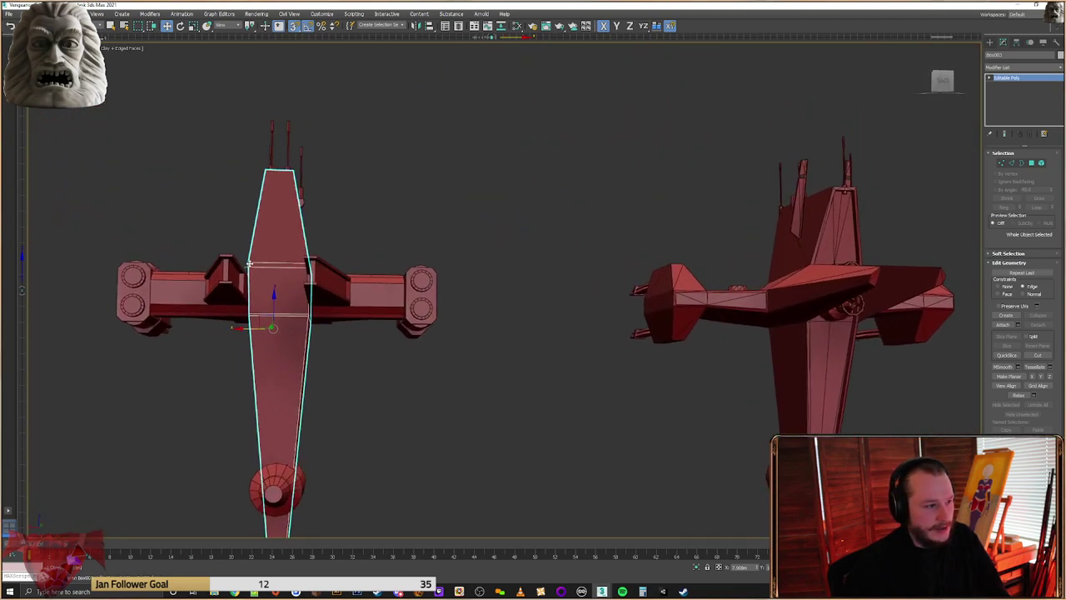
scroll(249, 265, up, 4)
alt+middle_drag(314, 350, 427, 352)
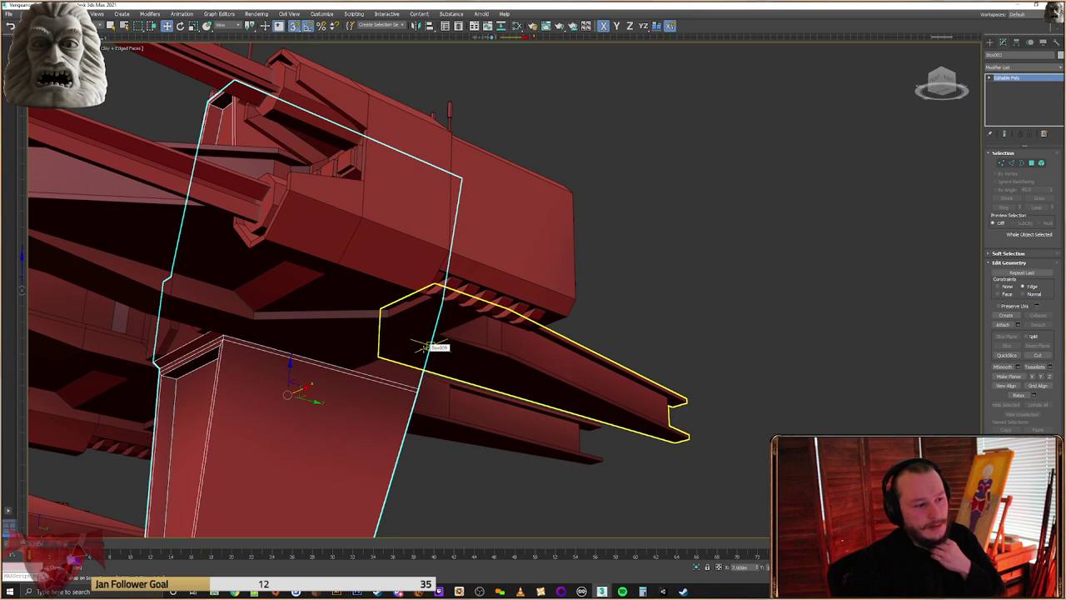
alt+middle_drag(392, 354, 304, 354)
scroll(312, 355, up, 4)
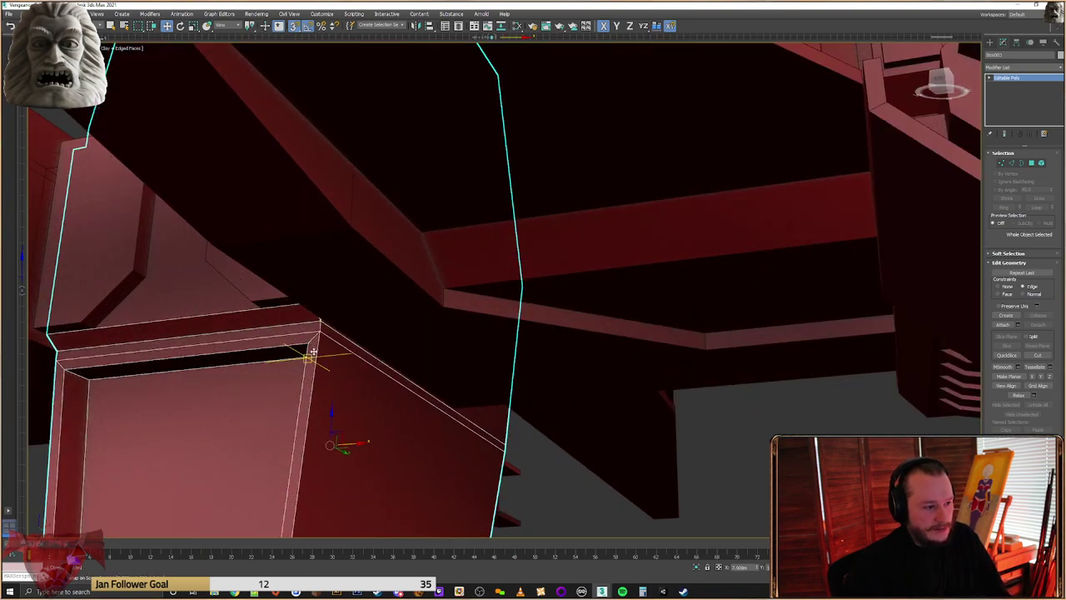
key(1)
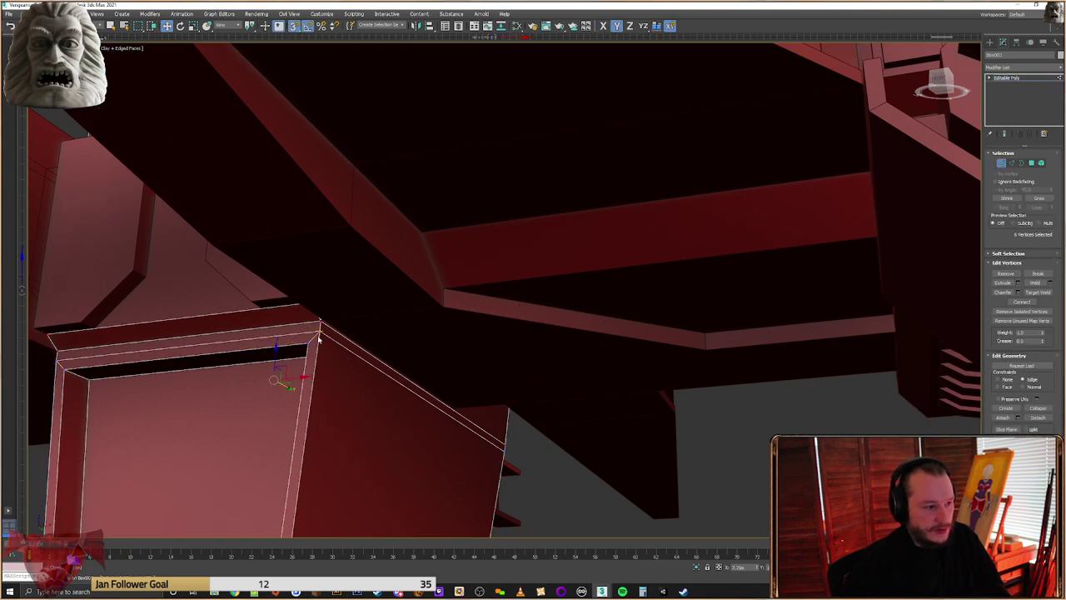
click(321, 331)
alt+middle_drag(321, 331, 481, 399)
scroll(481, 400, down, 8)
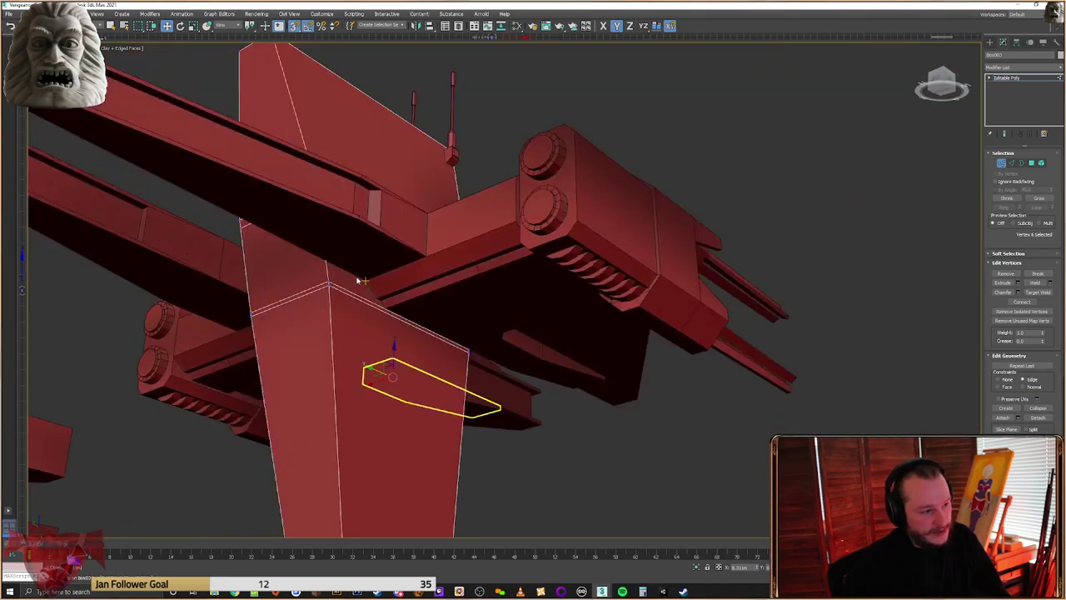
scroll(358, 281, up, 4)
alt+middle_drag(298, 292, 370, 382)
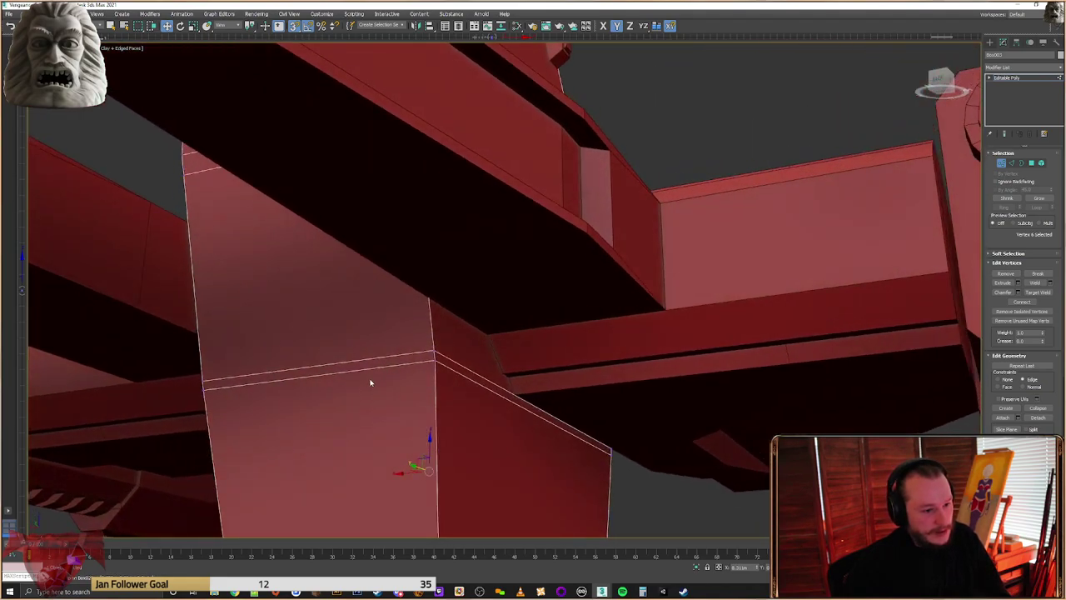
alt+middle_drag(439, 364, 261, 427)
Set the constraint to None and snap the corner vertices of the hull's doubled lower edge loop together
click(254, 418)
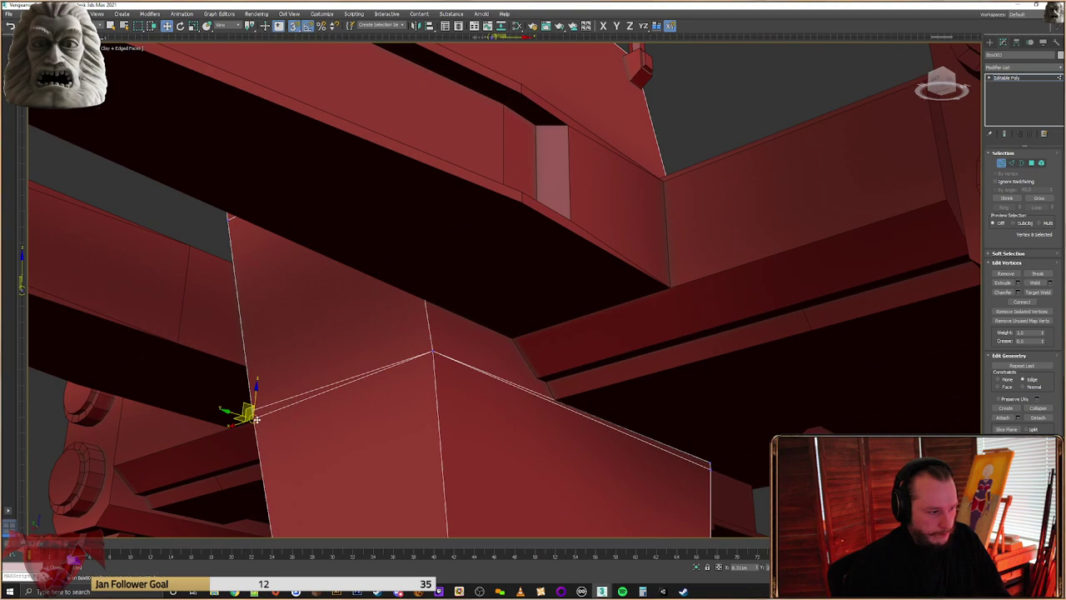
key(Delete)
key(ctrl+z)
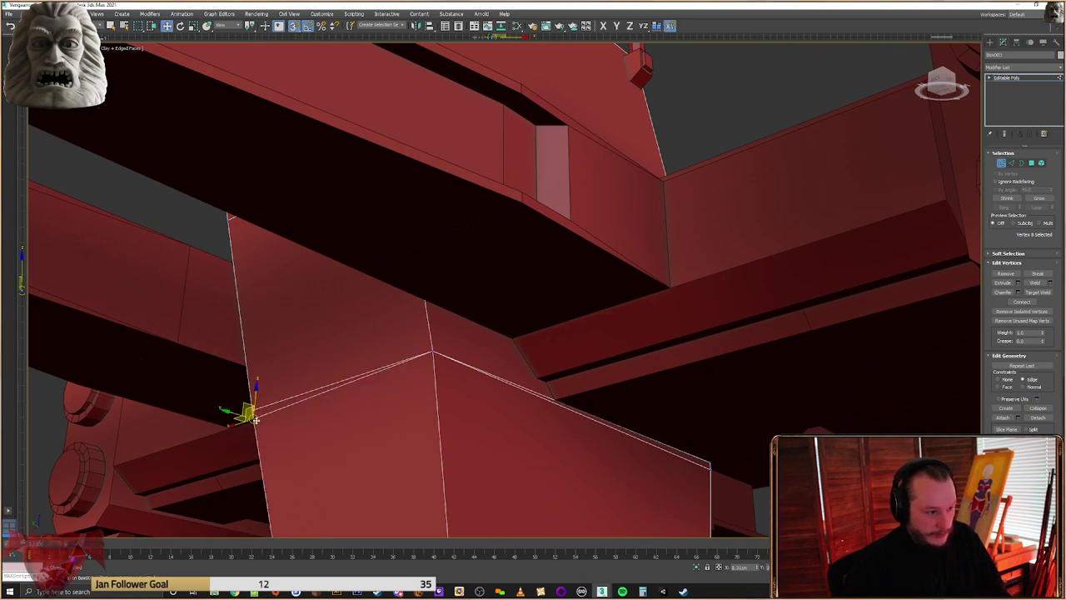
key(ctrl+z)
key(ctrl+y)
alt+middle_drag(269, 428, 602, 414)
alt+middle_drag(452, 419, 258, 431)
alt+middle_drag(111, 409, 440, 373)
click(400, 345)
click(262, 375)
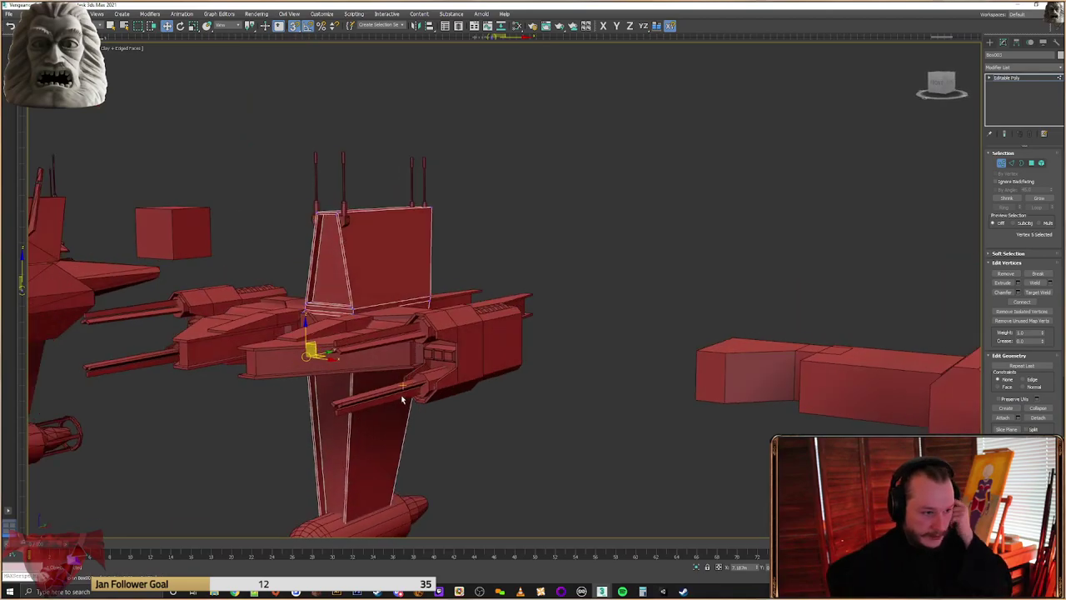
Select the hull's vertices around the wing junction and weld the overlapping ones
drag(195, 471, 197, 469)
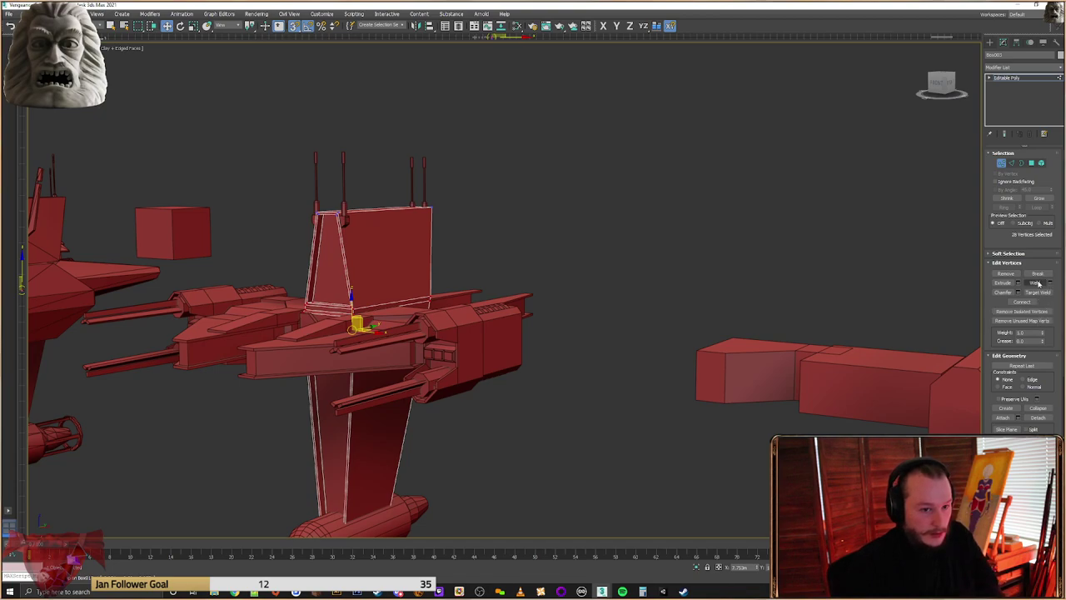
alt+middle_drag(381, 372, 381, 350)
scroll(374, 358, up, 5)
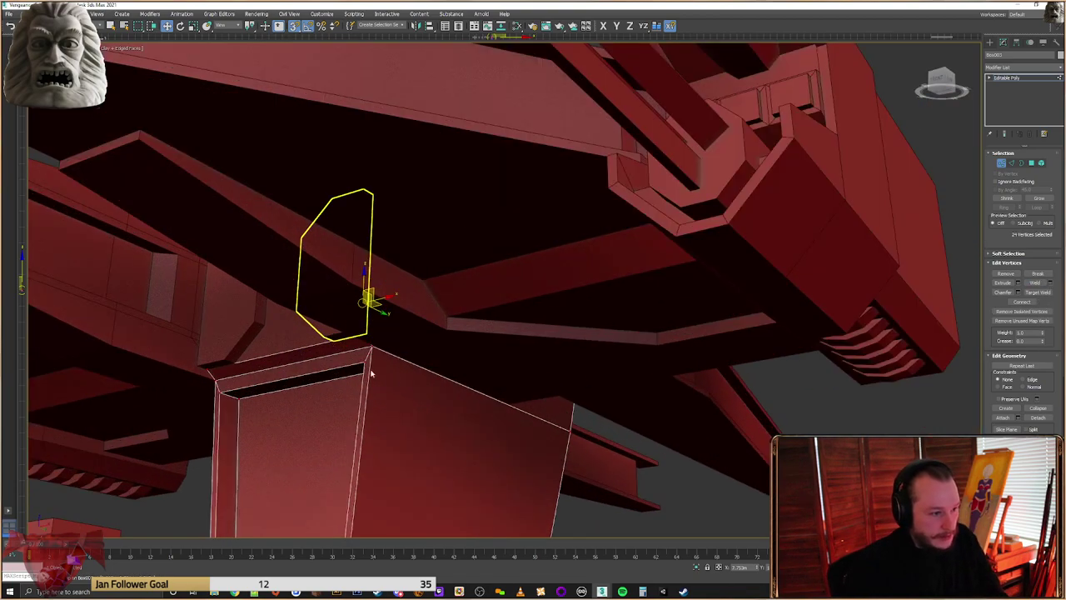
alt+middle_drag(441, 389, 467, 378)
click(1051, 284)
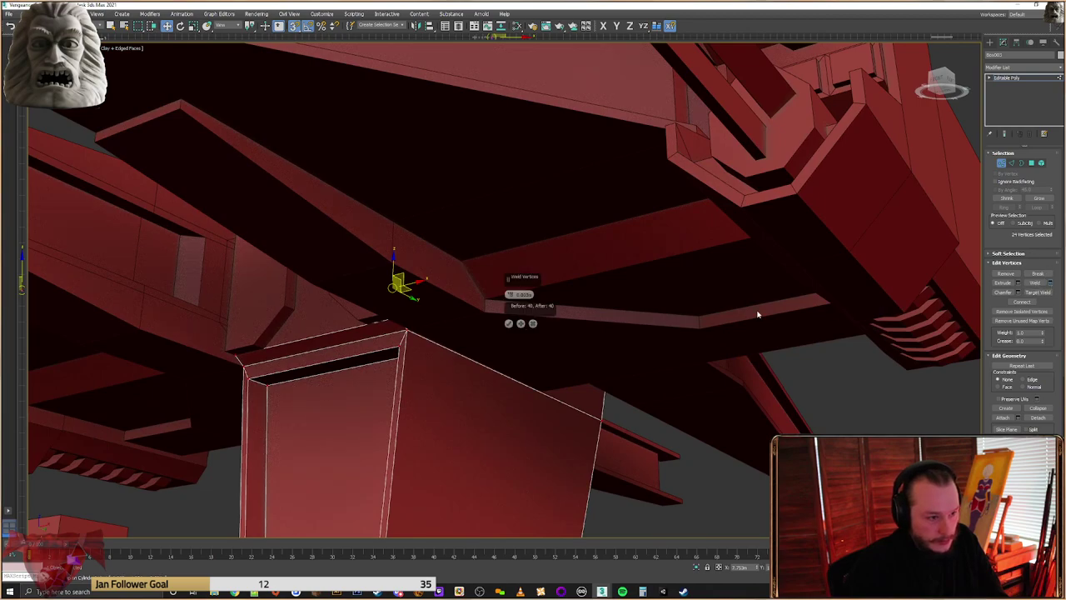
click(534, 324)
Inset the four rear-facing polygons running down the hull as one group
mouse_move(578, 362)
alt+middle_down()
mouse_move(509, 379)
mouse_move(559, 374)
mouse_move(536, 388)
mouse_move(596, 400)
mouse_move(645, 390)
mouse_move(596, 355)
alt+middle_up()
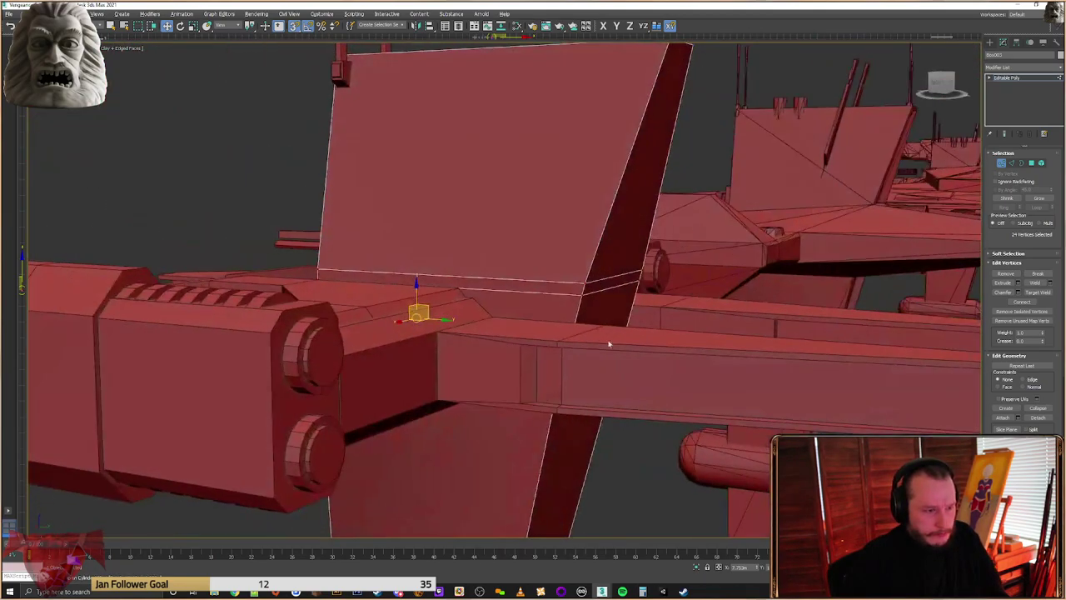
scroll(624, 352, down, 4)
alt+middle_drag(596, 294, 649, 338)
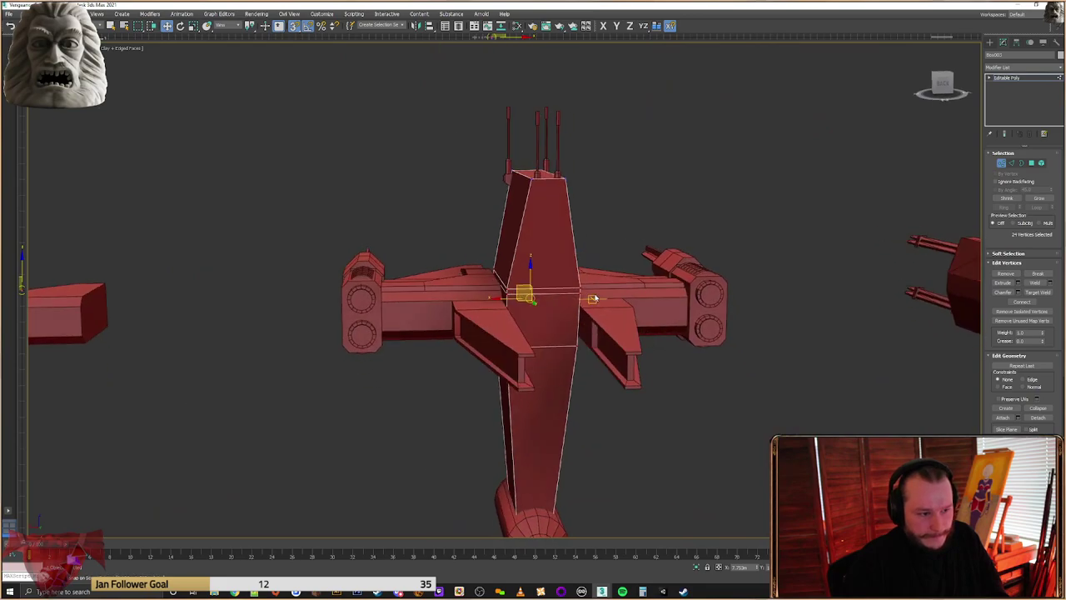
click(1033, 164)
click(548, 287)
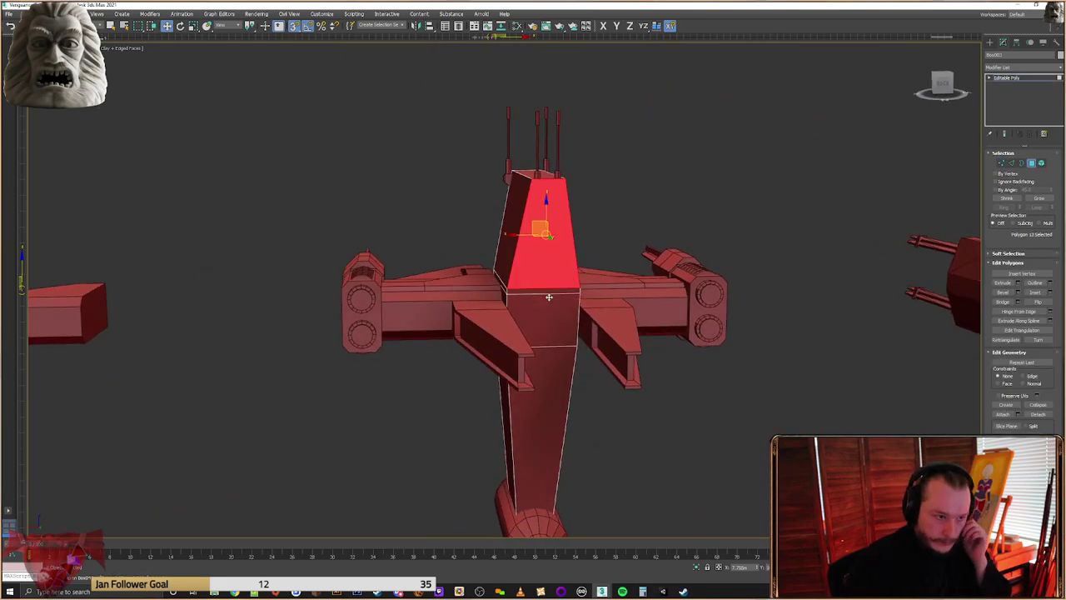
ctrl+click(559, 291)
ctrl+click(553, 320)
ctrl+click(545, 410)
mouse_move(545, 412)
alt+middle_down()
mouse_move(534, 309)
mouse_move(546, 404)
alt+middle_up()
click(1050, 293)
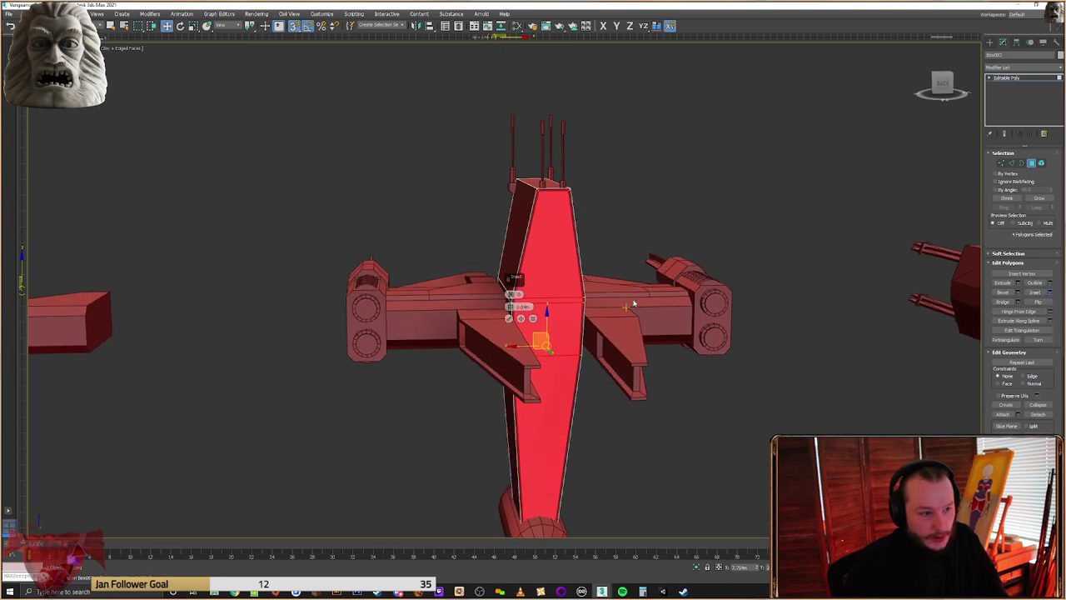
click(509, 319)
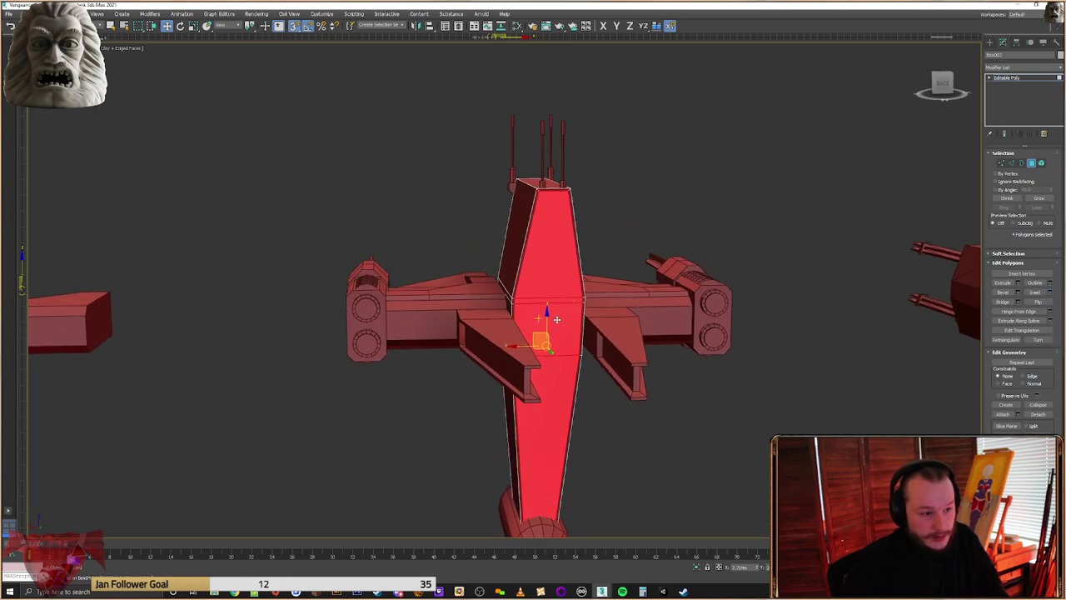
Try to extrude the four inset rear polygons inward, switching between the extrusion types
alt+middle_drag(510, 322, 1030, 331)
click(1017, 286)
scroll(510, 321, up, 3)
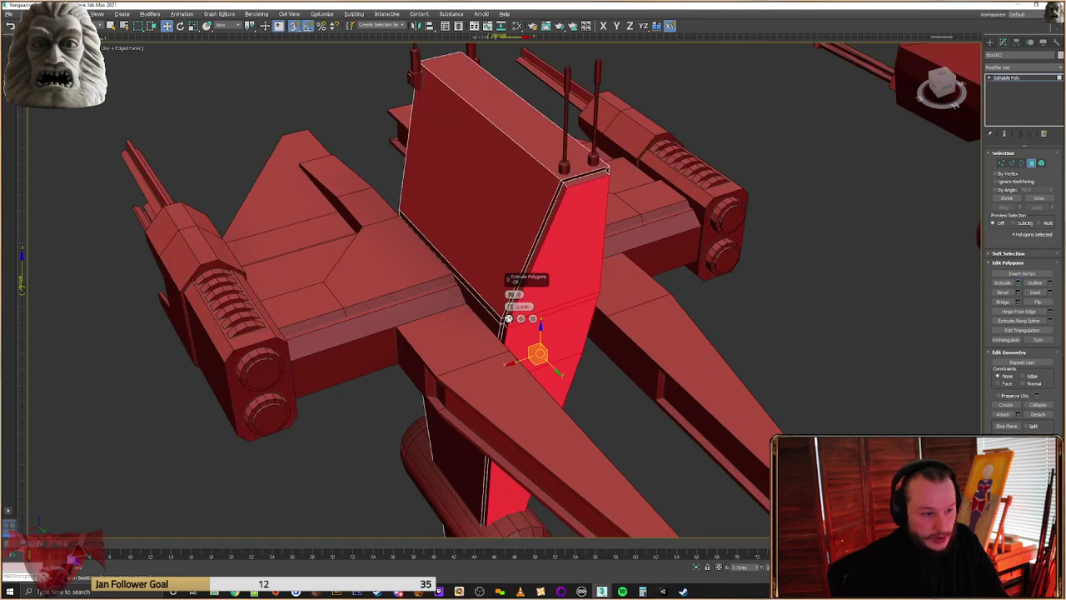
drag(512, 310, 511, 324)
alt+middle_drag(511, 325, 700, 312)
scroll(593, 343, down, 3)
scroll(467, 304, up, 4)
alt+middle_drag(467, 305, 491, 305)
click(511, 295)
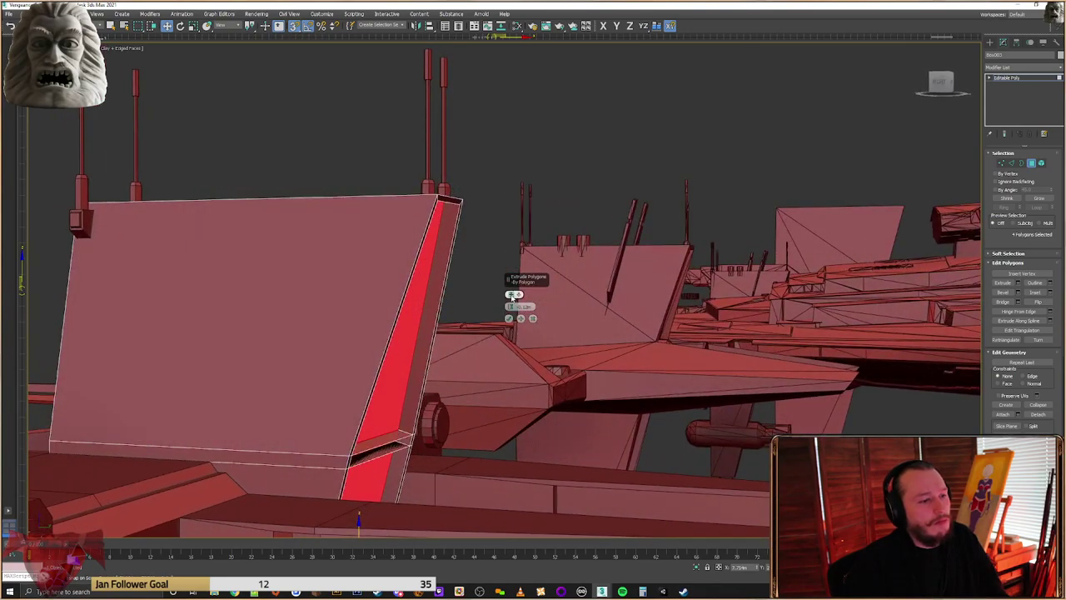
click(512, 295)
click(511, 295)
click(511, 295)
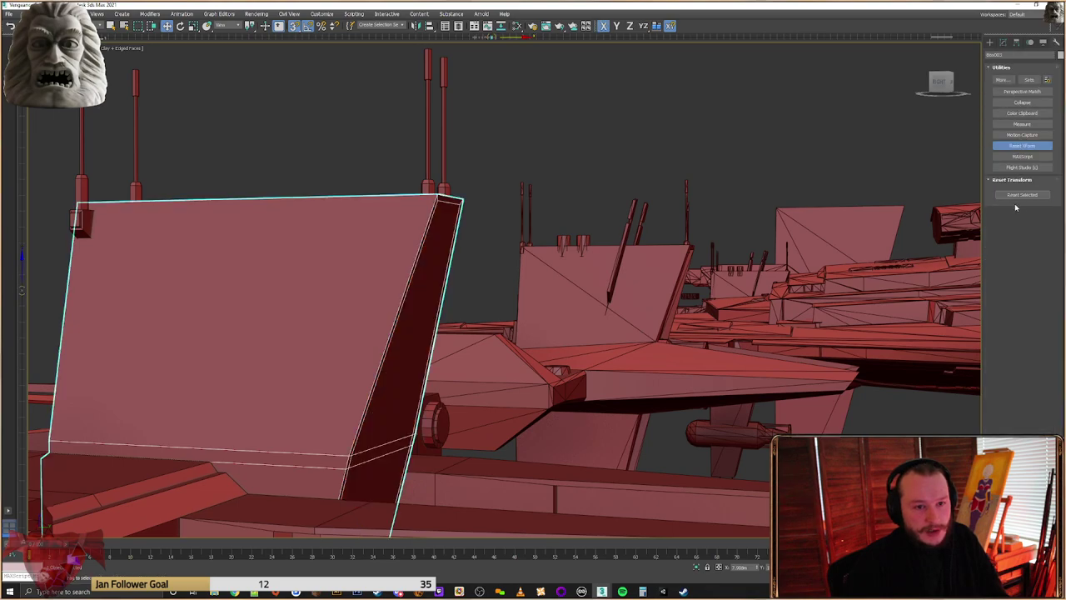
Reset the hull's transform with Reset XForm, convert it back to Editable Poly and return to polygon level
right_click(381, 311)
click(427, 395)
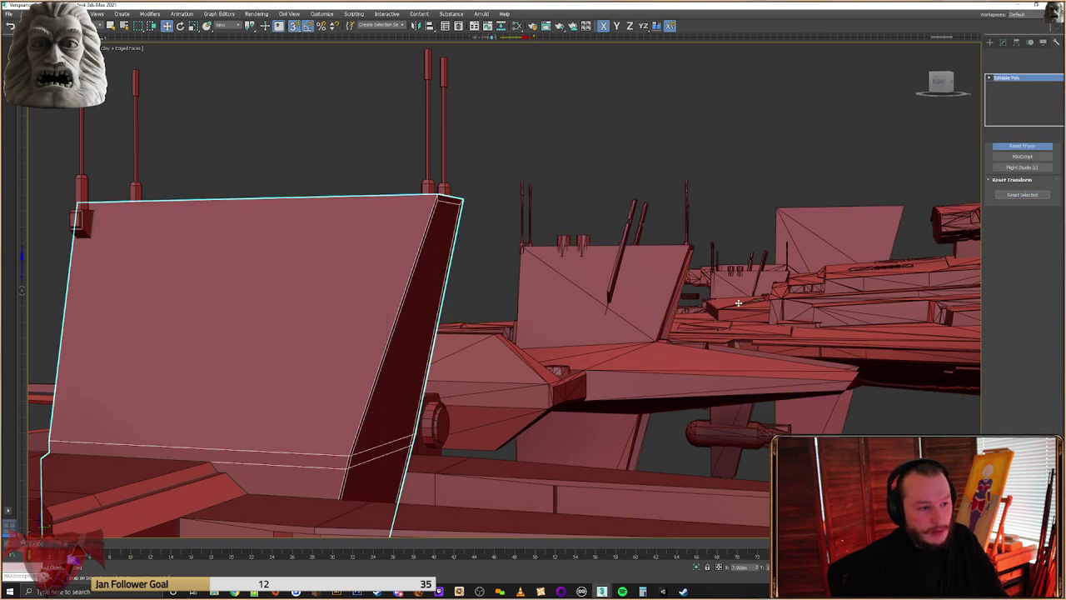
click(1033, 164)
middle_drag(661, 415, 695, 333)
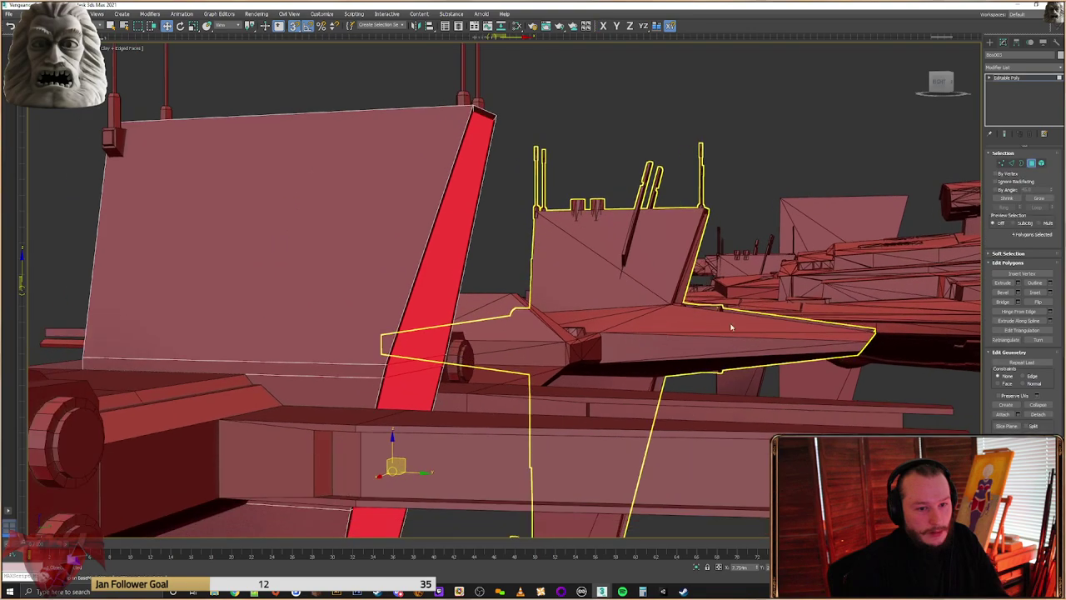
Extrude the hull's four inset rear polygons inward with a negative height, changing the extrusion type to form the recess
click(1018, 284)
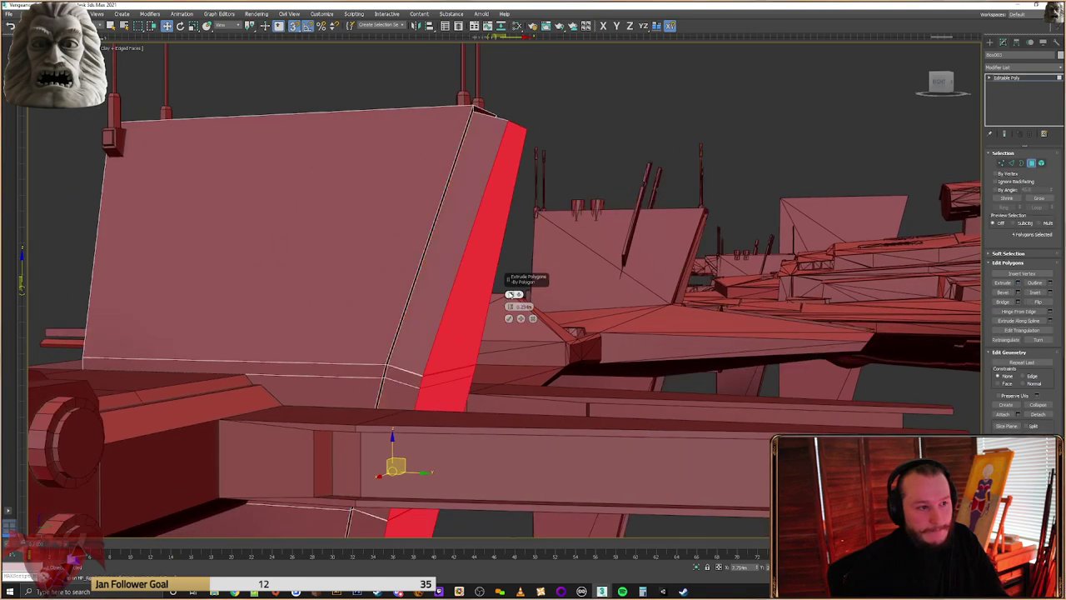
click(510, 294)
click(511, 294)
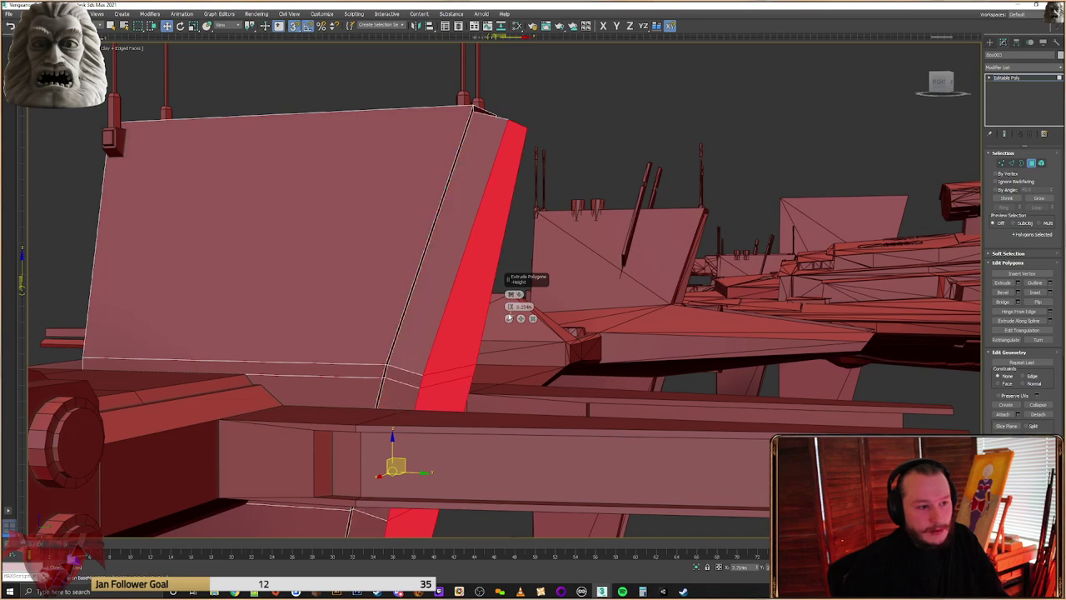
drag(511, 308, 513, 390)
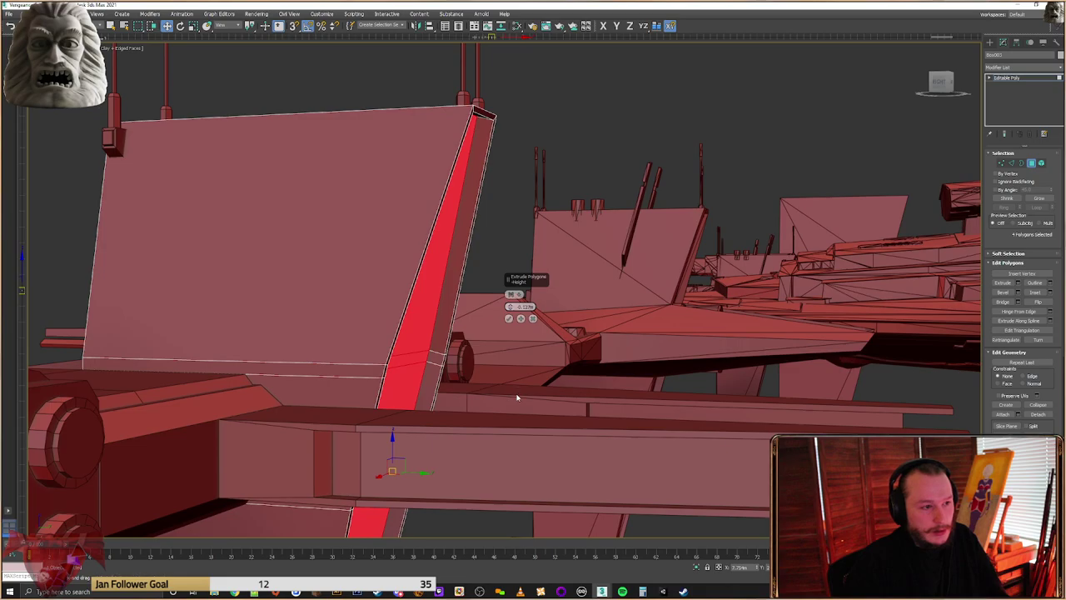
alt+middle_drag(493, 124, 526, 284)
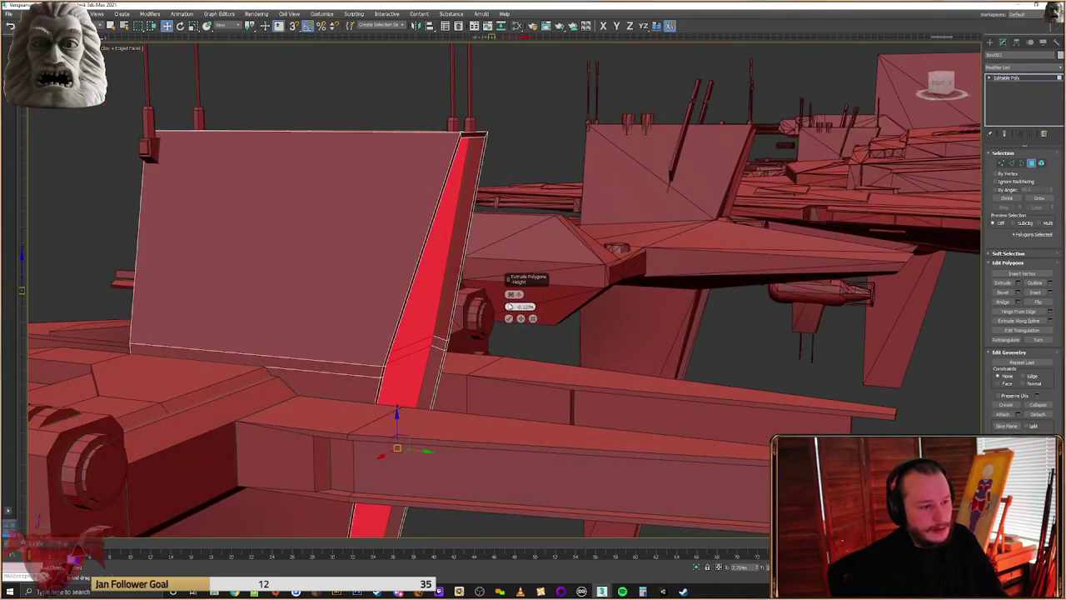
drag(511, 298, 498, 309)
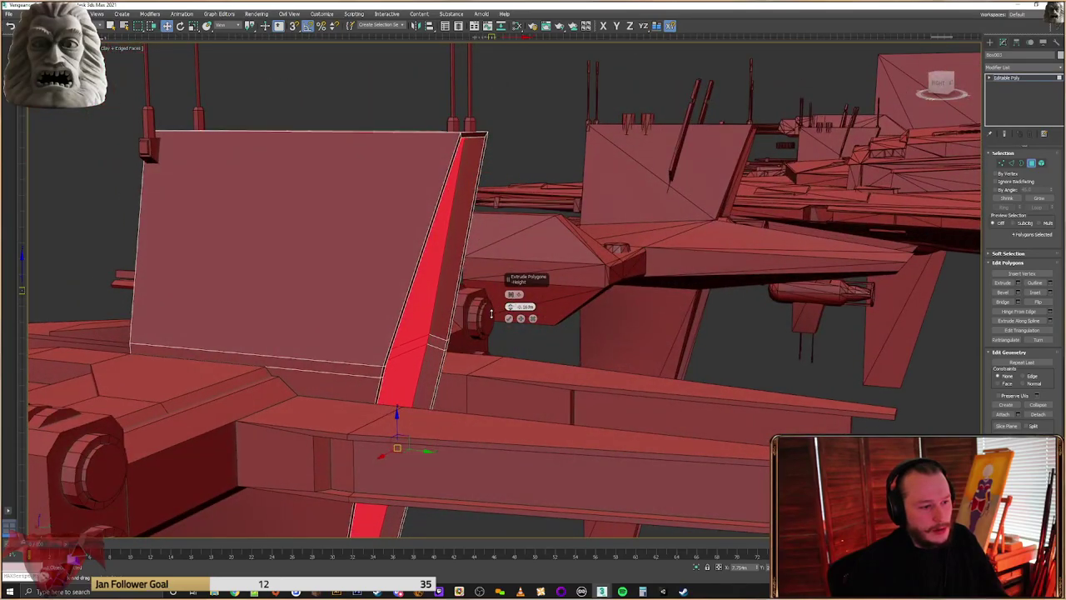
mouse_move(491, 314)
alt+middle_down()
mouse_move(480, 295)
mouse_move(473, 317)
mouse_move(502, 305)
alt+middle_up()
click(509, 319)
Slide the two inner vertices at the upper end of the hull's rear recess down along their edges
scroll(492, 183, up, 3)
alt+middle_drag(471, 179, 442, 137)
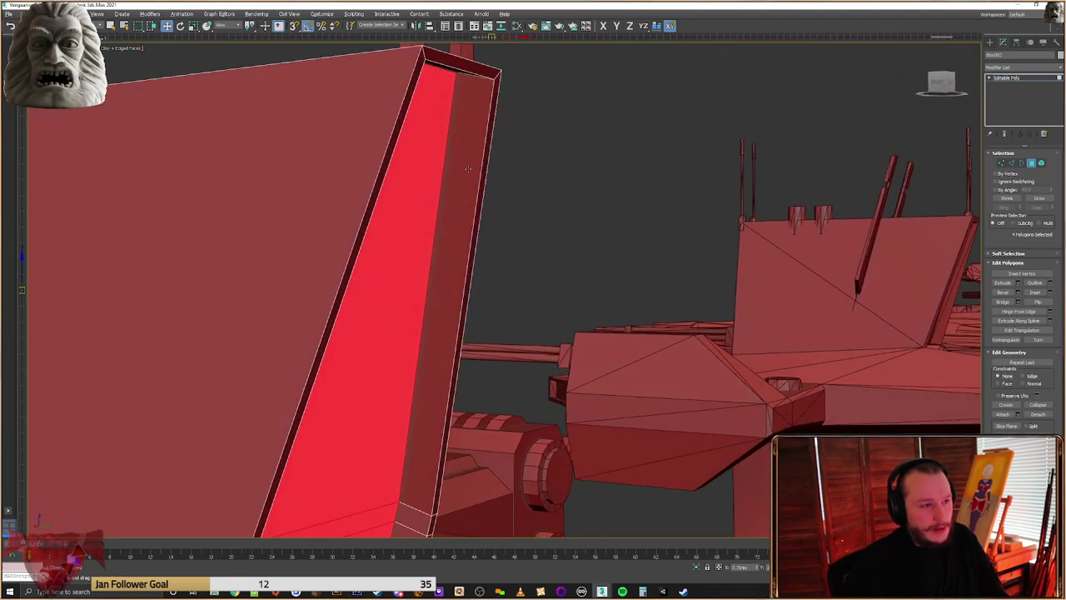
click(1003, 164)
alt+middle_drag(400, 167, 975, 380)
click(490, 85)
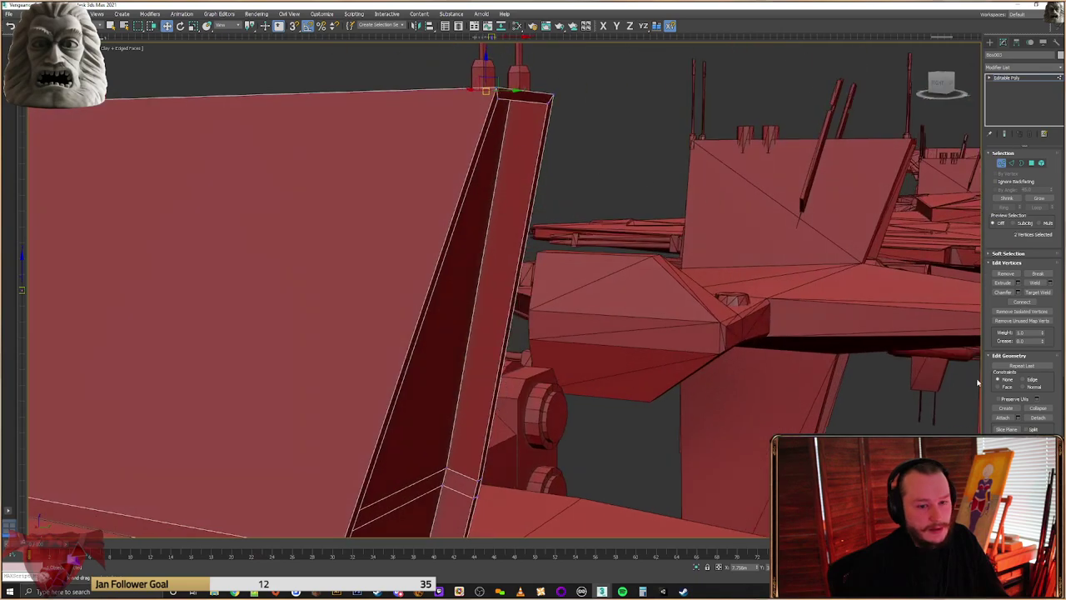
alt+middle_drag(699, 265, 553, 141)
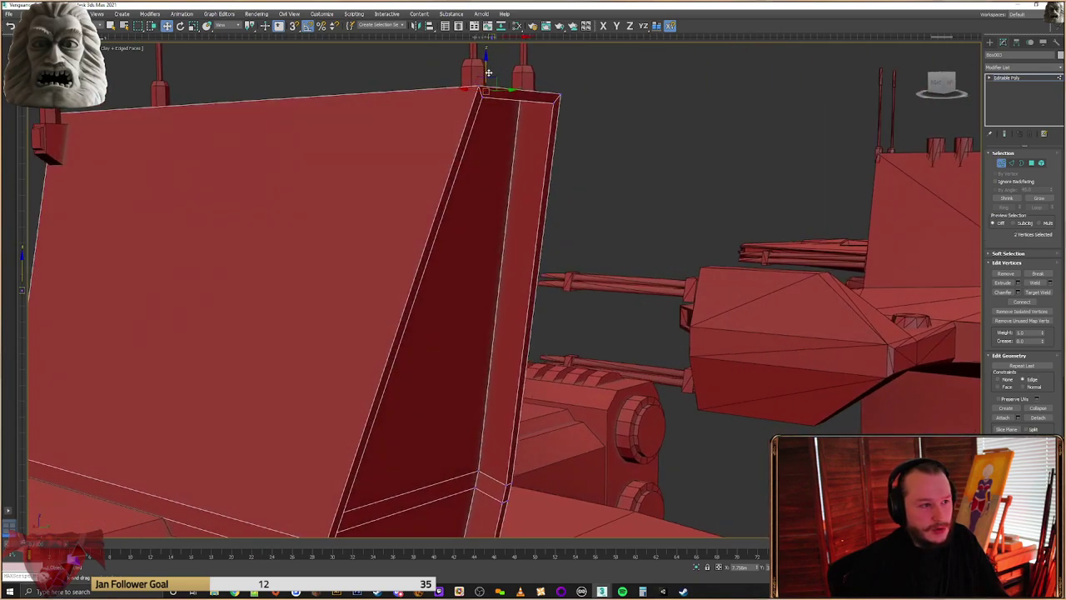
drag(487, 68, 538, 103)
scroll(550, 105, down, 5)
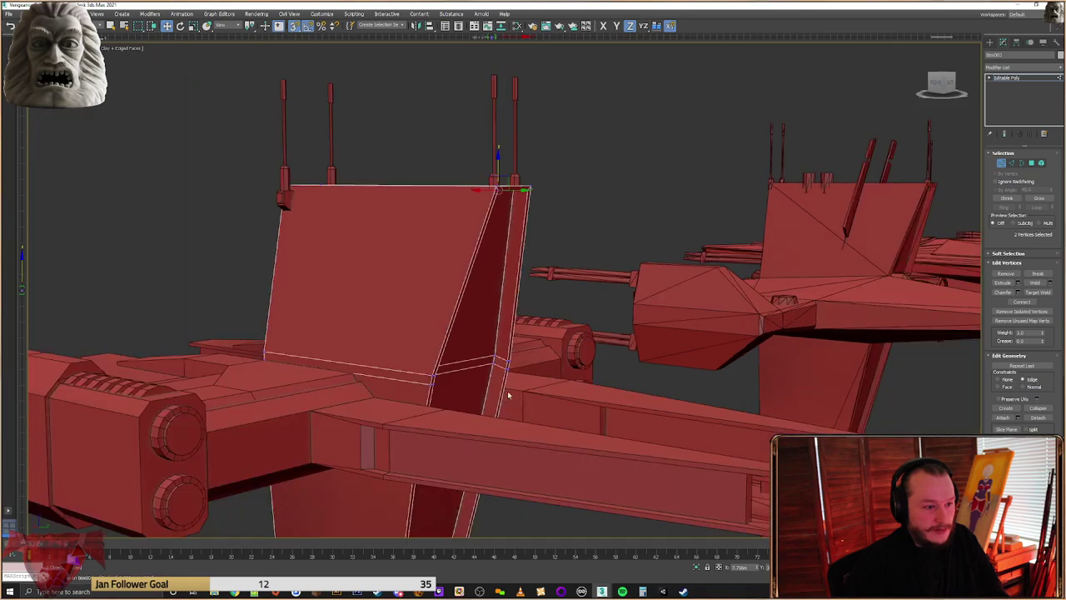
middle_drag(516, 350, 559, 198)
alt+middle_drag(556, 309, 546, 242)
scroll(471, 417, up, 3)
scroll(471, 417, up, 4)
alt+middle_drag(472, 417, 465, 418)
scroll(492, 410, down, 4)
alt+middle_drag(583, 382, 537, 461)
Finish editing the hull, deselect it and save the scene
click(990, 42)
scroll(583, 358, down, 3)
click(574, 376)
alt+middle_drag(574, 375, 662, 360)
scroll(662, 360, down, 4)
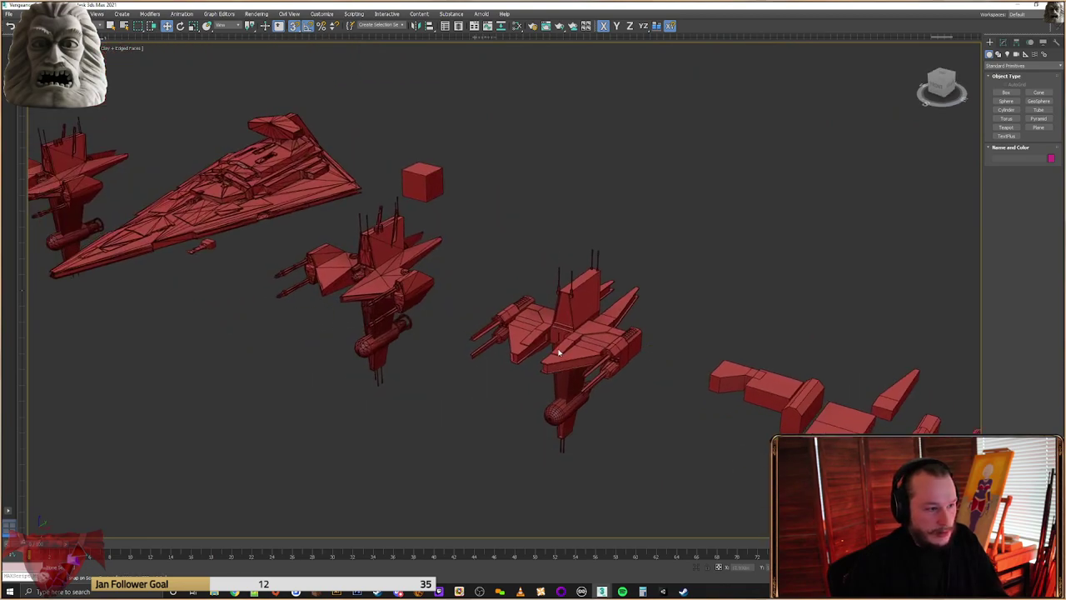
key(ctrl+s)
key(Return)
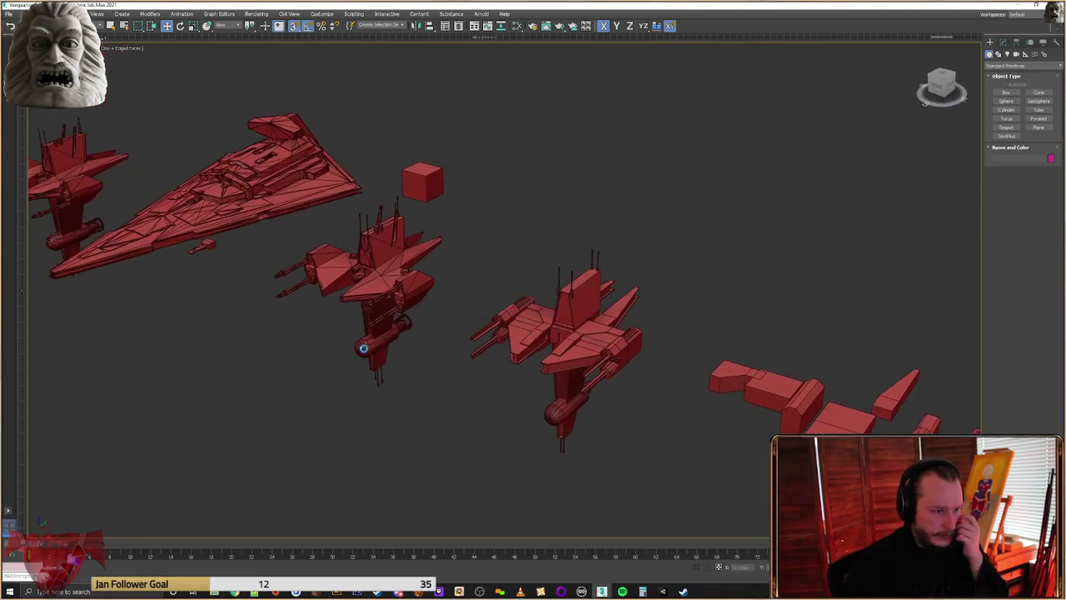
Copy the plain box from the spare blockout parts onto the fighter where the rear fin meets the wing
scroll(486, 338, up, 6)
scroll(492, 327, down, 5)
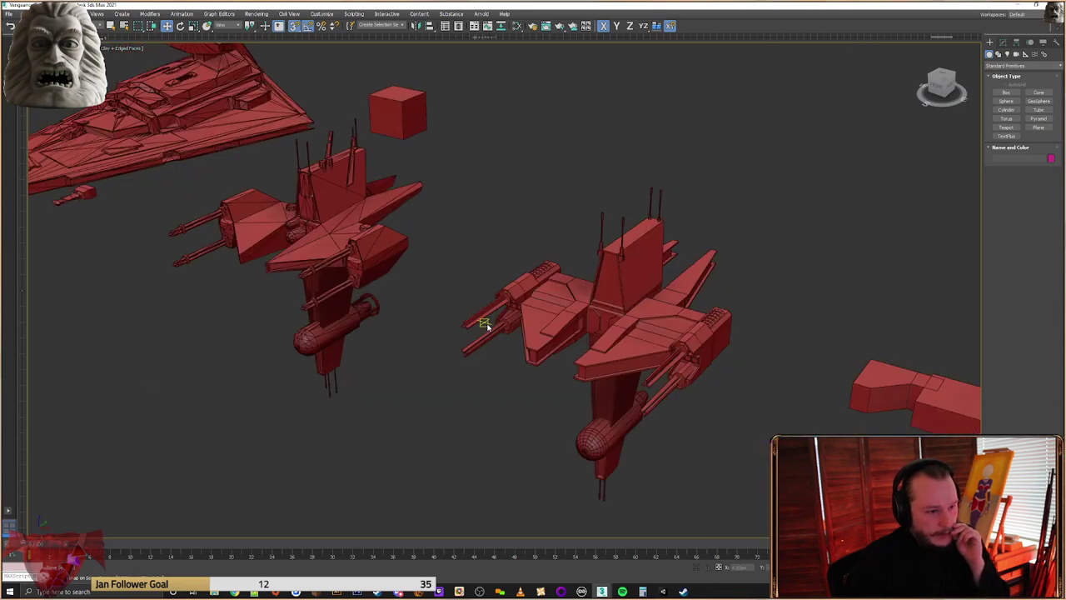
mouse_move(469, 302)
alt+middle_down()
mouse_move(442, 288)
mouse_move(450, 294)
alt+middle_up()
scroll(450, 293, up, 4)
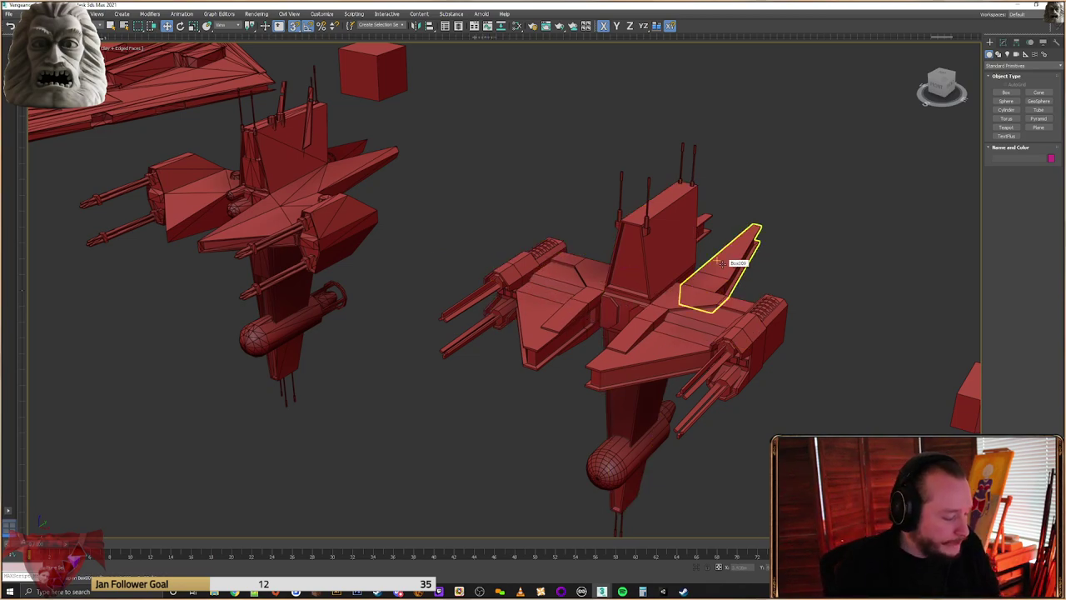
alt+middle_drag(582, 216, 668, 247)
middle_drag(302, 374, 398, 314)
click(287, 314)
click(242, 315)
alt+middle_drag(334, 312, 349, 313)
key(s)
mouse_move(219, 331)
shift+mouse_down()
mouse_move(745, 326)
mouse_move(708, 302)
shift+mouse_up()
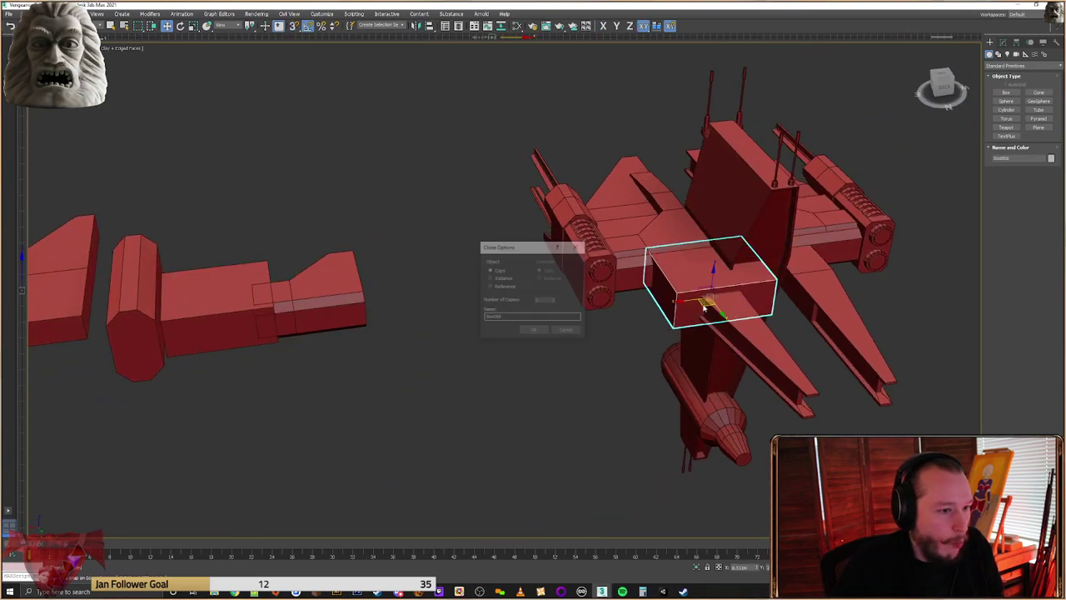
click(535, 333)
At vertex level, move the copied box's four hull-side vertices outward along X to narrow it over the rear fin
scroll(722, 267, up, 4)
middle_drag(703, 276, 725, 288)
scroll(646, 300, up, 2)
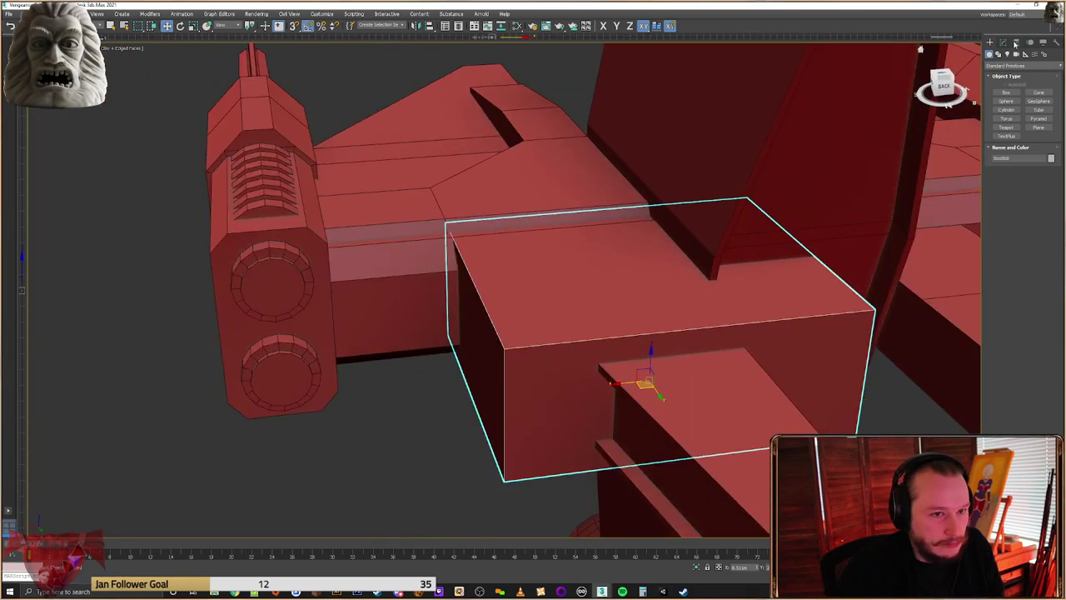
click(1003, 41)
click(1002, 163)
alt+middle_drag(884, 240, 759, 198)
scroll(828, 225, down, 3)
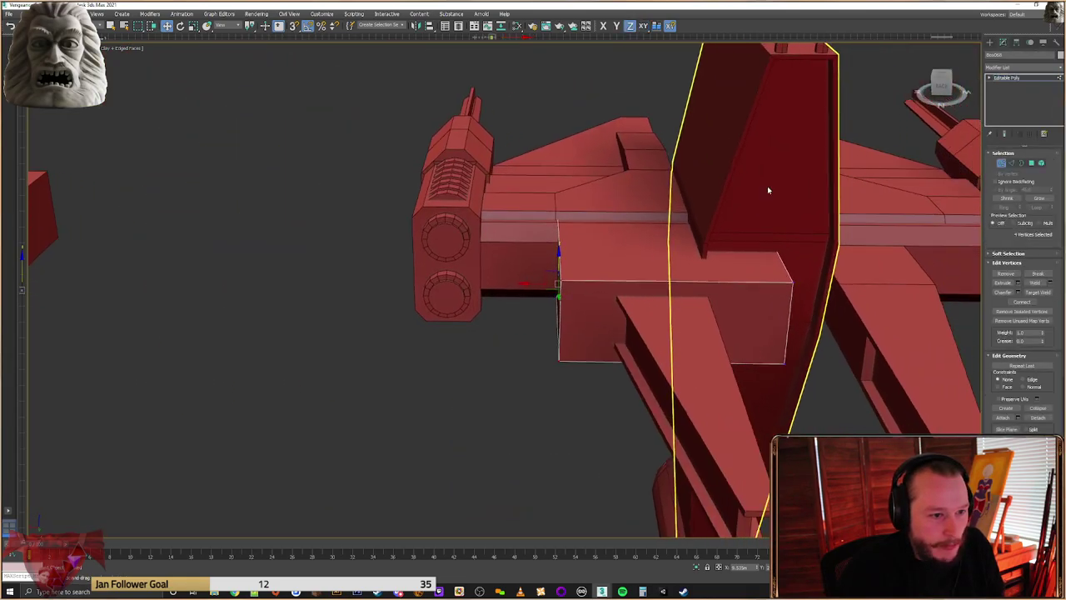
drag(678, 433, 679, 430)
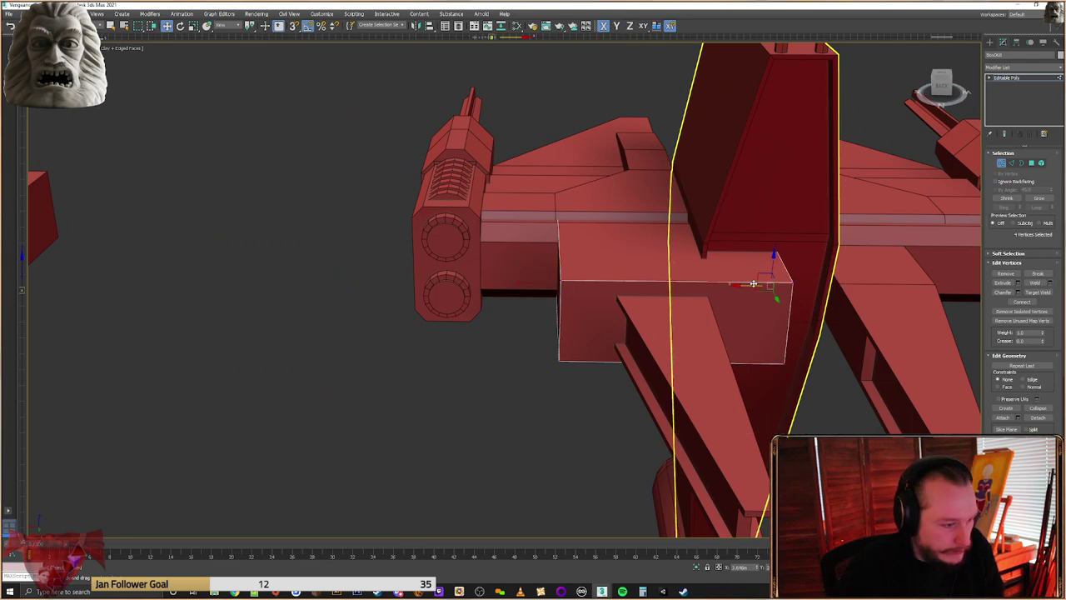
drag(771, 283, 700, 262)
Move the box's four outer-side vertices inward along X until the box is narrower than the rear fin
alt+middle_drag(698, 245, 600, 201)
drag(600, 202, 484, 420)
drag(546, 290, 648, 276)
key(s)
mouse_move(674, 287)
alt+middle_down()
mouse_move(680, 296)
mouse_move(671, 285)
alt+middle_up()
drag(646, 287, 626, 288)
alt+middle_drag(640, 287, 789, 263)
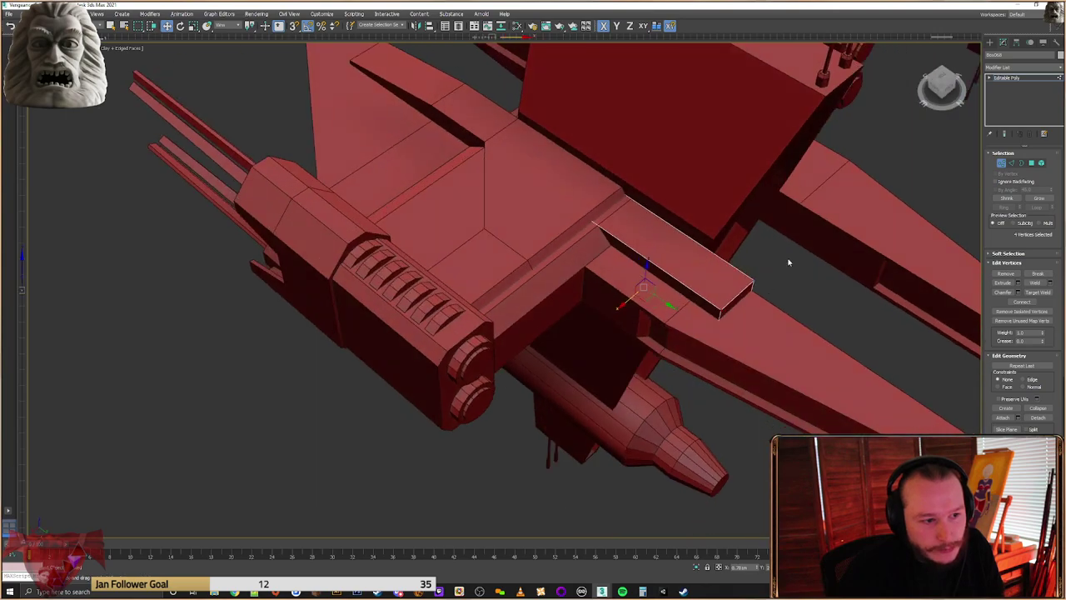
Adjust the box's end vertices along Y so it forms a short block at the root of the rear fin
drag(681, 415, 682, 414)
drag(752, 338, 711, 293)
alt+middle_drag(541, 180, 594, 147)
drag(633, 142, 562, 312)
drag(599, 259, 610, 220)
key(s)
alt+middle_drag(632, 269, 767, 229)
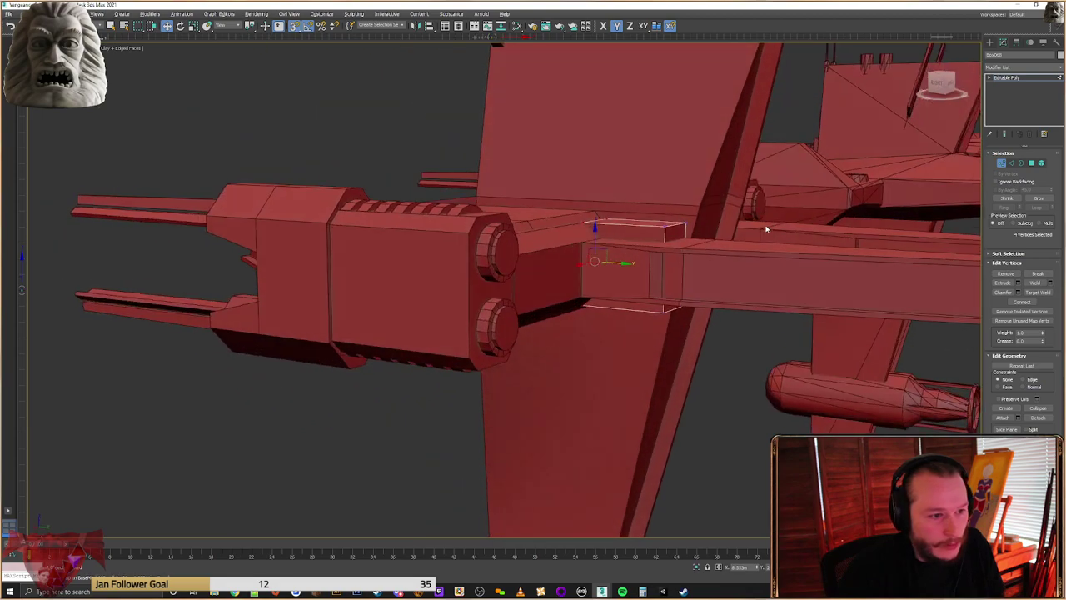
Extrude the block's rear-facing polygon backward along the fin and switch to vertex level
click(1035, 167)
scroll(703, 233, up, 2)
click(683, 224)
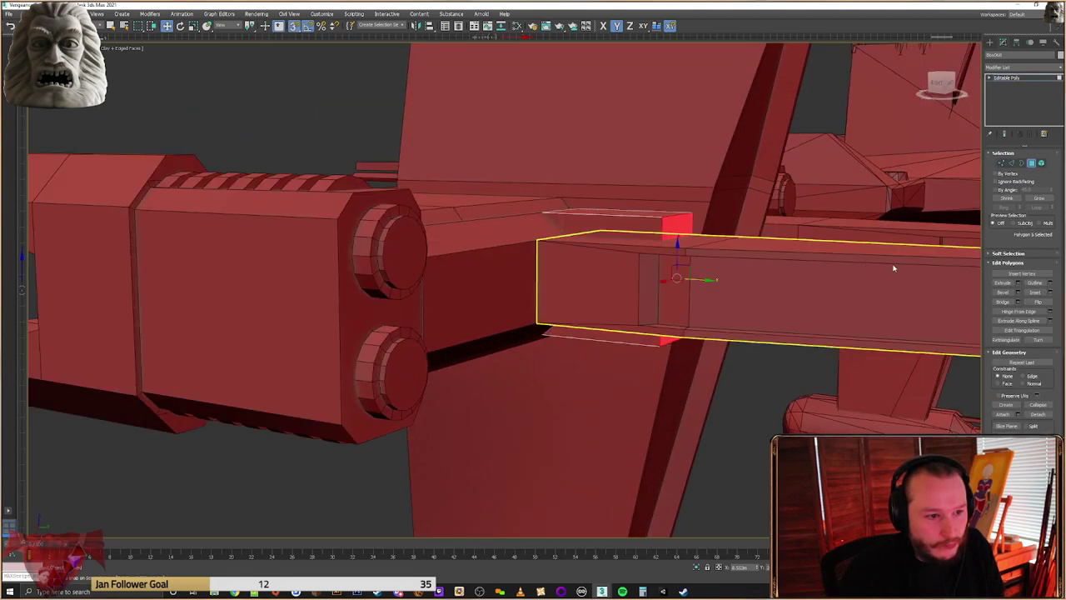
click(1004, 282)
drag(679, 225, 761, 157)
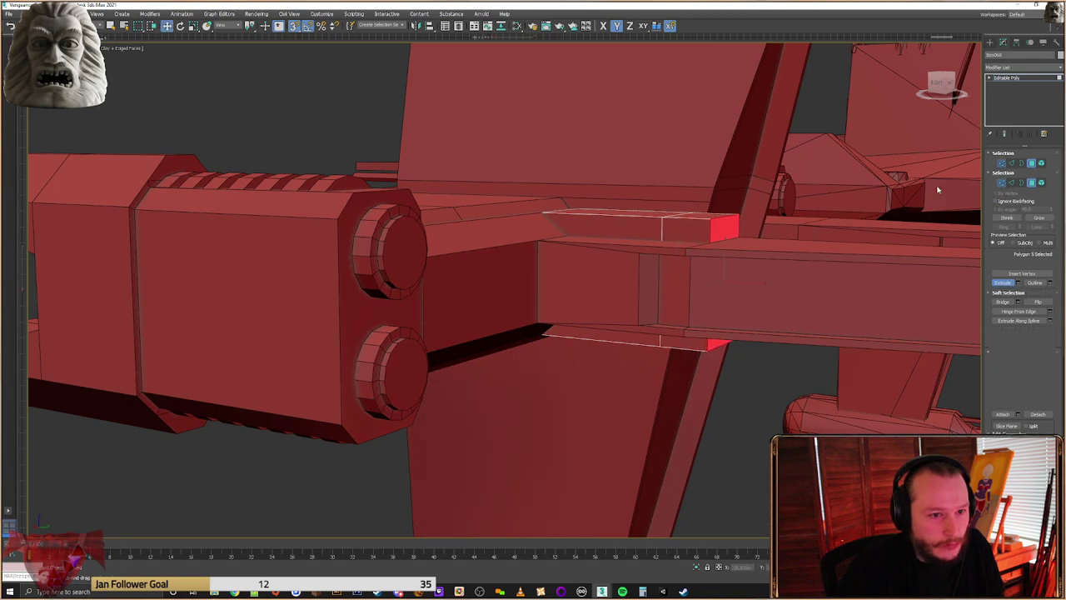
click(1001, 163)
alt+middle_drag(692, 211, 740, 208)
drag(724, 379, 723, 379)
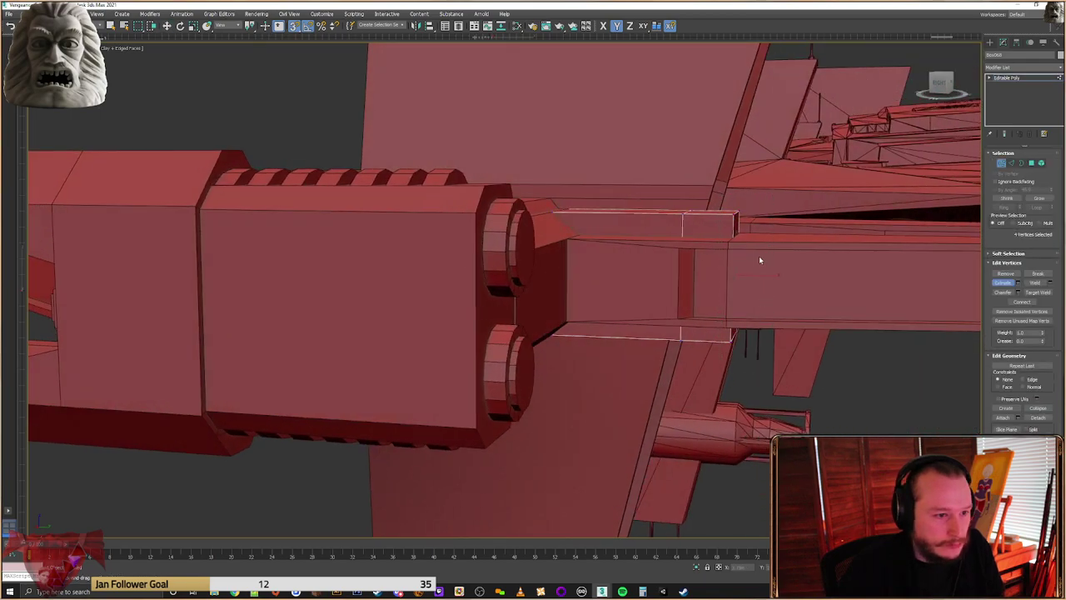
key(w)
drag(761, 275, 726, 241)
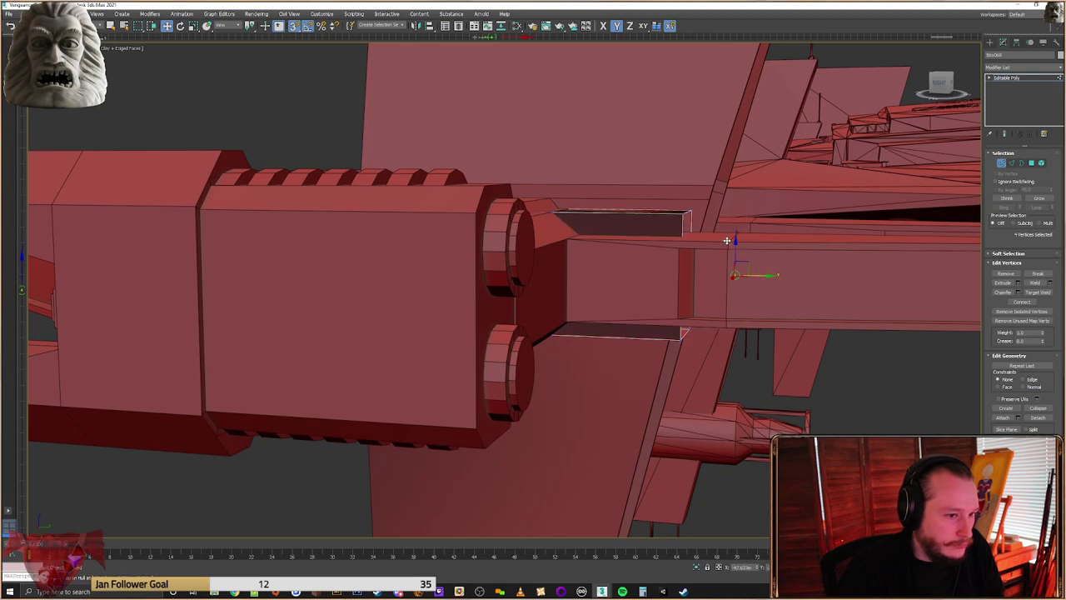
key(ctrl+z)
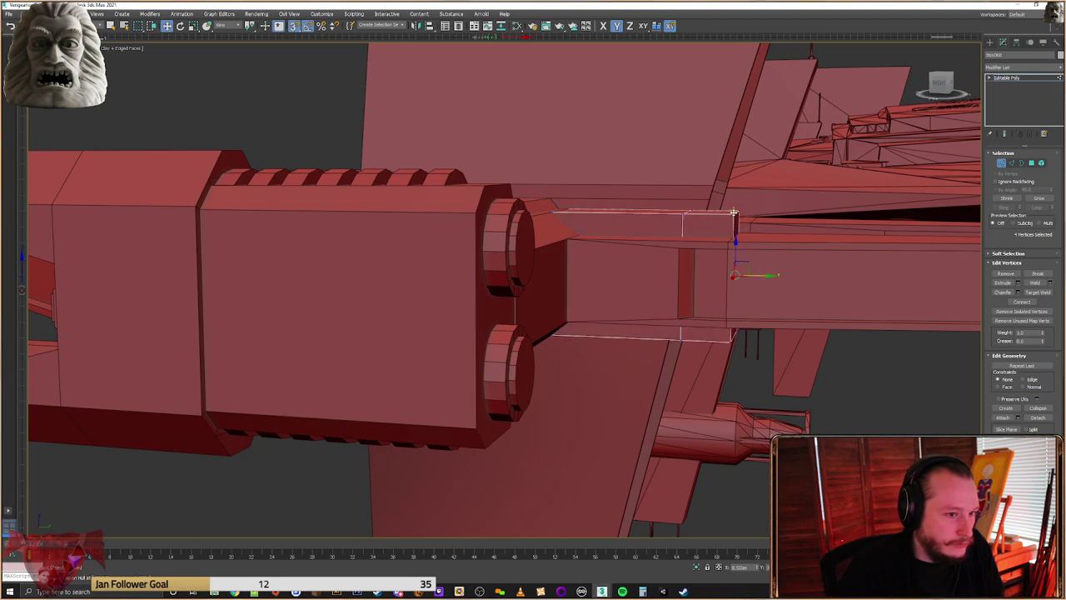
Slope the block's rear end by lowering its two upper end vertices and raising its two lower ones to the fin's surfaces
alt+middle_drag(730, 242, 741, 224)
drag(742, 222, 731, 242)
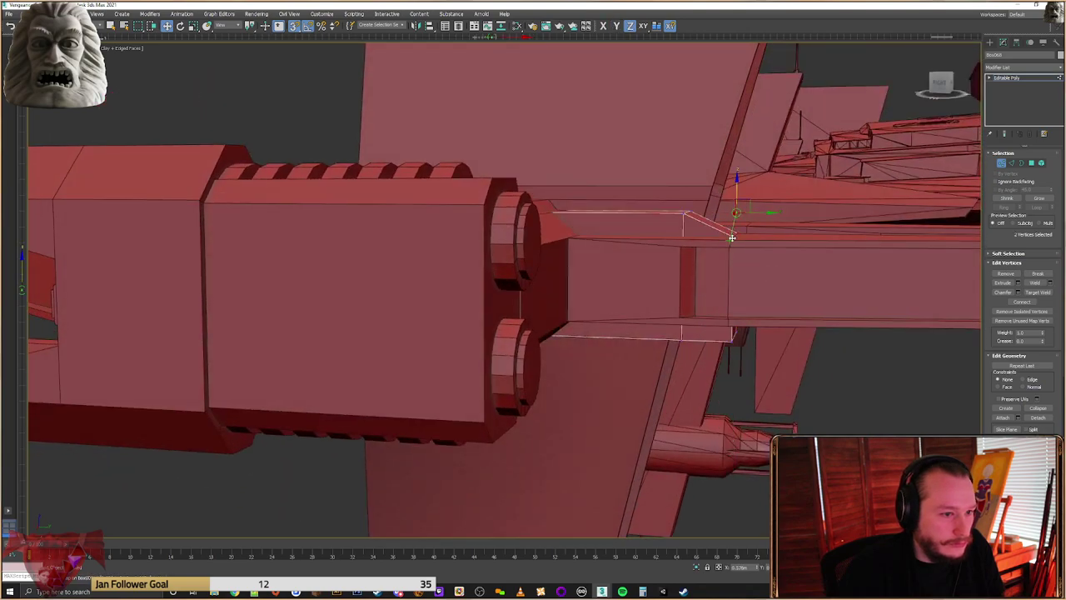
alt+middle_drag(738, 326, 743, 314)
drag(728, 373, 736, 319)
alt+middle_drag(737, 320, 737, 334)
drag(737, 334, 734, 334)
Shift the block's four middle vertices forward along Y to lengthen the slopes, and finish editing the block
alt+middle_drag(735, 334, 718, 200)
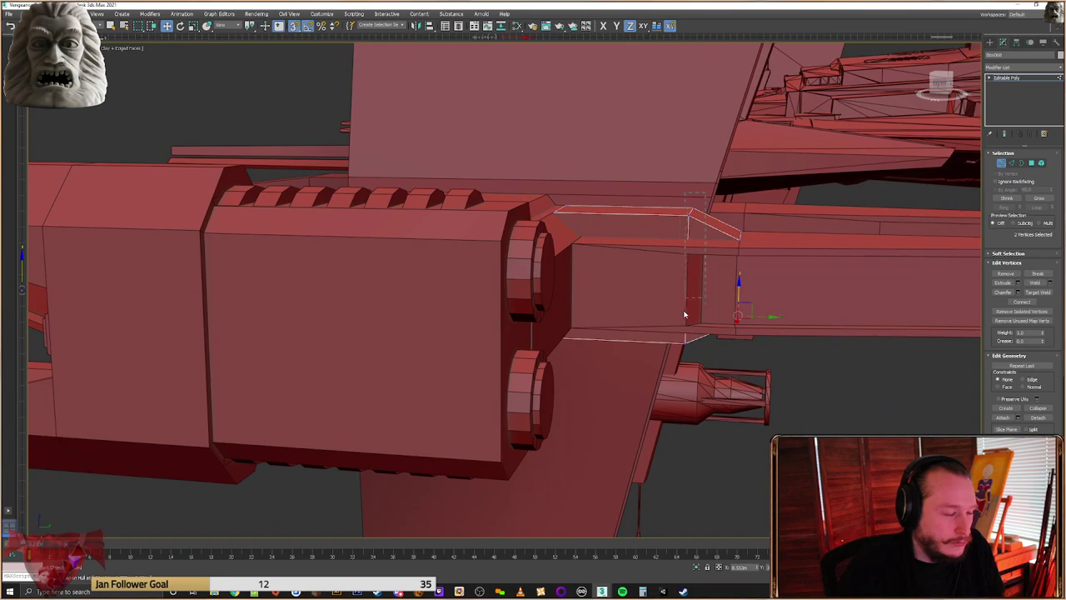
alt+middle_drag(669, 376, 752, 280)
scroll(694, 272, down, 3)
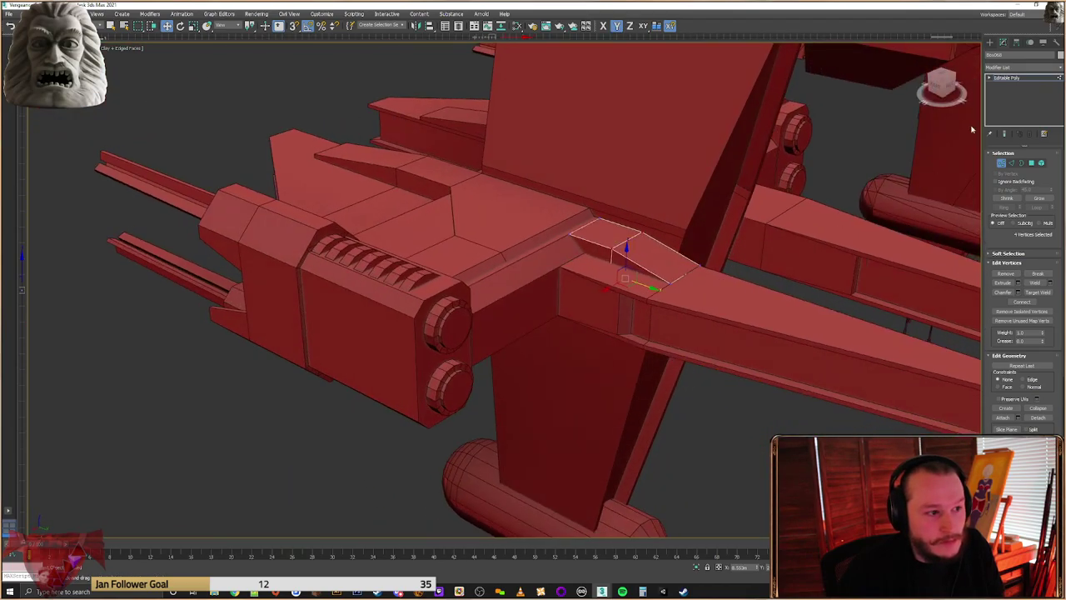
click(990, 42)
click(872, 148)
Copy the sloped block across to the root of the opposite rear fin, align it there and deselect it
scroll(739, 225, down, 3)
alt+middle_drag(734, 228, 516, 246)
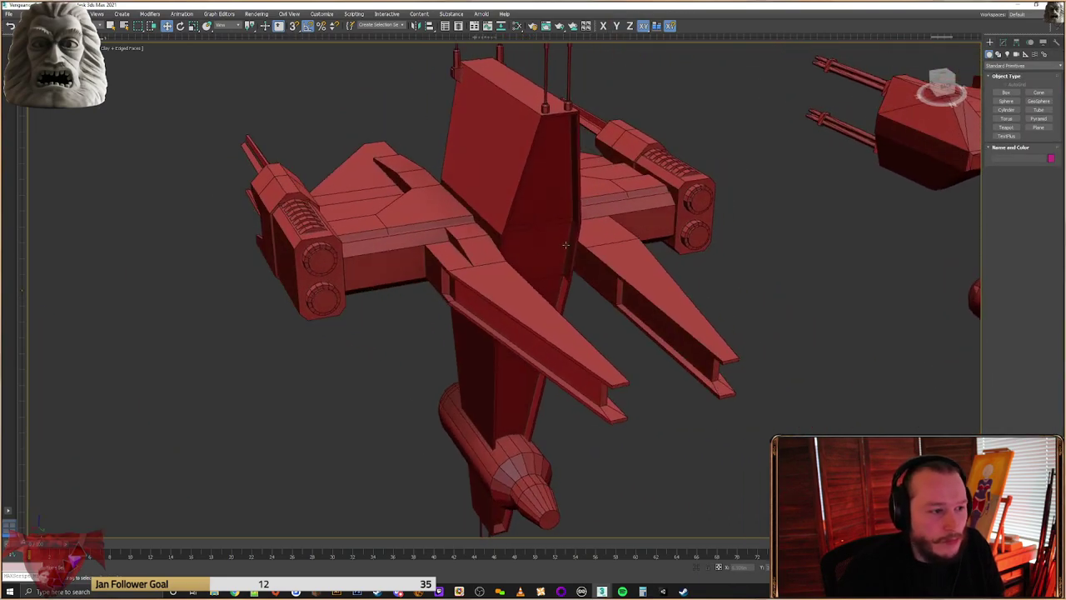
click(485, 249)
mouse_move(485, 248)
shift+mouse_down()
mouse_move(641, 240)
mouse_move(605, 214)
shift+mouse_up()
click(540, 331)
scroll(567, 300, up, 3)
key(s)
scroll(602, 213, down, 4)
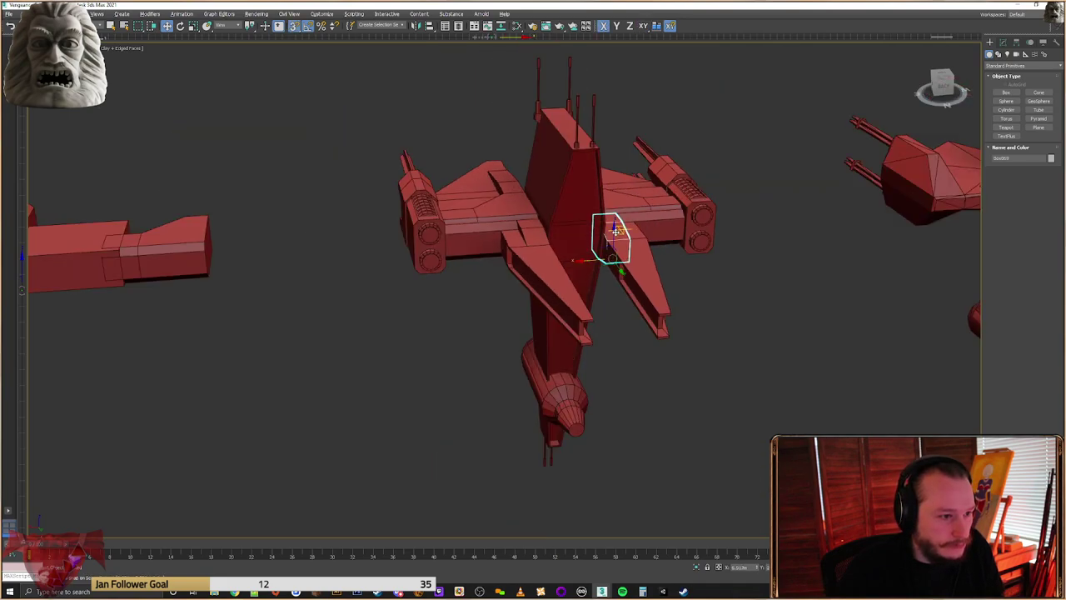
alt+middle_drag(611, 226, 612, 240)
click(731, 252)
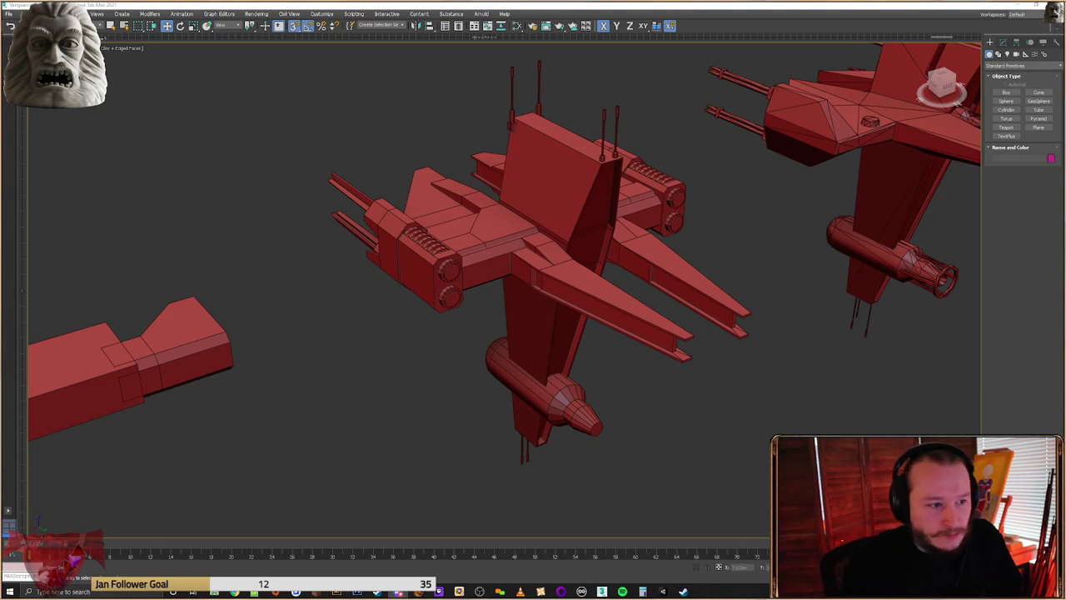
Select the fighter's central hull with the tall upper tower and start editing its edges
alt+middle_drag(491, 260, 500, 275)
alt+middle_drag(574, 252, 698, 254)
click(534, 238)
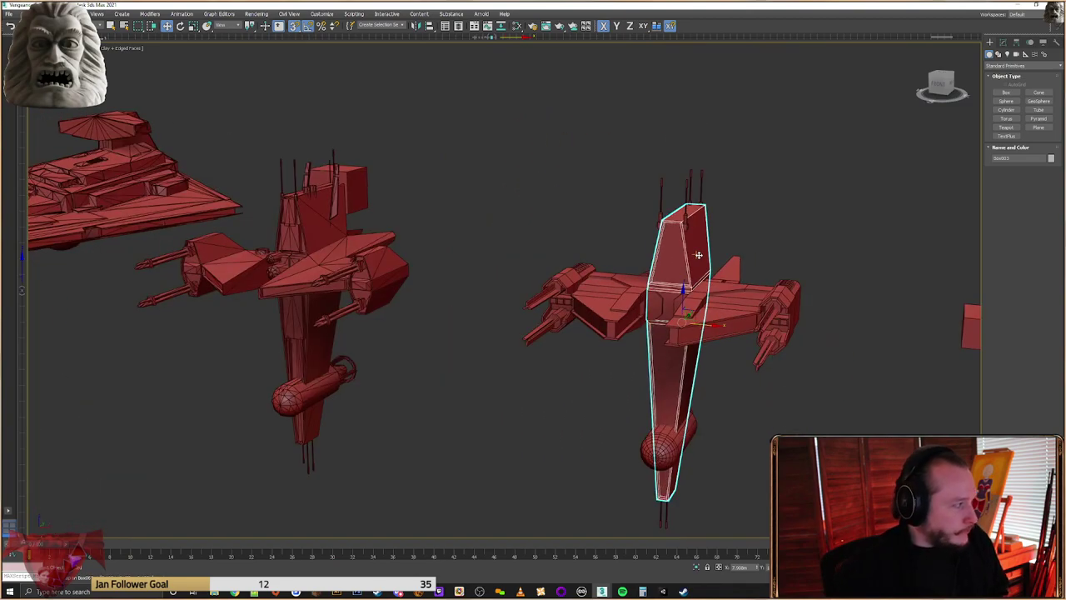
mouse_move(698, 254)
alt+middle_down()
mouse_move(666, 241)
mouse_move(683, 288)
mouse_move(737, 277)
mouse_move(659, 275)
mouse_move(659, 230)
mouse_move(674, 275)
mouse_move(692, 271)
alt+middle_up()
scroll(690, 299, up, 3)
scroll(680, 276, up, 5)
scroll(690, 274, down, 5)
middle_drag(691, 271, 552, 267)
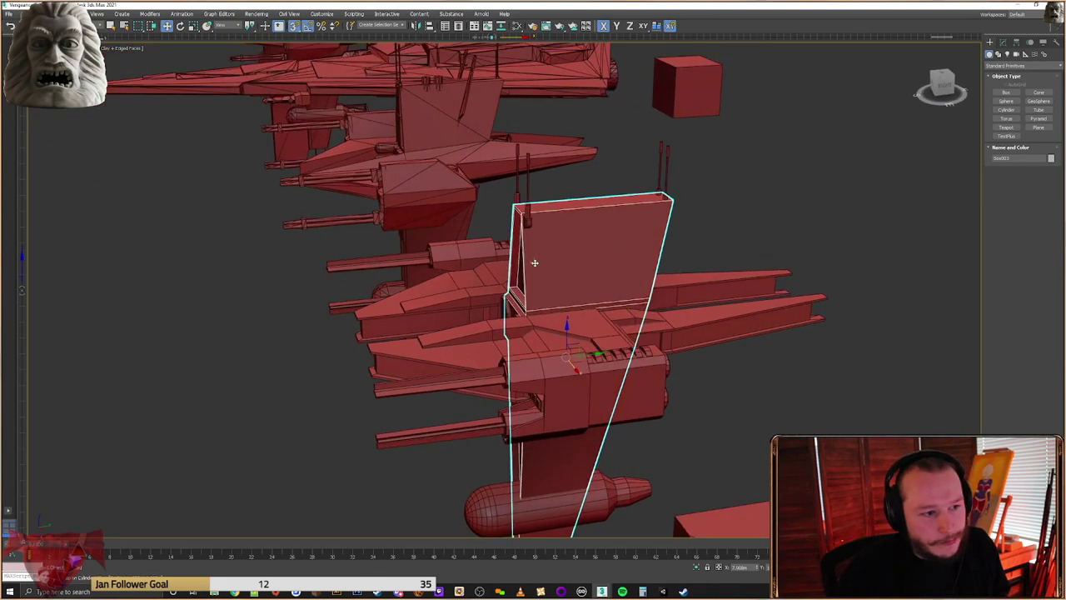
alt+middle_drag(618, 300, 600, 300)
scroll(602, 281, up, 4)
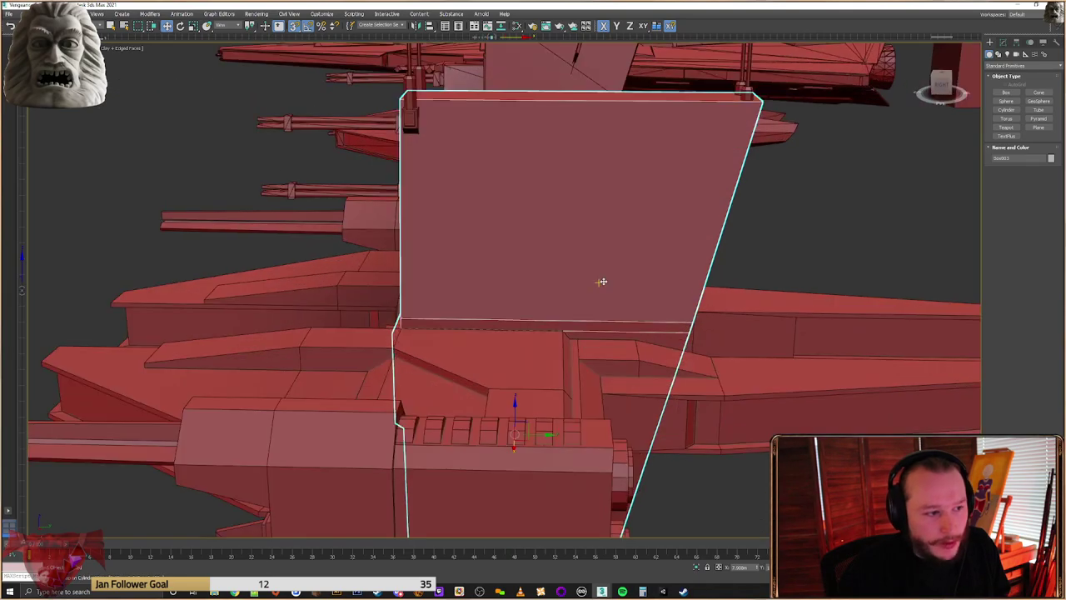
click(1003, 43)
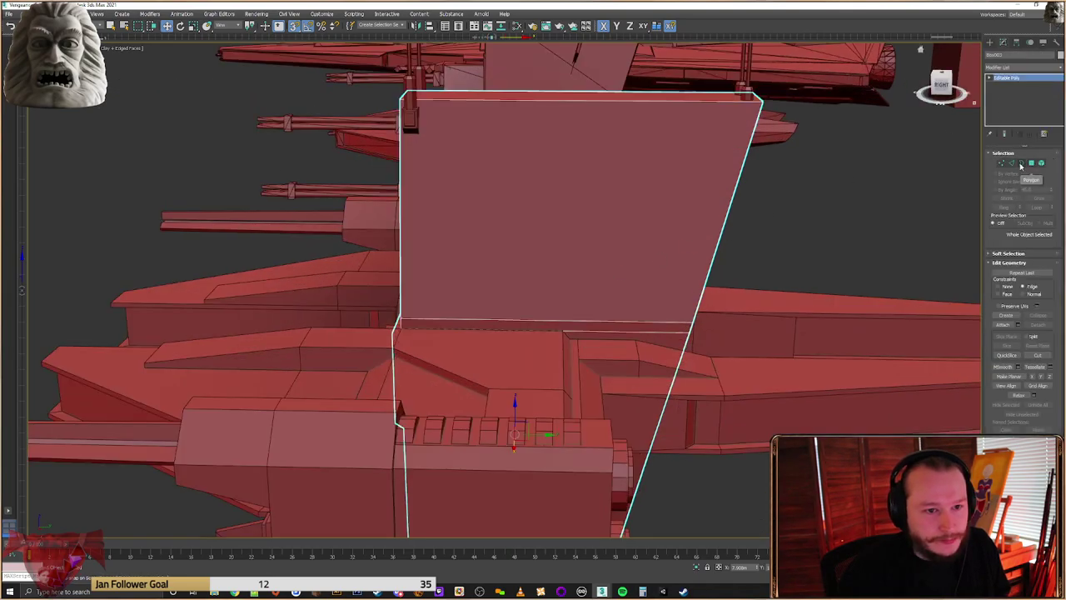
click(1011, 162)
Connect the front and rear slanted edges of the upper tower with one horizontal edge across each side
mouse_move(717, 209)
alt+middle_down()
mouse_move(754, 203)
mouse_move(724, 206)
alt+middle_up()
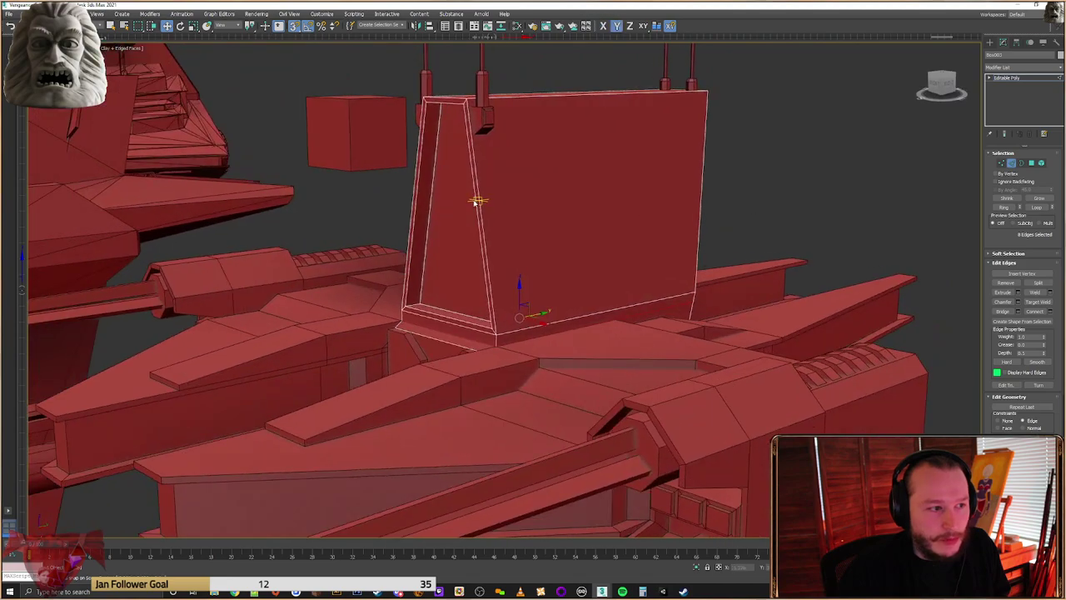
click(479, 202)
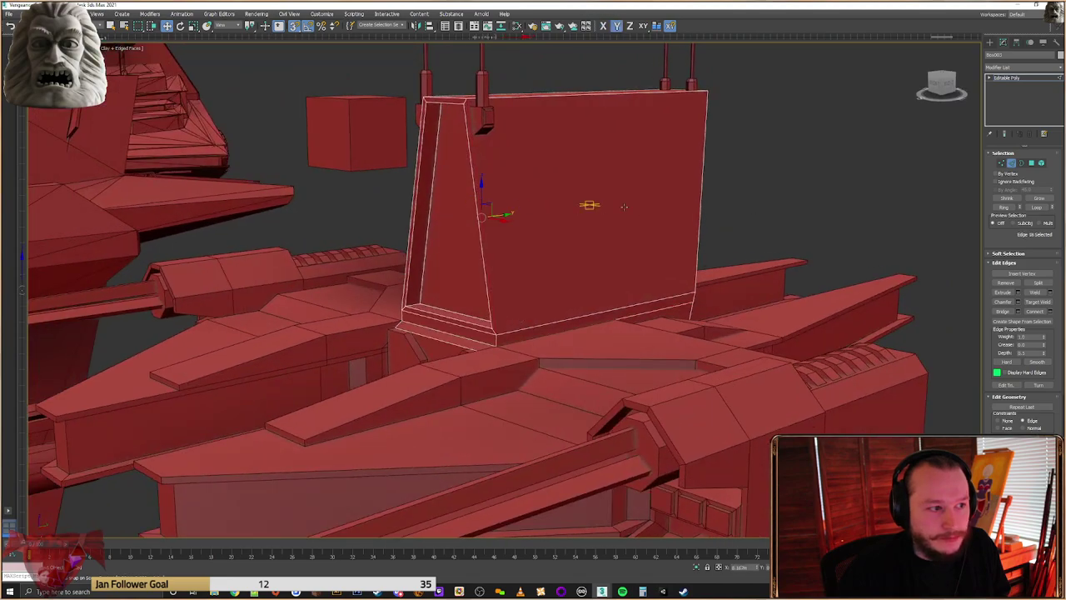
ctrl+click(704, 196)
alt+middle_drag(703, 195, 566, 208)
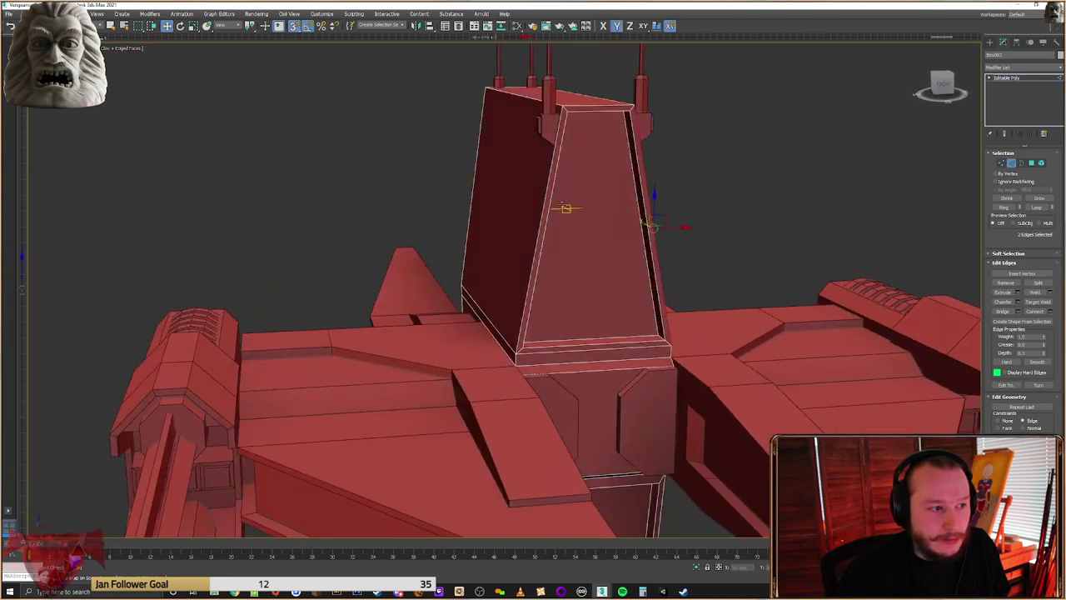
ctrl+click(543, 204)
alt+click(477, 172)
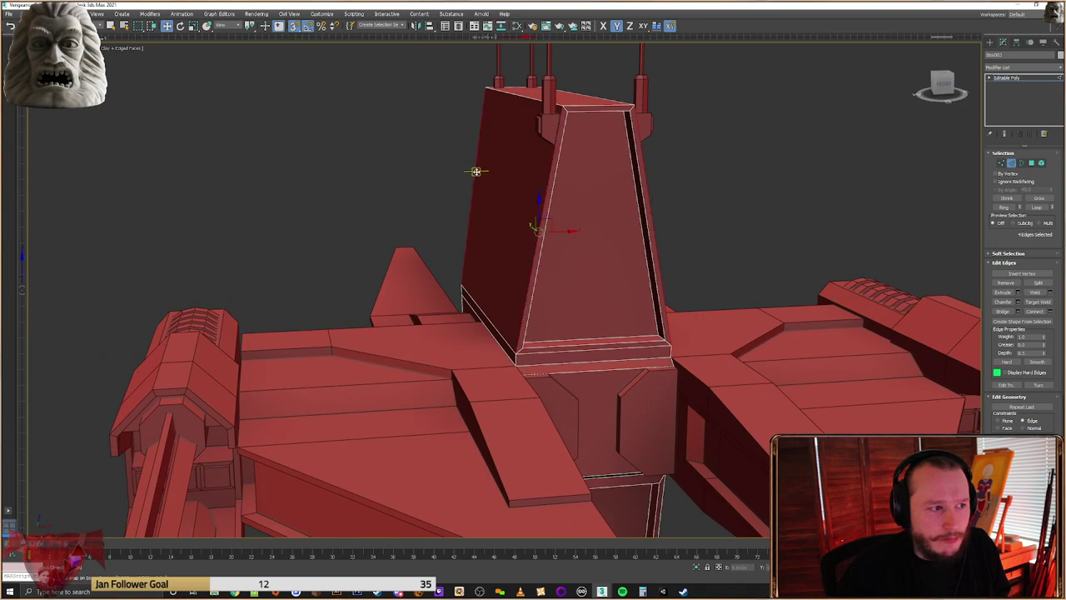
click(1051, 311)
alt+middle_drag(748, 233, 543, 307)
click(511, 331)
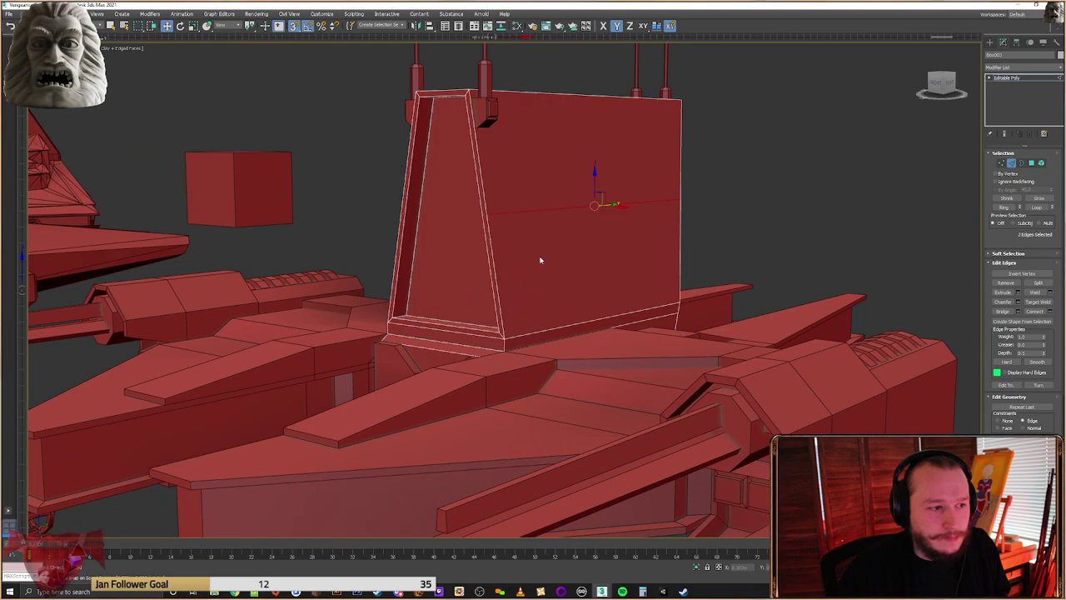
Extend the selection of new horizontal edges with the edges along the tower's base on both sides
alt+middle_drag(821, 214, 636, 280)
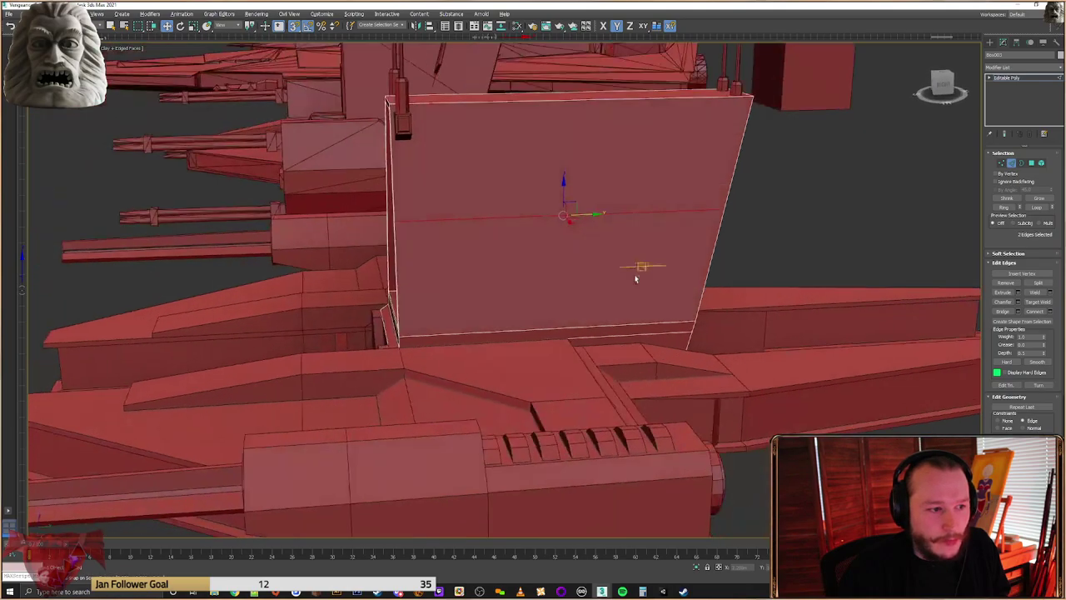
click(615, 331)
alt+middle_drag(644, 334, 527, 321)
ctrl+click(600, 329)
alt+middle_drag(649, 276, 731, 258)
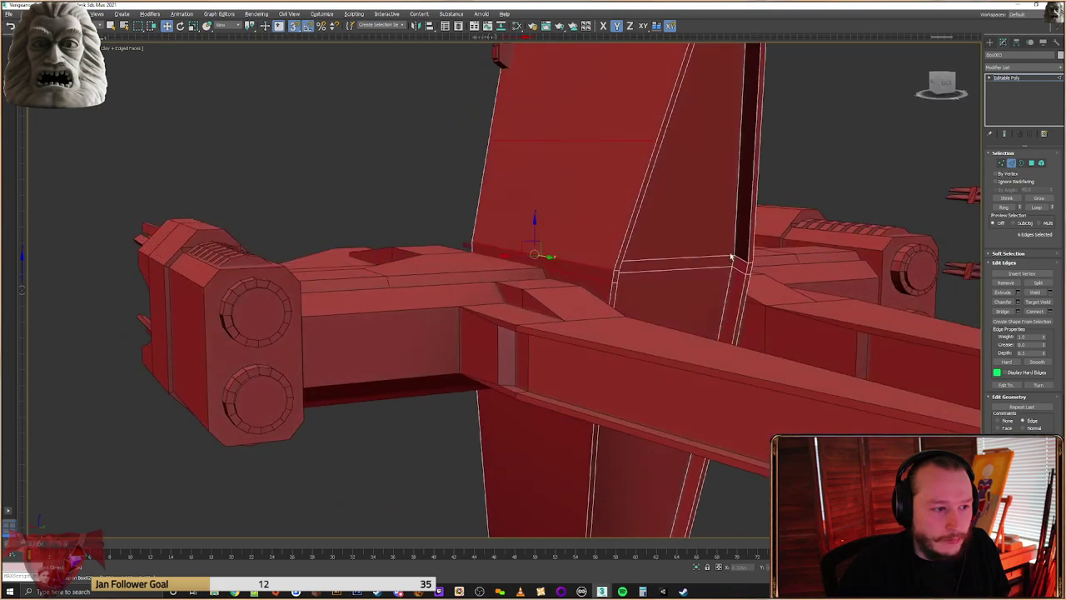
key(F3)
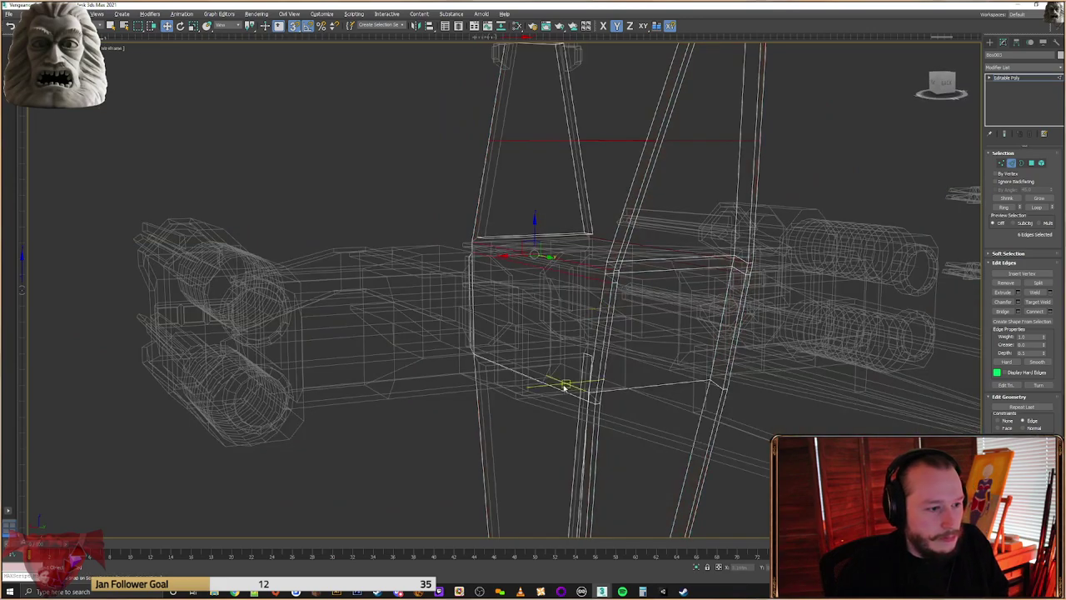
key(F3)
alt+middle_drag(595, 384, 609, 350)
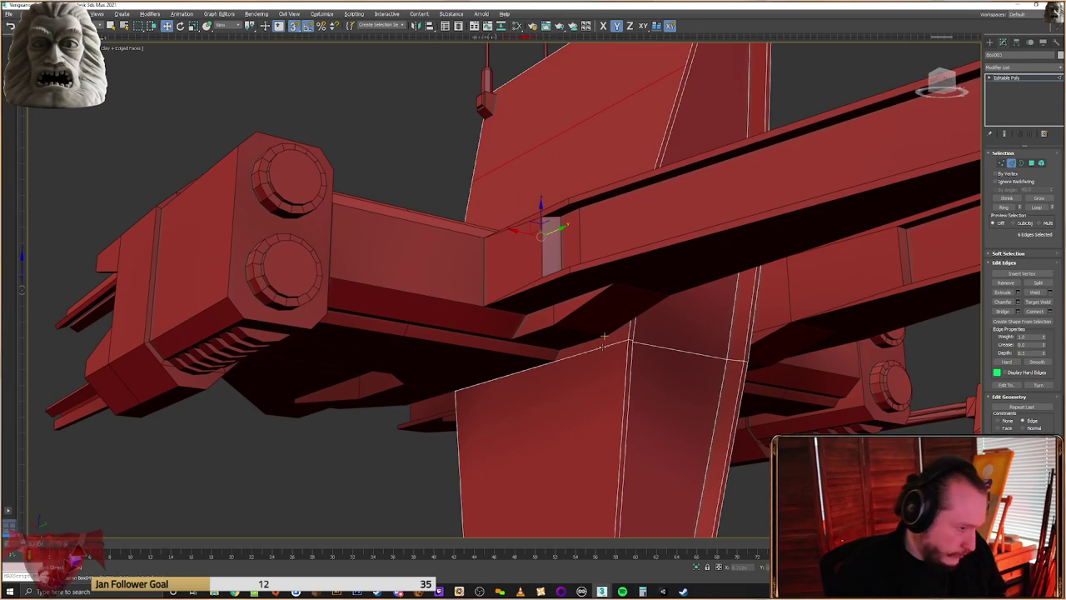
alt+middle_drag(603, 350, 654, 315)
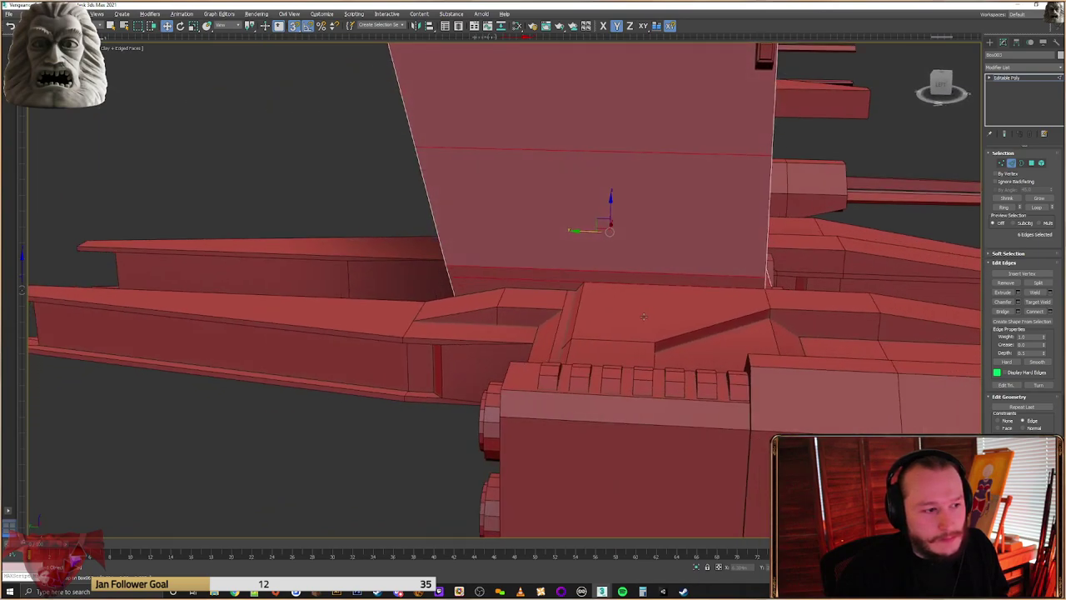
alt+middle_drag(643, 316, 637, 319)
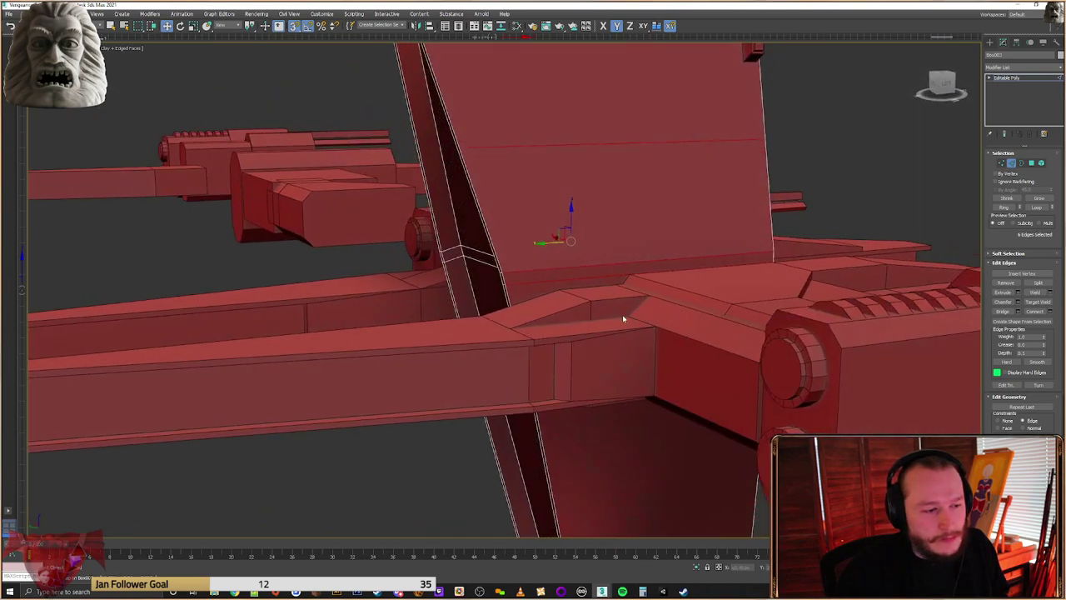
Add the hull's long side edges beneath the wings to the selection and connect all eight with a vertical cut per side
click(623, 144)
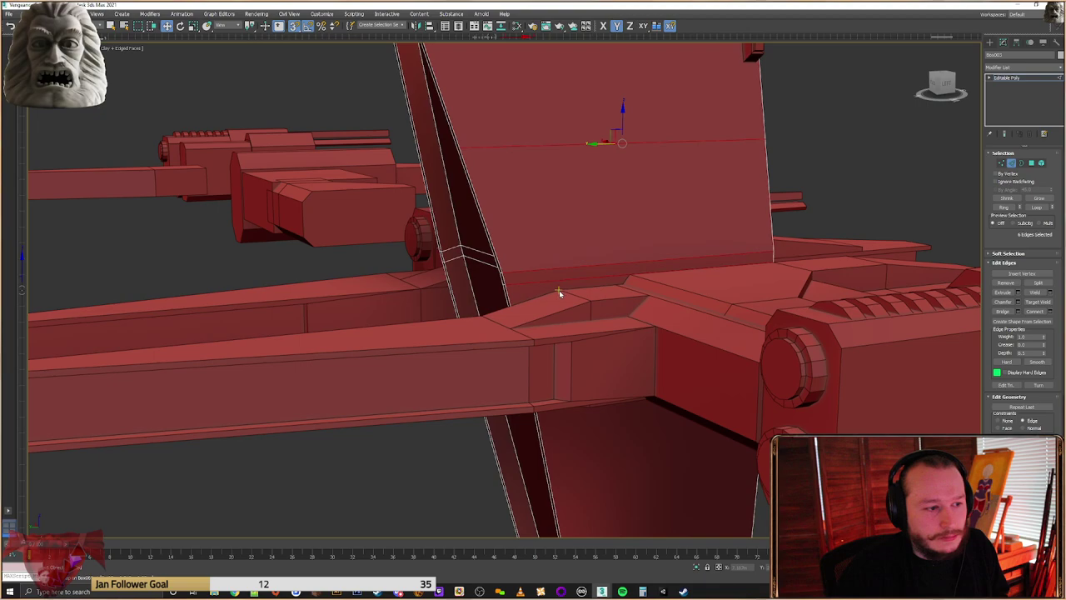
alt+middle_drag(559, 290, 666, 371)
ctrl+click(579, 354)
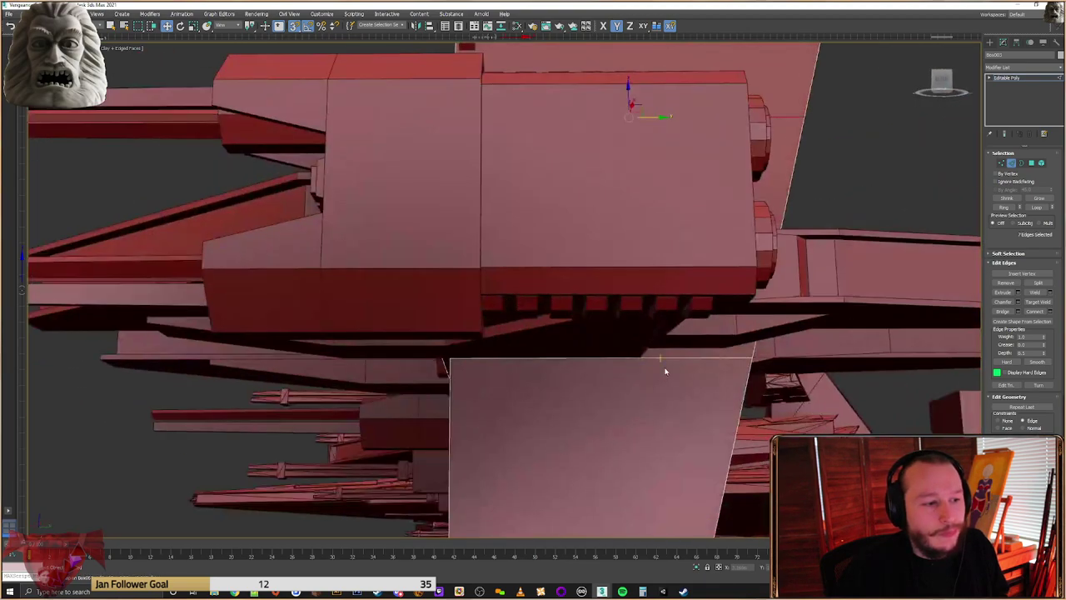
ctrl+click(661, 358)
alt+middle_drag(731, 354, 750, 358)
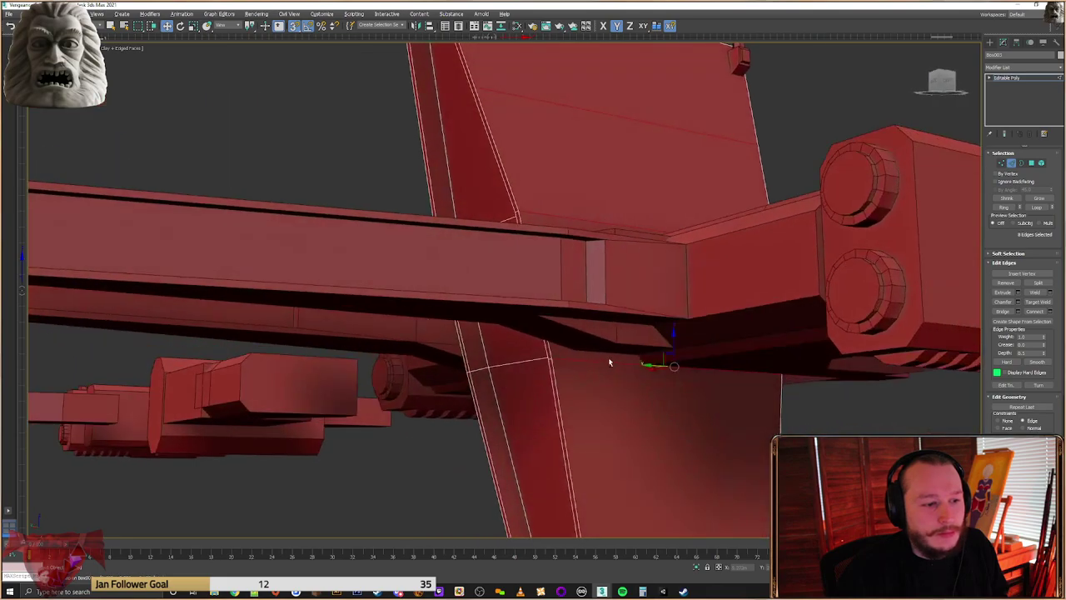
click(1049, 312)
alt+middle_drag(742, 310, 561, 329)
click(509, 331)
key(s)
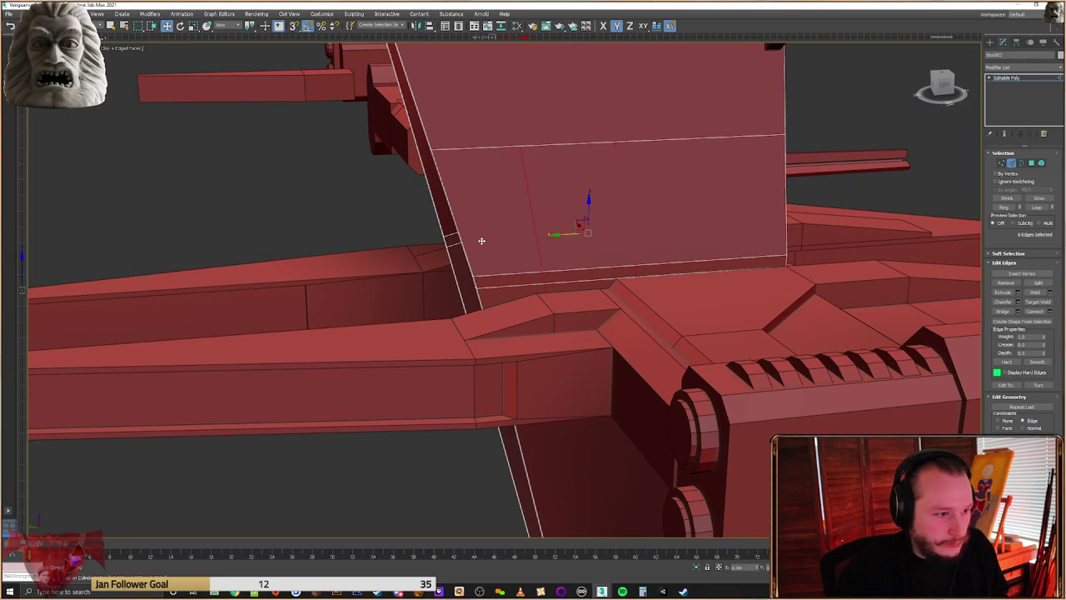
At vertex level, shift the lower vertex pairs of the new vertical side edges along Y into line
alt+middle_drag(482, 240, 990, 222)
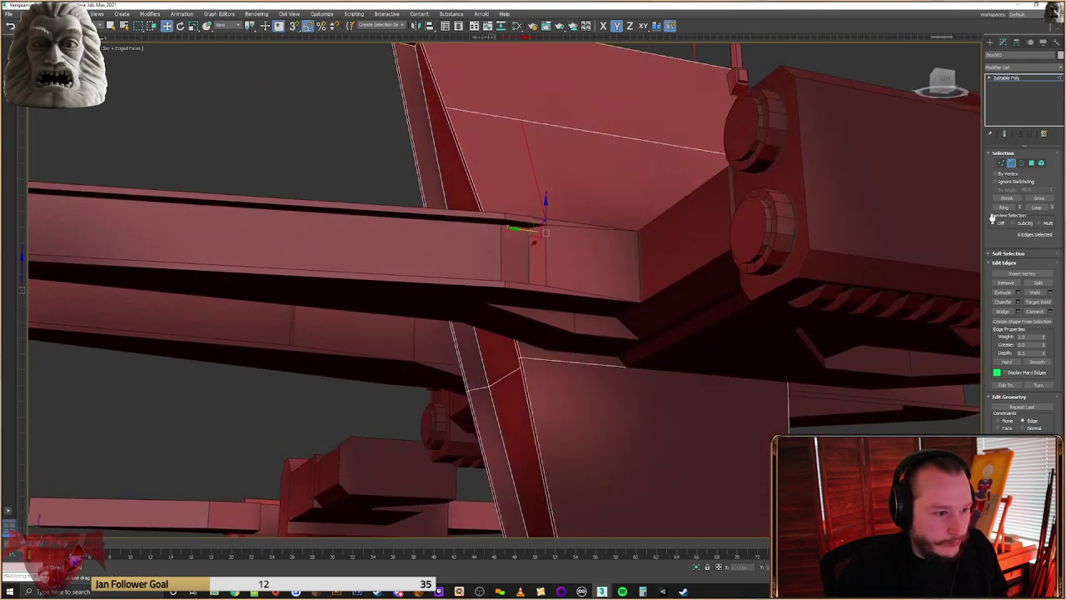
click(1001, 164)
click(565, 360)
alt+middle_drag(565, 360, 550, 394)
ctrl+click(603, 295)
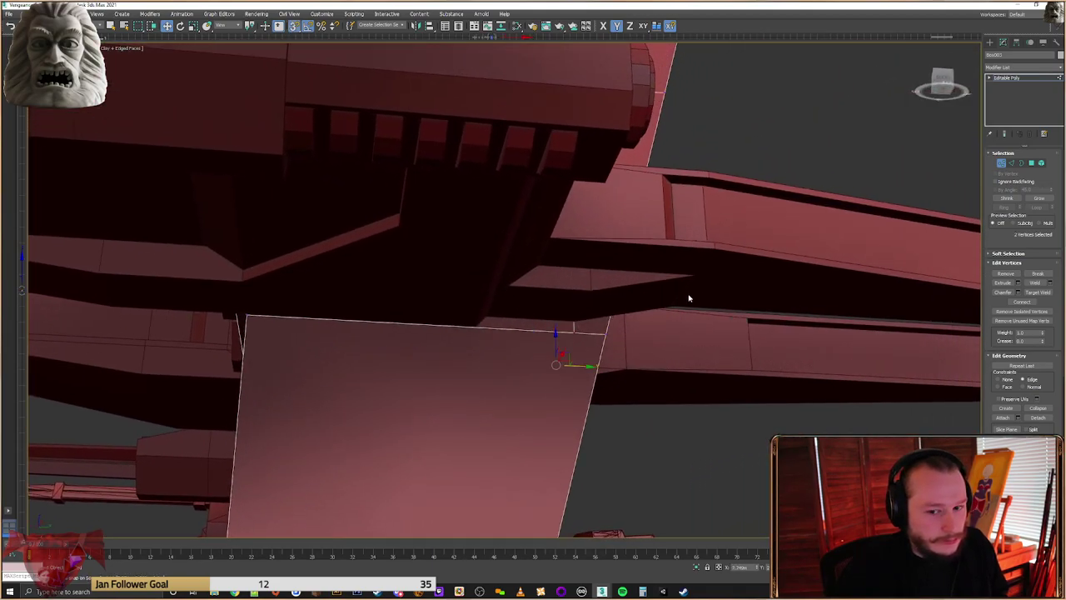
alt+middle_drag(672, 300, 784, 315)
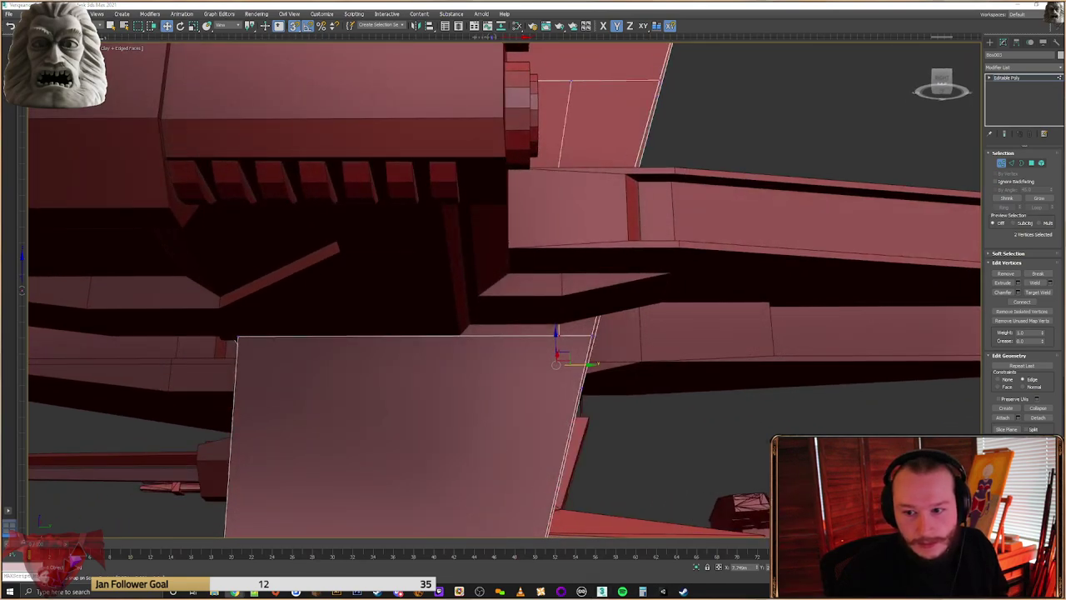
alt+middle_drag(727, 360, 704, 352)
click(552, 231)
alt+middle_drag(713, 260, 611, 263)
ctrl+click(741, 238)
alt+middle_drag(791, 250, 670, 250)
drag(678, 251, 703, 277)
alt+middle_drag(702, 277, 539, 308)
Shift the upper vertex pair of the vertical side edges along Y until those edges stand upright
click(647, 230)
click(554, 308)
alt+middle_drag(623, 317, 748, 274)
middle_drag(720, 238, 705, 322)
middle_drag(582, 303, 586, 291)
drag(602, 220, 551, 328)
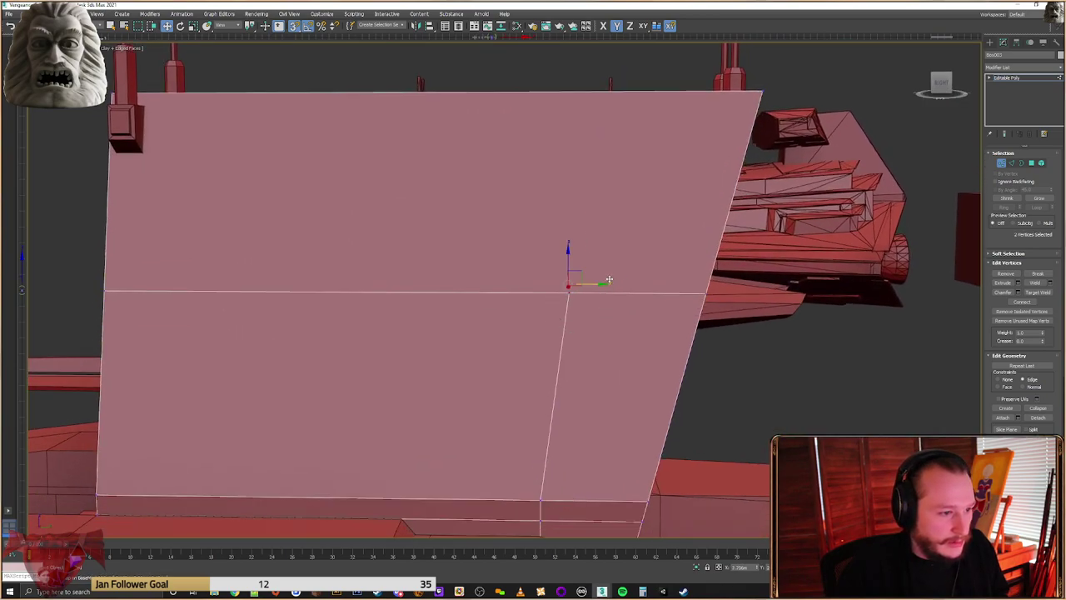
alt+middle_drag(559, 383, 716, 316)
Connect the horizontal edge to the upright edge on both tower sides, cutting a diagonal across the corner
click(1012, 163)
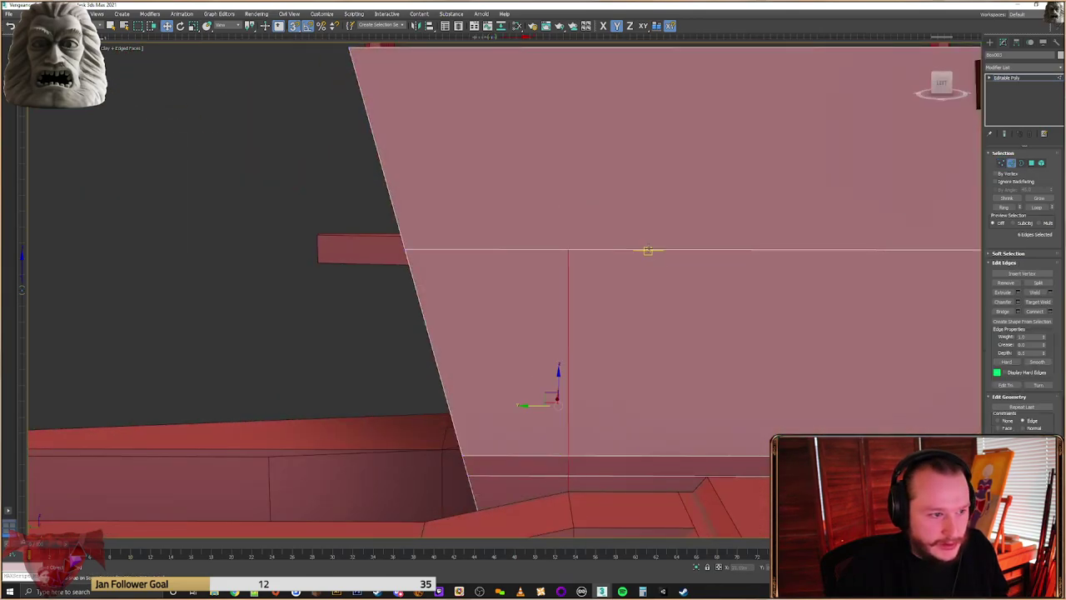
scroll(653, 250, down, 1)
key(F3)
click(659, 242)
drag(652, 213, 565, 298)
click(1051, 310)
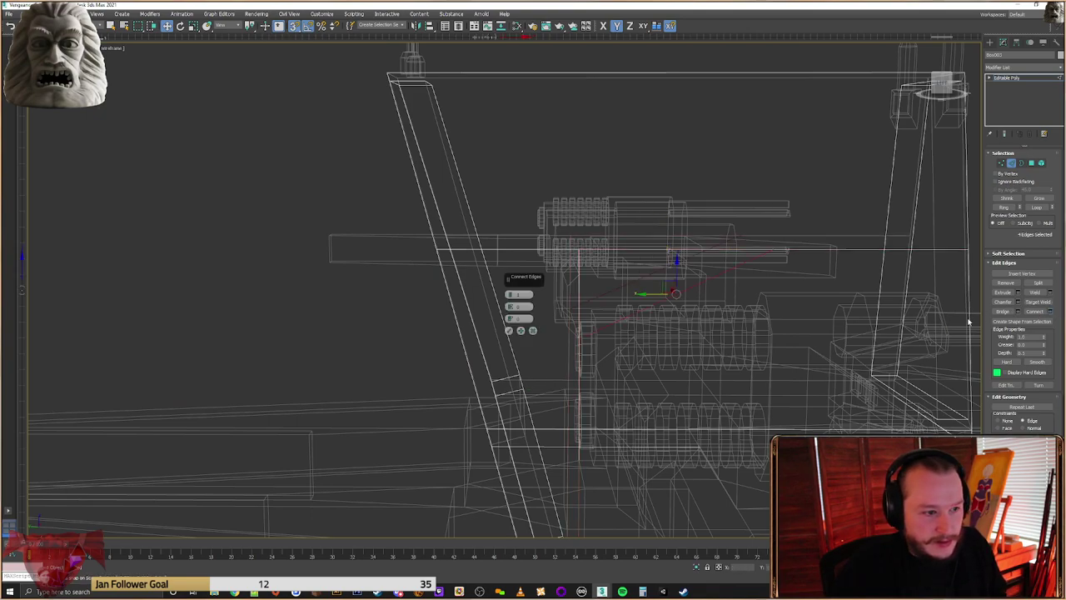
click(509, 332)
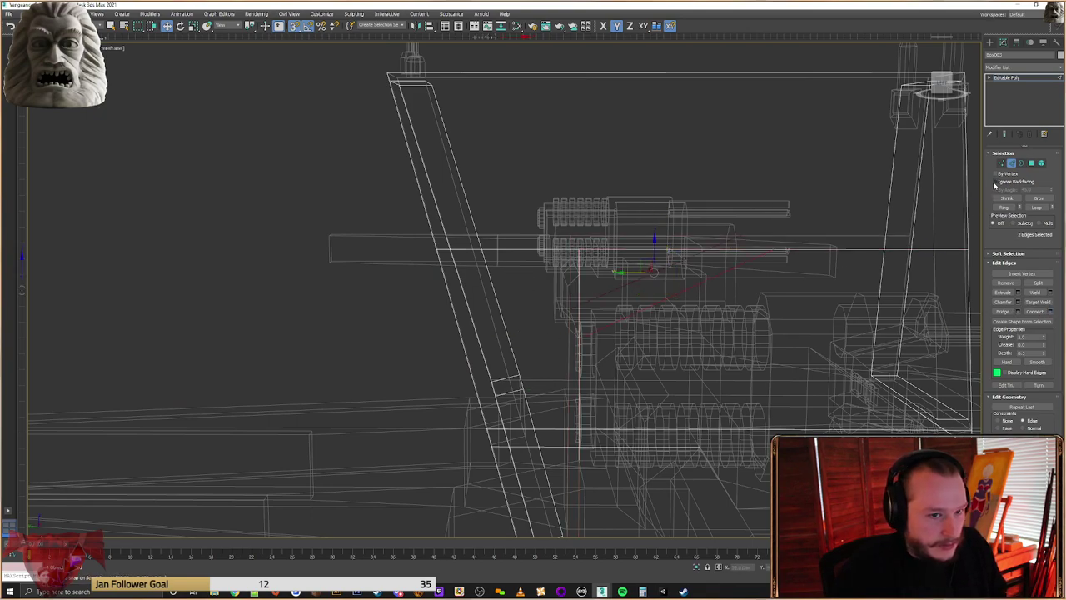
key(F3)
scroll(778, 368, down, 2)
alt+middle_drag(778, 367, 633, 346)
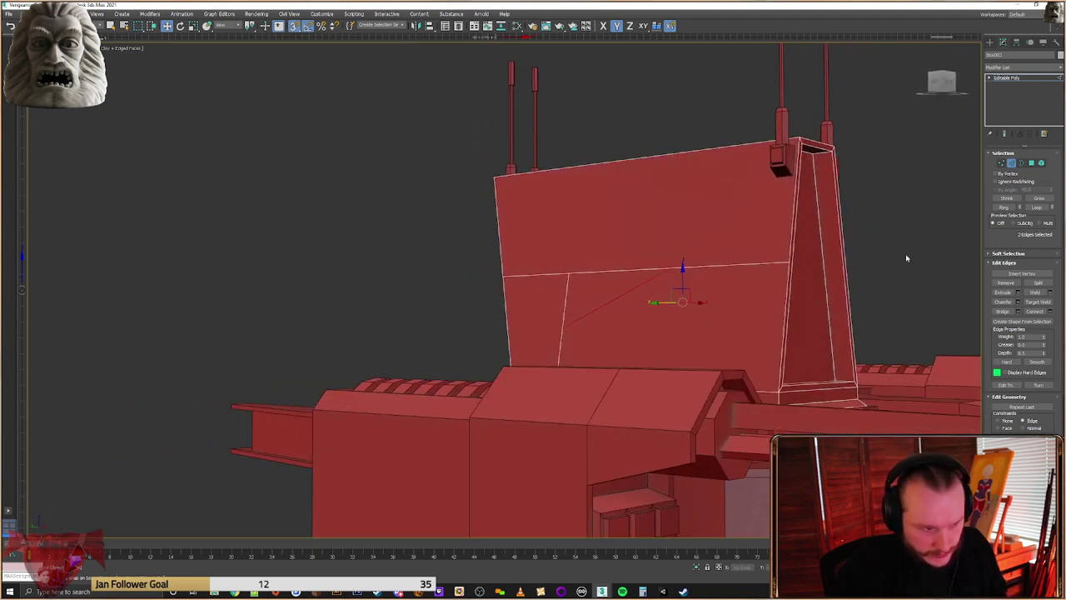
Extrude the six polygons below the diagonals on both tower sides slightly outward as raised panels
click(1032, 164)
alt+middle_drag(575, 395, 617, 418)
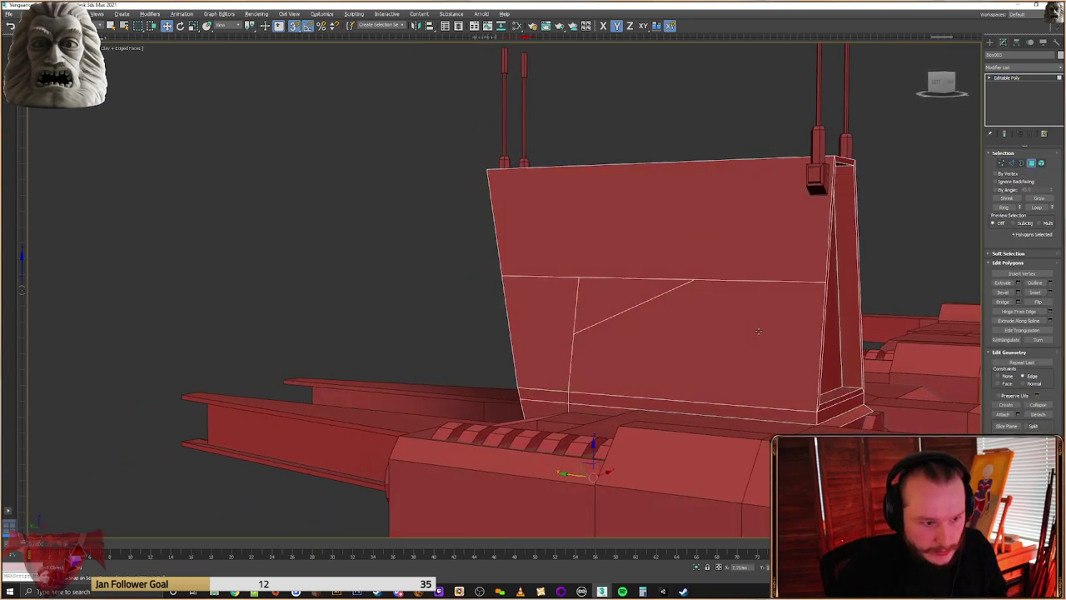
click(586, 414)
ctrl+click(630, 375)
alt+middle_drag(631, 375, 740, 386)
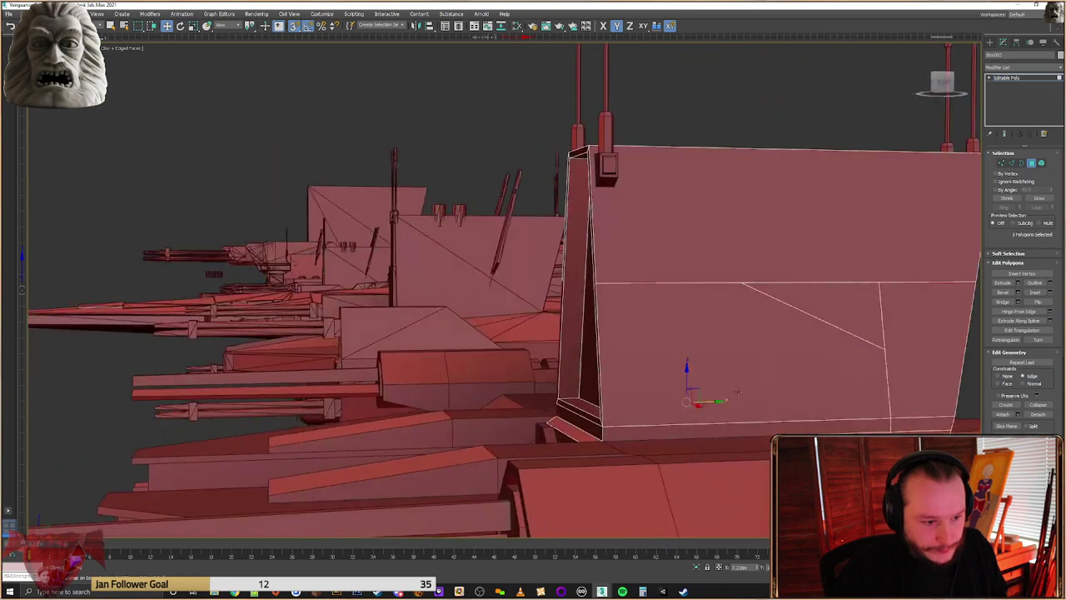
ctrl+click(672, 421)
ctrl+click(700, 428)
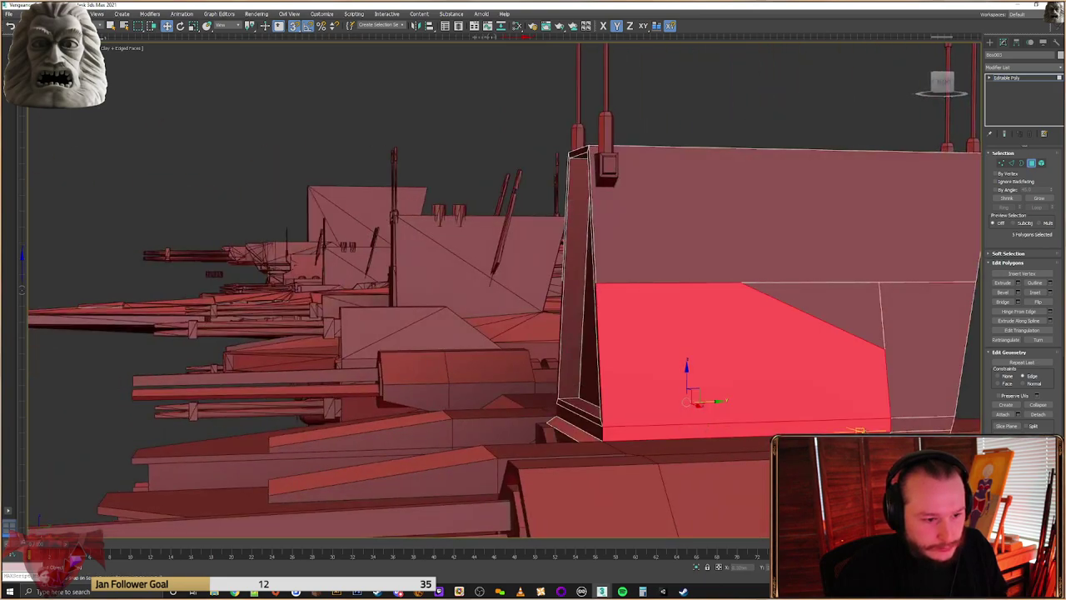
alt+middle_drag(704, 421, 869, 358)
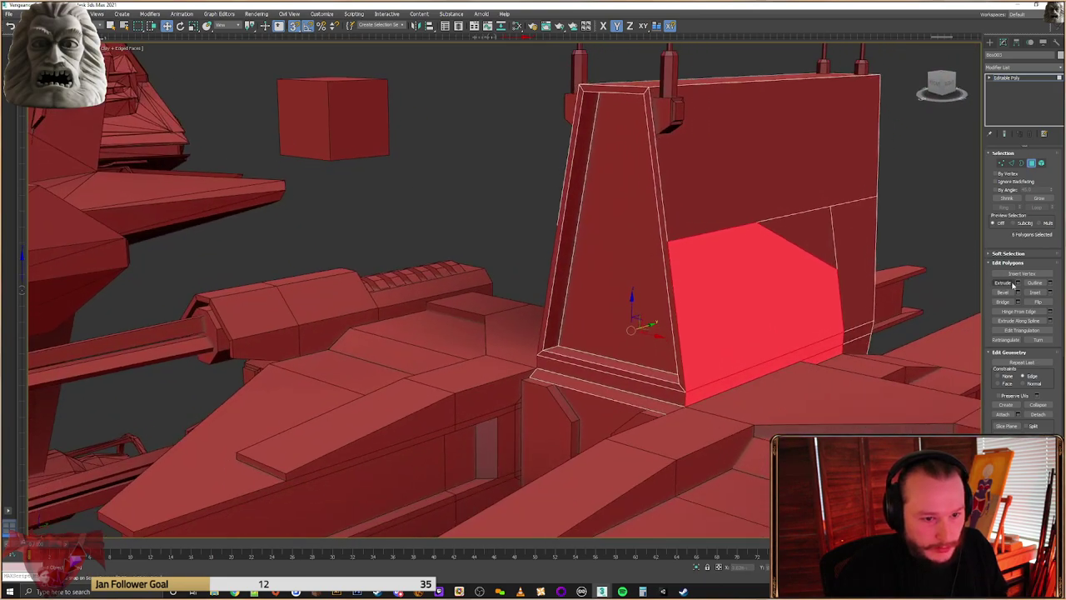
key(shift+e)
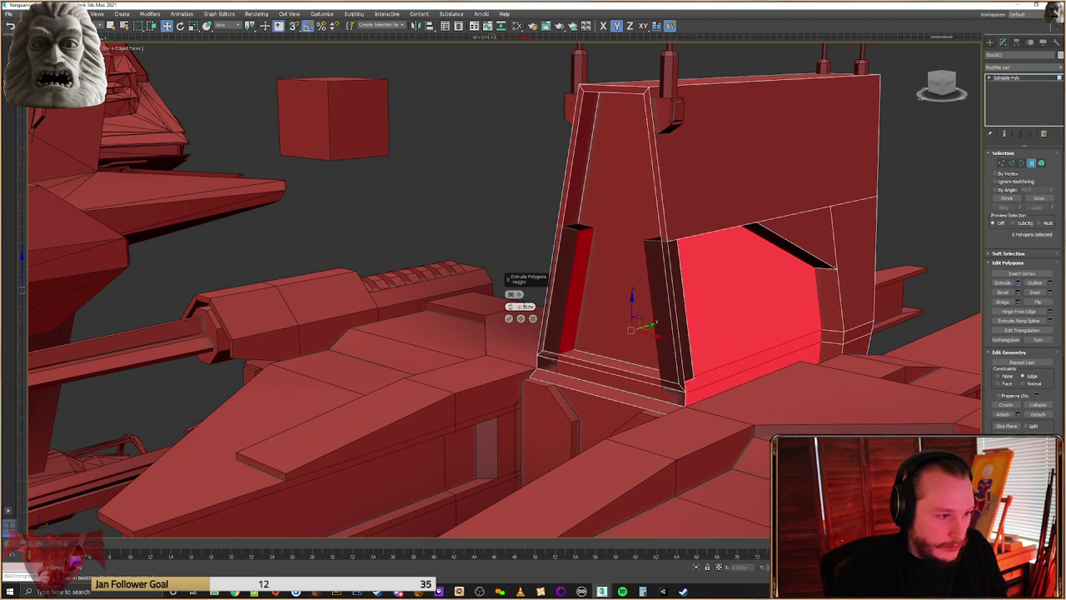
drag(514, 305, 615, 252)
alt+middle_drag(617, 256, 806, 284)
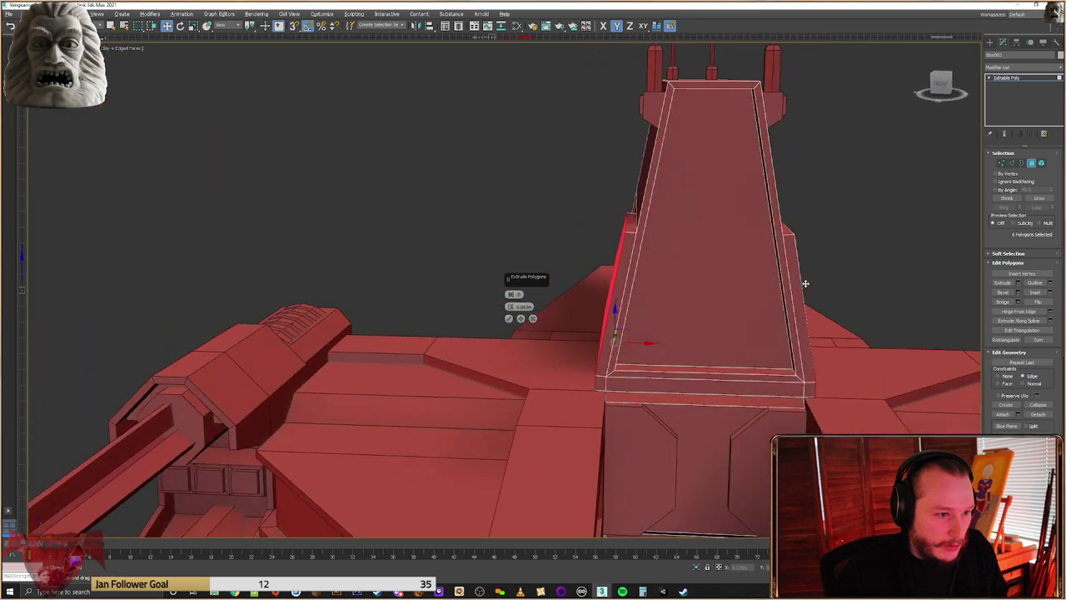
drag(512, 312, 520, 317)
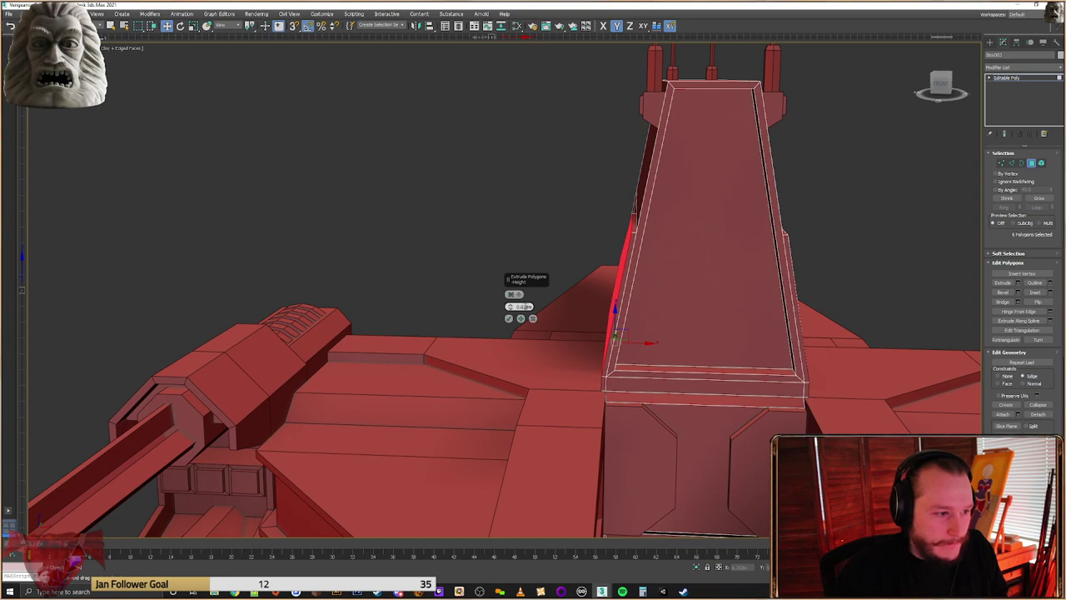
alt+middle_drag(566, 322, 765, 326)
click(509, 319)
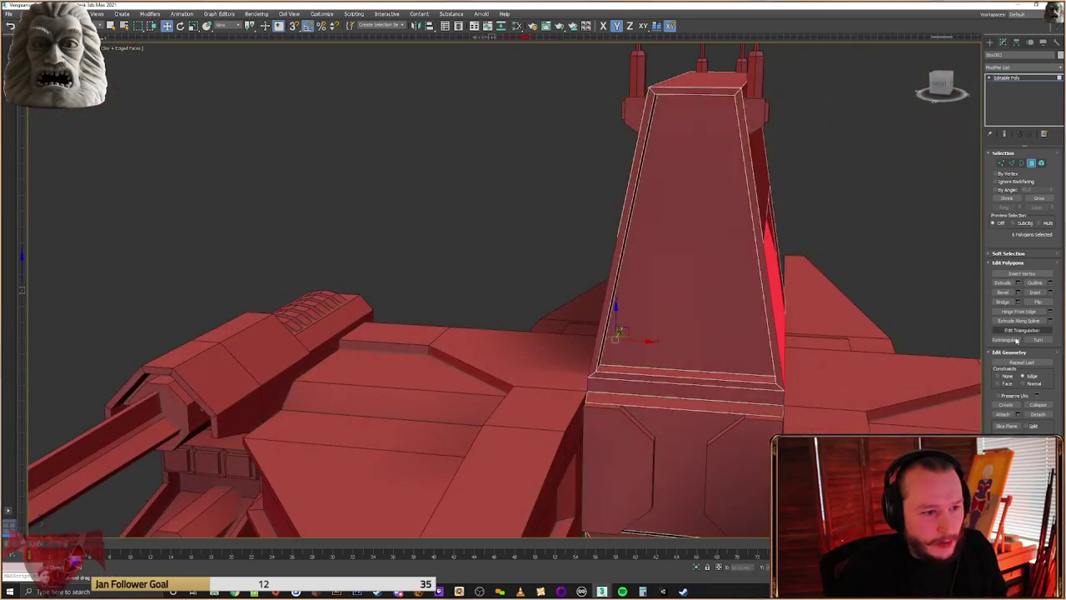
Apply an outward Extrude to the selected polygons below the diagonals and keep them selected
click(1018, 284)
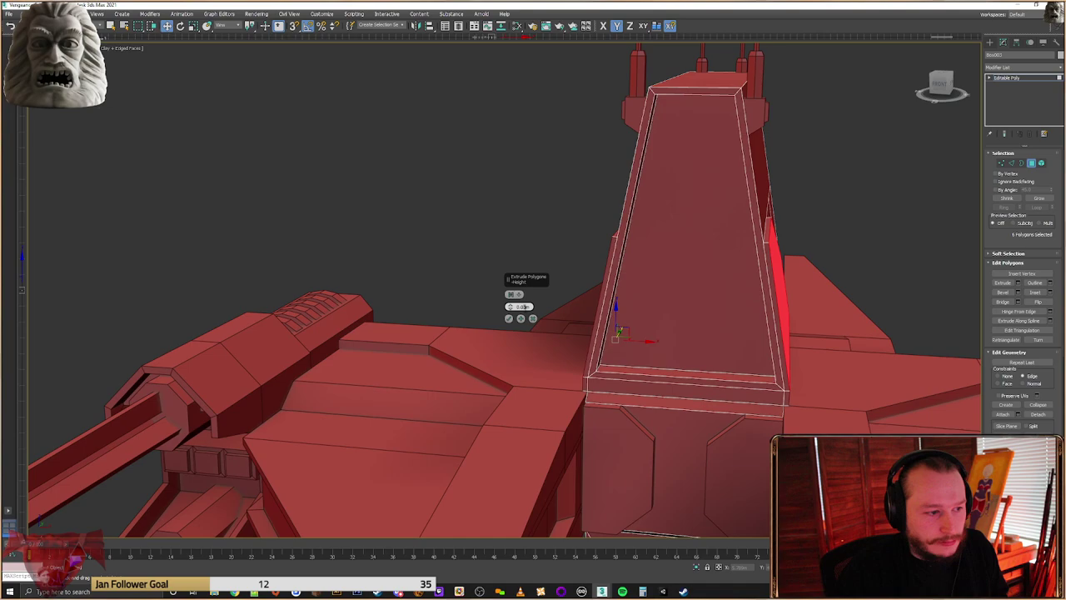
middle_drag(814, 347, 744, 380)
click(508, 320)
scroll(790, 334, up, 4)
scroll(762, 361, down, 3)
click(743, 381)
key(ctrl+z)
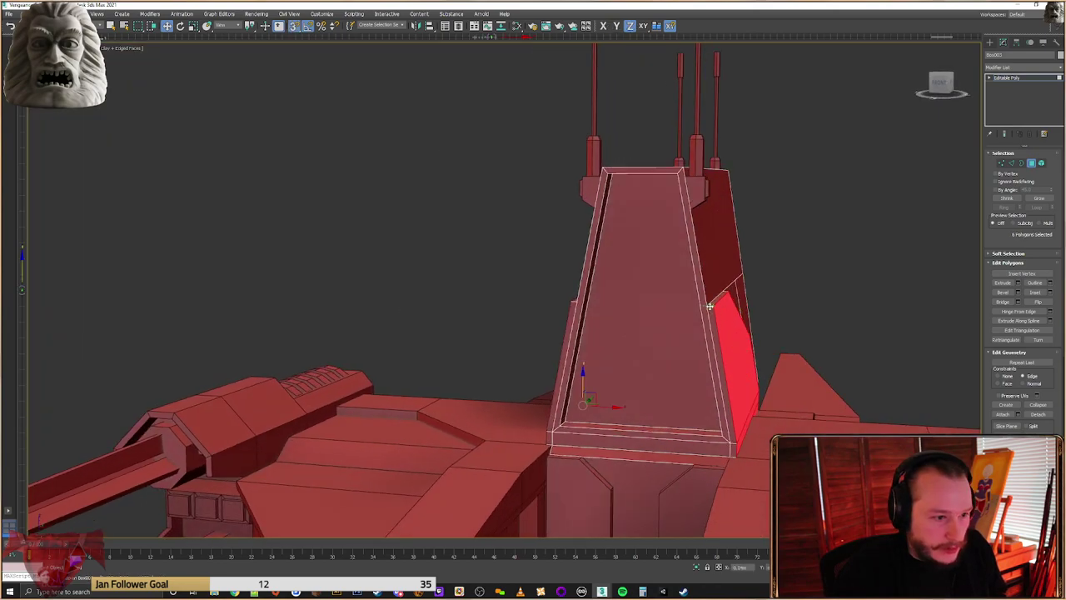
Examine the raised tower panels in wireframe and shaded display, including their lower edges on the underside of the hull
alt+middle_drag(768, 356, 757, 306)
key(z)
key(F3)
scroll(654, 398, up, 5)
alt+middle_drag(655, 398, 452, 372)
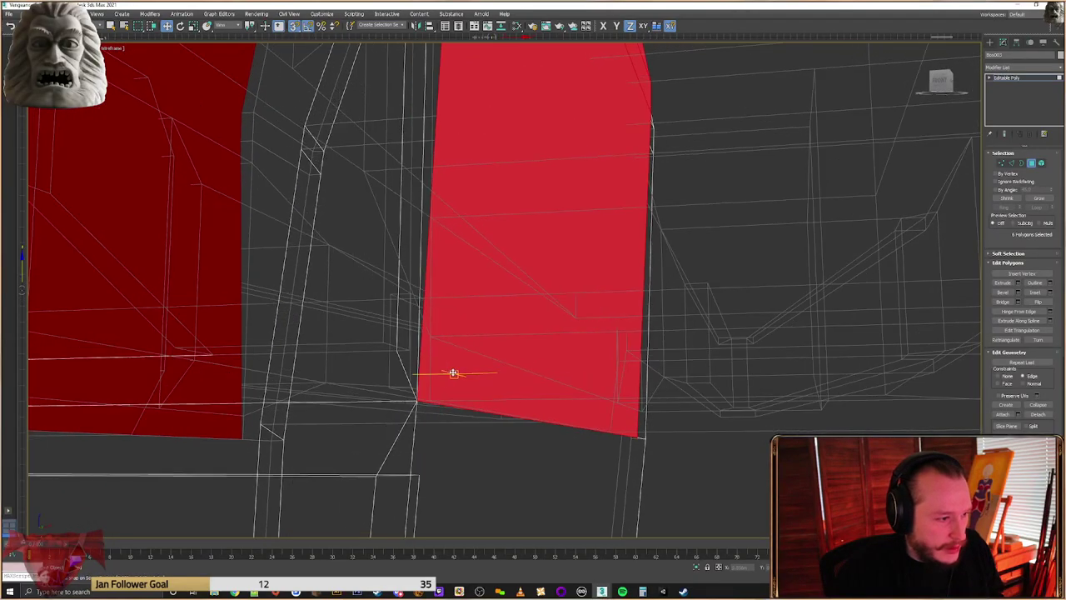
alt+middle_drag(536, 369, 640, 355)
scroll(541, 370, down, 3)
alt+middle_drag(704, 210, 643, 275)
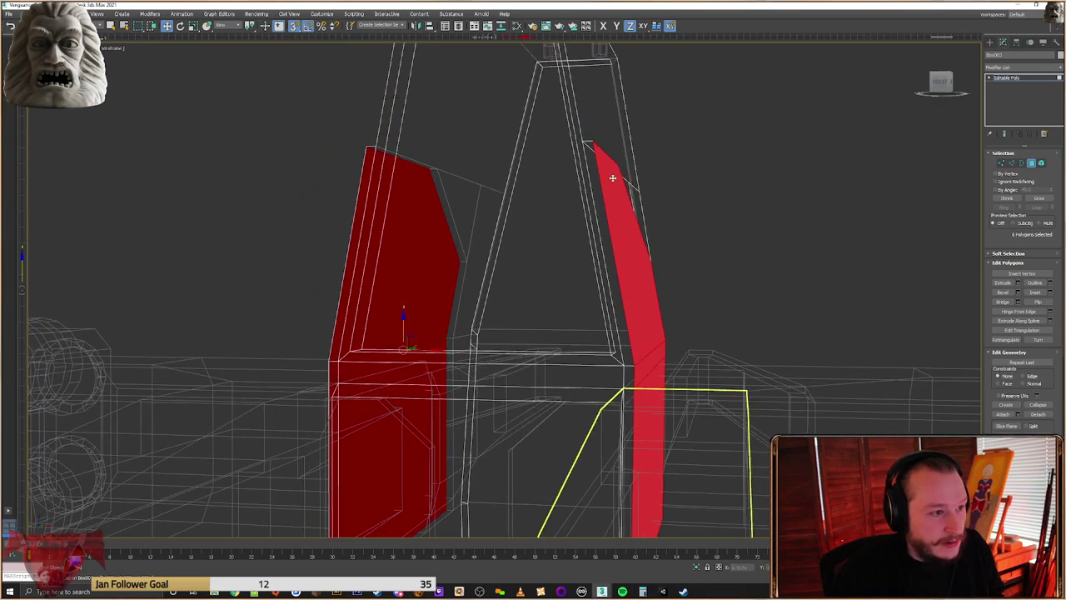
key(F3)
mouse_move(738, 372)
alt+middle_down()
mouse_move(692, 335)
mouse_move(683, 346)
mouse_move(714, 357)
mouse_move(659, 395)
alt+middle_up()
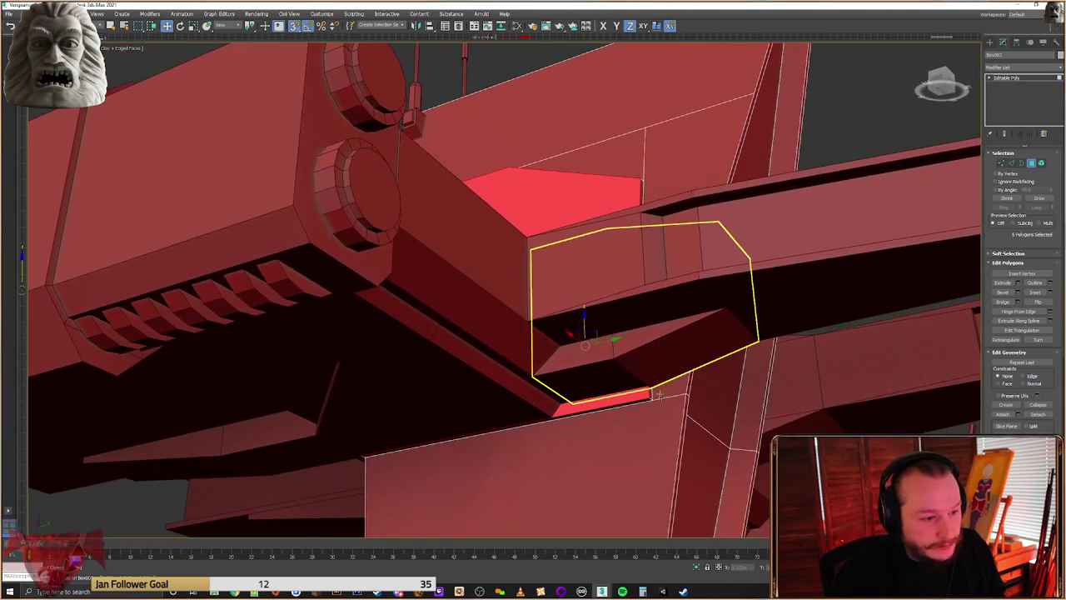
middle_drag(650, 434, 697, 238)
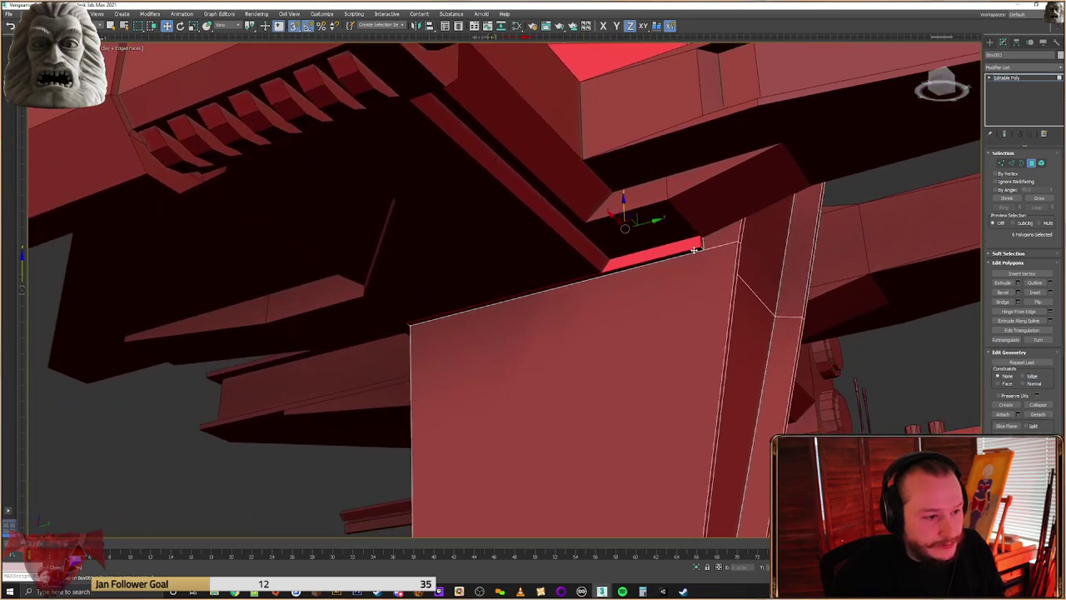
scroll(696, 240, down, 4)
mouse_move(692, 355)
alt+middle_down()
mouse_move(707, 280)
mouse_move(754, 275)
mouse_move(753, 335)
mouse_move(658, 309)
mouse_move(617, 274)
mouse_move(684, 290)
alt+middle_up()
Leave polygon editing and clone the spare box beside the ship over to the fighter's wing
click(989, 42)
scroll(618, 276, down, 4)
alt+middle_drag(796, 251, 623, 324)
scroll(761, 246, up, 5)
click(697, 261)
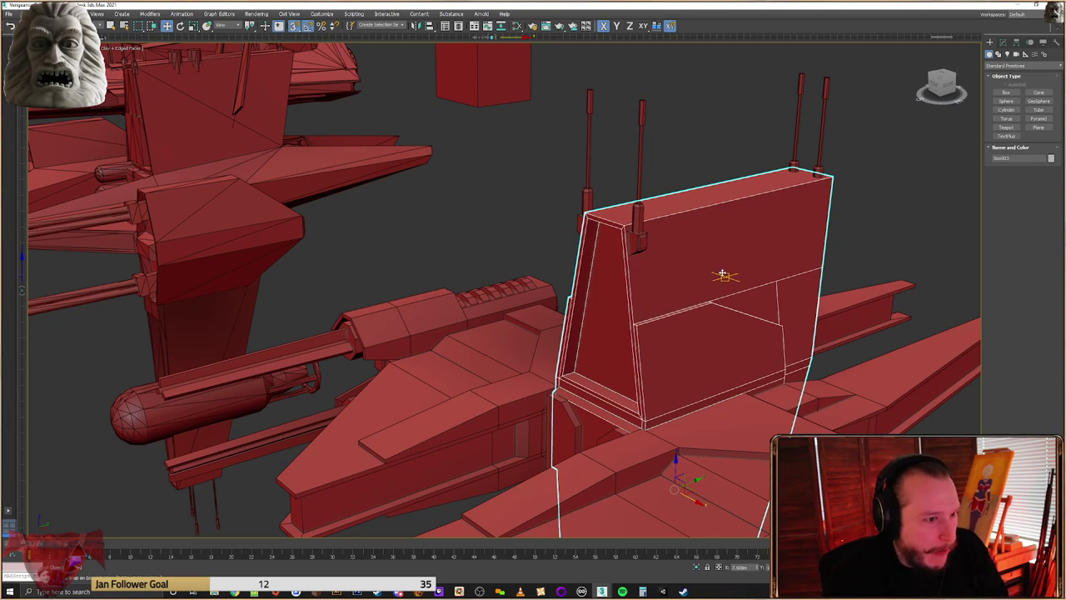
middle_drag(722, 247, 633, 212)
mouse_move(787, 308)
middle_down()
mouse_move(697, 245)
mouse_move(785, 303)
middle_up()
scroll(786, 302, down, 4)
middle_drag(825, 379, 771, 298)
middle_drag(893, 350, 810, 336)
click(905, 388)
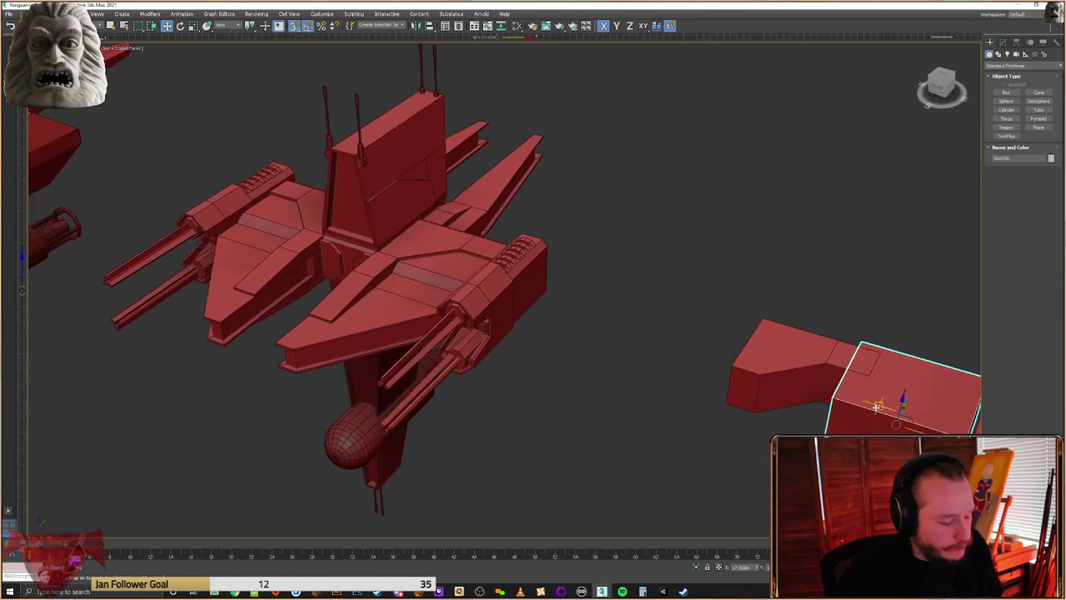
shift+drag(877, 407, 535, 316)
key(Return)
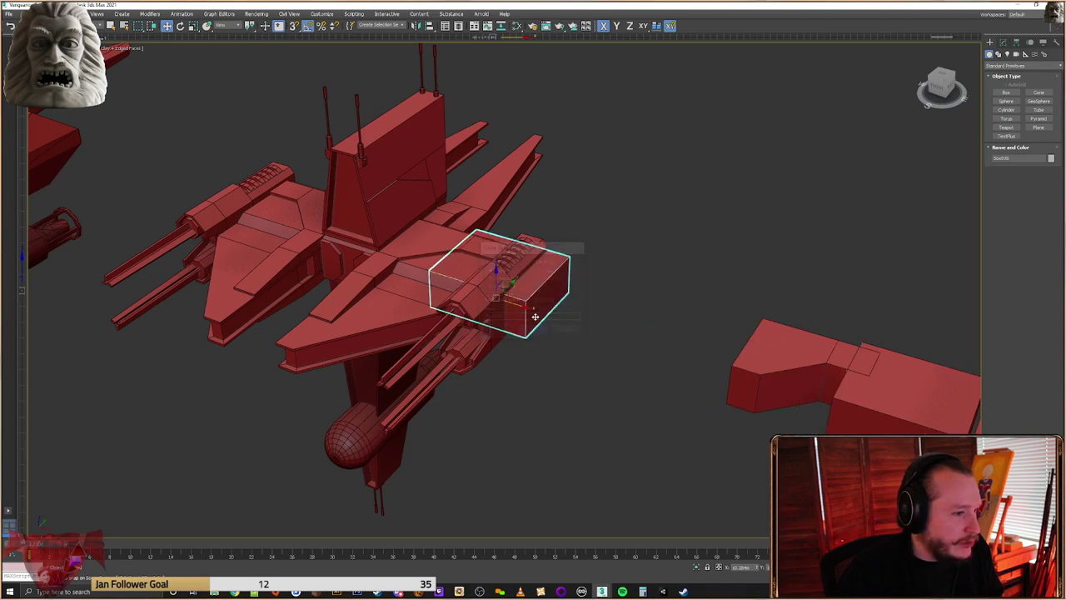
Move the cloned box up beside the top of the tower and shift it along Y
alt+middle_drag(535, 317, 612, 287)
middle_drag(613, 288, 745, 347)
mouse_move(714, 339)
mouse_down()
mouse_move(590, 225)
mouse_move(602, 219)
mouse_up()
alt+middle_drag(655, 236, 675, 281)
scroll(587, 266, up, 5)
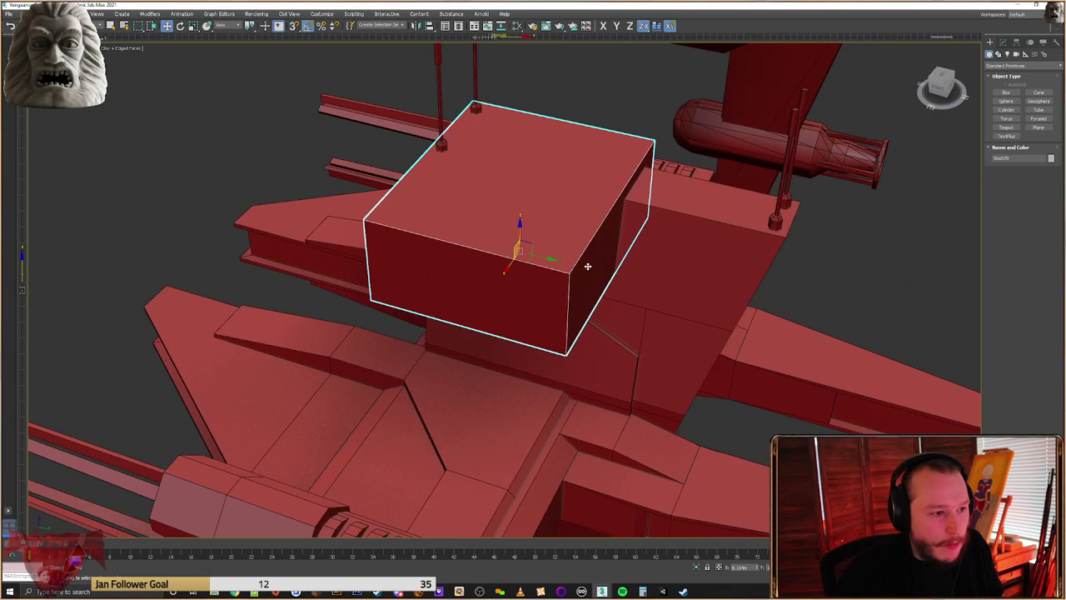
drag(551, 259, 597, 272)
alt+middle_drag(604, 273, 572, 250)
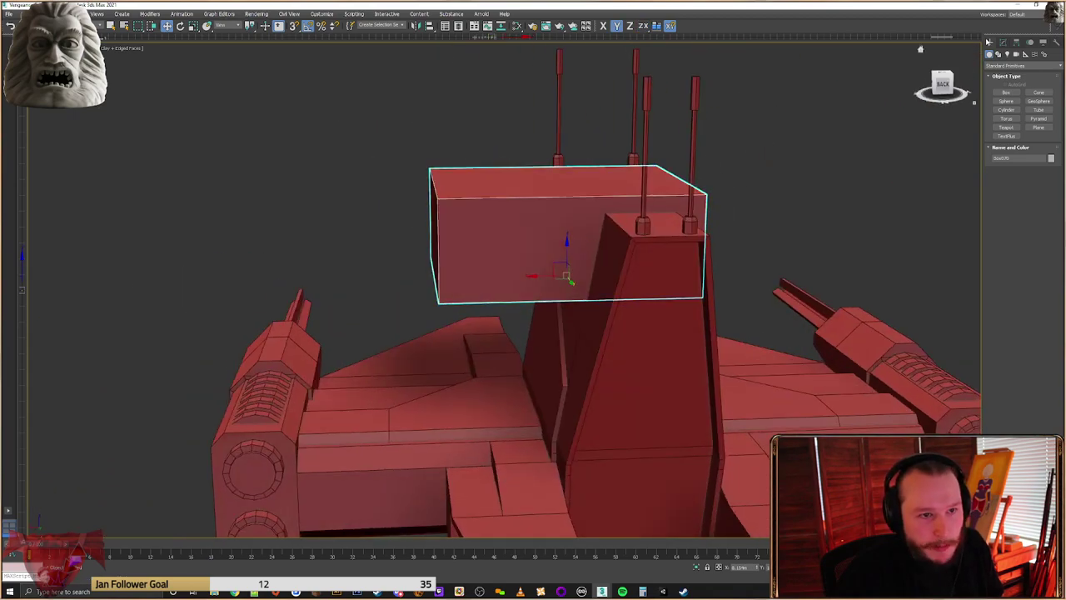
At vertex level, move the box's outer end vertices along X toward the tower to make it a narrow block
click(1004, 42)
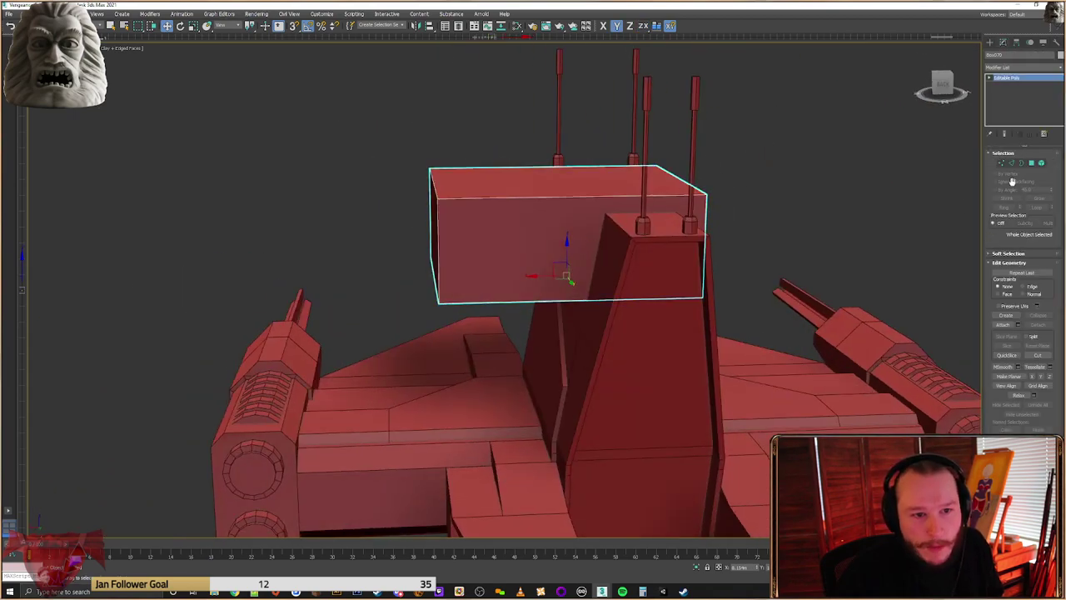
click(1000, 163)
drag(774, 125, 556, 226)
drag(492, 148, 423, 319)
key(s)
drag(412, 231, 546, 235)
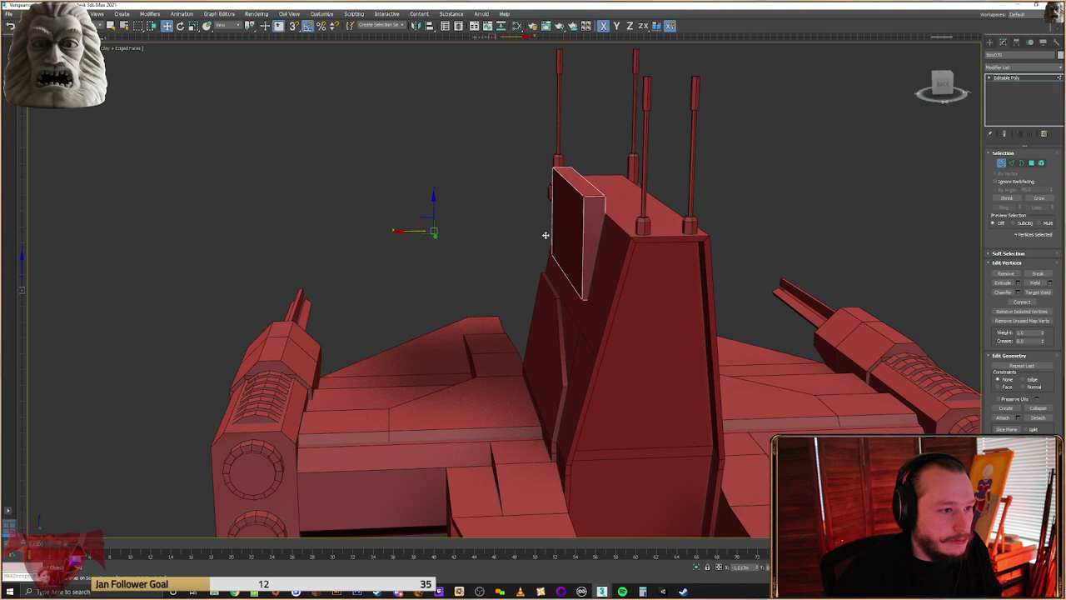
Move the block's remaining vertex groups to reduce its height and depth to a small box near the tower's top
alt+middle_drag(546, 235, 688, 258)
drag(688, 258, 445, 305)
drag(571, 252, 583, 186)
alt+middle_drag(584, 186, 672, 200)
drag(685, 173, 516, 209)
alt+middle_drag(516, 209, 528, 191)
Leave vertex editing and center the small box's pivot on the object
click(991, 43)
alt+middle_drag(620, 247, 550, 243)
click(1016, 42)
click(1023, 99)
click(1023, 143)
click(990, 41)
alt+middle_drag(533, 152, 516, 149)
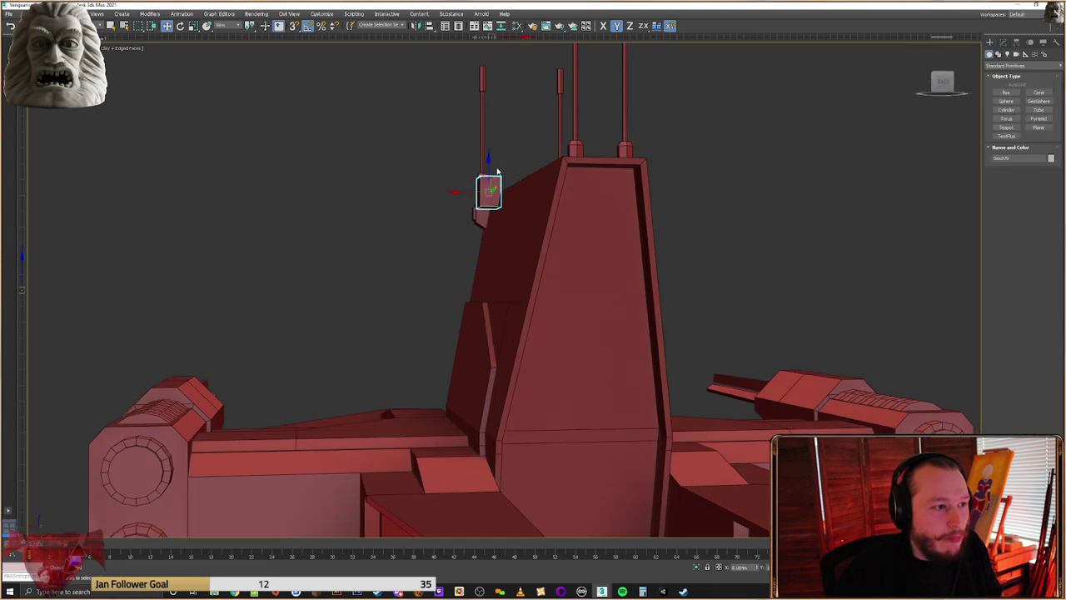
Place the small box against the tower's upper side edge and slide it along Y behind the front antenna
scroll(497, 172, up, 5)
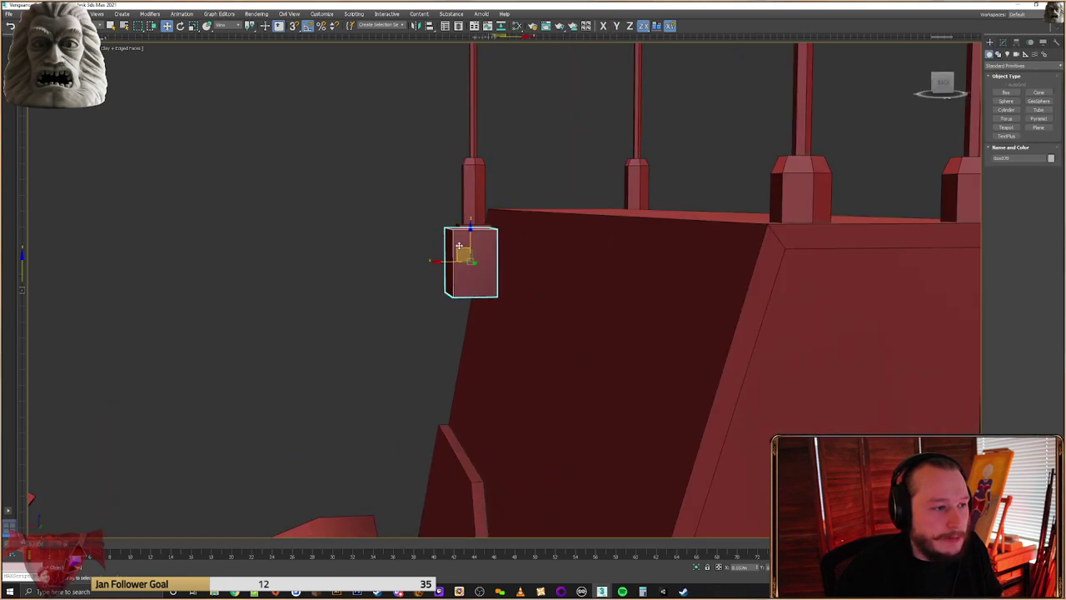
mouse_move(463, 241)
alt+middle_down()
mouse_move(578, 231)
mouse_move(499, 230)
alt+middle_up()
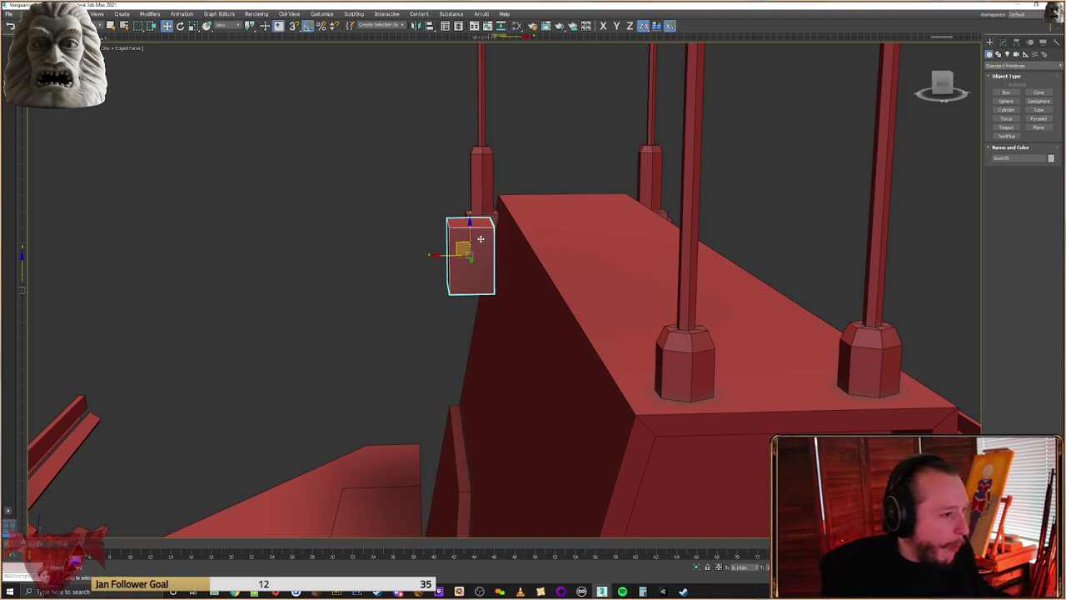
key(s)
drag(488, 228, 502, 197)
alt+middle_drag(503, 198, 542, 252)
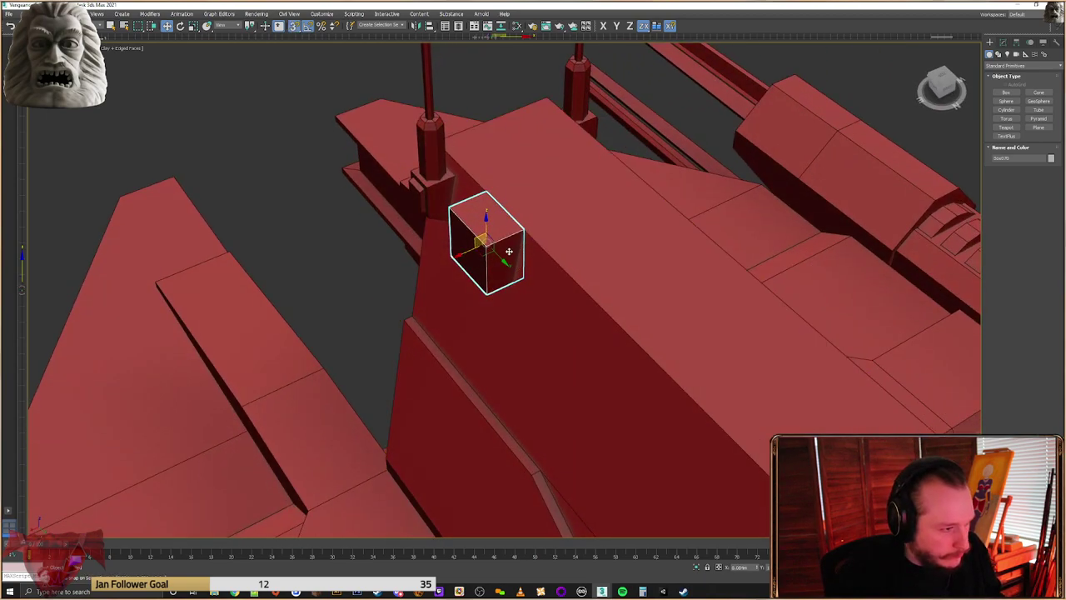
key(f)
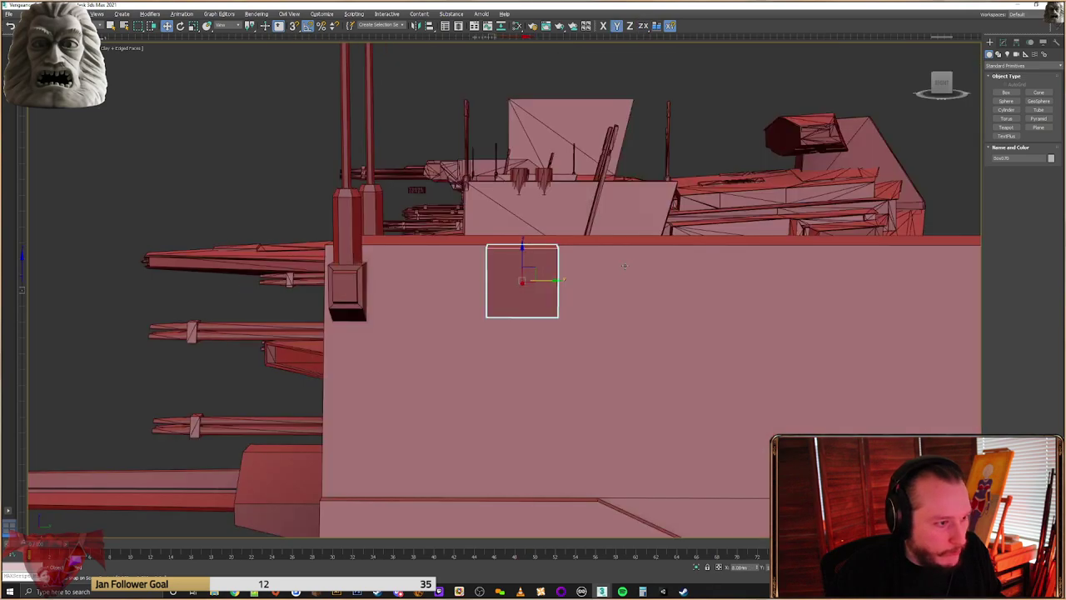
drag(551, 281, 588, 283)
alt+middle_drag(614, 291, 560, 291)
At vertex level, move the small box's rear vertices along Y to lengthen it
click(1003, 43)
click(1002, 164)
drag(654, 202, 555, 331)
alt+middle_drag(554, 331, 573, 339)
drag(598, 284, 622, 288)
alt+middle_drag(621, 287, 672, 309)
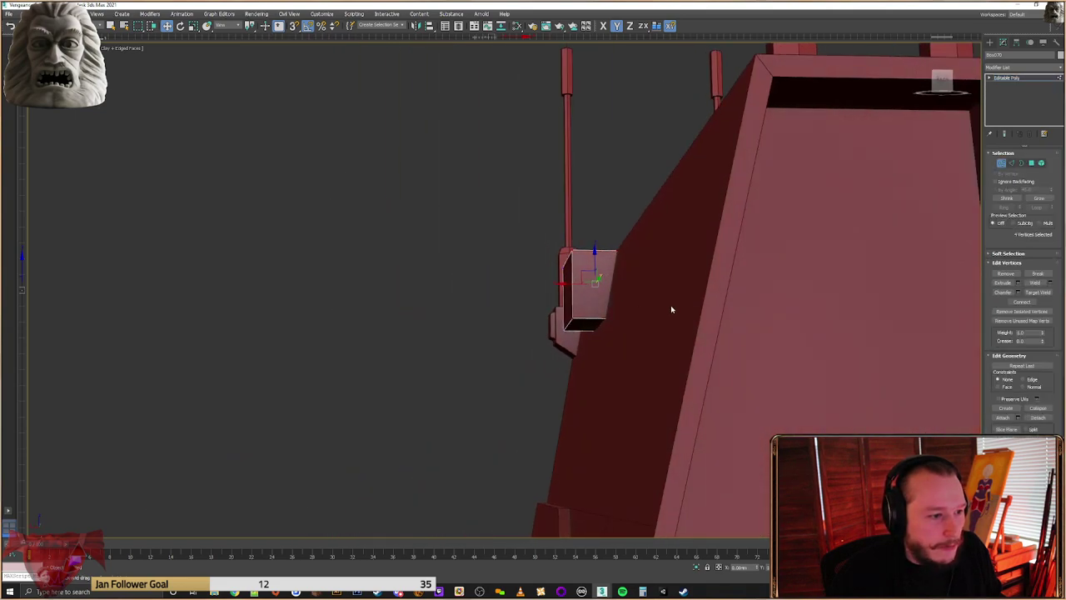
Lower the two inner bottom vertices of the small box along Z to slope its underside, and leave vertex editing
drag(610, 305, 598, 324)
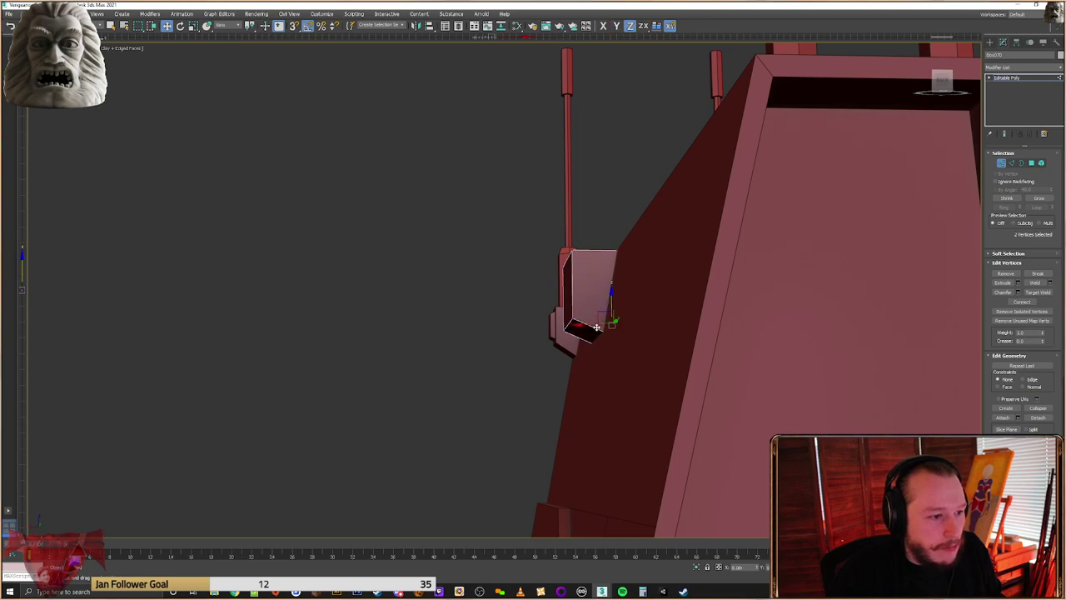
alt+middle_drag(592, 336, 761, 305)
click(990, 42)
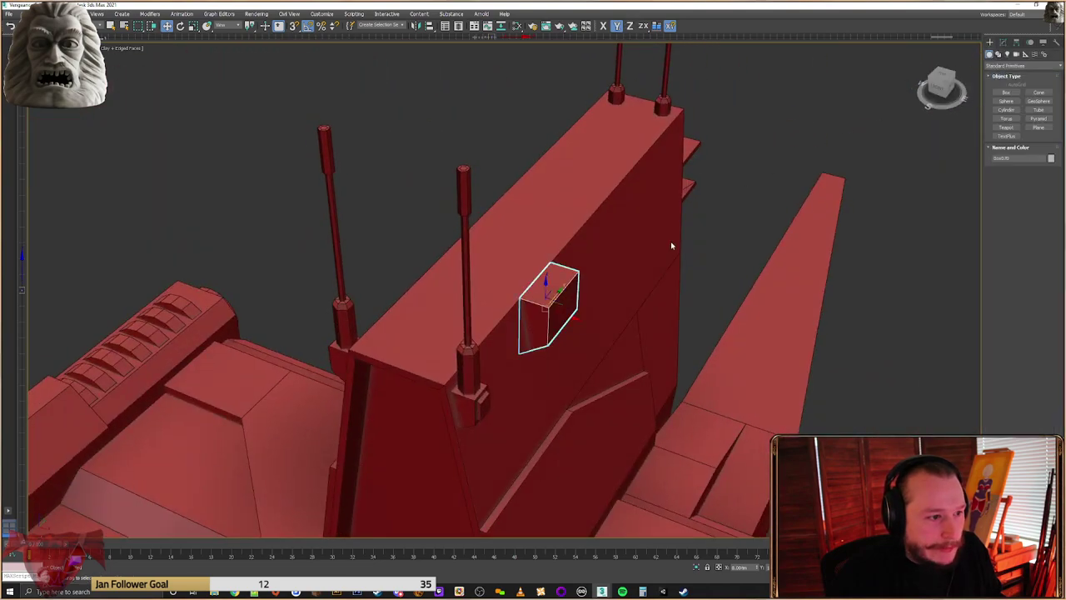
Clone another spare box from beside the ship to above the fighter's tower
click(714, 238)
scroll(683, 254, down, 5)
scroll(683, 254, down, 10)
click(835, 340)
key(f)
shift+drag(848, 337, 655, 287)
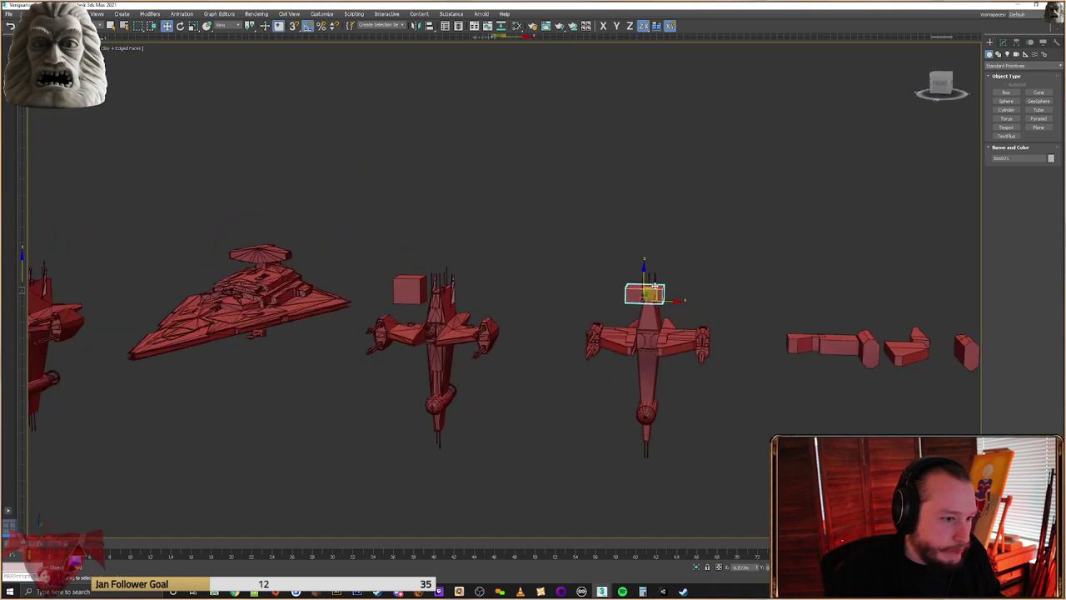
click(536, 331)
At vertex level, move the near-end corner vertices of the new box in XY to the small mounting box's corners
alt+middle_drag(705, 315, 587, 319)
scroll(633, 310, up, 5)
click(1003, 42)
click(1002, 165)
alt+middle_drag(805, 232, 685, 338)
drag(684, 354, 620, 301)
click(563, 296)
mouse_move(620, 302)
alt+middle_down()
mouse_move(596, 306)
mouse_move(607, 308)
alt+middle_up()
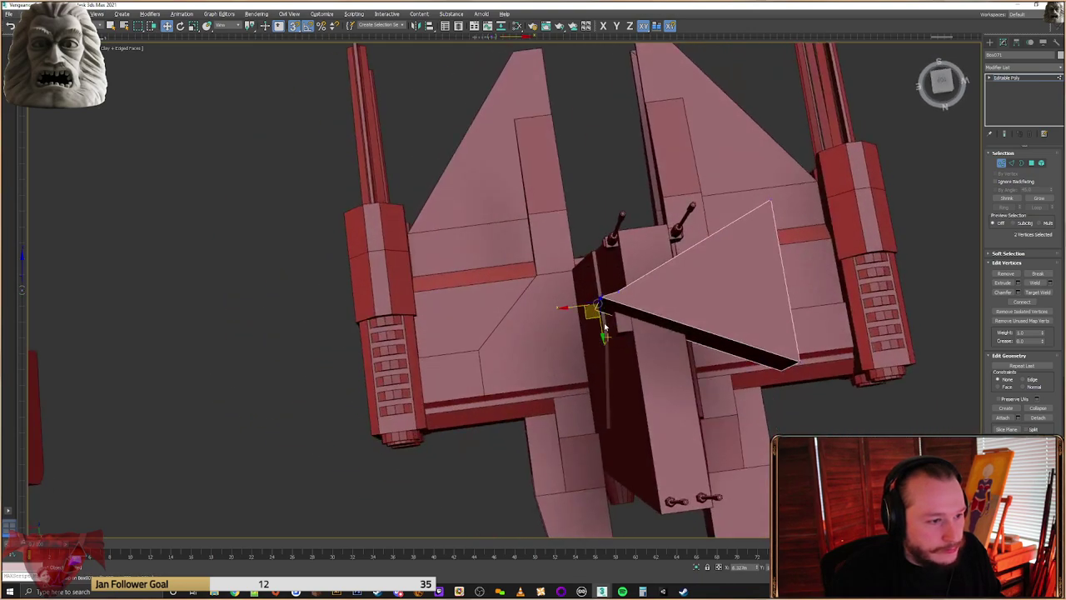
drag(590, 317, 621, 334)
Move the new box's four top vertices down along Z to flatten it into a slab
drag(739, 410, 638, 326)
drag(816, 180, 616, 292)
alt+middle_drag(616, 292, 652, 259)
drag(652, 258, 590, 262)
scroll(670, 249, up, 5)
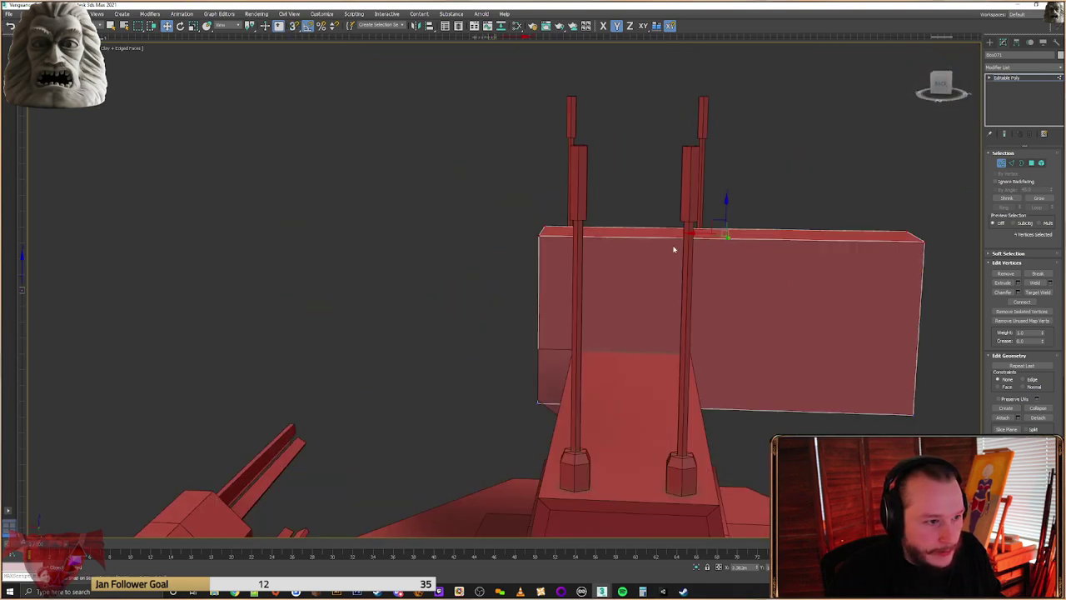
drag(725, 215, 743, 315)
Bring the slab's far-end vertices in to match the mounting box's footprint and thin the slab on top of it
drag(886, 370, 555, 381)
alt+middle_drag(555, 381, 477, 433)
drag(561, 367, 550, 342)
key(s)
alt+middle_drag(550, 342, 942, 248)
Extrude the slab's side polygon facing the tower inward over the tower roof
click(1032, 164)
alt+middle_drag(655, 322, 581, 330)
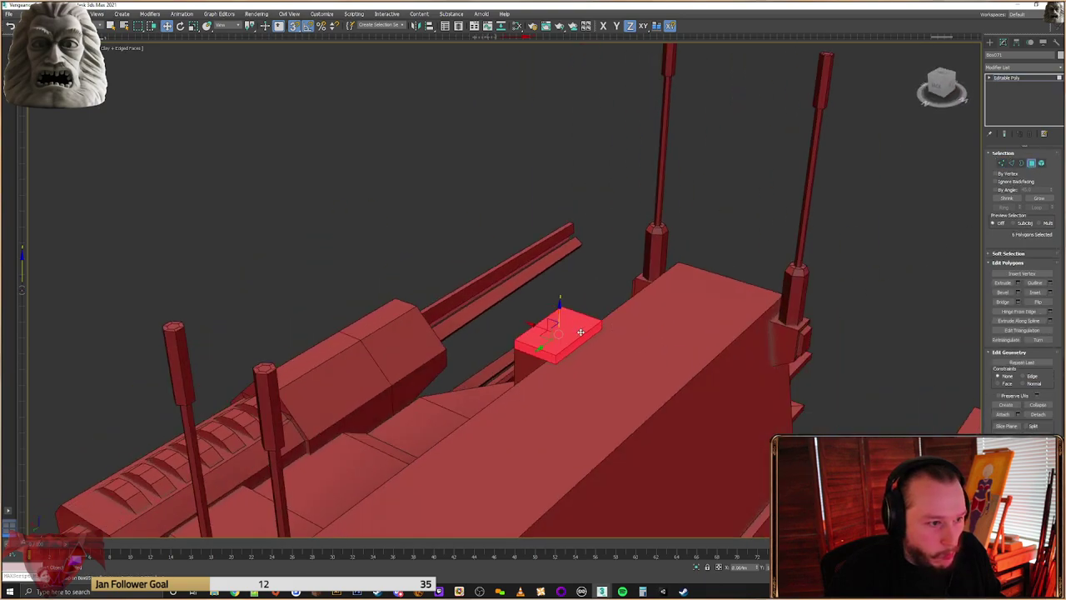
click(588, 329)
scroll(589, 329, up, 4)
click(1003, 283)
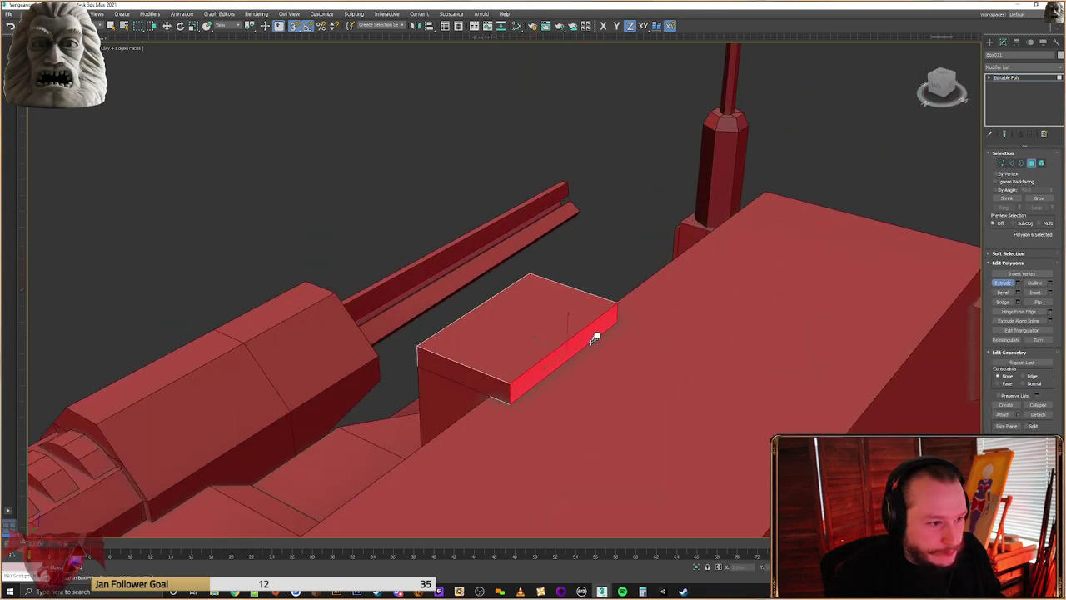
drag(594, 336, 619, 310)
right_click(640, 341)
Scale the extruded end polygon narrower along its length to taper the slab, and deselect it
right_click(621, 364)
click(648, 390)
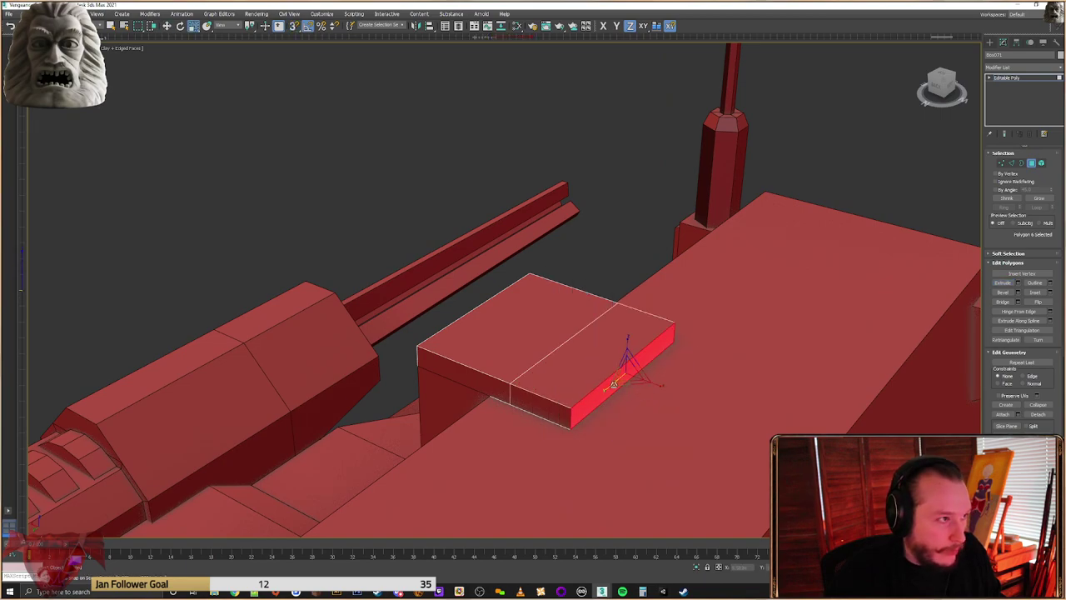
drag(615, 384, 635, 371)
alt+middle_drag(635, 372, 719, 299)
scroll(741, 362, down, 5)
click(757, 270)
middle_drag(757, 269, 713, 255)
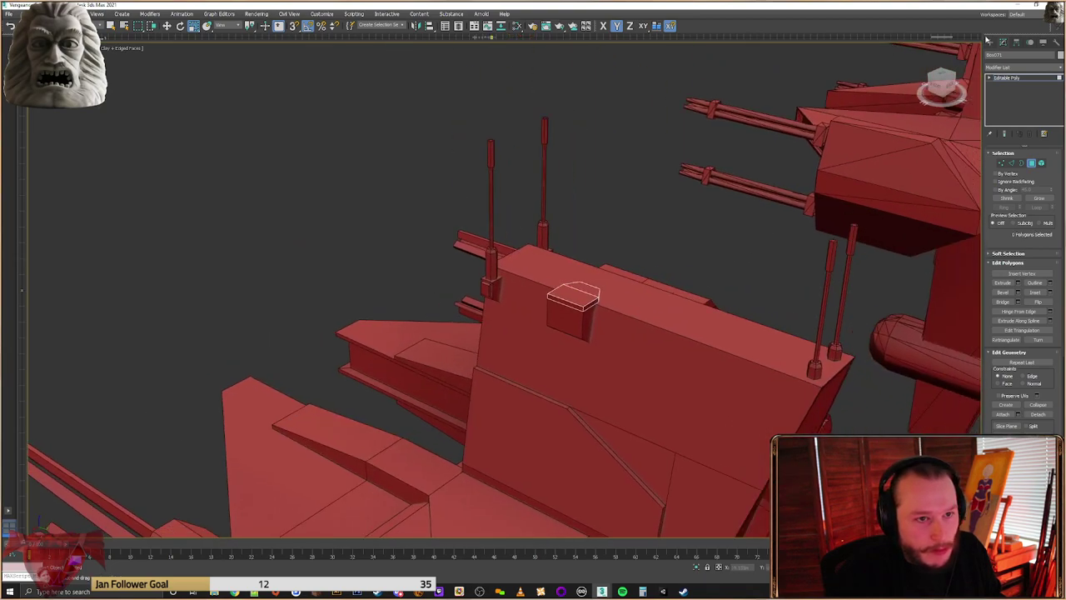
Create a cylinder of about 0.13 m radius and 0.11 m height near the tower and increase its number of sides
click(990, 42)
click(1006, 111)
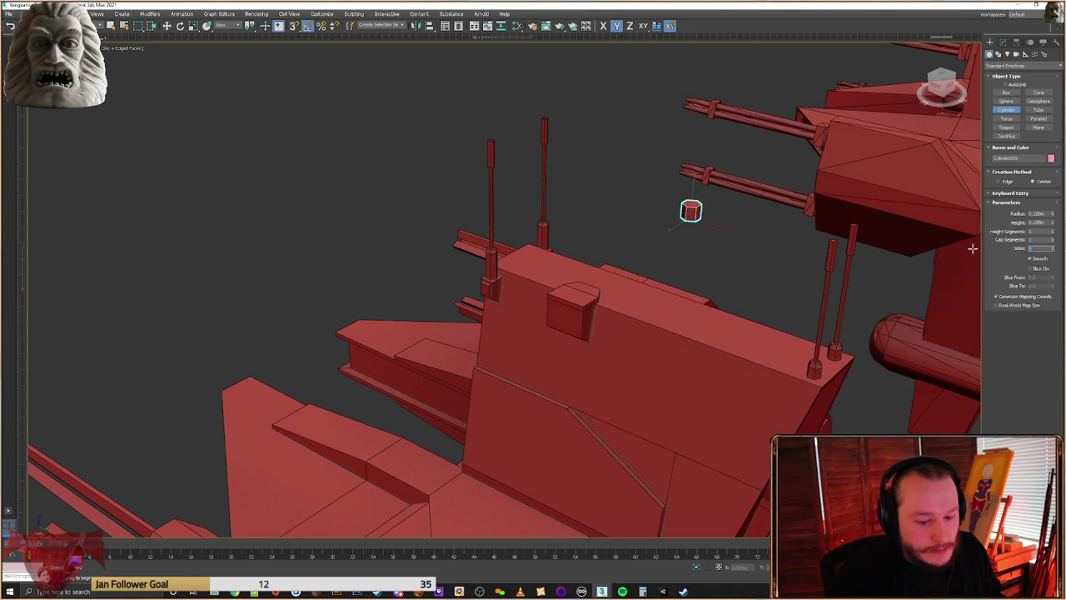
right_click(745, 210)
Align the cylinder to the tapered slab, center to center, in X and Y position only
click(430, 26)
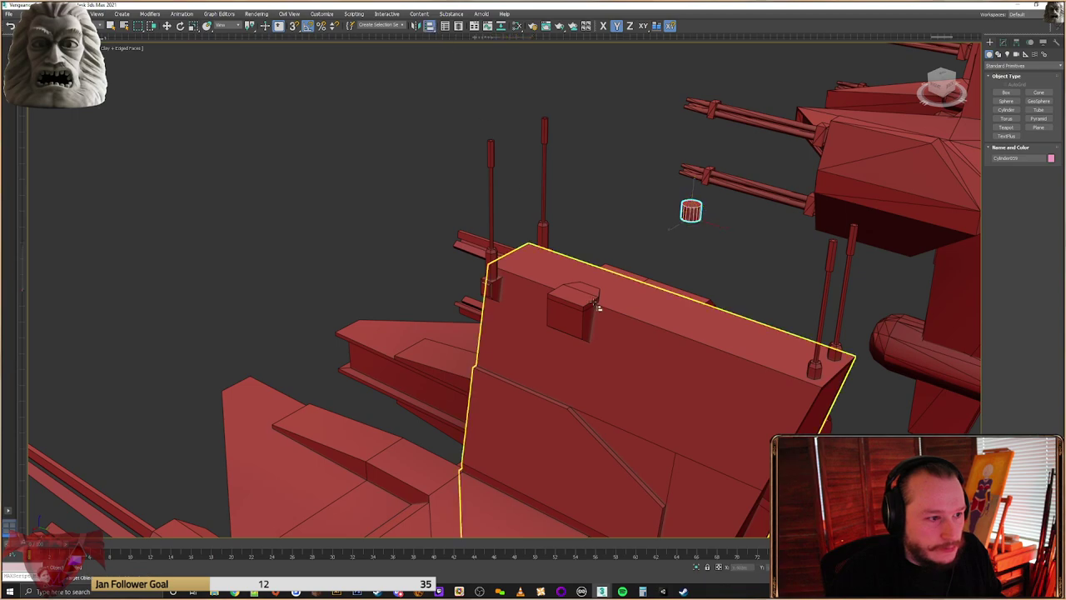
click(574, 296)
click(462, 250)
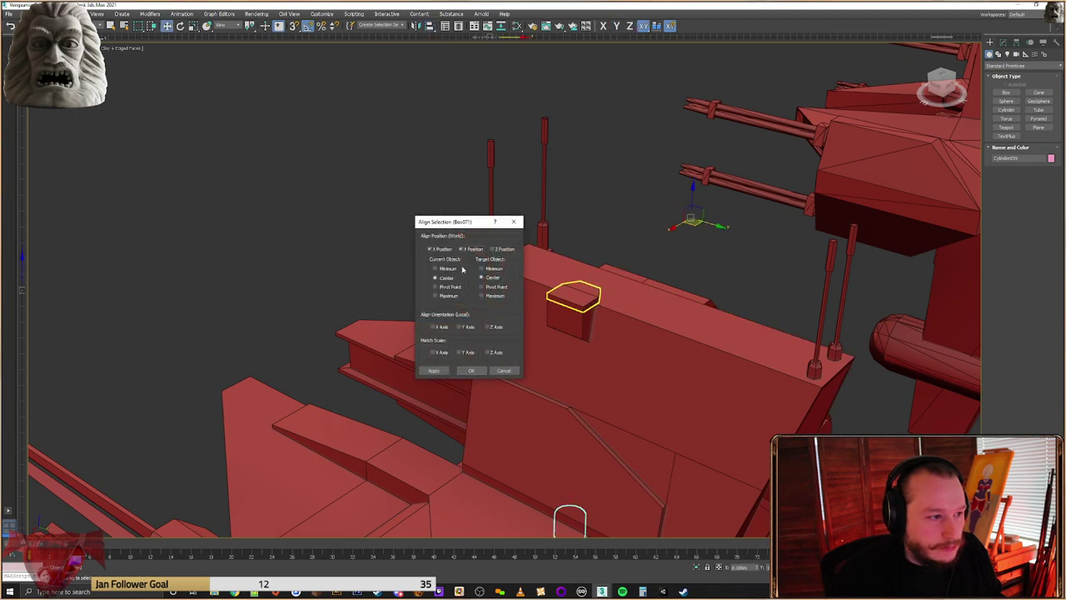
click(471, 371)
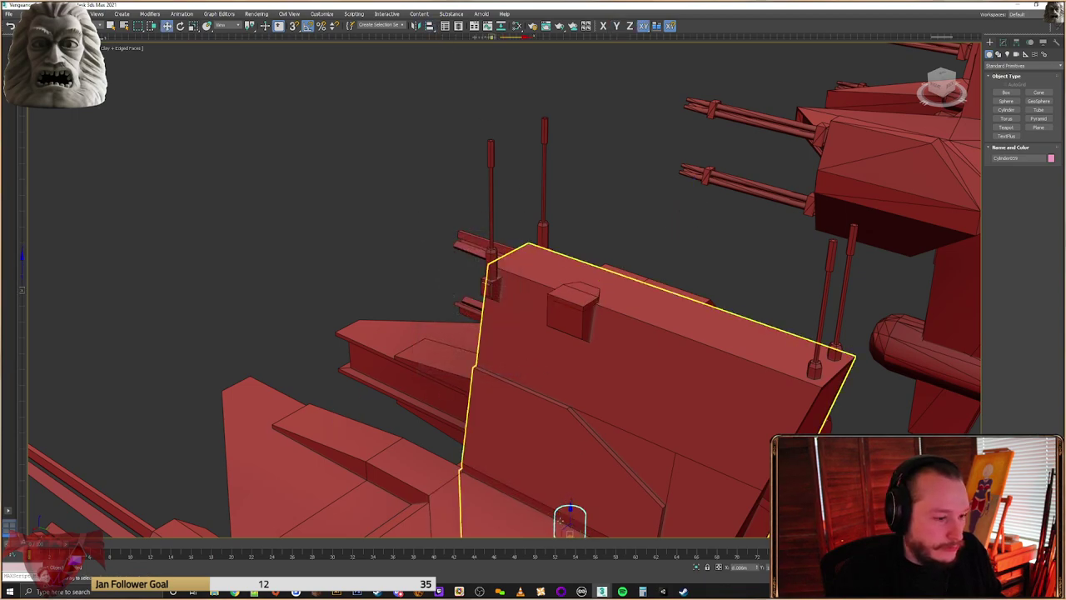
Raise the cylinder along Z so it sits on the tapered slab beside the tower roof
drag(572, 512, 612, 290)
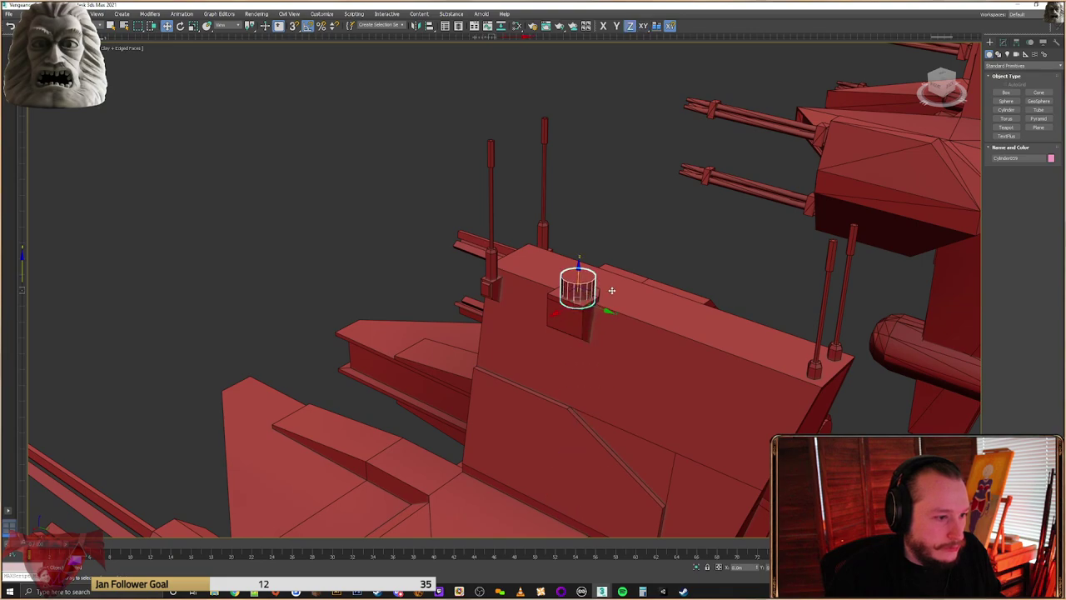
alt+middle_drag(575, 300, 609, 287)
scroll(609, 288, up, 2)
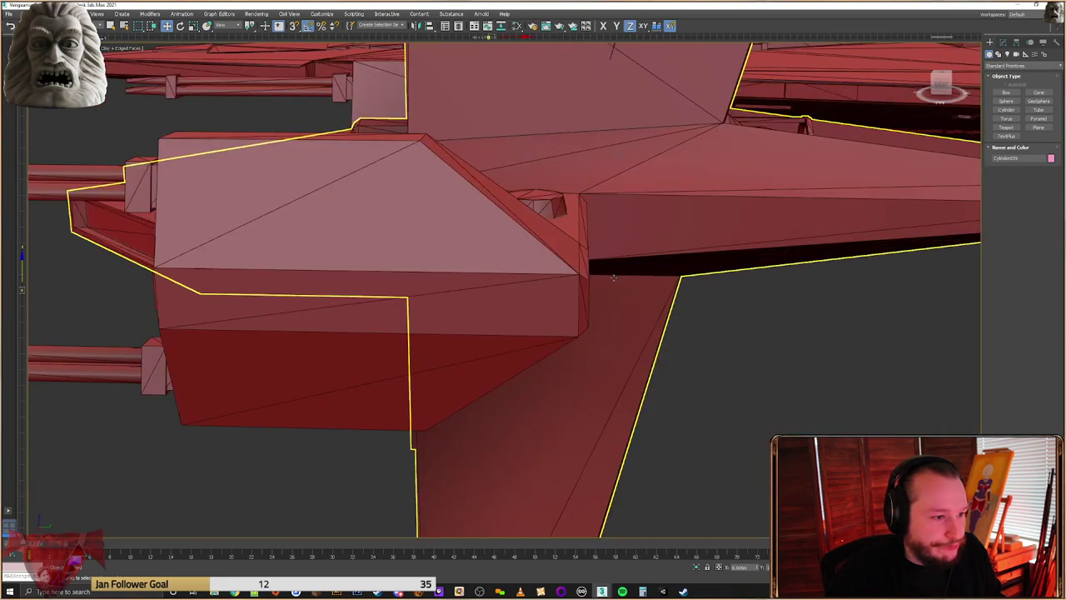
scroll(609, 288, down, 2)
scroll(609, 288, up, 8)
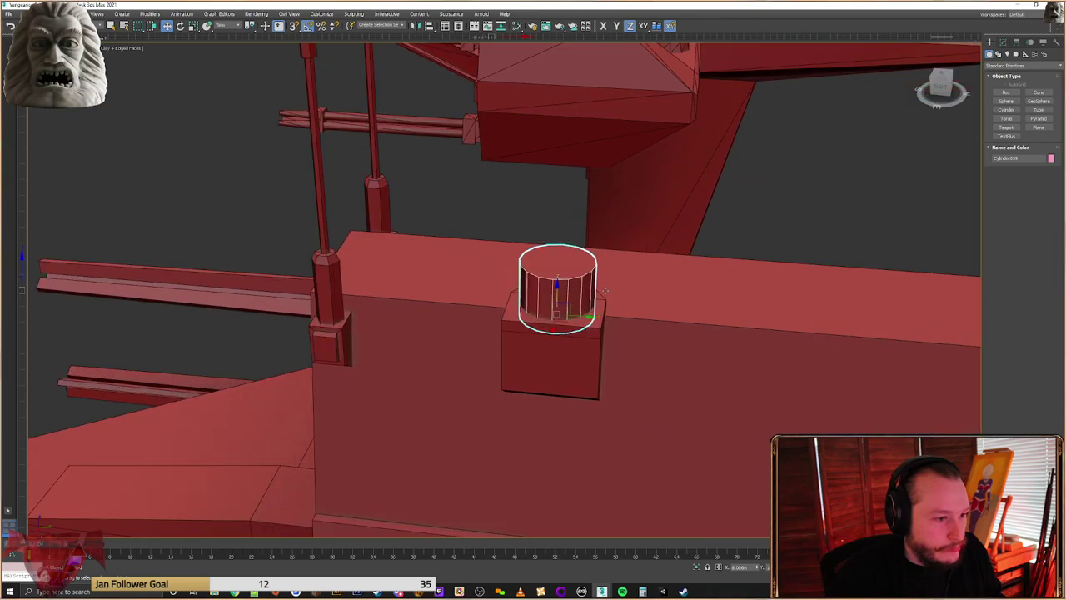
Convert the cylinder on the tapered slab to an Editable Poly and switch to polygon editing
mouse_move(618, 284)
alt+middle_down()
mouse_move(550, 280)
mouse_move(607, 286)
mouse_move(626, 274)
mouse_move(613, 272)
alt+middle_up()
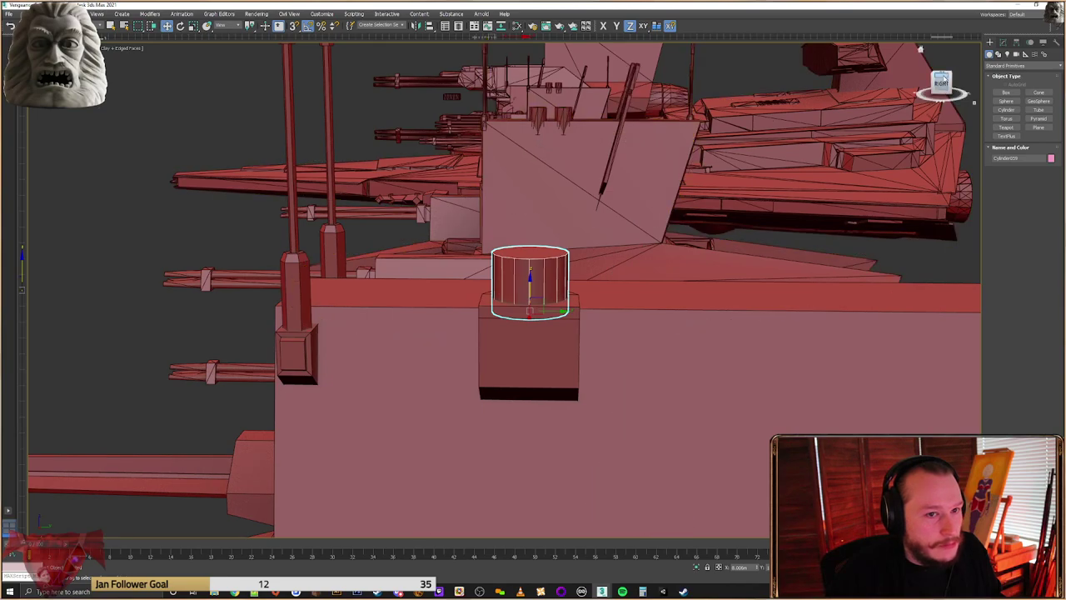
click(1002, 42)
right_click(530, 258)
mouse_move(571, 342)
click(621, 350)
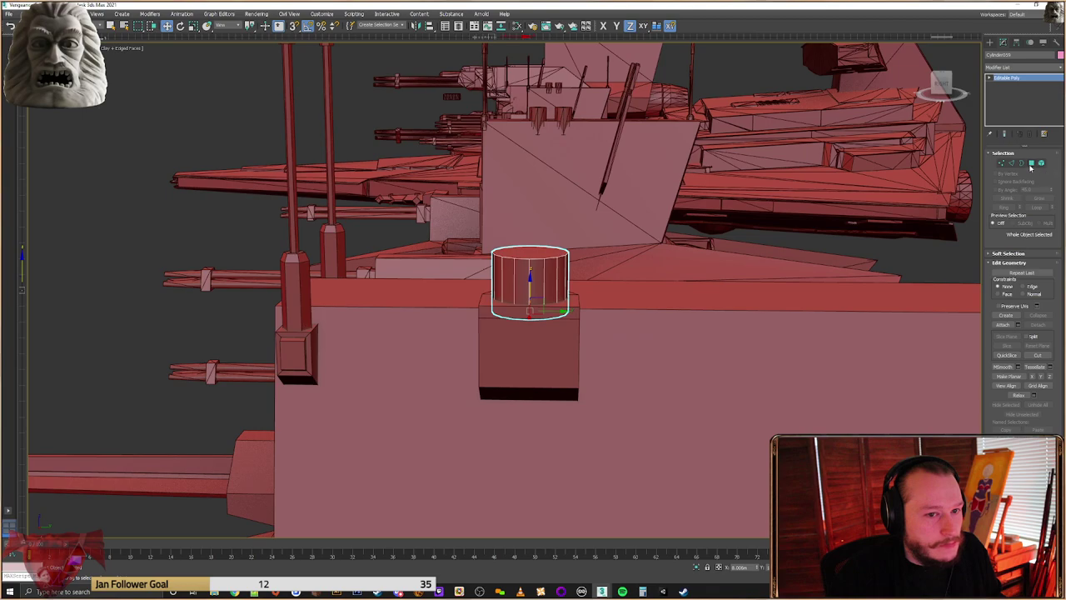
key(4)
Bevel the cylinder's top polygon slightly upward and inward to give the upper rim a narrow chamfer
click(541, 247)
alt+middle_drag(541, 247, 520, 255)
scroll(520, 255, up, 4)
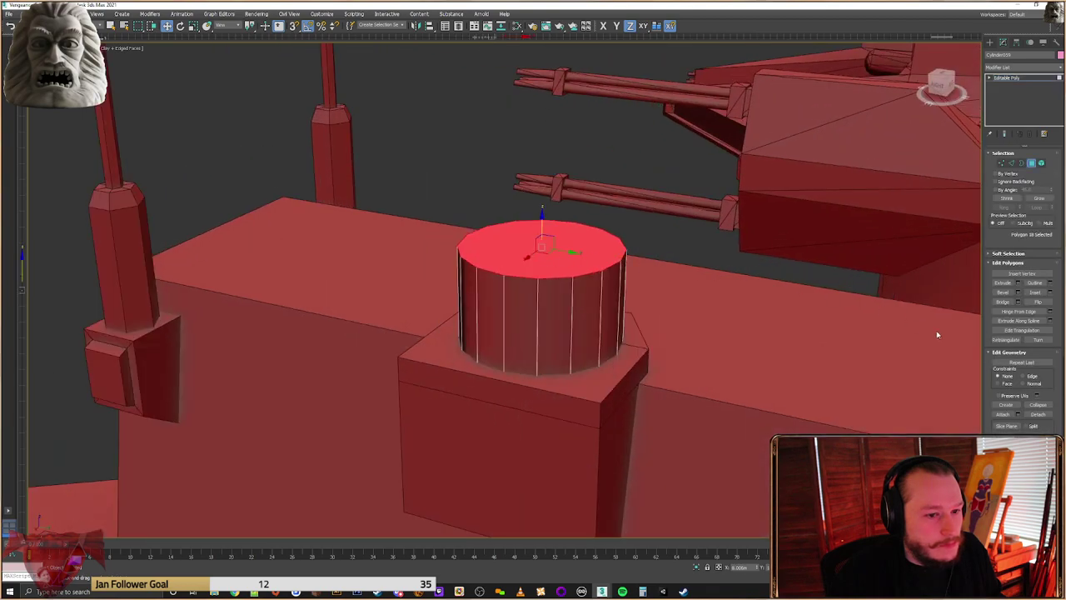
key(shift+ctrl+b)
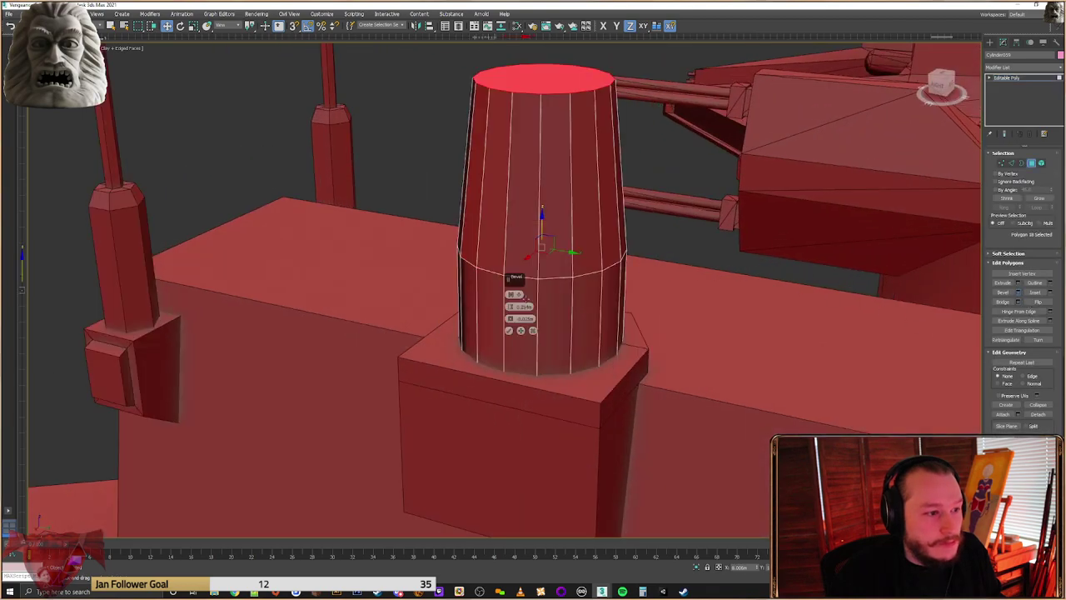
drag(513, 310, 516, 365)
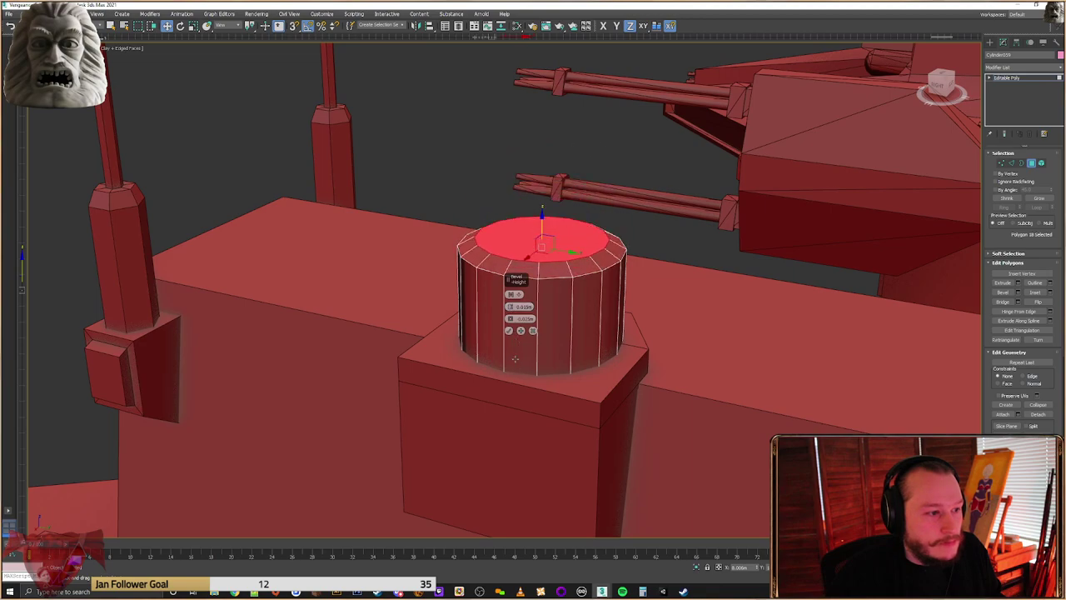
drag(511, 322, 509, 319)
click(509, 330)
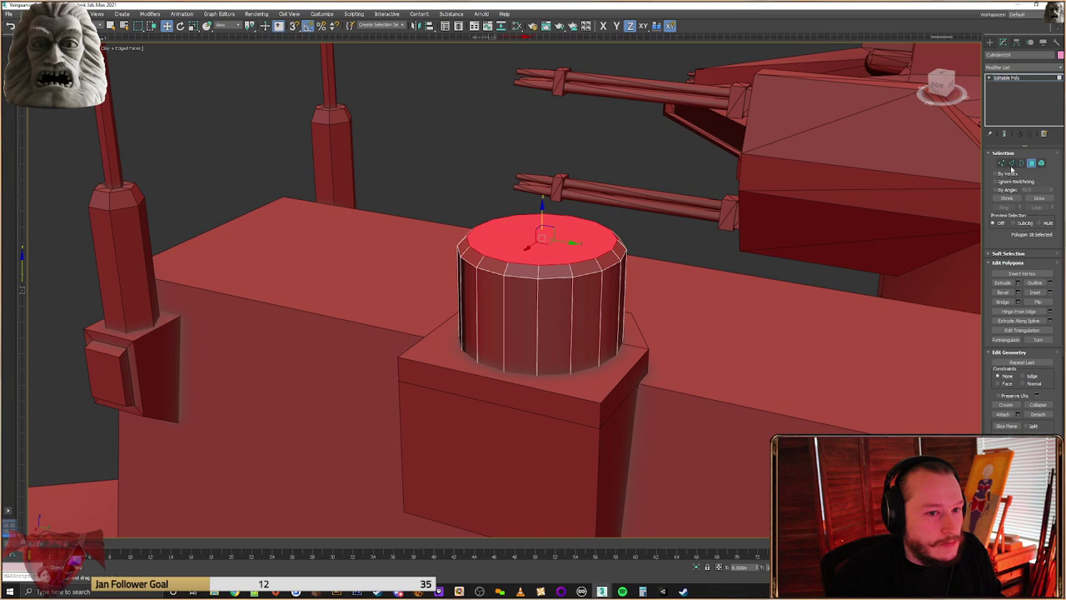
Leave polygon editing and nudge the cylinder along Z to refine how it sits on the slab
alt+middle_drag(667, 269, 697, 249)
scroll(696, 249, down, 5)
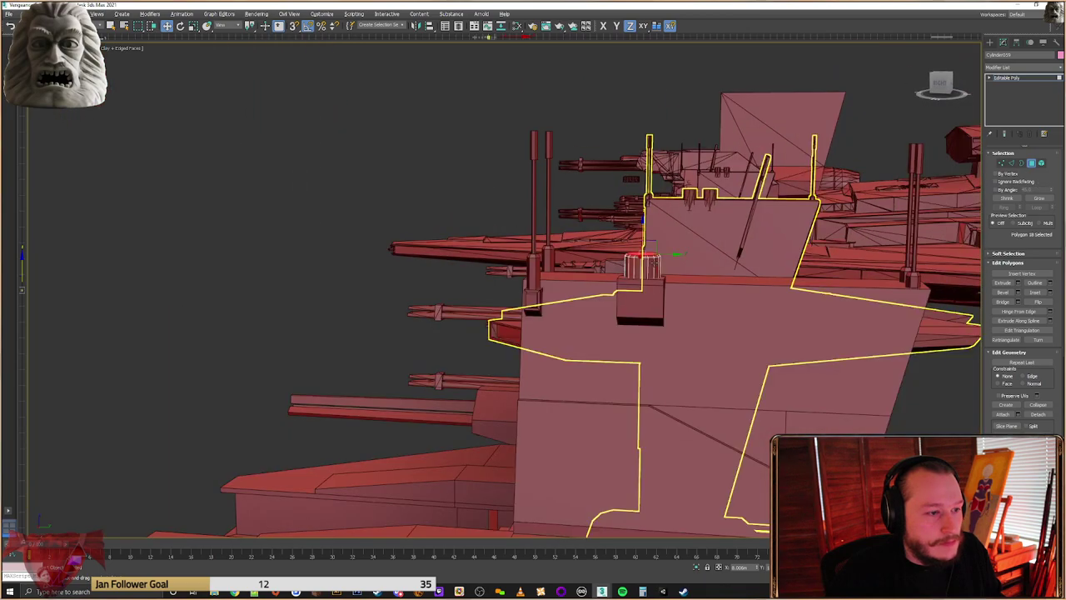
click(990, 42)
scroll(617, 280, up, 5)
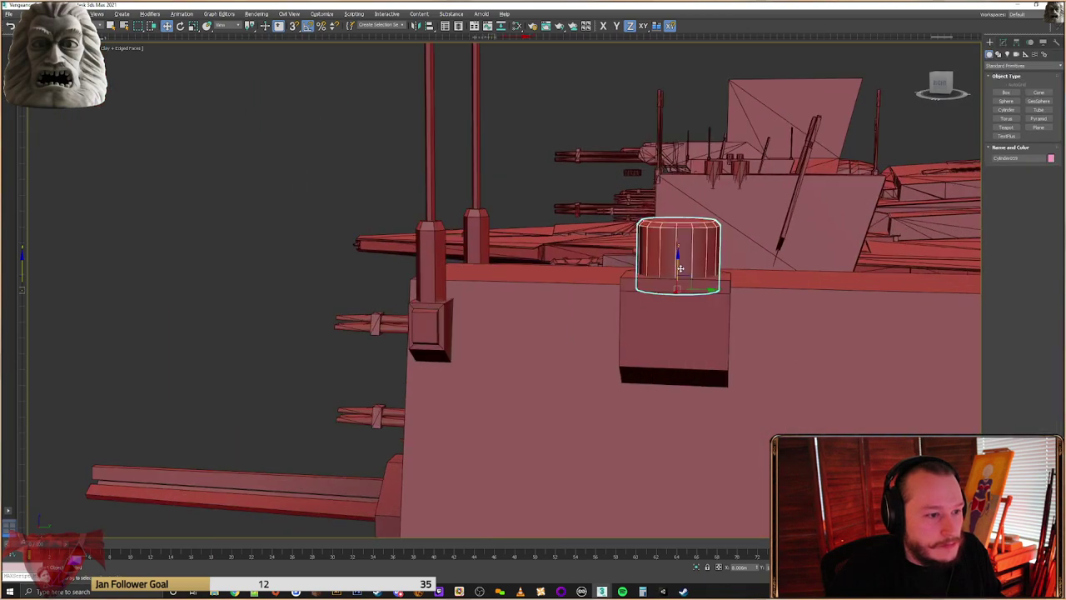
drag(681, 264, 687, 259)
alt+middle_drag(692, 259, 642, 291)
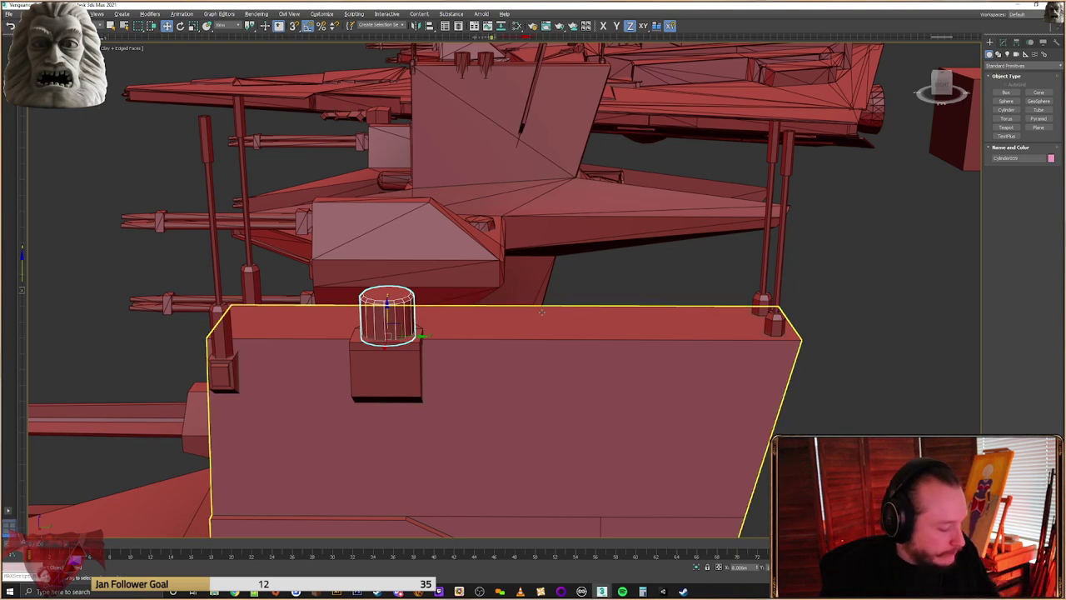
Select the mounting box, tapered slab and cylinder together and clone them along Y to make a second mount beside the first
scroll(482, 338, up, 3)
middle_drag(387, 322, 539, 289)
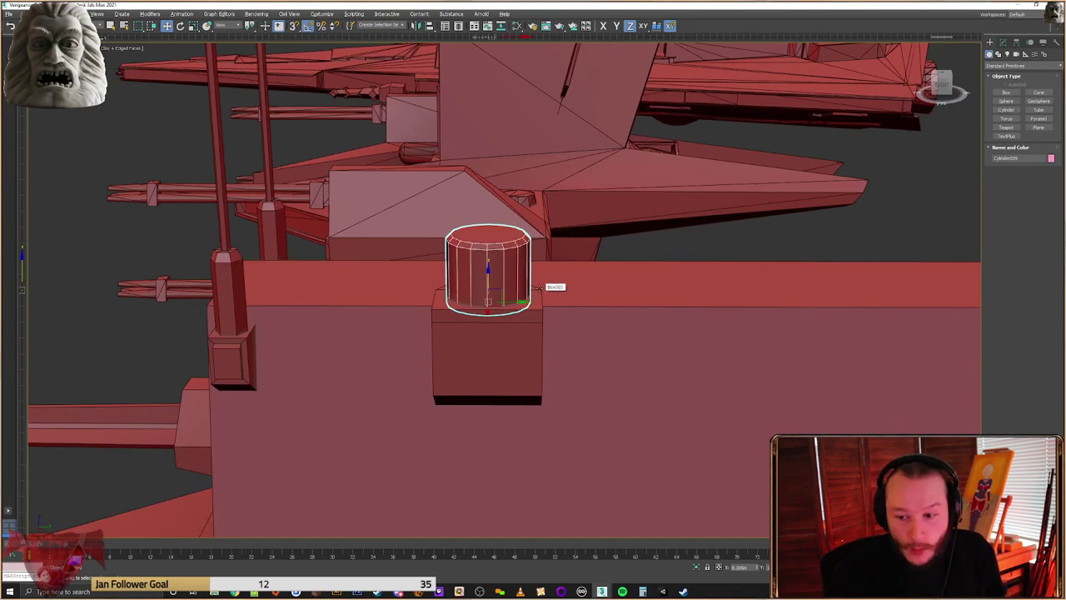
mouse_move(498, 278)
alt+middle_down()
mouse_move(566, 289)
mouse_move(526, 295)
mouse_move(496, 277)
alt+middle_up()
middle_drag(496, 278, 489, 272)
scroll(490, 270, down, 4)
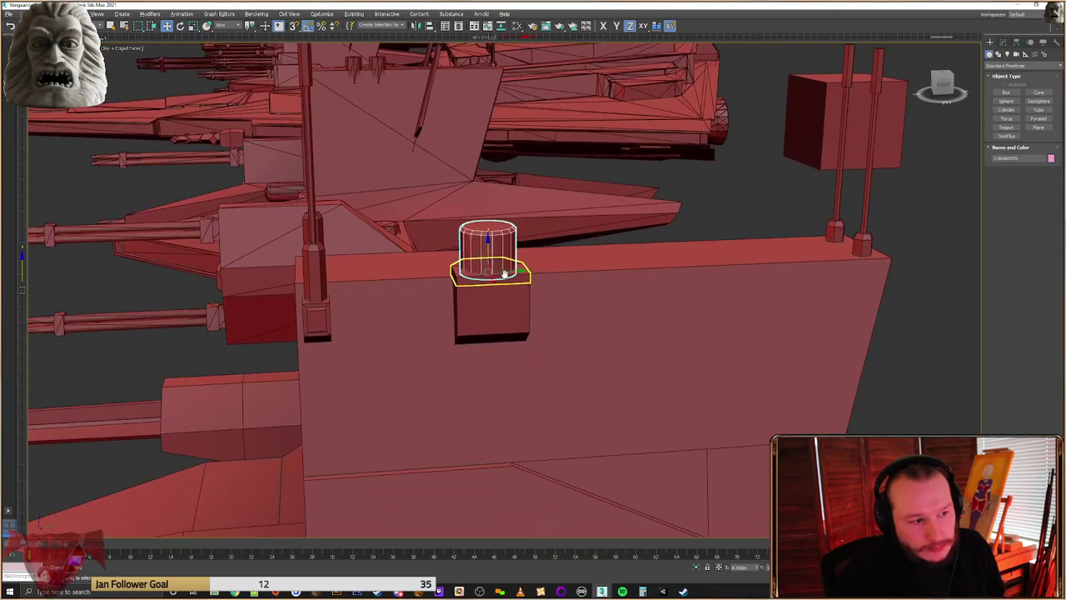
alt+middle_drag(489, 311, 502, 267)
scroll(502, 267, up, 2)
click(501, 265)
alt+middle_drag(595, 273, 546, 268)
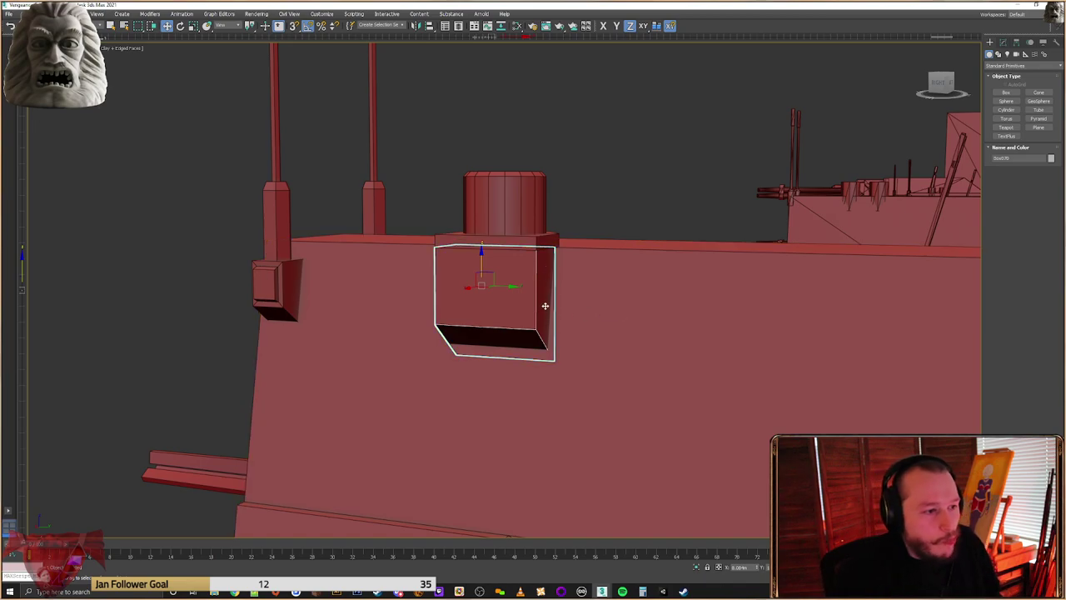
alt+middle_drag(544, 262, 494, 241)
ctrl+click(495, 219)
shift+drag(495, 241, 621, 233)
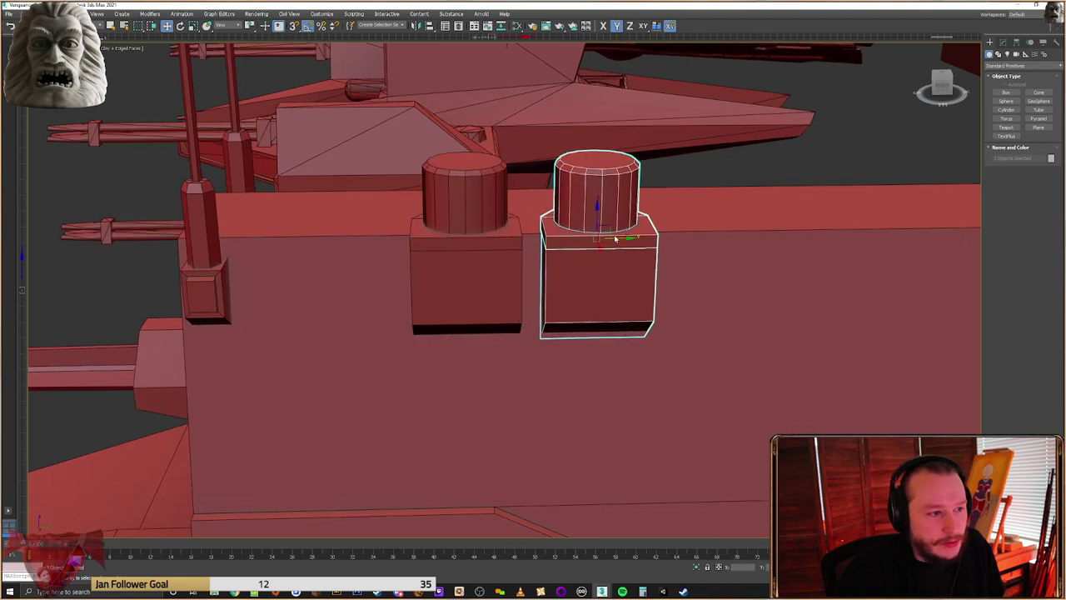
click(536, 325)
Add the original mount to the selection, shift both mounts slightly along Y toward the tower's front, and deselect them
mouse_move(574, 291)
alt+middle_down()
mouse_move(594, 283)
mouse_move(579, 283)
alt+middle_up()
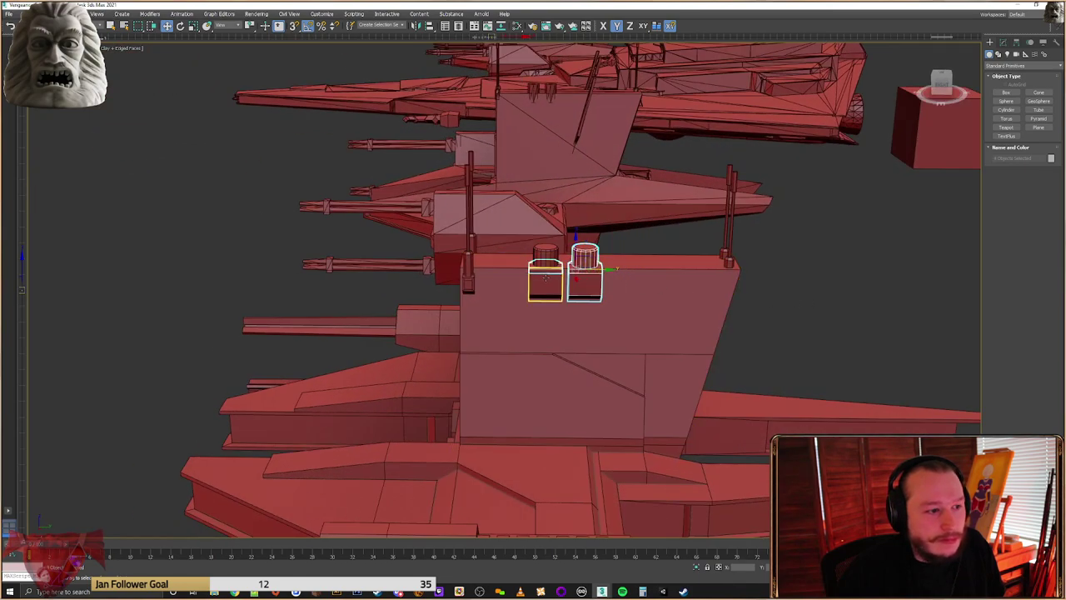
ctrl+click(551, 270)
drag(582, 267, 575, 266)
click(774, 283)
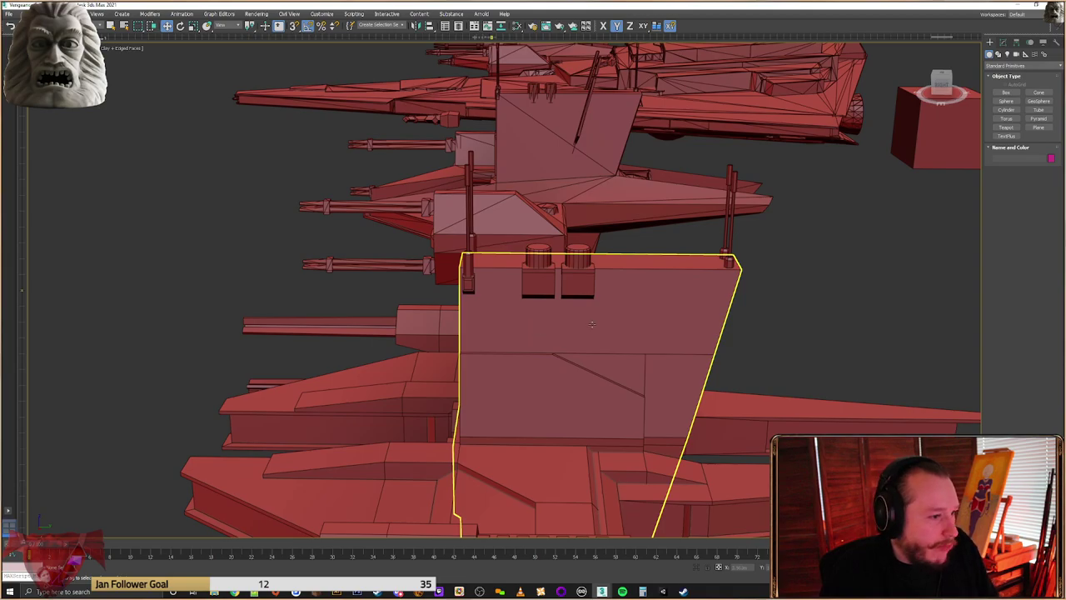
Select the reference fighter's mesh and switch to element-level editing
alt+middle_drag(584, 306, 670, 289)
scroll(658, 286, down, 3)
middle_drag(464, 267, 575, 291)
click(482, 217)
scroll(484, 216, up, 5)
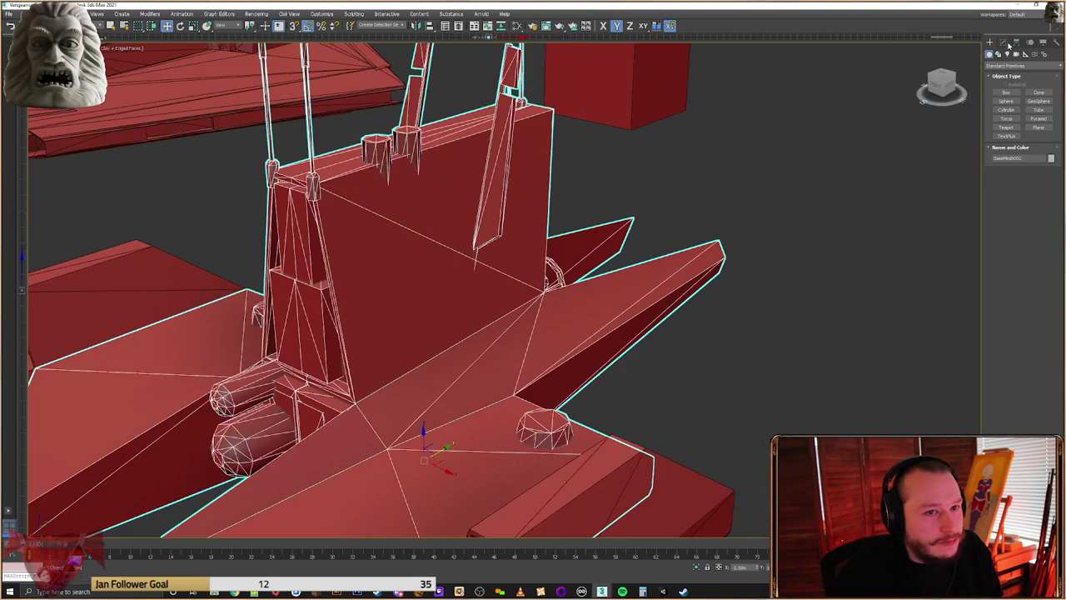
click(1006, 44)
alt+middle_drag(679, 171, 698, 158)
click(1042, 165)
Select the elements of the slanted fin beside the reference tower and clone them along X to a separate object
click(504, 123)
middle_drag(504, 123, 561, 210)
alt+middle_drag(560, 210, 579, 208)
ctrl+click(557, 158)
ctrl+click(554, 178)
scroll(579, 207, down, 5)
shift+click(597, 193)
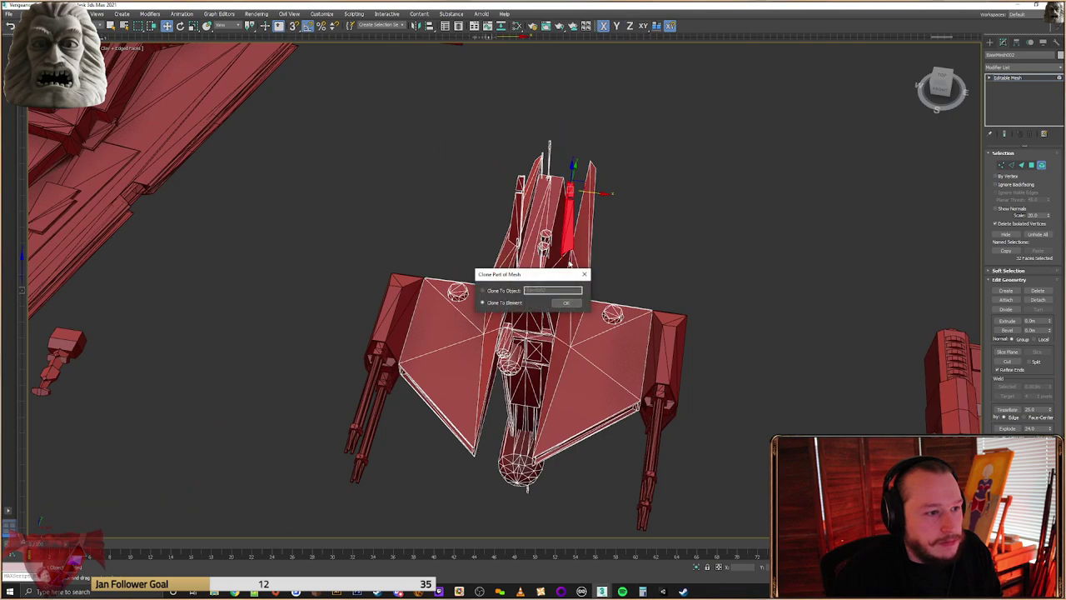
click(500, 291)
click(567, 303)
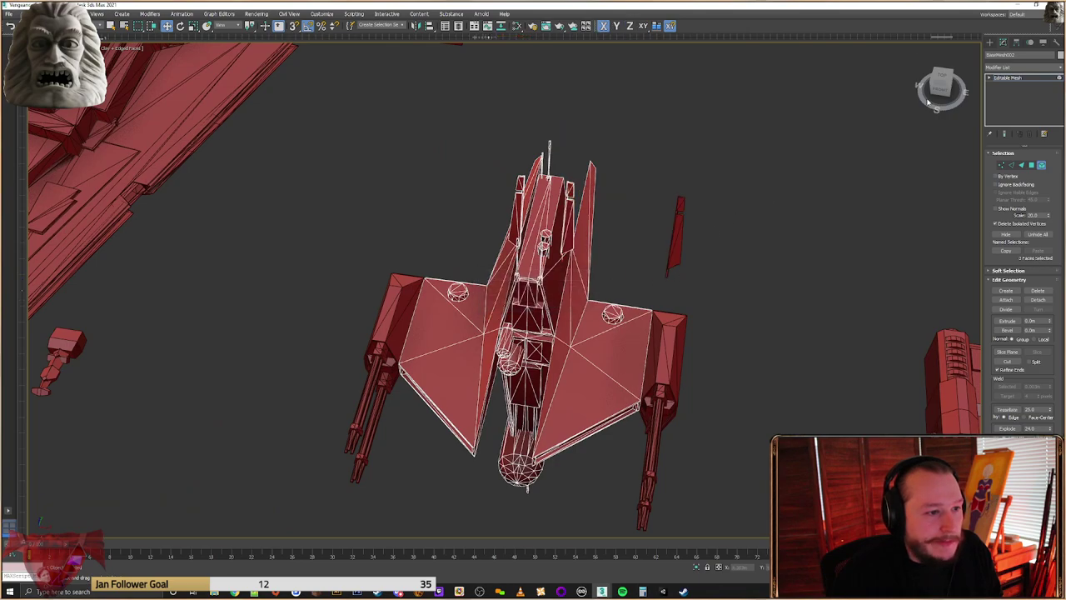
Select the cloned fin object and center its pivot on its geometry
click(990, 42)
click(679, 199)
click(683, 221)
alt+middle_drag(686, 226, 963, 89)
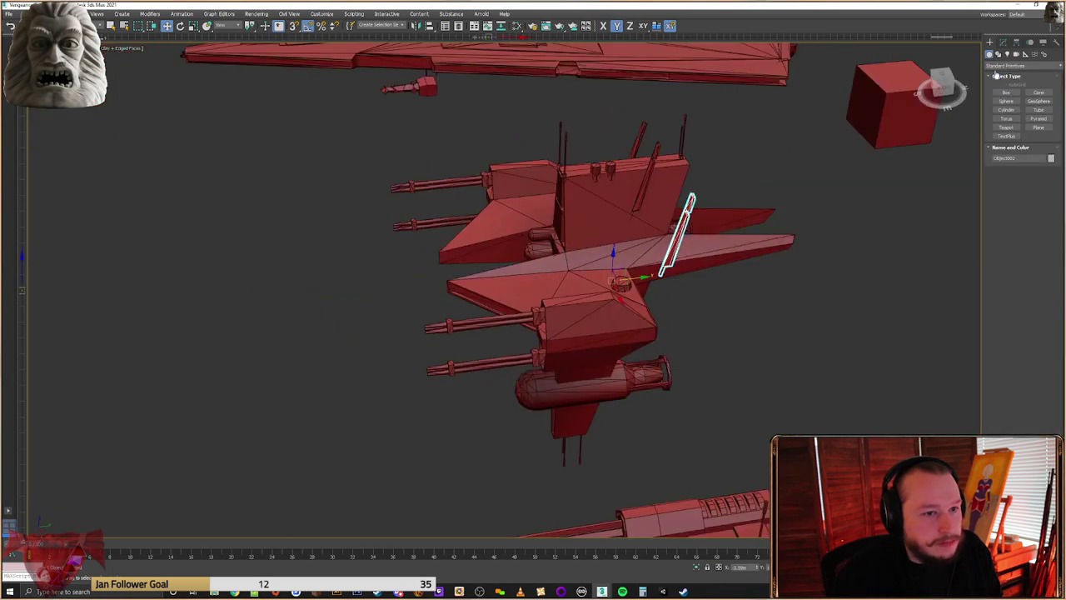
click(1017, 42)
click(1024, 100)
click(1025, 143)
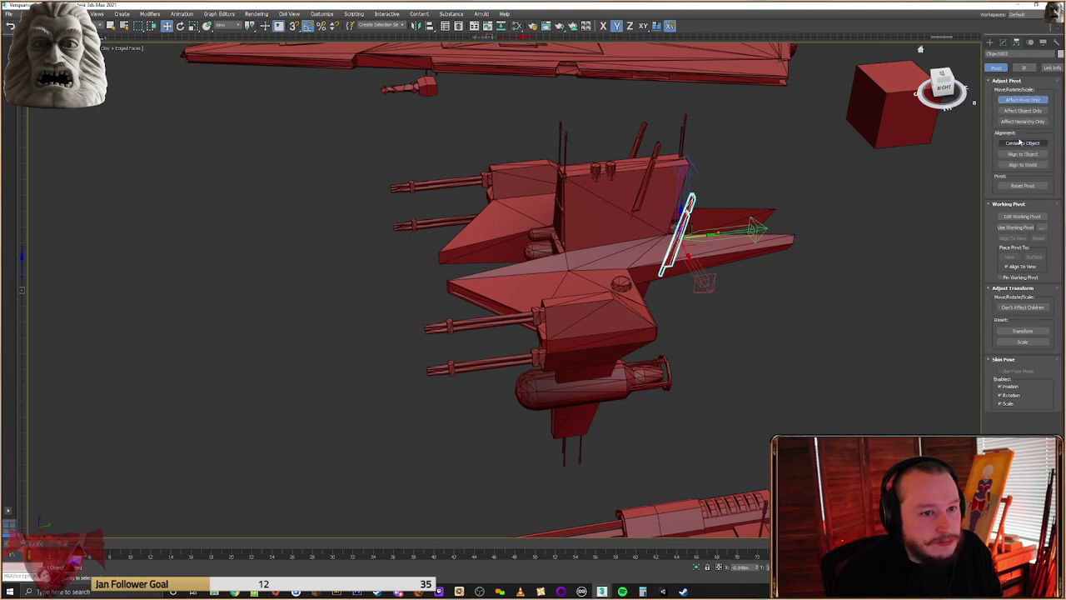
click(990, 42)
Rotate the cloned fin about the X axis until it stands upright
scroll(736, 188, up, 6)
right_click(608, 231)
click(614, 250)
alt+middle_drag(603, 251, 604, 240)
drag(632, 284, 625, 277)
mouse_move(624, 275)
alt+middle_down()
mouse_move(621, 265)
mouse_move(626, 276)
alt+middle_up()
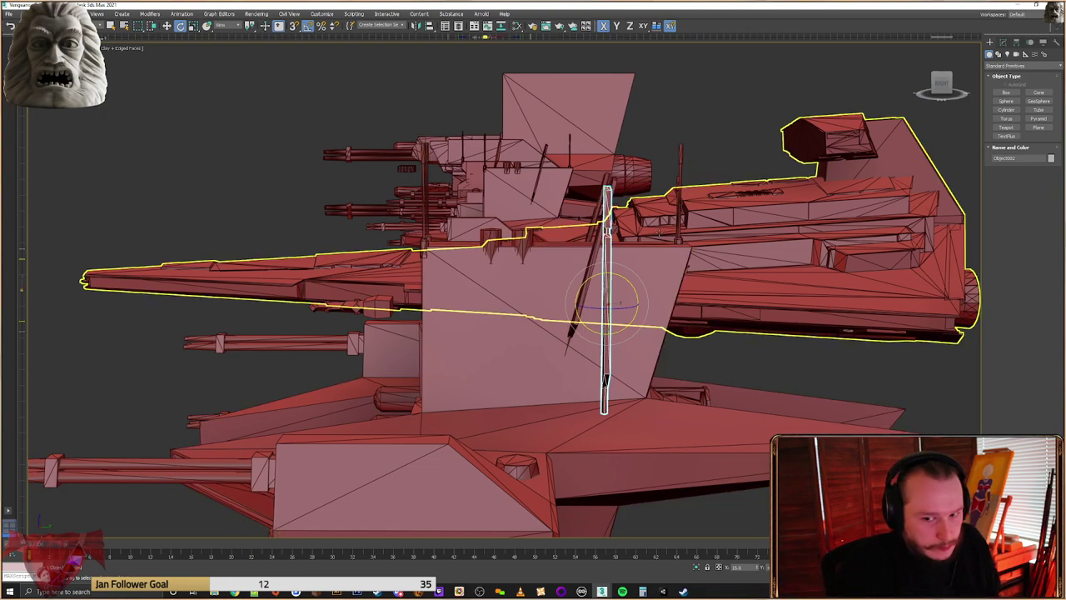
Move the upright fin over to the side of the new fighter's tower
middle_drag(667, 264, 574, 230)
scroll(700, 227, down, 4)
right_click(544, 215)
click(553, 224)
drag(528, 214, 865, 297)
Clone the large box and place the copy beside the new fighter's tower near the fin
scroll(864, 285, down, 2)
middle_drag(863, 284, 607, 229)
alt+middle_drag(759, 296, 800, 302)
click(783, 348)
mouse_move(797, 342)
shift+mouse_down()
mouse_move(631, 276)
mouse_move(630, 289)
shift+mouse_up()
click(536, 332)
Move the box copy along Y so its rear face lines up with the upright fin
mouse_move(640, 298)
alt+middle_down()
mouse_move(617, 325)
mouse_move(615, 308)
alt+middle_up()
scroll(614, 283, up, 5)
mouse_move(612, 249)
alt+middle_down()
mouse_move(575, 279)
mouse_move(468, 325)
alt+middle_up()
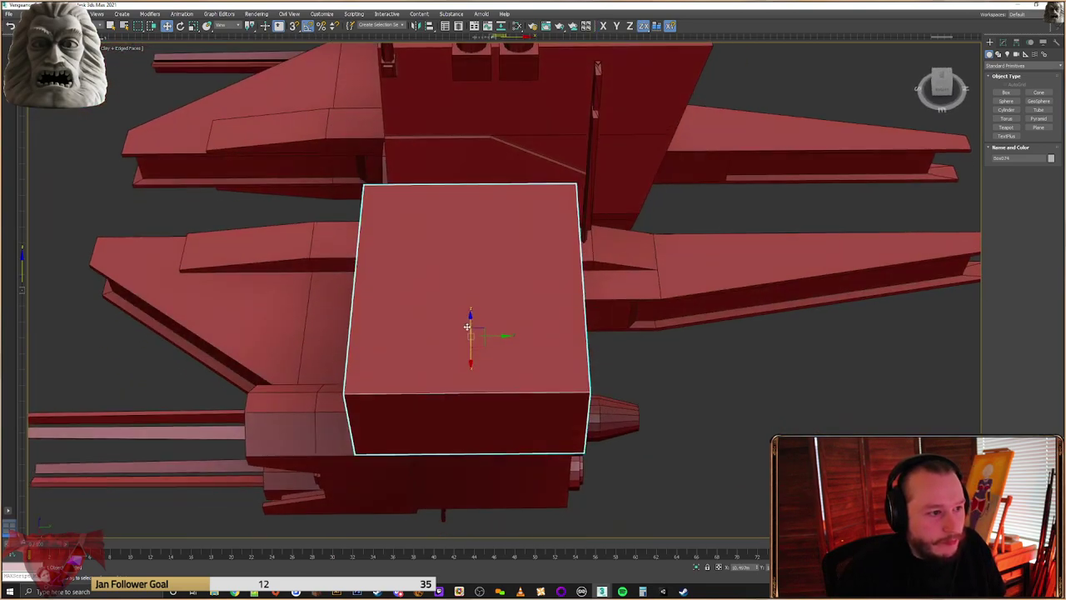
drag(500, 335, 517, 334)
middle_drag(592, 315, 559, 295)
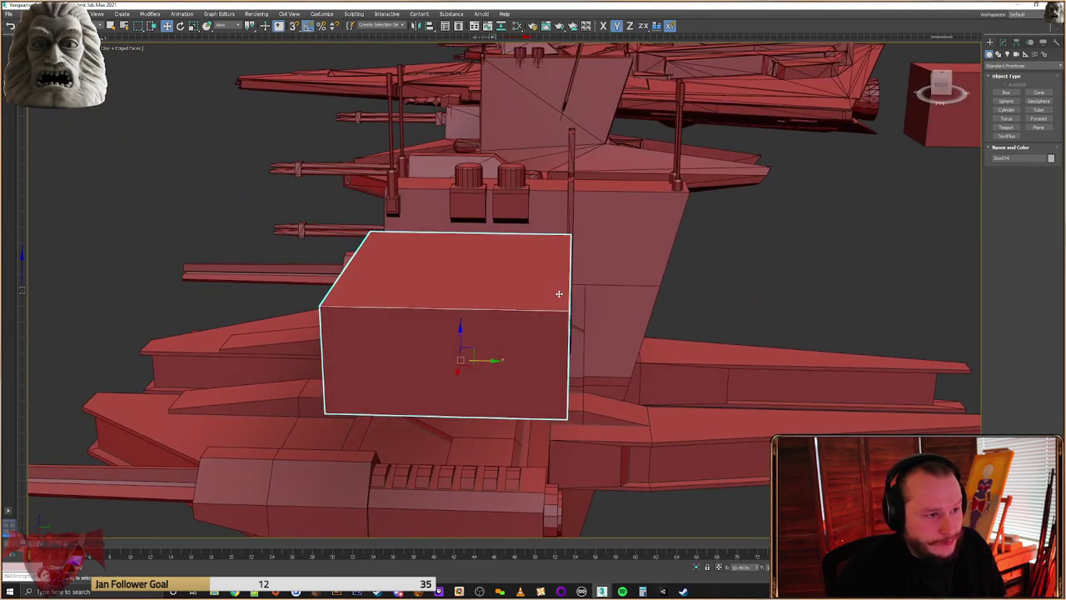
scroll(436, 381, up, 3)
drag(436, 382, 452, 369)
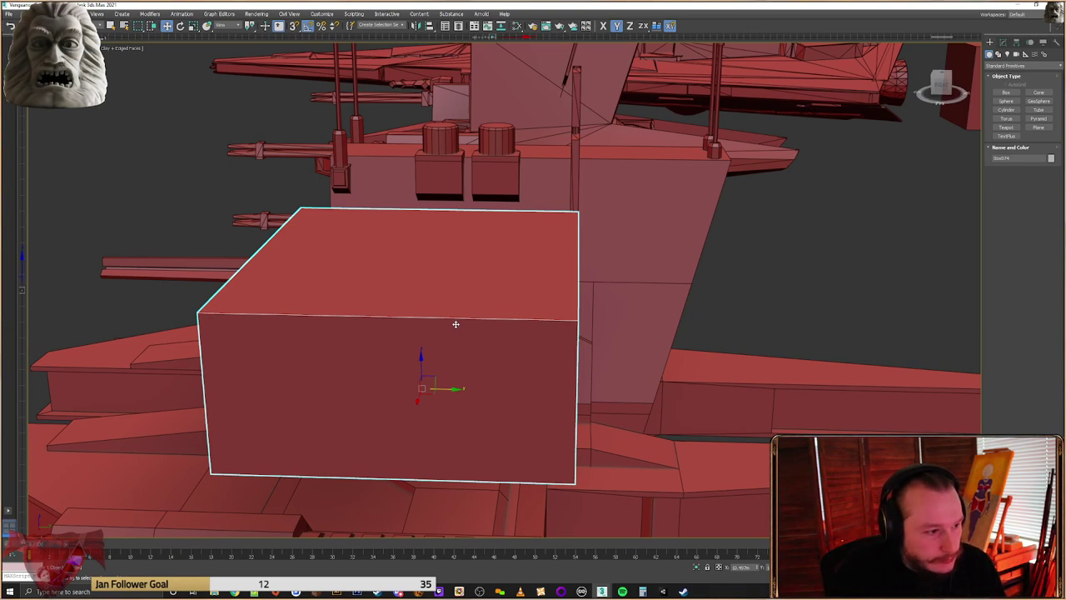
Move the box's four front vertices along Y toward the fin to reduce the box to a thin slab
click(1003, 42)
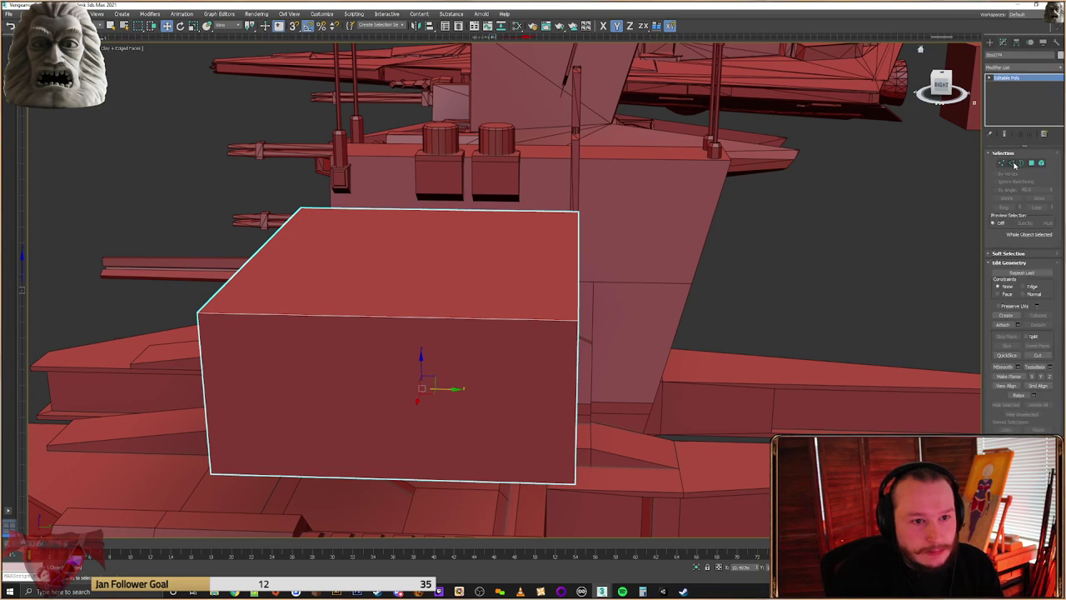
click(1001, 163)
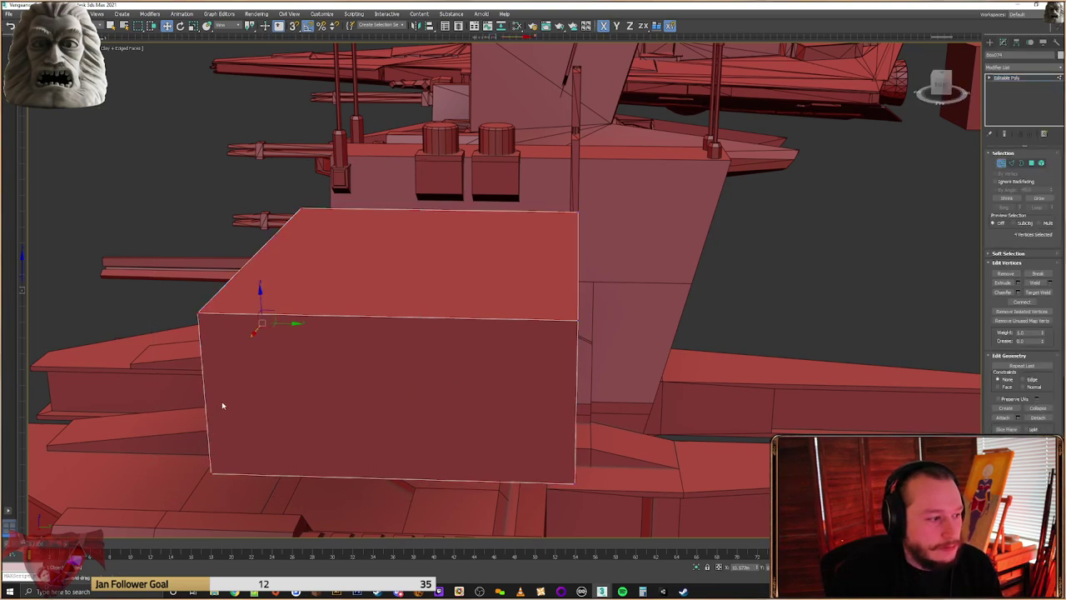
drag(285, 323, 588, 306)
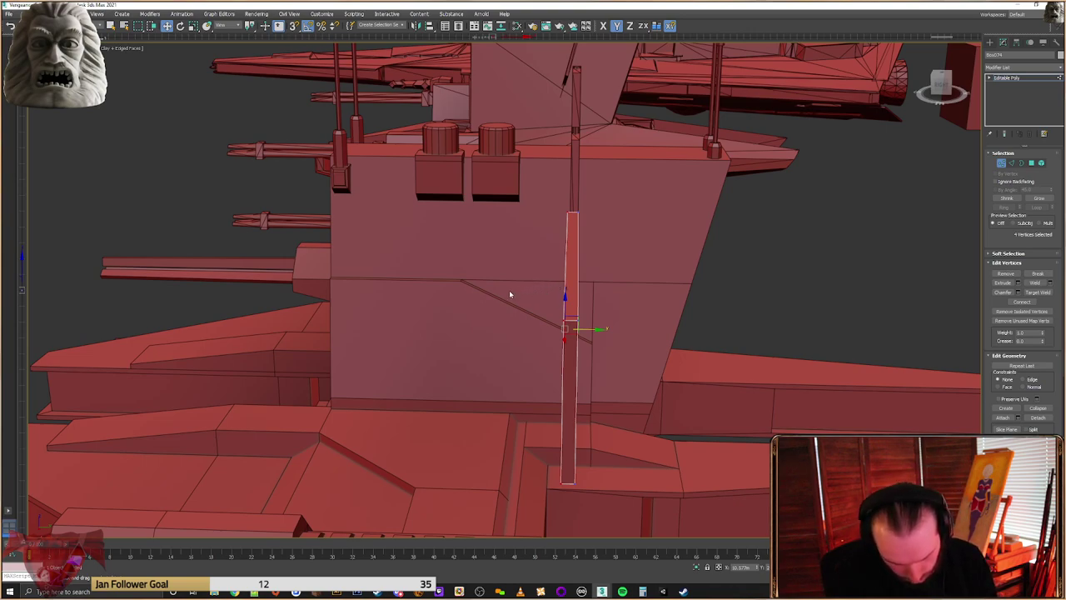
Shorten the slab along X by moving its outer vertices inward, and refine its thickness along Y to match the fin
alt+middle_drag(509, 290, 725, 263)
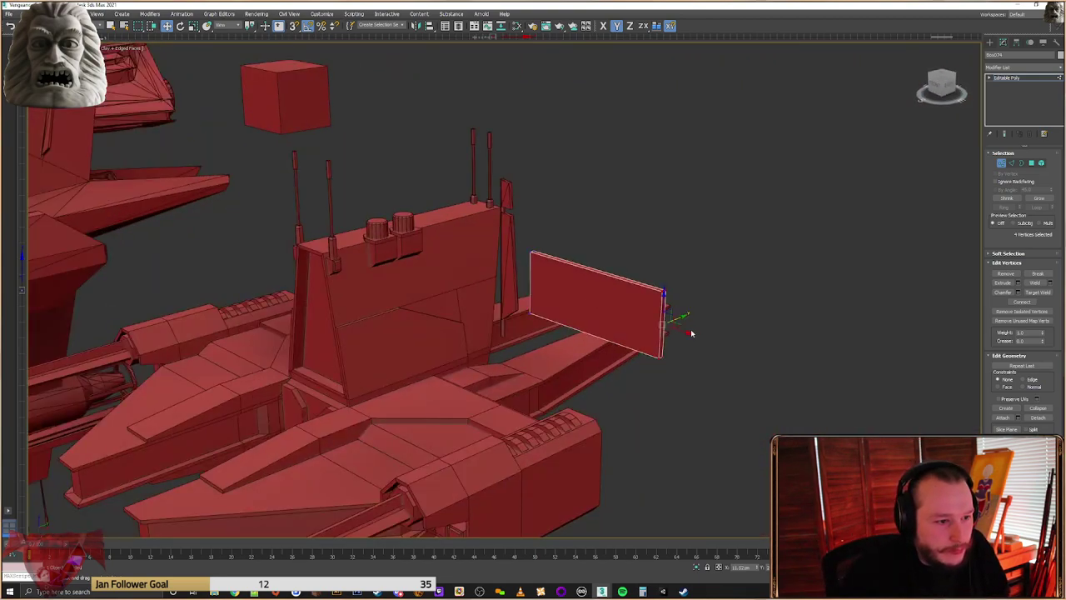
drag(689, 333, 575, 294)
alt+middle_drag(576, 293, 568, 332)
scroll(526, 281, up, 4)
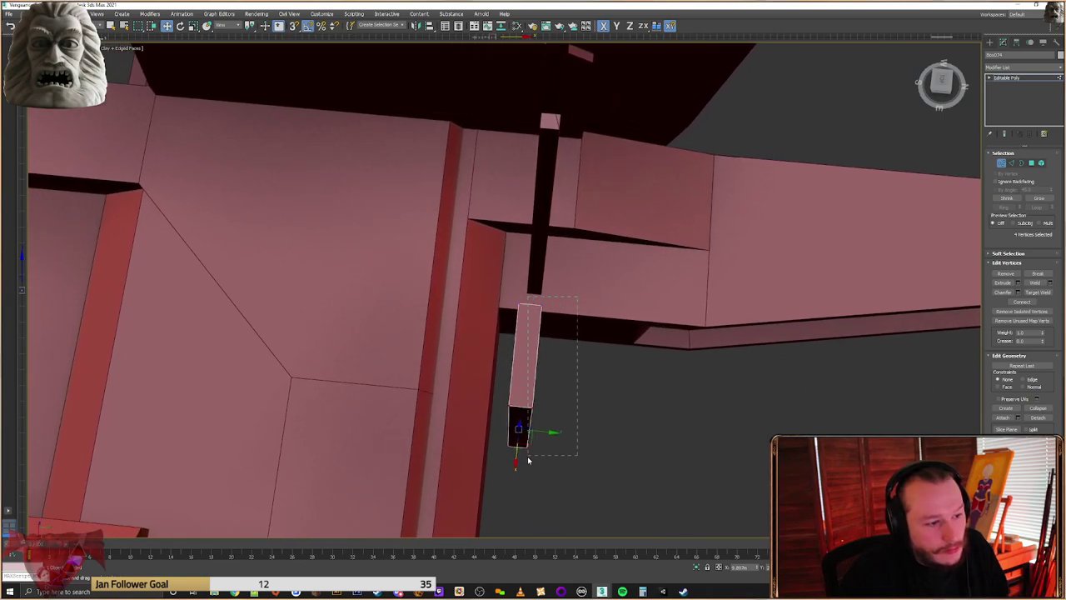
alt+middle_drag(526, 457, 589, 351)
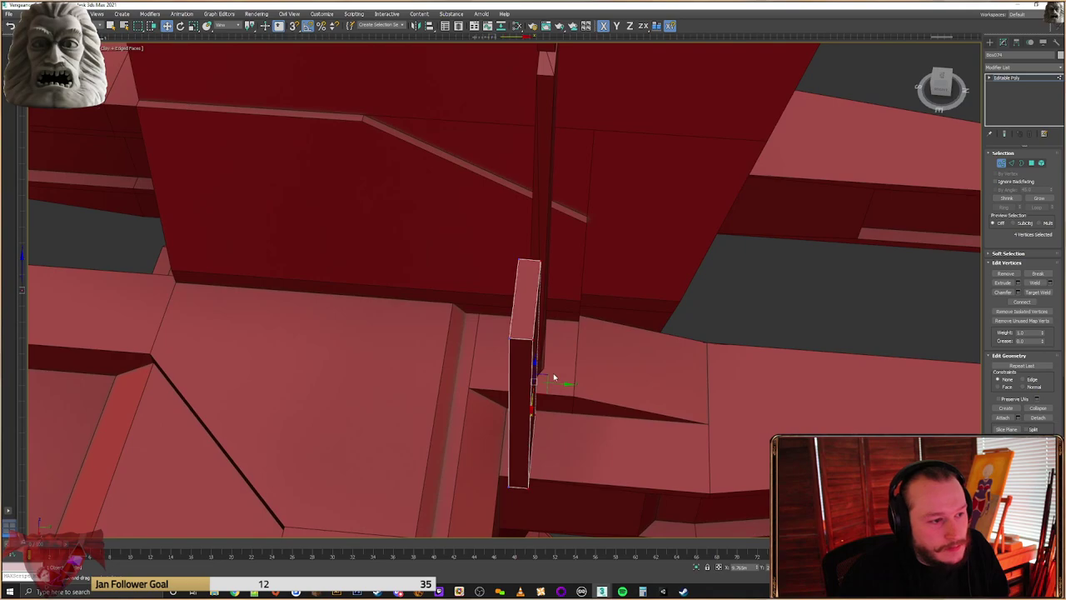
alt+middle_drag(557, 385, 614, 208)
Center the slab's pivot on its geometry and line the slab up beside the fin
click(989, 44)
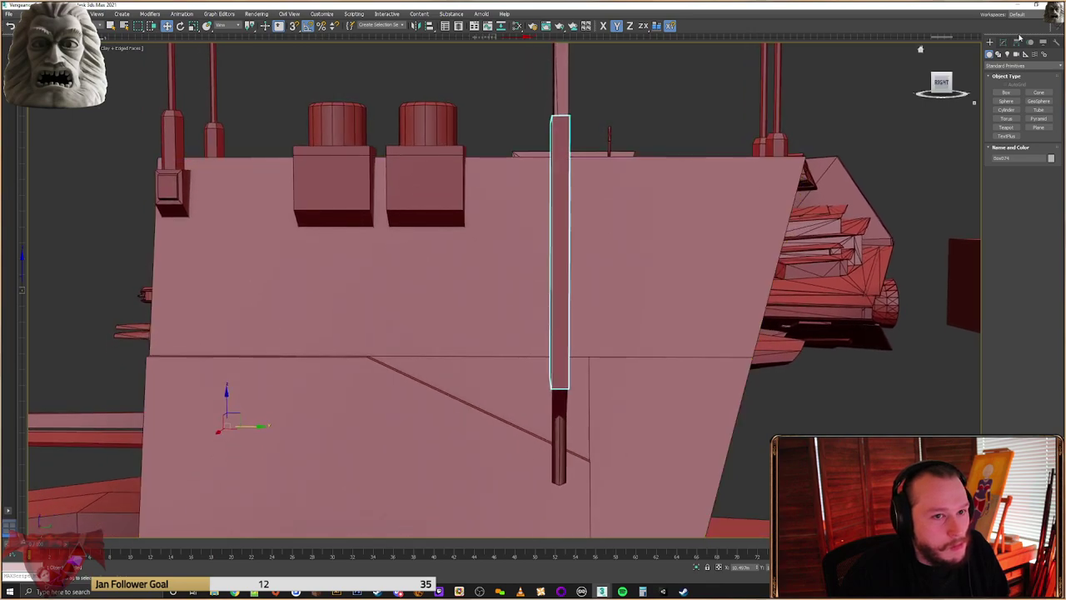
click(1016, 41)
click(1028, 100)
click(1023, 144)
click(989, 42)
middle_drag(653, 220, 631, 317)
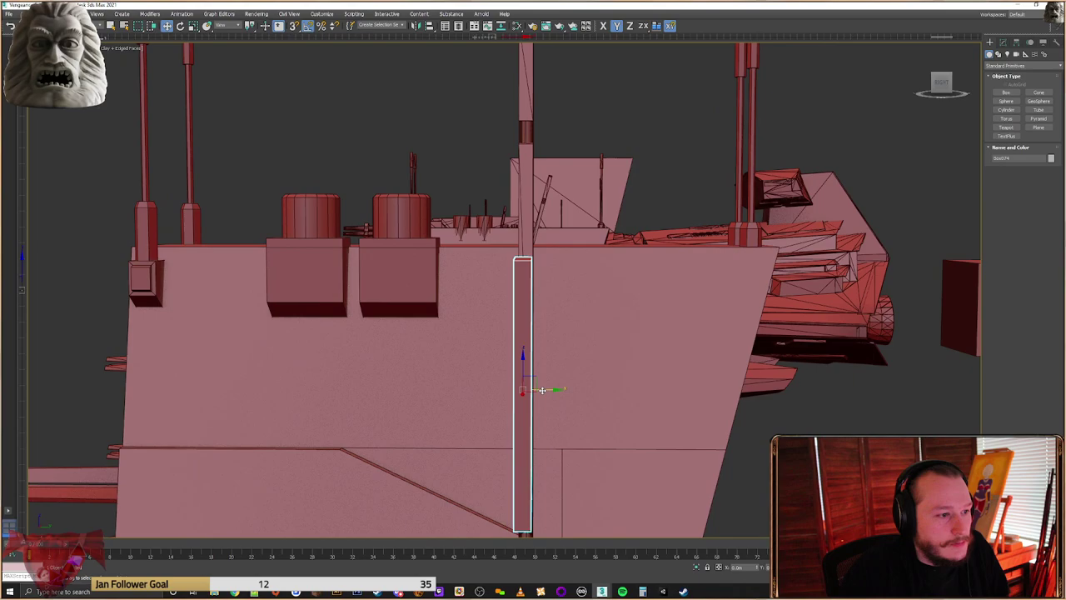
alt+middle_drag(540, 388, 619, 384)
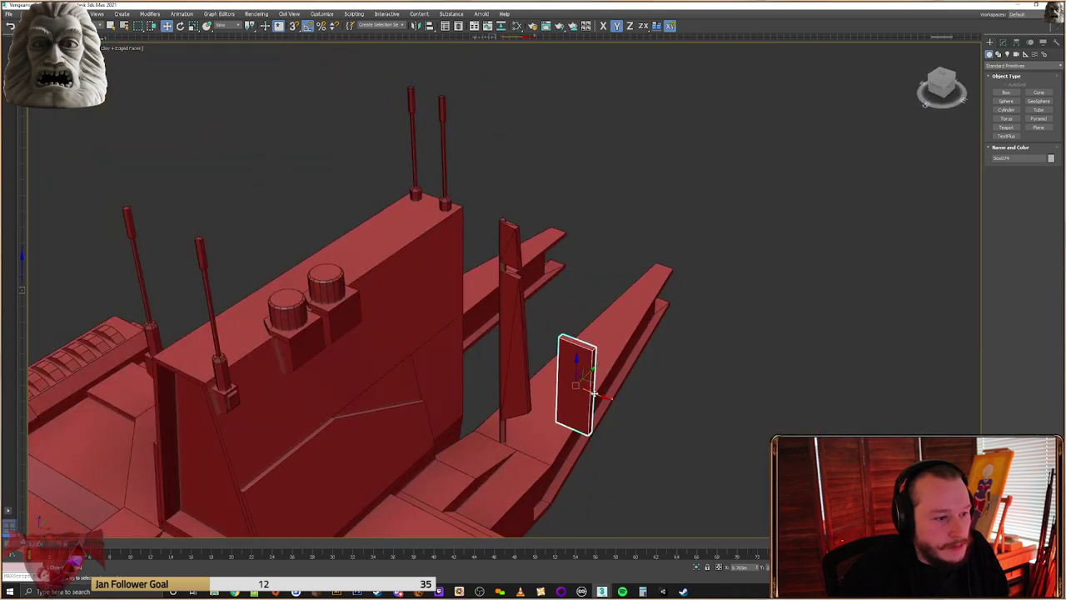
Stretch the slab to the fin's height by moving its inner bottom vertices down and its top vertices up
key(f)
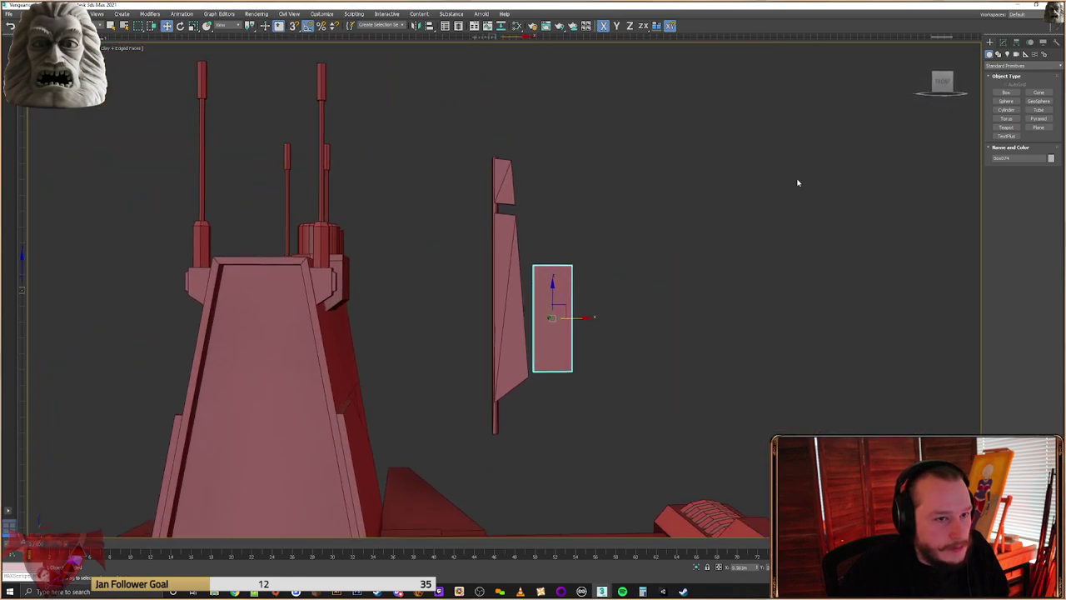
click(1003, 43)
click(1002, 163)
drag(546, 342, 533, 375)
key(F7)
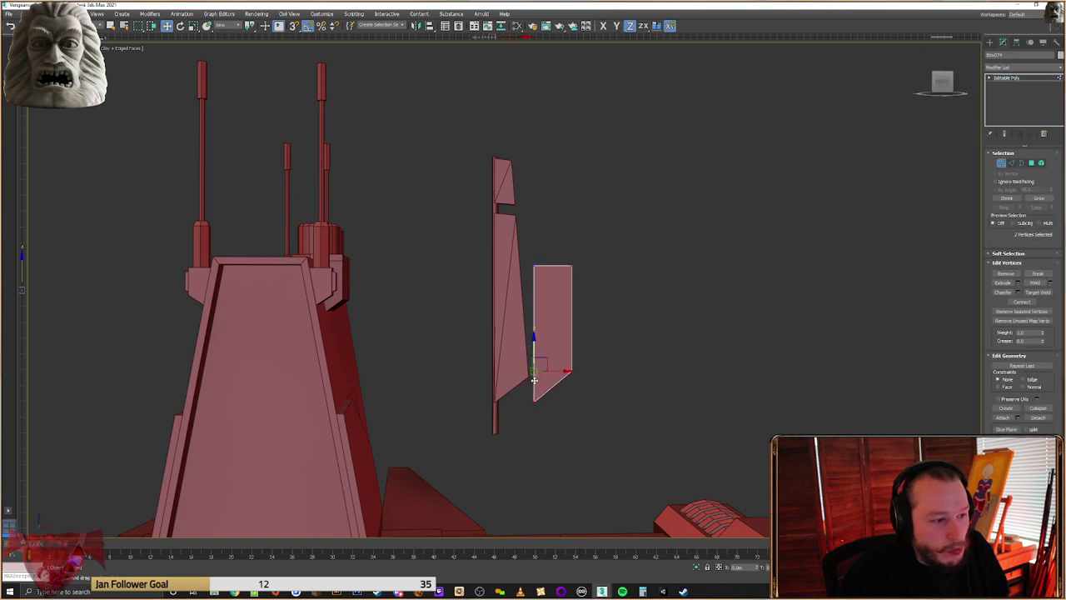
alt+middle_drag(536, 382, 537, 378)
middle_drag(588, 257, 588, 274)
drag(589, 273, 522, 292)
middle_drag(551, 289, 546, 331)
drag(544, 305, 534, 253)
alt+middle_drag(566, 287, 564, 287)
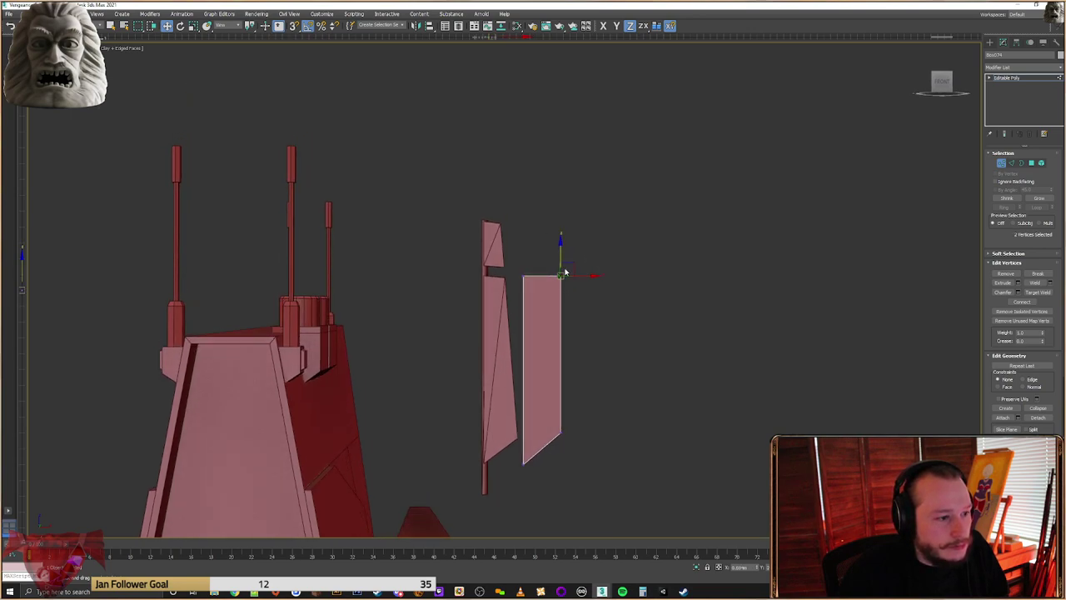
Taper the slab by moving its outer top vertices inward, and move it along X over the reference fin's lower section
drag(570, 264, 555, 269)
middle_drag(596, 383, 603, 326)
key(shift+z)
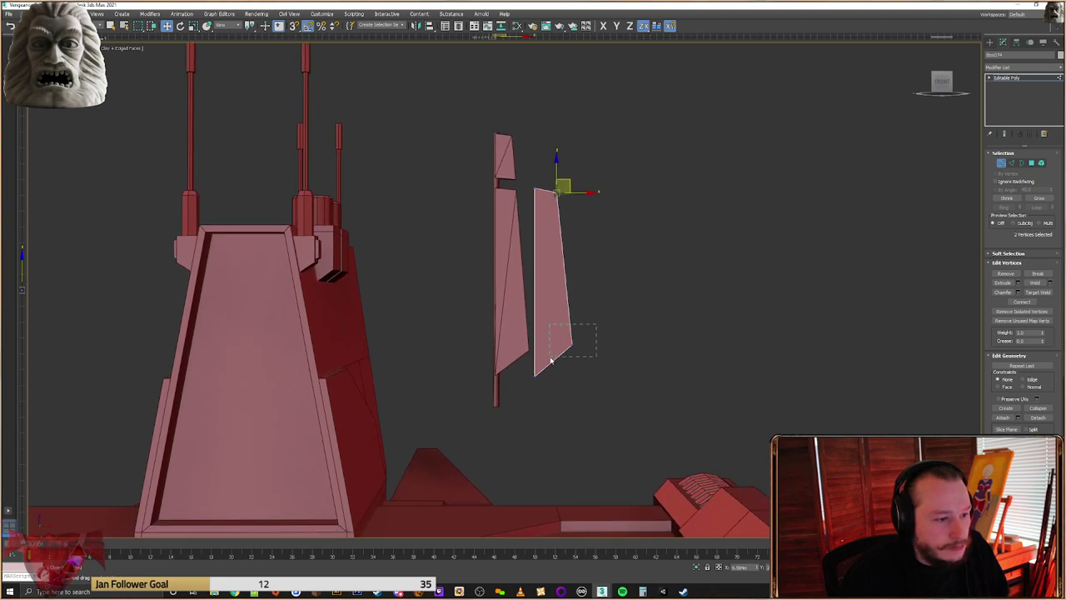
drag(549, 359, 550, 358)
click(991, 42)
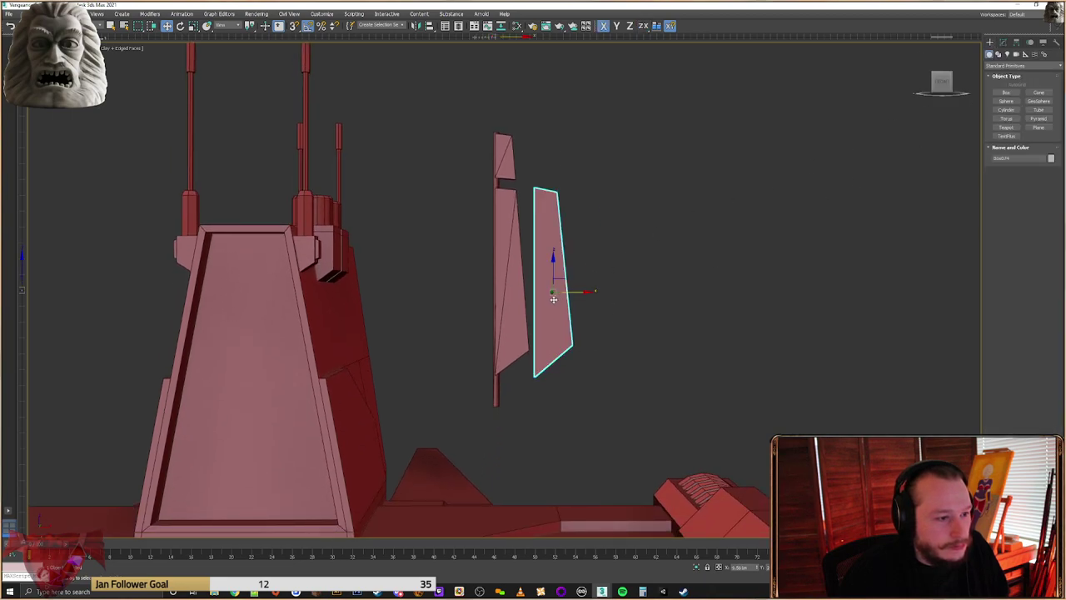
drag(553, 299, 526, 296)
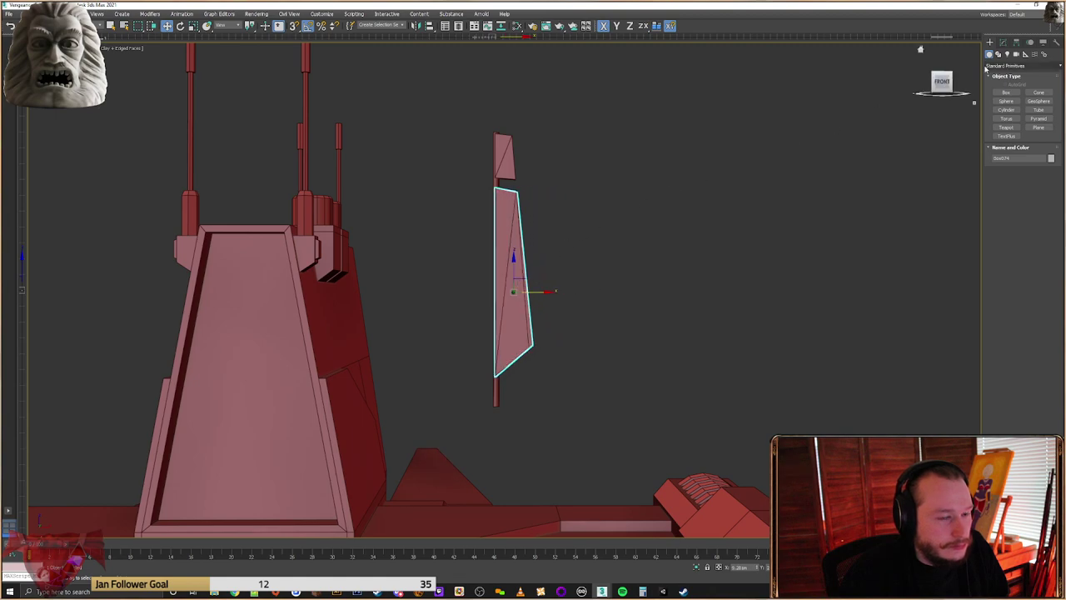
Adjust the slab's outer top and outer bottom vertices to match the corners of the reference fin's lower section
click(1003, 42)
click(1002, 163)
scroll(533, 175, up, 4)
drag(487, 204, 500, 239)
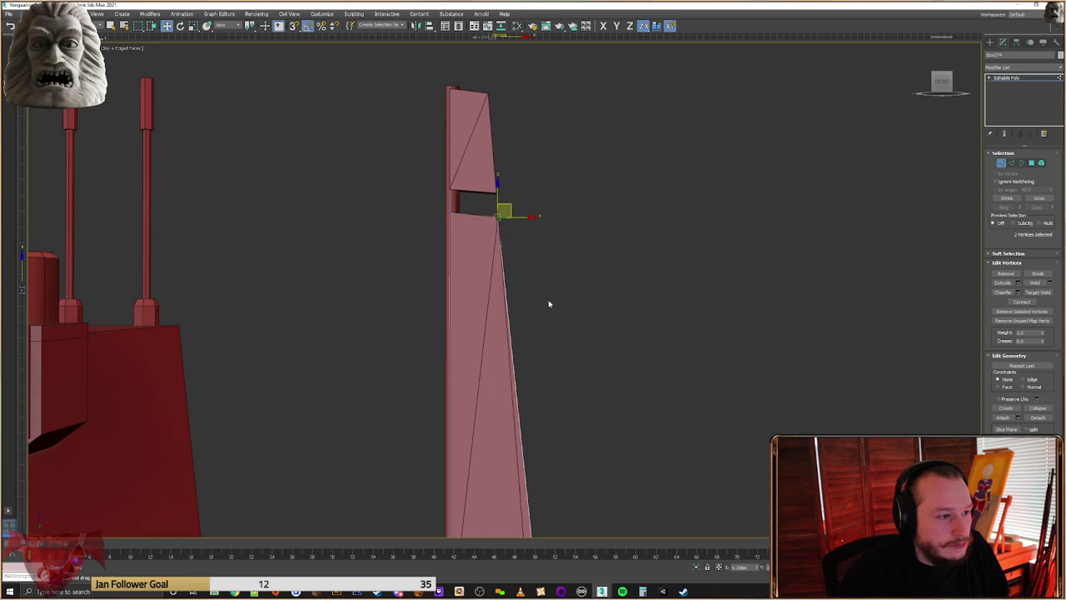
scroll(573, 273, down, 4)
drag(574, 256, 544, 286)
scroll(559, 271, up, 3)
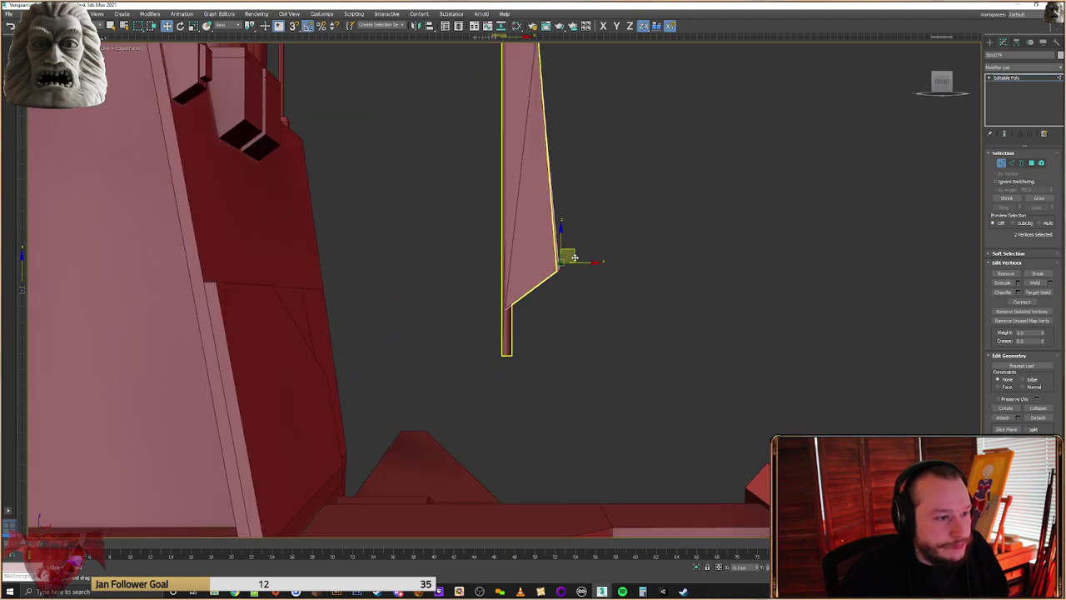
scroll(575, 267, down, 4)
alt+middle_drag(583, 300, 574, 349)
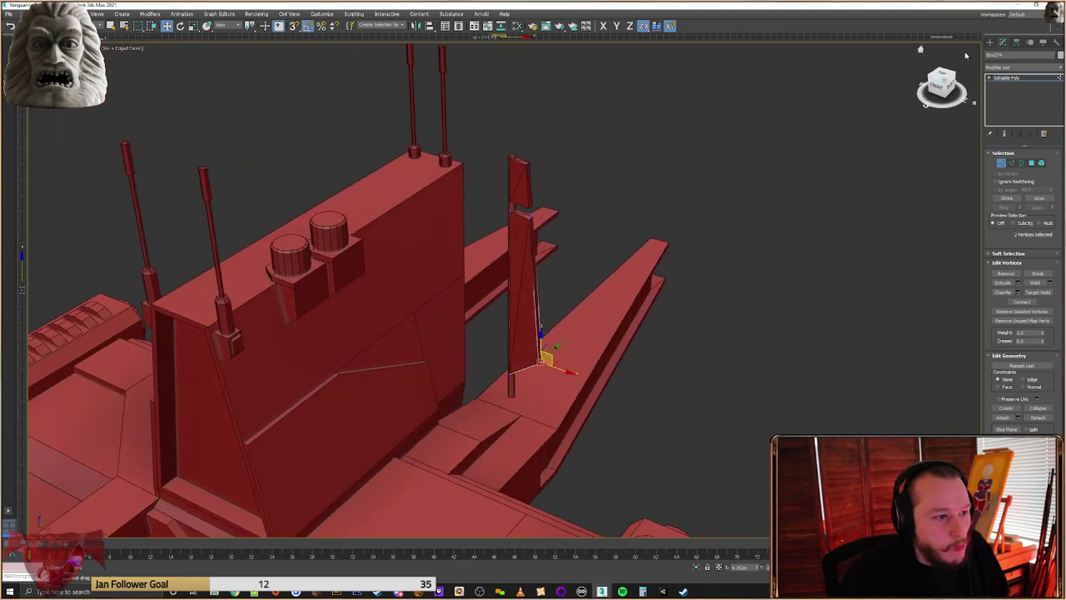
click(989, 41)
Copy the fin panel upward along Z to the top of the reference fin
key(f)
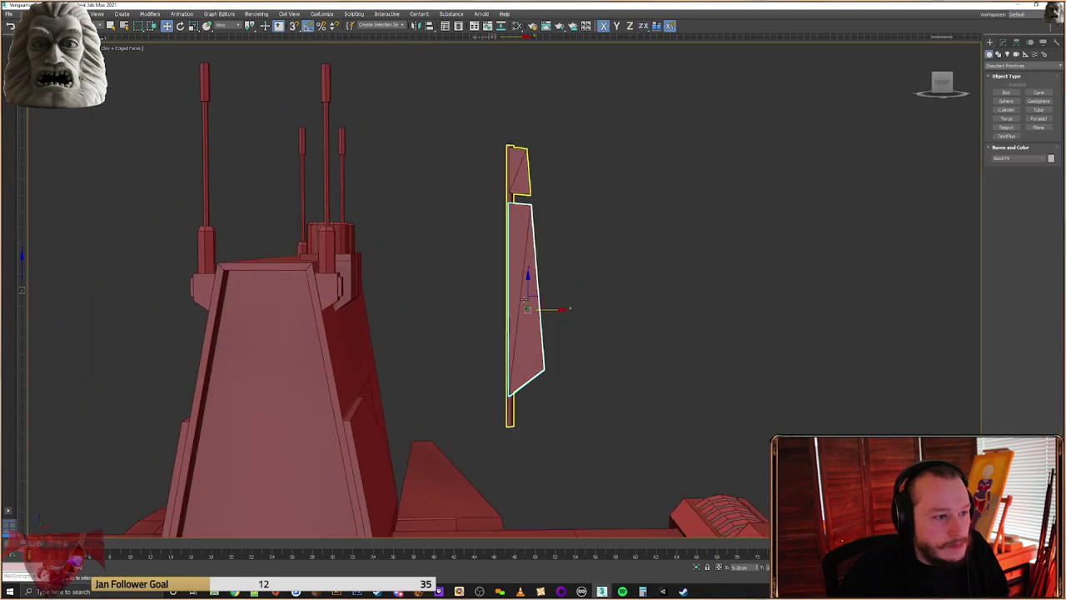
shift+drag(529, 291, 529, 234)
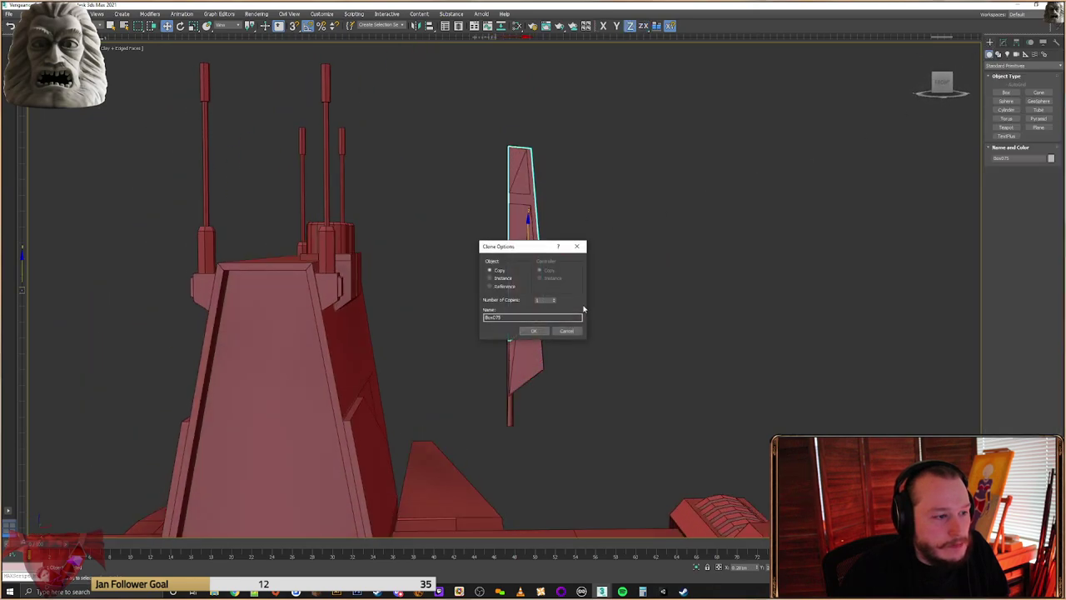
click(534, 331)
Reshape the panel copy by moving its bottom and outer vertices to the corners of the reference fin's small upper section
click(1003, 42)
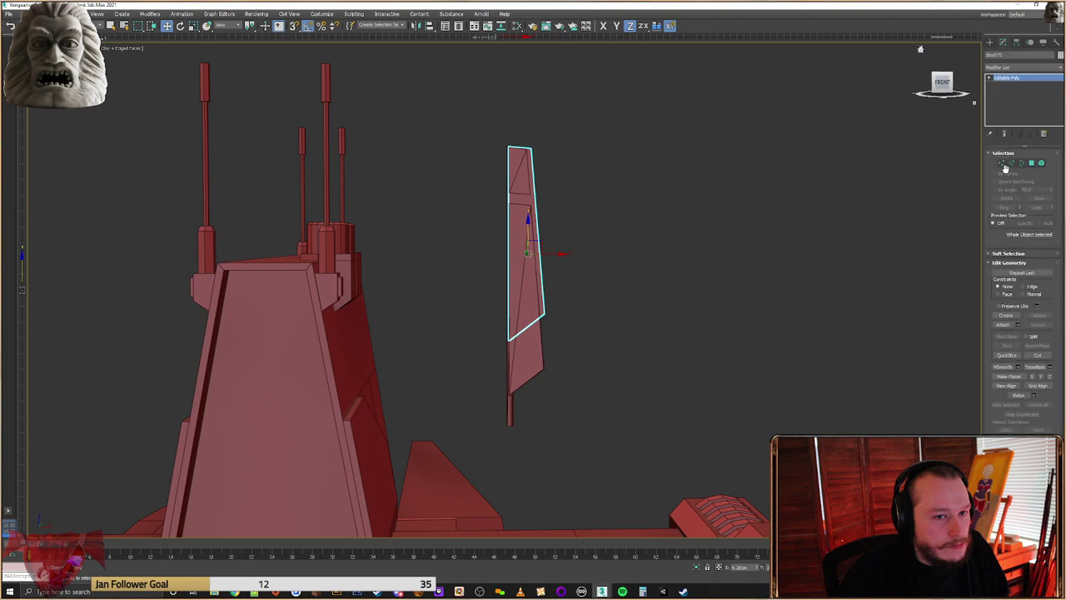
click(1005, 165)
drag(635, 264, 485, 341)
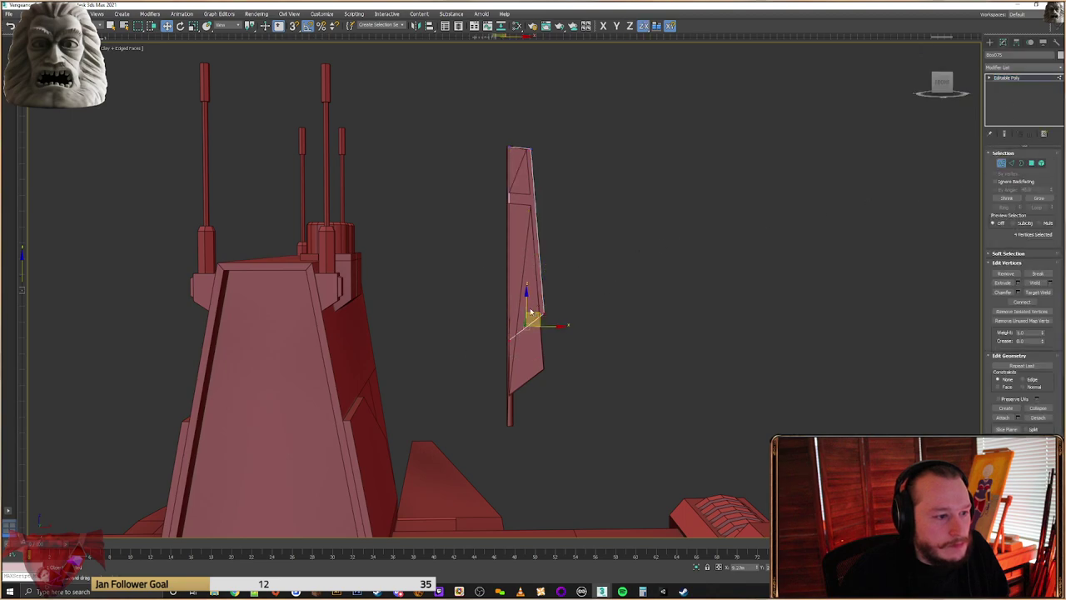
drag(528, 308, 543, 163)
scroll(546, 163, up, 5)
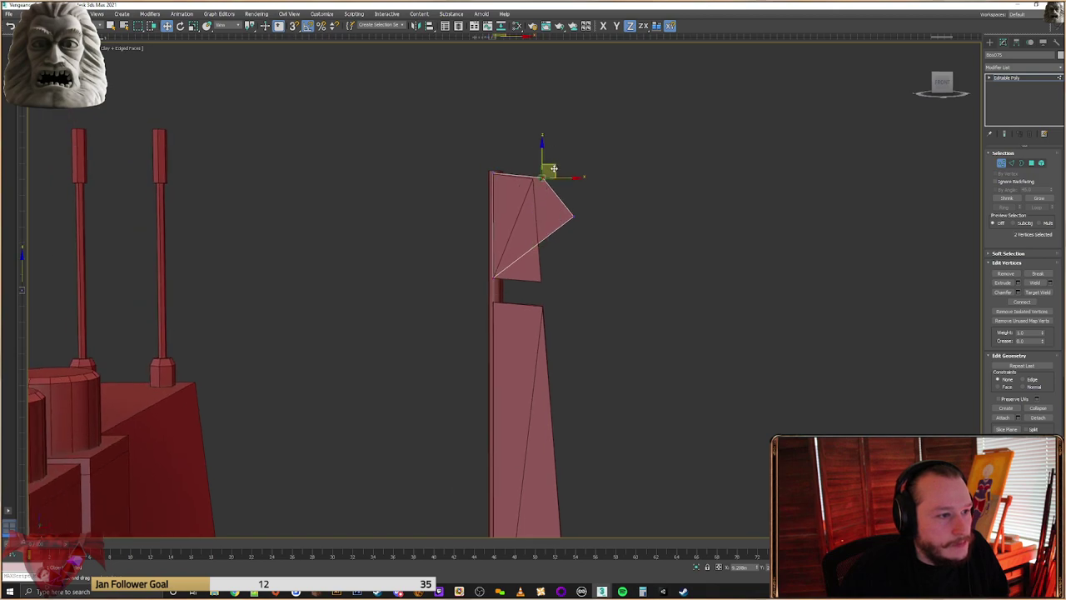
drag(545, 169, 576, 210)
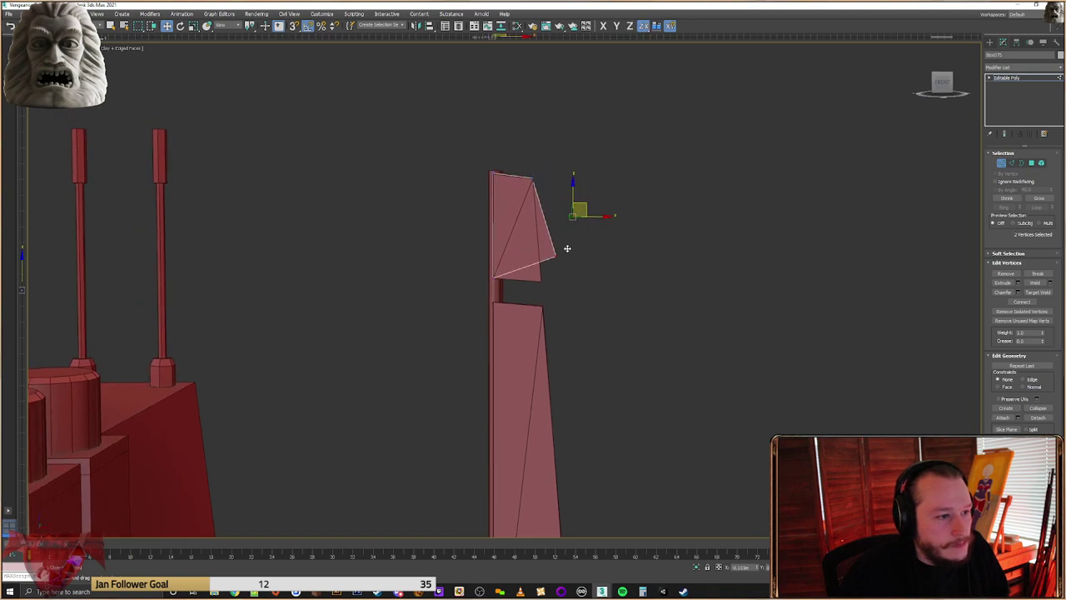
drag(555, 267, 555, 269)
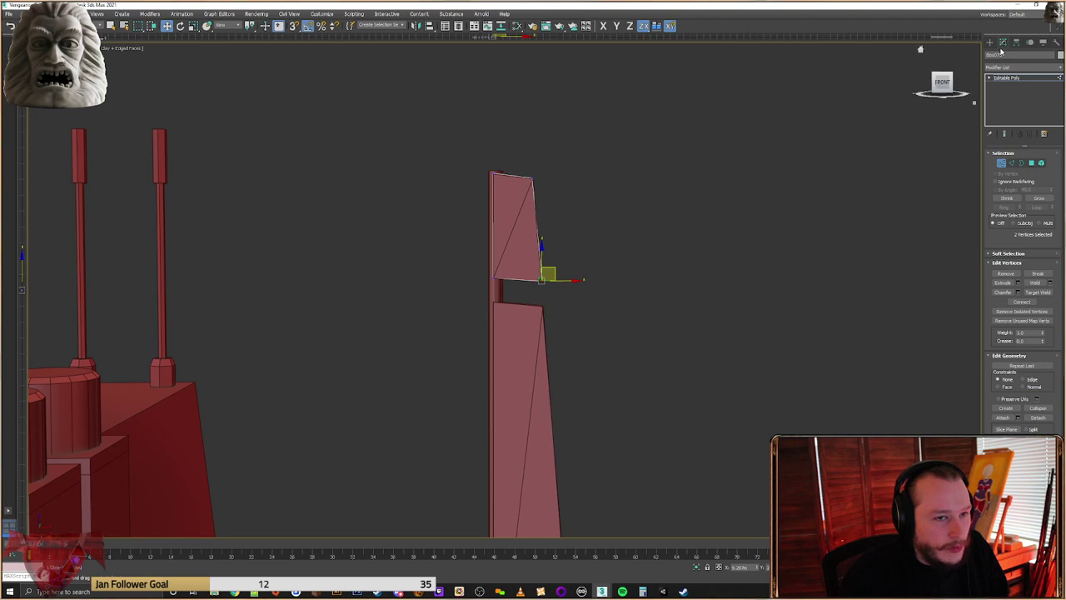
Delete the triangulated reference fin, leaving only the two new fin panels
click(990, 42)
click(492, 305)
click(642, 247)
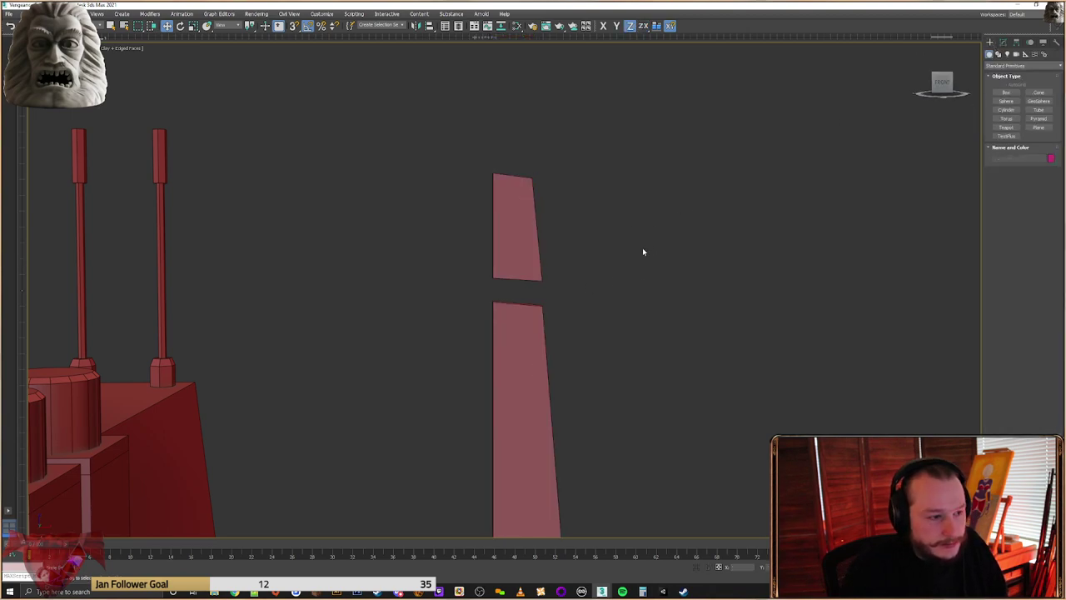
Center the upper fin panel's pivot on its geometry and nudge its outer bottom vertices slightly down along Z
click(536, 255)
click(1017, 42)
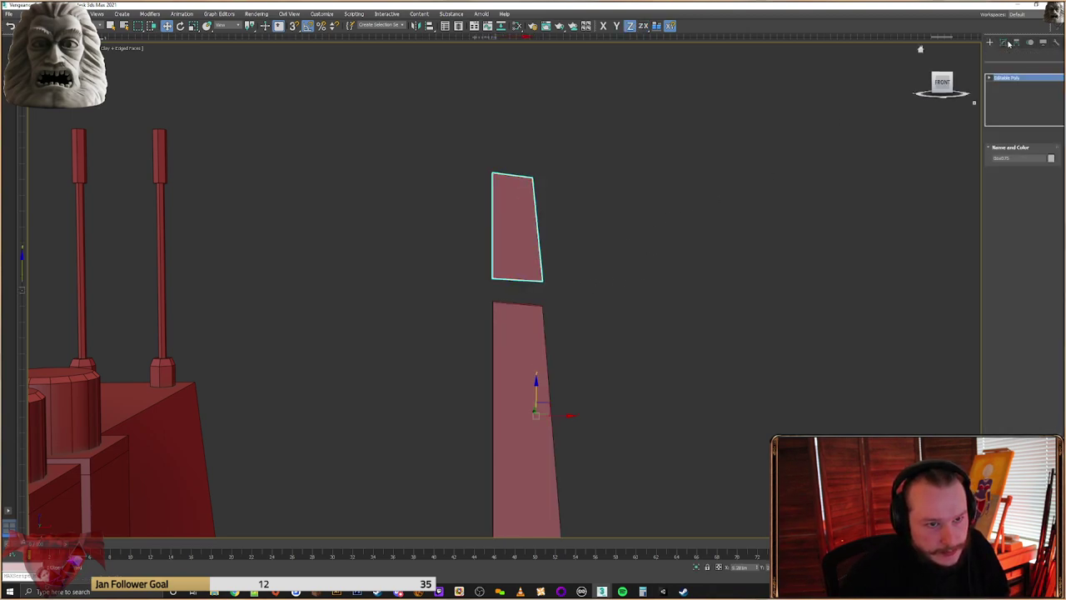
click(1023, 99)
click(1023, 142)
click(1003, 41)
click(1001, 163)
drag(623, 236, 566, 273)
alt+middle_drag(538, 293, 536, 289)
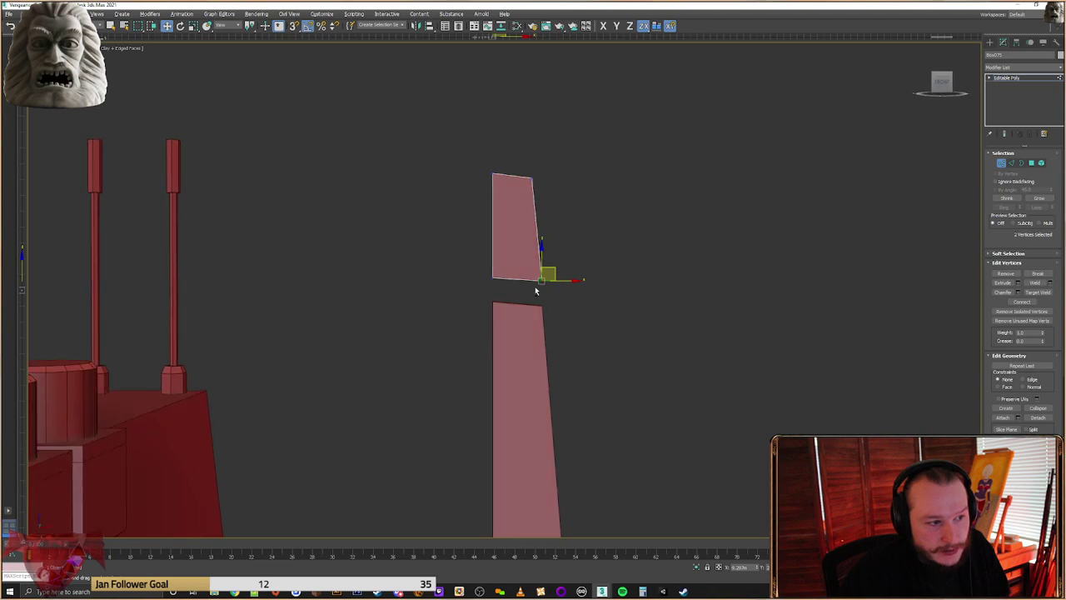
drag(545, 266, 545, 268)
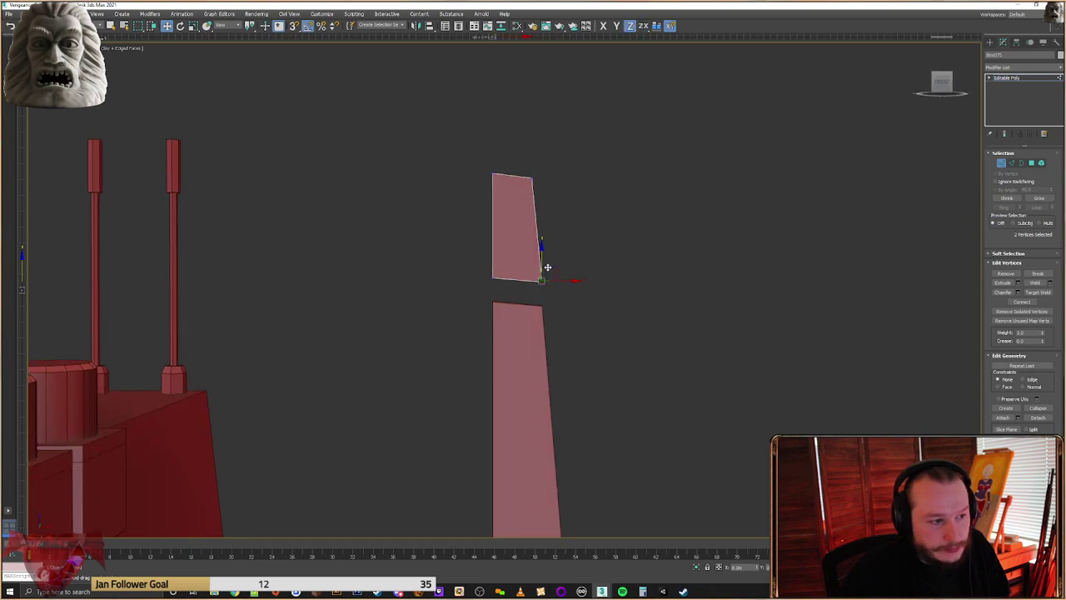
alt+middle_drag(547, 266, 649, 267)
click(762, 173)
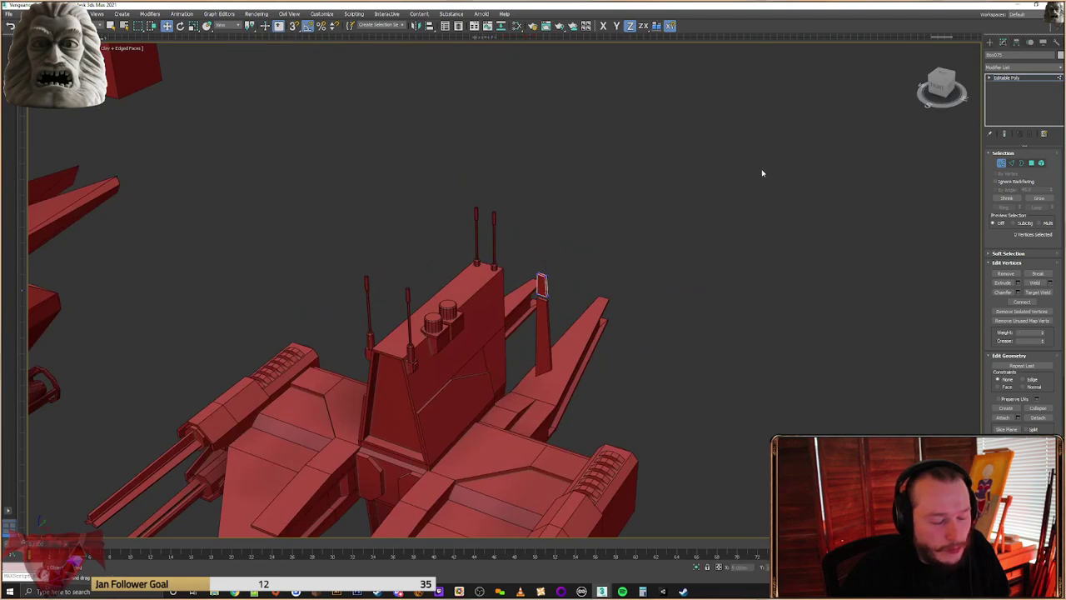
Create a slim upright cylinder beside the fin with 6 sides and smoothing turned off
click(991, 43)
click(1013, 112)
drag(638, 369, 649, 371)
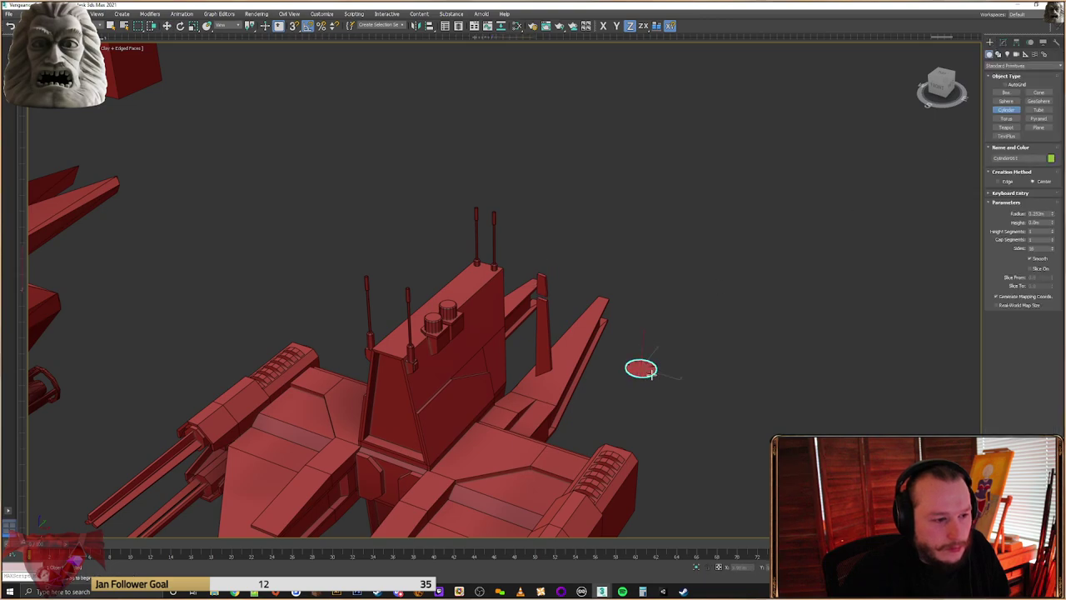
click(694, 217)
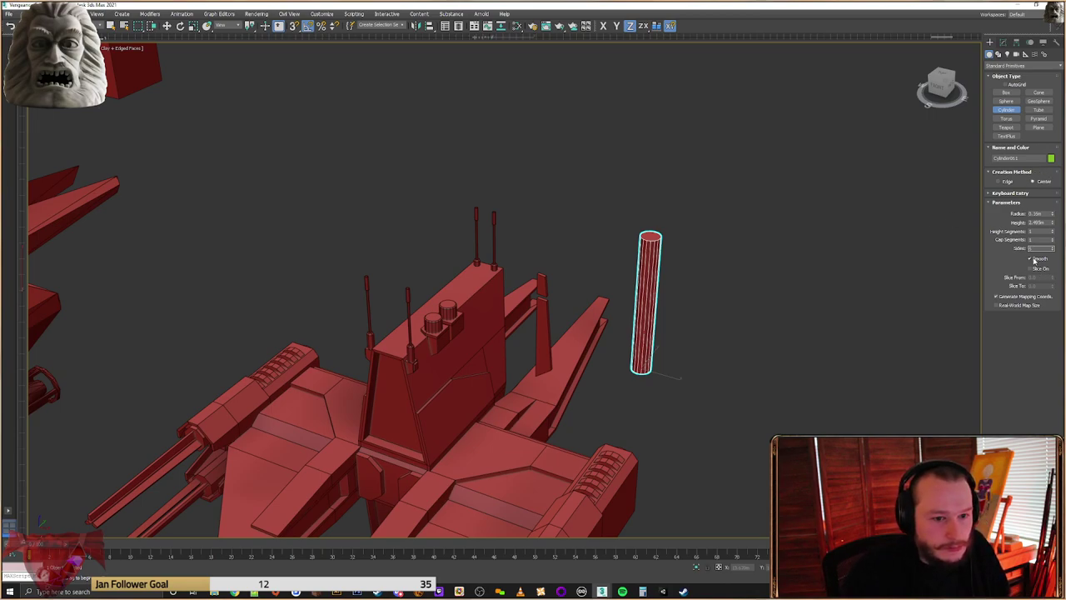
Rotate the hexagonal cylinder about Z and align it center to center with the lower fin panel in X and Y
alt+middle_drag(741, 193, 610, 275)
key(w)
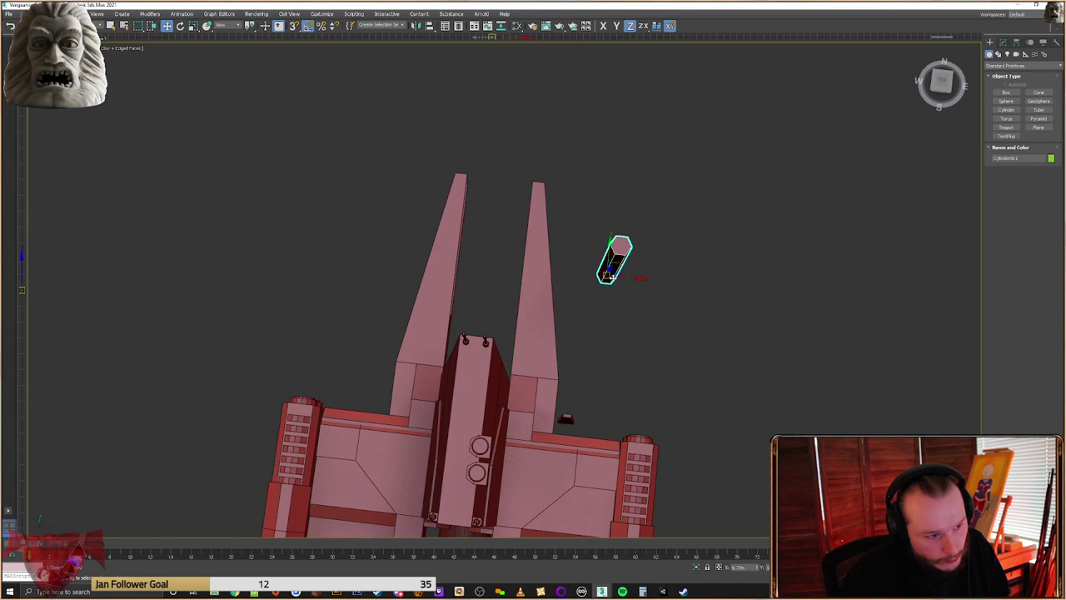
right_click(620, 283)
click(674, 305)
drag(631, 296, 652, 296)
alt+middle_drag(652, 296, 572, 257)
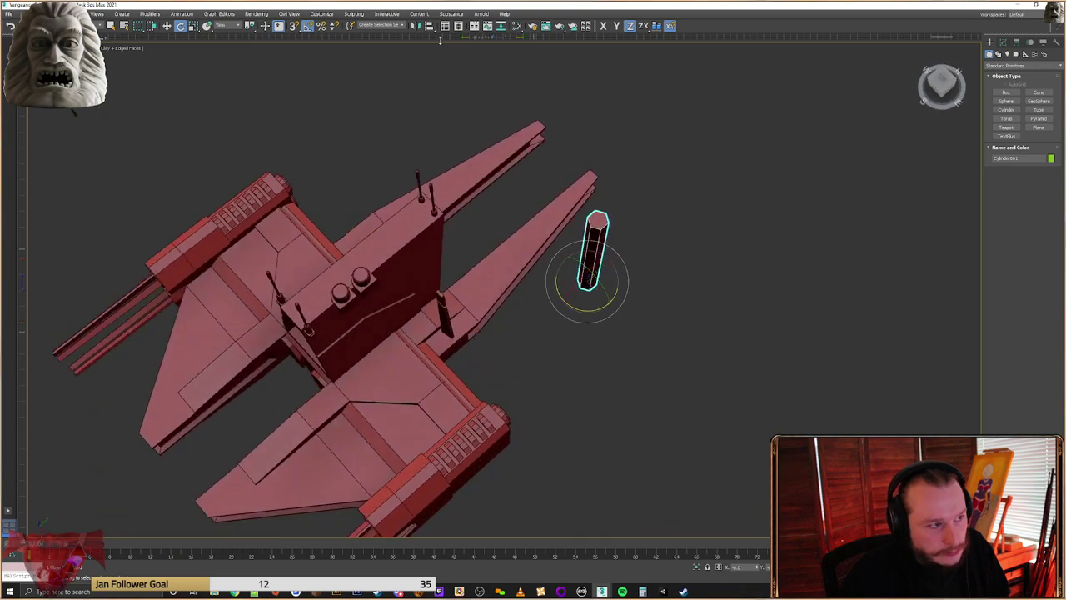
click(429, 28)
click(439, 309)
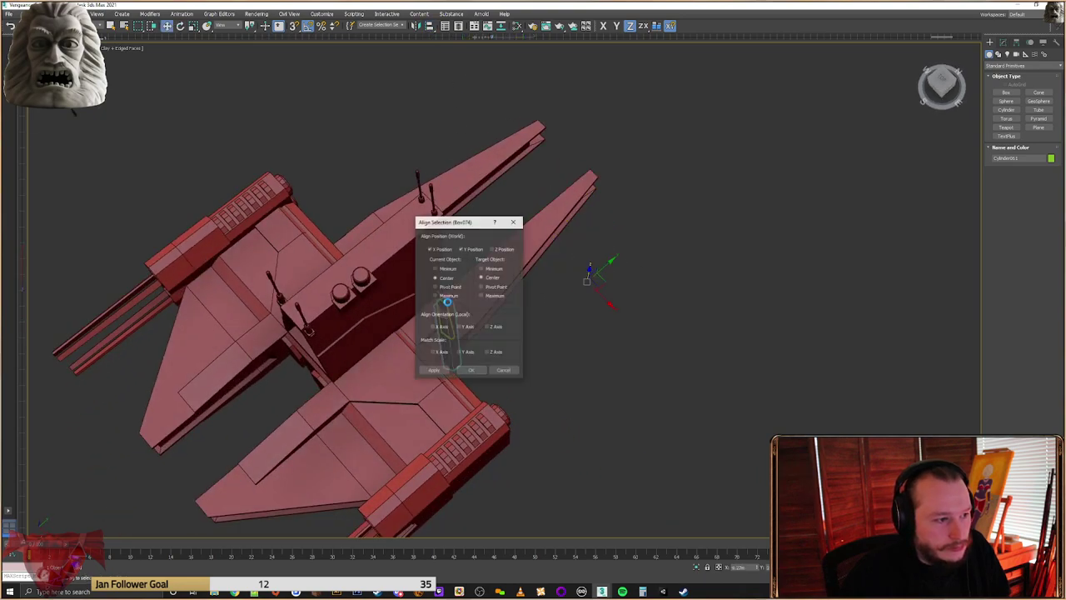
click(479, 372)
Move the hexagonal cylinder vertically and along X so it stands as a pole against the fin panels' inner edge
key(z)
alt+middle_drag(489, 301, 481, 337)
right_click(481, 337)
click(529, 341)
drag(520, 392, 532, 310)
alt+middle_drag(521, 379, 536, 345)
scroll(537, 342, down, 6)
right_click(553, 287)
click(581, 297)
drag(536, 438, 519, 379)
scroll(514, 367, down, 5)
middle_drag(510, 348, 702, 317)
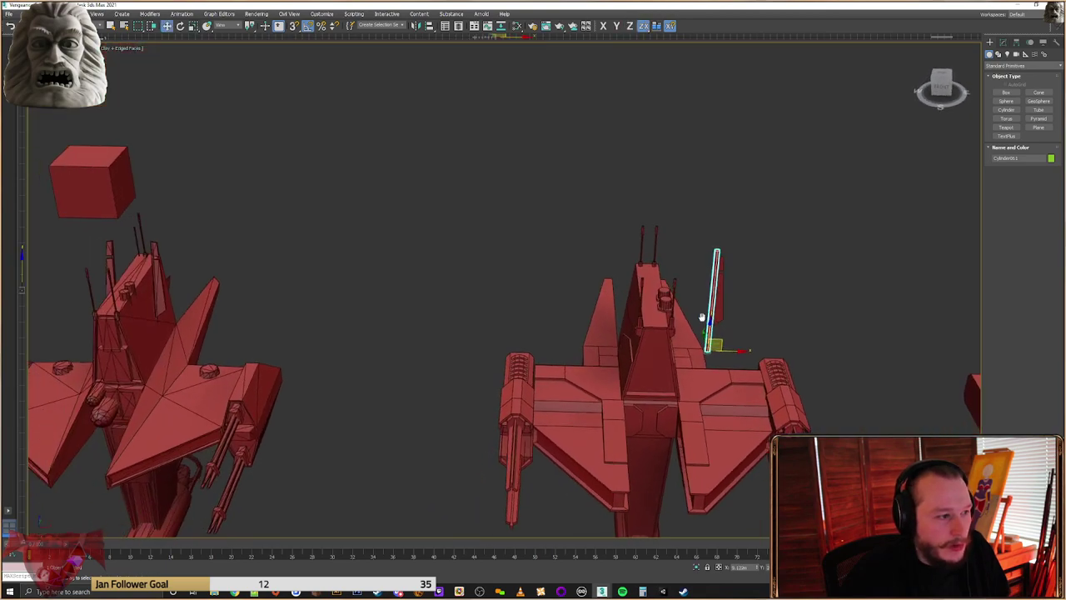
scroll(702, 317, up, 8)
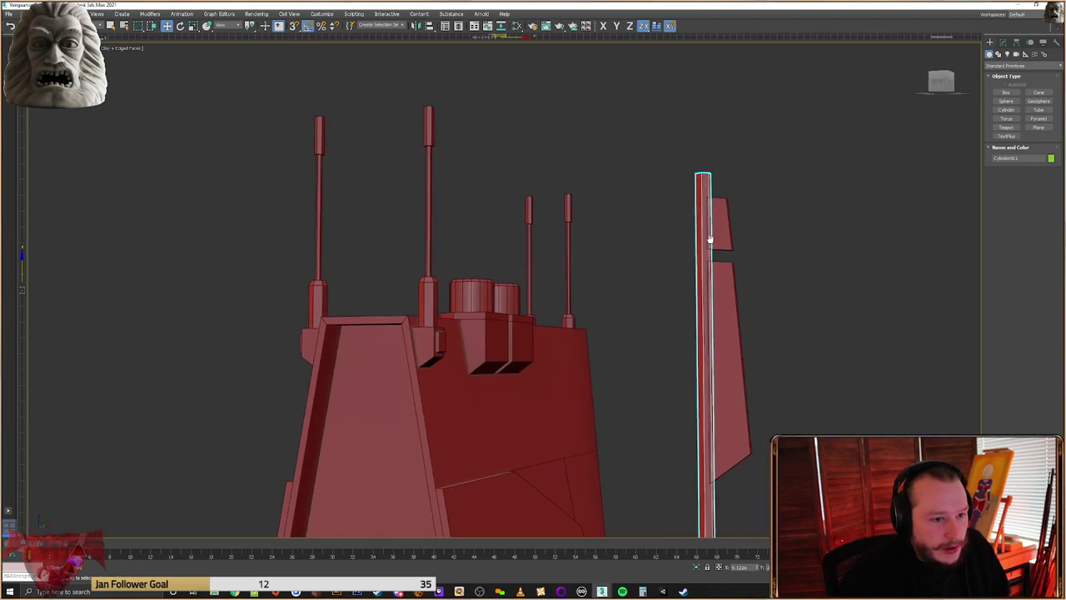
alt+middle_drag(714, 261, 750, 88)
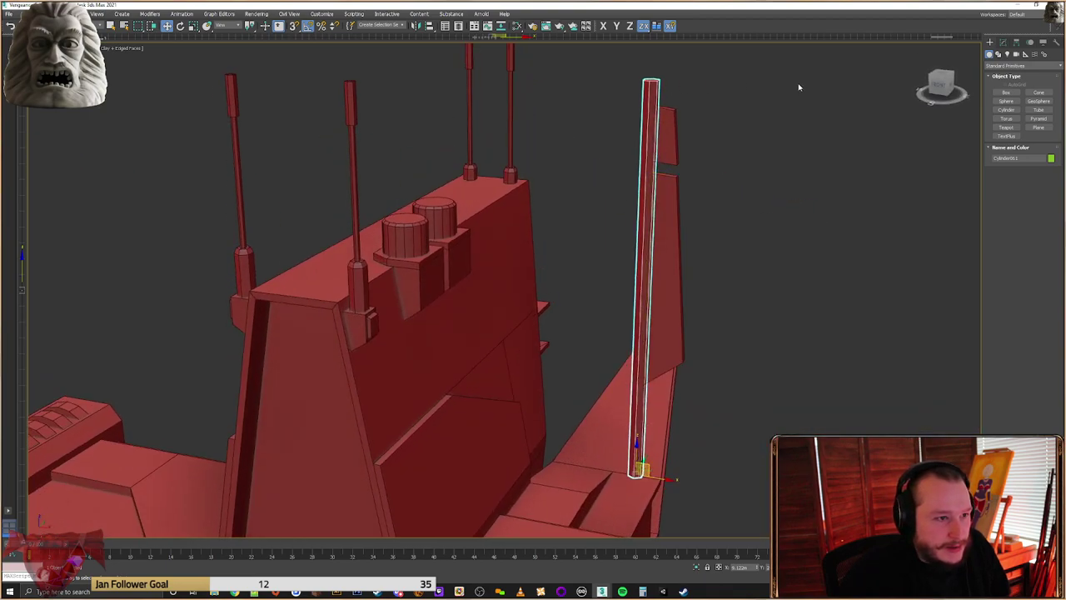
Convert the pole to an Editable Poly and lower its top vertices to the upper edge of the top fin panel
click(1003, 42)
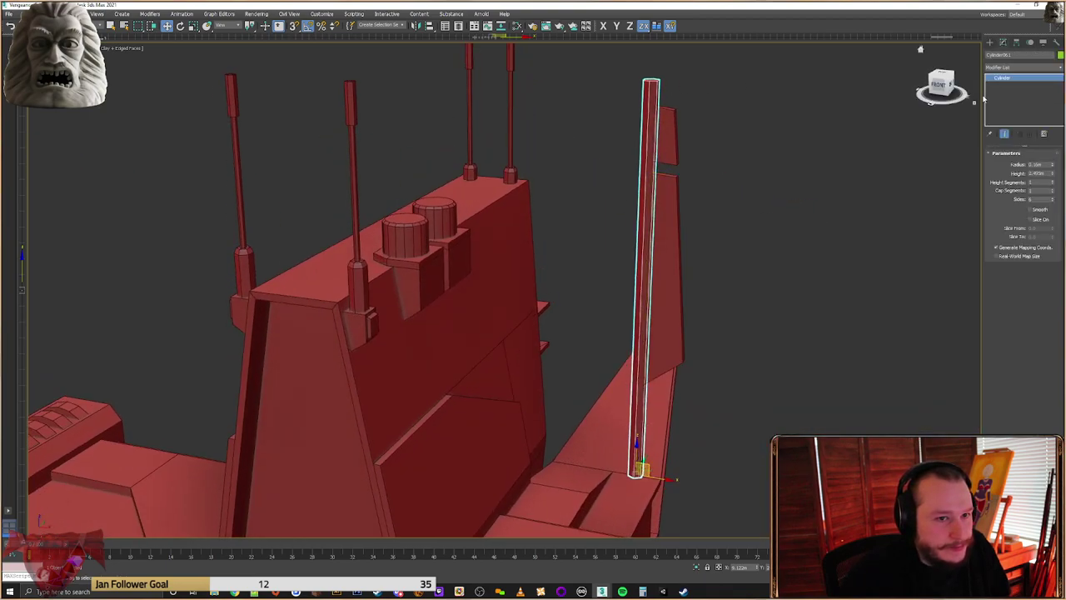
right_click(660, 99)
click(771, 178)
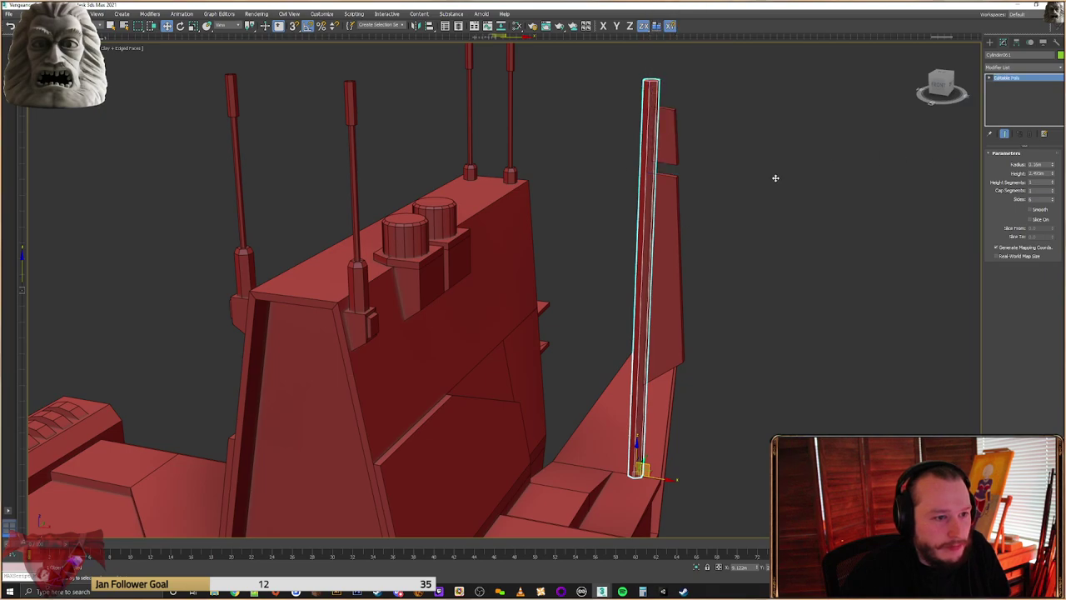
click(1002, 163)
drag(708, 65, 656, 106)
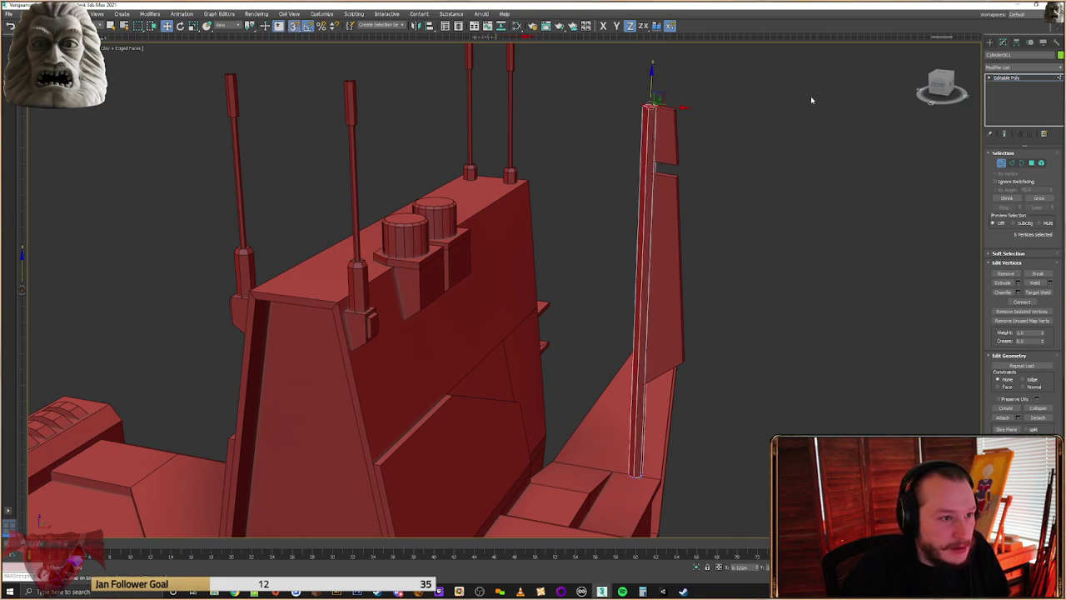
Select both fin panels and move them along X against the hexagonal pole
click(990, 43)
click(666, 193)
ctrl+click(674, 145)
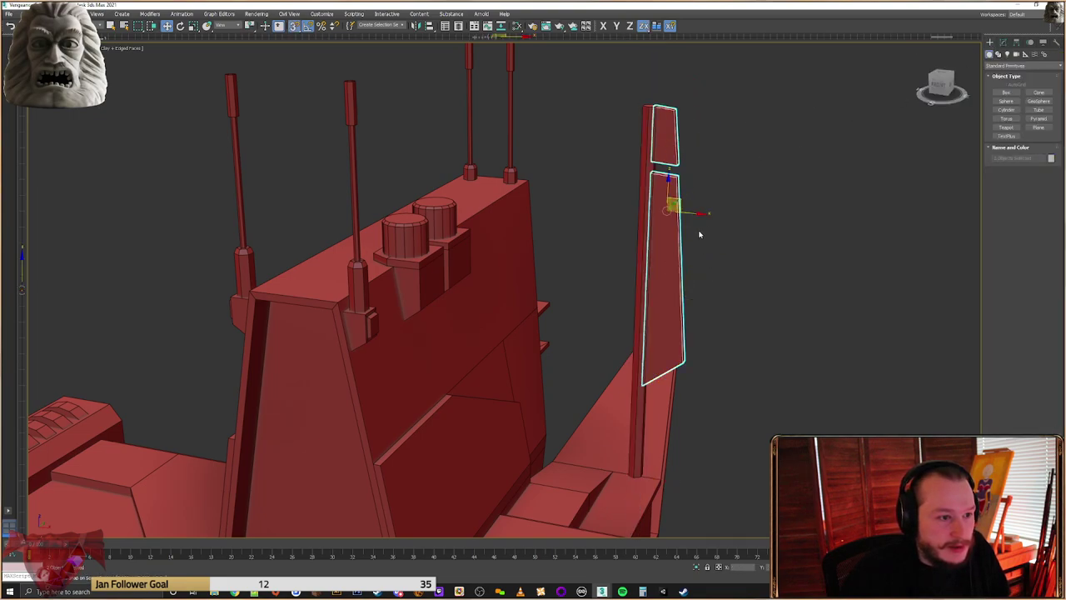
mouse_move(697, 214)
mouse_down()
mouse_move(717, 221)
mouse_move(671, 204)
mouse_move(707, 215)
mouse_up()
key(s)
alt+middle_drag(703, 131, 725, 196)
drag(666, 213, 649, 214)
Examine how both fin panels sit against the hexagonal pole when viewed from above
alt+middle_drag(666, 240, 673, 200)
click(705, 267)
alt+middle_drag(706, 270, 650, 306)
middle_drag(795, 286, 584, 284)
click(591, 243)
scroll(583, 283, up, 4)
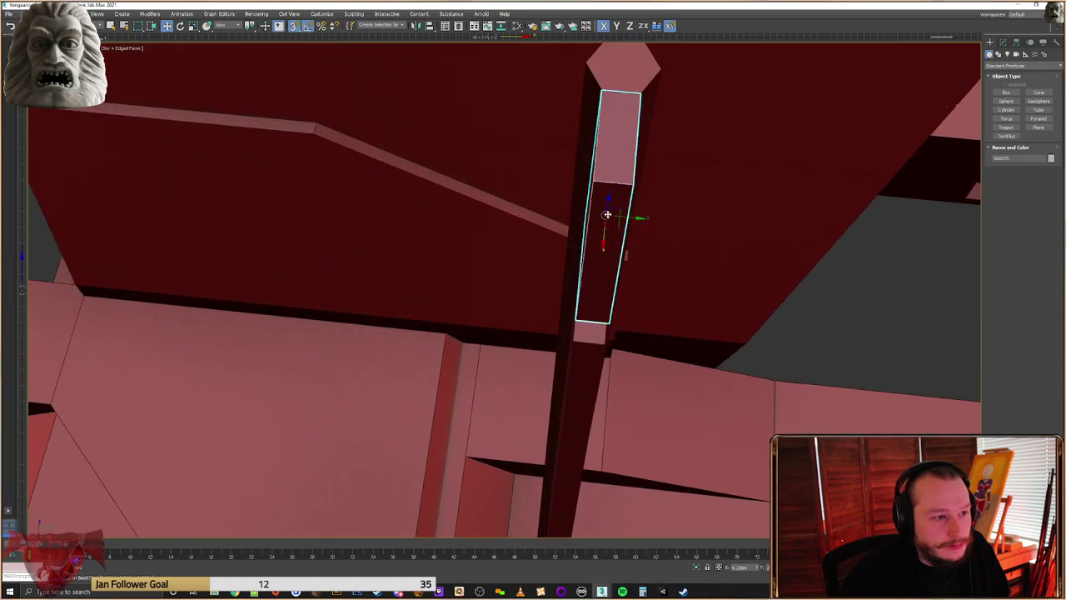
ctrl+click(602, 355)
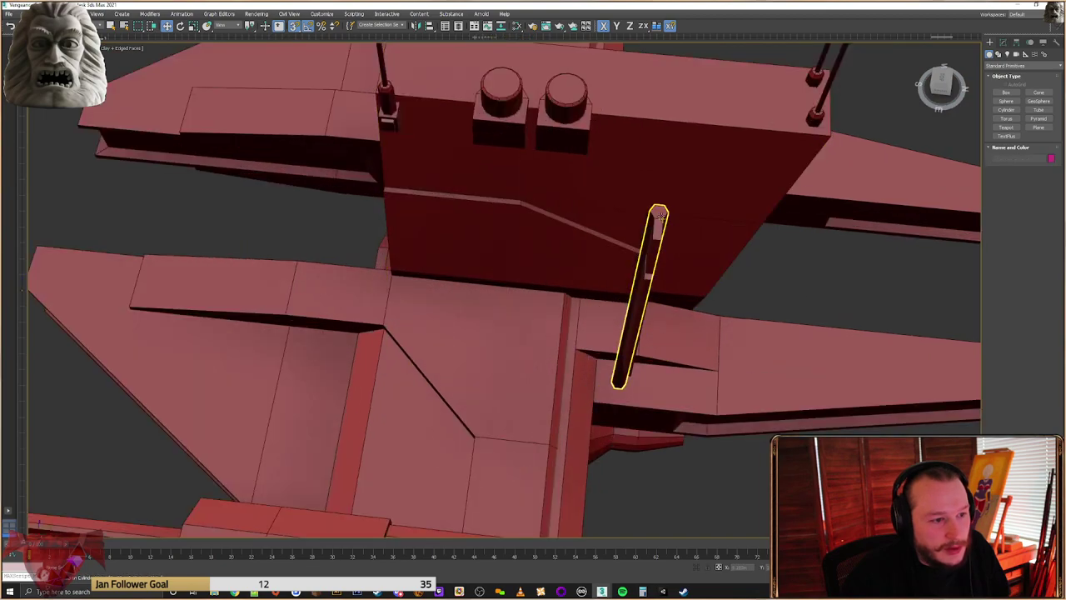
Select the top polygon of the hexagonal fin pole
click(642, 236)
alt+middle_drag(642, 236, 685, 210)
scroll(711, 184, down, 3)
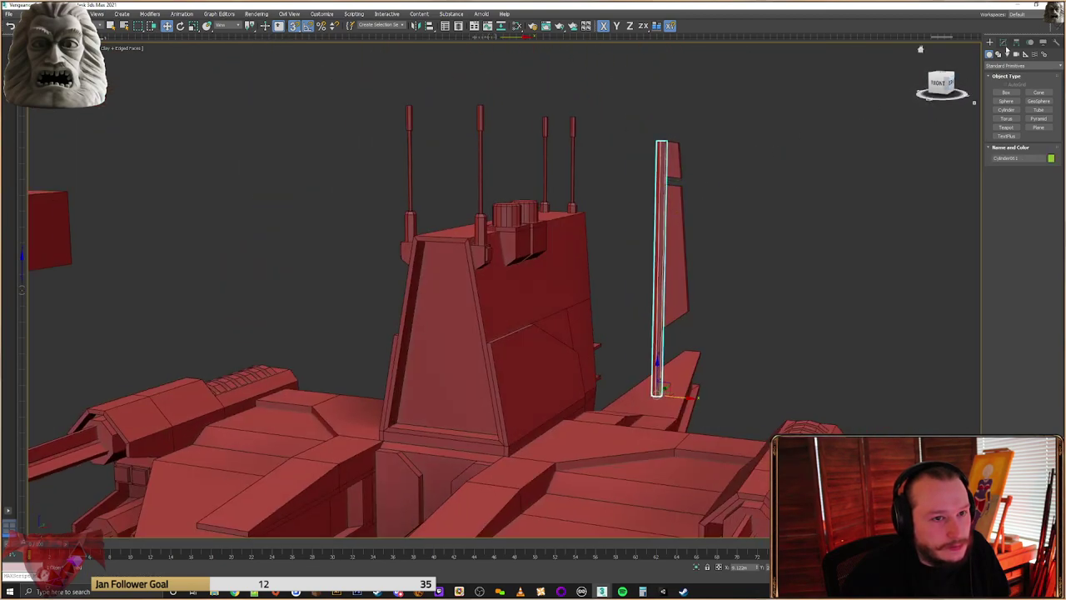
click(1000, 53)
key(4)
alt+middle_drag(691, 155, 696, 236)
scroll(689, 183, up, 5)
click(694, 237)
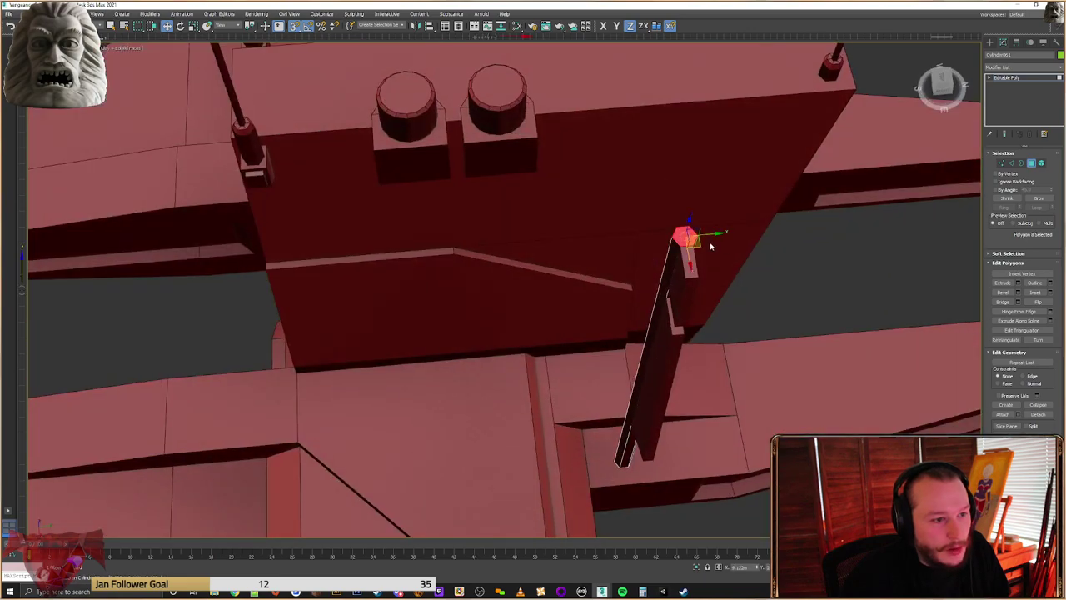
click(1007, 293)
alt+middle_drag(684, 242, 712, 262)
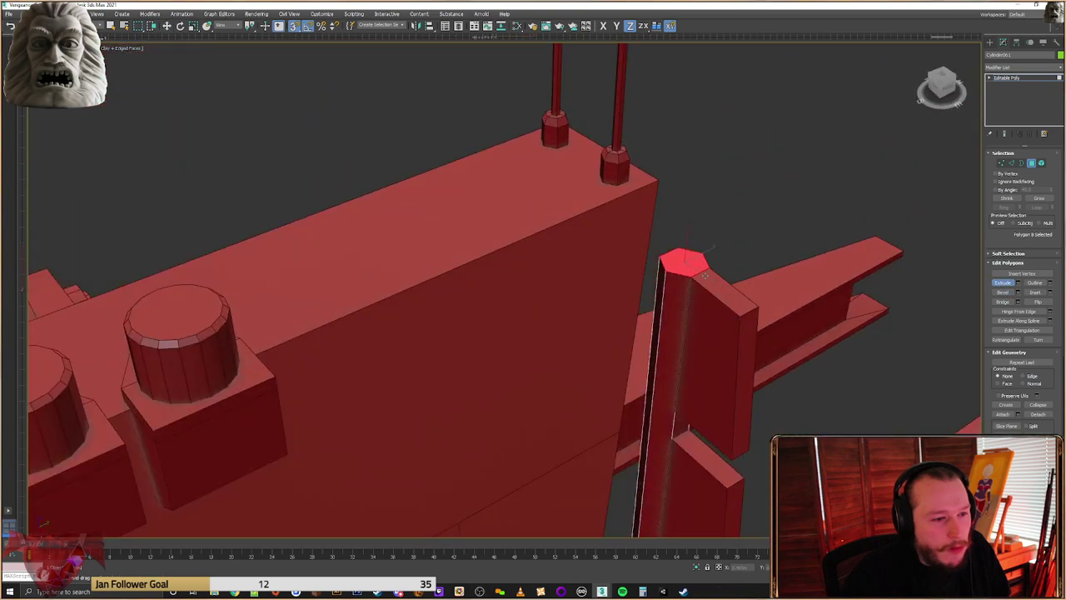
click(1017, 293)
click(779, 266)
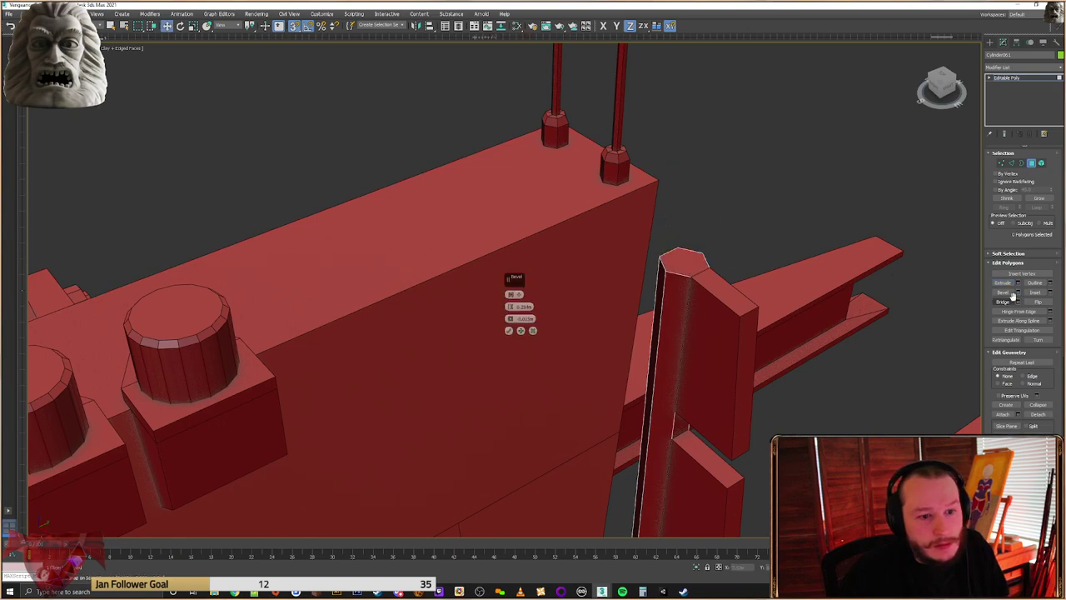
Inset the top polygon of the hexagonal fin pole
click(1042, 292)
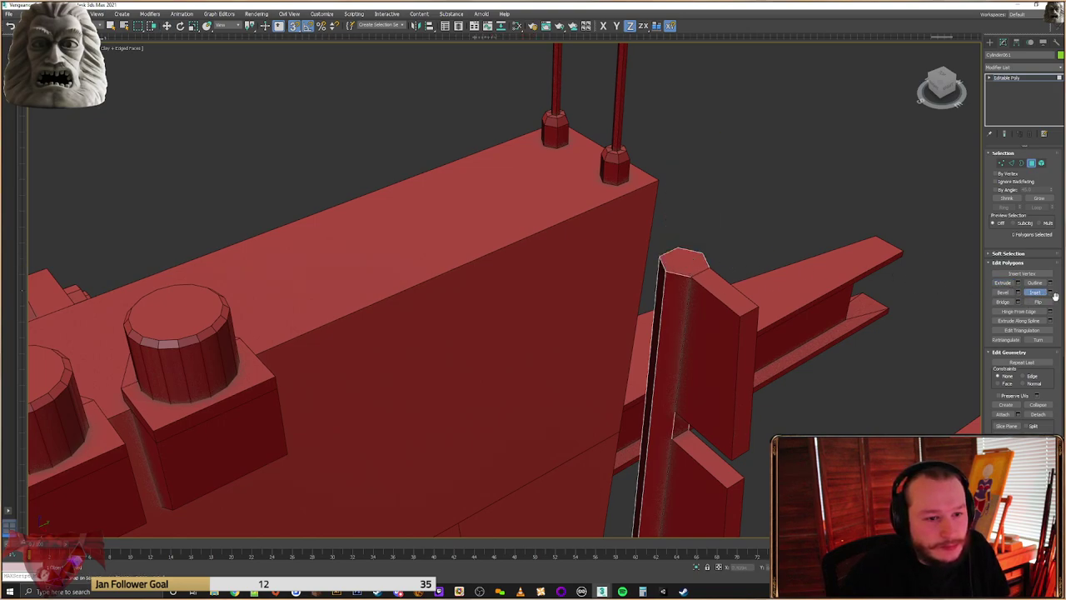
click(1051, 293)
click(685, 262)
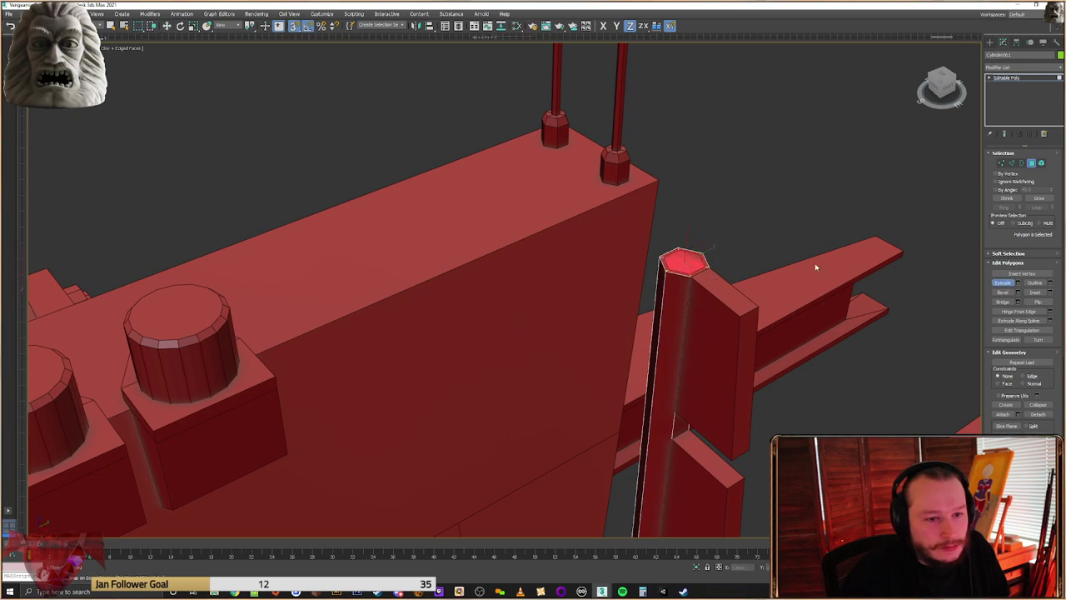
Raise the inset polygon slightly to give the pole a bevelled cap, and finish editing the pole
scroll(736, 259, down, 5)
mouse_move(738, 259)
alt+middle_down()
mouse_move(766, 238)
mouse_move(719, 261)
alt+middle_up()
scroll(717, 261, up, 3)
key(w)
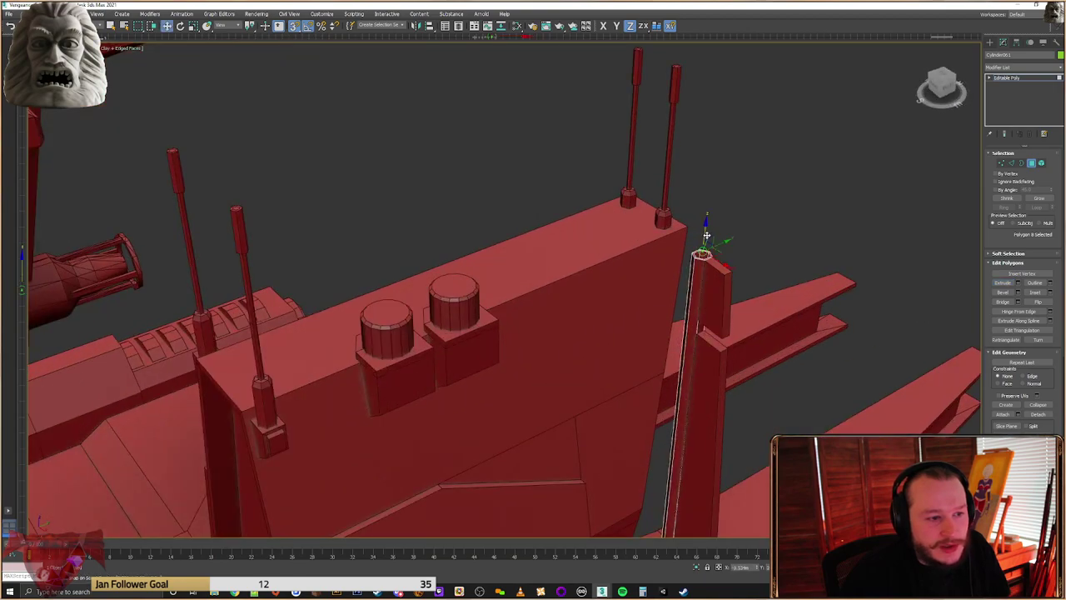
scroll(707, 236, up, 2)
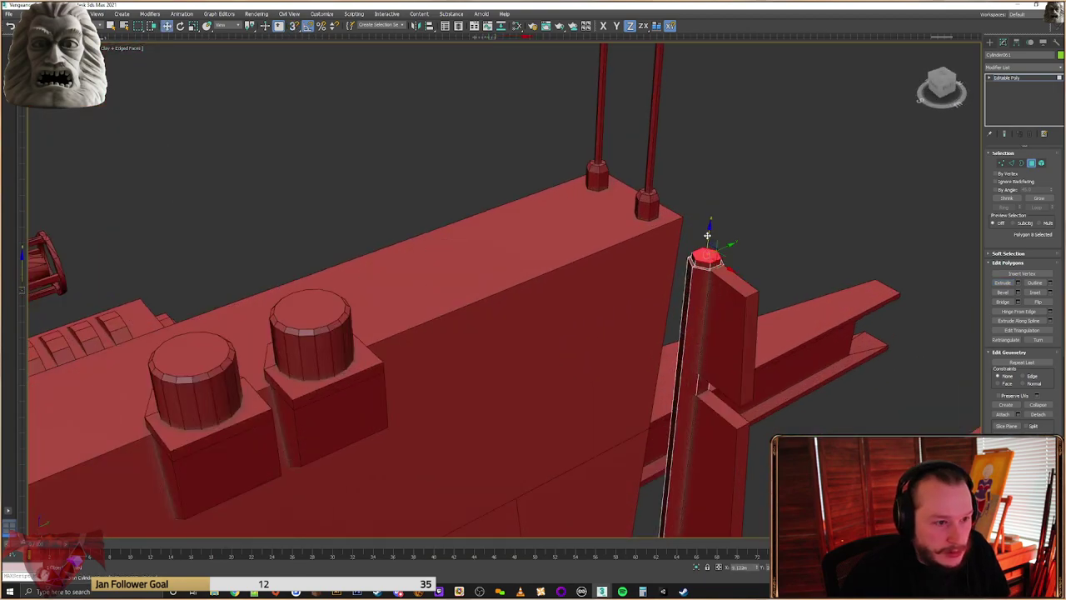
scroll(735, 240, down, 4)
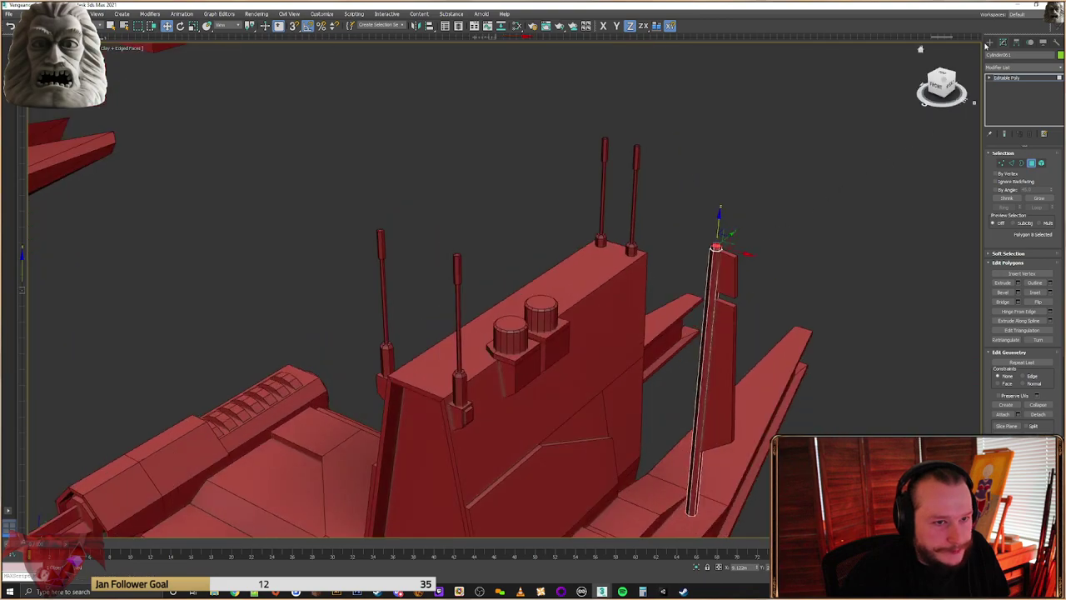
scroll(707, 209, down, 4)
mouse_move(570, 209)
middle_down()
mouse_move(737, 224)
mouse_move(568, 227)
middle_up()
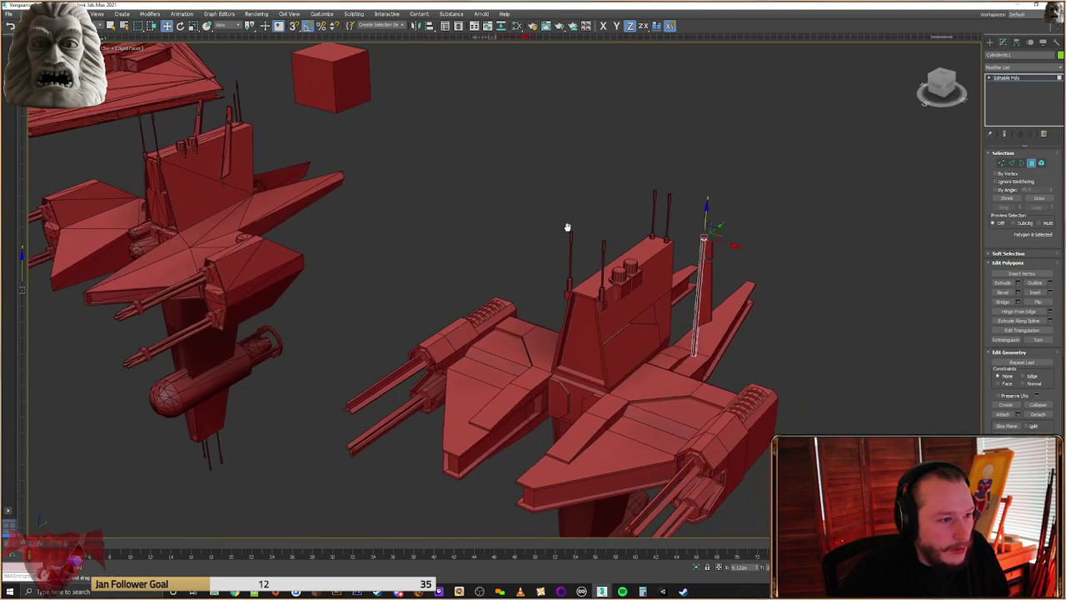
scroll(717, 261, up, 4)
click(989, 43)
click(774, 196)
Select the pole with both fin panels and examine the tilt and placement of the fins on the reference fighters
mouse_move(705, 242)
alt+middle_down()
mouse_move(720, 236)
mouse_move(702, 238)
alt+middle_up()
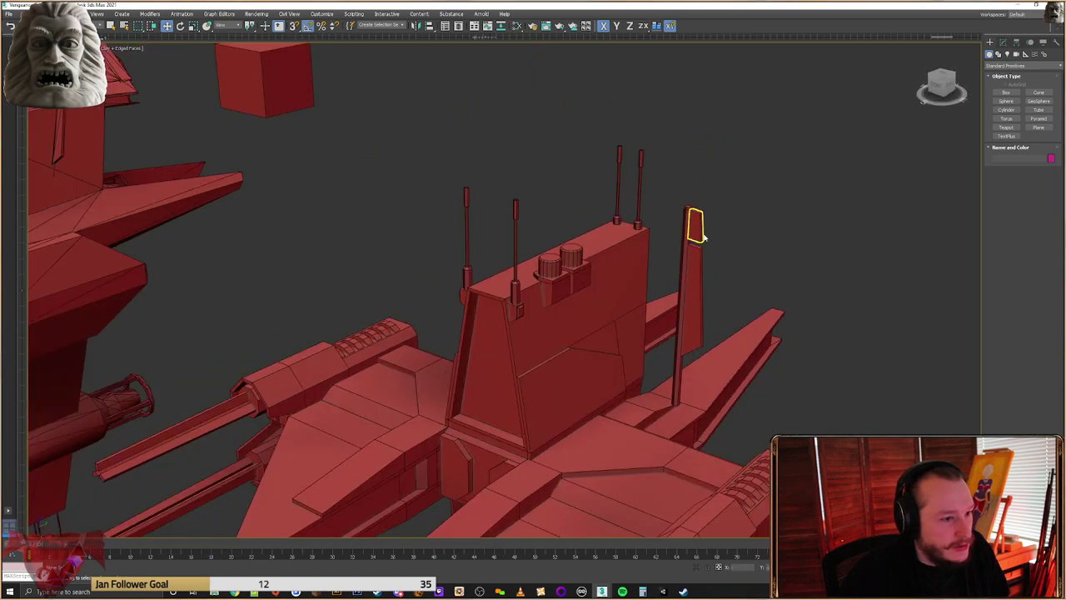
drag(682, 245, 681, 246)
alt+middle_drag(683, 245, 708, 233)
scroll(599, 227, down, 5)
middle_drag(512, 242, 805, 226)
scroll(338, 176, up, 4)
scroll(330, 174, up, 4)
scroll(324, 175, down, 5)
middle_drag(233, 201, 507, 202)
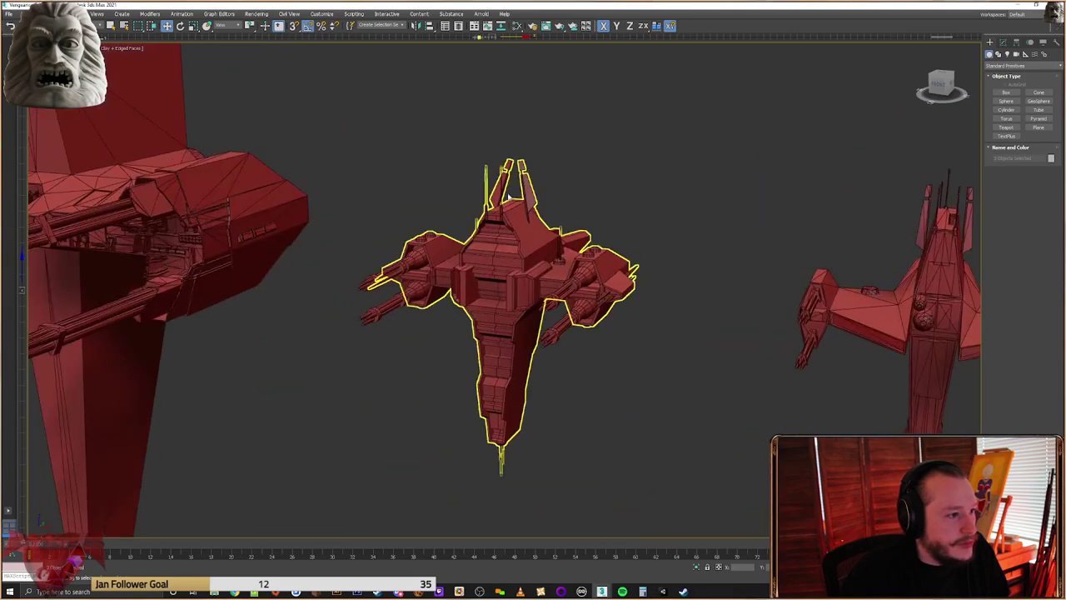
scroll(510, 188, up, 3)
scroll(566, 171, up, 2)
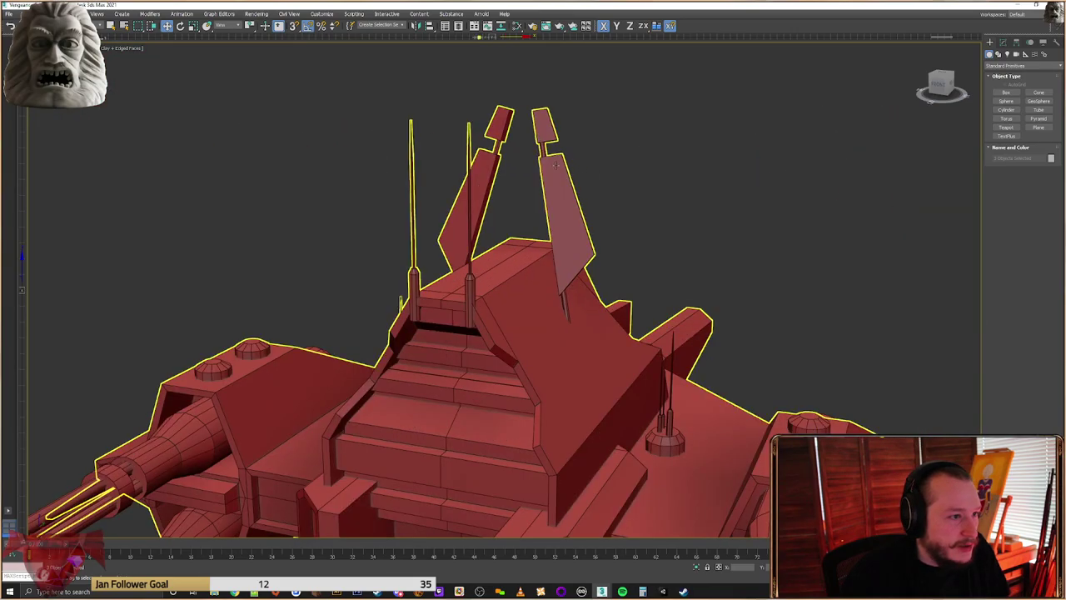
scroll(581, 195, down, 4)
middle_drag(581, 198, 871, 233)
scroll(859, 247, down, 5)
scroll(810, 257, down, 5)
middle_drag(810, 258, 690, 239)
scroll(683, 240, up, 3)
scroll(599, 258, down, 5)
middle_drag(275, 229, 459, 217)
middle_drag(824, 234, 589, 245)
scroll(601, 269, up, 8)
Rotate the pole and both fin panels together about X so their upper end leans toward the fighter's rear
right_click(601, 264)
click(623, 278)
alt+middle_drag(623, 278, 622, 274)
drag(623, 273, 632, 272)
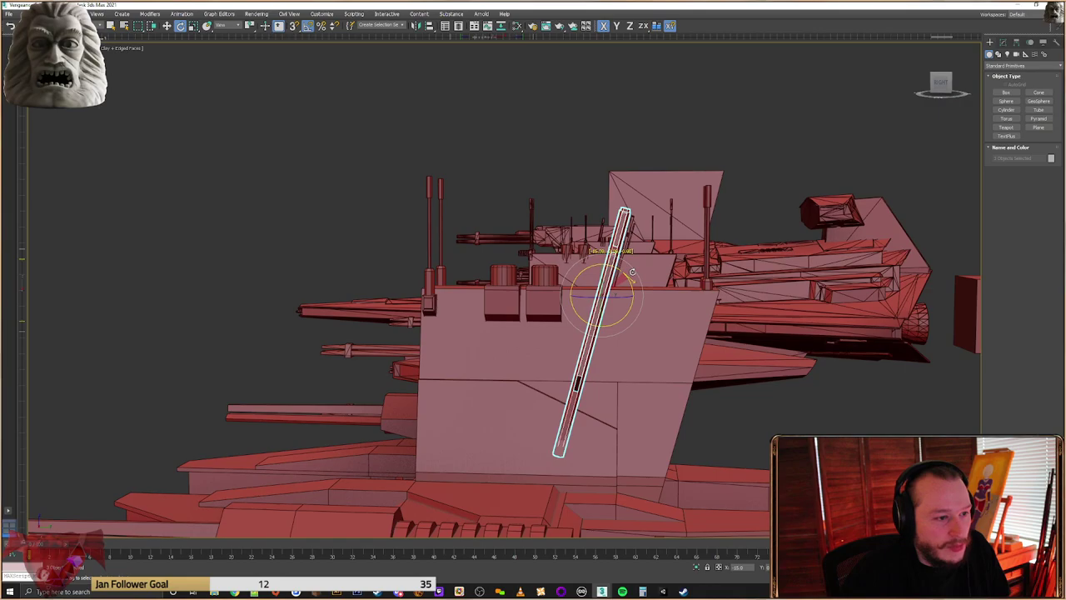
mouse_move(636, 271)
alt+middle_down()
mouse_move(667, 286)
mouse_move(633, 279)
alt+middle_up()
right_click(631, 259)
click(640, 288)
alt+middle_drag(276, 201, 534, 231)
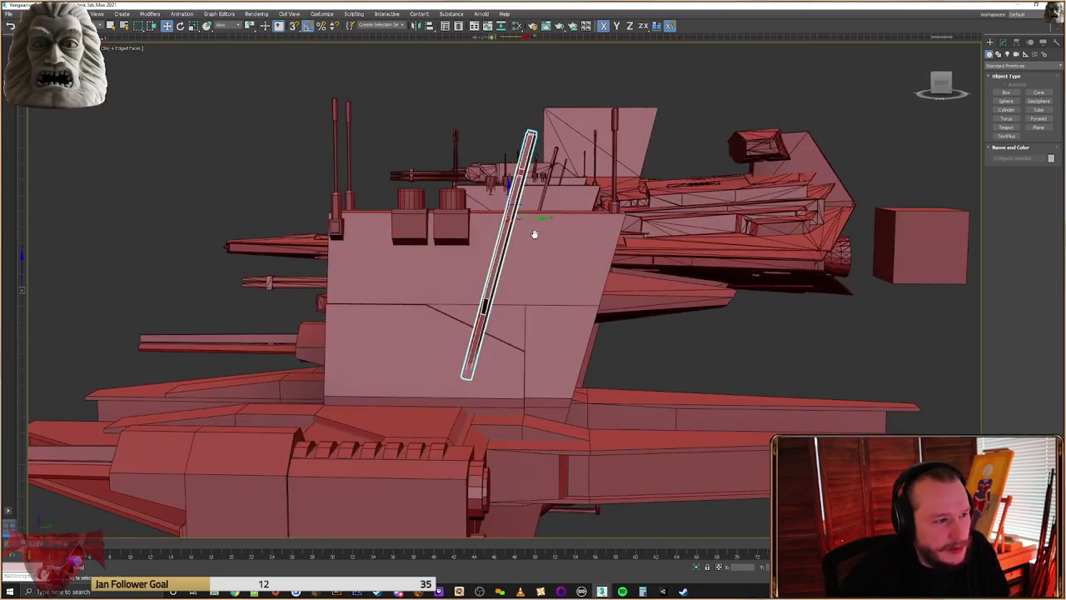
drag(536, 199, 559, 182)
alt+middle_drag(559, 181, 627, 189)
drag(565, 198, 553, 199)
alt+middle_drag(553, 198, 454, 189)
key(ctrl+z)
key(ctrl+z)
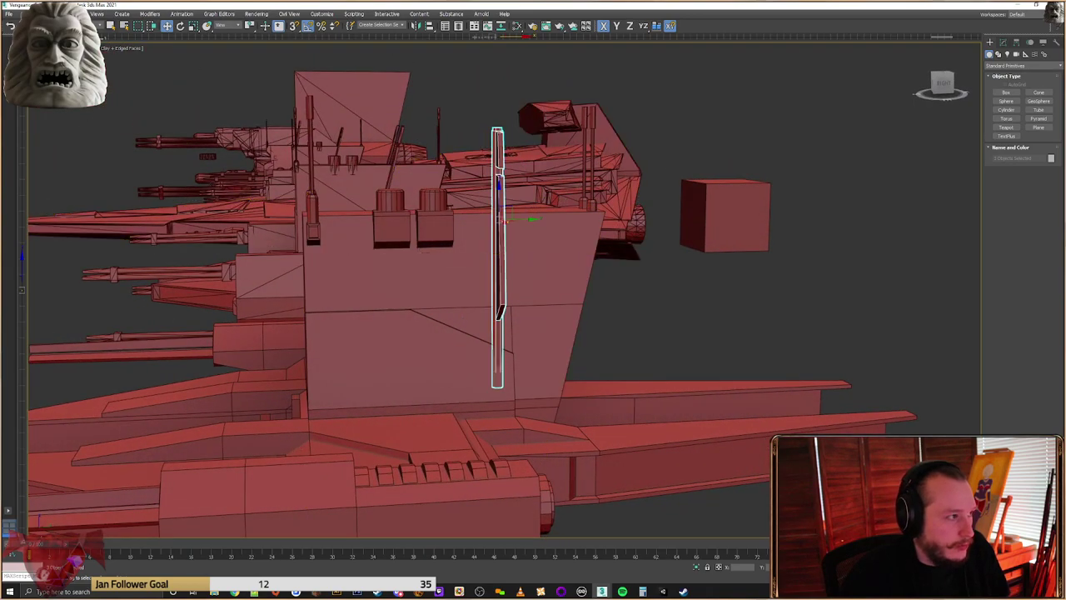
key(ctrl+y)
Move the tilted fin assembly along Y toward the rear of the tower
alt+middle_drag(531, 219, 522, 219)
drag(523, 218, 557, 217)
alt+middle_drag(562, 214, 588, 219)
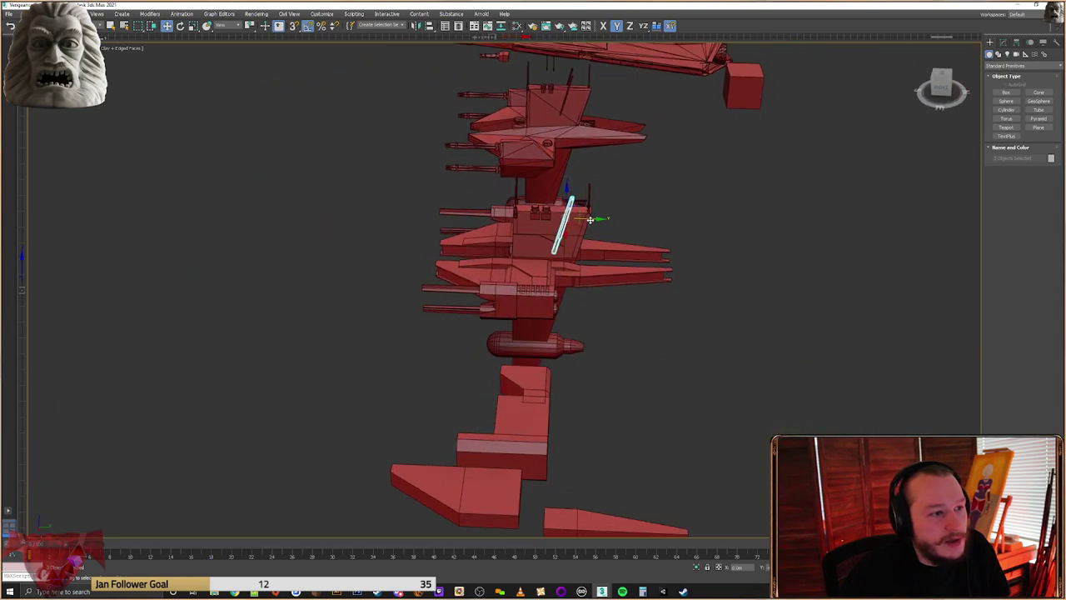
alt+middle_drag(591, 220, 630, 209)
scroll(553, 219, up, 6)
alt+middle_drag(554, 219, 642, 216)
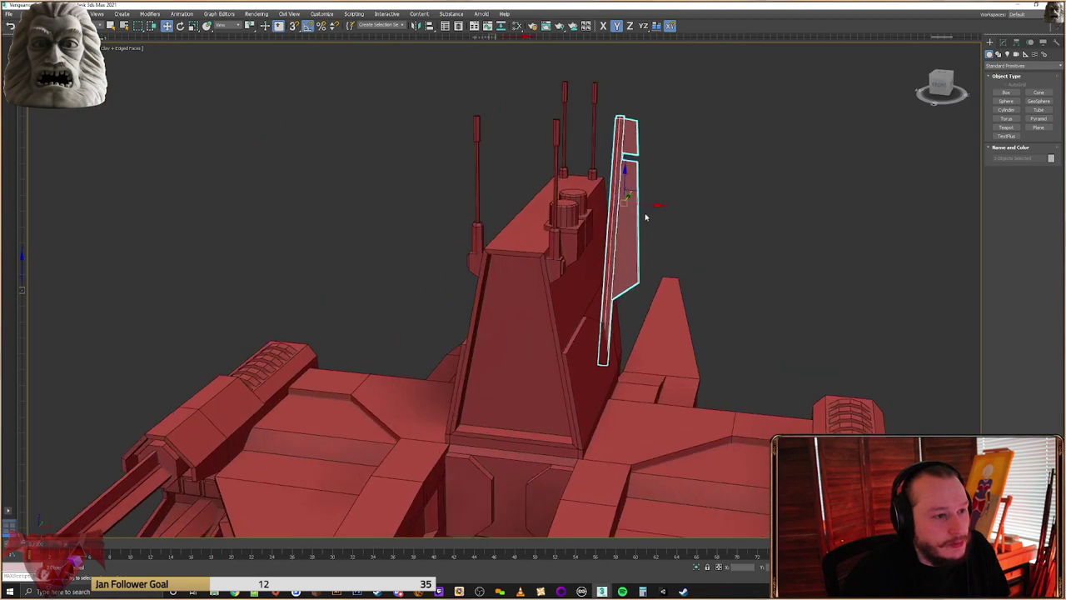
Move the tilted fin assembly along X until the pole's lower end sinks into the tower's side, matching the reference fighter
scroll(643, 215, up, 2)
drag(637, 196, 524, 203)
scroll(525, 203, down, 4)
middle_drag(527, 204, 650, 195)
mouse_move(437, 191)
alt+middle_down()
mouse_move(622, 188)
mouse_move(393, 197)
mouse_move(445, 175)
mouse_move(436, 189)
alt+middle_up()
scroll(421, 250, up, 4)
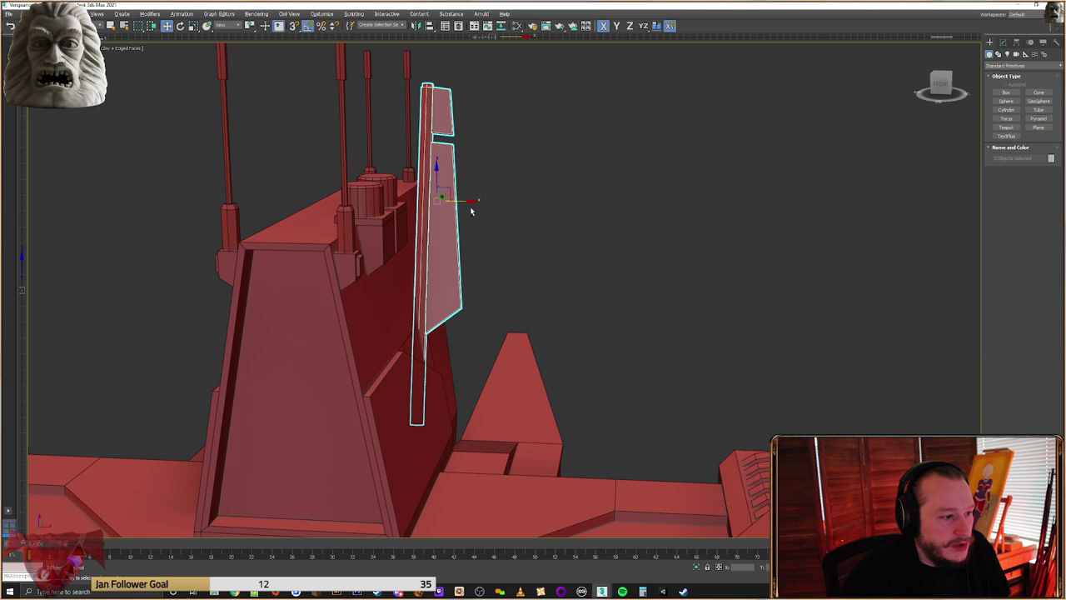
scroll(434, 233, down, 3)
middle_drag(434, 234, 640, 223)
middle_drag(303, 224, 358, 250)
scroll(353, 222, up, 4)
scroll(352, 221, down, 5)
scroll(649, 232, up, 5)
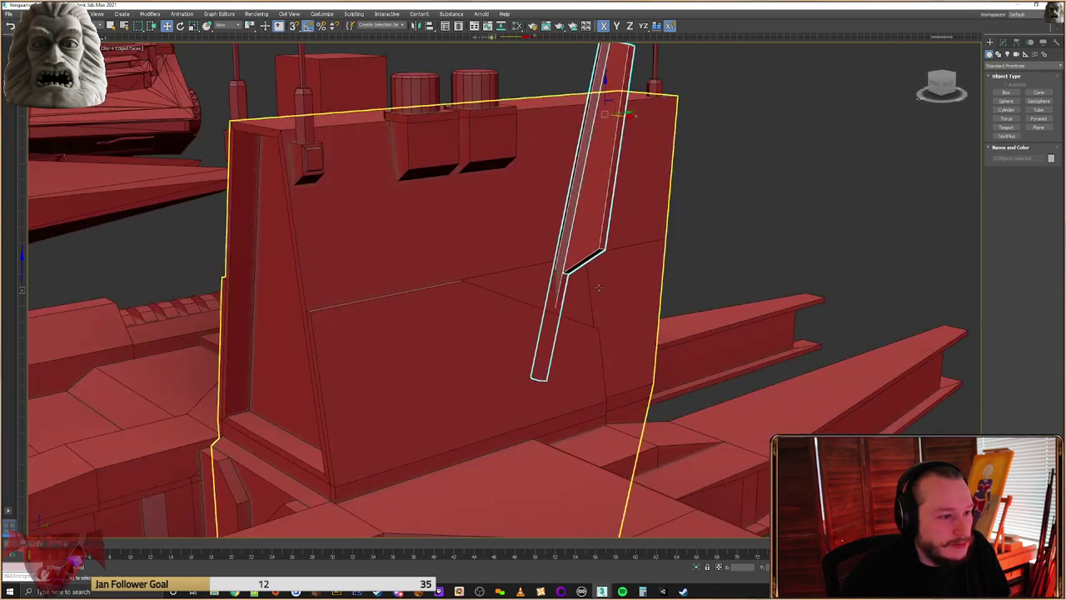
click(800, 262)
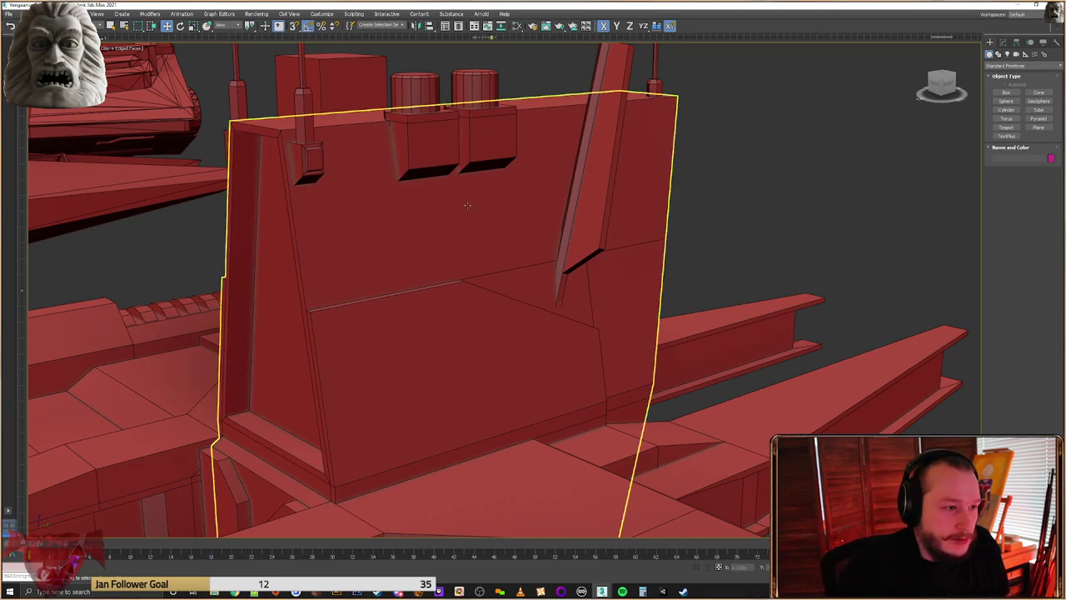
Clone the plain box from beside the fighter toward the tower
scroll(546, 233, down, 5)
scroll(616, 223, up, 4)
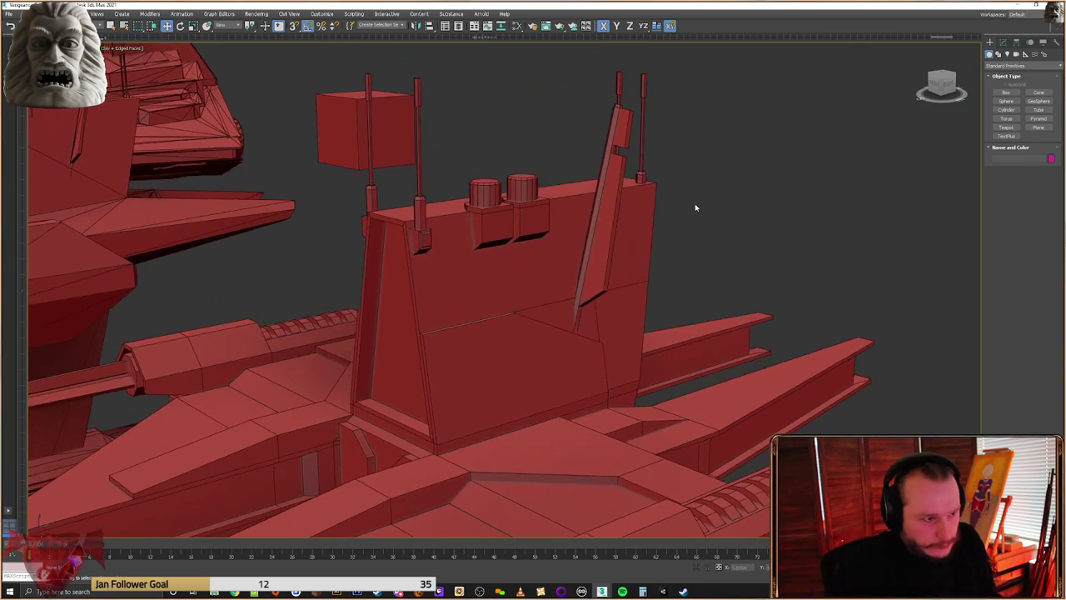
scroll(598, 317, up, 3)
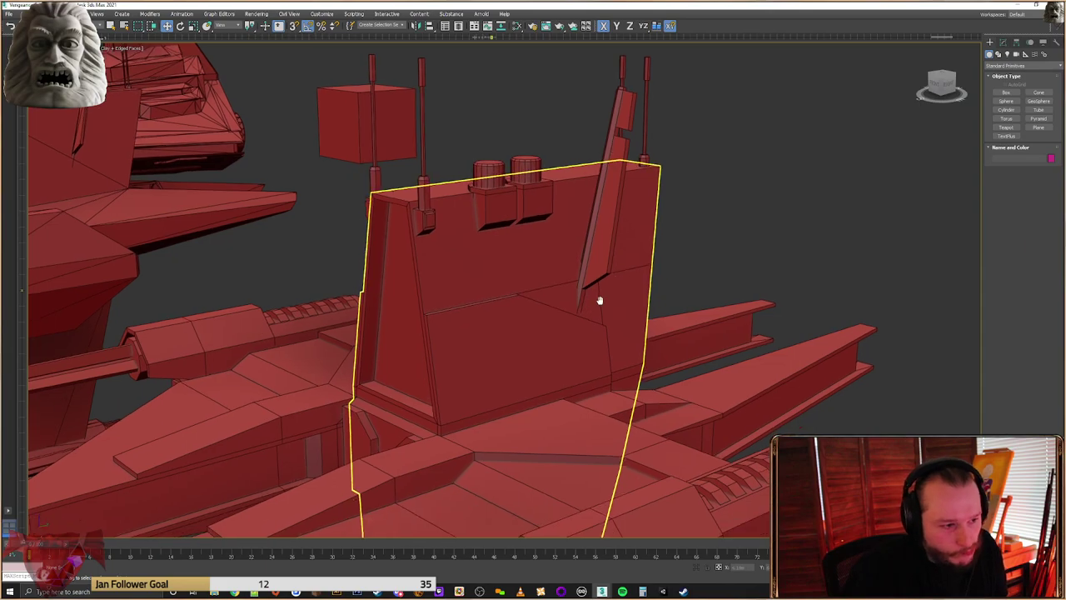
scroll(559, 334, down, 2)
alt+middle_drag(560, 334, 512, 159)
scroll(550, 292, down, 4)
click(718, 367)
alt+middle_drag(655, 320, 628, 324)
mouse_move(737, 406)
shift+mouse_down()
mouse_move(528, 303)
mouse_move(485, 297)
shift+mouse_up()
click(532, 330)
Move the cloned box beside the tower's side wall, near the lower end of the fin pole
mouse_move(532, 331)
alt+middle_down()
mouse_move(549, 311)
mouse_move(480, 231)
mouse_move(488, 237)
alt+middle_up()
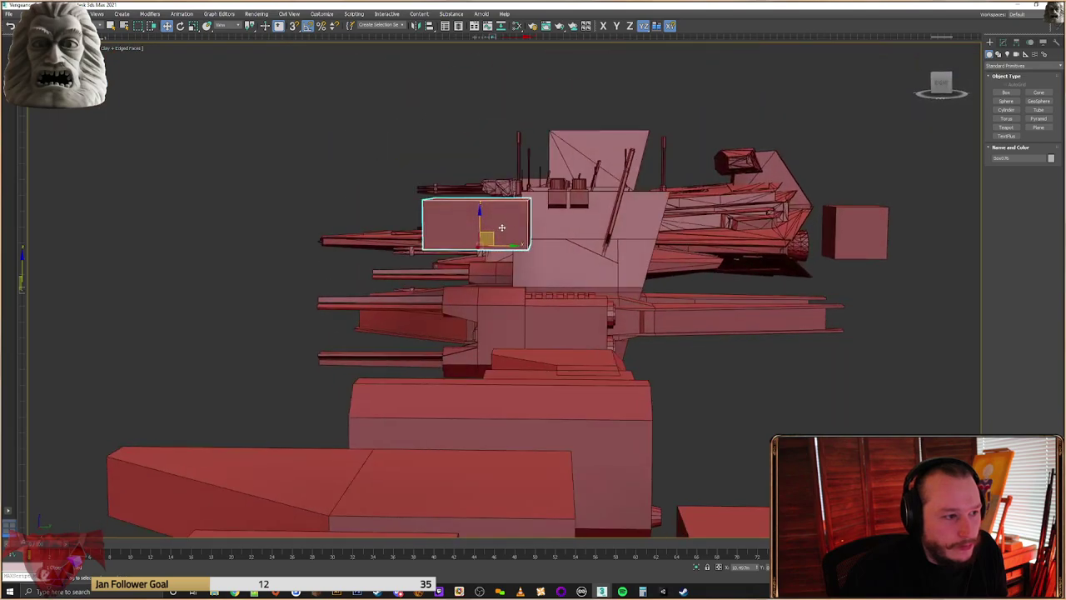
alt+middle_drag(600, 267, 626, 293)
drag(582, 270, 518, 234)
alt+middle_drag(575, 240, 566, 187)
scroll(597, 271, up, 4)
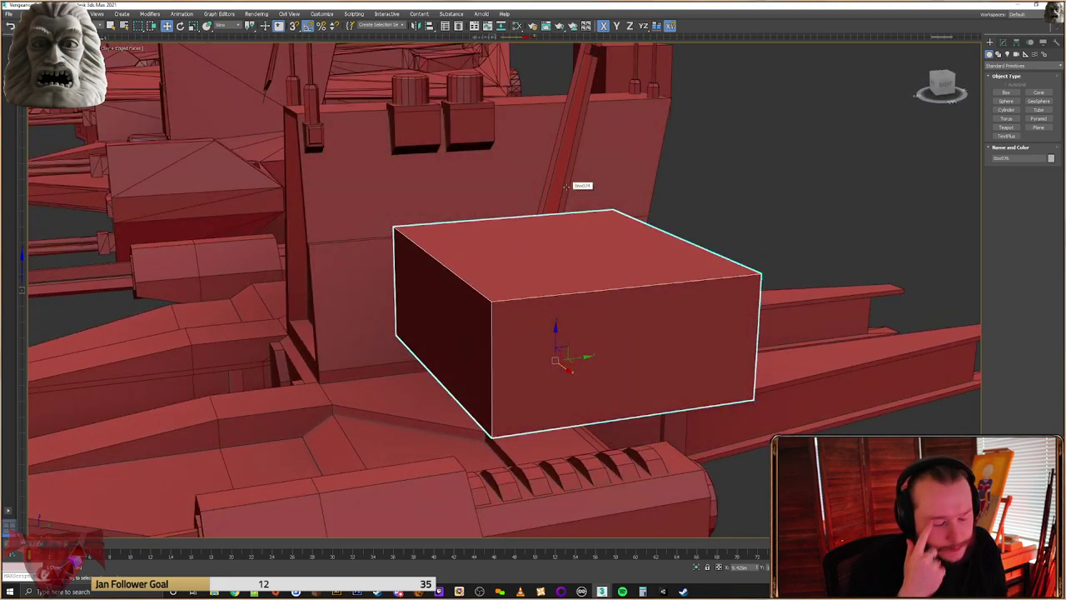
Uniformly scale down the selected box beside the tower to a small block
right_click(557, 225)
click(571, 248)
drag(550, 354, 610, 498)
alt+middle_drag(486, 325, 583, 401)
Move the small box against the tower wall, just below the lower end of the slanted strut
right_click(562, 349)
click(575, 358)
drag(573, 355, 479, 268)
alt+middle_drag(479, 268, 544, 367)
scroll(465, 239, up, 4)
drag(539, 371, 542, 313)
alt+middle_drag(561, 311, 576, 279)
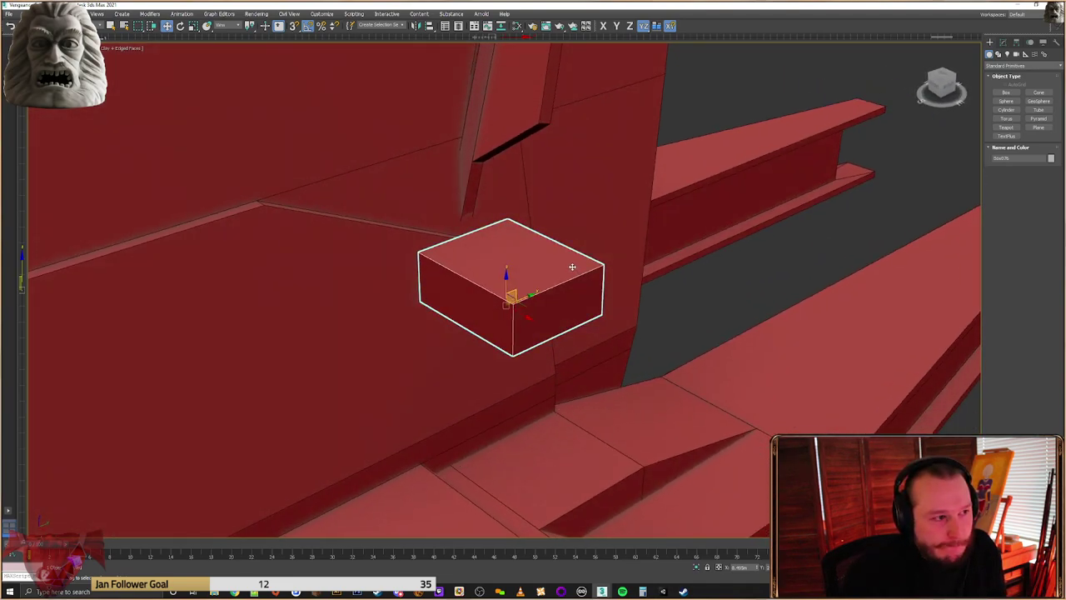
Move the strut and its fin panels slightly outward from the tower along the X axis
scroll(570, 261, down, 5)
alt+middle_drag(570, 261, 612, 130)
drag(570, 167, 571, 170)
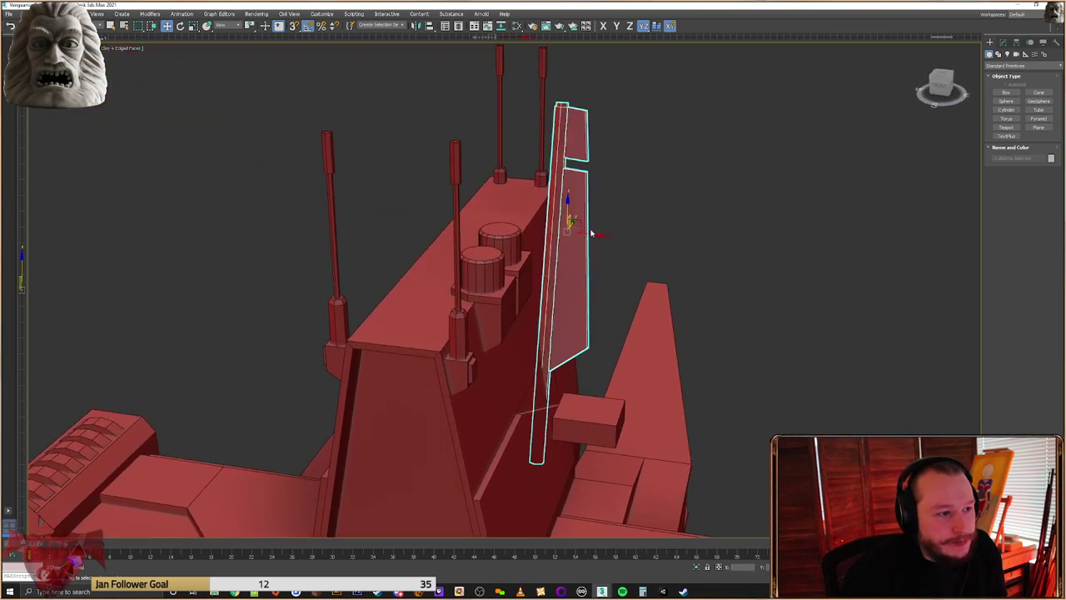
drag(588, 233, 594, 233)
click(702, 244)
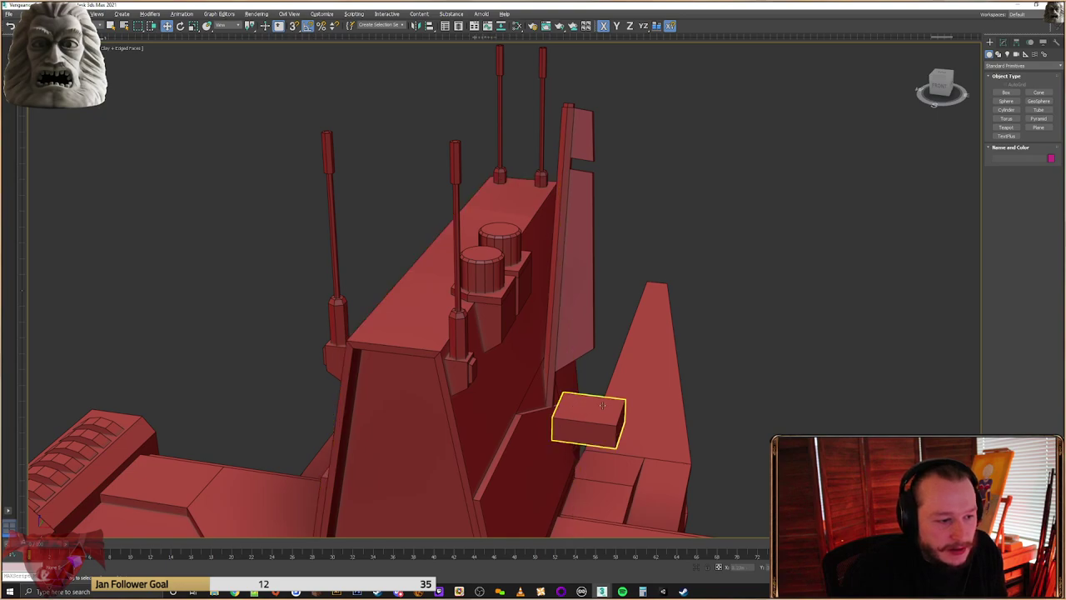
Select the small box and rotate it a quarter turn so that it stands upright
alt+middle_drag(602, 405, 658, 391)
click(658, 392)
scroll(647, 316, up, 5)
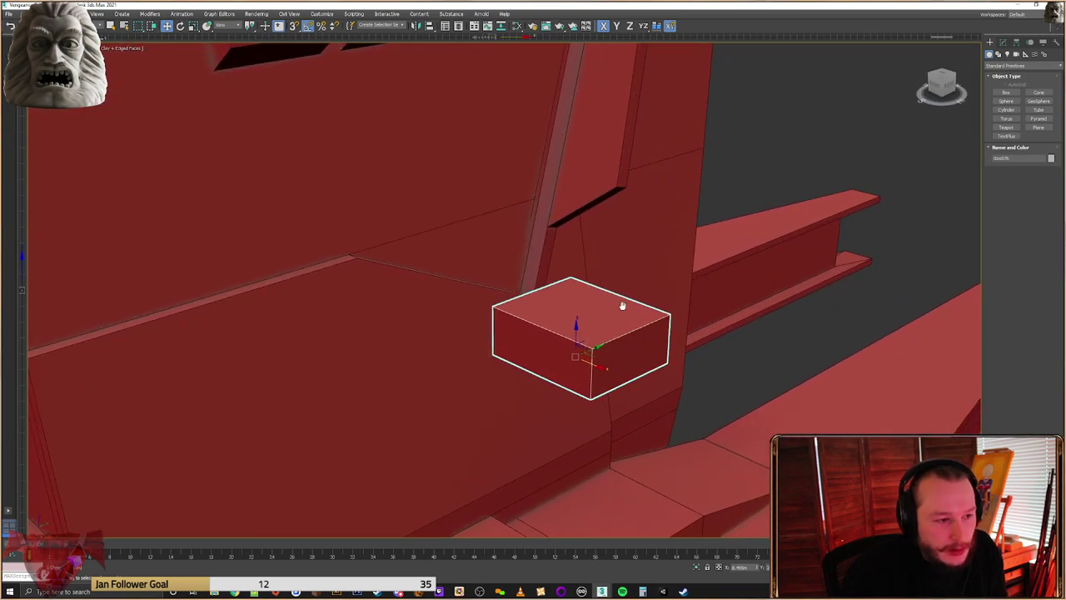
alt+middle_drag(622, 306, 642, 302)
click(1003, 42)
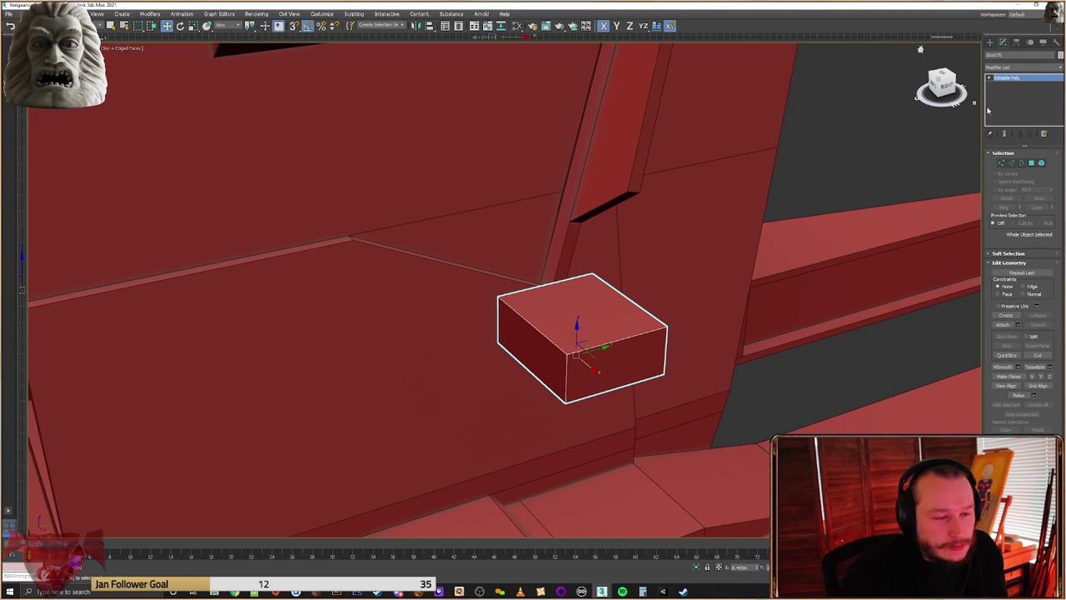
click(989, 42)
right_click(578, 292)
click(577, 304)
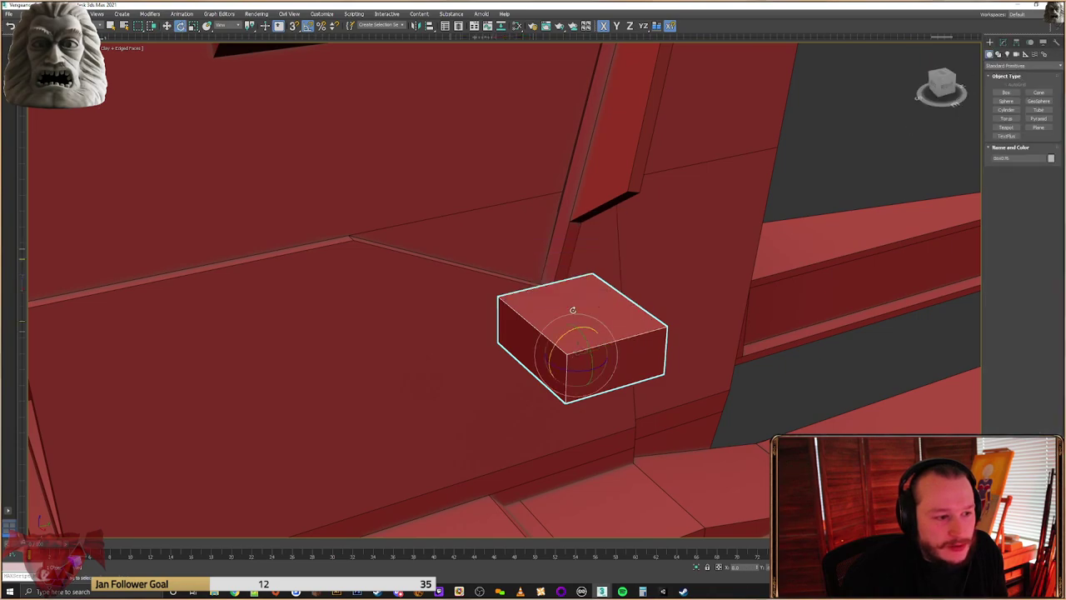
drag(566, 333, 575, 308)
Move the upright box so that the strut's lower end sits in its upper face
right_click(551, 350)
click(561, 355)
alt+middle_drag(560, 355, 510, 350)
drag(591, 365, 641, 309)
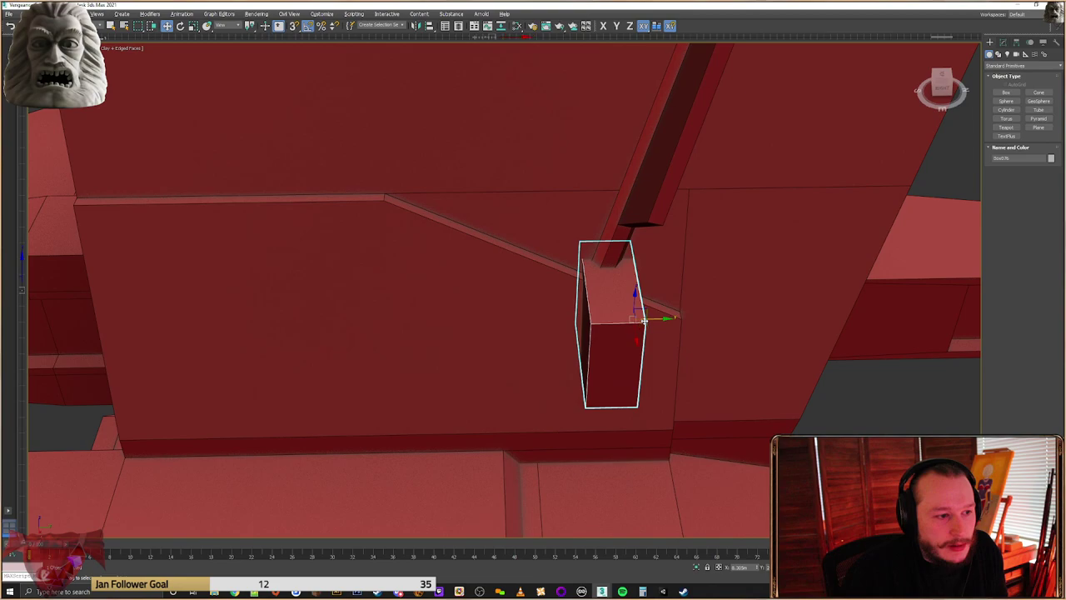
alt+middle_drag(641, 309, 693, 301)
Reduce the box's depth by moving its end vertices along X so it protrudes less from the tower wall
click(1004, 42)
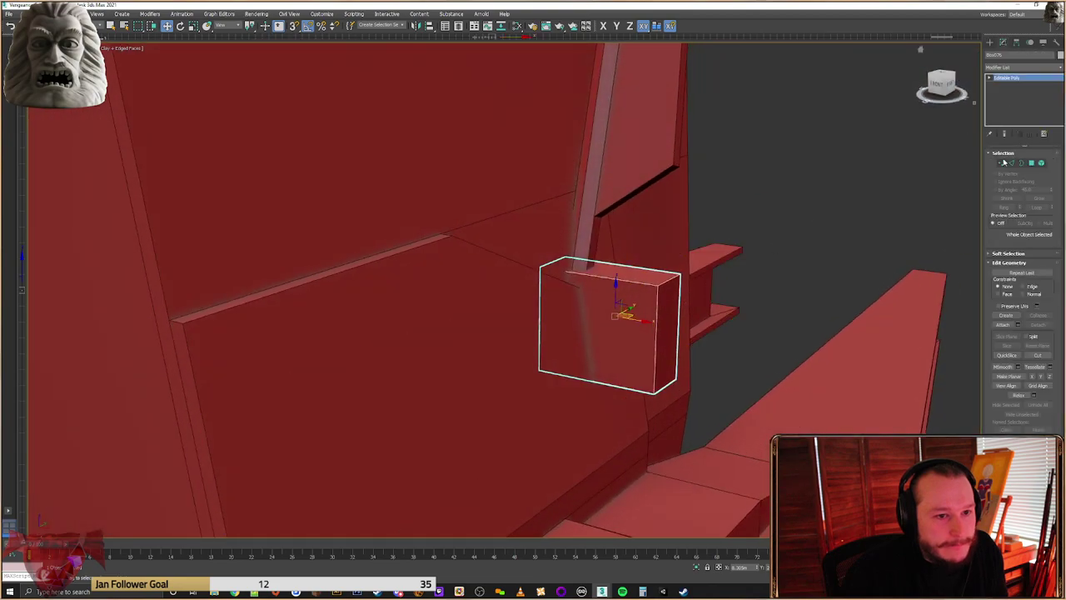
click(1003, 162)
drag(684, 339, 637, 276)
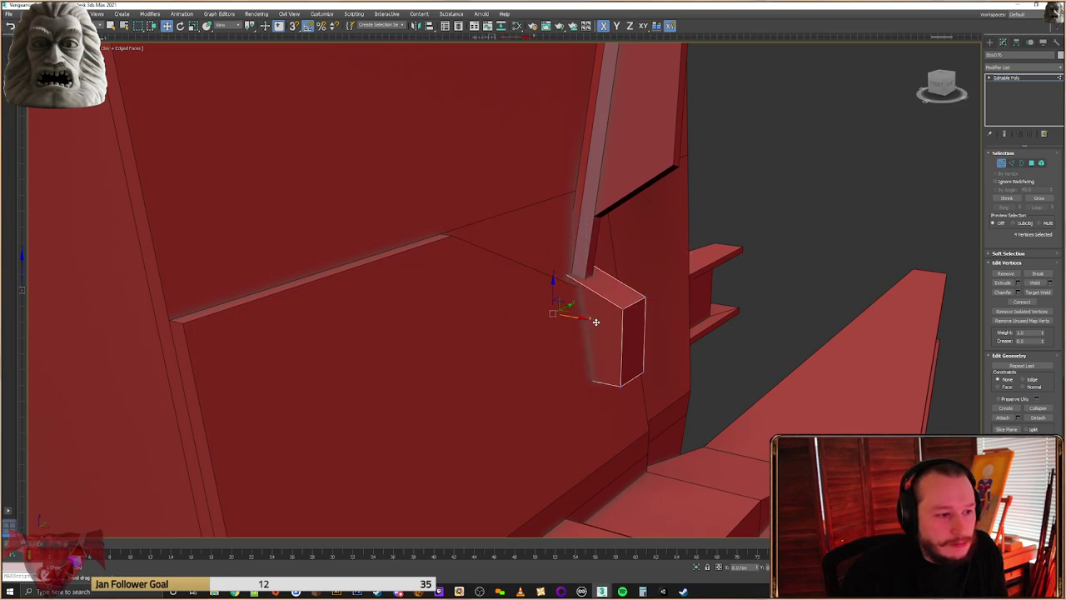
mouse_move(596, 321)
alt+middle_down()
mouse_move(572, 311)
mouse_move(612, 326)
mouse_move(614, 316)
alt+middle_up()
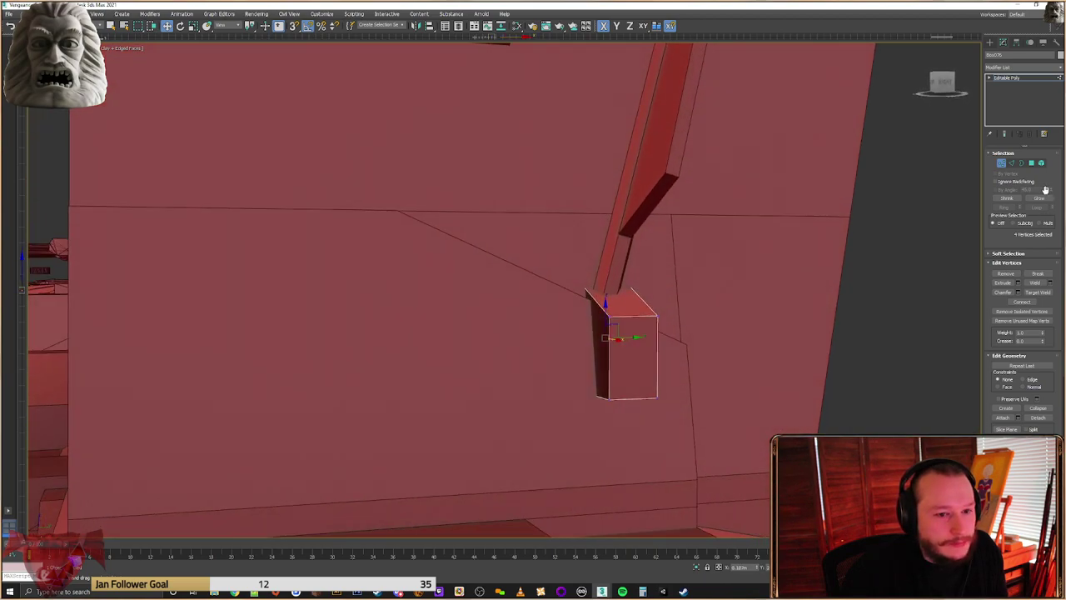
click(1010, 164)
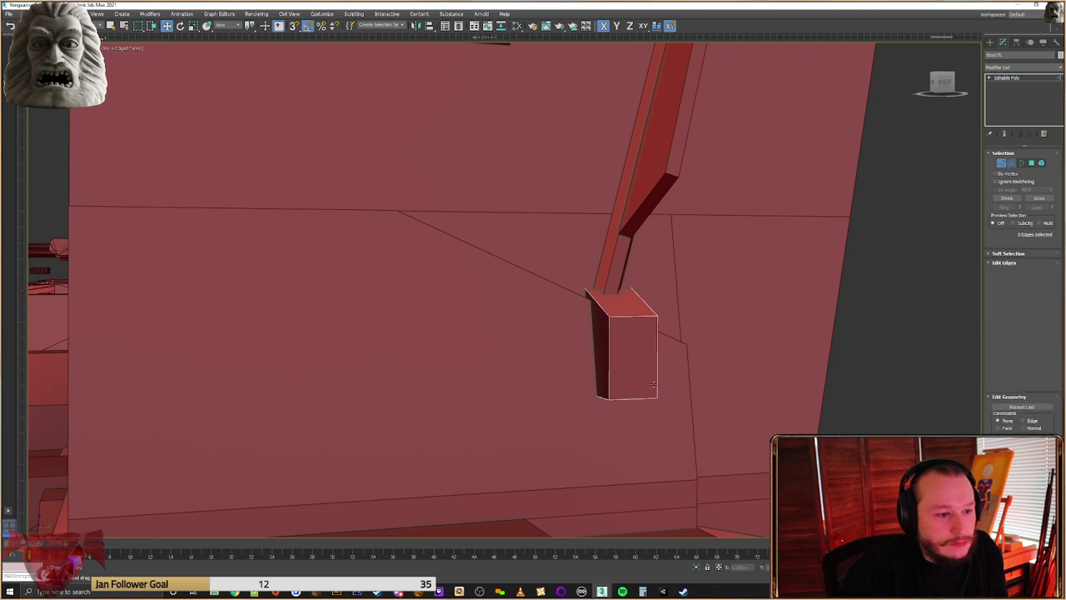
alt+middle_drag(664, 383, 619, 401)
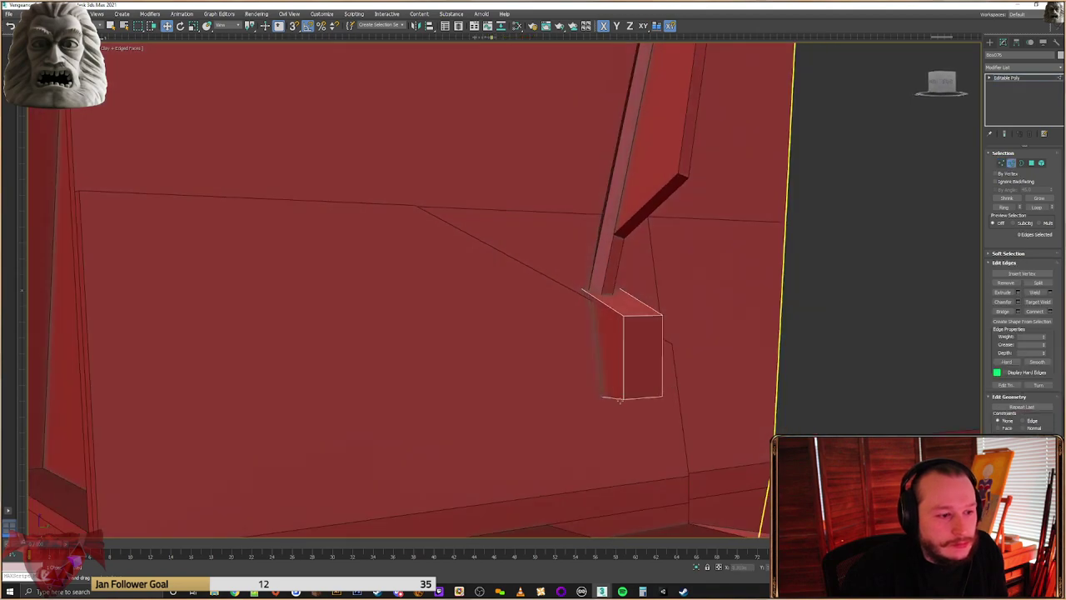
click(1017, 302)
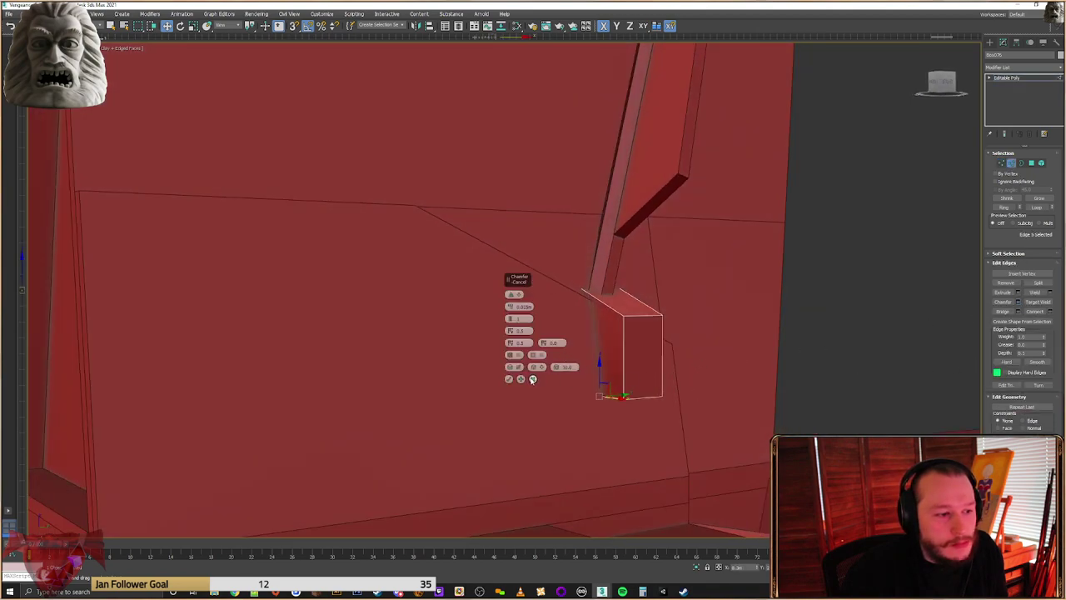
click(533, 379)
Tilt the box to match the strut's slant and reposition it centred under the strut's end
right_click(640, 329)
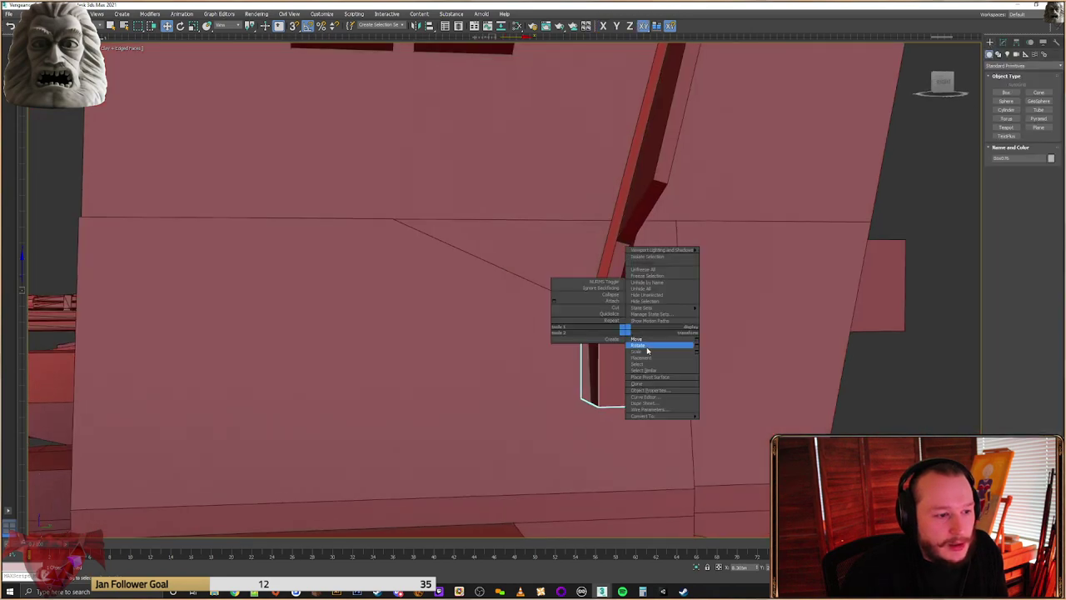
click(651, 340)
drag(656, 319, 661, 322)
key(w)
mouse_move(642, 318)
alt+middle_down()
mouse_move(633, 316)
mouse_move(657, 332)
alt+middle_up()
drag(645, 315, 627, 318)
alt+middle_drag(627, 318, 629, 327)
click(890, 425)
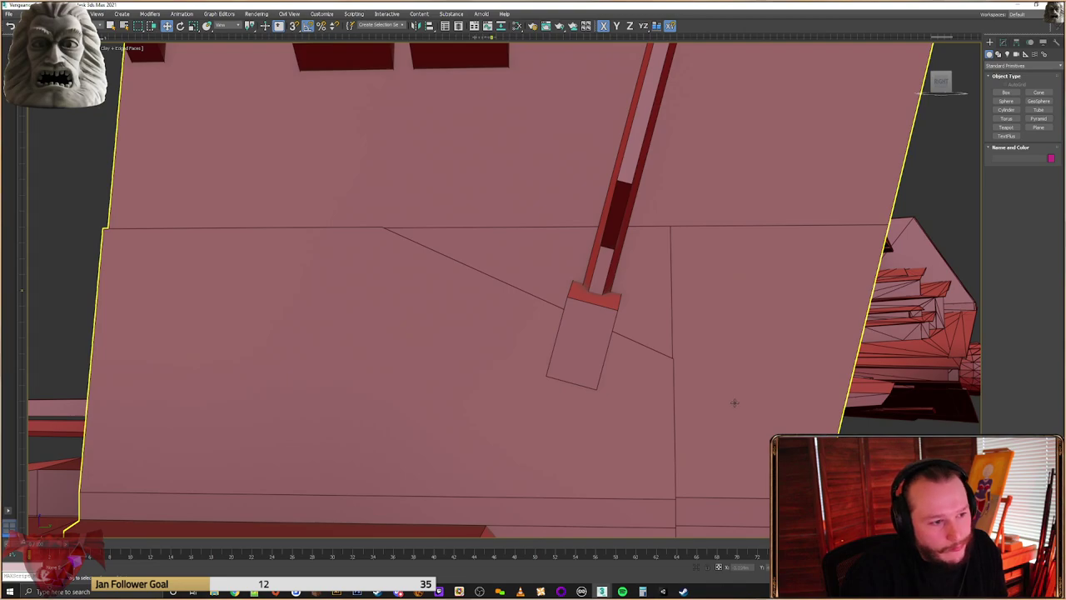
Select the strut with its fin panels and shift them slightly outward along X relative to the box
alt+middle_drag(735, 401, 764, 404)
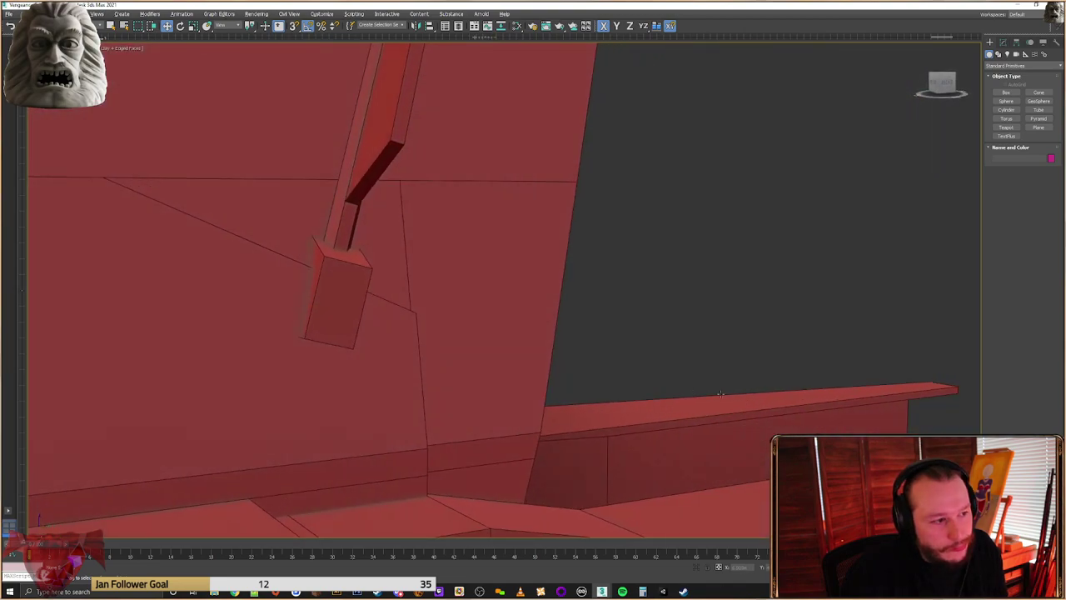
click(331, 296)
middle_drag(331, 296, 502, 390)
alt+middle_drag(501, 390, 614, 345)
scroll(552, 392, down, 3)
middle_drag(614, 345, 648, 421)
click(575, 200)
alt+middle_drag(608, 236, 602, 254)
click(592, 251)
key(ctrl+z)
drag(583, 248, 593, 250)
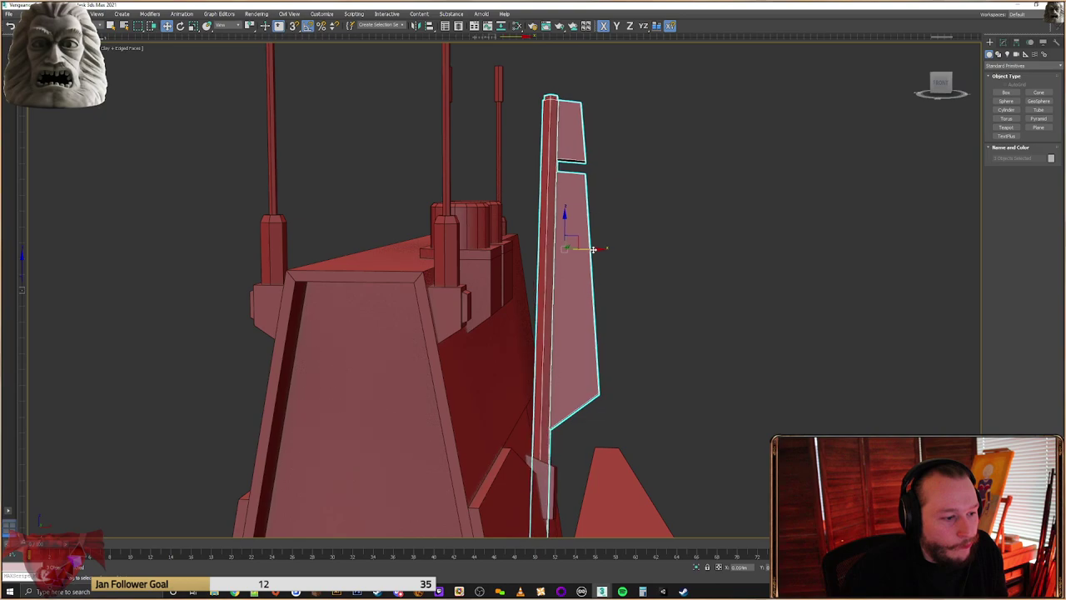
Chamfer one lower edge of the box at the strut's base to cut off its corner
alt+middle_drag(667, 296, 604, 329)
scroll(560, 409, up, 5)
middle_drag(525, 487, 588, 396)
middle_drag(588, 396, 545, 381)
scroll(604, 402, down, 8)
scroll(547, 418, up, 4)
click(567, 419)
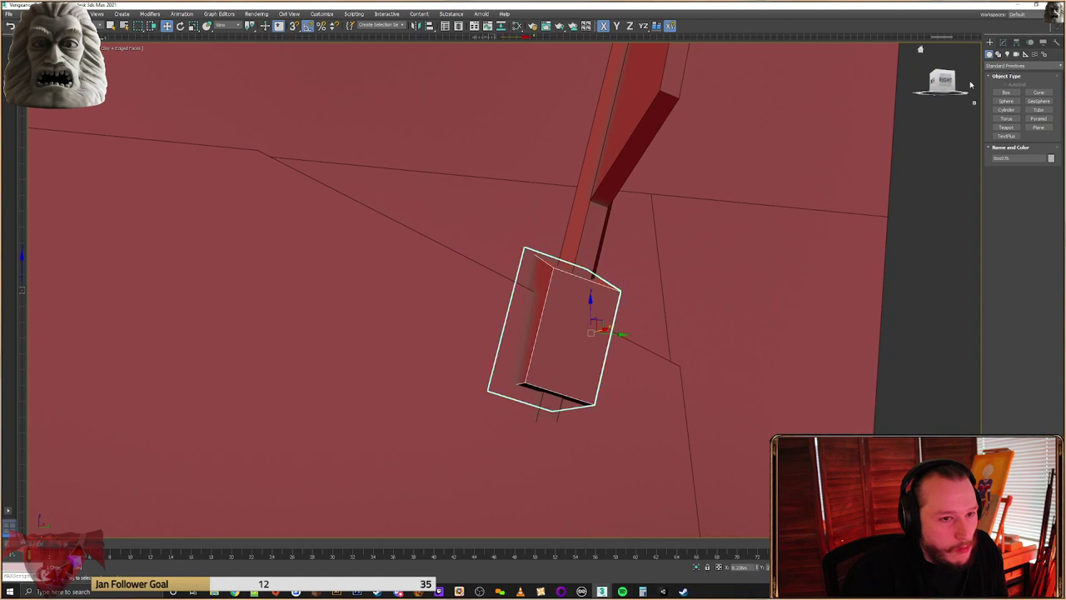
click(1003, 41)
click(1012, 163)
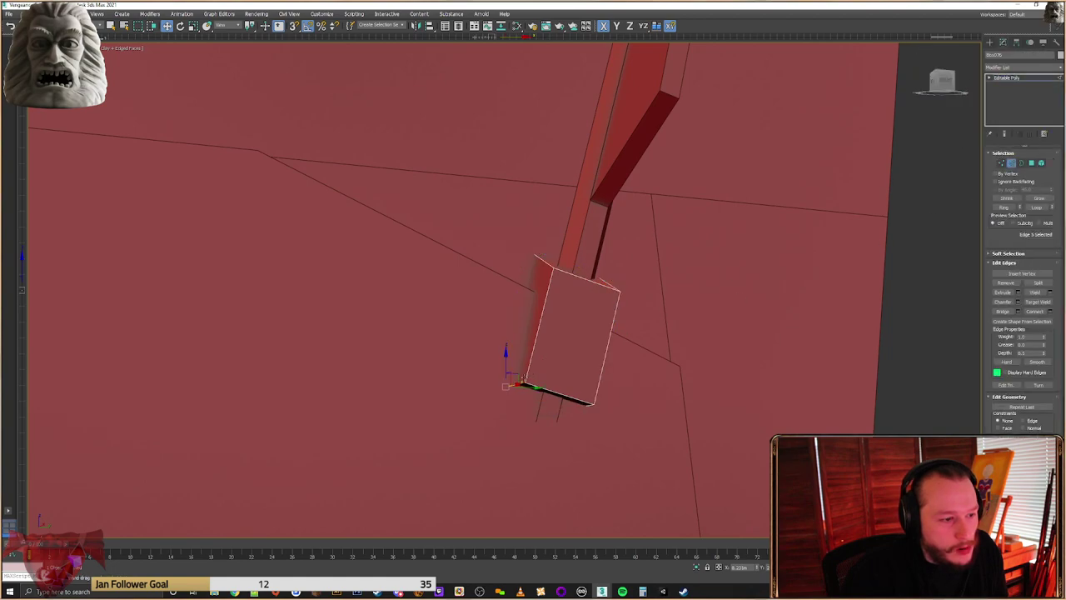
key(ctrl+shift+c)
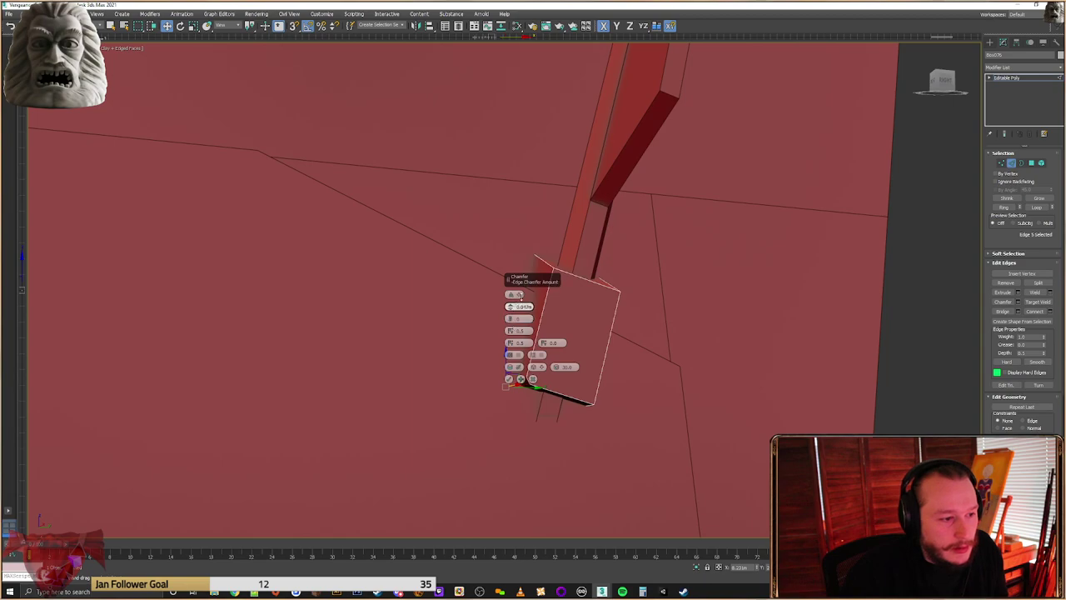
click(509, 380)
alt+middle_drag(524, 376, 555, 372)
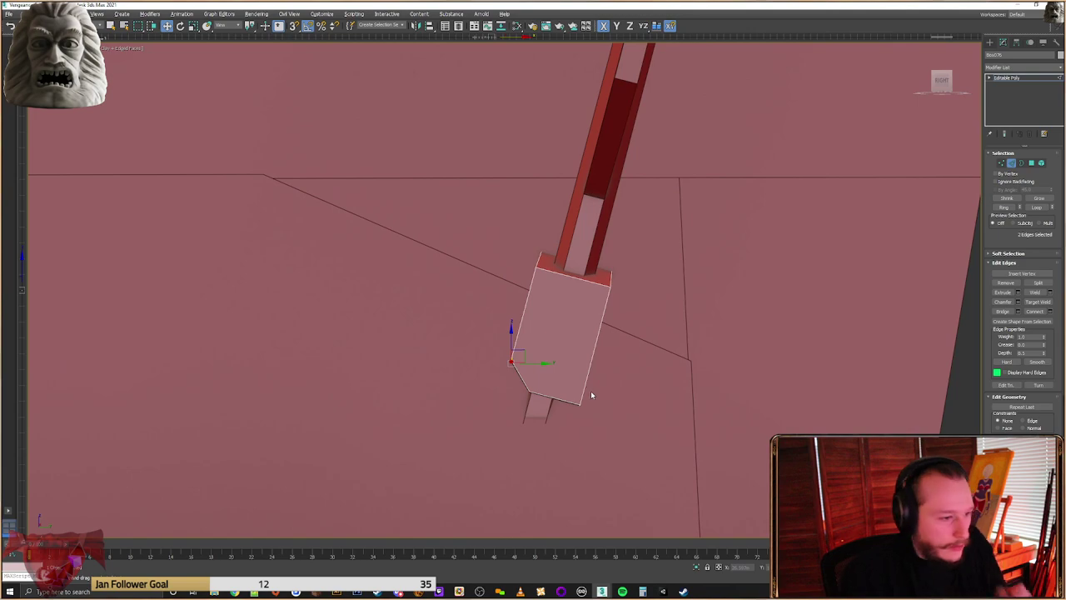
Slide the upper vertices of the chamfer up along the box's side with the Edge constraint, making the cut vertical
click(1002, 163)
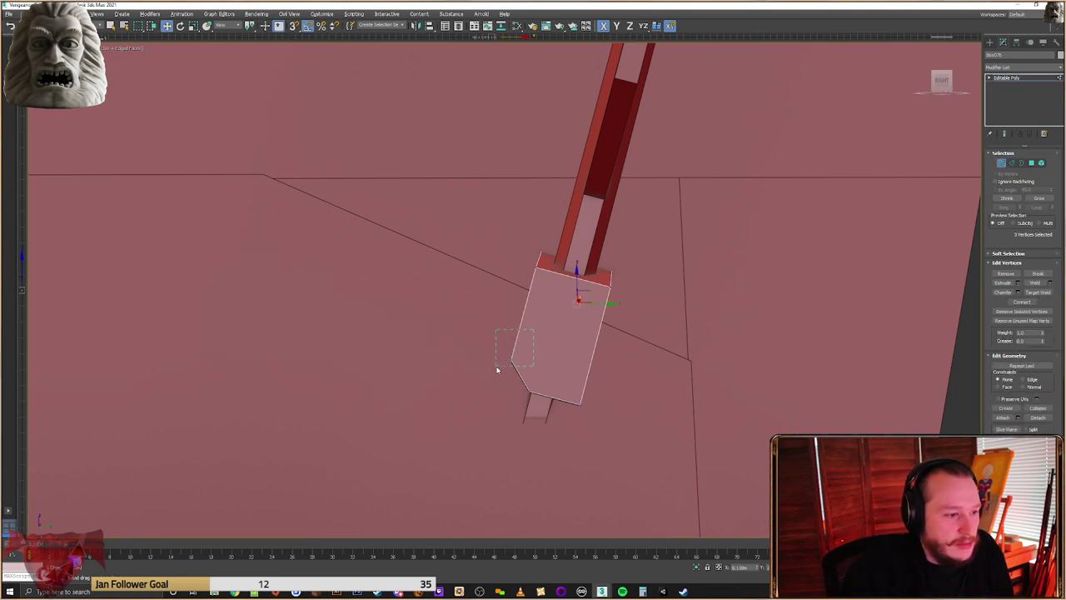
key(F7)
drag(548, 329, 532, 367)
key(s)
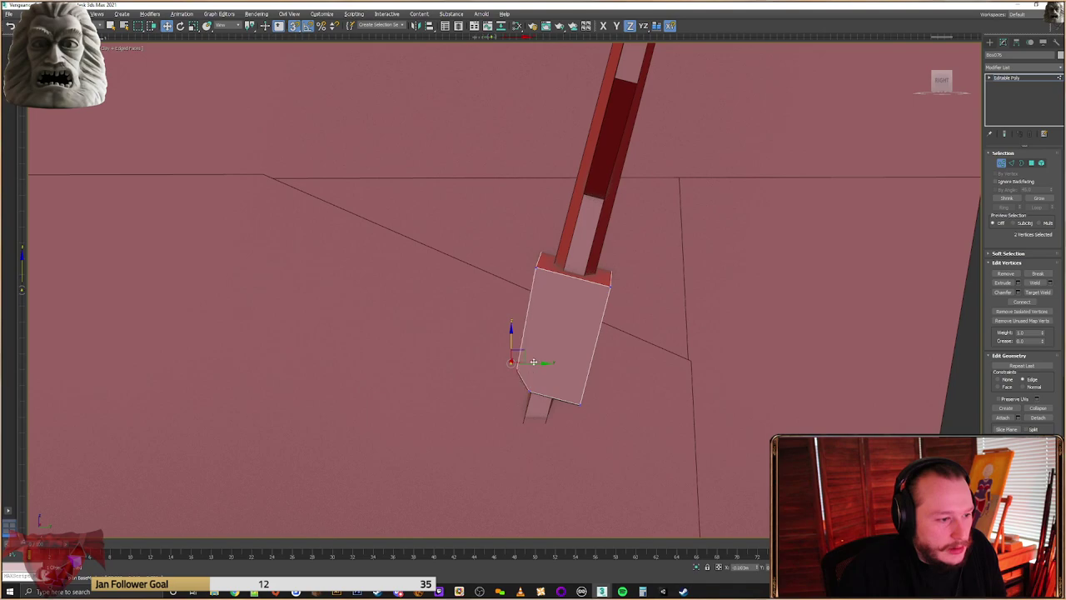
drag(543, 309, 530, 389)
alt+middle_drag(623, 351, 616, 355)
Snap the box's other two lower vertices level with the chamfered corner to flatten its bottom edge
drag(597, 369, 551, 444)
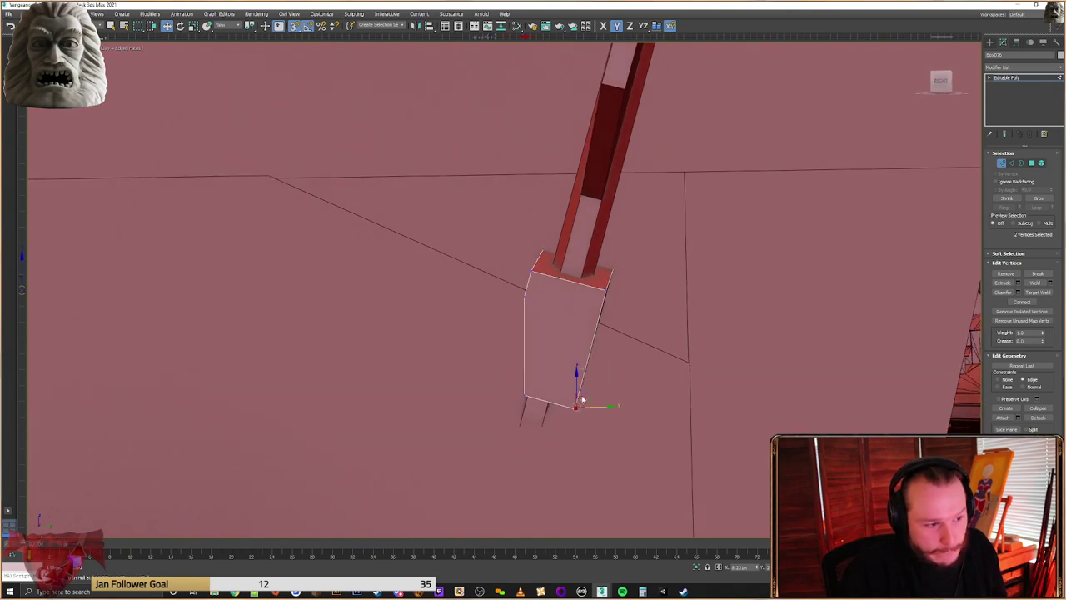
drag(577, 387, 563, 389)
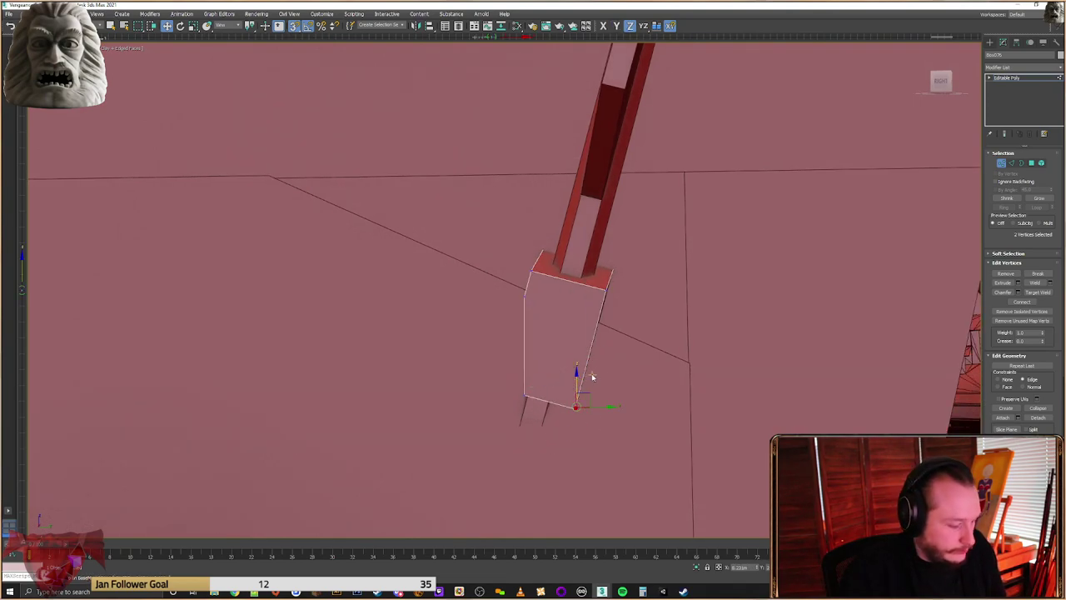
key(s)
drag(580, 375, 526, 396)
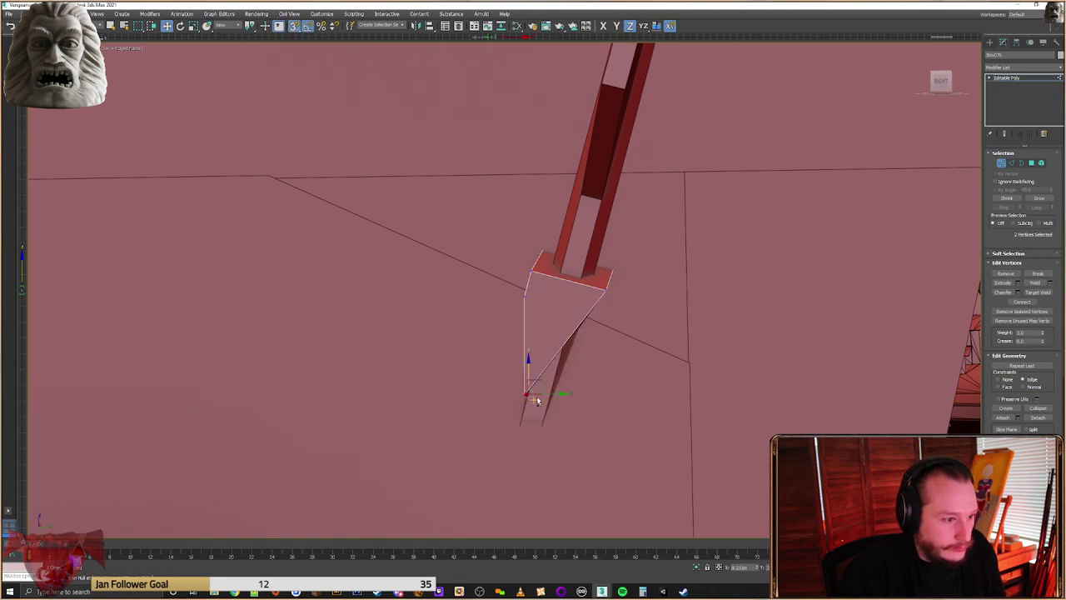
key(ctrl+z)
alt+middle_drag(573, 389, 582, 389)
drag(579, 374, 544, 395)
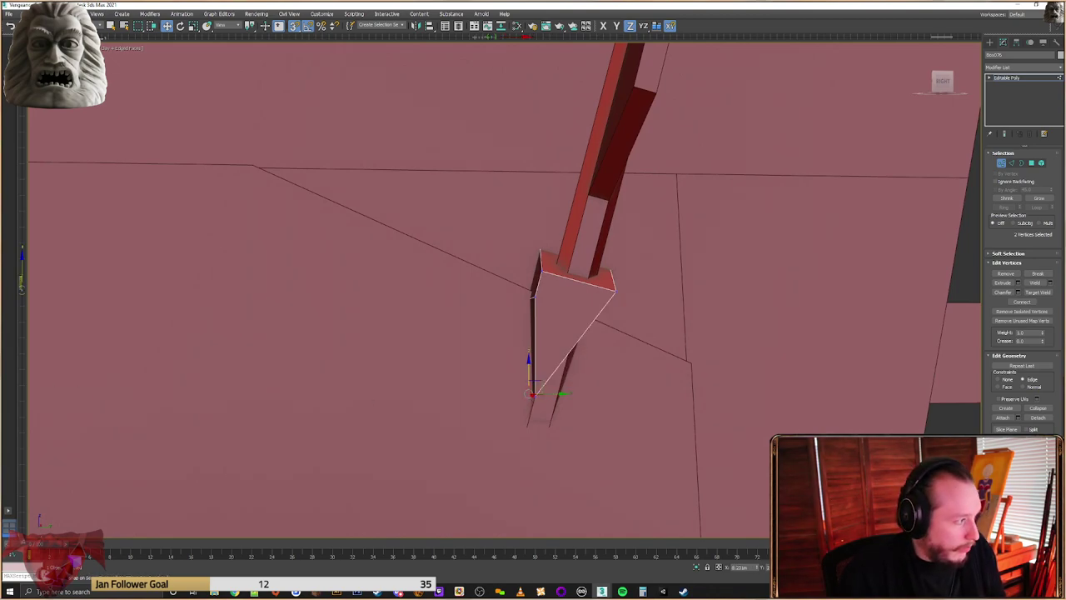
alt+middle_drag(276, 390, 254, 386)
key(ctrl+z)
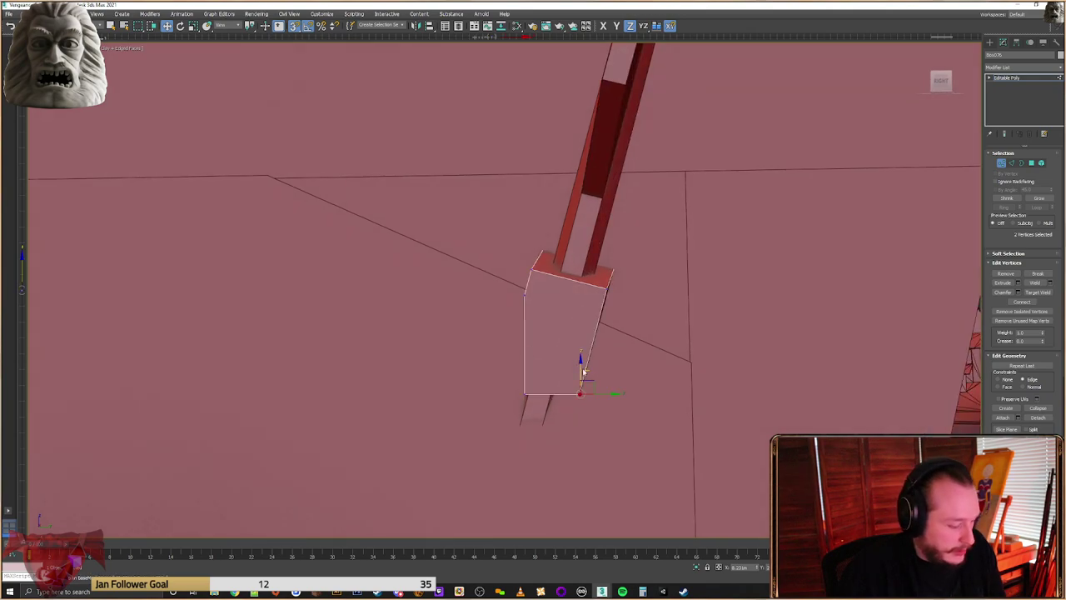
key(ctrl+y)
key(ctrl+z)
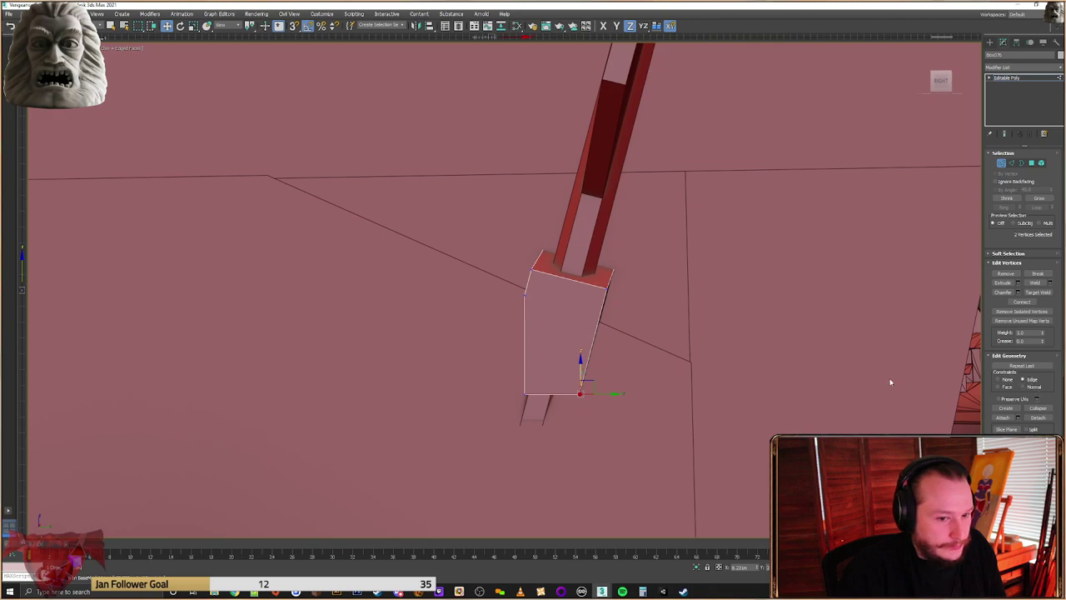
Set the vertex constraint to None and snap the selected lower vertices to the opposite corner's height along Z
alt+middle_drag(591, 373, 594, 374)
scroll(671, 372, down, 3)
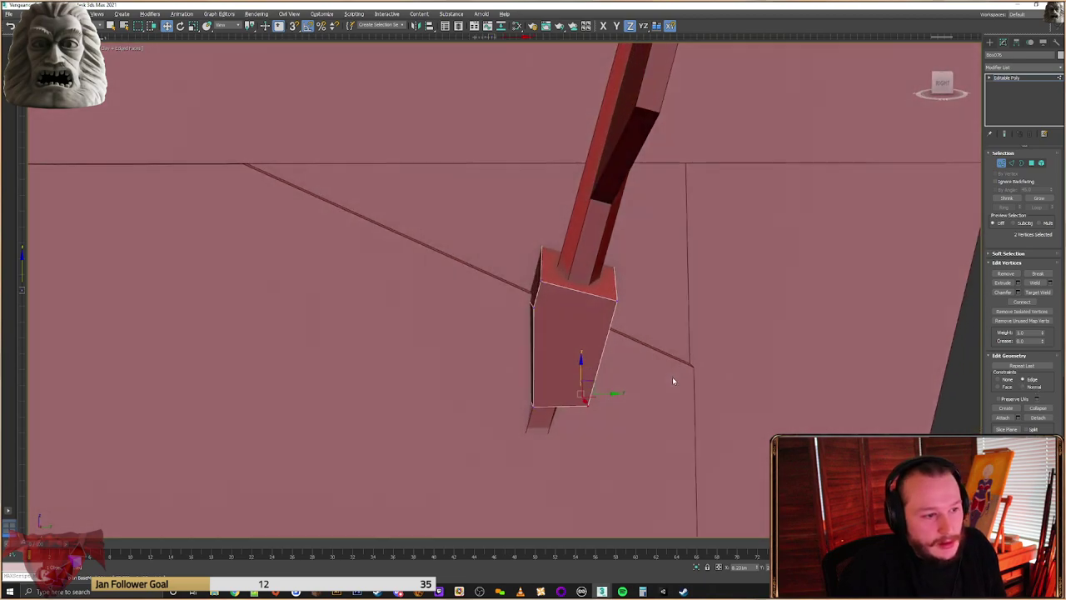
alt+middle_drag(669, 356, 725, 370)
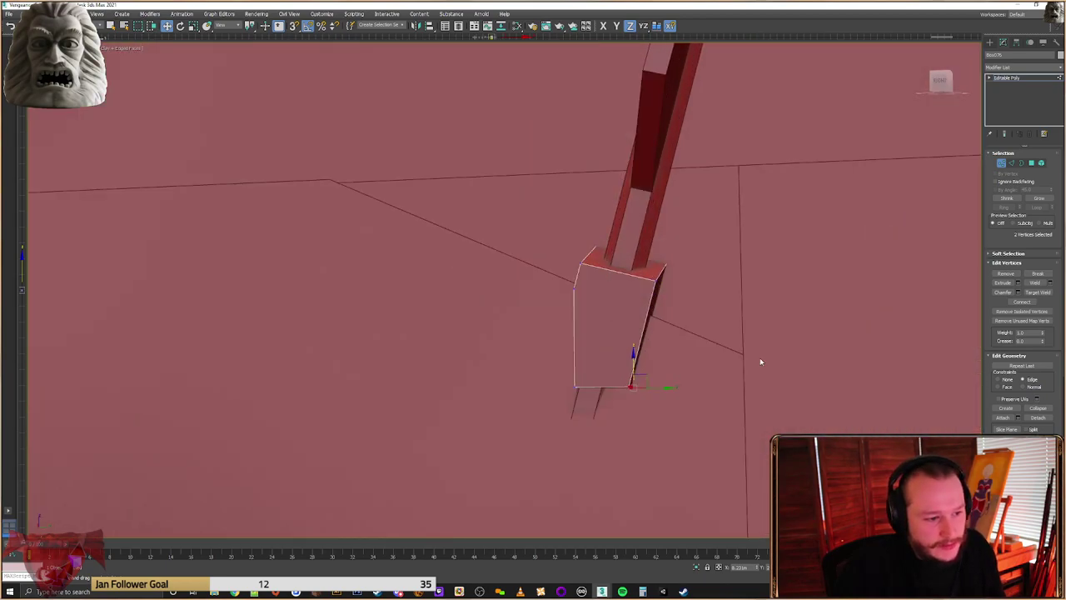
key(s)
drag(635, 364, 575, 386)
alt+middle_drag(621, 376, 628, 385)
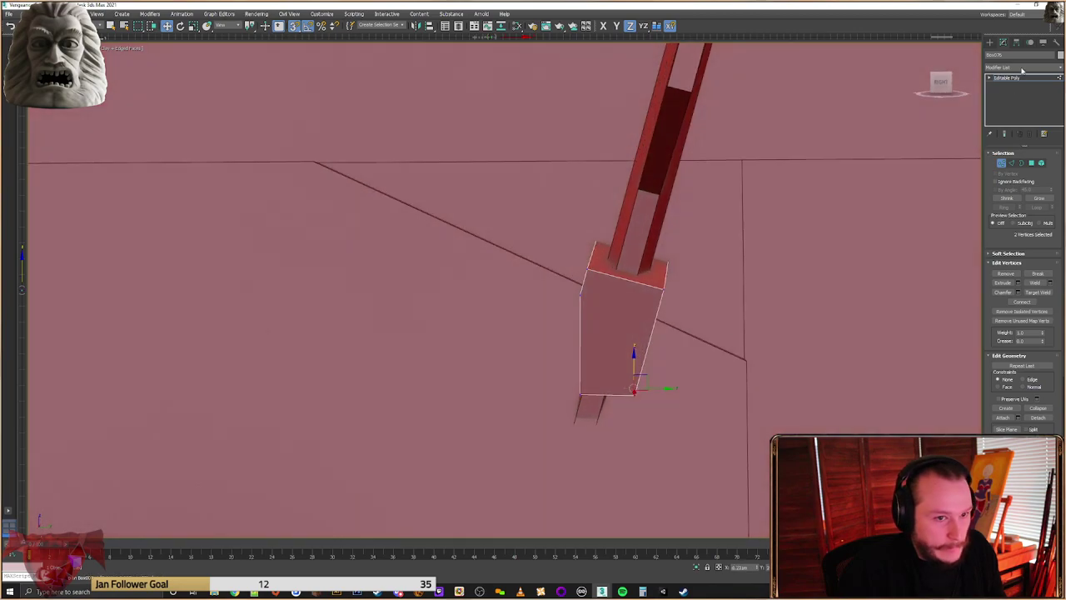
alt+middle_drag(682, 350, 620, 308)
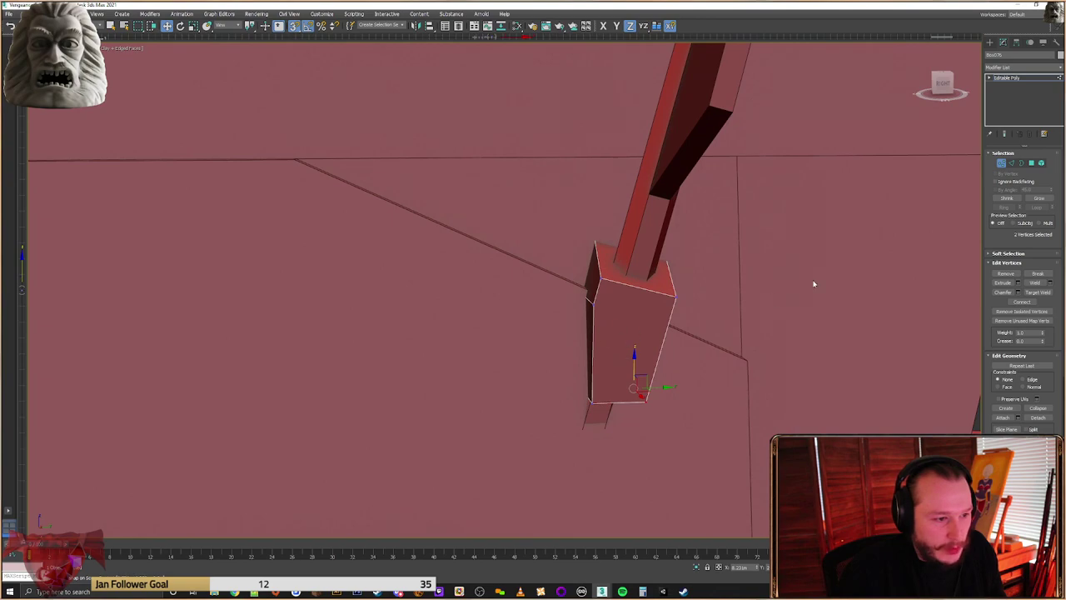
Inset the box's outward-facing polygon to create a narrow border
click(1029, 163)
click(658, 337)
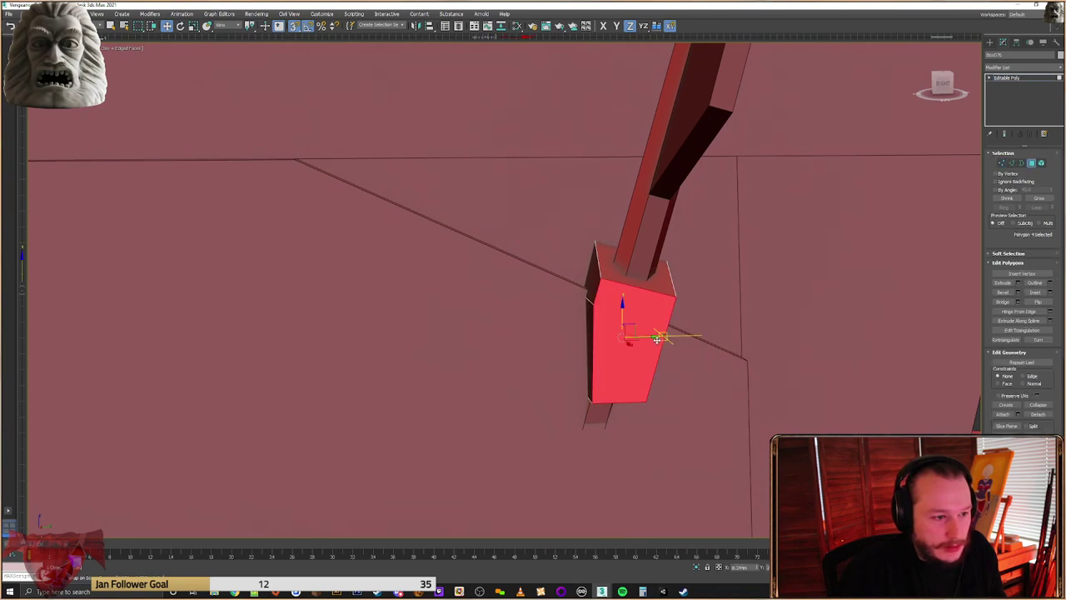
click(1036, 293)
drag(639, 328, 651, 319)
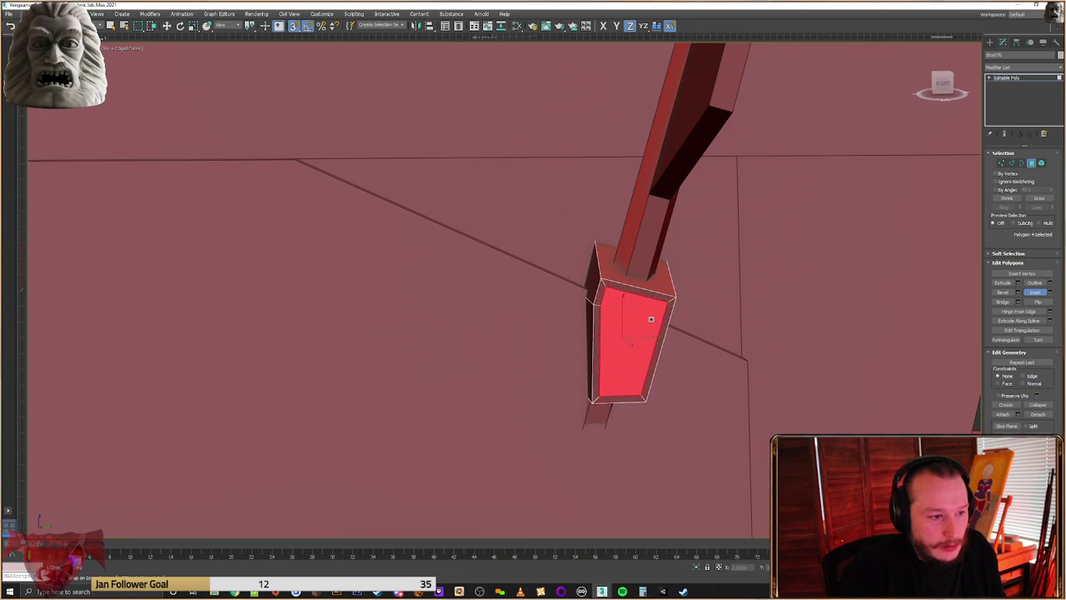
Extrude the inset polygon on the bracket's outward face inward to form a shallow recess
click(1003, 284)
alt+middle_drag(602, 321, 635, 337)
drag(635, 337, 638, 305)
alt+middle_drag(639, 305, 706, 265)
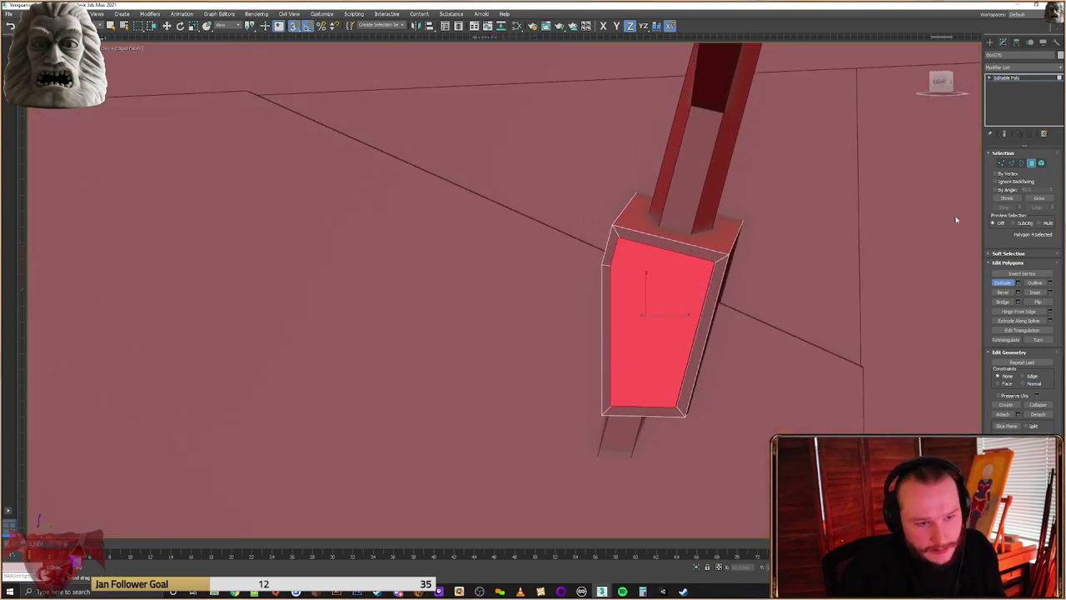
Slide the lower inner vertices of the bracket's recess upward using the Edge constraint to thicken its bottom border
click(1003, 163)
middle_drag(676, 374, 696, 315)
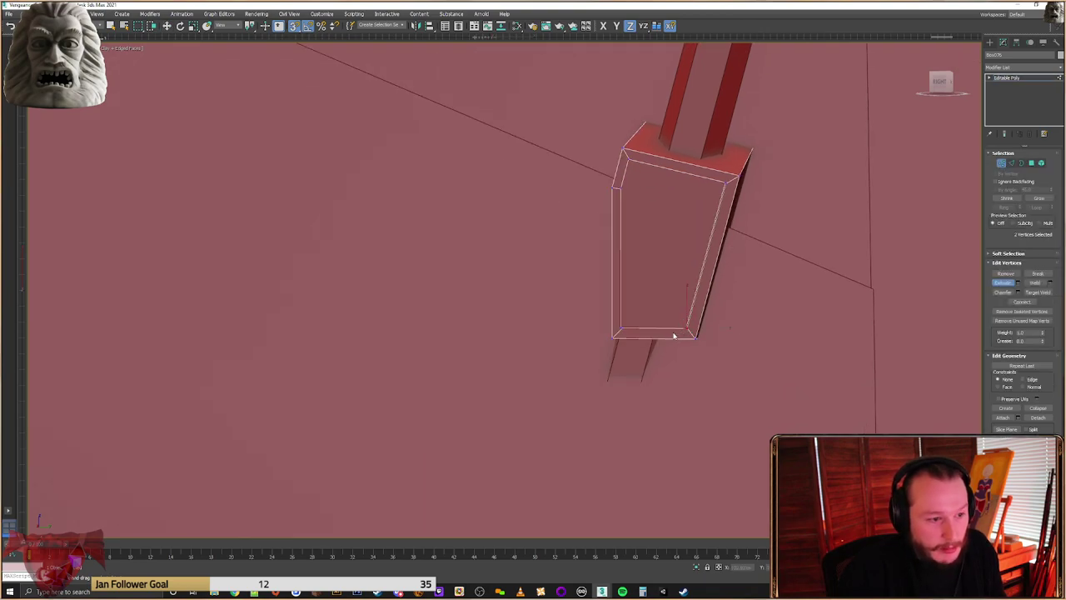
ctrl+drag(619, 333, 618, 333)
alt+middle_drag(684, 323, 662, 307)
key(w)
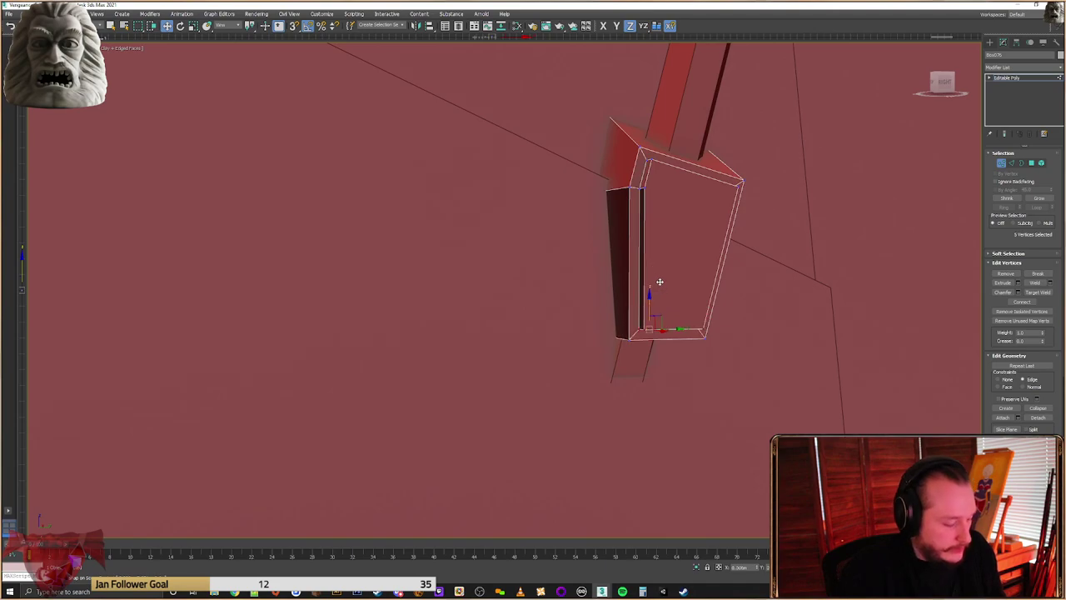
key(F3)
alt+drag(554, 320, 590, 348)
mouse_move(610, 363)
alt+middle_down()
mouse_move(609, 376)
mouse_move(612, 366)
alt+middle_up()
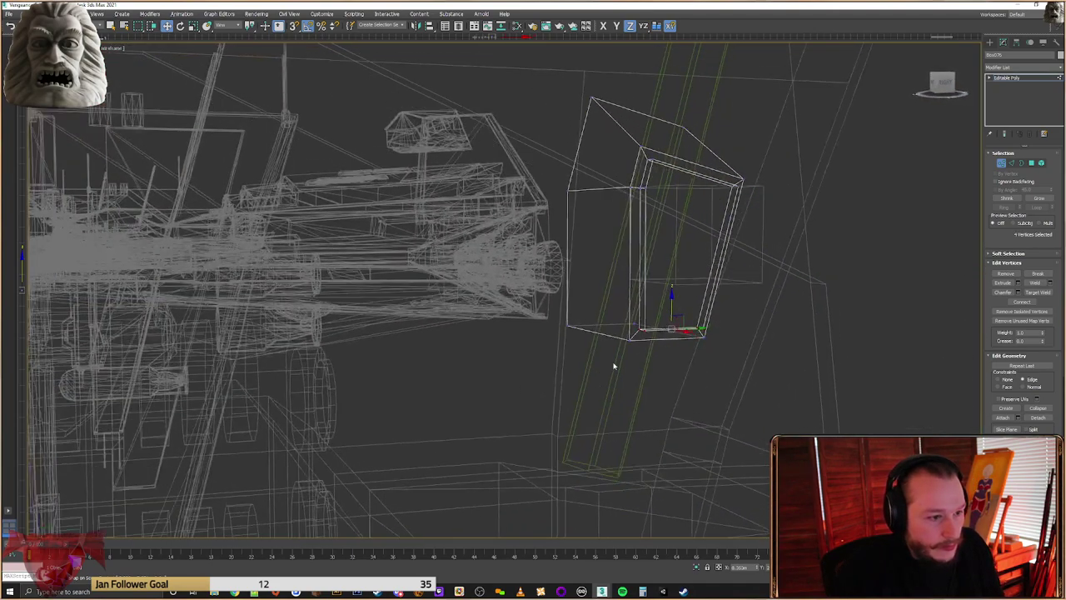
key(F3)
drag(674, 301, 684, 284)
Select the two vertices at the recess's lower back edge and slide them up to slope its bottom face
click(647, 309)
ctrl+click(709, 308)
alt+middle_drag(707, 304, 686, 292)
drag(676, 289, 679, 273)
scroll(678, 274, down, 3)
alt+middle_drag(678, 275, 748, 321)
scroll(748, 322, down, 1)
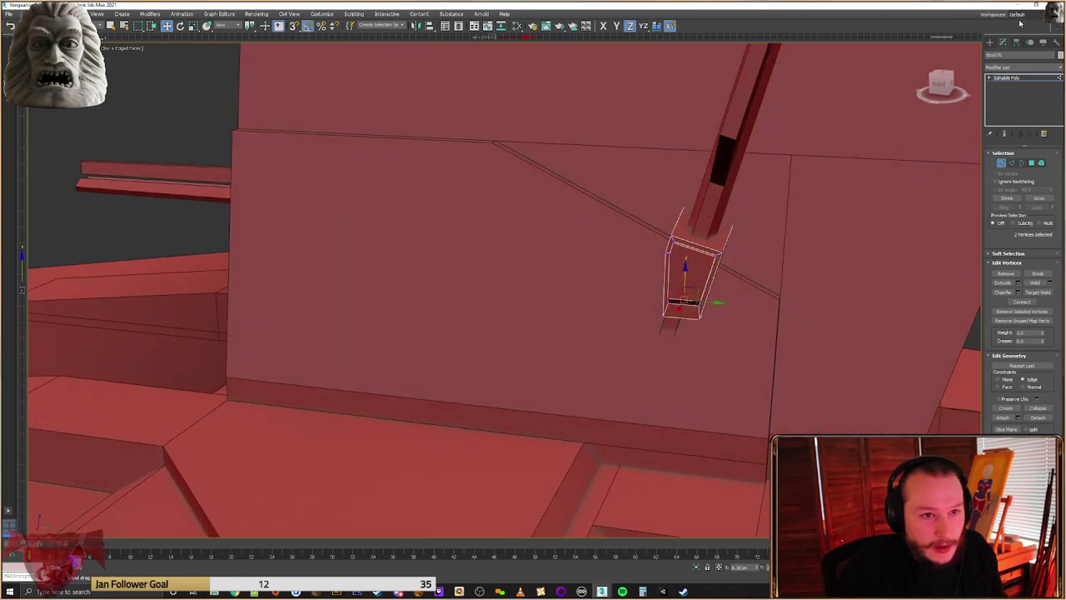
Select the slanted strut together with its fins and rotate them upright
click(989, 43)
middle_drag(699, 267, 670, 304)
click(683, 236)
middle_drag(684, 237, 756, 323)
scroll(684, 311, down, 8)
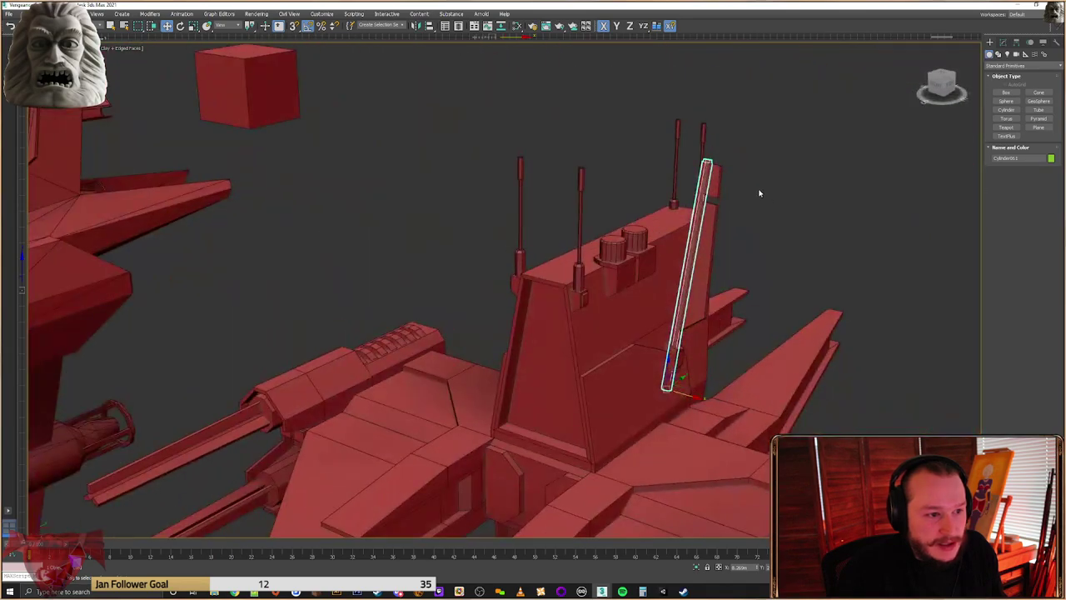
alt+middle_drag(733, 230, 707, 233)
right_click(705, 232)
click(718, 243)
drag(715, 212, 711, 208)
Shorten the upright strut by raising its bottom ring of vertices along Z
click(1004, 42)
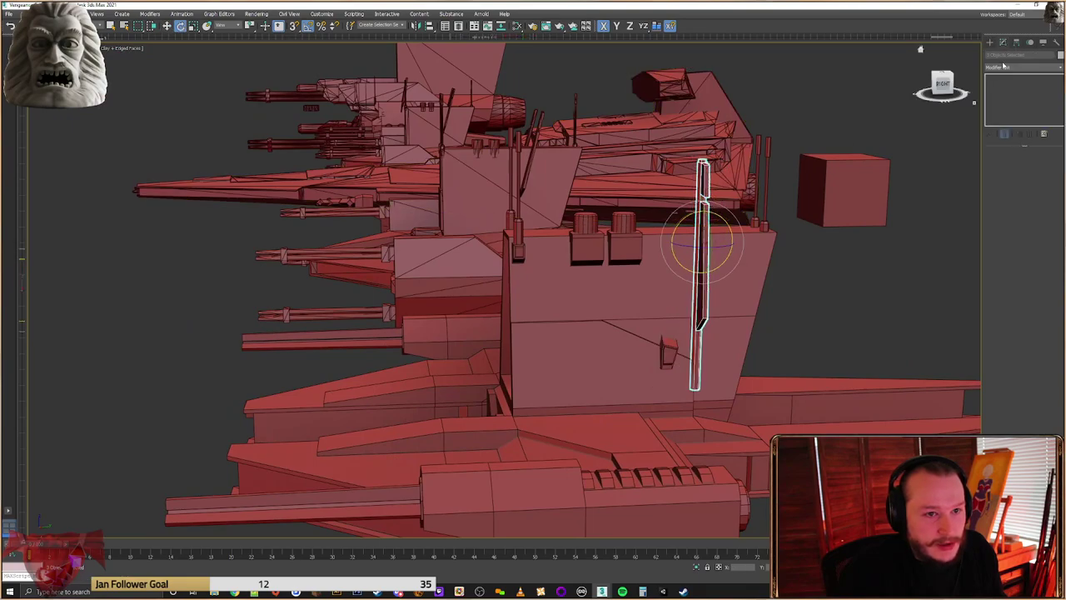
click(700, 275)
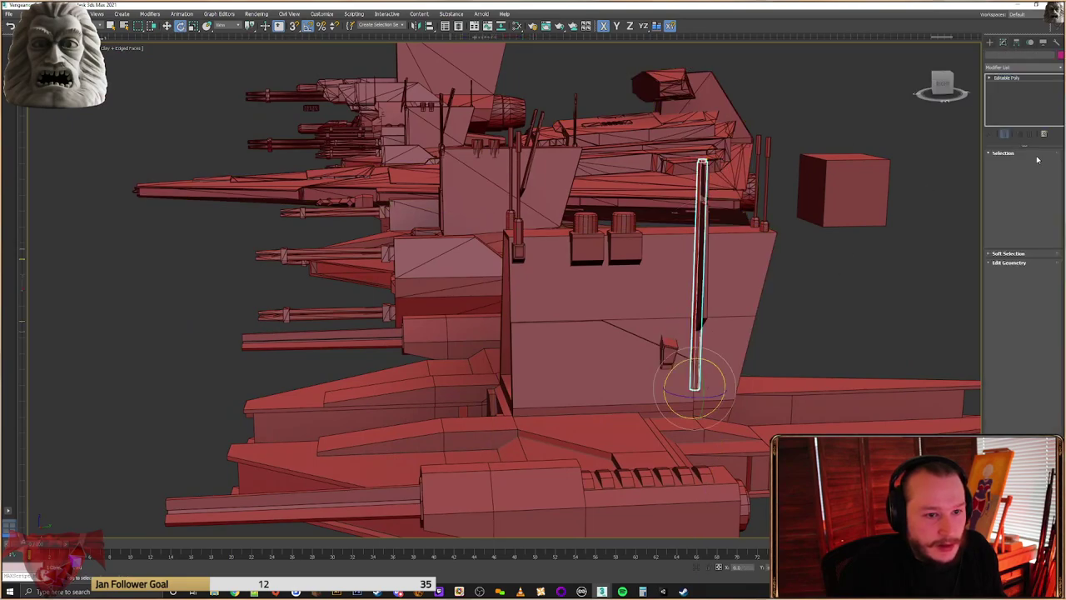
click(1001, 163)
drag(655, 416, 654, 415)
right_click(694, 370)
click(702, 379)
drag(700, 334, 700, 304)
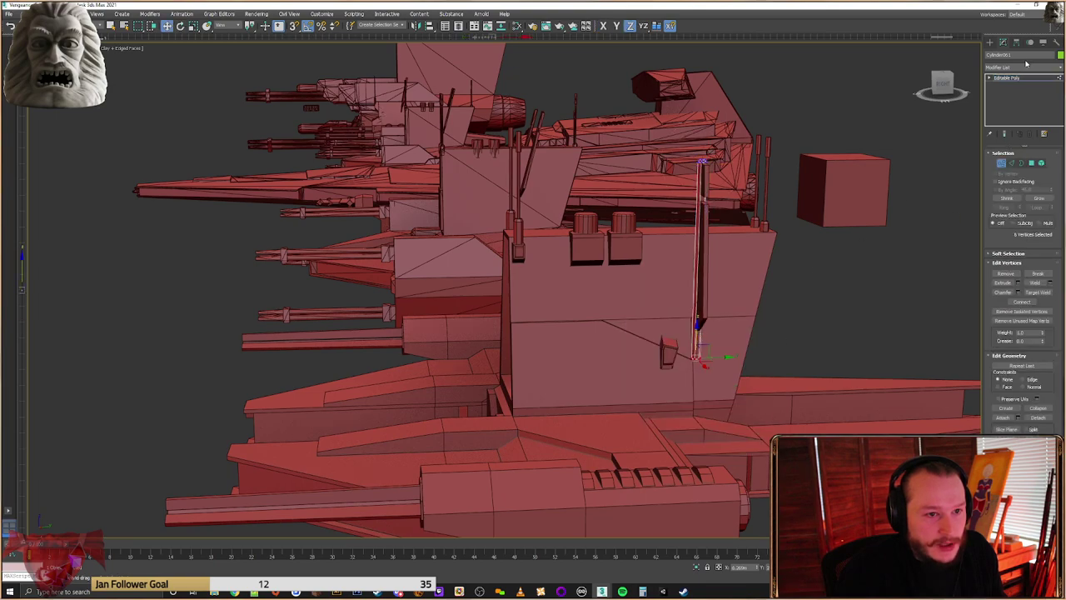
Rotate the shortened strut and its fins about X back to their slanted angle along the tower
click(992, 43)
alt+middle_drag(977, 187, 762, 196)
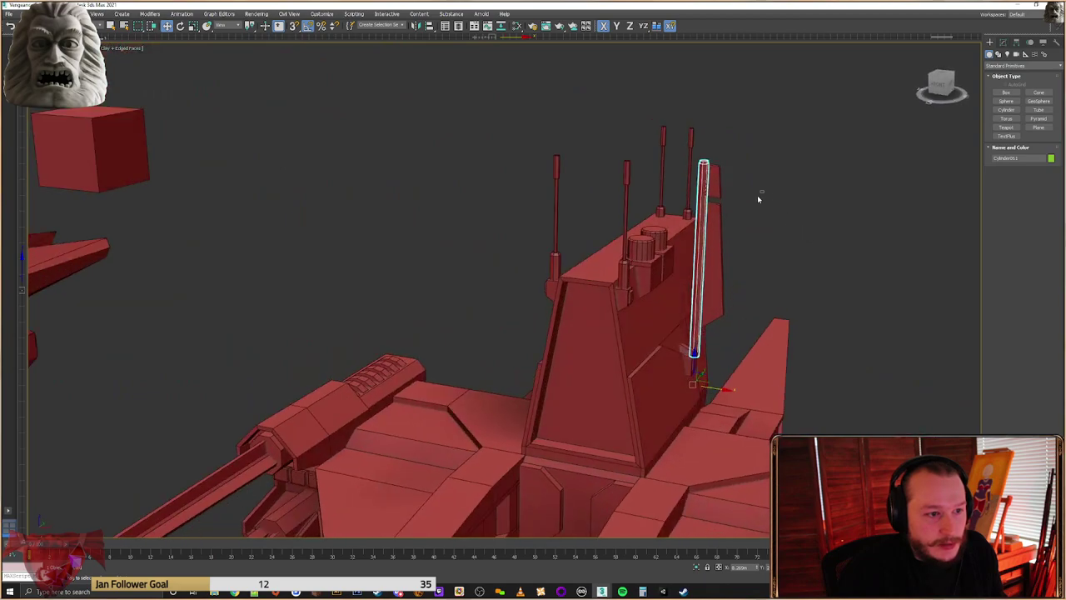
drag(707, 212, 705, 213)
alt+middle_drag(707, 213, 690, 210)
right_click(729, 213)
click(744, 232)
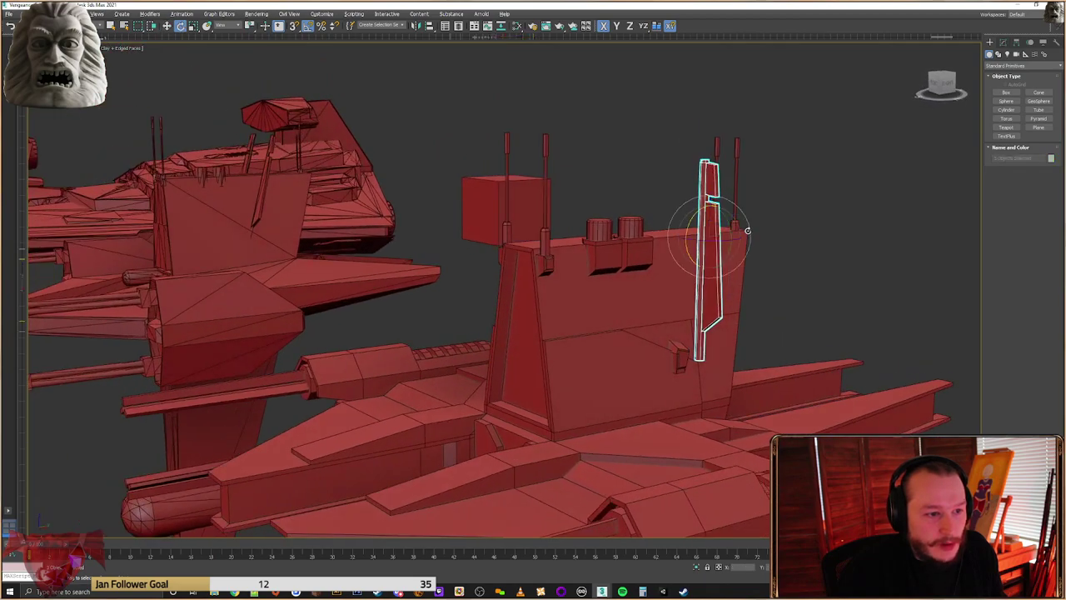
alt+middle_drag(748, 231, 706, 226)
drag(721, 212, 737, 218)
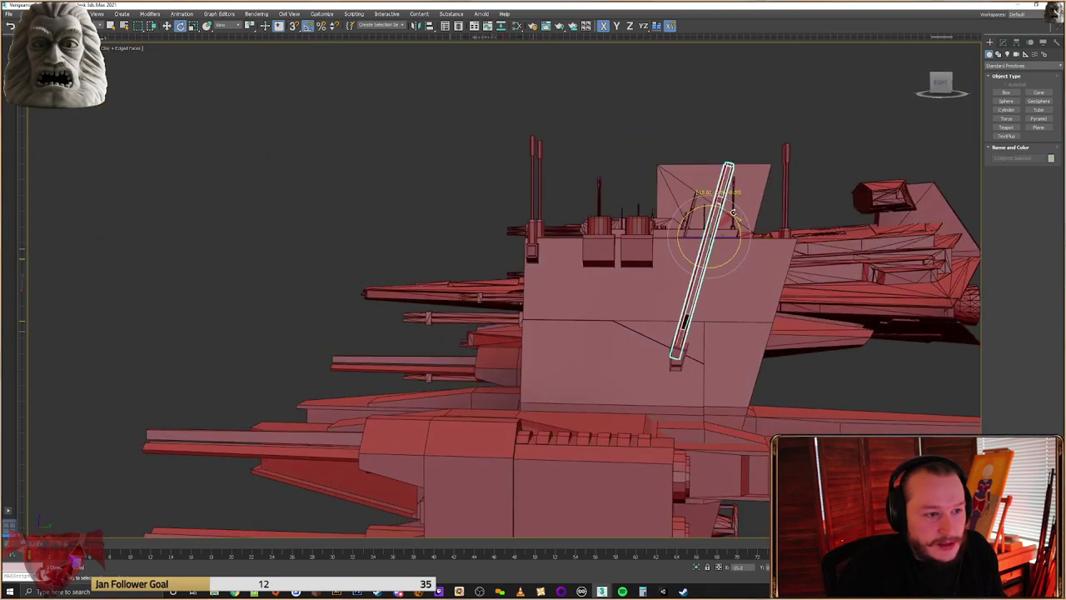
Move the strut and fins along the tower's side so the strut's base sits in the bracket
scroll(665, 310, up, 5)
right_click(662, 311)
click(685, 318)
drag(705, 121, 709, 119)
click(690, 214)
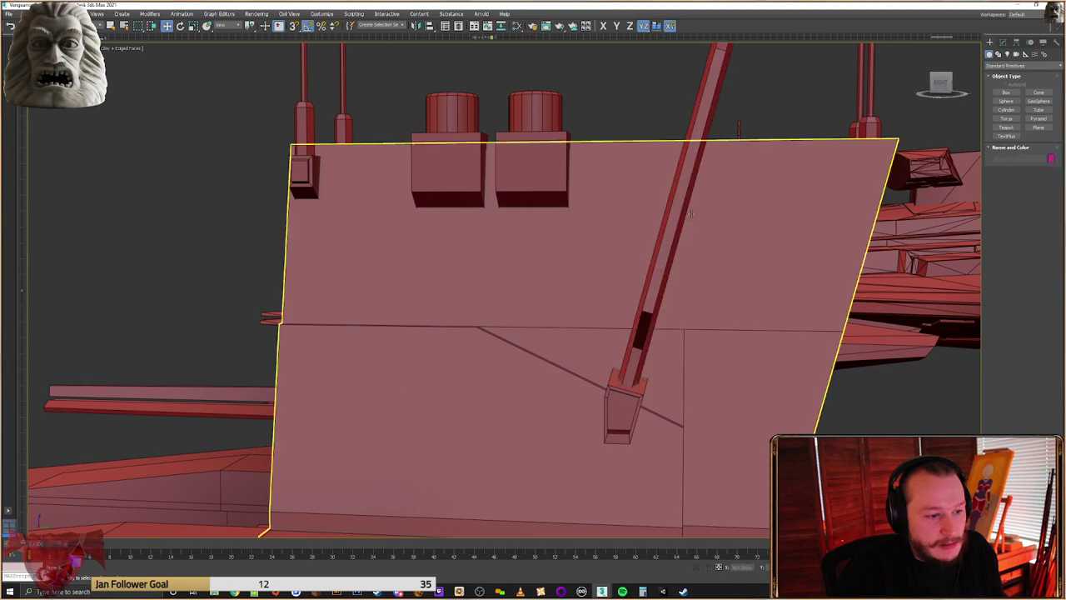
Examine the tower and its bracketed fin strut from a distance beside the older ship model
alt+middle_drag(706, 255, 727, 296)
scroll(755, 258, down, 8)
scroll(719, 272, up, 3)
scroll(719, 272, up, 4)
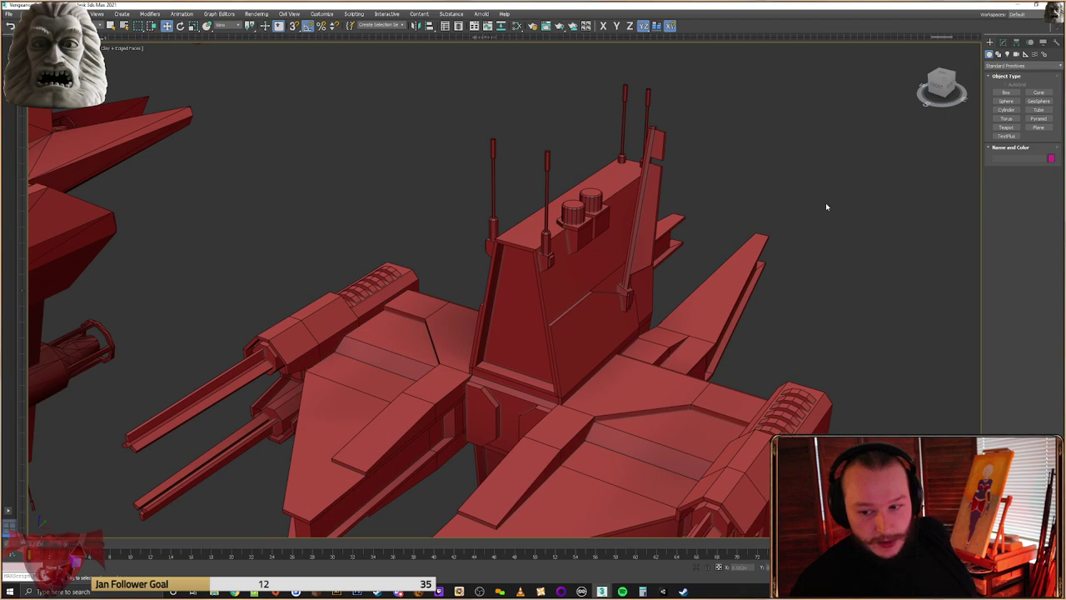
click(538, 324)
scroll(538, 323, down, 2)
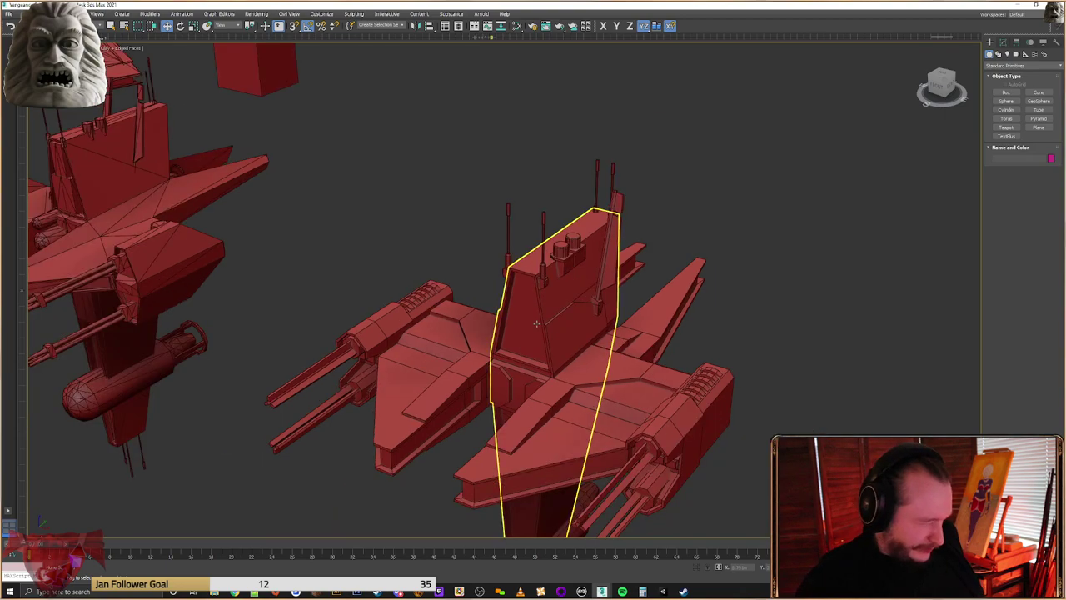
middle_drag(727, 336, 771, 307)
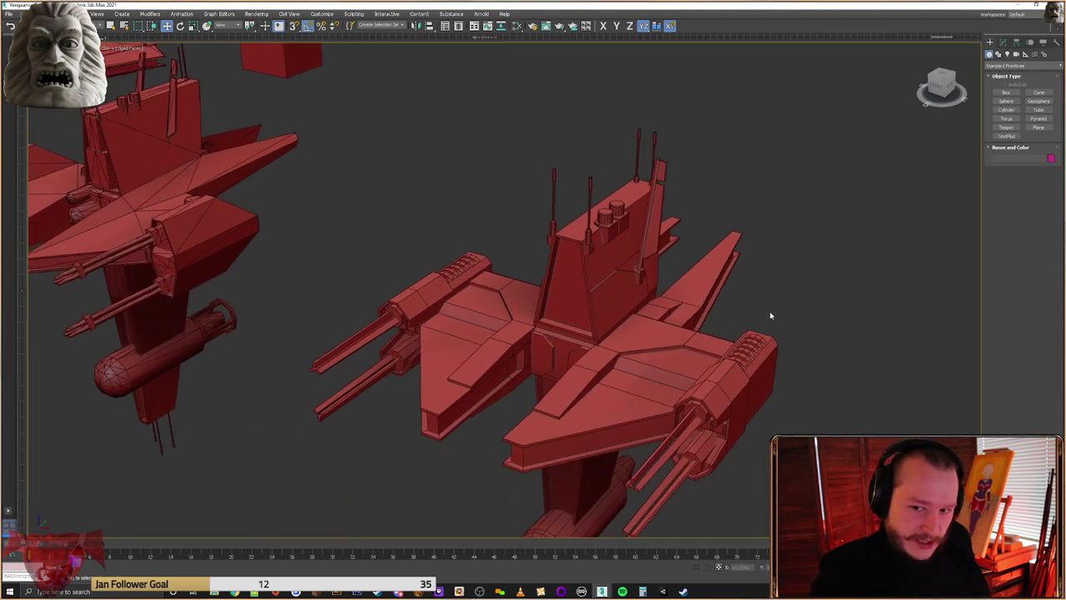
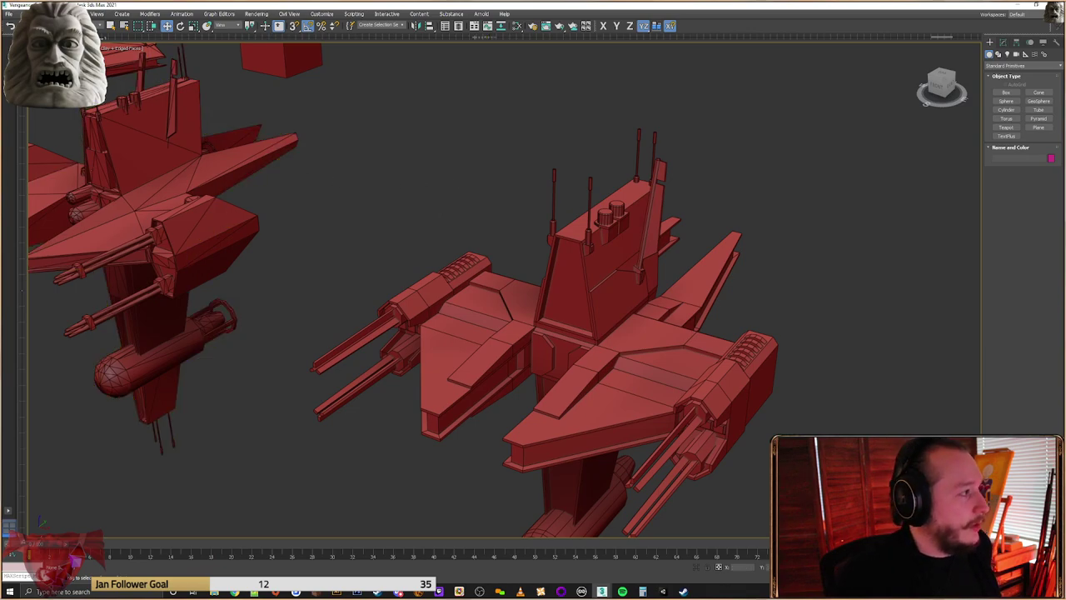
alt+middle_drag(248, 233, 511, 267)
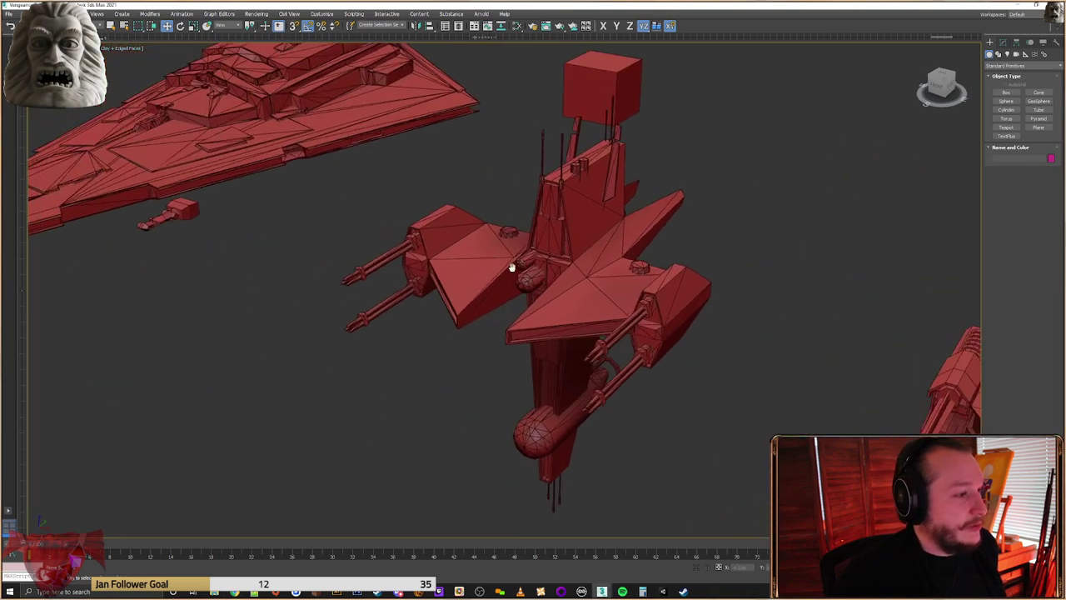
Move the loose box away from above the older ship's tower and deselect it
click(615, 98)
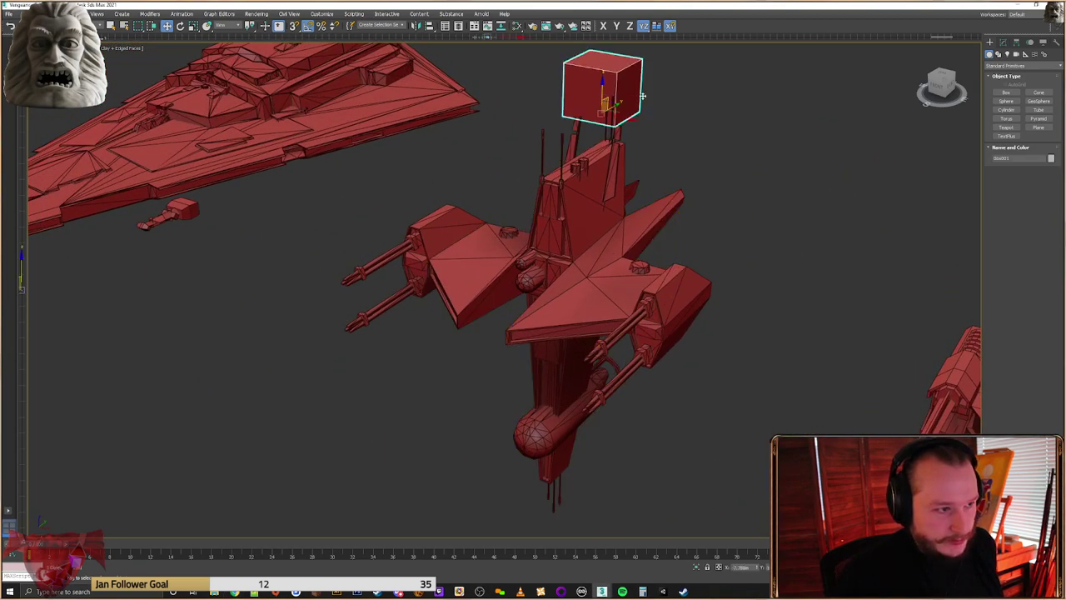
middle_drag(617, 98, 588, 218)
drag(589, 219, 735, 196)
middle_drag(653, 265, 688, 98)
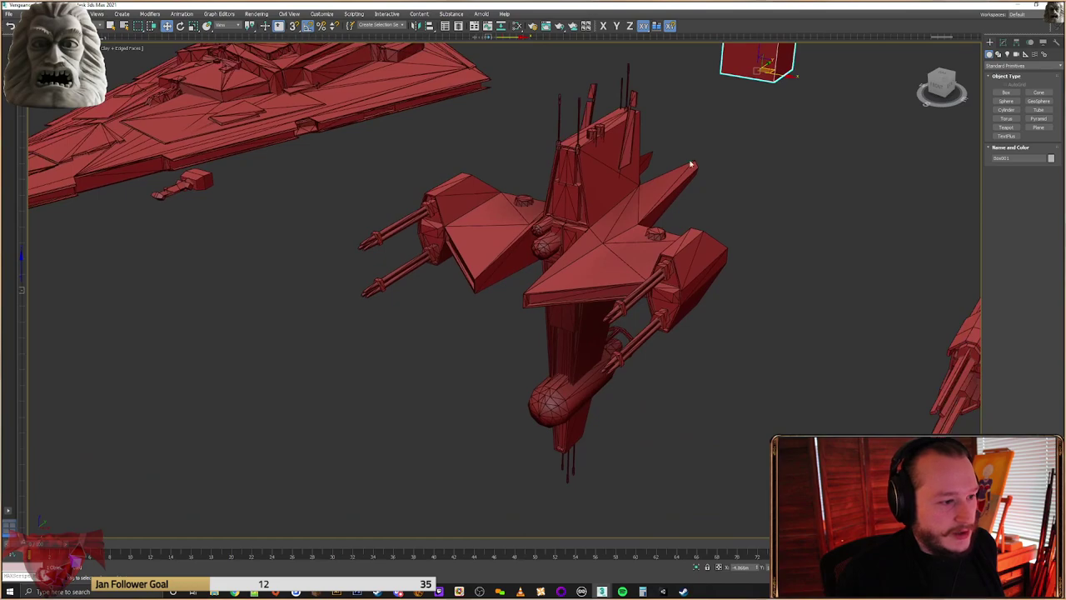
middle_drag(754, 152, 716, 192)
click(726, 257)
middle_drag(725, 256, 716, 246)
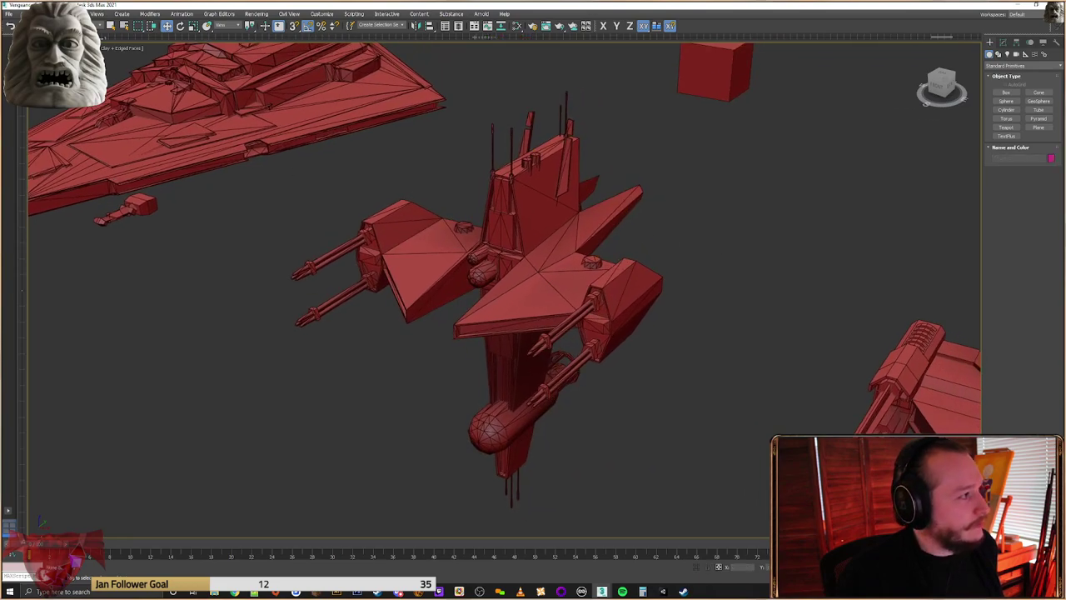
Switch to the browser, examine the Vengeance-class frigate reference image at full size, and compare the ship models back in 3ds Max
key(alt+Tab)
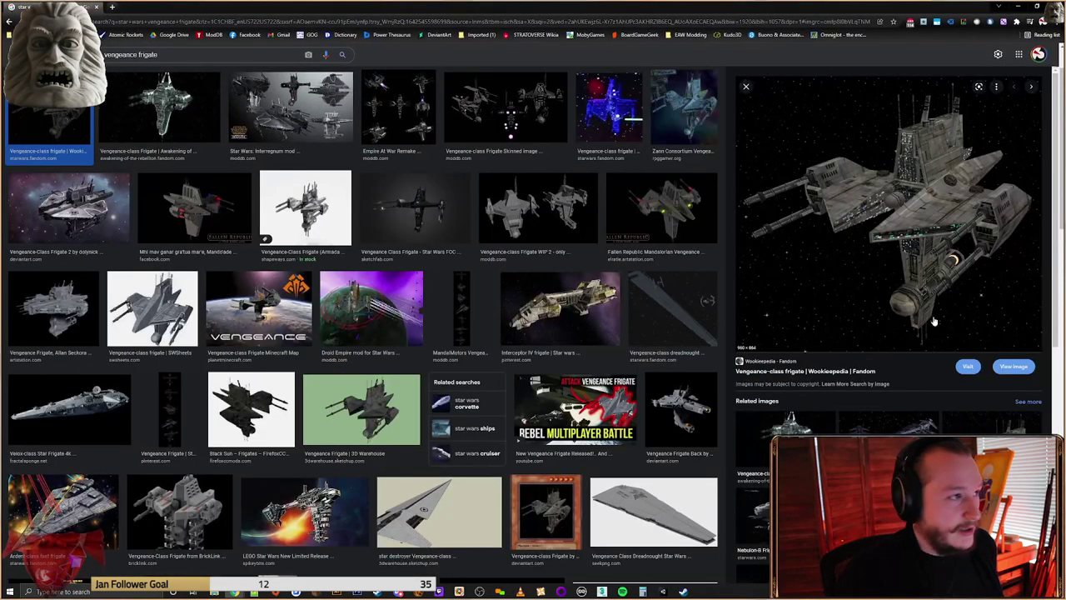
click(1022, 368)
drag(55, 6, 2, 60)
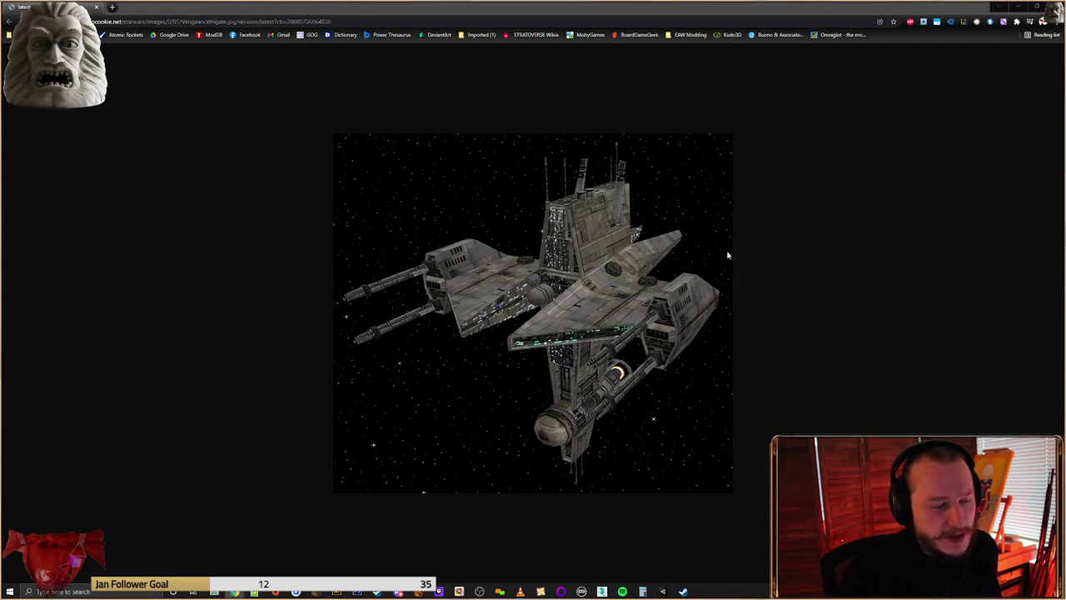
click(96, 6)
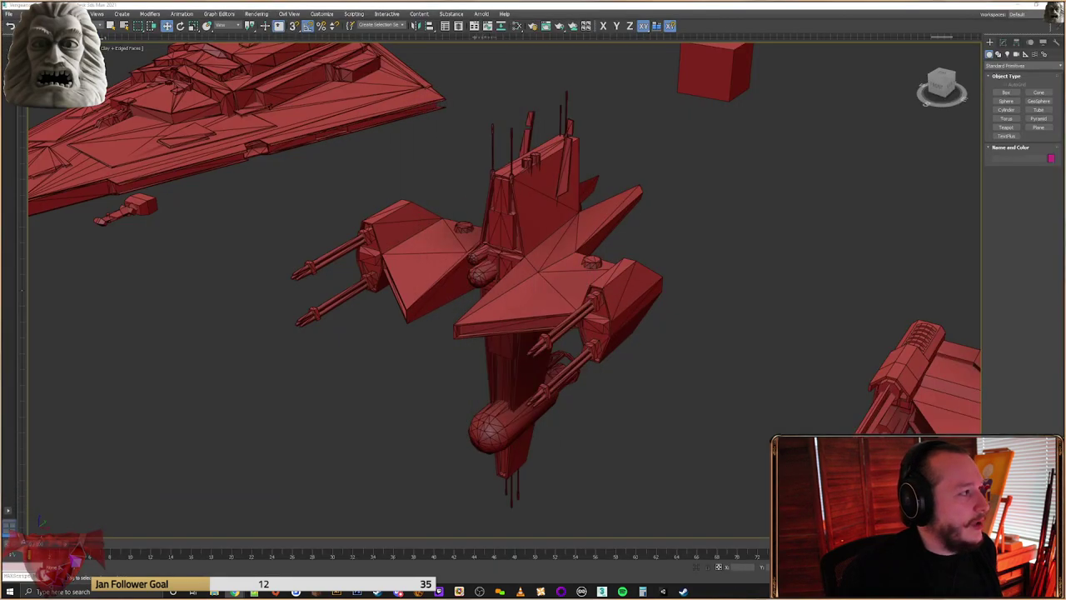
middle_drag(721, 389, 551, 323)
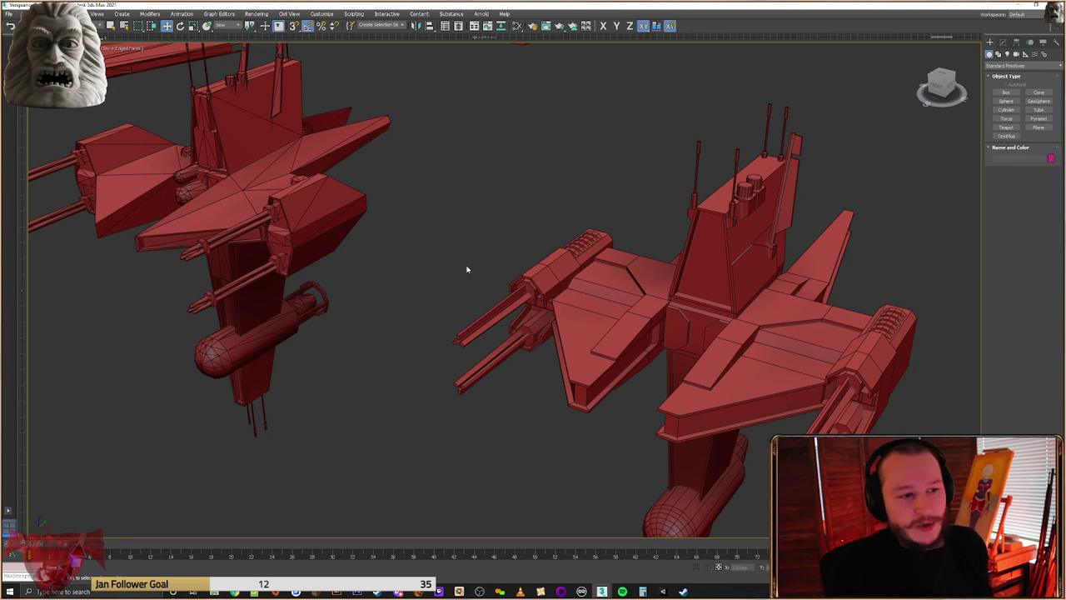
scroll(455, 267, down, 5)
middle_drag(459, 267, 488, 278)
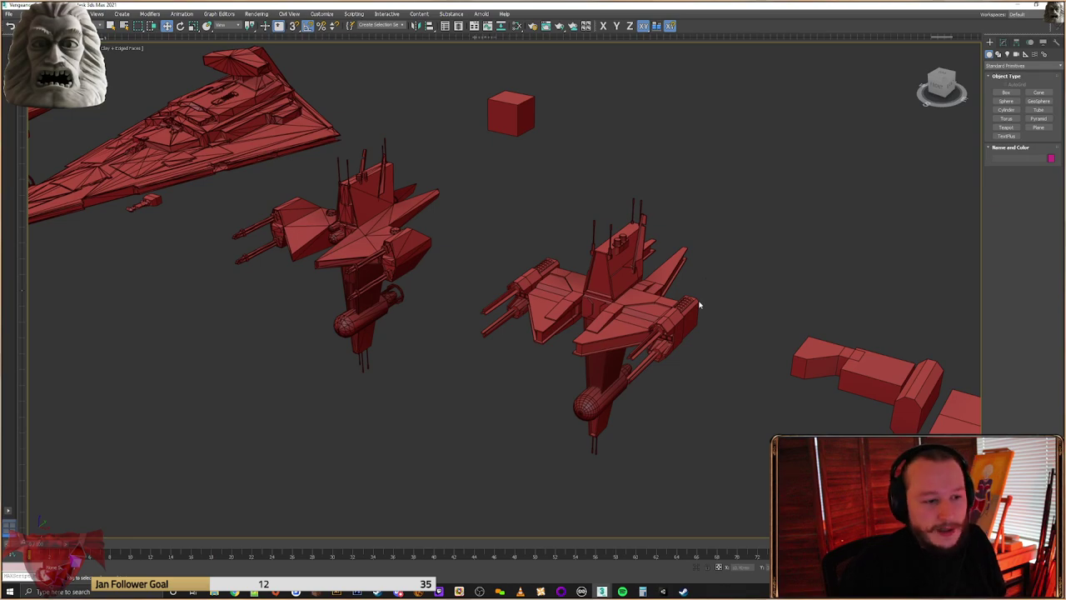
Clone the strut, fins and bracket along X to the tower's opposite side and mirror the copies
mouse_move(692, 276)
alt+middle_down()
mouse_move(671, 257)
mouse_move(685, 266)
alt+middle_up()
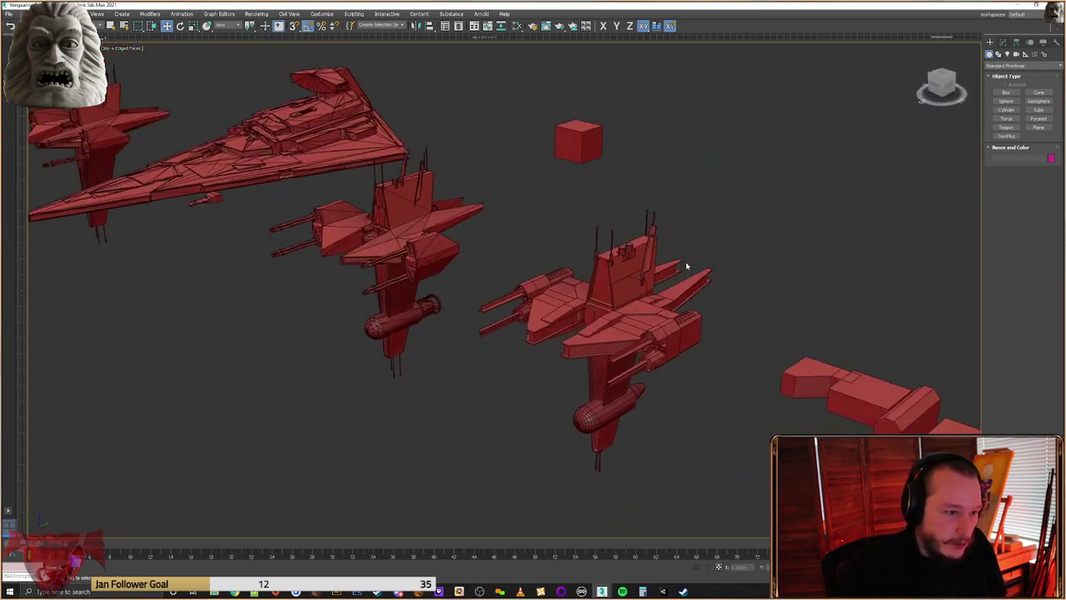
scroll(685, 267, up, 5)
alt+middle_drag(645, 210, 674, 215)
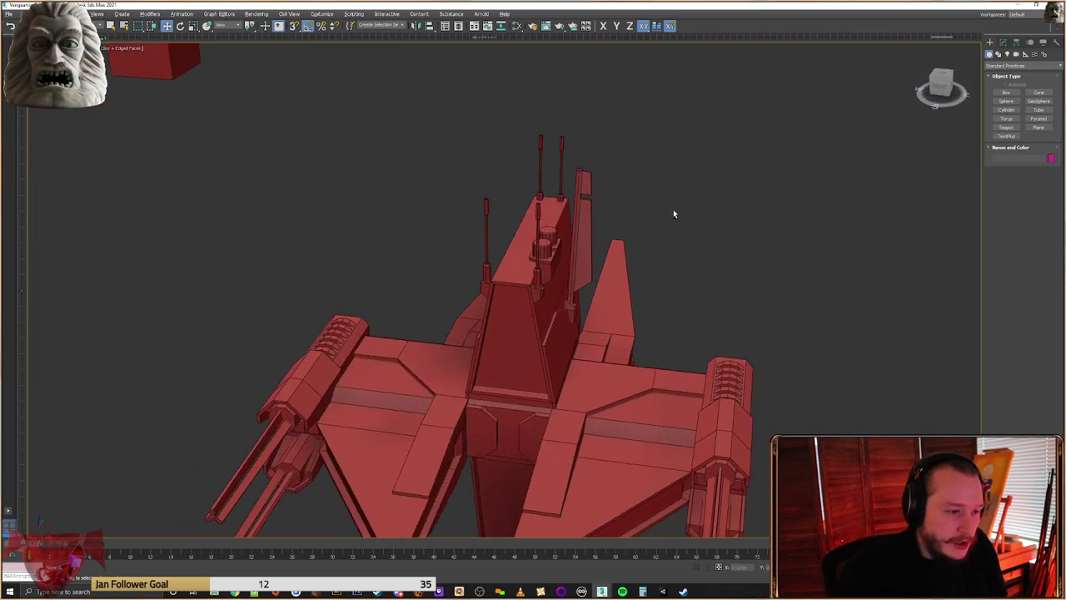
click(583, 178)
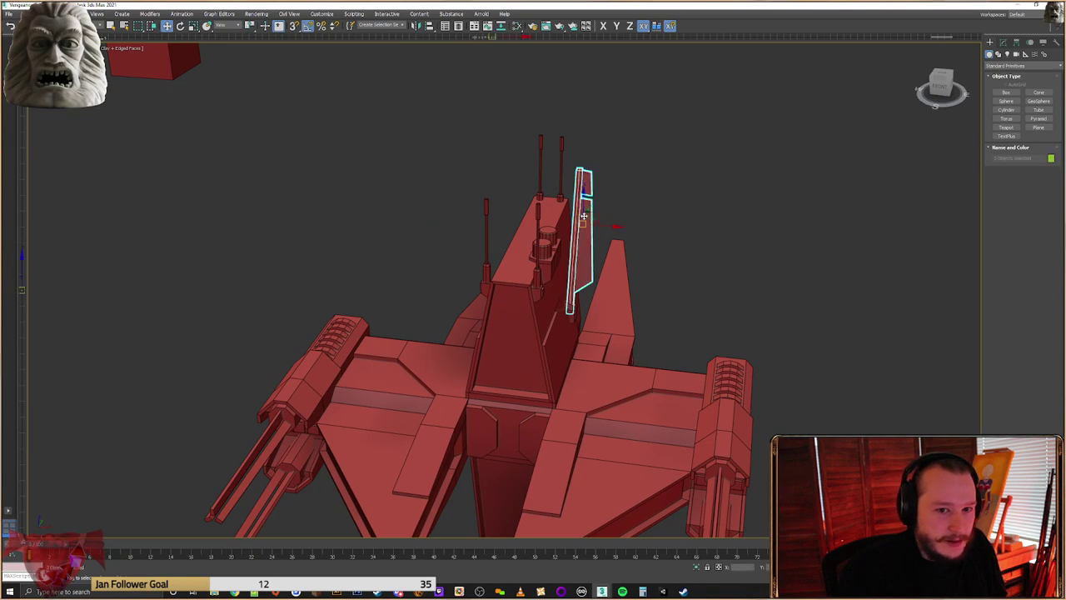
ctrl+click(573, 308)
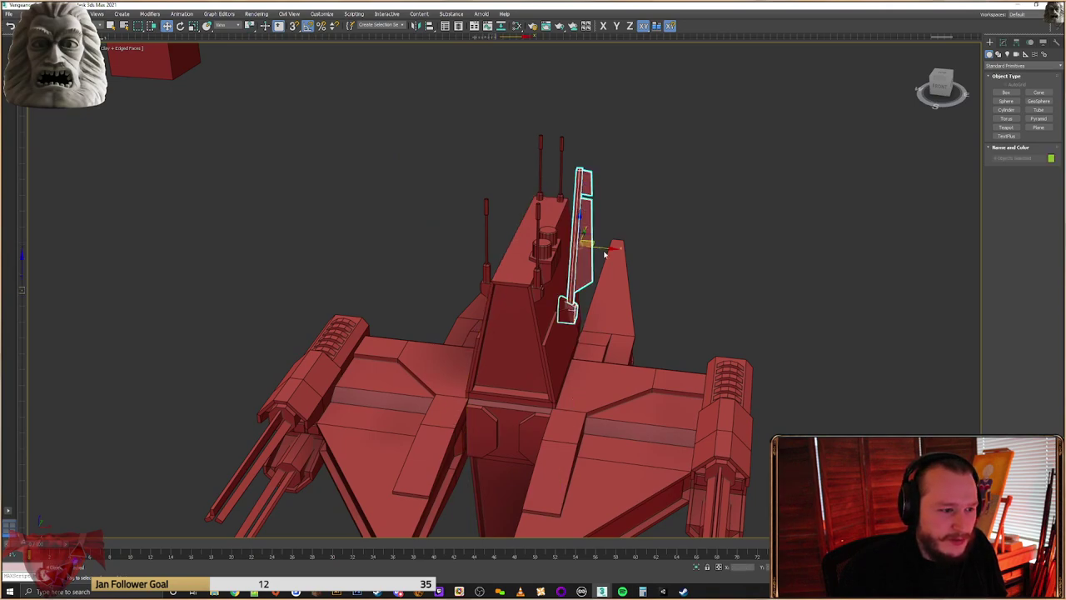
shift+drag(604, 248, 526, 247)
key(Return)
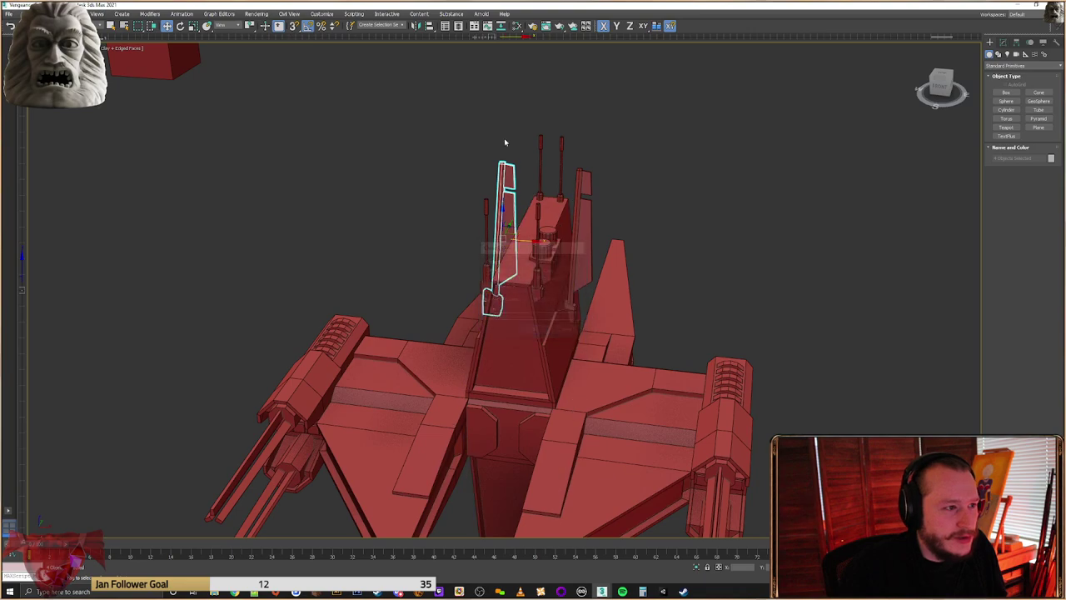
click(417, 26)
click(514, 366)
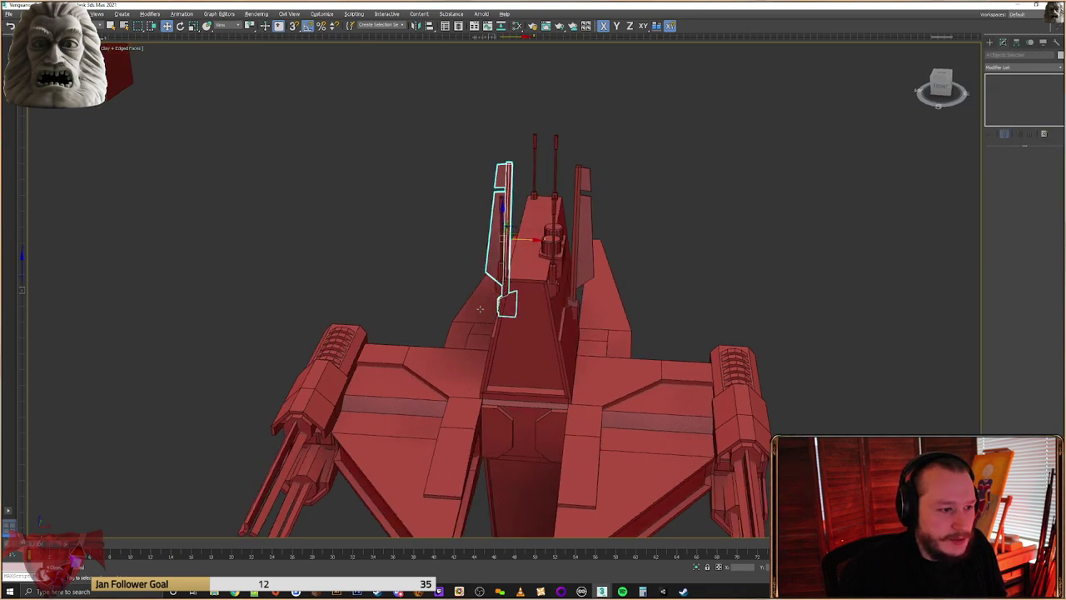
Shift the mirrored fin assembly along X until its bracket sits against the tower's side, and deselect it
scroll(477, 309, up, 5)
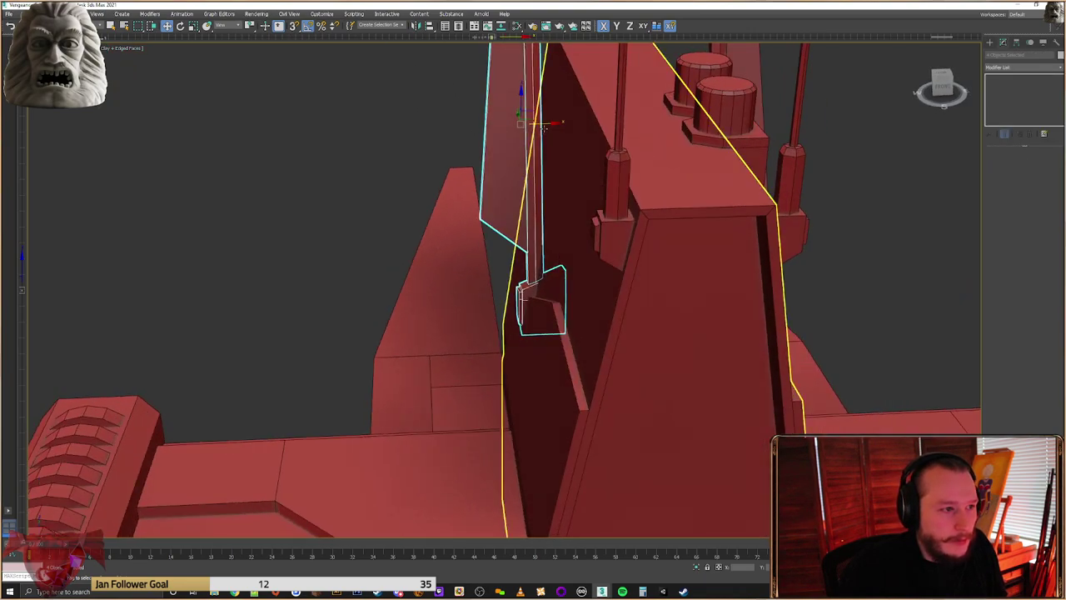
drag(543, 127, 536, 152)
alt+middle_drag(537, 152, 534, 152)
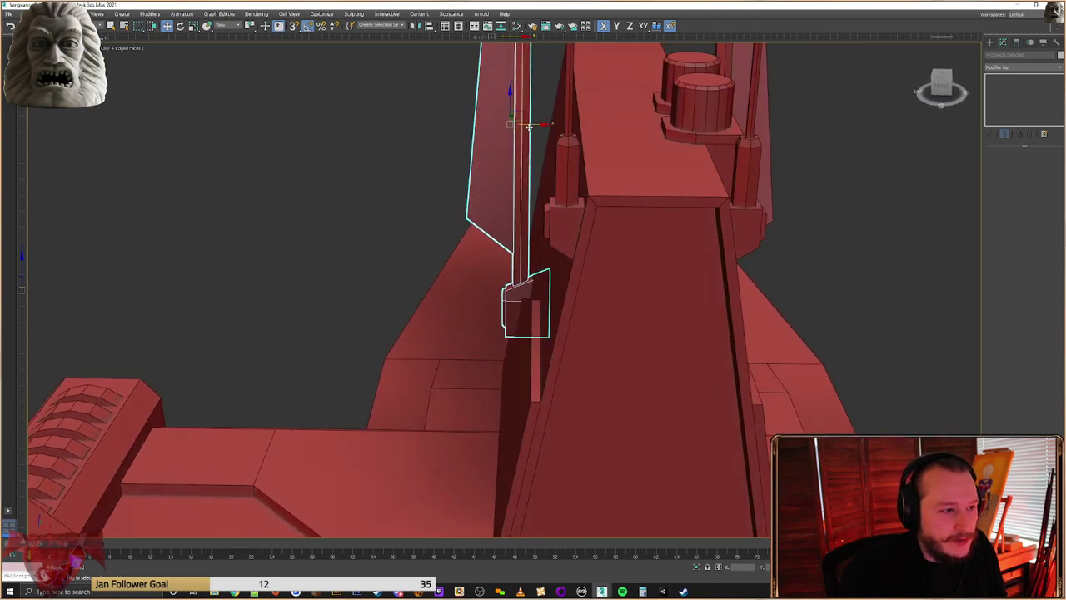
scroll(556, 234, down, 5)
click(665, 223)
alt+middle_drag(665, 233, 576, 255)
alt+middle_drag(723, 255, 659, 262)
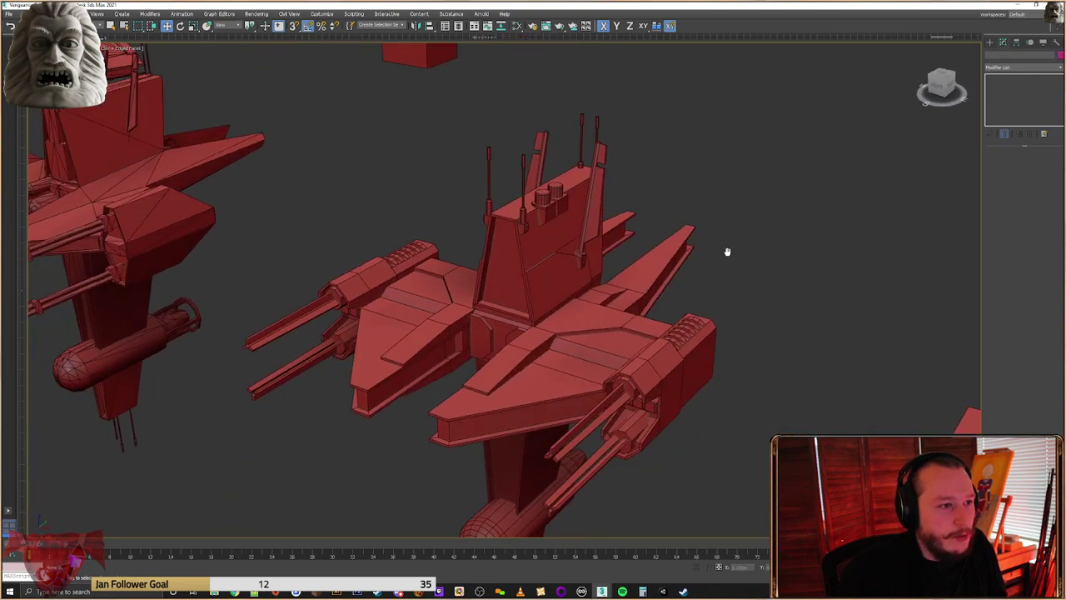
Save the scene with the finished pair of tower fin assemblies
scroll(728, 252, down, 6)
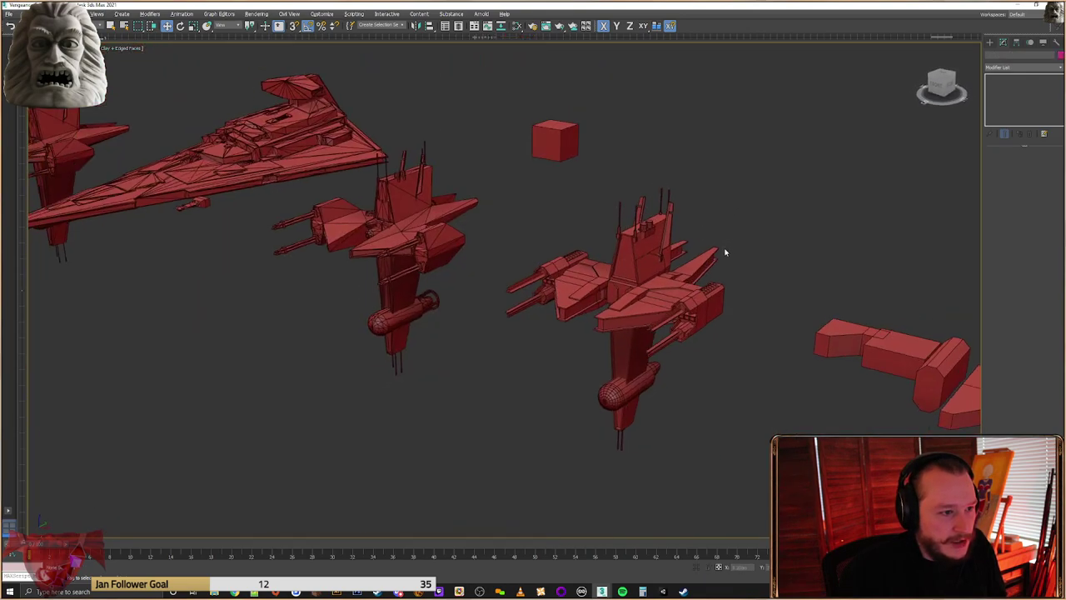
scroll(644, 264, up, 3)
alt+middle_drag(657, 264, 609, 467)
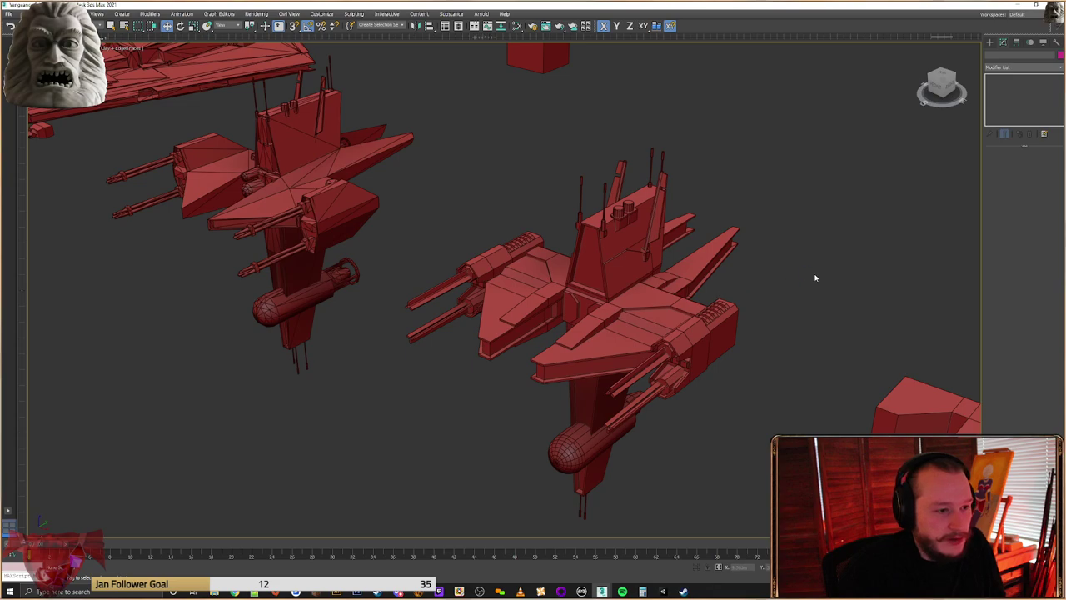
key(ctrl+s)
key(Return)
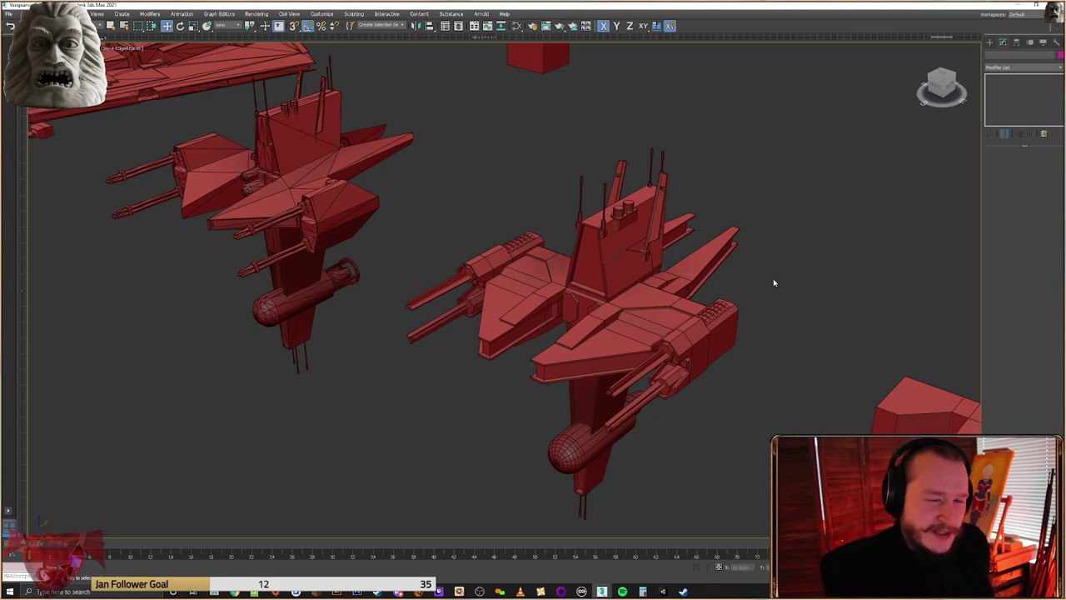
Compare the new ship with the older ship in perspective and straight from the front
alt+middle_drag(753, 278, 790, 257)
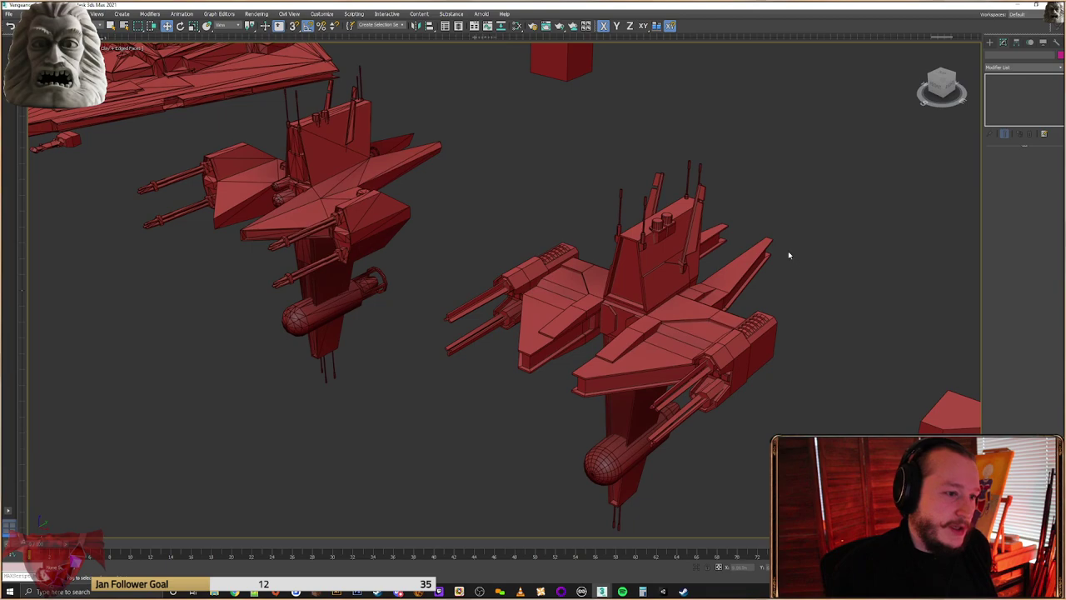
scroll(786, 247, up, 5)
scroll(783, 244, down, 5)
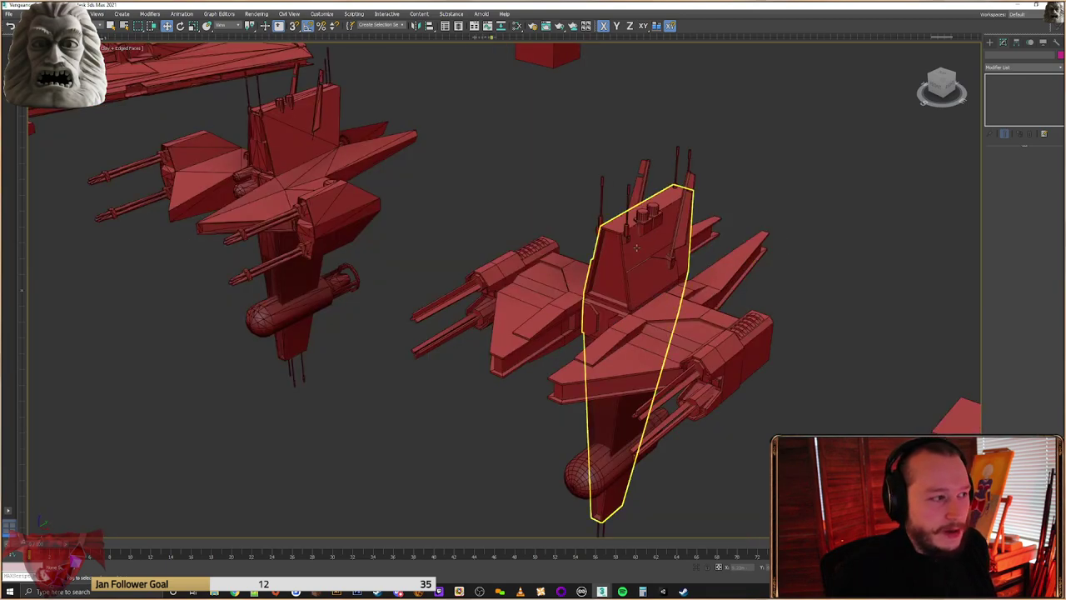
middle_drag(760, 264, 768, 266)
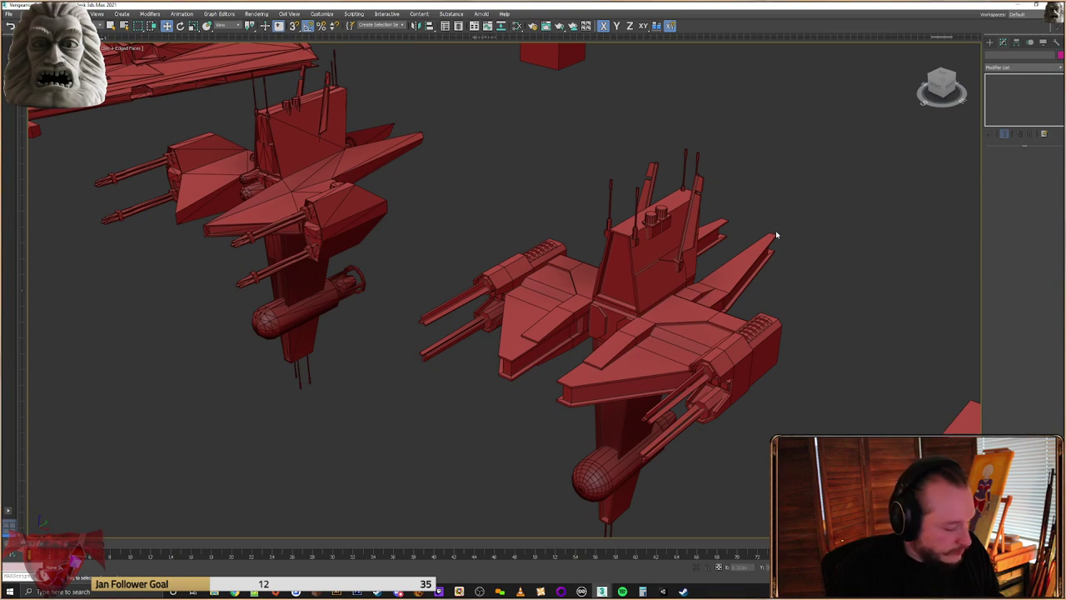
middle_drag(730, 240, 723, 230)
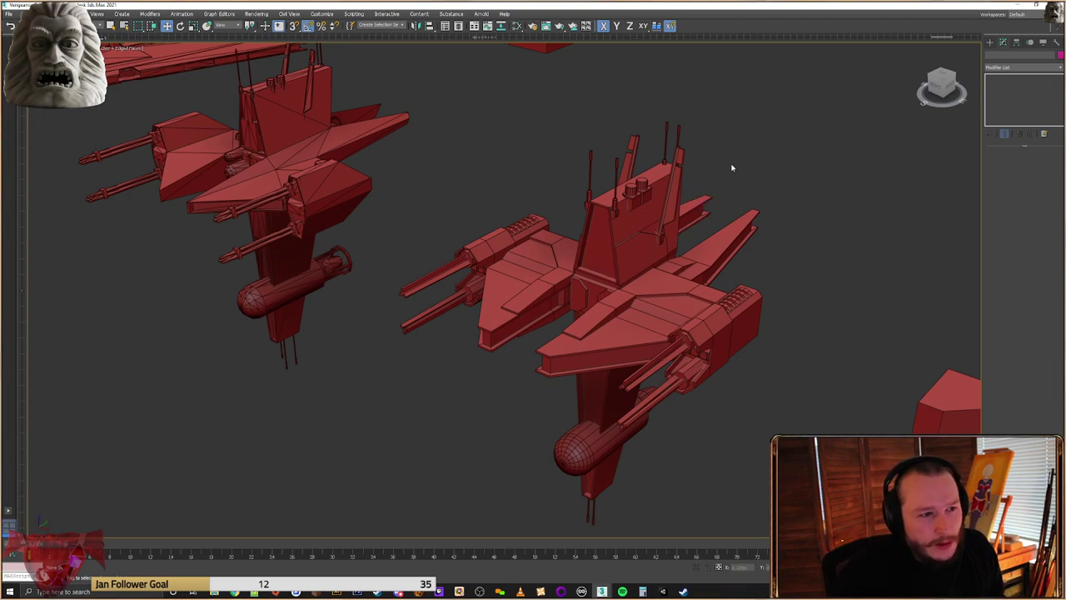
alt+middle_drag(739, 163, 750, 153)
alt+middle_drag(629, 196, 642, 274)
alt+middle_drag(635, 323, 706, 266)
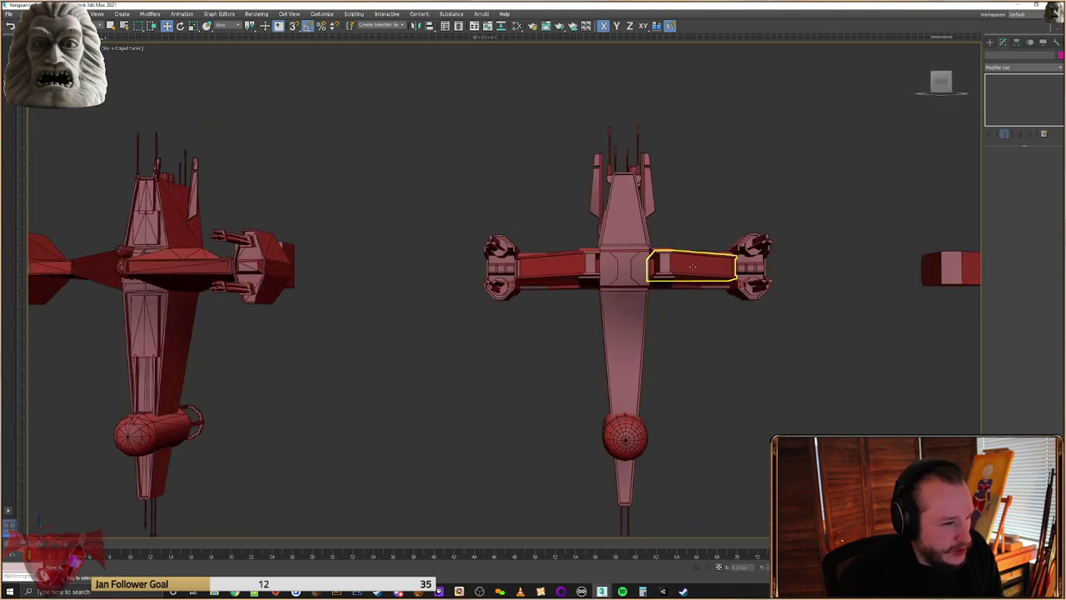
alt+middle_drag(575, 275, 309, 309)
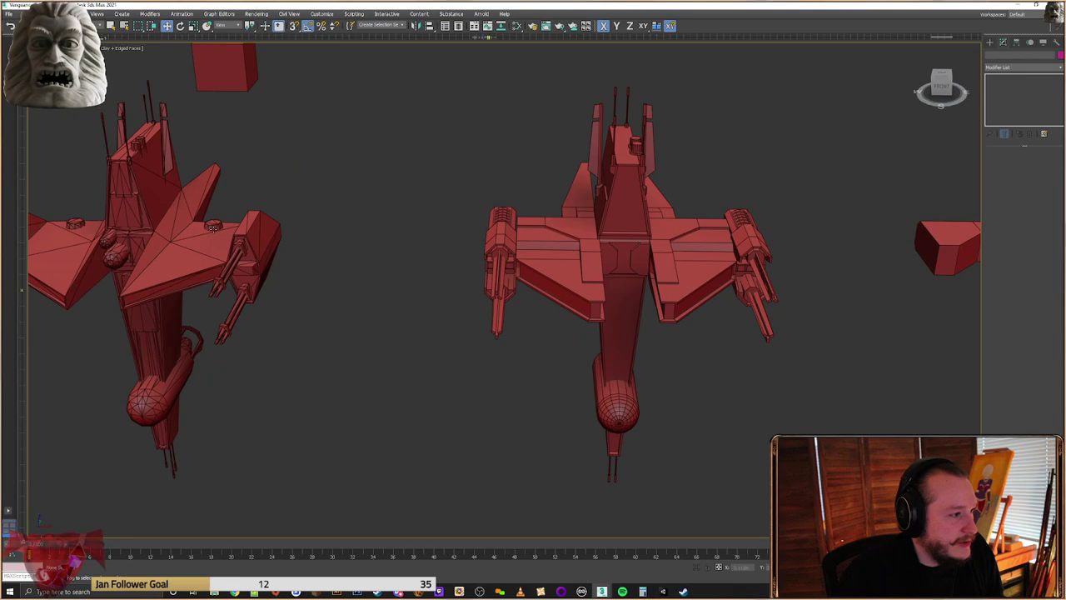
Examine the round turret on the older ship's wing up close, deselect the mesh, and compare the same area on the new ship
click(213, 227)
scroll(210, 225, up, 5)
scroll(212, 223, up, 4)
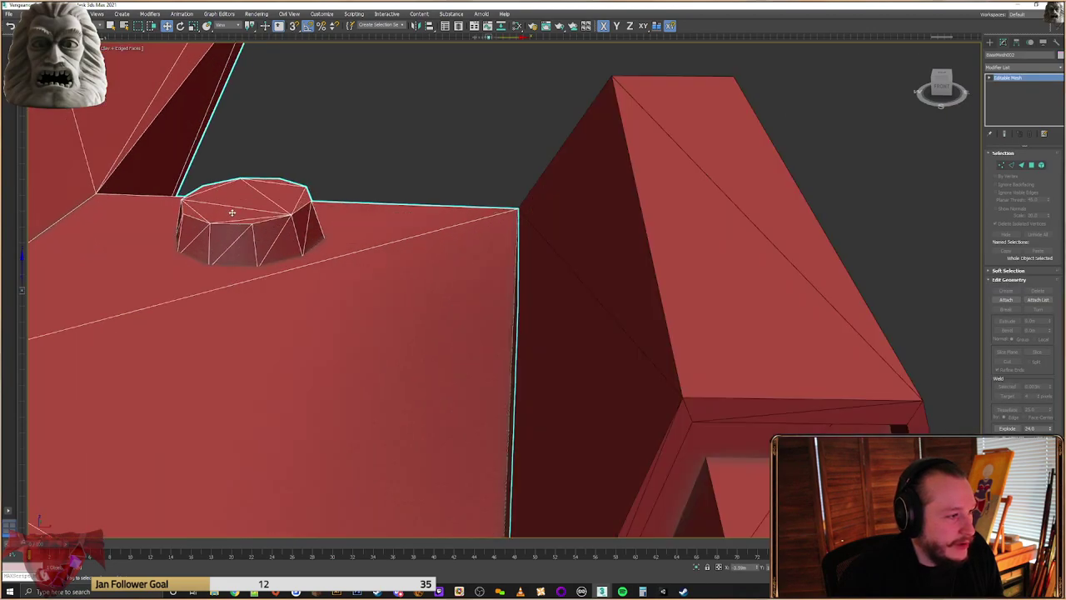
scroll(266, 198, down, 11)
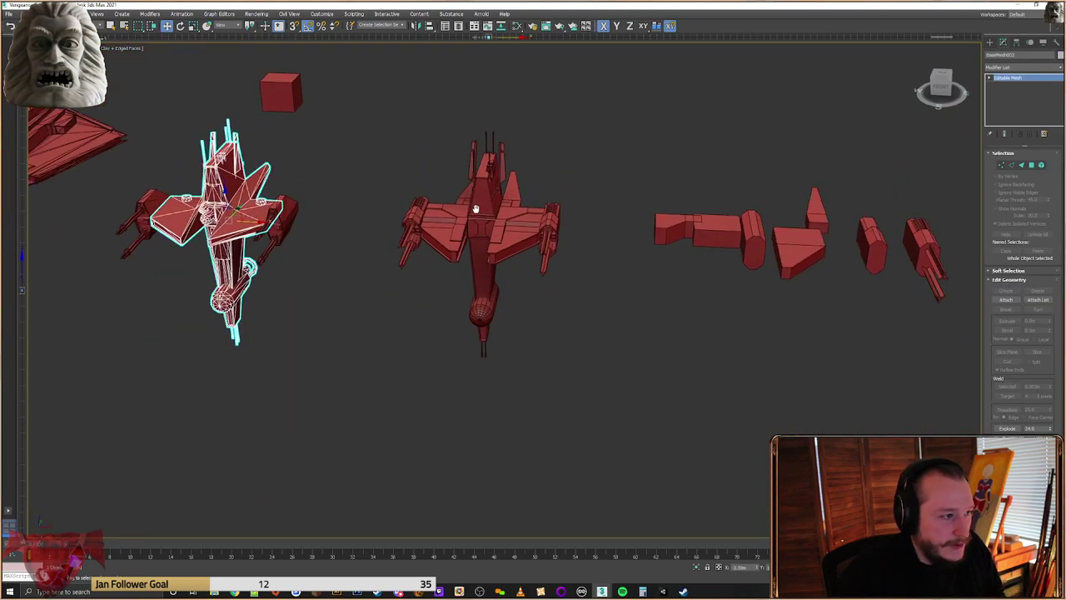
alt+middle_drag(478, 209, 406, 257)
scroll(404, 258, up, 2)
click(610, 245)
middle_drag(610, 245, 670, 246)
alt+middle_drag(596, 275, 623, 271)
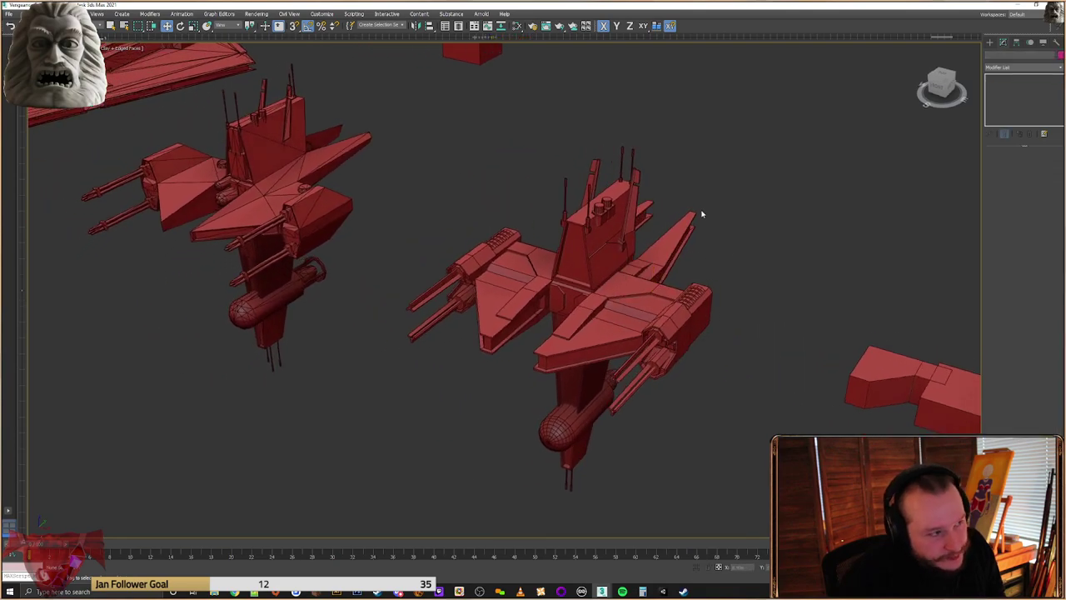
Inspect the new ship's rear wing fin and wing tops, deselect the fin, and compare them with the neighbouring ships
click(661, 244)
alt+middle_drag(661, 244, 745, 203)
alt+middle_drag(513, 241, 650, 235)
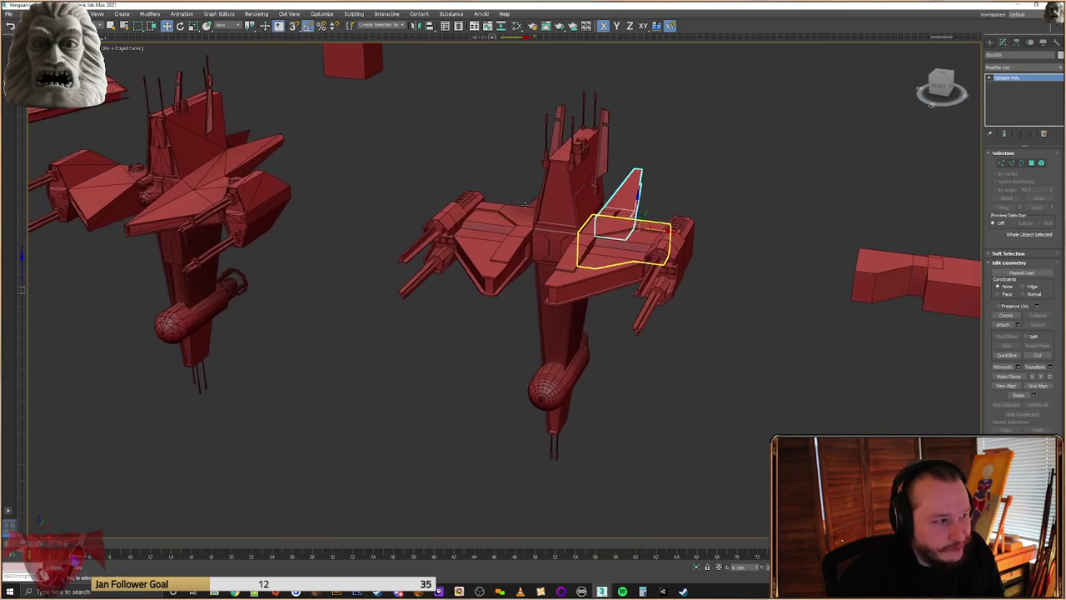
click(499, 170)
middle_drag(493, 188, 502, 198)
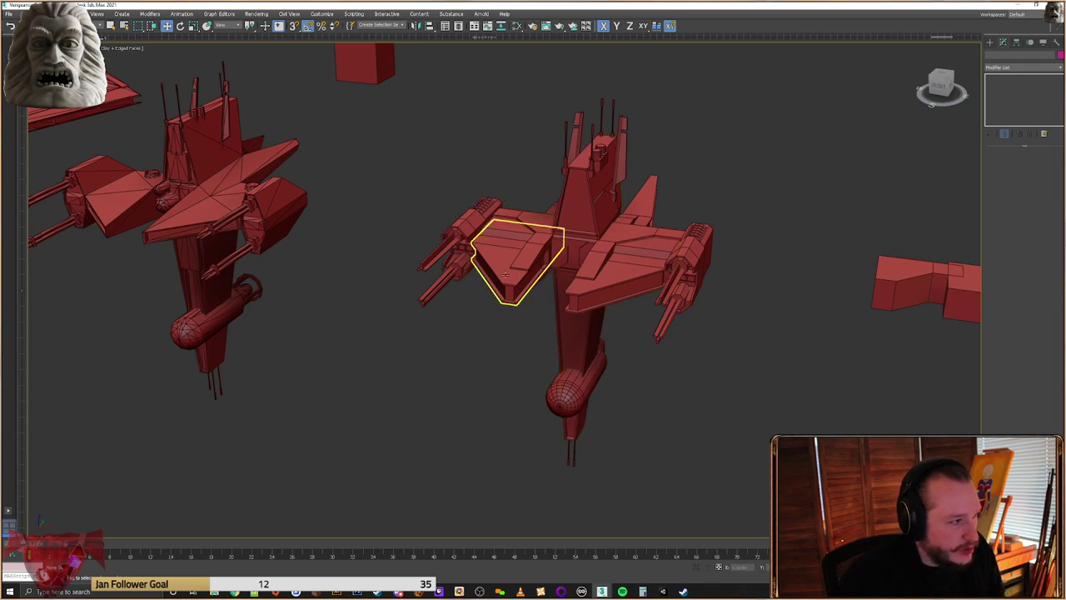
mouse_move(538, 209)
alt+middle_down()
mouse_move(551, 215)
mouse_move(538, 226)
alt+middle_up()
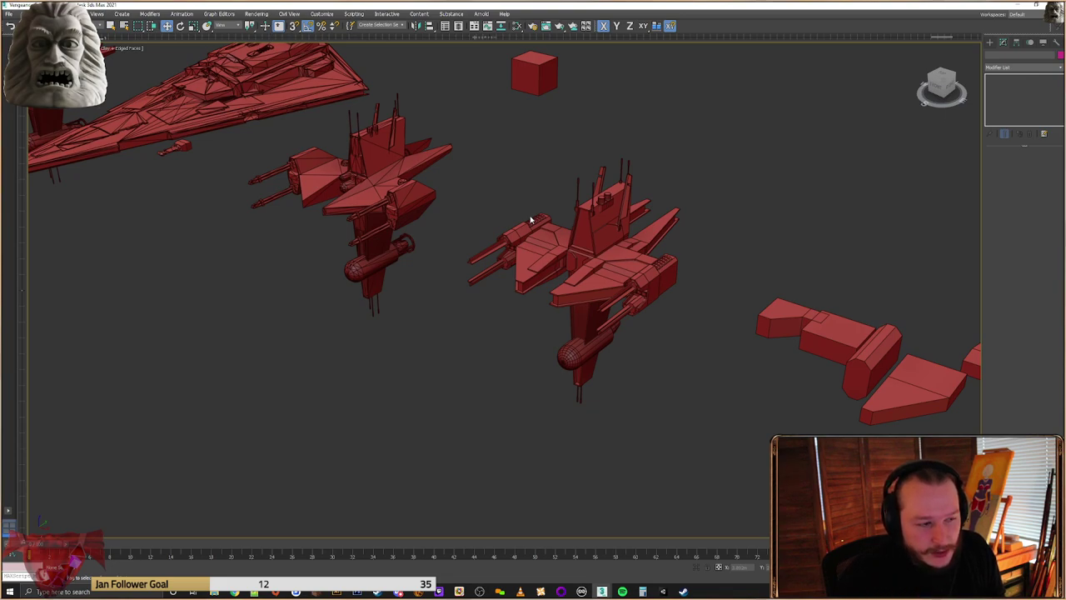
middle_drag(403, 144, 687, 266)
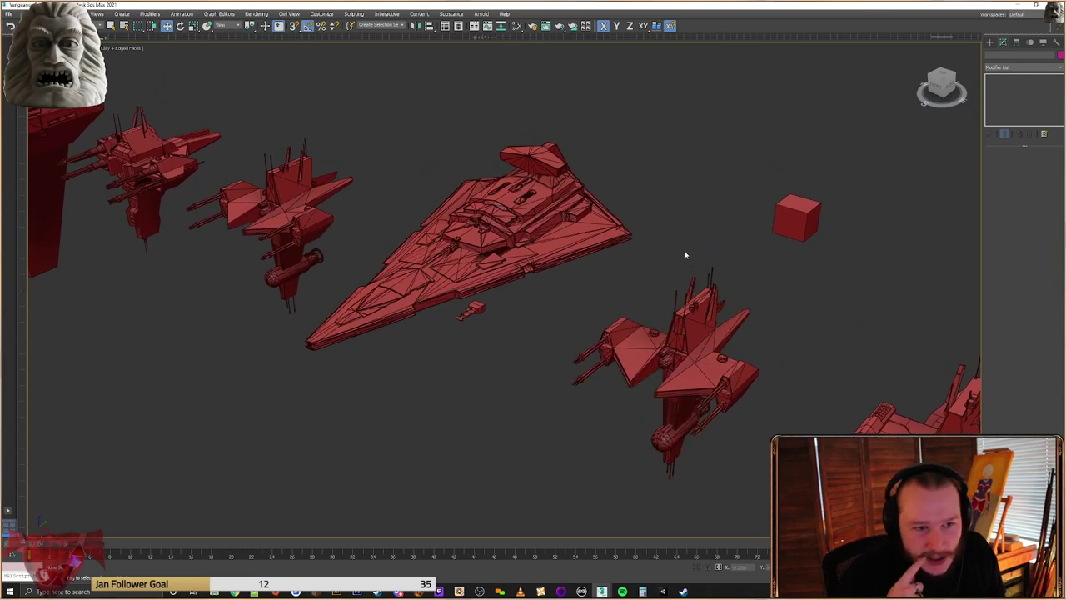
middle_drag(747, 265, 690, 214)
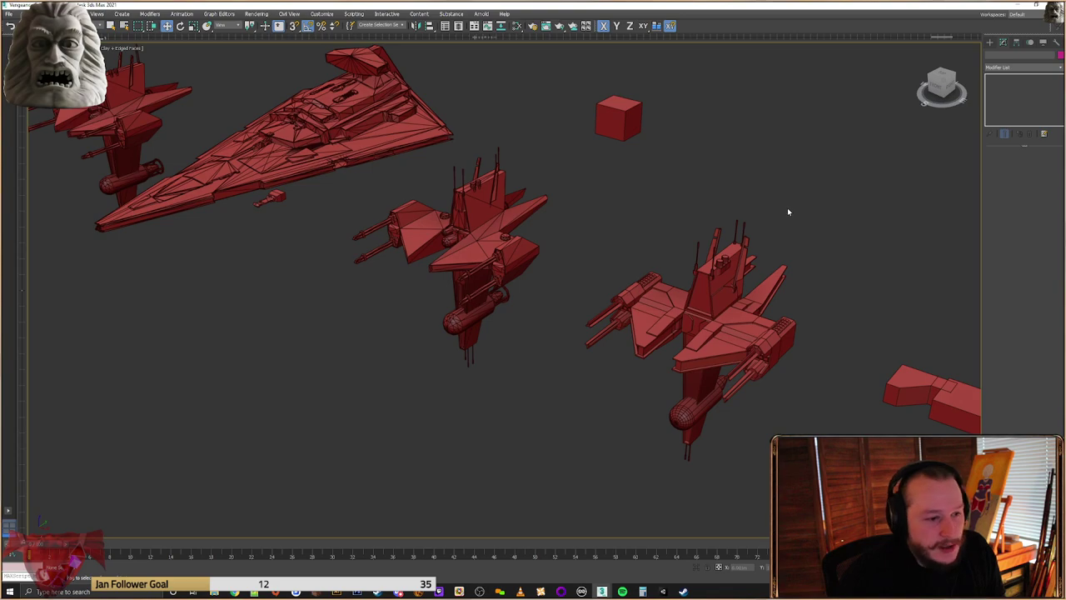
drag(807, 196, 654, 336)
drag(599, 484, 599, 484)
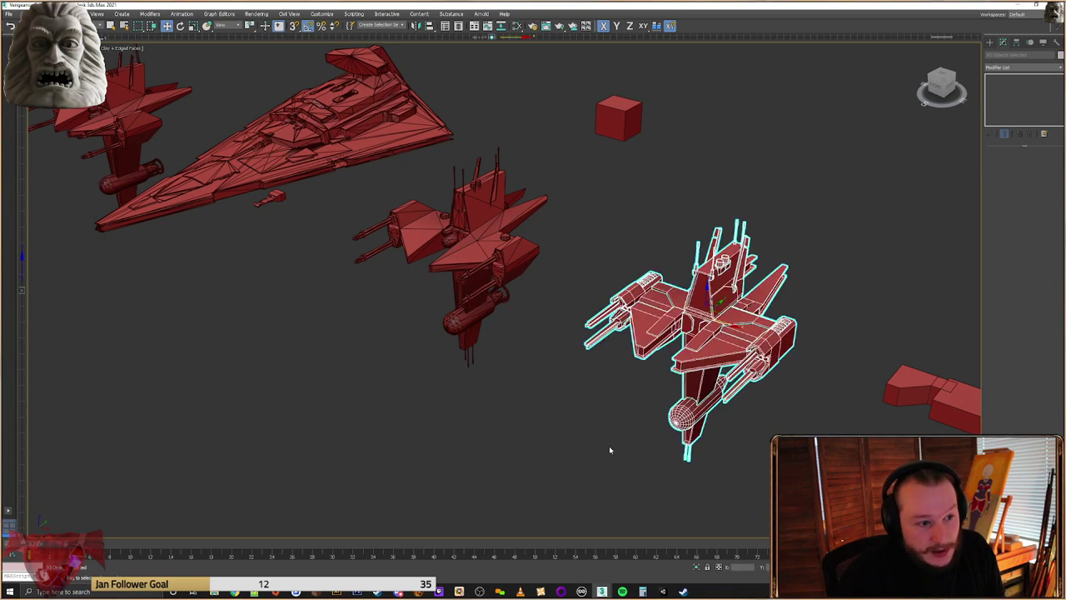
click(607, 454)
drag(612, 441, 596, 474)
click(591, 391)
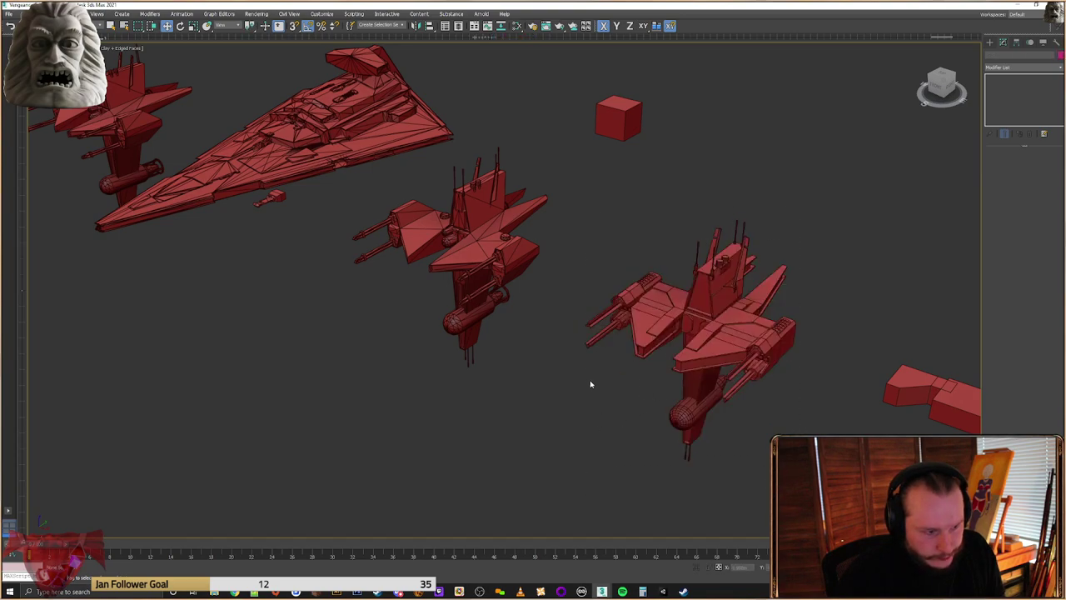
Examine the hull, wing and gun details of the large ship at the far end of the lineup
middle_drag(593, 263, 597, 275)
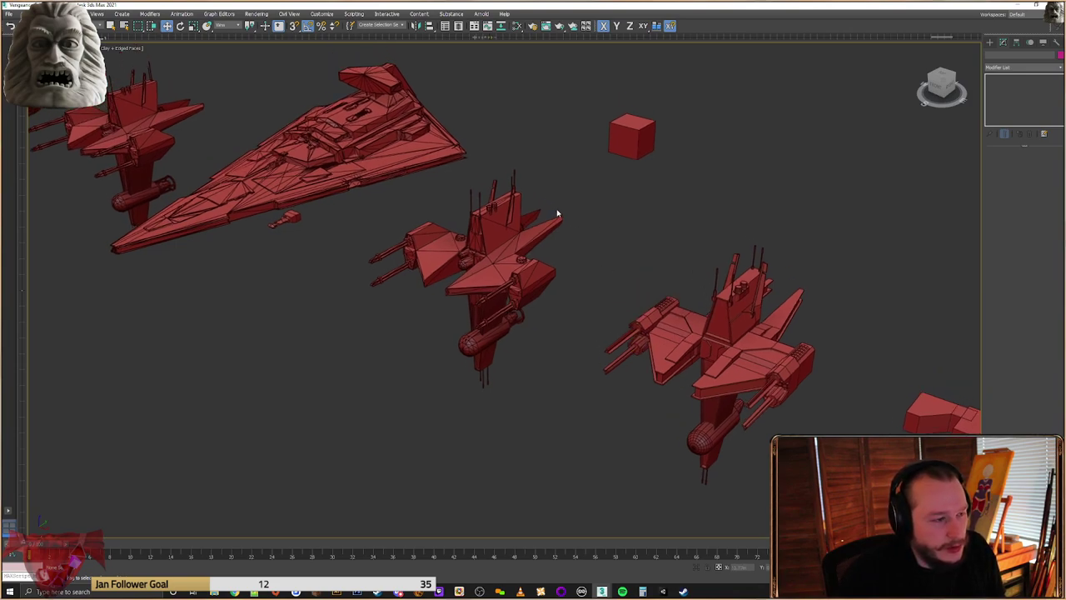
middle_drag(515, 165, 1009, 333)
scroll(570, 230, up, 4)
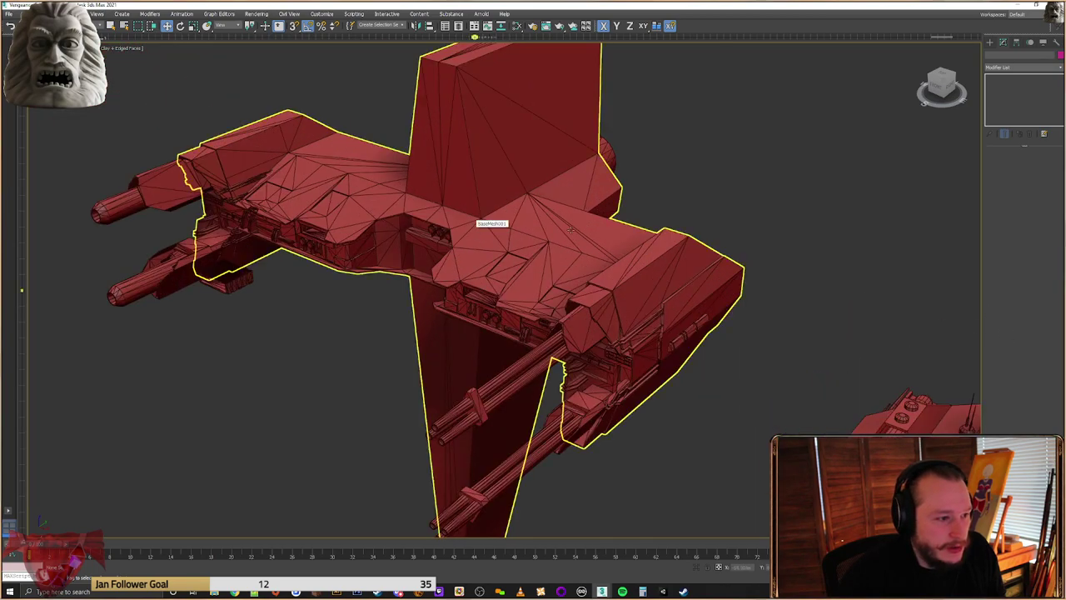
middle_drag(570, 230, 625, 231)
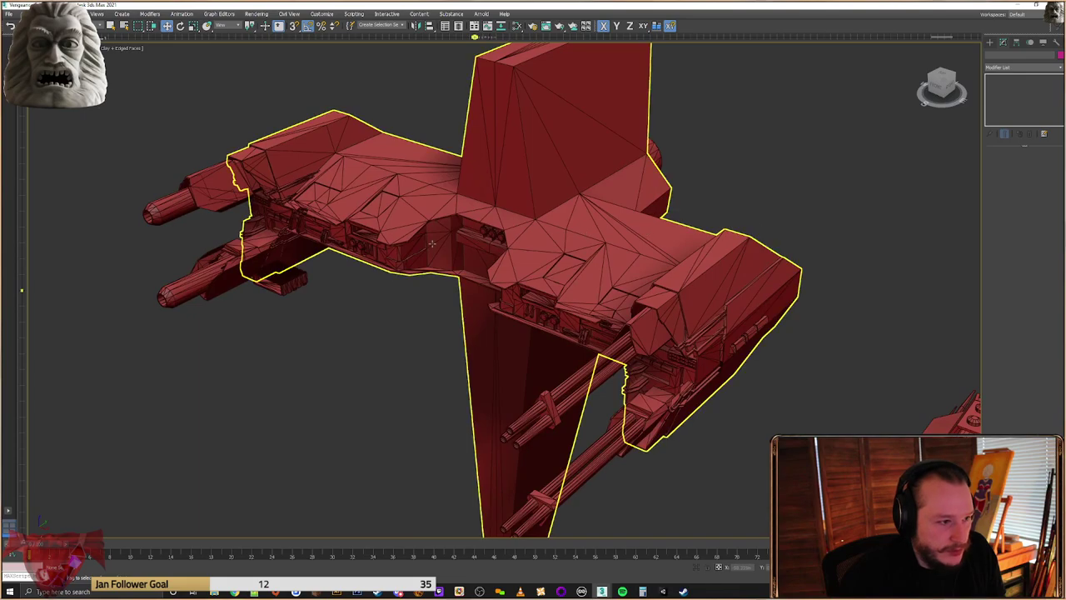
scroll(537, 297, down, 2)
click(578, 303)
alt+middle_drag(578, 303, 669, 338)
click(735, 243)
alt+middle_drag(735, 243, 646, 244)
drag(0, 0, 0, 0)
middle_drag(646, 244, 558, 213)
scroll(767, 259, down, 3)
middle_drag(783, 283, 681, 266)
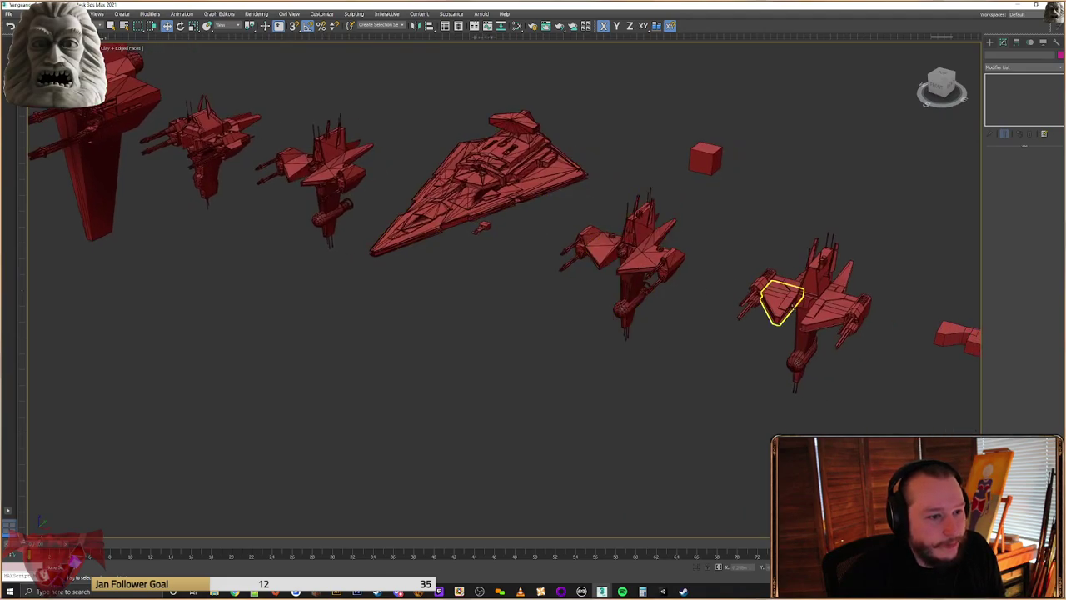
Compare the overall shapes and proportions of all ships in the lineup, ending on the new ship
middle_drag(784, 302, 872, 299)
middle_drag(491, 204, 728, 265)
scroll(729, 265, up, 2)
middle_drag(396, 196, 419, 214)
scroll(421, 219, down, 2)
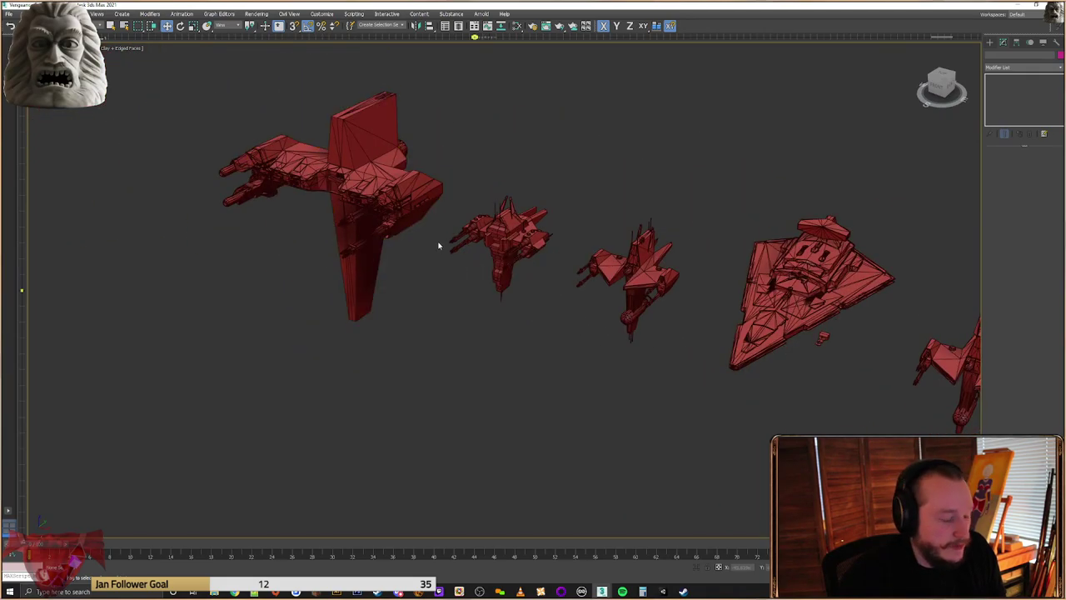
middle_drag(787, 305, 739, 309)
alt+middle_drag(658, 265, 725, 250)
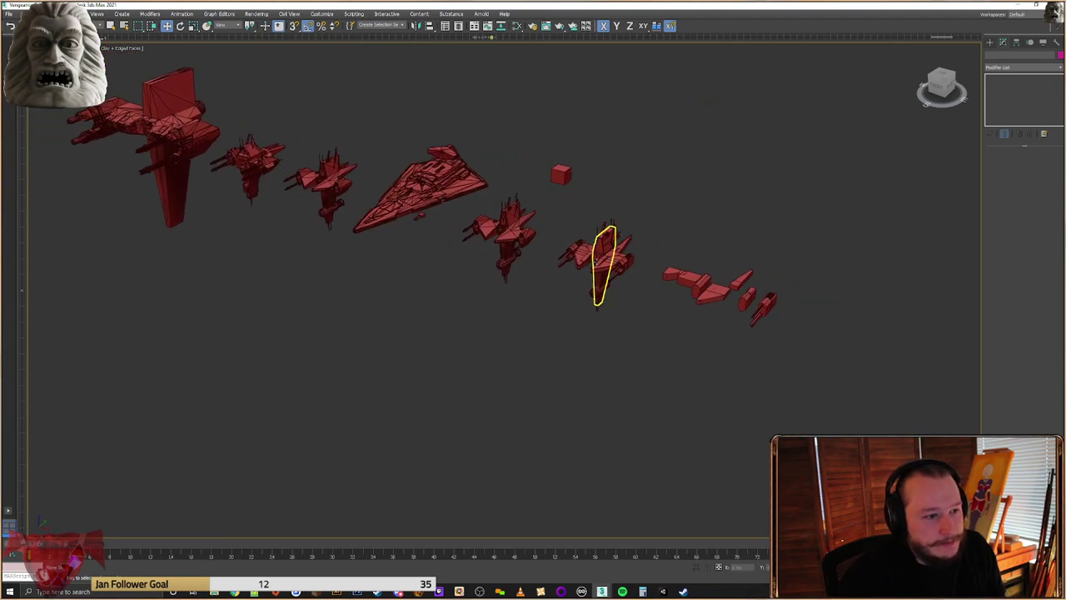
scroll(596, 260, up, 6)
scroll(596, 242, down, 4)
middle_drag(421, 231, 583, 284)
scroll(533, 271, down, 2)
middle_drag(467, 254, 538, 282)
scroll(527, 280, up, 6)
scroll(549, 264, up, 3)
Select the new ship's tower and compare its front with the capsule-shaped parts on the older ship's tower
click(711, 262)
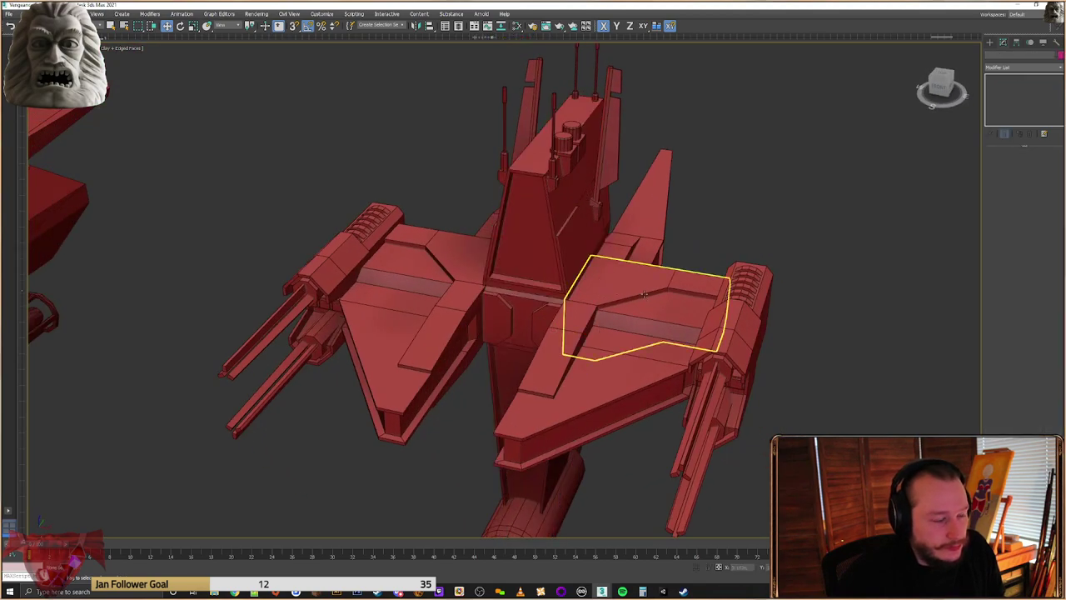
alt+middle_drag(678, 250, 709, 314)
click(556, 223)
alt+middle_drag(557, 223, 551, 200)
middle_drag(552, 200, 613, 245)
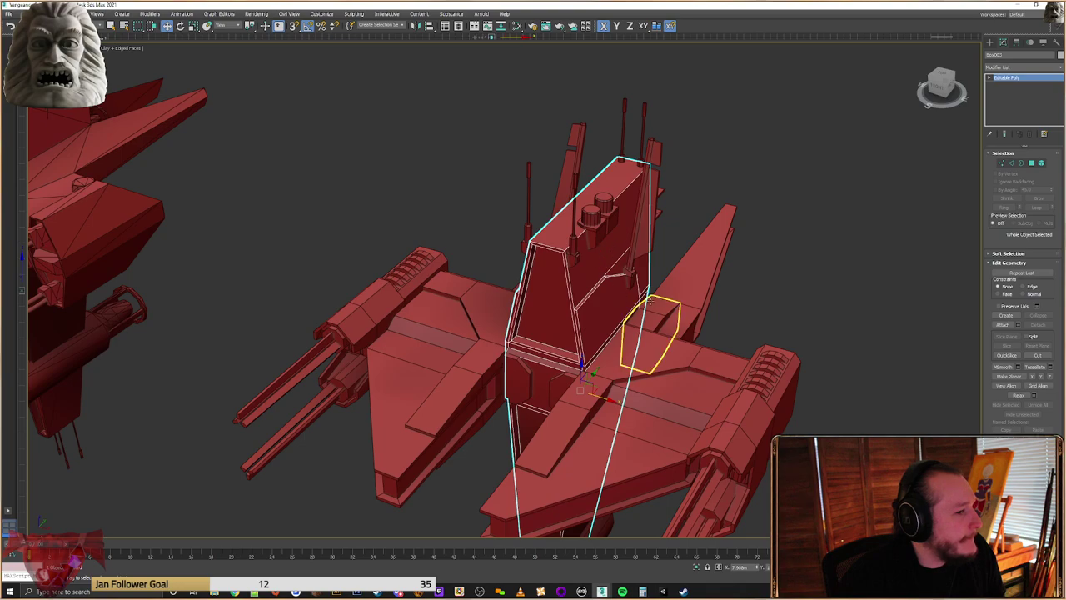
middle_drag(499, 306, 597, 238)
middle_drag(700, 308, 928, 361)
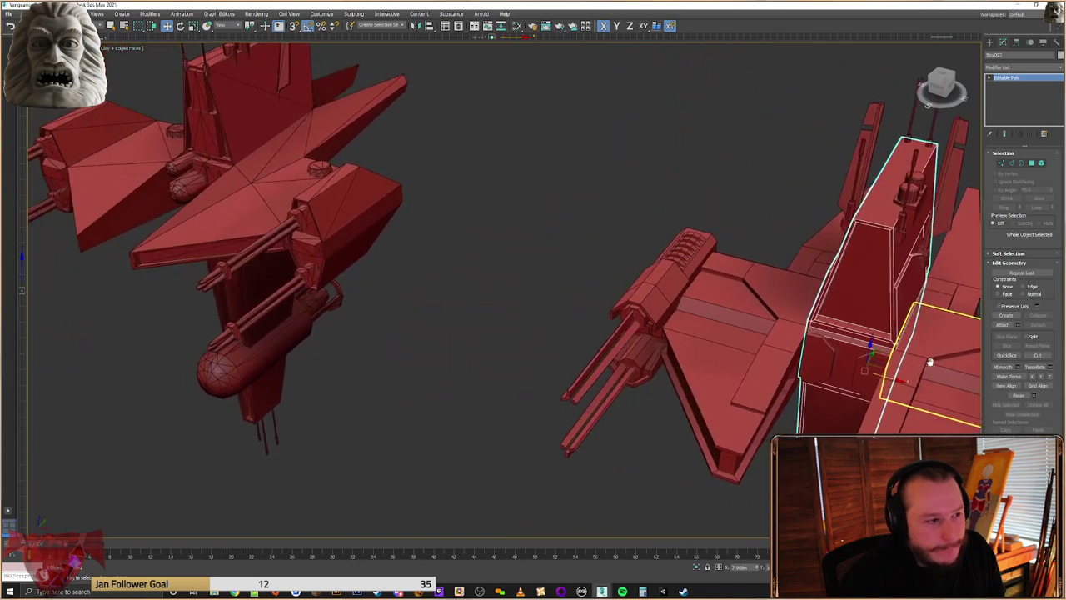
key(z)
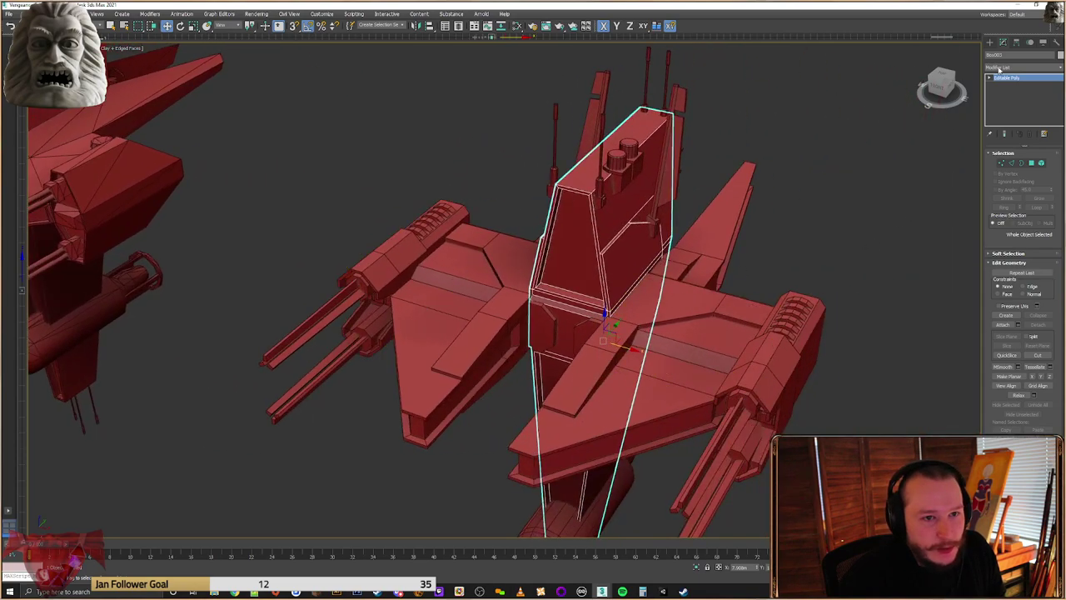
Create a Capsule from the extended primitives beside the new ship
click(989, 42)
click(1006, 66)
click(1013, 78)
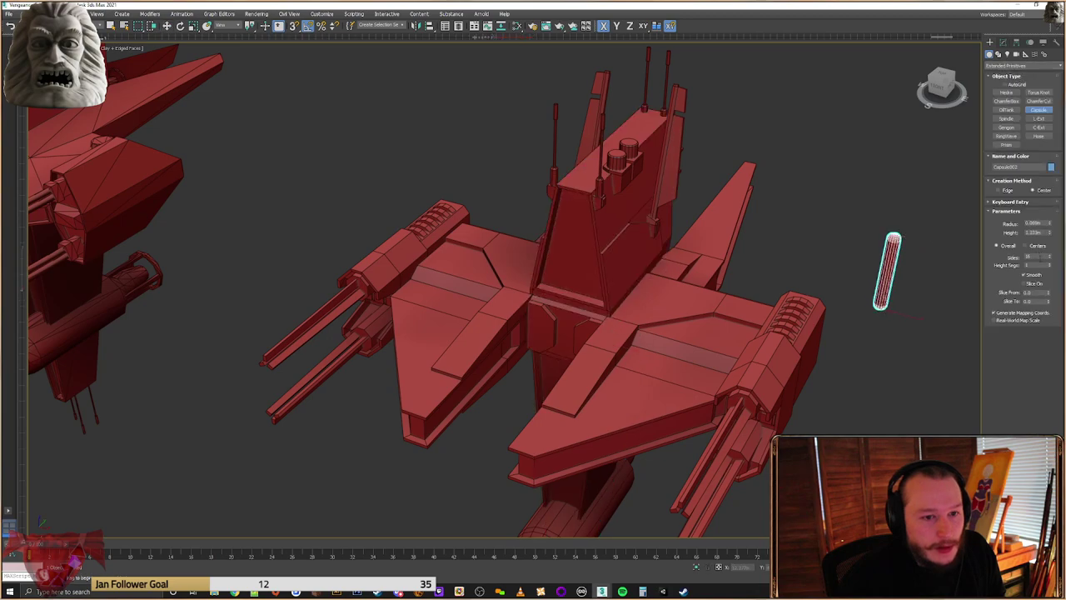
key(w)
Rotate the upright capsule so that it lies lengthwise along the ship
alt+middle_drag(897, 286, 683, 246)
scroll(837, 270, up, 3)
mouse_move(841, 271)
alt+middle_down()
mouse_move(805, 274)
mouse_move(841, 279)
alt+middle_up()
right_click(863, 283)
click(873, 291)
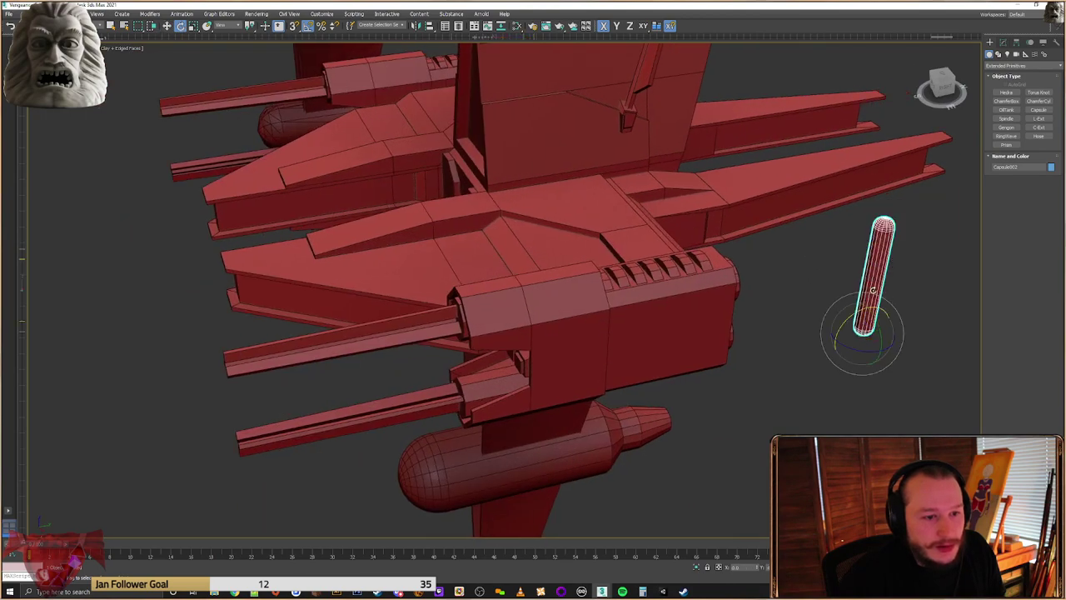
drag(855, 311, 815, 337)
Move the capsule to the front of the tower, between the two wings, with its rear end inside the tower
alt+middle_drag(815, 337, 810, 310)
right_click(810, 310)
click(821, 316)
drag(826, 313, 472, 292)
middle_drag(291, 296, 828, 325)
middle_drag(557, 282, 591, 301)
alt+middle_drag(723, 293, 757, 261)
middle_drag(654, 262, 308, 245)
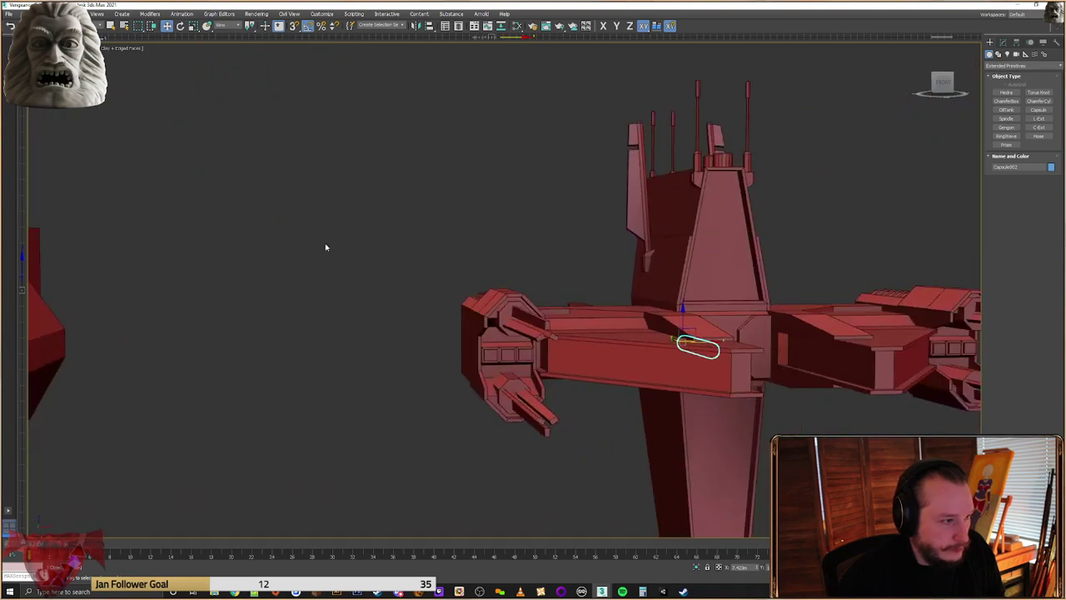
middle_drag(769, 236, 559, 333)
scroll(461, 338, up, 4)
scroll(559, 334, up, 4)
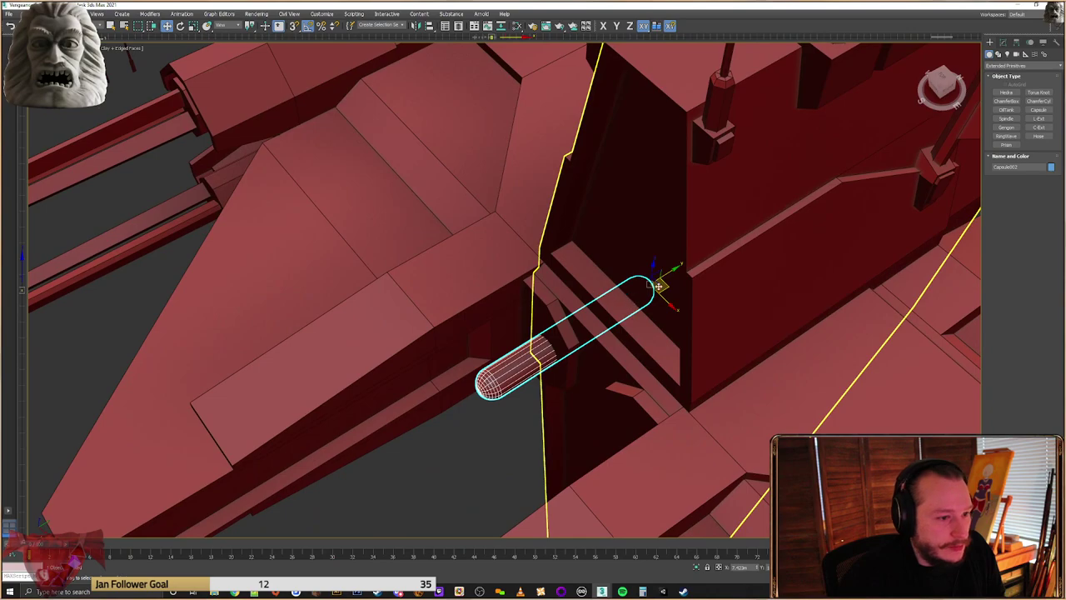
Scale the capsule up uniformly so that it protrudes farther from the tower's front
right_click(567, 323)
click(582, 330)
alt+middle_drag(582, 330, 618, 320)
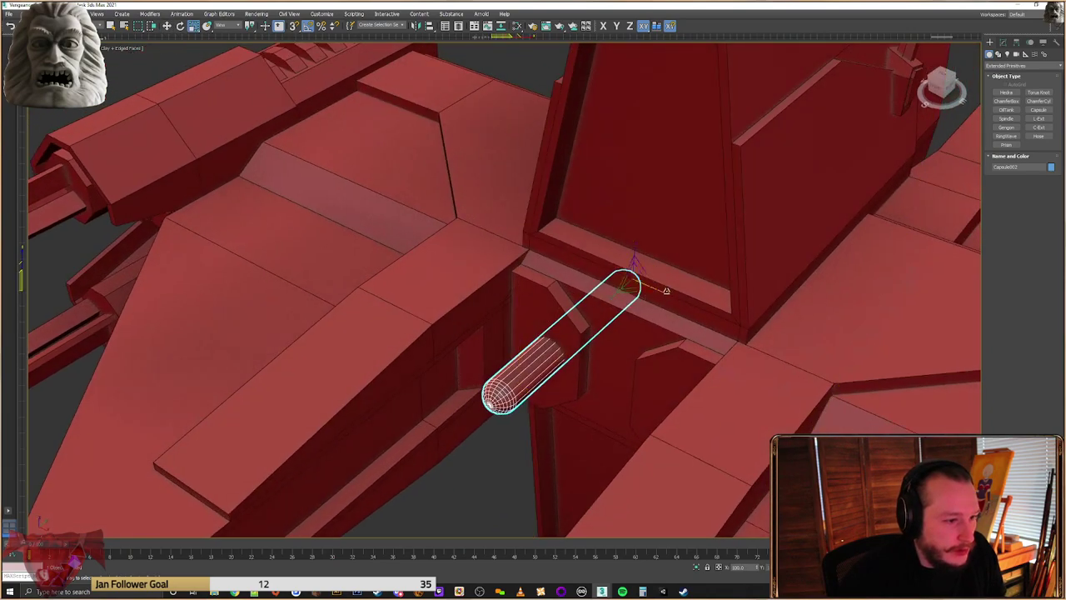
drag(648, 281, 681, 250)
alt+middle_drag(679, 251, 609, 281)
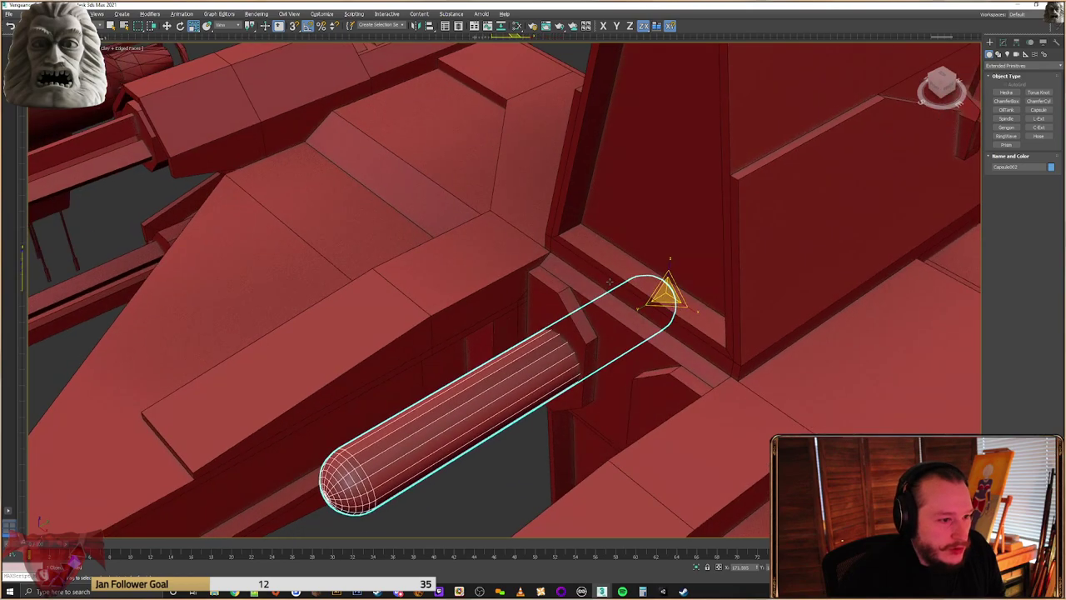
Reduce the capsule's height parameter and slide it along its length so that it protrudes less from the tower's front
scroll(611, 280, down, 3)
click(1003, 42)
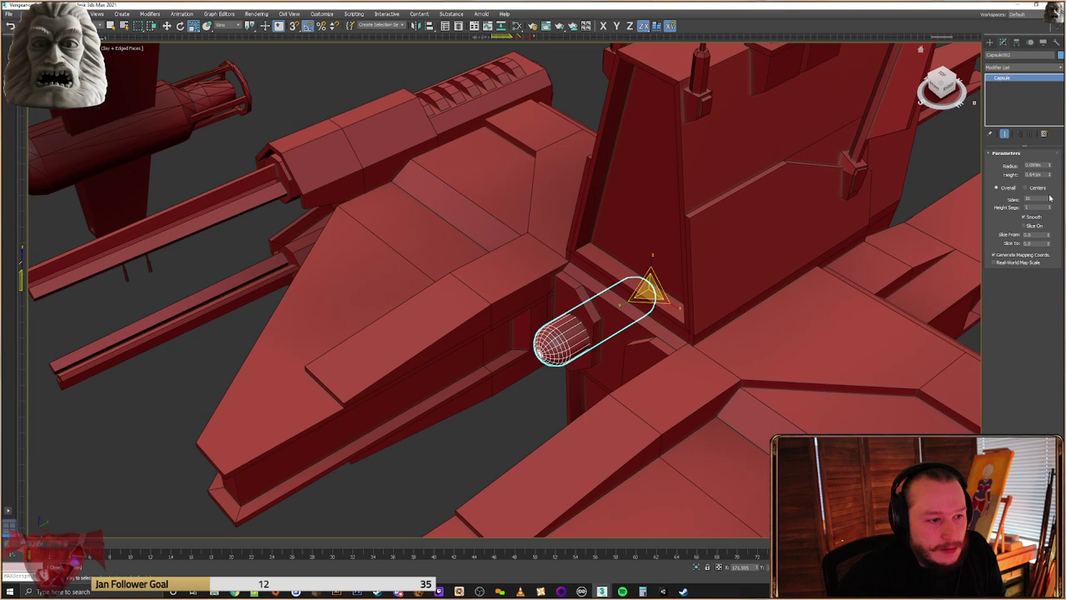
right_click(622, 272)
click(628, 281)
alt+middle_drag(715, 311, 684, 292)
drag(671, 295, 649, 301)
scroll(583, 291, down, 4)
alt+middle_drag(466, 279, 647, 292)
scroll(505, 276, down, 3)
alt+middle_drag(647, 292, 608, 281)
scroll(707, 295, up, 5)
alt+middle_drag(637, 367, 611, 359)
scroll(625, 350, up, 4)
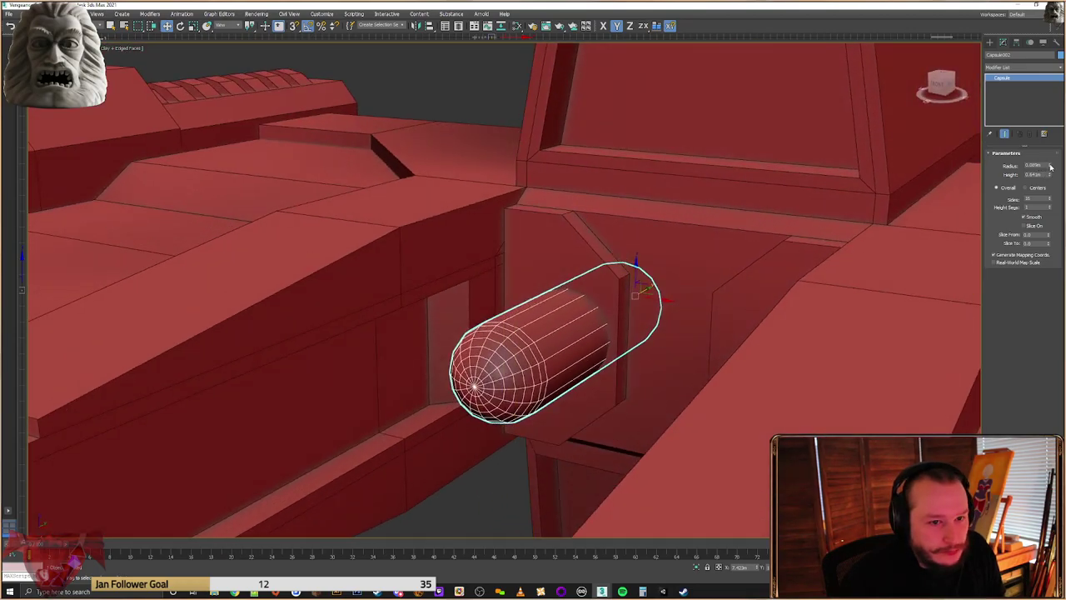
Set the capsule's radius to 0.104 m and height to 0.571 m, and move it onto the lower half of the raised front panel
drag(1052, 176, 1057, 154)
alt+middle_drag(707, 257, 681, 265)
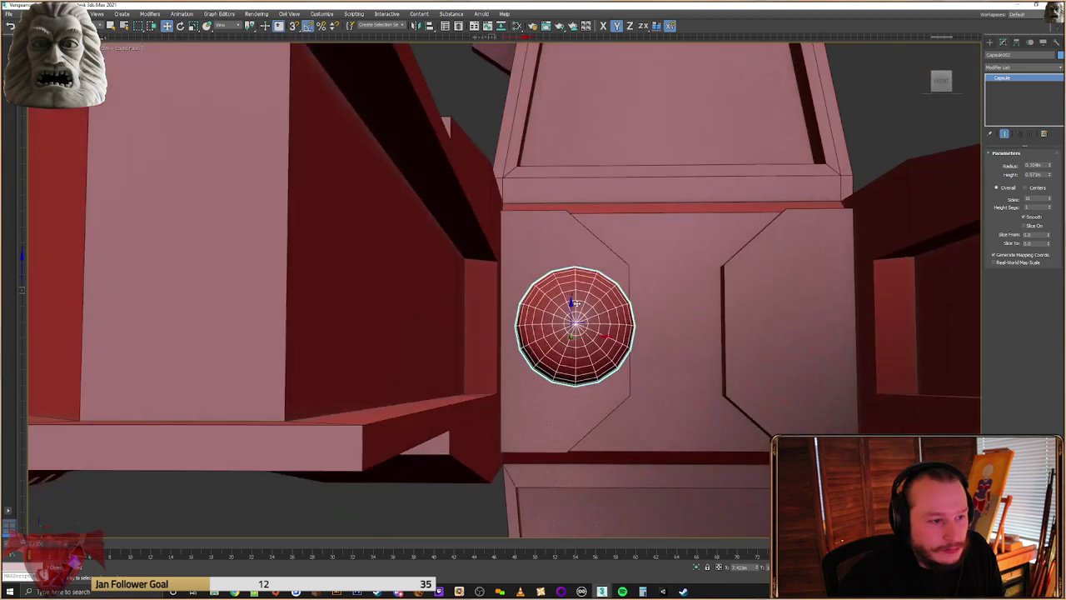
drag(582, 322, 573, 345)
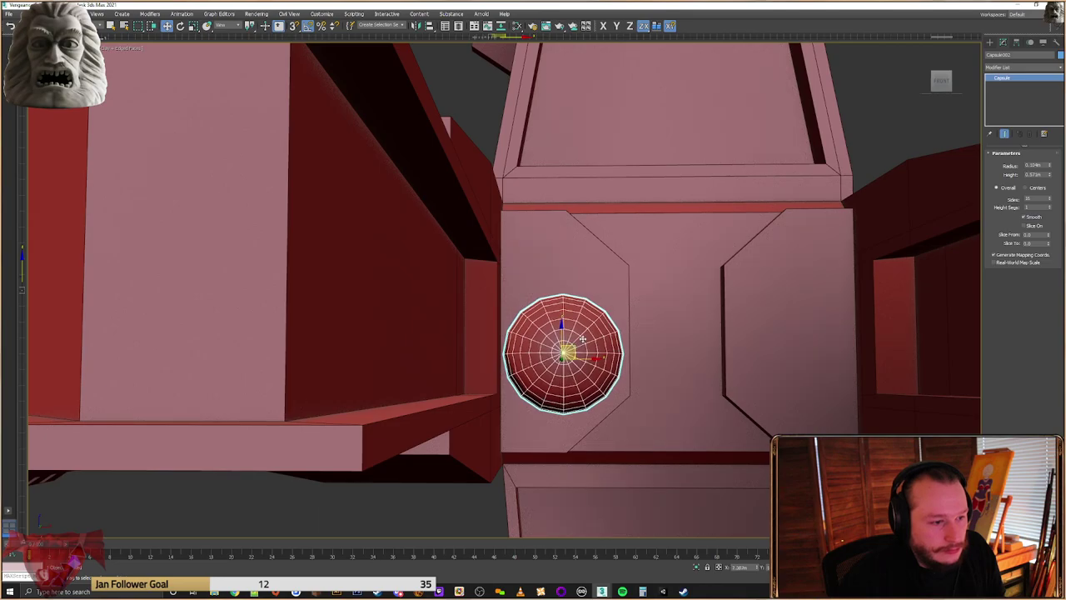
alt+middle_drag(579, 343, 534, 368)
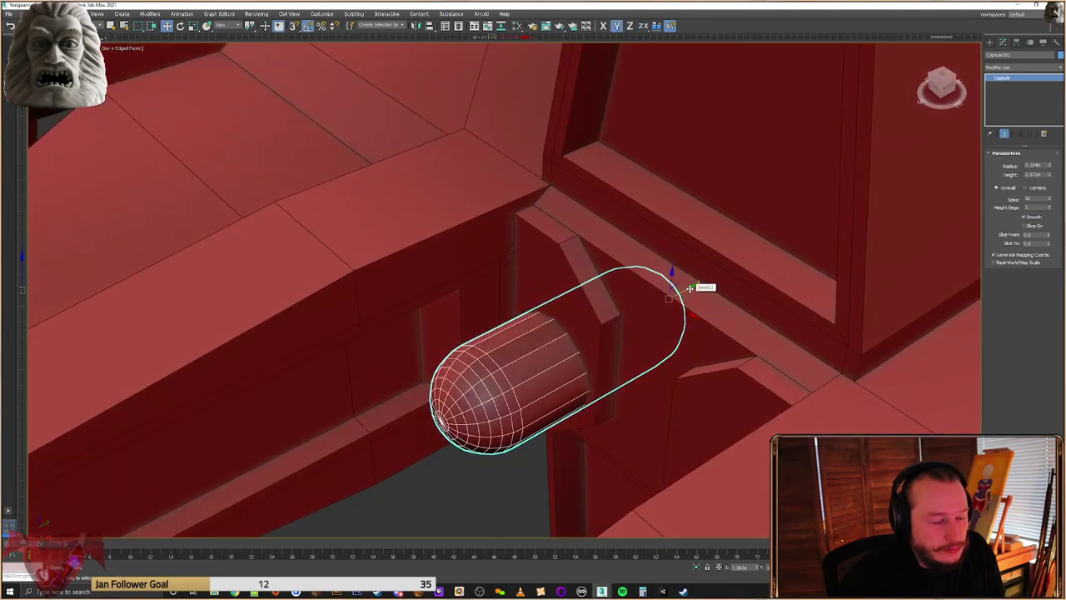
drag(689, 288, 685, 291)
Duplicate the capsule upward on the tower's front
alt+middle_drag(556, 315, 596, 297)
shift+drag(603, 297, 584, 240)
key(Return)
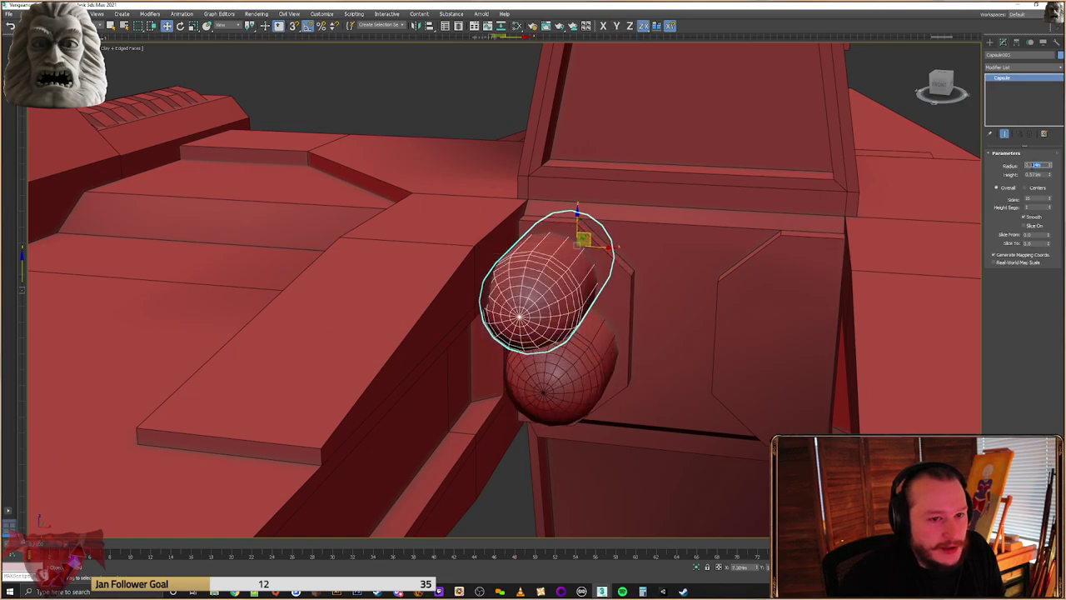
Make the copied capsule smaller than the original, with a radius of 0.075 m and a height of 0.5 m
drag(1030, 165, 1023, 165)
text(0.5)
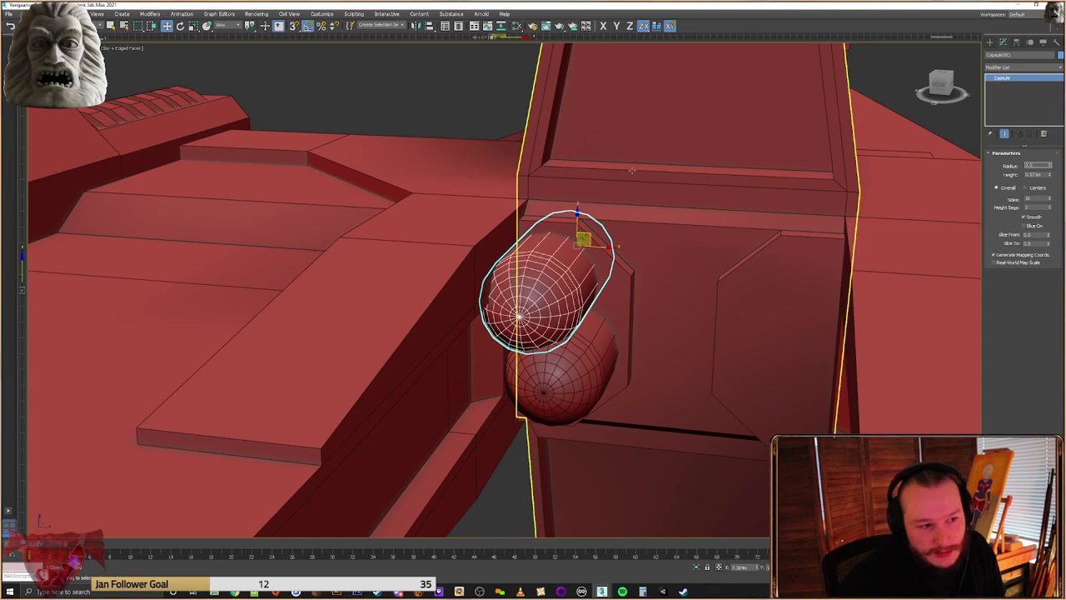
key(Return)
key(ctrl+z)
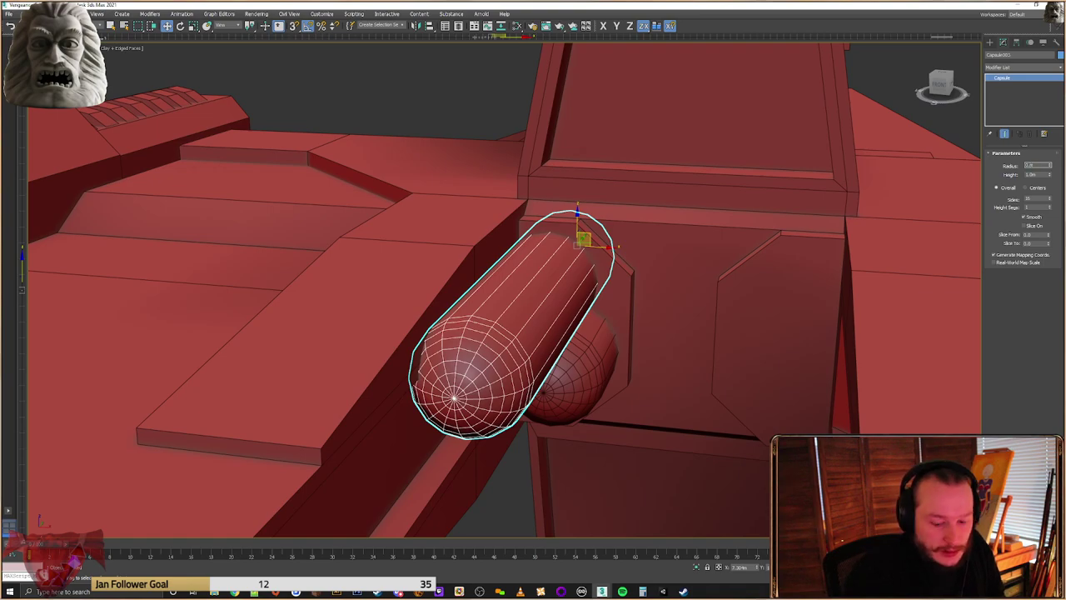
key(Return)
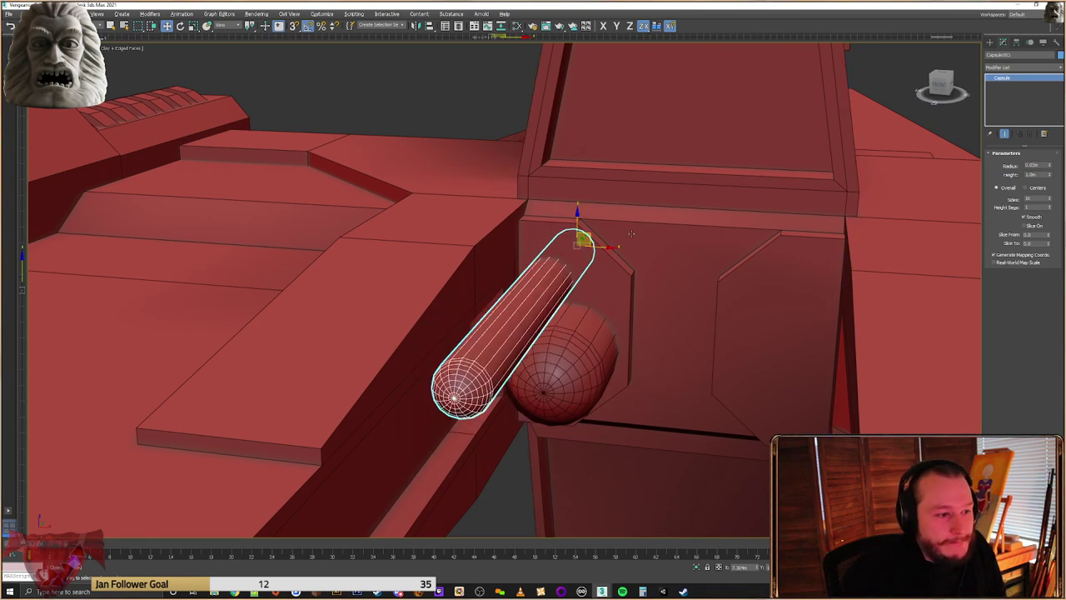
alt+middle_drag(817, 208, 667, 233)
drag(1050, 176, 1044, 196)
alt+middle_drag(637, 292, 734, 270)
Position the smaller capsule directly above the larger one, in the upper half of the raised front panel
drag(771, 263, 762, 263)
alt+middle_drag(761, 263, 967, 179)
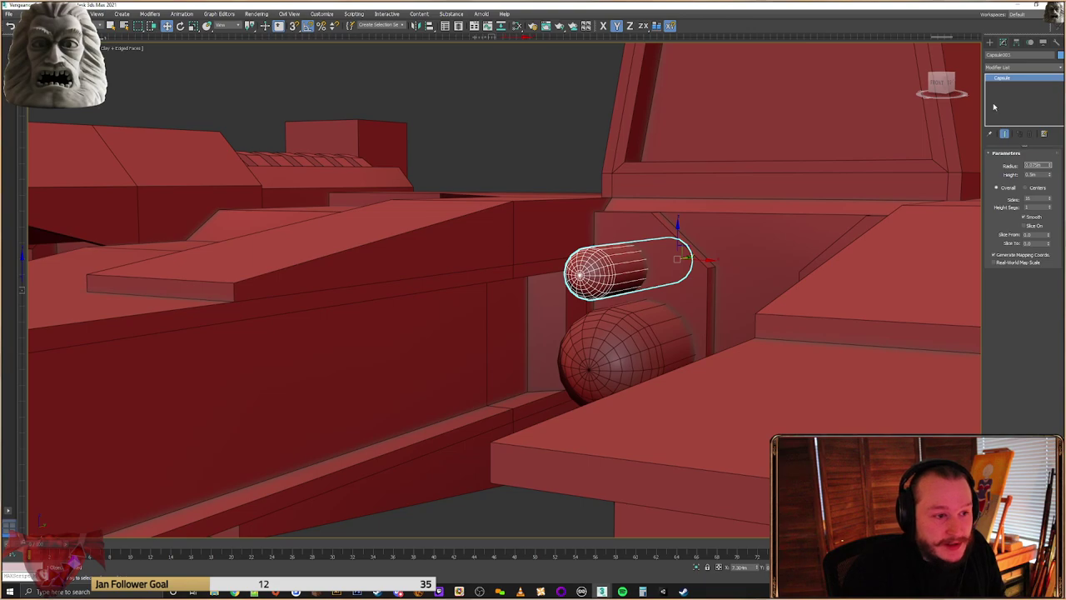
alt+middle_drag(593, 180, 655, 252)
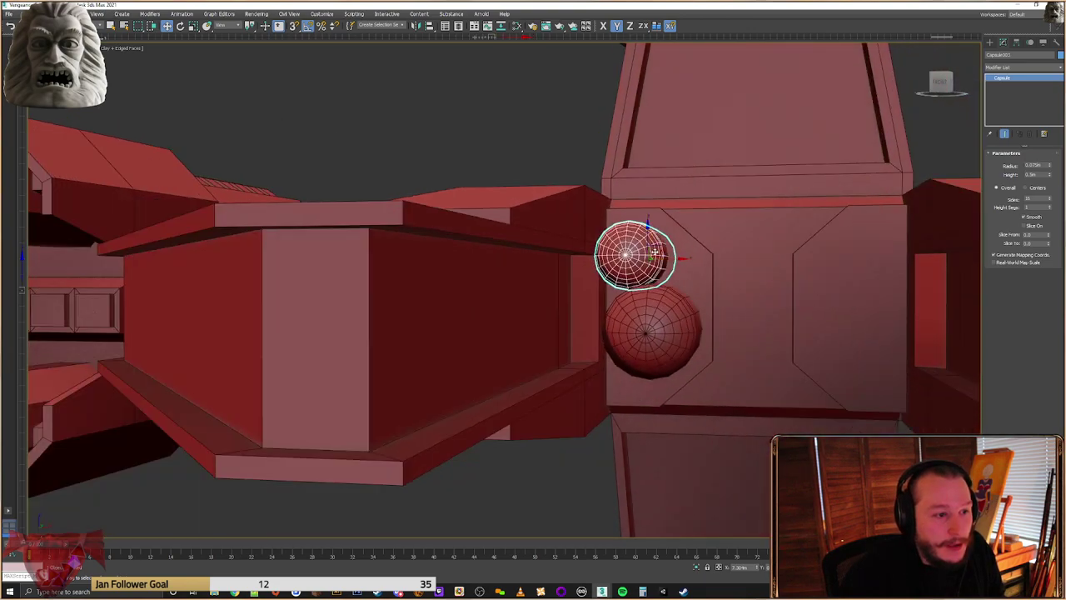
scroll(664, 231, down, 10)
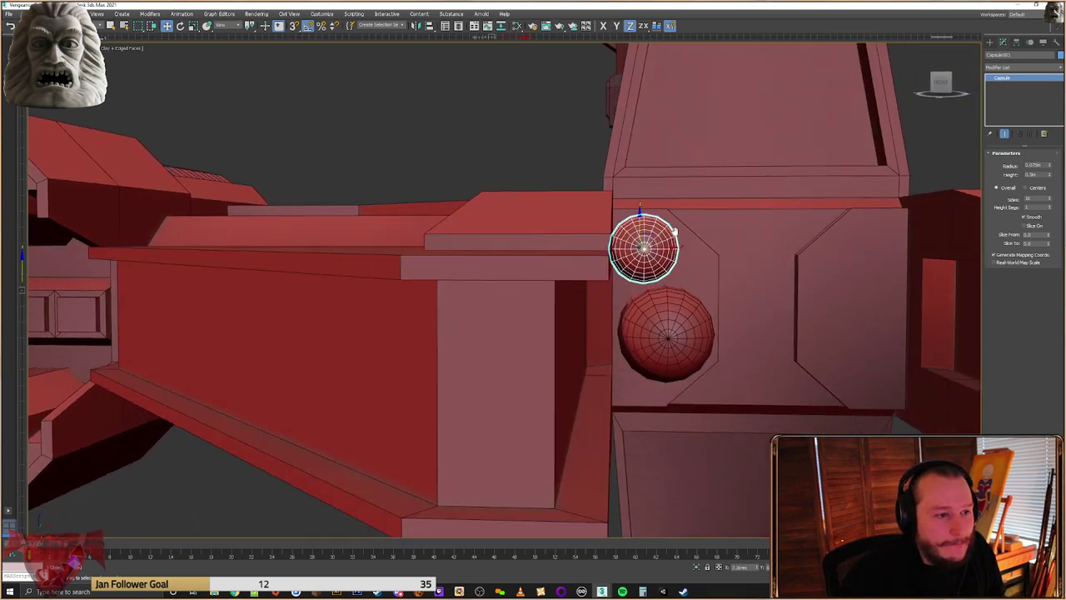
alt+middle_drag(778, 238, 785, 229)
scroll(786, 239, up, 10)
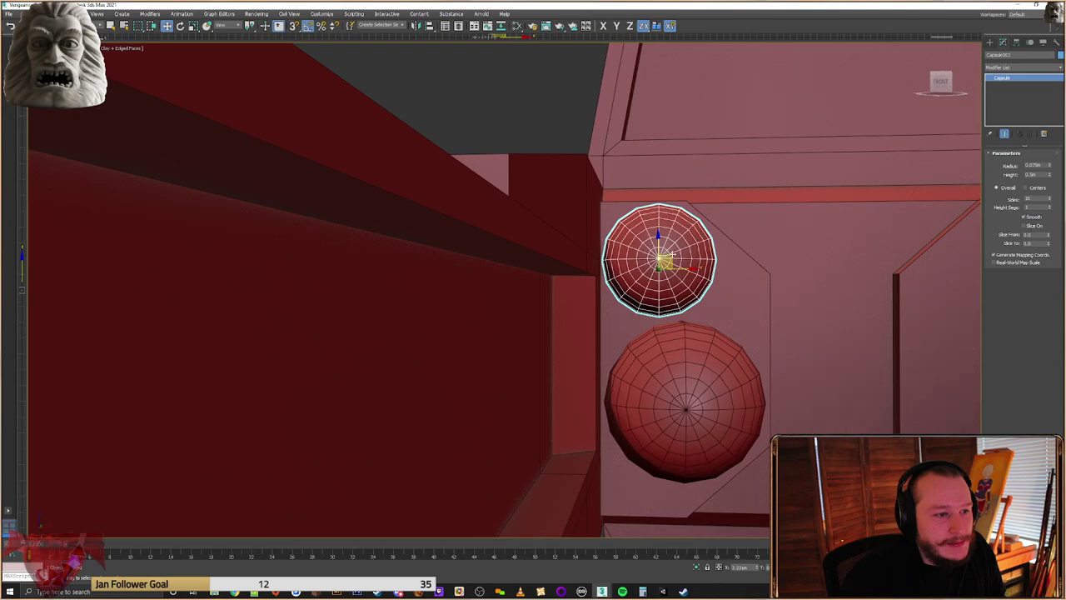
mouse_move(709, 335)
alt+middle_down()
mouse_move(705, 281)
mouse_move(702, 352)
mouse_move(687, 372)
mouse_move(716, 317)
alt+middle_up()
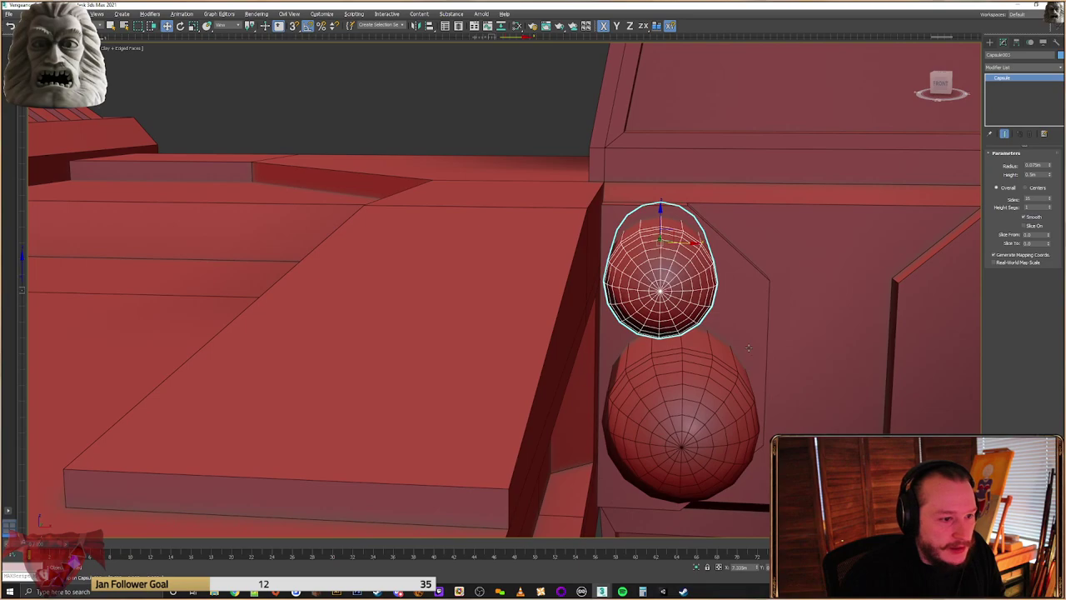
scroll(746, 335, down, 5)
alt+middle_drag(746, 336, 694, 356)
Select both capsules and slide them together slightly forward out of the tower's front
click(293, 242)
scroll(566, 279, down, 4)
alt+middle_drag(599, 271, 714, 318)
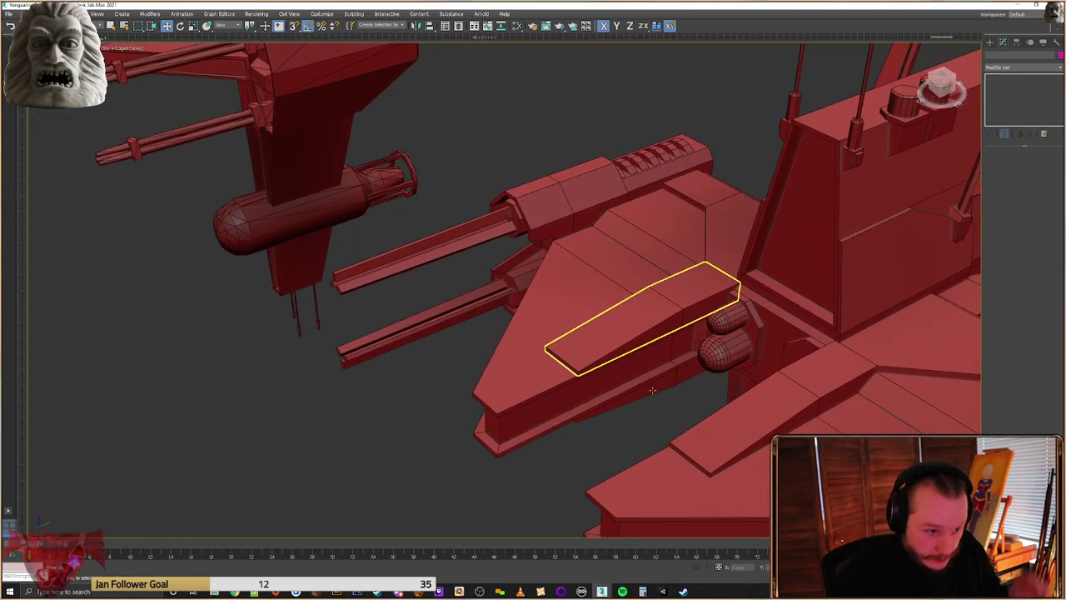
scroll(664, 387, down, 10)
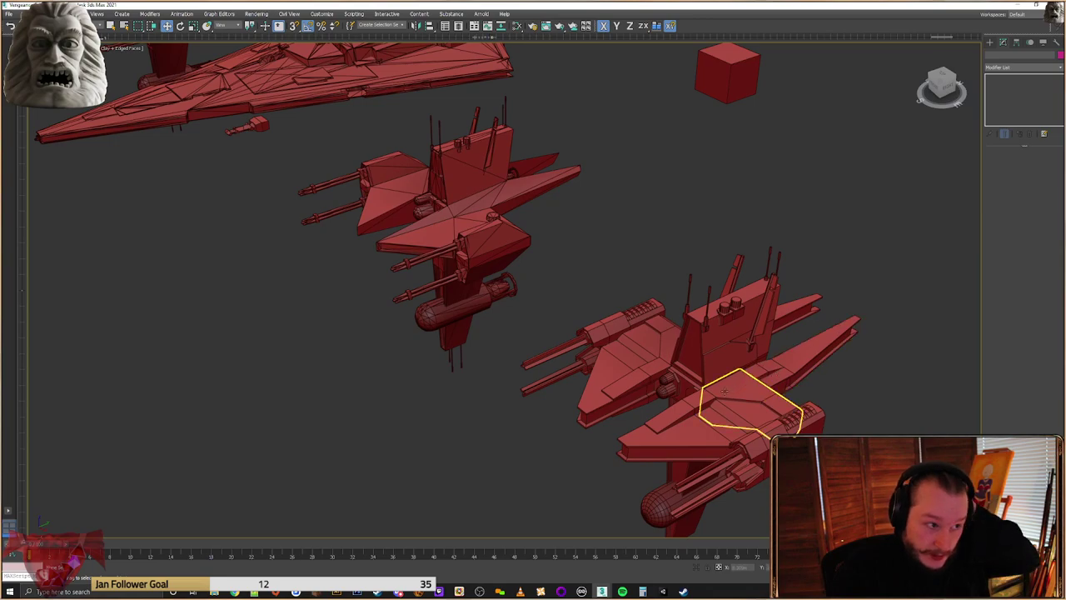
scroll(647, 393, up, 10)
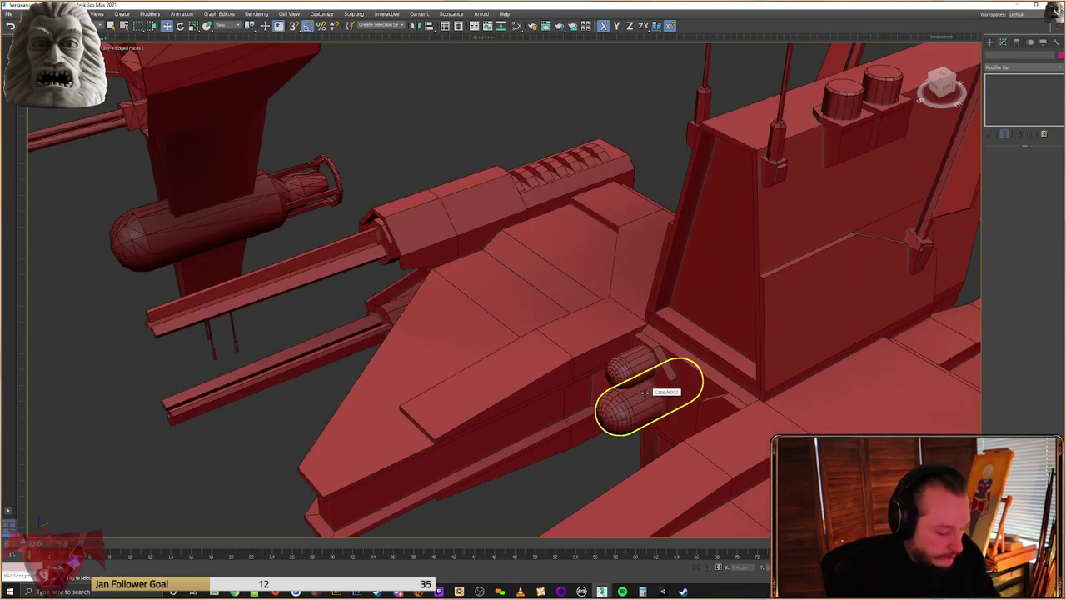
click(644, 393)
ctrl+click(639, 372)
drag(674, 366, 670, 368)
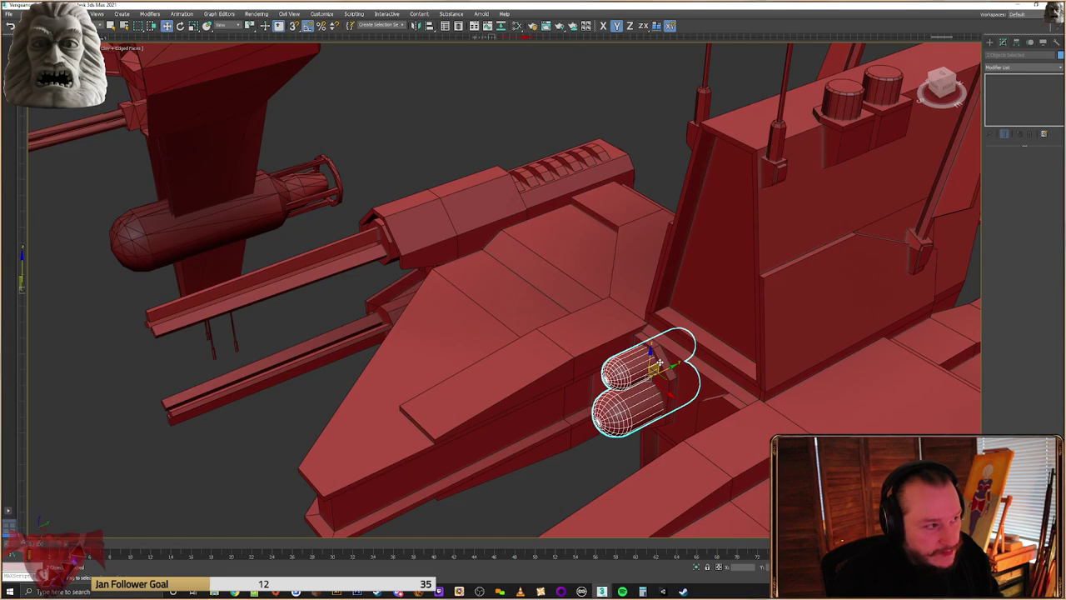
Deselect the capsules and save the scene
scroll(660, 363, down, 3)
alt+middle_drag(663, 350, 689, 343)
scroll(689, 343, down, 4)
click(883, 300)
alt+middle_drag(883, 300, 831, 276)
key(ctrl+s)
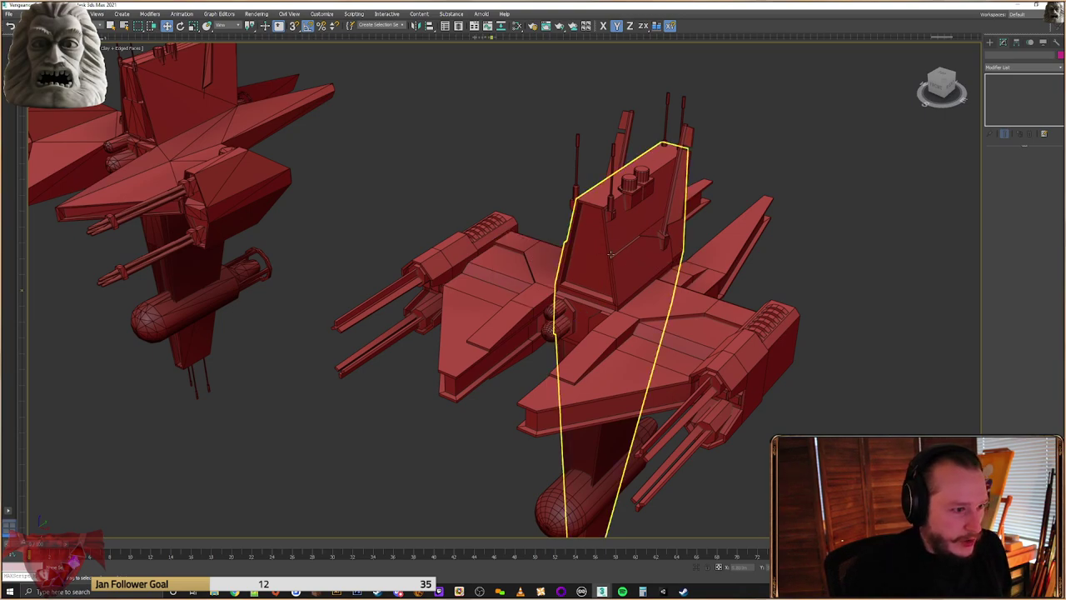
Examine the mesh of the highly detailed reference ship's front edge for pipes, recesses and hangar details
scroll(611, 253, up, 4)
scroll(581, 207, down, 8)
alt+middle_drag(580, 207, 904, 311)
scroll(708, 331, up, 7)
middle_drag(555, 235, 616, 254)
click(698, 320)
scroll(545, 241, up, 4)
click(546, 241)
alt+middle_drag(550, 258, 804, 272)
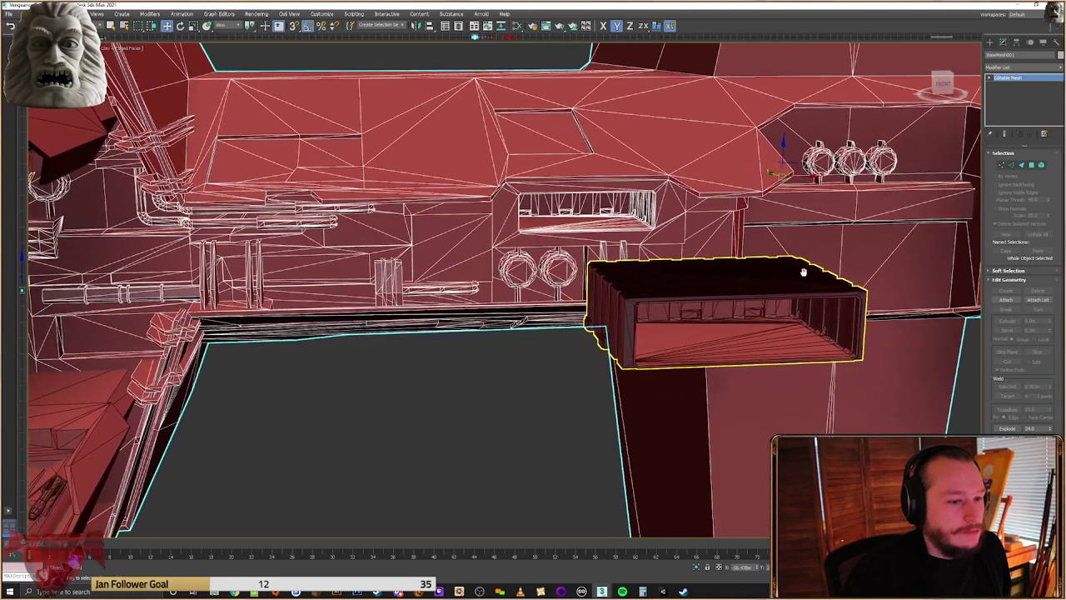
Inspect the inside of the separate hangar piece in front of the detailed reference ship
scroll(803, 271, up, 5)
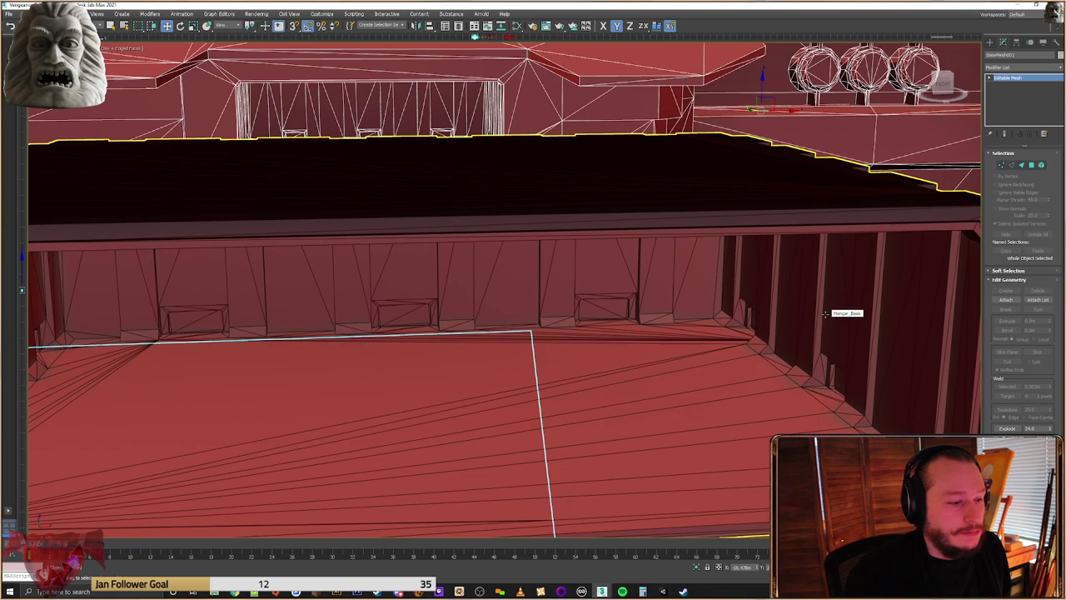
scroll(825, 314, down, 4)
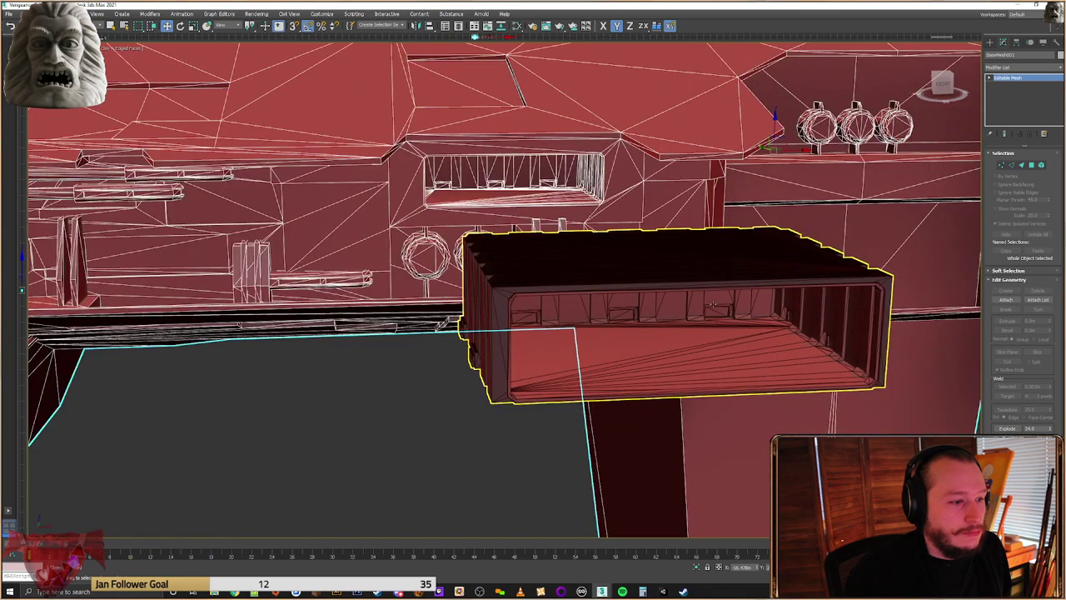
scroll(712, 305, up, 4)
scroll(714, 303, down, 2)
scroll(712, 304, down, 2)
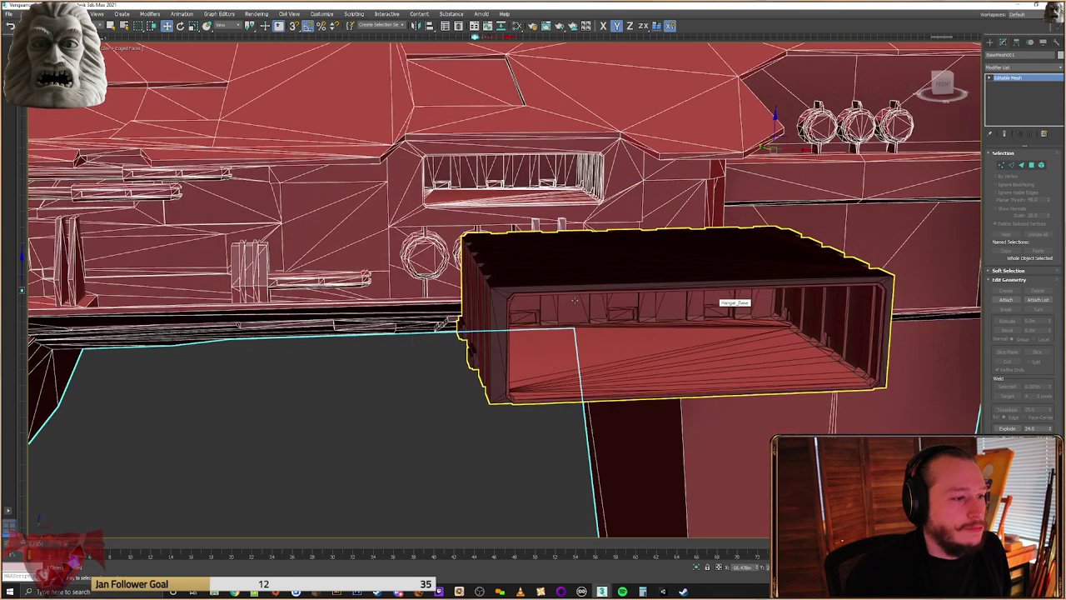
alt+middle_drag(843, 287, 829, 305)
scroll(829, 305, down, 2)
middle_drag(611, 305, 711, 313)
click(711, 313)
Review the detailed reference ship's guns and hull as a whole, and compare them with the new ship
scroll(567, 296, down, 5)
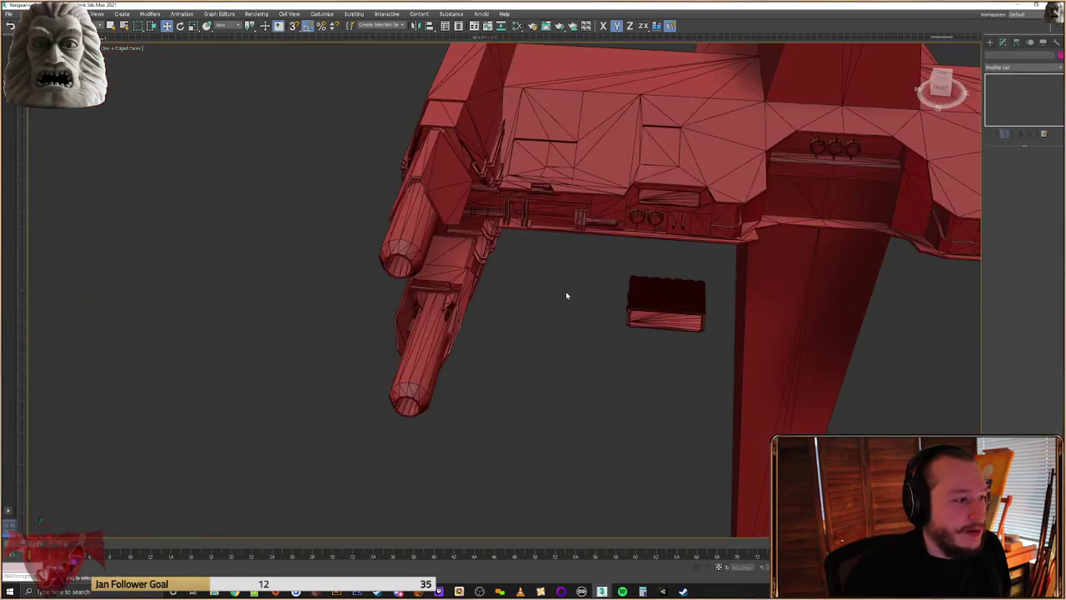
scroll(542, 250, up, 3)
scroll(550, 250, down, 3)
scroll(750, 242, down, 2)
mouse_move(900, 312)
middle_down()
mouse_move(805, 328)
mouse_move(908, 297)
middle_up()
scroll(564, 283, up, 5)
mouse_move(613, 288)
alt+middle_down()
mouse_move(623, 281)
mouse_move(602, 252)
mouse_move(628, 253)
mouse_move(615, 276)
alt+middle_up()
scroll(691, 258, down, 5)
middle_drag(755, 269, 166, 292)
middle_drag(825, 271, 320, 286)
scroll(533, 248, up, 5)
alt+middle_drag(542, 211, 834, 237)
scroll(827, 232, up, 2)
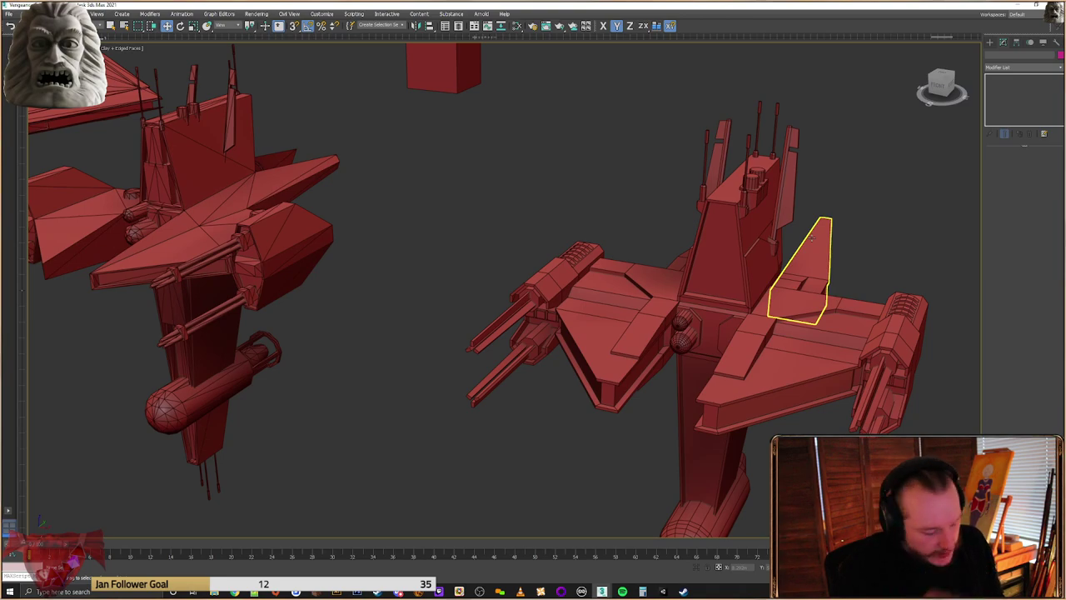
middle_drag(754, 240, 675, 222)
scroll(673, 217, up, 3)
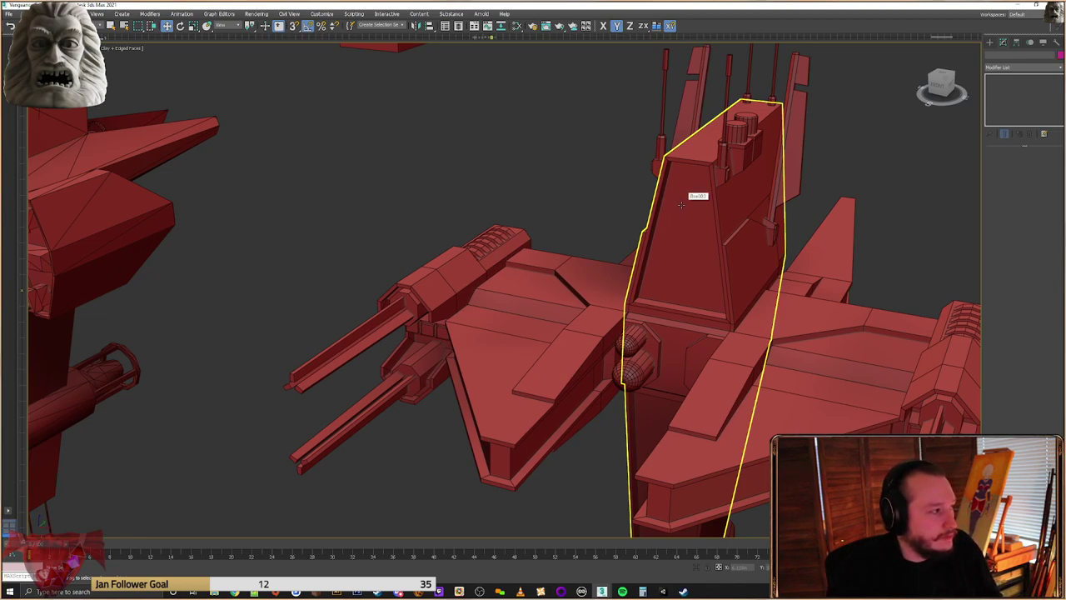
Examine the stepped blocks on the older ship's tower front and compare them with the new ship's tower
alt+middle_drag(703, 215, 707, 252)
middle_drag(250, 179, 616, 341)
scroll(401, 217, up, 5)
click(435, 237)
alt+middle_drag(435, 238, 440, 265)
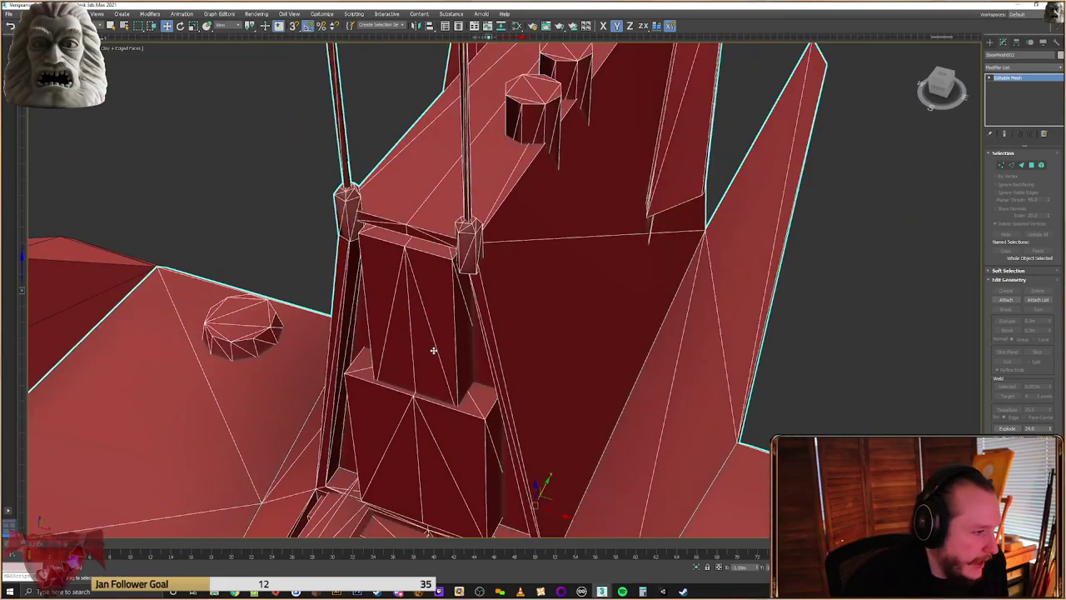
scroll(432, 351, down, 6)
middle_drag(674, 291, 569, 252)
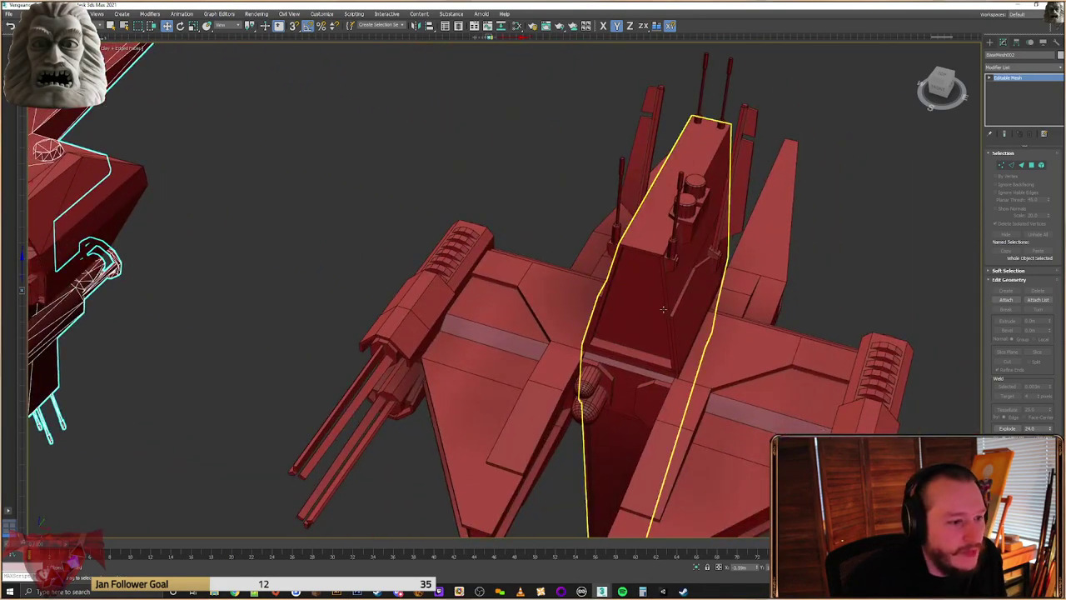
click(664, 309)
alt+middle_drag(663, 309, 559, 302)
scroll(581, 327, down, 4)
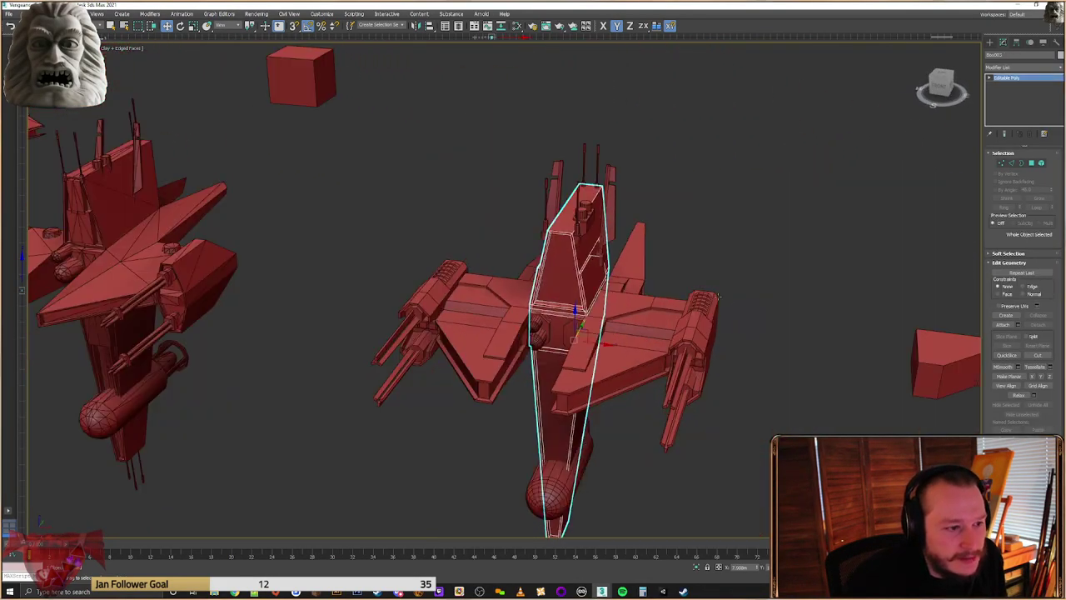
Duplicate the rectangular block of the spare parts beside the new ship and place the copy closer to the ship
middle_drag(714, 298, 658, 300)
click(960, 367)
mouse_move(959, 367)
alt+middle_down()
mouse_move(905, 360)
mouse_move(955, 386)
alt+middle_up()
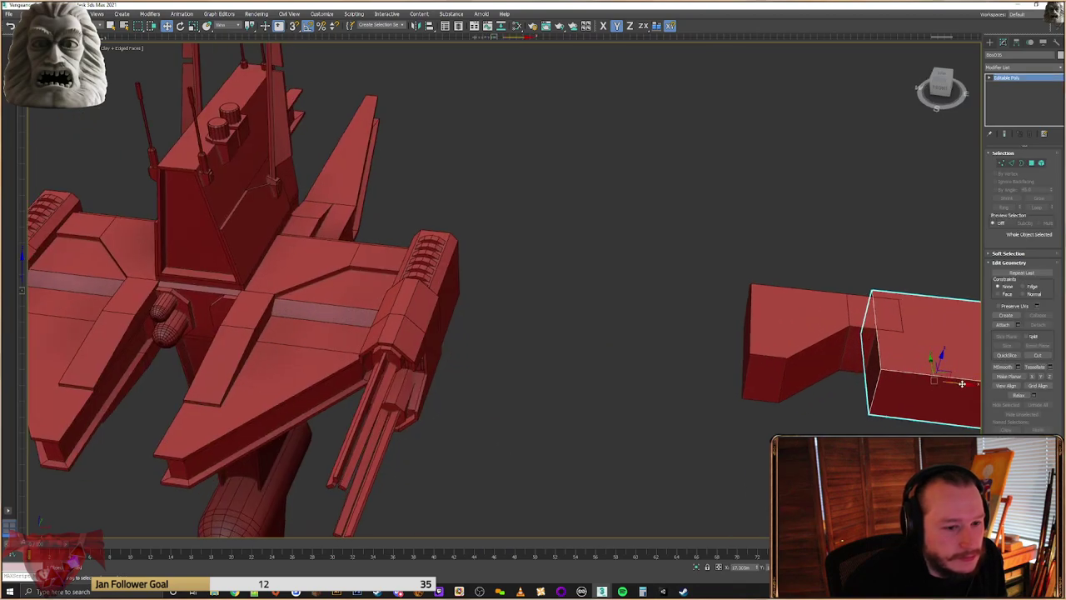
mouse_move(962, 383)
mouse_down()
mouse_move(417, 315)
mouse_move(685, 335)
mouse_up()
click(568, 338)
mouse_move(568, 339)
alt+middle_down()
mouse_move(669, 322)
mouse_move(691, 339)
mouse_move(707, 331)
alt+middle_up()
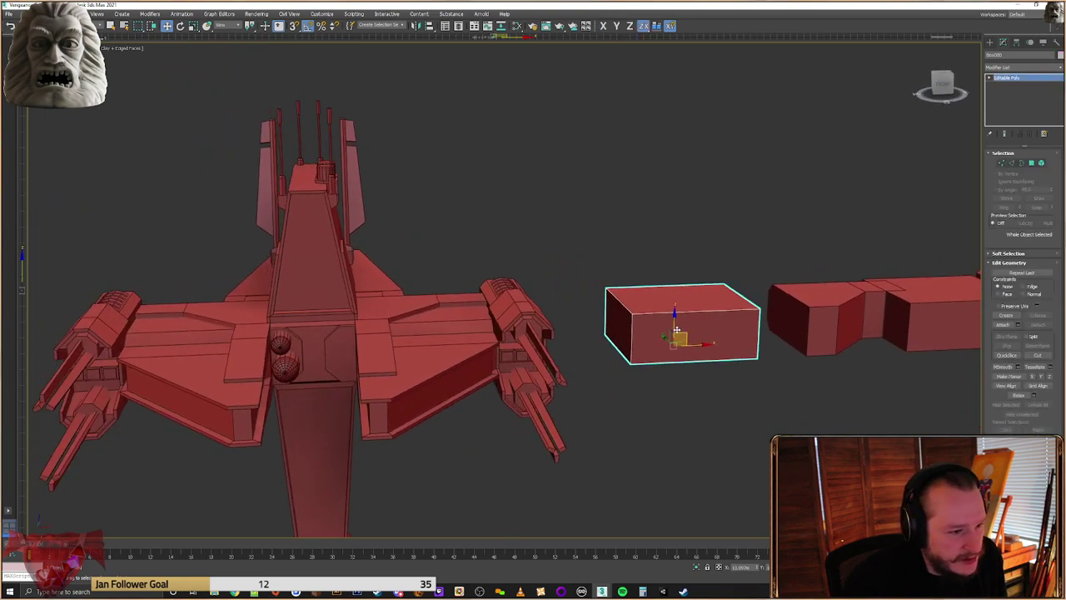
drag(679, 333, 494, 258)
Inspect the rear of the older ship's tower, its thrusters and the pod on the lower fin
alt+middle_drag(501, 262, 524, 227)
alt+middle_drag(722, 295, 782, 231)
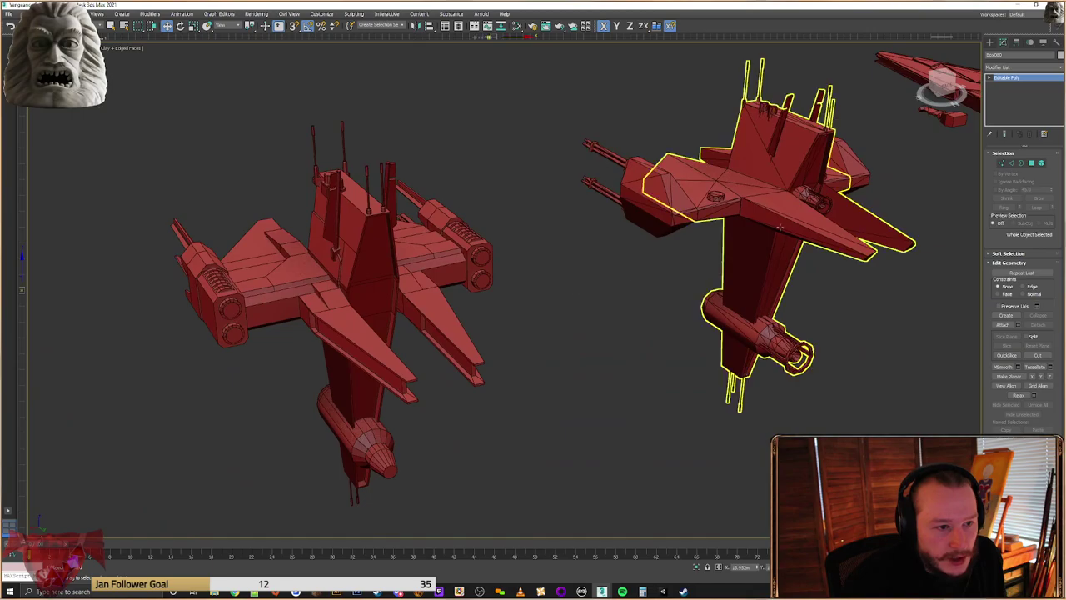
click(781, 231)
scroll(786, 203, up, 4)
alt+middle_drag(723, 288, 708, 219)
alt+middle_drag(722, 296, 717, 291)
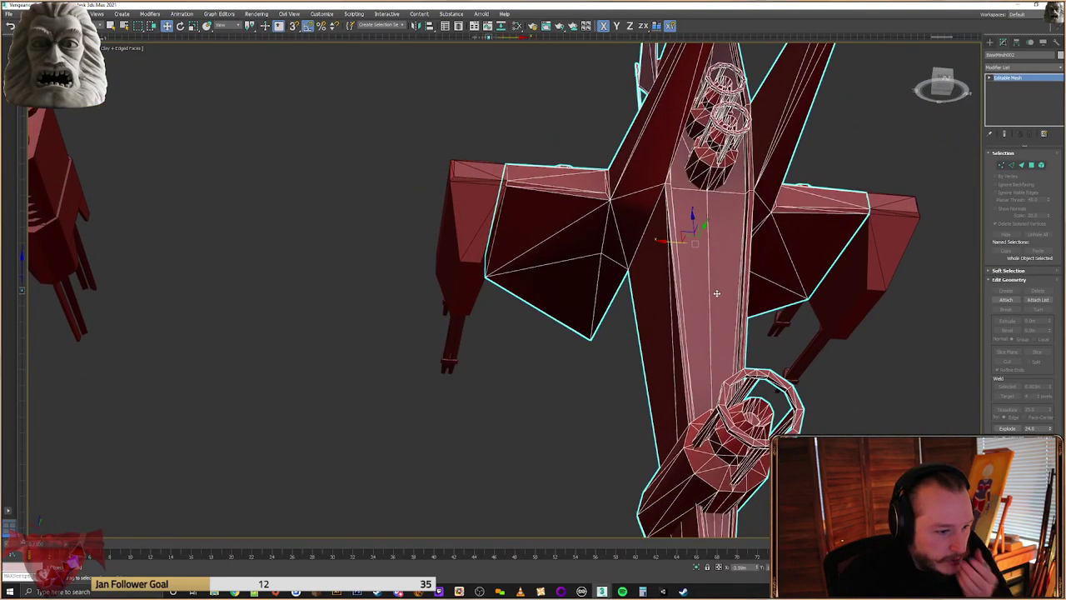
alt+middle_drag(517, 350, 556, 343)
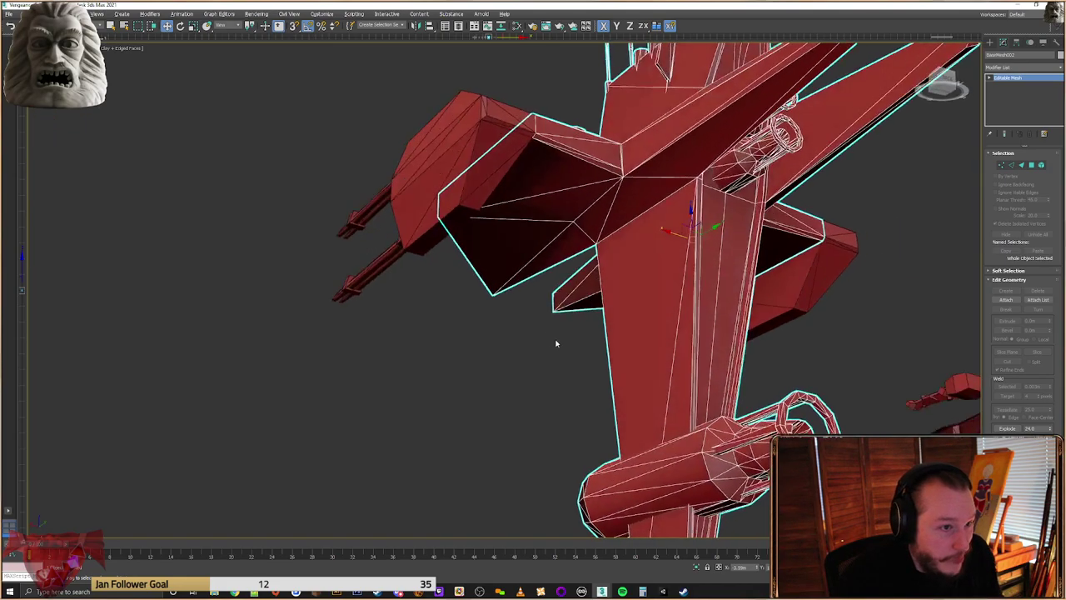
Duplicate the new ship's lower pod as an independent copy and place it behind the tower at wing height
scroll(550, 358, down, 5)
middle_drag(538, 388, 573, 345)
click(578, 286)
click(577, 285)
alt+middle_drag(583, 283, 576, 331)
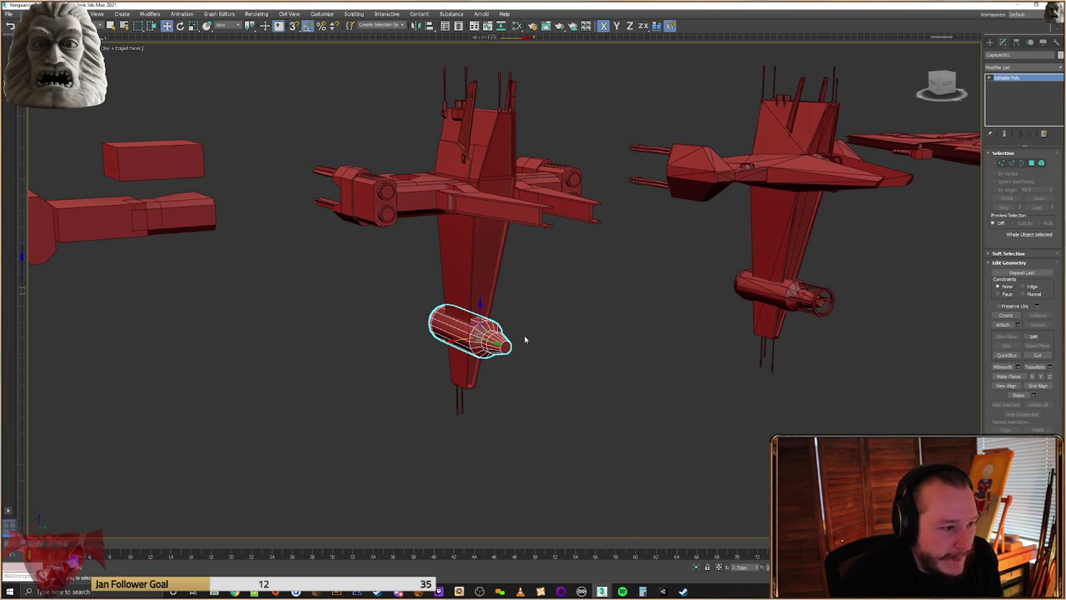
alt+middle_drag(502, 332, 489, 151)
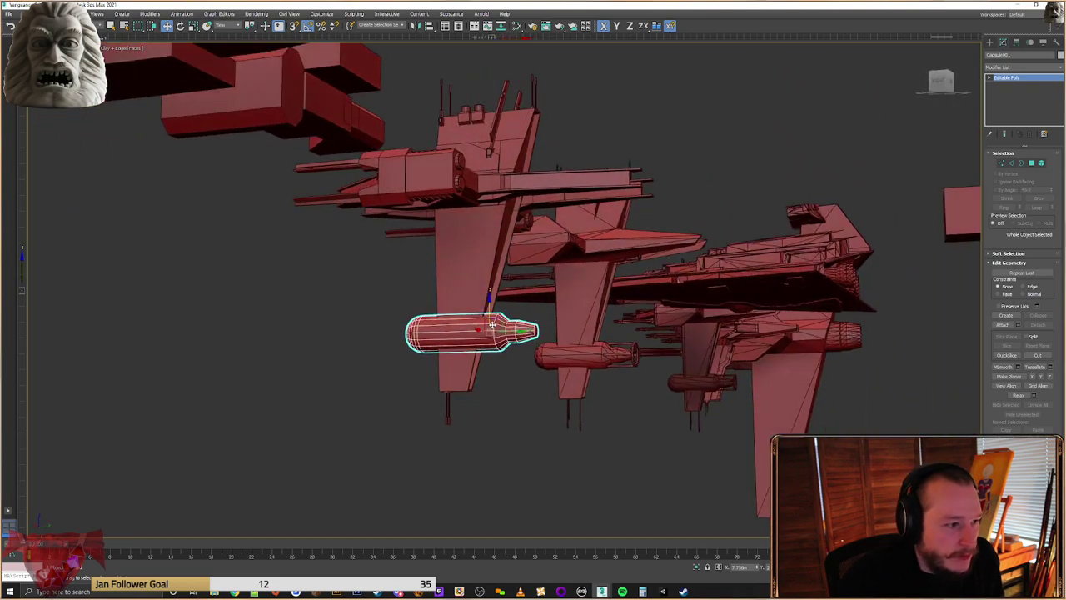
shift+drag(498, 327, 524, 209)
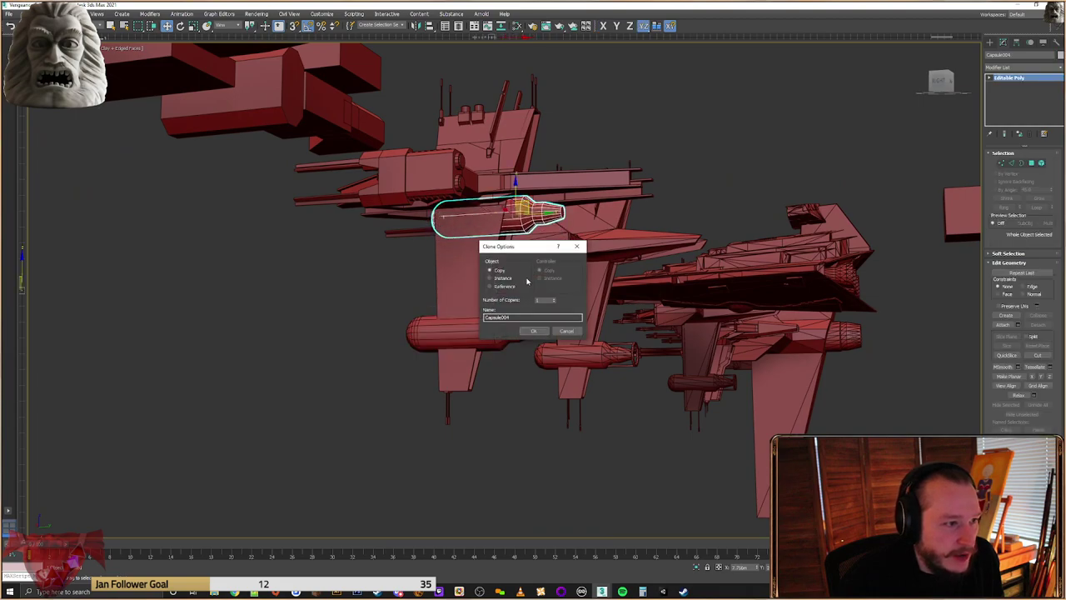
click(534, 331)
Scale the pod copy down uniformly to about half its size, using the older ship's rear thrusters as reference
key(f)
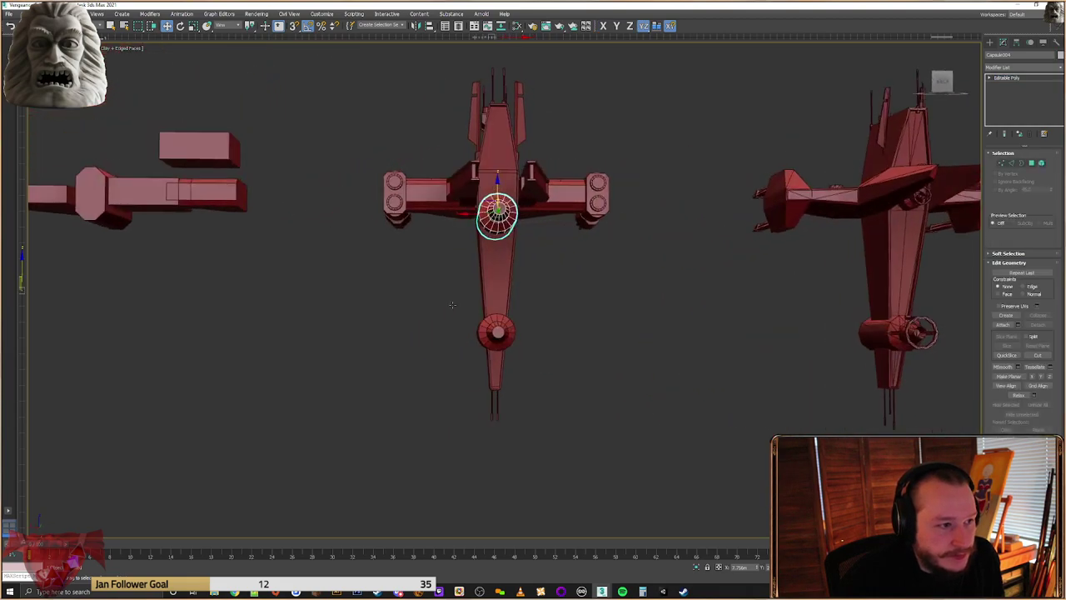
alt+middle_drag(459, 304, 519, 328)
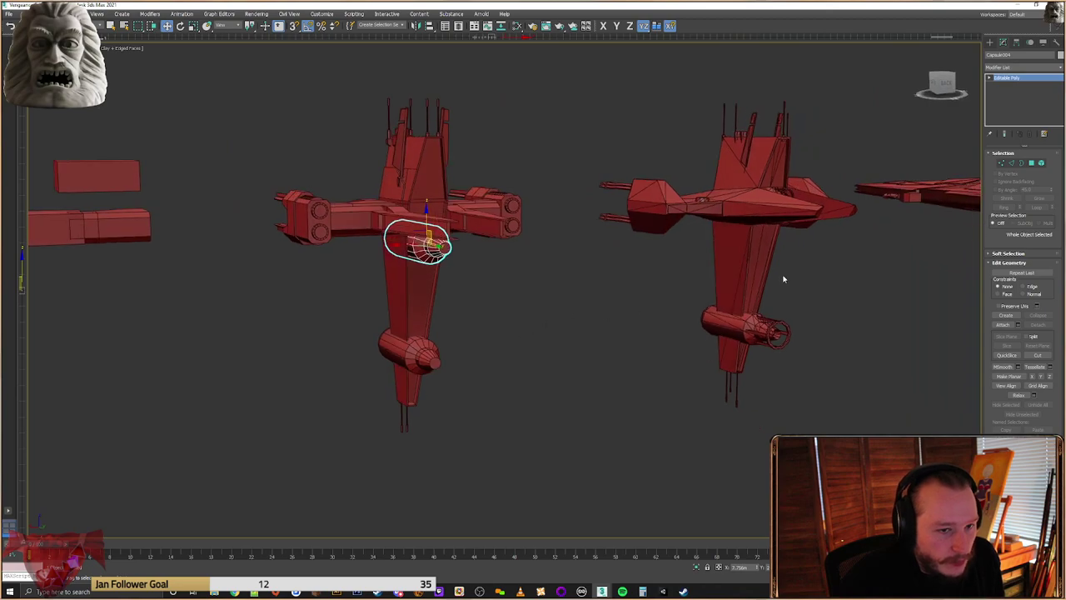
alt+middle_drag(715, 289, 664, 297)
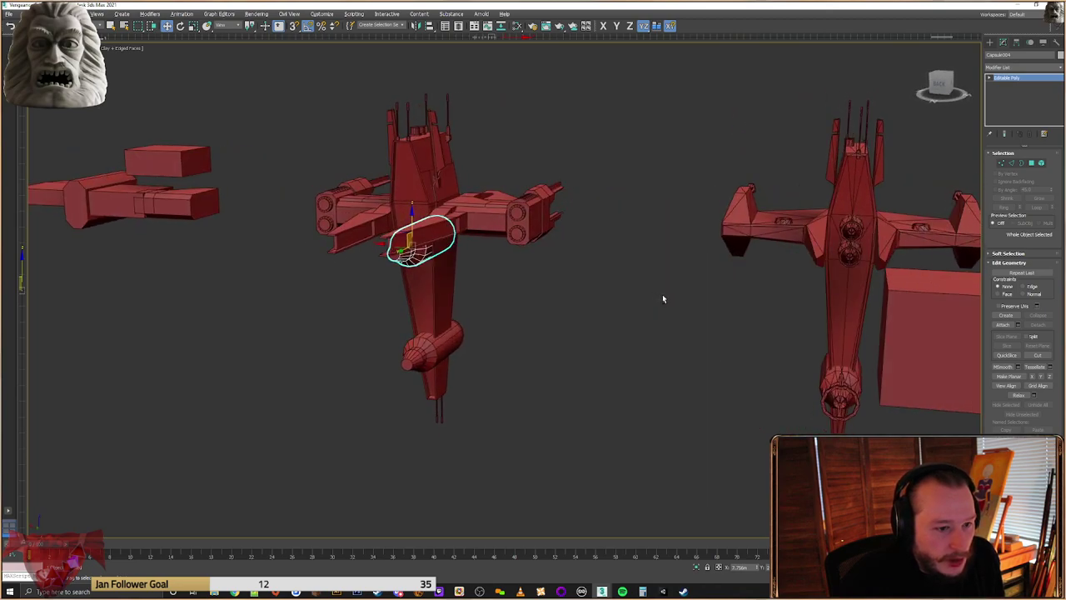
right_click(416, 256)
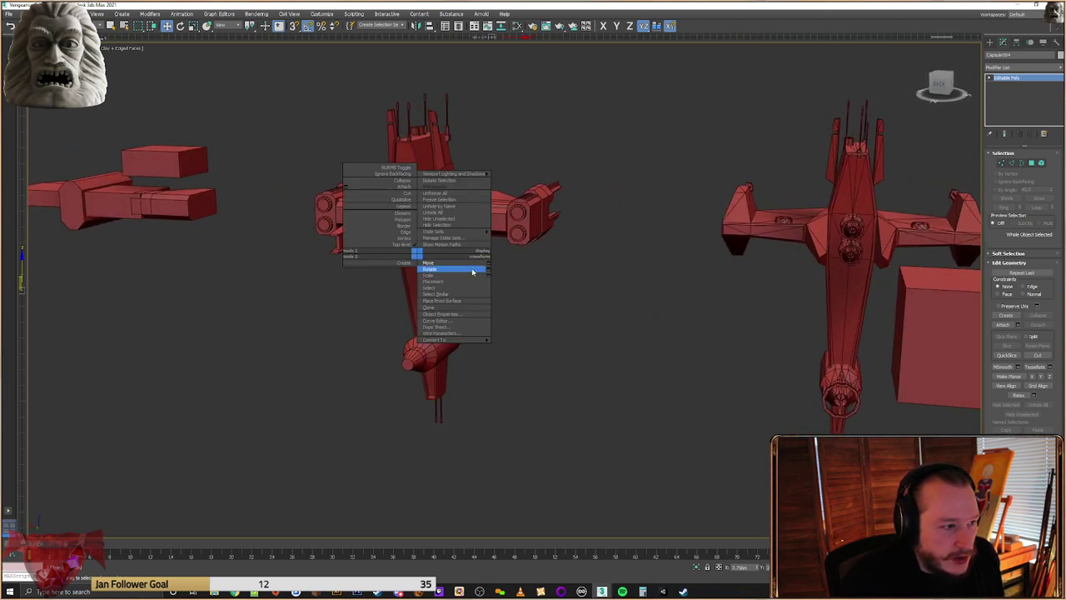
click(488, 275)
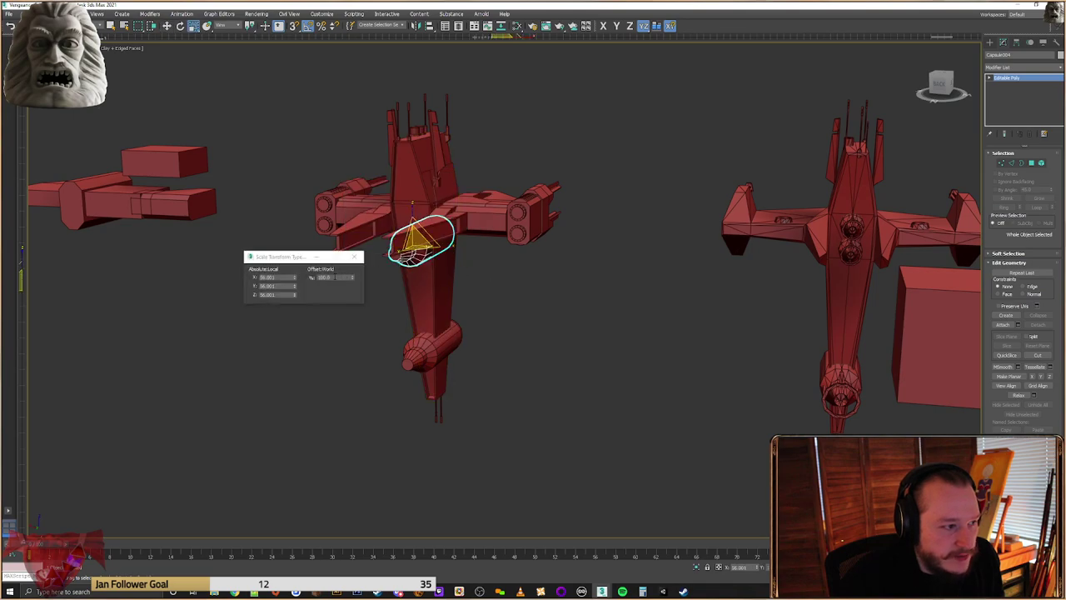
key(Return)
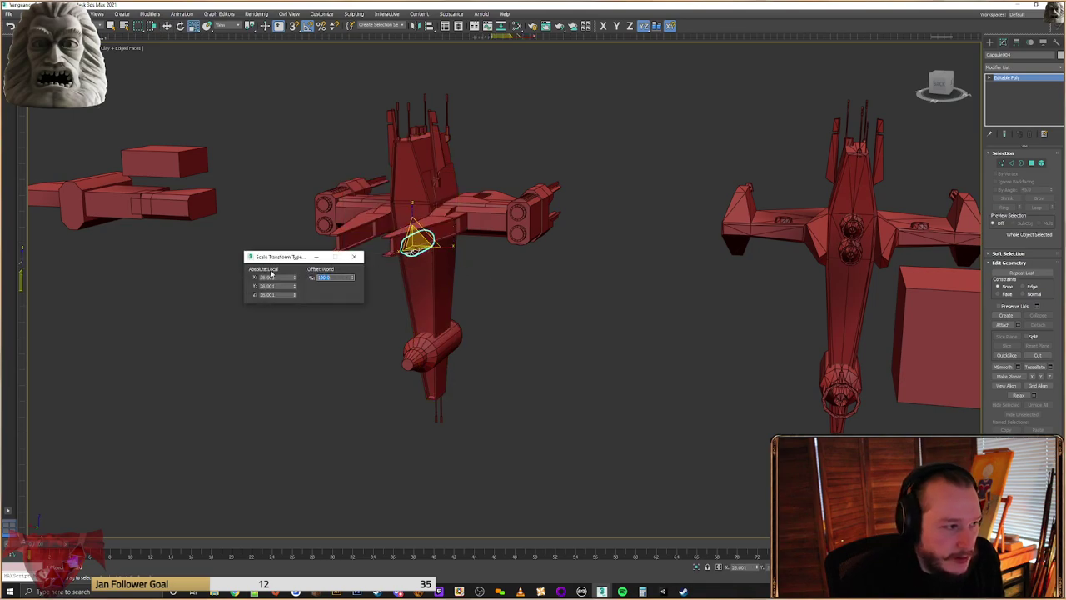
alt+middle_drag(419, 287, 562, 274)
click(354, 256)
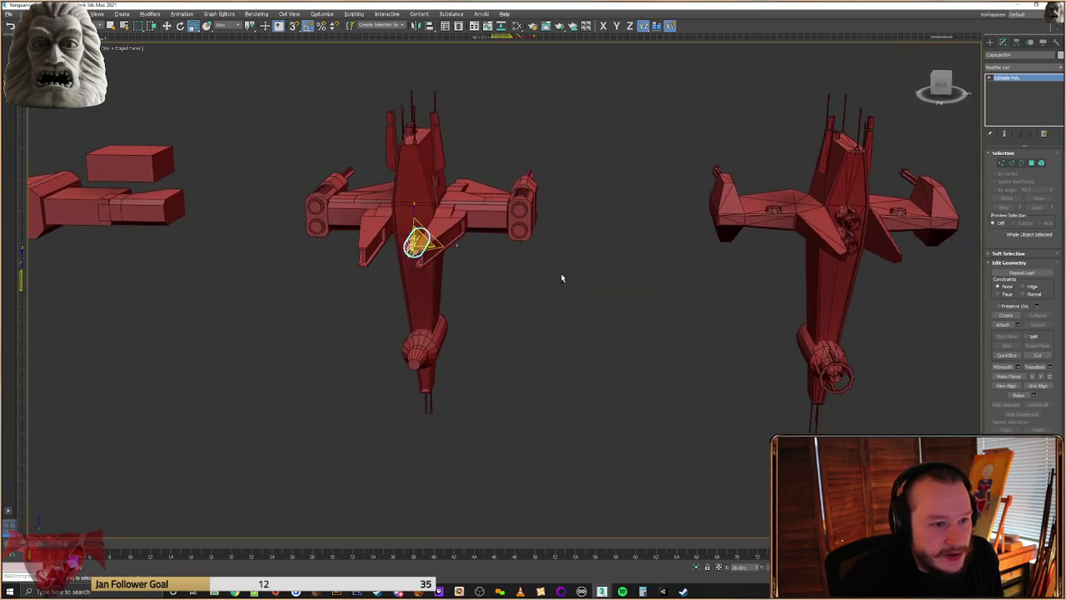
Raise the small pod slightly on the rear of the tower between the two rear wing beams
scroll(431, 223, up, 4)
click(479, 223)
right_click(479, 223)
click(489, 234)
alt+middle_drag(489, 234, 438, 225)
drag(450, 232, 444, 211)
Duplicate the small pod as a copy directly above the first one on the tower's rear
scroll(504, 238, down, 4)
alt+middle_drag(504, 237, 571, 317)
alt+middle_drag(608, 192, 569, 226)
scroll(518, 192, up, 4)
shift+drag(554, 245, 551, 173)
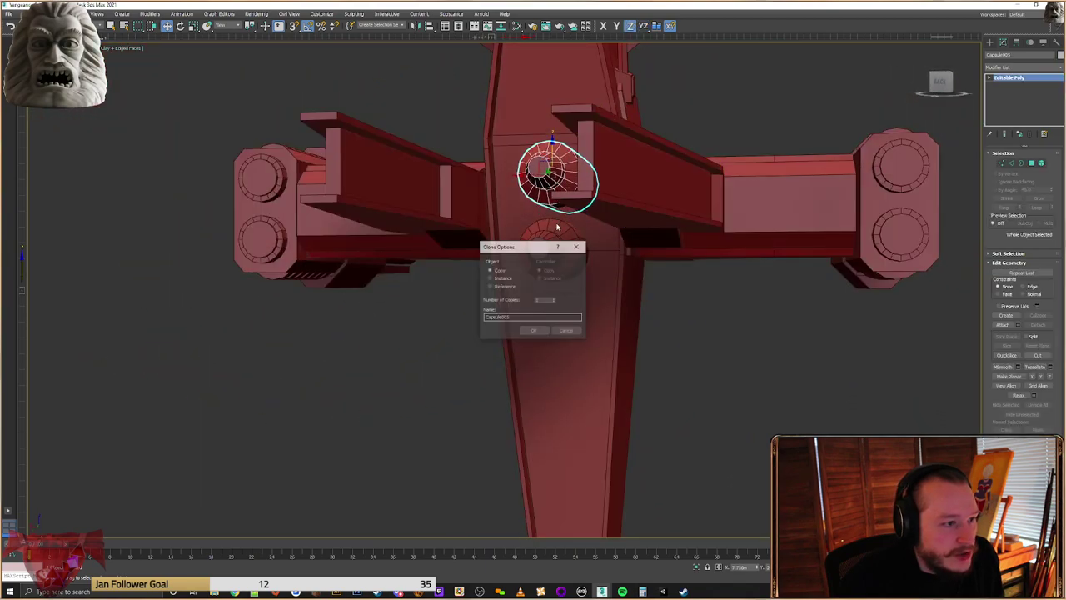
click(534, 331)
Raise both small rear pods together slightly so they sit between the wing beams, and check them against the reference ship
mouse_move(614, 303)
alt+middle_down()
mouse_move(642, 276)
mouse_move(676, 291)
mouse_move(508, 245)
mouse_move(511, 256)
mouse_move(617, 255)
alt+middle_up()
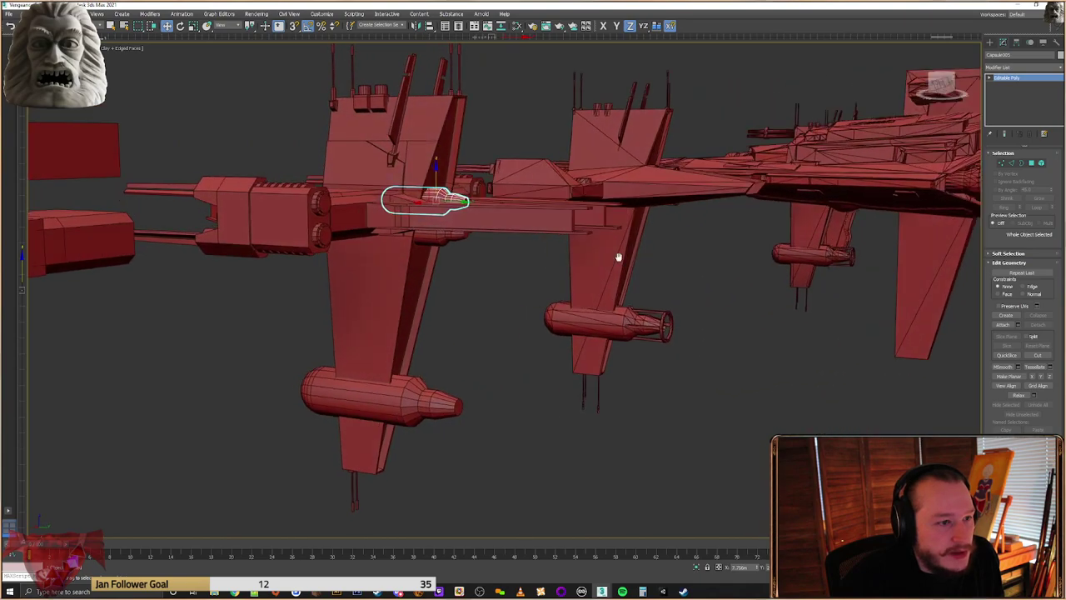
alt+middle_drag(675, 207, 372, 198)
scroll(371, 199, up, 3)
alt+middle_drag(351, 197, 346, 199)
middle_drag(385, 229, 443, 242)
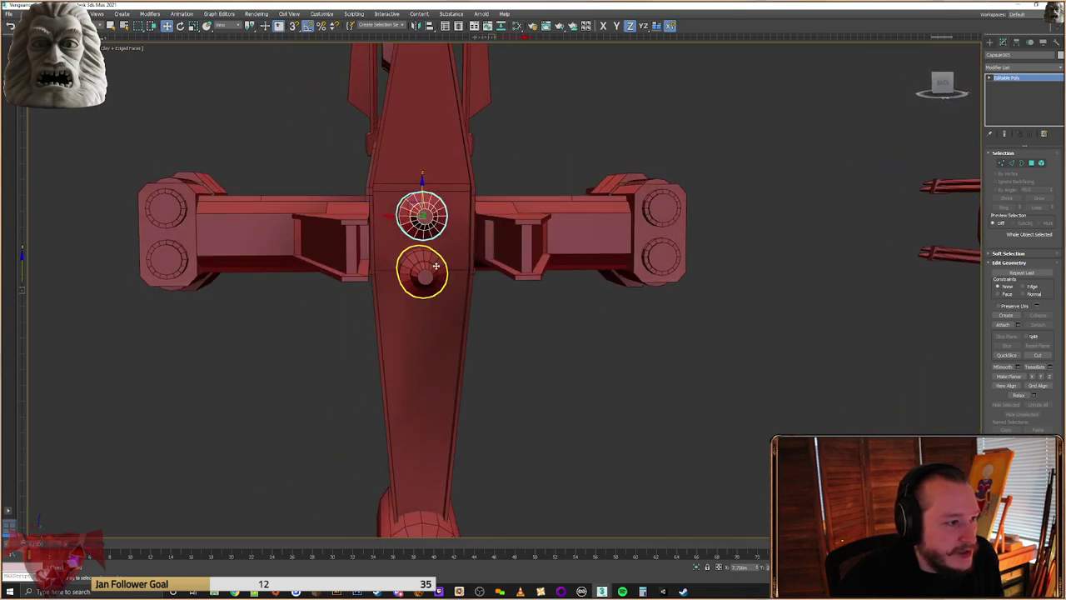
ctrl+click(422, 271)
drag(422, 220, 422, 214)
alt+middle_drag(430, 233, 504, 314)
scroll(421, 230, down, 5)
scroll(567, 265, up, 4)
middle_drag(368, 288, 535, 303)
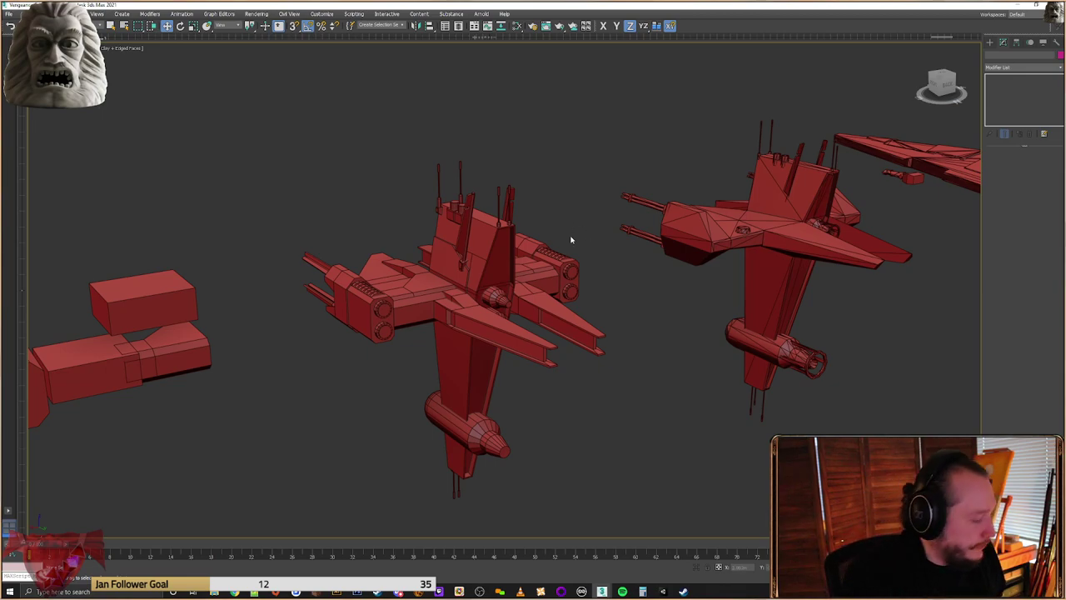
Duplicate the large lower pod as a copy shifted straight back along its own axis
scroll(473, 314, up, 2)
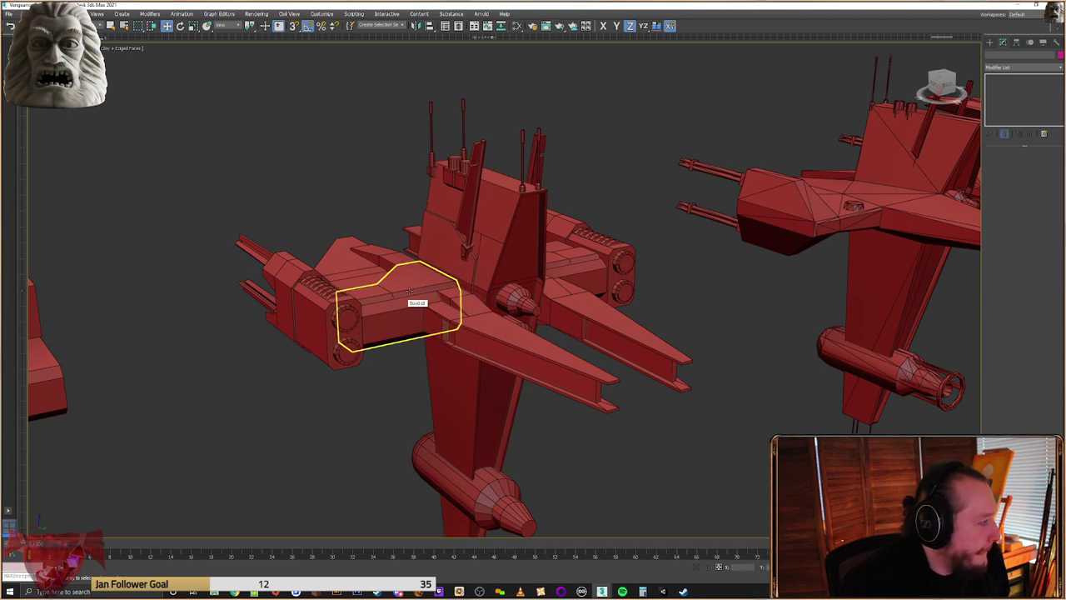
alt+middle_drag(429, 323, 552, 245)
click(574, 400)
alt+middle_drag(574, 401, 575, 348)
scroll(583, 358, up, 3)
shift+drag(580, 360, 634, 367)
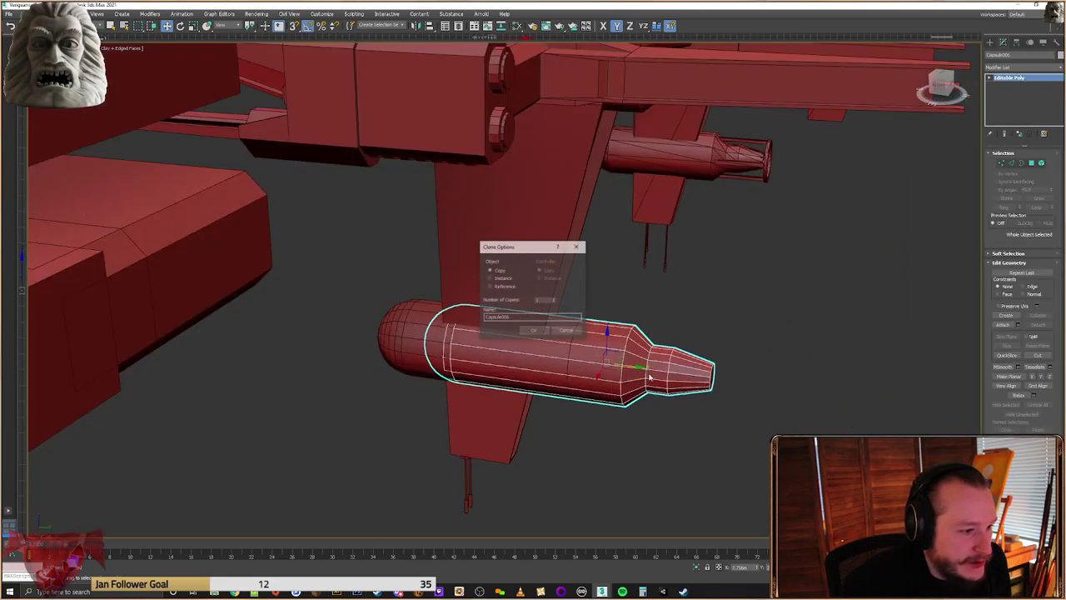
key(Return)
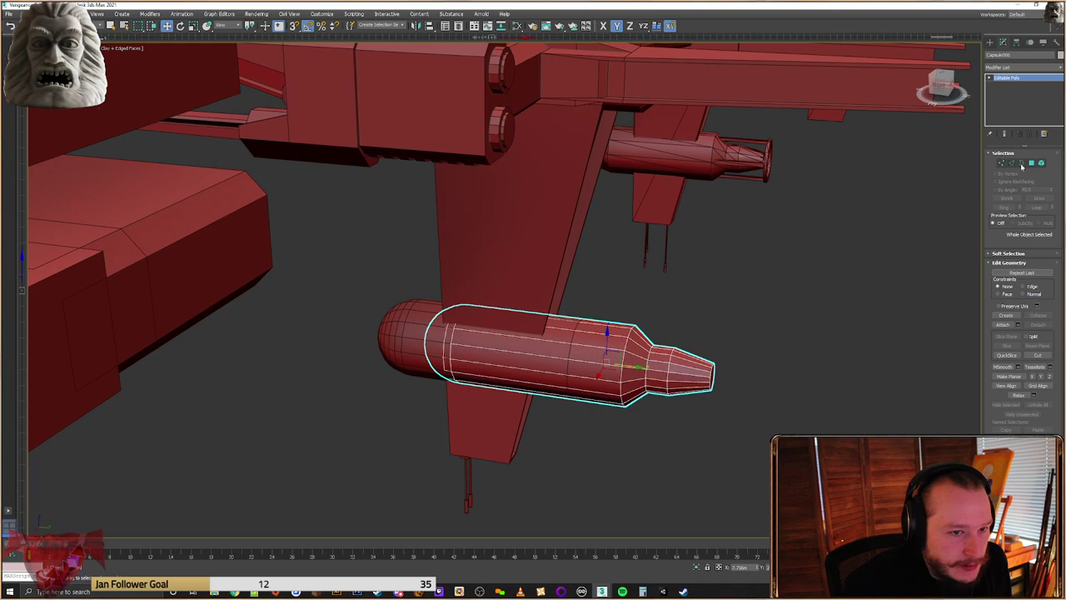
Delete the tapered nozzle polygons at the rear of the lower pod's copy
click(1032, 165)
alt+middle_drag(861, 255, 733, 310)
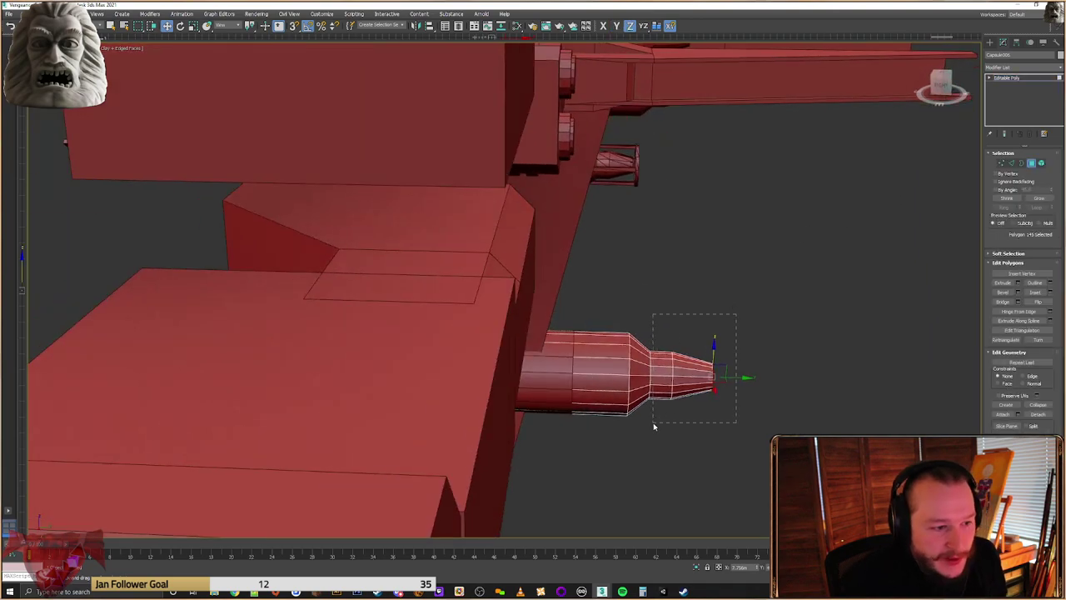
drag(653, 425, 649, 426)
key(Delete)
Pull the copy's rounded front vertices back close to its open rear edge and delete the dome, leaving a narrow ring
alt+middle_drag(866, 287, 796, 281)
click(1002, 162)
drag(327, 294, 384, 404)
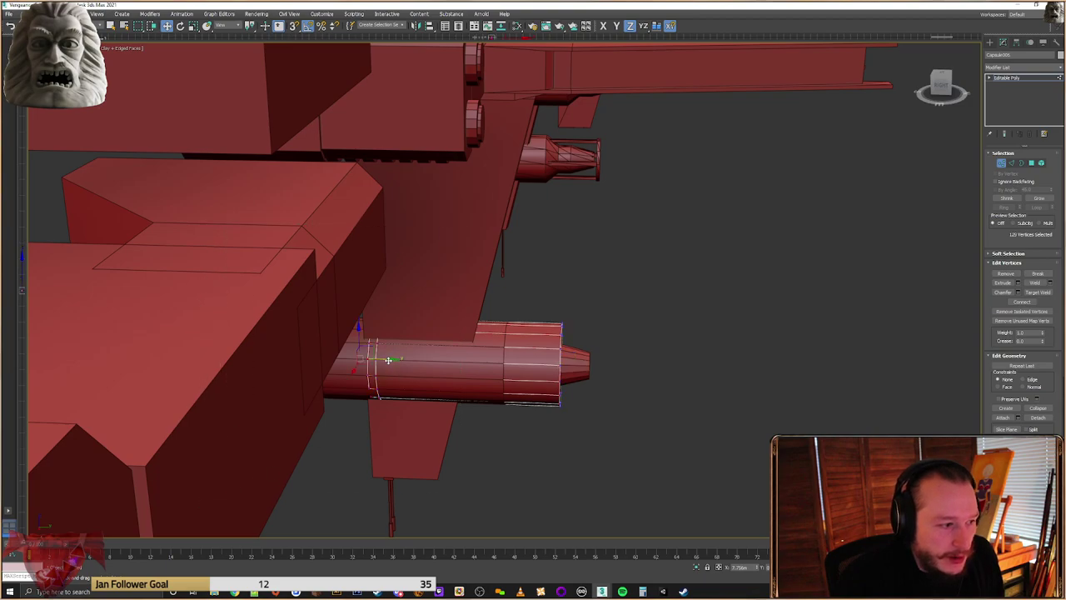
drag(389, 359, 537, 360)
scroll(538, 360, up, 3)
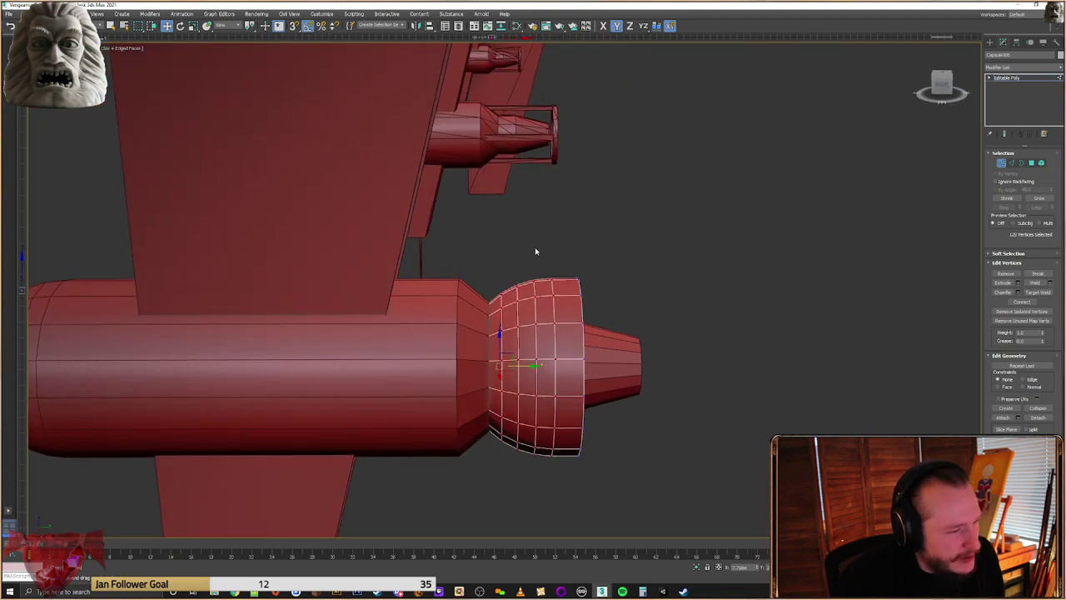
drag(384, 520, 384, 521)
key(Delete)
Cap the open borders of the narrow ring around the pod's nozzle
middle_drag(588, 423, 541, 389)
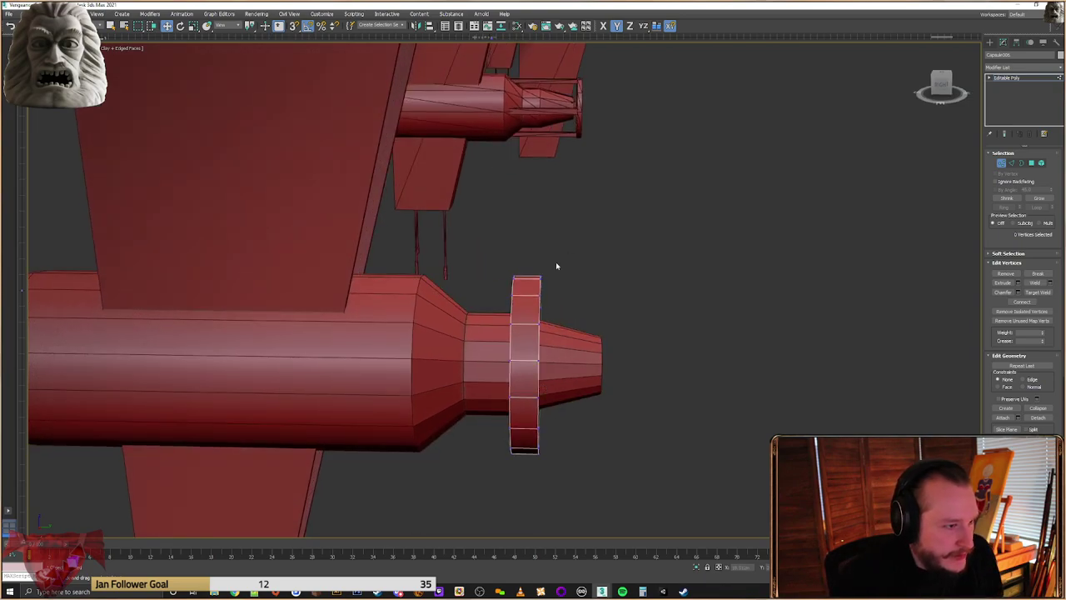
drag(548, 470, 533, 503)
alt+middle_drag(533, 502, 651, 391)
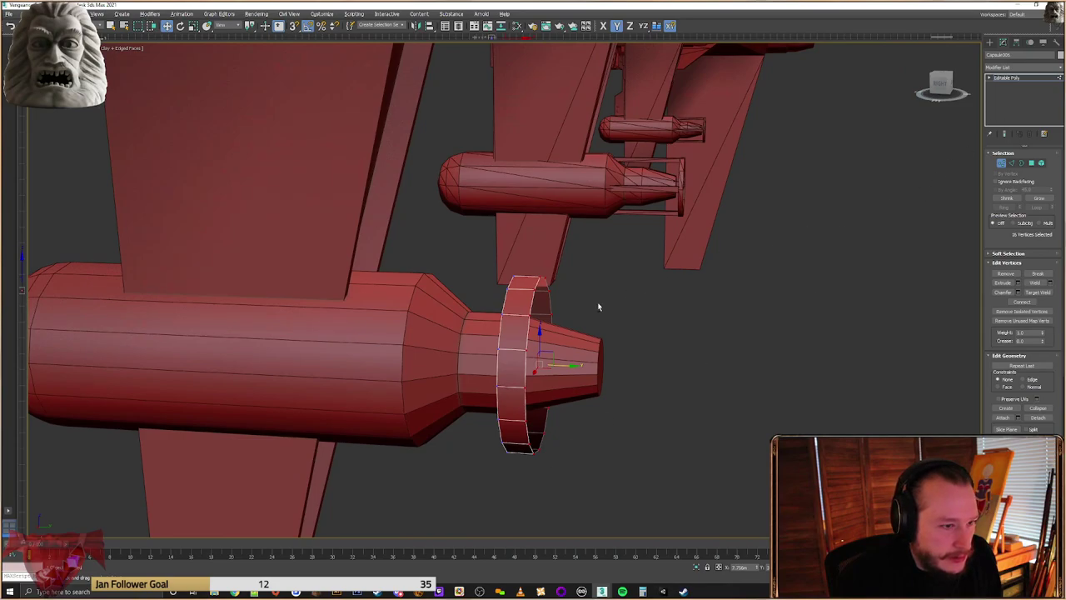
alt+middle_drag(597, 306, 773, 230)
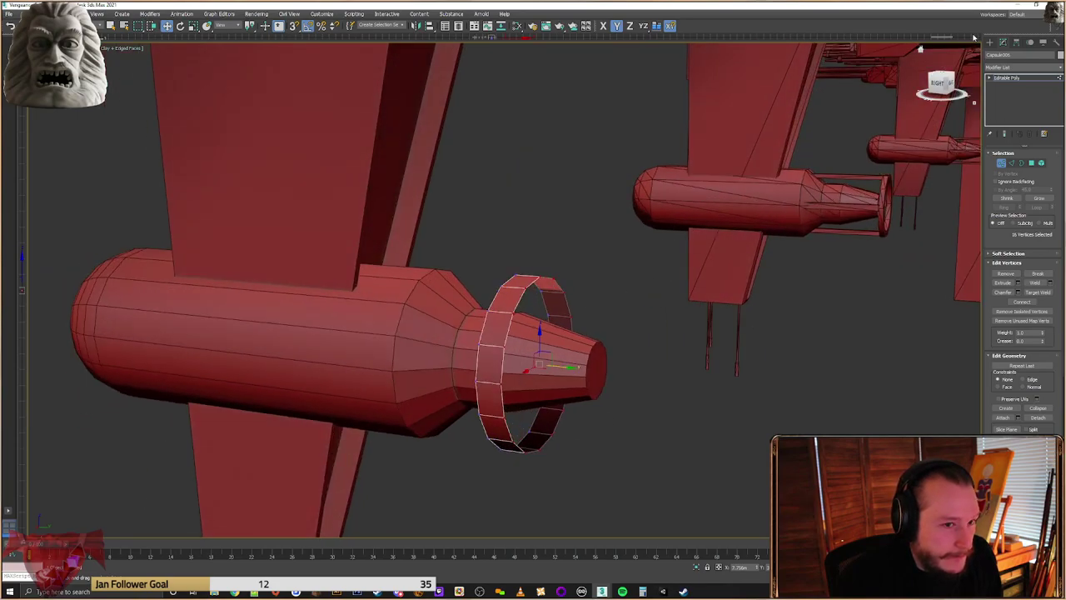
click(1023, 164)
alt+middle_drag(574, 280, 853, 325)
click(1033, 283)
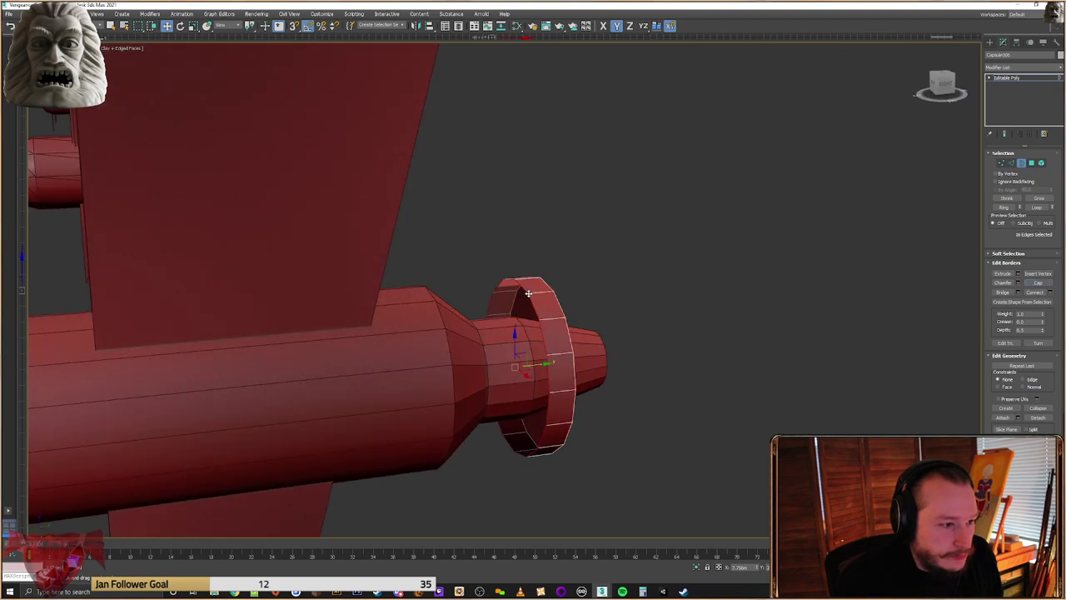
alt+middle_drag(819, 302, 769, 264)
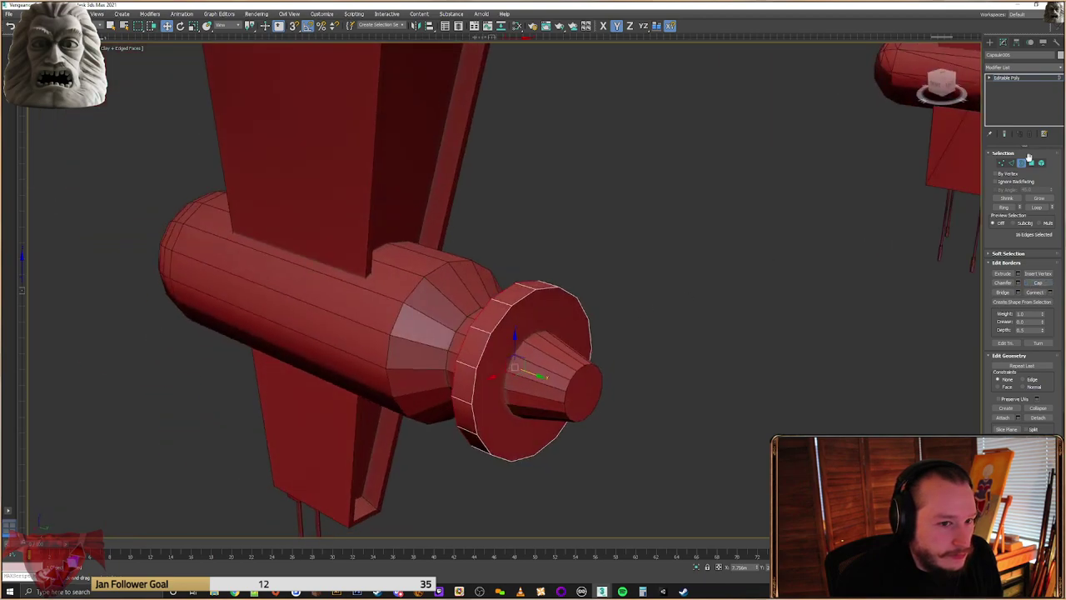
Inset the two cap polygons of the ring by 0.04 m
click(1031, 164)
alt+middle_drag(683, 283, 813, 330)
click(497, 323)
click(1051, 292)
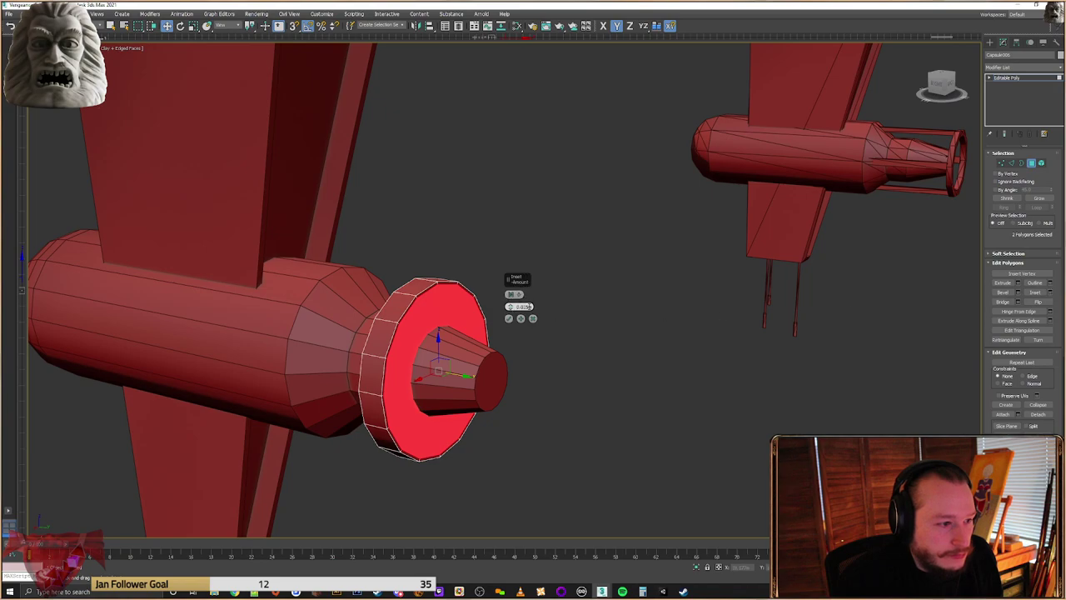
double_click(526, 307)
text(0.04)
middle_drag(605, 297, 606, 298)
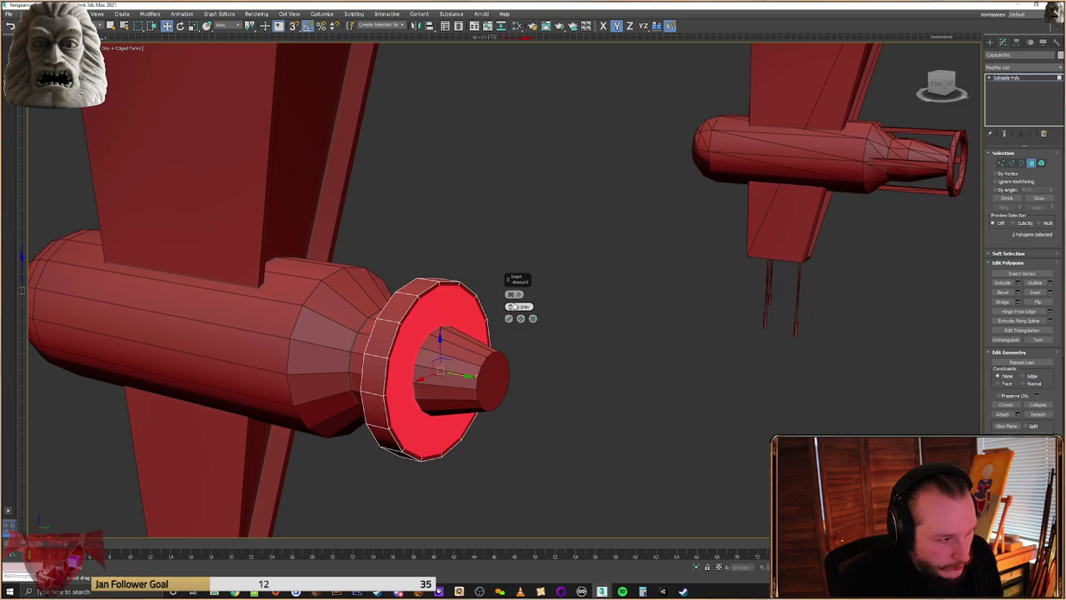
click(509, 318)
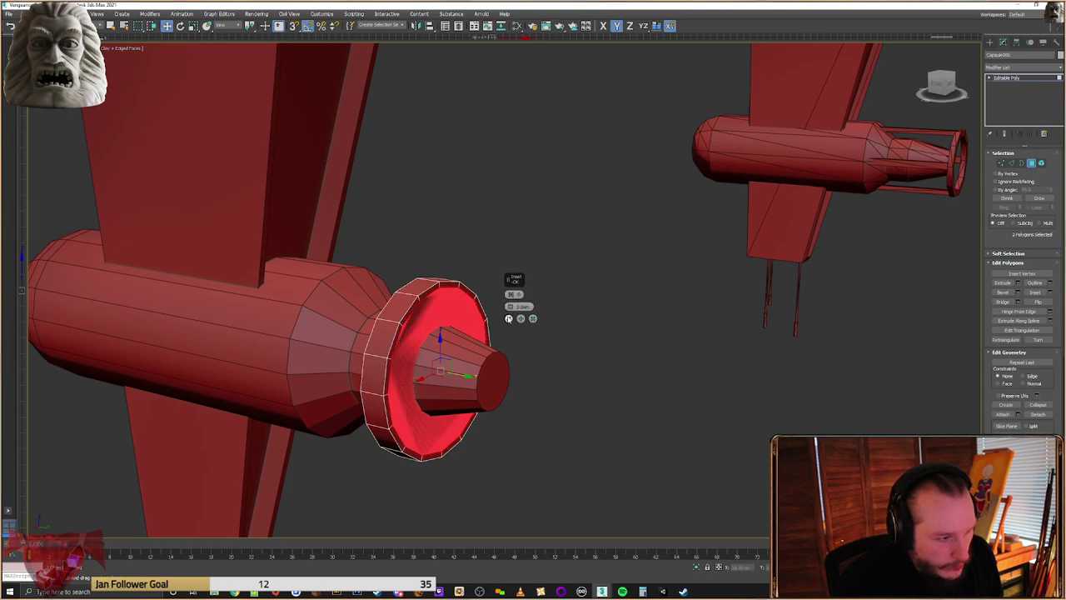
Extrude the inset caps into the ring to form its inner wall, and delete the remaining inner polygons
middle_drag(512, 309, 611, 309)
scroll(552, 327, up, 3)
alt+middle_drag(554, 327, 648, 325)
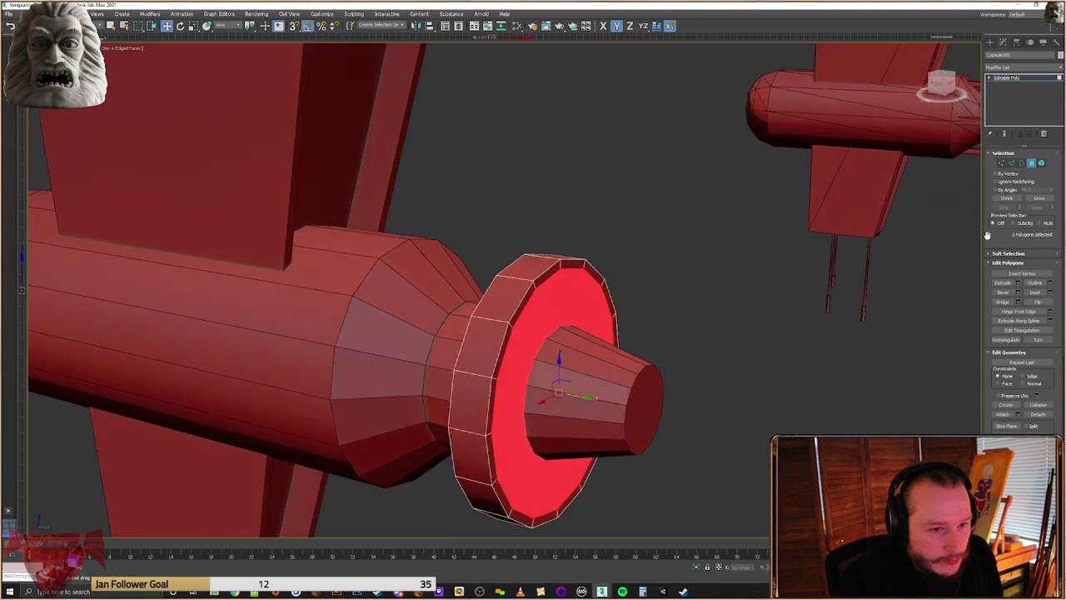
click(1003, 283)
drag(574, 303, 586, 320)
key(w)
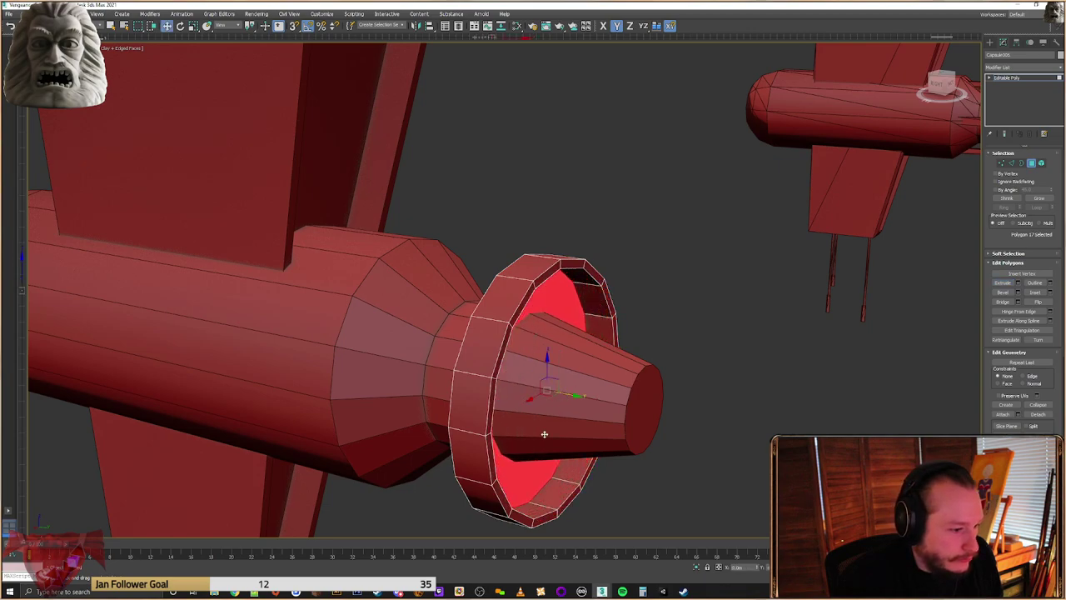
drag(503, 492, 491, 435)
key(Delete)
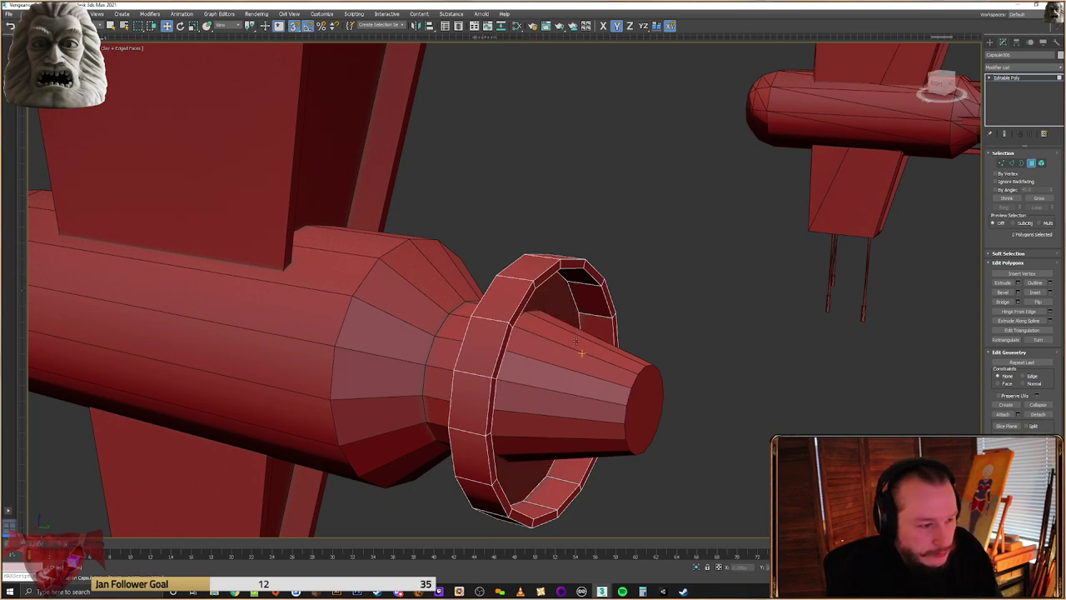
Weld the ring's vertices where its inner wall sections meet
click(1004, 162)
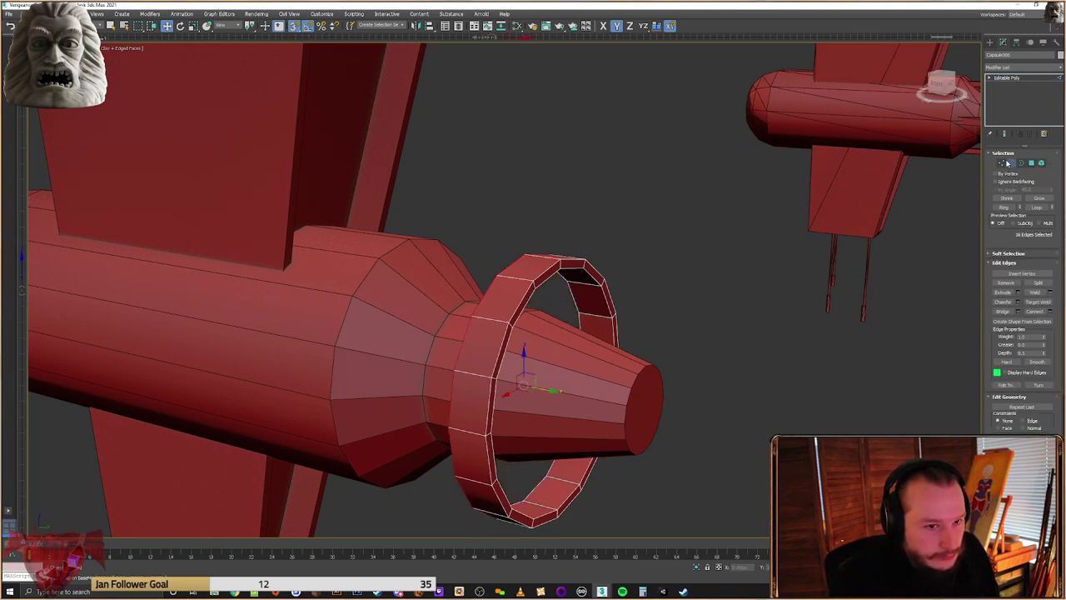
click(1035, 284)
alt+middle_drag(667, 293, 706, 289)
scroll(716, 282, down, 3)
Move the ring back along the pod's nozzle to near its tip and center the ring's pivot on it
click(990, 42)
middle_drag(668, 258, 599, 287)
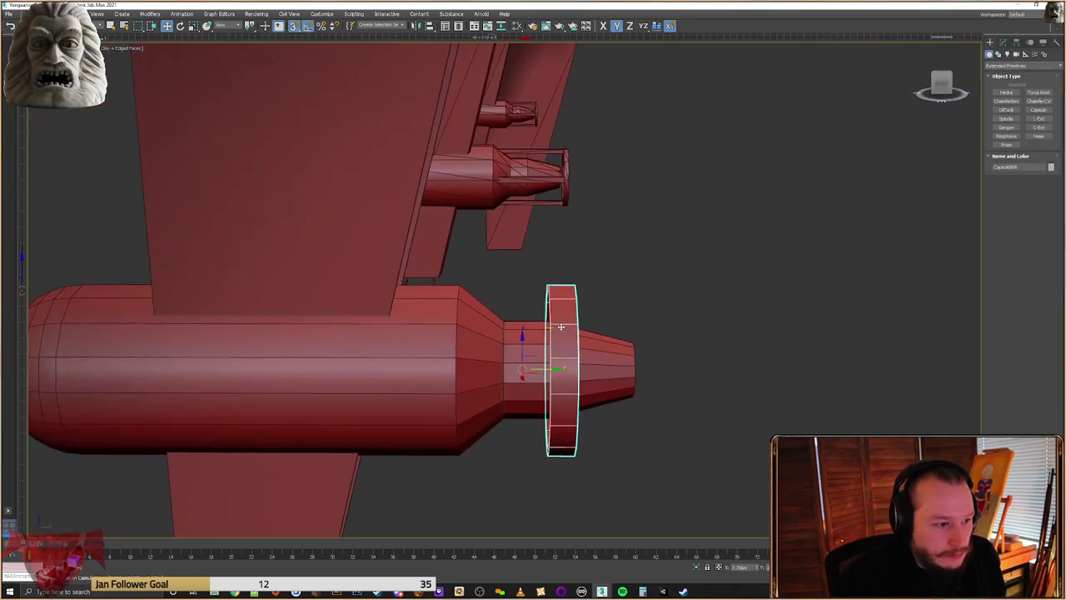
drag(575, 299, 629, 343)
alt+middle_drag(628, 342, 598, 321)
click(1017, 42)
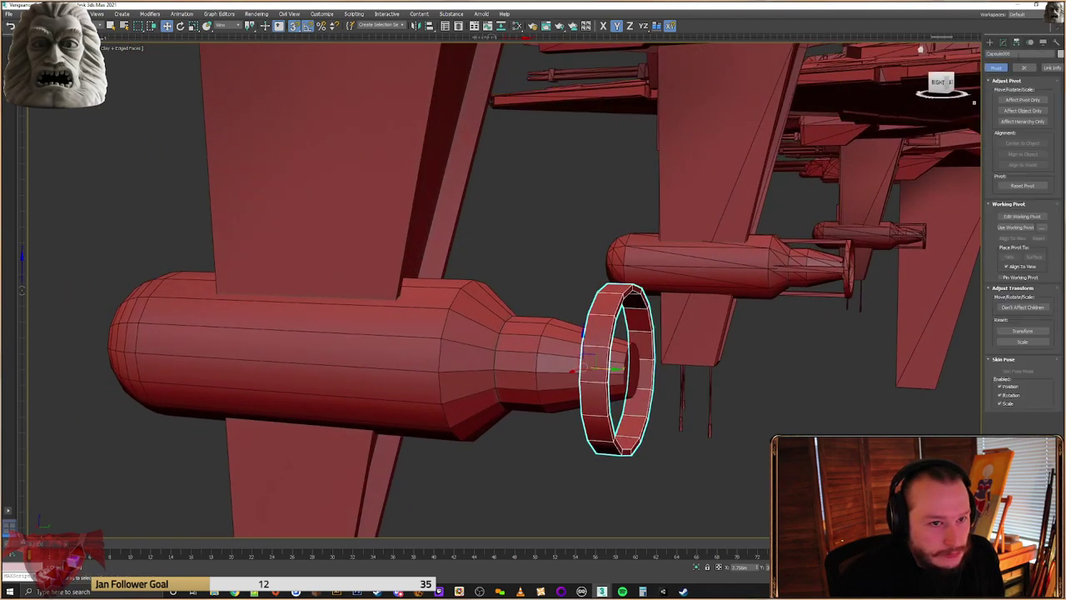
click(1023, 99)
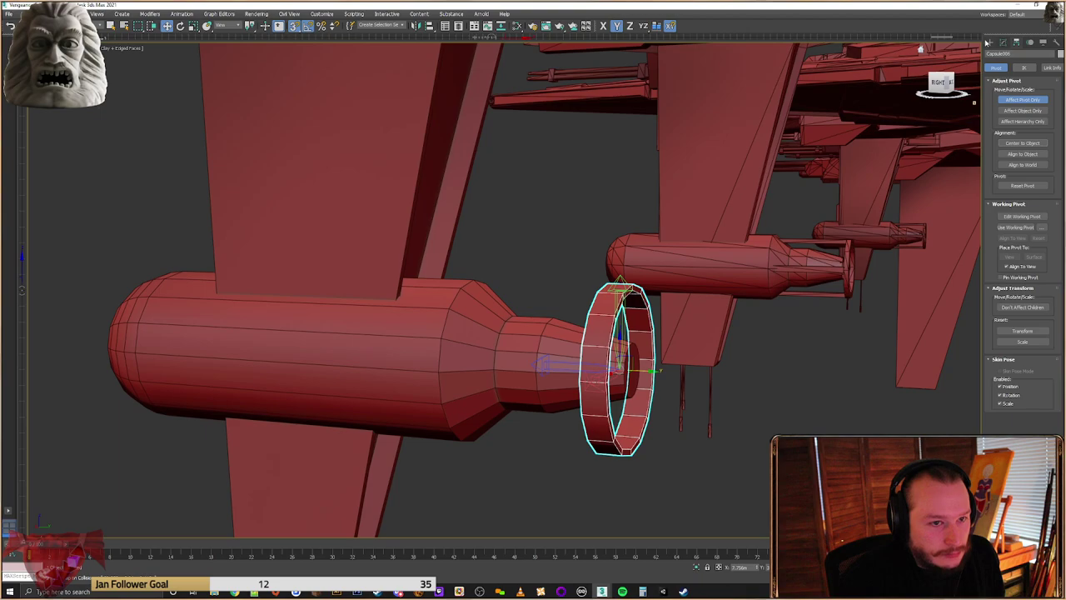
Slide the ring along the pod's axis so it sits slightly farther back around the nozzle's tip, and deselect it
click(989, 42)
alt+middle_drag(658, 283, 596, 154)
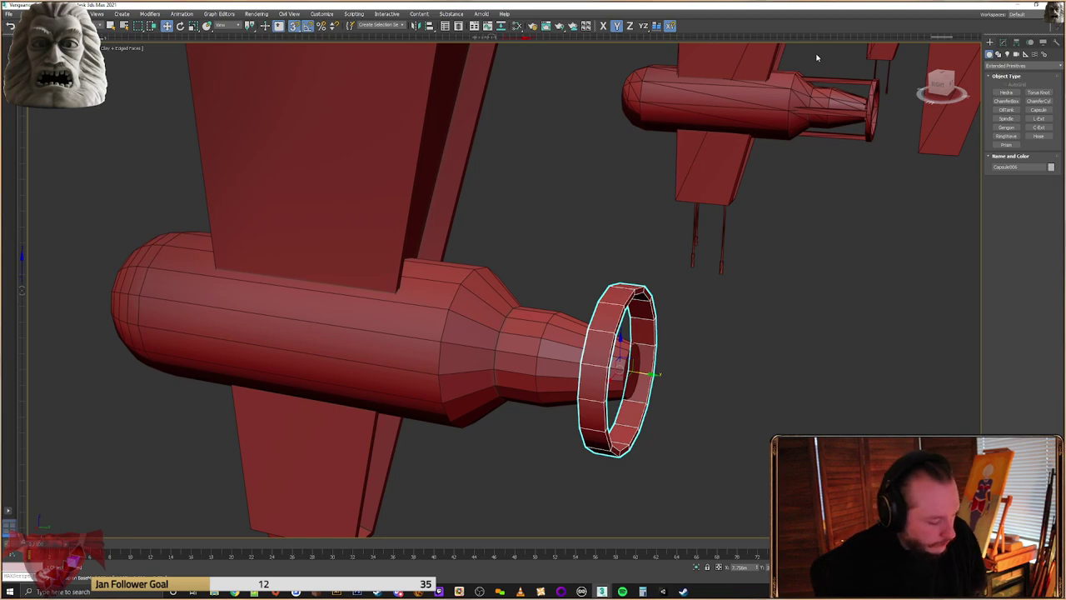
alt+middle_drag(860, 27, 655, 295)
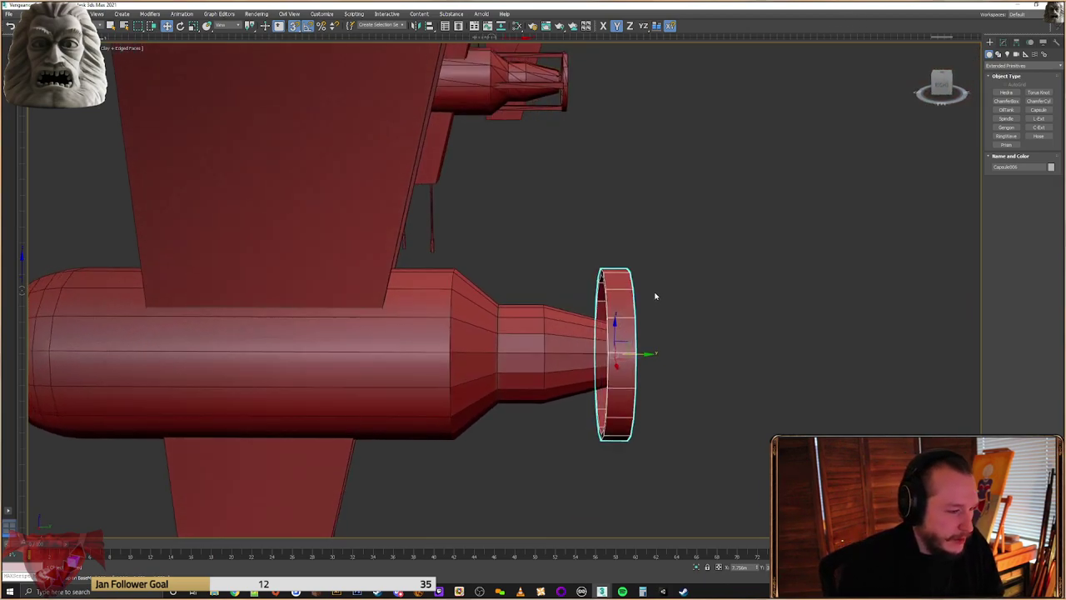
drag(656, 356, 660, 357)
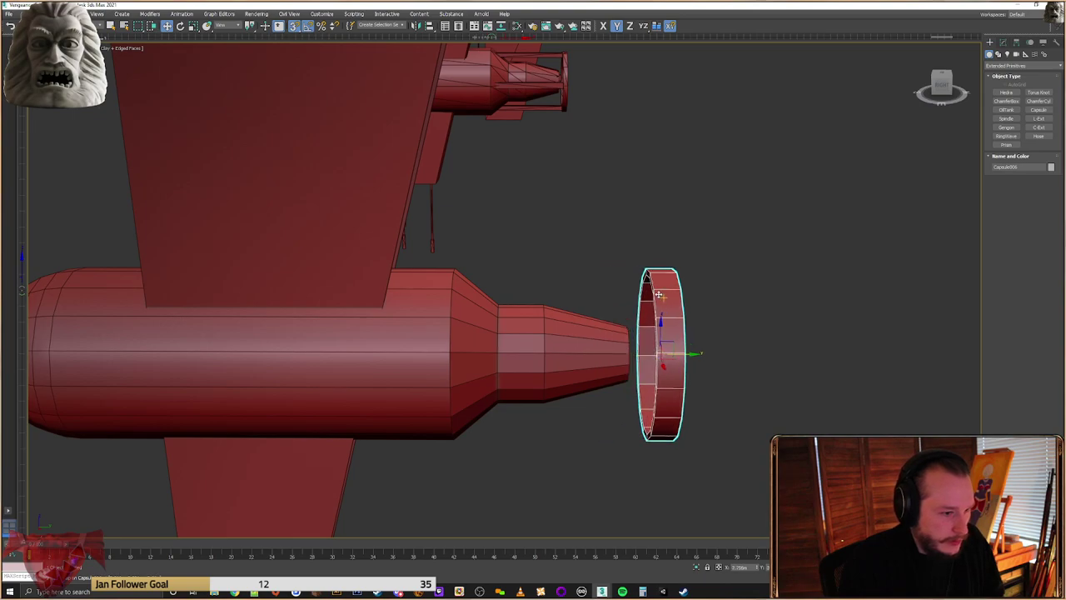
drag(656, 292, 635, 317)
alt+middle_drag(794, 279, 816, 205)
click(816, 206)
Copy the loose block above the spare ship parts over to the new ship's lower pod
alt+middle_drag(797, 158, 741, 181)
scroll(740, 180, down, 10)
scroll(704, 190, up, 3)
scroll(704, 192, up, 1)
click(661, 179)
scroll(658, 178, up, 2)
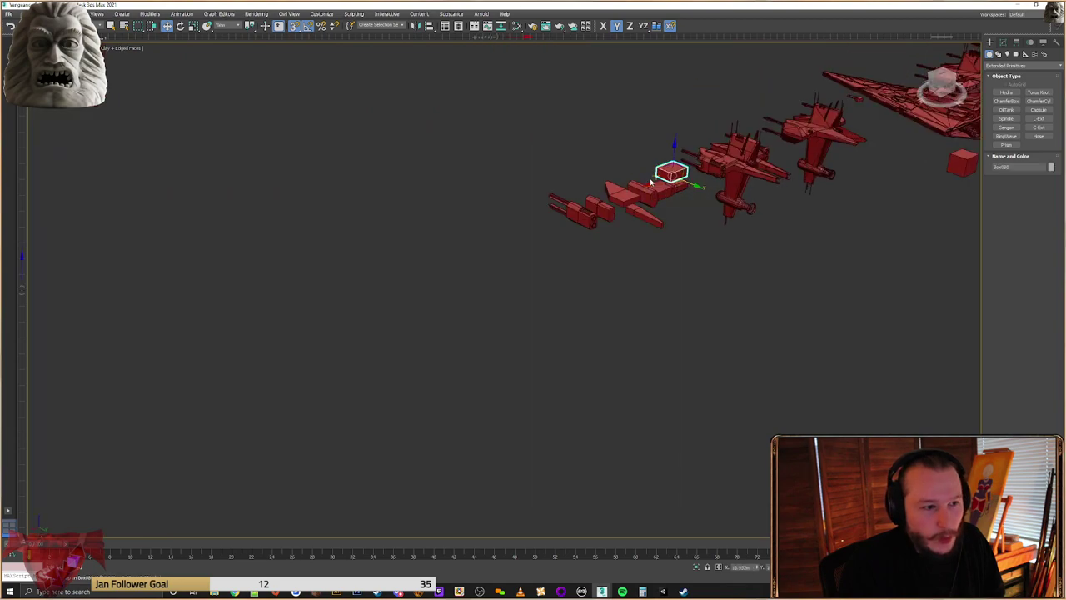
key(s)
alt+middle_drag(715, 177, 695, 169)
middle_drag(695, 170, 646, 164)
shift+drag(620, 156, 759, 229)
click(534, 332)
Scale the copied block down to a small, slim strut at the lower pod
scroll(767, 226, up, 5)
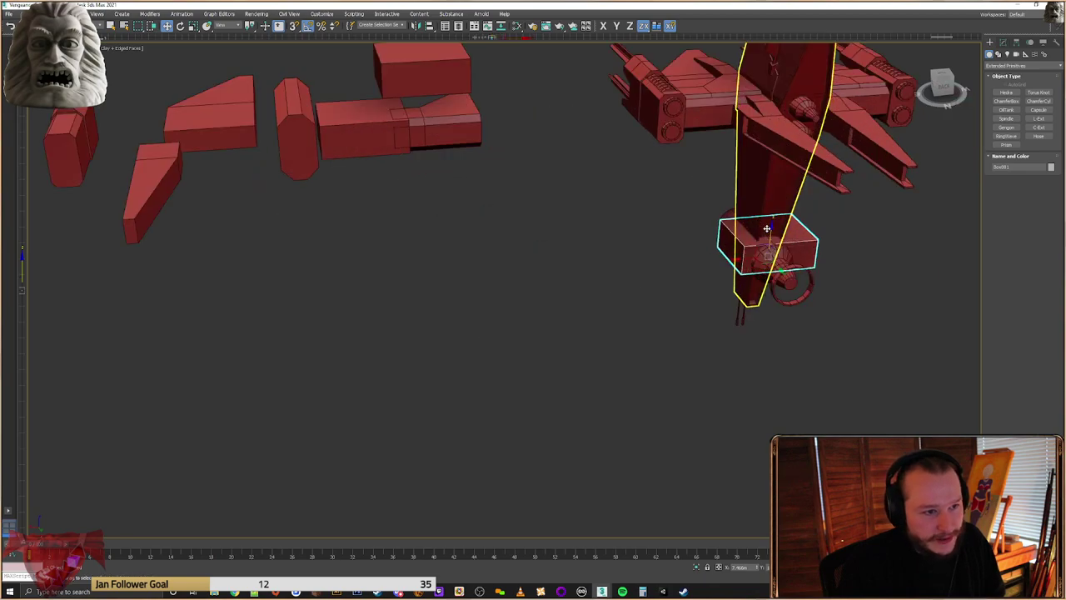
middle_drag(626, 310, 631, 390)
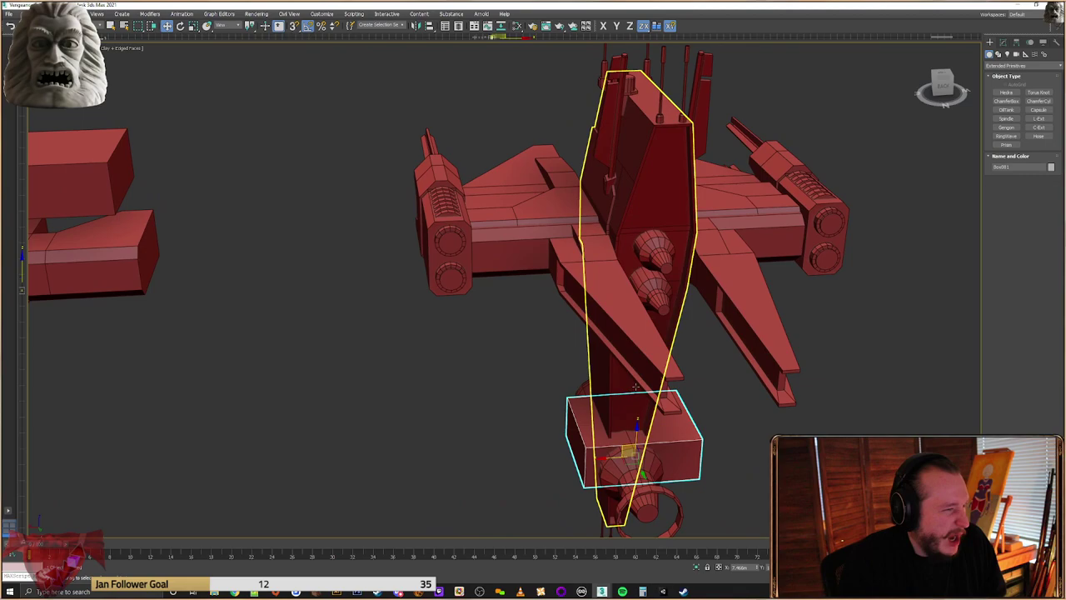
alt+middle_drag(654, 351, 703, 300)
scroll(625, 367, up, 4)
alt+middle_drag(613, 353, 586, 332)
right_click(588, 305)
click(608, 326)
drag(585, 379, 681, 494)
Move the strut onto the upper side of the pod's nozzle so it bridges the pod body and the ring
right_click(650, 427)
click(664, 434)
alt+middle_drag(665, 431, 633, 400)
drag(606, 370, 573, 282)
alt+middle_drag(580, 292, 598, 297)
drag(590, 301, 650, 375)
alt+middle_drag(650, 377, 399, 321)
scroll(641, 325, up, 3)
scroll(650, 323, down, 5)
scroll(350, 343, up, 3)
middle_drag(339, 347, 417, 336)
scroll(408, 329, up, 3)
drag(395, 302, 401, 321)
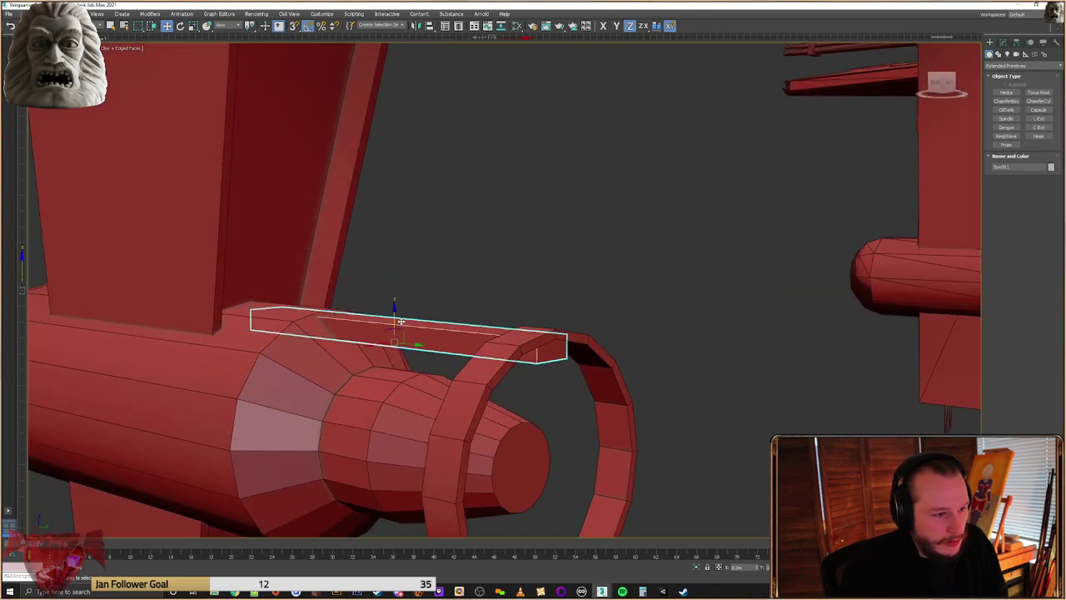
Move the strut's end vertices lengthwise to fit it between the pod body and the ring, and select its upper vertices
alt+middle_drag(506, 335, 544, 325)
click(1004, 44)
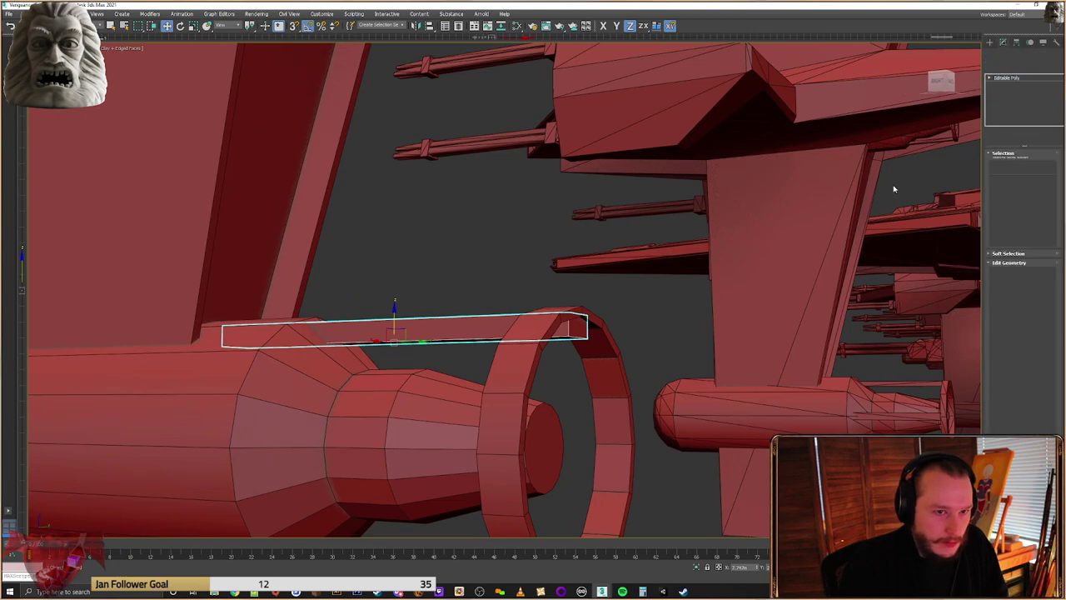
click(1002, 164)
alt+middle_drag(405, 311, 414, 315)
drag(382, 269, 184, 375)
drag(373, 347, 329, 339)
drag(609, 336, 425, 366)
drag(654, 293, 223, 327)
alt+middle_drag(575, 316, 500, 306)
scroll(510, 311, up, 3)
alt+middle_drag(596, 337, 400, 323)
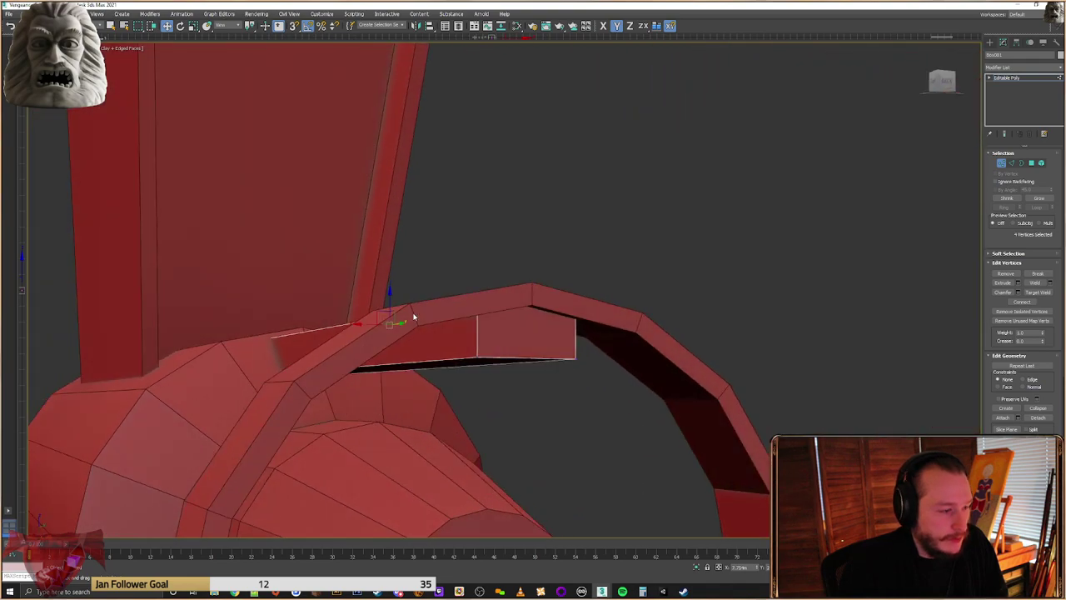
key(s)
key(F7)
alt+middle_drag(536, 307, 569, 317)
Connect the strut's crosswise edges to add one edge loop along the middle of its length
click(1012, 163)
alt+middle_drag(517, 342, 438, 333)
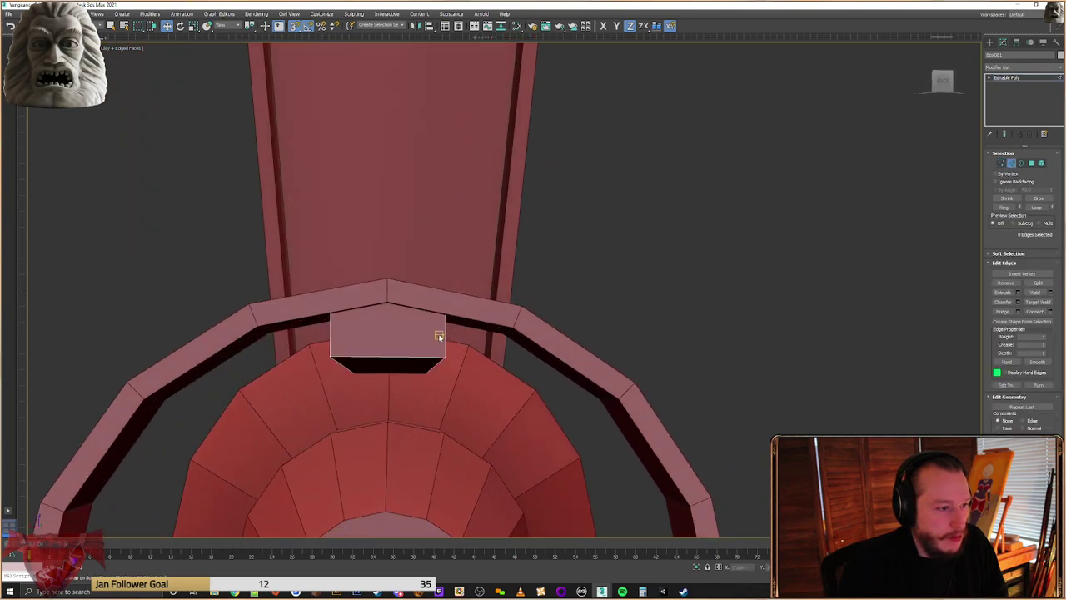
drag(383, 263, 384, 443)
alt+middle_drag(449, 393, 450, 397)
key(F3)
key(F3)
click(1041, 313)
middle_drag(538, 314, 587, 330)
Raise the strut's bottom vertices to make it thinner, and select the vertices along one of its sides
click(1003, 164)
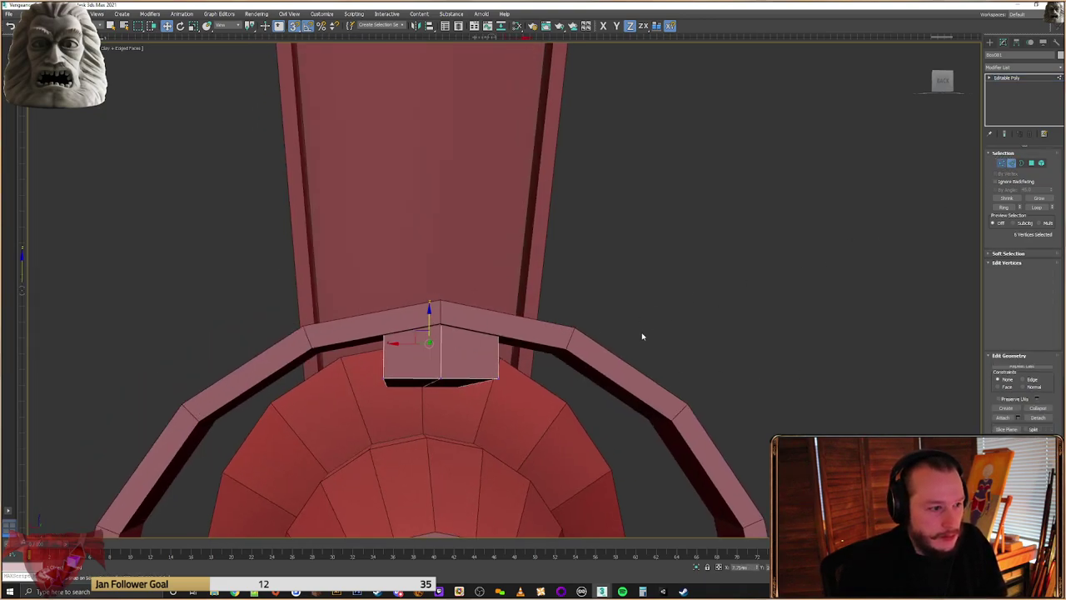
alt+middle_drag(655, 328, 626, 347)
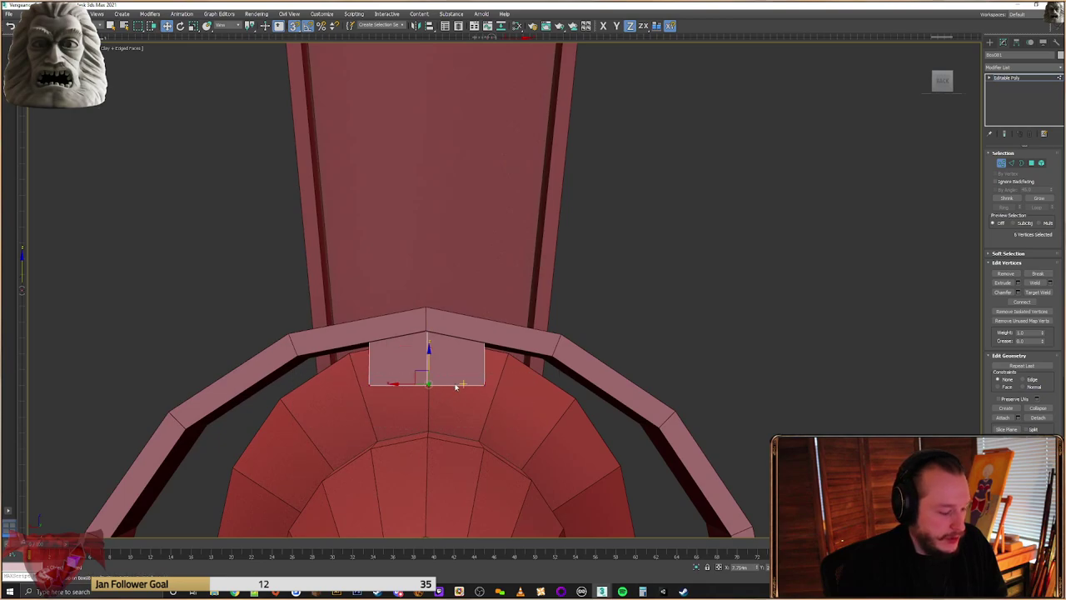
drag(429, 358, 442, 350)
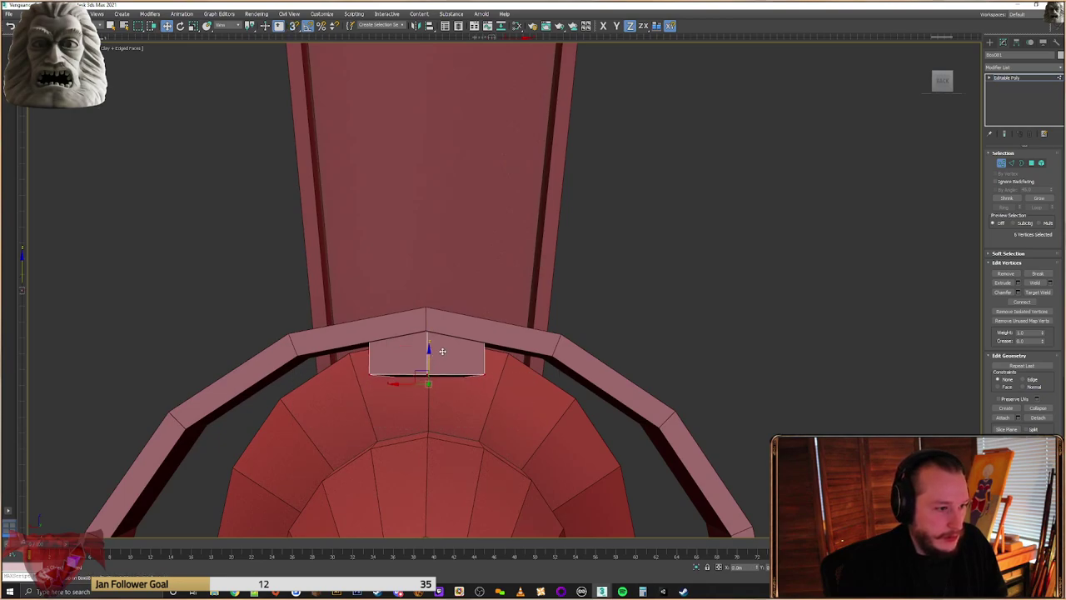
drag(525, 295, 445, 407)
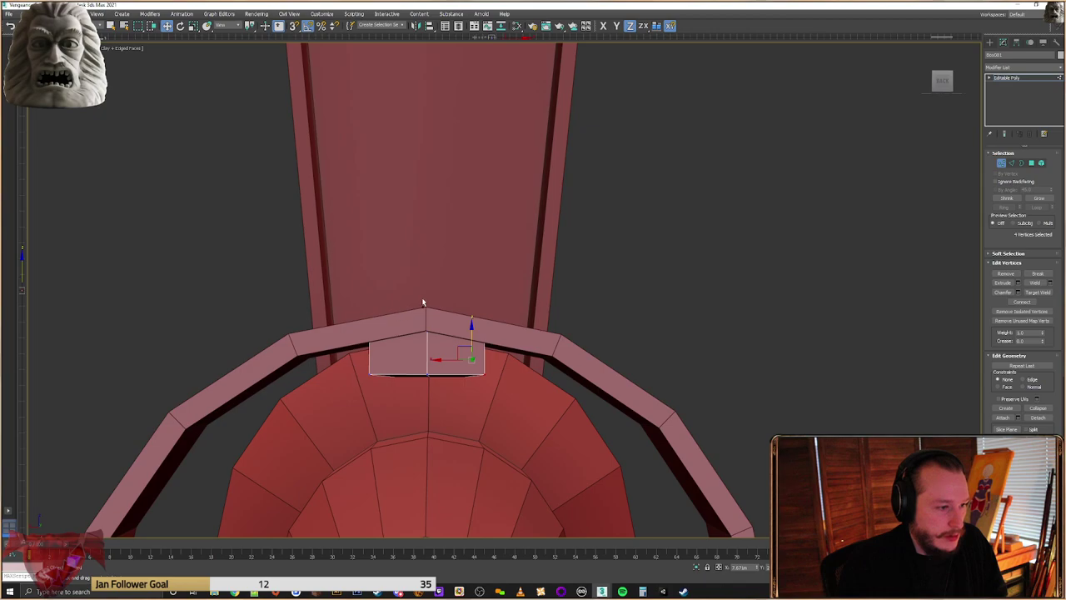
middle_drag(422, 299, 439, 304)
middle_drag(508, 355, 517, 351)
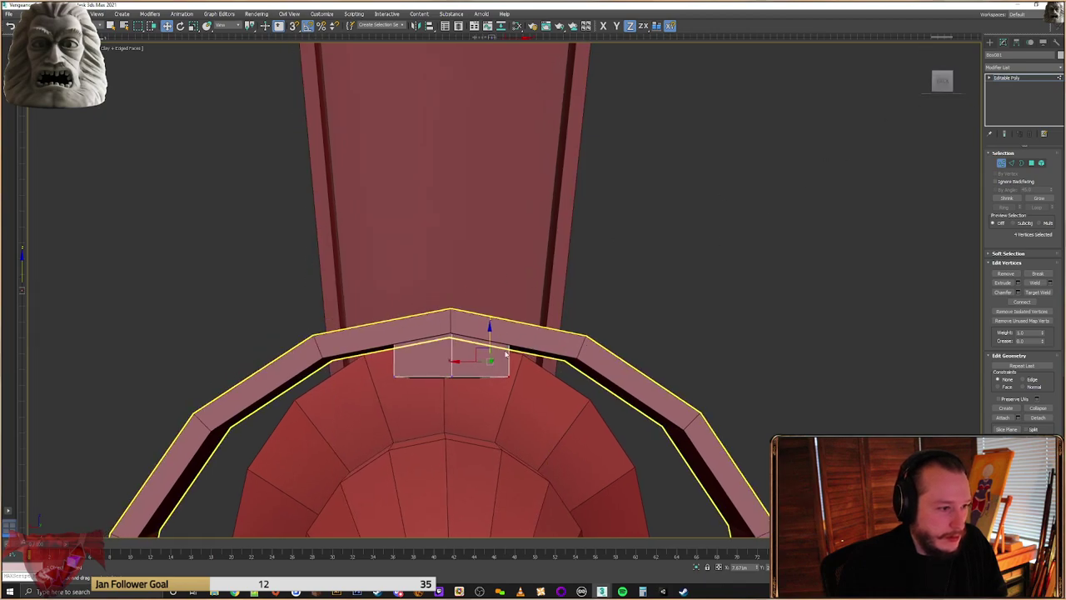
scroll(514, 351, up, 3)
Align the strut to the ring center to center on the X position only
click(990, 43)
key(alt+a)
click(588, 350)
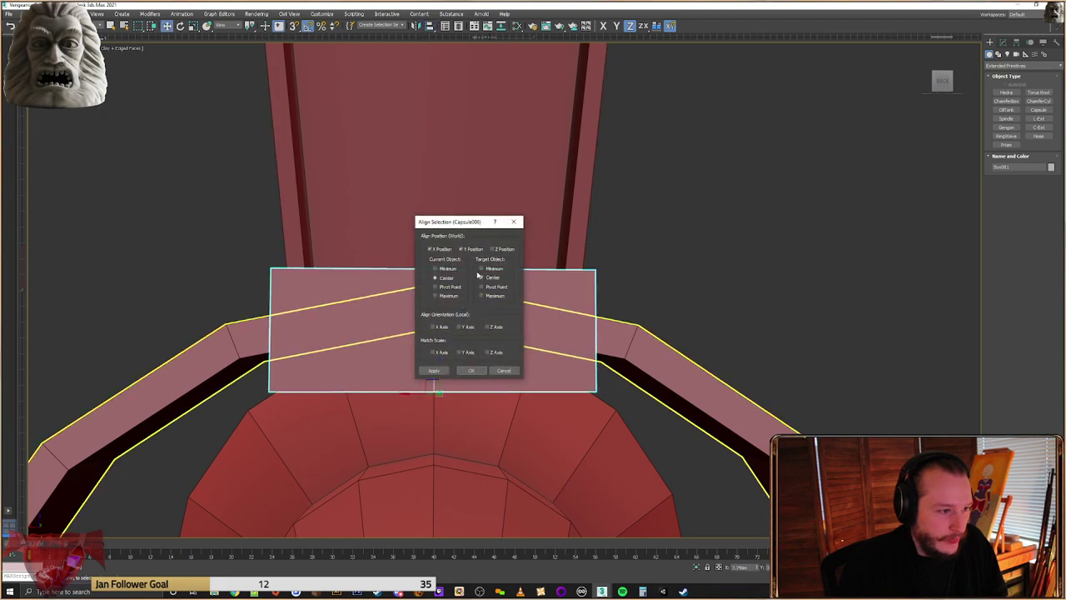
click(440, 250)
click(461, 250)
drag(461, 222, 636, 223)
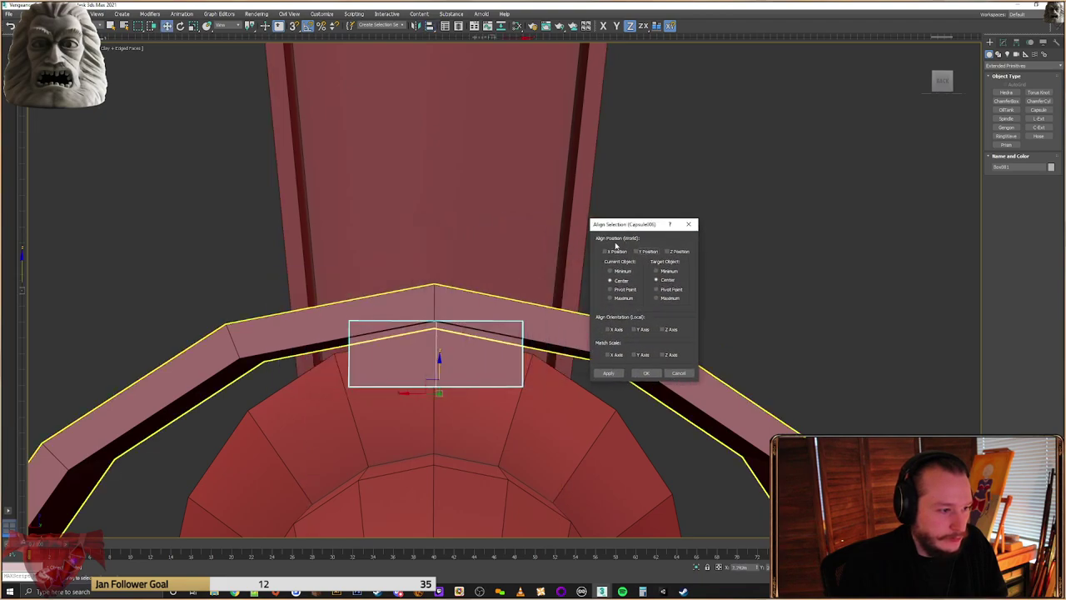
click(614, 252)
click(646, 373)
Scale the vertices along both sides of the strut vertically so its profile tapers outward from the middle edge
click(1003, 44)
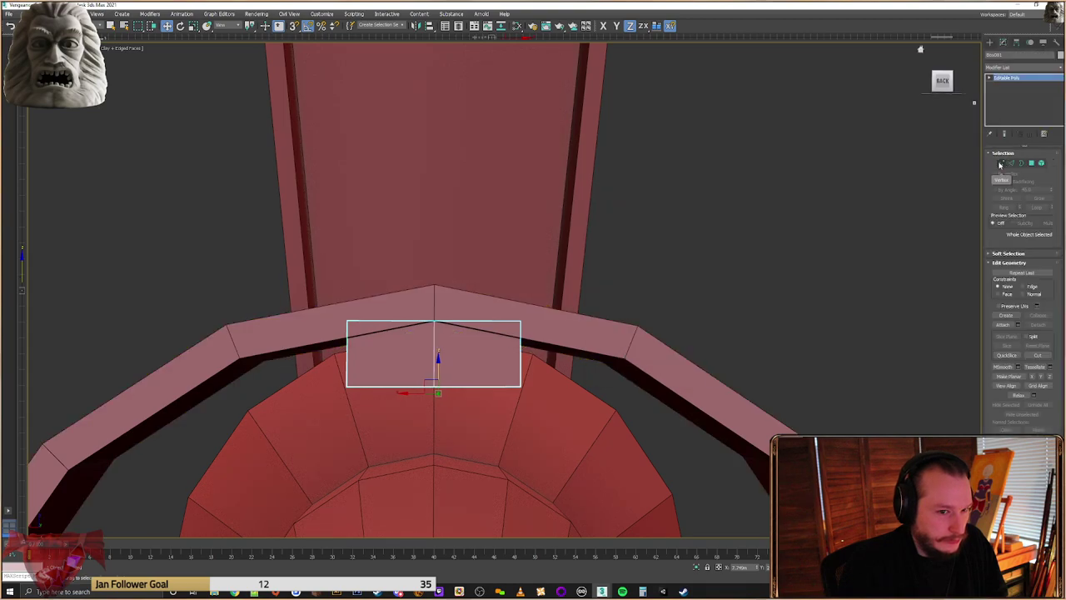
click(1002, 164)
drag(570, 288, 500, 447)
ctrl+drag(373, 276, 291, 471)
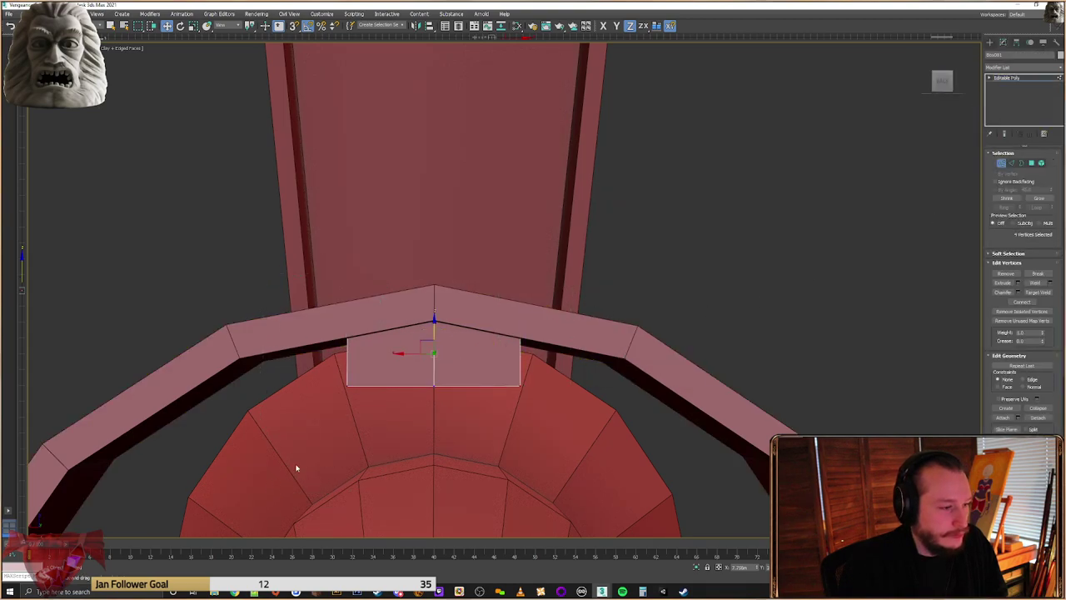
key(F3)
ctrl+drag(551, 328, 458, 418)
ctrl+drag(403, 319, 362, 428)
key(F3)
right_click(463, 367)
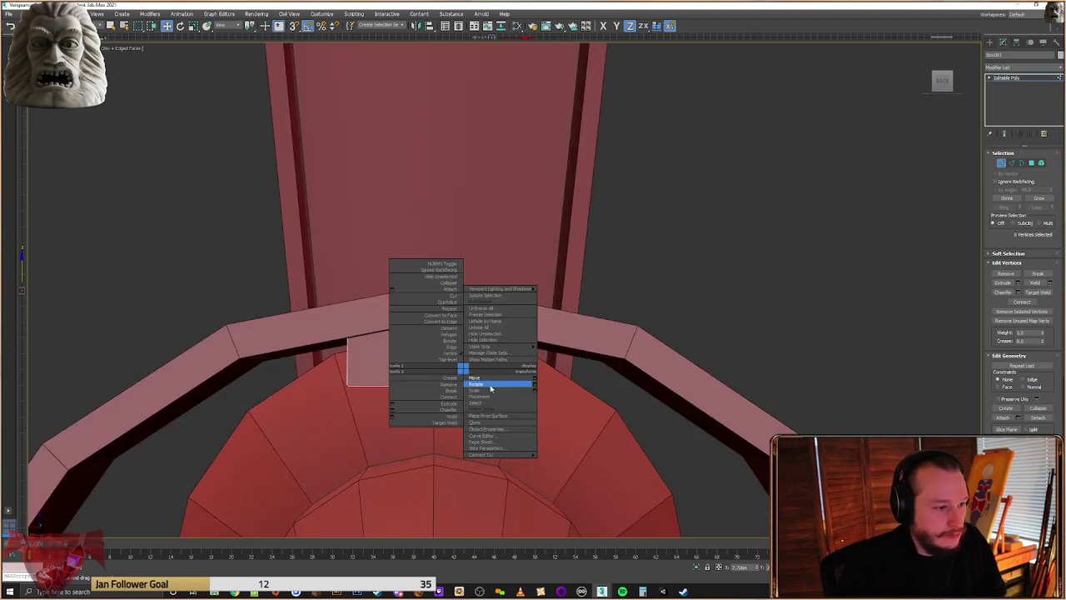
click(491, 391)
drag(433, 391, 449, 373)
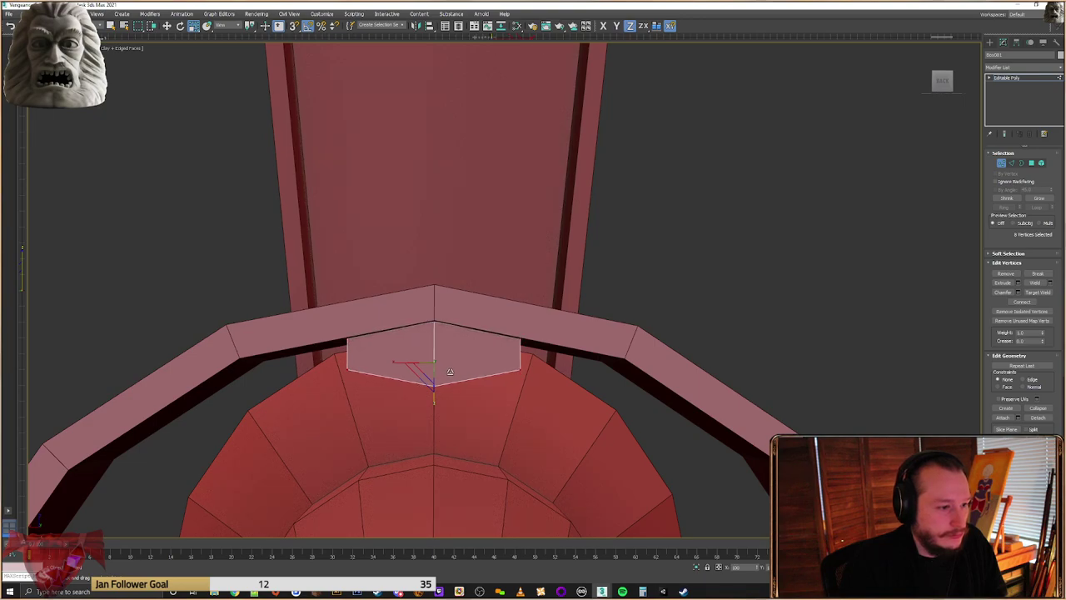
Copy the strut downward and place the copy against the lower inside of the ring
mouse_move(459, 371)
alt+middle_down()
mouse_move(535, 374)
mouse_move(529, 388)
mouse_move(529, 379)
mouse_move(488, 384)
mouse_move(462, 281)
mouse_move(488, 333)
mouse_move(538, 325)
mouse_move(479, 247)
alt+middle_up()
click(991, 43)
scroll(511, 288, down, 4)
key(w)
shift+drag(480, 243, 483, 389)
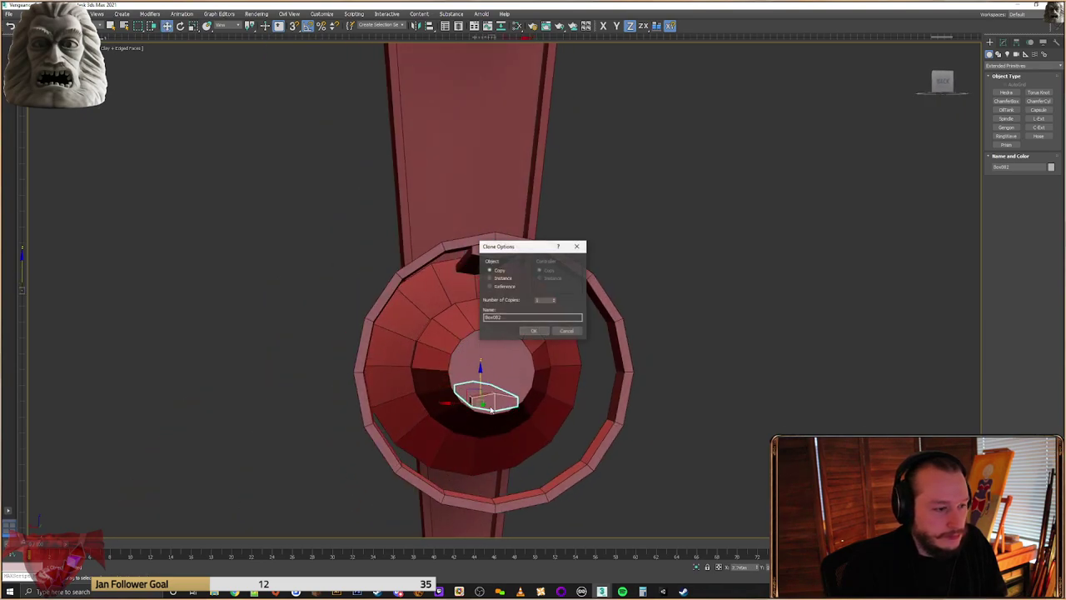
click(534, 331)
mouse_move(534, 331)
alt+middle_down()
mouse_move(602, 308)
mouse_move(550, 365)
alt+middle_up()
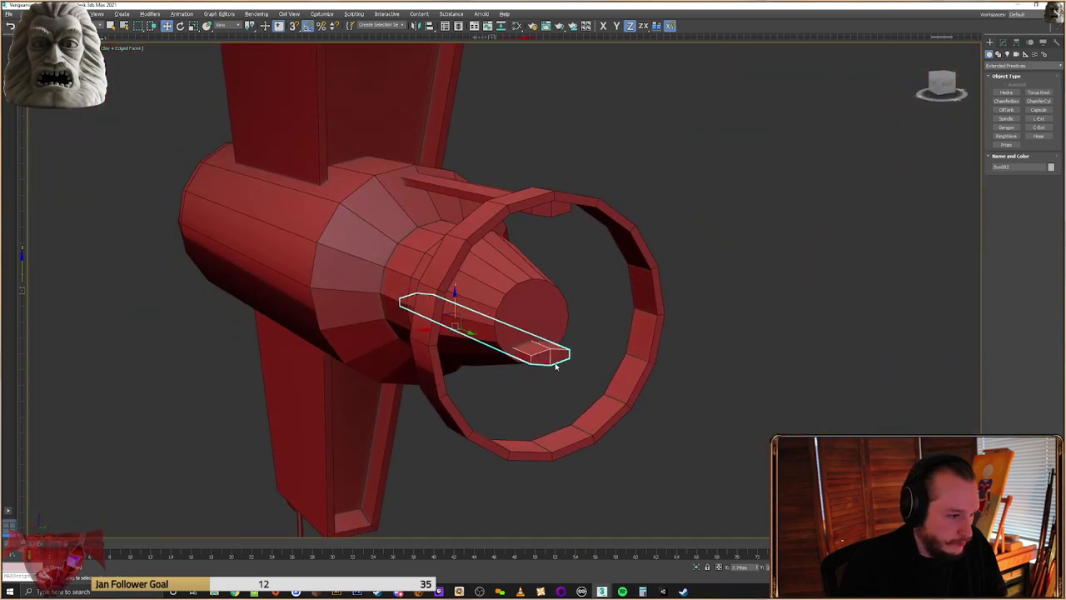
drag(550, 364, 535, 432)
Make a copy of the lower strut rotated upright about the pod's axis
alt+middle_drag(535, 432, 483, 390)
key(s)
right_click(481, 384)
click(495, 398)
drag(482, 371, 506, 379)
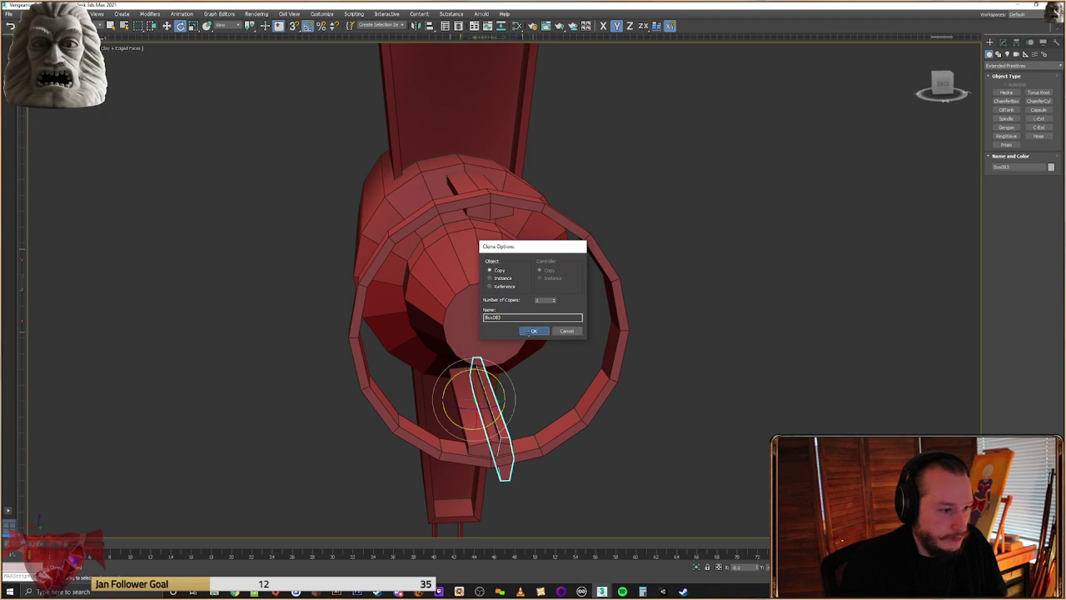
click(534, 331)
Move the upright strut beside the nozzle, toward one side of the ring
alt+middle_drag(534, 330, 495, 377)
right_click(495, 377)
click(500, 388)
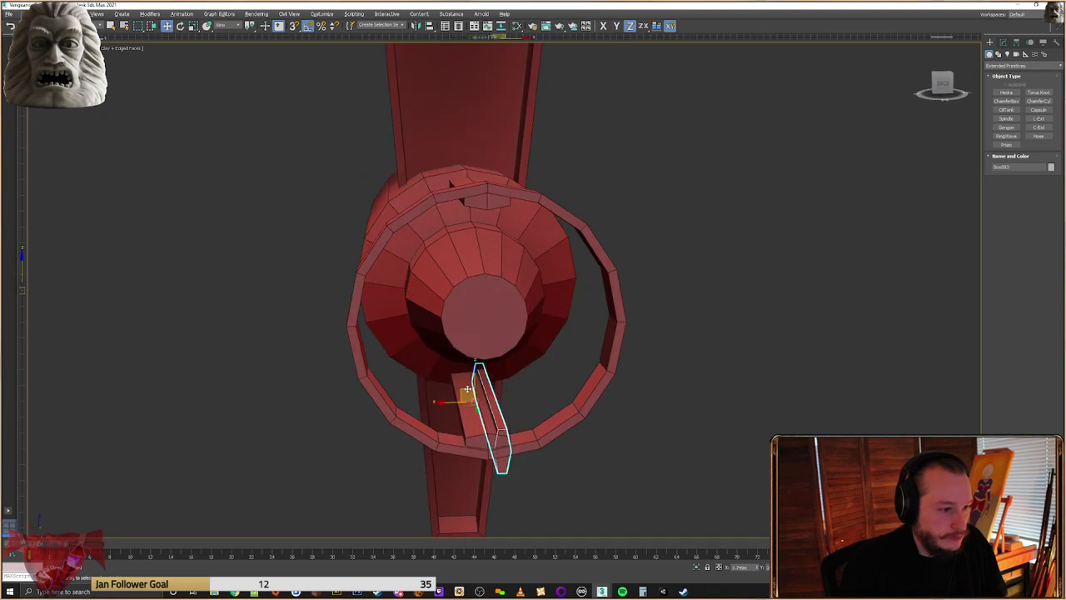
drag(460, 397, 388, 289)
scroll(392, 282, up, 4)
click(405, 252)
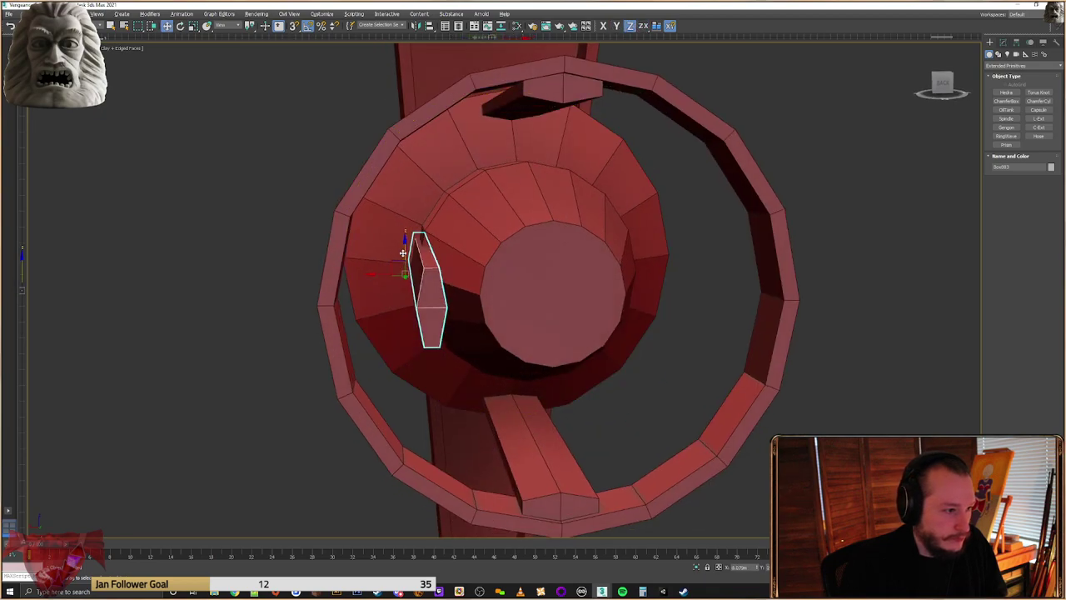
Snap a copy of the upright side strut to the opposite side of the ring
key(s)
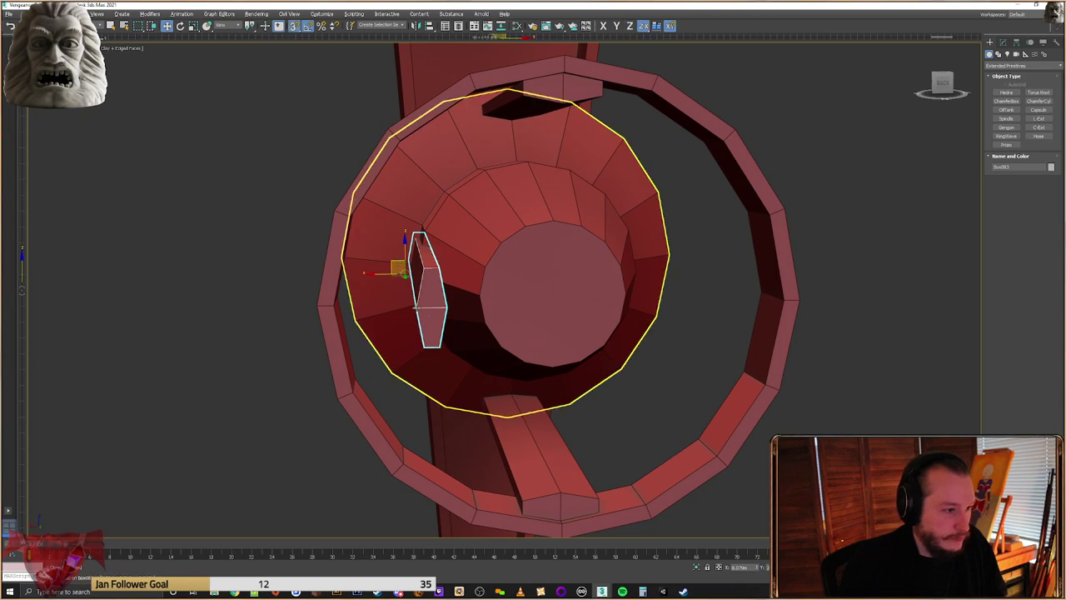
mouse_move(416, 309)
mouse_down()
mouse_move(337, 304)
mouse_move(740, 288)
mouse_move(785, 301)
mouse_up()
click(535, 330)
Deselect the last strut and save the scene with the finished struts around the nozzle
mouse_move(467, 326)
alt+middle_down()
mouse_move(519, 329)
mouse_move(508, 331)
mouse_move(644, 284)
alt+middle_up()
scroll(510, 330, down, 3)
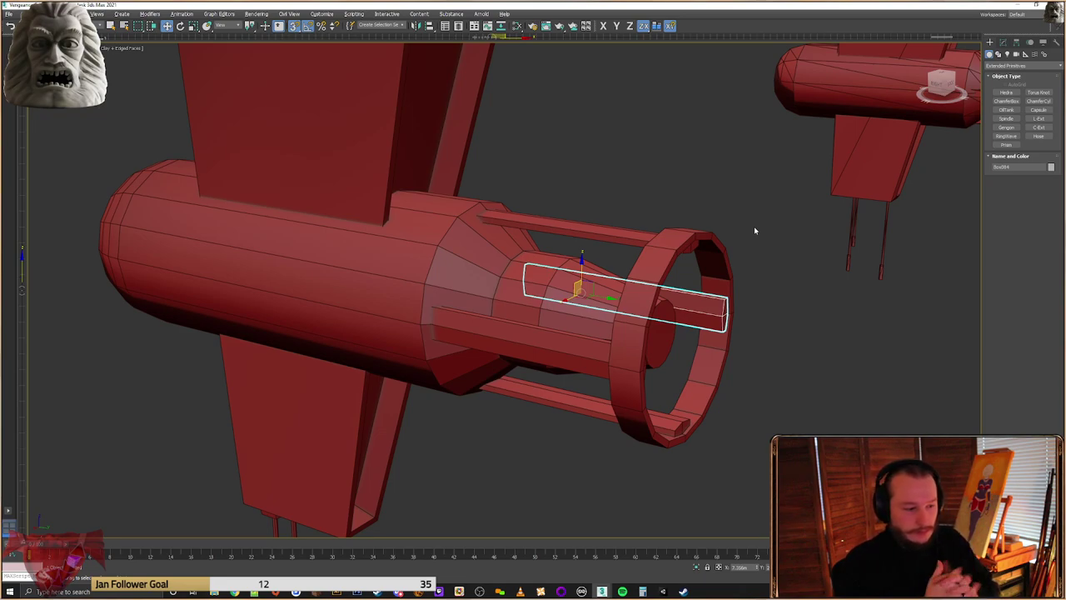
scroll(750, 216, down, 2)
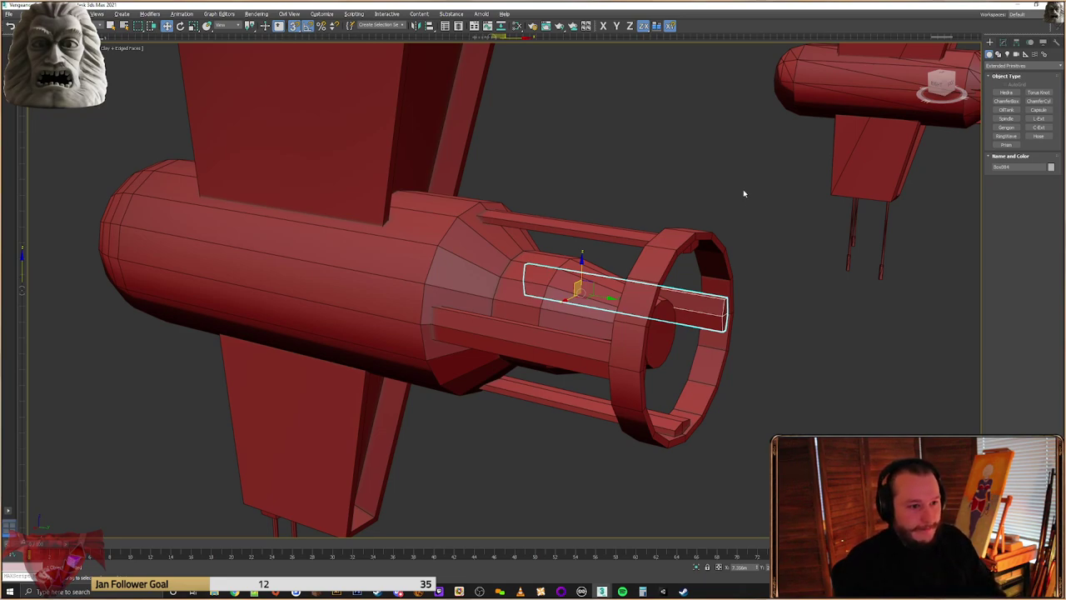
click(743, 189)
scroll(729, 178, down, 5)
scroll(729, 178, down, 4)
middle_drag(729, 177, 614, 249)
scroll(567, 261, up, 5)
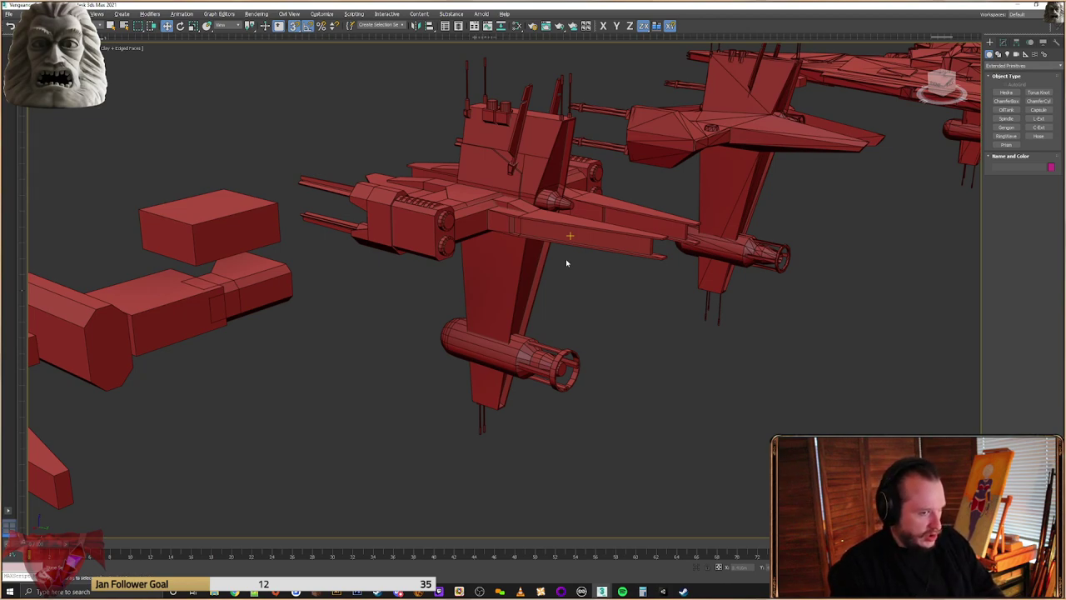
key(ctrl+s)
key(Return)
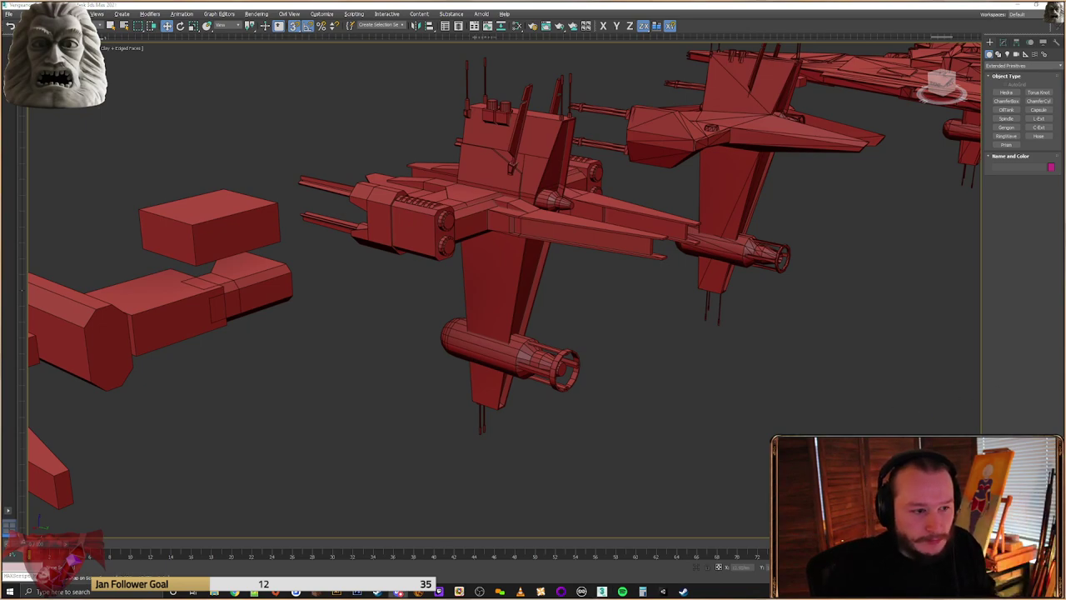
Connect the lower fin's long front and rear edges on both sides with a crosswise edge just above the pod
click(921, 278)
alt+middle_drag(519, 265, 538, 281)
click(602, 171)
alt+middle_drag(603, 172, 649, 193)
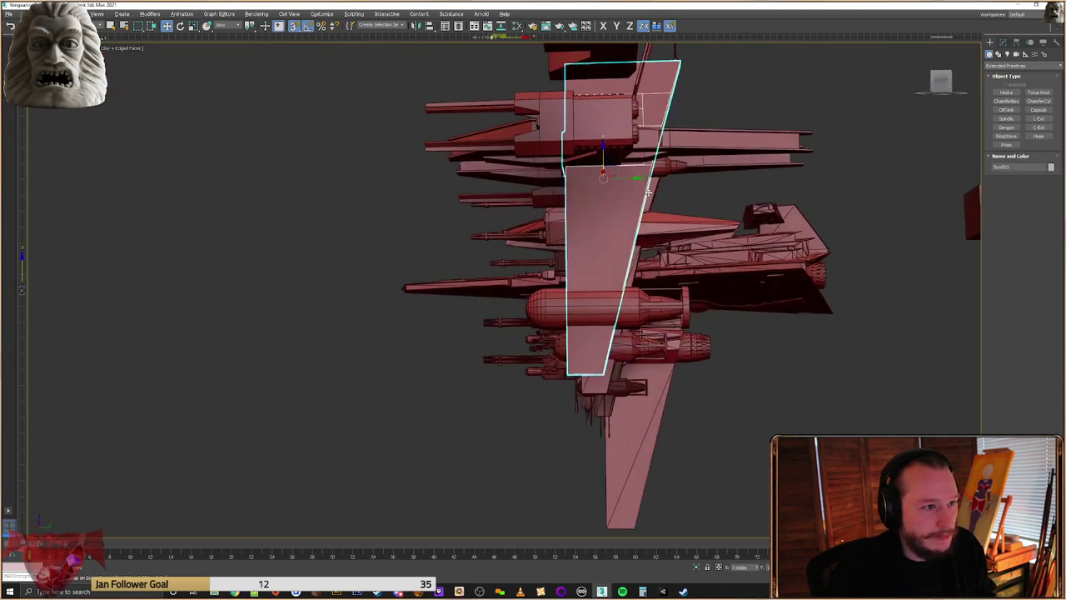
scroll(649, 193, up, 6)
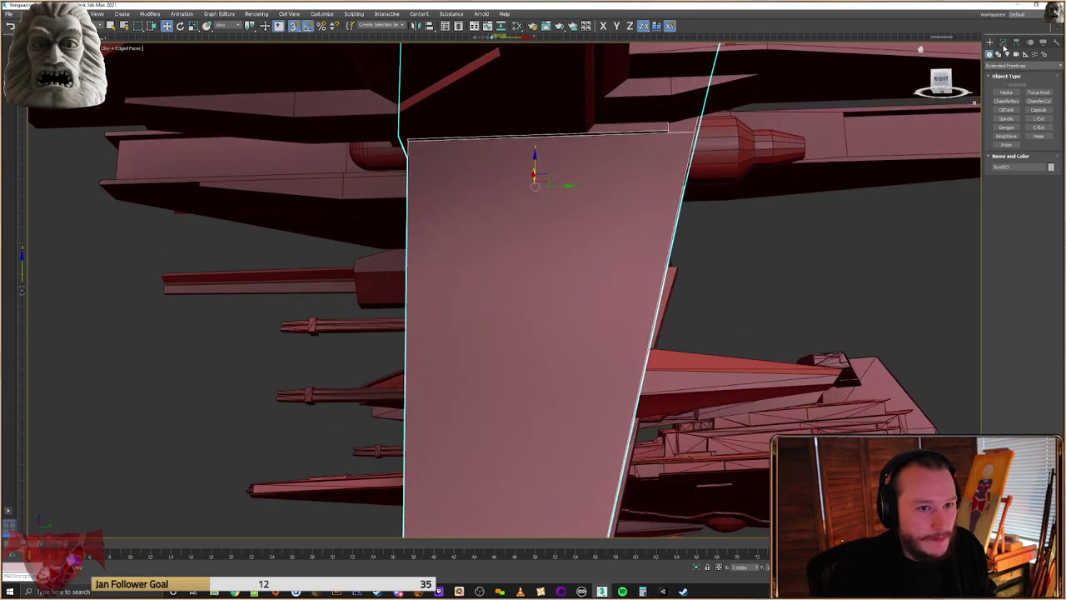
click(1004, 44)
click(1014, 163)
middle_drag(668, 342, 850, 353)
alt+middle_drag(744, 322, 563, 262)
click(549, 256)
ctrl+click(767, 283)
alt+middle_drag(767, 283, 564, 298)
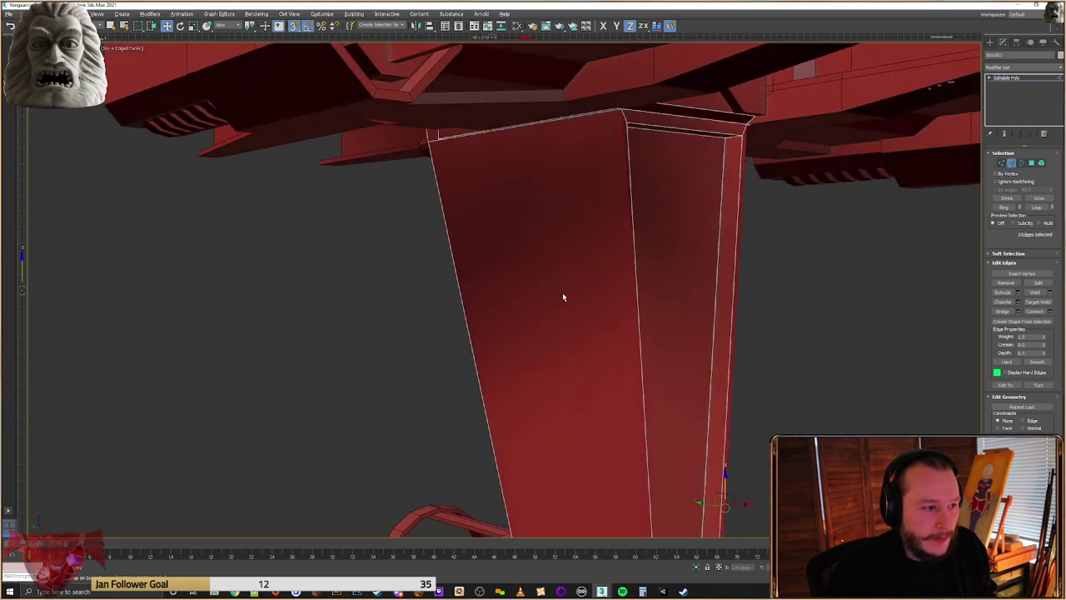
ctrl+click(455, 267)
alt+middle_drag(456, 268, 617, 241)
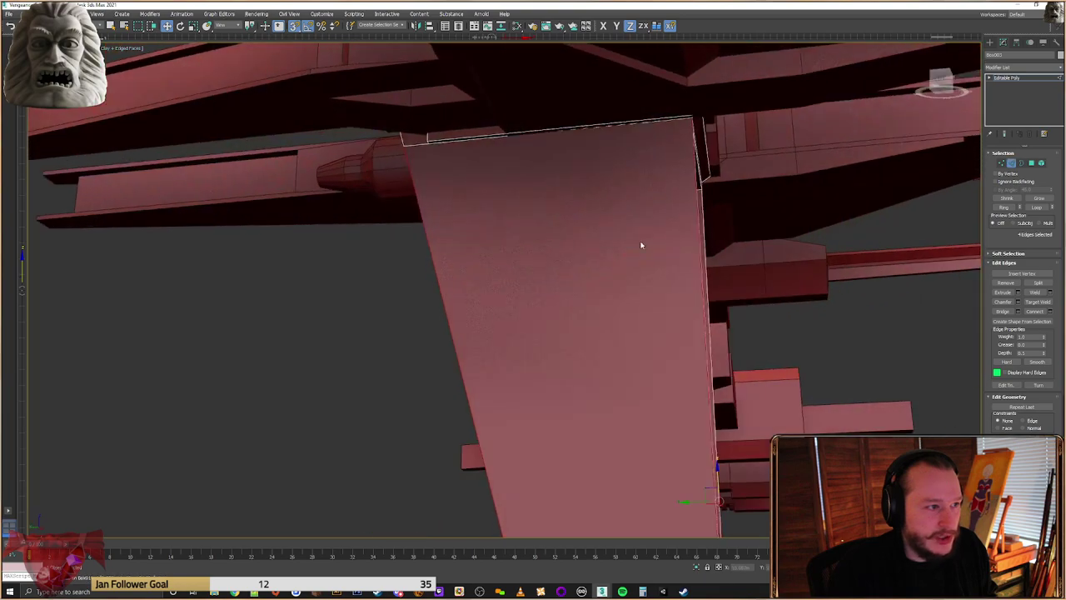
click(1049, 311)
alt+middle_drag(749, 310, 664, 269)
click(509, 330)
Connect the fin's top edges to the new crosswise edges with one lengthwise edge on each side
alt+middle_drag(509, 330, 708, 313)
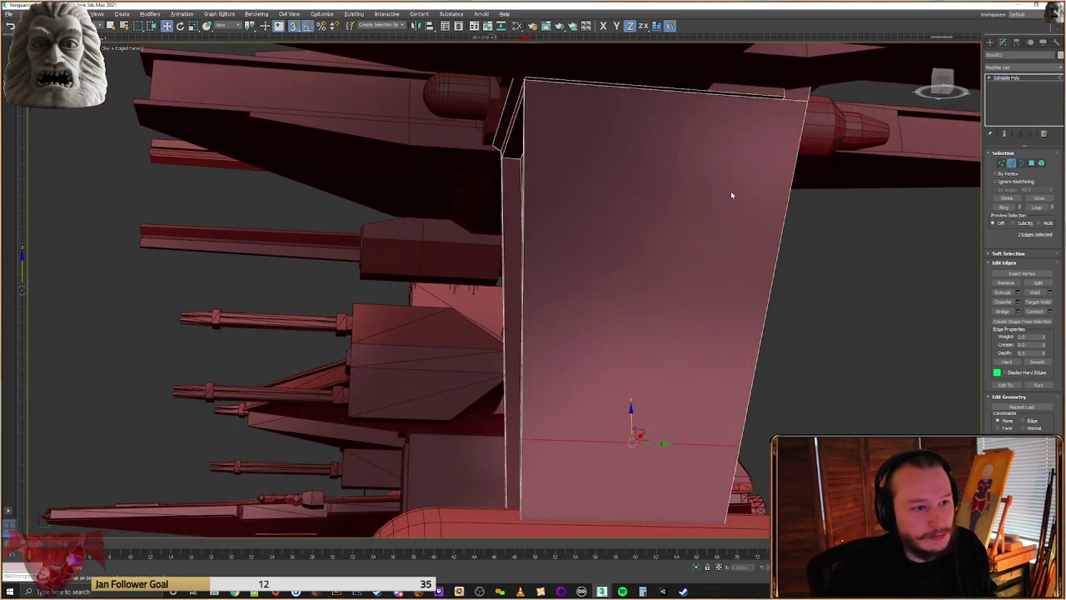
click(779, 99)
alt+middle_drag(661, 329, 731, 323)
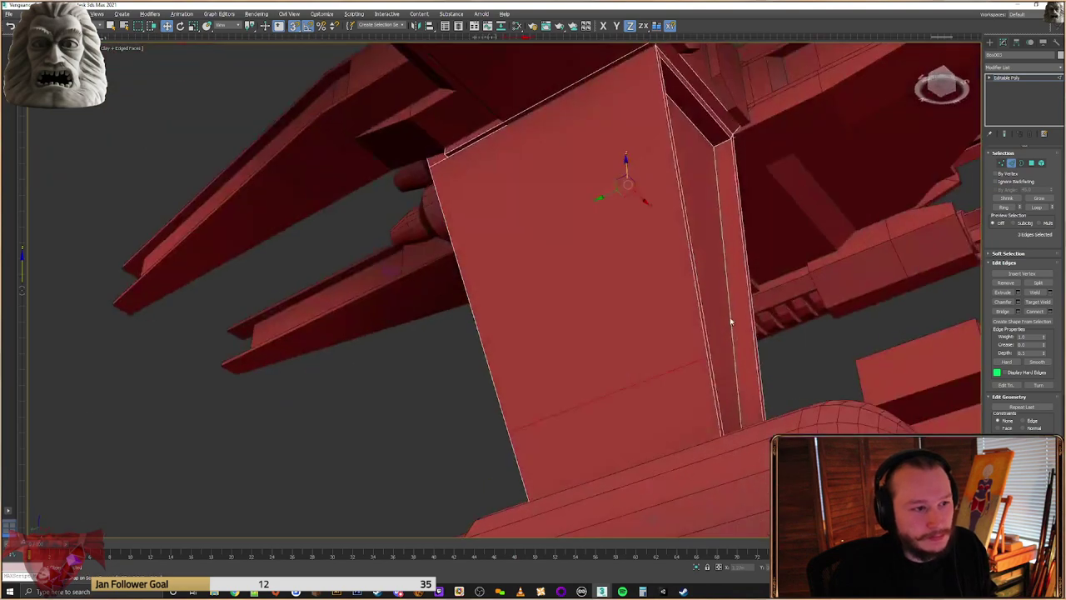
ctrl+click(486, 136)
alt+middle_drag(574, 197, 652, 279)
click(1050, 311)
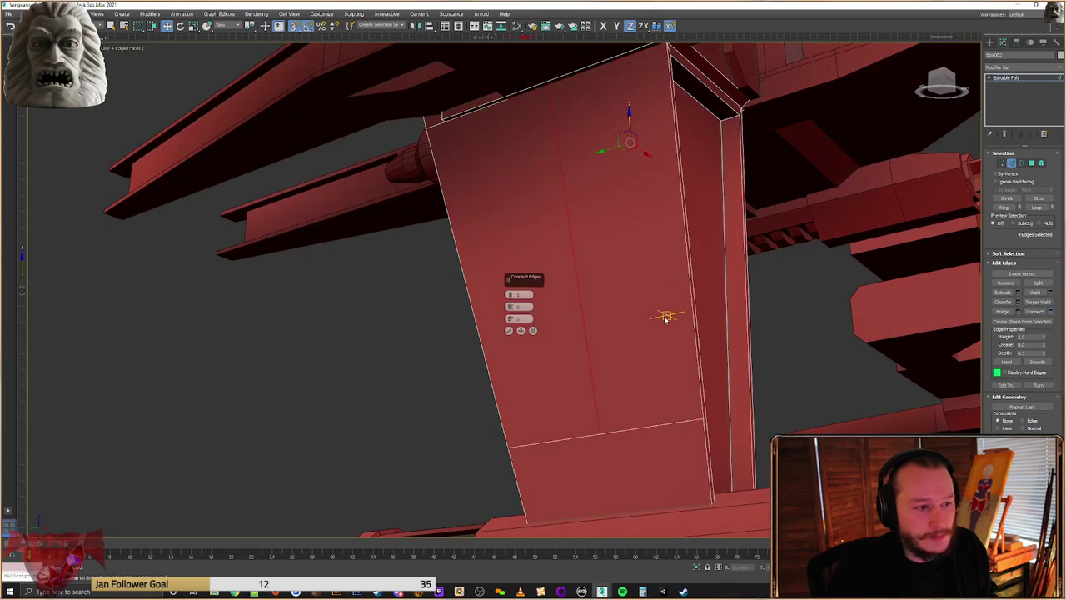
click(509, 331)
Connect the new lengthwise edges to the fin's rear edges with a crosswise edge on both sides
alt+middle_drag(509, 330, 636, 271)
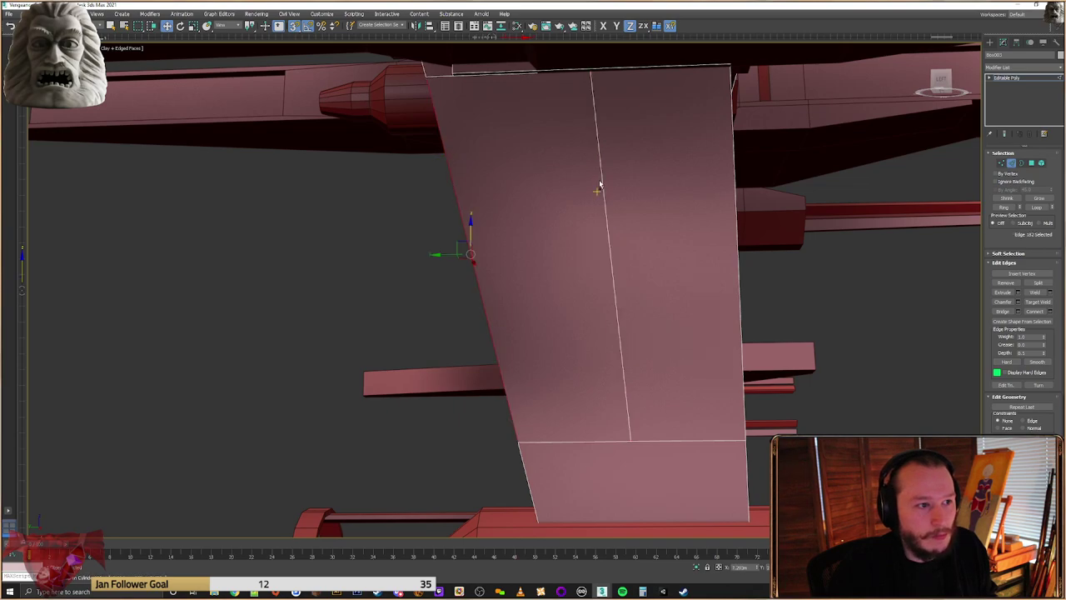
alt+middle_drag(605, 181, 595, 236)
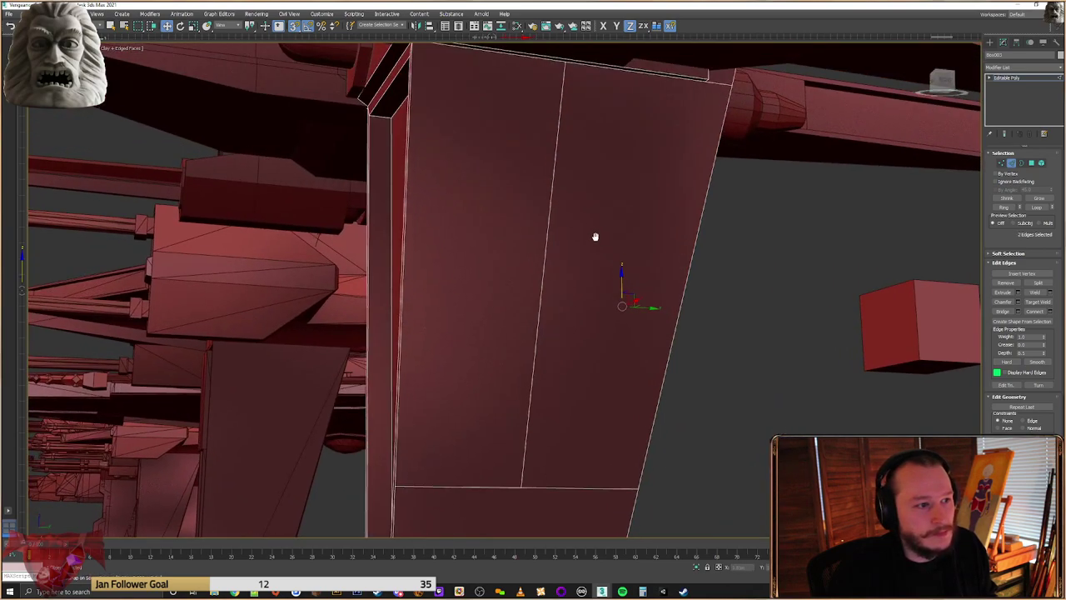
ctrl+click(698, 226)
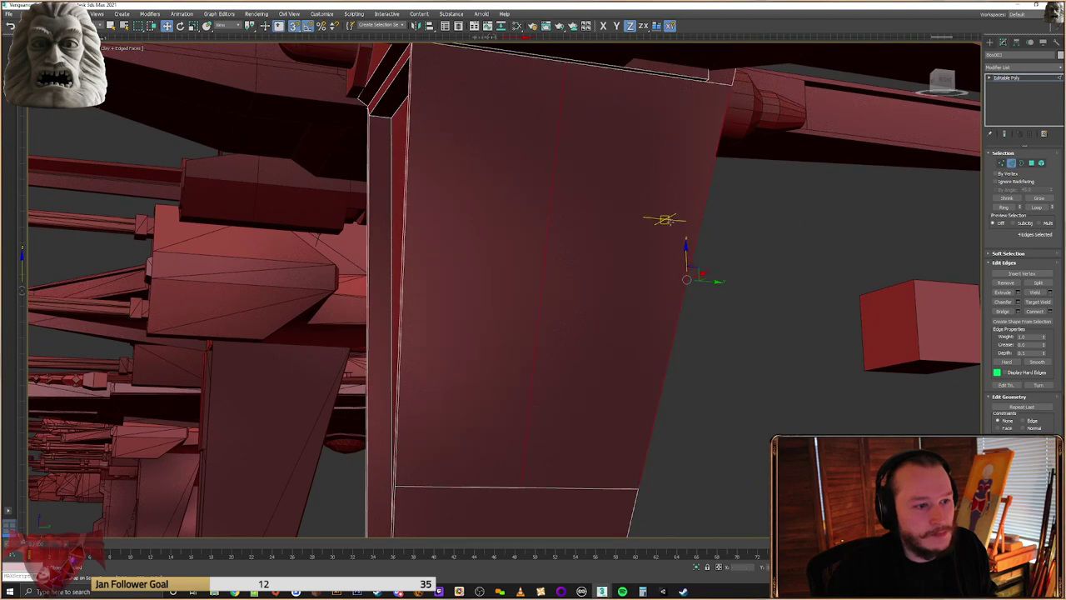
scroll(672, 225, down, 4)
mouse_move(672, 226)
alt+middle_down()
mouse_move(655, 214)
mouse_move(685, 222)
alt+middle_up()
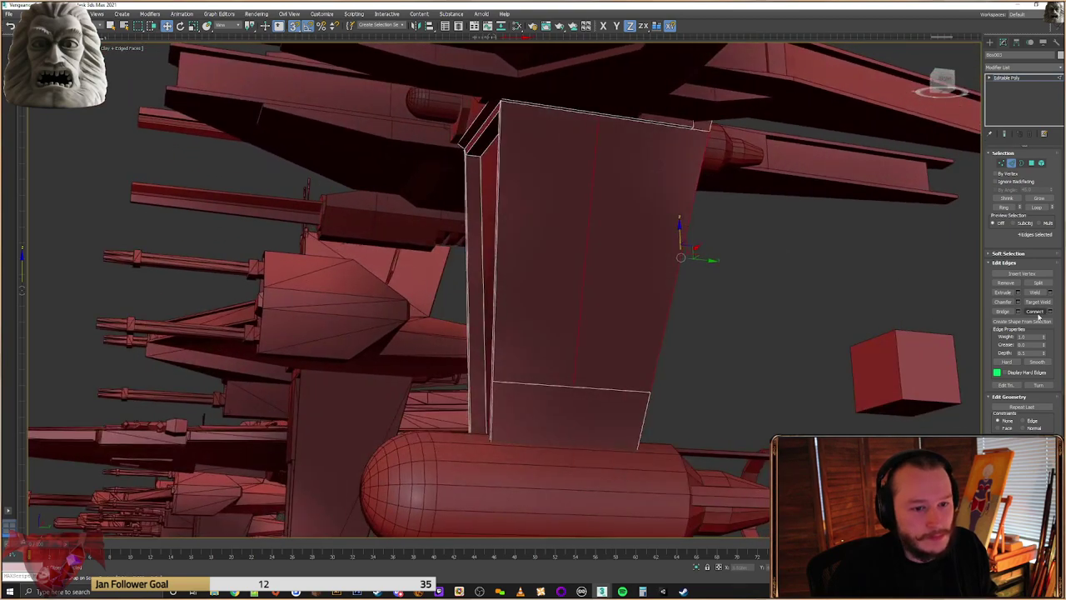
click(1035, 311)
alt+middle_drag(662, 275, 672, 245)
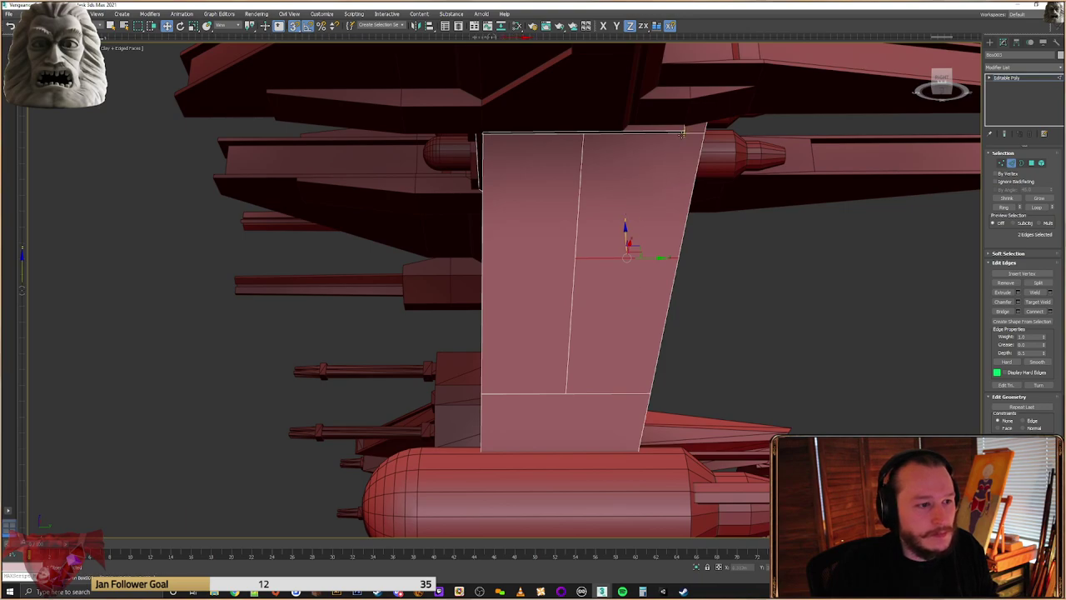
Connect the rear half's top edges to the short crosswise edges with a lengthwise edge on both sides of the fin
alt+middle_drag(686, 146, 648, 261)
scroll(642, 226, down, 5)
scroll(654, 249, up, 2)
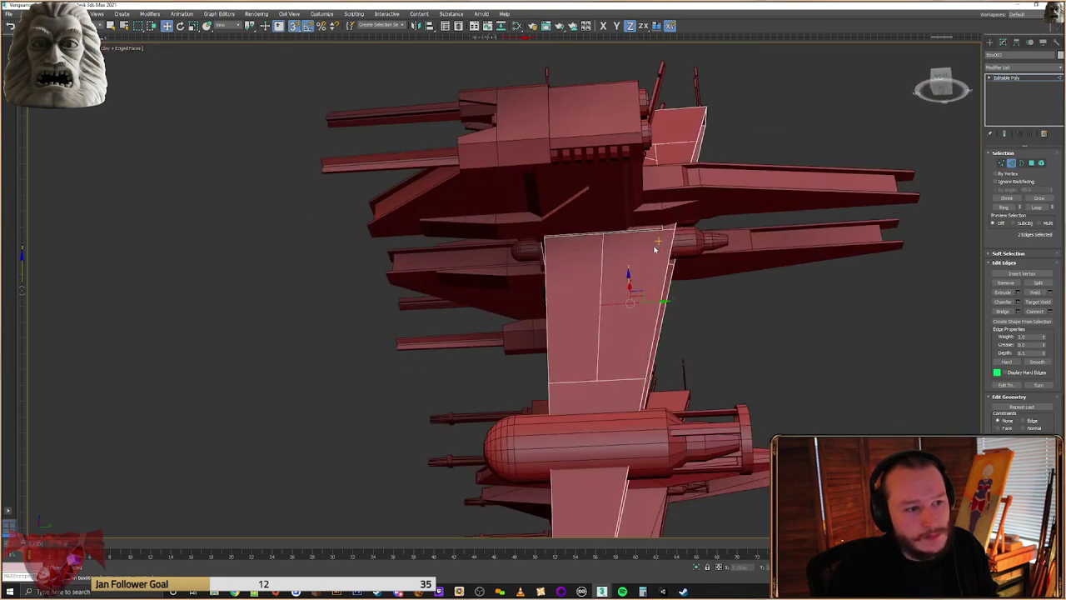
scroll(656, 247, up, 2)
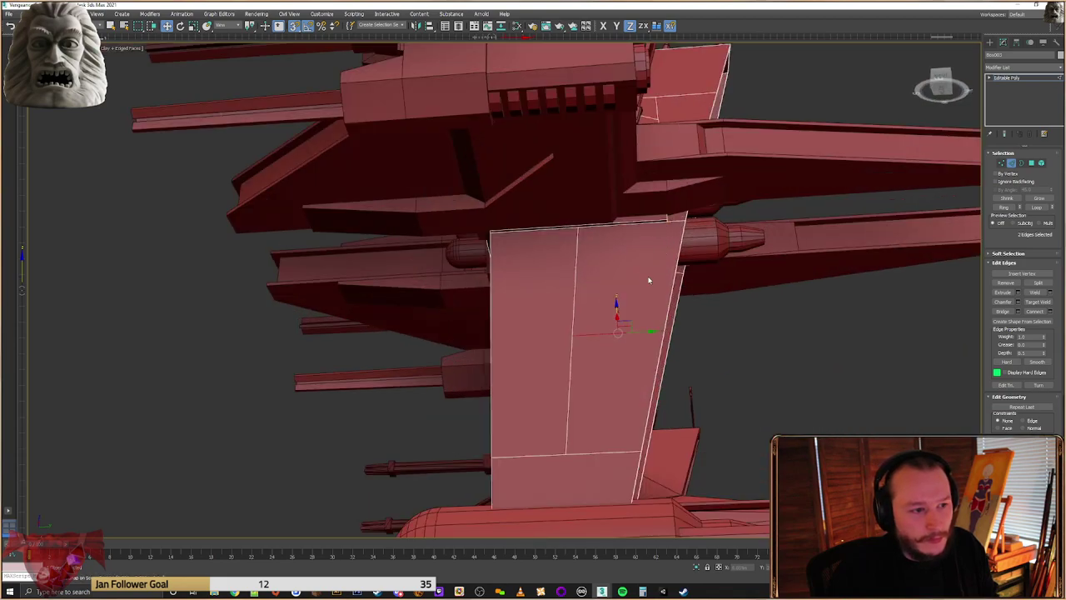
alt+middle_drag(655, 269, 677, 225)
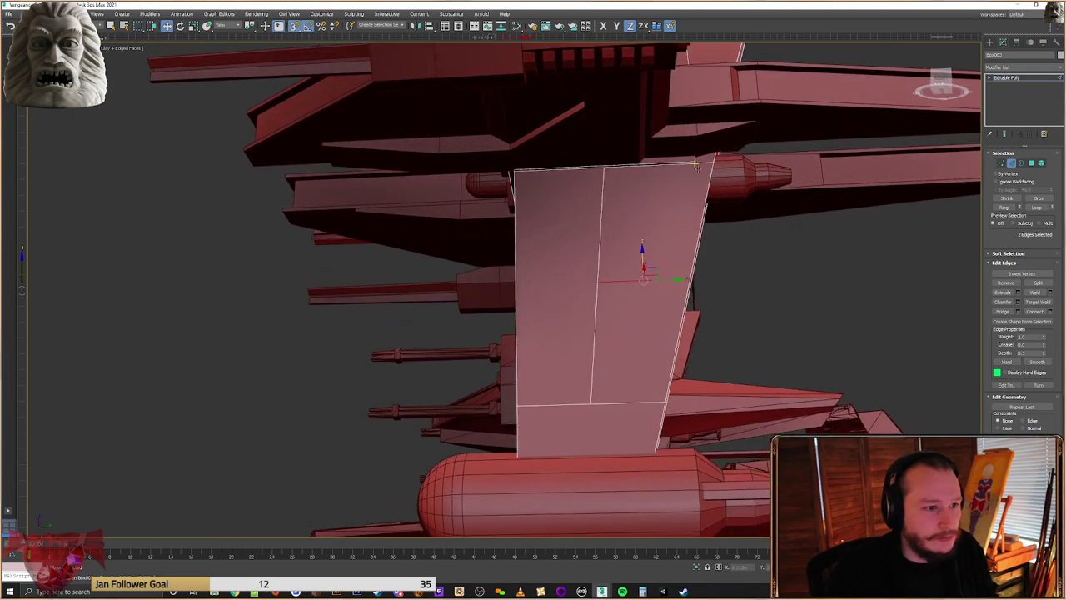
ctrl+click(680, 167)
alt+middle_drag(683, 165, 645, 159)
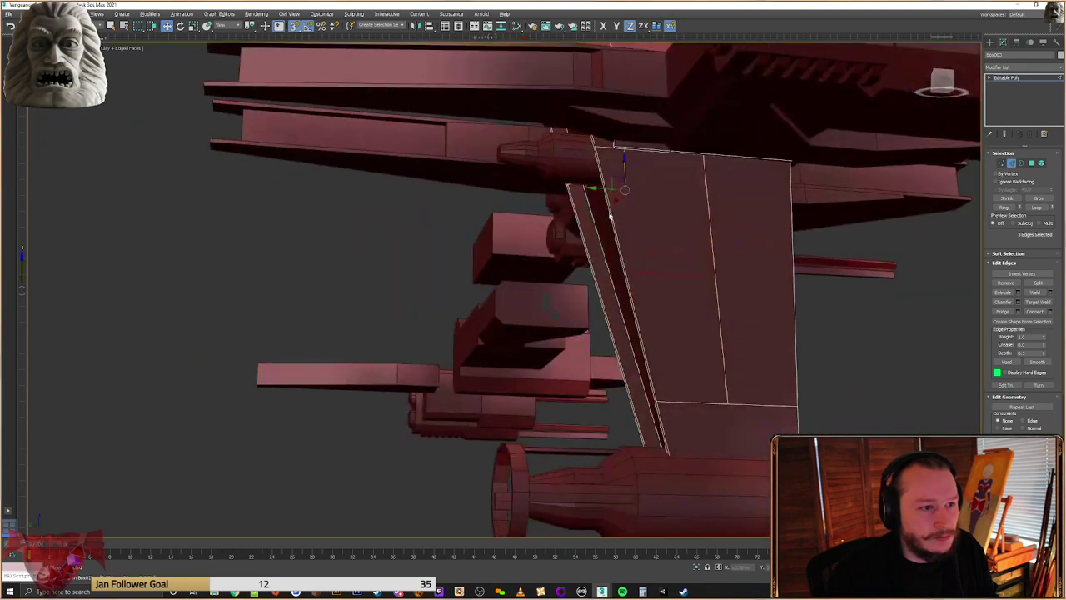
ctrl+click(646, 155)
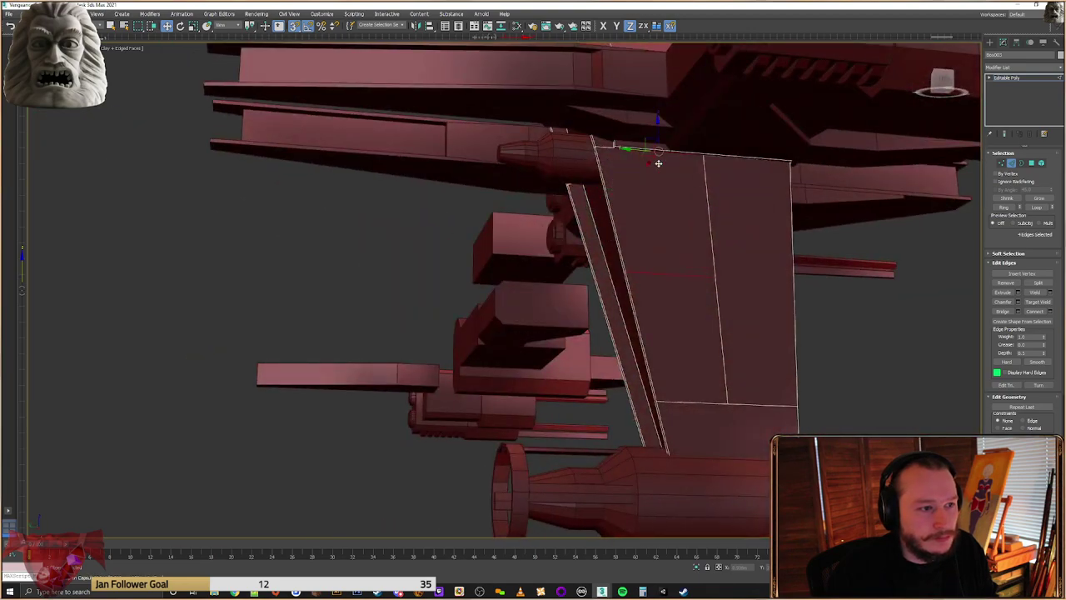
click(1044, 312)
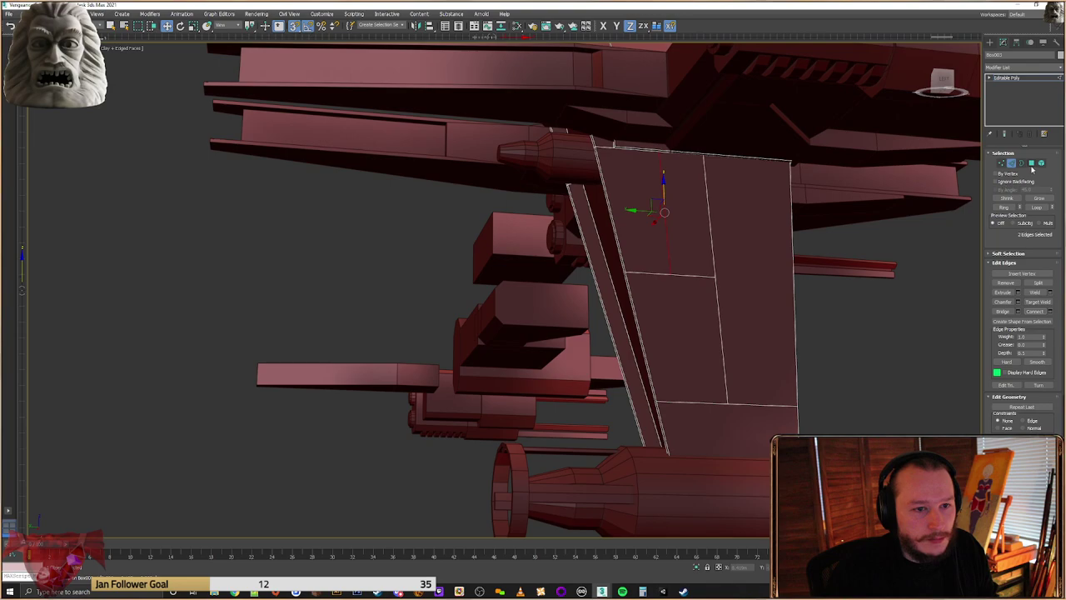
Move the new edges' upper vertices on both sides of the fin back near its rear top corner
click(1000, 164)
click(663, 148)
alt+middle_drag(663, 150, 700, 141)
ctrl+click(705, 136)
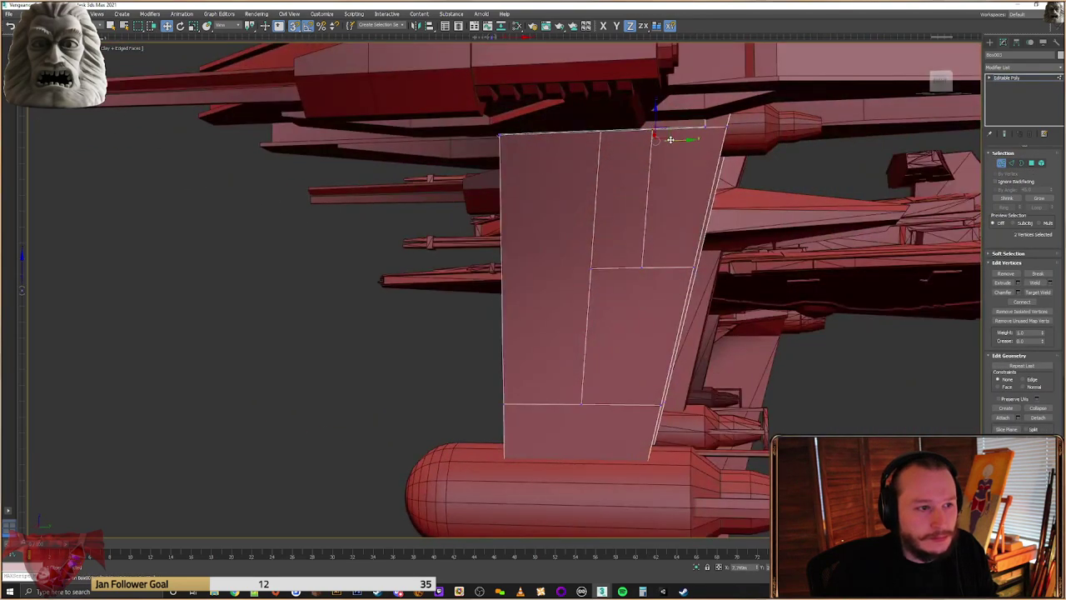
drag(705, 137, 705, 137)
Move the lower vertices of the same short lengthwise edges back close to the fin's rear edge
click(647, 265)
mouse_move(664, 272)
alt+middle_down()
mouse_move(633, 271)
mouse_move(679, 272)
alt+middle_up()
ctrl+click(668, 272)
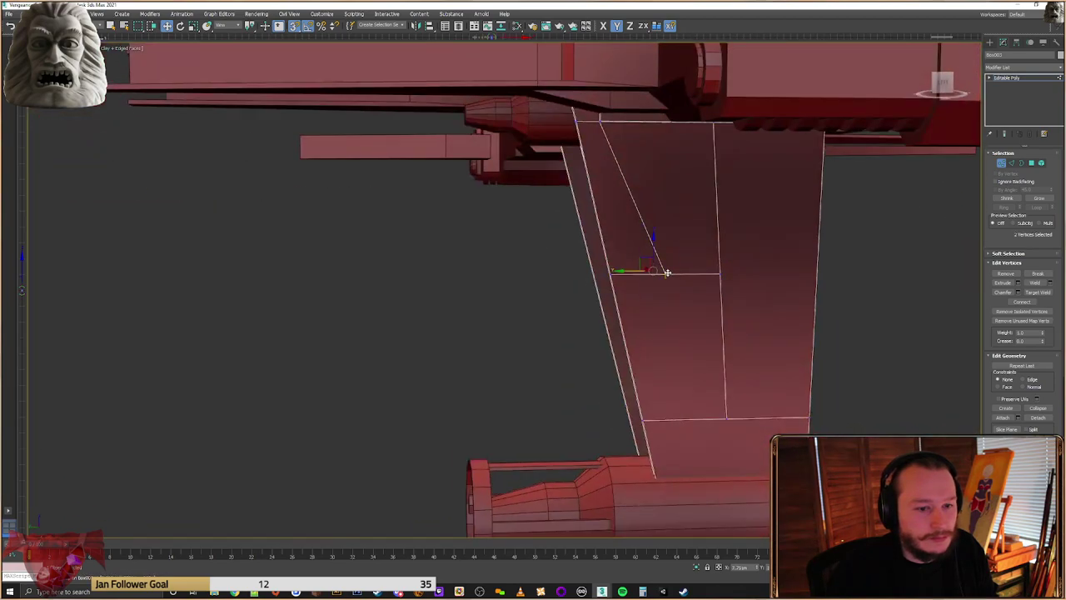
drag(631, 269, 604, 267)
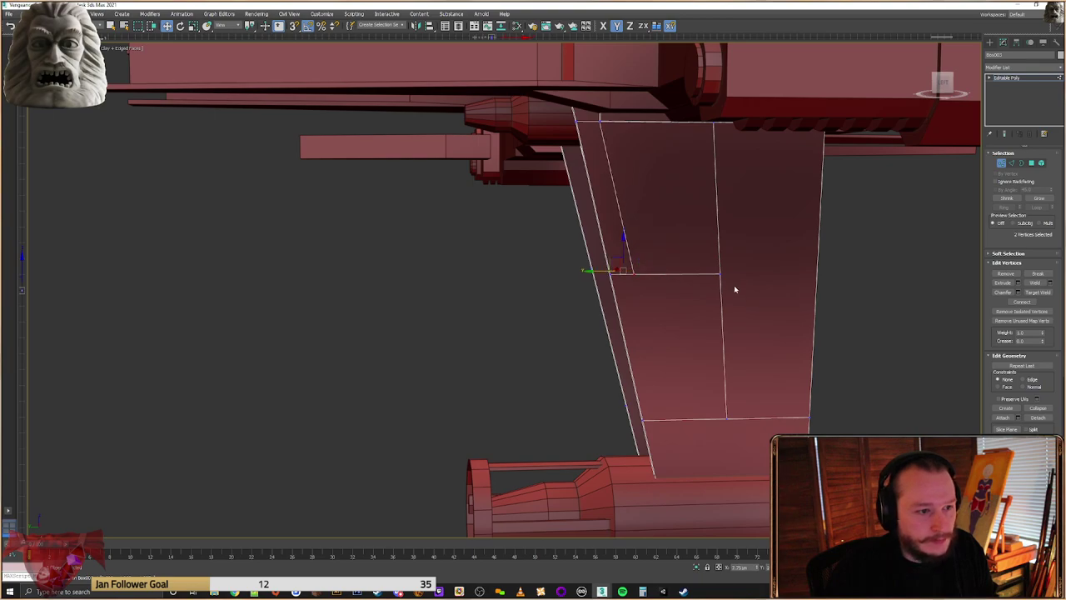
Slide the vertices at the fin's central junction down their lengthwise edges using the Edge constraint, slanting the crosswise lines
click(722, 273)
alt+middle_drag(619, 305, 703, 270)
scroll(720, 280, down, 3)
drag(860, 154, 739, 108)
click(1032, 283)
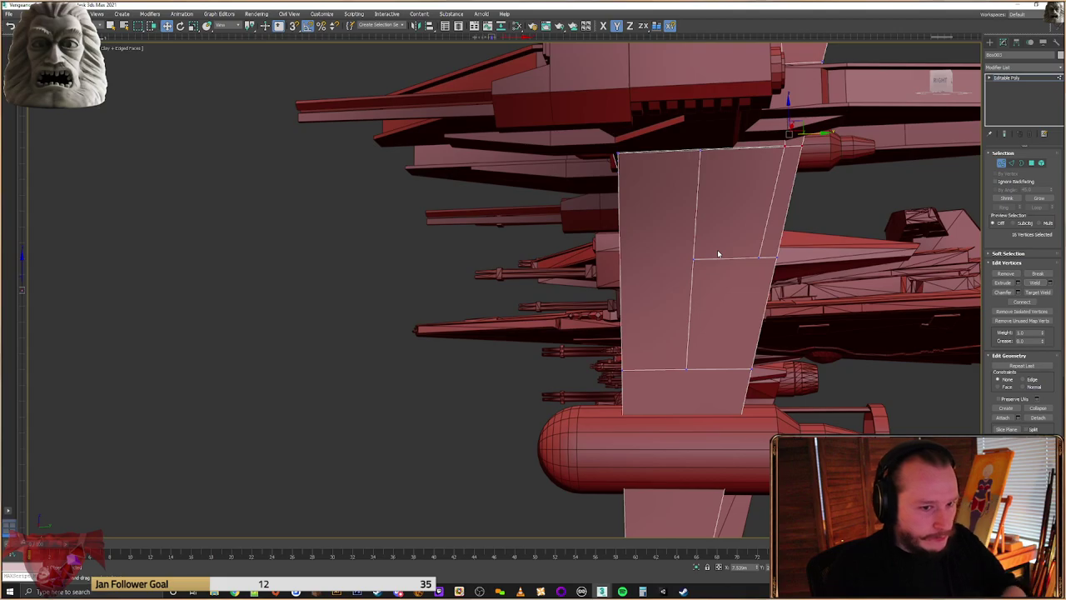
drag(718, 250, 682, 311)
alt+middle_drag(686, 314, 895, 334)
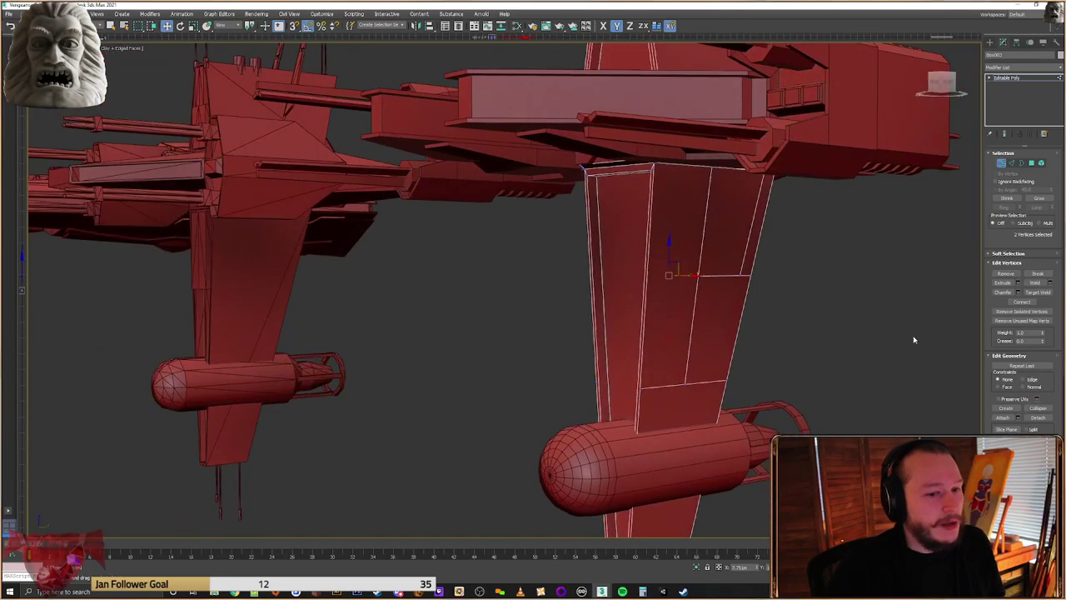
alt+middle_drag(833, 350, 669, 281)
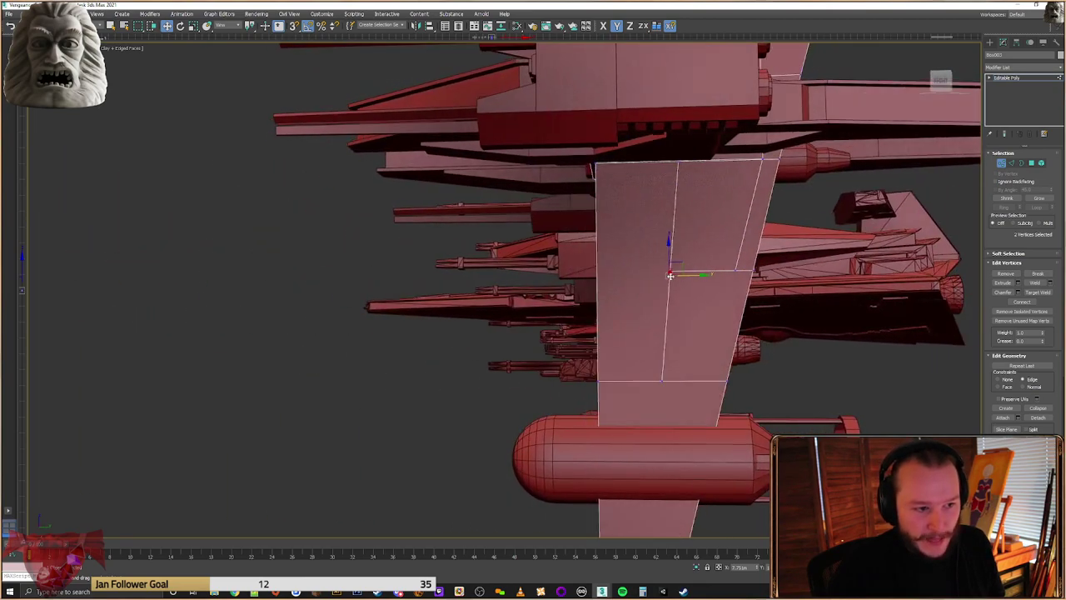
drag(669, 253, 688, 305)
mouse_move(688, 305)
alt+middle_down()
mouse_move(646, 305)
mouse_move(677, 310)
alt+middle_up()
key(ctrl+z)
drag(673, 263, 685, 289)
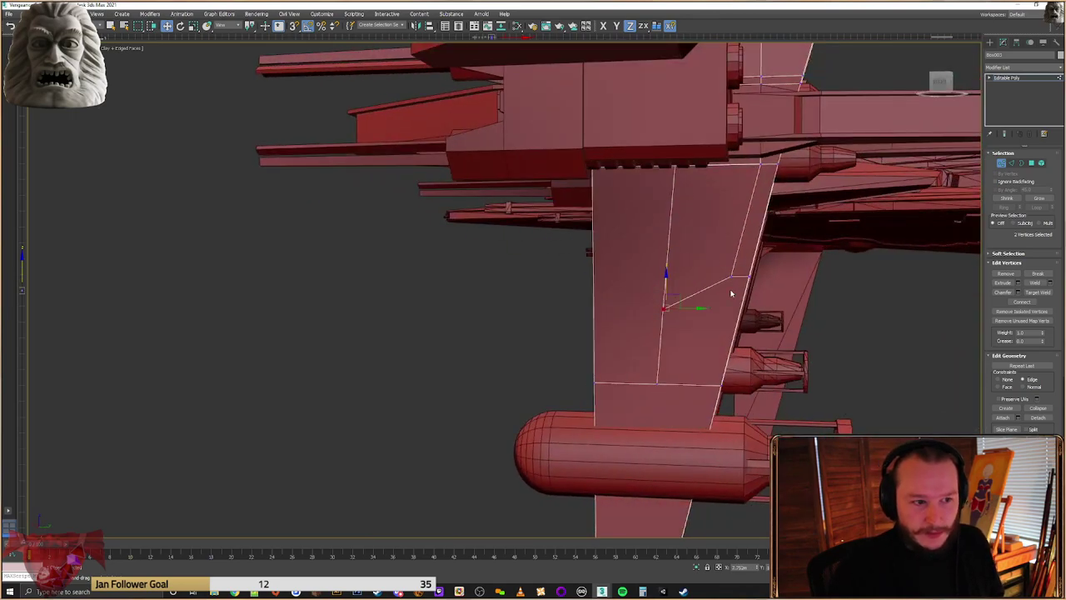
Select the vertices at the slanted lines' rear corners on both sides of the fin and restrict movement to Y
scroll(737, 283, up, 3)
middle_drag(739, 281, 718, 277)
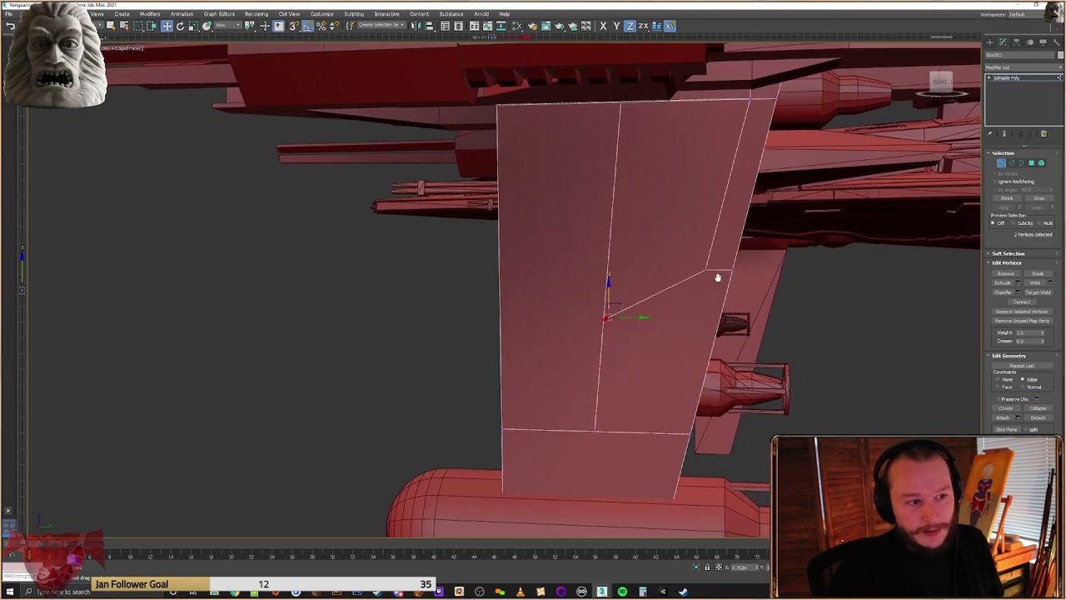
key(F3)
drag(718, 256, 700, 286)
key(F3)
key(F6)
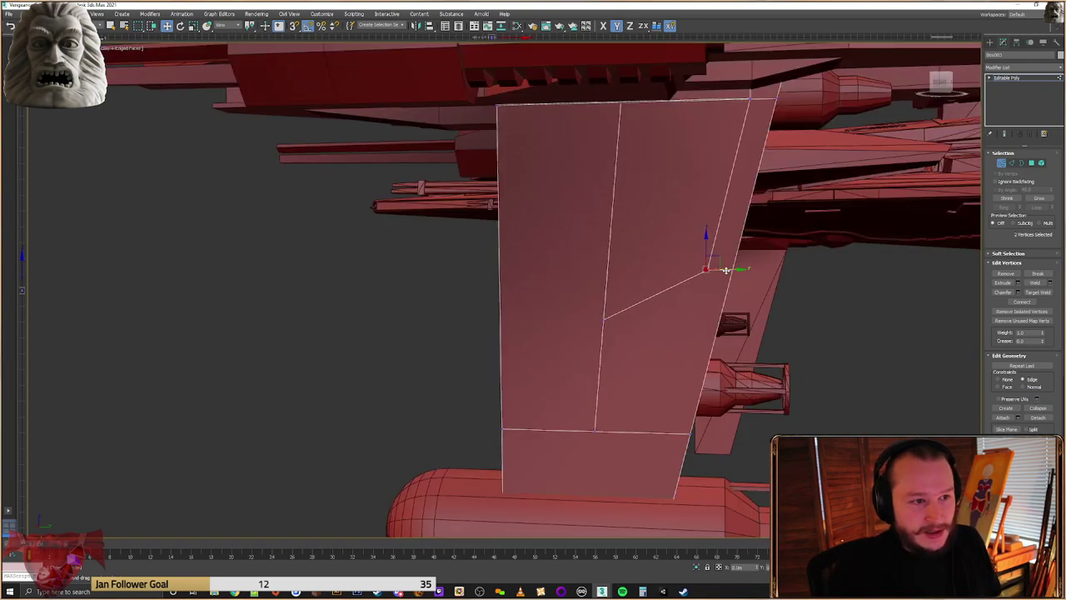
Examine the fins and panel shapes of the older reference ships for comparison with the new ship's lower fin
scroll(723, 270, down, 10)
middle_drag(683, 290, 737, 375)
middle_drag(333, 204, 559, 272)
scroll(737, 381, up, 5)
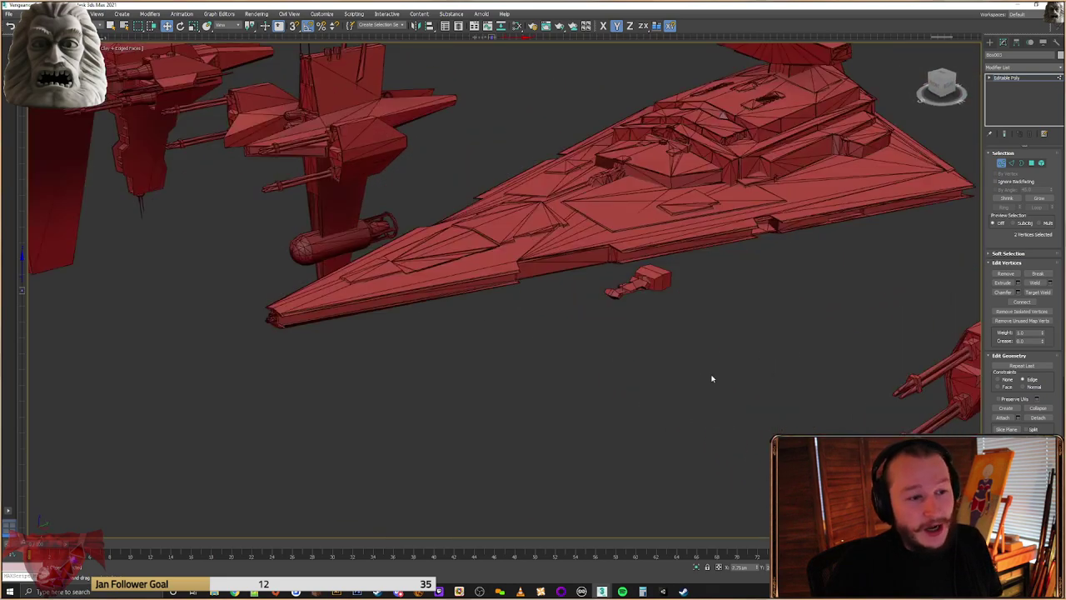
scroll(616, 333, down, 5)
scroll(796, 347, up, 2)
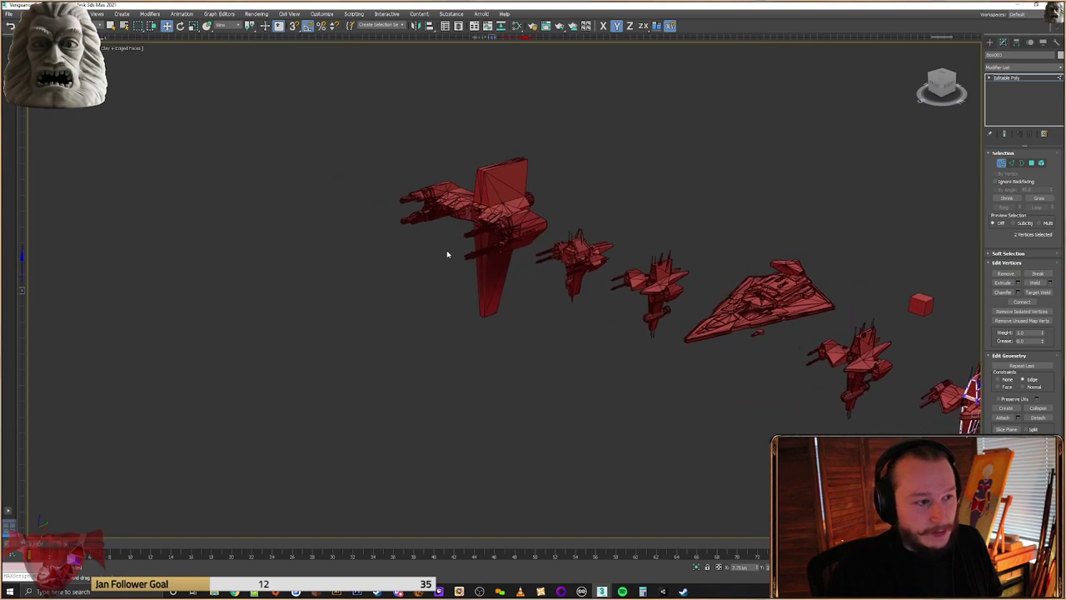
scroll(456, 262, up, 3)
click(550, 220)
scroll(550, 220, down, 5)
scroll(553, 200, up, 6)
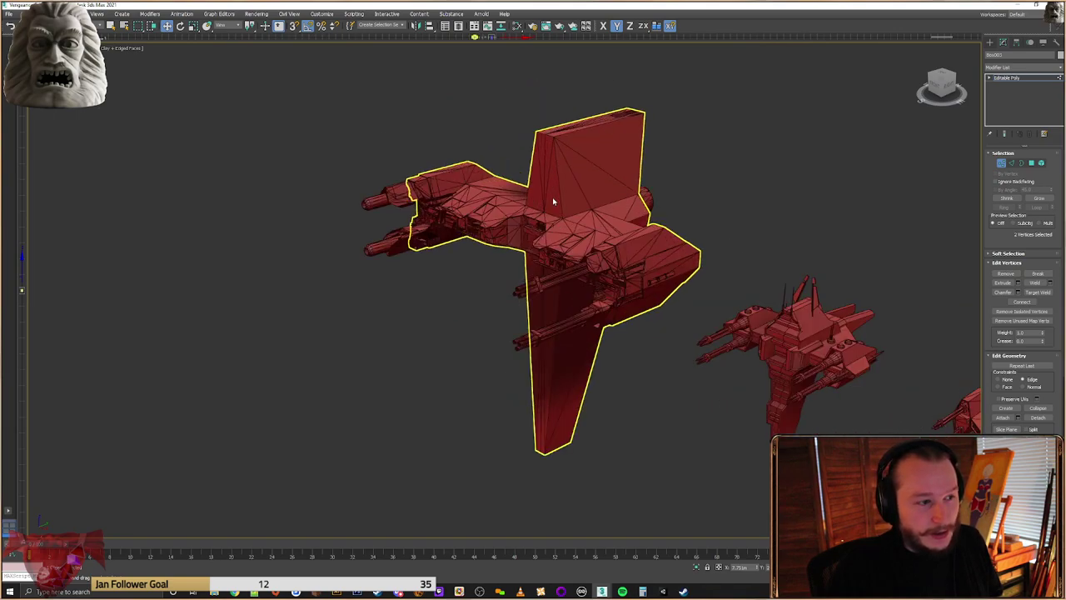
scroll(553, 201, down, 2)
click(722, 293)
scroll(704, 292, down, 4)
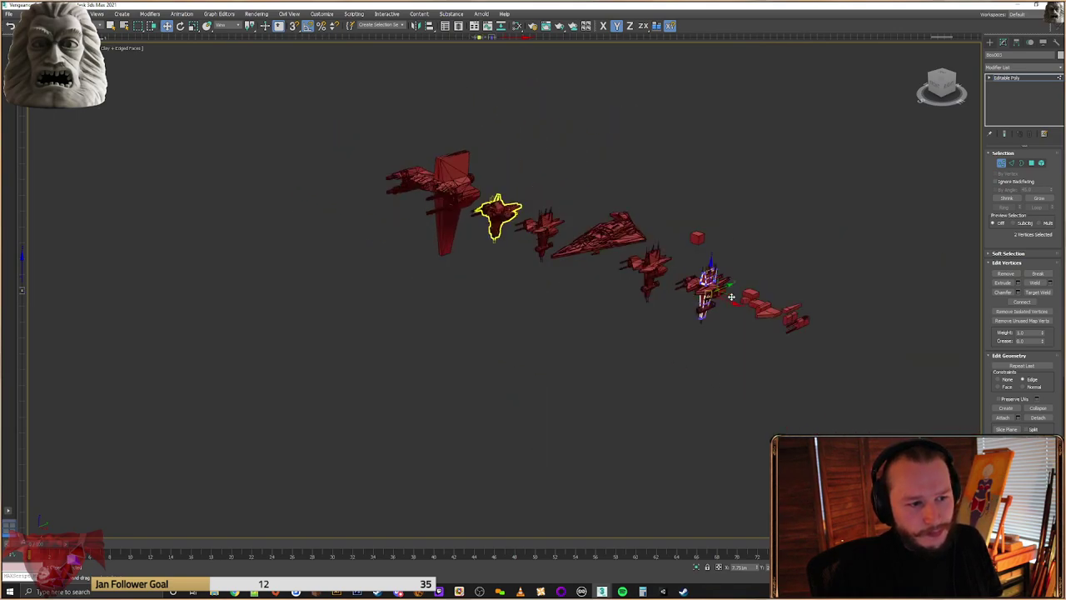
scroll(679, 284, up, 8)
alt+middle_drag(667, 286, 687, 305)
middle_drag(972, 194, 889, 226)
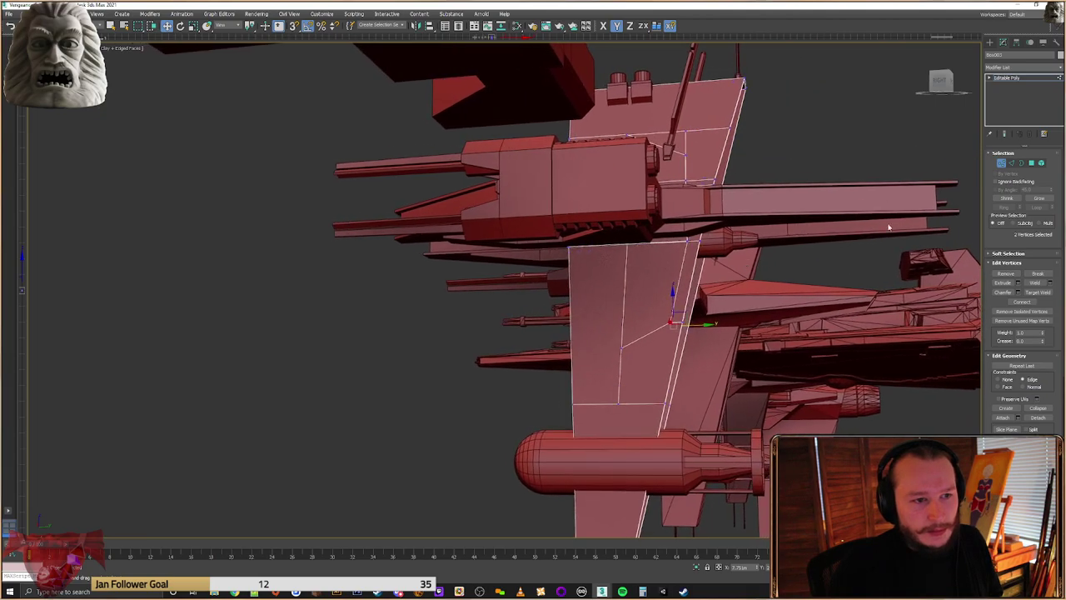
Select the long front panel and the panel above the slanted line on both sides of the lower fin
click(1035, 165)
click(672, 253)
ctrl+click(614, 301)
alt+middle_drag(612, 304, 750, 315)
ctrl+click(633, 312)
ctrl+click(588, 299)
alt+middle_drag(610, 298, 590, 300)
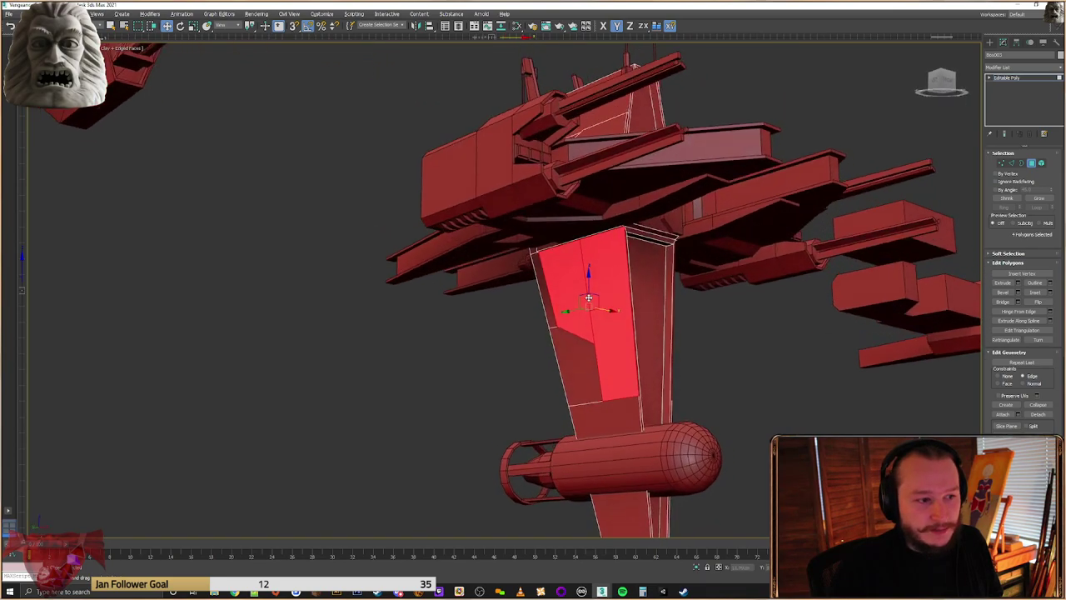
scroll(590, 300, up, 4)
alt+middle_drag(672, 301, 721, 286)
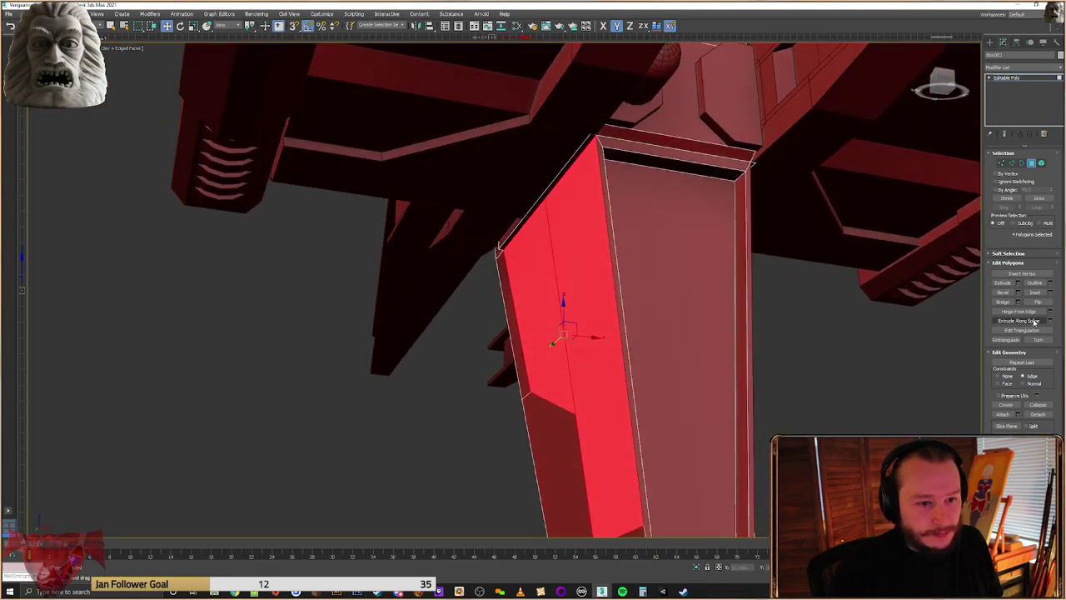
Extrude the selected fin panels slightly outward with the Extrude Polygons height setting
click(1050, 292)
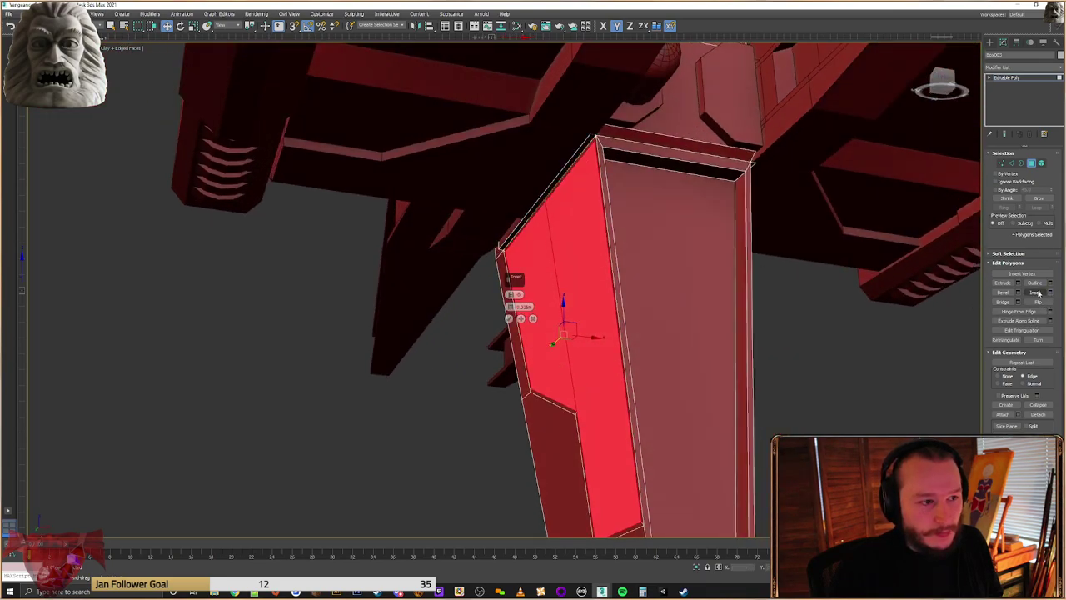
click(535, 320)
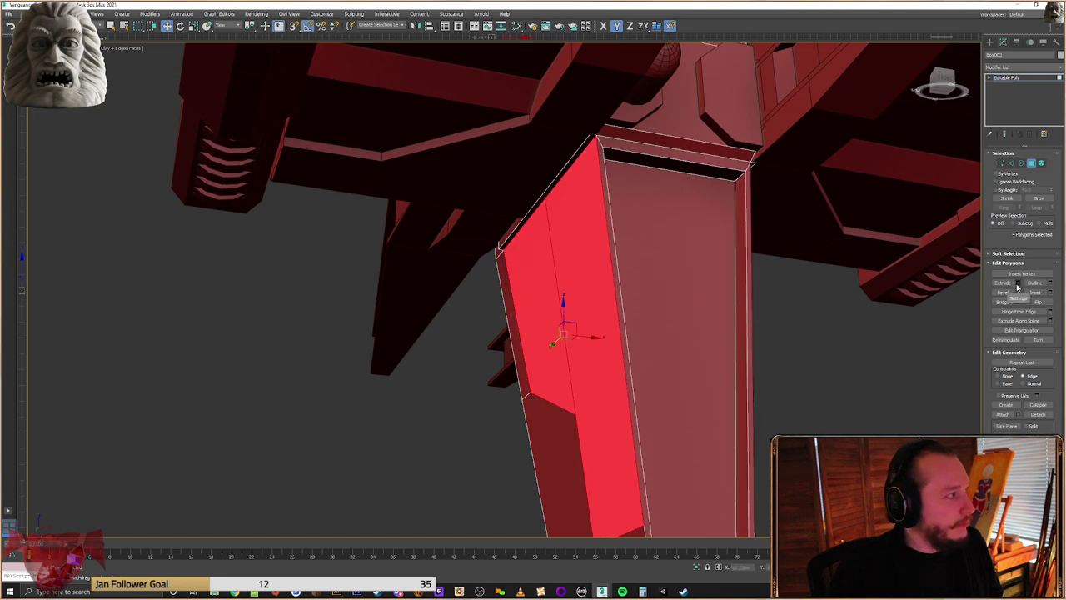
click(1017, 288)
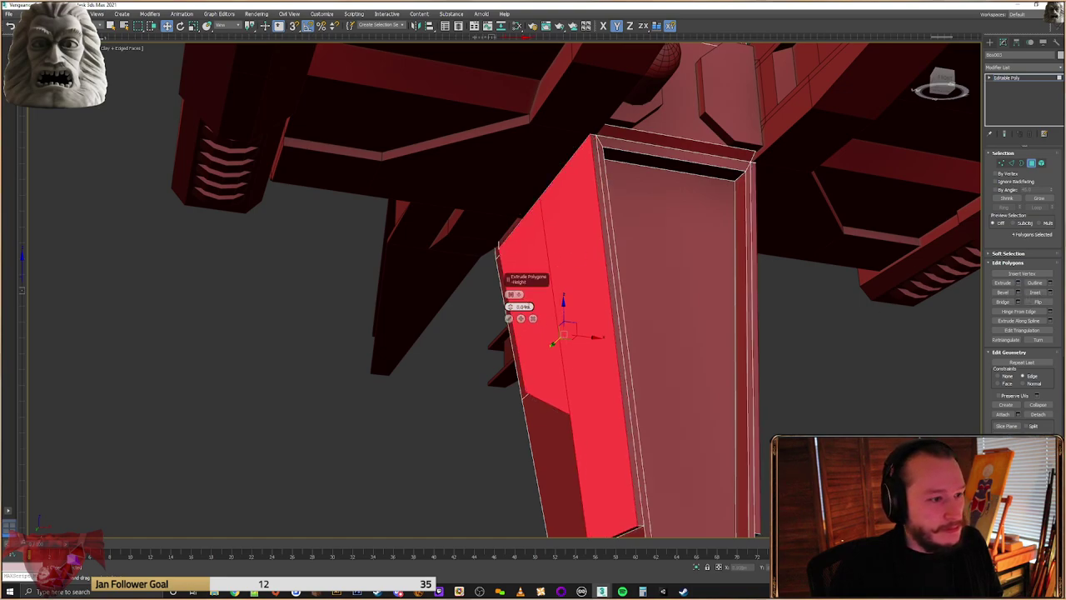
click(514, 320)
Inspect the extruded panels in wireframe and delete the thin upper edge faces on one side of the fin
alt+middle_drag(751, 229, 728, 179)
scroll(707, 148, up, 4)
key(F3)
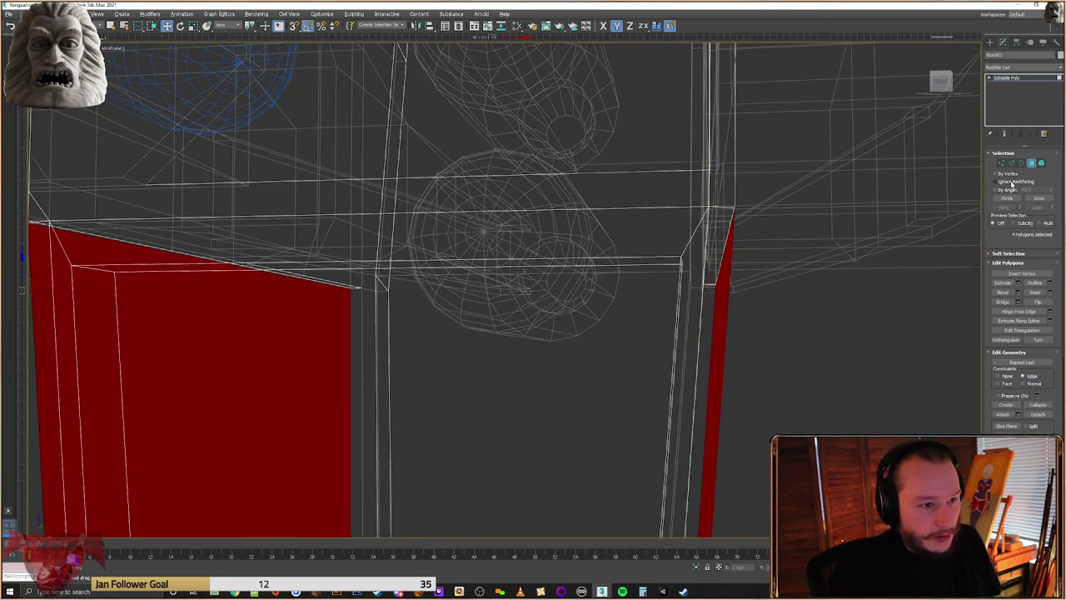
click(724, 210)
alt+middle_drag(725, 210, 737, 269)
key(Delete)
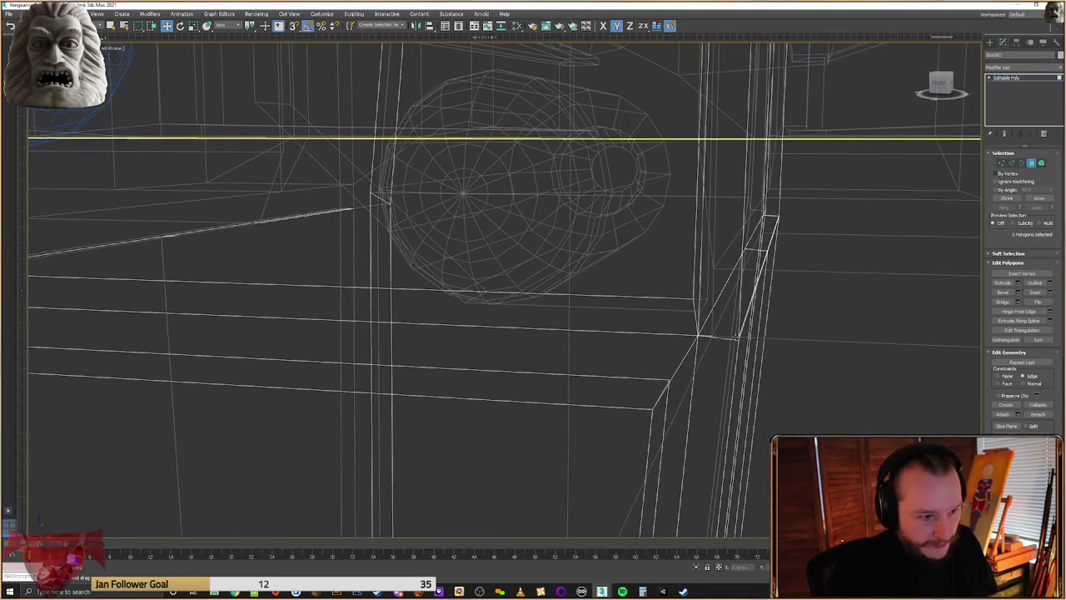
click(735, 336)
key(Delete)
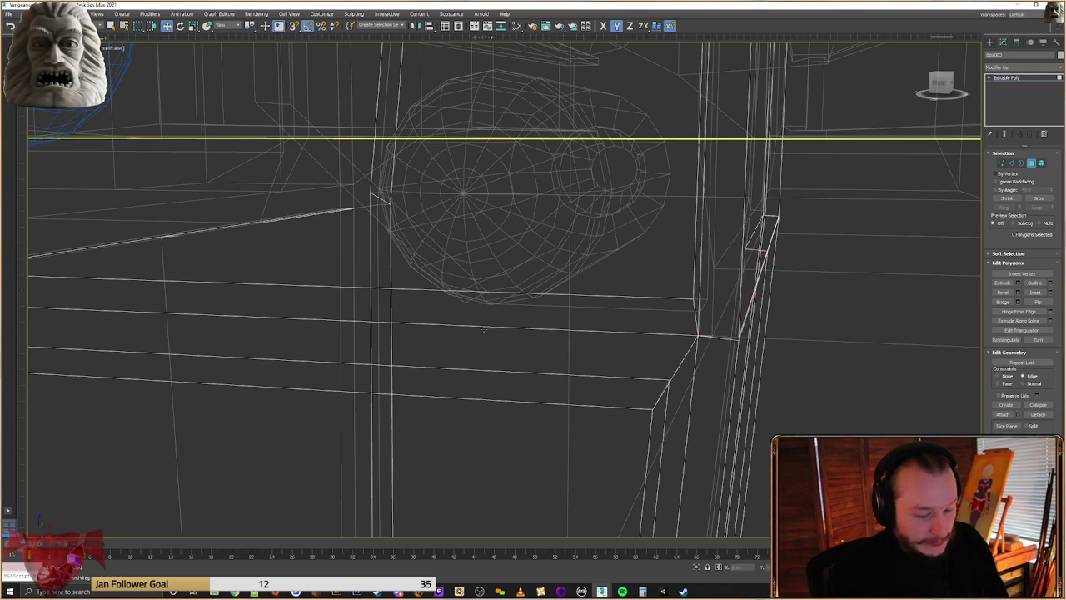
Delete the thin upper edge faces of the extruded panels on the opposite side of the fin
alt+middle_drag(442, 316, 585, 330)
click(605, 343)
key(Delete)
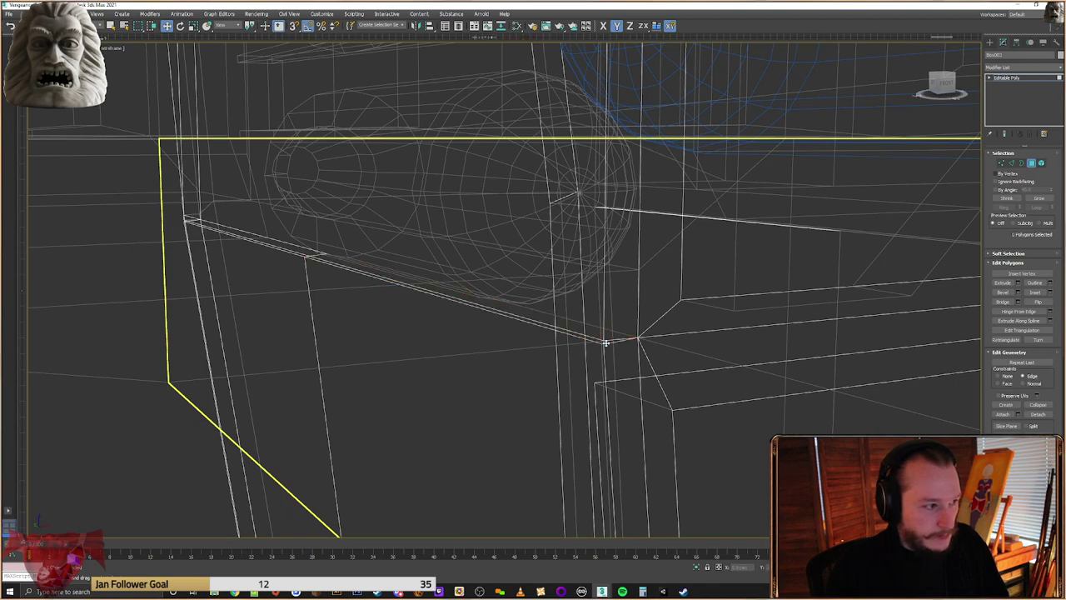
click(304, 256)
key(Delete)
alt+middle_drag(383, 286, 410, 268)
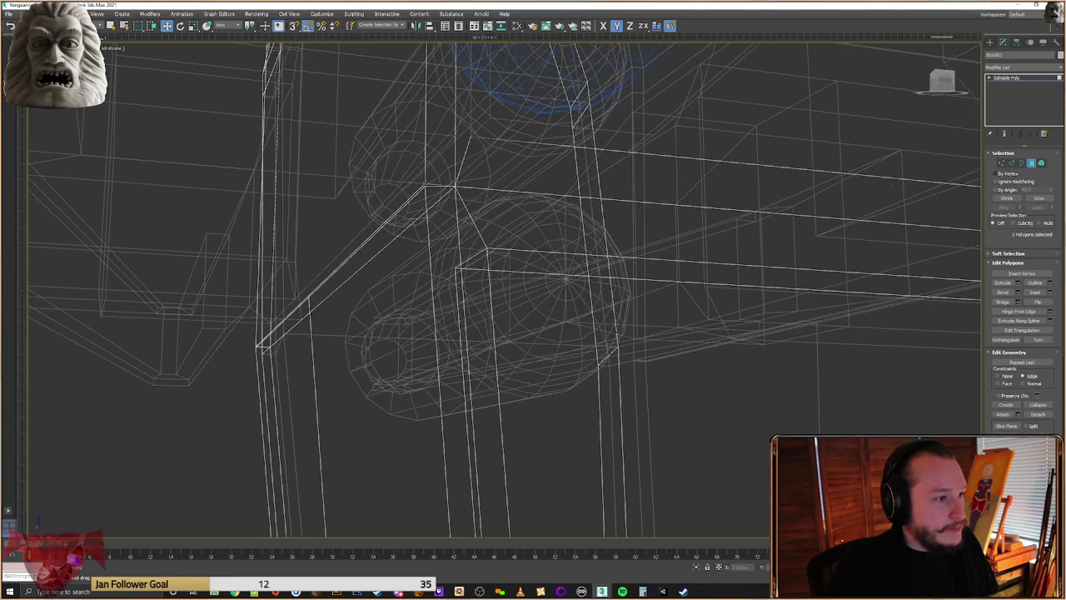
click(427, 185)
key(Delete)
Delete the remaining thin upper face beside the fin's rear edge on the first side
alt+middle_drag(685, 303, 563, 282)
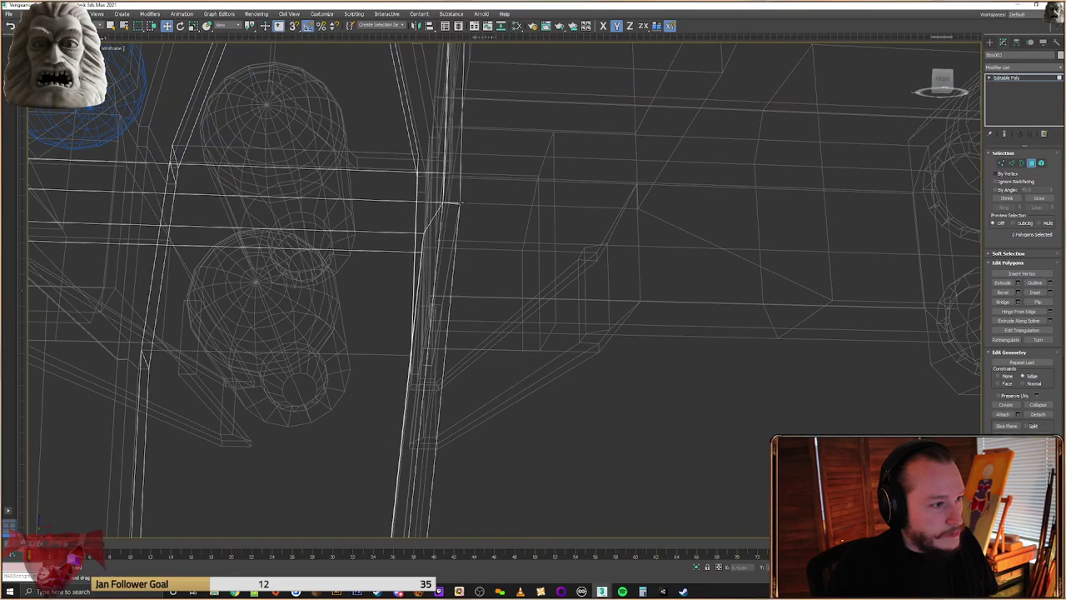
alt+middle_drag(459, 202, 416, 306)
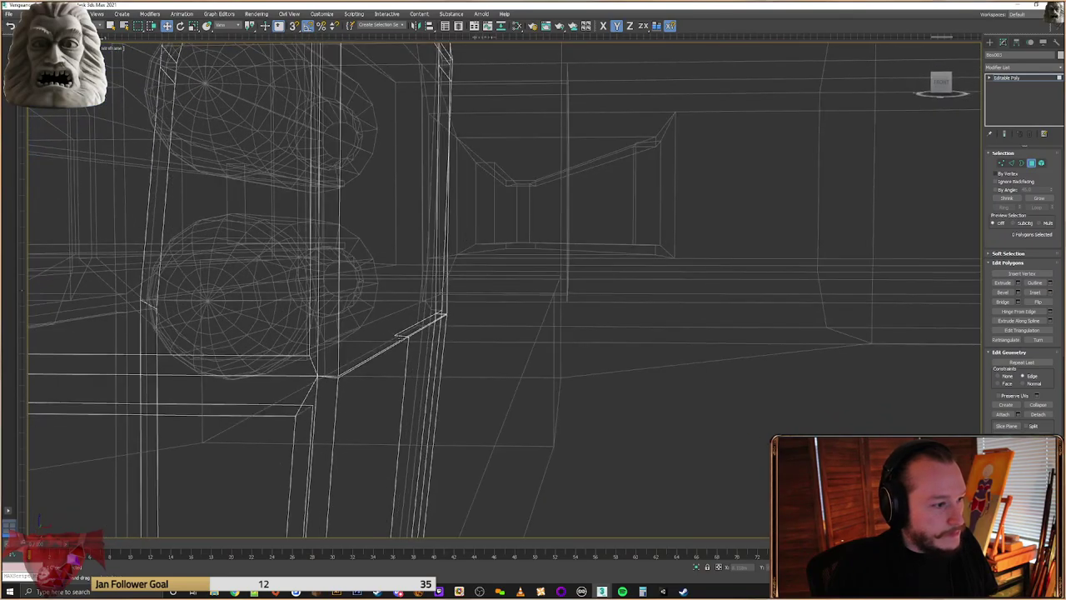
click(401, 337)
click(403, 335)
click(403, 336)
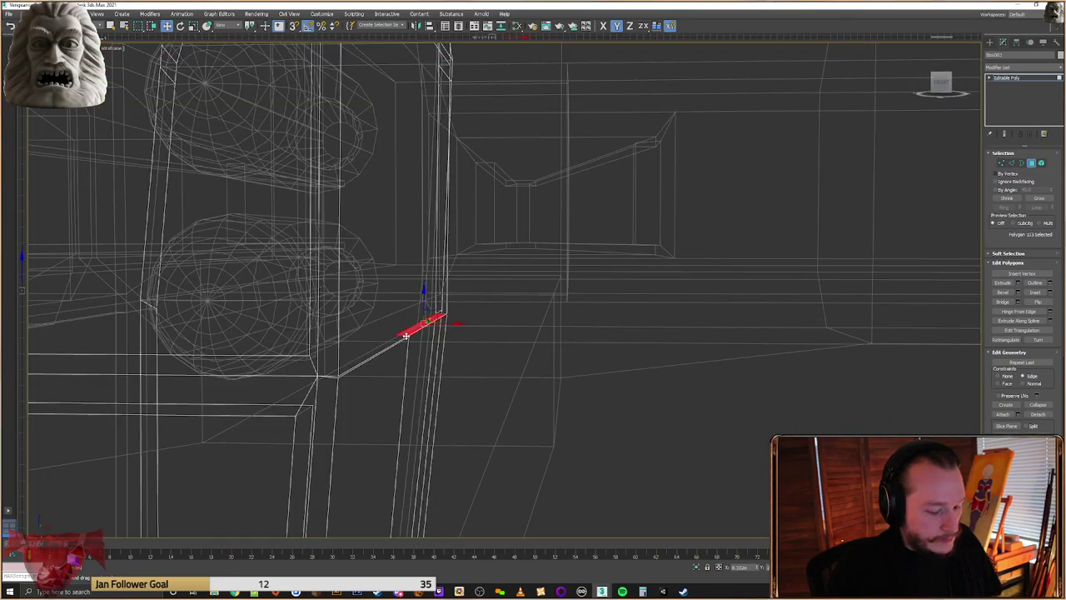
key(Delete)
Select the three vertices along the extruded panels' upper border on the first side of the fin
click(1002, 165)
alt+middle_drag(476, 319, 466, 322)
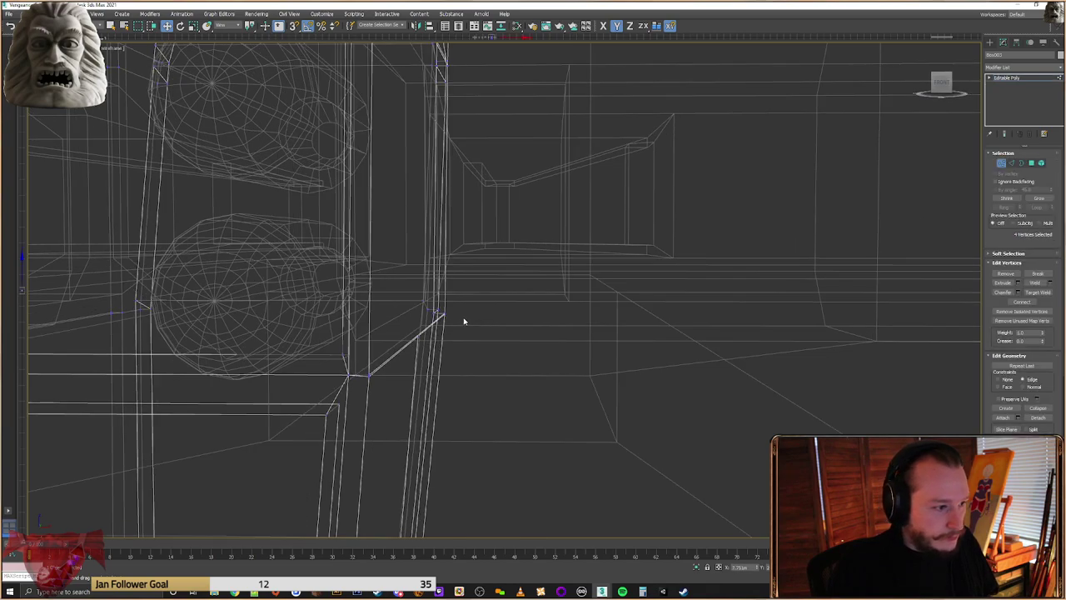
scroll(450, 320, up, 1)
click(444, 314)
scroll(445, 334, up, 4)
scroll(444, 300, up, 1)
click(450, 311)
click(444, 303)
click(443, 314)
click(443, 306)
ctrl+click(365, 359)
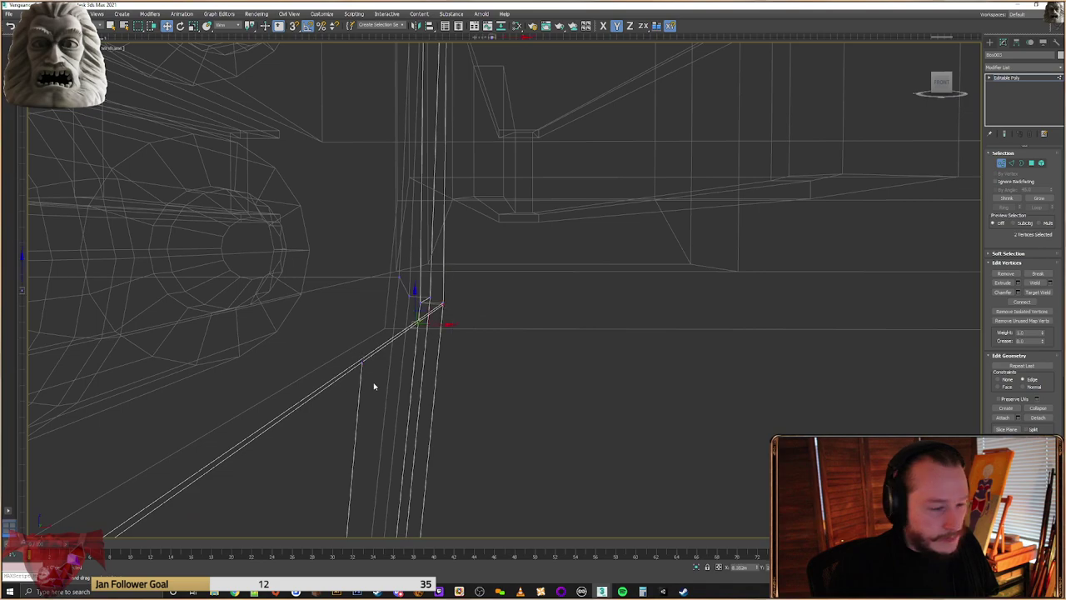
scroll(408, 346, down, 2)
alt+middle_drag(408, 350, 349, 415)
ctrl+click(332, 422)
Snap the three selected vertices vertically along Z to the fin's upper corner with the edge constraint set to None
click(420, 325)
key(s)
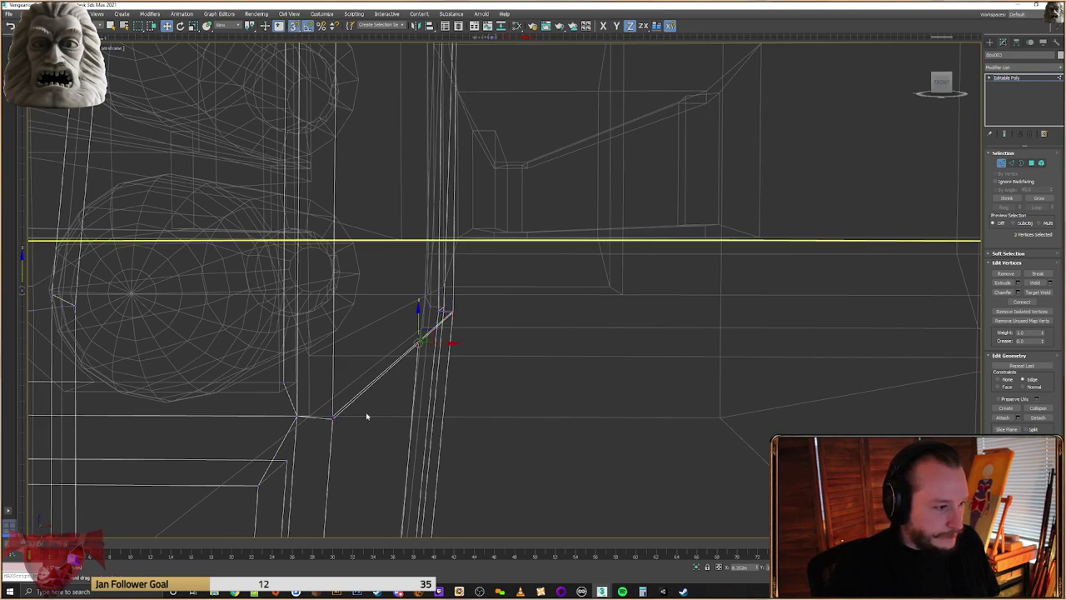
drag(418, 327, 333, 417)
key(ctrl+z)
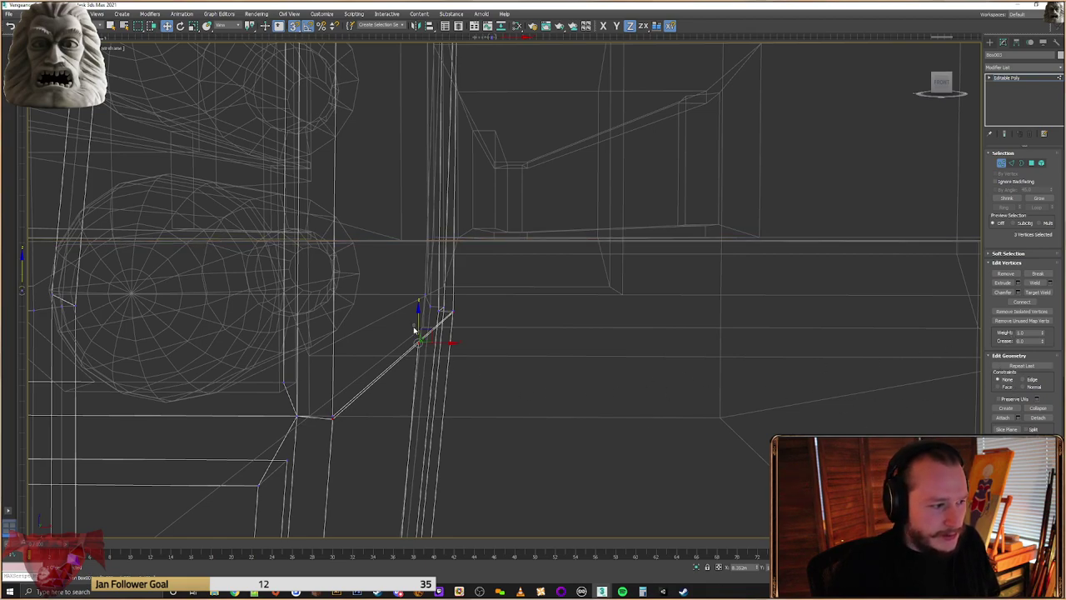
drag(417, 325, 333, 415)
Select the three matching upper border vertices on the fin's other side and snap them vertically to the fin's upper corner
middle_drag(299, 408, 534, 328)
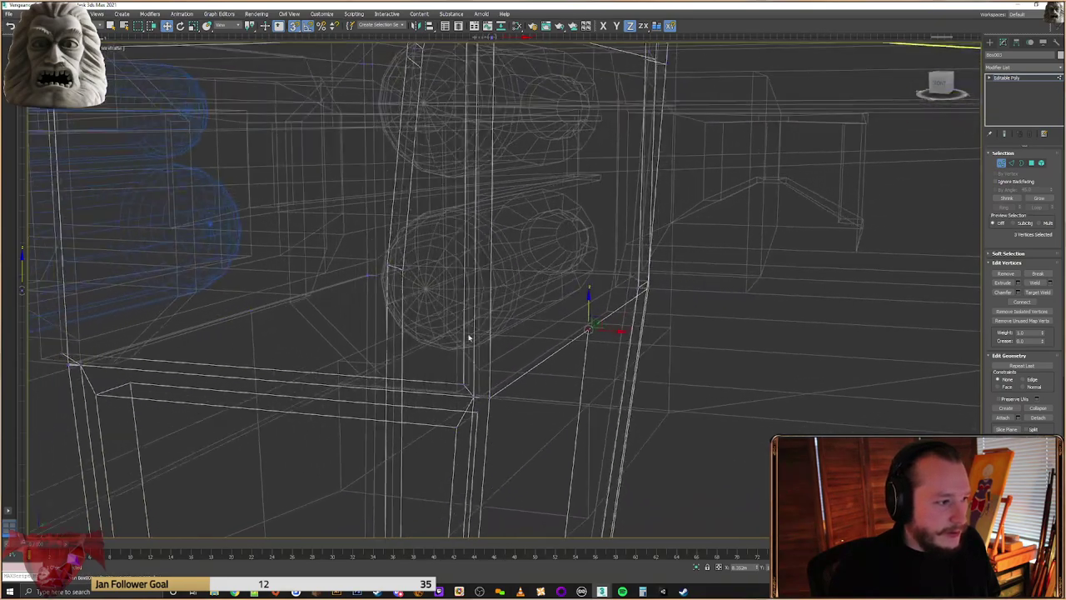
click(70, 365)
alt+middle_drag(72, 365, 493, 362)
ctrl+click(388, 299)
scroll(285, 275, up, 1)
click(395, 298)
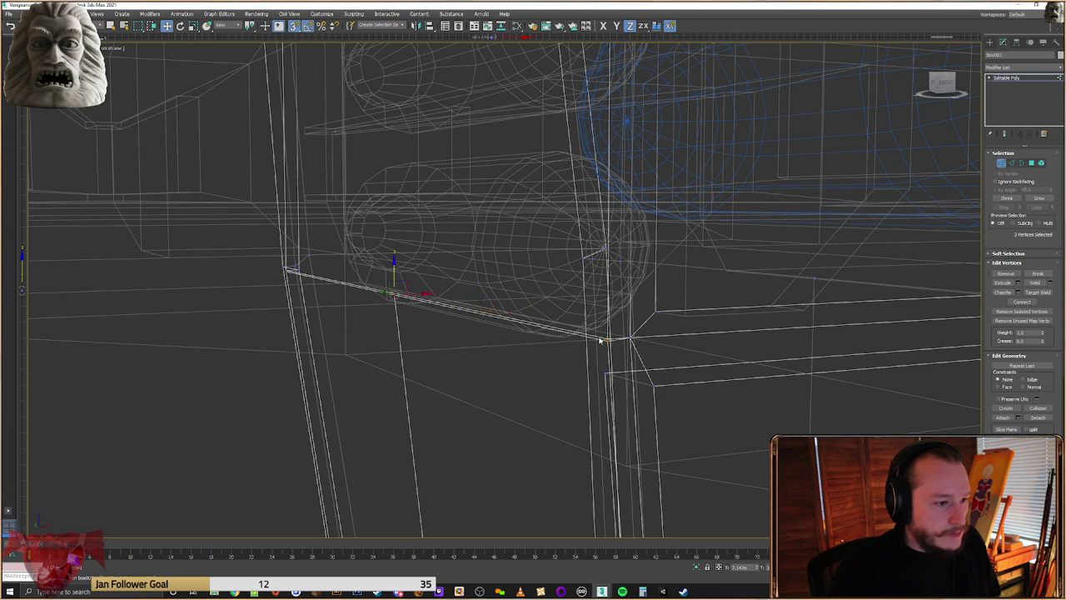
drag(607, 342, 609, 343)
alt+middle_drag(636, 347, 717, 353)
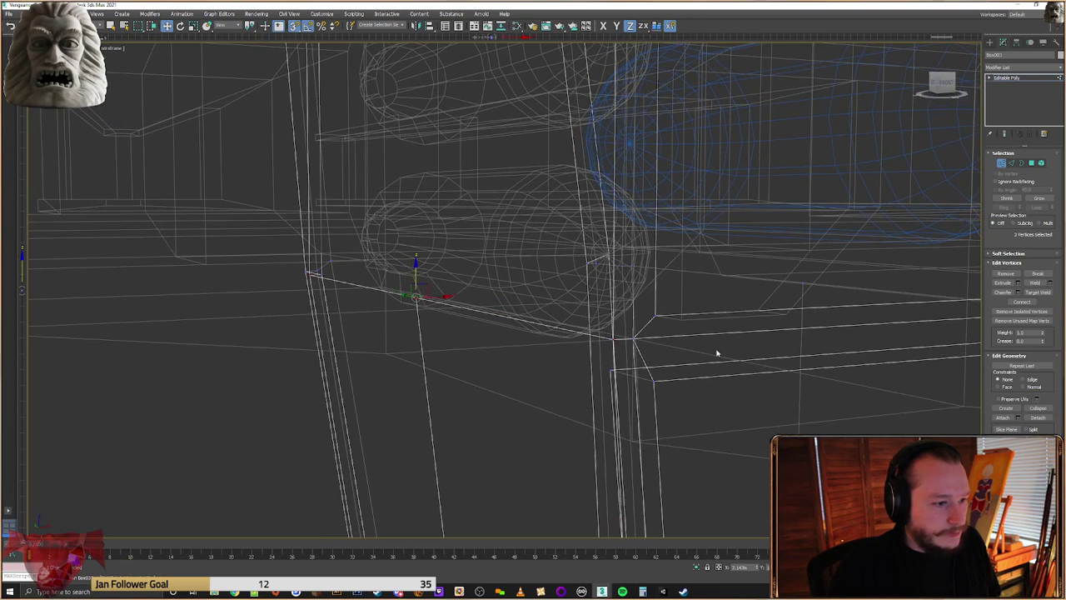
Return to shaded view, weld all vertices of the fin object and leave vertex editing
key(F3)
scroll(724, 355, down, 10)
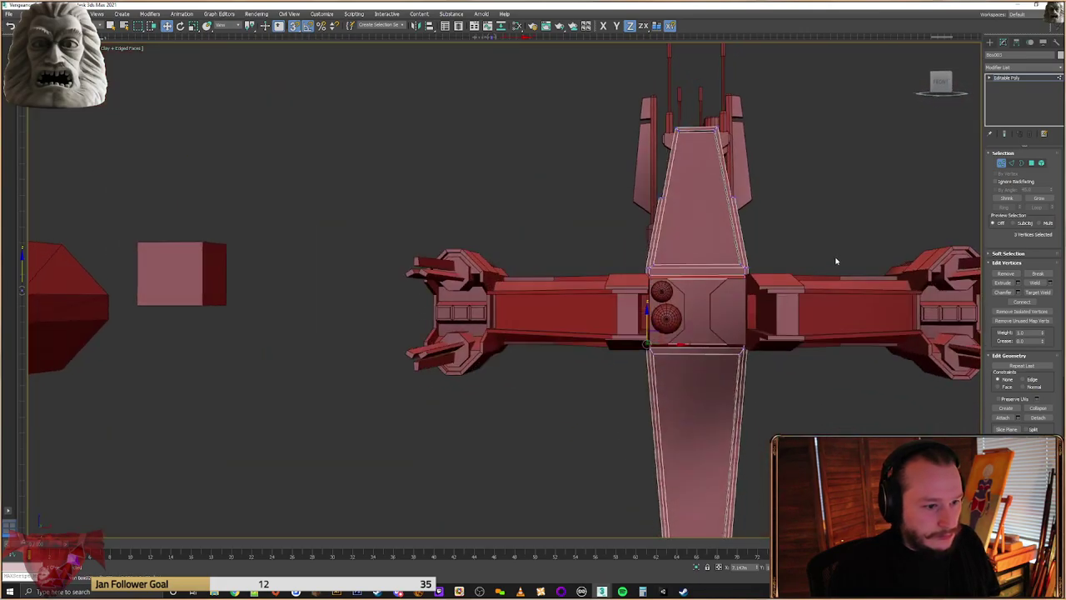
key(ctrl+a)
click(1037, 283)
alt+middle_drag(755, 367, 659, 274)
scroll(662, 360, up, 3)
scroll(538, 328, down, 3)
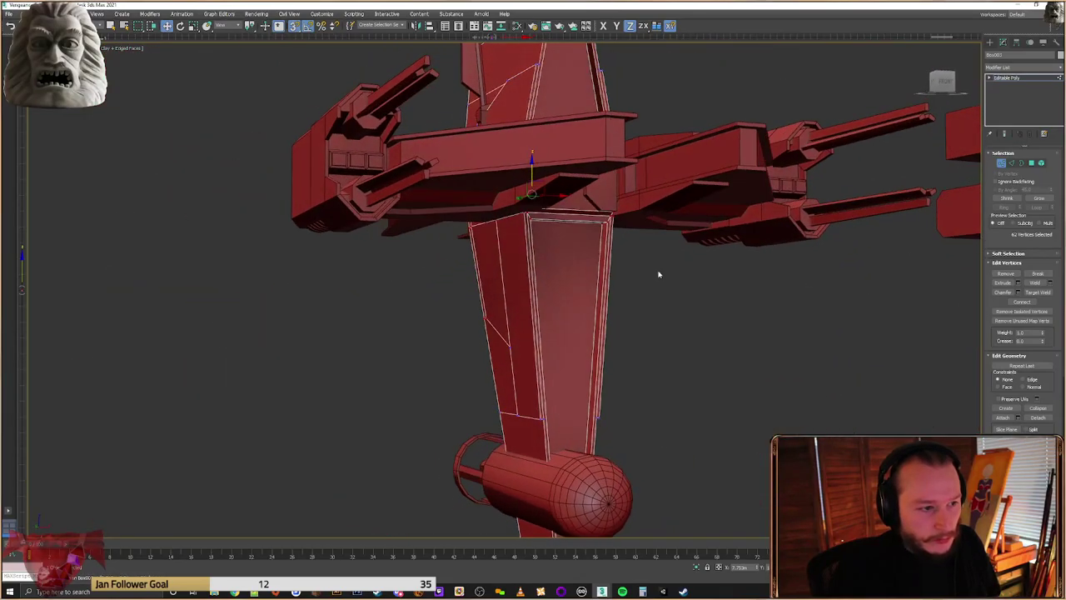
click(990, 44)
Examine the ship's wings and the reshaped lower fin from several angles
alt+middle_drag(702, 333, 583, 331)
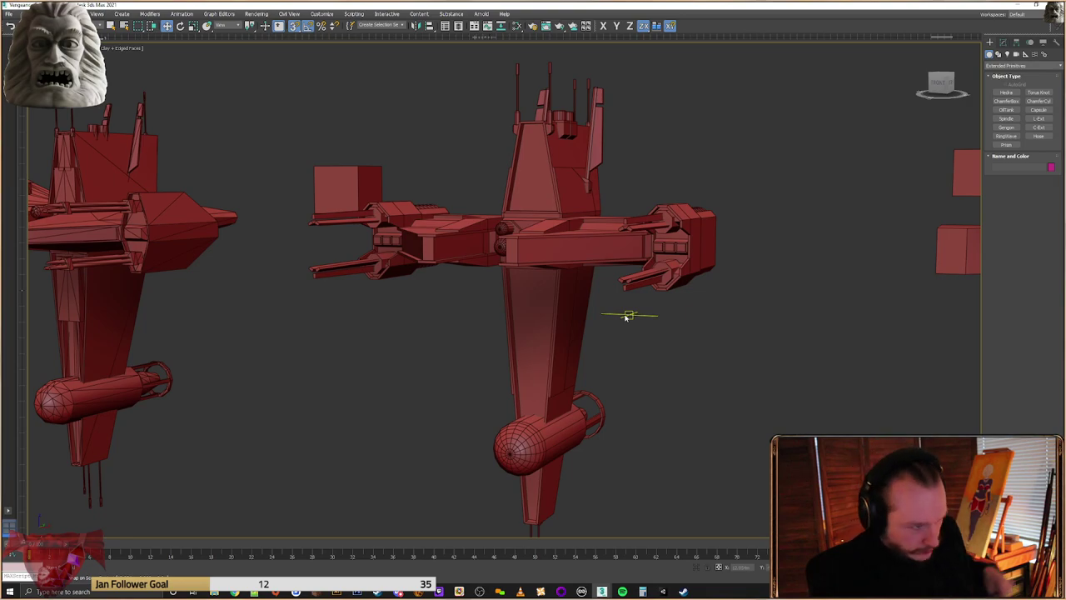
click(603, 265)
alt+middle_drag(603, 265, 588, 321)
scroll(598, 318, up, 5)
alt+middle_drag(655, 249, 631, 288)
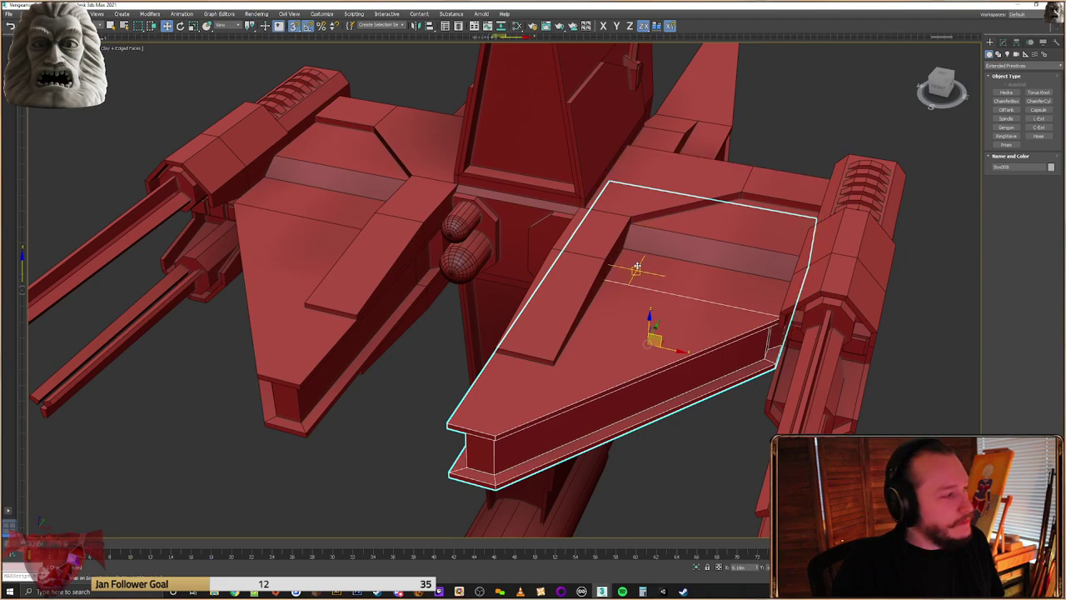
alt+middle_drag(619, 266, 606, 258)
scroll(613, 268, down, 3)
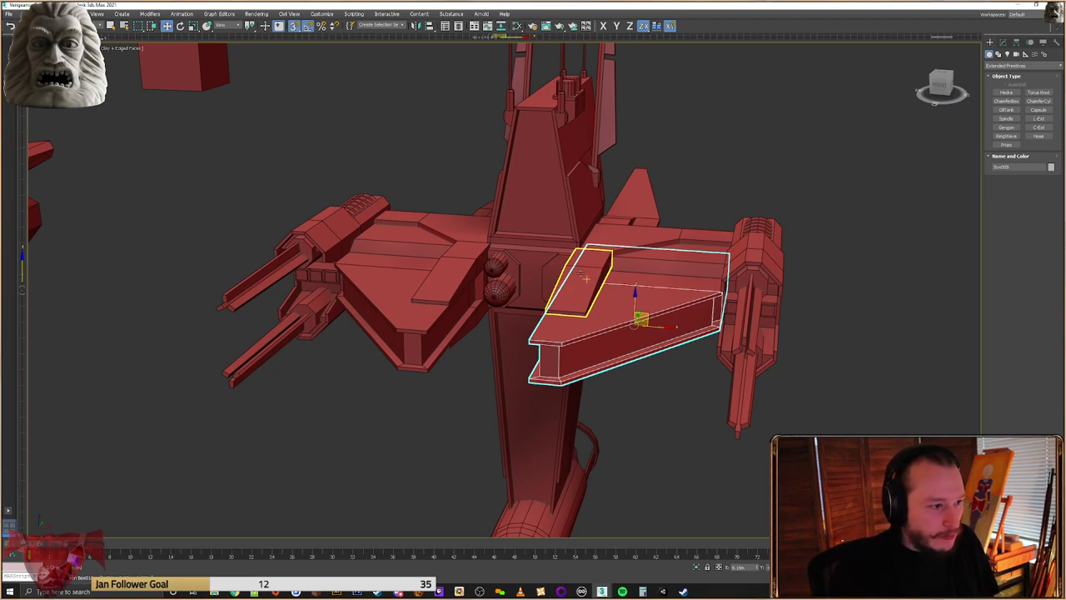
alt+middle_drag(578, 287, 710, 291)
scroll(706, 303, up, 6)
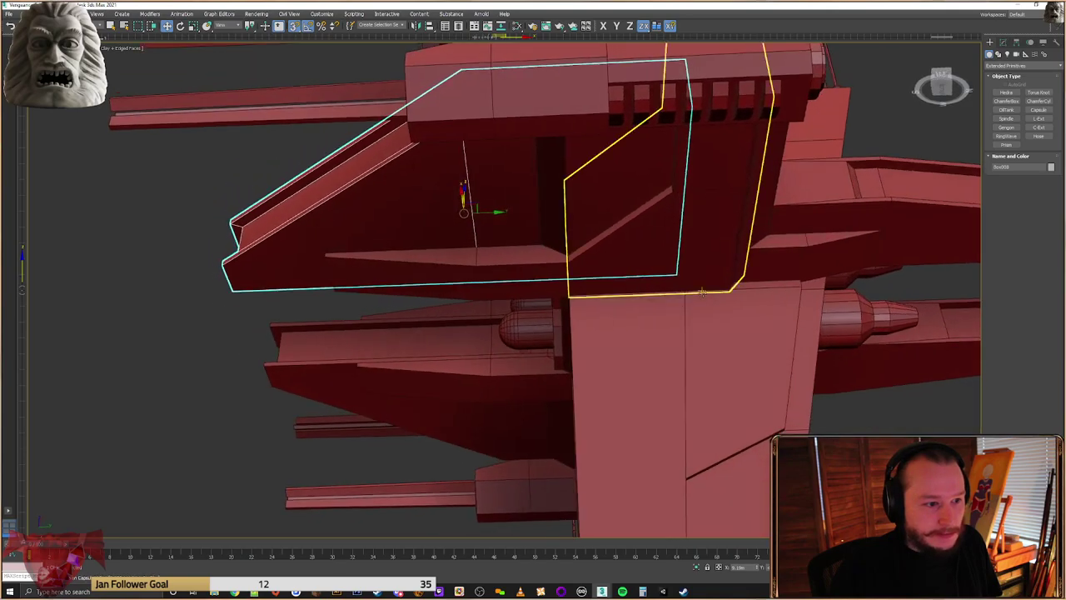
scroll(623, 389, down, 8)
alt+middle_drag(617, 400, 563, 366)
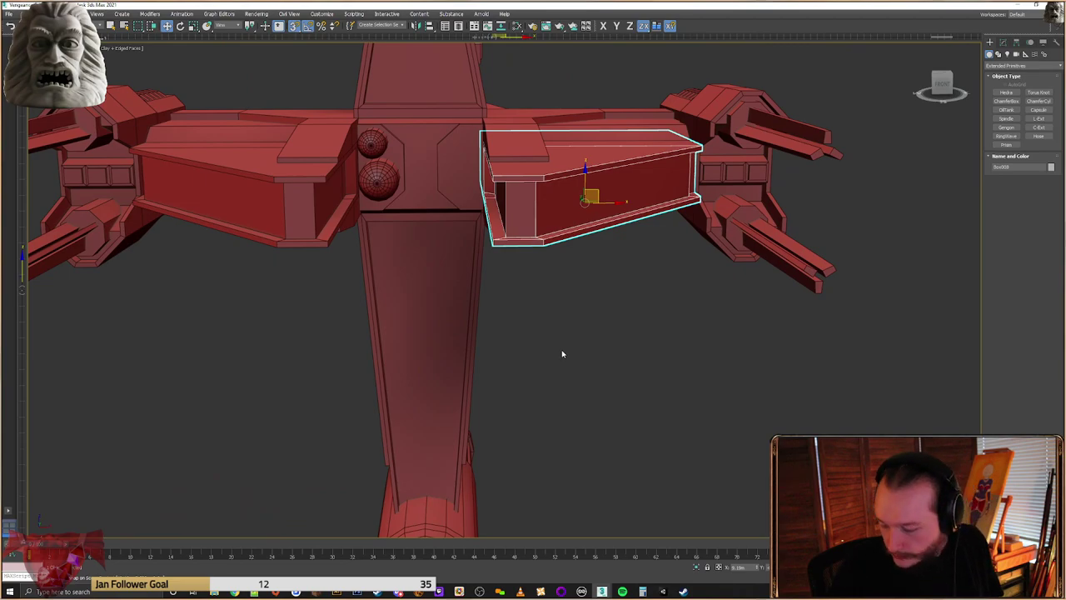
mouse_move(562, 354)
alt+middle_down()
mouse_move(533, 329)
mouse_move(556, 337)
alt+middle_up()
alt+middle_drag(622, 342, 630, 313)
scroll(633, 312, up, 4)
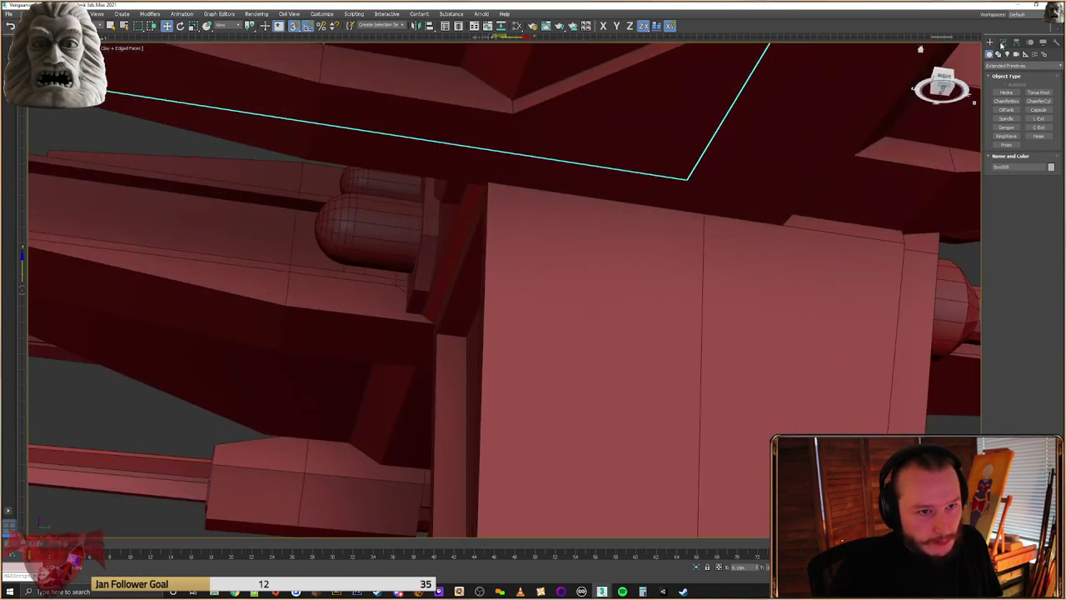
click(1003, 43)
click(1012, 163)
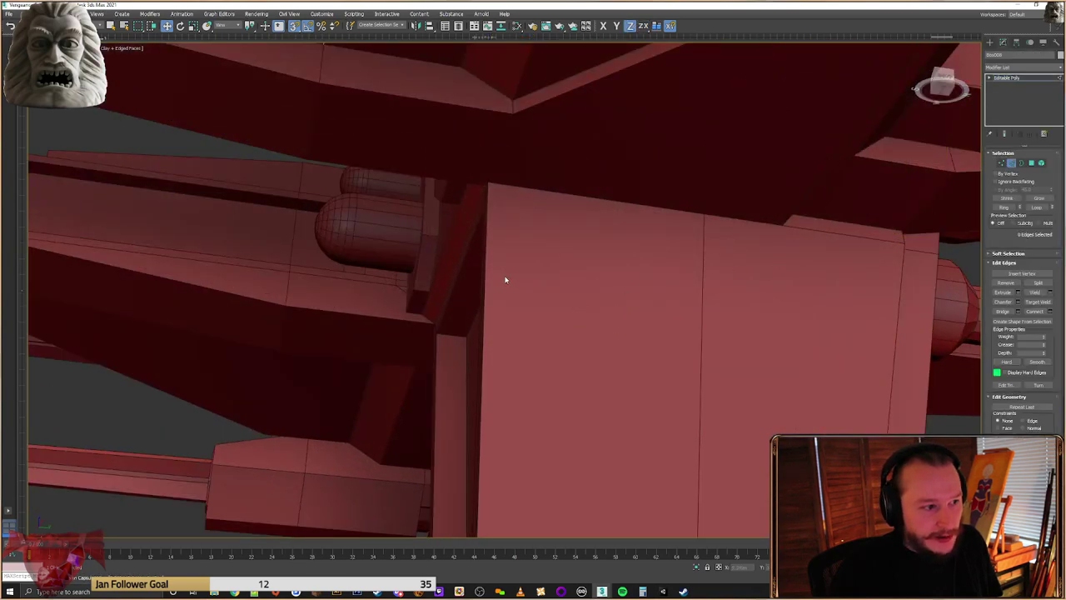
alt+middle_drag(501, 277, 614, 267)
scroll(614, 267, down, 3)
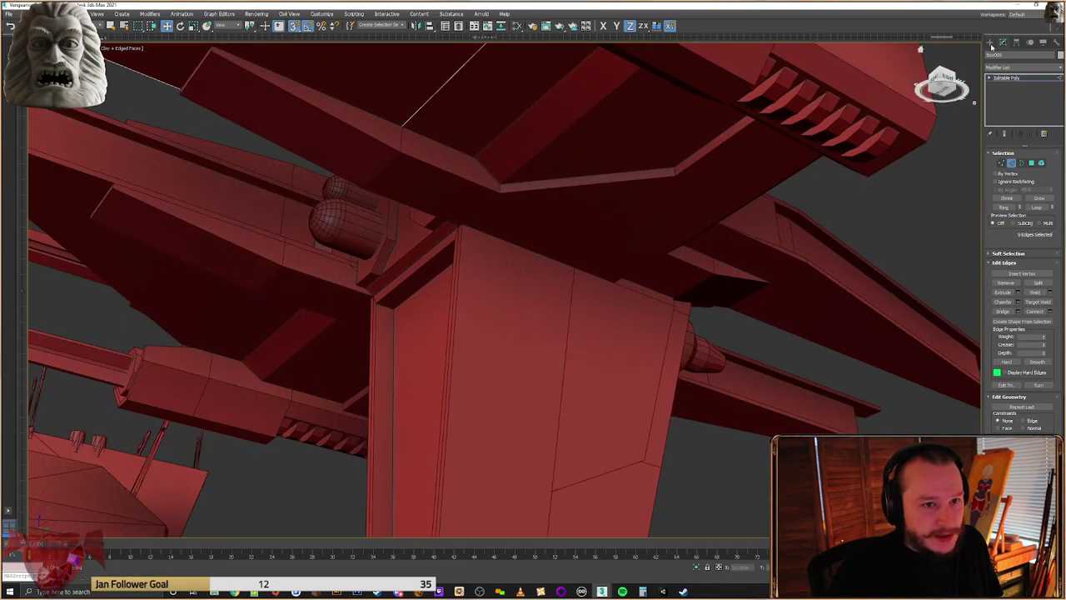
Select the three upright edges on each side of the lower fin's upper part and connect them with a new line
click(990, 43)
click(547, 348)
click(1002, 42)
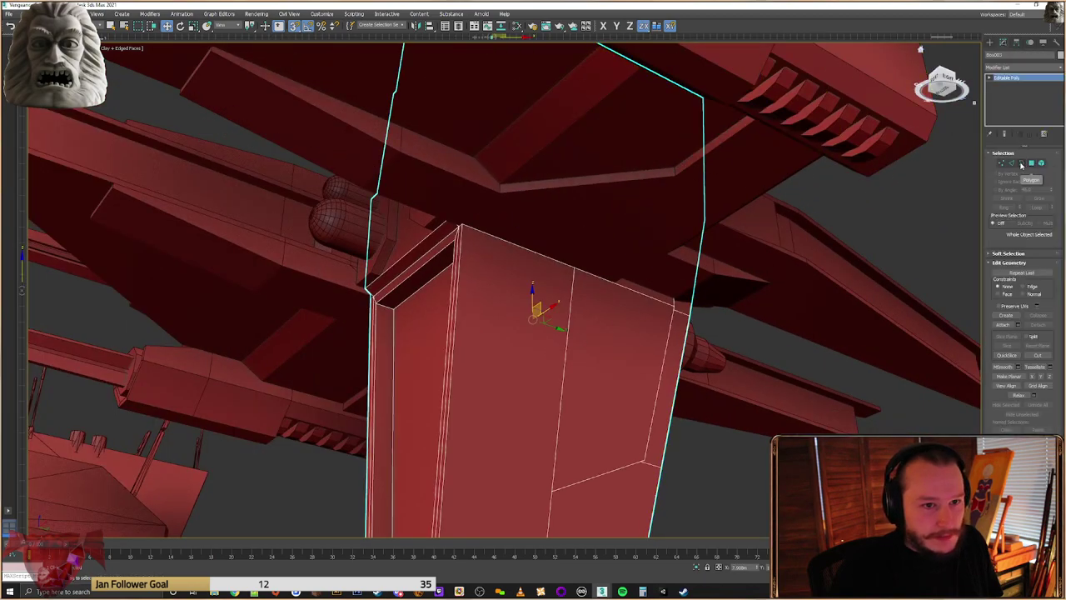
click(1012, 163)
click(462, 263)
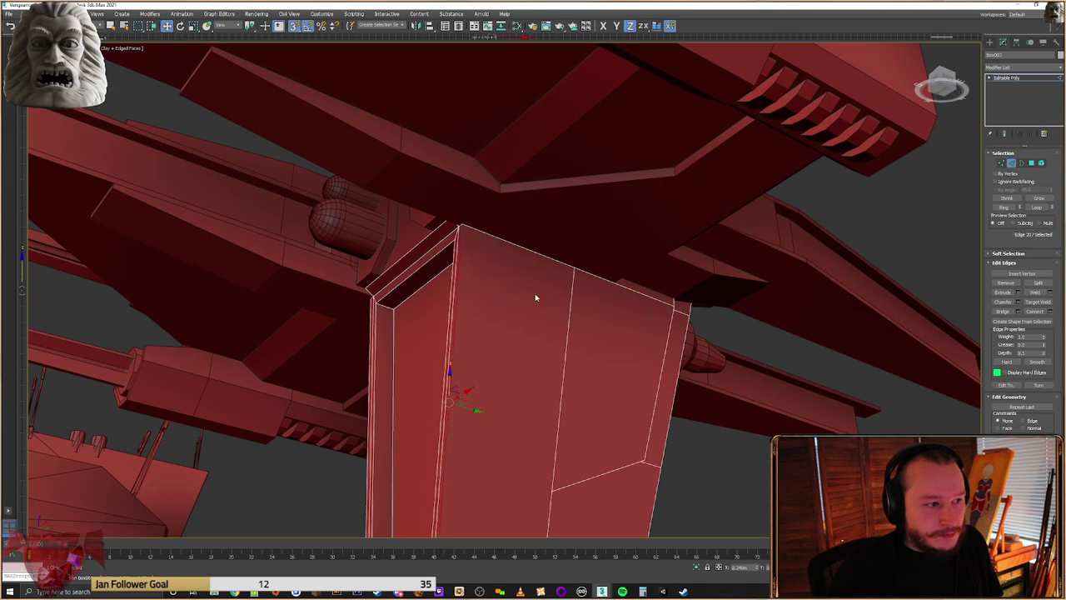
ctrl+click(572, 314)
alt+middle_drag(568, 312, 537, 322)
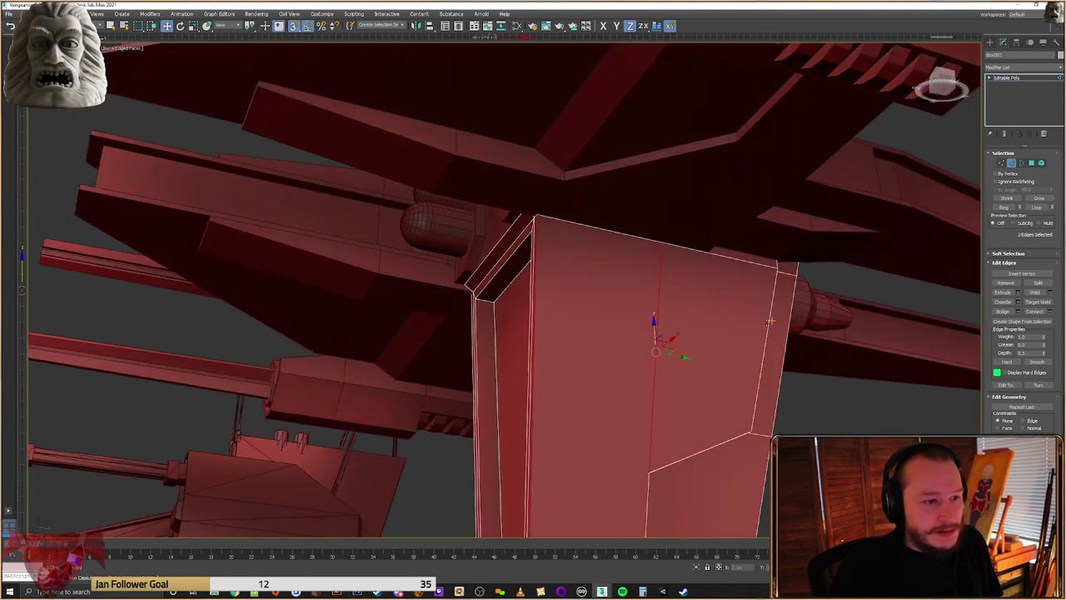
alt+middle_drag(767, 322, 575, 287)
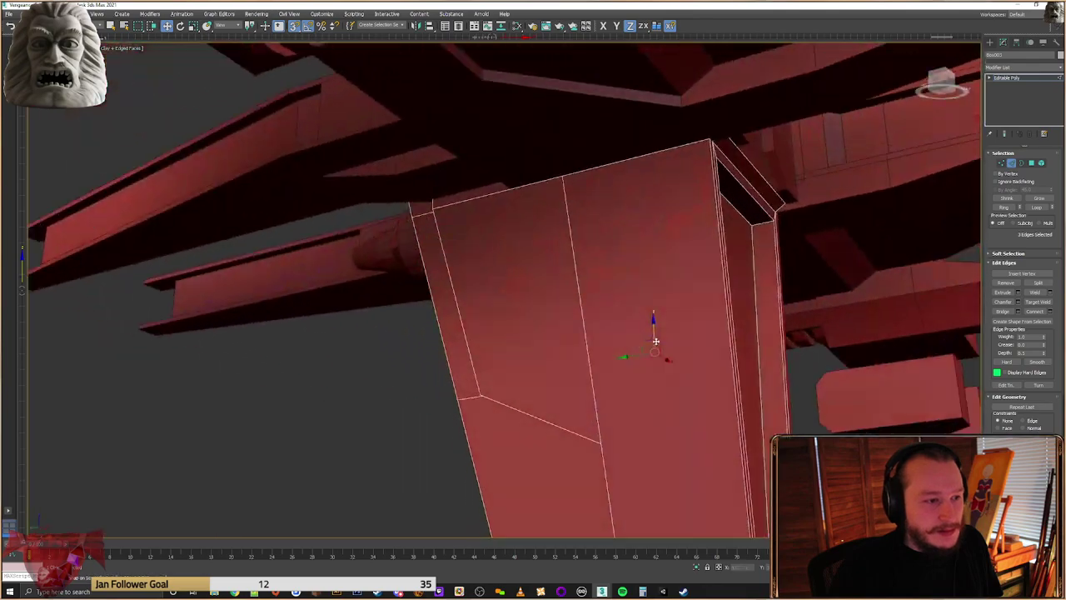
ctrl+click(572, 277)
ctrl+click(453, 285)
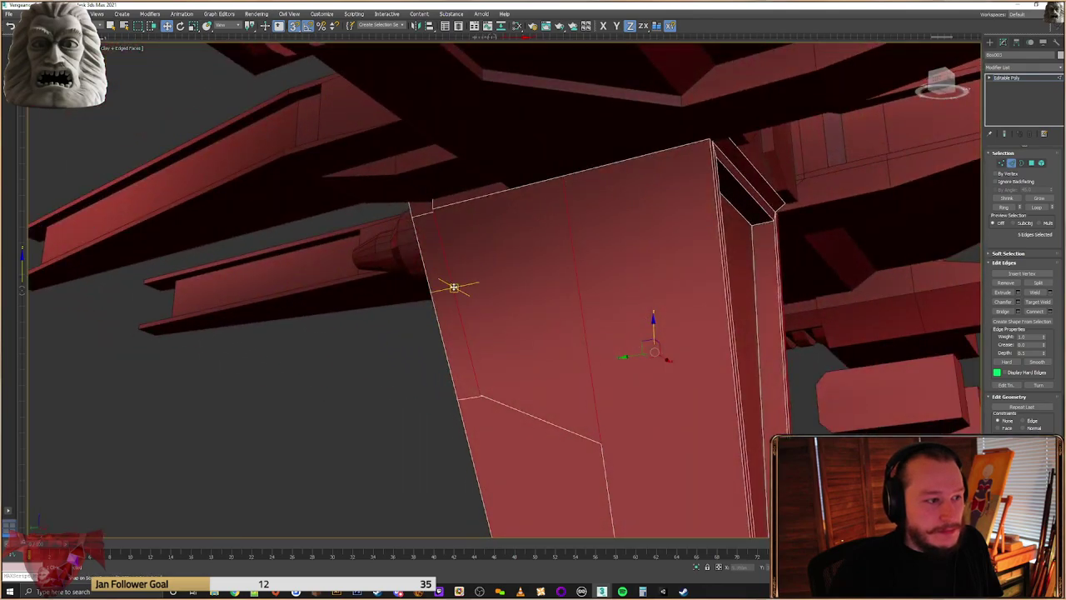
alt+middle_drag(721, 256, 840, 290)
click(1050, 311)
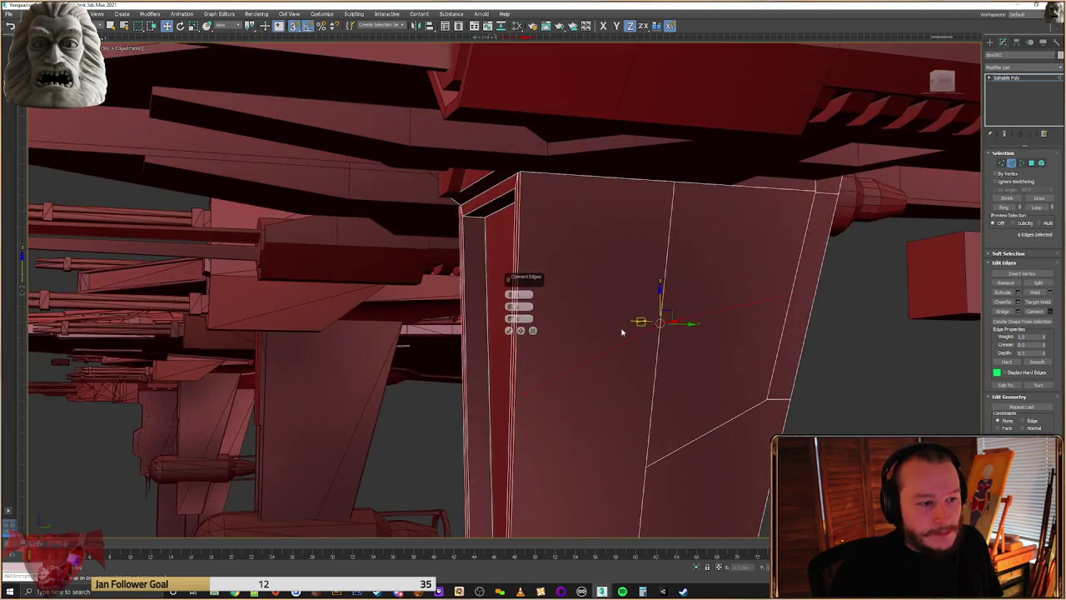
click(511, 331)
With the Edge constraint on, slide the new line's front and rear vertices along their edges to the middle vertex's height on both sides
click(1002, 164)
click(488, 380)
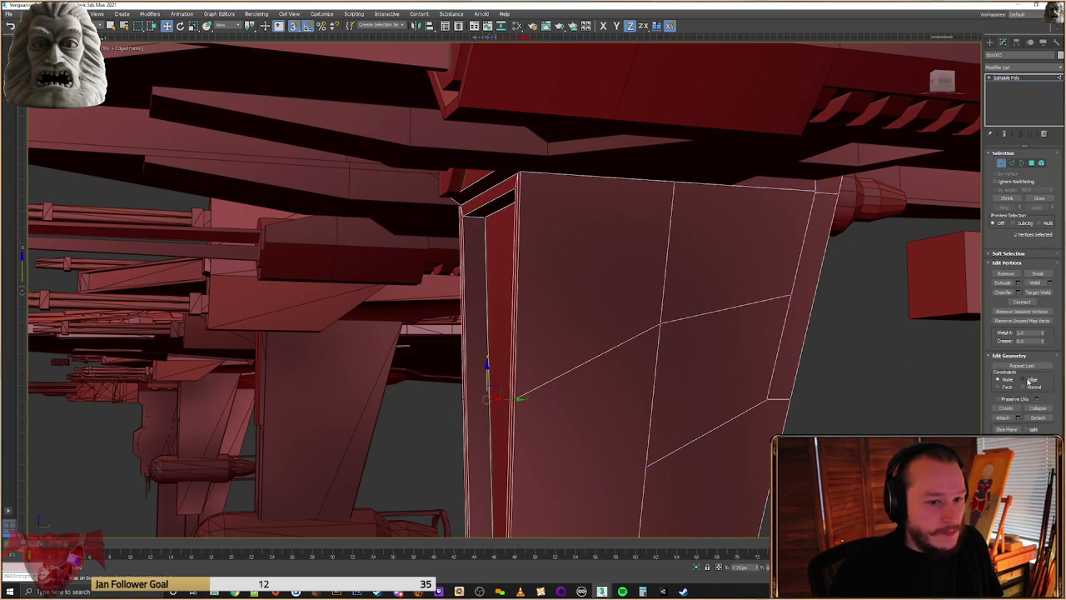
drag(485, 377, 661, 325)
mouse_move(721, 325)
alt+middle_down()
mouse_move(786, 281)
mouse_move(640, 313)
alt+middle_up()
drag(613, 361, 613, 360)
drag(614, 323, 492, 354)
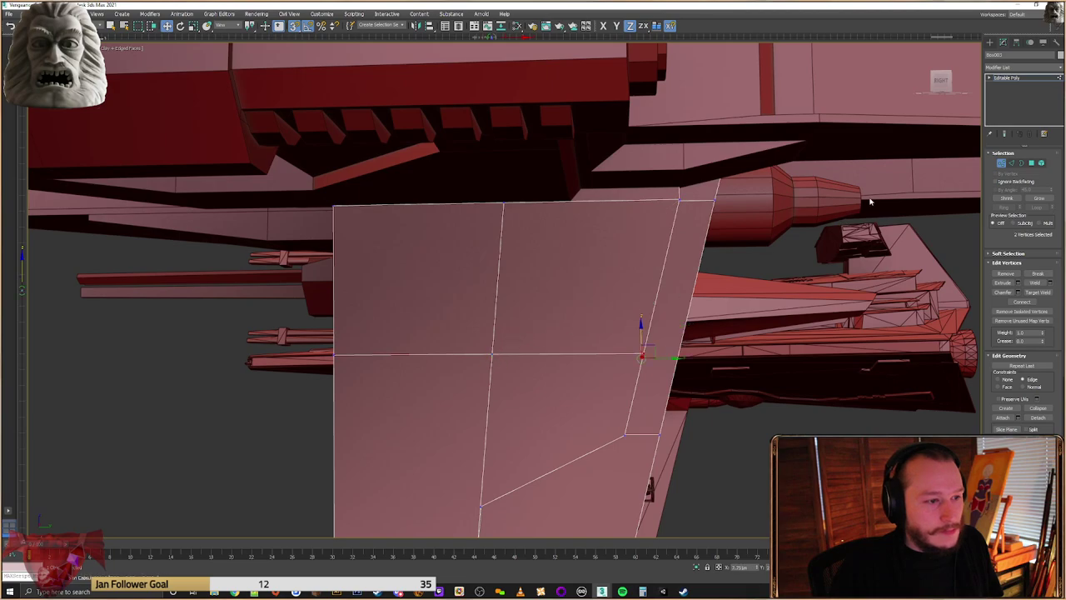
Try to connect the upper border edge and the new line behind the fin's middle on both sides
click(1011, 163)
click(598, 200)
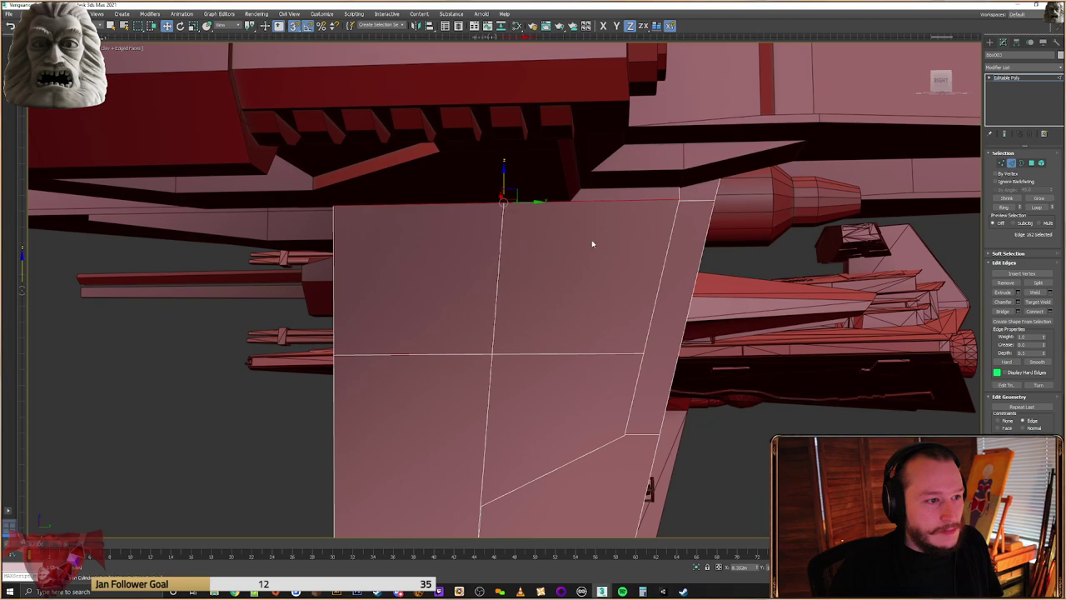
ctrl+click(583, 354)
alt+middle_drag(583, 352, 544, 136)
double_click(530, 97)
ctrl+click(546, 265)
alt+middle_drag(546, 265, 725, 223)
alt+click(676, 170)
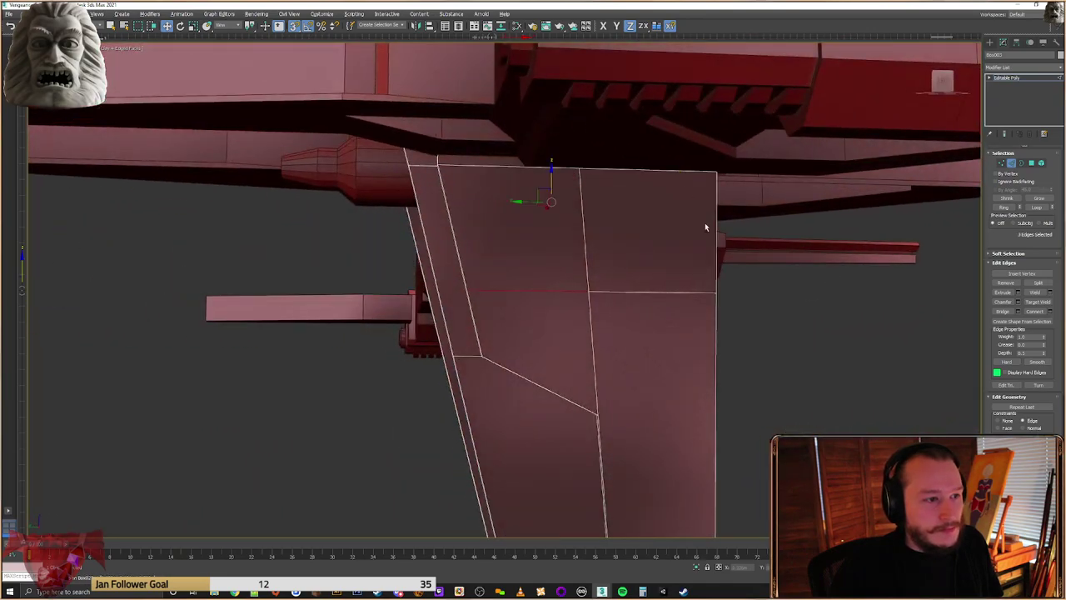
ctrl+click(521, 166)
alt+middle_drag(522, 166, 554, 260)
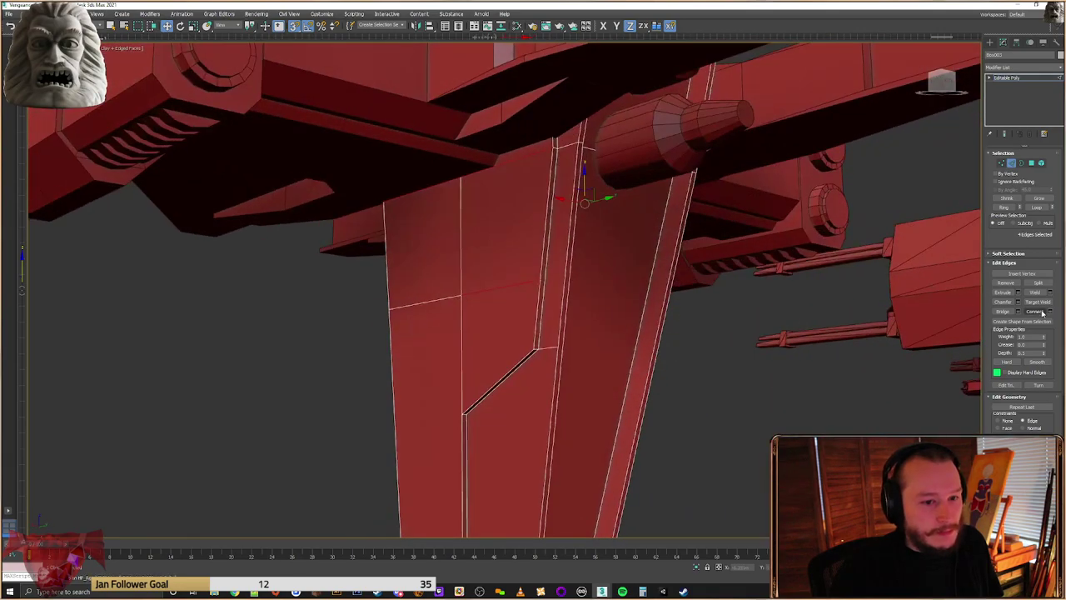
alt+middle_drag(870, 308, 793, 298)
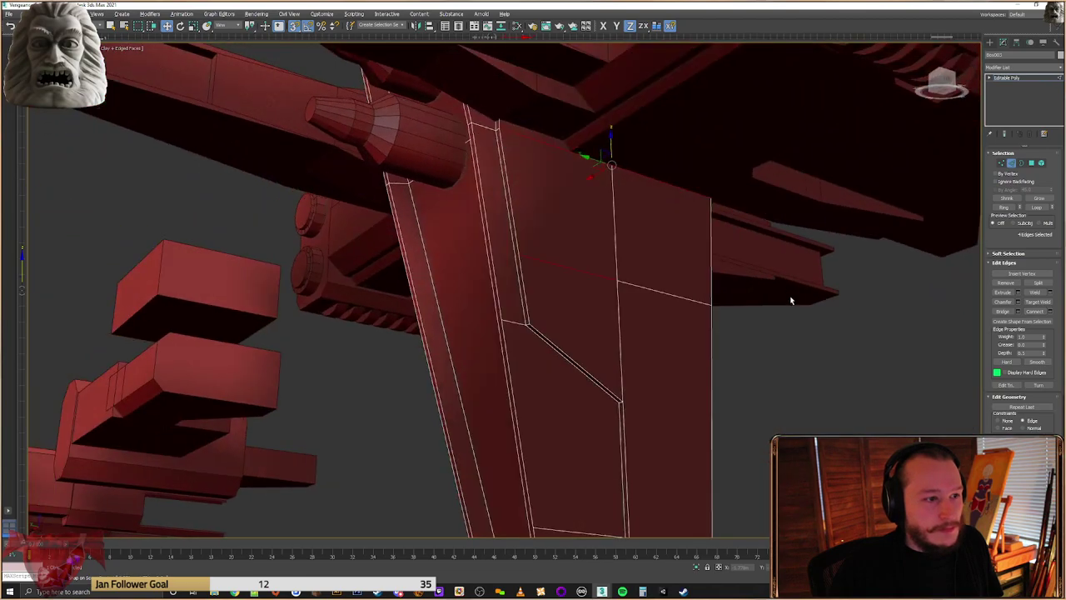
click(1053, 312)
alt+middle_drag(931, 298, 696, 279)
click(532, 330)
key(F3)
click(1001, 163)
alt+middle_drag(647, 242, 660, 250)
mouse_move(557, 240)
alt+middle_down()
mouse_move(544, 219)
mouse_move(525, 216)
mouse_move(652, 226)
mouse_move(492, 242)
mouse_move(602, 295)
mouse_move(612, 256)
mouse_move(422, 221)
mouse_move(401, 251)
alt+middle_up()
key(F3)
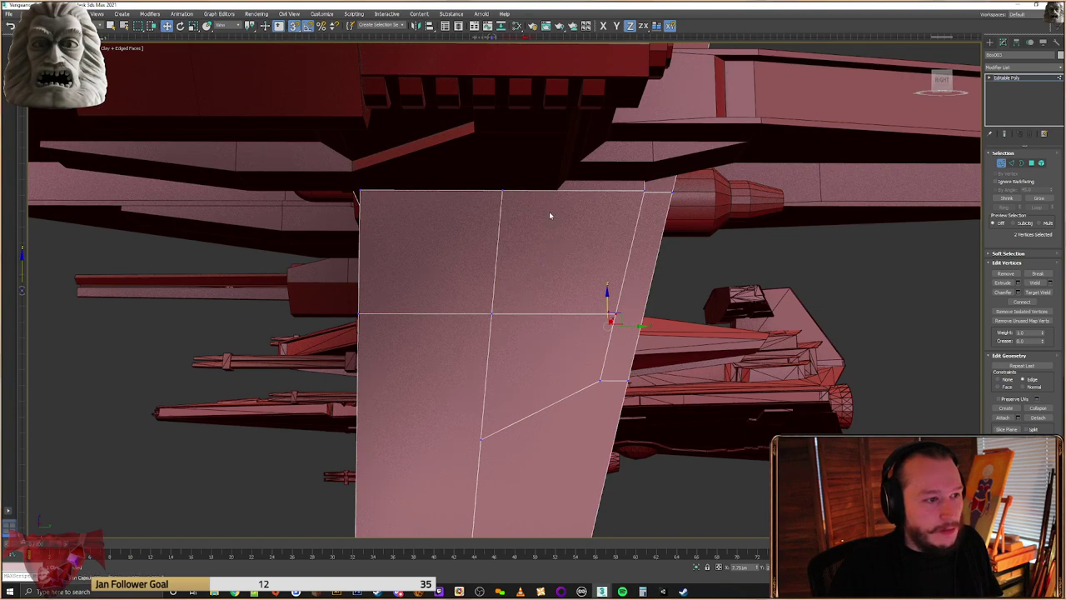
click(1012, 163)
click(590, 194)
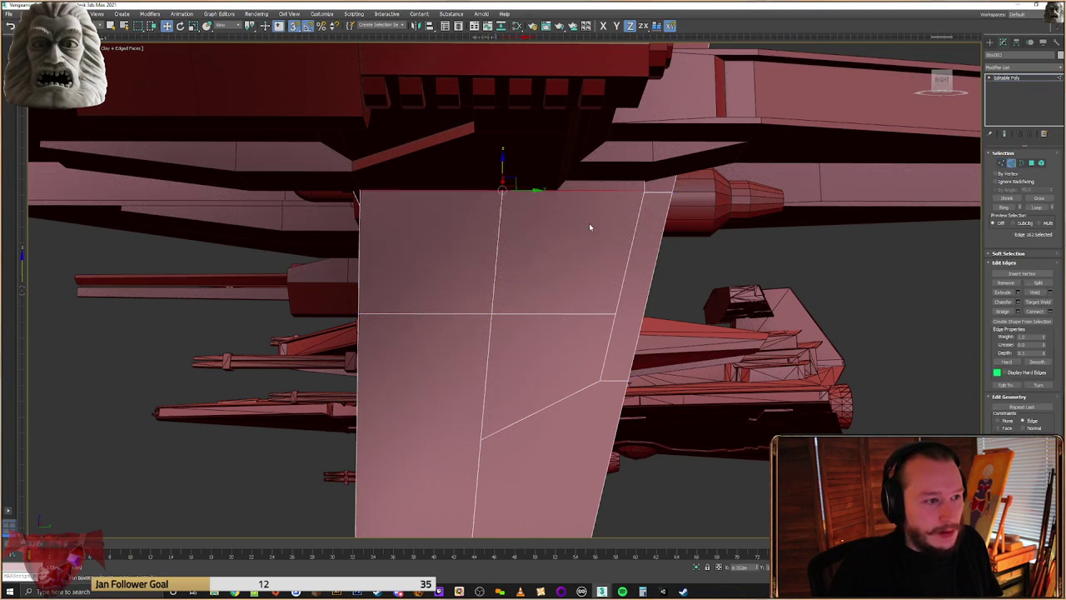
ctrl+click(587, 315)
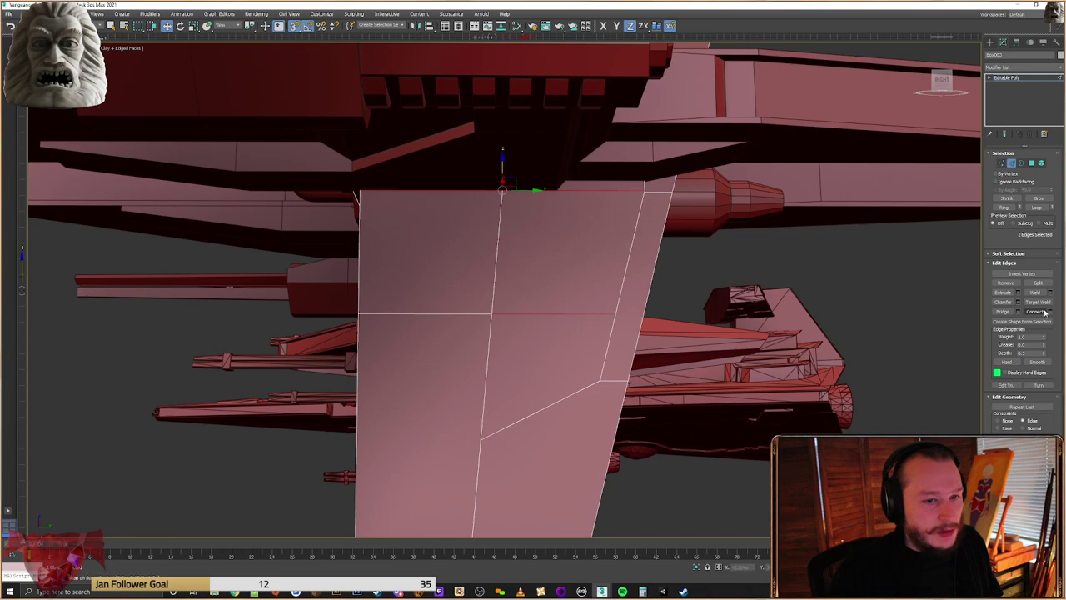
key(ctrl+z)
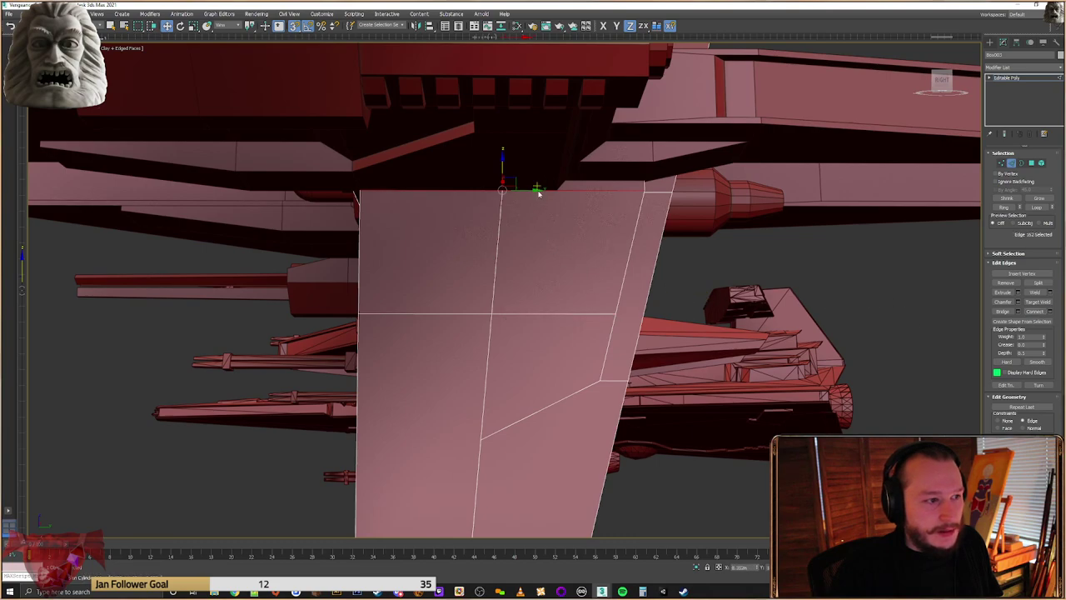
Examine the two side faces above the new line, up to the fin's upper border
click(1031, 163)
click(564, 226)
click(428, 228)
click(528, 193)
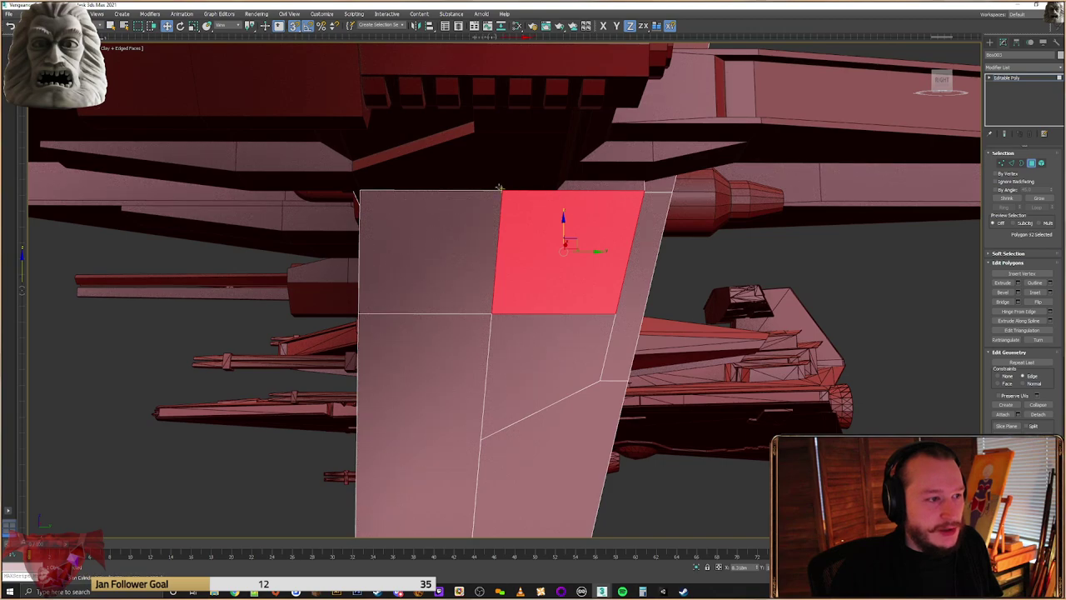
alt+middle_drag(510, 190, 514, 214)
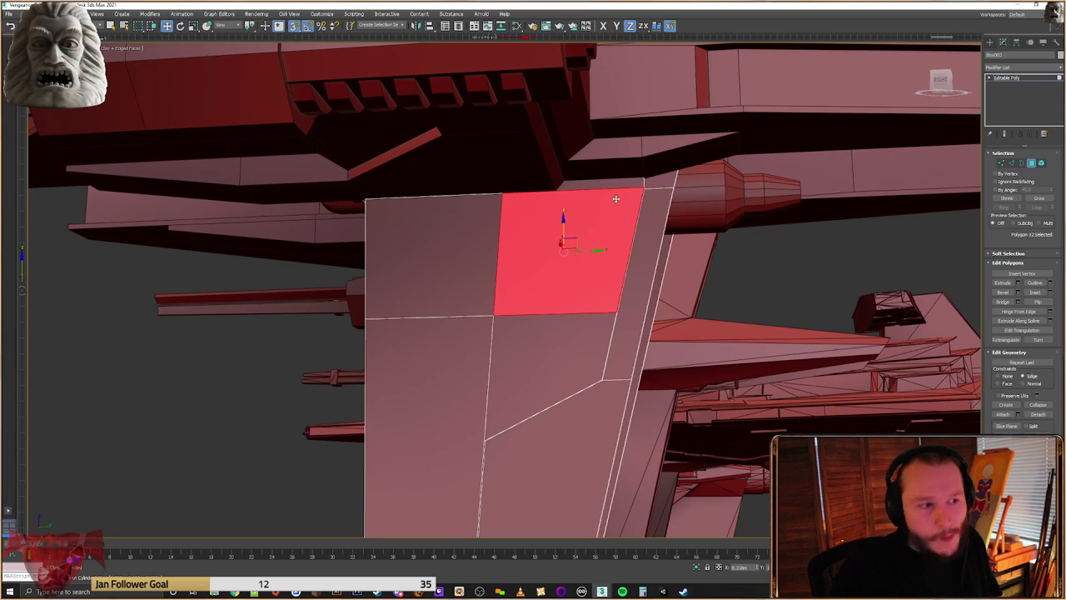
scroll(520, 260, up, 5)
scroll(564, 267, down, 2)
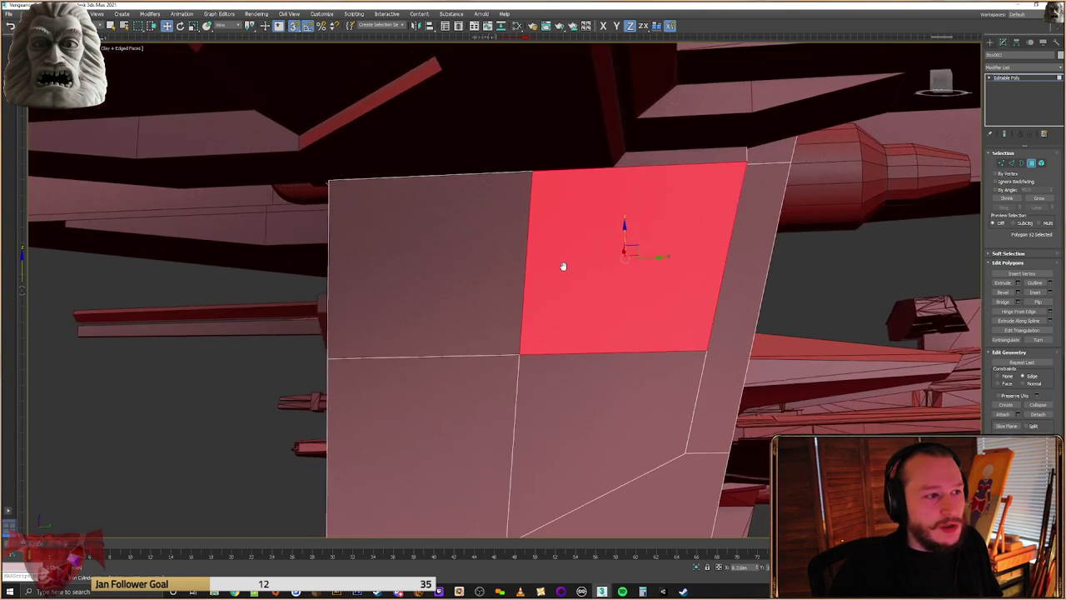
Delete the upper border's middle vertex on both sides of the fin
click(1002, 162)
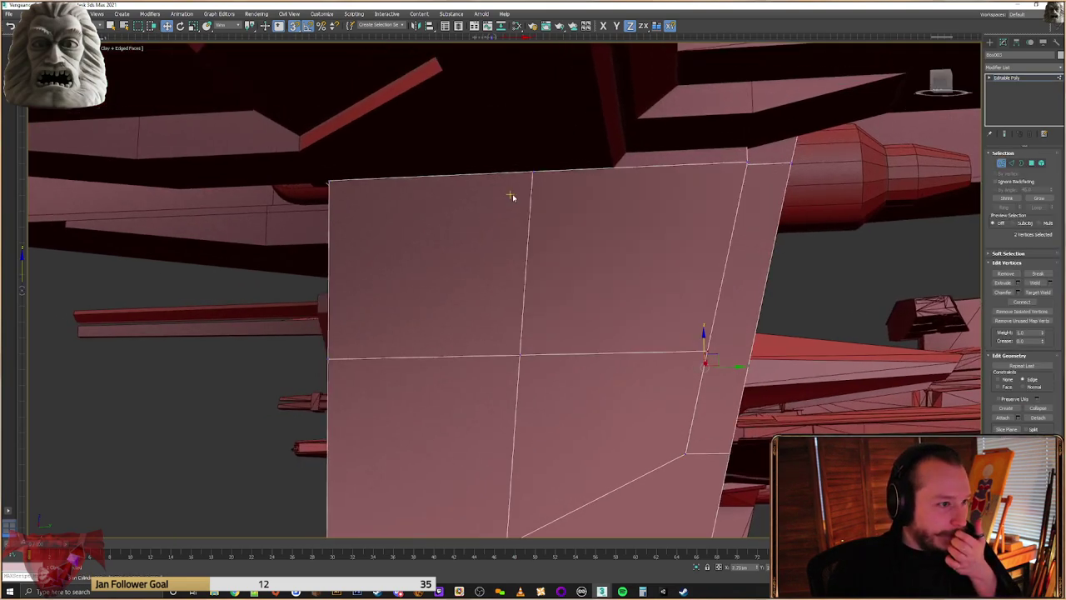
click(532, 173)
key(Delete)
alt+middle_drag(752, 271, 628, 275)
click(775, 179)
key(Delete)
alt+middle_drag(562, 235, 705, 233)
Cap the open border on each side of the fin and check the resulting faces
click(1022, 162)
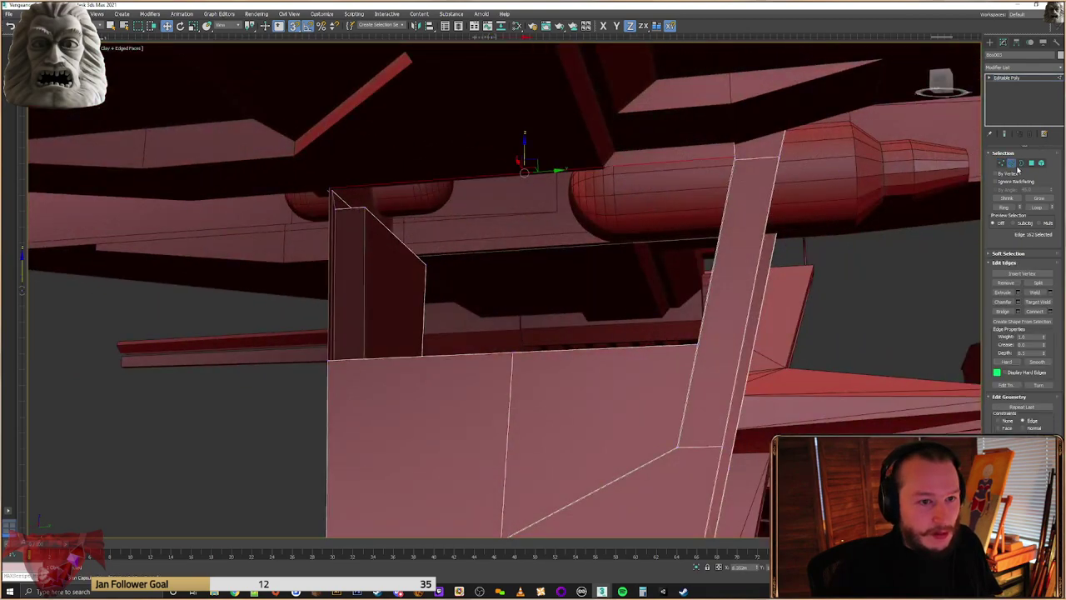
click(698, 162)
click(701, 162)
click(1038, 284)
alt+middle_drag(821, 284, 656, 281)
click(690, 288)
click(1031, 284)
alt+middle_drag(924, 277, 795, 257)
scroll(655, 269, down, 3)
middle_drag(655, 270, 663, 297)
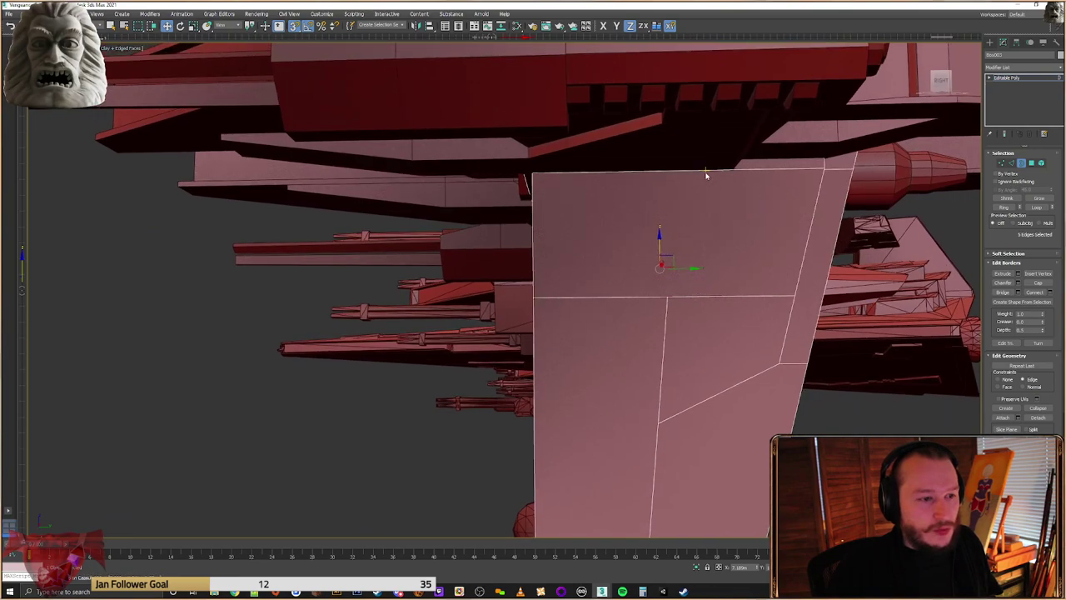
alt+middle_drag(706, 175, 689, 218)
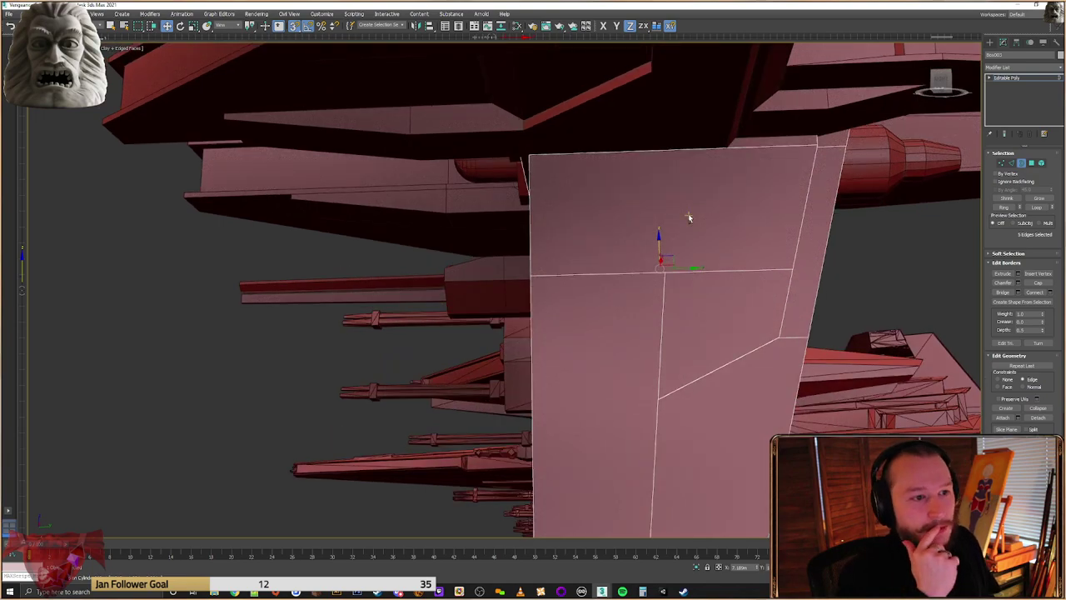
Undo the border caps and the deletion of the upper middle vertices
click(1011, 164)
key(alt+l)
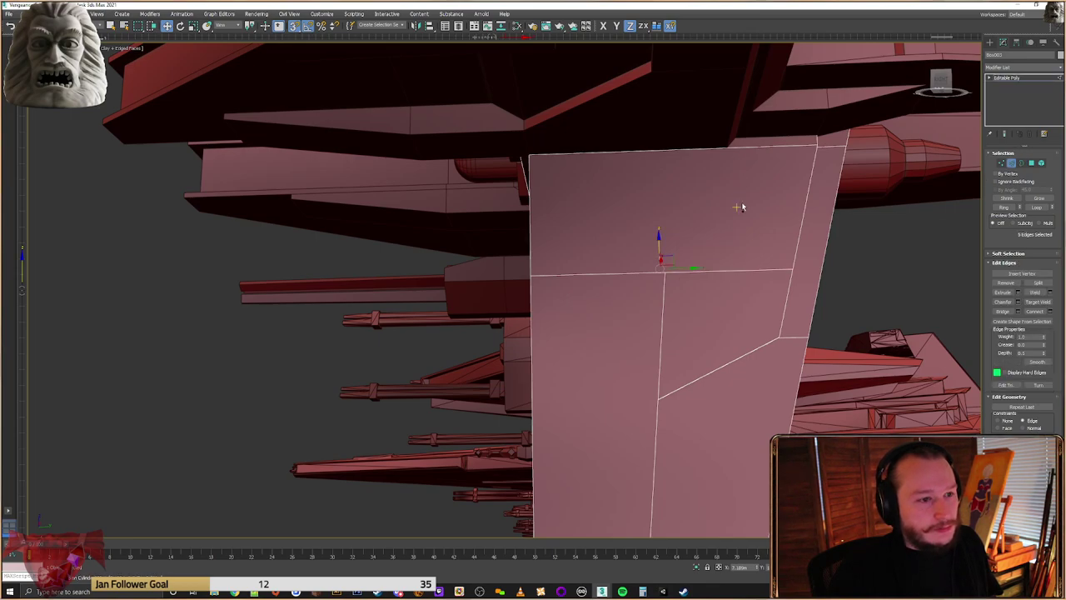
key(ctrl+z)
key(ctrl+z)
key(ctrl+z)
key(ctrl+z)
key(ctrl+z)
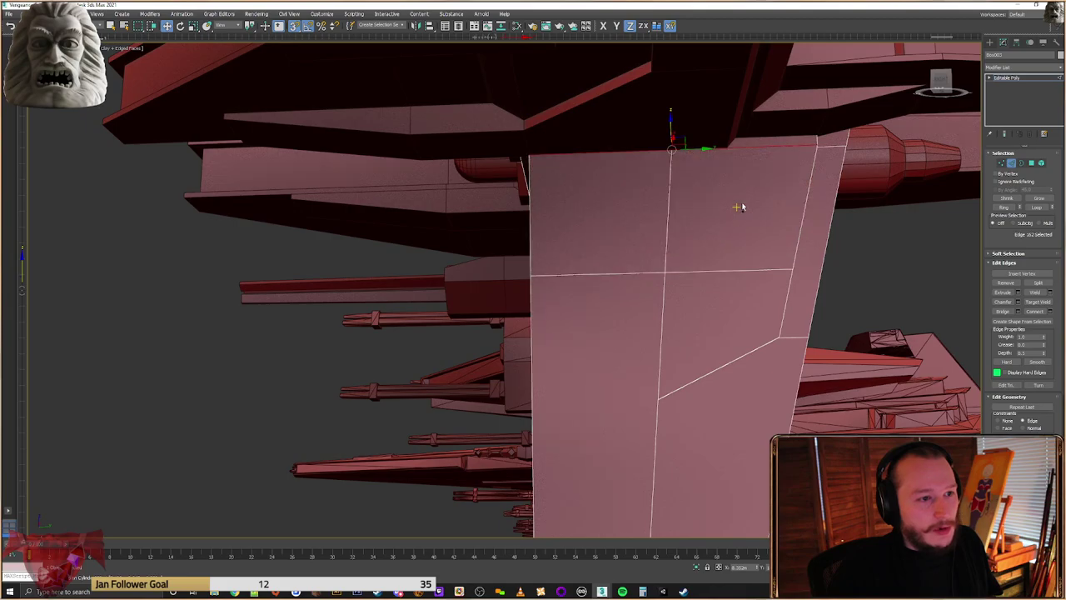
Select the upper border's middle vertex on both sides and slide both rearward along Y, slanting the panel line
click(1002, 163)
alt+middle_drag(841, 207, 727, 135)
ctrl+click(683, 75)
drag(673, 138, 632, 100)
key(ctrl+z)
drag(667, 136, 630, 98)
Select the front upper panel face on both sides of the fin and extrude them outward
alt+middle_drag(630, 100, 736, 230)
click(1032, 165)
click(664, 218)
ctrl+click(432, 210)
alt+middle_drag(433, 210, 620, 250)
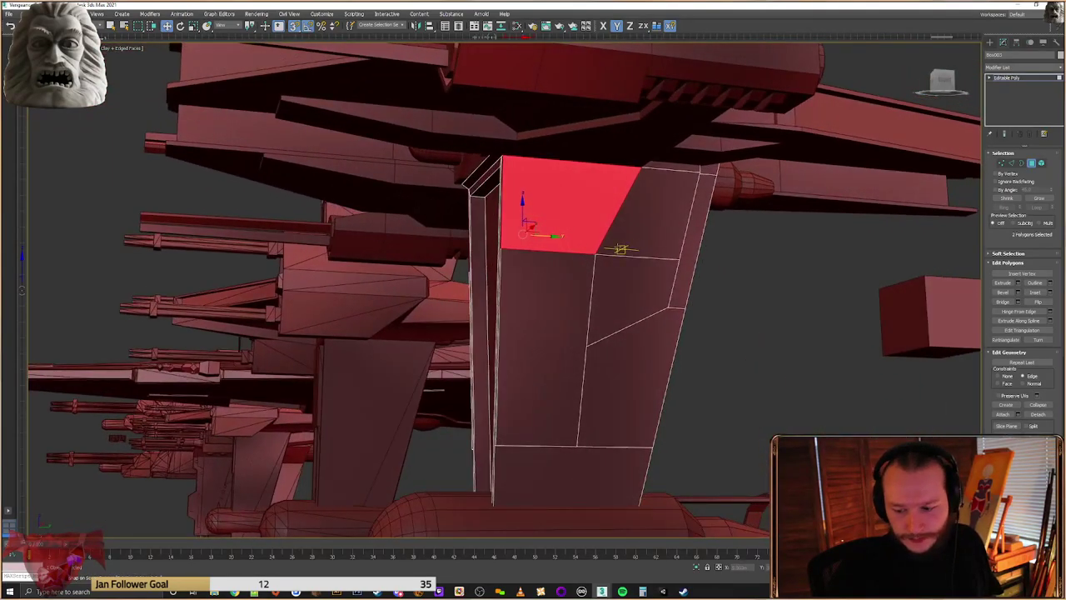
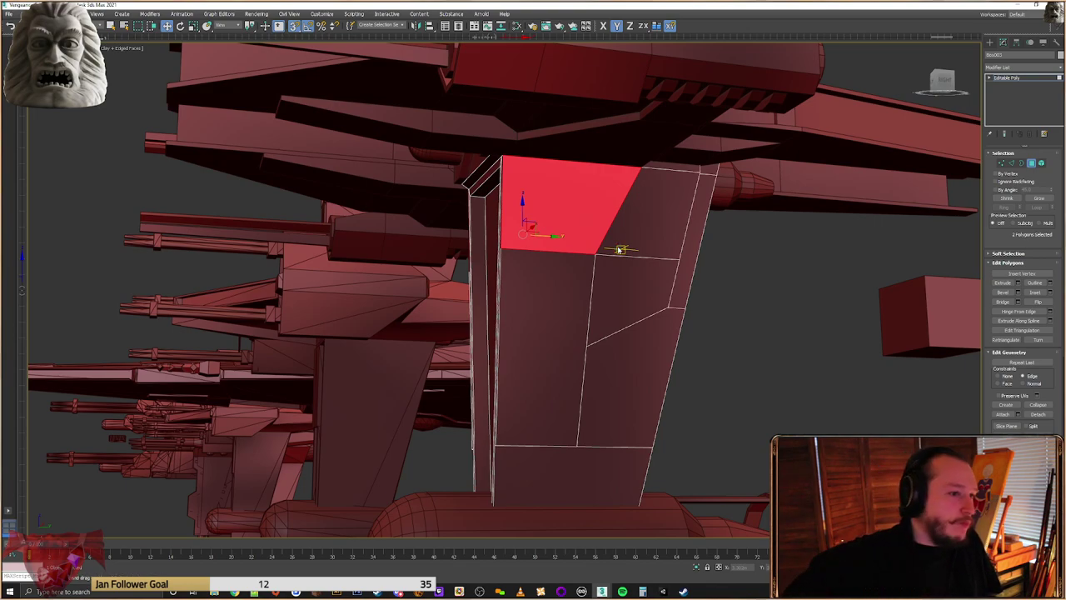
click(1017, 283)
click(509, 319)
alt+middle_drag(512, 316, 595, 283)
scroll(594, 202, up, 4)
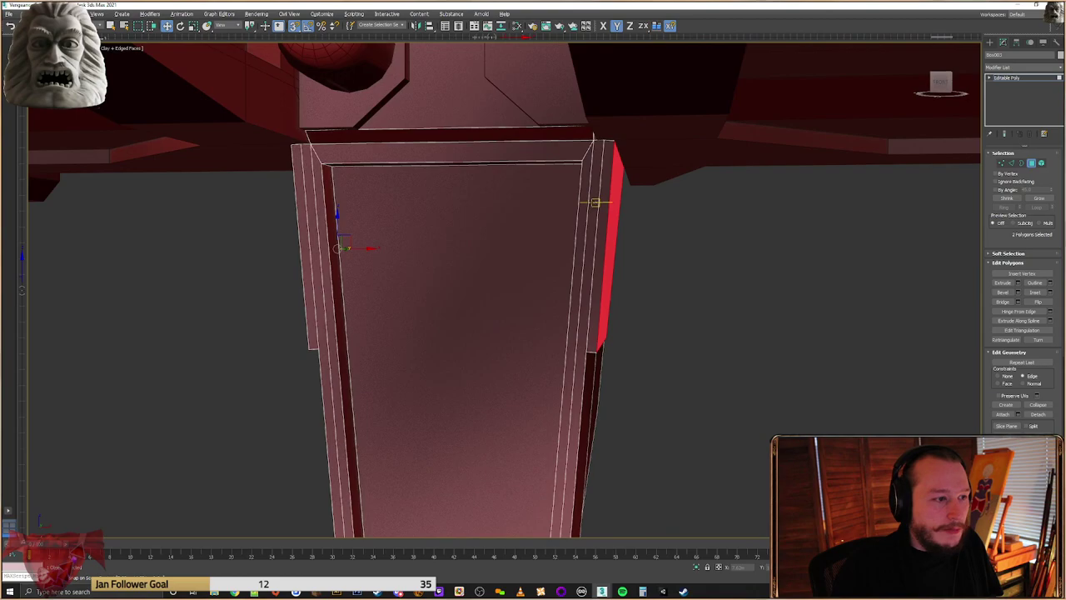
Set the constraint to None and shift both raised panel faces vertically along Z to the fin's upper corner
alt+middle_drag(593, 203, 557, 203)
click(350, 222)
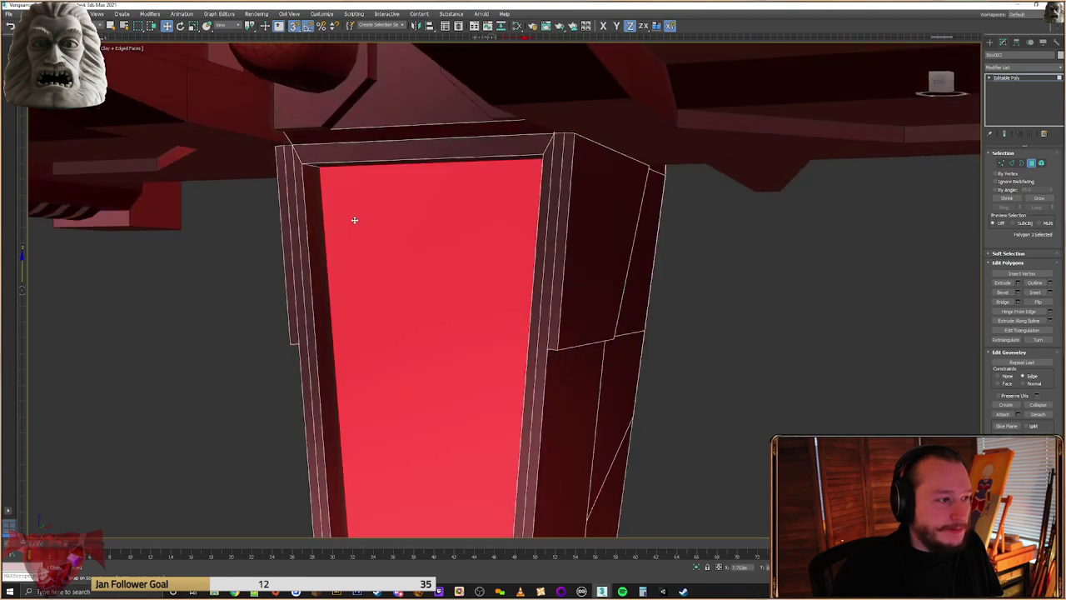
click(594, 156)
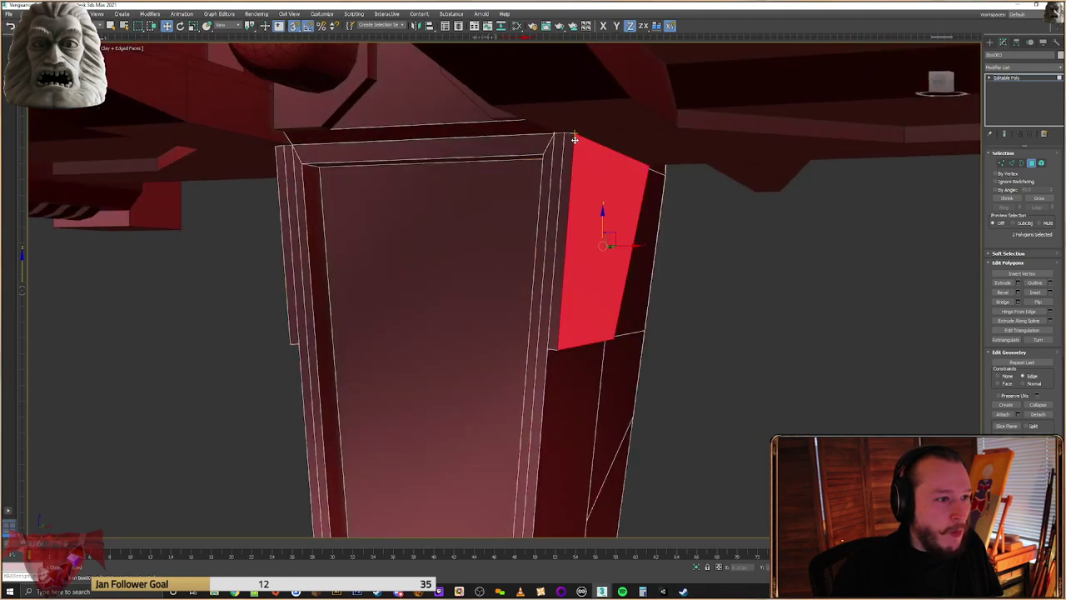
drag(575, 139, 570, 136)
key(ctrl+z)
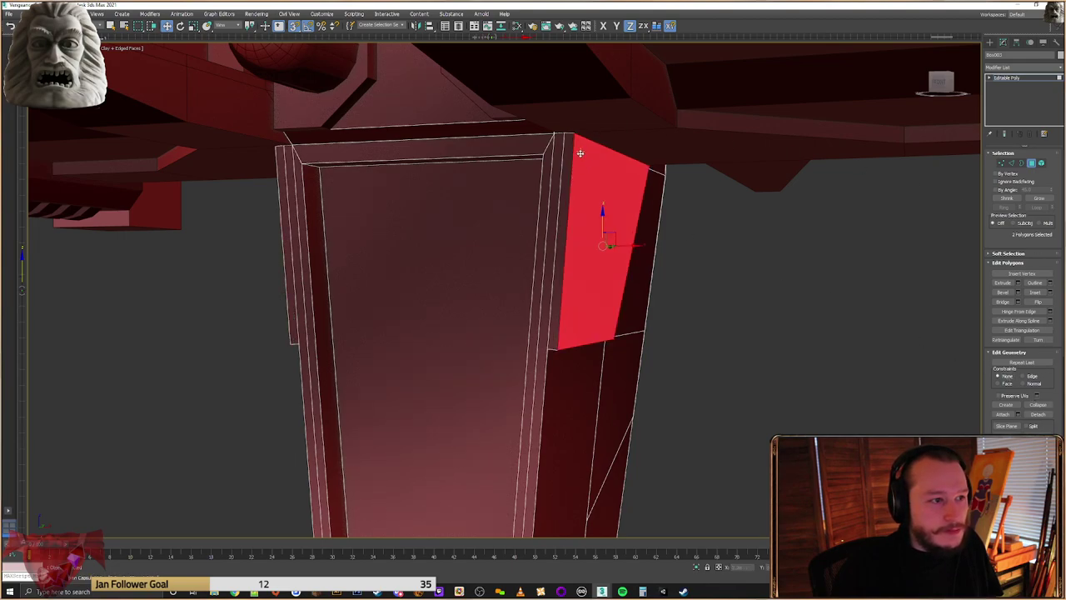
key(ctrl+z)
key(ctrl+y)
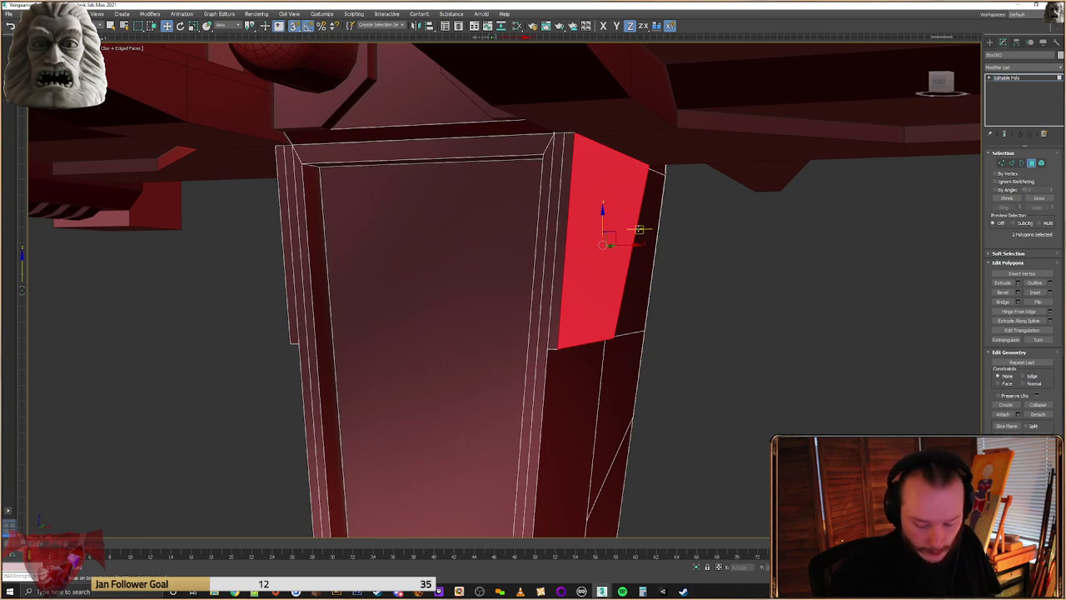
Leave editing the fin and examine the ship from the front and back, ending on the wing beam beside the engines
alt+middle_drag(647, 266, 662, 285)
scroll(609, 274, down, 5)
click(1011, 162)
scroll(613, 267, down, 5)
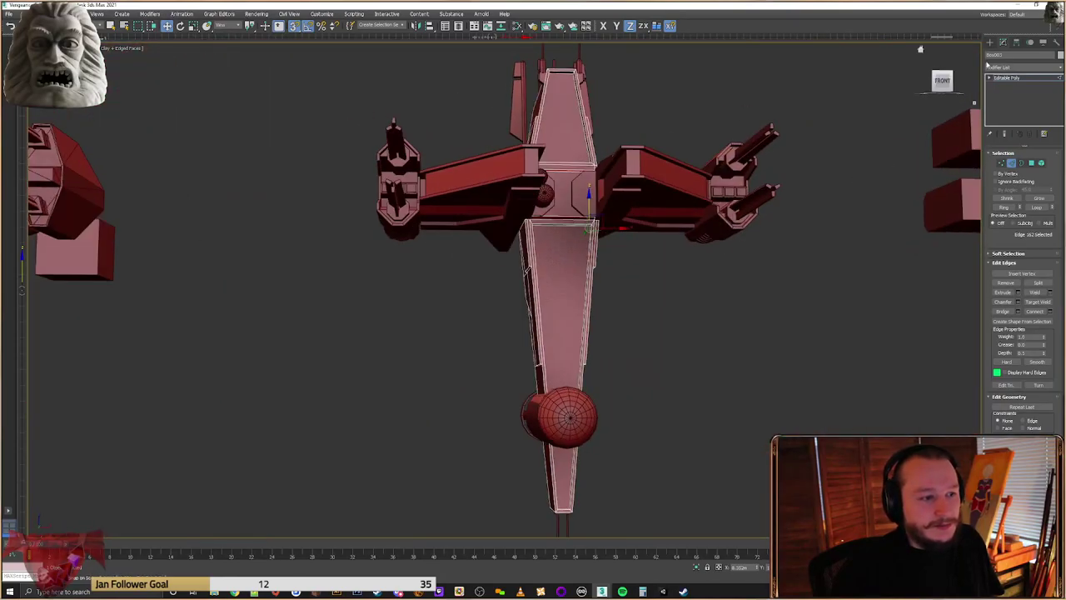
click(991, 43)
click(755, 259)
alt+middle_drag(755, 260, 584, 306)
click(584, 306)
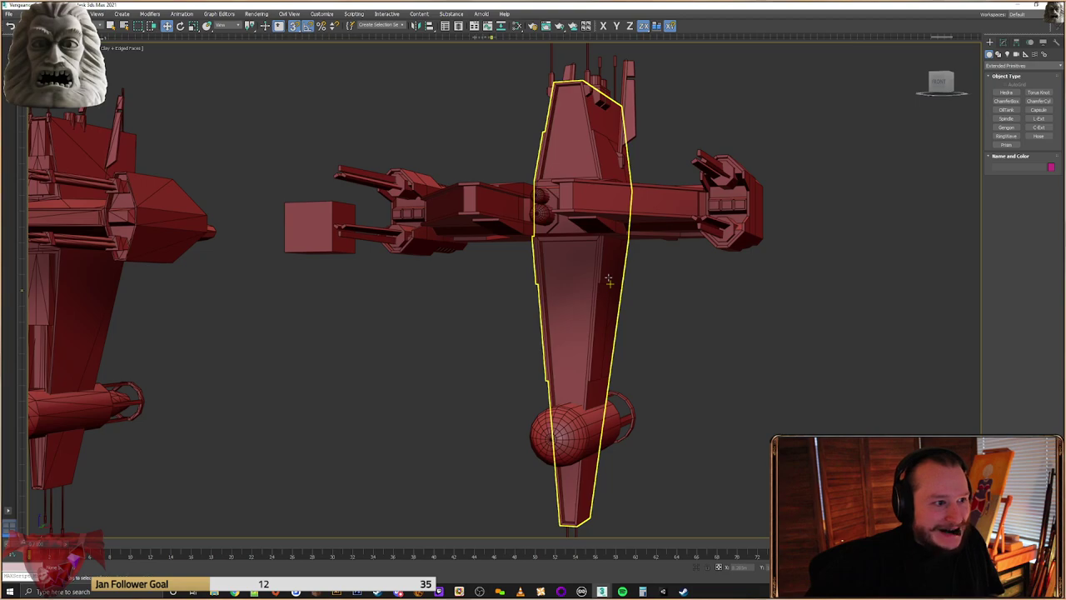
alt+middle_drag(638, 263, 561, 291)
click(539, 283)
scroll(450, 266, up, 3)
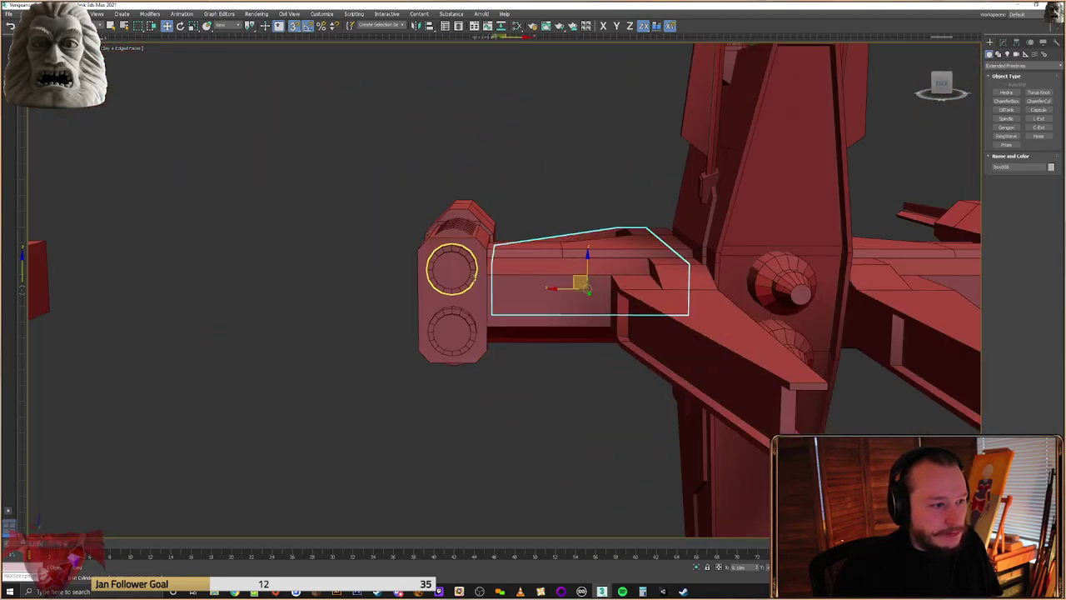
Select the engine housing at the wing's outer end
click(454, 261)
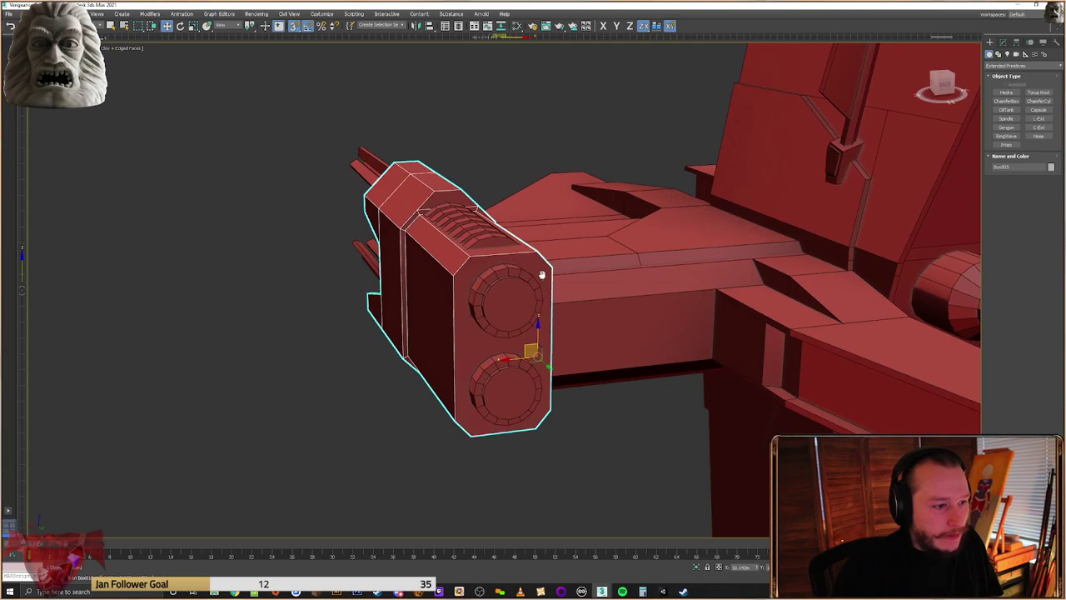
middle_drag(542, 276, 577, 229)
scroll(578, 230, down, 3)
middle_drag(703, 269, 570, 304)
click(658, 195)
scroll(728, 219, down, 4)
click(630, 324)
key(z)
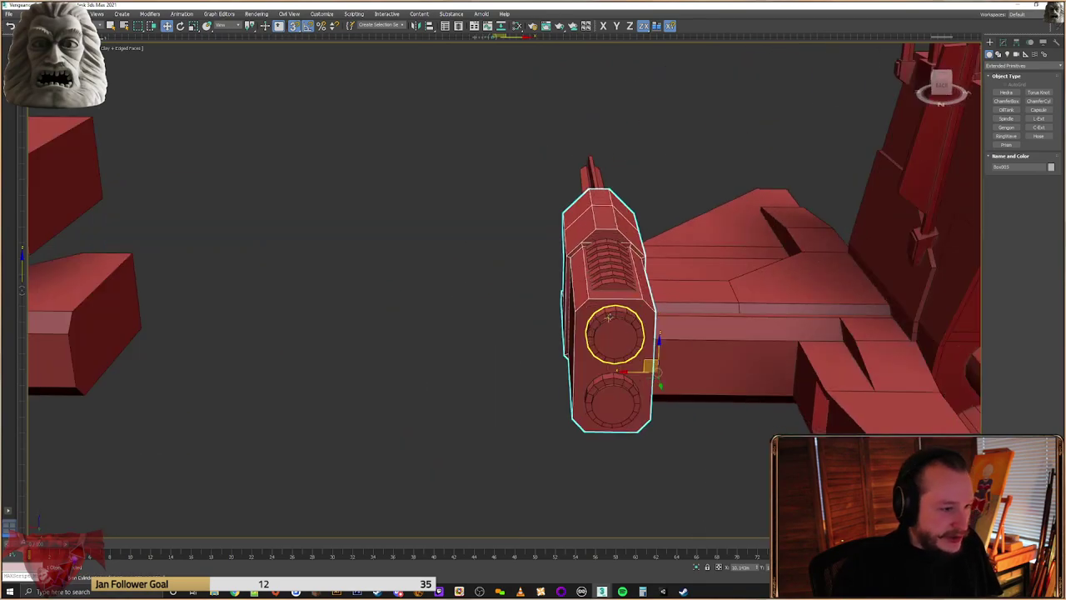
scroll(638, 286, up, 2)
mouse_move(638, 287)
alt+middle_down()
mouse_move(630, 269)
mouse_move(637, 307)
alt+middle_up()
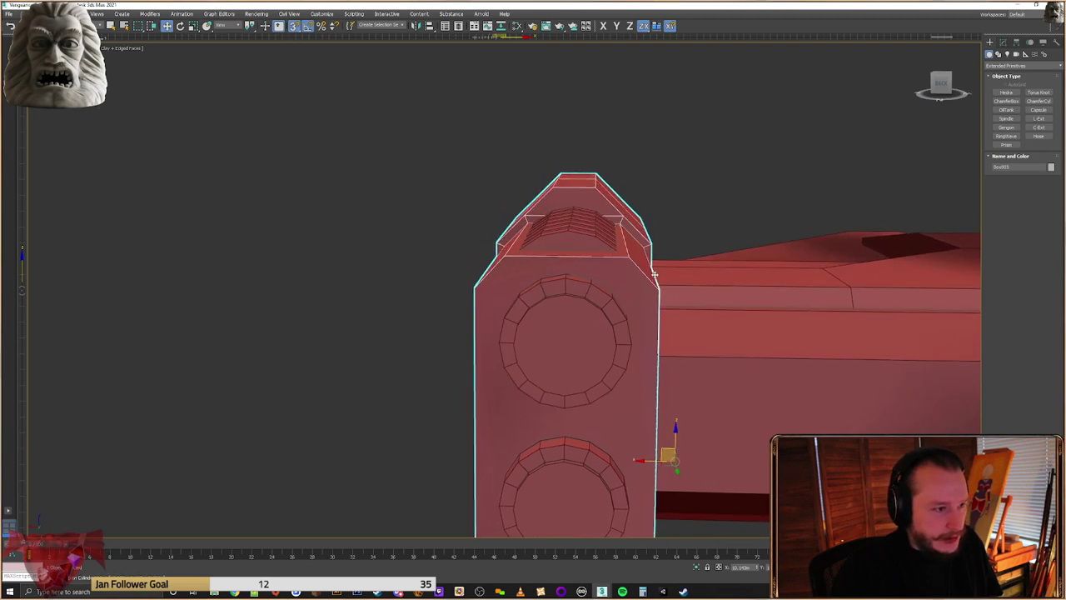
Connect the upper and lower edges of the engine housing's rear end with 2 segments, pinched apart toward its sides
key(2)
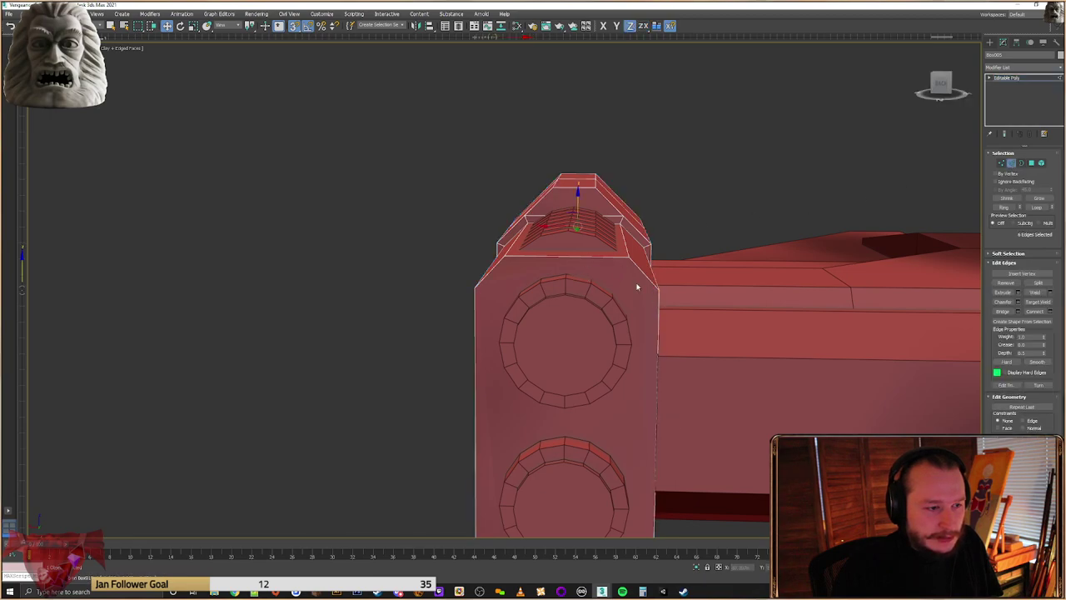
click(620, 247)
ctrl+click(616, 255)
middle_drag(561, 299, 582, 99)
scroll(569, 201, down, 3)
alt+middle_drag(597, 248, 597, 223)
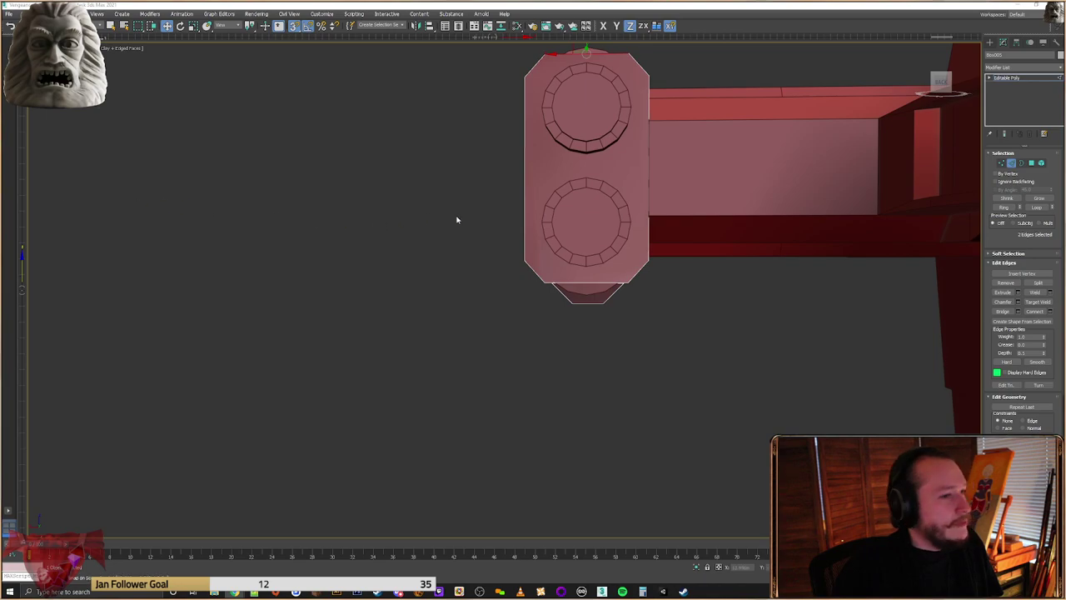
alt+middle_drag(659, 224, 679, 316)
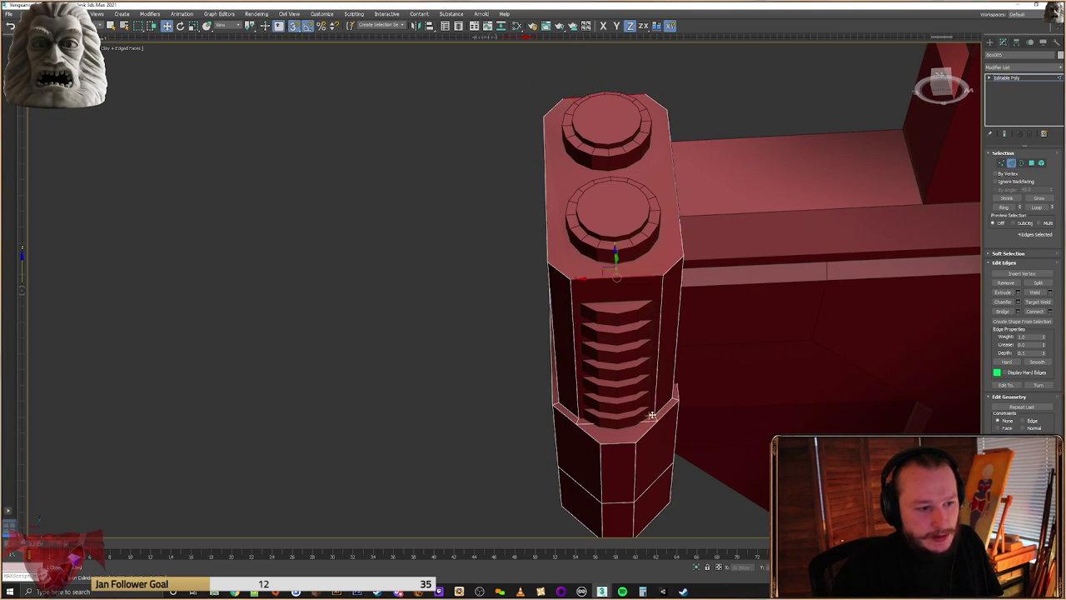
click(1049, 311)
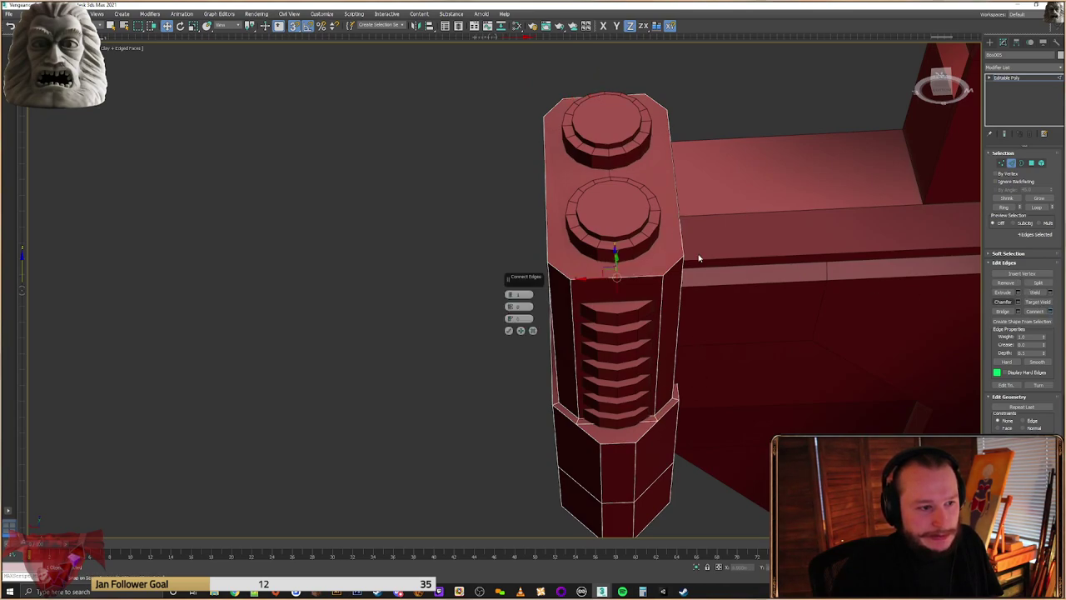
click(510, 293)
alt+middle_drag(644, 204, 640, 265)
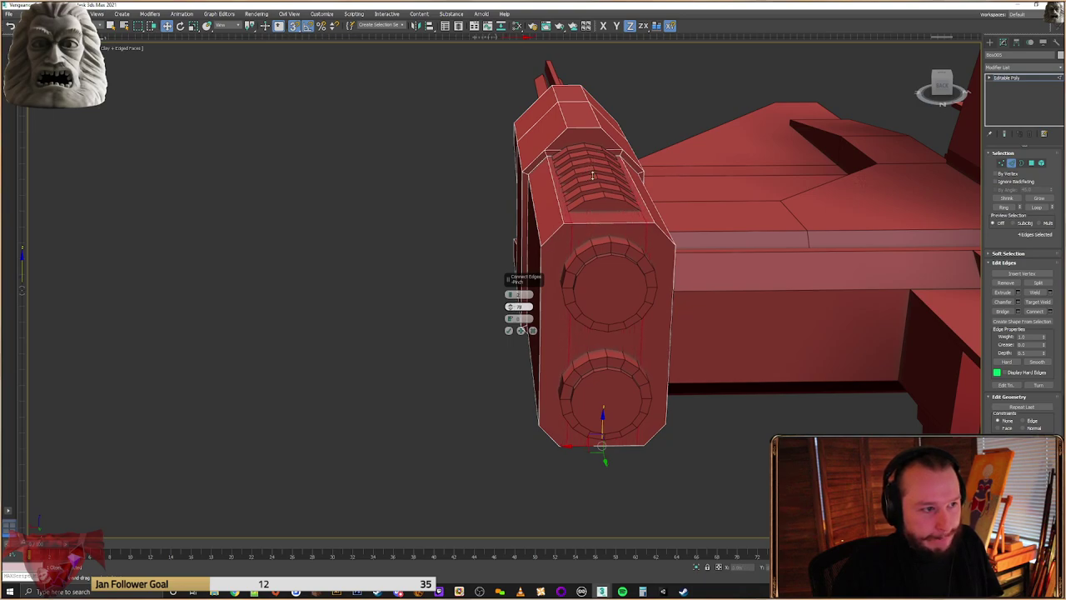
alt+middle_drag(592, 175, 584, 238)
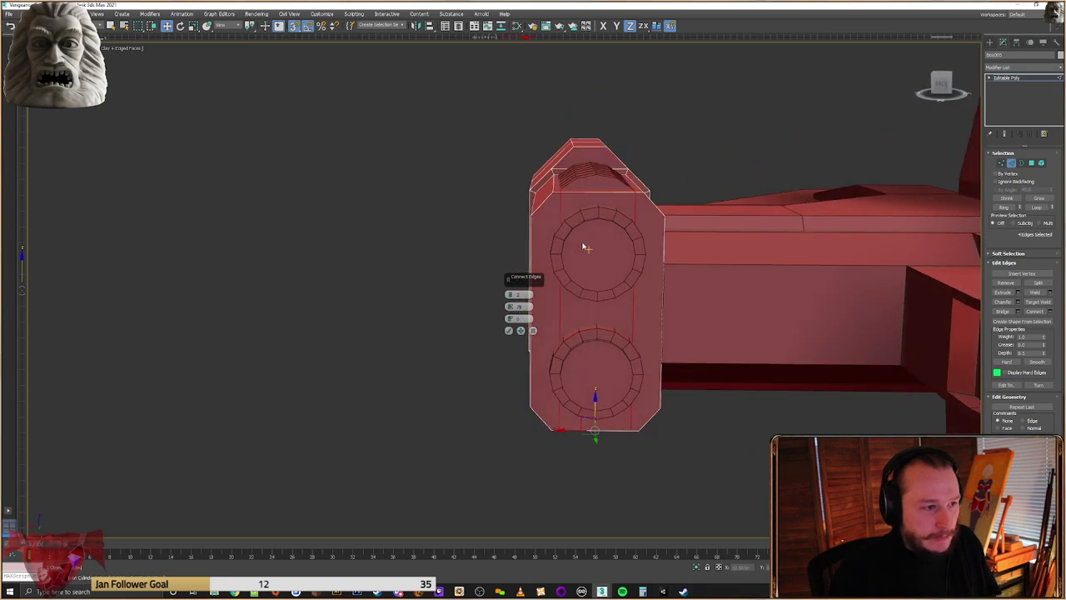
click(509, 331)
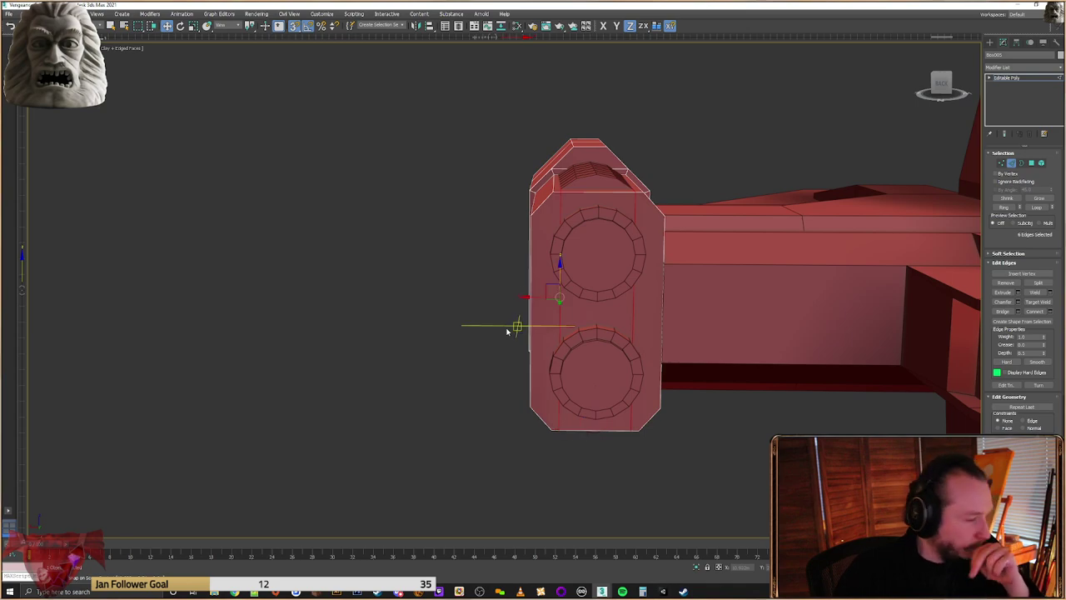
Select the three rear faces around the thrusters and inset them to leave a narrow border
alt+middle_drag(553, 286, 559, 281)
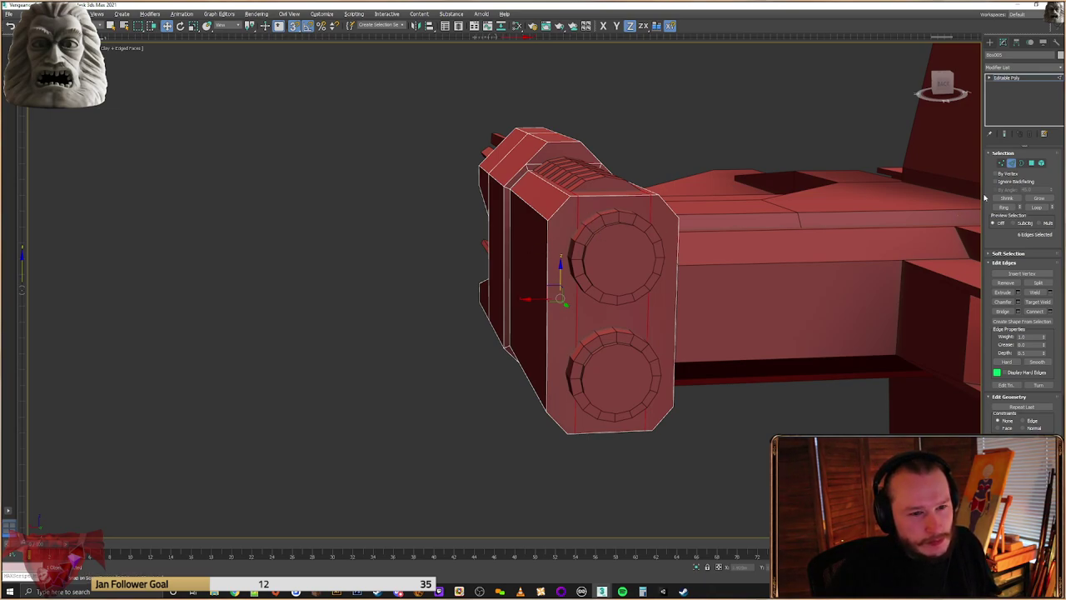
click(1033, 165)
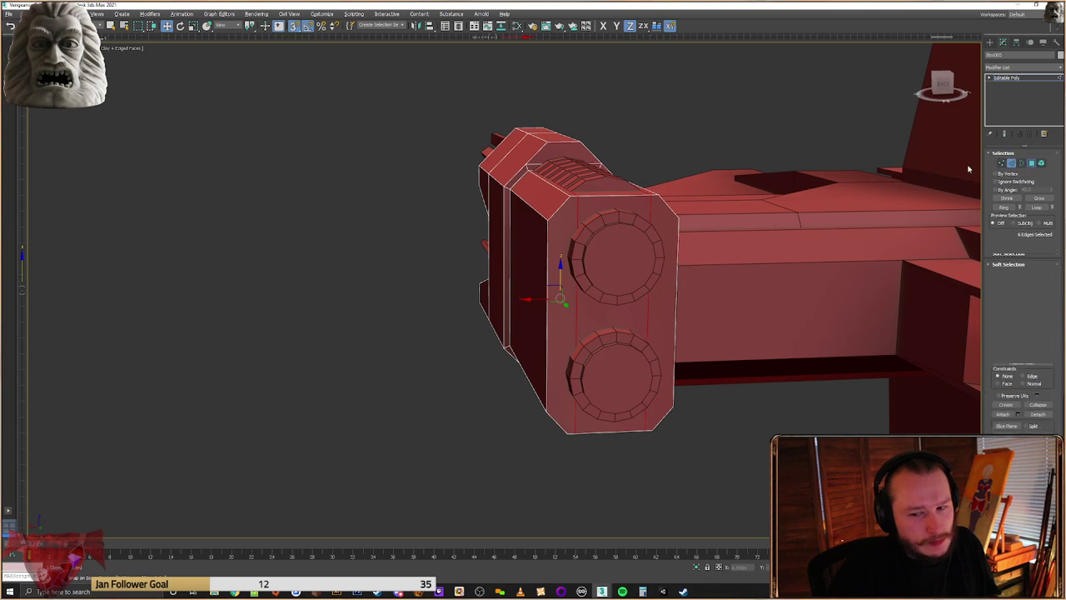
click(663, 250)
ctrl+click(580, 218)
click(1035, 293)
drag(631, 213, 624, 209)
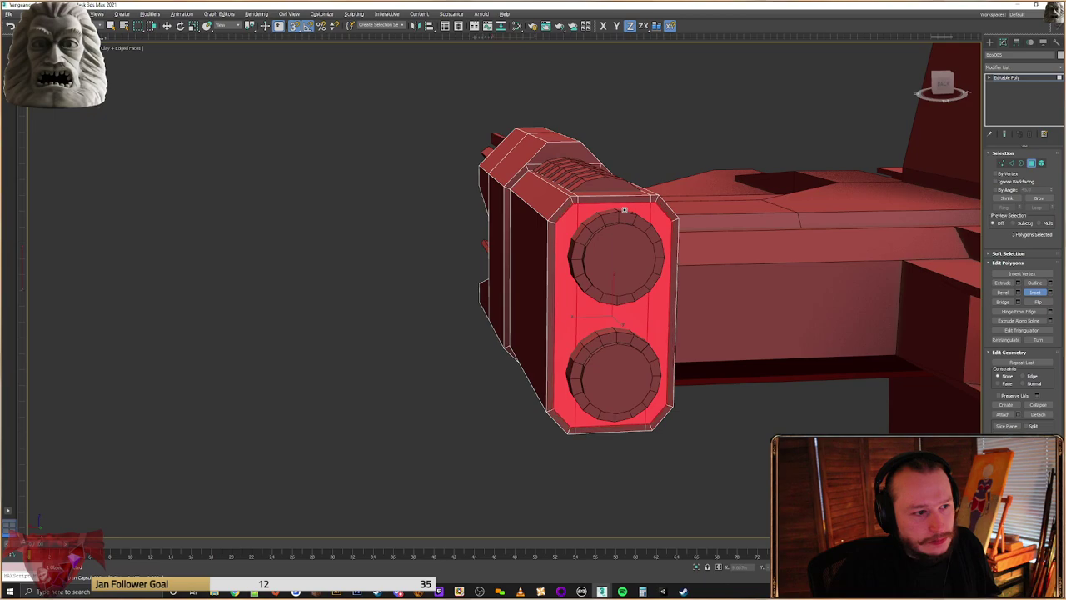
key(ctrl+z)
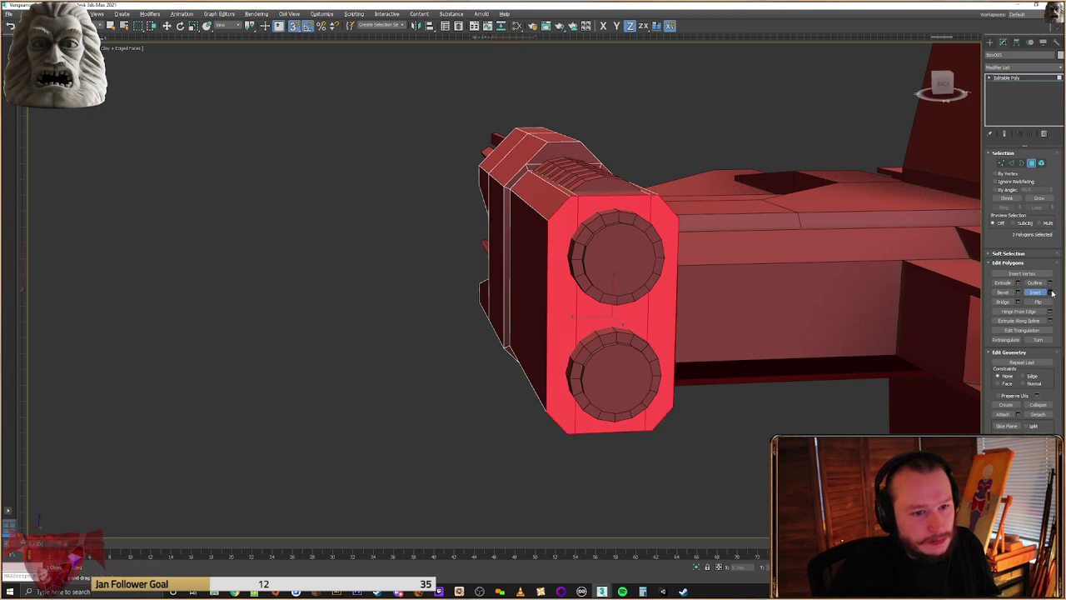
click(1051, 292)
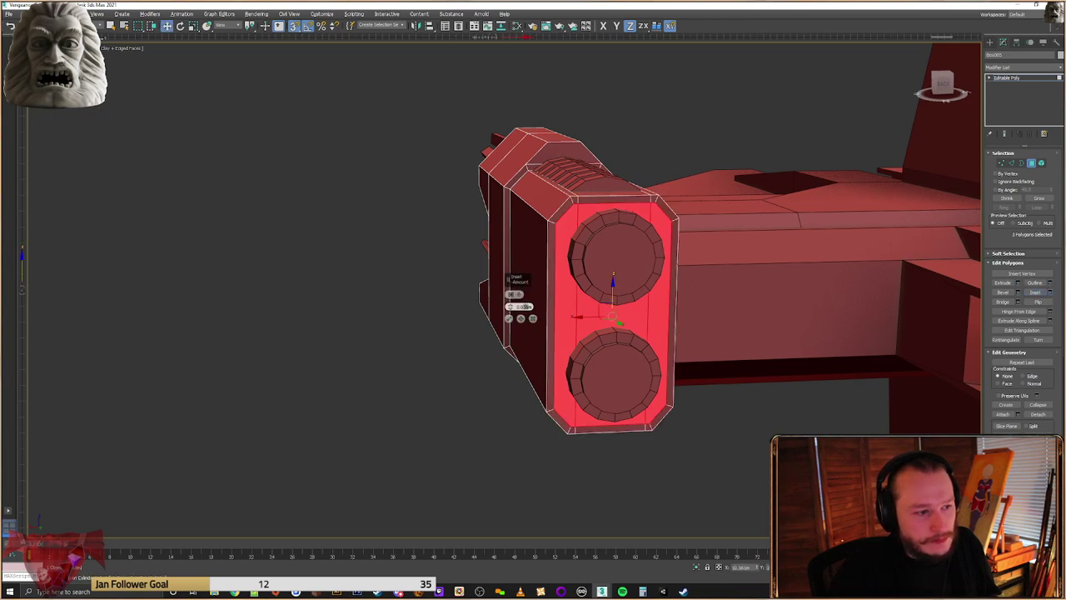
alt+middle_drag(673, 297, 627, 237)
Add the border strips and adjoining faces above and below the thrusters to the selection and extrude all seven faces slightly inward
ctrl+click(624, 205)
ctrl+click(624, 194)
ctrl+click(628, 372)
ctrl+click(629, 361)
alt+middle_drag(629, 361, 654, 375)
click(1018, 283)
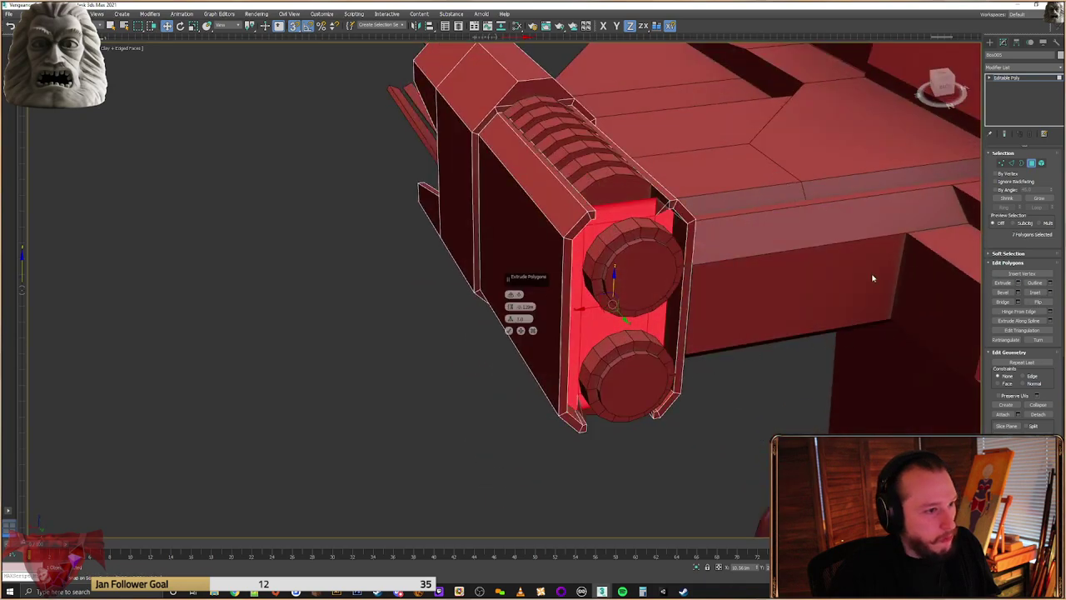
alt+middle_drag(602, 271, 612, 275)
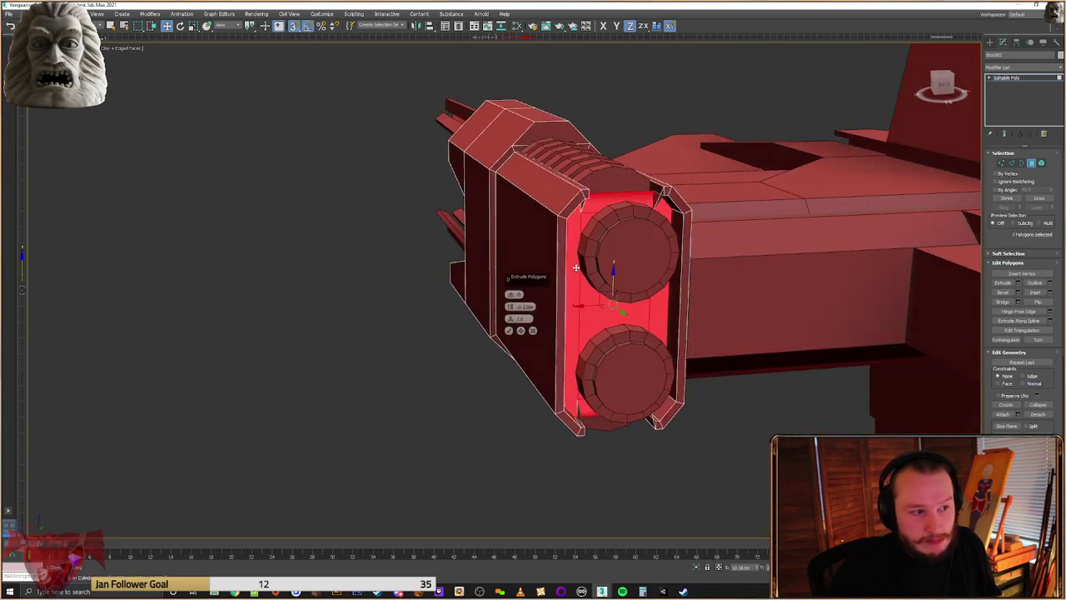
click(511, 295)
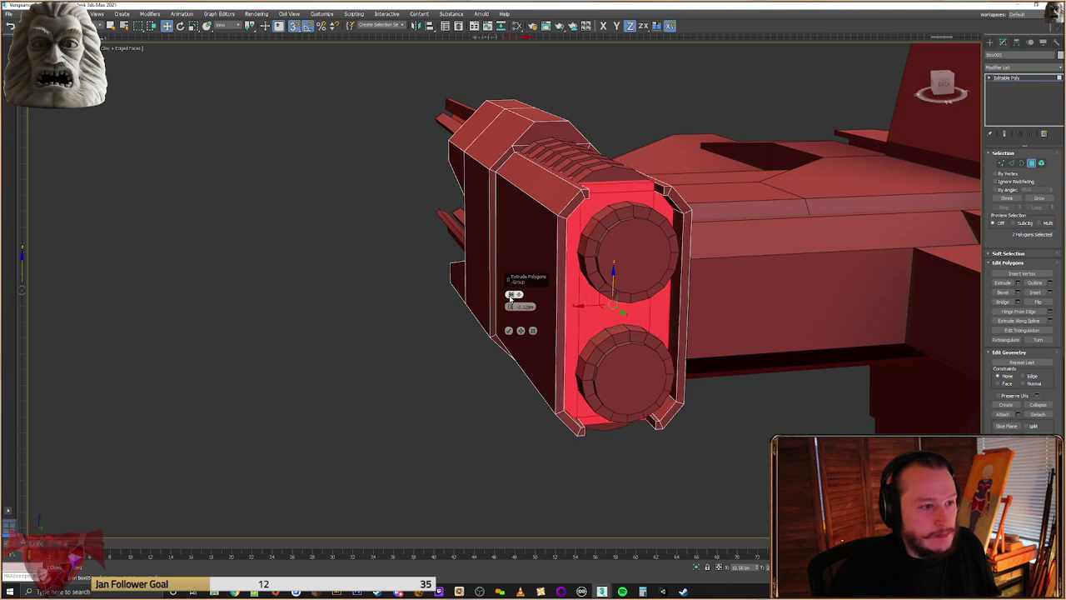
click(511, 296)
alt+middle_drag(512, 296, 509, 330)
drag(510, 306, 518, 281)
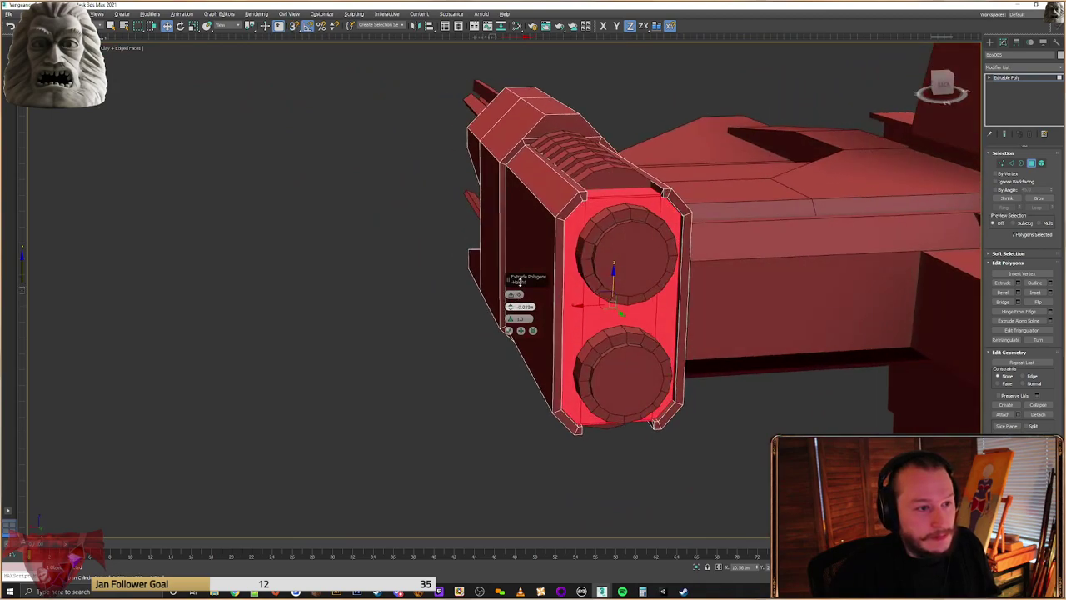
alt+middle_drag(519, 282, 629, 265)
click(509, 331)
scroll(644, 197, up, 3)
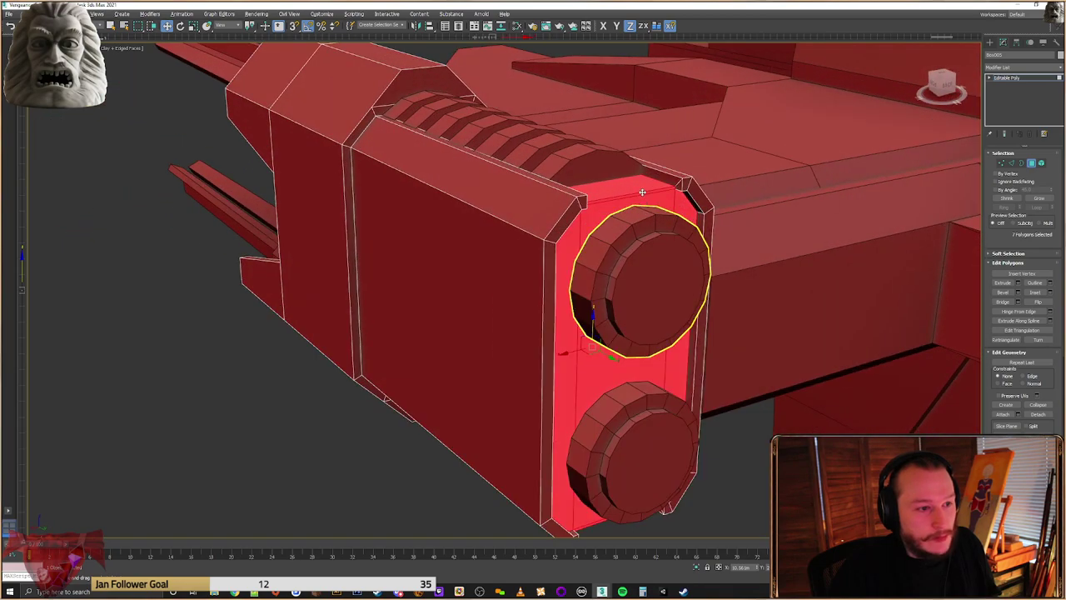
Select the recessed upper face around the ribs and snap it vertically to the corner of the rear recess
click(641, 184)
key(s)
shift+click(671, 188)
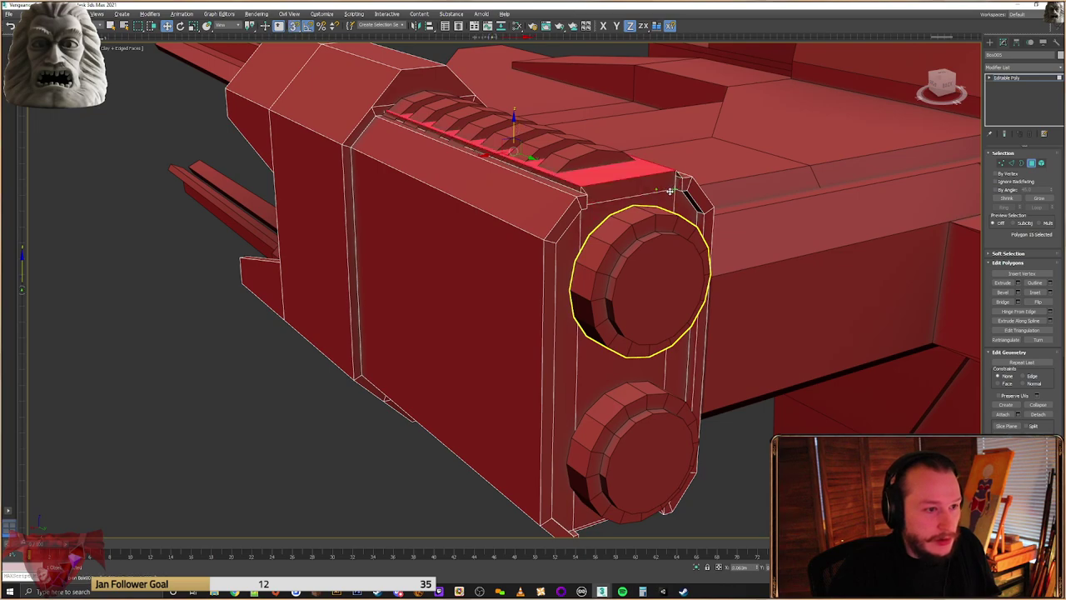
click(634, 188)
shift+click(671, 189)
drag(669, 170, 673, 186)
alt+middle_drag(673, 186, 609, 412)
Select the matching face on the housing's underside and snap it vertically to the lower recess corner
click(635, 153)
alt+middle_drag(636, 153, 590, 265)
drag(359, 316, 353, 309)
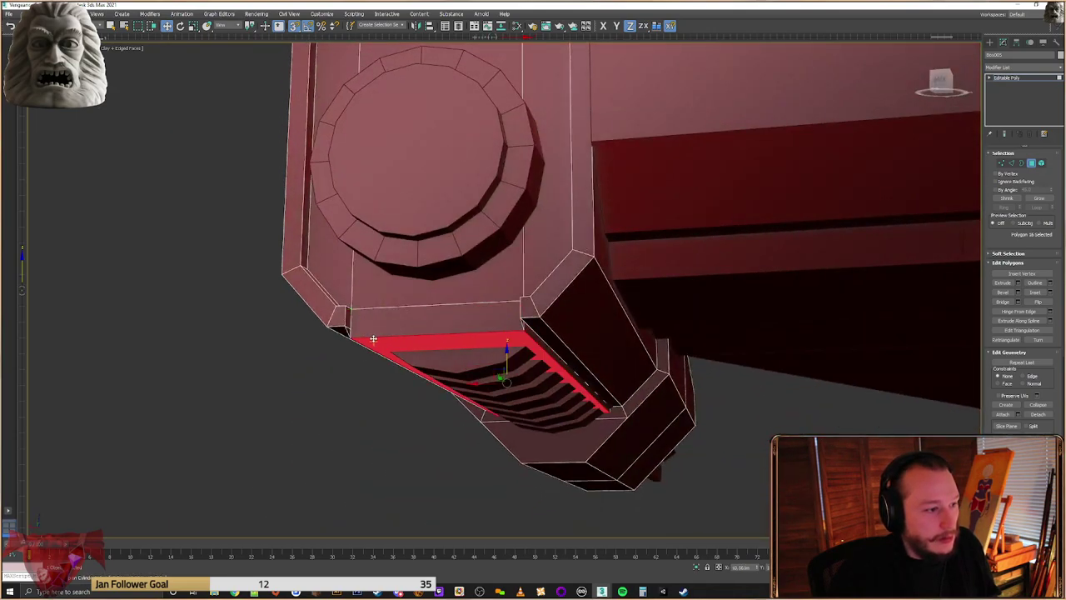
click(350, 337)
shift+click(351, 338)
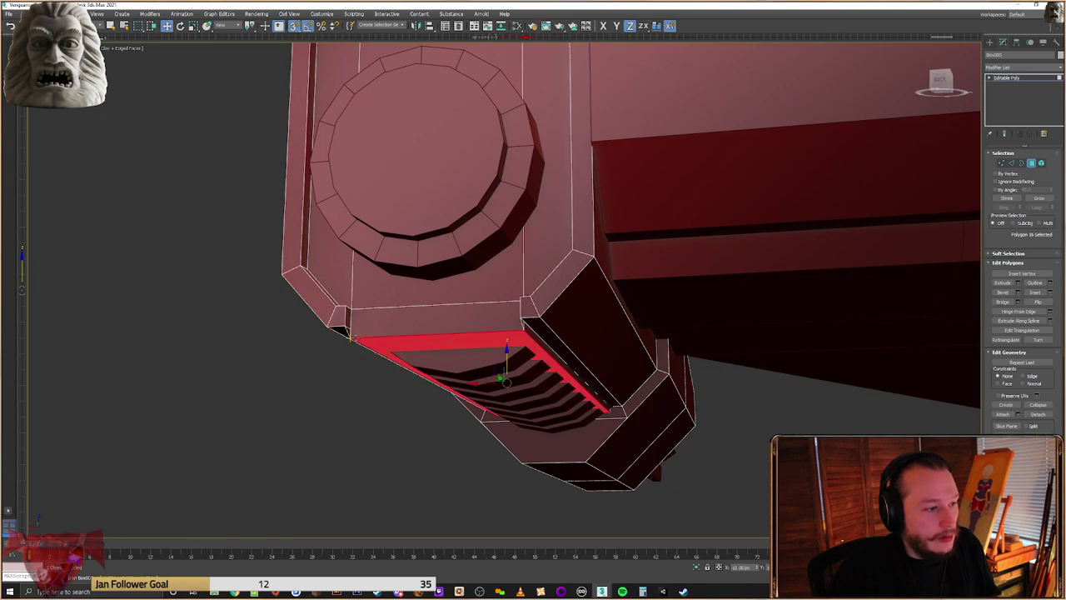
Select the three recessed rear faces behind the thrusters and push them deeper into the housing along Y
alt+middle_drag(353, 339, 500, 308)
click(586, 239)
ctrl+click(480, 256)
ctrl+click(461, 258)
alt+middle_drag(518, 255, 542, 263)
drag(544, 278, 534, 278)
alt+middle_drag(541, 269, 578, 274)
click(1039, 198)
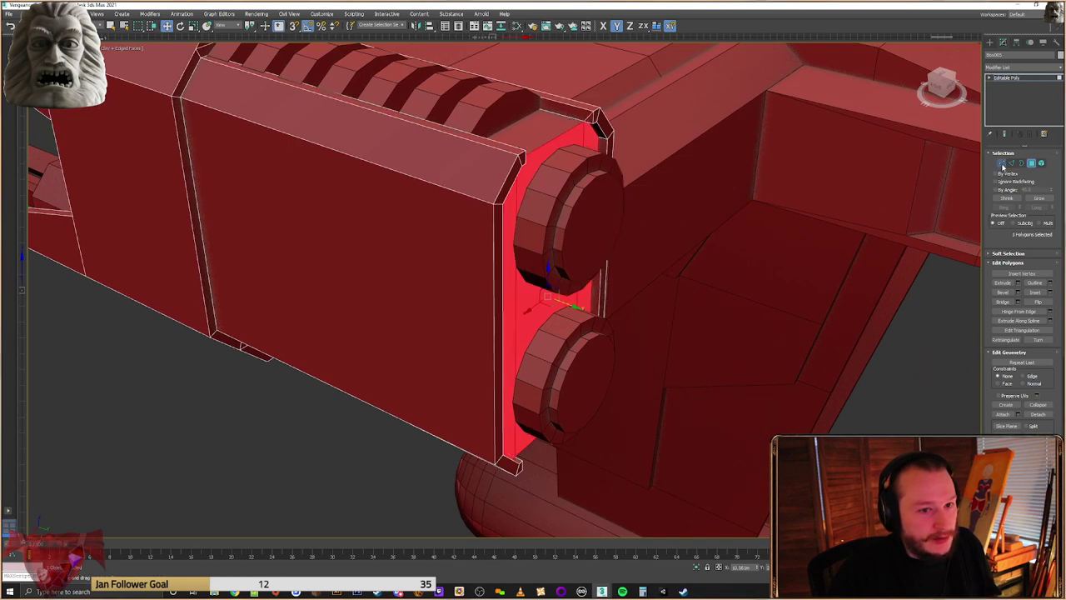
click(1002, 164)
key(4)
drag(564, 304, 552, 295)
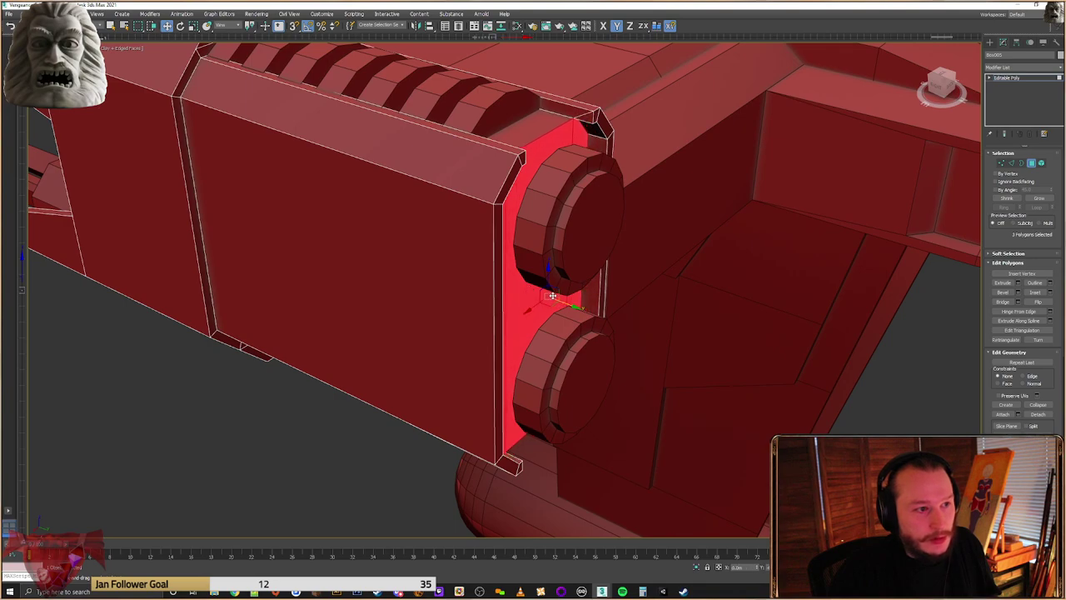
alt+middle_drag(552, 295, 679, 330)
Leave face editing, select the seven rib cylinders on top of the housing and scale them down to fit between the side borders
click(717, 142)
click(989, 43)
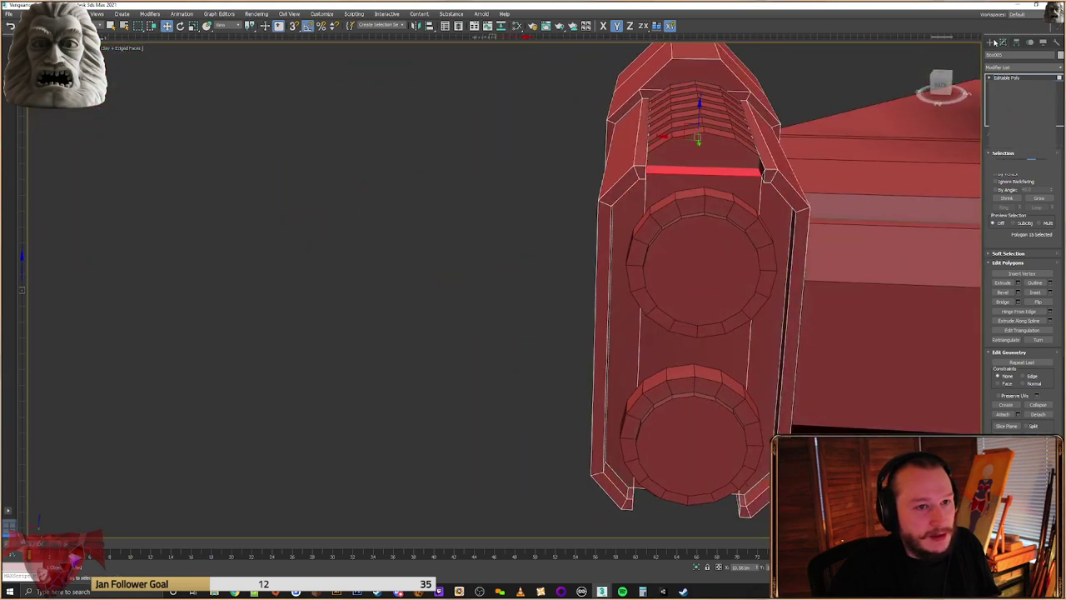
click(701, 130)
ctrl+click(702, 120)
ctrl+click(703, 111)
ctrl+click(703, 104)
ctrl+click(698, 95)
ctrl+click(696, 89)
alt+middle_drag(695, 89, 679, 178)
right_click(679, 178)
click(705, 201)
alt+middle_drag(650, 219, 655, 209)
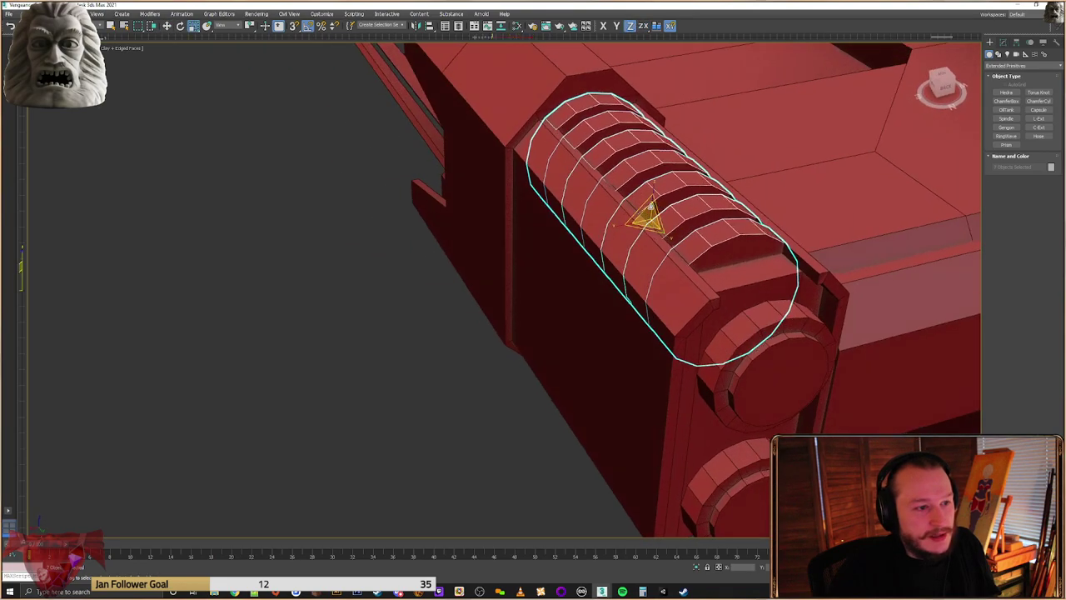
drag(660, 230, 664, 220)
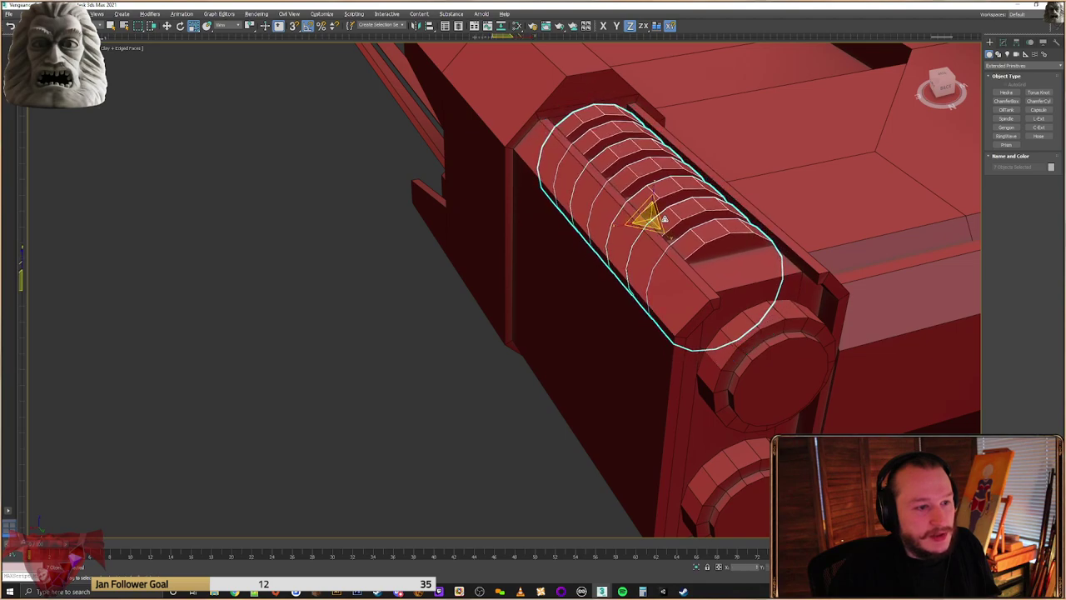
alt+middle_drag(664, 219, 646, 219)
scroll(646, 218, up, 2)
drag(646, 221, 650, 221)
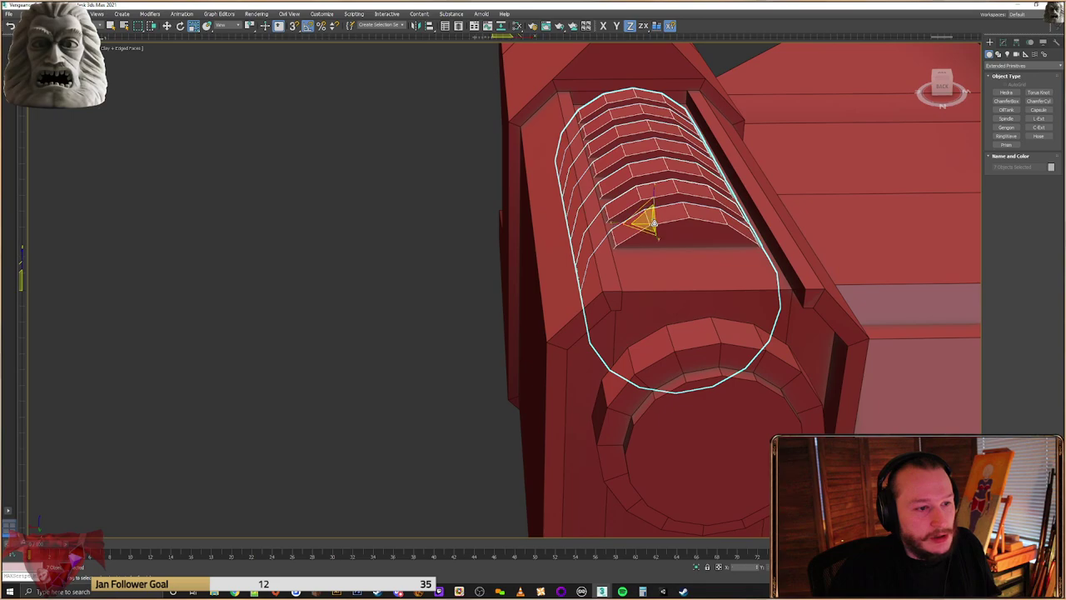
alt+middle_drag(654, 223, 659, 216)
drag(654, 219, 668, 218)
Move the scaled ribs vertically and along Y to seat them in the recess against its front end
key(w)
alt+middle_drag(667, 218, 648, 215)
drag(654, 200, 659, 187)
alt+middle_drag(658, 185, 658, 215)
drag(674, 222, 652, 206)
key(s)
drag(492, 85, 448, 104)
alt+middle_drag(646, 183, 569, 190)
scroll(569, 191, down, 3)
click(419, 227)
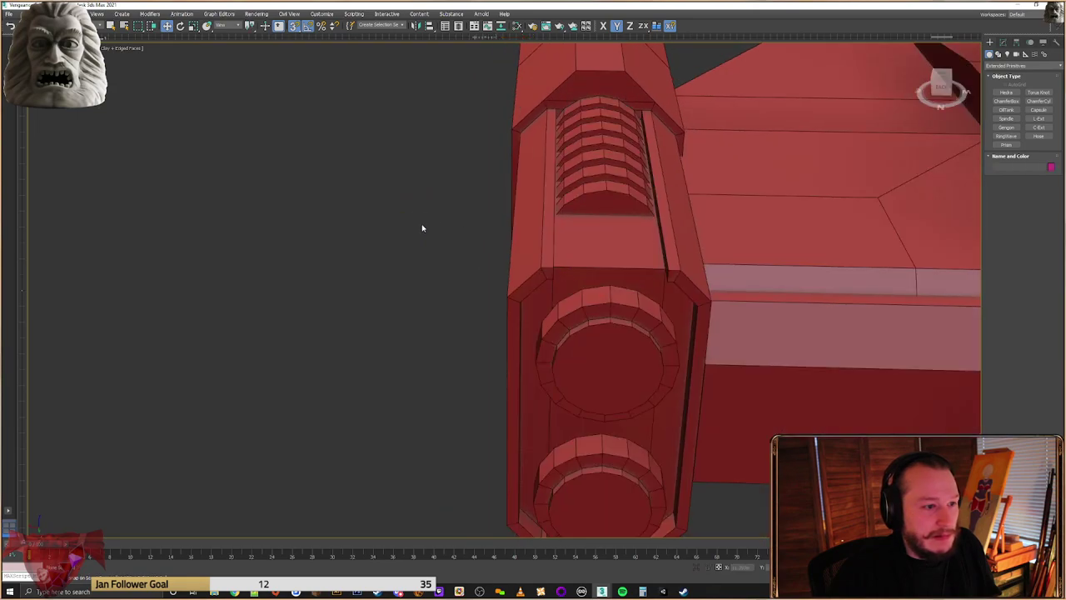
Copy the four rearmost ribs along Y to continue the row with snapping, and delete the rearmost copy
click(605, 235)
alt+middle_drag(604, 235, 590, 187)
ctrl+click(569, 178)
ctrl+click(543, 168)
ctrl+click(519, 157)
key(s)
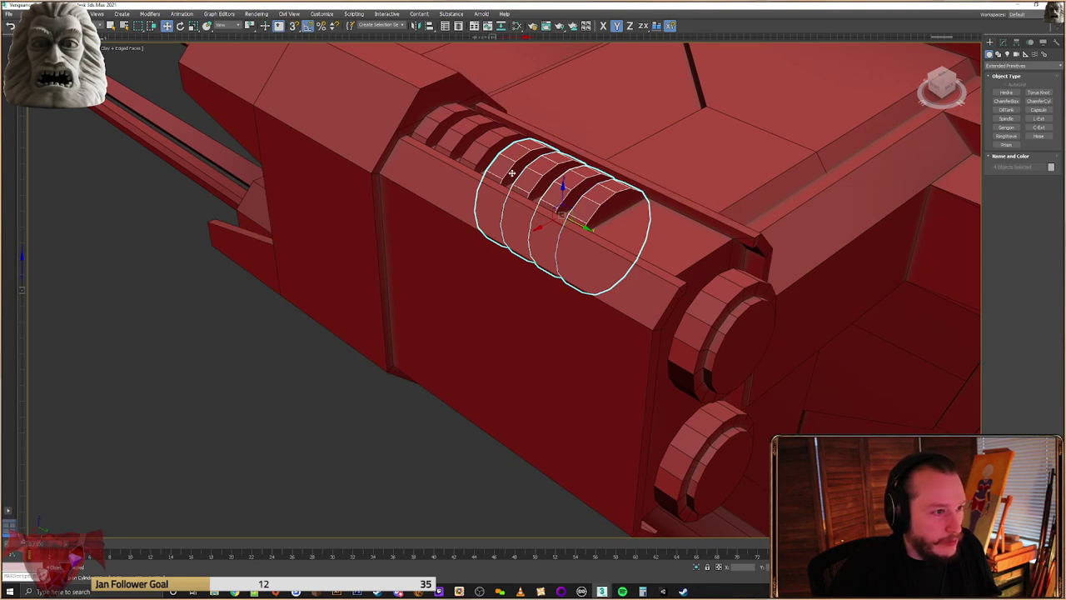
shift+drag(505, 157, 594, 294)
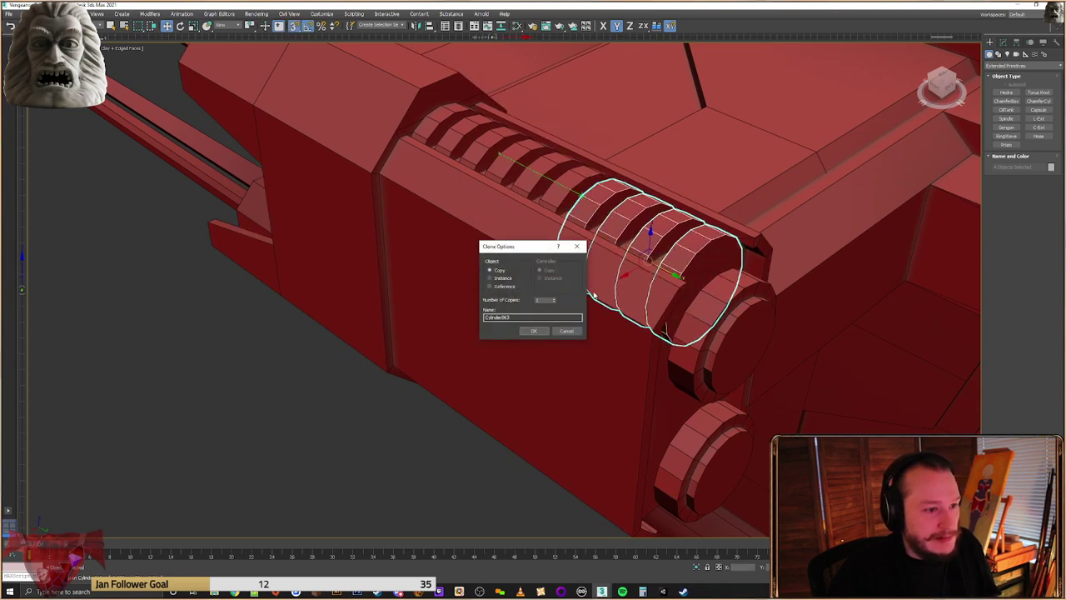
click(535, 333)
click(702, 266)
key(Delete)
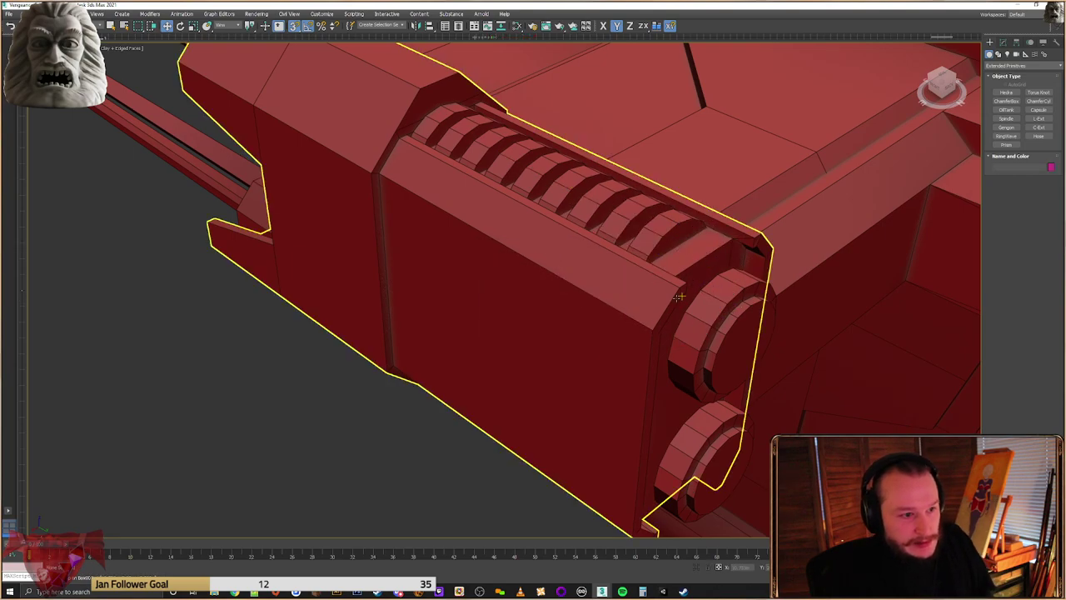
Delete the old rib cylinders one after another from the housing's underside
alt+middle_drag(584, 293, 583, 180)
click(563, 152)
alt+middle_drag(590, 244, 580, 198)
click(519, 265)
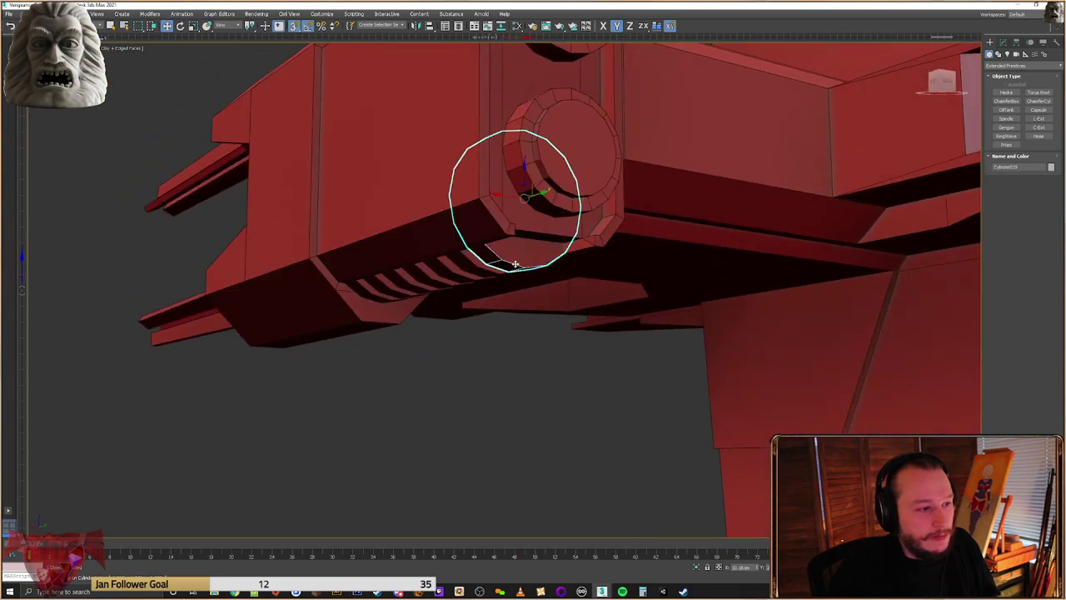
key(Delete)
click(469, 268)
key(Delete)
click(453, 270)
key(Delete)
click(435, 272)
key(Delete)
click(408, 281)
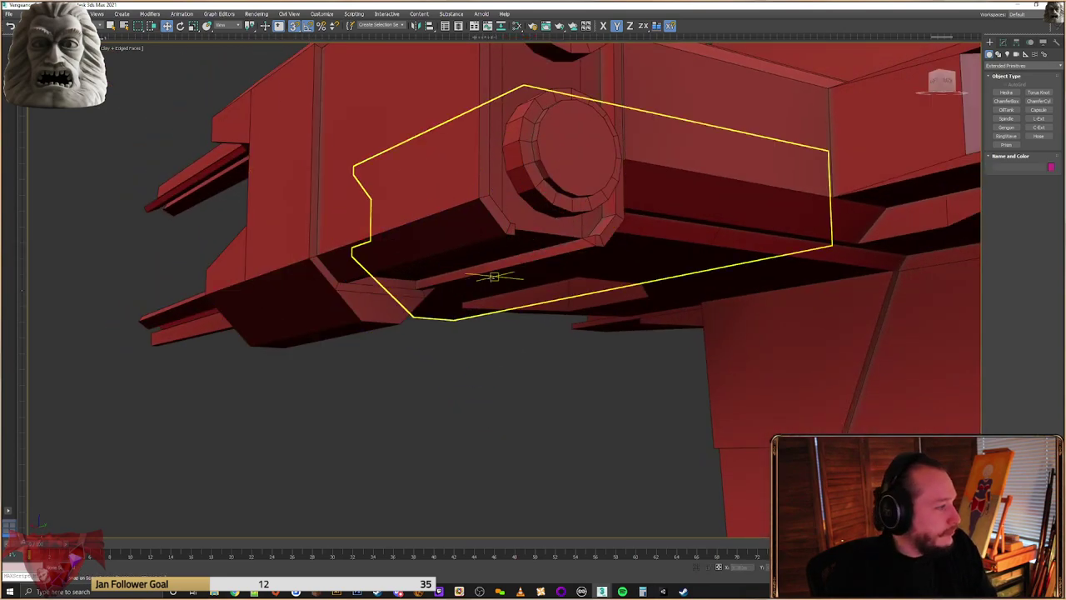
mouse_move(497, 254)
alt+middle_down()
mouse_move(507, 267)
mouse_move(498, 255)
alt+middle_up()
click(407, 502)
scroll(409, 468, up, 3)
middle_drag(410, 466, 468, 344)
alt+middle_drag(514, 339, 574, 315)
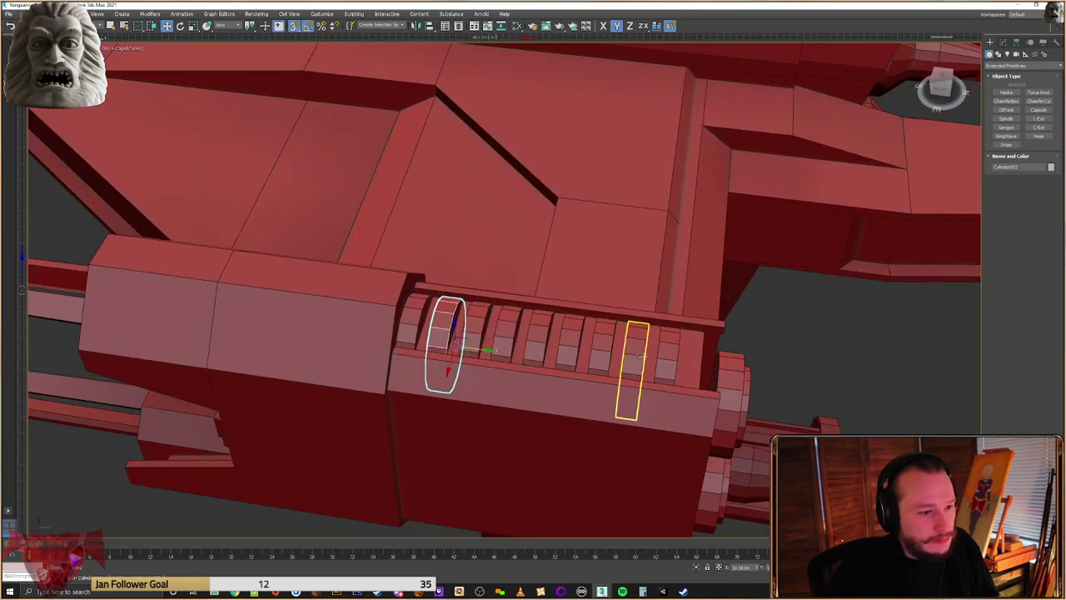
click(669, 351)
middle_drag(666, 345, 615, 316)
Select both round engine cylinders at the housing's rear and move them along Y with snapping to seat them against the recessed rear face
click(678, 390)
alt+middle_drag(678, 390, 690, 351)
middle_drag(690, 352, 657, 253)
ctrl+click(649, 383)
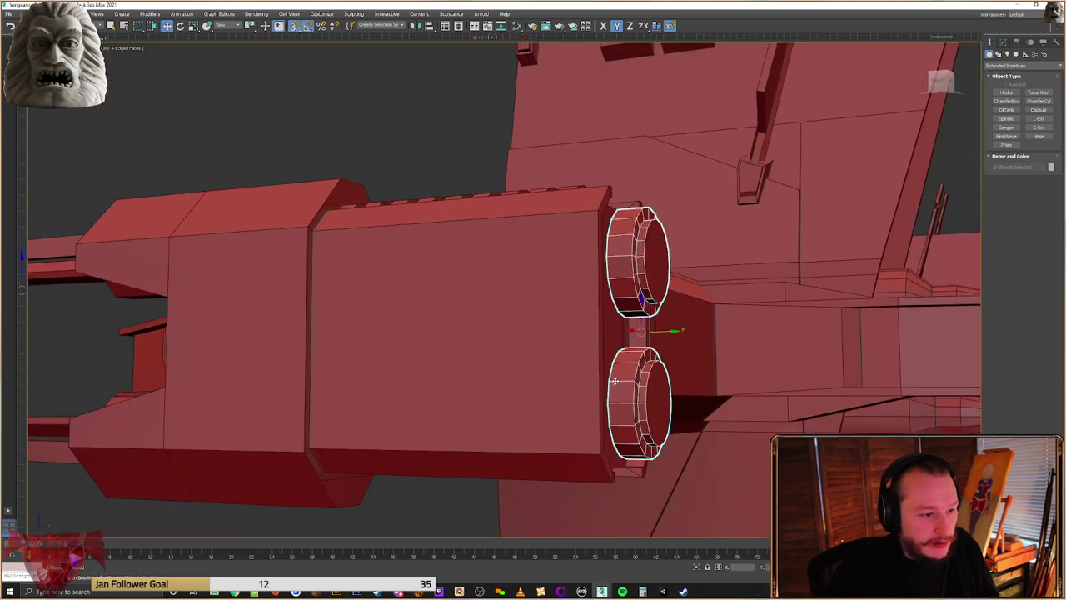
drag(611, 380, 630, 445)
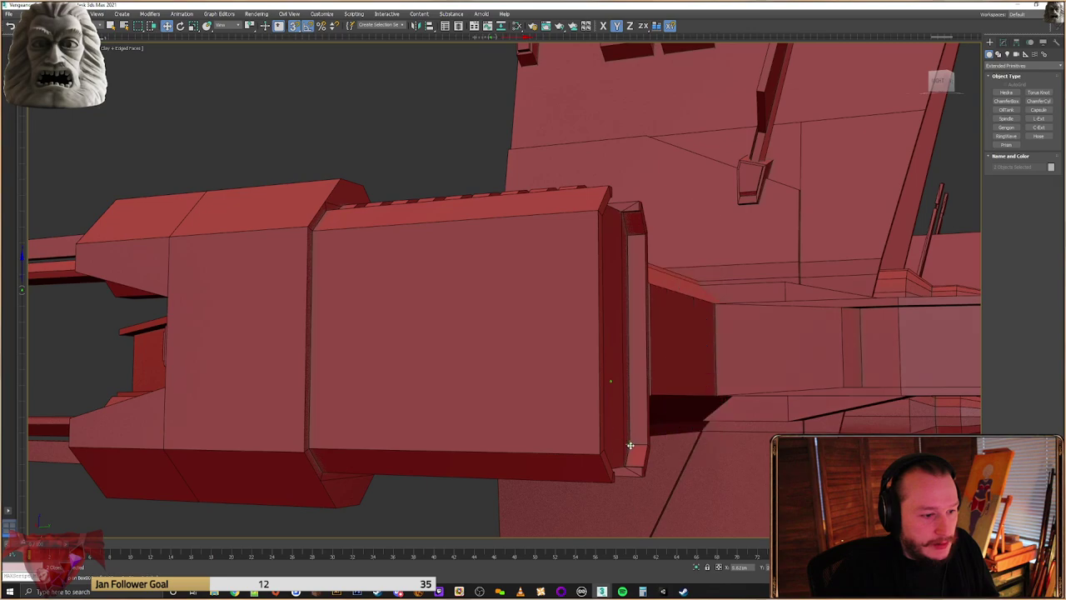
key(ctrl+z)
scroll(624, 389, down, 3)
alt+middle_drag(623, 389, 615, 391)
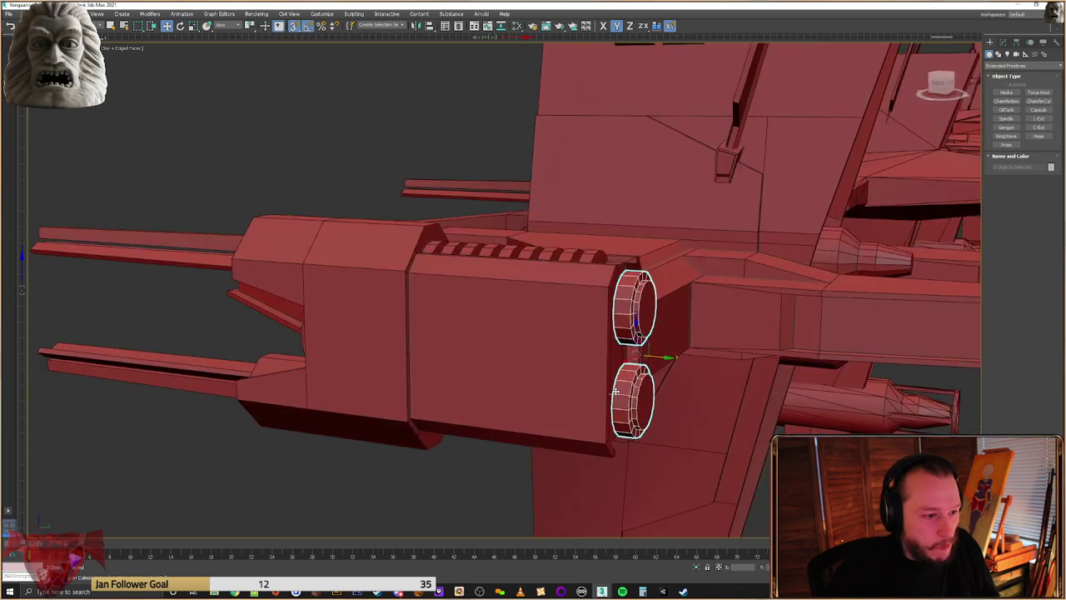
drag(617, 390, 625, 431)
scroll(625, 431, up, 1)
alt+middle_drag(625, 430, 565, 411)
Move the upper engine cylinder slightly down along Z with snapping off to centre it between the housing's borders, then clear the selection
click(629, 300)
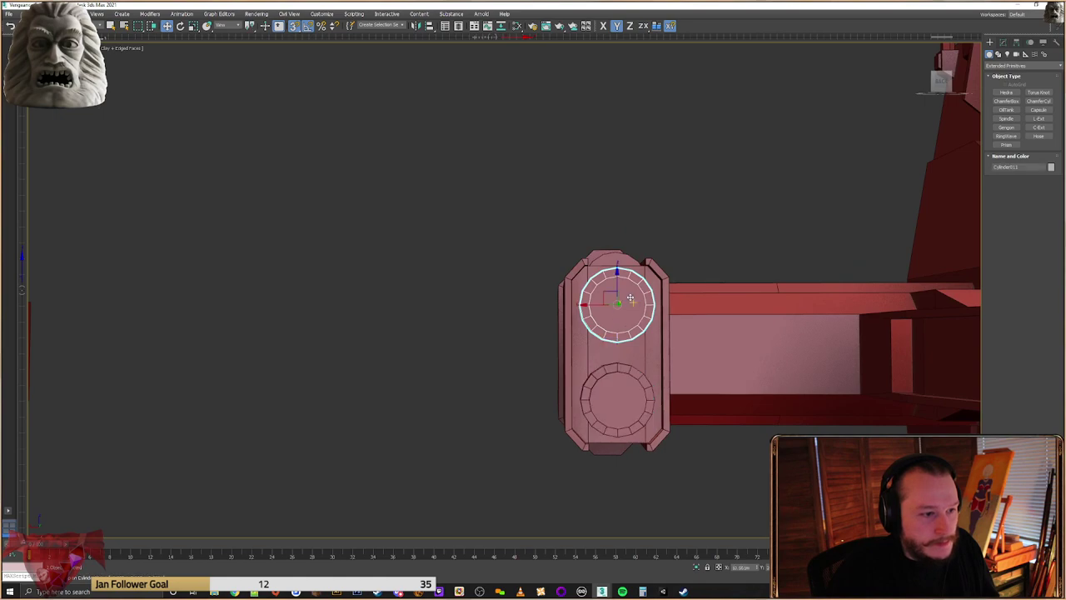
key(s)
drag(618, 284, 617, 289)
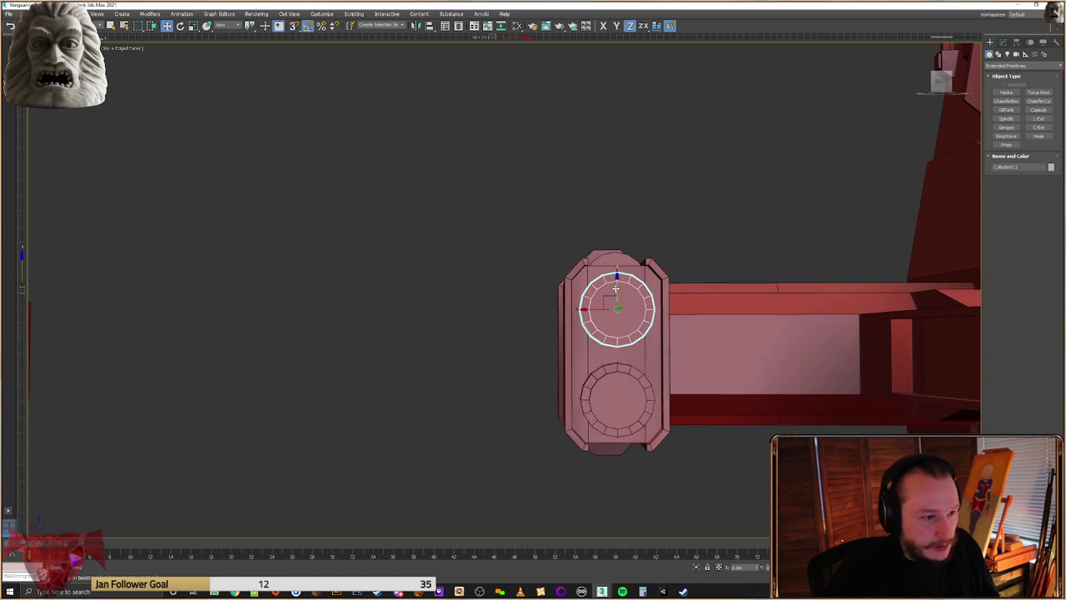
mouse_move(624, 378)
alt+middle_down()
mouse_move(618, 371)
mouse_move(622, 379)
alt+middle_up()
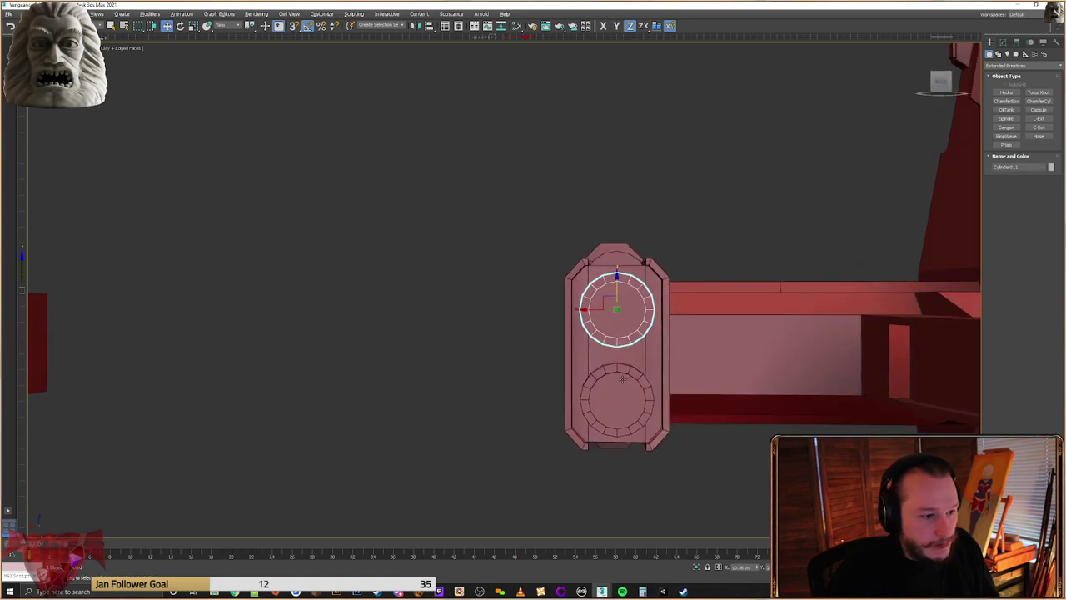
click(603, 382)
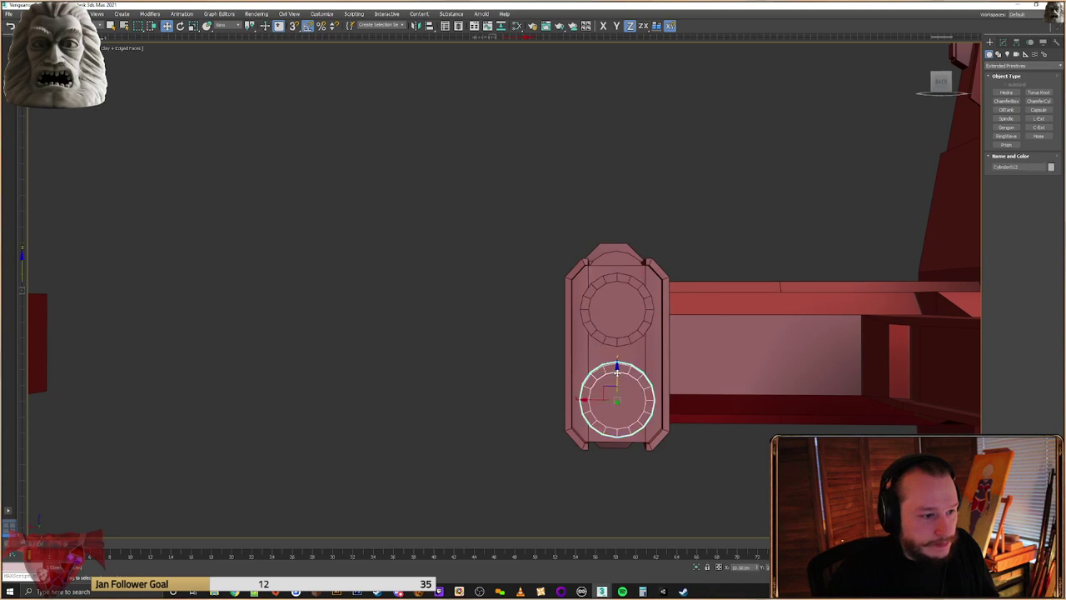
alt+middle_drag(618, 372, 683, 390)
click(683, 389)
Open the housing for edge editing and select the upper and lower edges where its recessed rear face meets the rib channels
scroll(617, 292, up, 5)
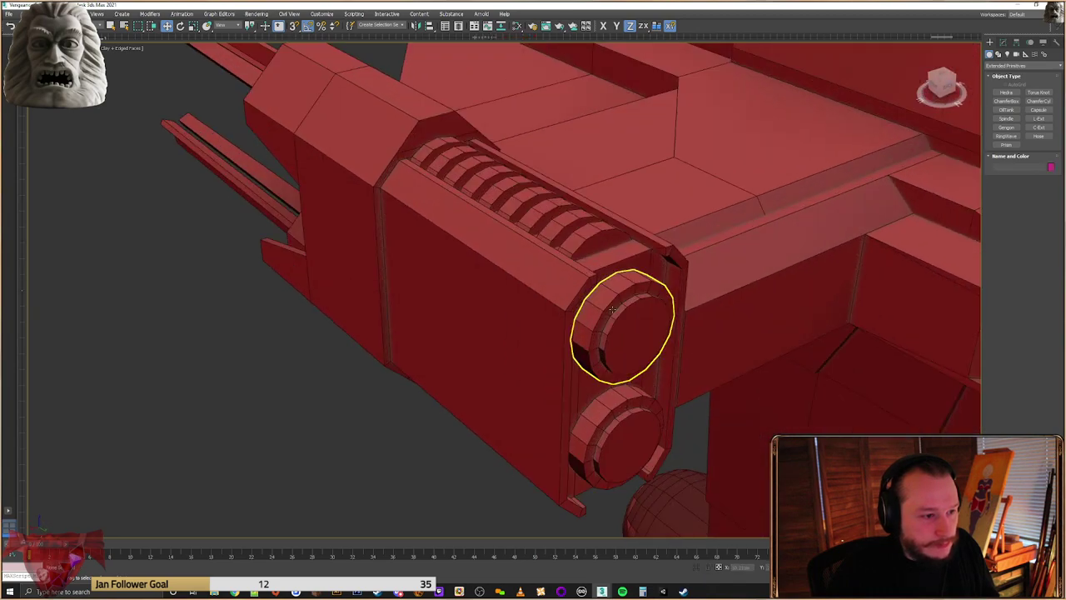
click(618, 239)
alt+middle_drag(618, 239, 663, 222)
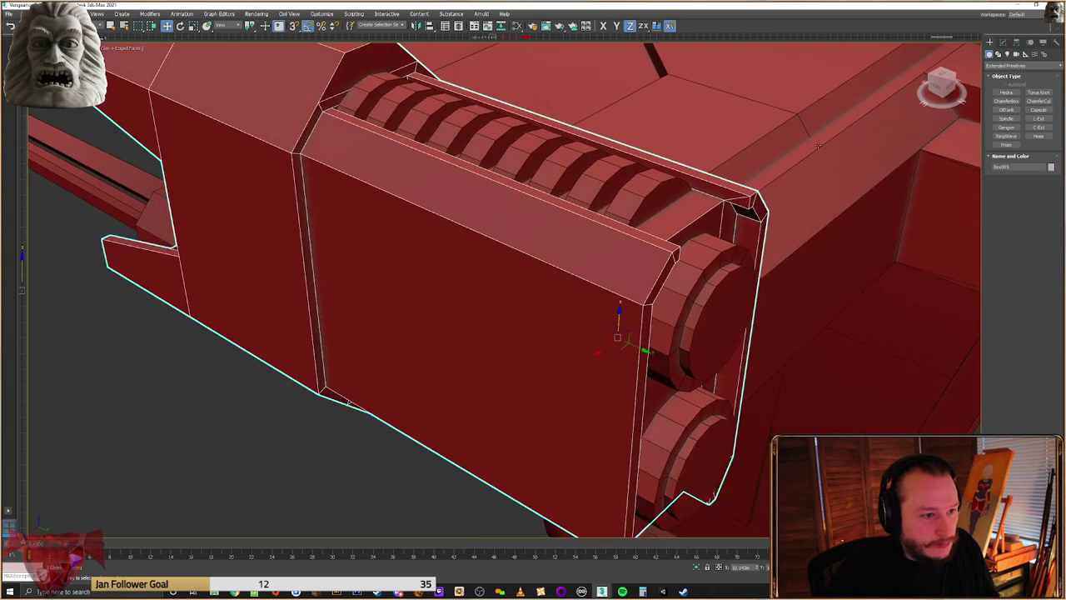
click(1004, 41)
click(1011, 164)
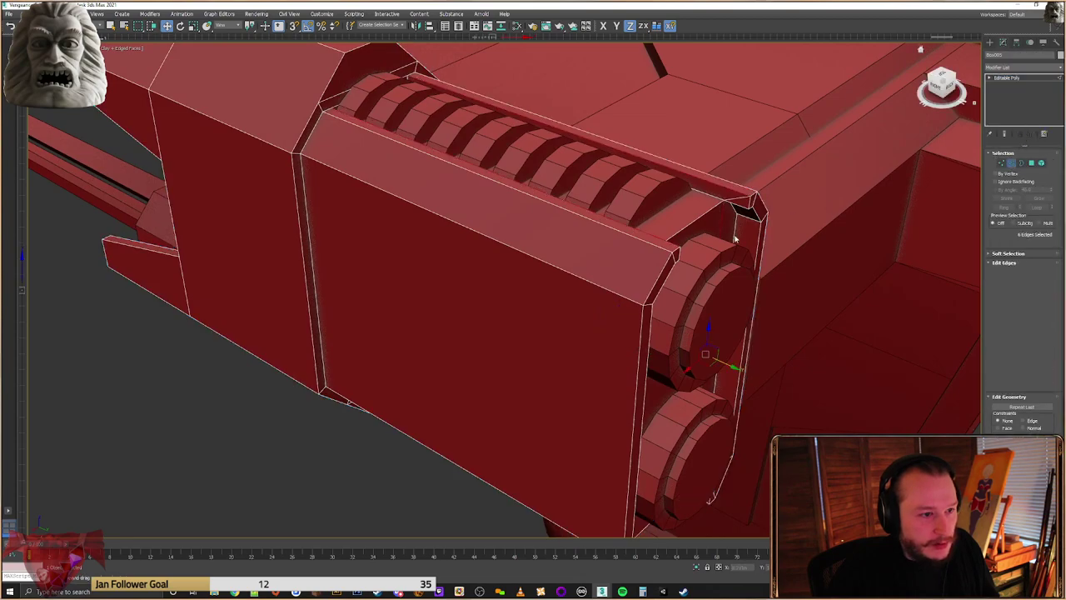
click(701, 218)
alt+middle_drag(697, 319, 678, 258)
middle_drag(681, 458, 702, 319)
ctrl+click(720, 388)
alt+middle_drag(721, 388, 739, 434)
Chamfer the two selected rear edges without extra segments, widening the chamfer to form a sloped face behind the ribs
click(1018, 302)
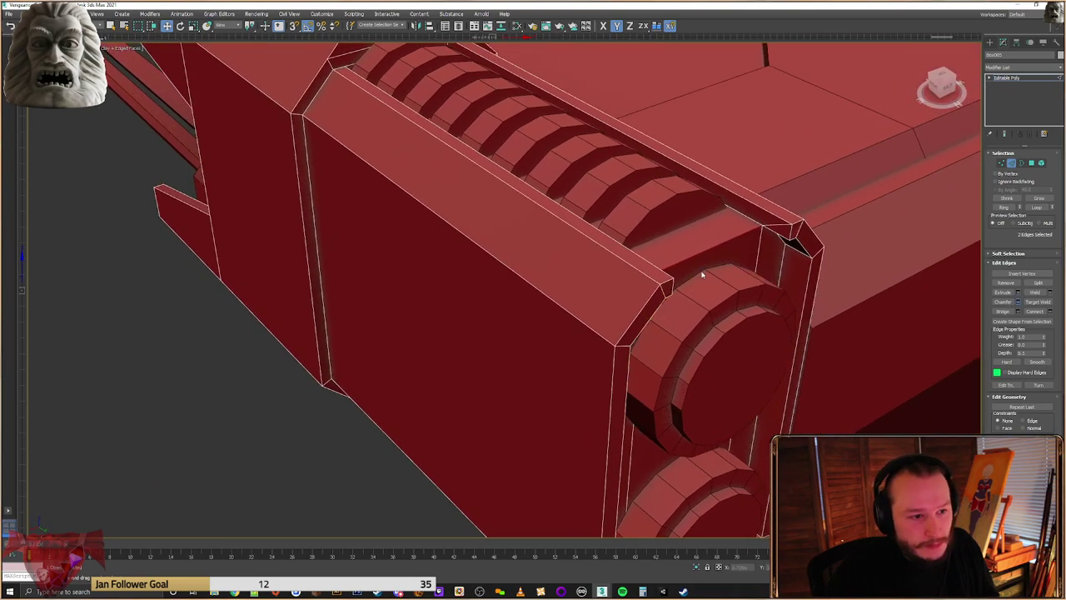
click(511, 321)
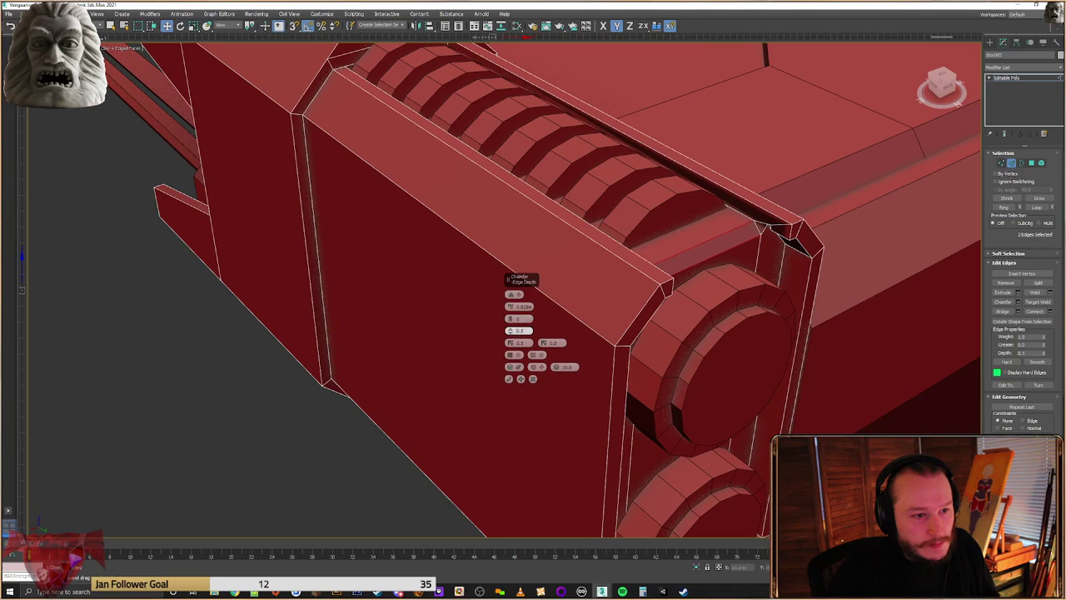
alt+middle_drag(610, 294, 704, 269)
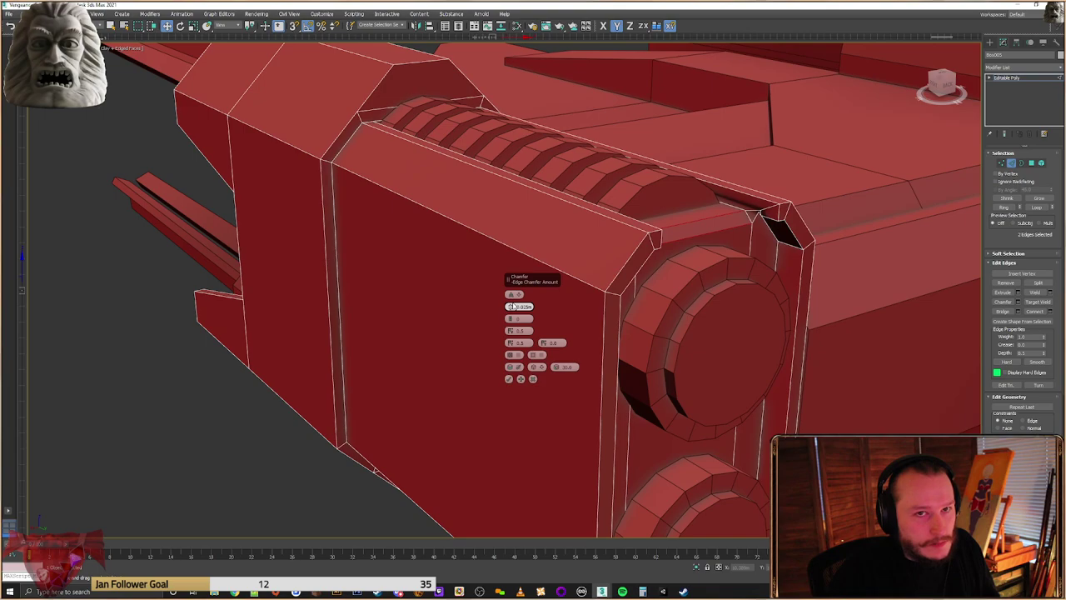
drag(511, 307, 510, 301)
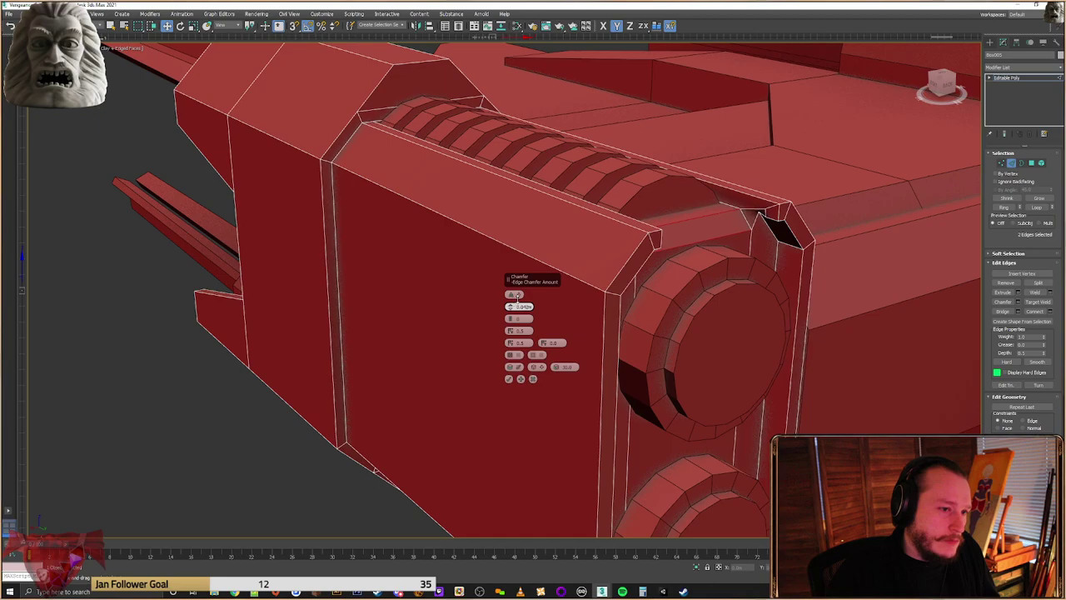
alt+middle_drag(557, 288, 653, 197)
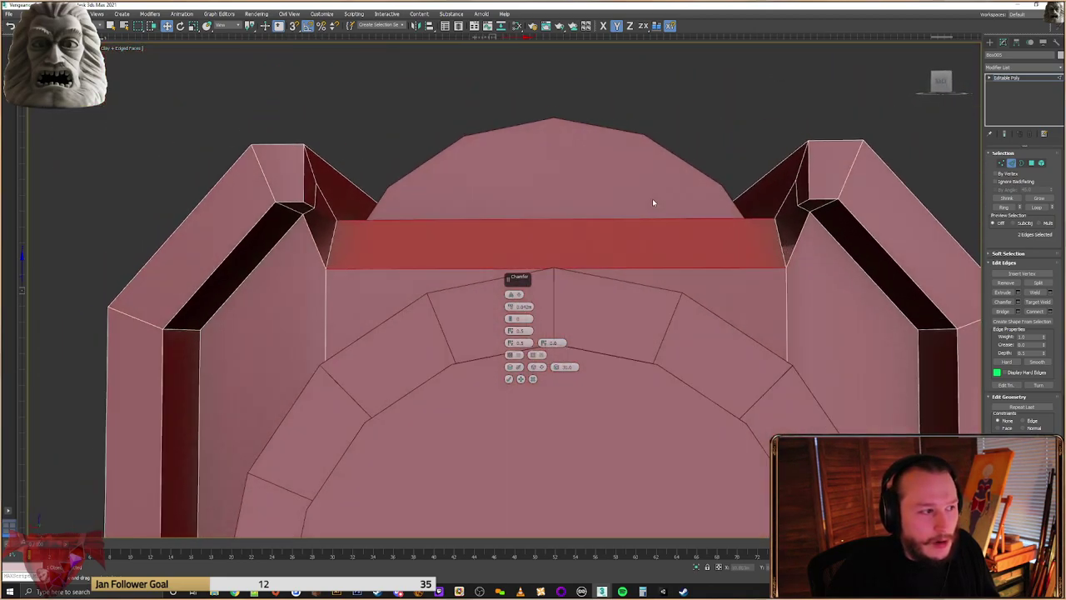
scroll(653, 201, down, 4)
alt+middle_drag(653, 319, 644, 268)
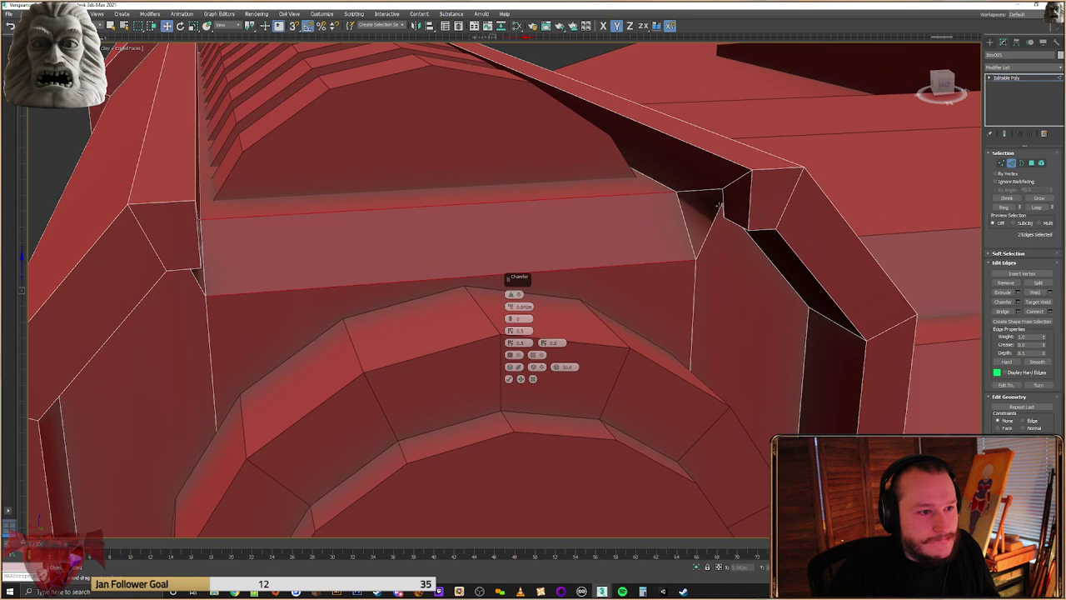
click(509, 380)
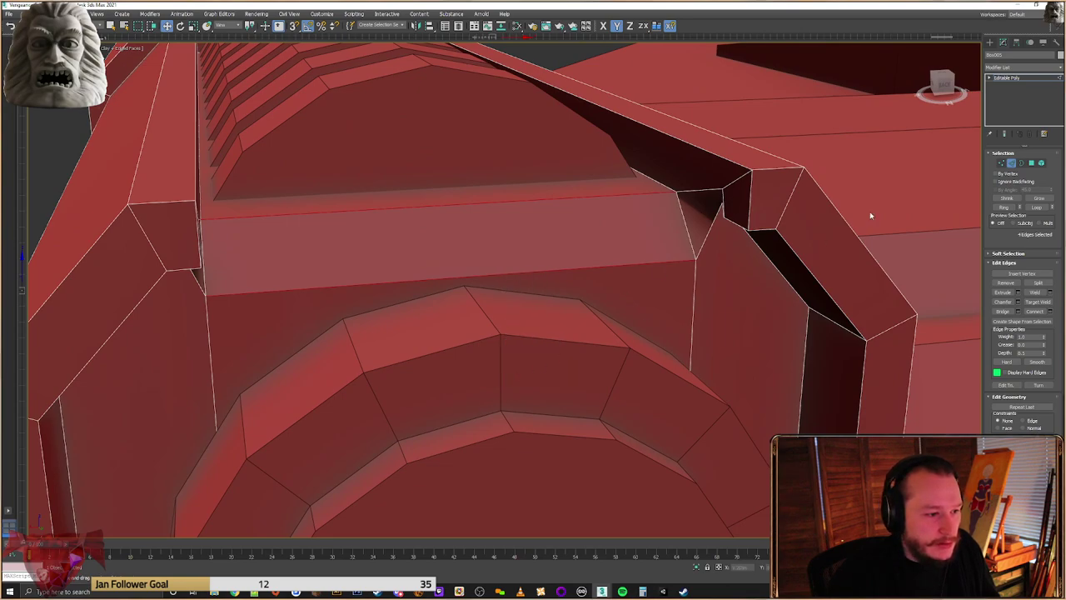
Switch the housing to vertex editing and select the inner corner vertex of the side border beside the upper chamfer
click(1001, 162)
click(721, 189)
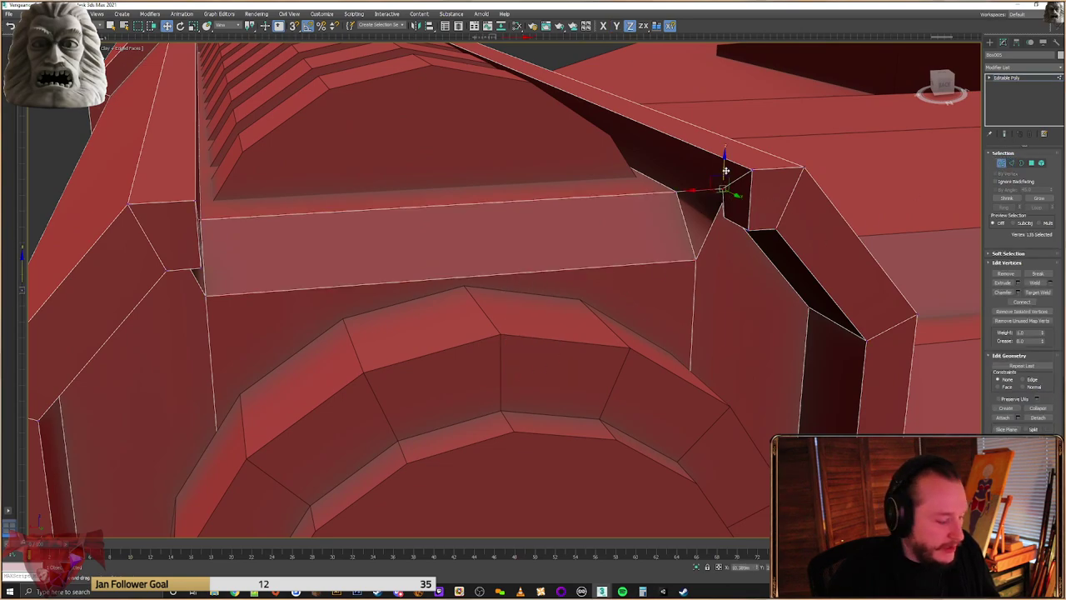
Try to snap the housing's upper inner notch vertices onto the corner of the cross panel, and undo the moves
alt+middle_drag(297, 284, 197, 239)
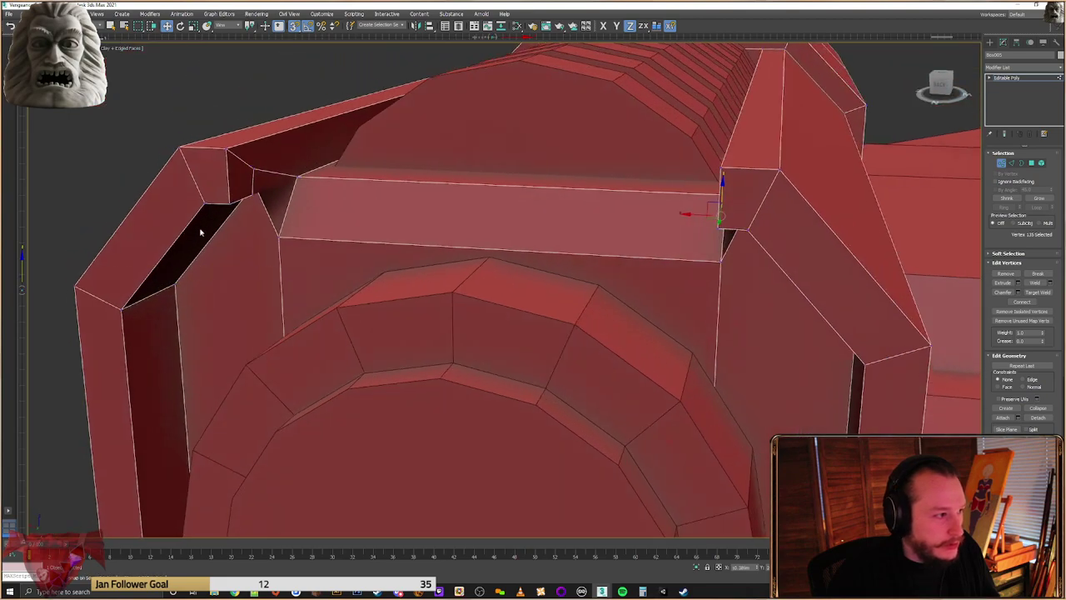
click(250, 187)
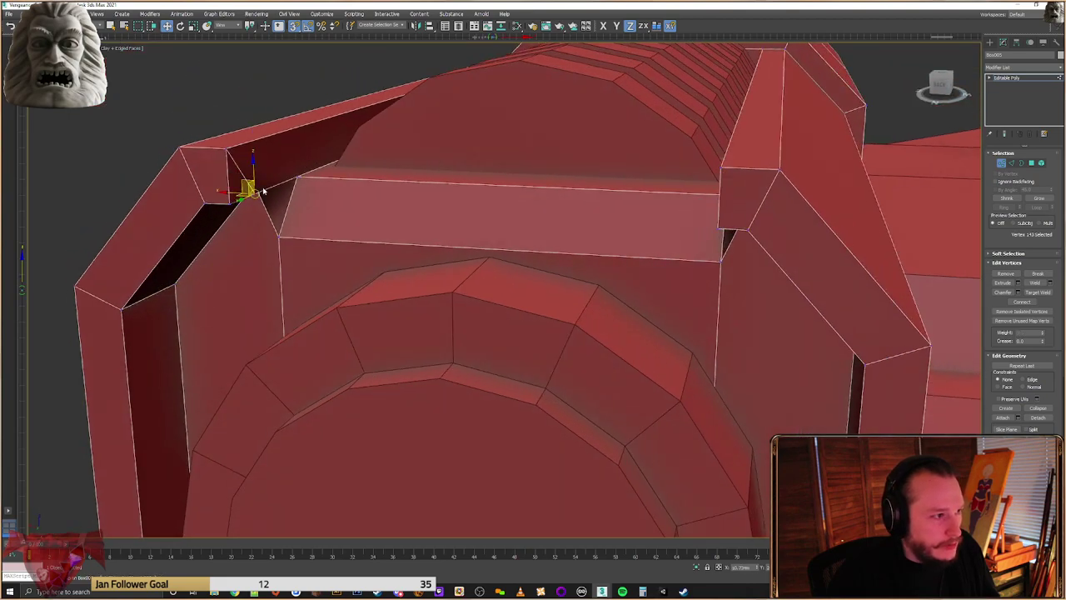
alt+middle_drag(258, 192, 225, 202)
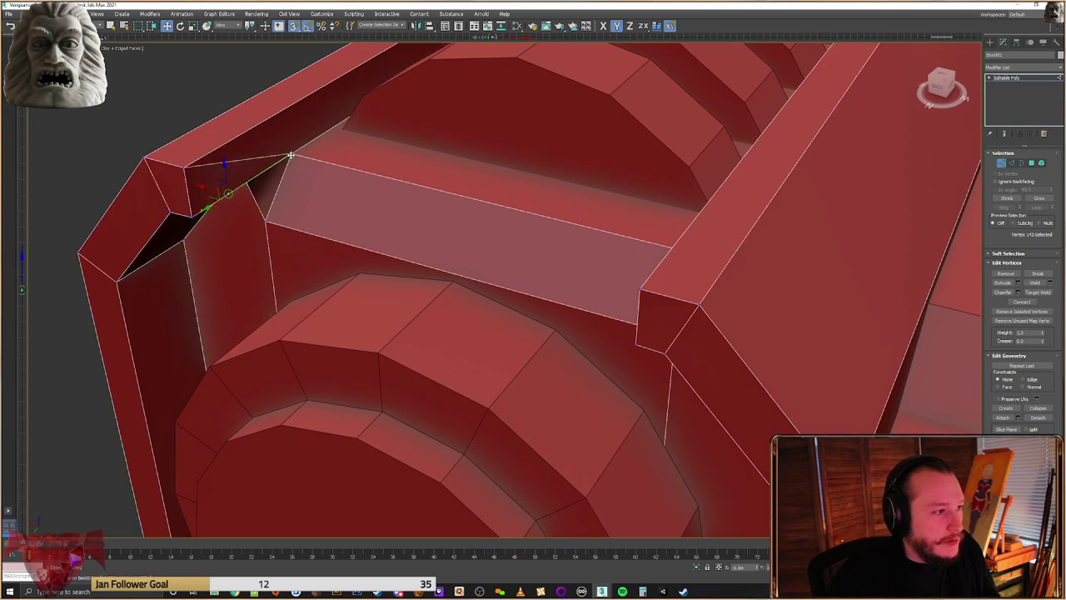
drag(291, 155, 291, 154)
alt+middle_drag(291, 155, 259, 178)
click(231, 133)
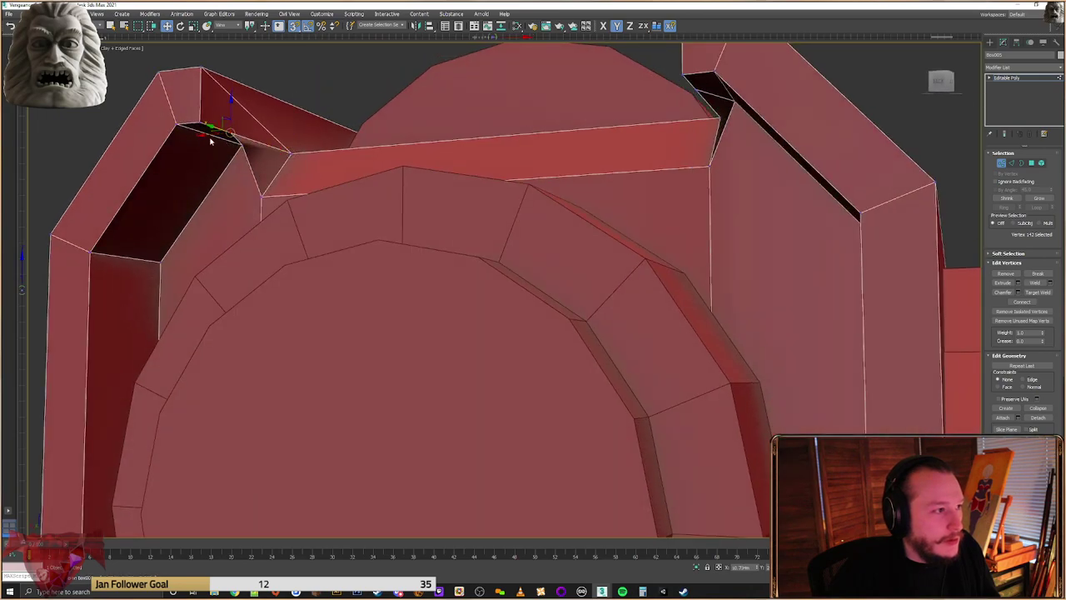
drag(211, 126, 292, 150)
alt+middle_drag(332, 185, 318, 155)
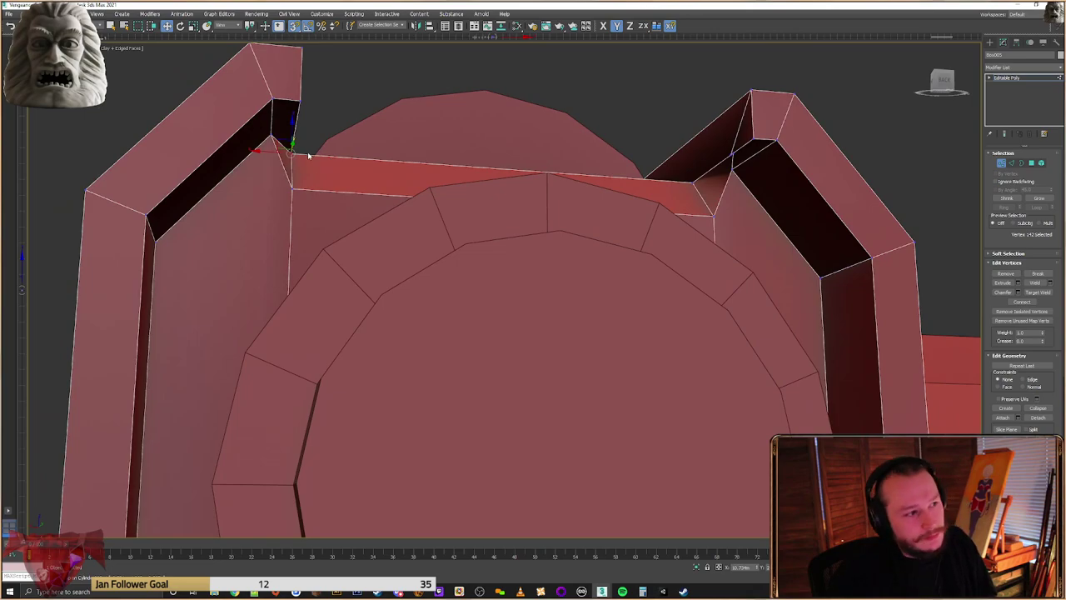
alt+middle_drag(293, 166, 326, 162)
key(ctrl+z)
key(ctrl+z)
key(ctrl+z)
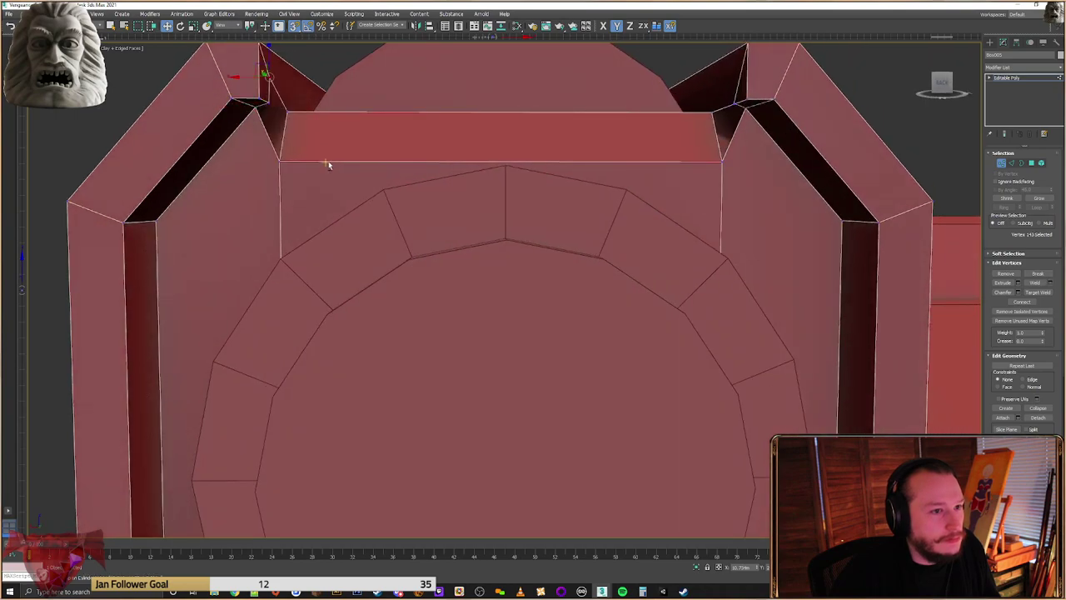
Leave vertex editing on the engine housing and deselect it
alt+middle_drag(543, 164, 620, 163)
click(646, 216)
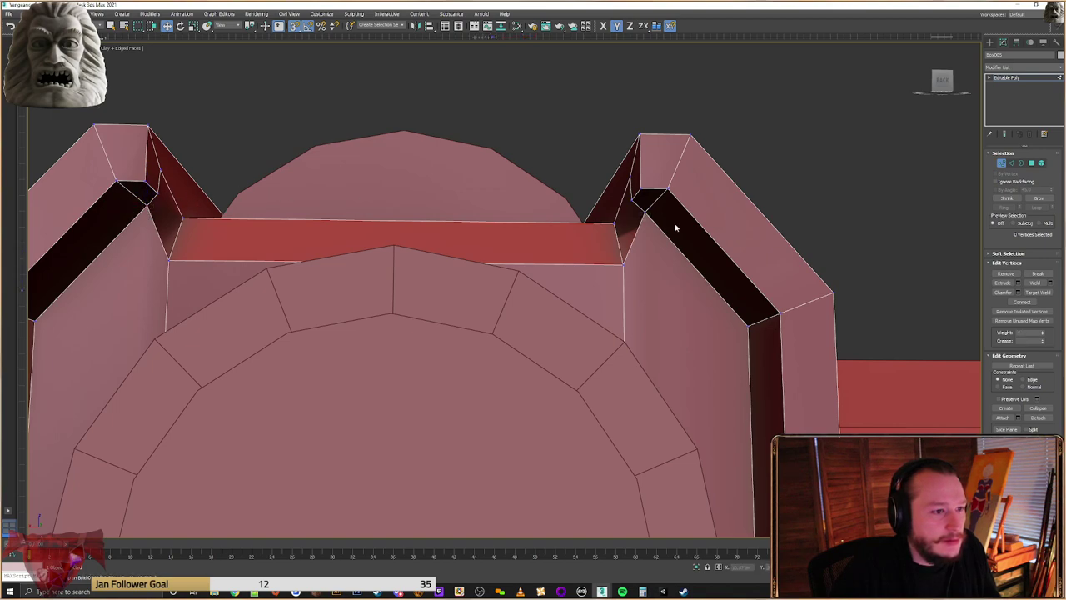
click(990, 42)
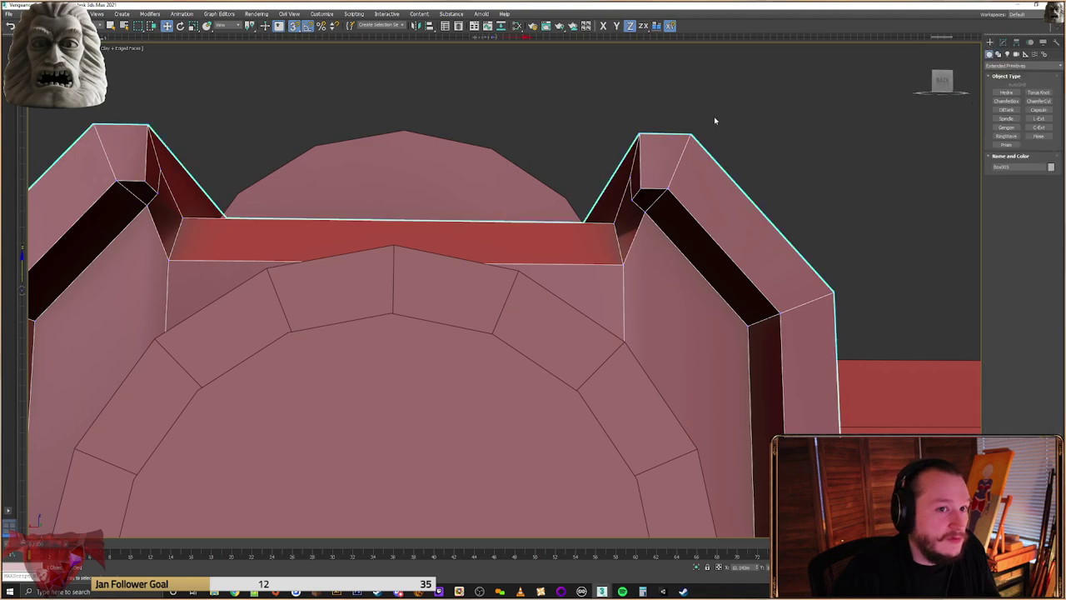
alt+middle_drag(766, 101, 638, 197)
scroll(639, 200, down, 5)
middle_drag(667, 230, 609, 263)
click(557, 131)
middle_drag(585, 123, 551, 133)
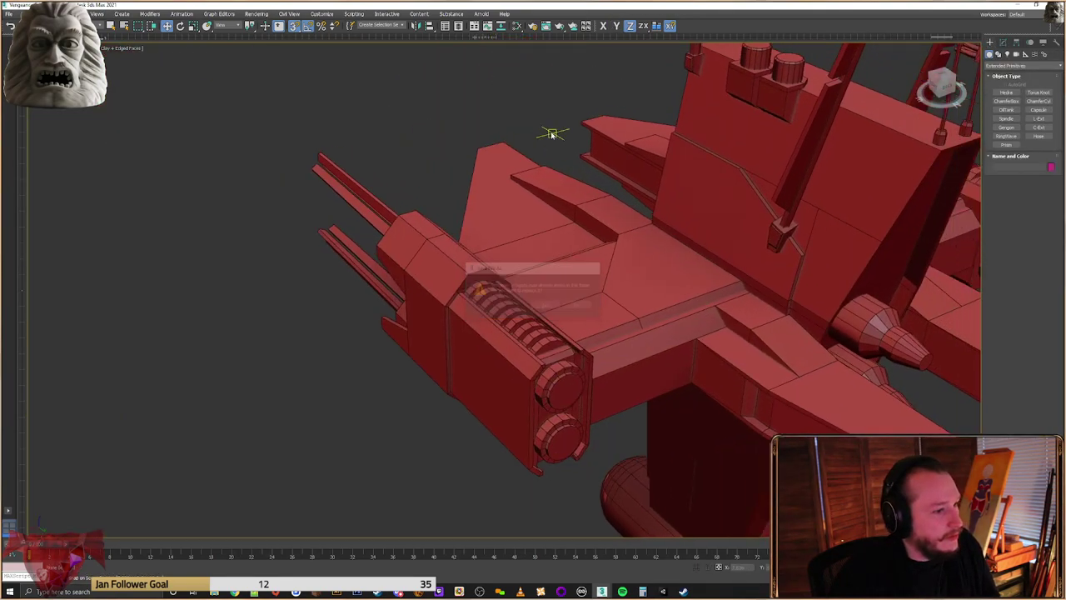
Relaunch 3ds Max and reopen the recent scene Vengeance Frigate.max
right_click(603, 591)
click(581, 552)
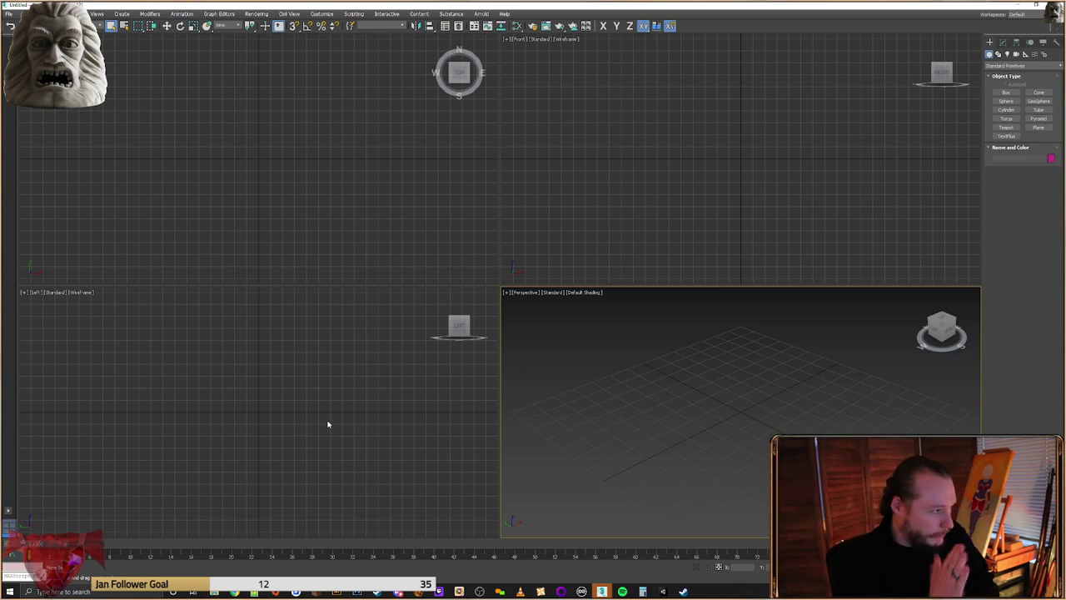
click(8, 14)
mouse_move(48, 57)
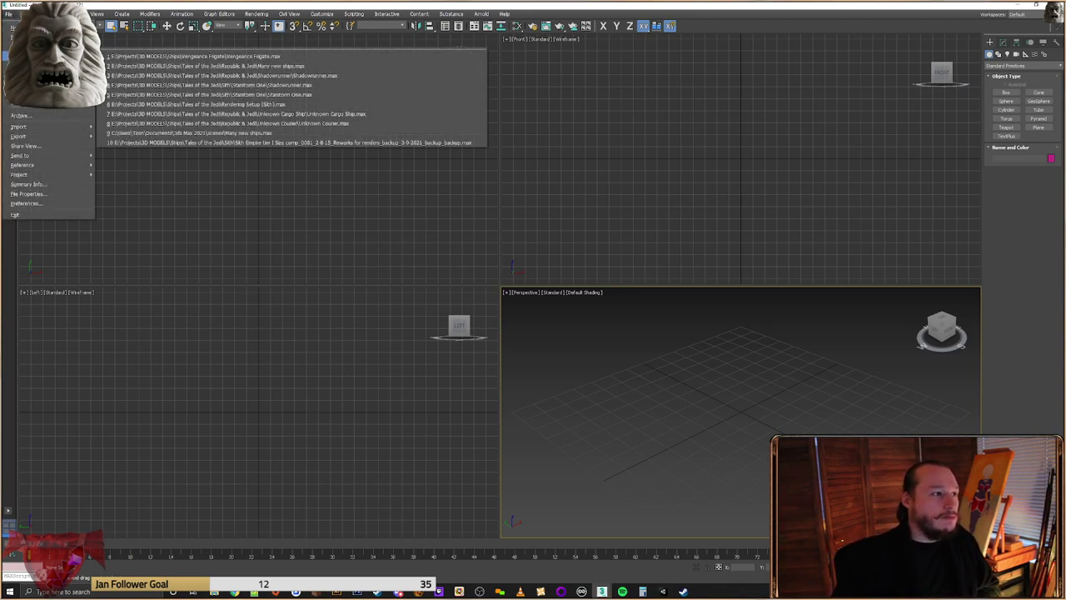
click(263, 57)
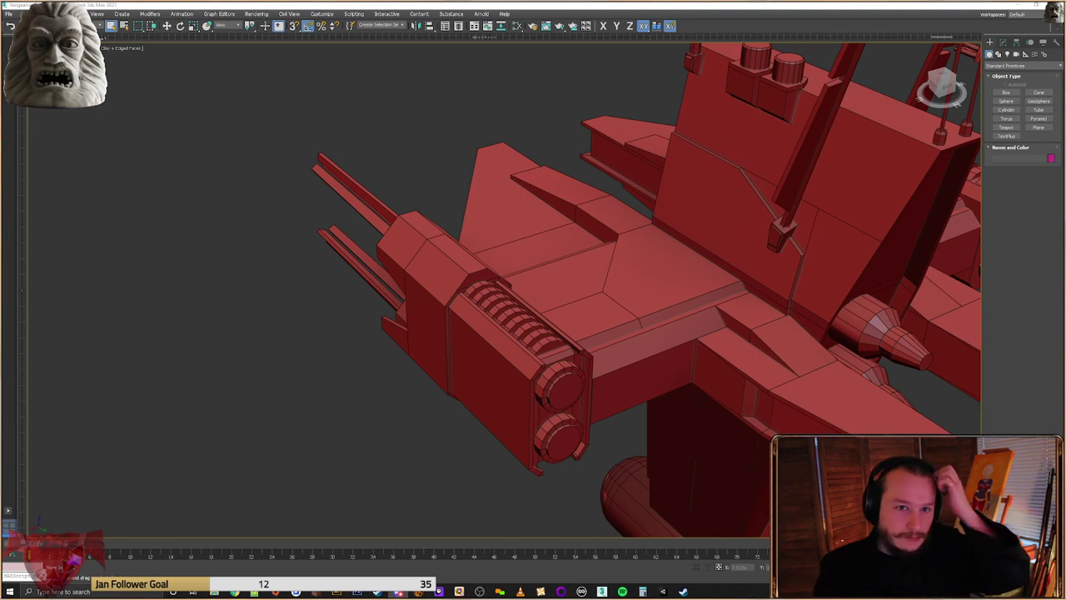
Select the engine housing around the twin round exhausts and start editing its vertices
click(876, 221)
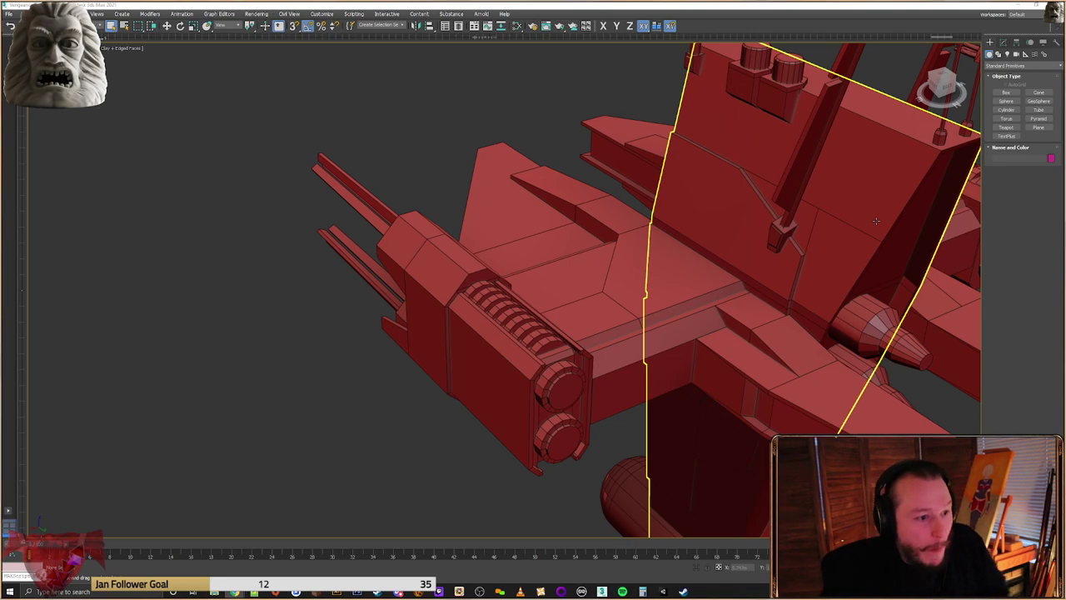
alt+middle_drag(704, 385, 658, 367)
scroll(524, 345, up, 8)
middle_drag(531, 232, 600, 268)
click(651, 237)
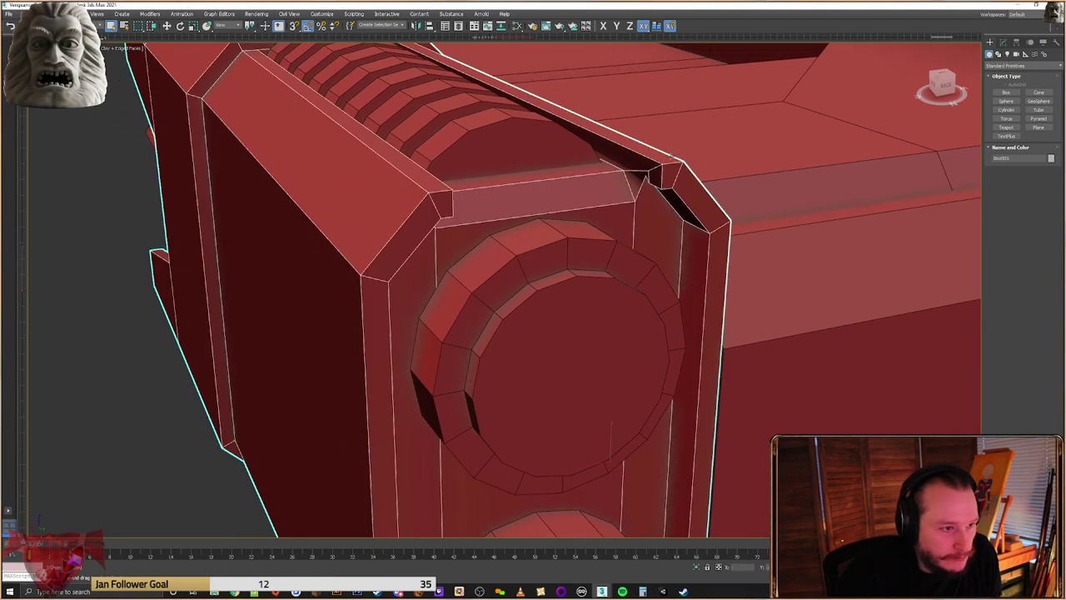
click(1003, 43)
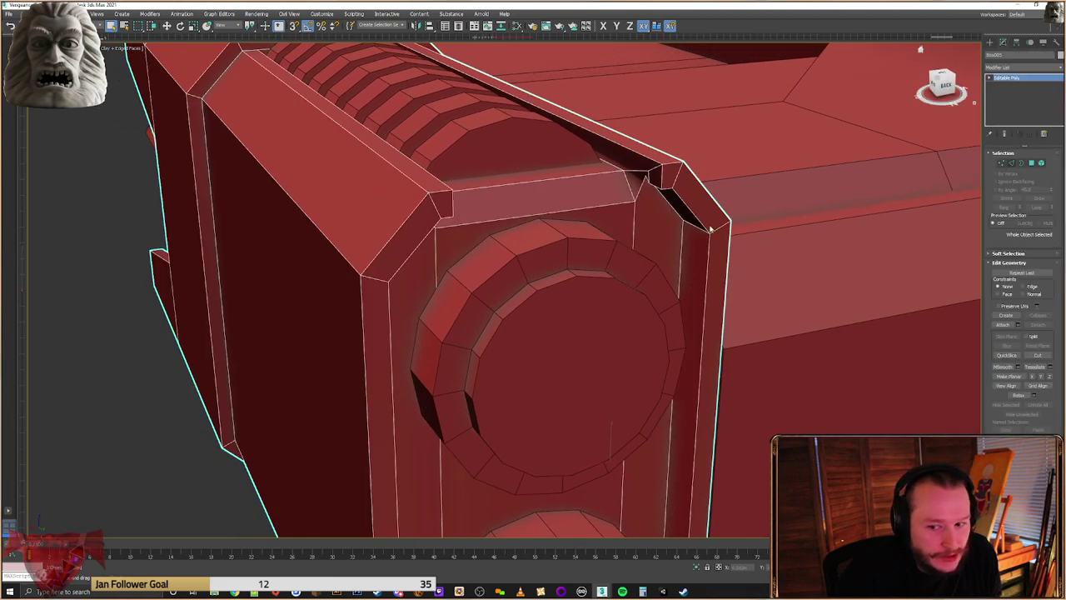
click(1002, 164)
Turn on snapping and align the inner vertex of one upper notch with the cross panel's lower corner along X
click(645, 174)
alt+middle_drag(645, 175, 674, 238)
scroll(679, 254, up, 5)
drag(708, 245, 679, 302)
right_click(689, 250)
click(702, 260)
key(s)
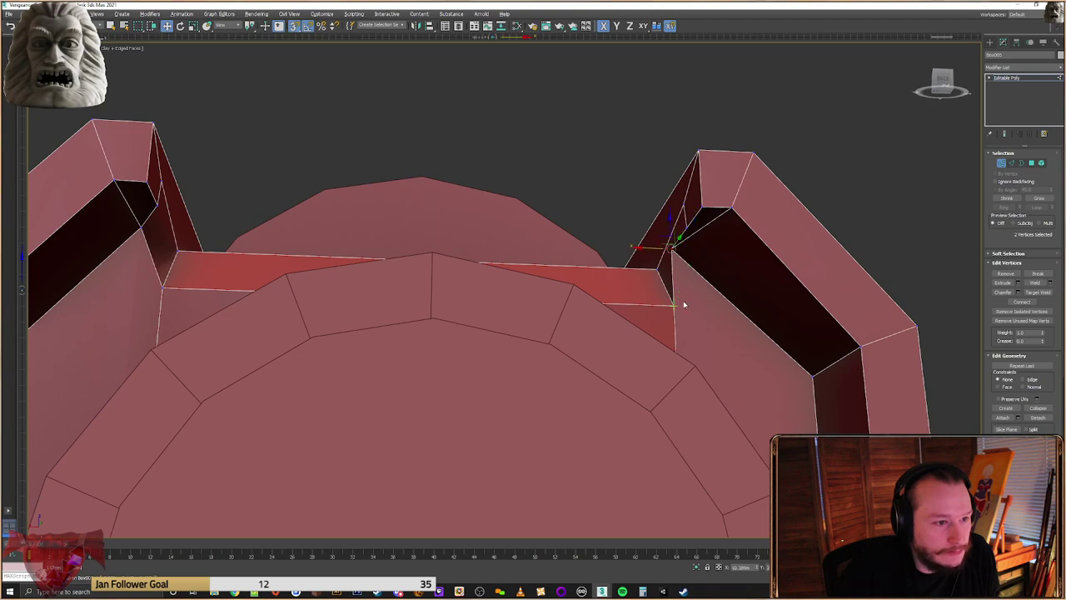
alt+middle_drag(678, 295, 665, 278)
alt+middle_drag(693, 280, 706, 295)
click(723, 234)
alt+middle_drag(723, 233, 726, 225)
drag(737, 229, 738, 229)
click(685, 250)
alt+middle_drag(692, 262, 716, 288)
Move the inner vertex of the opposite upper notch into line with the cross panel's lower corner on that side
alt+middle_drag(727, 218, 425, 242)
scroll(404, 249, up, 2)
click(403, 253)
drag(401, 253, 435, 267)
alt+middle_drag(435, 268, 565, 284)
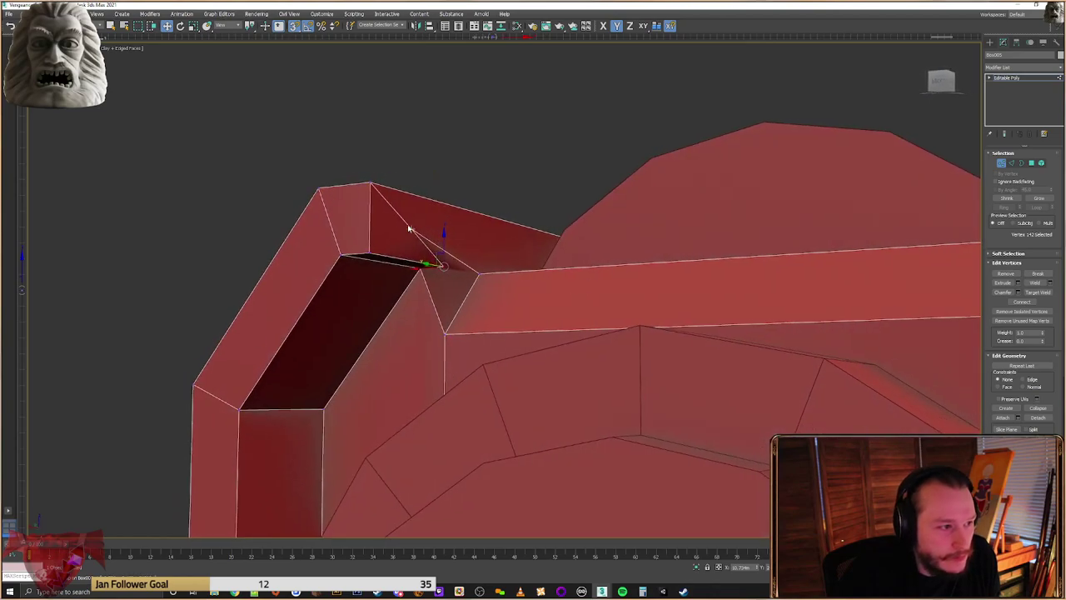
Snap the stray vertex on that notch's inner wall edge onto the aligned notch vertex
click(411, 227)
drag(408, 218, 465, 300)
click(443, 330)
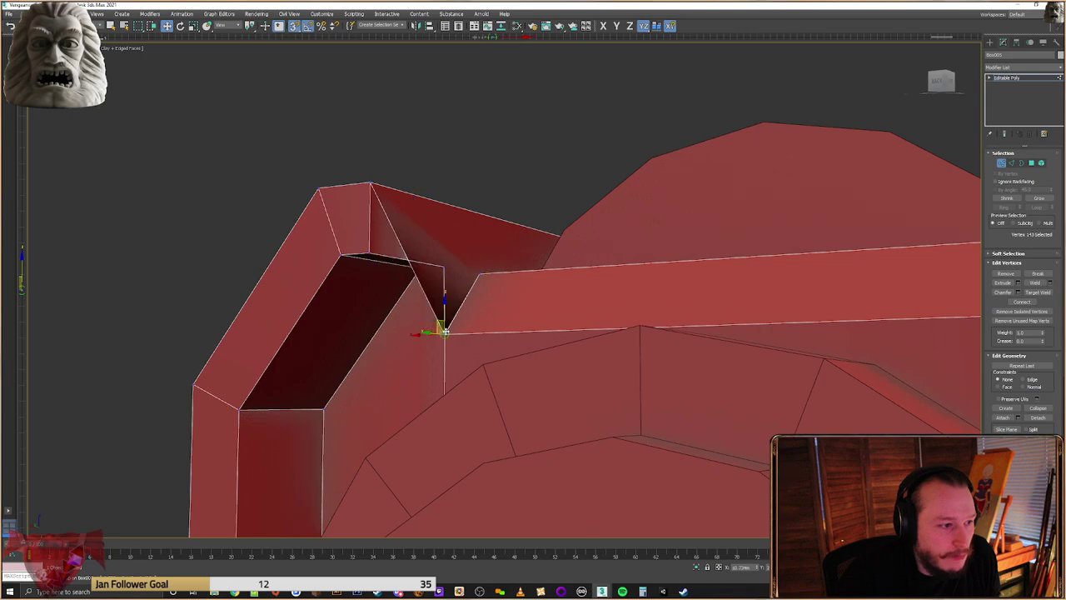
alt+middle_drag(473, 306, 458, 267)
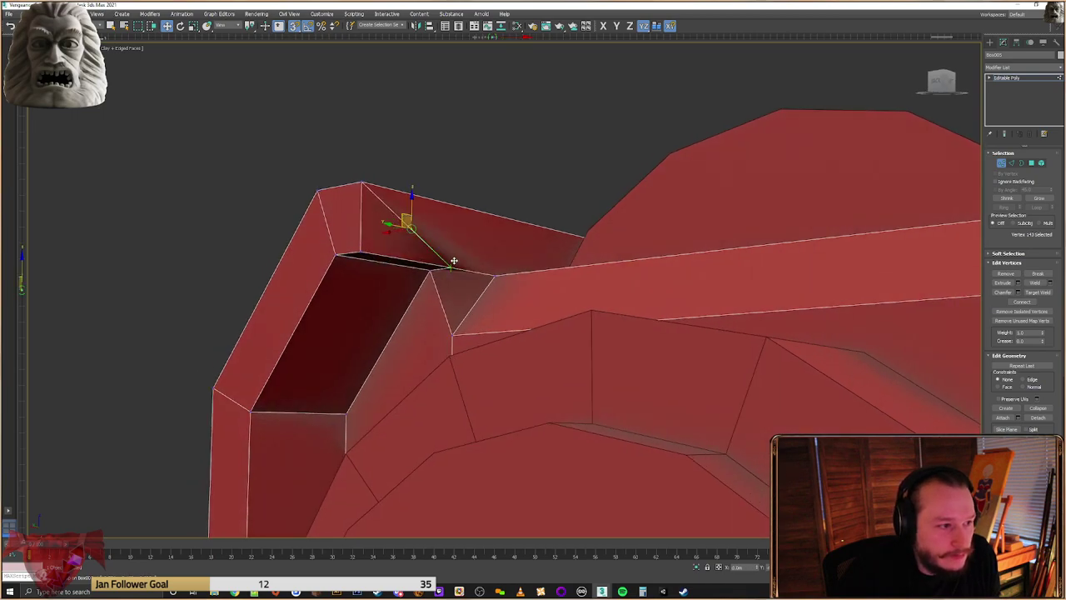
mouse_move(578, 288)
alt+middle_down()
mouse_move(717, 269)
mouse_move(678, 255)
mouse_move(661, 267)
mouse_move(683, 248)
mouse_move(709, 279)
mouse_move(787, 260)
alt+middle_up()
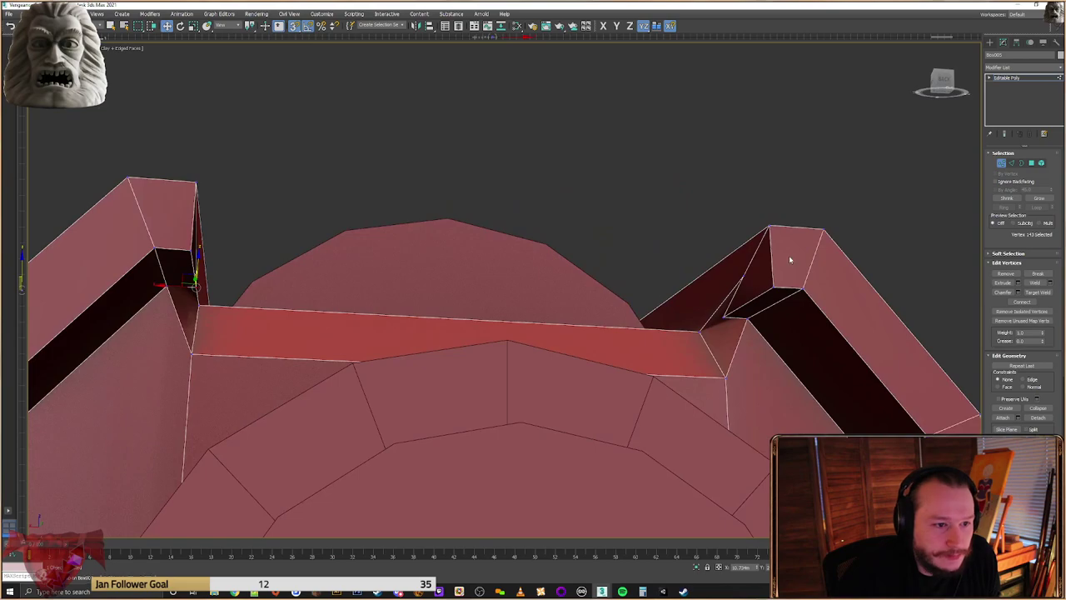
Snap the matching wall vertex of the other notch onto its aligned vertex, and weld the overlapping vertices
click(744, 268)
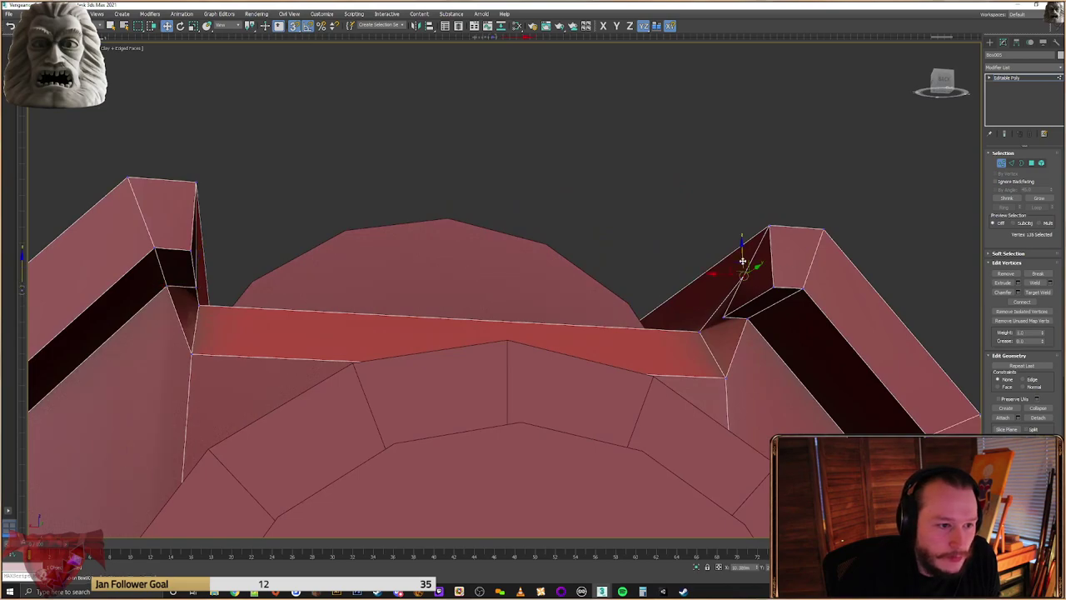
drag(742, 270, 708, 333)
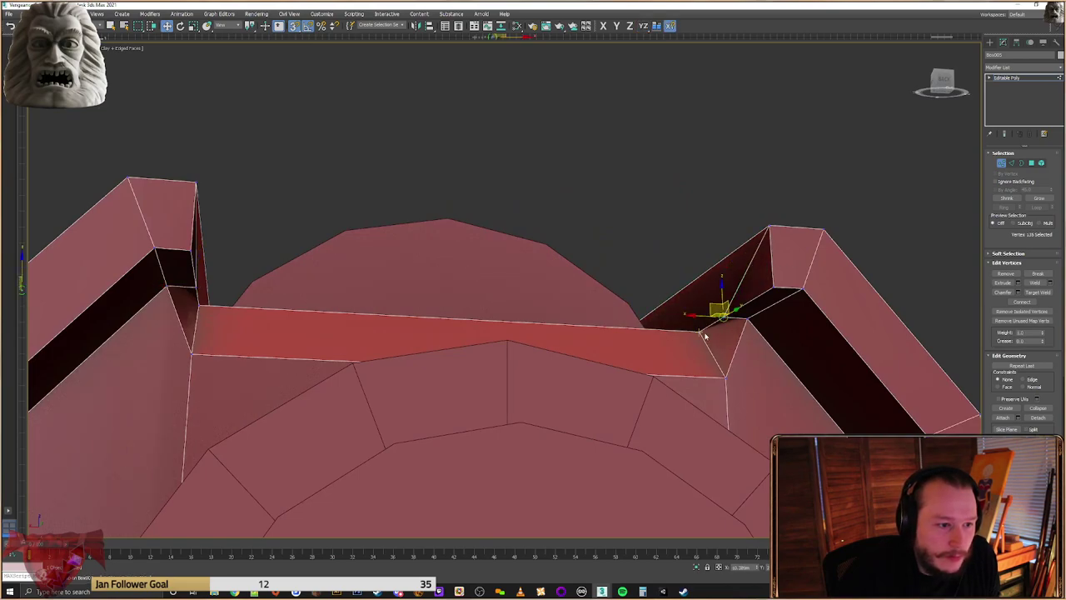
drag(185, 444, 185, 444)
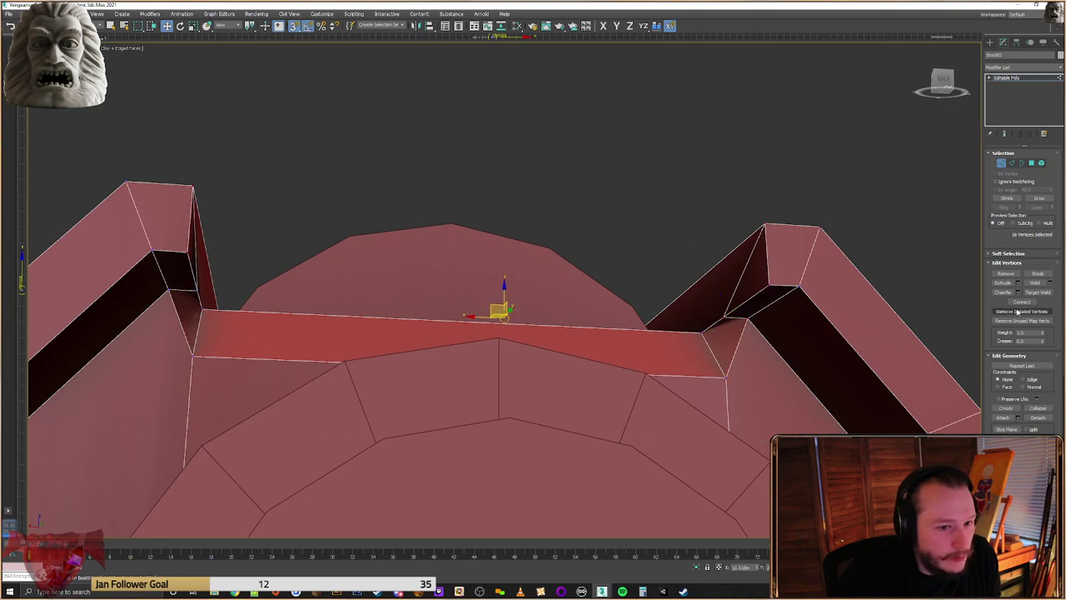
click(1035, 282)
Create a triangular polygon in the gap beside each end of the upper cross panel
click(1034, 165)
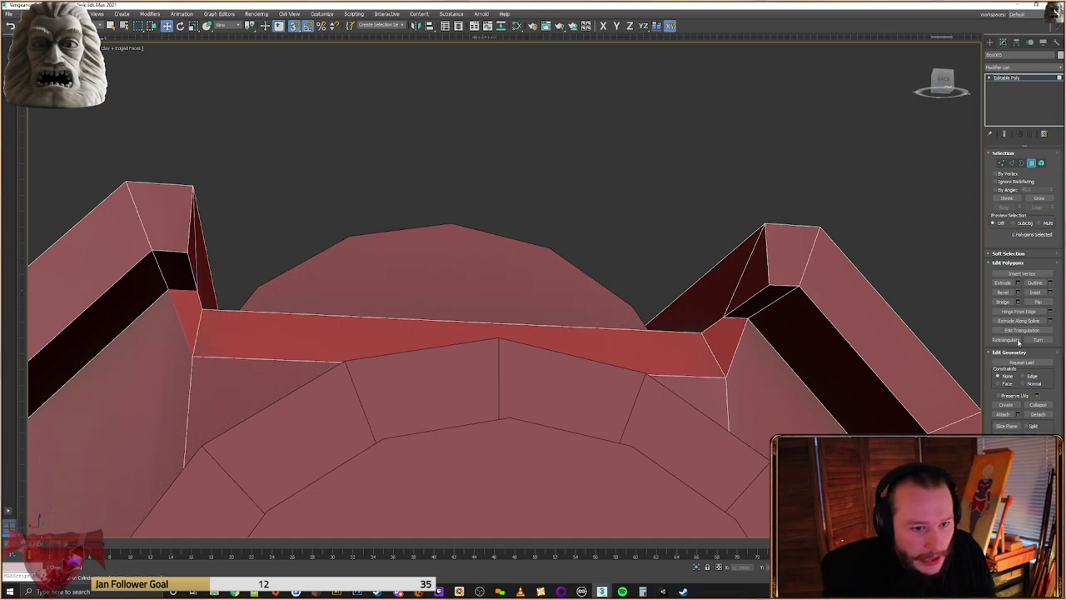
click(1005, 404)
click(724, 318)
click(726, 377)
click(748, 319)
click(724, 318)
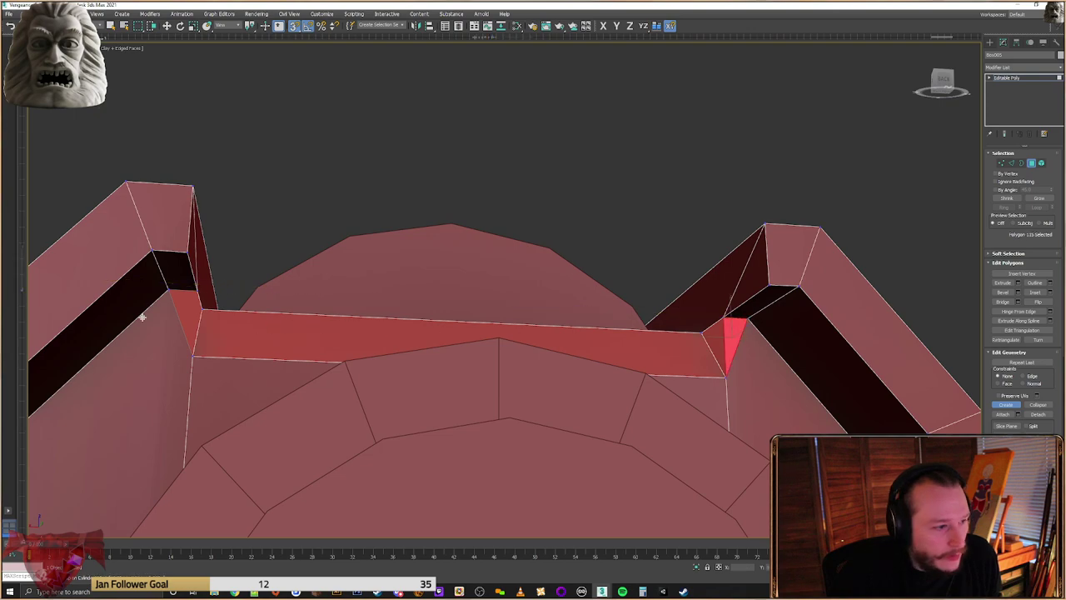
click(197, 291)
click(192, 357)
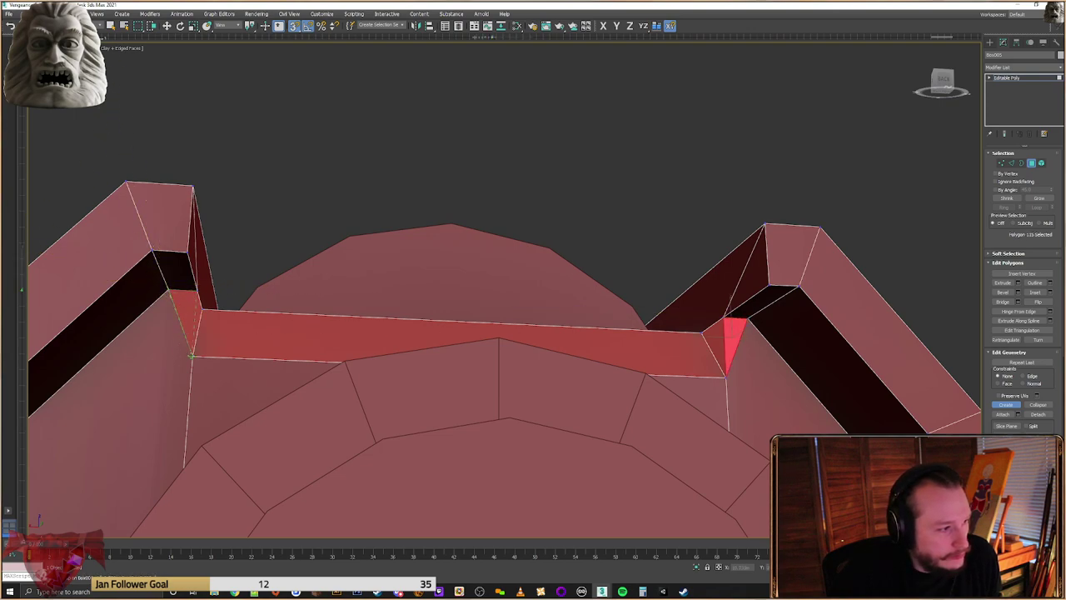
click(169, 290)
Try to create another polygon between one new triangle and the adjoining end of the cross panel
alt+middle_drag(243, 330, 223, 340)
click(212, 317)
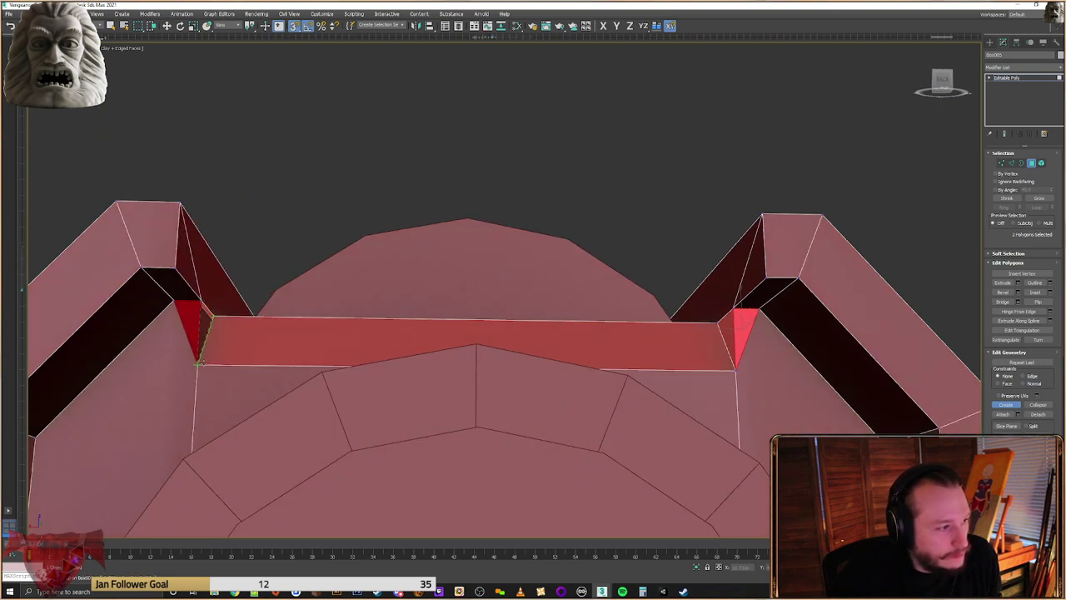
click(204, 363)
click(542, 306)
alt+middle_drag(309, 311, 247, 330)
key(w)
right_click(269, 314)
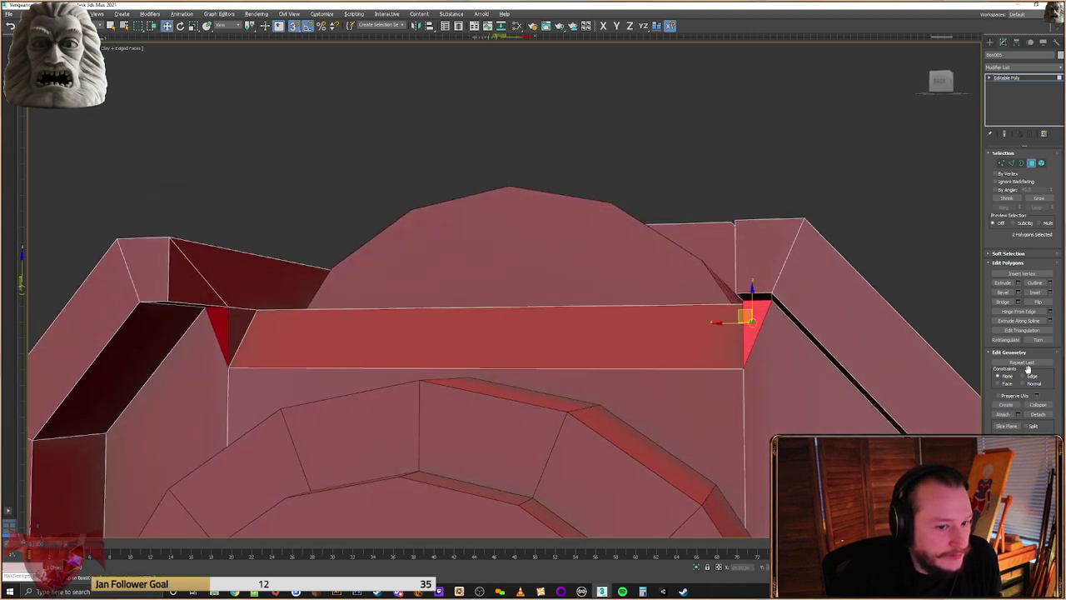
click(1006, 405)
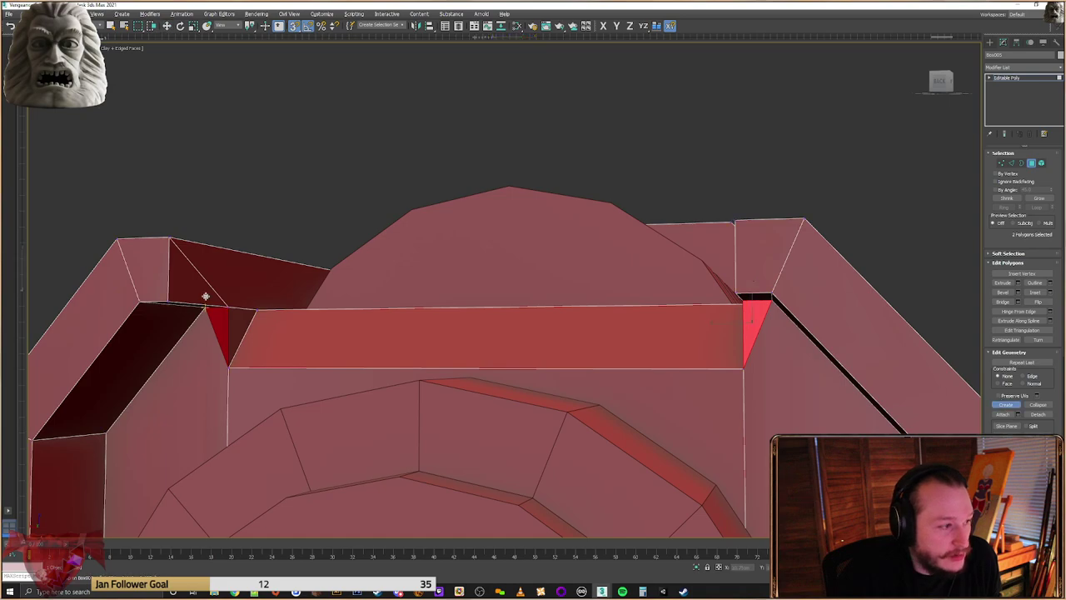
click(256, 311)
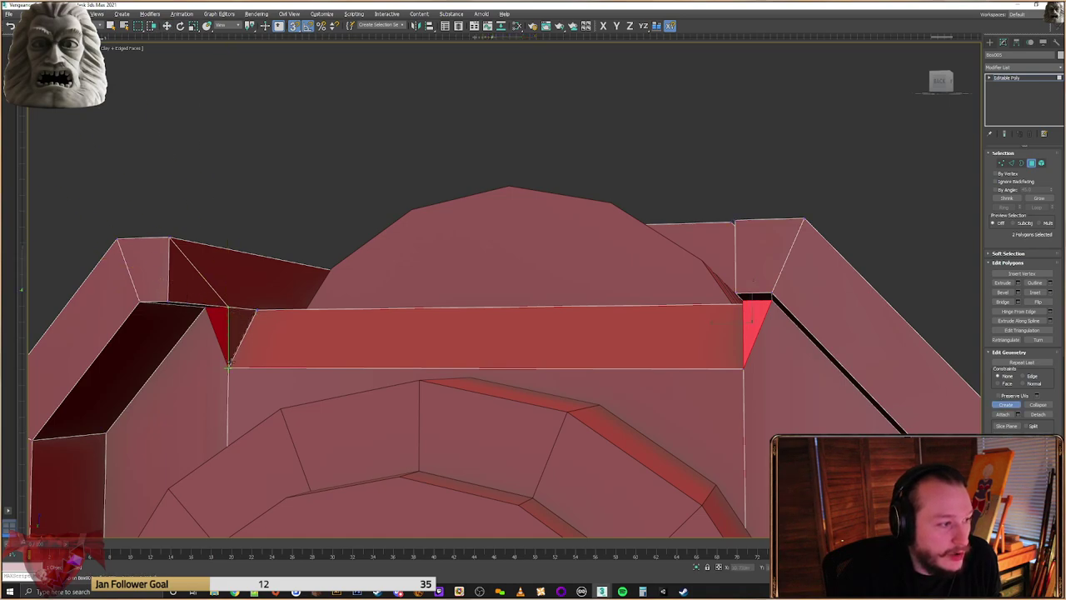
double_click(229, 367)
click(543, 308)
Select the wrongly facing new triangle beside the cross panel and flip its normal
alt+middle_drag(542, 307, 685, 283)
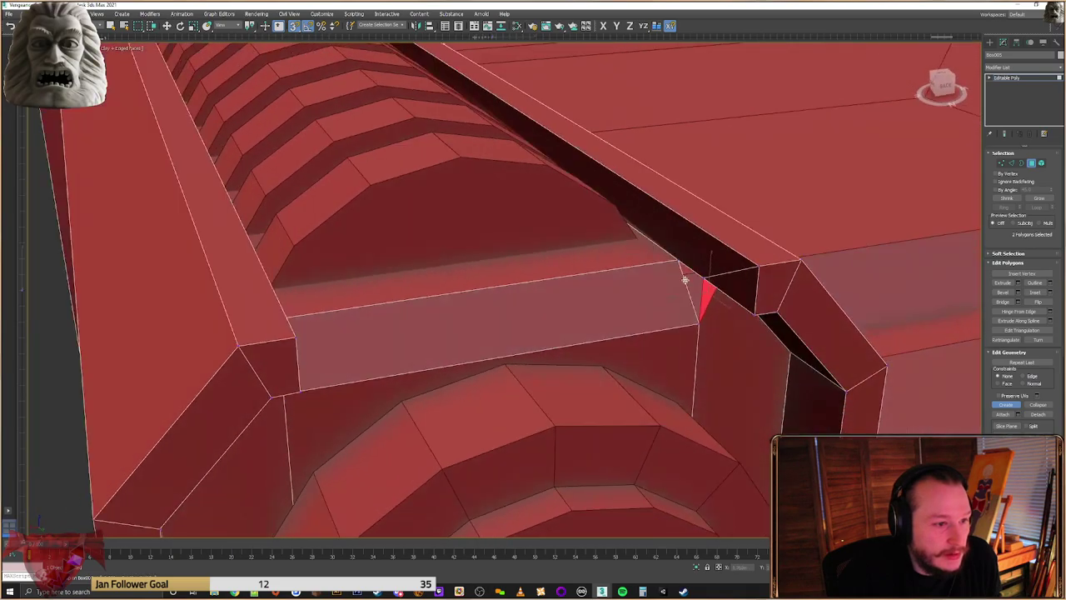
alt+middle_drag(659, 326, 573, 357)
right_click(431, 159)
click(433, 175)
click(400, 270)
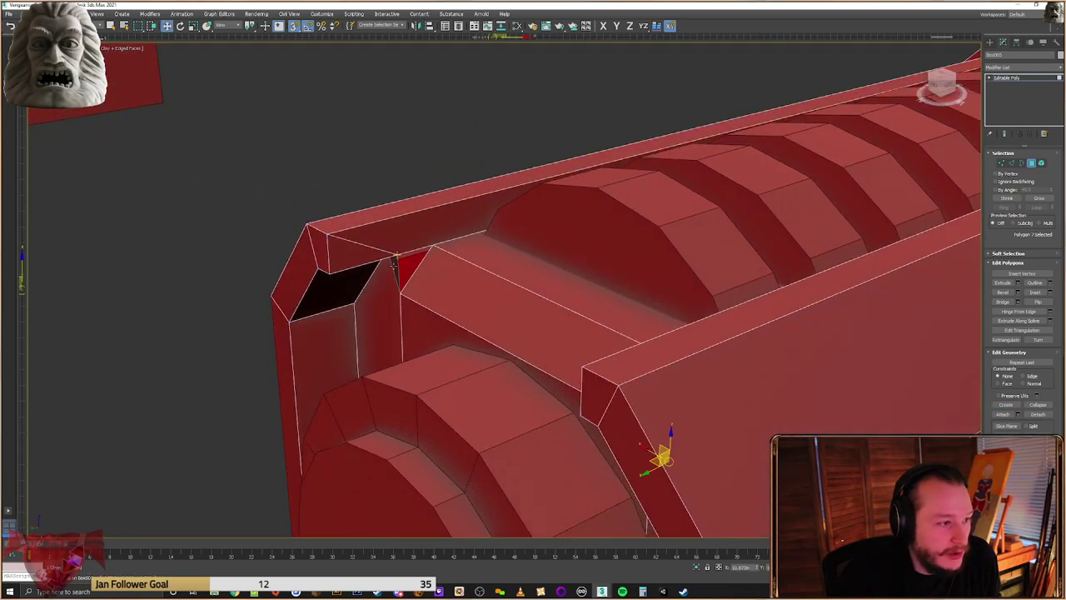
click(394, 265)
click(1038, 302)
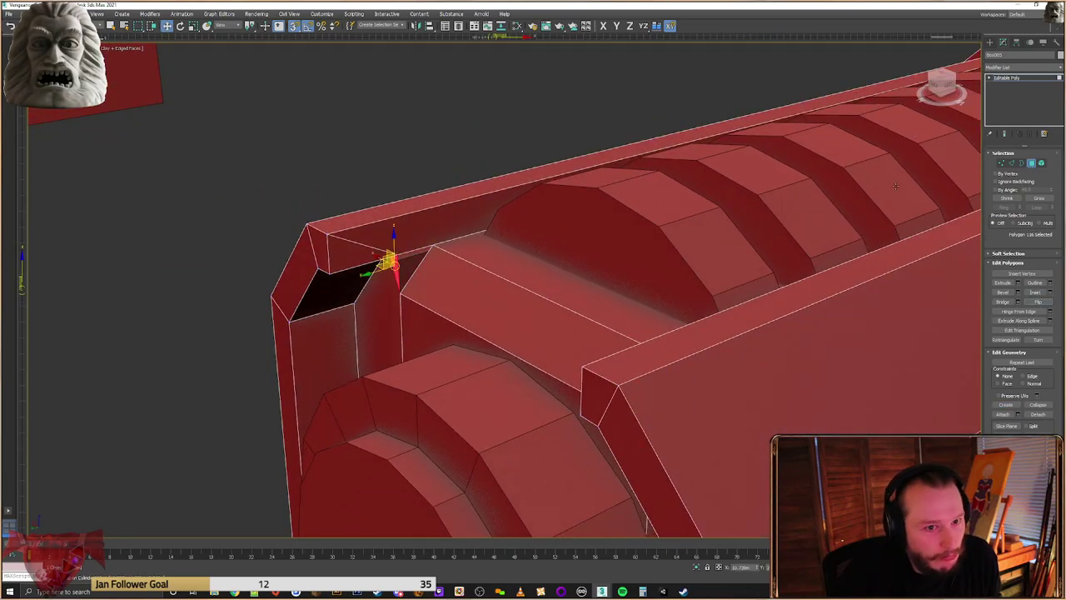
Close the remaining gap between the flipped triangle and the end of the upper cross panel with another polygon
click(1006, 405)
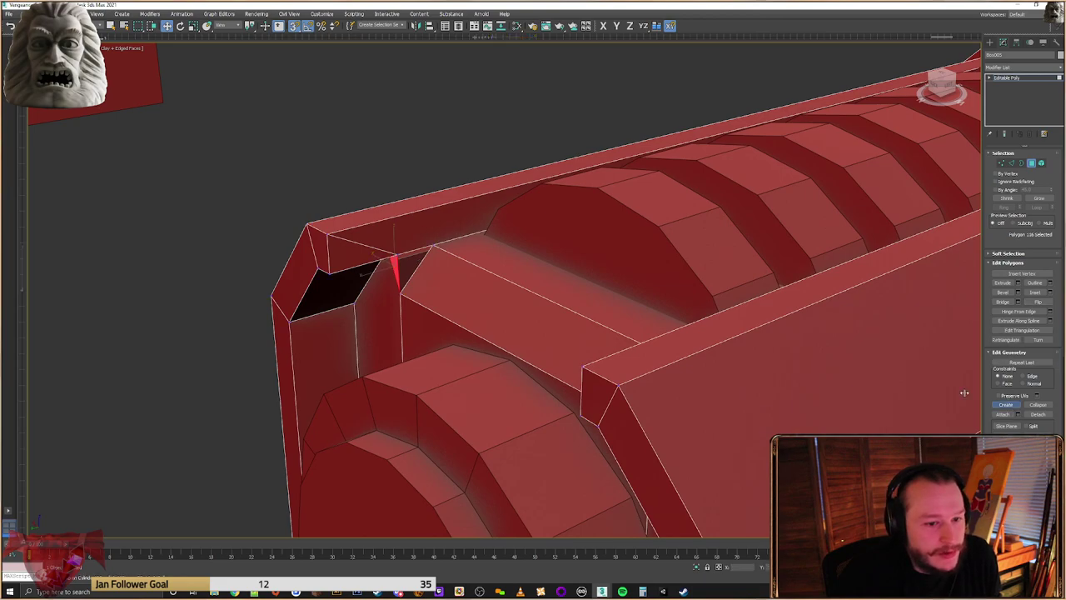
click(405, 260)
alt+middle_drag(405, 260, 548, 392)
scroll(550, 400, up, 5)
alt+middle_drag(692, 302, 704, 355)
scroll(689, 364, up, 3)
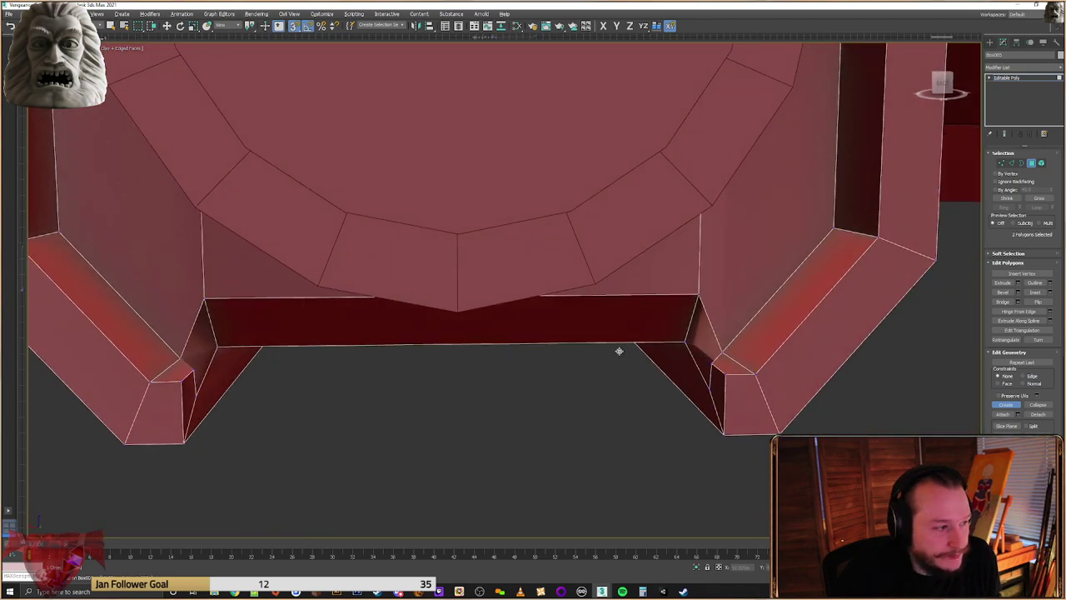
key(w)
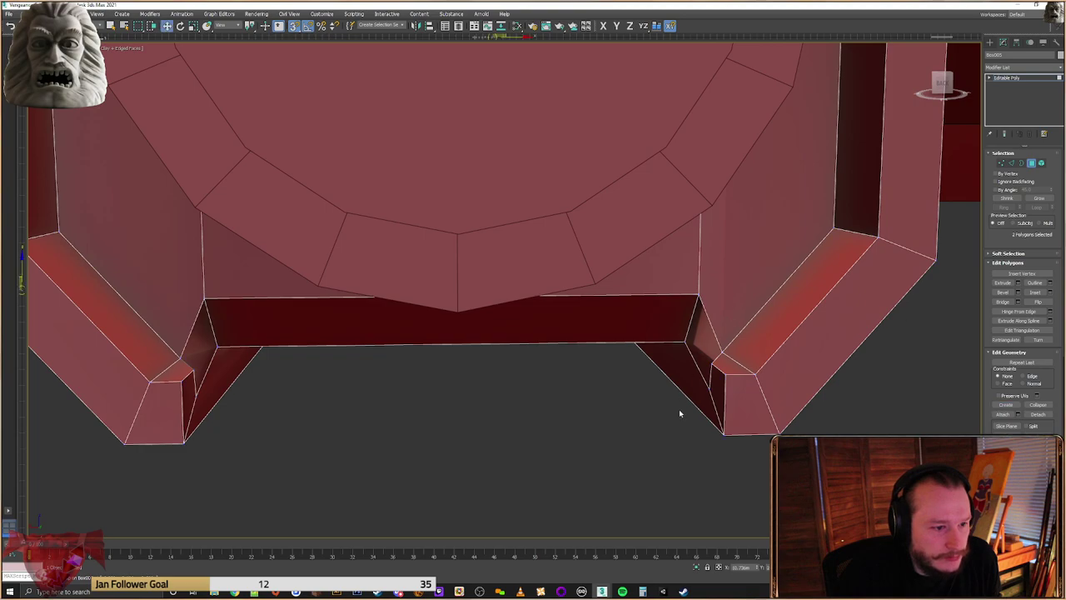
Snap the two inner vertices of one lower notch into line with the corner beside the lower cross panel
click(1001, 163)
alt+middle_drag(731, 338, 536, 379)
click(762, 349)
click(282, 313)
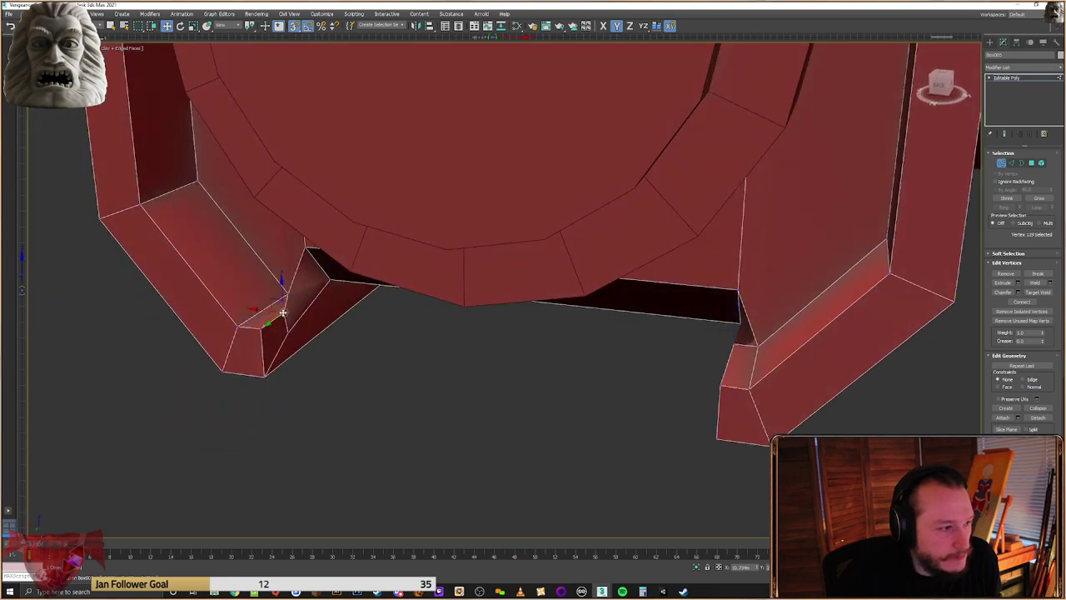
drag(270, 324, 295, 305)
alt+middle_drag(331, 321, 332, 333)
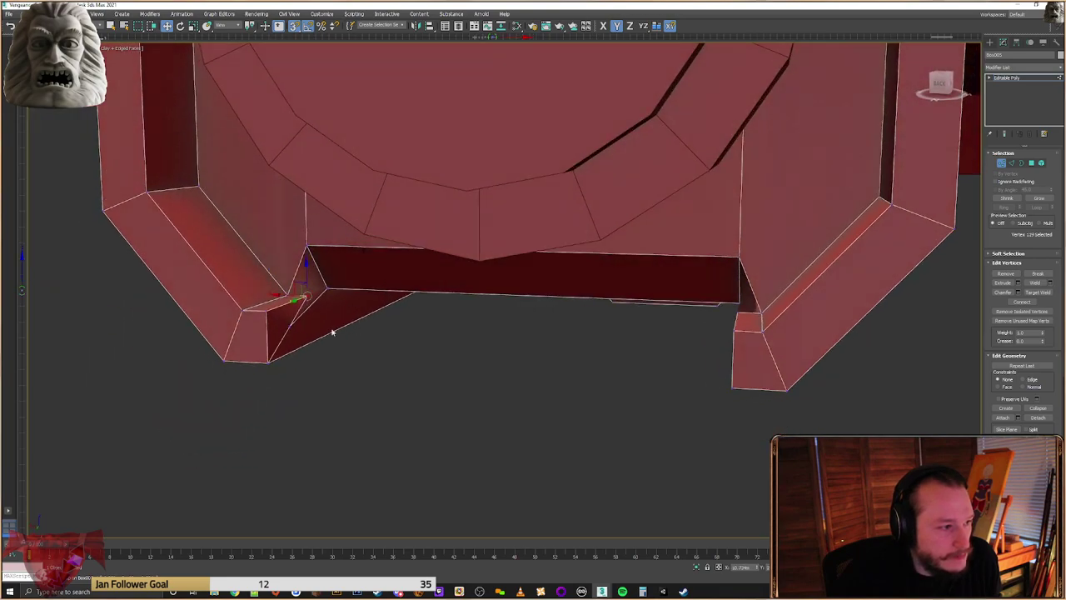
click(289, 327)
drag(282, 320, 308, 295)
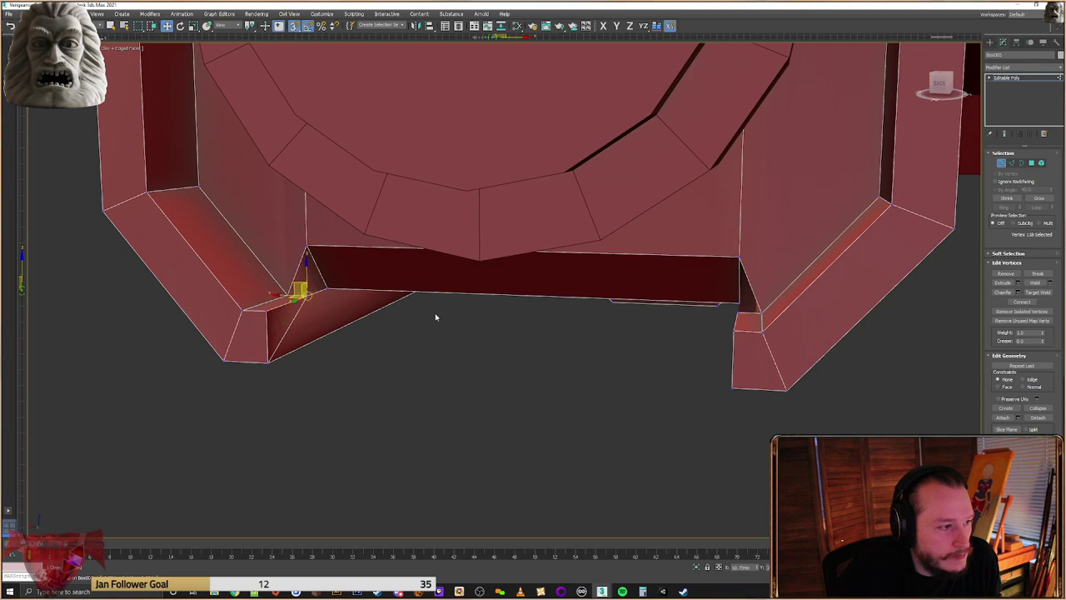
Snap the inner vertex of the opposite lower notch into line and weld the overlapping vertices of both notches
alt+middle_drag(374, 309, 696, 320)
click(736, 320)
drag(730, 318, 747, 268)
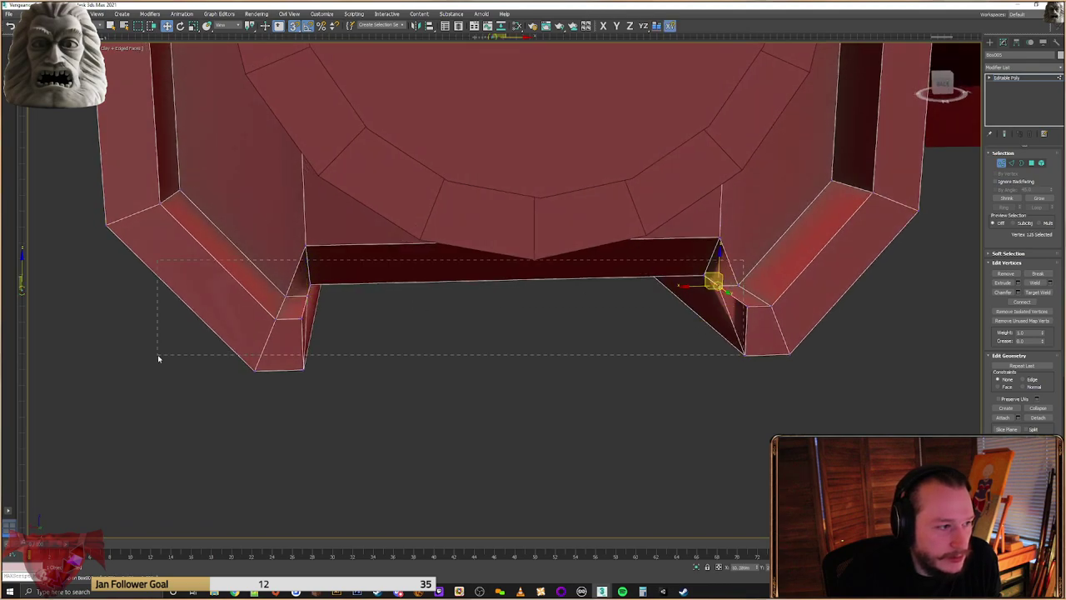
drag(158, 358, 158, 356)
click(1038, 283)
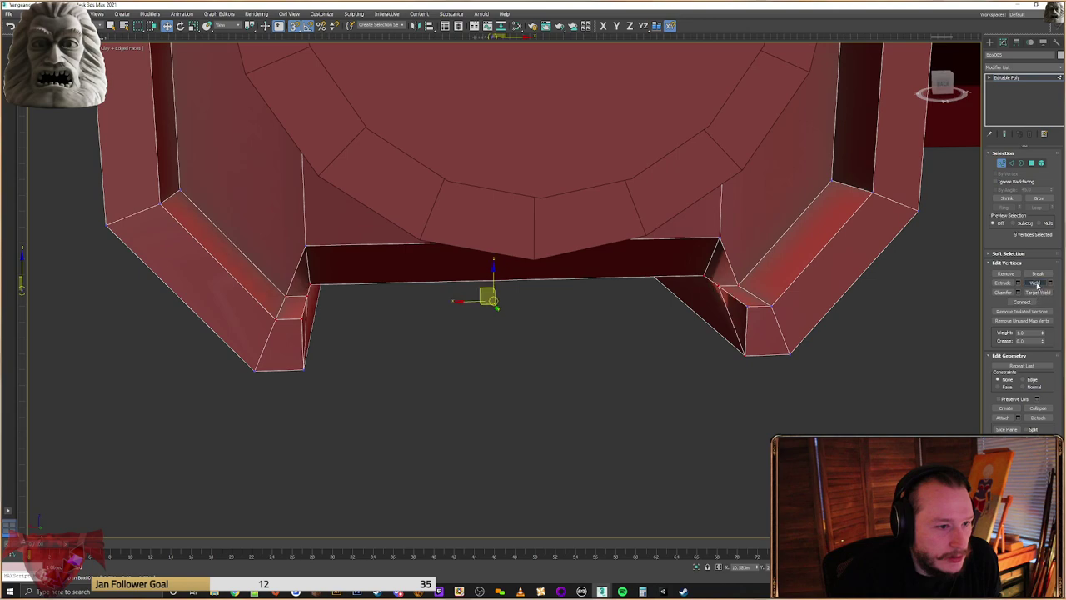
Create a polygon filling the gap between one end of the lower cross panel and the adjoining notch wall
click(1031, 163)
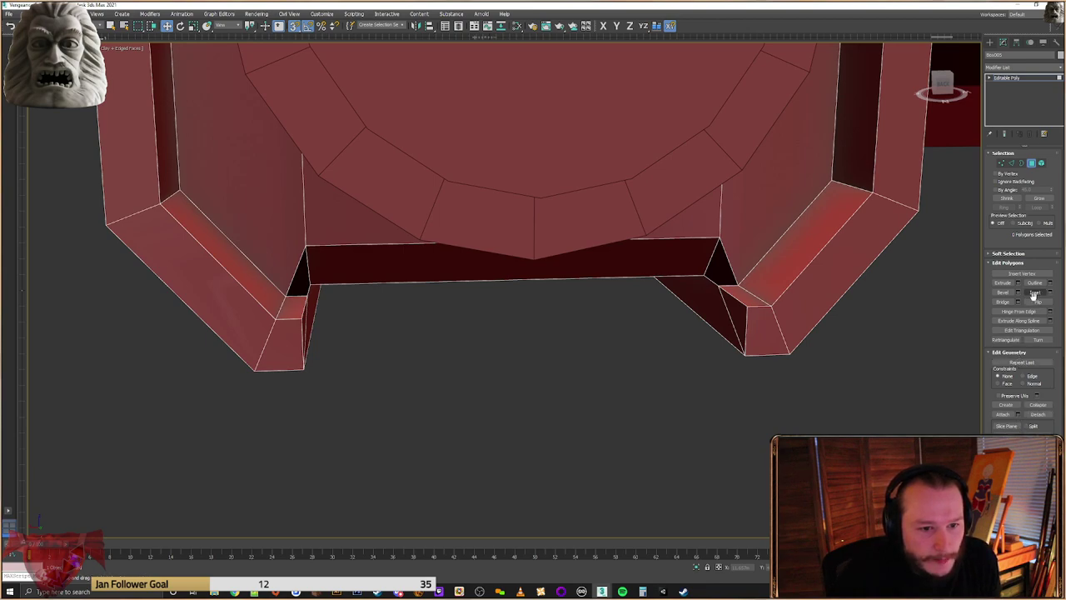
click(1006, 405)
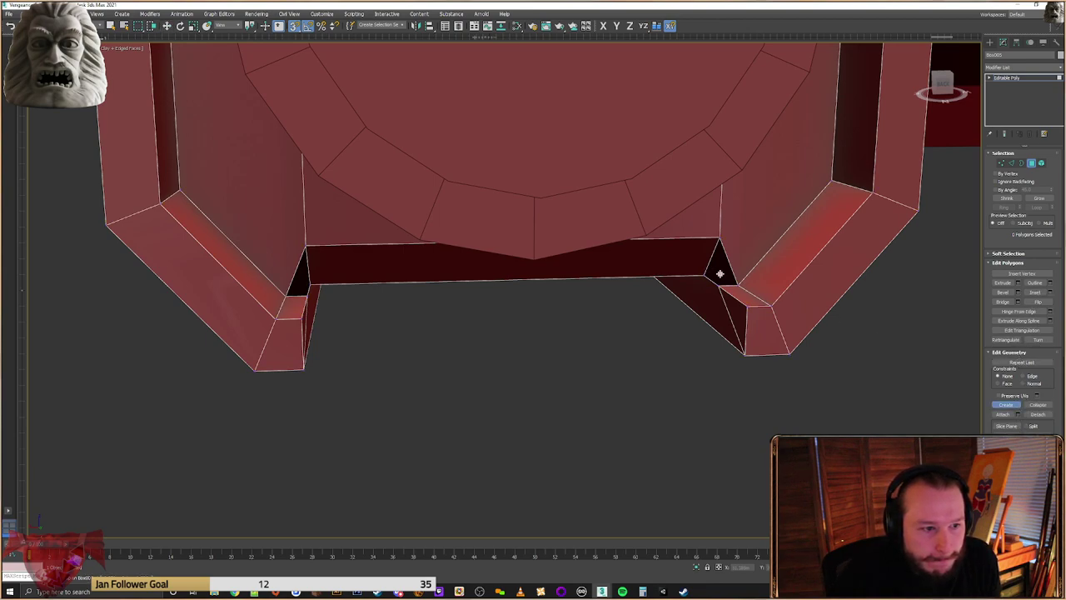
click(705, 276)
click(718, 286)
key(ctrl+z)
click(705, 276)
click(720, 239)
click(719, 286)
click(705, 276)
click(720, 239)
click(738, 285)
double_click(718, 286)
Fill the matching gap at the other end of the lower cross panel with new polygons
alt+middle_drag(595, 305, 529, 315)
click(311, 238)
click(311, 285)
double_click(292, 285)
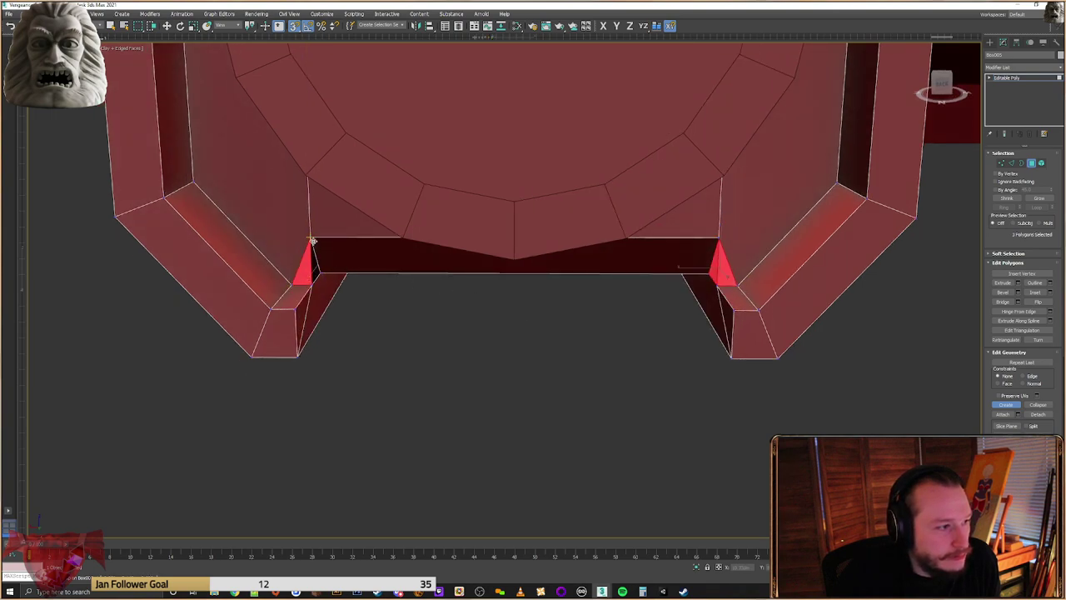
alt+middle_drag(391, 302, 585, 330)
scroll(479, 310, down, 8)
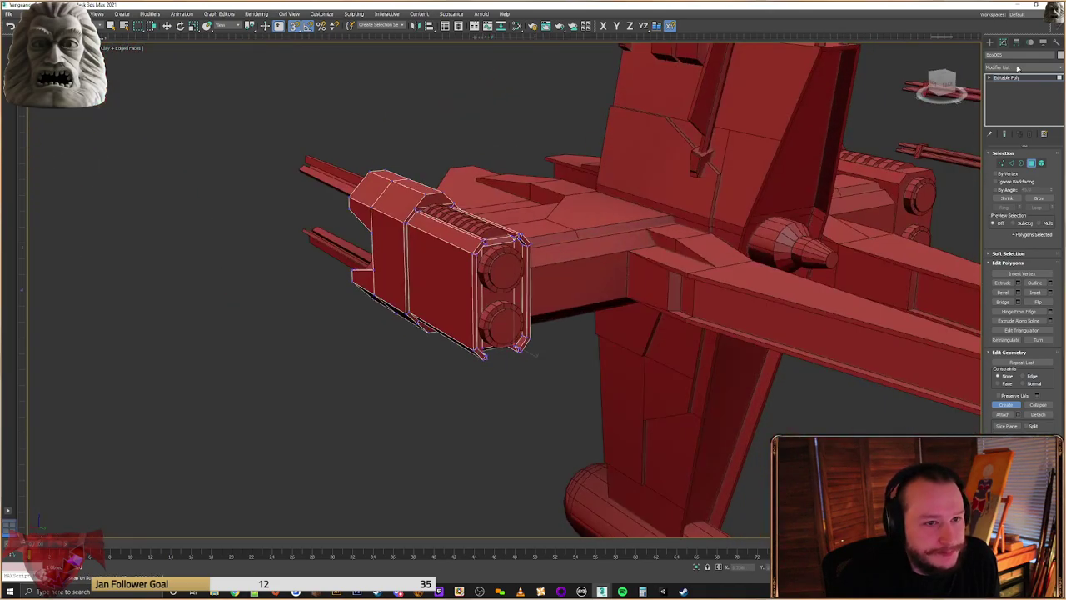
Leave polygon editing with the engine housing deselected and turn off snapping
click(990, 42)
right_click(461, 142)
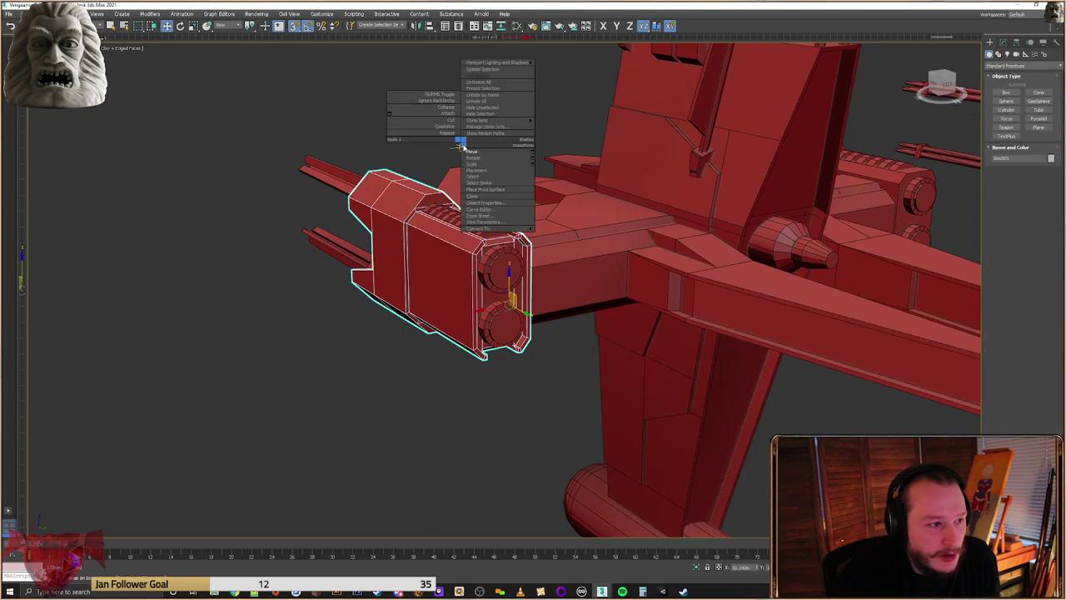
click(605, 136)
scroll(515, 273, up, 3)
click(516, 258)
scroll(465, 295, up, 5)
key(s)
Examine the cleaned-up engine housing and its notched corners, leaving nothing selected
alt+middle_drag(527, 208, 529, 262)
click(550, 408)
alt+middle_drag(550, 409, 558, 435)
scroll(557, 433, down, 5)
click(659, 413)
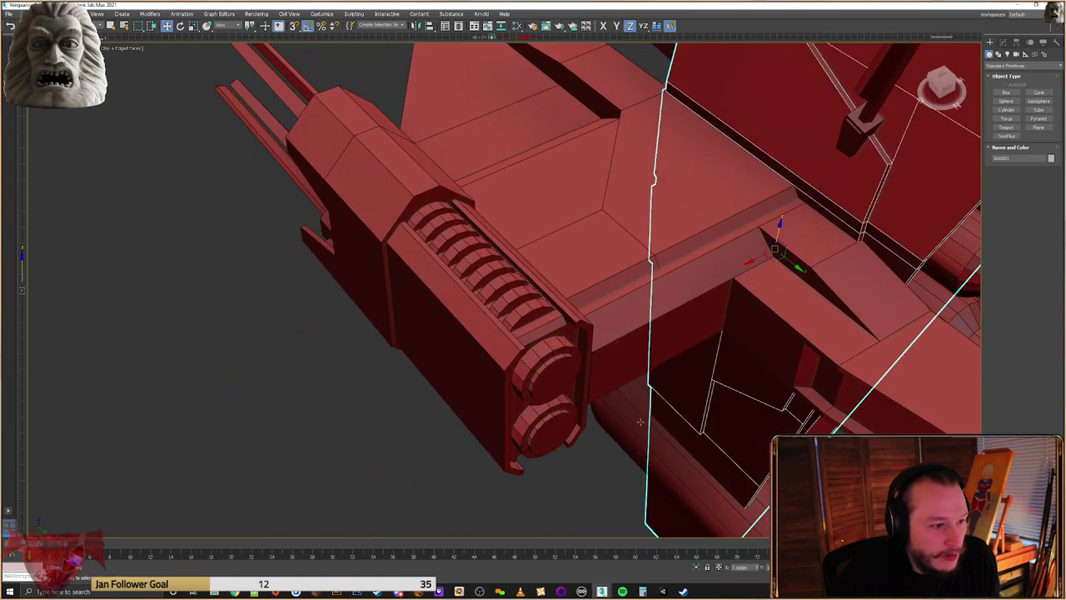
scroll(637, 420, down, 3)
key(ctrl+z)
alt+middle_drag(631, 422, 620, 414)
click(489, 388)
alt+middle_drag(489, 388, 481, 372)
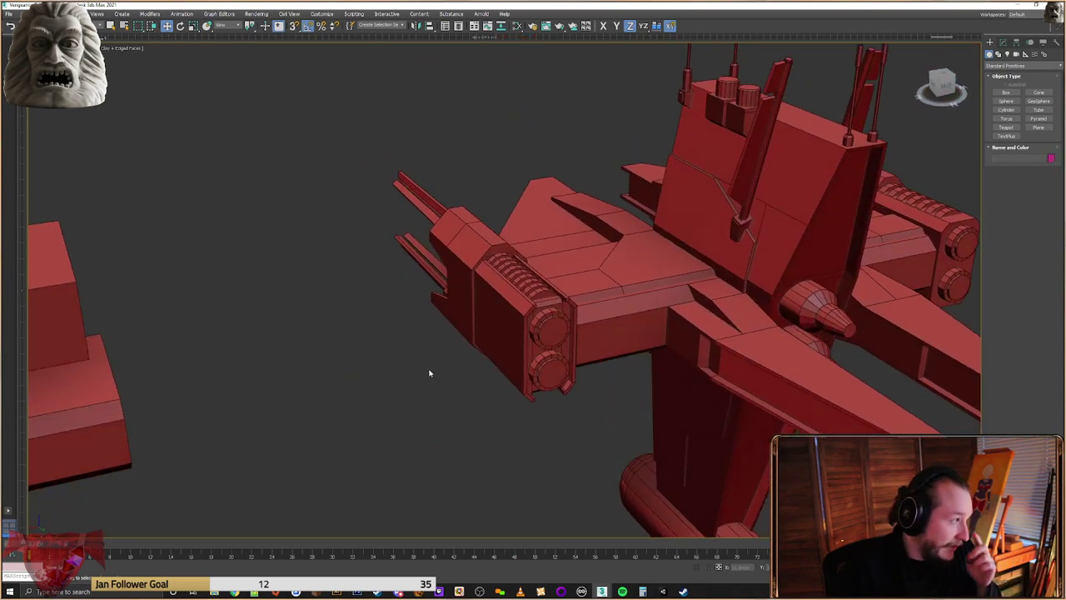
Save the scene, replacing the existing Vengeance Frigate.max file
key(ctrl+s)
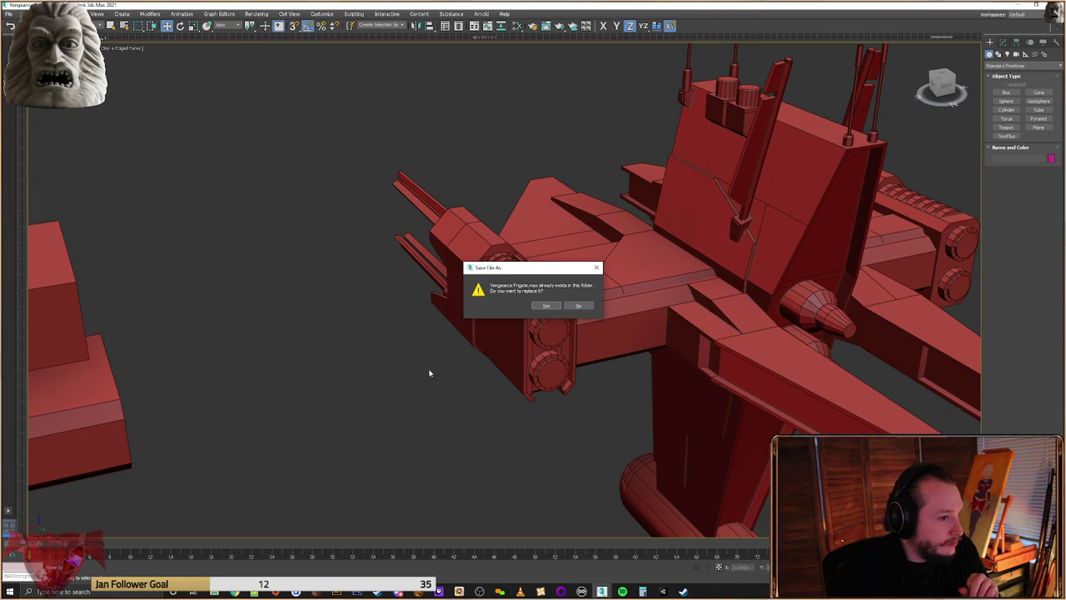
key(Return)
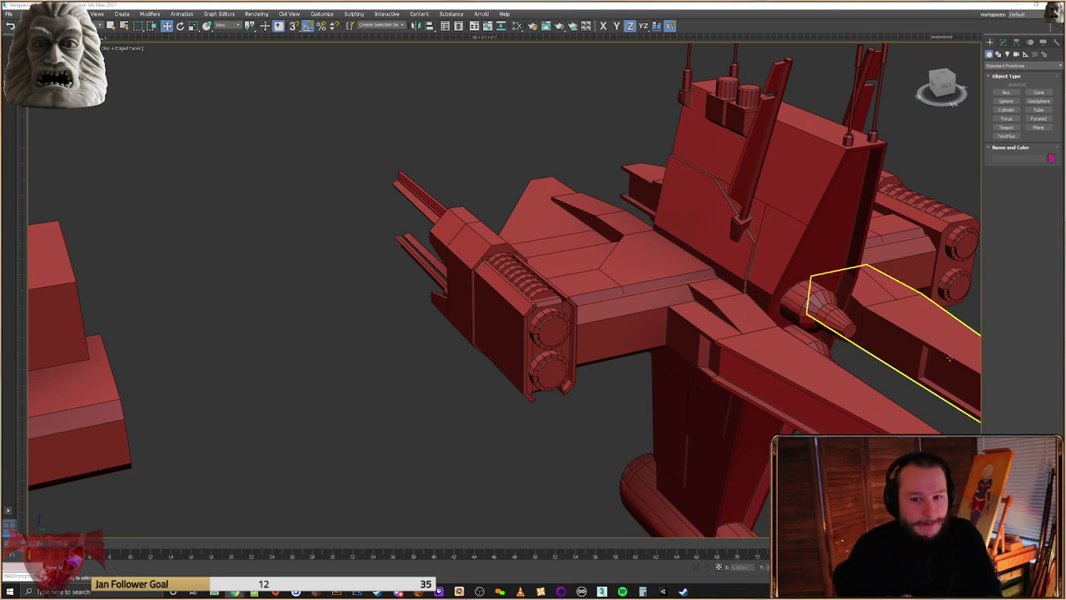
Examine the frigate's tower, wings and guns, and compare the model with the older version beside it
mouse_move(603, 278)
alt+middle_down()
mouse_move(559, 230)
mouse_move(501, 226)
mouse_move(578, 236)
mouse_move(596, 272)
alt+middle_up()
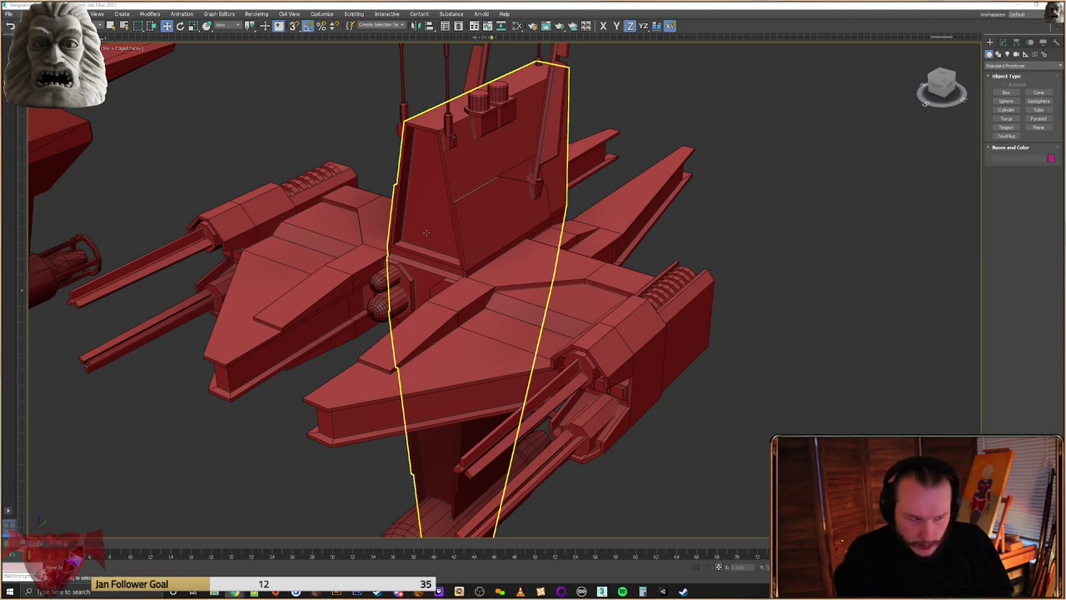
middle_drag(659, 225, 676, 298)
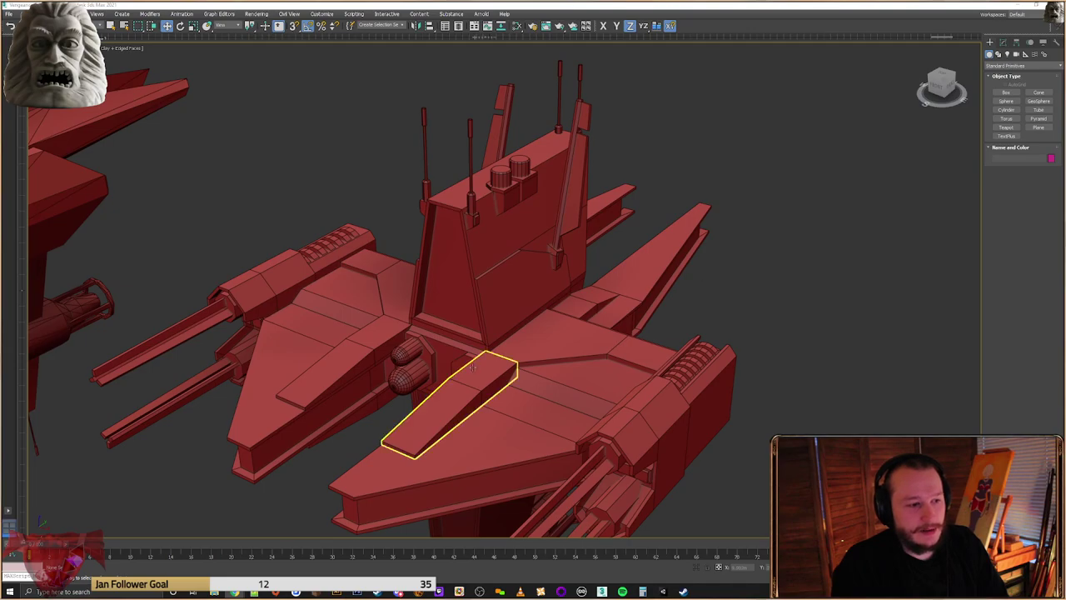
click(575, 371)
mouse_move(538, 374)
alt+middle_down()
mouse_move(462, 359)
mouse_move(490, 352)
mouse_move(538, 365)
alt+middle_up()
click(676, 309)
scroll(504, 354, up, 4)
click(458, 379)
alt+middle_drag(458, 379, 409, 369)
scroll(409, 369, up, 4)
alt+middle_drag(450, 426, 550, 416)
scroll(548, 415, down, 3)
middle_drag(426, 386, 827, 307)
scroll(750, 329, down, 3)
scroll(736, 331, down, 5)
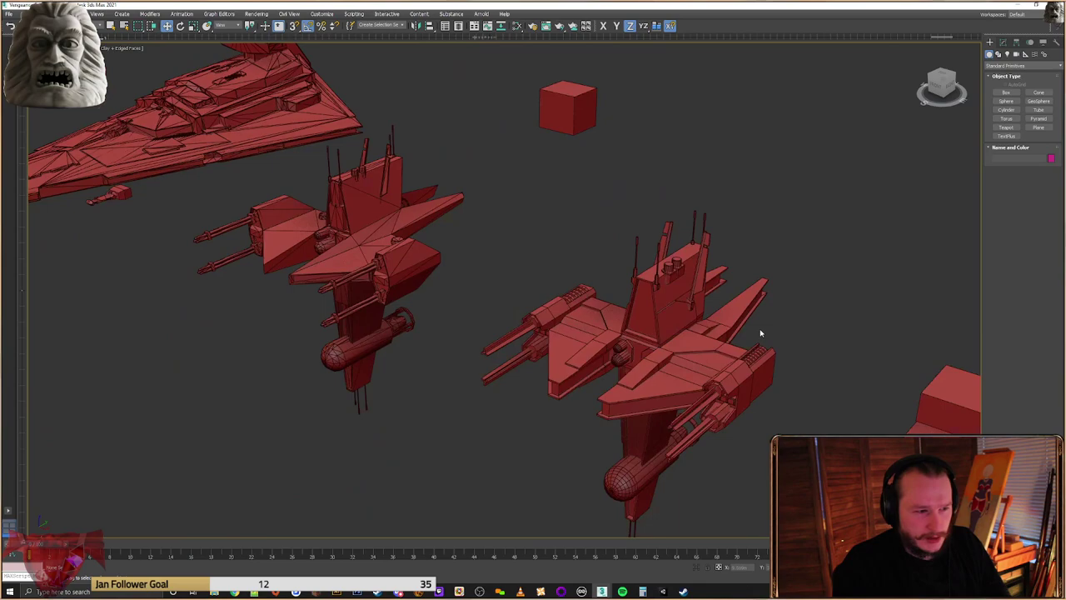
Inspect the frigate's wings and rear fins from the front
scroll(761, 333, up, 7)
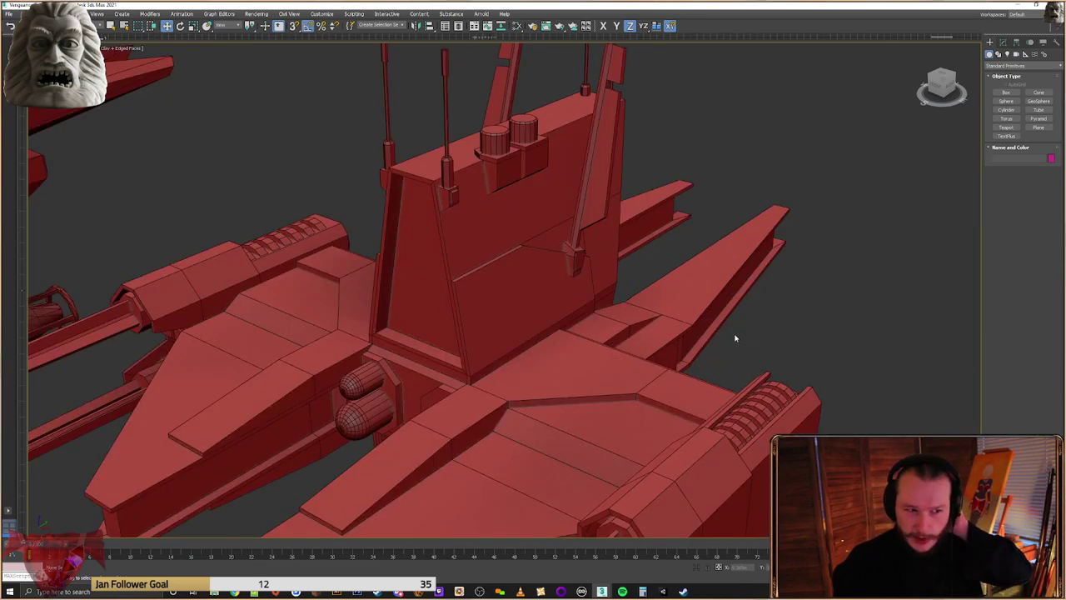
scroll(736, 335, up, 2)
scroll(741, 345, down, 2)
click(634, 366)
alt+middle_drag(635, 367, 787, 314)
click(788, 313)
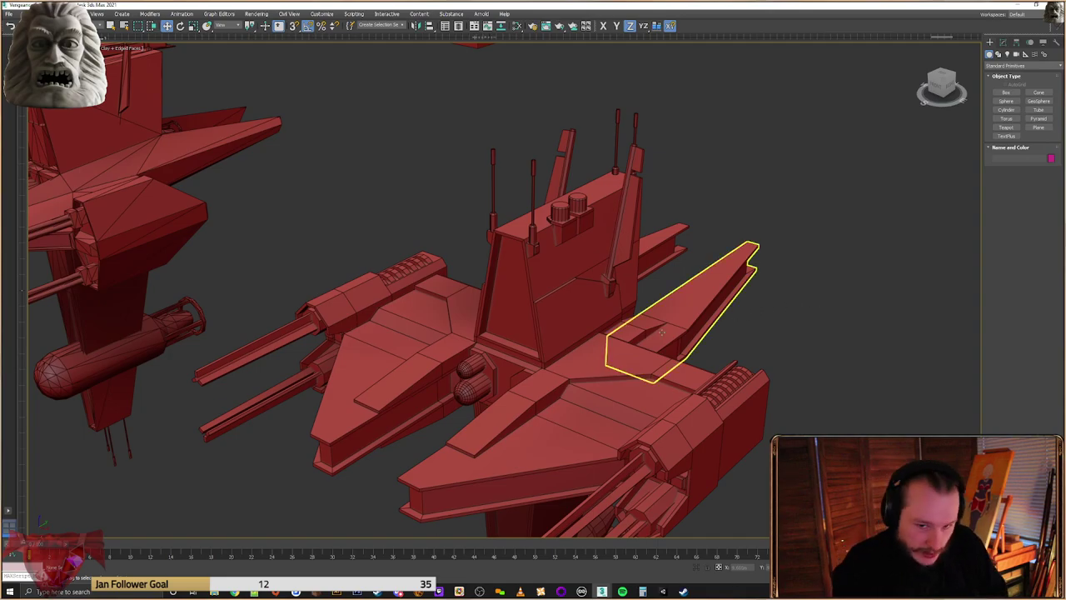
mouse_move(664, 331)
alt+middle_down()
mouse_move(492, 346)
mouse_move(557, 305)
mouse_move(459, 307)
mouse_move(579, 312)
mouse_move(504, 331)
mouse_move(647, 331)
alt+middle_up()
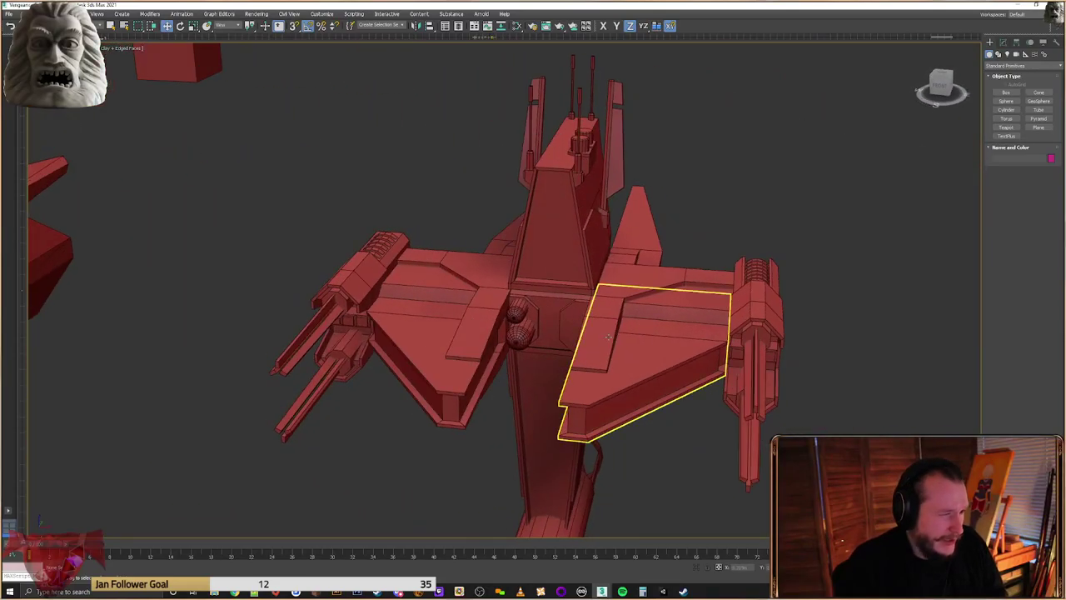
Select the row of rib cylinders on top of the engine housing and clone them as copies down to its underside
alt+middle_drag(576, 365, 455, 319)
scroll(483, 327, up, 5)
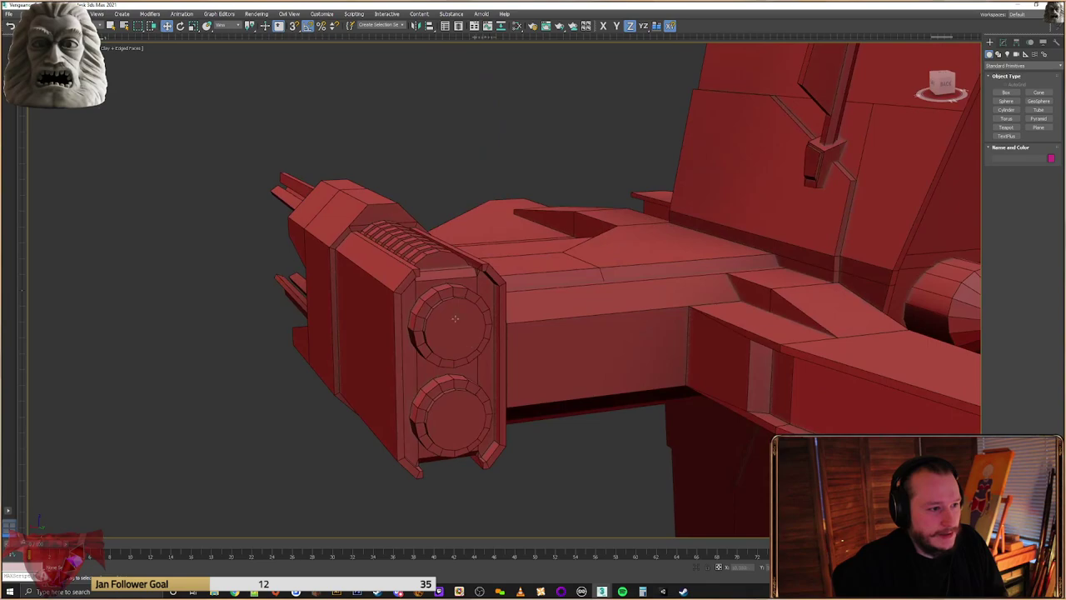
click(439, 265)
mouse_move(438, 266)
alt+middle_down()
mouse_move(428, 278)
mouse_move(433, 267)
alt+middle_up()
scroll(428, 271, up, 3)
shift+drag(432, 267, 398, 248)
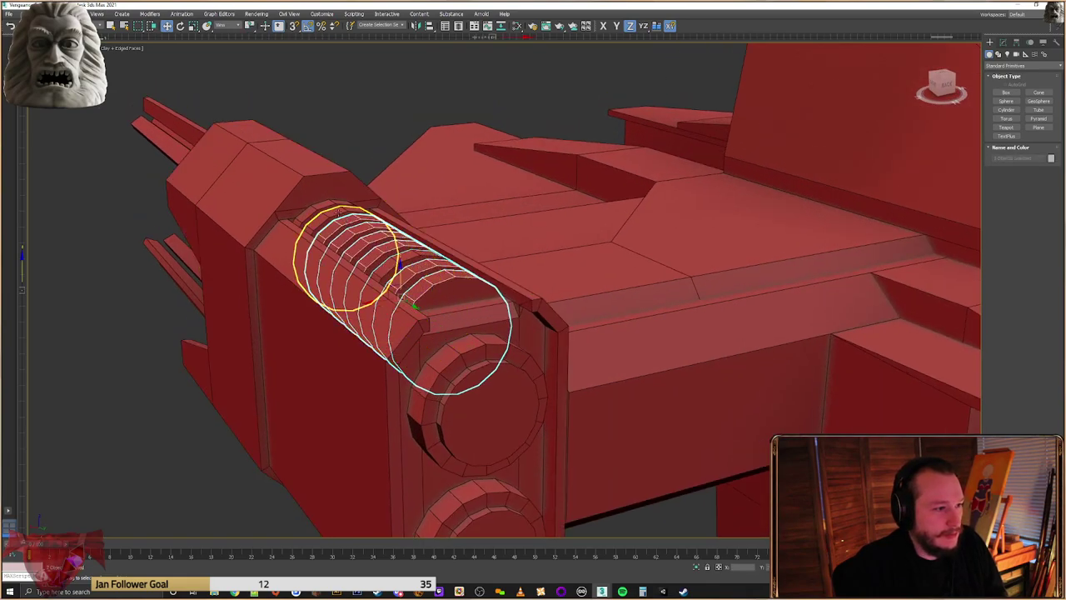
scroll(394, 371, down, 3)
alt+middle_drag(393, 371, 403, 218)
shift+drag(403, 218, 398, 381)
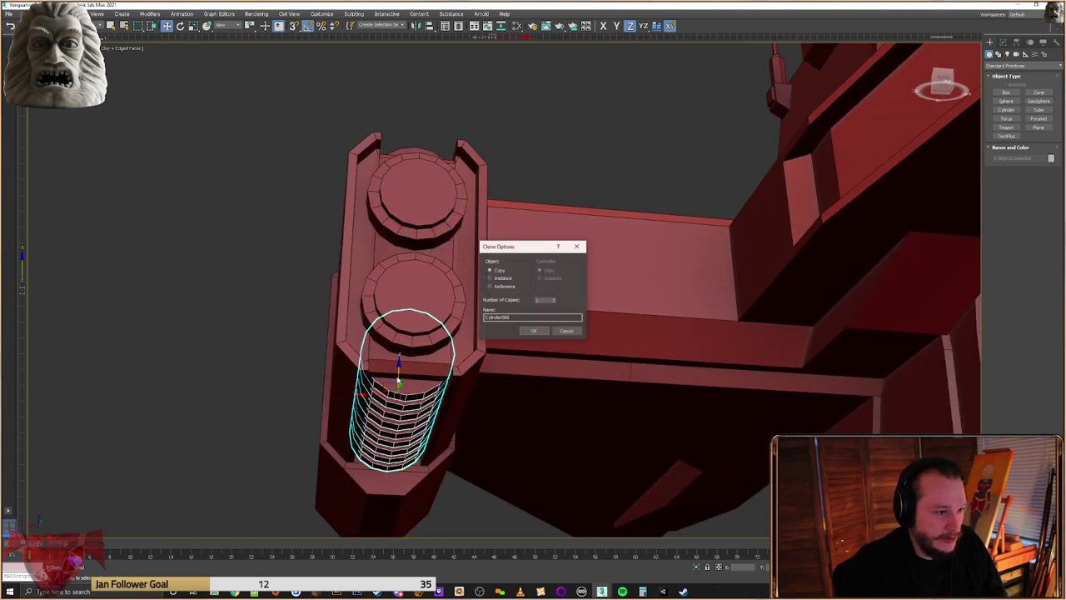
click(534, 330)
Check how the copied ribs sit in the engine housing's underside, and deselect them
scroll(364, 375, up, 5)
mouse_move(364, 375)
alt+middle_down()
mouse_move(370, 362)
mouse_move(374, 408)
mouse_move(381, 374)
alt+middle_up()
scroll(417, 385, up, 2)
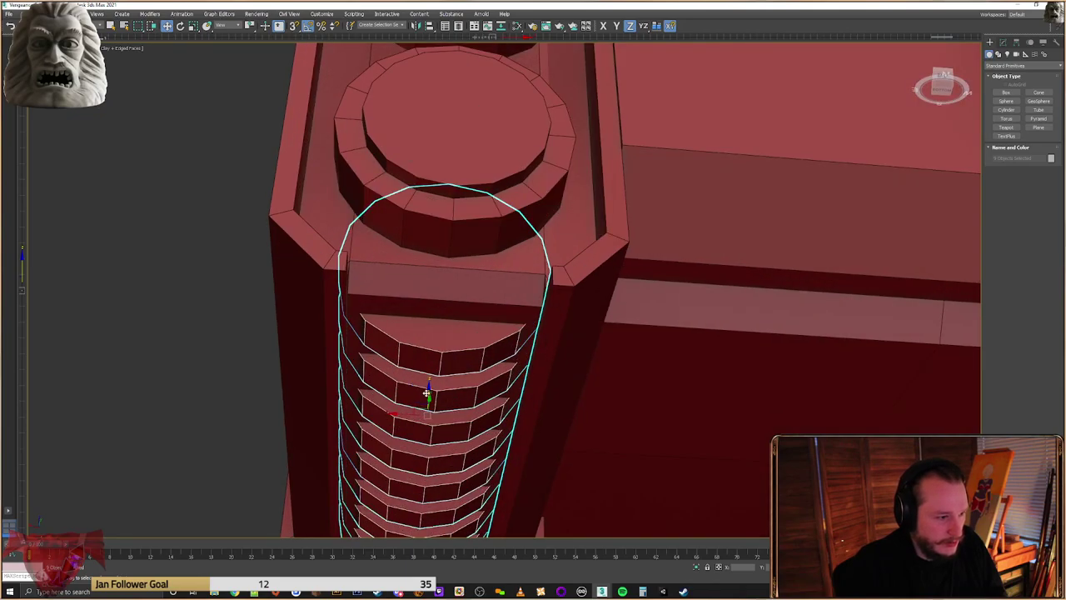
mouse_move(427, 394)
alt+middle_down()
mouse_move(442, 346)
mouse_move(426, 400)
alt+middle_up()
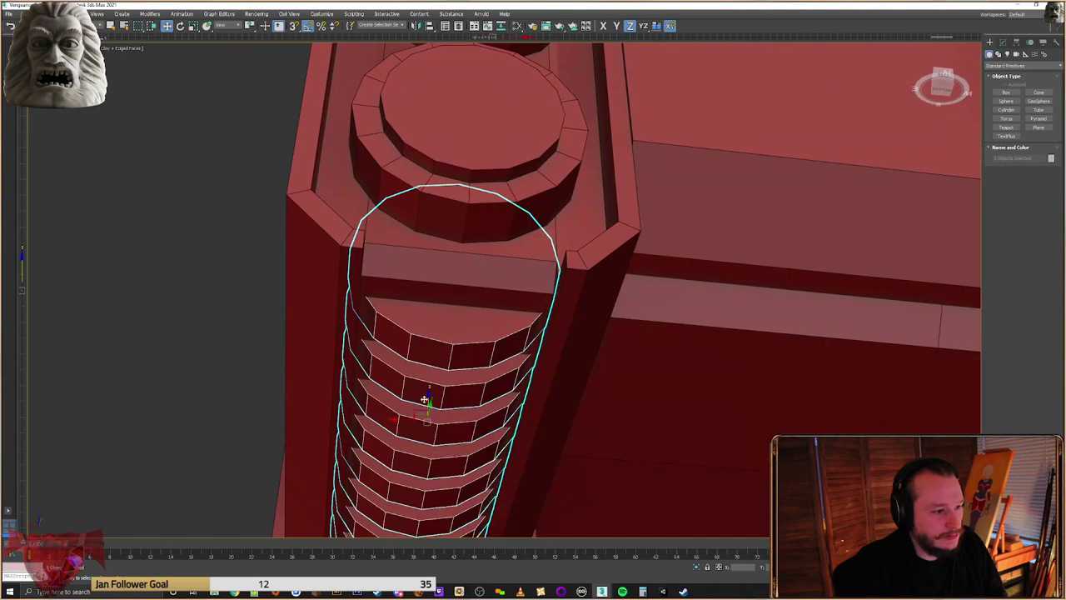
middle_drag(514, 325, 511, 403)
scroll(547, 353, down, 5)
middle_drag(561, 338, 451, 351)
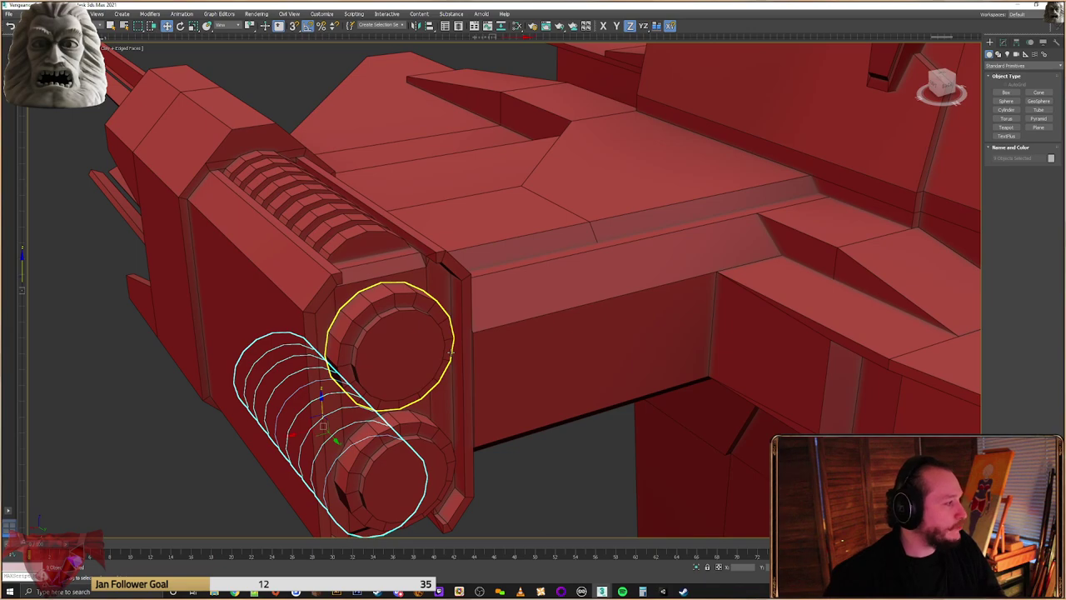
scroll(450, 353, down, 3)
click(511, 315)
scroll(512, 315, down, 4)
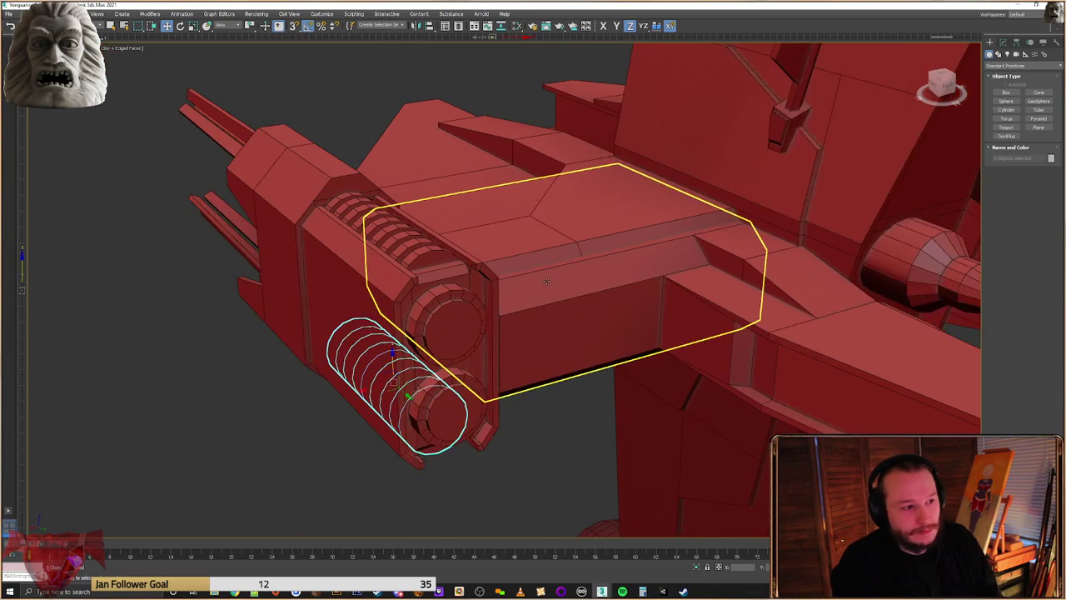
mouse_move(511, 315)
alt+middle_down()
mouse_move(762, 292)
mouse_move(750, 303)
mouse_move(483, 291)
mouse_move(538, 331)
mouse_move(492, 319)
alt+middle_up()
click(788, 308)
middle_drag(491, 319, 562, 347)
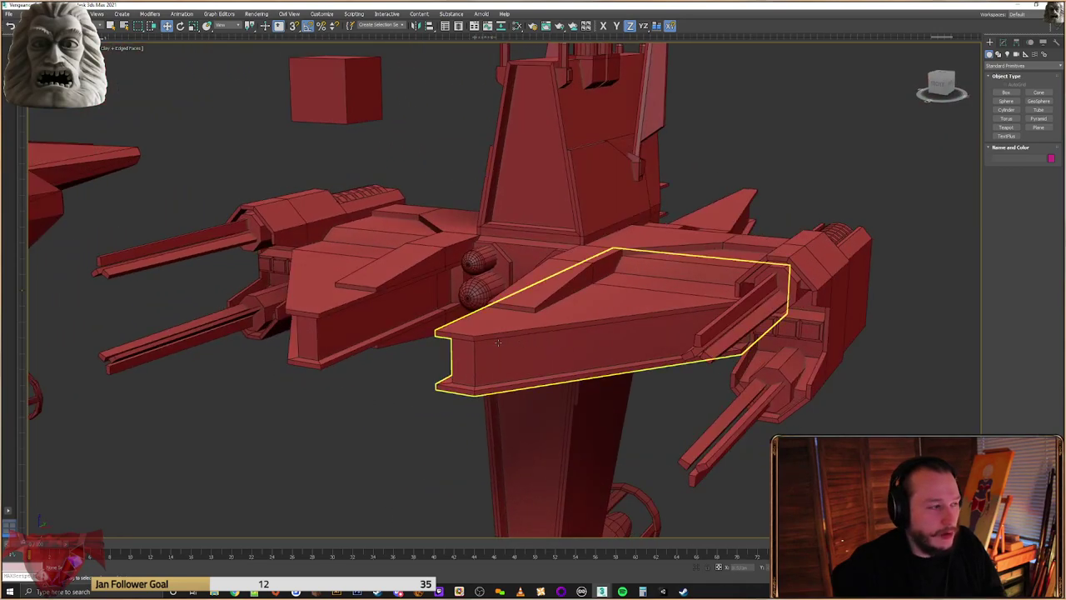
Compare the frigate with the Star Destroyer and the other ship models lined up in the scene
alt+middle_drag(445, 333, 650, 302)
scroll(600, 302, down, 4)
scroll(309, 268, up, 5)
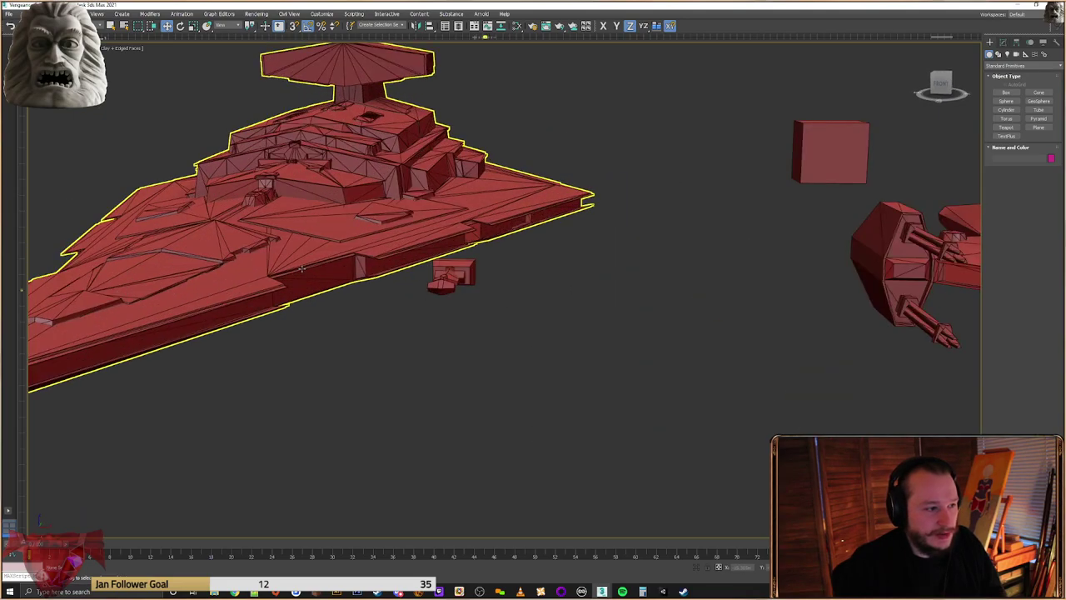
click(309, 268)
alt+middle_drag(338, 294, 383, 298)
scroll(400, 308, down, 3)
middle_drag(446, 335, 399, 319)
click(400, 319)
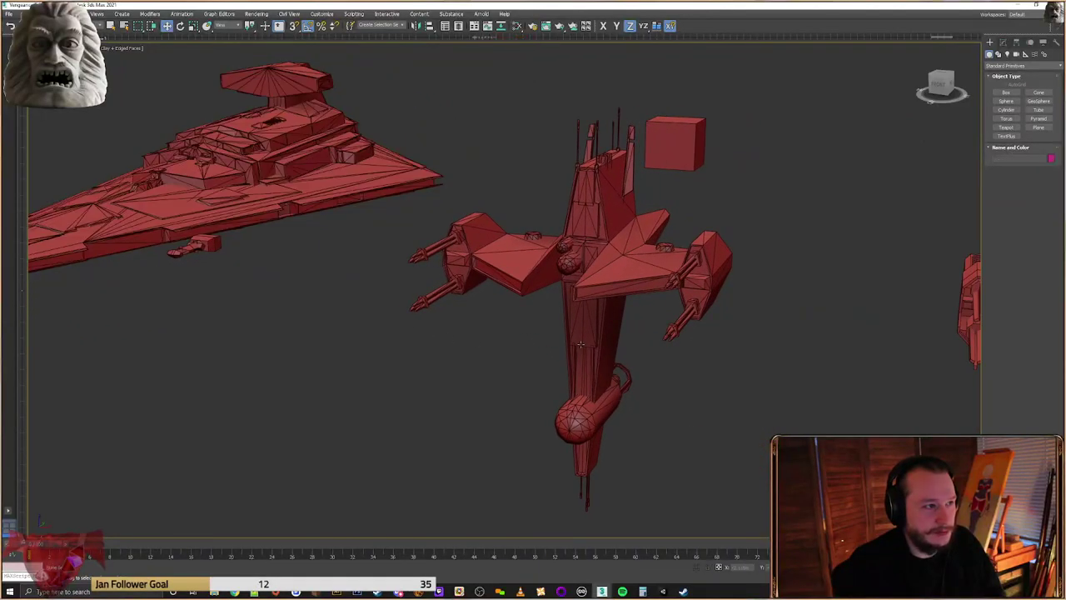
scroll(483, 315, down, 3)
middle_drag(531, 340, 385, 333)
scroll(713, 303, up, 5)
click(715, 304)
scroll(655, 298, down, 10)
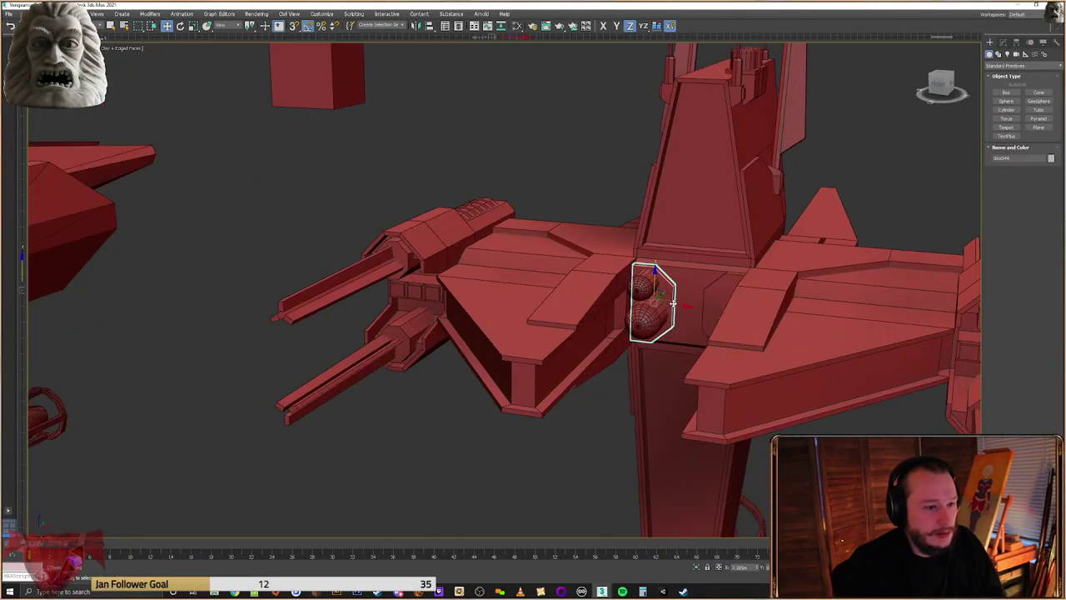
scroll(646, 320, up, 3)
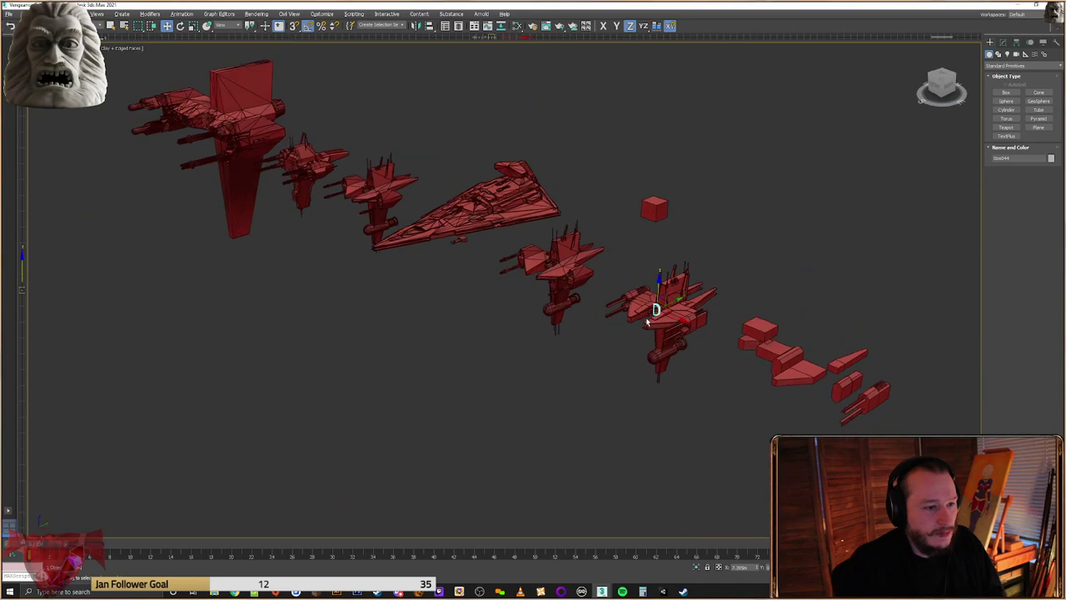
Examine the frigate's central fin, rear side and the caged exhaust of its lower pod against the neighbouring ships
scroll(644, 313, down, 3)
alt+middle_drag(645, 313, 676, 308)
middle_drag(677, 308, 641, 380)
scroll(640, 310, up, 3)
click(641, 310)
scroll(642, 308, up, 3)
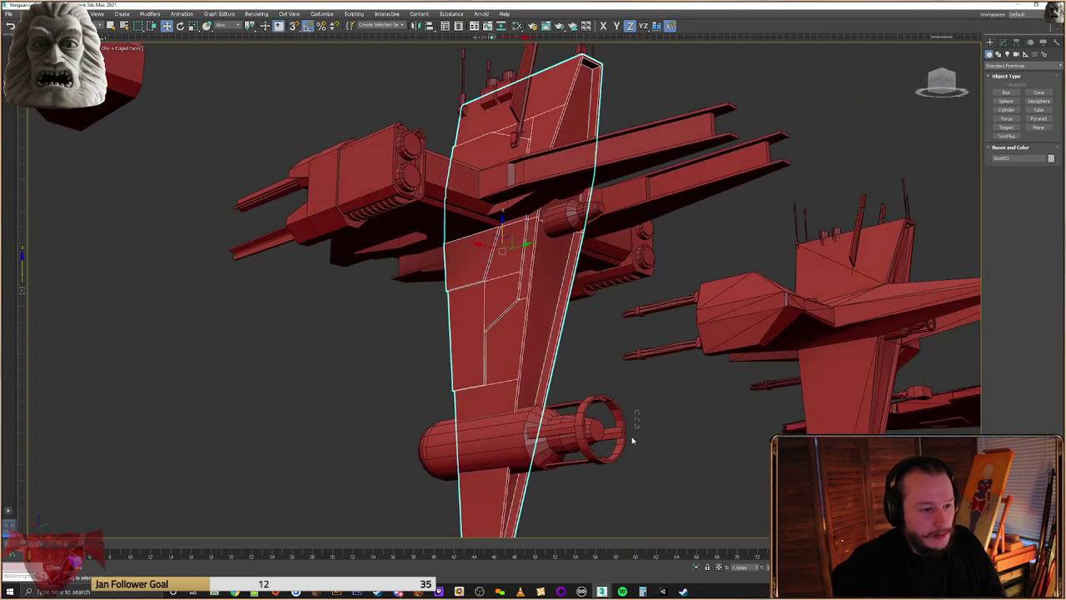
click(613, 408)
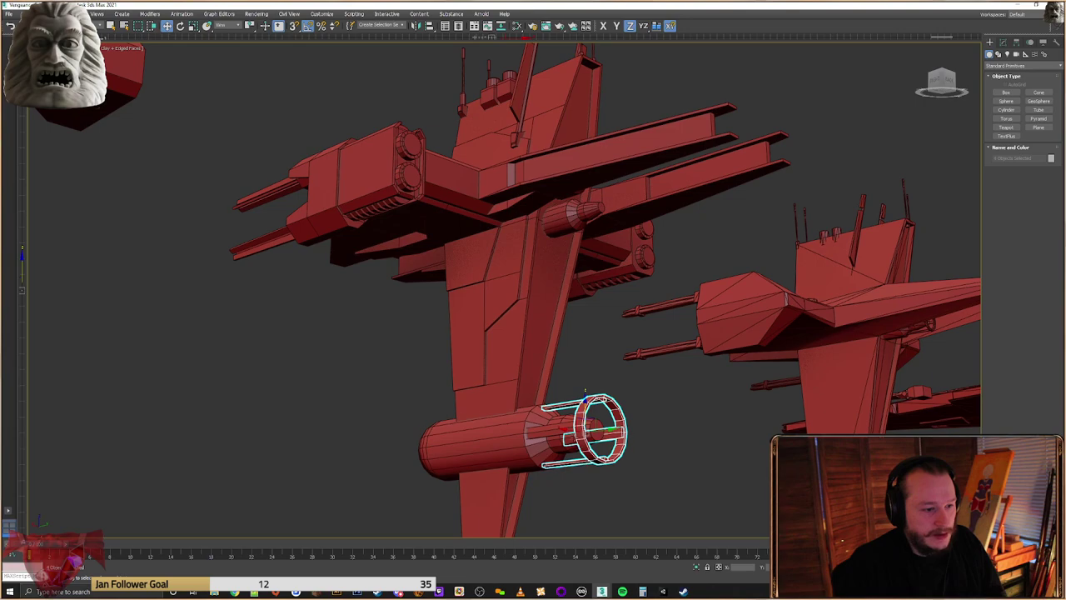
click(643, 400)
mouse_move(642, 400)
alt+middle_down()
mouse_move(615, 403)
mouse_move(622, 393)
mouse_move(636, 429)
mouse_move(632, 398)
alt+middle_up()
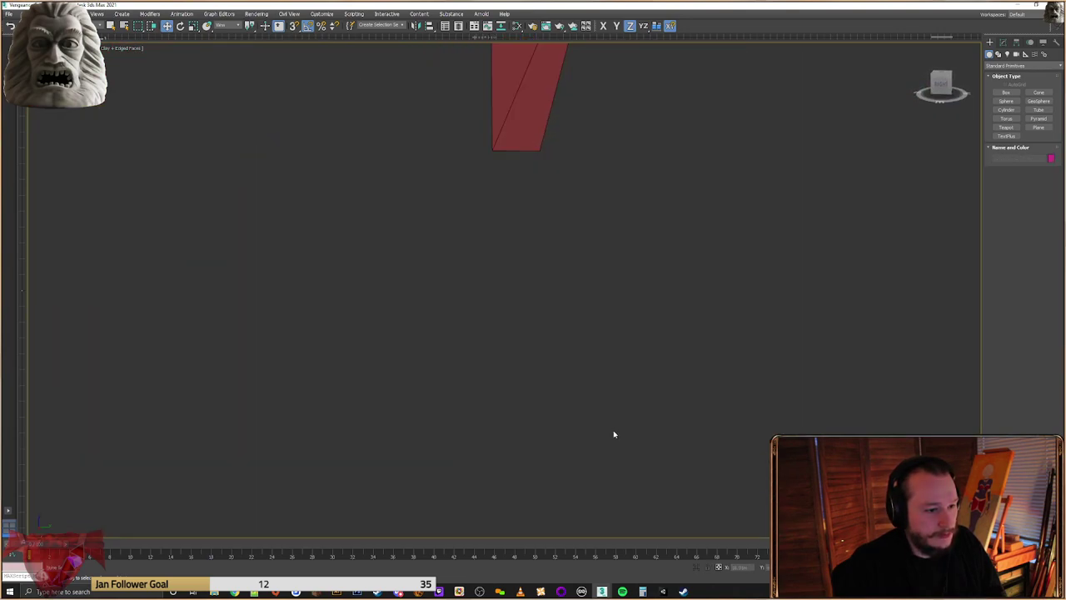
alt+middle_drag(613, 436, 586, 425)
key(z)
scroll(414, 394, up, 10)
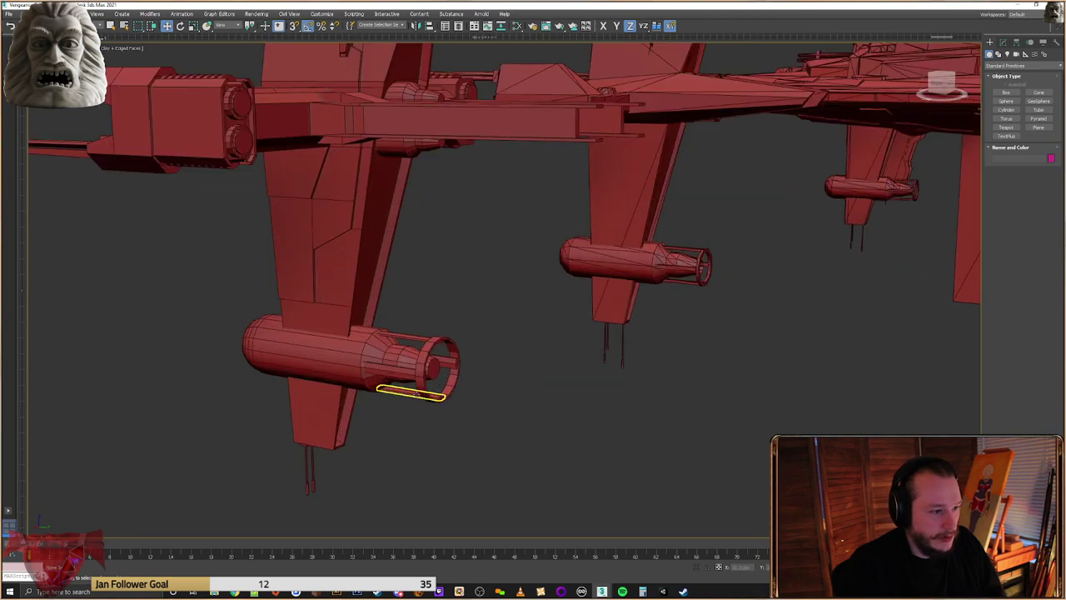
Select the ring and its struts around the lower pod's exhaust and clone them as copies up to the small rear thrusters
click(436, 403)
ctrl+click(415, 395)
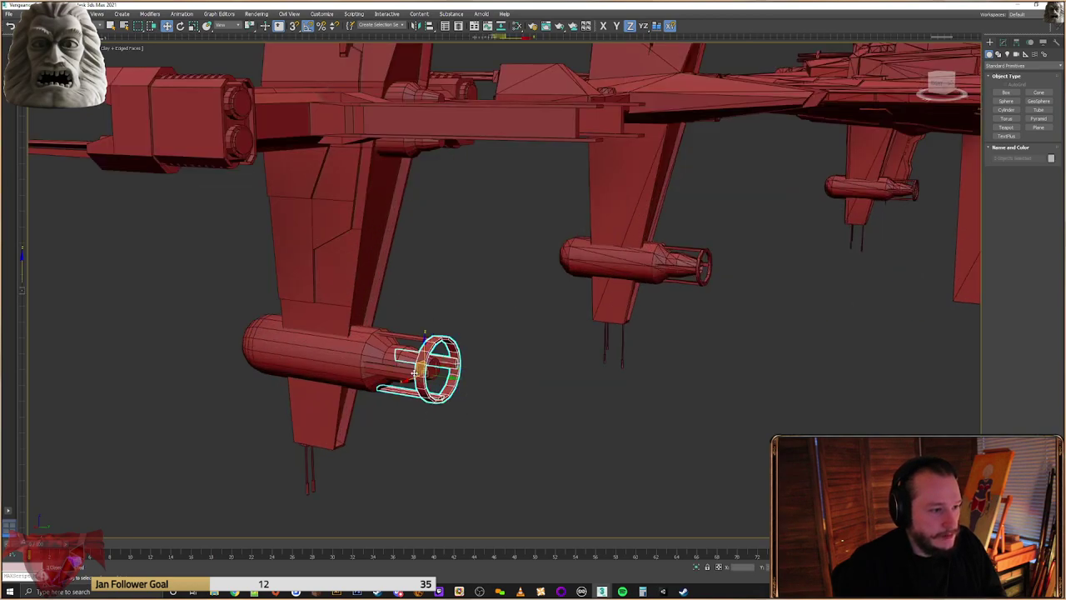
ctrl+click(386, 370)
ctrl+click(409, 336)
middle_drag(419, 322, 488, 386)
shift+drag(487, 385, 487, 134)
click(534, 333)
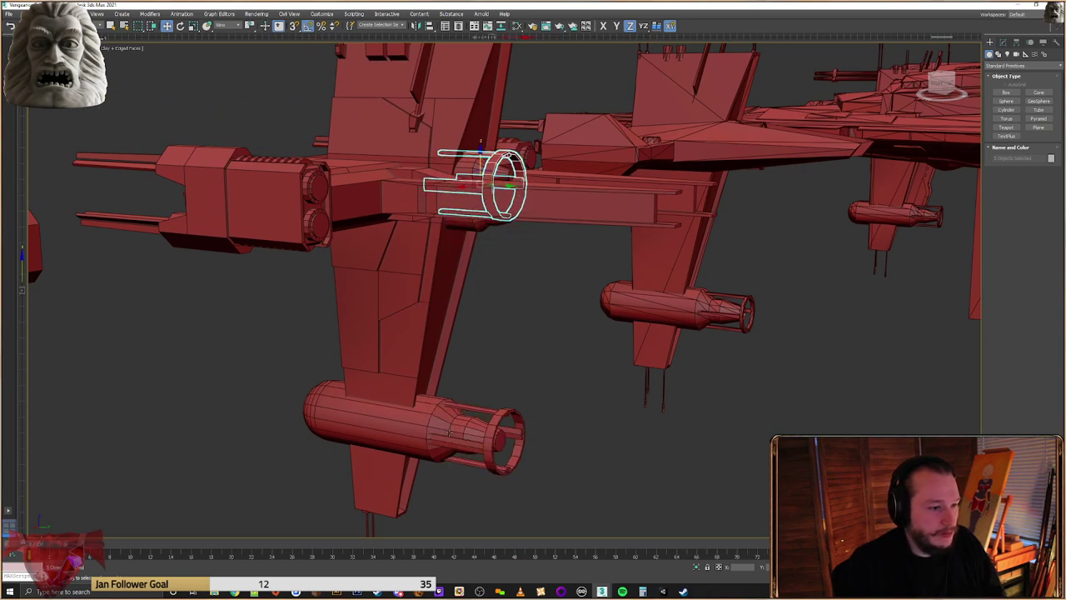
Scale the copied ring cage uniformly to 50 percent
alt+middle_drag(563, 269, 493, 288)
scroll(488, 200, up, 3)
mouse_move(500, 225)
alt+middle_down()
mouse_move(487, 250)
mouse_move(482, 222)
alt+middle_up()
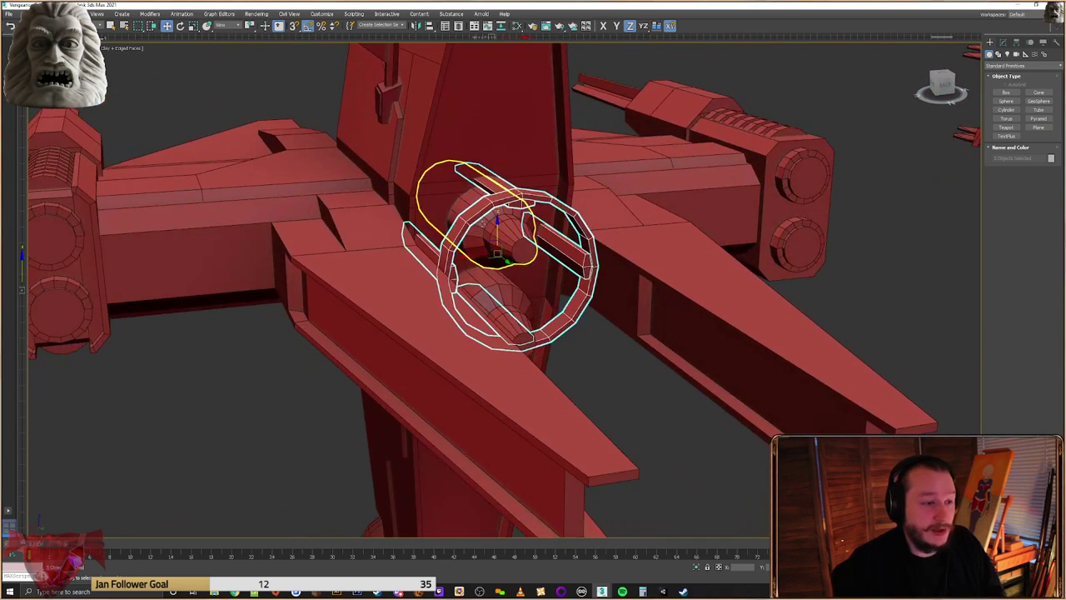
right_click(581, 267)
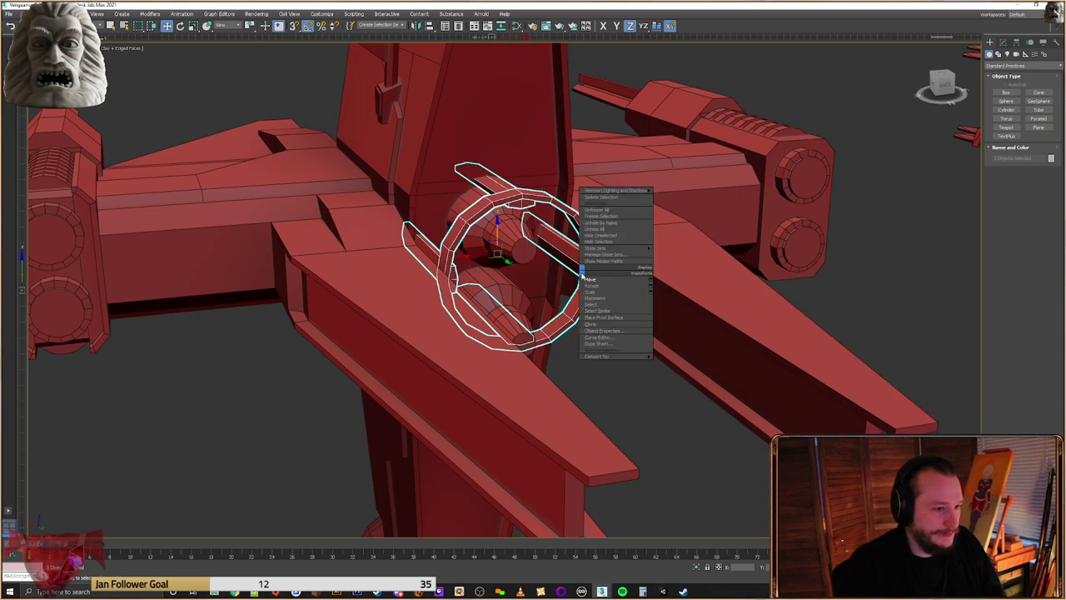
click(649, 291)
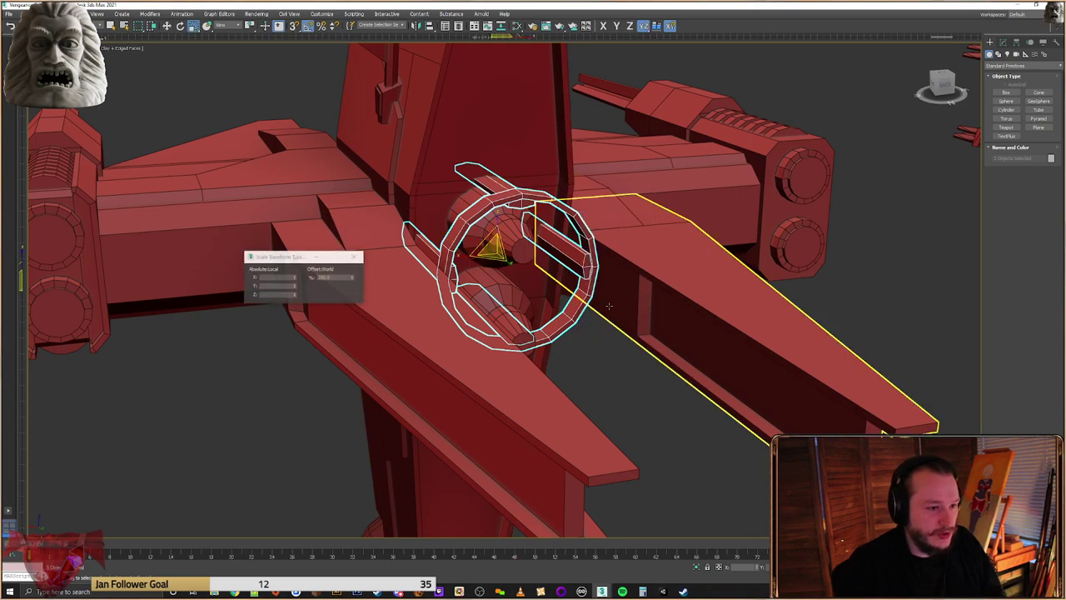
double_click(325, 278)
text(50)
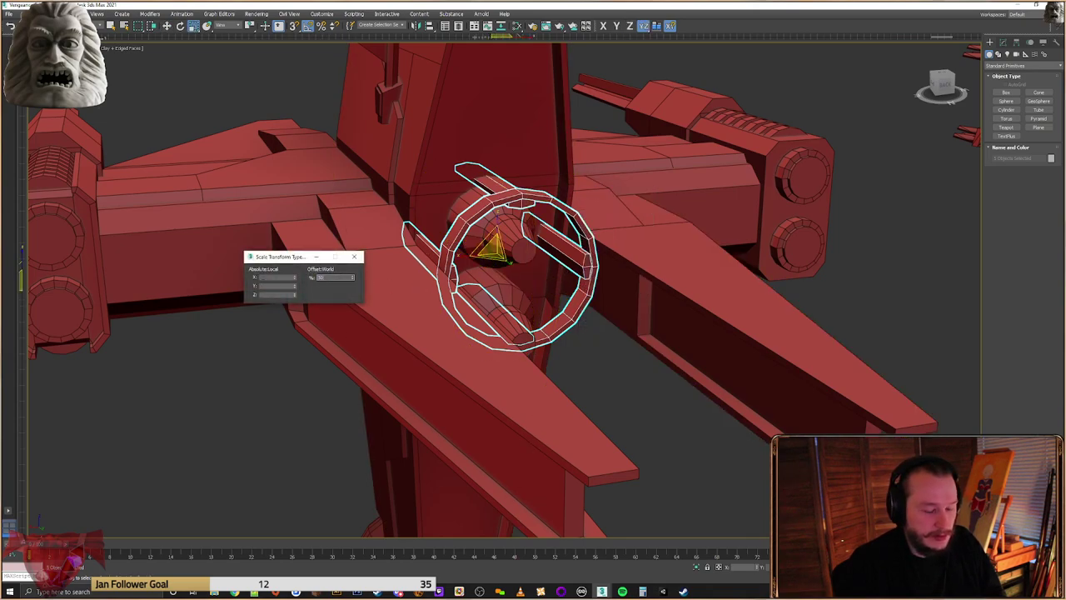
key(Return)
click(354, 256)
Move the reduced ring cage so it surrounds the upper rear thruster's nozzle, with its struts running along the thruster body
scroll(527, 258, up, 4)
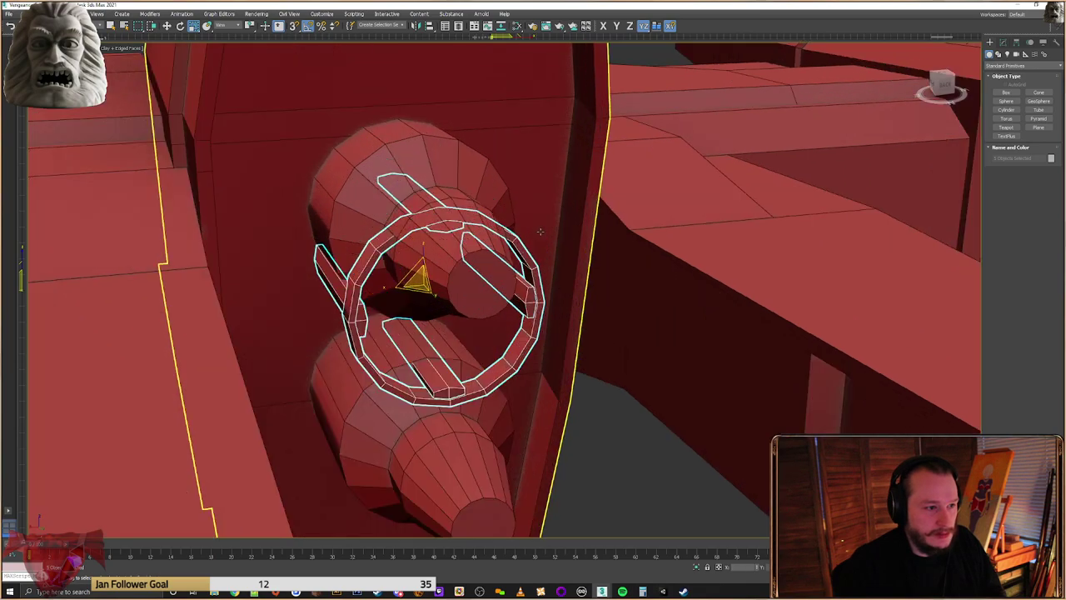
right_click(414, 245)
click(418, 253)
scroll(421, 283, up, 2)
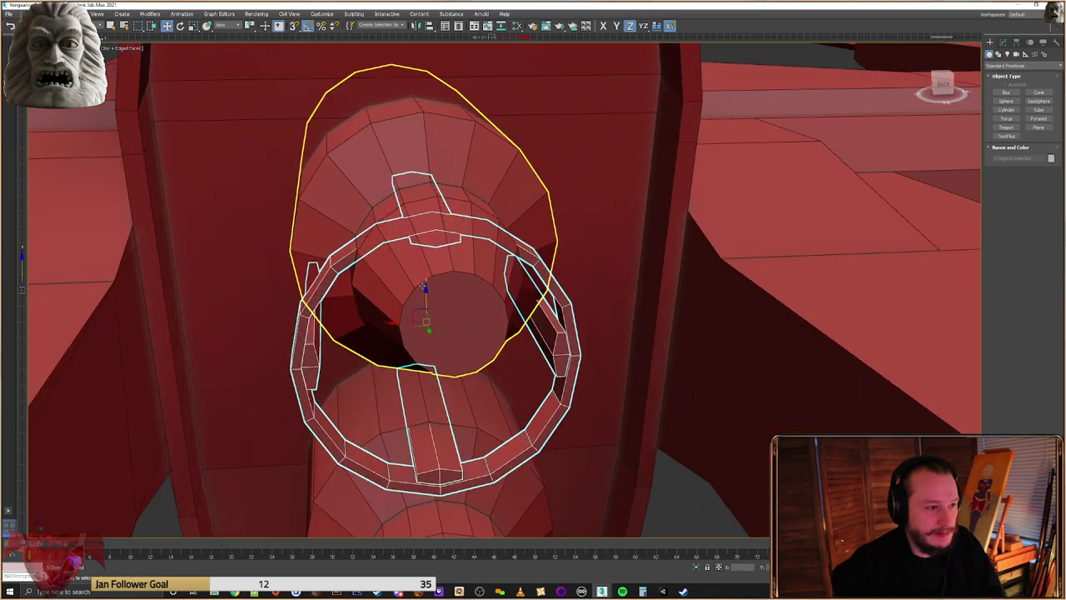
drag(426, 325, 442, 383)
middle_drag(442, 382, 435, 305)
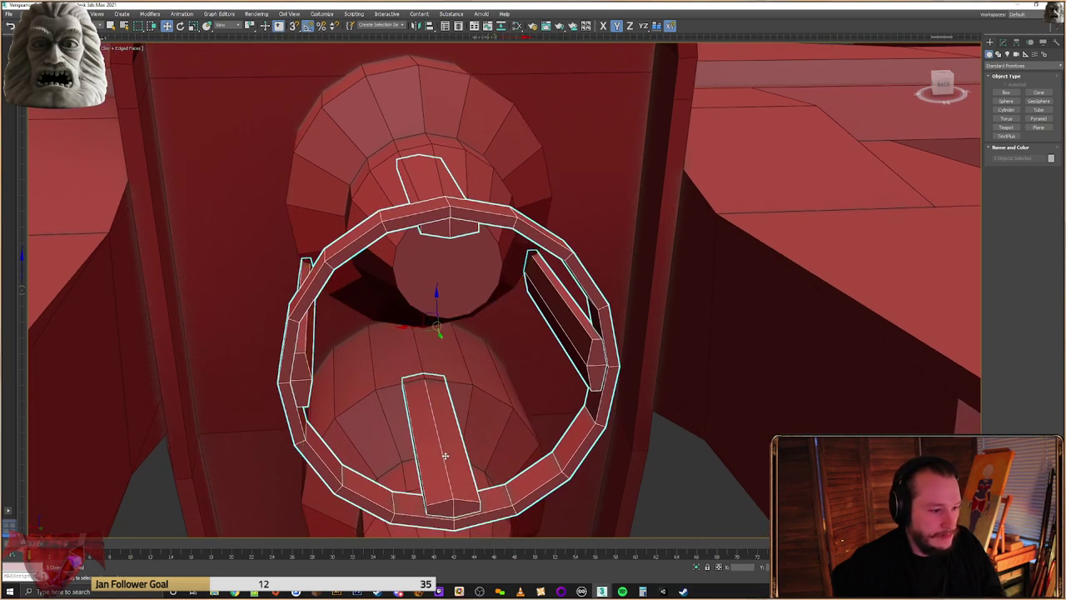
click(428, 315)
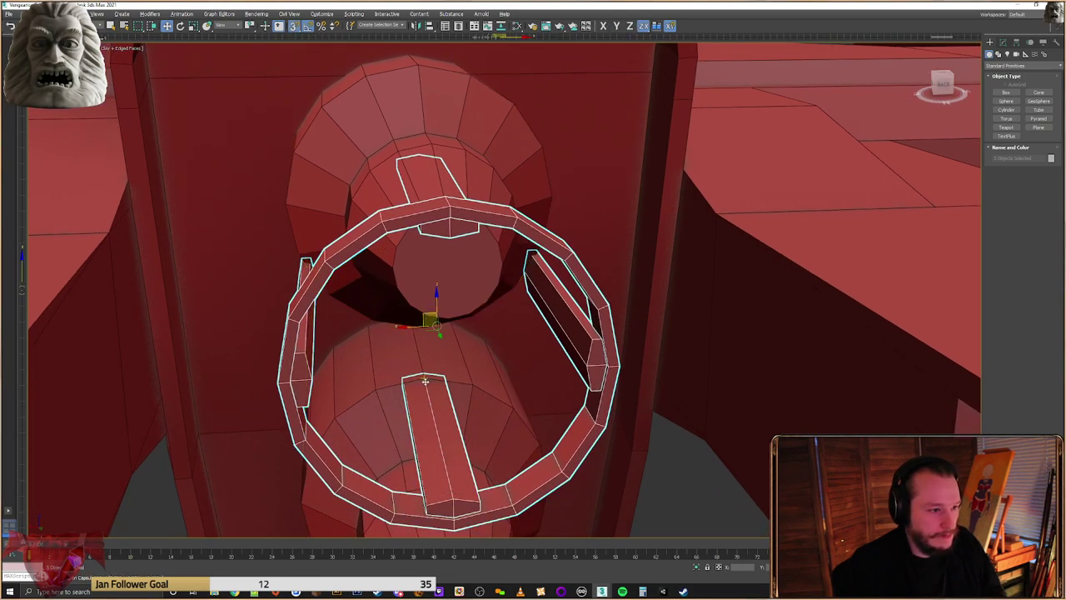
scroll(425, 380, down, 1)
alt+middle_drag(426, 385, 422, 369)
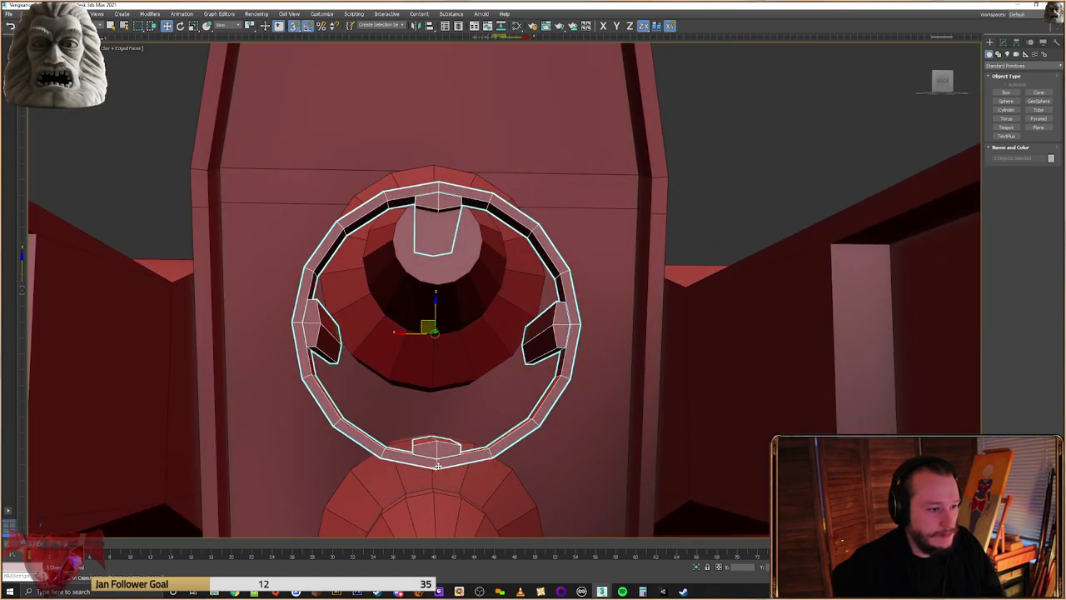
alt+middle_drag(437, 467, 500, 374)
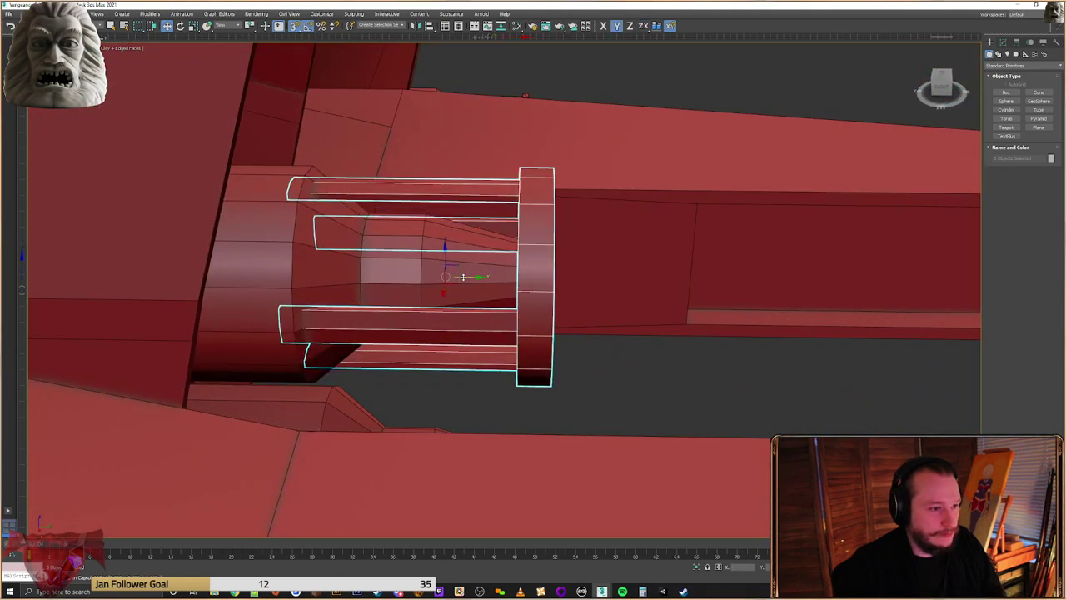
drag(523, 245, 534, 245)
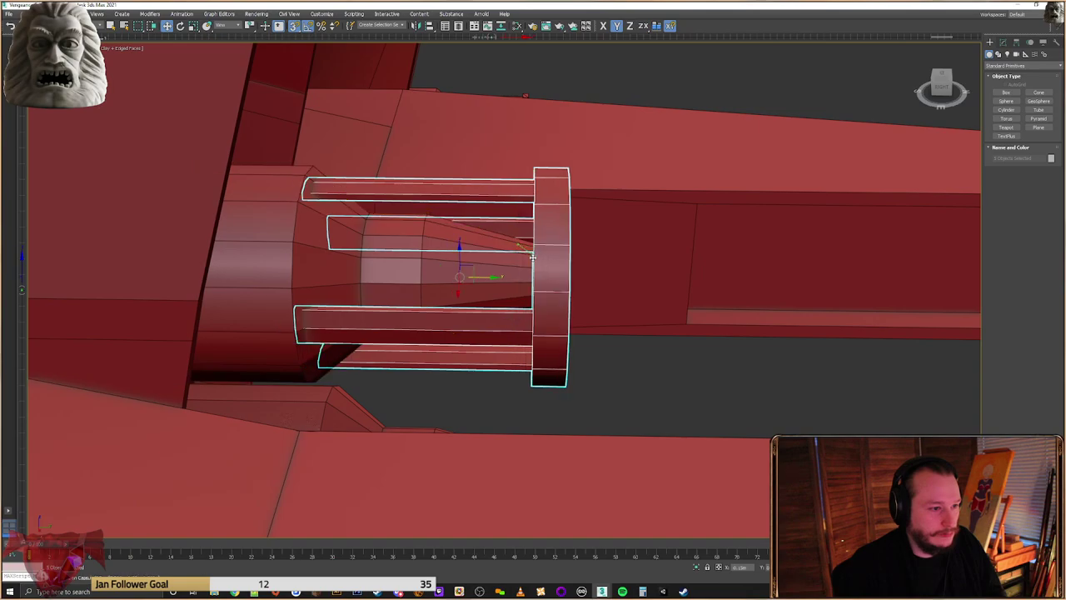
Clone the ring cage as a copy down to the lower rear thruster, align it around that nozzle, and deselect it
mouse_move(507, 271)
alt+middle_down()
mouse_move(530, 291)
mouse_move(503, 325)
mouse_move(497, 226)
mouse_move(489, 247)
alt+middle_up()
scroll(503, 324, down, 4)
shift+drag(489, 247, 490, 381)
key(Return)
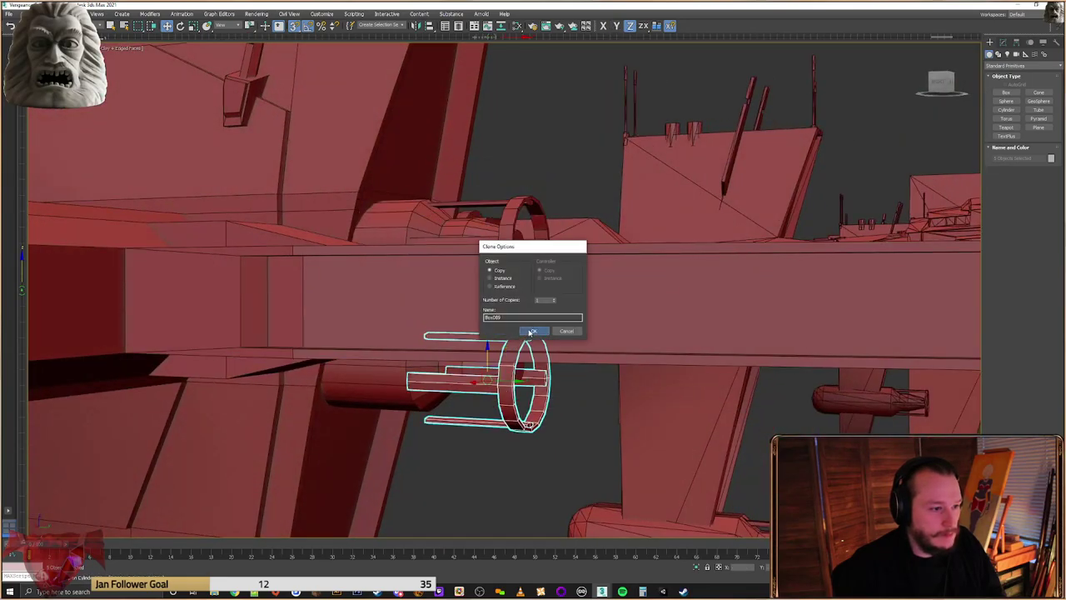
scroll(485, 343, up, 6)
alt+middle_drag(486, 343, 540, 479)
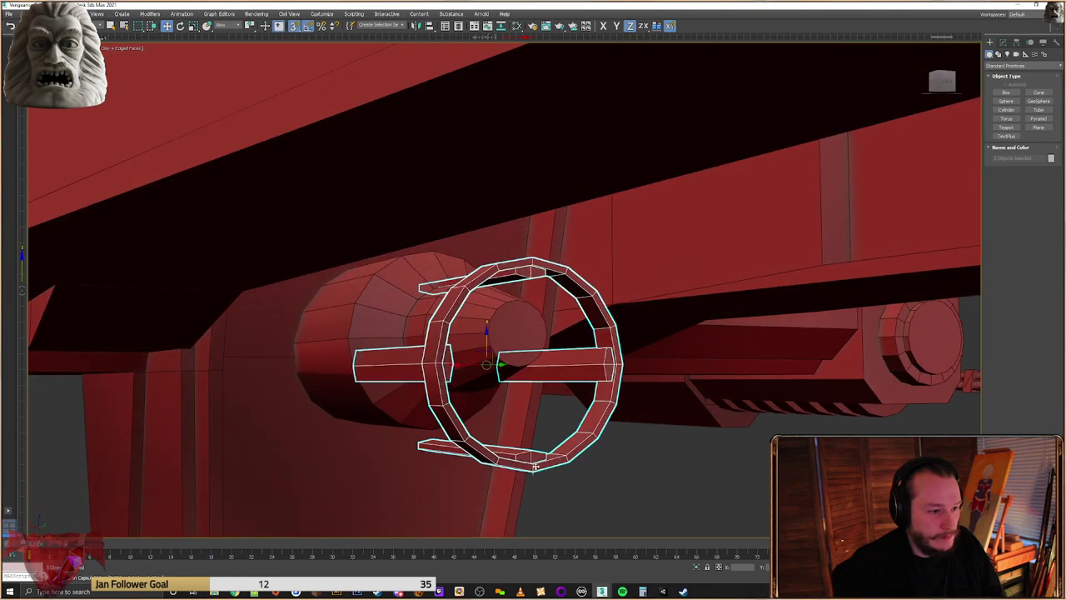
drag(533, 471, 429, 427)
alt+middle_drag(429, 427, 516, 479)
scroll(414, 411, down, 5)
click(679, 284)
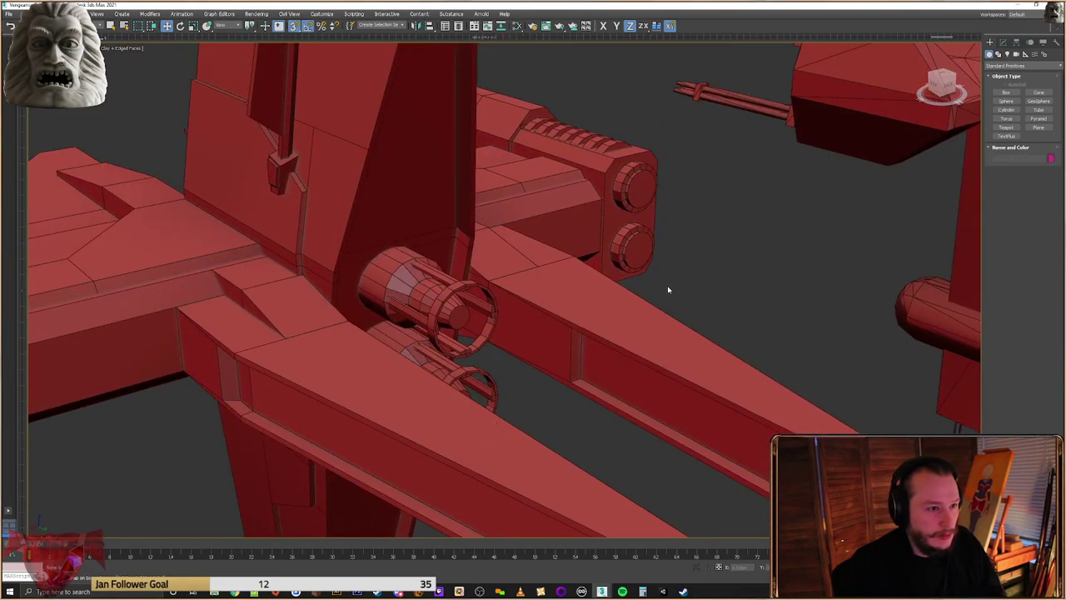
Compare the frigate with the neighbouring ships and study the front of its selected central fin
scroll(608, 300, down, 5)
alt+middle_drag(533, 366, 467, 334)
middle_drag(466, 334, 867, 279)
middle_drag(543, 300, 319, 353)
middle_drag(696, 328, 458, 357)
click(495, 321)
alt+middle_drag(495, 321, 480, 236)
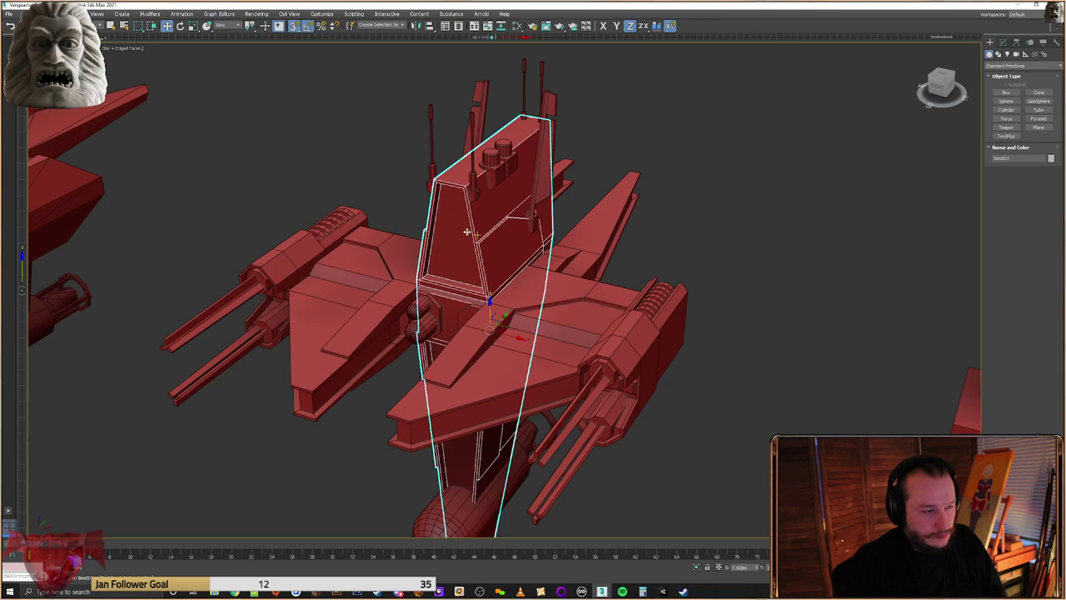
mouse_move(450, 262)
alt+middle_down()
mouse_move(464, 258)
mouse_move(448, 223)
mouse_move(439, 258)
alt+middle_up()
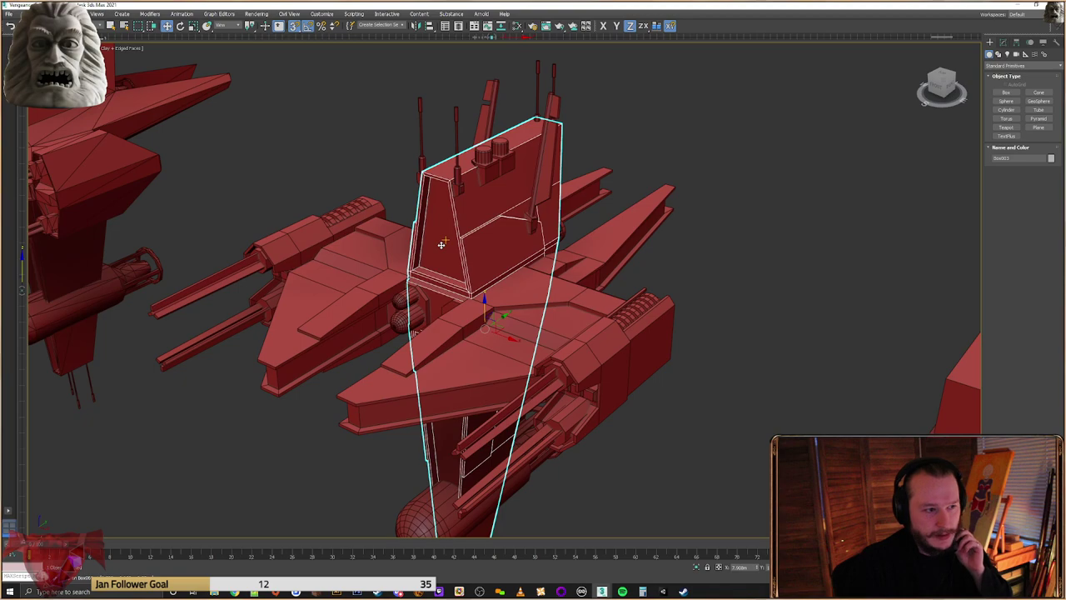
scroll(441, 245, up, 2)
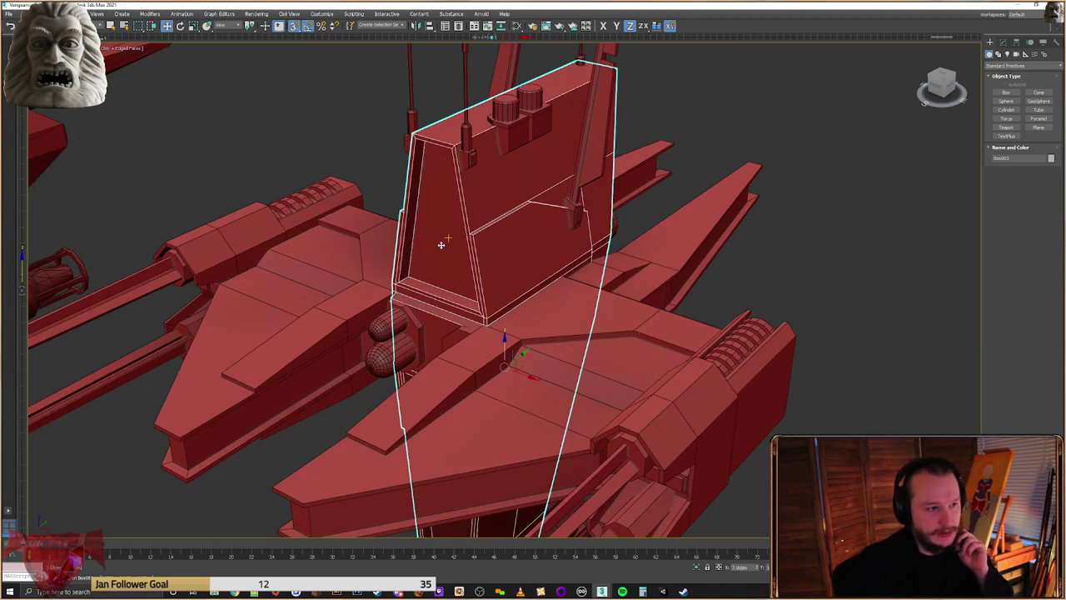
Clone the central fin as a copy out beside the row of spare parts
click(1004, 42)
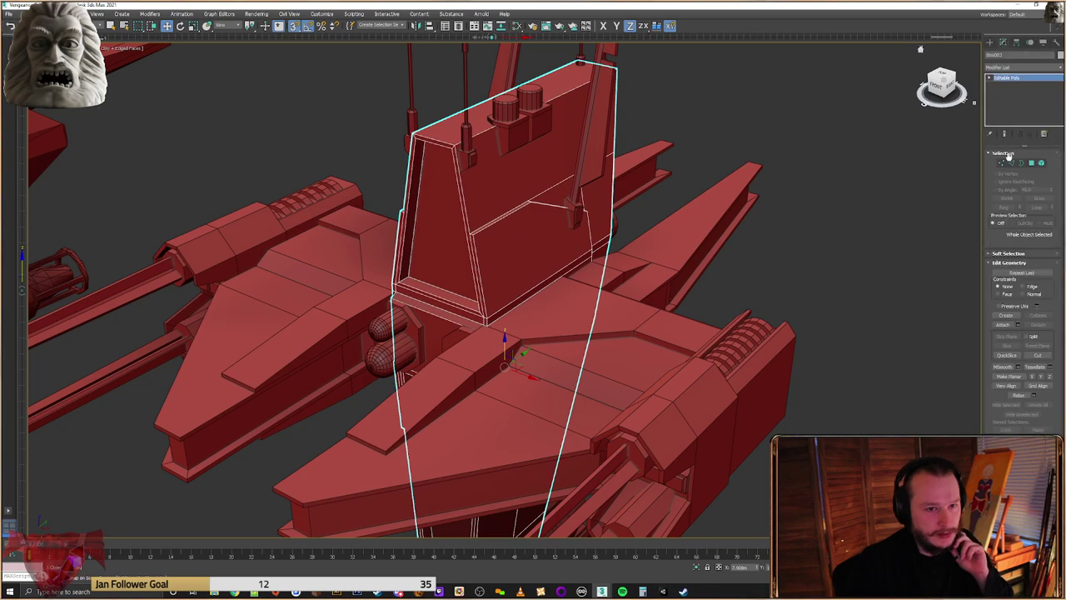
click(1009, 164)
scroll(633, 202, down, 5)
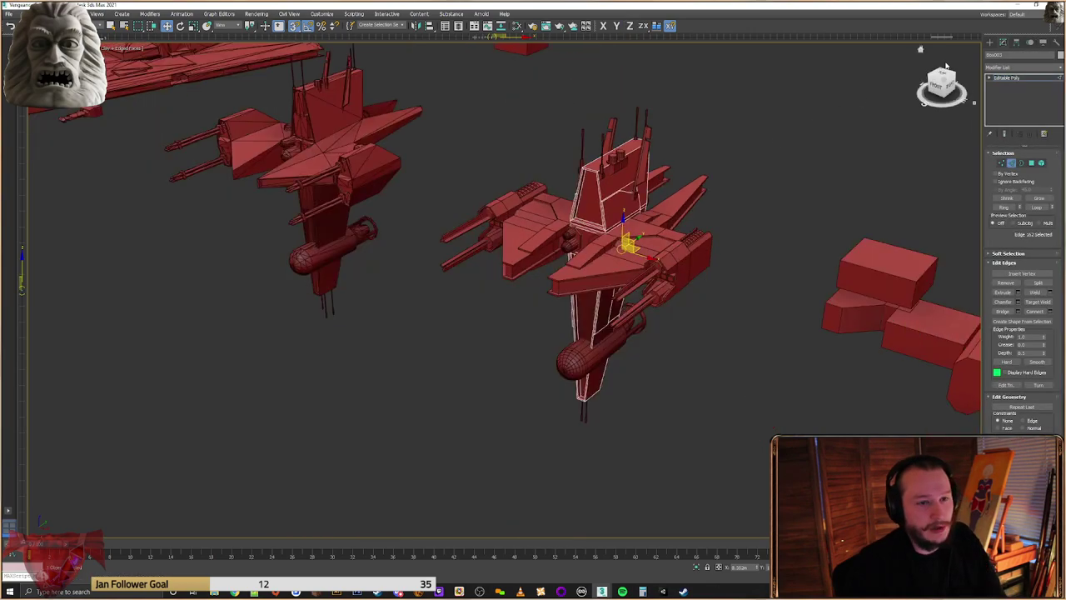
click(991, 42)
scroll(454, 244, down, 4)
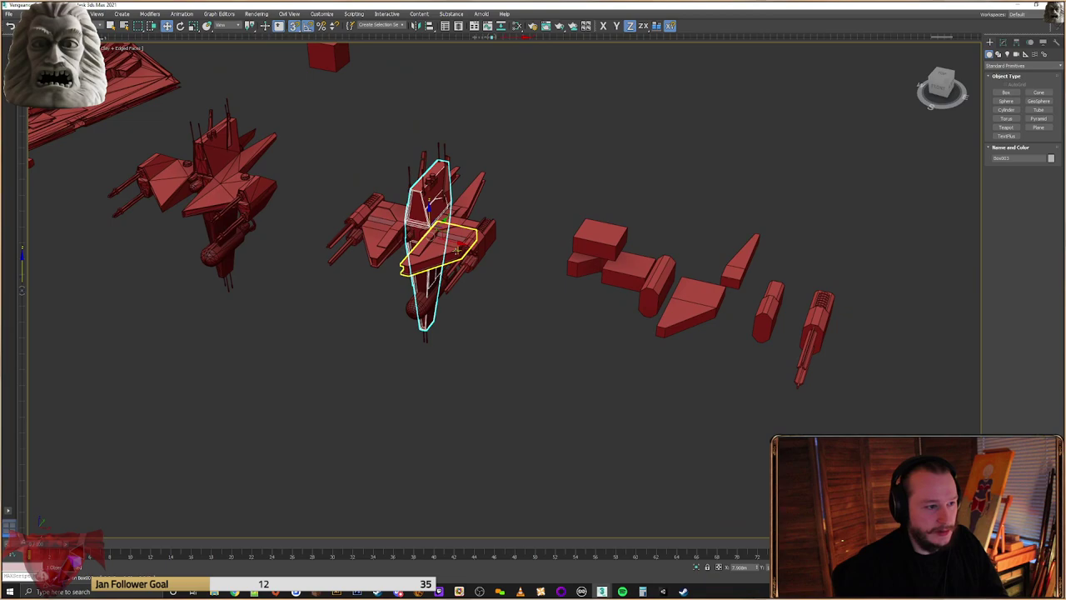
shift+drag(454, 244, 885, 329)
click(527, 330)
Connect the slanted side edges of the original fin's recessed front panel with one edge and slide it down using the Edge constraint
scroll(424, 205, up, 5)
click(423, 206)
mouse_move(447, 229)
middle_down()
mouse_move(530, 272)
mouse_move(524, 264)
middle_up()
scroll(523, 263, up, 2)
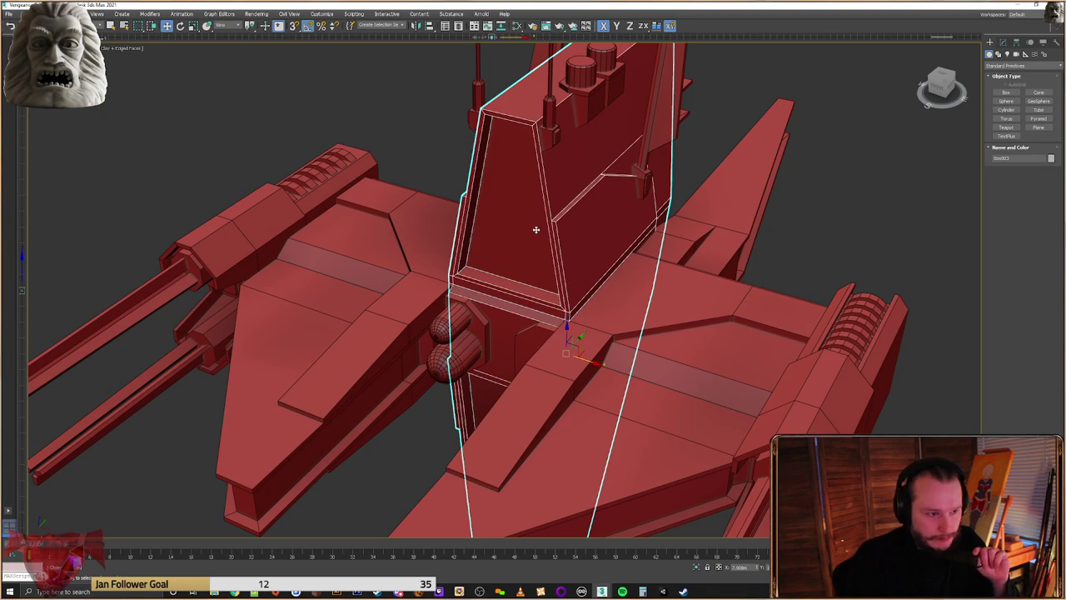
click(1003, 42)
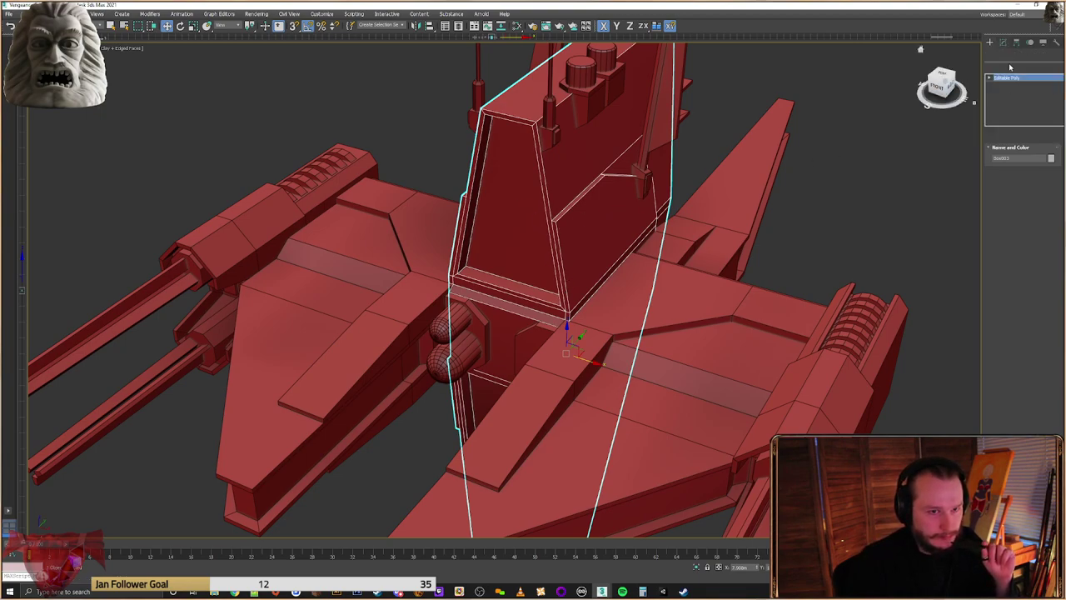
click(1011, 164)
click(471, 223)
mouse_move(489, 247)
alt+middle_down()
mouse_move(573, 250)
mouse_move(505, 255)
mouse_move(471, 242)
alt+middle_up()
ctrl+click(569, 240)
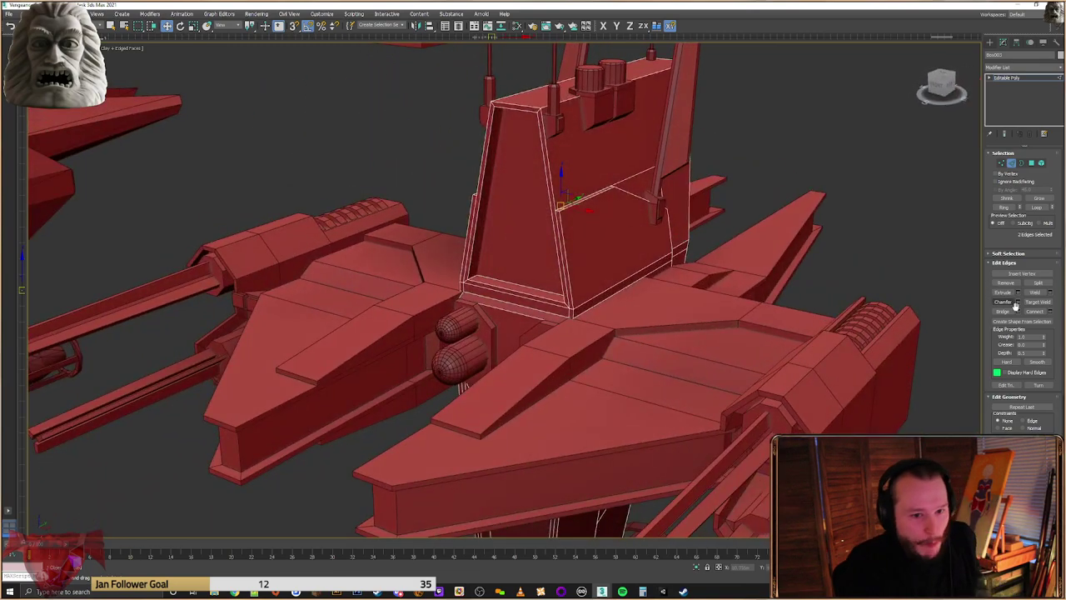
click(1050, 312)
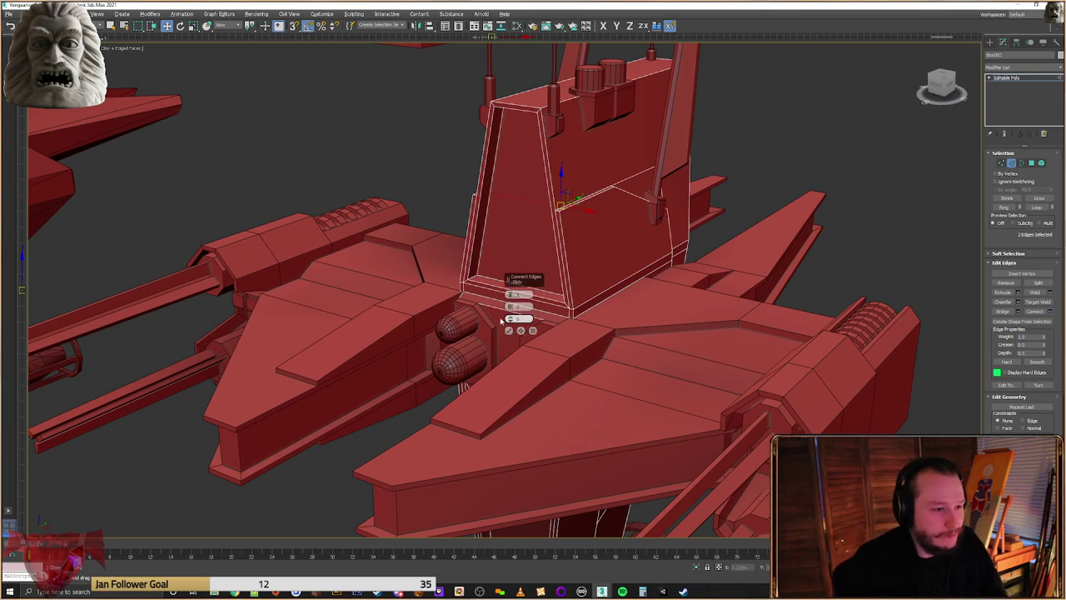
click(509, 331)
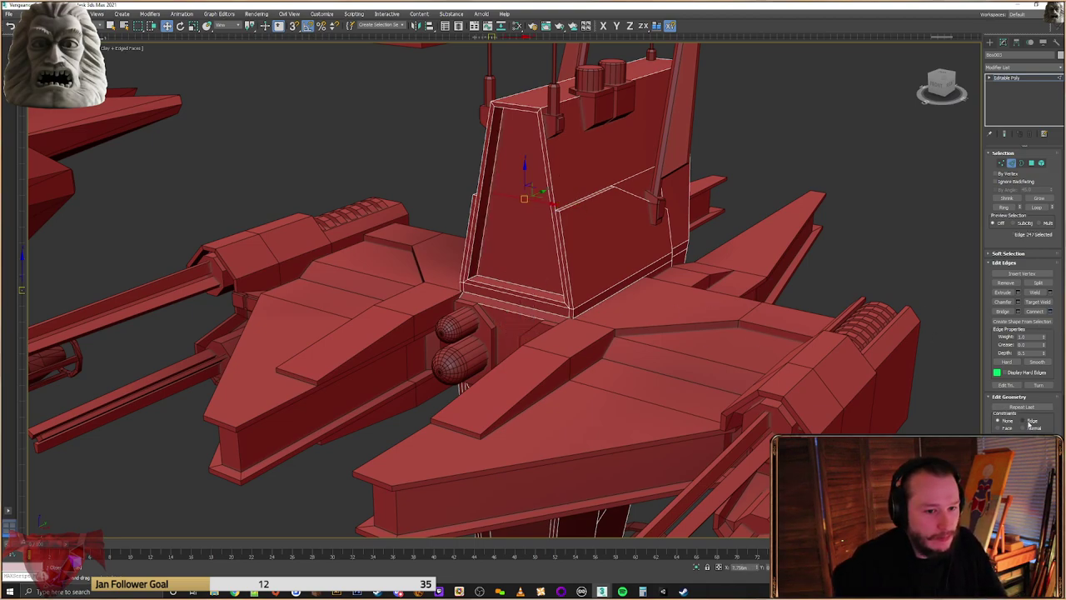
drag(526, 176, 523, 220)
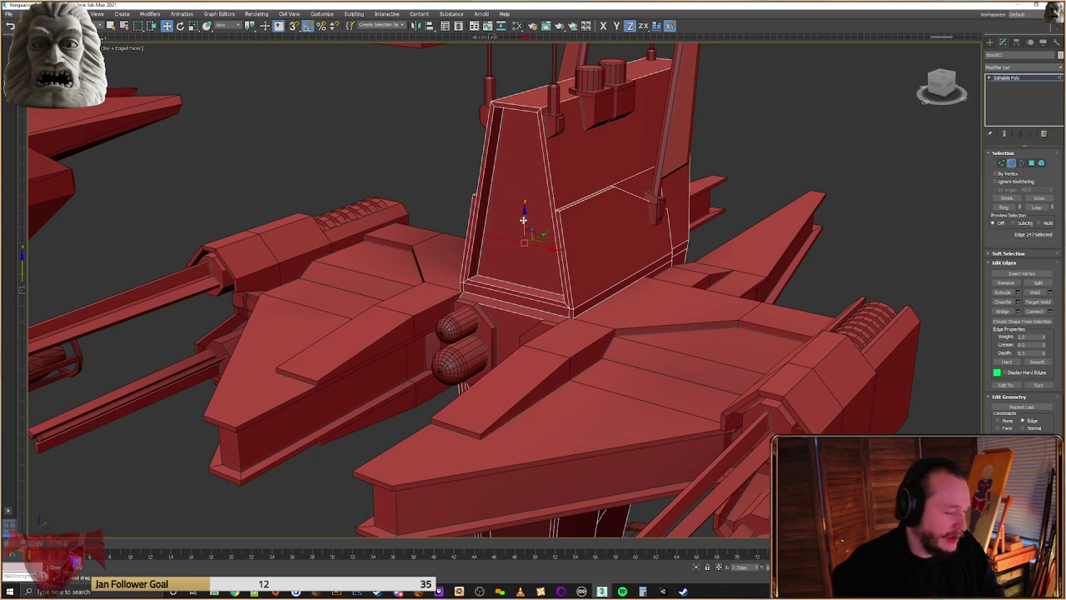
scroll(489, 233, up, 5)
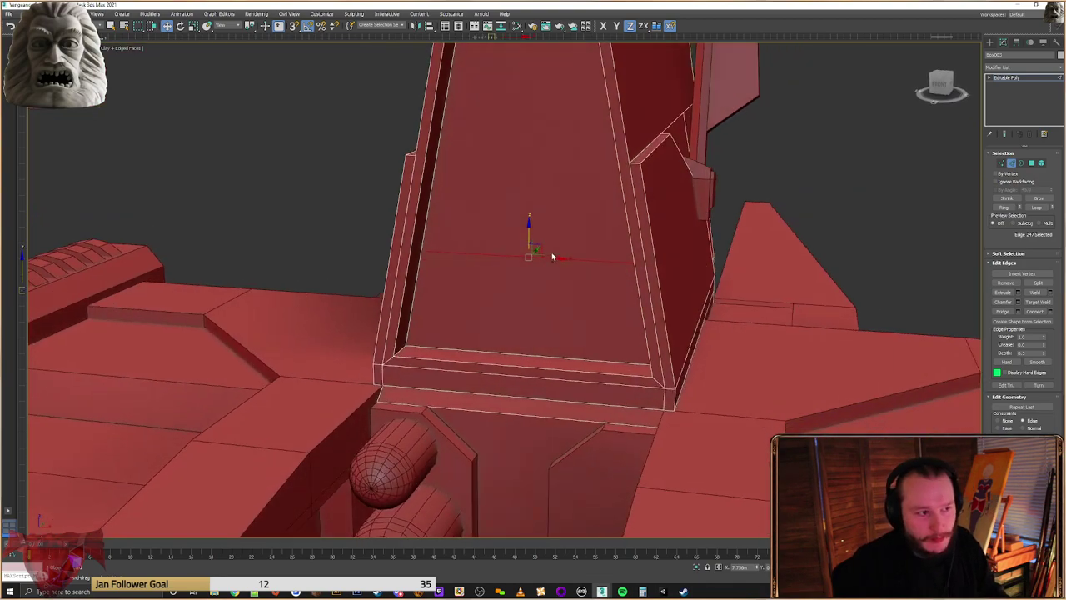
click(1049, 310)
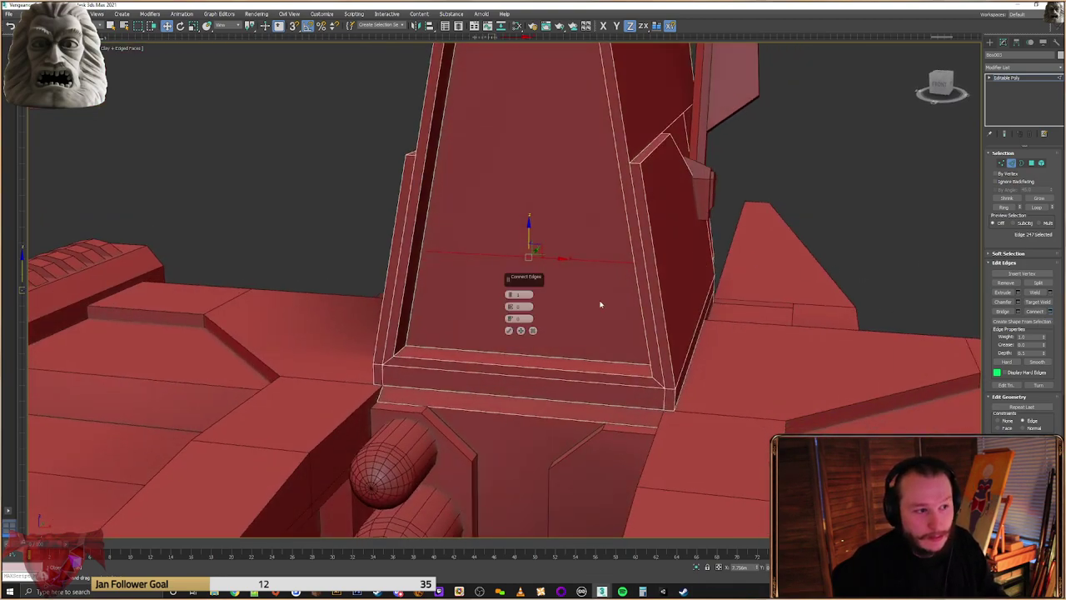
click(533, 331)
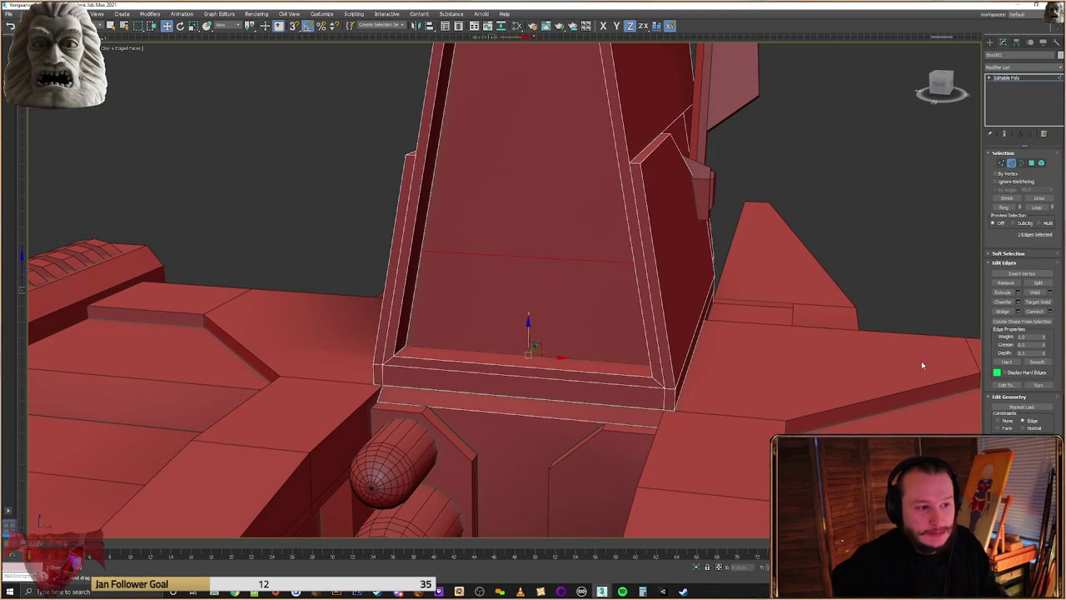
Connect the lower panel's crosswise edges with two segments and snap the new edges' upper vertices vertically in line with their lower ones
click(1046, 314)
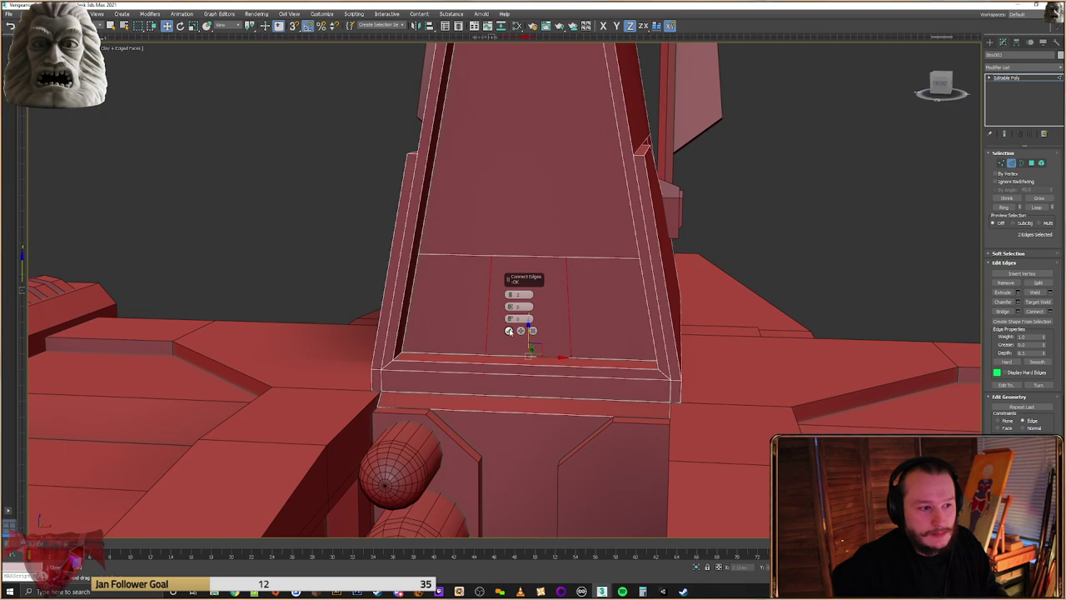
click(509, 331)
click(1010, 162)
click(569, 258)
key(s)
drag(574, 358, 586, 350)
alt+middle_drag(587, 350, 601, 359)
drag(638, 259, 571, 356)
click(491, 257)
drag(507, 256, 485, 354)
alt+middle_drag(523, 323, 546, 296)
middle_drag(545, 297, 552, 324)
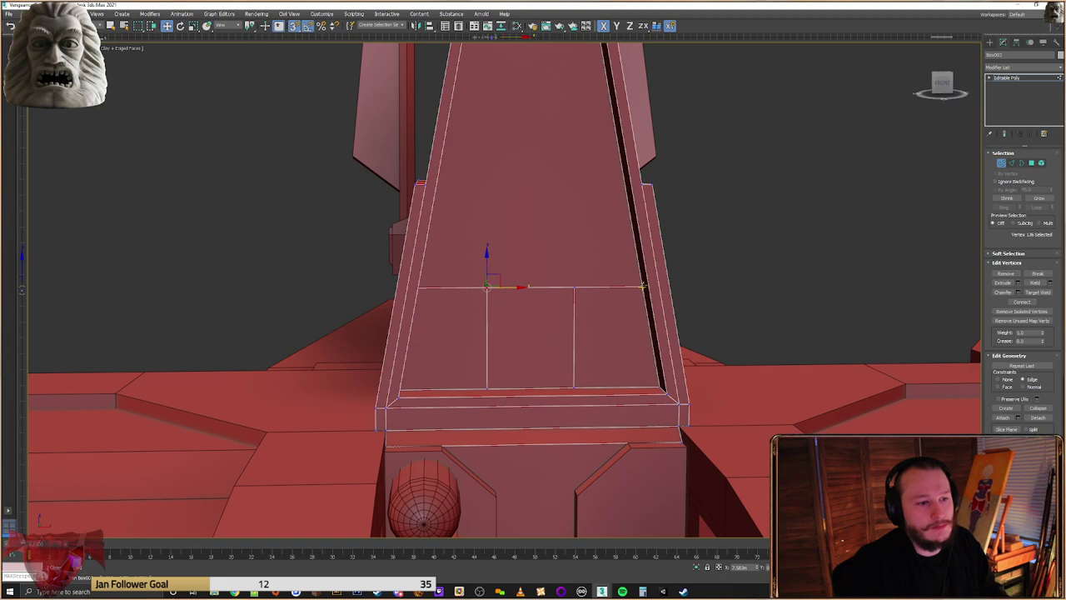
Try to adjust the crosswise edge by moving its four vertices together
alt+middle_drag(614, 275, 639, 289)
click(638, 289)
ctrl+click(573, 288)
alt+middle_drag(556, 319, 536, 324)
alt+middle_drag(485, 290, 432, 289)
ctrl+click(425, 286)
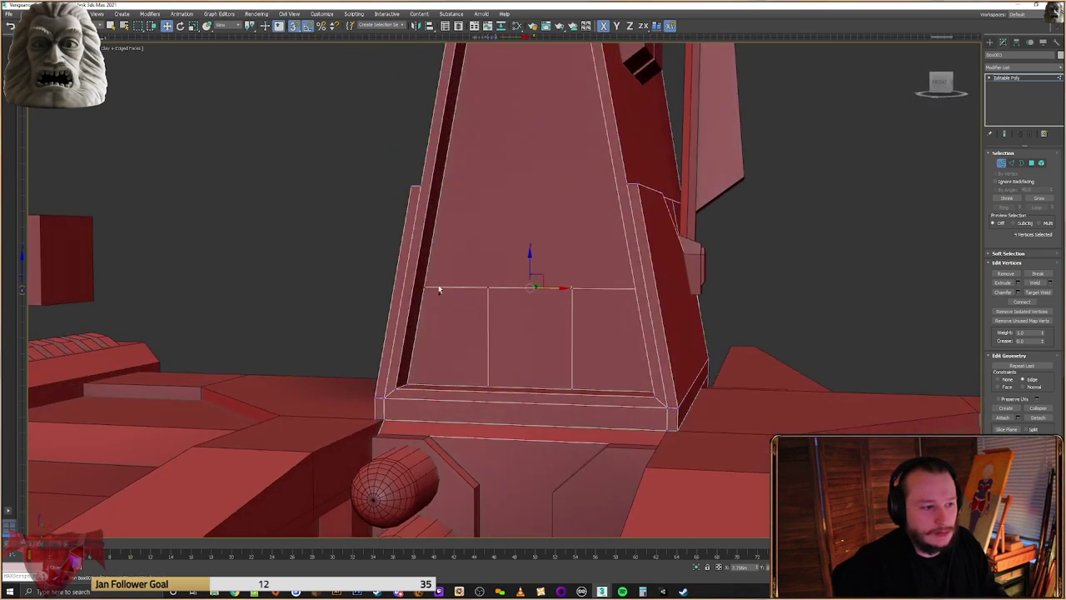
key(BackSpace)
key(z)
key(ctrl+z)
middle_drag(545, 274, 576, 376)
scroll(863, 369, down, 5)
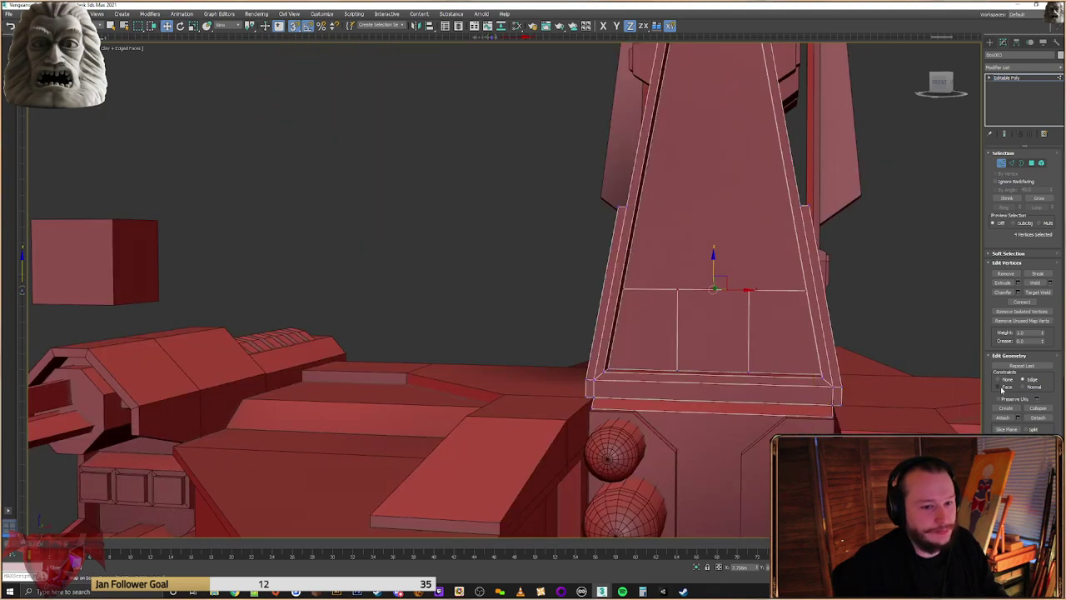
alt+middle_drag(690, 313, 673, 321)
drag(687, 276, 690, 270)
key(ctrl+z)
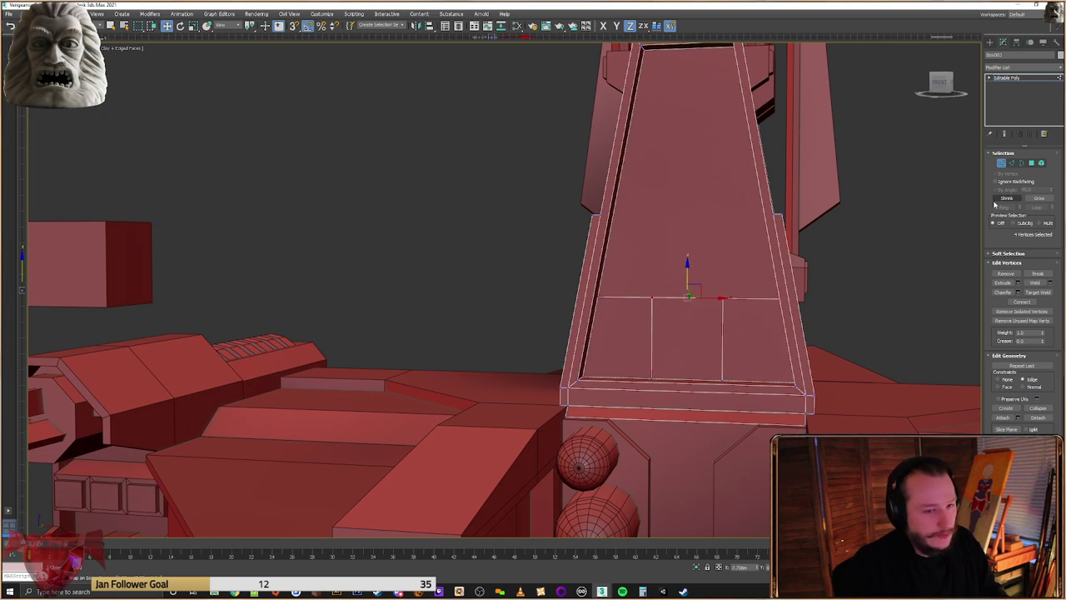
click(1012, 163)
scroll(724, 333, up, 3)
click(1001, 163)
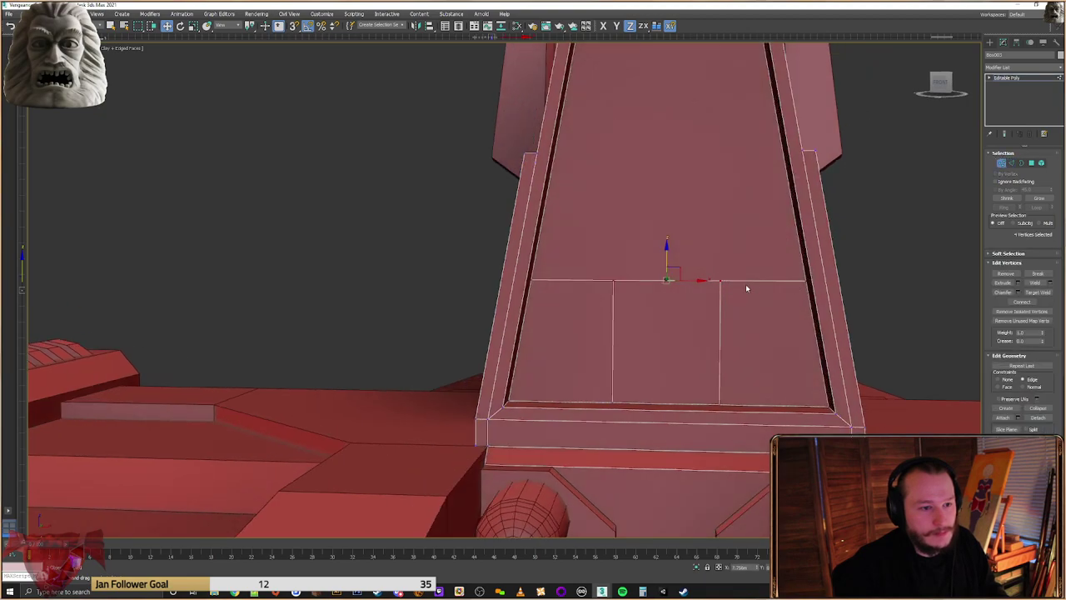
Raise the crosswise edge's two middle vertices without constraints, and snap its outer vertices level with them using the Edge constraint
click(720, 281)
ctrl+click(614, 281)
drag(667, 260, 667, 243)
click(806, 281)
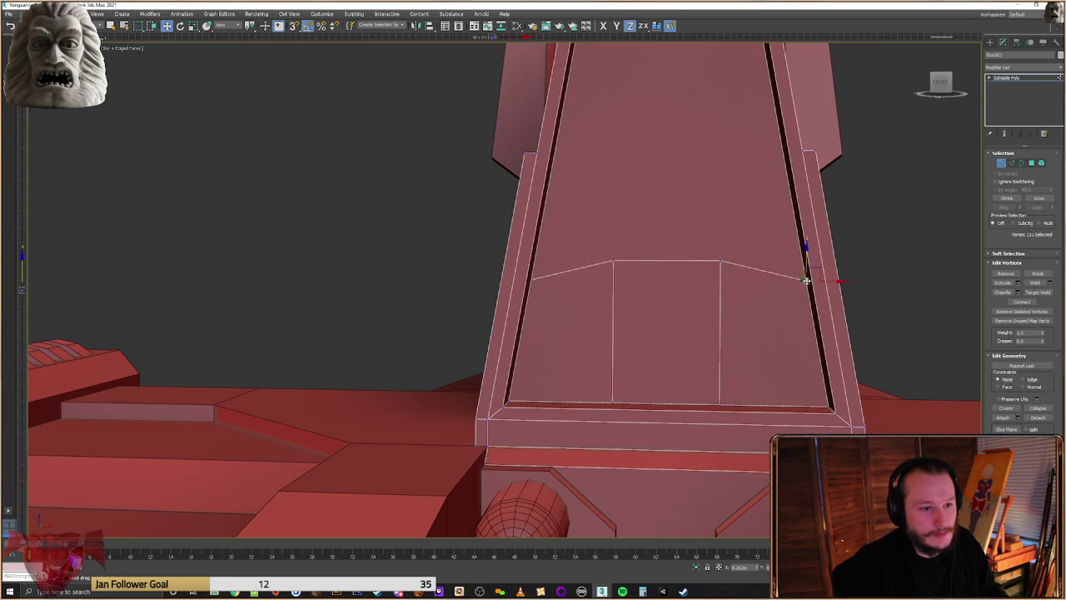
ctrl+click(530, 282)
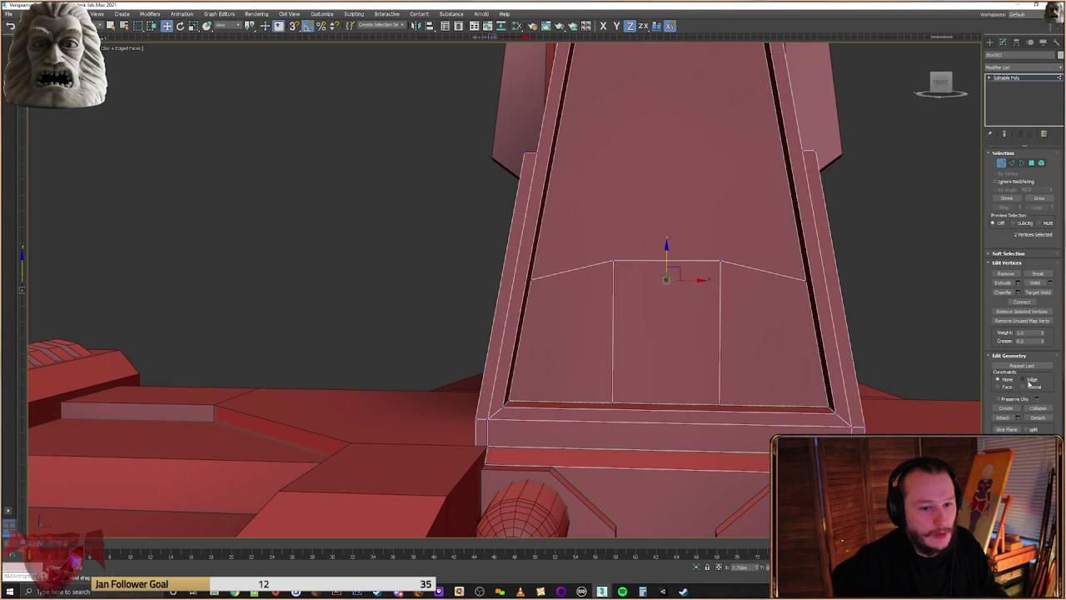
drag(807, 281, 722, 259)
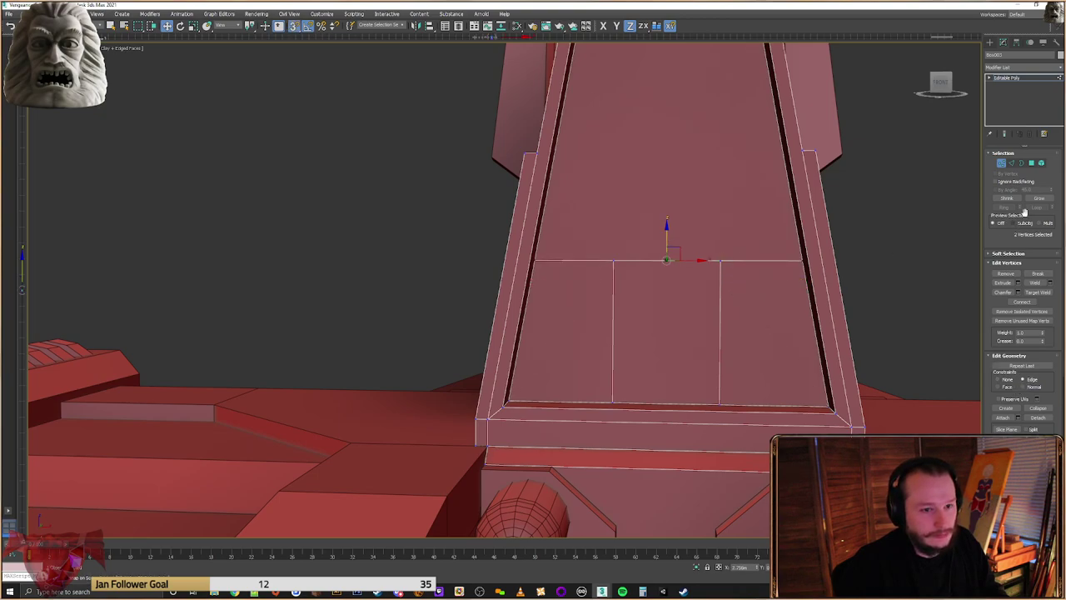
Cut the upper inner corner of the panel's right-hand cell diagonally by connecting its top and inner edges with one segment
click(1013, 161)
click(739, 261)
ctrl+click(719, 283)
alt+middle_drag(739, 291, 716, 324)
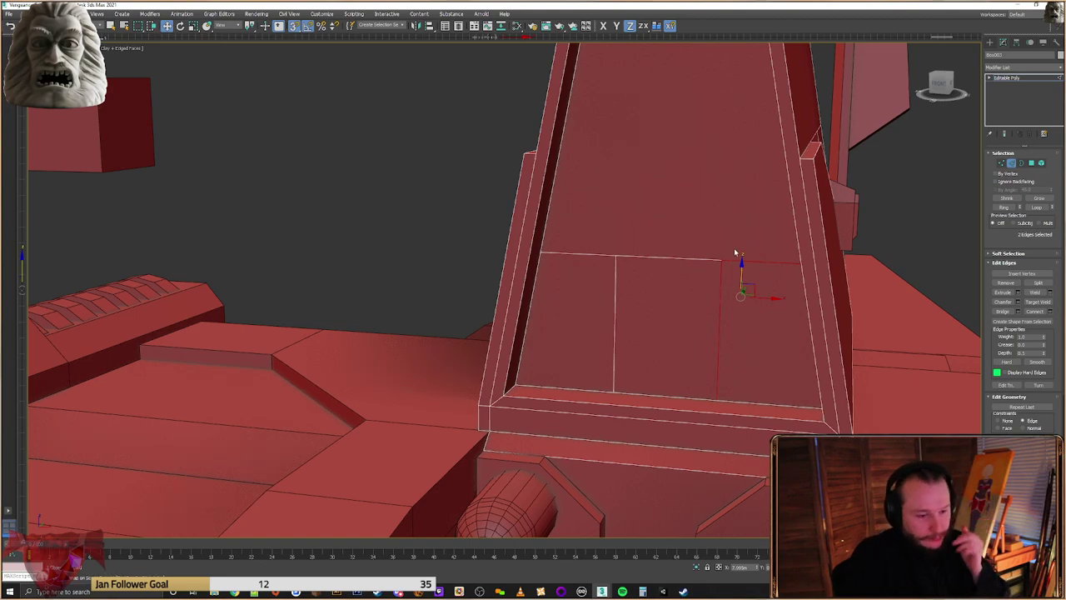
alt+middle_drag(772, 425, 703, 336)
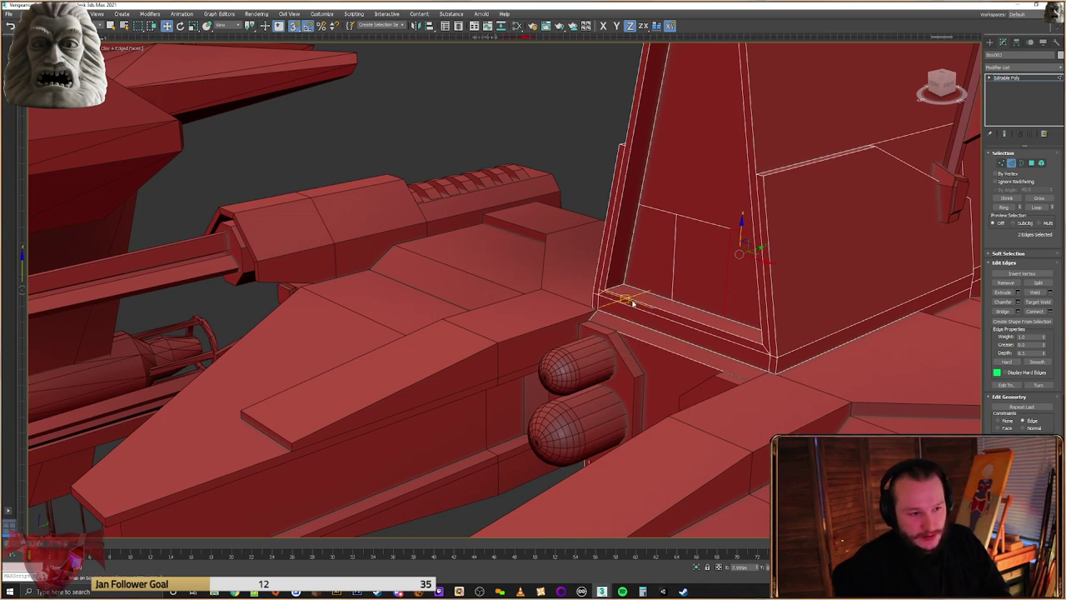
scroll(691, 260, up, 5)
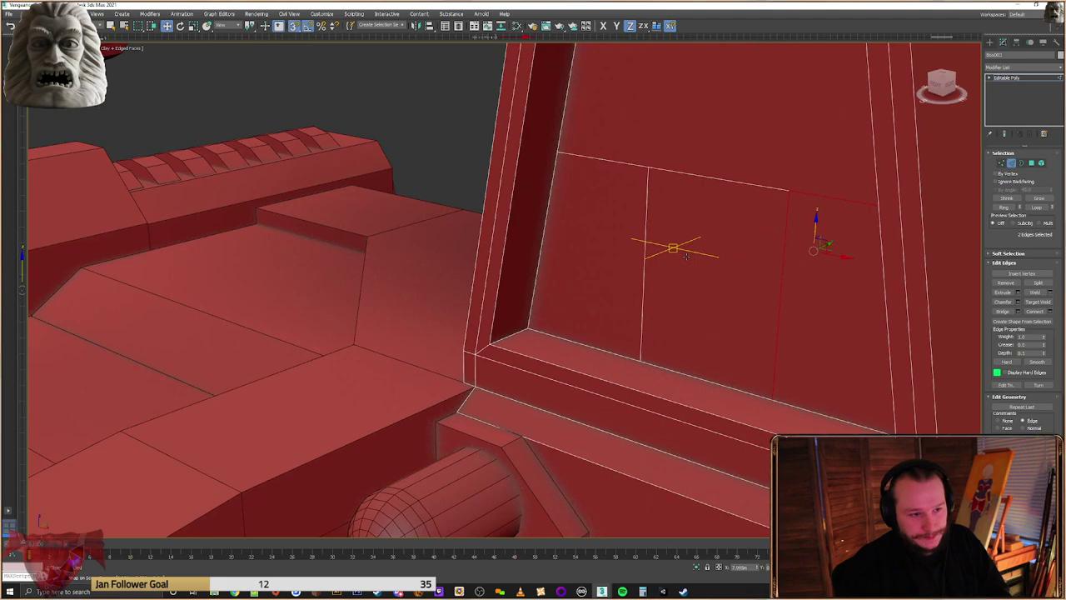
click(1052, 311)
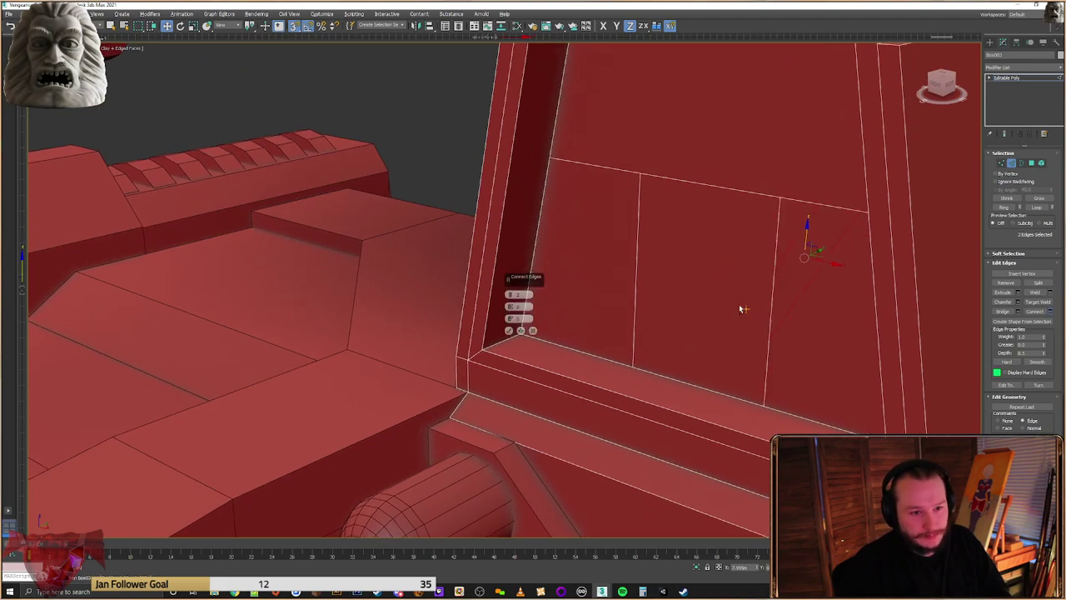
alt+middle_drag(739, 305, 675, 311)
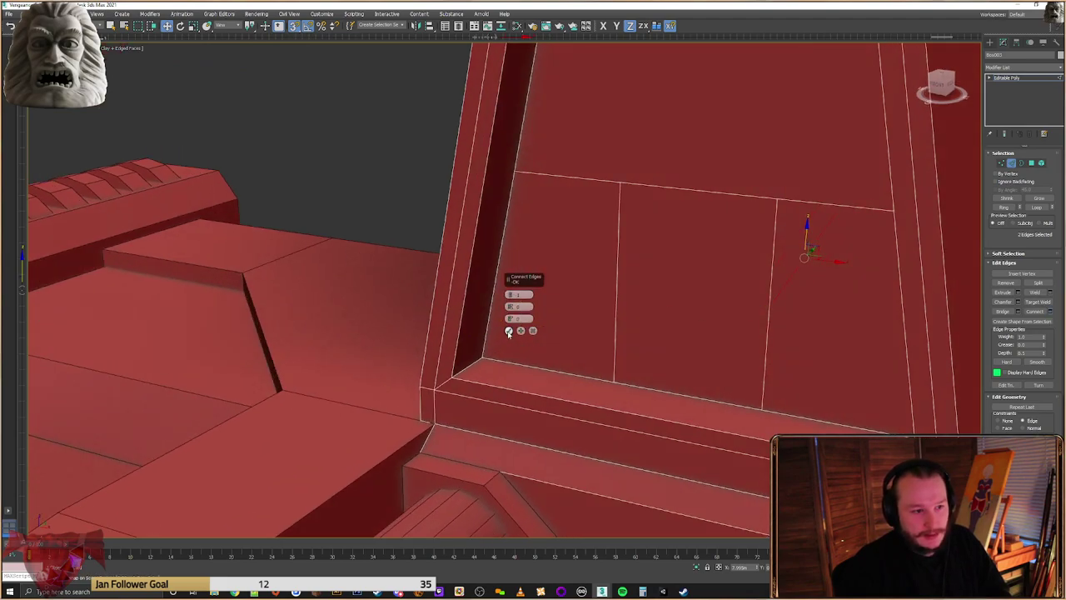
click(509, 330)
Connect the top and inner edges of the left-hand cell with one segment to mirror the diagonal corner cut
click(618, 242)
ctrl+click(607, 179)
click(1050, 312)
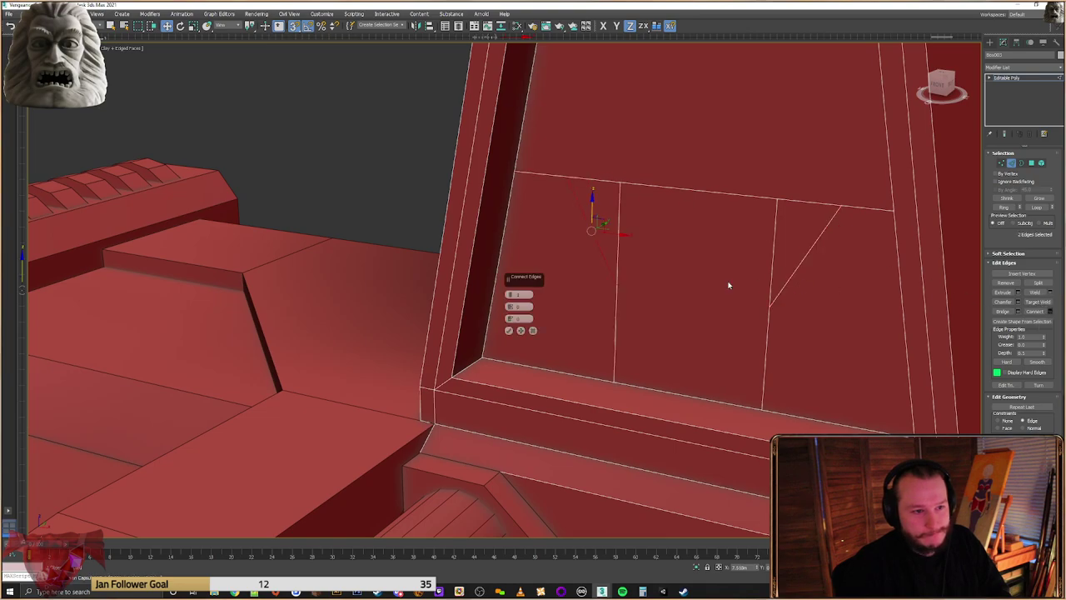
click(509, 331)
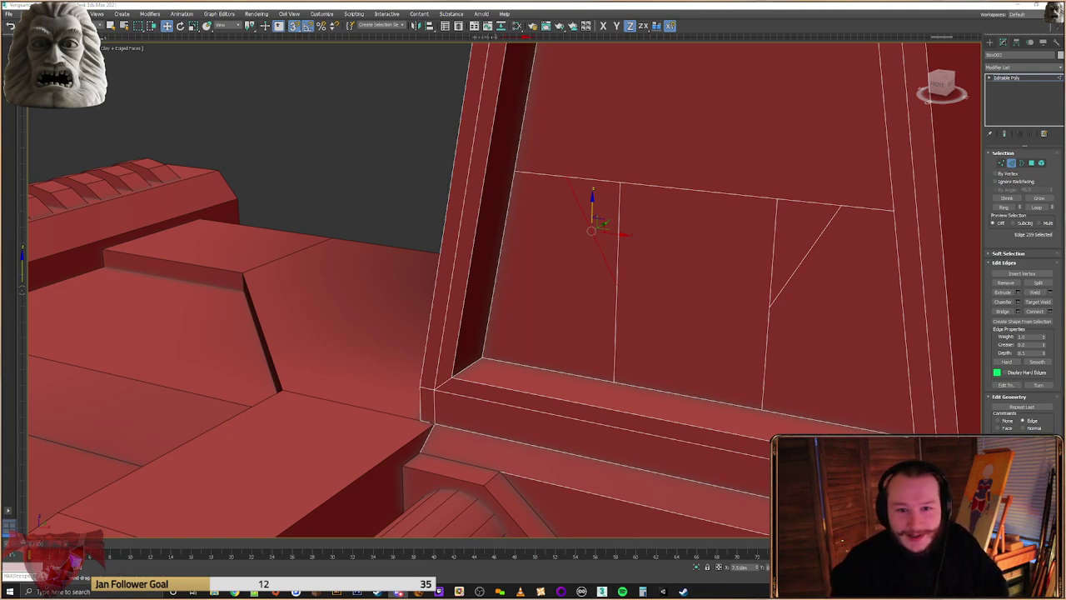
Switch to Discord and view the sculpture photos and the IMG_8006.mov video in the artscapes channel
drag(1065, 92, 667, 79)
click(542, 205)
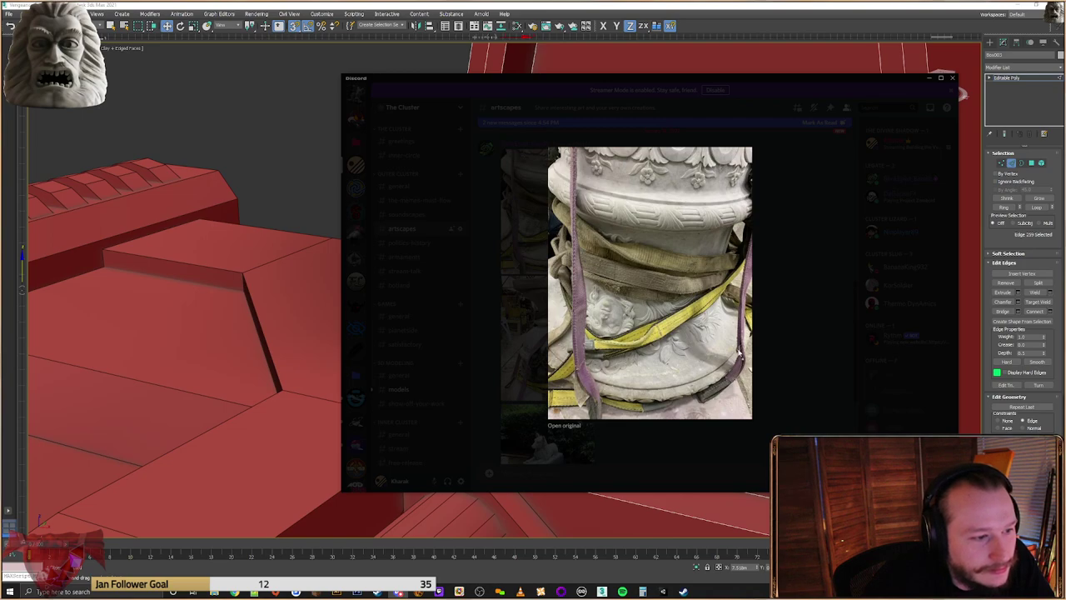
click(783, 342)
click(571, 316)
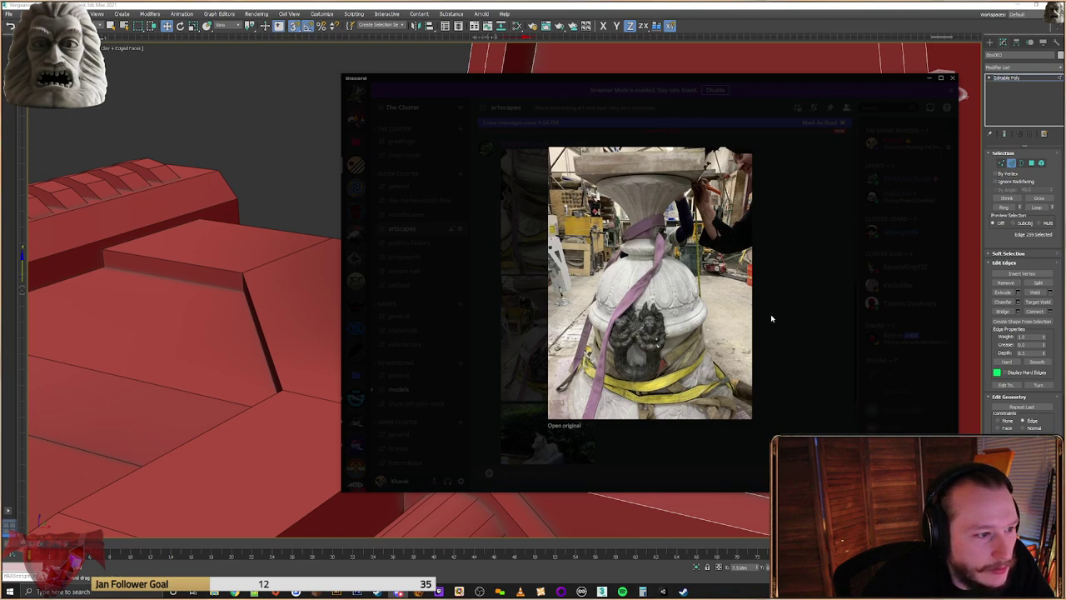
click(771, 316)
scroll(666, 314, down, 3)
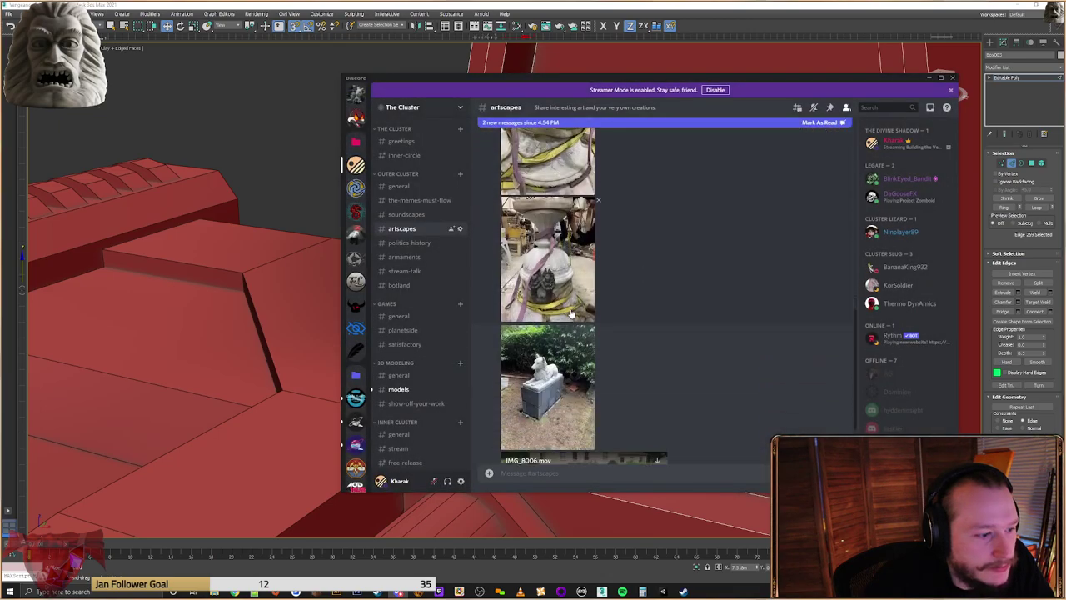
click(558, 253)
click(771, 338)
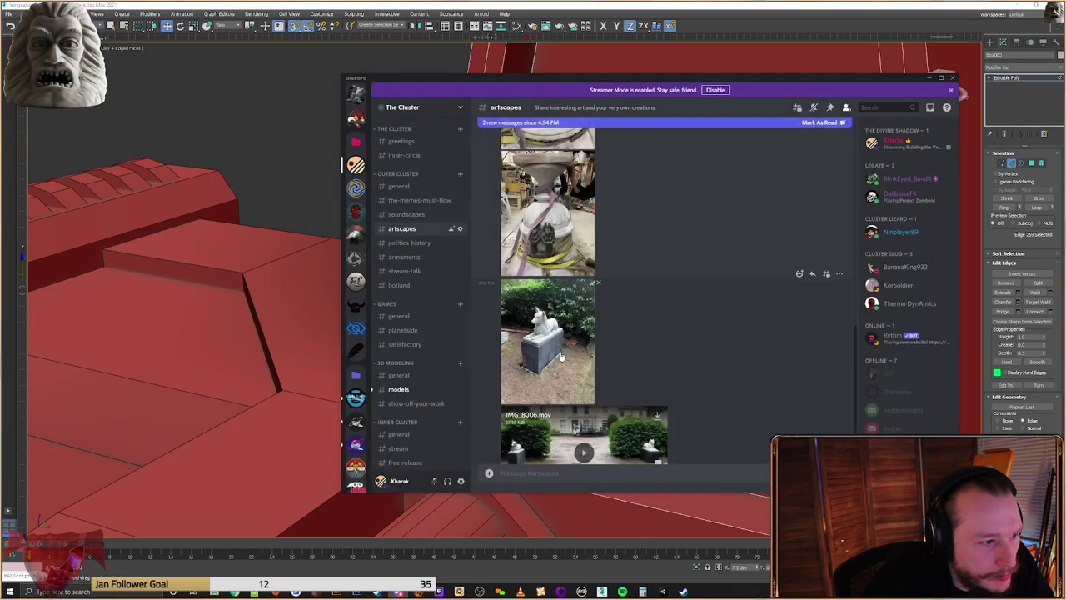
click(565, 349)
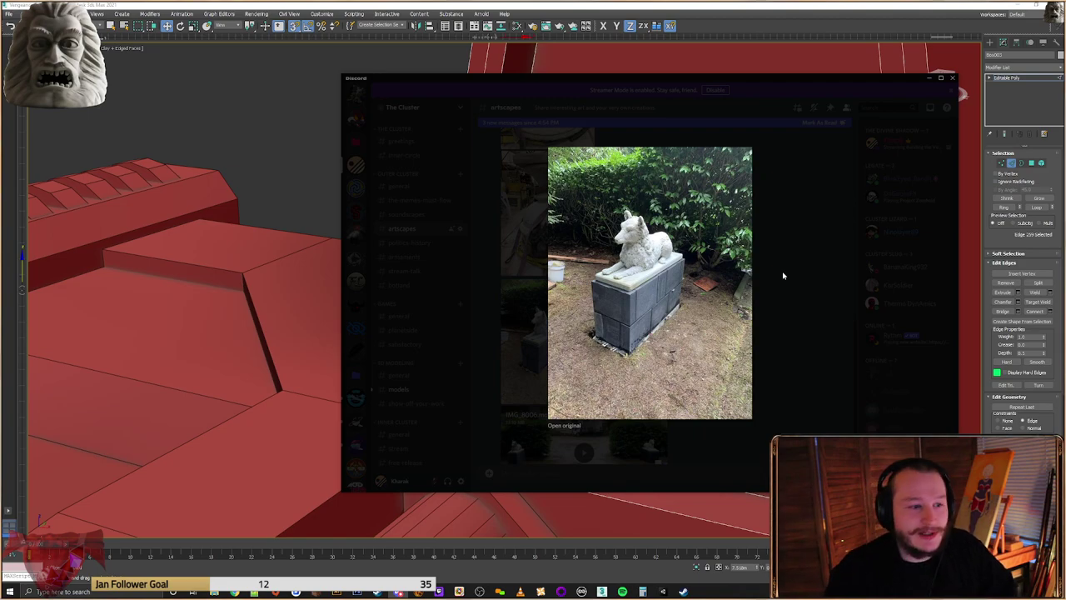
click(774, 270)
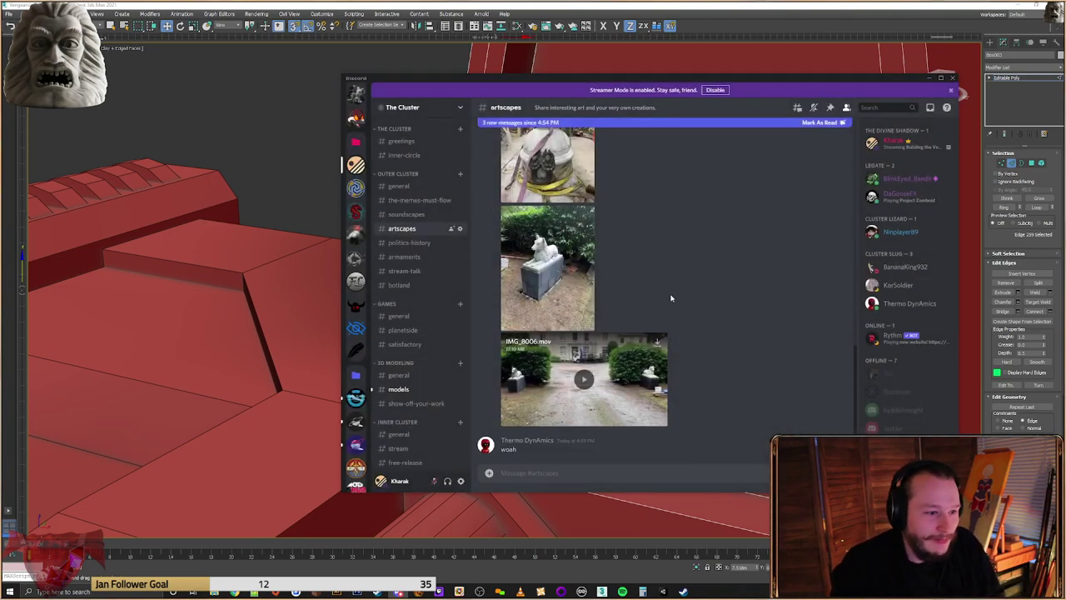
click(584, 380)
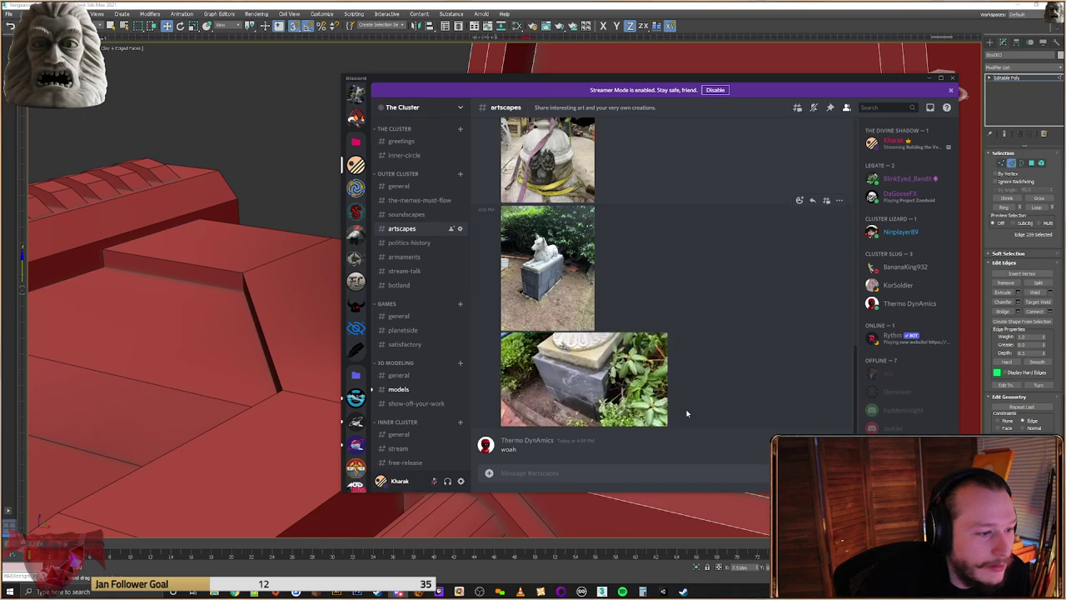
Open the models channel, view the latest posted ship renders enlarged, and move the Discord window off the modelling view
mouse_move(664, 407)
drag(584, 84, 538, 84)
click(356, 389)
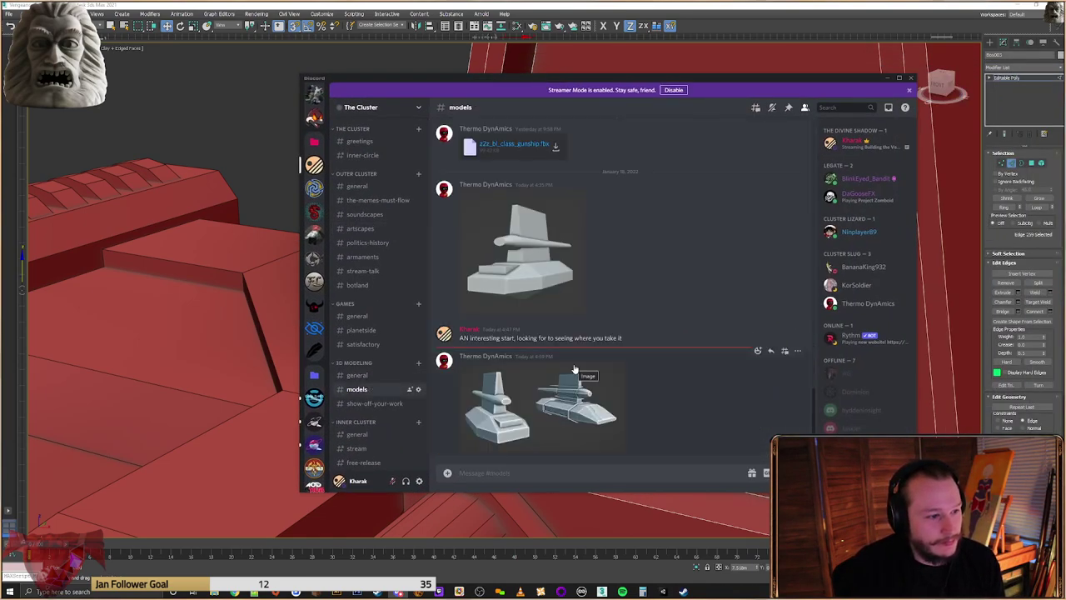
click(575, 397)
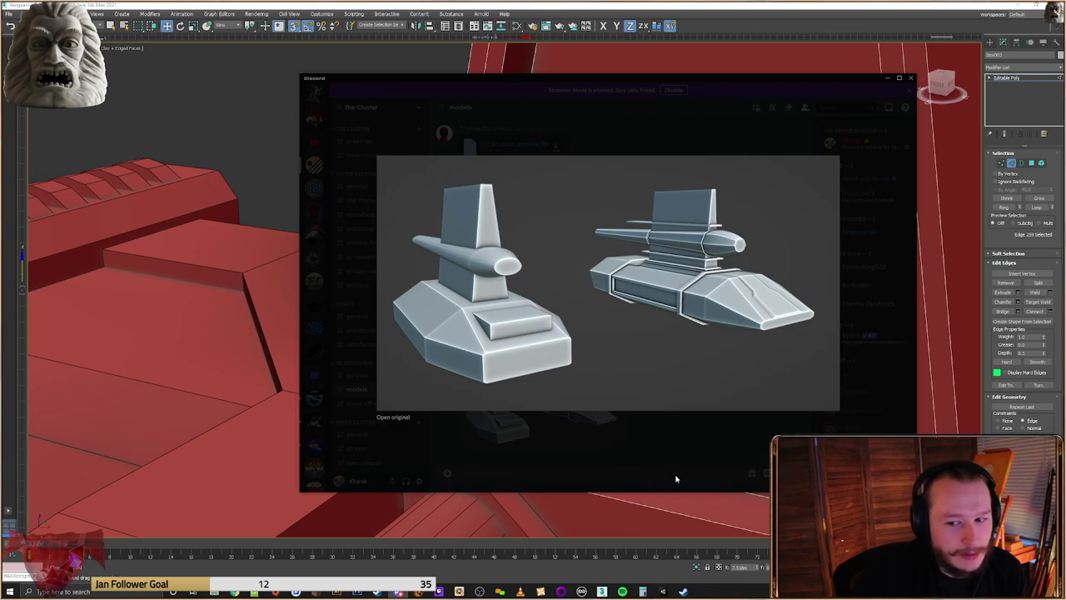
click(667, 433)
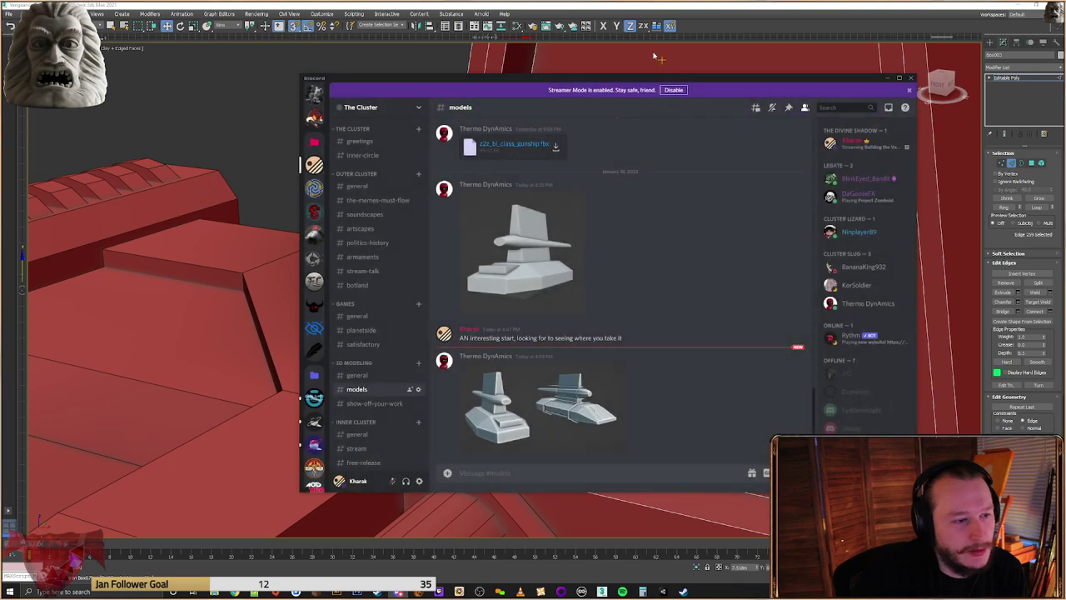
drag(630, 79, 1065, 125)
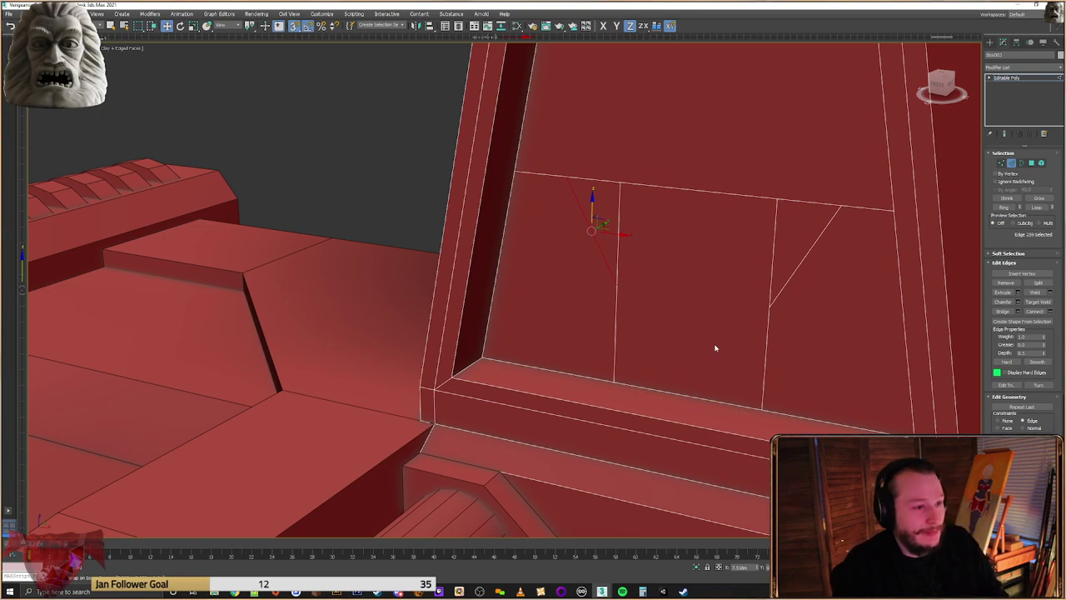
Extrude the panel's two outer lower polygons inward as recesses beside the central pillar, and leave polygon editing with the fin deselected
click(1031, 164)
click(845, 281)
ctrl+click(550, 285)
middle_drag(666, 296, 588, 303)
click(1003, 283)
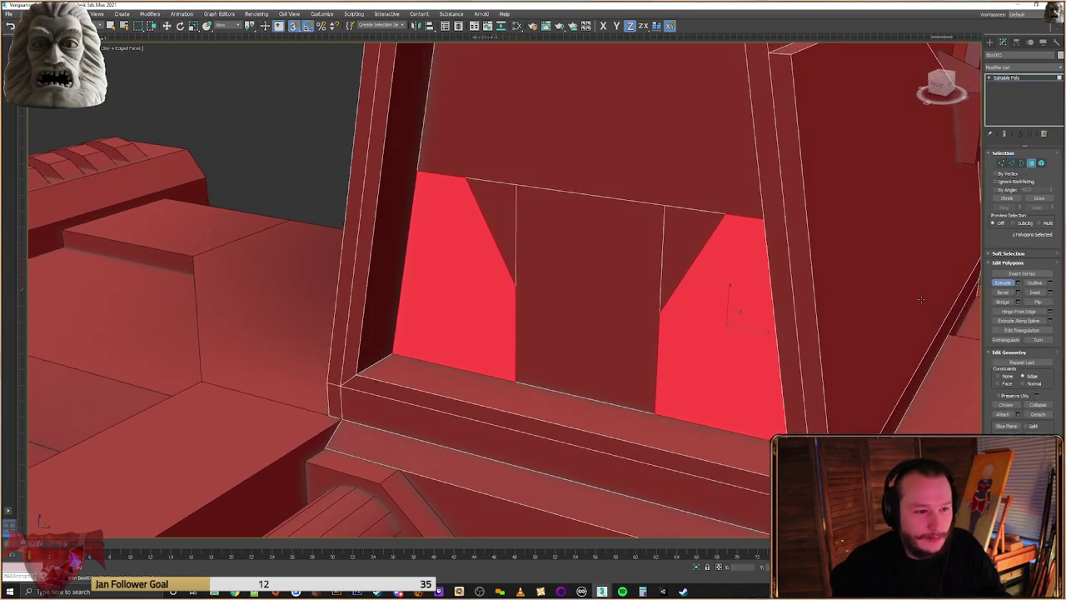
drag(684, 311, 685, 338)
alt+middle_drag(685, 338, 657, 331)
scroll(735, 363, down, 8)
scroll(657, 330, up, 3)
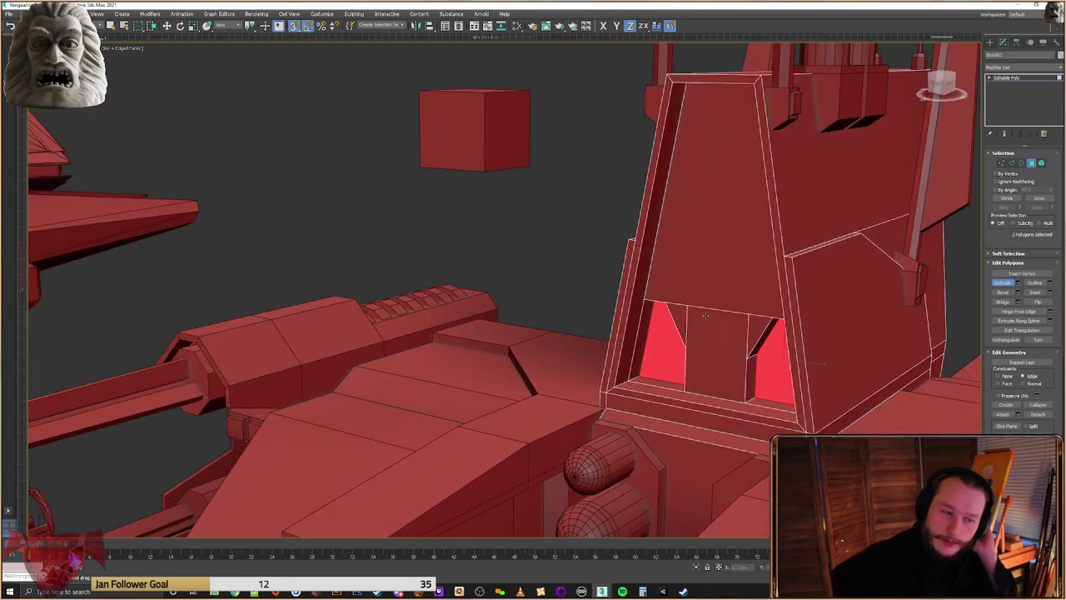
click(502, 264)
middle_drag(682, 287, 637, 283)
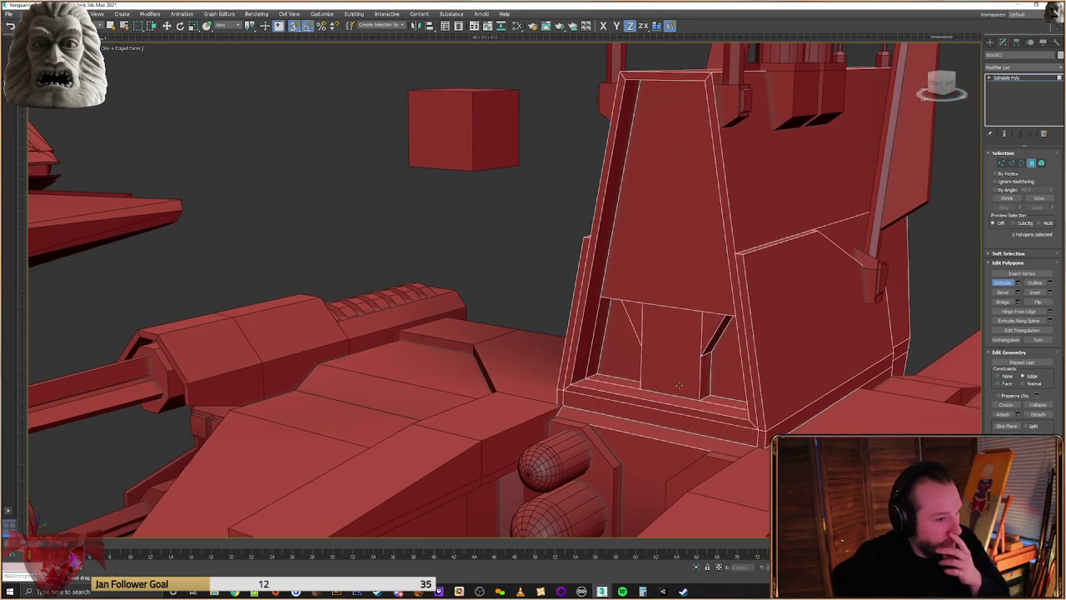
alt+middle_drag(680, 386, 956, 173)
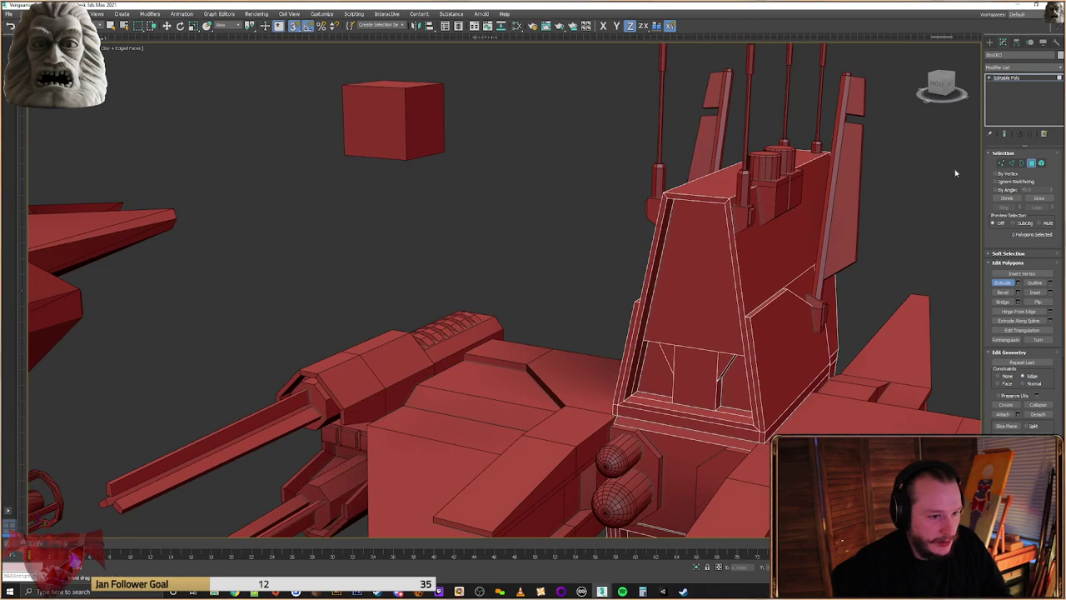
click(990, 43)
click(904, 158)
Clone the upper box from the spare parts as one copy and place it in front of the central fin
middle_drag(618, 350, 598, 339)
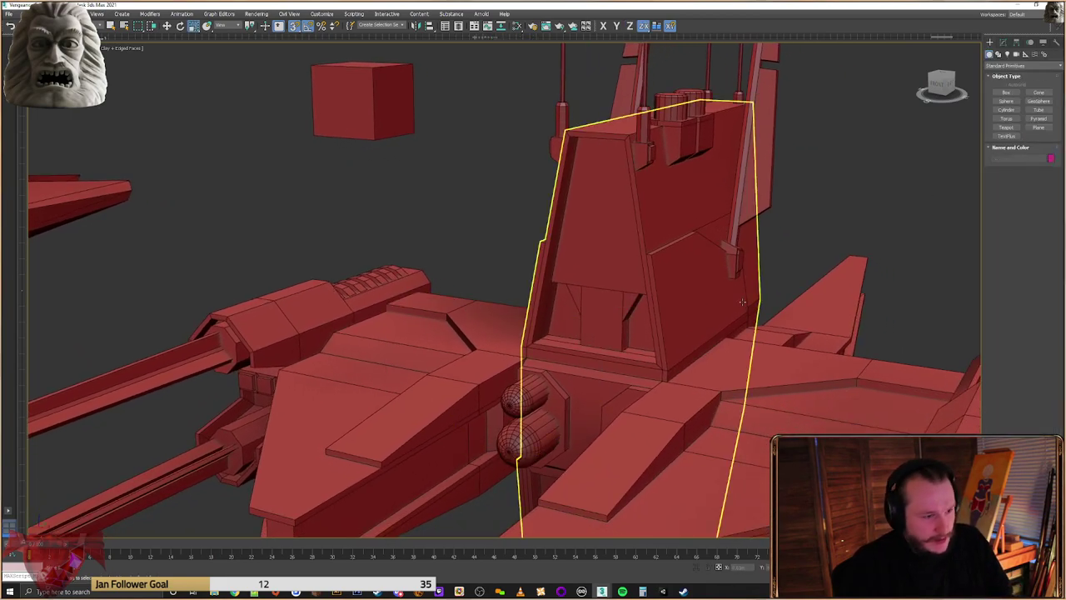
scroll(717, 283, down, 4)
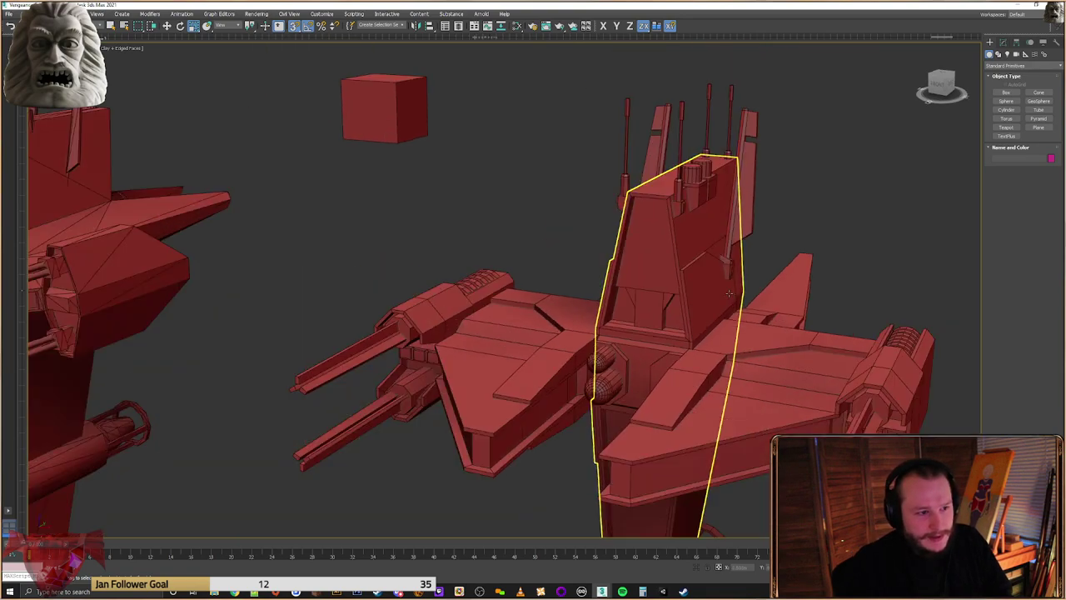
alt+middle_drag(729, 293, 687, 329)
click(872, 305)
right_click(868, 300)
click(879, 303)
alt+middle_drag(871, 300, 872, 298)
shift+drag(872, 299, 414, 287)
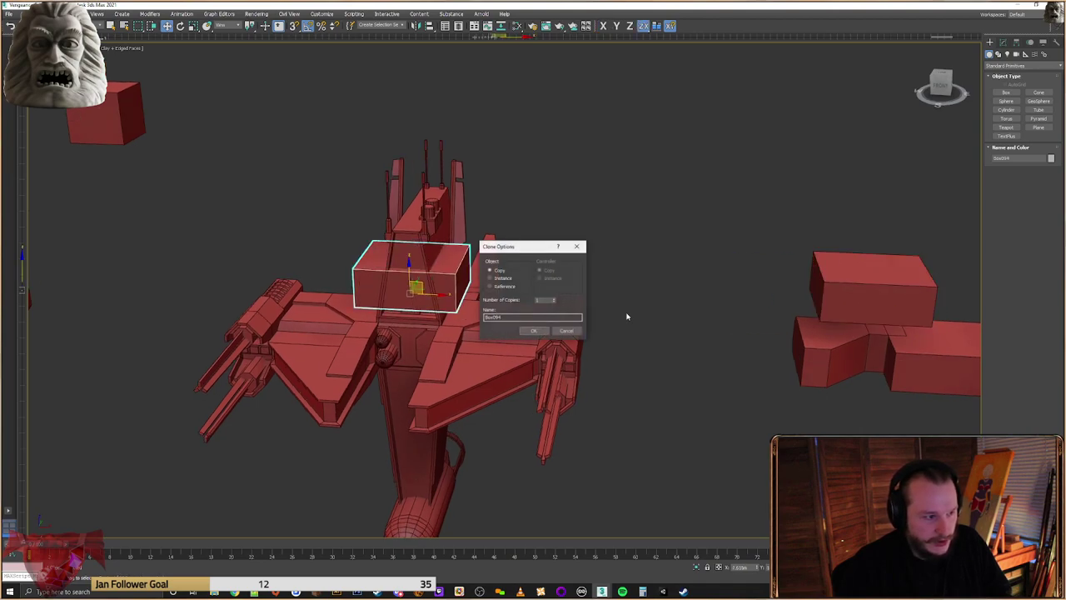
click(534, 331)
key(z)
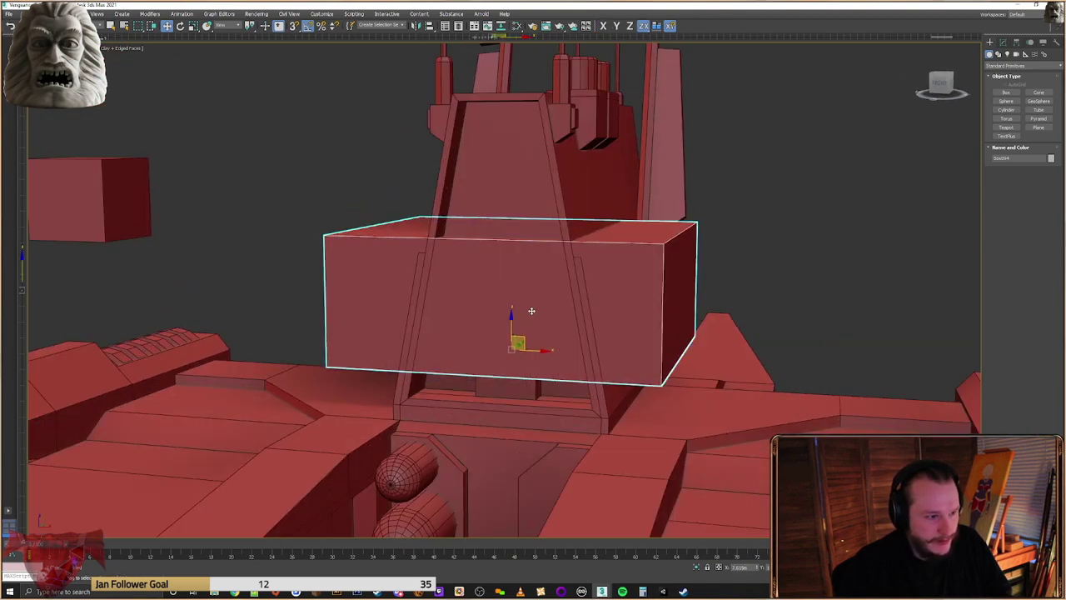
Reposition the cloned box on the fin's front and narrow it by its vertices into a slim upright block against the left frame
mouse_move(517, 343)
mouse_down()
mouse_move(623, 263)
mouse_move(616, 269)
mouse_up()
click(1002, 42)
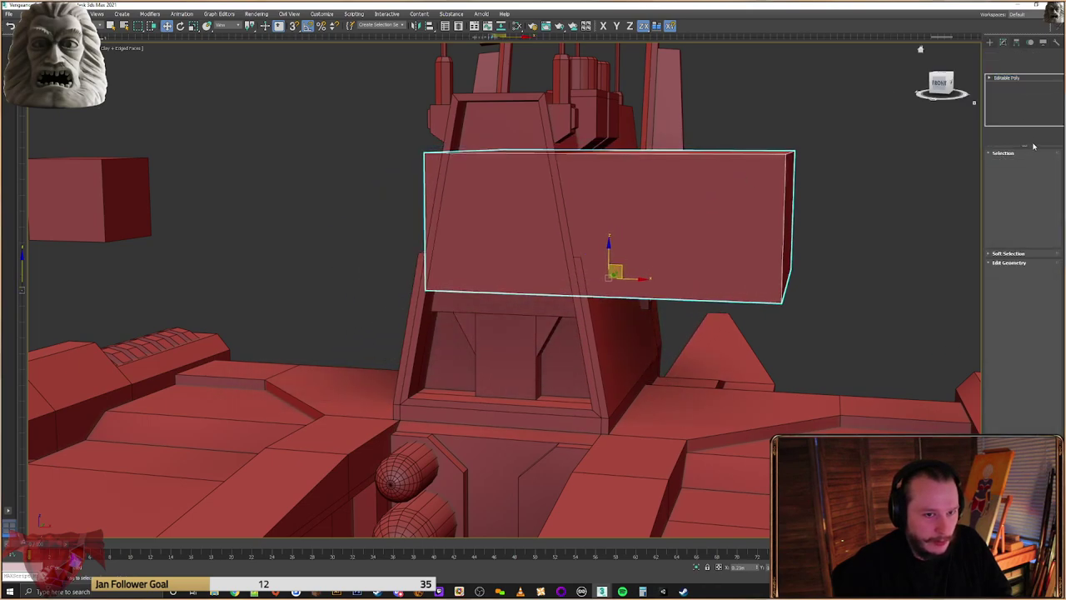
click(1002, 163)
drag(814, 220, 538, 224)
drag(580, 100, 342, 193)
drag(490, 125, 478, 174)
alt+middle_drag(469, 241, 525, 226)
drag(395, 176, 561, 252)
alt+middle_drag(561, 252, 610, 224)
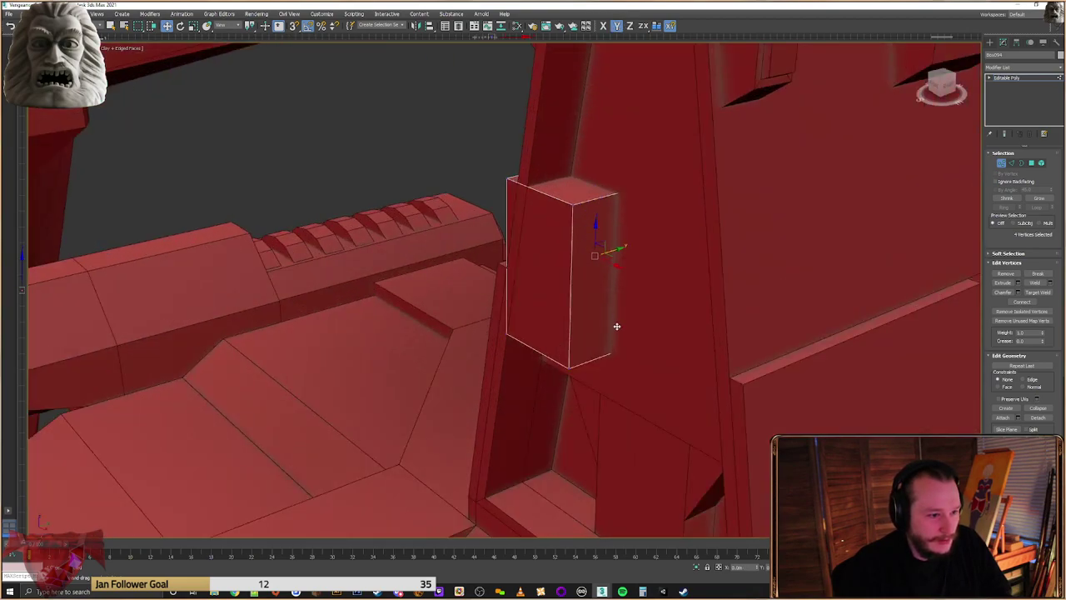
Align the block's outer side vertices with the slope of the fin's left frame, using snapping in the front view
key(f)
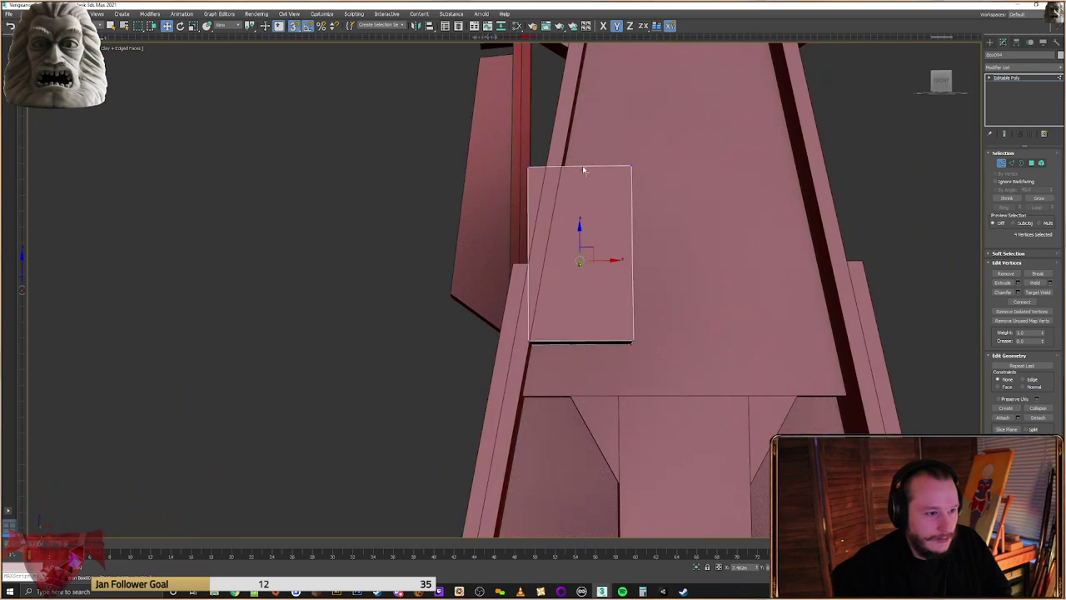
drag(559, 150, 494, 216)
drag(556, 178, 560, 174)
alt+middle_drag(562, 179, 504, 223)
drag(561, 145, 454, 367)
right_click(454, 366)
alt+middle_drag(581, 352, 569, 366)
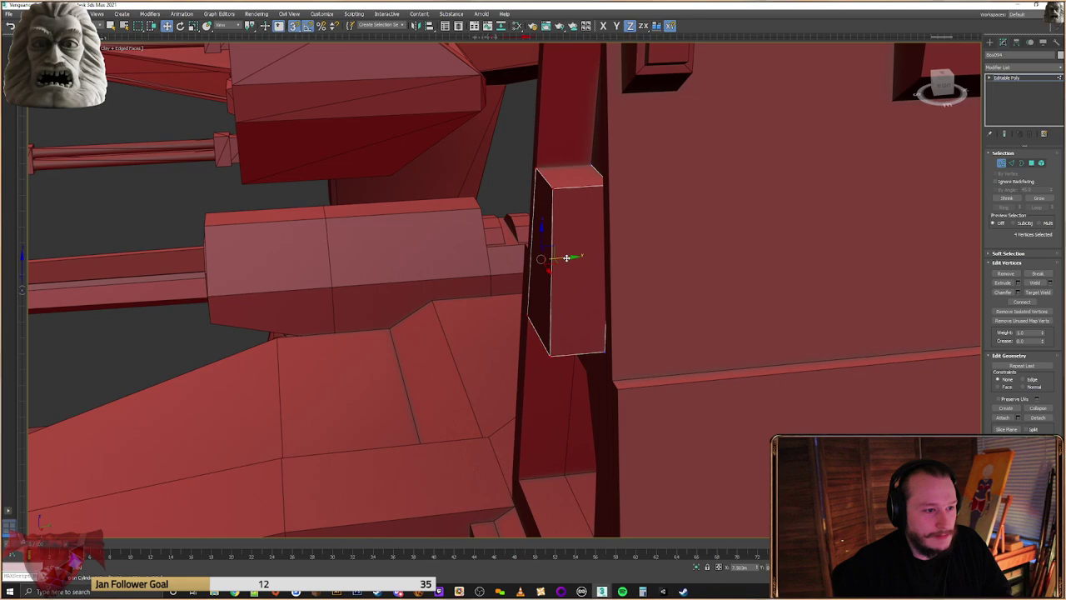
Push the block's front vertices back to thin it, and lower its rear bottom vertices into a sloped underside
drag(567, 259, 594, 259)
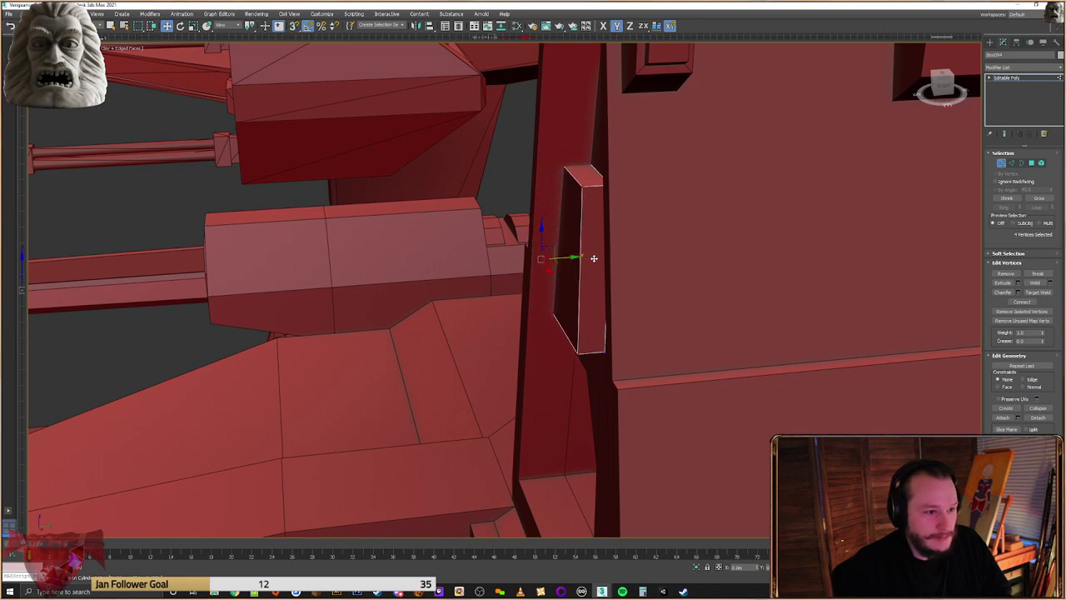
alt+middle_drag(547, 294, 562, 312)
click(564, 302)
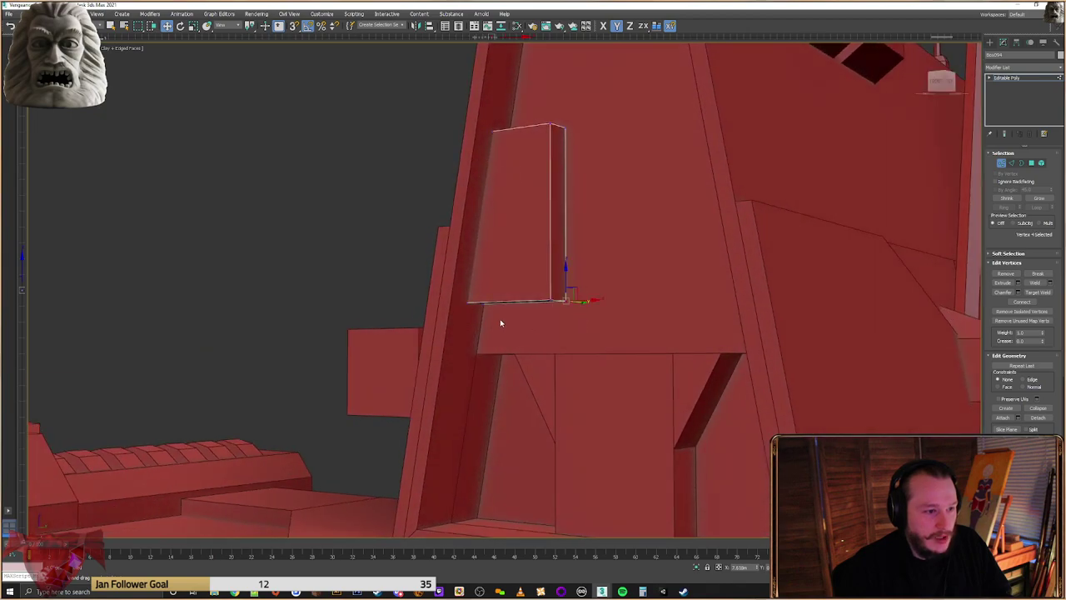
ctrl+click(480, 305)
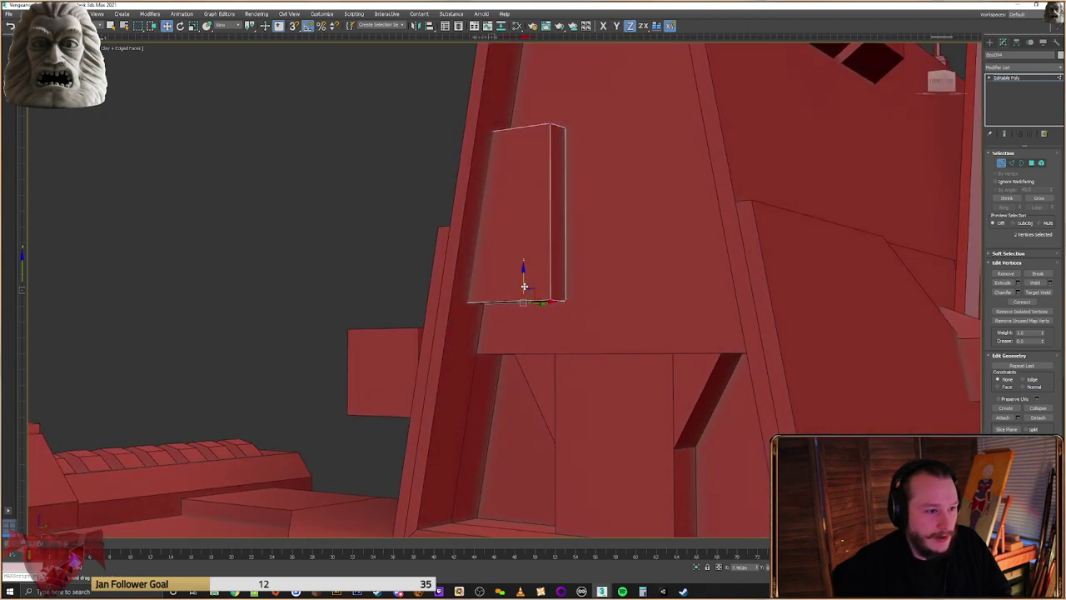
drag(524, 285, 526, 307)
alt+middle_drag(525, 306, 515, 285)
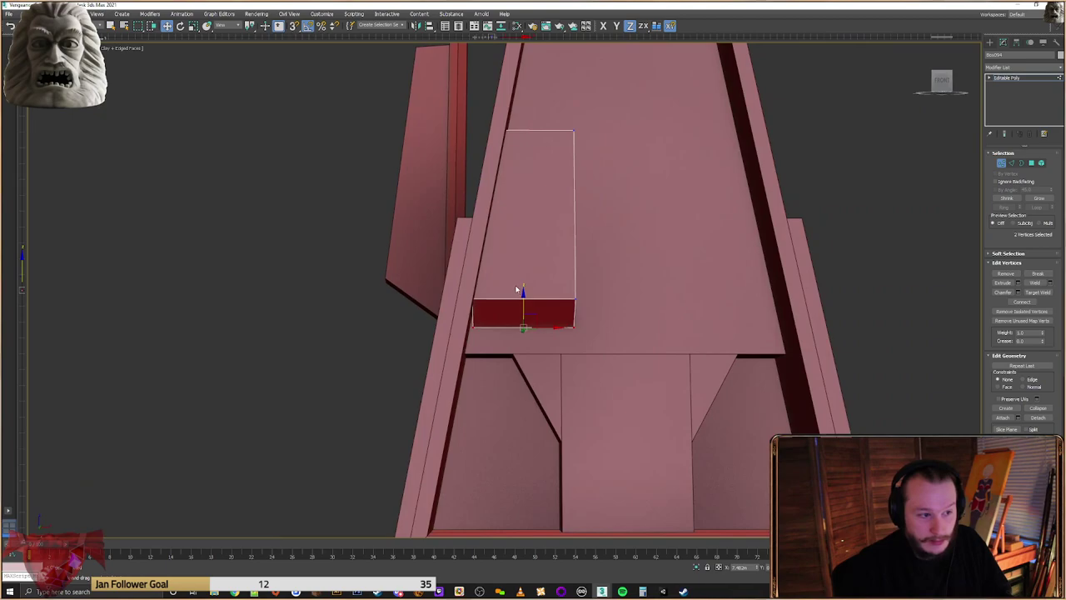
drag(491, 316, 487, 316)
alt+middle_drag(567, 303, 603, 371)
Raise the block's top vertices along the recessed panel and shift the outer pair to follow the frame's slope
drag(578, 211, 488, 248)
alt+middle_drag(500, 250, 577, 251)
scroll(580, 252, down, 5)
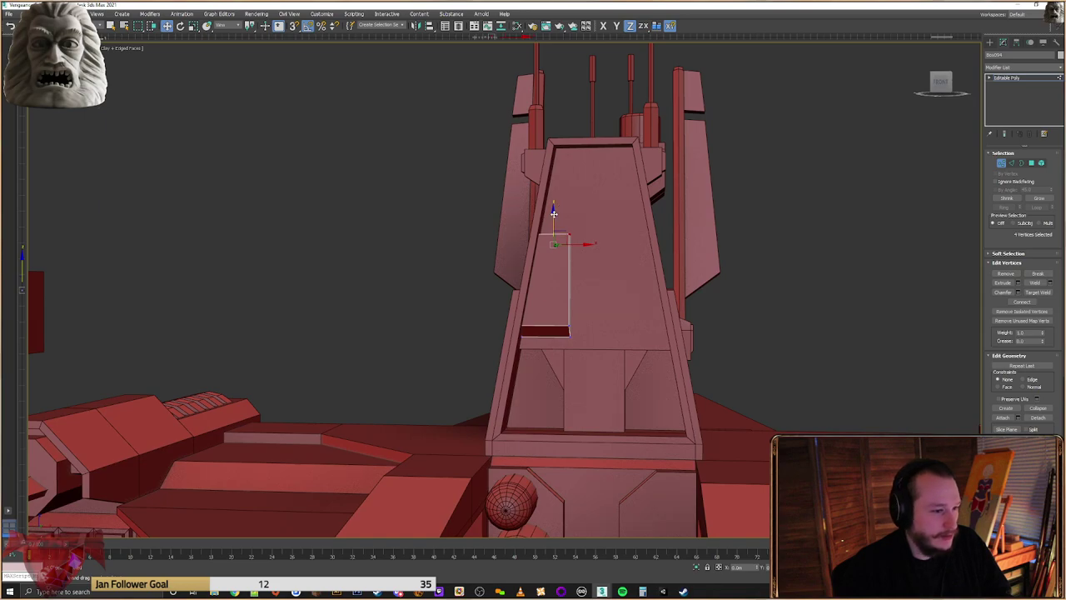
drag(575, 193, 614, 255)
scroll(525, 209, up, 5)
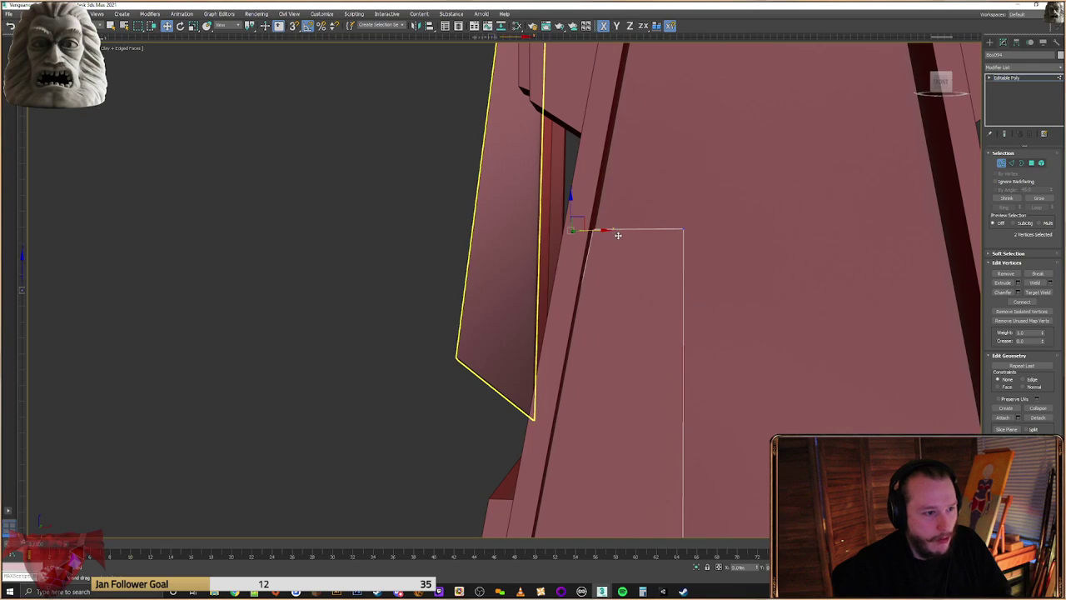
scroll(604, 250, down, 6)
alt+middle_drag(599, 313, 589, 296)
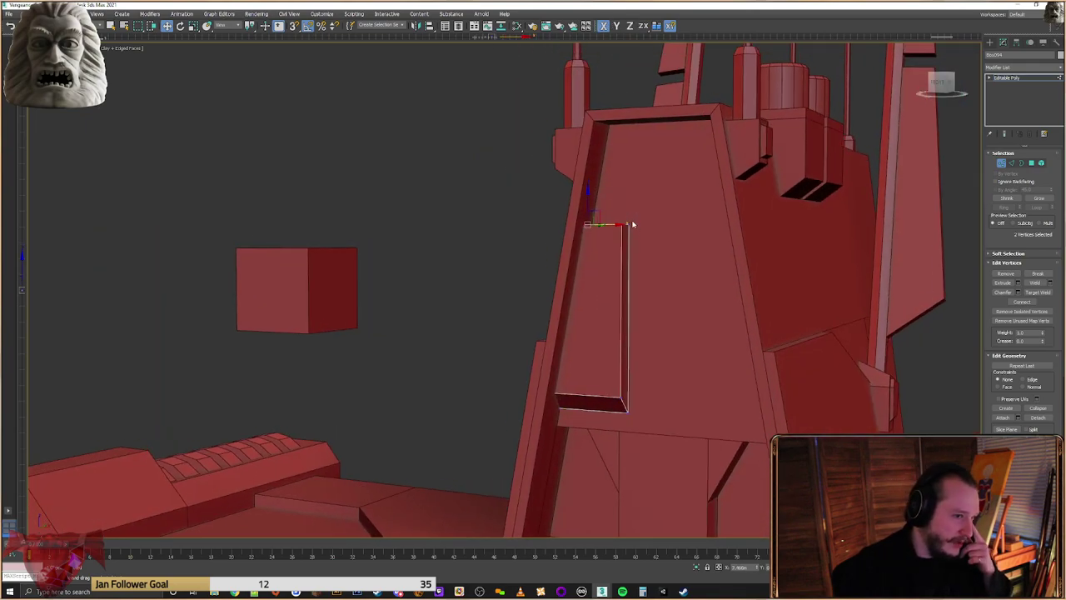
Extrude the block's top polygon upward
ctrl+click(1031, 163)
alt+middle_drag(612, 241, 620, 233)
key(ctrl+d)
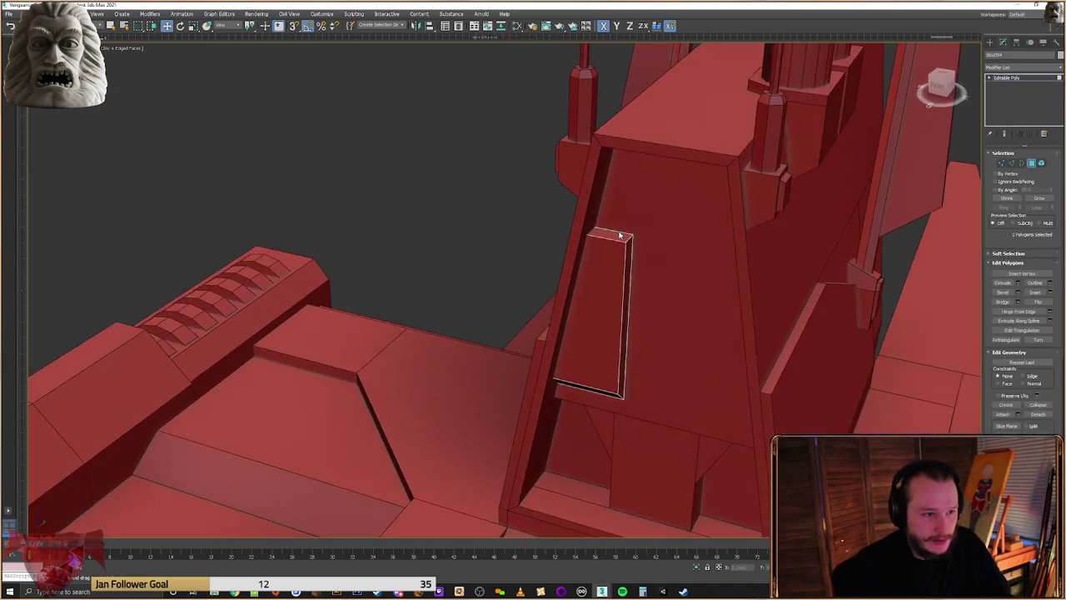
click(612, 234)
click(1003, 283)
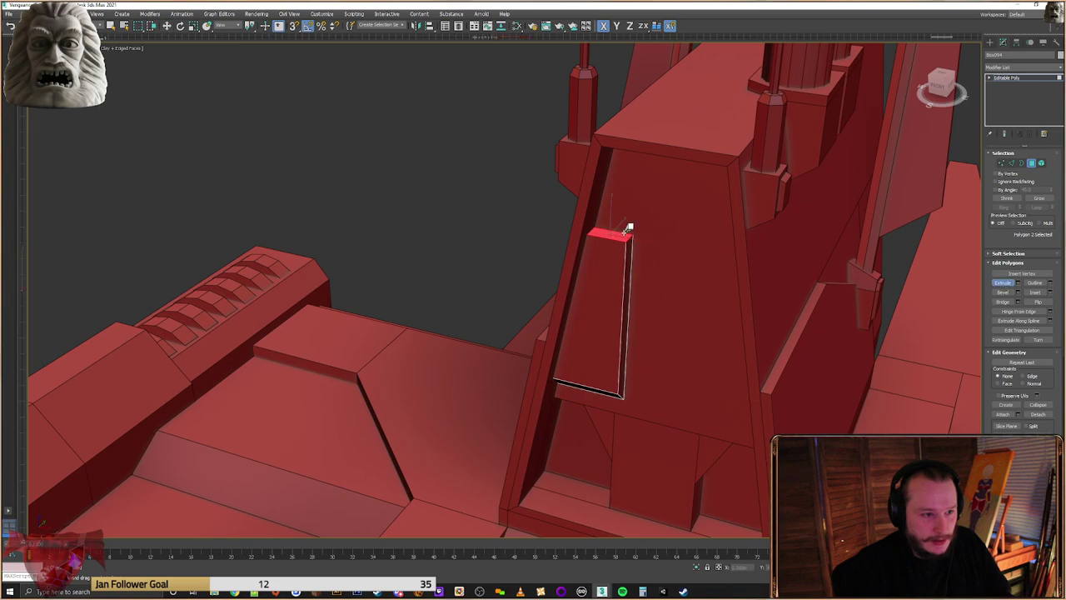
drag(639, 220, 657, 207)
Shape the extruded top into an angled tip by lowering its vertices and moving the inner pair toward the frame
click(1001, 164)
alt+middle_drag(575, 260, 635, 207)
drag(653, 181, 505, 204)
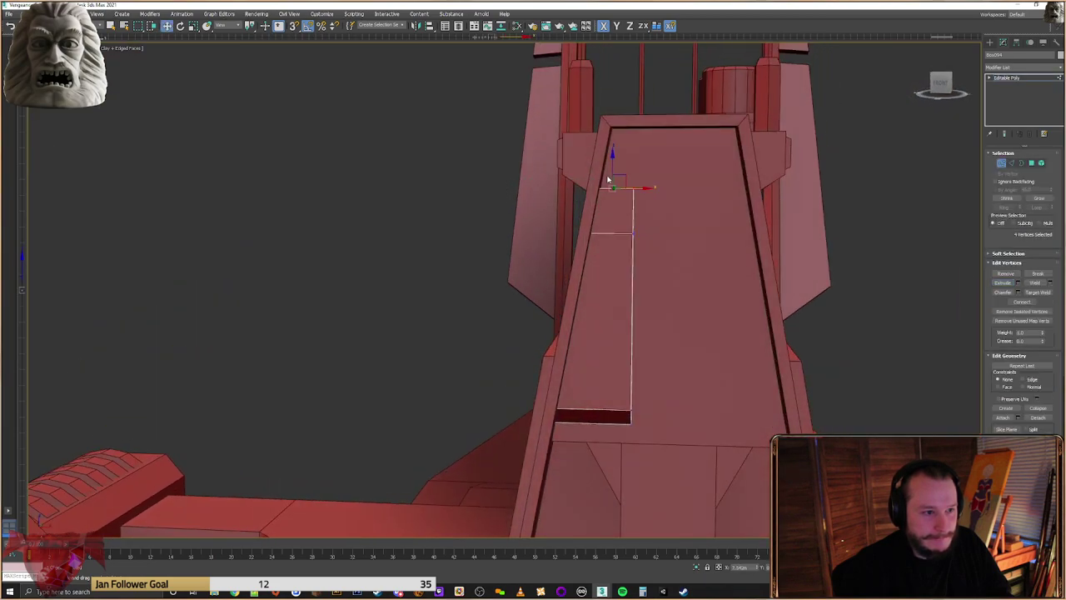
drag(613, 174, 620, 181)
drag(671, 170, 627, 196)
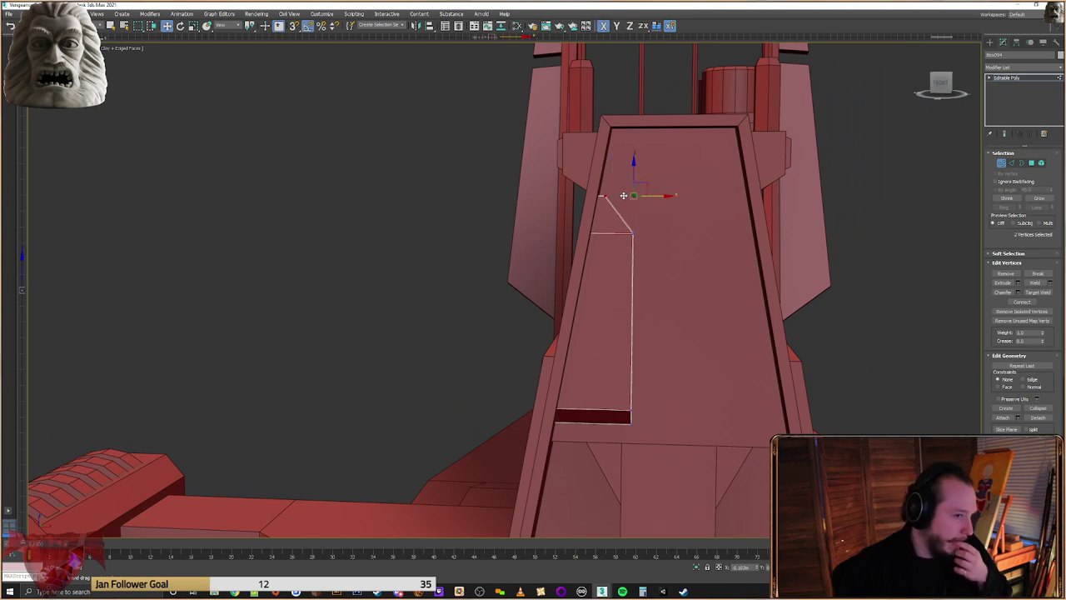
drag(634, 196, 625, 222)
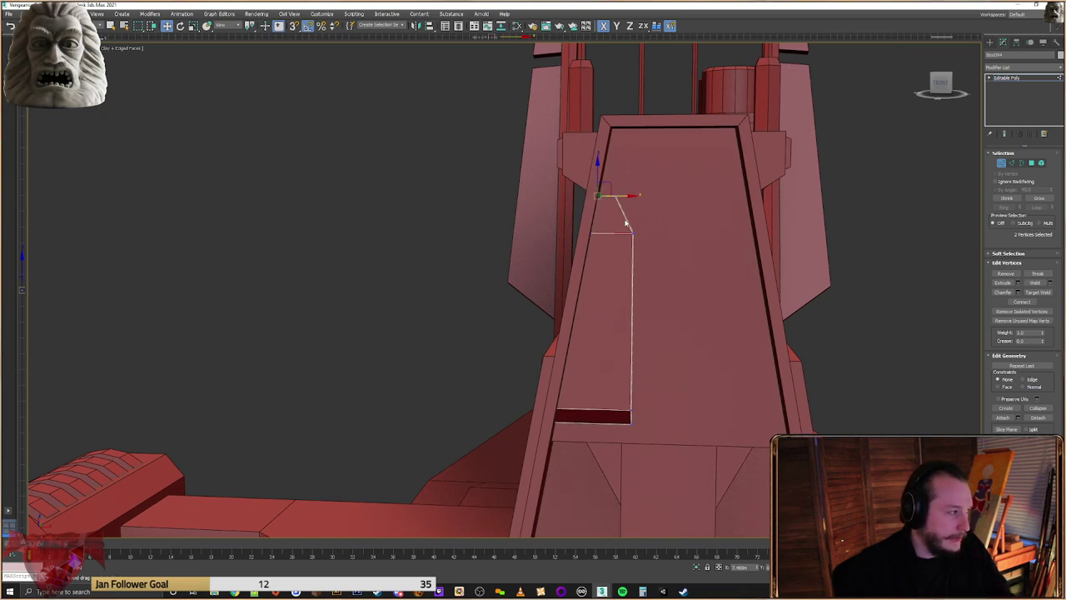
alt+middle_drag(632, 231, 597, 254)
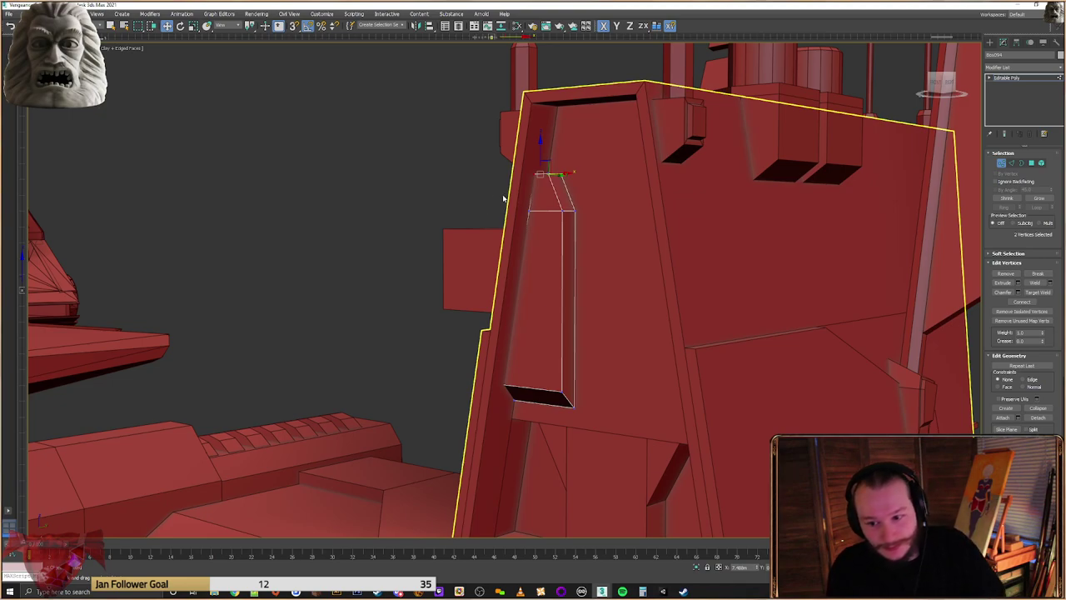
Leave vertex editing and center the finished block's pivot on the object
alt+middle_drag(731, 202, 688, 203)
click(990, 42)
scroll(658, 195, down, 3)
click(1016, 41)
click(1023, 99)
click(1023, 144)
click(991, 43)
Clone the spare box again as one copy and place it over the upper front of the central fin
scroll(680, 164, down, 5)
alt+middle_drag(680, 164, 805, 249)
click(825, 343)
alt+middle_drag(824, 343, 851, 341)
mouse_move(820, 369)
shift+mouse_down()
mouse_move(405, 356)
mouse_move(410, 331)
shift+mouse_up()
click(540, 331)
mouse_move(554, 329)
alt+middle_down()
mouse_move(350, 336)
mouse_move(475, 322)
mouse_move(507, 376)
alt+middle_up()
scroll(350, 336, up, 5)
scroll(475, 321, up, 4)
drag(507, 374, 534, 369)
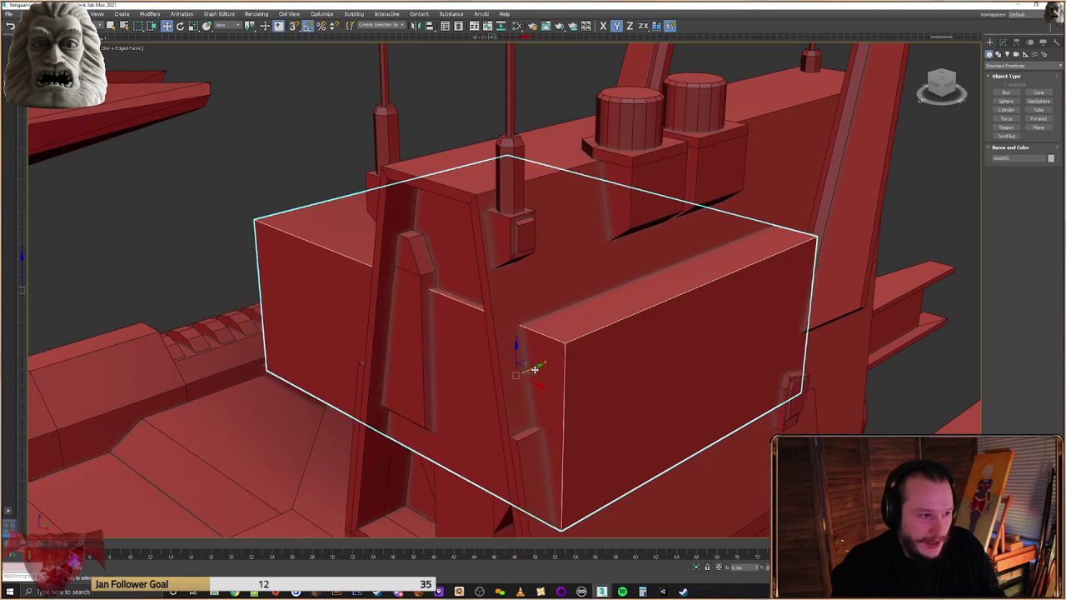
Move the new box's right side vertices inward so that side ends within the fin's recessed front panel
click(1003, 43)
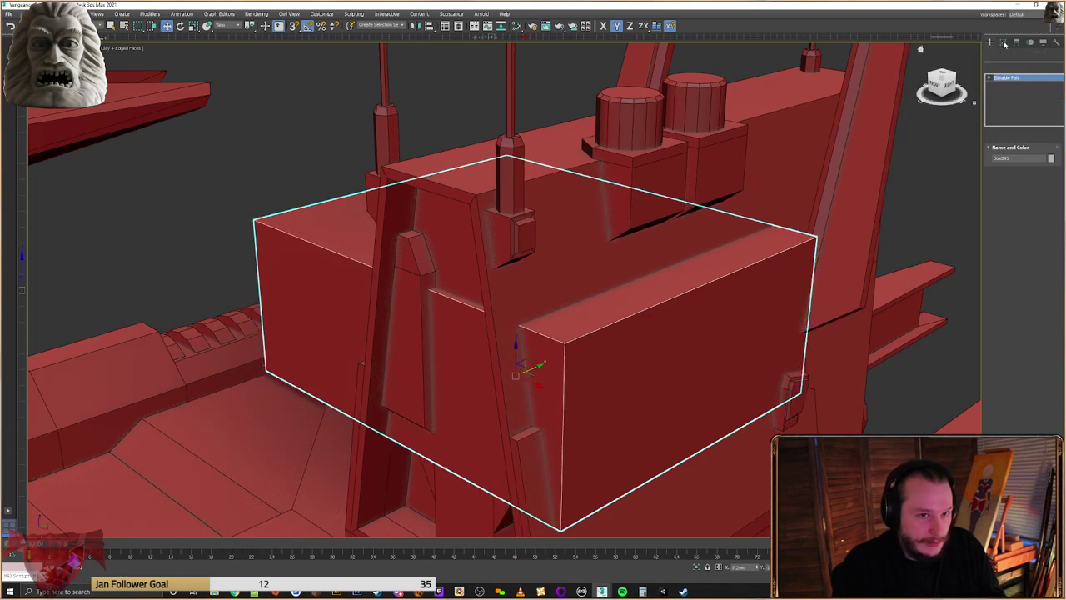
click(1002, 162)
drag(876, 204, 557, 548)
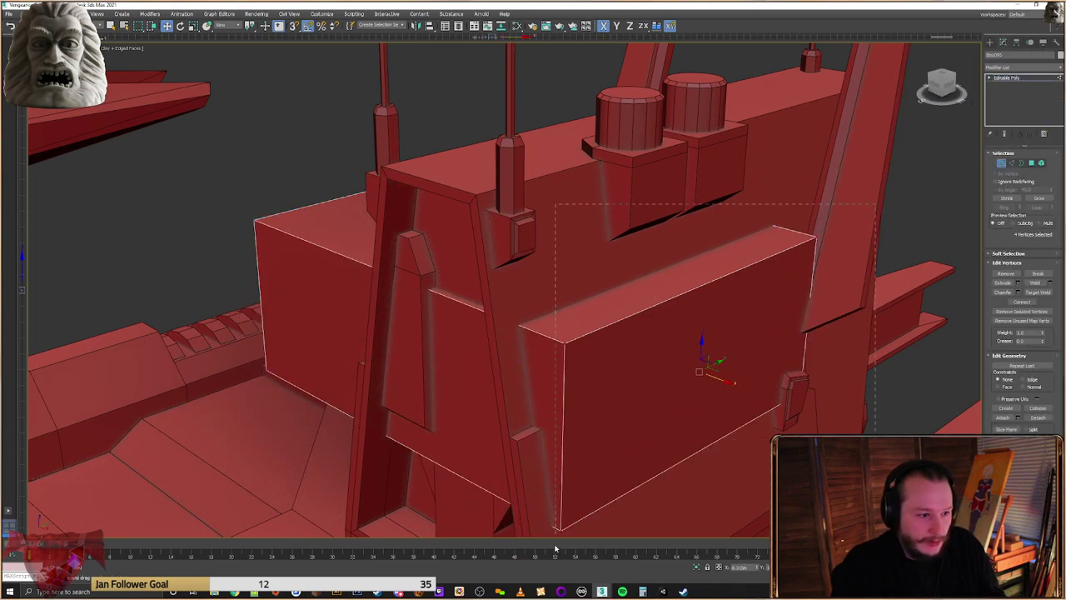
drag(726, 380, 612, 355)
alt+middle_drag(354, 372, 444, 339)
Move the box's left side vertices inward to form a narrow upright piece beside the angled block
drag(119, 482, 118, 484)
drag(257, 325, 492, 316)
key(ctrl+z)
drag(271, 218, 366, 486)
drag(146, 127, 390, 468)
alt+middle_drag(430, 503, 426, 537)
drag(325, 329, 558, 342)
middle_drag(557, 343, 487, 264)
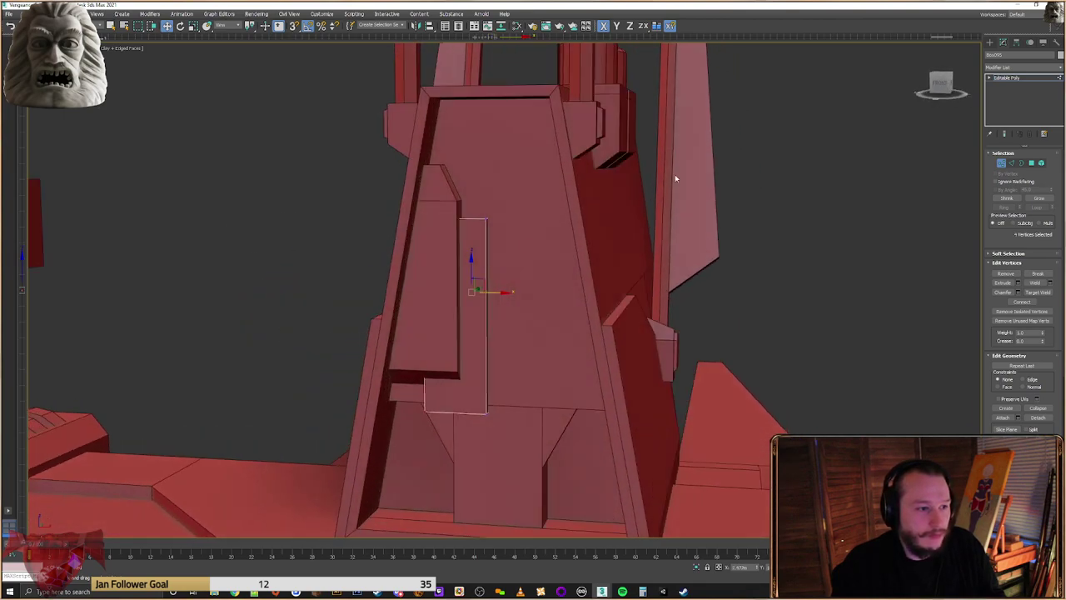
Raise the narrow piece to the top of the recessed panel and nudge it sideways into place
click(990, 43)
drag(433, 346, 438, 240)
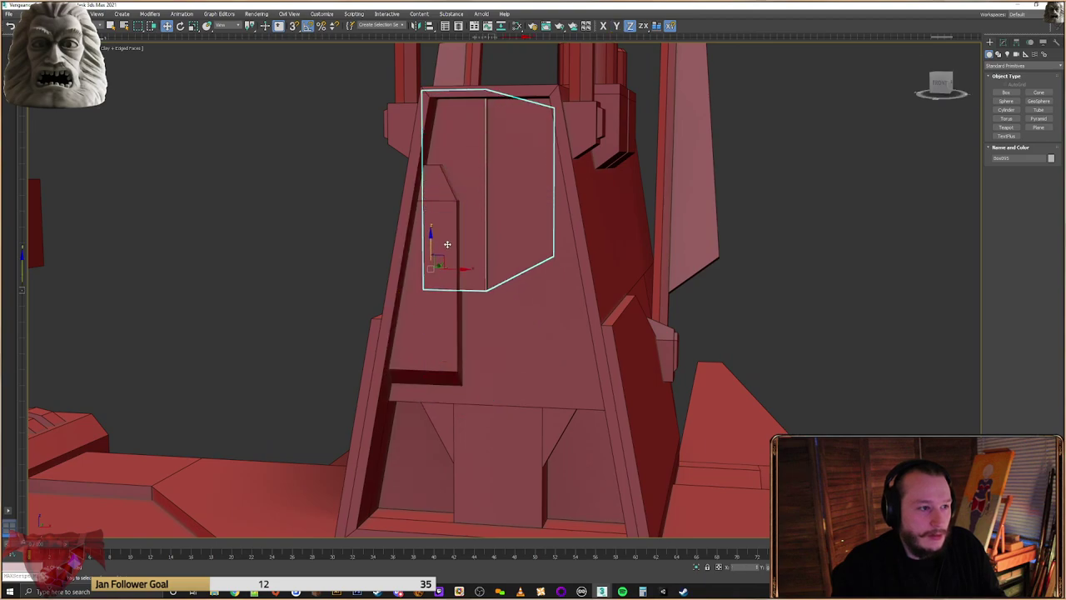
middle_drag(439, 240, 519, 215)
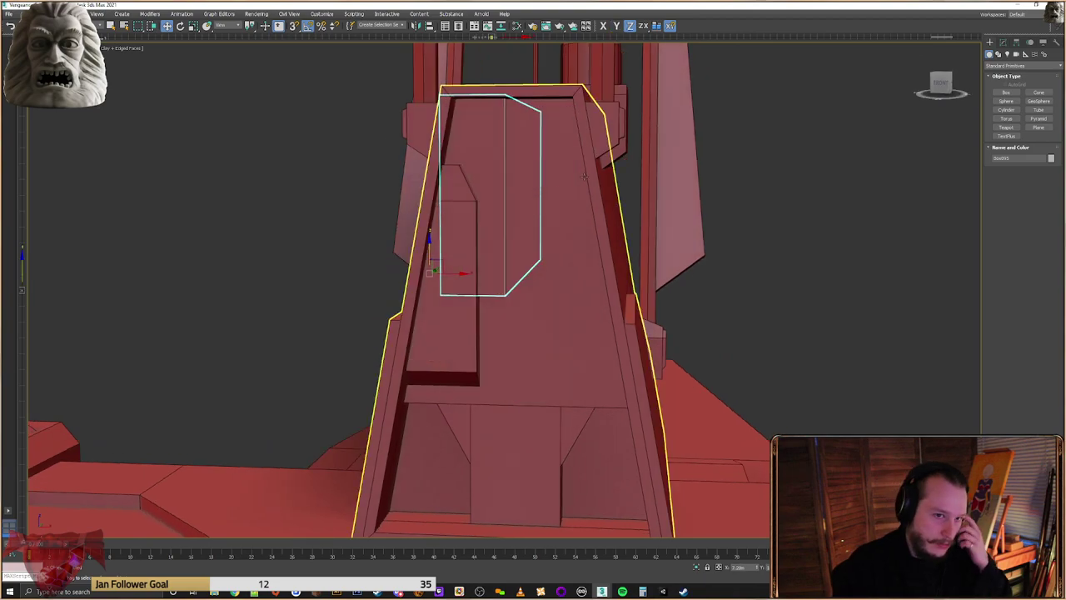
click(940, 82)
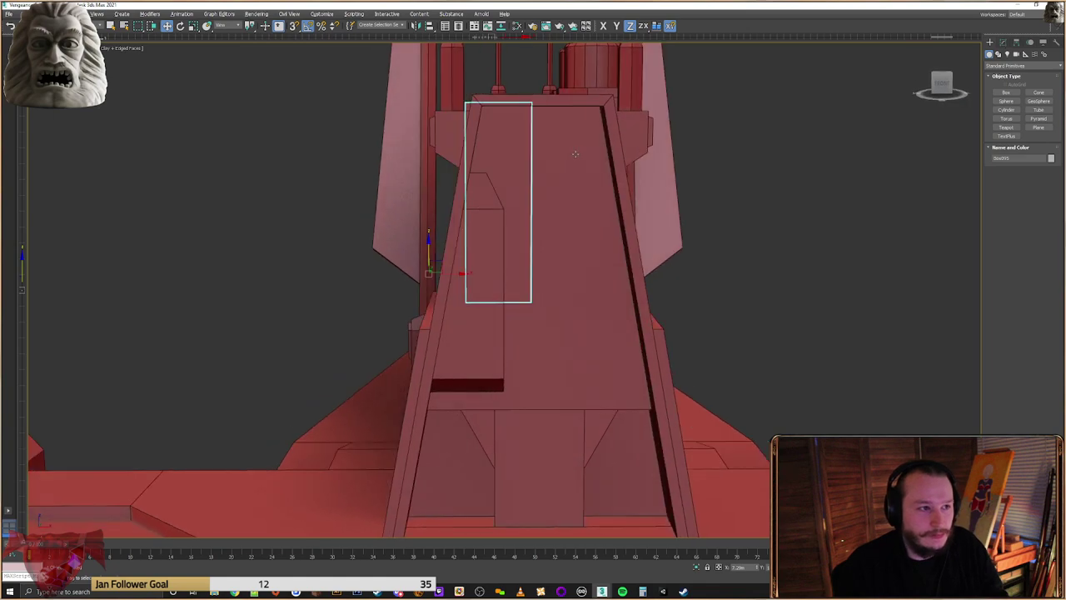
drag(443, 271, 452, 271)
Slant the piece's outer edge along the fin's frame by moving its lower outer vertices, and move its inner side closer to the frame
click(1004, 43)
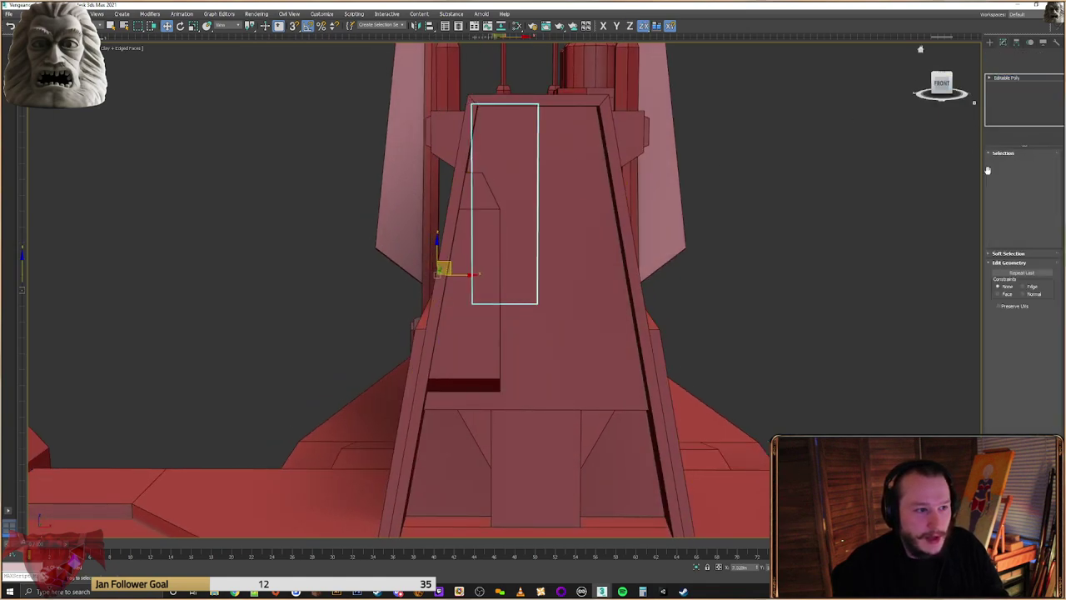
click(1002, 164)
drag(425, 392, 426, 392)
drag(481, 276, 462, 275)
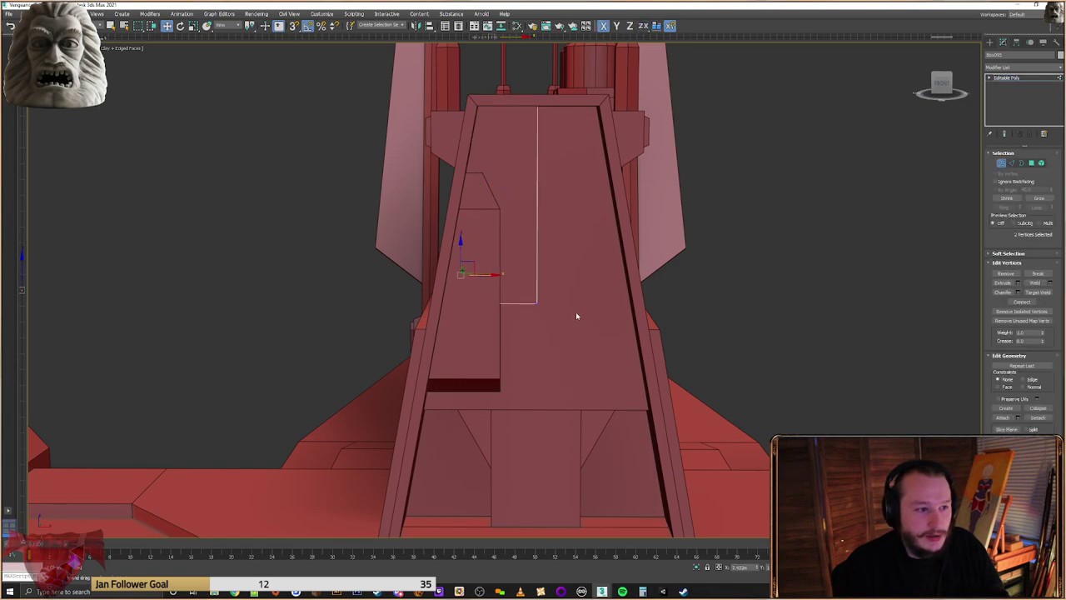
alt+middle_drag(562, 265, 561, 276)
drag(486, 356, 524, 410)
middle_drag(539, 218, 523, 245)
drag(543, 216, 526, 216)
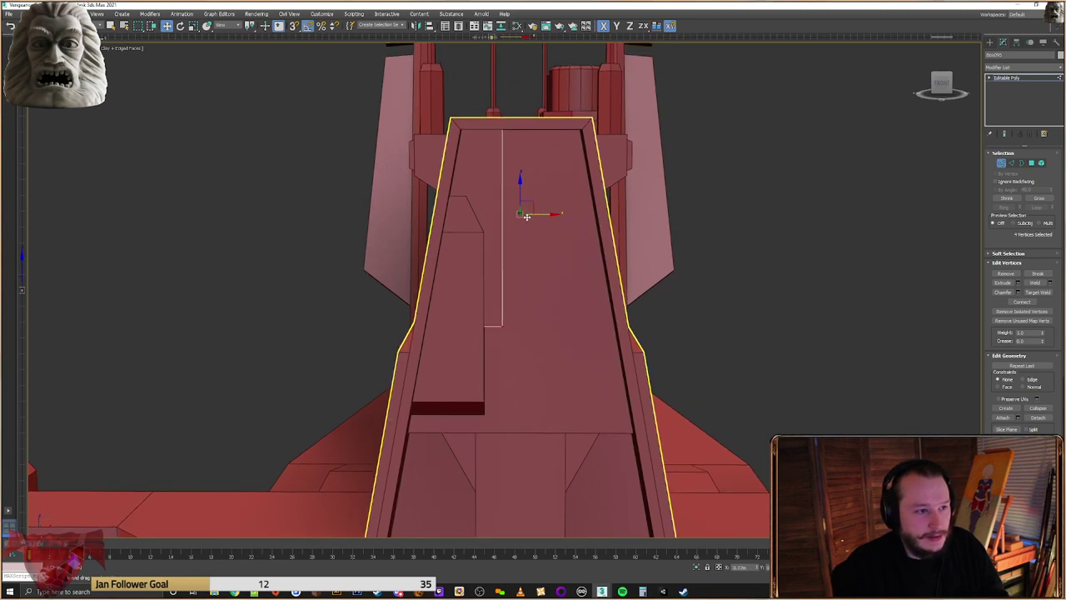
Chamfer the piece's lower inner corner edge
alt+middle_drag(497, 274, 468, 285)
click(1011, 163)
click(443, 266)
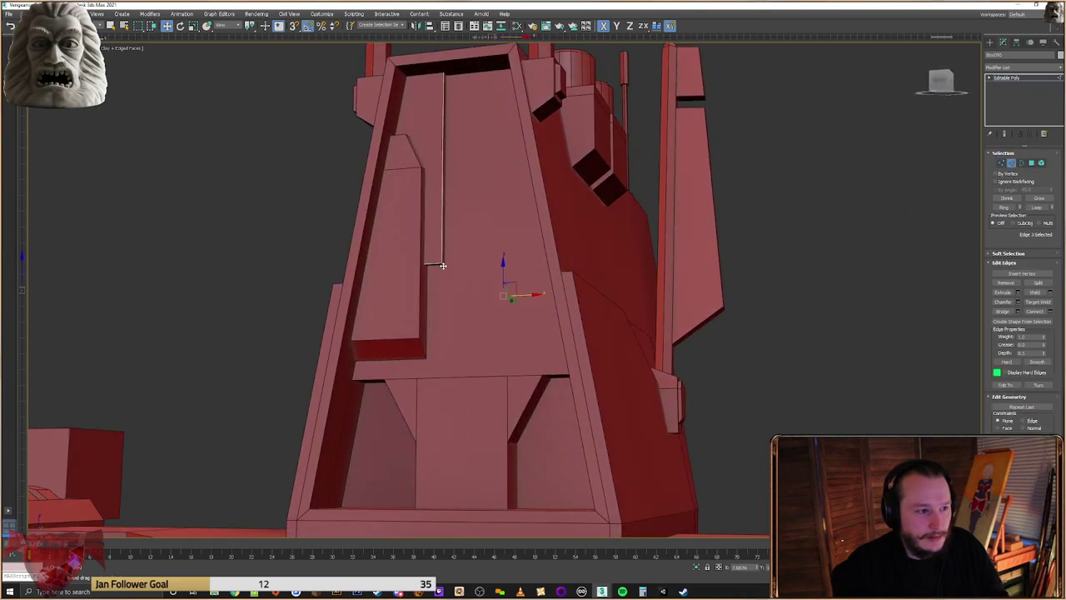
click(1020, 303)
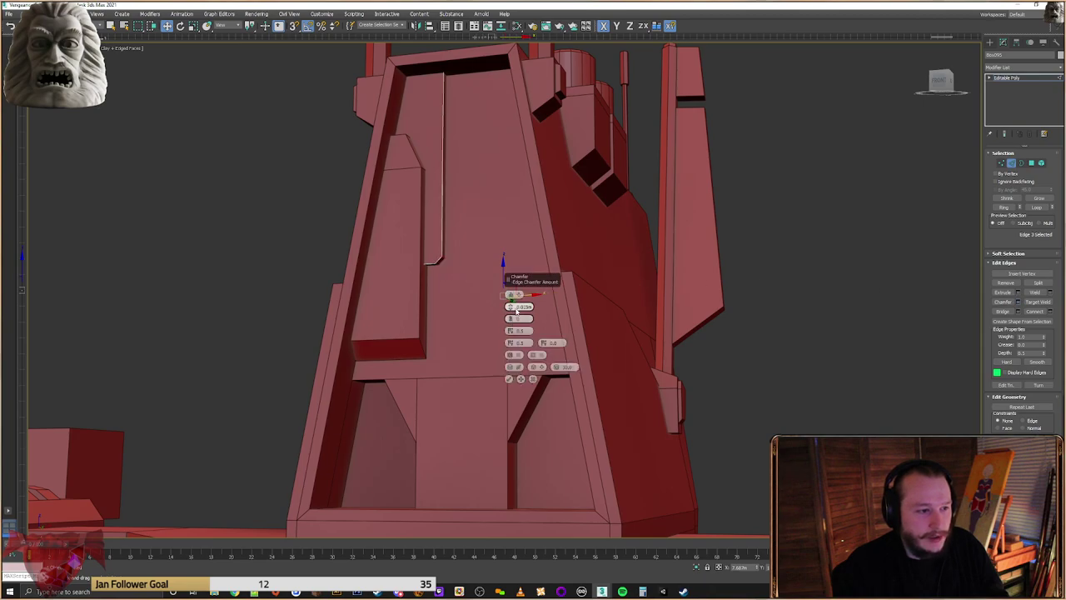
click(509, 380)
Move the piece's rear vertices forward through the fin to reduce it to a thin plate at the recessed front panel
alt+middle_drag(708, 334, 622, 337)
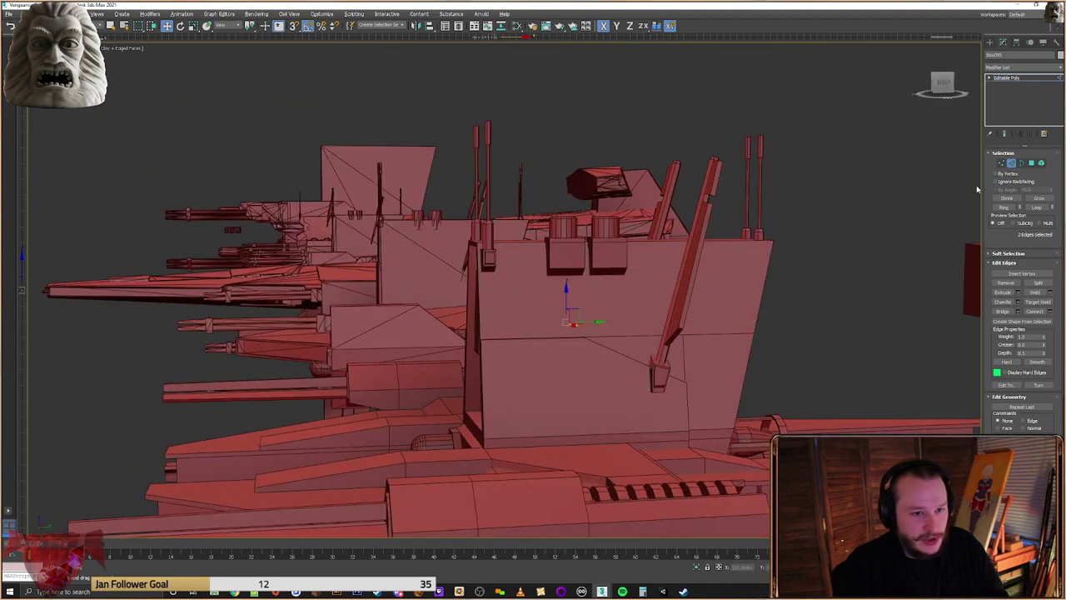
click(1002, 164)
key(F3)
drag(728, 137, 607, 388)
key(F3)
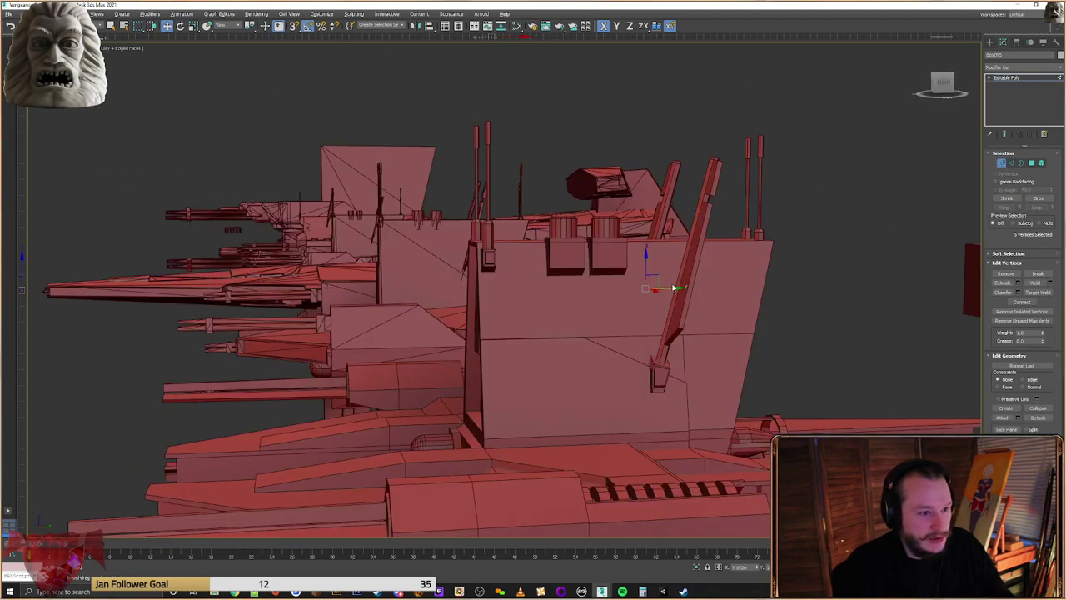
mouse_move(667, 287)
mouse_down()
mouse_move(501, 310)
mouse_move(520, 310)
mouse_up()
alt+middle_drag(498, 313, 510, 315)
scroll(509, 313, up, 5)
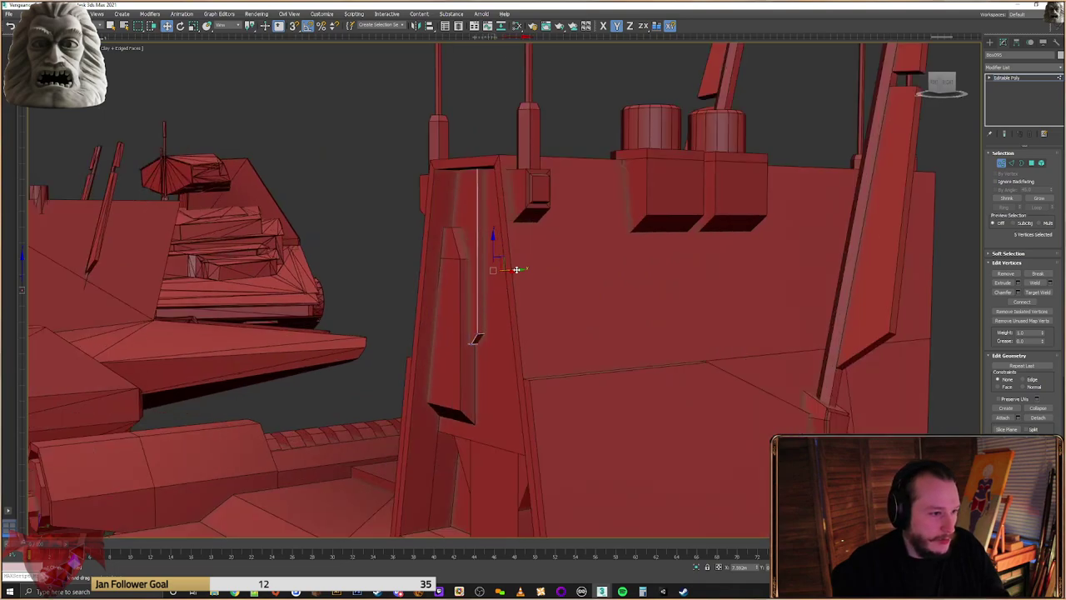
alt+middle_drag(517, 271, 519, 291)
key(s)
drag(520, 269, 470, 437)
alt+middle_drag(494, 350, 504, 400)
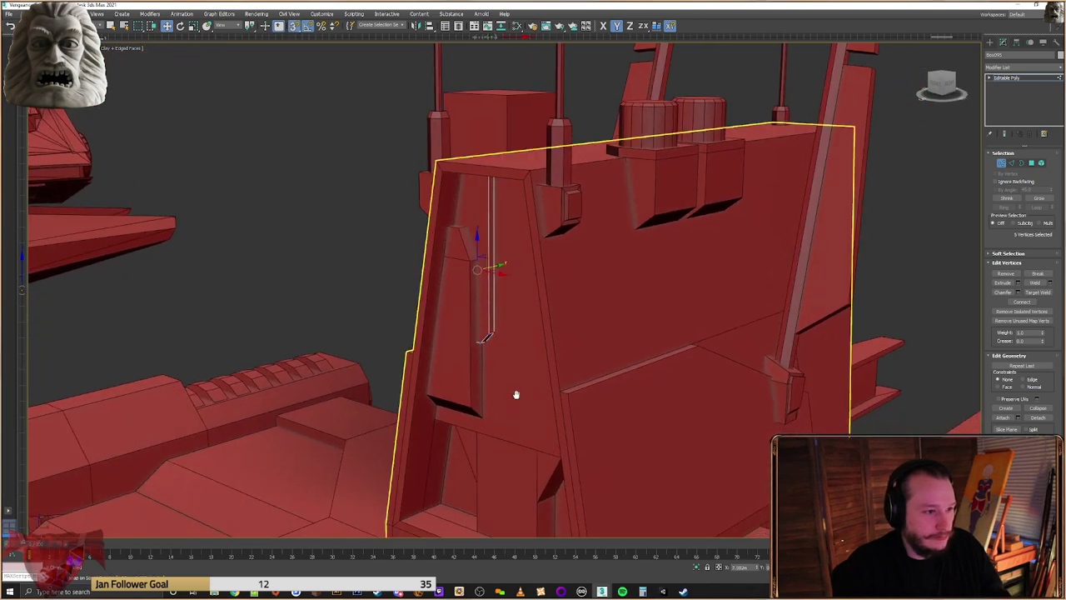
Leave vertex editing and center the thin chamfered plate's pivot on the object
click(990, 42)
alt+middle_drag(479, 284, 575, 275)
click(1016, 43)
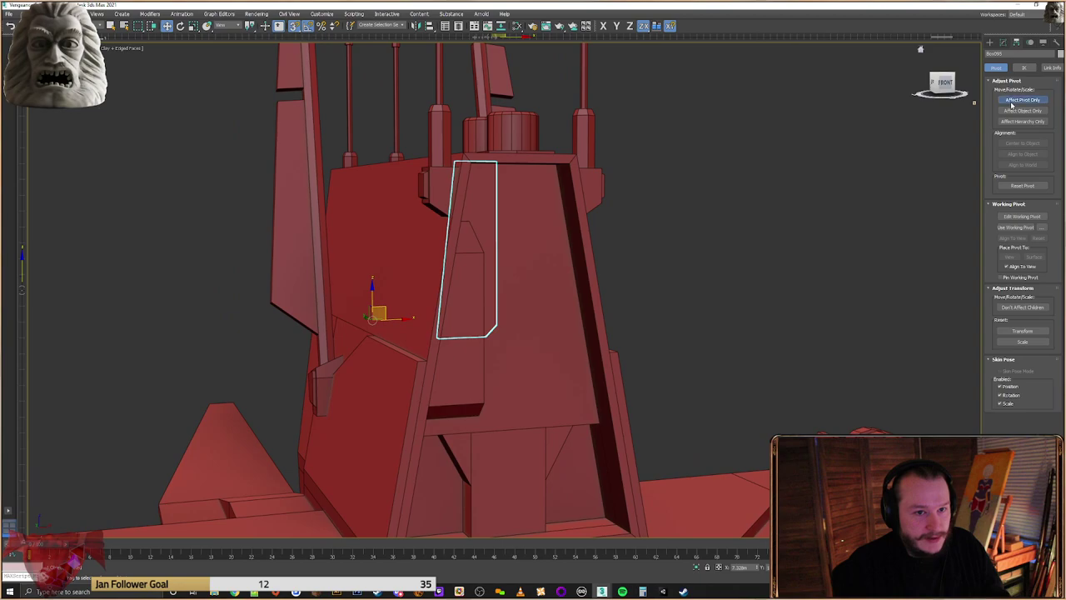
click(1012, 101)
click(1032, 144)
click(990, 42)
alt+middle_drag(503, 269, 517, 265)
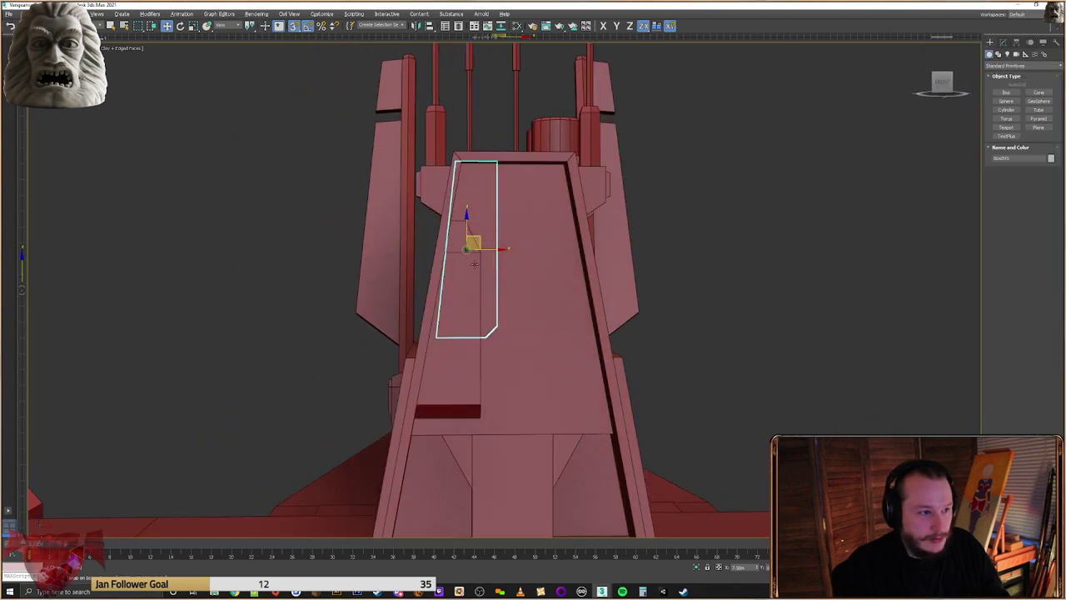
Clone the two layered plates together along X to the other half of the fin's front panel
shift+drag(483, 246, 542, 246)
click(564, 332)
alt+middle_drag(562, 333, 549, 327)
click(463, 330)
alt+middle_drag(485, 326, 509, 251)
ctrl+click(493, 306)
shift+drag(474, 223, 549, 224)
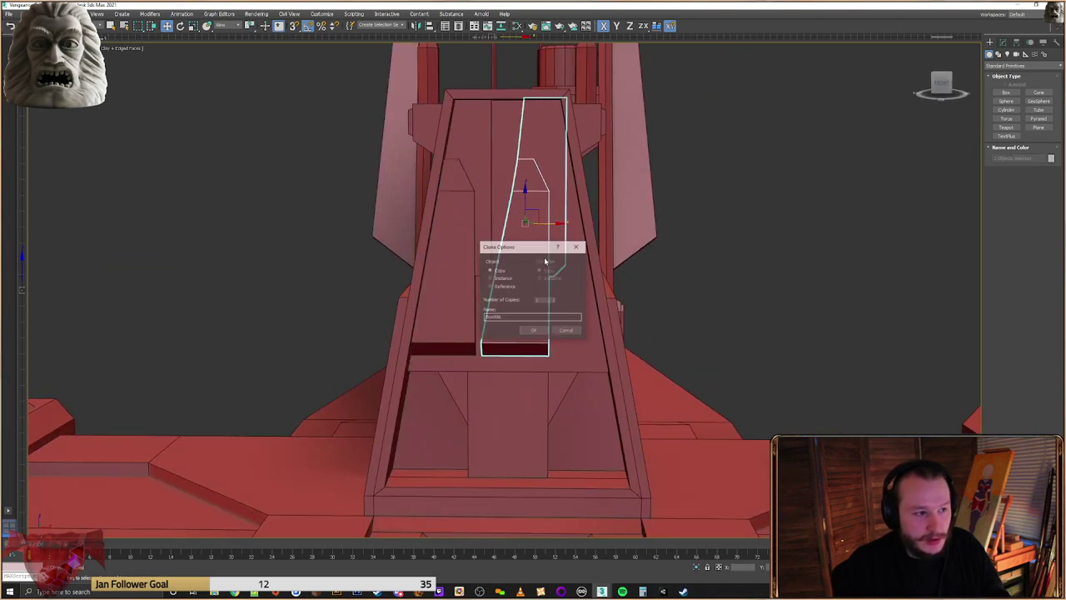
click(537, 331)
Mirror the cloned plates across X and move them against the fin's opposite frame edge
click(415, 27)
click(512, 360)
drag(548, 223, 586, 234)
click(759, 259)
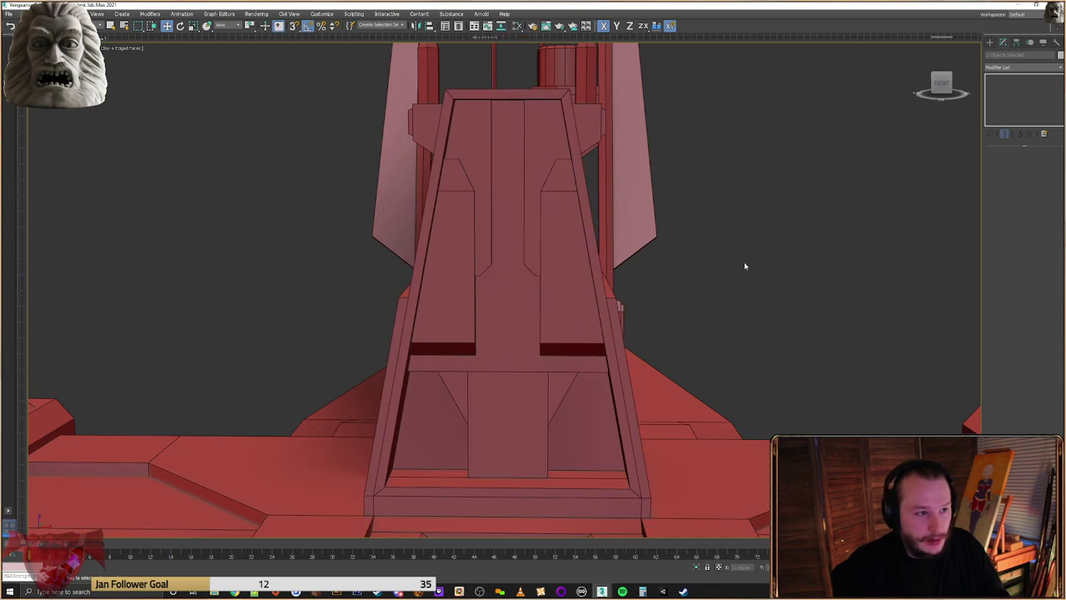
Examine the paired plates on the fin's front panel and how they read on the whole frigate beside the reference ship
middle_drag(681, 281, 669, 255)
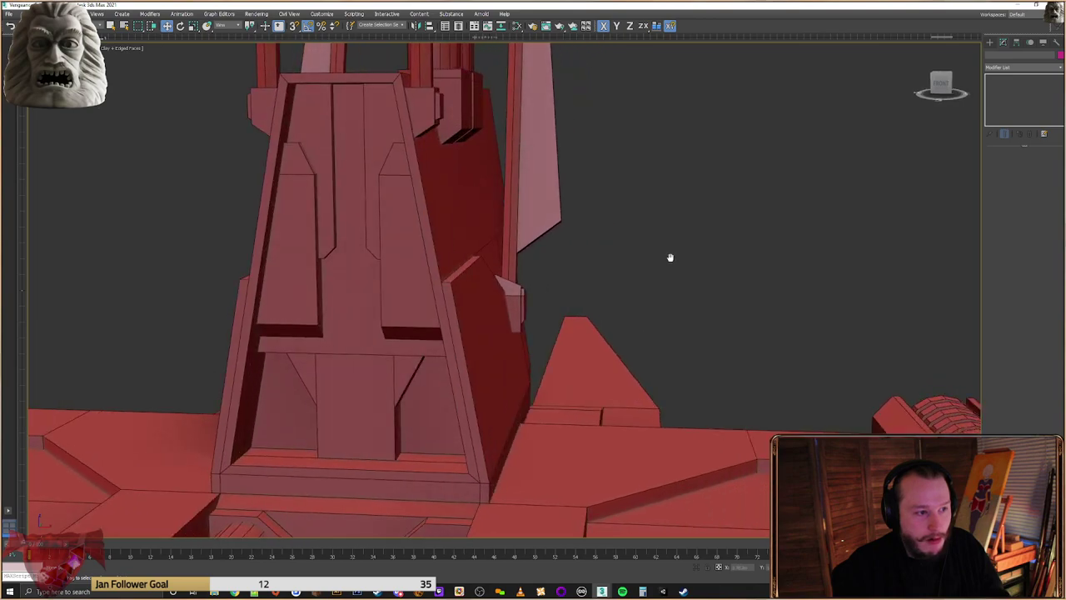
click(412, 285)
alt+middle_drag(411, 285, 450, 426)
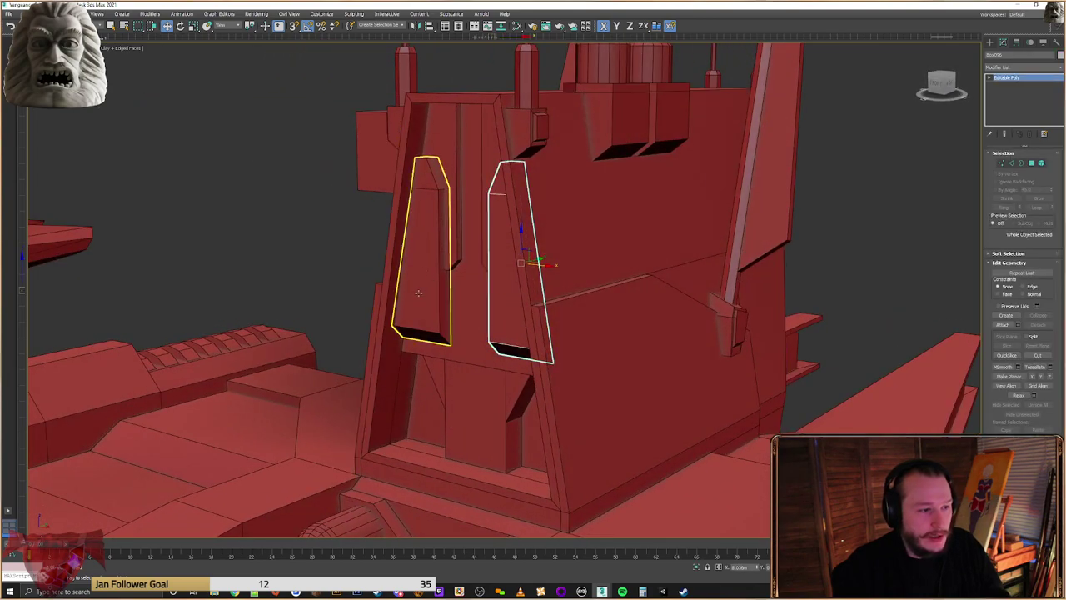
click(321, 252)
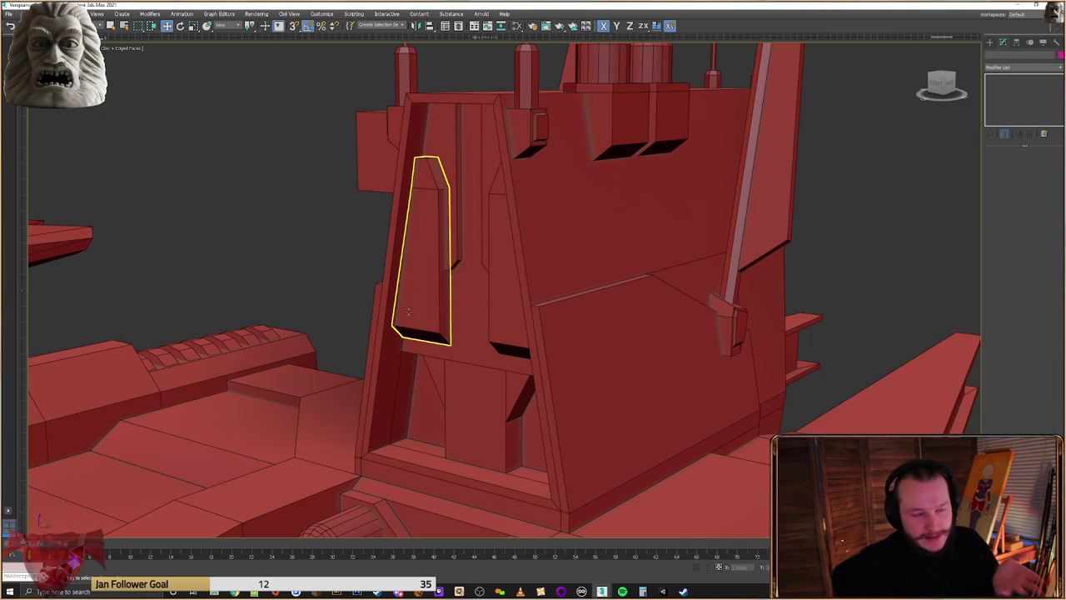
scroll(441, 300, down, 3)
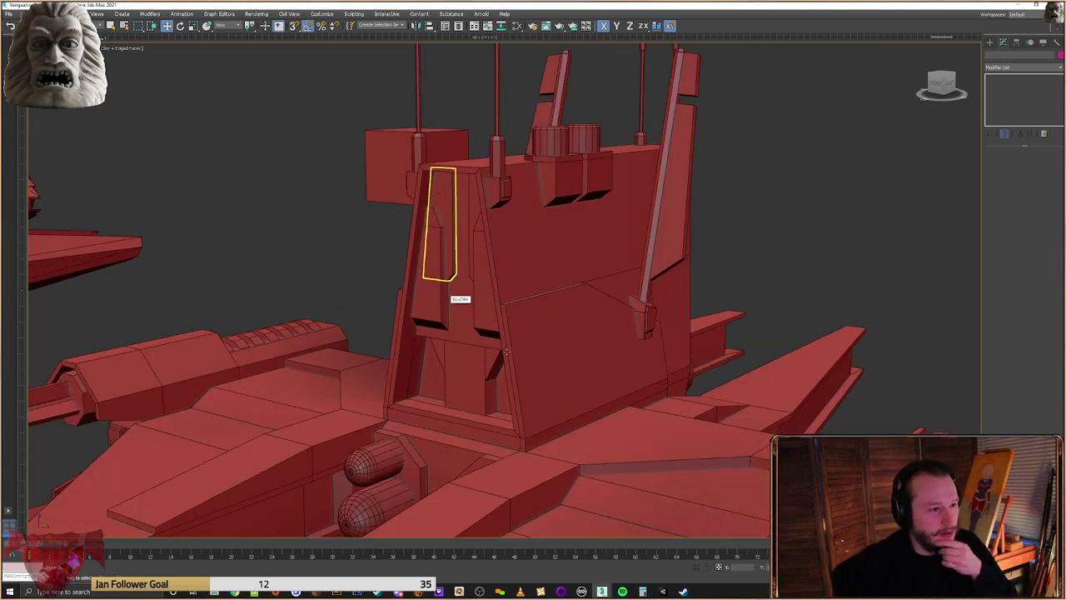
middle_drag(533, 310, 579, 5)
scroll(560, 172, down, 2)
middle_drag(560, 171, 578, 234)
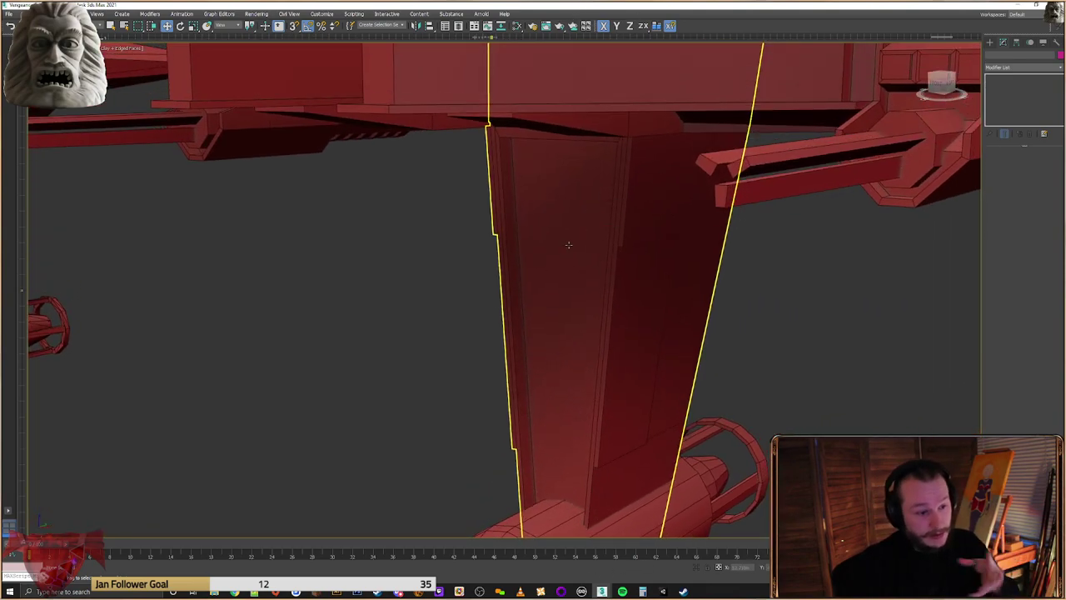
alt+middle_drag(608, 193, 455, 298)
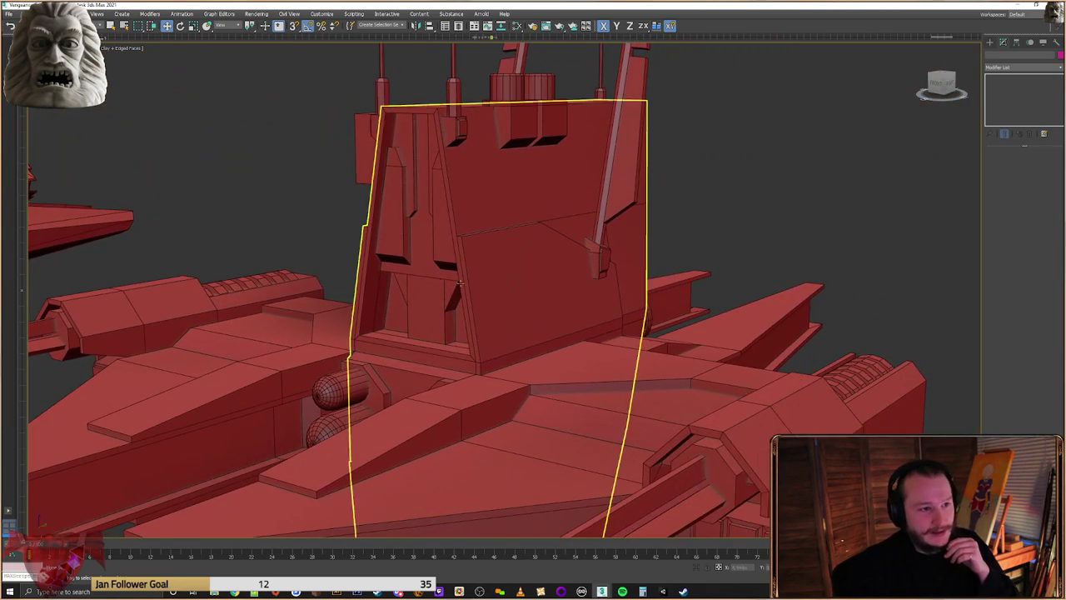
scroll(463, 282, down, 4)
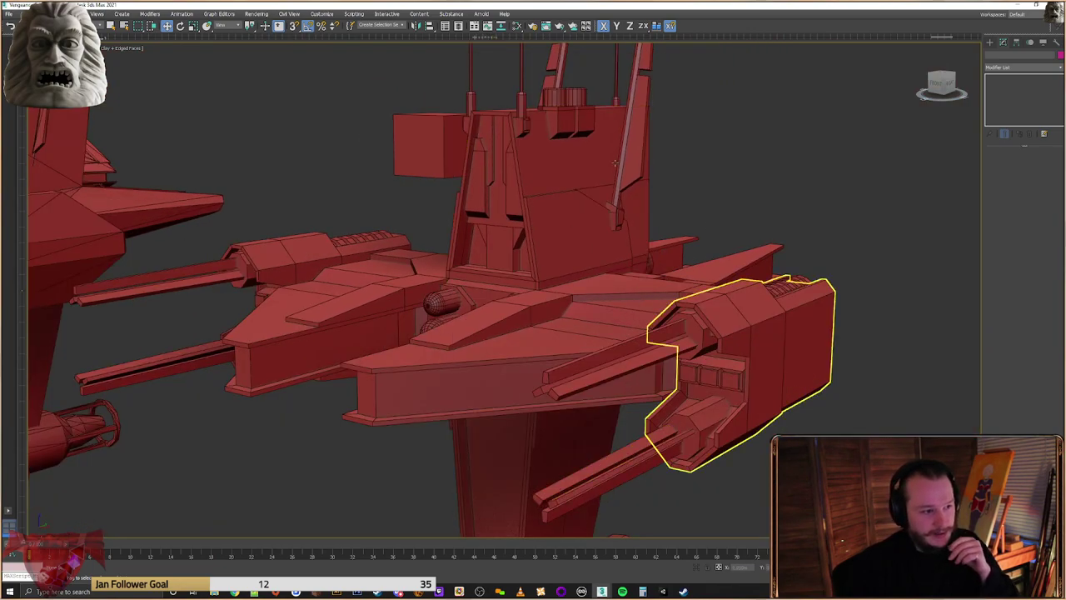
scroll(647, 182, down, 4)
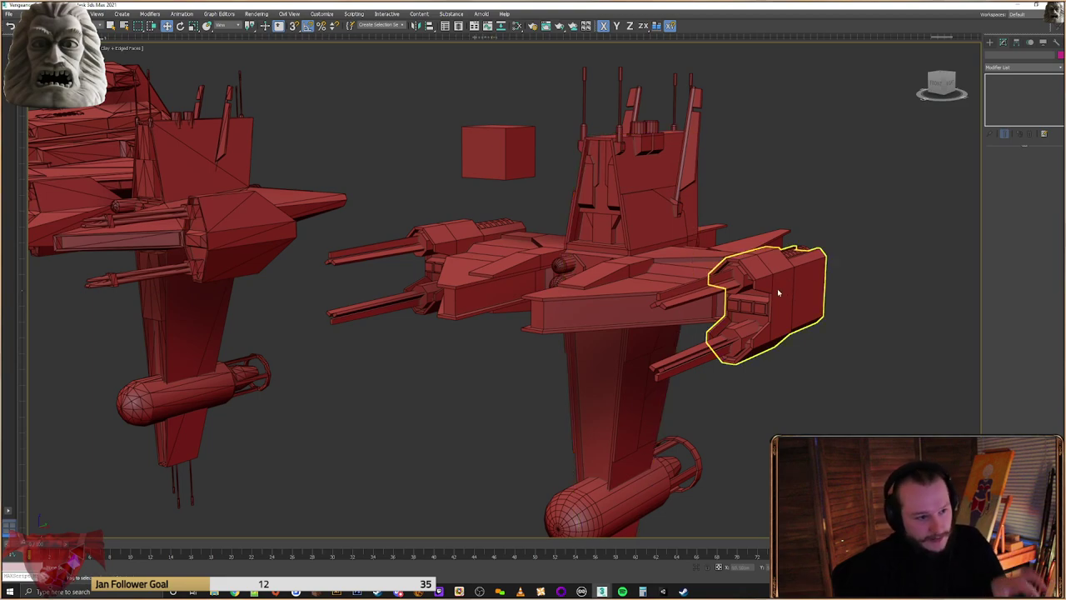
scroll(776, 283, down, 3)
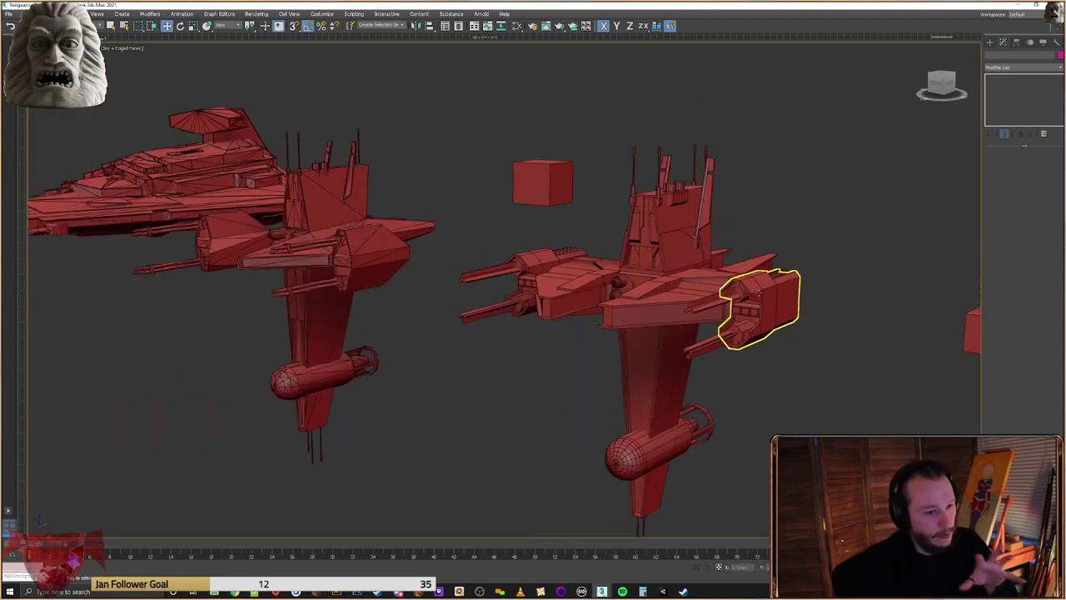
scroll(681, 297, up, 3)
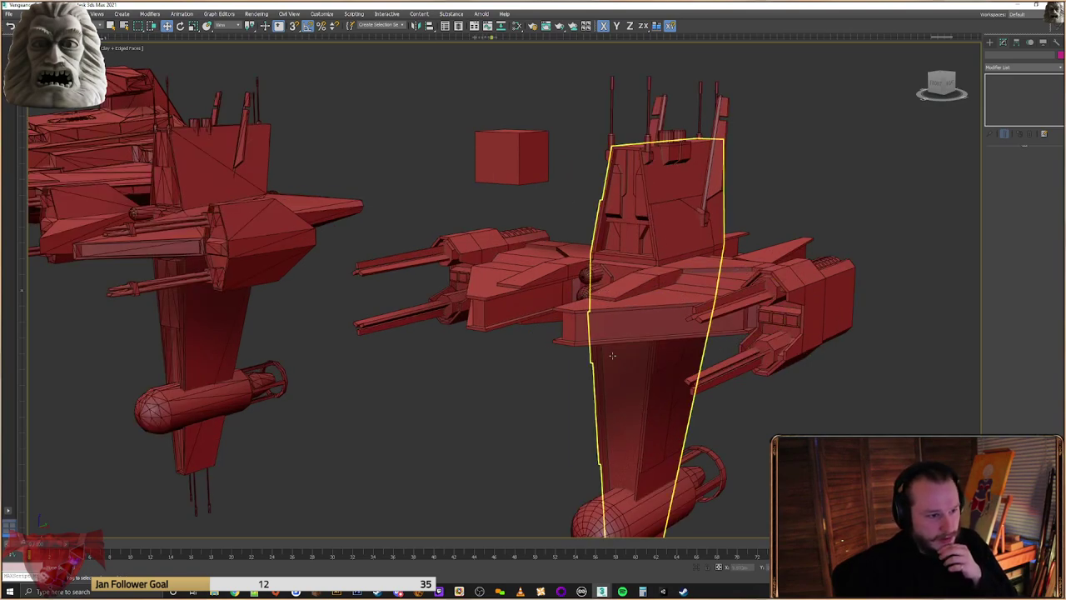
middle_drag(603, 317, 580, 332)
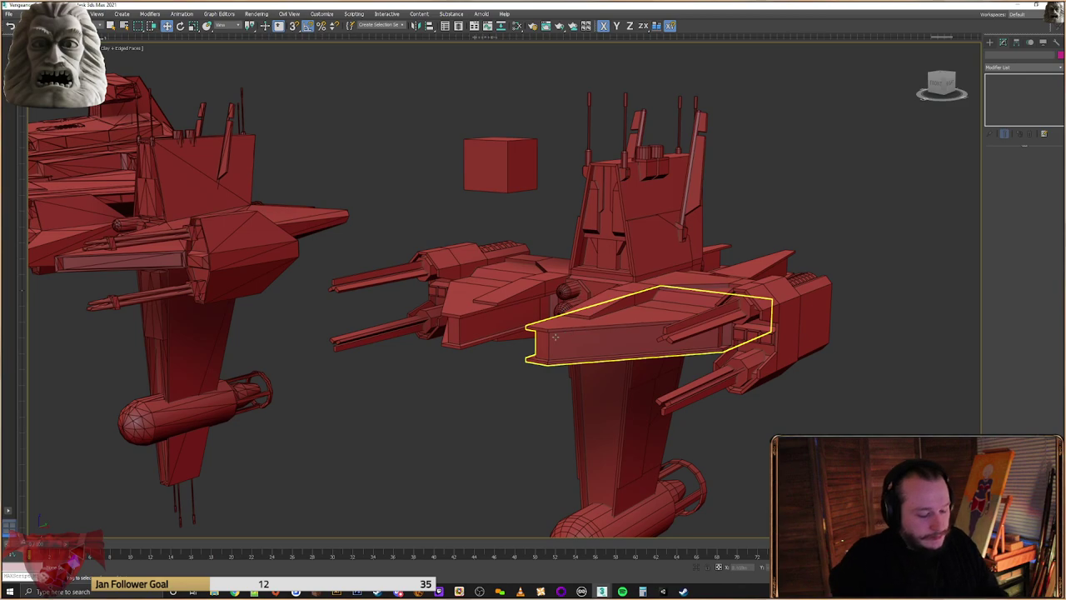
alt+middle_drag(556, 336, 536, 258)
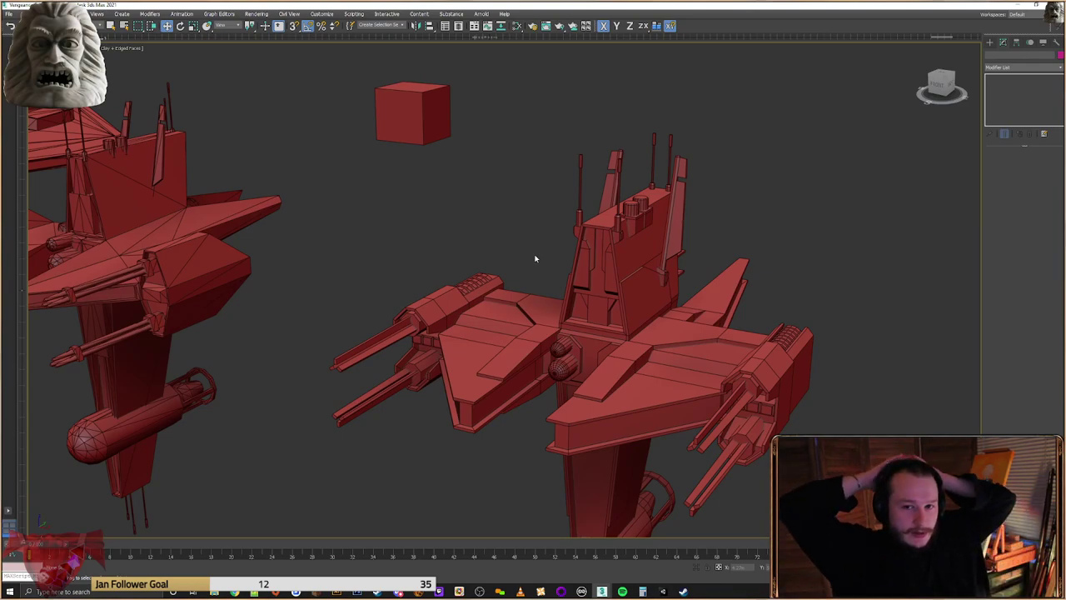
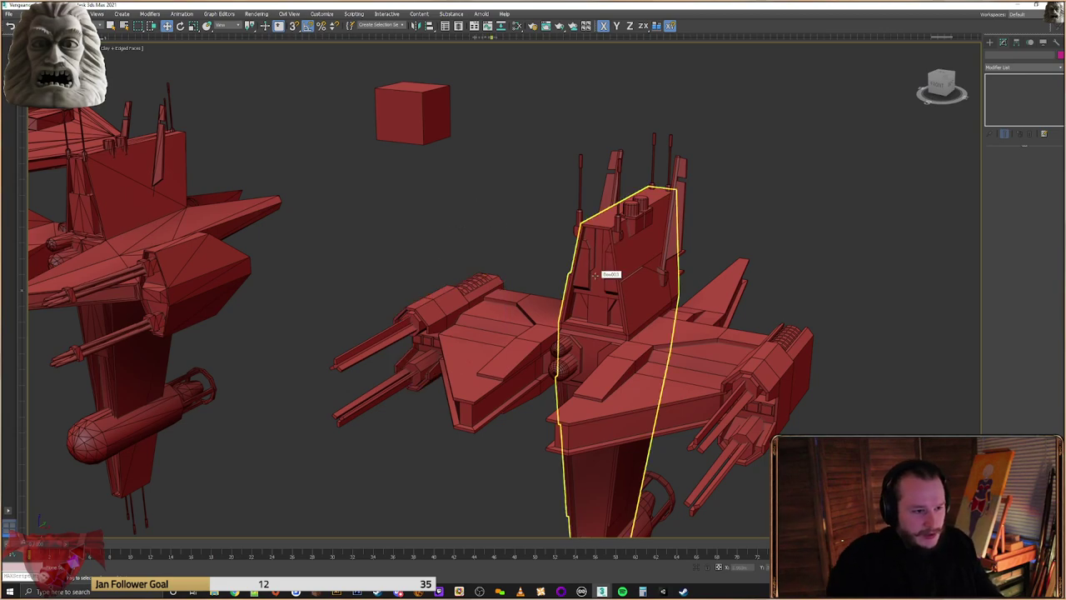
Examine the frigate's wings, fin and gun pods from several angles, then survey the spare boxes nearby
alt+middle_drag(623, 337, 624, 336)
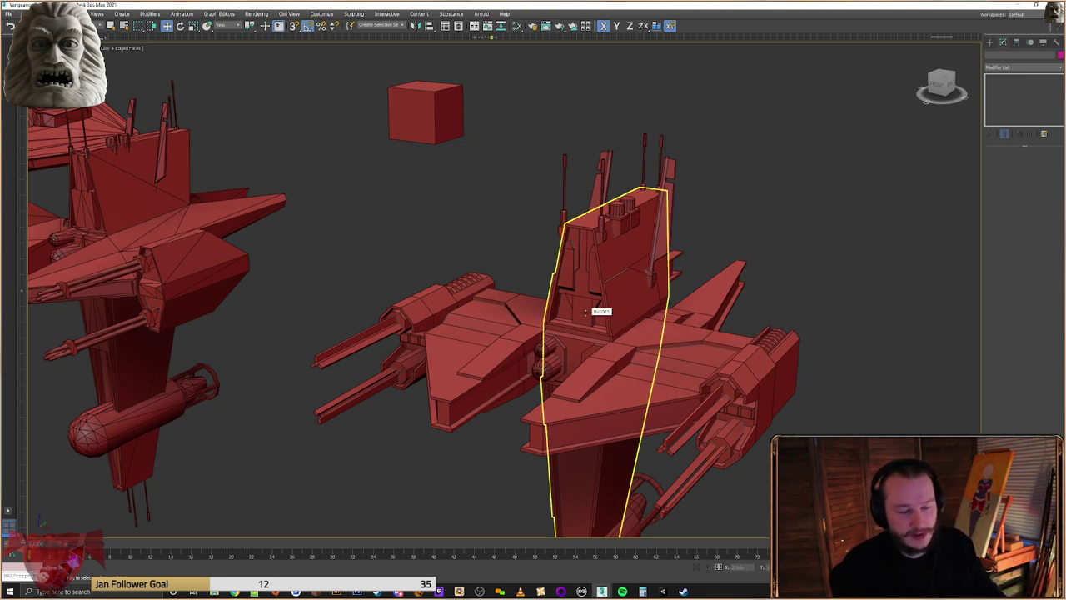
middle_drag(669, 267, 658, 309)
click(657, 350)
alt+middle_drag(657, 349, 652, 311)
scroll(550, 313, up, 3)
click(643, 312)
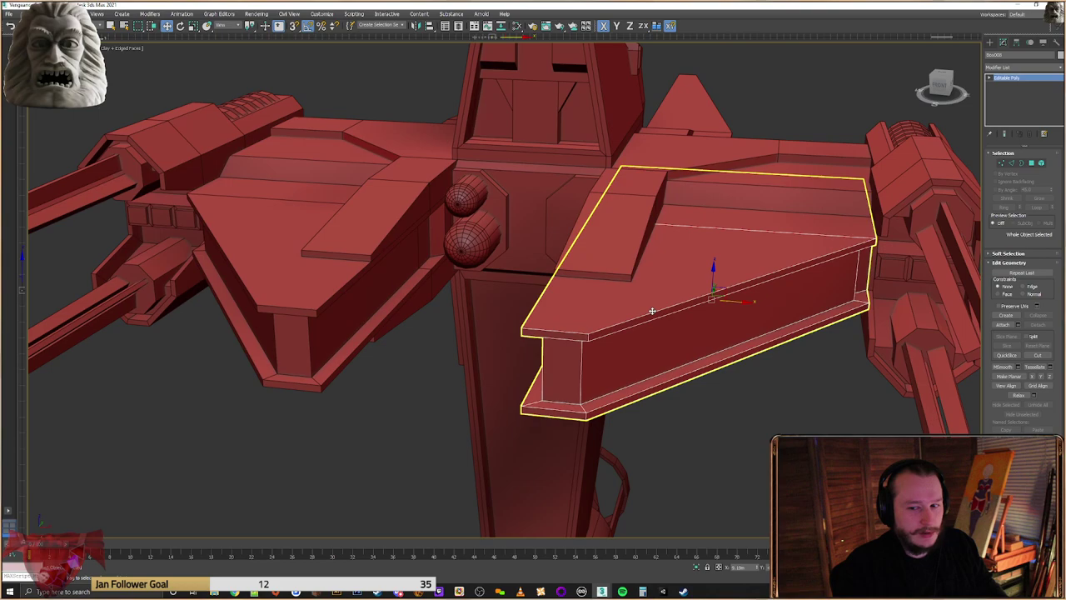
alt+middle_drag(652, 311, 564, 321)
click(570, 384)
alt+middle_drag(571, 383, 479, 351)
click(622, 361)
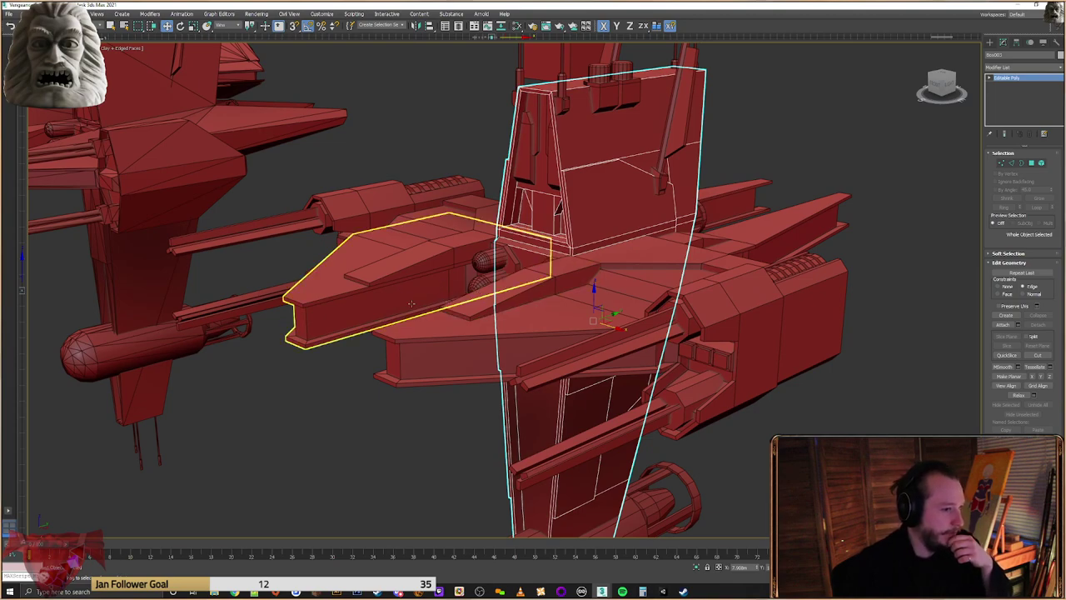
middle_drag(410, 305, 527, 289)
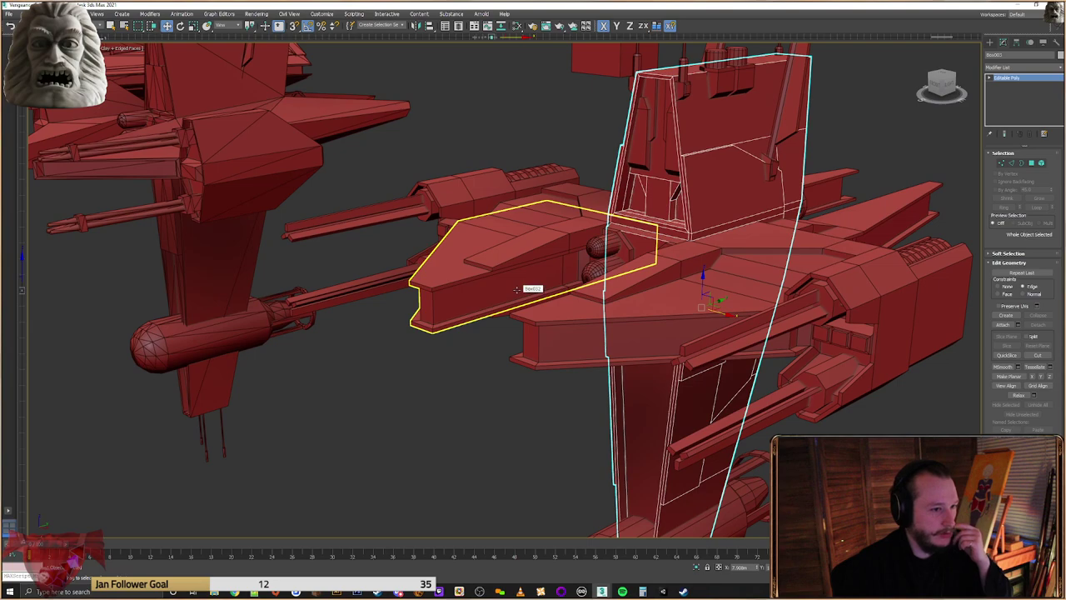
alt+middle_drag(560, 279, 623, 291)
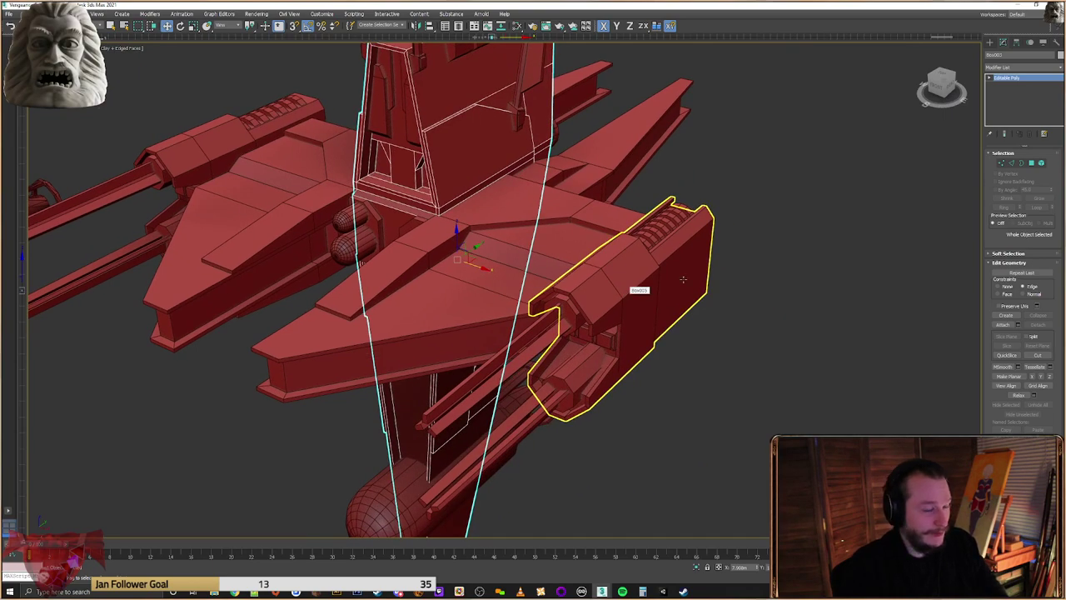
middle_drag(784, 281, 792, 214)
scroll(792, 214, down, 5)
middle_drag(742, 262, 663, 298)
middle_drag(811, 233, 775, 274)
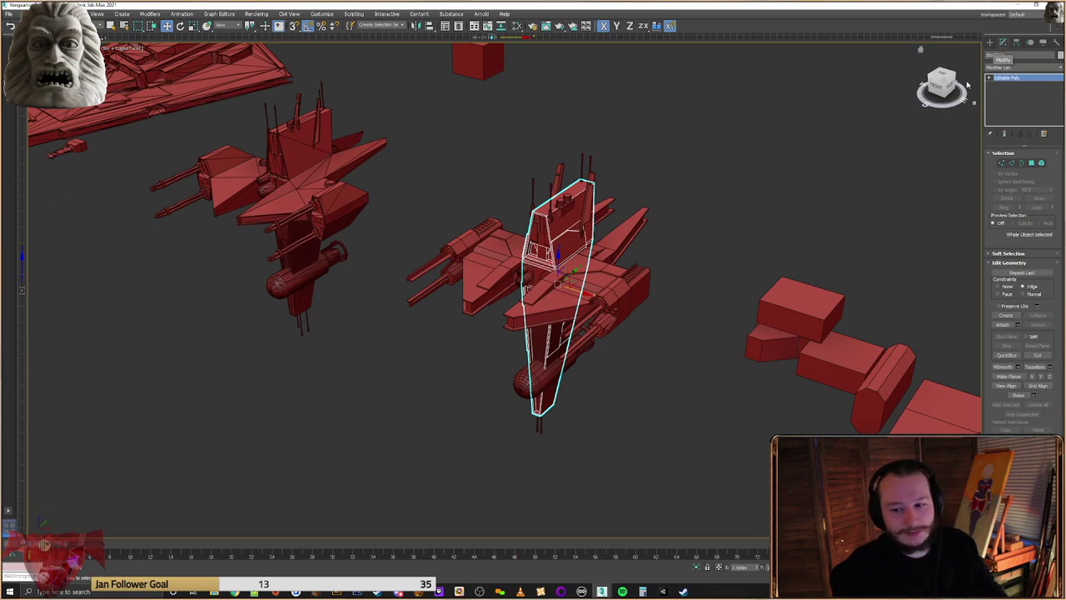
middle_drag(788, 131, 726, 157)
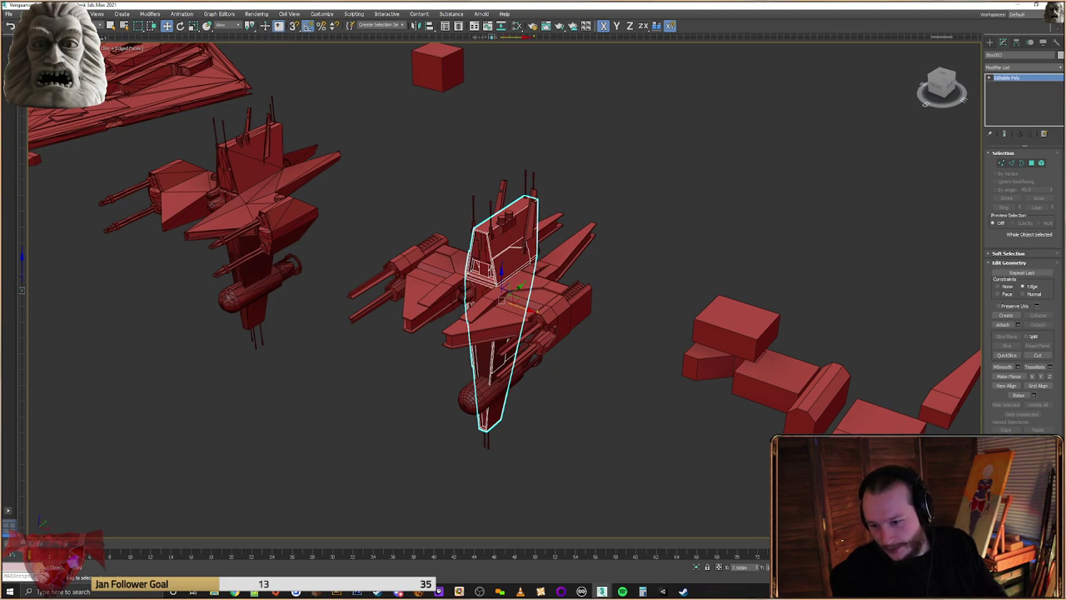
alt+middle_drag(902, 353, 911, 364)
Create an upright cylinder between the frigate and the spare boxes, about 0.19 m in radius and 1.1 m tall
click(990, 42)
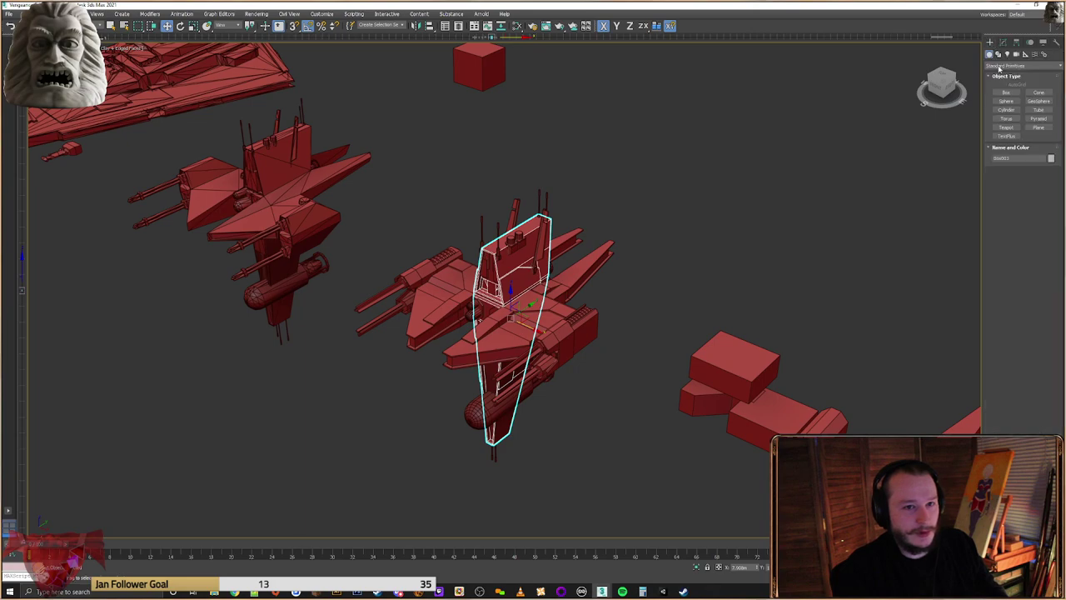
click(1008, 109)
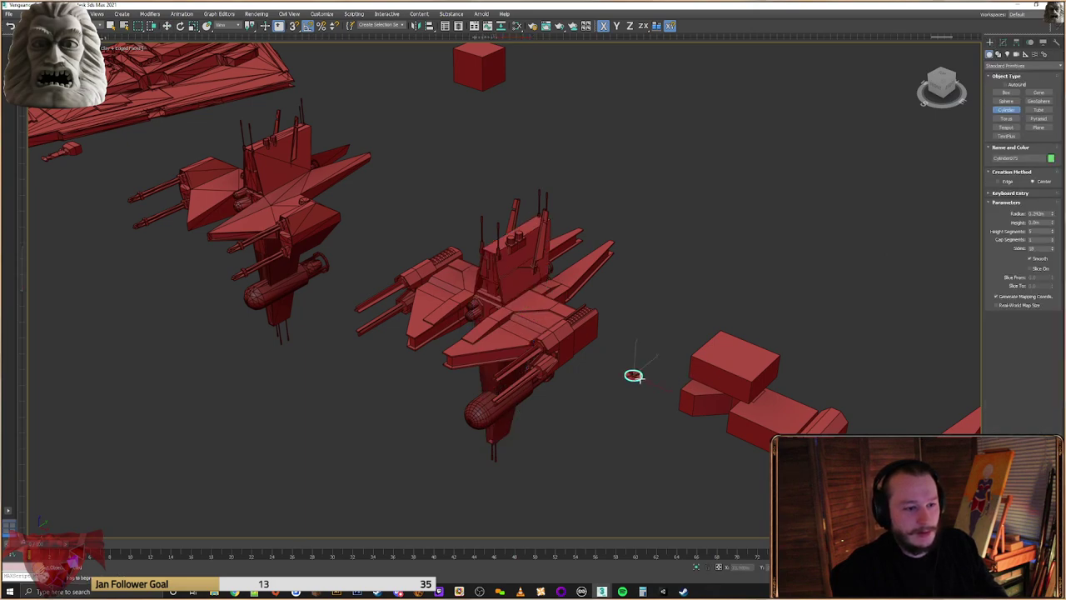
drag(634, 375, 638, 377)
click(655, 357)
Give the cylinder six sides and one height segment, and turn its smoothing off
scroll(654, 359, up, 3)
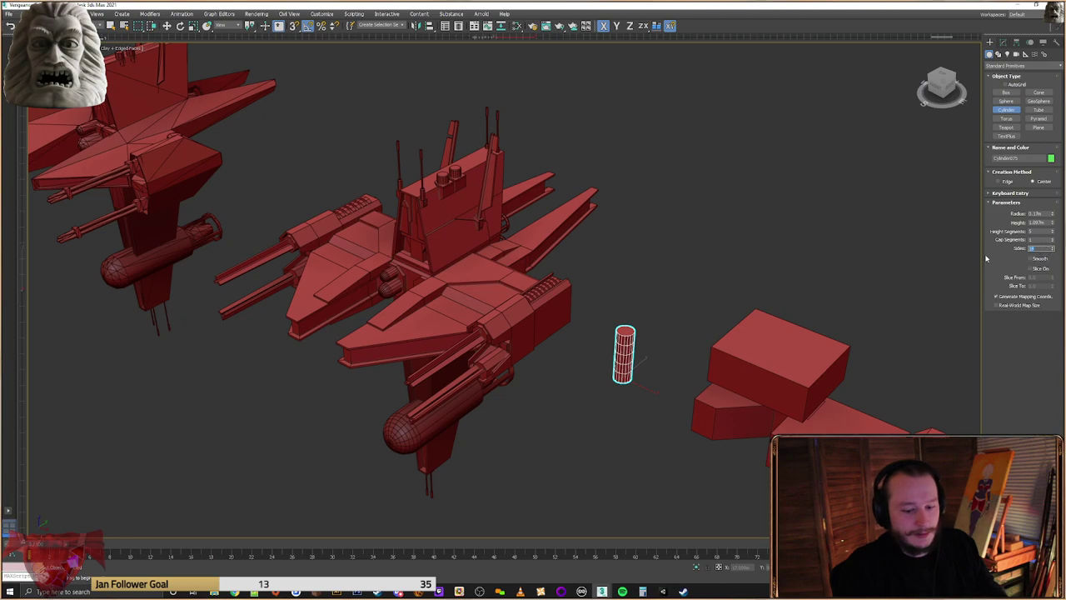
text(6)
key(Return)
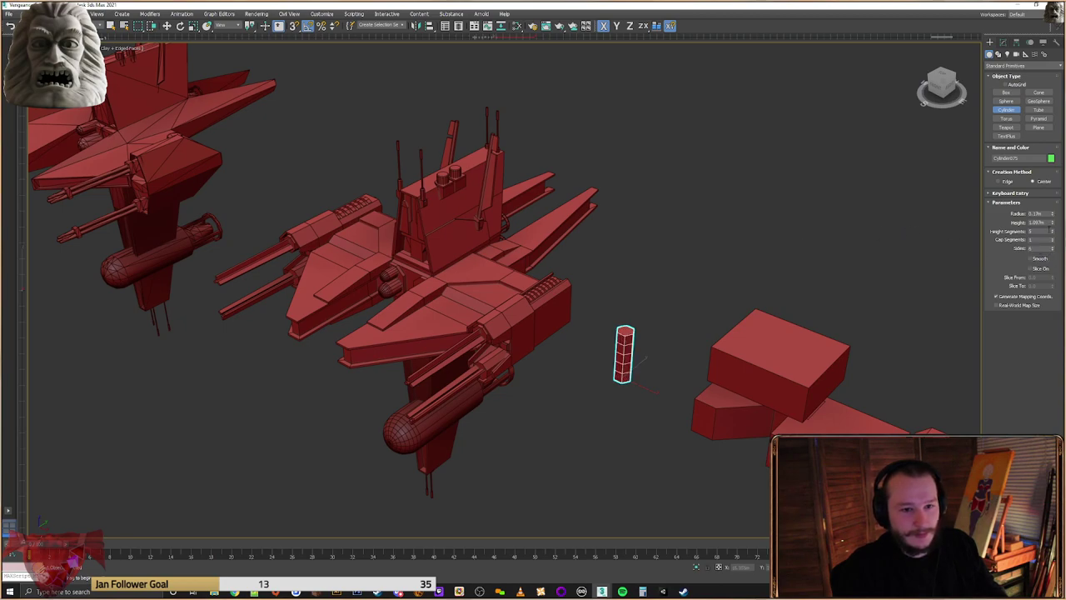
alt+middle_drag(586, 412, 702, 341)
scroll(640, 287, up, 4)
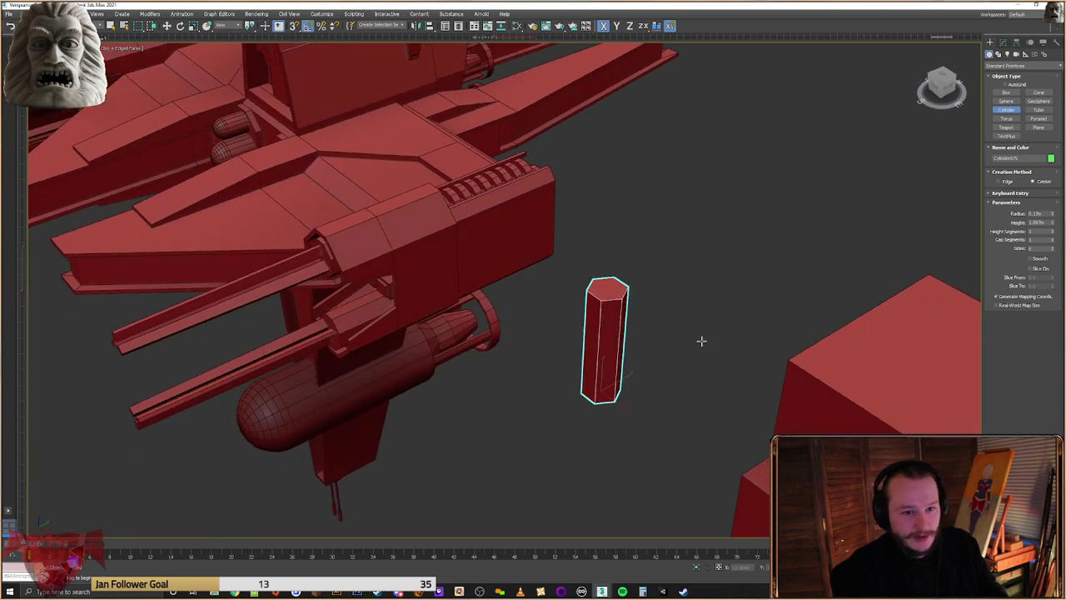
Finish cylinder creation and convert the hexagonal column to an Editable Poly
right_click(611, 369)
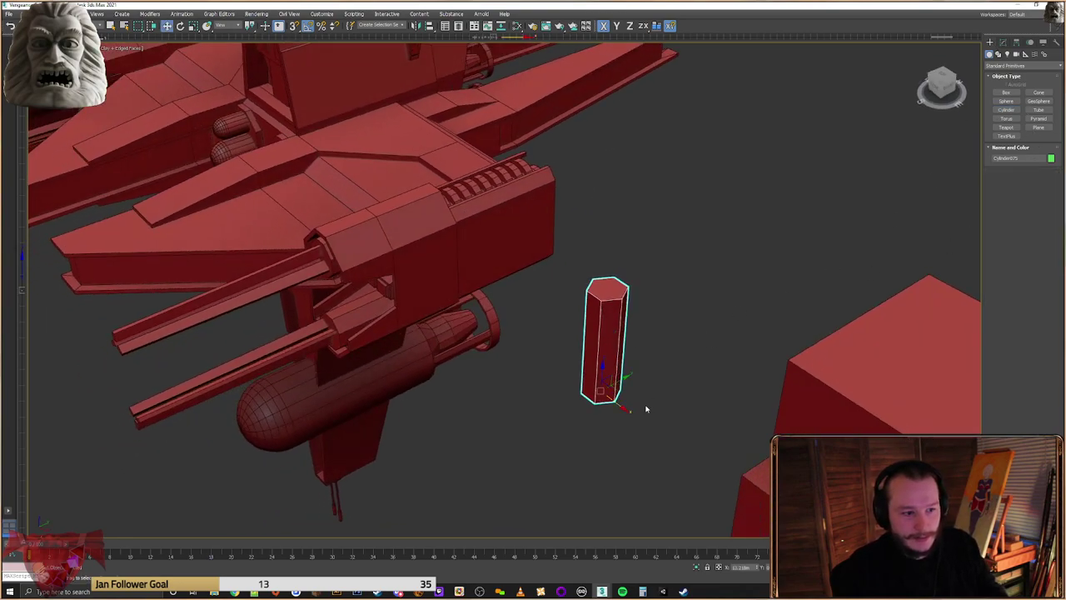
right_click(608, 367)
mouse_move(641, 451)
click(712, 458)
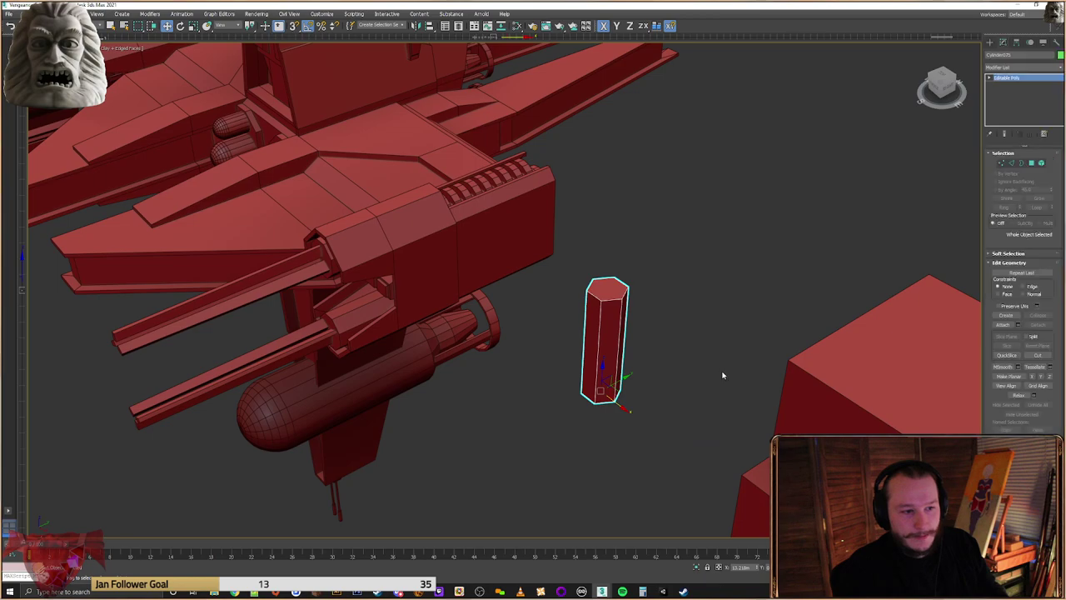
Clone the column's top hexagonal face along Y as an element of the same mesh, placing it beside the column
click(1031, 163)
scroll(603, 321, up, 5)
click(621, 252)
middle_drag(685, 268, 635, 294)
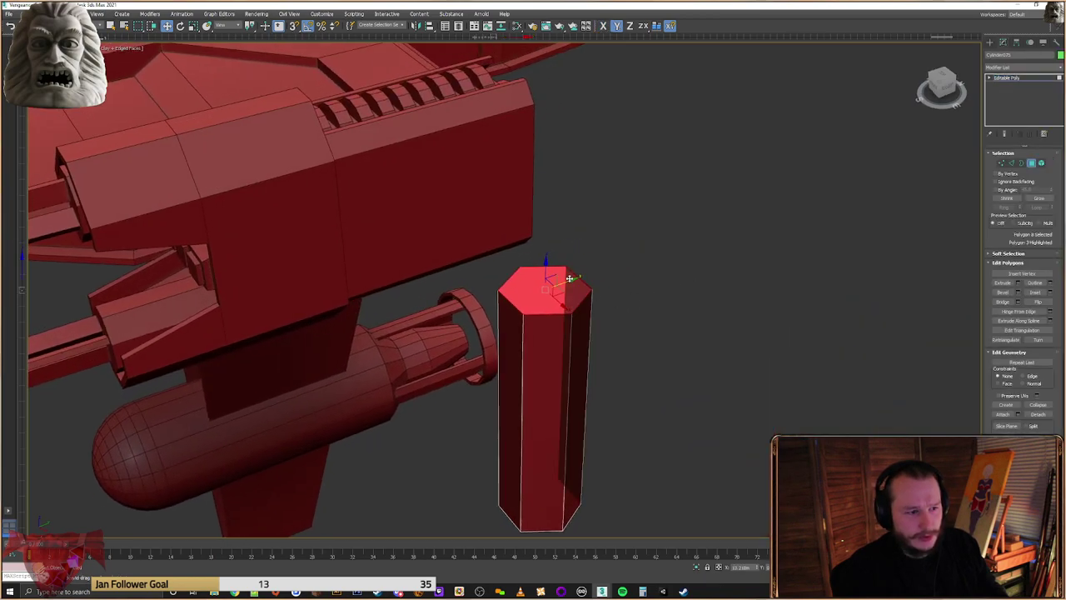
shift+drag(574, 278, 635, 269)
click(554, 303)
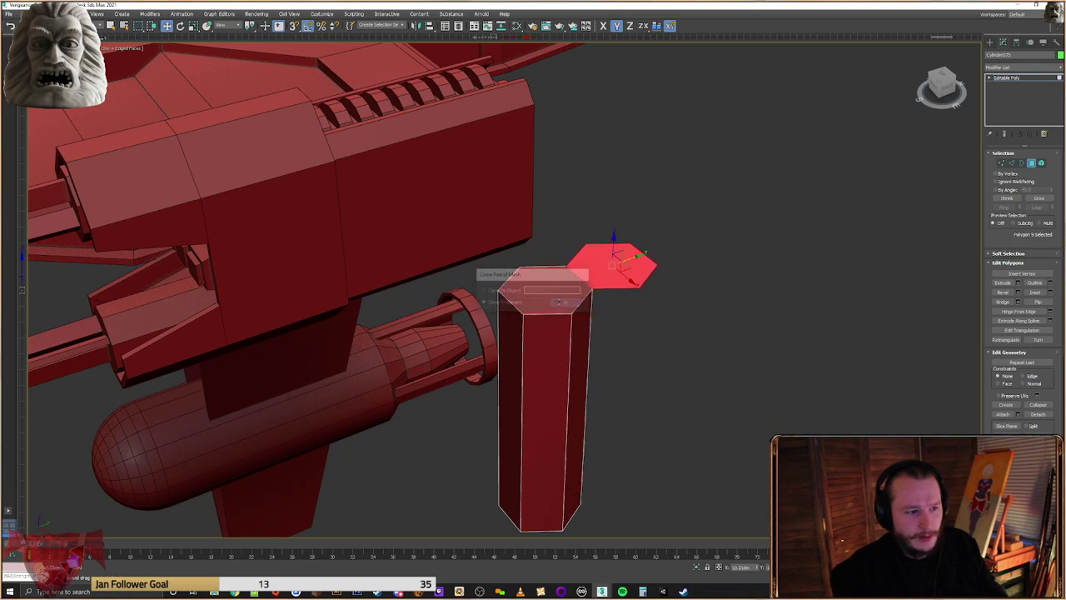
click(558, 290)
click(643, 278)
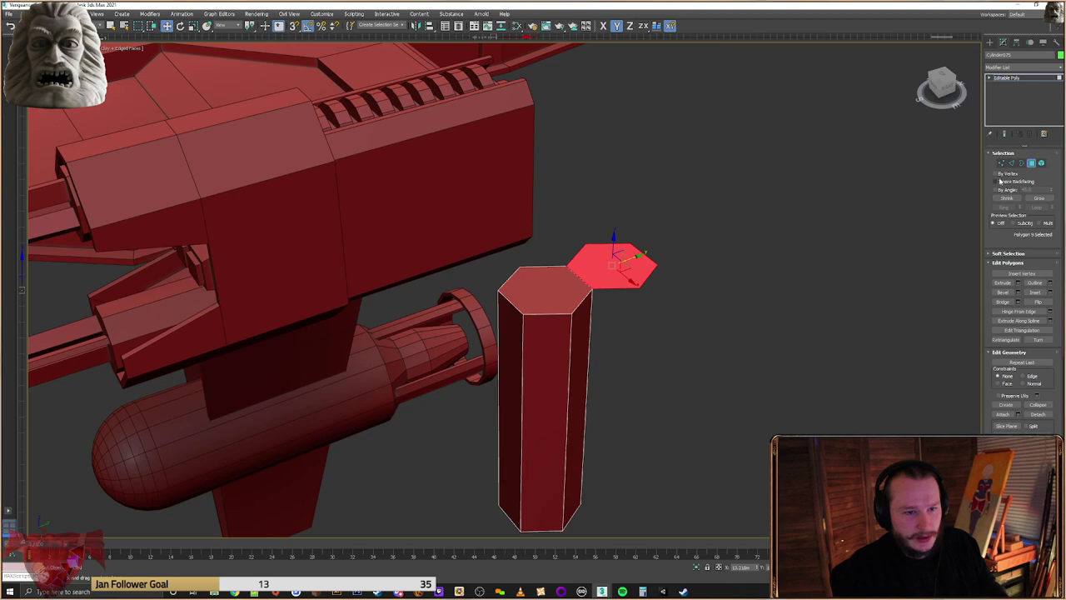
Connect two opposite corner vertices of the copied hexagon and select both polygon halves
click(1001, 163)
click(586, 243)
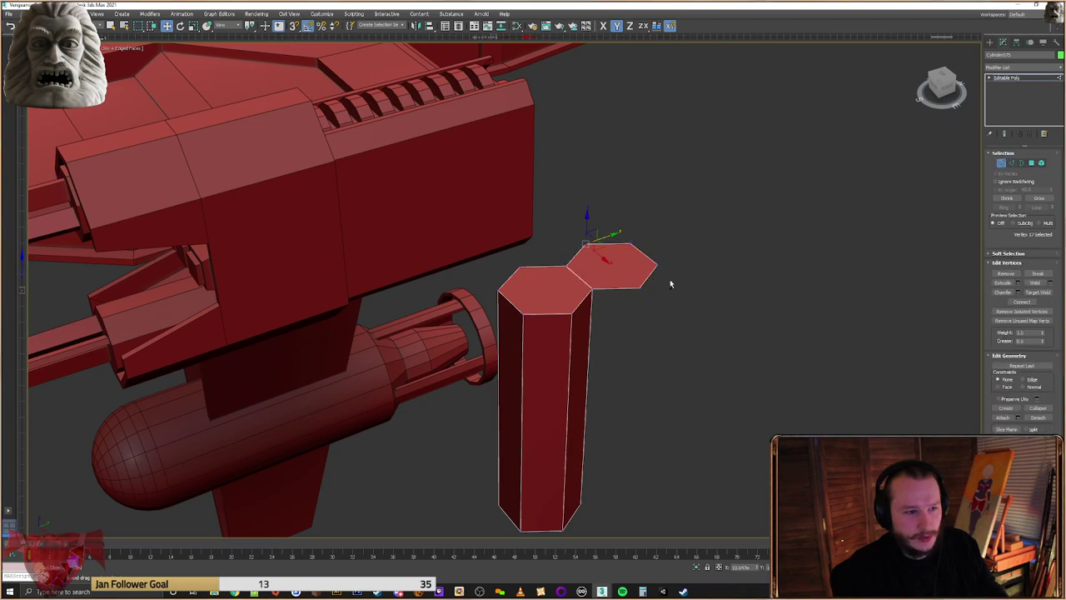
ctrl+click(640, 287)
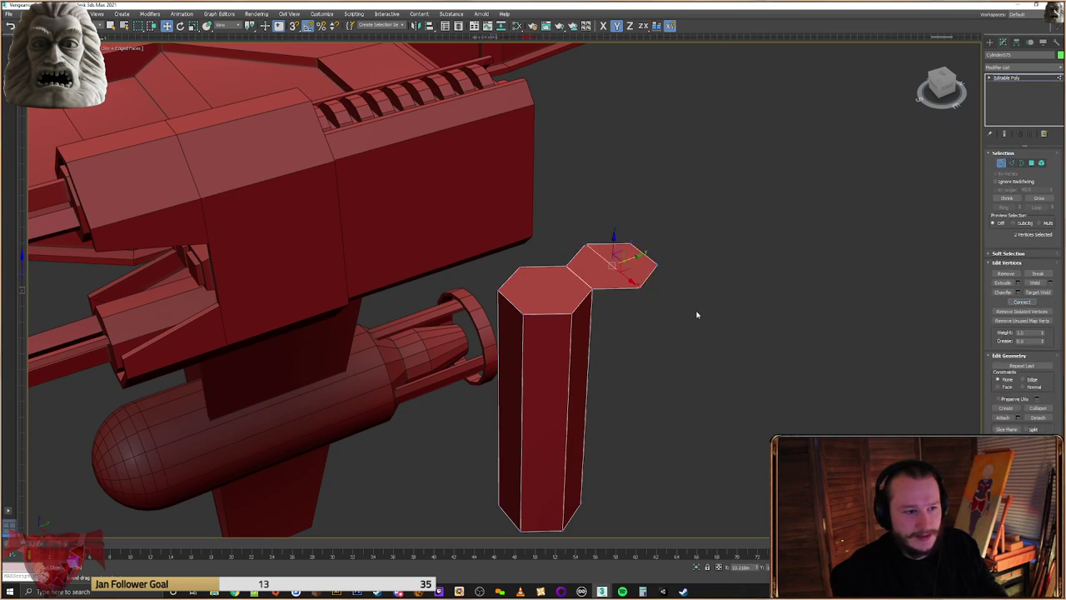
alt+middle_drag(698, 315, 692, 318)
click(1032, 163)
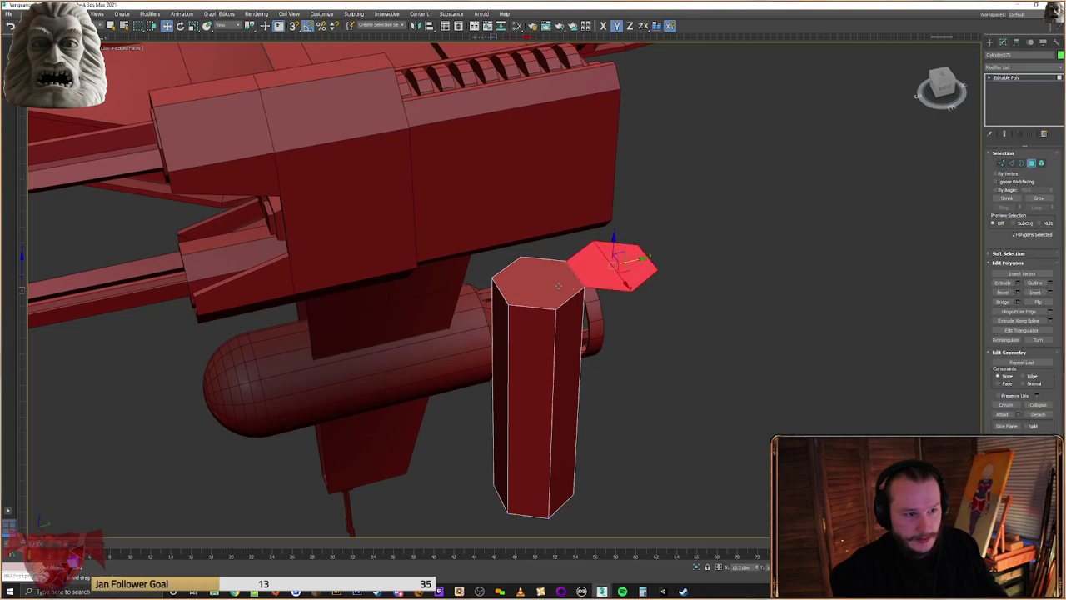
Hinge the column's top face from the copied hexagon's diagonal edge at 90 degrees, undoing an accidental change of hinge edge
click(536, 281)
click(1050, 312)
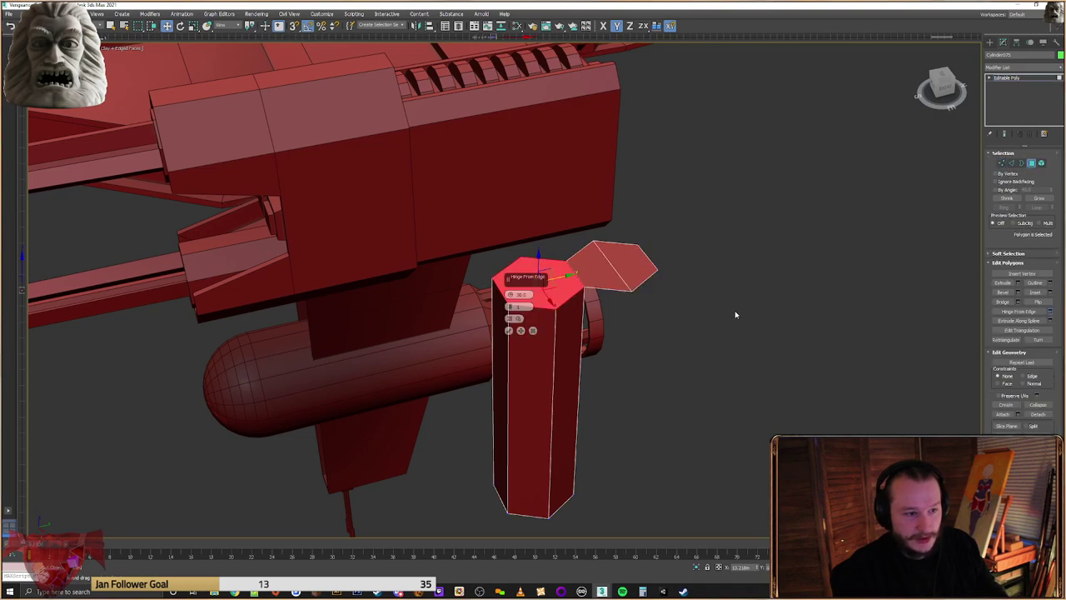
click(515, 319)
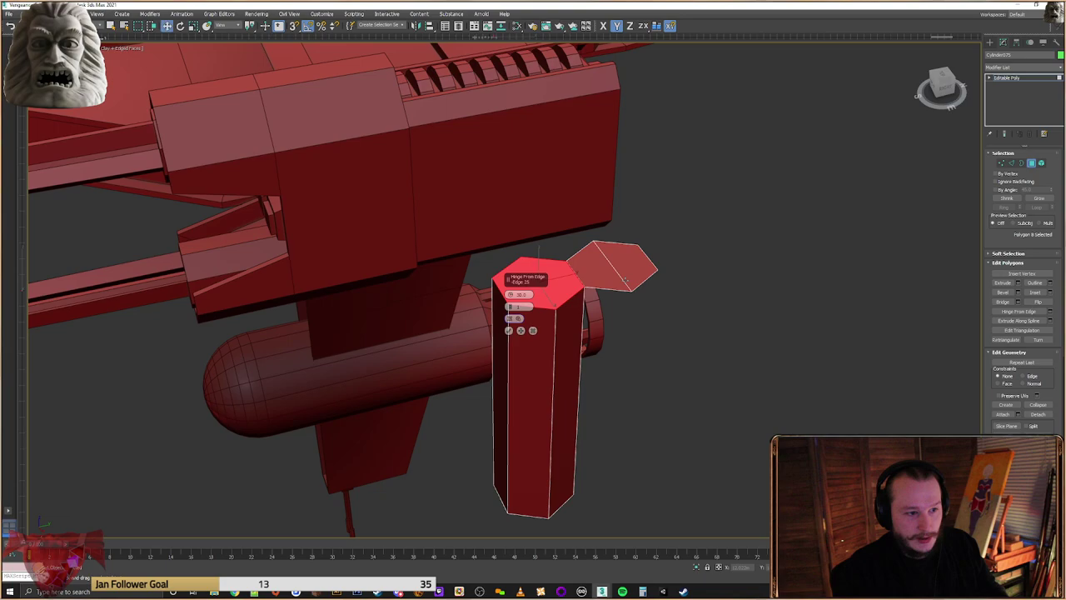
click(575, 273)
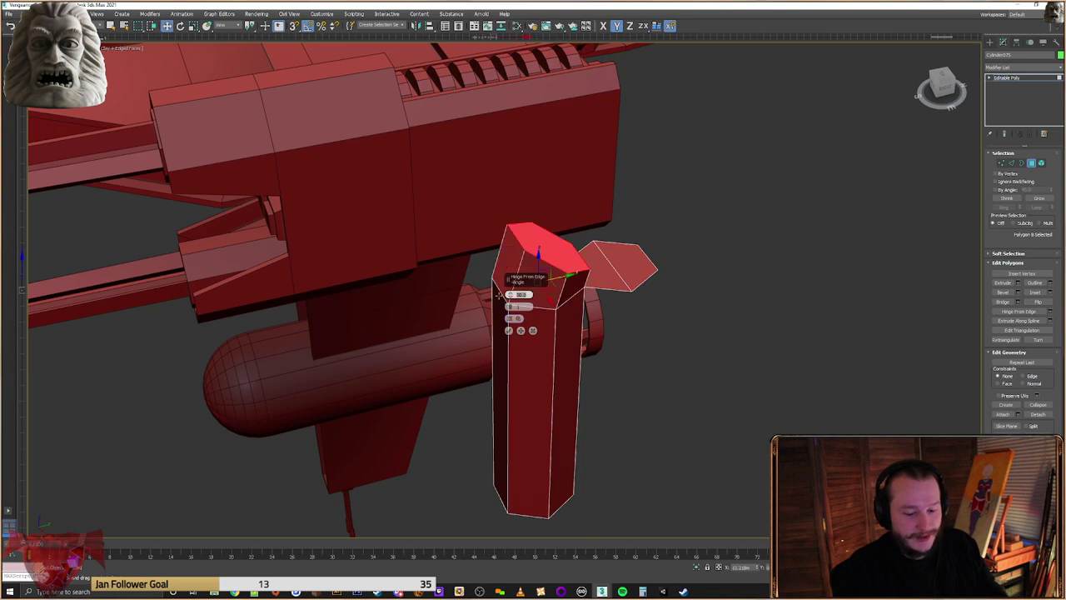
click(508, 336)
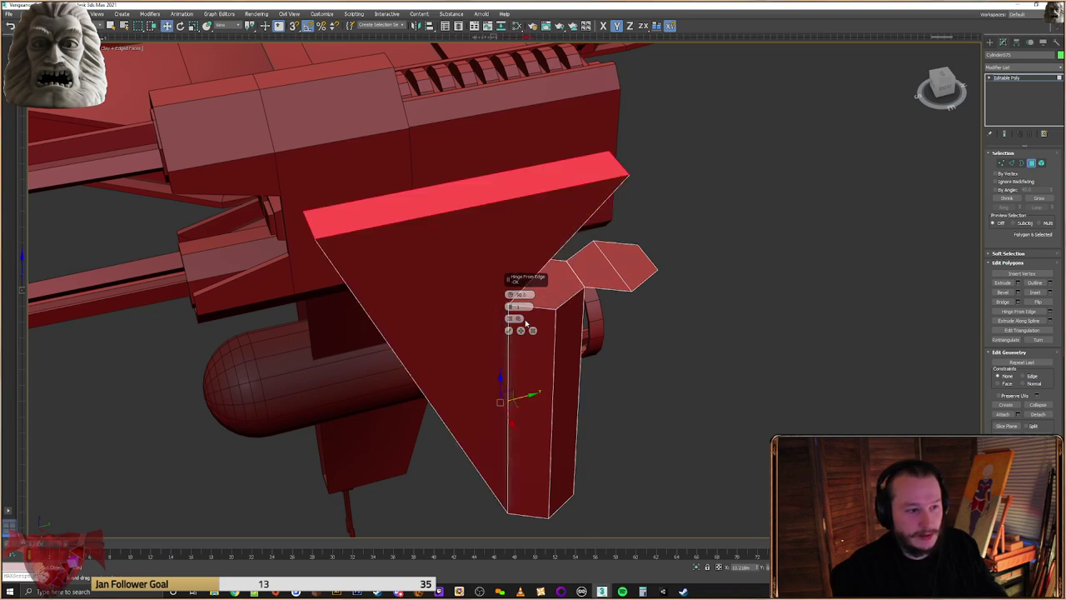
key(ctrl+z)
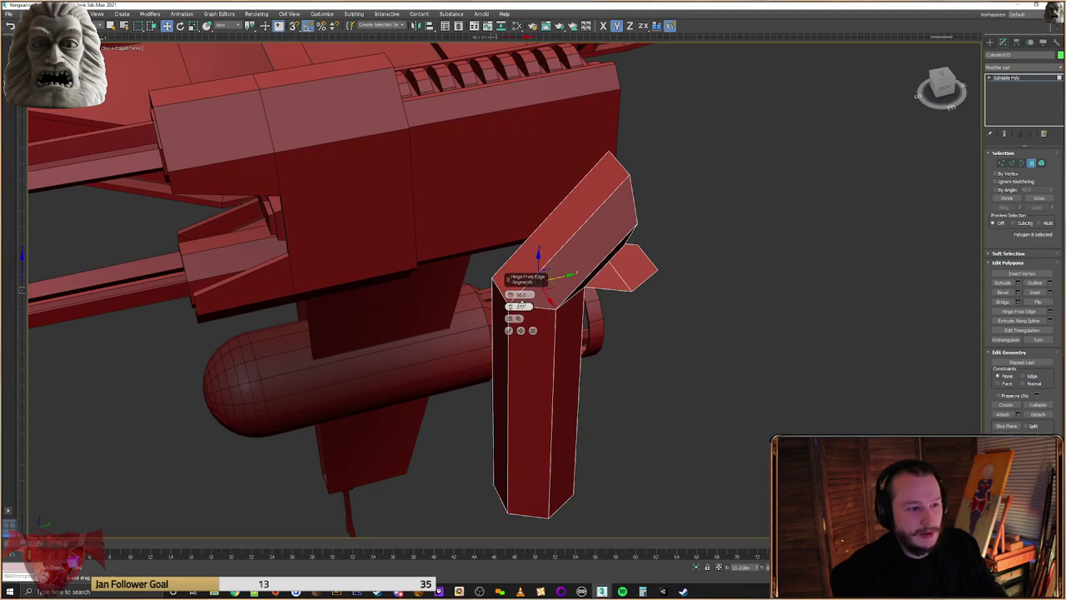
Try 14 segments for the hinged bend, settle on 4 segments and apply the hinge
text(14)
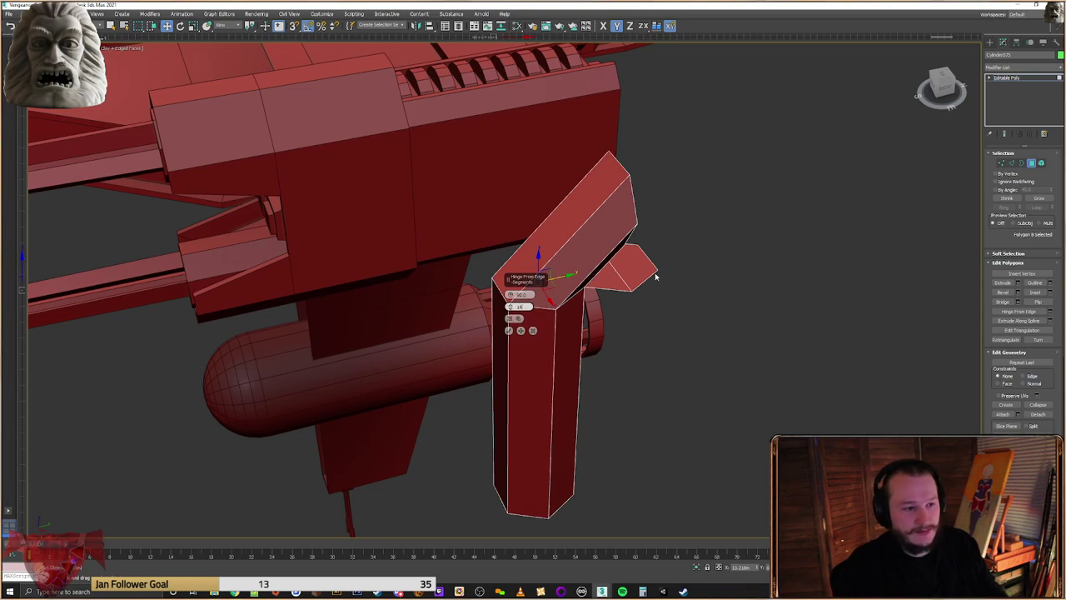
key(Return)
click(519, 307)
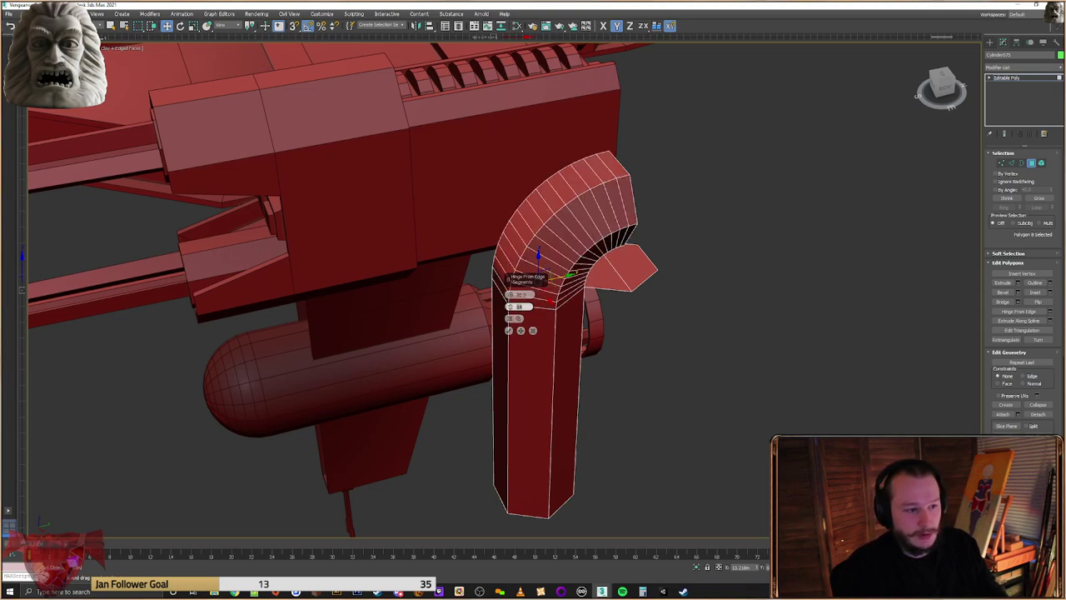
text(4)
key(Return)
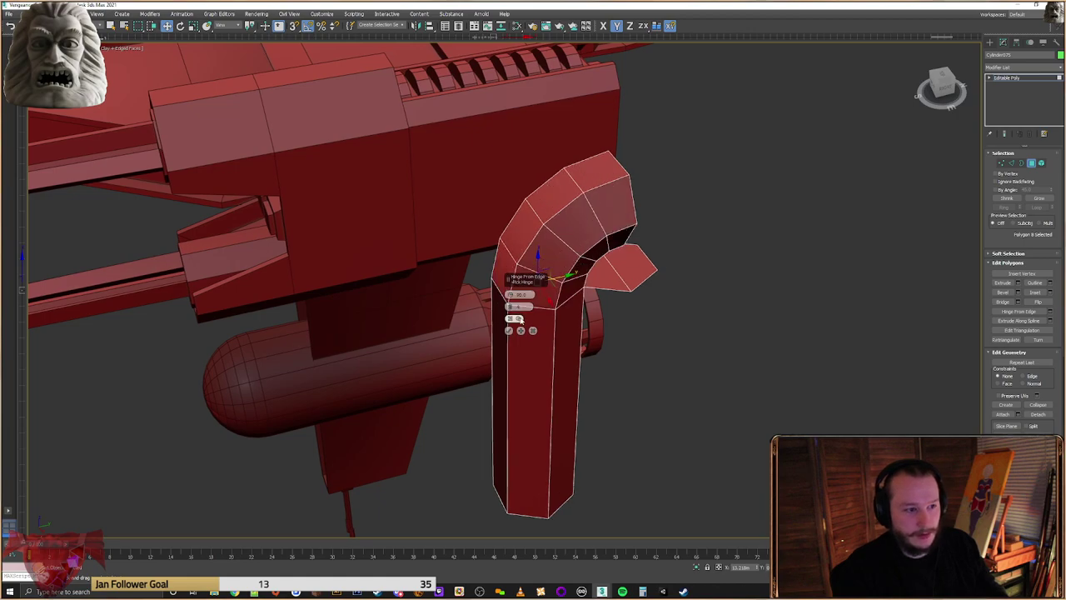
click(509, 331)
alt+middle_drag(509, 331, 649, 314)
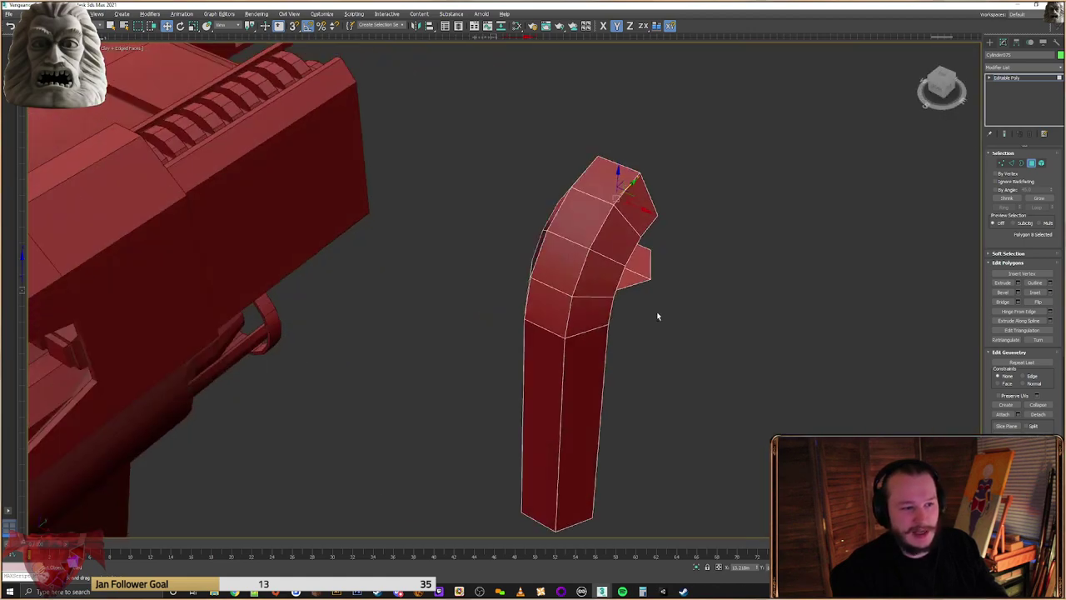
Clone the bent column along X as a separate object beside the original
click(989, 43)
scroll(624, 406, down, 3)
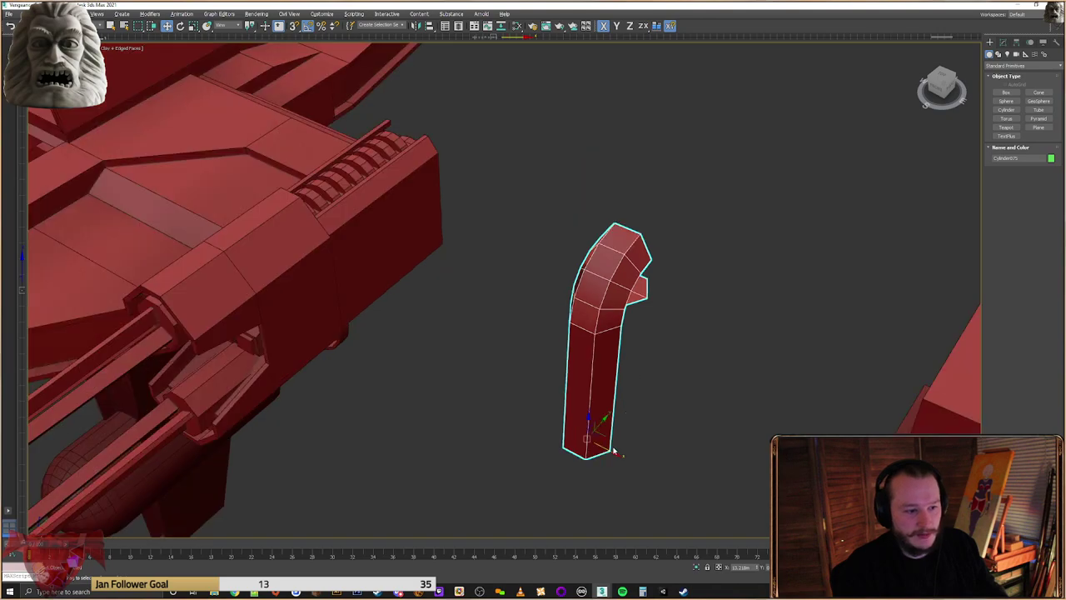
shift+drag(614, 451, 684, 484)
click(541, 331)
alt+middle_drag(541, 331, 691, 342)
Delete the bend polygons from the cloned column, keeping the hexagon beside it, and cap the open top border
click(1002, 42)
click(1031, 163)
alt+middle_drag(725, 275, 737, 265)
key(Delete)
drag(681, 325, 673, 328)
key(Delete)
alt+middle_drag(673, 328, 654, 346)
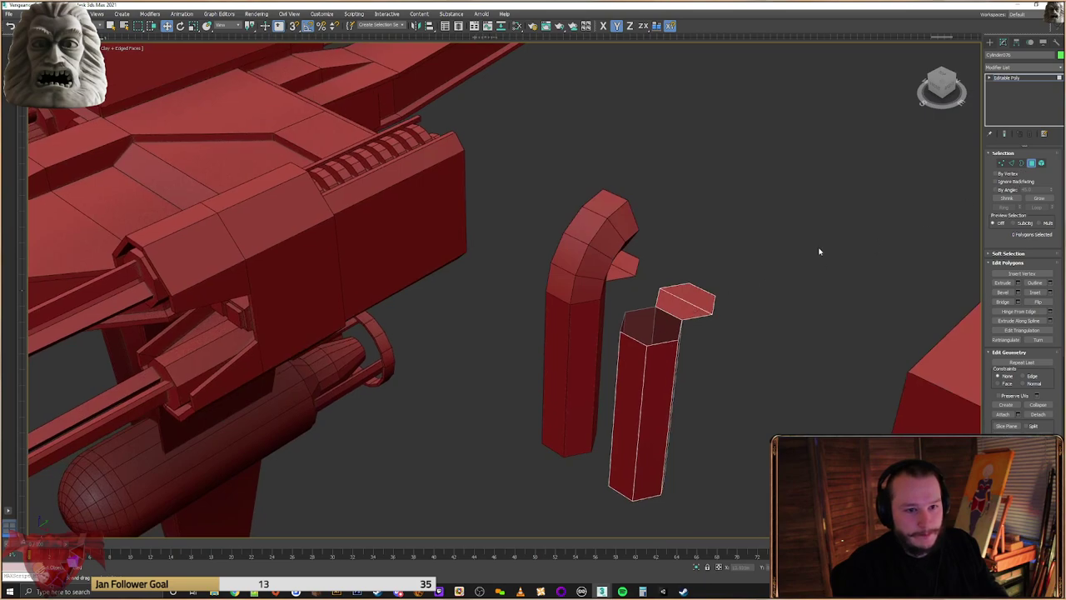
click(1021, 163)
click(652, 323)
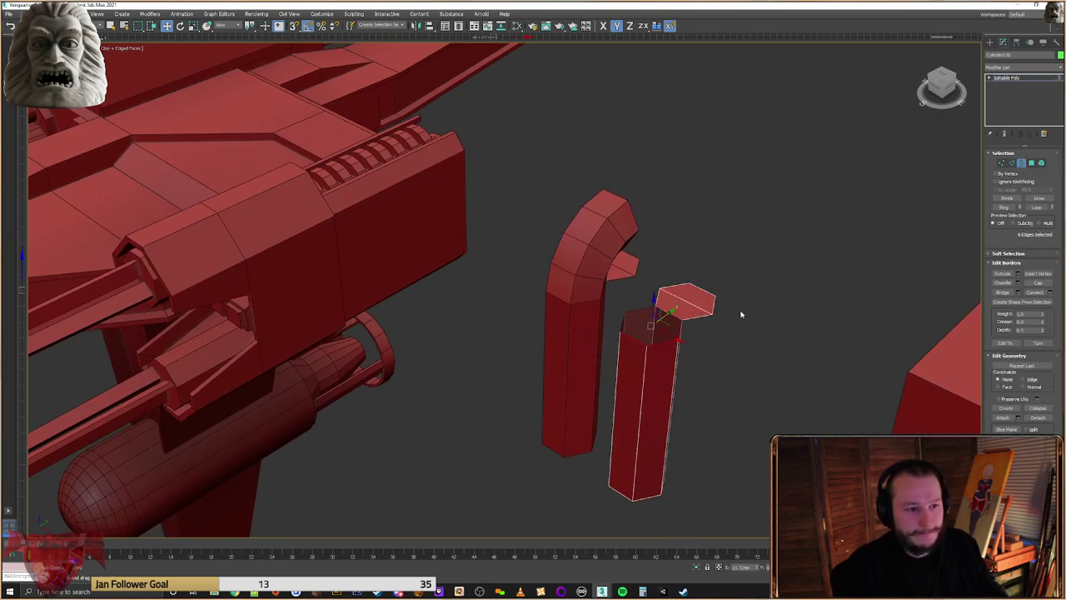
Hinge the cloned column's capped top face towards the adjacent hexagon with an angle of 45 degrees
click(1032, 163)
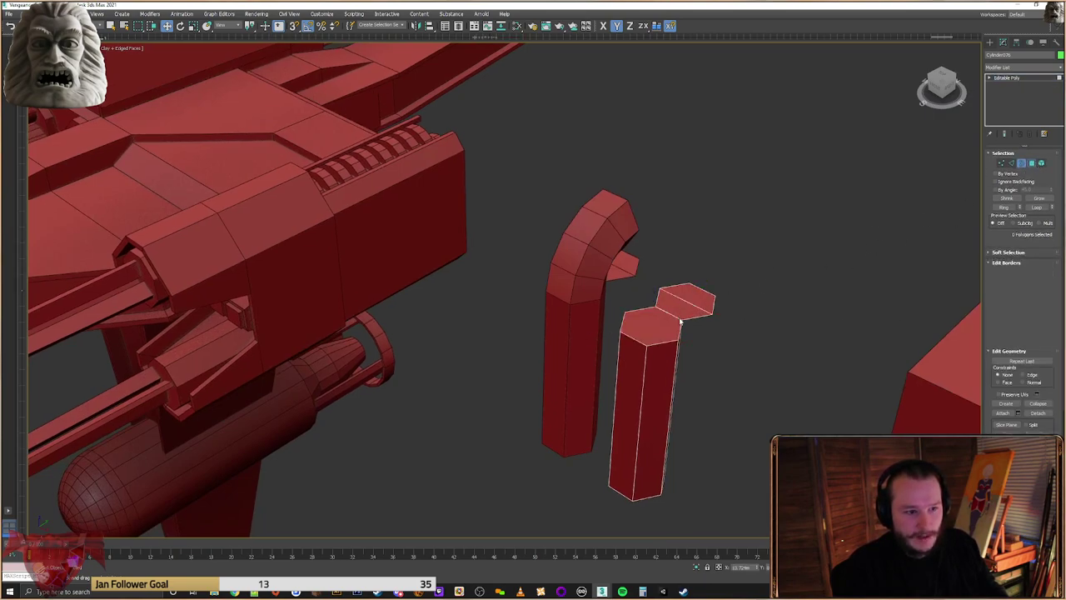
click(664, 328)
scroll(688, 333, up, 3)
alt+middle_drag(688, 333, 689, 320)
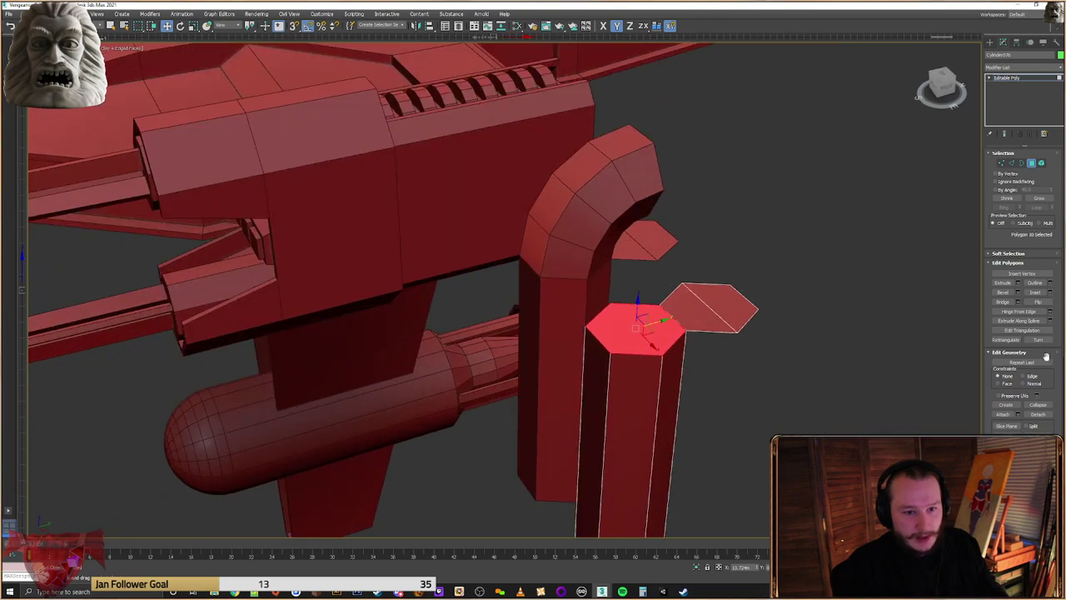
click(1052, 312)
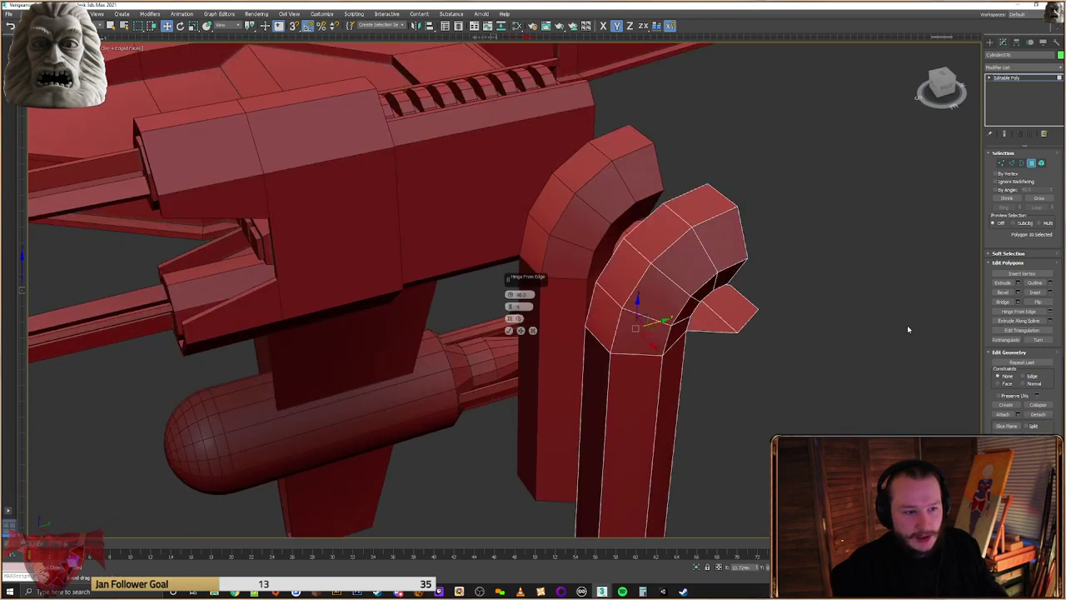
alt+middle_drag(949, 325, 571, 303)
text(45)
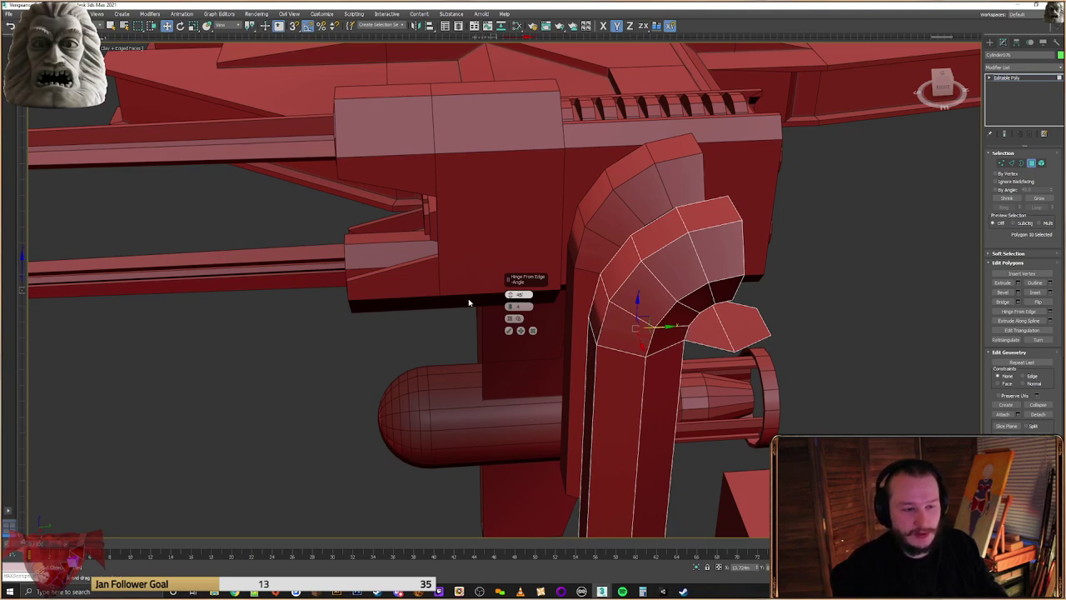
key(Return)
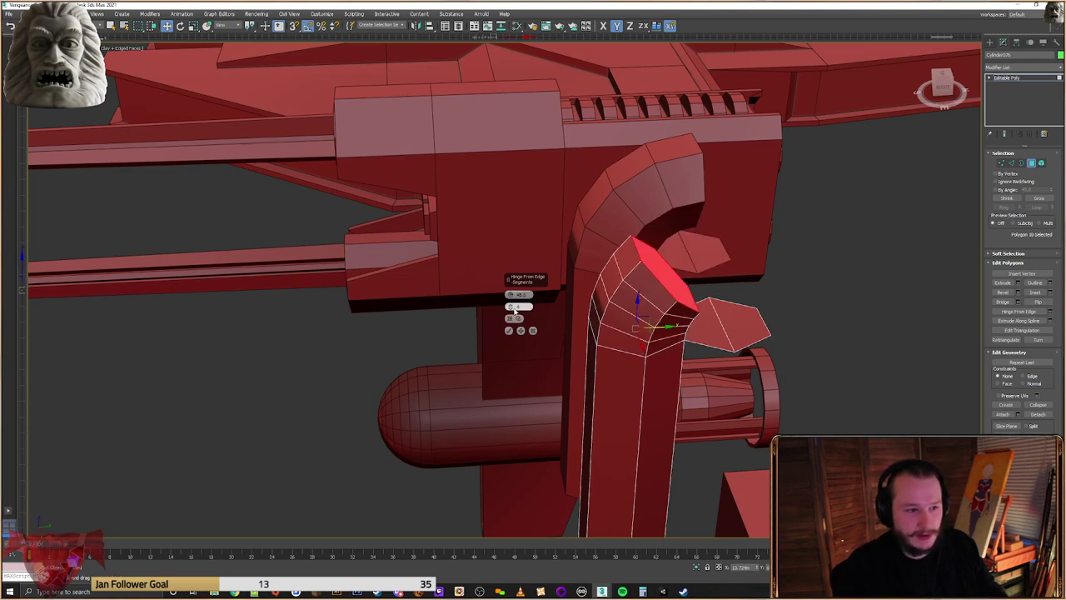
Set the 45-degree bend to 2 segments and apply the hinge
text(2)
key(Return)
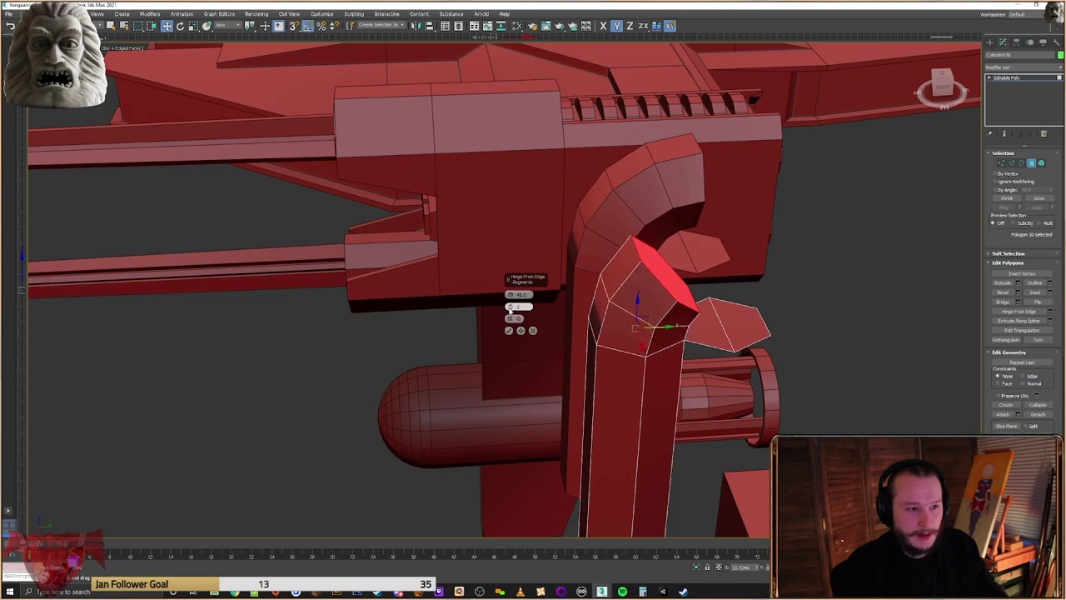
alt+middle_drag(738, 305, 789, 279)
click(512, 306)
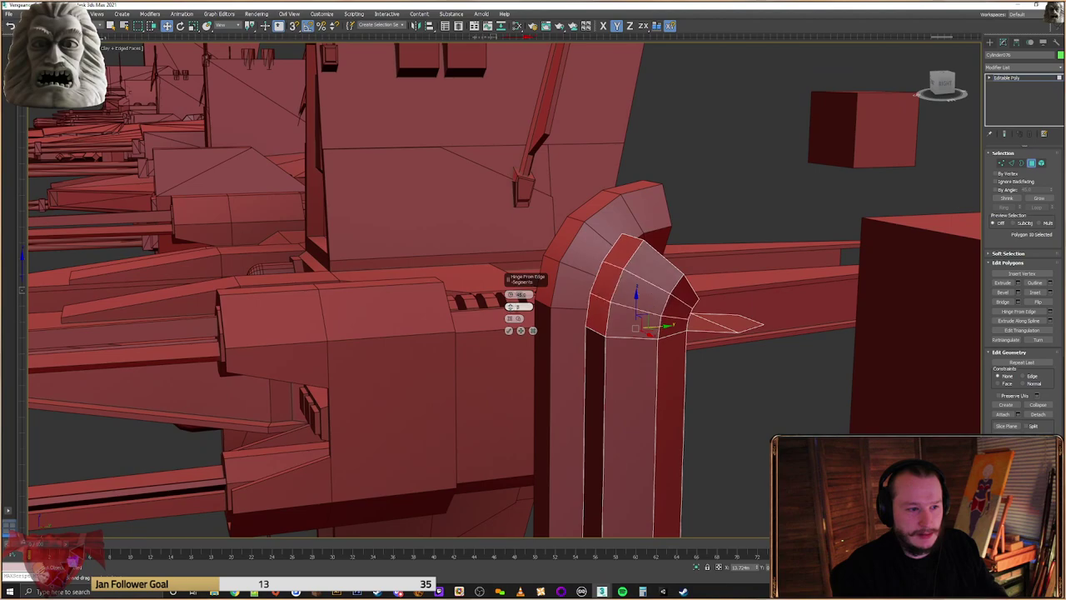
click(511, 309)
click(509, 330)
alt+middle_drag(517, 330, 502, 365)
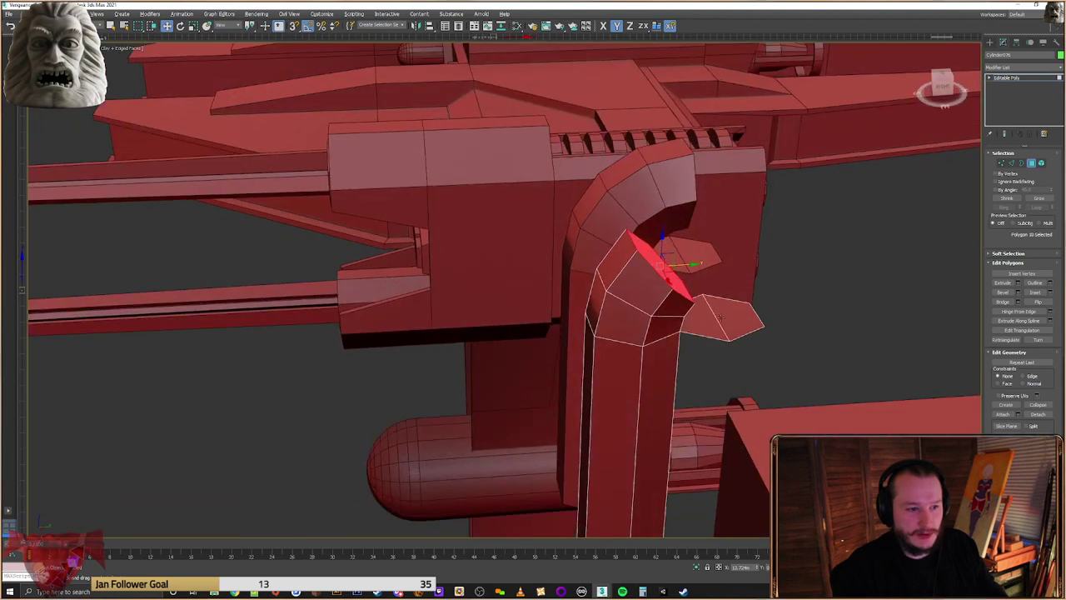
Delete the leftover hexagon beside the 45-degree bend and extrude the bend's end face into a long straight section
click(737, 314)
key(Delete)
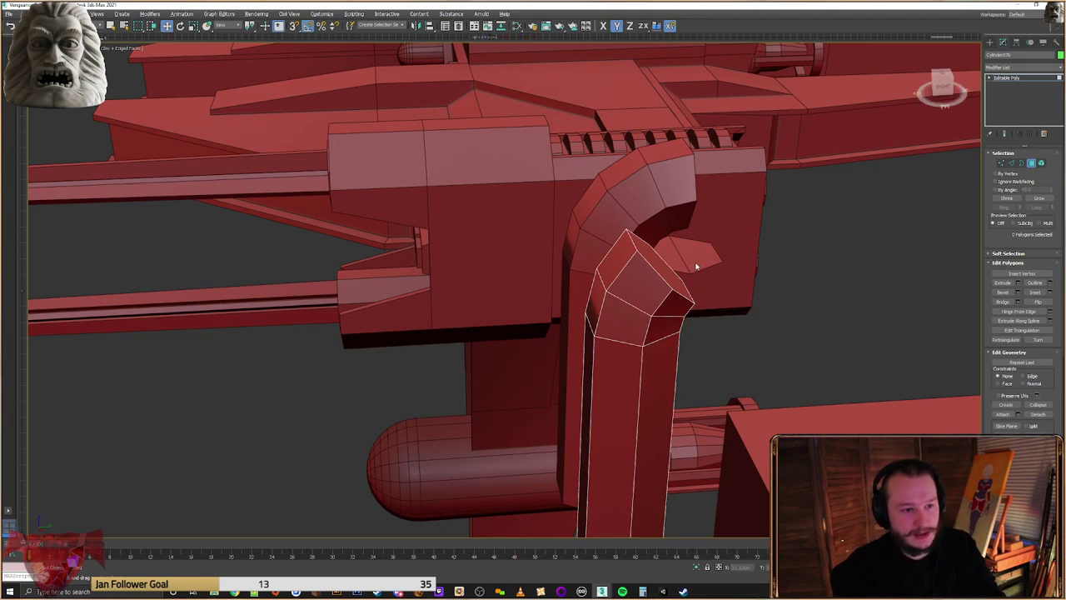
alt+middle_drag(765, 239, 938, 135)
click(641, 259)
key(shift+e)
drag(612, 249, 768, 113)
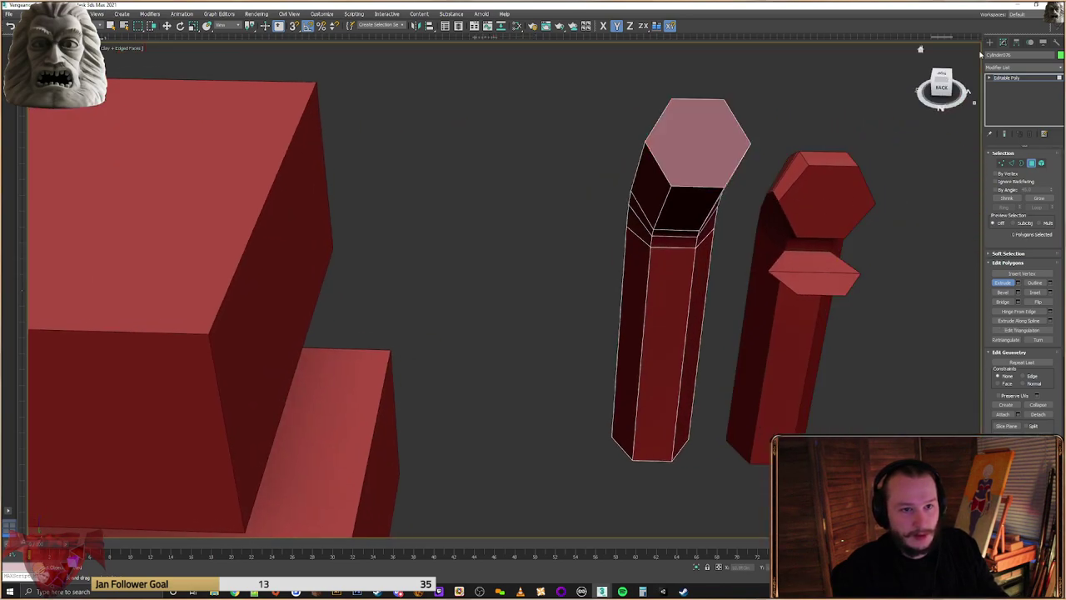
Extrude the 90-degree bend's end face into a straight section and delete its leftover hexagon
click(990, 43)
click(833, 200)
click(1003, 43)
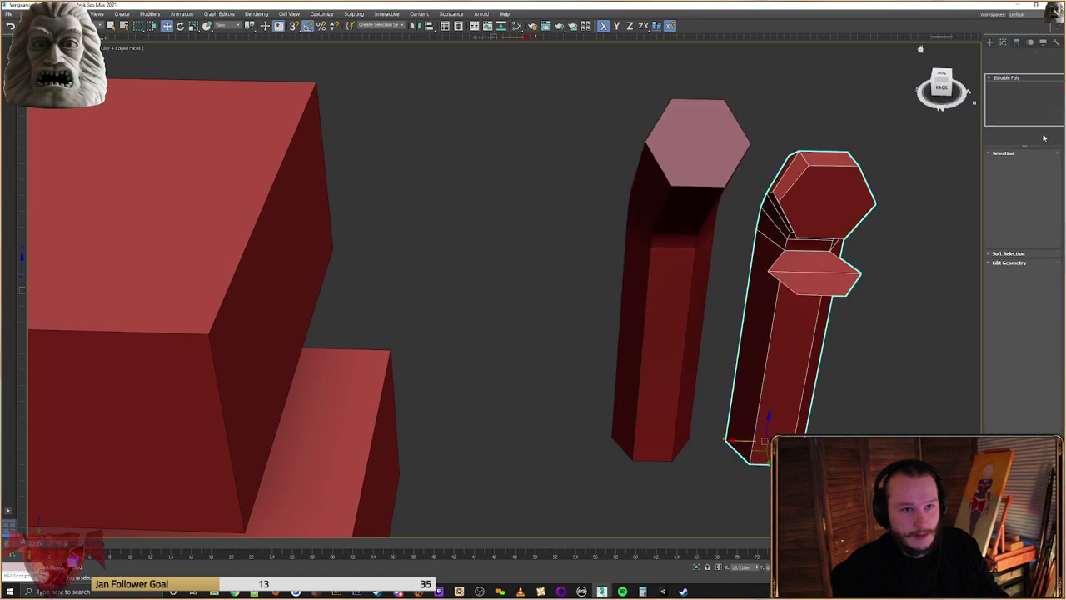
click(1032, 164)
click(822, 208)
click(1004, 283)
drag(833, 200, 844, 15)
click(797, 285)
key(Delete)
alt+middle_drag(792, 262, 749, 262)
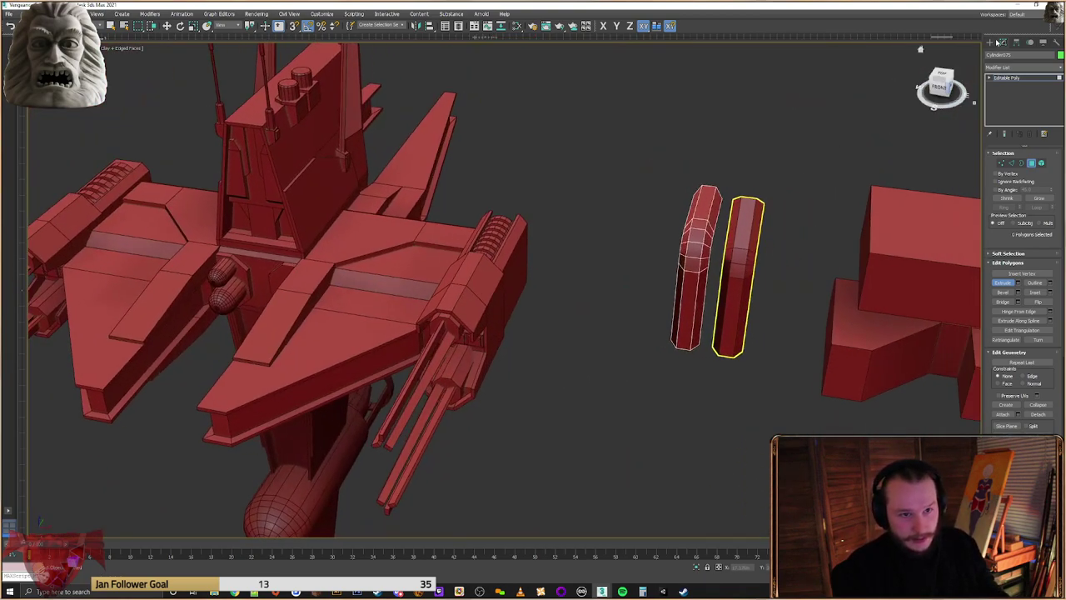
Clone the extended 90-degree pipe along X as a third separate piece
click(991, 42)
key(w)
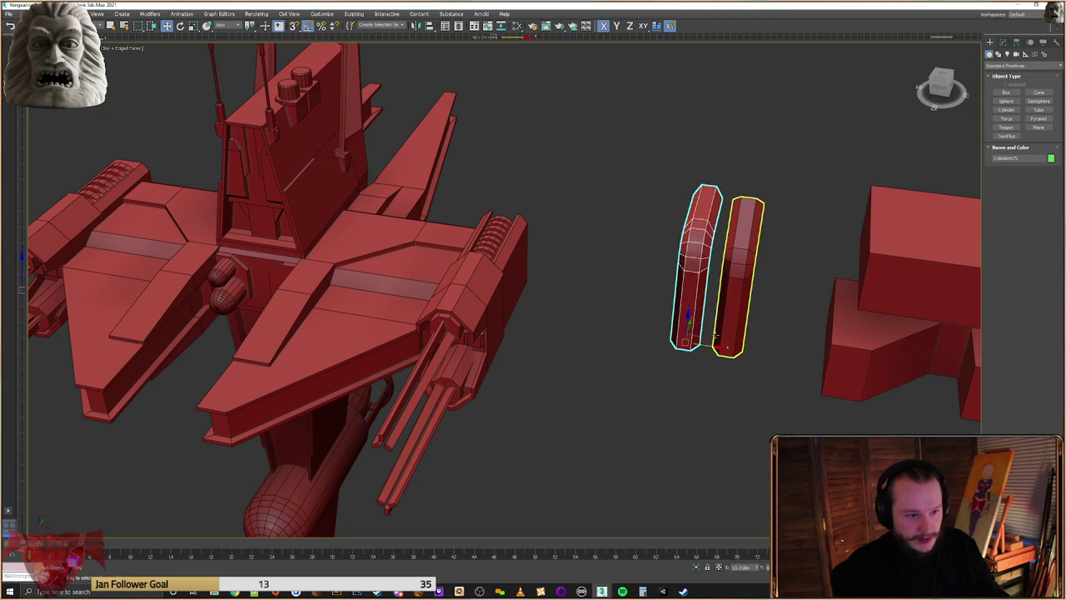
shift+drag(705, 343, 646, 338)
click(534, 333)
alt+middle_drag(640, 322, 631, 321)
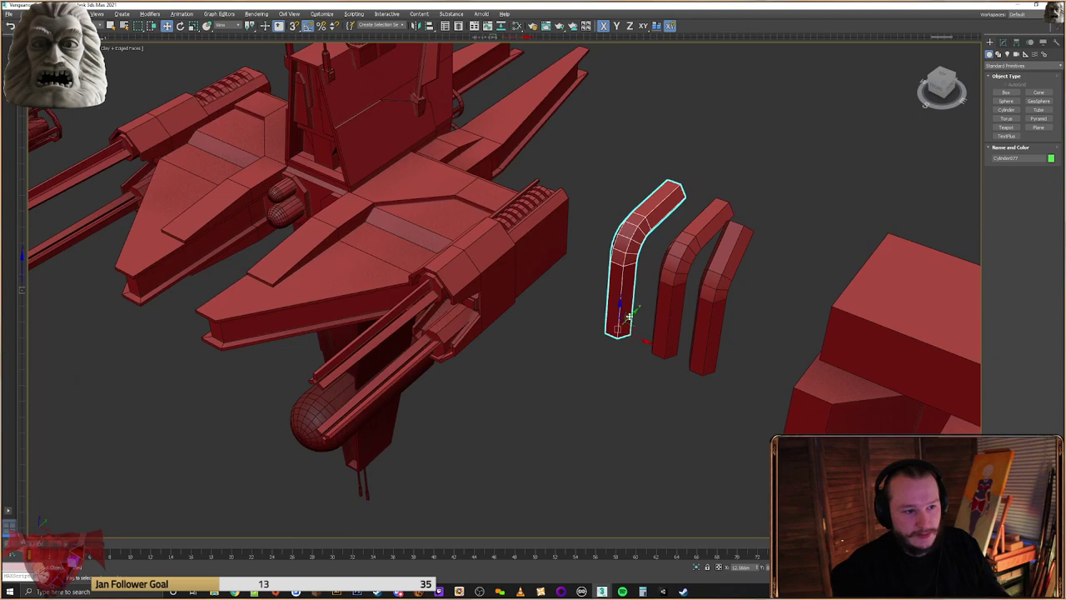
Delete the bend and extruded end polygons from the third pipe, leaving only its straight column
scroll(694, 171, up, 5)
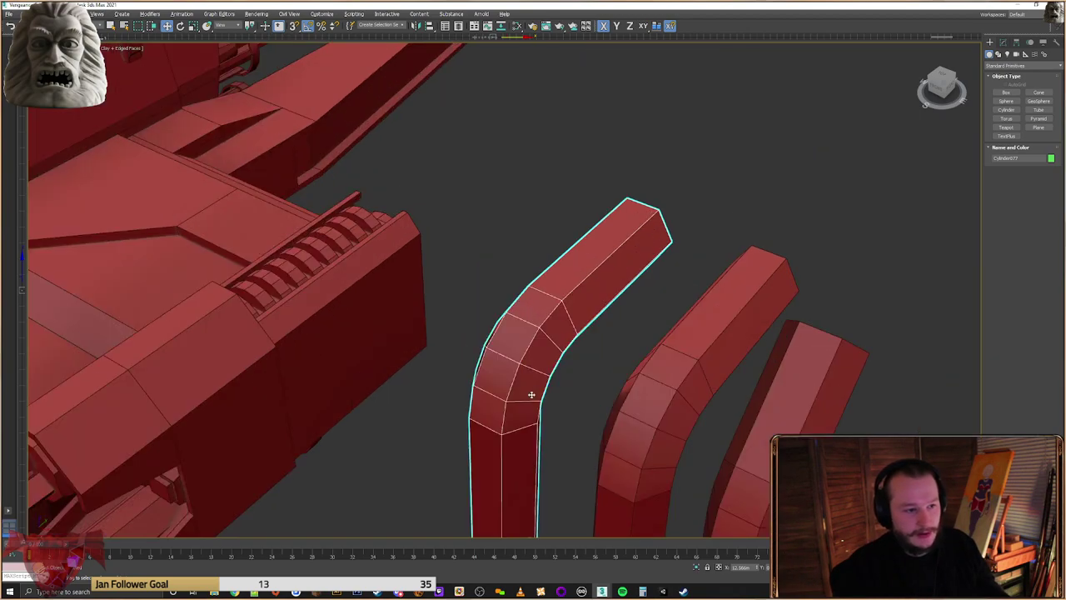
middle_drag(579, 293, 613, 249)
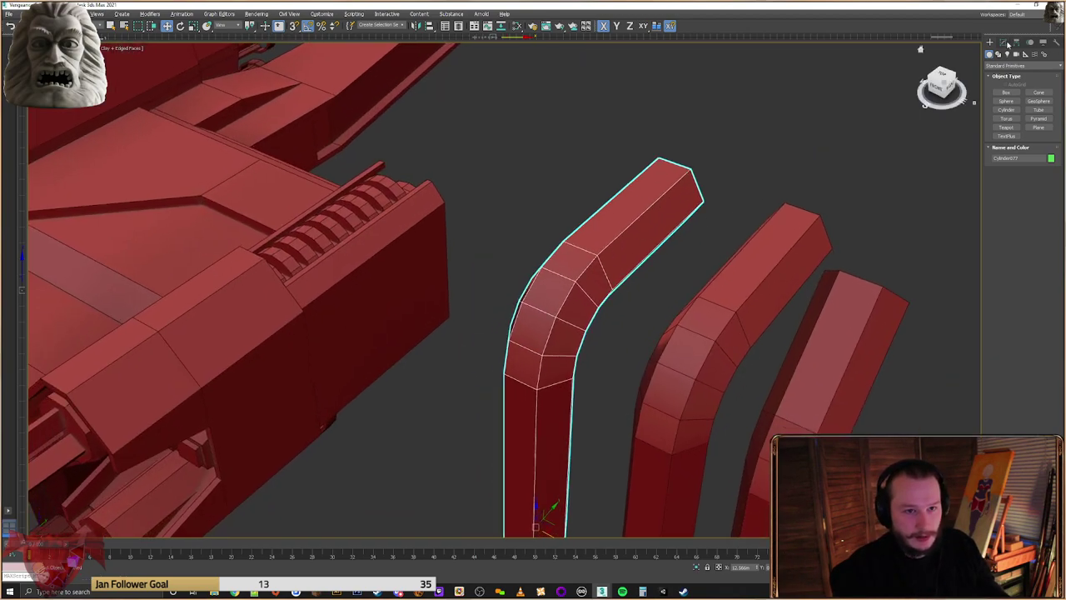
click(1006, 42)
click(1035, 163)
alt+middle_drag(692, 241, 719, 164)
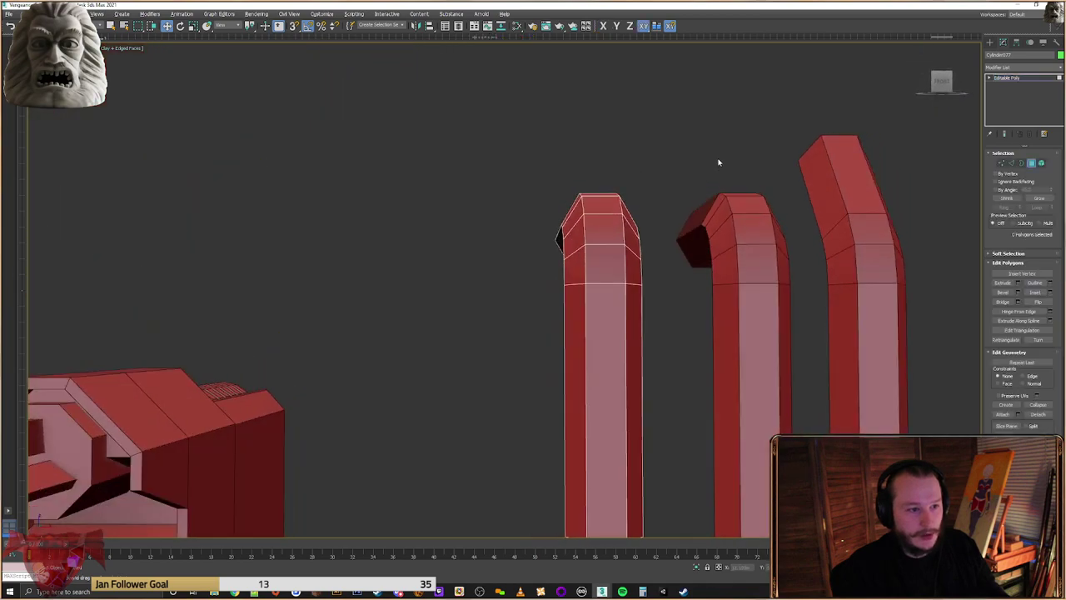
drag(506, 271, 505, 271)
alt+middle_drag(508, 271, 632, 267)
key(Delete)
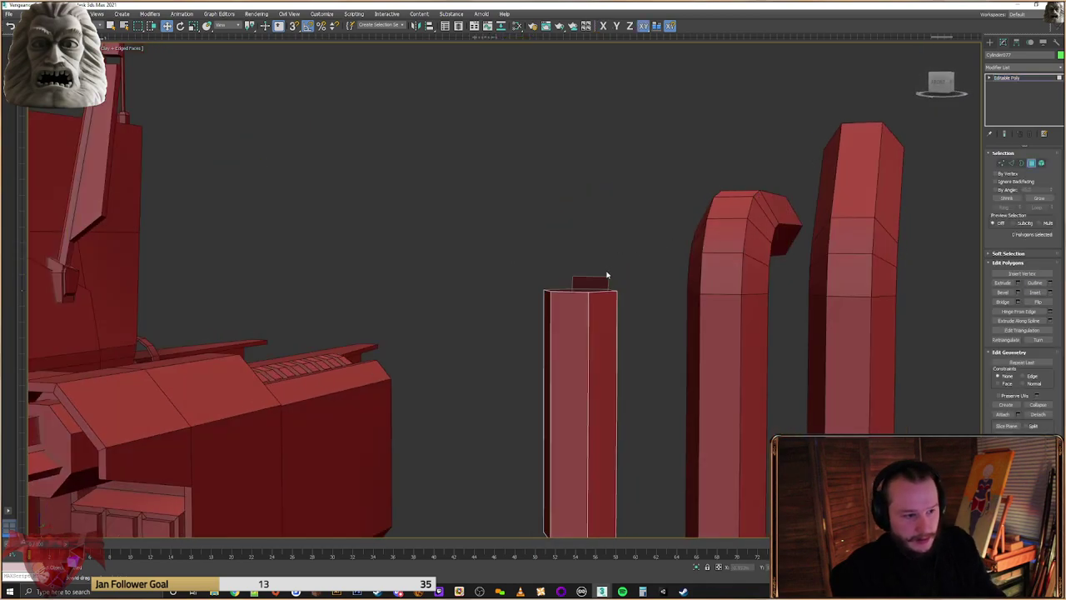
click(596, 278)
key(Delete)
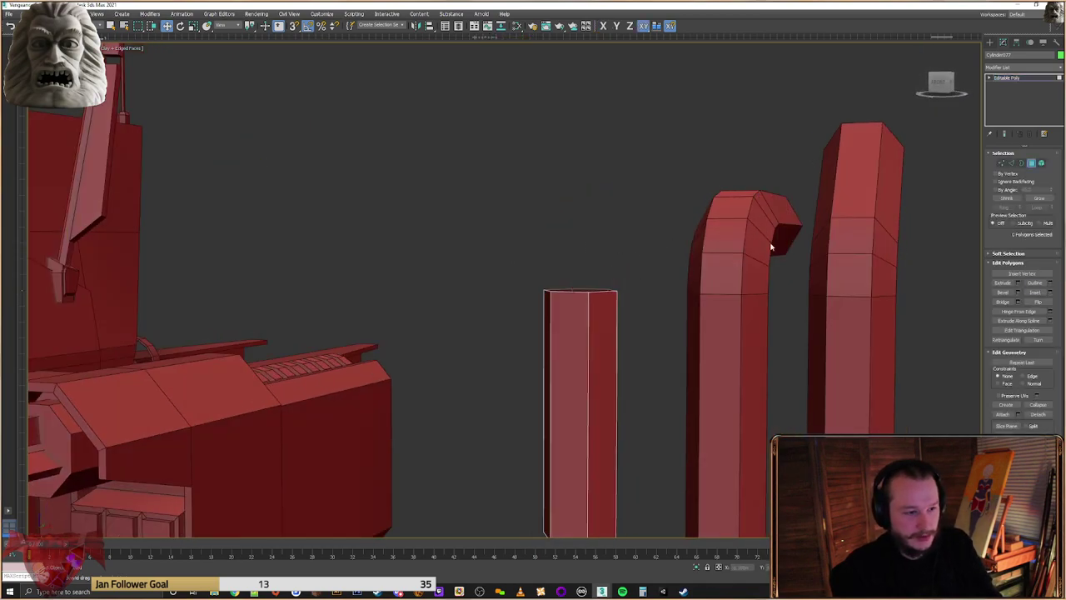
Cap the open top border of the third piece's straight column
click(1021, 164)
click(615, 291)
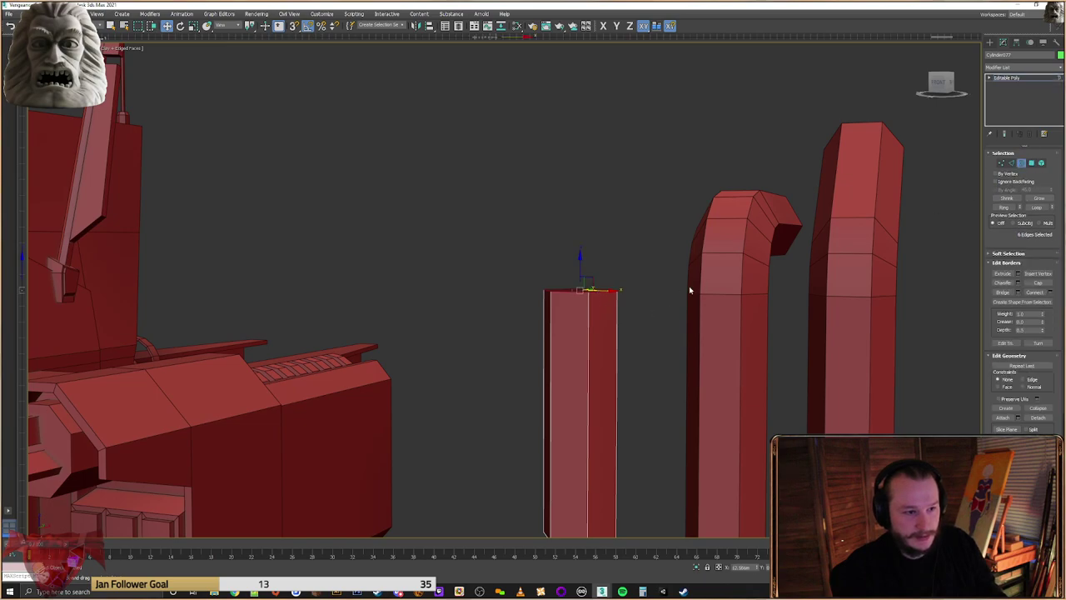
click(1039, 282)
alt+middle_drag(660, 252, 673, 305)
Rotate the capped straight column about its vertical Z axis
click(990, 42)
right_click(559, 382)
click(596, 400)
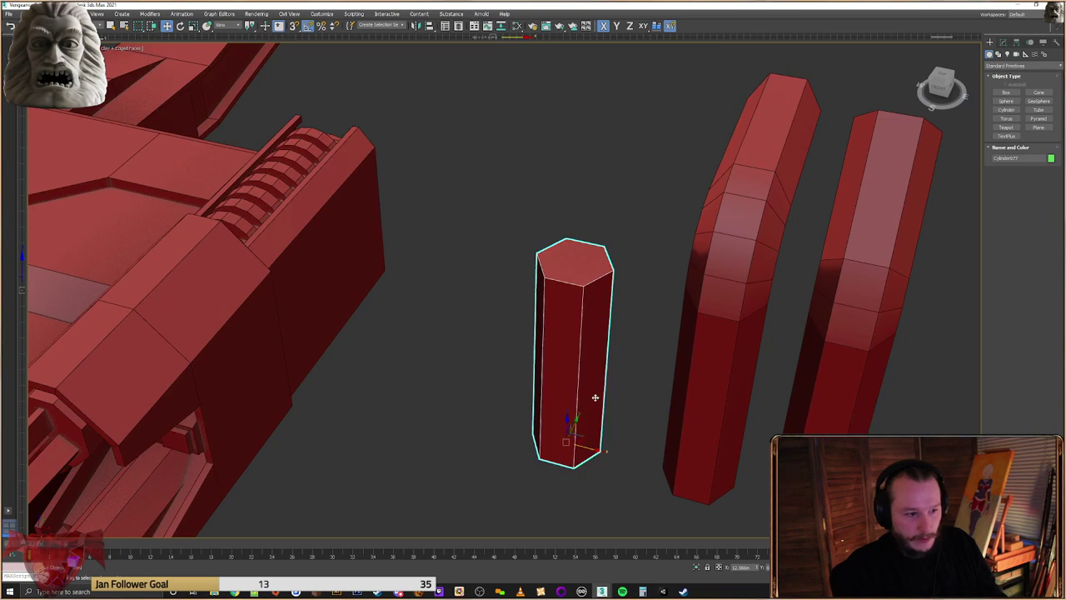
alt+middle_drag(595, 401, 595, 431)
drag(582, 399, 537, 403)
alt+middle_drag(566, 399, 569, 421)
Clone the top cap polygon of the straight column along Y as an element beside the column
click(1004, 43)
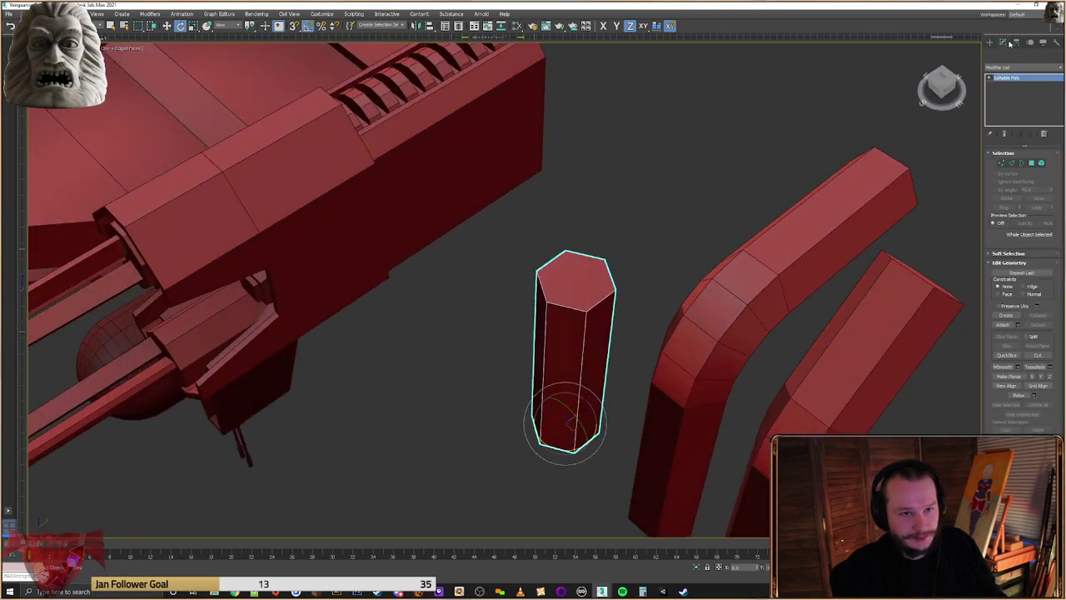
click(1031, 163)
click(613, 283)
alt+middle_drag(617, 283, 629, 245)
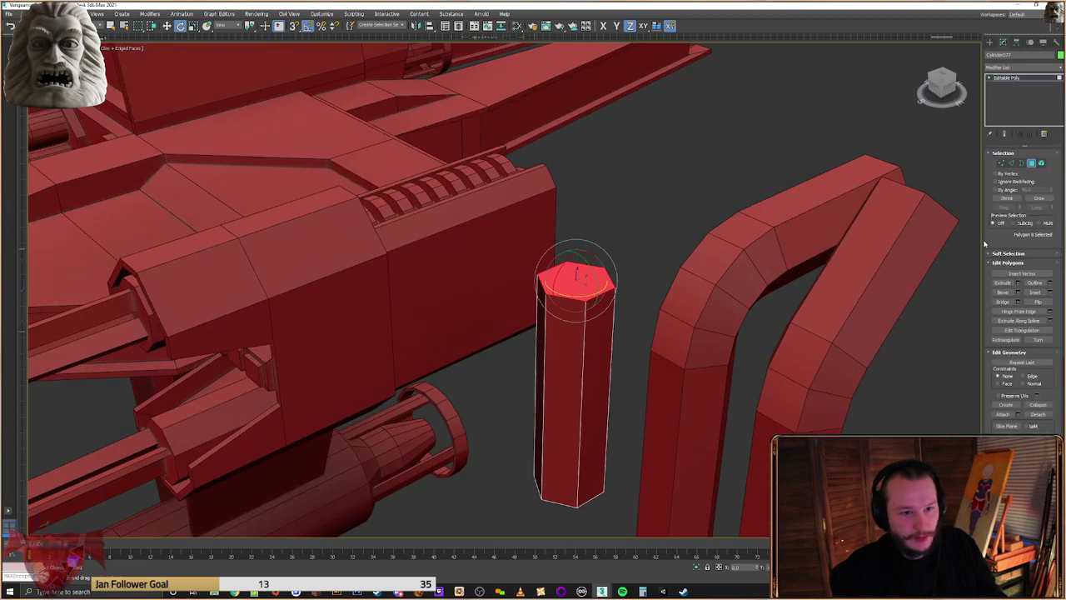
right_click(616, 274)
click(625, 282)
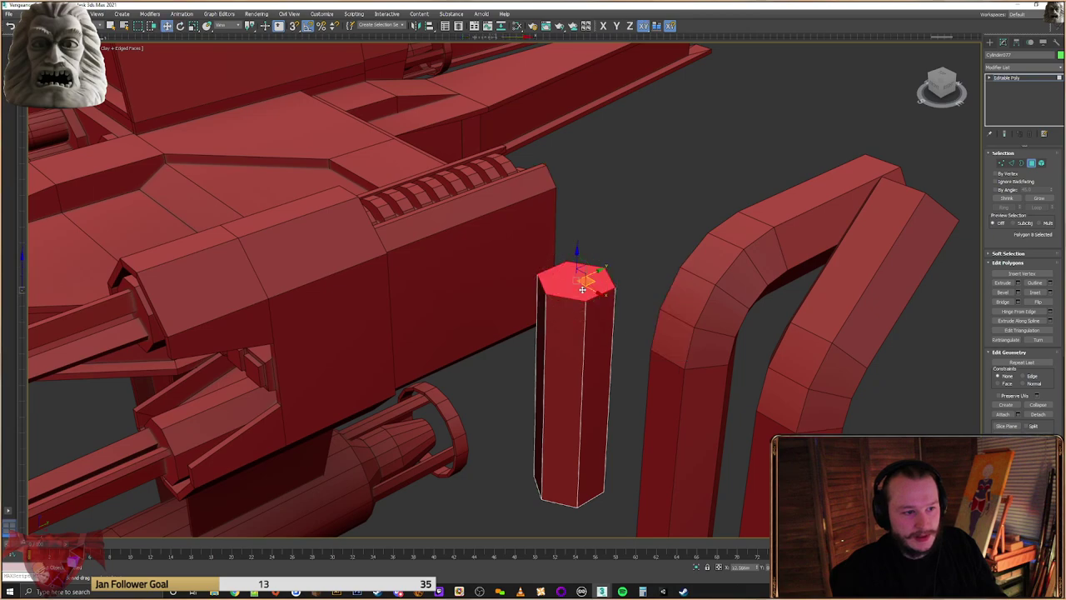
shift+drag(598, 271, 655, 250)
click(571, 303)
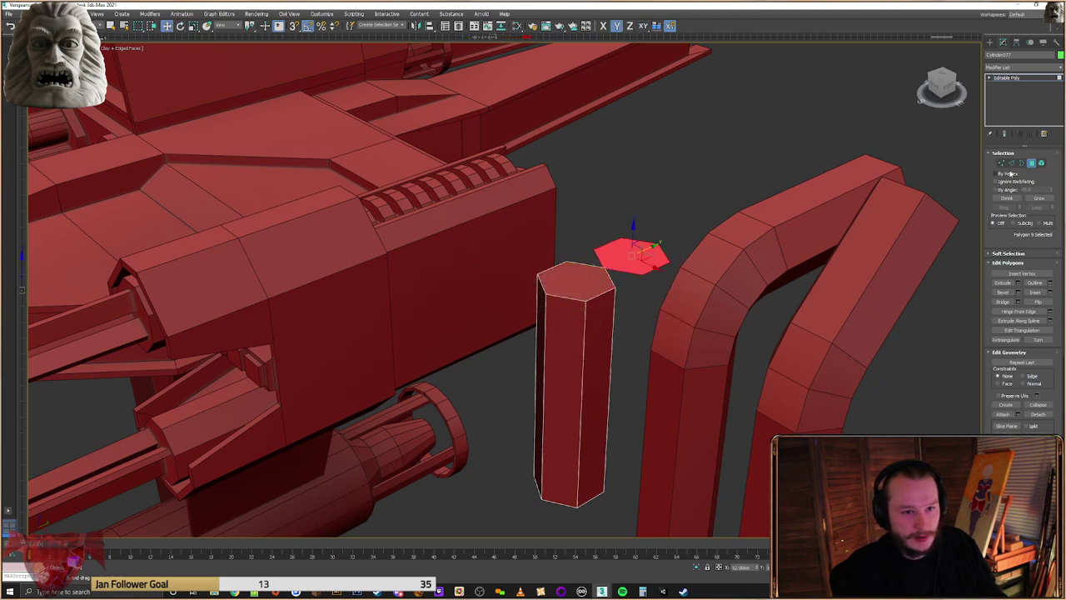
Connect two opposite edges of the cloned hexagonal polygon to create a dividing edge across it
key(2)
alt+middle_drag(633, 238, 626, 217)
click(616, 227)
ctrl+click(660, 271)
click(1040, 312)
click(1039, 312)
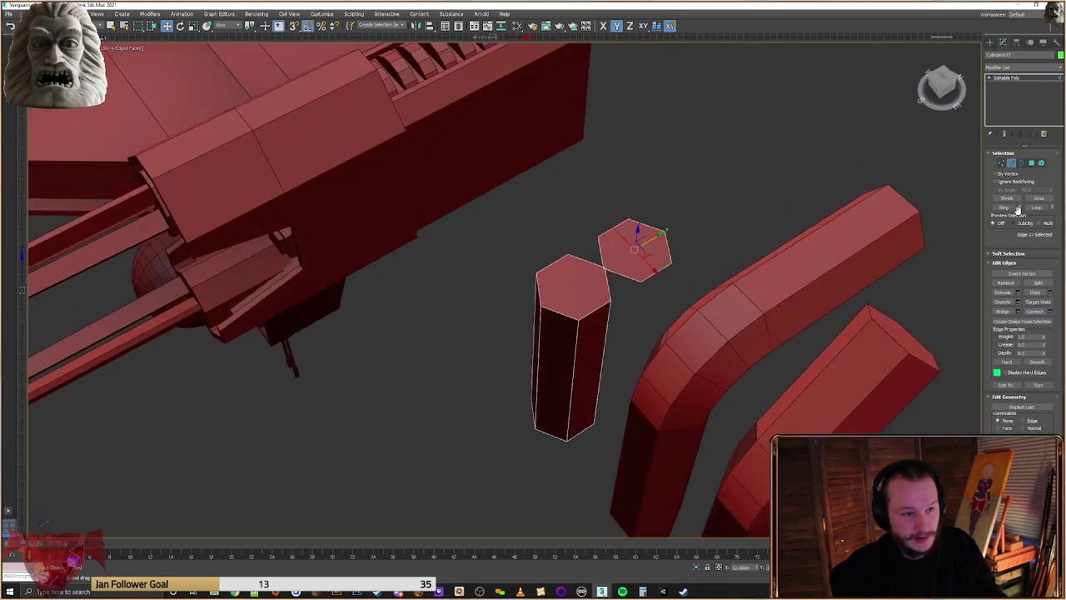
Bend the column's top cap with Hinge From Edge, using the dividing edge of the cloned polygon as the hinge
click(1033, 164)
click(1050, 311)
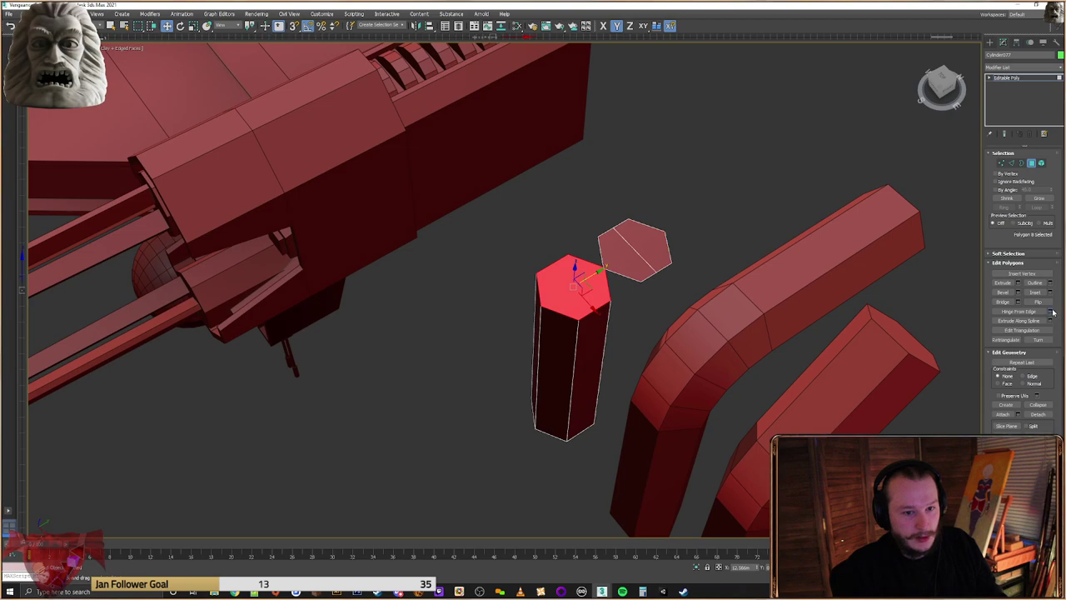
click(580, 319)
click(515, 318)
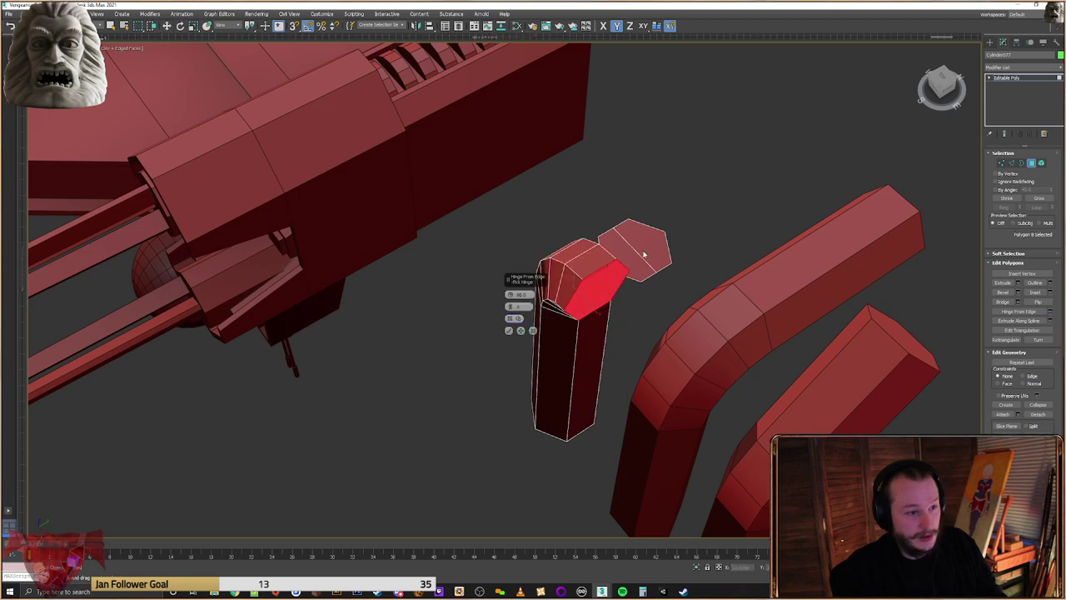
click(639, 251)
click(508, 332)
Delete both halves of the cloned helper polygon beside the bend
alt+middle_drag(509, 332, 656, 263)
key(Delete)
click(645, 277)
key(Delete)
Extrude the end polygon of the new bend into a long straight section, matching the other pipes
alt+middle_drag(781, 329, 769, 360)
scroll(769, 360, down, 3)
alt+middle_drag(744, 325, 721, 297)
click(652, 263)
click(1003, 282)
drag(660, 267, 543, 80)
alt+middle_drag(683, 247, 783, 220)
scroll(743, 262, down, 3)
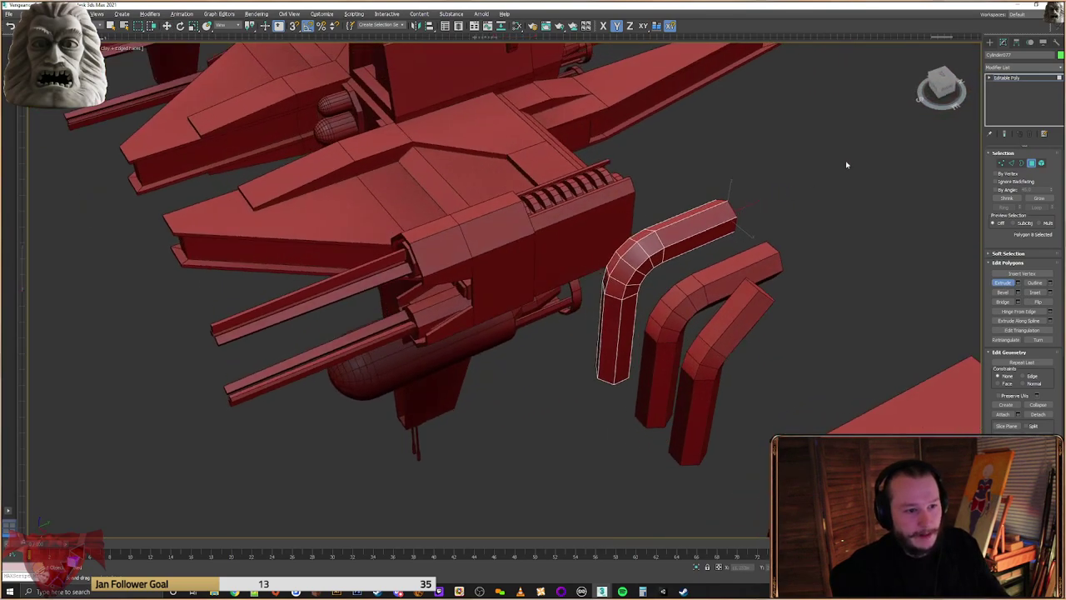
click(990, 42)
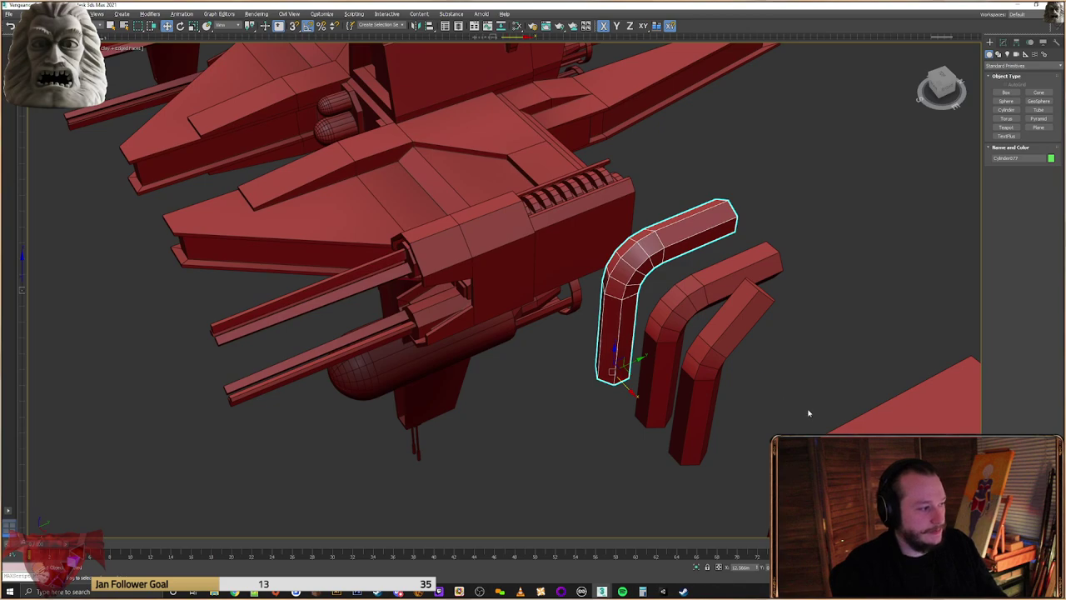
Move the pipes and spare ship parts along X away from the frigate, and shift the third pipe closer to the other two
alt+middle_drag(709, 330, 738, 333)
scroll(725, 325, down, 4)
drag(776, 260, 688, 320)
middle_drag(746, 300, 665, 273)
scroll(676, 265, down, 5)
middle_drag(734, 268, 702, 250)
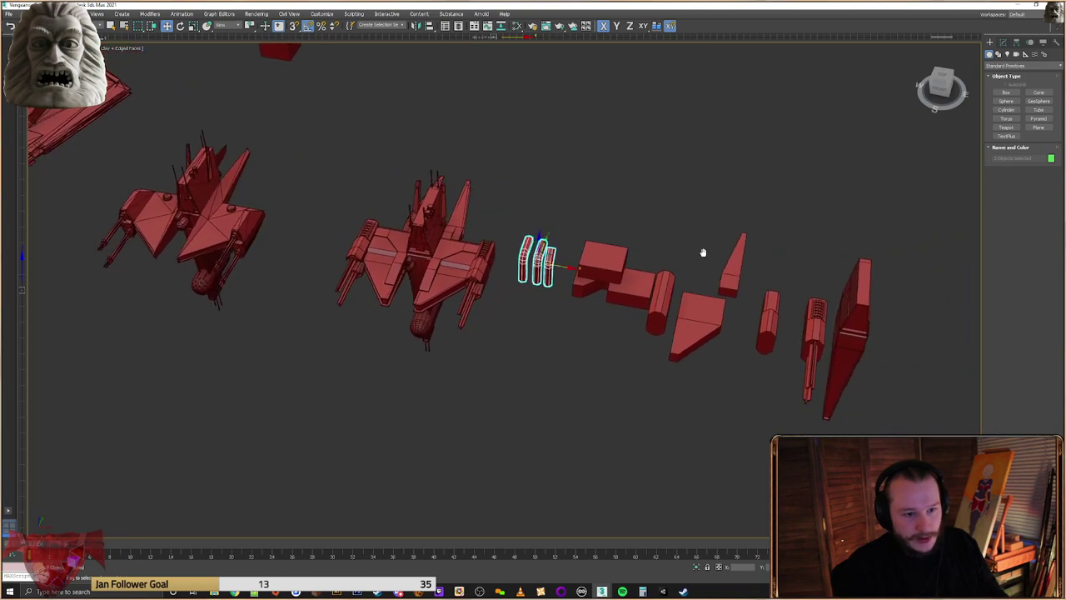
drag(527, 417, 527, 417)
right_click(600, 264)
click(611, 274)
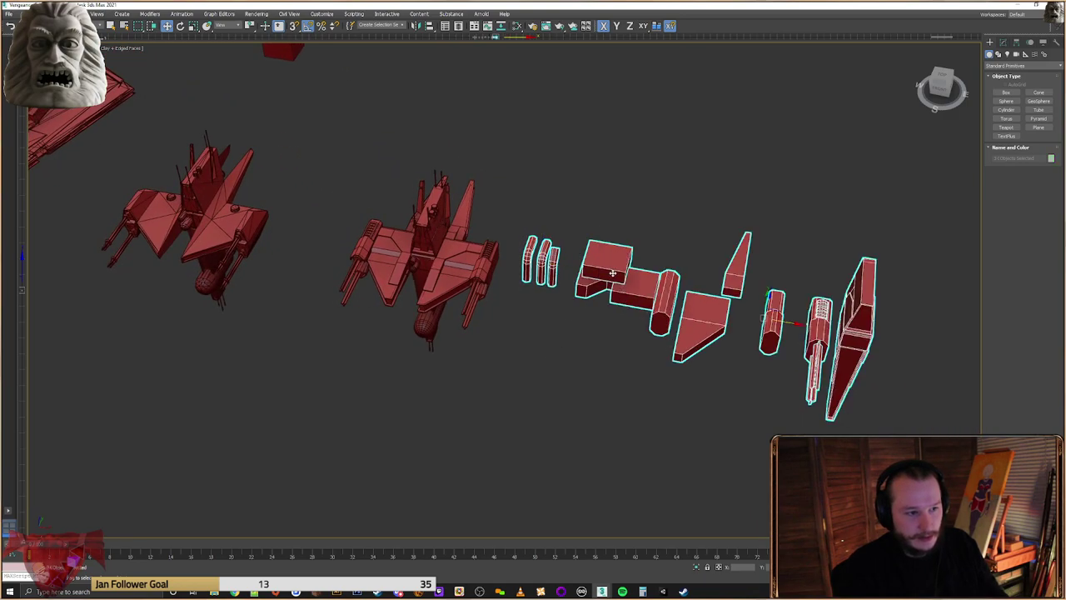
drag(799, 324, 924, 337)
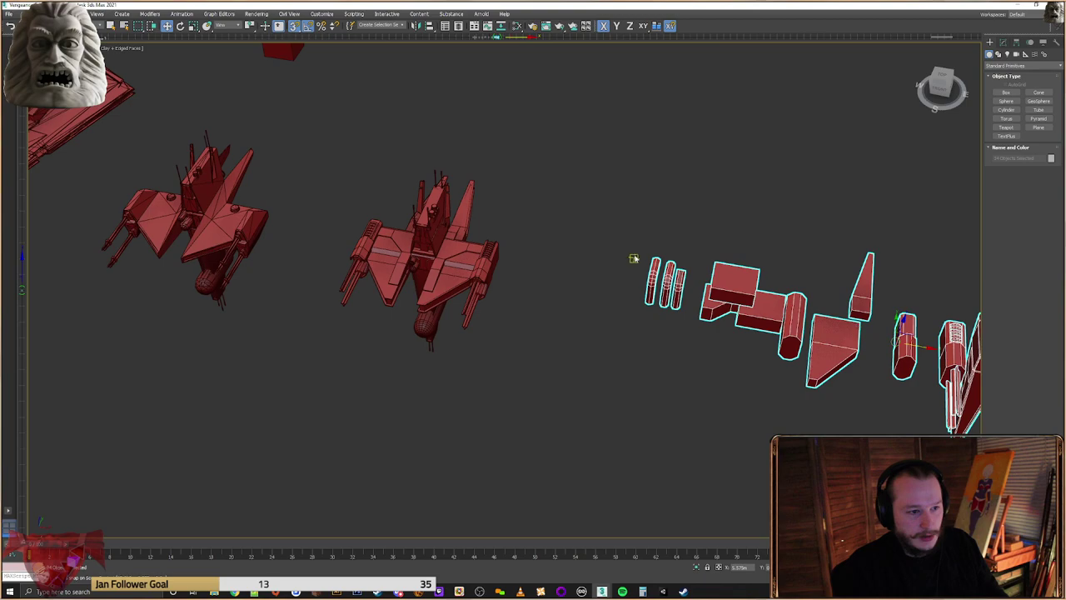
click(661, 290)
drag(652, 302, 666, 300)
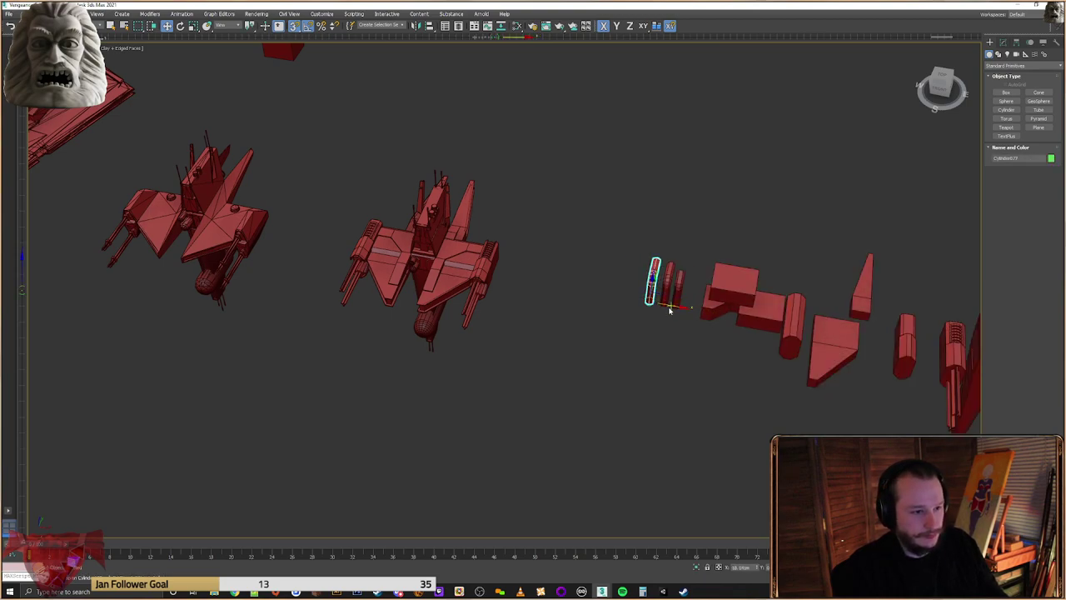
drag(670, 305, 673, 305)
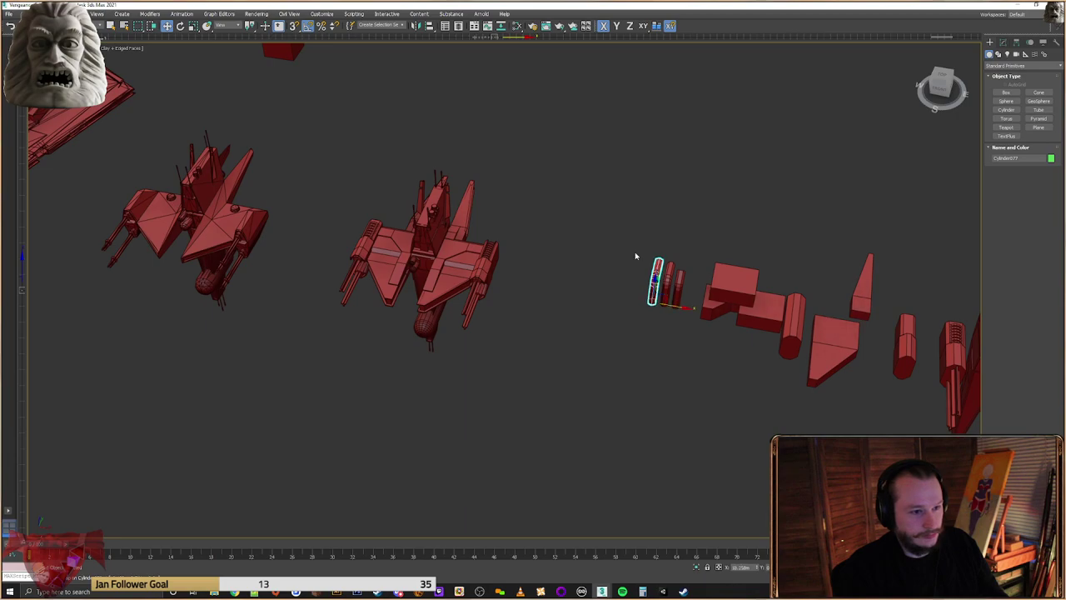
ctrl+click(669, 290)
middle_drag(669, 290, 700, 302)
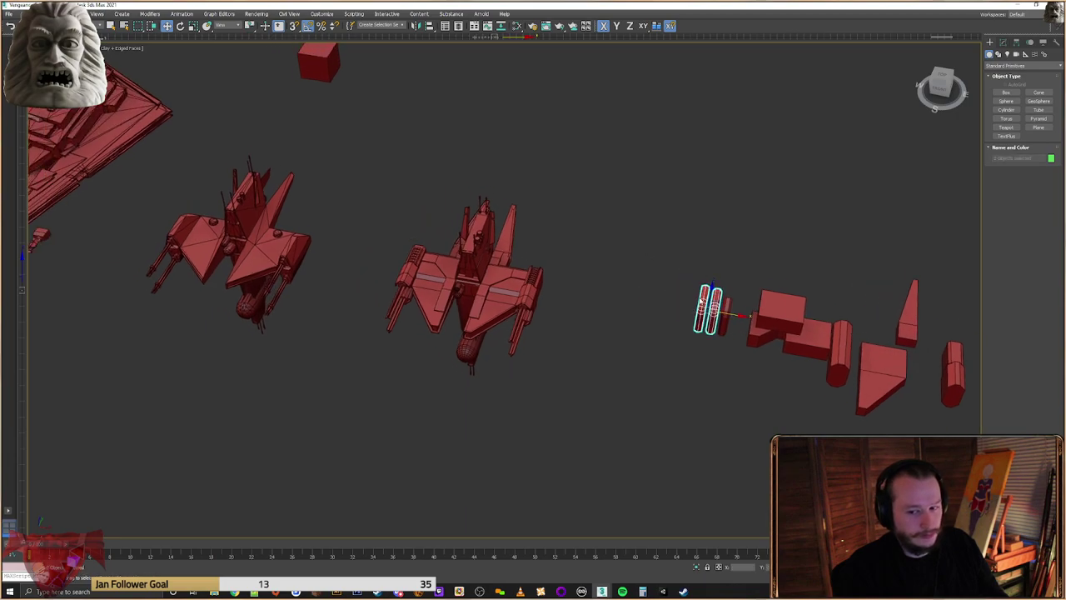
shift+drag(731, 312, 533, 287)
click(535, 332)
scroll(532, 283, up, 3)
scroll(533, 283, up, 2)
alt+middle_drag(533, 283, 536, 287)
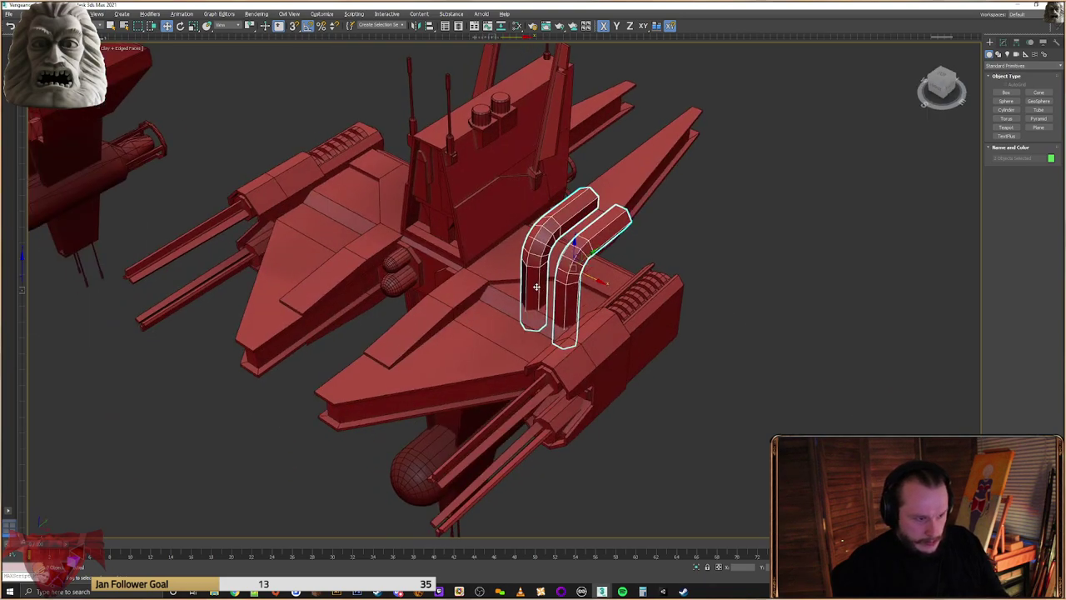
right_click(587, 239)
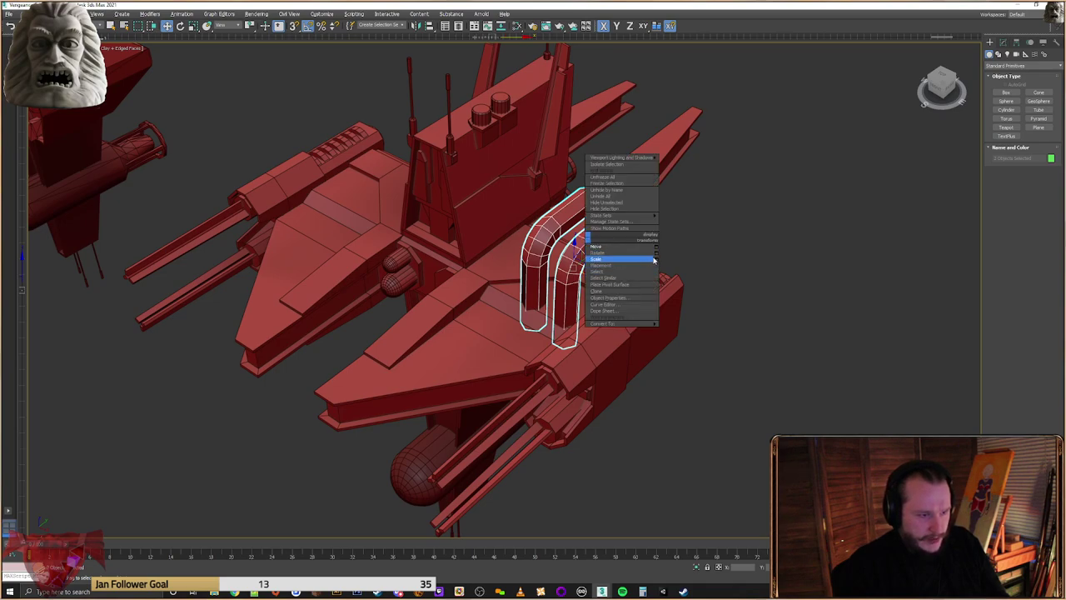
click(654, 261)
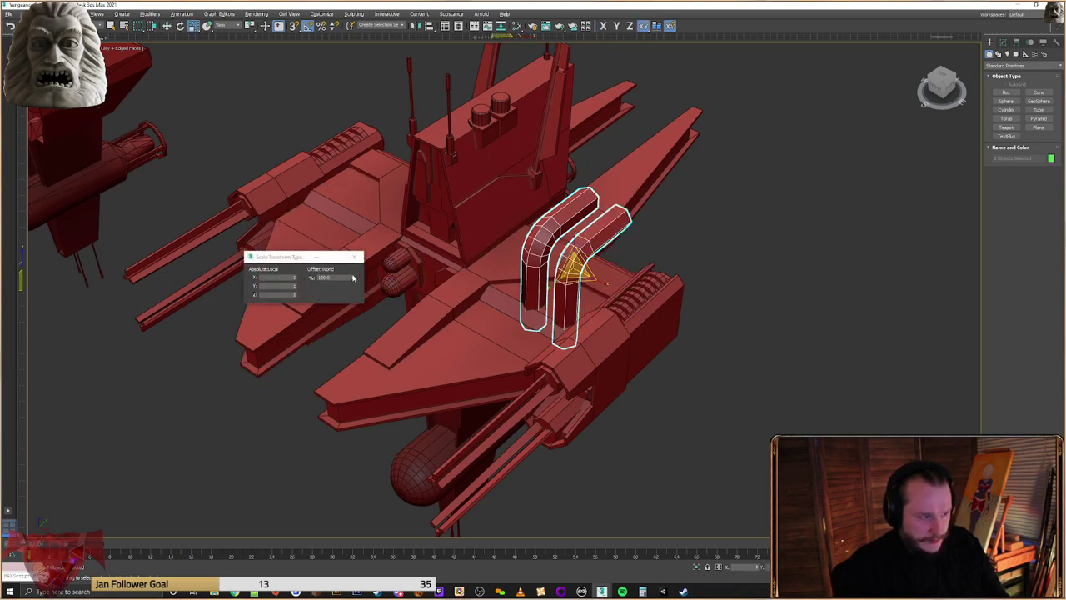
click(354, 257)
scroll(786, 304, down, 6)
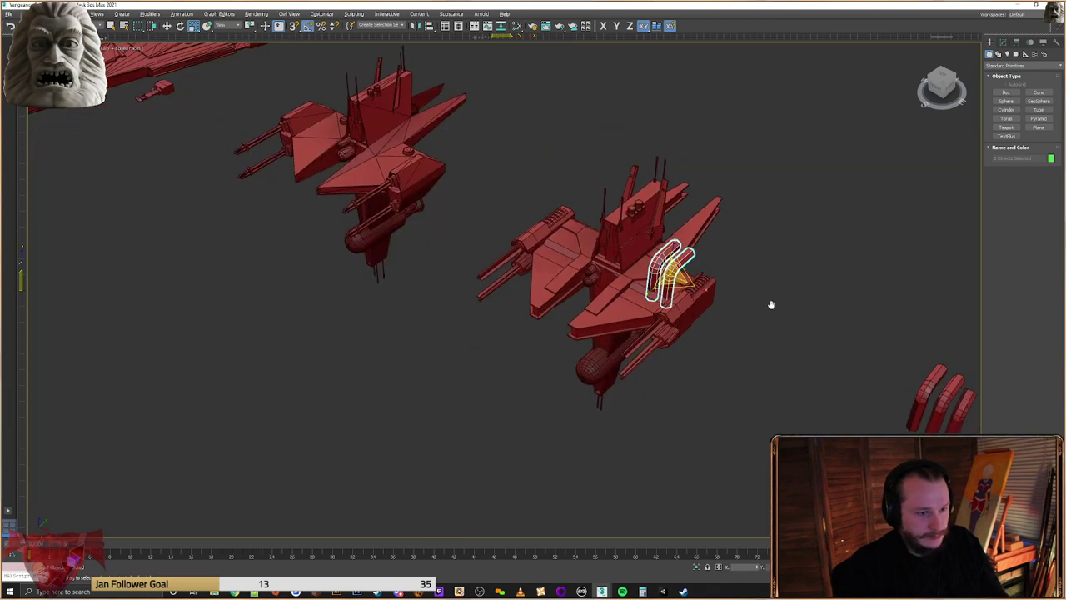
Clone all three bent pipes along X onto the frigate's wing
alt+right_click(819, 397)
click(833, 409)
right_click(823, 390)
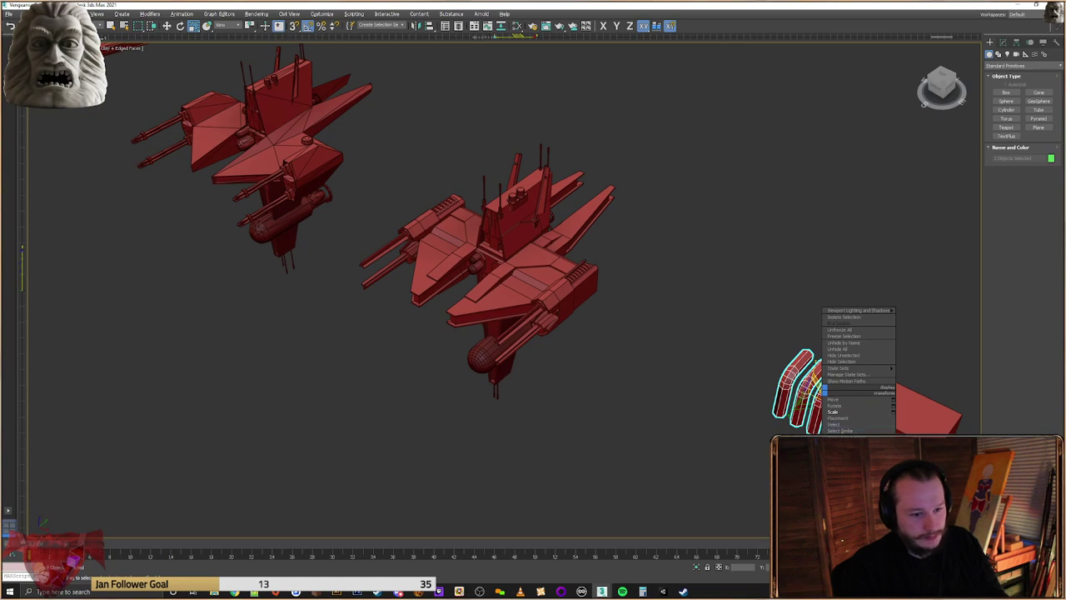
click(923, 476)
right_click(818, 405)
click(832, 415)
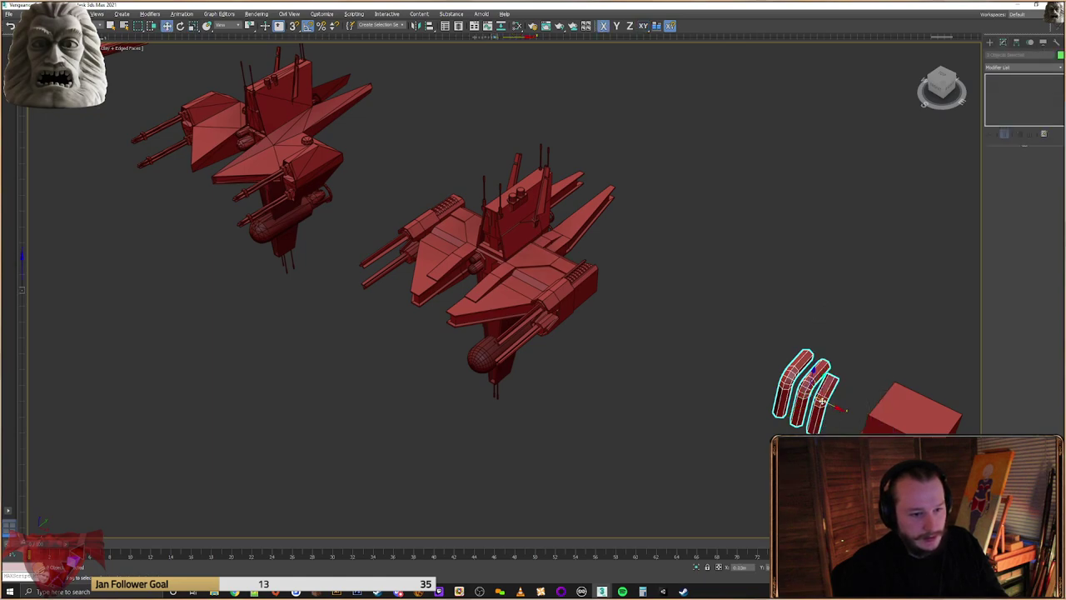
shift+drag(830, 403, 550, 268)
click(534, 333)
scroll(544, 258, up, 4)
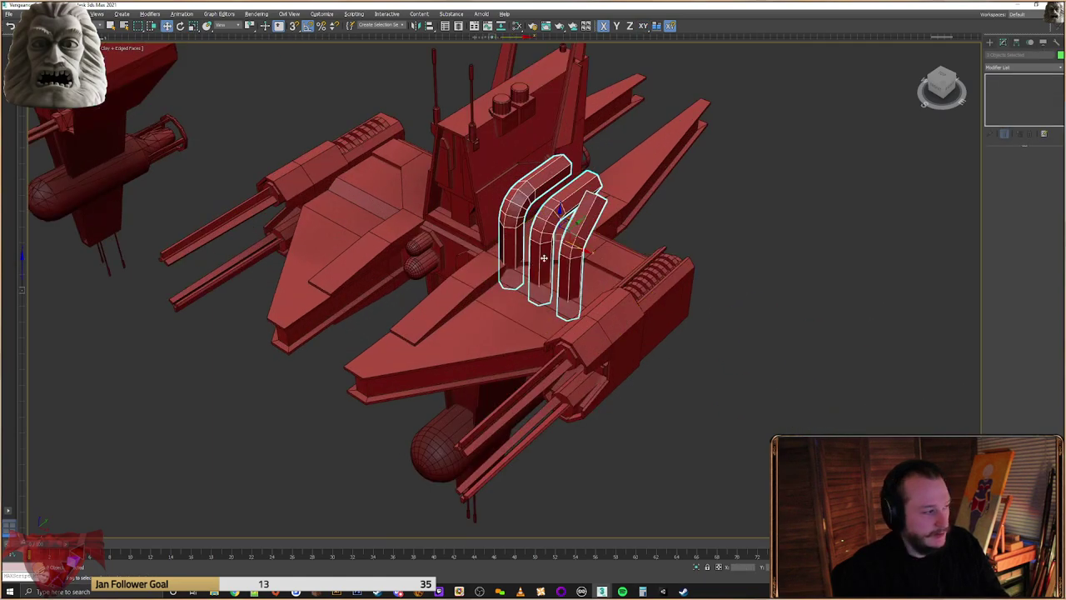
scroll(546, 254, up, 2)
Scale the three cloned pipes uniformly to 50% twice in succession
right_click(584, 222)
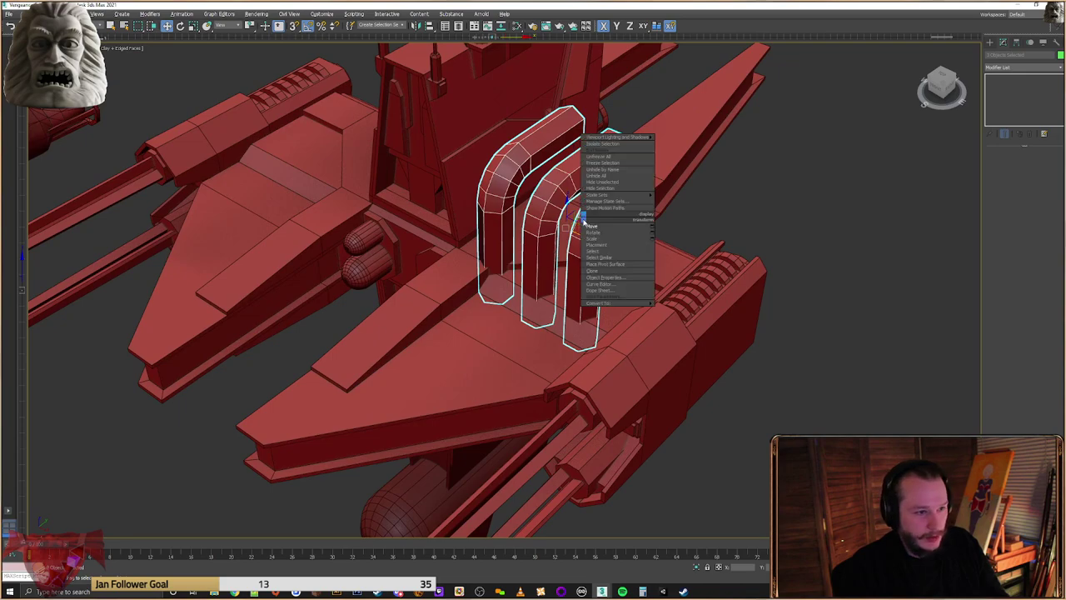
click(650, 239)
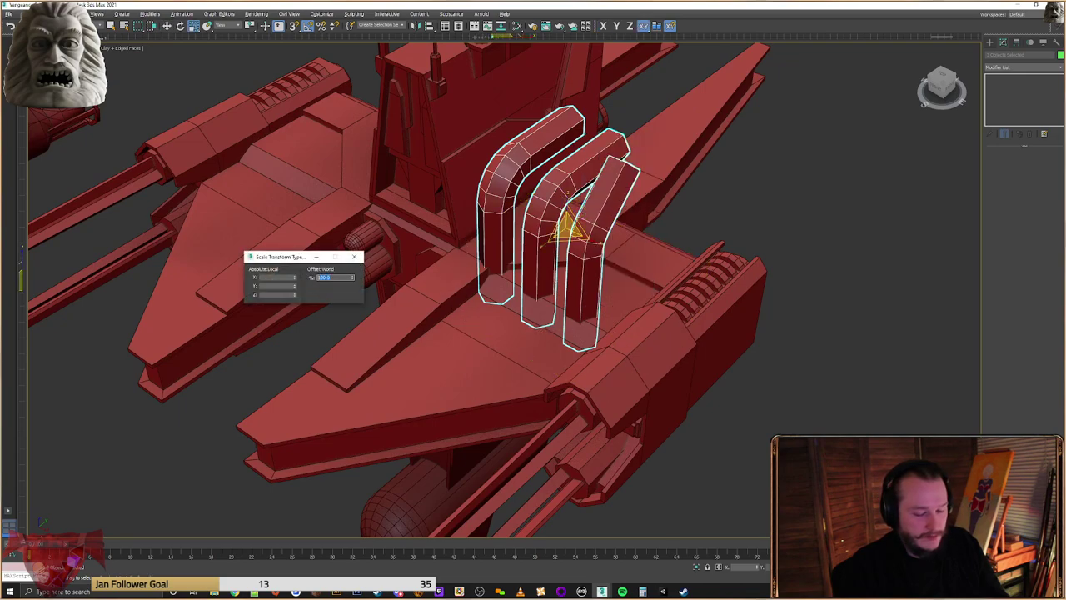
key(Return)
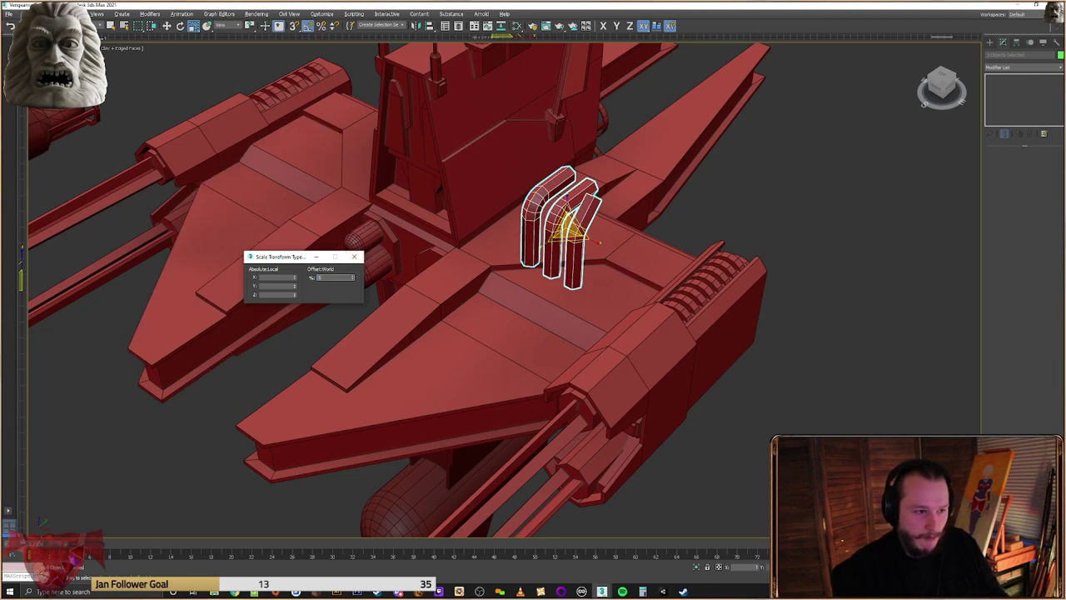
text(50)
key(Return)
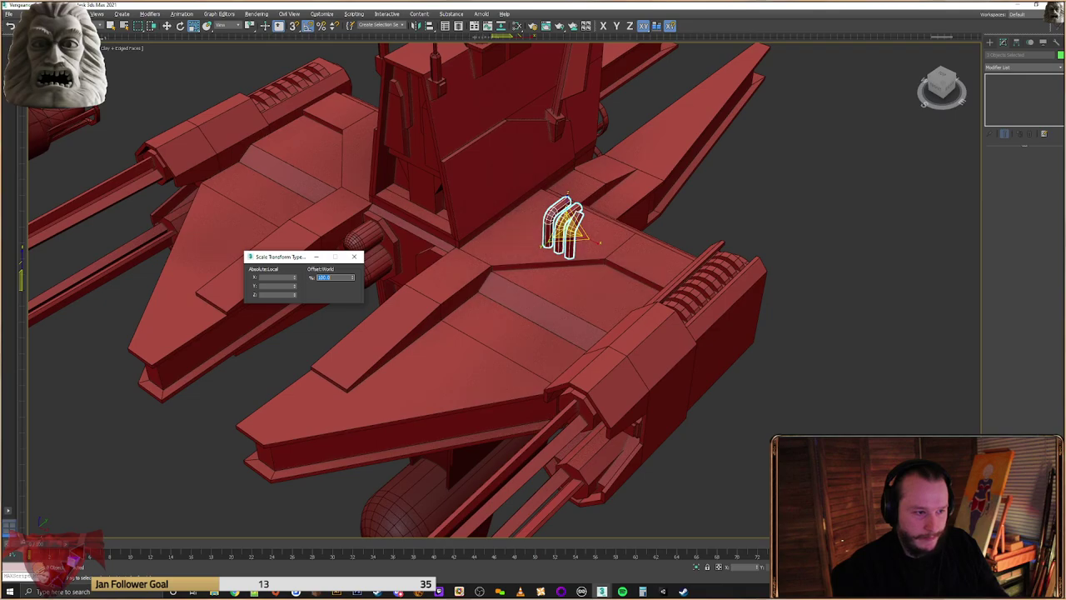
click(355, 257)
Move the three small pipes across the hull to the paired rounded tanks and adjust the height of one pipe
mouse_move(525, 250)
alt+middle_down()
mouse_move(533, 233)
mouse_move(521, 264)
mouse_move(508, 260)
alt+middle_up()
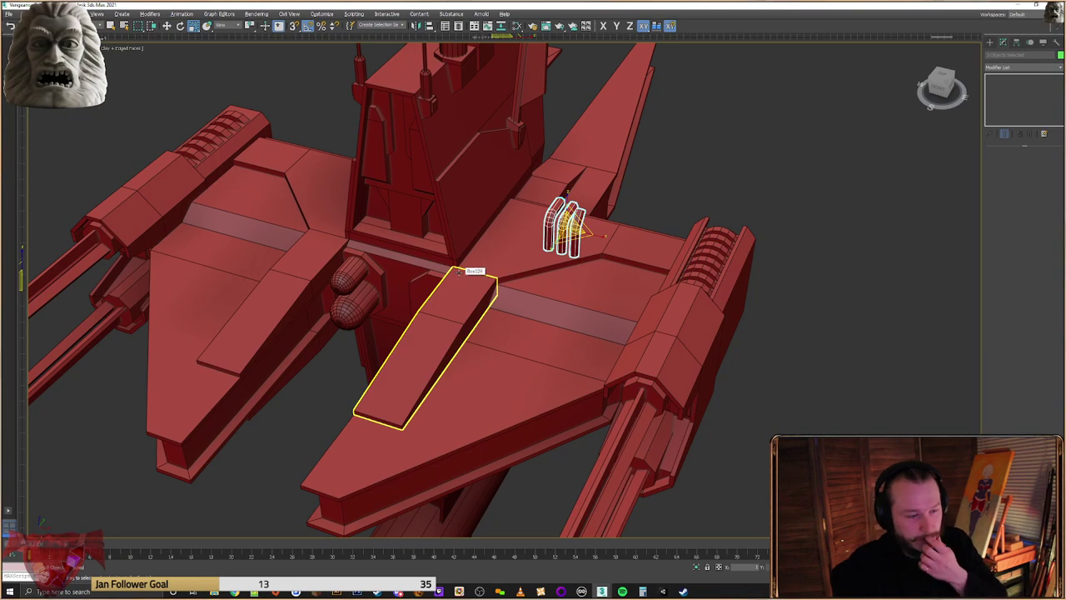
middle_drag(566, 235, 601, 291)
right_click(582, 249)
click(594, 254)
drag(600, 243, 325, 295)
alt+middle_drag(325, 295, 455, 208)
drag(433, 198, 433, 222)
alt+middle_drag(434, 223, 454, 275)
scroll(442, 246, down, 3)
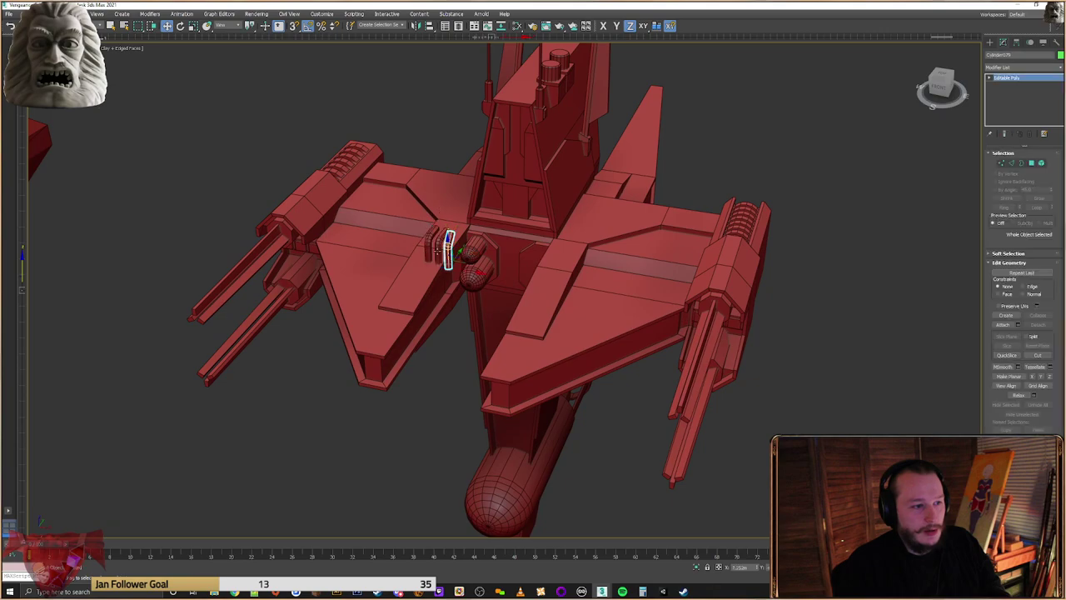
Move the small pipes along X off the hull and line them up as an evenly spaced set beside the frigate
scroll(570, 350, down, 3)
alt+middle_drag(564, 340, 581, 360)
drag(534, 297, 736, 306)
click(503, 295)
scroll(505, 297, up, 3)
drag(518, 313, 961, 344)
middle_drag(961, 345, 689, 337)
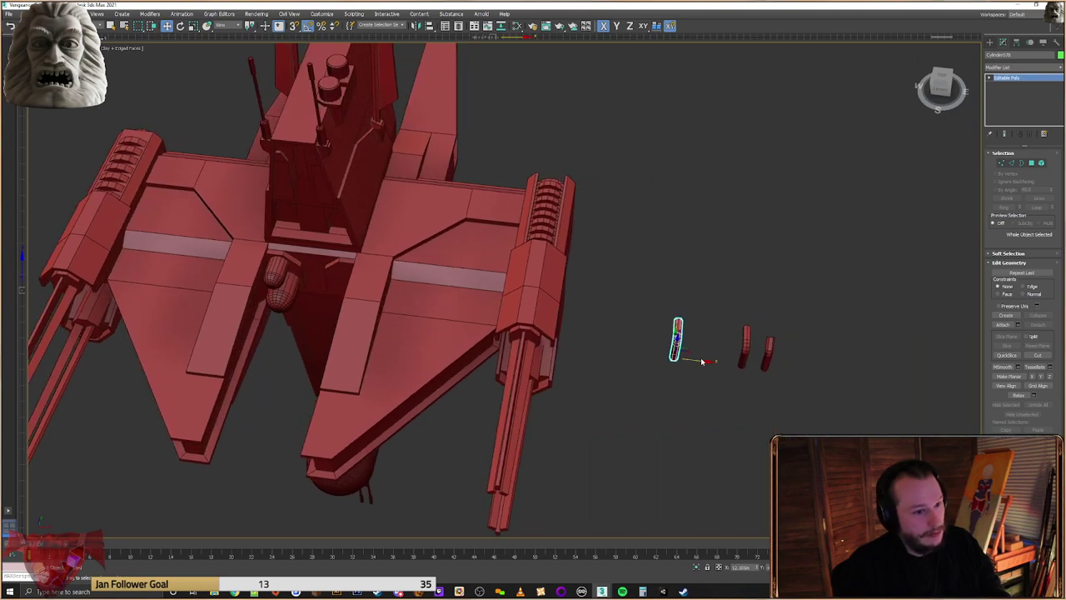
drag(702, 362, 746, 364)
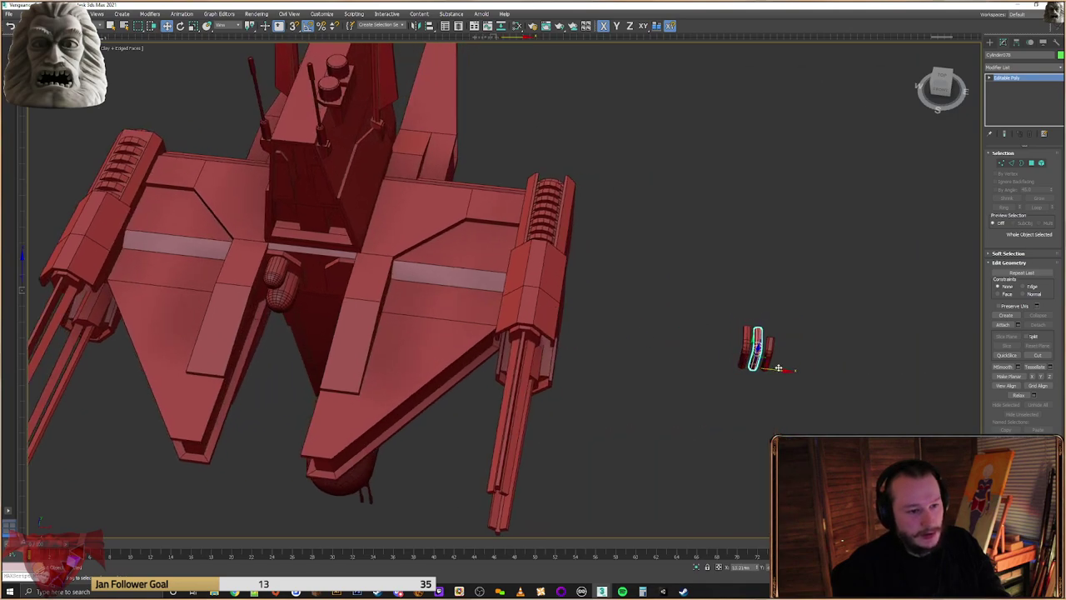
Clone one small bent pipe along X back to the hull and place it against the wing's inner side near the rounded tanks
shift+drag(334, 336, 318, 335)
click(541, 332)
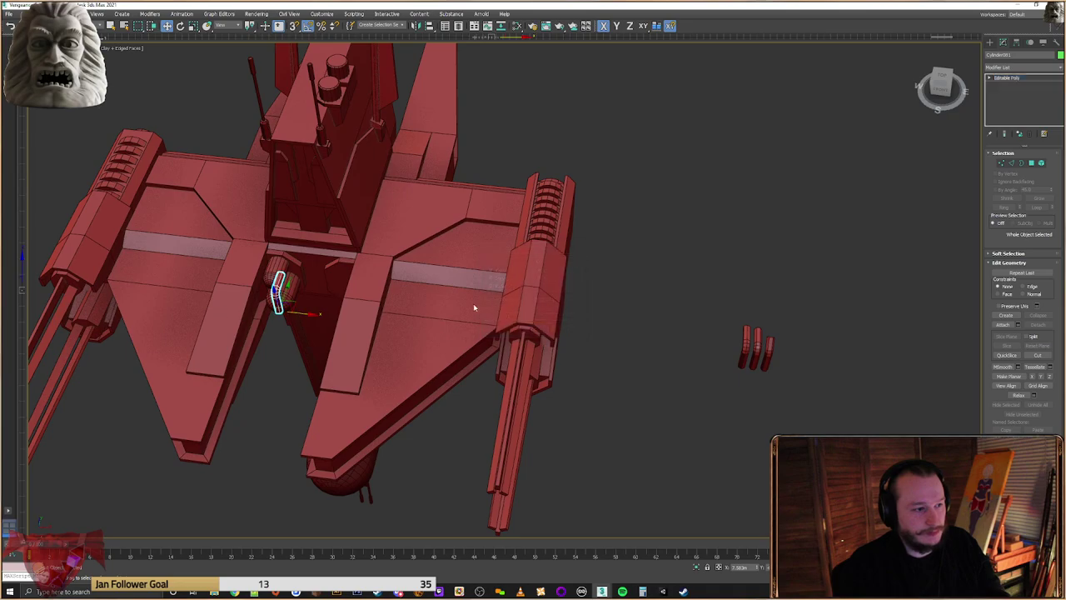
middle_drag(449, 301, 429, 300)
mouse_move(276, 301)
middle_down()
mouse_move(592, 286)
mouse_move(605, 247)
middle_up()
scroll(523, 292, up, 5)
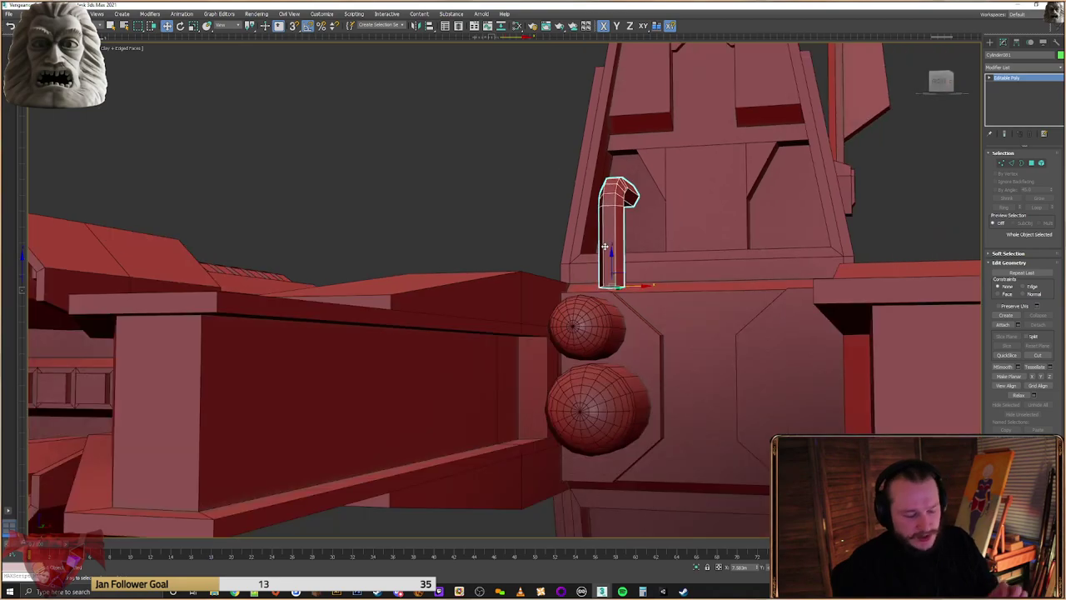
alt+middle_drag(606, 247, 613, 254)
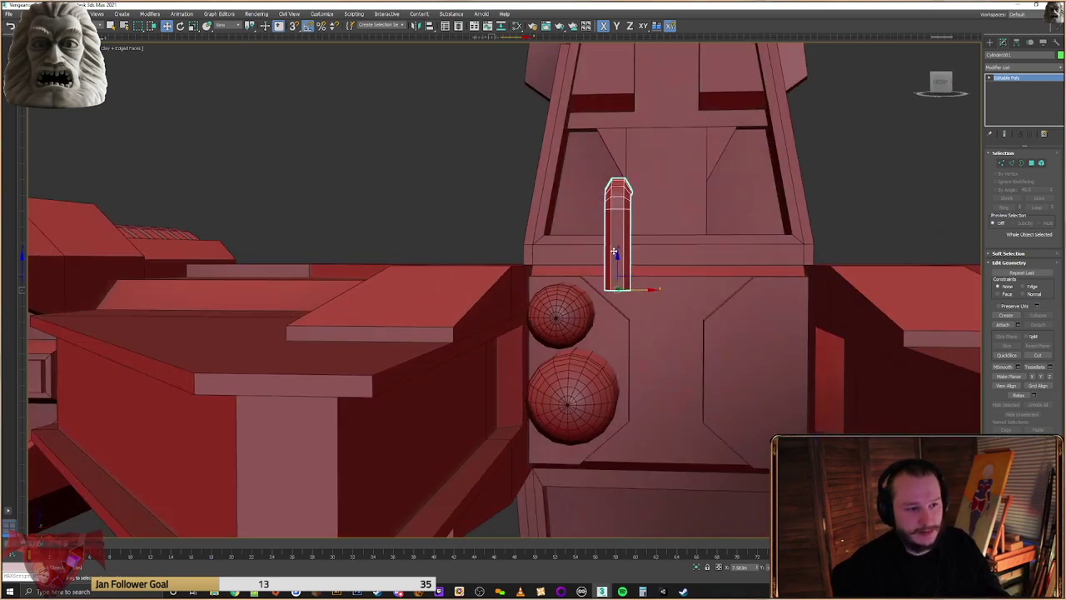
drag(623, 280, 506, 448)
alt+middle_drag(505, 447, 492, 301)
Shorten the small bent pipe's vertical leg by lowering the vertices of its bend and upper arm
key(1)
drag(592, 265, 447, 339)
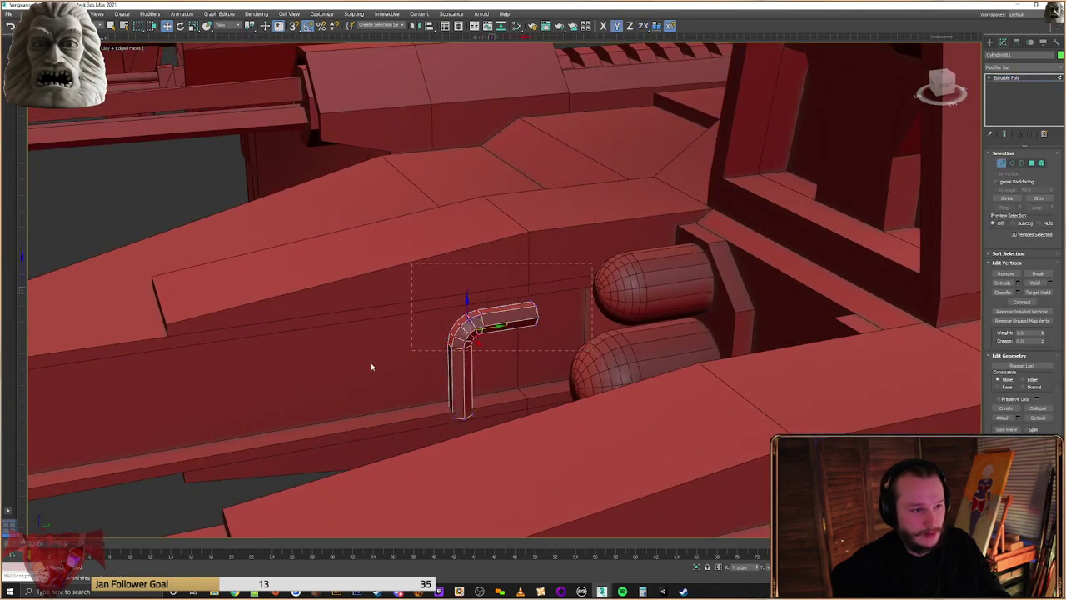
alt+middle_drag(483, 321, 528, 339)
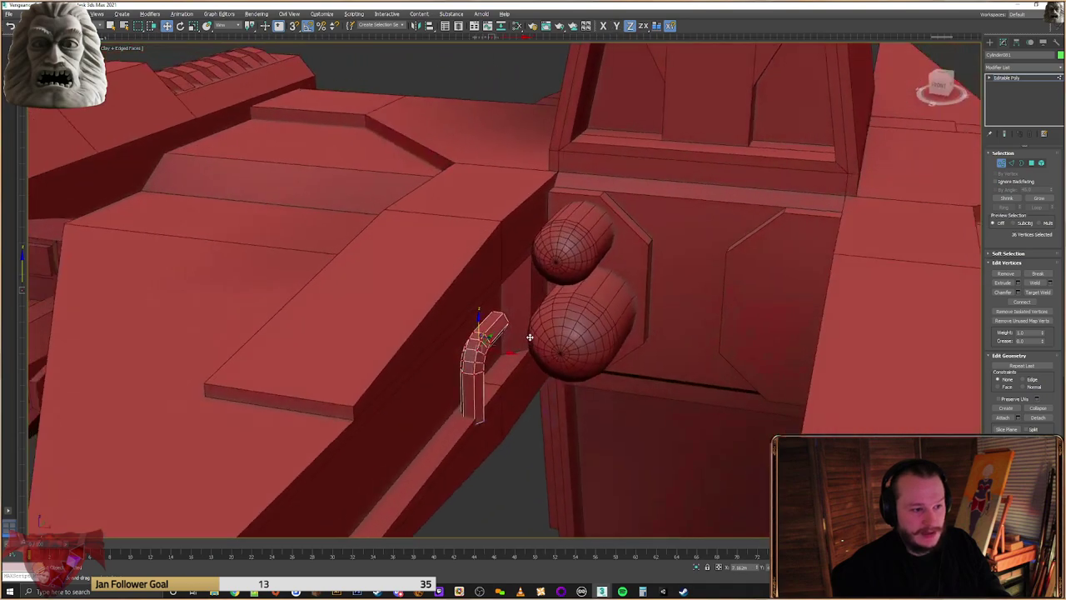
Move the bent pipe along X closer to the wing's inner wall and shift it along Y away from the rounded tanks
click(990, 43)
click(939, 85)
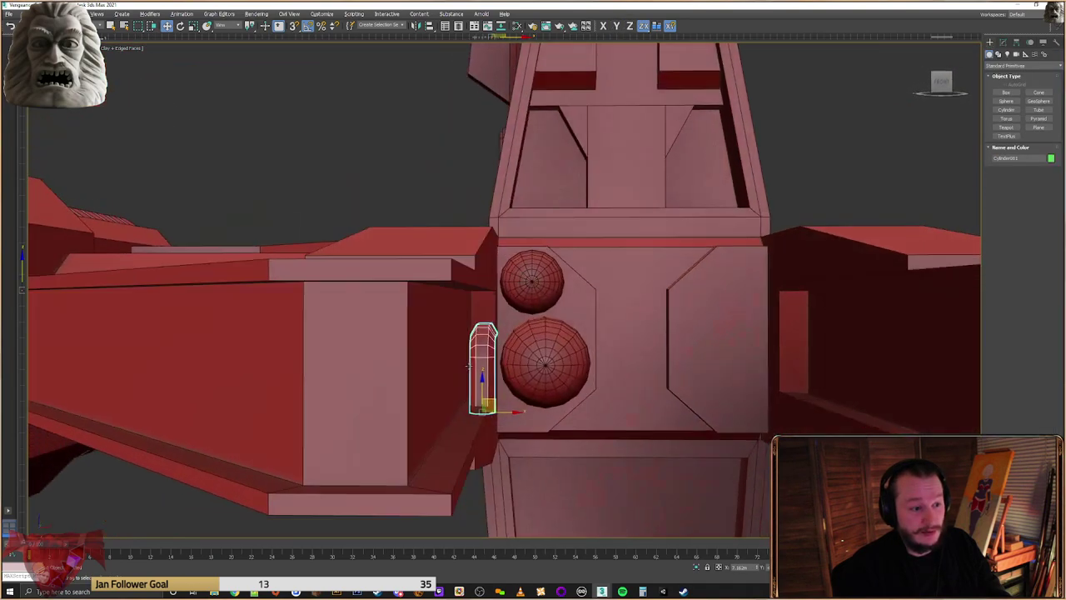
drag(508, 414, 502, 413)
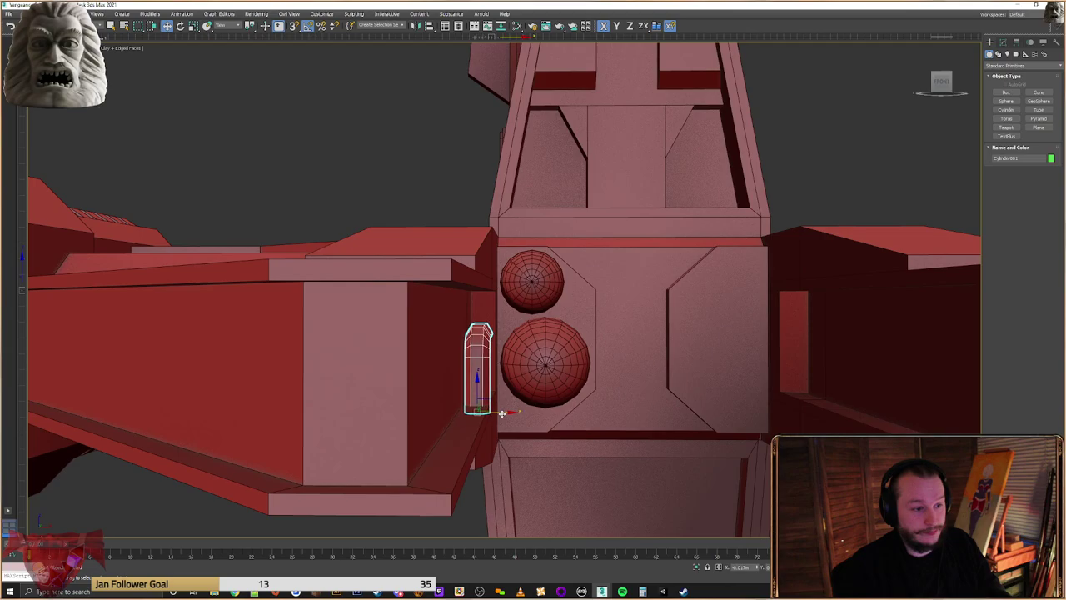
alt+middle_drag(502, 413, 526, 340)
key(F6)
scroll(500, 415, down, 4)
scroll(567, 391, down, 2)
drag(498, 346, 486, 354)
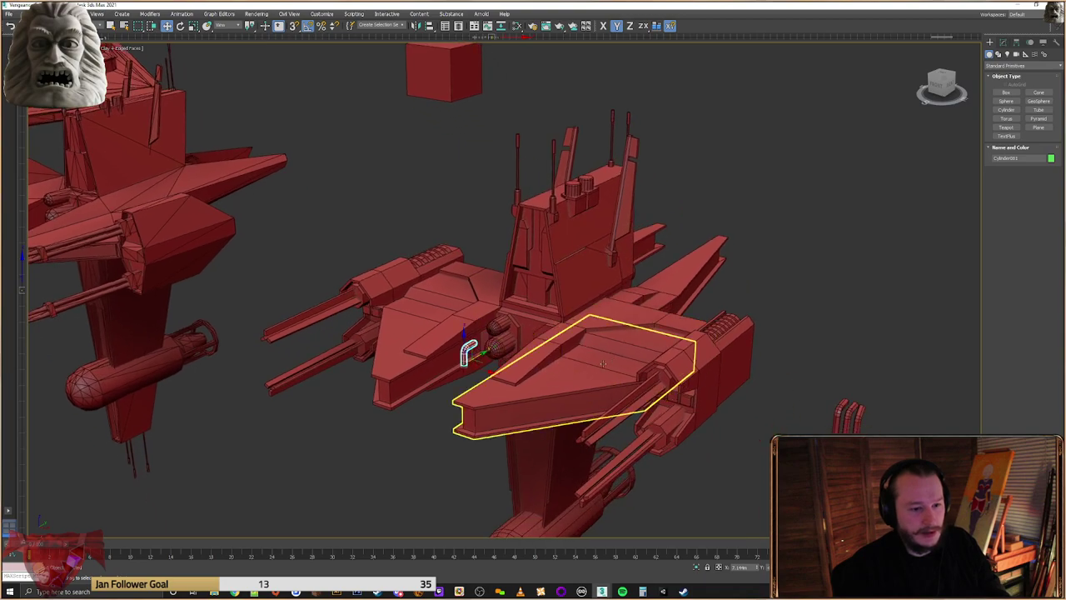
Scale the three spare bent pipes beside the frigate down uniformly
drag(902, 423, 903, 424)
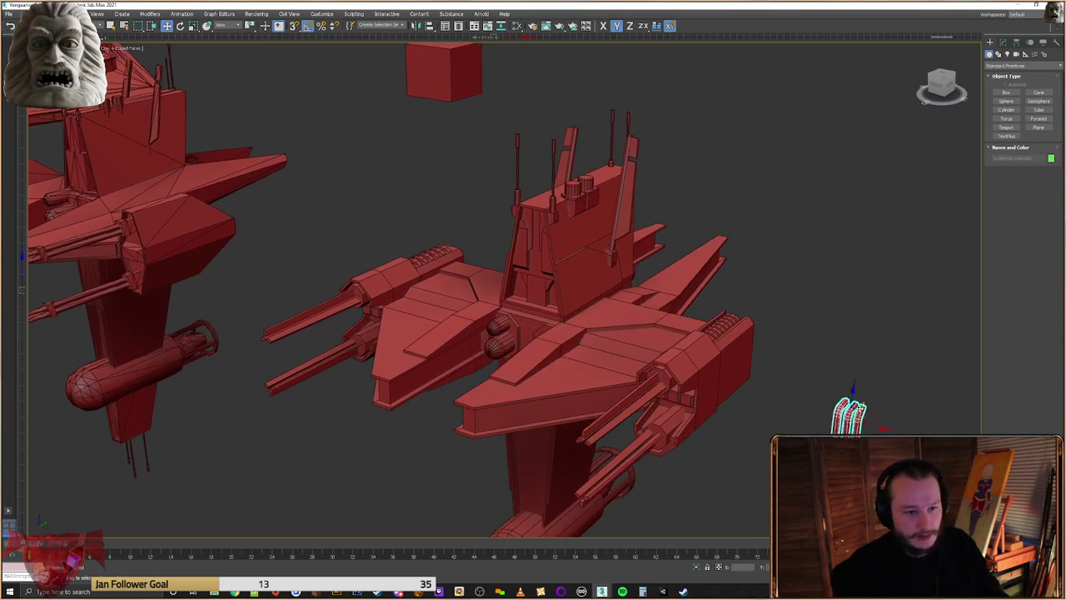
right_click(920, 410)
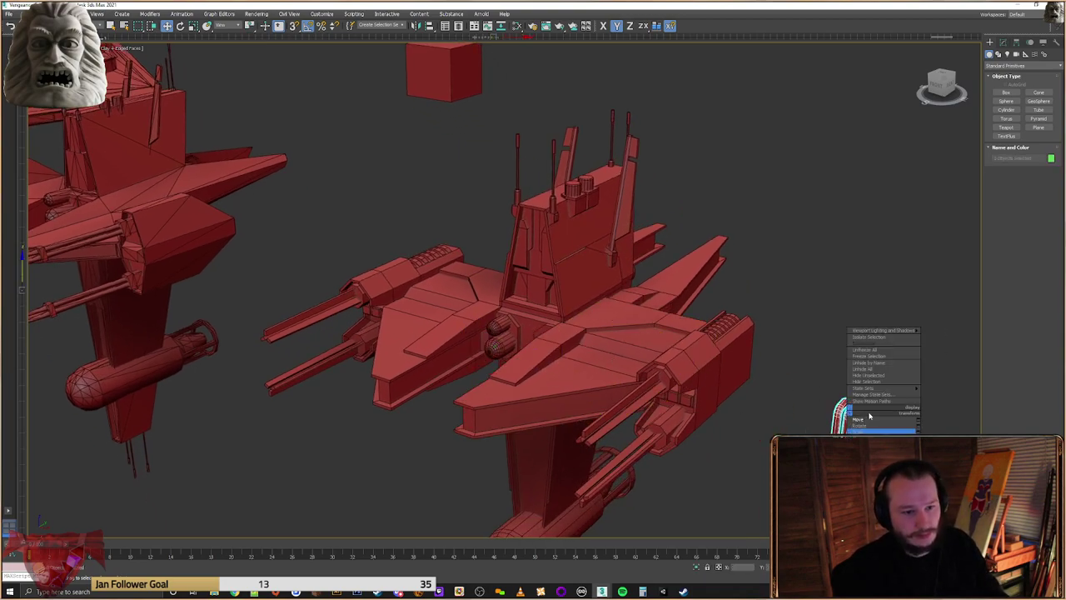
click(918, 432)
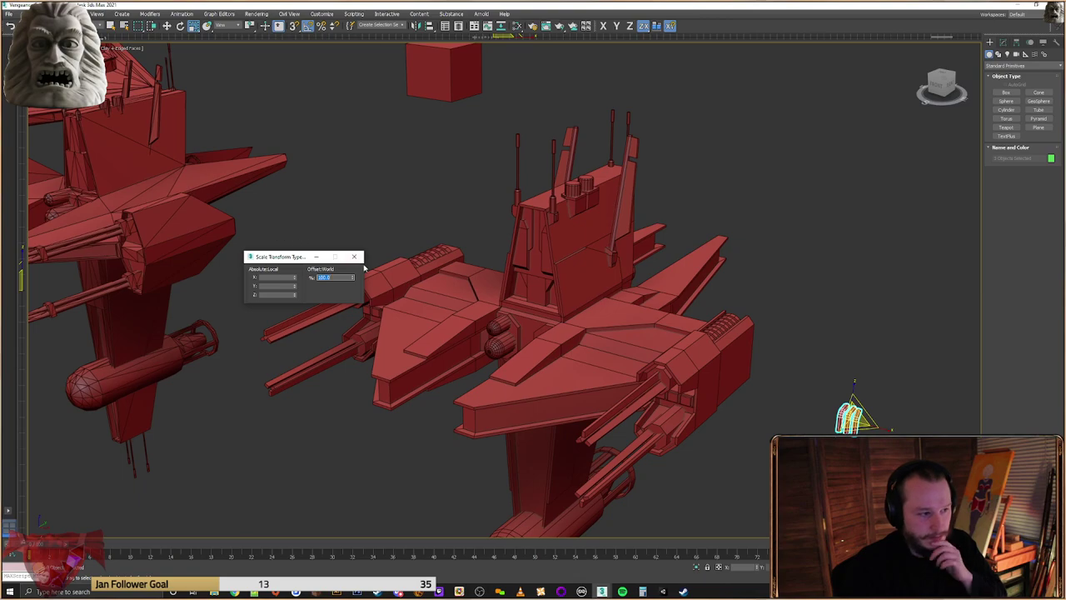
click(361, 257)
Clone one of the reduced spare pipes and move the copy along X to the wing's inner side near the rounded tanks
click(845, 351)
click(842, 415)
right_click(837, 410)
click(848, 421)
alt+middle_drag(810, 400, 843, 421)
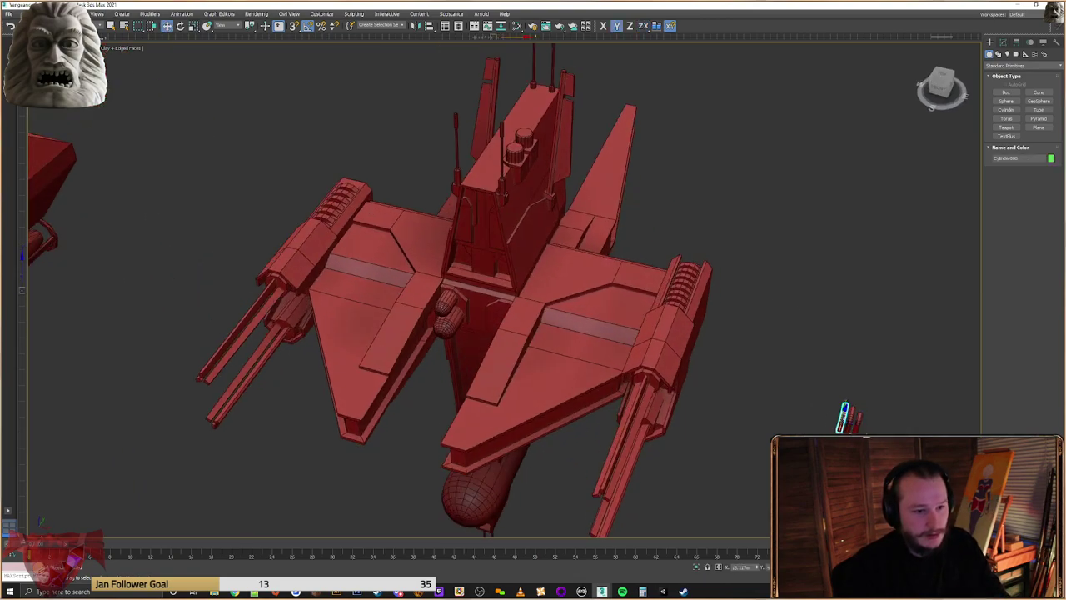
key(ctrl+v)
click(534, 331)
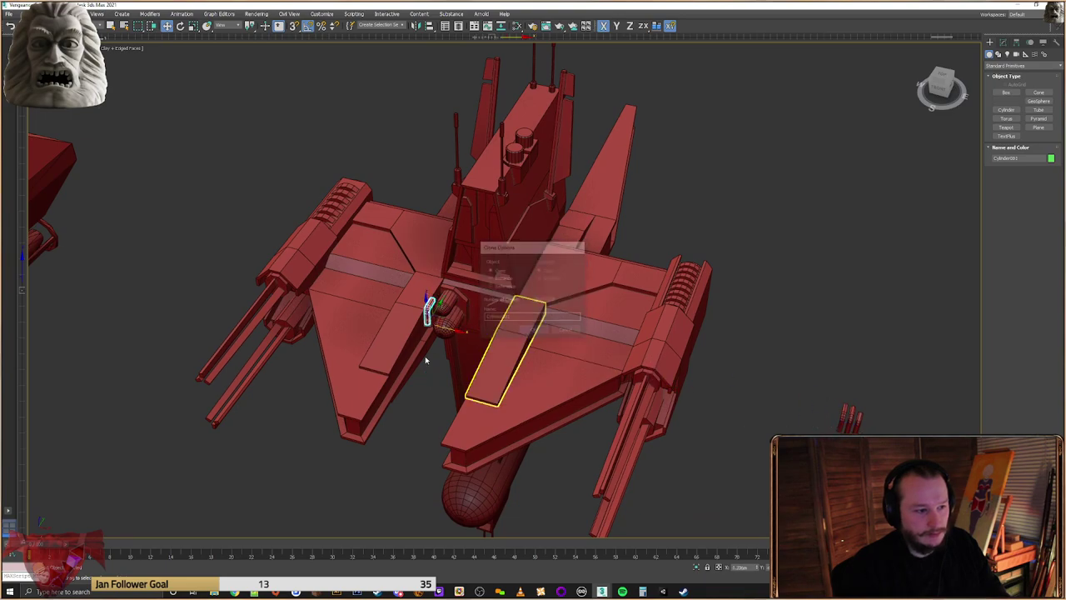
Position the cloned pipe upright on the ledge of the wing's inner wall, just ahead of the rounded tanks
alt+middle_drag(435, 360, 430, 323)
scroll(439, 316, up, 4)
key(f)
drag(447, 308, 415, 405)
alt+middle_drag(415, 405, 407, 406)
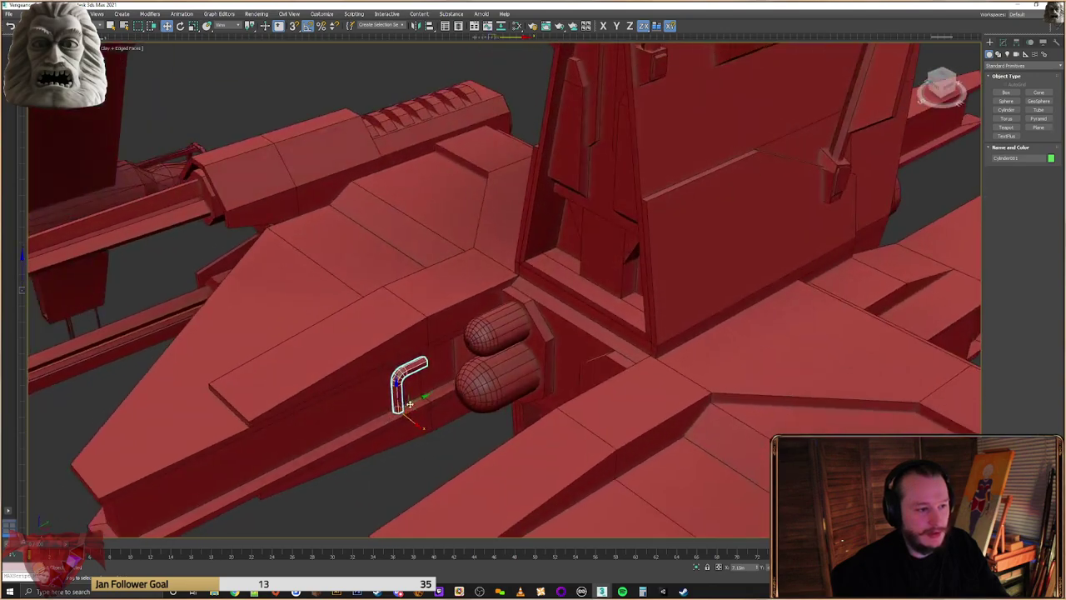
scroll(408, 407, up, 4)
drag(409, 405, 485, 385)
alt+middle_drag(483, 388, 533, 350)
mouse_move(495, 367)
mouse_down()
mouse_move(488, 389)
mouse_move(498, 384)
mouse_up()
alt+middle_drag(498, 384, 419, 405)
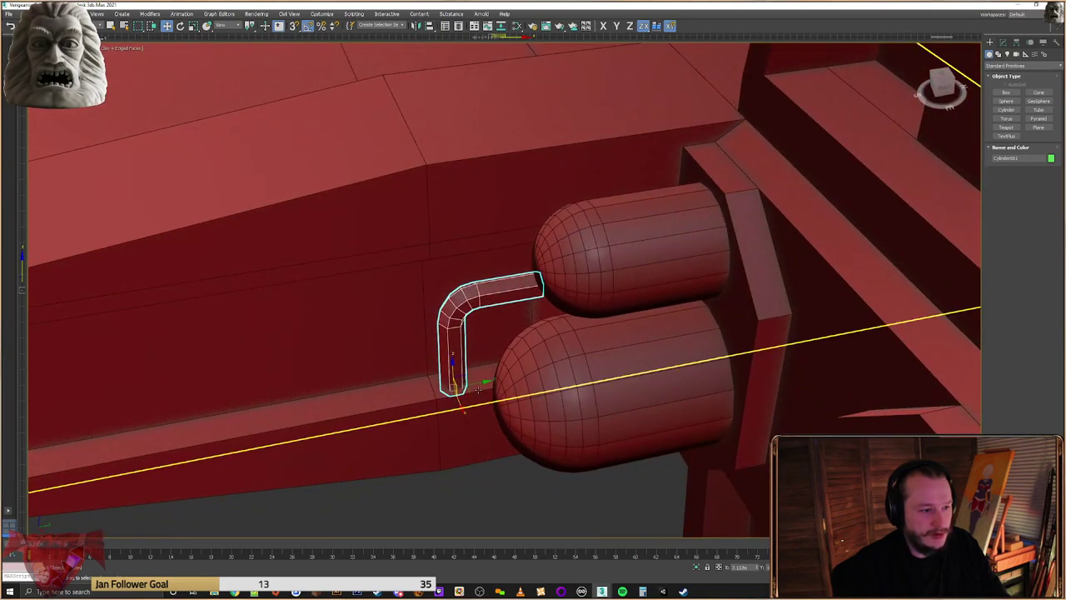
drag(478, 389, 416, 402)
alt+middle_drag(416, 402, 497, 369)
scroll(501, 372, up, 1)
drag(504, 375, 473, 389)
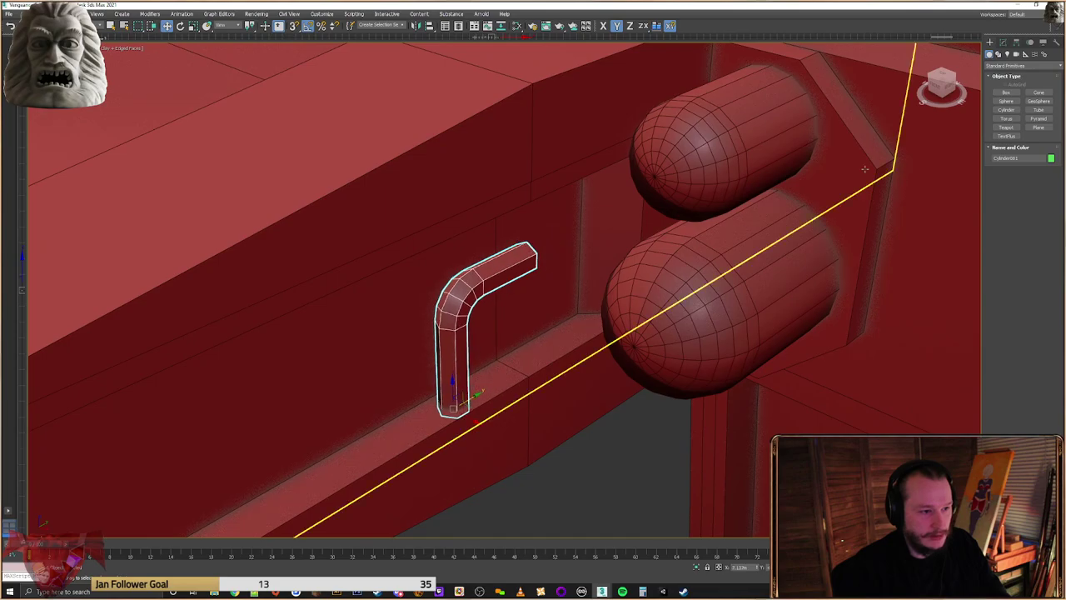
Extend the pipe's horizontal arm along Y toward the recess beside the tanks by moving its end vertices
click(1003, 43)
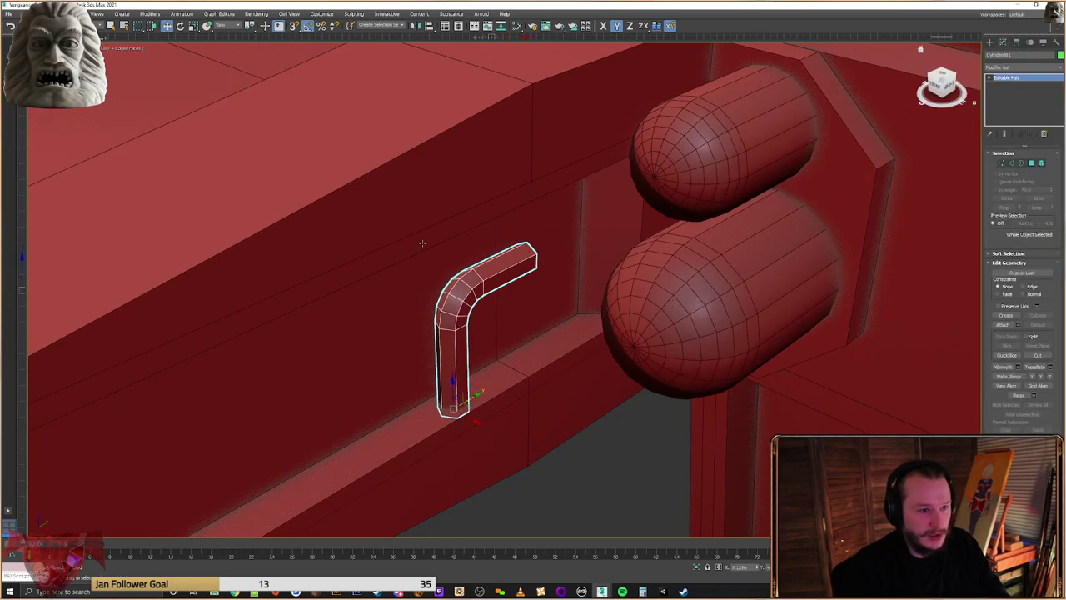
scroll(546, 280, down, 5)
alt+middle_drag(545, 280, 538, 305)
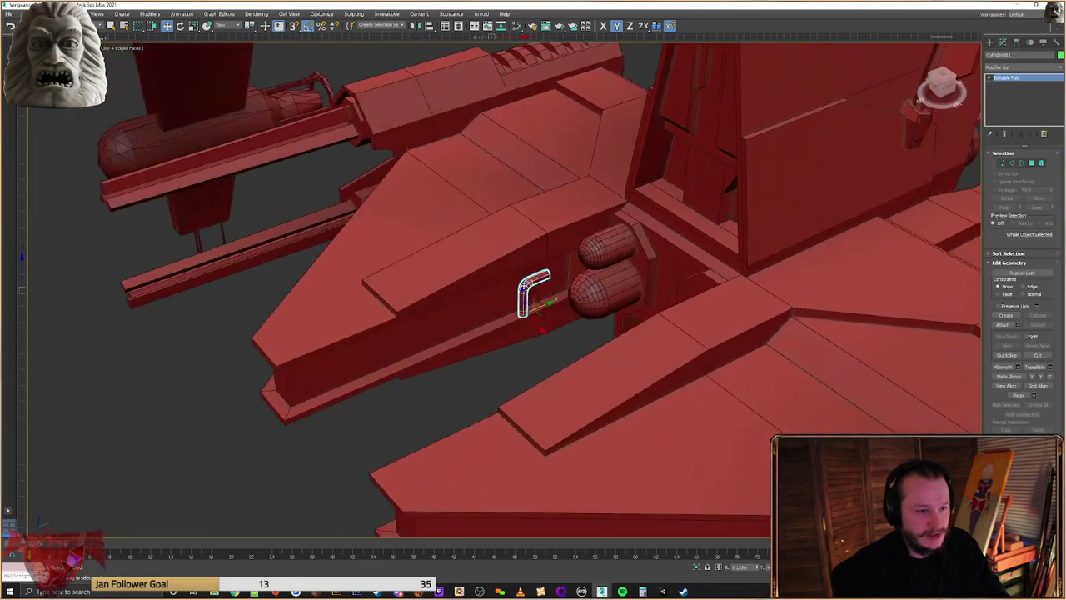
scroll(522, 286, up, 3)
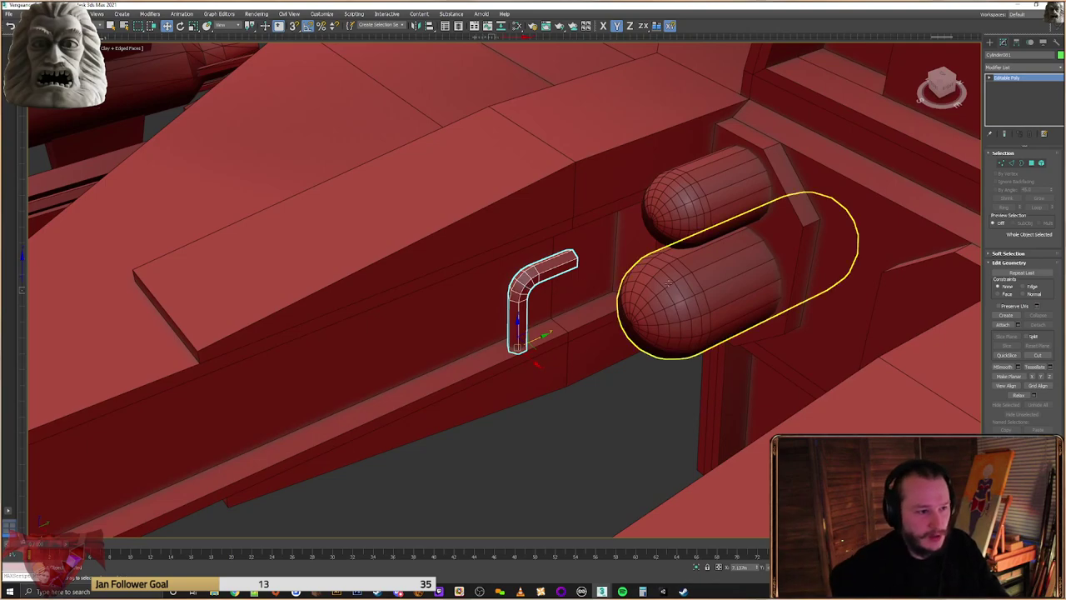
alt+middle_drag(744, 289, 770, 265)
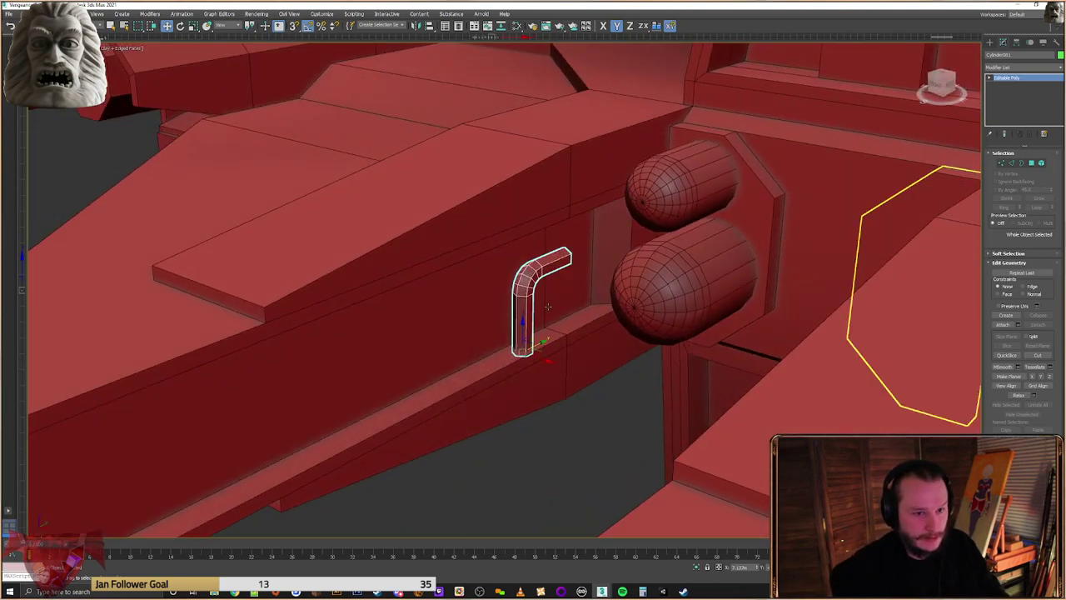
scroll(445, 364, down, 3)
middle_drag(445, 364, 557, 298)
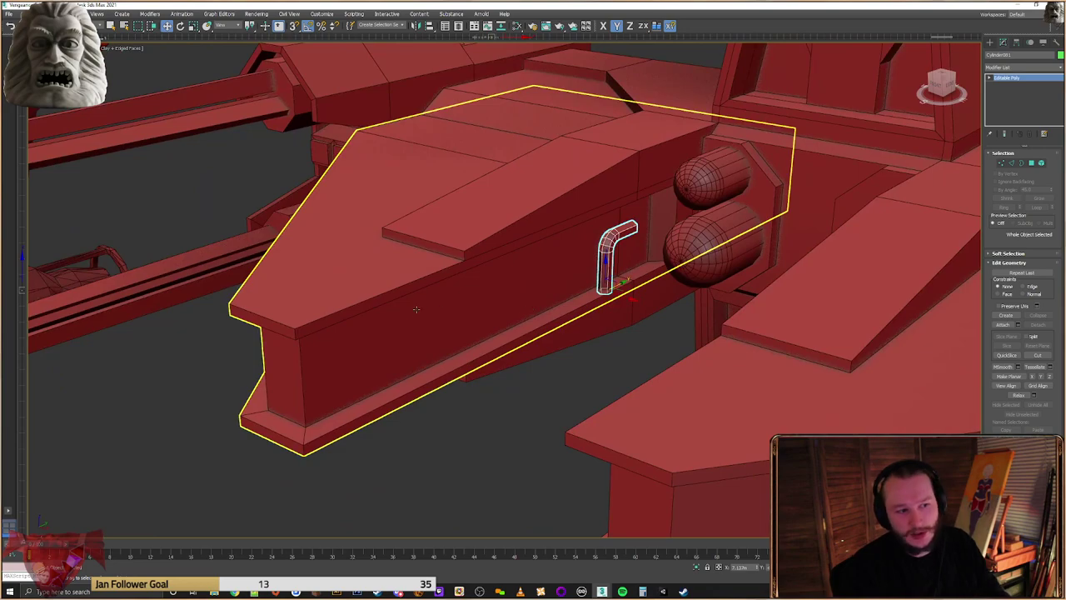
alt+middle_drag(342, 425, 471, 289)
scroll(608, 304, up, 8)
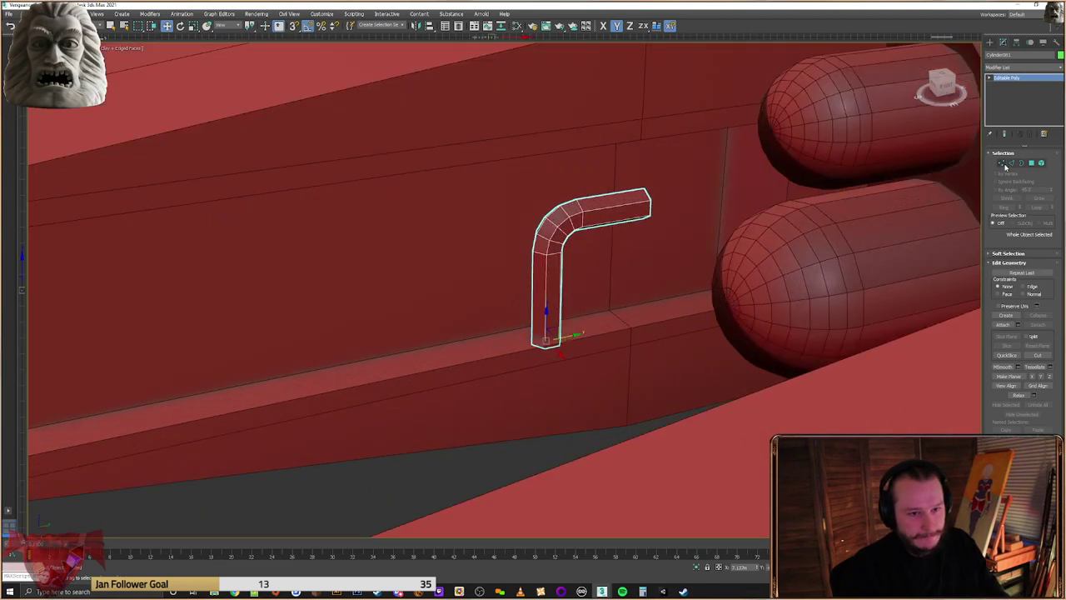
click(1002, 163)
alt+middle_drag(619, 257, 658, 209)
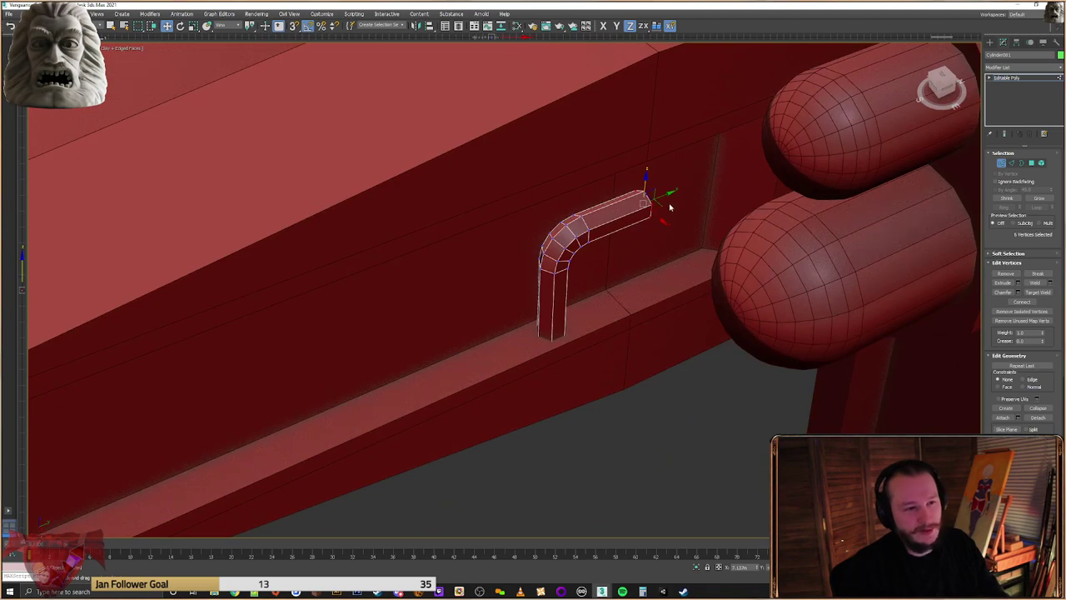
drag(667, 196, 764, 161)
alt+middle_drag(800, 160, 721, 192)
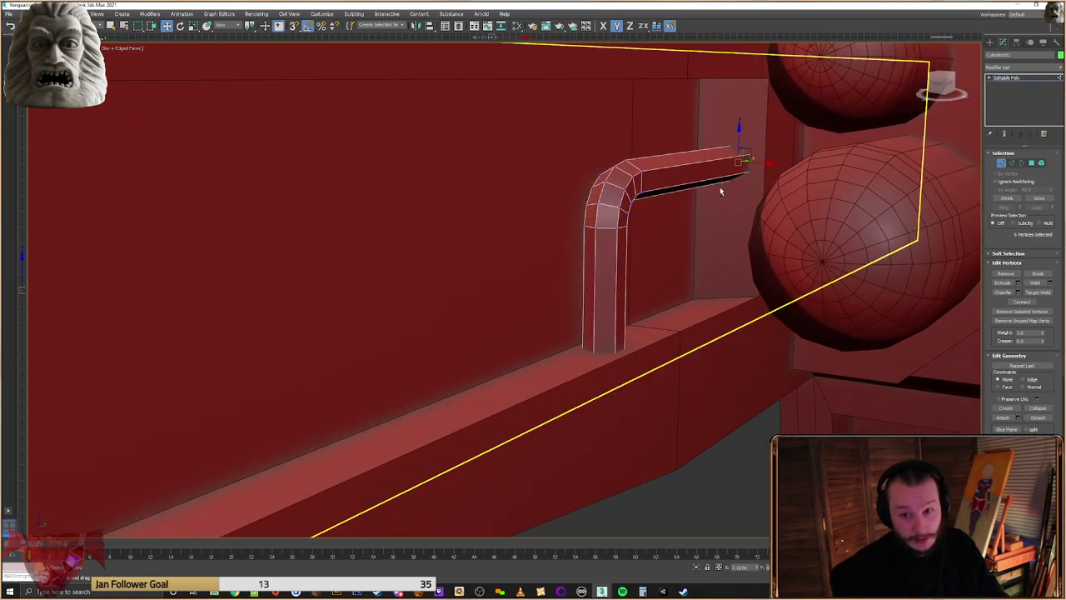
Move the vertices of the pipe's bend and vertical leg along Y away from the tanks to lengthen the horizontal run
click(611, 348)
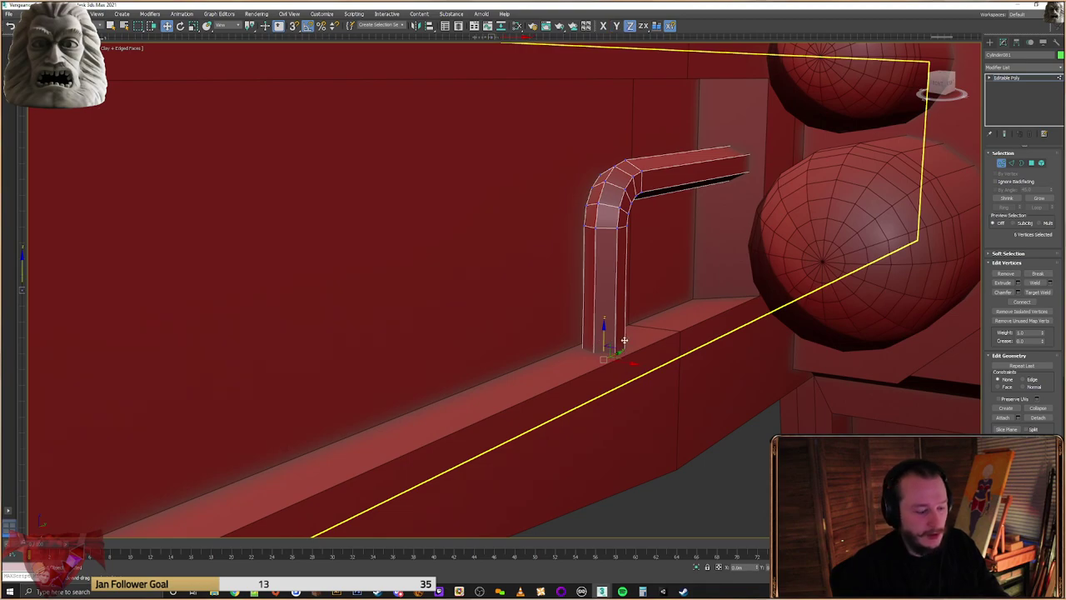
scroll(674, 335, down, 3)
mouse_move(675, 335)
alt+middle_down()
mouse_move(664, 341)
mouse_move(669, 319)
alt+middle_up()
scroll(669, 318, down, 2)
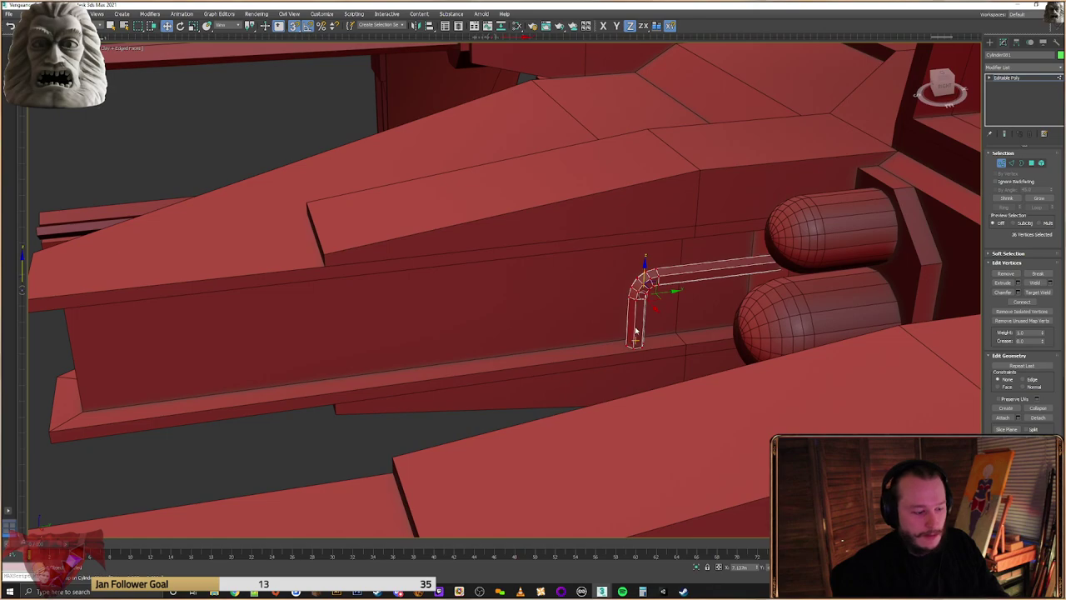
drag(670, 291, 593, 295)
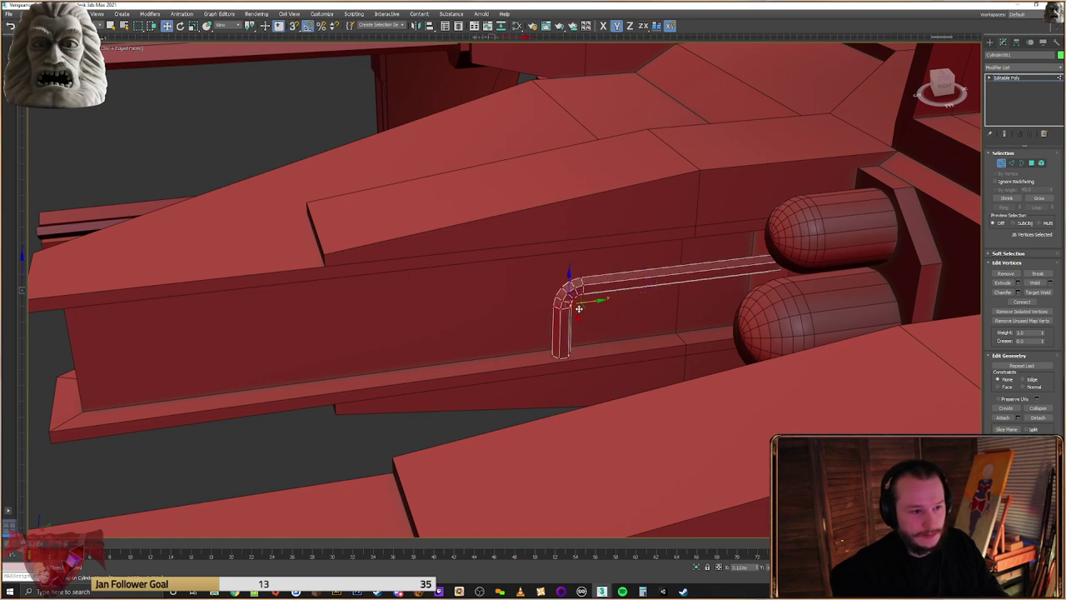
scroll(582, 306, down, 5)
alt+middle_drag(581, 306, 654, 362)
scroll(638, 333, down, 2)
click(588, 305)
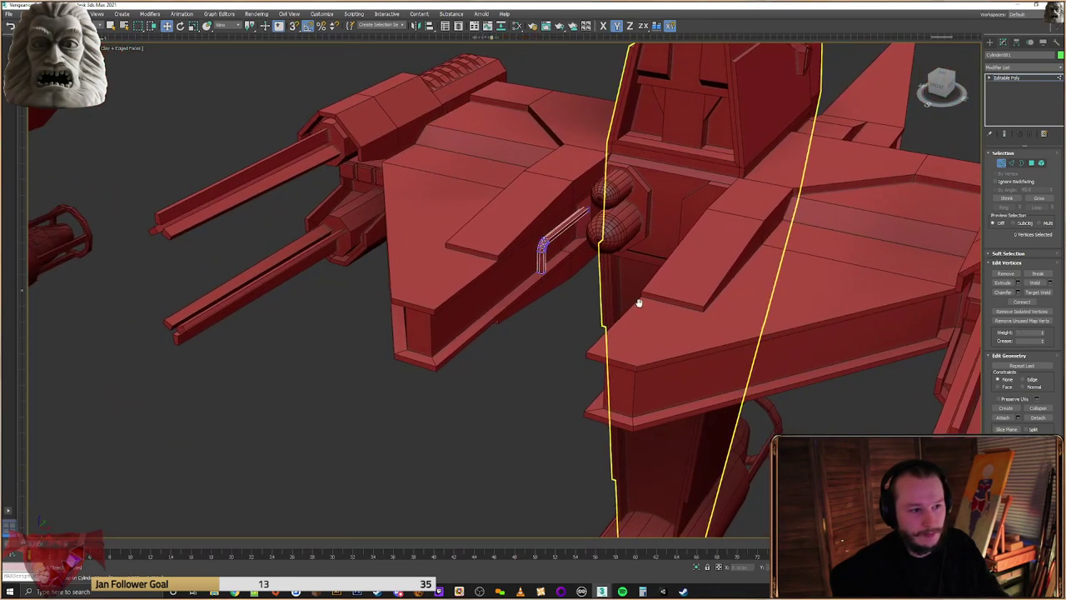
click(990, 42)
Clone the spare box standing apart from the frigate and place the copy along X near the wing
scroll(620, 263, down, 5)
middle_drag(620, 262, 497, 260)
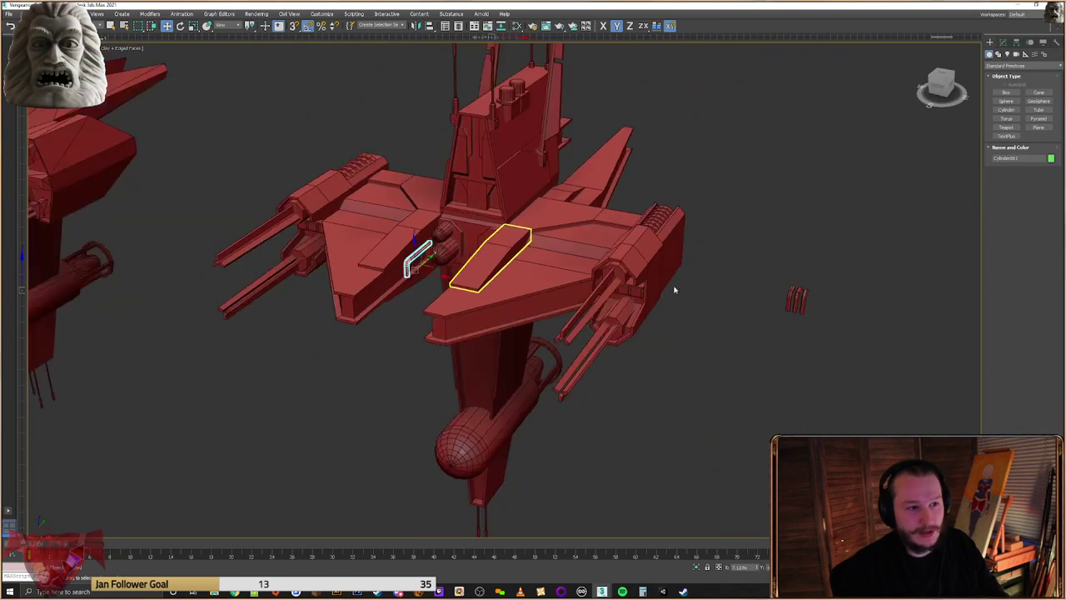
middle_drag(699, 280, 503, 292)
scroll(504, 292, down, 2)
middle_drag(808, 308, 423, 308)
click(773, 327)
scroll(693, 331, down, 5)
middle_drag(692, 331, 783, 341)
mouse_move(766, 329)
shift+mouse_down()
mouse_move(638, 341)
mouse_move(259, 295)
mouse_move(273, 296)
shift+mouse_up()
click(540, 332)
Lower the cloned box to the wing's inner side and scale it down uniformly in two passes to a small block
middle_drag(259, 357, 537, 335)
mouse_move(537, 335)
alt+middle_down()
mouse_move(539, 297)
mouse_move(556, 277)
alt+middle_up()
mouse_move(571, 278)
mouse_down()
mouse_move(555, 334)
mouse_move(567, 321)
mouse_up()
mouse_move(567, 321)
alt+middle_down()
mouse_move(543, 327)
mouse_move(560, 334)
alt+middle_up()
scroll(558, 343, up, 6)
right_click(559, 333)
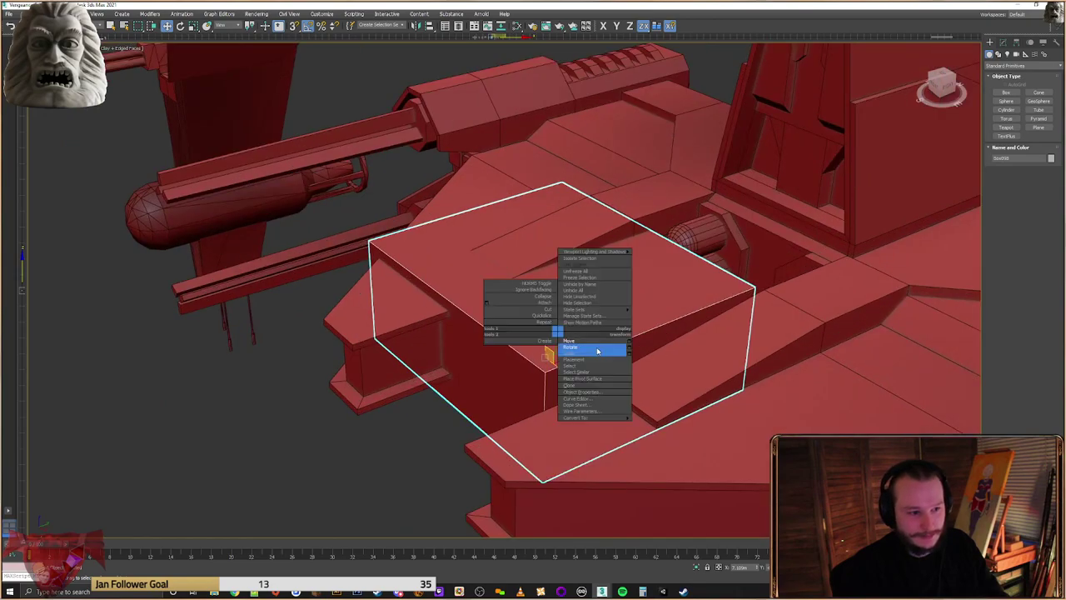
click(597, 354)
drag(546, 352, 595, 460)
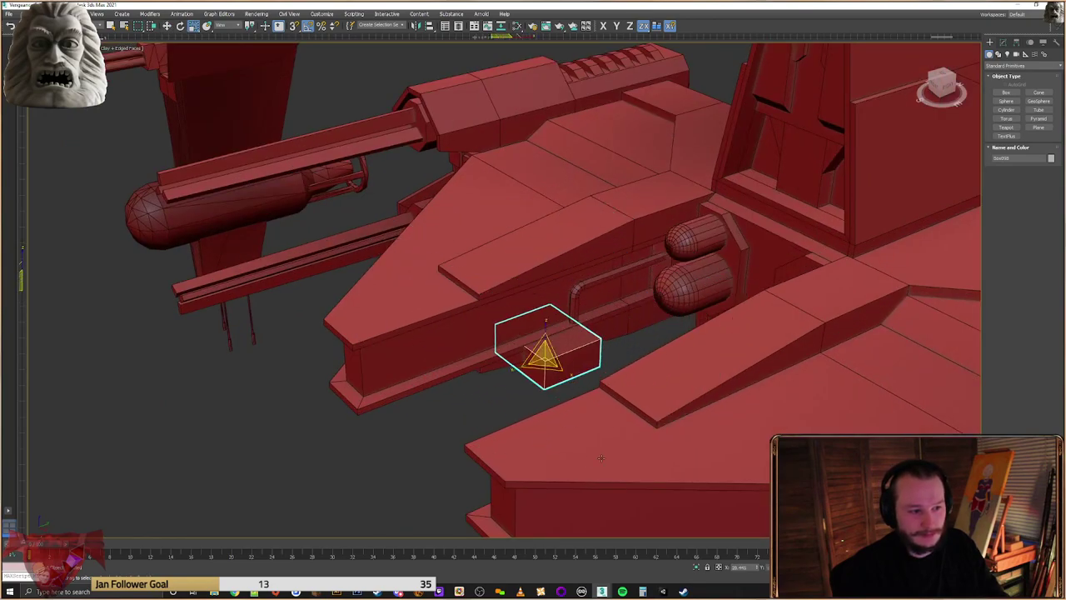
alt+middle_drag(567, 365, 610, 340)
scroll(570, 357, up, 6)
drag(505, 346, 509, 369)
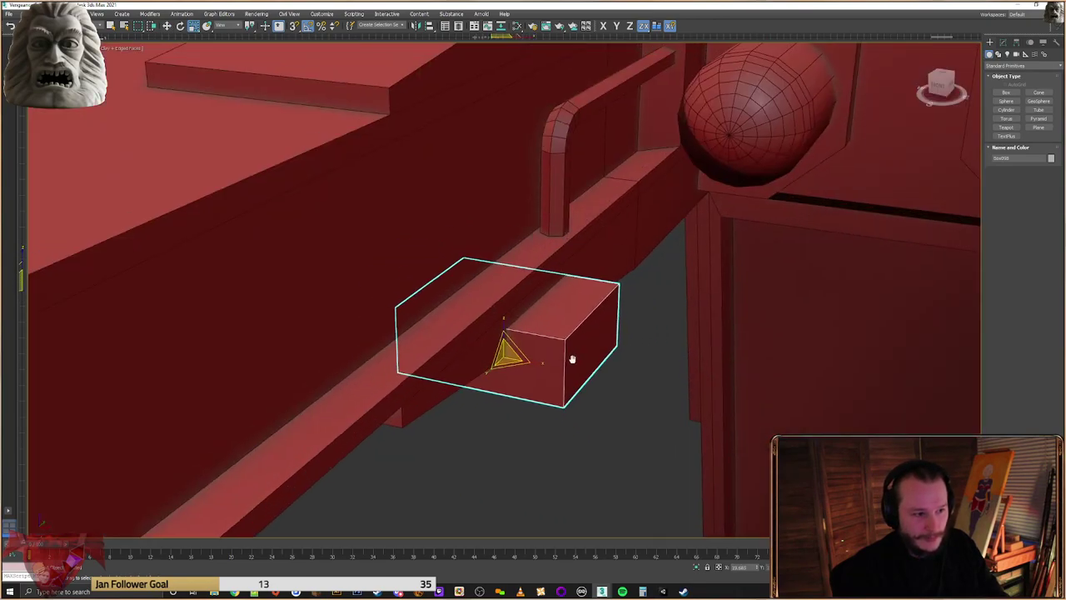
Move the small block onto the wing's inner ledge around the foot of the bent pipe
alt+middle_drag(566, 353, 589, 371)
right_click(588, 370)
click(608, 372)
drag(535, 377, 692, 310)
key(z)
alt+middle_drag(692, 310, 695, 303)
drag(687, 320, 709, 319)
alt+middle_drag(710, 319, 750, 321)
Adjust the block's inner-side vertices along X at the wing wall and raise its bottom vertices to form a thin plate
click(1002, 44)
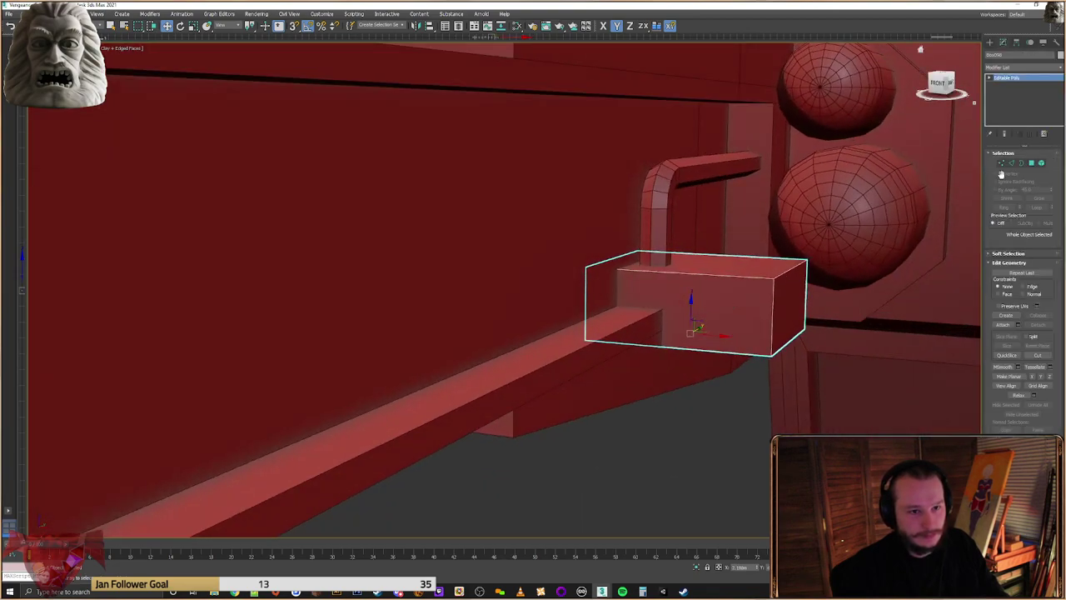
click(1002, 164)
alt+middle_drag(631, 294, 726, 246)
key(F5)
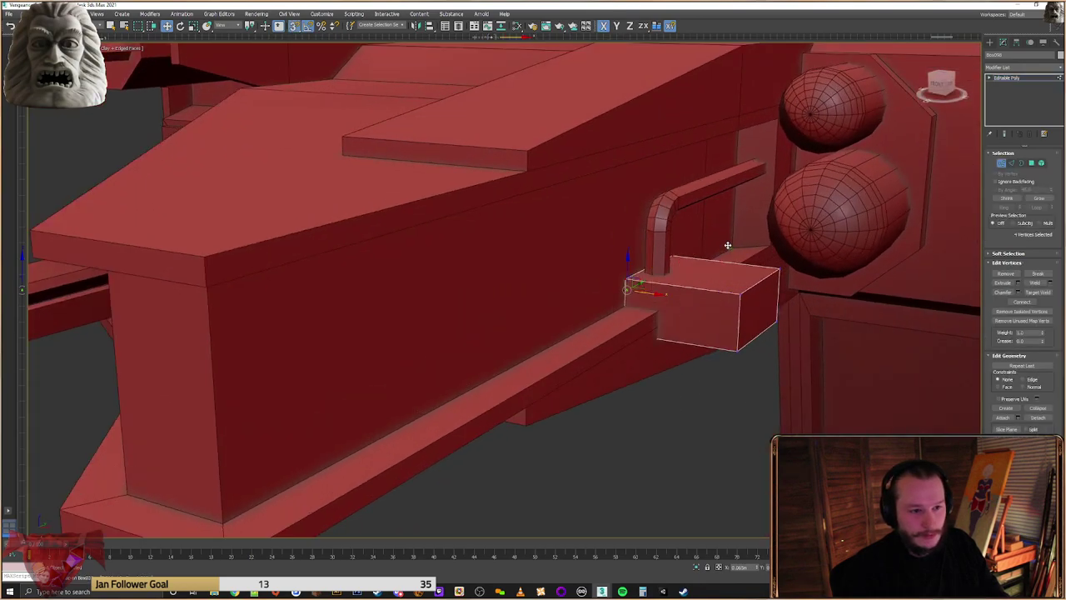
alt+middle_drag(737, 296, 713, 305)
drag(707, 297, 277, 339)
alt+middle_drag(779, 268, 800, 260)
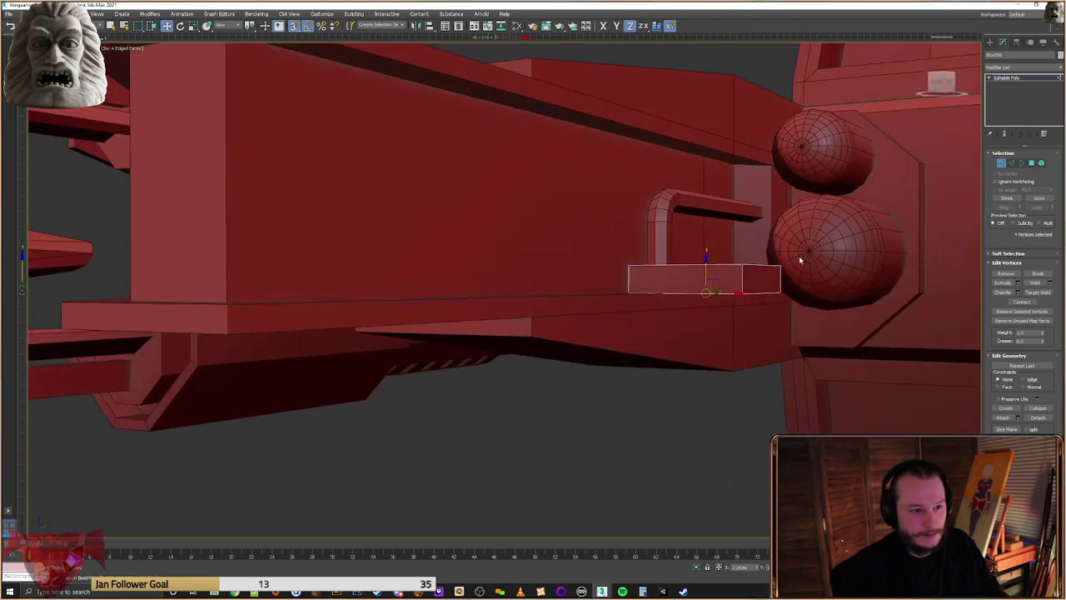
Narrow the base plate along X by moving its outer-side vertices inward to the ledge's edge
alt+middle_drag(730, 262, 699, 263)
scroll(734, 264, up, 3)
mouse_move(686, 248)
mouse_down()
mouse_move(663, 257)
mouse_move(685, 254)
mouse_up()
key(ctrl+z)
alt+middle_drag(684, 253, 864, 273)
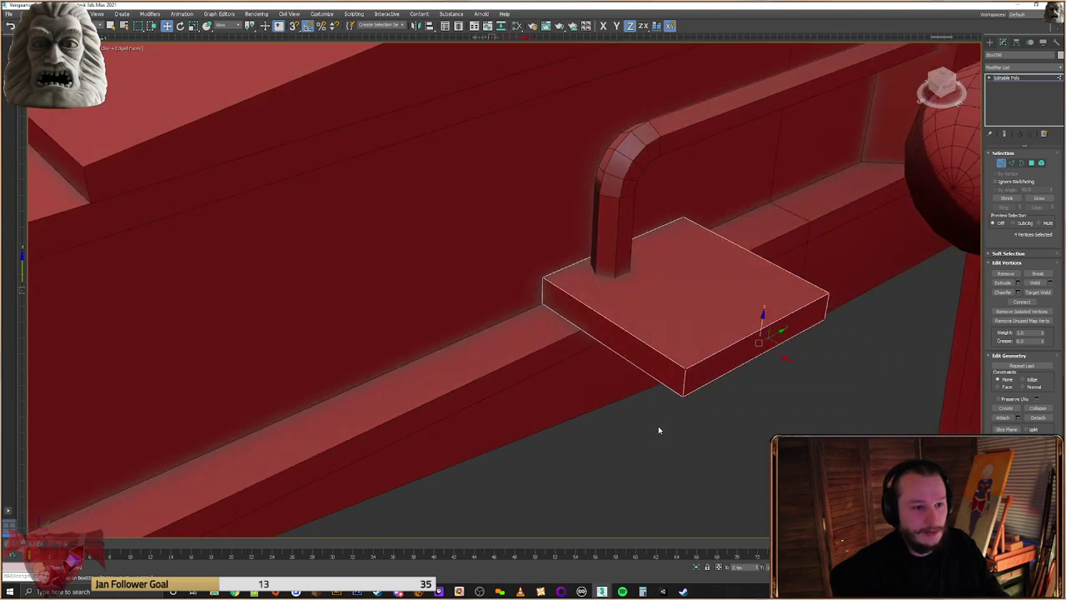
drag(774, 352, 672, 295)
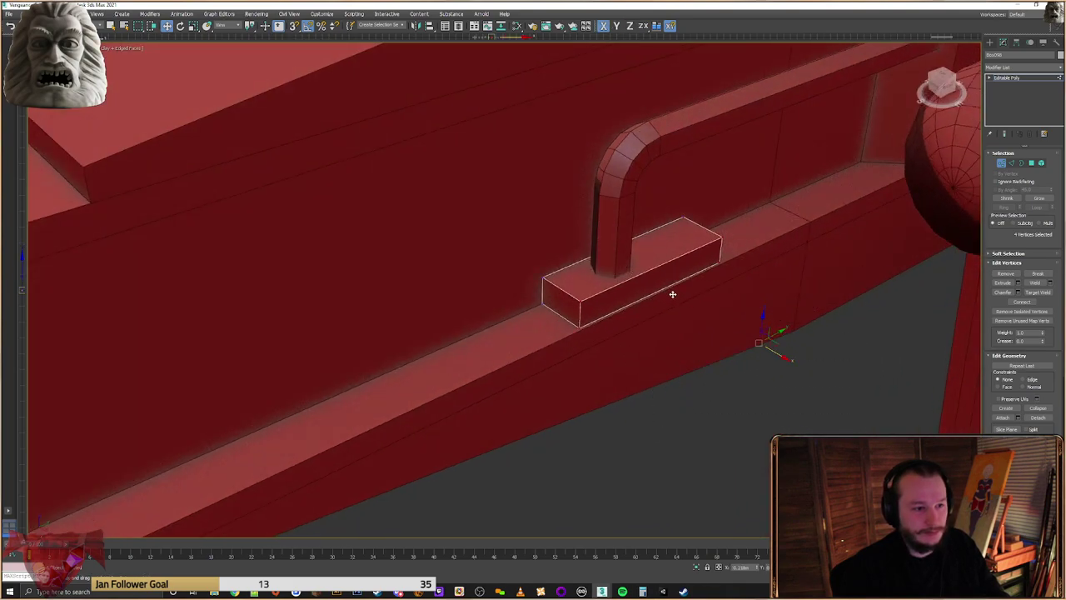
key(ctrl+z)
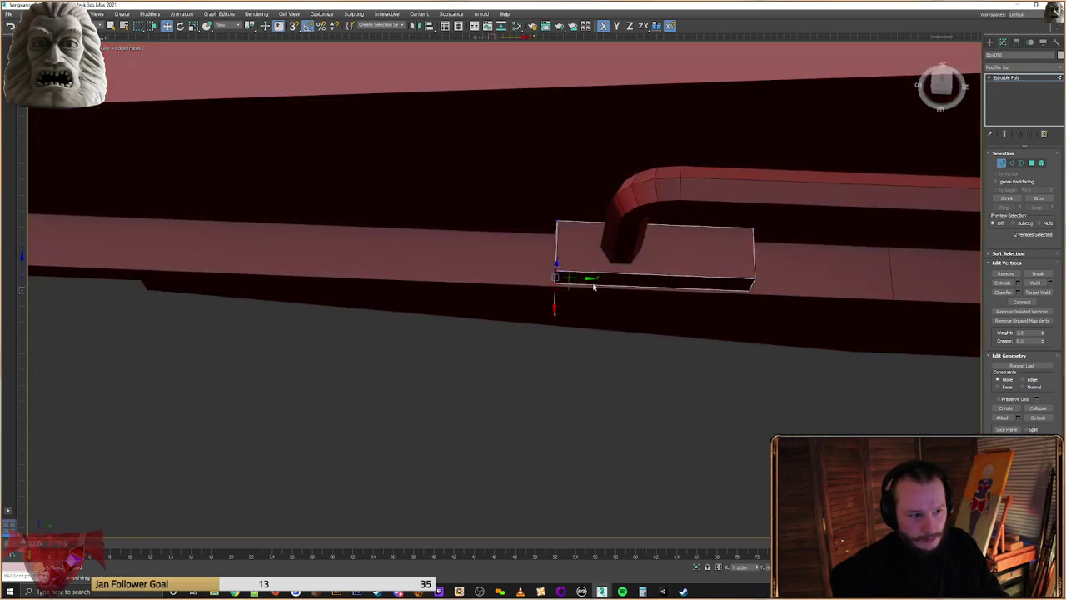
Nudge the outer-side vertices of the pipe's base plate slightly inward along X on the ledge
alt+middle_drag(616, 280, 717, 220)
alt+middle_drag(803, 174, 659, 210)
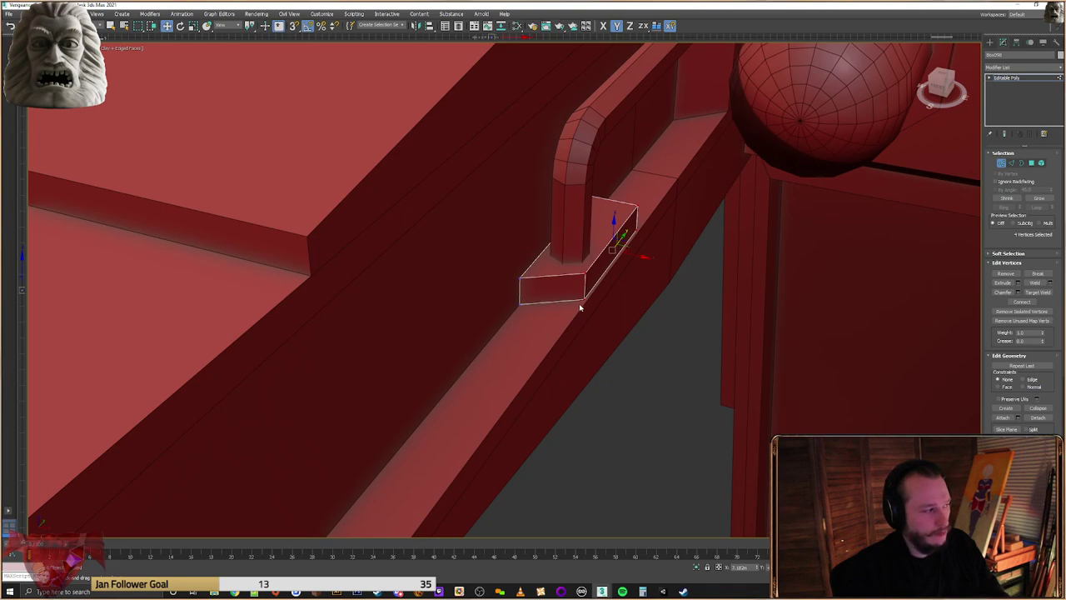
drag(642, 253, 636, 254)
middle_drag(636, 254, 619, 311)
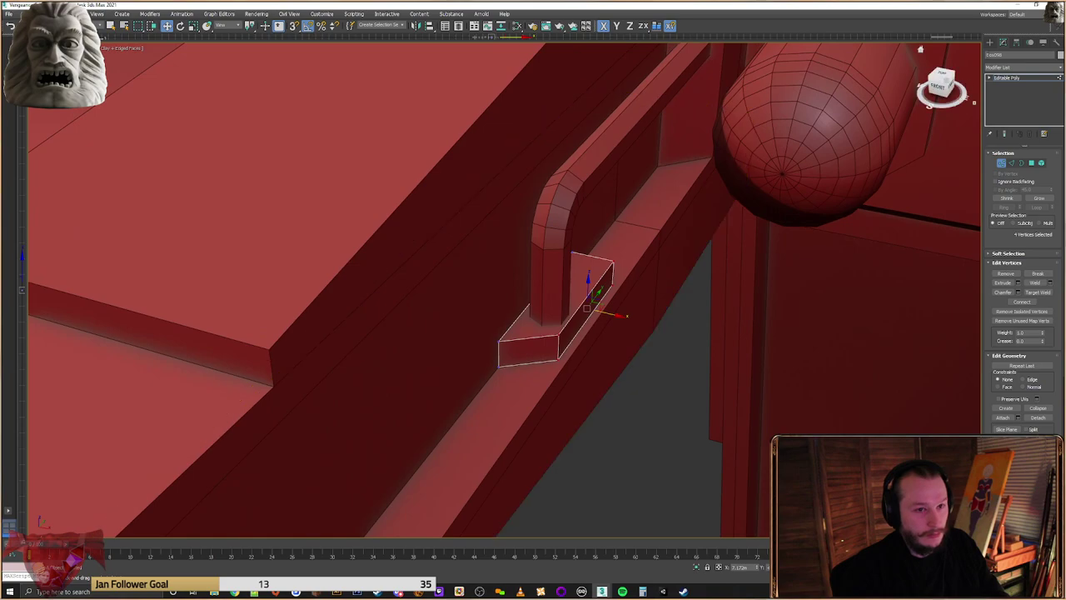
Exit vertex editing on the base plate and center its pivot to the object
click(990, 42)
alt+middle_drag(543, 242, 596, 238)
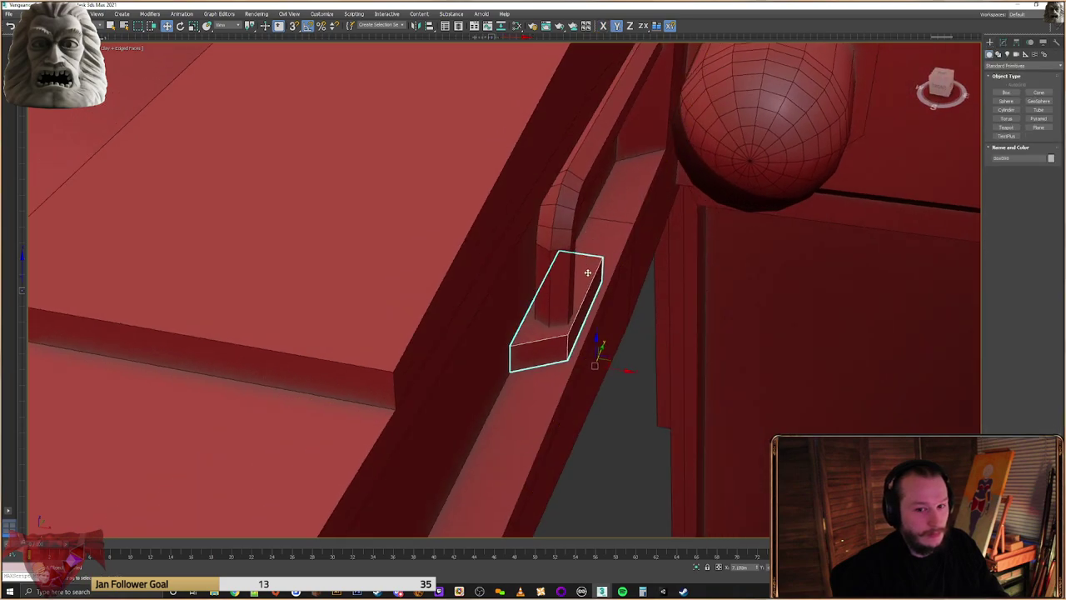
click(1016, 43)
click(1023, 99)
click(1021, 143)
click(990, 43)
mouse_move(646, 241)
alt+middle_down()
mouse_move(673, 240)
mouse_move(672, 231)
mouse_move(658, 242)
alt+middle_up()
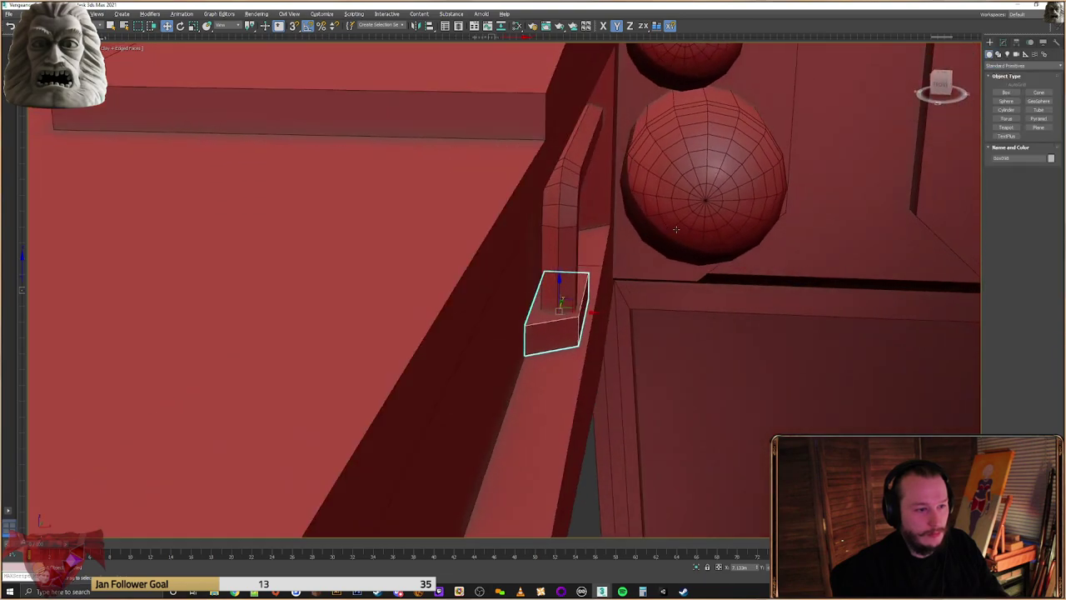
Align the bent pipe to the base plate center to center on the X position only
click(578, 291)
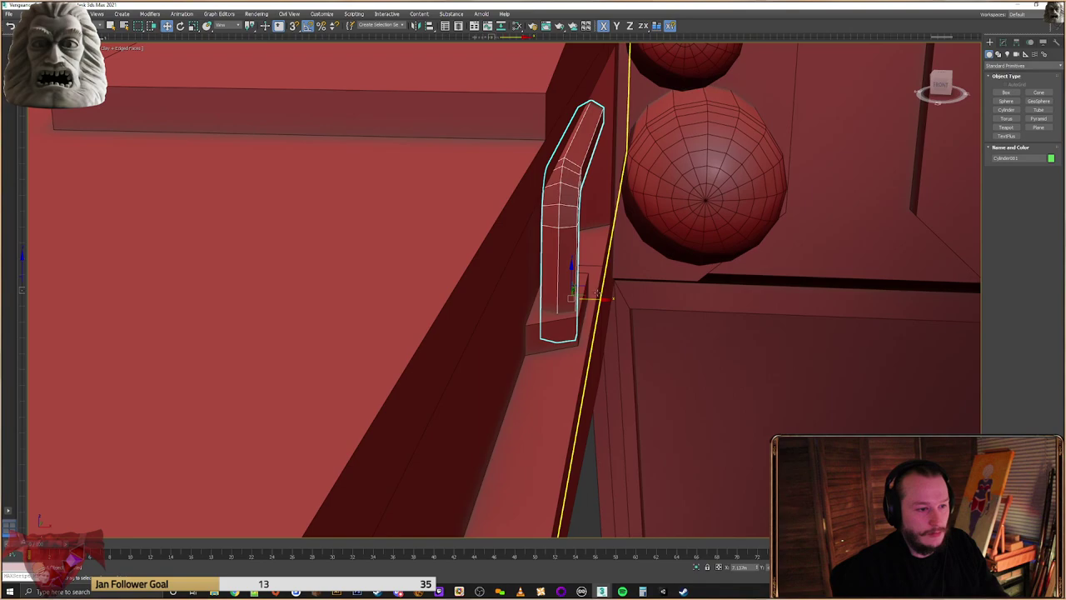
key(alt+a)
click(555, 321)
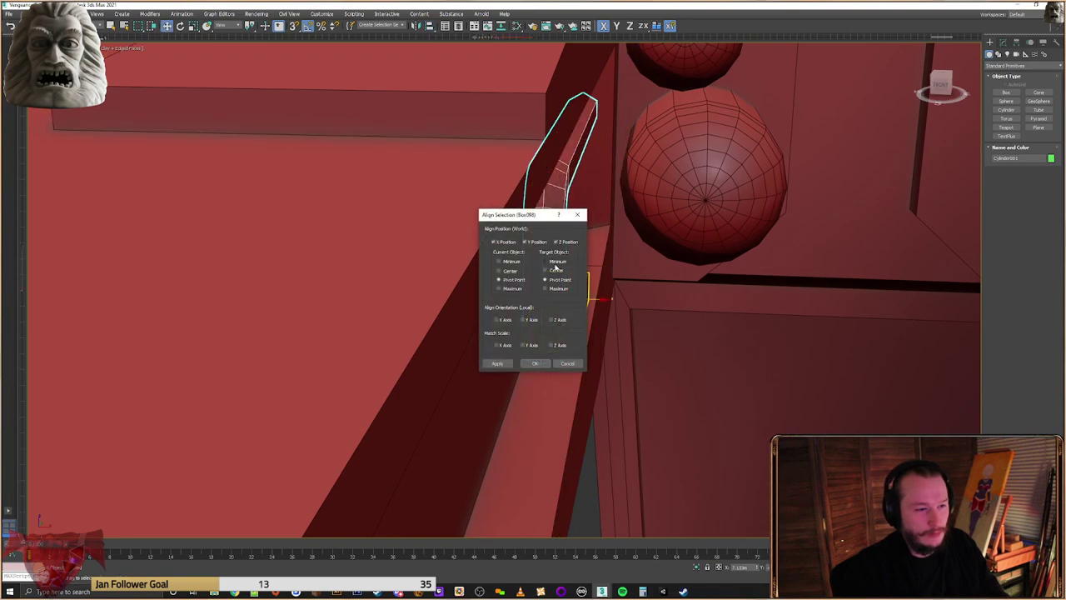
click(510, 272)
click(560, 242)
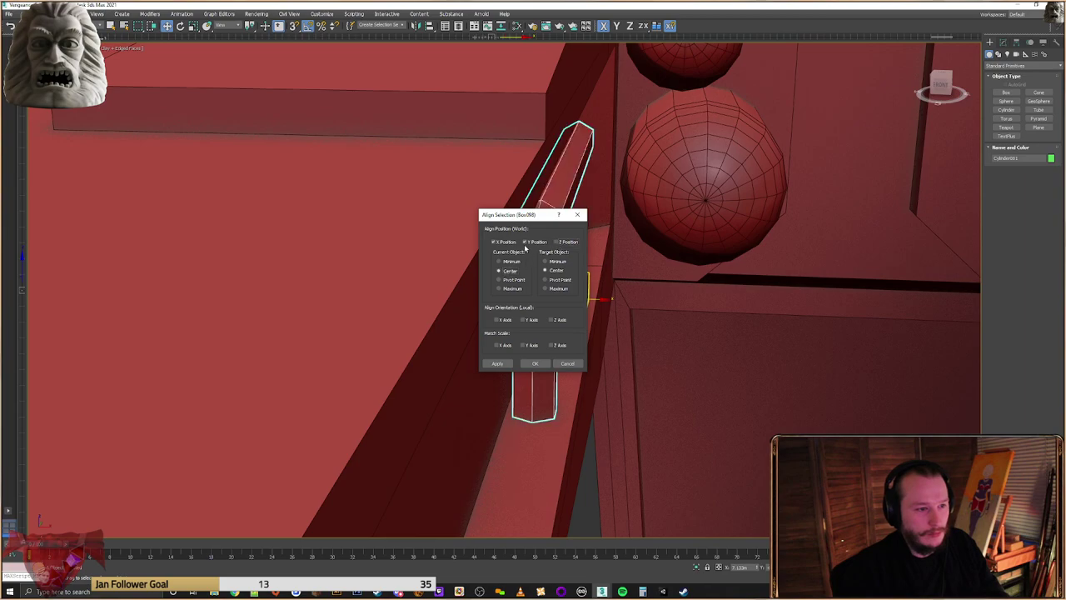
click(537, 243)
click(539, 364)
Shorten the base plate by moving its tank-side end vertices along Y toward the pipe foot
alt+middle_drag(708, 320, 657, 292)
click(483, 288)
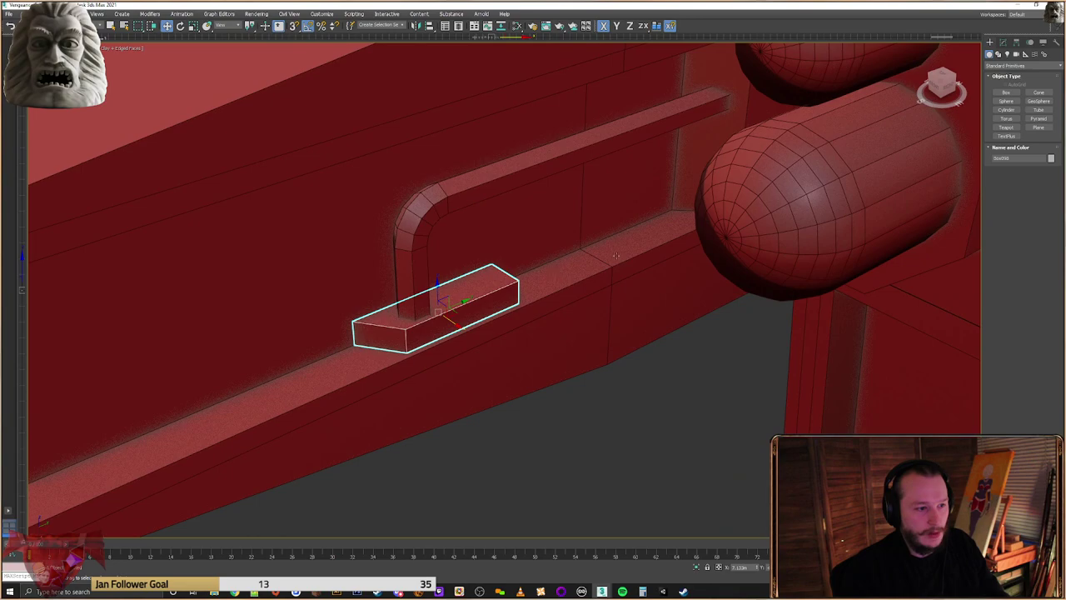
click(1002, 42)
click(1002, 164)
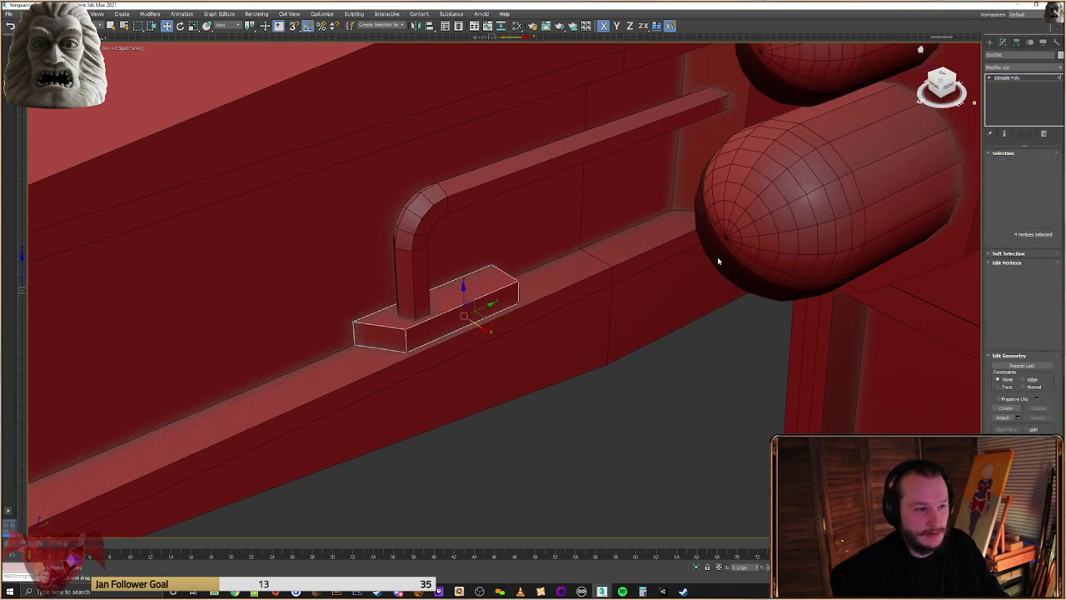
alt+middle_drag(752, 250, 579, 249)
drag(550, 290, 500, 301)
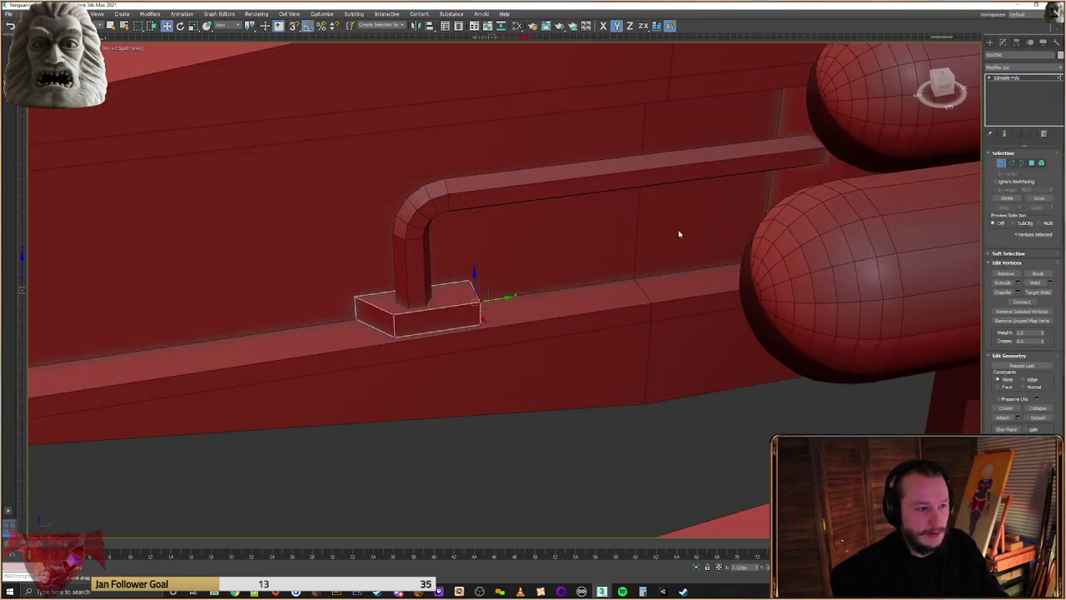
Slope the base plate's tank-side end by moving its bottom vertices outward along Y, and pull the whole end slightly back
alt+middle_drag(554, 305, 468, 334)
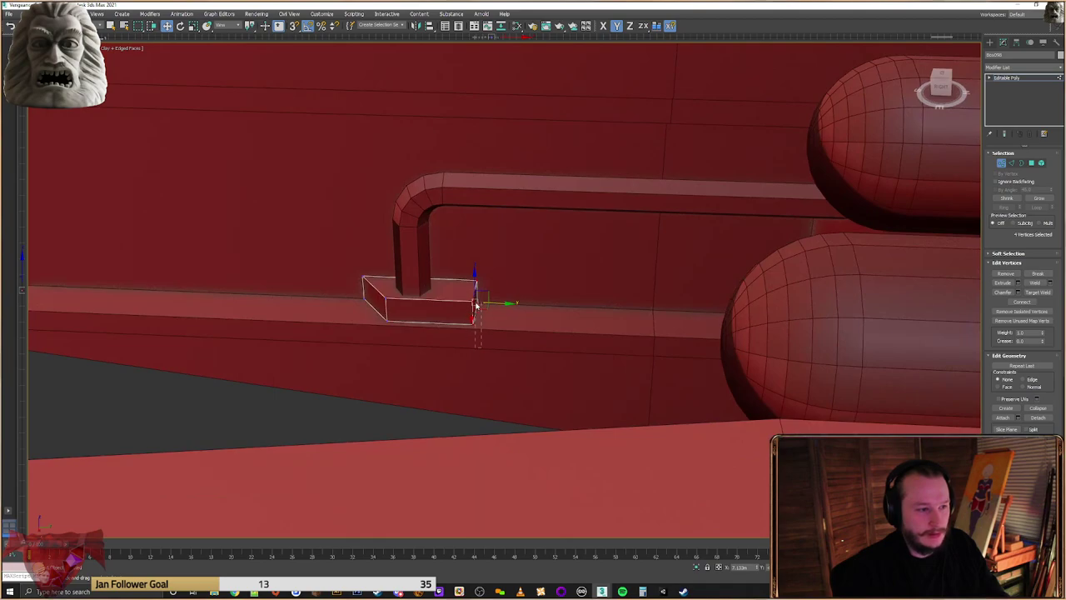
drag(497, 313, 522, 314)
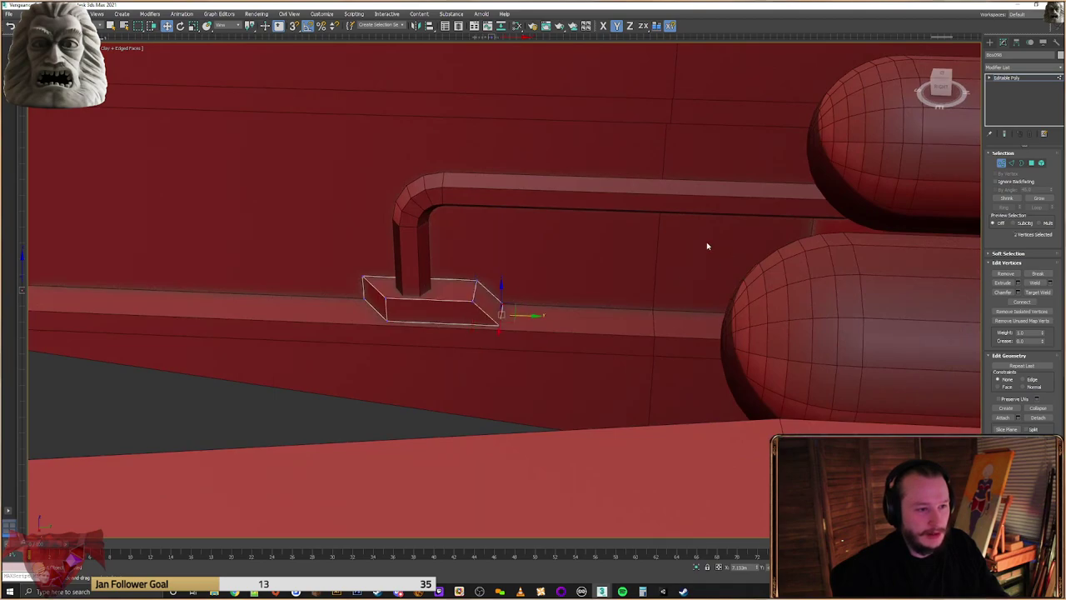
alt+middle_drag(617, 254, 611, 233)
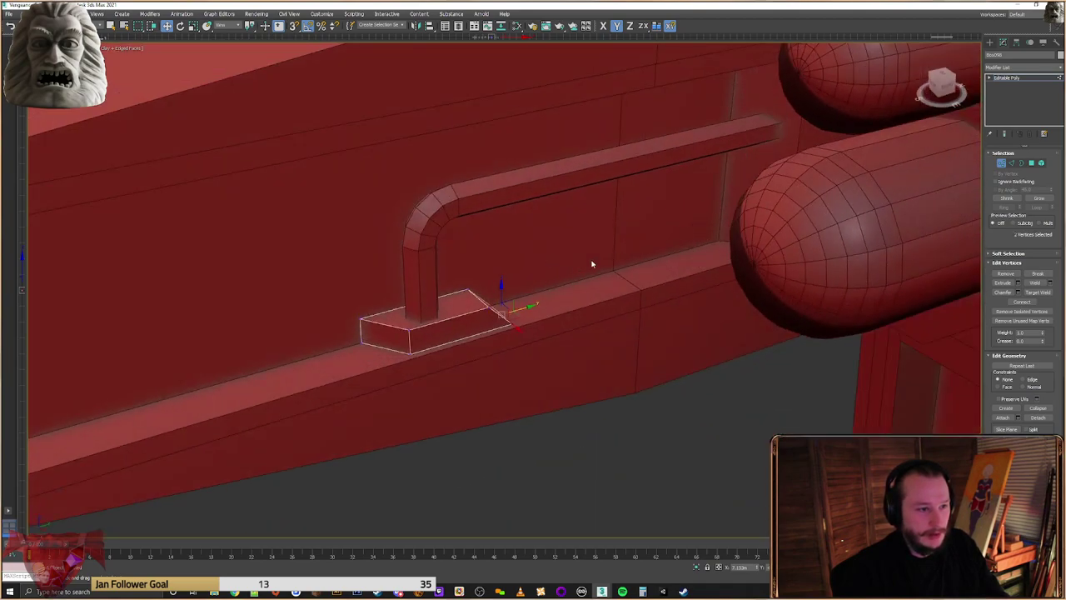
drag(510, 300, 498, 301)
scroll(554, 328, down, 4)
alt+middle_drag(557, 328, 604, 318)
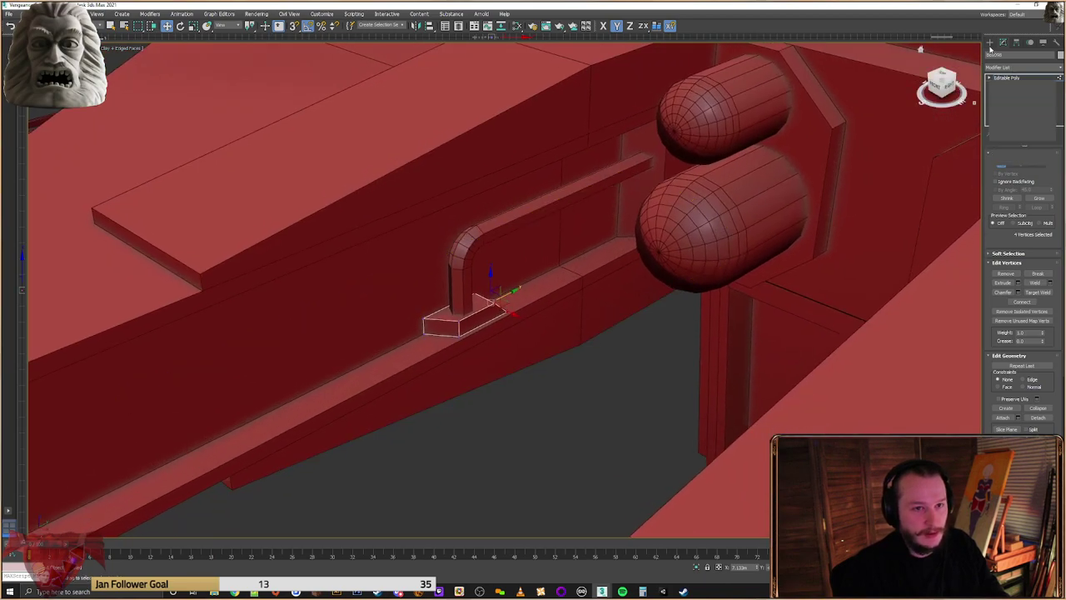
Clone the loose spare box beside the ship as a Copy and place it over the frigate's wing
click(989, 43)
scroll(656, 269, down, 3)
scroll(656, 269, down, 5)
alt+middle_drag(656, 269, 575, 302)
scroll(726, 298, down, 3)
middle_drag(740, 269, 526, 278)
middle_drag(821, 252, 519, 281)
click(945, 150)
scroll(695, 230, down, 3)
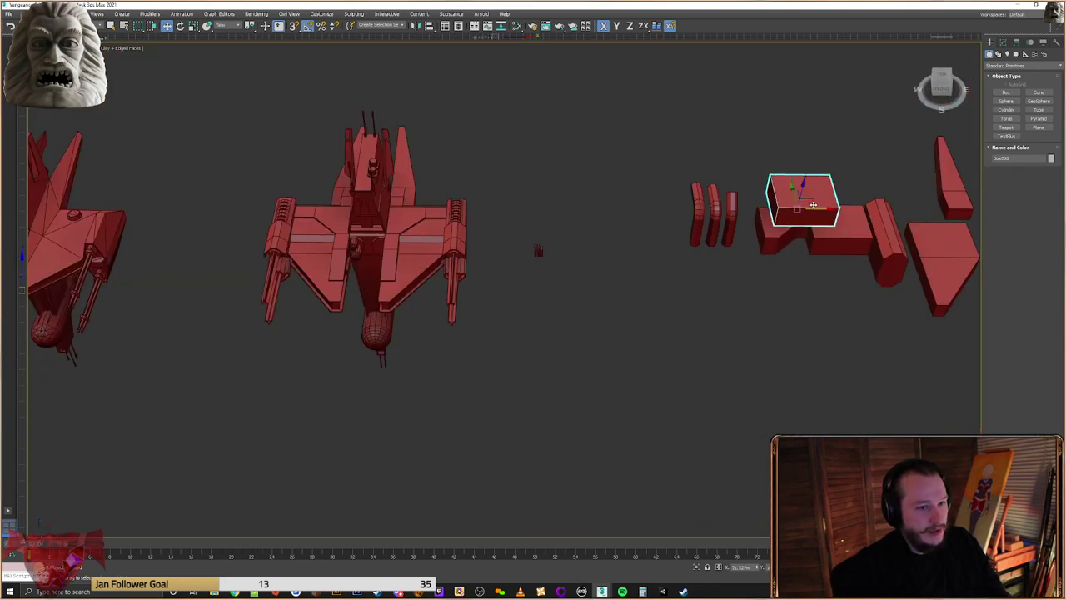
mouse_move(806, 199)
shift+mouse_down()
mouse_move(486, 292)
mouse_move(436, 248)
shift+mouse_up()
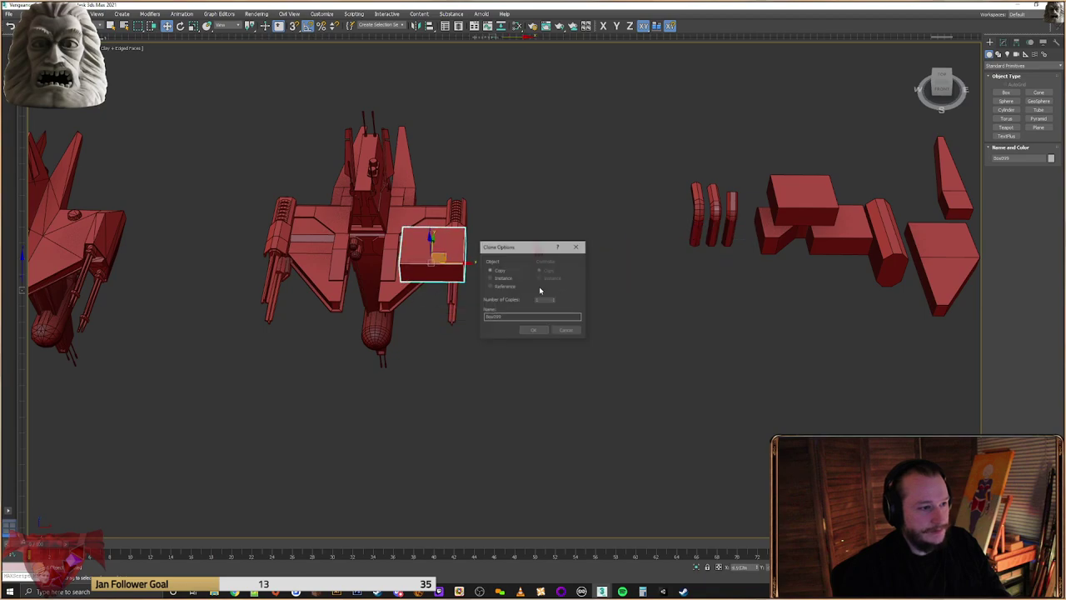
click(538, 331)
Move the cloned box down to the front of the wing opposite the tanks
scroll(304, 265, up, 5)
scroll(444, 231, up, 5)
middle_drag(444, 231, 741, 250)
middle_drag(617, 424, 533, 334)
middle_drag(706, 346, 575, 266)
scroll(508, 259, down, 3)
alt+middle_drag(507, 260, 775, 161)
drag(781, 145, 622, 322)
alt+middle_drag(622, 336, 592, 260)
Reduce the cloned box's height by lowering its top vertices along Z to below the wing's upper plate
click(1005, 44)
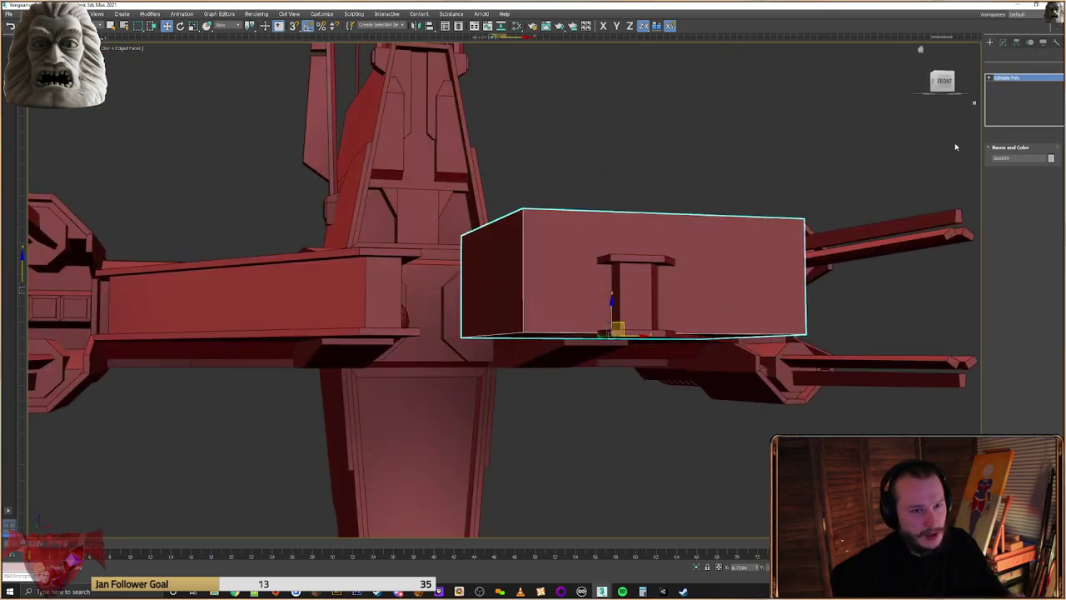
click(1012, 164)
click(1002, 164)
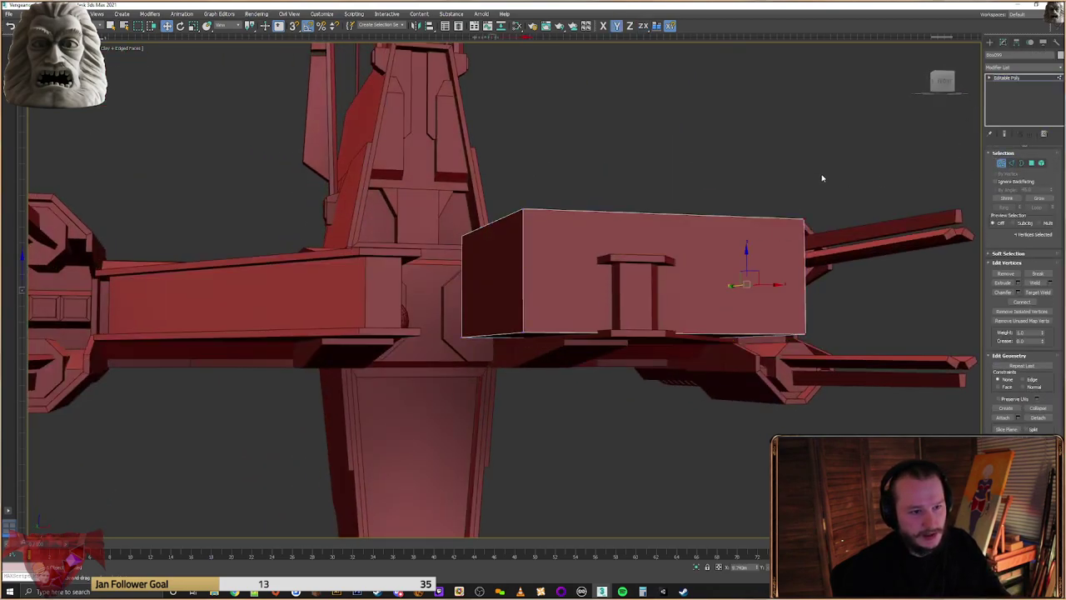
drag(628, 207, 628, 279)
key(p)
Narrow the box into a thin upright panel by moving its outer-side and inner-side vertices along X at the wing's inner wall
alt+middle_drag(647, 284, 760, 320)
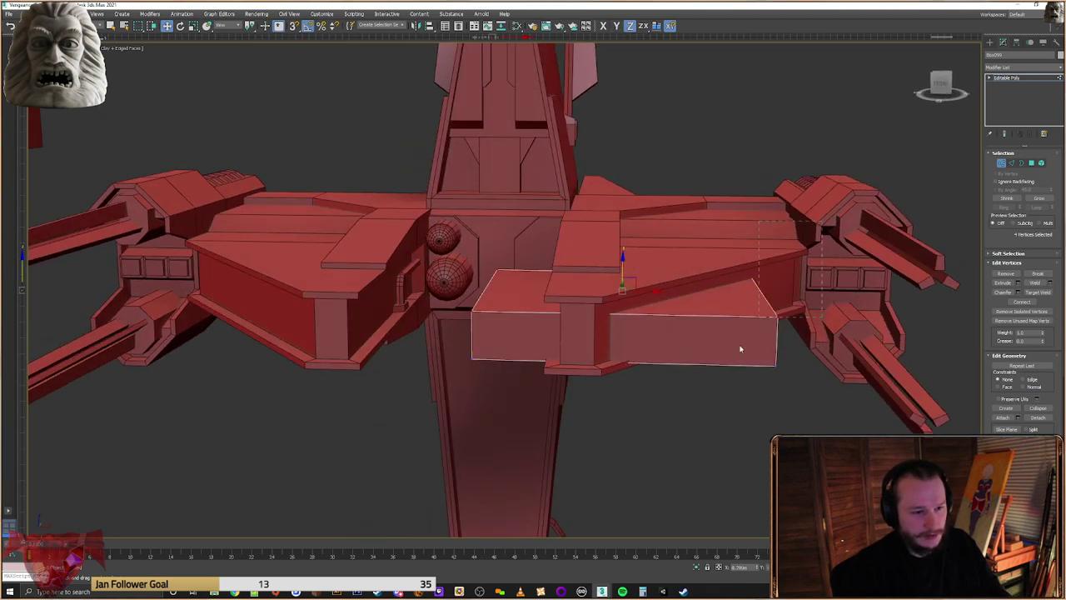
drag(786, 316, 558, 363)
alt+middle_drag(558, 364, 513, 269)
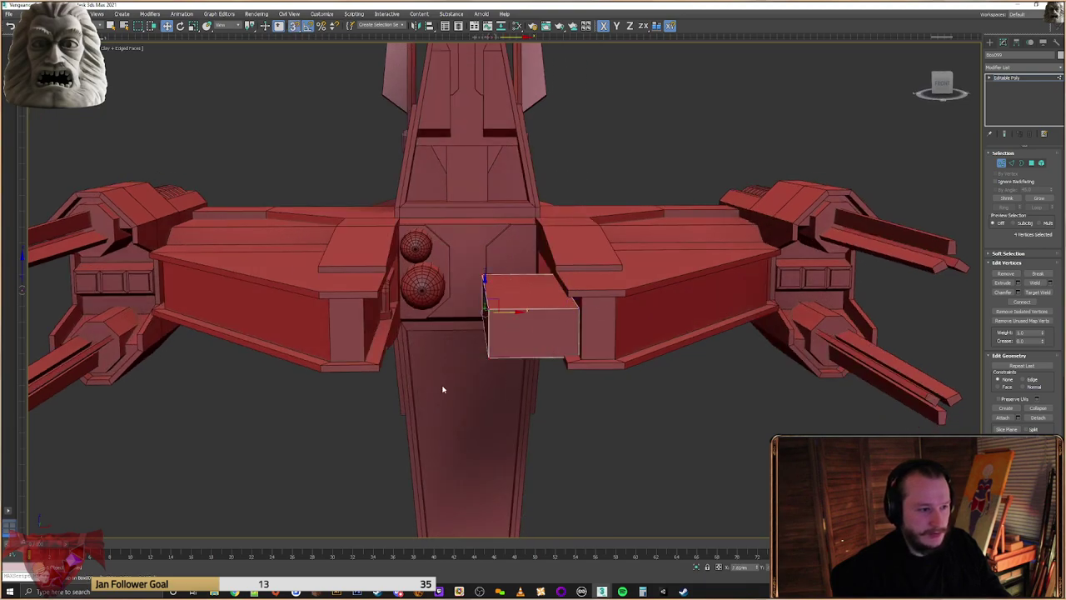
drag(503, 311, 574, 315)
Adjust the panel's bottom vertices along Z to bring its lower edge to the wing's ledge
alt+middle_drag(575, 321, 614, 308)
drag(687, 319, 409, 400)
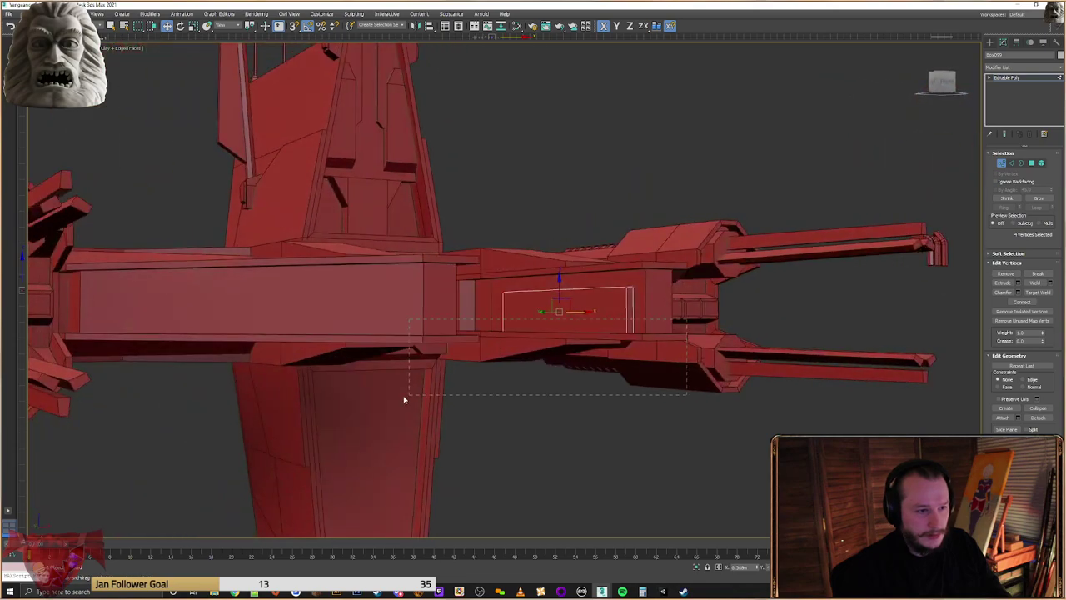
drag(563, 303, 641, 334)
key(s)
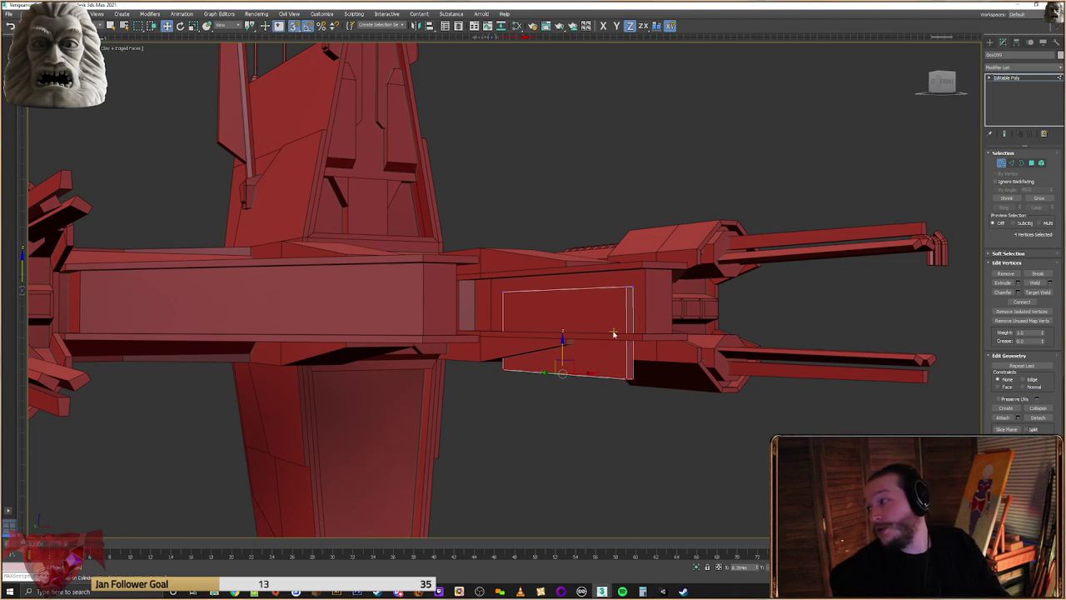
alt+middle_drag(614, 334, 593, 342)
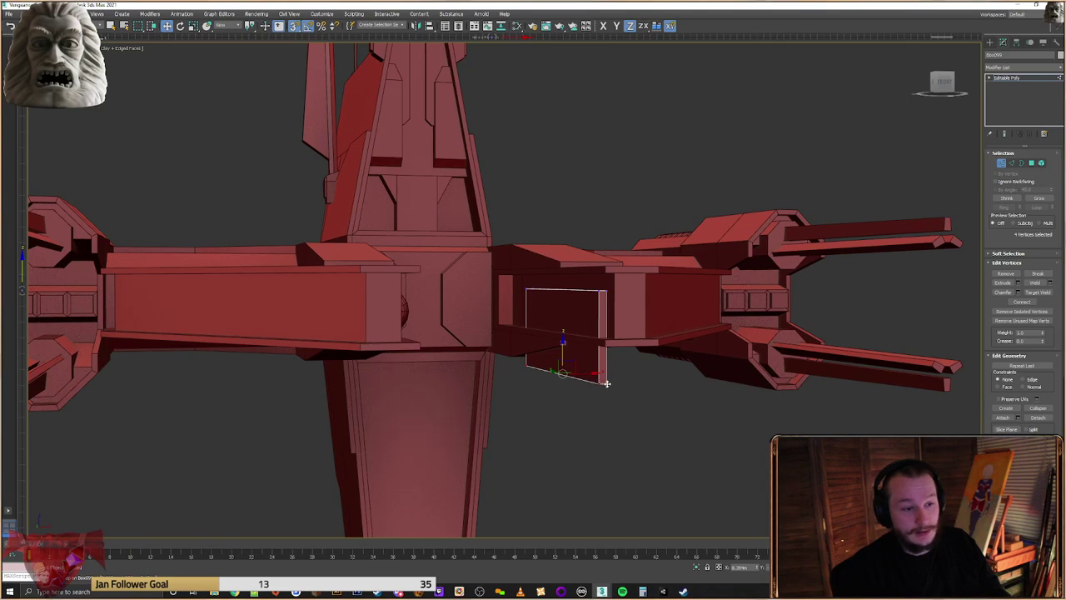
drag(607, 383, 606, 345)
Shorten the panel along Y by moving its front-end vertices back, and center its pivot to the object
alt+middle_drag(607, 339, 709, 313)
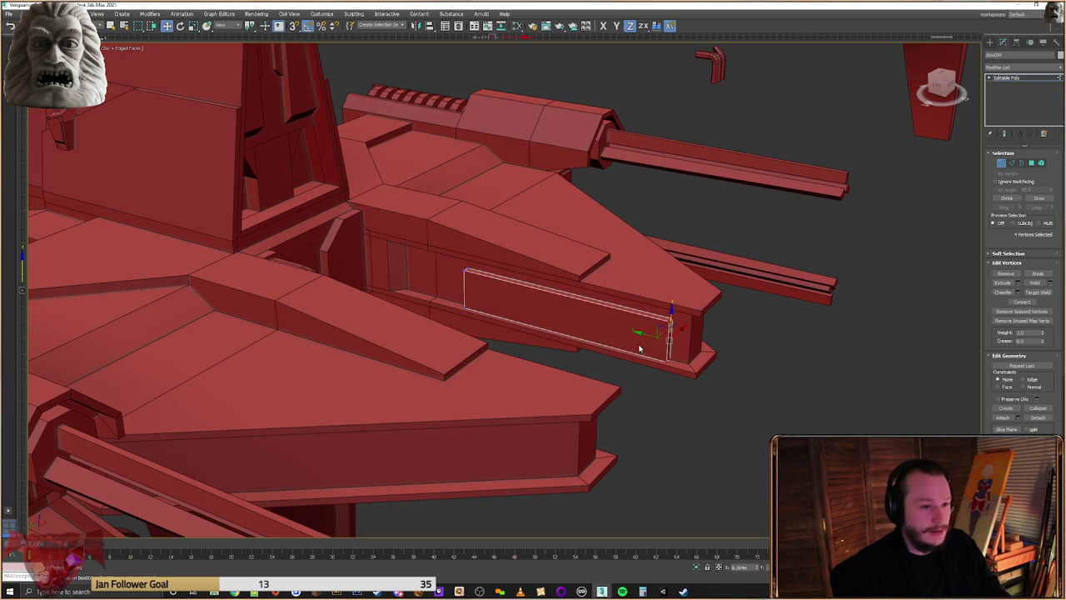
drag(649, 333, 536, 316)
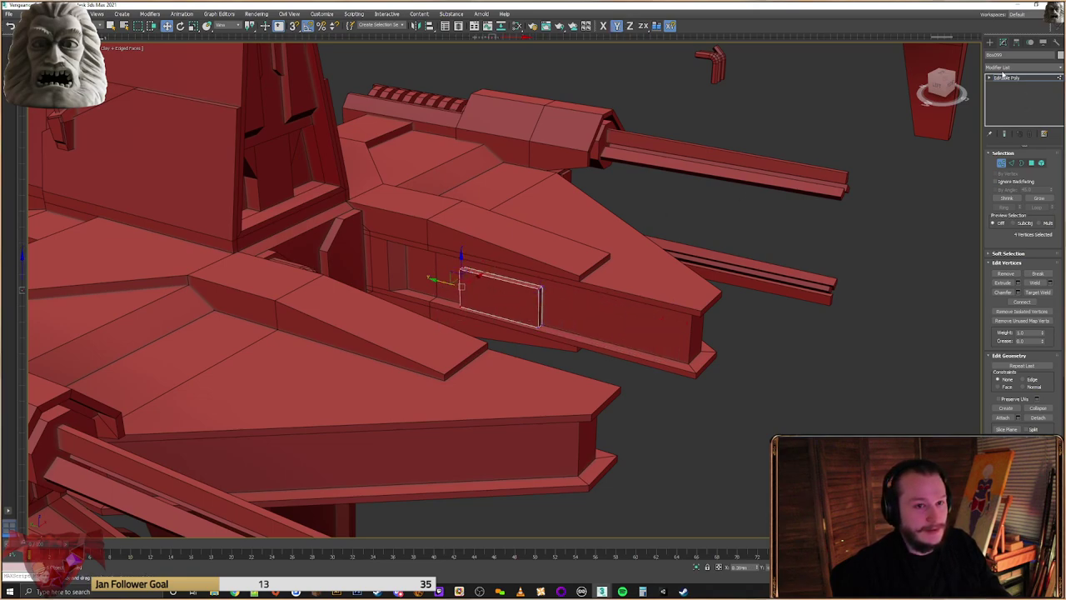
click(990, 43)
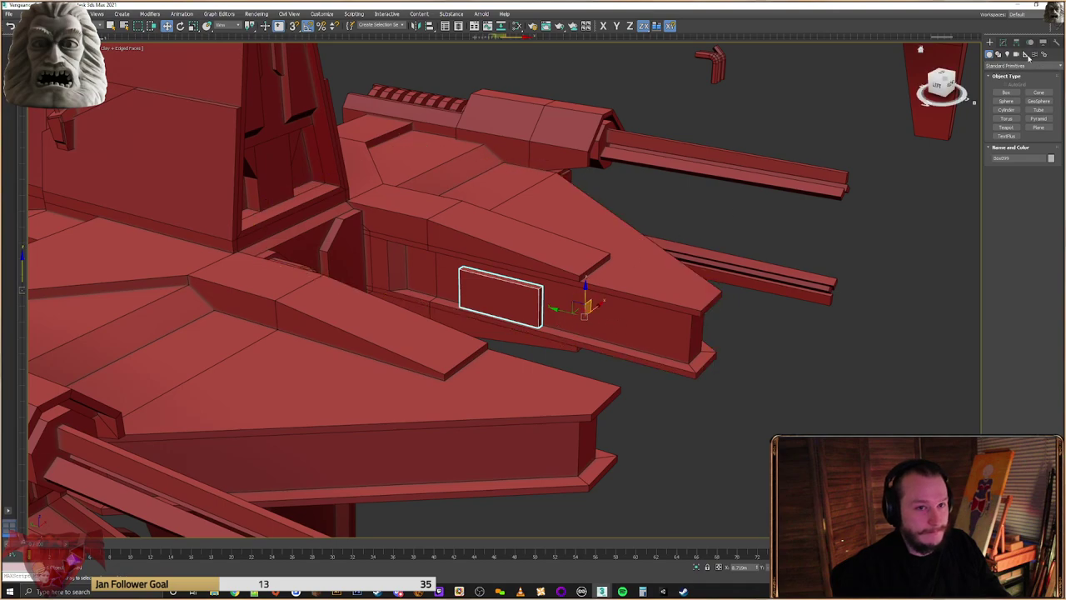
click(1016, 42)
click(1021, 100)
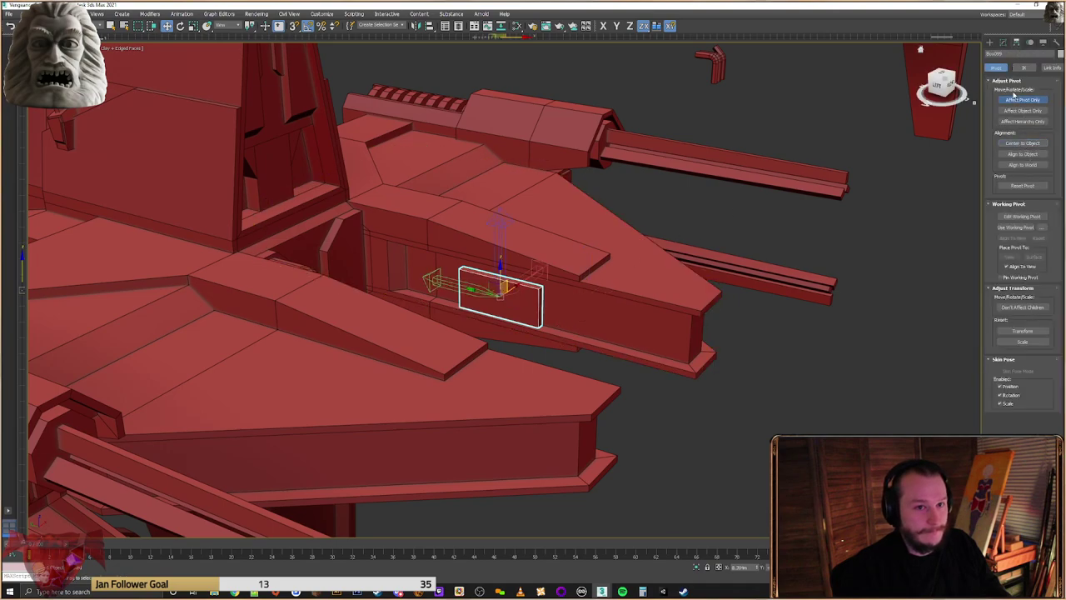
click(991, 41)
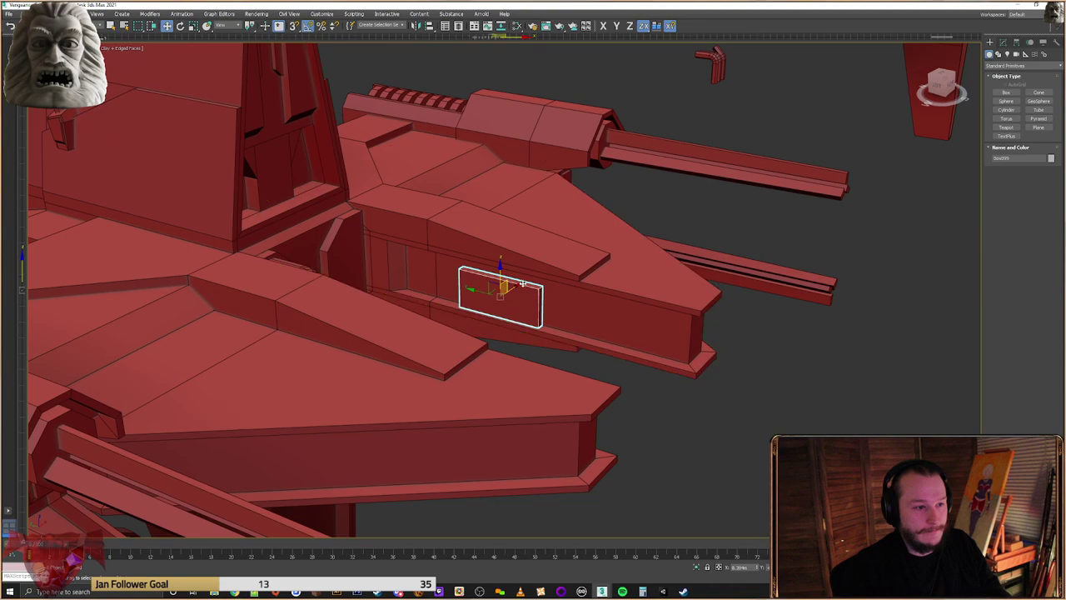
Slide the panel along Y on the wing's inner wall to sit in front of the rectangular recess
drag(482, 296, 449, 284)
alt+middle_drag(534, 272, 495, 312)
scroll(470, 293, up, 5)
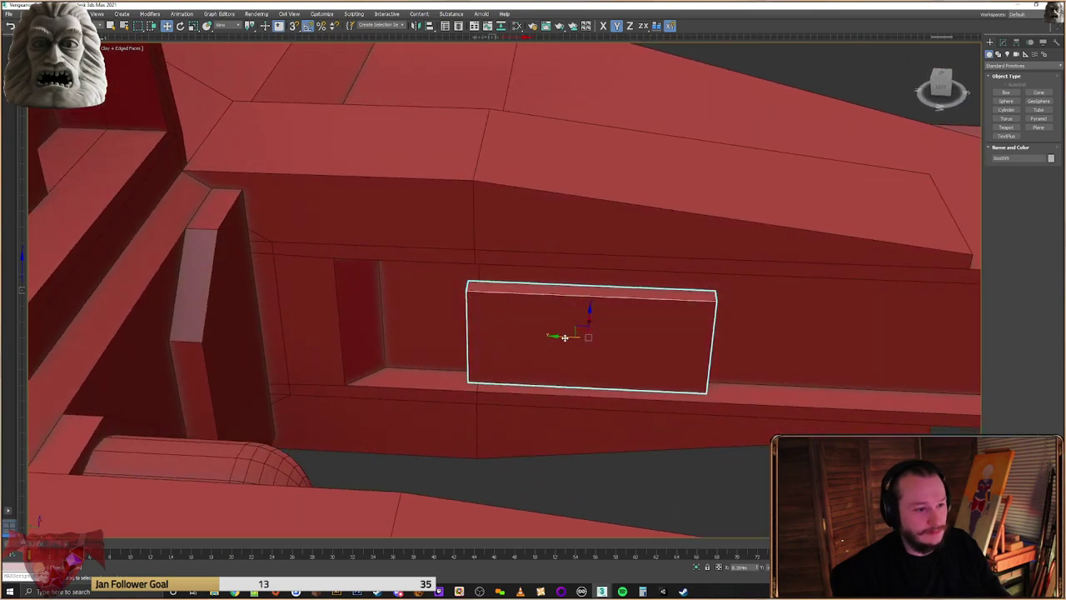
drag(564, 337, 595, 340)
drag(503, 298, 480, 369)
alt+middle_drag(540, 378, 470, 359)
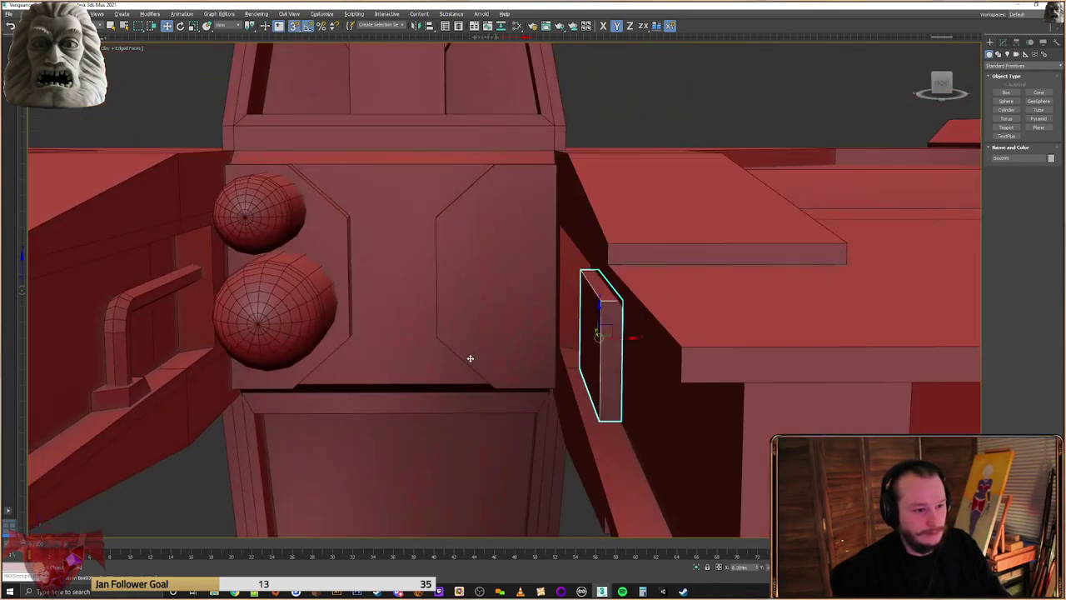
Thin the panel by moving its inward-facing polygon along X toward the wing wall, and exit polygon editing
click(1004, 43)
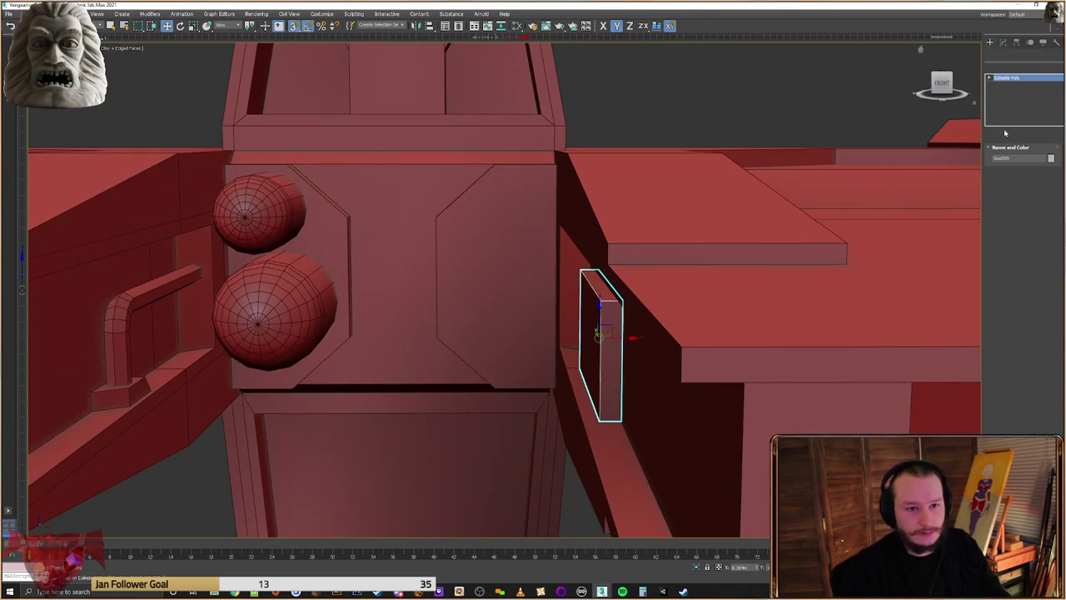
click(1036, 163)
click(599, 323)
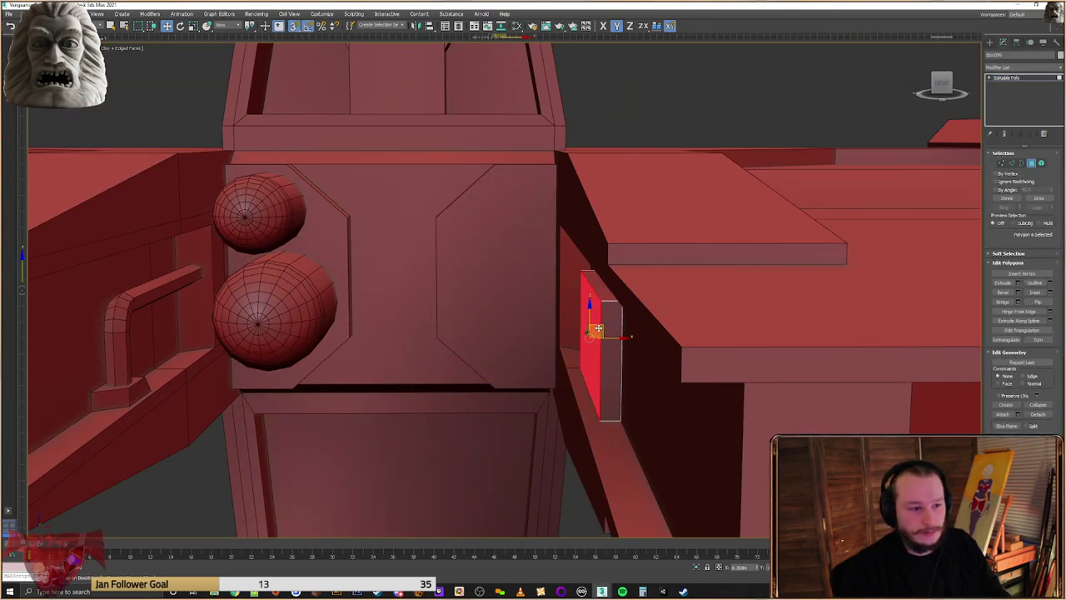
drag(609, 337, 619, 339)
alt+middle_drag(619, 339, 658, 352)
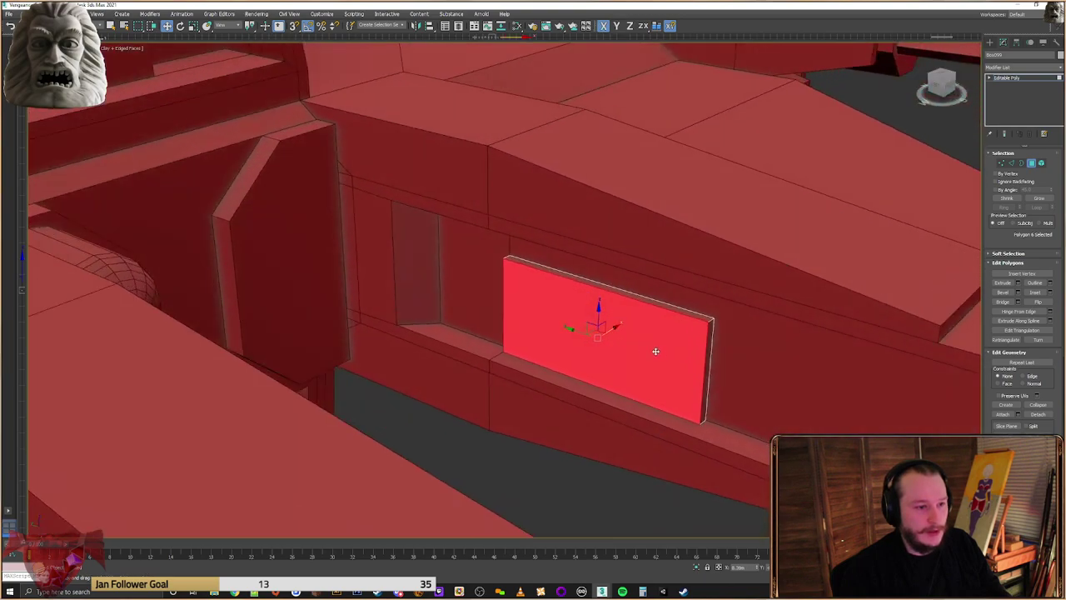
click(991, 43)
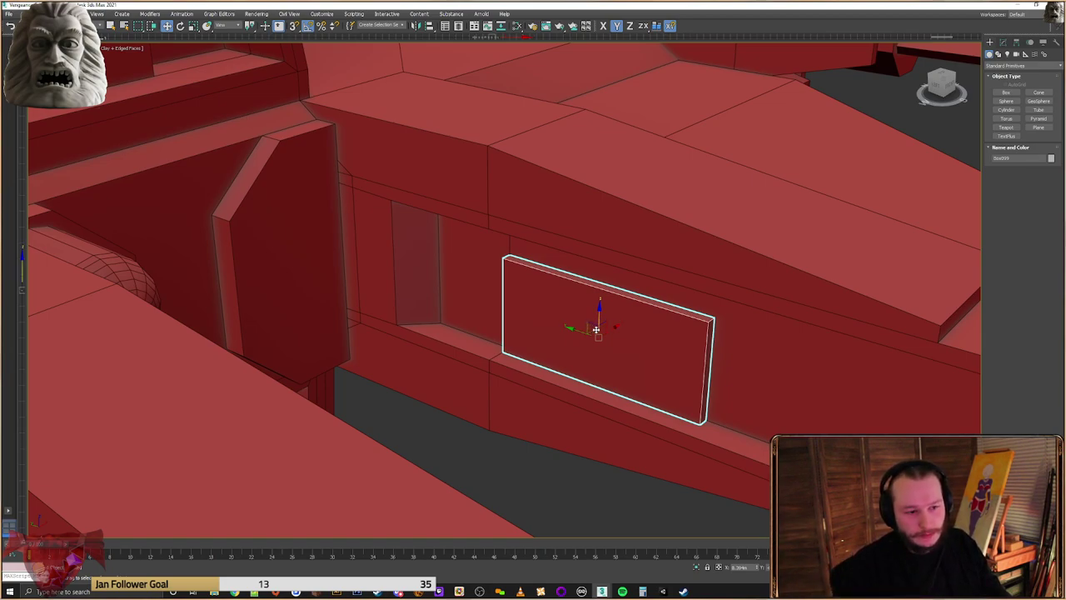
alt+middle_drag(600, 331, 571, 300)
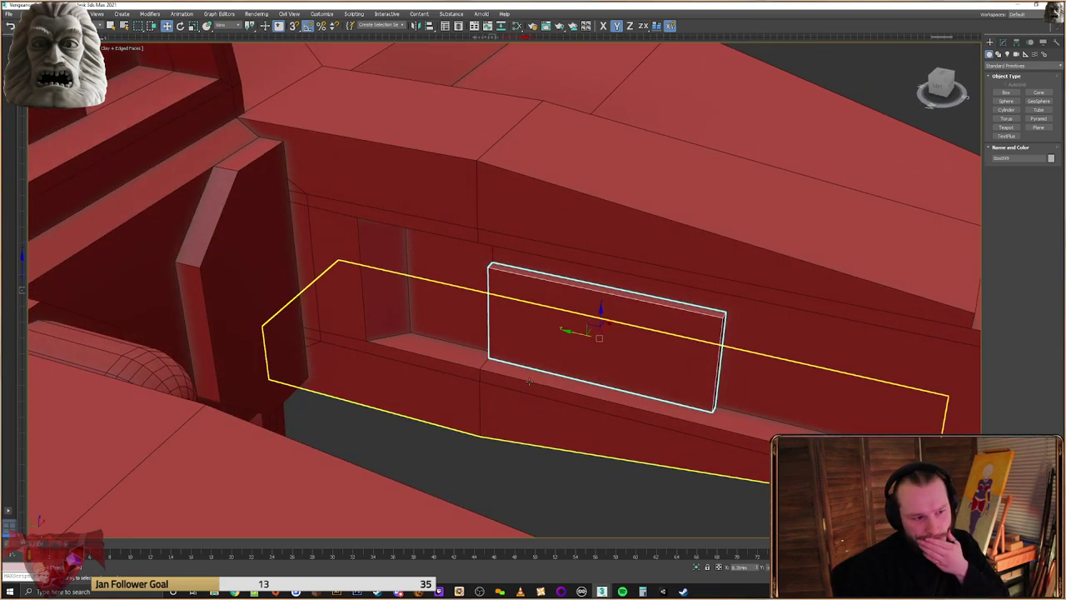
Clone the wall panel as an independent copy, offset along X away from the wing's inner wall
scroll(541, 361, up, 2)
scroll(569, 336, down, 1)
mouse_move(691, 334)
middle_down()
mouse_move(569, 336)
mouse_move(590, 342)
middle_up()
shift+drag(576, 315, 537, 340)
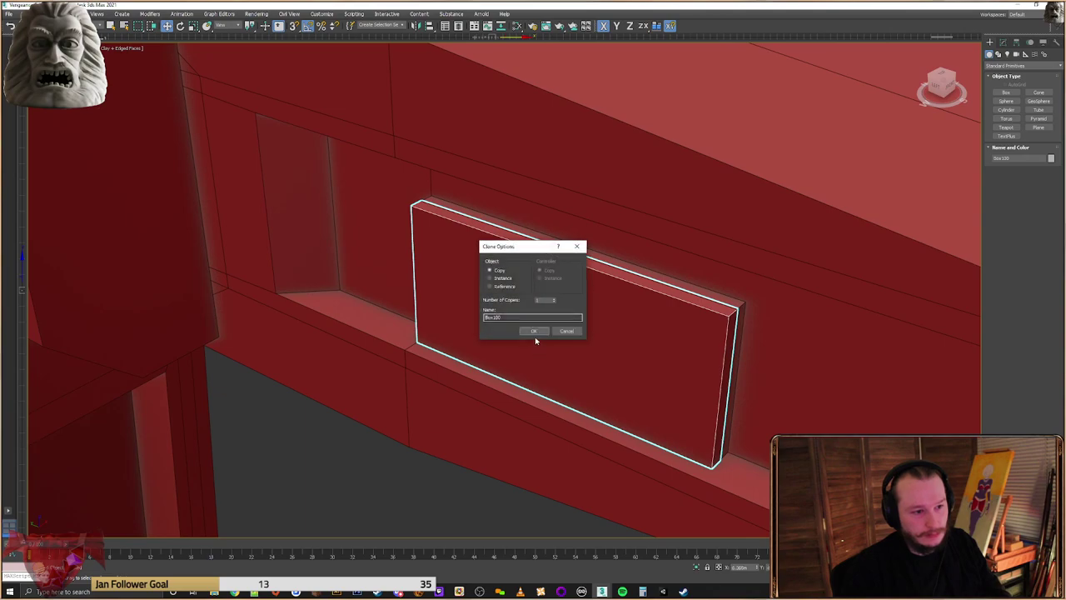
click(533, 331)
Scale the copied panel down into a narrow vertical bar slightly shorter than the original panel
right_click(554, 372)
click(593, 391)
drag(588, 342, 229, 129)
alt+middle_drag(519, 294, 550, 317)
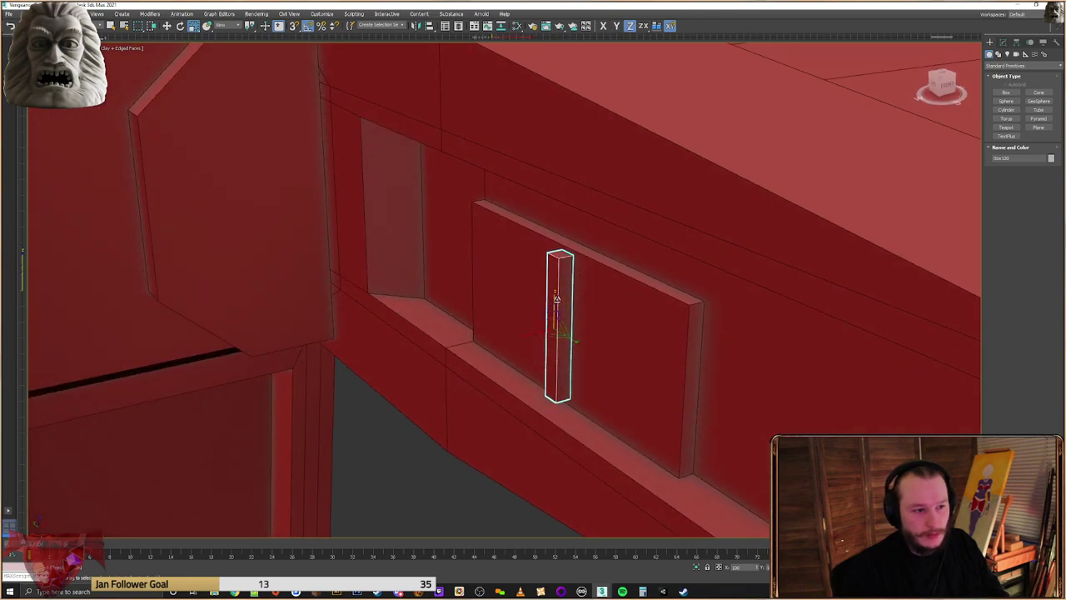
alt+middle_drag(552, 322, 583, 328)
drag(588, 333, 577, 332)
alt+middle_drag(574, 327, 544, 324)
Slide the bar along Y to the end of the panel nearest the rectangular recess
key(w)
drag(567, 325, 524, 333)
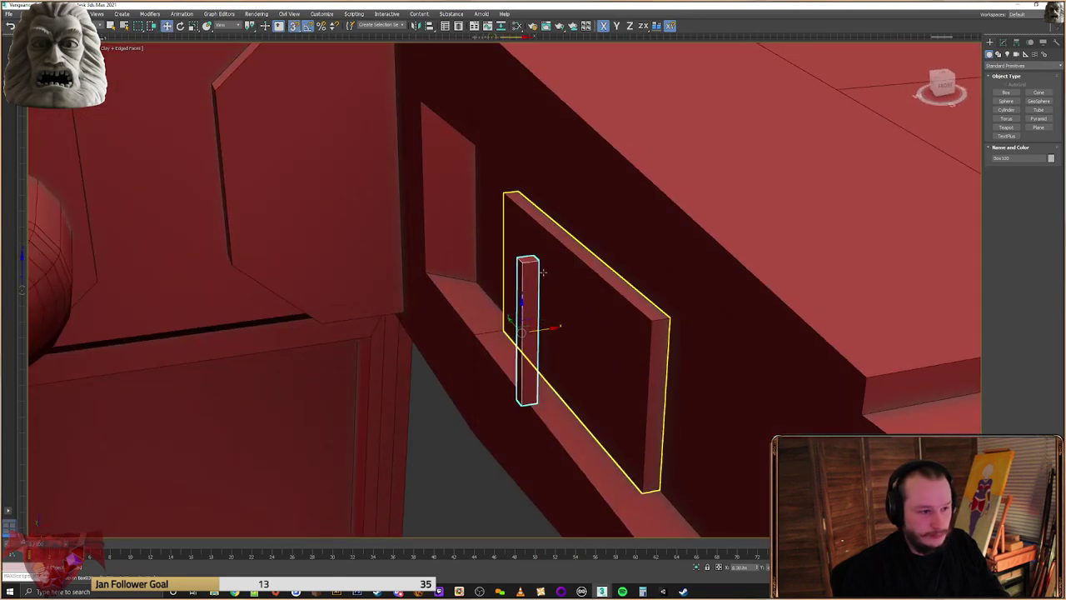
key(ctrl+z)
alt+middle_drag(505, 197, 524, 326)
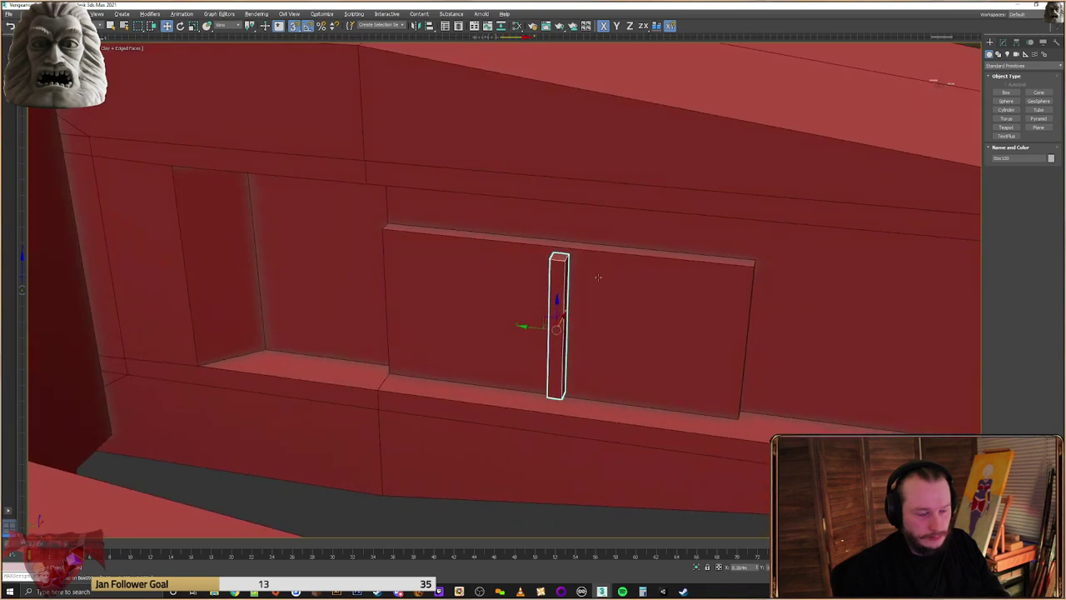
mouse_move(539, 327)
mouse_down()
mouse_move(380, 291)
mouse_move(375, 308)
mouse_move(401, 311)
mouse_up()
click(530, 331)
mouse_move(530, 334)
alt+middle_down()
mouse_move(595, 350)
mouse_move(442, 334)
alt+middle_up()
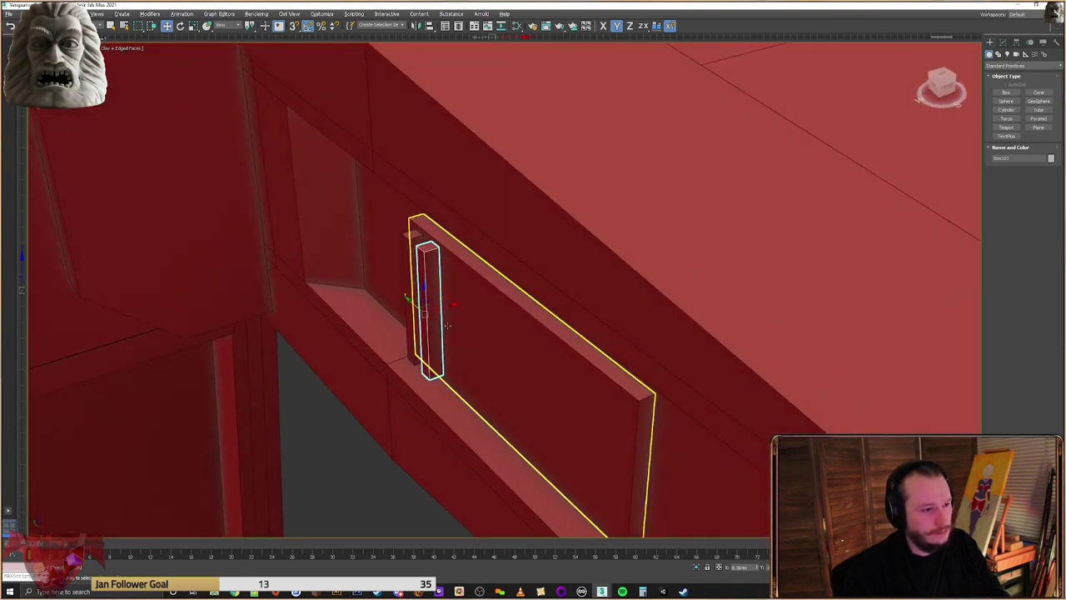
right_click(415, 323)
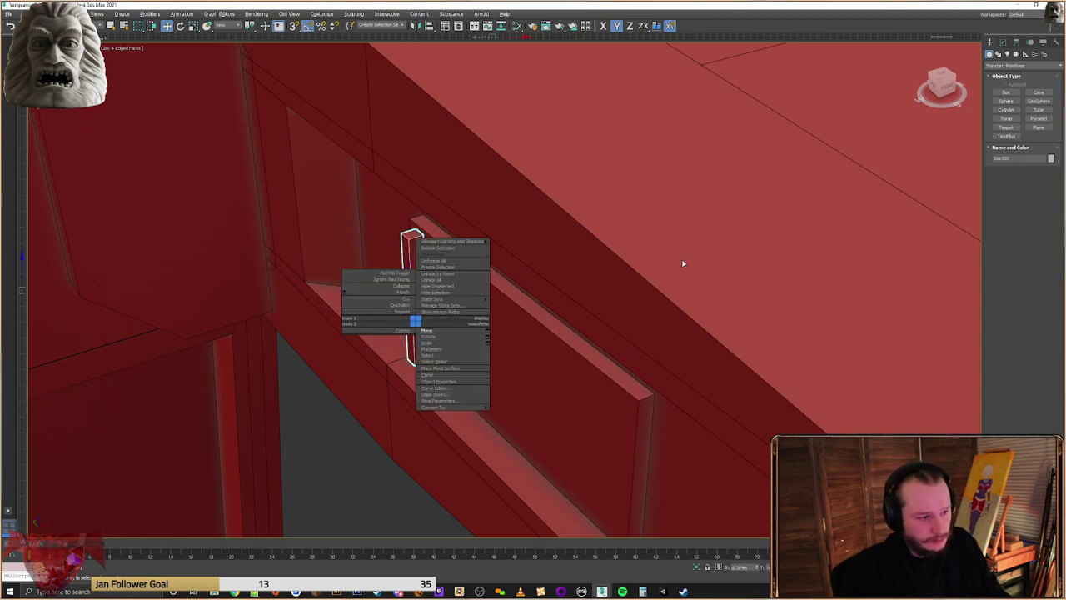
click(623, 261)
Reduce the bar's depth by moving its outward-facing polygon along X toward the panel, and exit polygon editing
click(1003, 43)
click(1031, 163)
key(4)
click(406, 305)
drag(436, 292, 426, 293)
mouse_move(421, 292)
alt+middle_down()
mouse_move(395, 274)
mouse_move(438, 289)
alt+middle_up()
alt+middle_drag(552, 255, 575, 250)
click(991, 42)
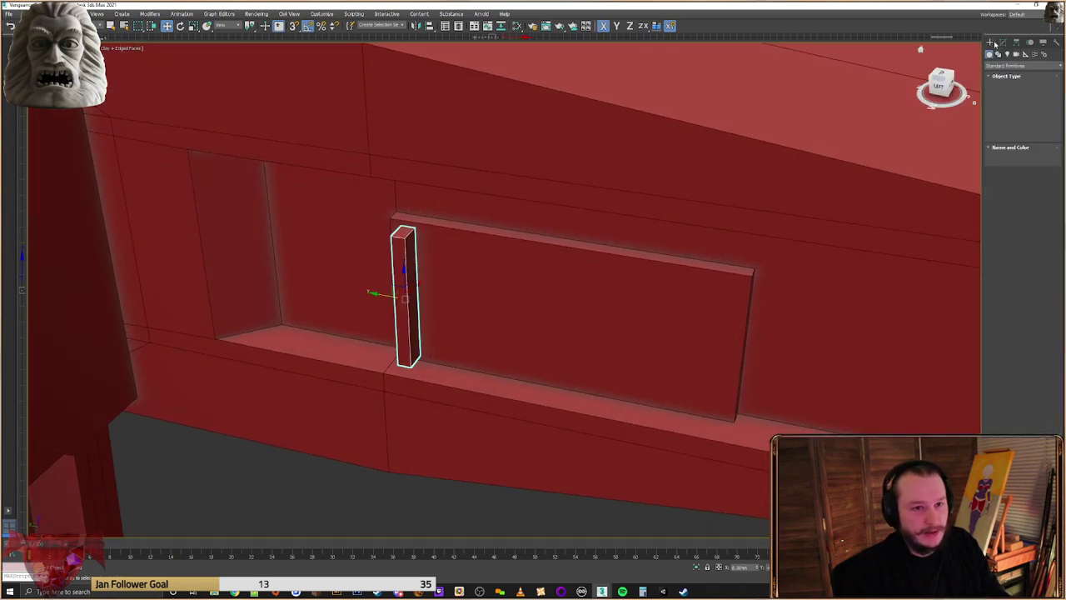
Clone the bar along Y across the panel, and copy the resulting pair of bars one spacing further
shift+drag(386, 297, 424, 298)
click(536, 330)
alt+middle_drag(450, 313, 430, 316)
ctrl+click(410, 272)
shift+drag(399, 243, 431, 250)
click(534, 332)
Select the first three bars and copy them two spacings along Y to extend the row to five
click(444, 273)
click(464, 269)
ctrl+click(440, 255)
ctrl+click(403, 244)
shift+drag(403, 242, 466, 257)
click(533, 331)
Copy the five bars four spacings along Y to make a row of nine, and delete the overlapping duplicate in the middle
click(471, 273)
ctrl+click(472, 273)
ctrl+click(528, 274)
ctrl+click(500, 266)
ctrl+click(464, 266)
ctrl+click(436, 253)
ctrl+click(408, 247)
shift+drag(405, 237, 535, 271)
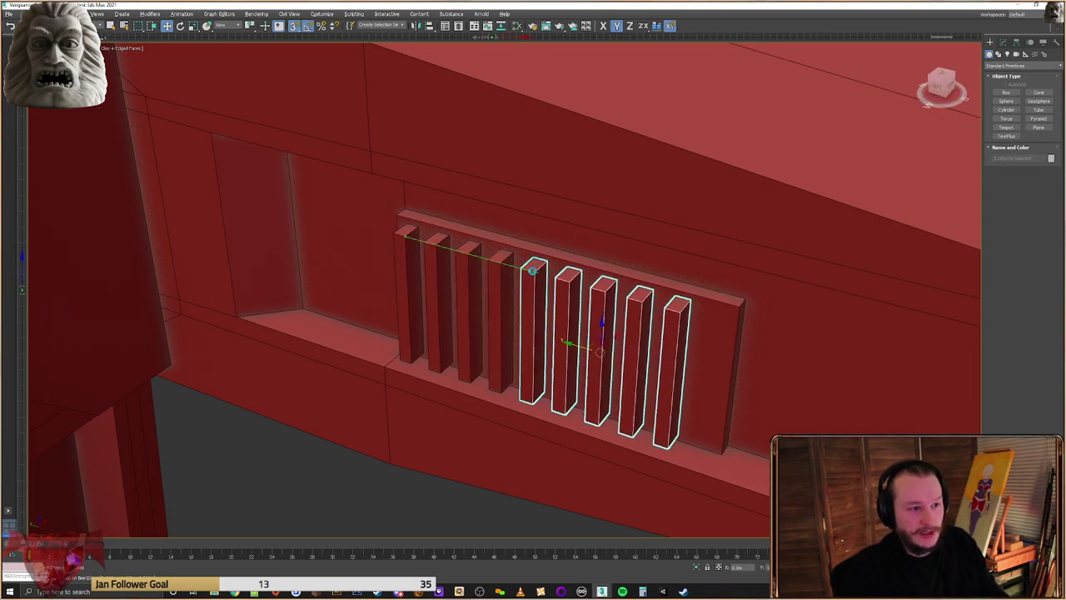
click(539, 332)
click(538, 304)
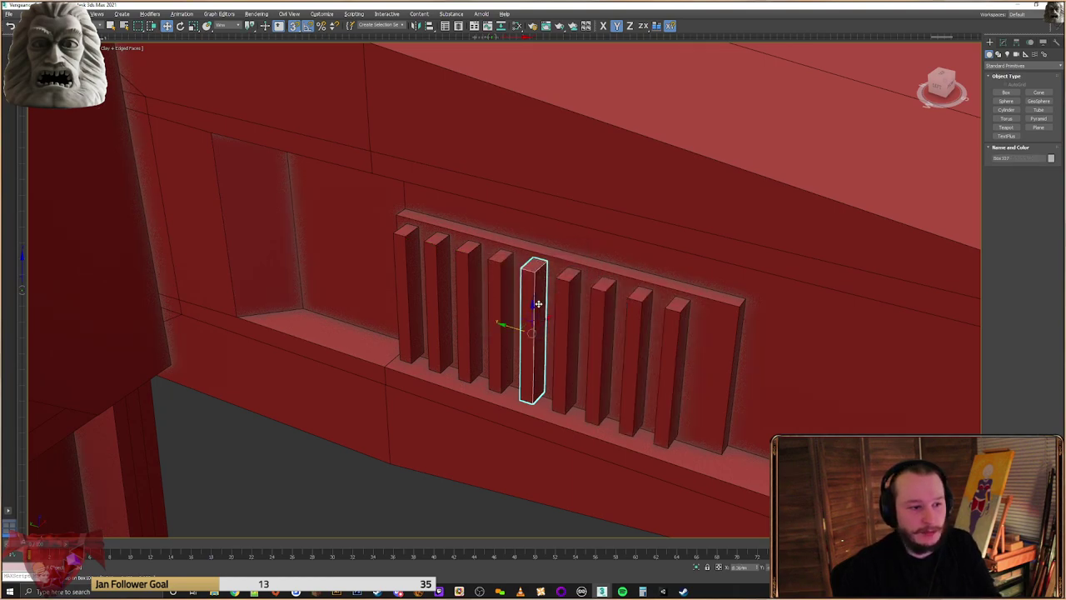
key(Delete)
Shorten the backing panel along Y by moving its far-end vertices in close to the last bar
middle_drag(639, 340, 624, 339)
click(714, 331)
click(701, 333)
mouse_move(700, 333)
alt+middle_down()
mouse_move(716, 334)
mouse_move(708, 325)
alt+middle_up()
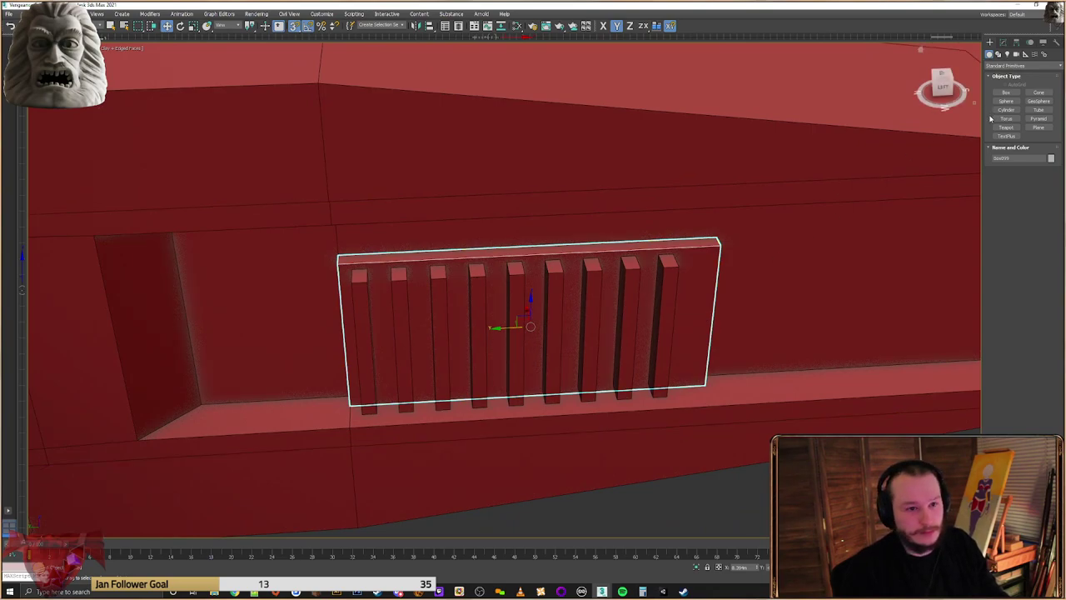
click(1003, 42)
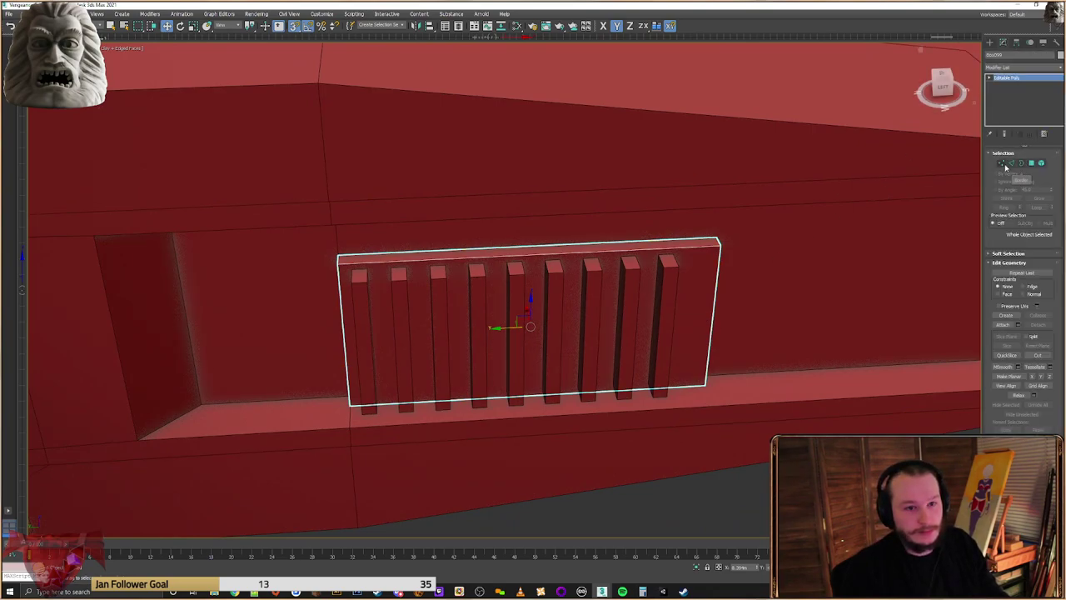
click(1002, 163)
drag(738, 179, 625, 437)
alt+middle_drag(667, 381, 685, 346)
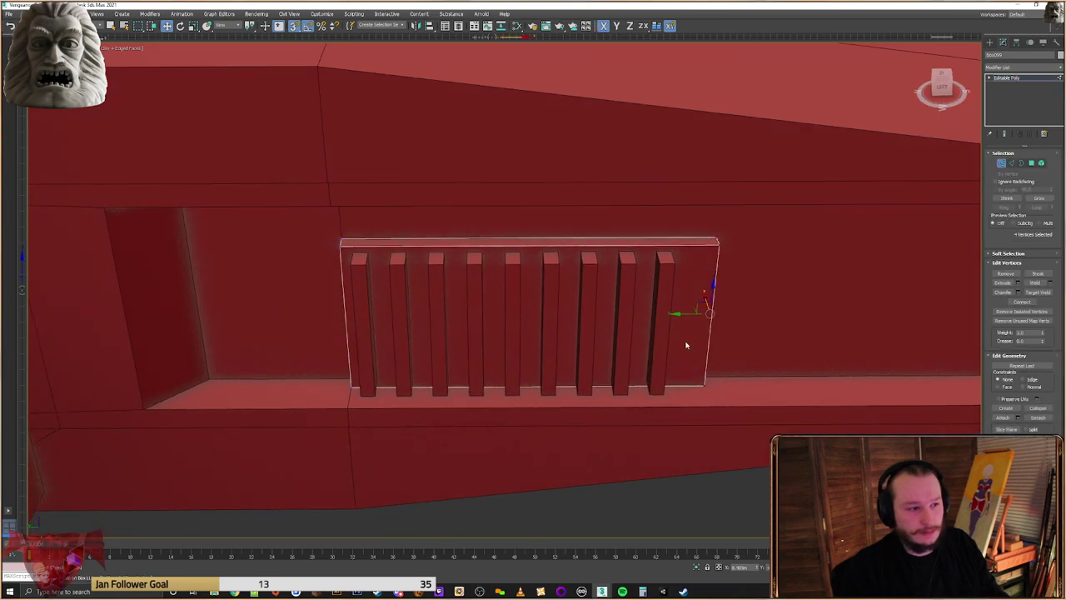
drag(692, 313, 675, 312)
mouse_move(674, 312)
alt+middle_down()
mouse_move(690, 304)
mouse_move(664, 301)
alt+middle_up()
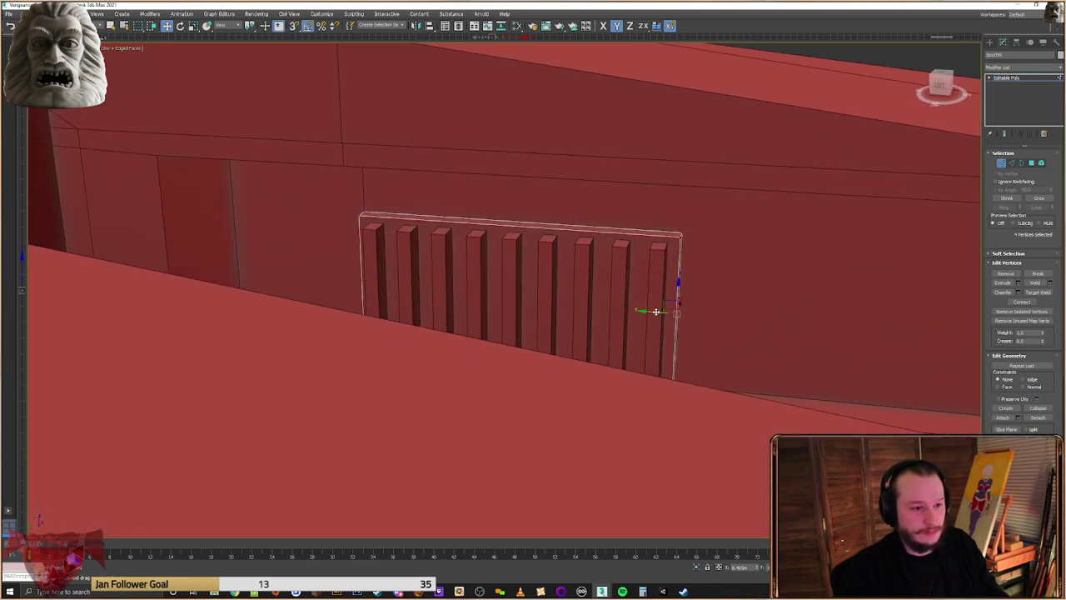
Nudge the four end vertices of the vent's backing plate along Y to fit the row of slats
mouse_move(655, 309)
alt+middle_down()
mouse_move(673, 311)
mouse_move(656, 311)
alt+middle_up()
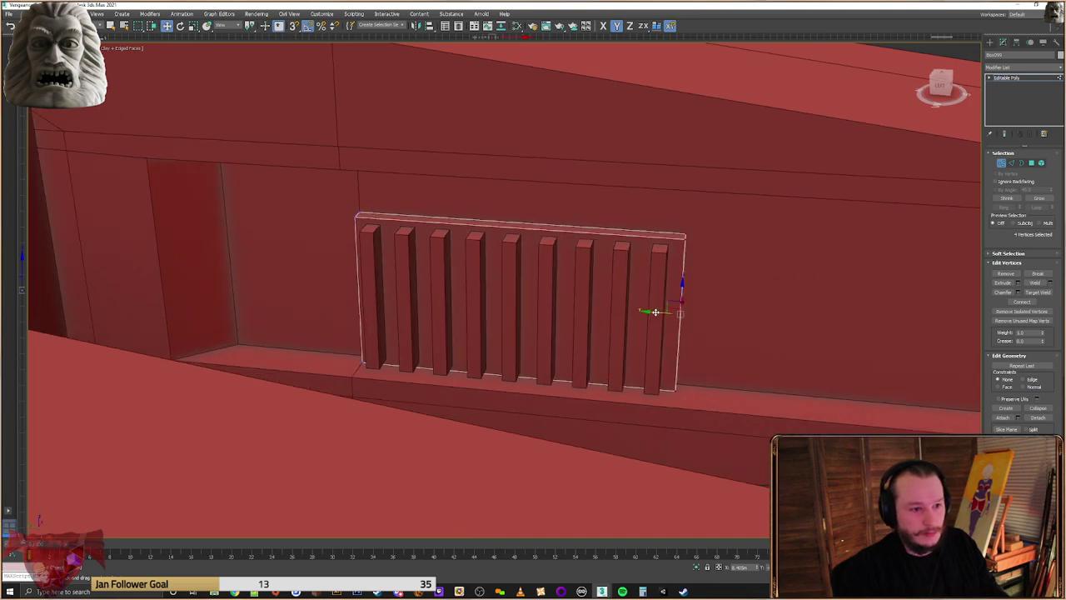
drag(655, 312, 654, 312)
alt+middle_drag(656, 313, 591, 325)
scroll(595, 323, down, 5)
scroll(591, 325, down, 6)
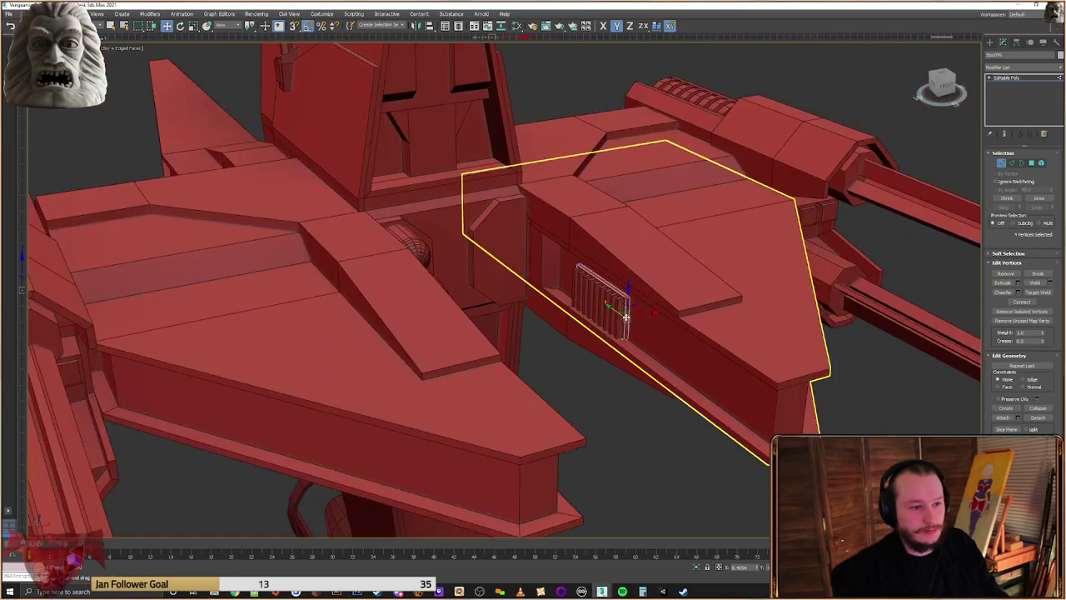
click(992, 42)
Examine the spacecraft's wings and the slatted vent on the inner wing wall from several angles
alt+middle_drag(683, 304, 660, 302)
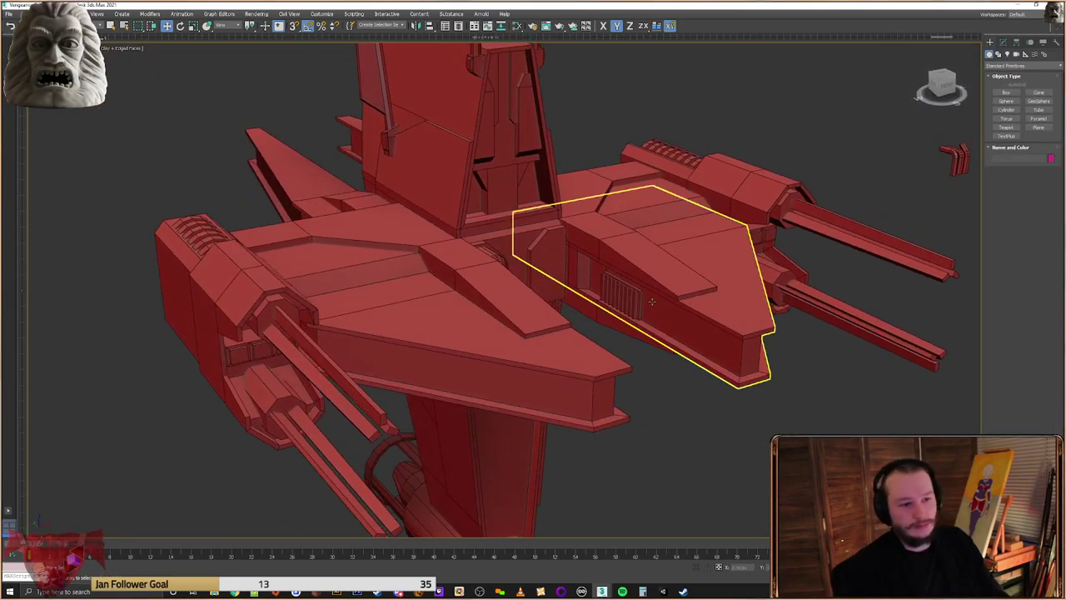
mouse_move(620, 358)
alt+middle_down()
mouse_move(588, 347)
mouse_move(606, 340)
mouse_move(619, 351)
alt+middle_up()
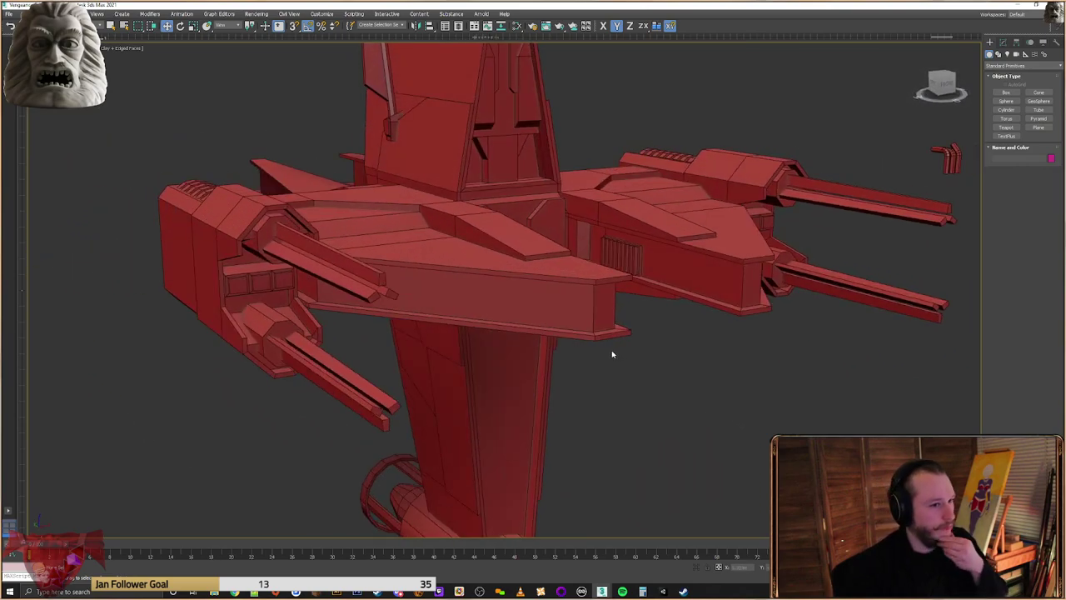
alt+middle_drag(649, 318, 858, 353)
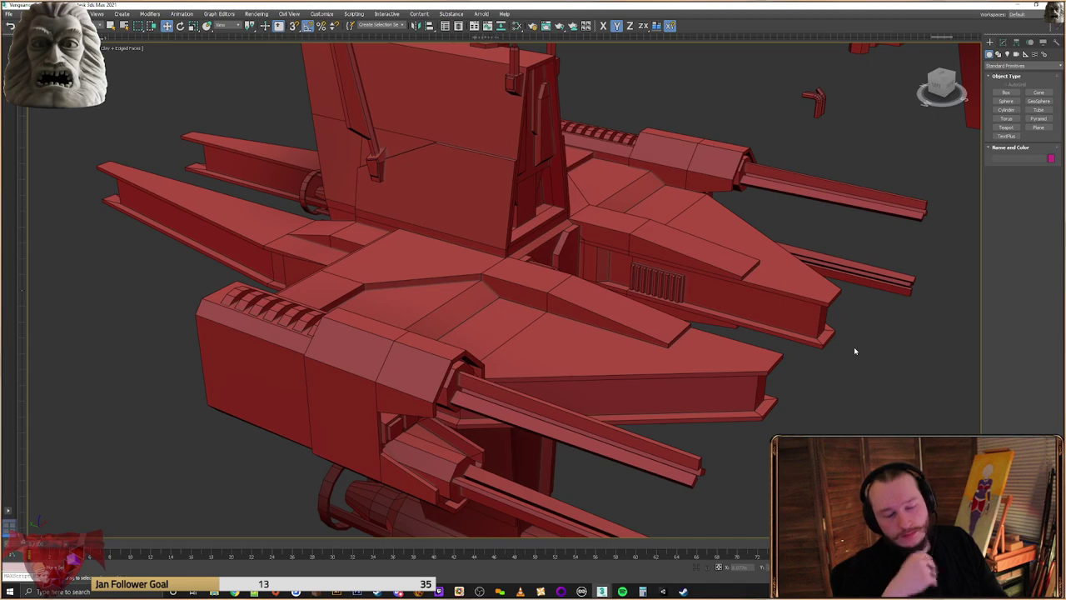
alt+middle_drag(854, 347, 826, 337)
scroll(468, 317, up, 3)
mouse_move(492, 316)
alt+middle_down()
mouse_move(668, 301)
mouse_move(637, 322)
alt+middle_up()
middle_drag(784, 344, 692, 375)
mouse_move(550, 385)
middle_down()
mouse_move(614, 352)
mouse_move(491, 323)
mouse_move(573, 341)
mouse_move(638, 288)
middle_up()
scroll(614, 351, down, 3)
scroll(546, 312, up, 8)
scroll(551, 313, down, 5)
Select the nine vent slats and scale them up slightly along X so they are deeper
click(639, 286)
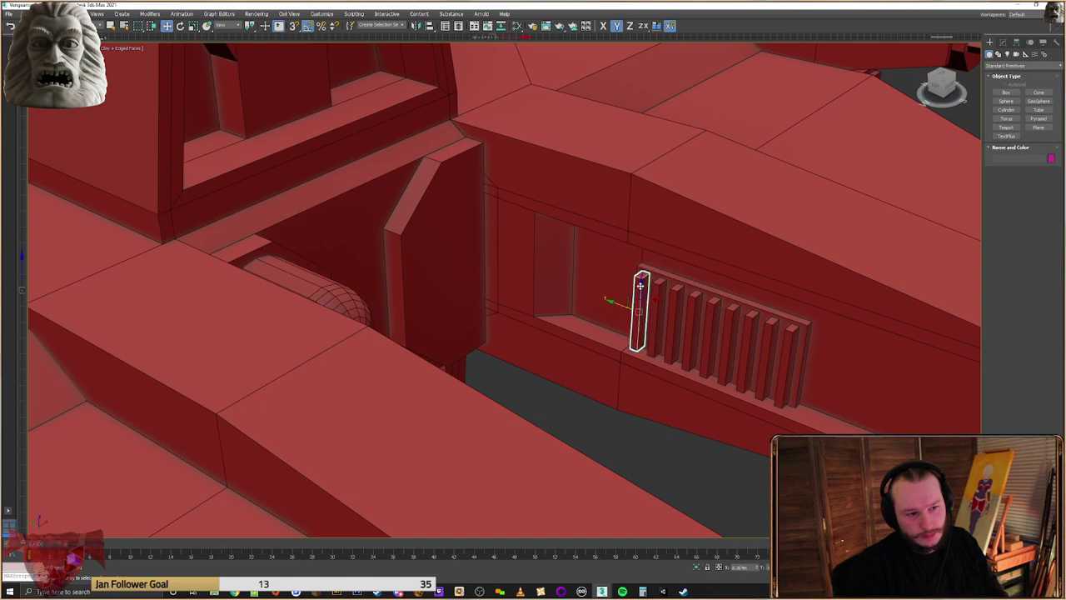
ctrl+click(656, 283)
ctrl+click(676, 294)
ctrl+click(694, 302)
ctrl+click(712, 310)
ctrl+click(731, 319)
ctrl+click(748, 327)
ctrl+click(767, 334)
ctrl+click(787, 343)
alt+middle_drag(787, 343, 720, 325)
right_click(720, 326)
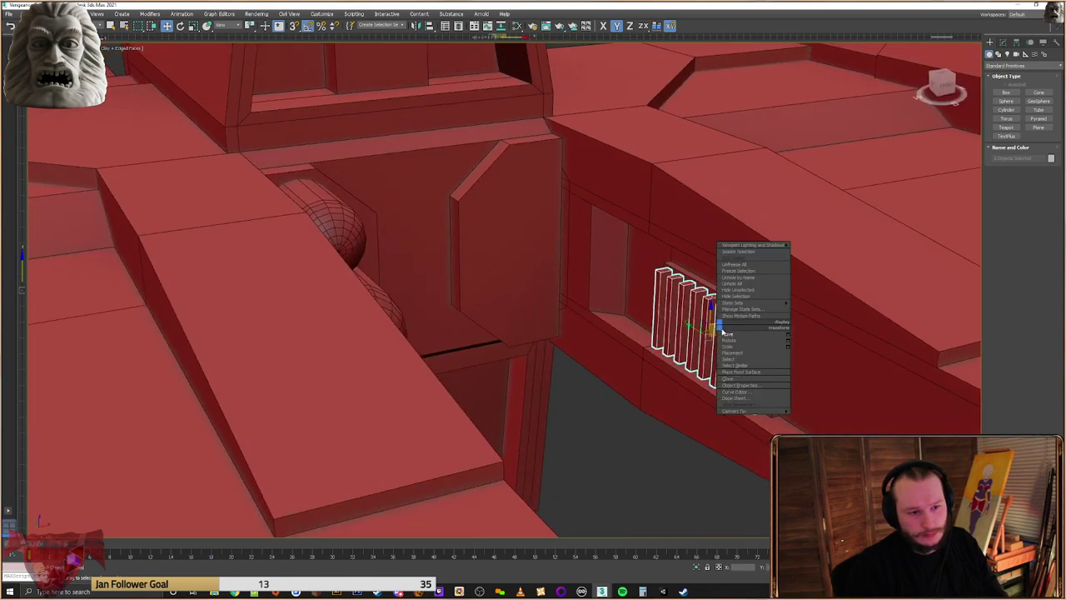
click(737, 343)
right_click(737, 343)
click(754, 363)
alt+middle_drag(754, 363, 675, 339)
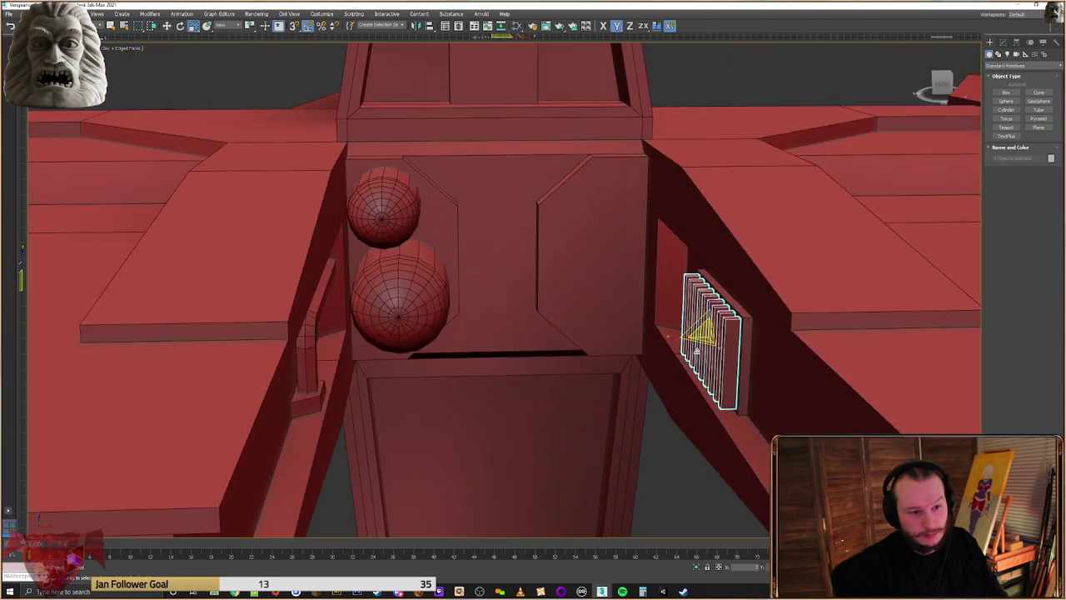
drag(674, 338, 657, 337)
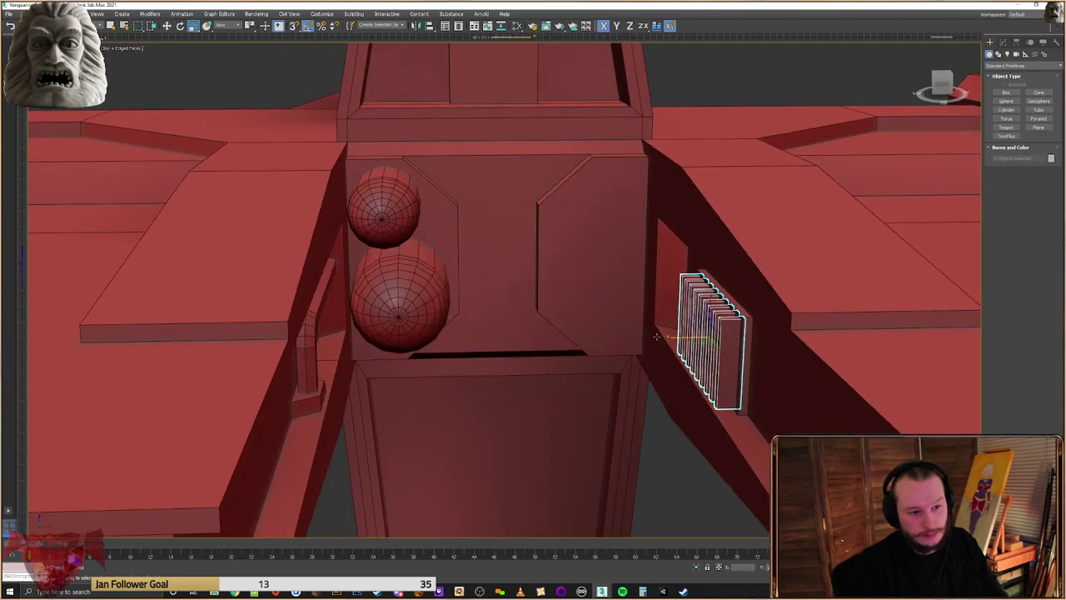
alt+middle_drag(657, 336, 731, 352)
scroll(707, 335, down, 10)
click(697, 430)
Select the nine slats with their backing plate and copy the whole vent along X to the opposite wing's inner wall
alt+middle_drag(698, 431, 635, 369)
scroll(702, 381, up, 5)
scroll(611, 292, up, 5)
click(619, 288)
ctrl+click(606, 292)
ctrl+click(591, 285)
ctrl+click(584, 226)
ctrl+click(575, 218)
ctrl+click(568, 214)
ctrl+click(562, 211)
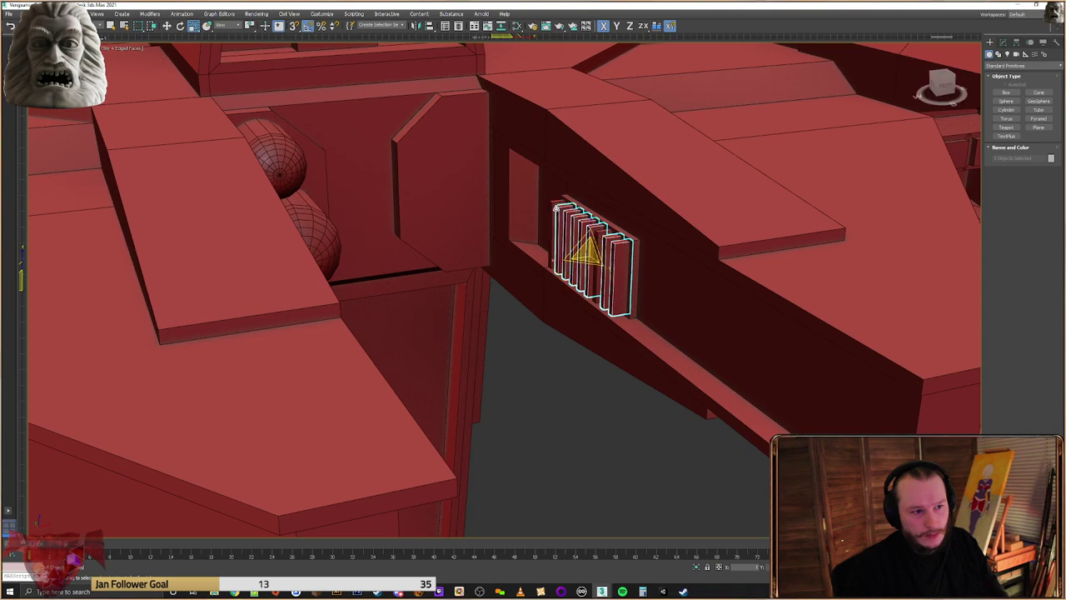
ctrl+click(556, 208)
ctrl+click(596, 243)
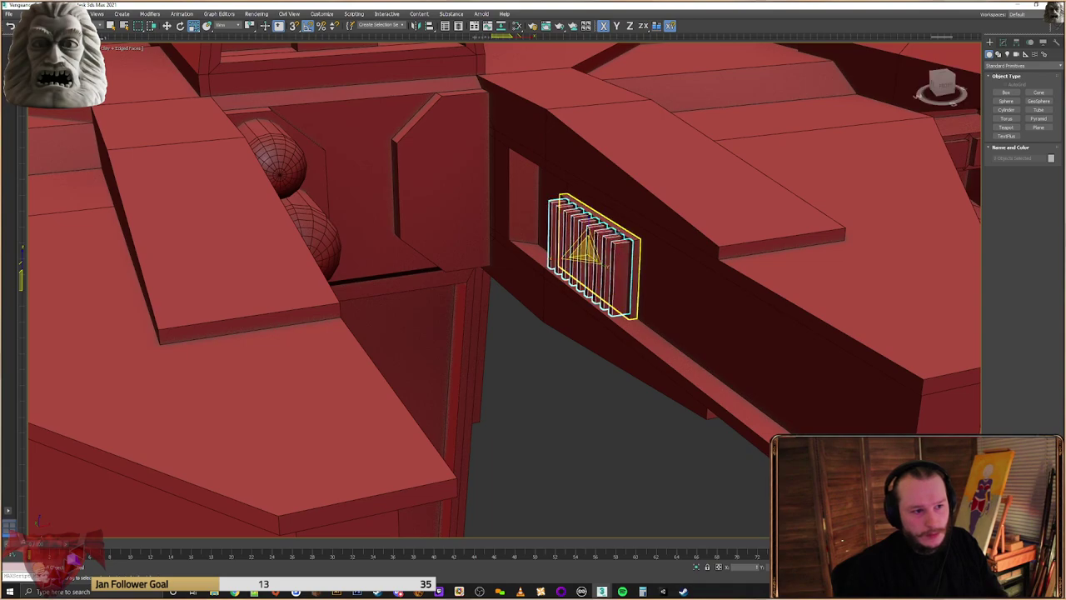
alt+middle_drag(589, 214, 652, 224)
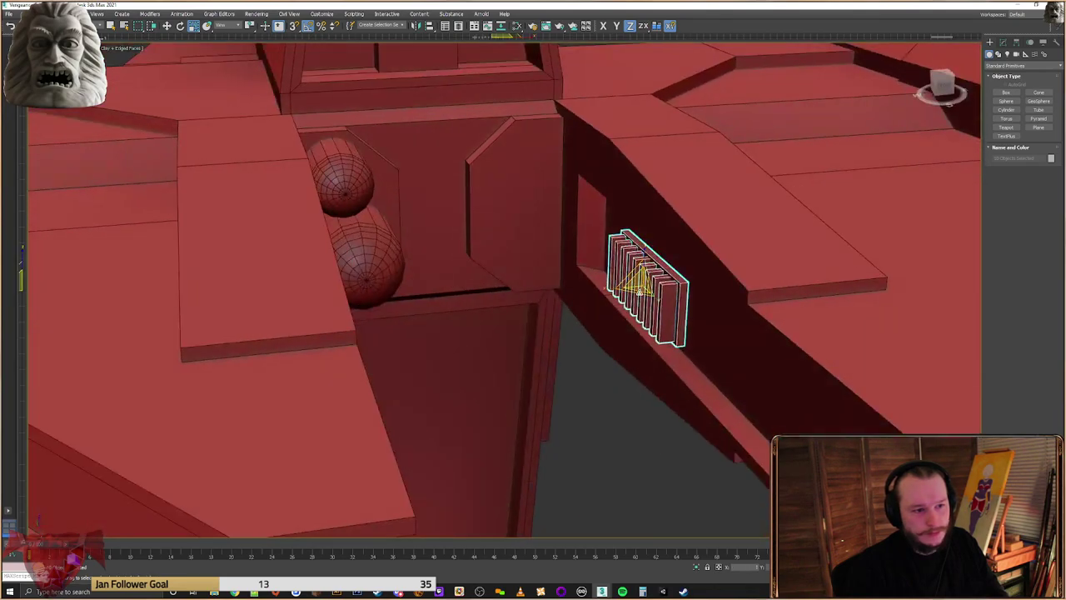
alt+middle_drag(634, 290, 687, 336)
right_click(685, 337)
click(700, 346)
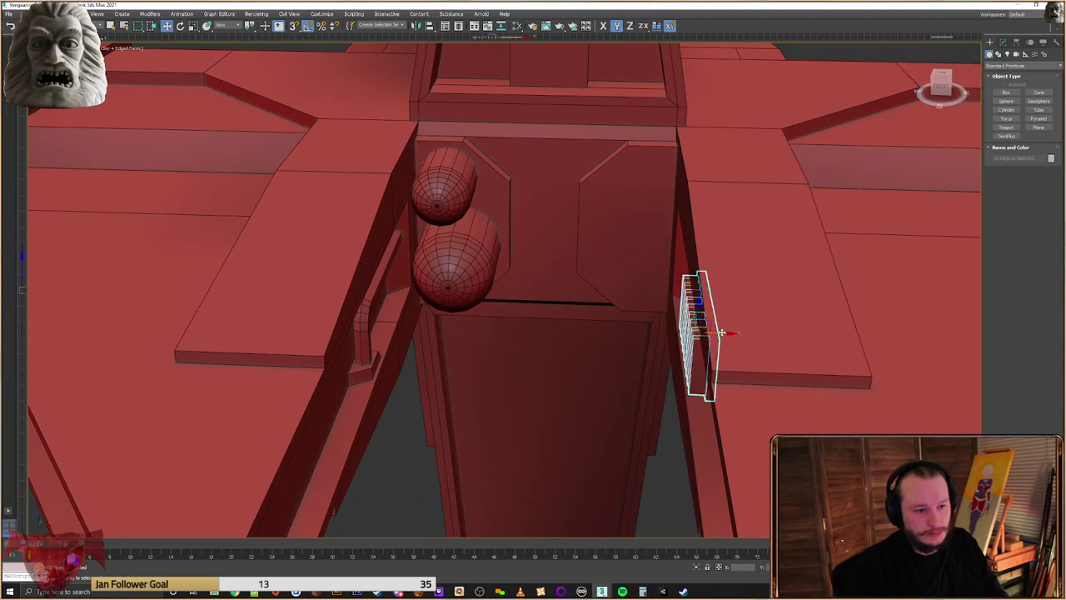
shift+drag(722, 331, 366, 322)
click(523, 330)
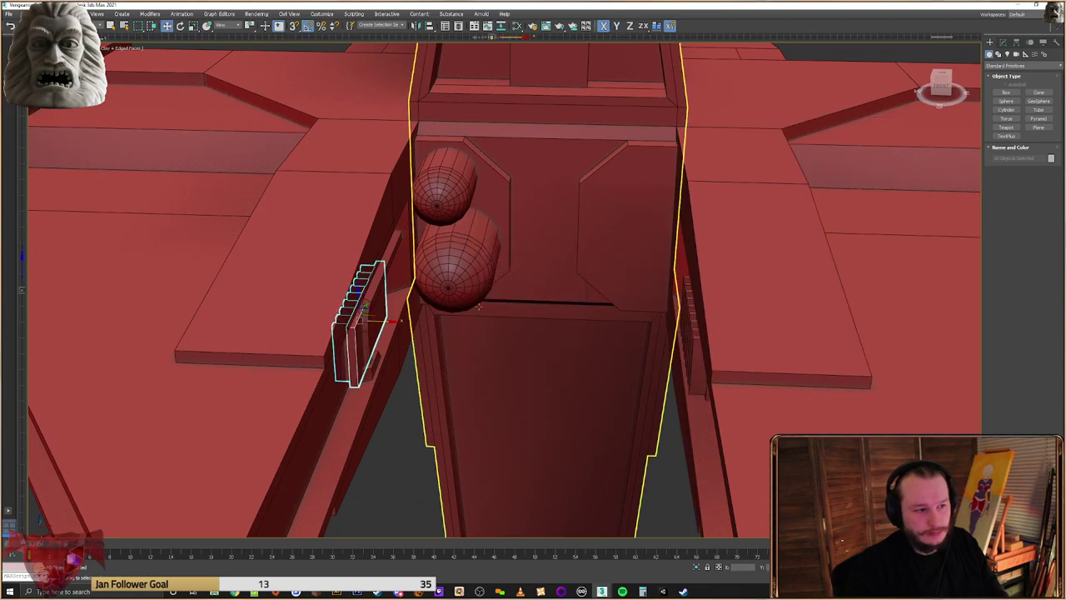
Mirror the copied vent so its slats face the fuselage, and position it against the inner wing wall behind the bent pipe
click(416, 26)
click(510, 360)
alt+middle_drag(509, 358, 549, 340)
scroll(356, 328, up, 4)
scroll(434, 303, down, 3)
scroll(494, 325, up, 3)
key(s)
drag(443, 400, 507, 252)
key(s)
alt+middle_drag(505, 328, 472, 325)
drag(429, 329, 578, 295)
mouse_move(578, 296)
alt+middle_down()
mouse_move(581, 274)
mouse_move(567, 318)
mouse_move(571, 296)
alt+middle_up()
Select the bent pipe and its base block and move both along Y away from the fuselage, clear of the vent
key(shift+z)
key(shift+z)
key(shift+z)
click(480, 306)
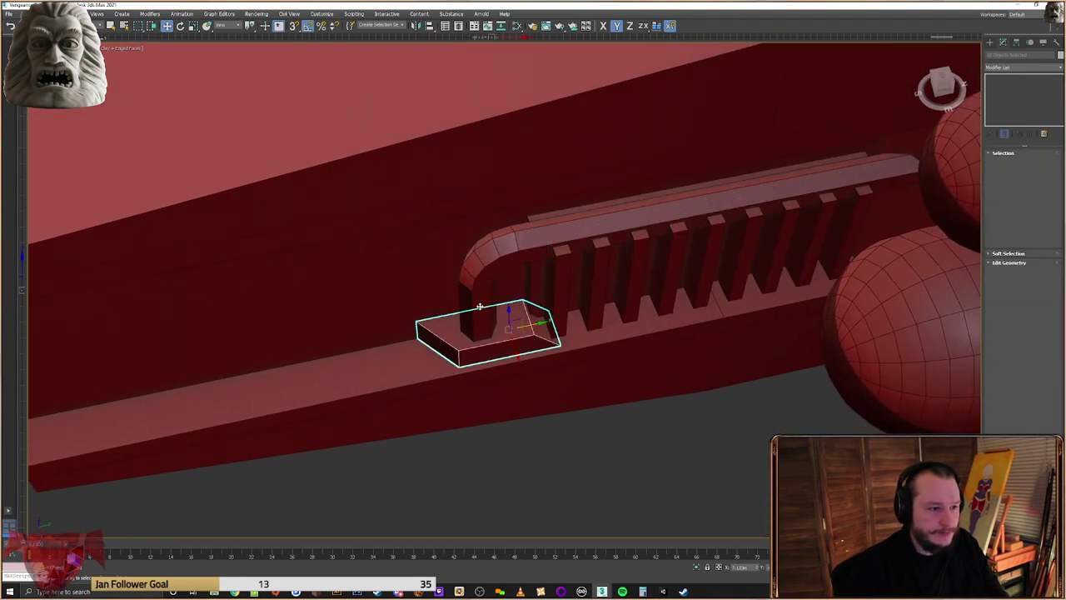
ctrl+click(480, 306)
alt+middle_drag(480, 307, 503, 280)
drag(617, 286, 551, 300)
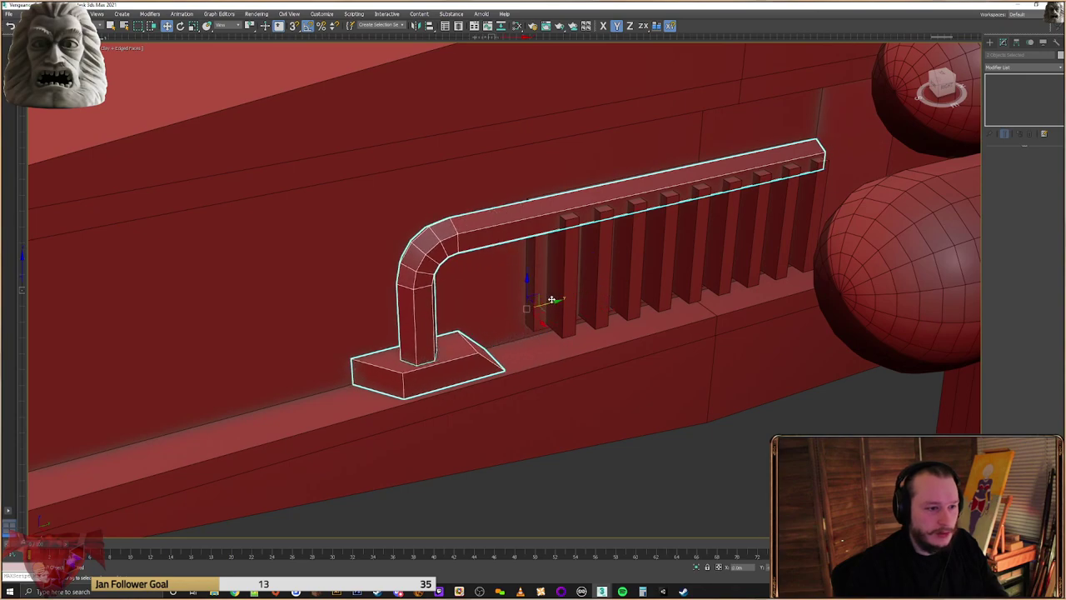
Raise the vertices of the pipe's bend and horizontal run along Z so the pipe passes above the vent
click(478, 244)
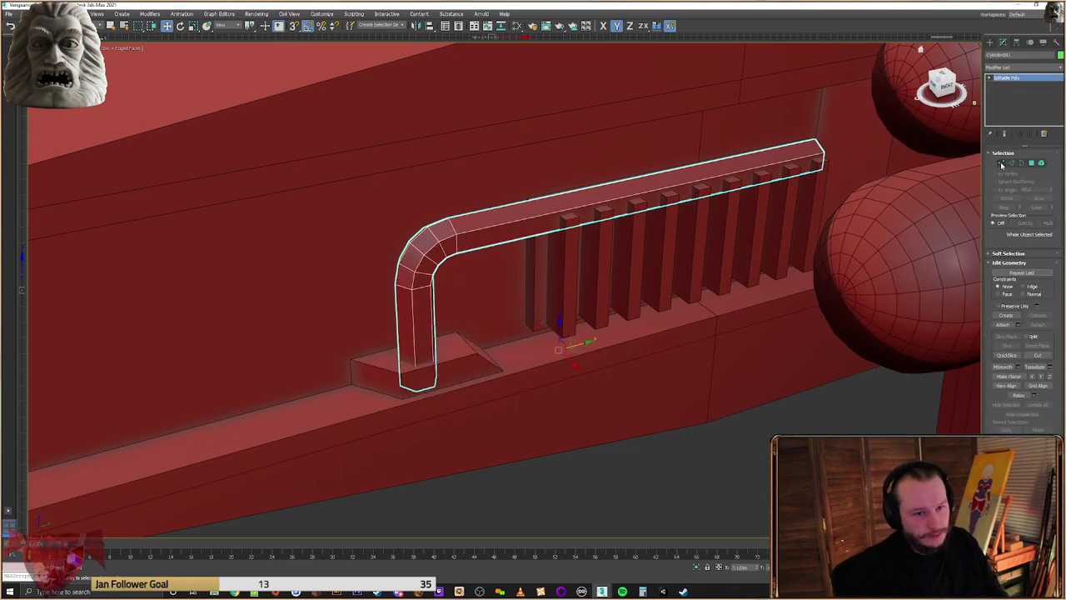
key(1)
key(shift+z)
drag(782, 158, 783, 158)
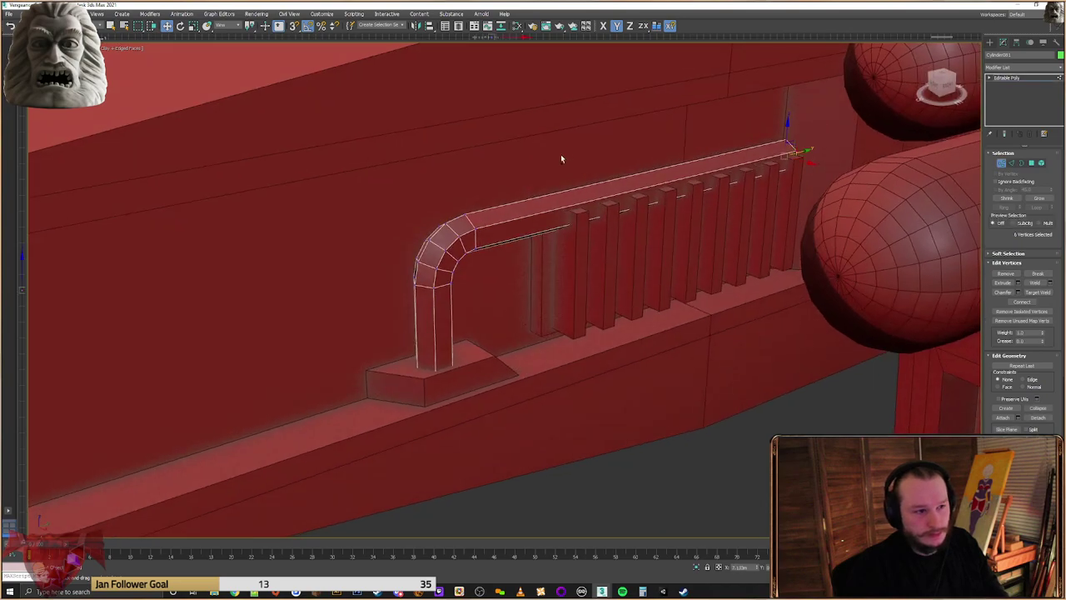
ctrl+drag(360, 295, 361, 296)
mouse_move(524, 231)
alt+middle_down()
mouse_move(525, 254)
mouse_move(530, 228)
alt+middle_up()
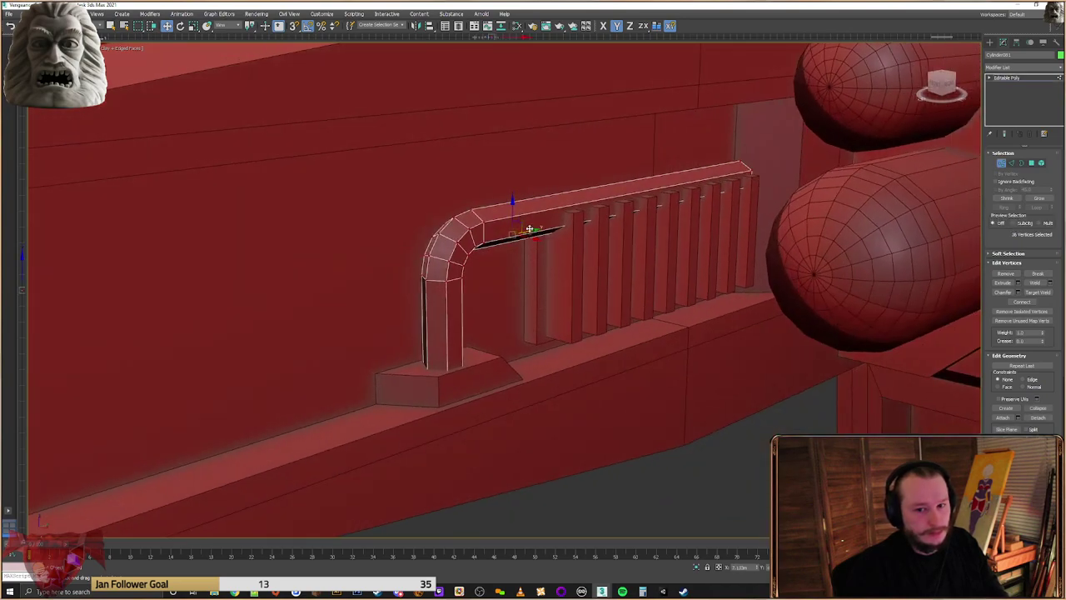
drag(512, 213, 539, 168)
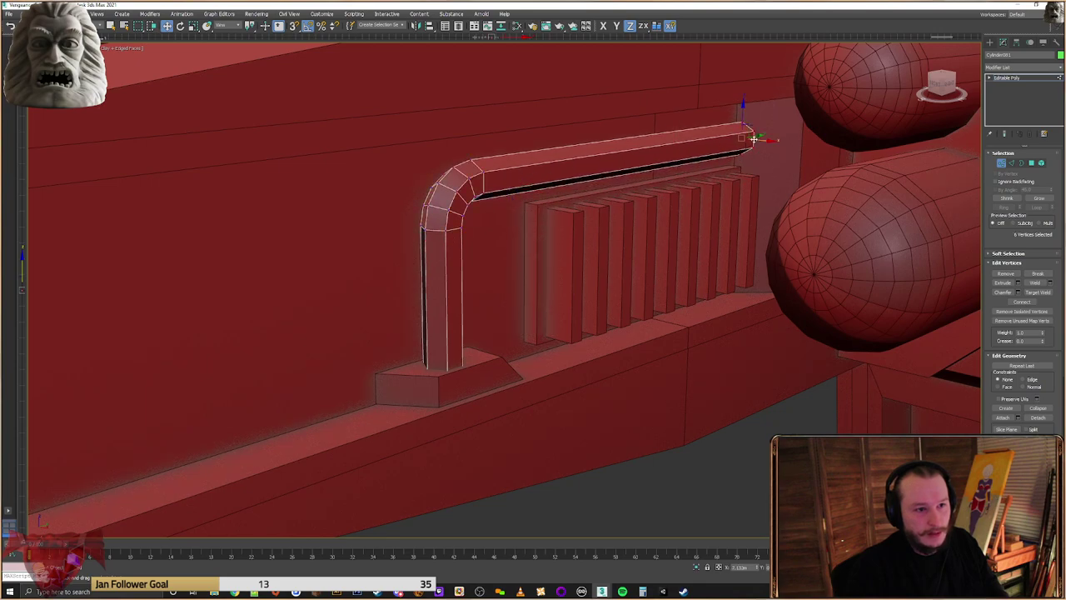
Move the pipe's free-end vertices along Y to extend the horizontal run towards the fuselage
drag(758, 135, 791, 132)
alt+middle_drag(775, 143, 617, 183)
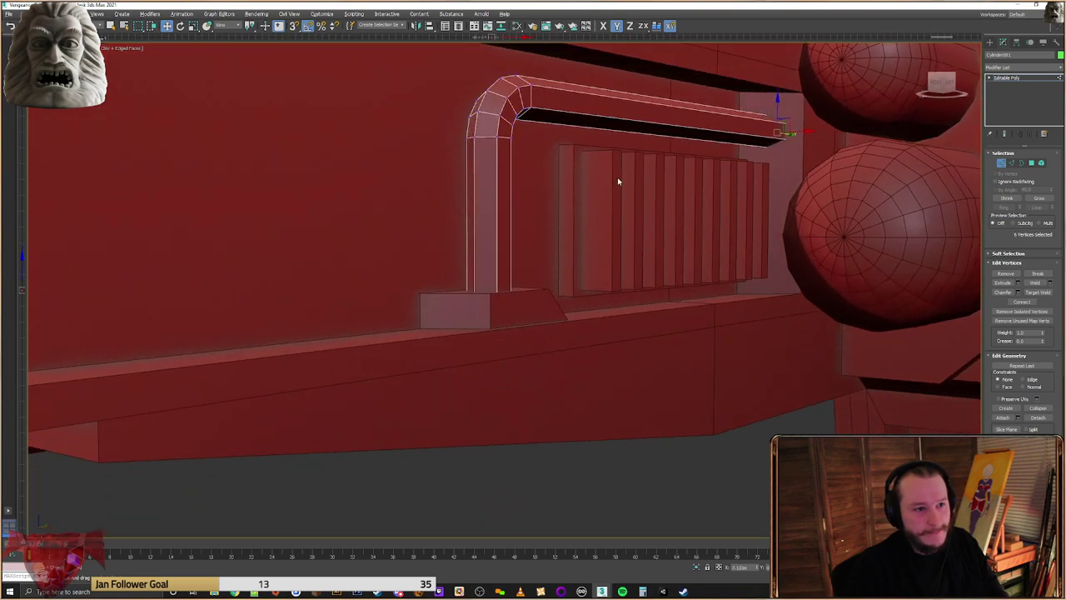
alt+middle_drag(657, 100, 516, 245)
scroll(516, 245, down, 6)
click(990, 42)
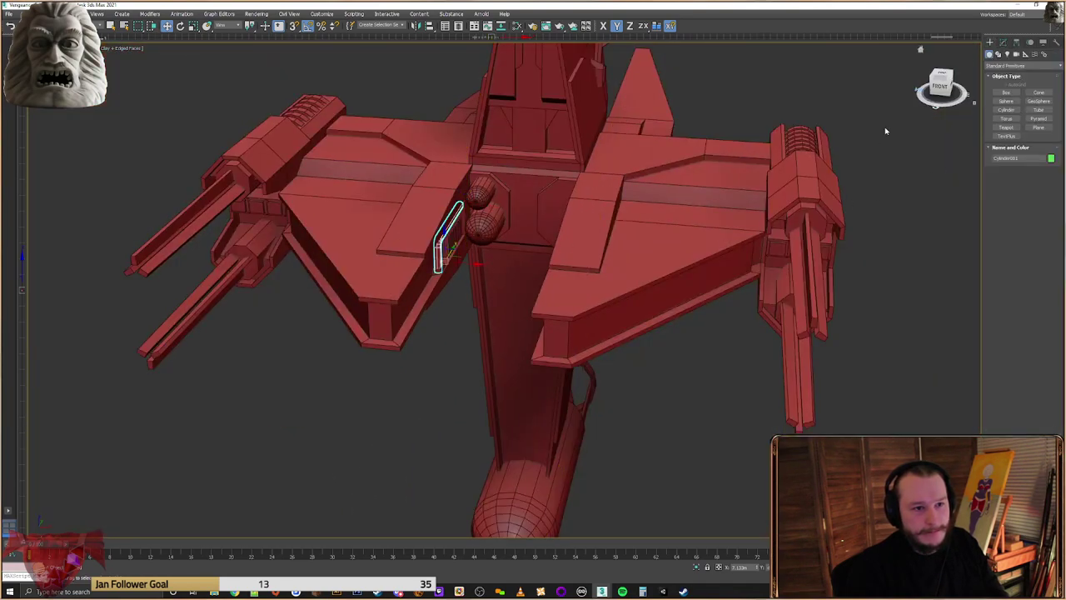
Copy the second vent slat upwards along Z so the duplicate crosses the horizontal pipe
scroll(447, 242, up, 4)
scroll(448, 242, up, 10)
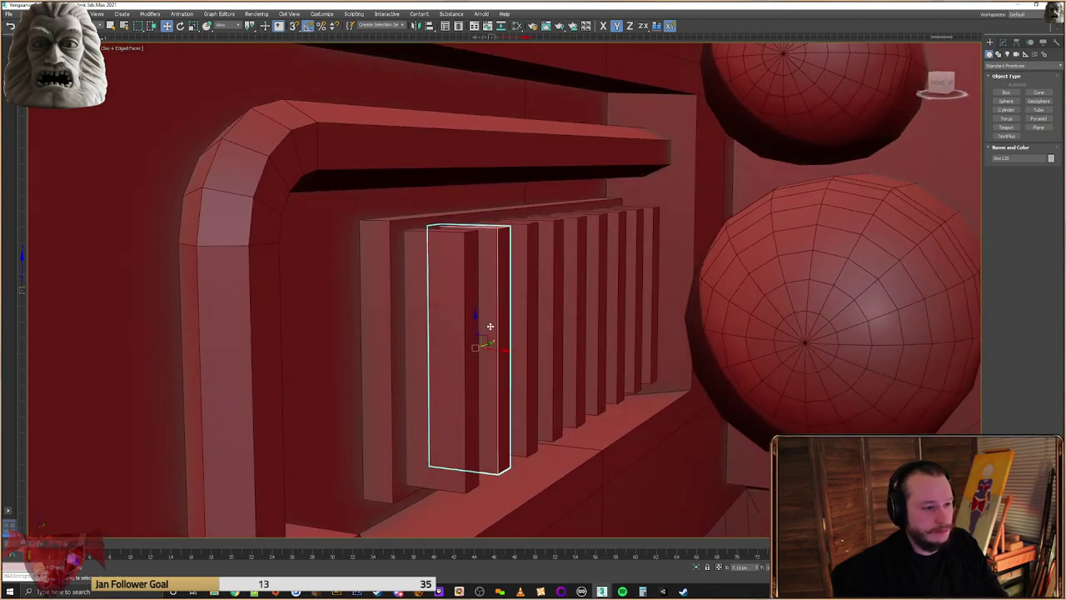
shift+drag(473, 330, 474, 129)
click(511, 328)
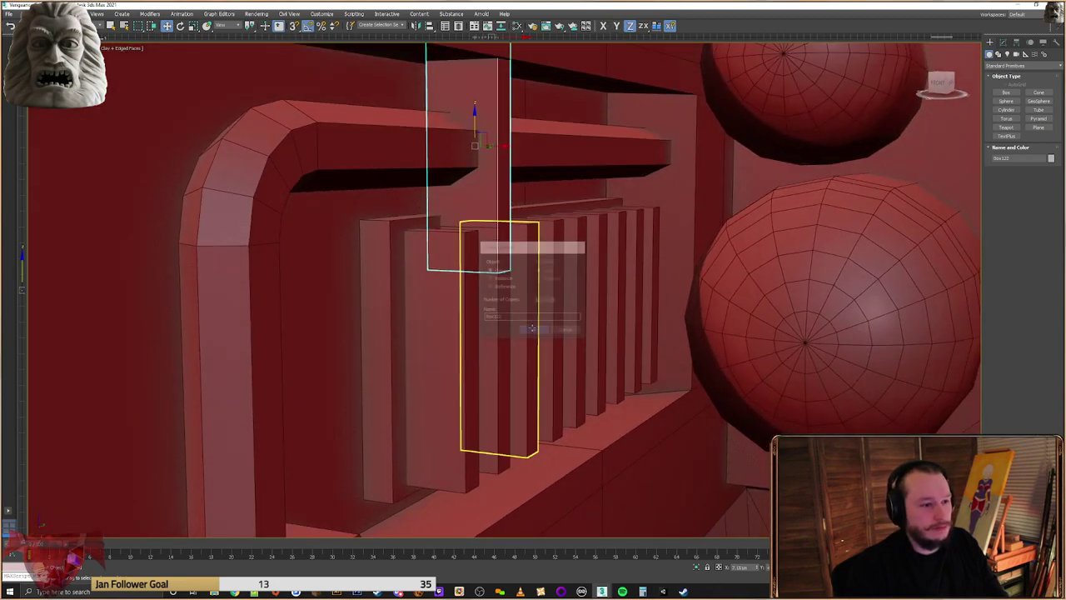
alt+middle_drag(524, 311, 603, 267)
Shorten the copied slat into a bracket by snapping its top vertices to the wing overhang and raising its bottom vertices
click(1003, 43)
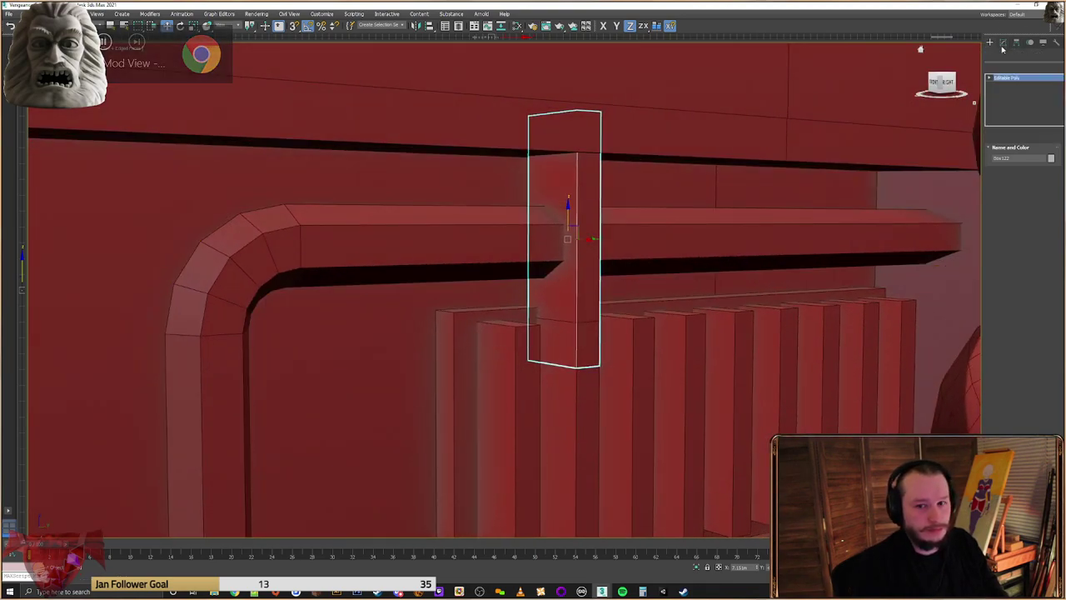
click(1002, 163)
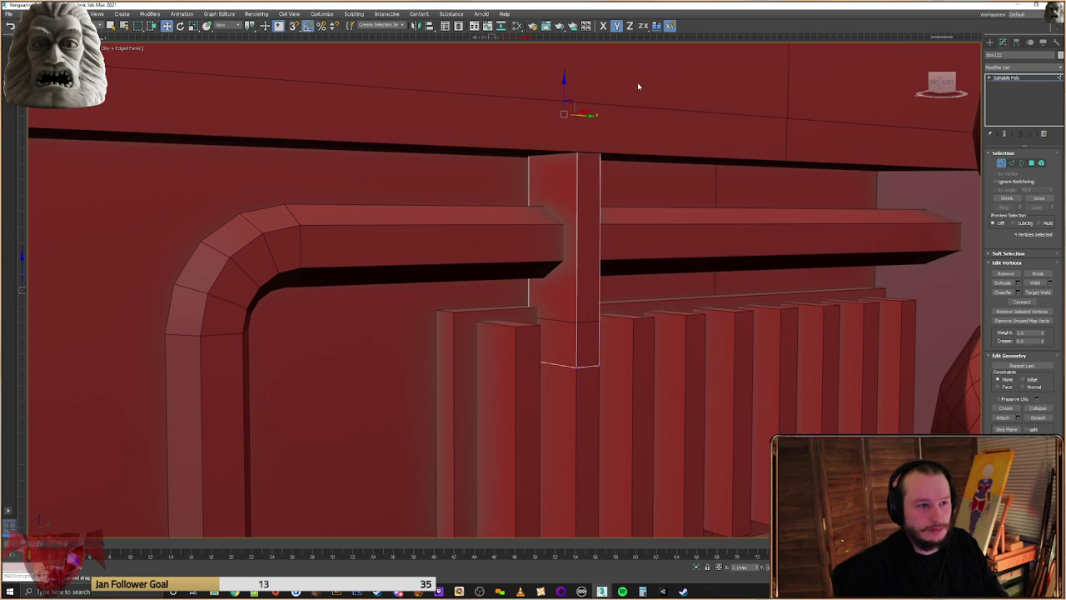
key(s)
drag(564, 88, 881, 168)
drag(623, 340, 464, 425)
drag(564, 339, 591, 256)
Raise the bracket's two outer bottom vertices along Z to give it a slanted underside
alt+middle_drag(591, 258, 618, 257)
alt+middle_drag(583, 295, 604, 258)
drag(596, 249, 583, 216)
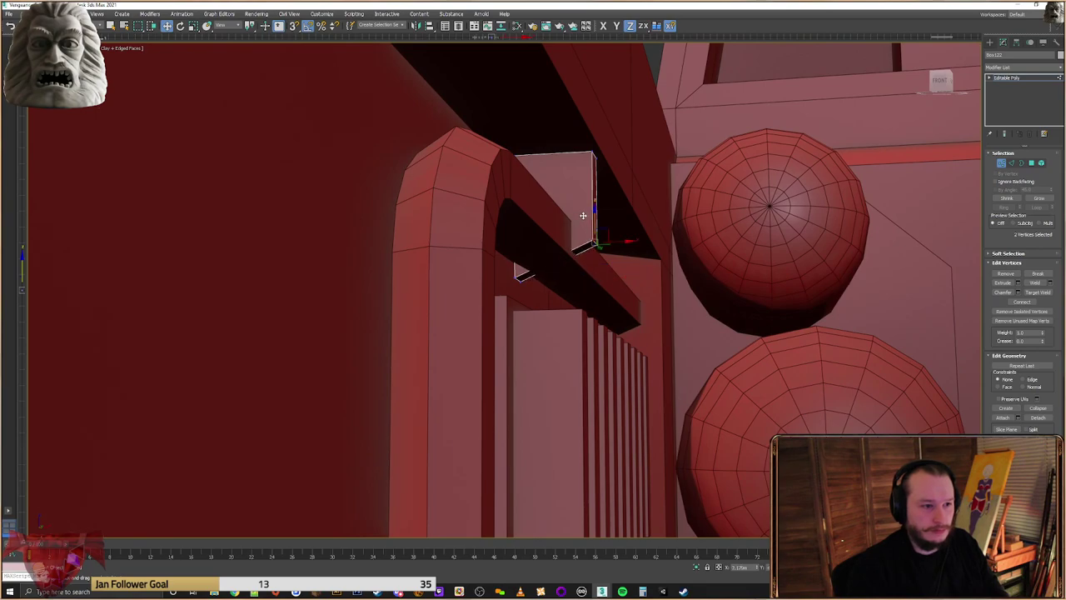
click(990, 42)
Raise the vertices of the pipe's bend and horizontal run slightly along Z to fit within the bracket
click(550, 253)
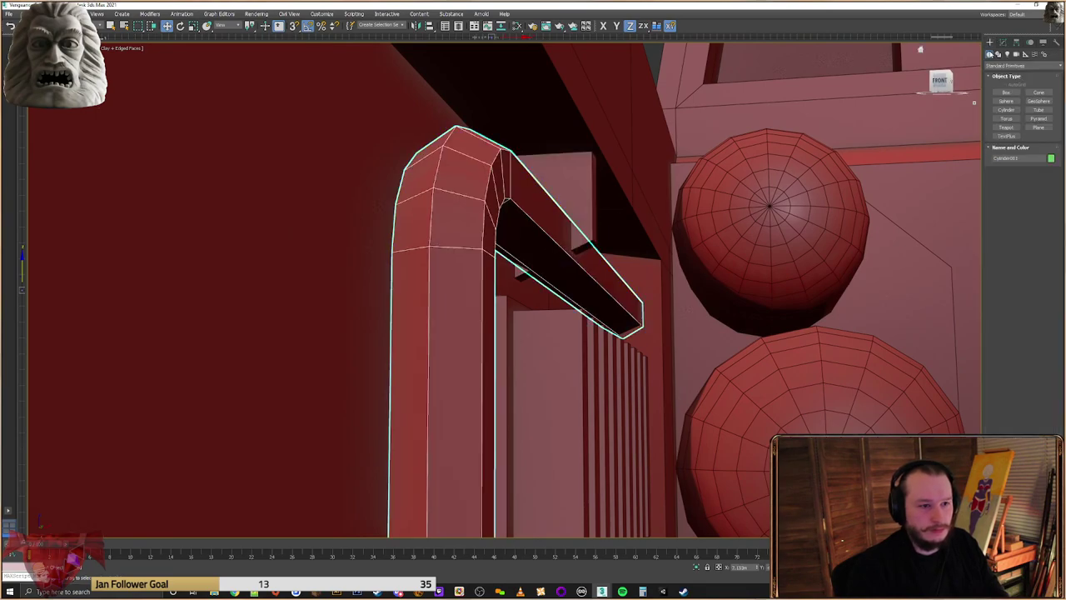
click(1002, 42)
click(1002, 164)
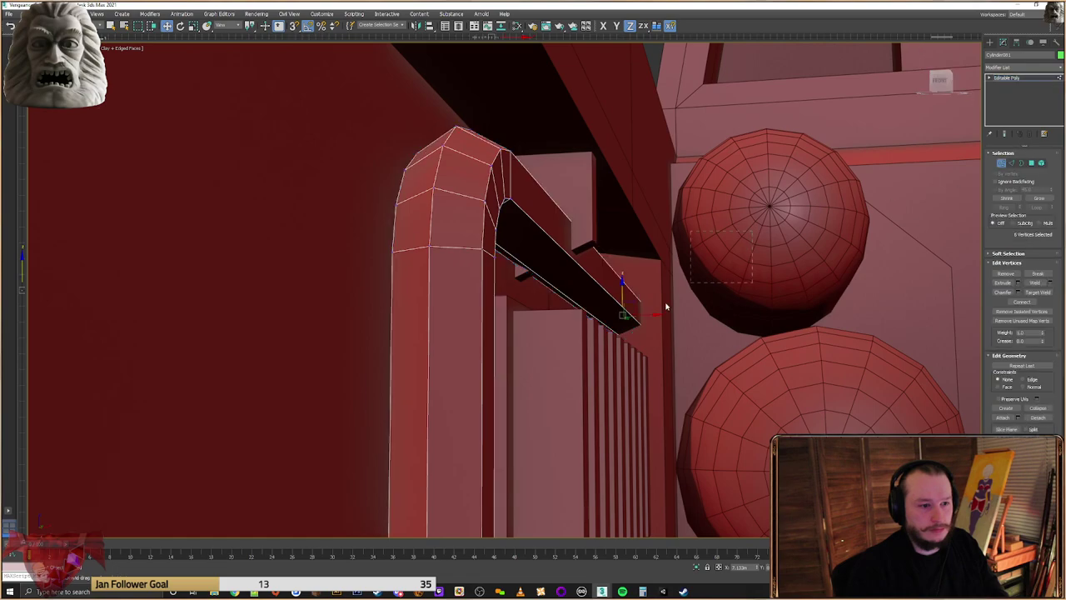
alt+middle_drag(593, 358, 510, 254)
drag(176, 415, 178, 411)
drag(409, 280, 424, 248)
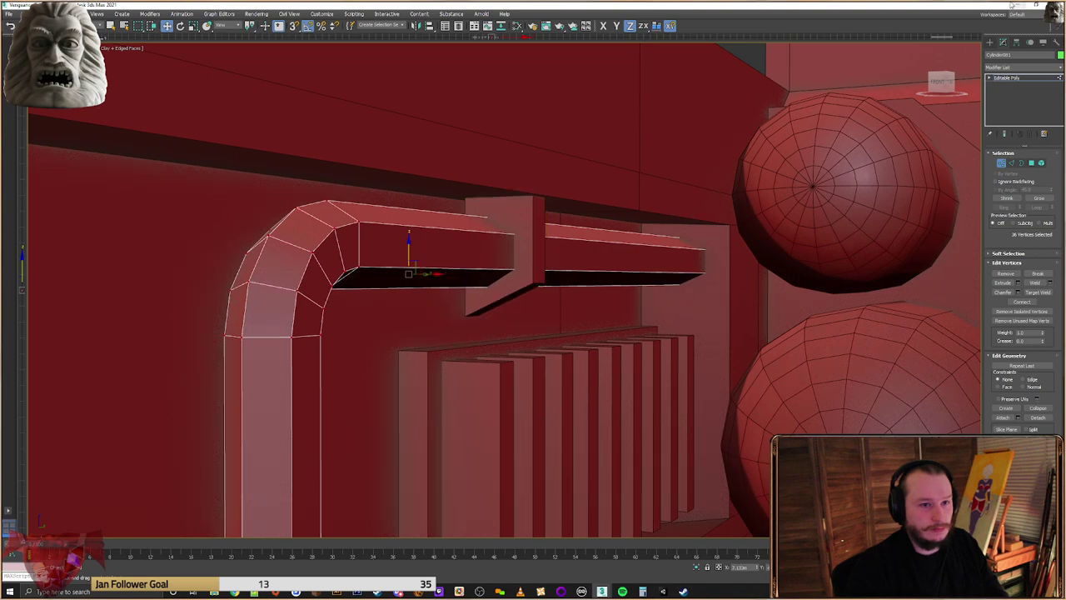
click(991, 42)
Copy the pipe bracket a short distance along Y to form a pair
scroll(467, 258, up, 3)
click(454, 267)
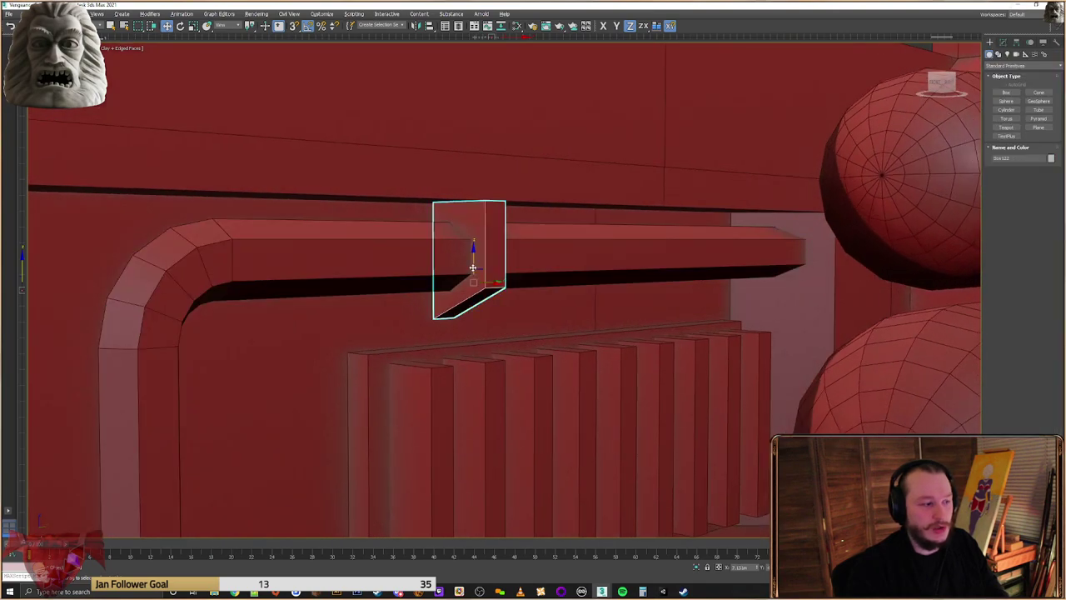
scroll(444, 272, up, 2)
alt+middle_drag(444, 273, 474, 274)
shift+drag(498, 282, 579, 281)
click(530, 331)
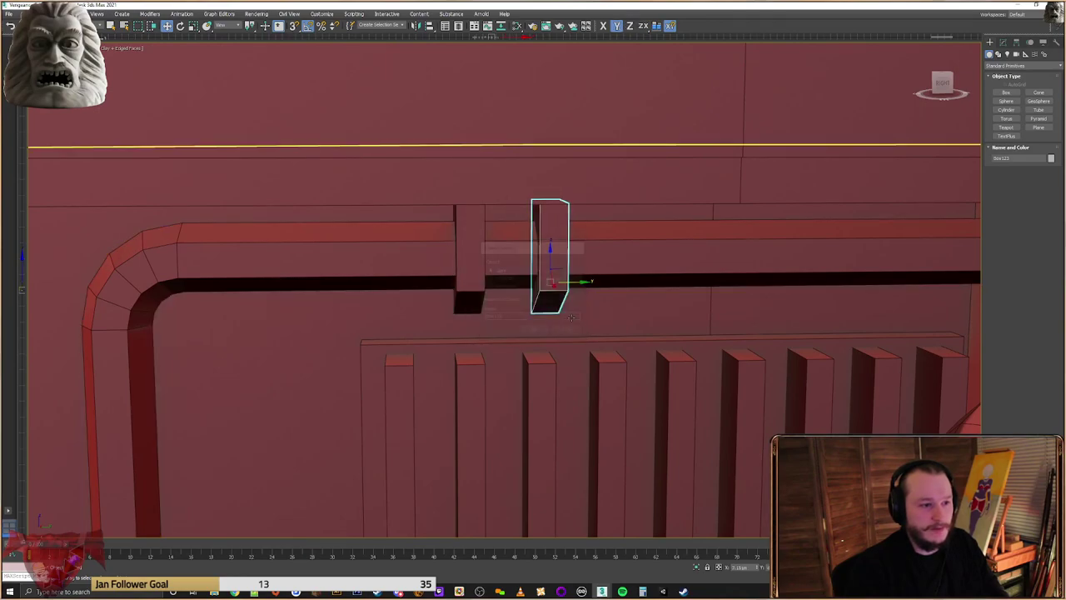
Select both pipe brackets and move the pair along Y towards the rounded capsules
scroll(577, 309, down, 4)
alt+middle_drag(575, 306, 550, 300)
ctrl+click(537, 297)
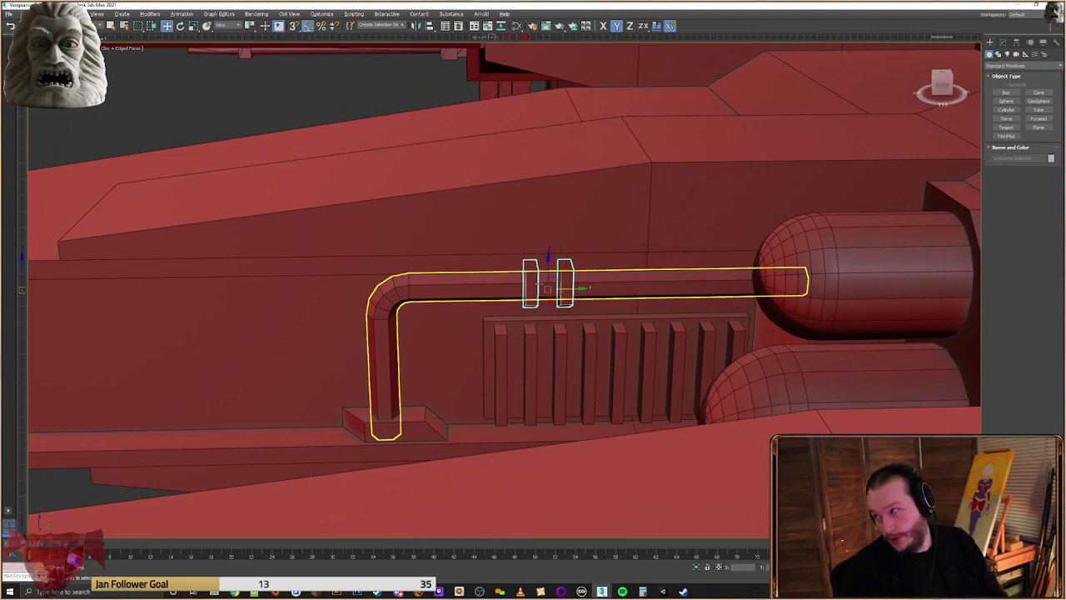
drag(573, 287, 712, 284)
Copy the bracket pair back along Y towards the pipe's bend, and clear the selection
mouse_move(713, 284)
alt+middle_down()
mouse_move(700, 275)
mouse_move(714, 284)
alt+middle_up()
shift+drag(714, 284, 587, 288)
click(538, 329)
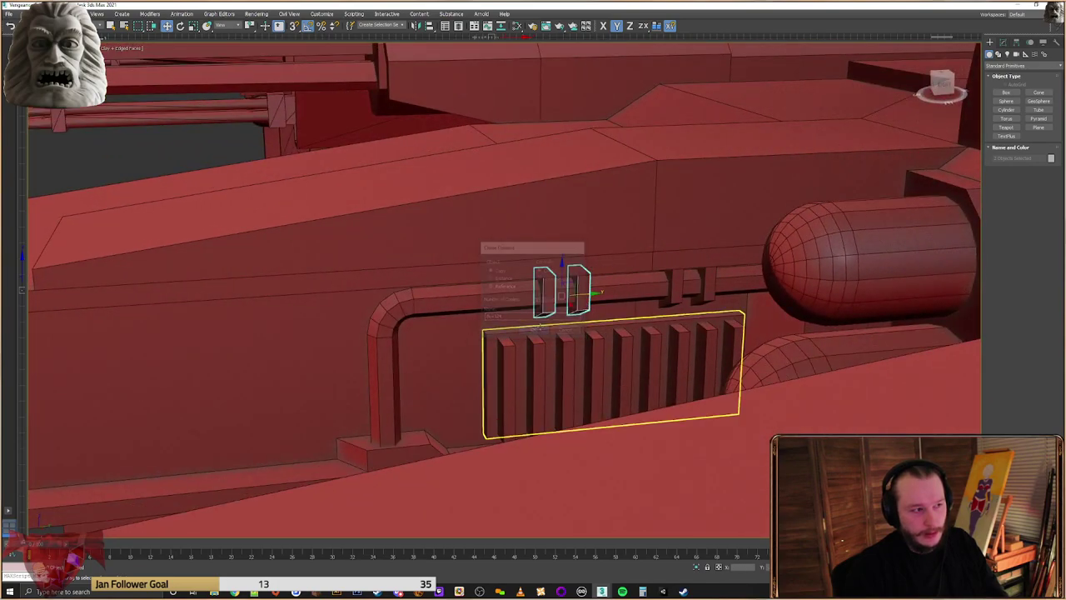
scroll(546, 317, down, 4)
alt+middle_drag(550, 288, 602, 294)
click(592, 431)
click(557, 425)
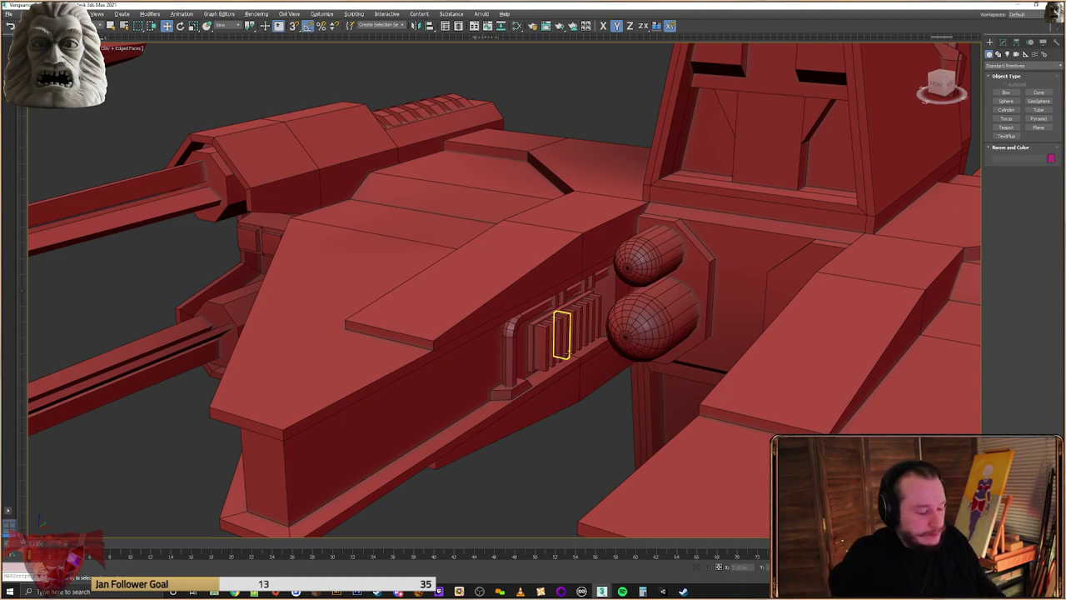
Examine the pipe, brackets and vents on the inner wing wall up close and in context of the whole ship
alt+middle_drag(578, 353, 506, 364)
scroll(505, 364, up, 3)
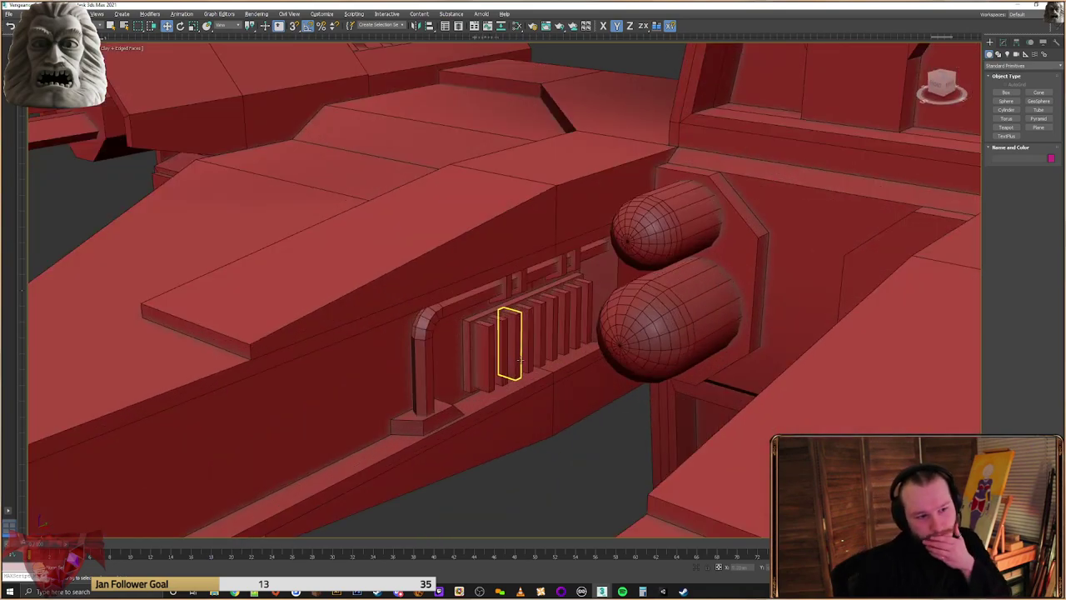
scroll(605, 369, down, 10)
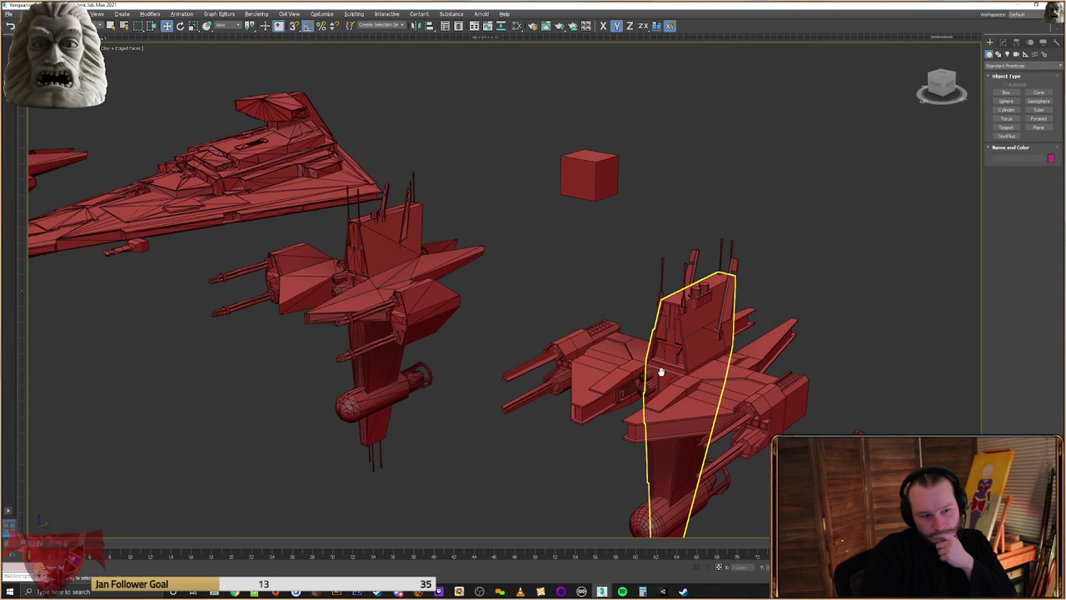
scroll(654, 367, up, 3)
alt+middle_drag(843, 287, 861, 265)
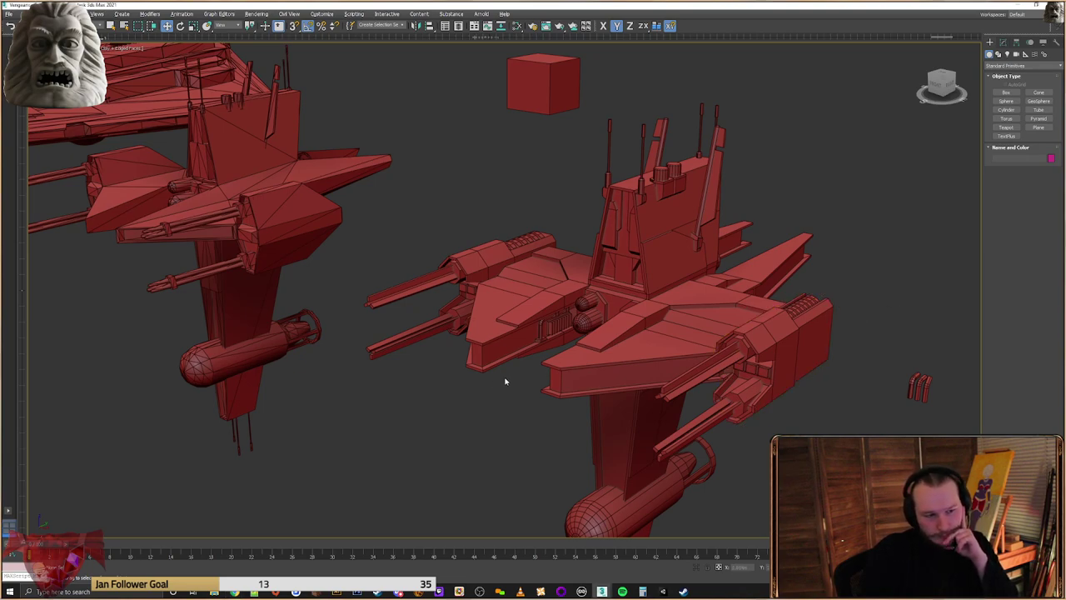
scroll(542, 371, up, 5)
middle_drag(537, 359, 505, 379)
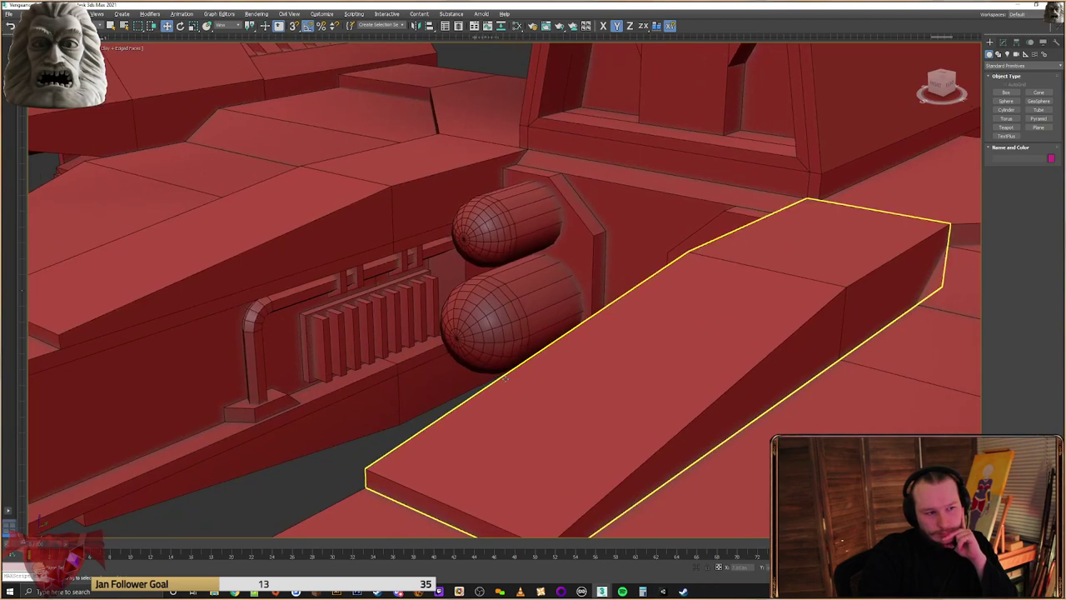
scroll(506, 378, down, 6)
scroll(510, 375, down, 4)
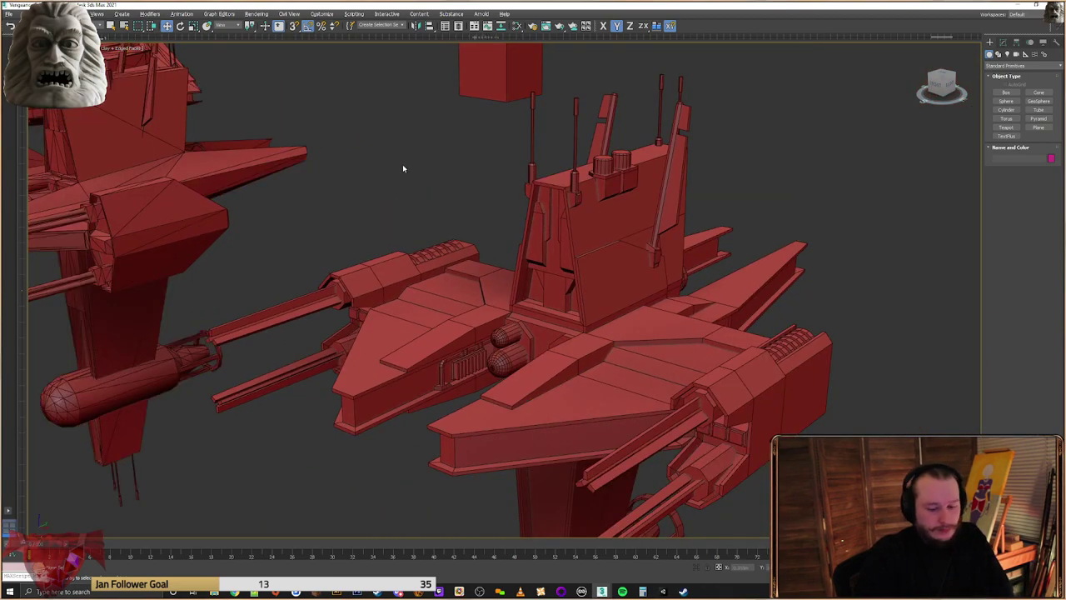
Compare the overall detail of the reworked ship with the simpler ship models beside it
click(51, 49)
click(82, 87)
middle_drag(412, 206, 429, 148)
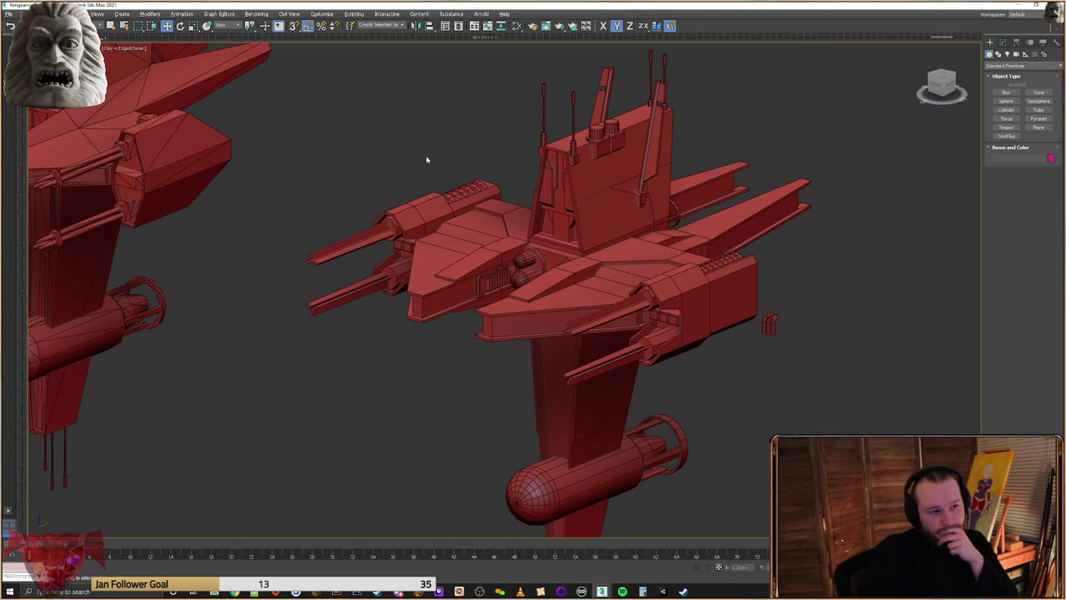
middle_drag(427, 158, 639, 228)
scroll(639, 228, down, 3)
middle_drag(498, 203, 639, 292)
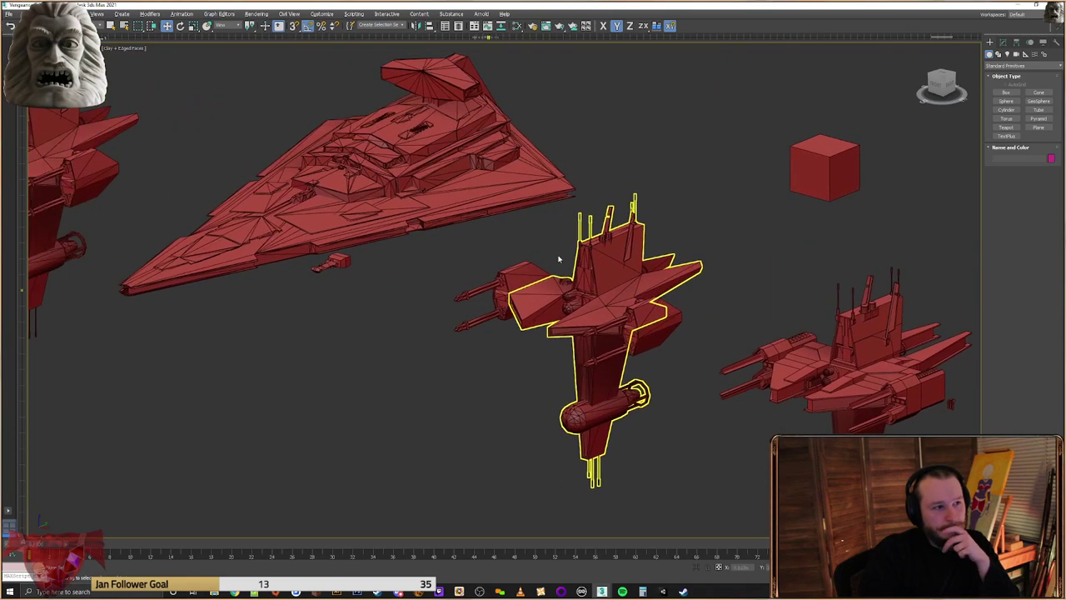
scroll(508, 241, down, 2)
middle_drag(383, 224, 150, 199)
scroll(598, 324, up, 3)
scroll(598, 324, up, 2)
middle_drag(598, 324, 536, 280)
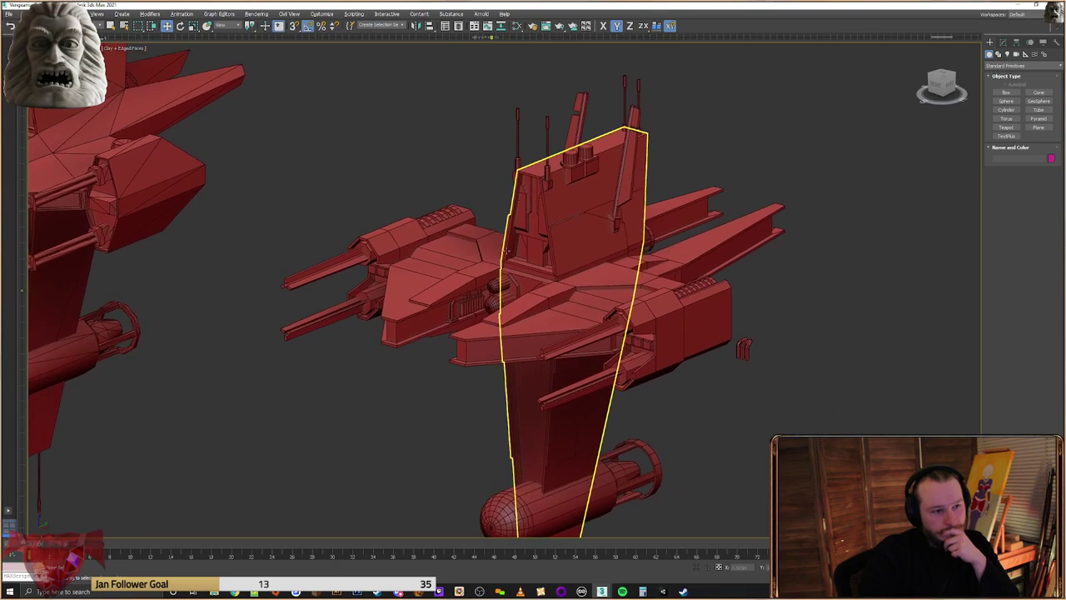
click(86, 129)
click(61, 49)
click(94, 79)
click(376, 162)
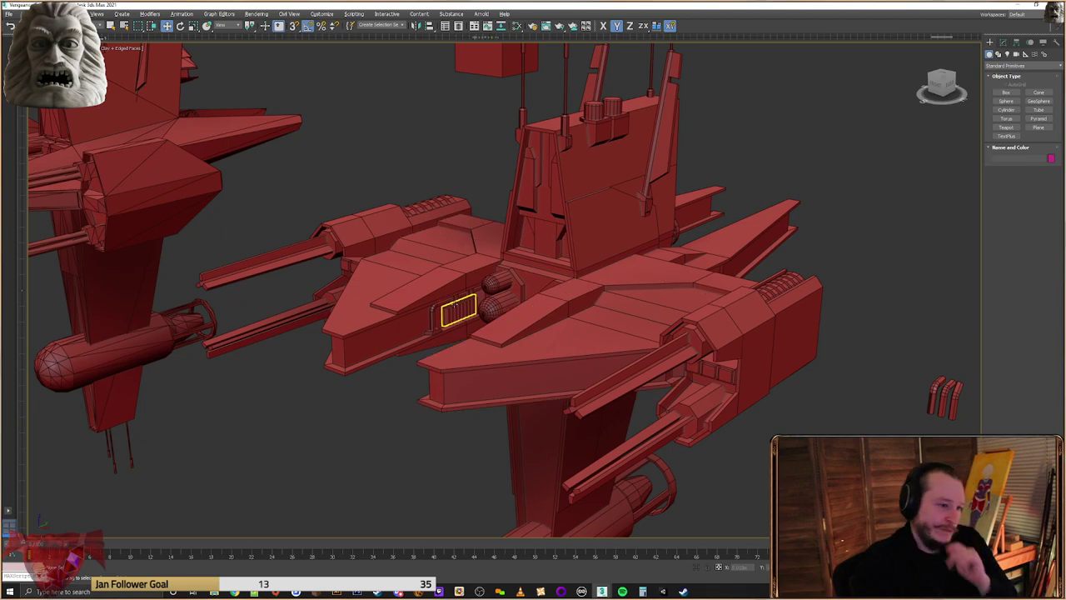
Select the upper capsule beside the vents and set its number of sides to 14
scroll(451, 312, up, 4)
scroll(451, 325, up, 2)
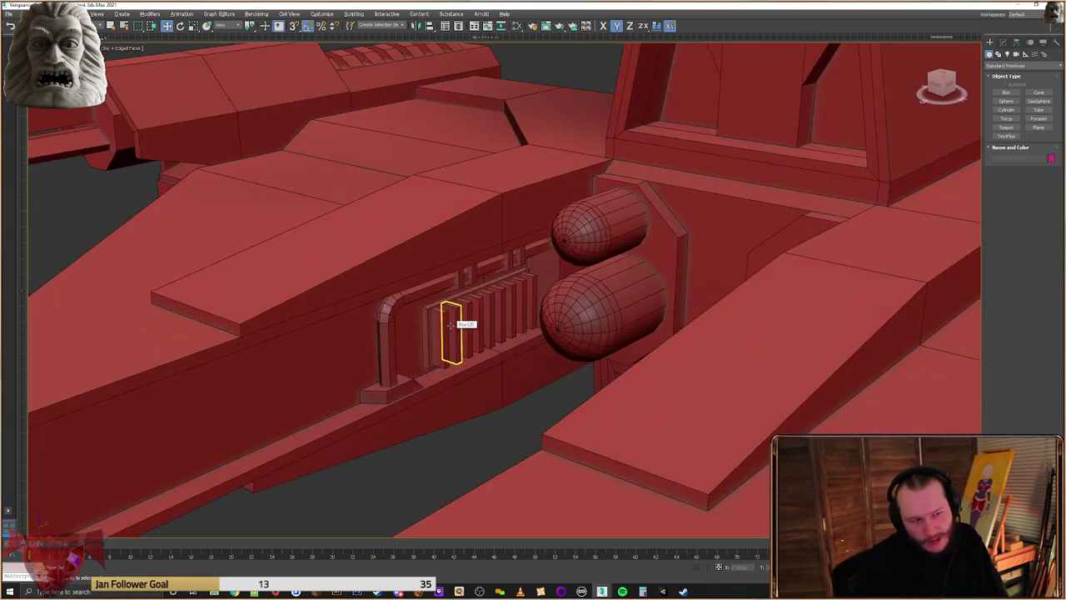
click(593, 236)
alt+middle_drag(593, 237, 574, 243)
alt+middle_drag(718, 236, 684, 220)
click(1004, 42)
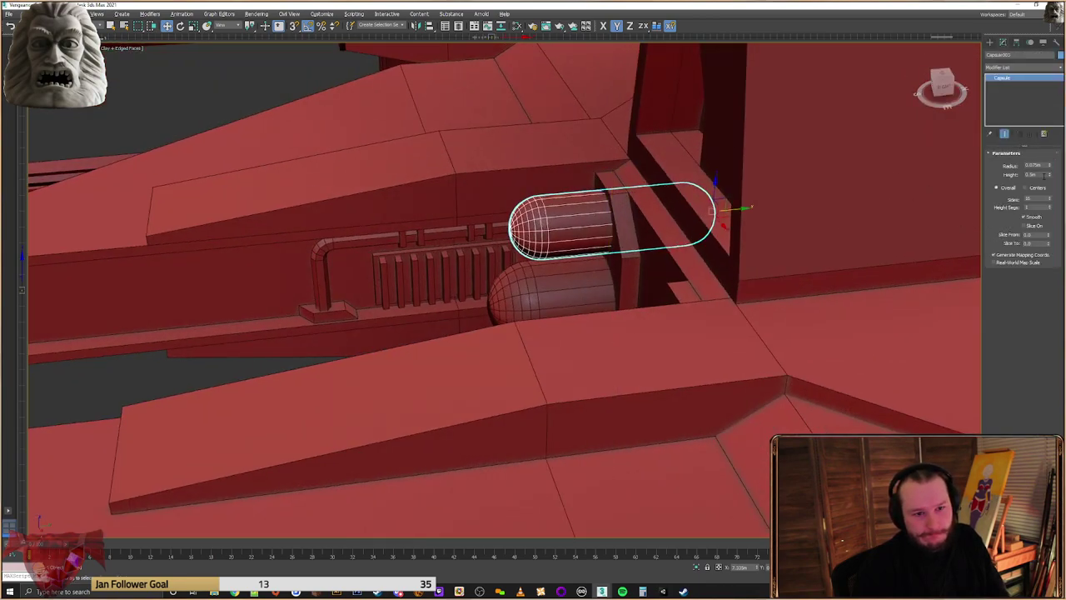
right_click(558, 234)
mouse_move(583, 318)
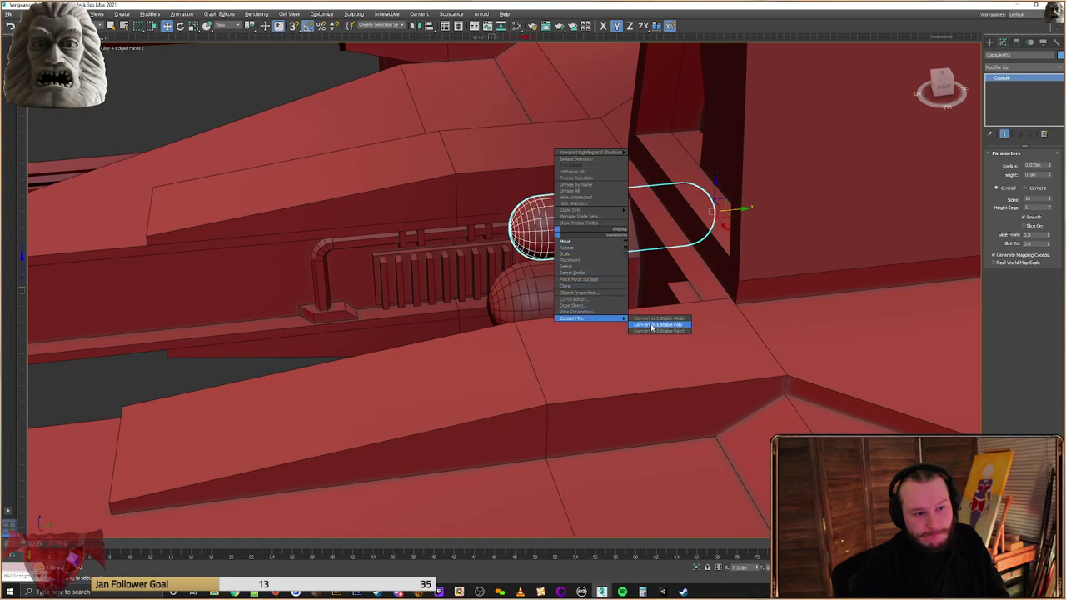
alt+middle_drag(492, 240, 536, 258)
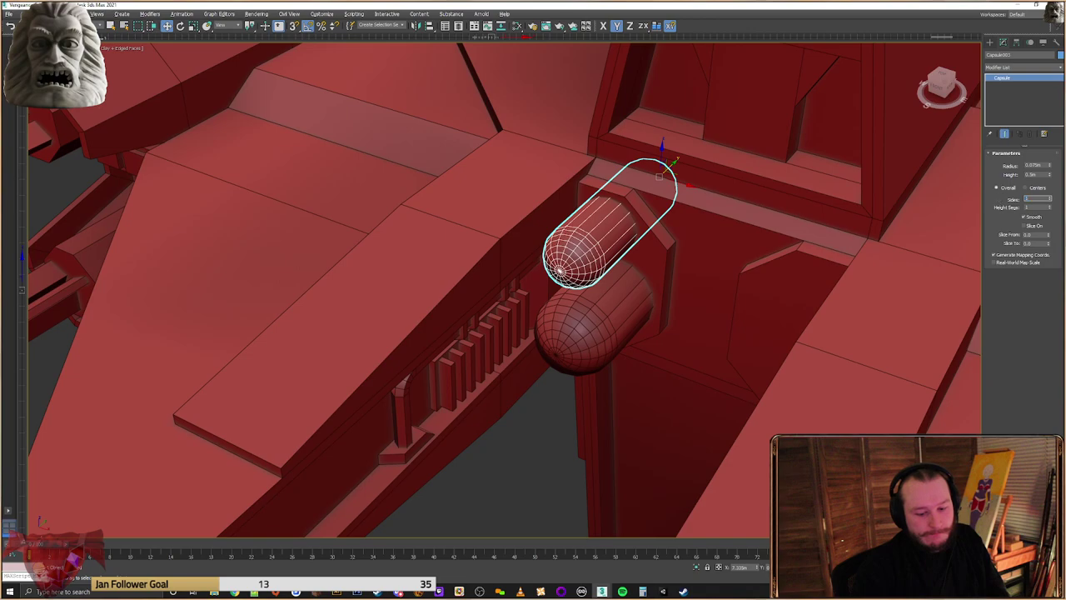
scroll(702, 252, up, 3)
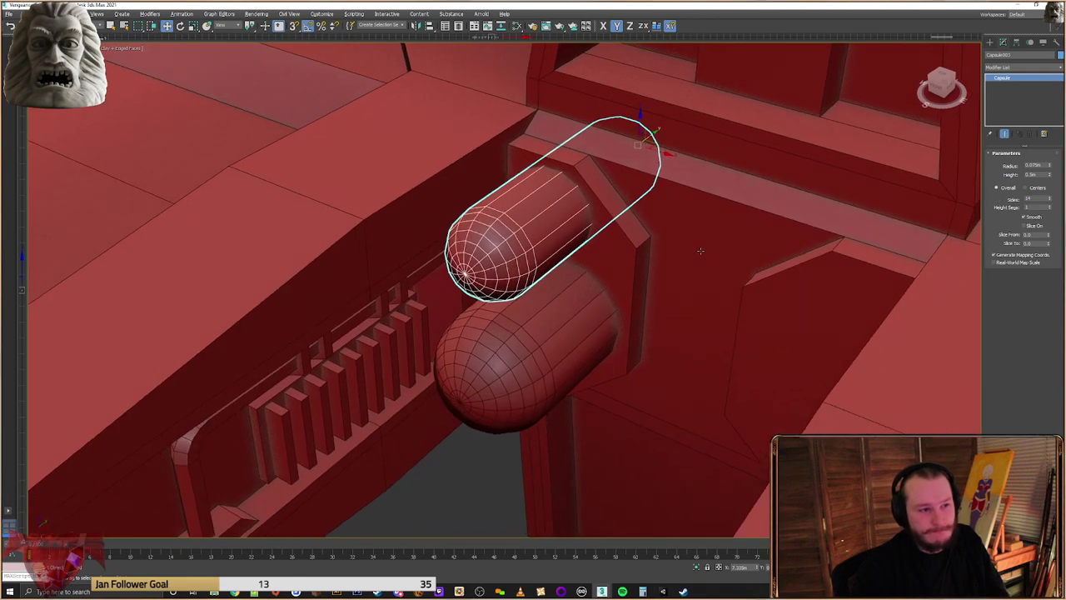
alt+middle_drag(702, 251, 695, 250)
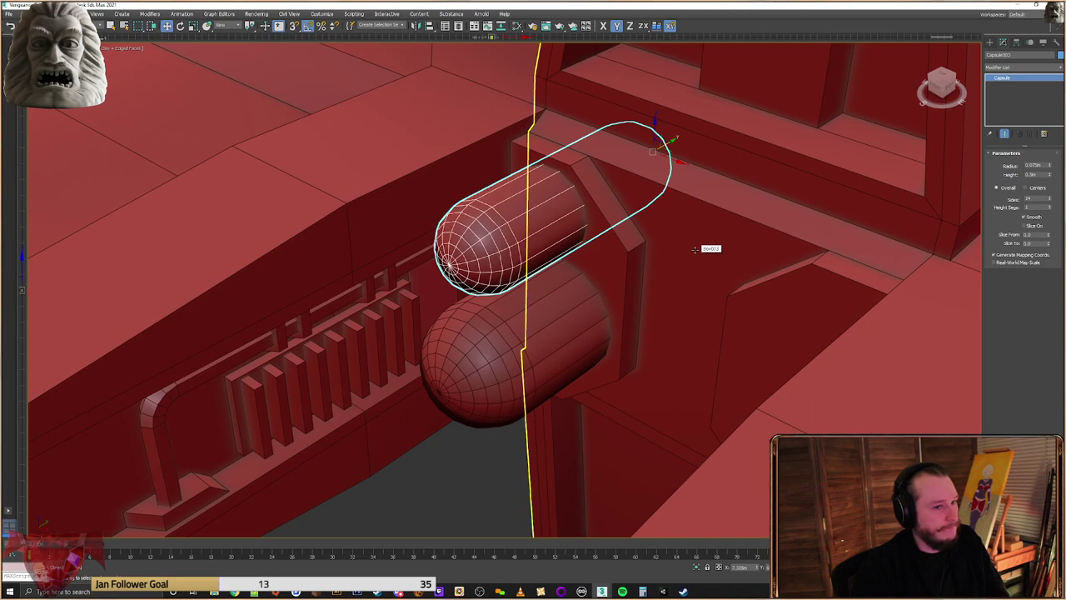
Convert the upper capsule to an Editable Poly and delete the vertices of its hidden rear dome
alt+middle_drag(694, 249, 678, 155)
alt+middle_drag(746, 228, 668, 204)
right_click(539, 193)
mouse_move(588, 283)
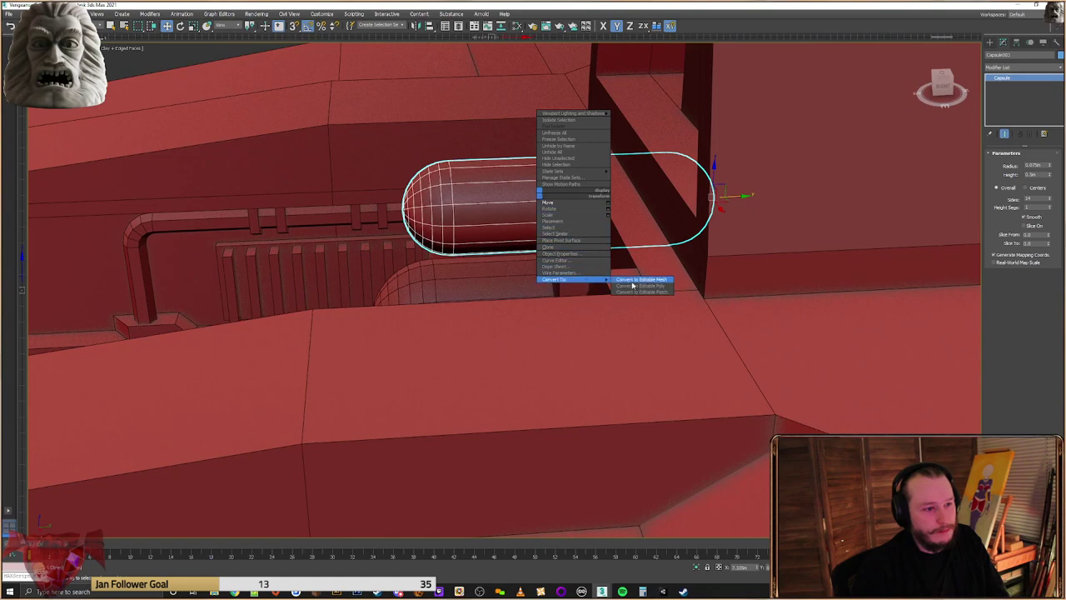
click(640, 285)
click(1003, 163)
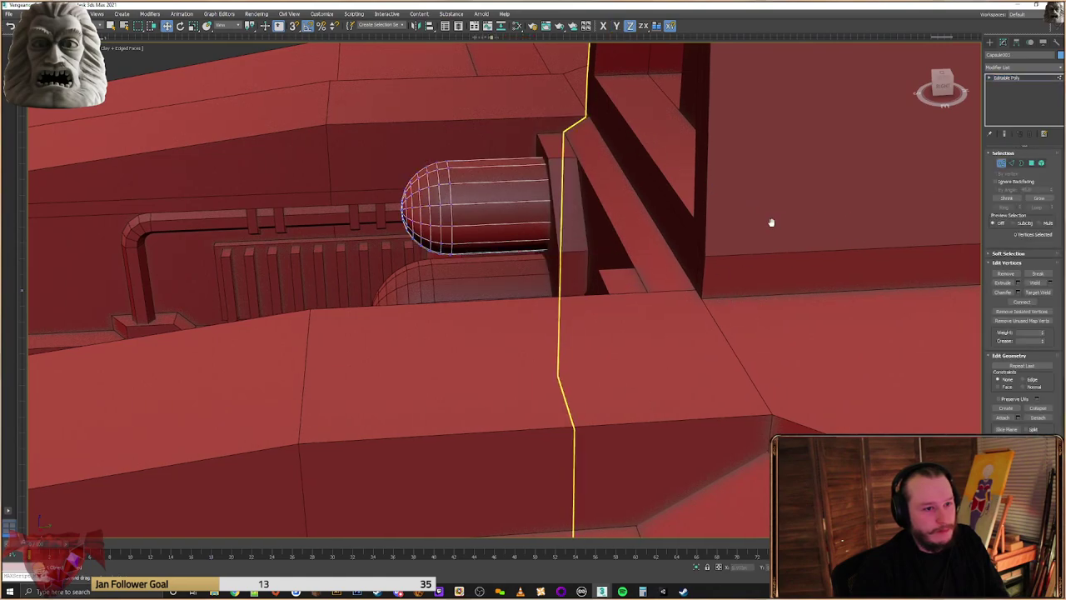
key(F3)
drag(688, 265, 674, 265)
scroll(669, 261, down, 2)
key(Delete)
Move the vertices at the upper capsule's open rear end along Y to the mounting plate
drag(695, 160, 640, 256)
alt+middle_drag(640, 256, 688, 242)
scroll(695, 227, down, 2)
mouse_move(704, 222)
mouse_down()
mouse_move(608, 233)
mouse_move(593, 219)
mouse_move(598, 210)
mouse_up()
key(F3)
key(s)
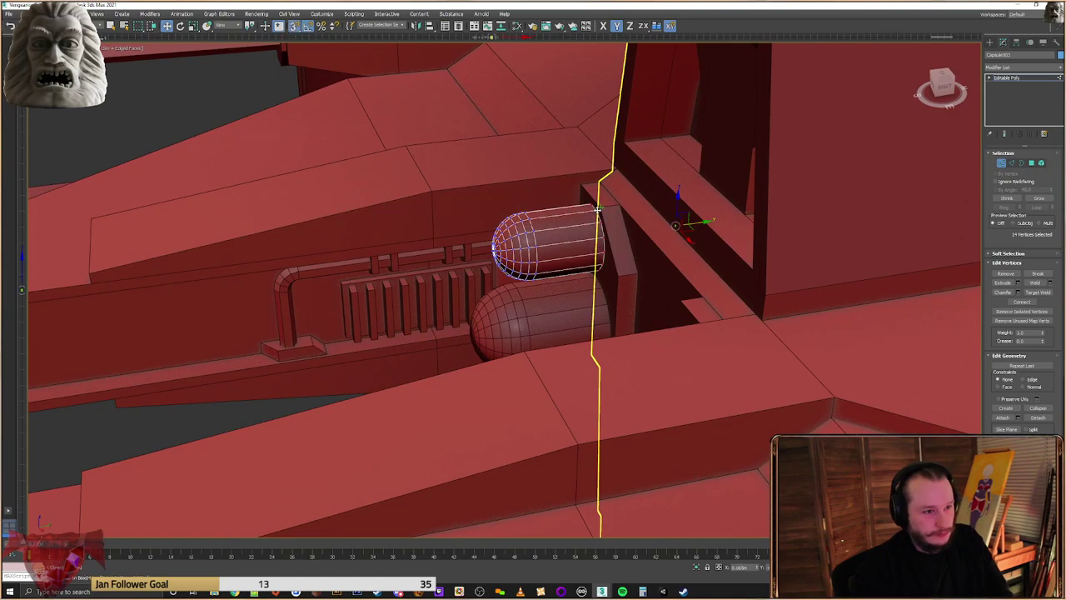
Move the upper capsule's front dome vertices along Y, away from the mounting plate
alt+middle_drag(604, 232, 555, 267)
scroll(551, 267, up, 4)
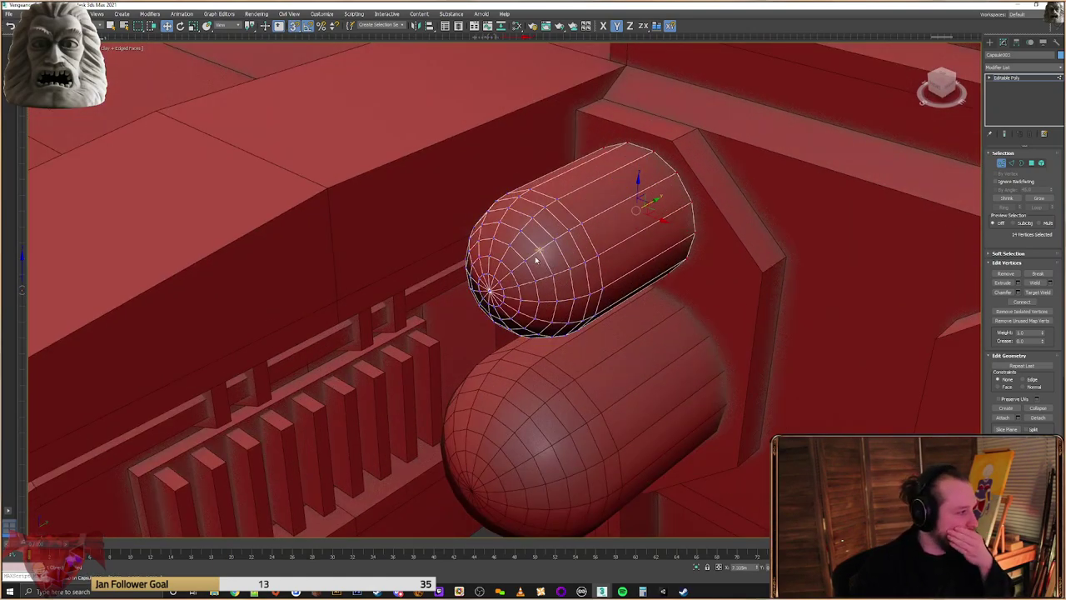
alt+middle_drag(564, 285, 552, 183)
scroll(556, 282, down, 3)
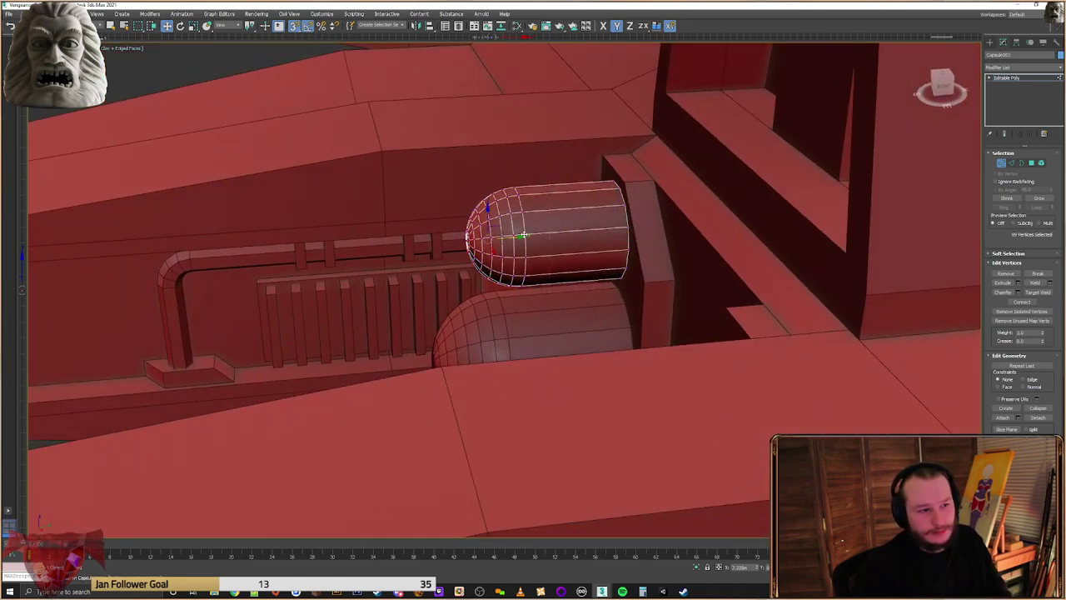
mouse_move(519, 239)
alt+middle_down()
mouse_move(499, 242)
mouse_move(528, 247)
alt+middle_up()
drag(521, 238, 476, 234)
alt+middle_drag(476, 233, 557, 274)
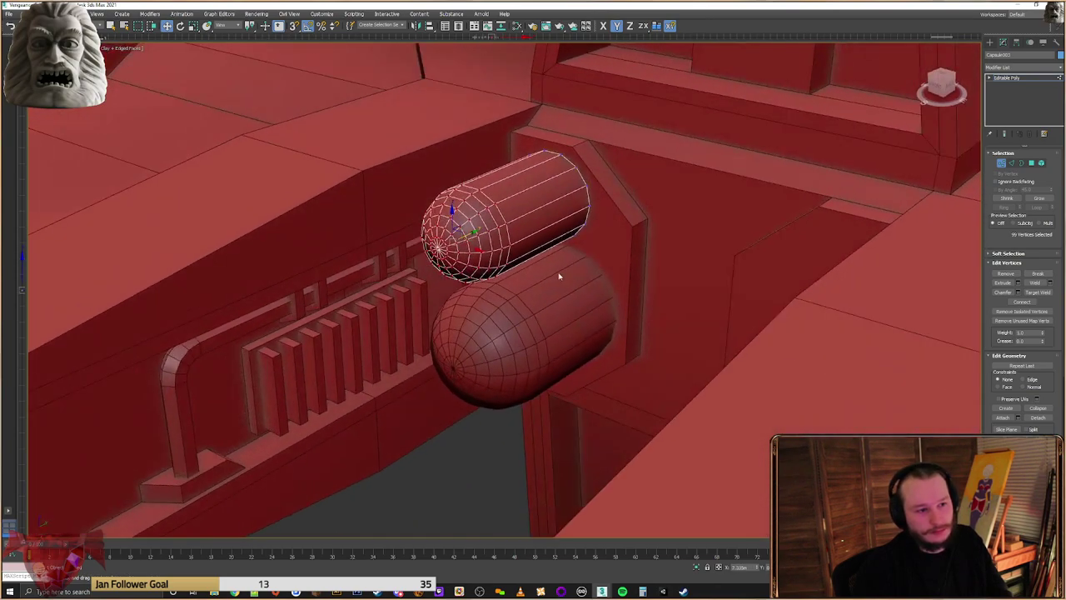
Select the lower capsule and move it a short distance along Y, outwards from the mounting plate
click(991, 44)
click(574, 335)
alt+middle_drag(574, 335, 638, 295)
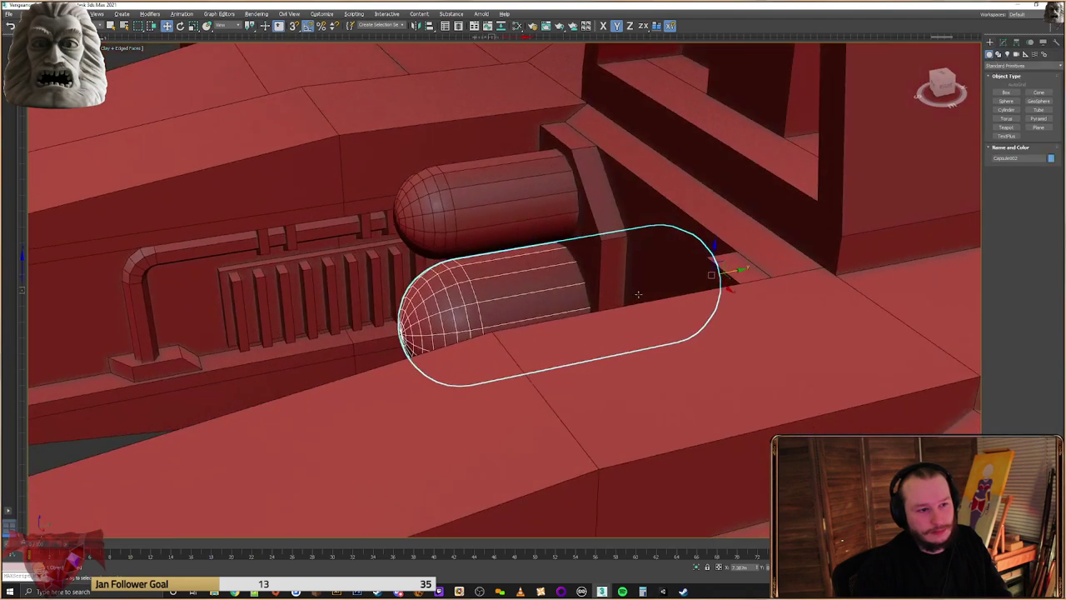
drag(735, 269, 705, 272)
alt+middle_drag(512, 269, 550, 255)
ctrl+click(547, 192)
key(F5)
alt+middle_drag(542, 253, 519, 287)
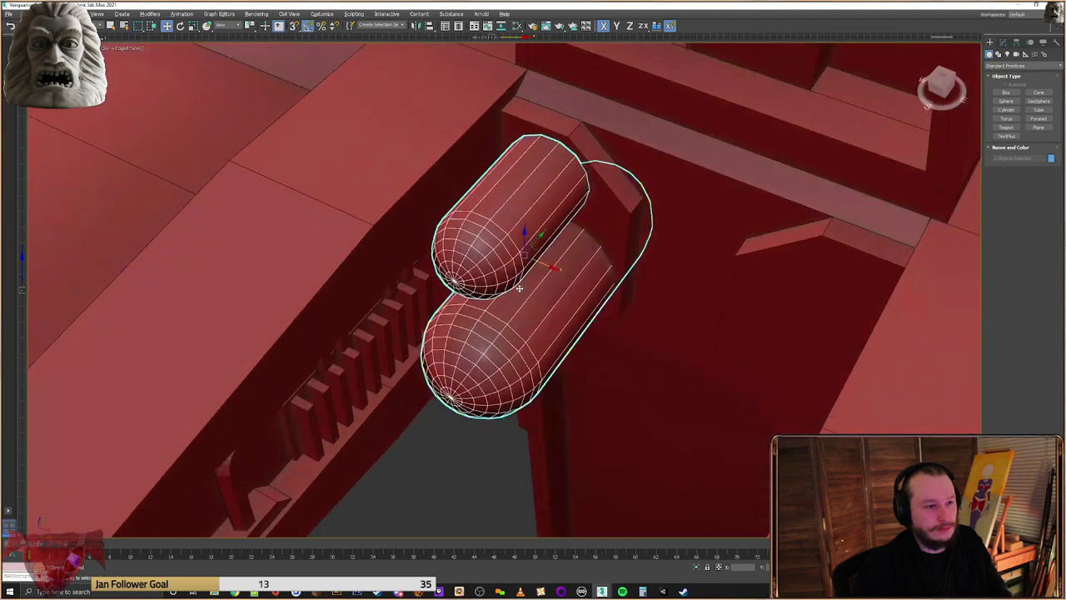
scroll(519, 287, down, 8)
click(500, 376)
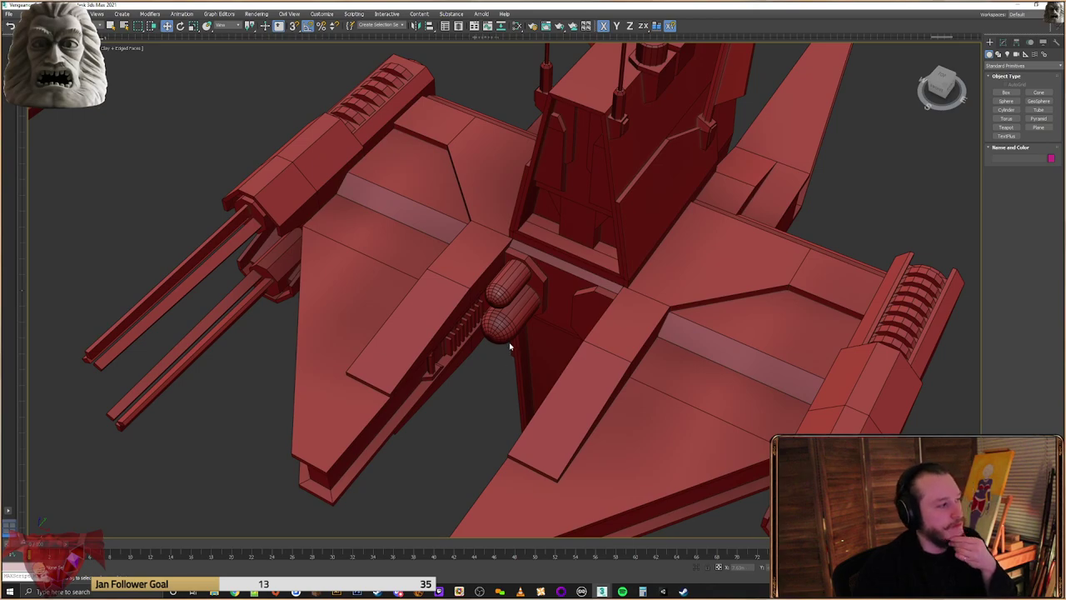
Centre the upper capsule's pivot on the object and place a copy of the capsule clear of the ship along X
scroll(510, 314, up, 3)
scroll(514, 313, up, 2)
click(510, 265)
scroll(510, 275, down, 6)
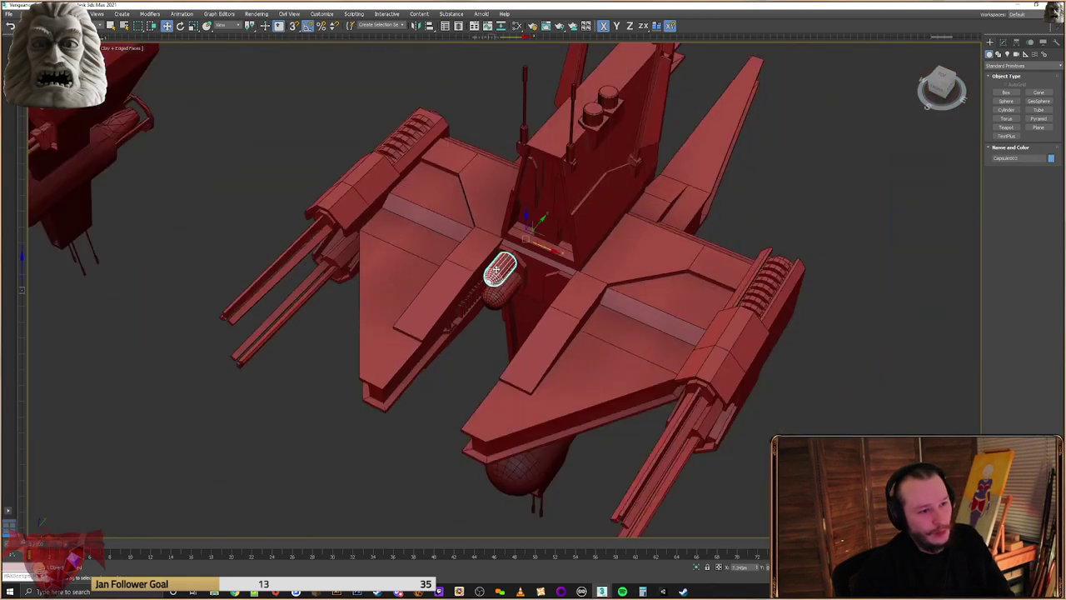
click(1016, 42)
click(1023, 101)
click(1029, 145)
click(990, 42)
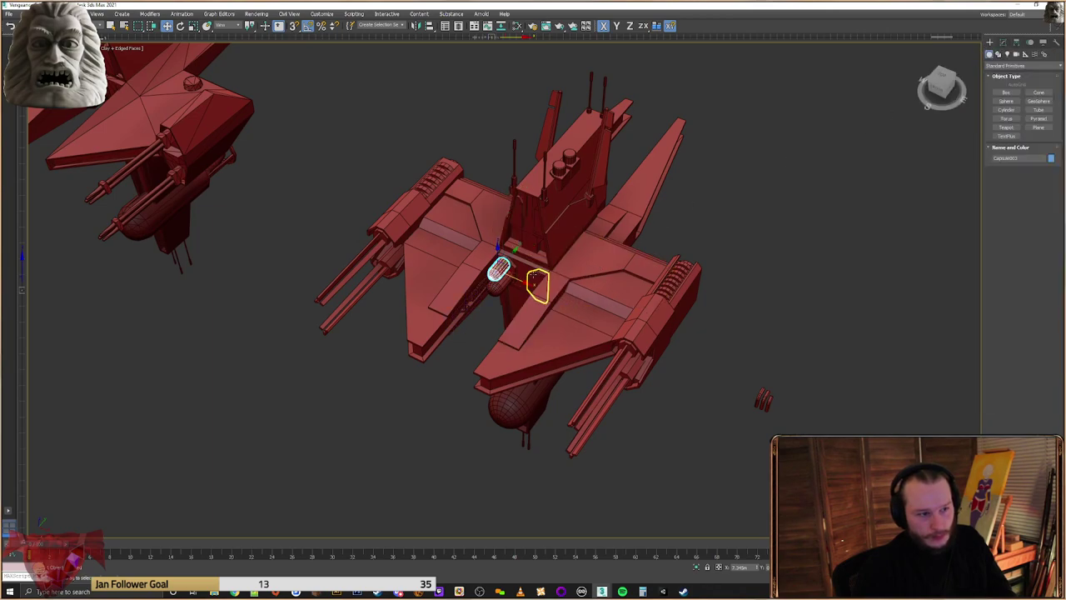
shift+drag(515, 276, 908, 440)
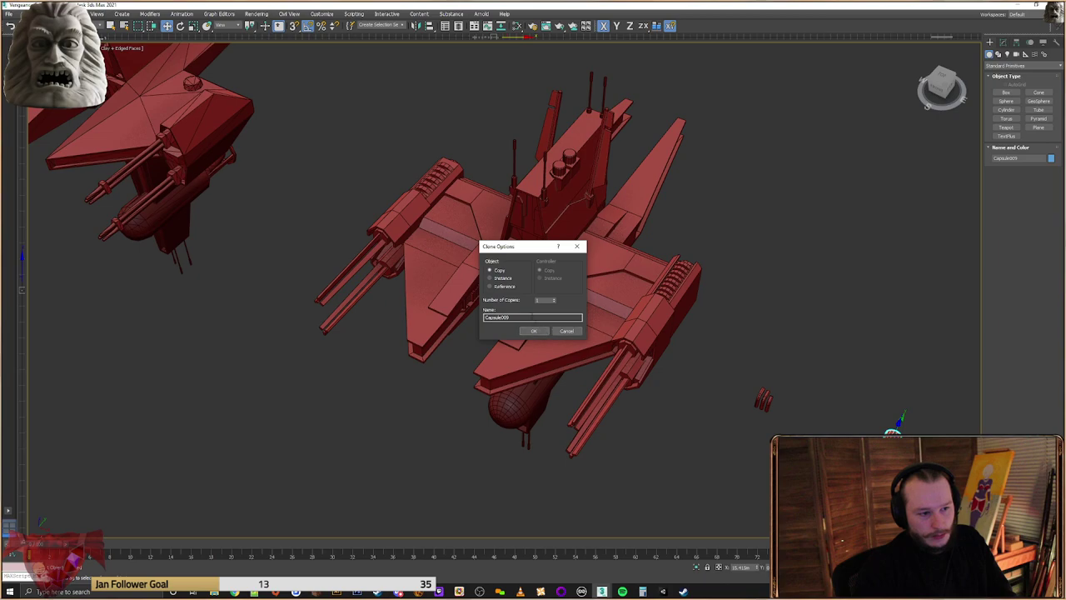
click(534, 331)
Connect the upper capsule's 14 lengthwise edges with a new edge loop and shift it along Y towards the dome
scroll(497, 272, up, 12)
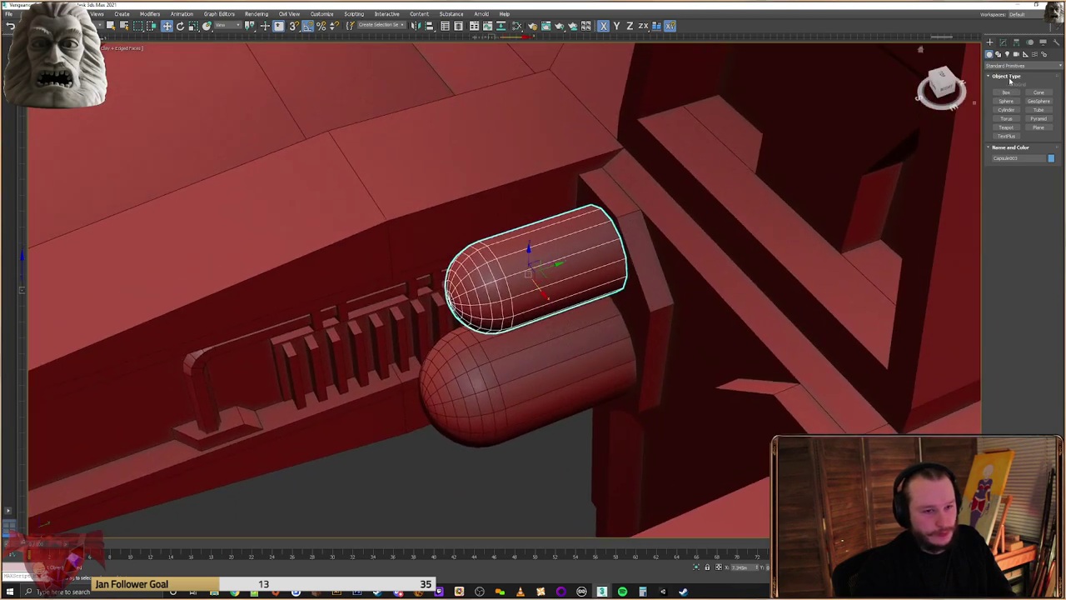
click(1004, 43)
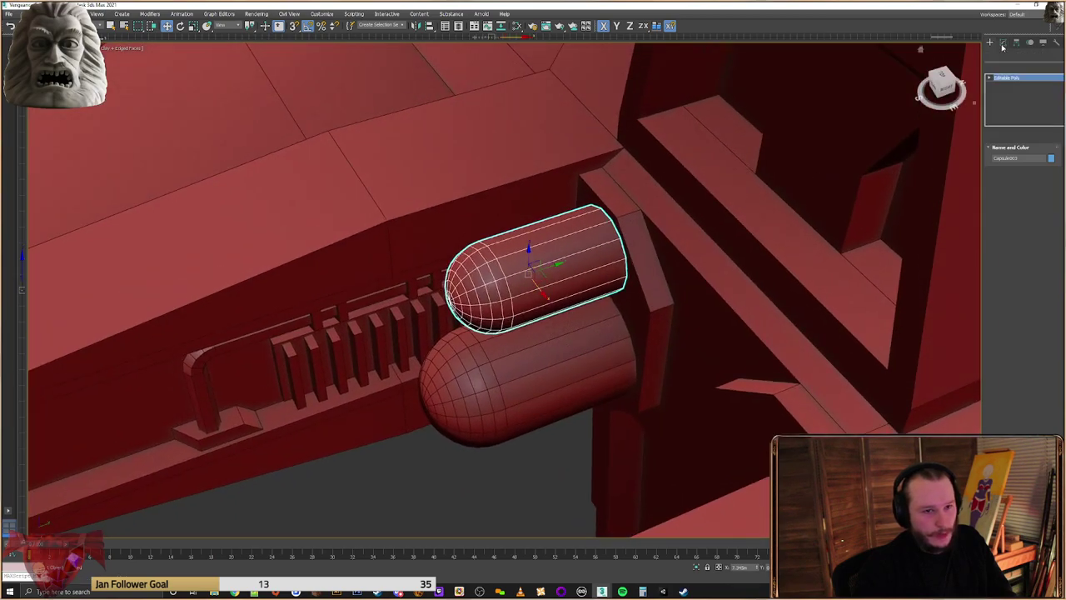
click(1011, 164)
alt+middle_drag(610, 260, 544, 244)
drag(543, 243, 577, 413)
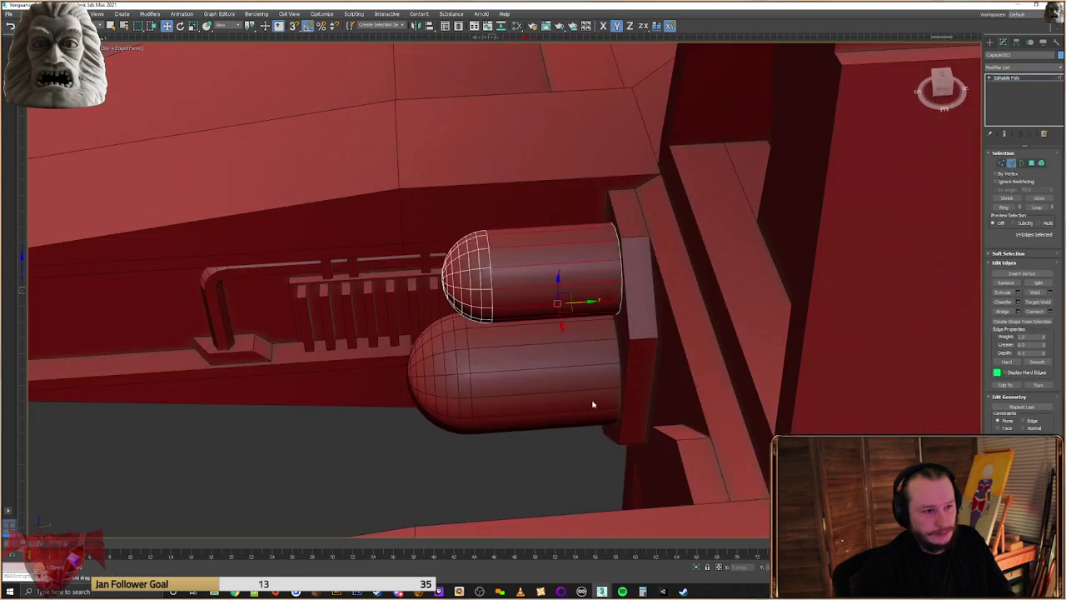
click(1037, 314)
scroll(595, 263, up, 3)
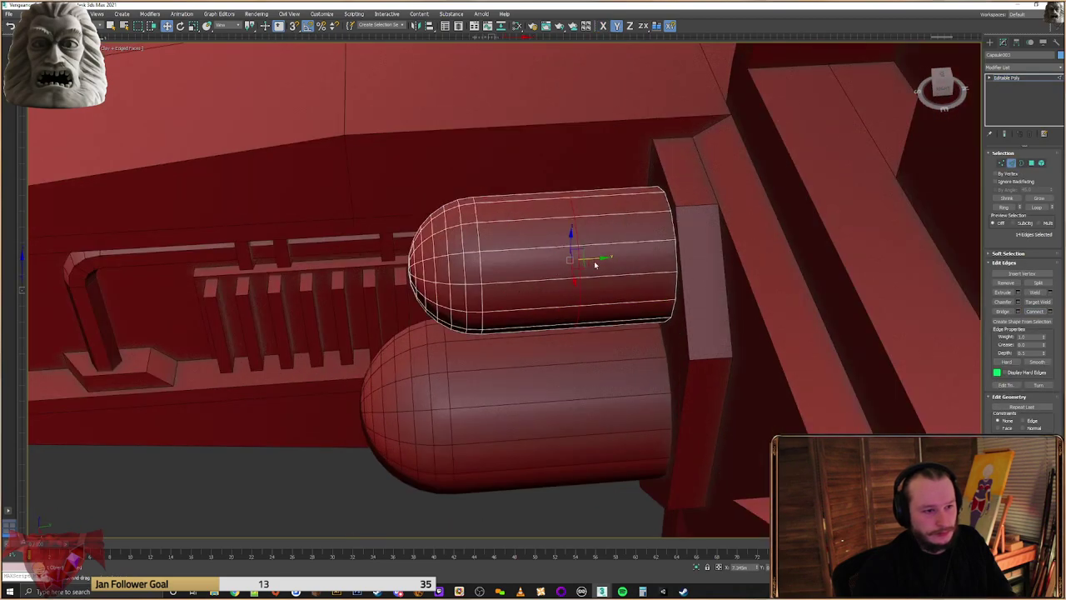
drag(560, 260, 525, 261)
Scale the upper capsule's front dome vertices along Y to flatten the rounded tip slightly
click(1002, 164)
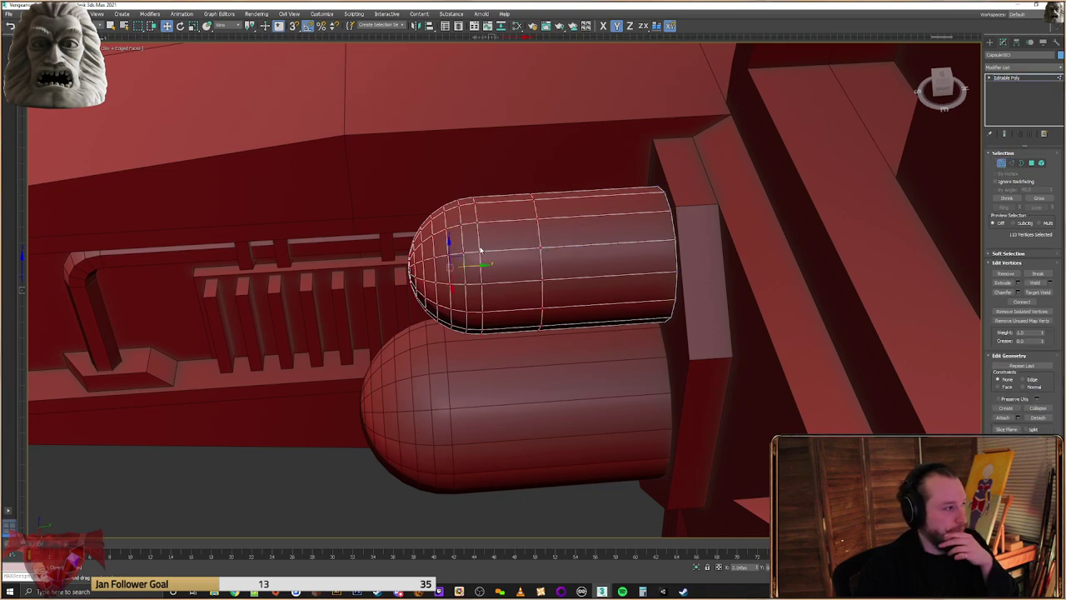
alt+middle_drag(489, 179, 482, 179)
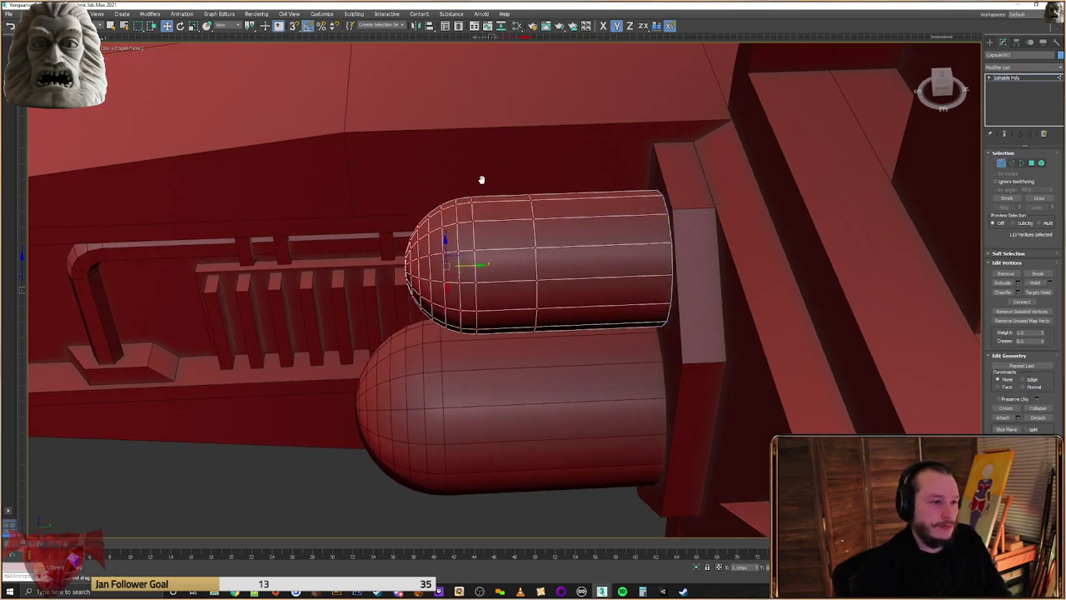
right_click(476, 254)
click(511, 285)
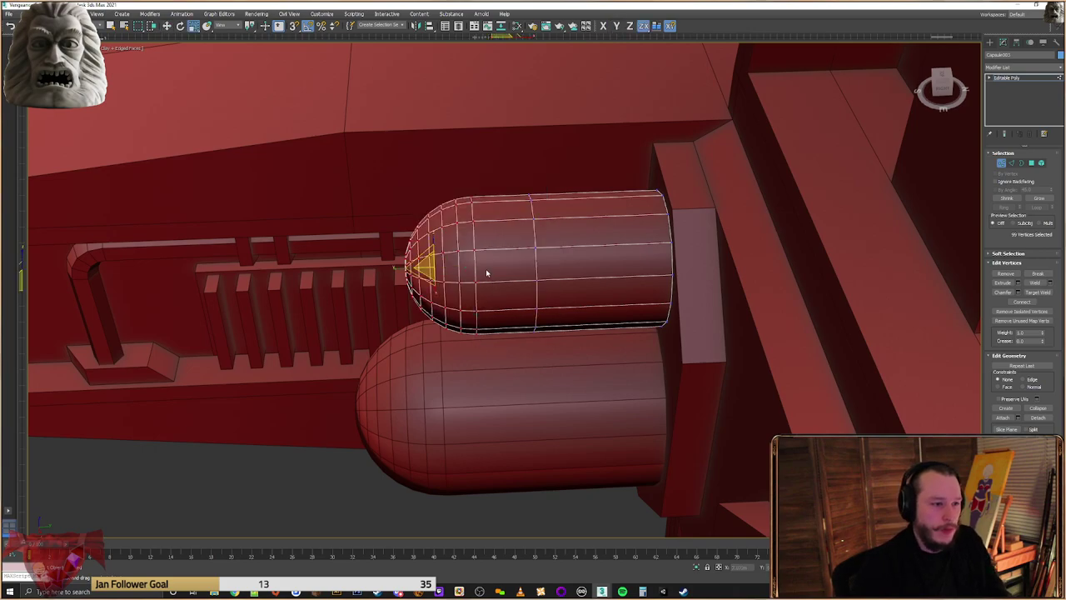
drag(407, 267, 427, 268)
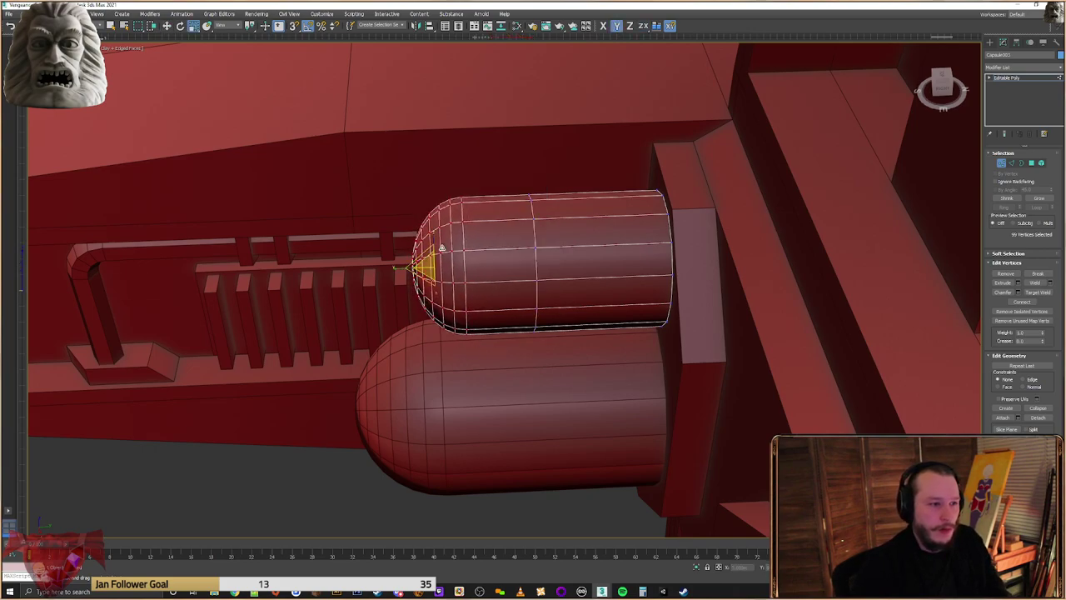
Move the vertex ring around the middle of the upper capsule's body a short distance along Y towards the dome
alt+middle_drag(560, 234, 552, 239)
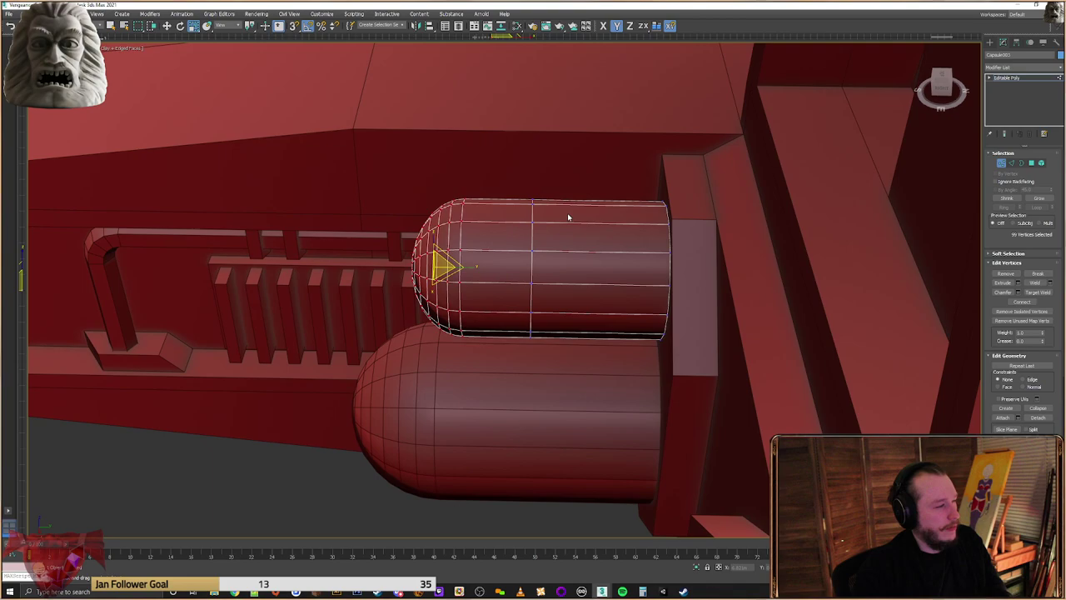
drag(591, 183, 521, 372)
right_click(548, 269)
click(557, 275)
drag(558, 275, 544, 268)
middle_drag(585, 277, 666, 259)
Select alternating polygons around the upper capsule's body, between the edge loop and the mounting plate
click(1032, 163)
click(600, 253)
click(568, 247)
alt+middle_drag(571, 248, 595, 257)
ctrl+click(586, 247)
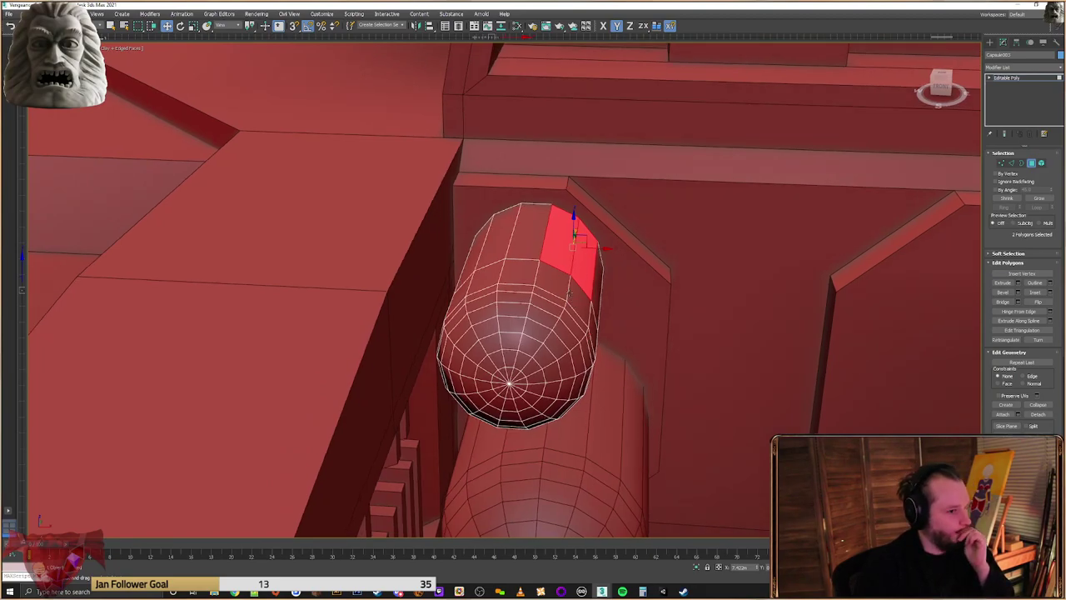
alt+middle_drag(570, 293, 525, 337)
alt+middle_drag(497, 297, 544, 339)
scroll(552, 328, down, 6)
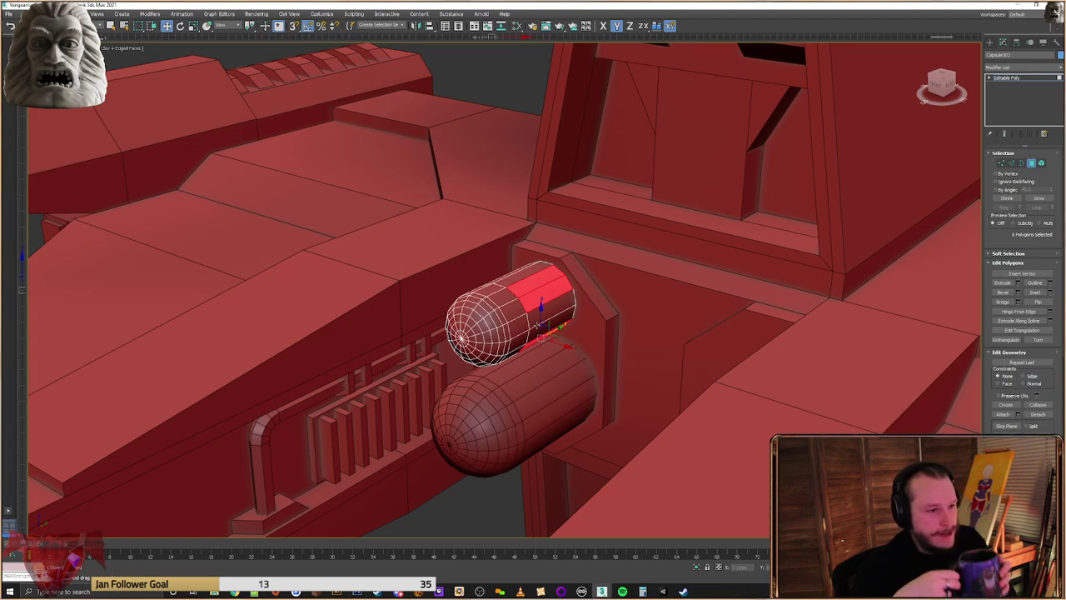
click(504, 293)
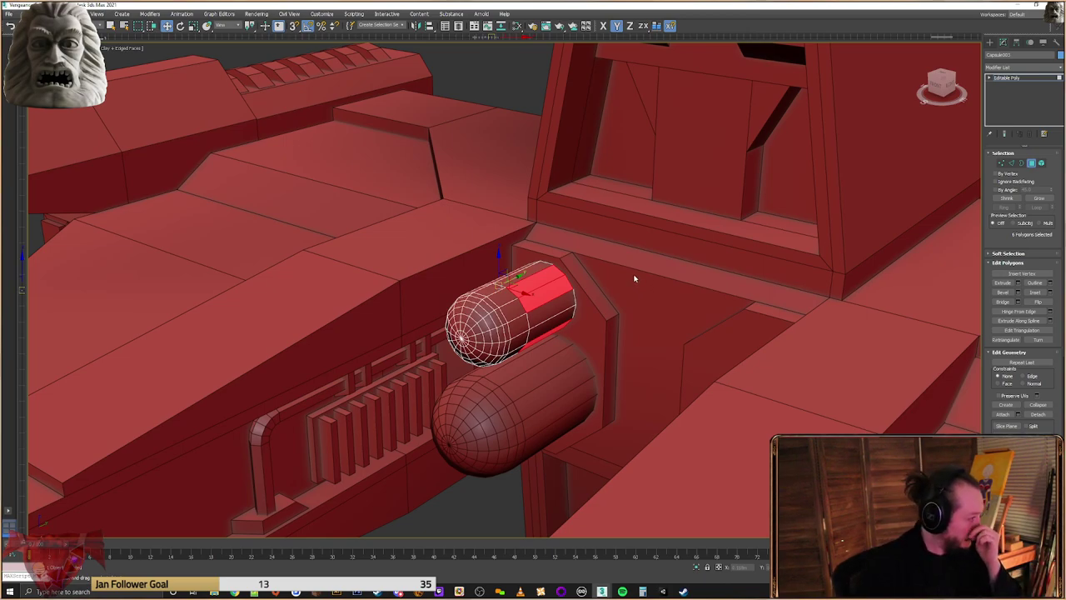
Connect the upper capsule's 14 lengthwise body edges with another edge loop and move it along Y close to the mounting plate
alt+middle_drag(631, 301, 930, 183)
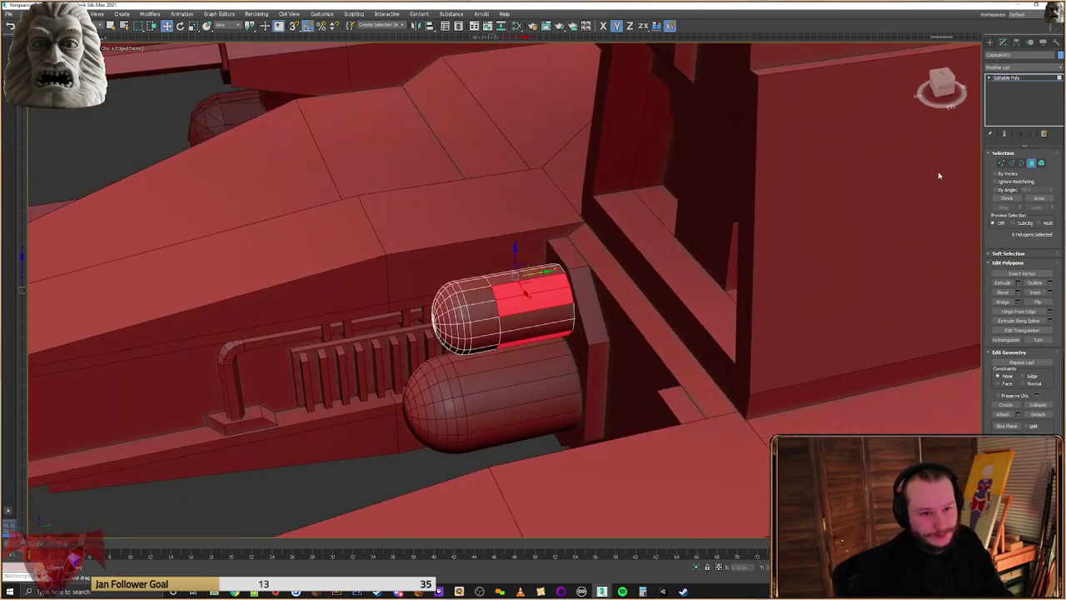
click(1012, 163)
alt+middle_drag(541, 242, 508, 234)
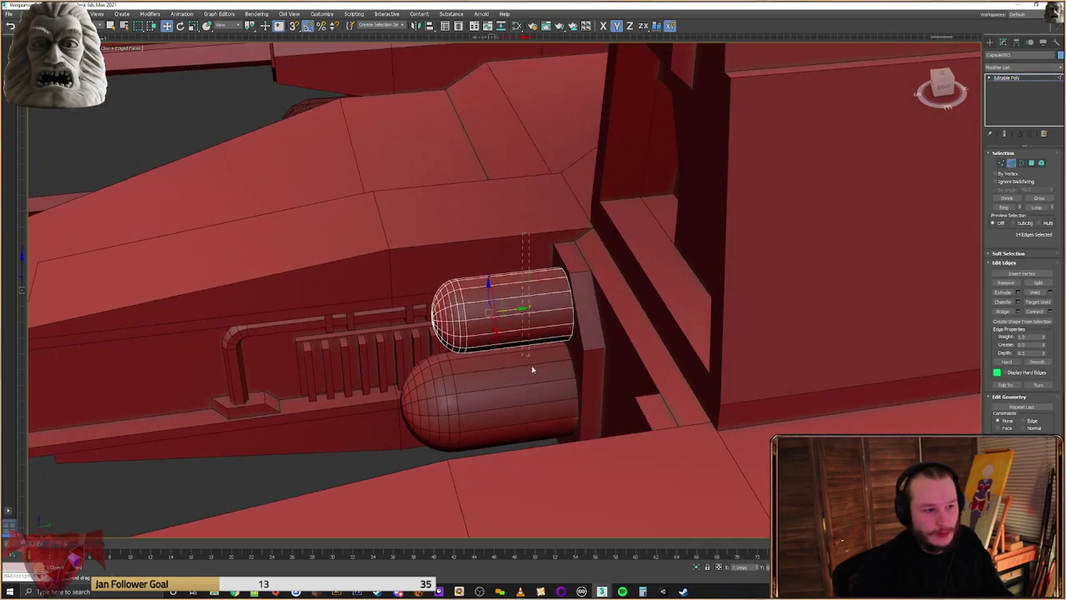
scroll(566, 305, up, 2)
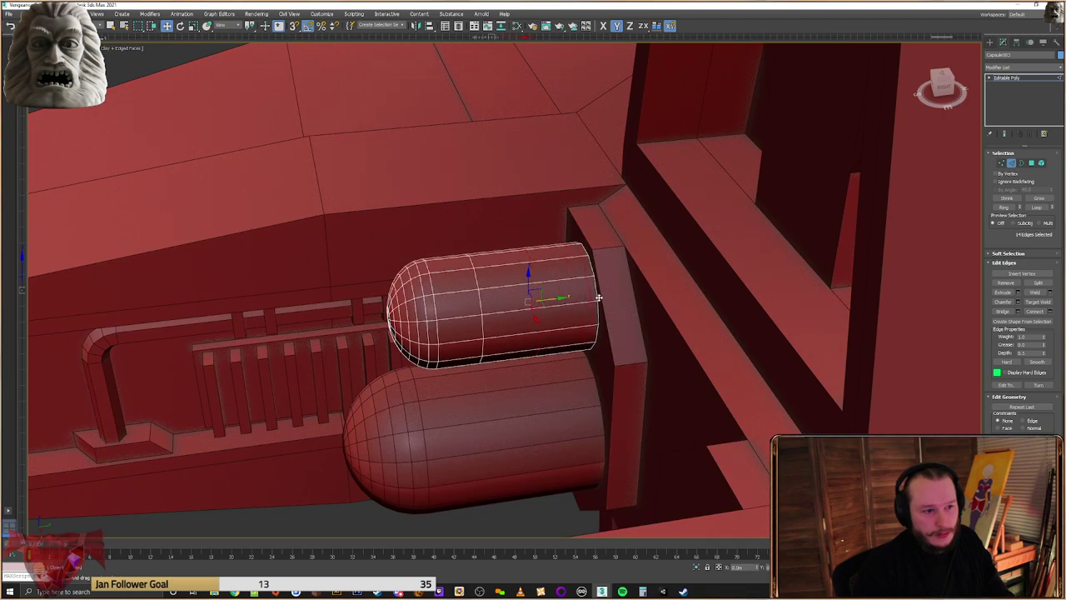
double_click(599, 298)
alt+middle_drag(598, 294, 538, 315)
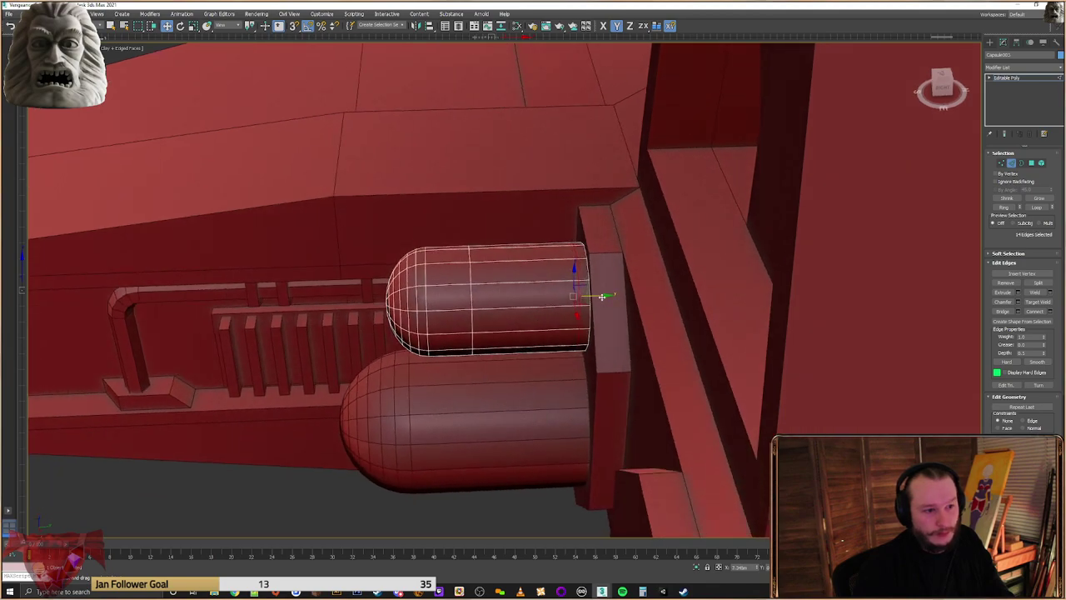
Try selecting every second polygon in the upper capsule's band between its two added edge loops
click(1032, 164)
alt+middle_drag(516, 219, 600, 336)
click(551, 272)
ctrl+click(589, 299)
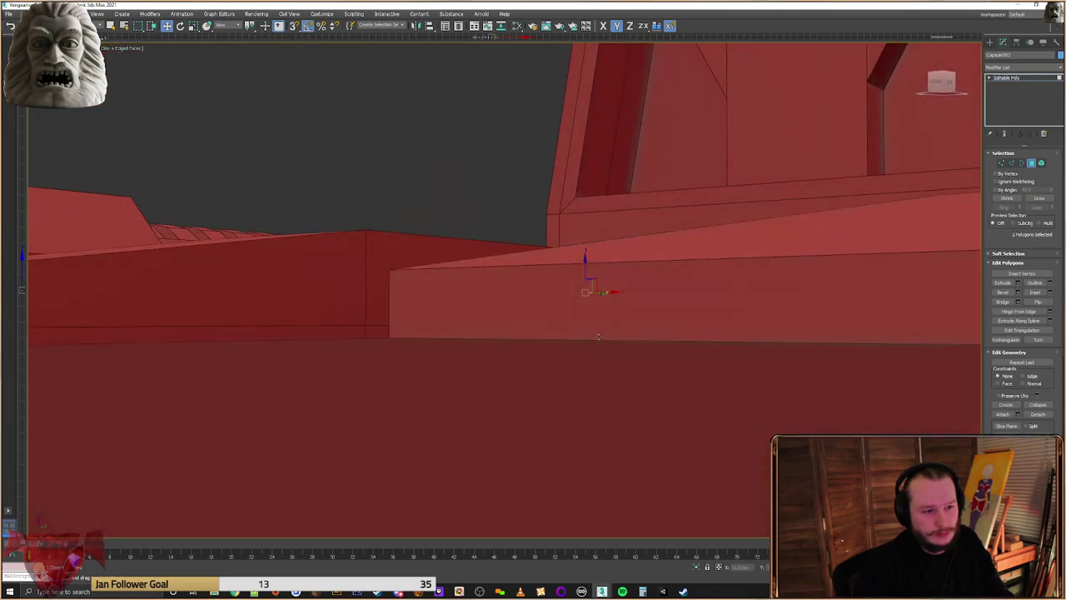
scroll(599, 335, down, 5)
ctrl+click(597, 337)
ctrl+click(572, 377)
scroll(575, 375, up, 2)
alt+middle_drag(574, 373, 484, 390)
ctrl+click(506, 320)
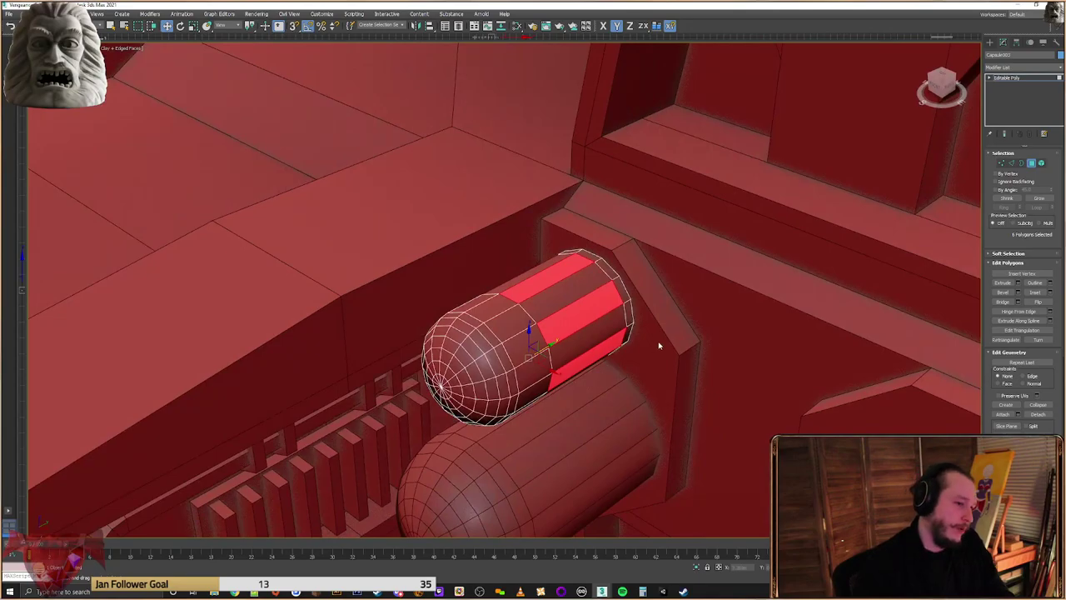
alt+middle_drag(649, 331, 567, 364)
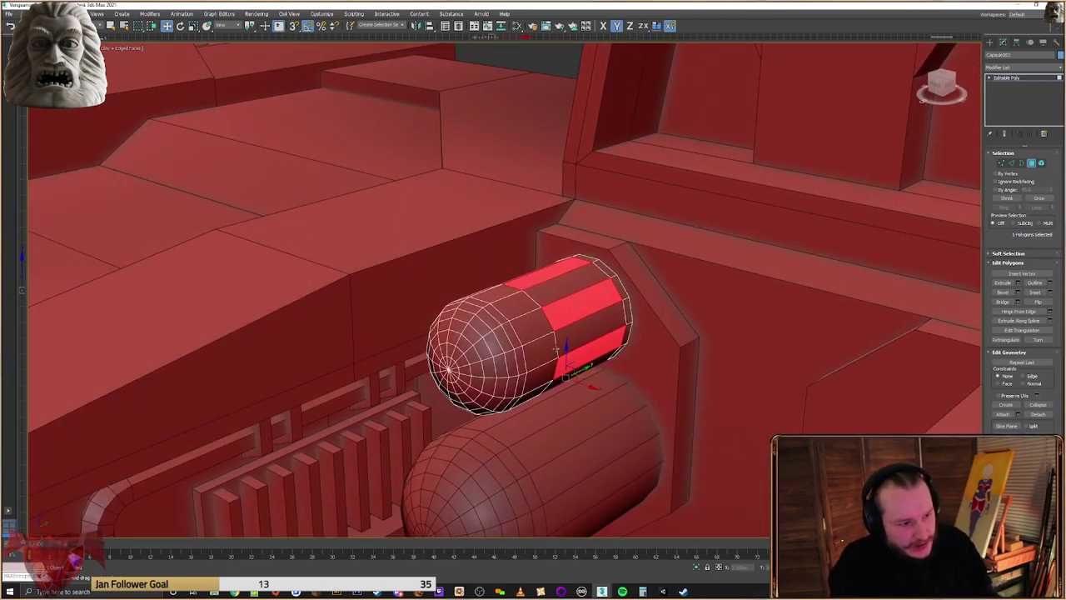
Select all 14 polygons between the upper capsule's two edge loops and extrude them slightly inward by Local Normal
alt+middle_drag(552, 295, 549, 236)
drag(530, 421, 531, 420)
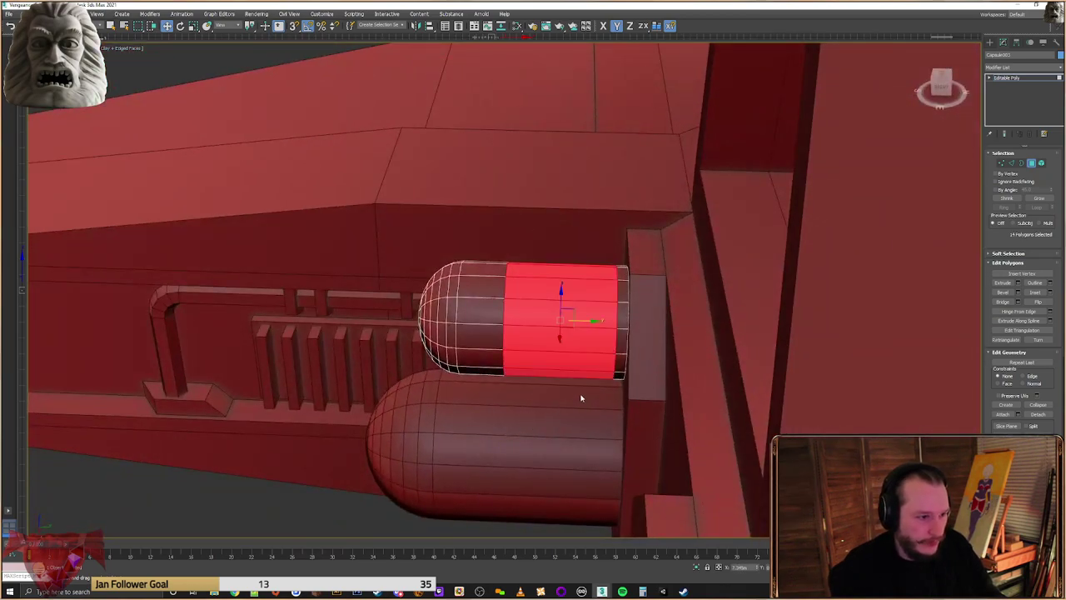
alt+middle_drag(792, 317, 269, 444)
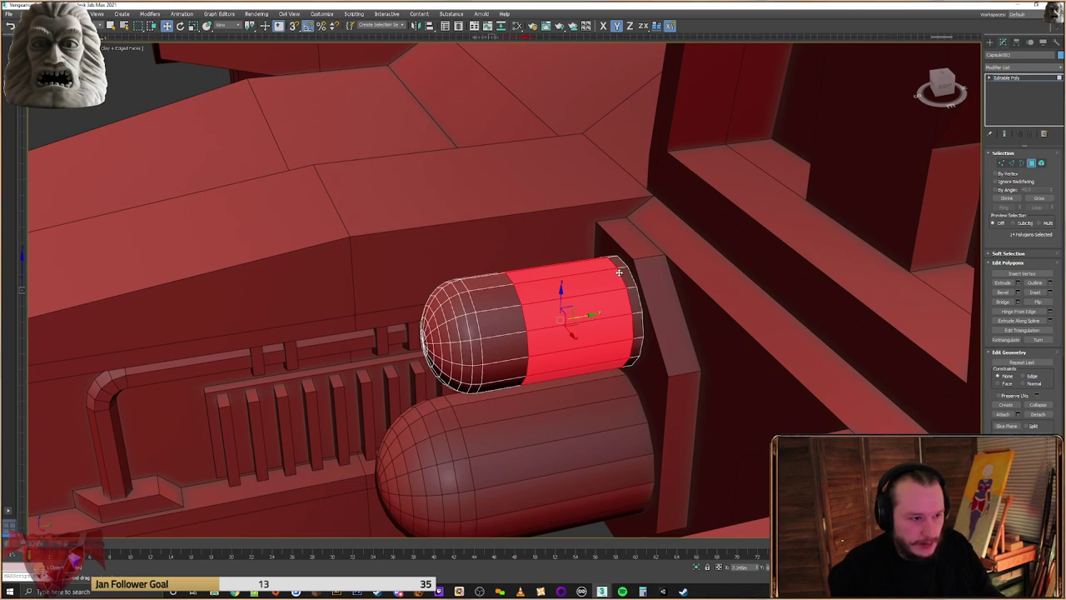
alt+middle_drag(619, 272, 623, 273)
click(1018, 282)
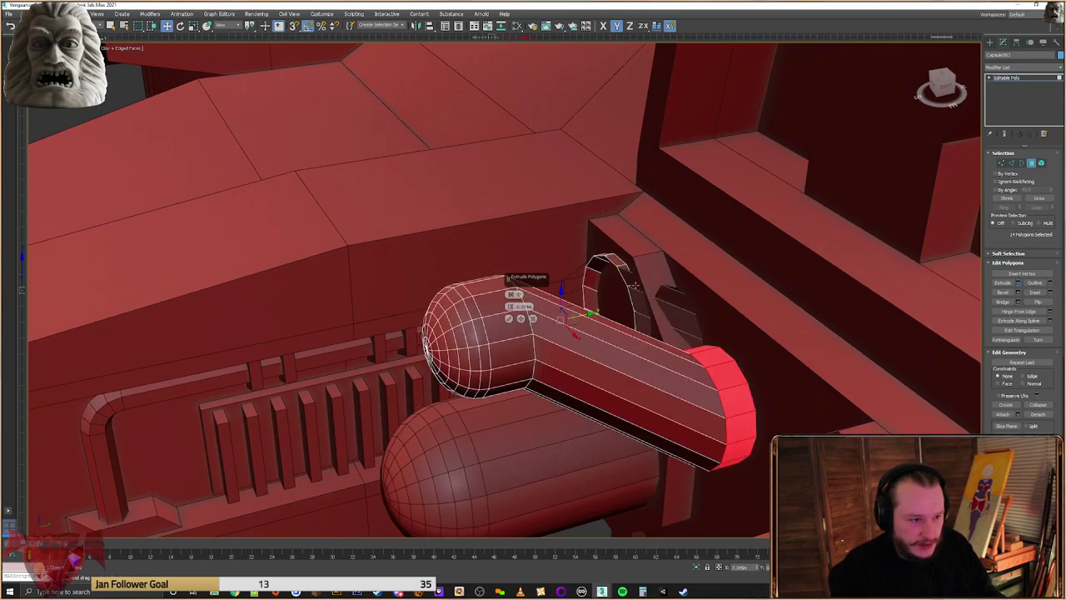
click(511, 295)
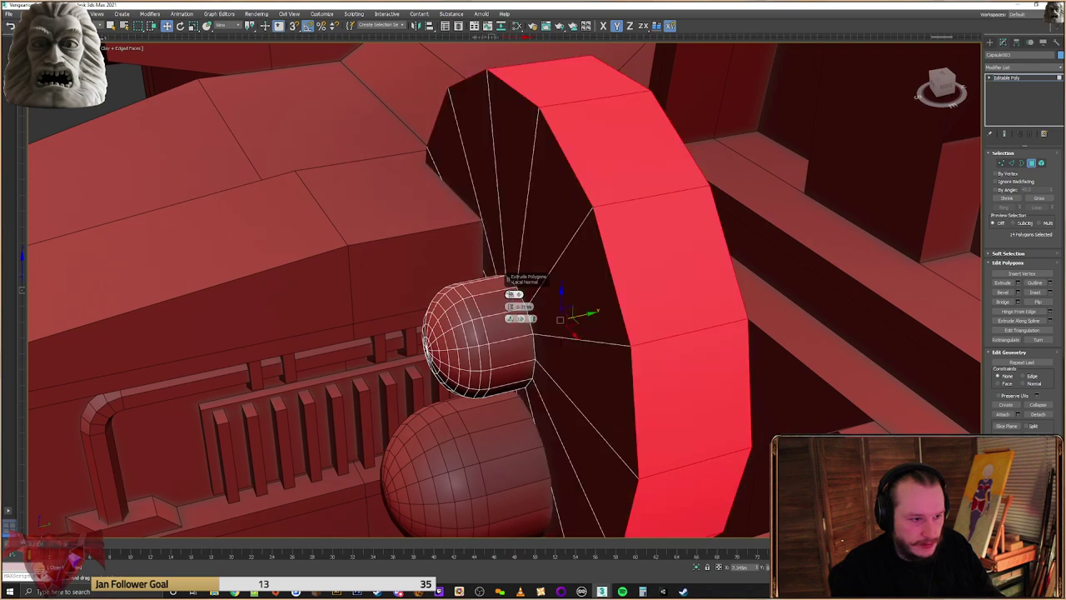
drag(513, 306, 515, 359)
alt+middle_drag(580, 309, 613, 316)
click(509, 330)
scroll(626, 362, down, 2)
click(619, 331)
click(990, 42)
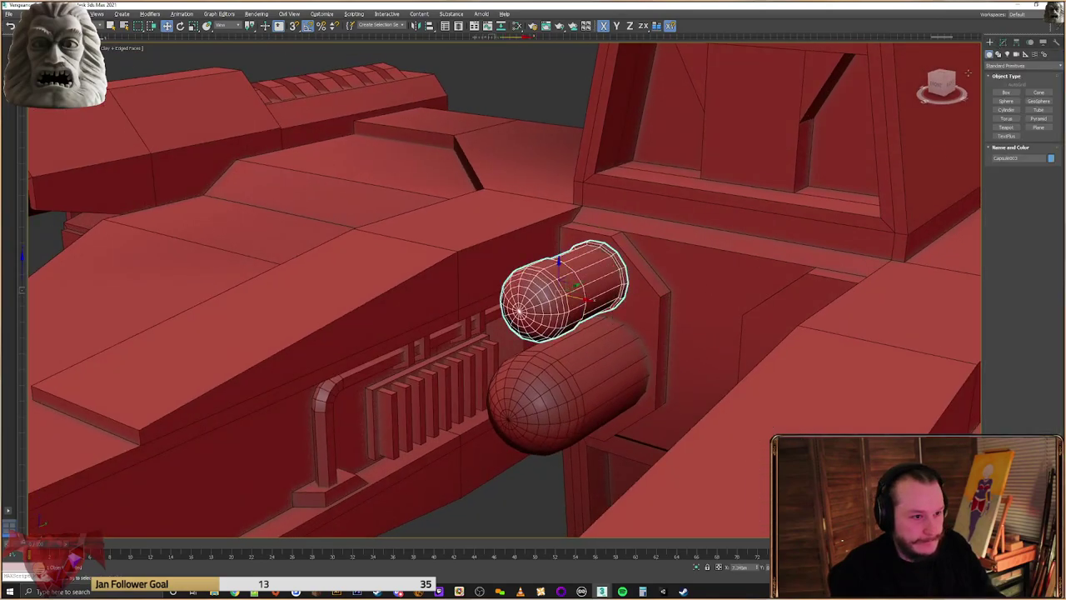
Select the lower capsule and convert it to an Editable Poly
click(612, 364)
alt+middle_drag(612, 364, 588, 350)
click(1003, 42)
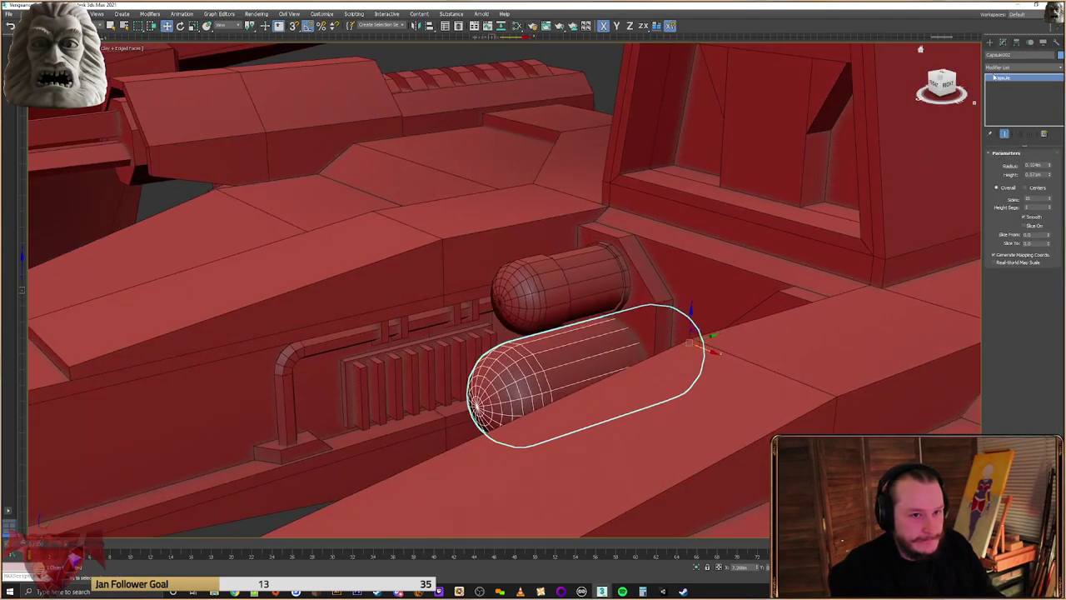
right_click(610, 361)
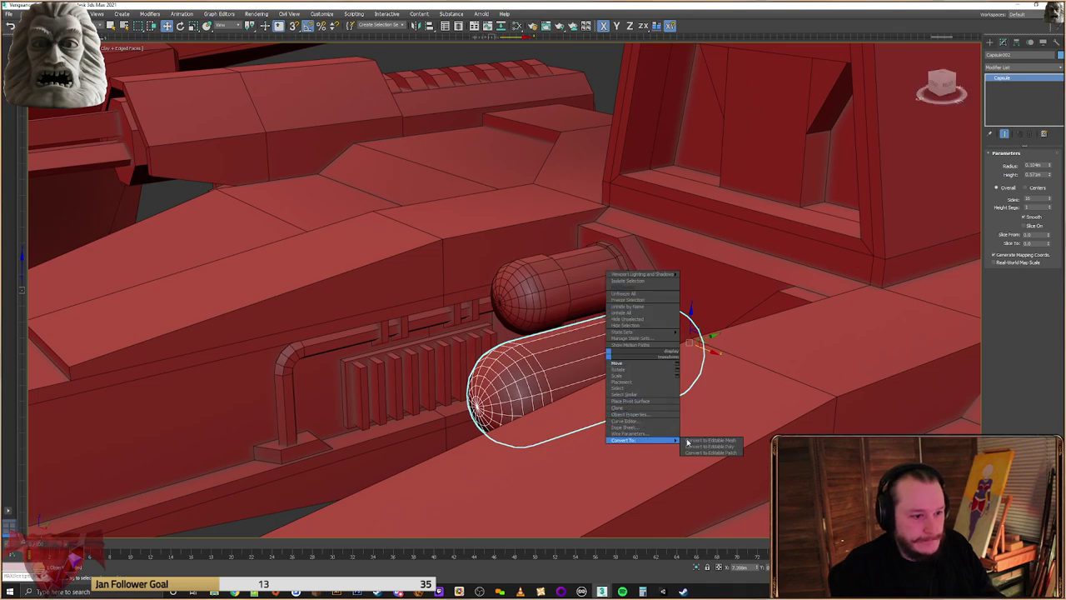
click(708, 445)
Connect the lower capsule's 16 lengthwise body edges with a new edge loop and move it along Y towards the dome
click(1011, 164)
alt+middle_drag(601, 328, 550, 270)
drag(550, 269, 550, 469)
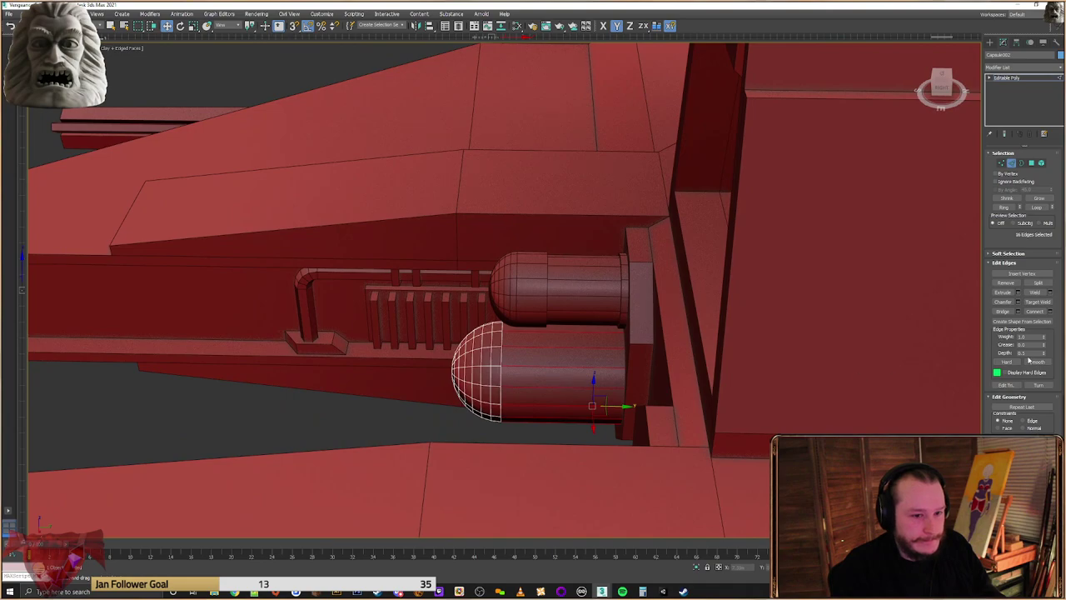
key(alt+r)
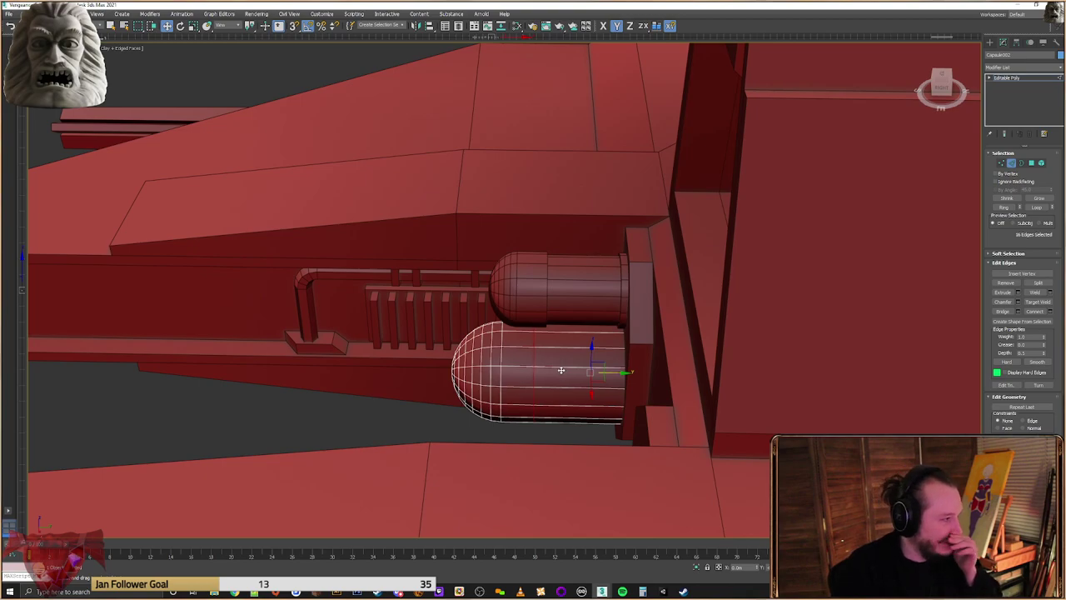
drag(554, 368, 556, 366)
mouse_move(556, 367)
alt+middle_down()
mouse_move(578, 350)
mouse_move(556, 365)
alt+middle_up()
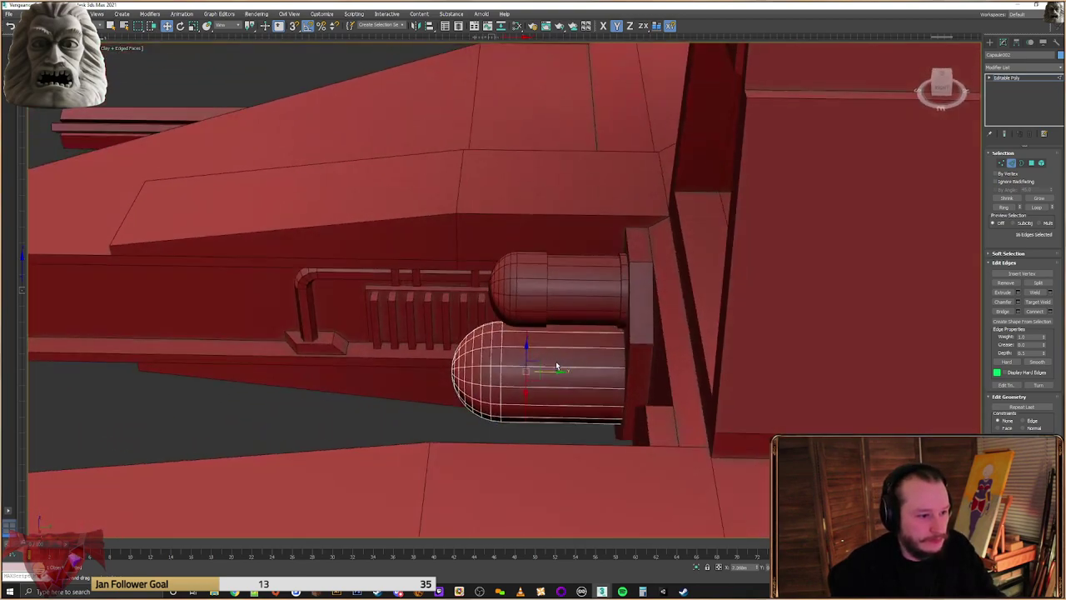
Bevel the 16-polygon band behind the lower capsule's dome slightly outward by Local Normal, with an outline that tapers its rim
click(1031, 163)
middle_drag(534, 310, 550, 305)
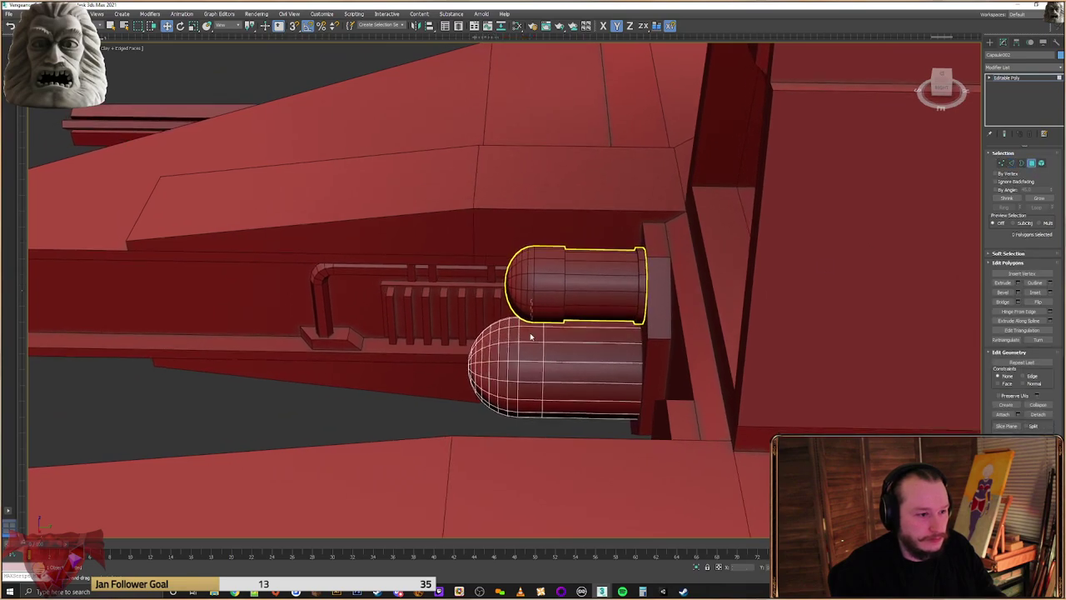
drag(529, 453, 531, 451)
alt+middle_drag(545, 417, 585, 444)
click(1018, 293)
scroll(550, 365, up, 4)
click(511, 294)
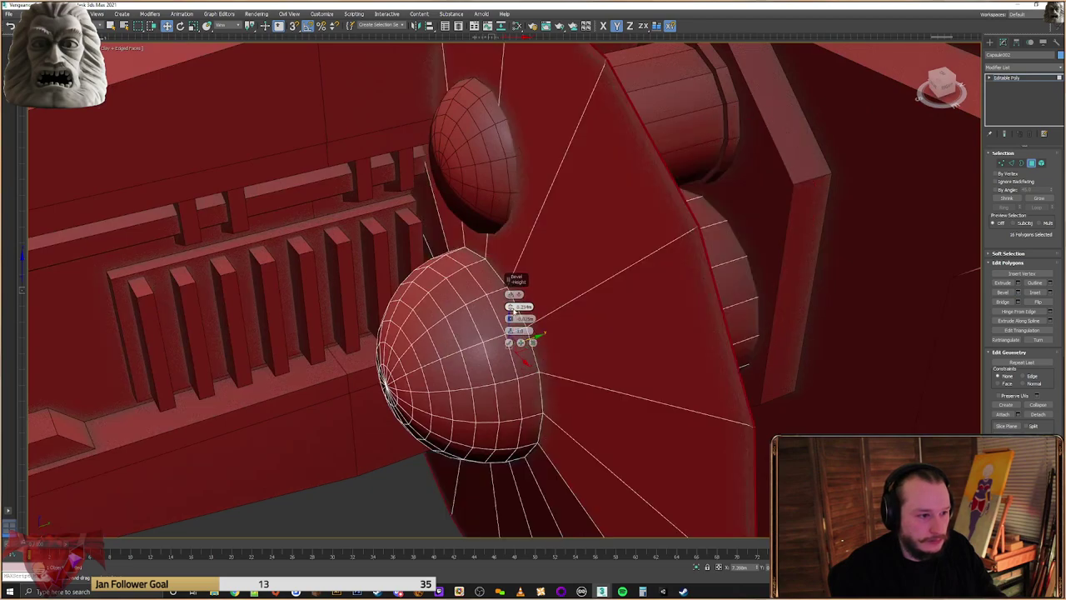
drag(511, 308, 526, 365)
drag(510, 320, 516, 313)
alt+middle_drag(517, 312, 600, 297)
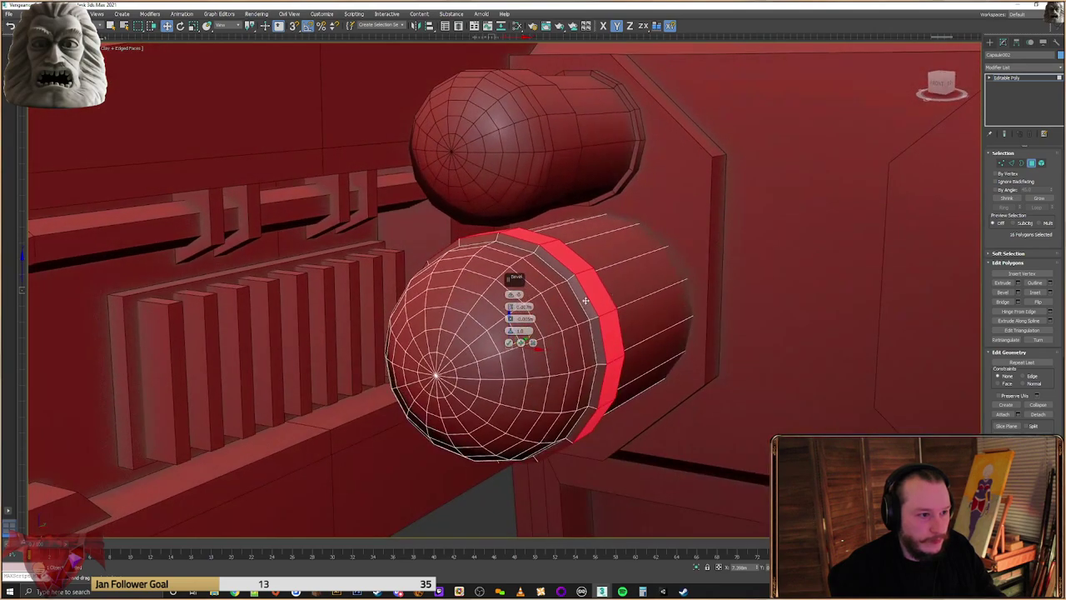
click(516, 307)
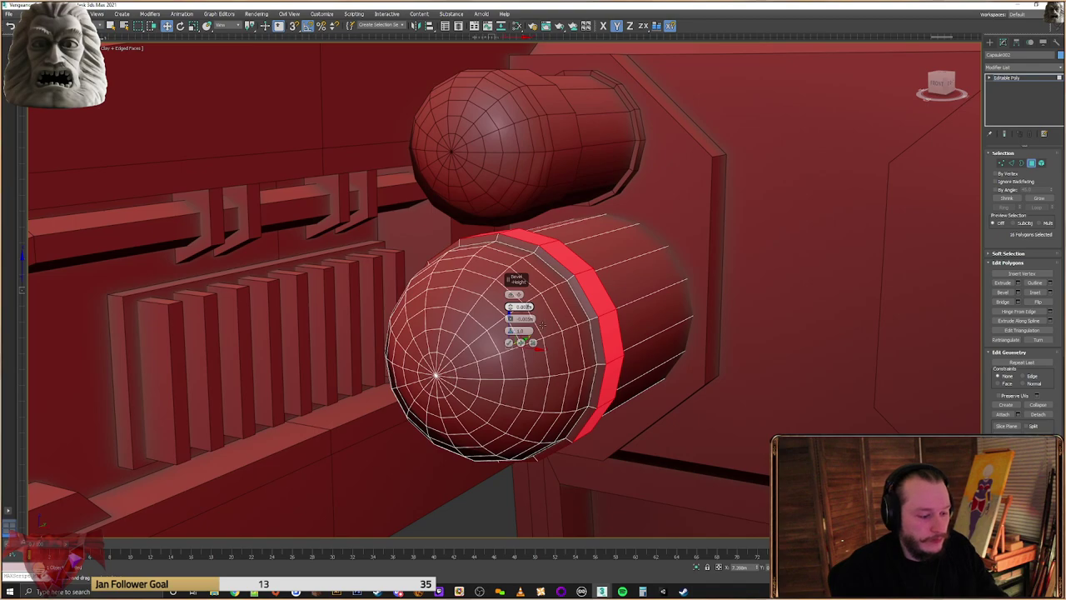
alt+middle_drag(640, 333, 506, 360)
click(508, 343)
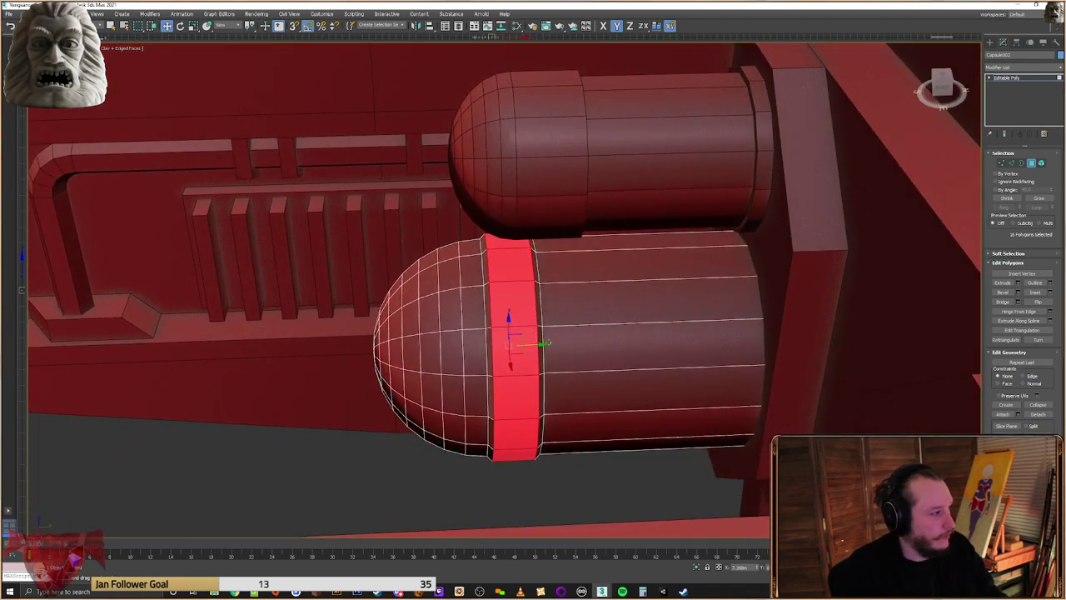
Select the 16 vertices at the lower capsule's hidden rear end and move them along Y to the mounting plate's face
scroll(639, 348, down, 2)
alt+middle_drag(694, 320, 517, 299)
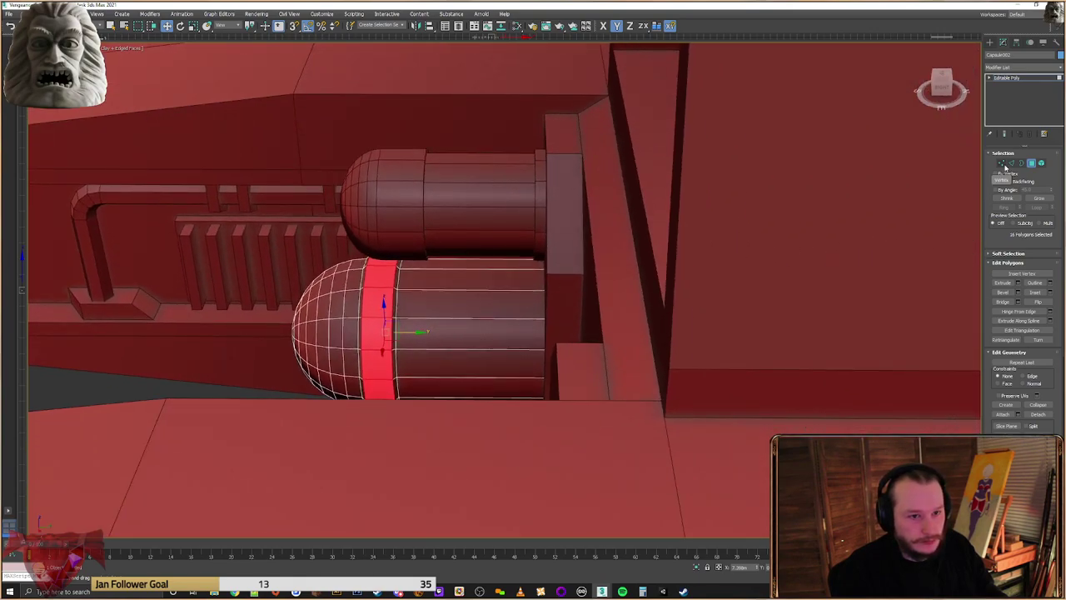
click(1003, 164)
middle_drag(676, 274, 612, 269)
key(F3)
drag(579, 428, 586, 425)
alt+middle_drag(587, 424, 603, 347)
key(F3)
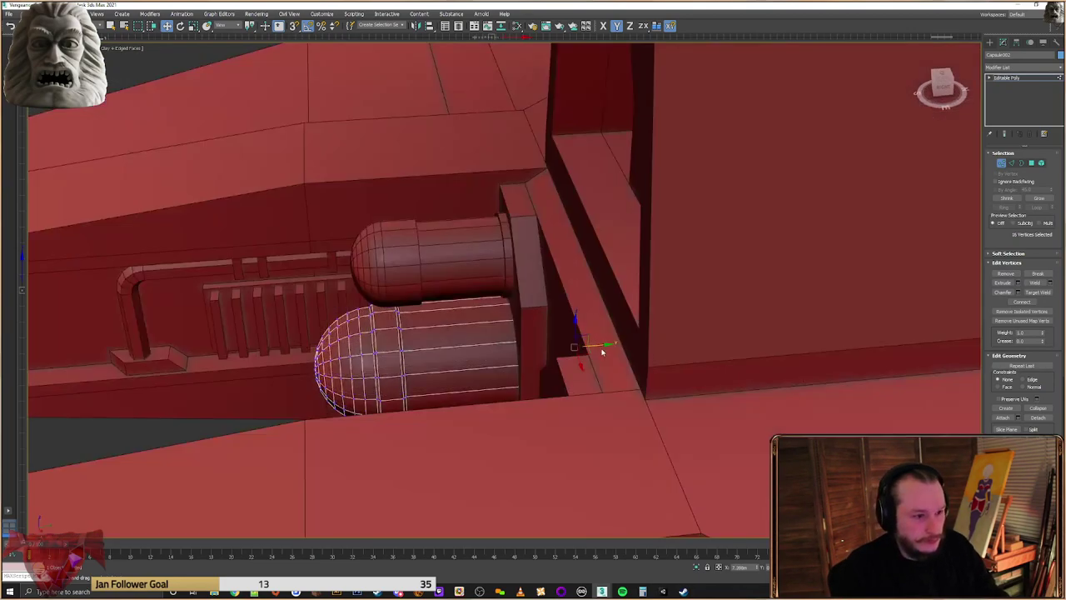
drag(589, 346, 524, 304)
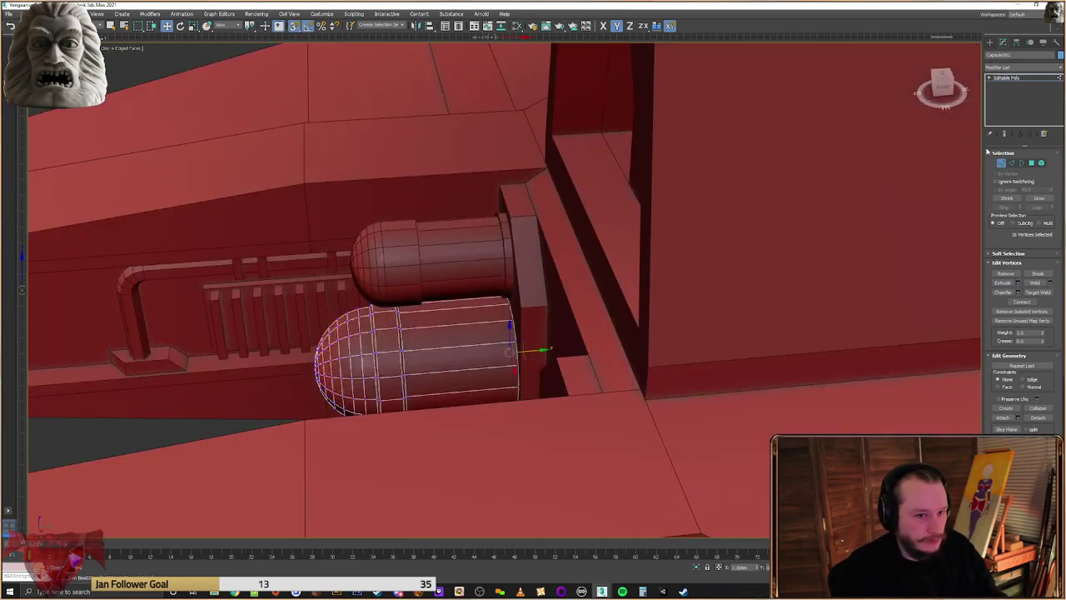
Select the 16 lengthwise edges of the lower capsule's body between the raised band and the mounting plate
click(1012, 163)
alt+middle_drag(567, 303, 668, 338)
click(1018, 302)
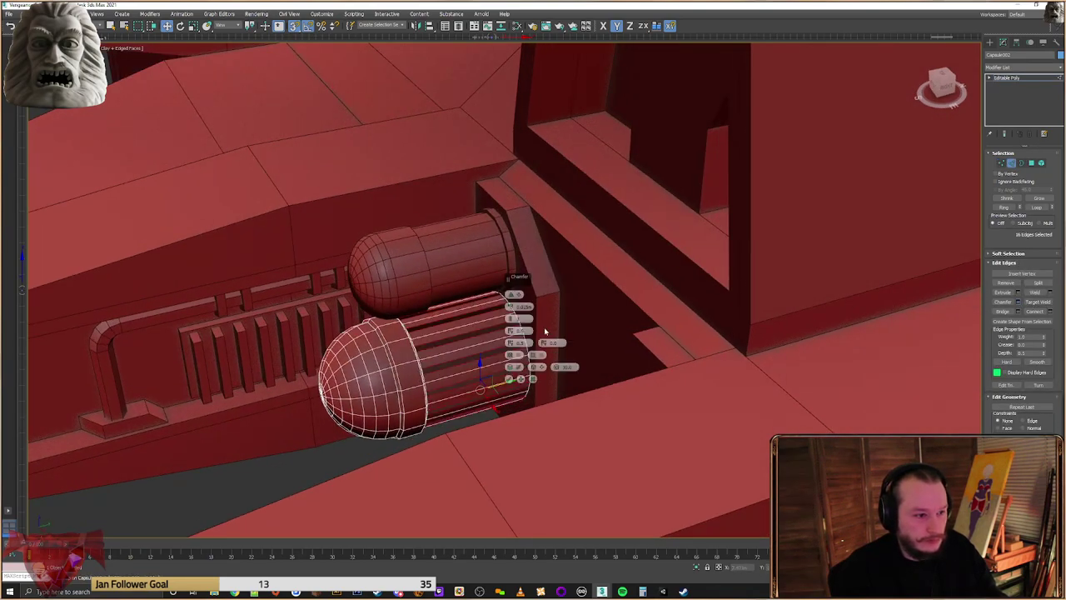
alt+middle_drag(544, 331, 547, 332)
click(533, 379)
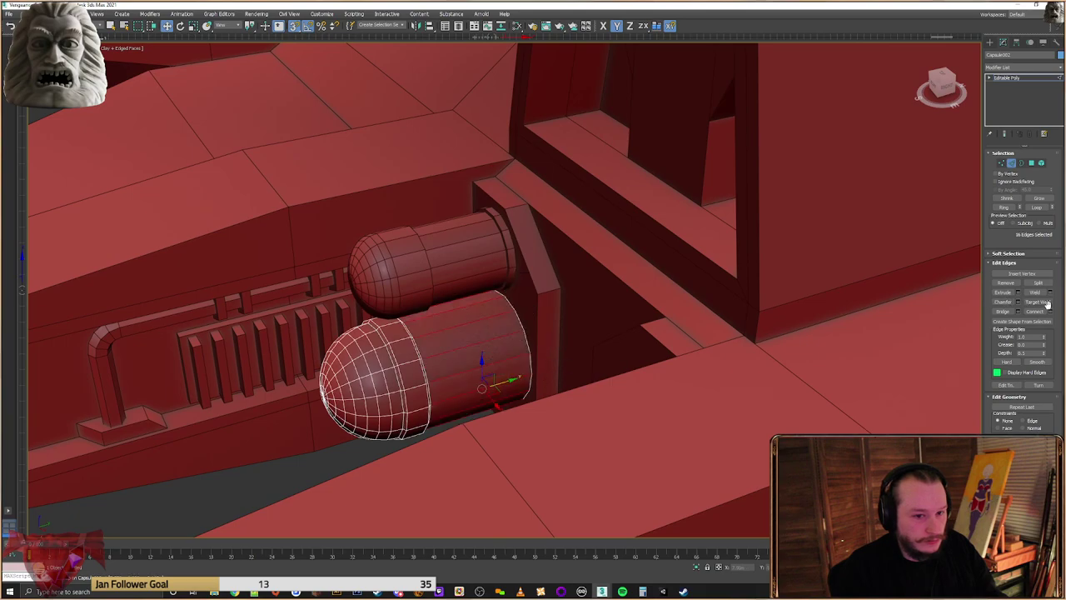
Connect the lower capsule's selected lengthwise edges with one new loop and move it along Y close to the mounting plate
click(1050, 311)
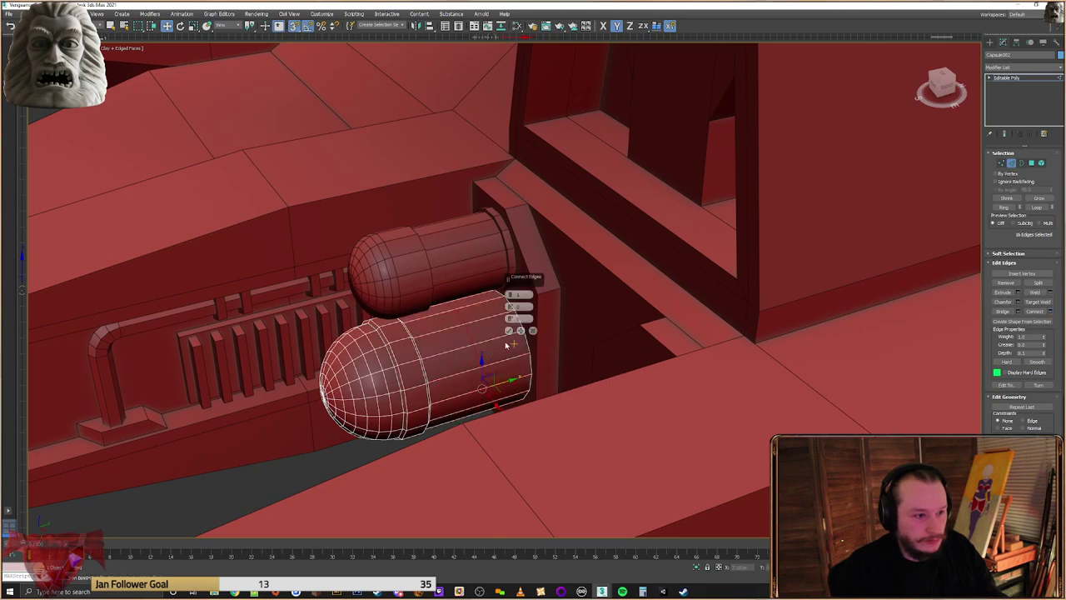
click(509, 331)
alt+middle_drag(509, 333, 497, 345)
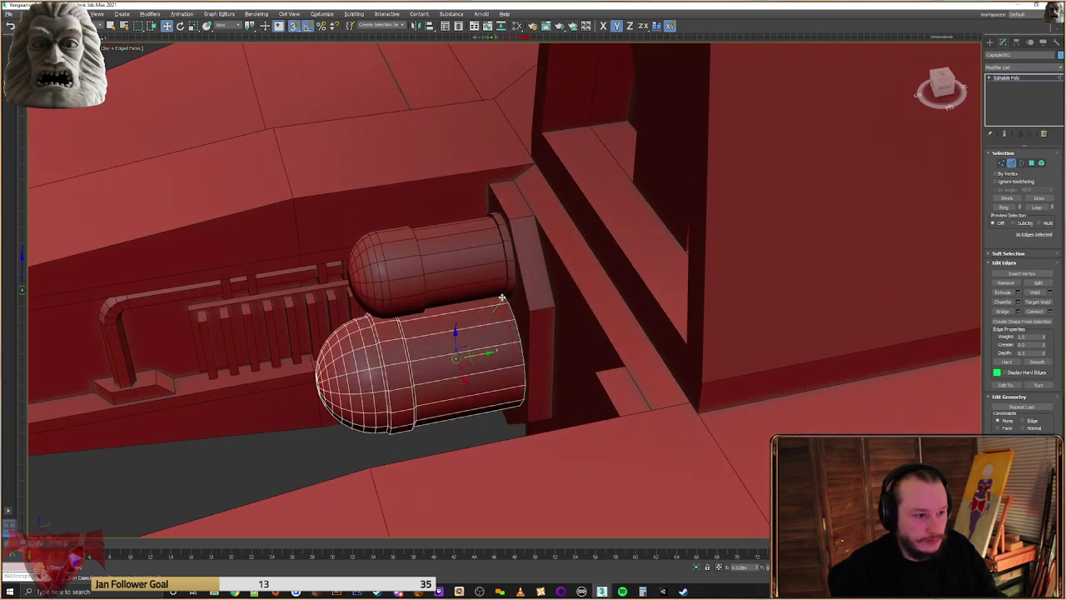
alt+middle_drag(505, 286, 498, 295)
alt+middle_drag(471, 335, 778, 242)
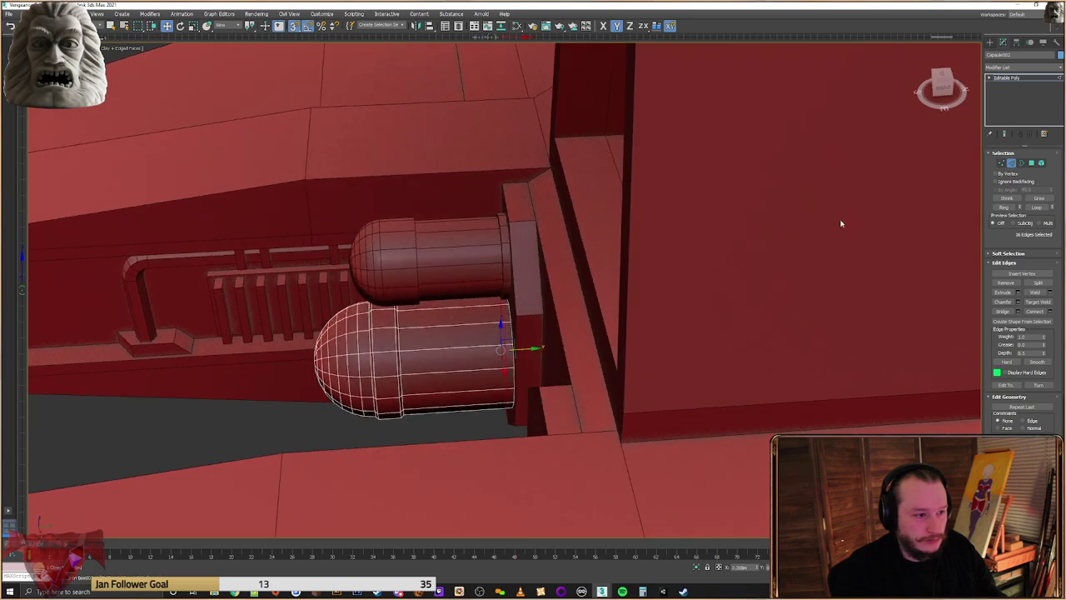
Select the 16 lengthwise polygons of the lower capsule's body and extrude them slightly inward by Local Normal
click(1031, 164)
drag(470, 245, 455, 419)
alt+middle_drag(455, 408, 533, 368)
key(shift+e)
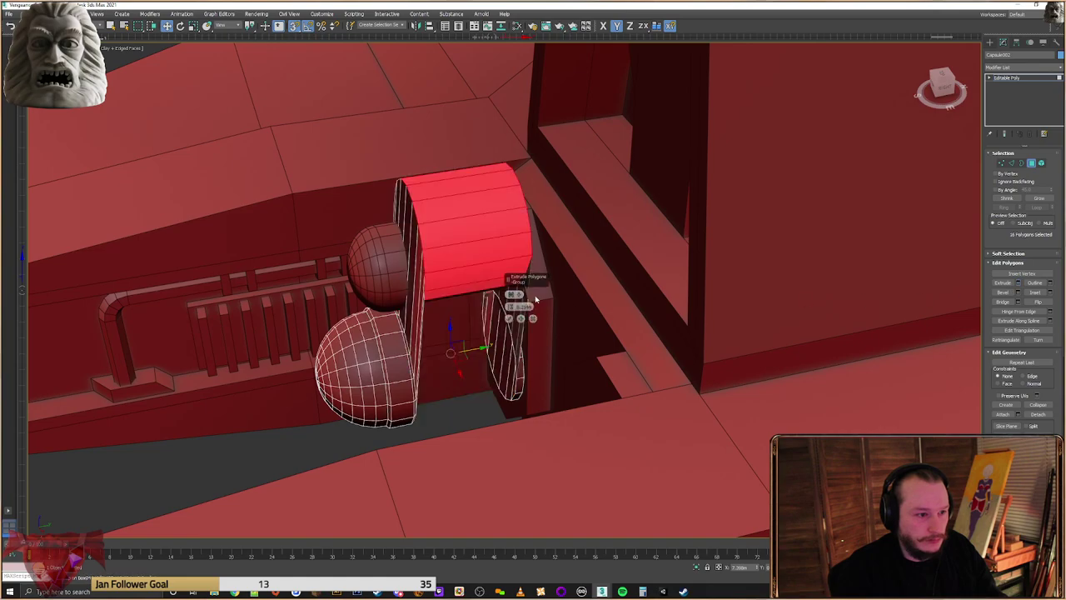
click(510, 295)
alt+middle_drag(512, 311, 575, 300)
drag(510, 308, 518, 442)
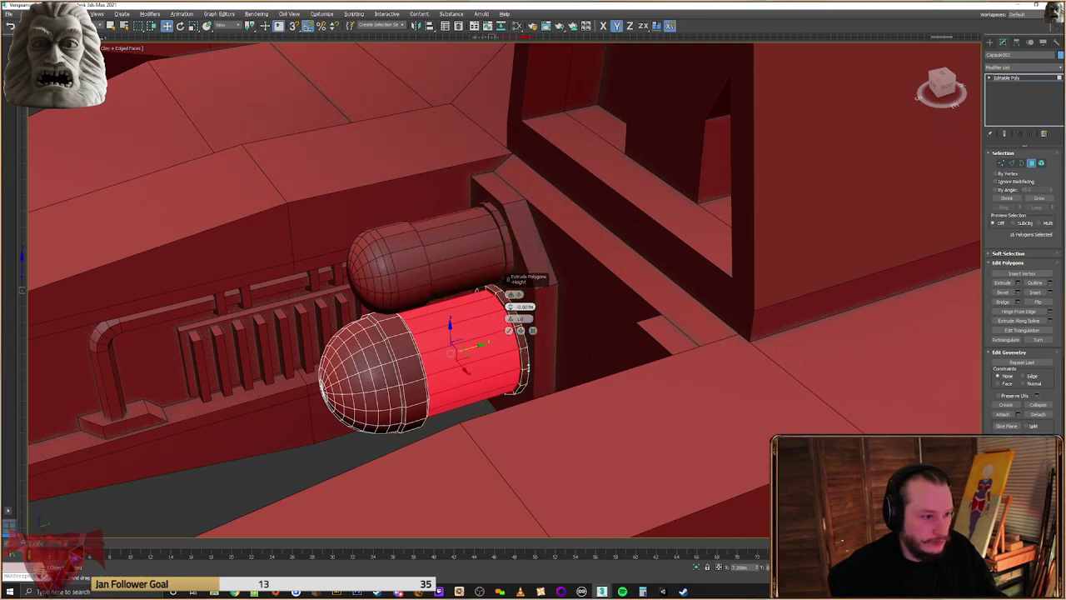
alt+middle_drag(575, 320, 604, 337)
click(509, 331)
alt+middle_drag(509, 331, 530, 291)
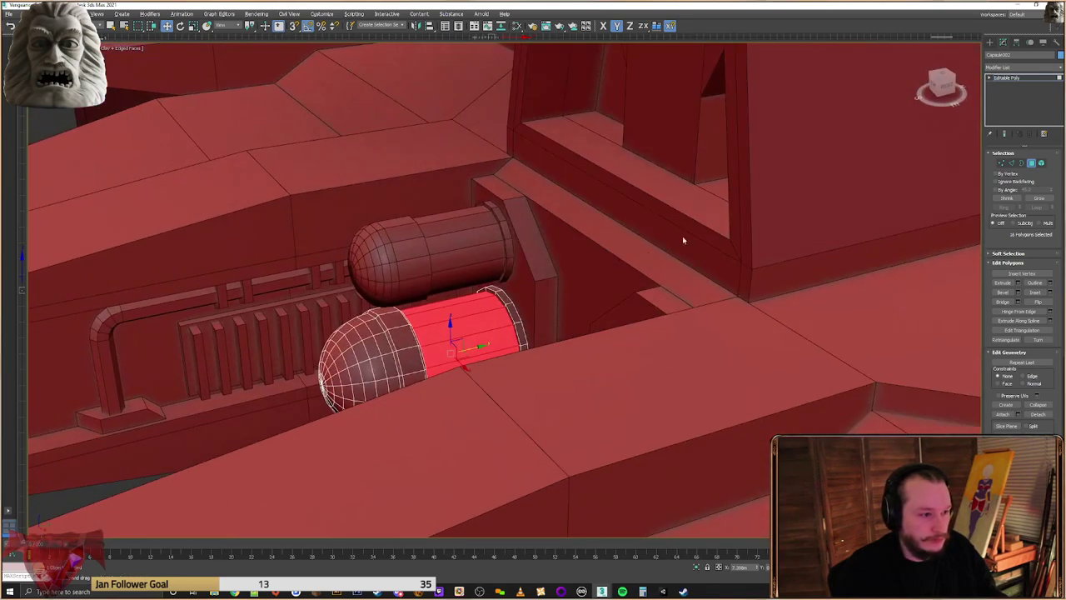
click(990, 43)
scroll(527, 175, down, 5)
click(369, 313)
alt+middle_drag(369, 313, 441, 310)
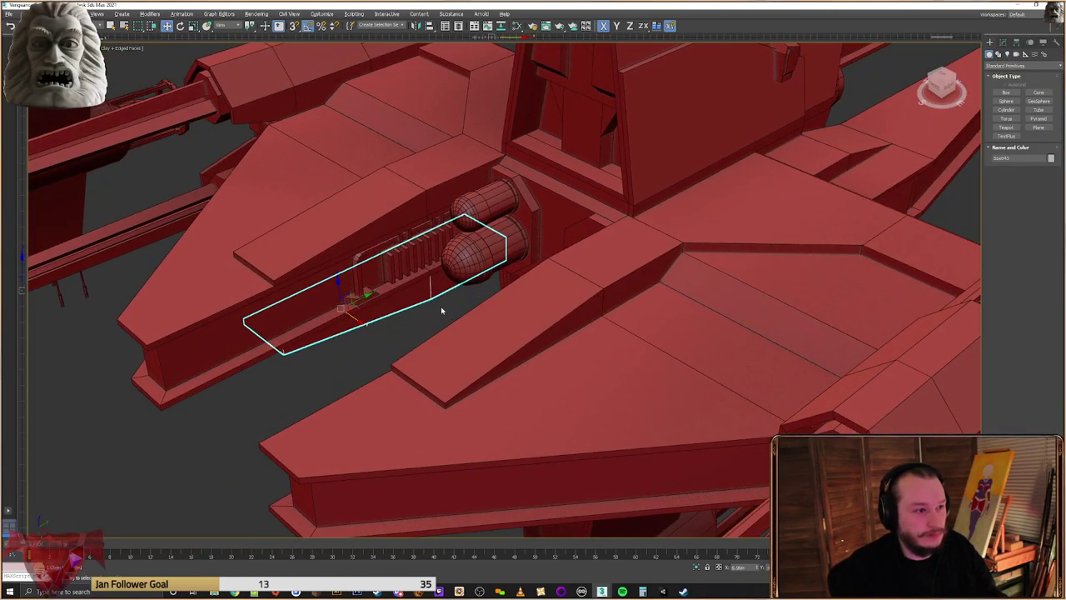
click(441, 310)
scroll(395, 260, up, 3)
scroll(396, 261, up, 3)
click(370, 256)
ctrl+click(406, 250)
ctrl+click(429, 241)
ctrl+click(481, 223)
ctrl+click(502, 209)
ctrl+click(522, 196)
ctrl+click(544, 183)
ctrl+click(564, 175)
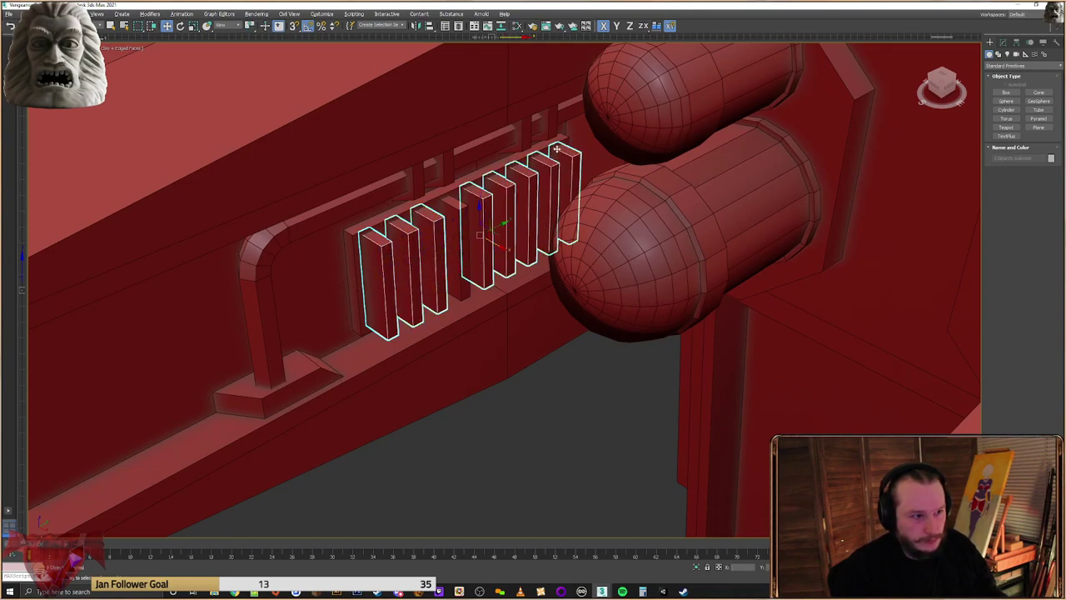
ctrl+click(542, 151)
ctrl+click(454, 215)
alt+middle_drag(454, 217, 476, 200)
ctrl+click(511, 130)
ctrl+click(525, 126)
ctrl+click(497, 132)
ctrl+click(455, 144)
ctrl+click(436, 148)
ctrl+click(334, 346)
alt+middle_drag(334, 346, 442, 358)
middle_drag(633, 317, 463, 250)
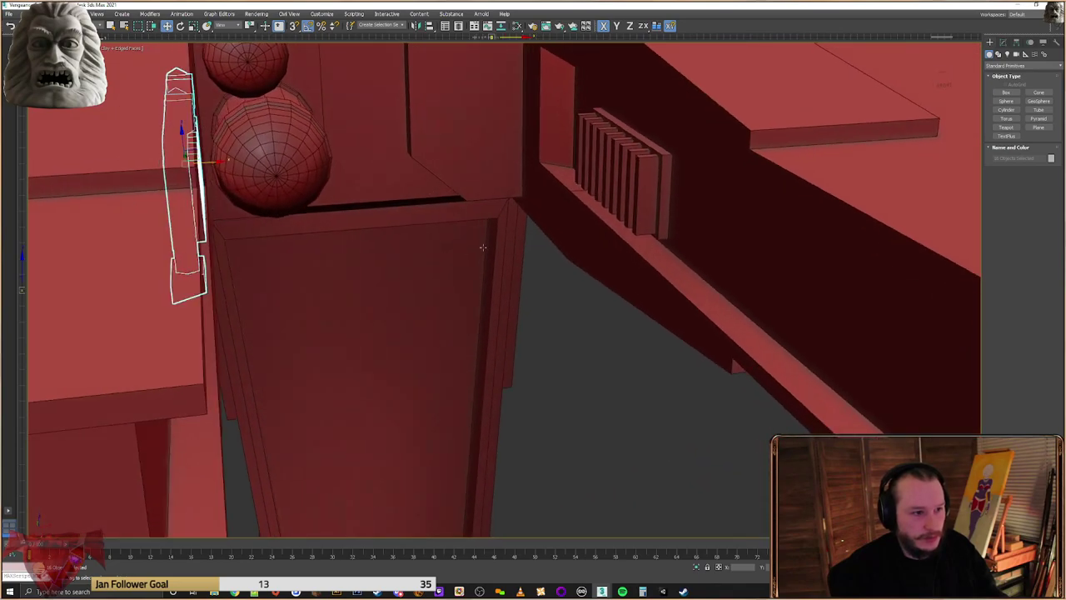
Delete the existing vent fins and their backing plate from the opposite wing's inner wall
click(647, 158)
key(Delete)
click(639, 161)
key(Delete)
click(630, 156)
key(Delete)
click(614, 148)
key(Delete)
click(600, 141)
key(Delete)
click(591, 136)
key(Delete)
click(611, 142)
key(Delete)
click(614, 138)
key(Delete)
click(586, 135)
key(Delete)
Select the finished vent fins, backing plate, bent pipe, pipe brackets and foot on the capsule-side wing wall
middle_drag(499, 185, 475, 237)
click(338, 160)
ctrl+click(346, 158)
ctrl+click(332, 156)
ctrl+click(331, 163)
ctrl+click(324, 168)
ctrl+click(316, 171)
ctrl+click(310, 178)
ctrl+click(316, 180)
ctrl+click(303, 186)
ctrl+click(296, 192)
ctrl+click(285, 198)
ctrl+click(343, 135)
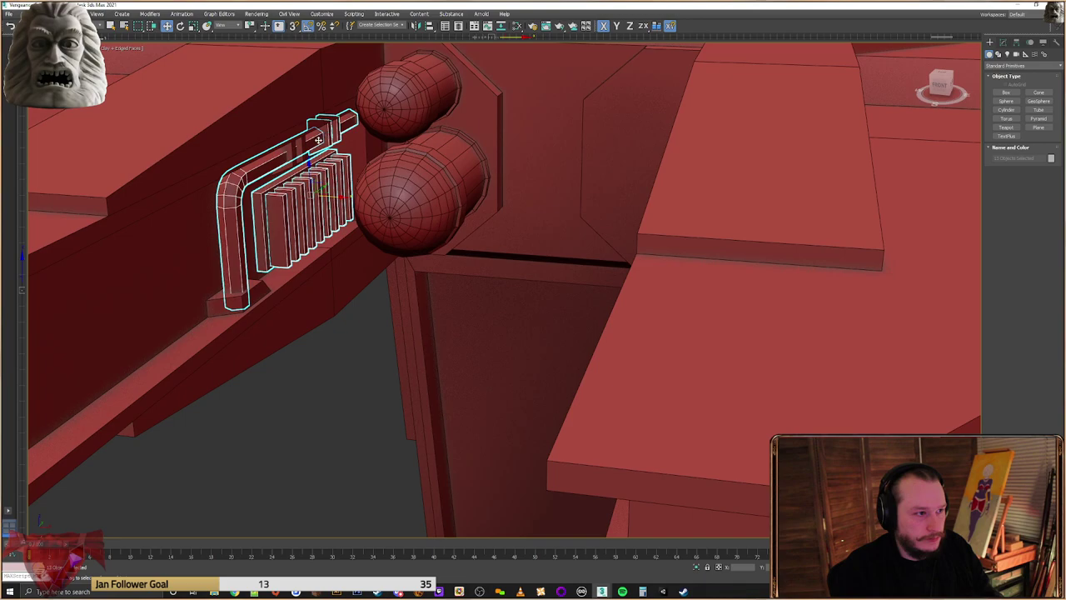
ctrl+click(250, 275)
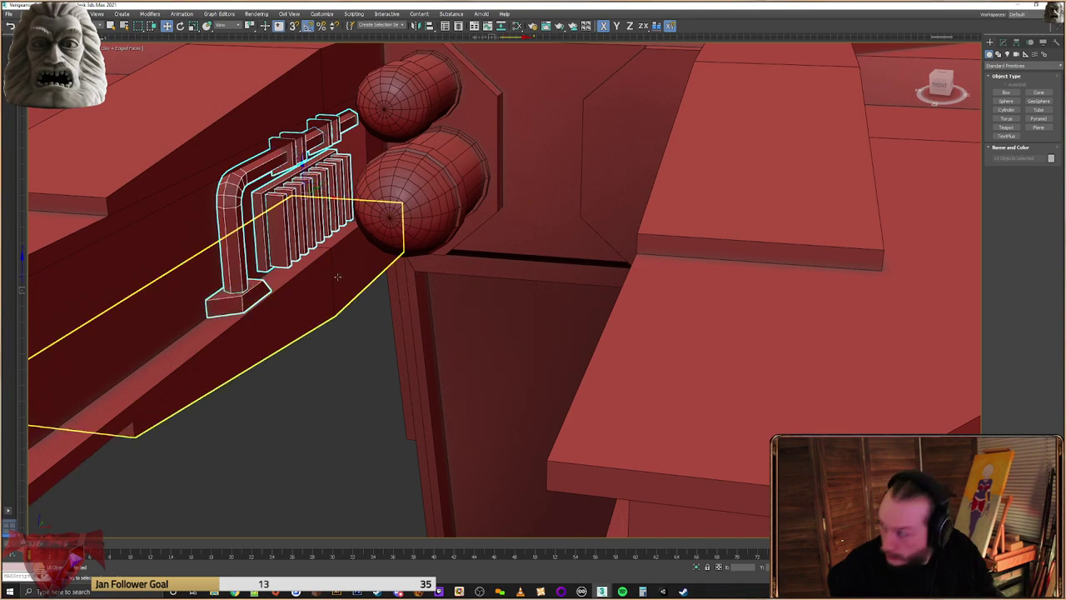
Clone the selected vent and pipe assembly and mirror the copy so it faces the opposite wing
scroll(405, 223, down, 4)
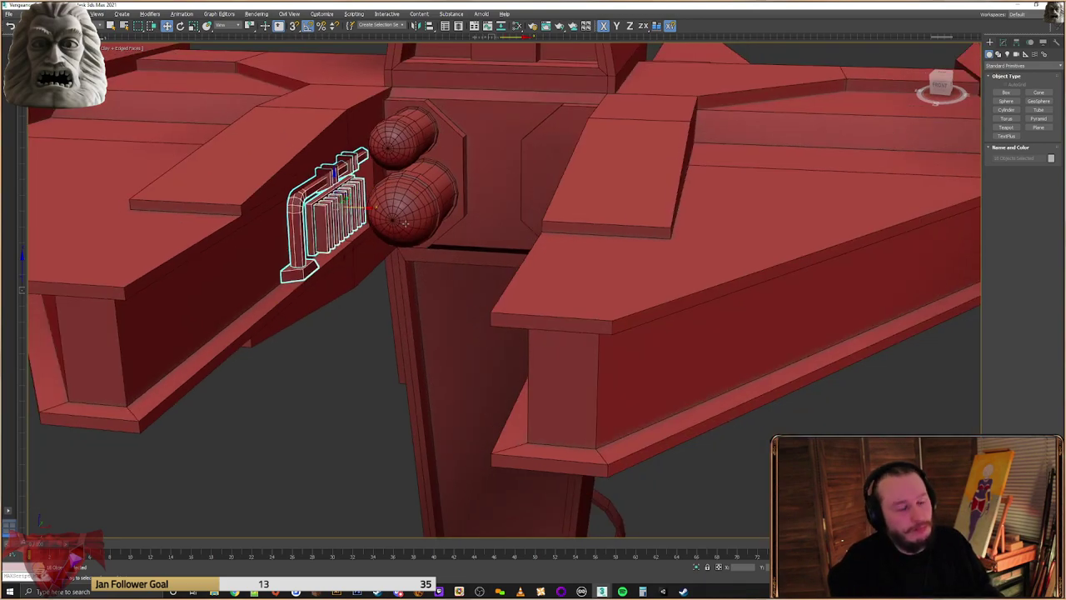
key(ctrl+v)
click(534, 331)
alt+middle_drag(534, 328, 593, 350)
click(418, 27)
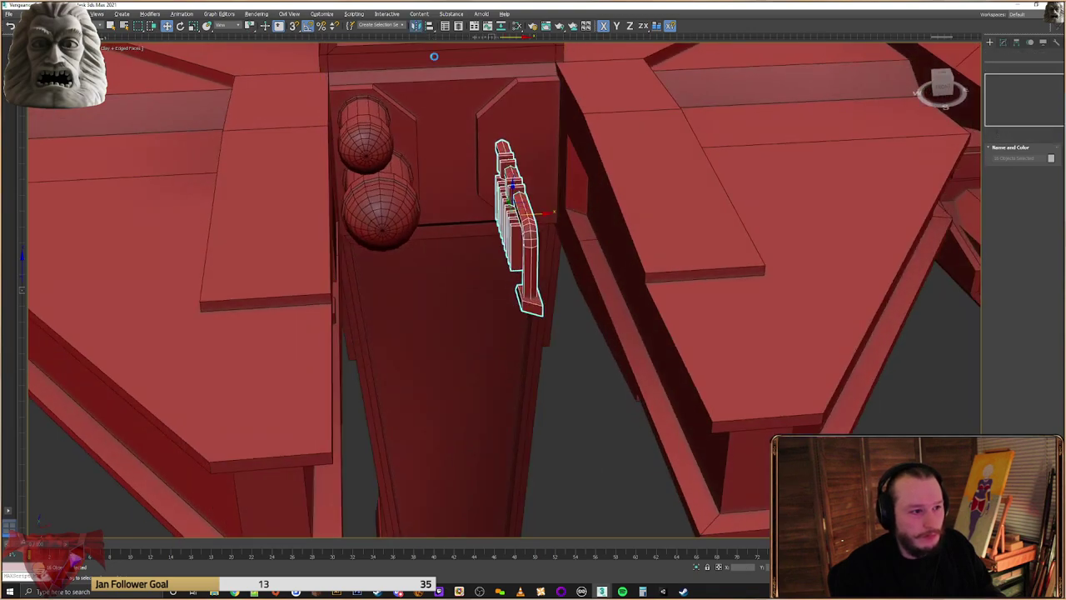
click(510, 361)
alt+middle_drag(507, 350, 597, 323)
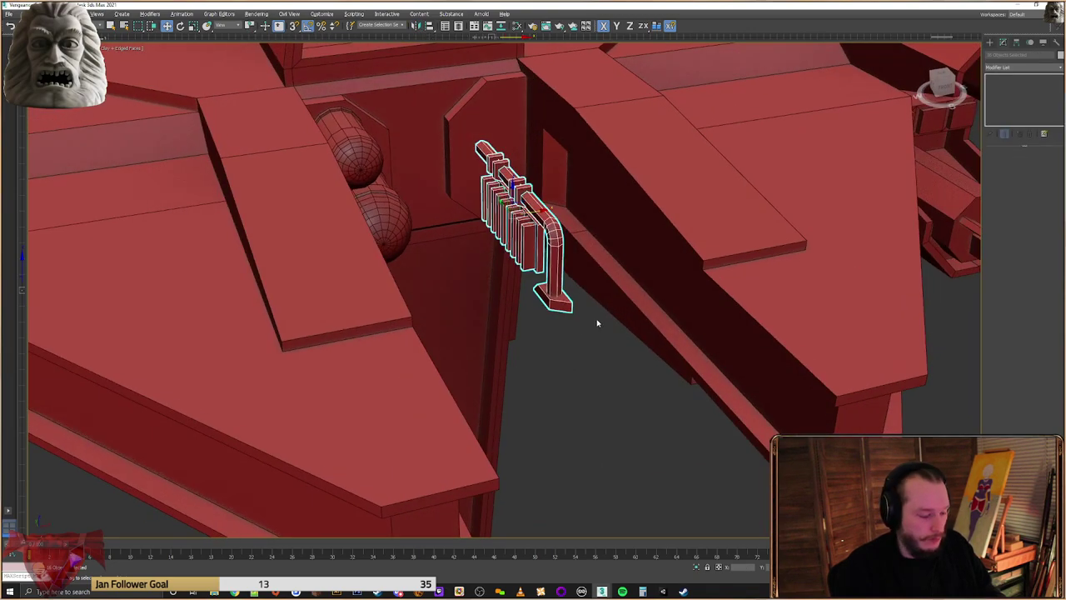
Move the mirrored vent and pipe assembly with snapping onto the opposite wing's inner wall and deselect it
key(s)
drag(597, 319, 590, 295)
alt+middle_drag(590, 294, 589, 322)
scroll(612, 258, up, 4)
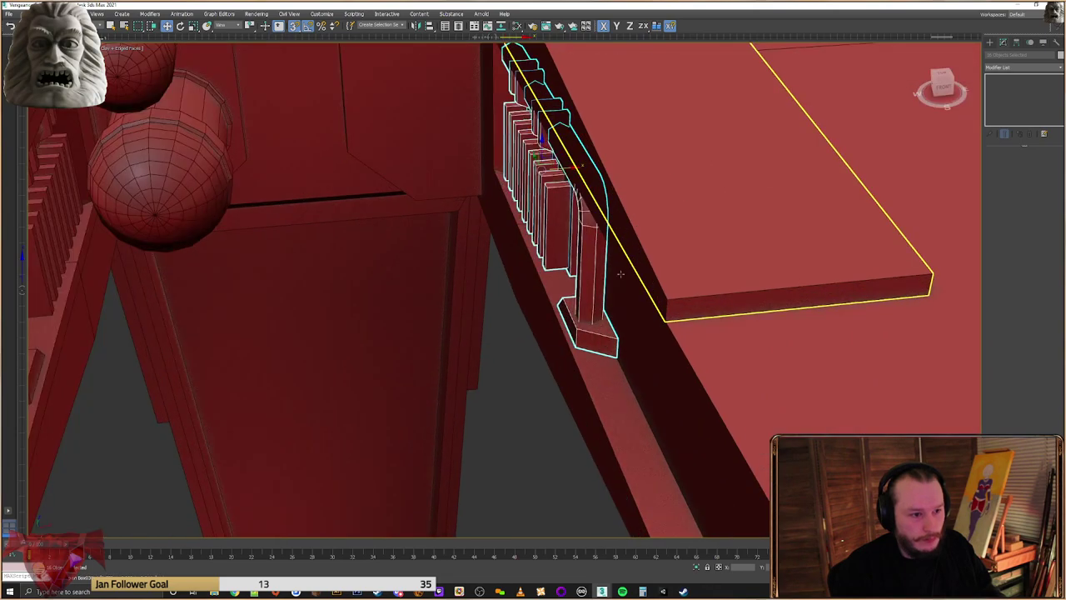
alt+middle_drag(625, 268, 586, 292)
scroll(587, 295, down, 5)
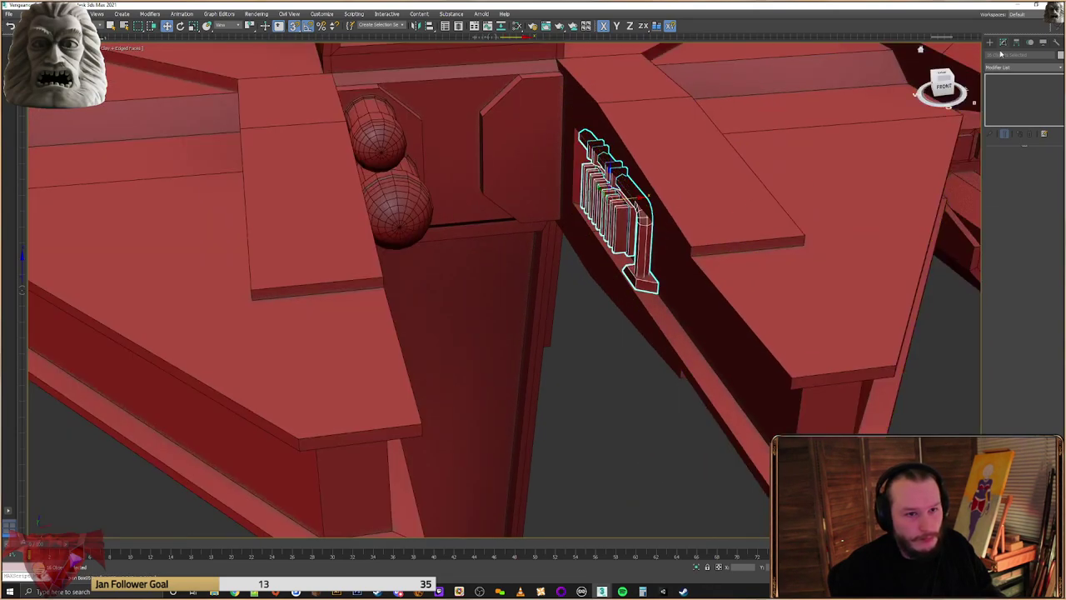
click(541, 349)
Examine the spacecraft from several angles and compare it with the round cap on the simplified reference ship's wing
scroll(571, 340, down, 6)
click(645, 315)
alt+middle_drag(665, 308, 683, 299)
click(697, 361)
mouse_move(697, 362)
alt+middle_down()
mouse_move(655, 353)
mouse_move(718, 370)
mouse_move(686, 350)
alt+middle_up()
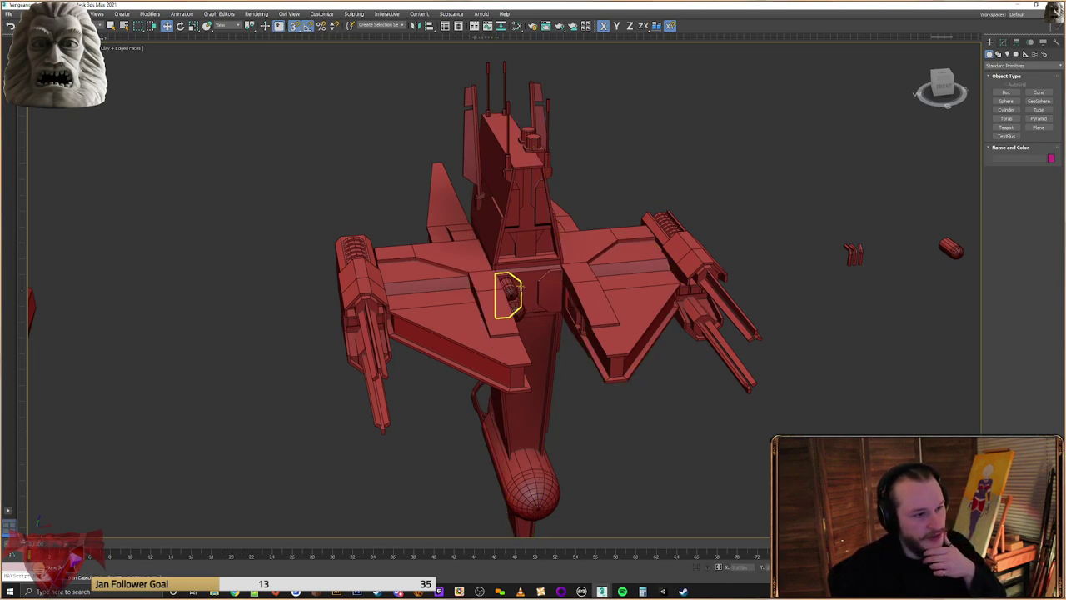
alt+middle_drag(509, 305, 473, 291)
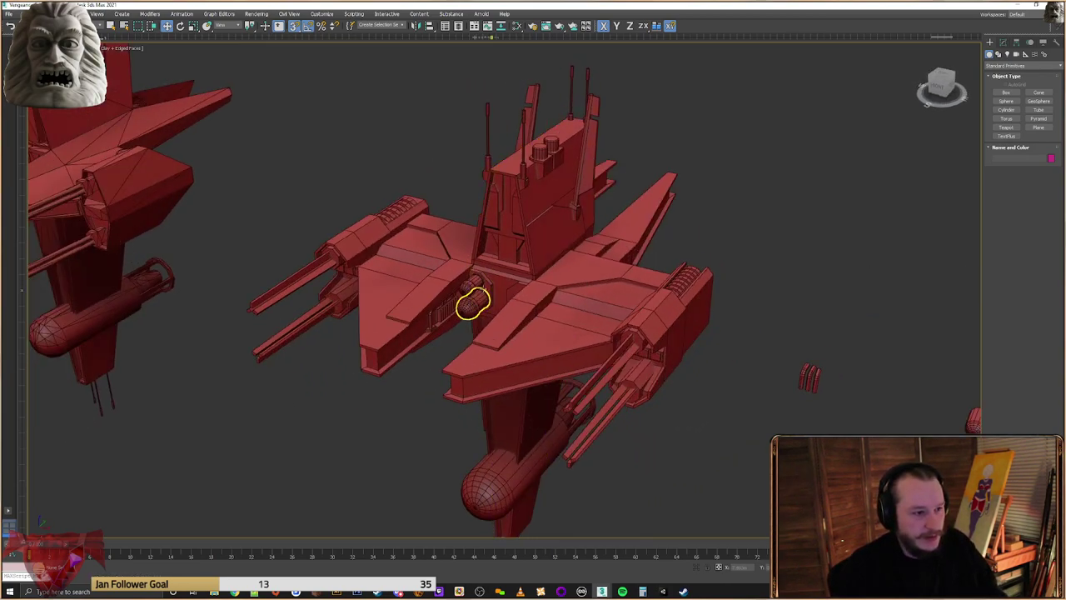
scroll(472, 287, up, 10)
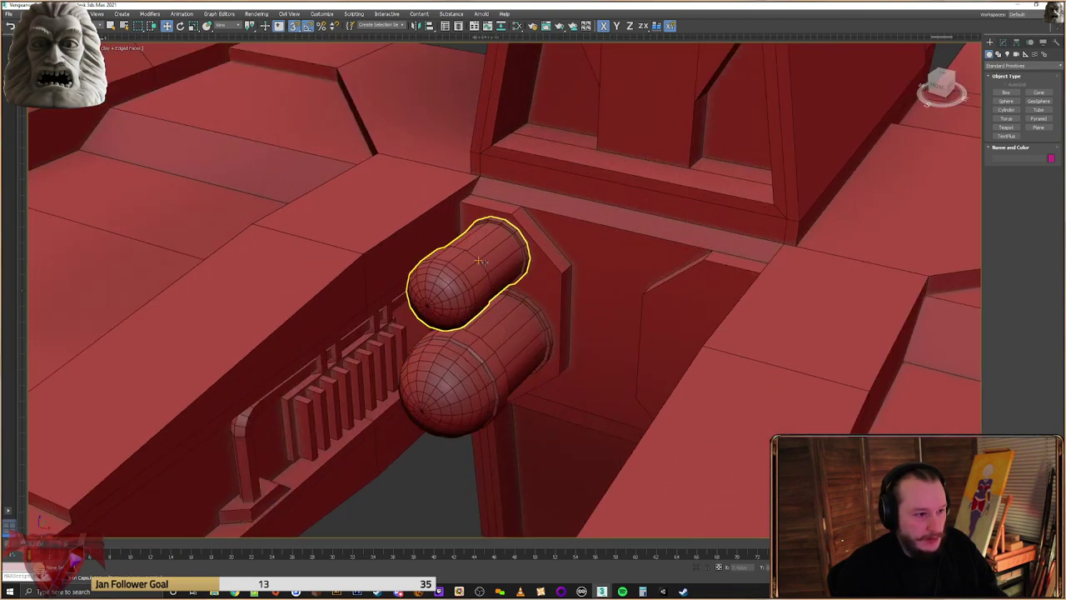
scroll(481, 262, down, 7)
alt+middle_drag(486, 275, 565, 322)
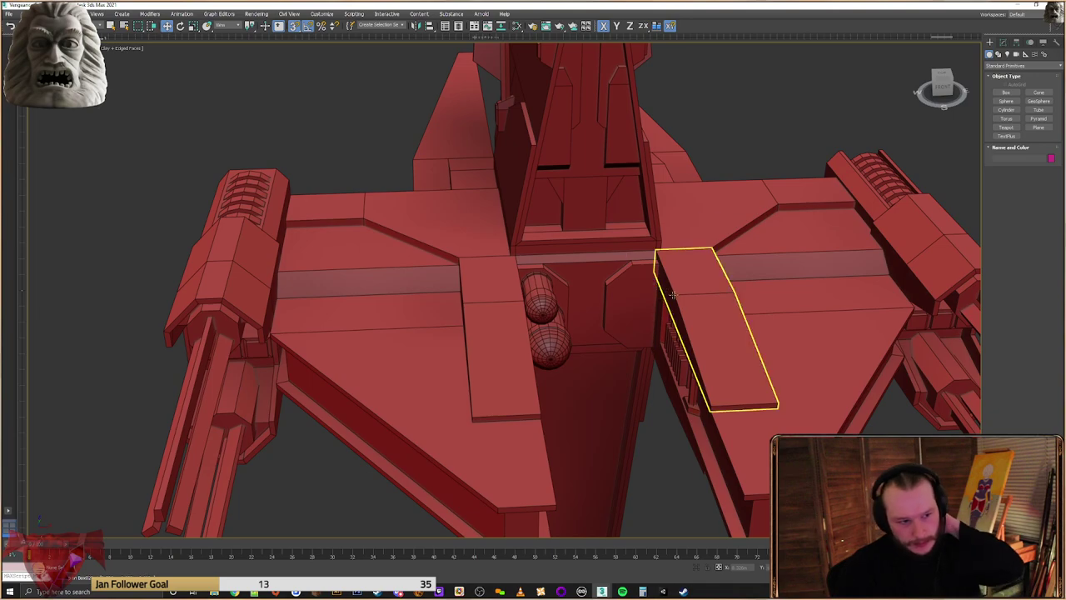
scroll(664, 298, down, 5)
alt+middle_drag(667, 312, 629, 317)
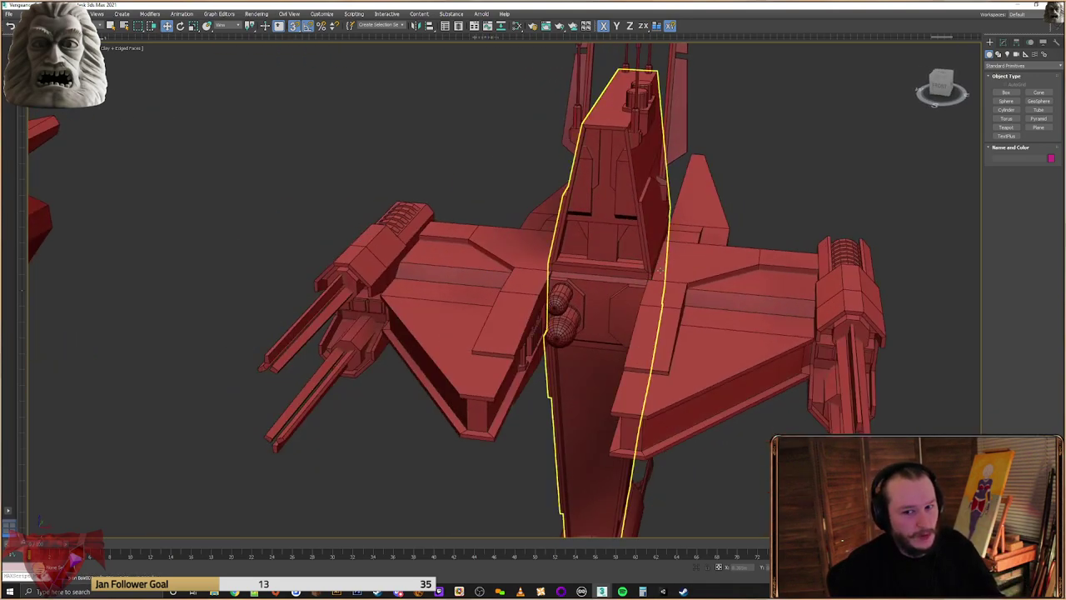
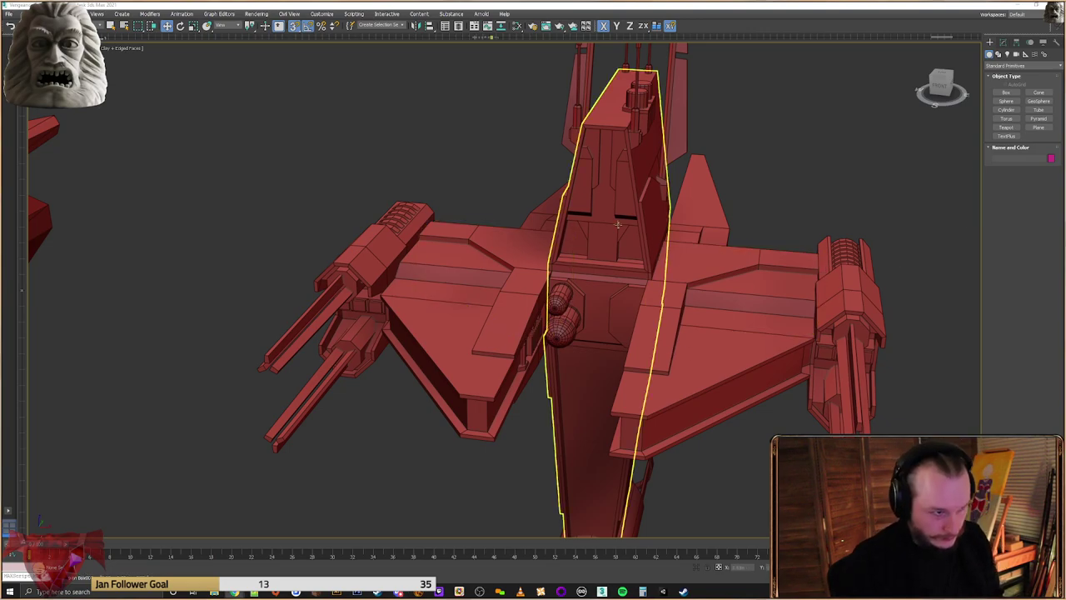
alt+middle_drag(623, 265, 617, 261)
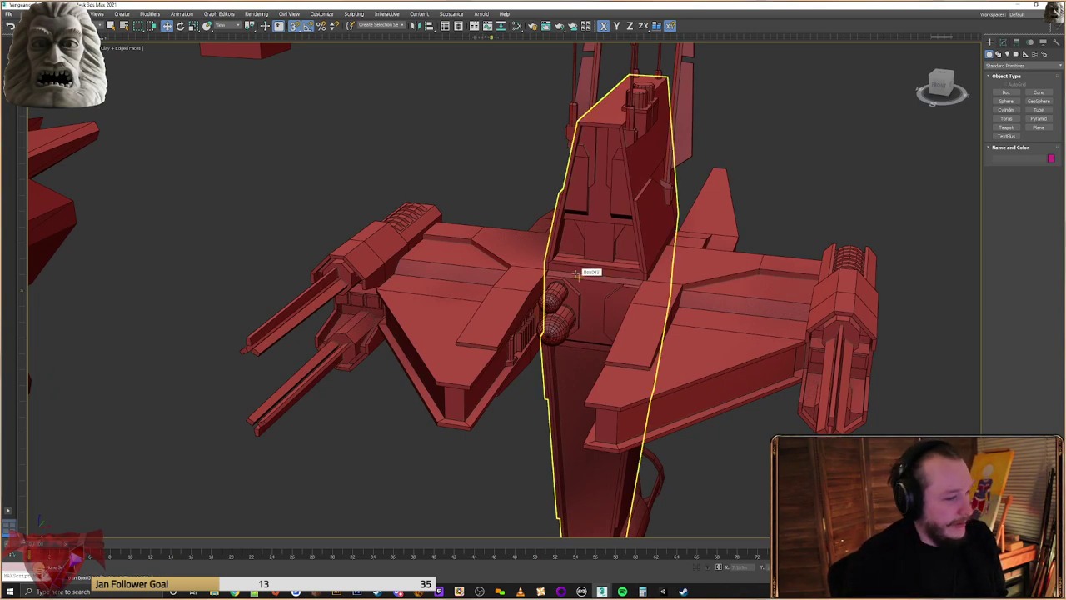
alt+middle_drag(665, 293, 668, 288)
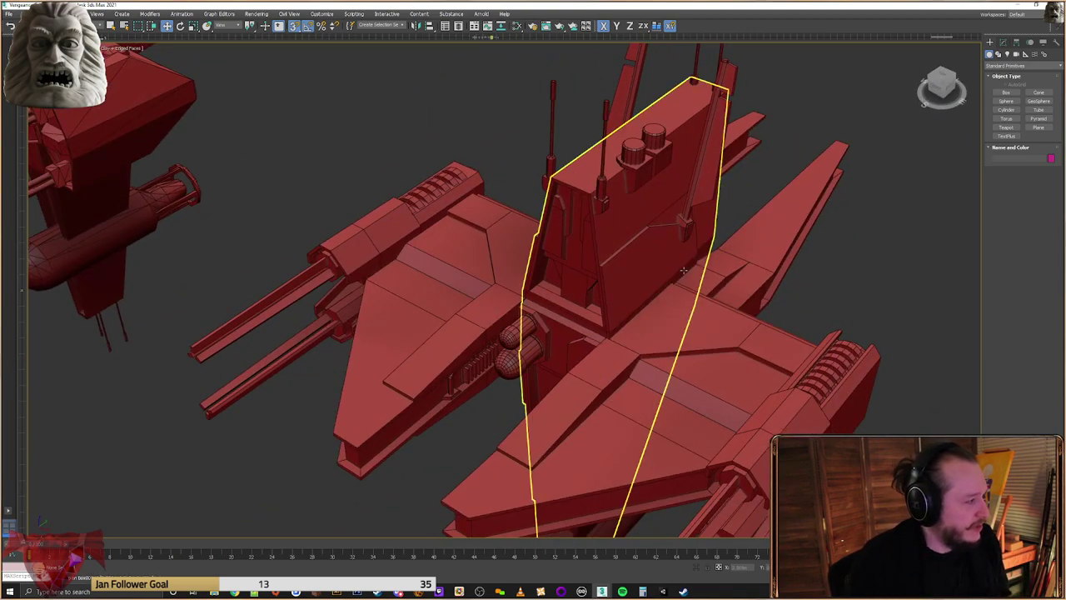
alt+middle_drag(689, 315, 624, 341)
middle_drag(807, 385, 768, 381)
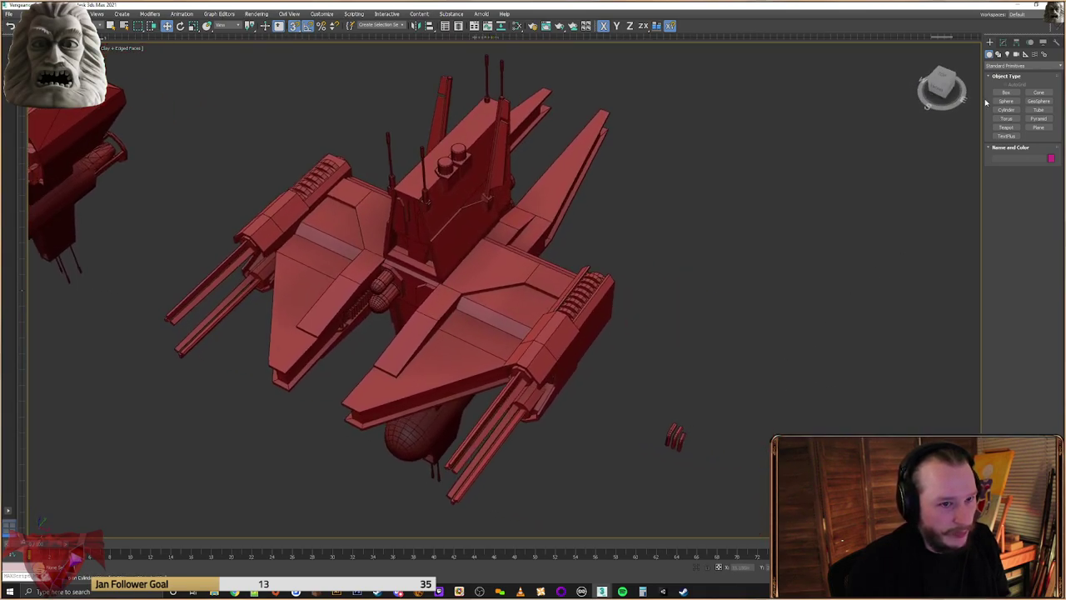
middle_drag(310, 192, 518, 244)
middle_drag(188, 125, 379, 204)
scroll(420, 204, up, 6)
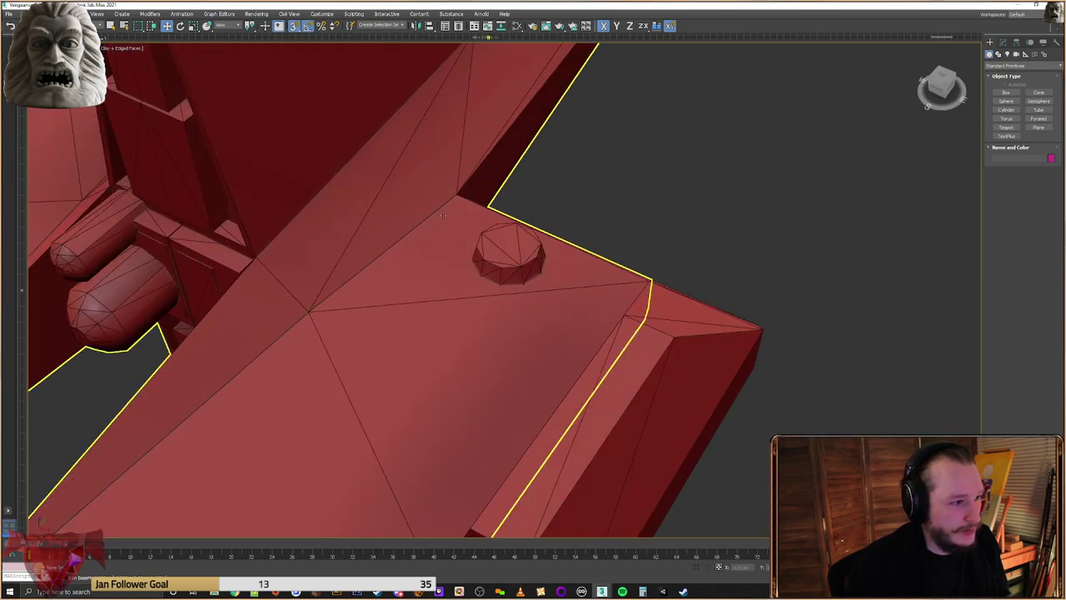
scroll(484, 258, down, 8)
middle_drag(883, 450, 692, 350)
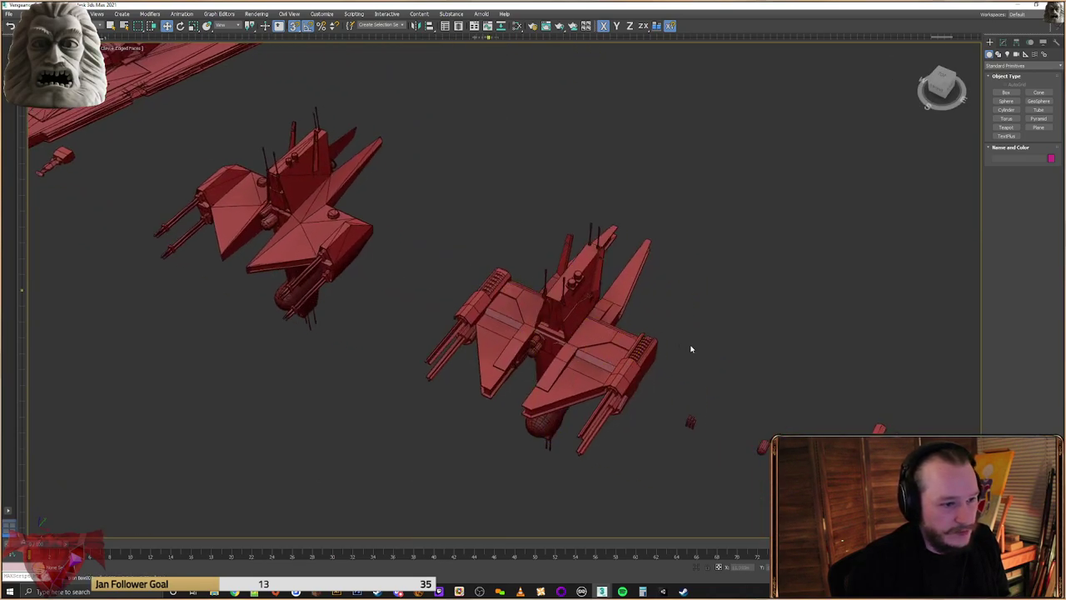
Create a short, wide cylinder with 16 sides in the empty space beside the spacecraft
scroll(692, 350, up, 3)
click(1007, 110)
drag(744, 380, 760, 377)
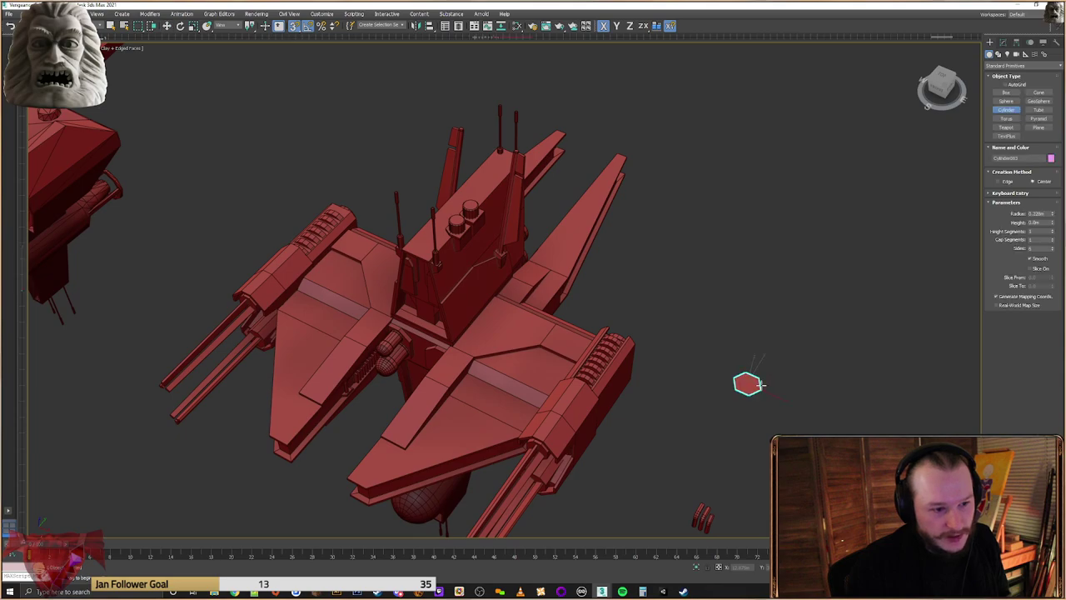
double_click(1038, 247)
text(16)
key(Return)
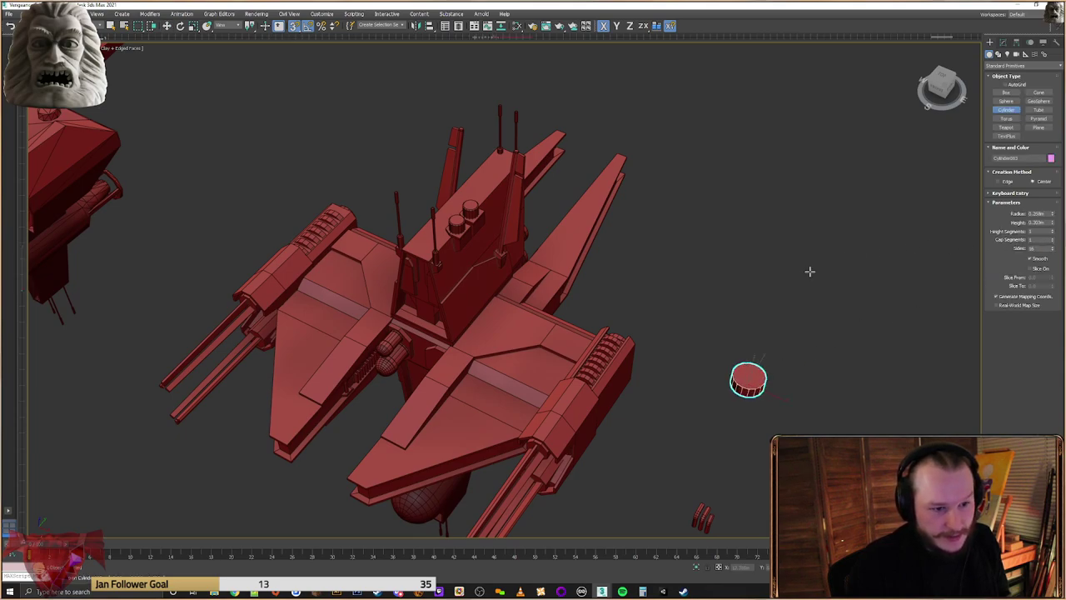
Try the cylinder with 14 sides while viewing it from above, and restore it to 16 sides
alt+middle_drag(769, 376, 785, 394)
scroll(779, 390, up, 4)
middle_drag(736, 371, 590, 336)
scroll(673, 337, up, 4)
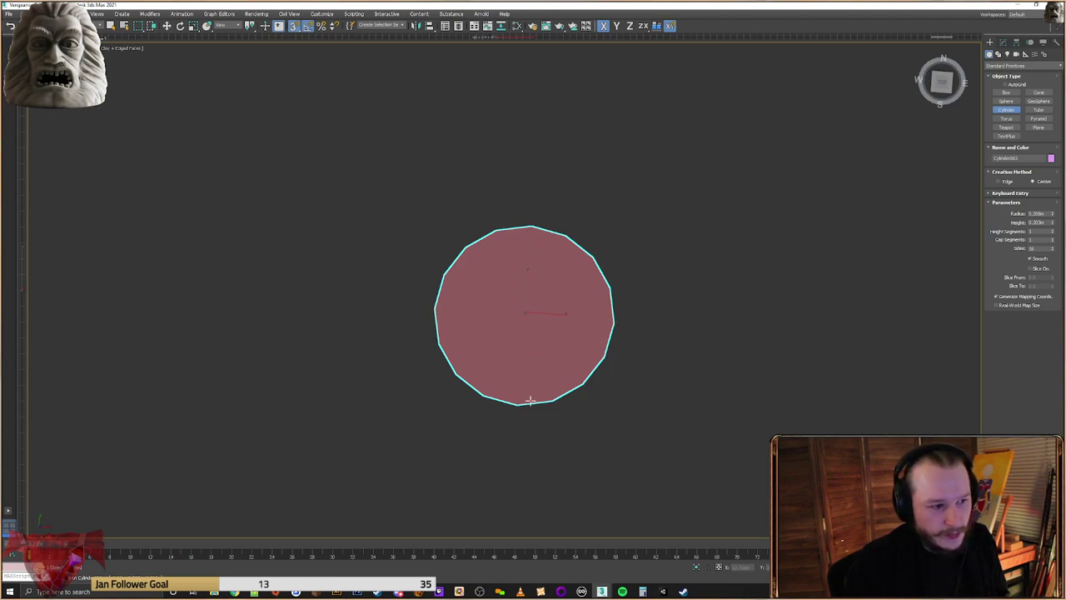
double_click(1033, 248)
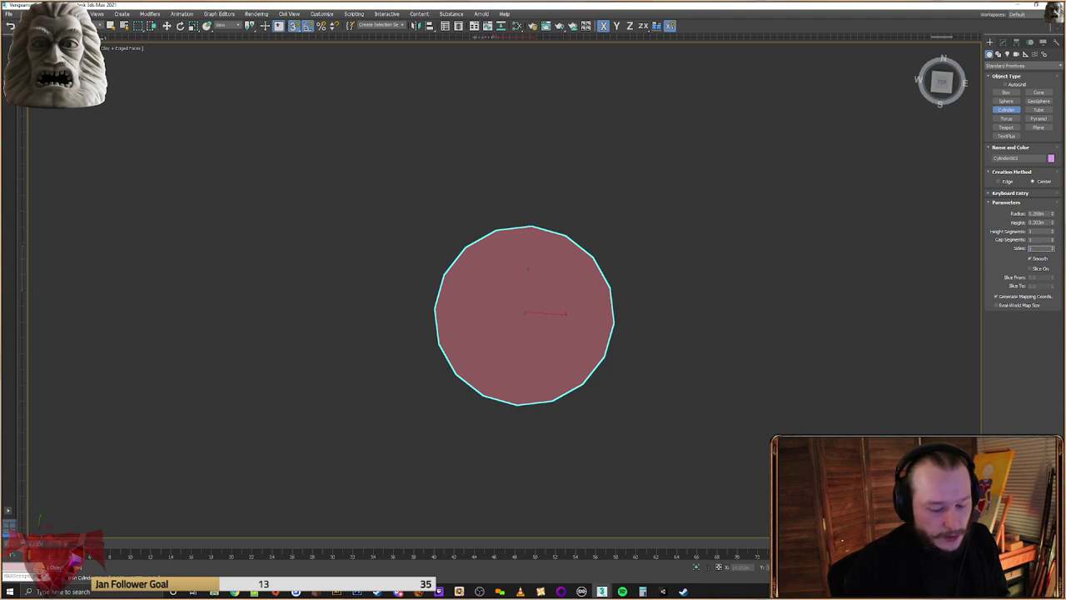
text(14)
key(Return)
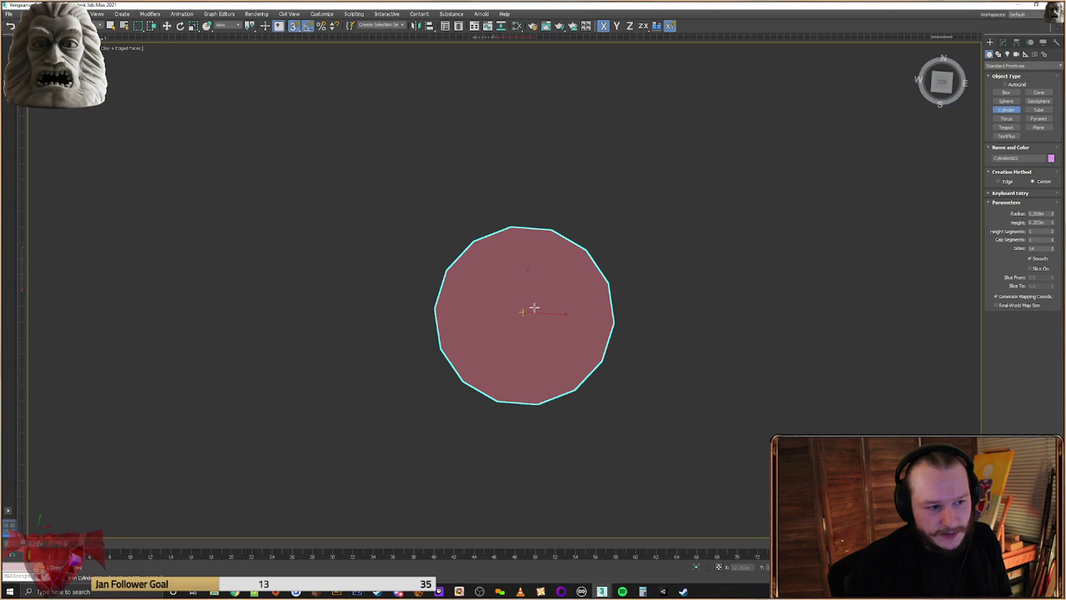
double_click(1038, 250)
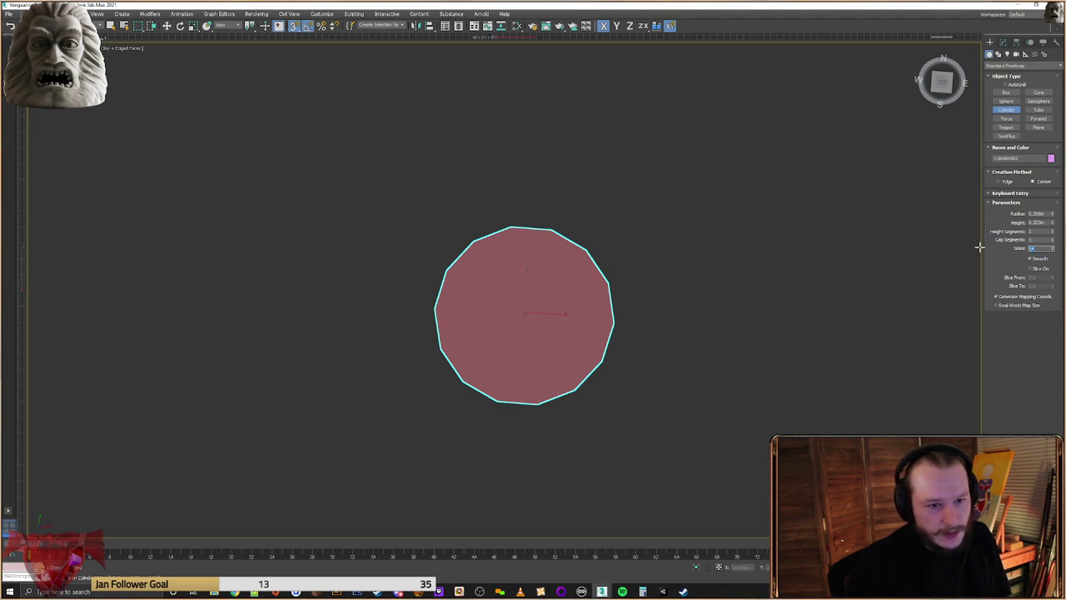
scroll(557, 225, down, 3)
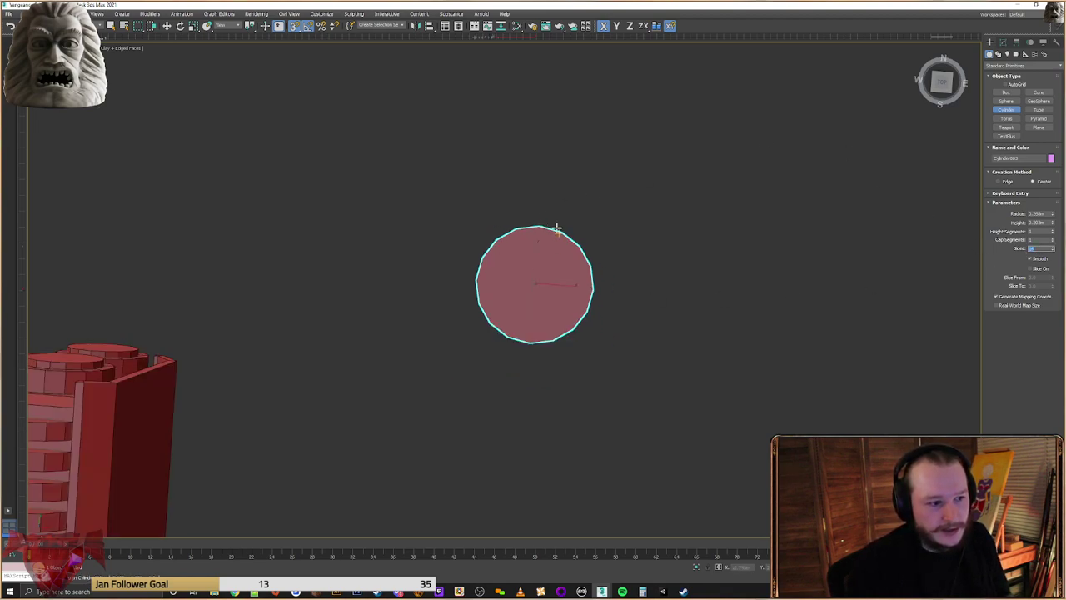
Copy the cylinder onto the rear inner part of the wing beside the central tower and adjust its position
middle_drag(504, 299, 720, 292)
key(w)
alt+middle_drag(779, 250, 775, 246)
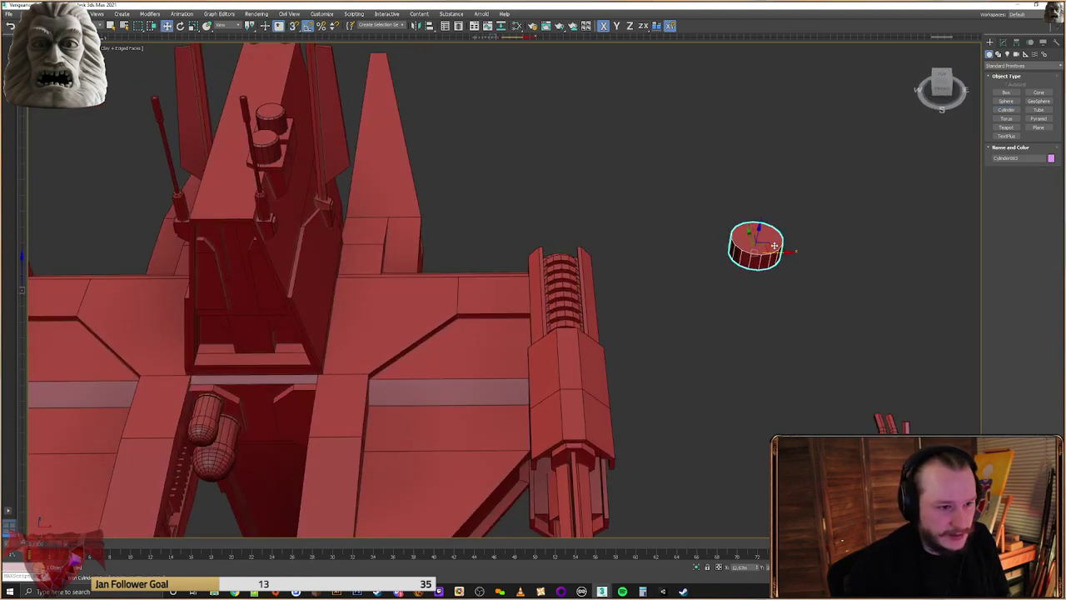
mouse_move(775, 247)
shift+mouse_down()
mouse_move(439, 307)
mouse_move(417, 326)
shift+mouse_up()
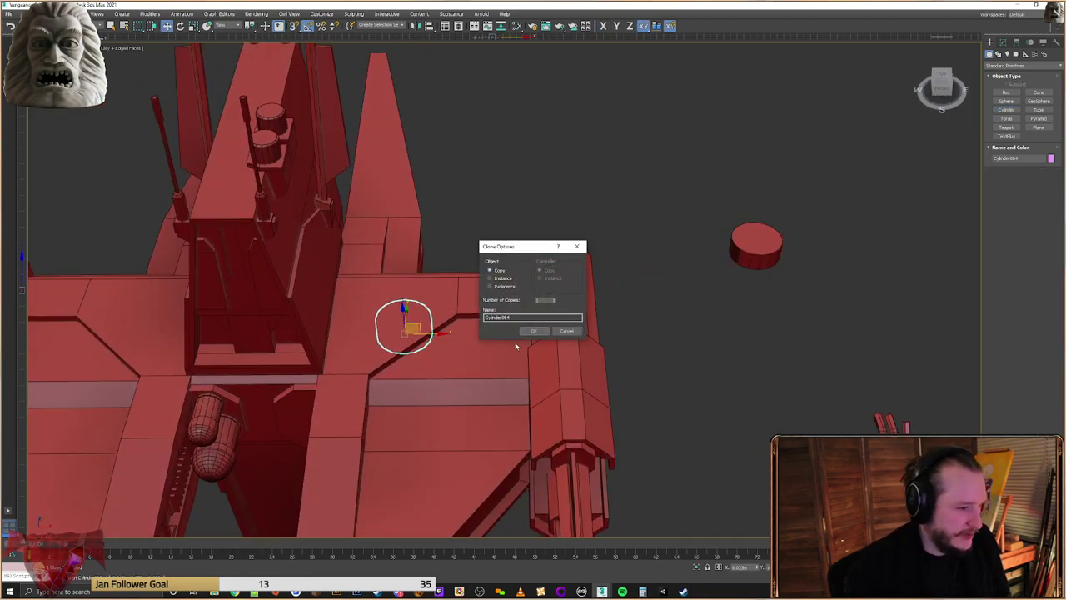
click(534, 334)
alt+middle_drag(521, 333, 371, 307)
drag(412, 322, 403, 291)
Raise the copied cylinder, snap it along Z to the wing's upper surface, and open its parameters
alt+middle_drag(330, 295, 905, 136)
scroll(606, 259, up, 3)
drag(571, 305, 574, 241)
key(s)
drag(598, 285, 681, 339)
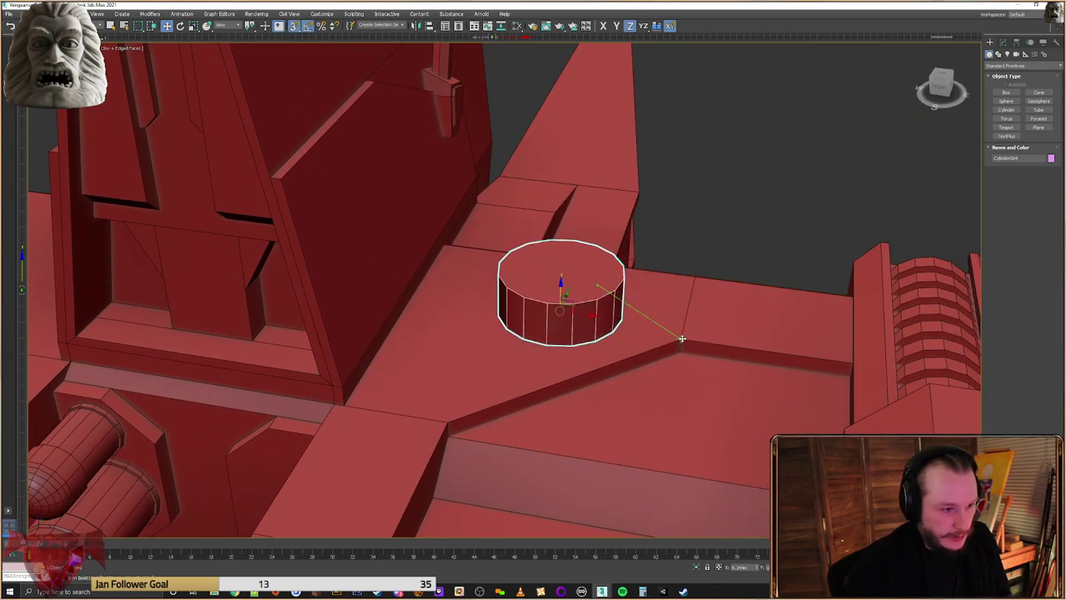
click(1003, 42)
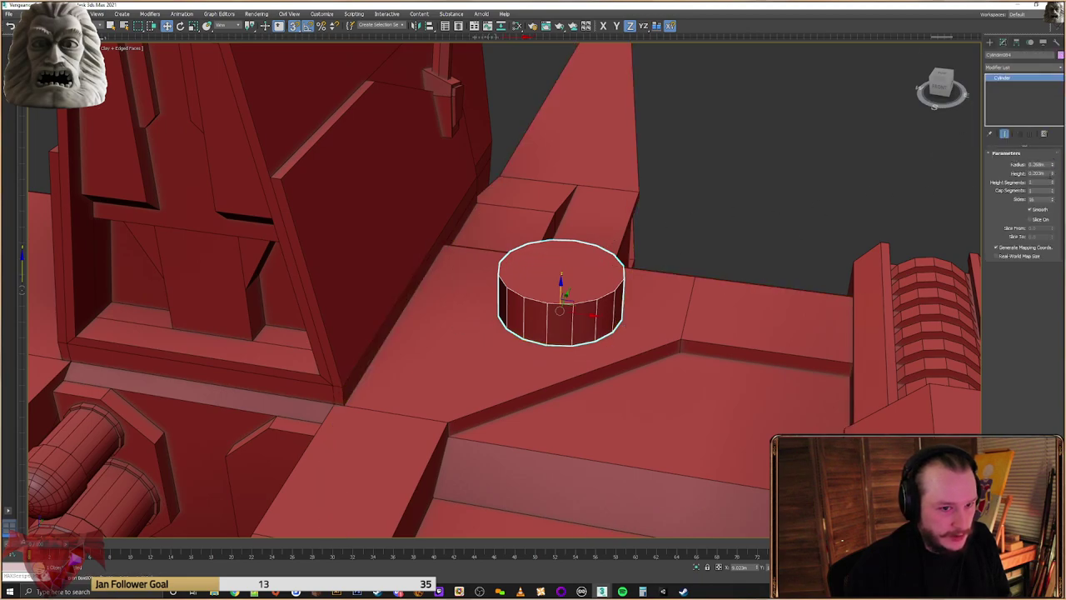
Set the copied cylinder's radius to 0.2 m and convert it to an Editable Poly
double_click(1038, 164)
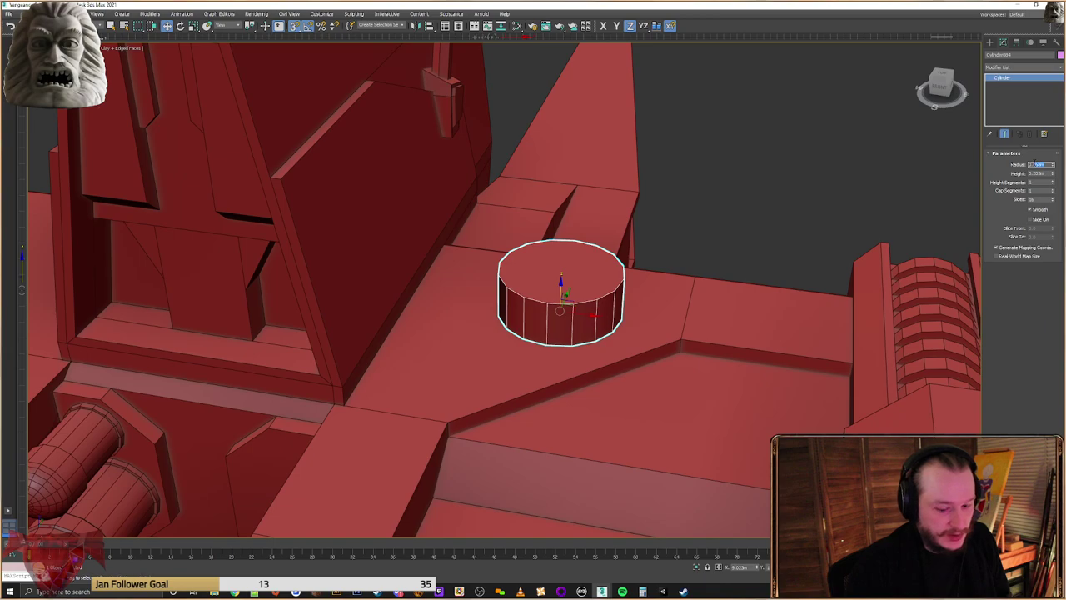
text(0.2)
key(Return)
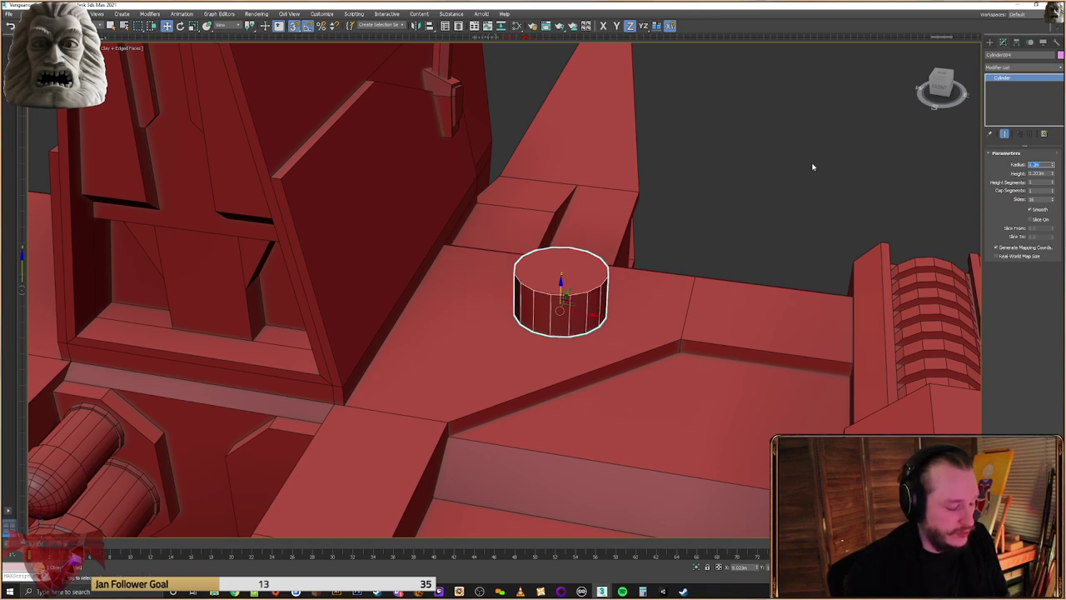
alt+middle_drag(907, 188, 933, 192)
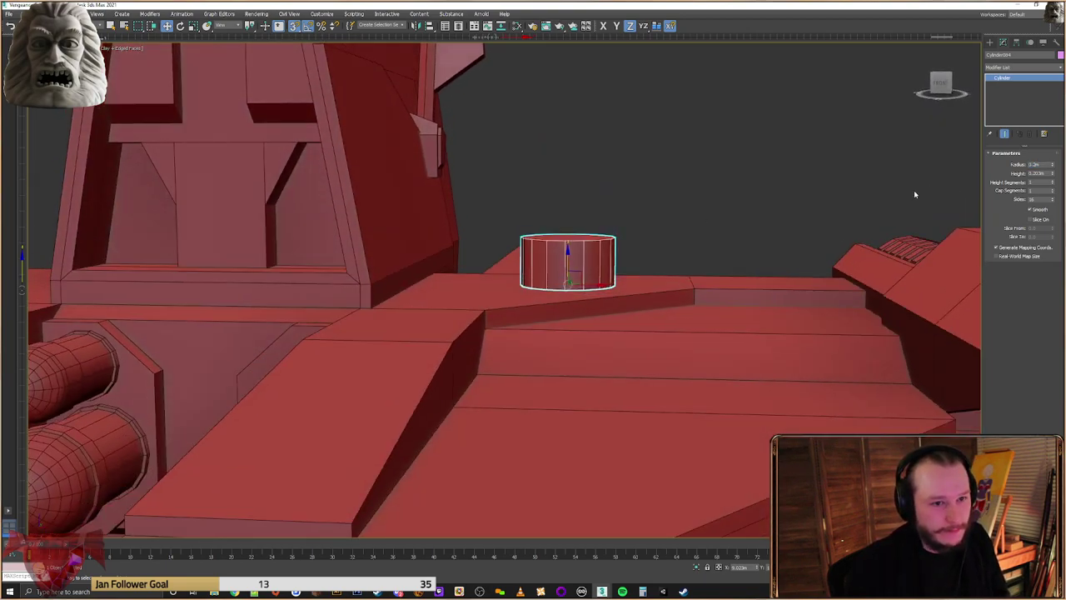
right_click(611, 239)
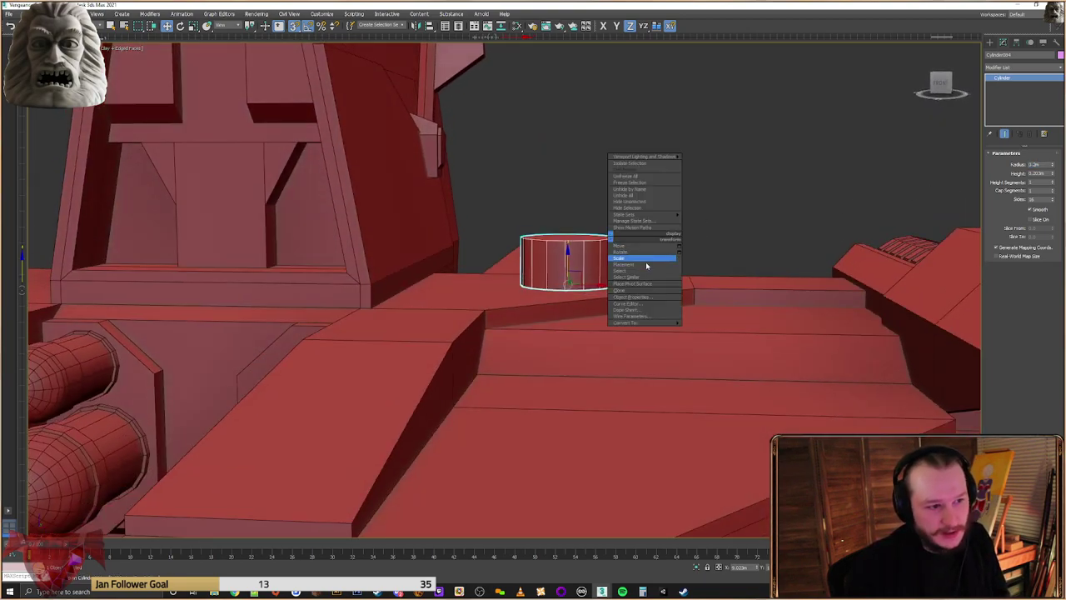
right_click(585, 259)
mouse_move(650, 343)
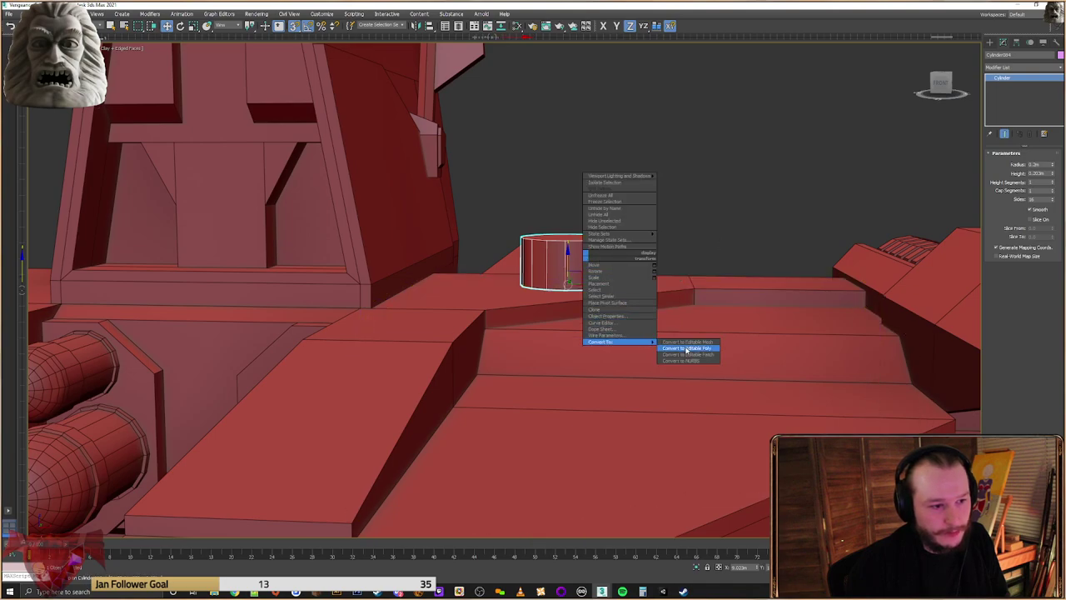
click(688, 347)
Lower the cylinder's upper ring of vertices to flatten it into a shorter disc
drag(697, 201, 479, 249)
drag(570, 229, 576, 259)
key(s)
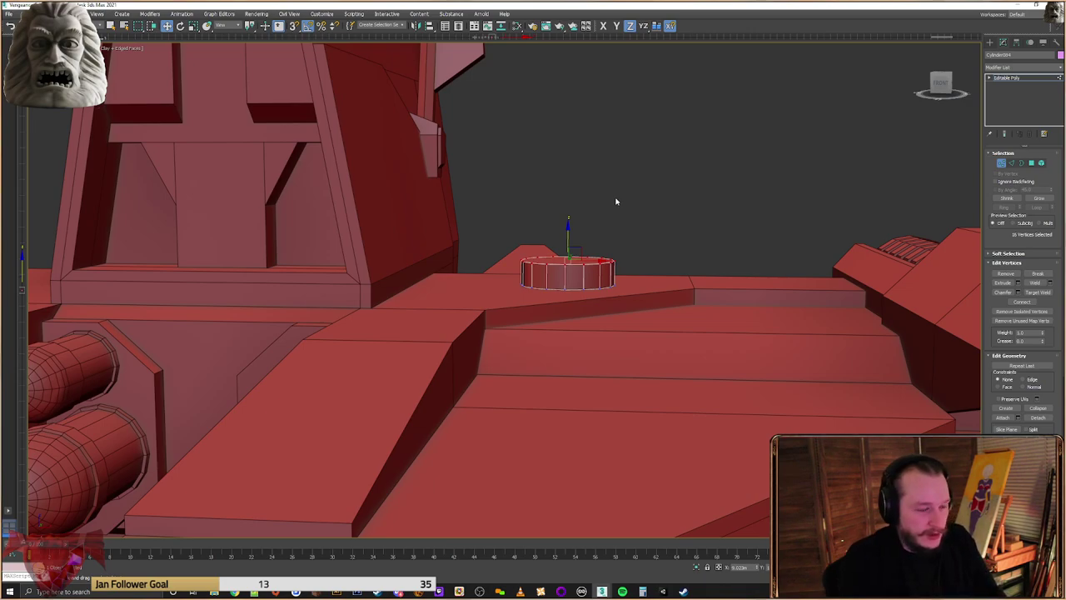
click(1017, 79)
click(989, 43)
Move the flattened cylinder along X on the wing, closer to the central tower
alt+middle_drag(645, 242, 654, 274)
drag(598, 291, 540, 293)
alt+middle_drag(541, 293, 585, 335)
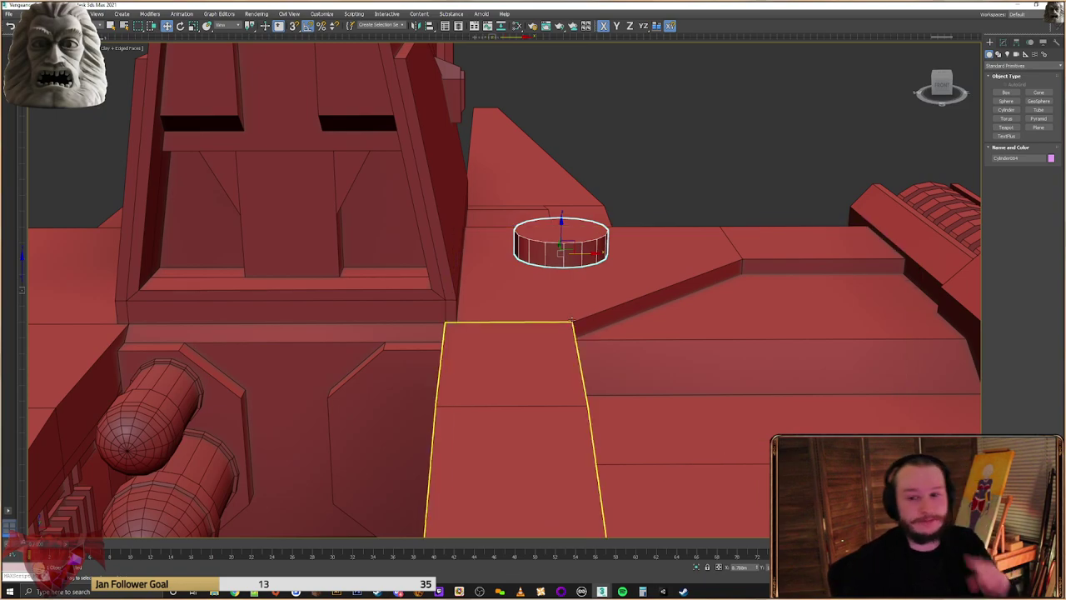
scroll(533, 275, up, 5)
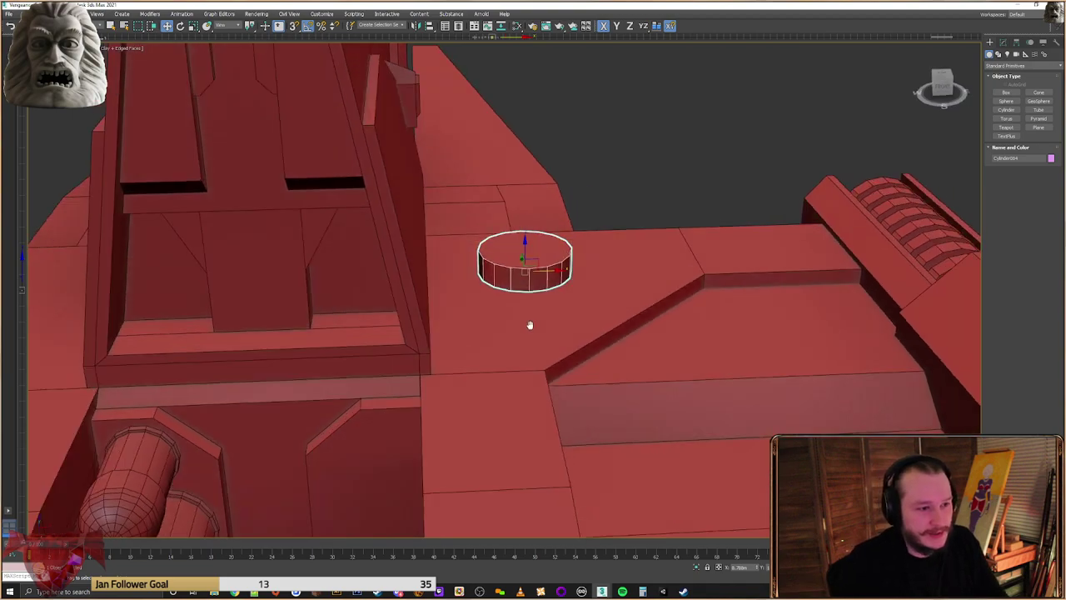
scroll(536, 282, down, 5)
scroll(538, 286, up, 5)
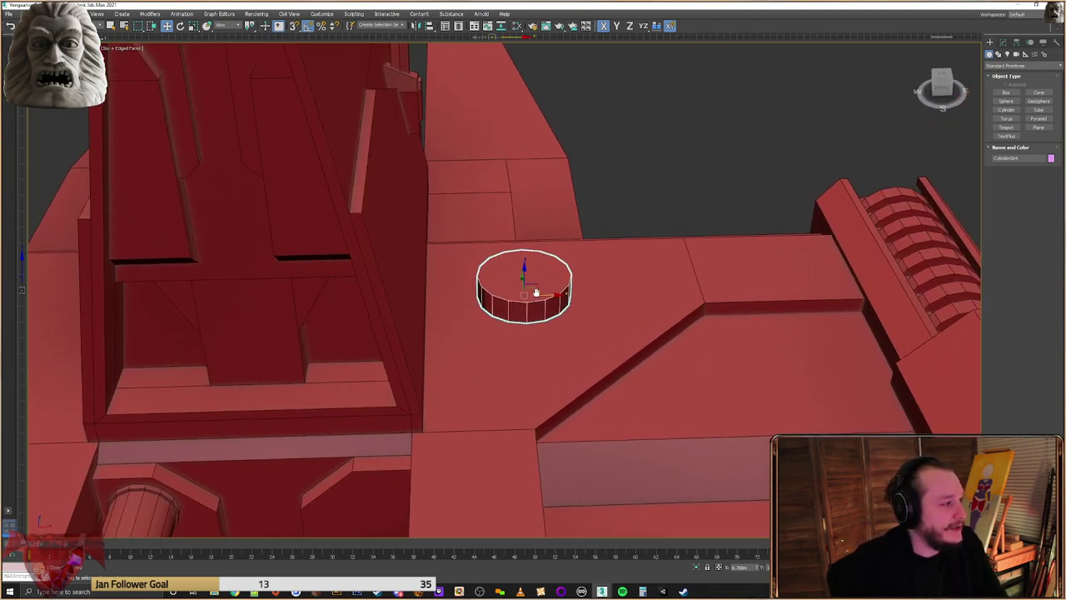
scroll(541, 293, up, 2)
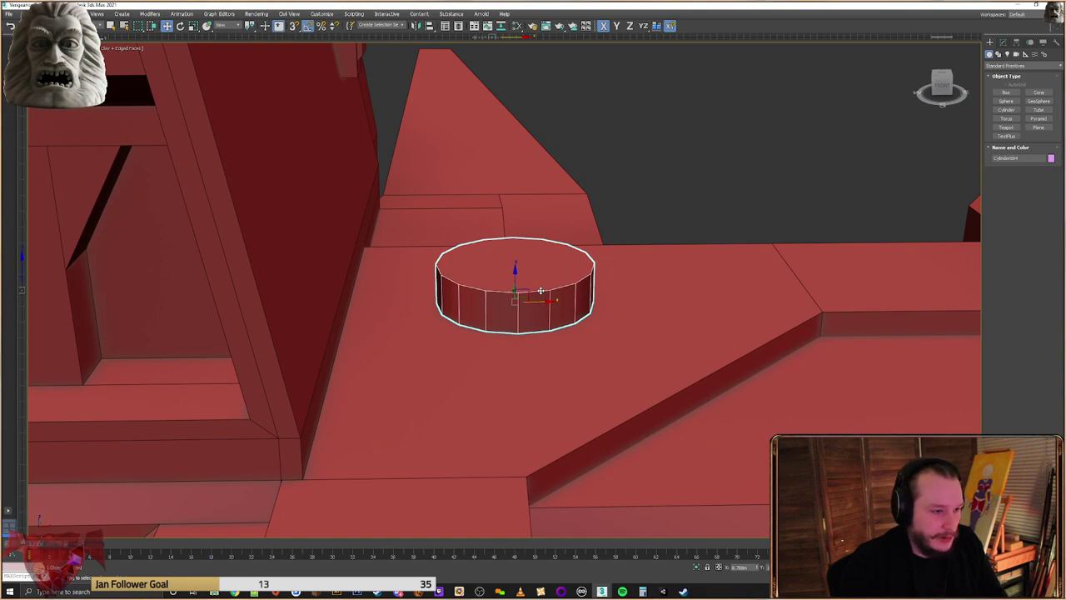
alt+middle_drag(541, 292, 538, 284)
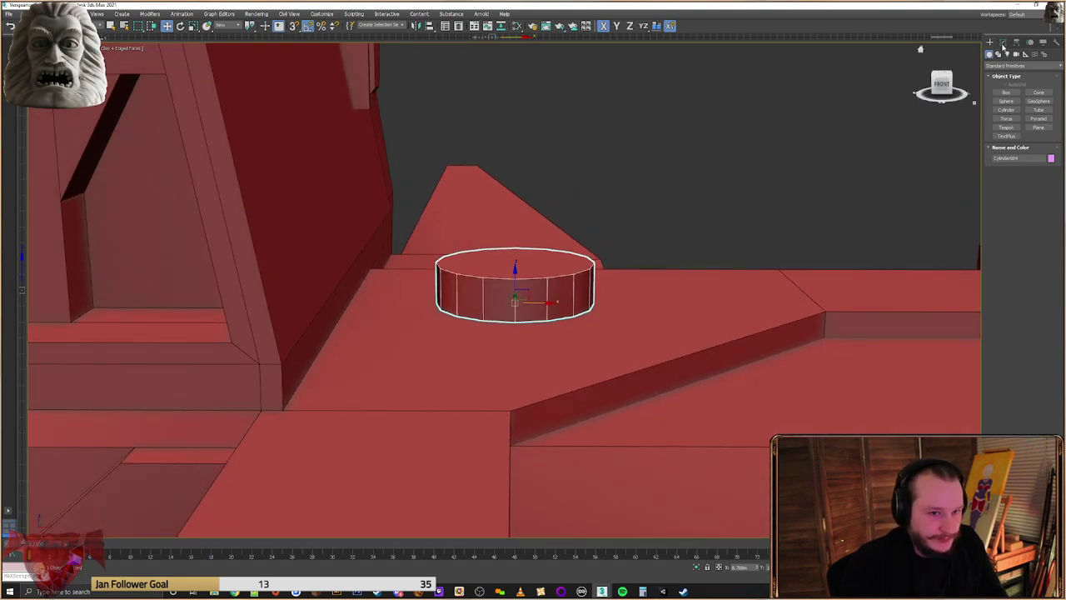
Connect the cylinder's vertical side edges with one edge loop and raise the loop toward the upper rim
click(1003, 45)
click(1011, 163)
alt+middle_drag(583, 333, 616, 300)
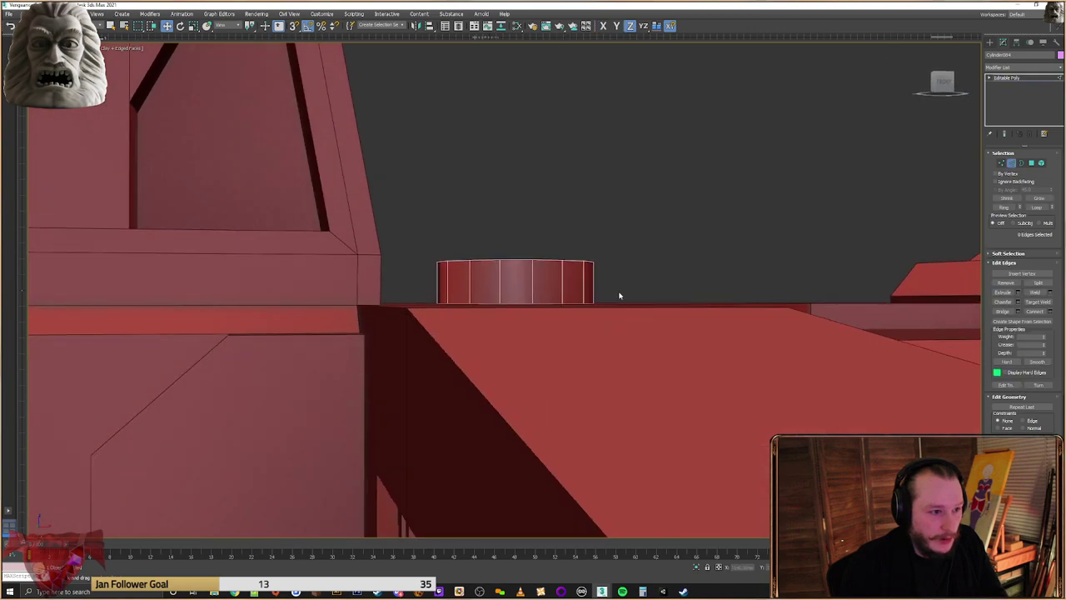
drag(437, 285, 405, 278)
alt+middle_drag(658, 289, 653, 289)
scroll(509, 267, up, 2)
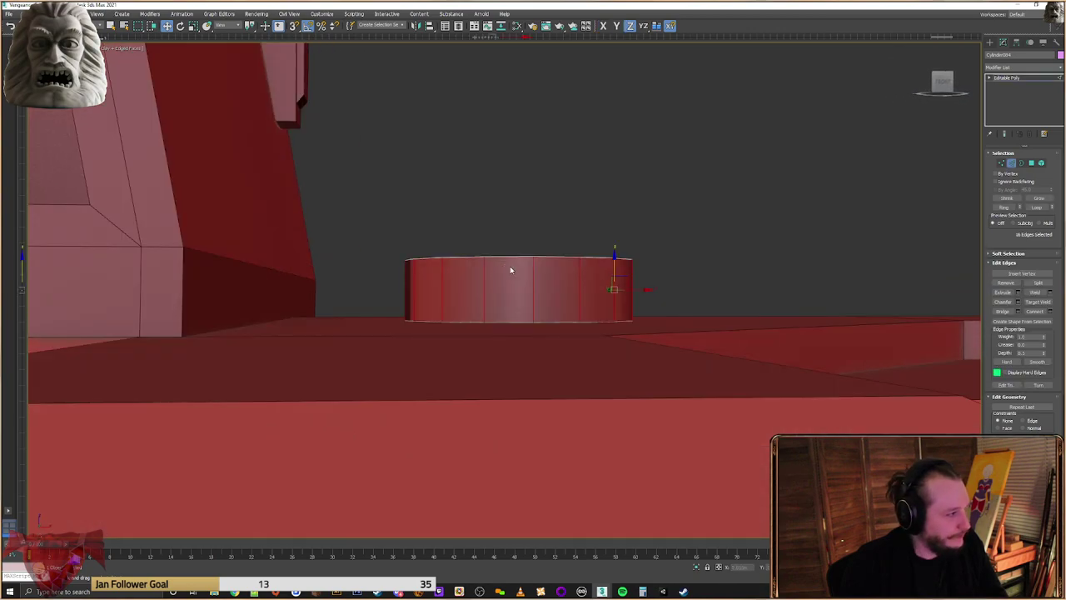
alt+middle_drag(509, 266, 561, 287)
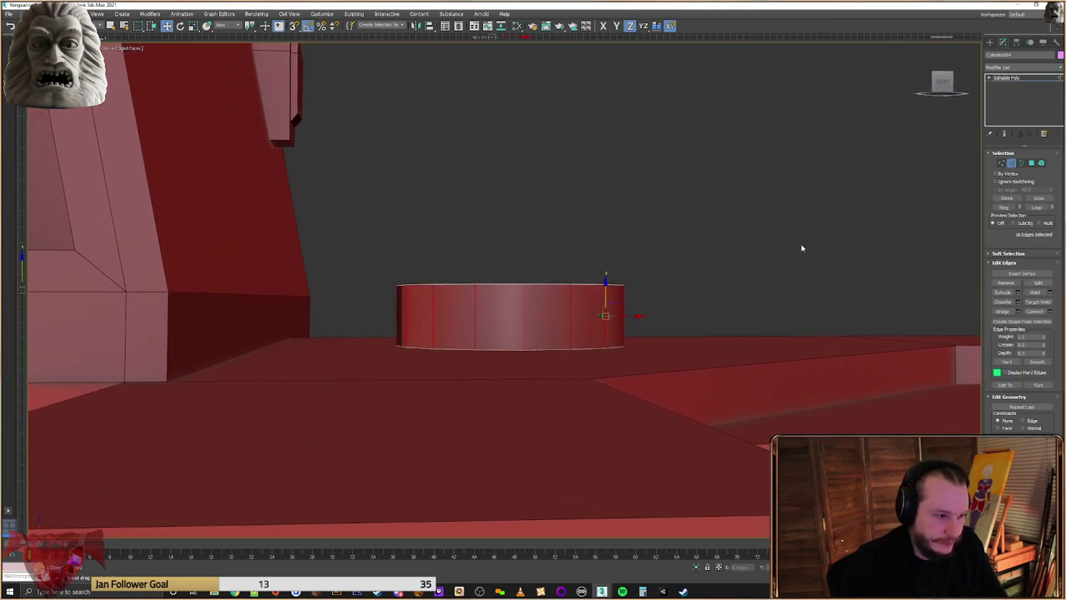
click(1049, 311)
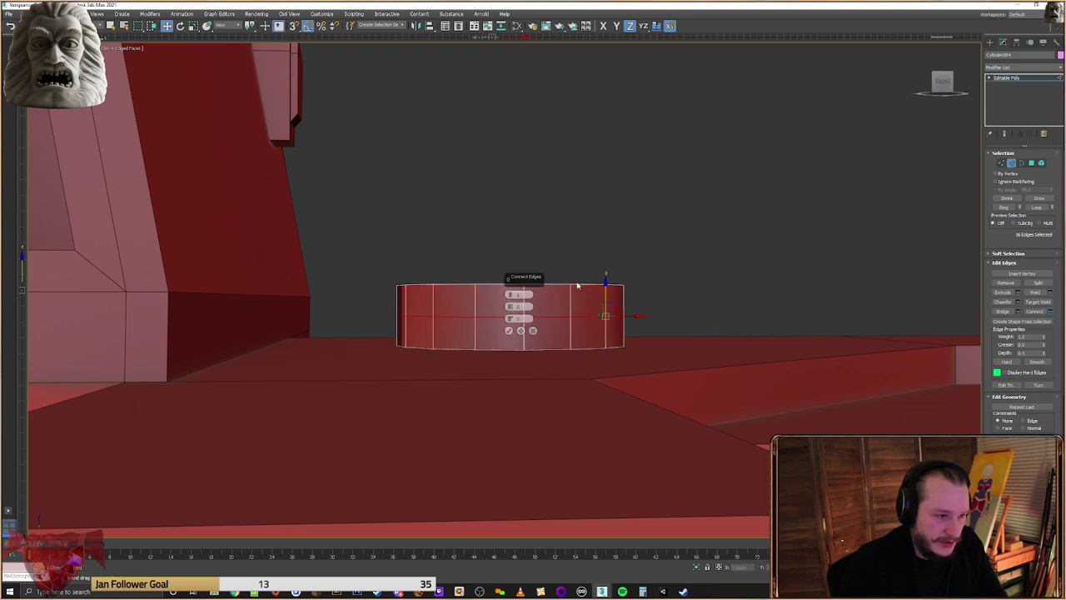
click(510, 331)
drag(513, 297, 516, 282)
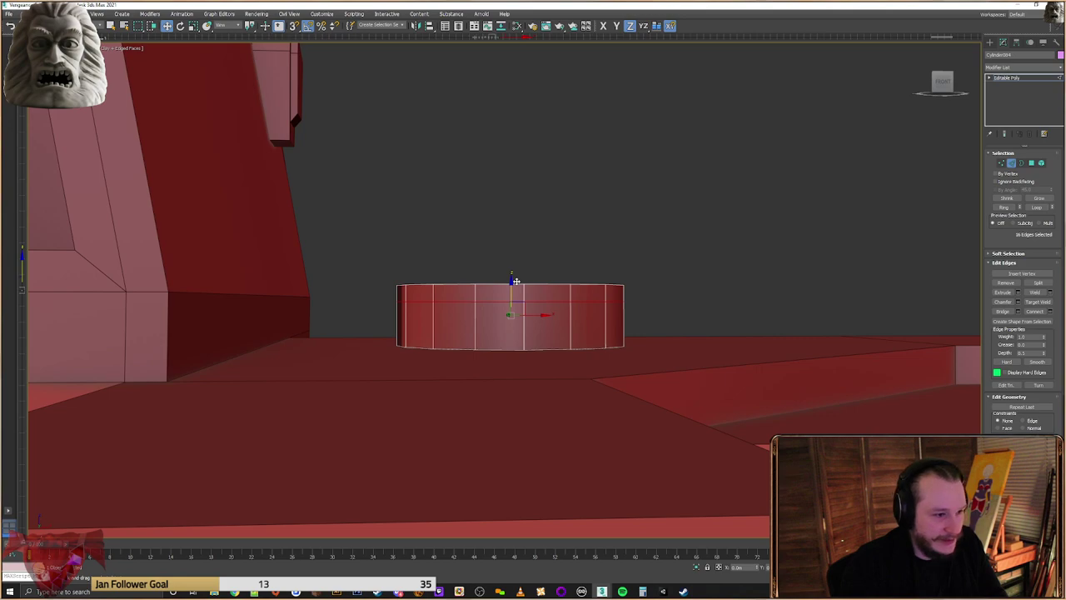
Select alternating pairs of side polygons below the edge loop all around the cylinder
click(1033, 163)
click(547, 317)
ctrl+click(500, 318)
alt+middle_drag(518, 325, 679, 297)
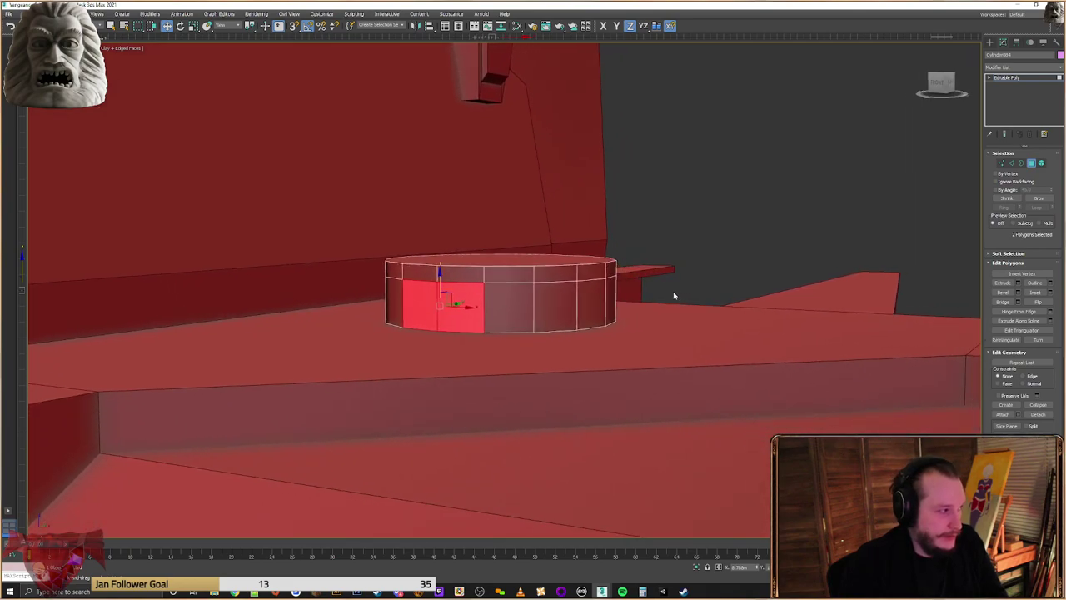
alt+middle_drag(674, 295, 563, 344)
ctrl+click(557, 346)
ctrl+click(600, 350)
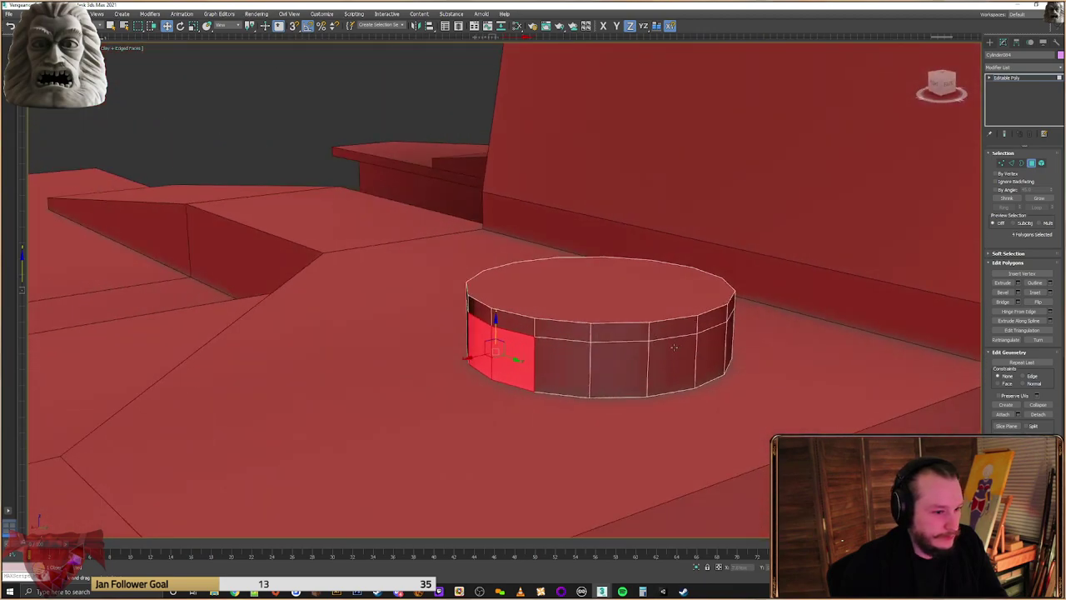
ctrl+click(674, 346)
ctrl+click(714, 351)
alt+middle_drag(714, 351, 600, 363)
key(F3)
ctrl+click(529, 372)
mouse_move(529, 371)
alt+middle_down()
mouse_move(636, 362)
mouse_move(696, 380)
mouse_move(624, 409)
mouse_move(666, 350)
mouse_move(887, 222)
alt+middle_up()
ctrl+click(543, 377)
key(F3)
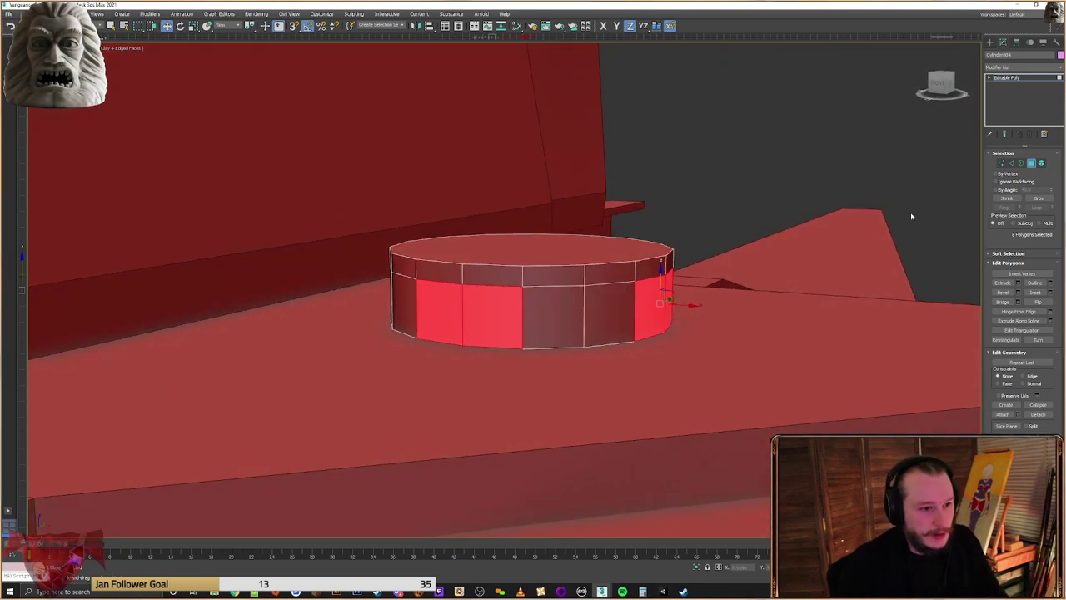
Connect the vertical edges of the cylinder's lower side band with a second edge loop
click(1010, 162)
alt+middle_drag(671, 320, 684, 329)
drag(708, 292, 362, 294)
key(alt+r)
key(ctrl+shift+e)
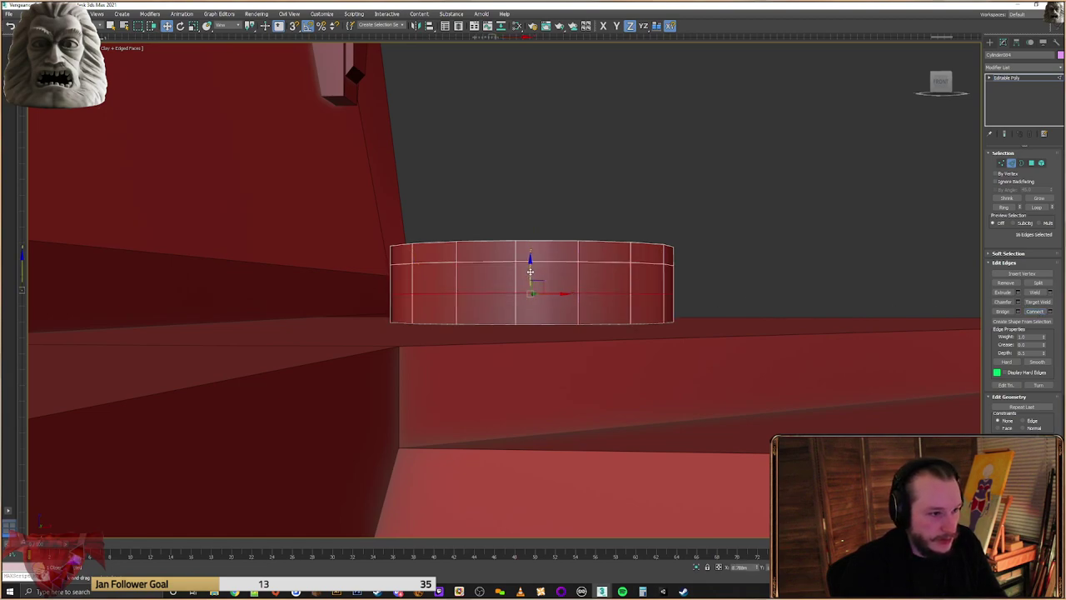
Add the entire lowest row of side polygons to the selection of alternating polygon pairs
click(1031, 165)
alt+middle_drag(697, 292, 658, 293)
ctrl+click(622, 313)
ctrl+click(568, 314)
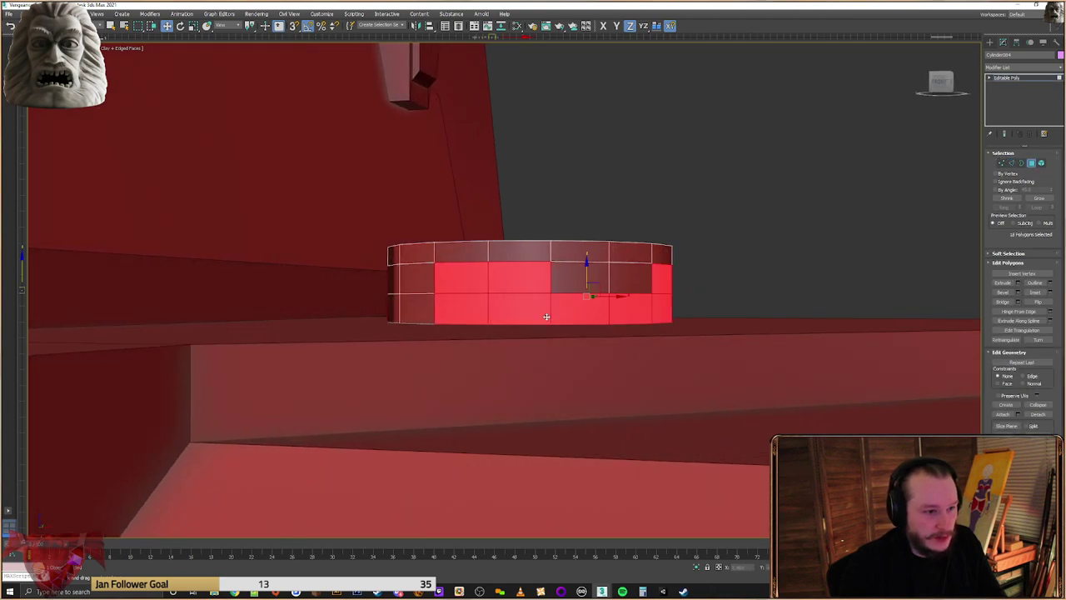
ctrl+click(408, 310)
ctrl+click(397, 308)
key(F3)
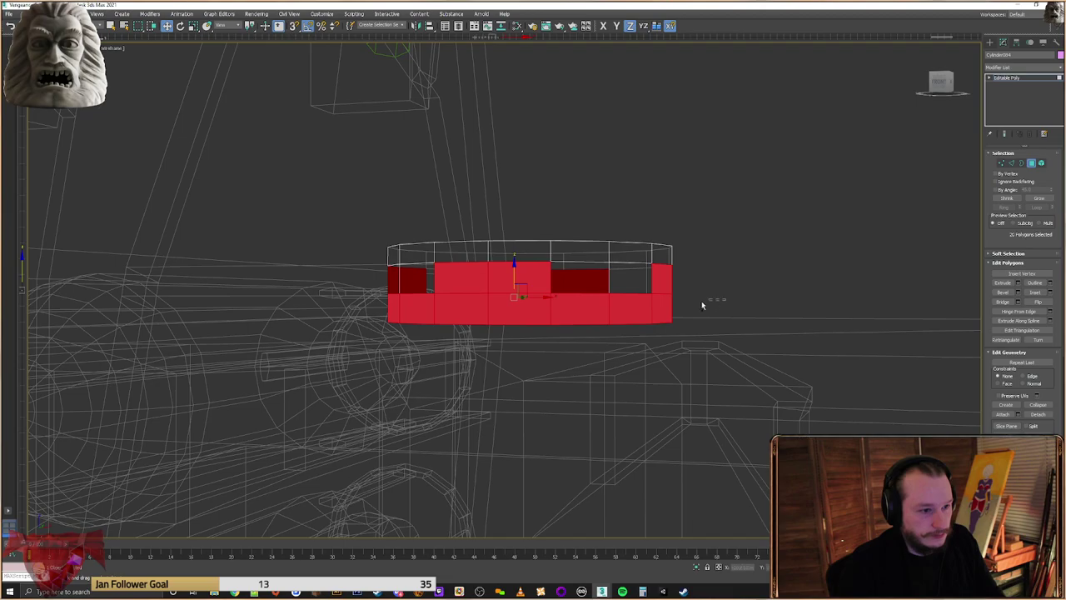
ctrl+drag(372, 303, 331, 300)
mouse_move(664, 307)
alt+middle_down()
mouse_move(631, 319)
mouse_move(671, 318)
alt+middle_up()
key(F3)
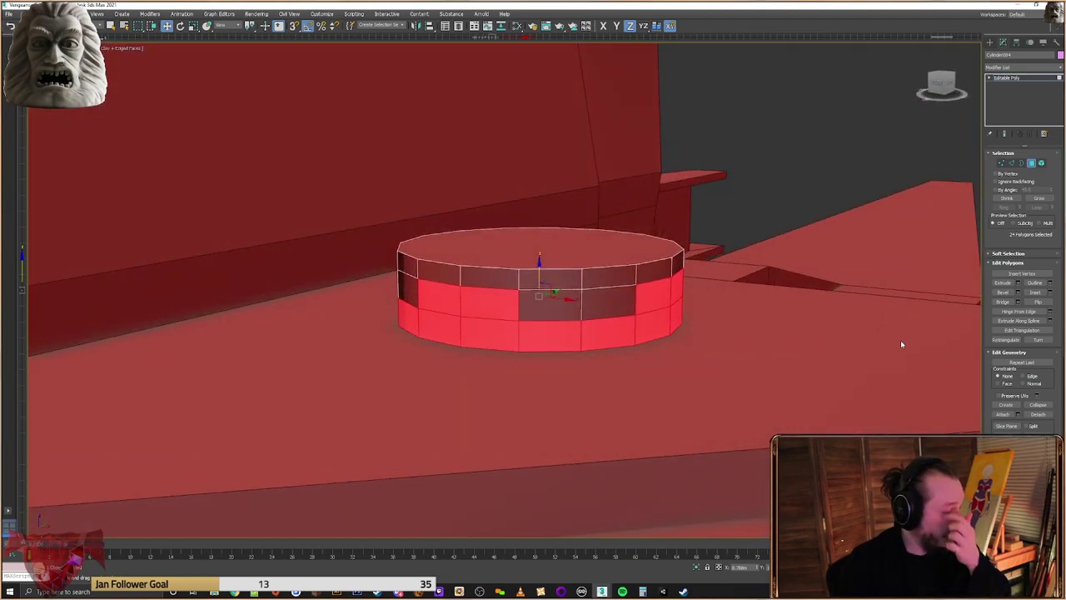
Try to extrude the selected side polygons slightly outward by Local Normal
click(1018, 283)
alt+middle_drag(638, 299, 652, 308)
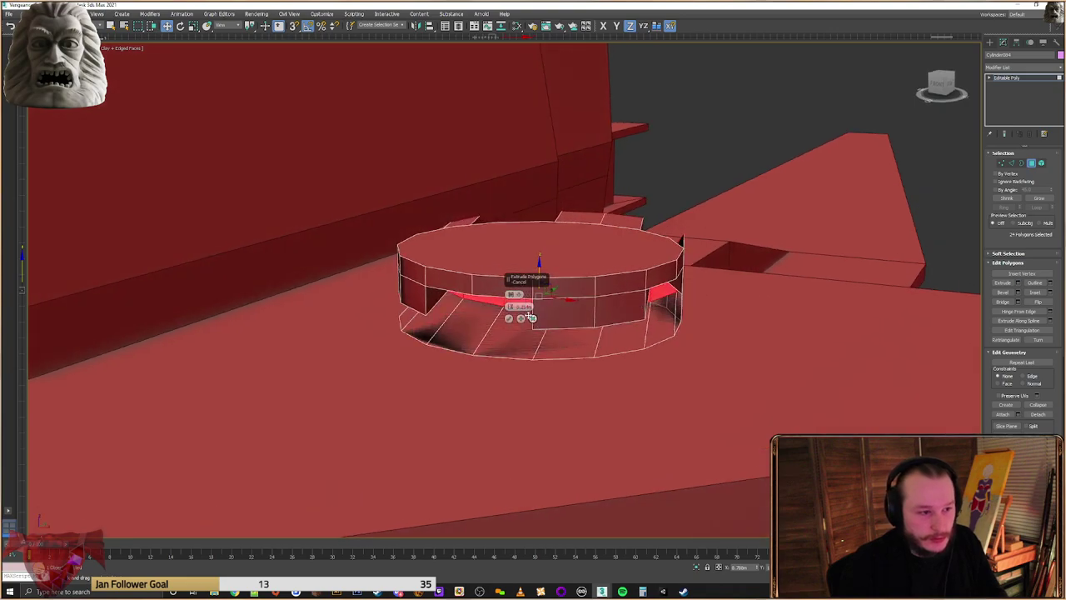
click(511, 294)
alt+middle_drag(511, 295, 509, 308)
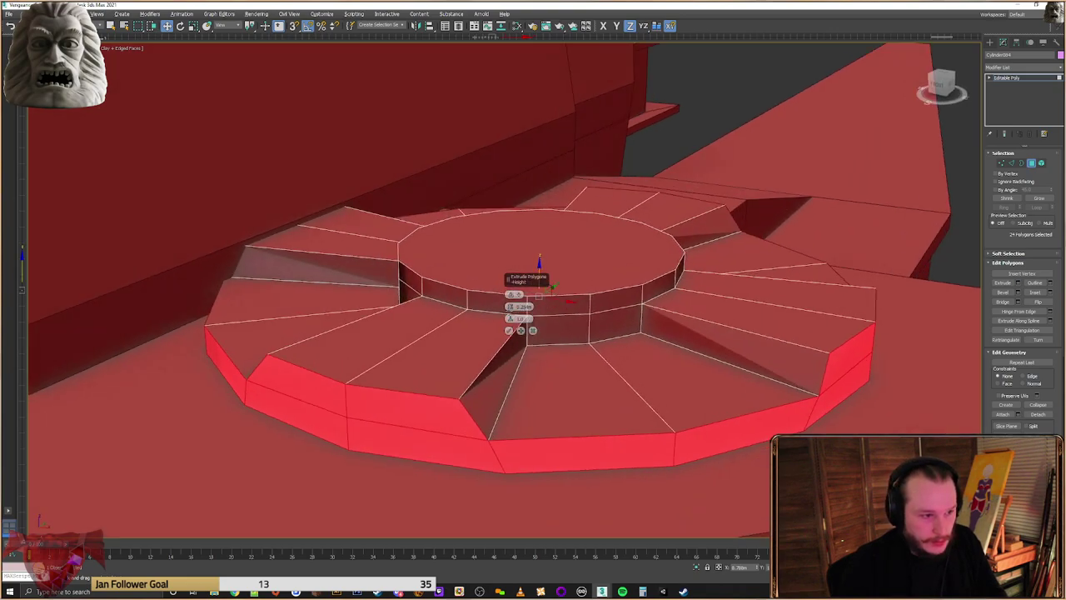
drag(511, 306, 525, 357)
click(511, 295)
click(510, 295)
click(511, 296)
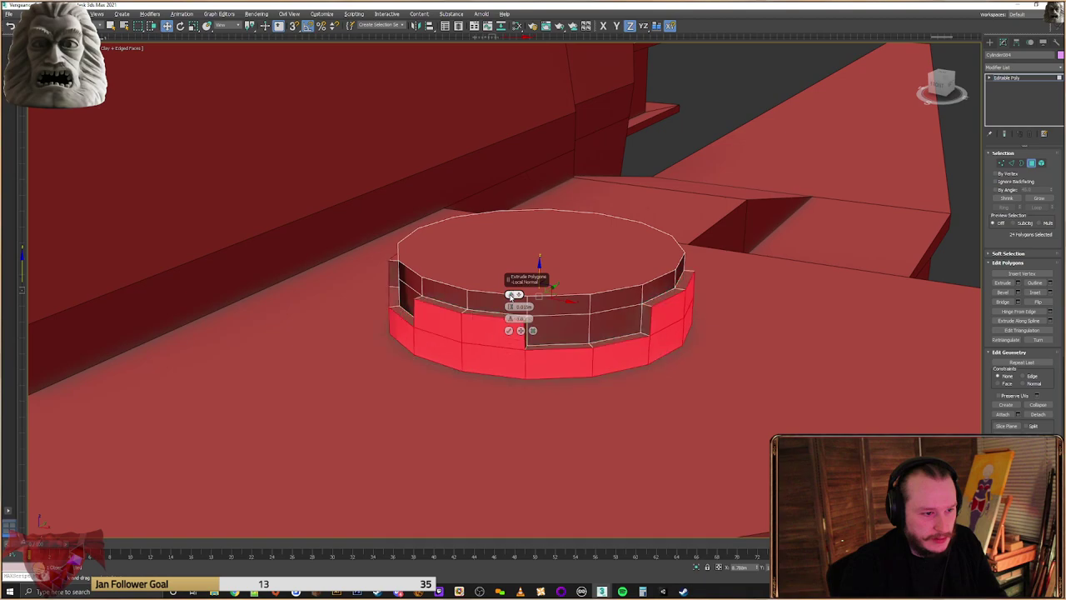
click(510, 330)
alt+middle_drag(615, 281, 620, 349)
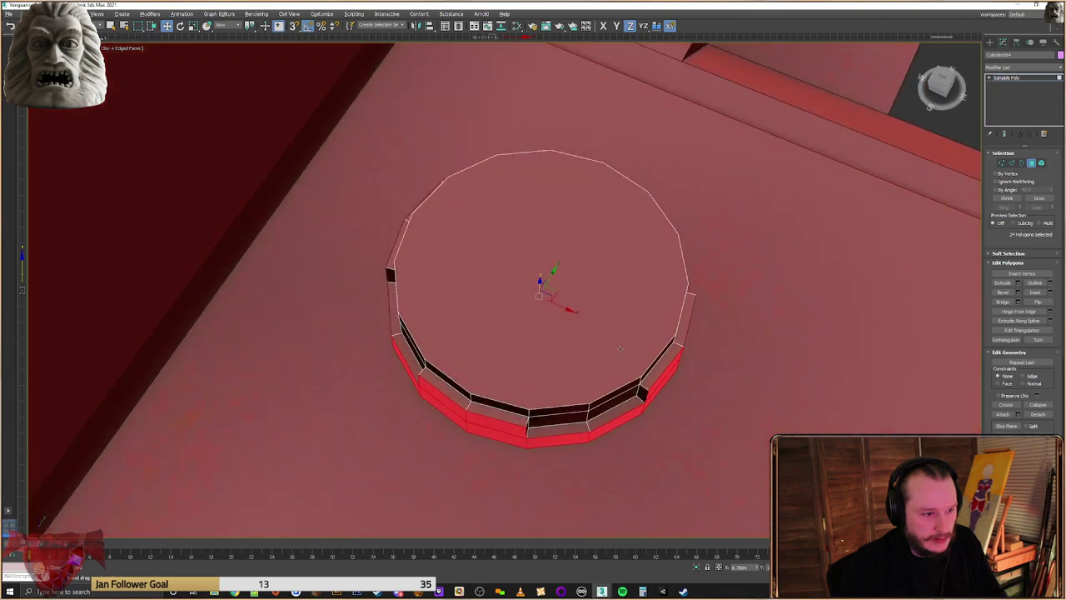
Reset the cylinder's XForm and convert it back to an Editable Poly
click(1056, 42)
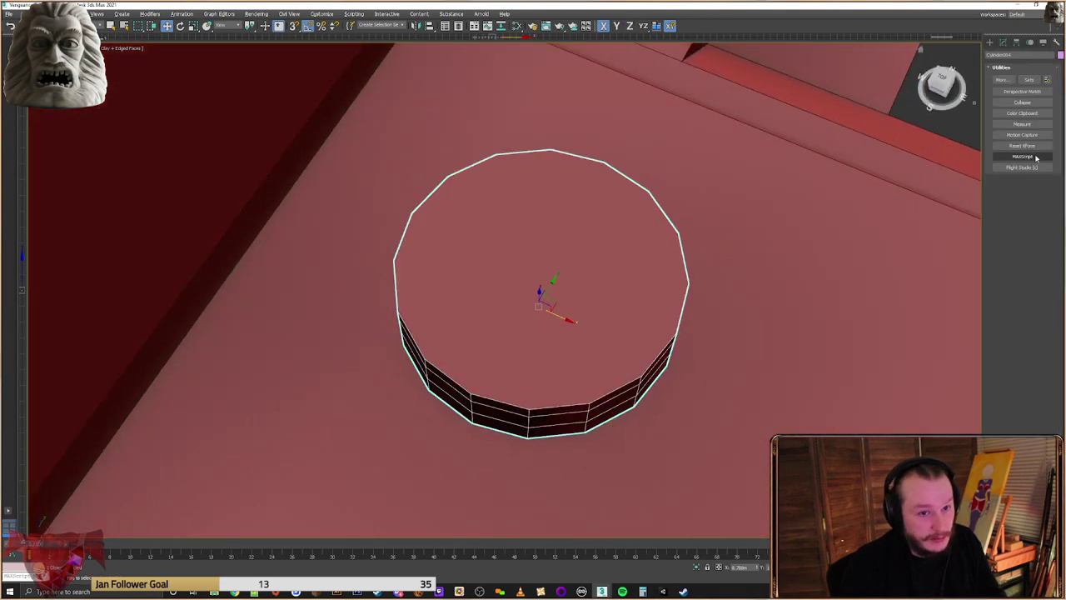
click(1032, 147)
click(1022, 194)
right_click(557, 325)
mouse_move(552, 409)
click(614, 416)
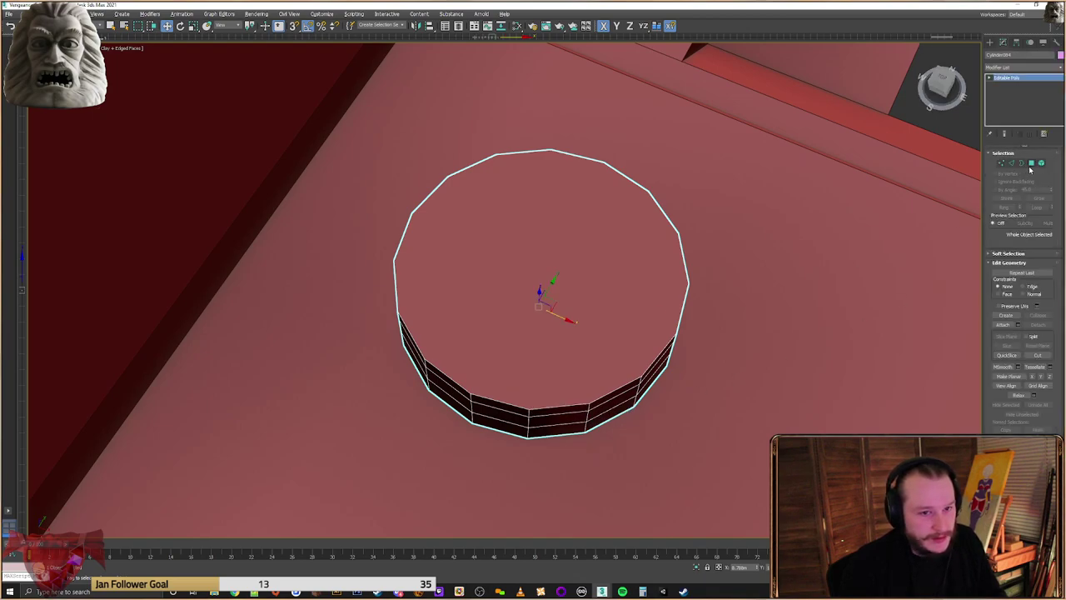
Extrude the selected side polygons of the cylinder slightly outward by Local Normal to form the notched rim
key(4)
click(1018, 282)
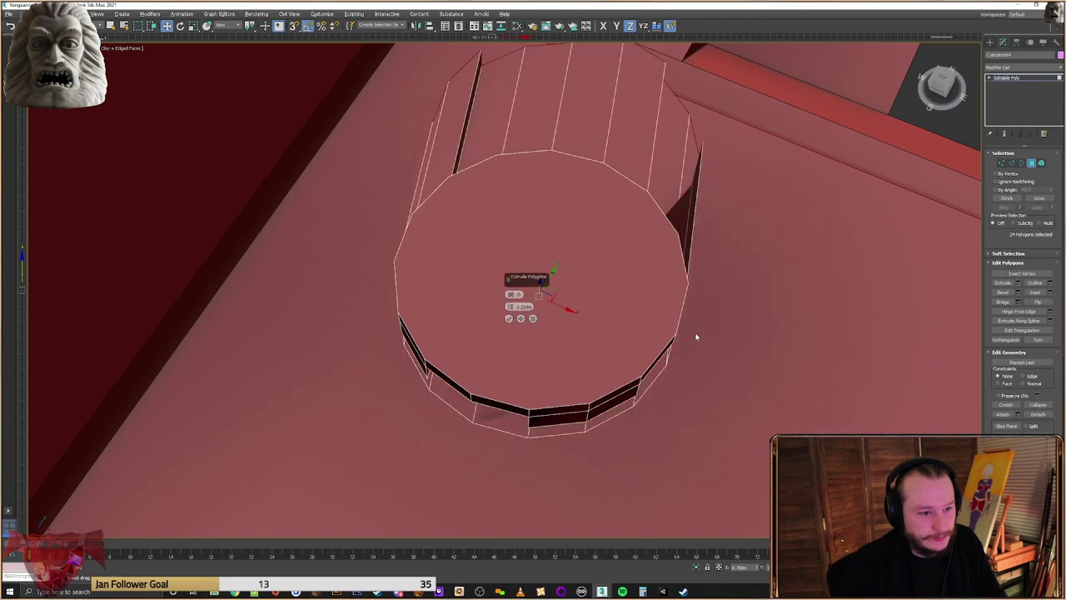
click(511, 295)
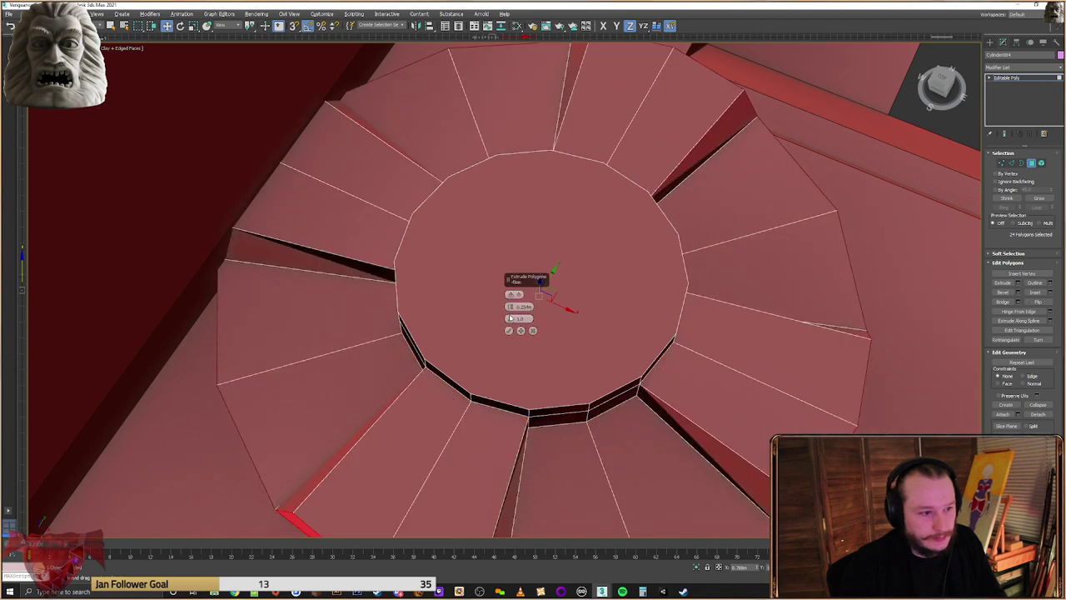
drag(511, 320, 520, 373)
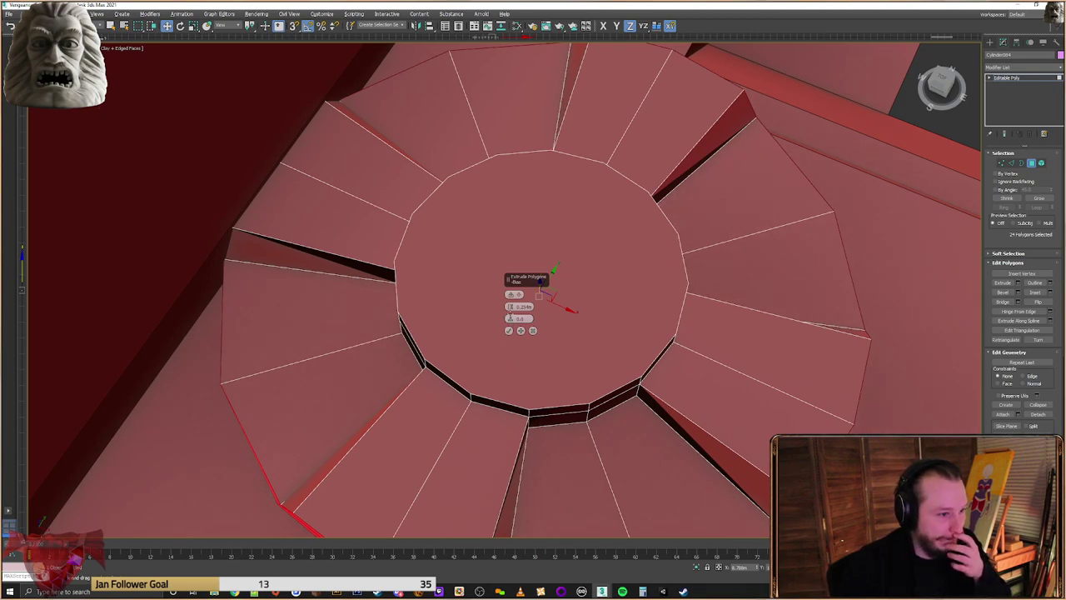
drag(511, 308, 517, 444)
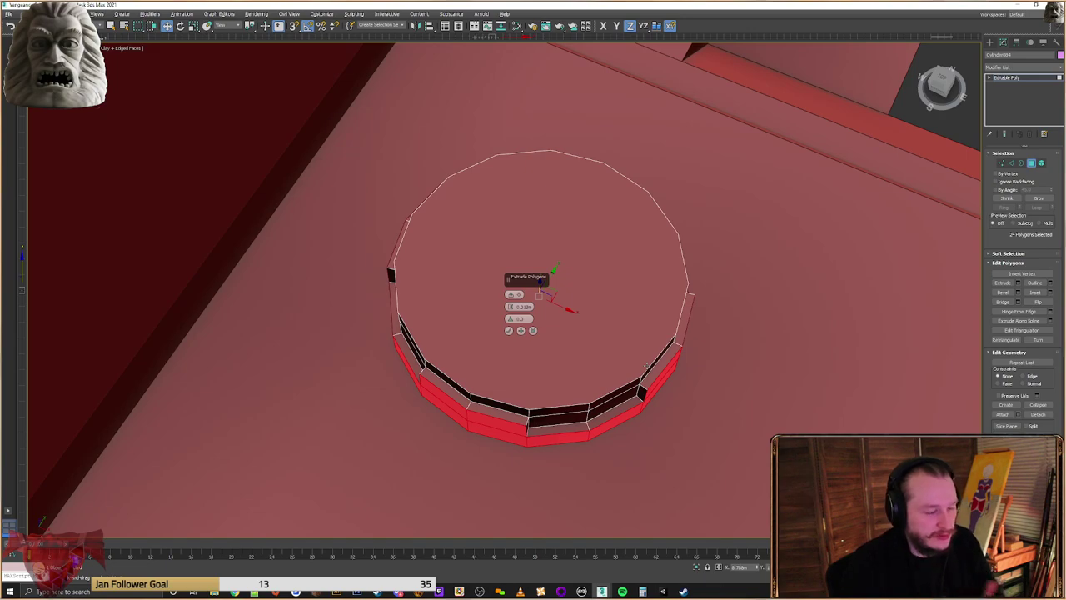
click(513, 295)
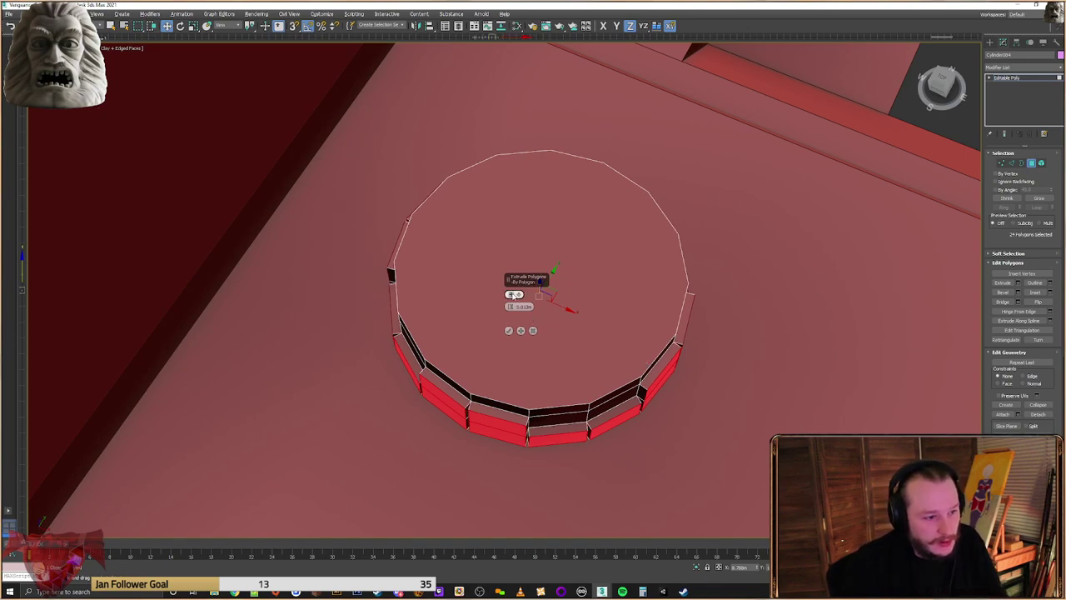
click(513, 295)
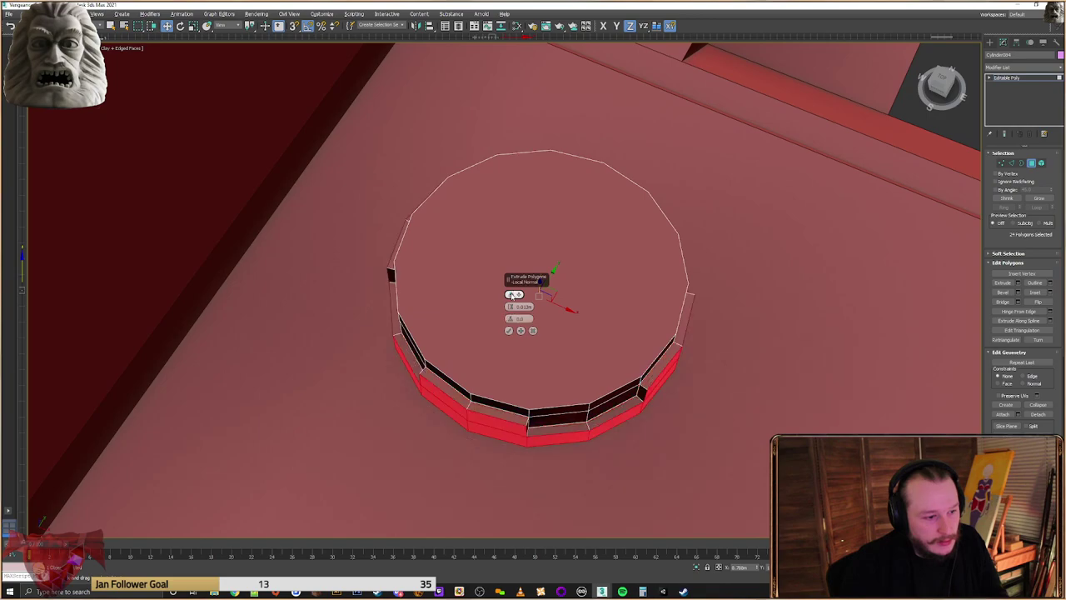
click(509, 331)
alt+middle_drag(548, 408, 563, 343)
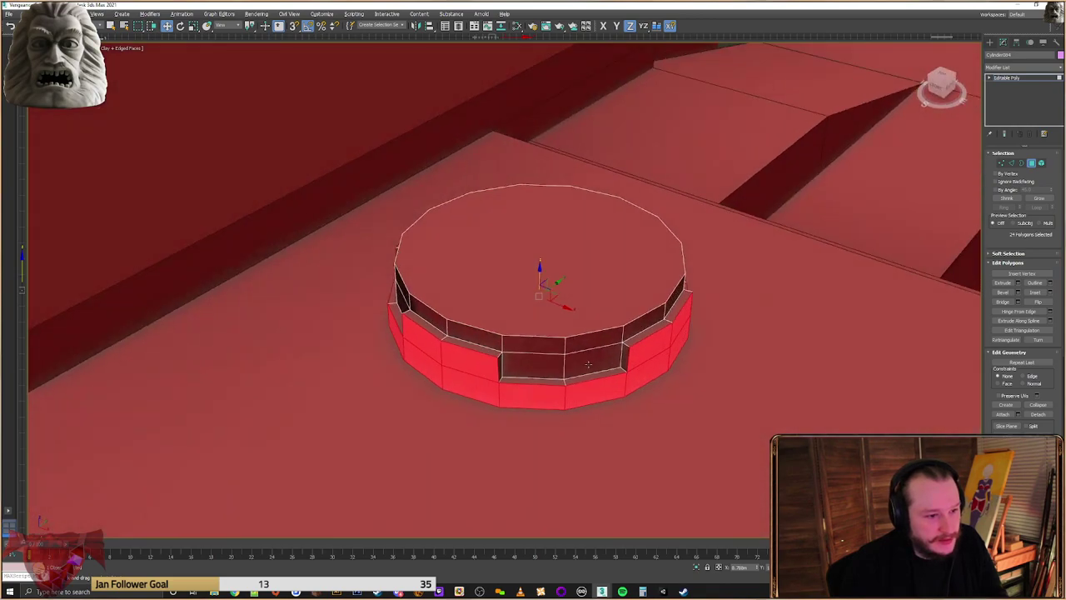
scroll(562, 342, up, 2)
Snap the raised rim's upper corner vertices beside the front notch into line with the vertices beneath them
click(1002, 163)
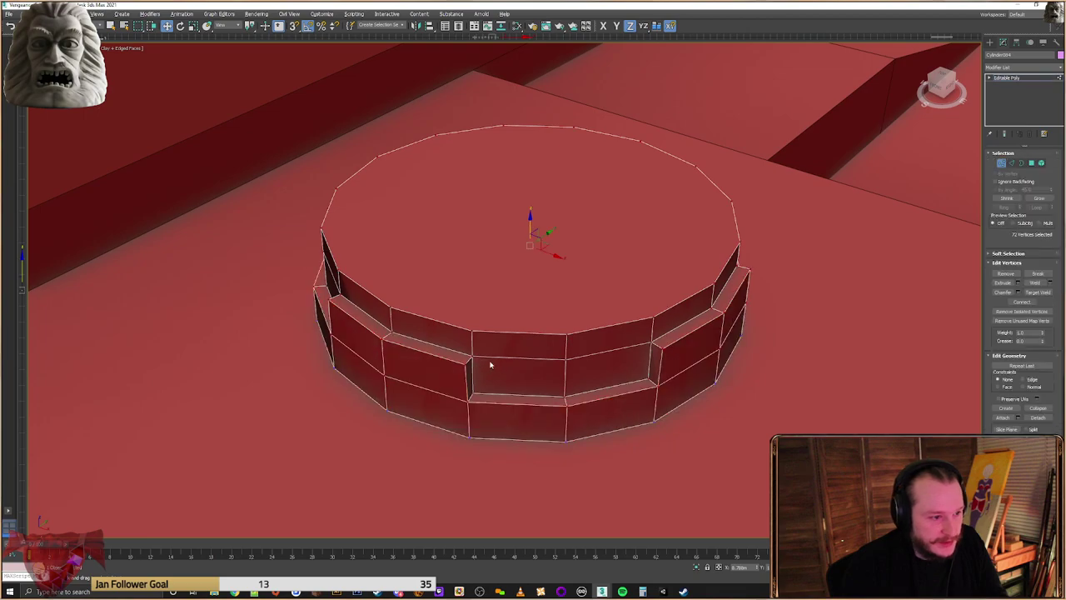
click(465, 366)
alt+middle_drag(467, 367, 481, 379)
key(s)
drag(477, 364, 468, 398)
alt+middle_drag(404, 384, 483, 333)
click(492, 374)
click(479, 326)
drag(489, 316, 481, 357)
Align the remaining notch corner vertices around the rim in the XY plane, finishing the vertex editing
alt+middle_drag(493, 328, 593, 290)
middle_drag(399, 358, 531, 335)
click(568, 411)
click(568, 413)
click(576, 410)
scroll(572, 421, up, 3)
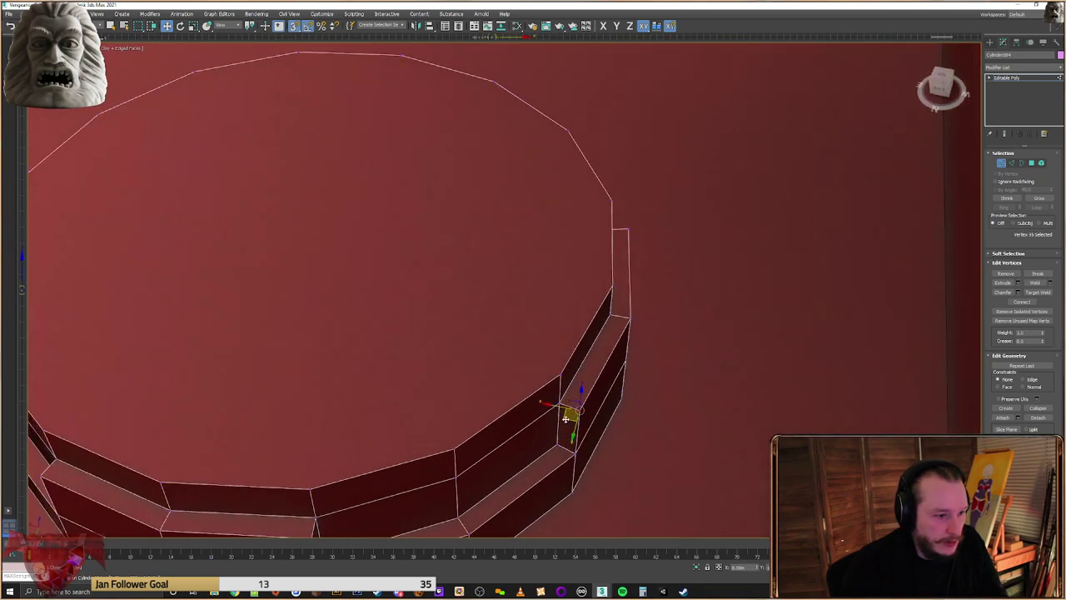
scroll(573, 453, down, 5)
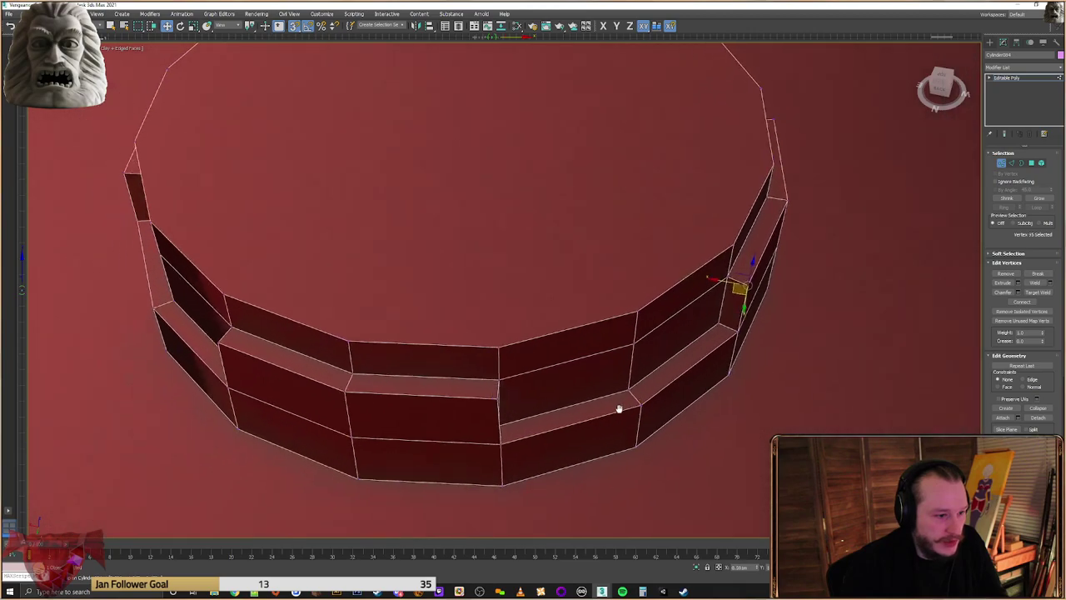
click(499, 399)
middle_drag(496, 412, 743, 425)
click(547, 346)
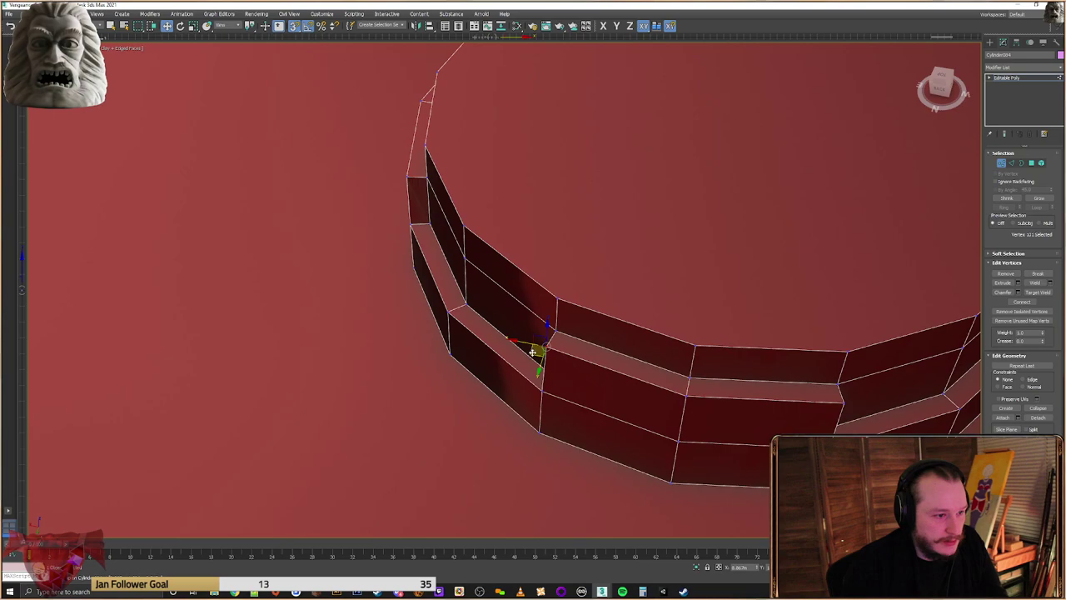
mouse_move(512, 359)
alt+middle_down()
mouse_move(494, 365)
mouse_move(518, 361)
mouse_move(505, 374)
alt+middle_up()
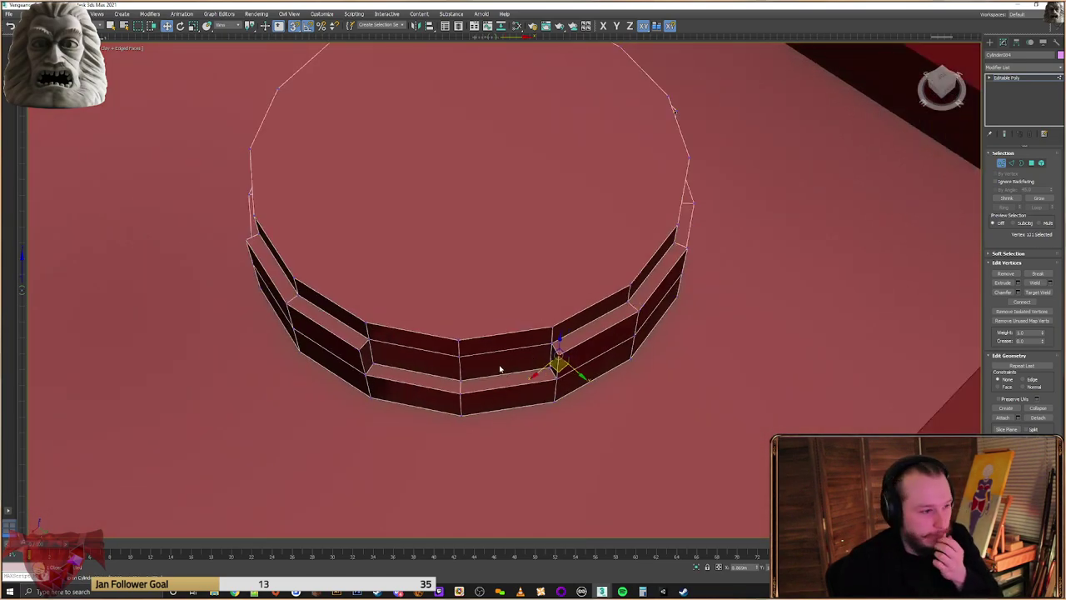
alt+middle_drag(572, 351, 656, 332)
mouse_move(585, 383)
alt+middle_down()
mouse_move(631, 352)
mouse_move(578, 370)
alt+middle_up()
scroll(626, 360, down, 4)
scroll(620, 366, down, 2)
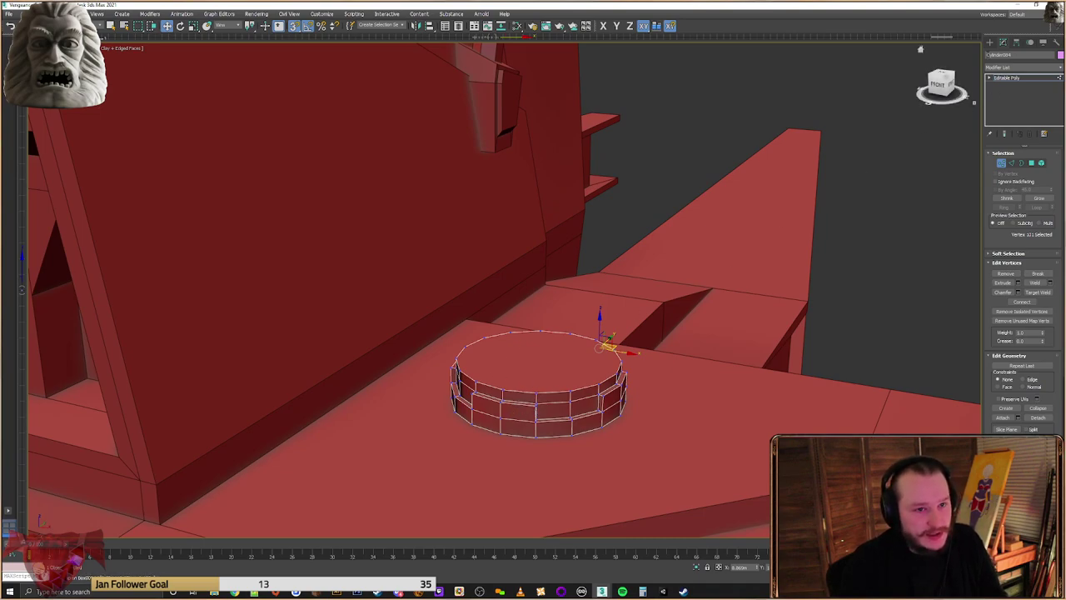
click(990, 41)
click(847, 125)
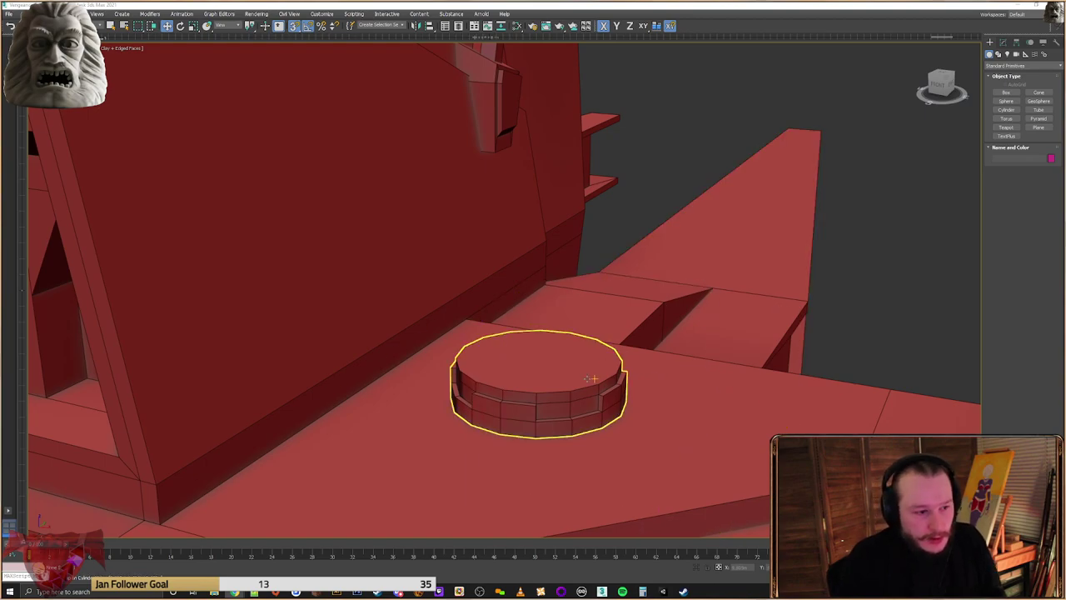
Examine the finished round cap on the wing and compare the ship with the neighbouring reference models
click(545, 379)
key(z)
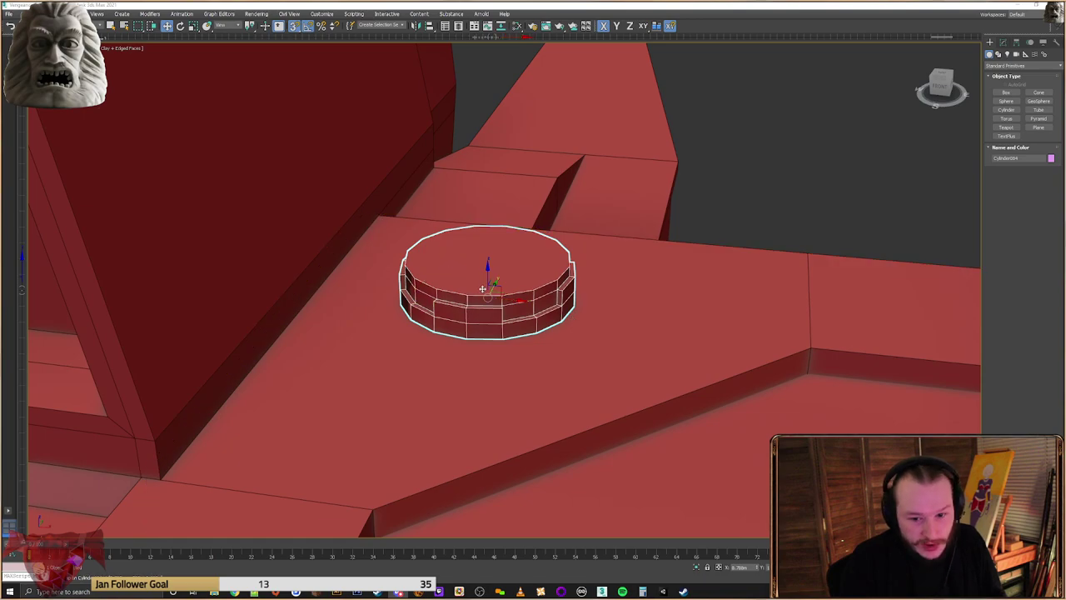
scroll(660, 287, down, 2)
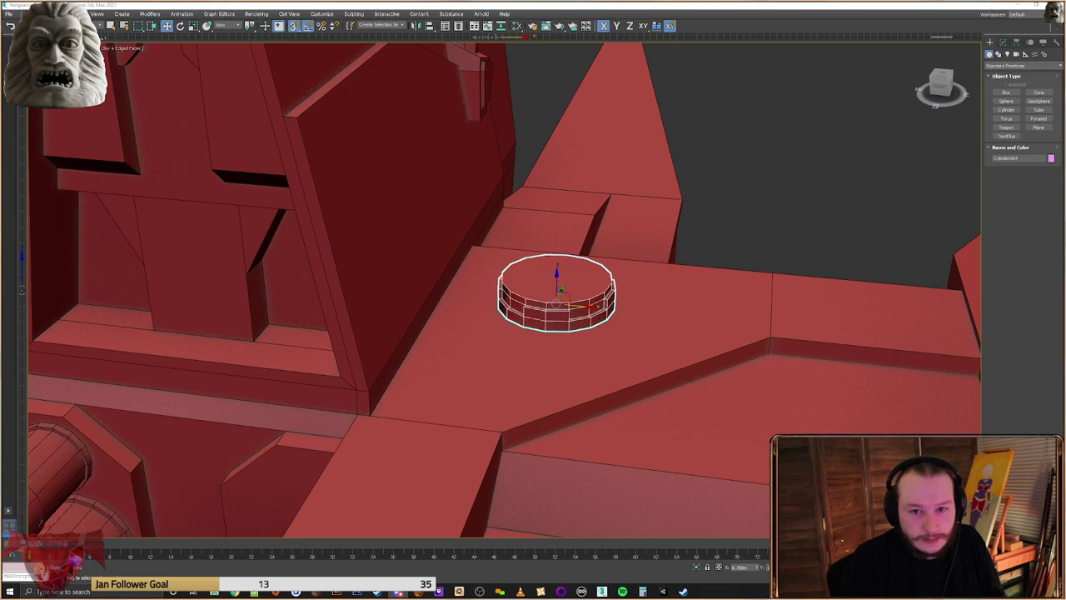
alt+middle_drag(587, 353, 546, 309)
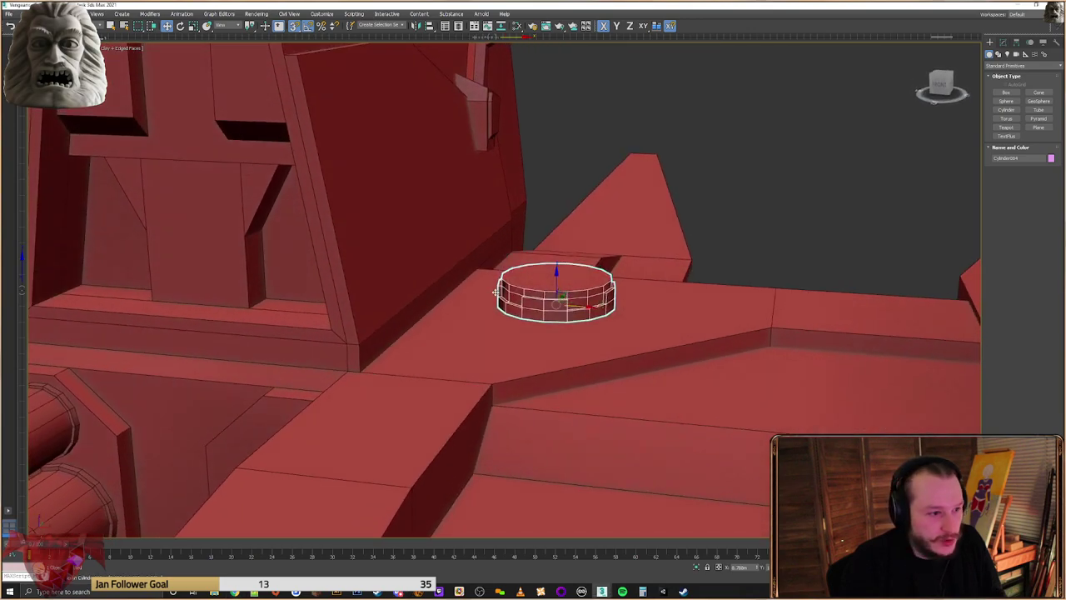
scroll(544, 295, down, 3)
scroll(555, 302, down, 4)
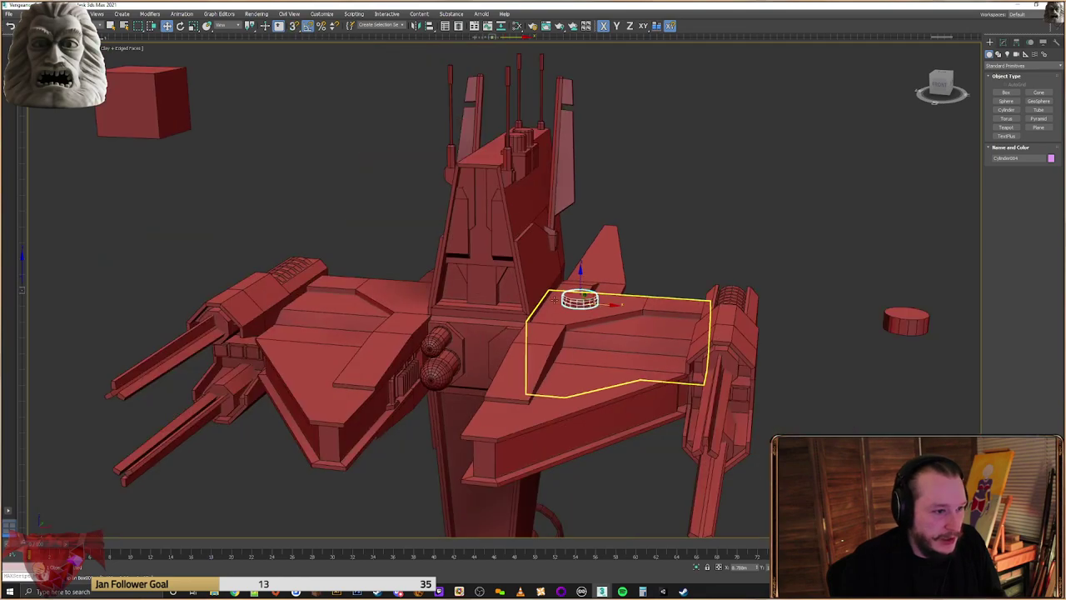
alt+middle_drag(573, 310, 842, 395)
scroll(578, 354, down, 4)
scroll(843, 395, down, 3)
middle_drag(680, 332, 557, 311)
alt+middle_drag(558, 311, 568, 268)
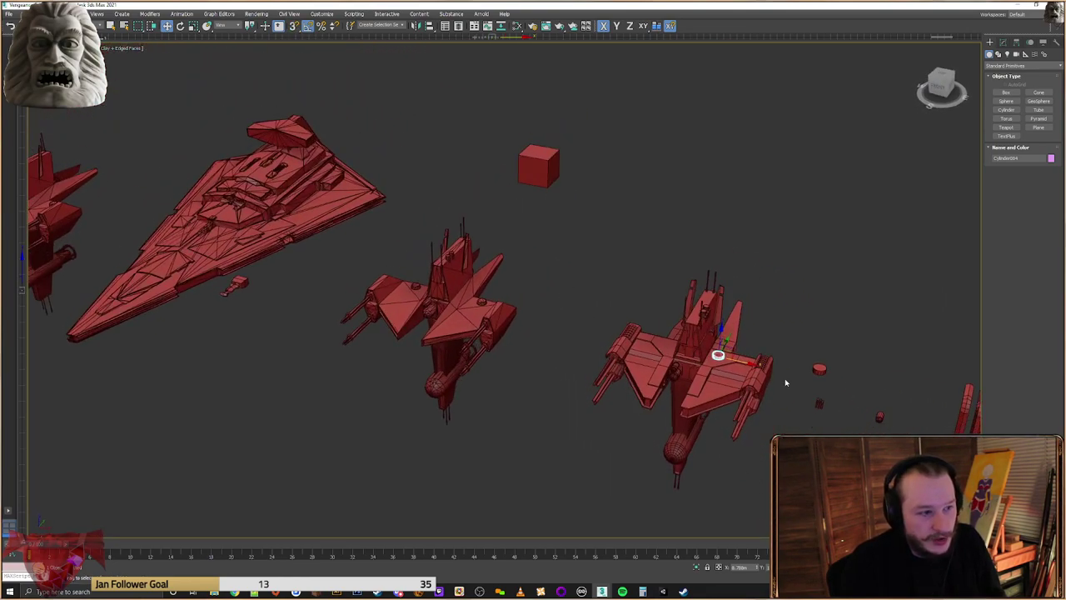
scroll(771, 379, up, 4)
scroll(658, 326, up, 6)
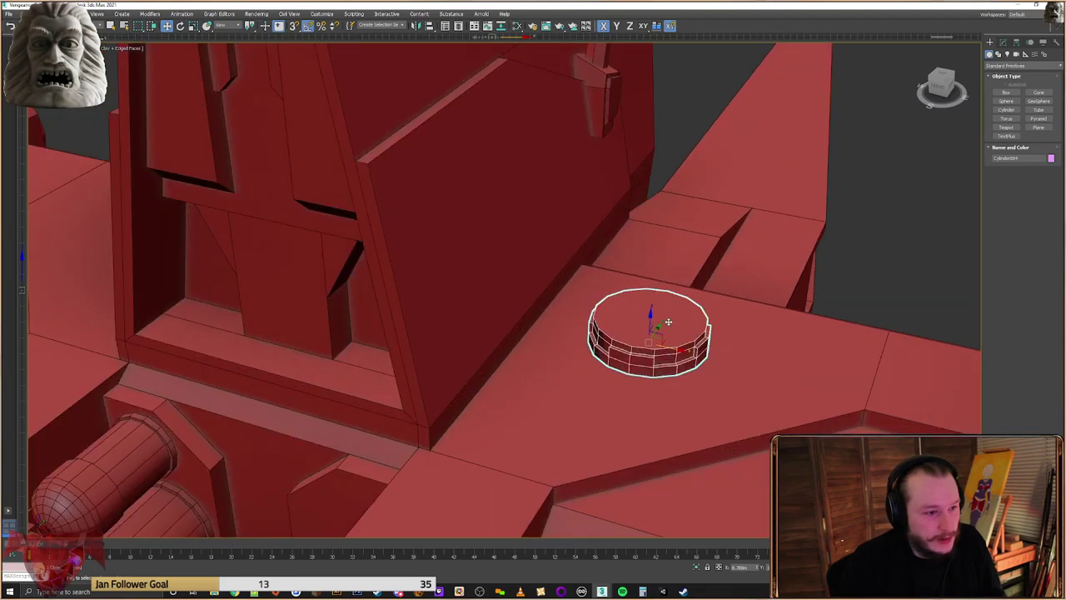
scroll(676, 361, down, 3)
alt+middle_drag(675, 360, 604, 250)
scroll(623, 304, down, 3)
scroll(624, 304, up, 6)
scroll(626, 375, down, 3)
scroll(606, 304, down, 5)
Clone the round cap straight down along the Z axis to beneath the wing
drag(602, 277, 602, 392)
click(537, 329)
mouse_move(538, 329)
alt+middle_down()
mouse_move(500, 400)
mouse_move(407, 409)
mouse_move(504, 366)
mouse_move(545, 258)
mouse_move(587, 213)
alt+middle_up()
scroll(483, 414, up, 3)
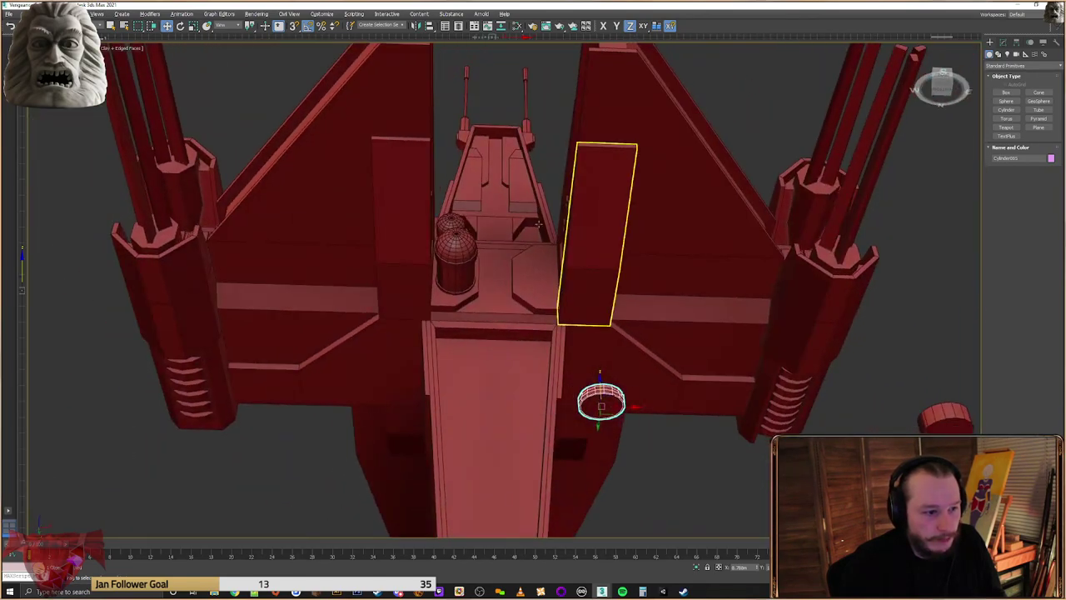
Mirror the copied cap on the Z axis with No Clone
click(416, 26)
key(alt+m)
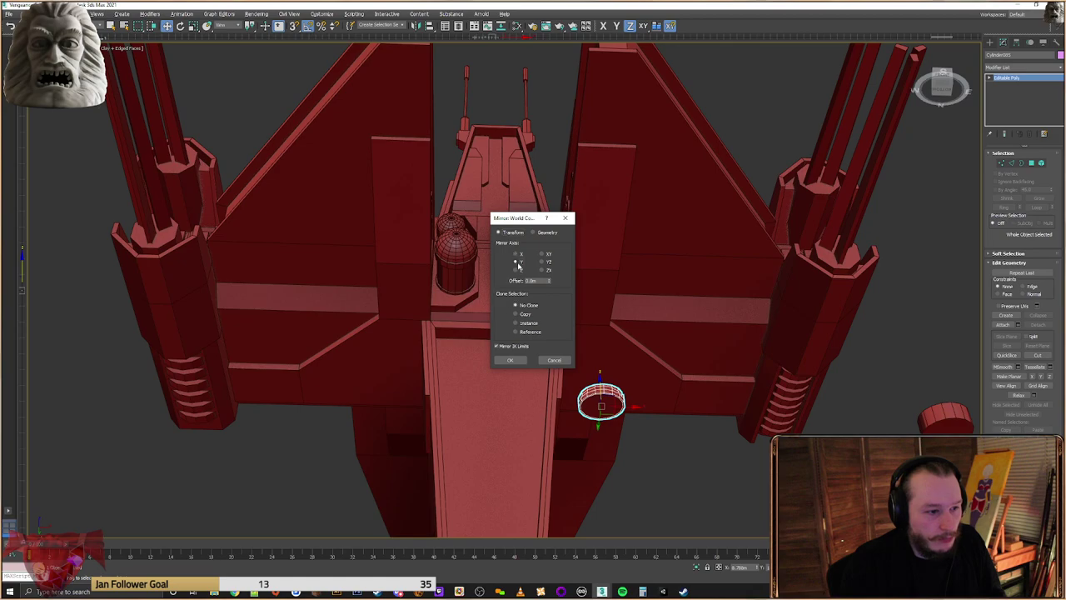
click(519, 272)
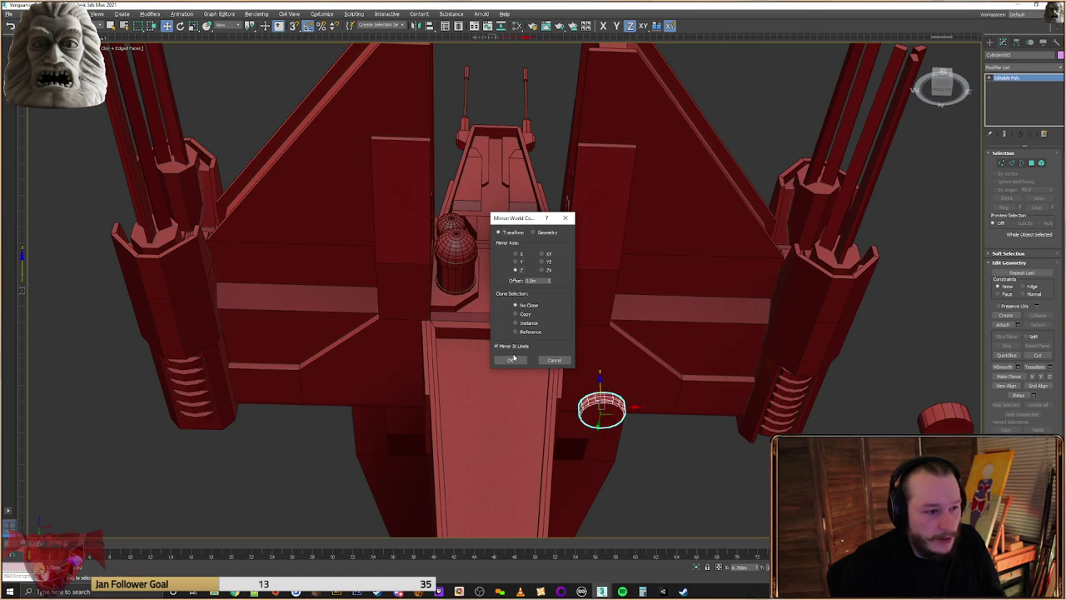
click(511, 359)
Move the mirrored cap vertically with snapping so it sits against the underside of the wing
scroll(600, 358, up, 2)
key(s)
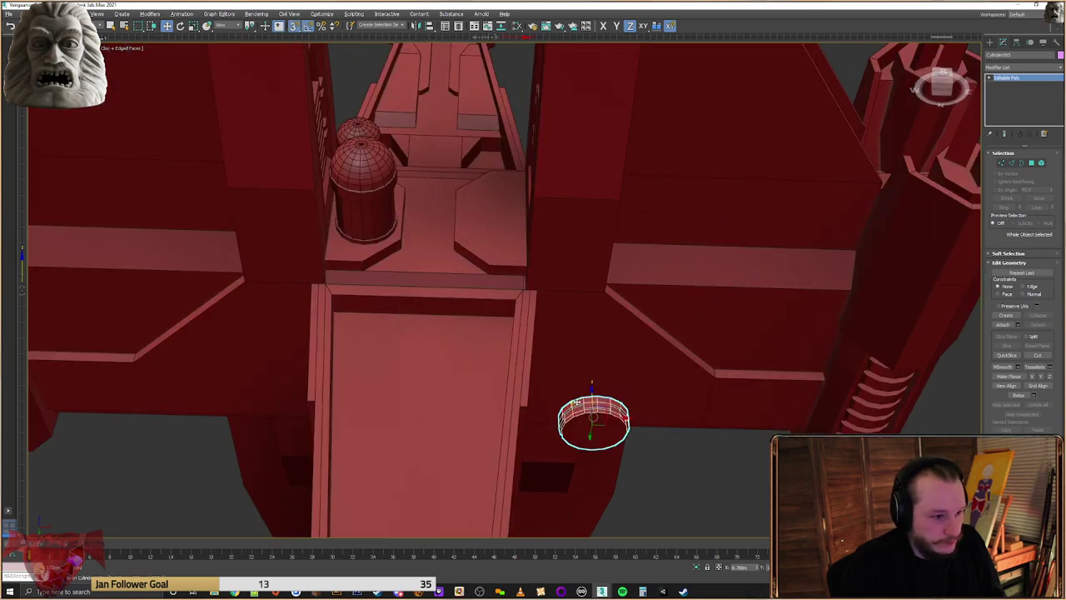
drag(573, 402, 597, 314)
key(ctrl+z)
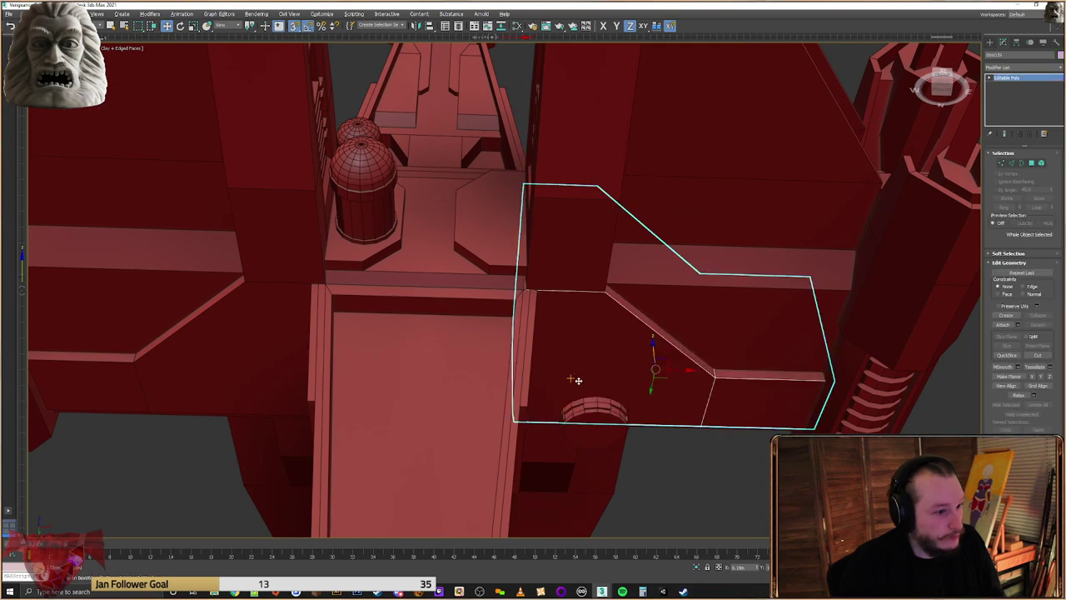
click(578, 400)
drag(573, 404, 606, 291)
Add the upper cap to the selection and clone both caps along the X axis to the opposite wing
alt+middle_drag(605, 291, 598, 375)
ctrl+click(588, 238)
alt+middle_drag(589, 242, 611, 324)
scroll(603, 307, down, 2)
key(s)
drag(632, 317, 388, 320)
click(535, 332)
mouse_move(536, 332)
alt+middle_down()
mouse_move(509, 330)
mouse_move(519, 330)
alt+middle_up()
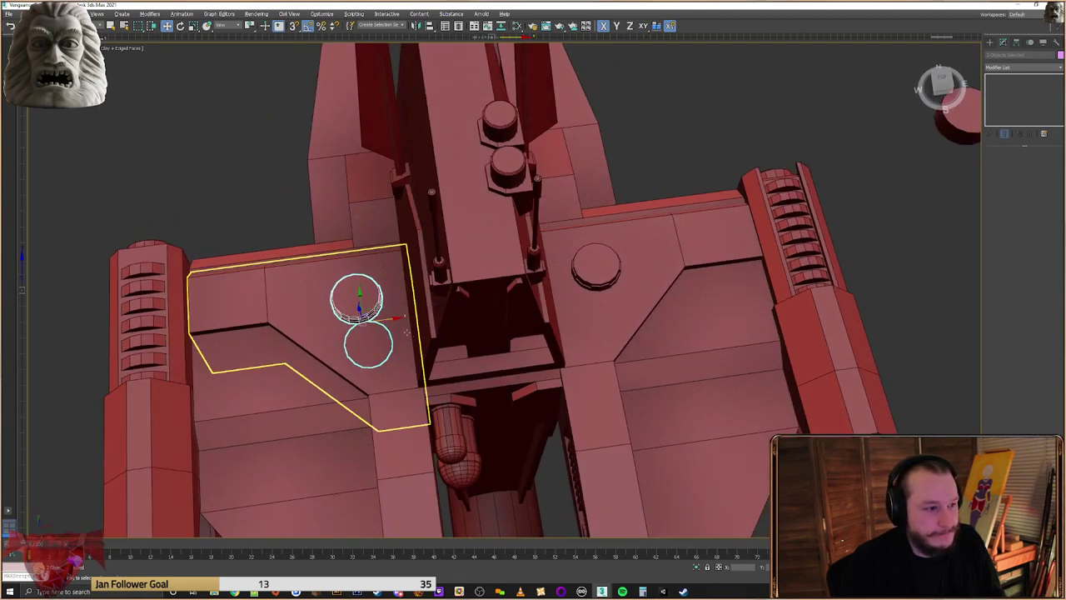
Check the placement of the round caps above and below both wings
alt+middle_drag(392, 318, 462, 358)
middle_drag(556, 320, 480, 338)
middle_drag(547, 306, 575, 295)
click(662, 189)
middle_drag(641, 195, 752, 196)
click(503, 310)
alt+middle_drag(505, 308, 515, 176)
ctrl+click(506, 429)
alt+middle_drag(507, 429, 563, 499)
click(758, 208)
Examine the ship's wings, lower fin, engine pod and bottom antennas from several angles
scroll(643, 350, down, 3)
middle_drag(643, 350, 779, 357)
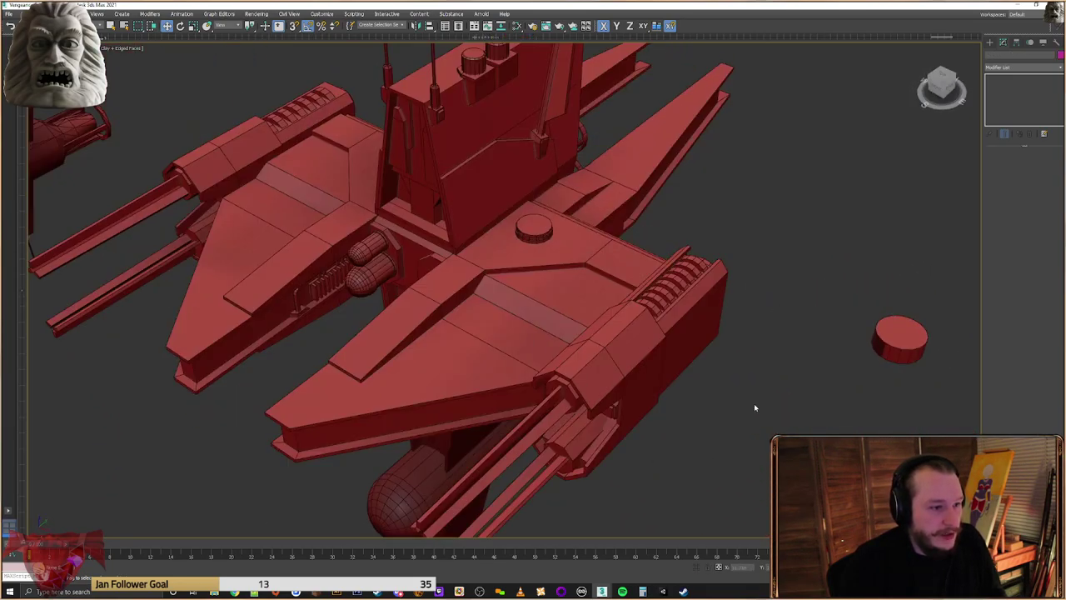
alt+middle_drag(628, 319, 730, 261)
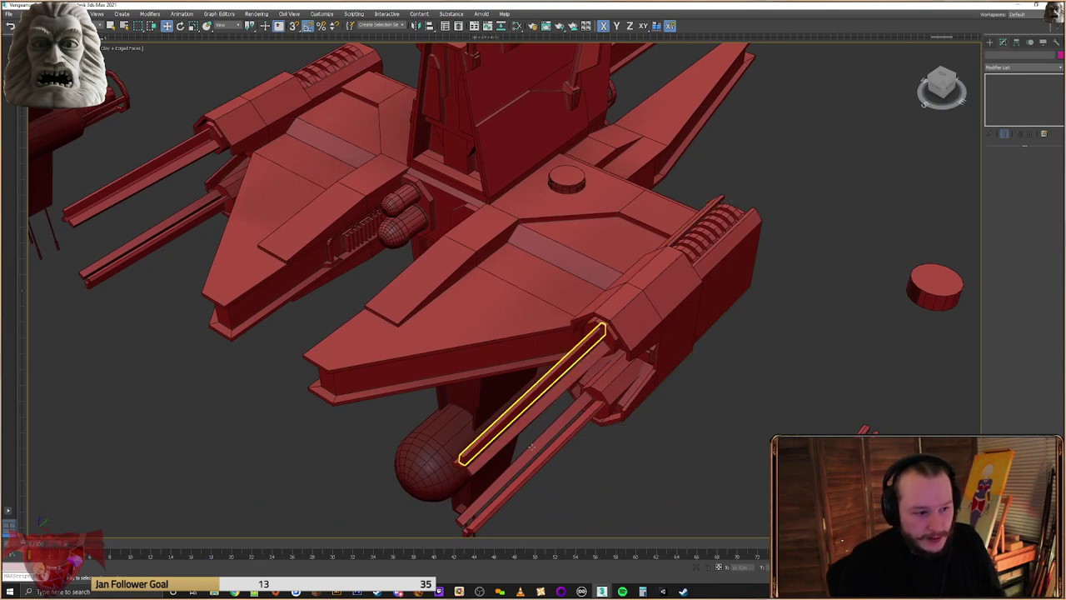
alt+middle_drag(539, 432, 671, 343)
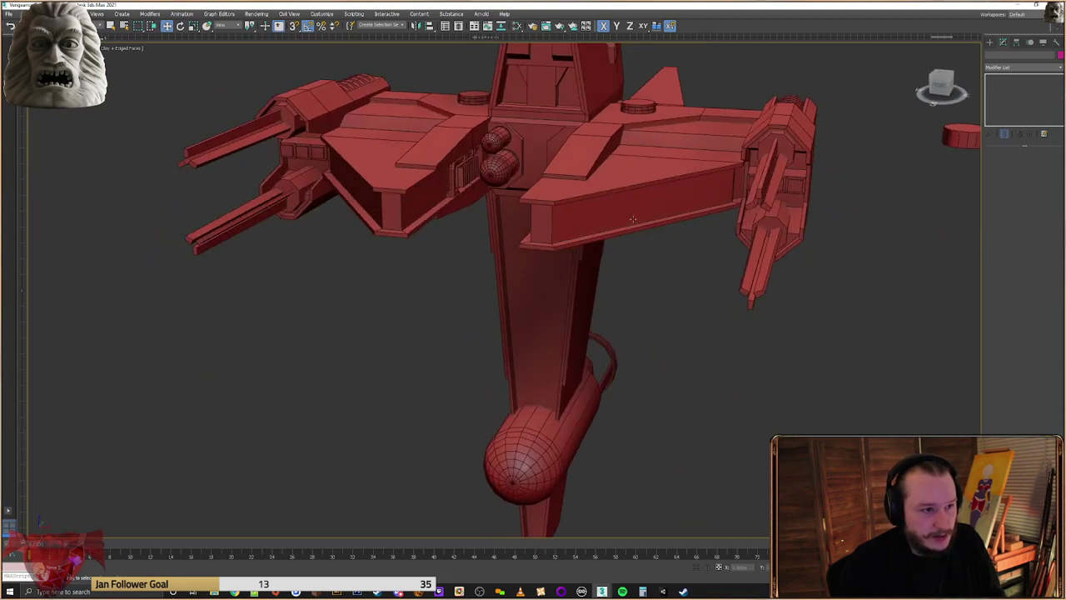
alt+middle_drag(405, 210, 679, 231)
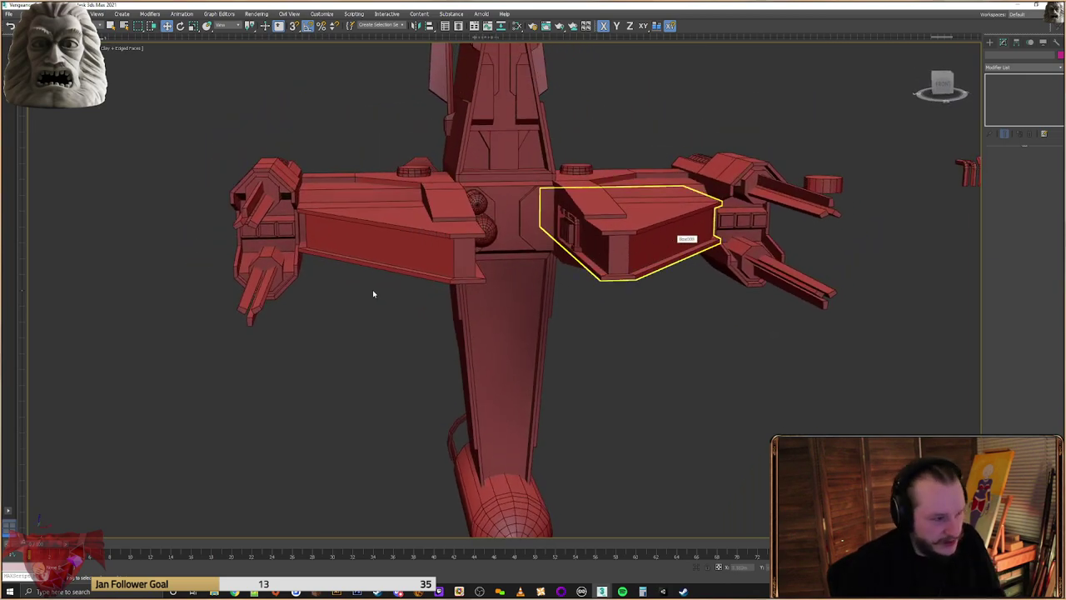
alt+middle_drag(652, 307, 519, 349)
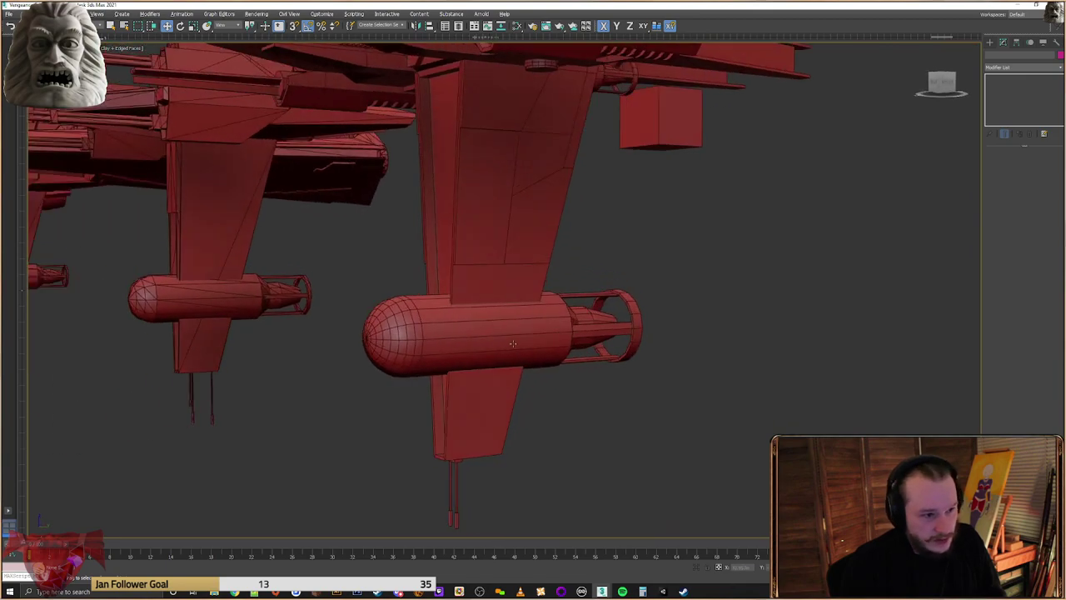
alt+middle_drag(459, 379, 422, 332)
alt+middle_drag(501, 327, 540, 442)
click(570, 329)
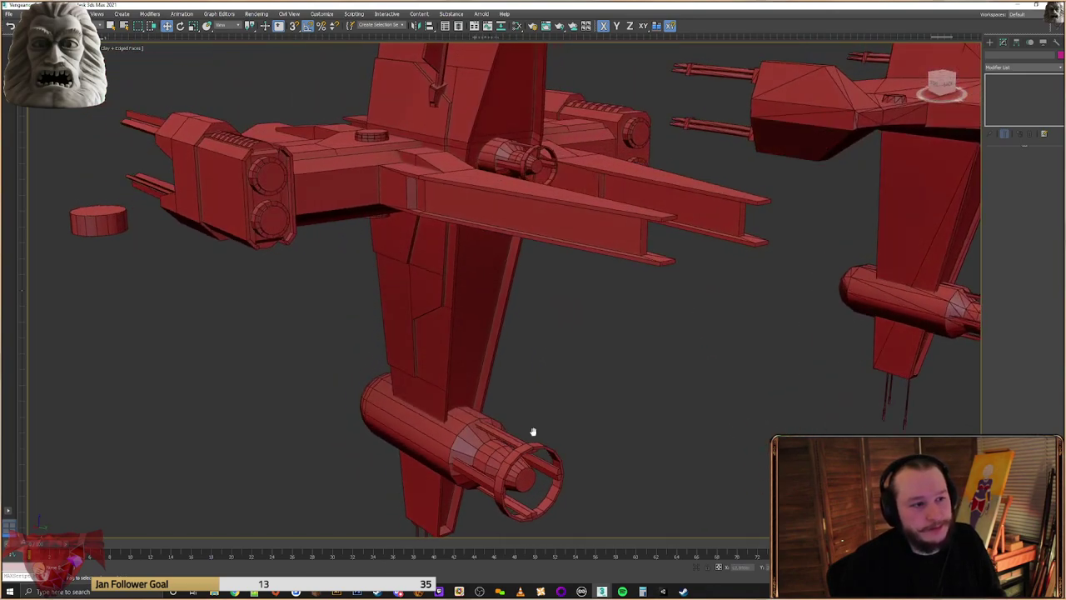
click(533, 246)
alt+middle_drag(532, 246, 633, 300)
alt+middle_drag(530, 272, 553, 323)
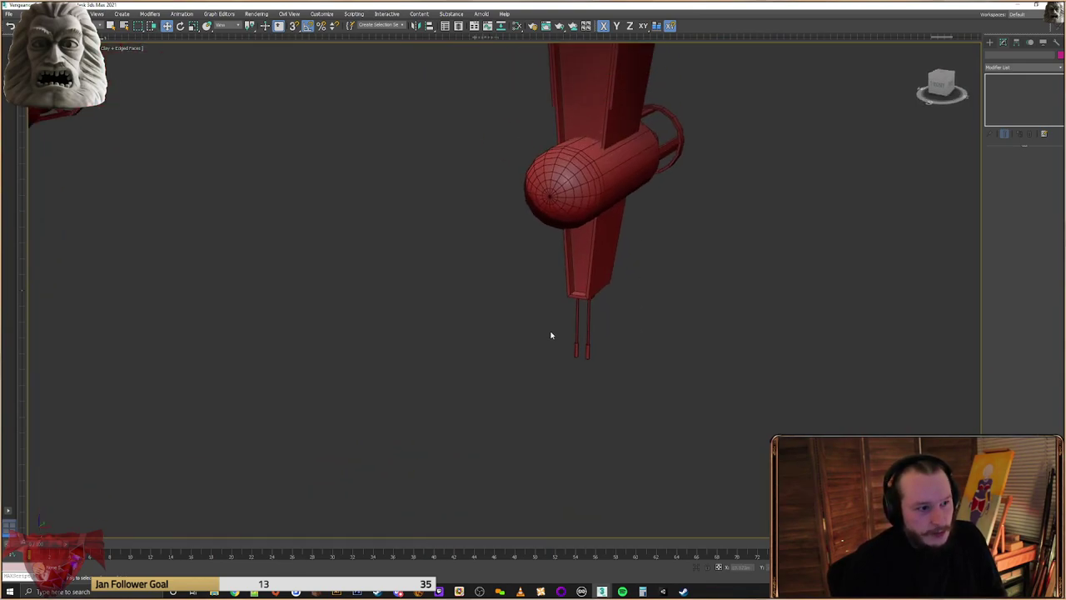
alt+middle_drag(586, 288, 589, 290)
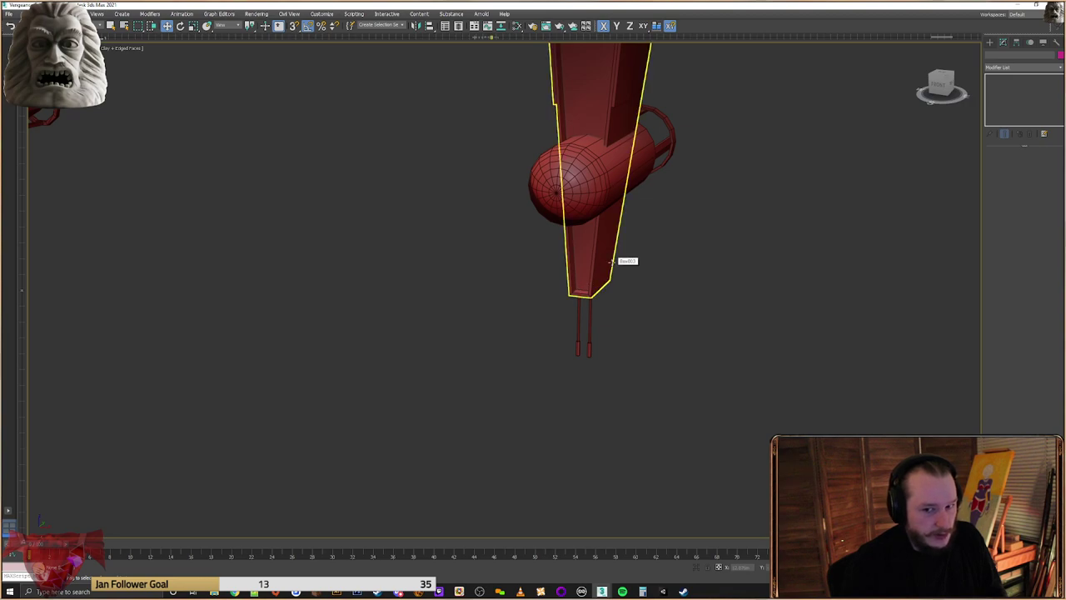
scroll(593, 276, up, 4)
alt+middle_drag(600, 276, 576, 288)
scroll(565, 300, up, 2)
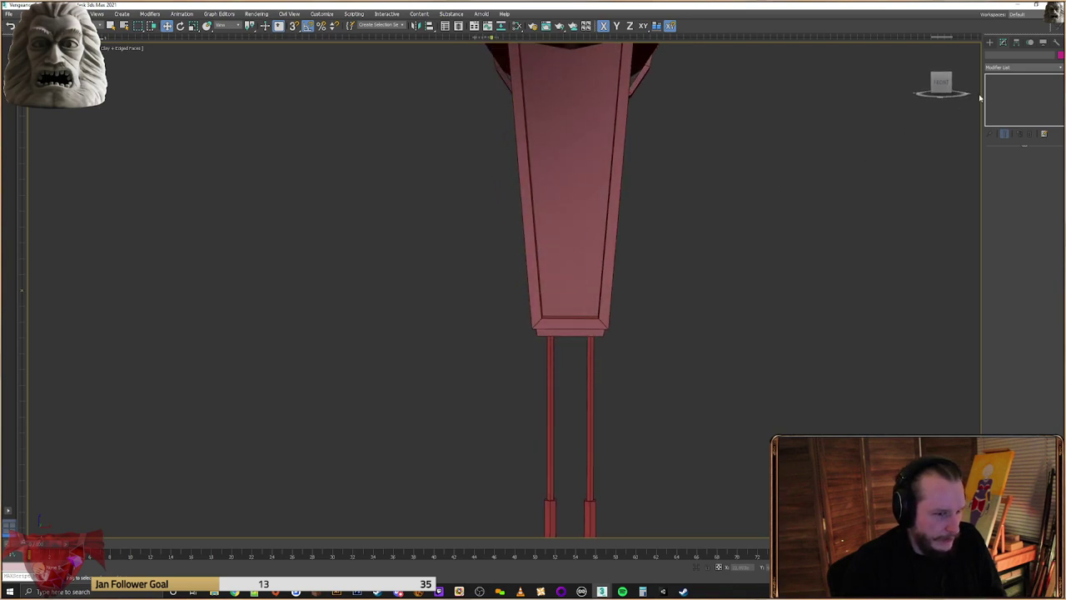
Connect the side edges of the lower fin's front recessed panel with a cross edge and lower it close to the fin's end
click(572, 184)
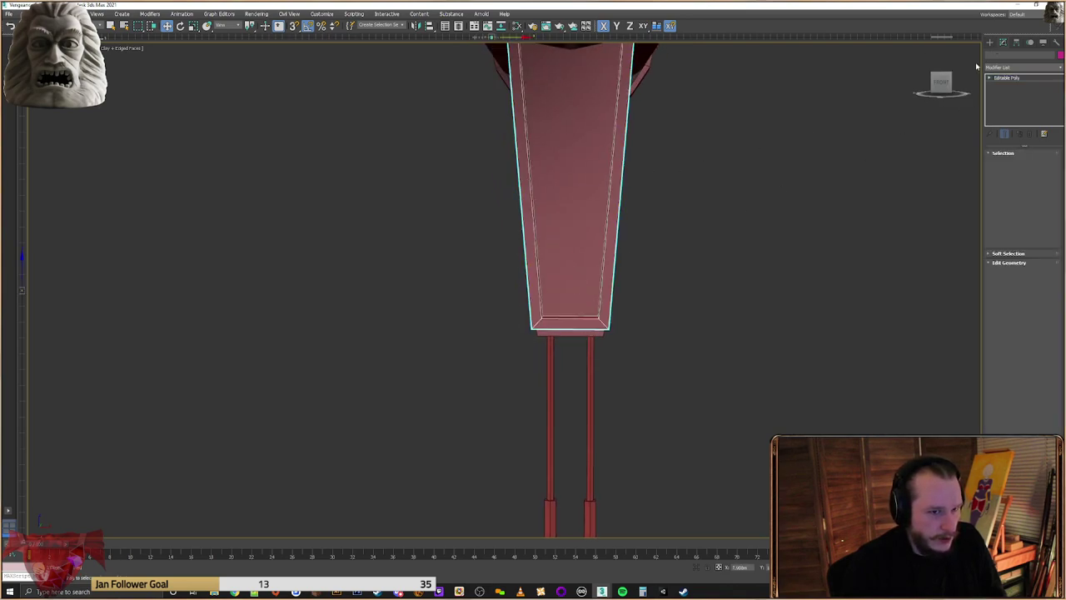
click(1011, 163)
scroll(600, 305, up, 3)
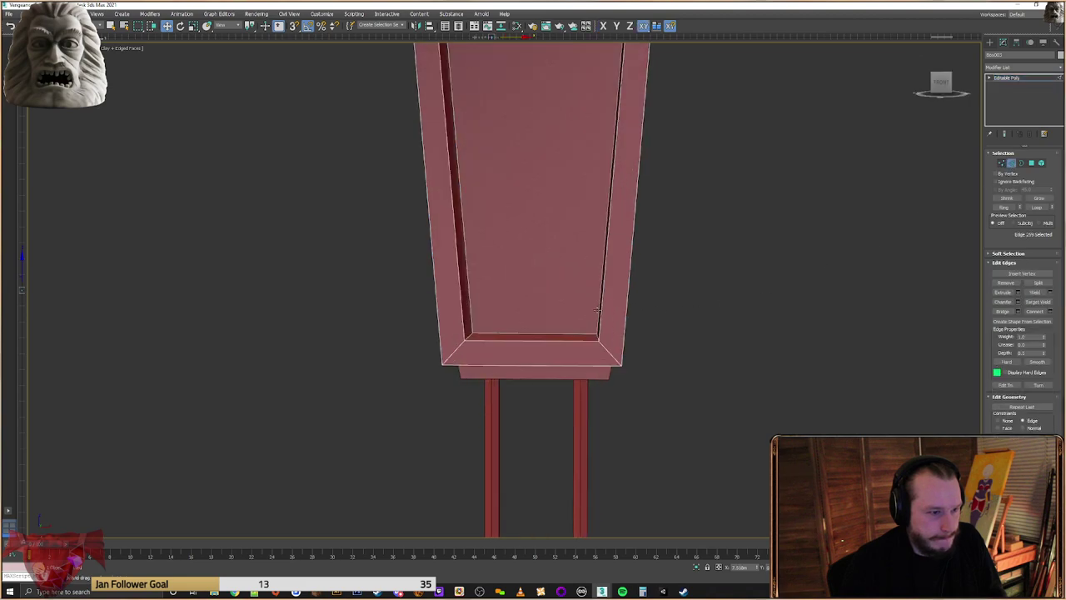
alt+middle_drag(598, 308, 475, 320)
click(475, 319)
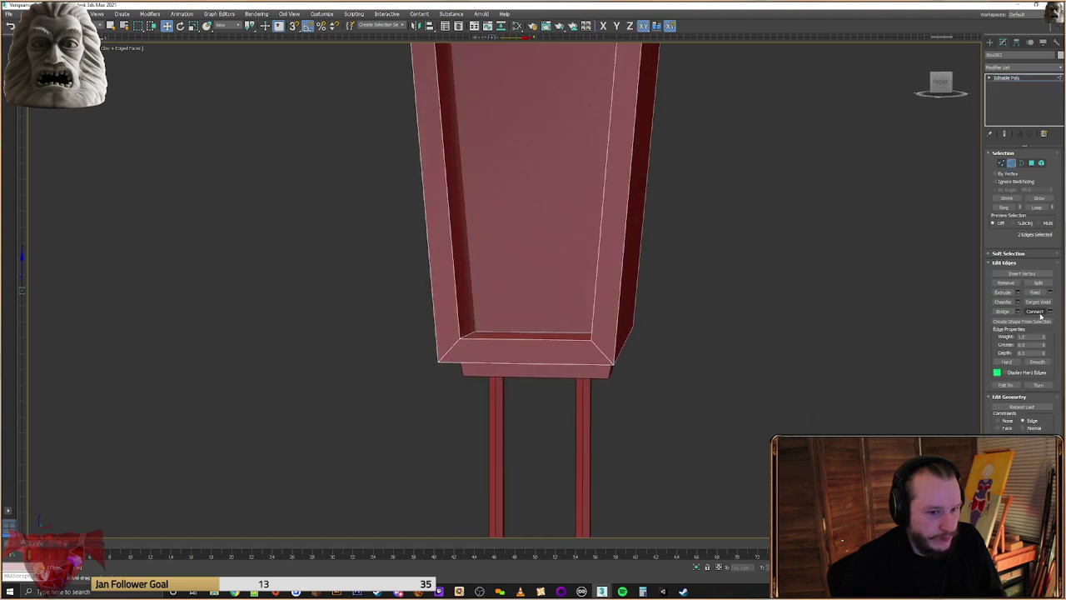
click(1040, 313)
alt+middle_drag(554, 318, 642, 369)
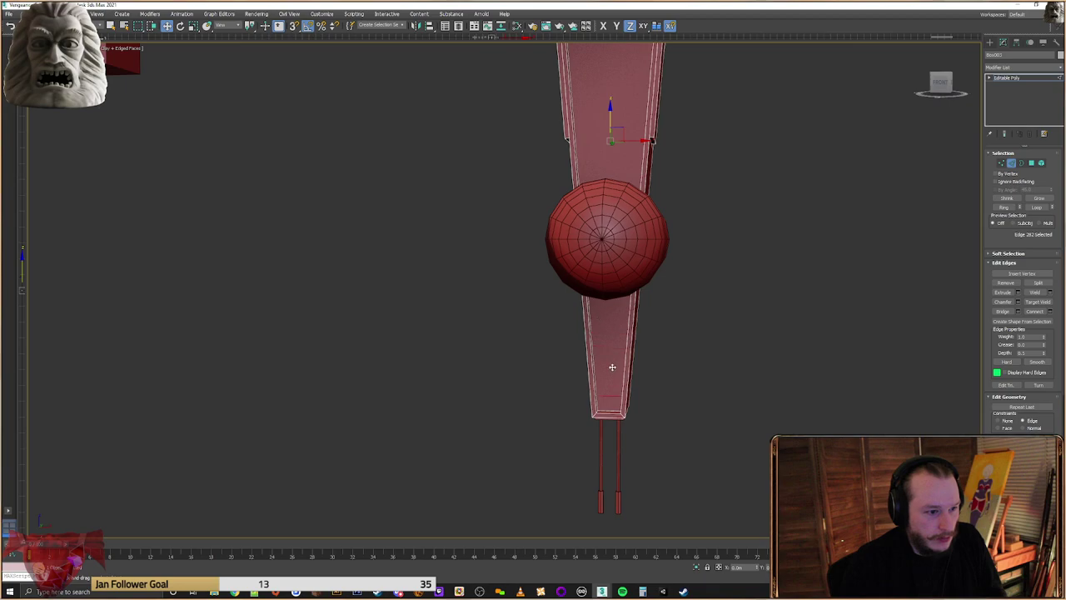
alt+middle_drag(612, 376, 602, 303)
scroll(616, 393, up, 3)
Adjust the lower inner edge of the fin's back recess by moving its two corner vertices
click(589, 299)
click(592, 302)
drag(573, 282, 587, 289)
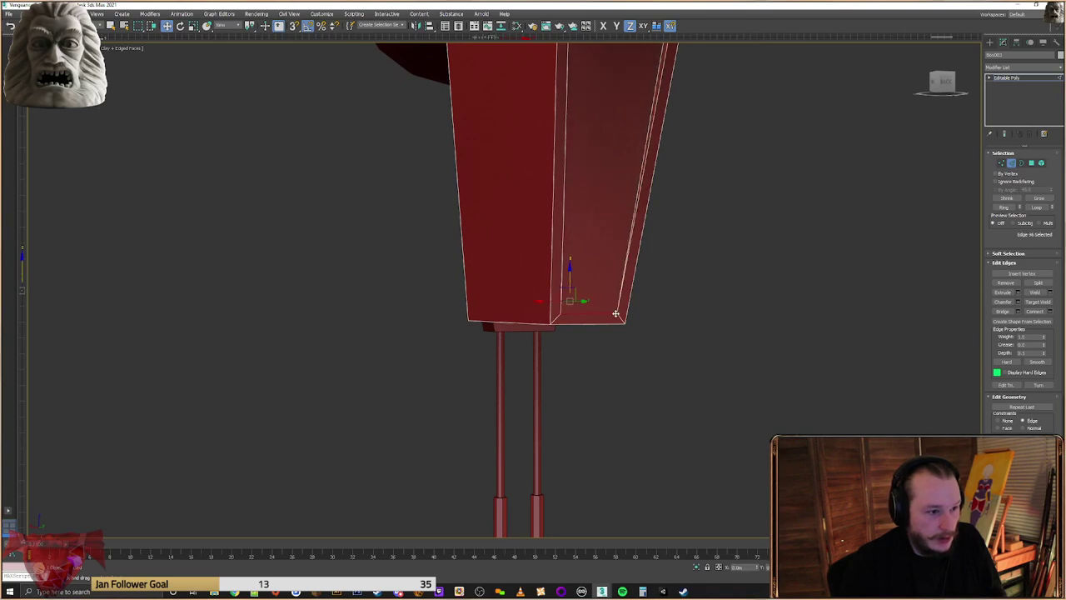
key(1)
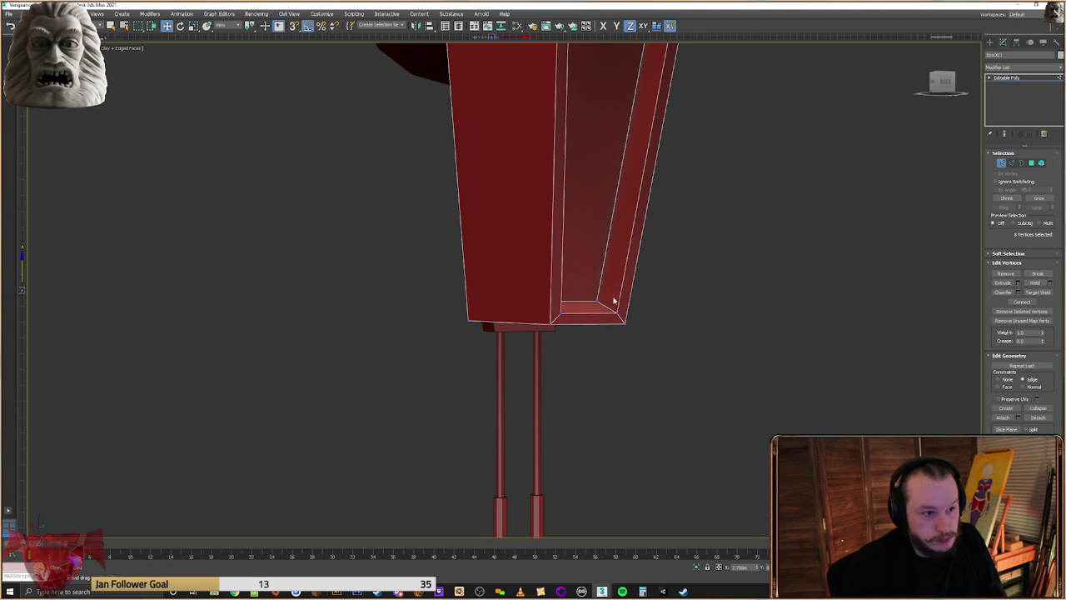
click(598, 301)
alt+middle_drag(597, 302, 538, 302)
ctrl+click(540, 301)
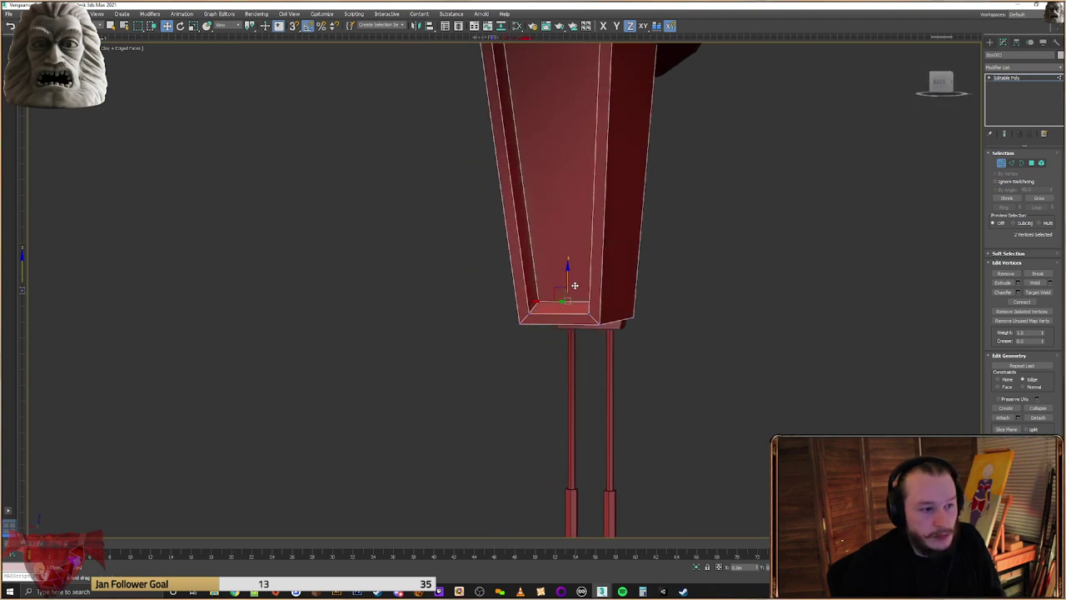
alt+middle_drag(574, 295, 685, 305)
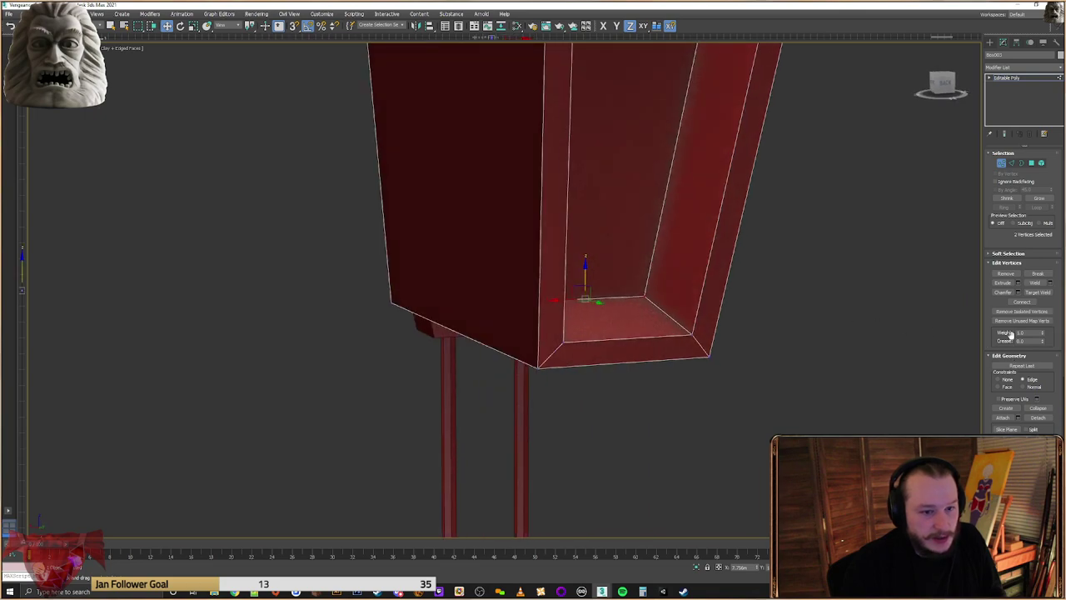
drag(588, 276, 692, 335)
key(s)
mouse_move(692, 335)
alt+middle_down()
mouse_move(730, 304)
mouse_move(707, 346)
mouse_move(690, 337)
alt+middle_up()
Connect the two side edges of the fin's back recessed panel with a new cross edge
click(1015, 165)
click(667, 242)
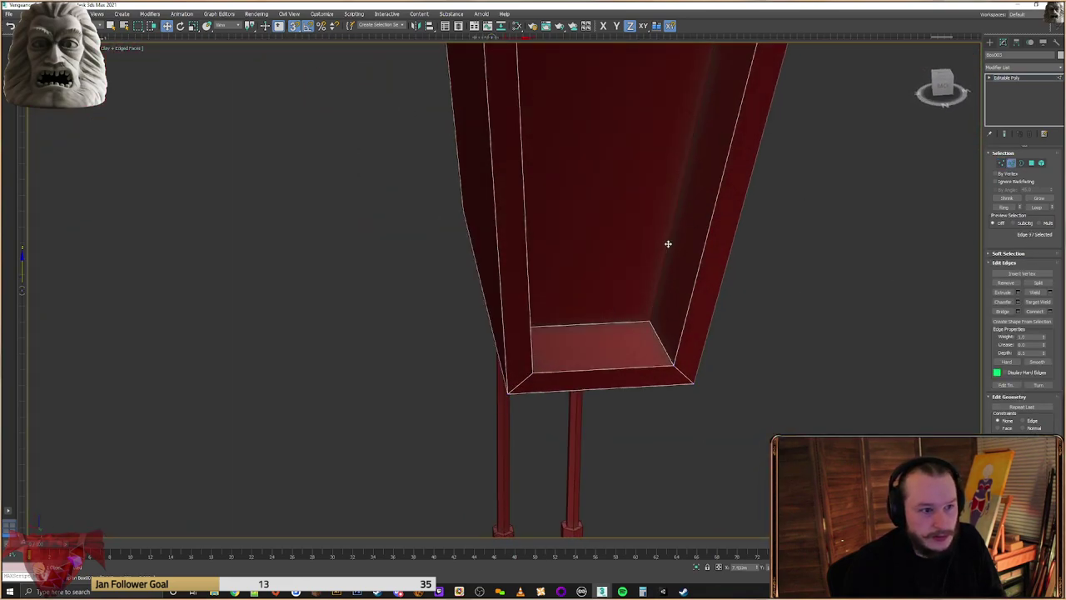
scroll(630, 237, up, 5)
ctrl+click(772, 273)
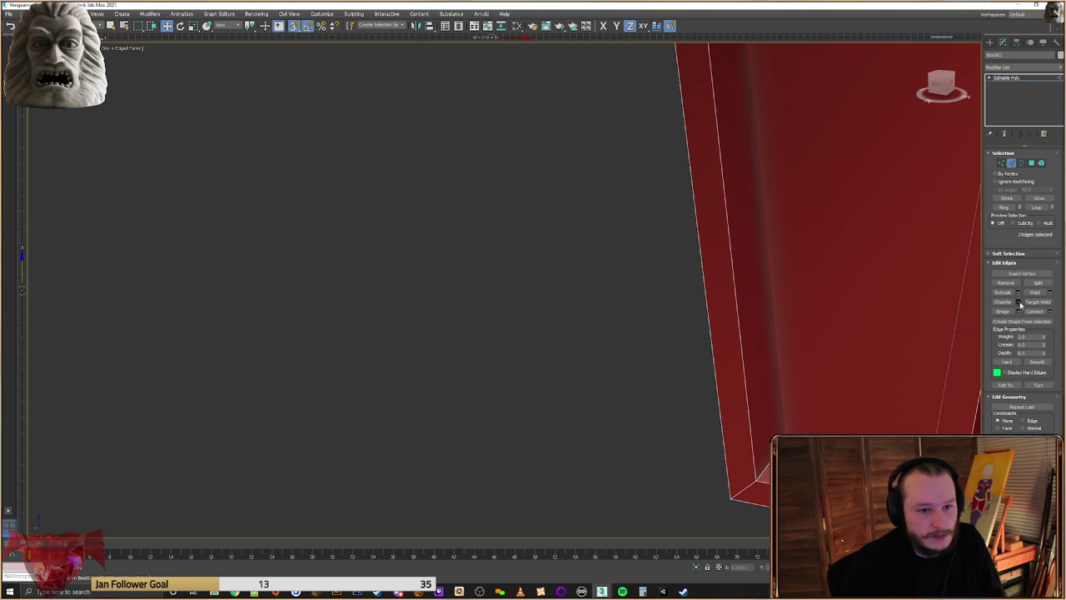
click(1035, 312)
Lower the new back edge along Z toward the fin's end, using the wireframe display to match the front edge
scroll(753, 297, down, 8)
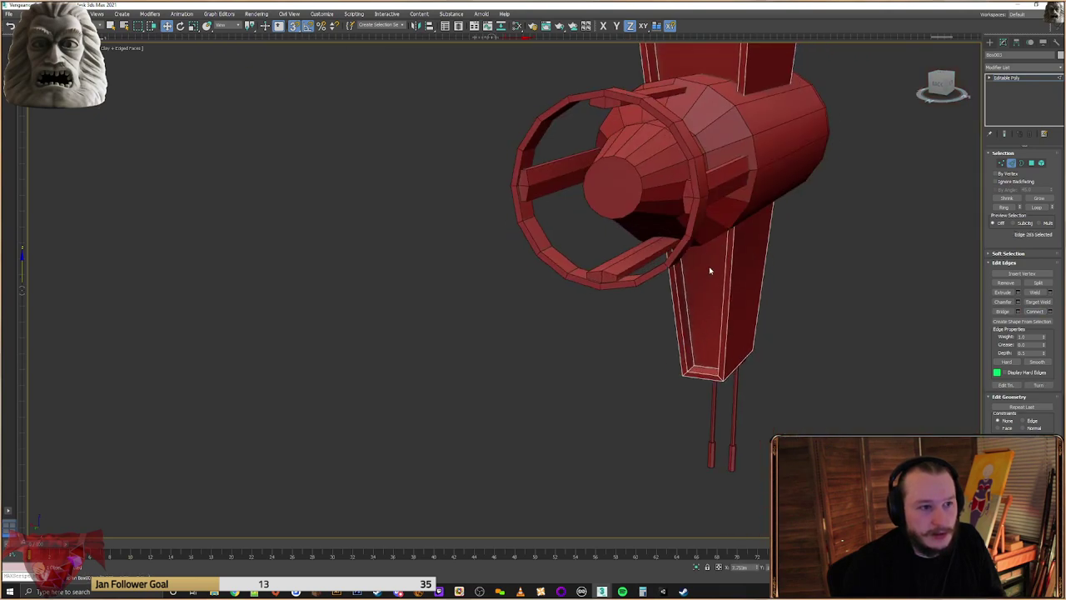
middle_drag(712, 251, 694, 273)
key(F3)
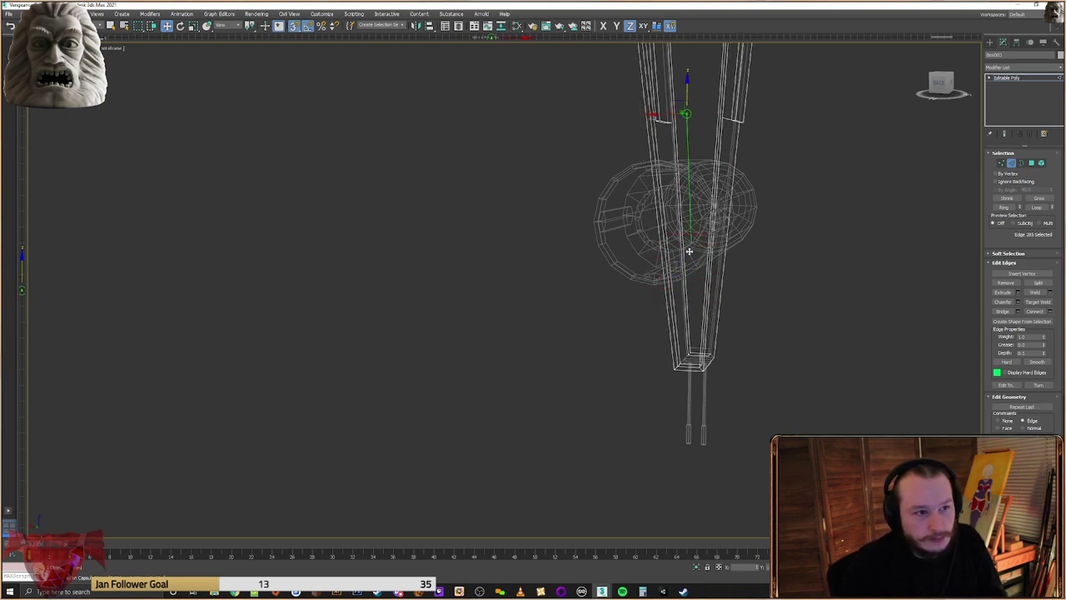
scroll(700, 308, up, 5)
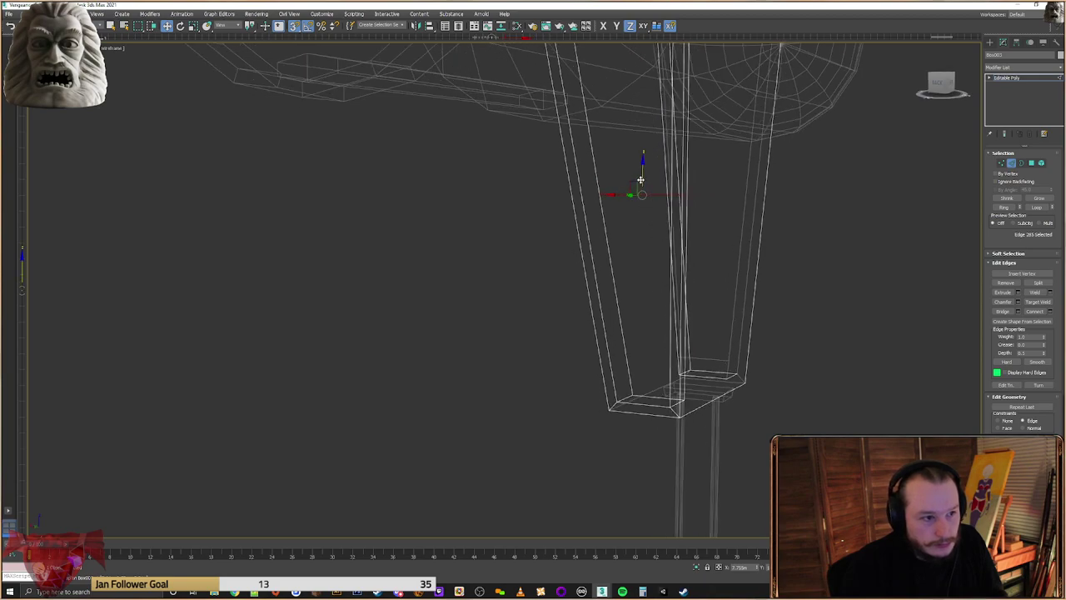
drag(687, 300, 728, 356)
mouse_move(728, 355)
alt+middle_down()
mouse_move(641, 361)
mouse_move(638, 303)
mouse_move(647, 325)
alt+middle_up()
key(F3)
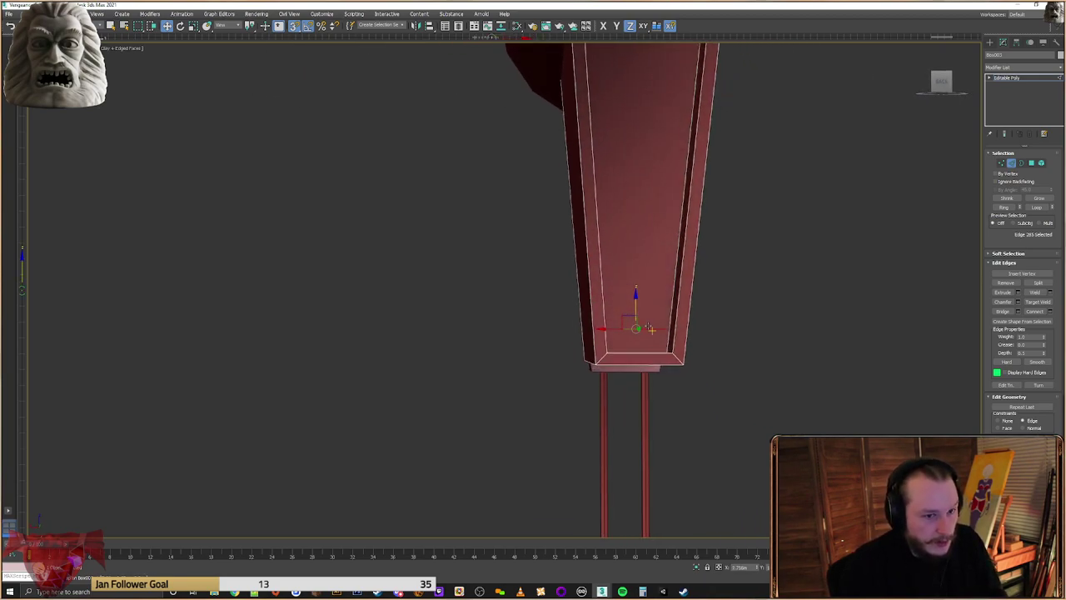
Select the inner corner vertices at the lower end of the fin's frame and adjust their height along Z
click(1002, 163)
alt+middle_drag(645, 342, 609, 367)
click(674, 353)
ctrl+click(532, 353)
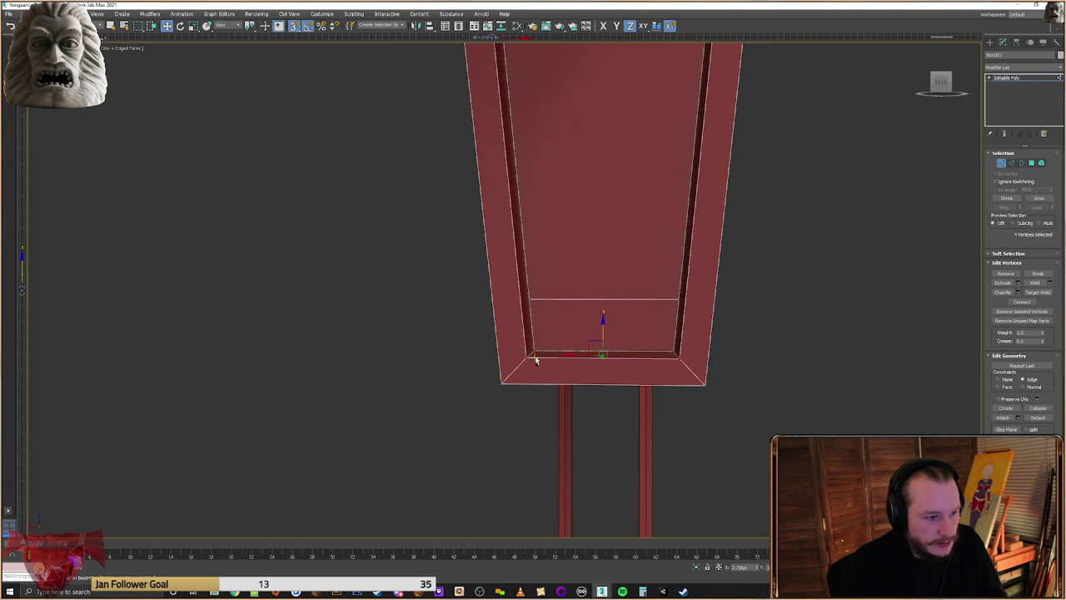
drag(603, 355, 639, 352)
Delete the polygons at the lower middle of the fin on its front, back and underside to cut an open notch
click(1032, 164)
click(622, 365)
ctrl+click(623, 355)
alt+middle_drag(622, 356, 550, 373)
click(393, 376)
ctrl+click(394, 374)
scroll(427, 369, down, 3)
ctrl+click(419, 352)
alt+middle_drag(602, 351, 489, 344)
ctrl+drag(546, 358, 548, 345)
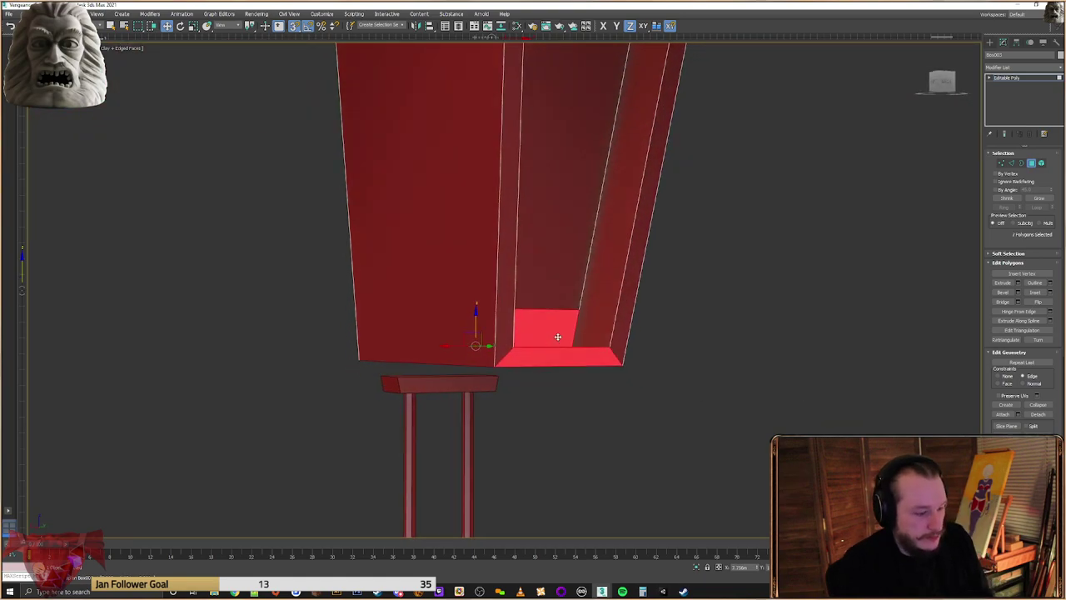
key(ctrl+z)
key(Delete)
alt+middle_drag(561, 339, 685, 342)
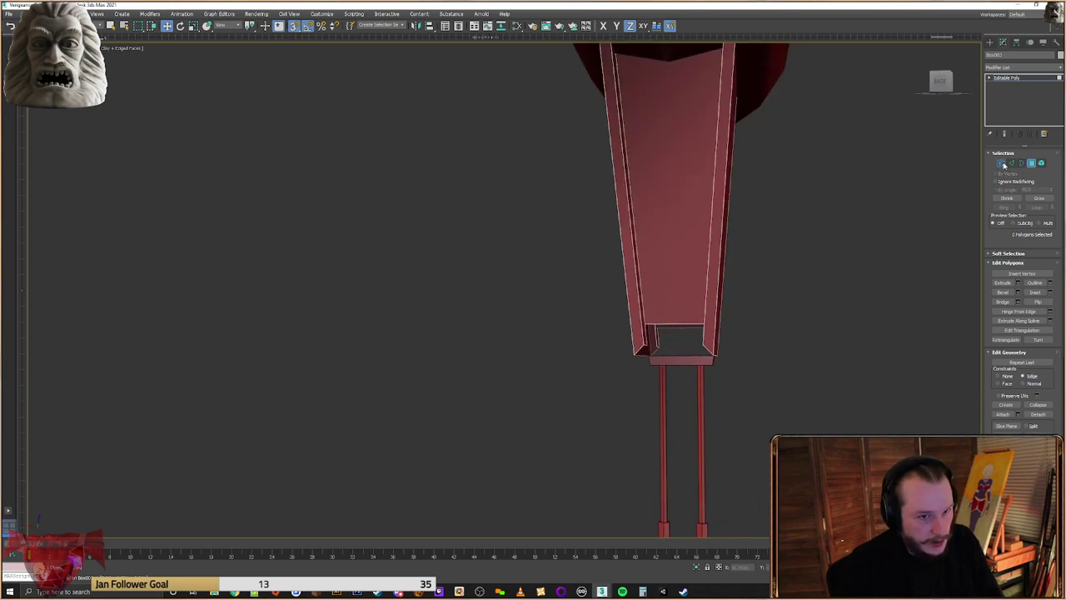
Create a polygon from the four corner vertices to close the top of the notch between the front and back panels
click(1003, 163)
scroll(671, 342, up, 5)
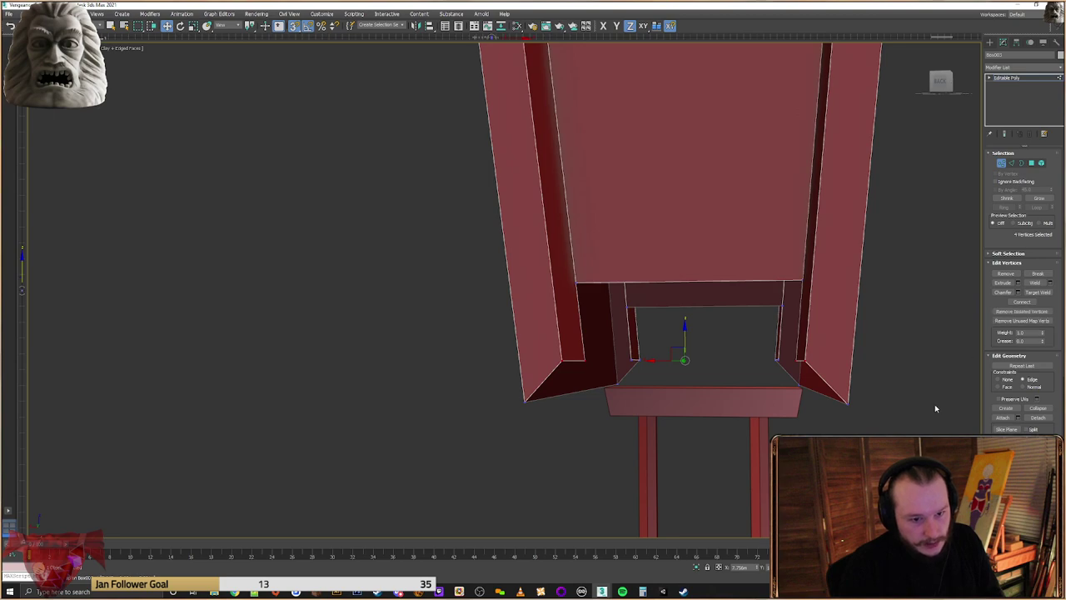
click(1032, 163)
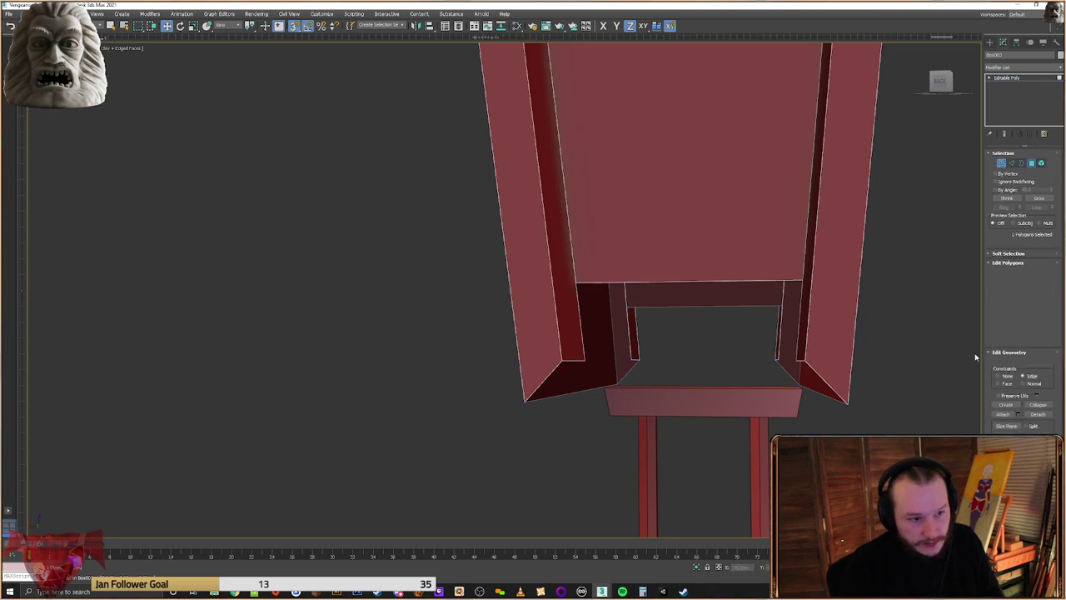
click(1006, 404)
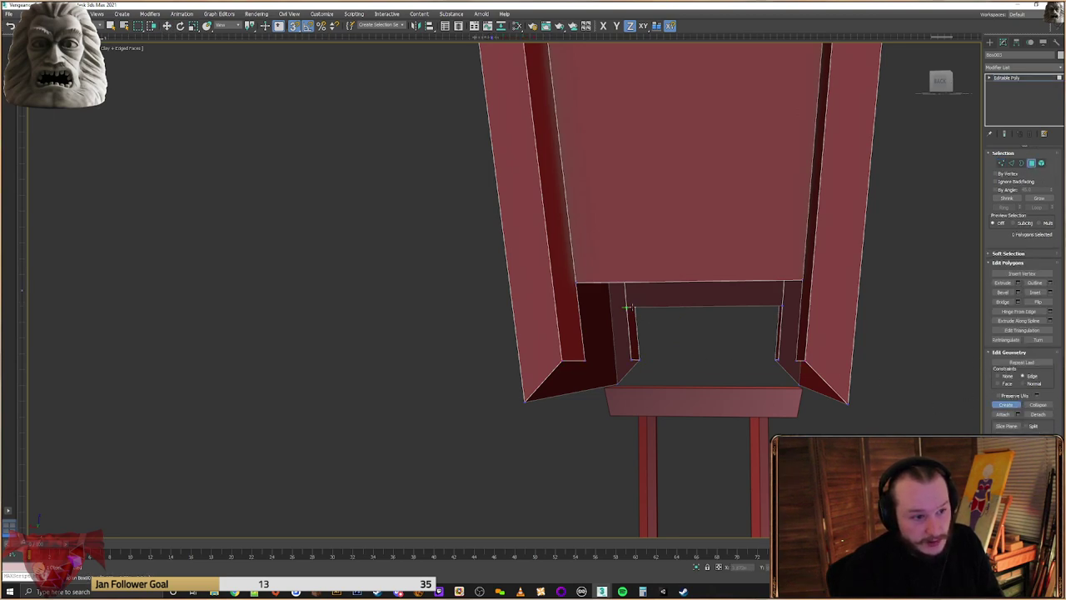
click(576, 282)
click(803, 281)
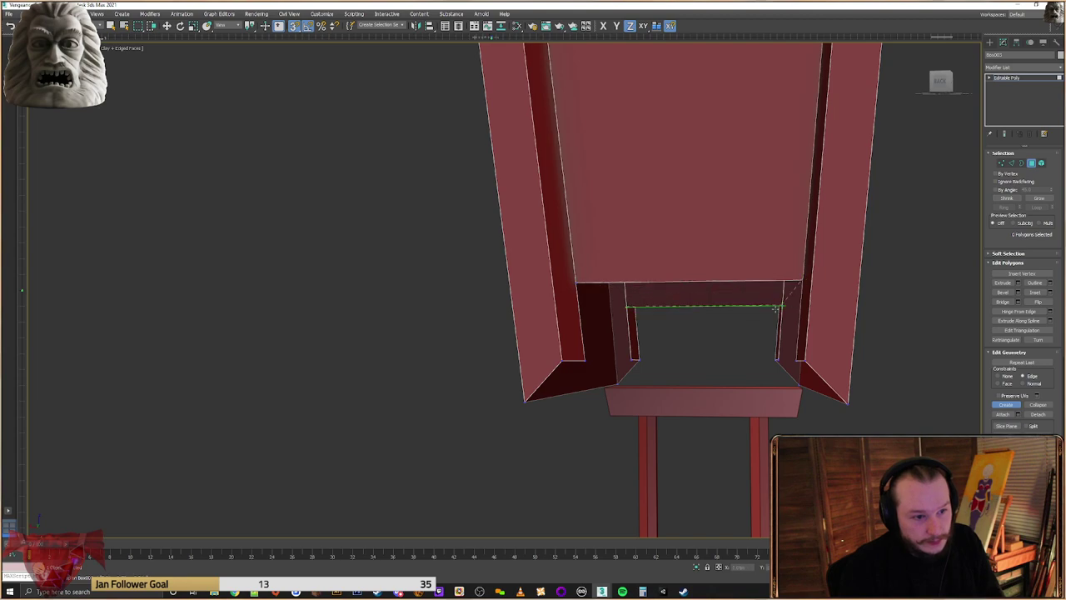
double_click(783, 307)
Create polygons along both inner sides of the notch to fill its side walls
alt+middle_drag(710, 352, 669, 331)
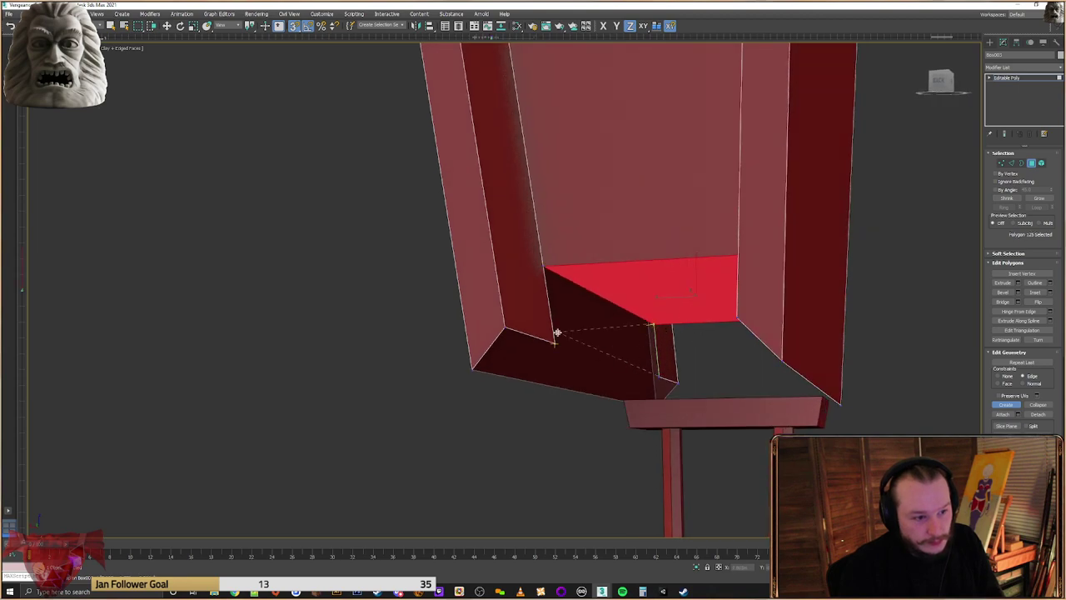
click(543, 274)
alt+middle_drag(636, 309, 709, 354)
click(834, 304)
click(709, 401)
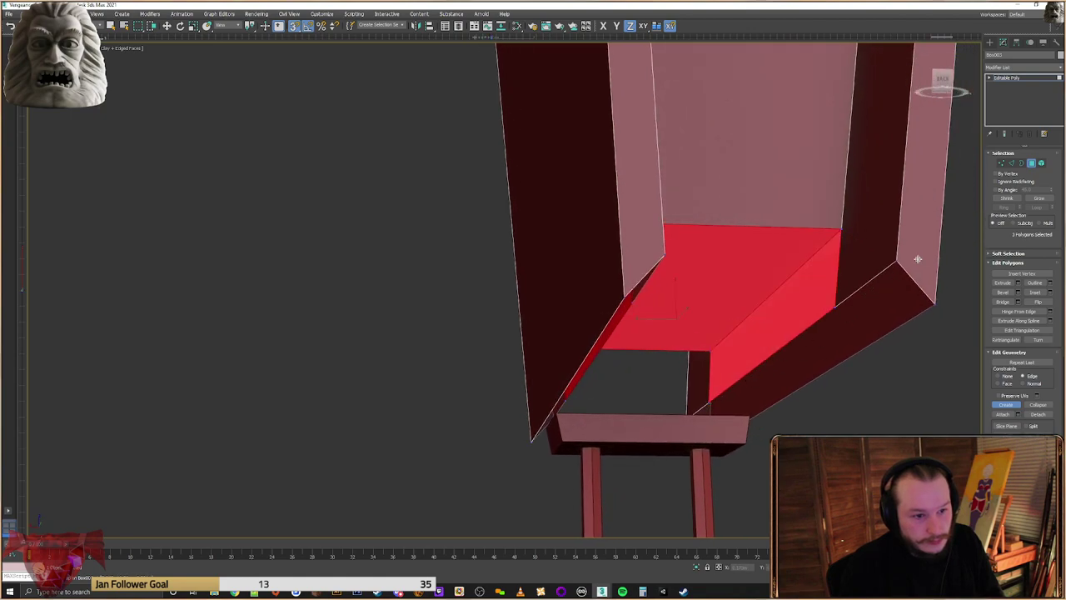
Cap the remaining open borders on both prongs of the fin and finish editing its geometry
click(1024, 164)
click(899, 264)
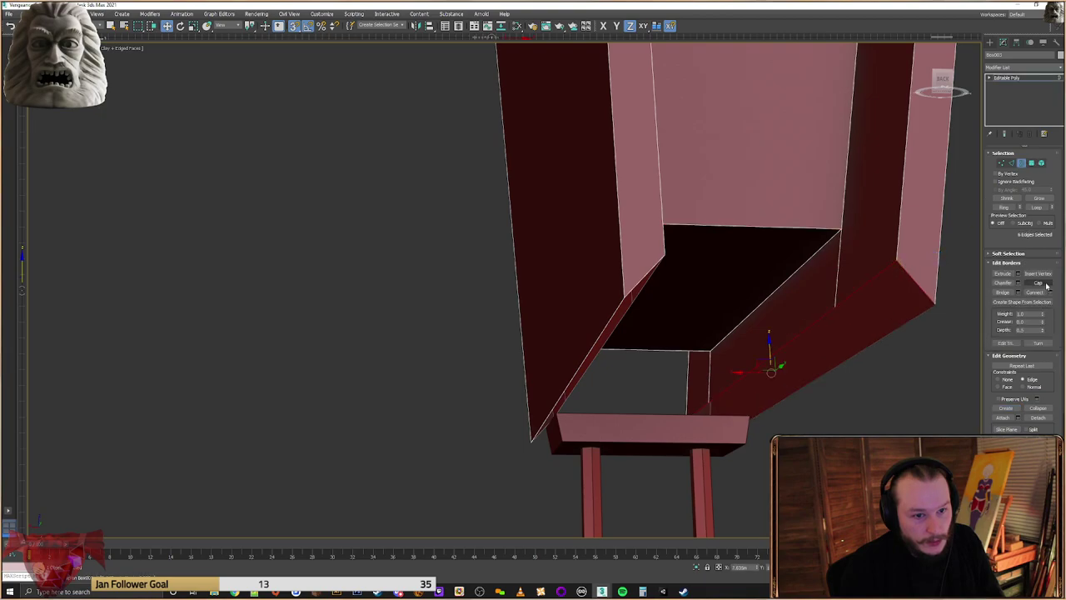
click(1043, 284)
click(648, 273)
click(1037, 284)
alt+middle_drag(710, 317, 913, 325)
click(991, 43)
alt+middle_drag(755, 262, 679, 319)
click(746, 304)
click(679, 318)
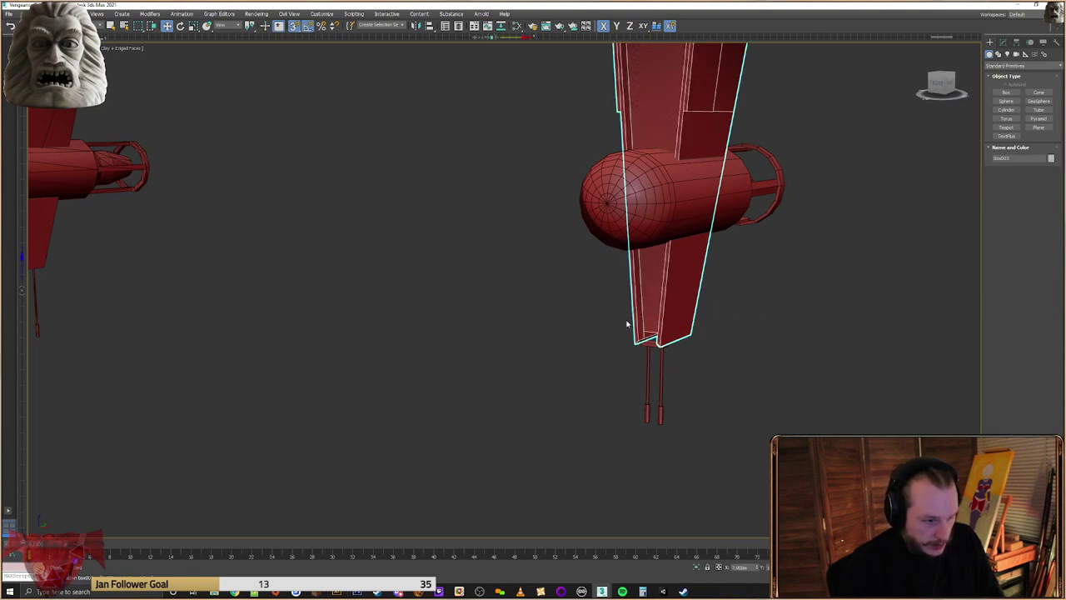
Narrow the antenna base block by moving the vertices of one end inward along the X axis
scroll(627, 322, up, 5)
click(816, 367)
middle_drag(794, 488, 742, 302)
click(691, 227)
mouse_move(692, 227)
alt+middle_down()
mouse_move(703, 292)
mouse_move(724, 283)
mouse_move(698, 238)
alt+middle_up()
scroll(690, 233, up, 3)
scroll(697, 237, up, 1)
click(1003, 42)
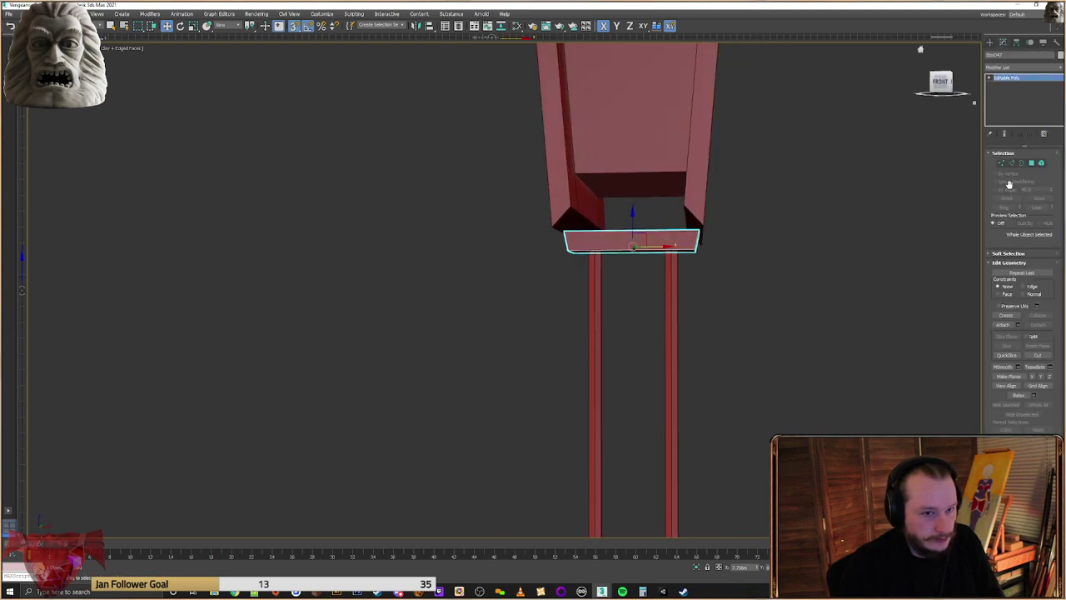
click(1003, 164)
drag(760, 220, 692, 267)
middle_drag(693, 267, 700, 284)
key(s)
drag(732, 258, 660, 252)
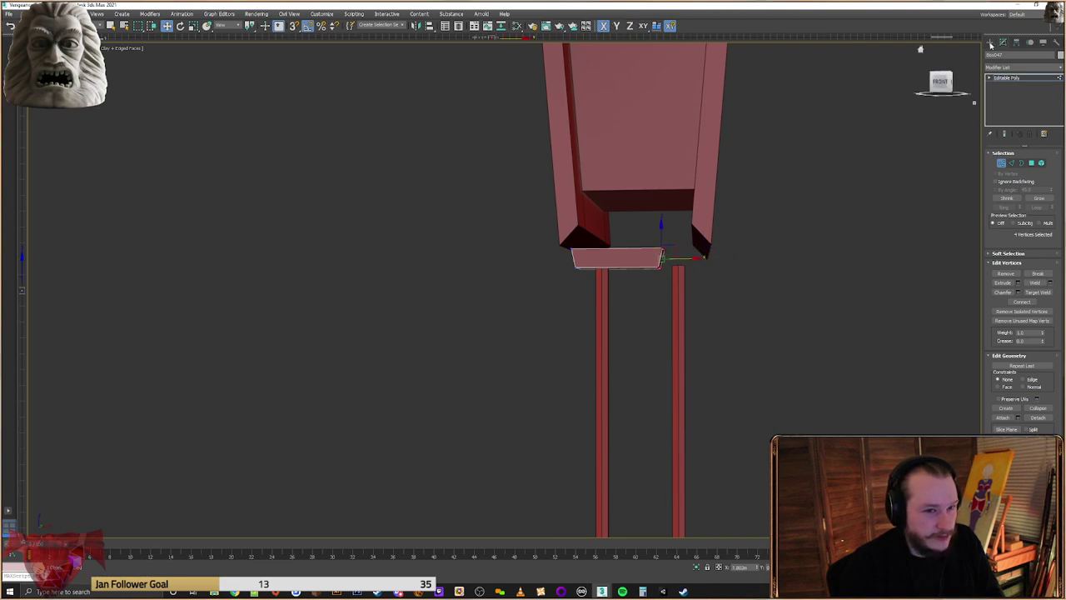
Move the antenna base block up into the fin's notch and align its center to the fin on the X axis
click(991, 42)
alt+middle_drag(691, 230, 641, 272)
drag(641, 278, 666, 203)
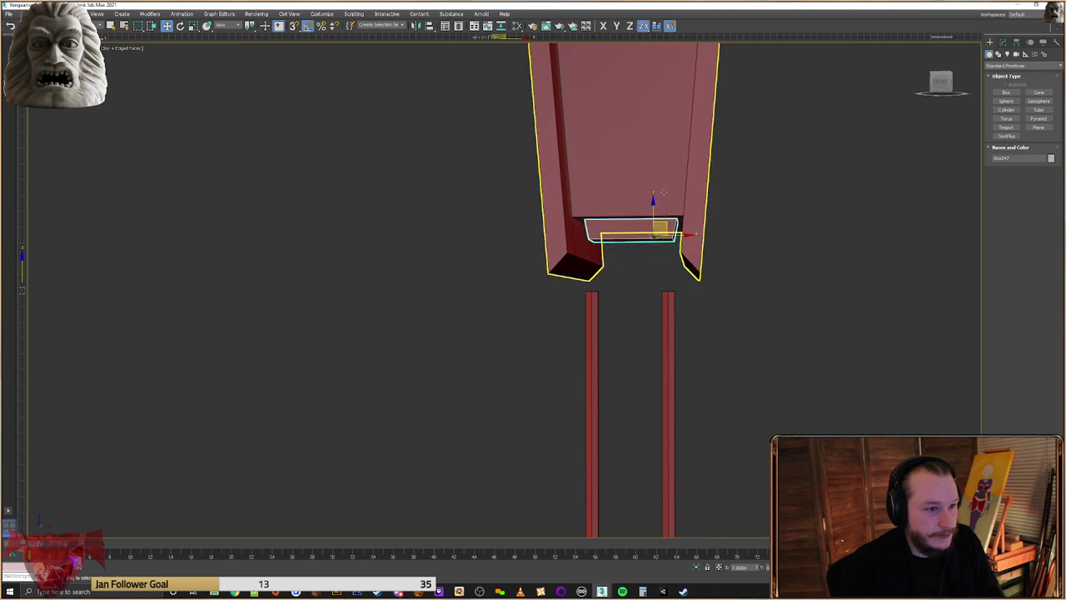
click(429, 26)
click(653, 180)
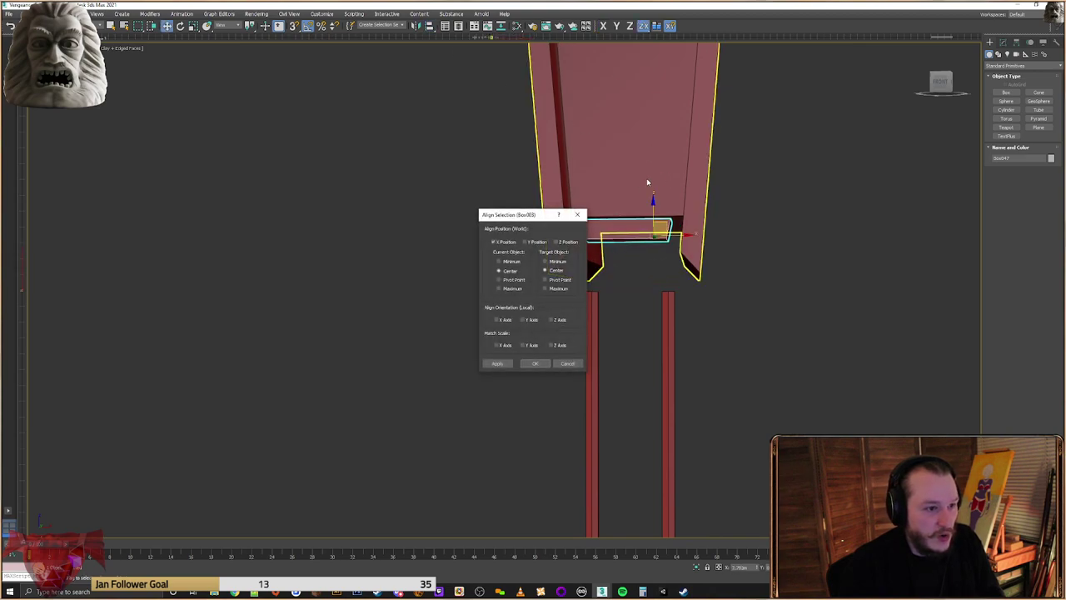
click(535, 365)
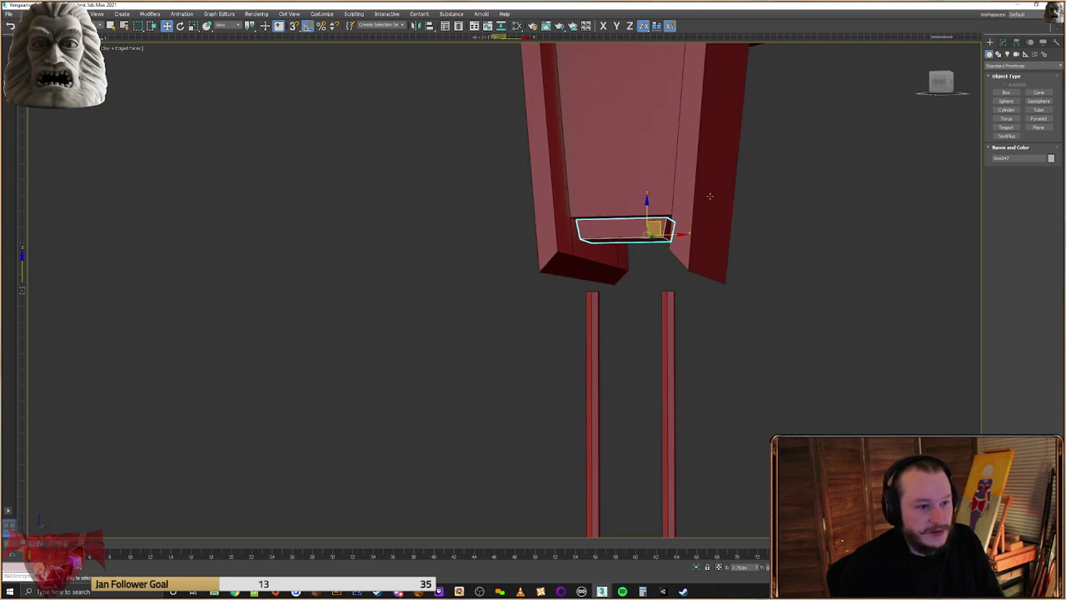
Move one antenna up and inward so it meets the underside of the base block
click(671, 326)
mouse_move(676, 325)
middle_down()
mouse_move(692, 318)
mouse_move(677, 330)
middle_up()
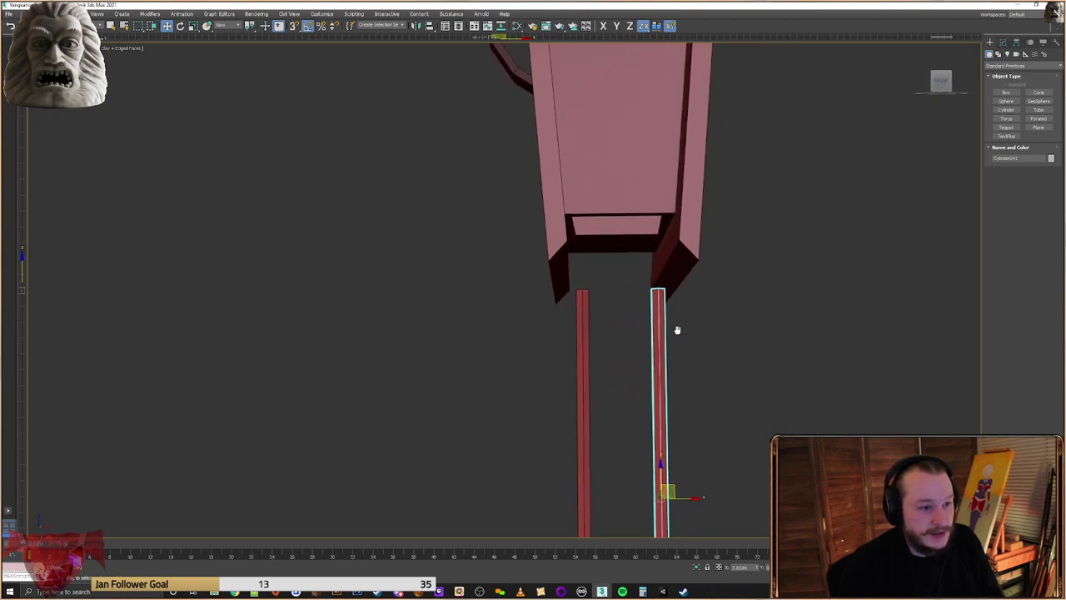
drag(674, 482, 659, 425)
Delete the other antenna and replace it with a clone of the repositioned antenna along the X axis
click(585, 350)
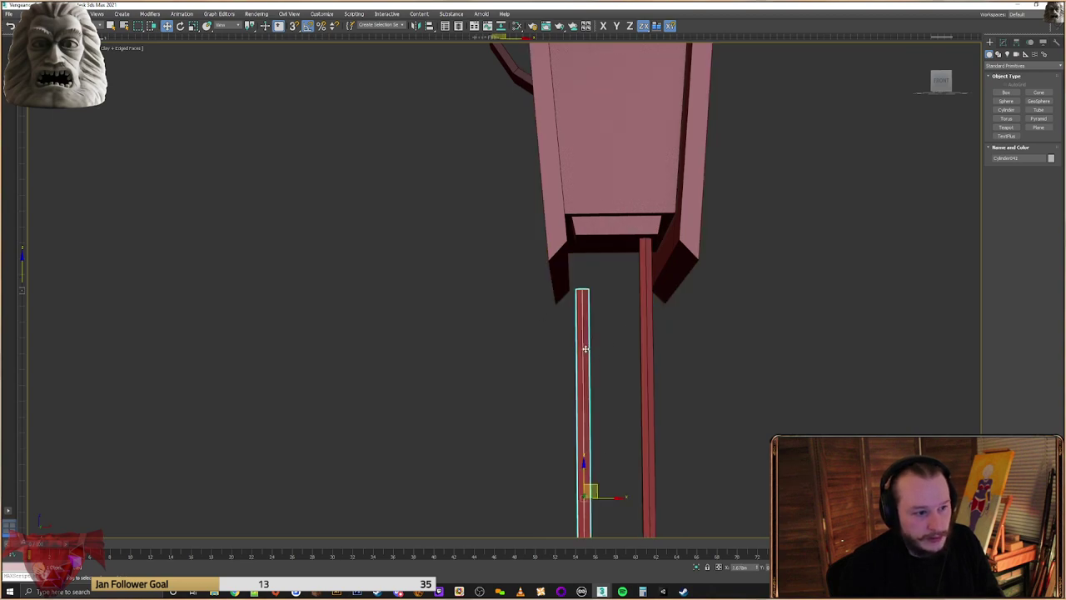
key(Delete)
click(638, 435)
shift+drag(671, 438, 612, 439)
click(534, 331)
Select both antennas and shift them slightly along X under the base block
mouse_move(540, 325)
alt+middle_down()
mouse_move(583, 283)
mouse_move(638, 322)
mouse_move(635, 313)
alt+middle_up()
ctrl+click(634, 313)
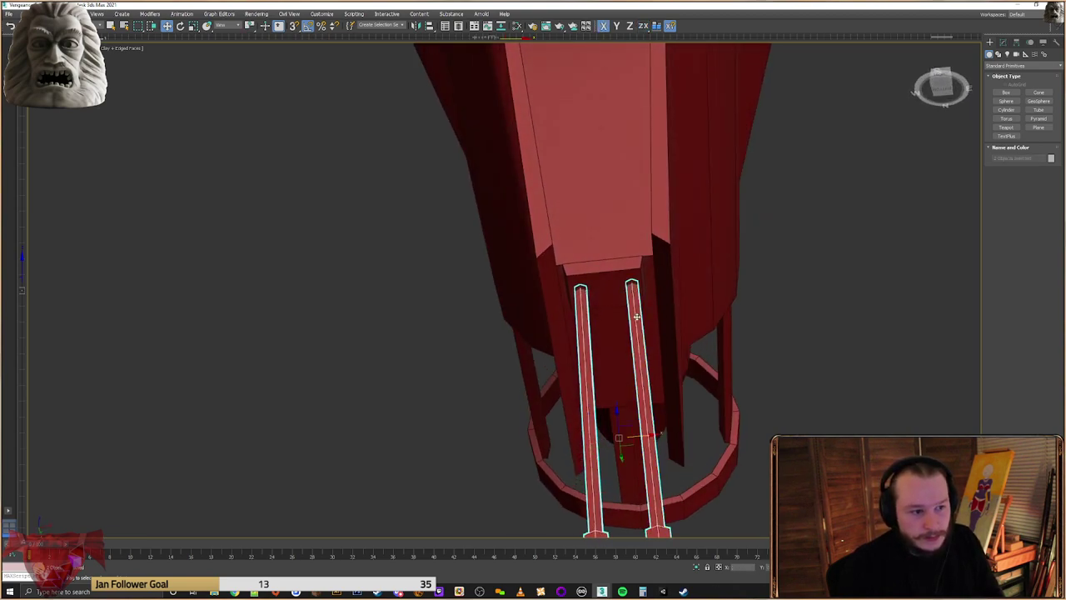
drag(646, 434, 646, 433)
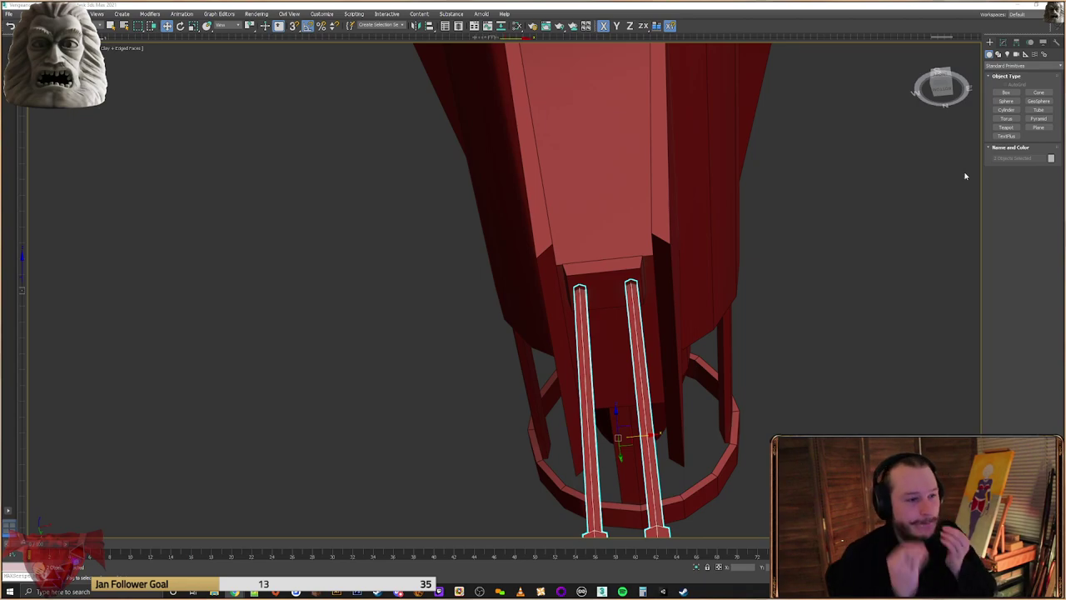
Add the antenna base block to the selection of both antennas and shift all three slightly inside the fin's notch
alt+middle_drag(760, 369, 621, 315)
ctrl+click(618, 434)
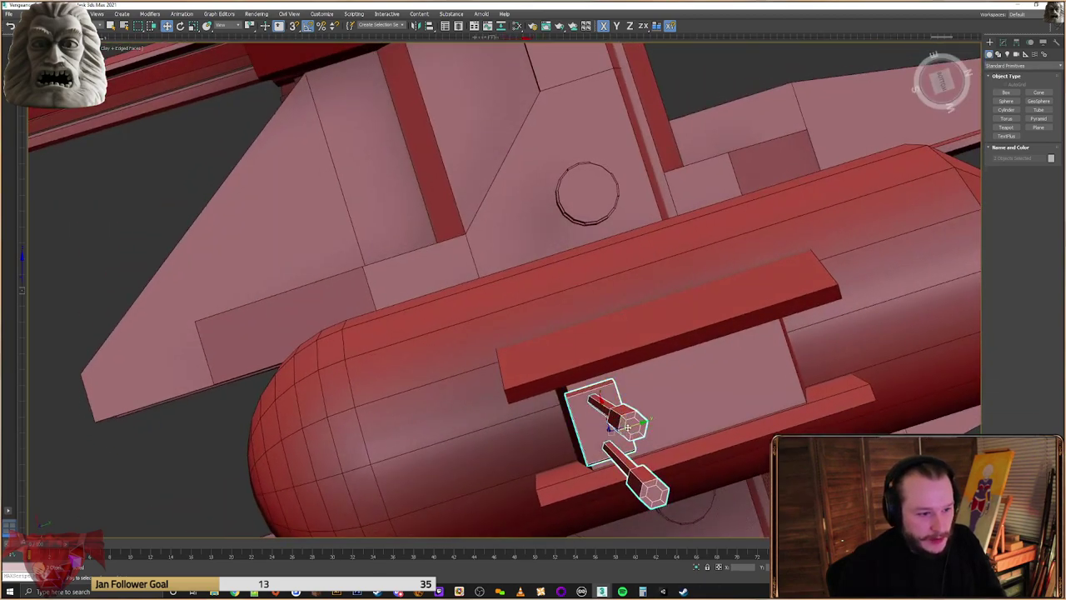
alt+middle_drag(628, 427, 560, 370)
drag(574, 360, 582, 359)
Clone the antenna base block along the Y axis to a free spot on the notch floor
click(574, 372)
alt+middle_drag(586, 368, 510, 370)
scroll(509, 370, up, 3)
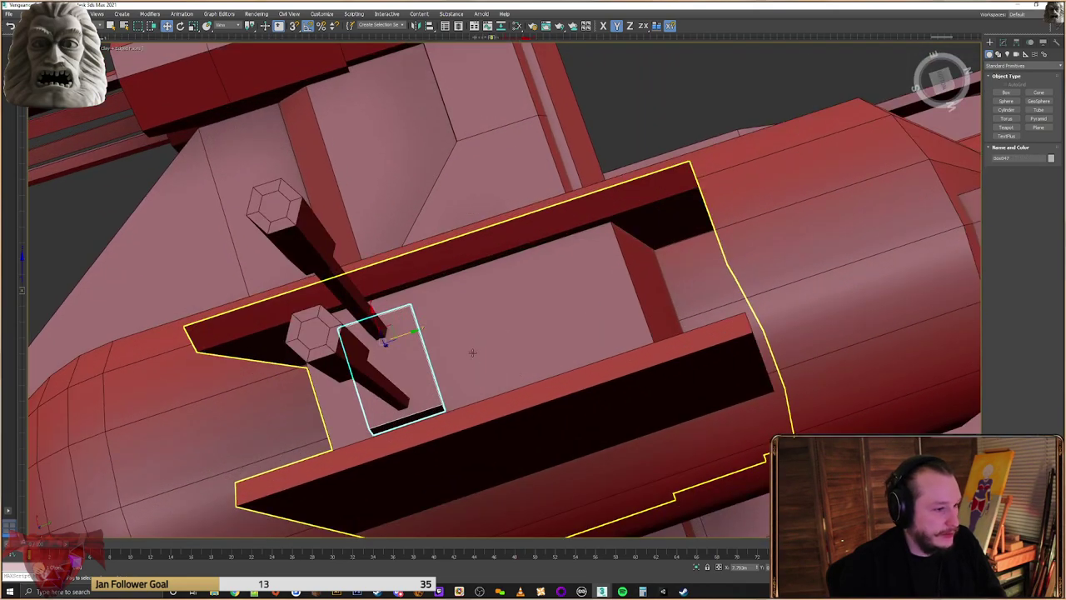
mouse_move(402, 333)
mouse_down()
mouse_move(531, 322)
mouse_move(512, 327)
mouse_up()
click(535, 333)
Narrow the cloned block by moving the four vertices of its far side inward along Y
click(1005, 41)
click(1002, 164)
alt+middle_drag(545, 231, 582, 247)
drag(583, 255, 541, 398)
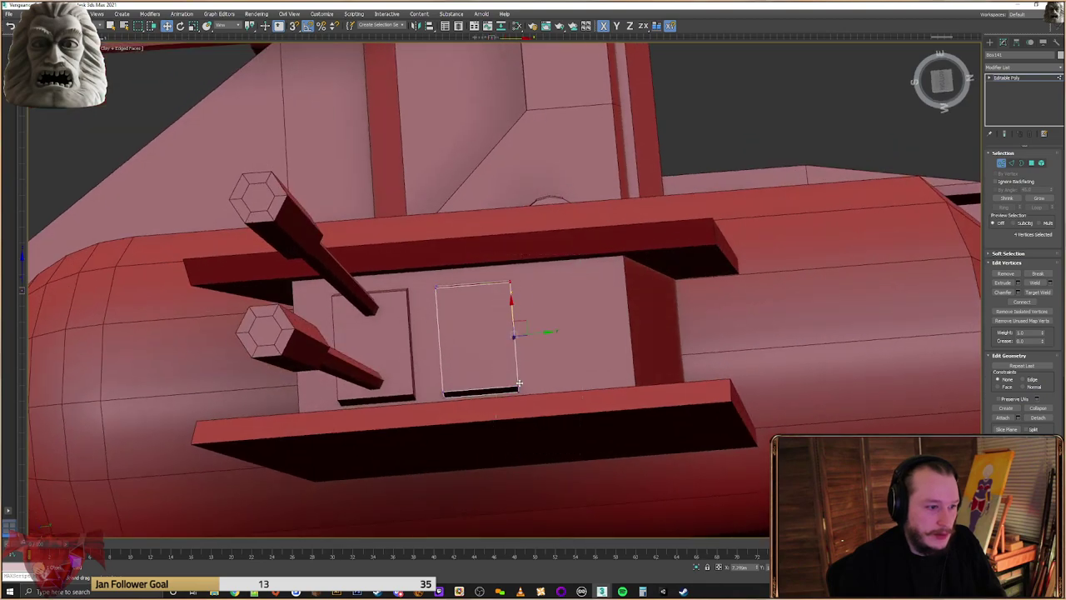
drag(533, 333, 501, 335)
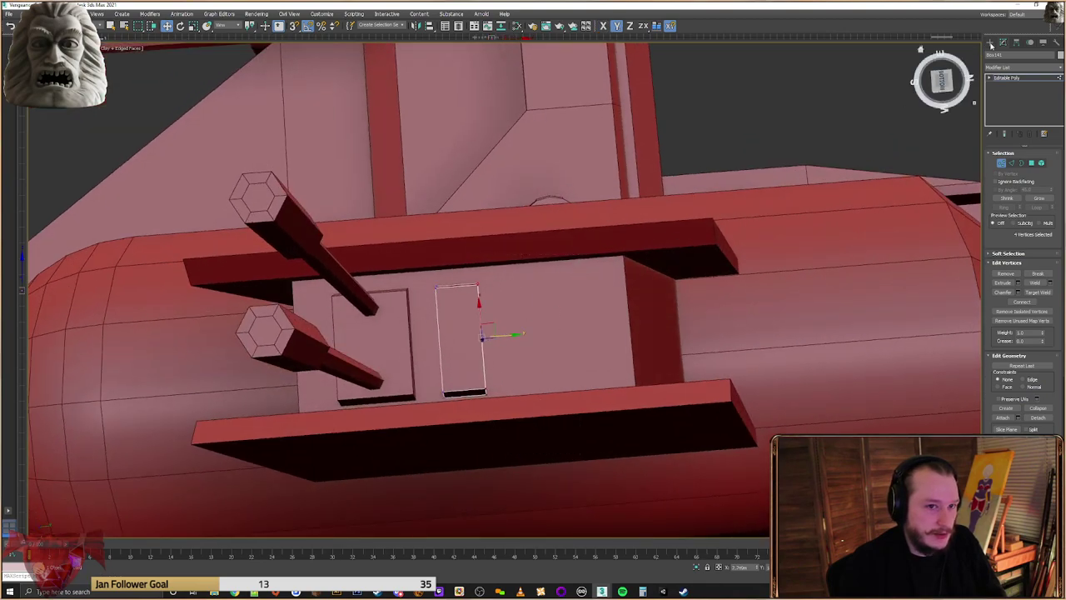
Clone the narrowed block along Y to add another strip on the notch floor
click(990, 42)
shift+drag(495, 308, 563, 303)
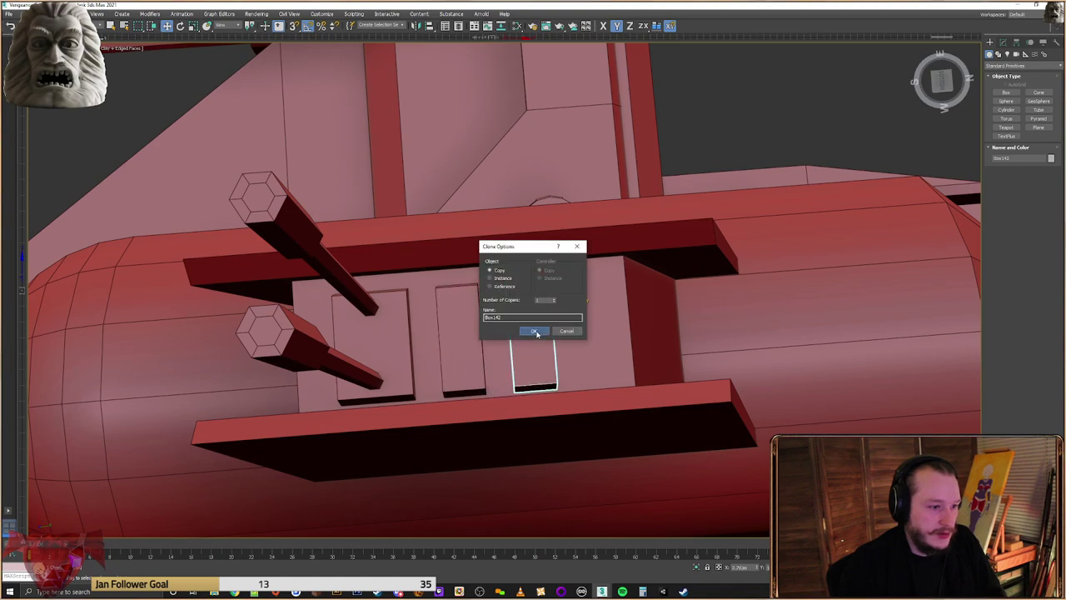
click(536, 333)
Examine the lower fin's end, its strips and the twin antennas from several angles and distances
scroll(537, 333, down, 5)
alt+middle_drag(538, 332, 619, 407)
click(619, 407)
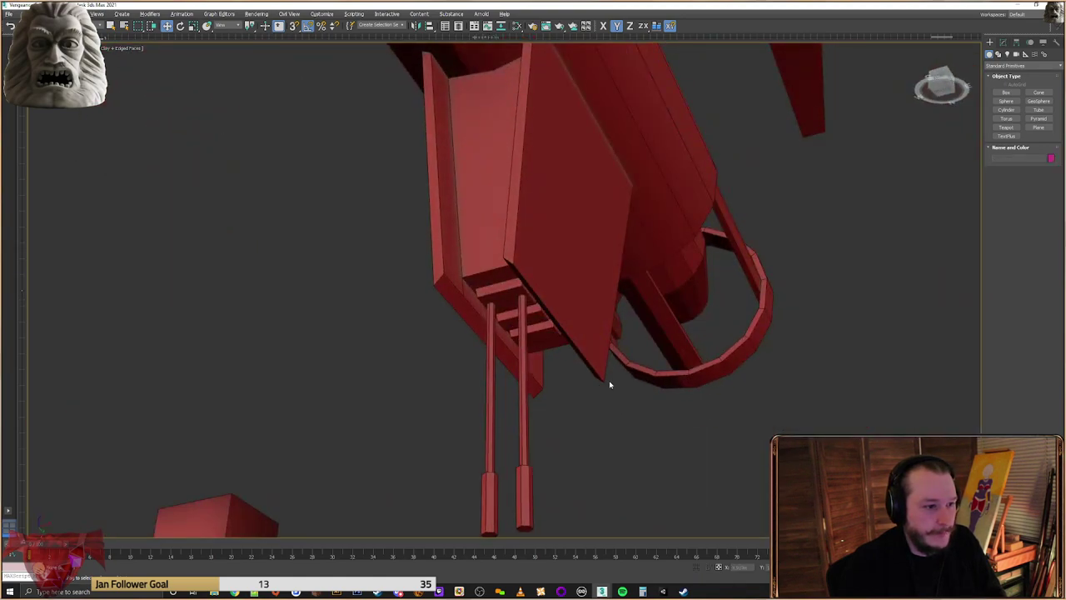
scroll(609, 384, down, 5)
click(608, 329)
alt+middle_drag(607, 329, 631, 353)
click(648, 395)
alt+middle_drag(648, 395, 551, 372)
click(551, 372)
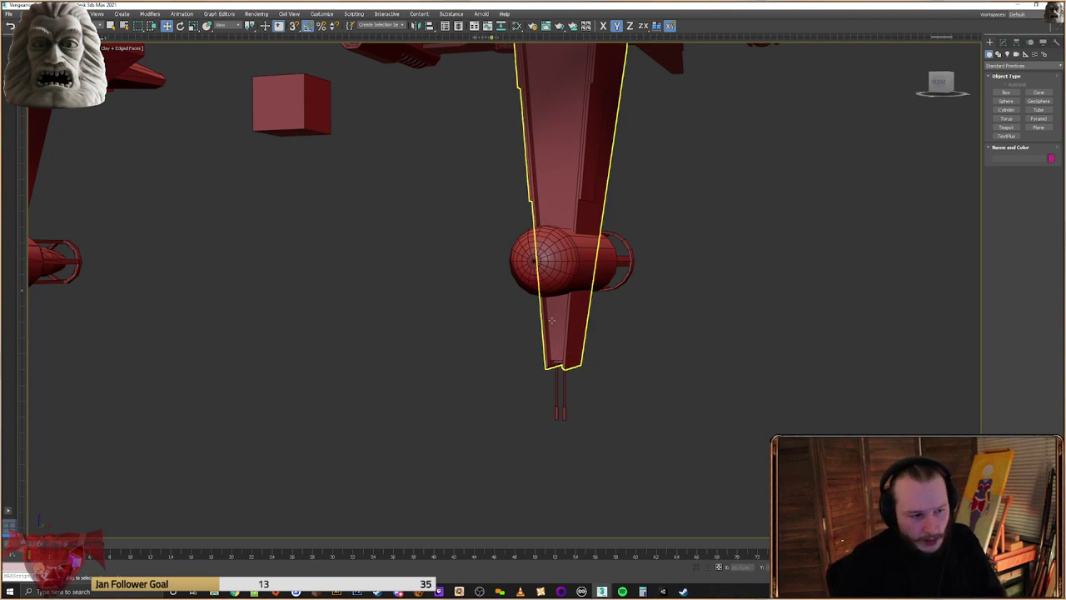
alt+middle_drag(569, 360, 552, 313)
scroll(553, 313, up, 2)
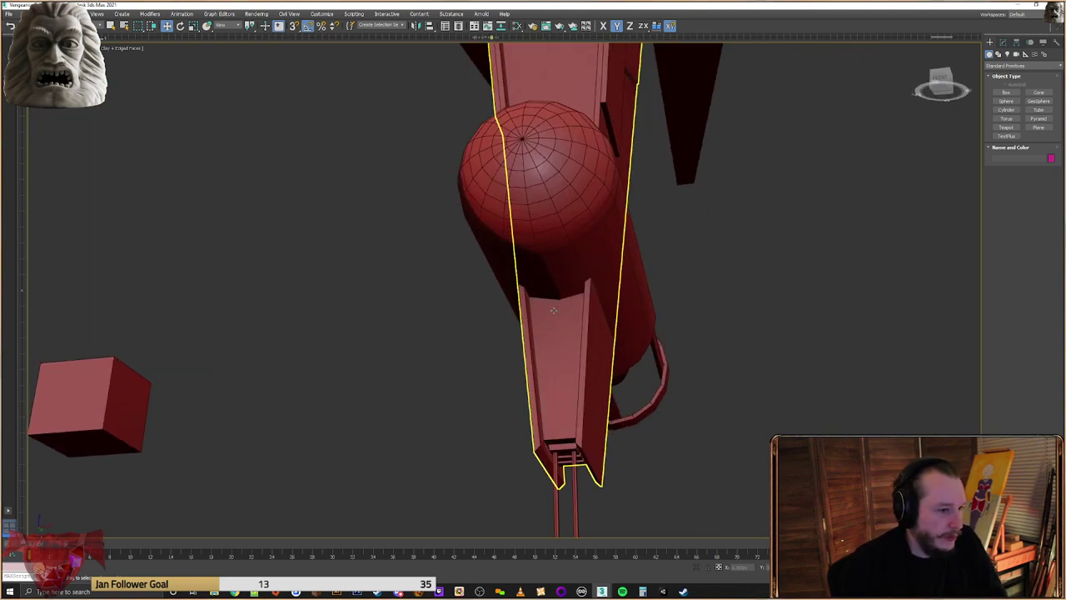
Clone the spare flat box from the loose parts and place it over the lower fin, just below the round pod
click(144, 388)
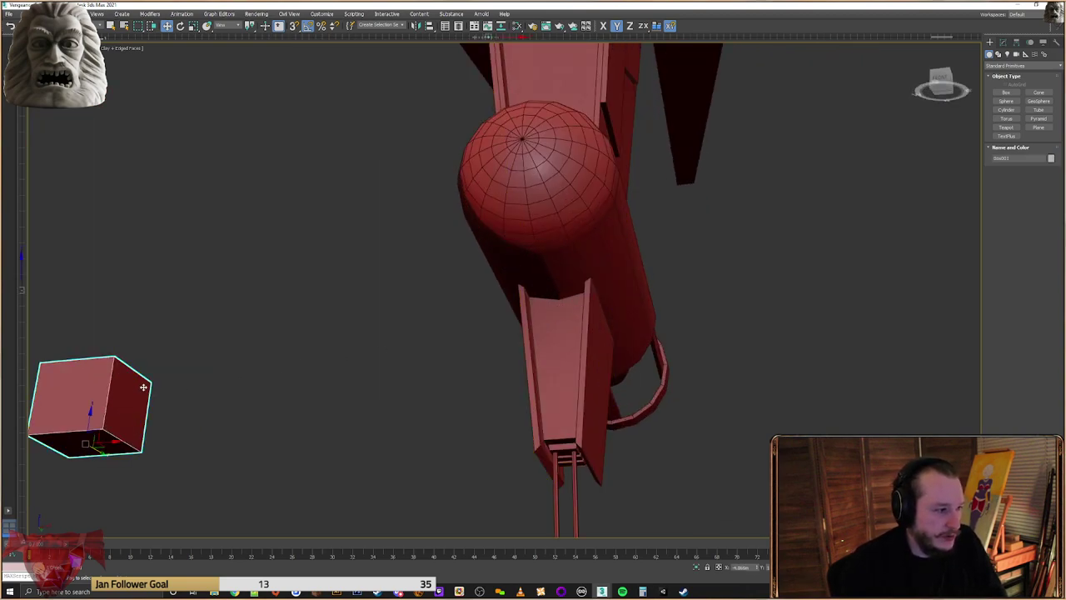
scroll(433, 350, down, 5)
scroll(708, 300, up, 1)
click(906, 215)
mouse_move(897, 205)
shift+mouse_down()
mouse_move(650, 363)
mouse_move(483, 358)
mouse_move(517, 366)
shift+mouse_up()
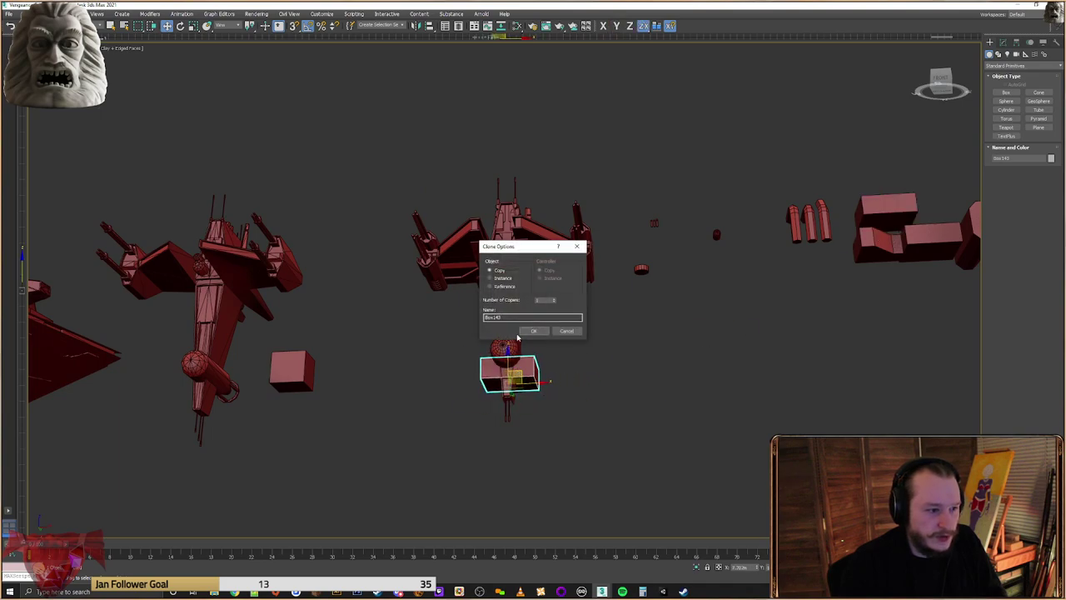
click(534, 332)
scroll(538, 350, up, 6)
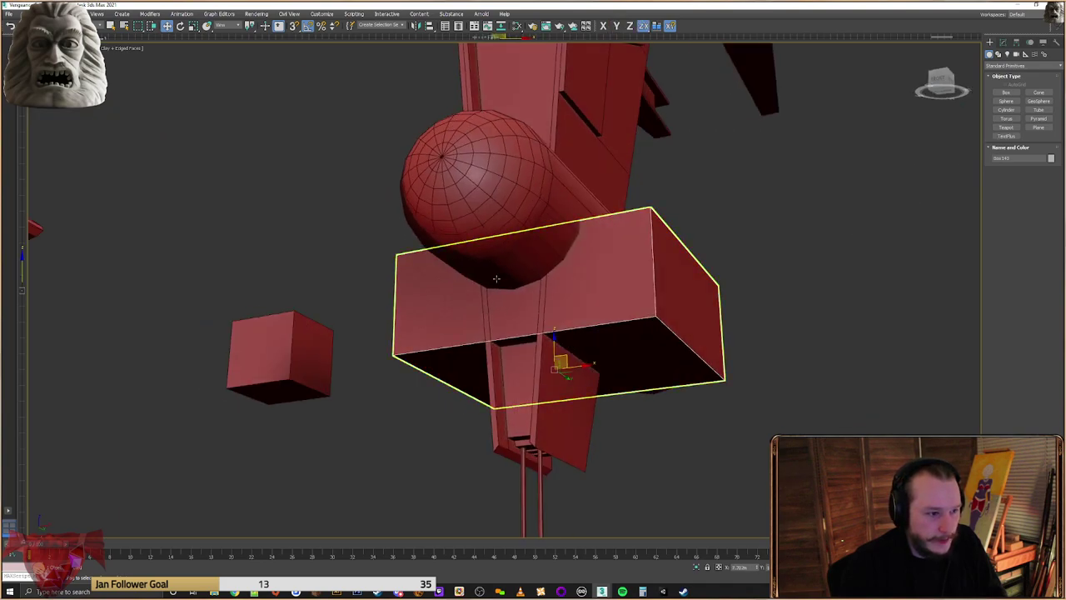
alt+middle_drag(536, 252, 663, 284)
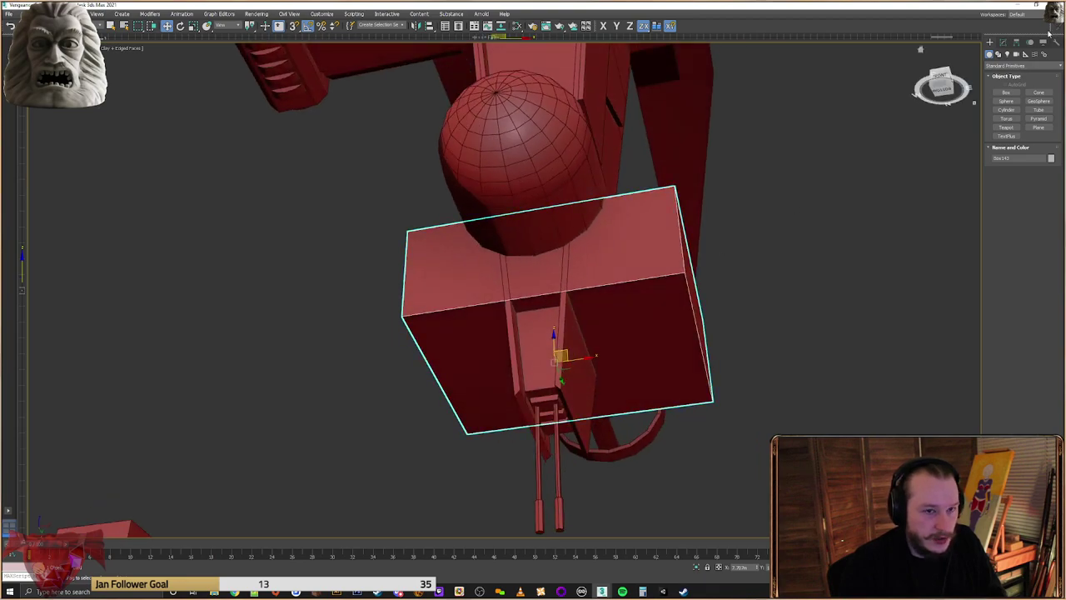
Thin the cloned box by moving its rear vertices along Y towards the fin's front face
click(1004, 43)
click(1002, 165)
alt+middle_drag(754, 329, 681, 361)
drag(850, 234, 706, 513)
alt+middle_drag(718, 416, 759, 410)
drag(775, 400, 657, 302)
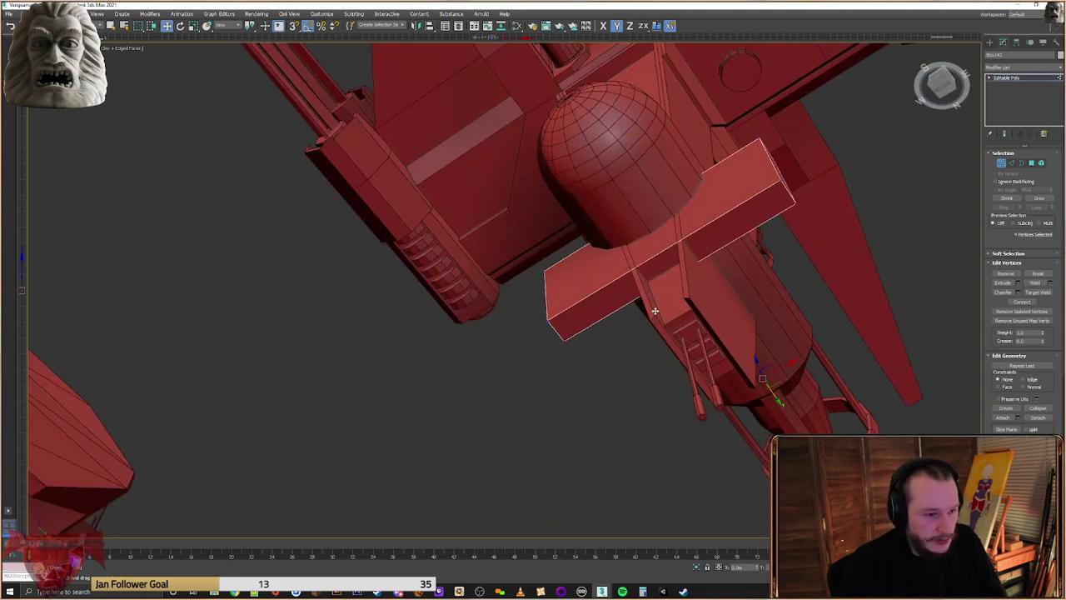
Narrow the box along X by moving the vertices of both ends inward between the fin's raised edges
click(655, 248)
alt+middle_drag(642, 98, 598, 296)
drag(430, 195, 326, 393)
drag(412, 288, 565, 302)
drag(809, 278, 605, 281)
alt+middle_drag(605, 281, 554, 342)
Move the narrowed box's upper vertices along Z so its top meets the underside of the pod
drag(716, 86, 360, 278)
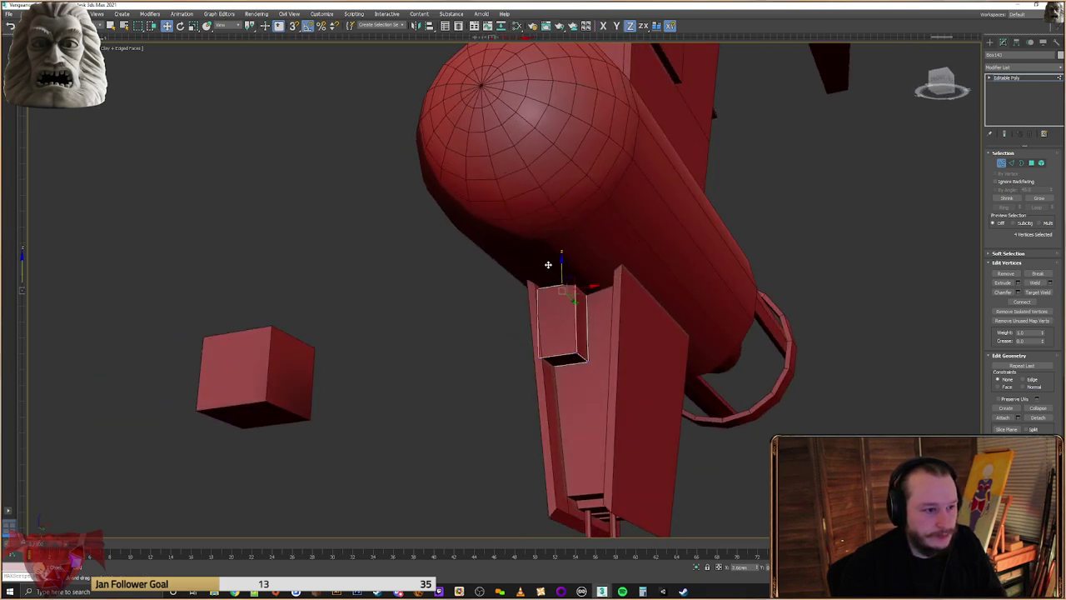
scroll(548, 264, up, 8)
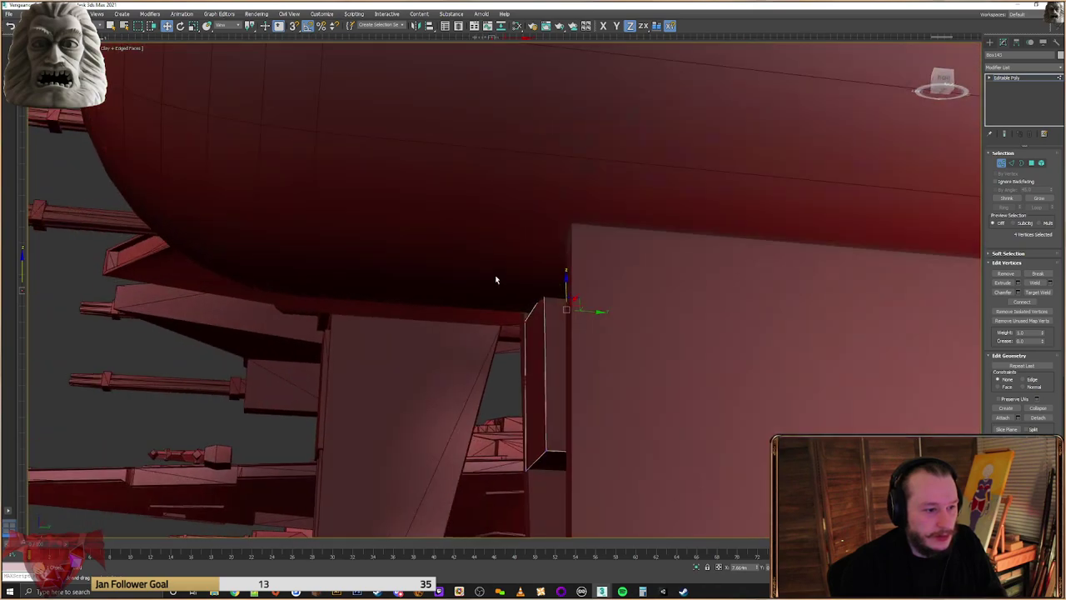
drag(551, 501, 552, 501)
alt+middle_drag(551, 501, 566, 473)
middle_drag(562, 424, 558, 223)
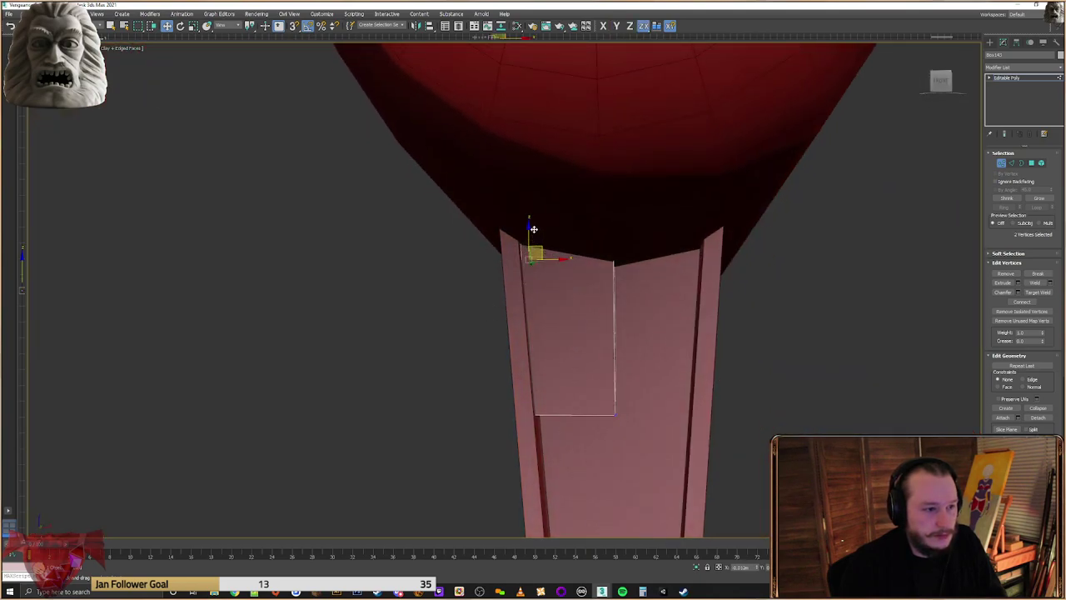
drag(531, 228, 578, 225)
drag(580, 490, 601, 450)
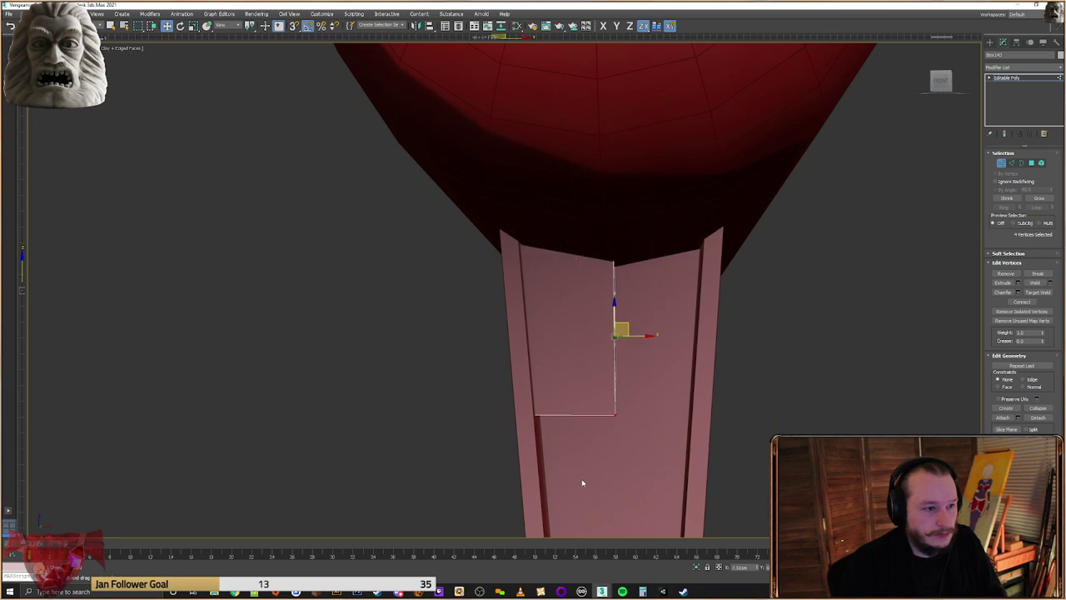
mouse_move(637, 336)
mouse_down()
mouse_move(617, 334)
mouse_move(633, 337)
mouse_up()
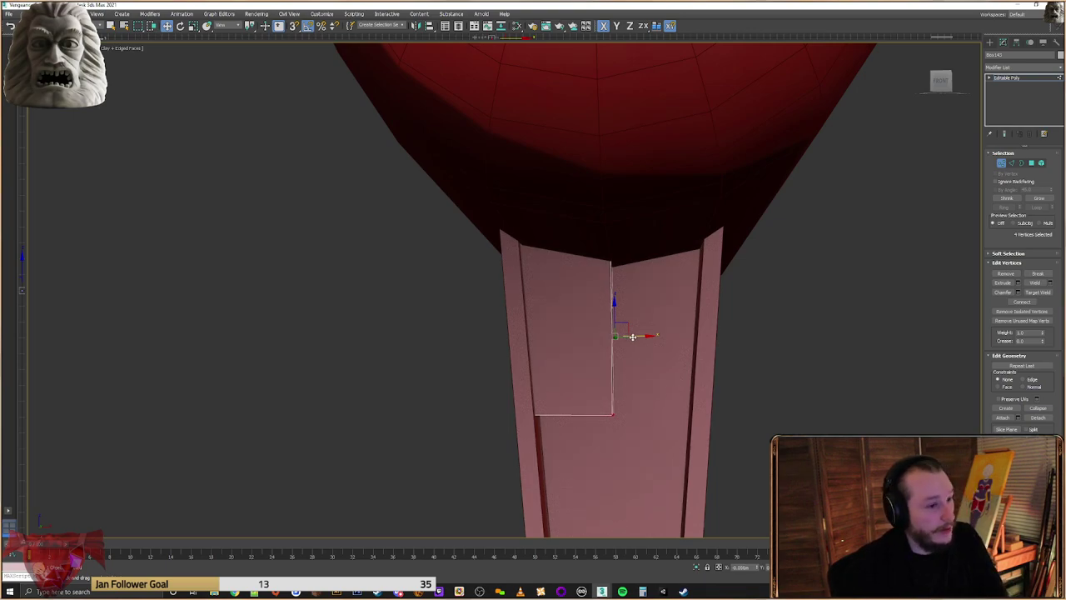
key(ctrl+z)
key(ctrl+z)
key(ctrl+z)
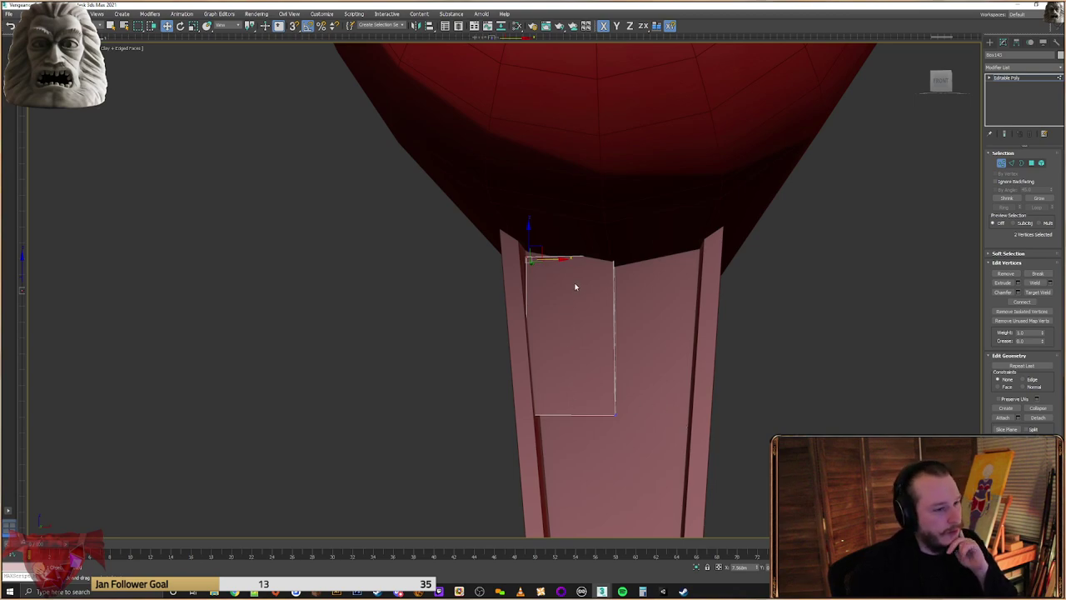
Extend the block along X to the fin's opposite inner edge, and try to align the block to the fin
drag(601, 444, 600, 442)
drag(637, 336, 715, 372)
click(990, 43)
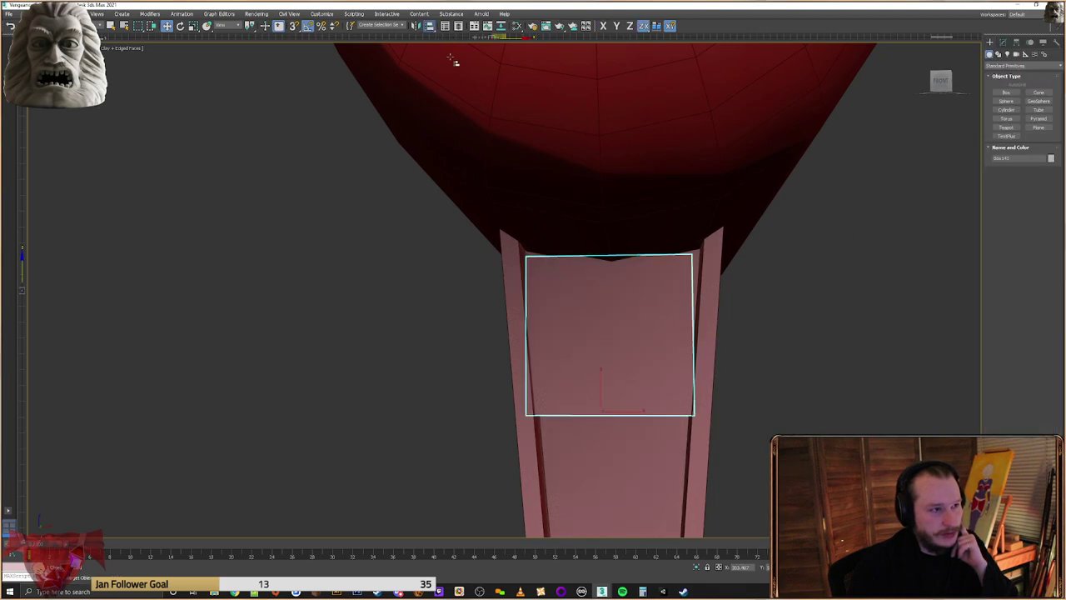
click(551, 371)
click(537, 363)
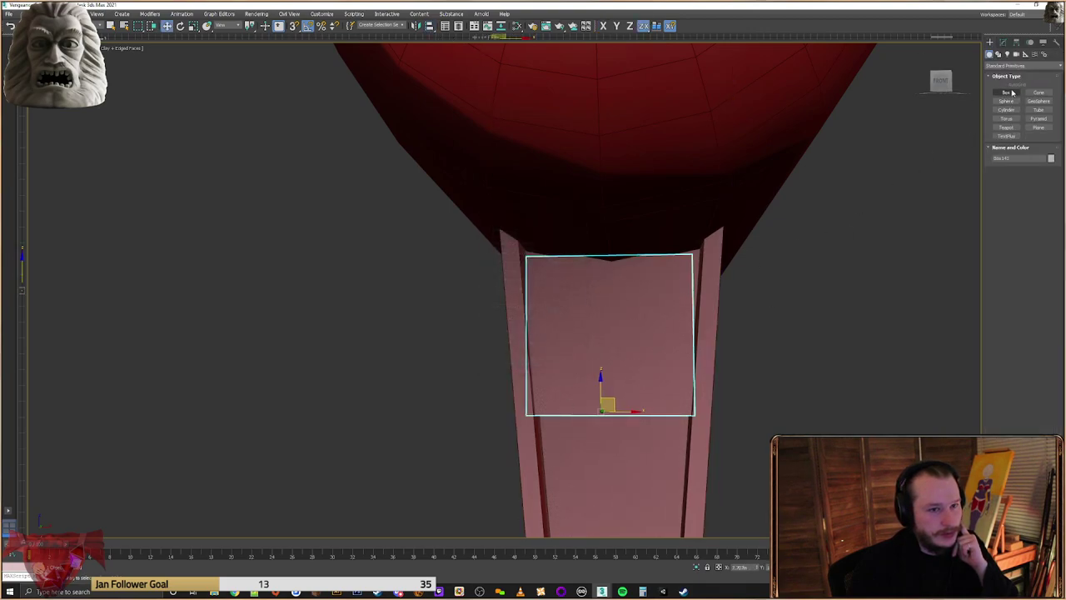
Scale the block's upper vertices outward along X so its sides follow the fin's tapering edges
click(1003, 43)
key(1)
drag(756, 195, 531, 275)
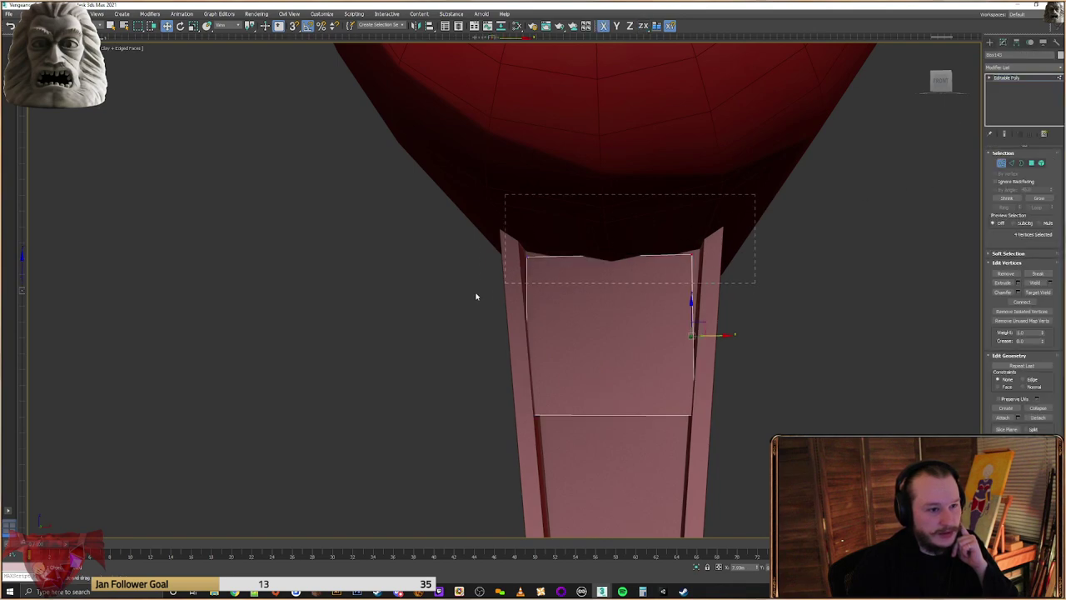
drag(610, 239, 648, 244)
right_click(611, 227)
click(642, 249)
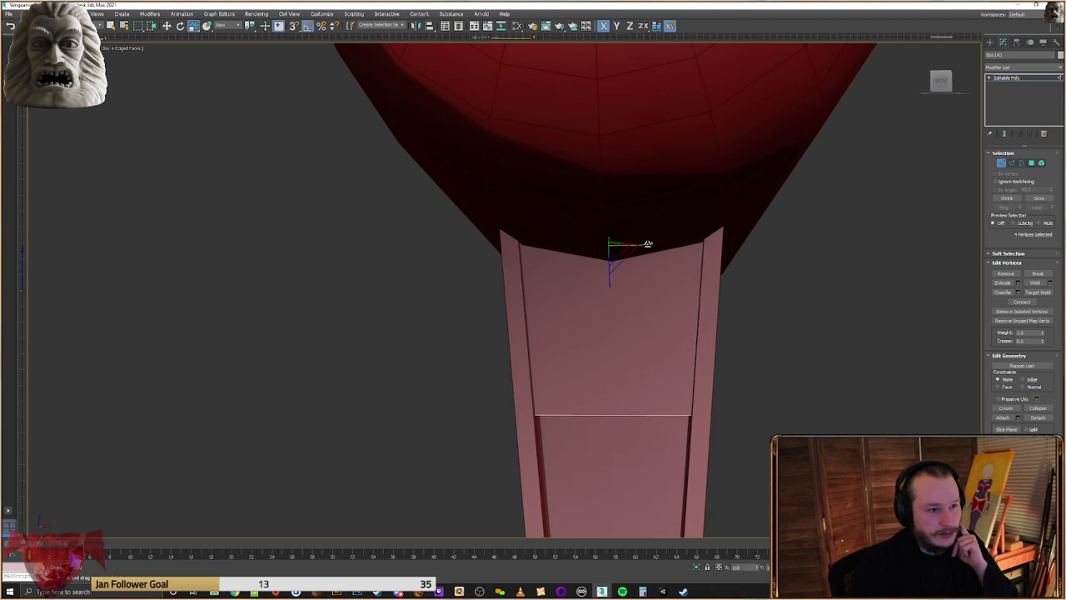
Connect the block's two lower horizontal edges with 4 segments
click(1012, 163)
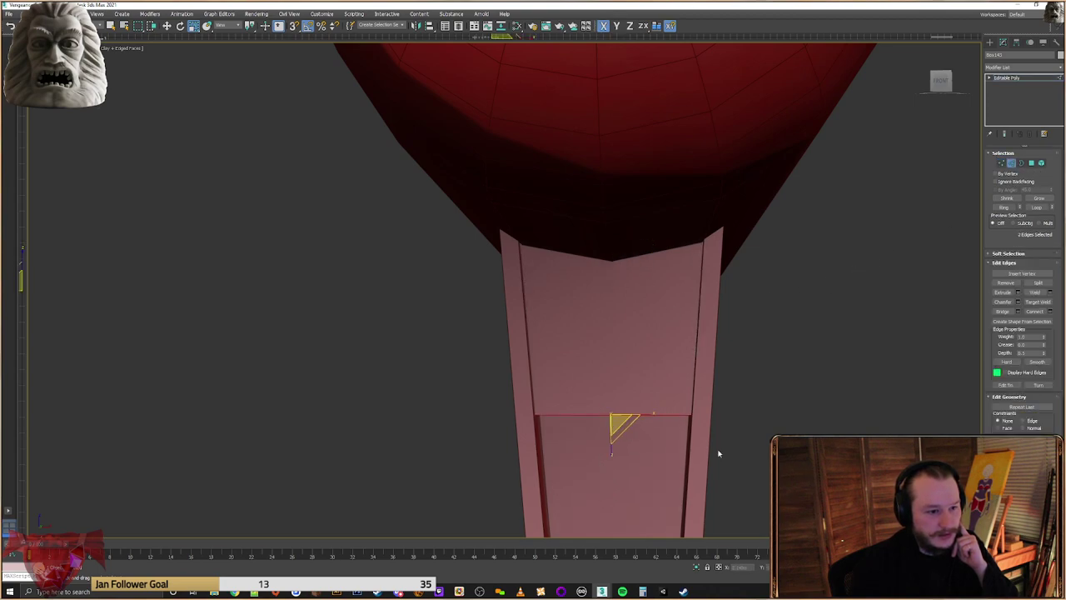
click(1049, 312)
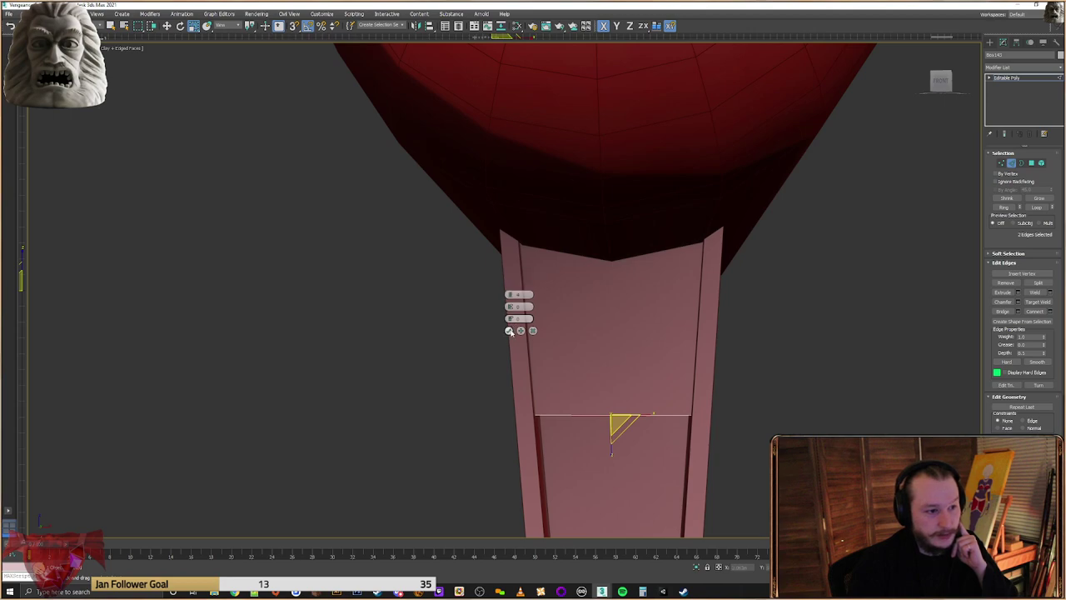
click(509, 330)
key(1)
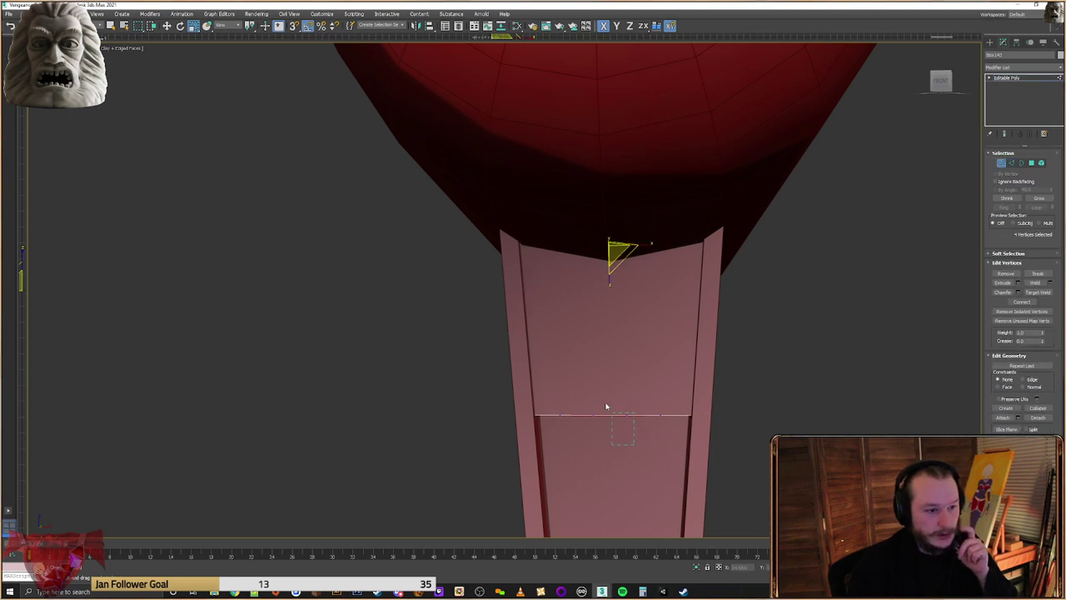
Move the middle vertices of the block's lower edge up along Z to form a trapezoidal notch
click(611, 413)
right_click(621, 405)
click(631, 413)
drag(611, 392, 619, 334)
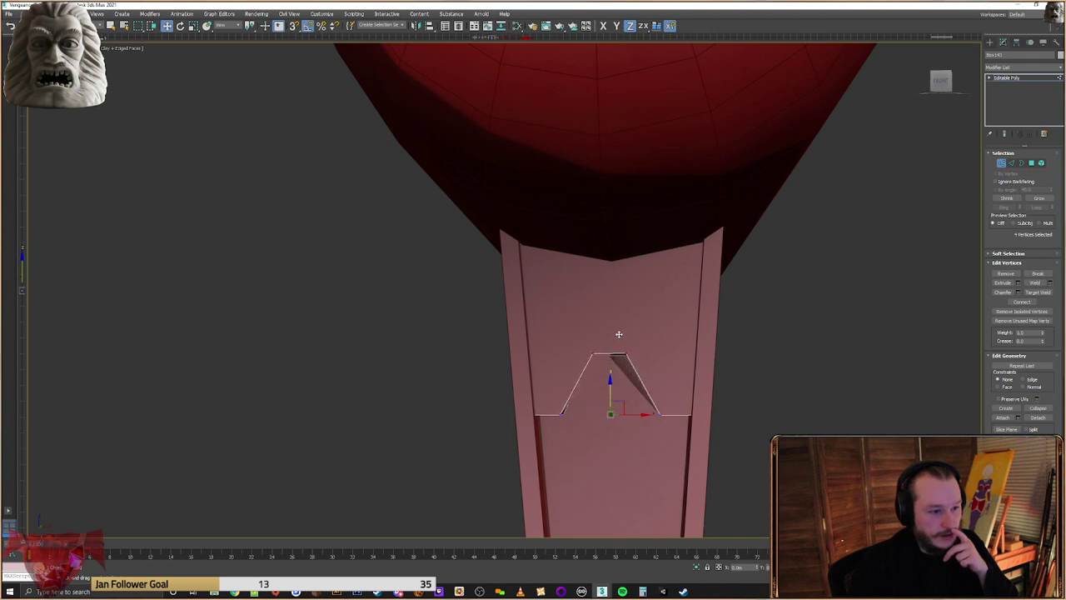
scroll(640, 394, down, 5)
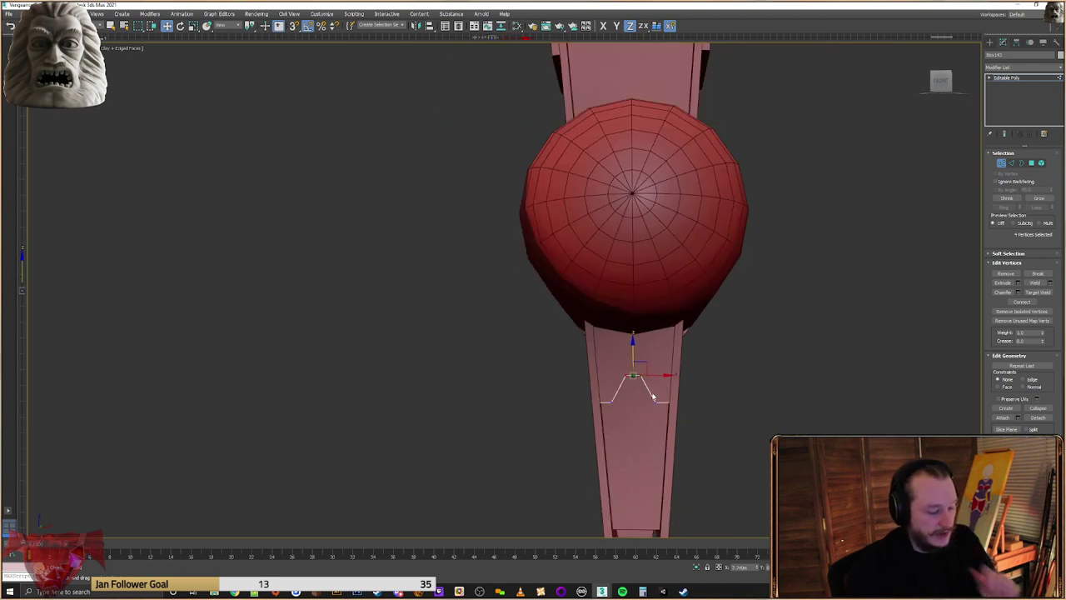
mouse_move(637, 342)
alt+middle_down()
mouse_move(641, 375)
mouse_move(625, 373)
mouse_move(627, 359)
mouse_move(660, 381)
mouse_move(647, 329)
alt+middle_up()
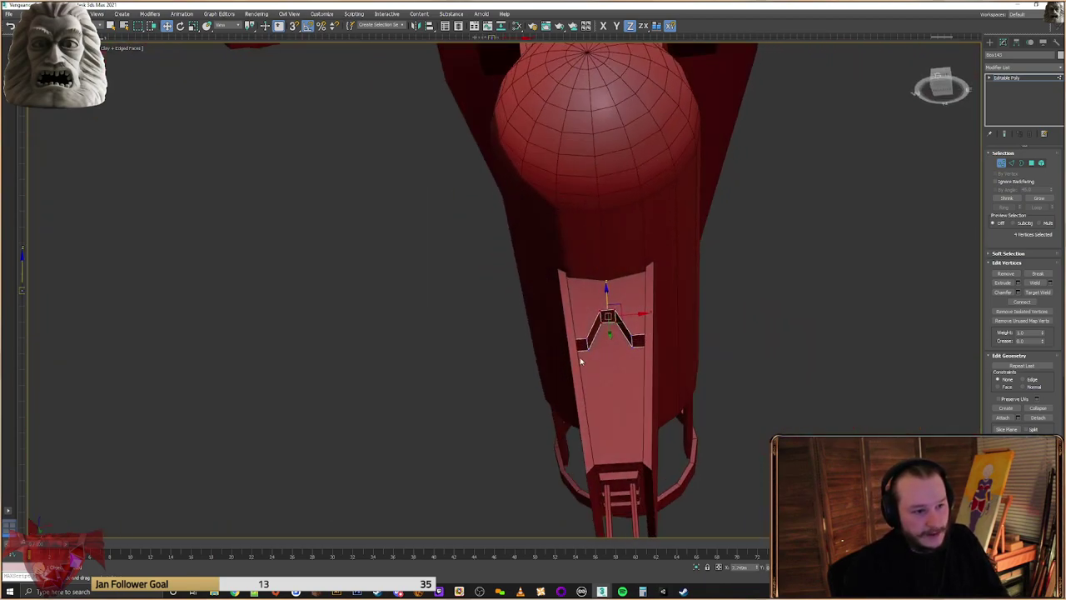
Center the notched plate's pivot to the object
click(990, 43)
alt+middle_drag(779, 264, 747, 328)
click(1016, 43)
click(1027, 101)
click(1027, 144)
click(990, 43)
Clone the spare flat box again and place the copy around the lower fin beneath the pod
scroll(706, 273, down, 3)
middle_drag(710, 348, 769, 338)
alt+middle_drag(683, 337, 769, 333)
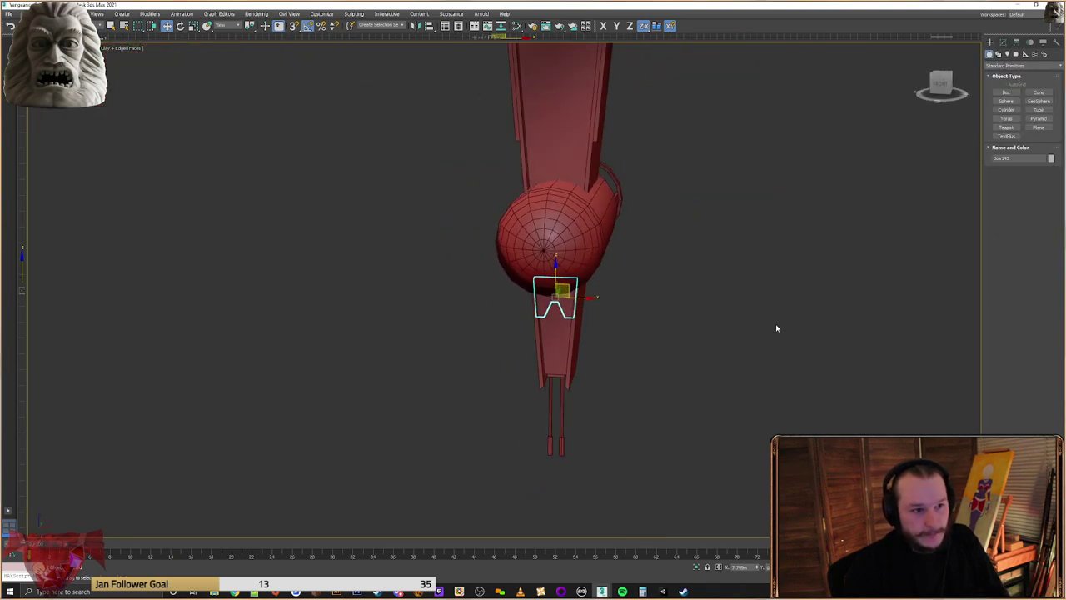
scroll(769, 333, down, 2)
middle_drag(804, 238, 776, 283)
scroll(775, 283, down, 4)
middle_drag(707, 241, 700, 290)
click(922, 198)
key(shift+z)
key(shift+z)
key(shift+z)
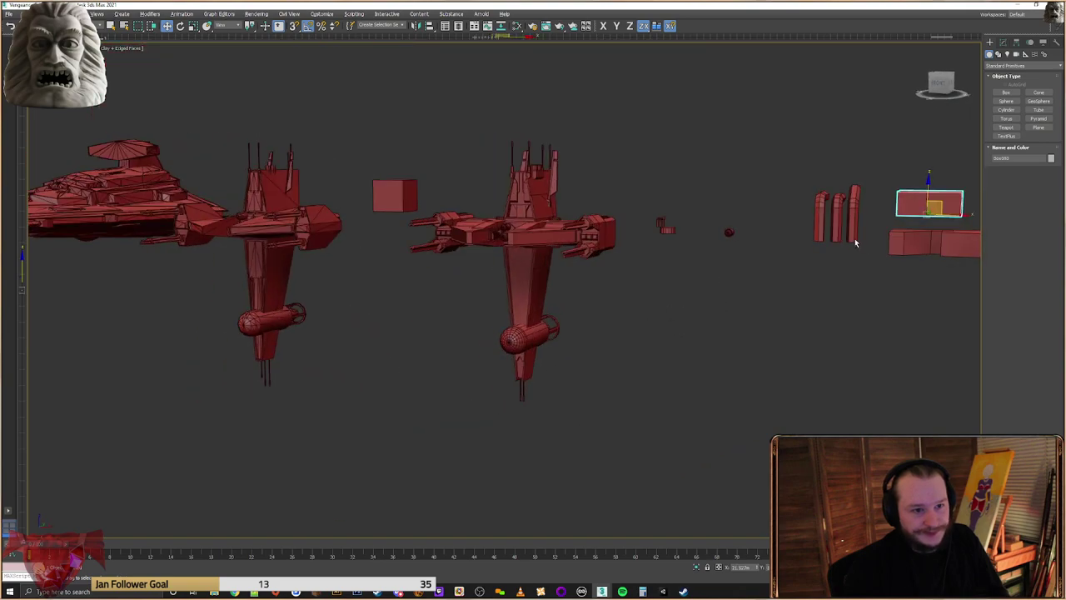
mouse_move(939, 200)
shift+mouse_down()
mouse_move(599, 371)
mouse_move(501, 385)
shift+mouse_up()
click(537, 334)
key(z)
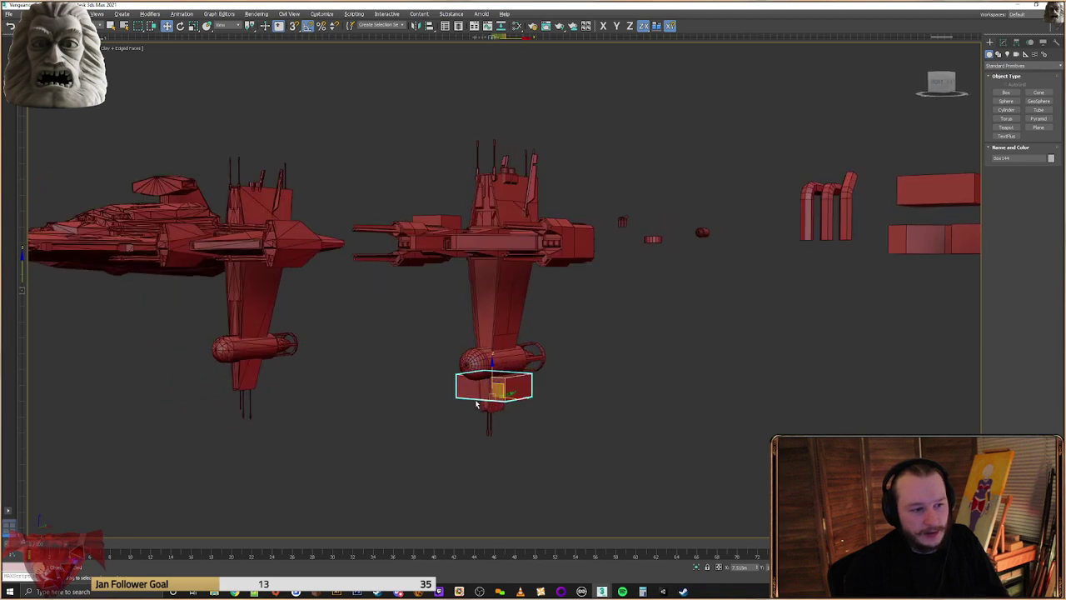
mouse_move(482, 391)
alt+middle_down()
mouse_move(507, 369)
mouse_move(492, 348)
mouse_move(741, 279)
alt+middle_up()
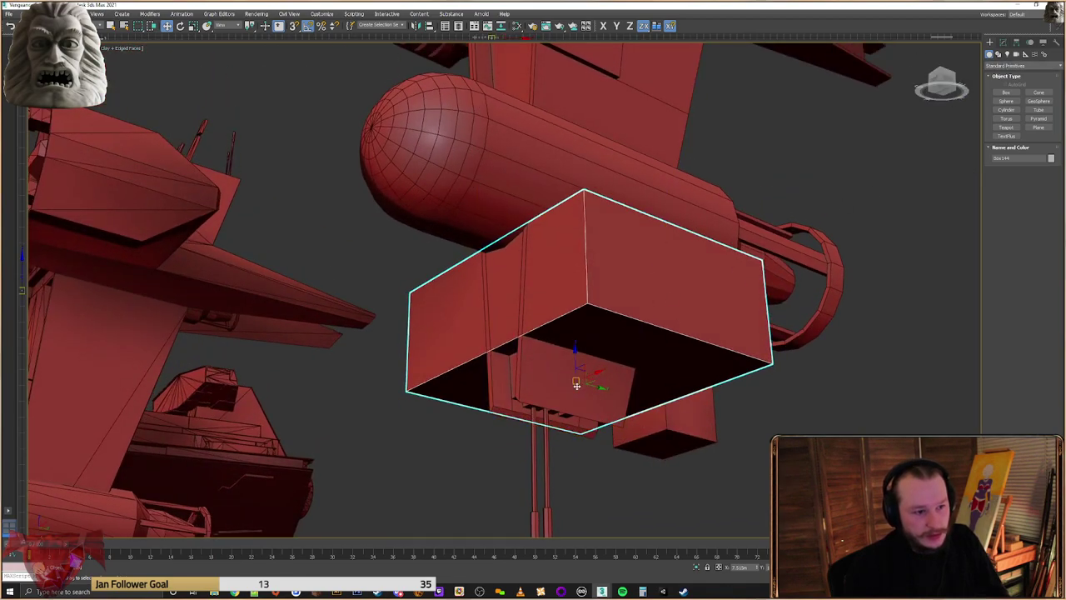
Move the four vertices at the rear side of the copied box forward along Y to thin it into a slab
click(1003, 43)
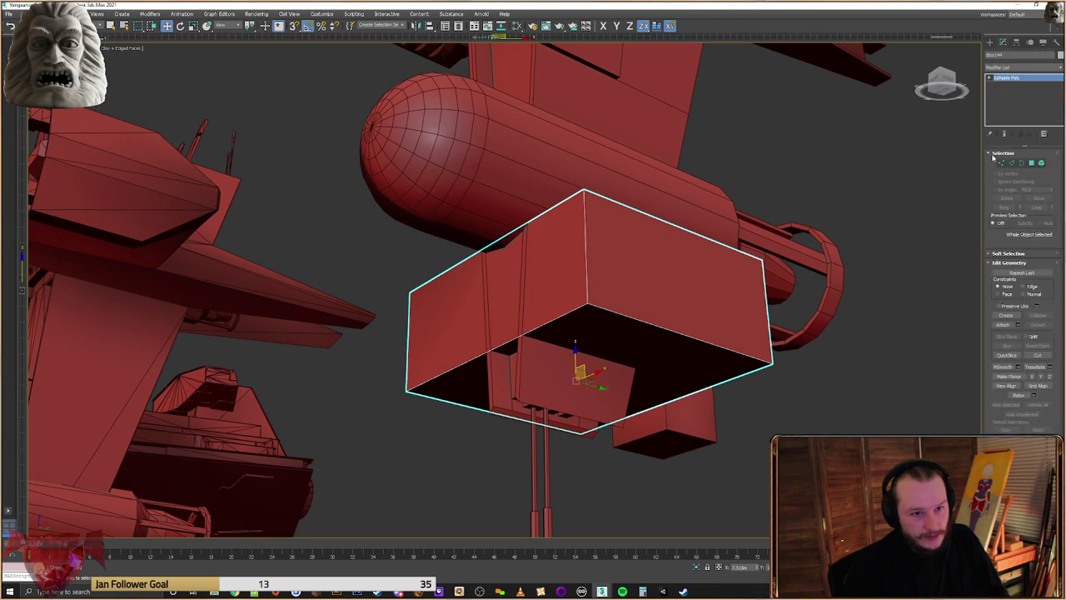
click(1001, 166)
alt+middle_drag(885, 250, 738, 279)
drag(695, 502, 875, 188)
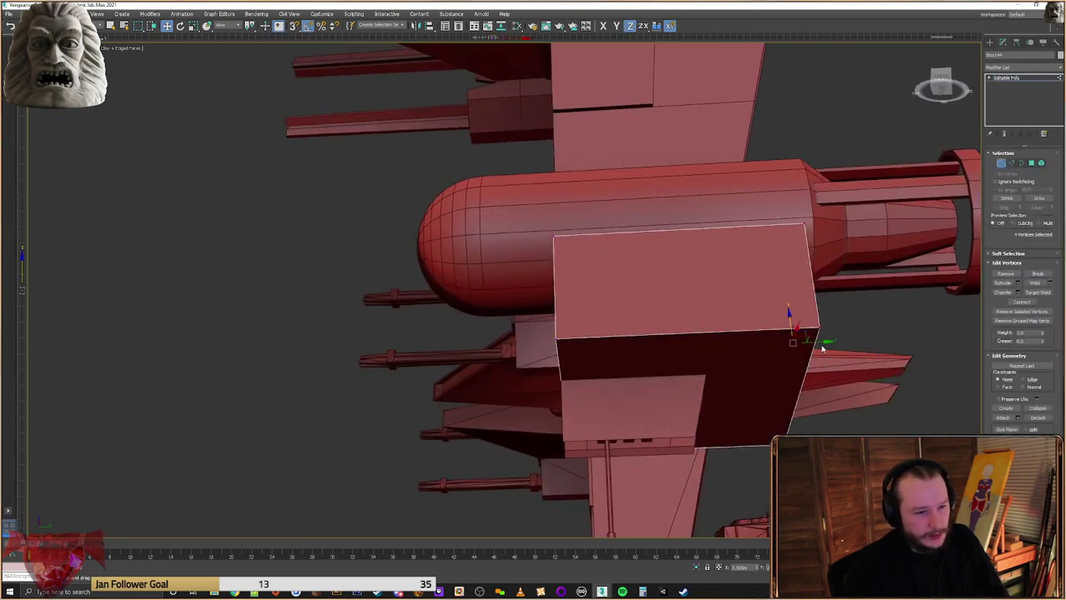
drag(810, 342, 605, 369)
mouse_move(604, 370)
alt+middle_down()
mouse_move(644, 364)
mouse_move(609, 363)
alt+middle_up()
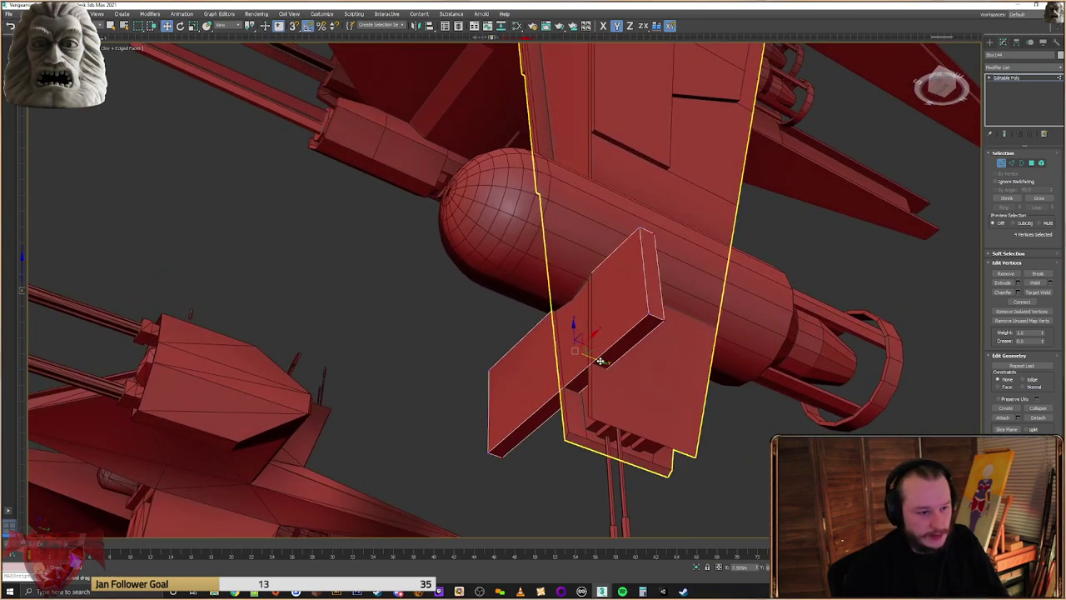
Move the slab's two side vertex groups inward along X to narrow it to the fin's width
alt+middle_drag(587, 419, 571, 411)
alt+middle_drag(568, 319, 414, 254)
drag(388, 233, 311, 377)
drag(359, 296, 490, 297)
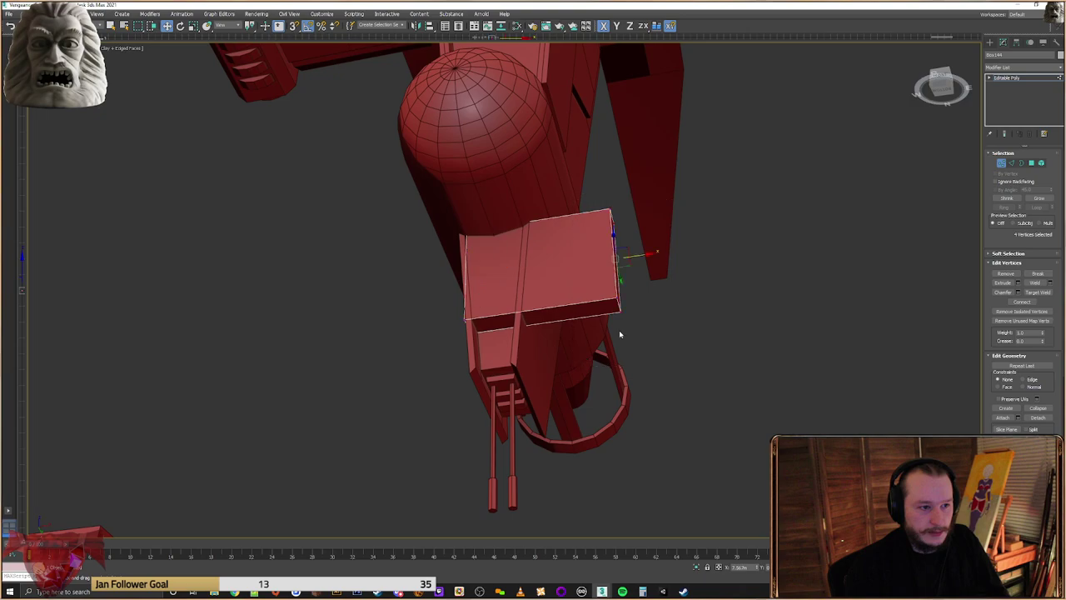
drag(642, 257, 550, 270)
Center the narrowed slab across the lower fin by aligning it to the fin
scroll(550, 270, up, 3)
middle_drag(550, 270, 612, 307)
click(990, 42)
click(431, 27)
click(530, 418)
click(536, 364)
Center the slab's pivot to the object
alt+middle_drag(547, 370, 487, 346)
scroll(557, 365, up, 3)
middle_drag(487, 345, 517, 250)
click(1004, 43)
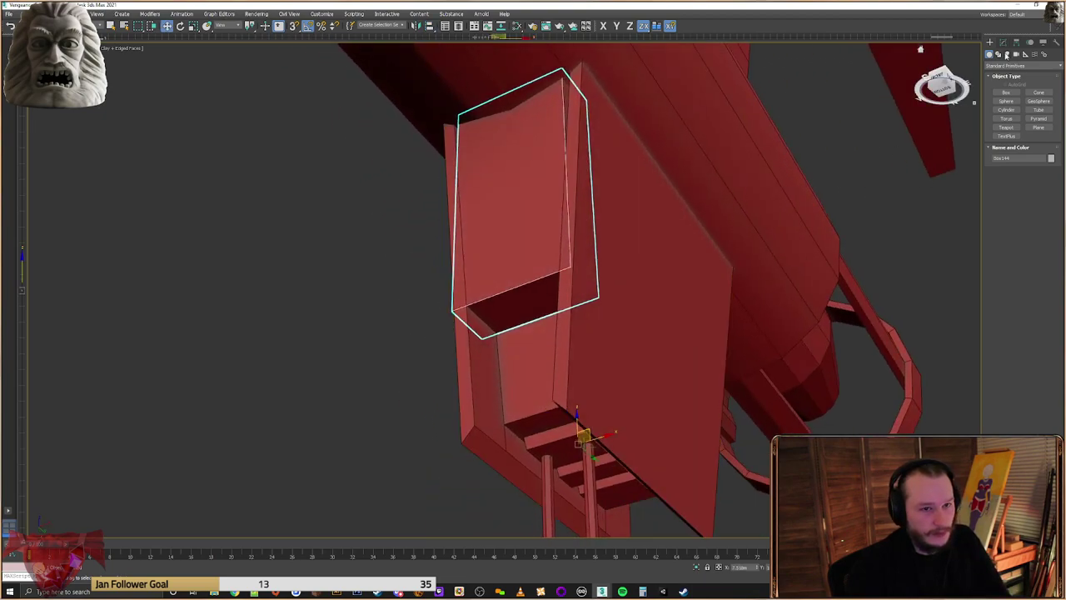
click(1017, 42)
click(1023, 99)
click(1021, 144)
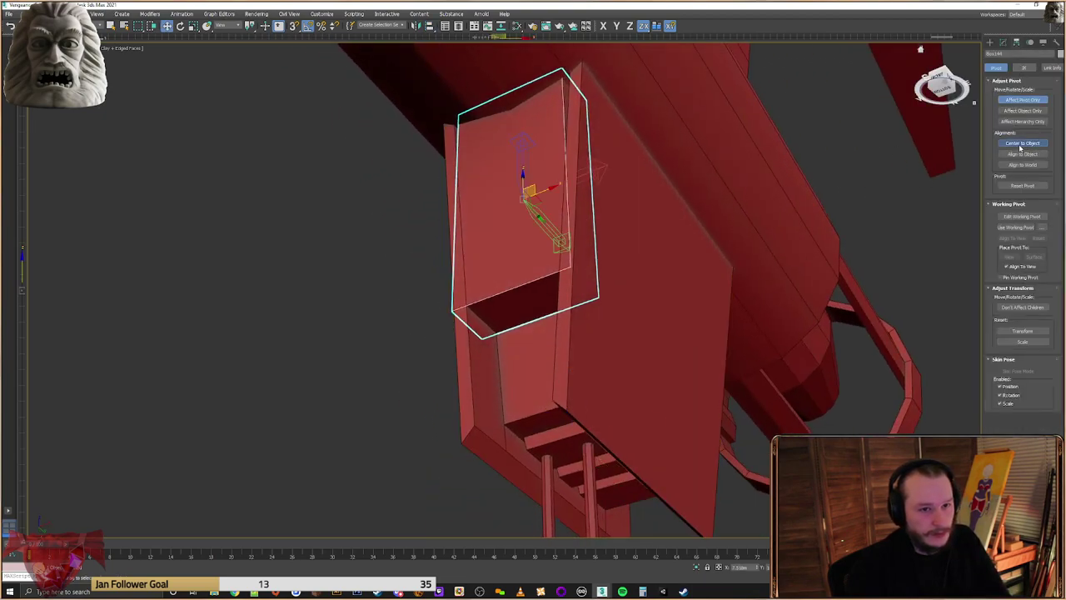
Move the slab's front face back along Y so it sits recessed behind the notched plate
click(1003, 42)
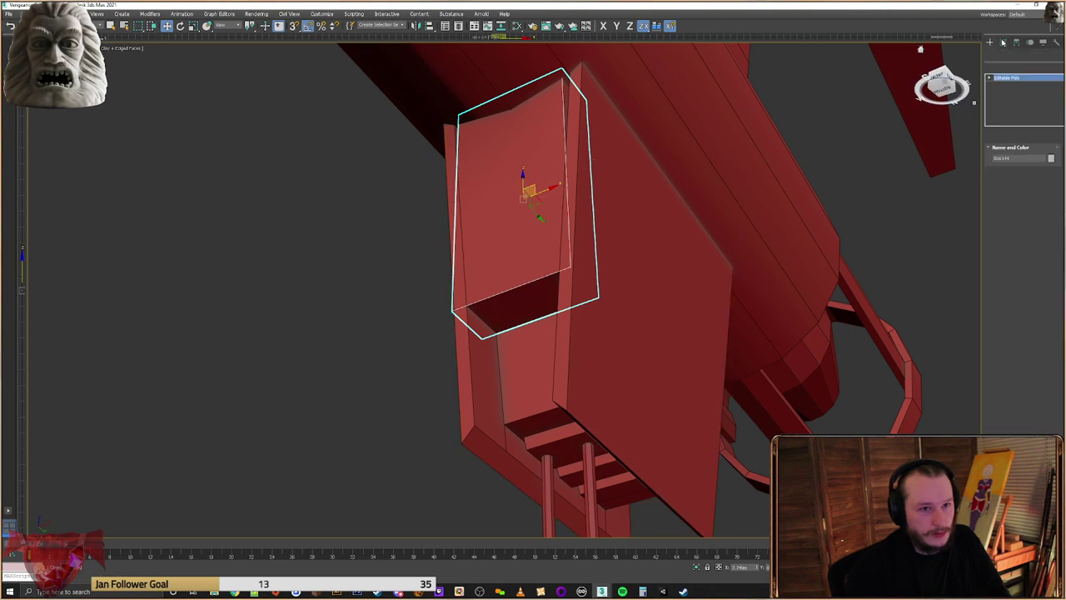
click(1031, 163)
click(542, 212)
alt+middle_drag(542, 214, 524, 212)
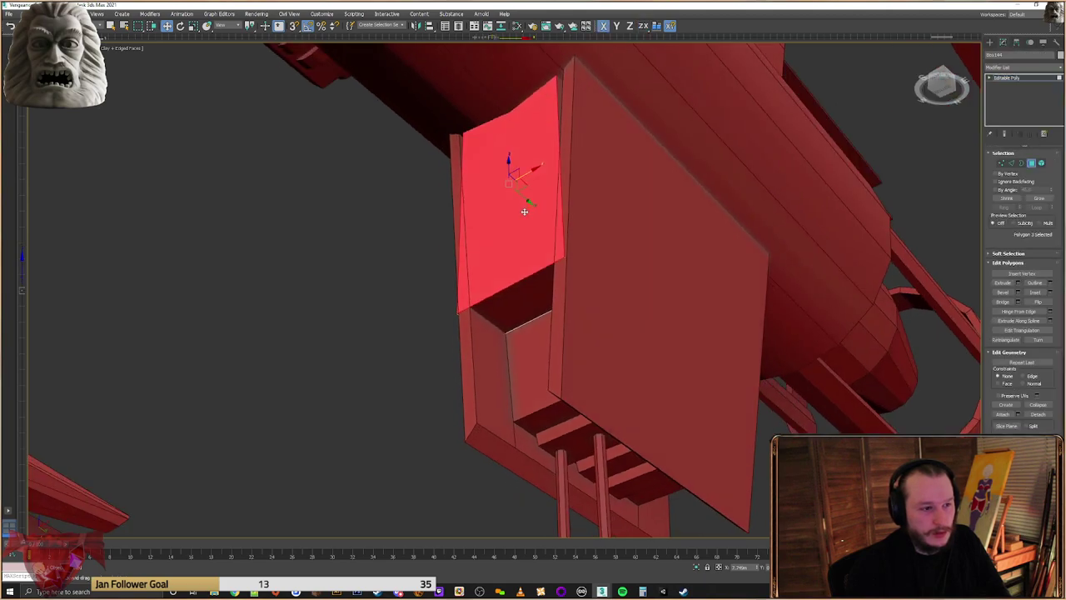
drag(521, 193, 557, 203)
alt+middle_drag(557, 202, 595, 238)
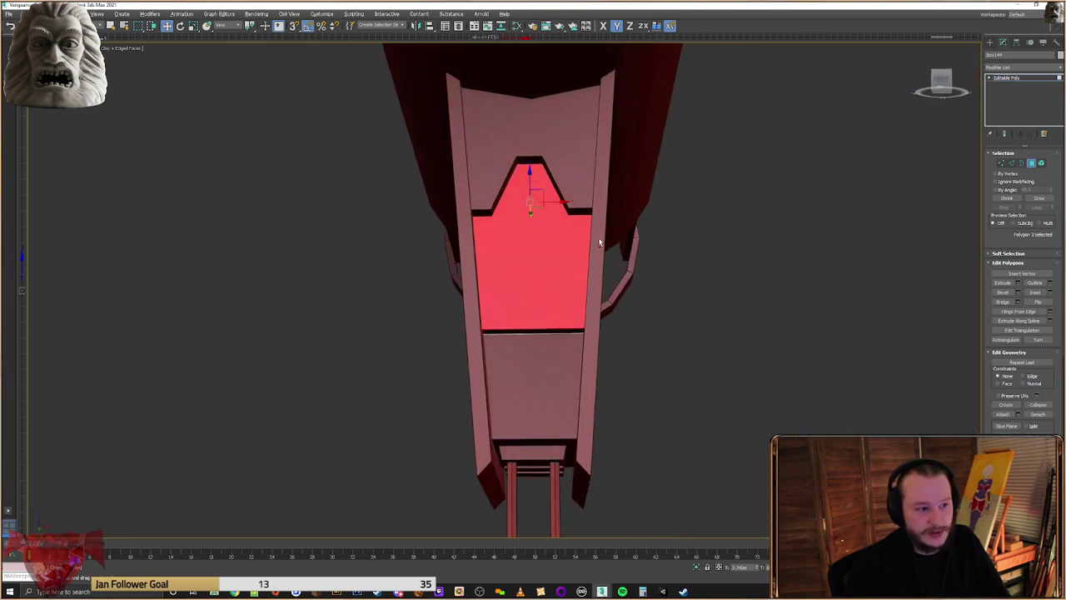
Scale the slab's four lower vertices along X to fit between the fin's side rails
click(1002, 163)
drag(635, 308, 400, 407)
right_click(527, 338)
click(546, 359)
alt+middle_drag(547, 359, 531, 355)
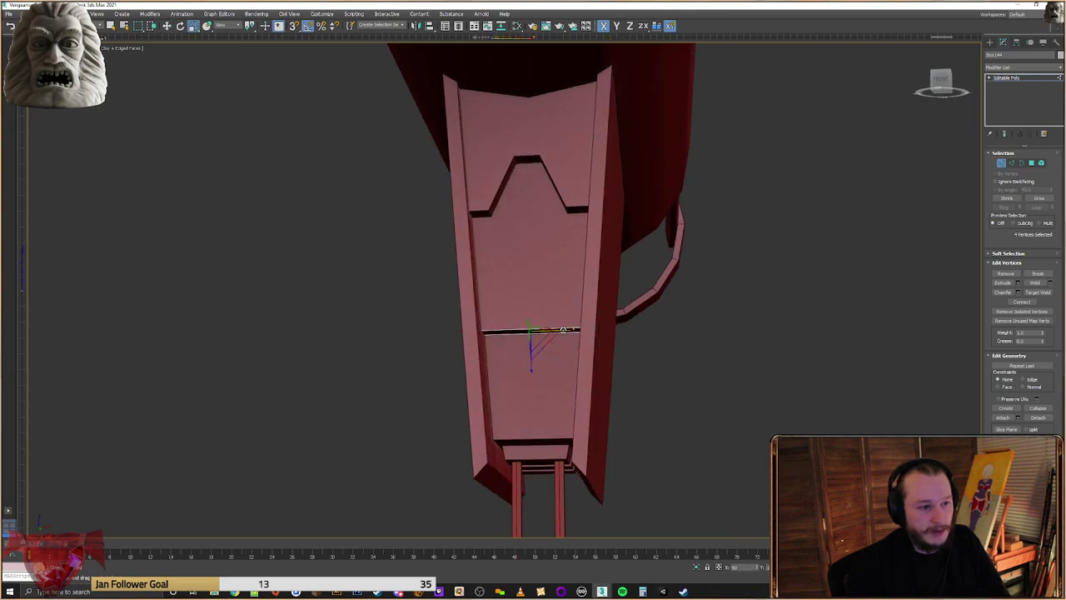
Move the slab's upper vertices down to the peak of the trapezoidal notch and scale them slightly wider along X
middle_drag(658, 264, 662, 319)
drag(355, 244, 355, 245)
right_click(558, 164)
click(568, 177)
right_click(568, 174)
click(579, 183)
drag(535, 111, 554, 190)
alt+middle_drag(556, 191, 576, 245)
right_click(593, 218)
click(613, 239)
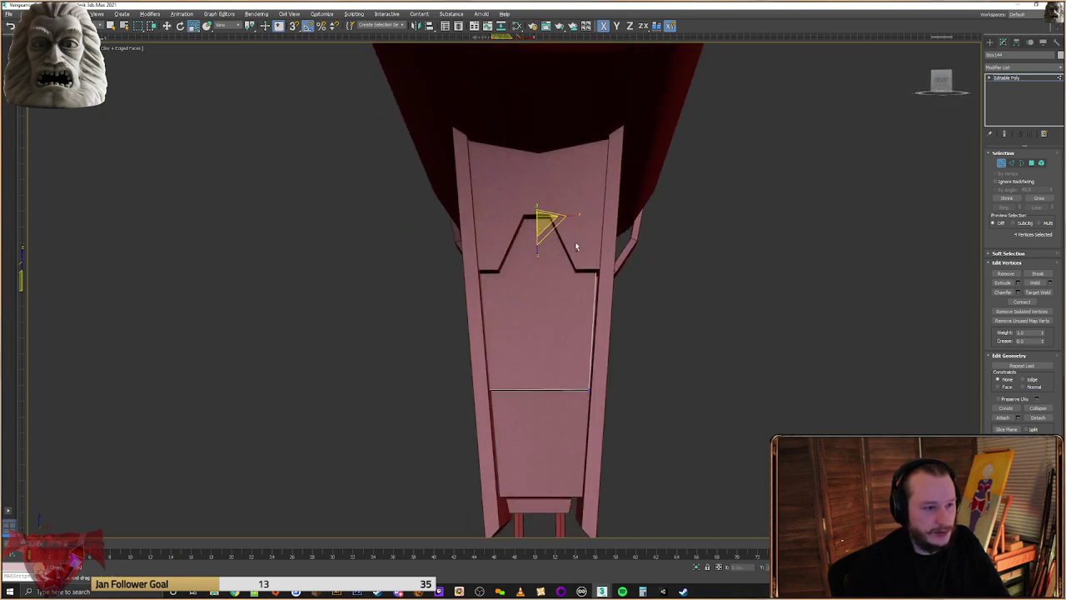
drag(570, 215, 574, 214)
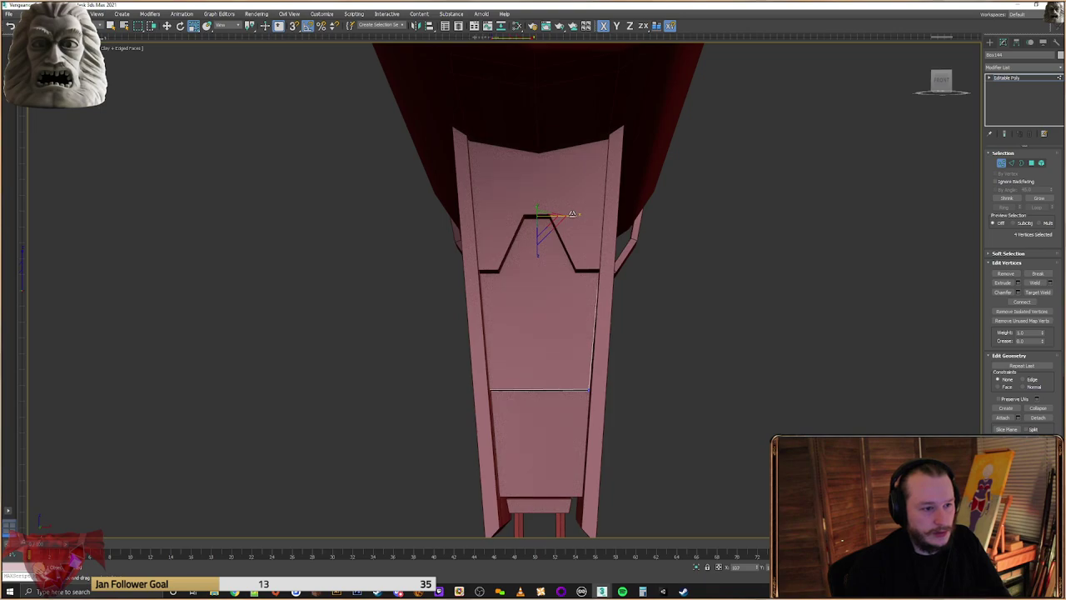
drag(662, 338, 491, 419)
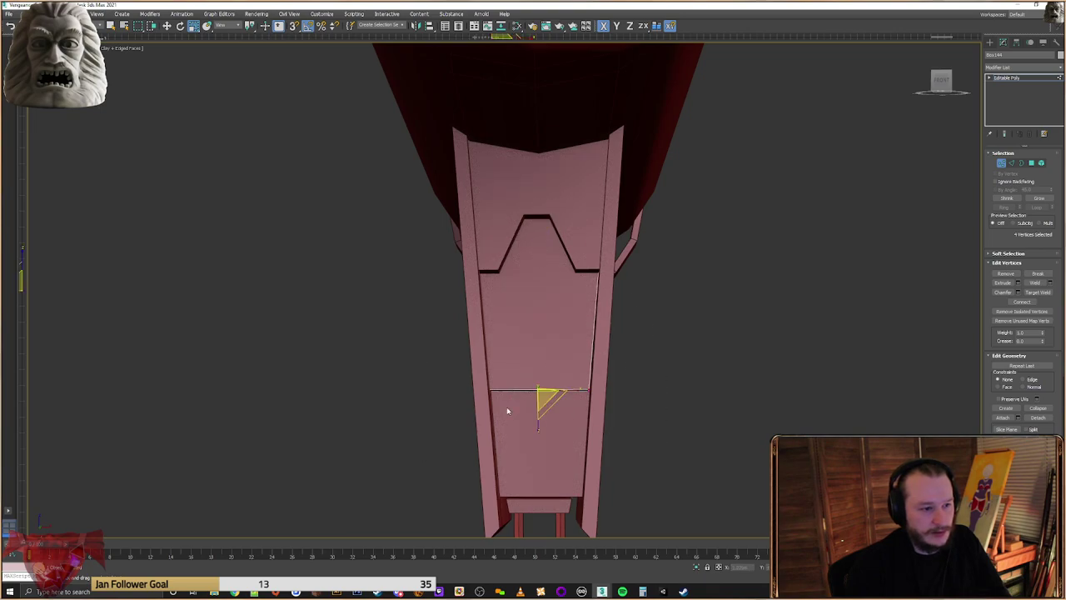
Align the slab to the fin on X position, center to center
click(990, 43)
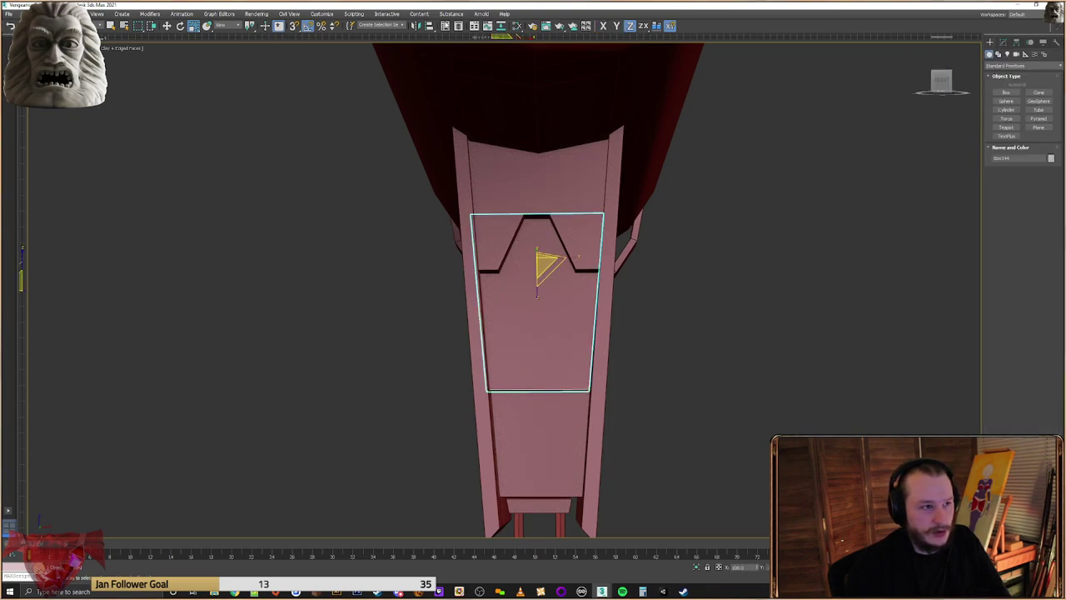
click(430, 26)
click(554, 462)
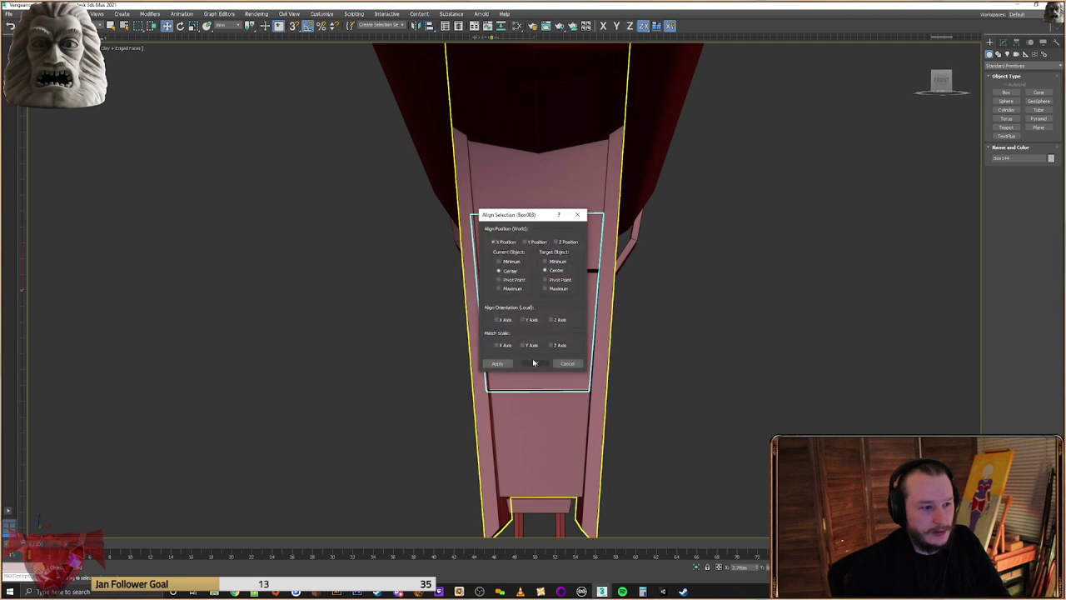
click(534, 363)
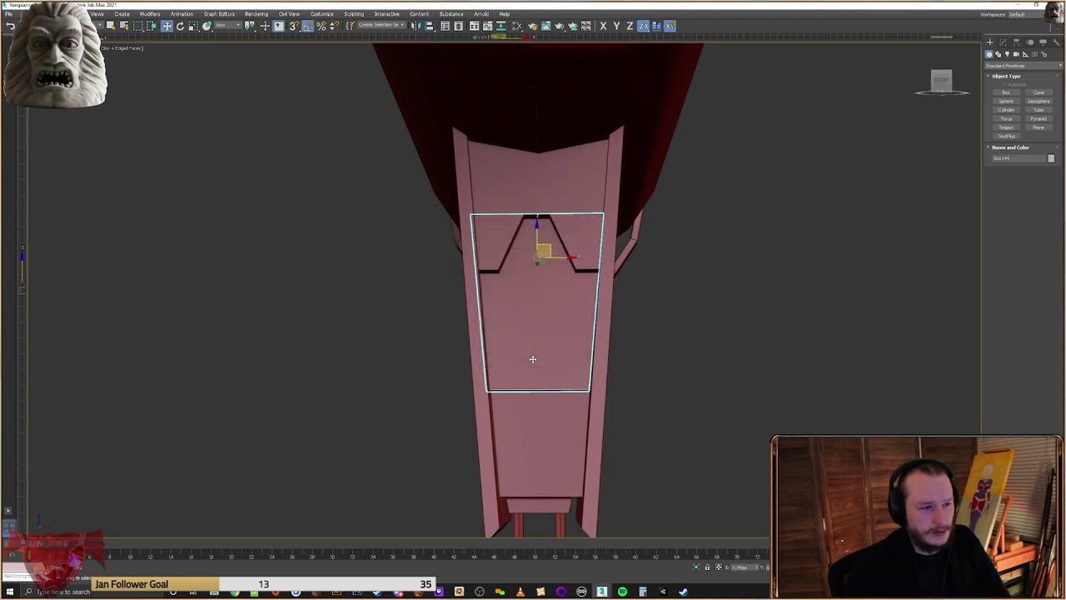
Examine how the slab's edges fit between the fin's side rails beneath the pod
scroll(533, 360, up, 5)
middle_drag(541, 392, 596, 373)
scroll(741, 400, up, 2)
scroll(756, 409, down, 6)
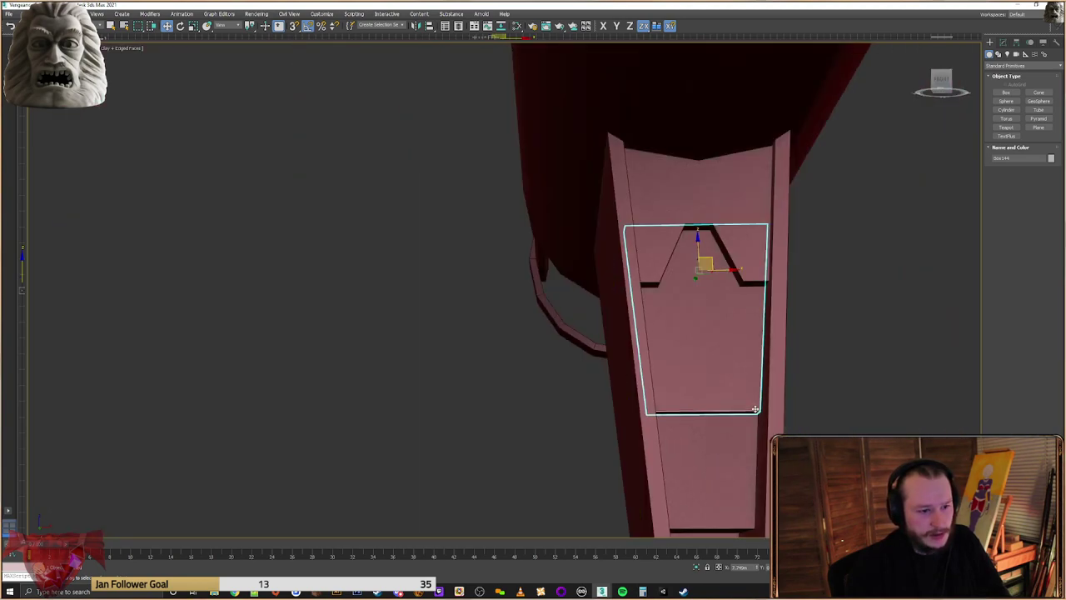
middle_drag(755, 409, 614, 405)
click(699, 382)
scroll(735, 293, down, 6)
middle_drag(734, 295, 583, 343)
scroll(596, 332, down, 3)
scroll(505, 359, up, 8)
Move the slab's upper corner vertices inward along X, working in wireframe, to make its side edges vertical
click(664, 289)
click(1002, 42)
click(1004, 164)
alt+middle_drag(705, 294, 668, 310)
middle_drag(668, 310, 650, 328)
key(F3)
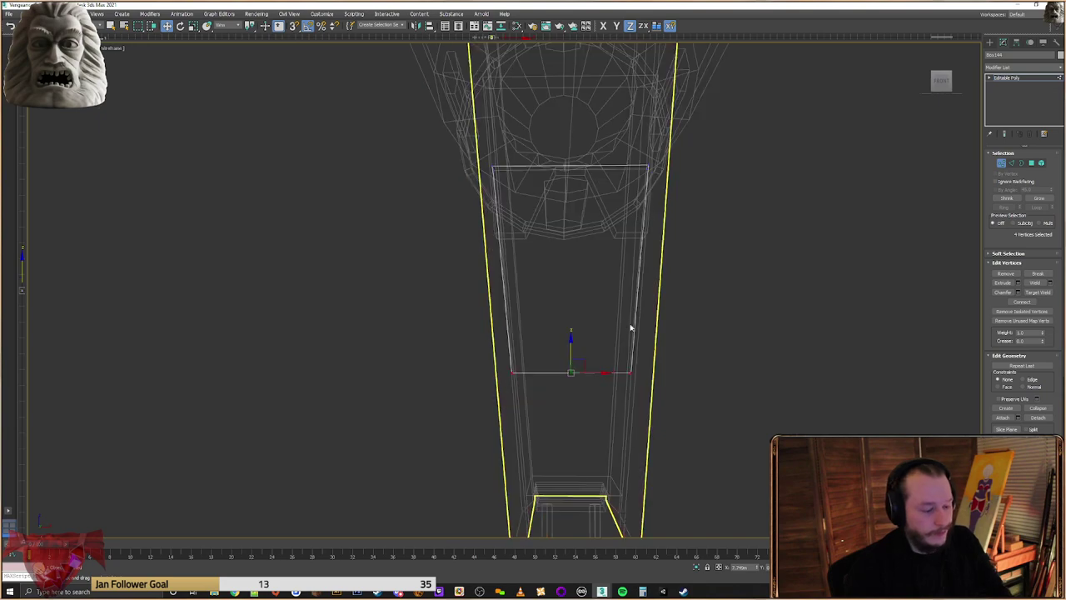
drag(507, 147, 511, 172)
key(F5)
drag(497, 383, 515, 383)
mouse_move(669, 172)
mouse_down()
mouse_move(626, 333)
mouse_move(633, 370)
mouse_up()
key(F3)
Realign the straightened slab to the fin on X position, center to center
click(990, 42)
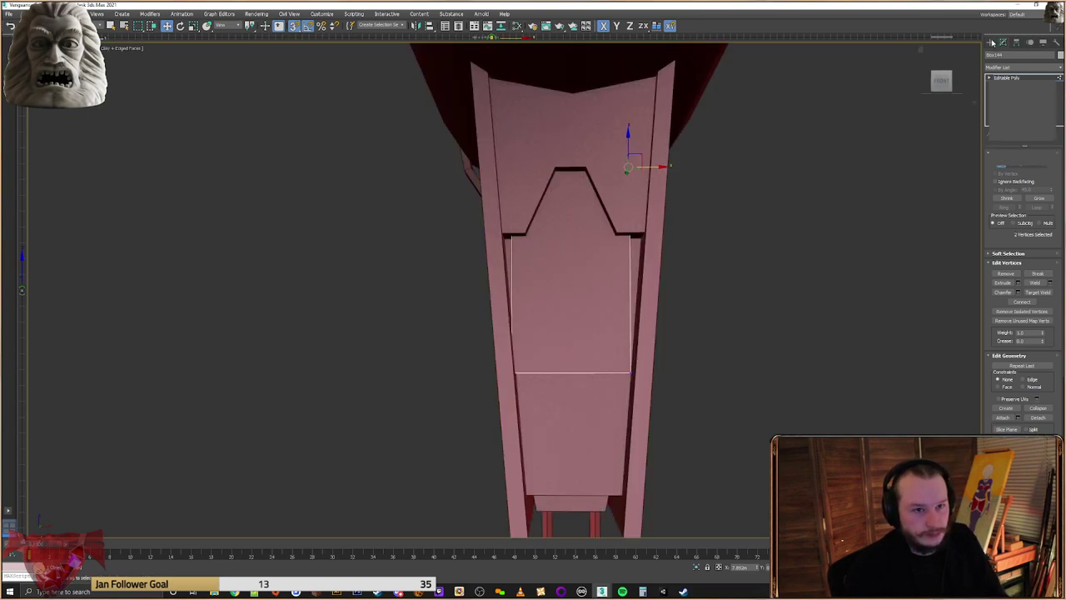
click(429, 26)
click(574, 412)
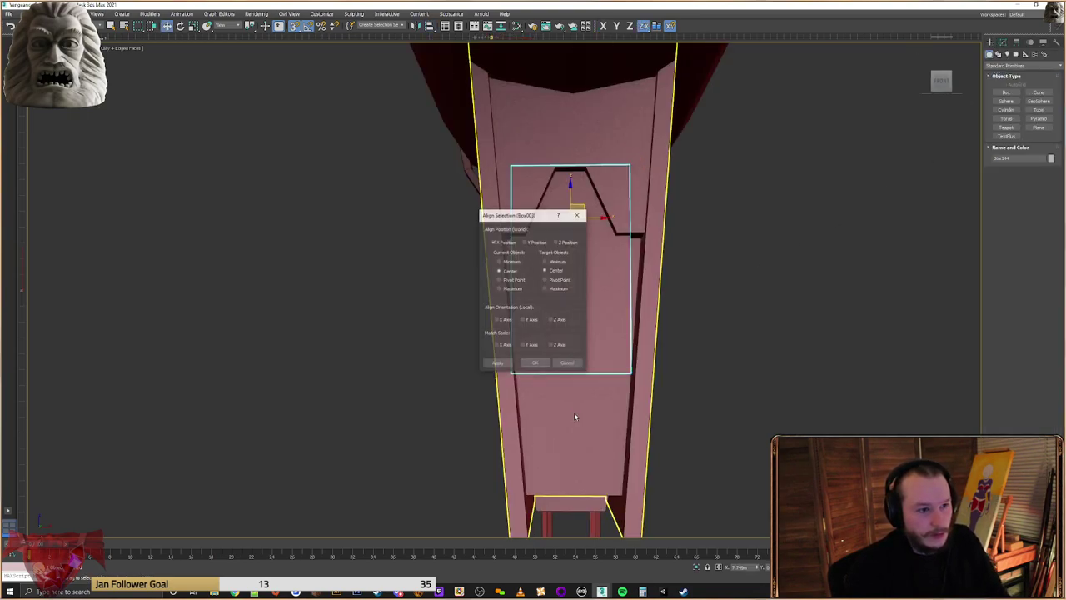
click(543, 366)
Reselect the slab and repeat its X position center alignment against the fin
click(746, 425)
click(607, 433)
middle_drag(607, 433, 583, 371)
scroll(549, 401, down, 8)
scroll(567, 424, up, 10)
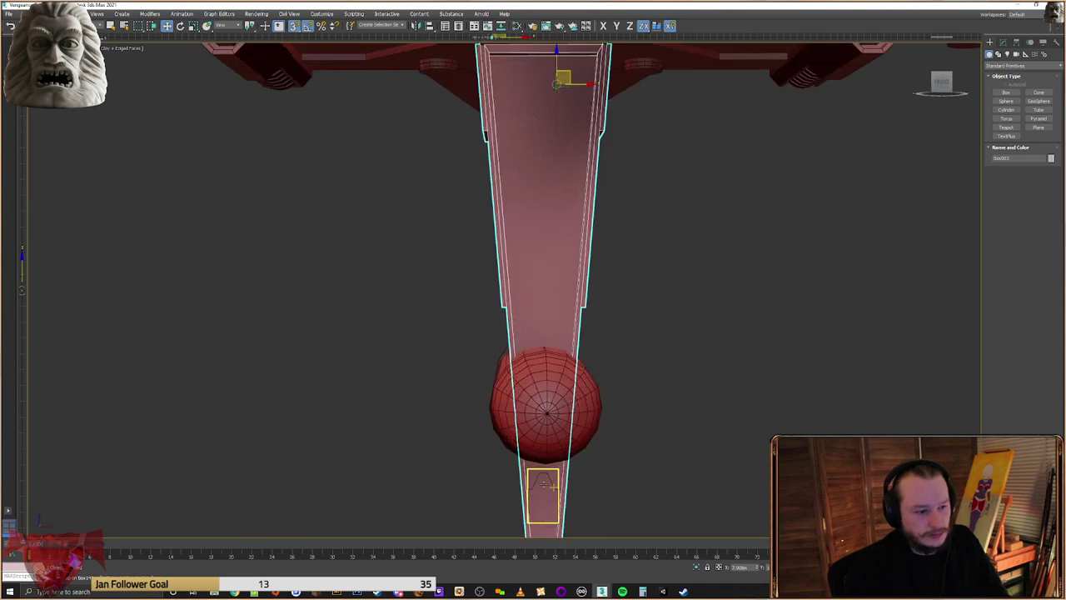
click(553, 367)
click(430, 27)
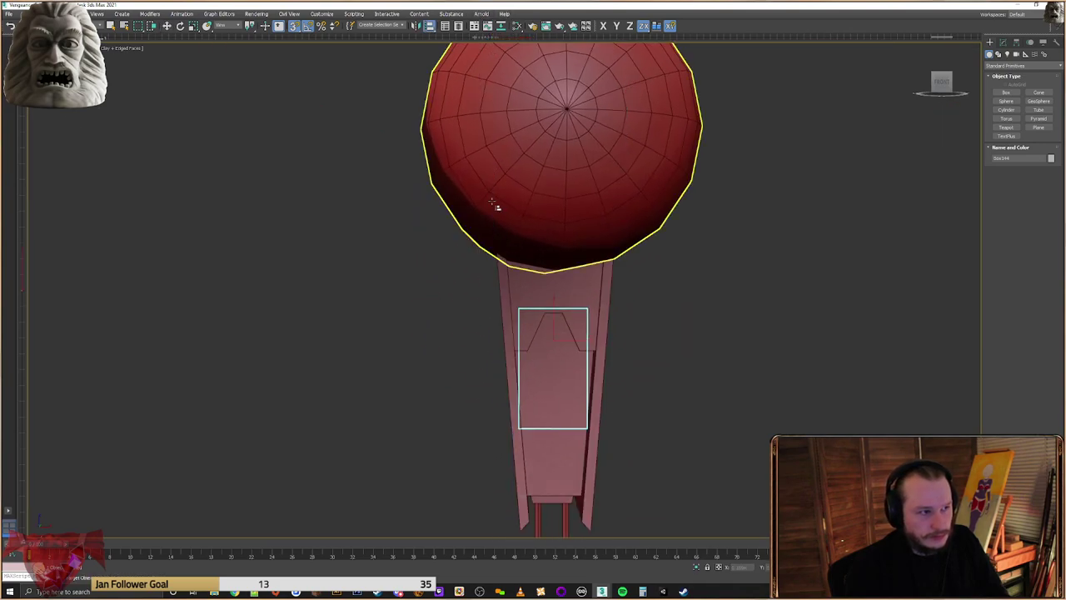
click(553, 452)
drag(532, 219, 805, 224)
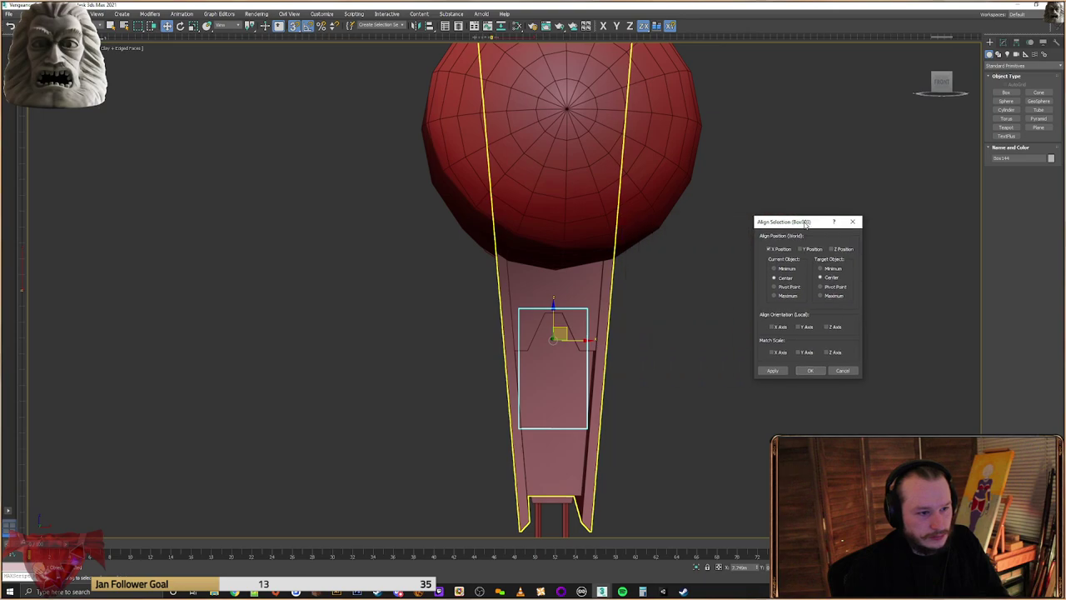
click(811, 370)
Switch the viewport to an orthographic front view and examine the slab's centering on the fin
click(55, 49)
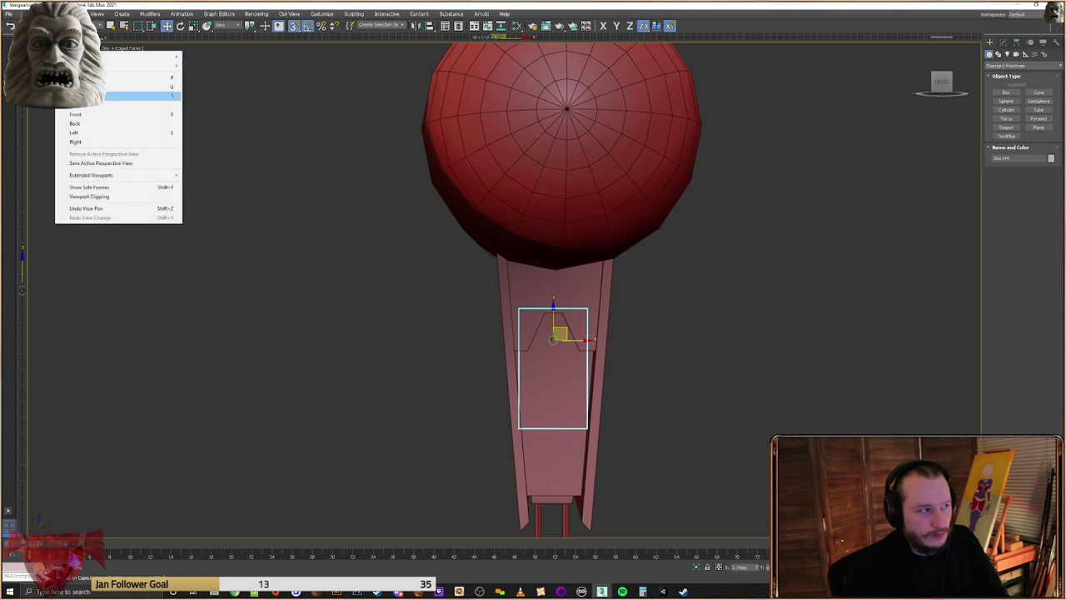
click(75, 87)
click(937, 86)
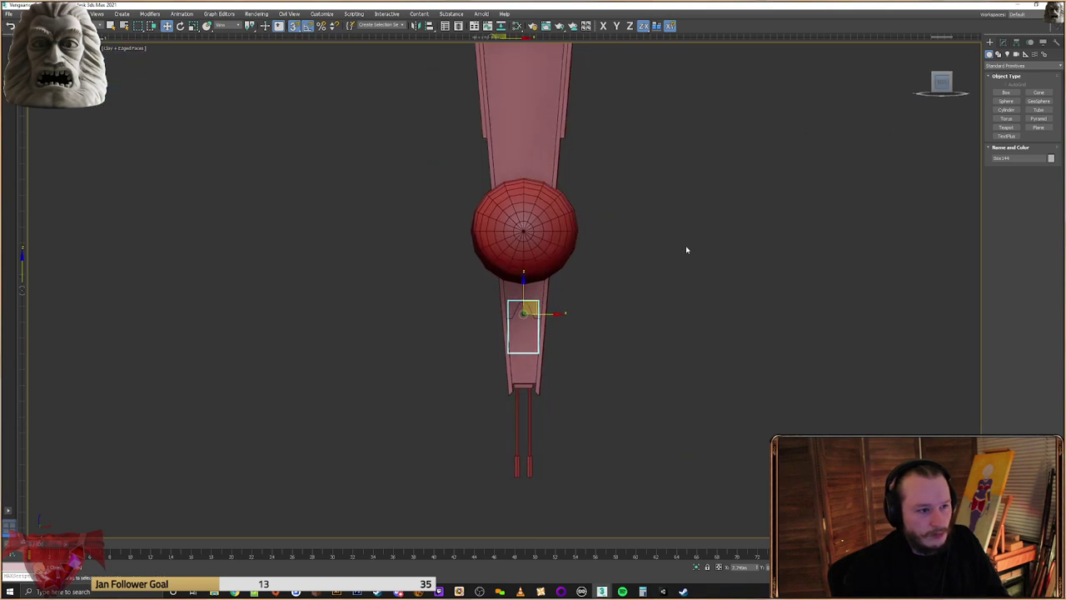
scroll(473, 364, up, 8)
middle_drag(716, 329, 590, 344)
scroll(592, 348, down, 2)
scroll(590, 343, down, 4)
Center the long fin body's pivot to the object
click(570, 364)
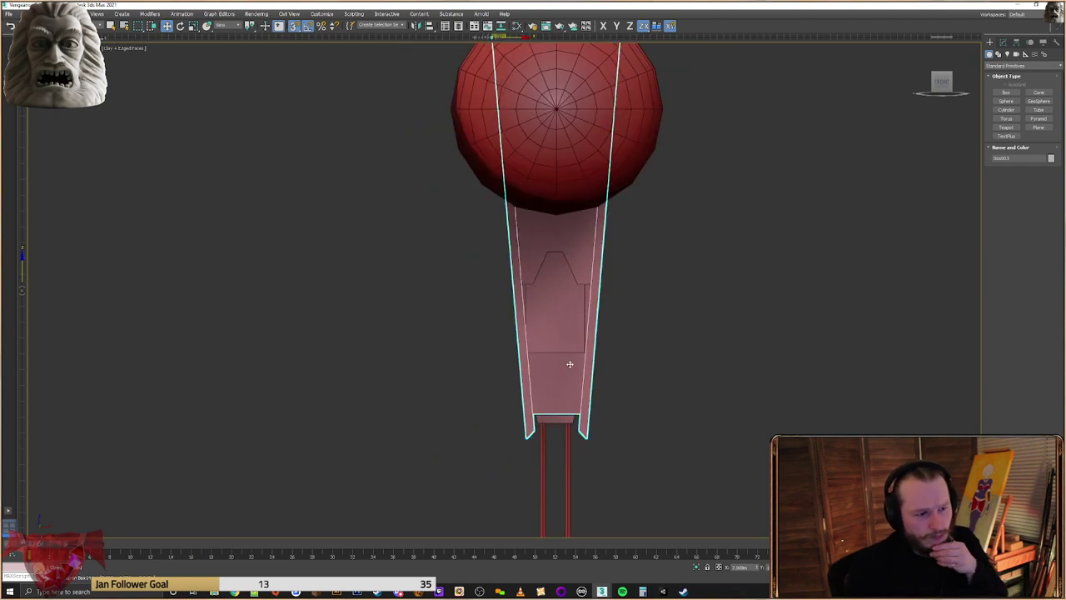
scroll(705, 327, down, 5)
middle_drag(713, 251, 631, 388)
middle_drag(646, 276, 608, 391)
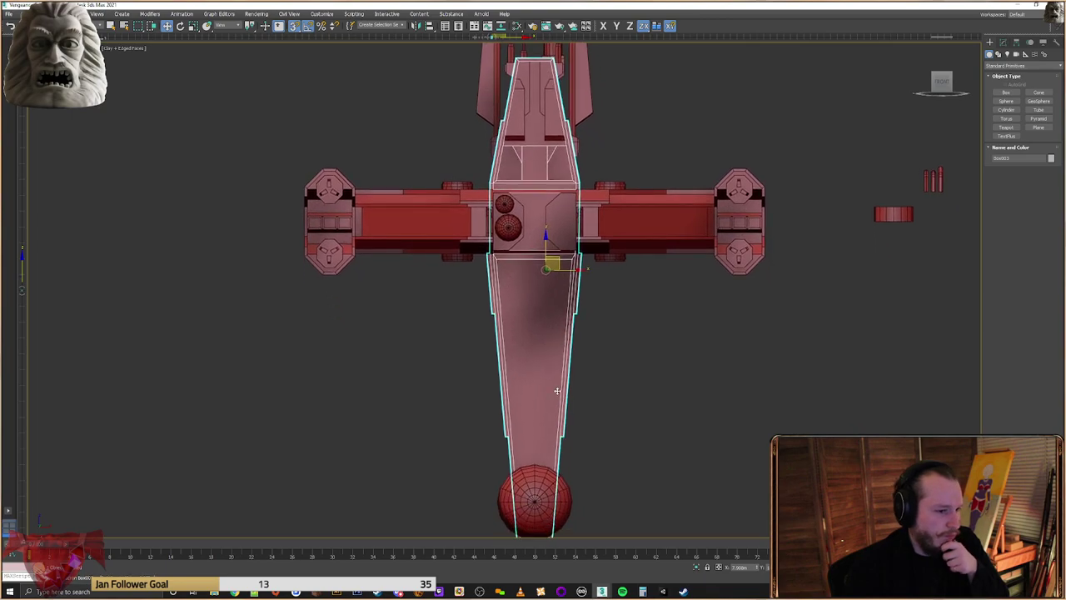
scroll(564, 275, up, 4)
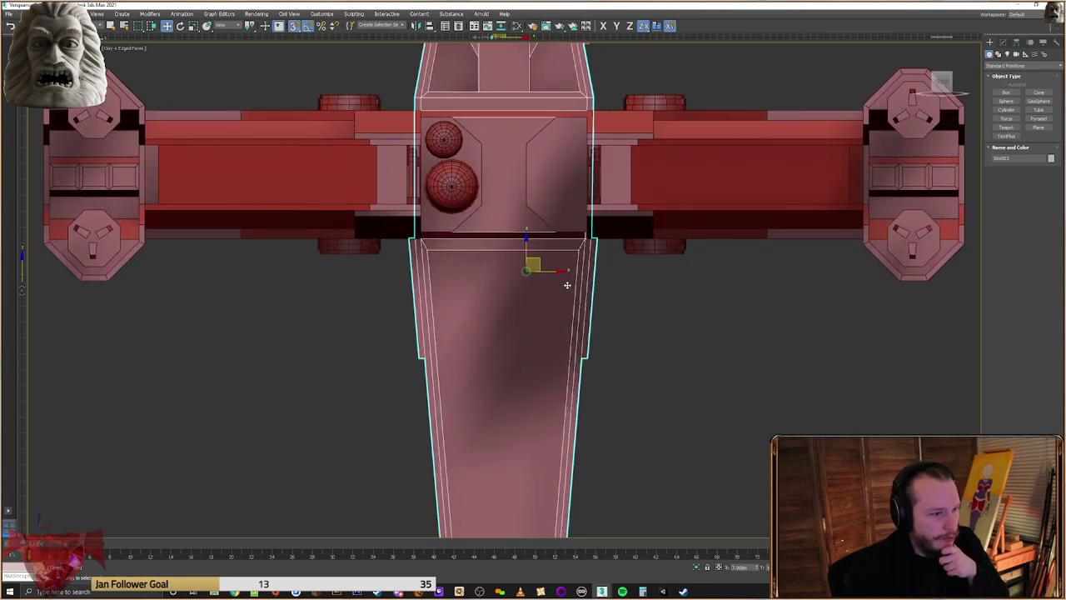
scroll(568, 284, down, 5)
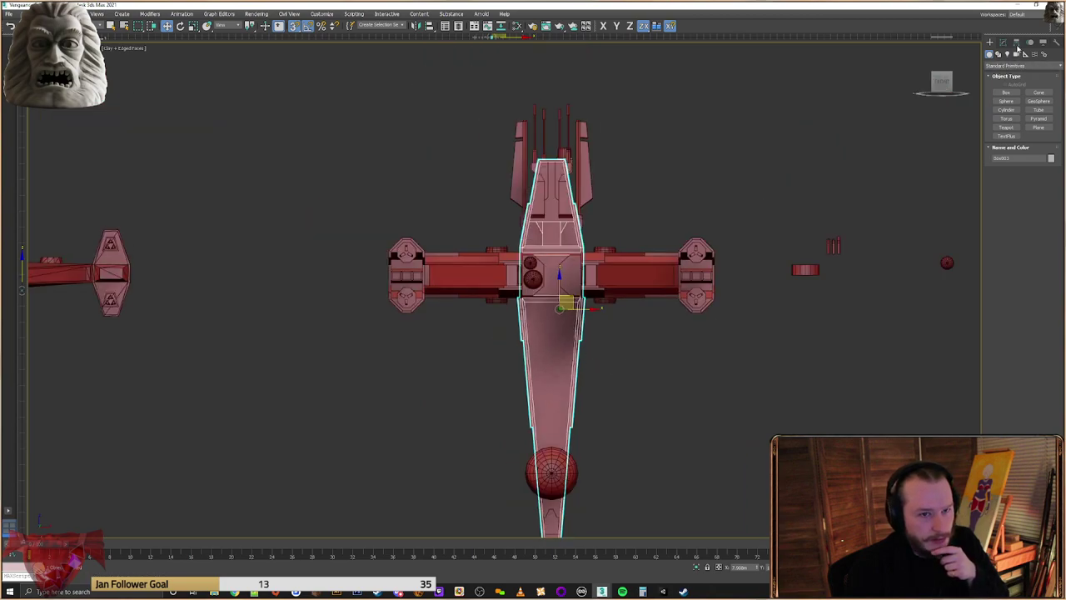
click(1016, 44)
click(1023, 99)
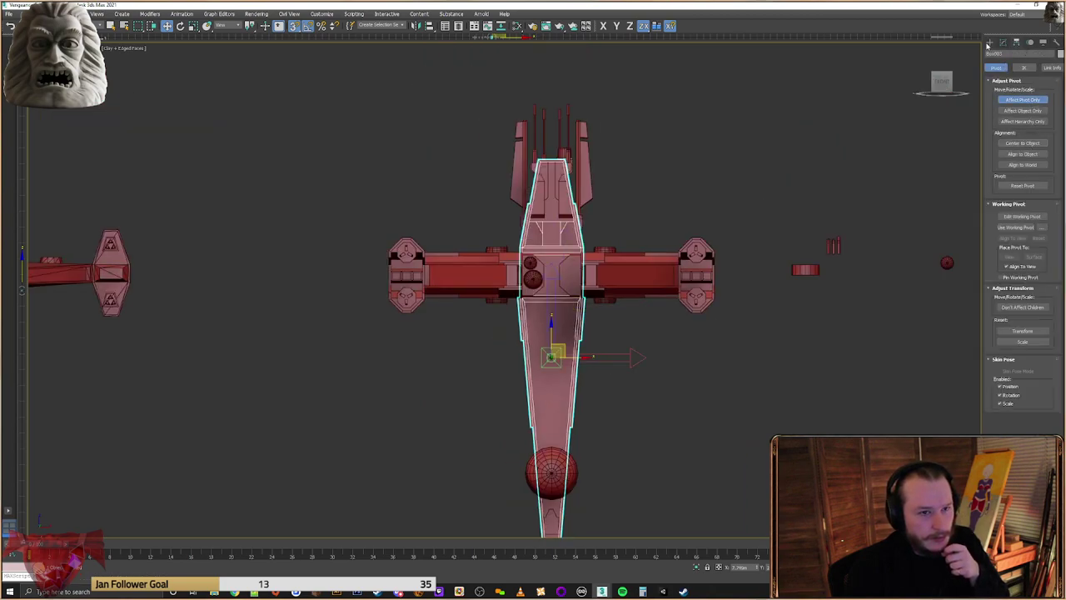
Reset the transforms of the fin, pod, plates and antennas with Reset XForm and convert them to Editable Poly
click(1056, 42)
click(1023, 146)
middle_drag(597, 406, 583, 227)
click(543, 351)
right_click(543, 350)
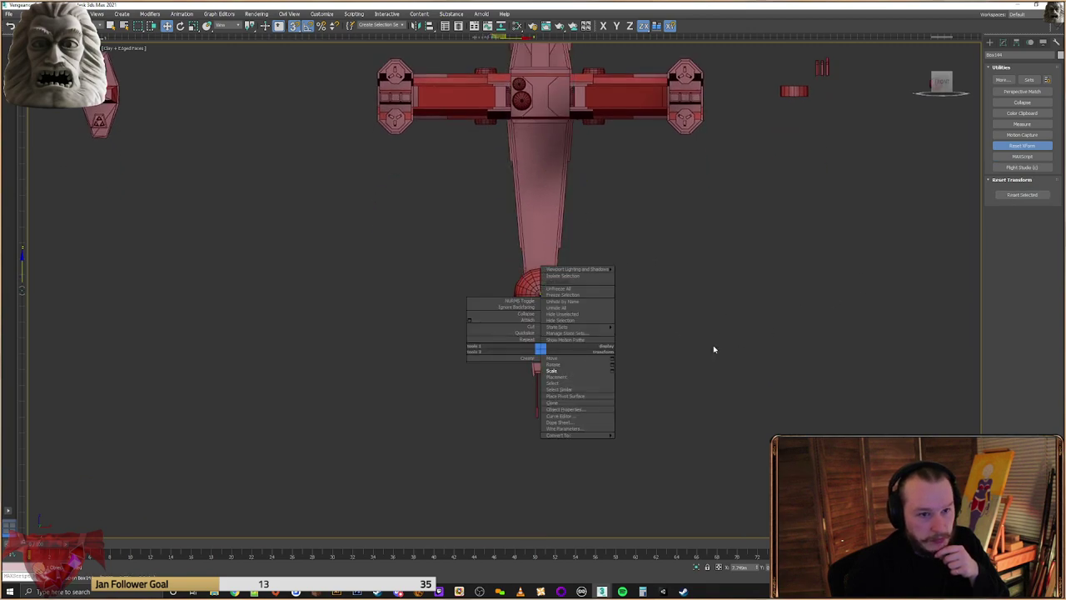
drag(498, 333, 491, 342)
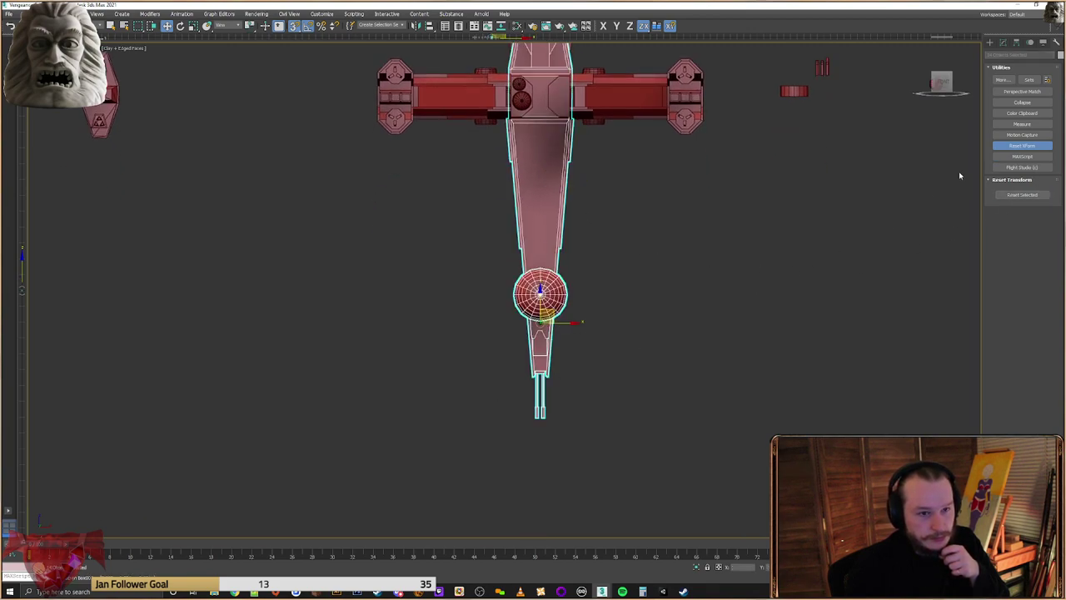
right_click(590, 220)
mouse_move(629, 297)
click(670, 304)
Align the slab's center to the center of the reset fin on X position
scroll(580, 344, up, 5)
click(562, 343)
scroll(596, 239, up, 2)
click(429, 27)
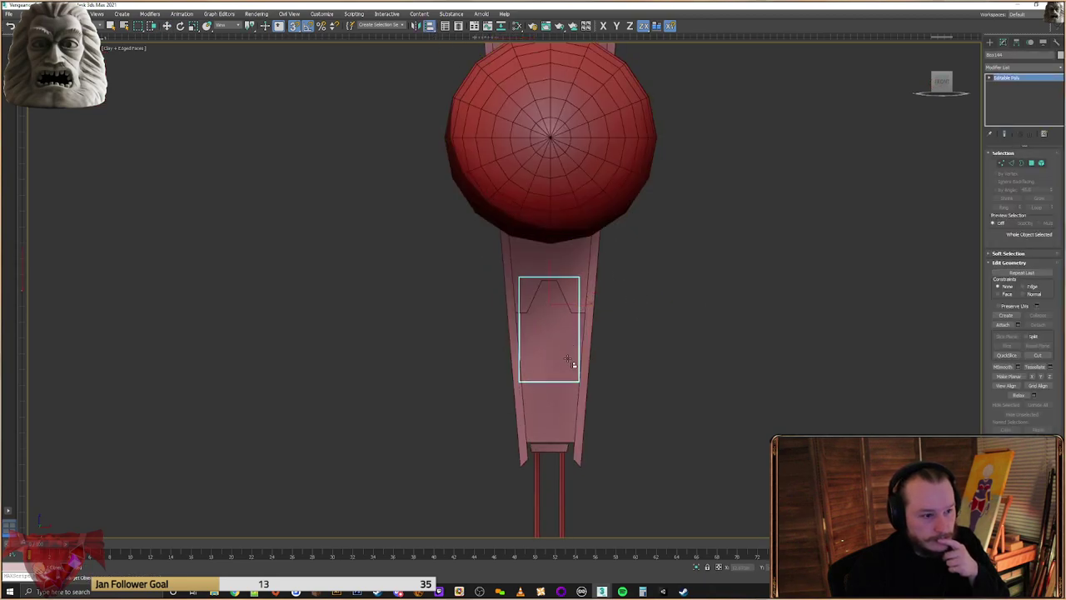
click(567, 406)
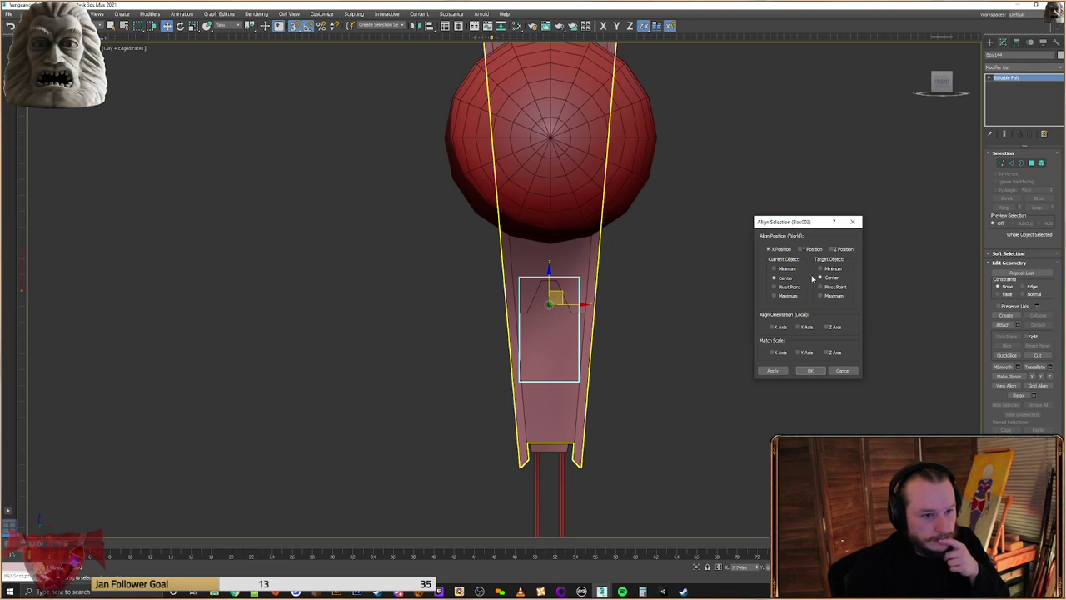
click(812, 370)
scroll(600, 358, up, 3)
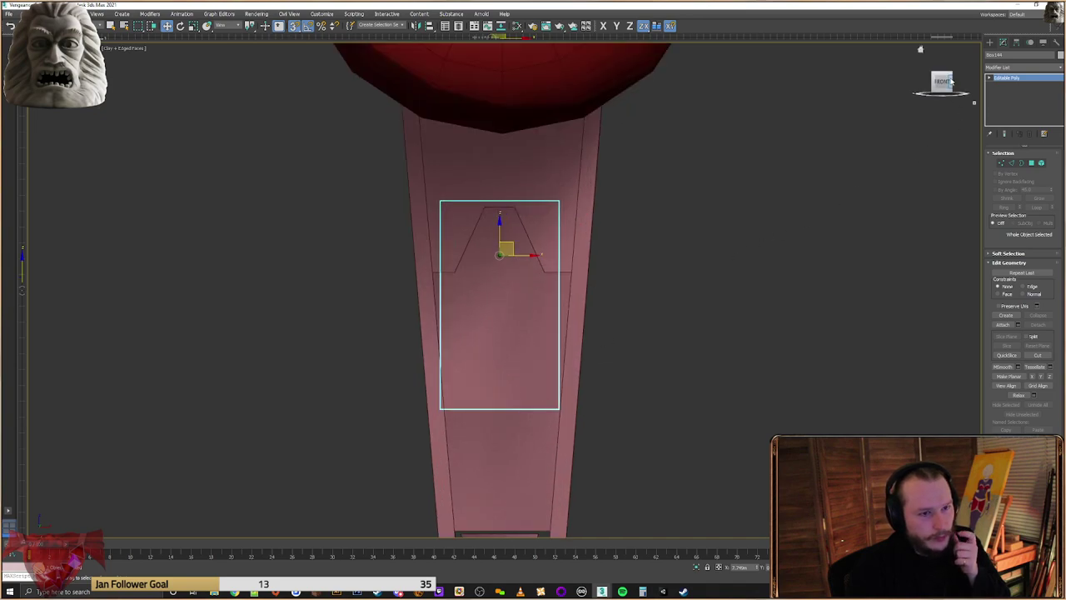
Move the small end block and the two antennas up in Y against the fin's lower inner edge
middle_drag(619, 305, 609, 300)
click(609, 300)
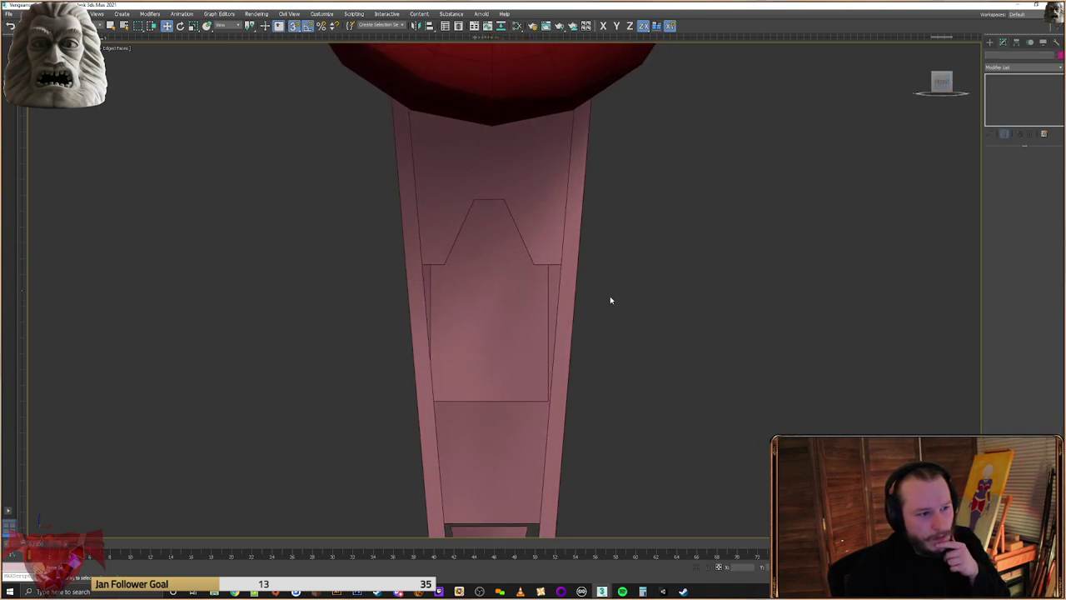
click(553, 228)
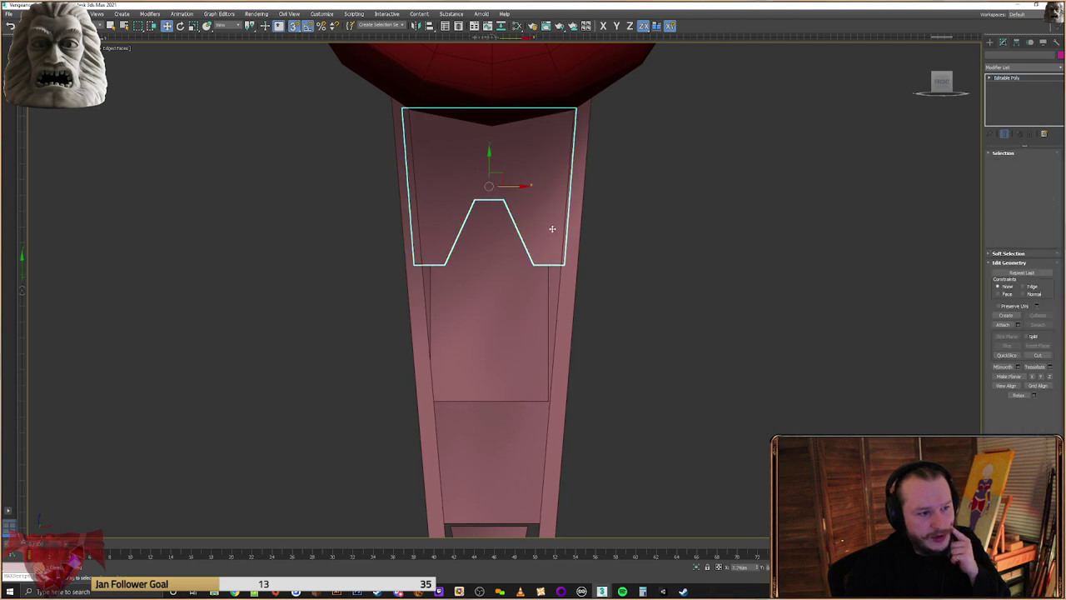
click(677, 420)
middle_drag(666, 344, 645, 235)
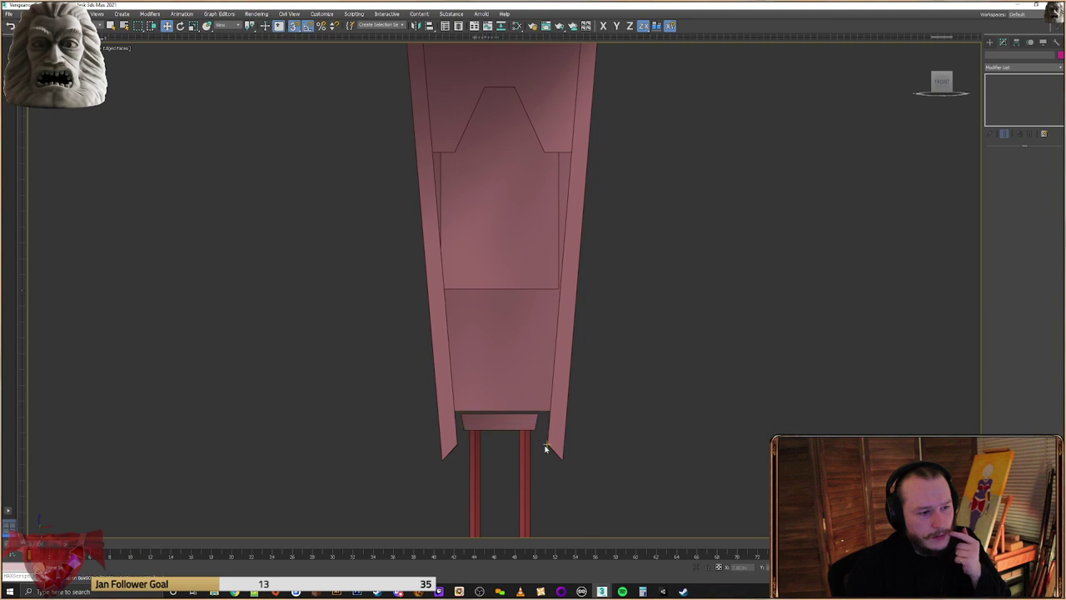
drag(483, 431, 470, 427)
key(F6)
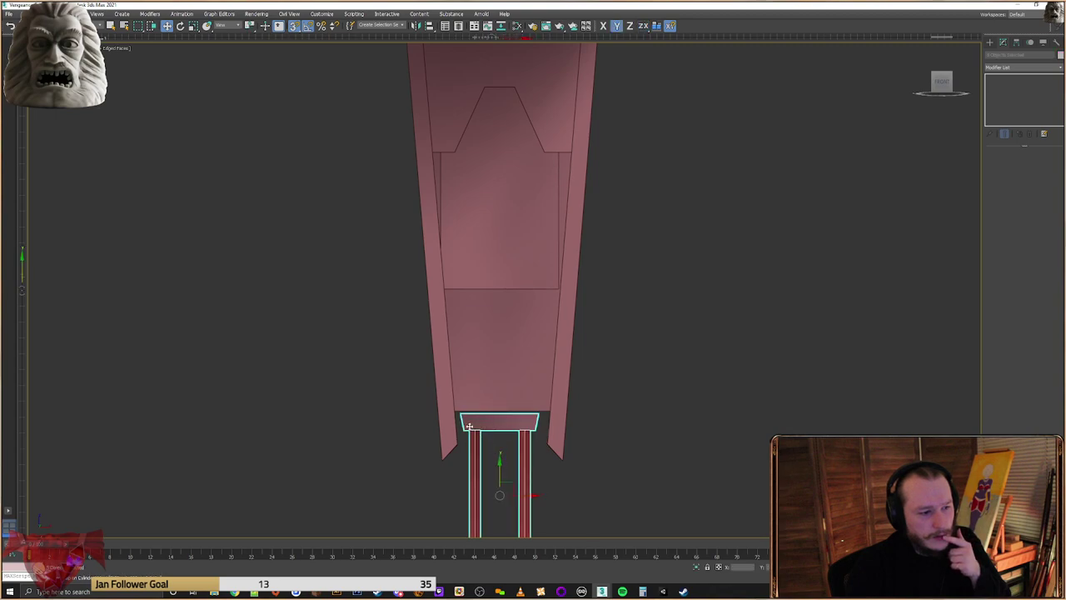
click(462, 420)
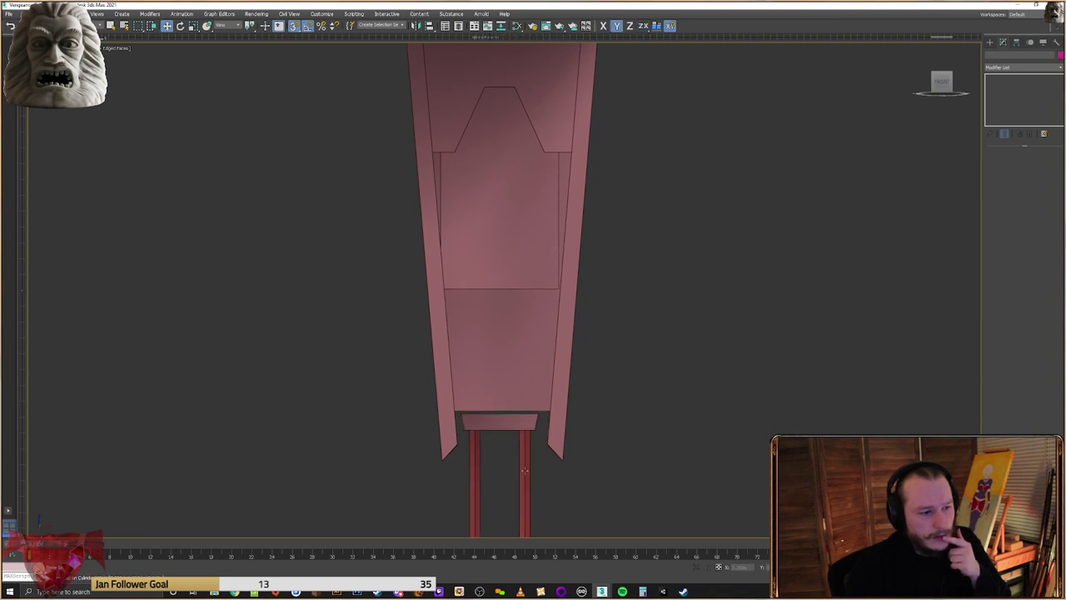
drag(470, 423, 466, 421)
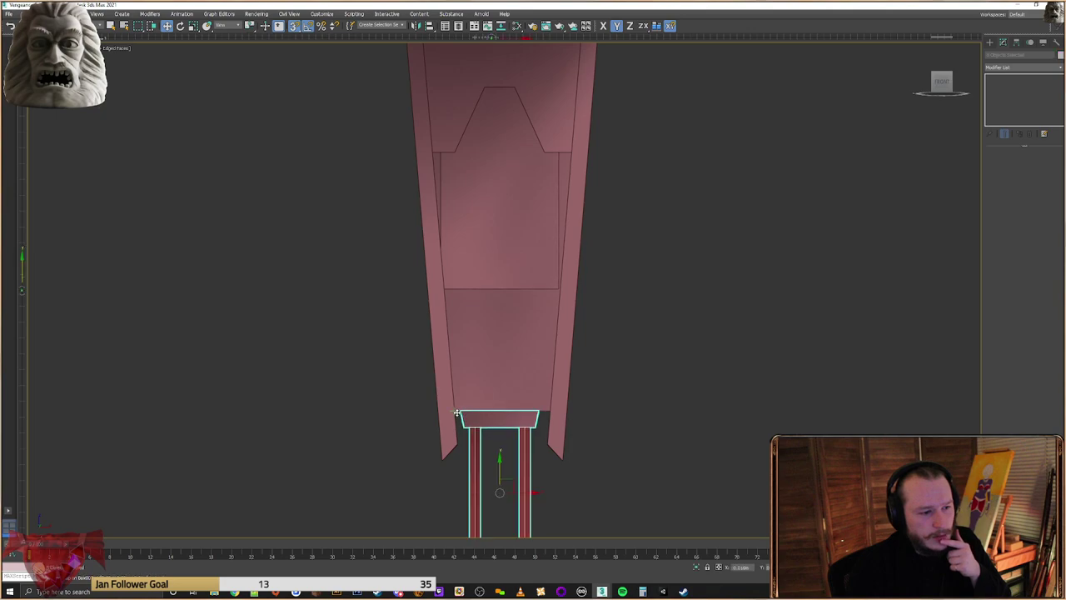
click(600, 426)
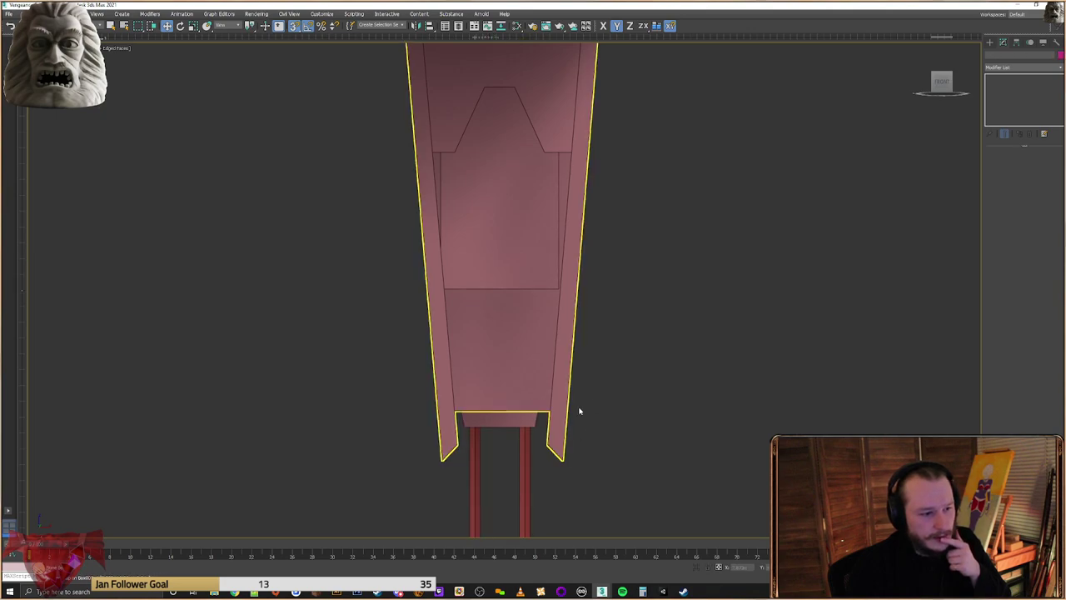
Align the small end block's center to the center of the fin on X position
scroll(595, 405, down, 3)
click(520, 415)
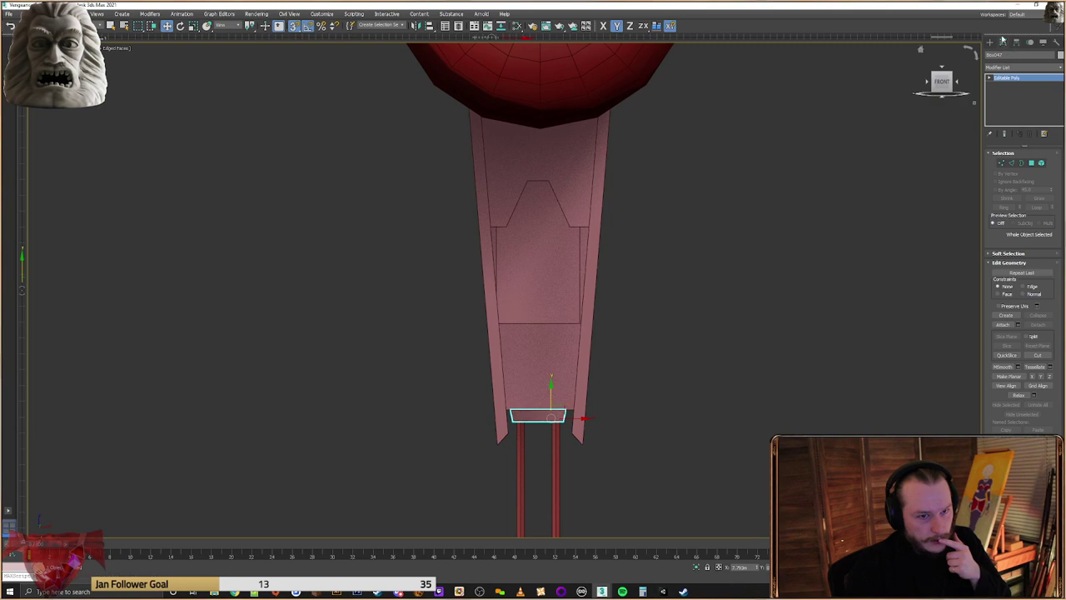
click(430, 26)
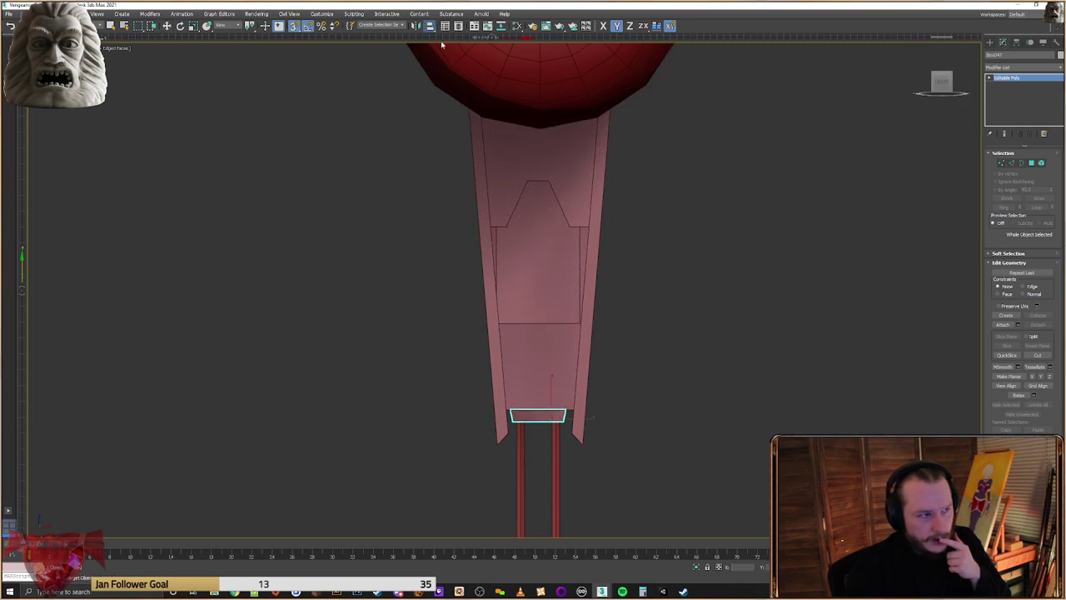
click(527, 350)
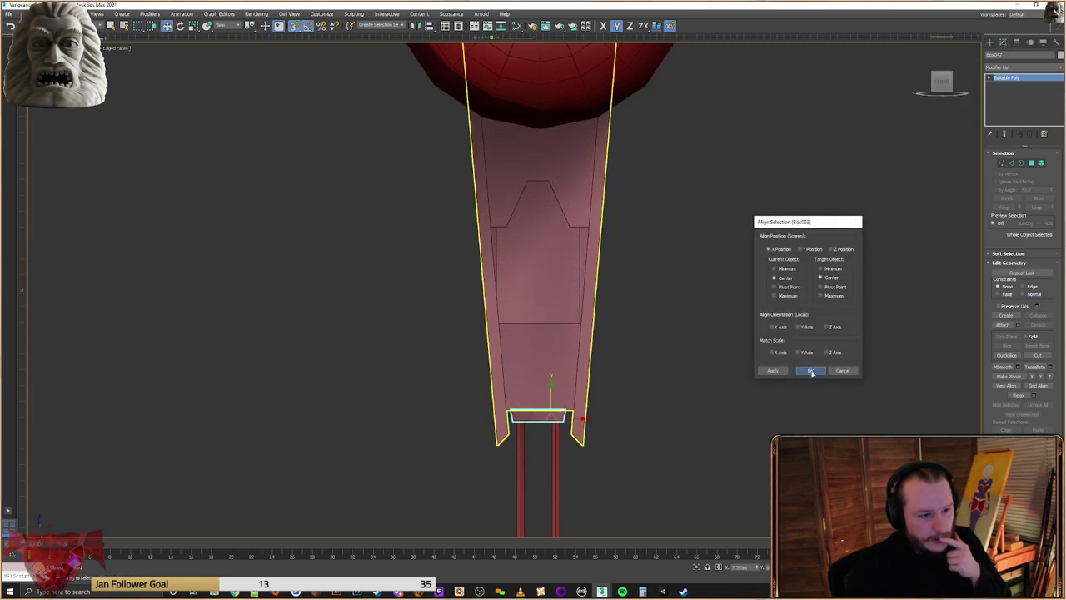
click(812, 371)
scroll(666, 346, down, 2)
middle_drag(664, 329, 586, 409)
scroll(633, 369, down, 2)
scroll(619, 419, down, 2)
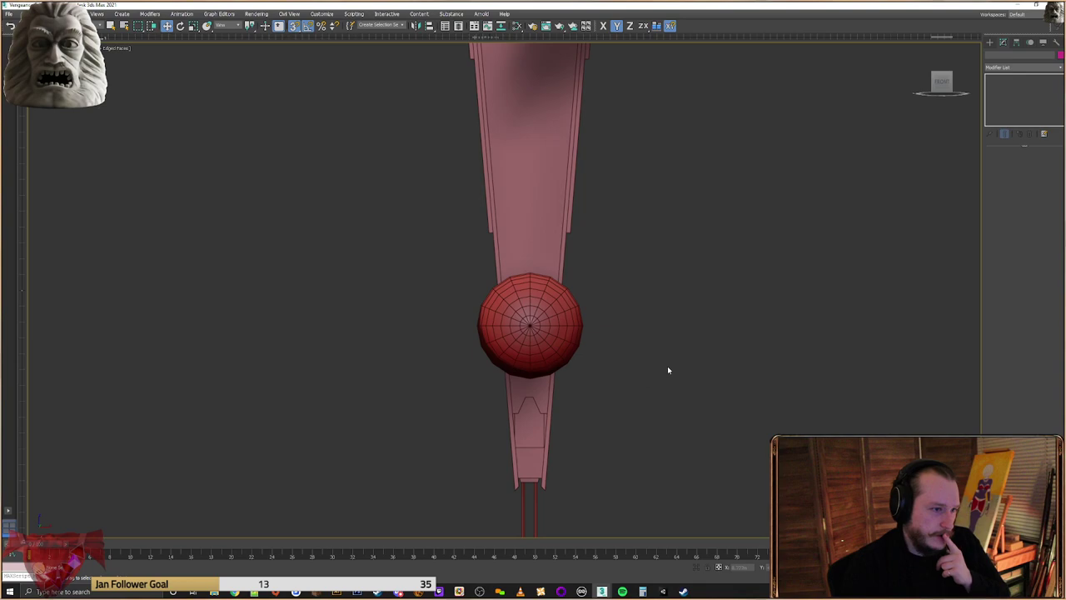
drag(342, 234, 337, 235)
scroll(700, 288, up, 3)
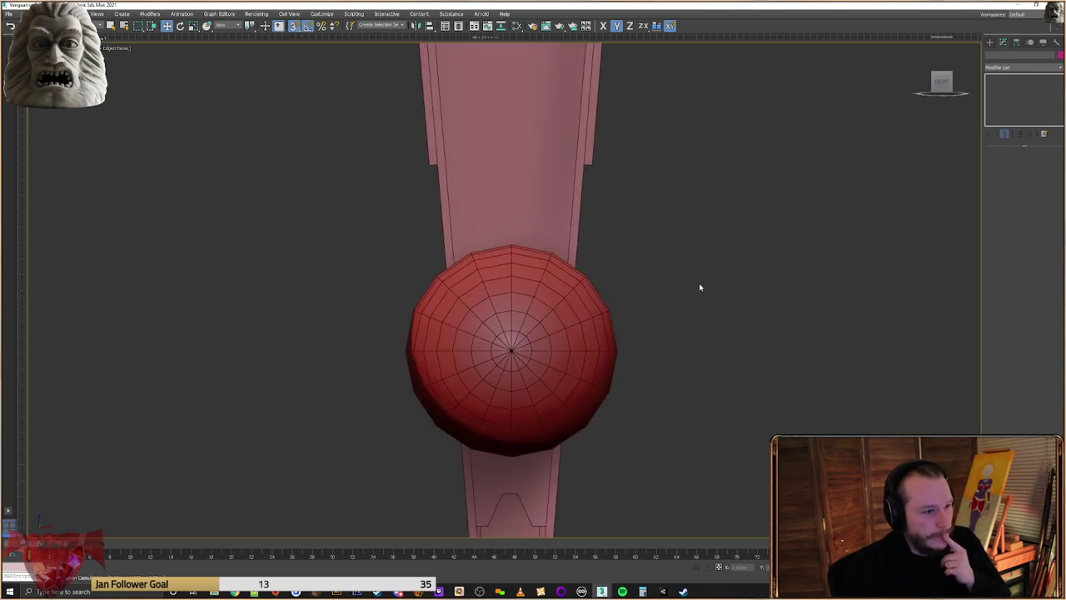
click(539, 320)
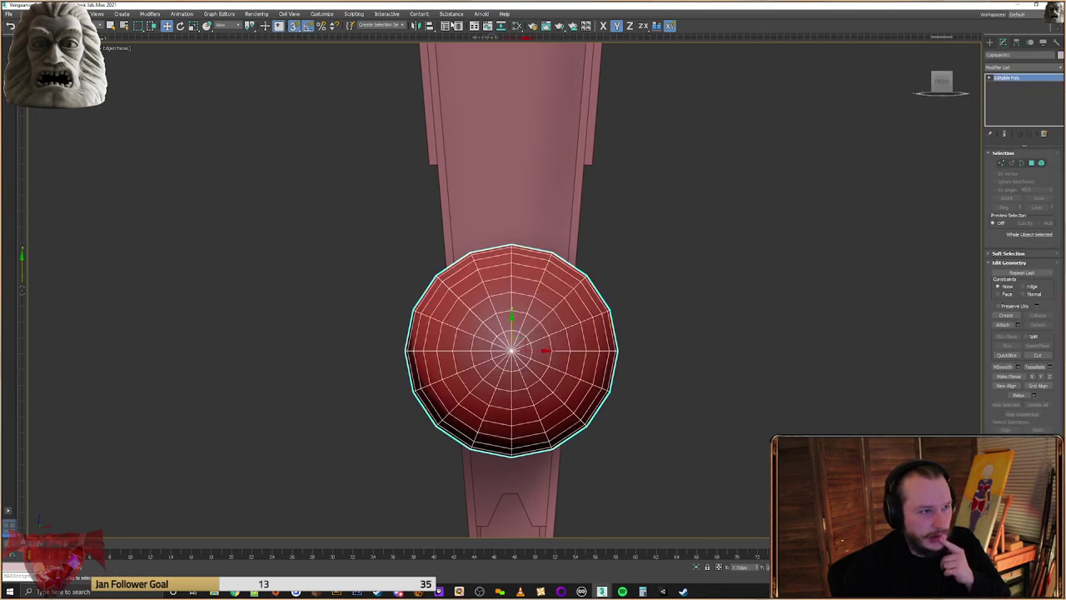
click(430, 26)
click(559, 202)
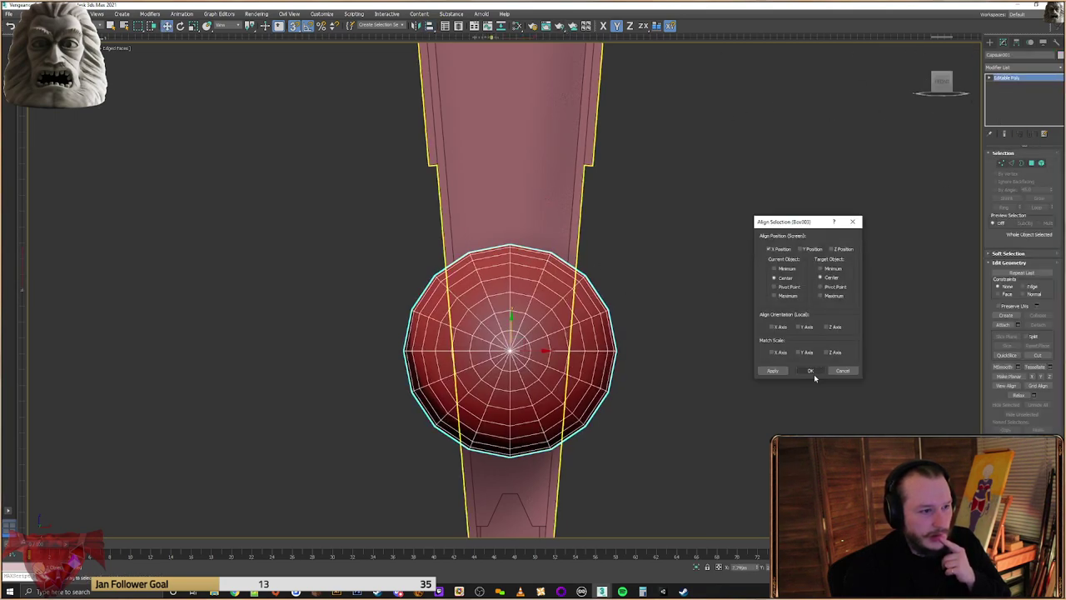
click(844, 372)
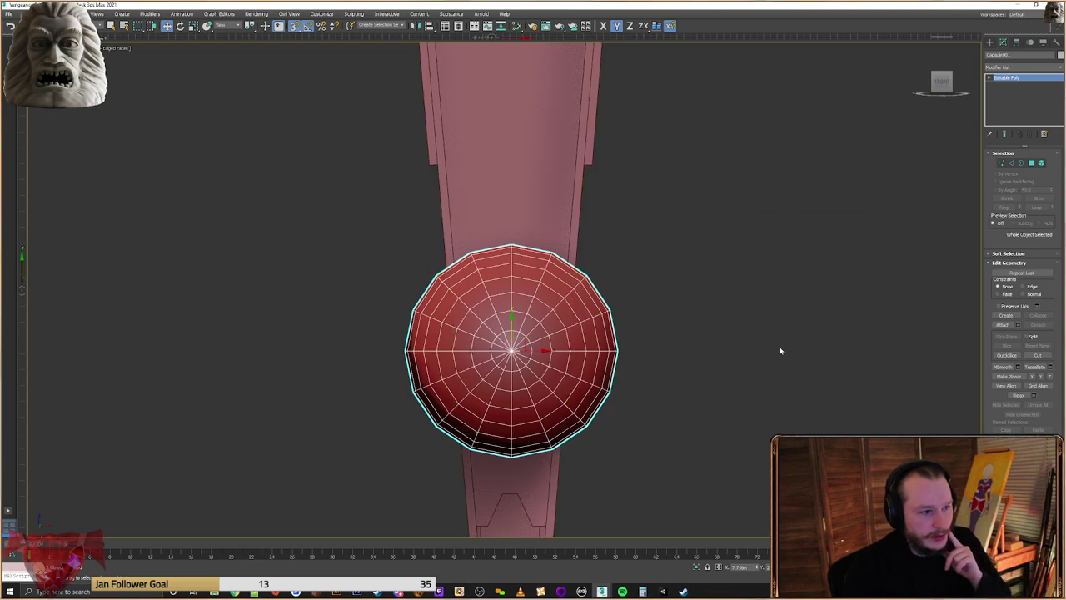
click(781, 349)
Examine how the fin body lines up with the central hull and the wings in the front view
scroll(733, 363, down, 6)
middle_drag(667, 374, 655, 436)
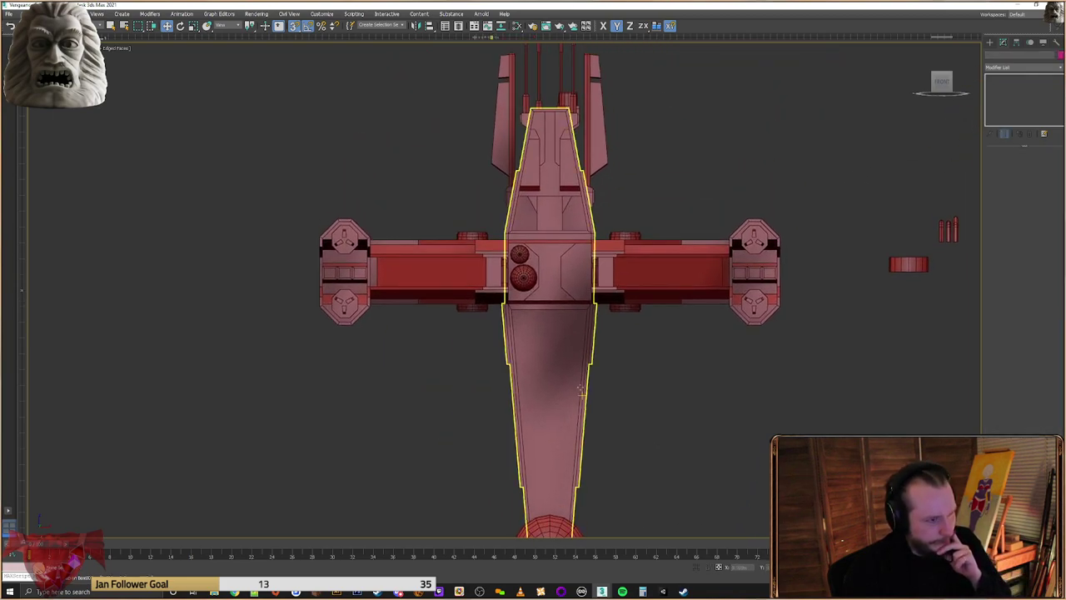
click(553, 256)
scroll(553, 256, up, 5)
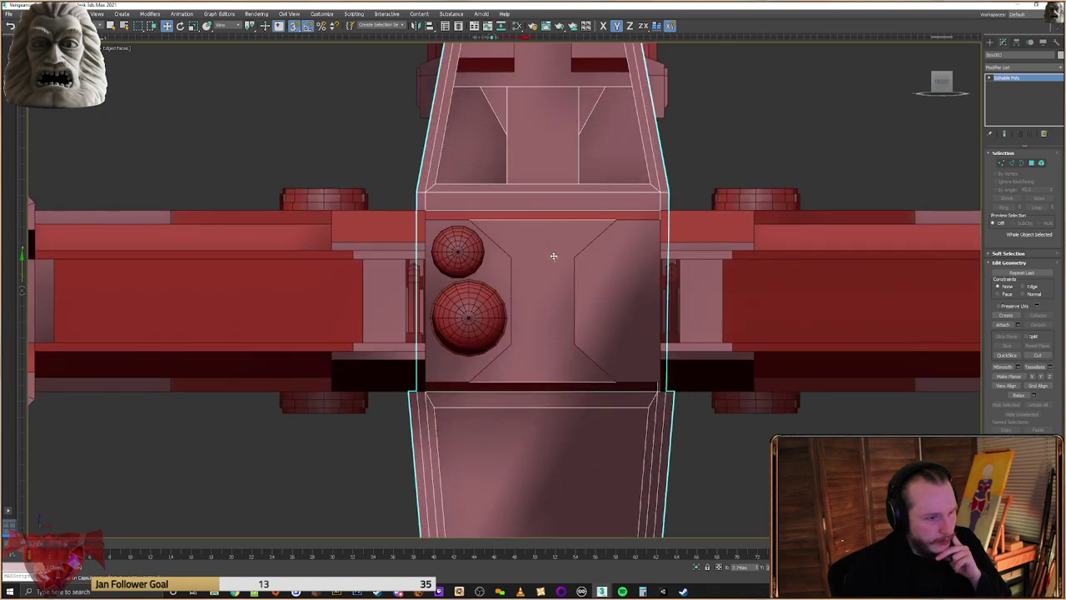
scroll(583, 292, down, 4)
scroll(672, 245, up, 1)
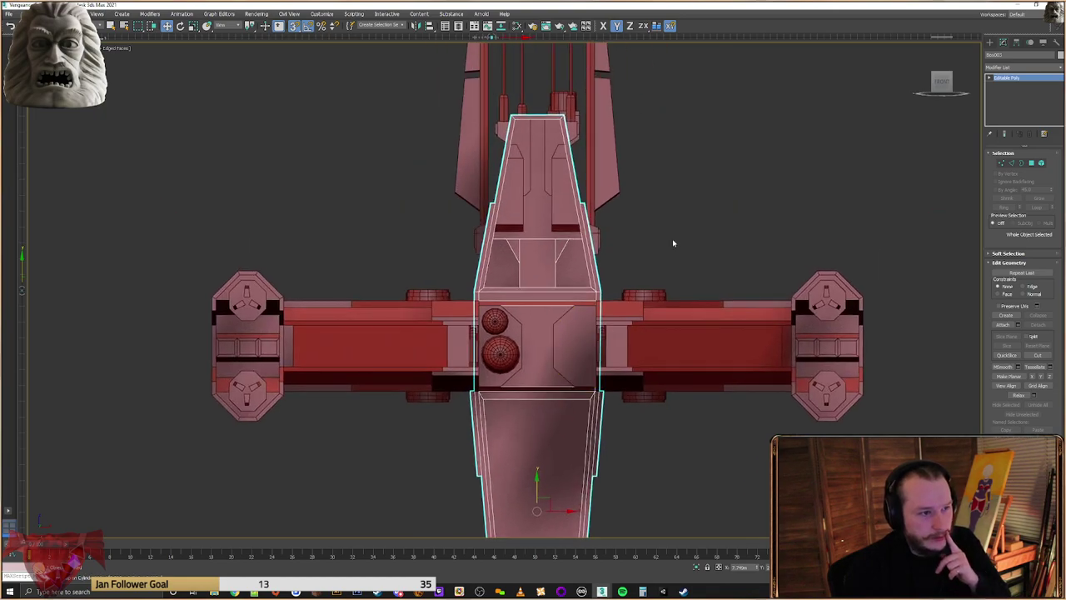
click(678, 233)
click(573, 254)
click(671, 419)
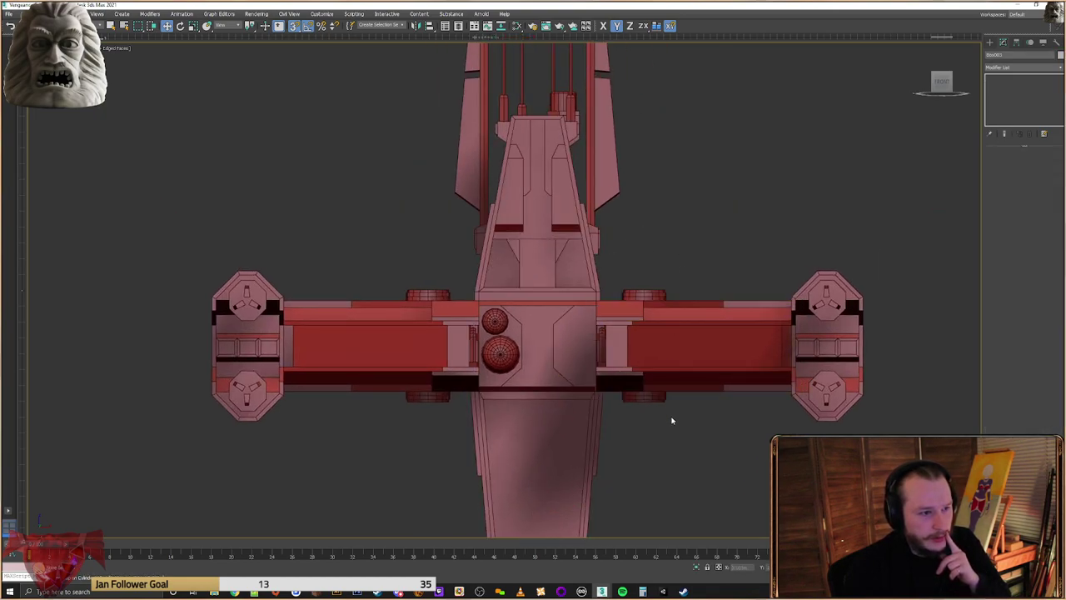
Clone the plain rectangular box from the spare parts and place the copy over the fin below the hull
scroll(661, 412, down, 3)
middle_drag(661, 411, 354, 354)
scroll(574, 200, up, 5)
scroll(592, 355, down, 4)
scroll(353, 354, down, 2)
click(771, 239)
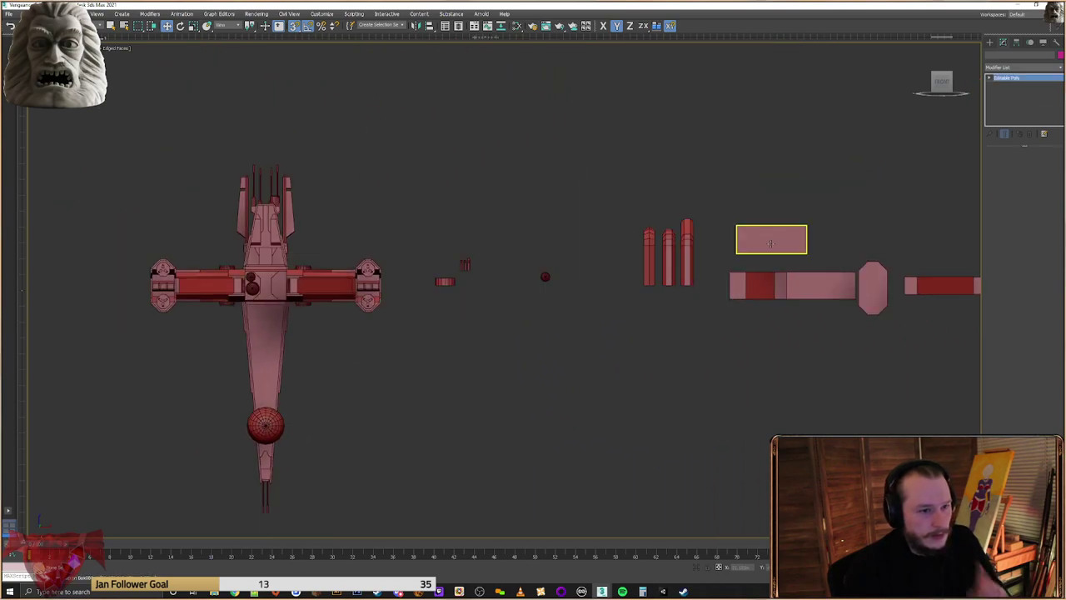
shift+drag(776, 246, 271, 334)
click(533, 331)
scroll(279, 333, up, 5)
middle_drag(358, 328, 560, 342)
Reshape the box copy by its vertices to span the fin's width, with its upper edge at the fin's side steps
click(1001, 163)
key(1)
drag(676, 233, 539, 471)
drag(634, 323, 537, 336)
drag(292, 208, 171, 408)
drag(250, 323, 314, 323)
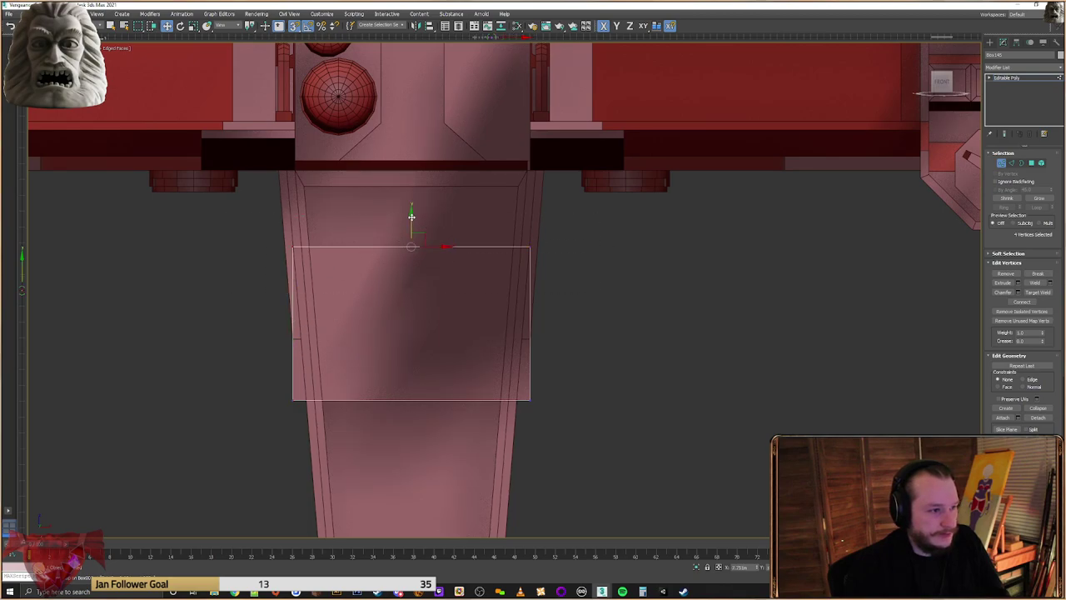
drag(412, 217, 528, 333)
click(900, 206)
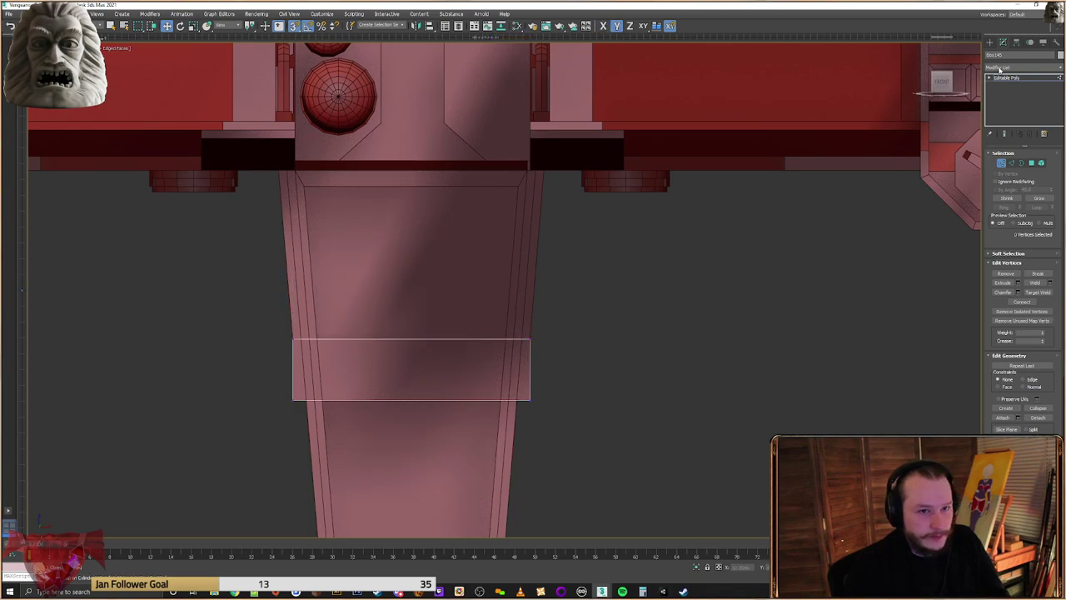
Align the box copy's center to the center of the fin on X position
click(991, 43)
click(655, 385)
click(521, 390)
key(alt+a)
click(459, 271)
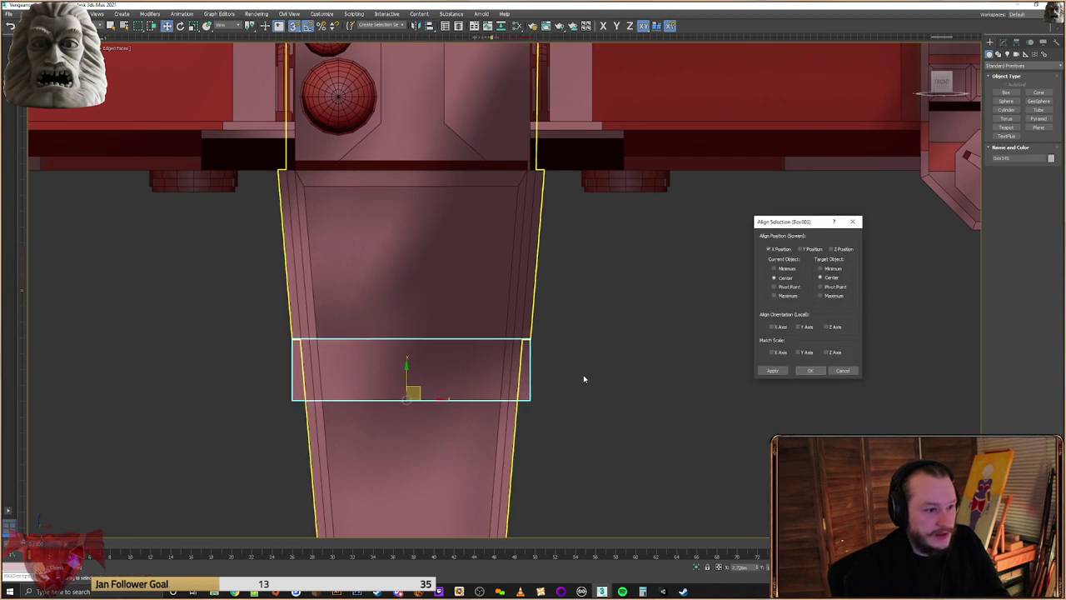
click(809, 371)
Check how the aligned box's corners meet the stepped edges of the fin, up close and from a distance
scroll(330, 376, up, 10)
scroll(206, 274, up, 7)
scroll(479, 337, down, 11)
scroll(833, 341, up, 2)
middle_drag(858, 347, 685, 327)
scroll(683, 326, up, 6)
scroll(568, 309, down, 1)
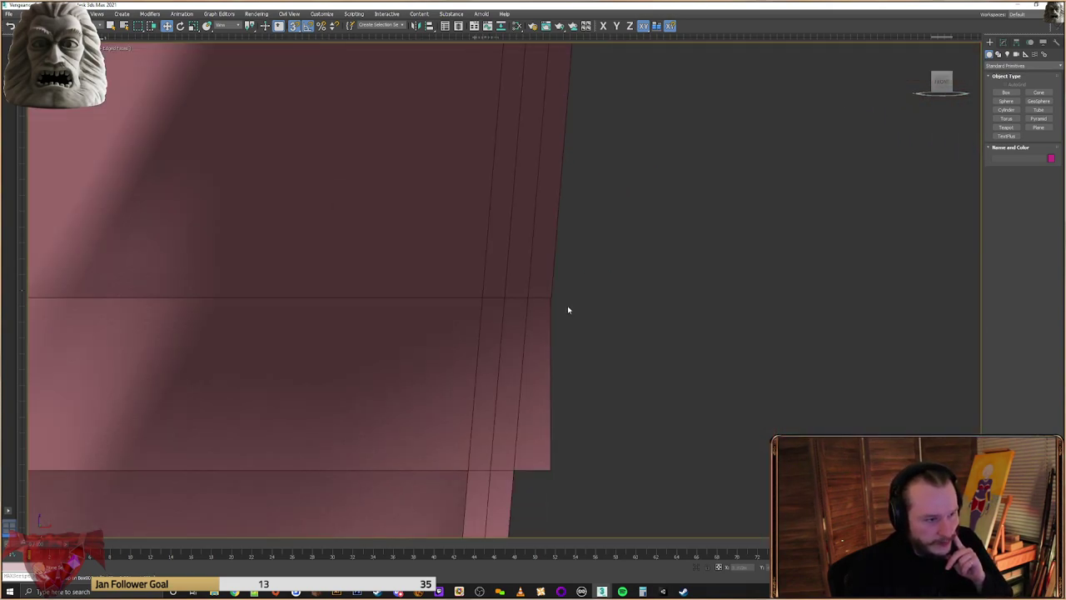
scroll(575, 333, down, 3)
click(494, 358)
scroll(575, 332, down, 4)
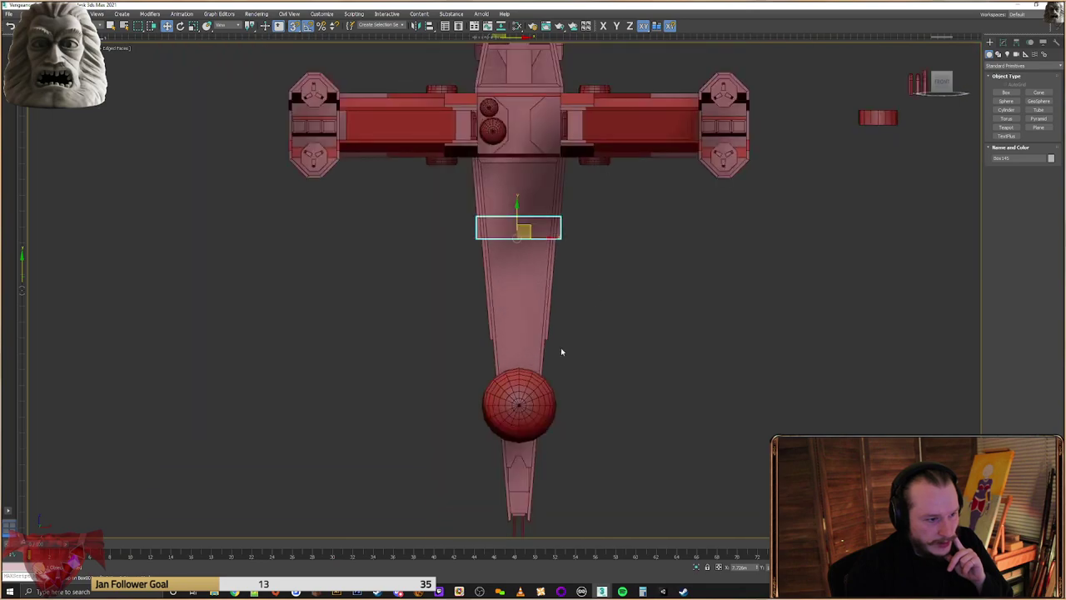
middle_drag(560, 379, 550, 349)
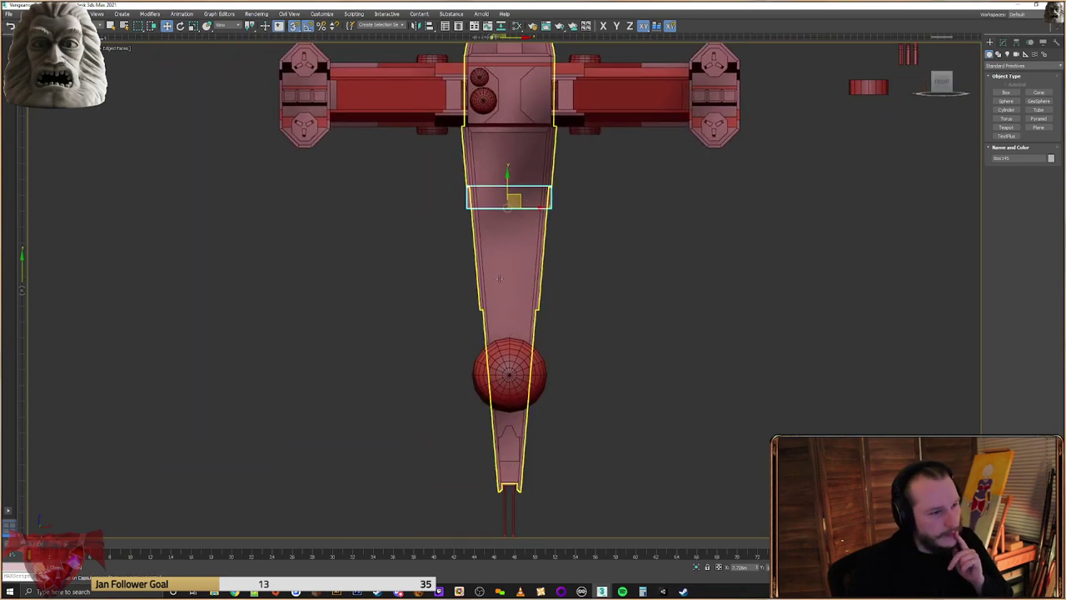
Examine the original low-poly ship's lower fin and antennas and compare them with the detailed ship
scroll(400, 370, down, 5)
middle_drag(331, 376, 608, 346)
scroll(400, 323, up, 5)
scroll(449, 325, up, 2)
scroll(449, 325, down, 2)
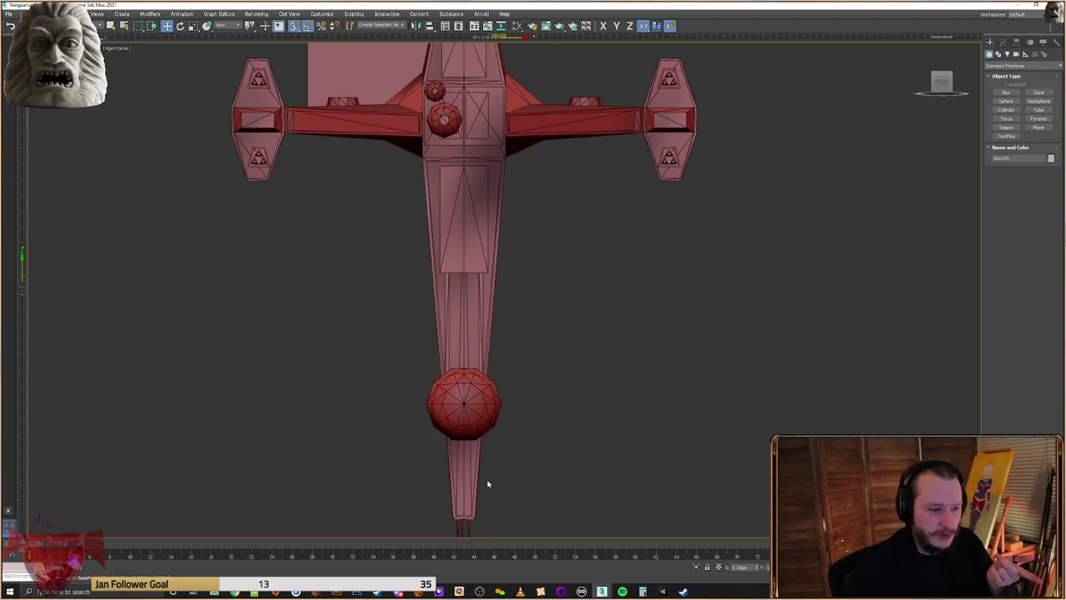
middle_drag(486, 490, 486, 369)
scroll(452, 424, up, 5)
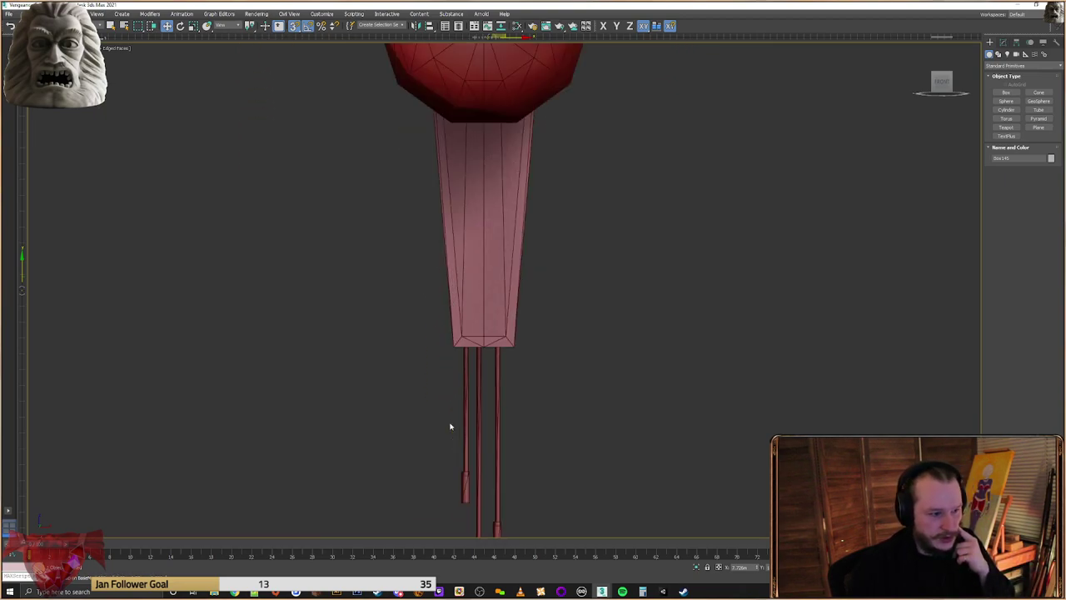
scroll(550, 291, up, 3)
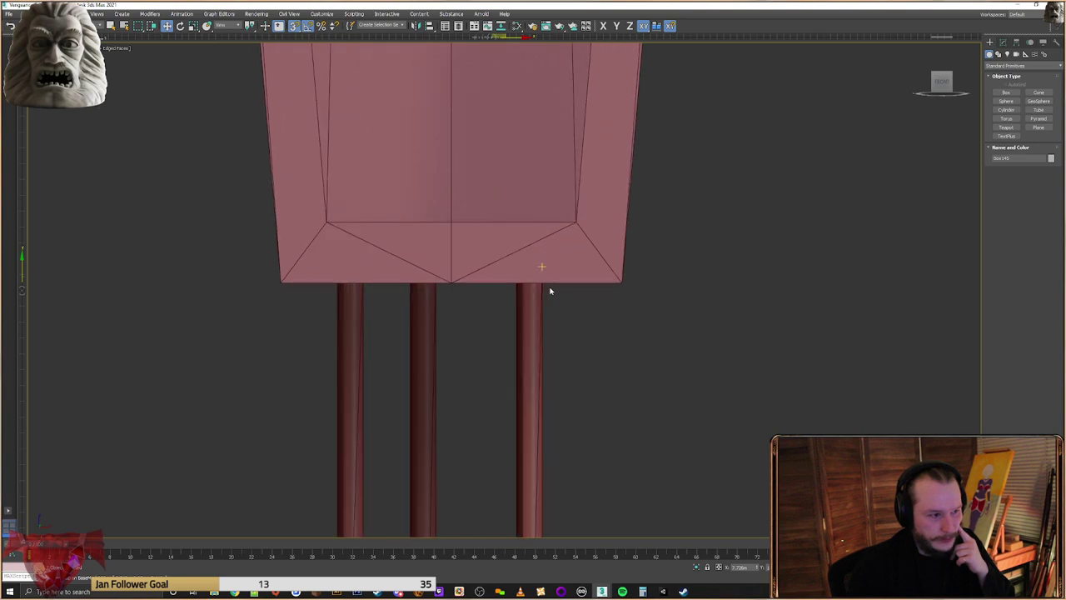
scroll(549, 291, down, 6)
middle_drag(661, 316, 450, 374)
scroll(458, 372, down, 2)
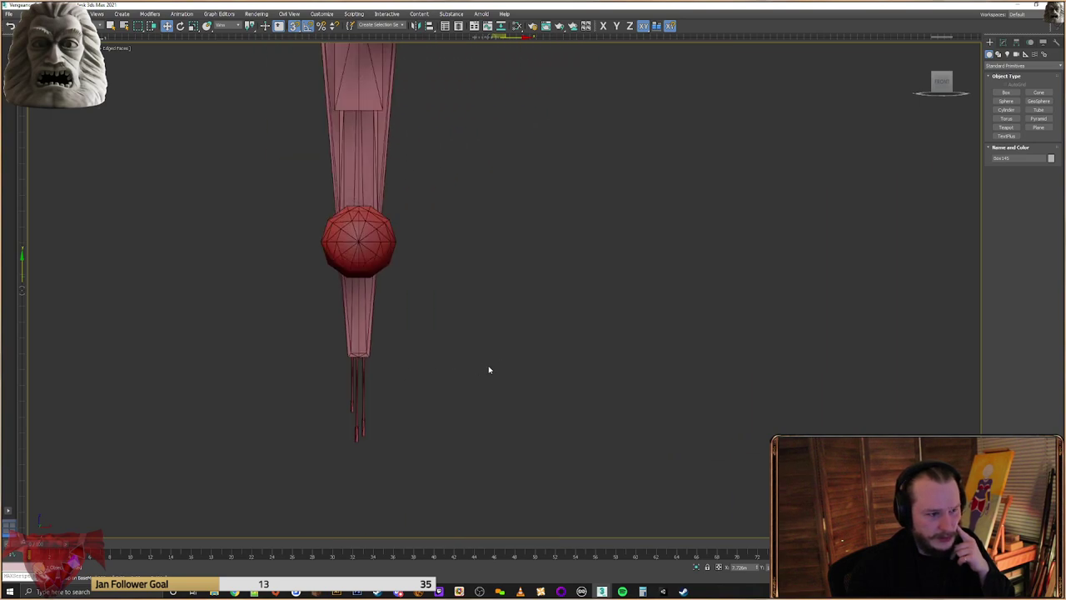
scroll(624, 353, down, 3)
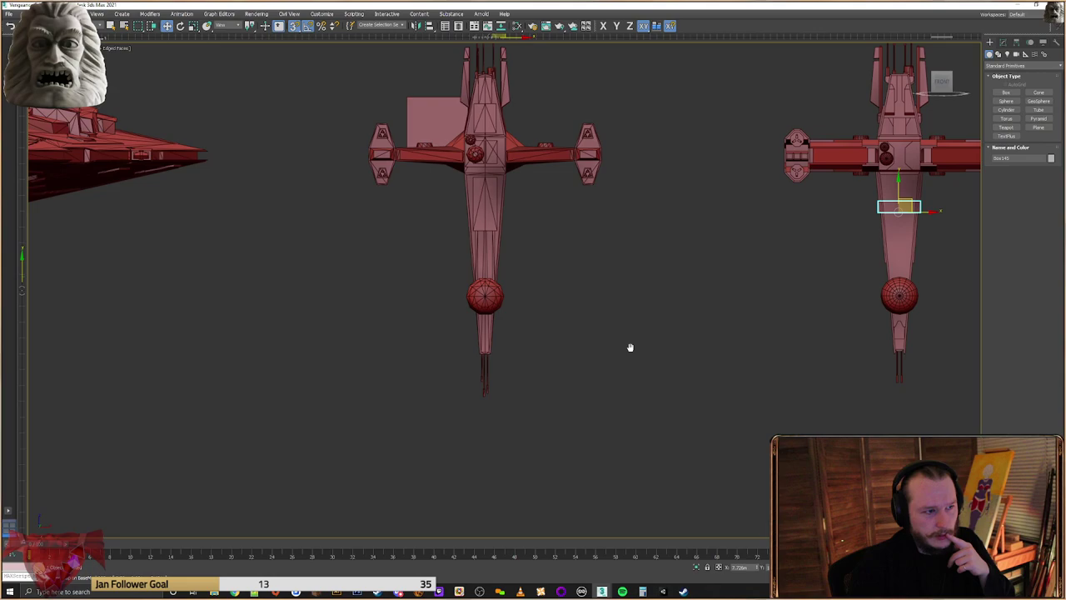
middle_drag(630, 347, 415, 372)
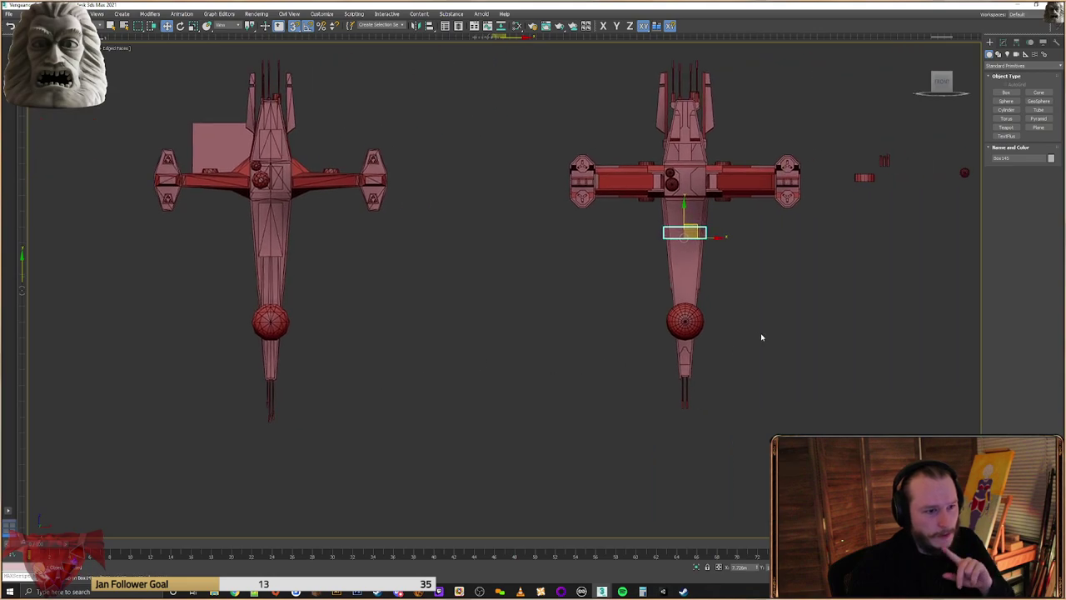
Move the box copy off the fin to the spare parts beside the detailed ship and deselect it
middle_drag(756, 336, 657, 311)
scroll(717, 340, down, 2)
drag(643, 271, 831, 225)
alt+middle_drag(656, 334, 642, 335)
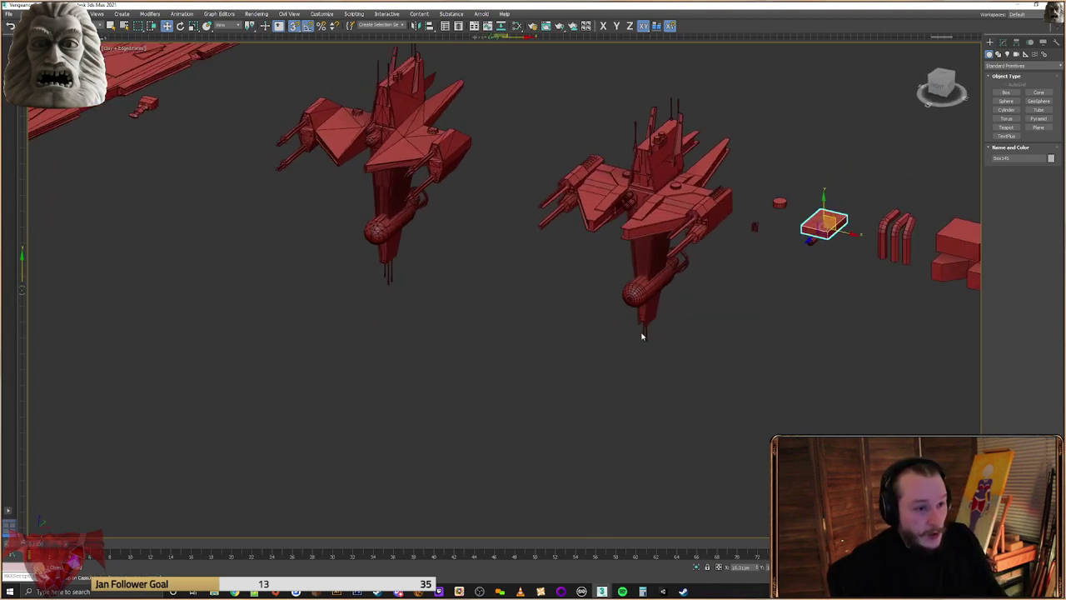
scroll(702, 225, up, 5)
middle_drag(661, 265, 616, 309)
click(750, 223)
Save the scene
scroll(621, 310, down, 1)
middle_drag(614, 347, 649, 336)
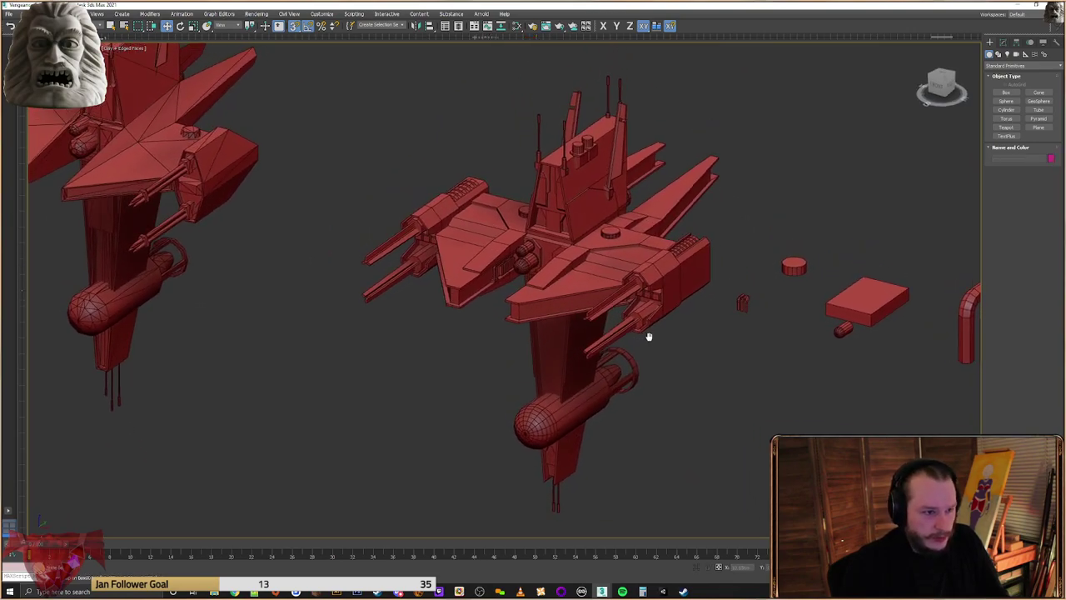
key(ctrl+s)
key(Return)
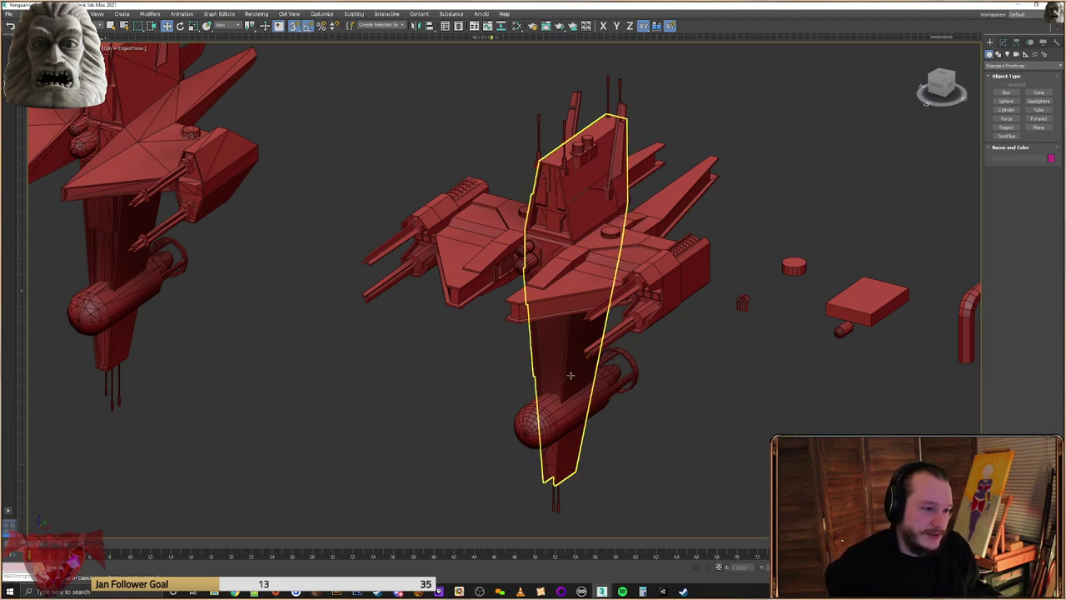
Select the detailed ship's central fin body and examine its panel lines and outline from the front, side and rear
alt+middle_drag(549, 363, 511, 310)
alt+middle_drag(523, 371, 665, 408)
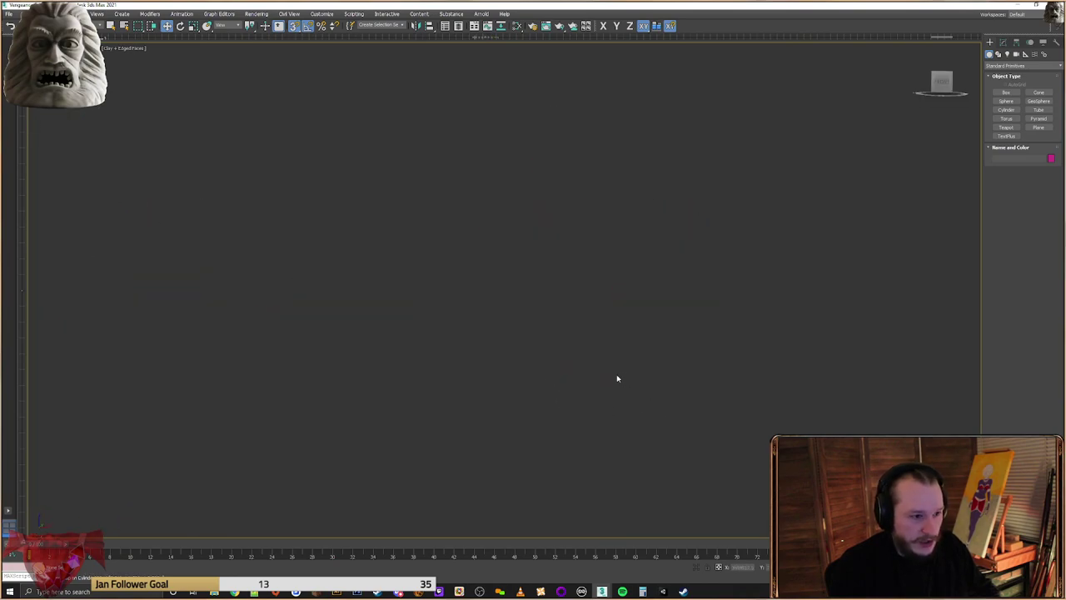
key(z)
alt+middle_drag(703, 361, 724, 347)
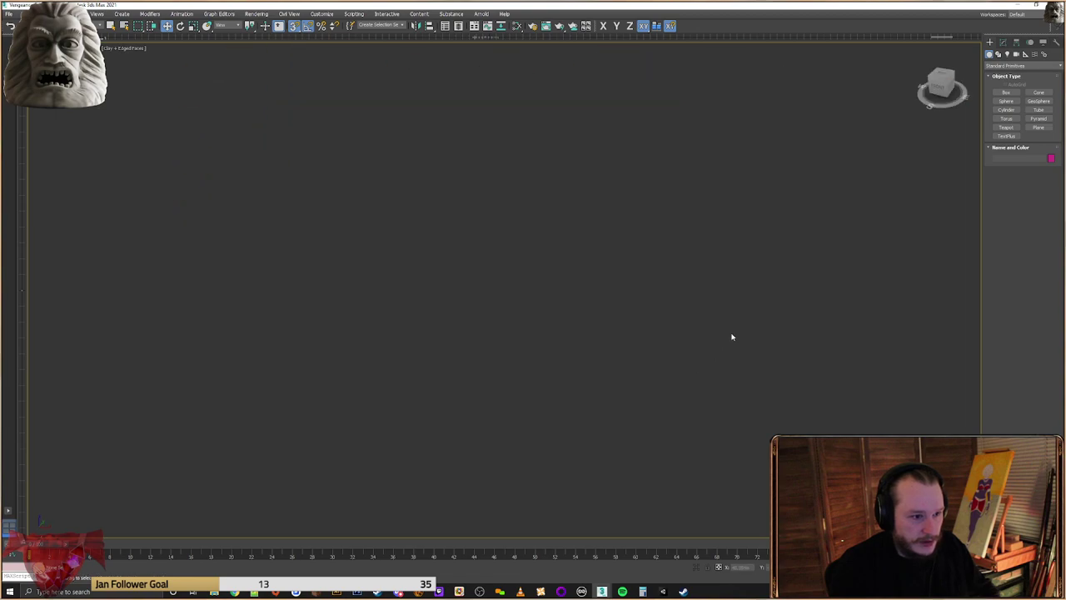
middle_drag(733, 225, 686, 317)
scroll(421, 136, up, 6)
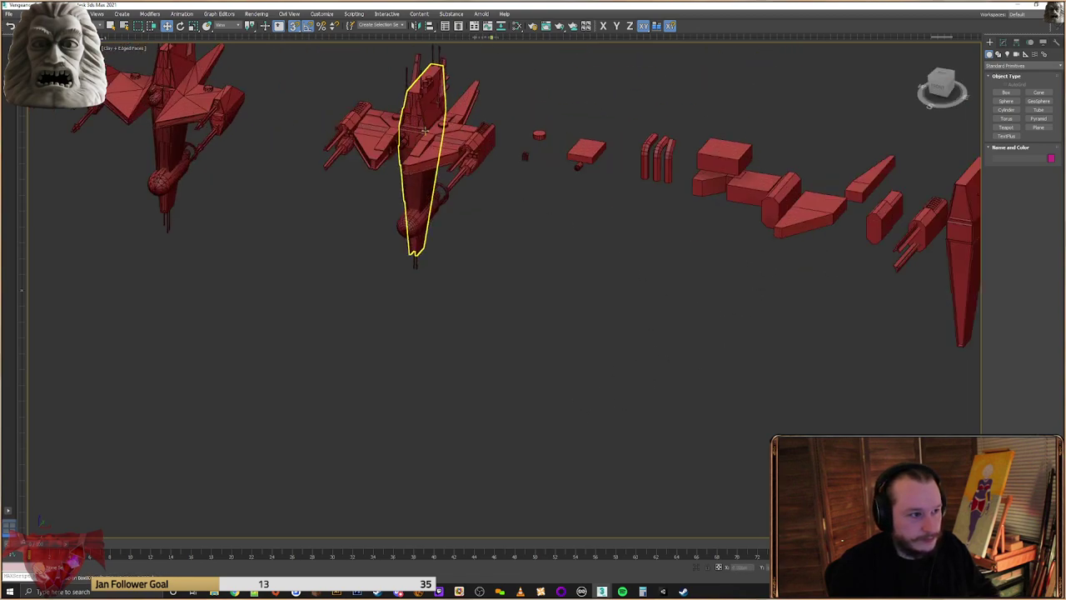
click(426, 230)
middle_drag(503, 228, 540, 232)
scroll(506, 199, up, 3)
alt+middle_drag(500, 412, 547, 357)
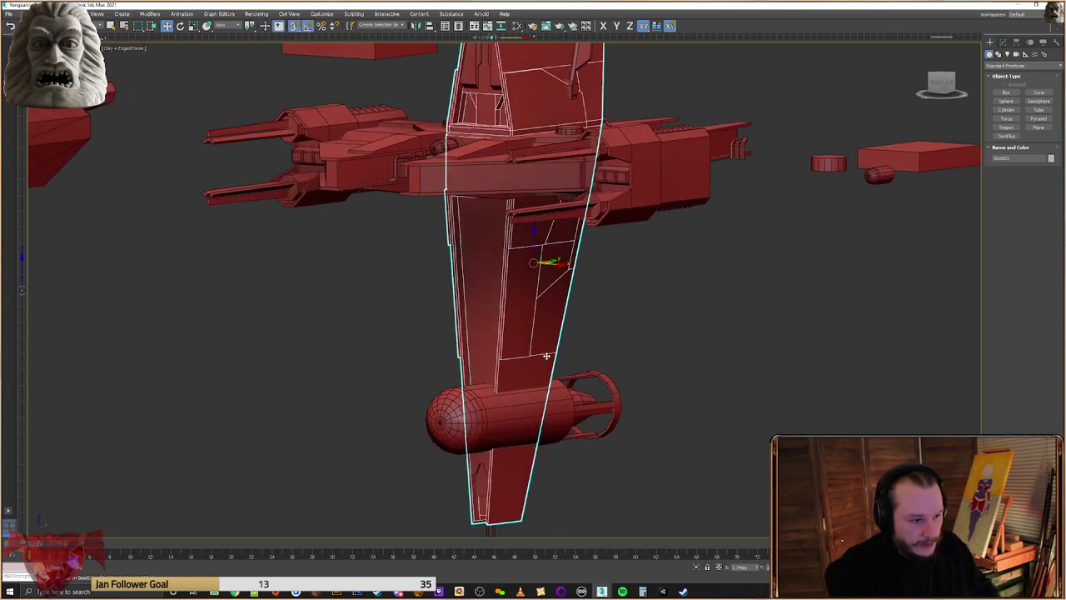
alt+middle_drag(488, 377, 394, 430)
alt+middle_drag(580, 268, 540, 273)
middle_drag(542, 112, 557, 197)
alt+middle_drag(556, 414, 667, 340)
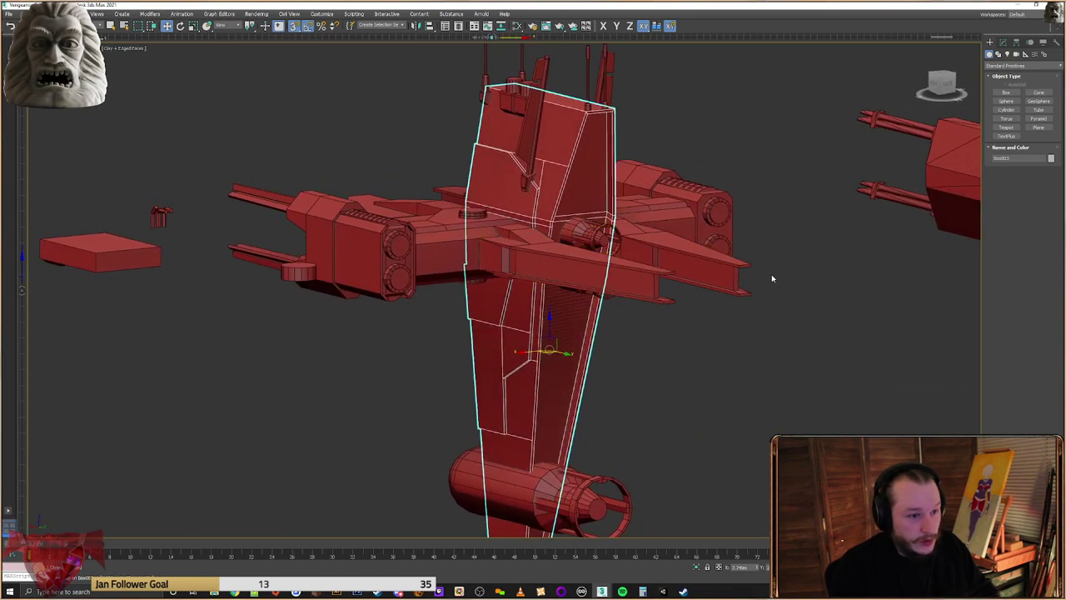
alt+middle_drag(539, 287, 682, 285)
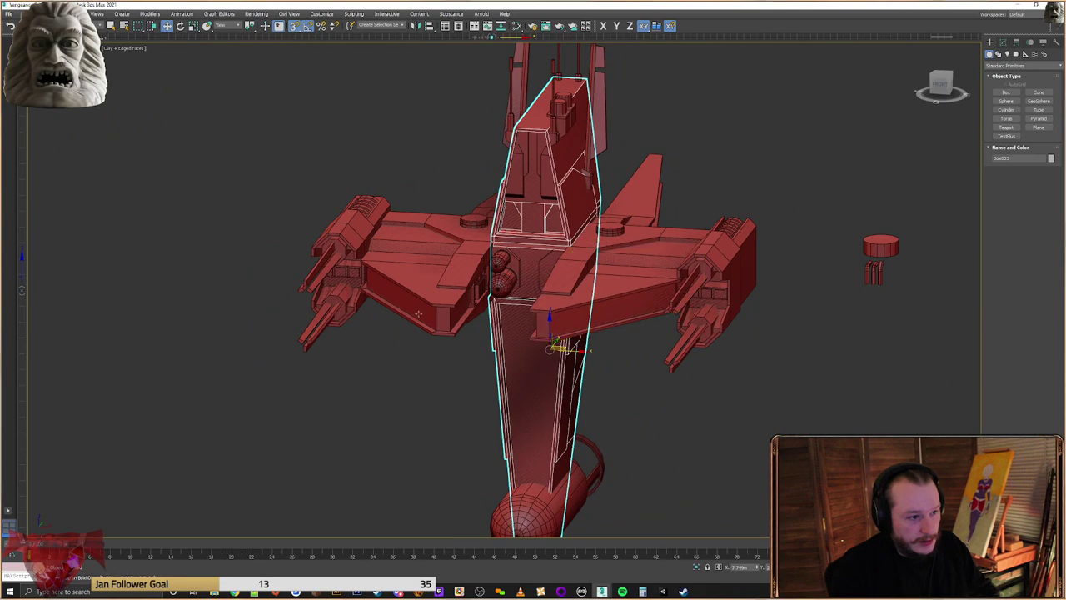
alt+middle_drag(637, 329, 615, 335)
Select the detailed ship's front wing plate beside the gun pod and switch the viewport to Perspective
click(721, 208)
scroll(729, 389, down, 4)
scroll(689, 376, up, 3)
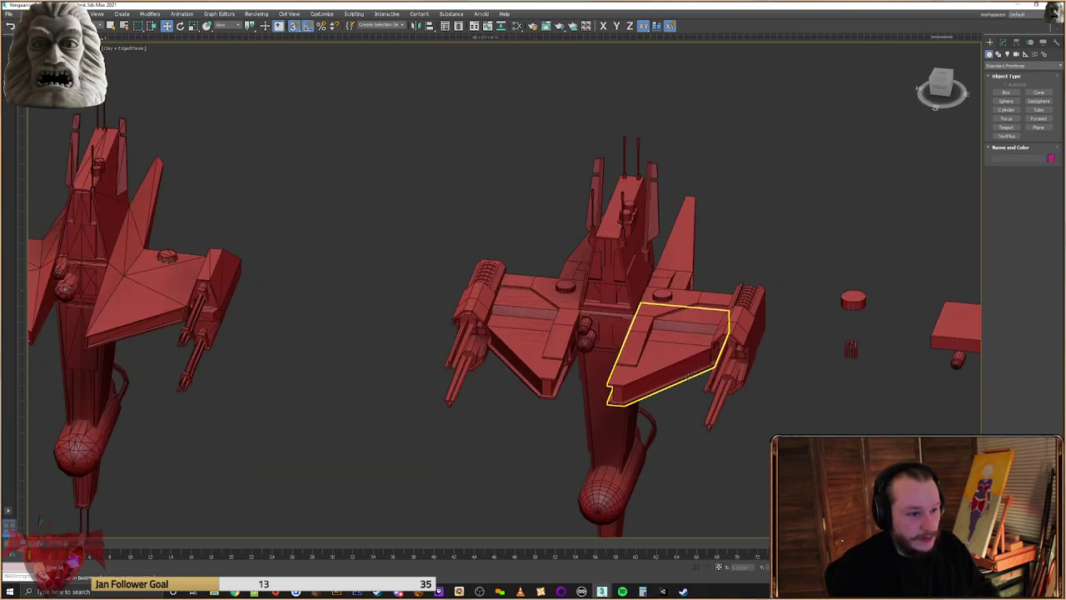
scroll(674, 392, up, 3)
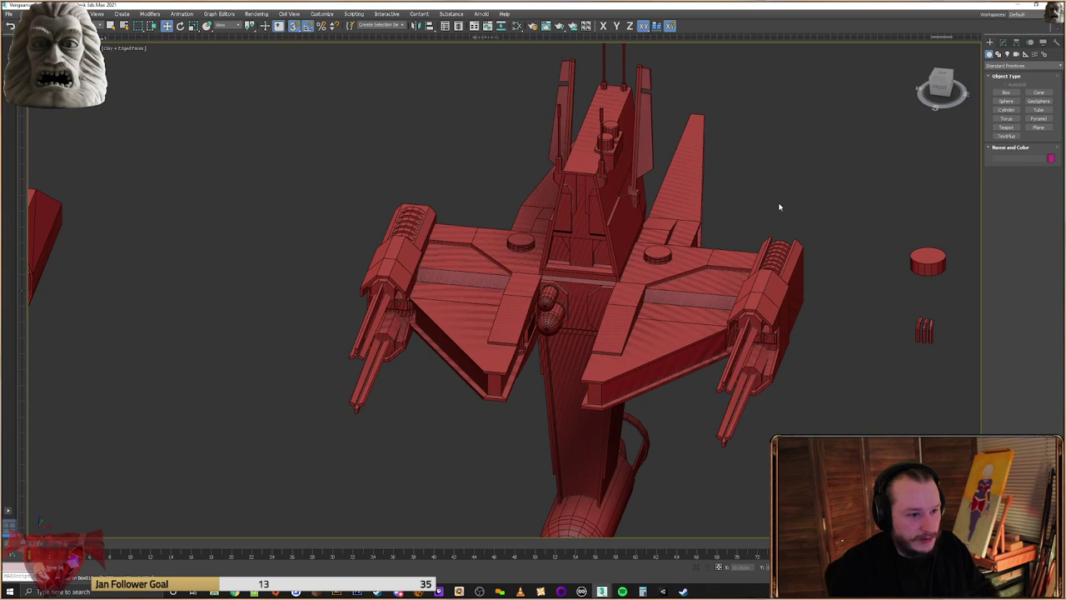
click(675, 333)
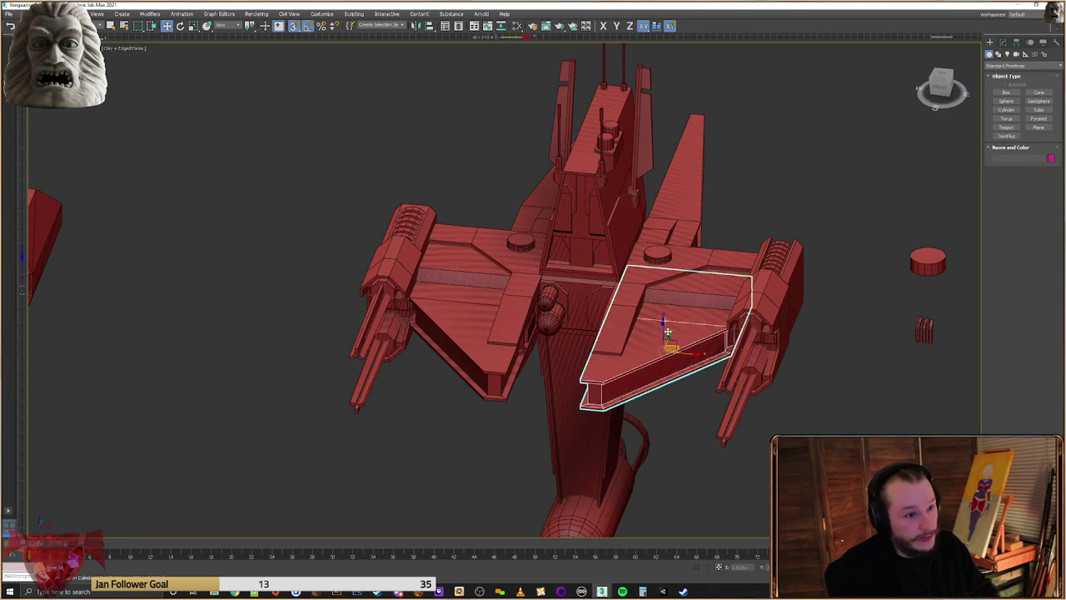
alt+middle_drag(675, 333, 708, 329)
click(63, 49)
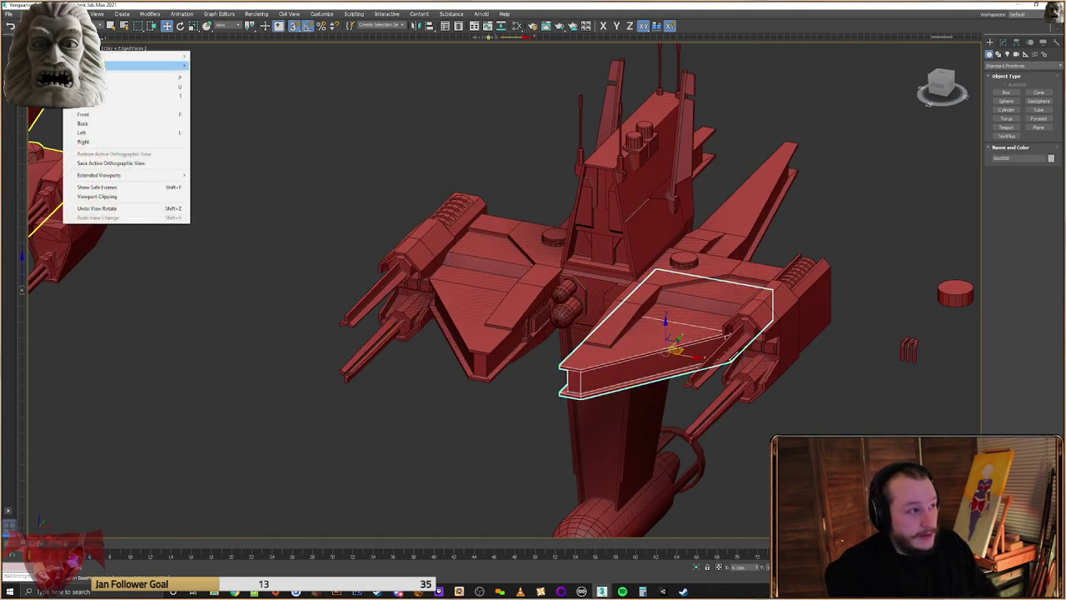
click(124, 78)
scroll(515, 295, down, 10)
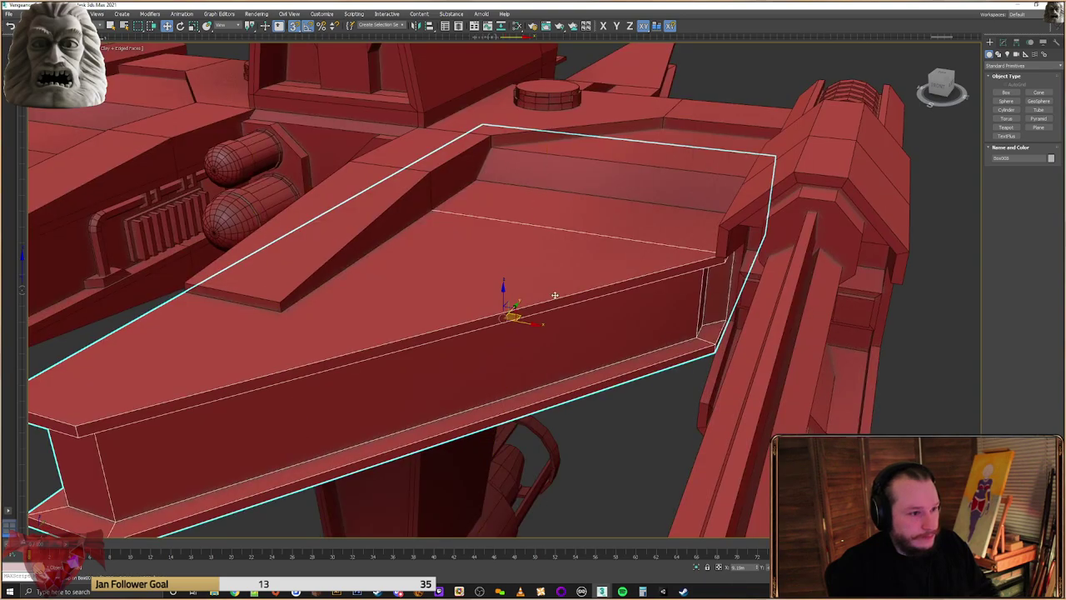
scroll(532, 290, up, 3)
alt+middle_drag(532, 290, 546, 285)
Examine the detailed ship's wings and overall shape in perspective beside the low-poly ship
click(681, 180)
alt+middle_drag(655, 198, 652, 221)
scroll(675, 315, up, 3)
alt+middle_drag(674, 313, 585, 341)
scroll(585, 342, down, 5)
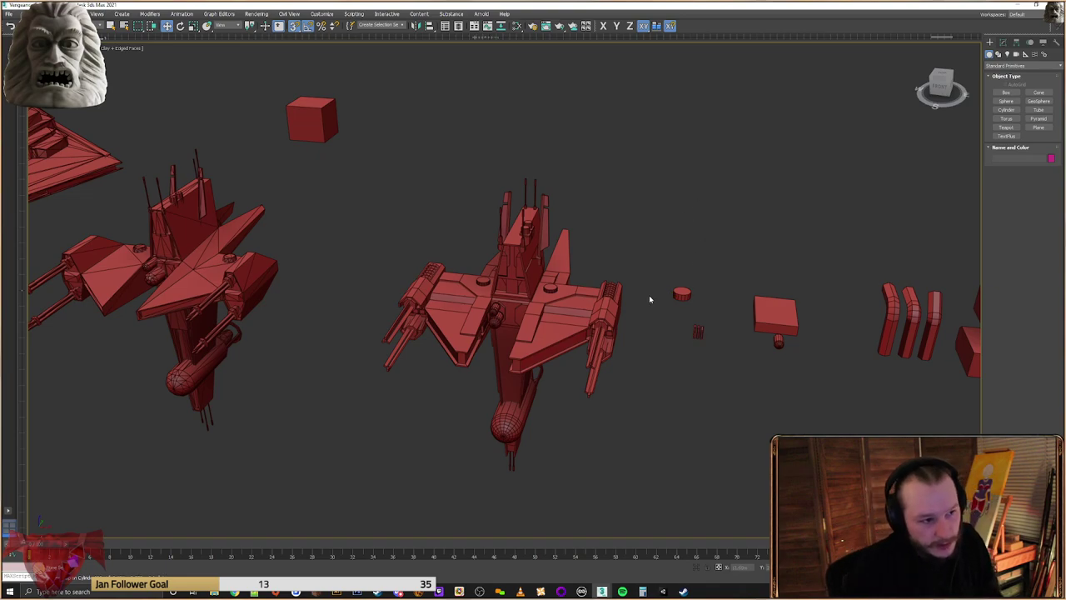
click(535, 317)
alt+middle_drag(536, 314, 523, 255)
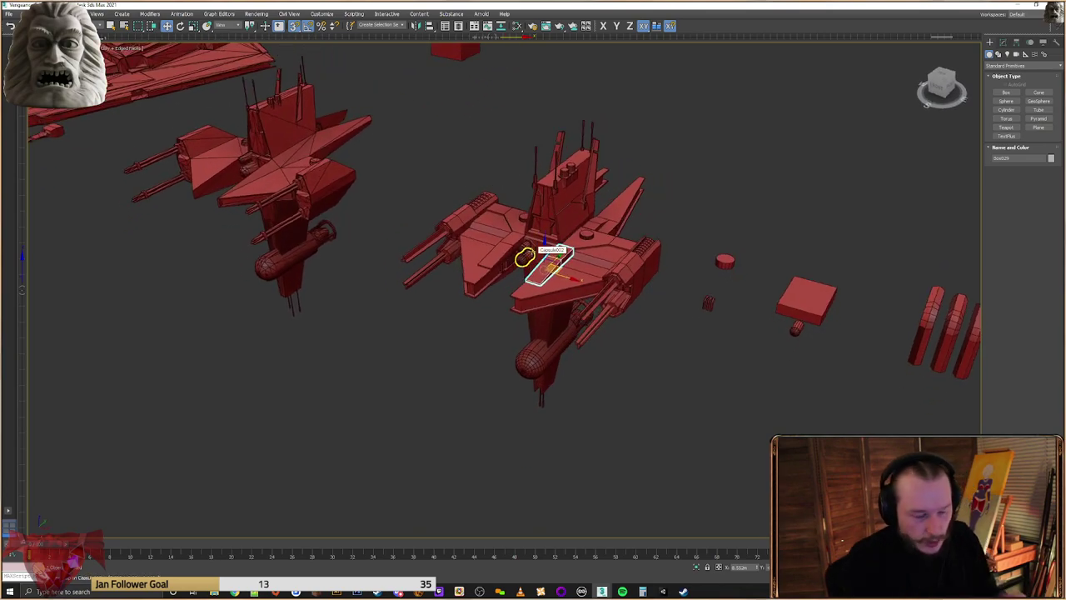
click(671, 221)
alt+middle_drag(629, 259, 569, 261)
scroll(585, 229, up, 3)
middle_drag(695, 282, 671, 271)
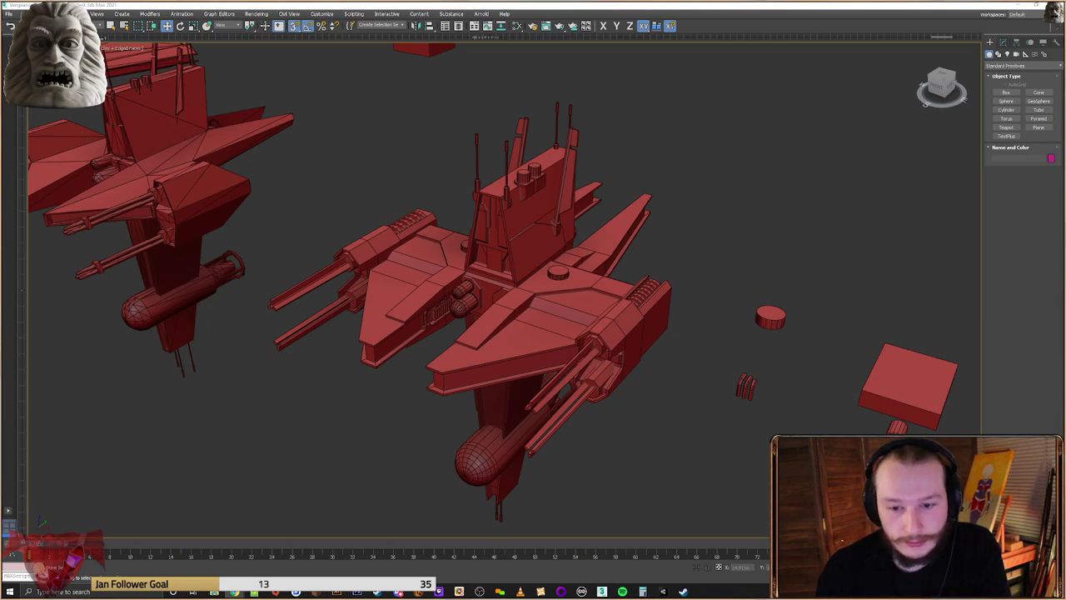
key(XF86AudioLowerVolume)
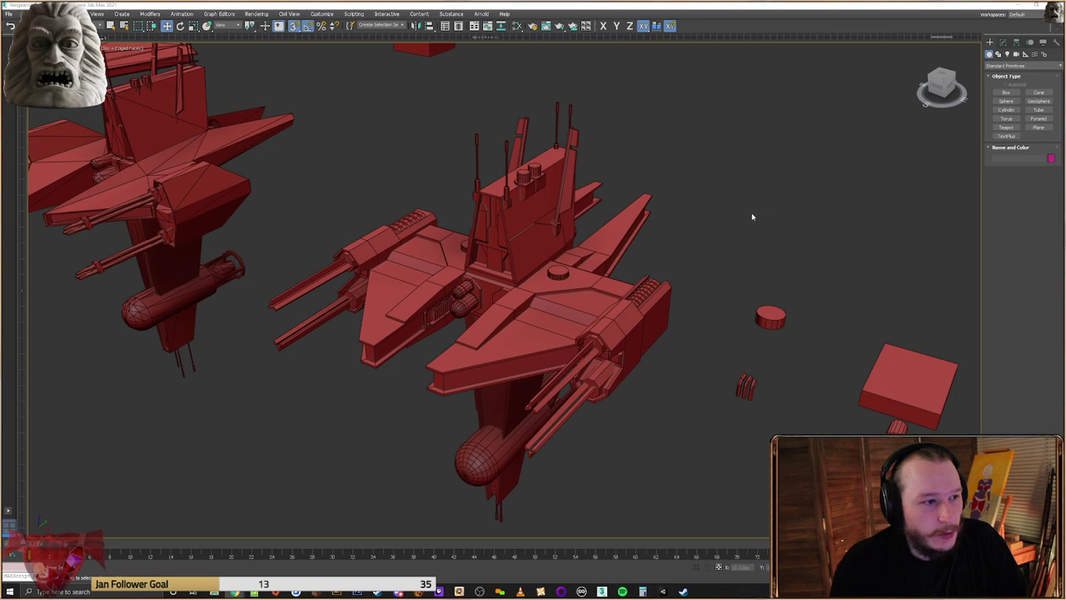
middle_drag(746, 284, 718, 272)
drag(694, 101, 311, 522)
click(697, 254)
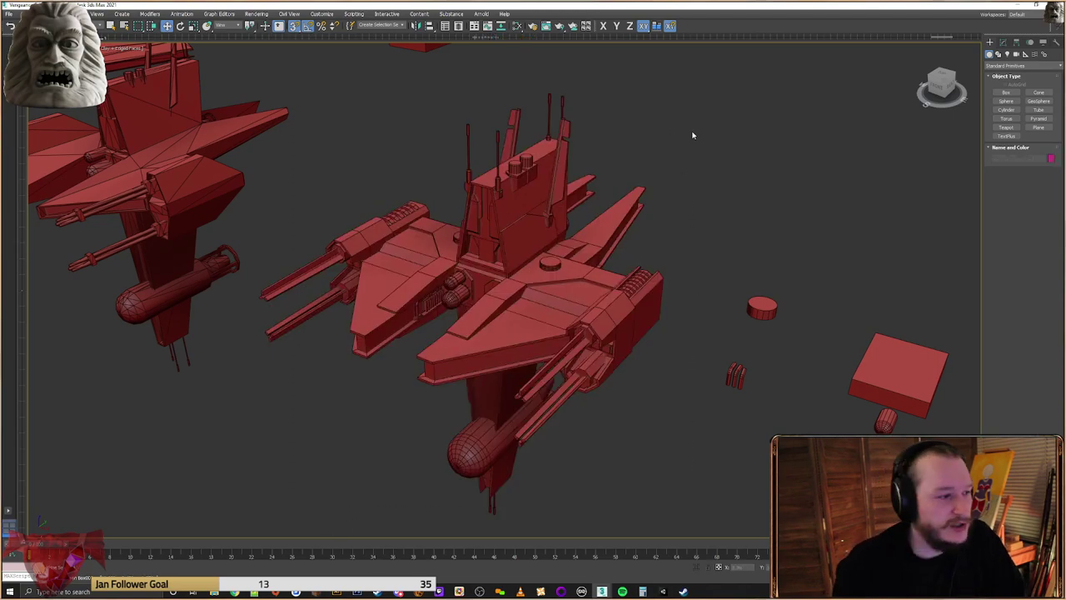